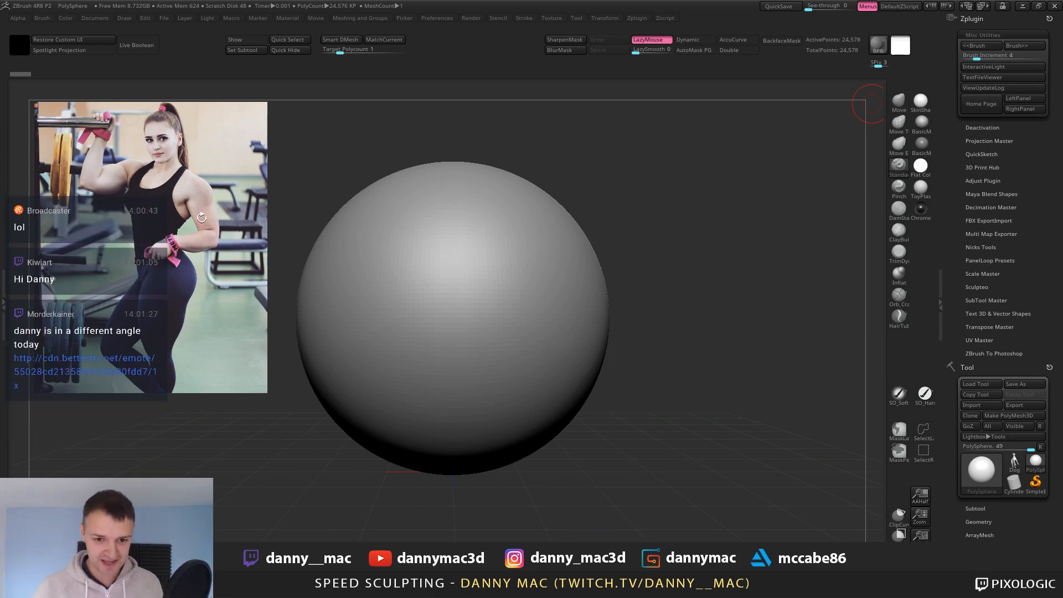
Move the SpotLight reference photo sideways, scale it down slightly, and leave its editing mode.
key("shift+z")
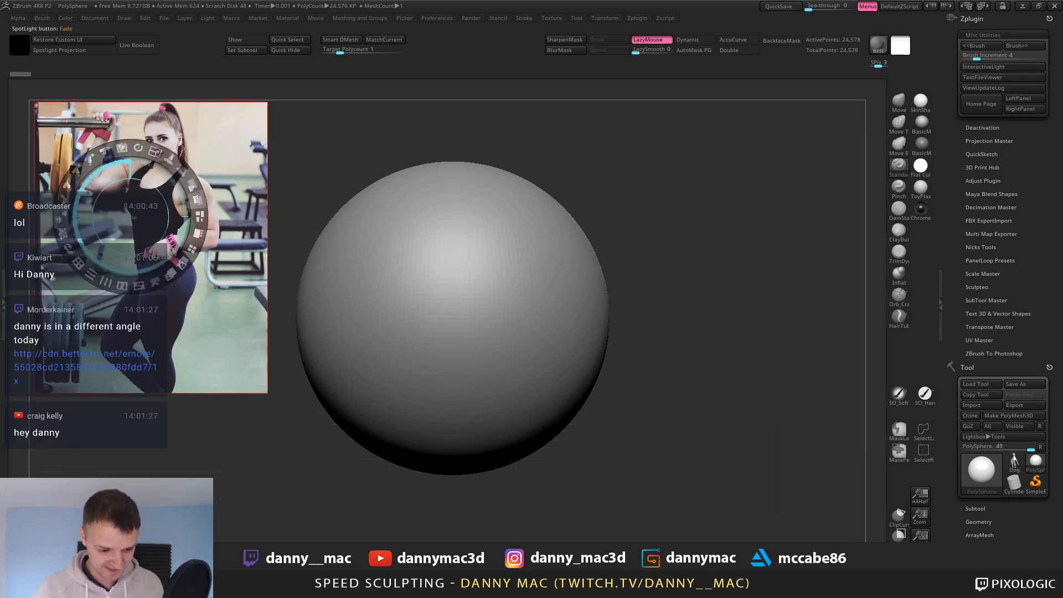
left_click_drag(149, 189, 164, 189)
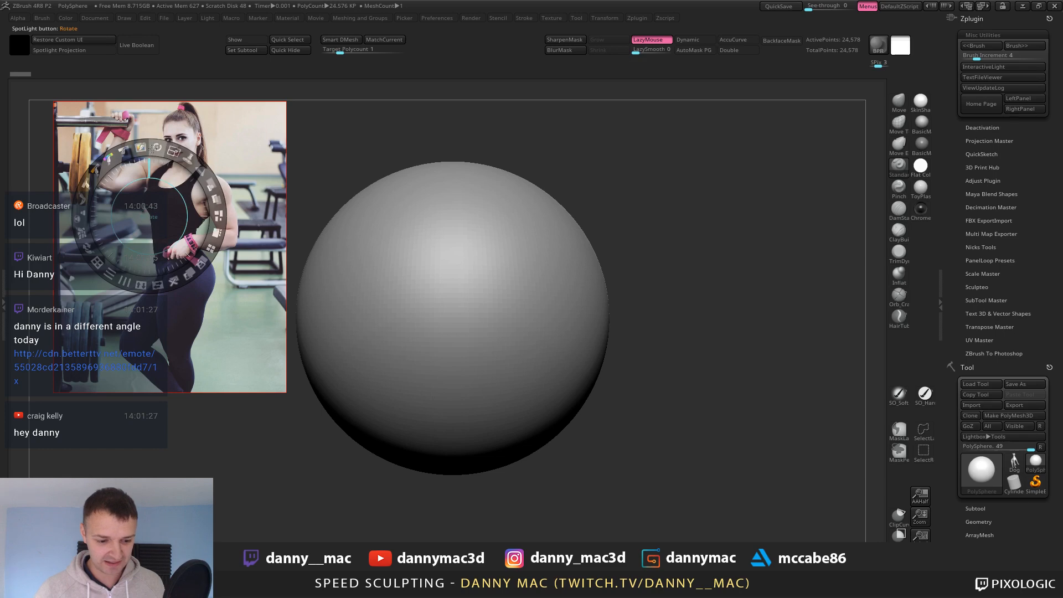
left_click_drag(154, 147, 193, 170)
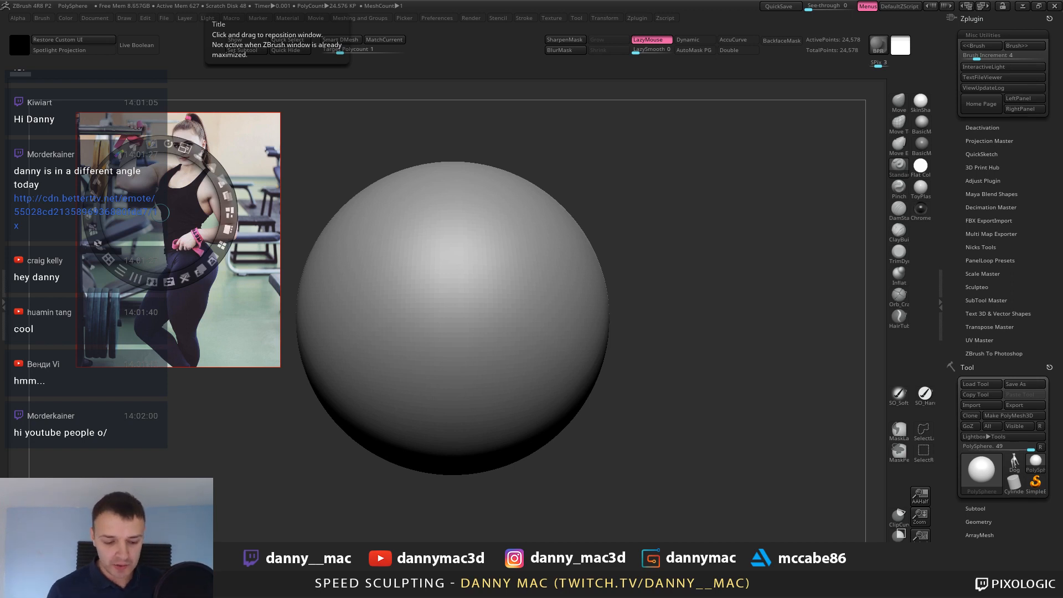
key("z")
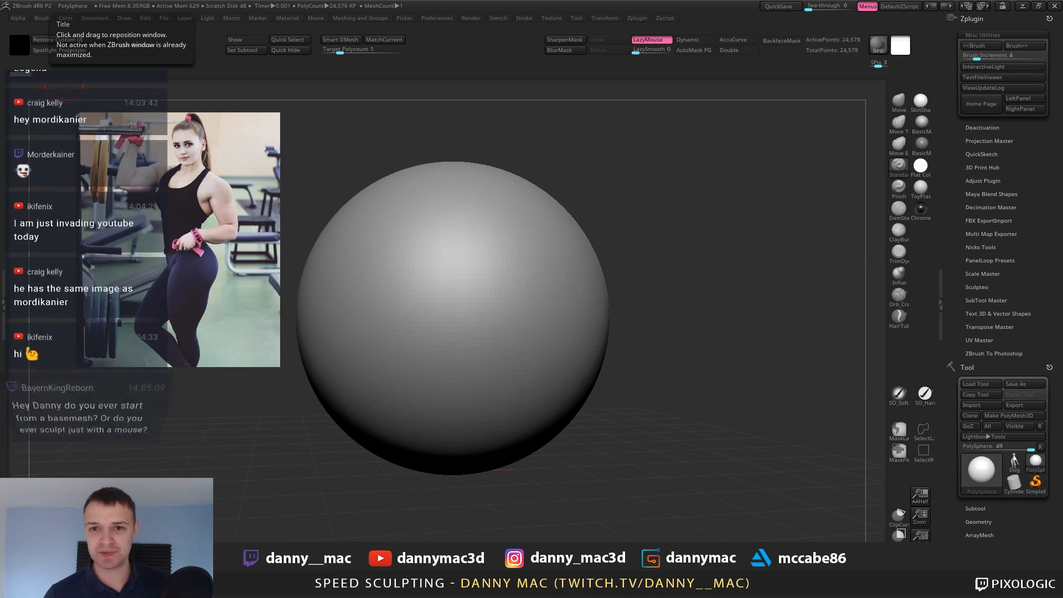
left_click_drag(531, 0, 531, 91)
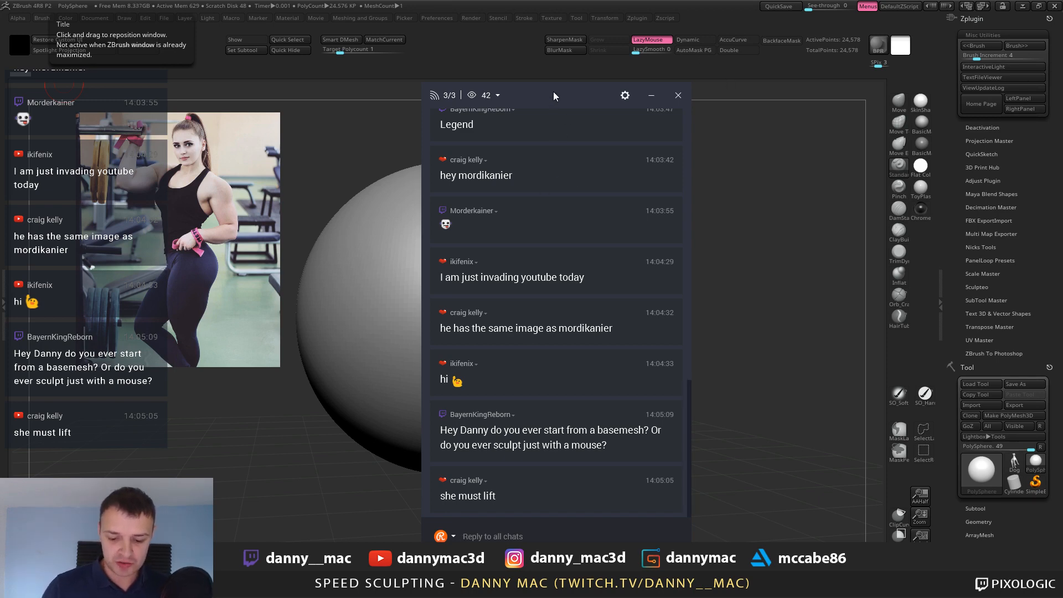
left_click_drag(554, 92, 554, 0)
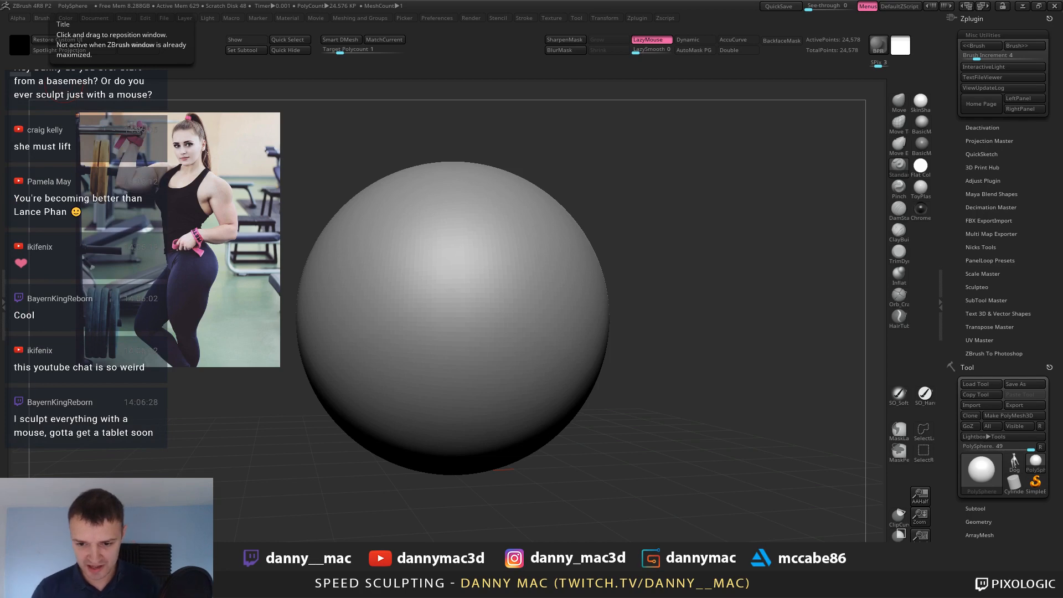
left_click_drag(600, 244, 642, 247, "alt")
left_click_drag(699, 286, 693, 293, "shift")
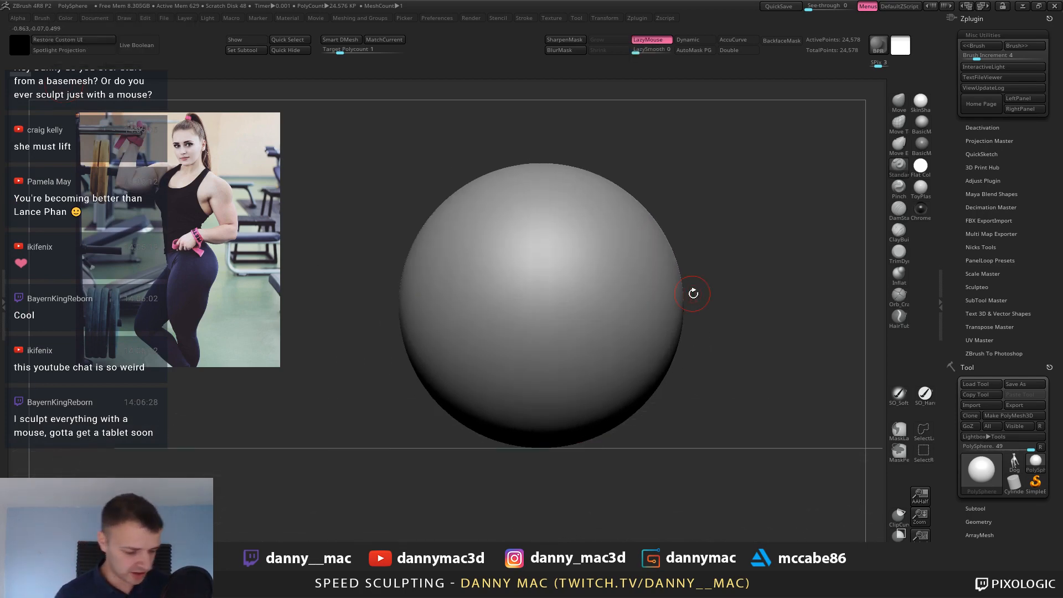
left_click_drag(625, 429, 621, 338, "shift")
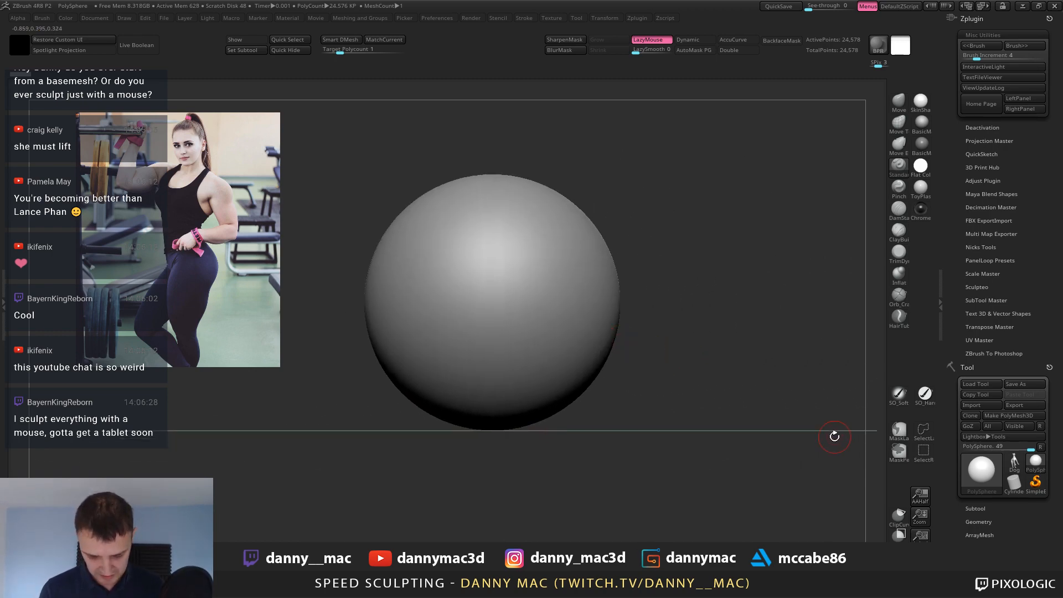
key("comma")
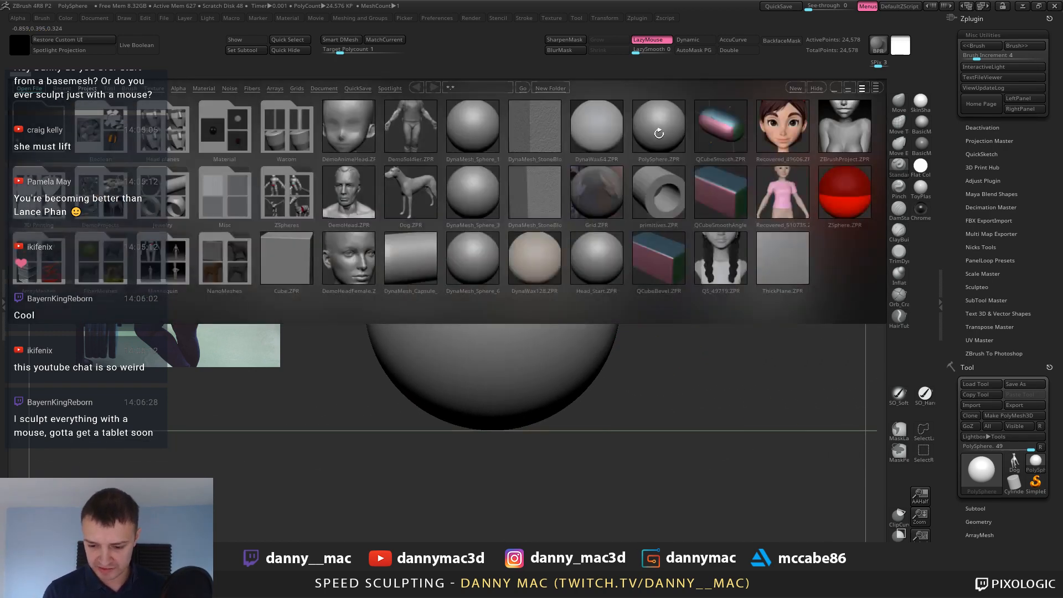
double_click(661, 143)
left_click(613, 333)
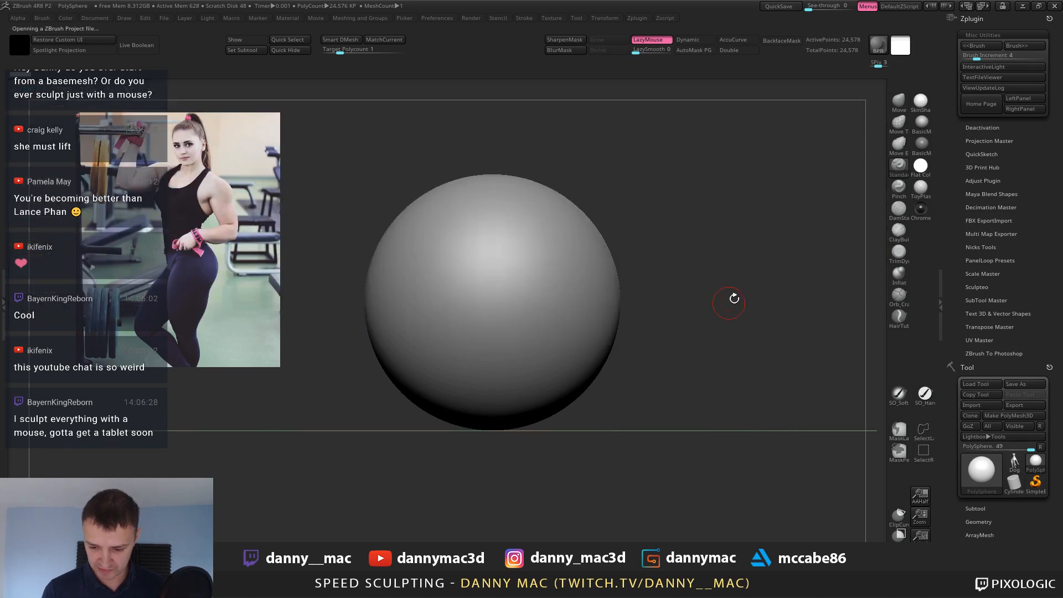
Load the Head_Start.ZPR project without saving the current project's changes.
key("comma")
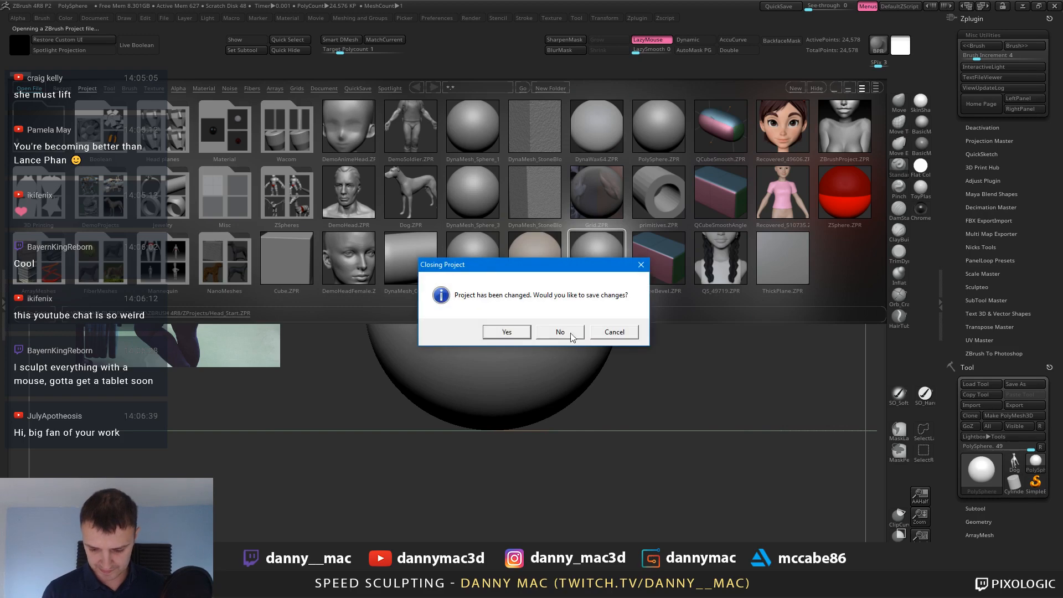
left_click(573, 333)
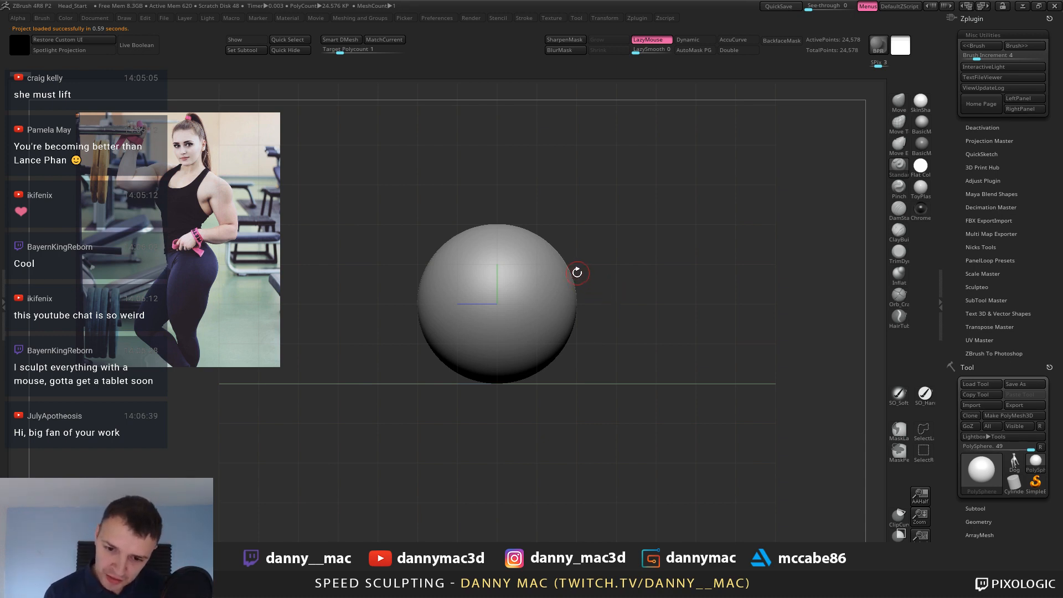
left_click_drag(551, 293, 536, 357)
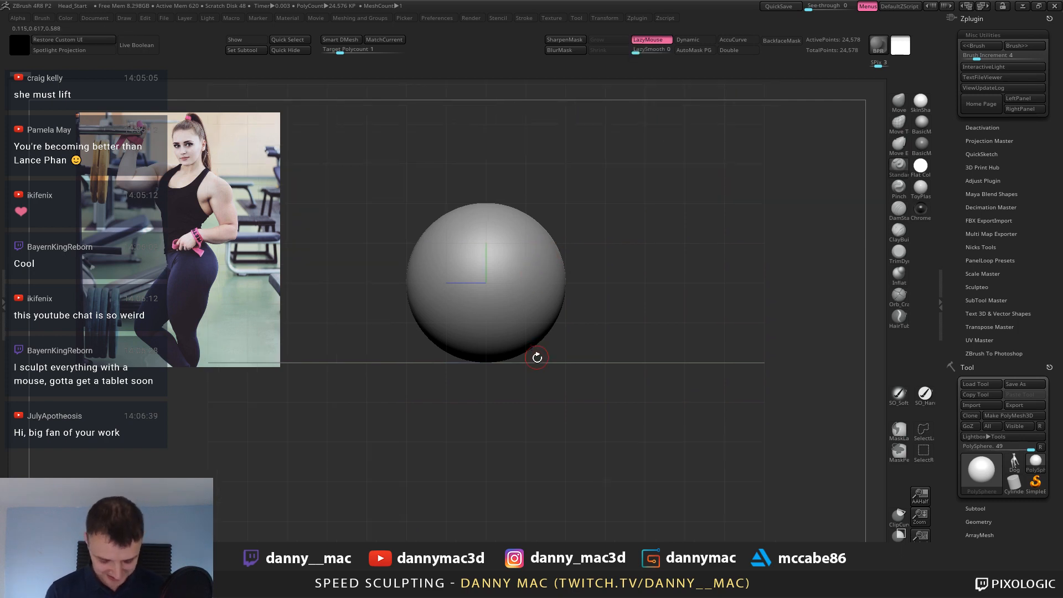
Mask everything except the sphere's lower back quarter and move that quarter straight up to form the skull base.
key("w")
left_click_drag(556, 299, 659, 315, "shift")
left_click_drag(625, 392, 513, 321, "ctrl")
left_click_drag(630, 313, 640, 324, "ctrl")
mouse_move(608, 321)
left_mouse_down("alt")
mouse_move(574, 250)
mouse_move(584, 263)
mouse_move(541, 296)
mouse_move(541, 319)
left_mouse_up("alt")
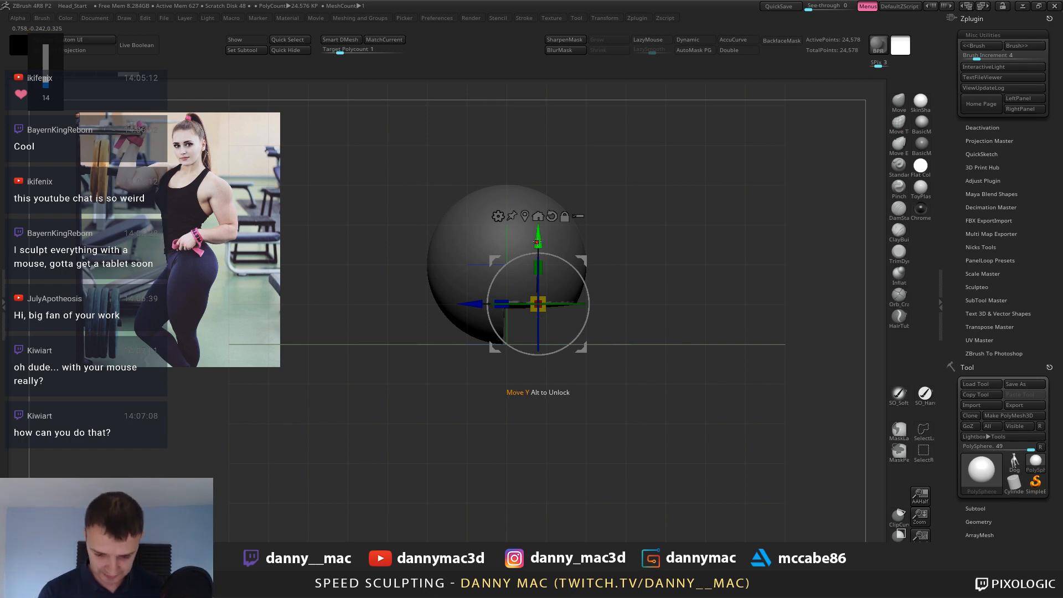
left_click_drag(538, 236, 538, 235)
Mask all but the sphere's lower front quarter, pull it forward, rotate it into a face block, and clear the mask.
left_click(627, 181, "ctrl")
mouse_move(370, 258)
left_mouse_down("ctrl")
mouse_move(445, 345)
mouse_move(490, 437)
left_mouse_up("ctrl")
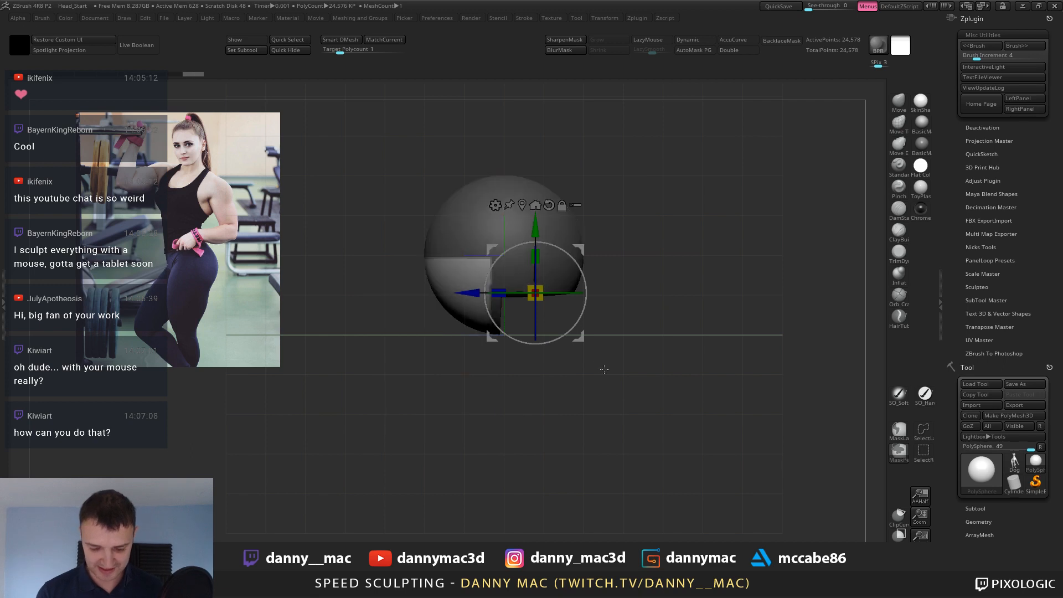
left_click_drag(581, 247, 541, 274)
key("ctrl+z")
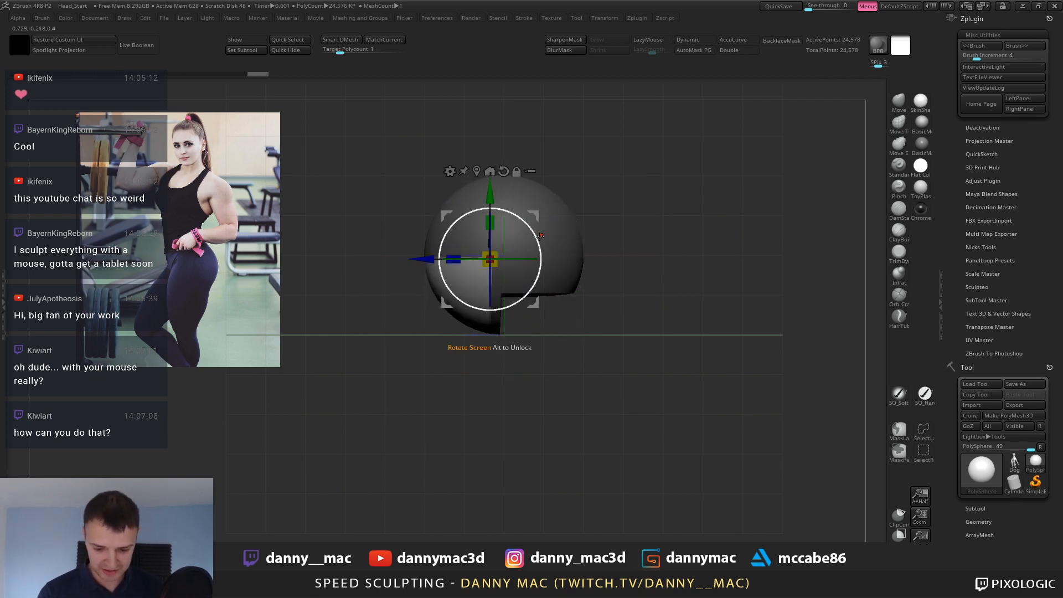
left_click_drag(422, 260, 357, 260)
left_click_drag(476, 239, 472, 283)
mouse_move(652, 285)
left_mouse_down("alt")
mouse_move(645, 271)
mouse_move(657, 323)
left_mouse_up("alt")
left_click_drag(656, 322, 671, 341, "alt")
key("q")
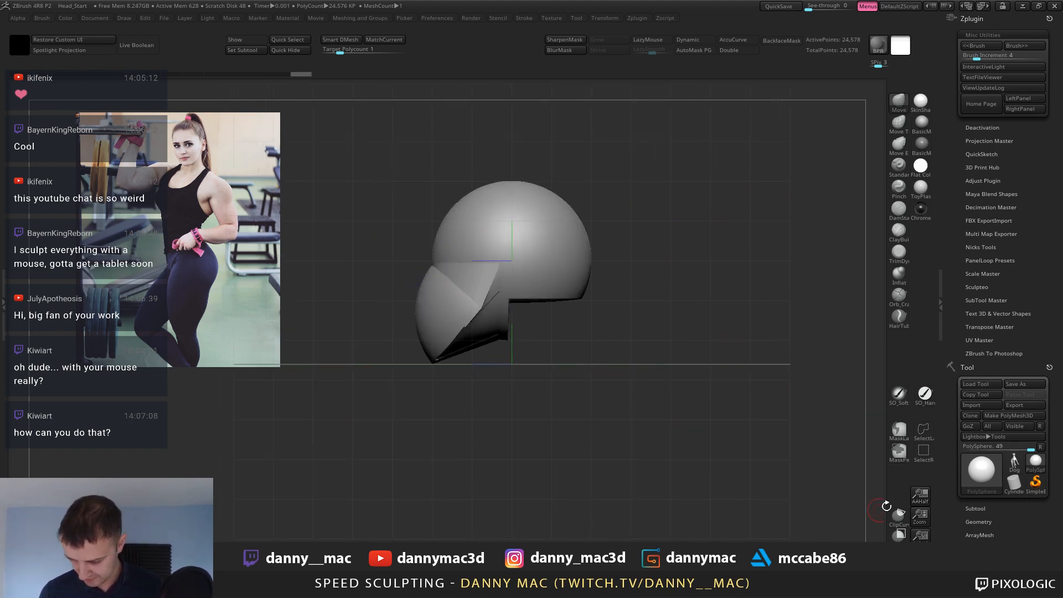
Clip the front of the face block to a flat plane with a slanted clipping cut in side view.
left_click(900, 535)
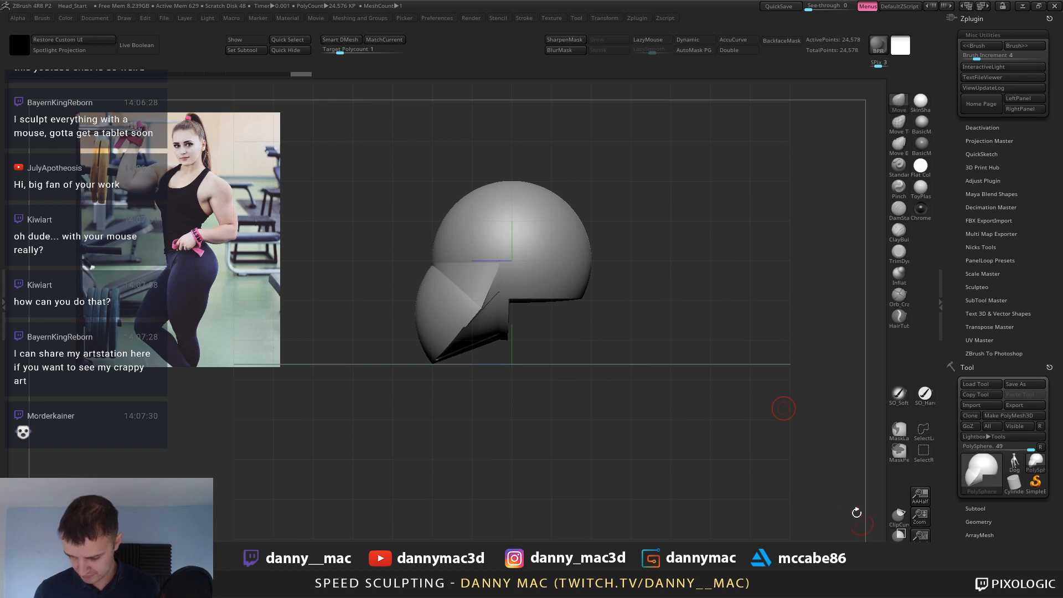
left_click_drag(678, 112, 430, 462, "ctrl+shift")
left_click_drag(519, 322, 583, 297)
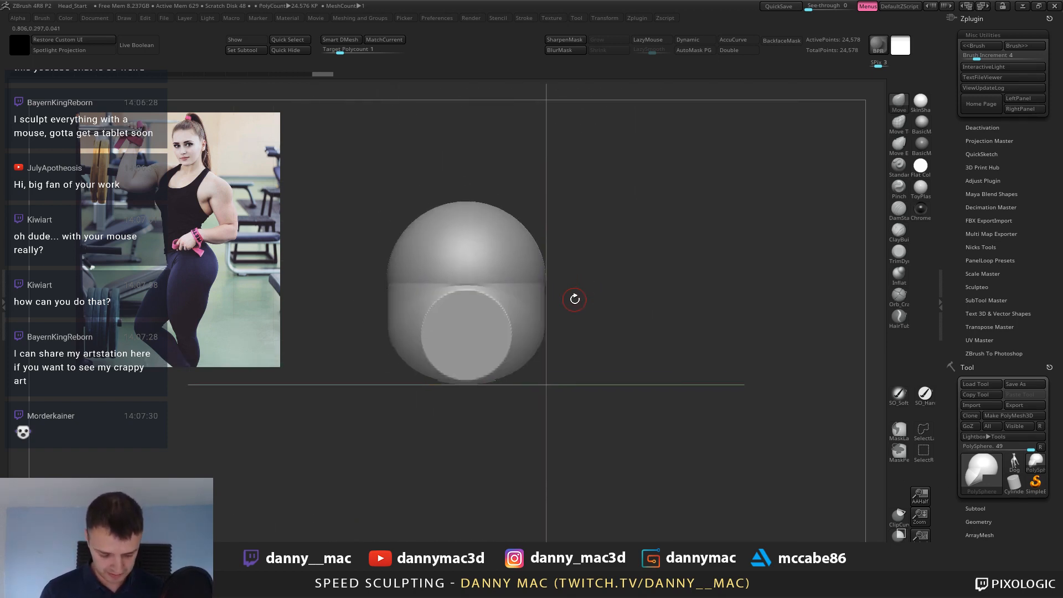
Reset the gizmo's orientation and scale the head narrower across its width.
key("w")
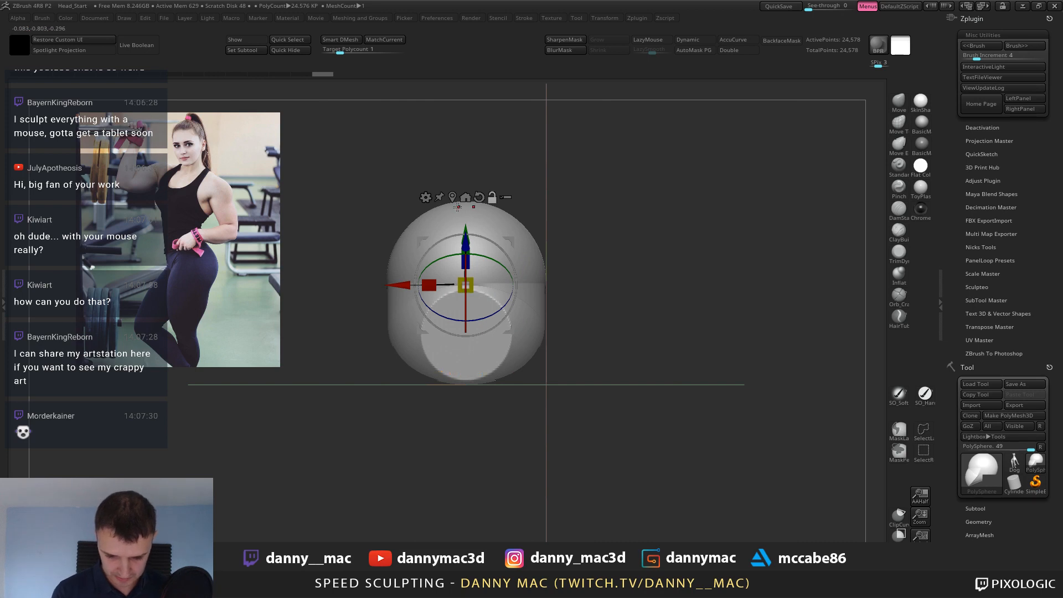
left_click(480, 199, "alt")
left_click_drag(409, 288, 443, 299)
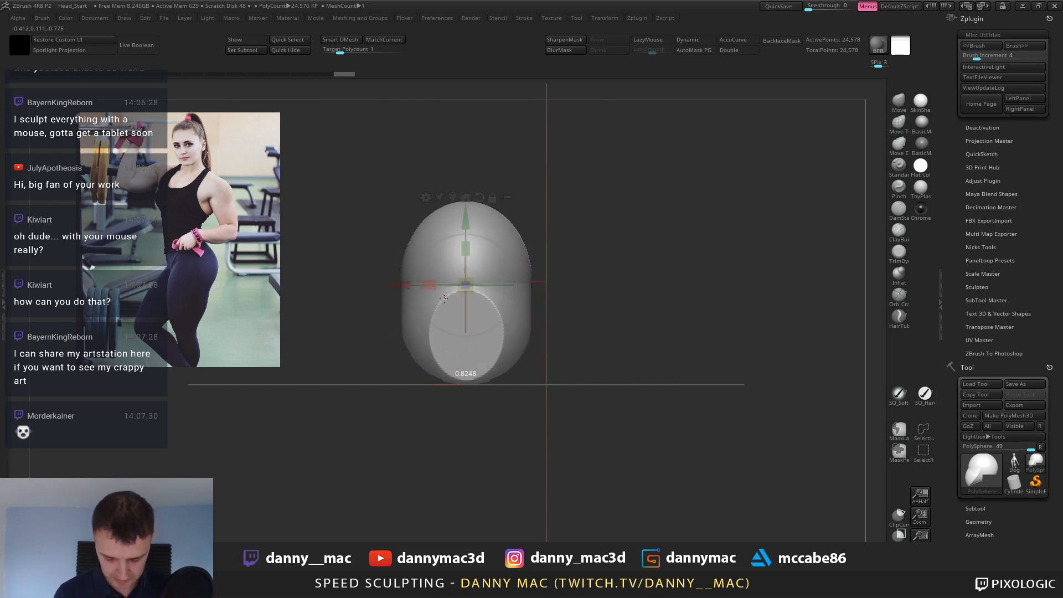
key("ctrl+z")
left_click_drag(538, 316, 510, 395, "shift")
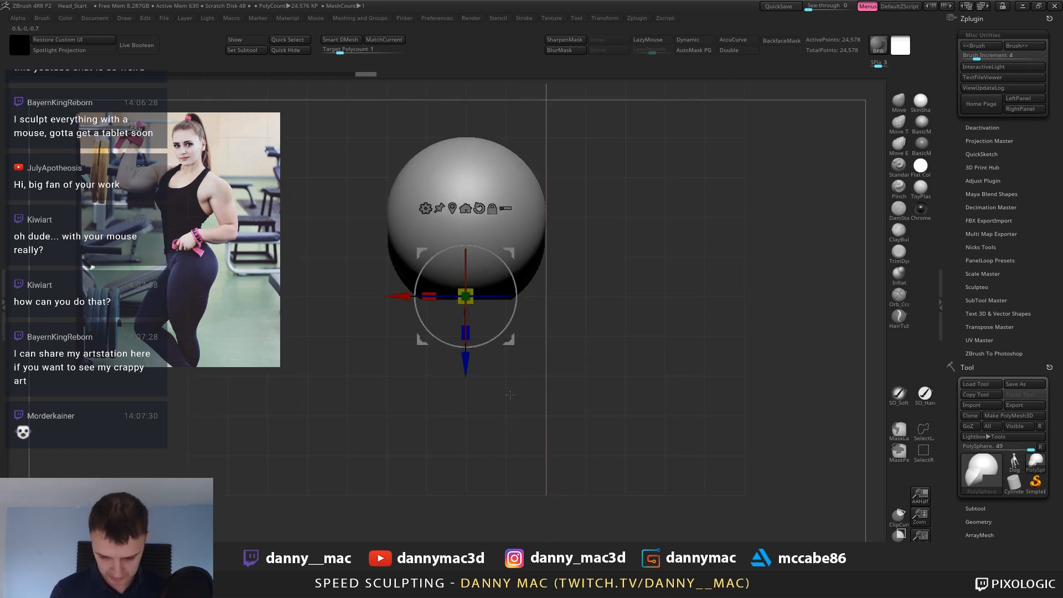
left_click_drag(426, 296, 439, 297)
left_click_drag(559, 182, 559, 94, "shift")
key("b")
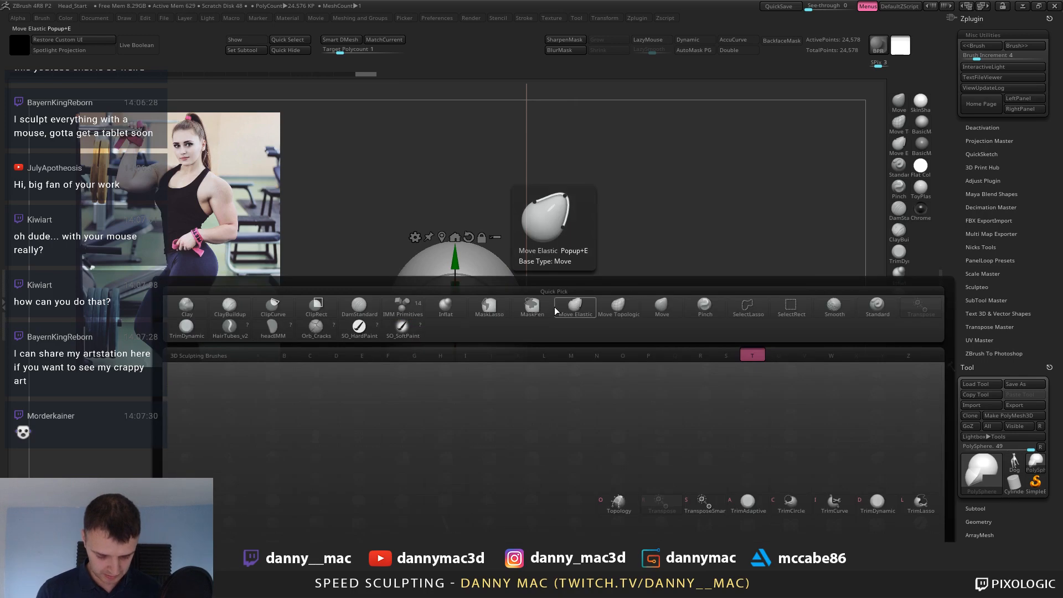
left_click(555, 307)
left_click_drag(578, 304, 617, 334)
key("z")
key("z")
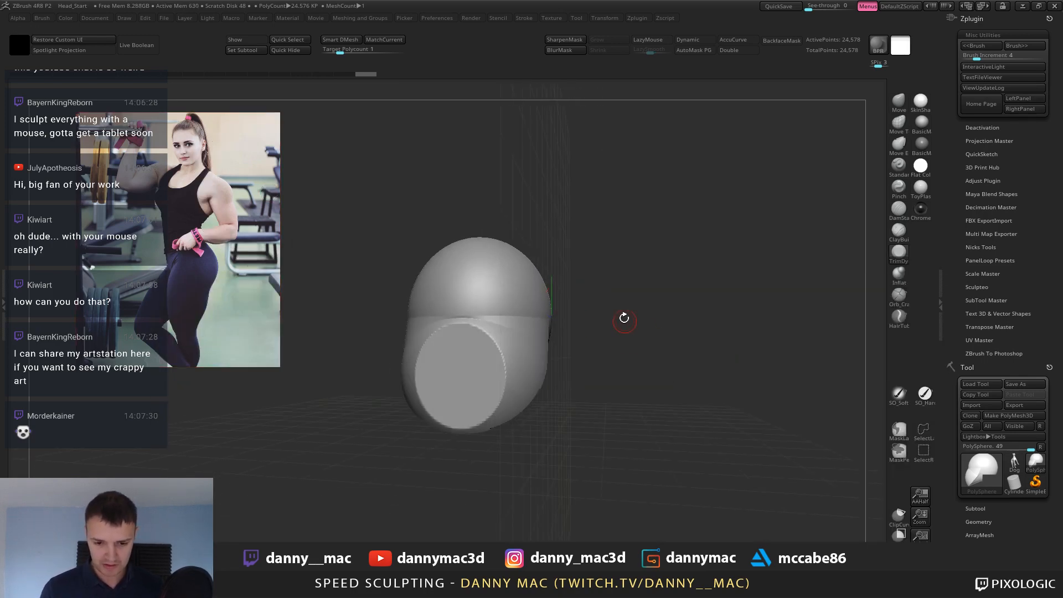
mouse_move(541, 234)
left_mouse_down()
mouse_move(545, 283)
mouse_move(531, 337)
left_mouse_up()
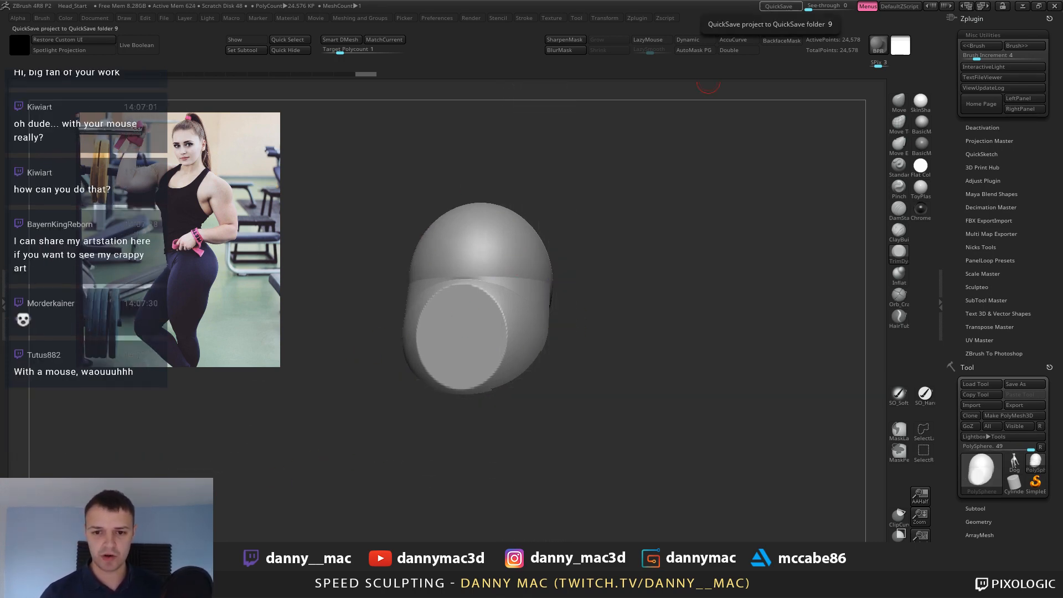
Set up a larger Move brush and scale the head slightly narrower across its width with the gizmo.
mouse_move(476, 318)
left_mouse_down()
mouse_move(515, 317)
mouse_move(507, 303)
mouse_move(541, 177)
mouse_move(537, 275)
mouse_move(538, 261)
mouse_move(563, 256)
mouse_move(503, 259)
mouse_move(566, 289)
left_mouse_up()
key("space")
key("space")
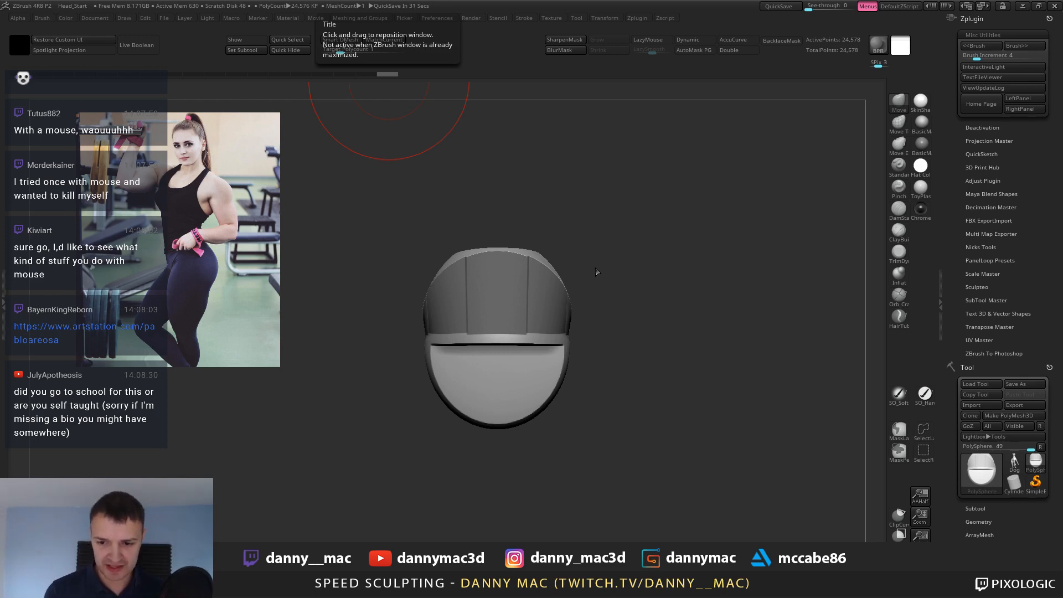
mouse_move(597, 272)
left_mouse_down()
mouse_move(600, 226)
mouse_move(600, 270)
left_mouse_up()
left_click_drag(601, 270, 592, 223, "alt")
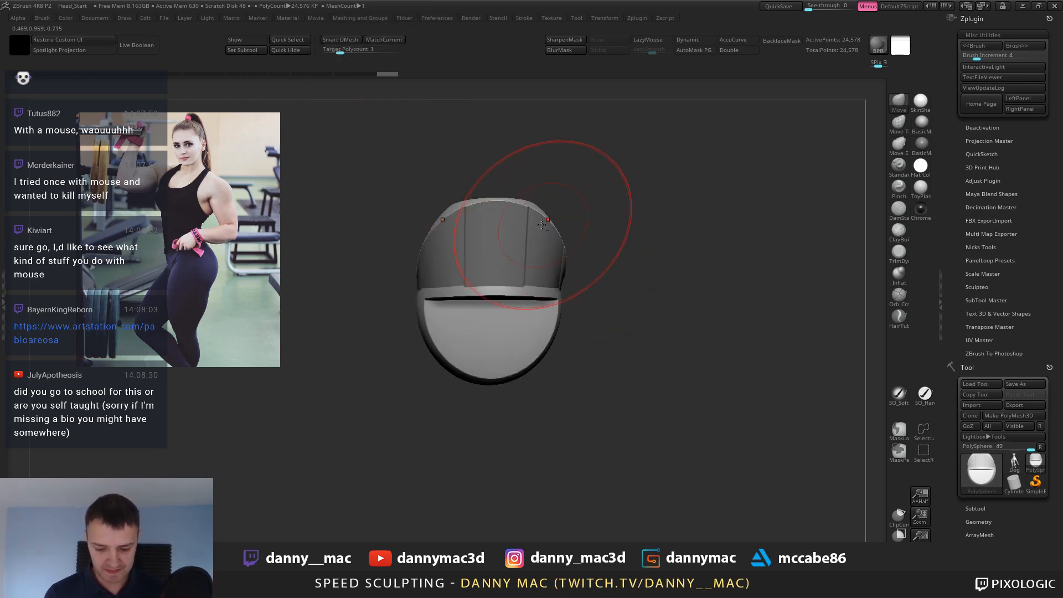
right_click_drag(542, 225, 510, 242, "alt")
key("w")
left_click_drag(425, 227, 431, 230)
key("q")
Push in the sides of the face block symmetrically with the Move brush.
right_click_drag(450, 299, 452, 303)
left_click_drag(517, 234, 509, 245)
right_click_drag(513, 254, 513, 375)
mouse_move(531, 251)
right_mouse_down("alt")
mouse_move(533, 300)
mouse_move(491, 242)
right_mouse_up("alt")
Plane down the hard edge around the flat face area with the TrimDynamic brush.
key("b")
key("t")
key("d")
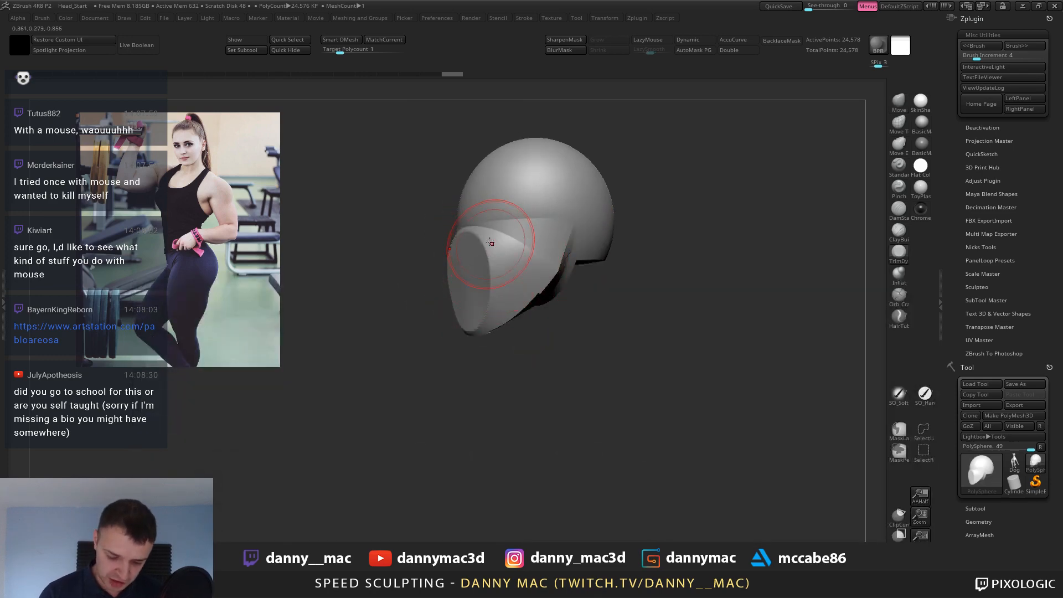
mouse_move(490, 242)
left_mouse_down()
mouse_move(486, 303)
mouse_move(498, 254)
mouse_move(483, 259)
mouse_move(480, 324)
mouse_move(485, 261)
mouse_move(493, 320)
mouse_move(500, 294)
mouse_move(498, 313)
left_mouse_up()
right_click_drag(499, 312, 543, 266)
Reshape the side of the face and the jaw's lower edge with broad Move brush strokes.
mouse_move(557, 251)
left_mouse_down()
mouse_move(523, 316)
mouse_move(552, 296)
mouse_move(540, 303)
mouse_move(539, 293)
mouse_move(568, 303)
mouse_move(545, 260)
left_mouse_up()
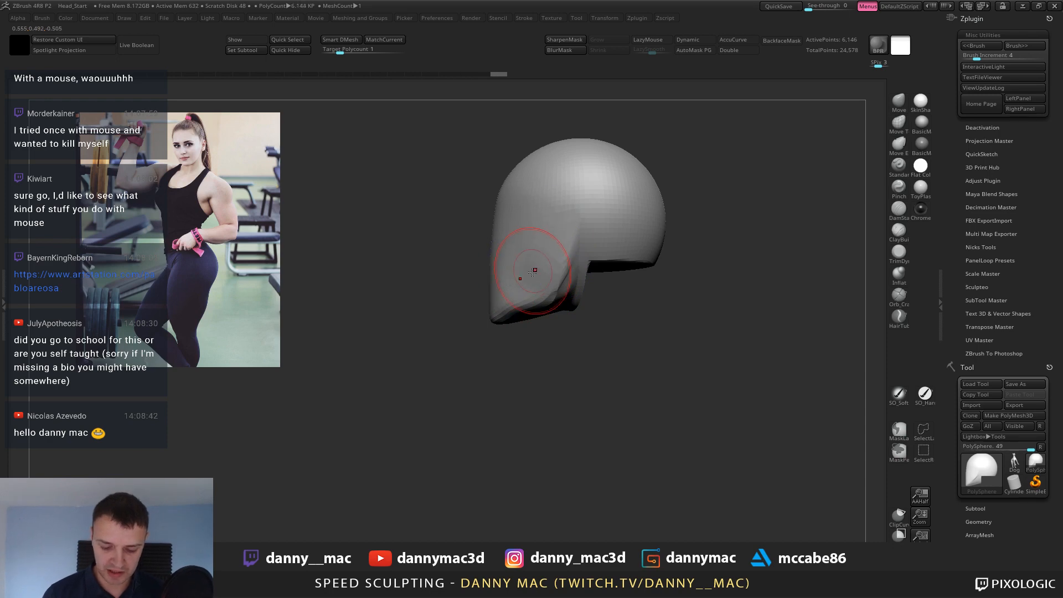
mouse_move(516, 308)
left_mouse_down()
mouse_move(551, 300)
mouse_move(573, 272)
left_mouse_up()
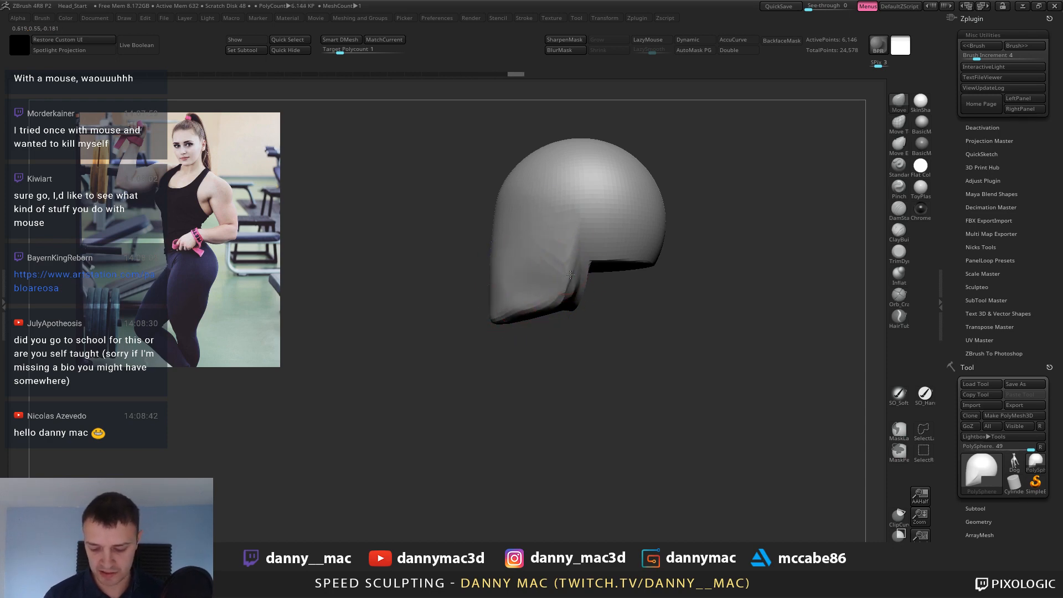
mouse_move(564, 271)
right_mouse_down("ctrl")
mouse_move(569, 262)
mouse_move(617, 297)
right_mouse_up("ctrl")
Bevel the lower edge at the back of the skull with the TrimDynamic brush.
key("b")
key("t")
key("d")
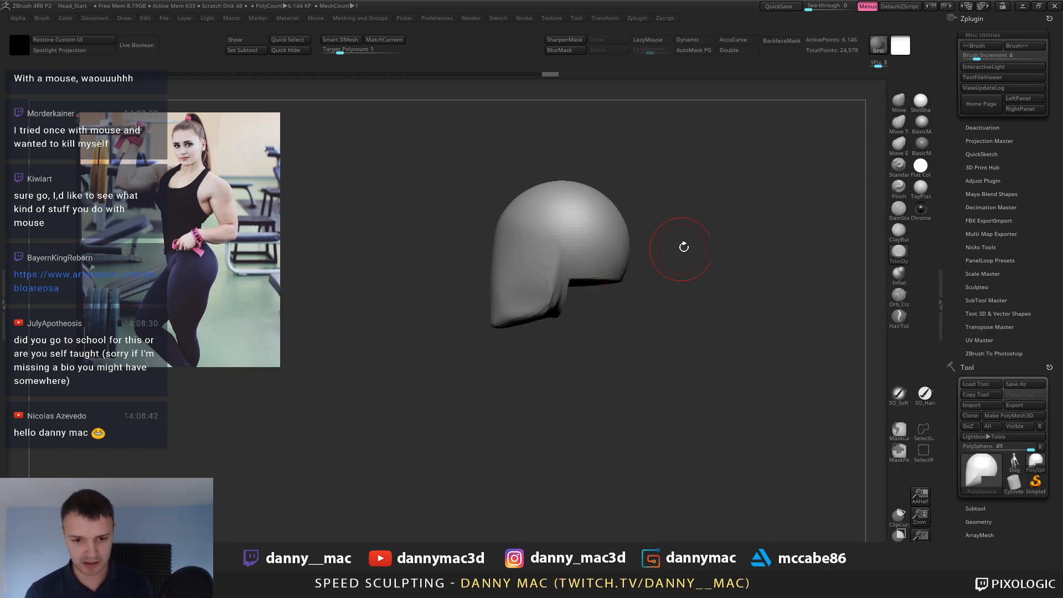
mouse_move(619, 249)
right_mouse_down()
mouse_move(689, 280)
mouse_move(586, 284)
right_mouse_up()
mouse_move(587, 284)
left_mouse_down()
mouse_move(648, 255)
mouse_move(656, 264)
mouse_move(554, 281)
left_mouse_up()
right_click_drag(553, 285, 559, 260)
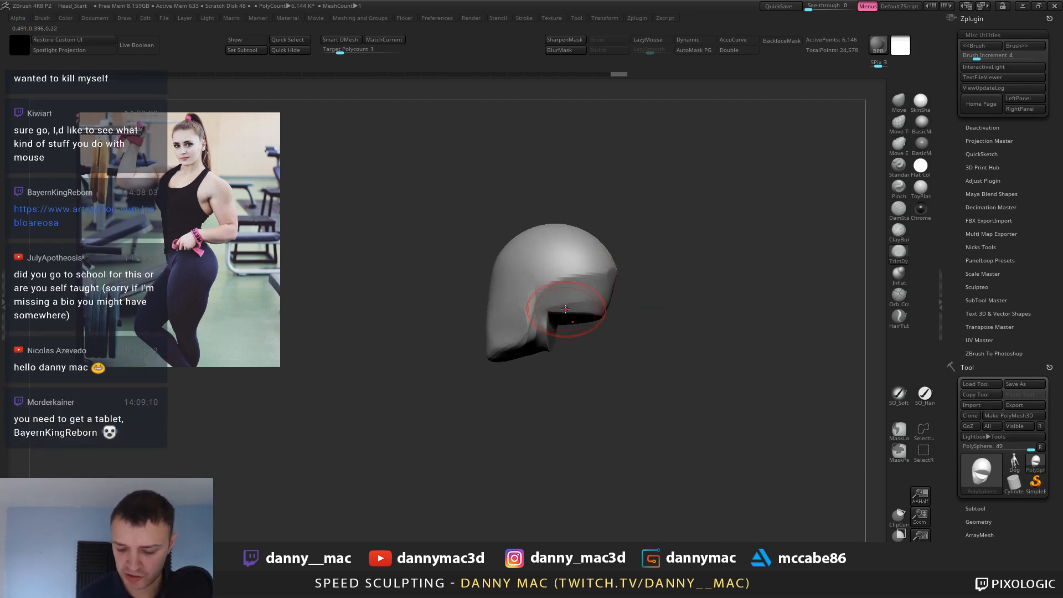
left_click_drag(571, 308, 590, 309)
right_click_drag(575, 310, 593, 302)
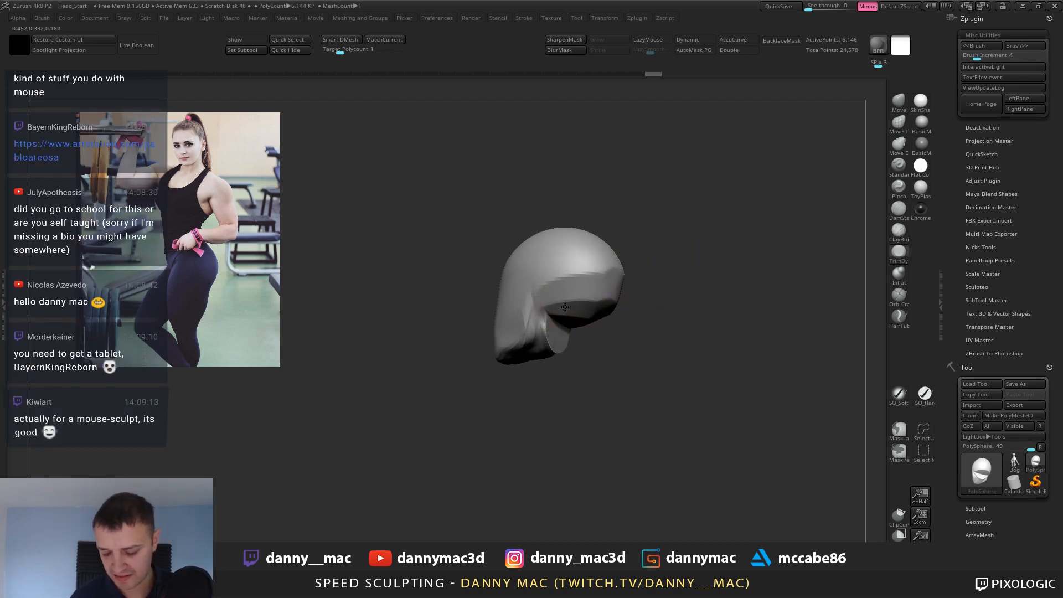
Round off the underside of the skull toward the nape and smooth the rear corner of the jaw.
mouse_move(556, 307)
left_mouse_down()
mouse_move(611, 292)
mouse_move(659, 295)
left_mouse_up()
mouse_move(574, 290)
left_mouse_down()
mouse_move(620, 288)
mouse_move(634, 300)
mouse_move(619, 307)
left_mouse_up()
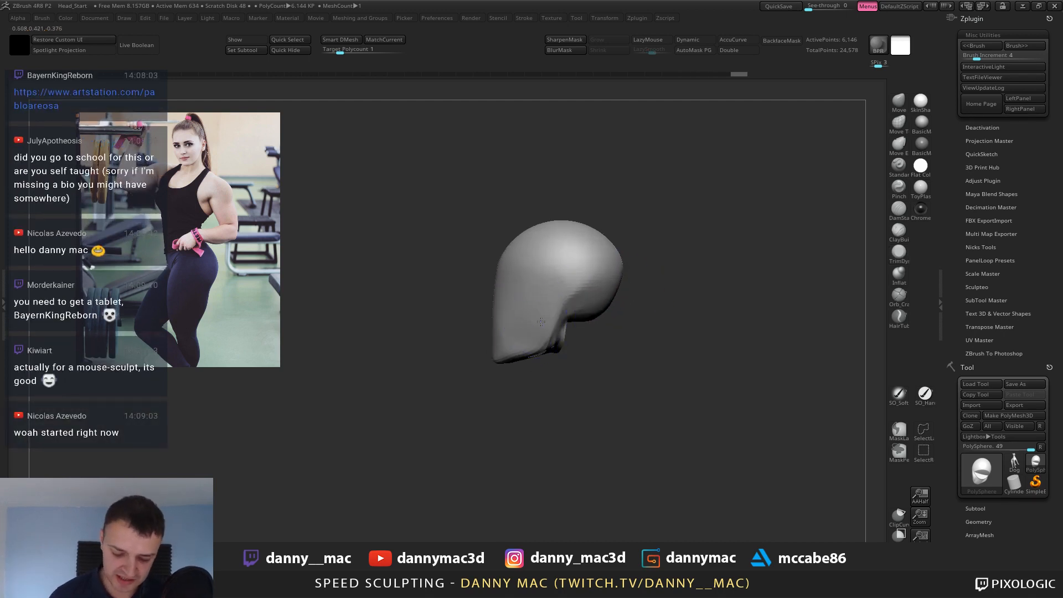
mouse_move(554, 316)
left_mouse_down("shift")
mouse_move(518, 354)
mouse_move(561, 346)
mouse_move(501, 379)
mouse_move(559, 360)
left_mouse_up("shift")
right_click(499, 382)
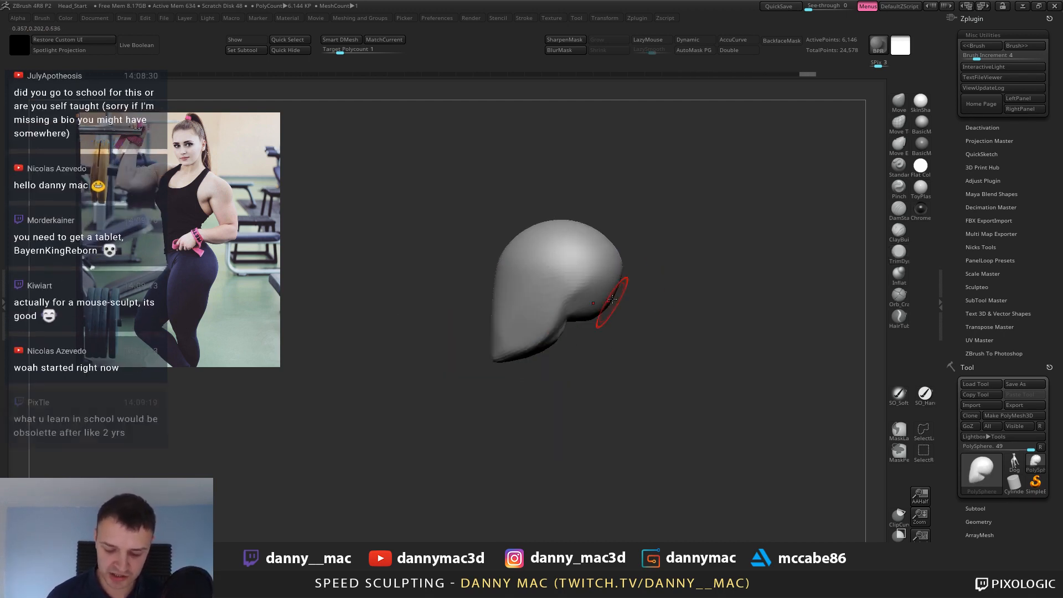
Refine the silhouette of the skull, cheeks and jaw from the side, front and three-quarter views with small Move brush strokes.
left_click_drag(627, 272, 631, 269)
mouse_move(479, 290)
left_mouse_down()
mouse_move(512, 296)
mouse_move(512, 280)
mouse_move(571, 273)
left_mouse_up()
right_click_drag(570, 273, 549, 278)
left_click_drag(549, 277, 546, 278)
mouse_move(548, 277)
right_mouse_down()
mouse_move(546, 264)
mouse_move(519, 332)
right_mouse_up()
right_click(527, 333)
left_click_drag(519, 332, 520, 335)
mouse_move(520, 334)
right_mouse_down()
mouse_move(544, 344)
mouse_move(540, 301)
right_mouse_up()
left_click_drag(524, 297, 525, 292)
mouse_move(532, 302)
right_mouse_down()
mouse_move(567, 314)
mouse_move(587, 293)
mouse_move(487, 225)
right_mouse_up()
mouse_move(443, 265)
left_mouse_down()
mouse_move(444, 280)
mouse_move(493, 285)
left_mouse_up()
mouse_move(532, 310)
right_mouse_down()
mouse_move(471, 288)
mouse_move(555, 294)
right_mouse_up()
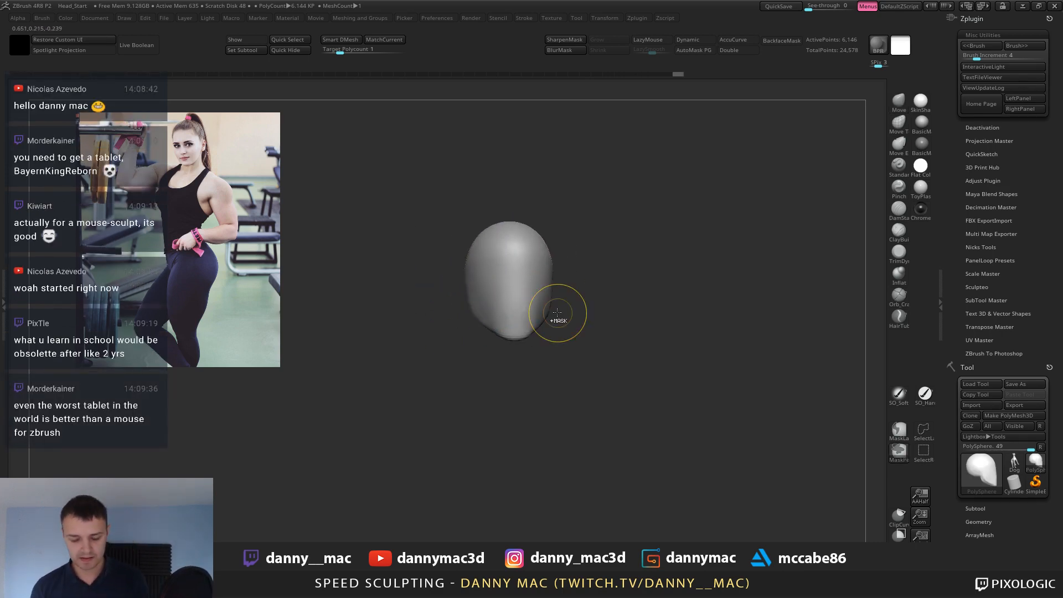
Save the project as Julia_Vins1 in the zbrush folder of Speed Sculpt Episode 29.
key("ctrl+s")
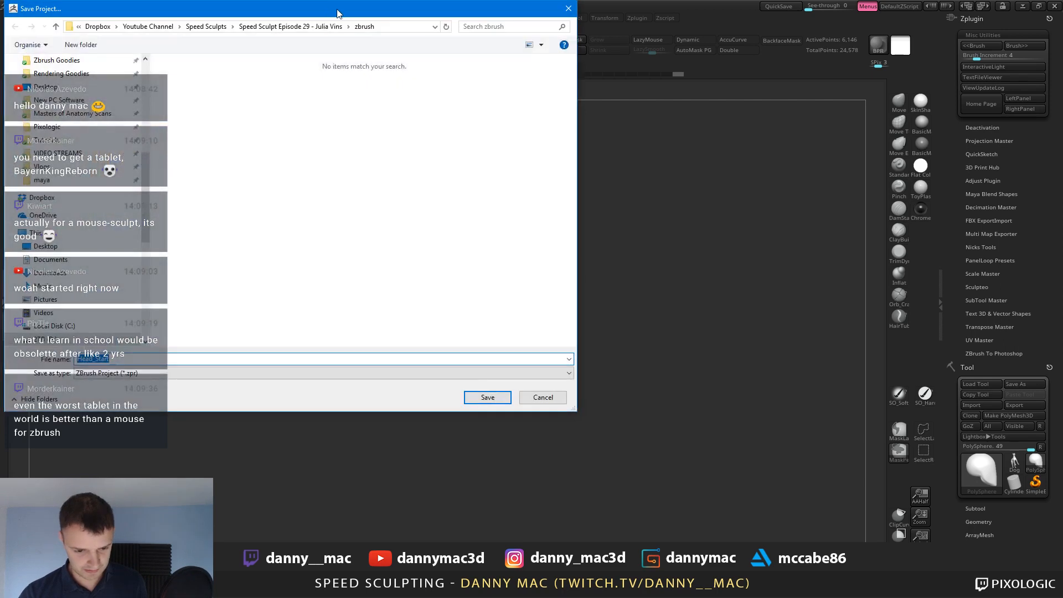
left_click(332, 26)
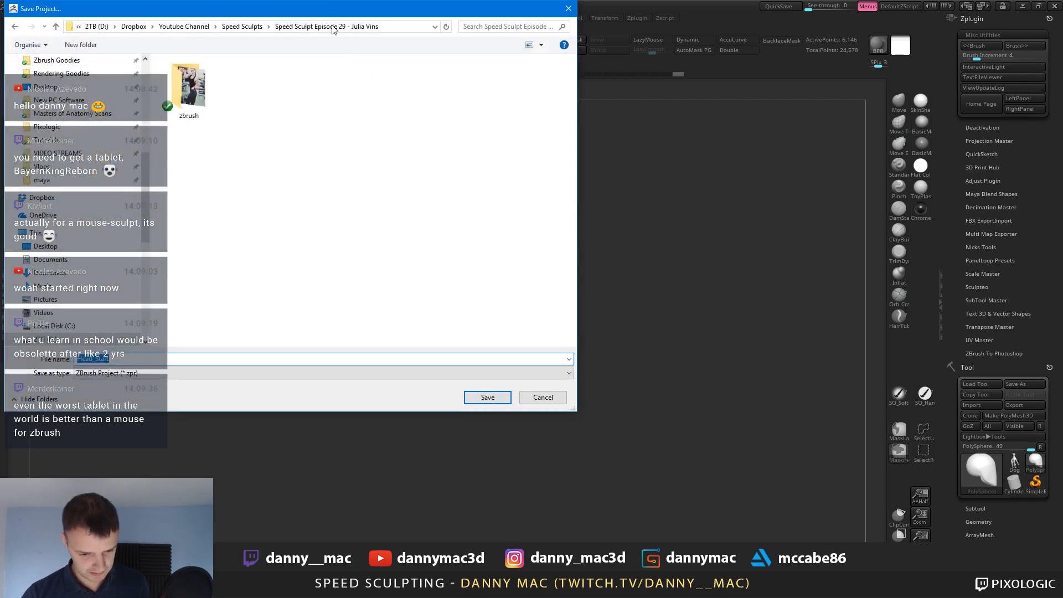
left_click(186, 93)
double_click(186, 93)
left_click(156, 360)
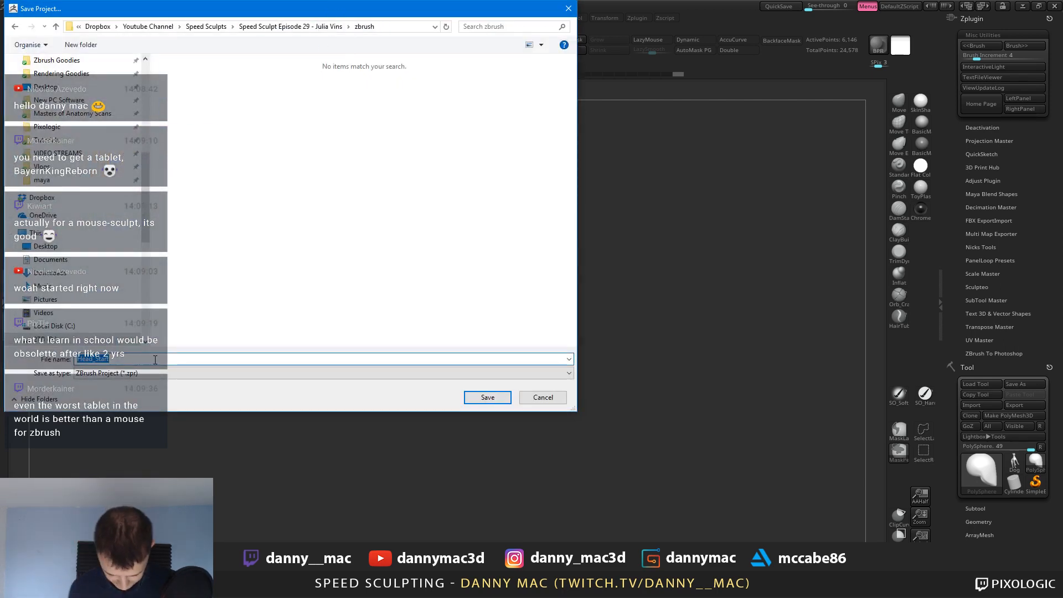
type("Julia_Vins")
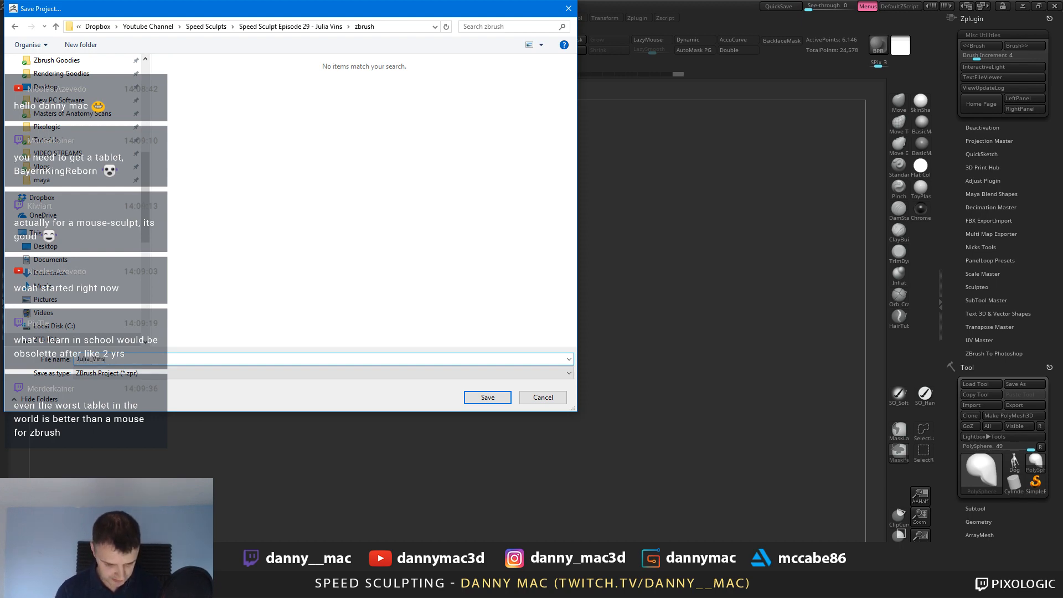
type("1")
key("Return")
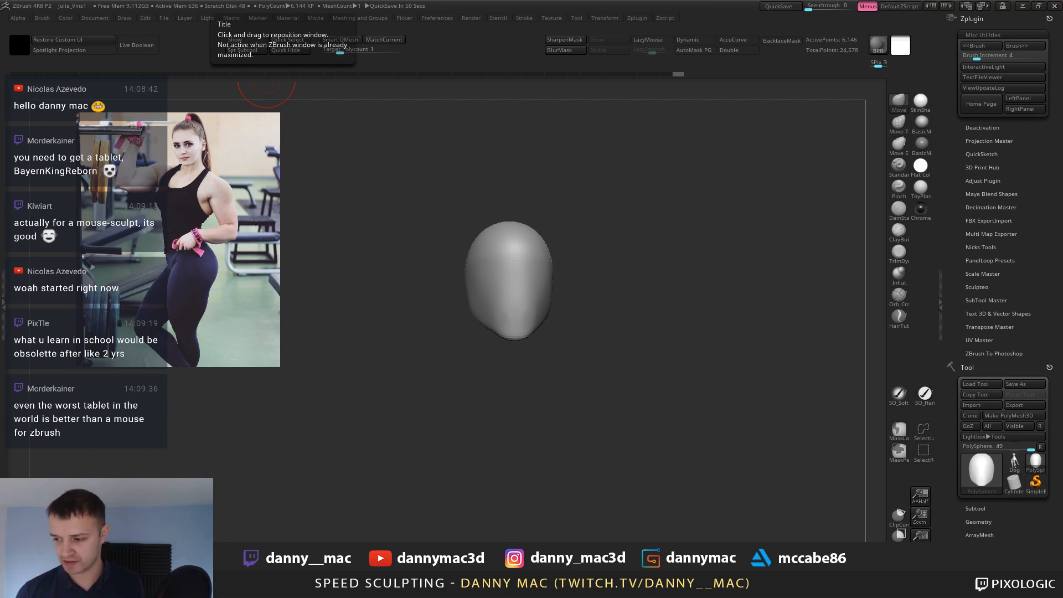
Choose the cylinder of the primitives insert-mesh brush, with the head seen from below.
mouse_move(561, 202)
left_mouse_down()
mouse_move(559, 169)
mouse_move(545, 169)
left_mouse_up()
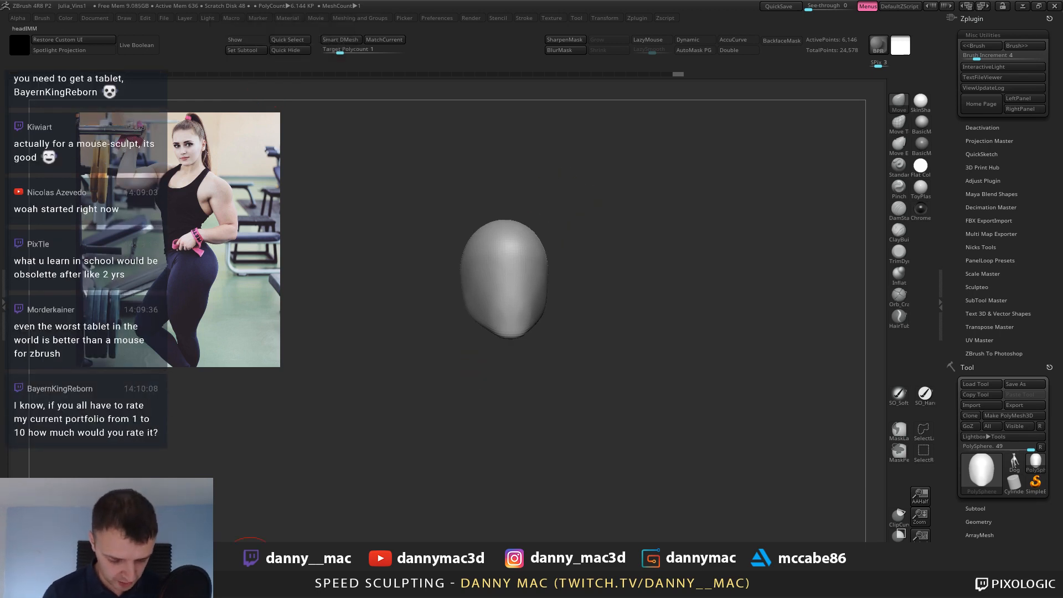
key("b")
key("i")
key("e")
key("b")
key("i")
key("p")
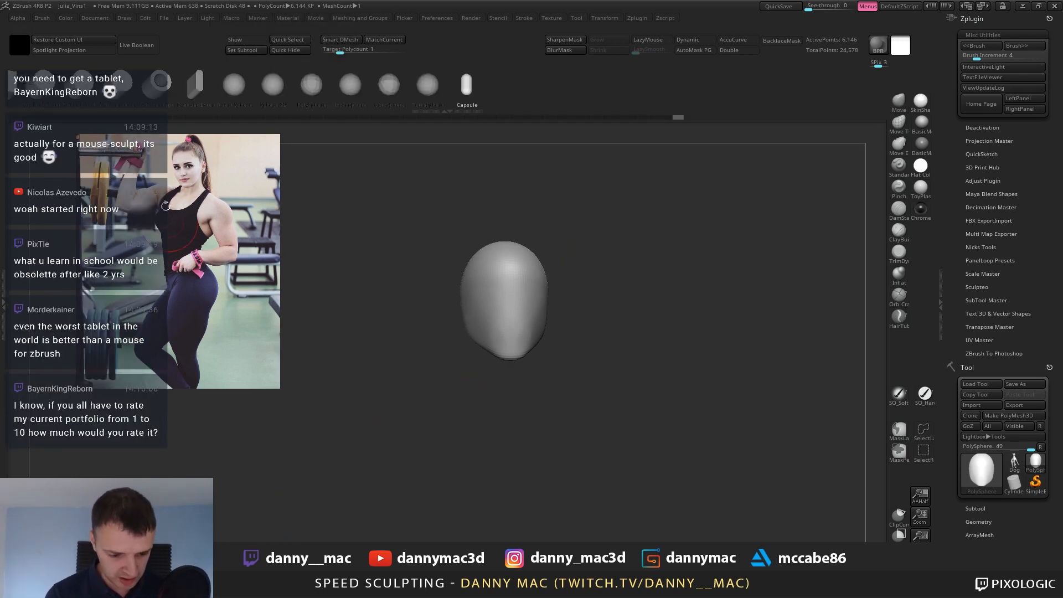
mouse_move(643, 310)
left_mouse_down()
mouse_move(533, 319)
mouse_move(492, 311)
left_mouse_up()
left_click_drag(554, 299, 537, 255, "alt")
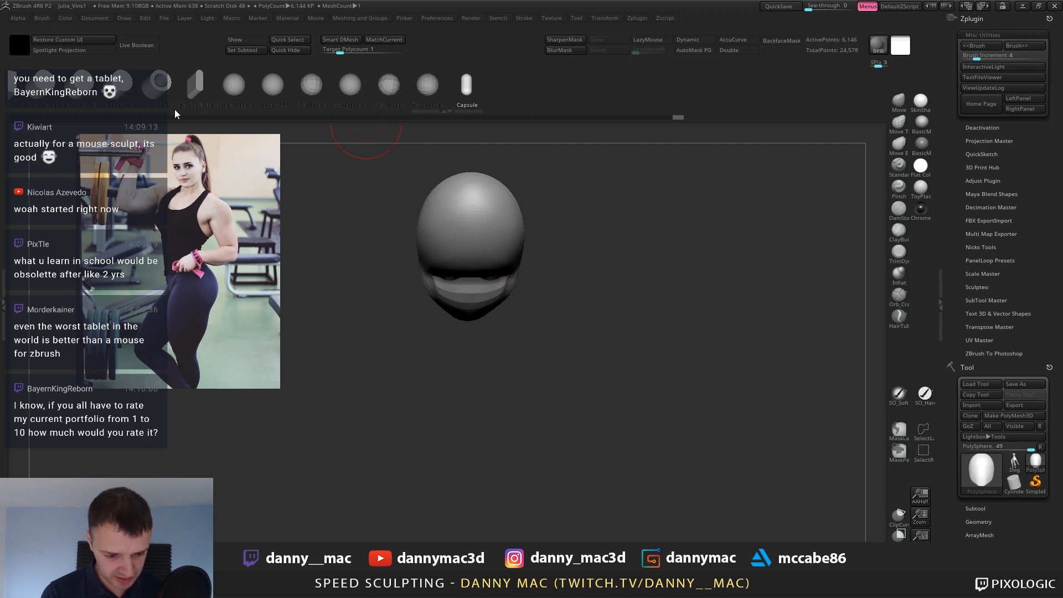
left_click(44, 87)
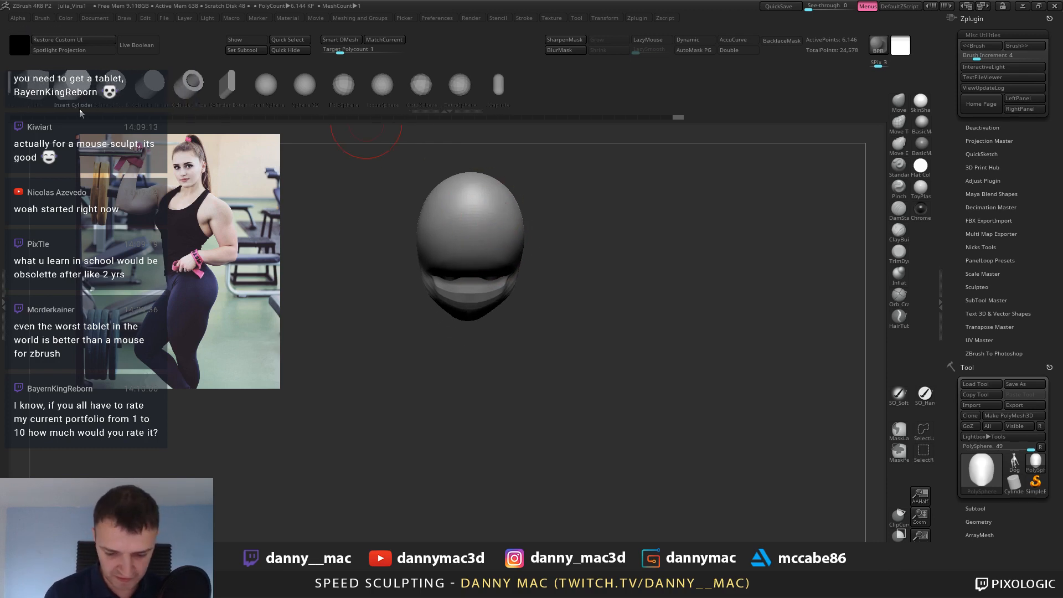
Show the head's polygon wireframe and delete its lower subdivision levels.
left_click_drag(424, 227, 431, 185)
key("shift+f")
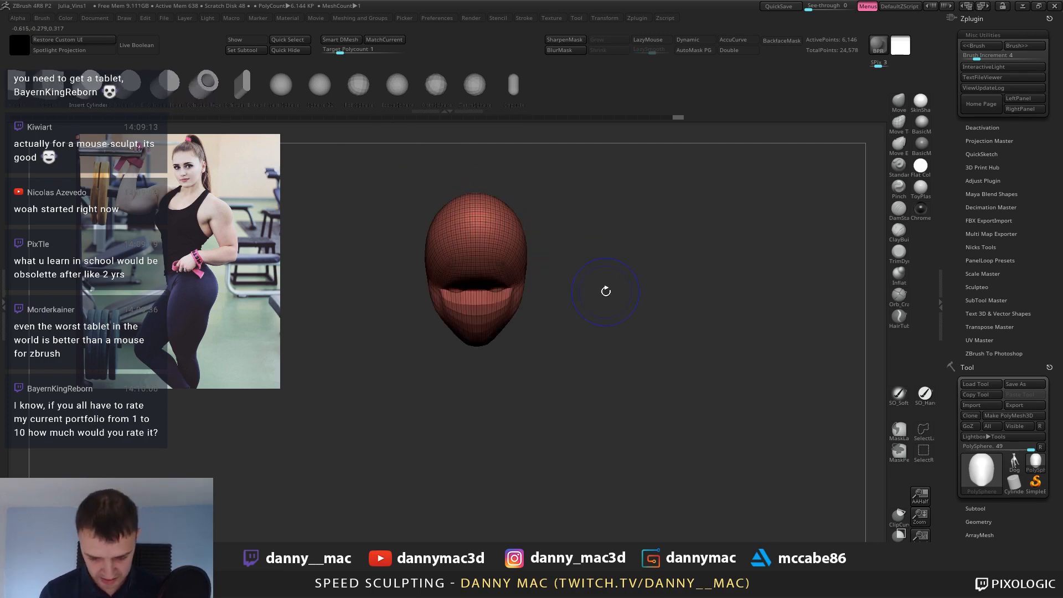
right_click(536, 265)
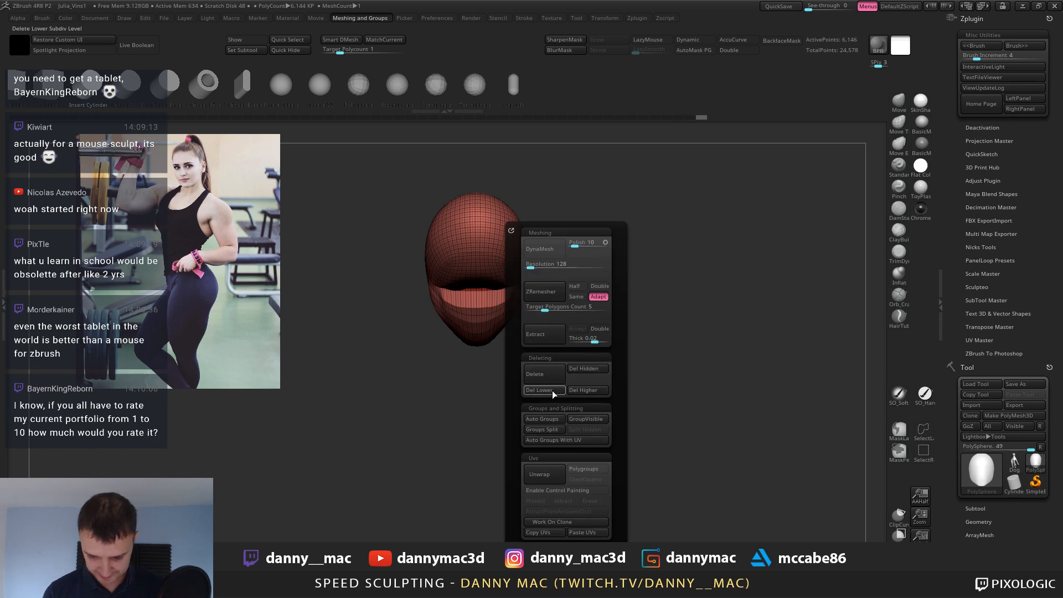
left_click_drag(560, 235, 553, 171)
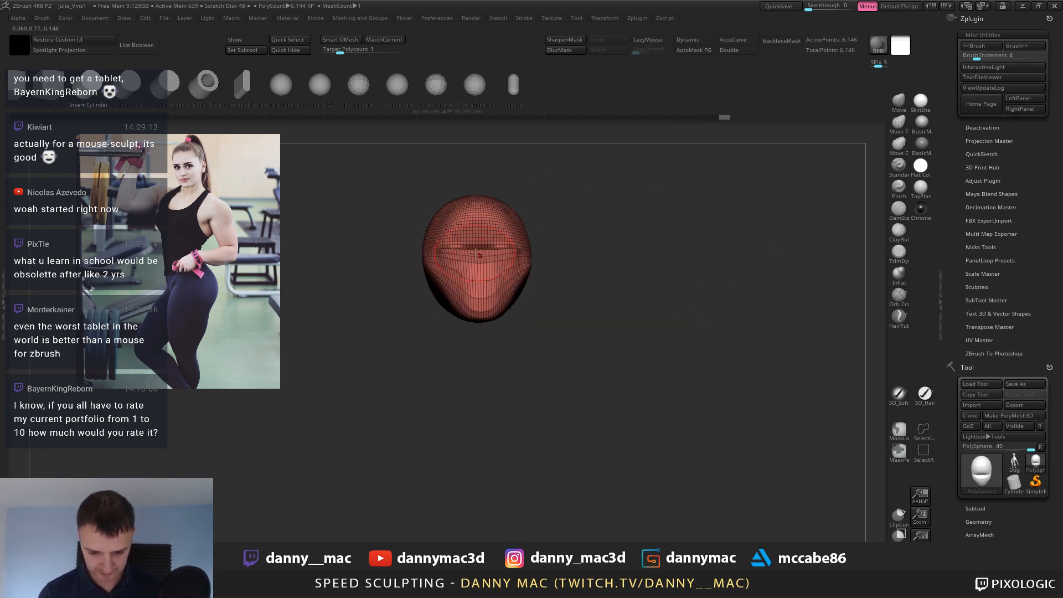
Try to place a neck cylinder on the underside of the skull, undoing each trial insertion.
mouse_move(477, 240)
left_mouse_down()
mouse_move(472, 269)
mouse_move(478, 255)
mouse_move(496, 256)
left_mouse_up()
key("ctrl+z")
left_click_drag(560, 243, 565, 309)
key("ctrl+z")
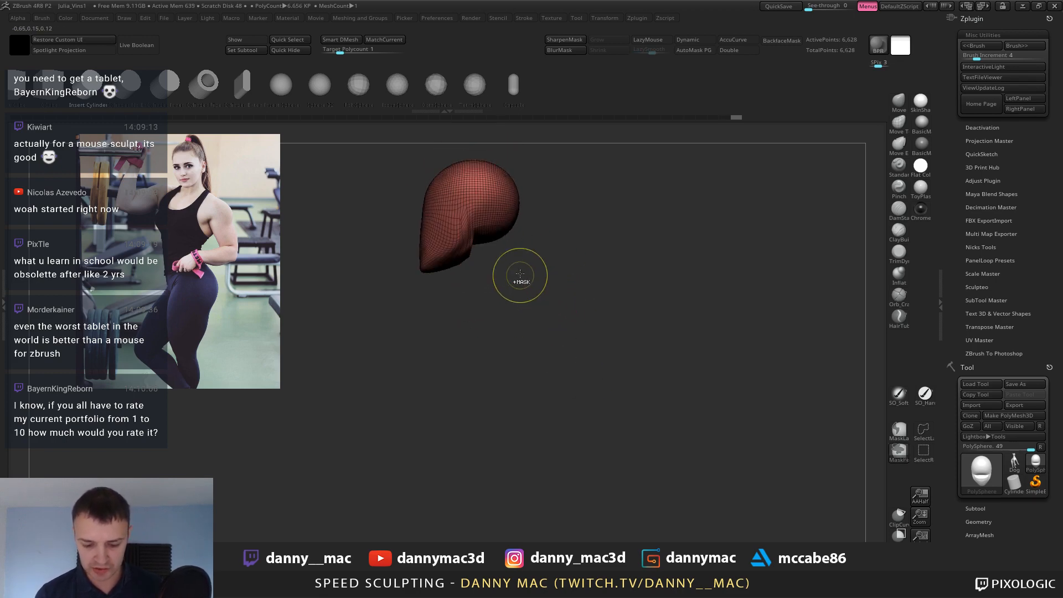
key("ctrl+z")
key("ctrl+z")
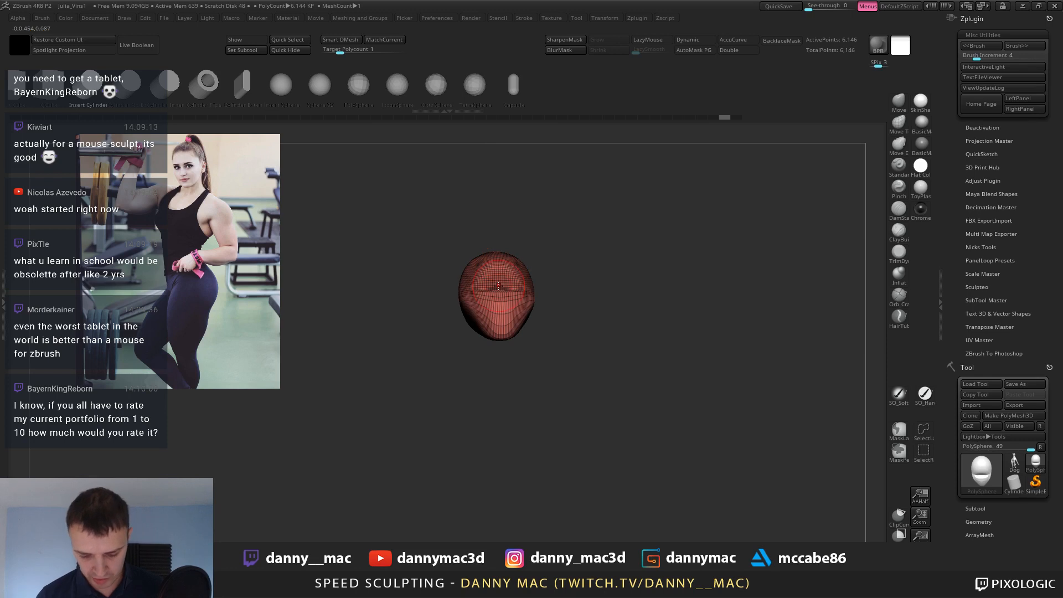
left_click_drag(515, 297, 541, 286)
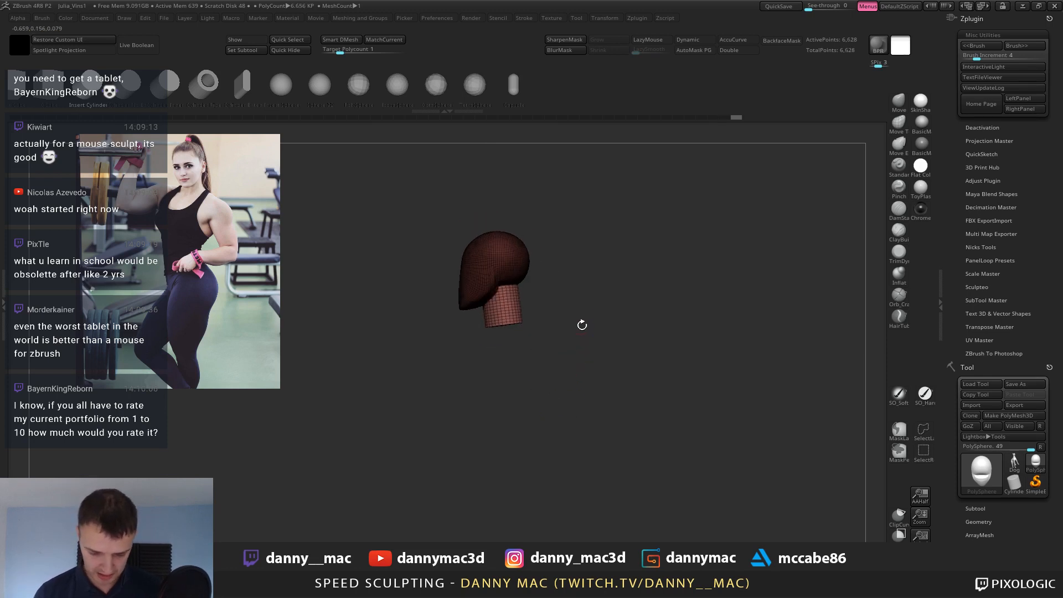
key("ctrl+z")
key("ctrl+z")
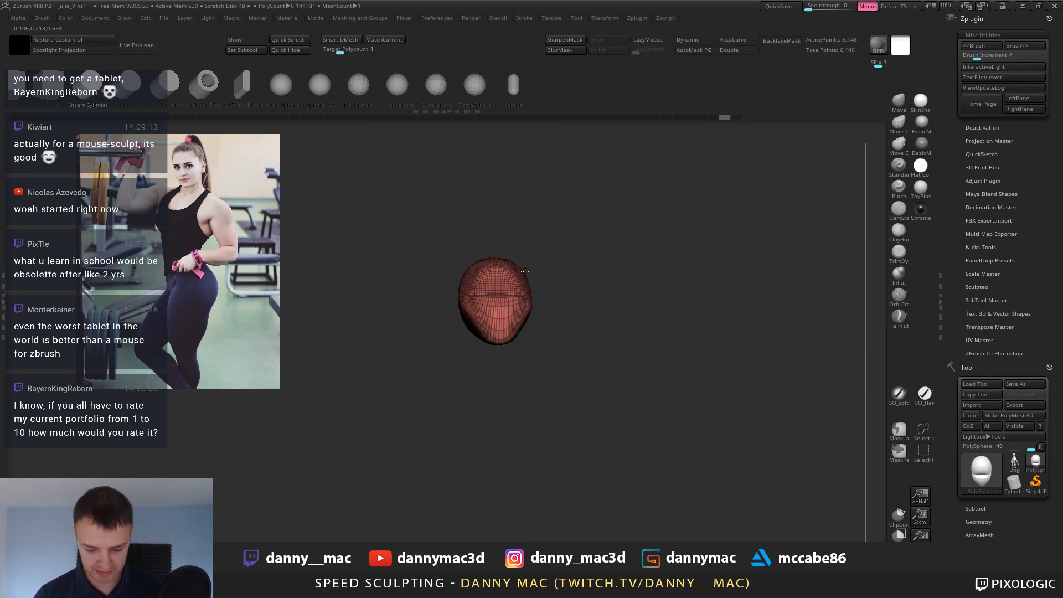
Insert a neck cylinder under the skull, lengthen it and tilt it so its lower end sits farther back.
left_click_drag(512, 304, 528, 300)
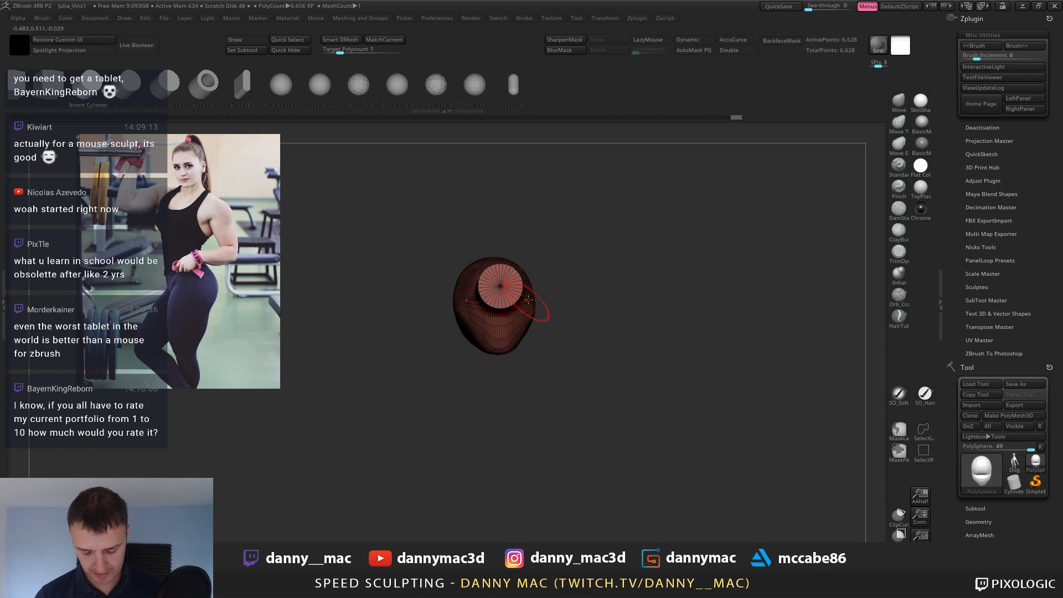
key("w")
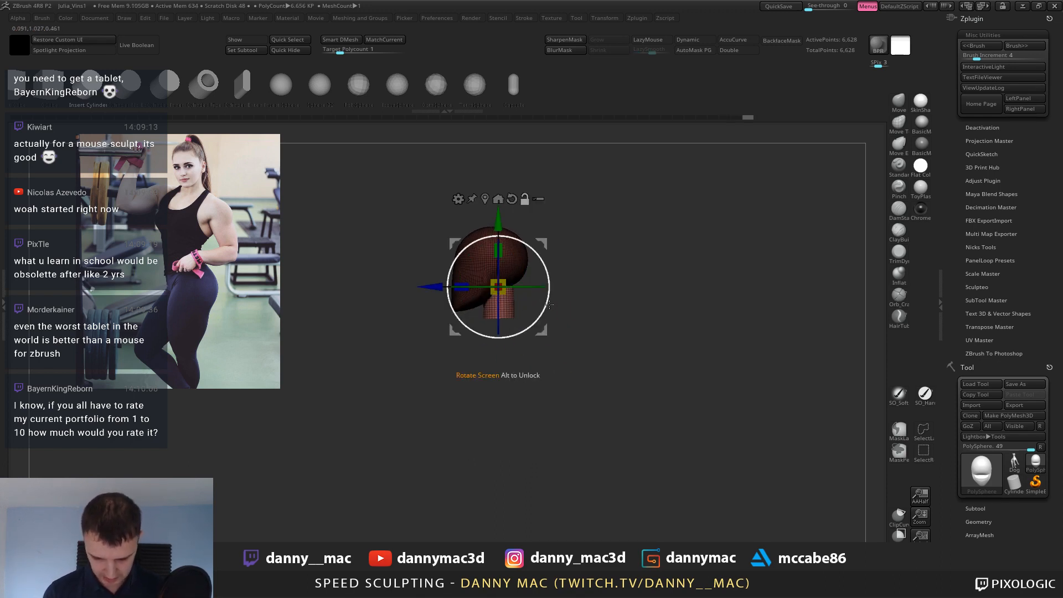
left_click_drag(560, 310, 573, 327, "ctrl")
left_click_drag(526, 264, 495, 288)
left_click_drag(498, 251, 499, 236)
left_click_drag(543, 245, 544, 245)
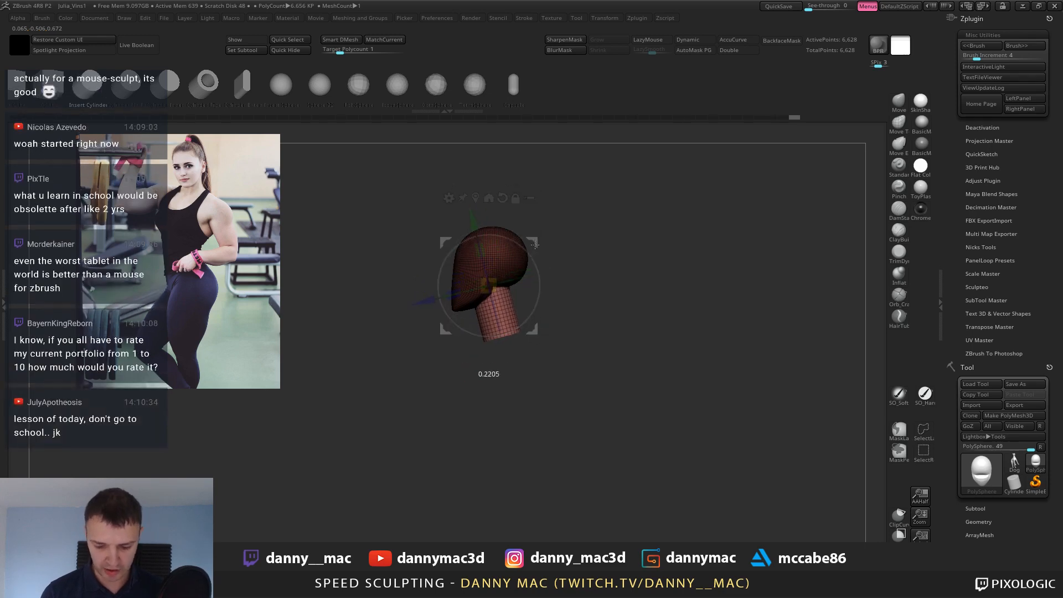
Invert the mask to protect the neck, hide the wireframe and reshape the lower face and jaw with the Move brush.
left_click(590, 268, "ctrl")
key("q")
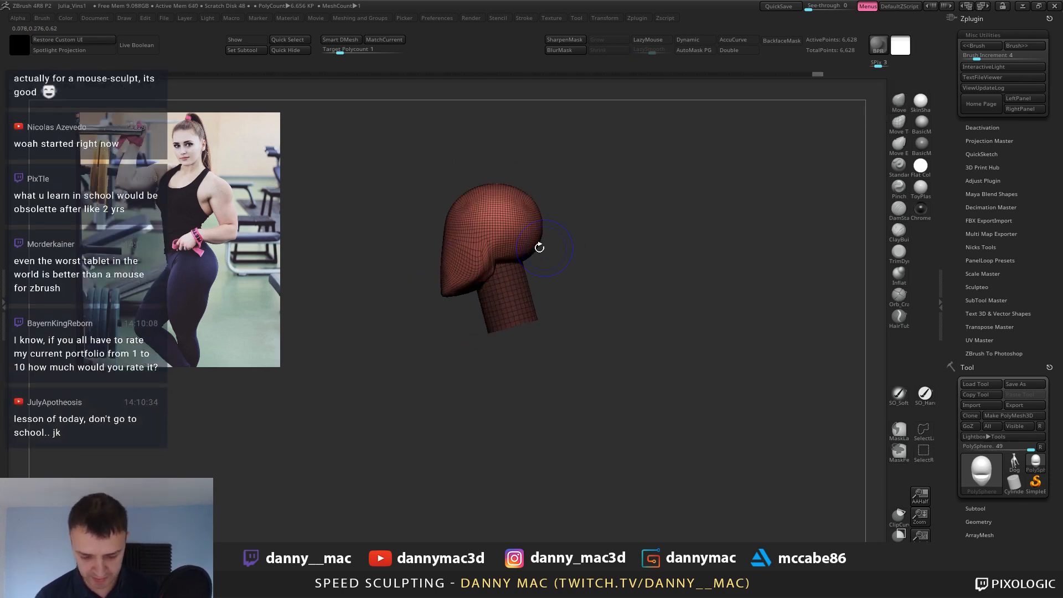
key("shift+f")
left_click_drag(540, 248, 565, 246)
left_click_drag(487, 231, 483, 229)
mouse_move(482, 238)
left_mouse_down()
mouse_move(505, 252)
mouse_move(496, 221)
mouse_move(503, 244)
mouse_move(477, 248)
mouse_move(511, 261)
mouse_move(498, 263)
left_mouse_up()
key("space")
key("space")
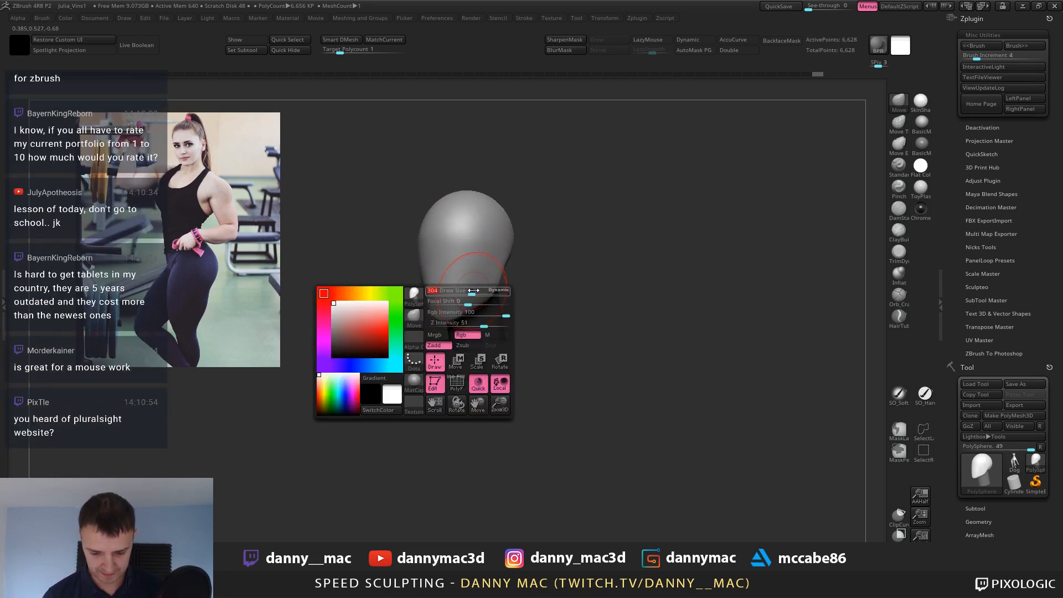
right_click_drag(472, 292, 482, 276)
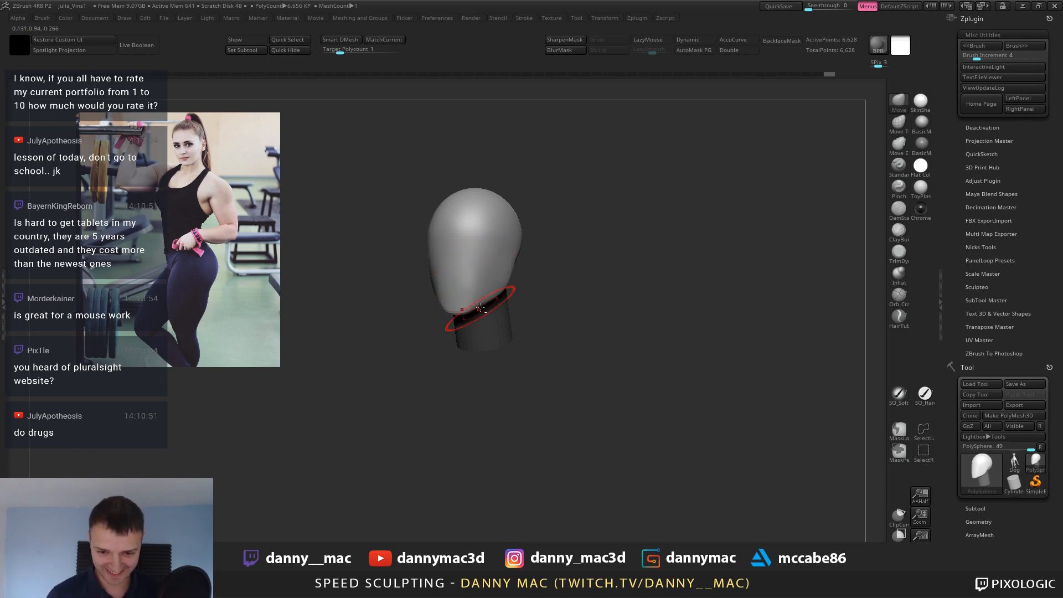
mouse_move(477, 301)
right_mouse_down("ctrl")
mouse_move(489, 277)
mouse_move(493, 285)
right_mouse_up("ctrl")
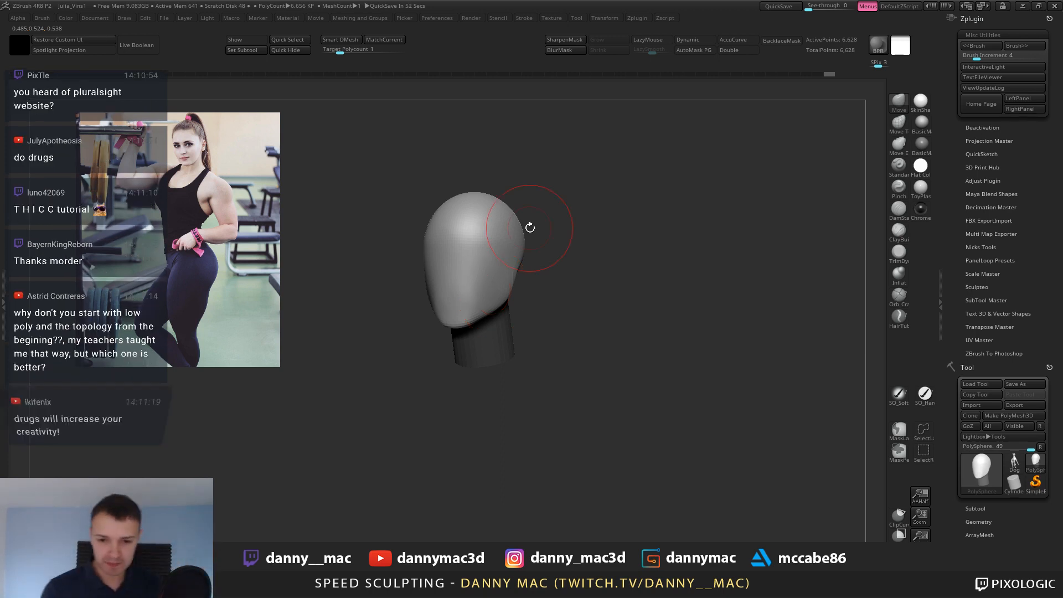
mouse_move(519, 278)
left_mouse_down()
mouse_move(532, 294)
mouse_move(525, 256)
mouse_move(512, 260)
left_mouse_up()
Carve both eye sockets into the front of the face with the ClayBuildup brush.
key("b")
key("c")
key("b")
mouse_move(510, 281)
right_mouse_down("alt")
mouse_move(526, 234)
mouse_move(563, 236)
right_mouse_up("alt")
key("space")
key("shift+f")
key("shift+f")
key("shift+f")
key("shift+f")
right_click_drag(492, 235, 513, 240)
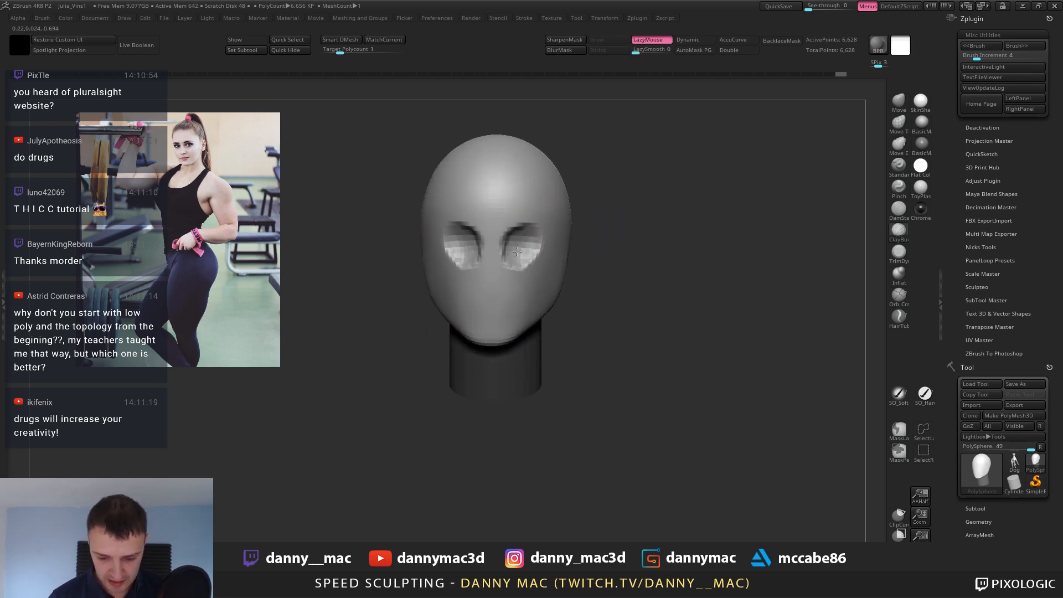
mouse_move(514, 248)
right_mouse_down()
mouse_move(510, 277)
mouse_move(507, 251)
mouse_move(526, 237)
mouse_move(498, 254)
right_mouse_up()
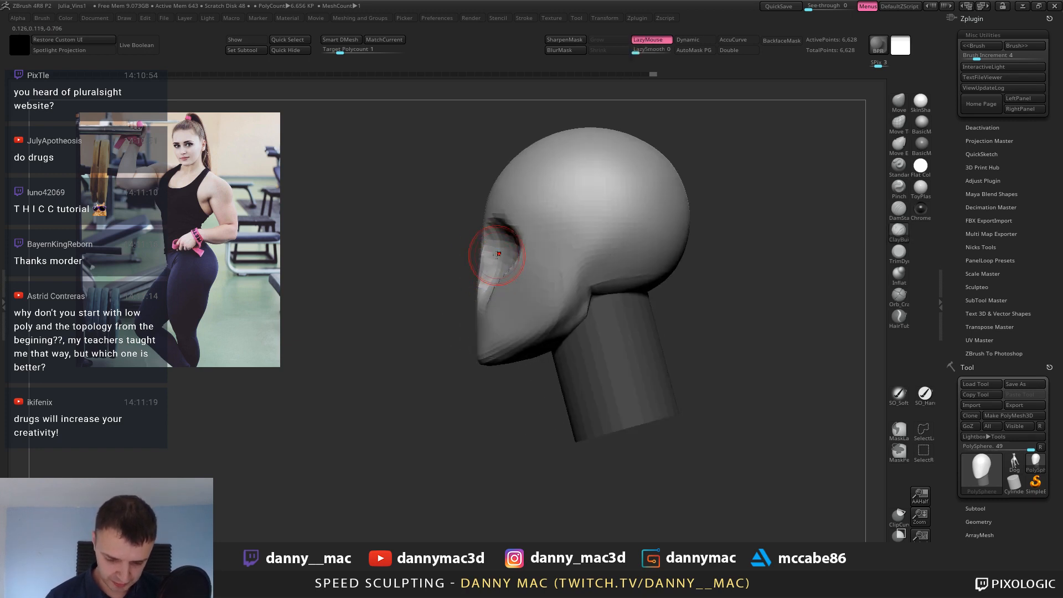
Pull the nose forward out of the face profile with the Move brush and set back its bridge.
key("b")
key("m")
key("v")
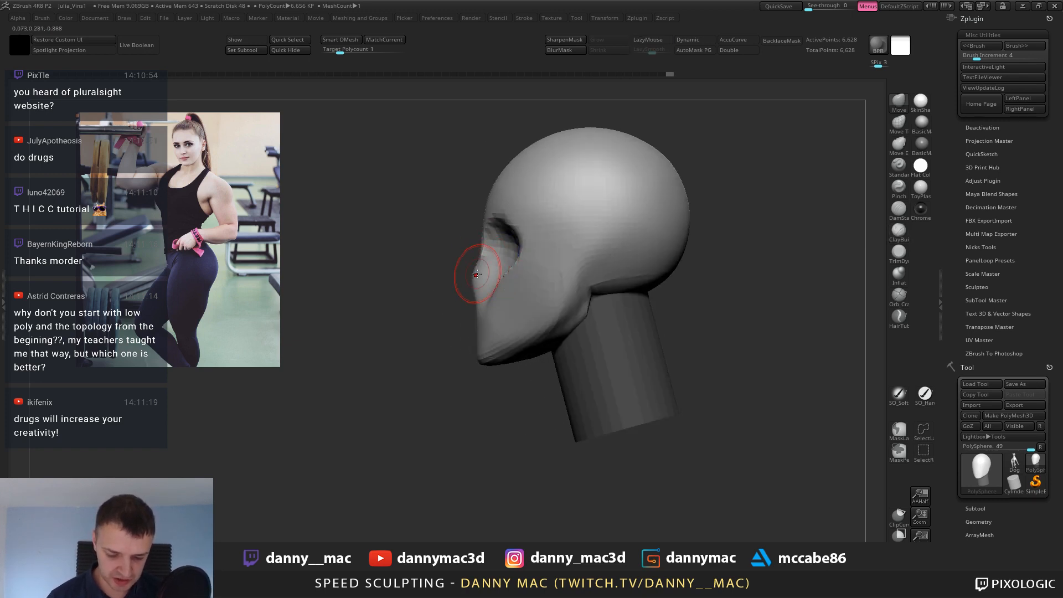
left_click_drag(474, 267, 487, 242)
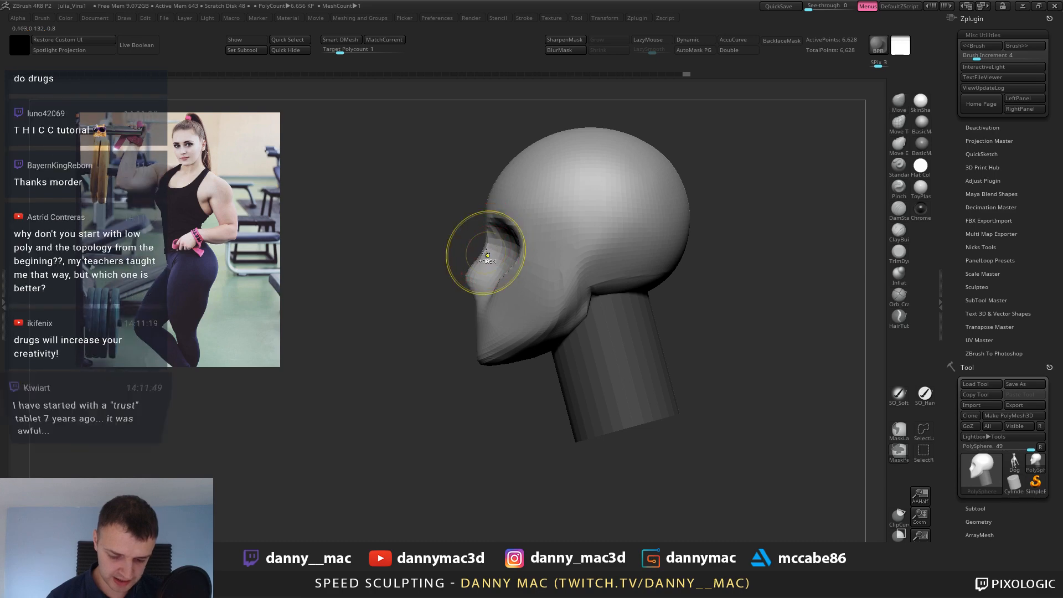
mouse_move(481, 249)
right_mouse_down()
mouse_move(459, 260)
mouse_move(475, 297)
right_mouse_up()
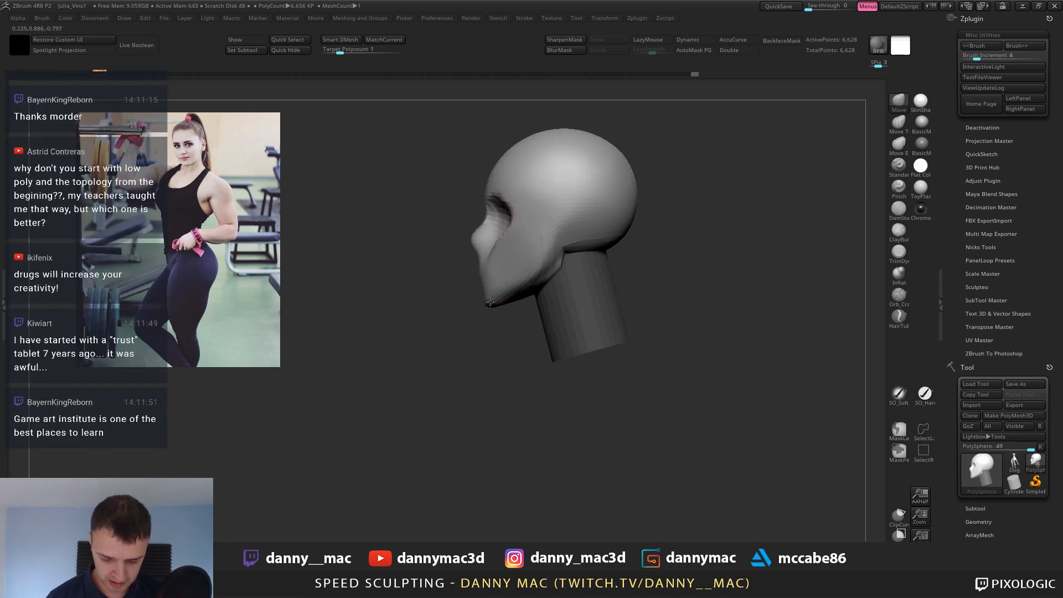
Adjust the jawline and broaden the chin with the Move brush.
key("space")
scroll(567, 268, "down", 3)
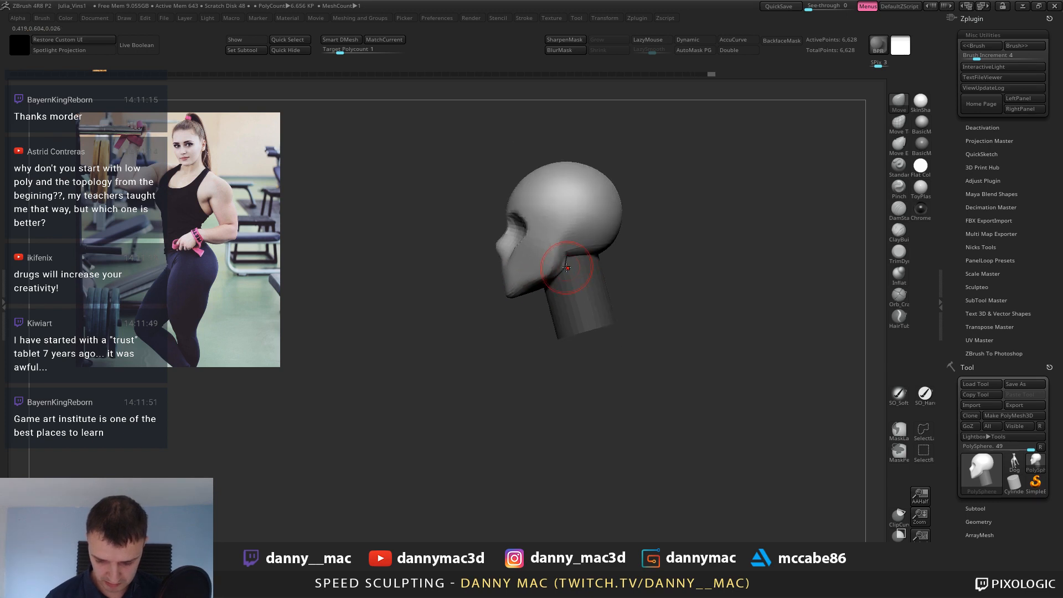
left_click_drag(548, 294, 526, 292, "shift")
mouse_move(541, 276)
right_mouse_down("ctrl")
mouse_move(533, 272)
mouse_move(573, 266)
right_mouse_up("ctrl")
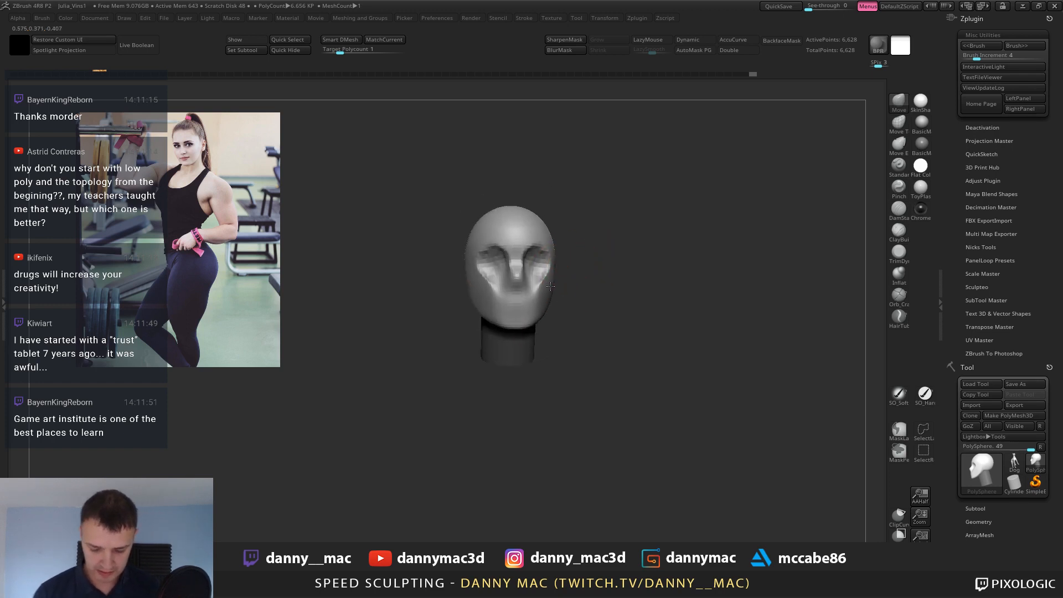
Sculpt the cheek planes from the eye sockets down to the jaw and around the mouth with the ClayBuildup brush.
key("b")
key("c")
key("b")
mouse_move(546, 265)
right_mouse_down("ctrl")
mouse_move(526, 270)
mouse_move(526, 254)
mouse_move(514, 253)
mouse_move(531, 263)
mouse_move(520, 271)
right_mouse_up("ctrl")
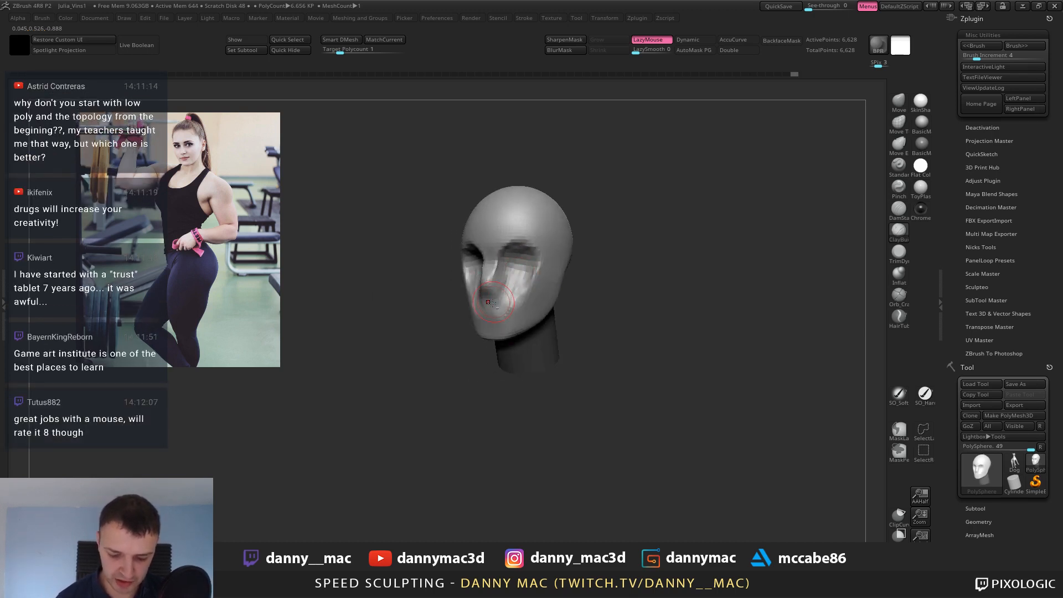
mouse_move(508, 311)
right_mouse_down("shift")
mouse_move(527, 287)
mouse_move(491, 261)
mouse_move(500, 264)
mouse_move(500, 249)
right_mouse_up("shift")
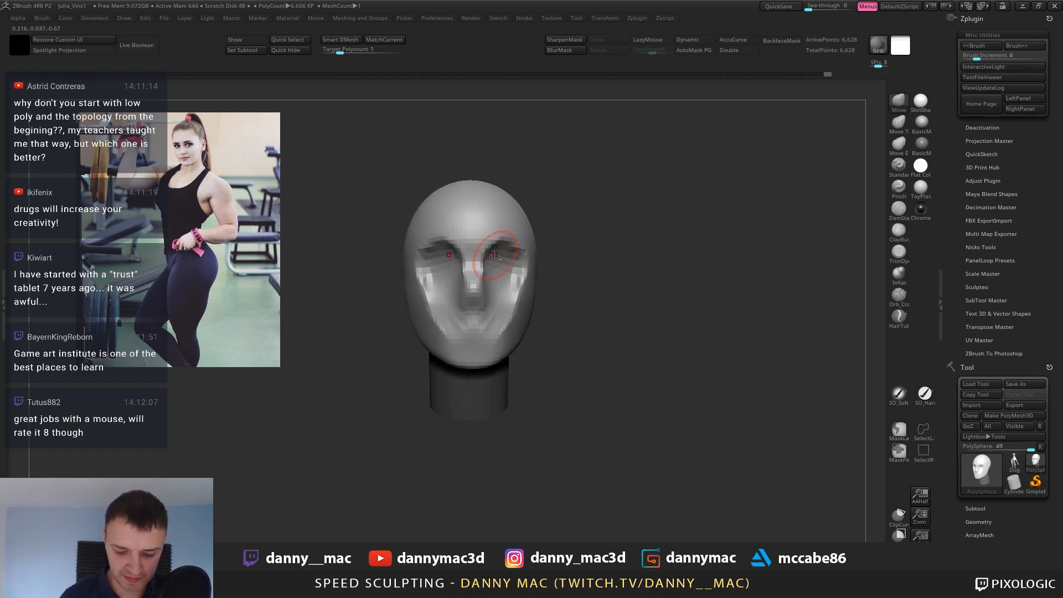
Adjust the inner brow and eye socket shapes beside the nose bridge with the Move brush.
key("b")
key("m")
key("v")
left_click_drag(507, 243, 505, 250)
key("space")
key("d")
left_click(506, 198)
right_click_drag(573, 278, 537, 278)
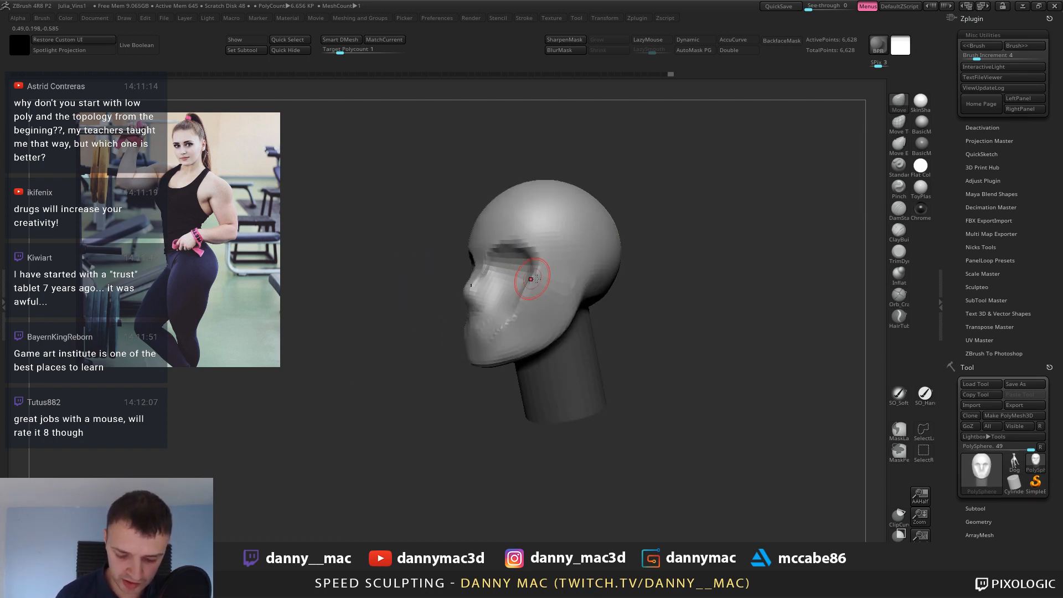
Clear the mask from the neck.
left_click_drag(666, 247, 650, 273, "ctrl")
right_click_drag(650, 273, 566, 277)
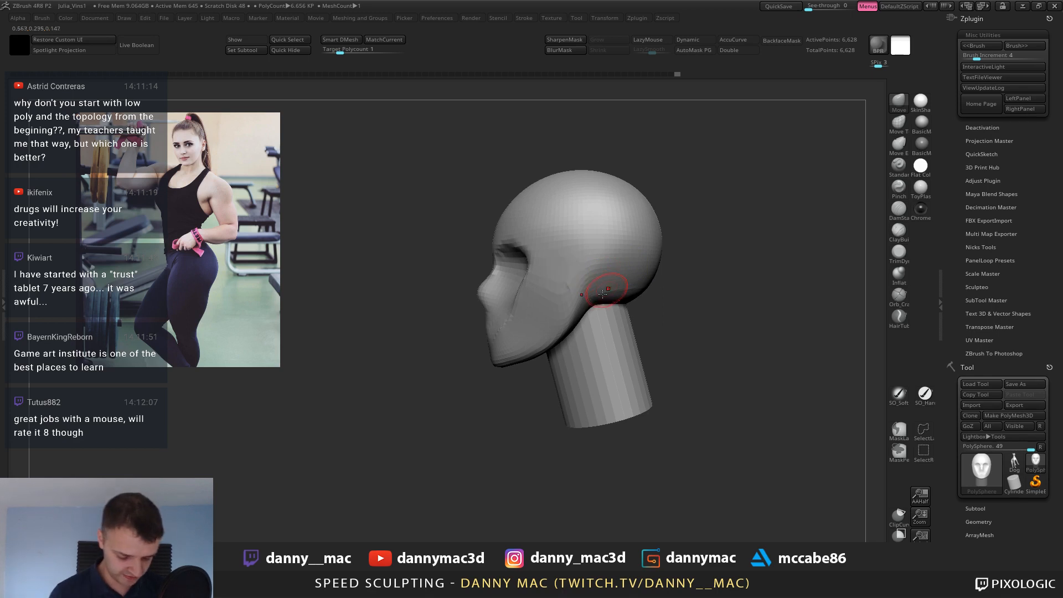
Adjust the cheek and nose profile in side view with the Move brush.
left_click_drag(520, 291, 525, 276)
mouse_move(535, 261)
right_mouse_down()
mouse_move(520, 256)
mouse_move(535, 260)
mouse_move(515, 277)
right_mouse_up()
key("space")
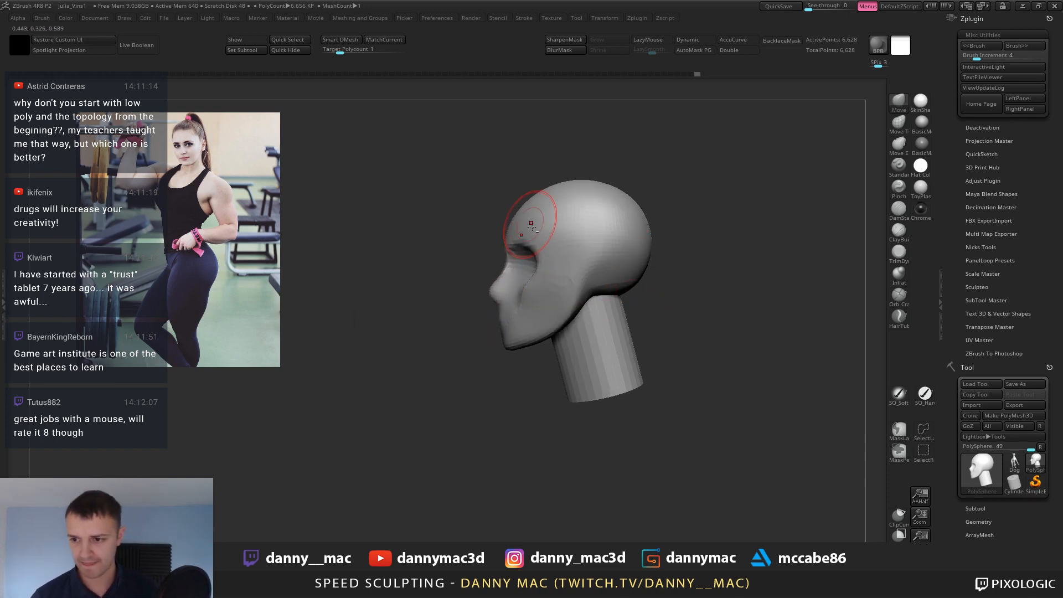
mouse_move(531, 226)
right_mouse_down()
mouse_move(594, 254)
mouse_move(589, 228)
mouse_move(633, 240)
mouse_move(603, 241)
right_mouse_up()
Subdivide the head mesh by one level, declining Dynamic Subdiv, with the ClayBuildup brush active.
key("2")
key("space")
left_click_drag(573, 258, 564, 257)
key("d")
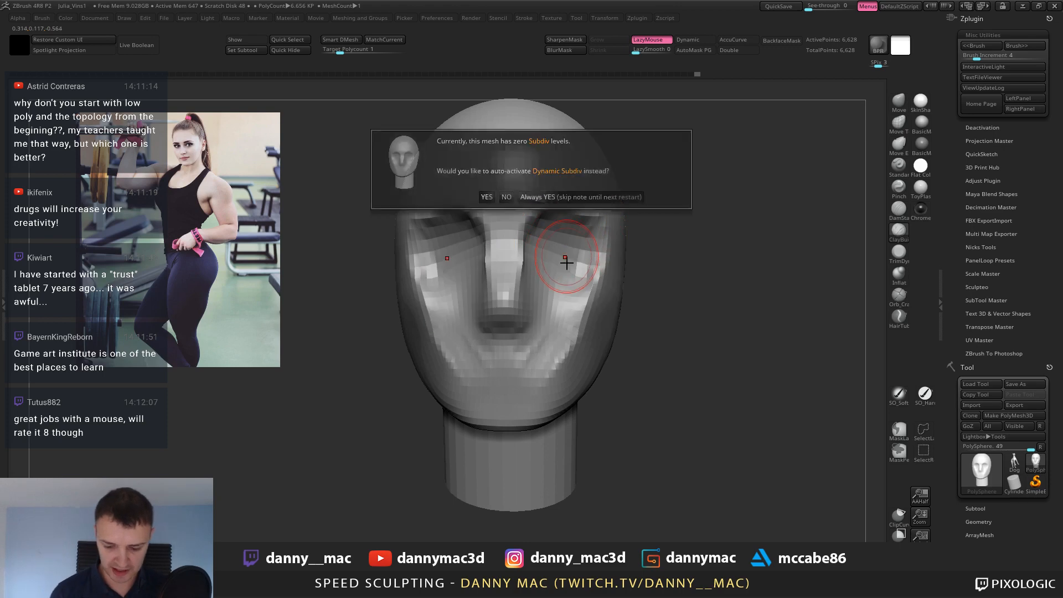
left_click(506, 196)
key("ctrl+d")
Build up and smooth the area beside the nose and under the eye sockets with the ClayBuildup brush.
right_click_drag(619, 288, 546, 257)
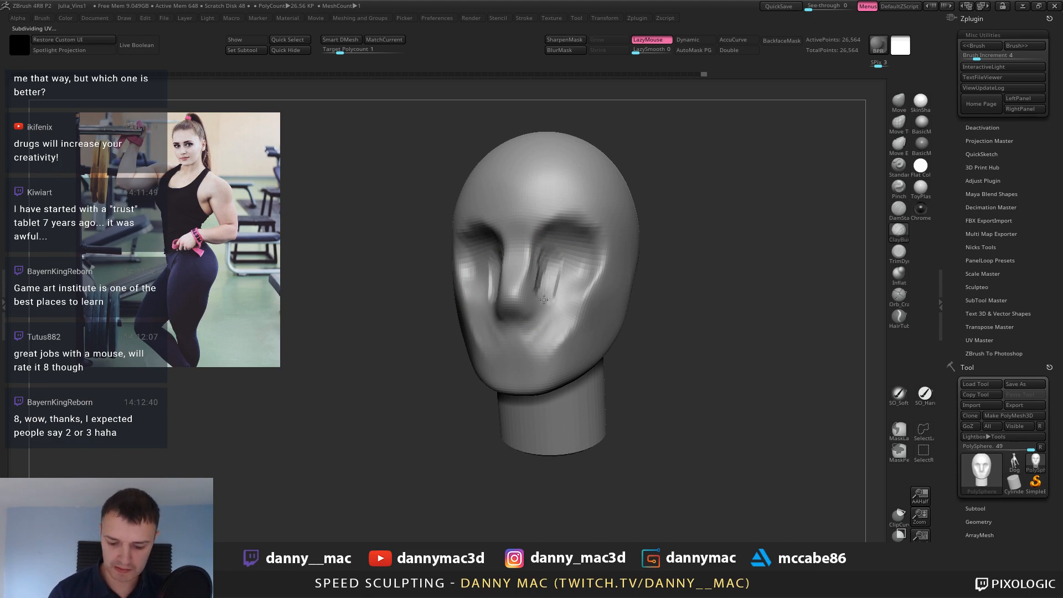
mouse_move(544, 299)
right_mouse_down()
mouse_move(543, 252)
mouse_move(531, 292)
right_mouse_up()
right_click_drag(571, 250, 565, 248)
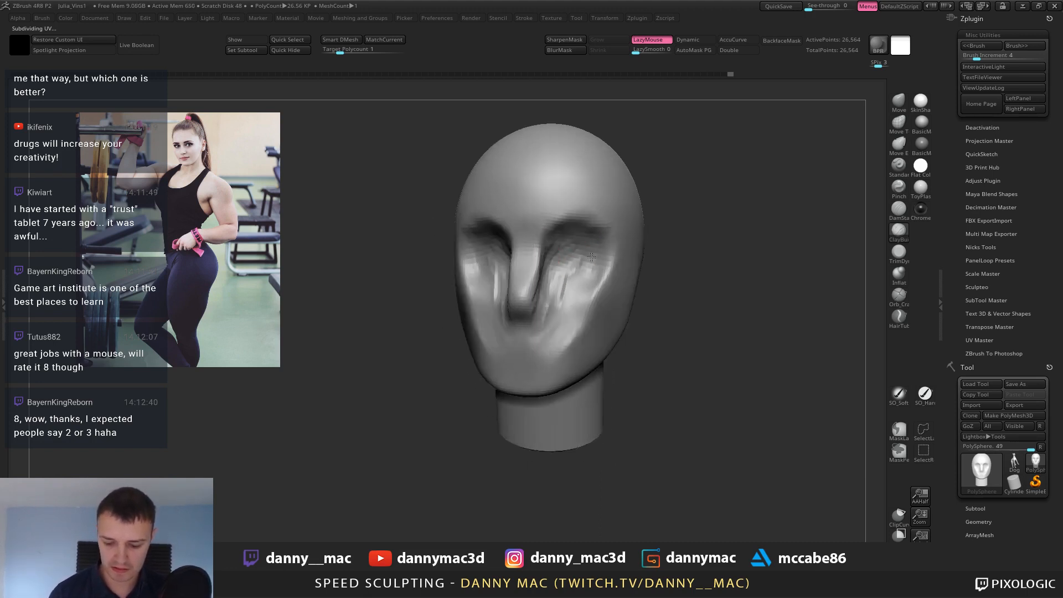
key("l")
key("l")
left_click_drag(508, 259, 553, 261)
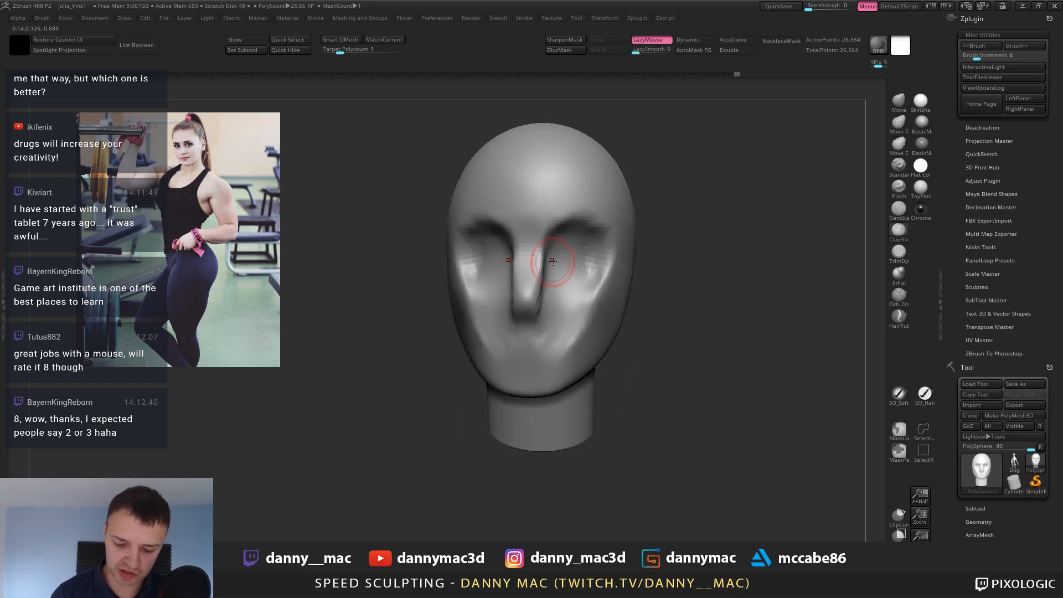
right_click_drag(553, 255, 517, 265)
key("l")
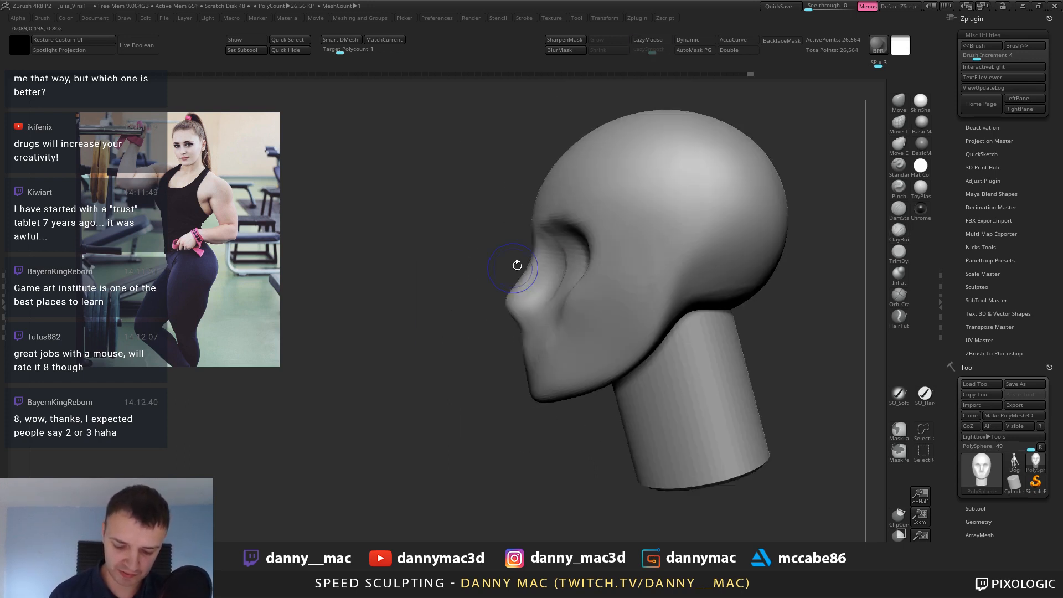
mouse_move(526, 288)
left_mouse_down("shift")
mouse_move(512, 295)
mouse_move(538, 250)
left_mouse_up("shift")
Reshape the brow and nose bridge in profile with the Move brush.
key("b")
key("m")
key("v")
key("space")
right_click_drag(531, 260, 547, 263)
key("space")
left_click_drag(554, 228, 562, 224)
right_click_drag(576, 220, 584, 246, "ctrl")
right_click_drag(584, 246, 574, 250, "shift")
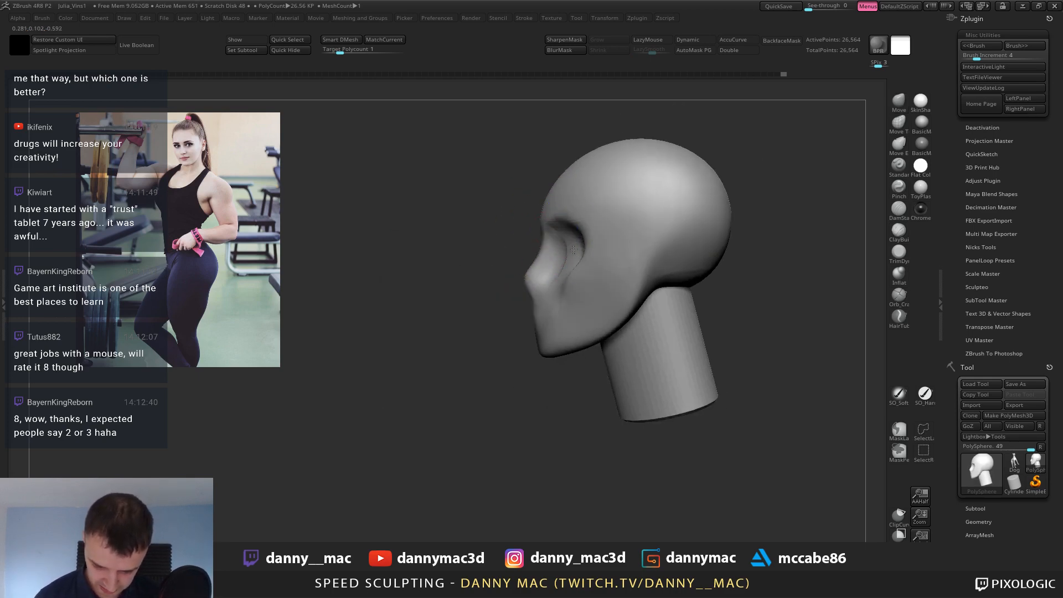
Adjust the eye socket's depth in side view with the Move brush and smooth the cheek below it.
key("space")
left_click_drag(565, 247, 573, 240)
right_click_drag(603, 242, 588, 258)
key("space")
left_click_drag(568, 242, 559, 278, "shift")
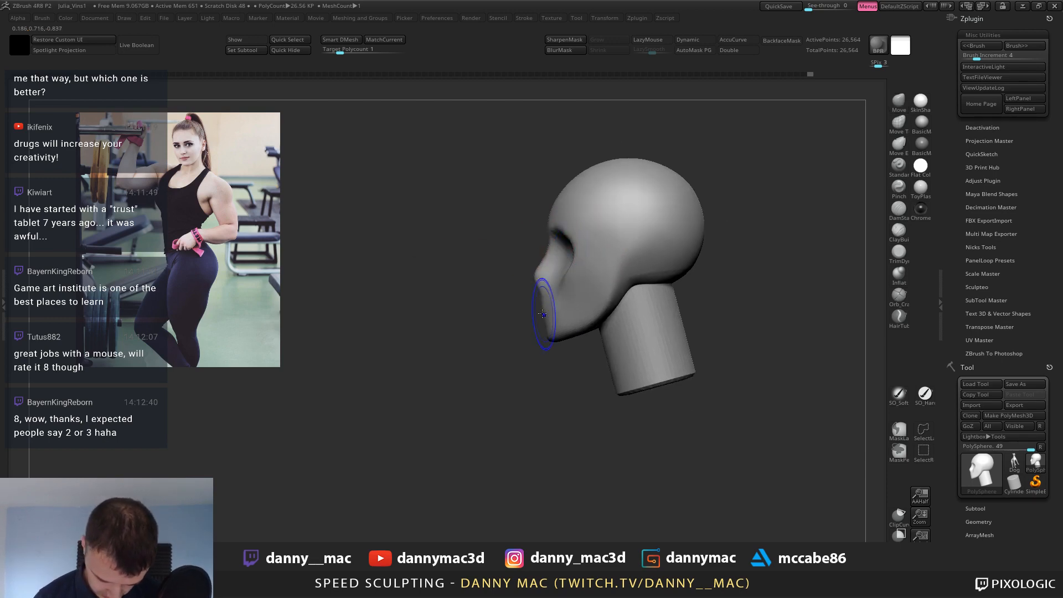
Adjust the mouth and chin profile with the Move brush.
key("space")
left_click_drag(544, 327, 558, 325)
right_click_drag(560, 325, 565, 323)
right_click_drag(565, 310, 572, 319, "ctrl")
key("space")
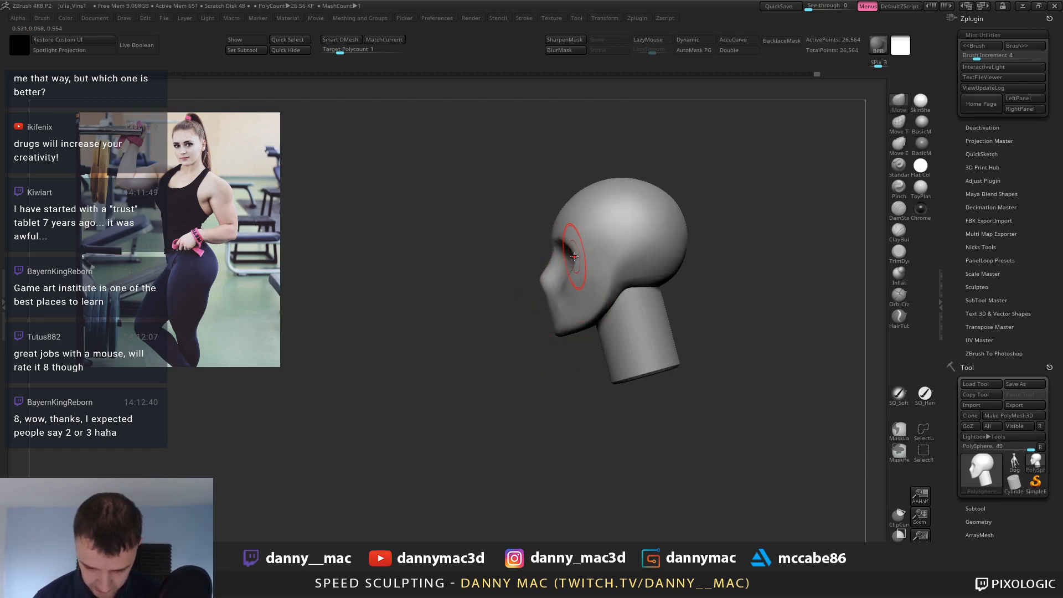
Reshape the back of the skull above the neck and the jaw corner with a large Move brush.
right_click_drag(581, 270, 620, 227)
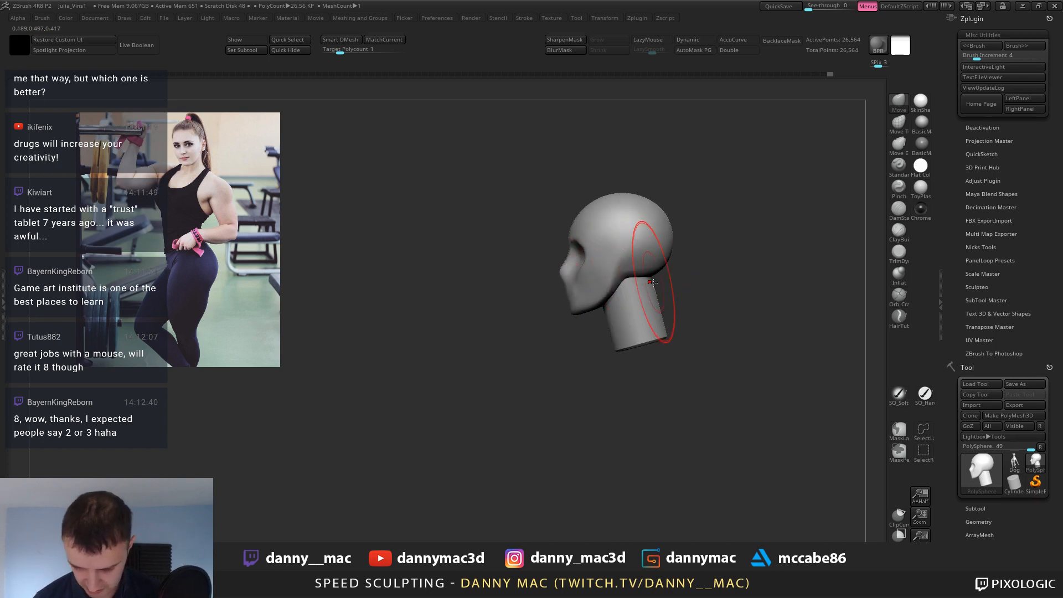
right_click_drag(645, 295, 633, 310, "ctrl")
key("space")
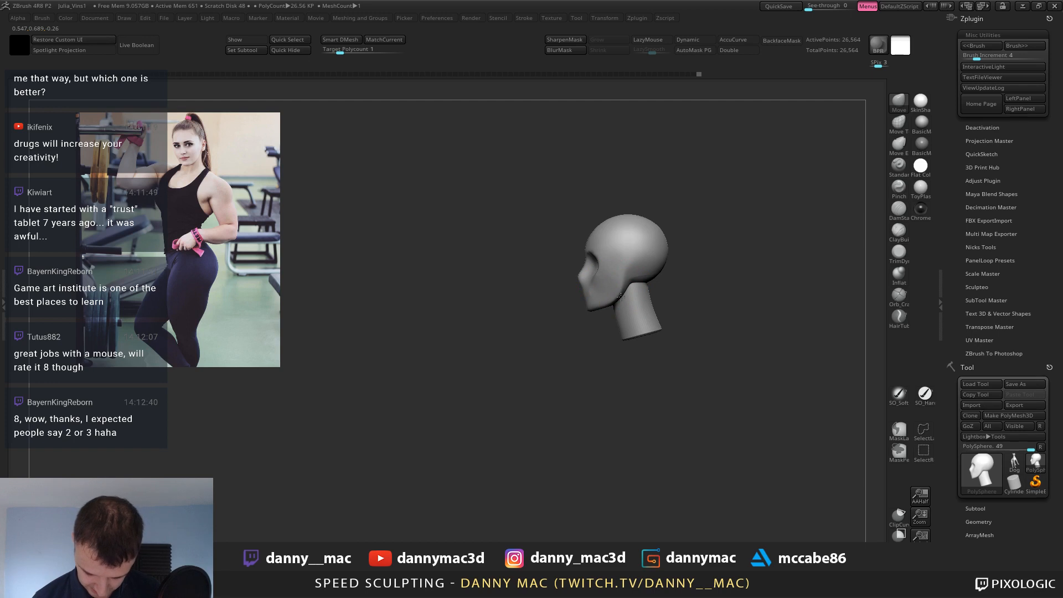
left_click_drag(651, 285, 650, 280)
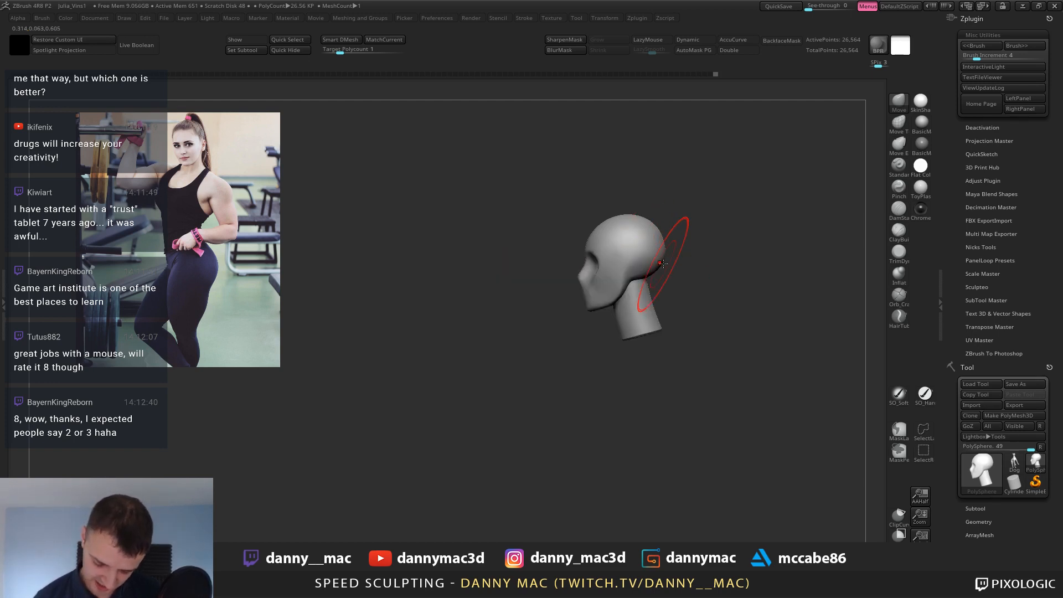
left_click_drag(623, 296, 629, 282)
right_click_drag(629, 282, 665, 332)
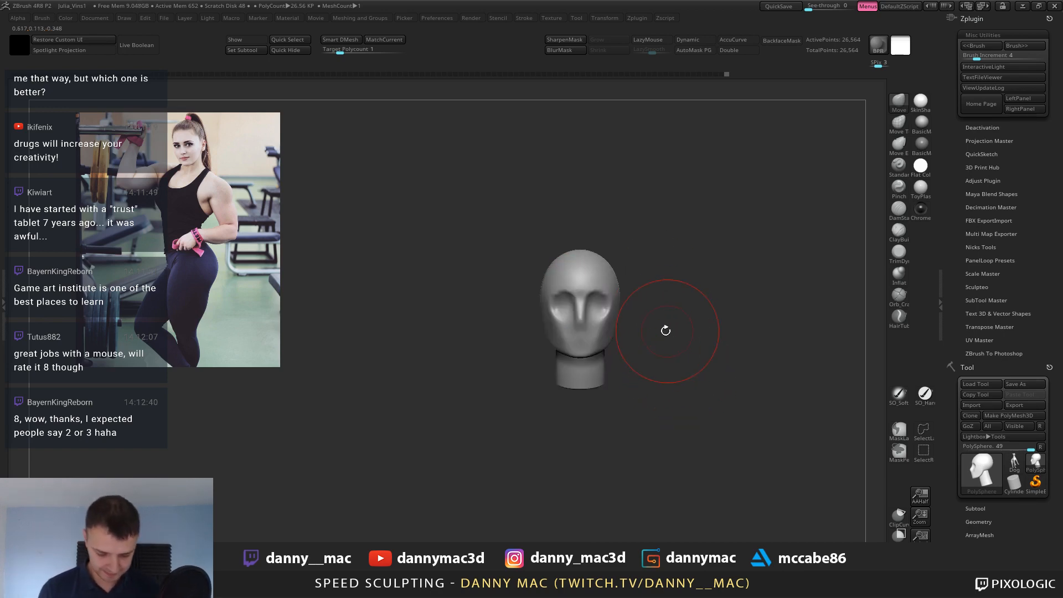
Save the project as Julia_Vins1, replacing the existing file.
key("ctrl+s")
key("Return")
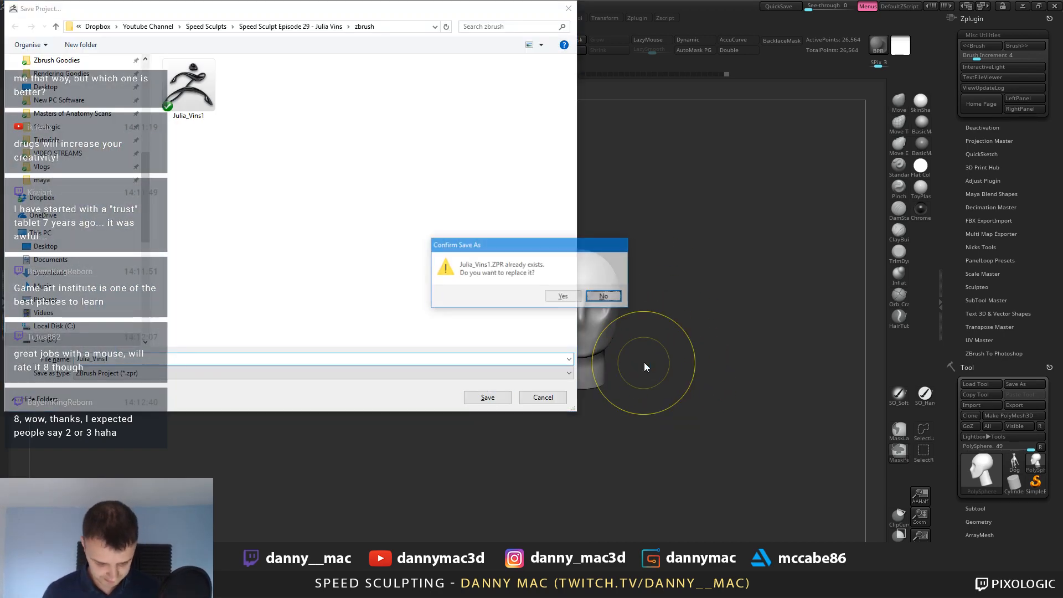
key("y")
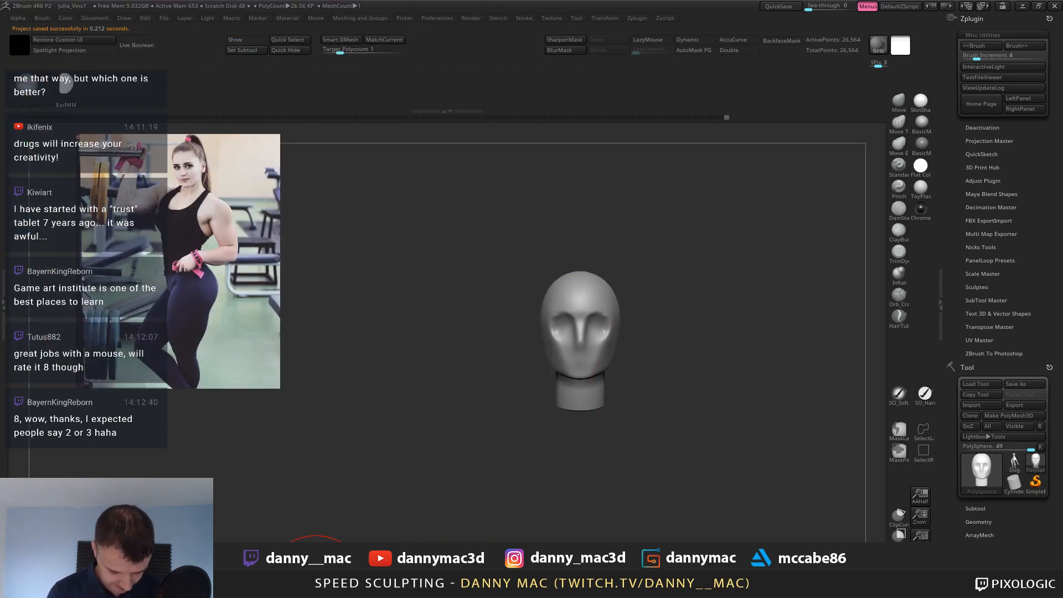
Lower the head by one subdivision level and insert an ear on its side with the EarIMM brush.
left_click_drag(572, 261, 651, 280)
right_click_drag(651, 281, 598, 250, "alt")
key("space")
left_click_drag(599, 252, 590, 255)
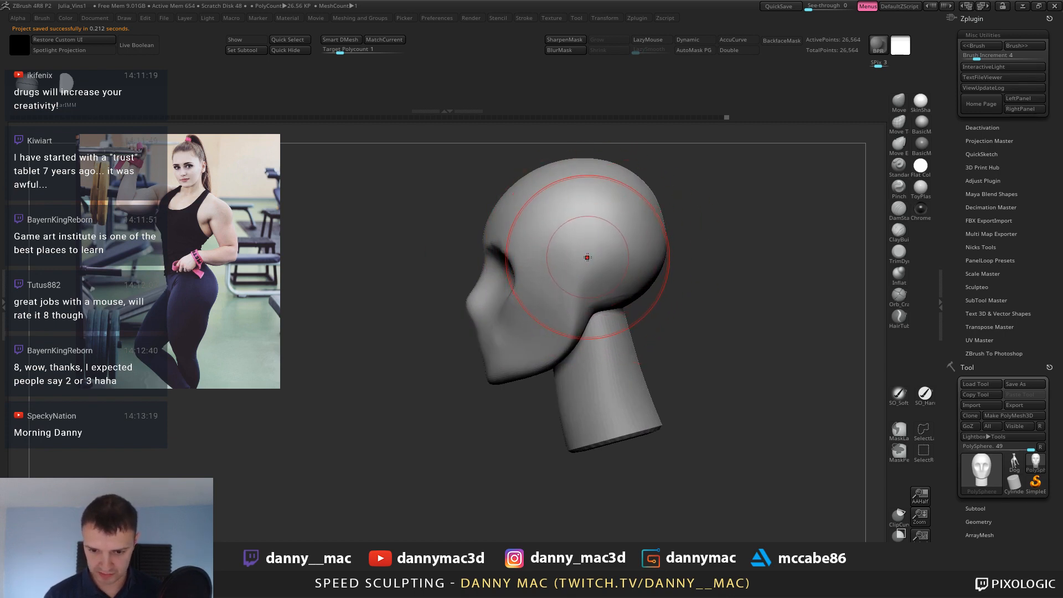
key("shift+f")
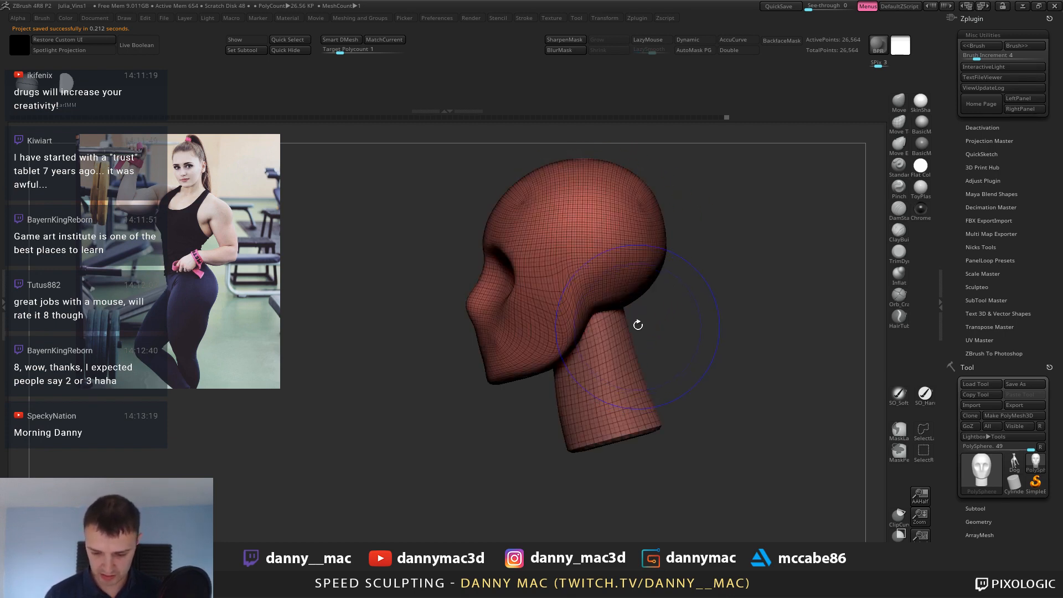
key("shift+f")
key("space")
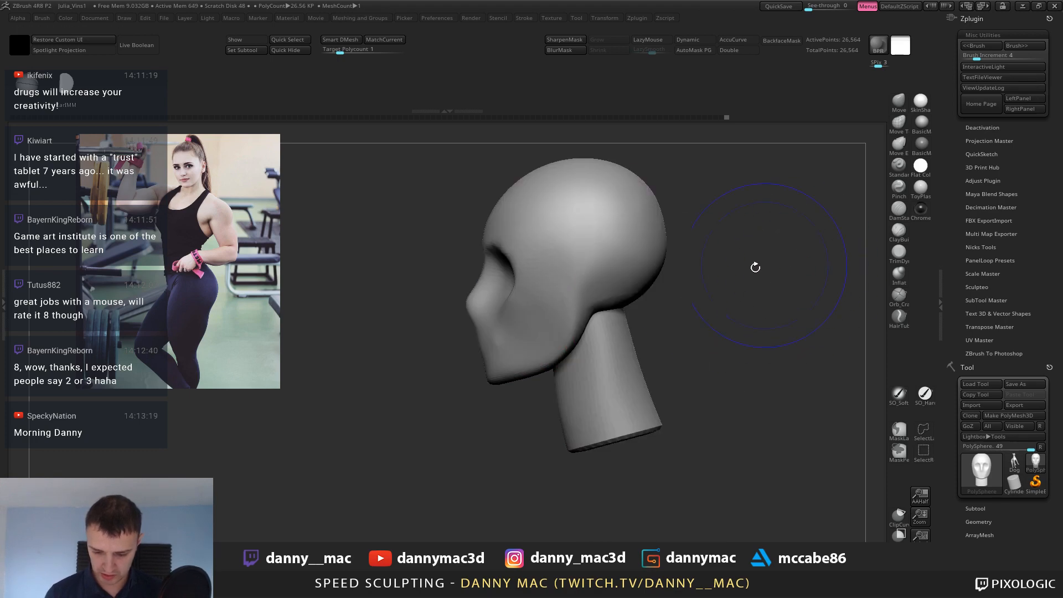
key("shift+d")
key("space")
left_click(676, 391)
left_click_drag(585, 268, 587, 290)
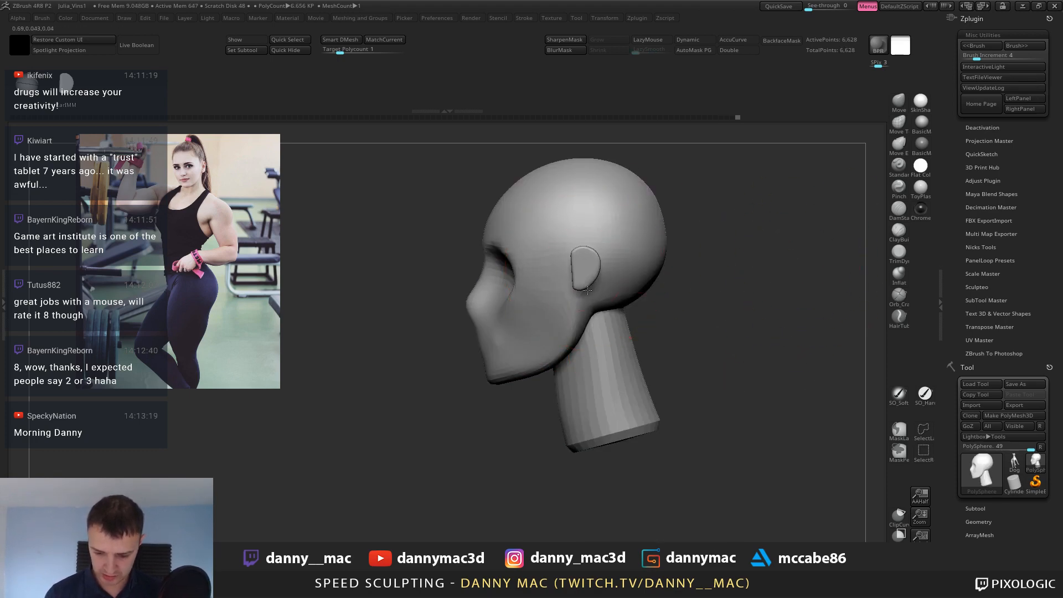
Move the ears in against the head, then rotate and scale them with the transform gizmo.
right_click_drag(589, 304, 631, 278)
key("w")
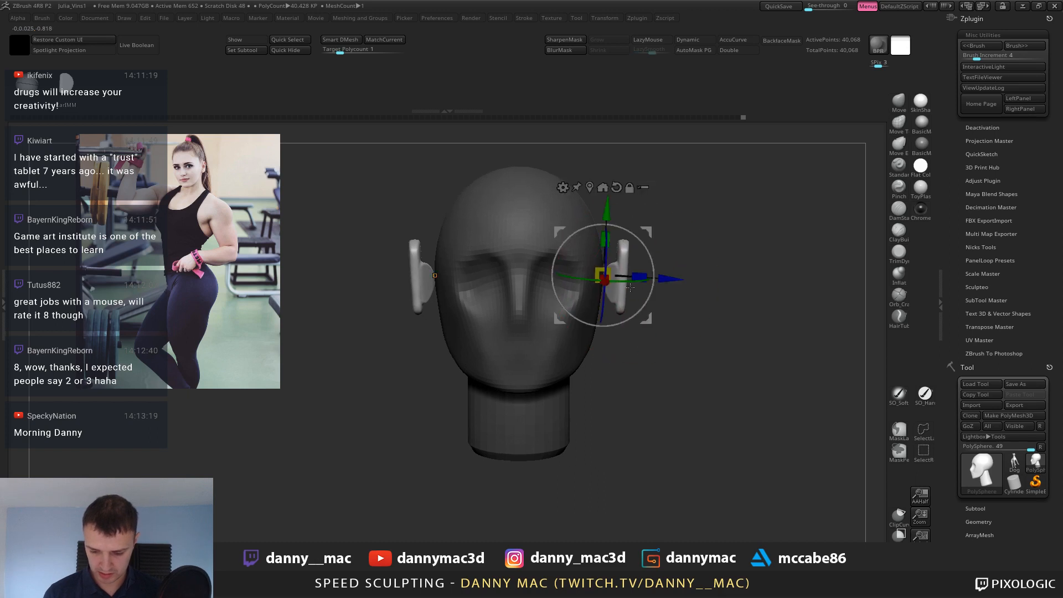
left_click_drag(634, 277, 603, 286)
left_click_drag(649, 236, 642, 248)
right_click_drag(643, 248, 598, 247, "shift")
left_click_drag(648, 247, 673, 237)
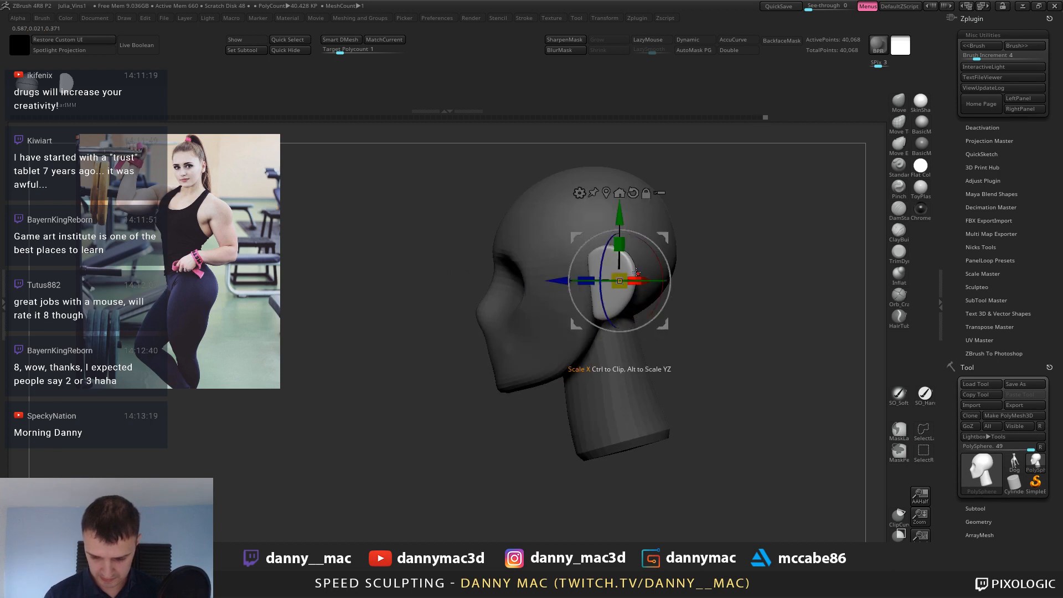
left_click_drag(620, 281, 611, 286)
left_click_drag(666, 259, 670, 269)
right_click_drag(674, 239, 642, 232)
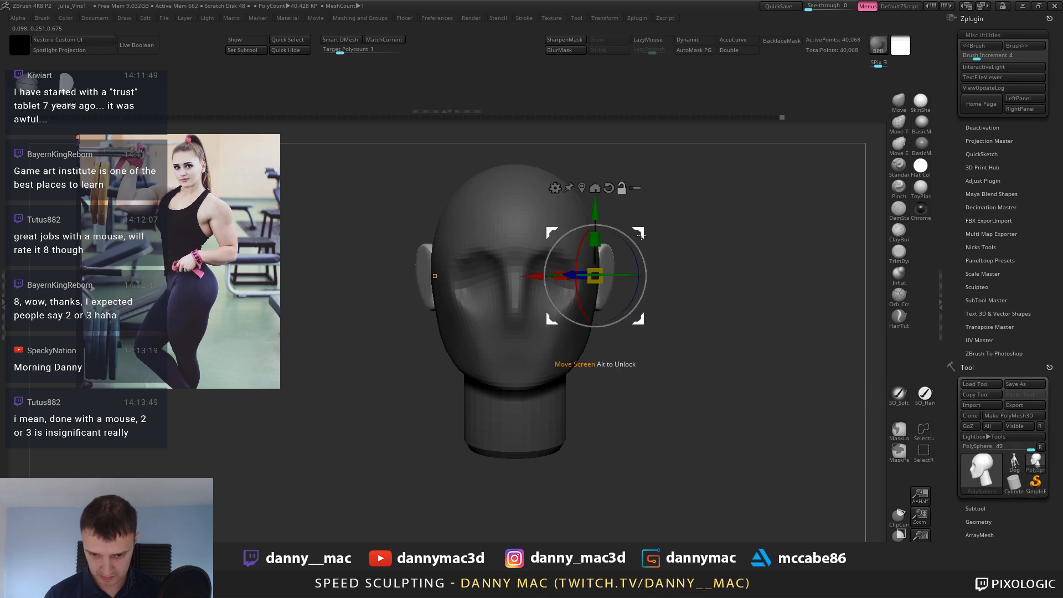
Shape the ear's lobe and upper edge with the Move brush.
key("q")
right_click_drag(631, 302, 582, 283)
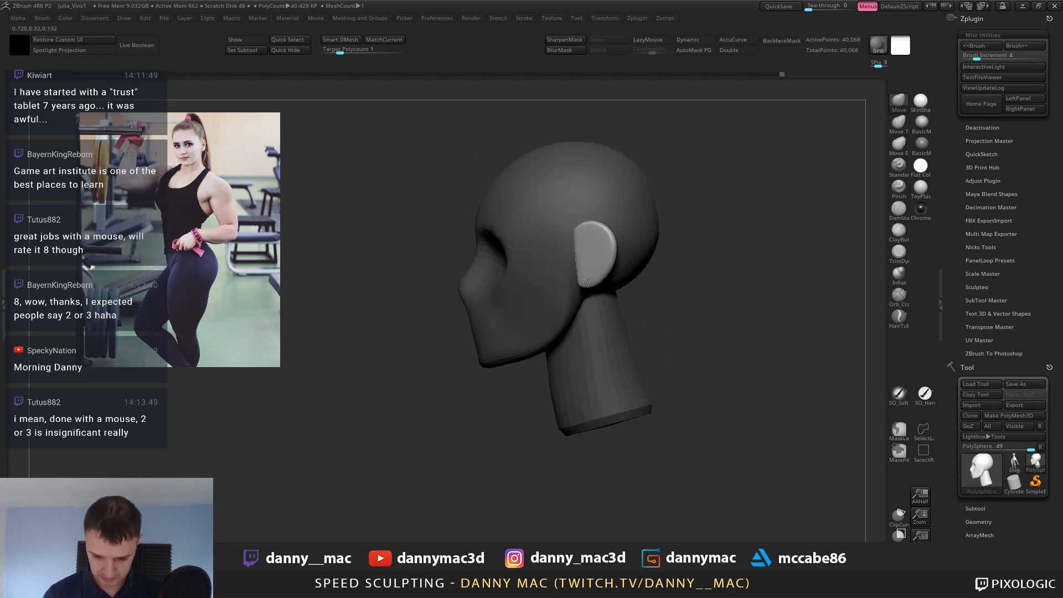
left_click_drag(594, 281, 586, 277)
left_click_drag(601, 230, 601, 238)
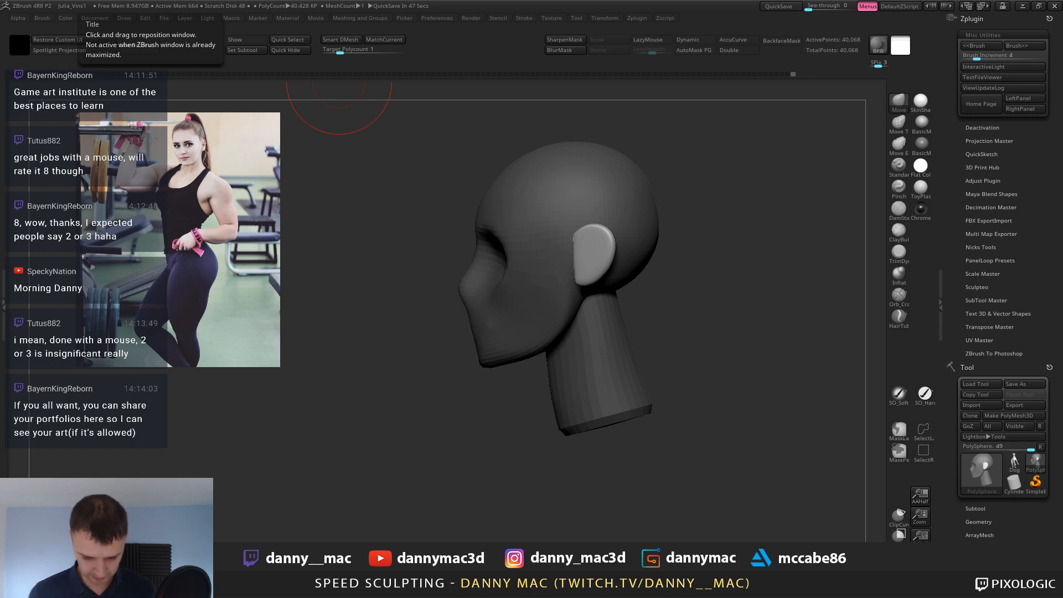
mouse_move(339, 82)
left_mouse_down()
mouse_move(609, 251)
mouse_move(586, 273)
left_mouse_up()
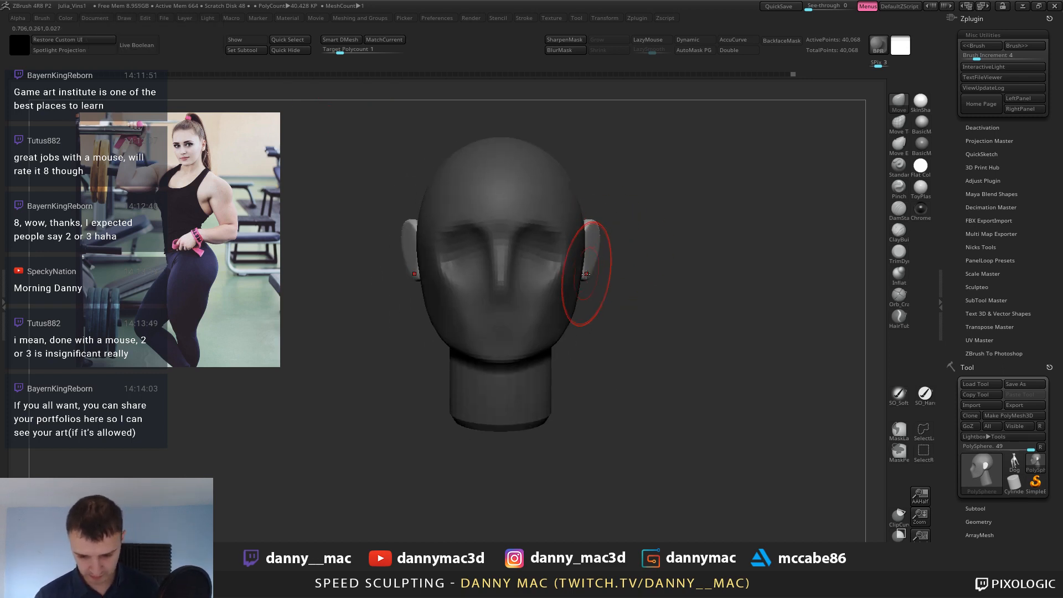
Invert the mask to protect the ears and reshape the sides of the jaw and cheeks with the Move brush.
left_click(573, 261, "alt")
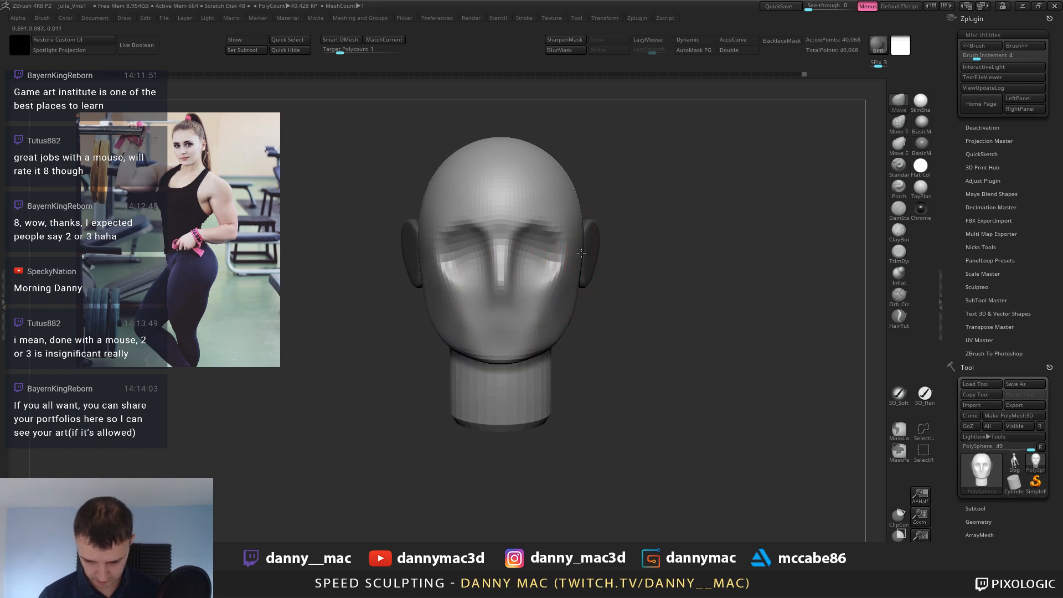
key("space")
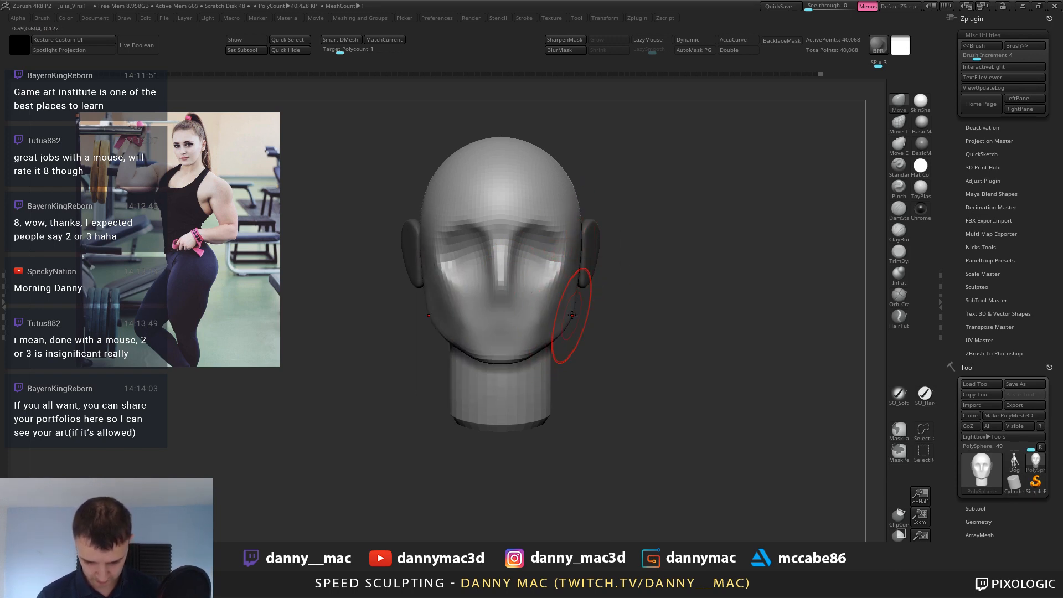
left_click_drag(572, 315, 569, 308)
right_click_drag(567, 304, 564, 293)
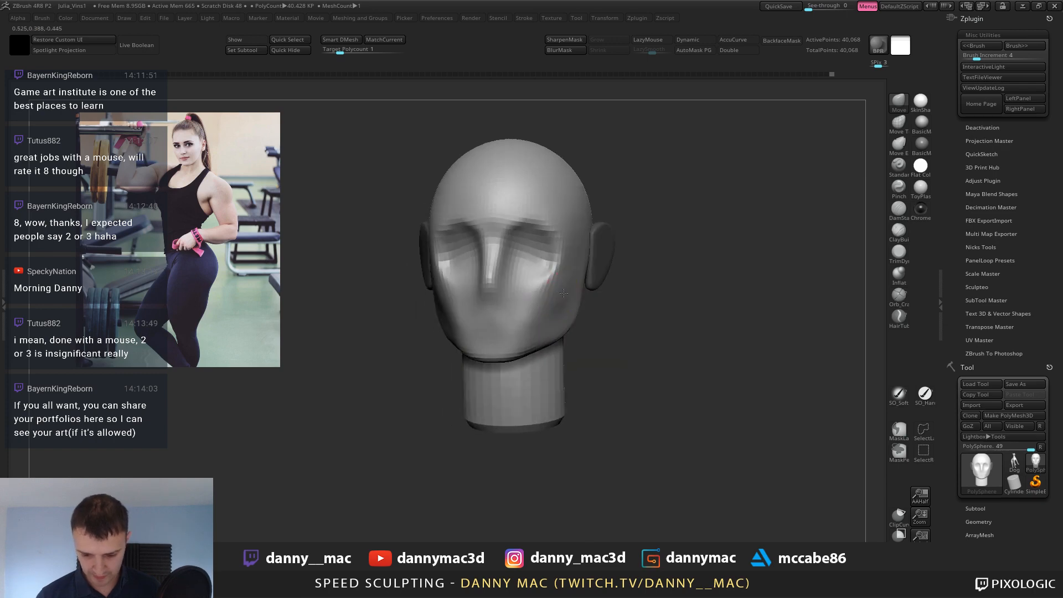
left_click_drag(564, 293, 562, 290)
right_click_drag(572, 287, 567, 283)
left_click_drag(567, 283, 565, 279)
right_click_drag(566, 274, 591, 254, "shift")
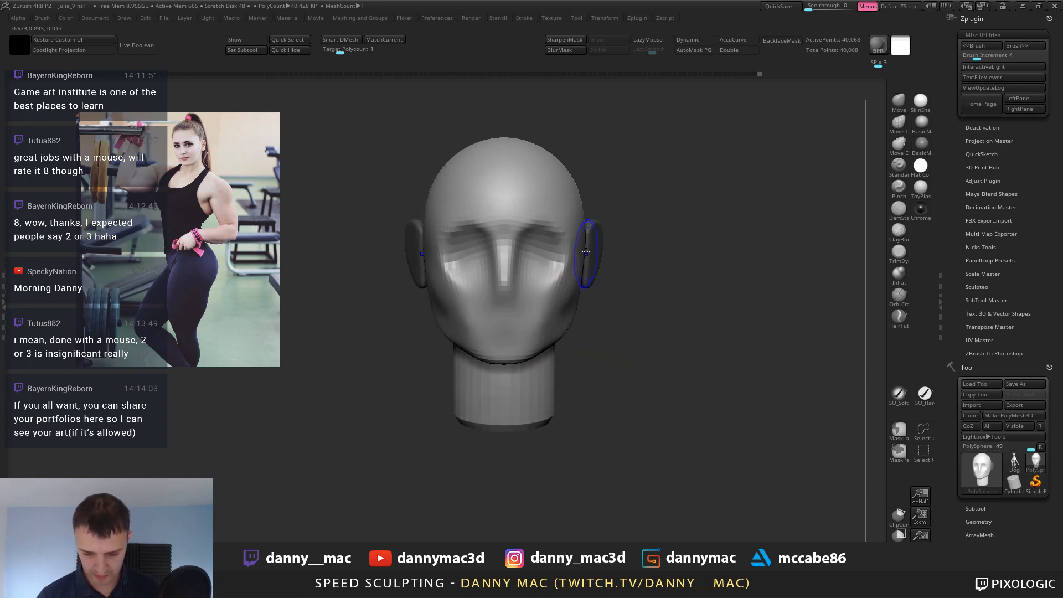
Pull down the brow ridge above the eye sockets with the Move brush.
left_click_drag(535, 218, 539, 226)
right_click(541, 222)
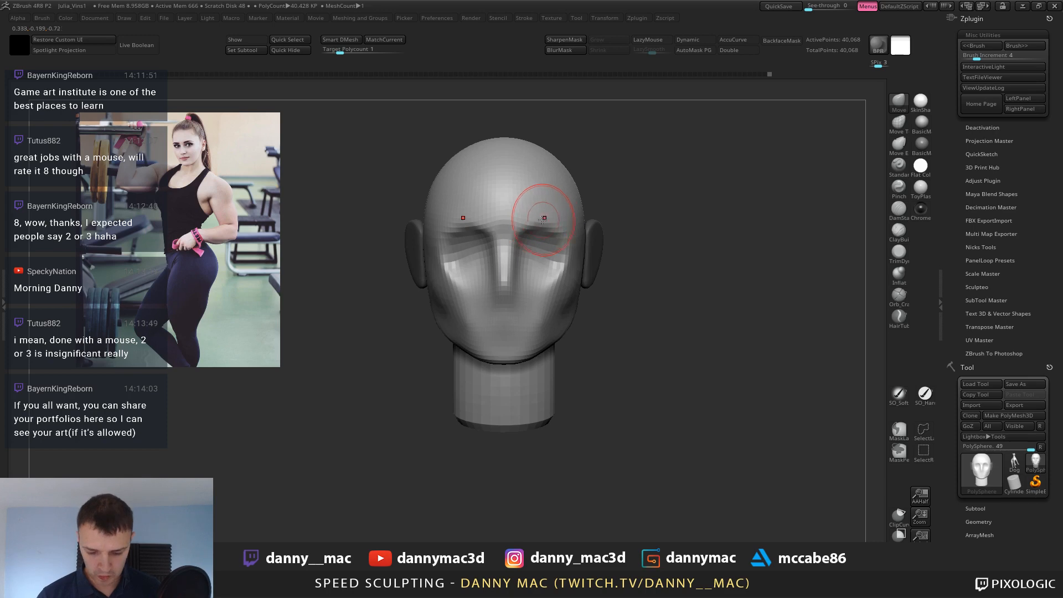
left_click_drag(545, 218, 545, 223)
mouse_move(603, 225)
right_mouse_down()
mouse_move(556, 233)
mouse_move(579, 247)
right_mouse_up()
Adjust the chin and lower jaw contour with the Move brush.
right_click(554, 288)
right_click_drag(554, 288, 539, 329)
left_click_drag(550, 337, 552, 339)
mouse_move(573, 347)
right_mouse_down("alt")
mouse_move(563, 345)
mouse_move(579, 304)
right_mouse_up("alt")
right_click(586, 314)
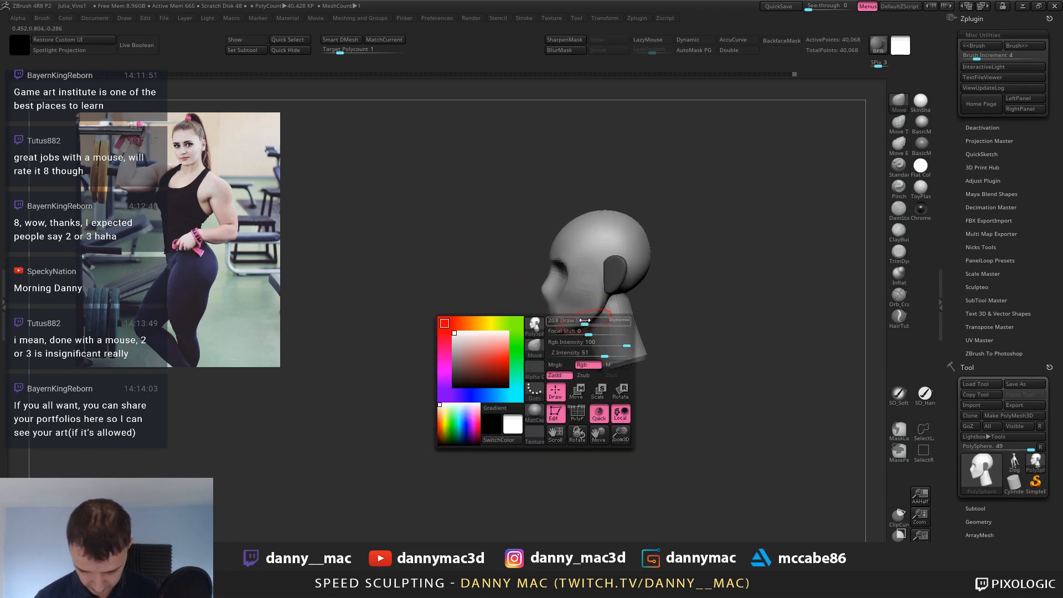
left_click_drag(579, 324, 581, 319)
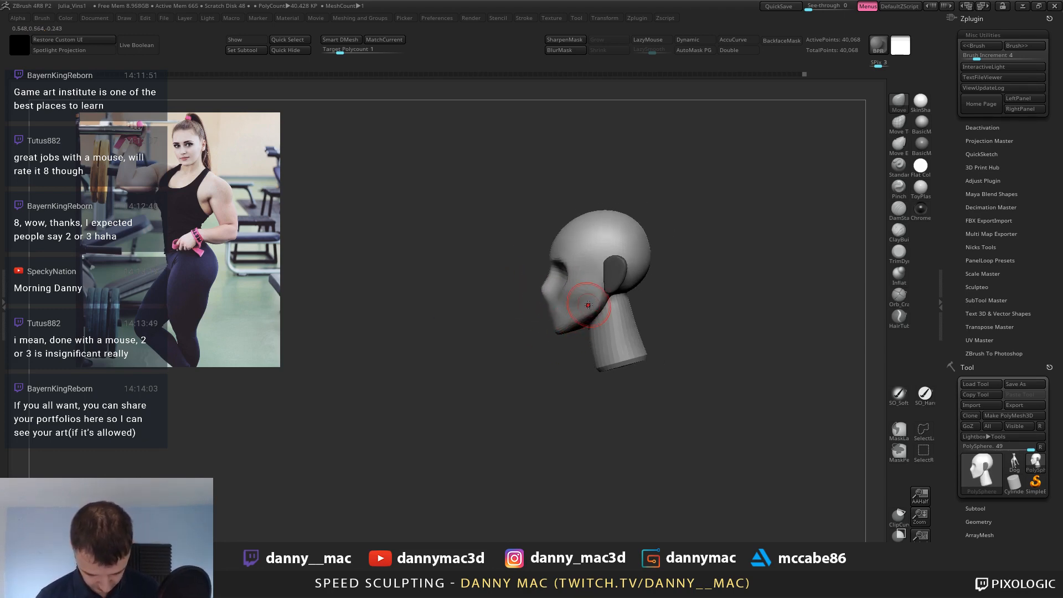
Flatten the side of the jaw with the TrimDynamic brush and smooth it.
key("b")
key("t")
key("d")
right_click_drag(581, 327, 561, 311)
left_click_drag(559, 316, 607, 310)
mouse_move(607, 315)
right_mouse_down()
mouse_move(593, 342)
mouse_move(602, 338)
right_mouse_up()
mouse_move(605, 325)
left_mouse_down("shift")
mouse_move(599, 299)
mouse_move(606, 324)
left_mouse_up("shift")
Invert the mask to free the ears and adjust the earlobe with the Move brush.
left_click(661, 279, "ctrl")
key("b")
key("m")
key("v")
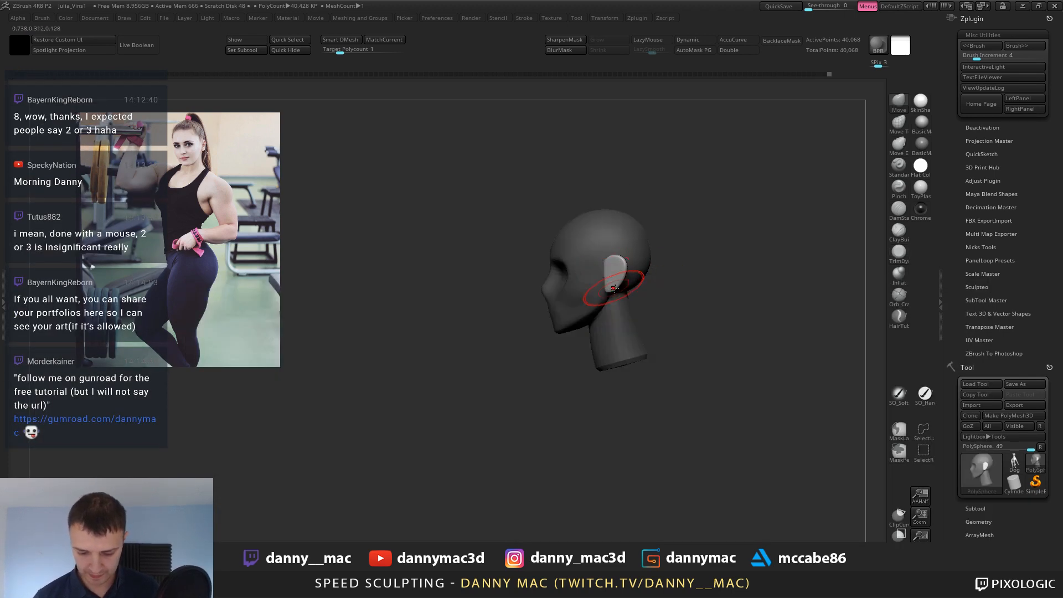
key("space")
right_click_drag(608, 284, 588, 263)
mouse_move(687, 233)
right_mouse_down()
mouse_move(705, 239)
mouse_move(694, 247)
right_mouse_up()
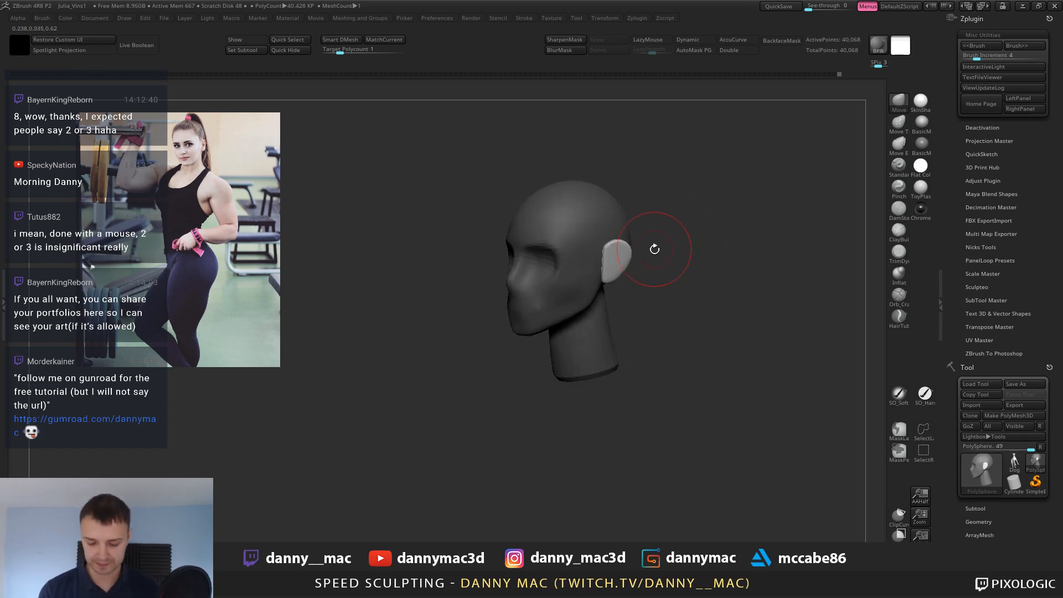
Show the polygon wireframe and remesh the head with ZRemesher using the Adapt option.
key("shift+f")
key("2")
left_click_drag(646, 310, 640, 312)
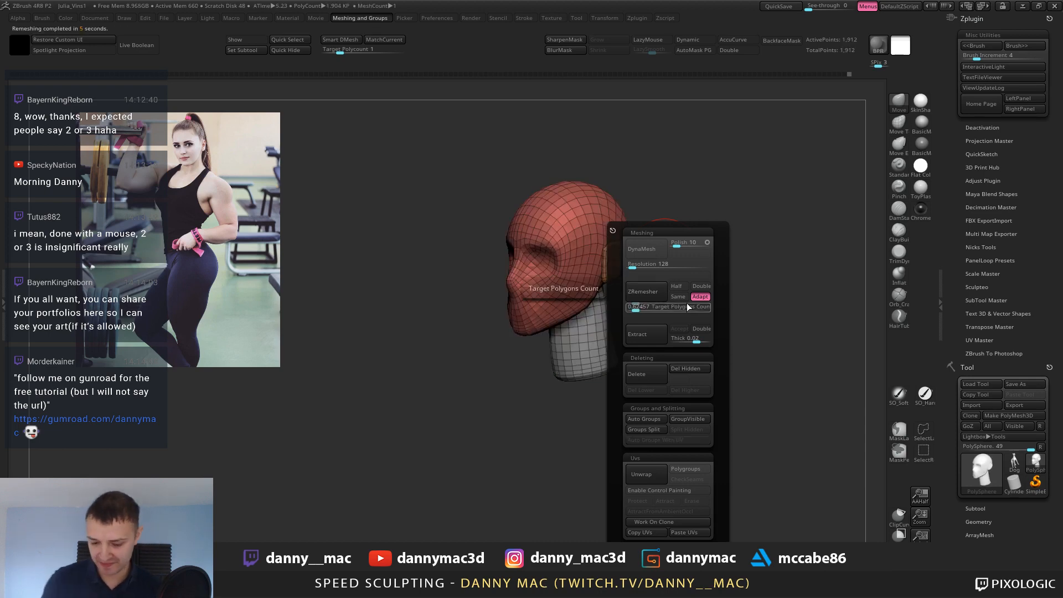
Undo the last ZRemesher pass, hide the wireframe, and assign the isolated ears to their own polygroup.
key("ctrl+z")
key("shift+f")
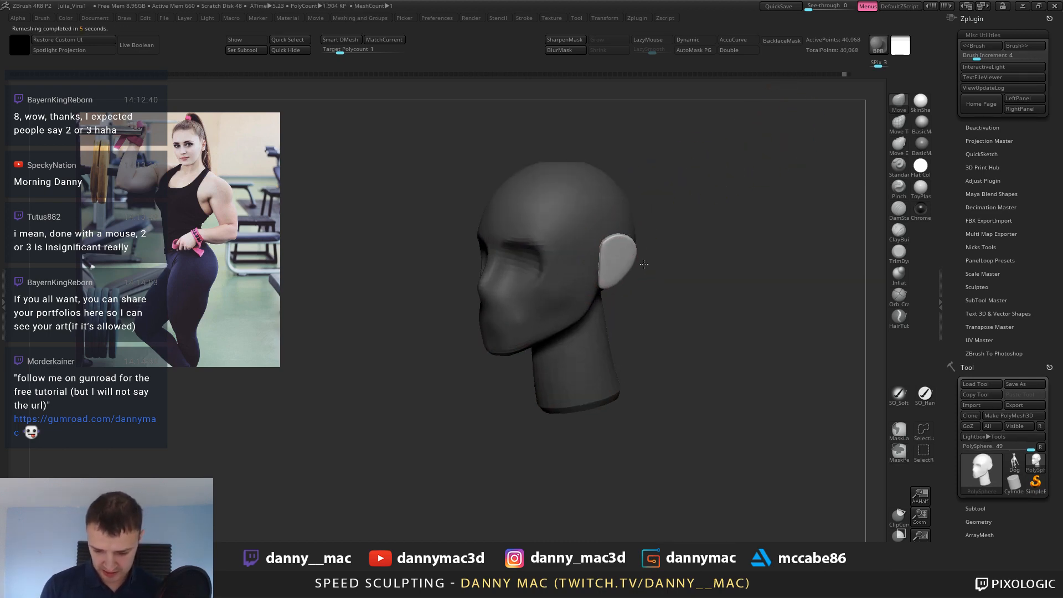
left_click(620, 260, "ctrl+shift")
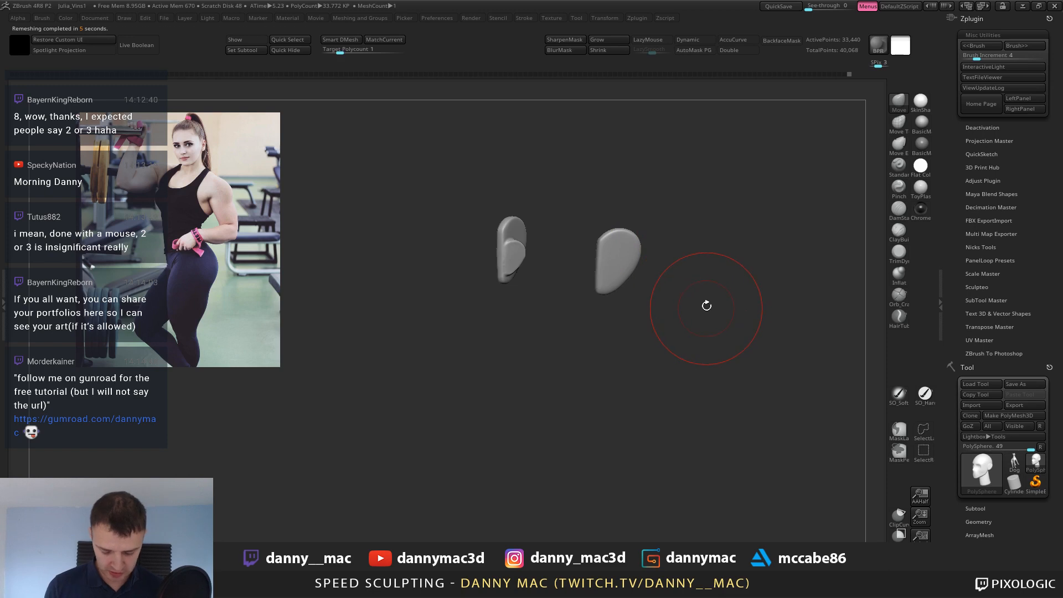
key("ctrl+w")
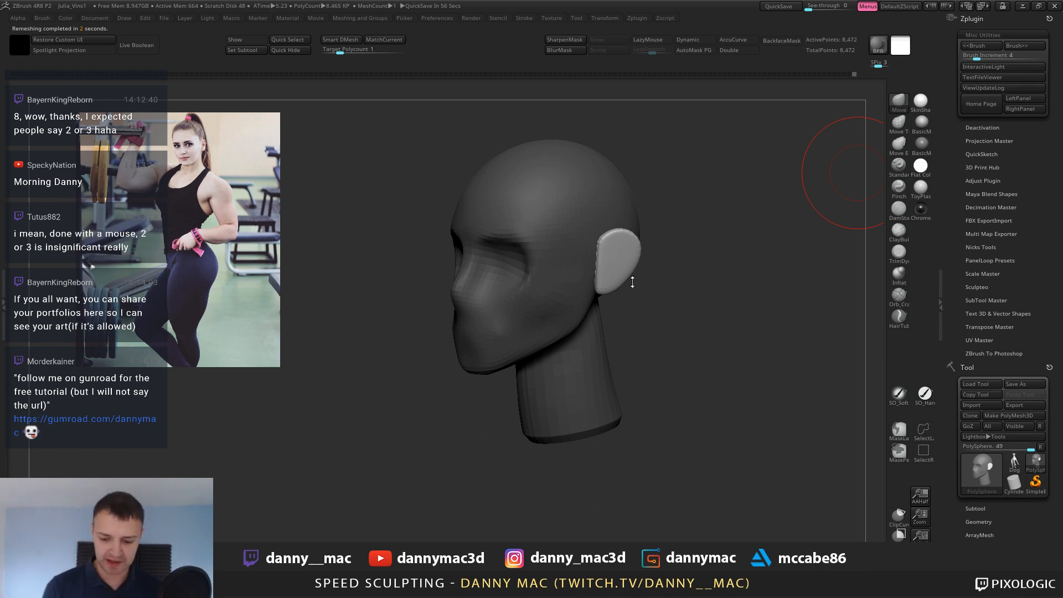
Refine the skull profile and the back of the head with the Move brush.
mouse_move(642, 281)
left_mouse_down()
mouse_move(594, 276)
mouse_move(617, 266)
mouse_move(613, 293)
mouse_move(543, 280)
mouse_move(542, 307)
mouse_move(529, 311)
left_mouse_up()
key("space")
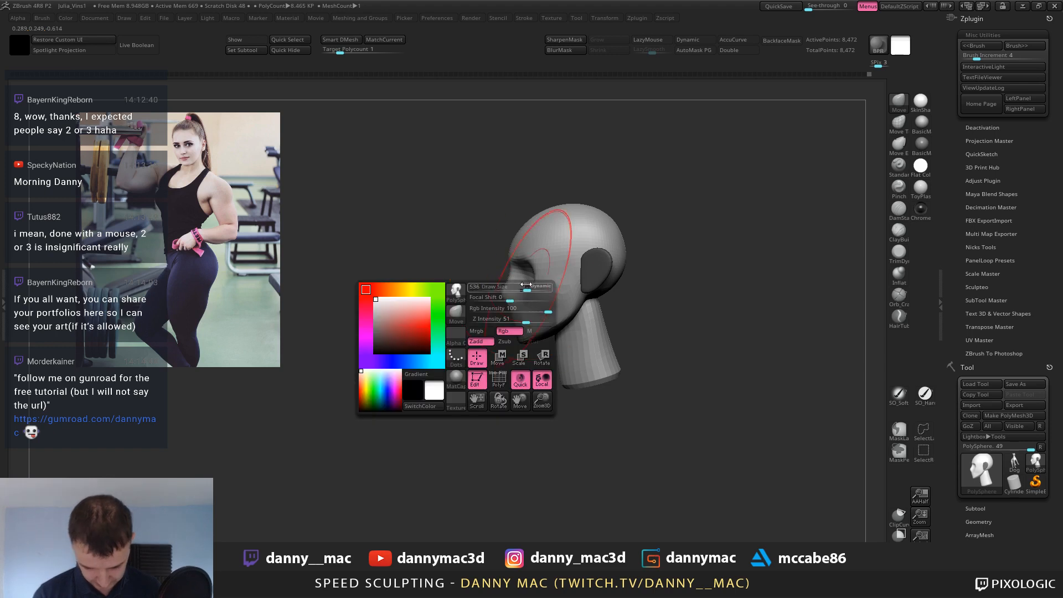
mouse_move(556, 213)
left_mouse_down()
mouse_move(610, 209)
mouse_move(545, 281)
mouse_move(512, 258)
mouse_move(530, 246)
mouse_move(539, 287)
mouse_move(506, 247)
left_mouse_up()
key("w")
key("q")
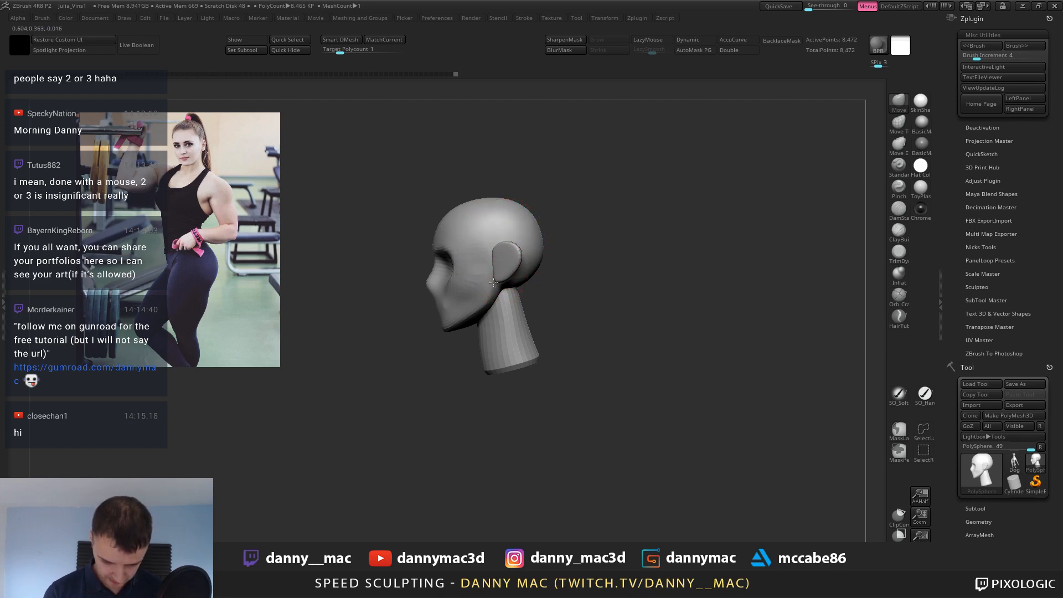
left_click_drag(526, 257, 535, 212)
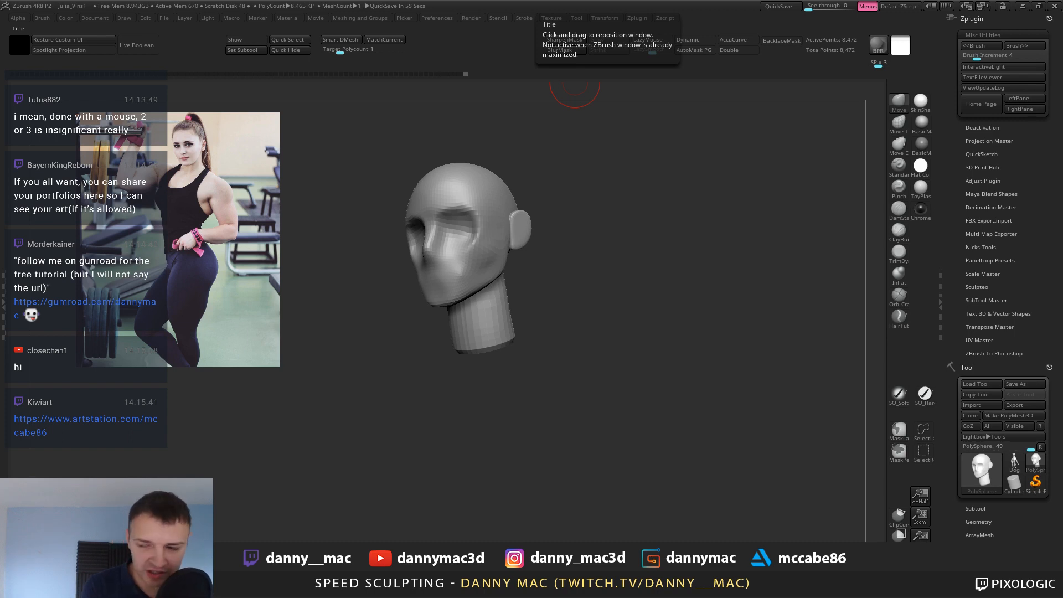
Subdivide the head mesh once and adjust the draw size of the ClayBuildup brush with LazyMouse enabled.
mouse_move(600, 194)
left_mouse_down("shift")
mouse_move(587, 201)
mouse_move(591, 228)
mouse_move(555, 252)
mouse_move(556, 271)
mouse_move(558, 249)
mouse_move(571, 256)
left_mouse_up("shift")
key("l")
key("ctrl+d")
key("space")
left_click_drag(503, 268, 490, 268)
right_click_drag(487, 253, 510, 256)
key("space")
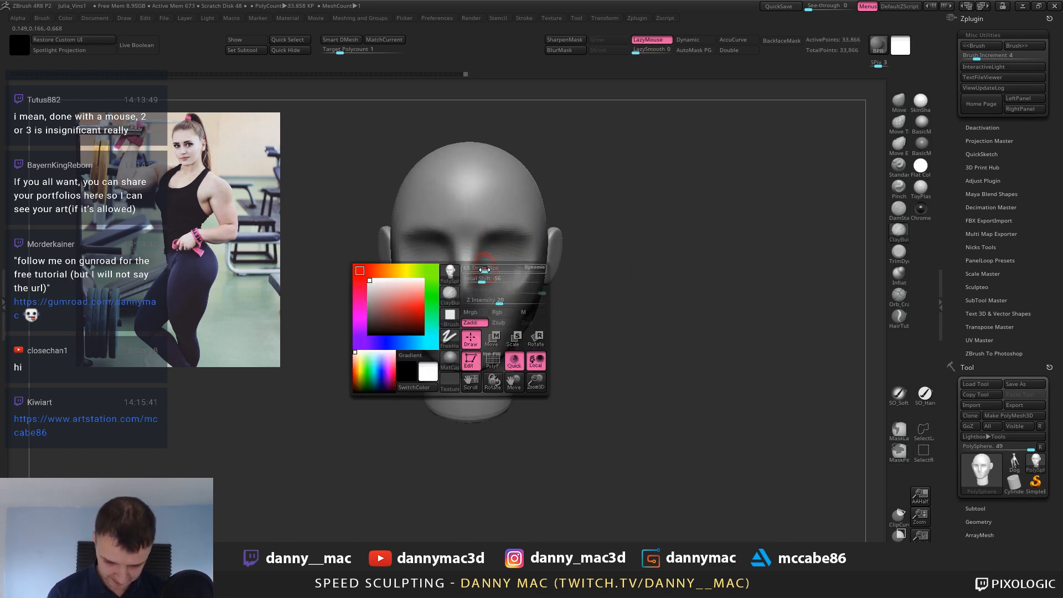
left_click_drag(490, 268, 497, 268)
mouse_move(461, 283)
right_mouse_down()
mouse_move(475, 286)
mouse_move(478, 264)
right_mouse_up()
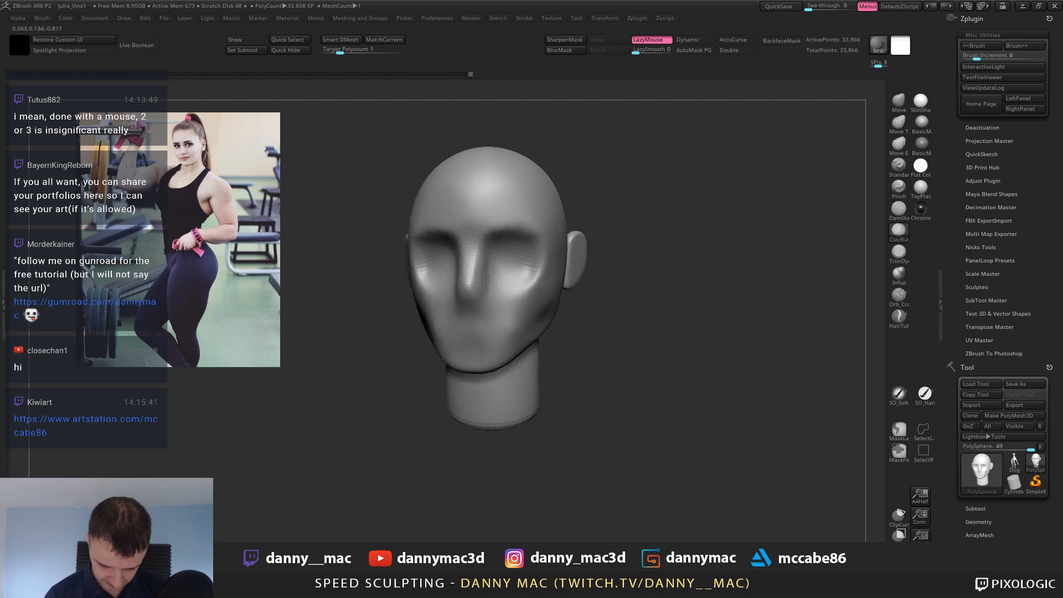
Build up the nose with the ClayBuildup brush and smooth the area beside it.
left_click_drag(485, 276, 484, 261)
right_click_drag(480, 268, 495, 268)
left_click_drag(487, 249, 489, 280)
right_click_drag(490, 284, 491, 268)
left_click_drag(491, 268, 491, 292, "shift")
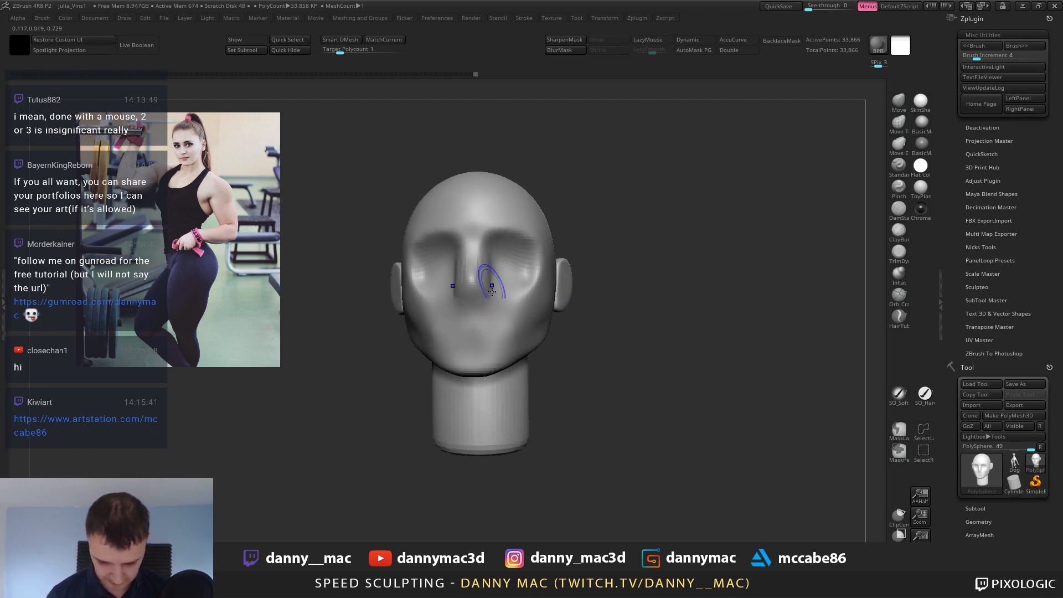
Build up the cheekbone and the cheek below the eye socket with broad ClayBuildup strokes.
right_click_drag(491, 292, 494, 303)
left_click_drag(496, 267, 505, 277)
mouse_move(505, 276)
right_mouse_down()
mouse_move(512, 259)
mouse_move(490, 238)
mouse_move(487, 256)
mouse_move(508, 284)
mouse_move(526, 225)
mouse_move(496, 231)
right_mouse_up()
key("space")
key("l")
key("space")
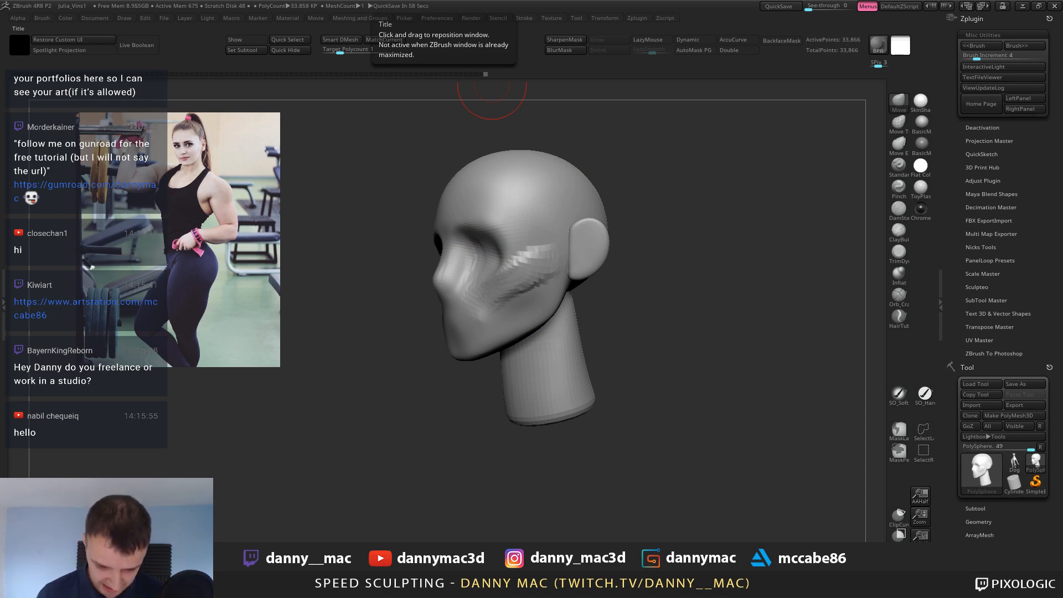
mouse_move(499, 254)
right_mouse_down()
mouse_move(518, 233)
mouse_move(458, 240)
mouse_move(509, 225)
right_mouse_up()
Raise the outer rim of the eye socket with inverted DamStandard strokes.
key("b")
key("d")
key("s")
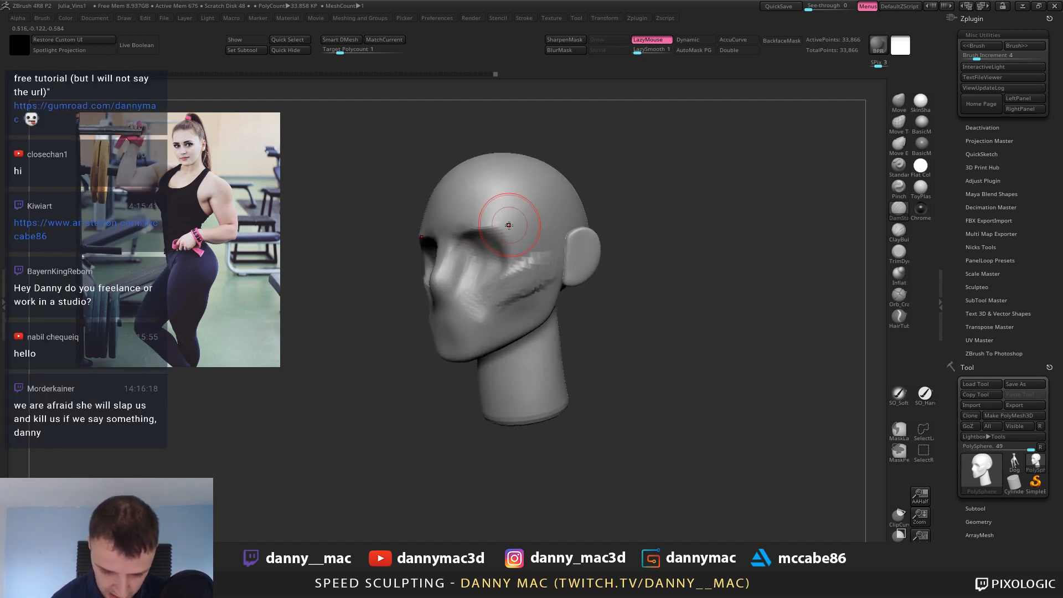
left_click_drag(472, 228, 516, 255, "alt")
right_click_drag(509, 252, 516, 253)
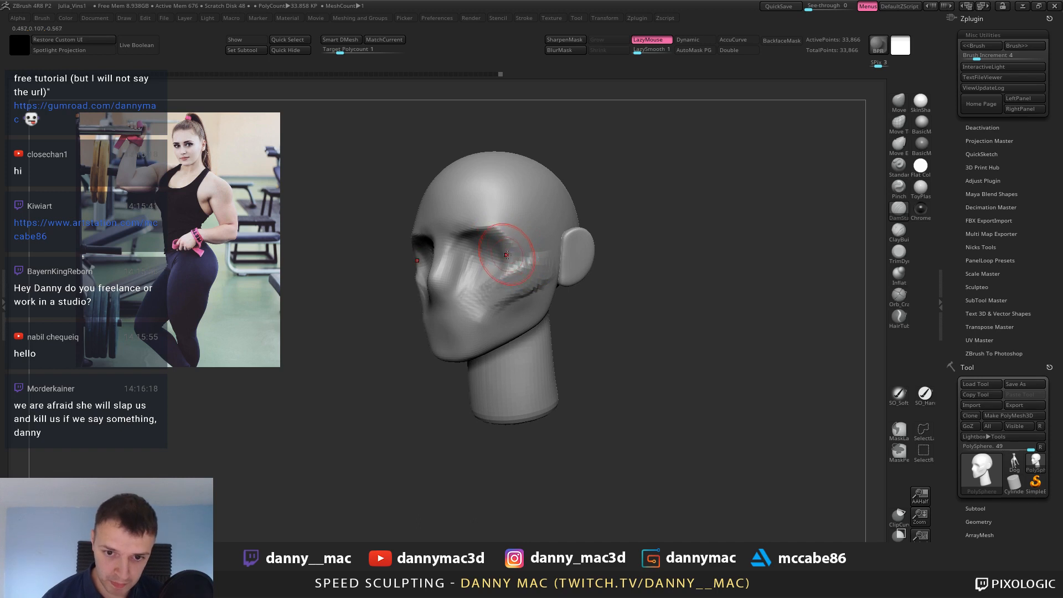
left_click_drag(499, 243, 519, 263, "alt")
mouse_move(486, 250)
right_mouse_down()
mouse_move(526, 253)
mouse_move(490, 239)
mouse_move(492, 226)
mouse_move(474, 270)
mouse_move(500, 261)
mouse_move(504, 248)
mouse_move(491, 251)
right_mouse_up()
Build up the eye socket and inner cheek with the ClayBuildup brush and smooth the transitions.
key("b")
key("c")
key("b")
left_click_drag(484, 250, 484, 273)
right_click_drag(484, 273, 463, 264)
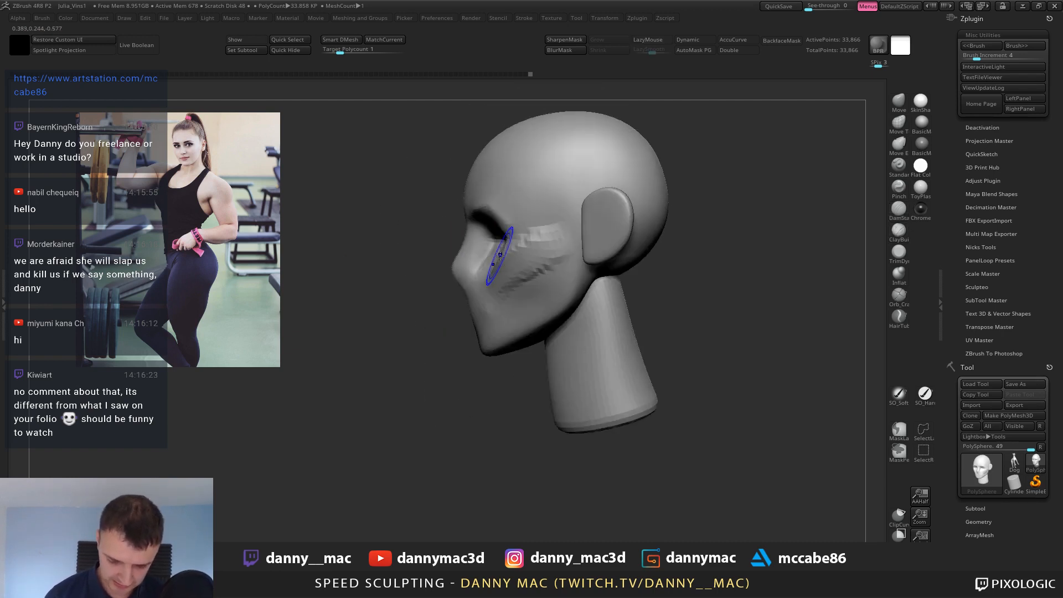
left_click_drag(499, 250, 487, 260, "shift")
right_click_drag(494, 241, 536, 234)
left_click_drag(525, 242, 499, 245)
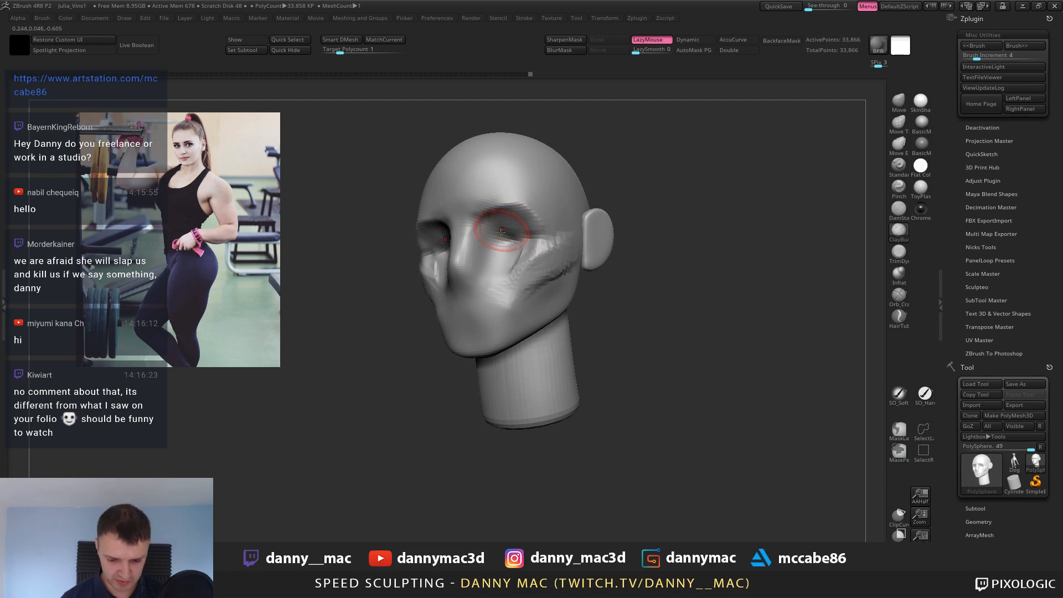
right_click_drag(501, 244, 531, 242)
left_click_drag(532, 243, 518, 255, "shift")
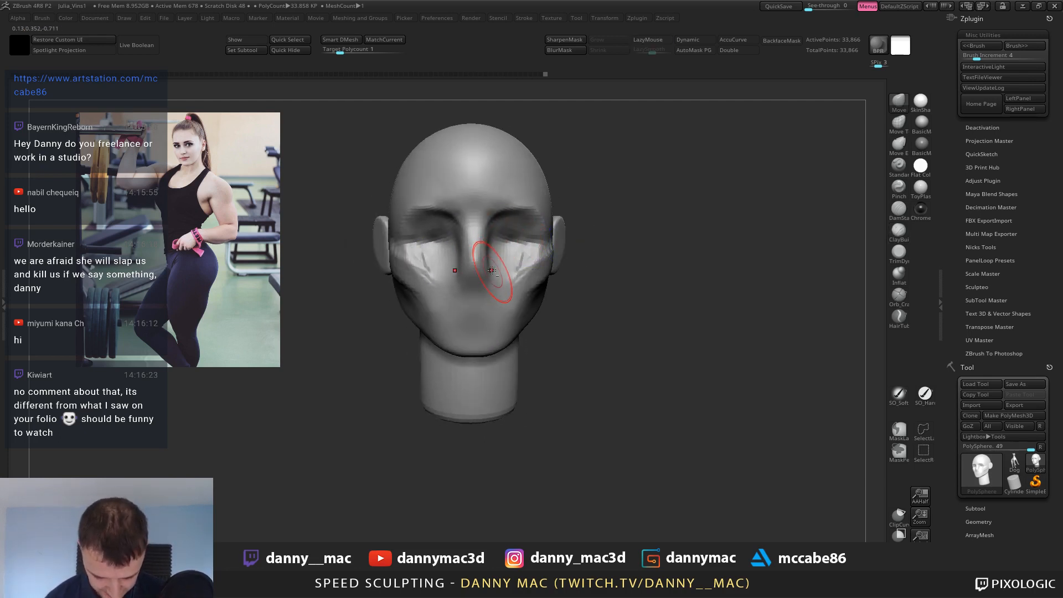
Smooth the cheeks beside the nose and adjust the cheek and lower jaw contour with the Move brush.
right_click_drag(488, 244, 433, 266, "ctrl")
key("space")
left_click_drag(435, 255, 453, 273, "shift")
right_click_drag(454, 273, 523, 269, "ctrl")
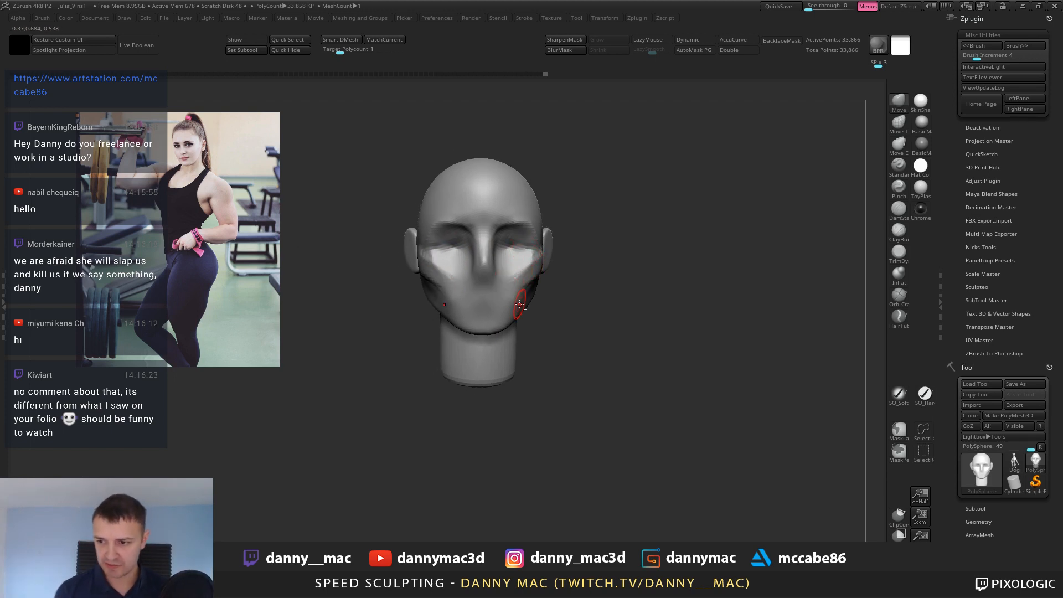
left_click_drag(527, 285, 513, 284, "alt")
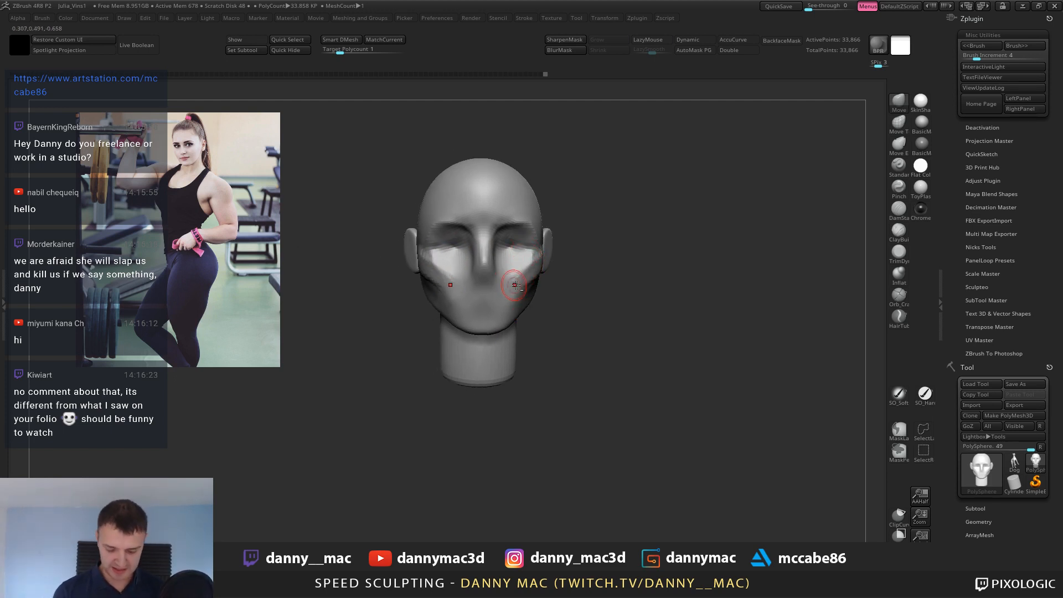
right_click_drag(484, 304, 453, 360, "ctrl")
right_click_drag(501, 310, 505, 320)
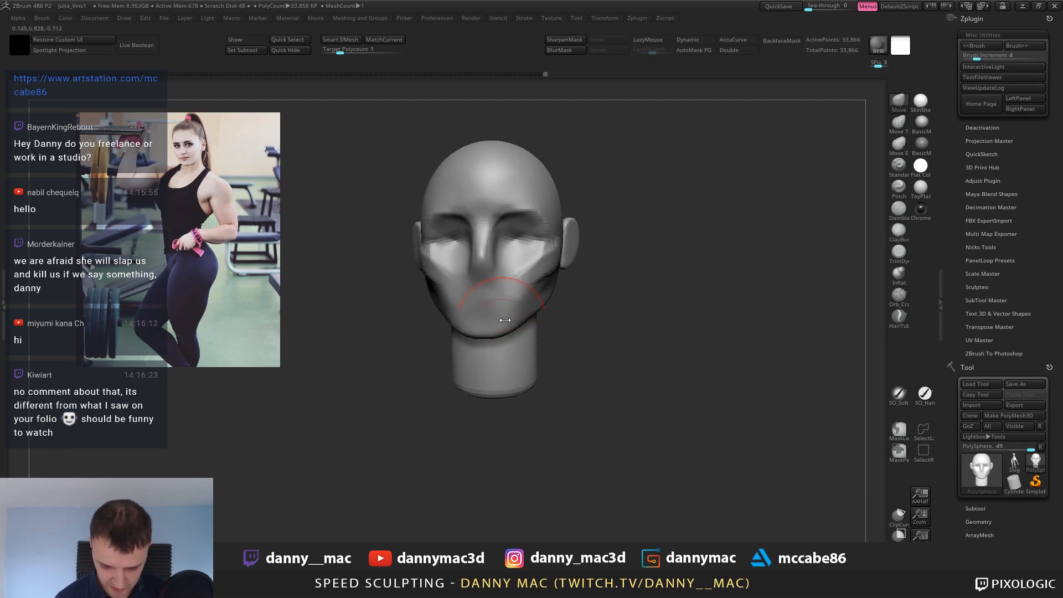
left_click_drag(528, 291, 512, 252, "alt")
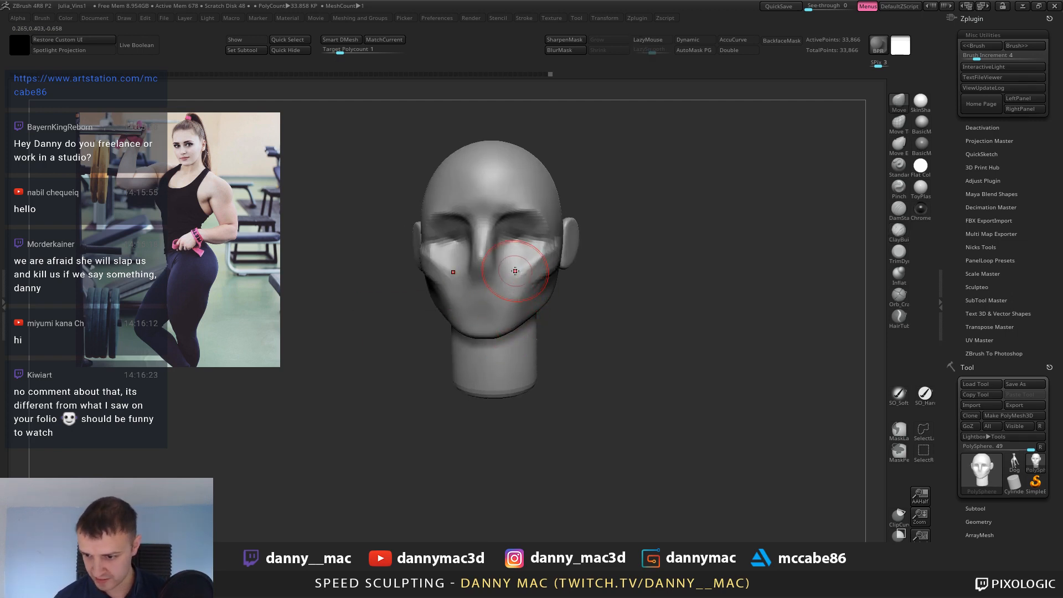
Build up the mouth area below the nose with the ClayBuildup brush.
mouse_move(512, 252)
right_mouse_down()
mouse_move(528, 284)
mouse_move(490, 306)
mouse_move(499, 233)
mouse_move(498, 258)
mouse_move(526, 252)
right_mouse_up()
key("b")
key("c")
key("b")
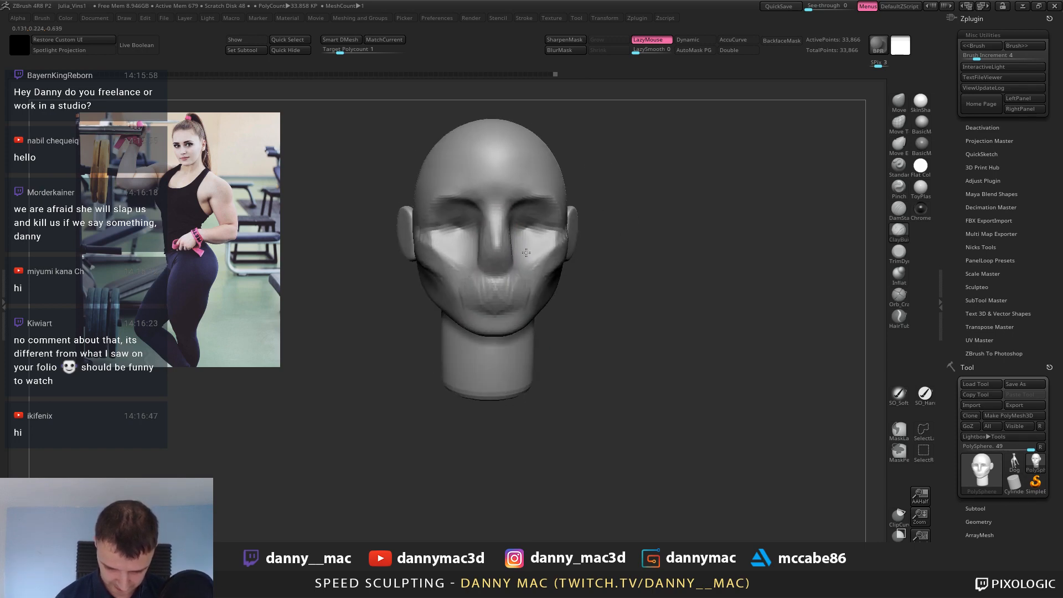
right_click_drag(493, 217, 446, 226, "shift")
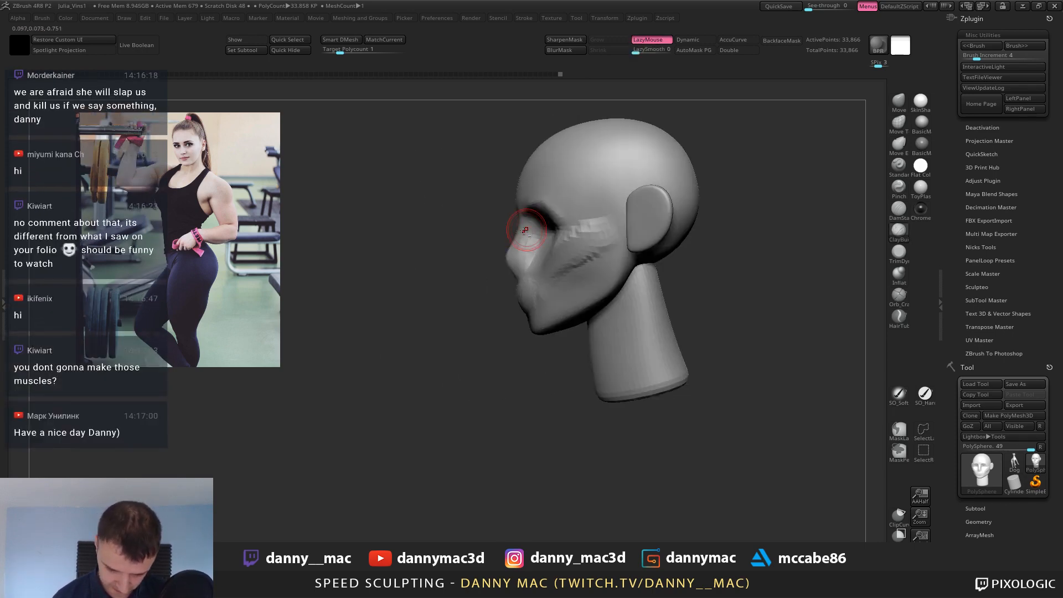
Adjust the nose, mouth and chin in profile with the Move brush.
key("b")
key("m")
key("v")
right_click_drag(520, 227, 512, 213, "alt")
mouse_move(513, 313)
right_mouse_down("alt")
mouse_move(498, 216)
mouse_move(492, 239)
mouse_move(515, 262)
right_mouse_up("alt")
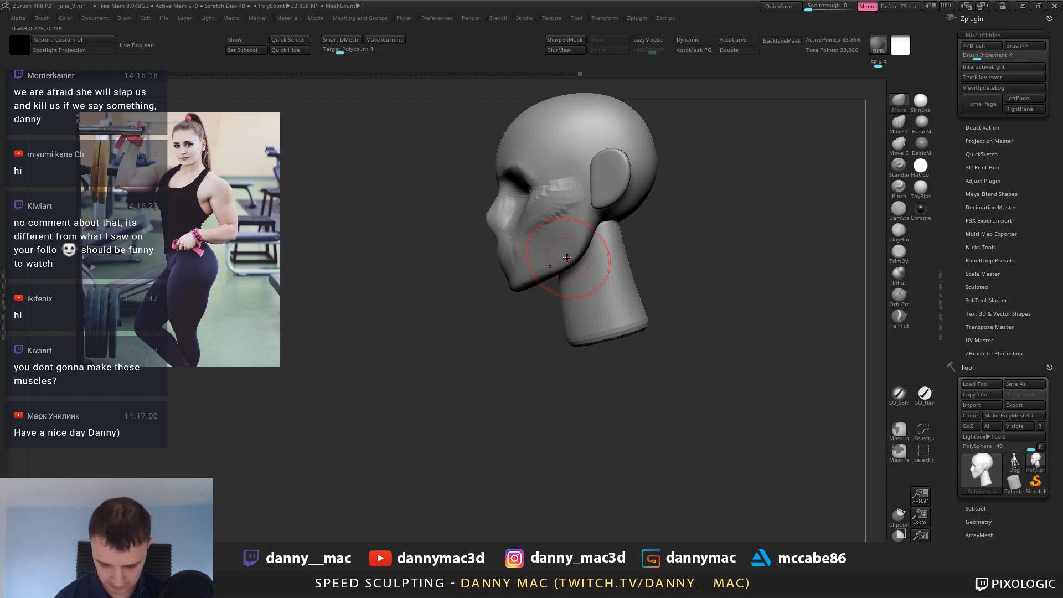
Reshape the base and sides of the neck with the Move brush from the side and back.
mouse_move(548, 273)
right_mouse_down("ctrl")
mouse_move(531, 310)
mouse_move(496, 327)
right_mouse_up("ctrl")
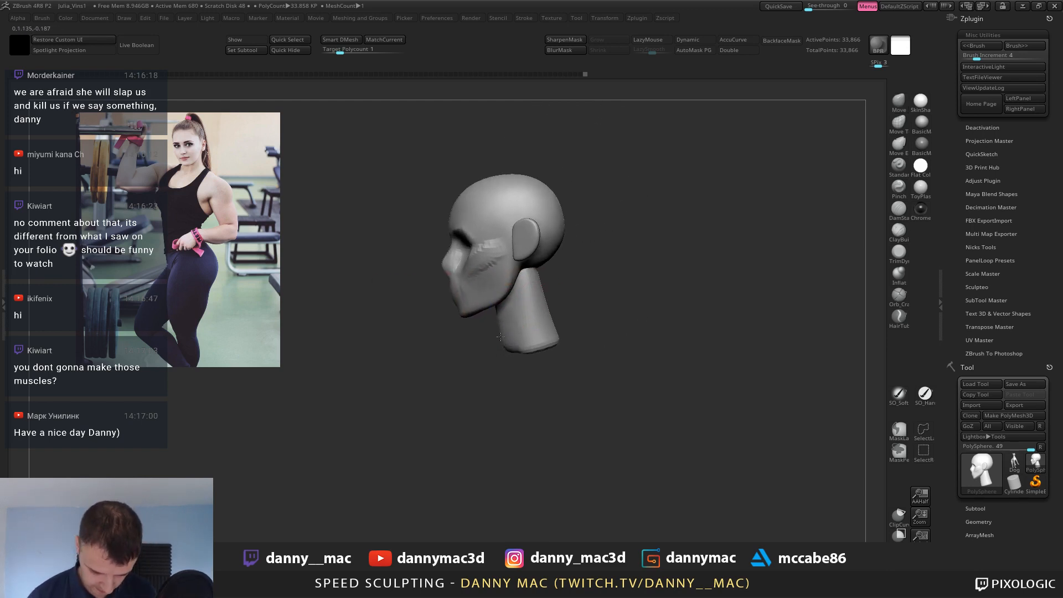
left_click_drag(501, 336, 502, 332)
mouse_move(502, 332)
right_mouse_down("alt")
mouse_move(490, 319)
mouse_move(547, 302)
mouse_move(555, 318)
mouse_move(523, 296)
right_mouse_up("alt")
key("space")
left_click_drag(520, 286, 529, 281)
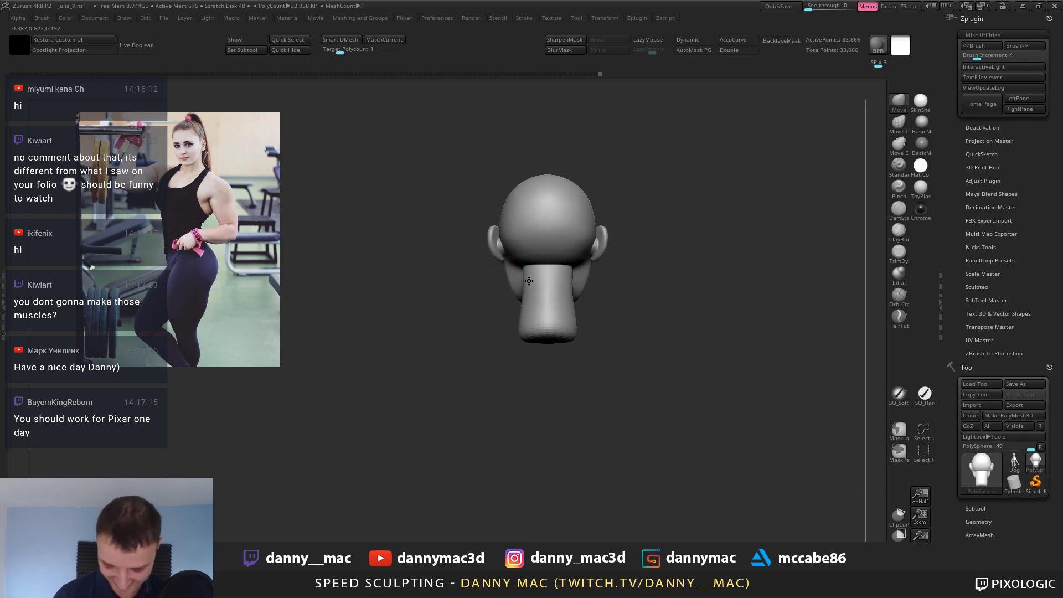
key("space")
Show the wireframe, enable automatic masking by polygroup, and adjust the lower neck with the Move brush.
key("shift+f")
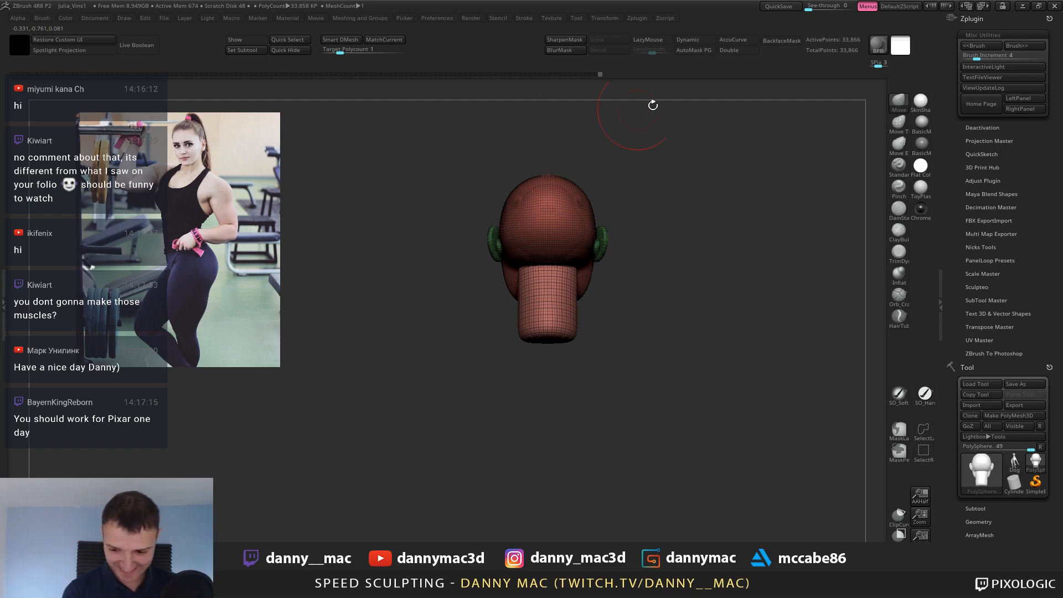
left_click(694, 50)
key("space")
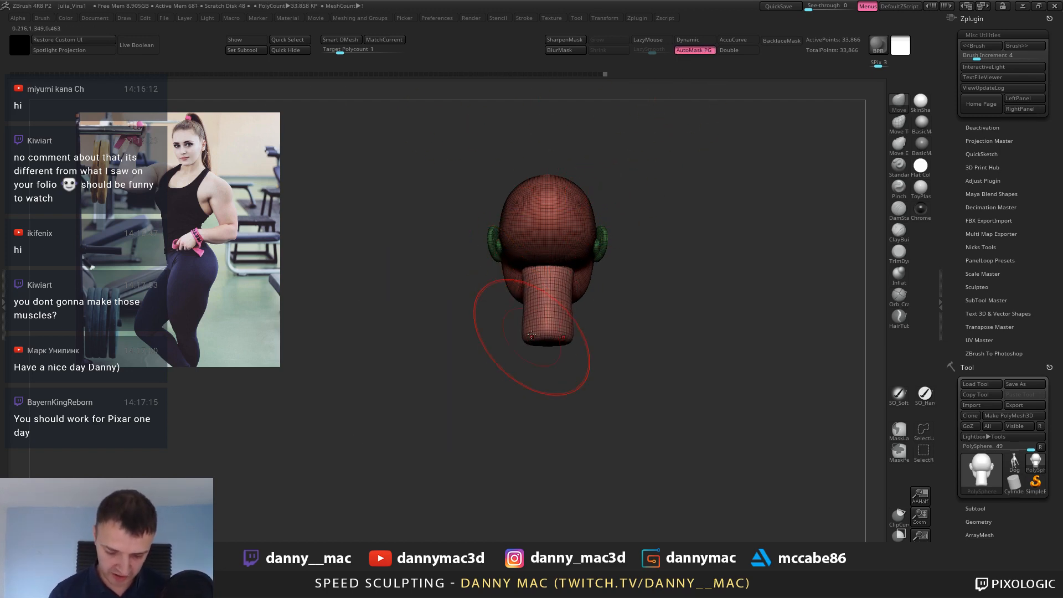
mouse_move(501, 327)
left_mouse_down()
mouse_move(639, 300)
mouse_move(576, 277)
mouse_move(553, 296)
mouse_move(576, 305)
left_mouse_up()
key("space")
key("space")
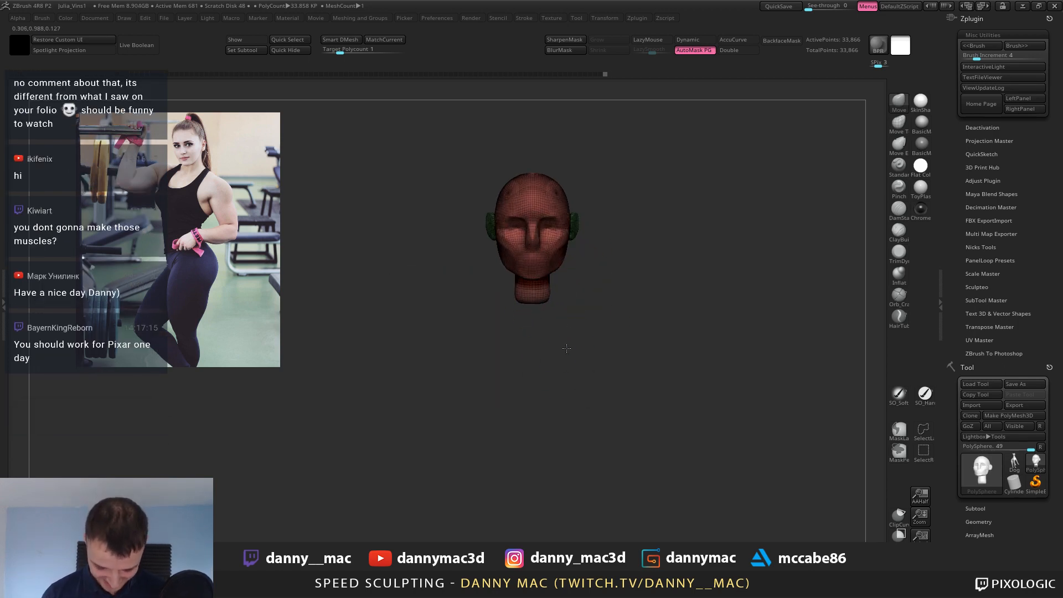
Hide the polygon wireframe and save the project.
key("shift+f")
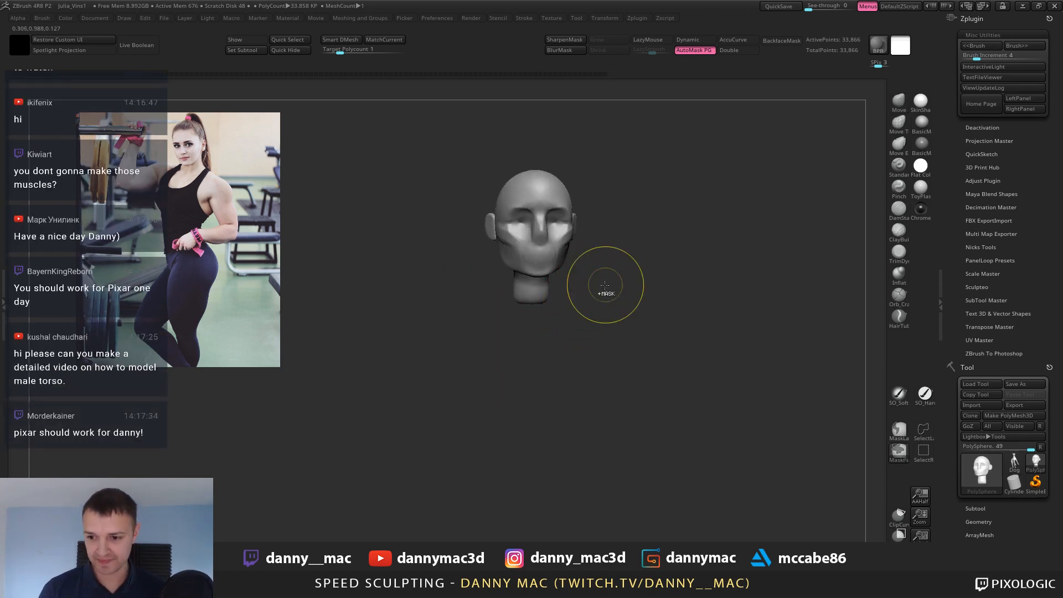
key("ctrl+s")
key("Return")
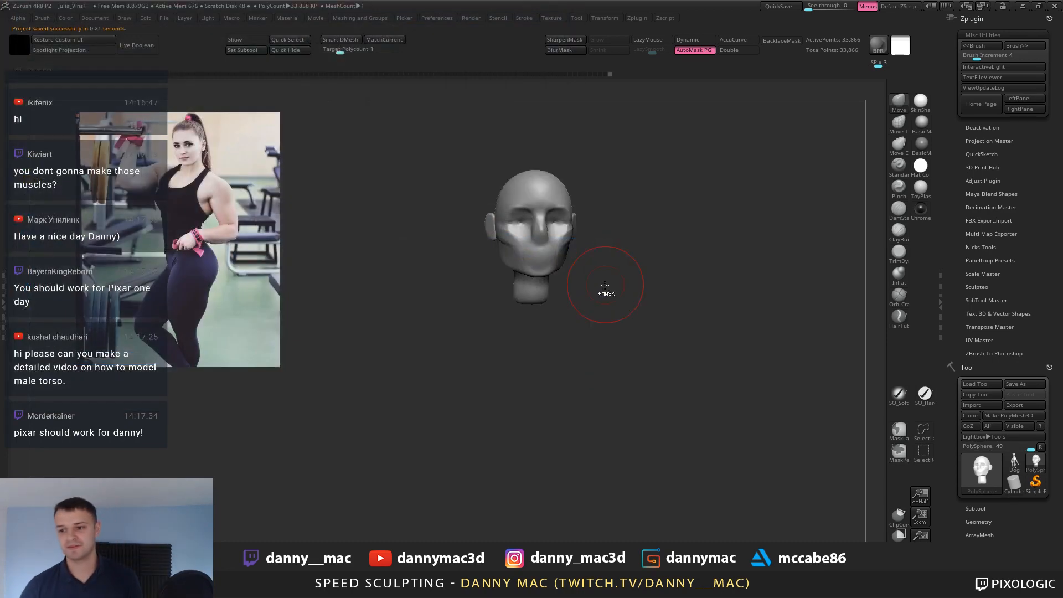
Add a Sphere3D to the model as a new subtool for the torso.
mouse_move(554, 258)
right_mouse_down("ctrl")
mouse_move(574, 264)
mouse_move(560, 249)
mouse_move(575, 367)
mouse_move(599, 408)
right_mouse_up("ctrl")
key("F1")
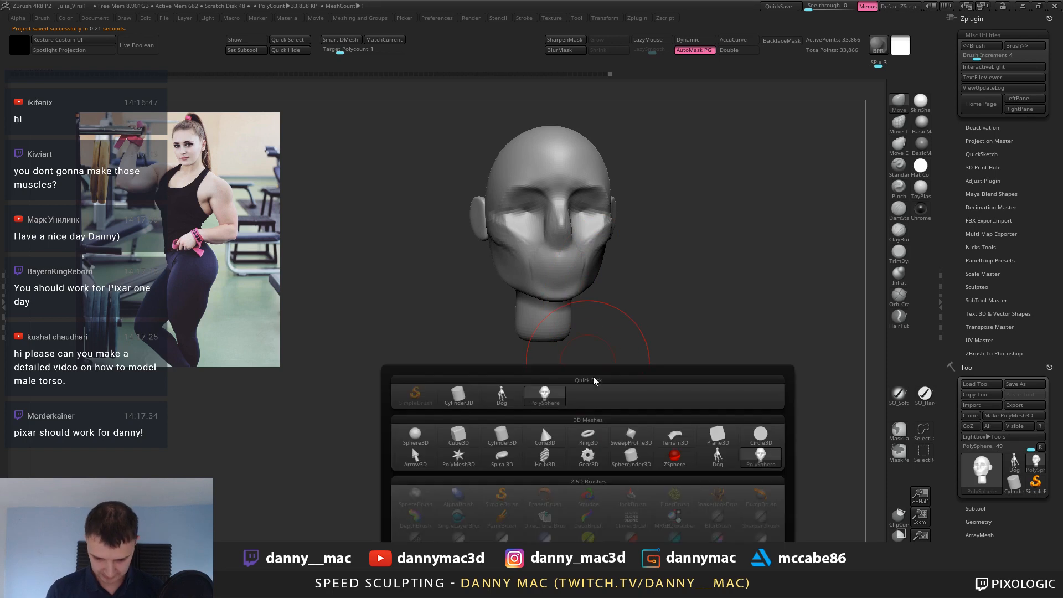
left_click(421, 436)
left_click_drag(571, 326, 613, 301)
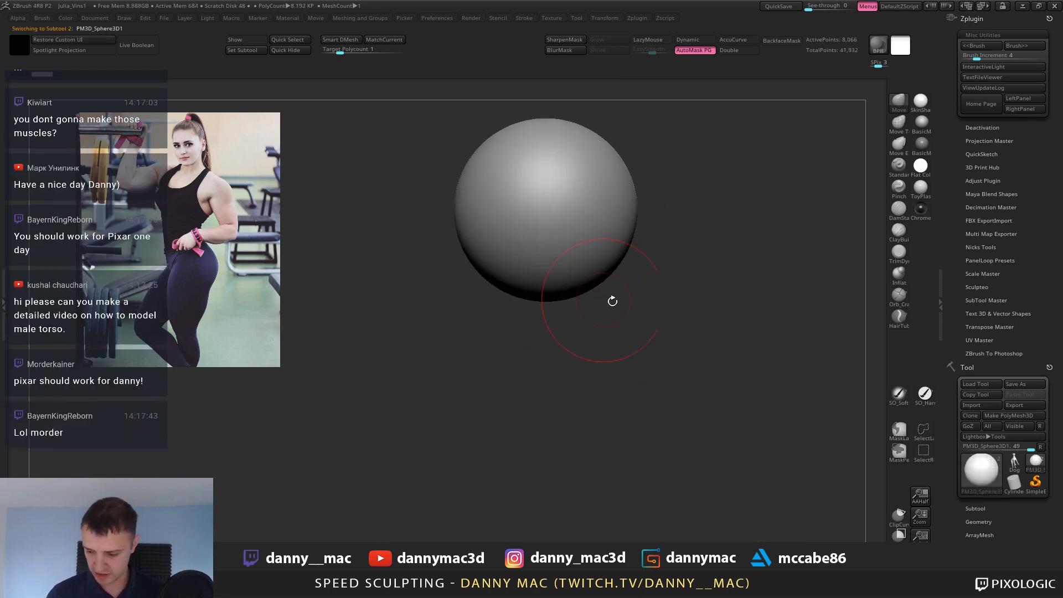
right_click_drag(776, 352, 613, 346, "ctrl")
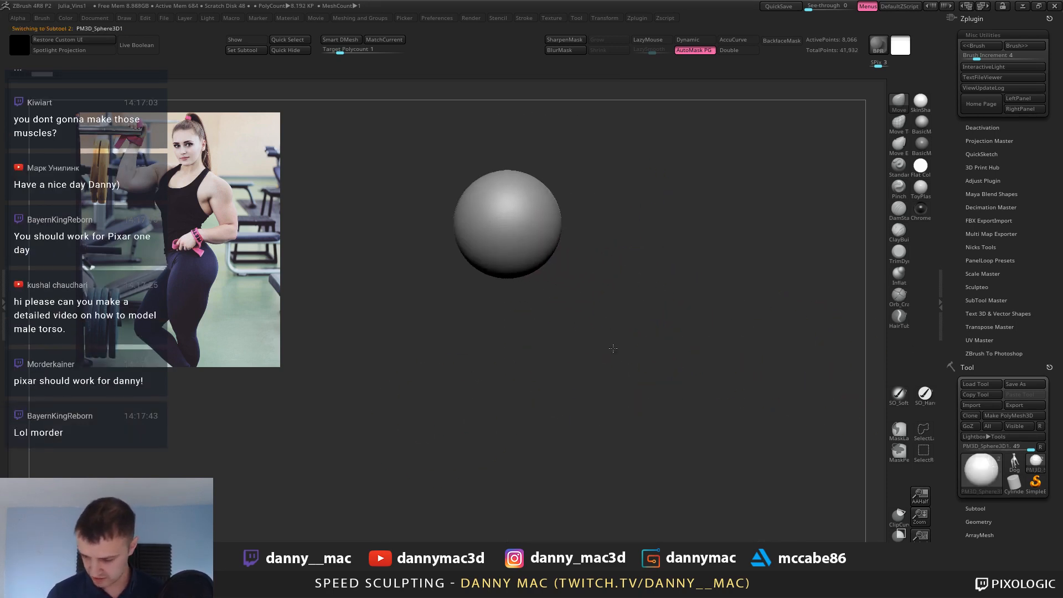
Show the head as a transparent ghost and move the new sphere down below the neck.
left_click(979, 509)
left_click_drag(647, 380, 629, 344, "alt")
key("shift+s")
key("w")
left_click_drag(506, 139, 506, 277)
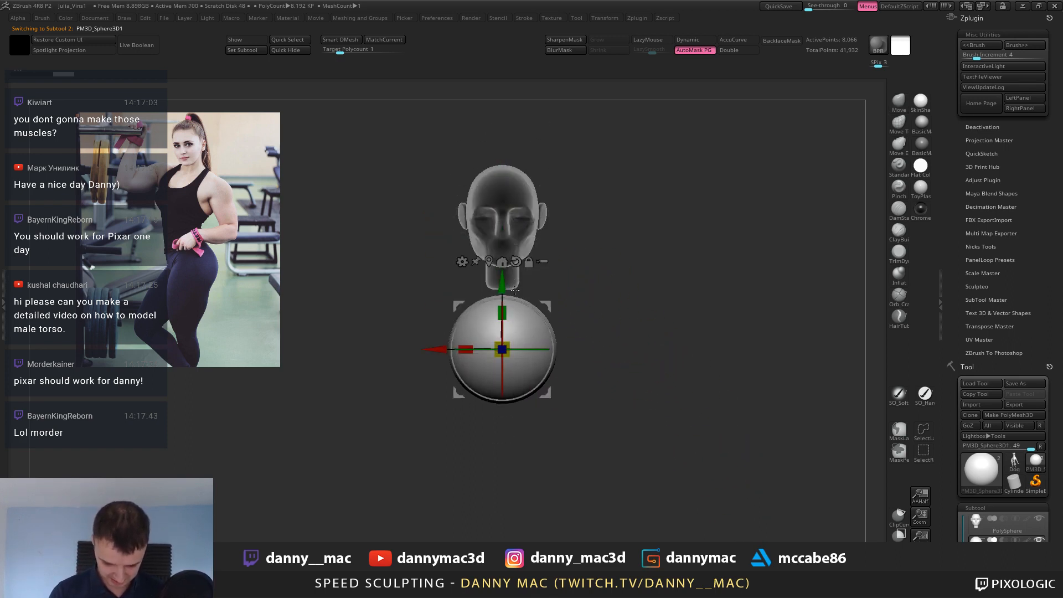
Stretch the sphere into an upright ribcage ellipsoid, tilt it in side view, and reduce its depth.
left_click_drag(569, 352, 582, 298, "alt")
left_click_drag(505, 310, 498, 277)
left_click_drag(469, 310, 480, 307)
mouse_move(548, 267)
left_mouse_down()
mouse_move(551, 285)
mouse_move(563, 282)
left_mouse_up()
key("q")
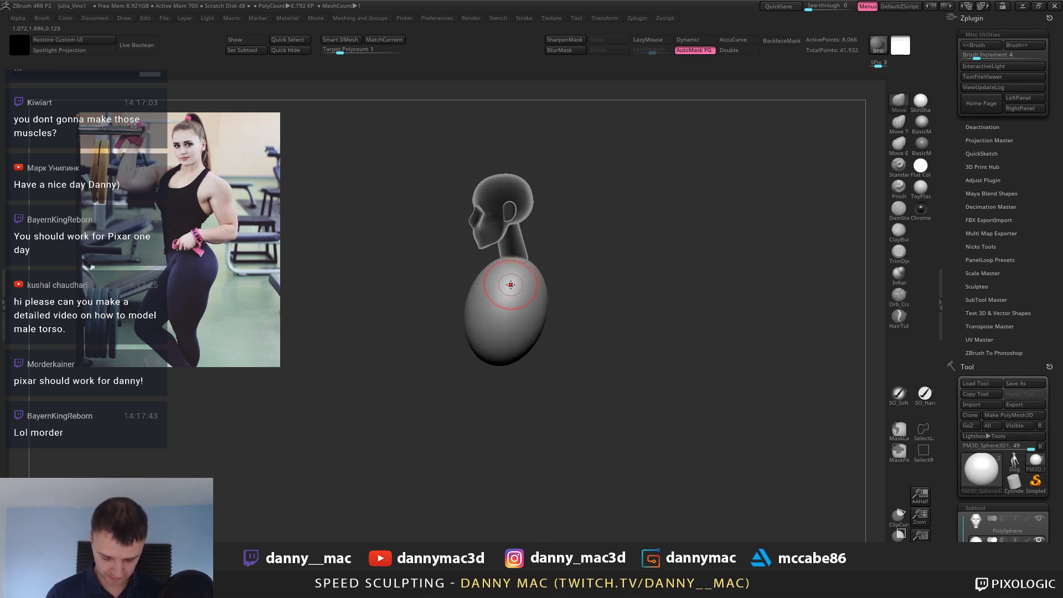
key("w")
left_click_drag(477, 301, 479, 299)
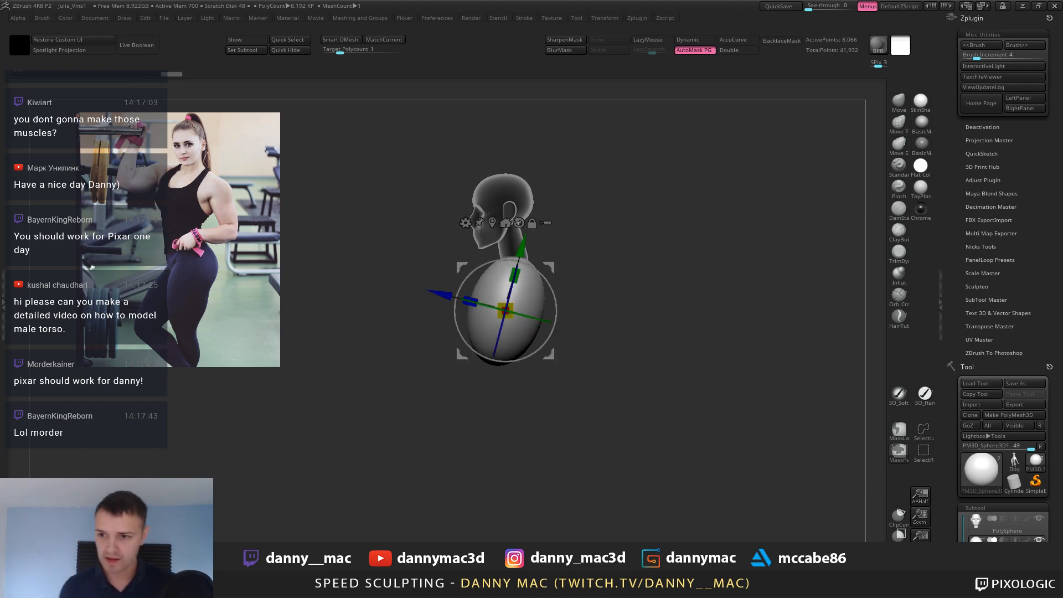
Save the project, overwriting the existing file.
key("ctrl+s")
key("Return")
key("y")
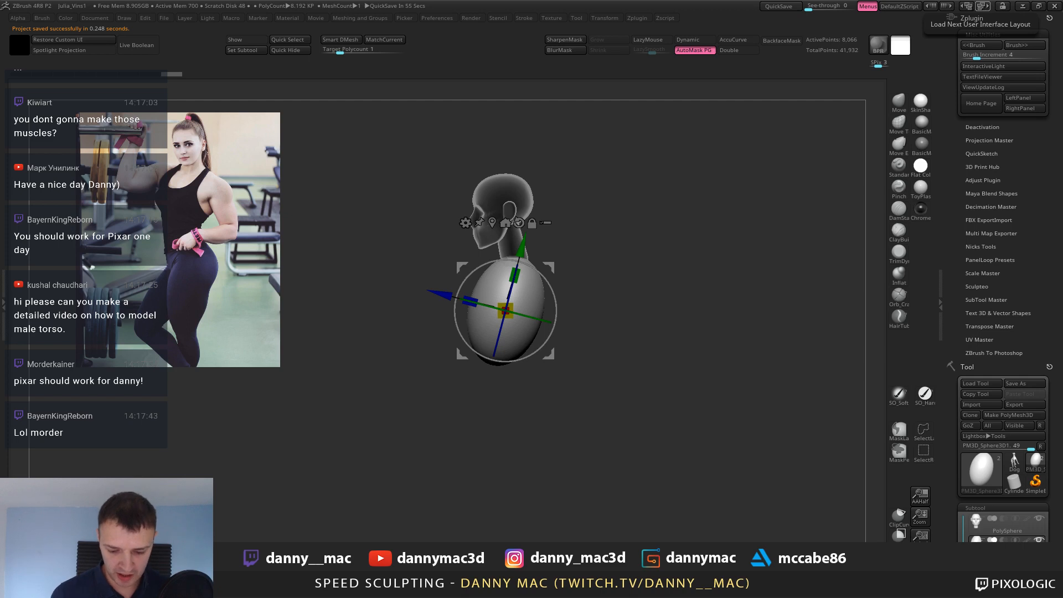
Shape the ribcage in front view with the Move brush, broadening the shoulder area and narrowing the lower sides.
left_click_drag(586, 251, 569, 251)
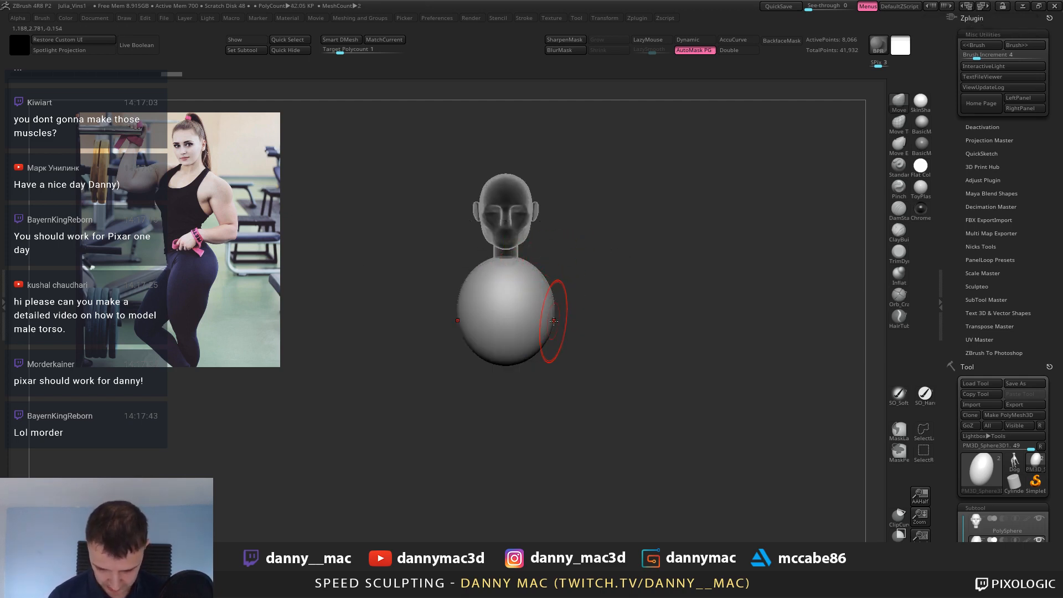
left_click_drag(550, 308, 548, 307)
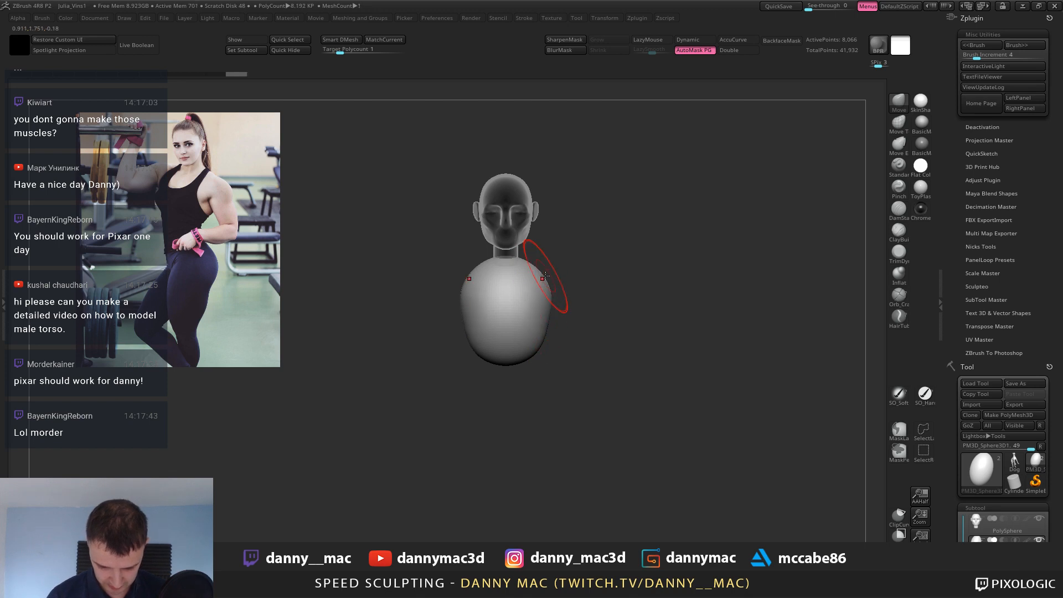
left_click_drag(534, 270, 536, 261)
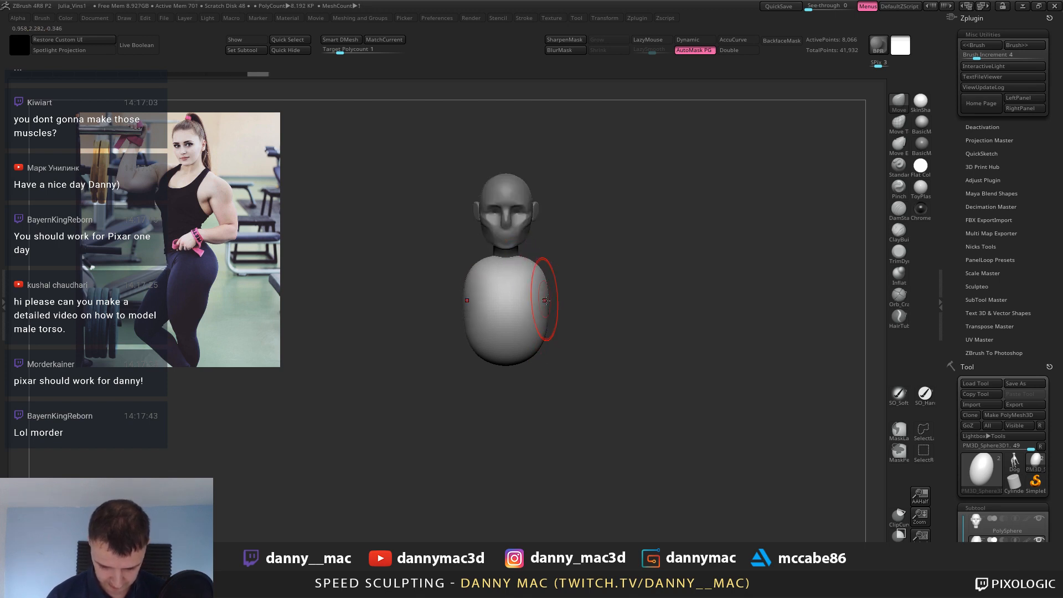
left_click_drag(582, 316, 554, 324)
left_click_drag(548, 331, 528, 348)
mouse_move(545, 317)
left_mouse_down()
mouse_move(526, 311)
mouse_move(541, 310)
left_mouse_up()
Flatten the front of the ribcage from a three-quarter view with the TrimDynamic brush.
key("space")
left_click(510, 307)
key("b")
key("t")
key("d")
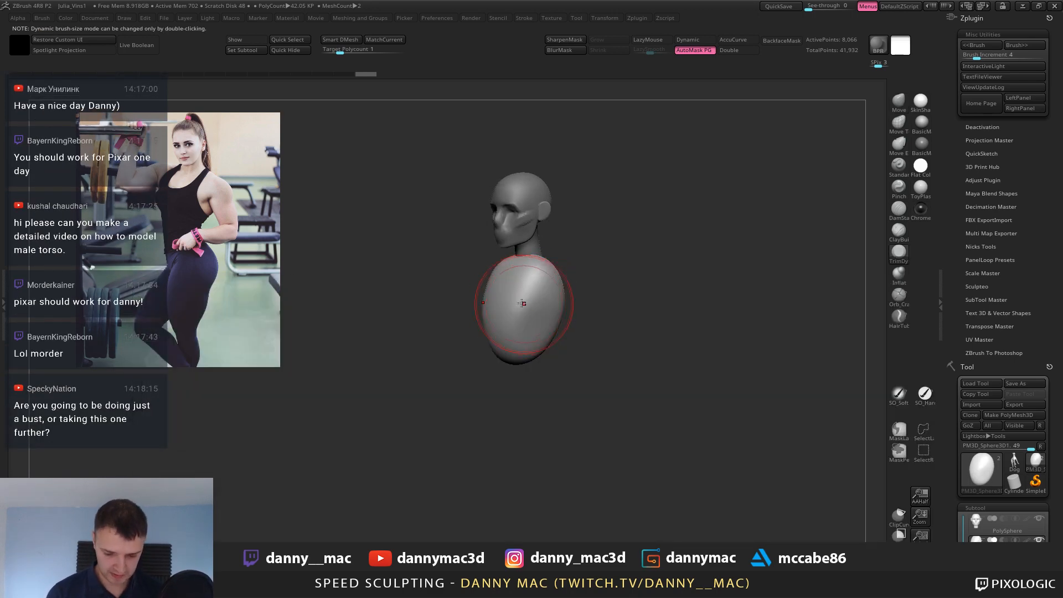
mouse_move(457, 328)
left_mouse_down()
mouse_move(488, 345)
mouse_move(501, 328)
mouse_move(490, 310)
mouse_move(465, 333)
left_mouse_up()
Refine the ribcage's side silhouette with the Move brush while showing the model in the Flat Color material.
key("b")
key("m")
key("v")
key("space")
left_click_drag(570, 330, 558, 331)
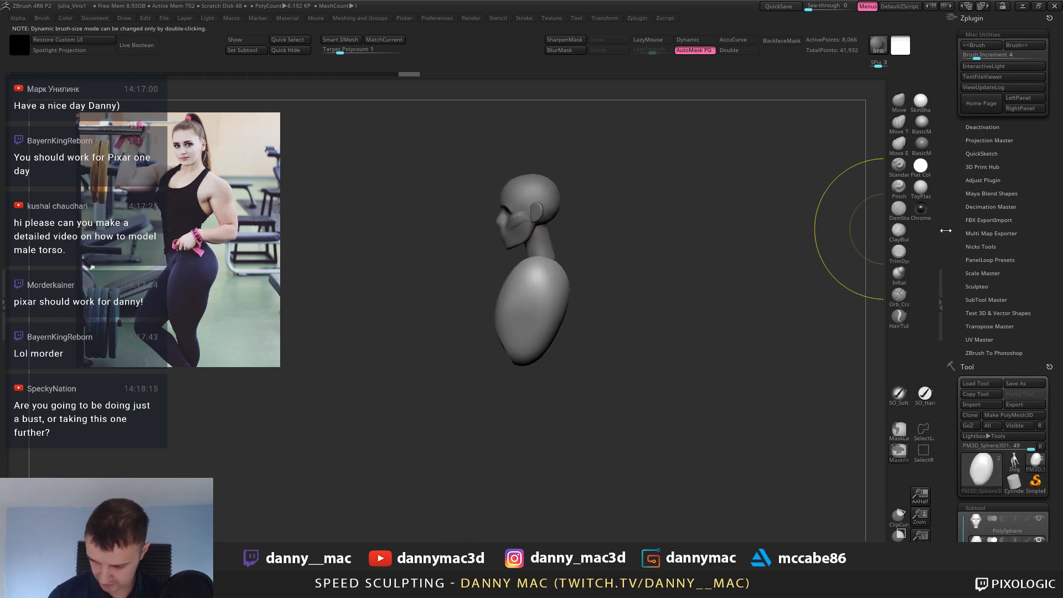
left_click(921, 170)
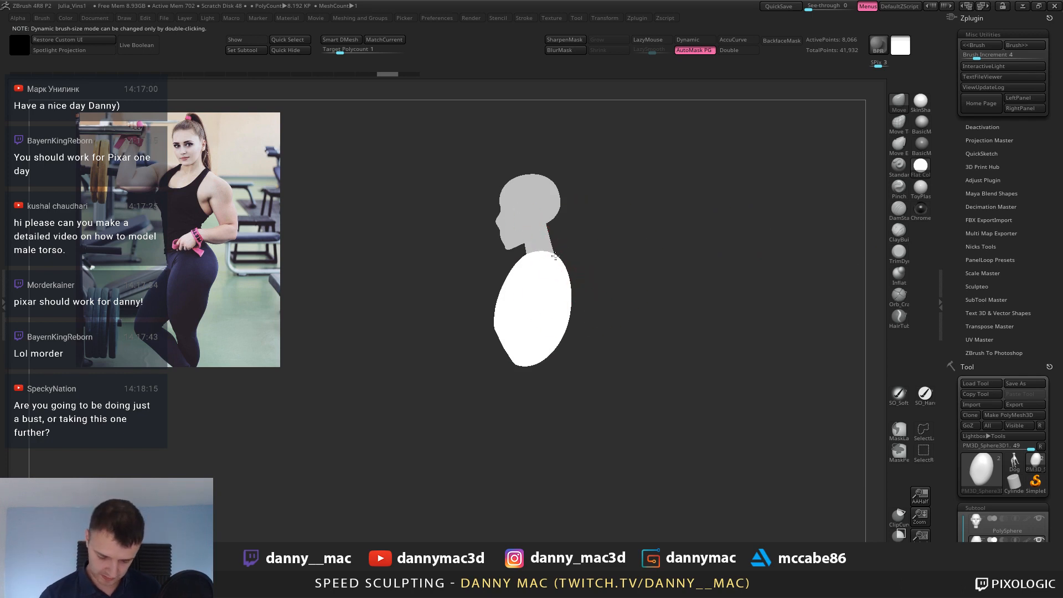
key("space")
mouse_move(534, 261)
left_mouse_down()
mouse_move(553, 255)
mouse_move(532, 264)
left_mouse_up()
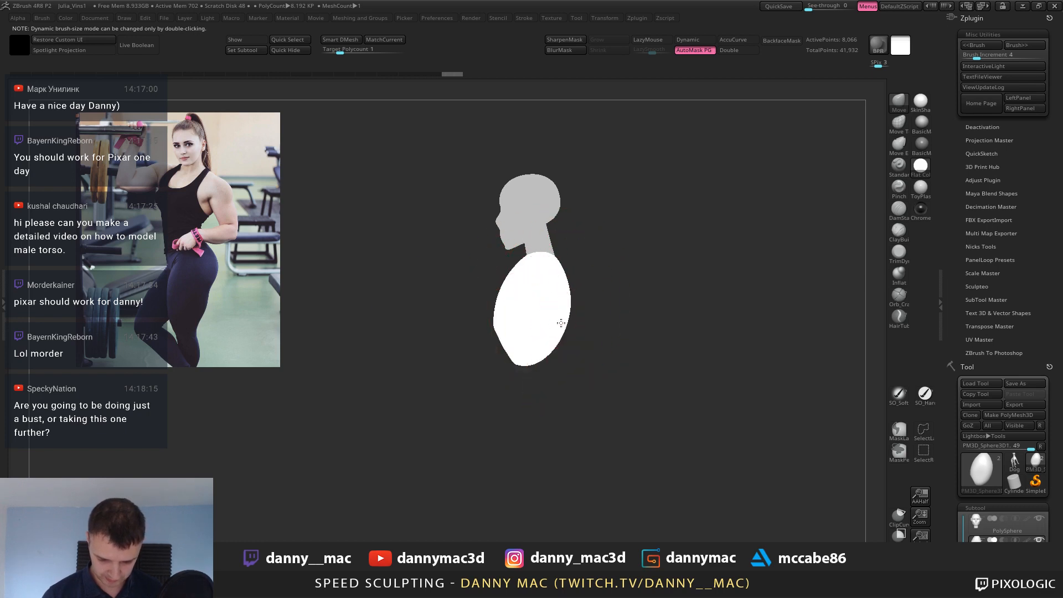
mouse_move(561, 322)
left_mouse_down()
mouse_move(558, 312)
mouse_move(507, 331)
left_mouse_up()
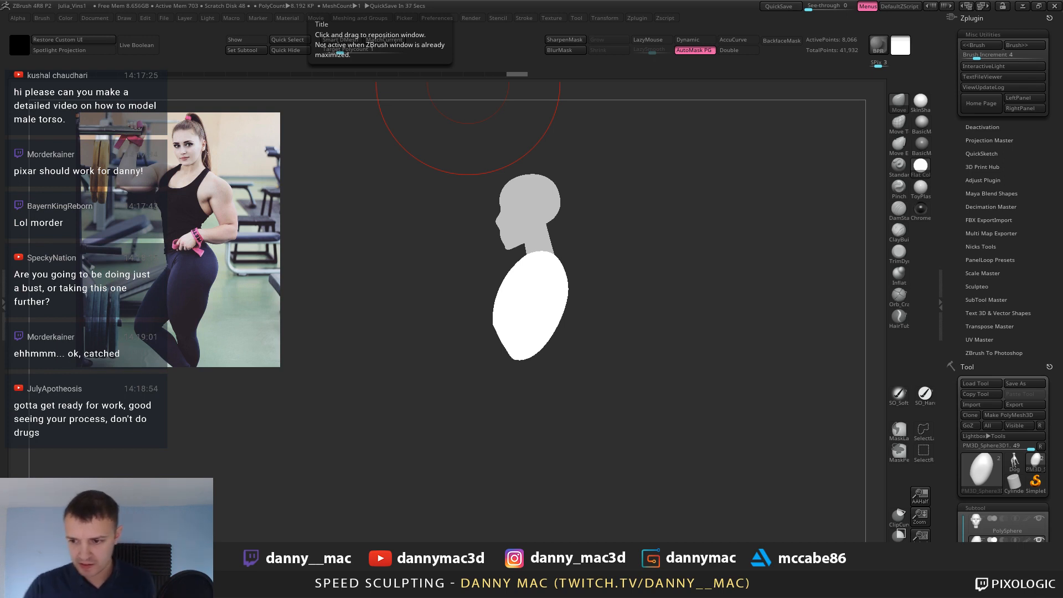
mouse_move(580, 246)
left_mouse_down()
mouse_move(621, 260)
mouse_move(587, 251)
left_mouse_up()
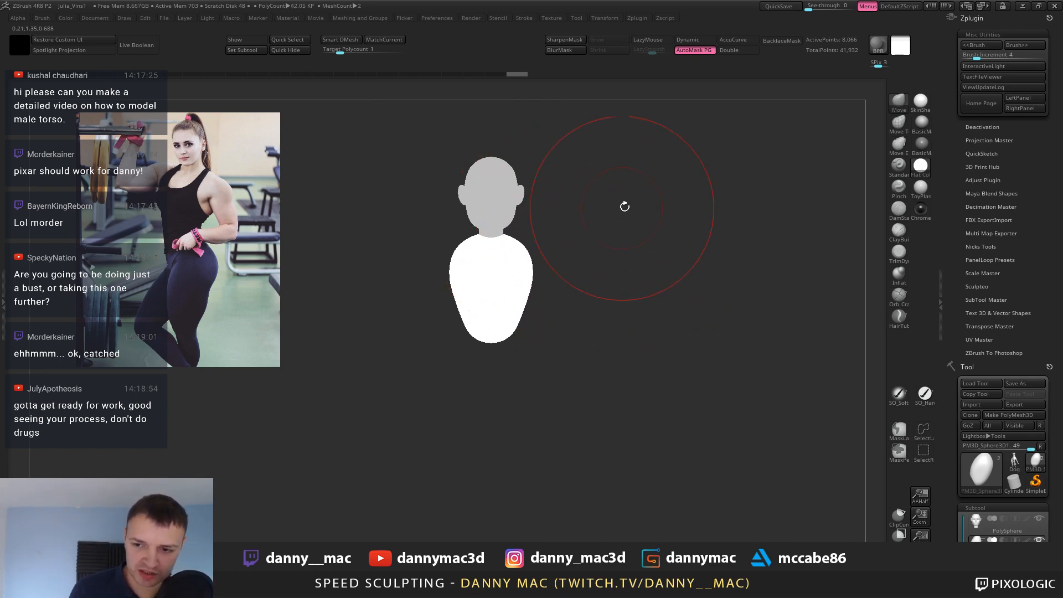
Return to the shaded basic material and cut a flat plane into the ribcage's lower front with TrimDynamic.
left_click(930, 127)
left_click(918, 131)
mouse_move(536, 221)
right_mouse_down("ctrl")
mouse_move(536, 271)
mouse_move(526, 272)
mouse_move(551, 310)
right_mouse_up("ctrl")
key("b")
key("t")
key("d")
right_click_drag(508, 280, 609, 309)
key("space")
key("space")
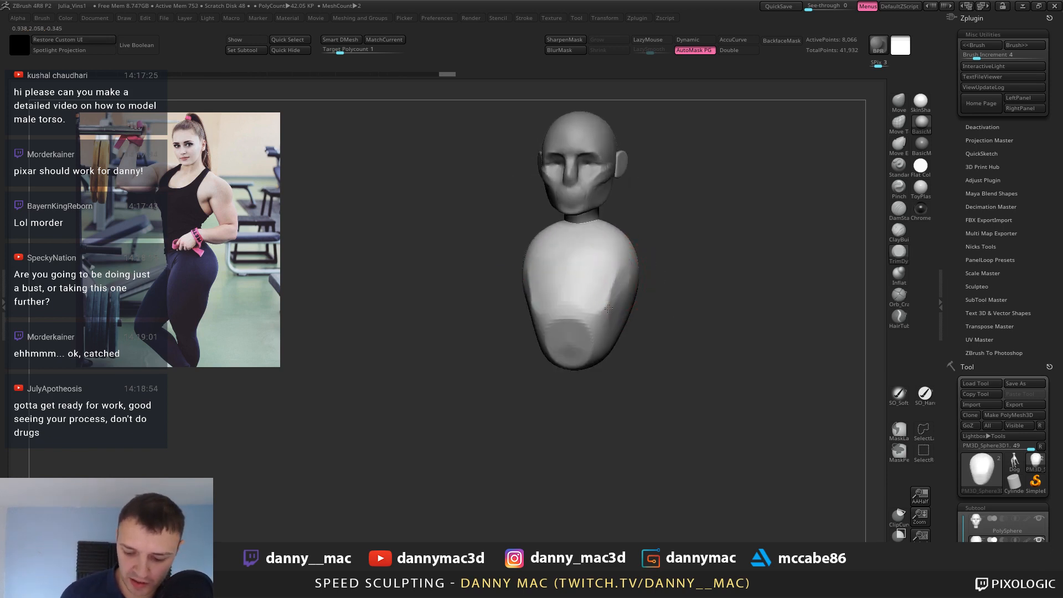
mouse_move(610, 349)
right_mouse_down()
mouse_move(610, 338)
mouse_move(596, 344)
right_mouse_up()
key("space")
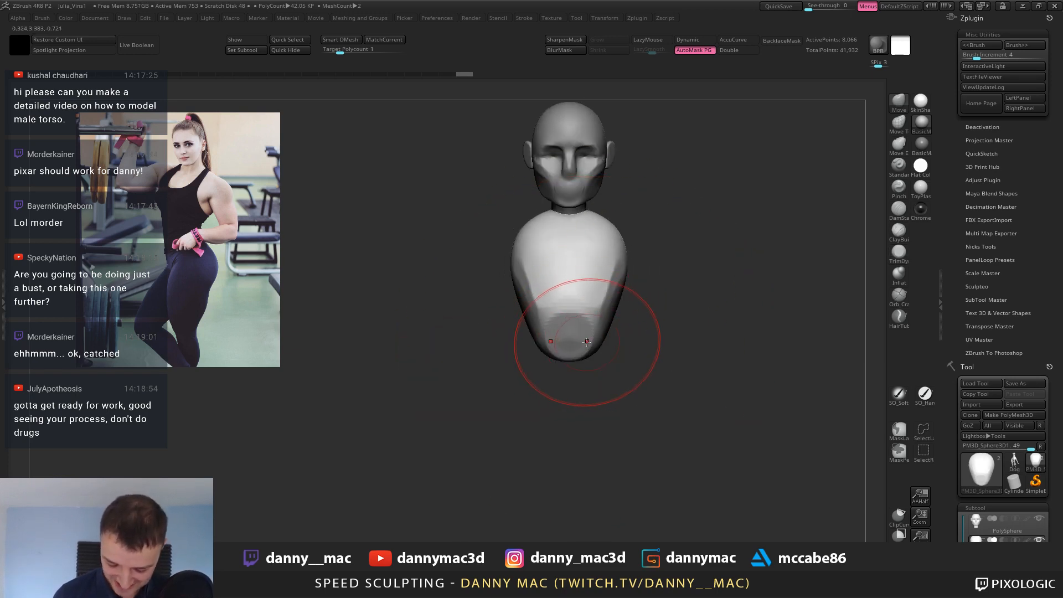
Adjust the ribcage's form from the front and three-quarter views with a resized Move brush.
key("space")
right_click_drag(609, 310, 623, 272)
key("space")
key("space")
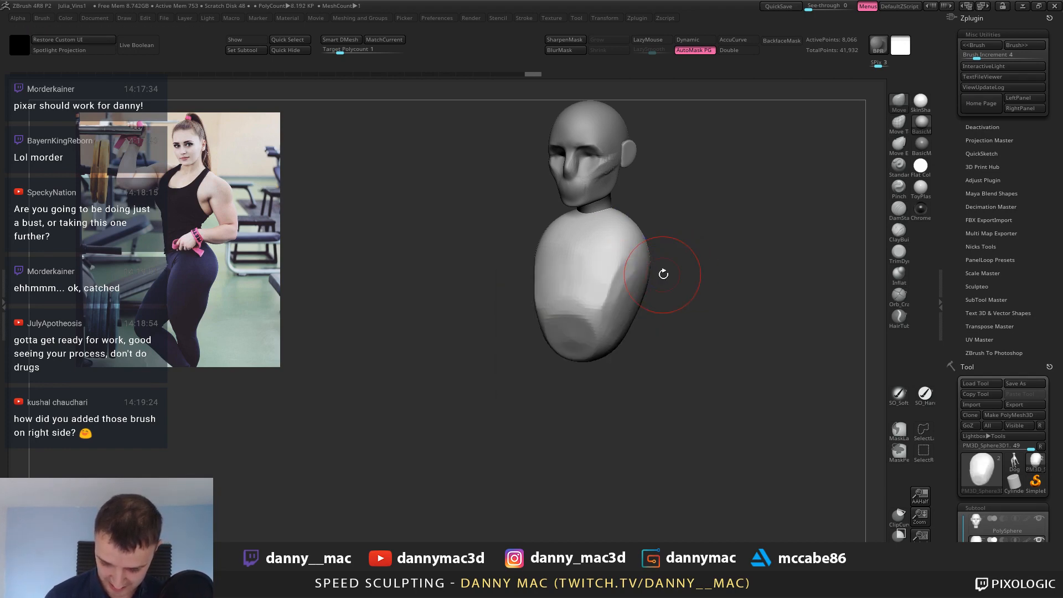
key("space")
mouse_move(663, 272)
left_mouse_down()
mouse_move(680, 270)
mouse_move(619, 271)
left_mouse_up()
left_click_drag(659, 299, 648, 299, "shift")
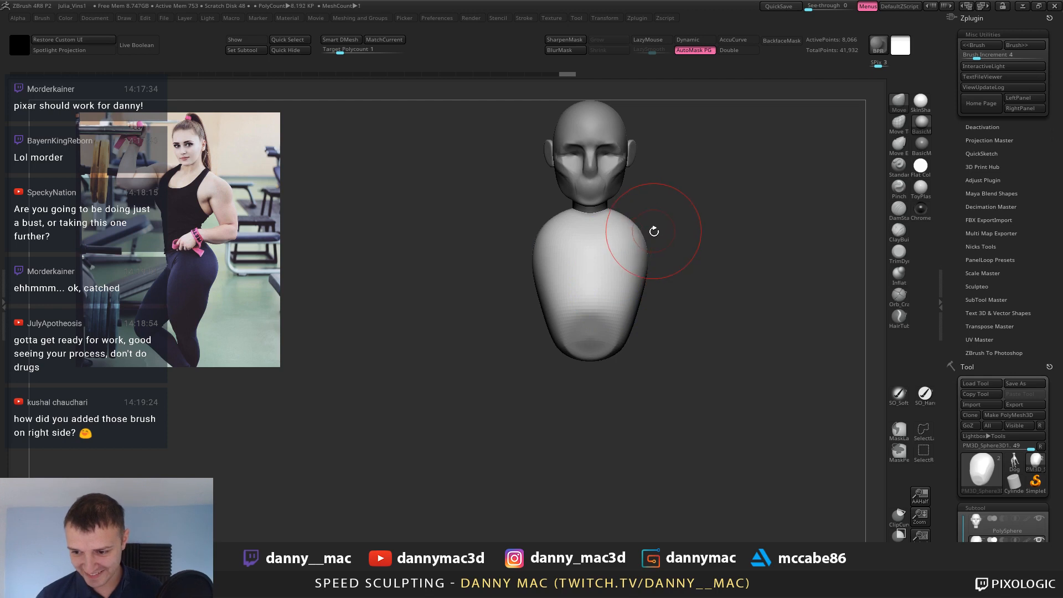
mouse_move(641, 230)
left_mouse_down()
mouse_move(606, 256)
mouse_move(576, 213)
mouse_move(617, 216)
left_mouse_up()
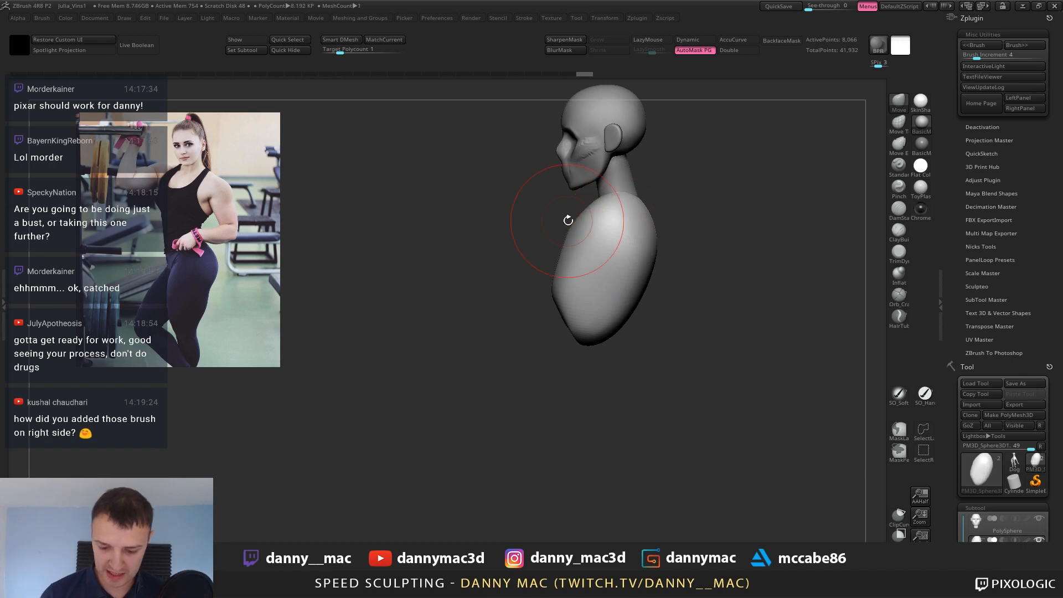
Enable interface customization and dock the Brush palette in the side tray.
left_click(440, 17)
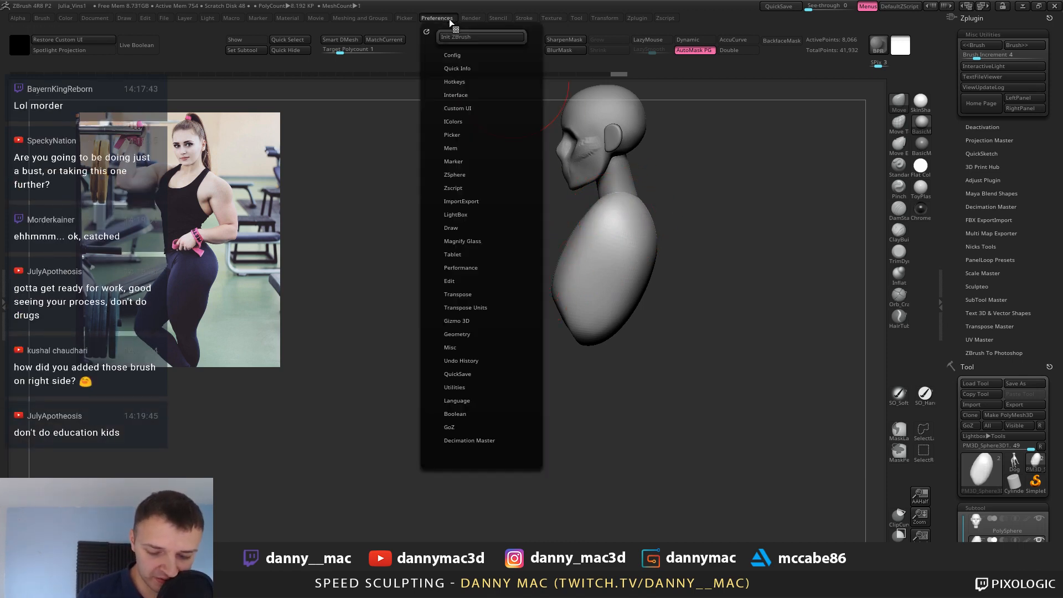
left_click(454, 55)
left_click(462, 109)
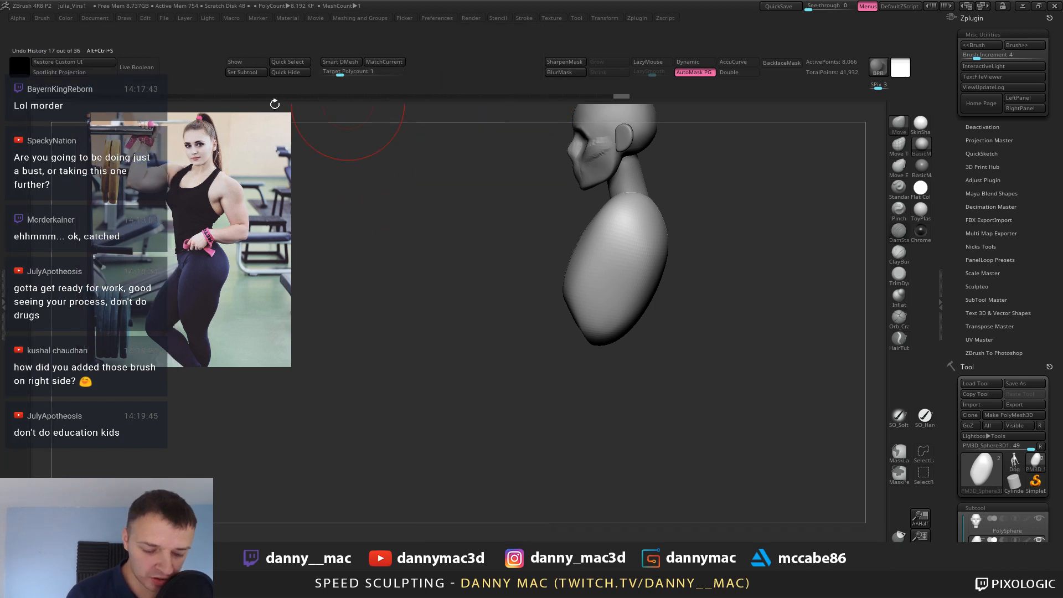
left_click(3, 296)
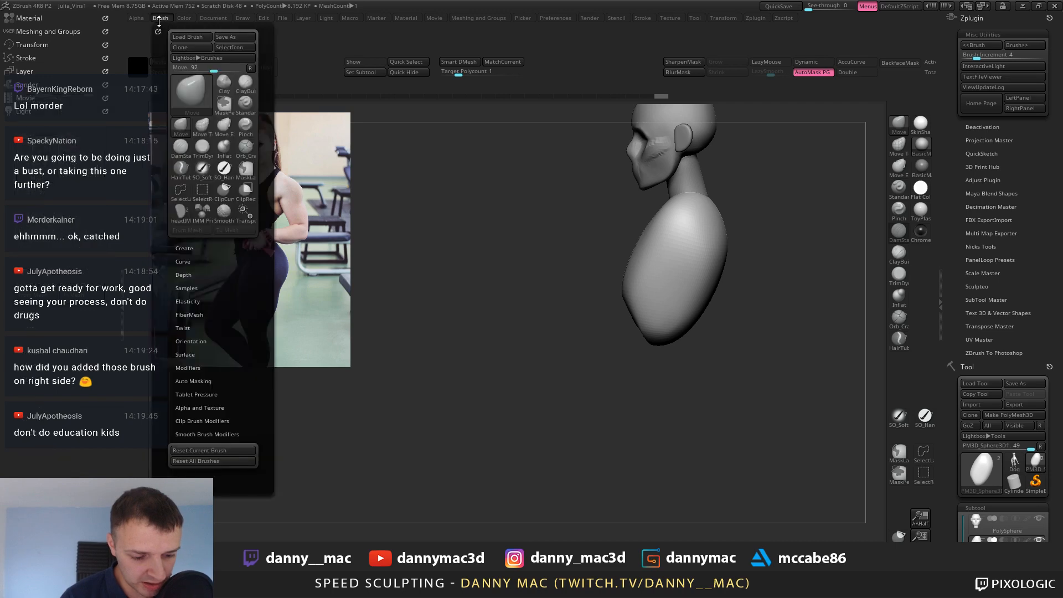
left_click(70, 191)
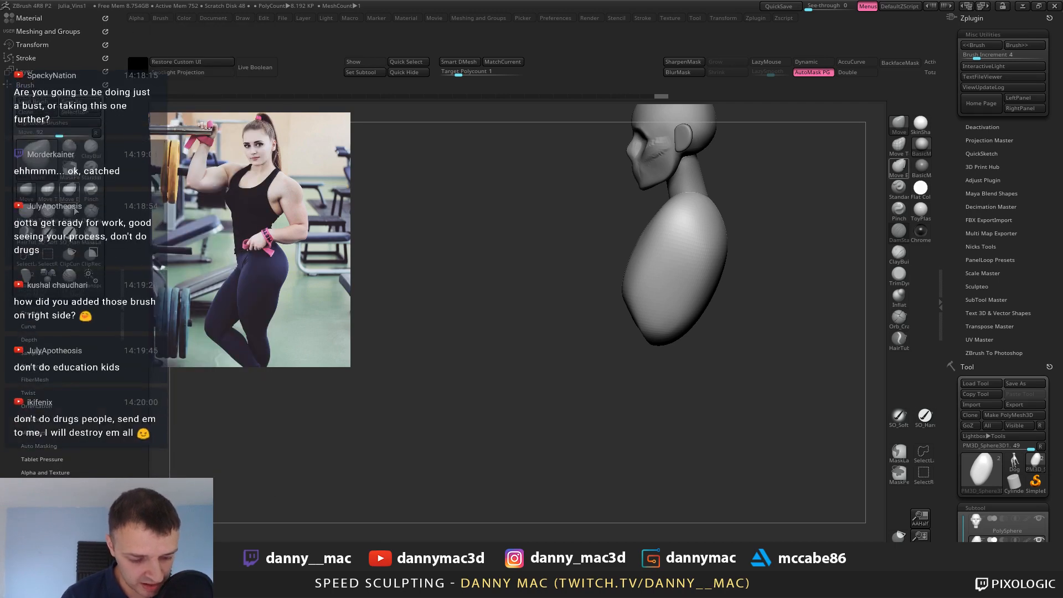
Add a copy of the Inflat brush to the custom brush shelf and remove it again.
key("ctrl")
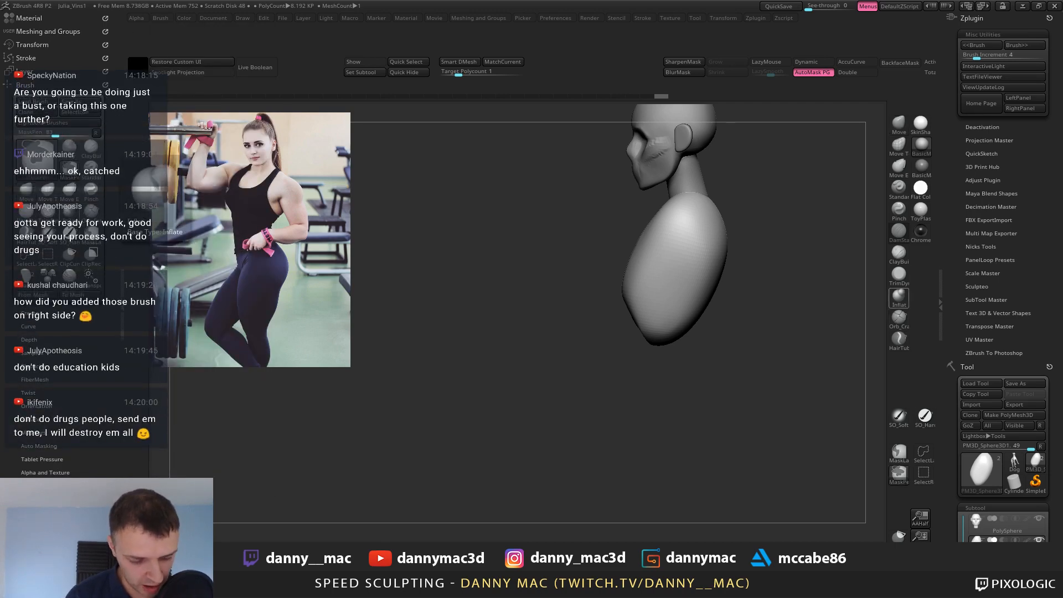
left_click_drag(857, 238, 921, 276, "ctrl+alt")
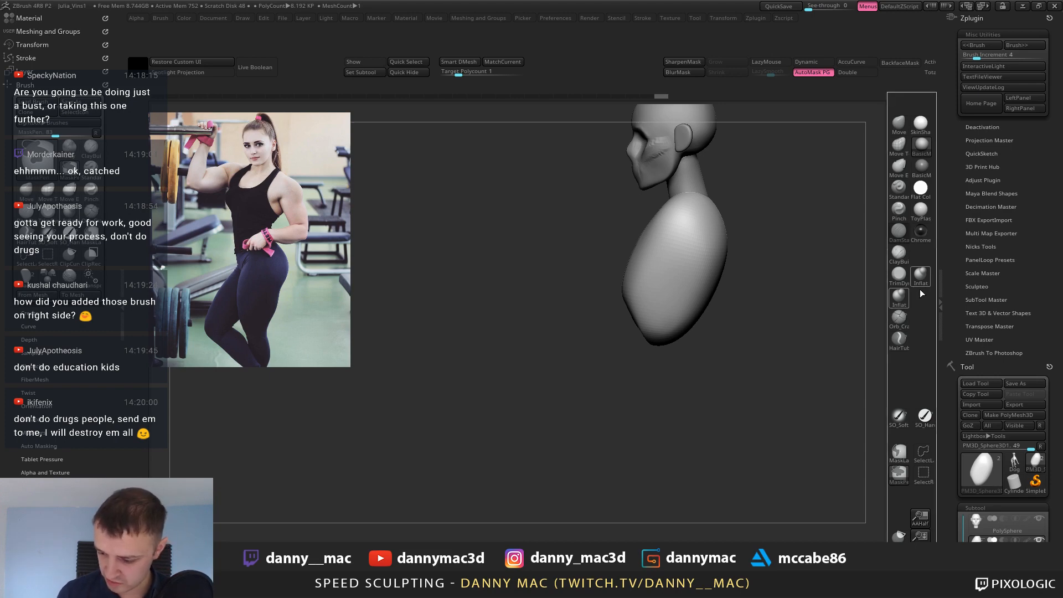
left_click_drag(805, 296, 454, 343, "ctrl+alt")
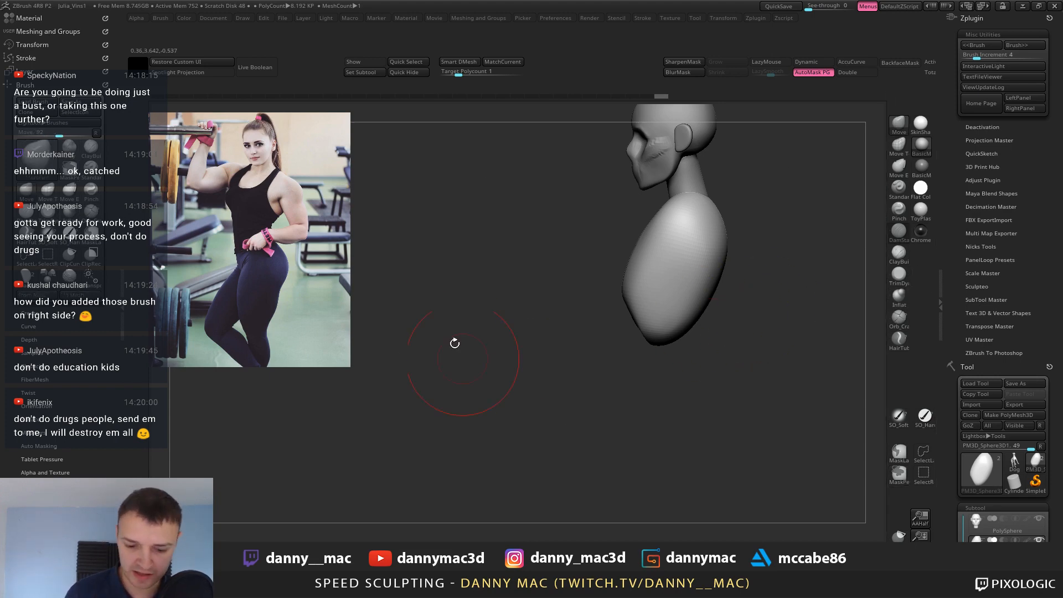
Disable interface customization and collapse the tray holding the Brush palette.
mouse_move(570, 21)
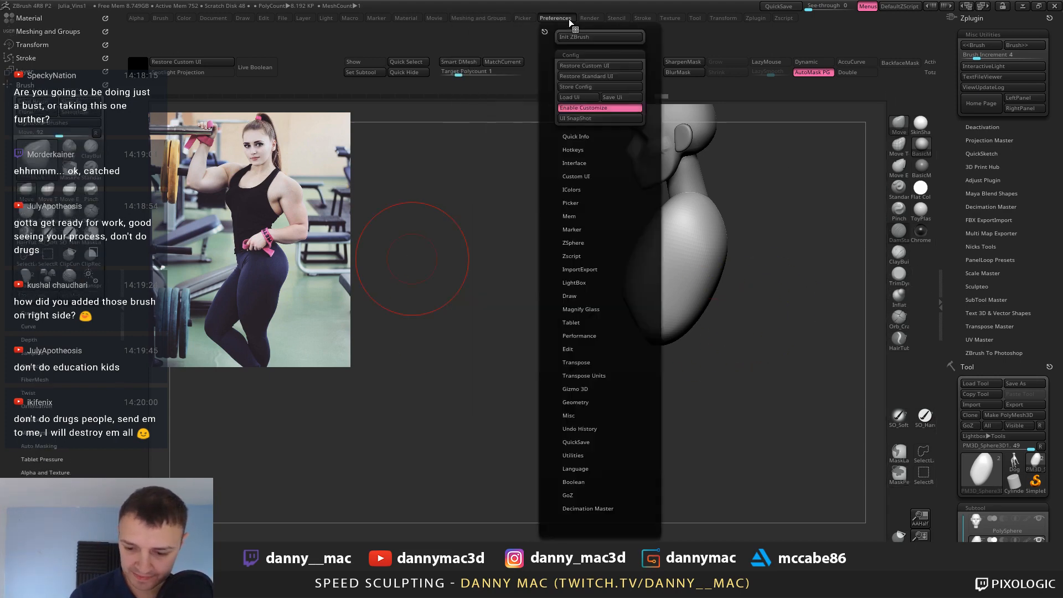
left_click(589, 107)
left_click(123, 285)
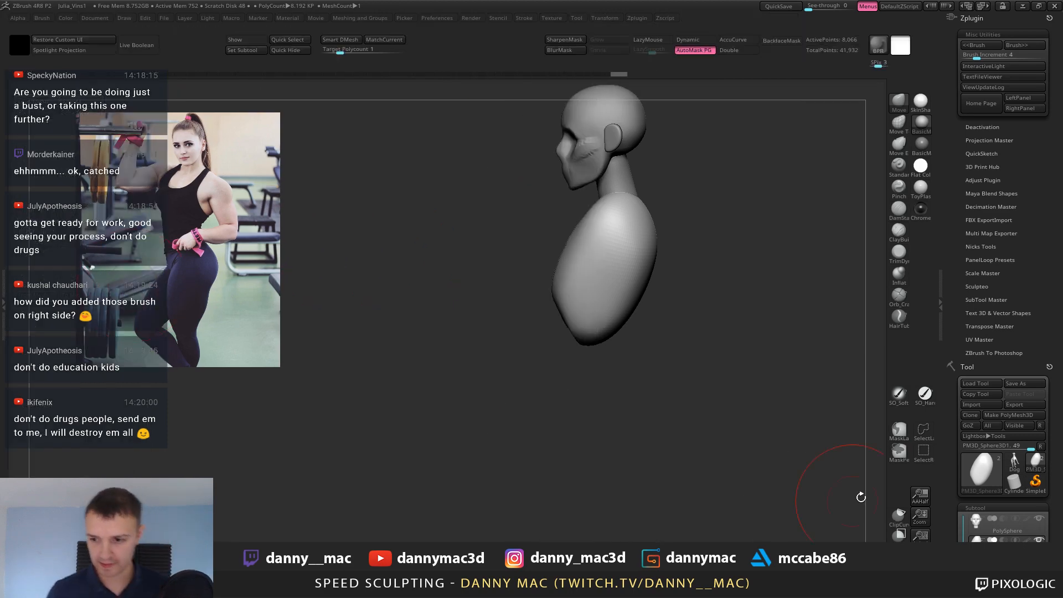
Save the project again under the same file name, Julia_Vins1.
left_click_drag(861, 497, 762, 256)
key("ctrl+s")
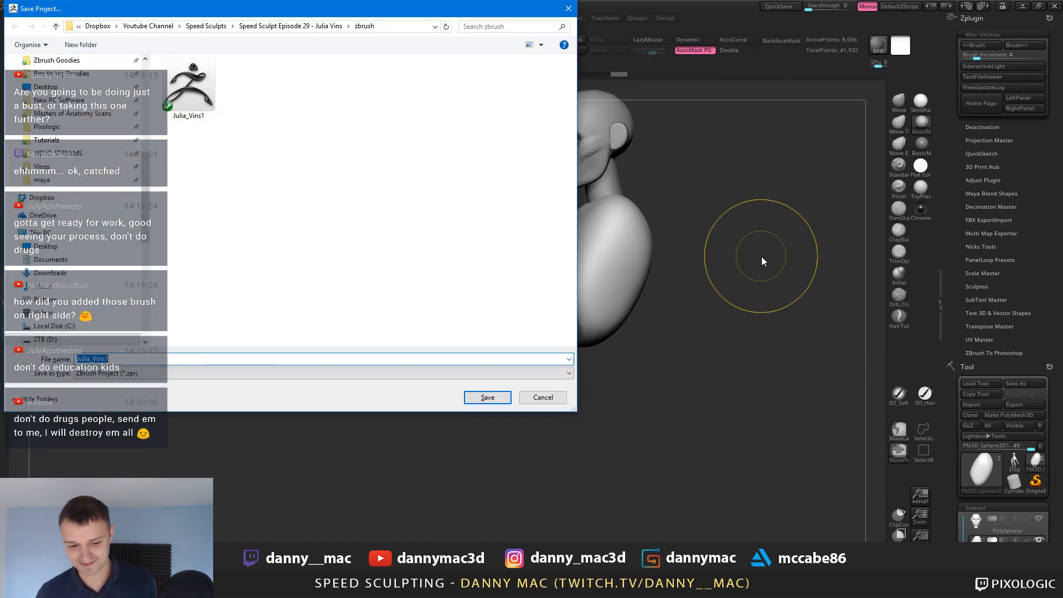
key("Return")
left_click_drag(762, 257, 755, 249)
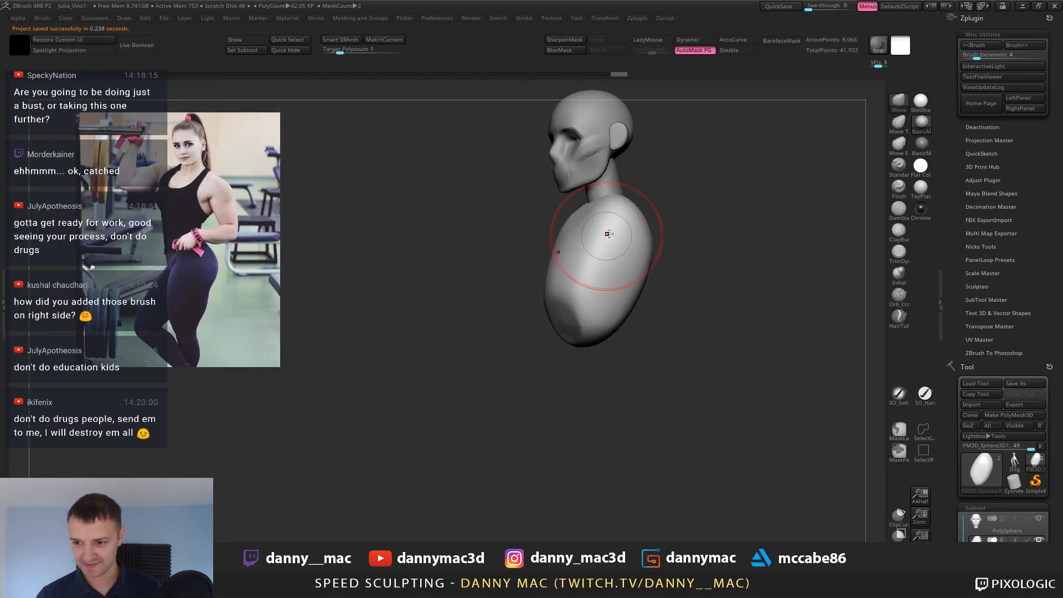
Make the head the active subtool, then build up and smooth its cheek and jaw area with ClayBuildup.
mouse_move(610, 244)
left_mouse_down()
mouse_move(653, 239)
mouse_move(610, 222)
mouse_move(565, 230)
mouse_move(518, 262)
left_mouse_up()
left_click_drag(475, 190, 497, 213, "alt")
right_click_drag(456, 265, 458, 231, "ctrl")
left_click(468, 236, "alt")
key("space")
left_click_drag(453, 220, 468, 217)
key("b")
key("c")
key("b")
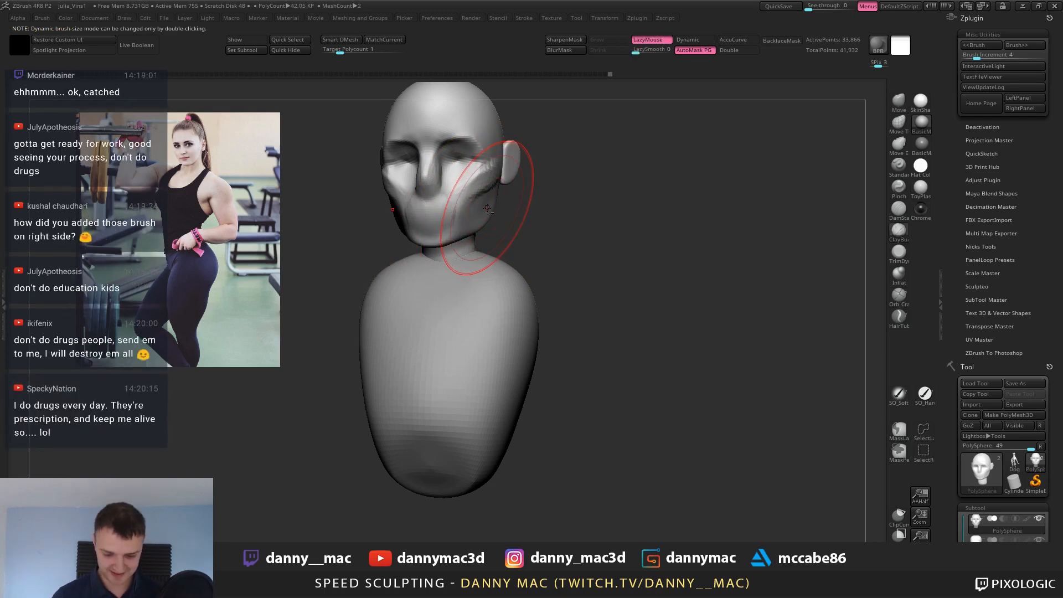
key("space")
mouse_move(493, 206)
right_mouse_down()
mouse_move(461, 207)
mouse_move(493, 192)
right_mouse_up()
left_click_drag(479, 185, 472, 212, "shift")
mouse_move(478, 211)
right_mouse_down("ctrl")
mouse_move(485, 219)
mouse_move(463, 218)
right_mouse_up("ctrl")
left_click_drag(455, 219, 460, 226, "shift")
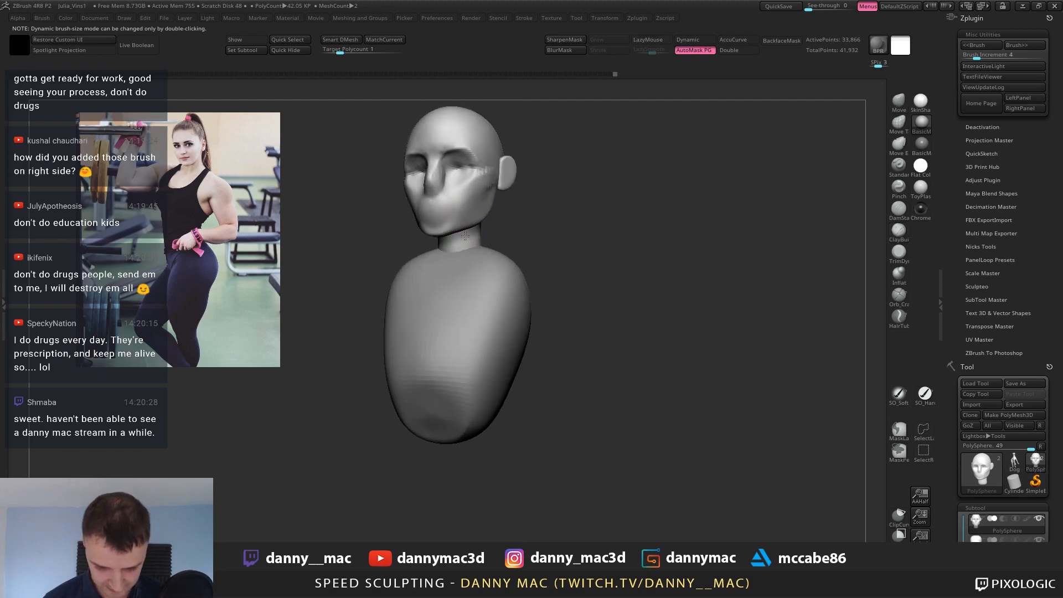
mouse_move(466, 212)
right_mouse_down("shift")
mouse_move(484, 193)
mouse_move(465, 230)
right_mouse_up("shift")
Make the ribcage the active subtool and push its back contour inward in side view with the Move brush.
left_click(470, 277, "alt")
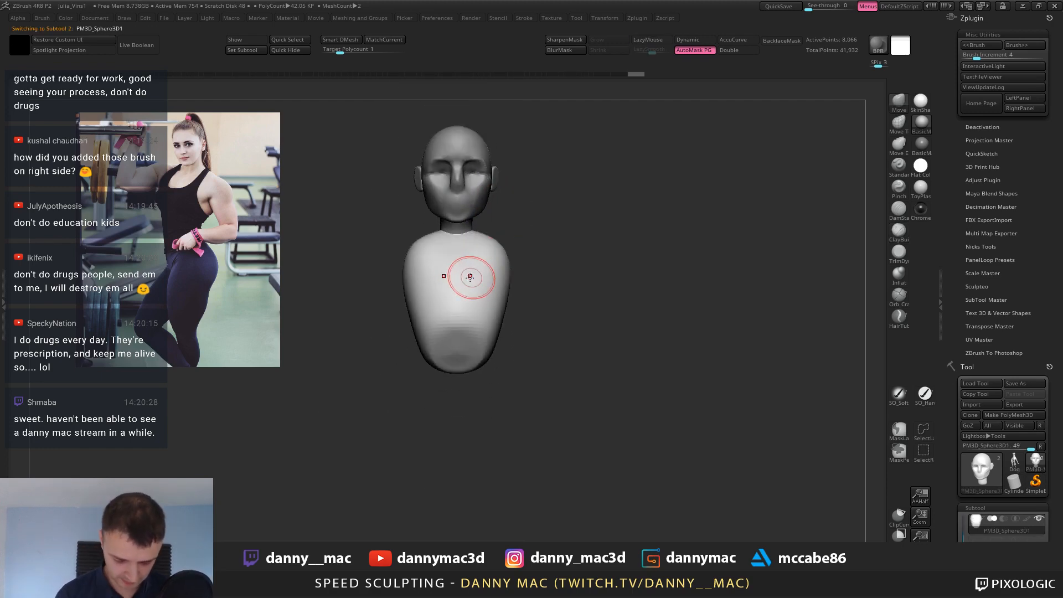
mouse_move(497, 334)
right_mouse_down()
mouse_move(482, 227)
mouse_move(550, 240)
right_mouse_up()
left_click_drag(551, 241, 555, 239)
right_click_drag(559, 252, 552, 261, "ctrl")
left_click_drag(563, 281, 556, 284)
left_click_drag(545, 321, 539, 323)
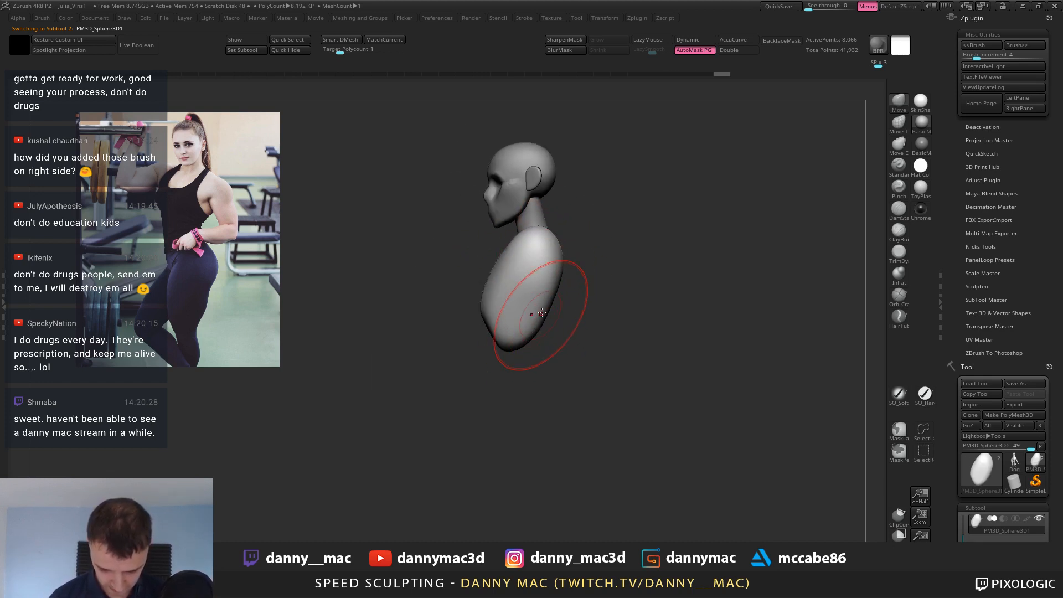
Undo the last two strokes and reshape the ribcage's lower back with a larger Move brush.
right_click_drag(536, 321, 535, 303, "ctrl")
key("ctrl+z")
key("ctrl+z")
key("]")
left_click_drag(557, 294, 548, 304)
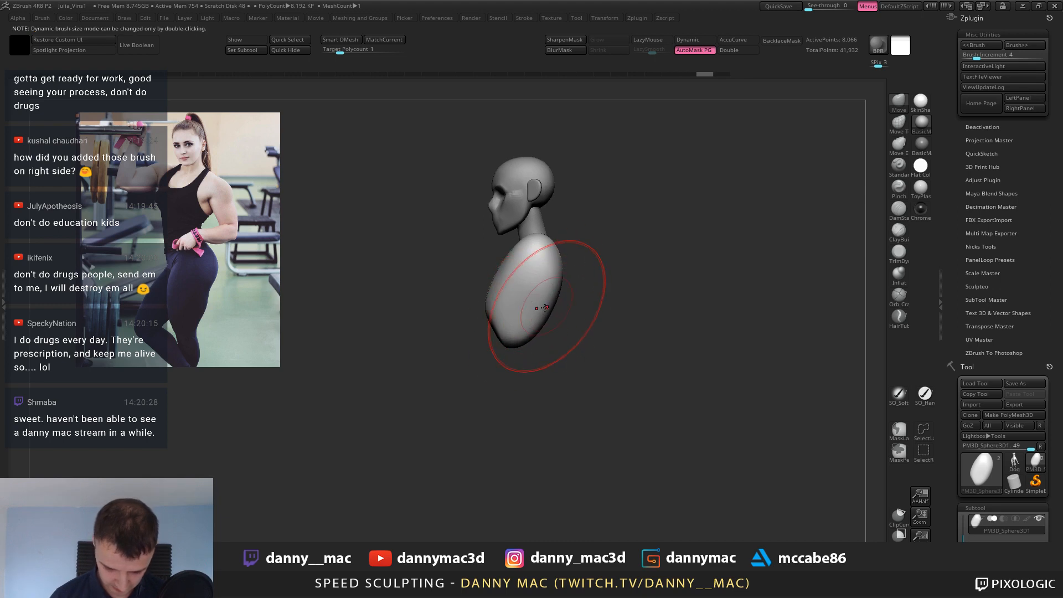
mouse_move(487, 344)
left_mouse_down()
mouse_move(510, 321)
mouse_move(563, 311)
mouse_move(547, 314)
mouse_move(544, 291)
mouse_move(557, 284)
left_mouse_up()
Try to pull the ribcage's upper sides outward in front view with the Move brush.
key("space")
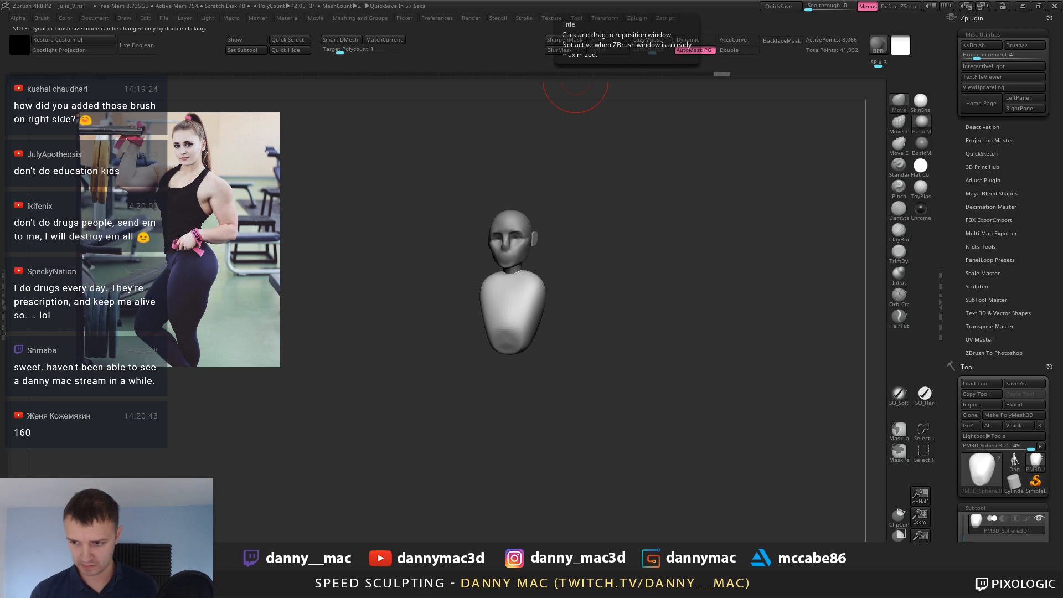
mouse_move(503, 288)
right_mouse_down()
mouse_move(545, 272)
mouse_move(566, 293)
right_mouse_up()
left_click_drag(538, 284, 545, 285)
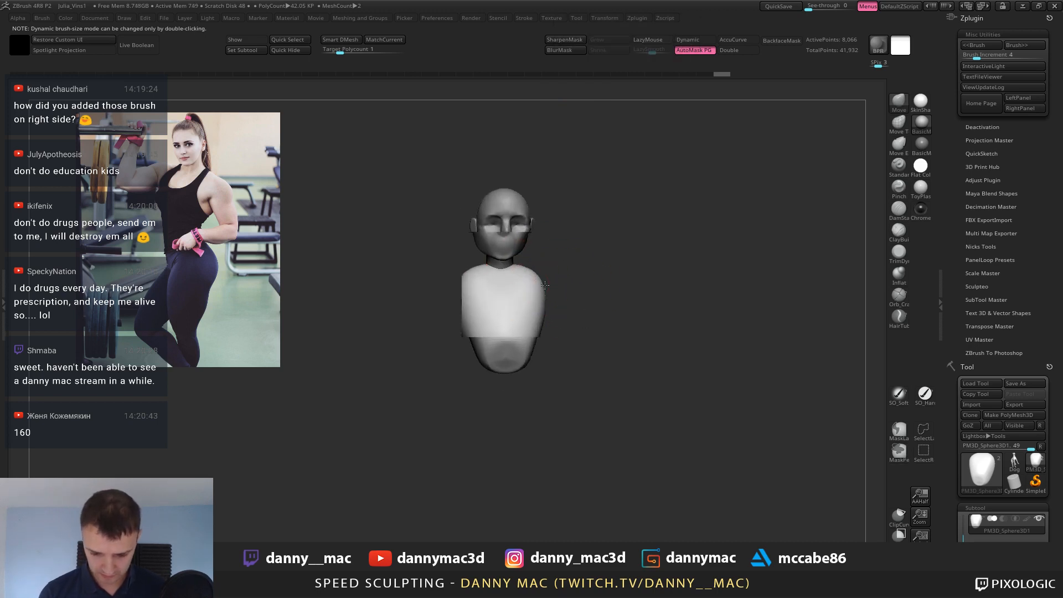
key("ctrl+z")
Refine the ribcage from a three-quarter view, flattening its surface with the TrimDynamic brush.
right_click(548, 281)
mouse_move(565, 284)
right_mouse_down()
mouse_move(547, 281)
mouse_move(550, 297)
right_mouse_up()
left_click_drag(550, 296, 555, 309)
key("b")
key("t")
key("d")
right_click_drag(540, 283, 544, 273, "ctrl")
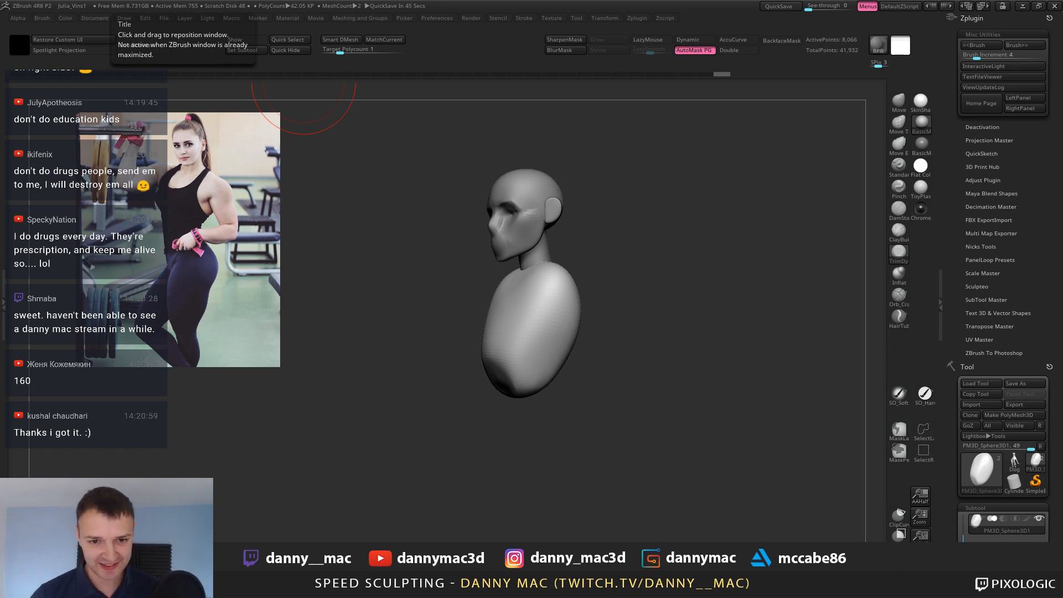
Adjust the ribcage's lower end with a resized Move brush.
mouse_move(304, 83)
left_mouse_down()
mouse_move(576, 330)
mouse_move(521, 342)
left_mouse_up()
key("b")
key("m")
key("v")
right_click(521, 342)
right_click_drag(521, 343, 521, 351)
key("s")
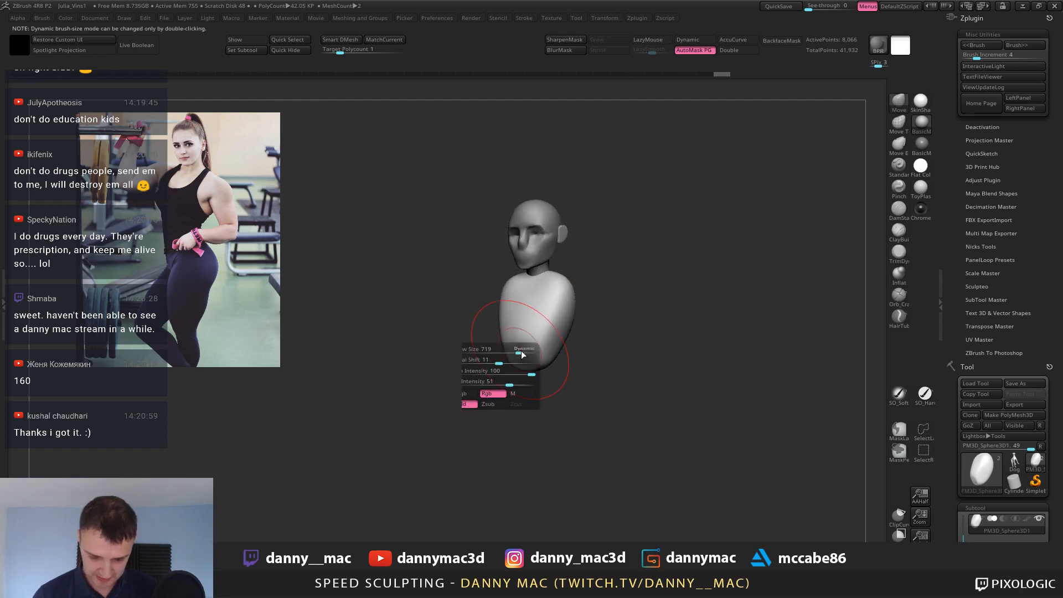
left_click_drag(526, 363, 528, 356)
mouse_move(528, 356)
right_mouse_down()
mouse_move(553, 334)
mouse_move(522, 313)
mouse_move(528, 270)
right_mouse_up()
Duplicate the ribcage subtool, then move and rotate the copy beneath it in side view to form the pelvis block.
key("ctrl+shift+d")
right_click_drag(510, 339, 508, 307, "ctrl")
key("w")
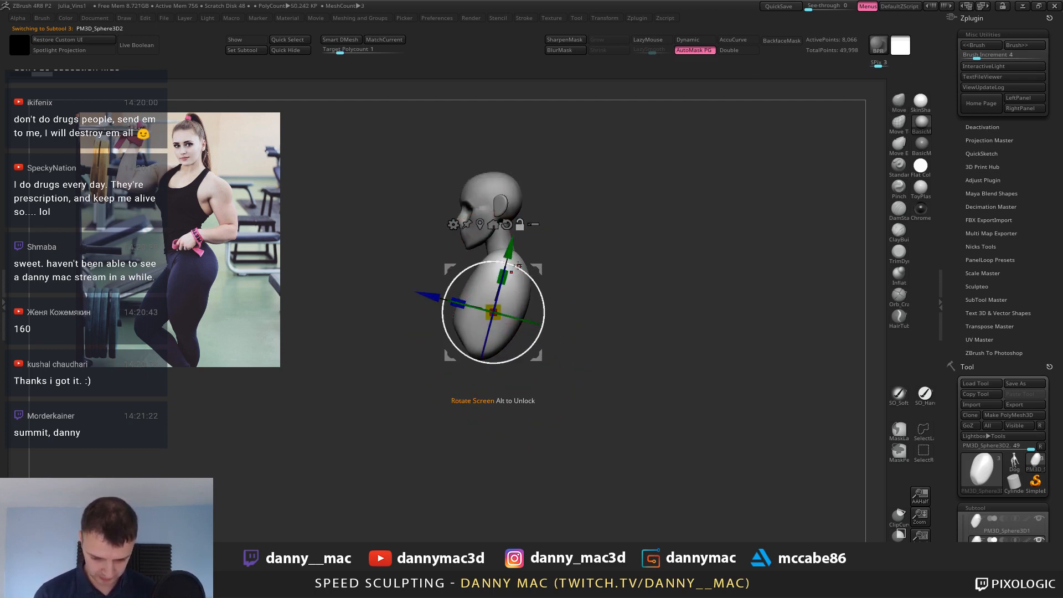
left_click_drag(493, 309, 483, 352, "alt")
left_click_drag(524, 324, 457, 477)
left_click_drag(526, 308, 514, 312)
Remesh the pelvis copy with ZRemesher and check its polygon wireframe.
key("shift+f")
key("shift+f")
key("shift+m")
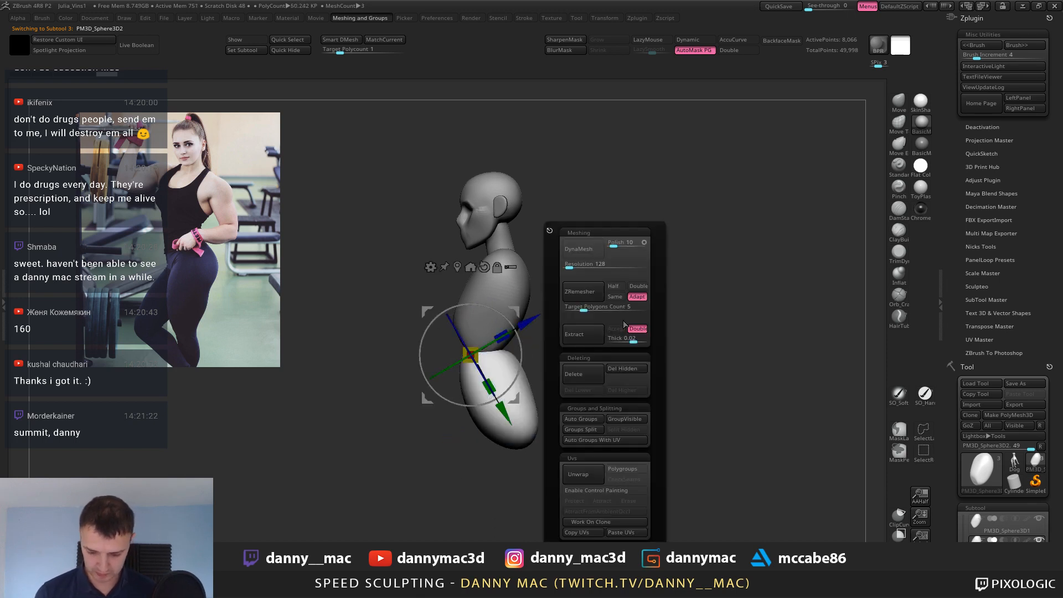
left_click(580, 291)
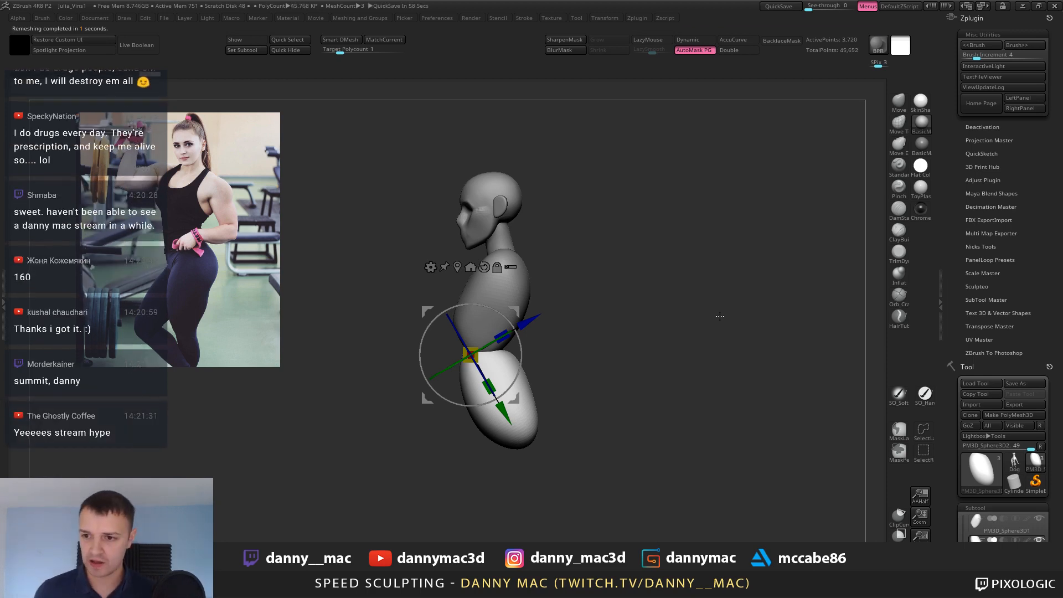
key("shift+f")
key("shift+f")
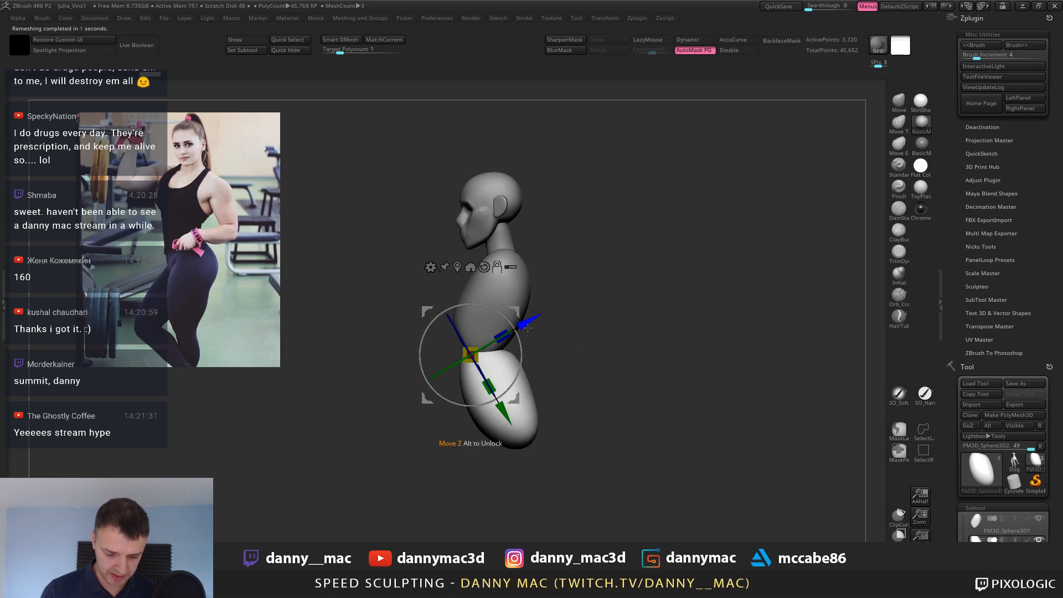
Make the ribcage the active subtool and push its lower back edge inward above the pelvis in side view.
key("q")
left_click_drag(574, 347, 530, 301)
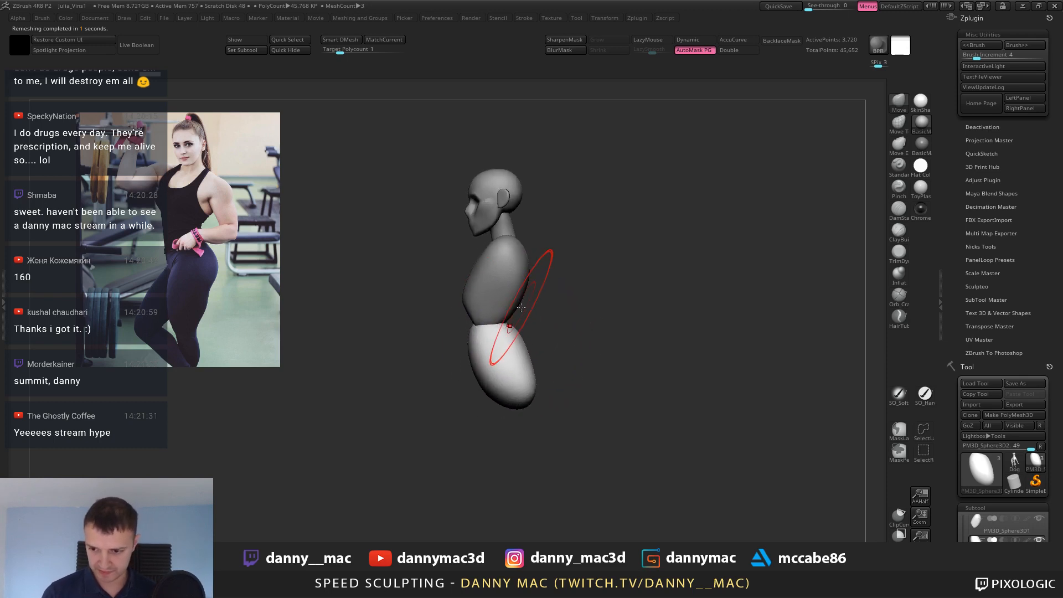
key("space")
left_click(519, 306, "alt")
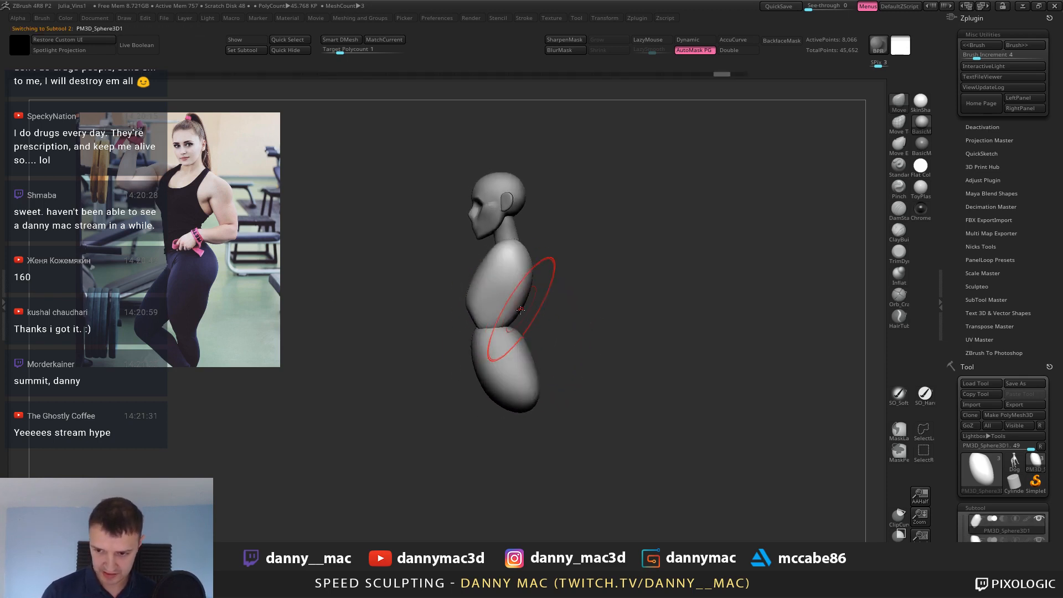
left_click_drag(506, 338, 500, 335)
right_click_drag(504, 339, 505, 330, "alt")
left_click_drag(505, 330, 496, 325)
key("space")
left_click(493, 342)
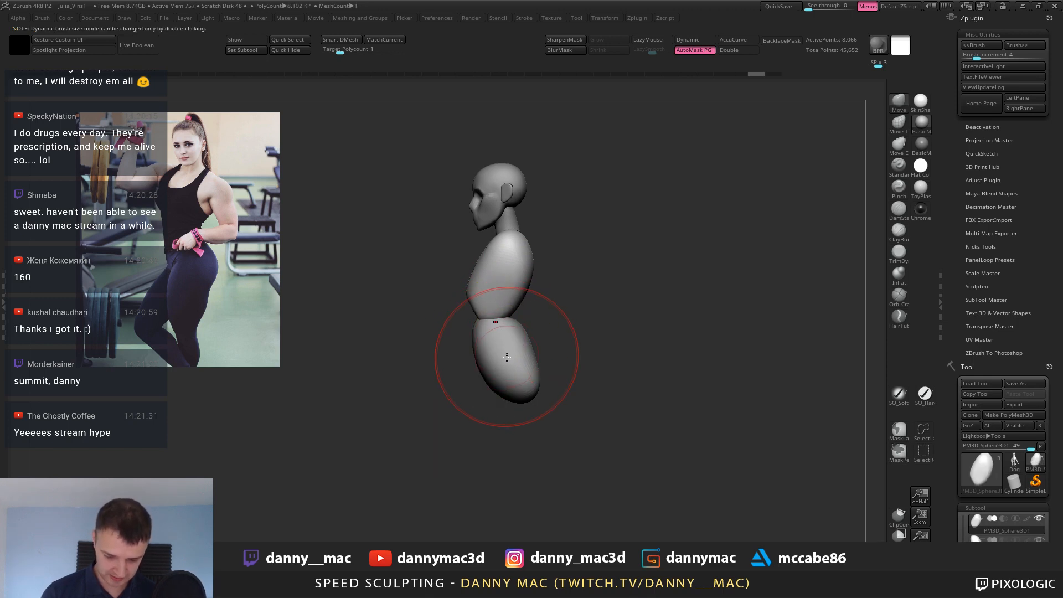
Make the pelvis the active subtool and shorten and reshape its lower contours in side and back views with the Move brush.
key("space")
left_click(512, 366, "alt")
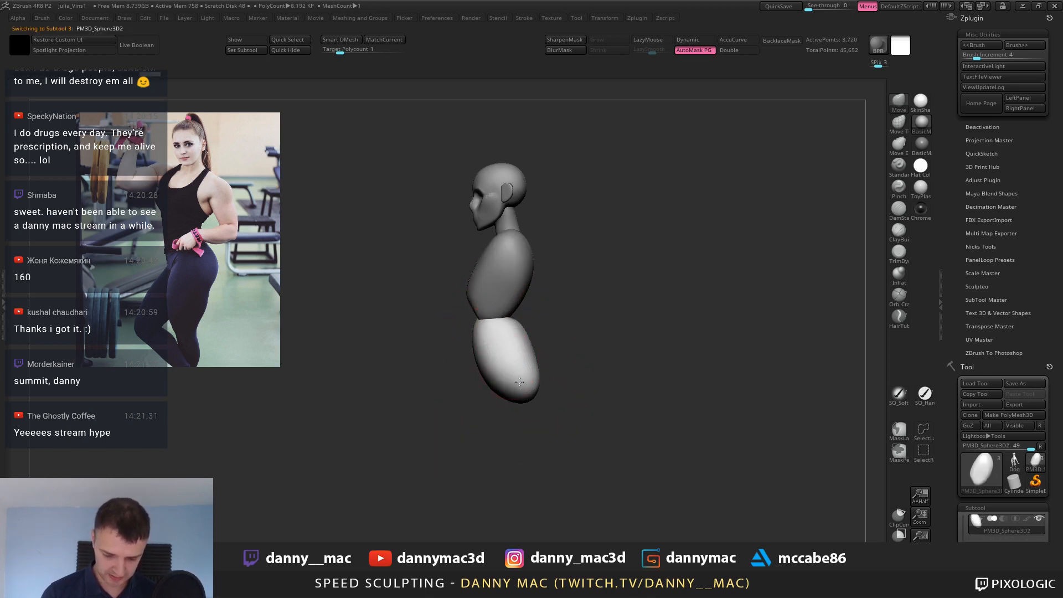
mouse_move(520, 382)
left_mouse_down()
mouse_move(507, 374)
mouse_move(510, 351)
left_mouse_up()
right_click_drag(493, 352, 488, 330, "ctrl")
left_click_drag(495, 367, 488, 374)
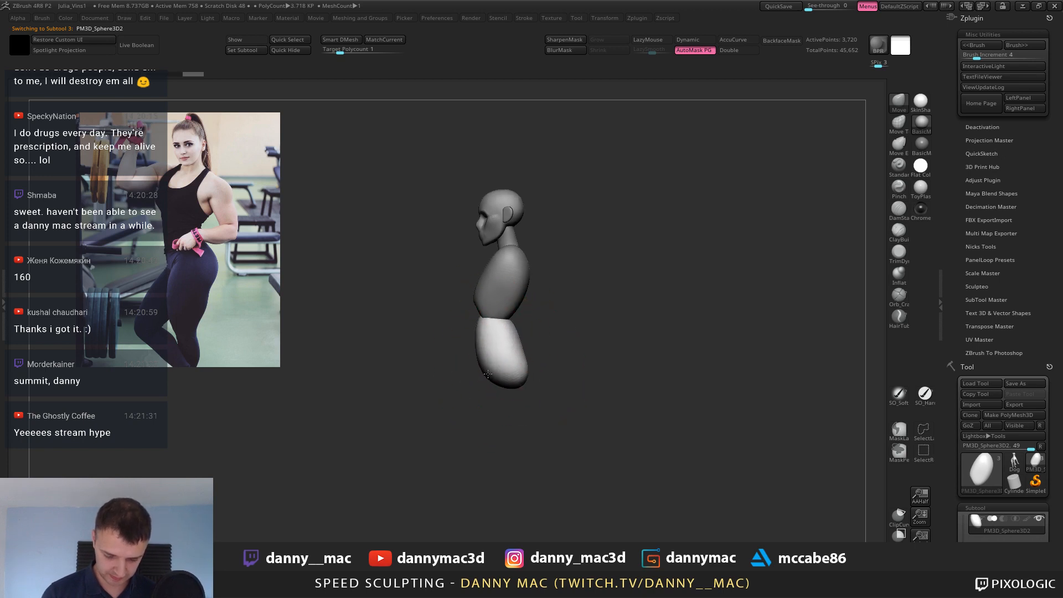
right_click_drag(515, 382, 519, 379)
left_click_drag(519, 379, 515, 375)
right_click_drag(515, 375, 529, 373, "shift")
left_click_drag(529, 373, 526, 372)
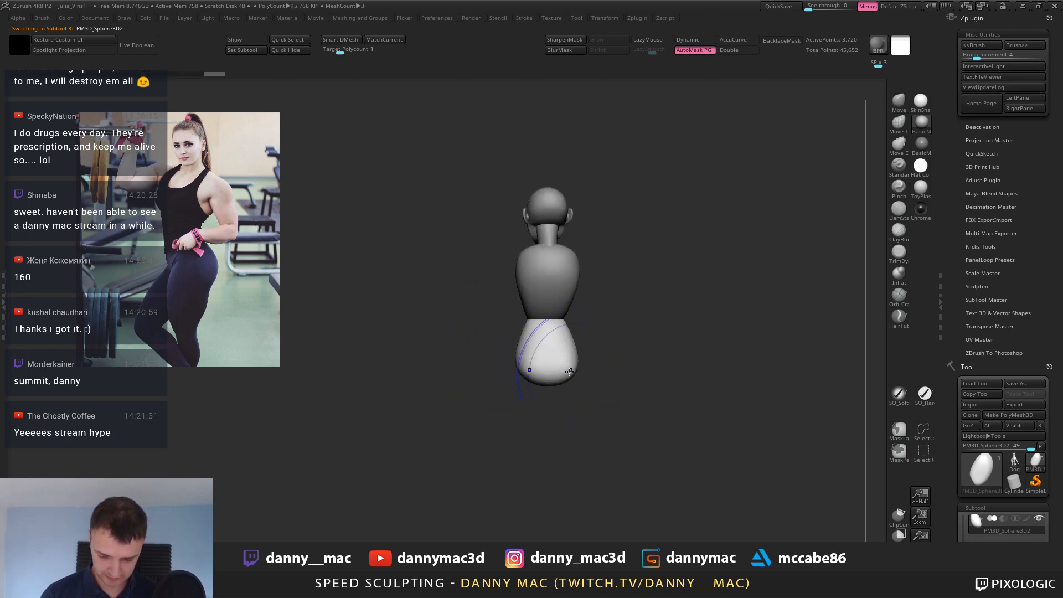
Make the ribcage the active subtool and narrow its lower end at the waist in back view.
right_click_drag(559, 310, 544, 308, "alt")
left_click(523, 309, "alt")
left_click_drag(515, 310, 519, 309)
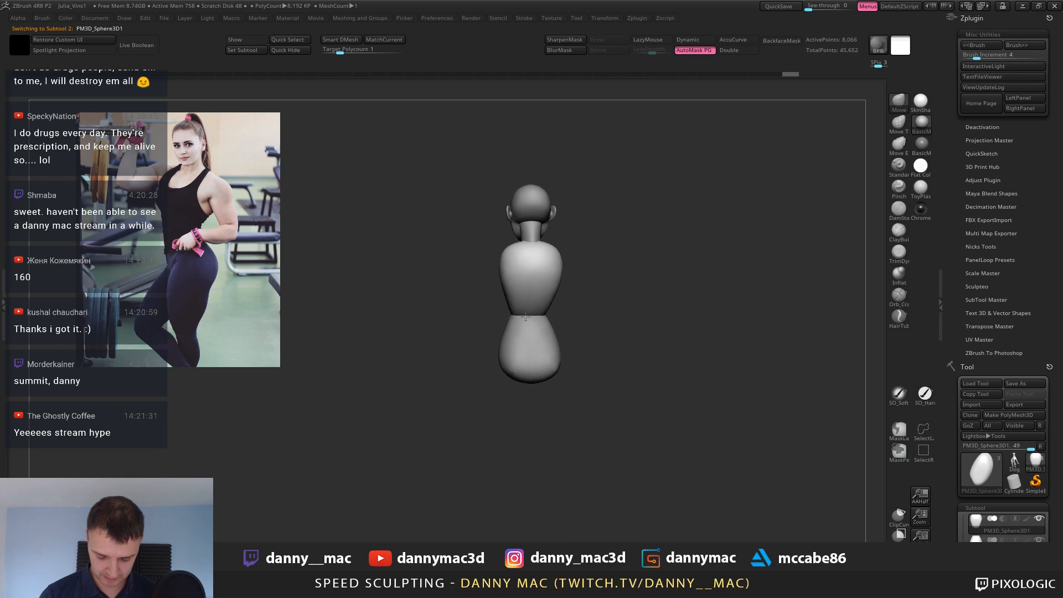
right_click_drag(498, 309, 578, 308)
left_click_drag(519, 302, 519, 295)
mouse_move(532, 266)
right_mouse_down()
mouse_move(523, 278)
mouse_move(570, 265)
right_mouse_up()
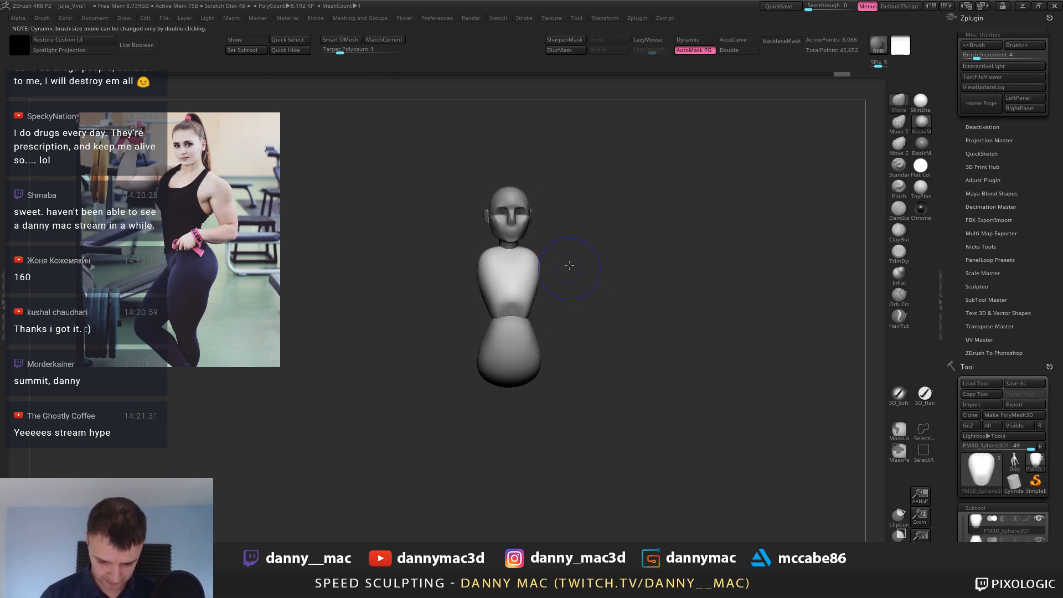
Make the pelvis the active subtool and refine its upper back and lower front contours in side view.
left_click(515, 351, "alt")
right_click_drag(514, 351, 468, 310)
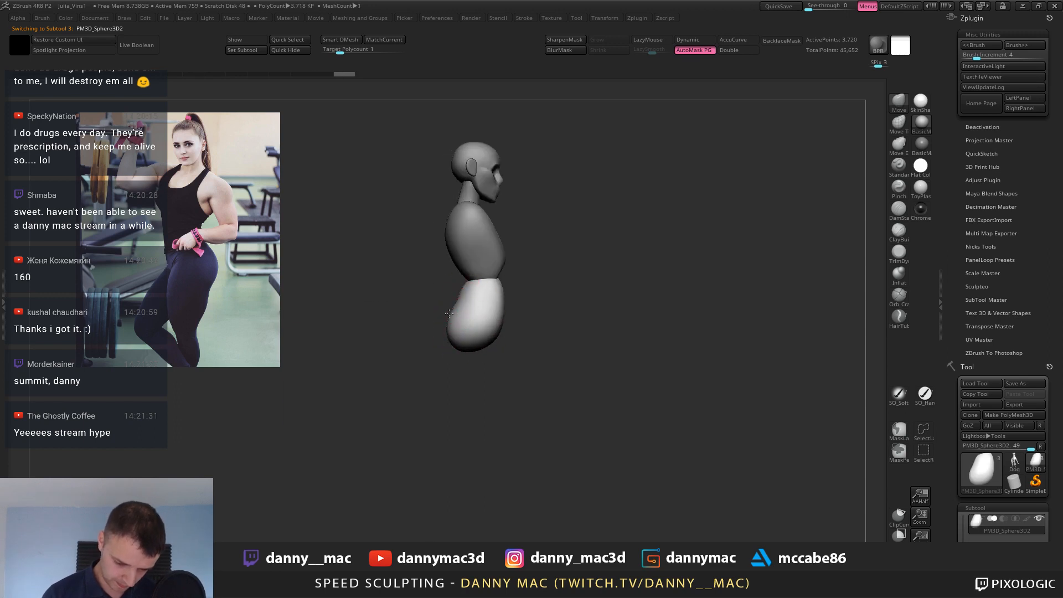
left_click_drag(473, 274, 475, 271)
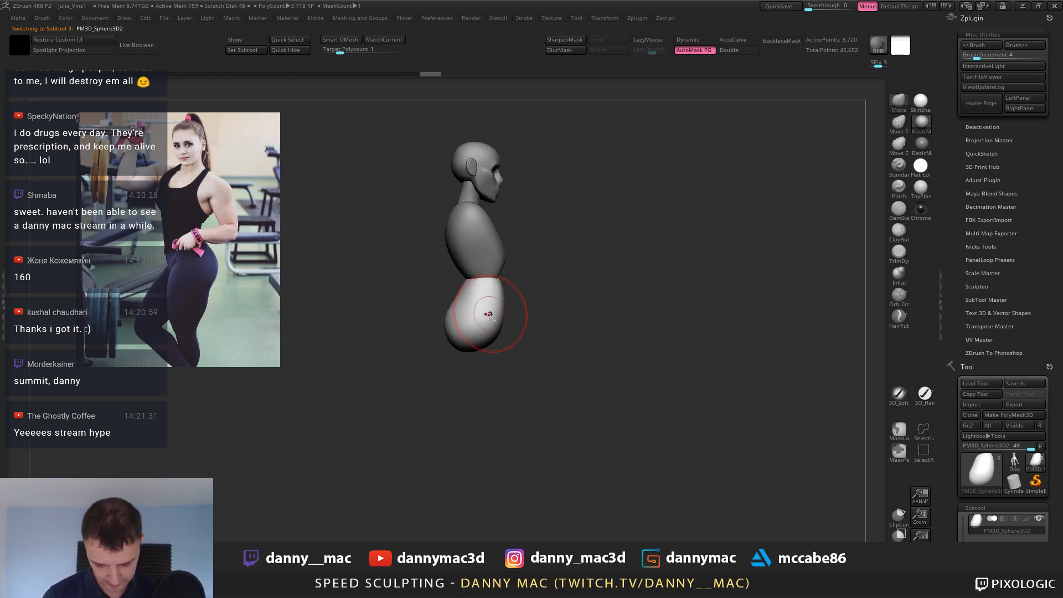
left_click_drag(489, 338, 494, 344)
key("space")
left_click_drag(471, 288, 469, 285)
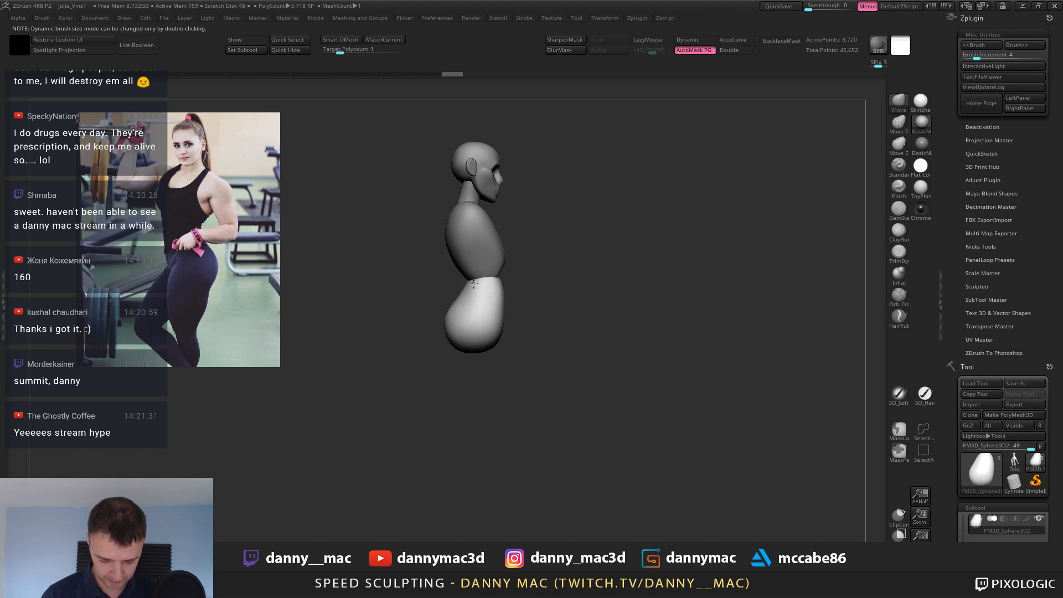
right_click_drag(469, 286, 491, 297)
Enlarge the Move brush to cover the whole pelvis and shift the pelvis slightly forward in side view.
key("space")
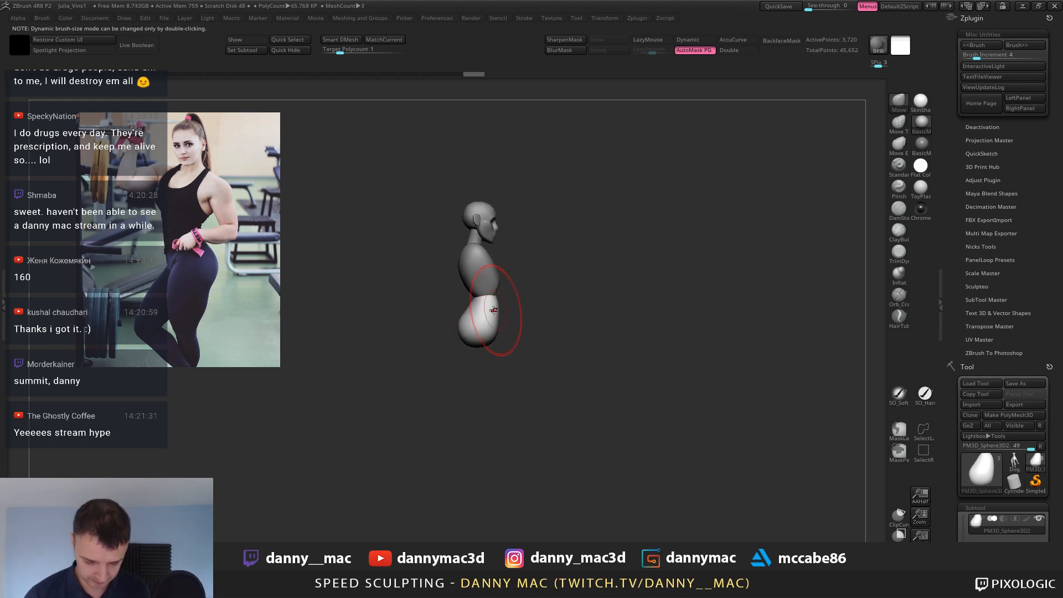
key("space")
key("space")
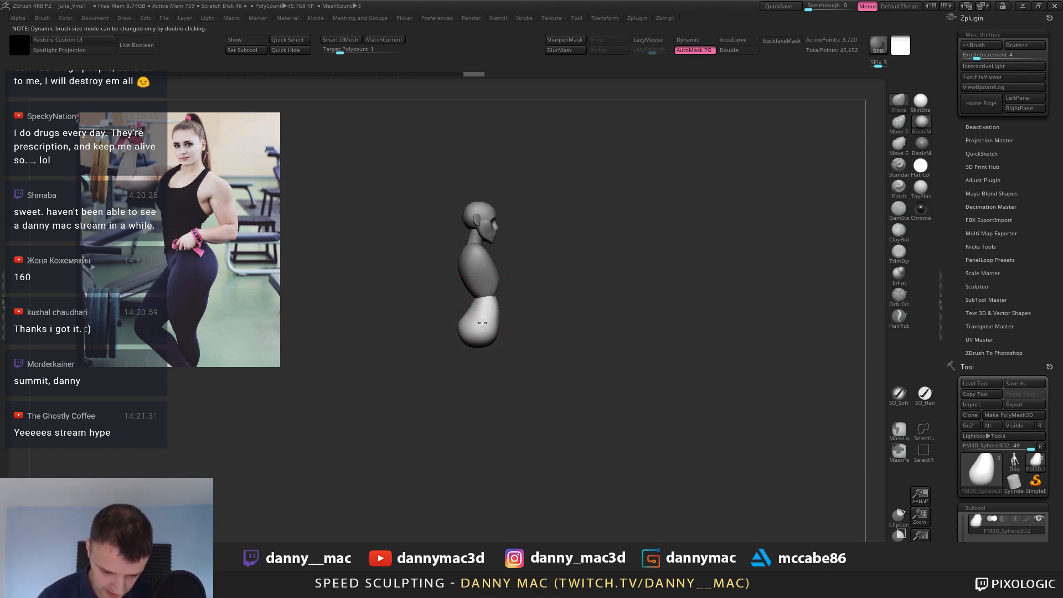
key("space")
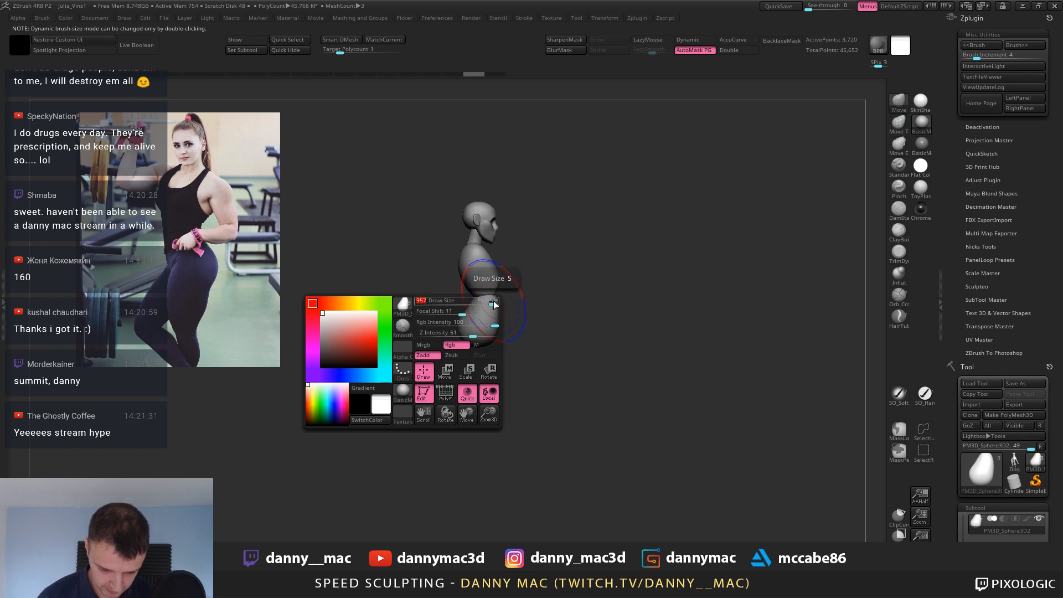
left_click(493, 301)
mouse_move(483, 317)
left_mouse_down()
mouse_move(480, 333)
mouse_move(483, 323)
left_mouse_up()
left_click_drag(548, 297, 564, 398, "alt")
left_click(490, 303, "alt")
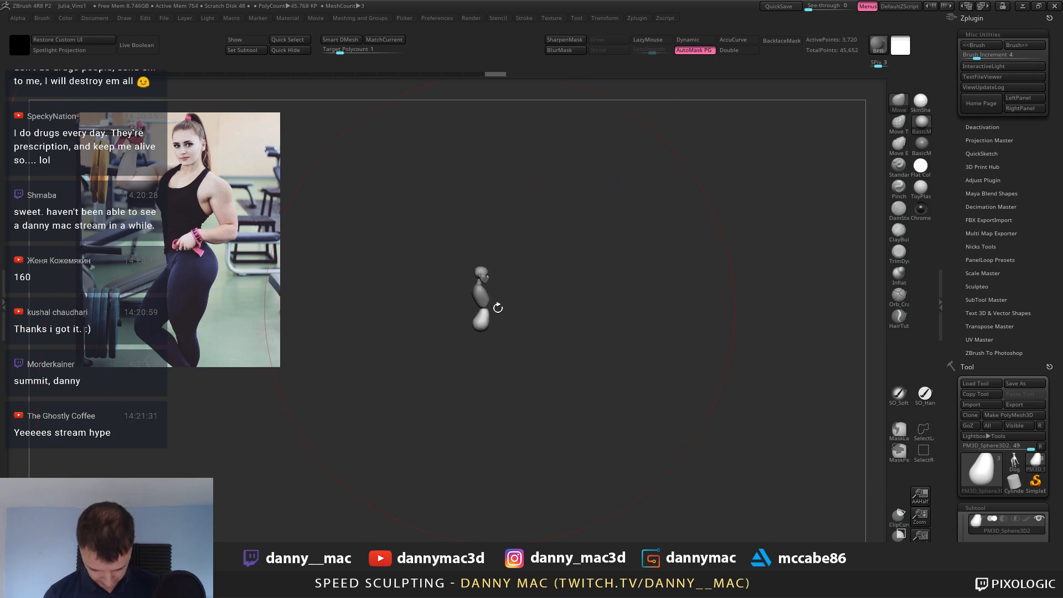
left_click(480, 322, "alt")
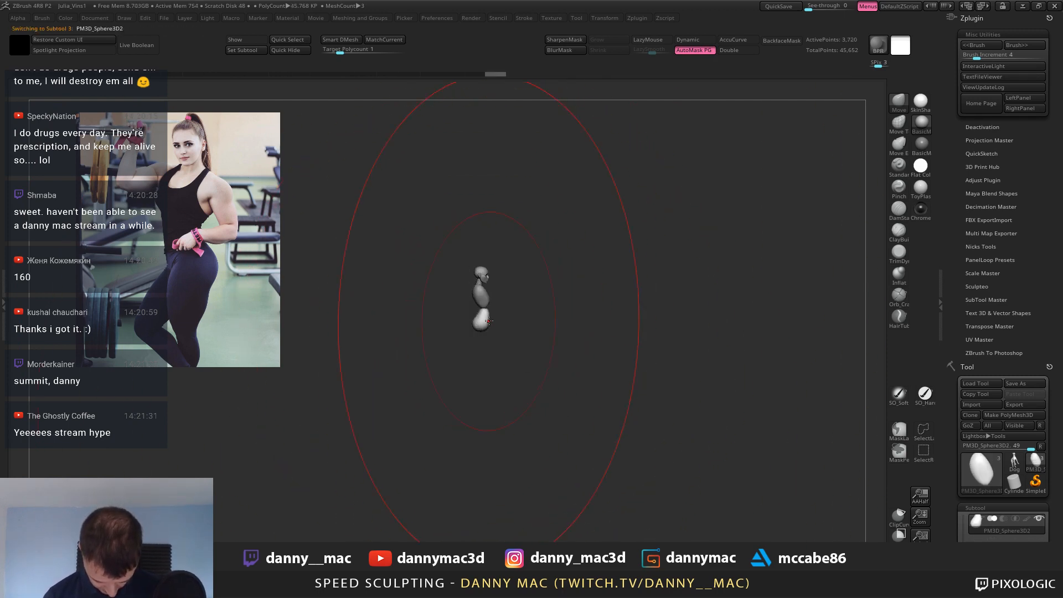
left_click_drag(475, 321, 479, 320)
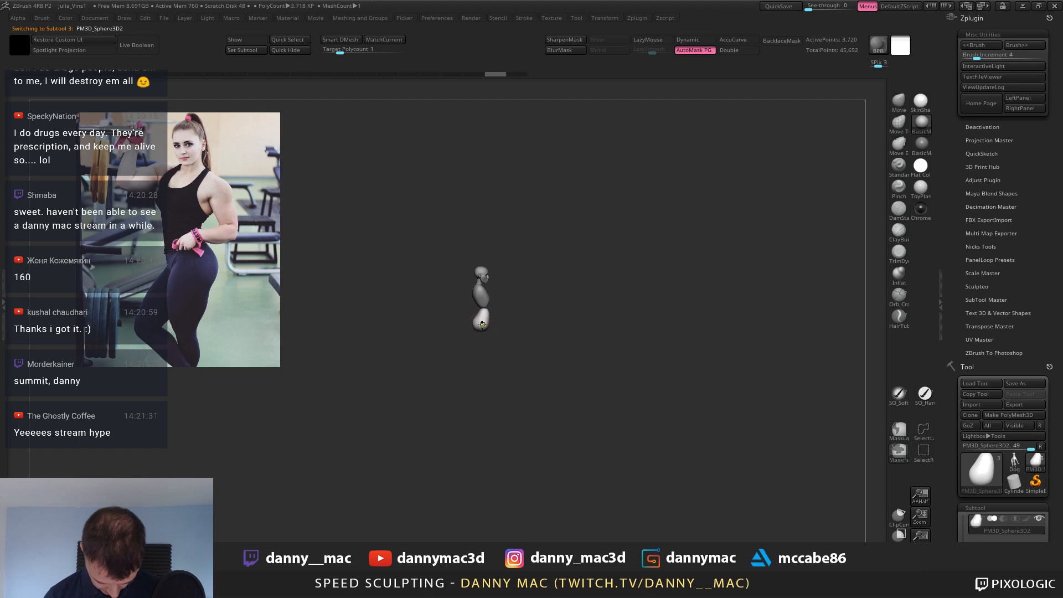
right_click_drag(480, 320, 502, 328, "ctrl")
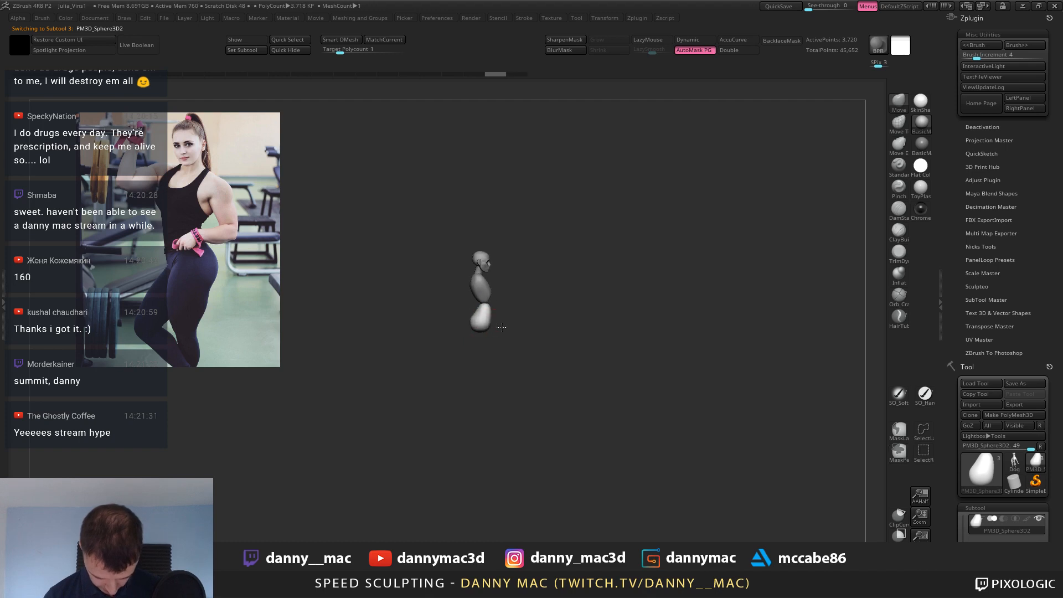
Make the ribcage the active subtool and pull its upper corners outward in front view with a smaller Move brush.
left_click(486, 299, "alt")
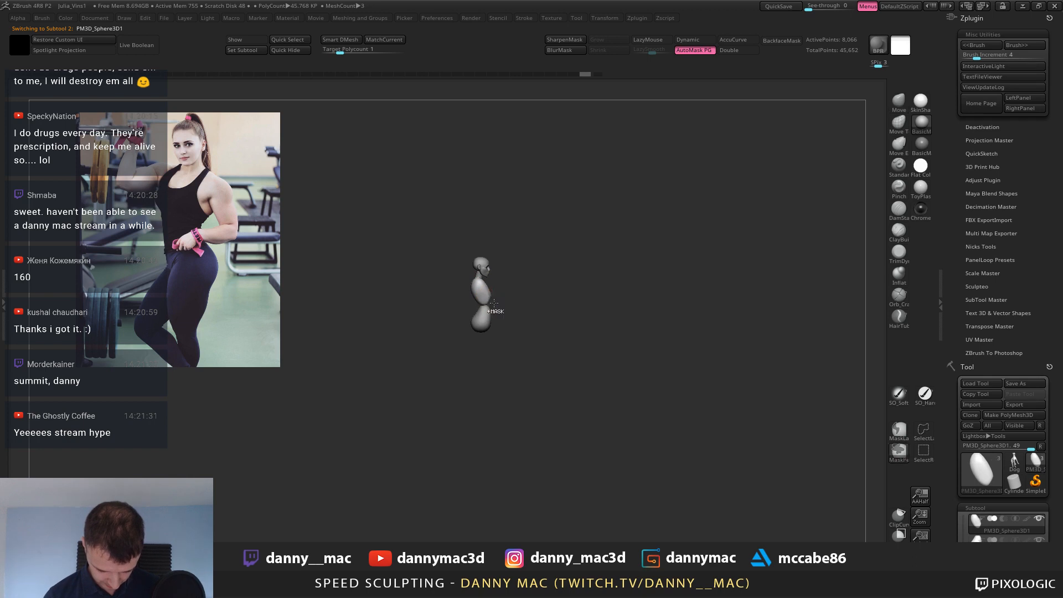
left_click(482, 317, "alt")
key("space")
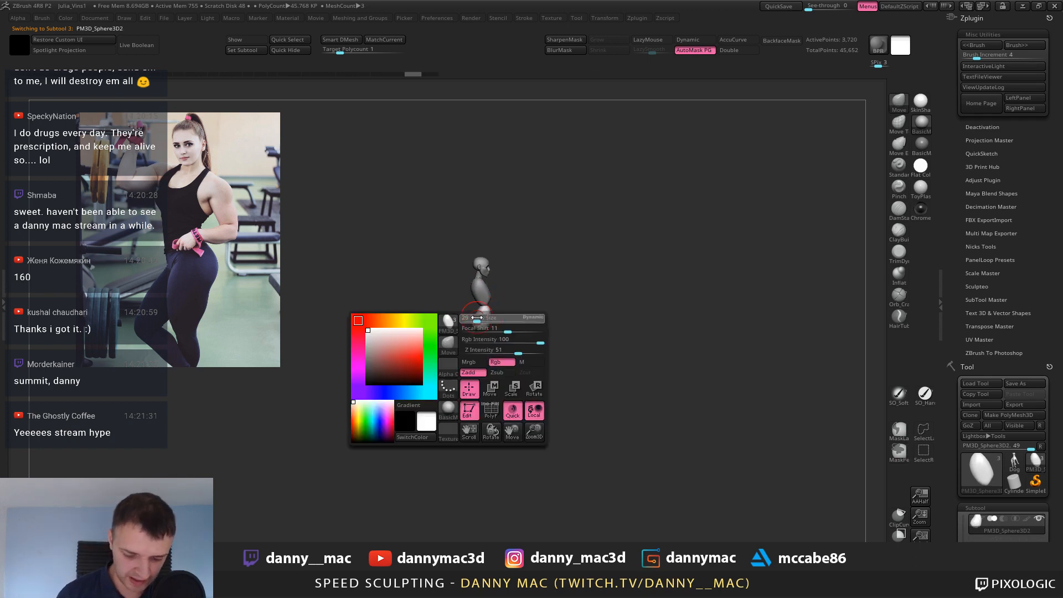
mouse_move(647, 308)
left_mouse_down()
mouse_move(542, 288)
mouse_move(527, 307)
left_mouse_up()
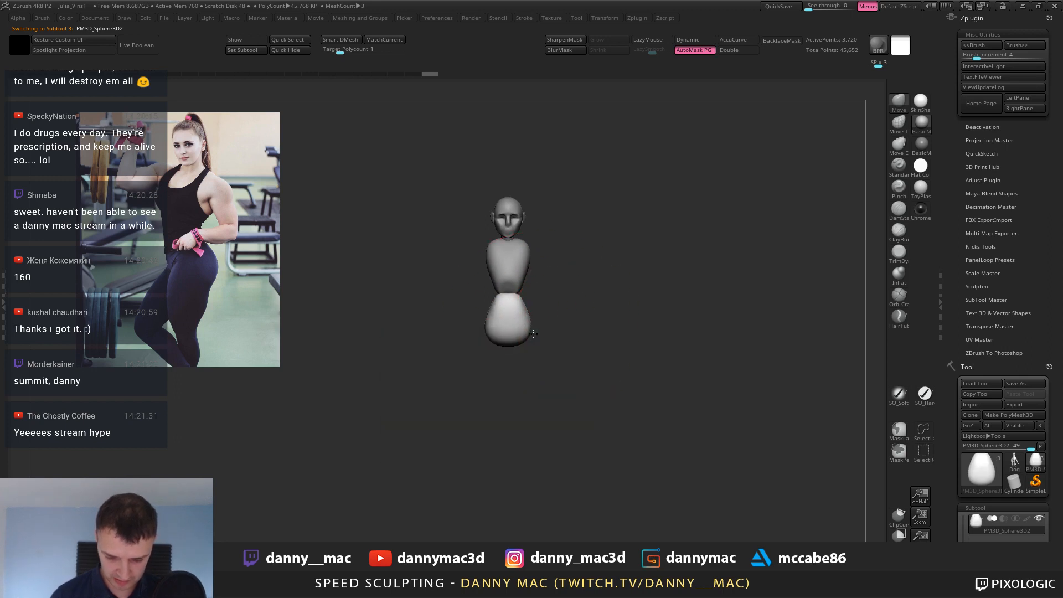
left_click(526, 249, "alt")
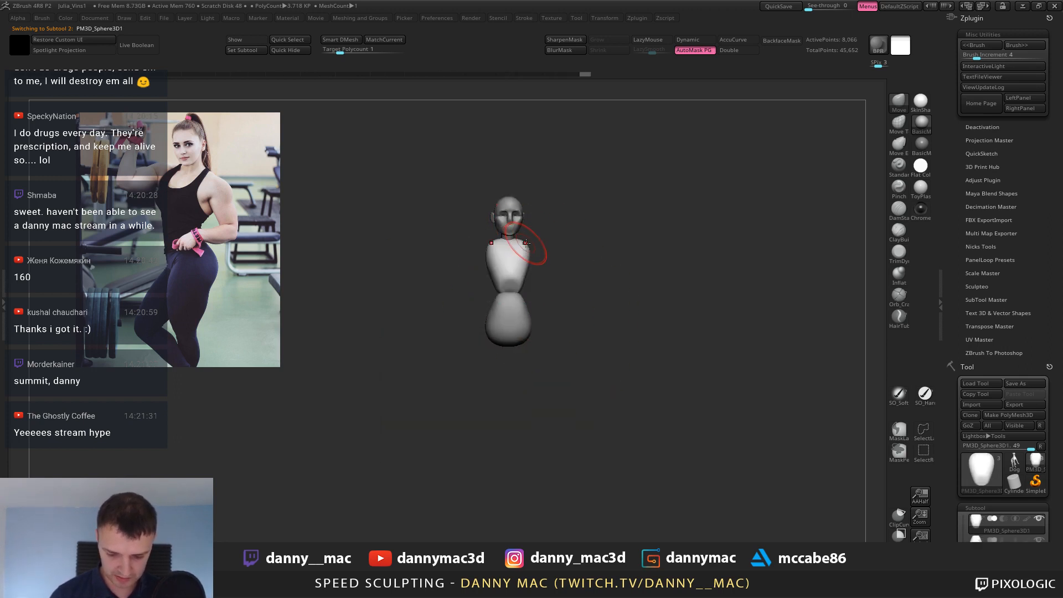
left_click_drag(523, 247, 528, 243)
right_click_drag(524, 244, 515, 237, "alt")
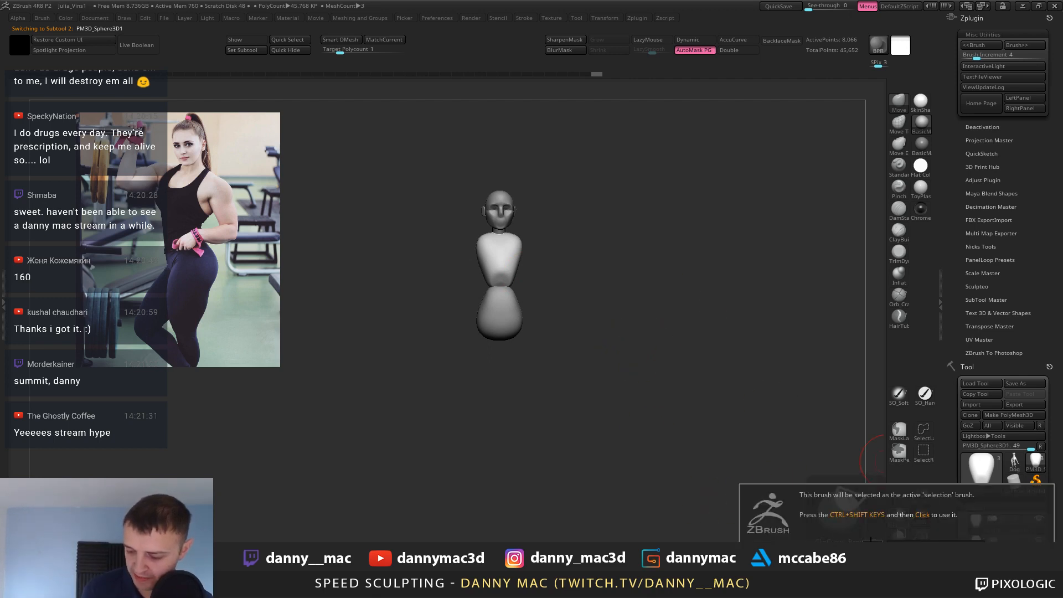
Try to slice a sloping shoulder line on the ribcage with the ClipCurve brush, undoing each cut.
right_click_drag(513, 260, 588, 238, "ctrl")
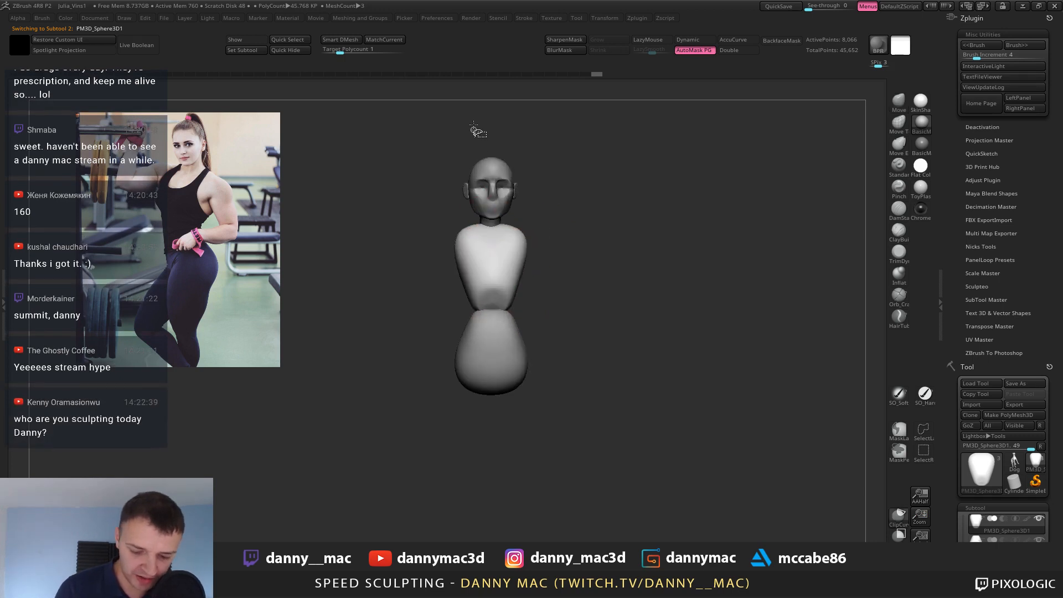
left_click_drag(476, 125, 449, 331, "ctrl+shift")
key("ctrl+z")
left_click_drag(464, 132, 454, 354, "ctrl+shift")
key("ctrl+z")
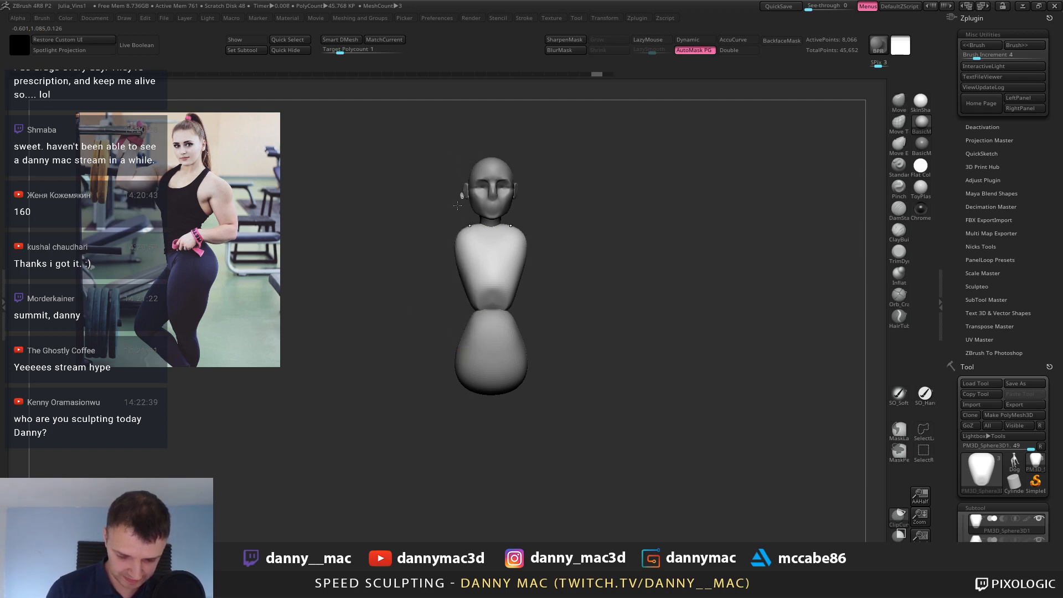
left_click_drag(483, 190, 427, 388, "ctrl+shift")
key("ctrl+z")
Clip the ribcage in front view to sloping shoulders and tapering lower sides with the ClipCurve brush.
left_click_drag(486, 129, 415, 352, "ctrl+shift")
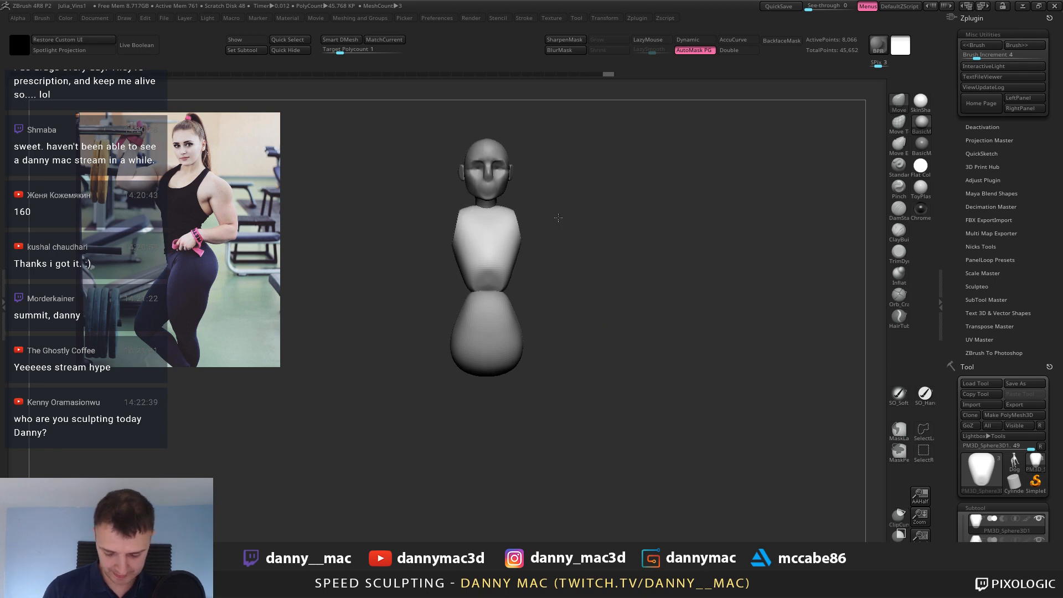
mouse_move(410, 258)
left_mouse_down("ctrl+shift")
mouse_move(508, 472)
mouse_move(492, 490)
mouse_move(460, 492)
mouse_move(444, 308)
mouse_move(494, 456)
left_mouse_up("ctrl+shift")
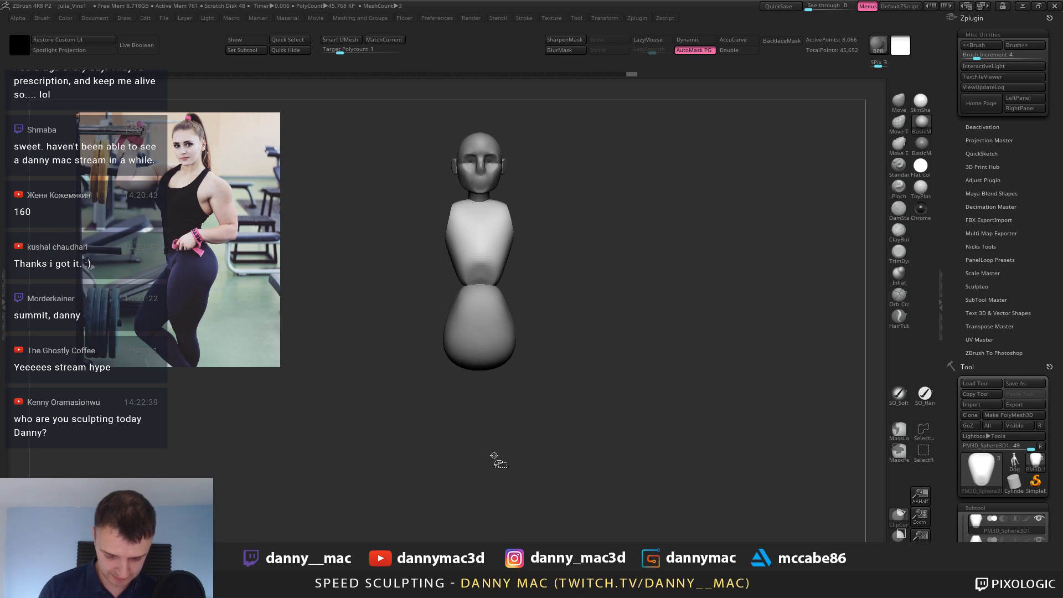
Make the pelvis the active subtool and clip its lower sides diagonally inward, redoing the first cut with a wider one.
left_click(504, 368, "alt")
left_click_drag(433, 273, 499, 442, "ctrl+shift")
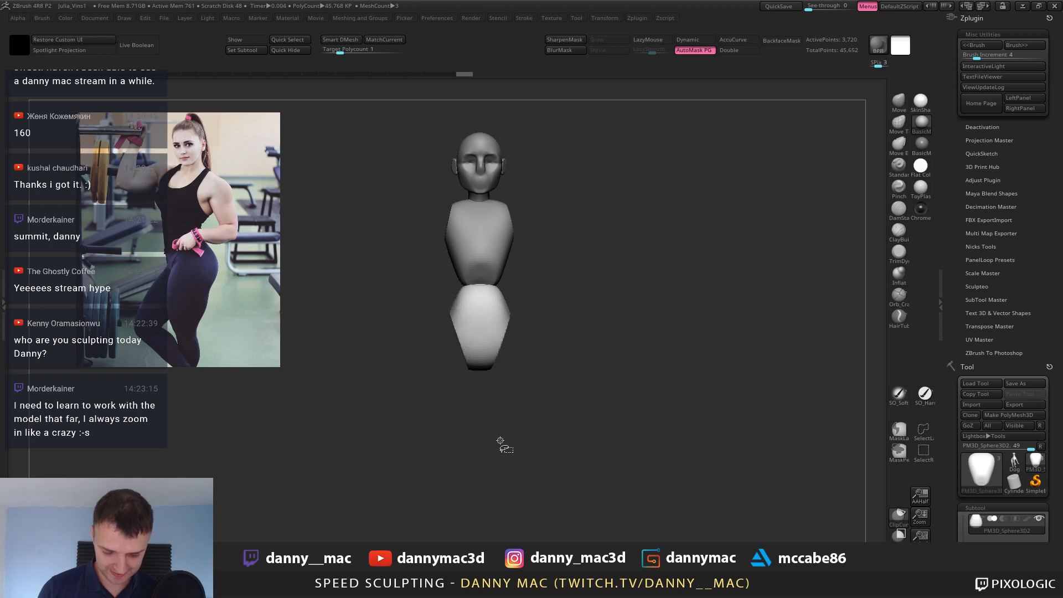
key("ctrl+z")
left_click_drag(435, 304, 529, 485, "ctrl+shift")
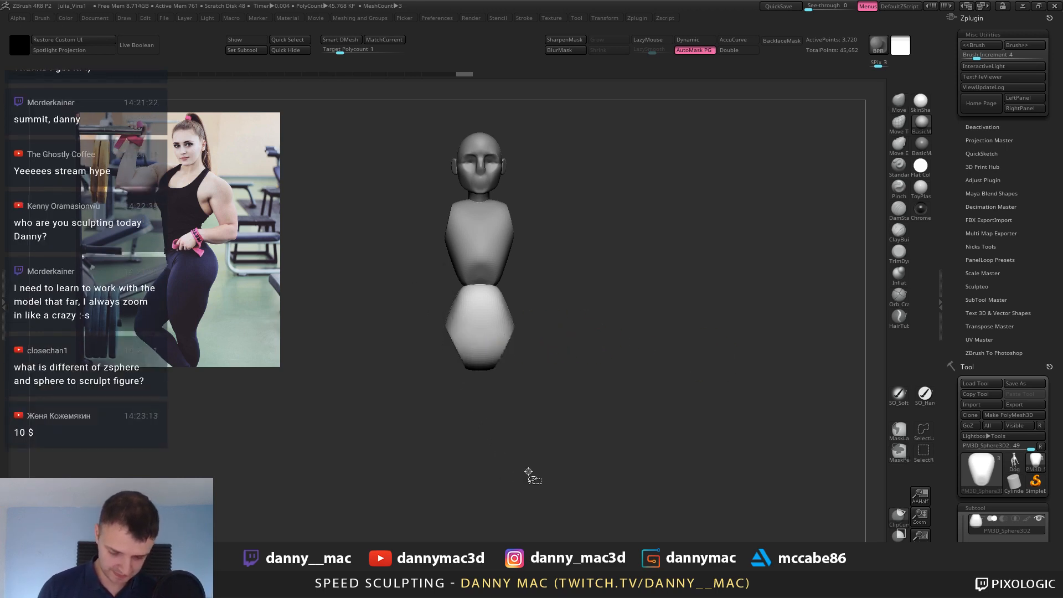
Reshape the clipped pelvis with the Move brush, working on its lower side and upper part in angled and side views.
right_click_drag(510, 354, 486, 341)
left_click_drag(510, 347, 512, 377)
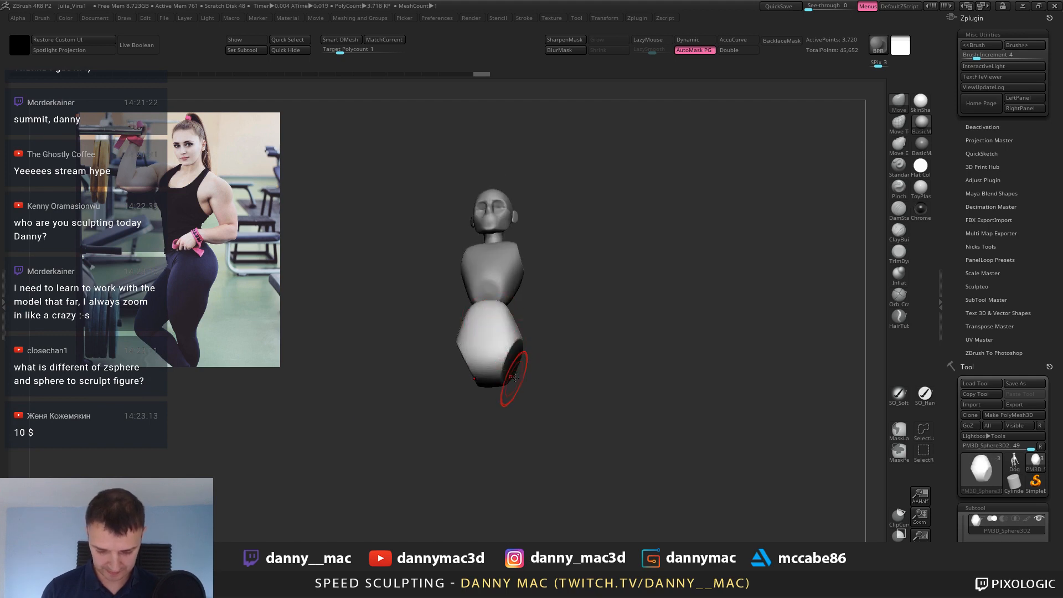
right_click_drag(512, 380, 501, 339, "shift")
left_click_drag(491, 316, 496, 321)
right_click_drag(501, 319, 510, 277, "shift")
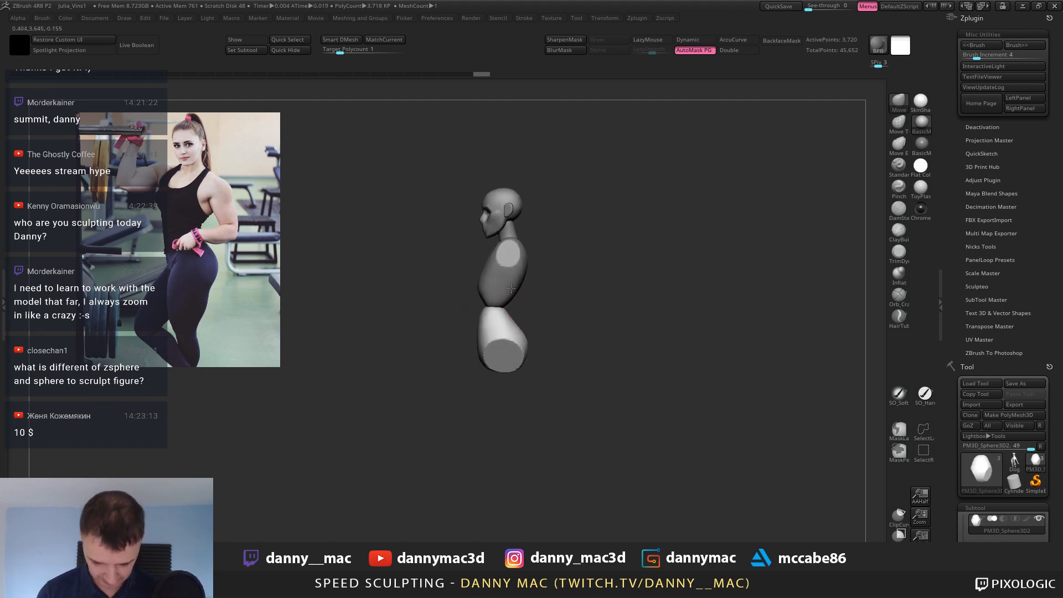
left_click(503, 274, "alt")
left_click(505, 320, "alt")
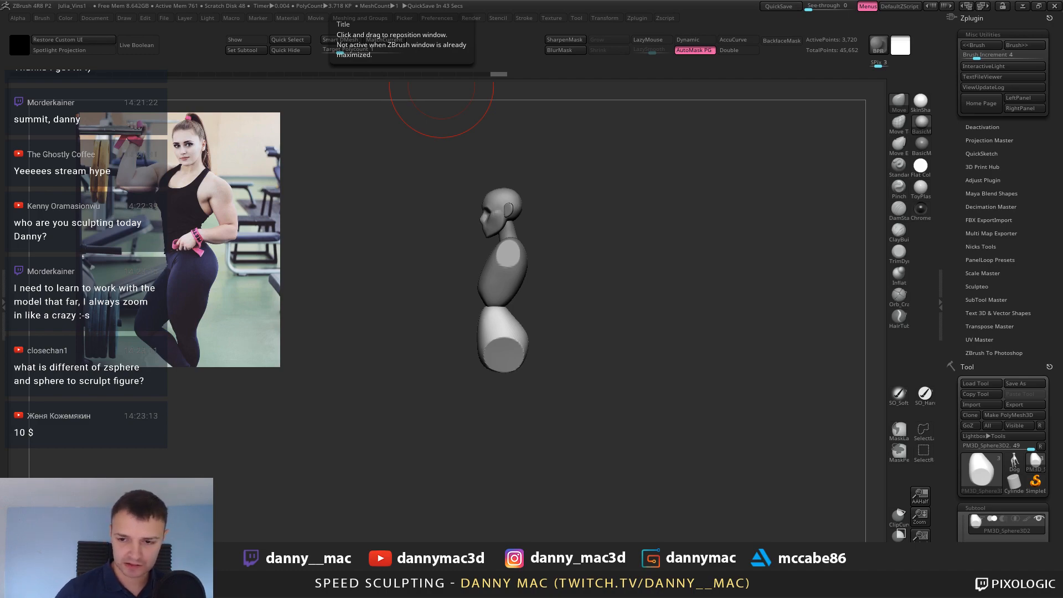
Switch to Chrome to look over the julia_vins Instagram profile, then return to the sculpt in ZBrush.
left_click_drag(831, 2, 626, 138)
scroll(901, 180, "up", 7)
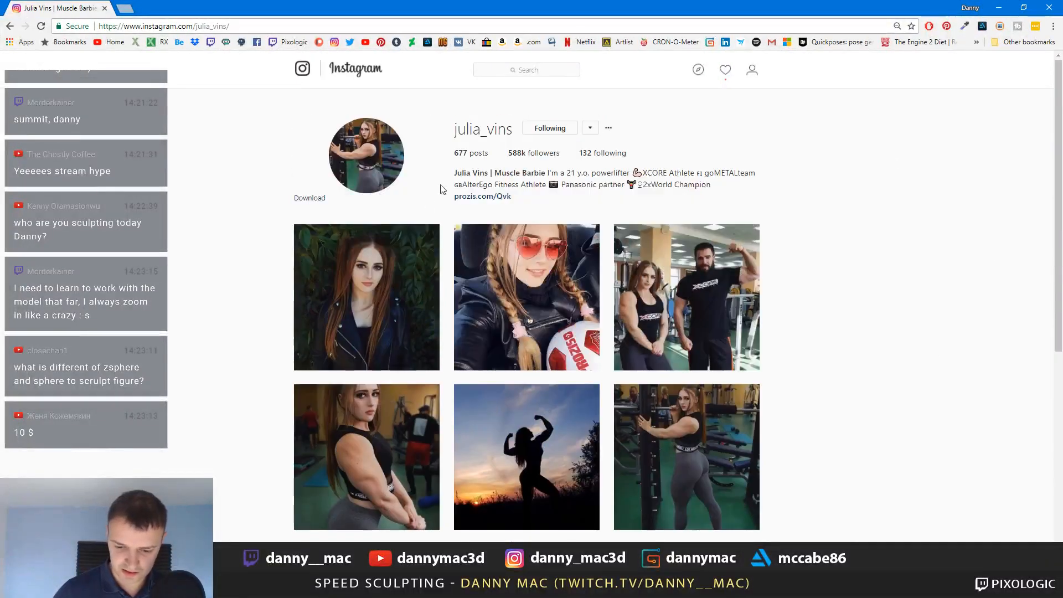
left_click_drag(451, 140, 482, 131)
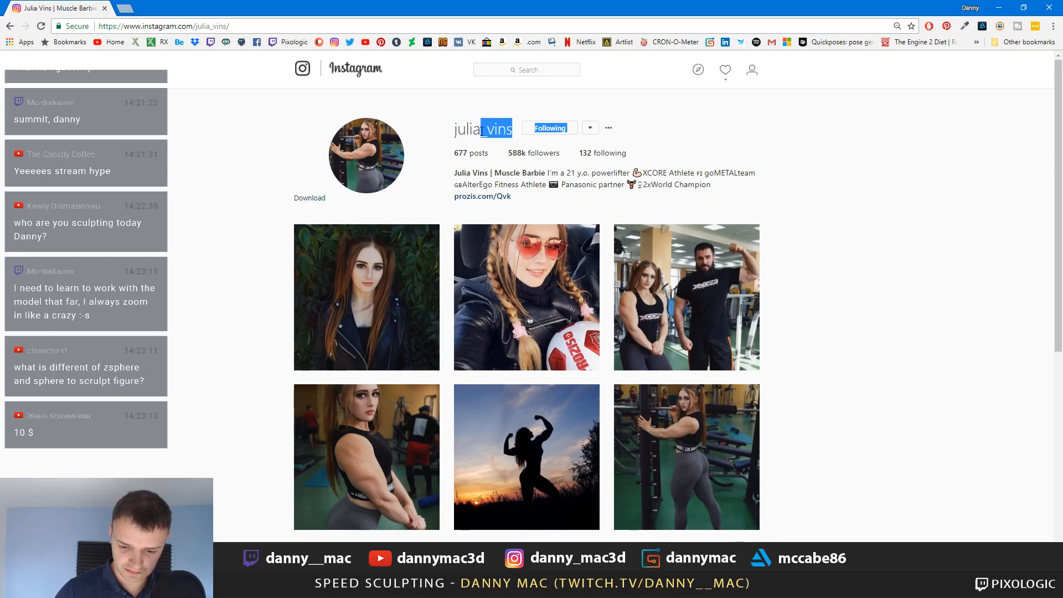
left_click(811, 130)
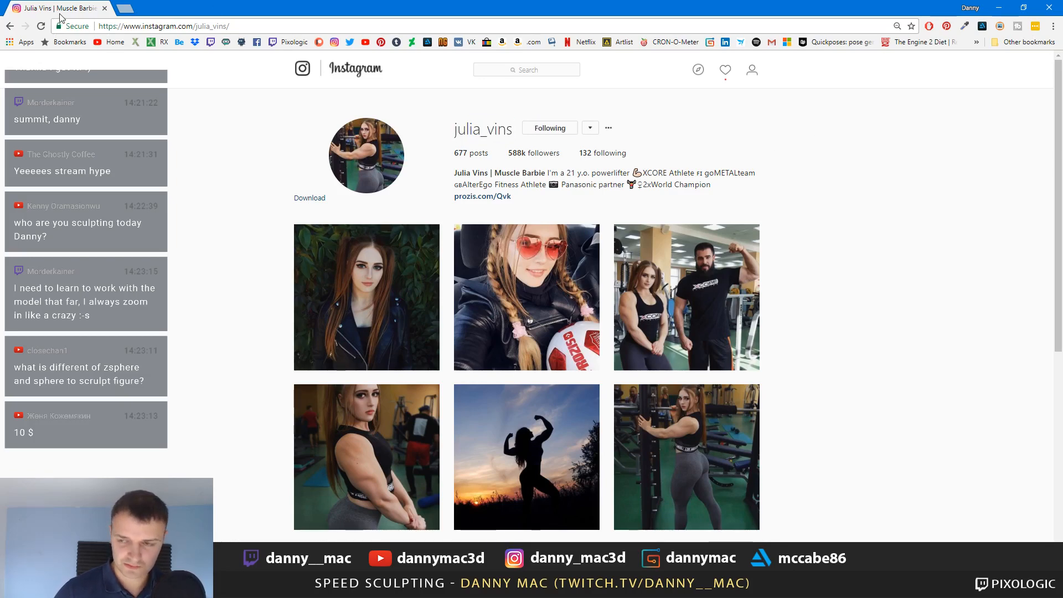
left_click_drag(60, 14, 61, 0)
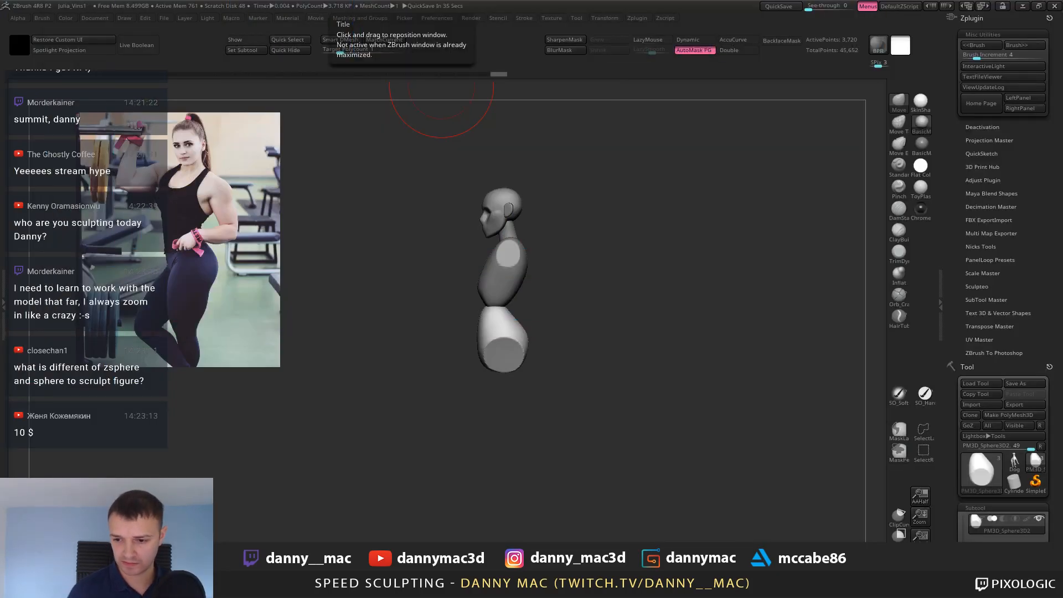
Shape and smooth the back contour of the pelvis in side view so it slopes from the waist into the buttocks.
right_click_drag(573, 315, 573, 289, "alt")
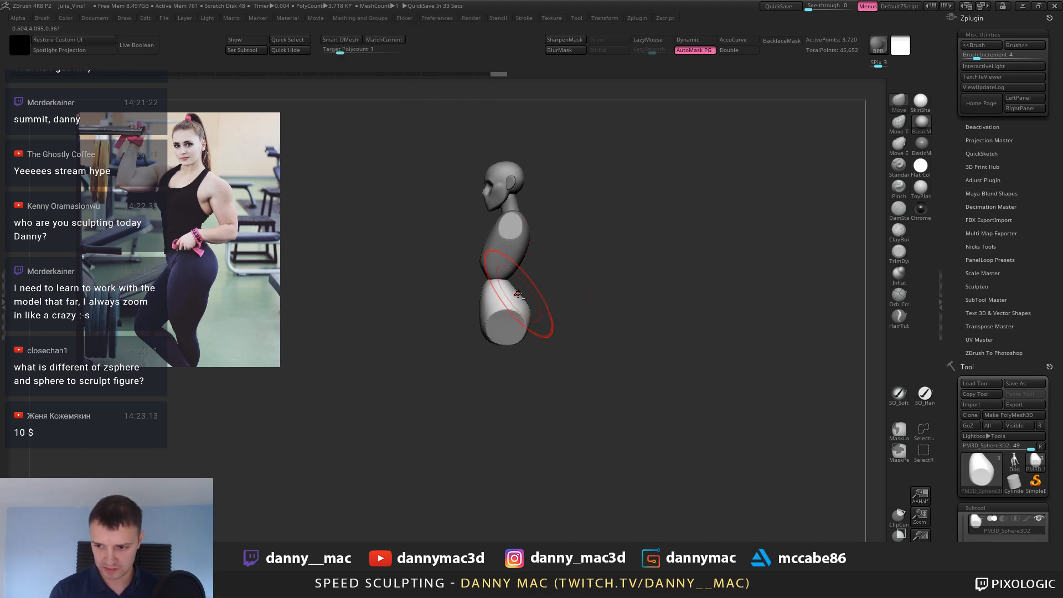
mouse_move(506, 302)
right_mouse_down("ctrl")
mouse_move(540, 315)
mouse_move(531, 331)
right_mouse_up("ctrl")
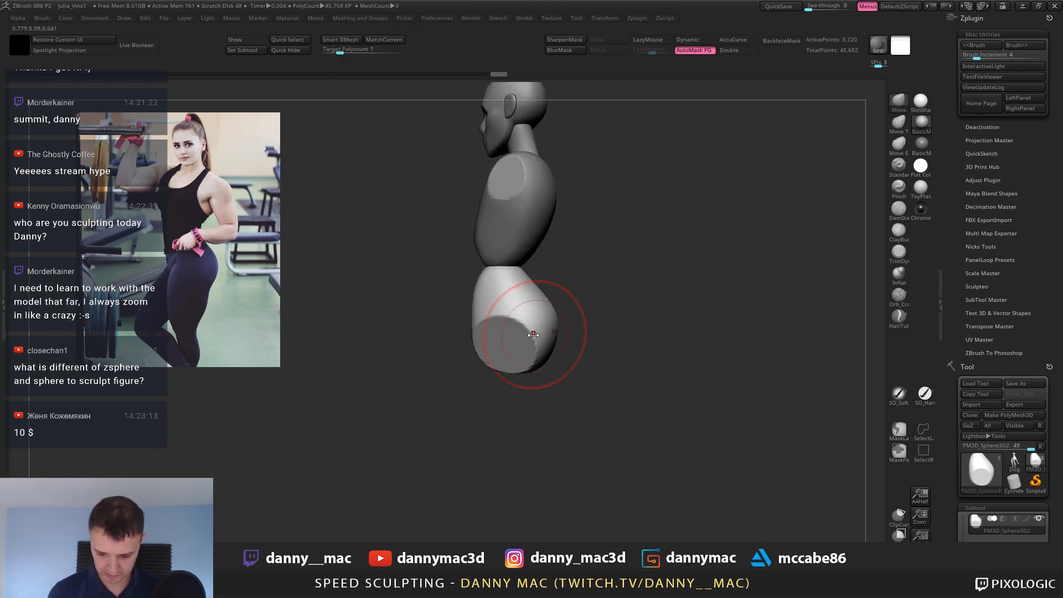
left_click_drag(523, 301, 541, 310, "shift")
right_click_drag(545, 310, 555, 306, "shift")
left_click_drag(546, 311, 550, 309)
right_click_drag(550, 308, 540, 313)
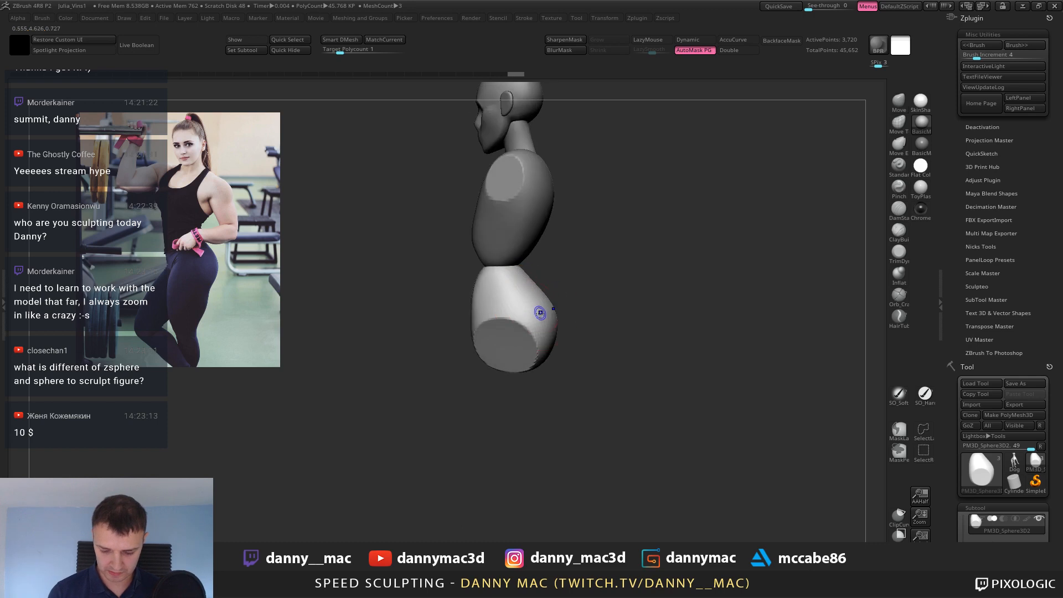
key("space")
mouse_move(548, 323)
left_mouse_down("shift")
mouse_move(575, 321)
mouse_move(544, 324)
left_mouse_up("shift")
key("space")
Make the ribcage the active subtool and adjust its lower back in side view with a large Move brush.
right_click_drag(544, 326, 523, 266, "ctrl")
left_click(522, 259, "alt")
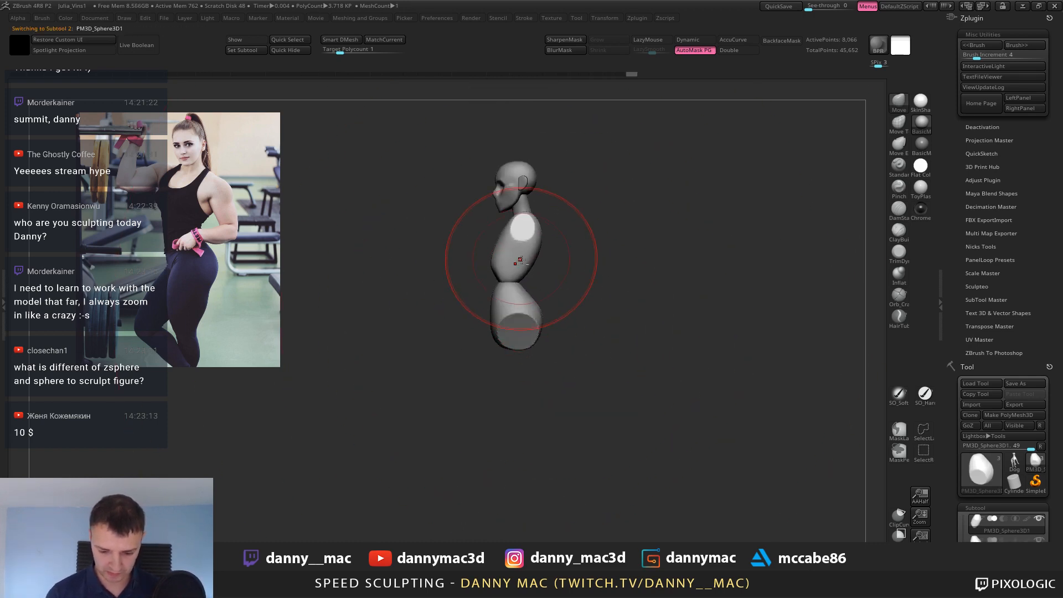
mouse_move(522, 261)
left_mouse_down()
mouse_move(527, 268)
mouse_move(536, 256)
left_mouse_up()
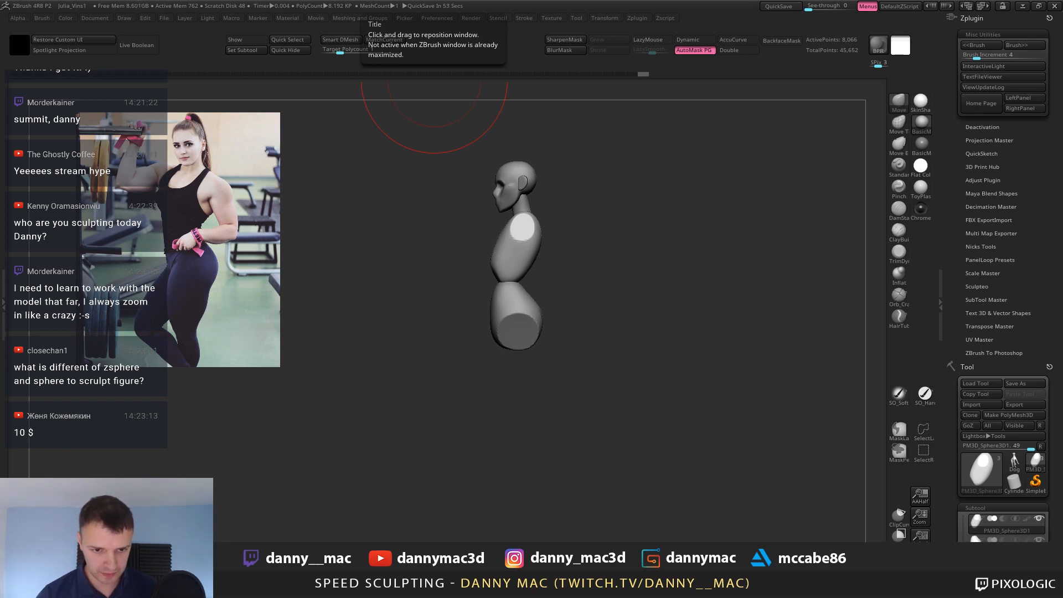
left_click_drag(434, 80, 499, 249, "shift")
Make the pelvis the active subtool and shorten it vertically in front view with a transpose line drawn up from its base.
left_click(521, 289, "alt")
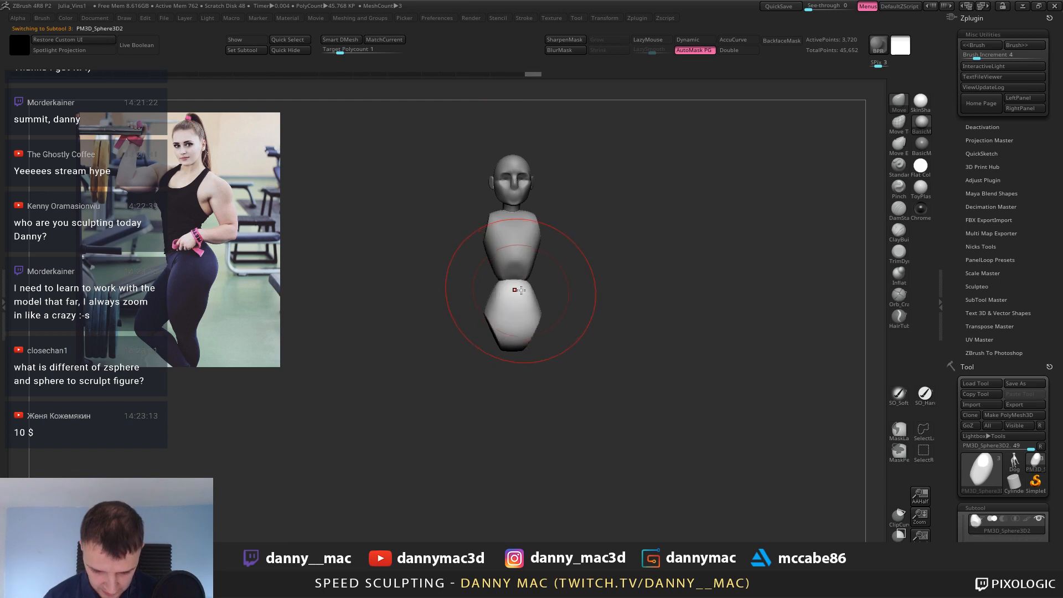
key("w")
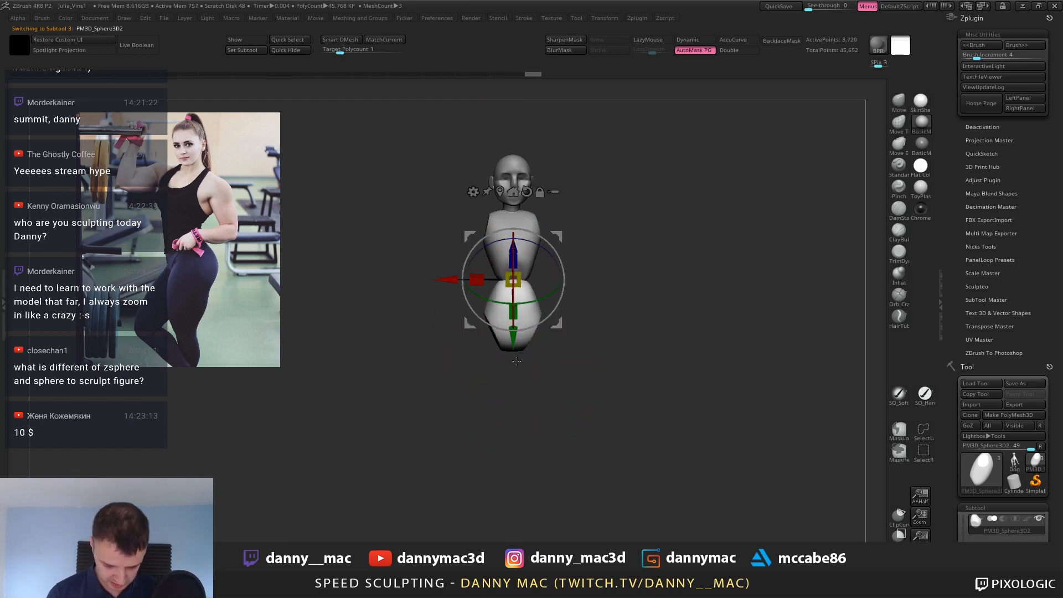
key("y")
left_click(513, 350)
left_click_drag(580, 260, 539, 253, "alt")
mouse_move(476, 344)
left_mouse_down("shift")
mouse_move(493, 250)
mouse_move(478, 261)
left_mouse_up("shift")
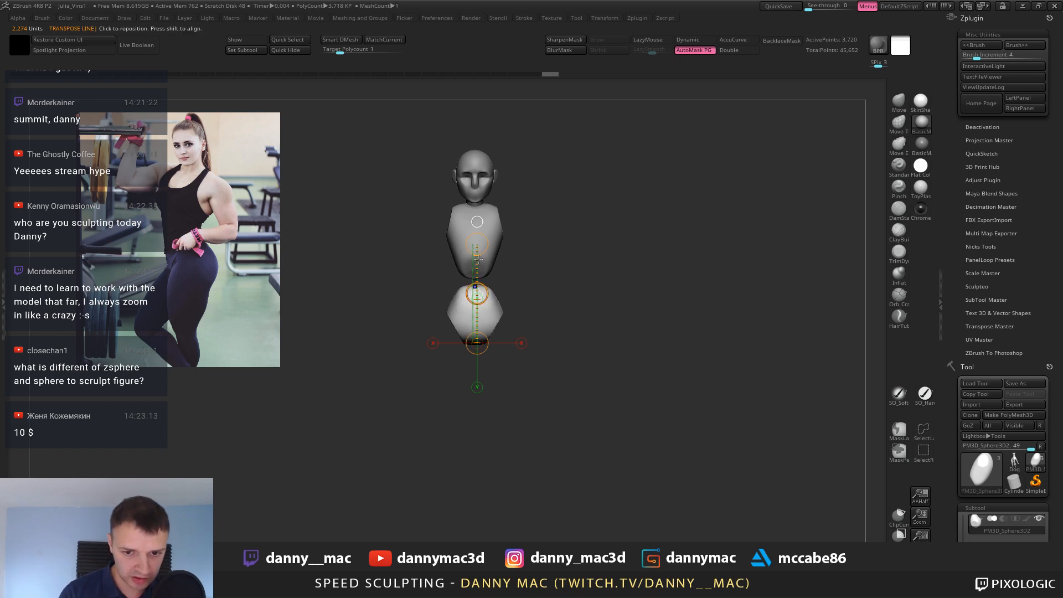
key("q")
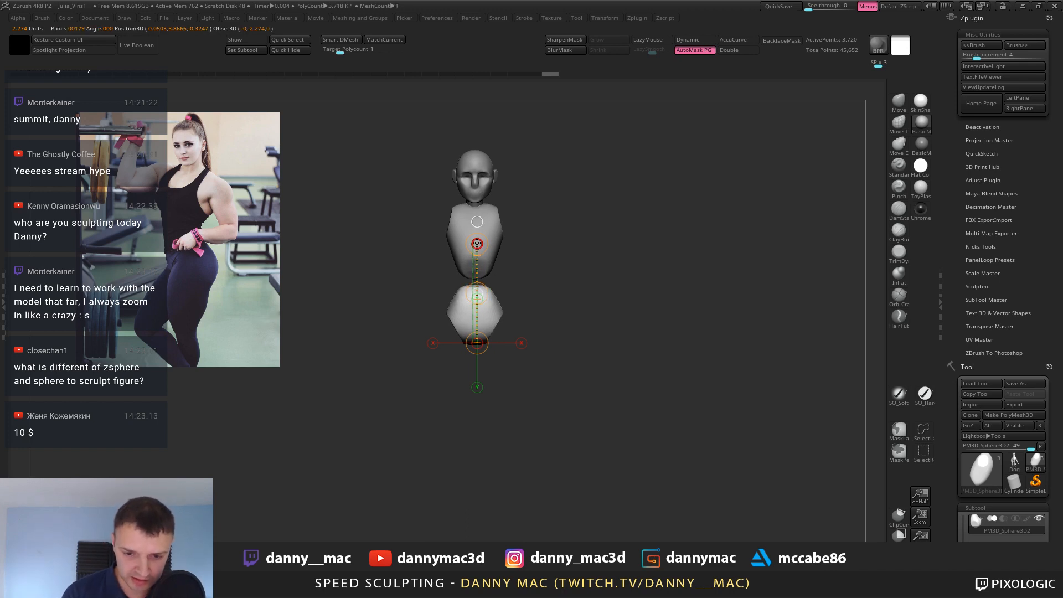
Make the ribcage the active subtool and shorten it vertically with a transpose line drawn from its top to its base.
left_click(477, 245, "alt")
left_click_drag(475, 206, 475, 279)
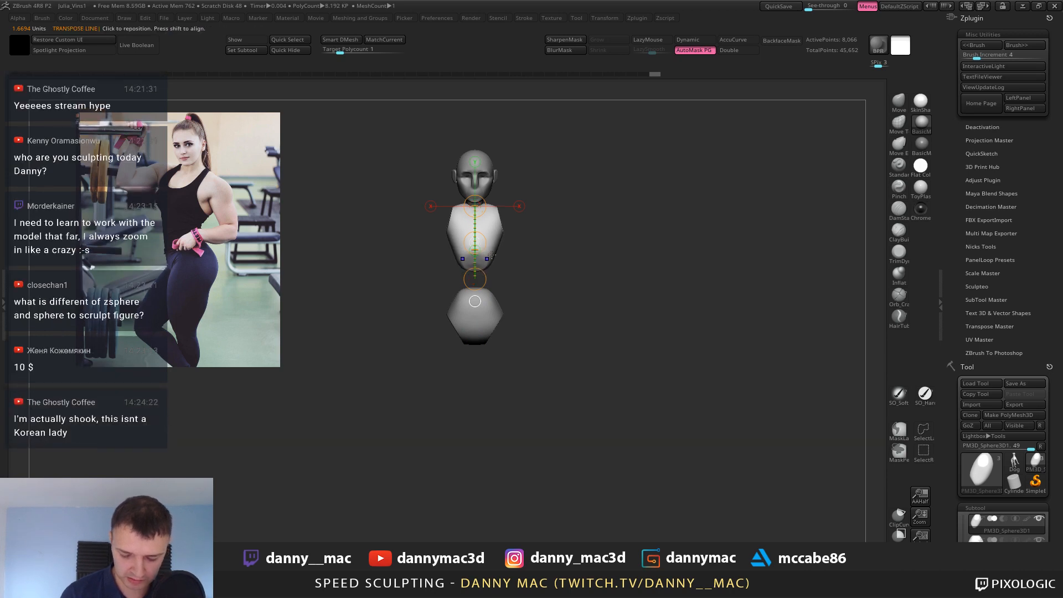
mouse_move(524, 222)
left_mouse_down()
mouse_move(532, 213)
mouse_move(501, 249)
left_mouse_up()
Insert a Sphere3D subtool and move it straight down into the gap between the ribcage and pelvis.
key("F1")
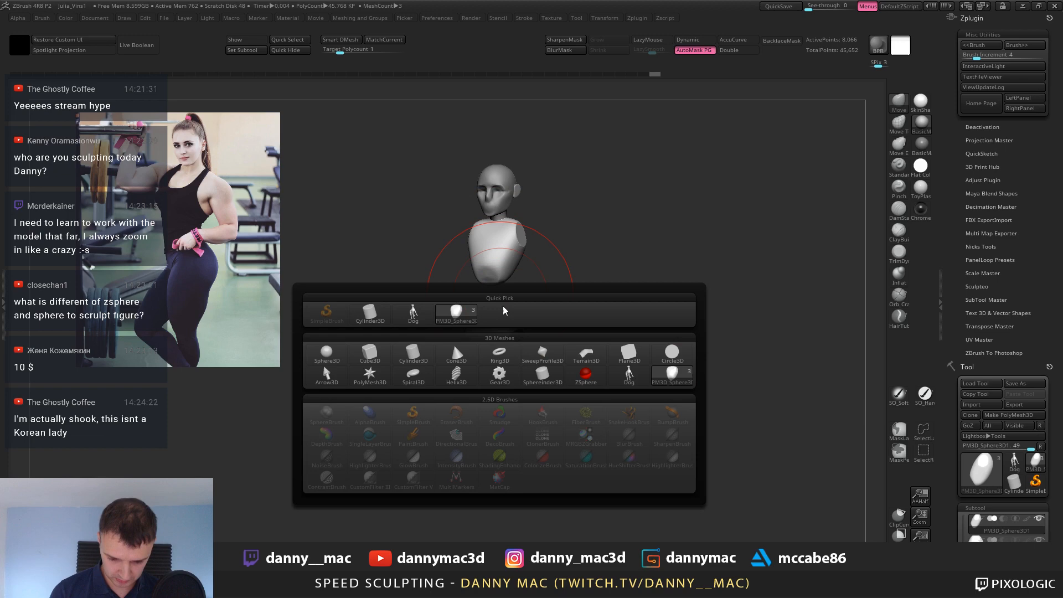
left_click(327, 354)
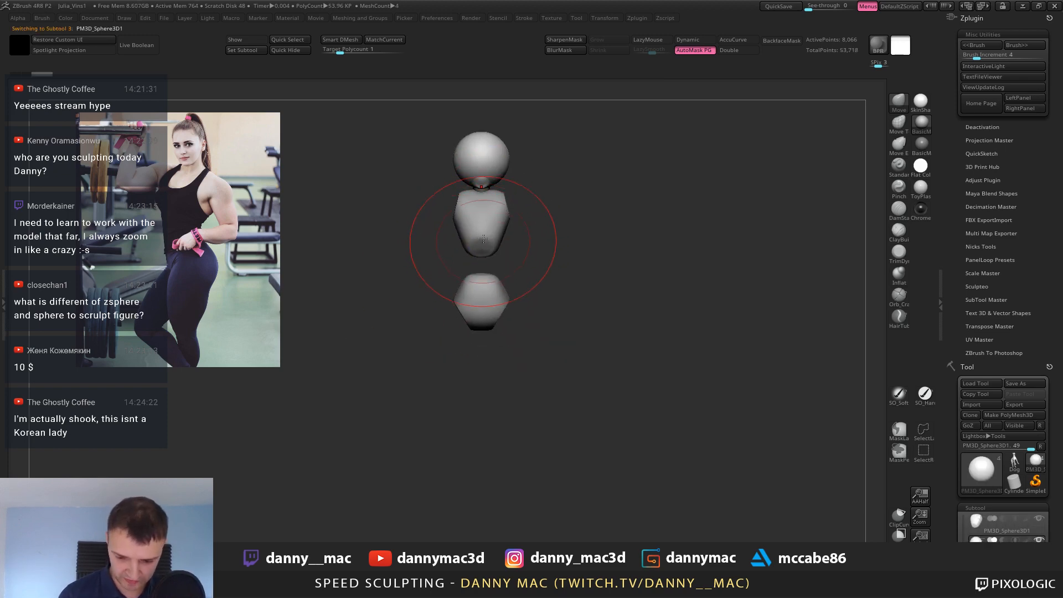
key("w")
left_click_drag(482, 228, 482, 336)
Move the new sphere forward in side view to the front of the abdomen and return to Draw mode.
right_click_drag(501, 266, 491, 257, "shift")
left_click_drag(491, 257, 621, 260)
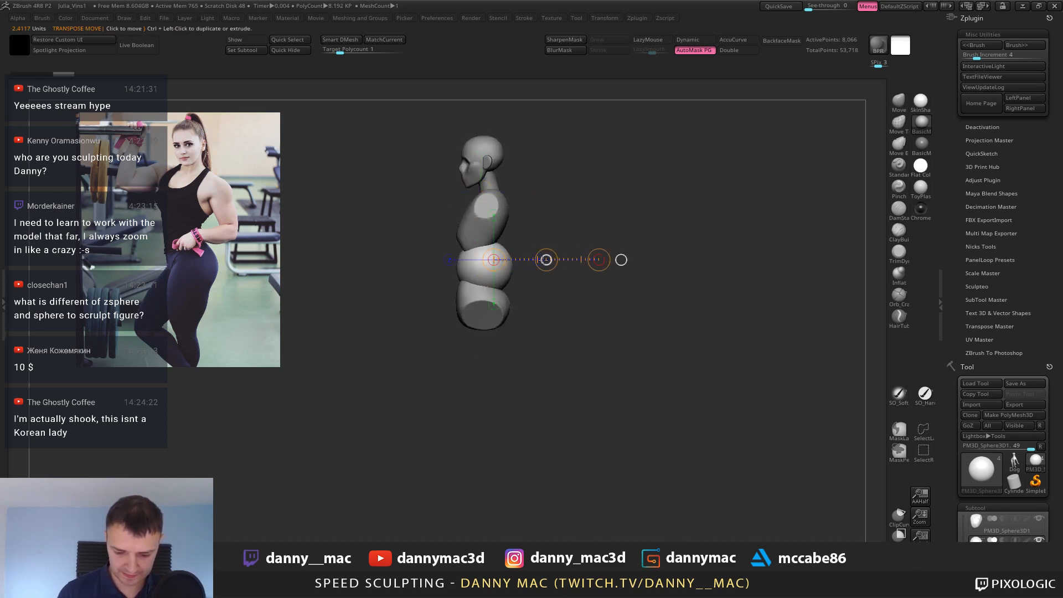
mouse_move(546, 260)
left_mouse_down()
mouse_move(515, 267)
mouse_move(592, 269)
mouse_move(525, 286)
left_mouse_up()
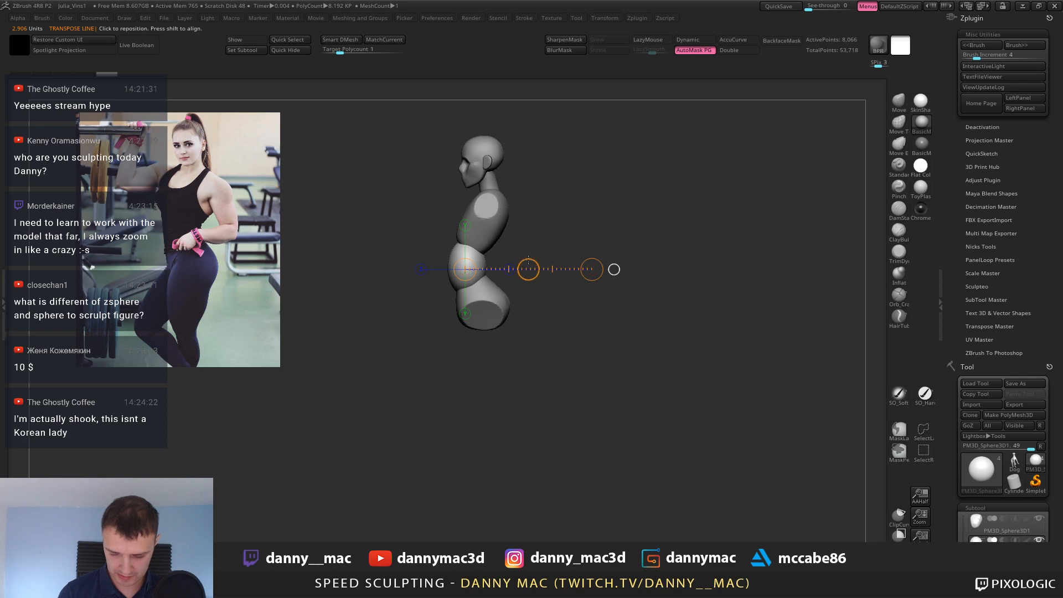
mouse_move(529, 260)
left_mouse_down()
mouse_move(450, 225)
mouse_move(503, 237)
left_mouse_up()
key("q")
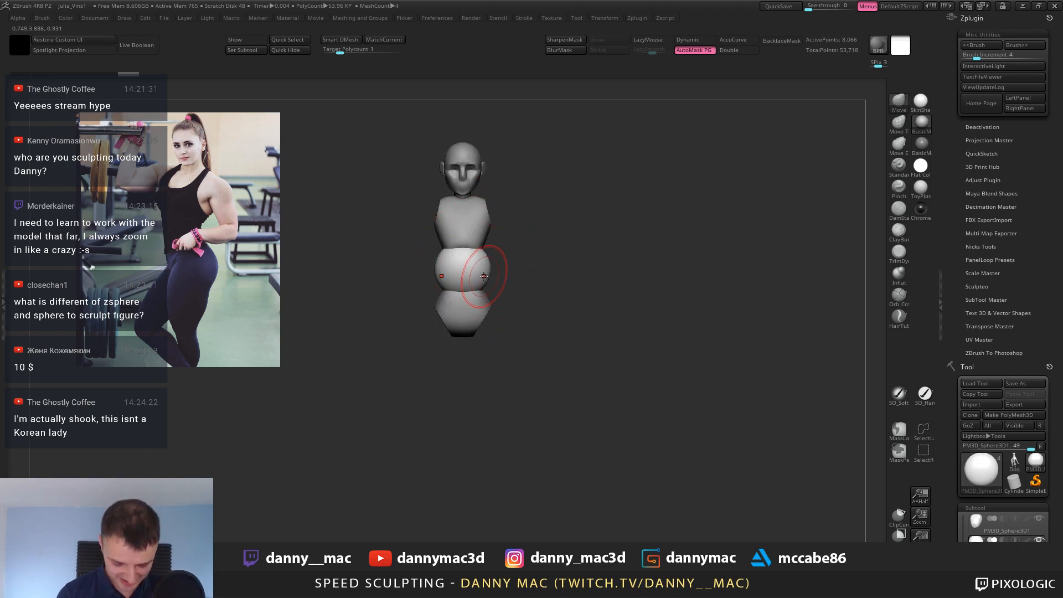
Slim and stretch the sphere into a waist with the Move brush and fit the pelvis top to it.
left_click_drag(484, 276, 442, 281)
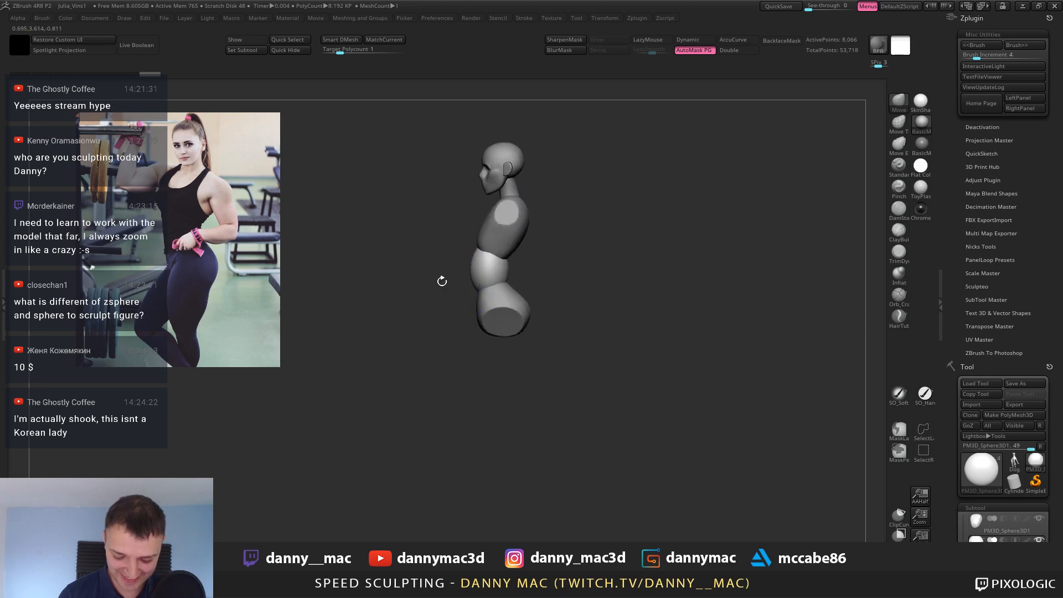
right_click_drag(484, 245, 477, 264, "alt")
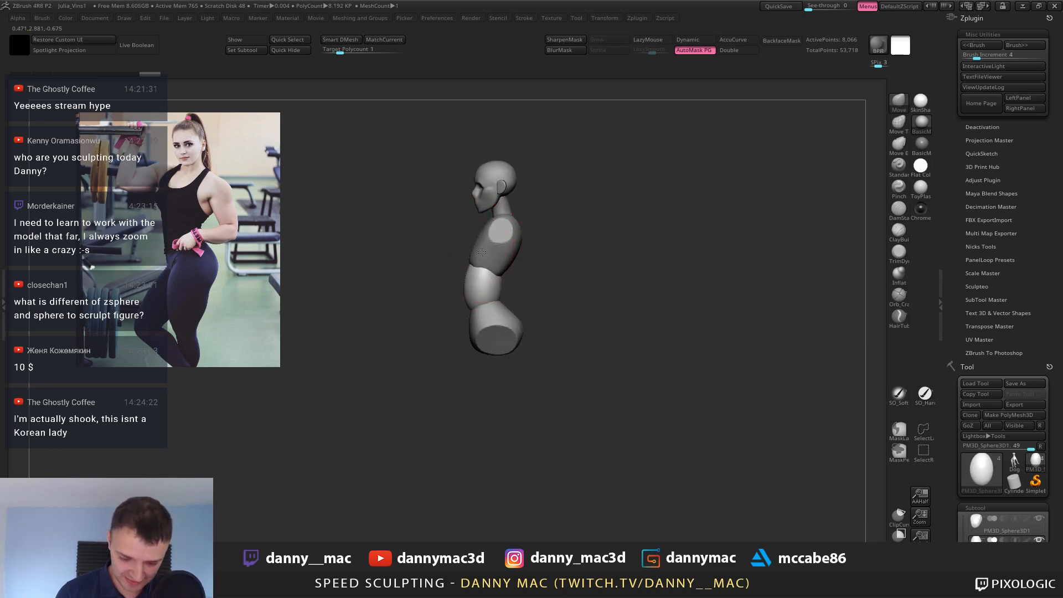
left_click(491, 307, "alt")
right_click_drag(491, 308, 490, 309)
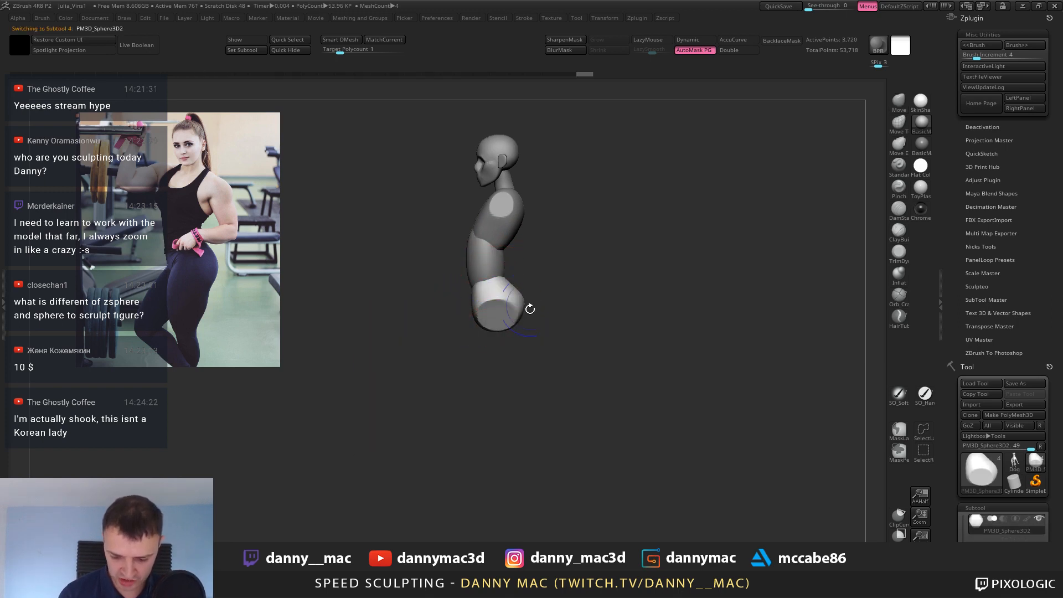
left_click(476, 265, "alt")
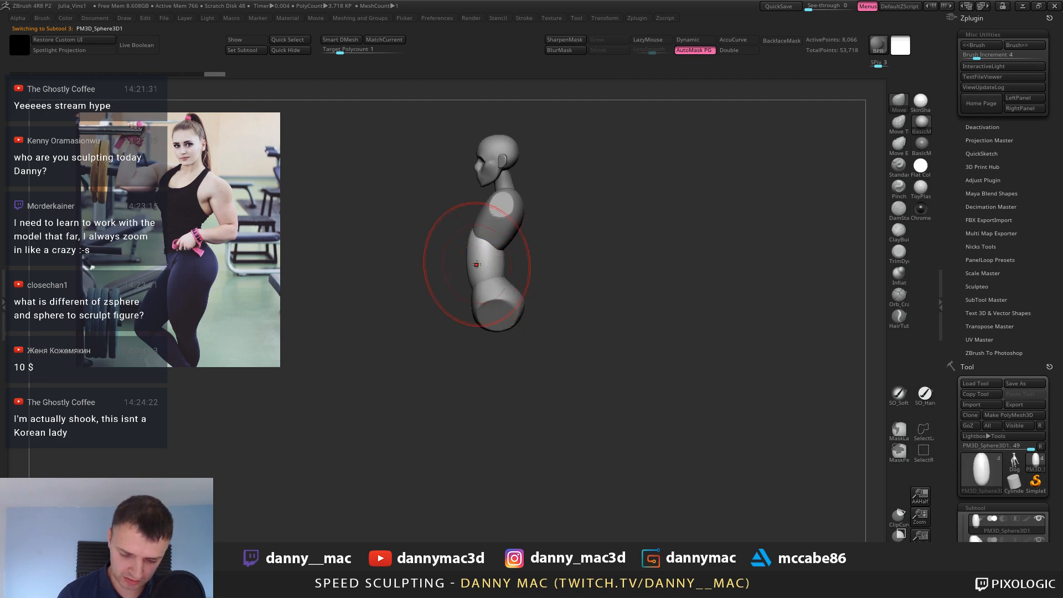
mouse_move(501, 265)
right_mouse_down()
mouse_move(541, 249)
mouse_move(535, 261)
mouse_move(521, 247)
right_mouse_up()
Refine the join between the ribcage's lower edge and the waist in the opposite side view, switching between both subtools.
left_click(520, 246, "alt")
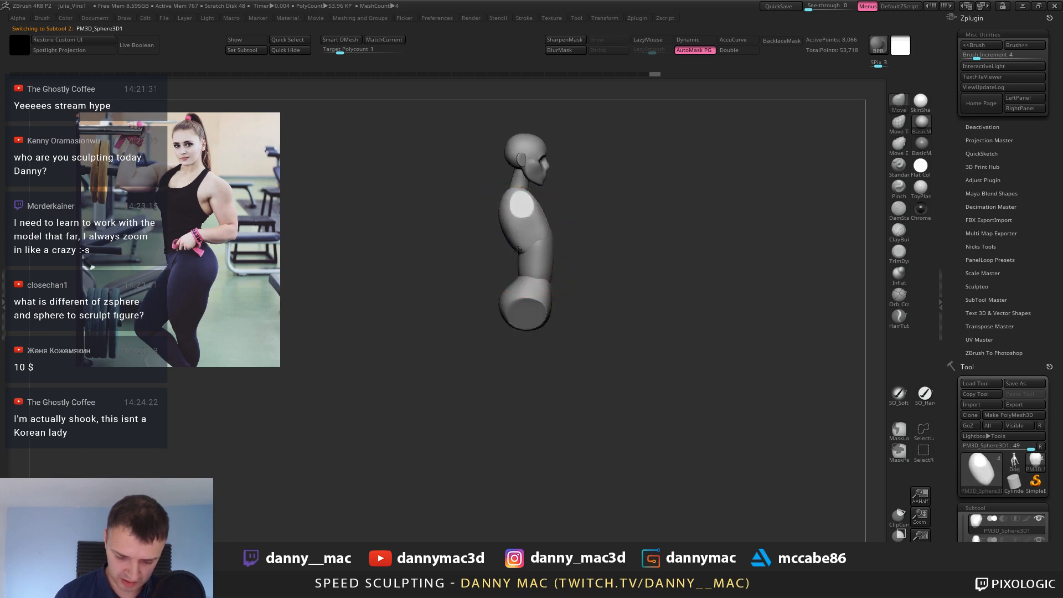
key("space")
left_click(553, 251, "alt")
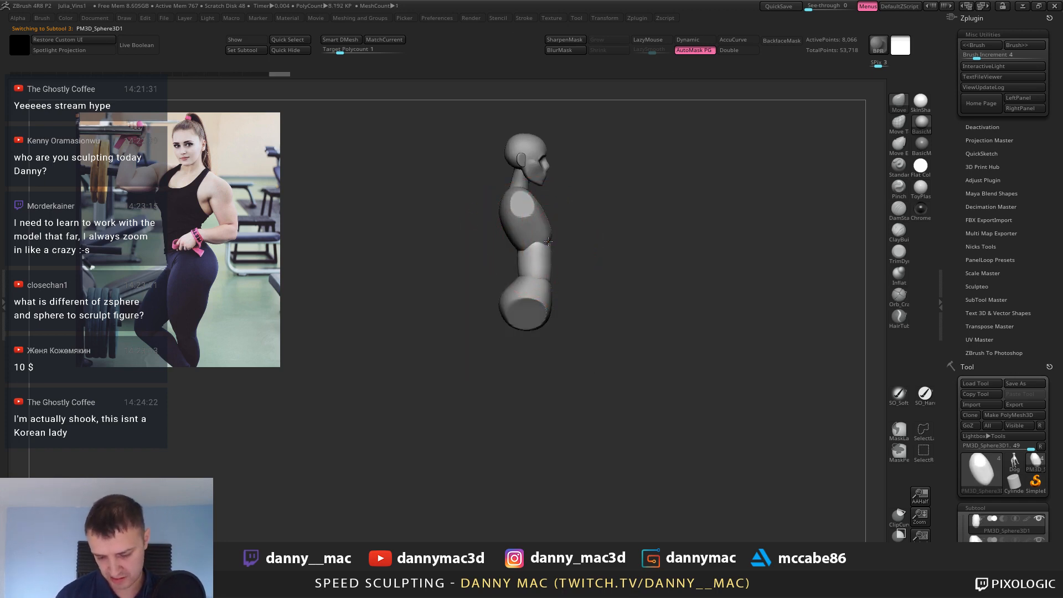
left_click(550, 253, "alt")
key("space")
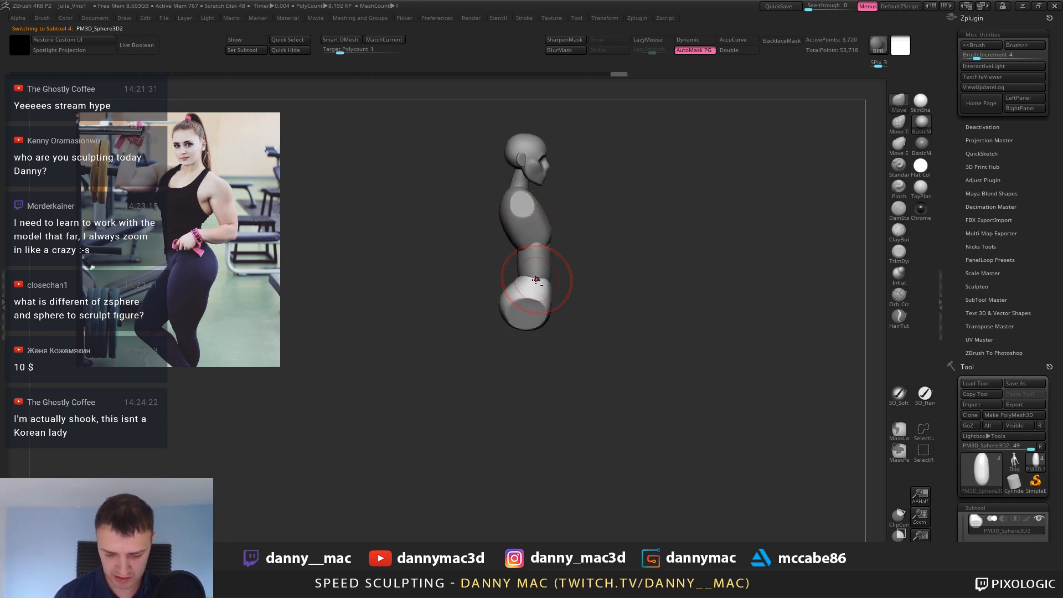
Make the pelvis the active subtool and adjust its upper contour below the waist with the Move brush.
right_click_drag(532, 284, 523, 280)
left_click(523, 280, "alt")
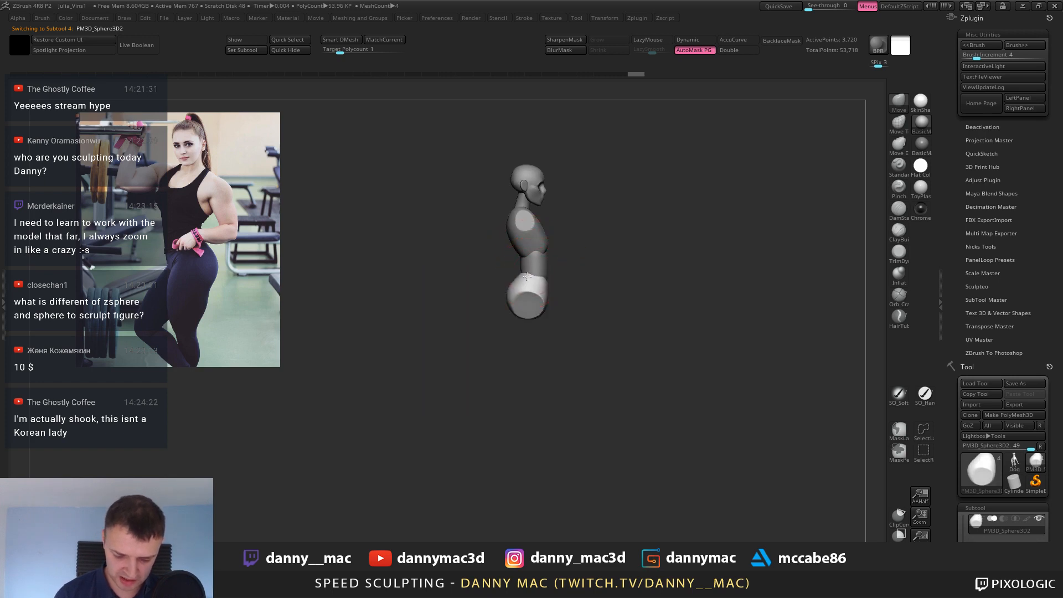
mouse_move(550, 265)
right_mouse_down()
mouse_move(546, 285)
mouse_move(556, 285)
right_mouse_up()
key("space")
left_click_drag(569, 285, 564, 284)
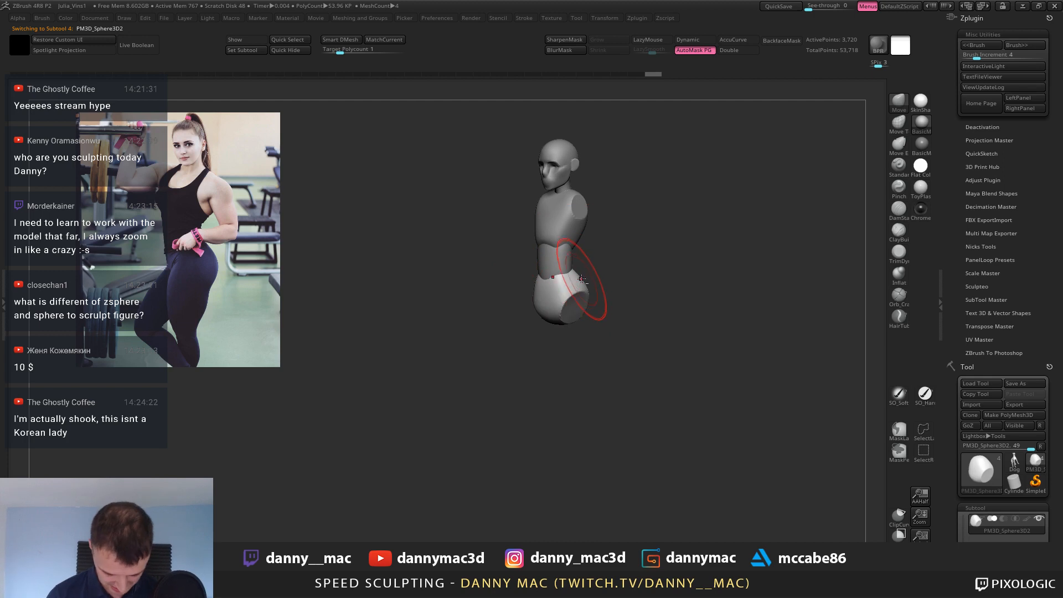
Set up the ClayBuildup brush for the pelvis with an adjusted draw size, Z Intensity 20 and LazyMouse on.
key("l")
right_click_drag(579, 284, 582, 281)
key("space")
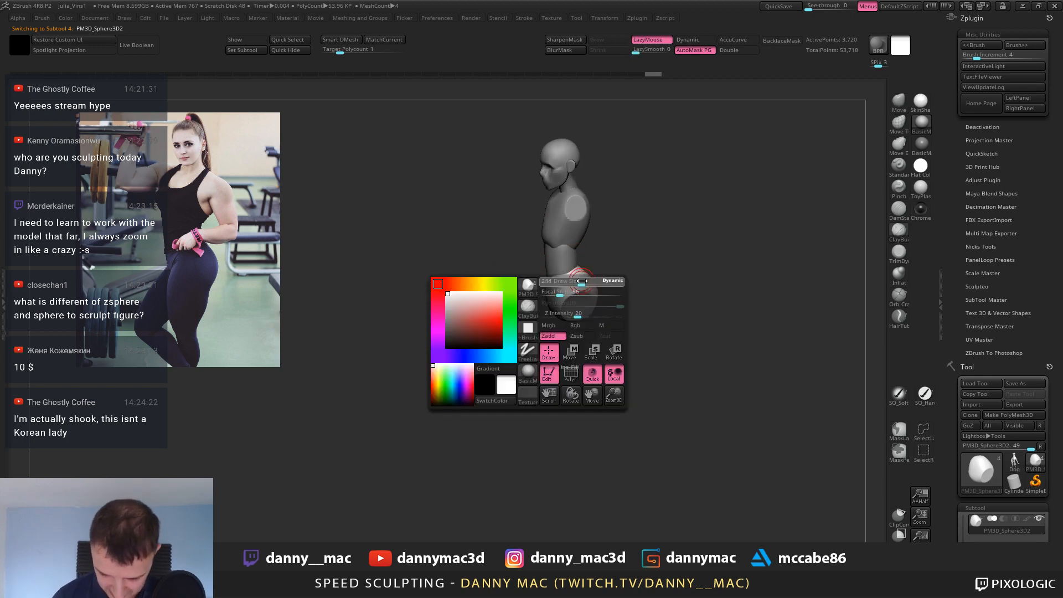
left_click_drag(589, 280, 585, 279)
mouse_move(581, 276)
right_mouse_down()
mouse_move(571, 294)
mouse_move(589, 280)
right_mouse_up()
key("l")
key("l")
key("space")
type("l")
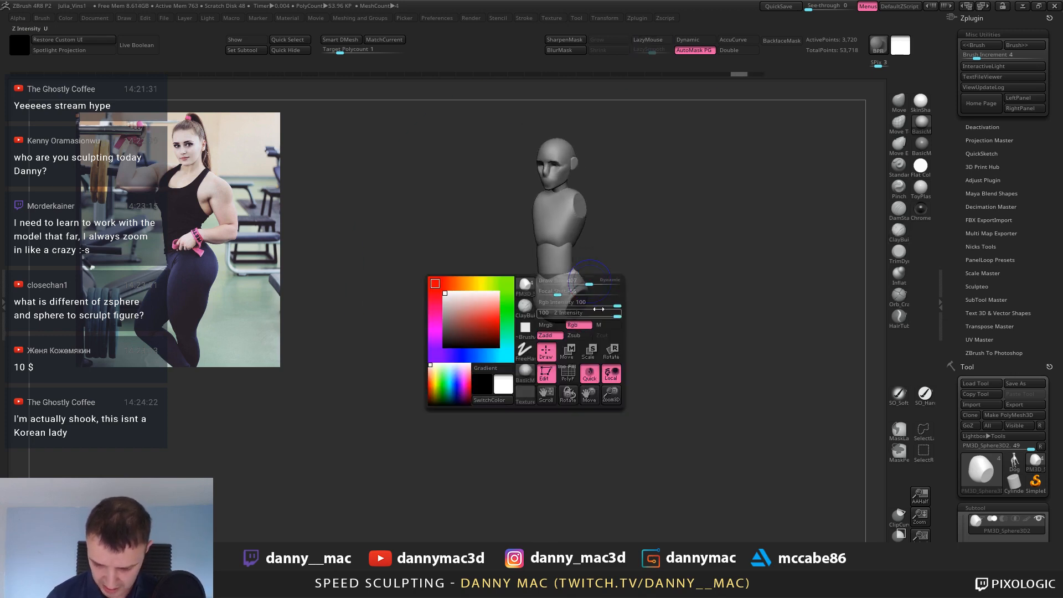
type("20")
key("Return")
key("l")
Build up the upper hip ridges on the pelvis with the ClayBuildup brush.
mouse_move(607, 285)
left_mouse_down()
mouse_move(622, 266)
mouse_move(606, 263)
left_mouse_up()
key("shift+space")
left_click(621, 264)
mouse_move(597, 263)
right_mouse_down()
mouse_move(613, 268)
mouse_move(583, 277)
mouse_move(569, 297)
right_mouse_up()
key("space")
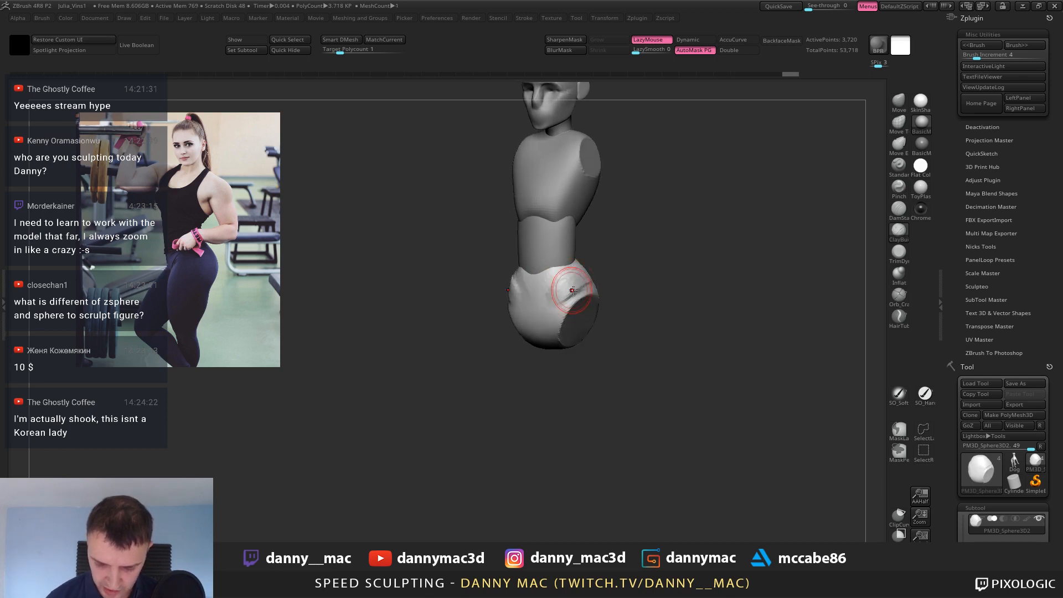
Make the waist the active subtool and adjust its side contour using the Move brush with an adjusted draw size.
mouse_move(580, 276)
right_mouse_down()
mouse_move(563, 304)
mouse_move(582, 307)
mouse_move(592, 296)
mouse_move(594, 281)
mouse_move(570, 274)
right_mouse_up()
left_click(560, 248, "alt")
key("b")
key("m")
key("v")
key("space")
left_click(550, 224)
key("space")
left_click(558, 224)
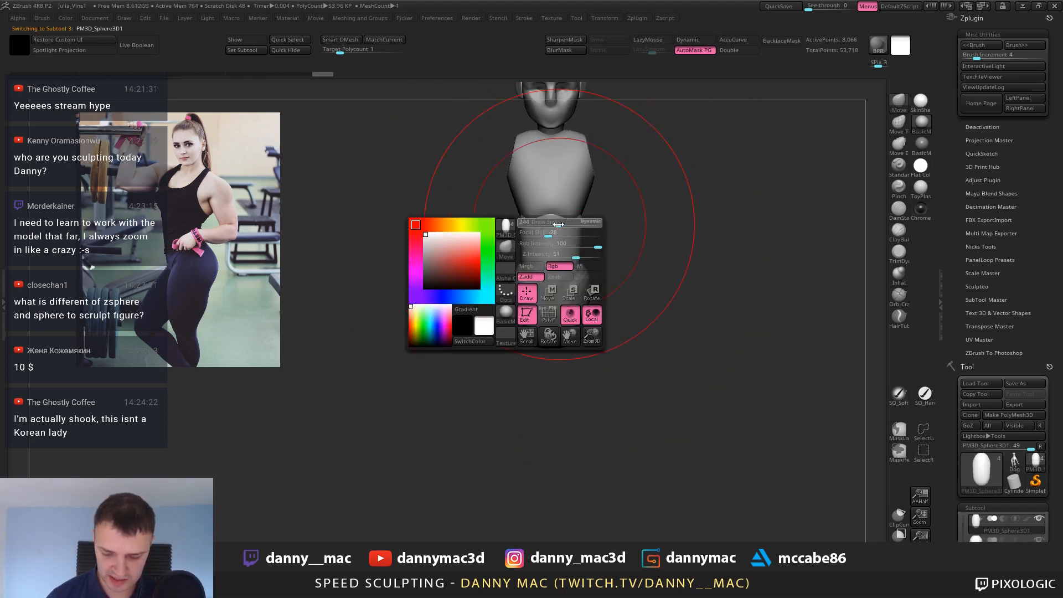
left_click_drag(583, 237, 575, 232)
Make the ribcage the active subtool and widen its upper sides at the shoulders with the Move brush.
right_click_drag(577, 229, 580, 199, "ctrl")
left_click(582, 183, "alt")
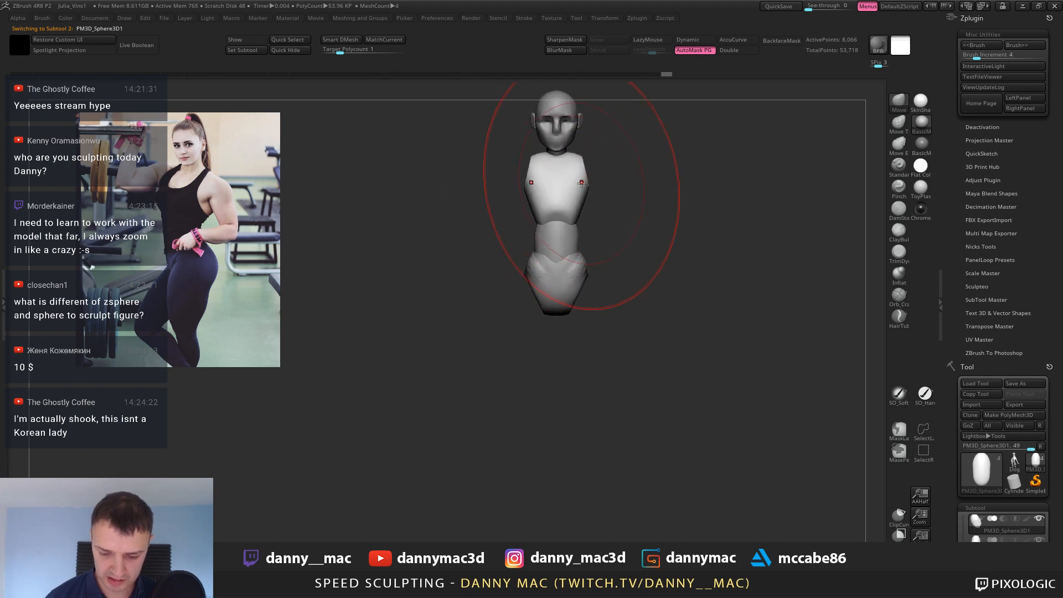
left_click_drag(581, 183, 590, 164)
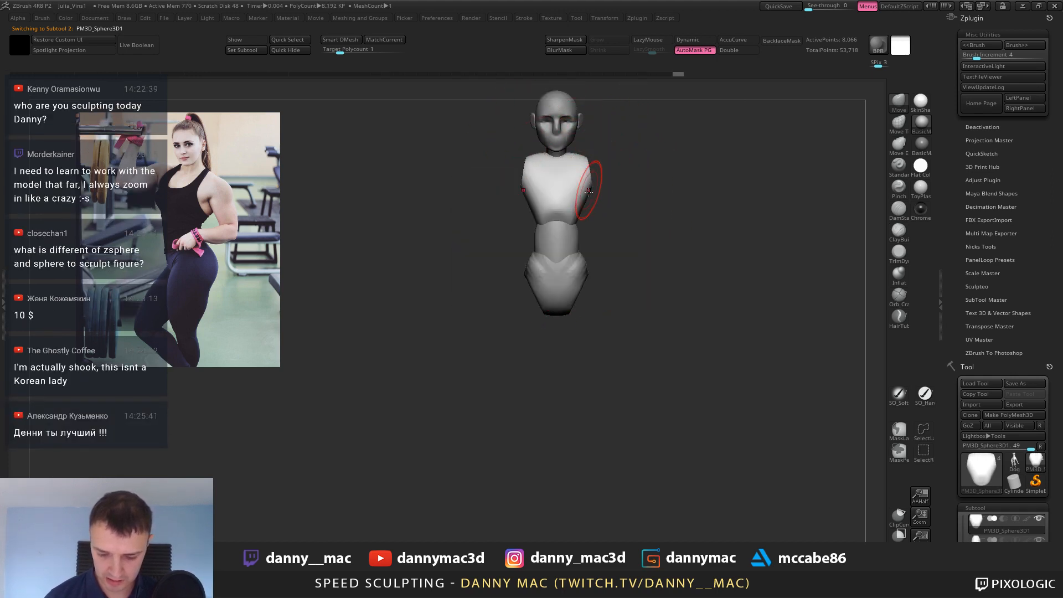
right_click_drag(584, 195, 577, 179, "alt")
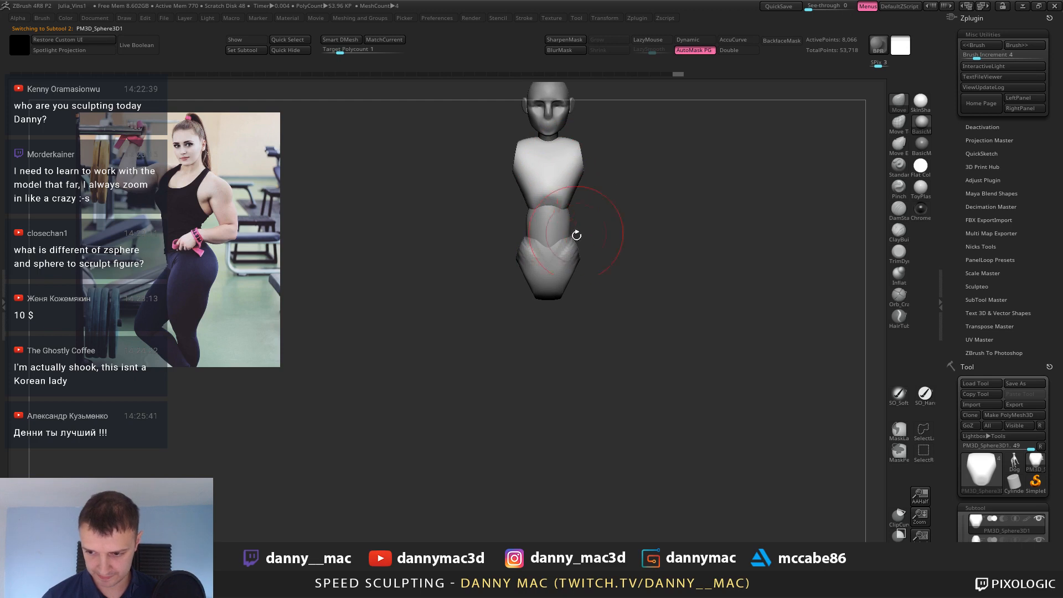
Adjust the pelvis's rear contour in side view with the Move brush and save the project.
left_click(570, 247, "alt")
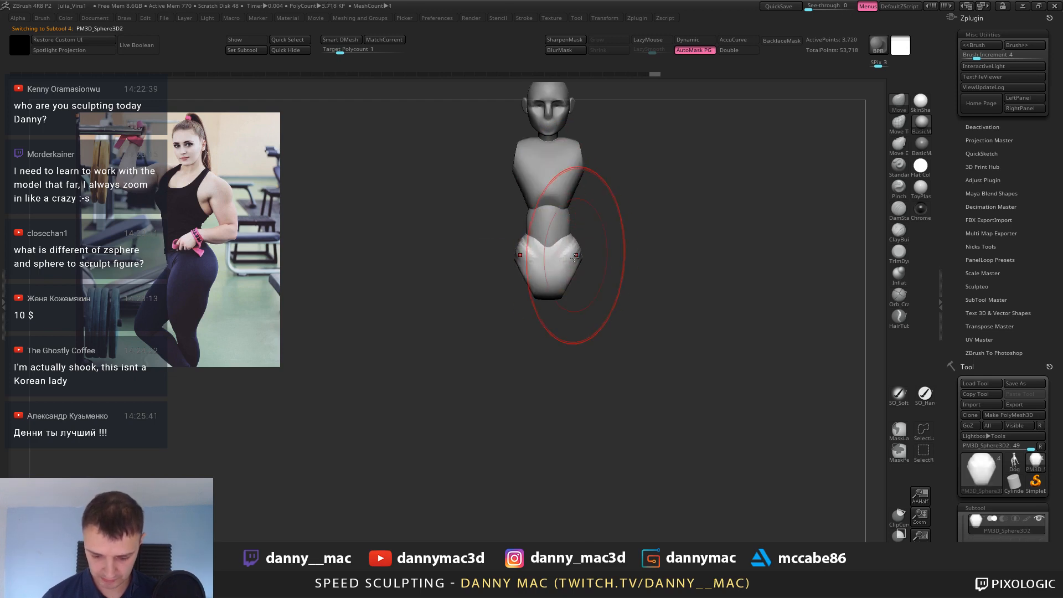
right_click_drag(560, 295, 551, 285)
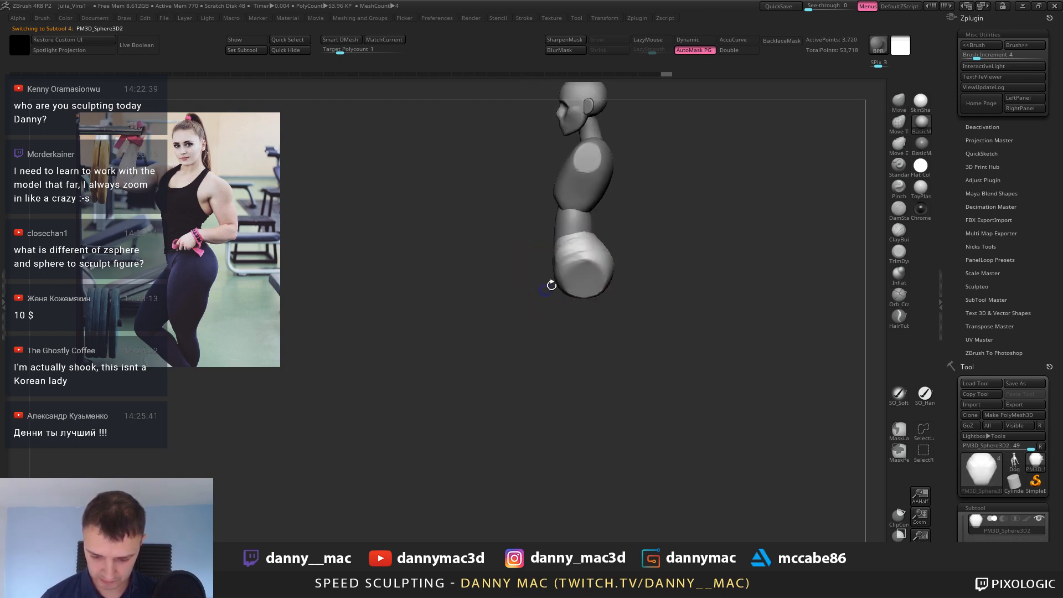
mouse_move(614, 249)
right_mouse_down("ctrl")
mouse_move(576, 238)
mouse_move(563, 258)
right_mouse_up("ctrl")
left_click_drag(596, 264, 589, 273)
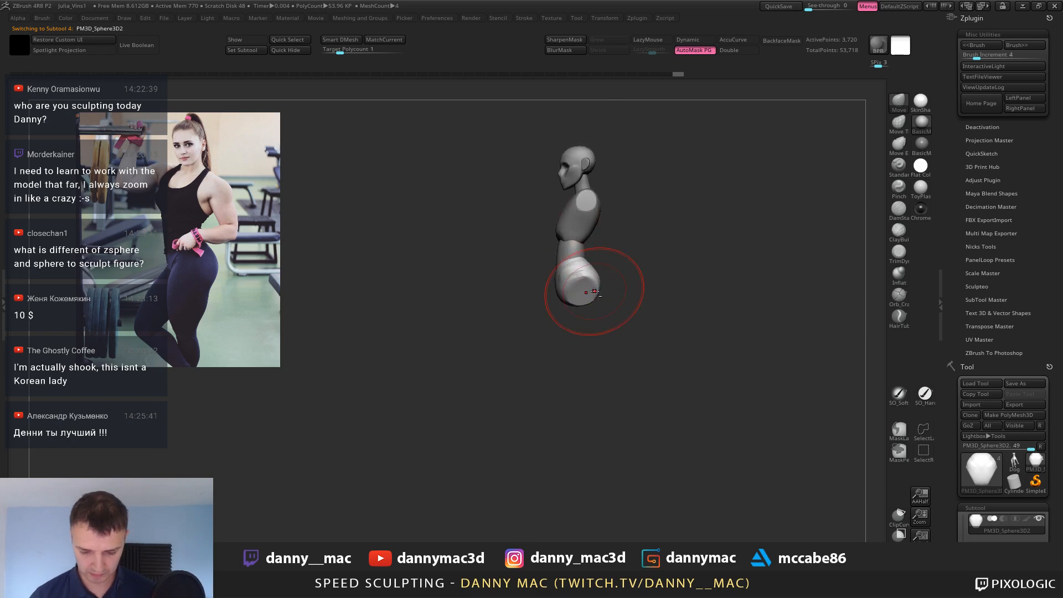
key("ctrl+s")
key("Return")
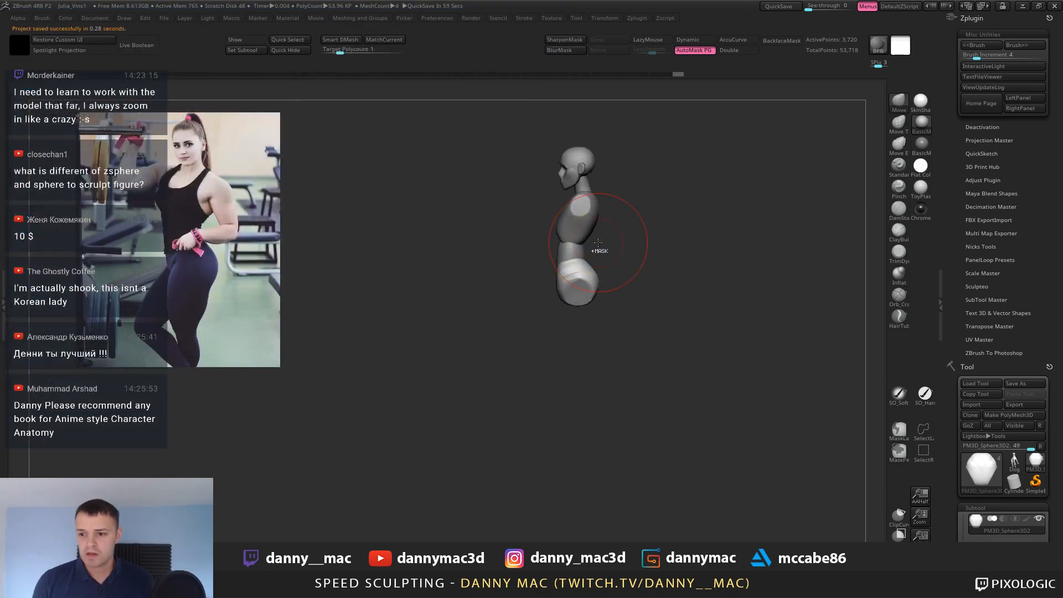
Make the head the active subtool and set up the Move brush near the neck.
right_click_drag(595, 246, 634, 208)
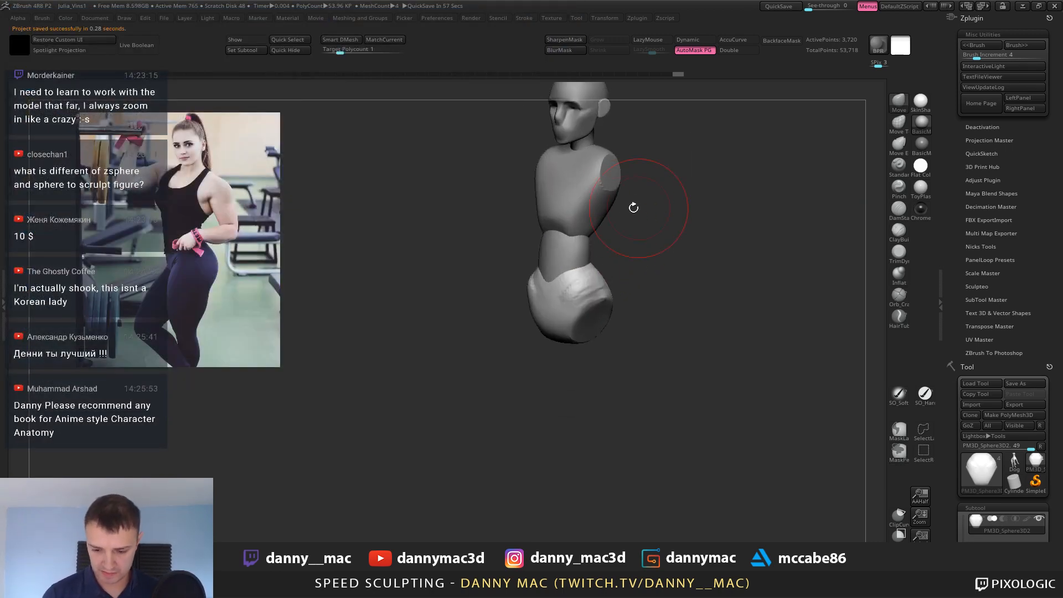
left_click(584, 128, "alt")
mouse_move(595, 133)
right_mouse_down("ctrl")
mouse_move(634, 162)
mouse_move(600, 209)
mouse_move(565, 226)
mouse_move(587, 211)
mouse_move(586, 227)
right_mouse_up("ctrl")
key("space")
key("l")
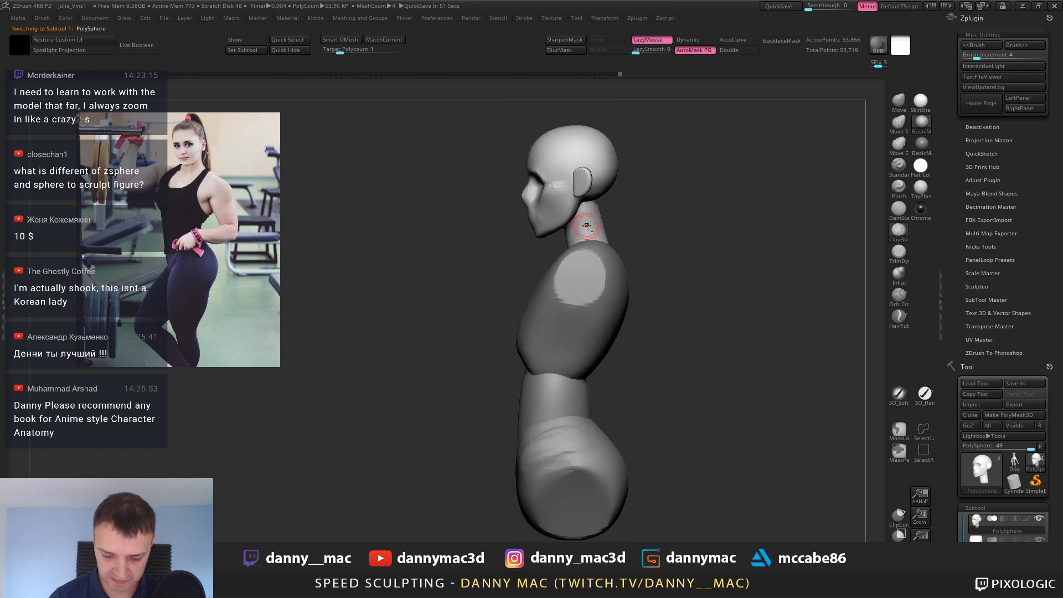
key("b")
key("m")
key("v")
key("space")
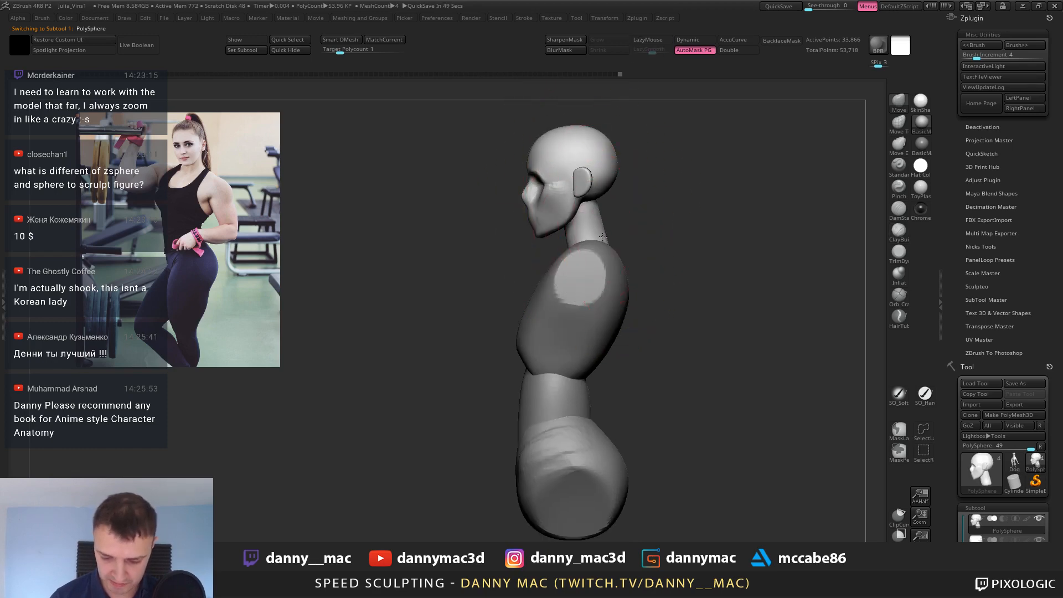
Make the ribcage the active subtool and reshape its upper edge around the neck with a resized Move brush.
right_click_drag(573, 242, 587, 240)
left_click(586, 248, "alt")
key("space")
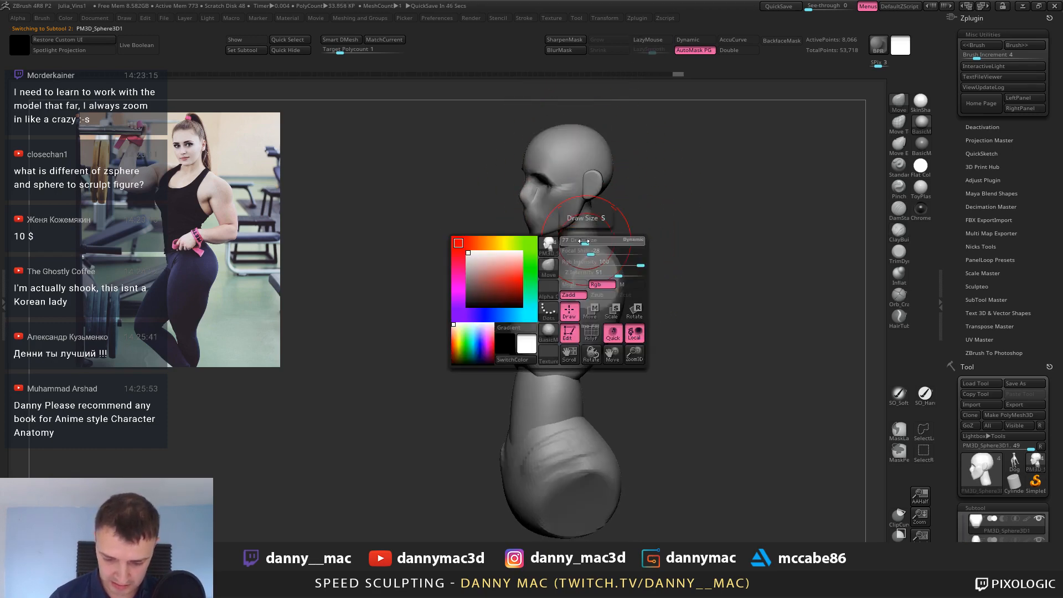
left_click_drag(584, 244, 586, 255)
mouse_move(589, 247)
right_mouse_down()
mouse_move(609, 229)
mouse_move(562, 240)
mouse_move(593, 245)
right_mouse_up()
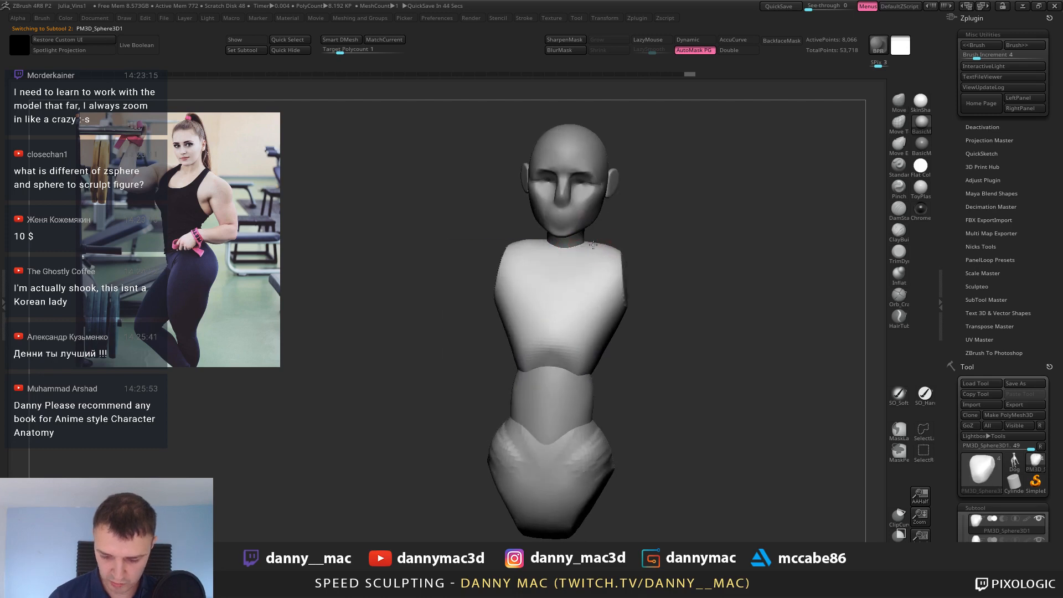
key("space")
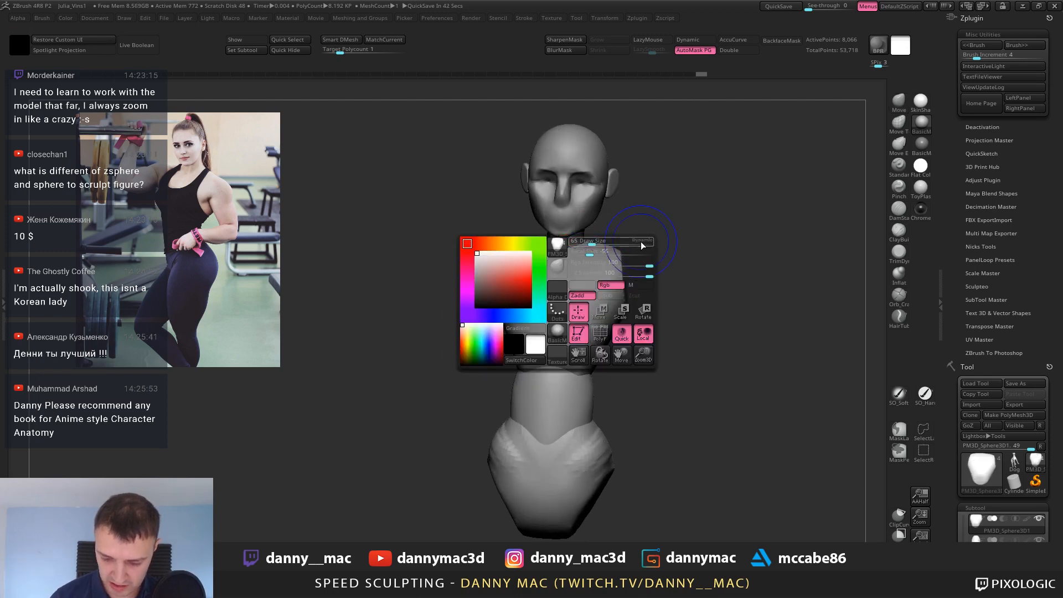
mouse_move(627, 243)
left_mouse_down()
mouse_move(601, 246)
mouse_move(641, 244)
left_mouse_up()
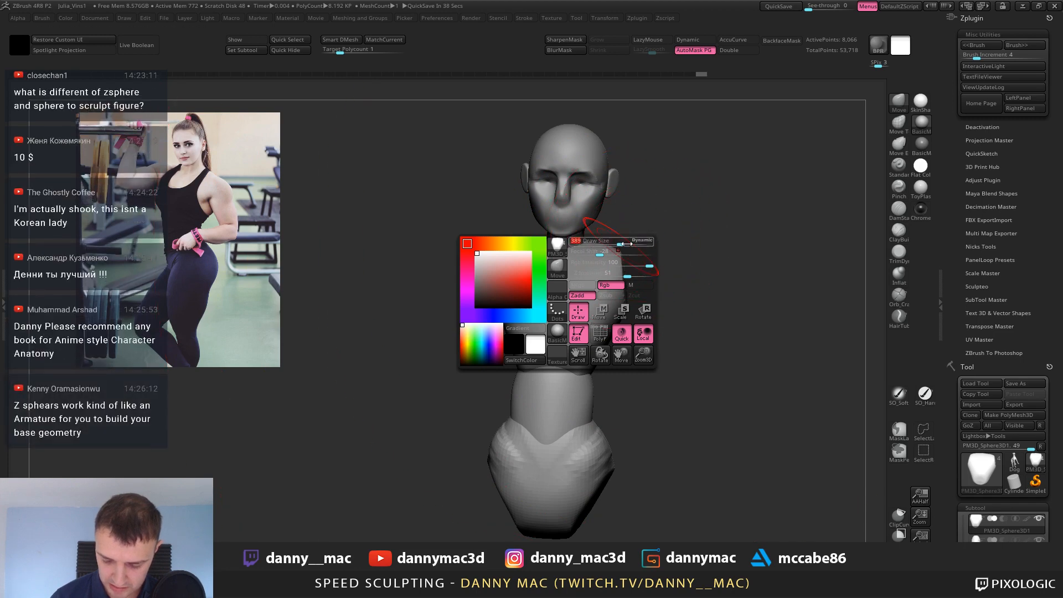
key("space")
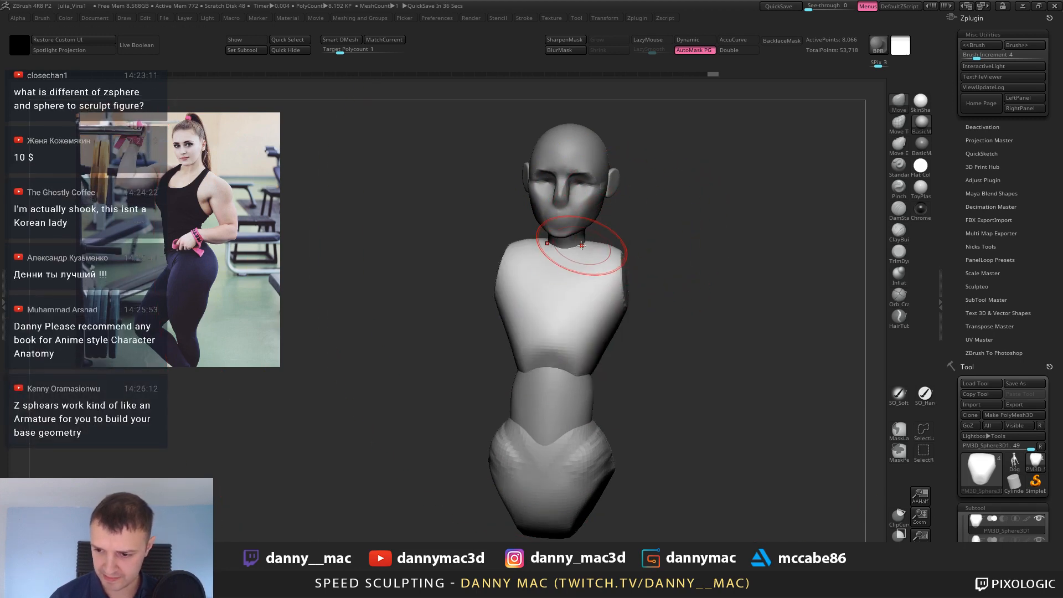
key("space")
mouse_move(584, 240)
right_mouse_down()
mouse_move(593, 237)
mouse_move(580, 217)
mouse_move(566, 240)
mouse_move(592, 241)
mouse_move(558, 247)
right_mouse_up()
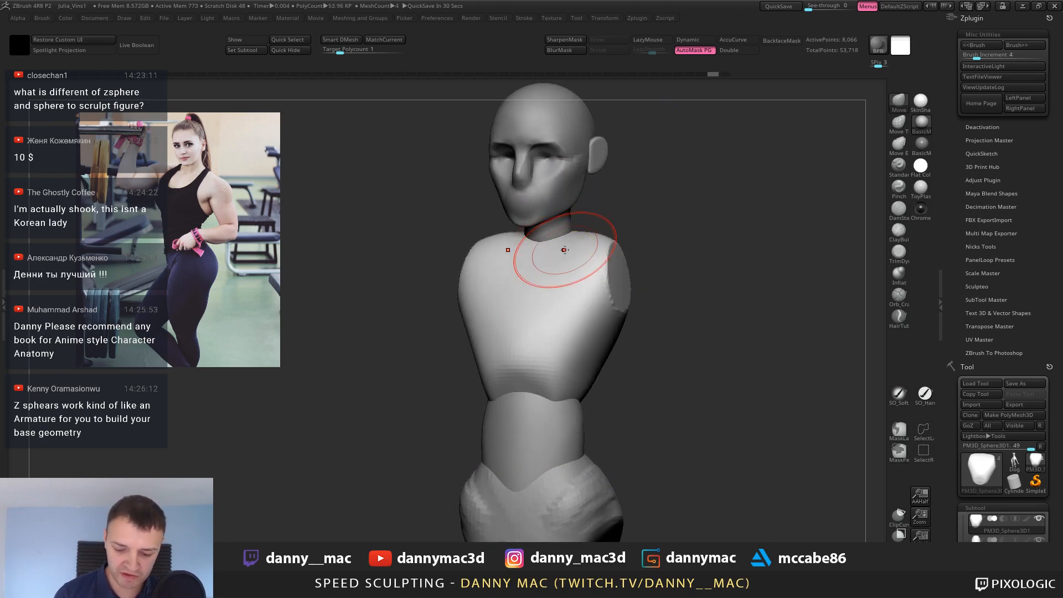
Adjust the Move brush's draw size and refine the ribcage's lower side contour just above the waist.
key("space")
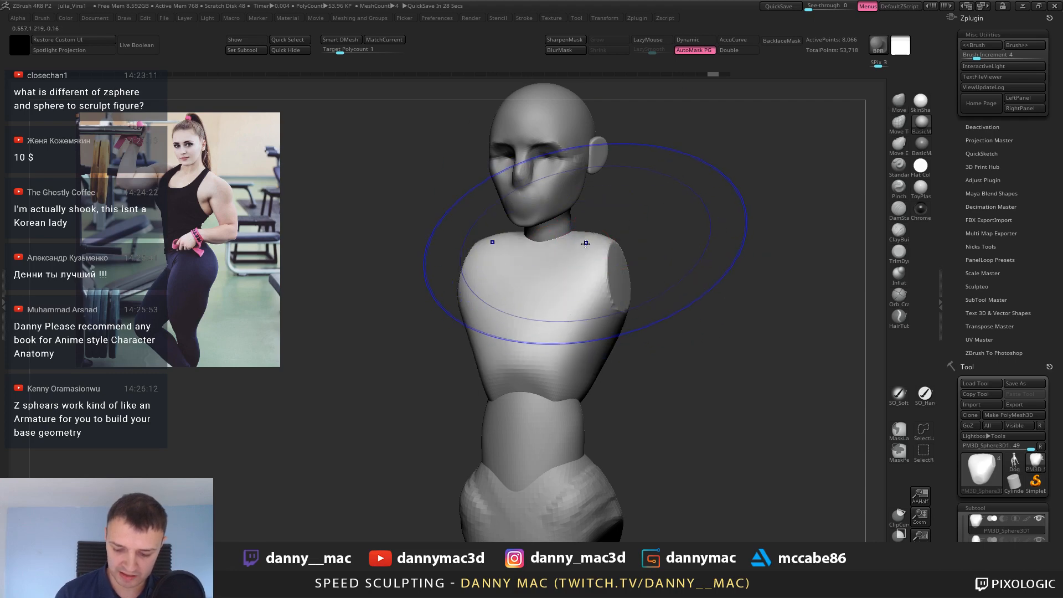
key("space")
left_click(620, 249)
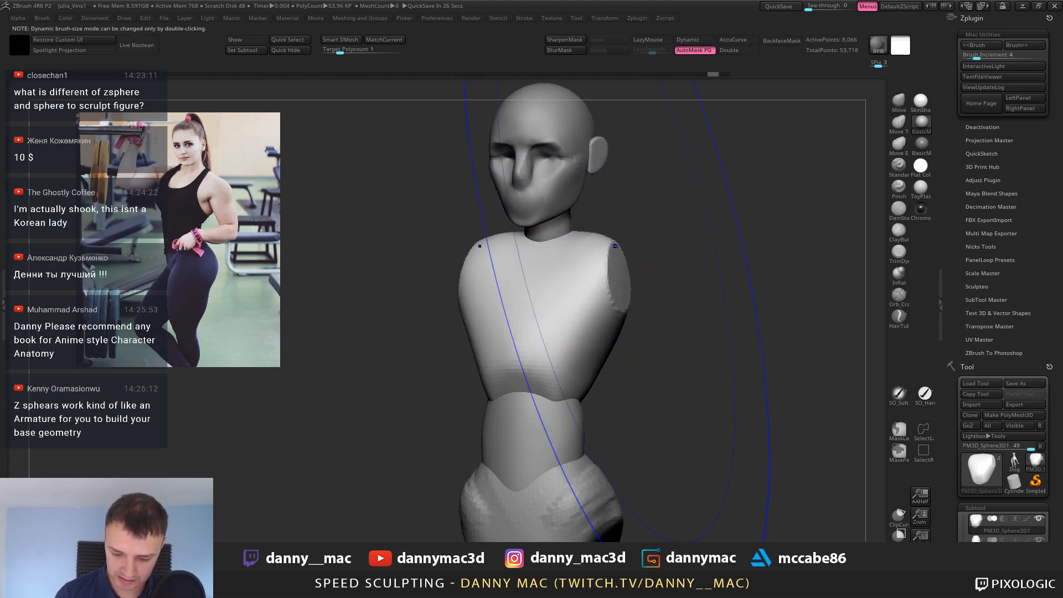
key("space")
left_click(625, 253)
left_click_drag(623, 252, 618, 252)
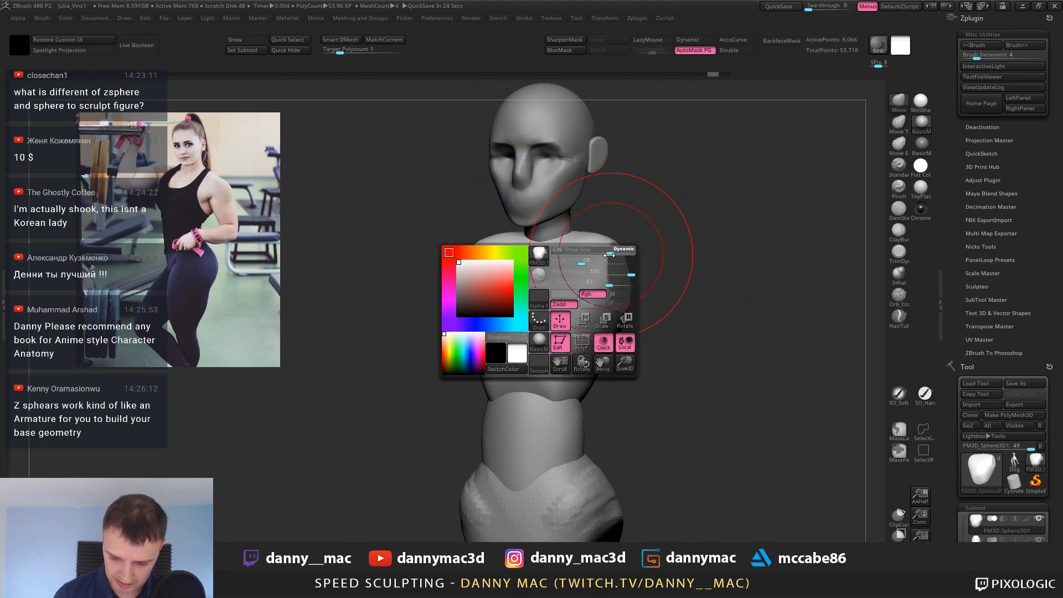
right_click_drag(571, 248, 554, 272, "shift")
mouse_move(573, 362)
right_mouse_down("ctrl")
mouse_move(529, 353)
mouse_move(516, 324)
mouse_move(520, 352)
mouse_move(506, 351)
right_mouse_up("ctrl")
key("space")
key("space")
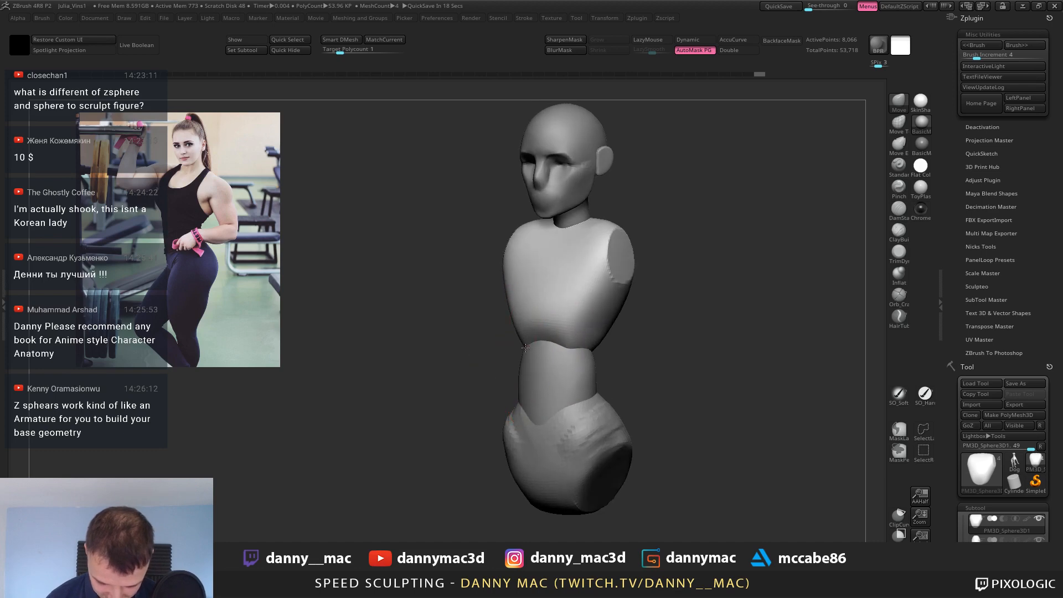
left_click_drag(574, 339, 568, 335)
Measure the head's height with a vertical Transpose line and shift the line down over the ribcage to compare proportions.
mouse_move(569, 335)
right_mouse_down()
mouse_move(600, 321)
mouse_move(556, 304)
mouse_move(578, 299)
mouse_move(588, 282)
right_mouse_up()
mouse_move(588, 282)
right_mouse_down("ctrl")
mouse_move(581, 247)
mouse_move(540, 275)
right_mouse_up("ctrl")
key("w")
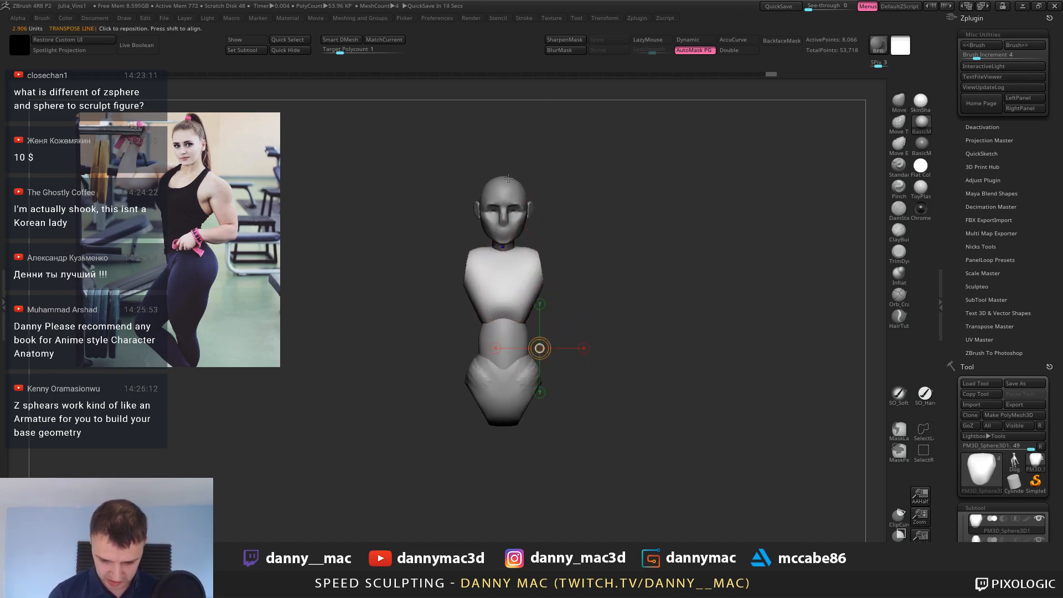
left_click_drag(508, 178, 509, 265)
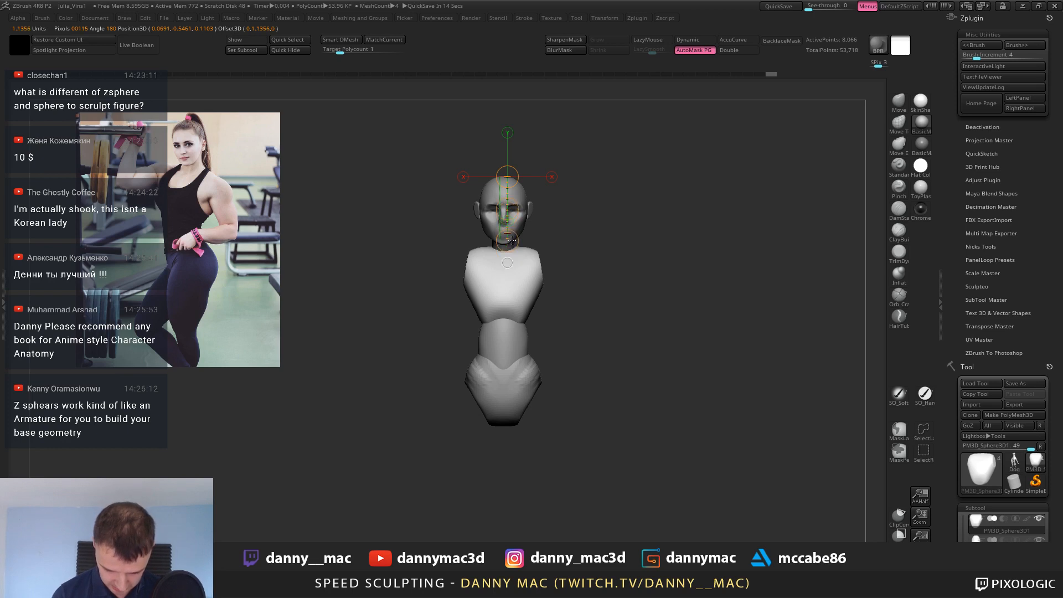
right_click_drag(512, 243, 561, 299, "ctrl")
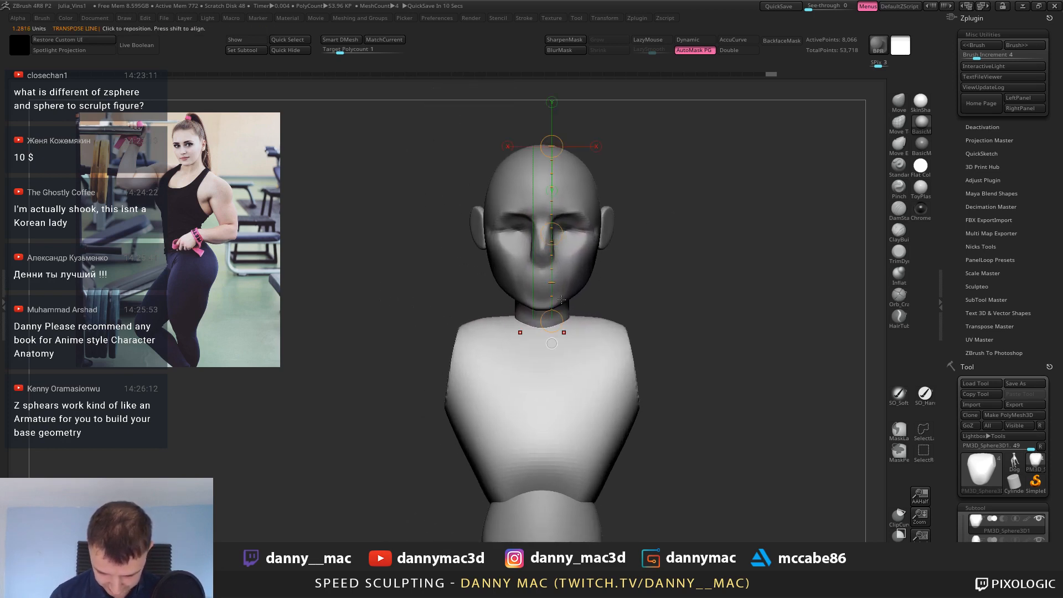
left_click_drag(557, 232, 547, 230)
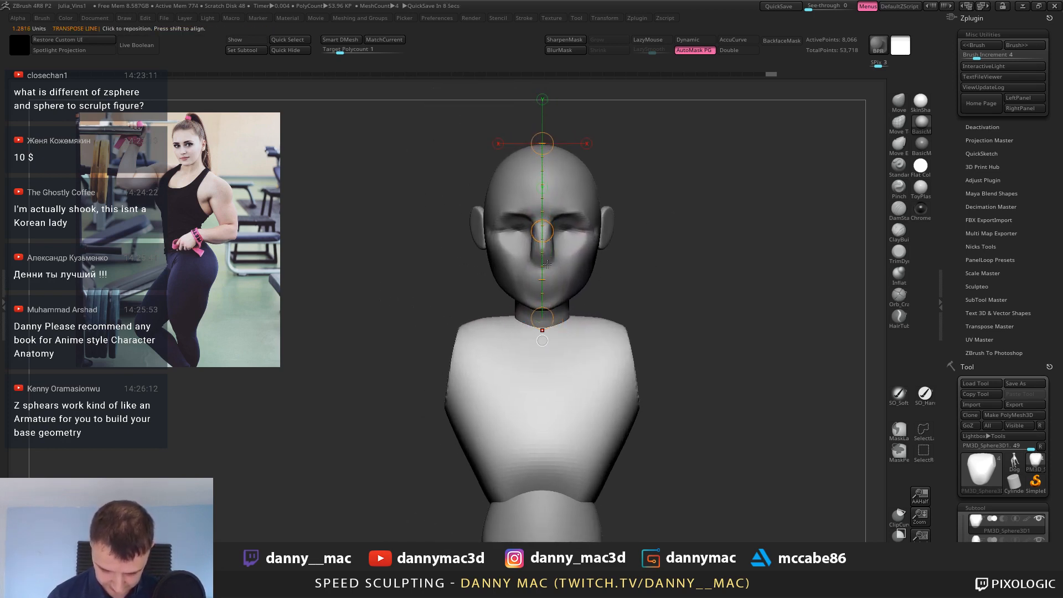
left_click_drag(549, 327, 548, 318, "ctrl")
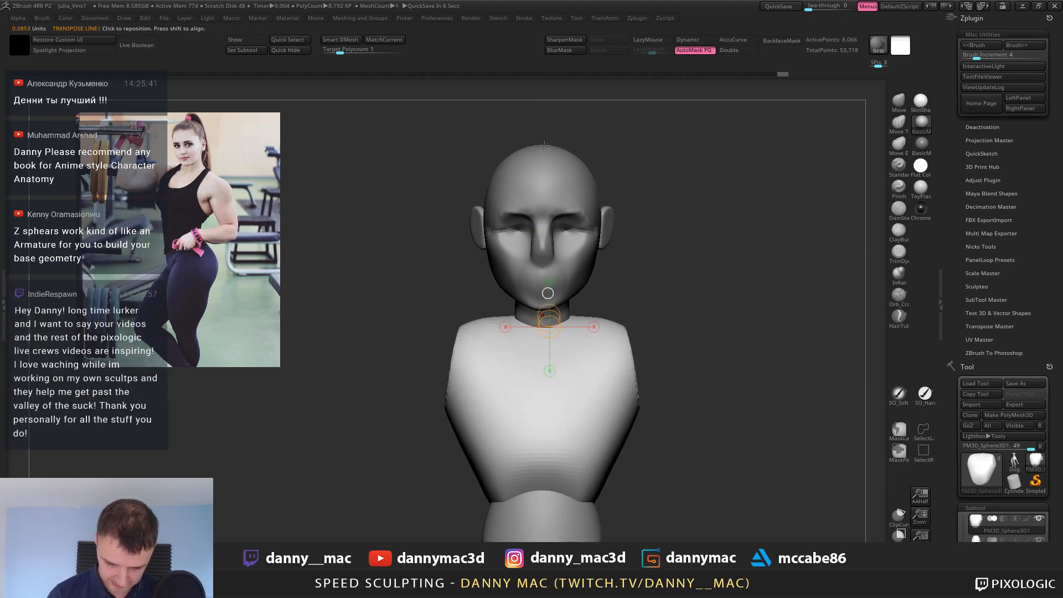
left_click_drag(543, 143, 542, 275, "shift")
right_click_drag(542, 306, 544, 207, "ctrl")
left_click_drag(541, 196, 543, 285)
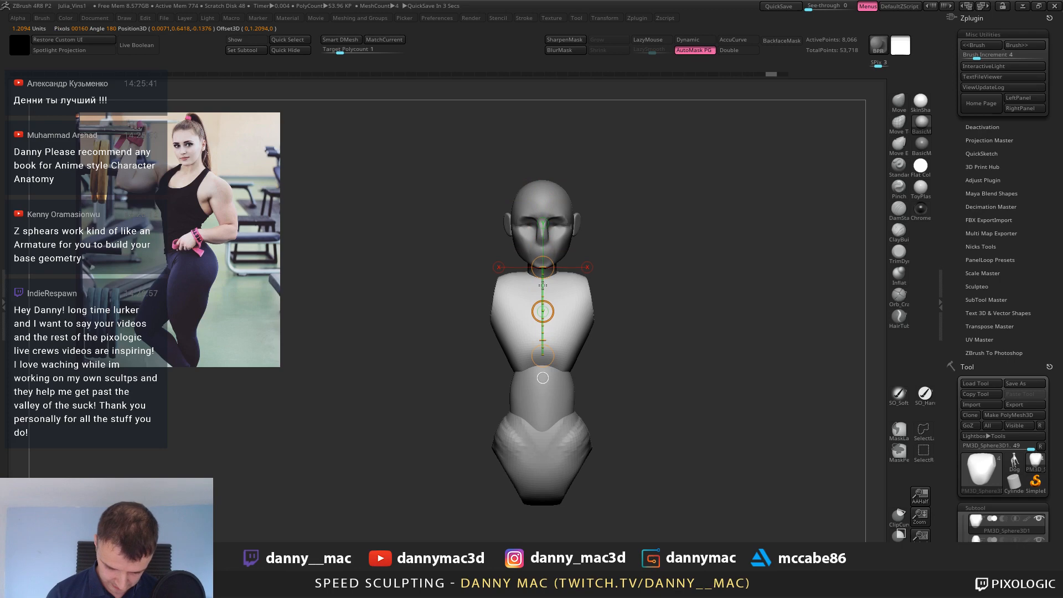
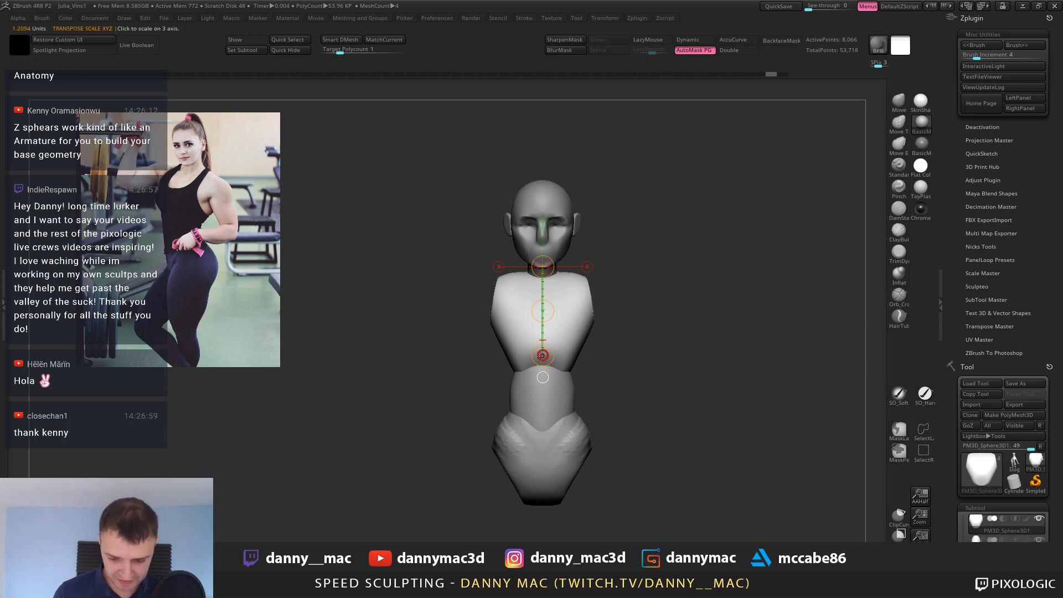
Scale up the ribcage from the neck with the Transpose line.
left_click_drag(542, 355, 552, 410)
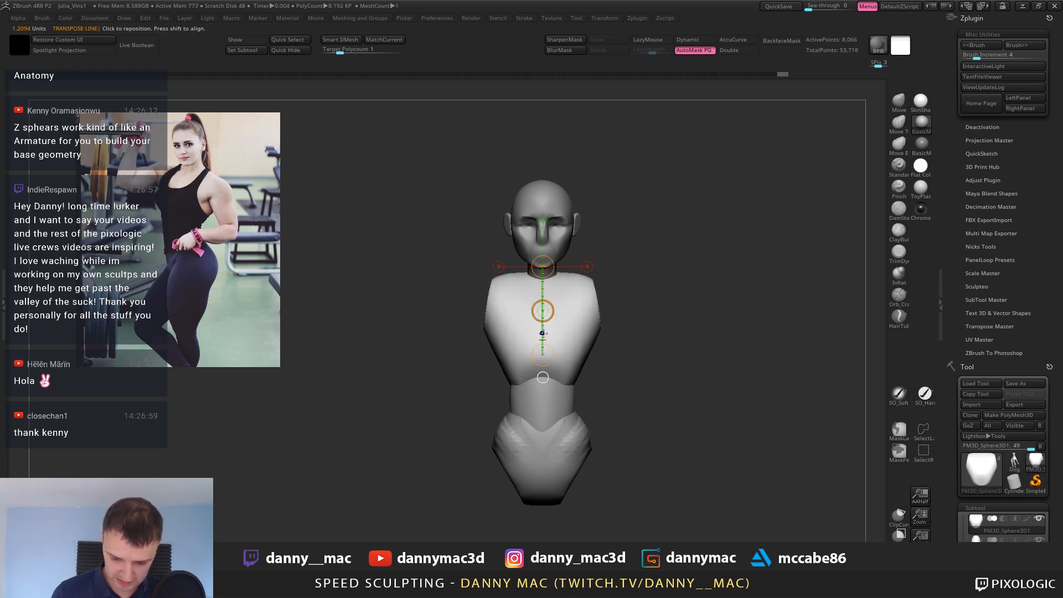
mouse_move(543, 333)
left_mouse_down()
mouse_move(545, 247)
mouse_move(551, 327)
left_mouse_up()
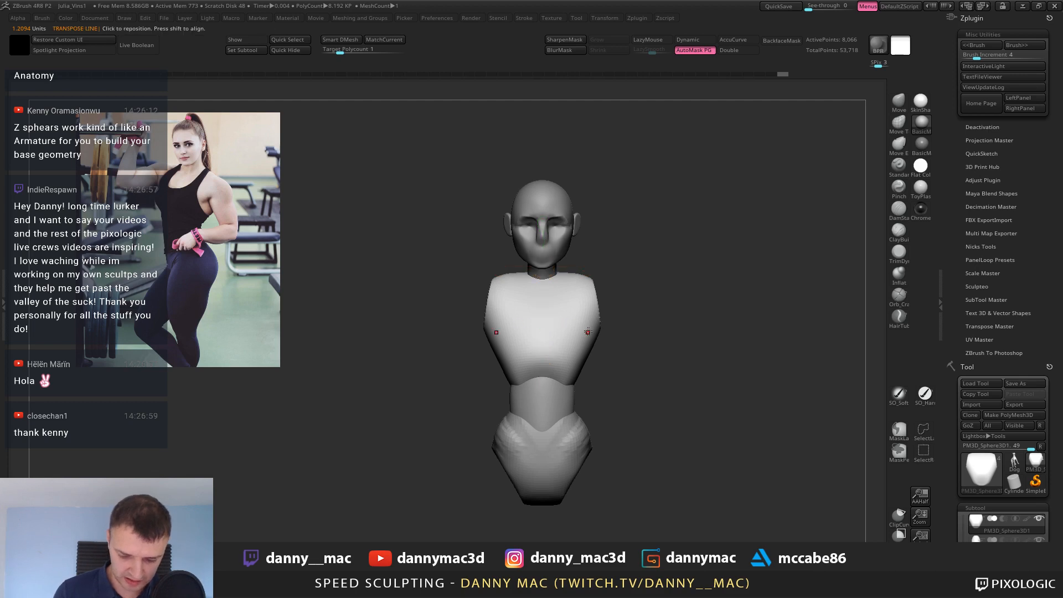
right_click_drag(589, 331, 573, 310, "ctrl")
left_click(559, 371, "alt")
right_click_drag(569, 355, 564, 339, "alt")
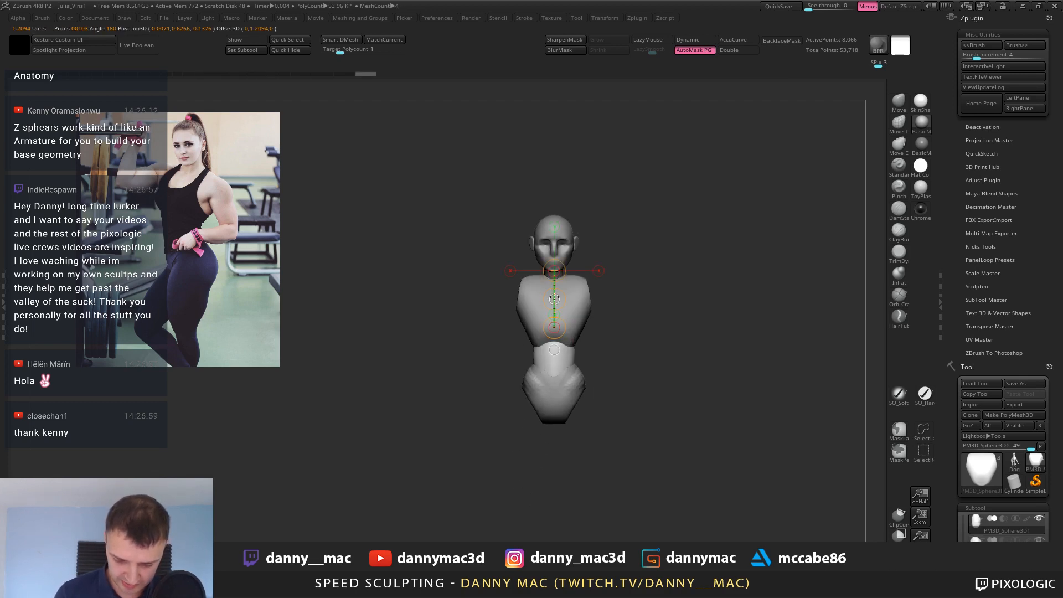
left_click_drag(557, 319, 562, 307)
key("ctrl+z")
Make the pelvis the active subtool, lower it beneath the waist and widen it with the Transpose line.
left_click(565, 391, "alt")
right_click_drag(565, 391, 566, 361, "alt")
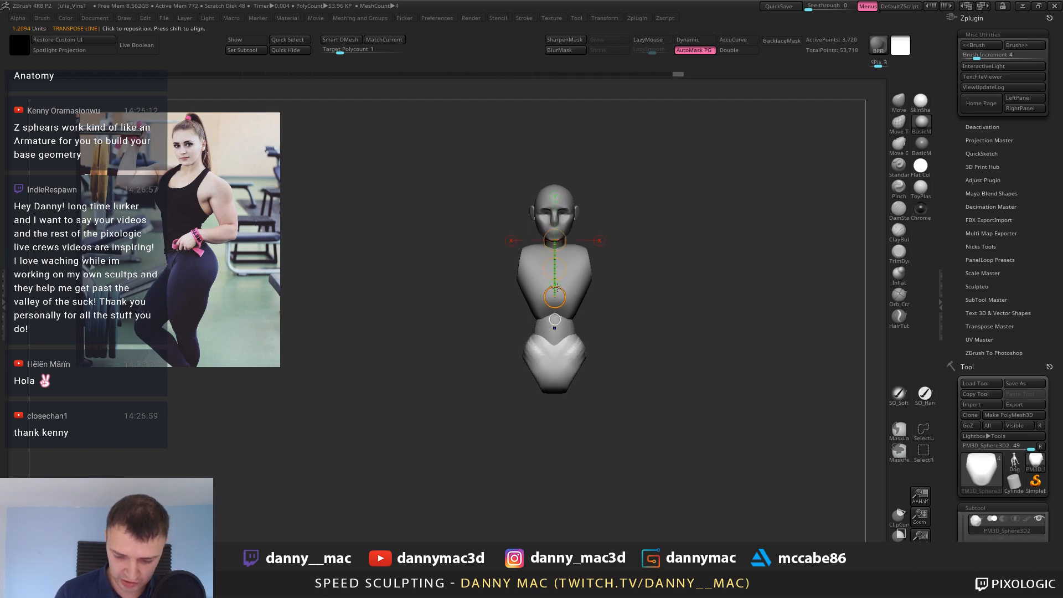
left_click_drag(556, 269, 556, 285)
right_click_drag(597, 294, 598, 263, "ctrl")
left_click_drag(551, 348, 624, 350, "shift")
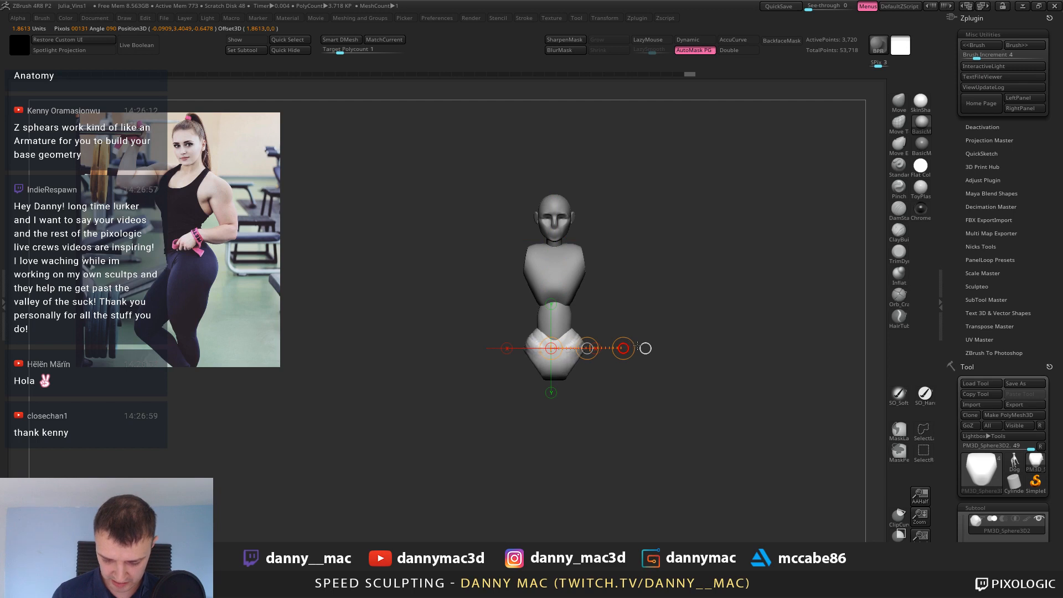
Make the ribcage the active subtool and pull its lower side contour inward toward the waist with the Move brush.
left_click(576, 291, "alt")
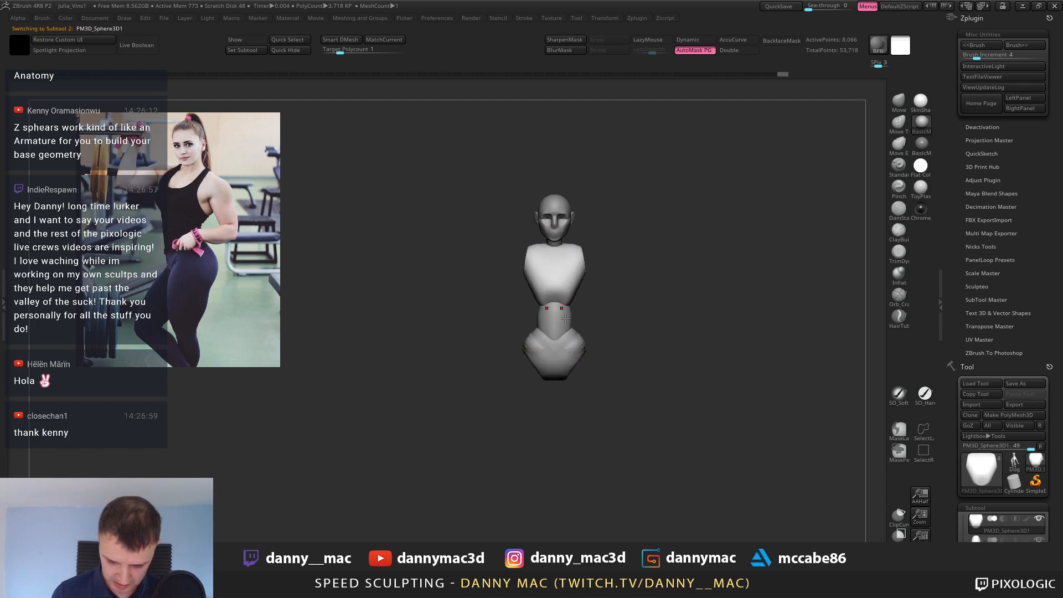
key("q")
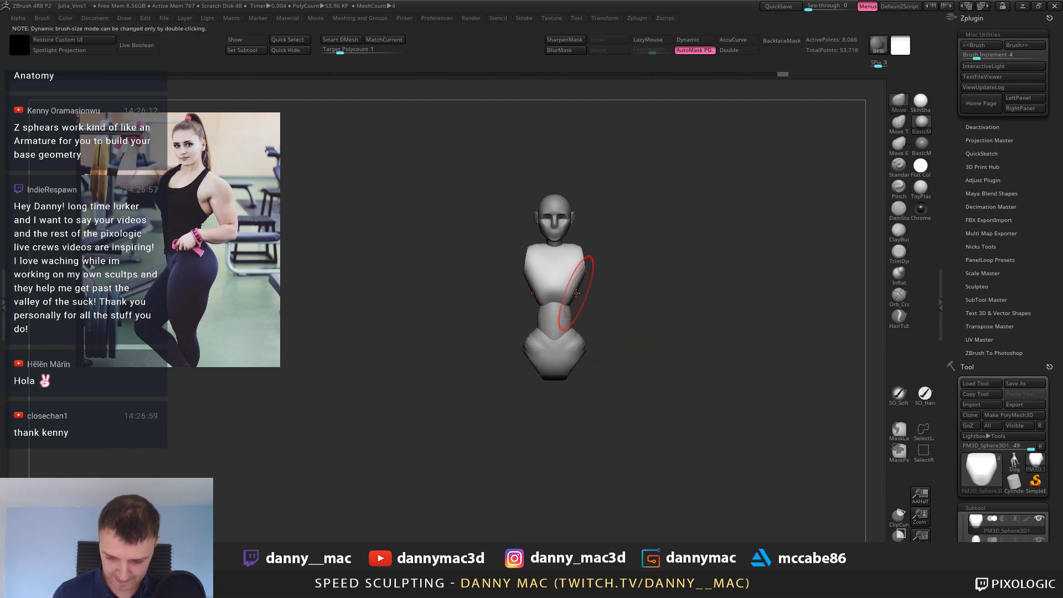
mouse_move(573, 294)
left_mouse_down()
mouse_move(569, 313)
mouse_move(563, 302)
left_mouse_up()
Refine the ribcage's back contour in side view, then make the waist the active subtool and adjust its side profile.
mouse_move(564, 299)
right_mouse_down()
mouse_move(574, 287)
mouse_move(540, 286)
right_mouse_up()
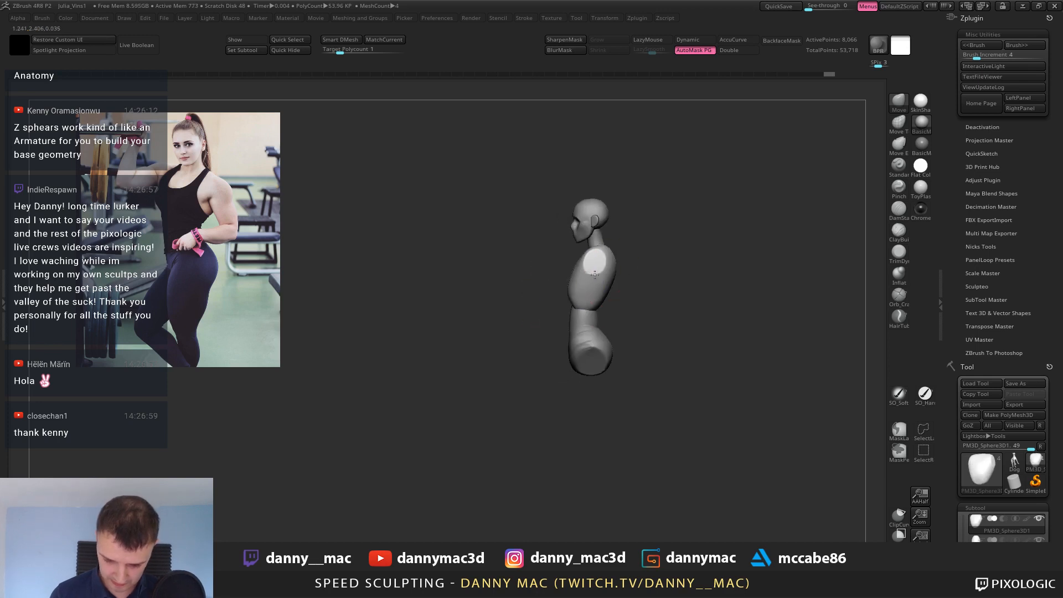
key("space")
left_click(604, 280)
key("p")
left_click(581, 310, "alt")
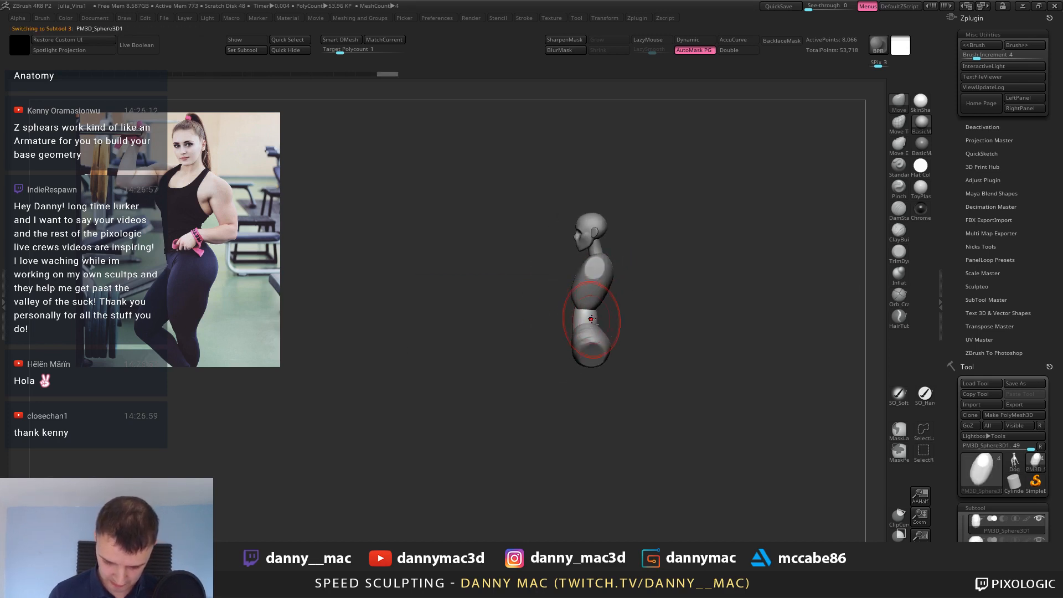
left_click_drag(583, 308, 578, 302)
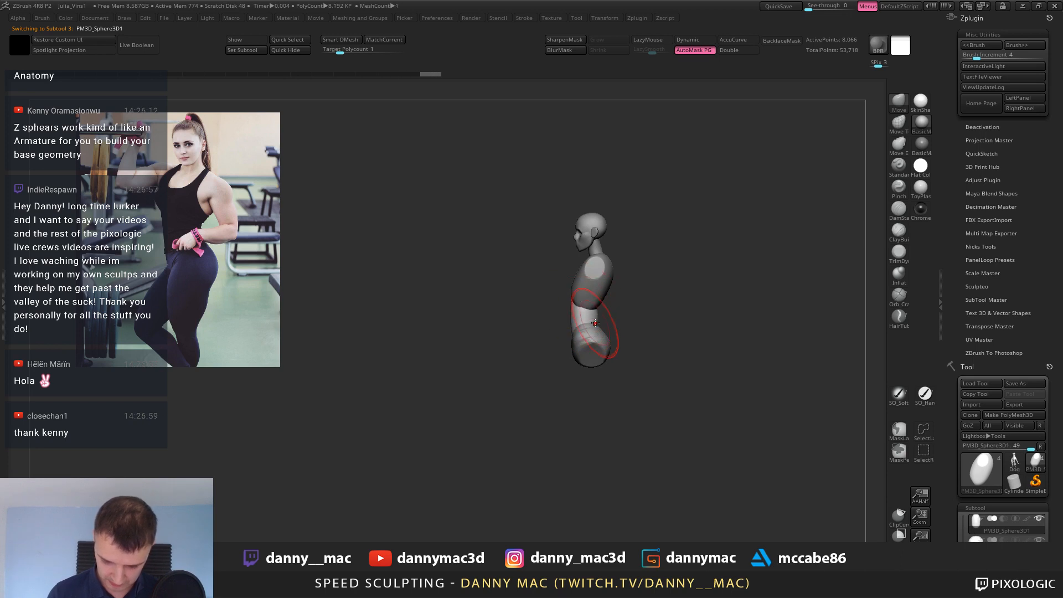
Shift the pelvis slightly backward in side view with a horizontal Transpose line.
key("w")
left_click_drag(590, 347, 658, 347)
left_click_drag(662, 347, 624, 348)
key("q")
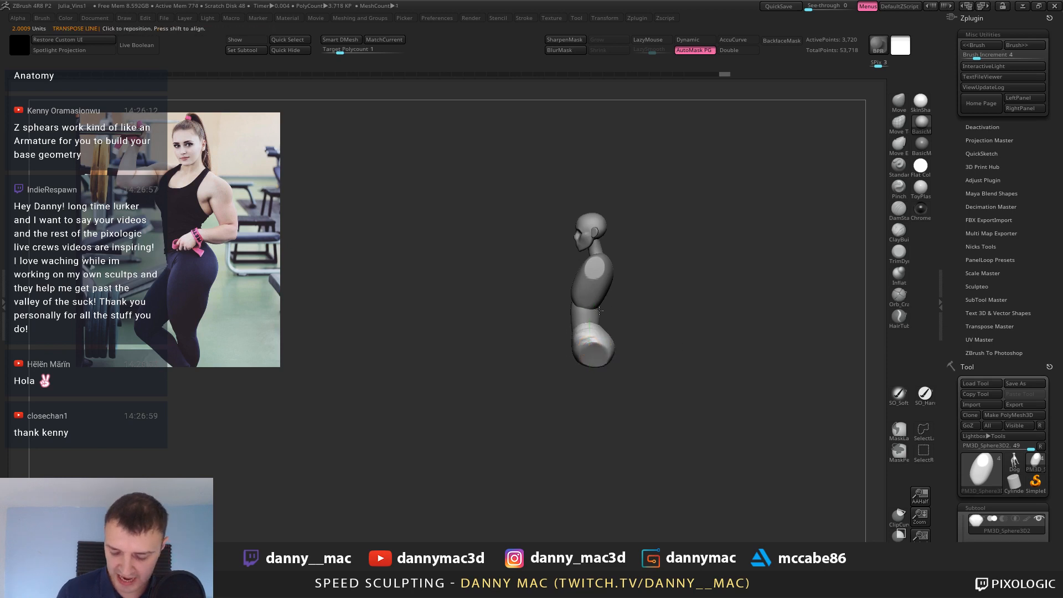
Save the project over the existing file.
mouse_move(605, 332)
right_mouse_down()
mouse_move(572, 335)
mouse_move(608, 332)
mouse_move(605, 346)
mouse_move(608, 276)
mouse_move(650, 281)
right_mouse_up()
key("ctrl+s")
key("Return")
Insert a mirrored pair of PolySphere meshes at the sides of the pelvis with the insert mesh brush.
key("b")
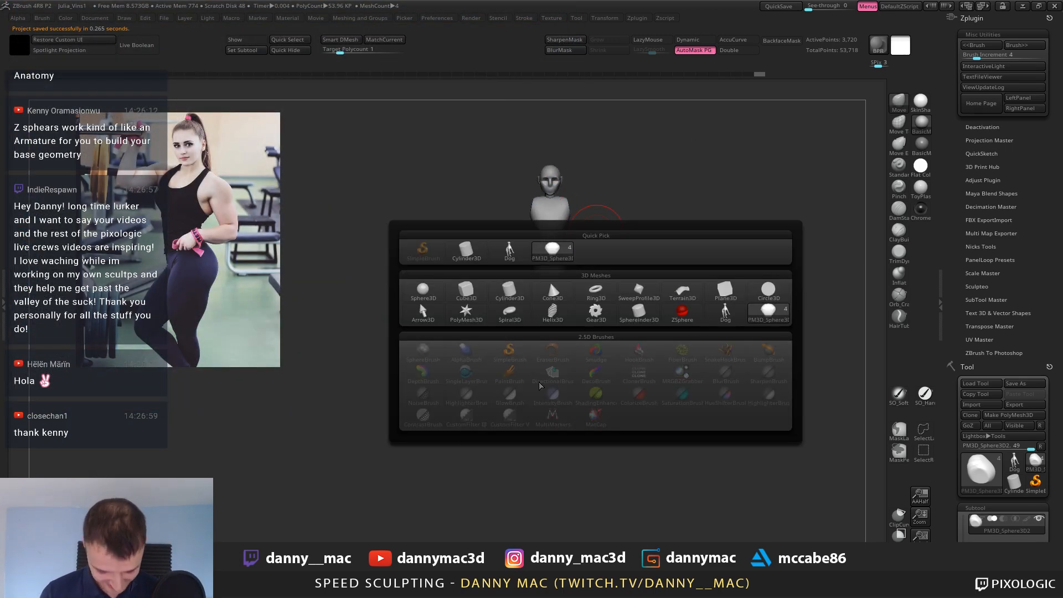
key("comma")
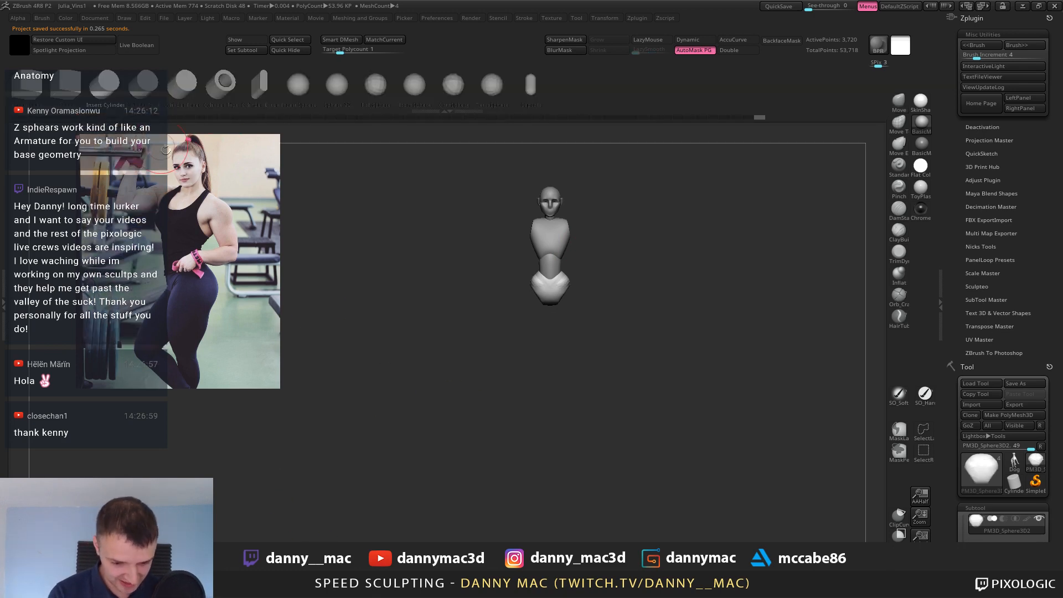
left_click(376, 87)
right_click_drag(534, 190, 670, 285, "ctrl")
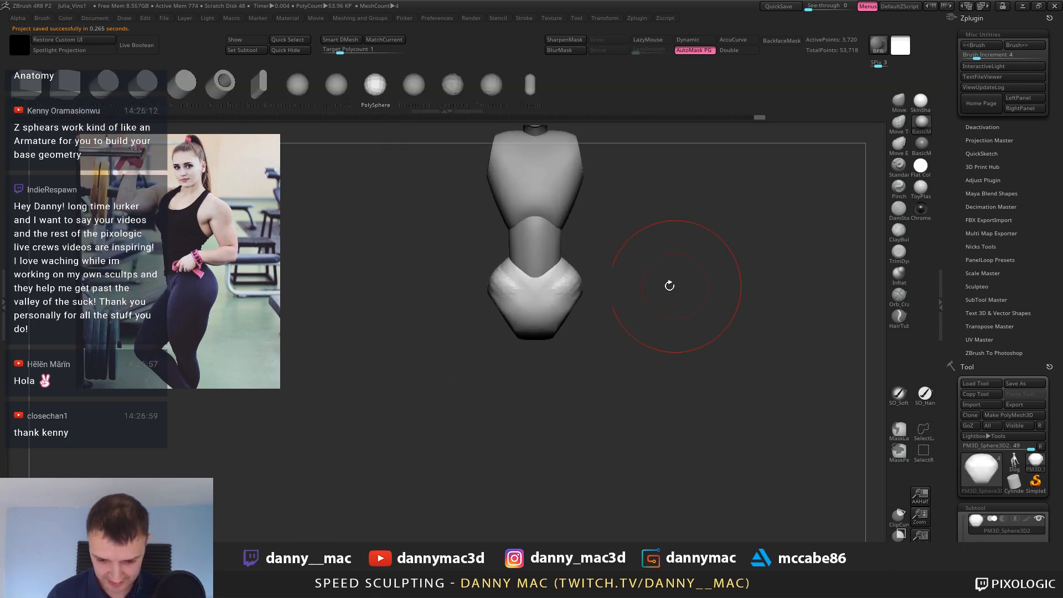
right_click_drag(534, 255, 533, 308)
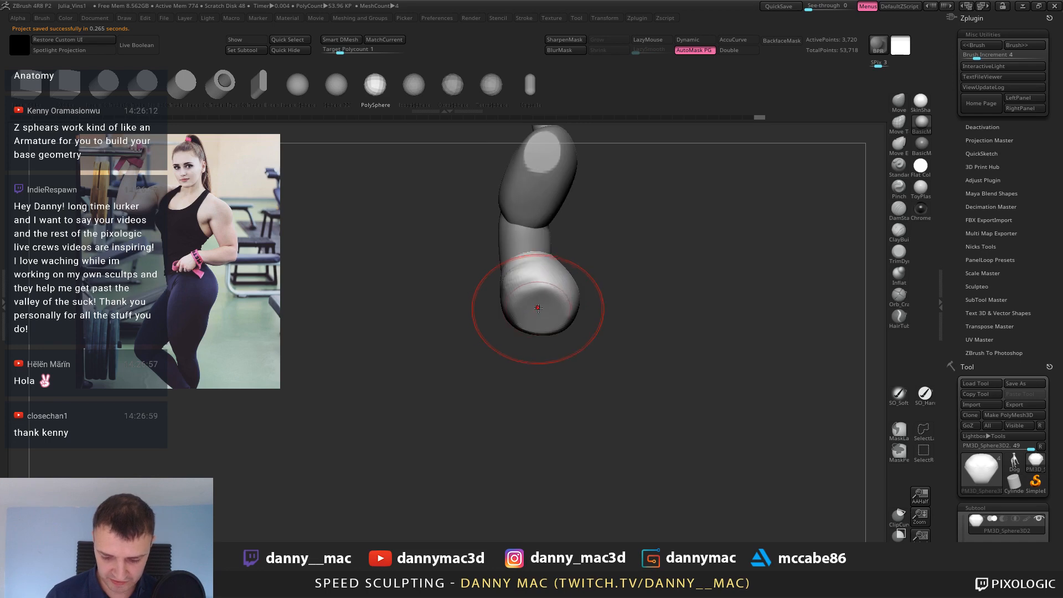
left_click_drag(541, 310, 588, 319)
Stretch the inserted spheres downward into long thigh forms with a vertical Transpose line in front view.
right_click_drag(587, 318, 585, 313, "shift")
key("w")
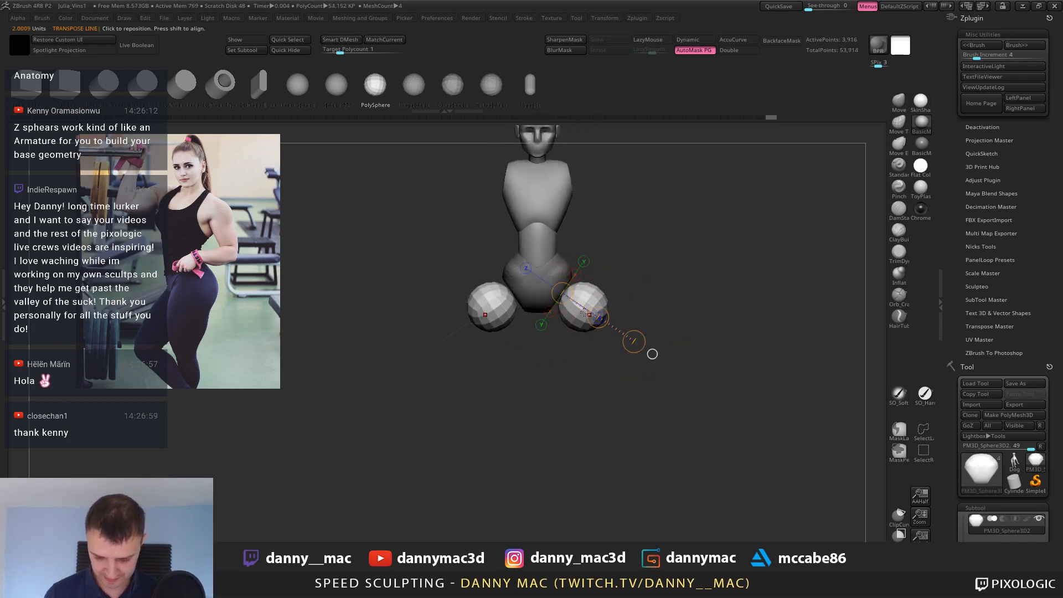
left_click_drag(592, 295, 589, 481, "shift")
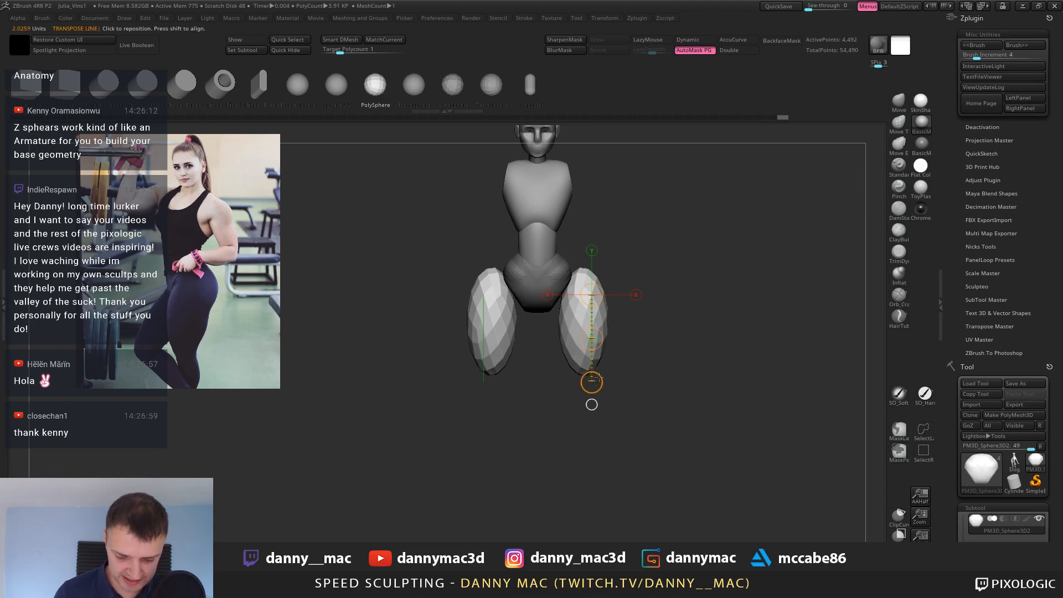
Show the polygroups, isolate the thighs and split them from the pelvis into their own subtool with Split Hidden.
key("ctrl+d")
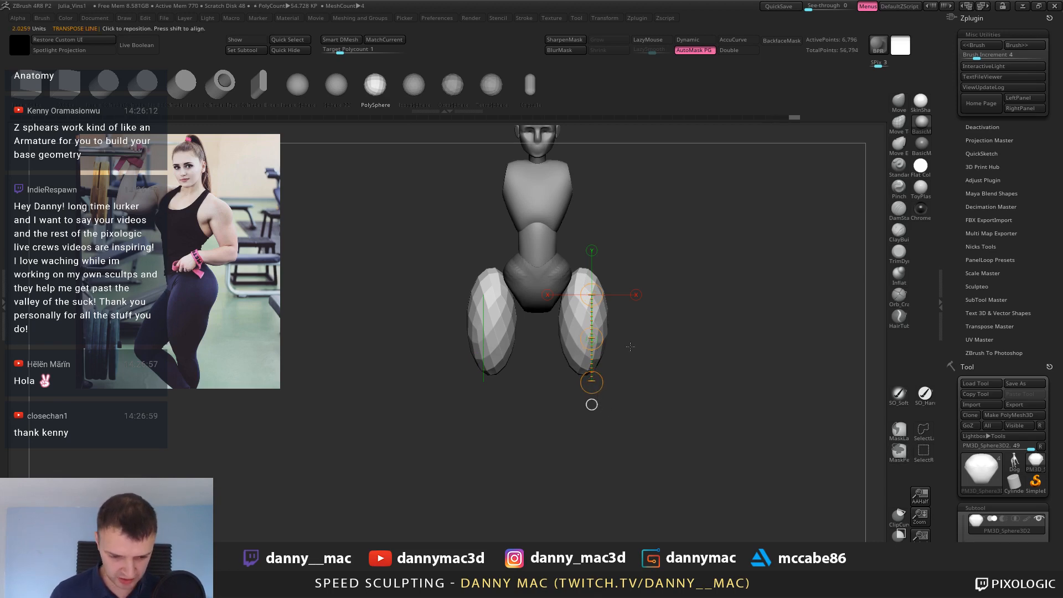
key("shift+f")
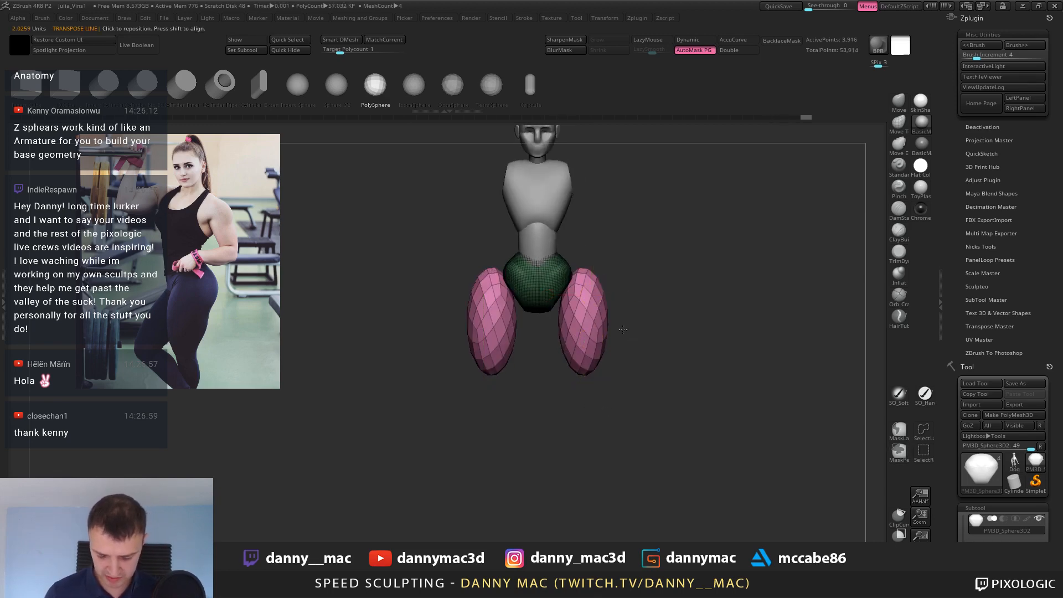
left_click_drag(623, 329, 605, 313, "alt")
left_click(586, 332, "ctrl+shift")
key("2")
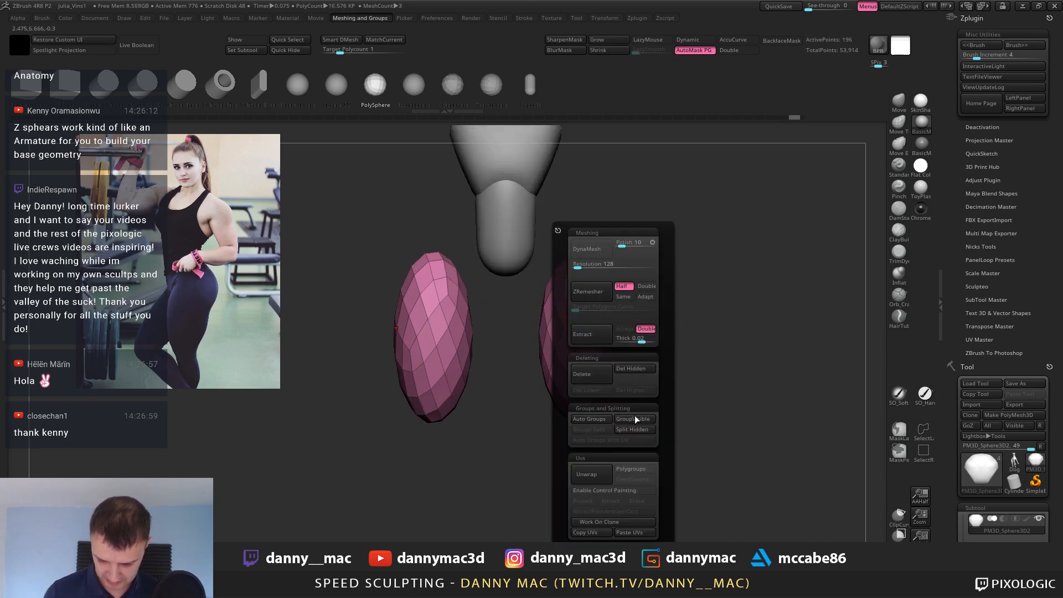
left_click(644, 430)
left_click_drag(659, 298, 603, 354, "alt")
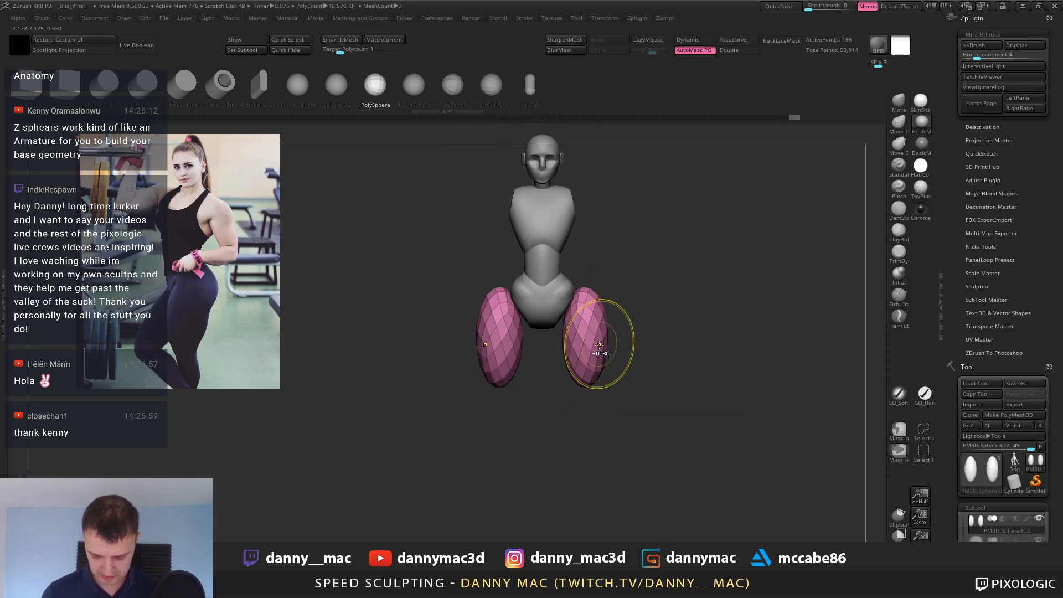
Subdivide the thighs twice and move them inward and down beneath the pelvis with the Transpose line.
key("ctrl+d")
key("ctrl+d")
key("w")
left_click_drag(593, 312, 596, 417)
left_click_drag(593, 354, 577, 368)
Adjust the thighs' proportions and fit them closer together under the pelvis using a vertical Transpose line.
left_click_drag(571, 320, 570, 422, "shift")
key("r")
left_click_drag(571, 371, 562, 369)
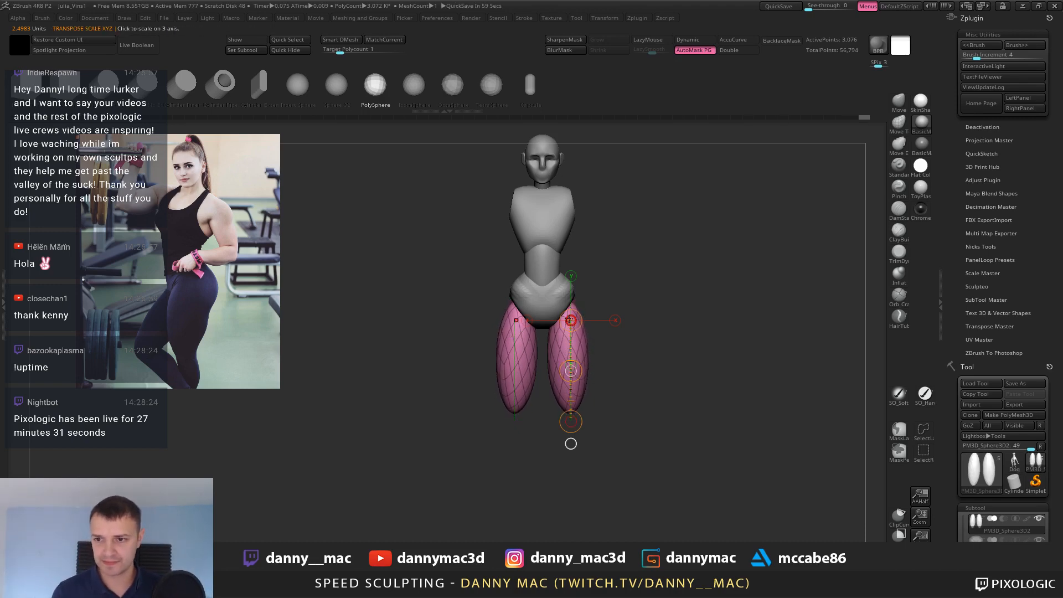
left_click(570, 370)
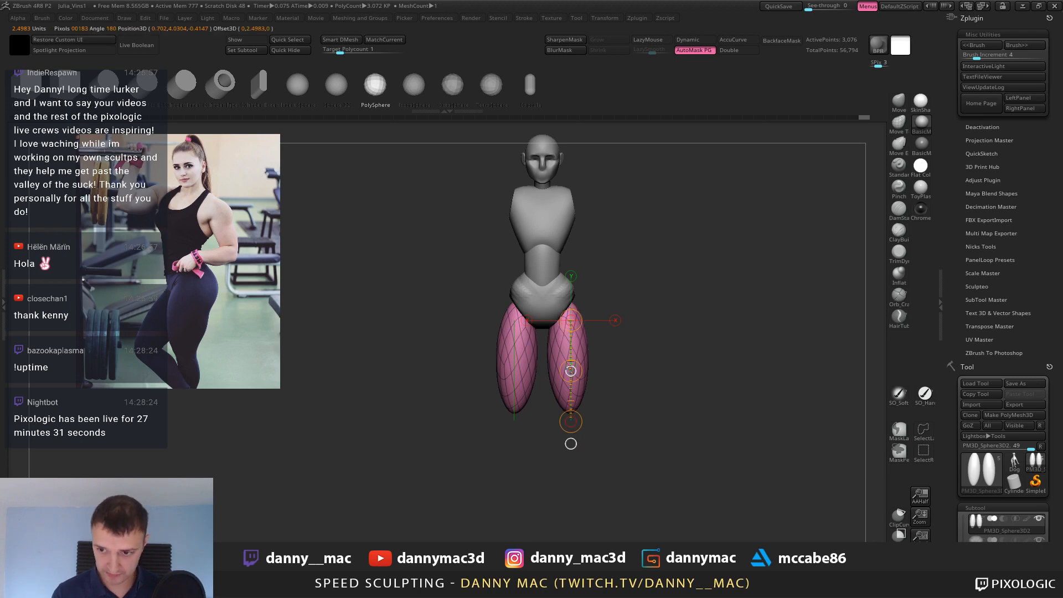
Reposition the thighs against the pelvis and lengthen them downward in side view with a vertical Transpose line.
key("comma")
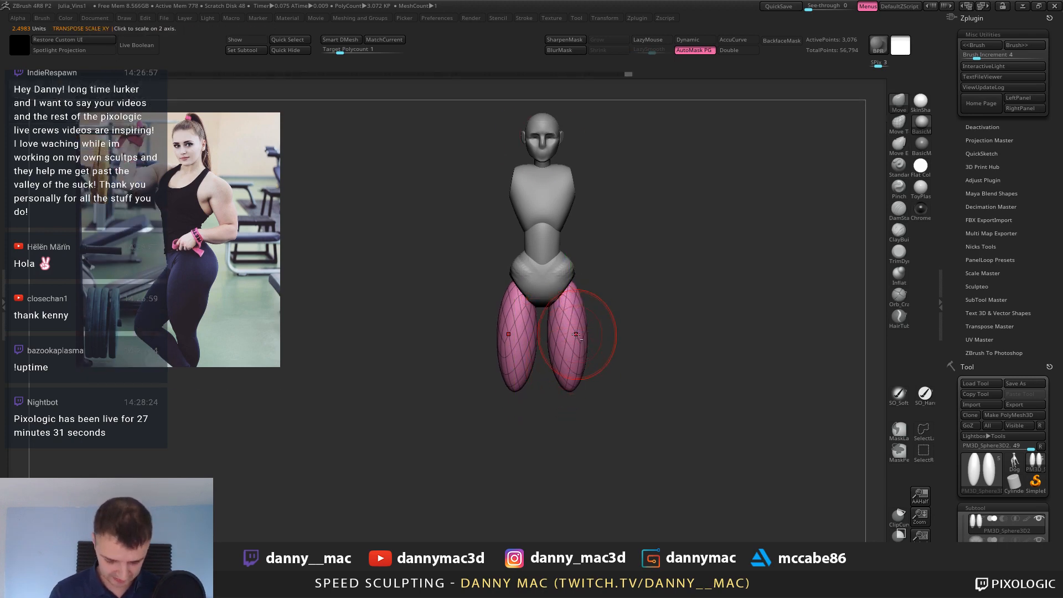
right_click_drag(576, 334, 565, 358, "alt")
key("w")
left_click_drag(559, 374, 560, 364)
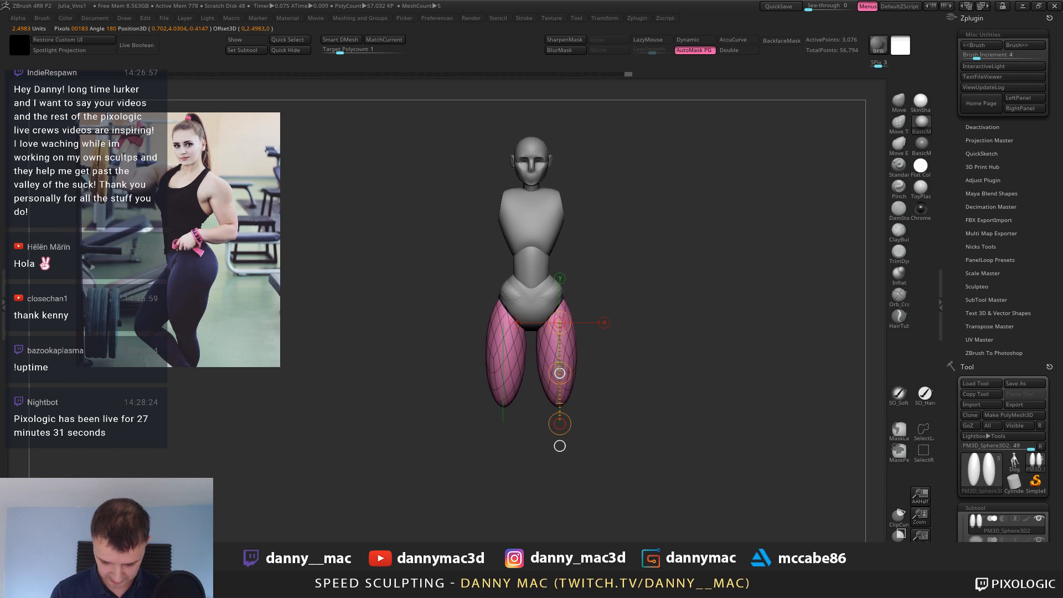
left_click_drag(587, 277, 547, 292)
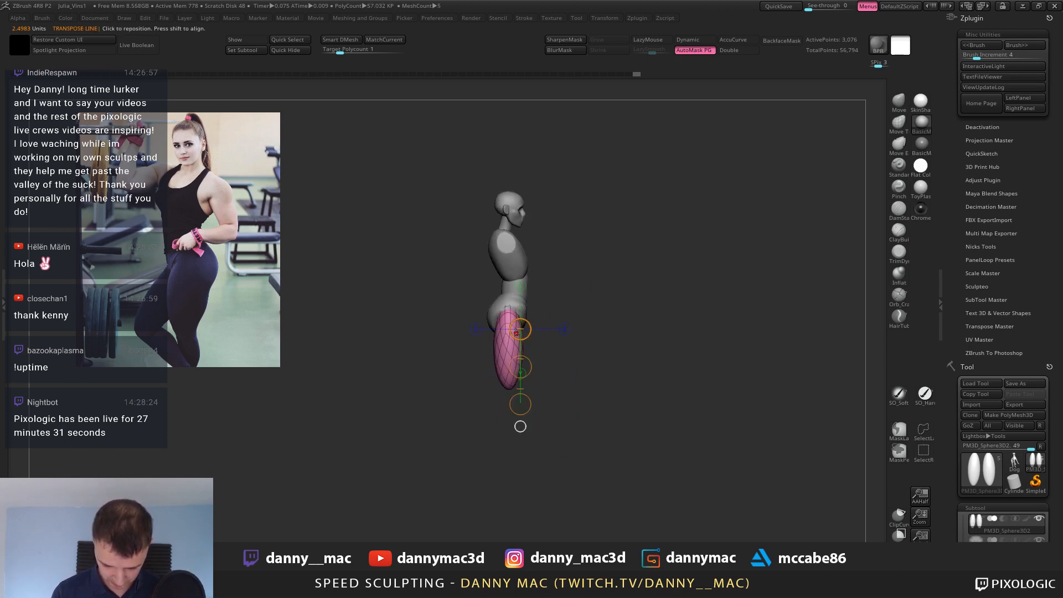
left_click_drag(516, 333, 510, 432)
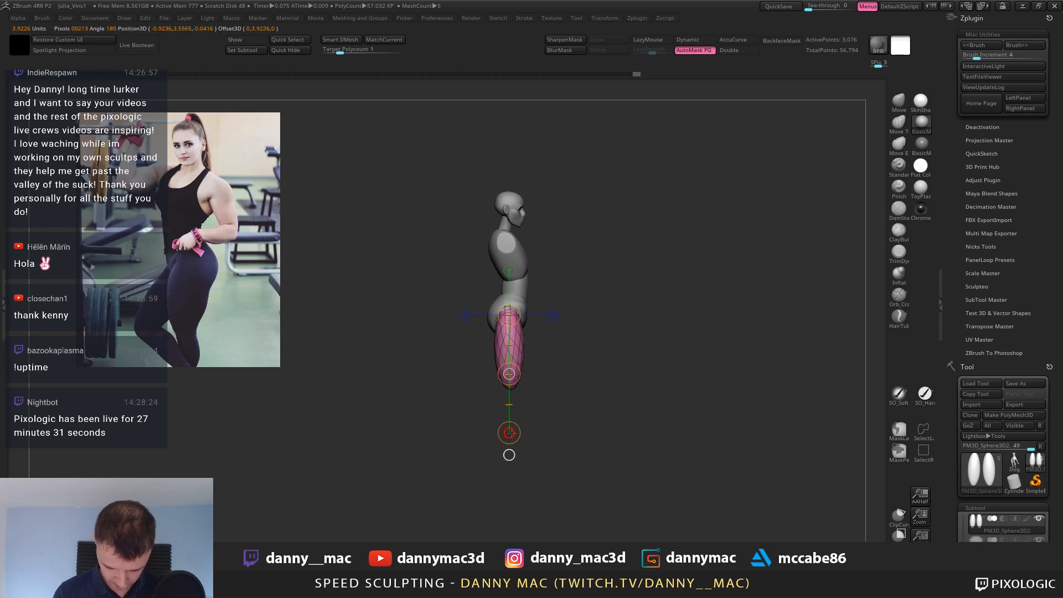
Turn off the polyframe display and set the Move brush to draw size 1000, focal shift -55 and Z intensity 100.
key("q")
key("space")
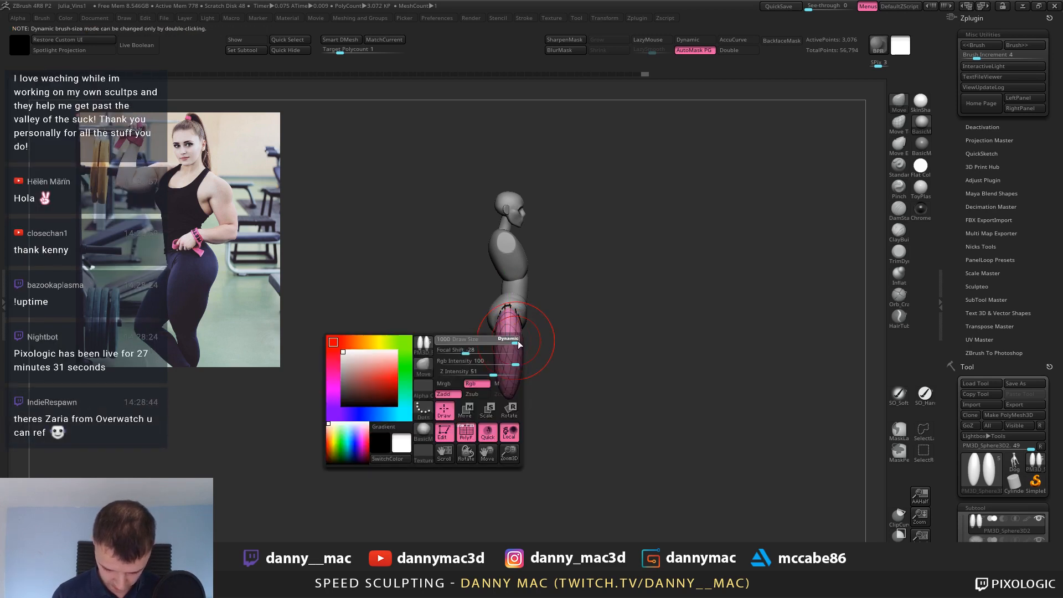
key("shift+f")
key("space")
key("space")
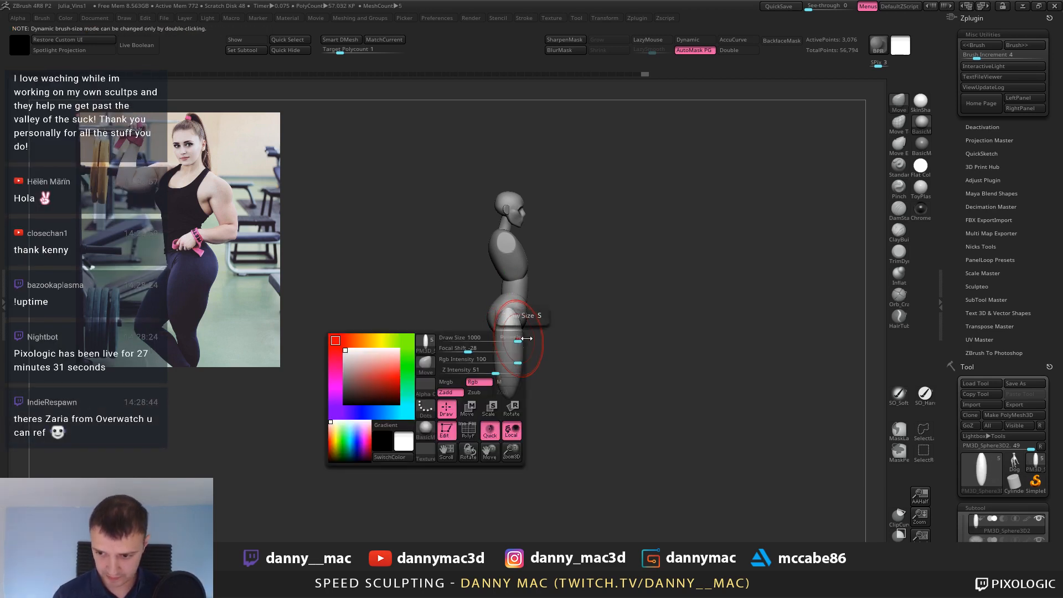
mouse_move(527, 338)
left_mouse_down()
mouse_move(568, 320)
mouse_move(529, 339)
left_mouse_up()
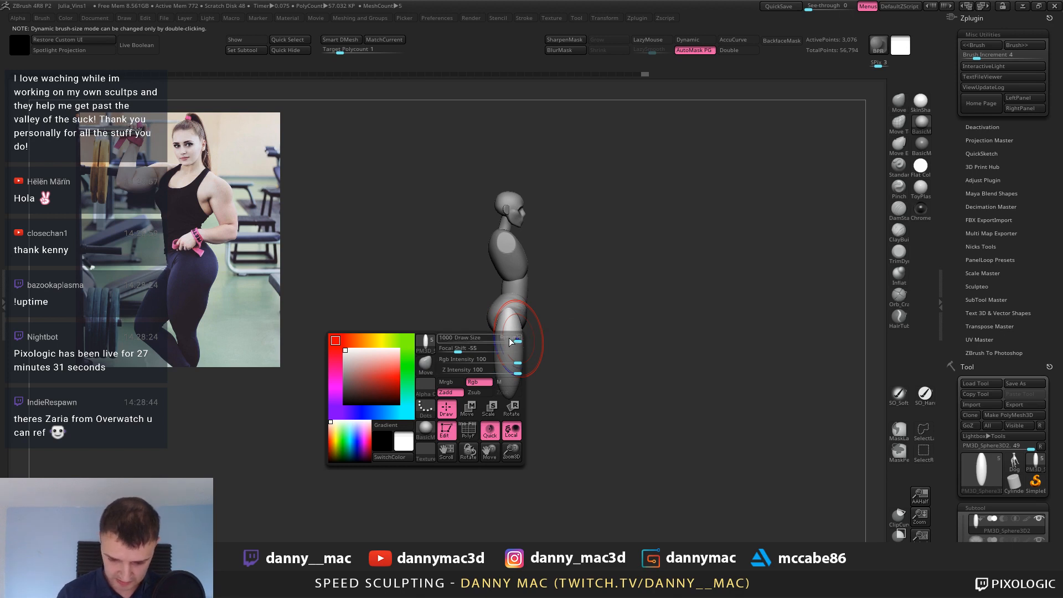
key("space")
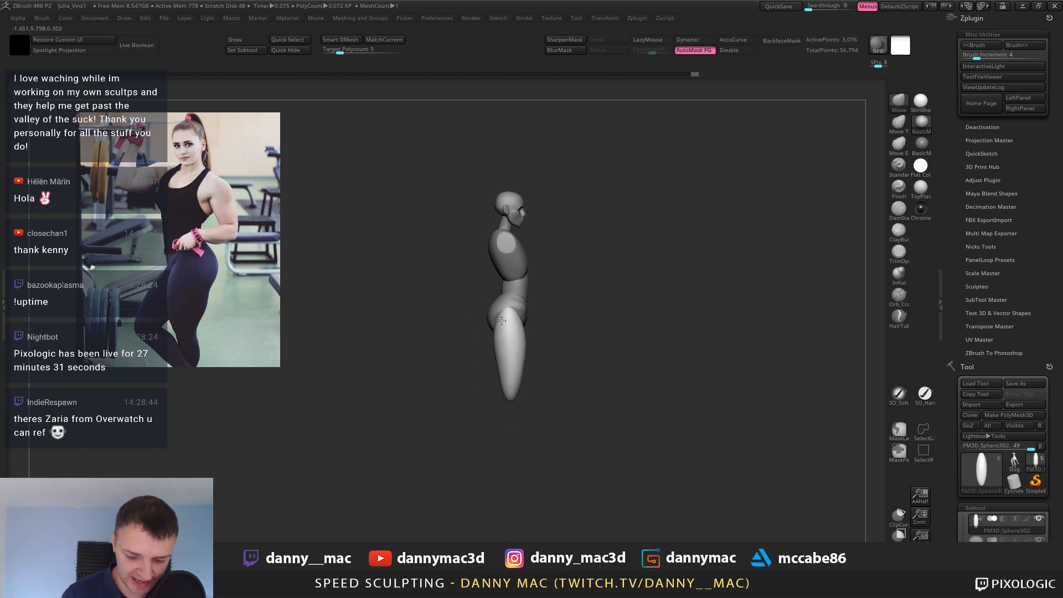
Try to reshape the upper thigh in side view with the Move brush and undo the stroke.
left_click_drag(501, 321, 500, 321)
key("ctrl+z")
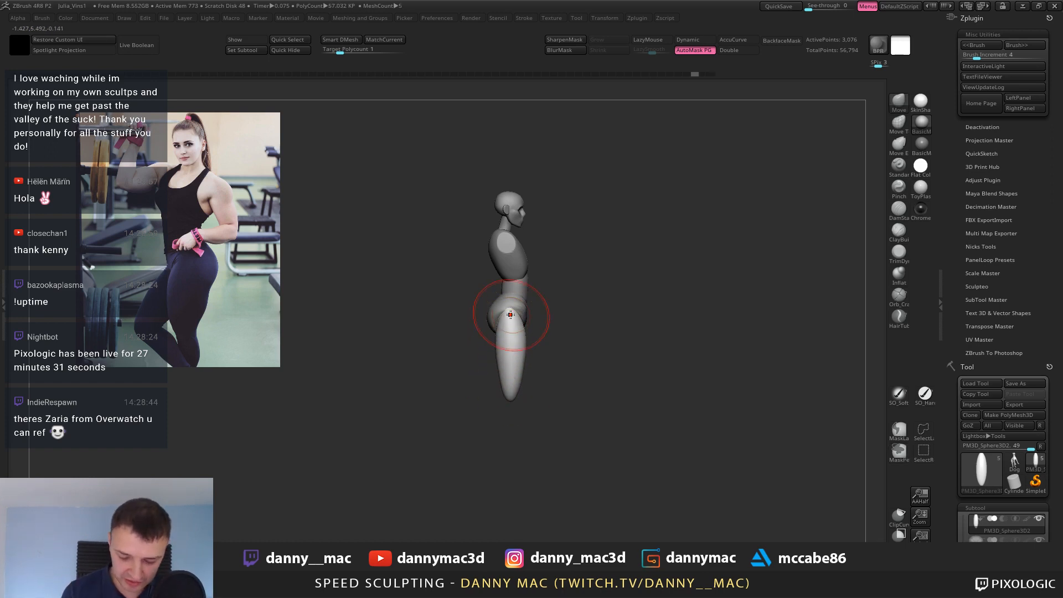
mouse_move(511, 314)
right_mouse_down()
mouse_move(523, 317)
mouse_move(496, 306)
right_mouse_up()
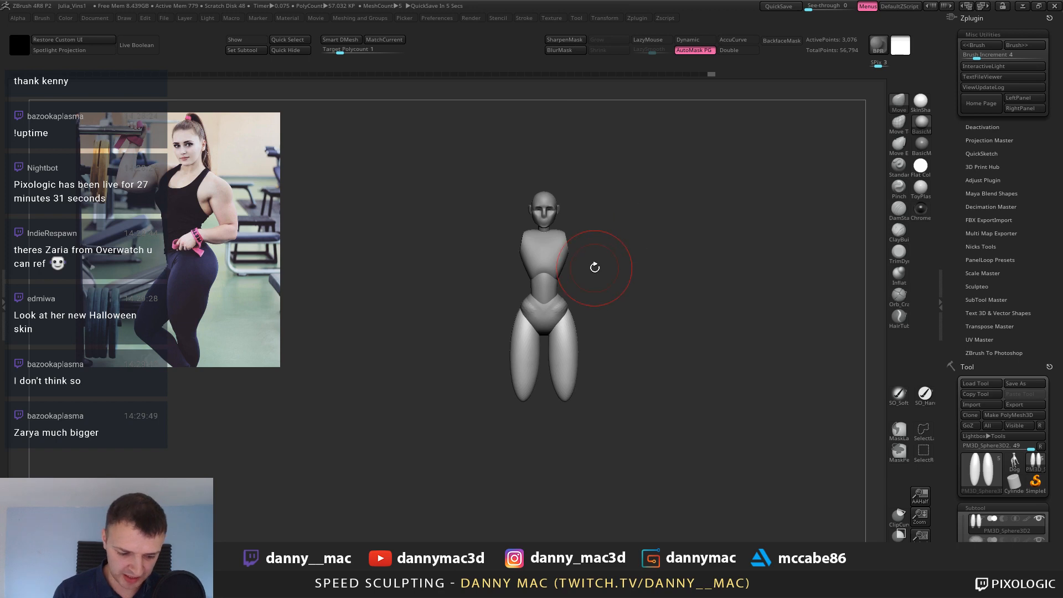
Spread the thighs slightly apart in front view with a horizontal Transpose line.
mouse_move(594, 268)
left_mouse_down("alt")
mouse_move(577, 289)
mouse_move(575, 277)
mouse_move(565, 403)
left_mouse_up("alt")
key("w")
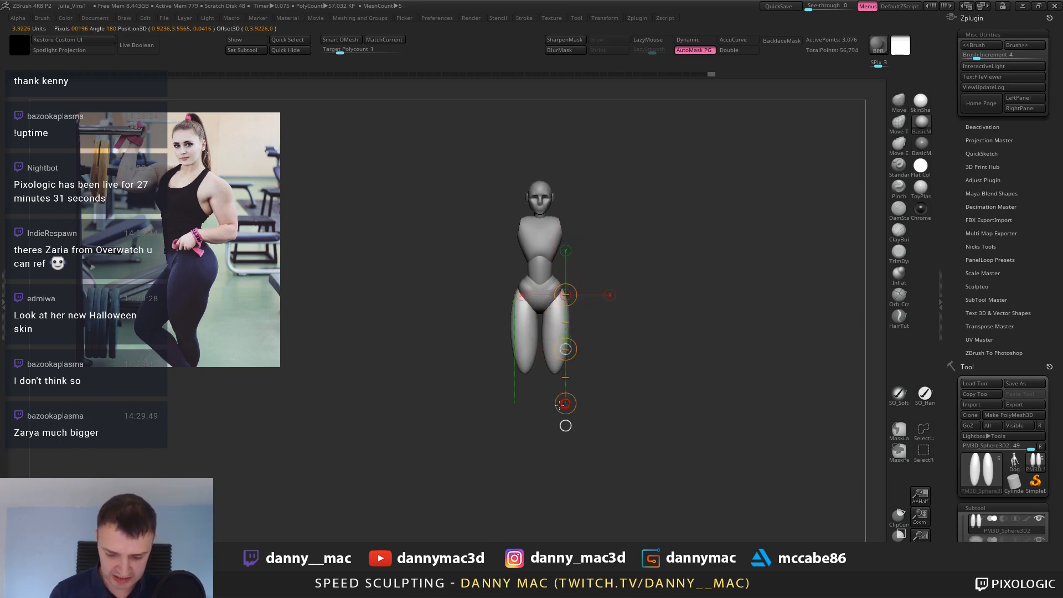
mouse_move(552, 320)
left_mouse_down()
mouse_move(633, 320)
mouse_move(595, 320)
left_mouse_up()
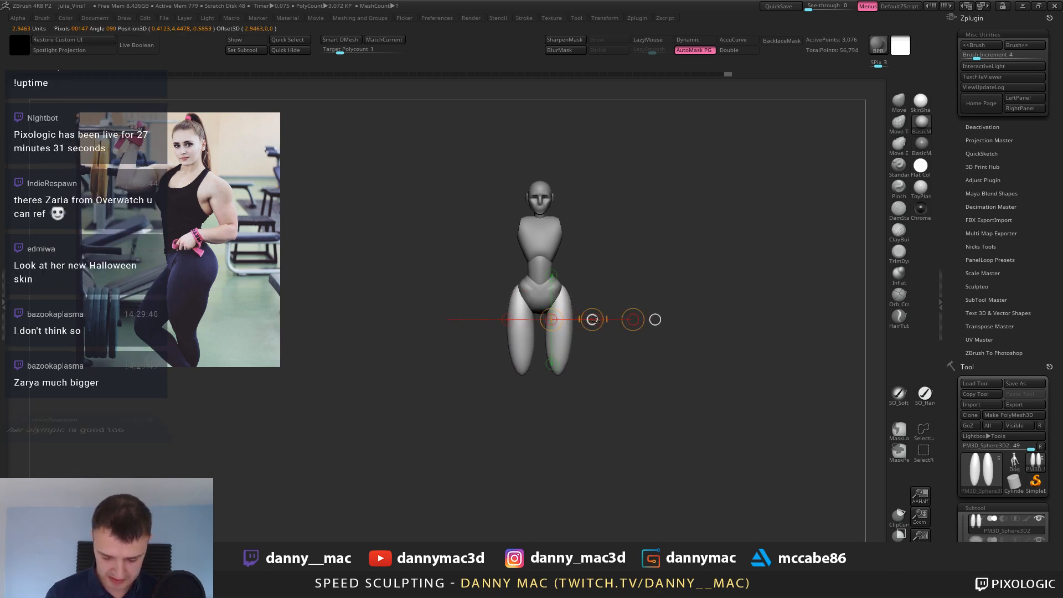
left_click(633, 319)
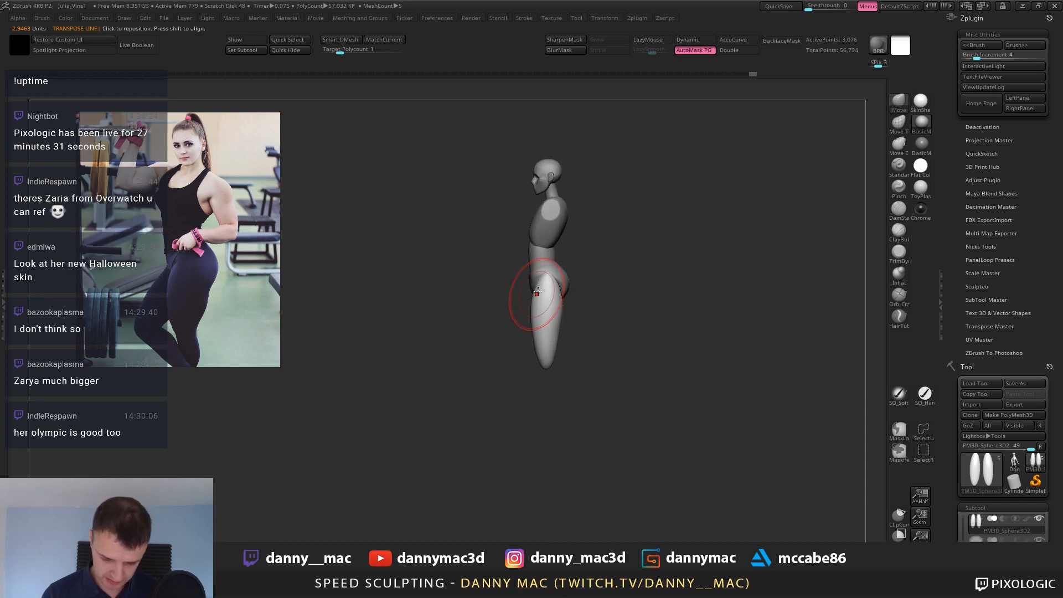
Make the pelvis the active subtool and refine its rear contour over the thighs with the Move brush.
left_click(537, 291, "alt")
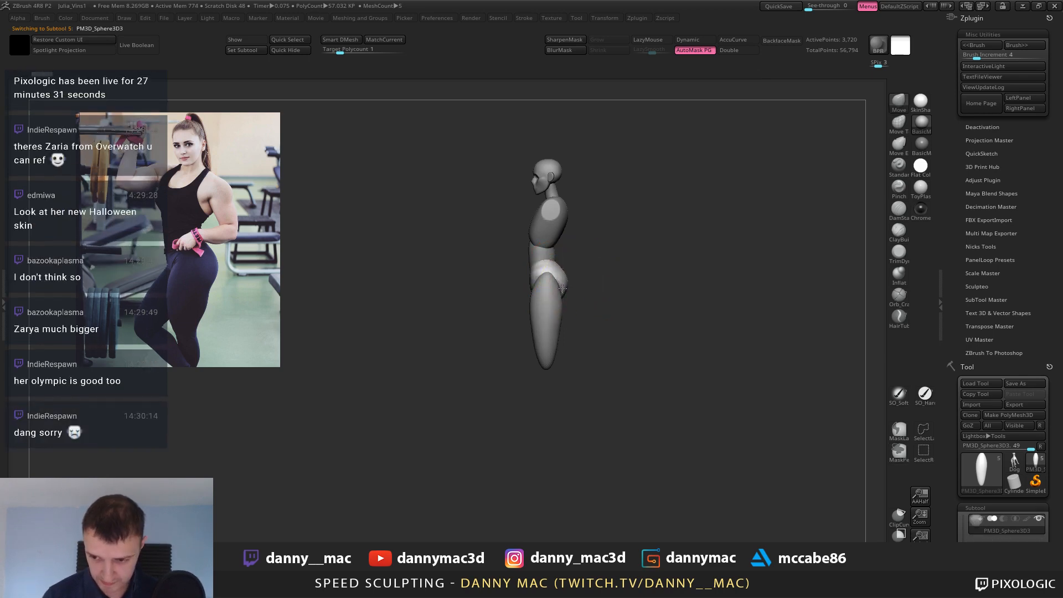
left_click(562, 288)
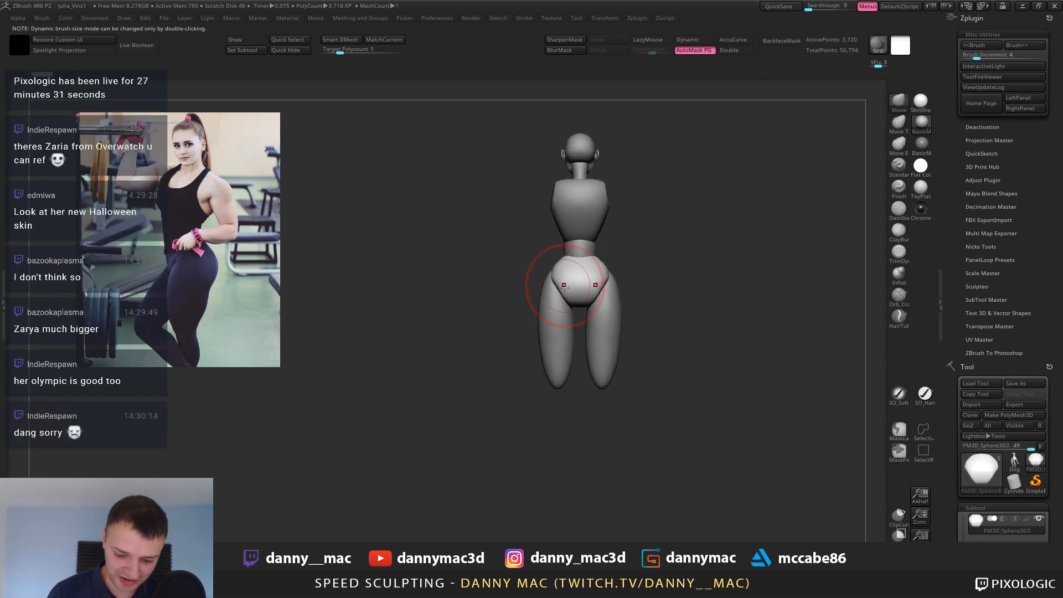
left_click_drag(576, 277, 586, 244)
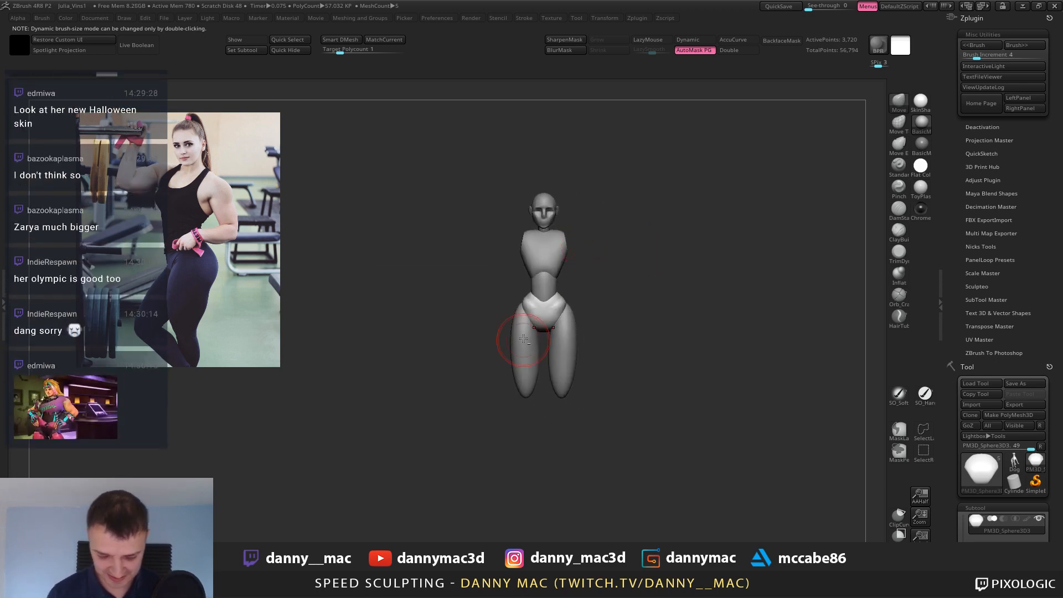
left_click_drag(524, 339, 520, 321, "alt")
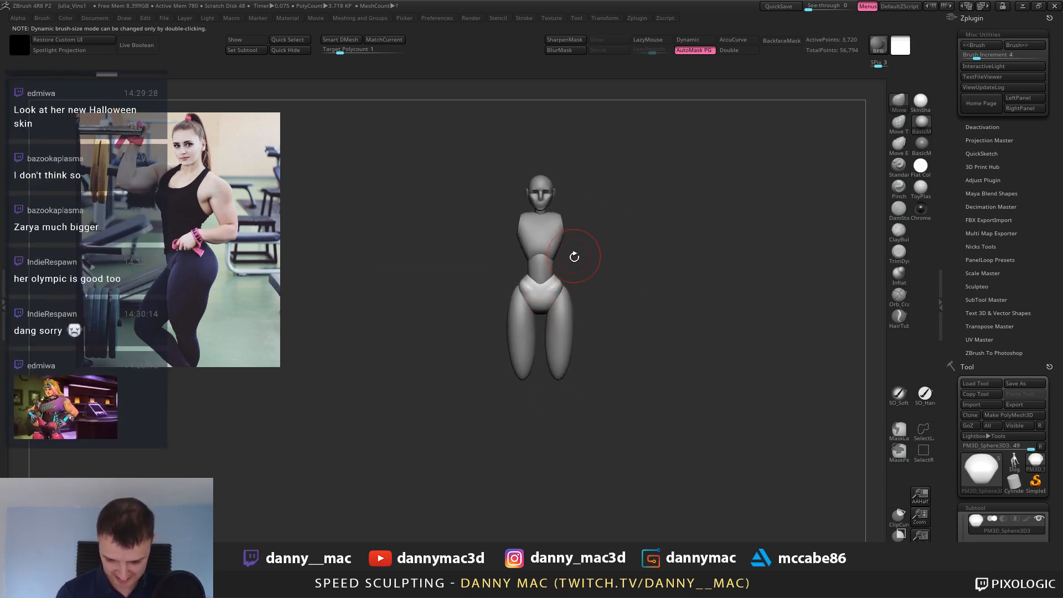
Make the thighs the active subtool and adjust their placement with a vertical Transpose line in front view.
left_click_drag(574, 256, 560, 230)
left_click(513, 329, "alt")
key("w")
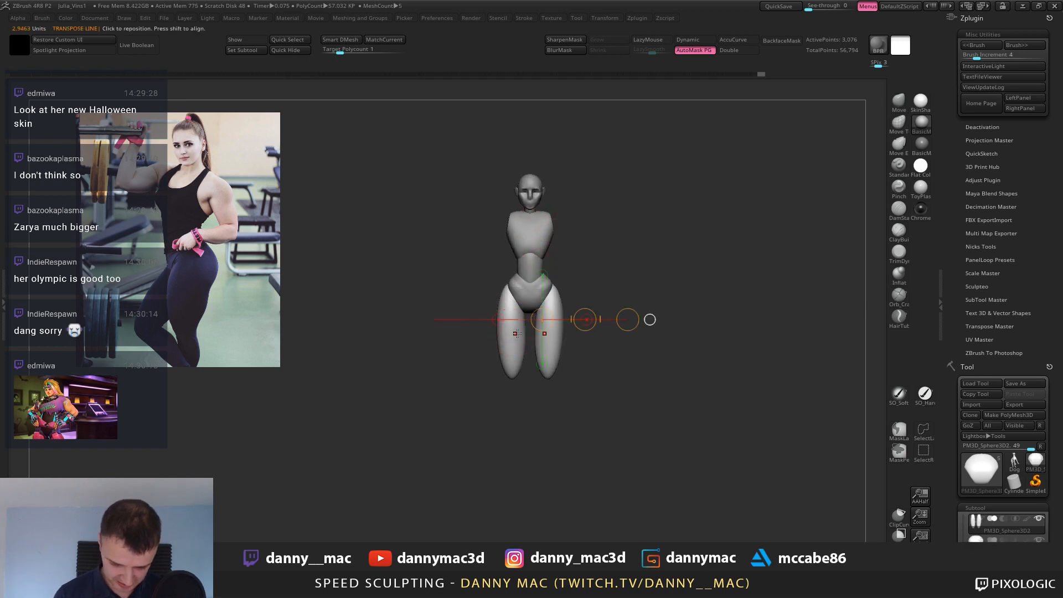
left_click_drag(506, 290, 514, 431, "shift")
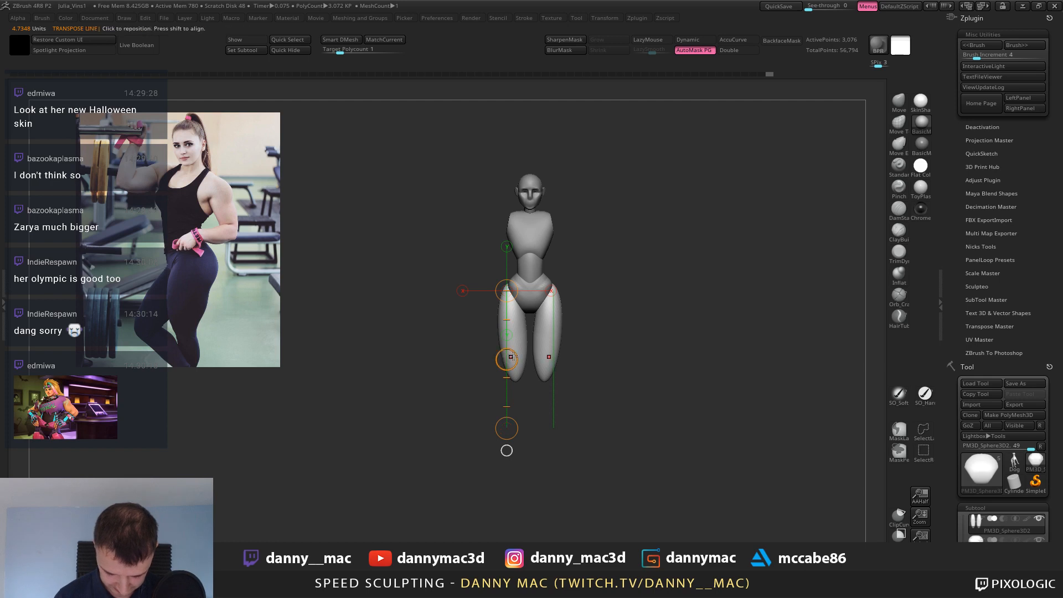
key("q")
Make the pelvis the active subtool and narrow it slightly with a horizontal Transpose line.
right_click_drag(542, 239, 538, 251, "alt")
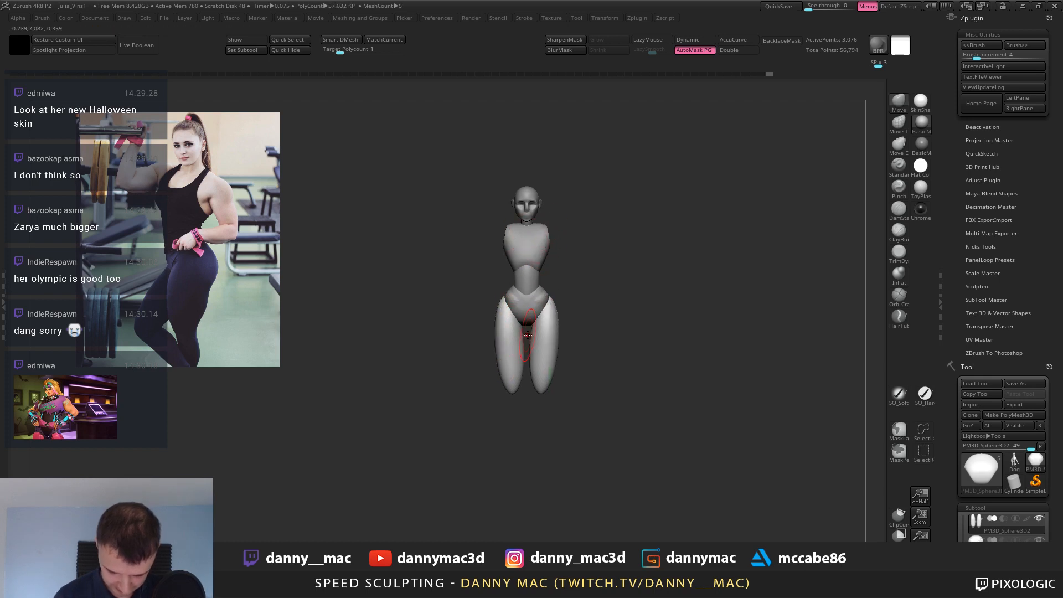
left_click(532, 308, "alt")
key("w")
left_click_drag(525, 298, 598, 298)
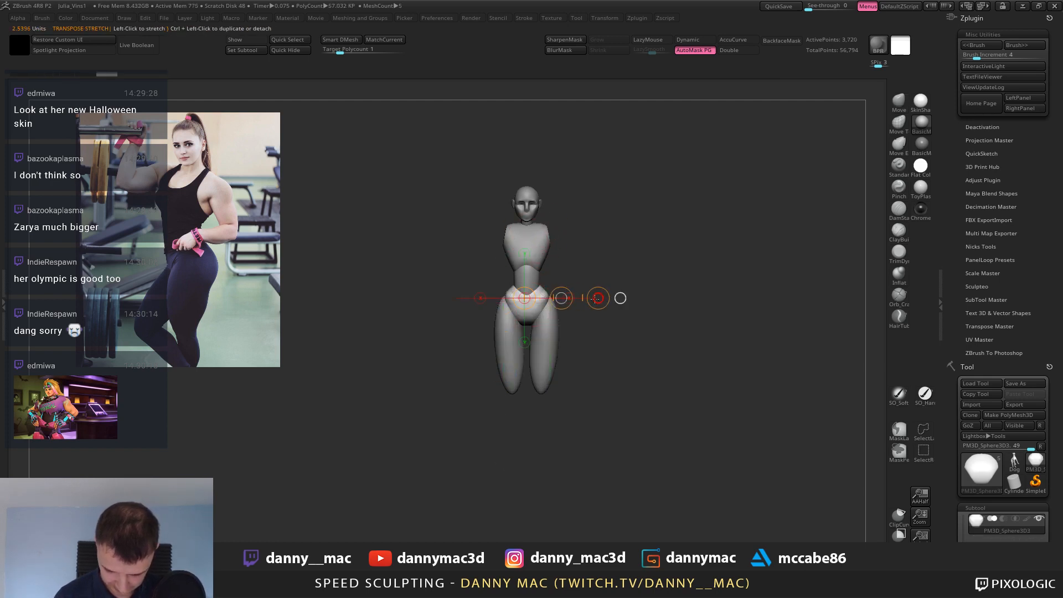
Make the thighs active again and fit them to the pelvis width with a horizontal Transpose line.
left_click(540, 332, "alt")
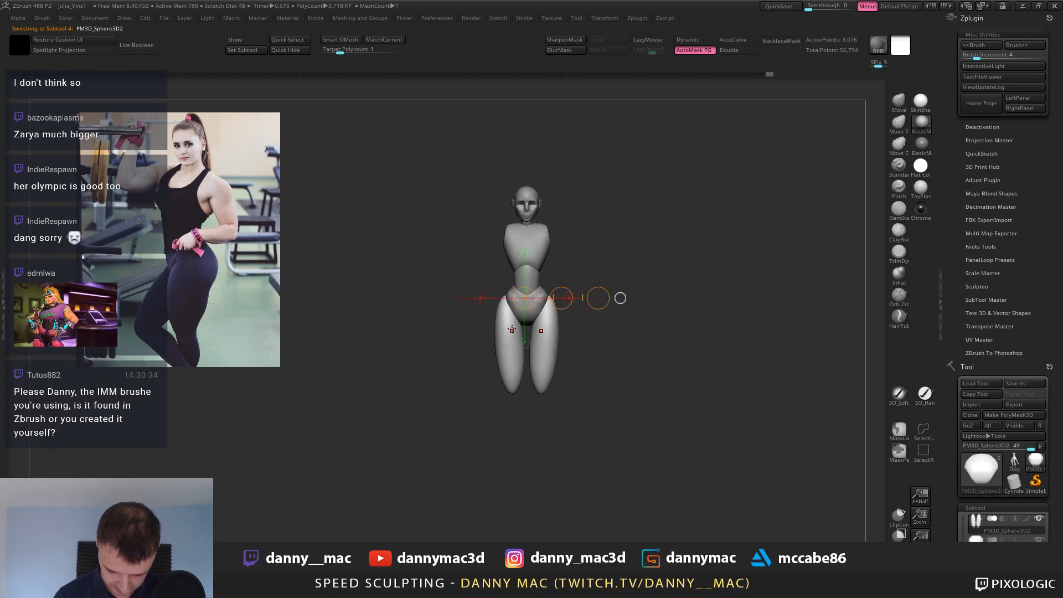
left_click_drag(506, 323, 625, 324)
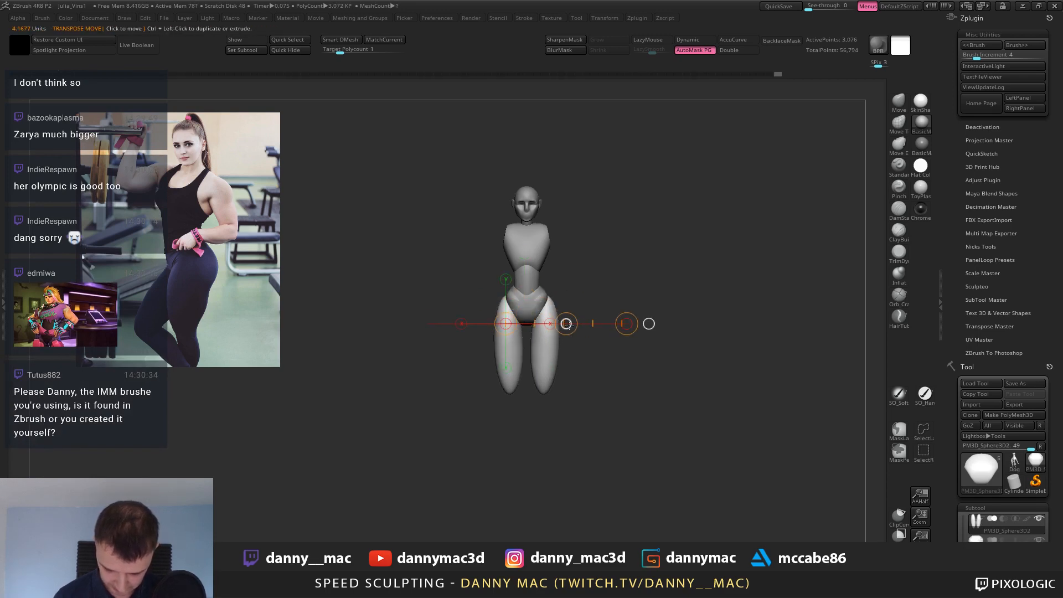
left_click_drag(626, 324, 627, 321)
key("q")
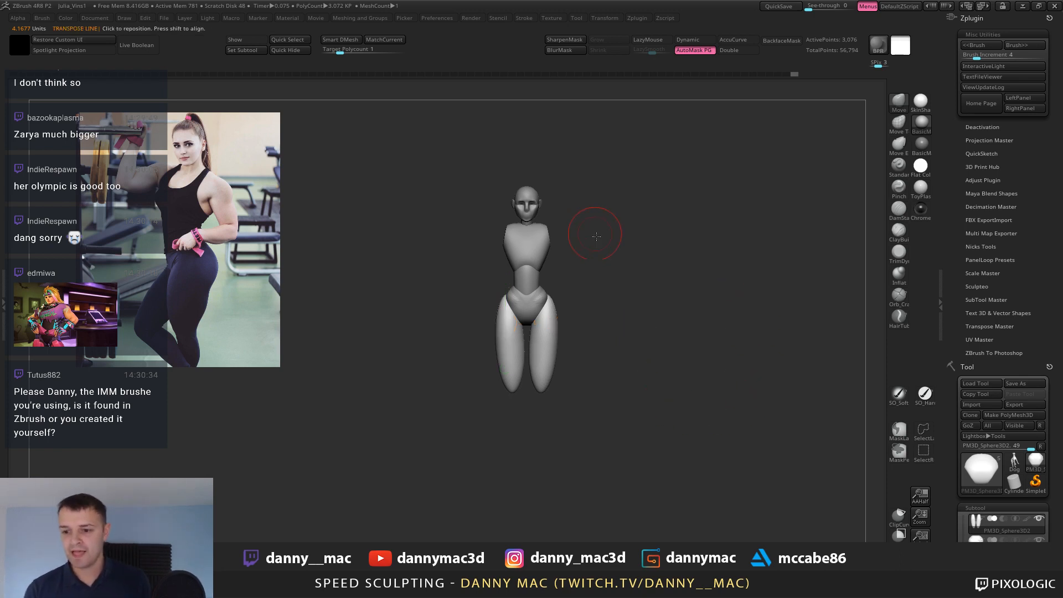
mouse_move(597, 236)
left_mouse_down("alt")
mouse_move(602, 265)
mouse_move(634, 260)
mouse_move(632, 224)
mouse_move(510, 237)
left_mouse_up("alt")
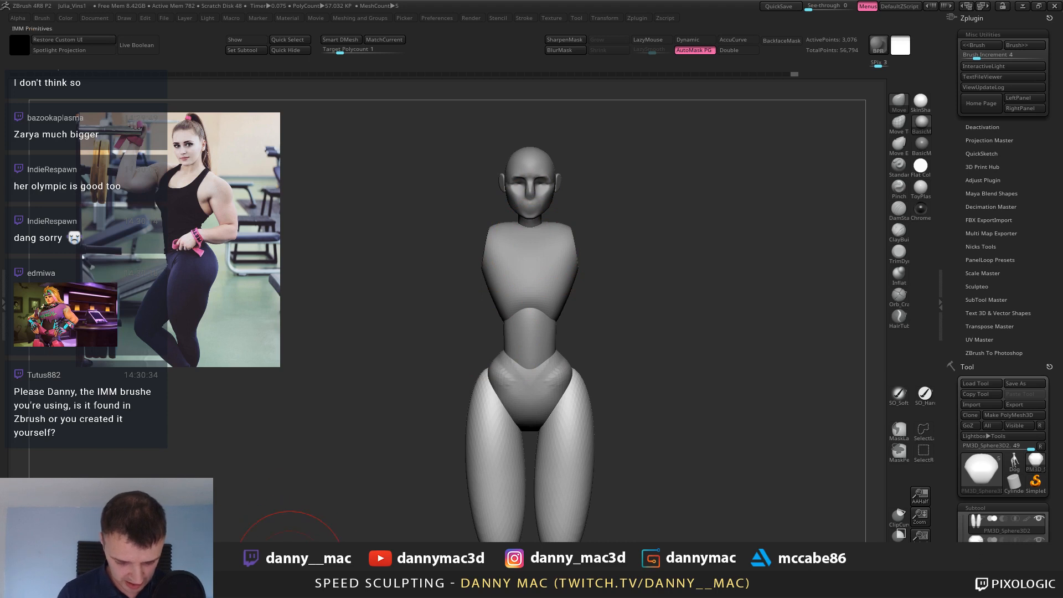
key("m")
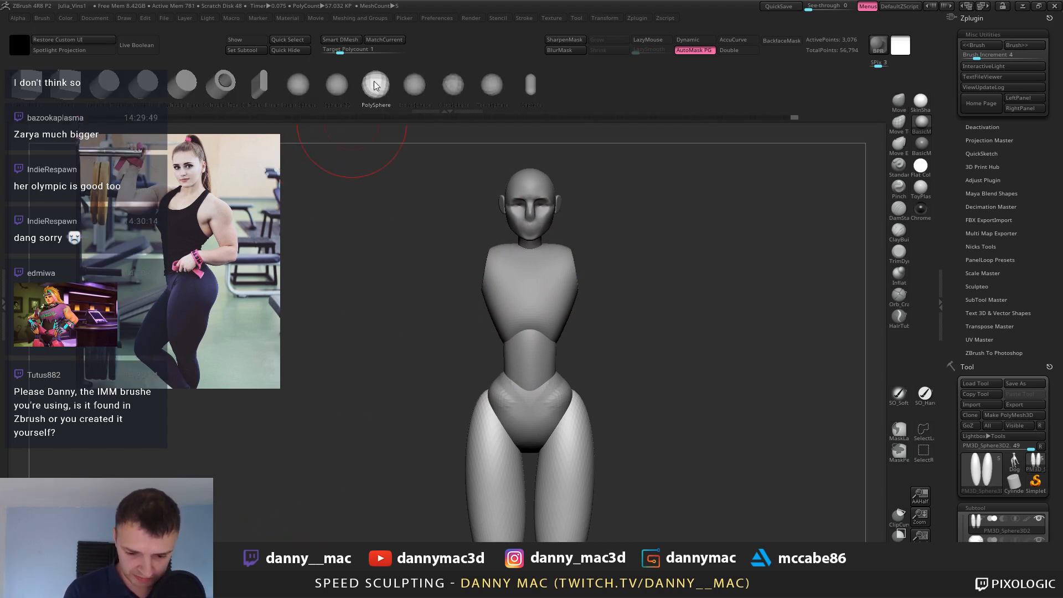
left_click_drag(581, 184, 502, 176)
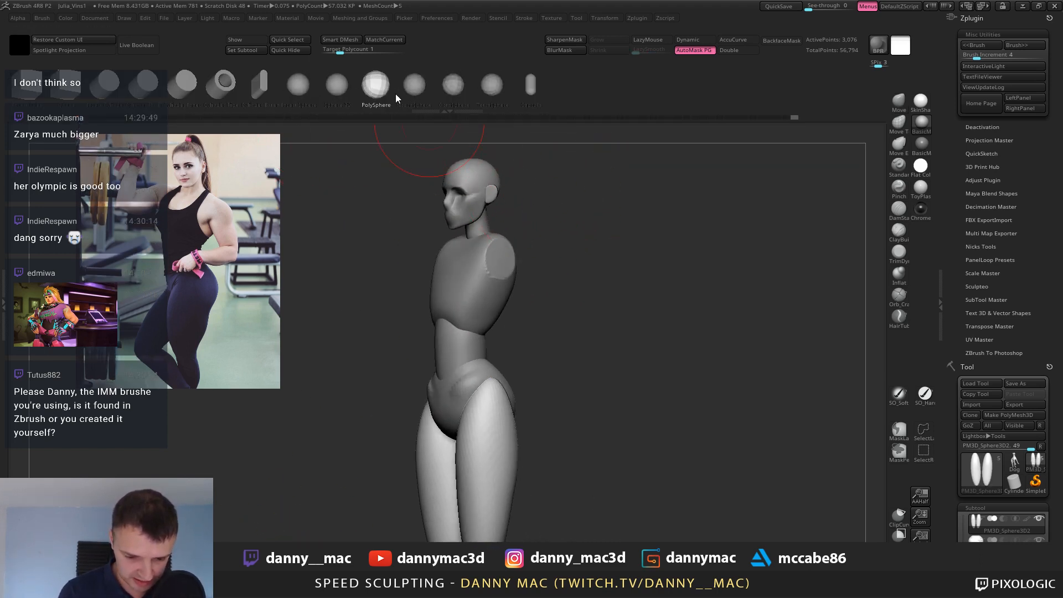
Make the ribcage the active subtool, switch to the Move brush and save the project.
left_click(496, 258, "alt")
right_click_drag(496, 250, 512, 236, "shift")
left_click(498, 258)
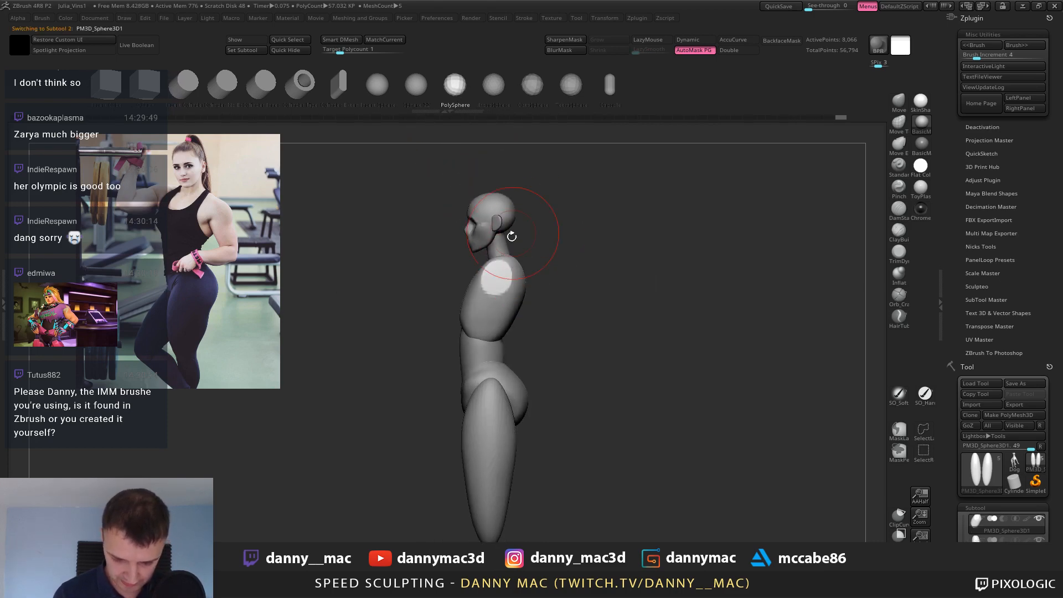
key("b")
key("m")
key("v")
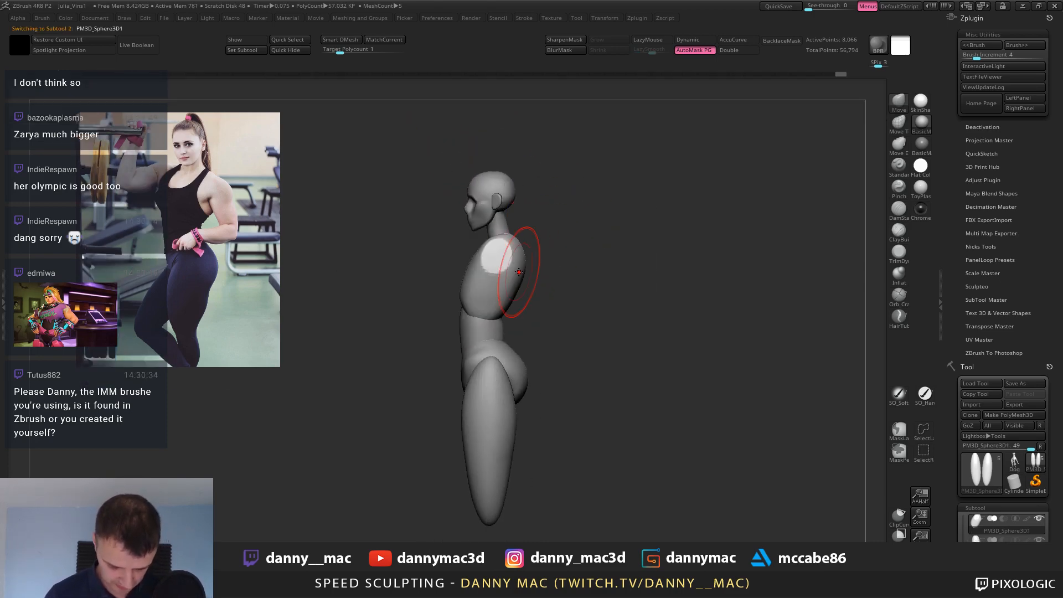
key("ctrl+s")
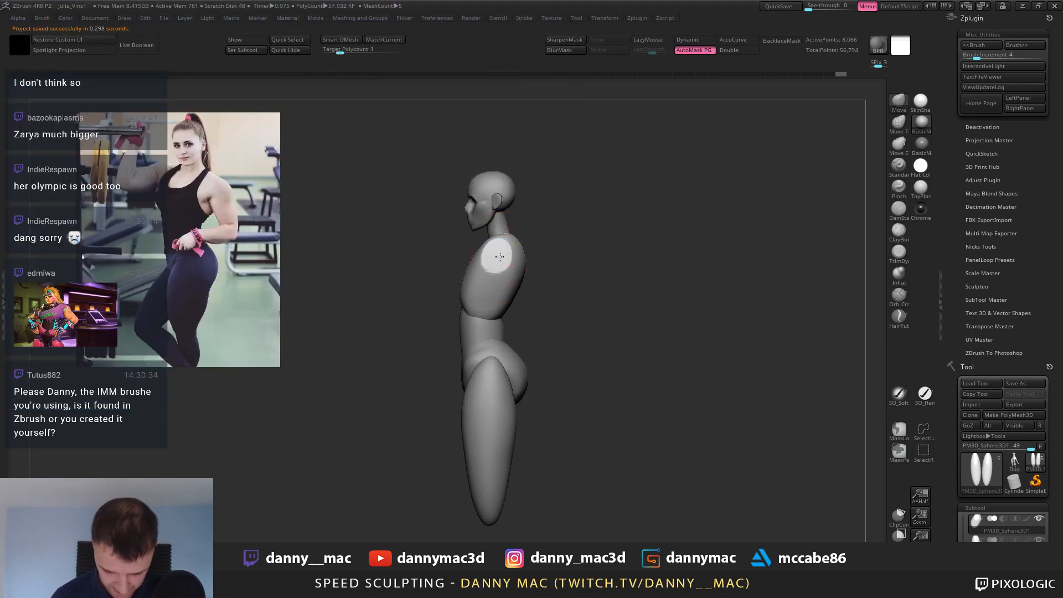
Refine the ribcage's shoulder openings and upper back contour with Move strokes and smoothing.
left_click_drag(500, 257, 504, 268)
right_click_drag(525, 272, 498, 276)
left_click_drag(500, 277, 504, 278)
right_click_drag(503, 293, 524, 299)
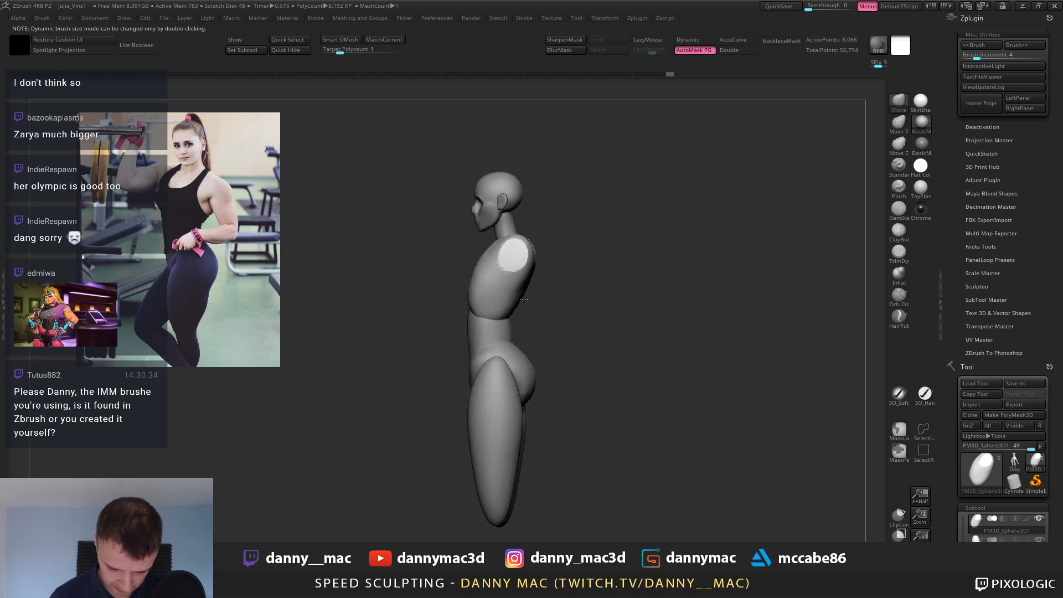
left_click_drag(525, 294, 530, 280, "shift")
right_click_drag(530, 275, 492, 269)
left_click_drag(536, 267, 545, 261, "shift")
right_click_drag(531, 257, 553, 252)
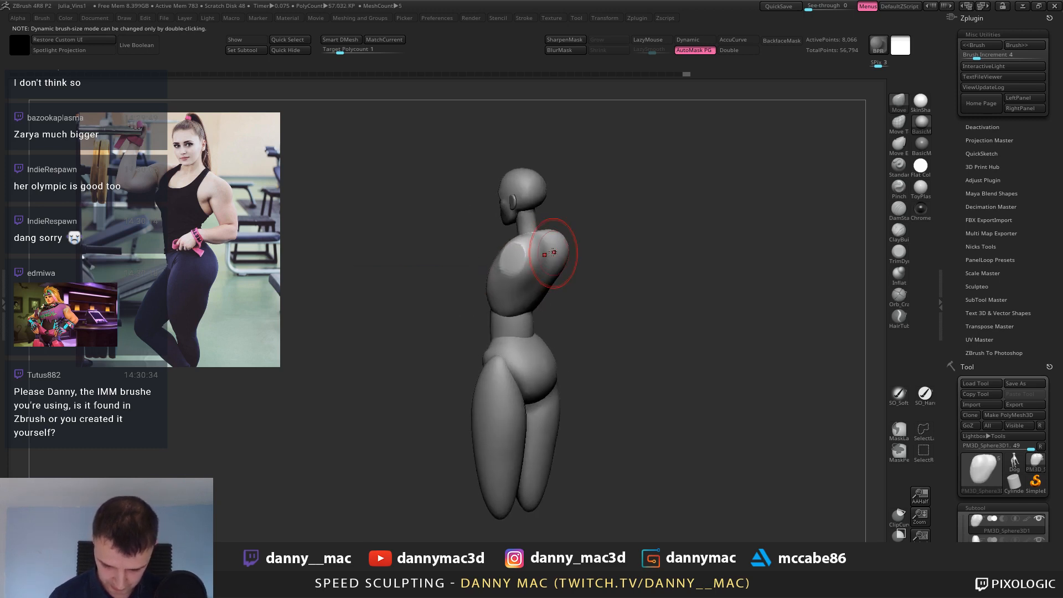
left_click_drag(554, 252, 550, 249)
right_click_drag(550, 249, 573, 244)
right_click_drag(574, 244, 570, 260, "ctrl")
Make the head the active subtool and adjust the base of the neck over the shoulders with the Move brush.
left_click(532, 217, "alt")
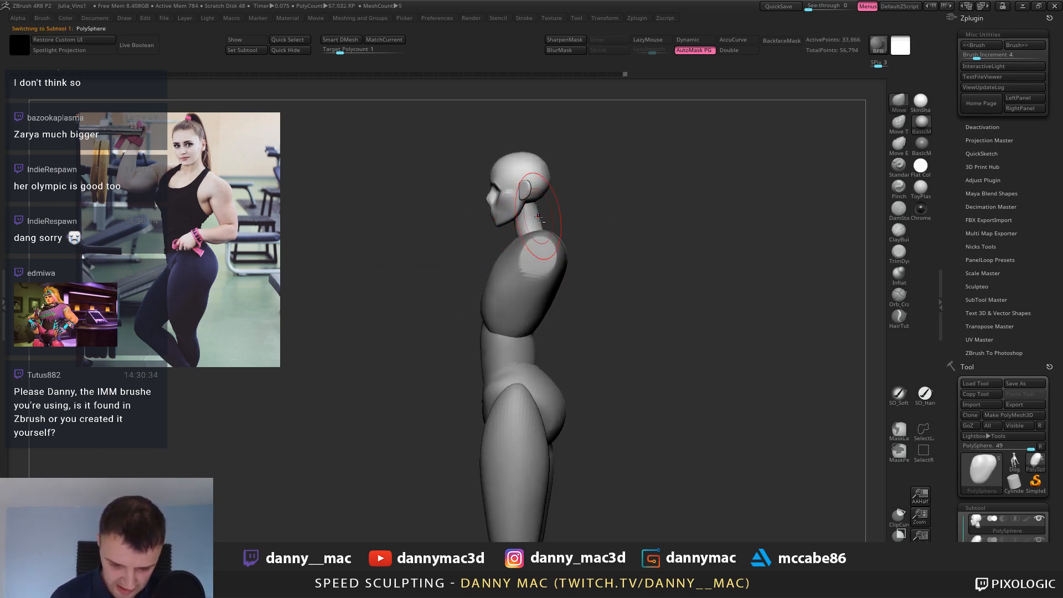
left_click_drag(538, 217, 542, 222)
mouse_move(559, 220)
right_mouse_down()
mouse_move(570, 218)
mouse_move(512, 252)
right_mouse_up()
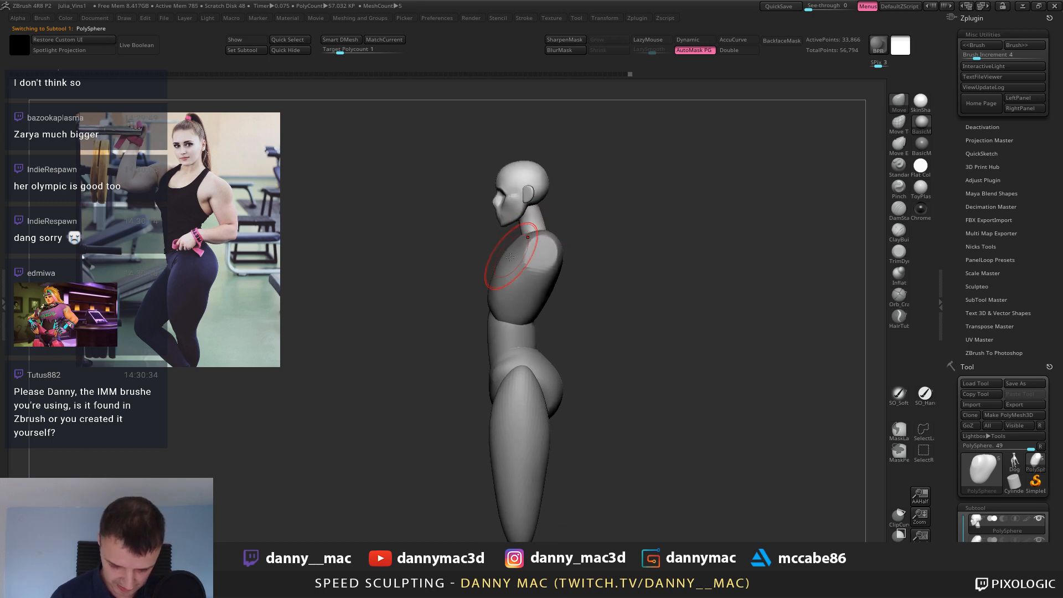
Carve the rib arch and spine line into the ribcage with the Dam Standard brush and LazyMouse, smoothing the back.
left_click(507, 258, "alt")
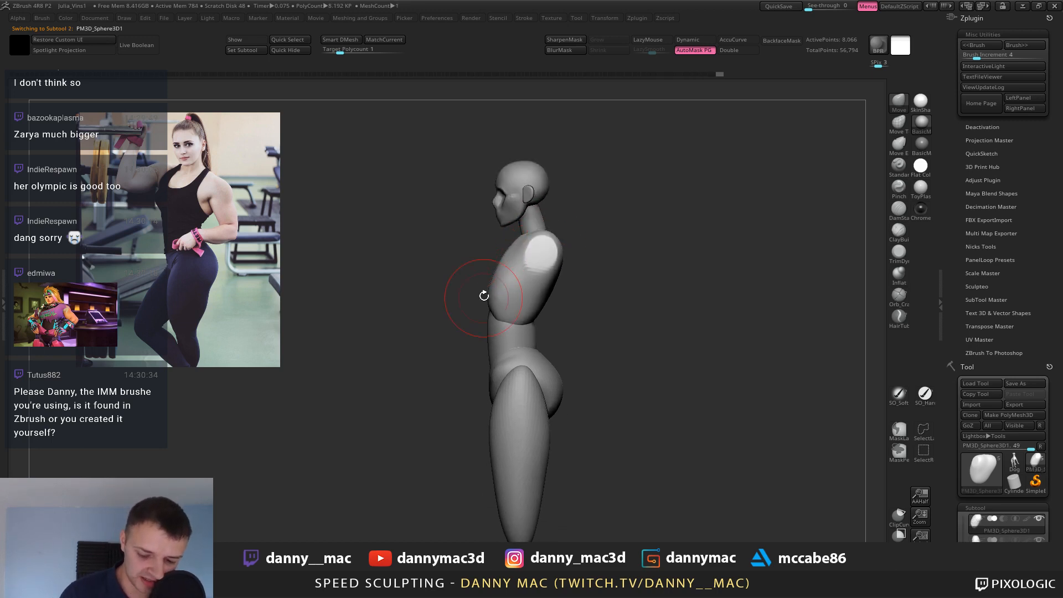
mouse_move(484, 296)
left_mouse_down()
mouse_move(529, 296)
mouse_move(488, 291)
mouse_move(486, 253)
mouse_move(509, 274)
mouse_move(452, 308)
left_mouse_up()
key("l")
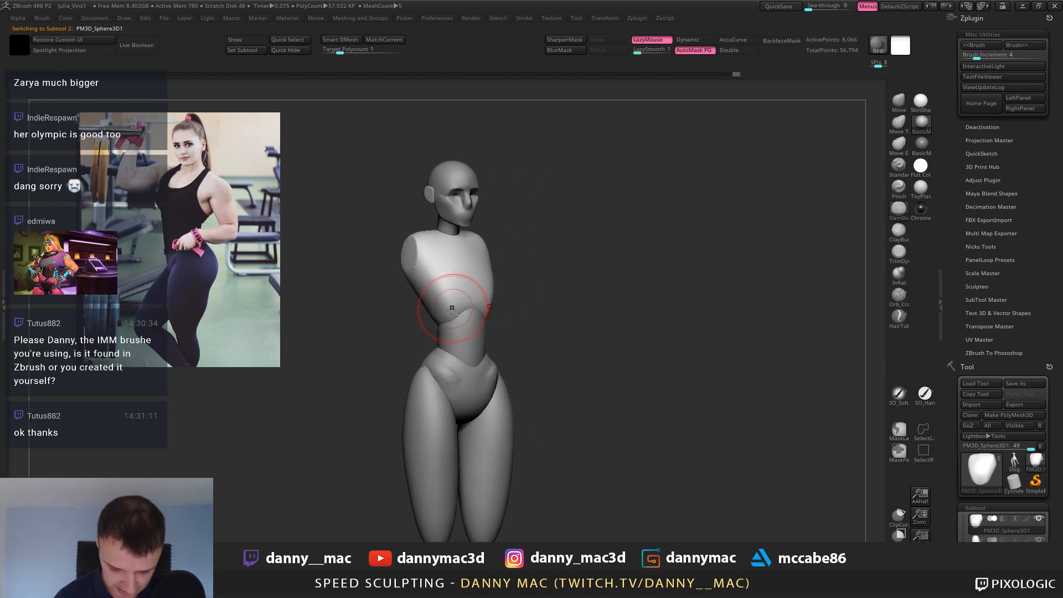
mouse_move(474, 285)
right_mouse_down()
mouse_move(539, 292)
mouse_move(603, 205)
right_mouse_up()
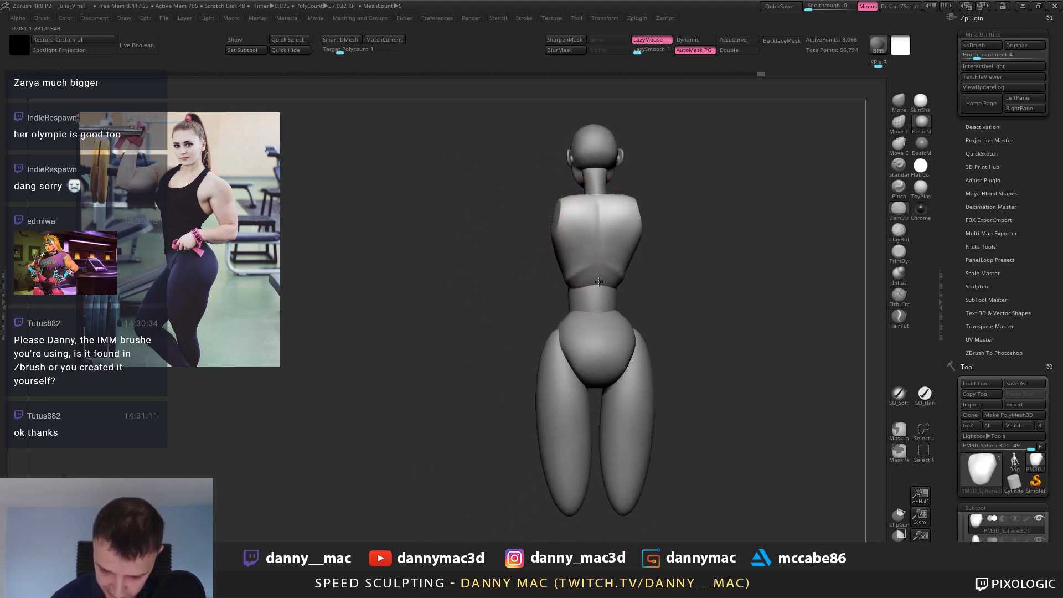
left_click_drag(597, 249, 599, 205, "shift")
Make the head active and adjust the neck from behind with a horizontal Transpose line and the Move brush.
left_click(598, 178, "alt")
right_click_drag(659, 160, 591, 242, "alt")
key("w")
mouse_move(514, 263)
left_mouse_down()
mouse_move(818, 380)
mouse_move(647, 257)
left_mouse_up()
key("q")
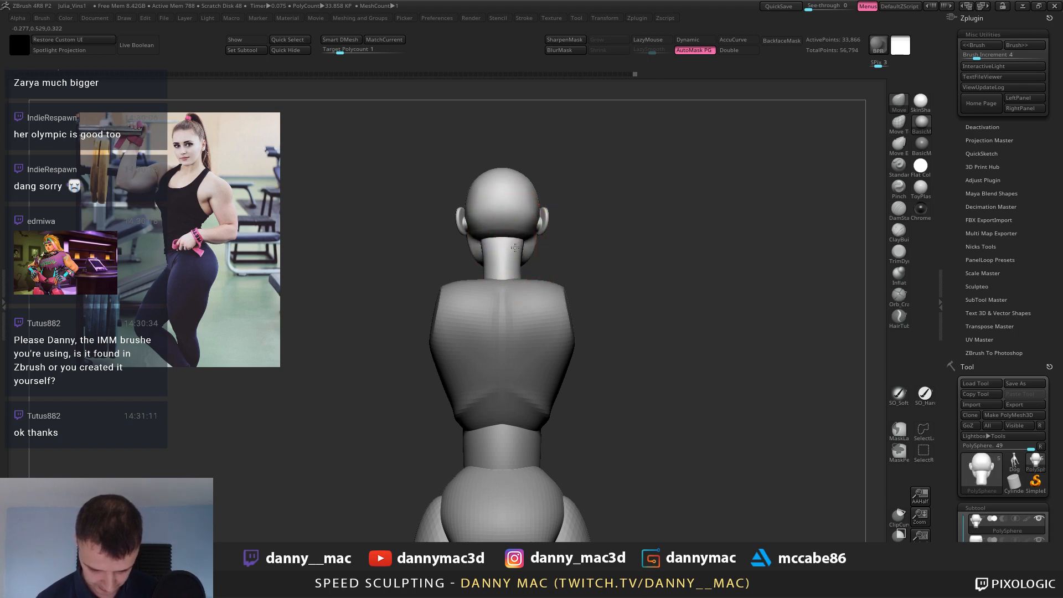
mouse_move(524, 245)
left_mouse_down()
mouse_move(572, 202)
mouse_move(510, 333)
mouse_move(516, 309)
left_mouse_up()
Try to reshape the waist beneath the ribcage with the Move brush, undo the last stroke and save the project.
left_click(510, 333, "alt")
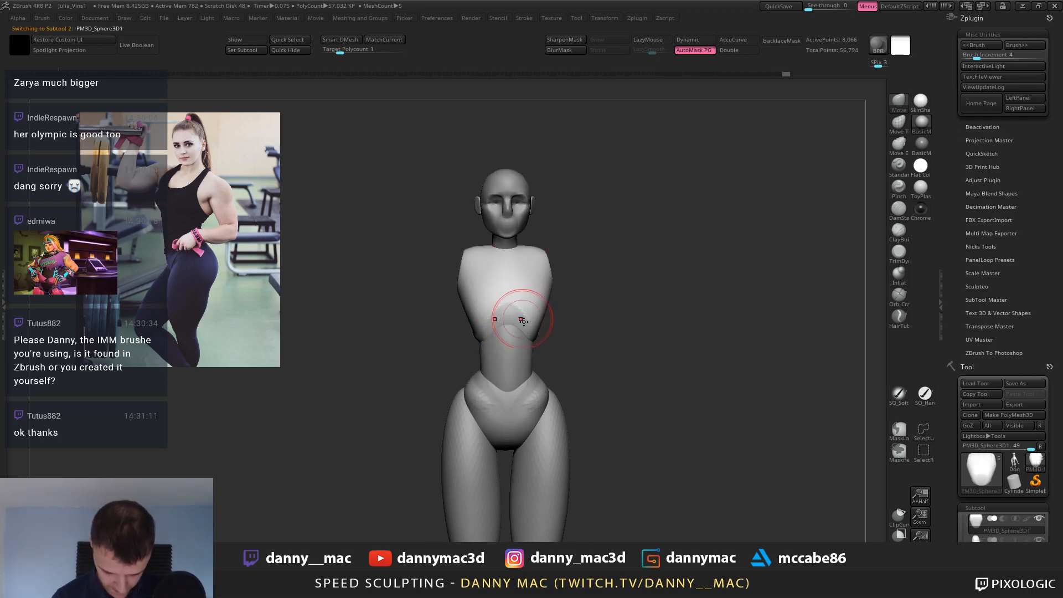
right_click_drag(524, 326, 517, 326)
left_click(524, 324, "alt")
key("space")
left_click_drag(513, 310, 519, 314)
mouse_move(520, 314)
right_mouse_down()
mouse_move(540, 334)
mouse_move(521, 315)
mouse_move(545, 299)
right_mouse_up()
key("ctrl+z")
key("ctrl+s")
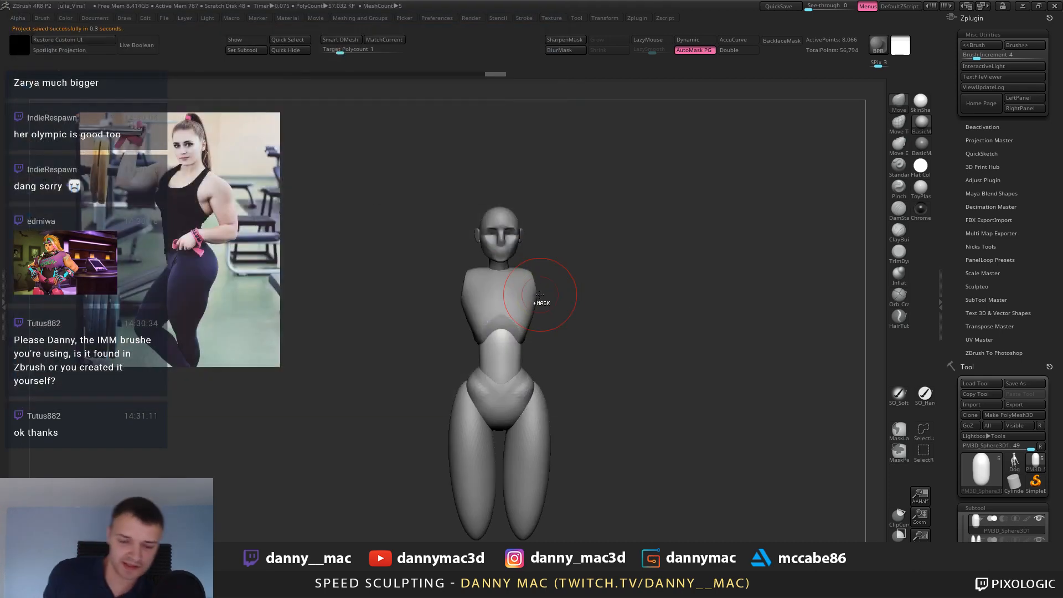
Insert mirrored PolySphere primitives at the ribcage's shoulder openings with the IMM Primitives brush.
right_click_drag(540, 295, 560, 316)
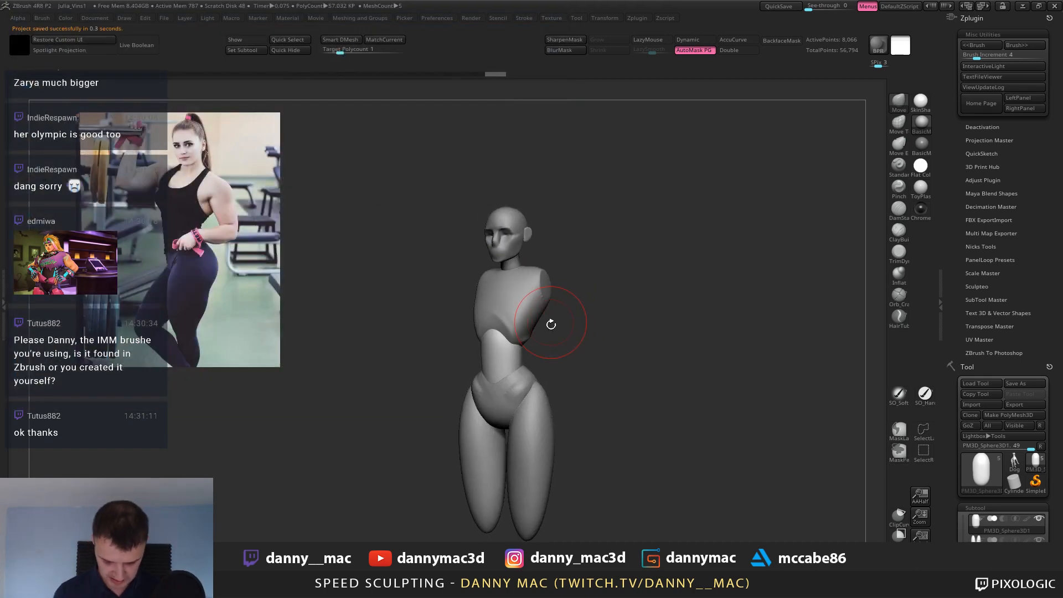
key("F1")
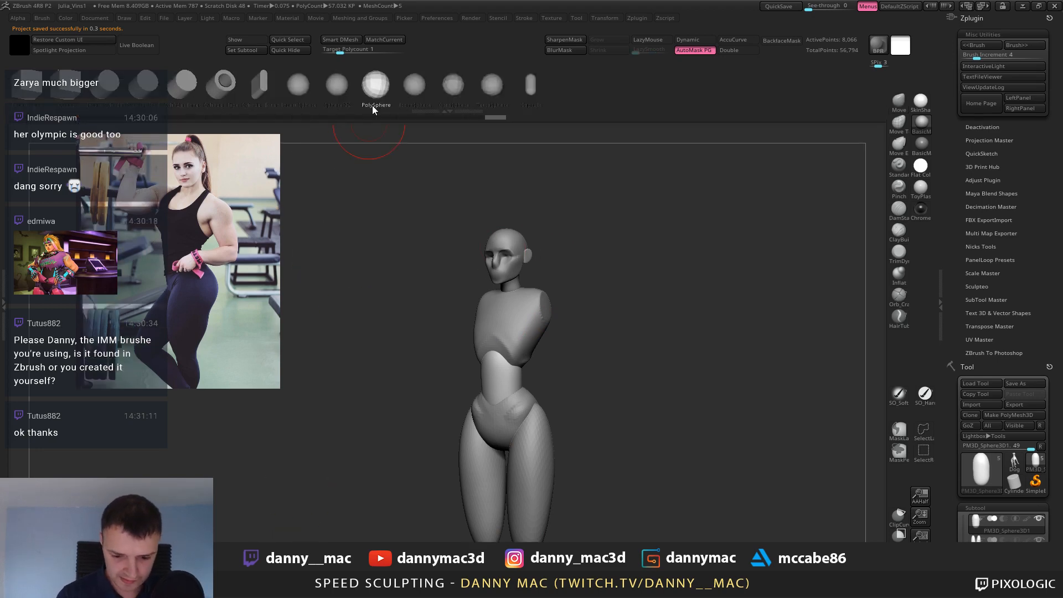
right_click_drag(421, 194, 499, 222, "shift")
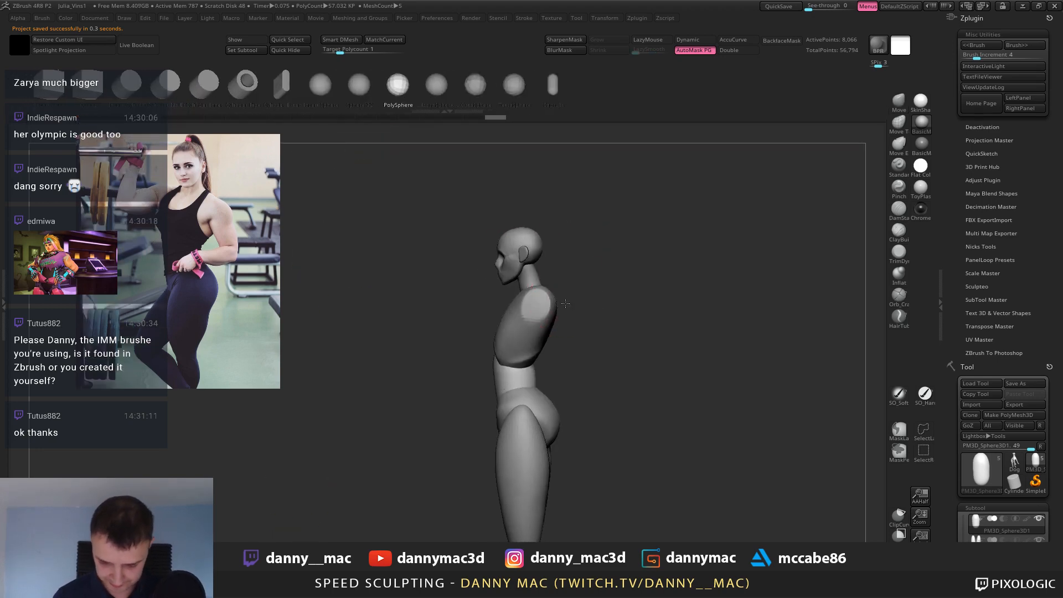
left_click(540, 294, "alt")
left_click_drag(548, 303, 554, 311)
Adjust the inserted shoulder spheres in front view with a diagonal Transpose line.
right_click_drag(556, 311, 522, 313, "shift")
key("w")
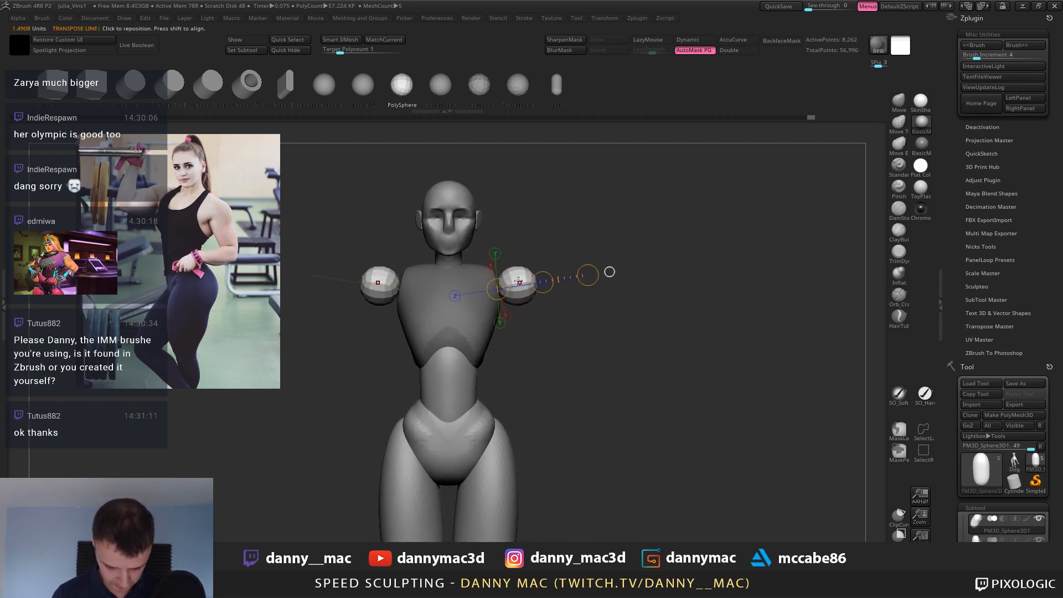
left_click_drag(515, 278, 581, 370)
left_click_drag(548, 328, 537, 325)
Shape the shoulder spheres into deltoid forms that cap the ribcage with the Move brush.
key("b")
key("m")
key("v")
right_click_drag(536, 270, 525, 266)
left_click_drag(522, 267, 526, 268)
right_click_drag(548, 294, 503, 301)
key("space")
left_click_drag(530, 271, 533, 277)
right_click_drag(545, 272, 584, 261, "shift")
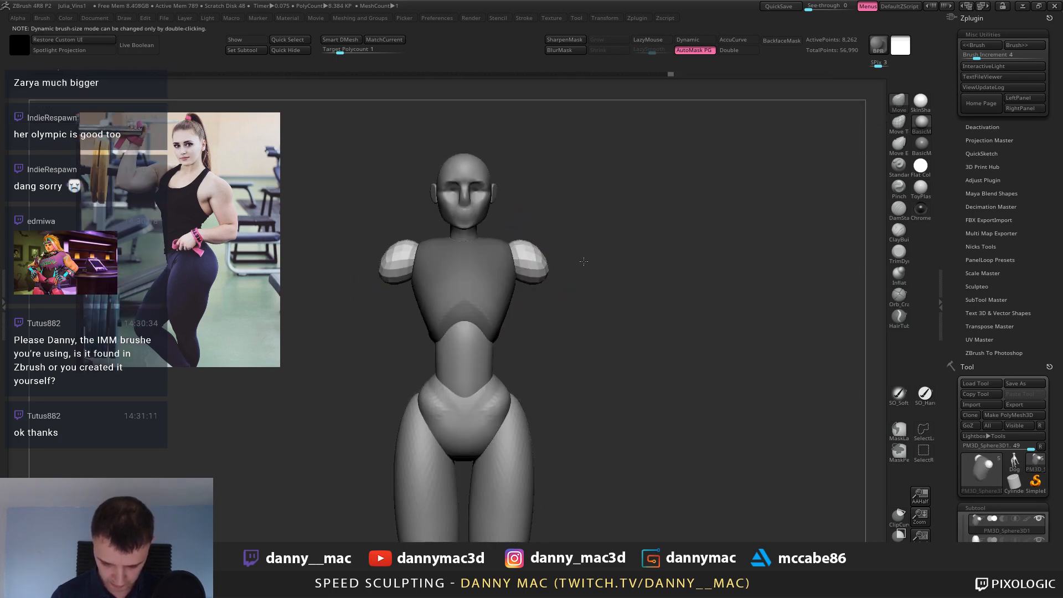
right_click_drag(513, 247, 560, 235)
Isolate the deltoid forms, split the hidden ribcage into its own subtool and subdivide the deltoids once.
key("ctrl")
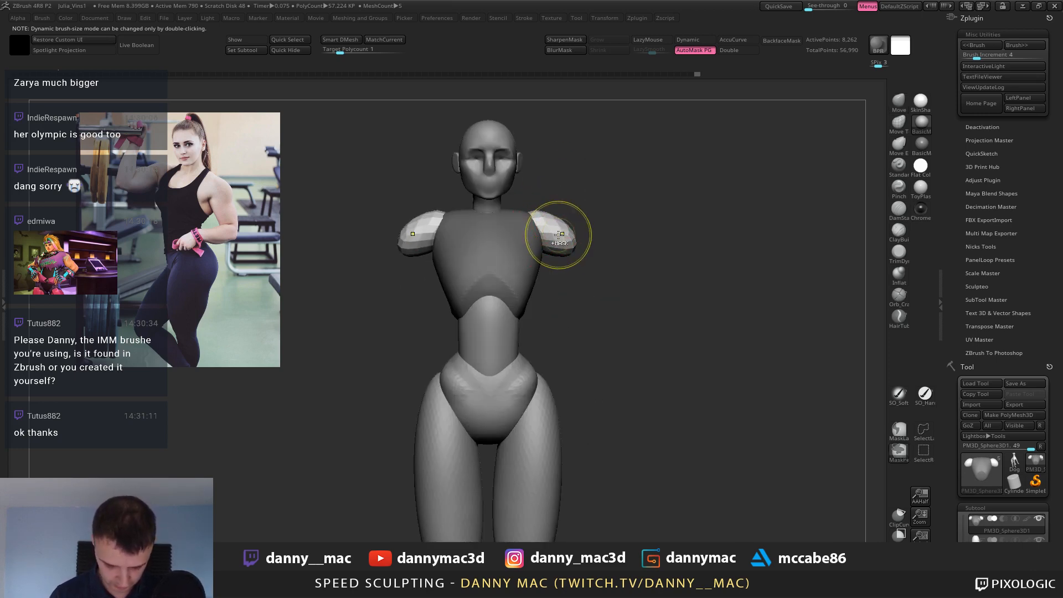
left_click(572, 242, "ctrl+shift")
key("m")
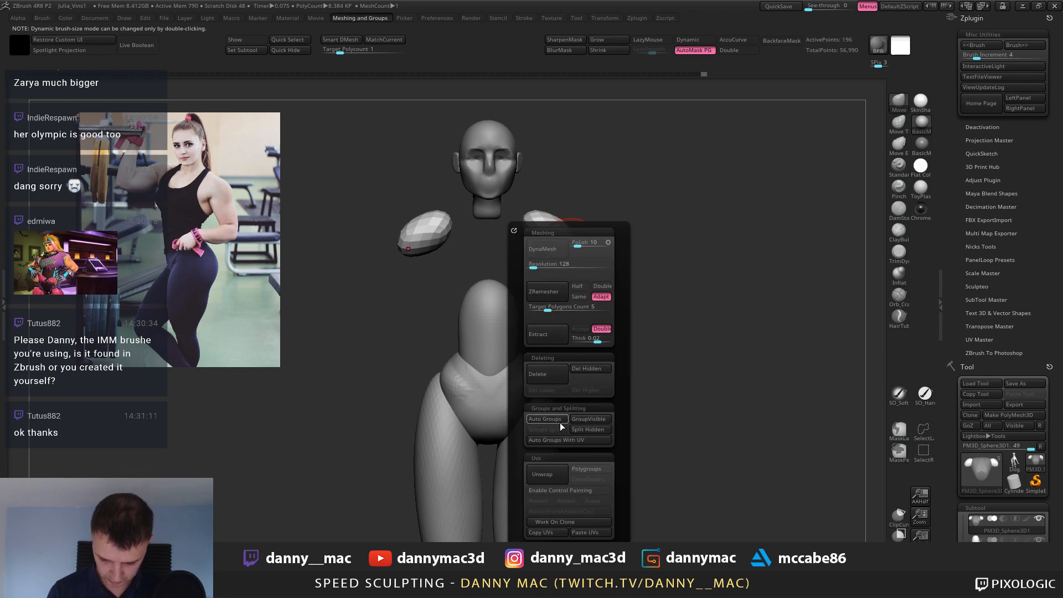
left_click(595, 427)
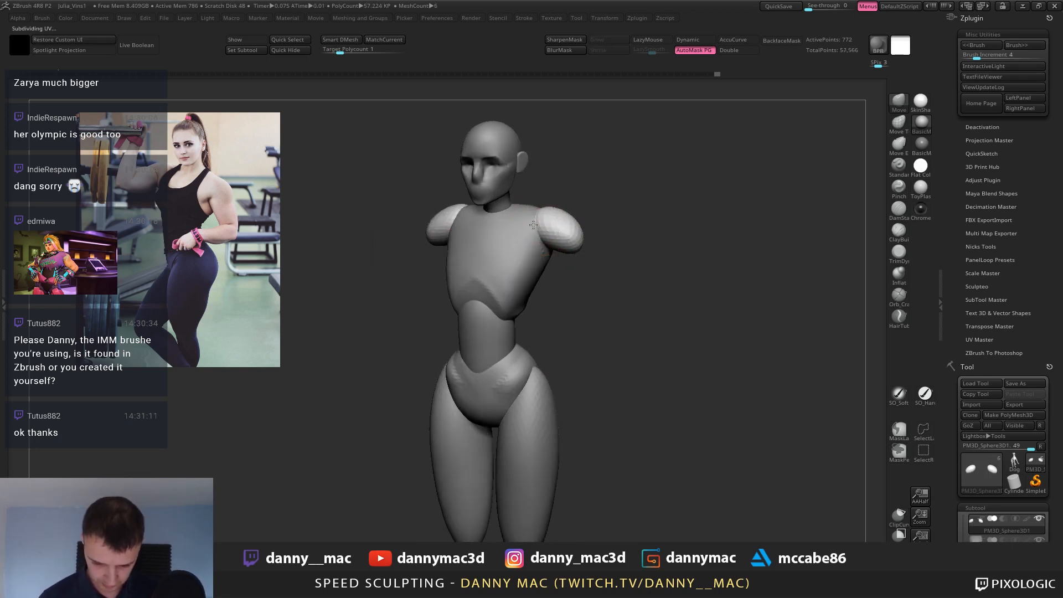
key("ctrl+d")
Make the ribcage the active subtool and adjust its side below the deltoid with the Move brush.
right_click_drag(548, 212, 452, 251, "ctrl")
left_click(541, 278, "alt")
key("space")
left_click_drag(539, 277, 551, 277)
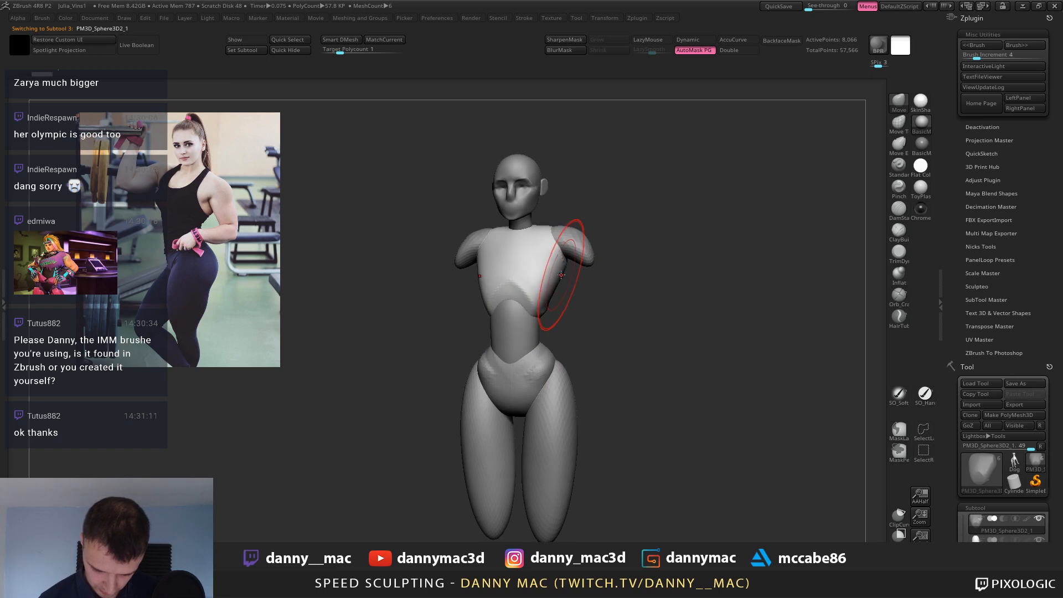
Alternate between the deltoid and ribcage subtools to refine where the shoulders meet the upper chest.
mouse_move(551, 276)
right_mouse_down()
mouse_move(533, 261)
mouse_move(546, 238)
right_mouse_up()
left_click(546, 238, "alt")
key("space")
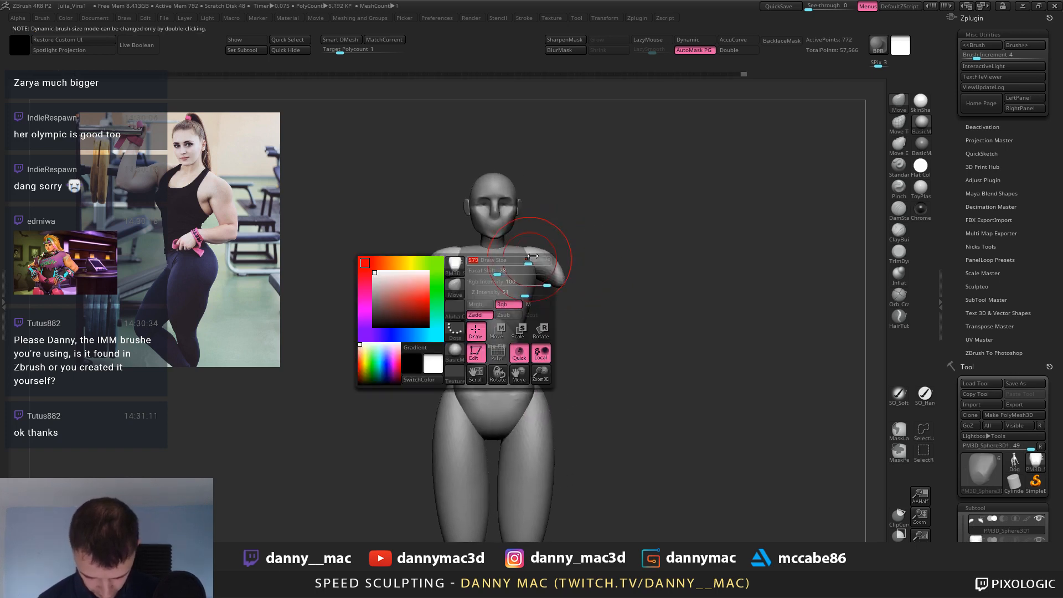
left_click(472, 253, "alt")
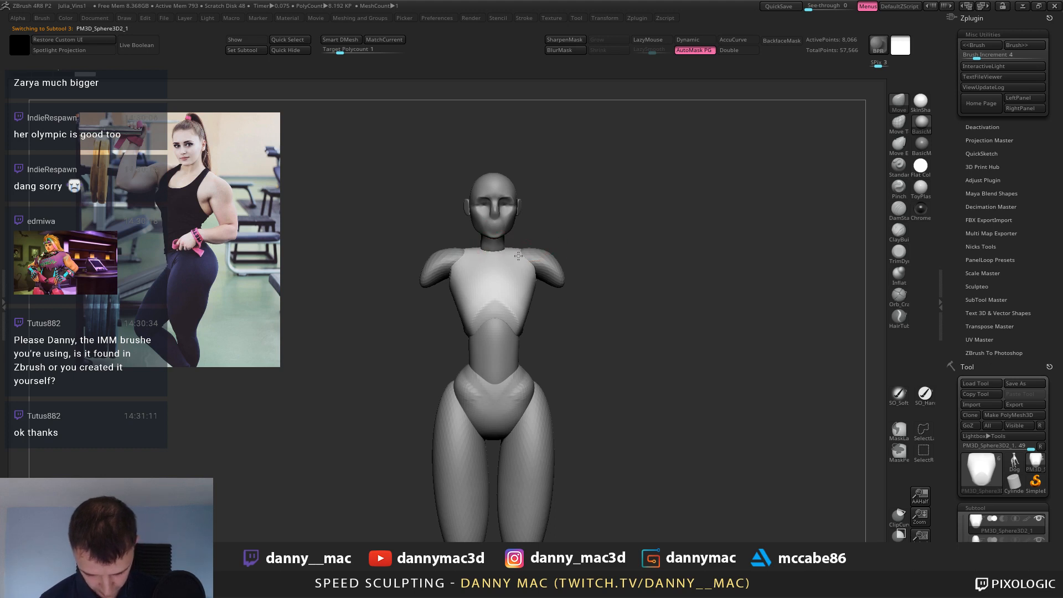
mouse_move(519, 255)
right_mouse_down("alt")
mouse_move(526, 261)
mouse_move(501, 244)
right_mouse_up("alt")
mouse_move(501, 243)
right_mouse_down("alt")
mouse_move(486, 257)
mouse_move(526, 255)
right_mouse_up("alt")
left_click(487, 250, "alt")
right_click_drag(526, 255, 499, 252, "ctrl")
Make the pelvis the active subtool, turn on LazyMouse and build up its front with the Clay Buildup brush.
left_click(452, 399, "alt")
mouse_move(471, 376)
right_mouse_down("alt")
mouse_move(498, 311)
mouse_move(443, 354)
right_mouse_up("alt")
left_click(482, 332, "alt")
key("l")
right_click(437, 367)
left_click_drag(499, 285, 513, 310)
mouse_move(526, 304)
right_mouse_down()
mouse_move(518, 301)
mouse_move(562, 289)
mouse_move(512, 278)
right_mouse_up()
right_click_drag(456, 297, 460, 317, "ctrl")
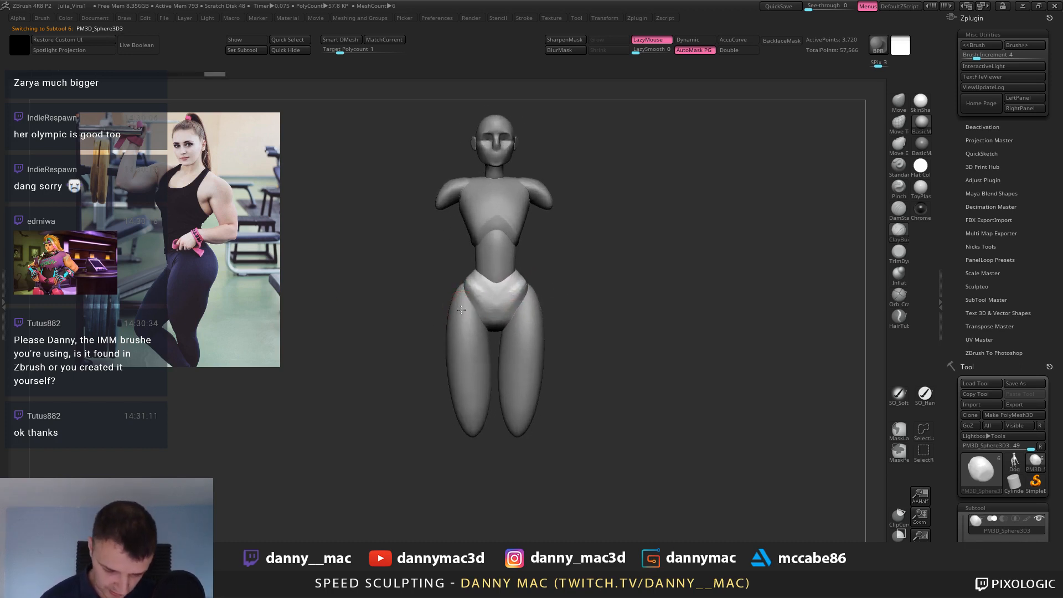
Make the thighs the active subtool and smooth their upper fronts where they meet the pelvis.
left_click(530, 310, "alt")
right_click_drag(542, 298, 512, 291)
left_click_drag(536, 289, 530, 305, "shift")
right_click_drag(512, 306, 532, 308, "shift")
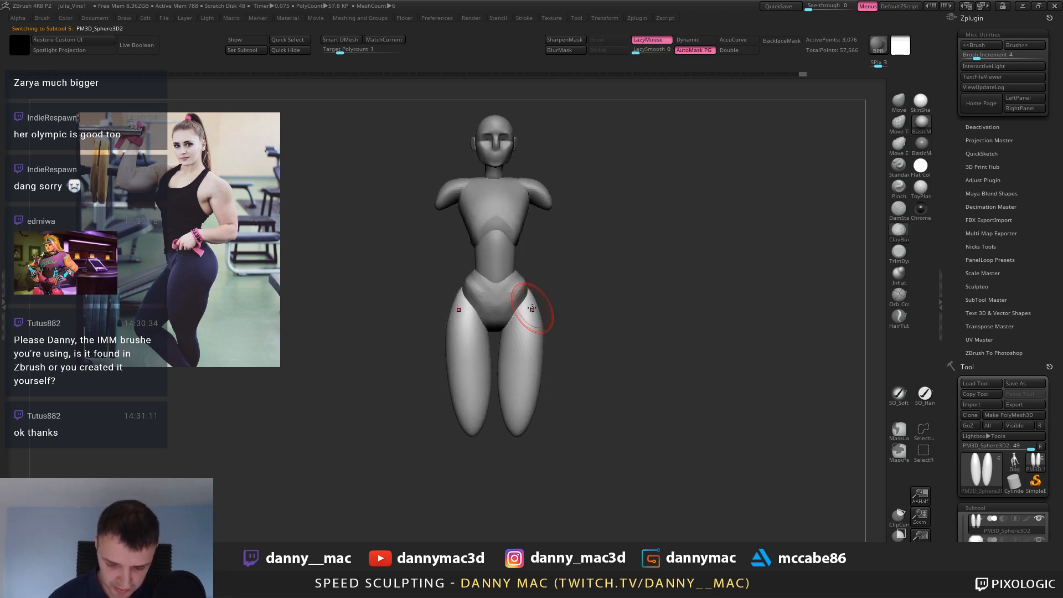
left_click_drag(533, 304, 538, 307, "shift")
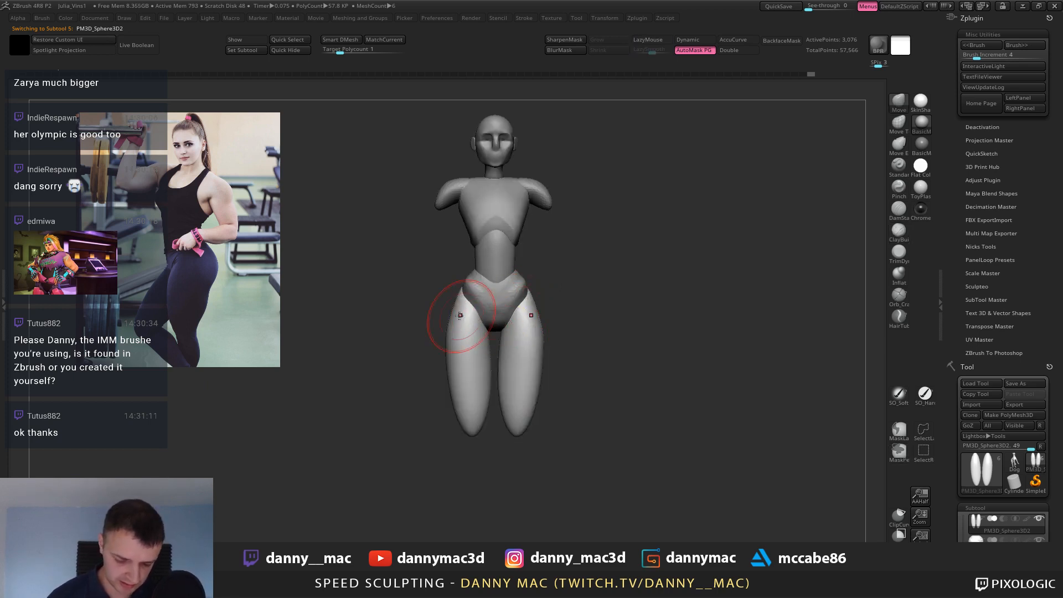
right_click_drag(452, 309, 537, 281, "shift")
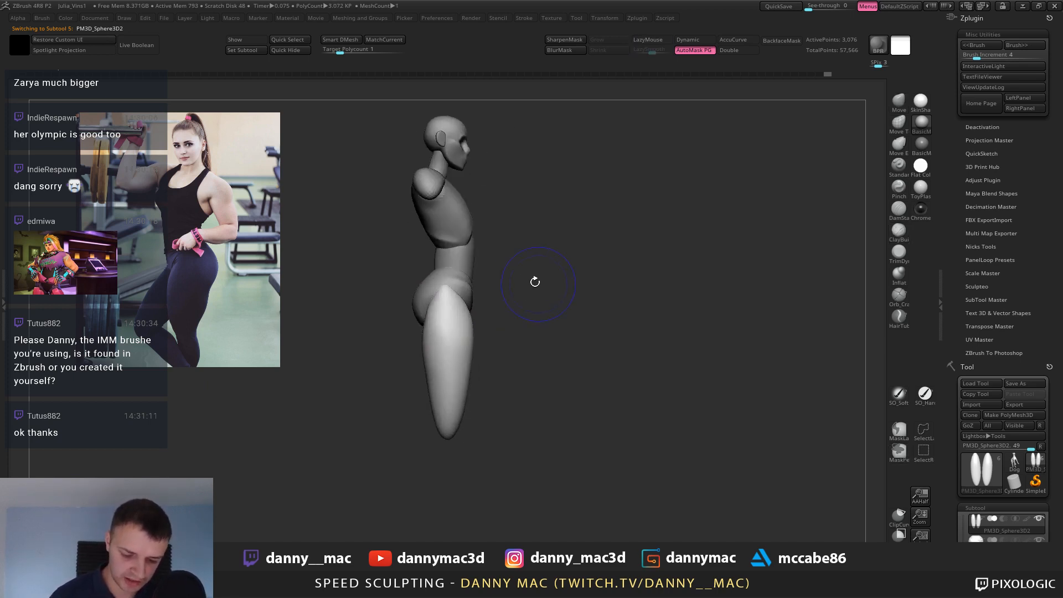
Make the pelvis the active subtool and adjust its upper side profile with the Move brush.
left_click(470, 286, "alt")
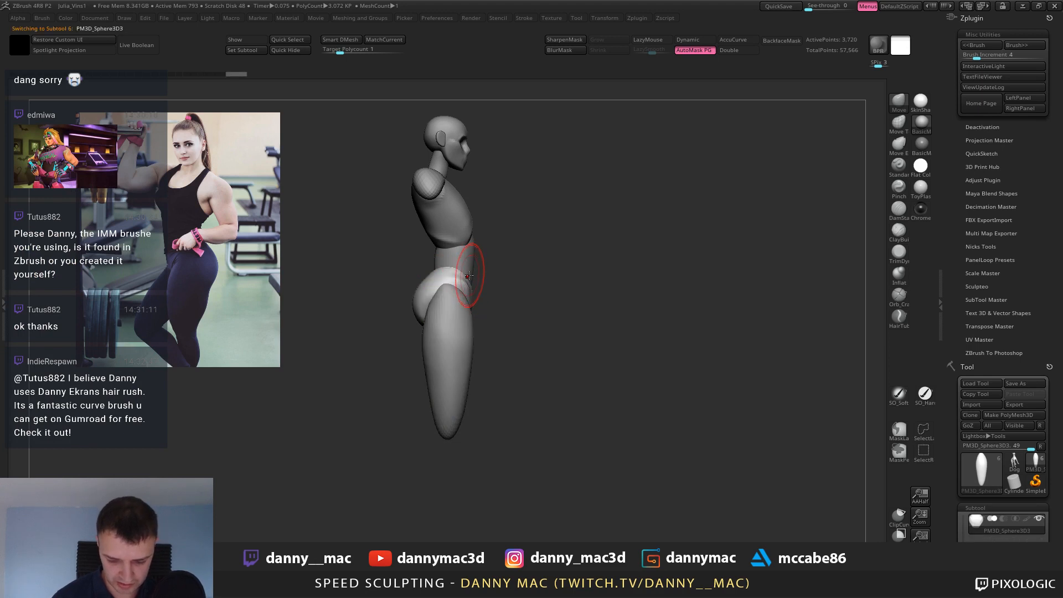
right_click_drag(427, 335, 444, 244)
left_click_drag(449, 291, 447, 278)
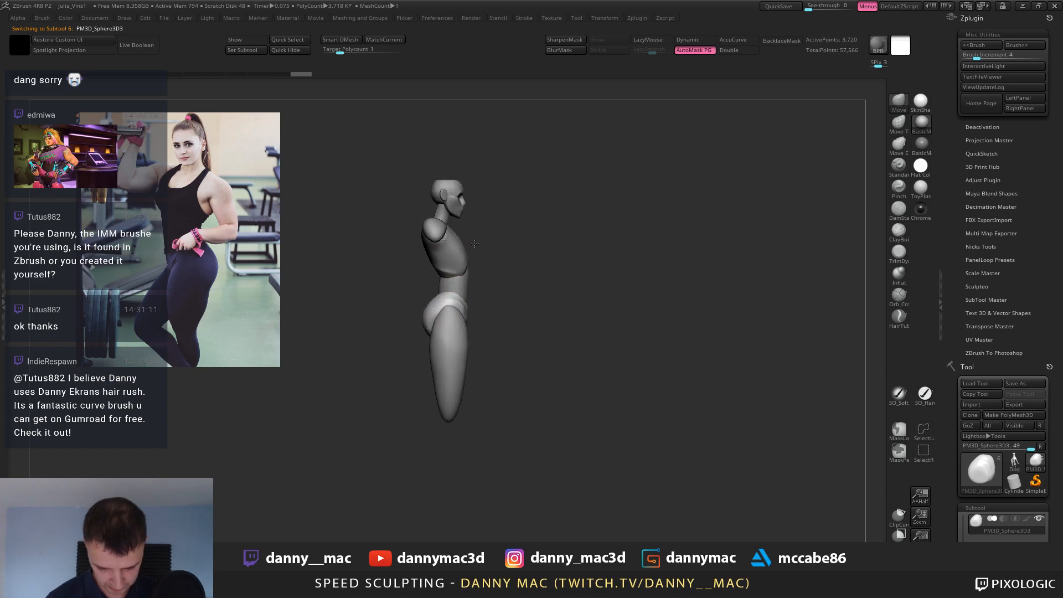
Make the head and neck the active subtool and enlarge the Move brush to cover the neck's side profile.
left_click(439, 228, "alt")
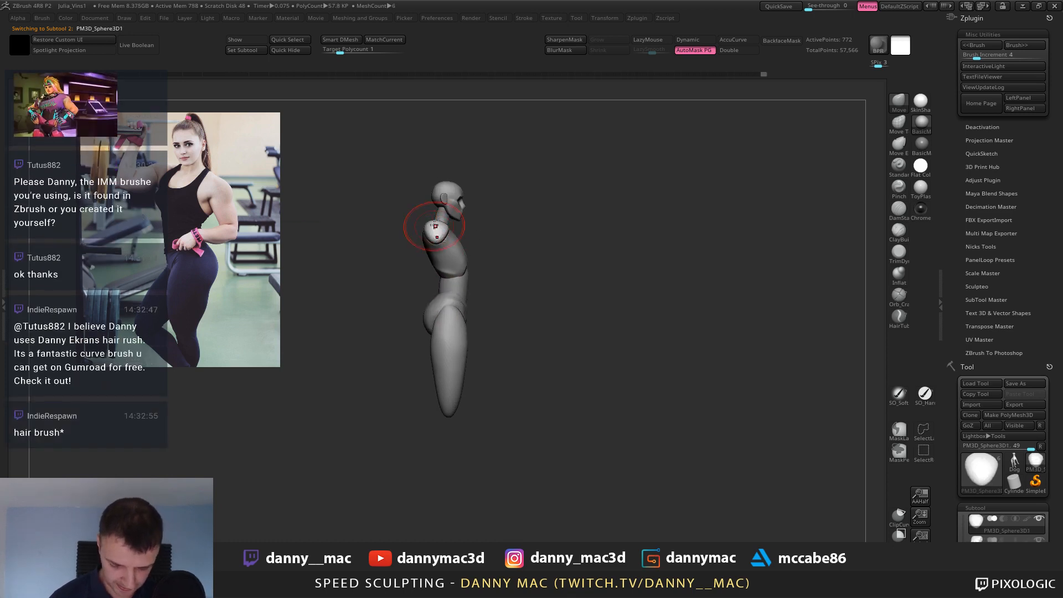
left_click(426, 236, "alt")
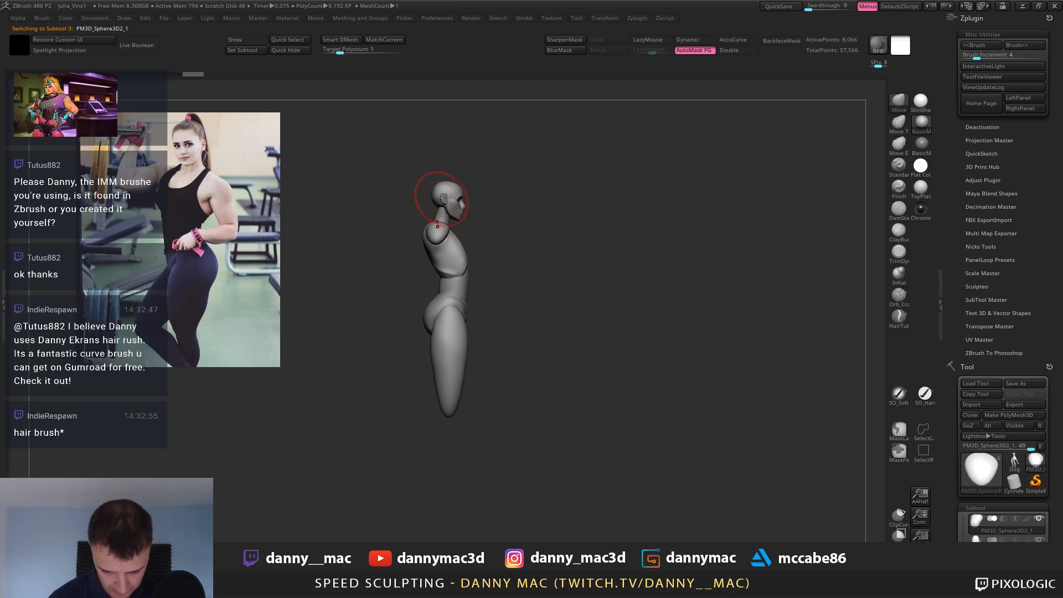
right_click_drag(443, 198, 439, 176, "ctrl")
key("space")
left_click(433, 207, "alt")
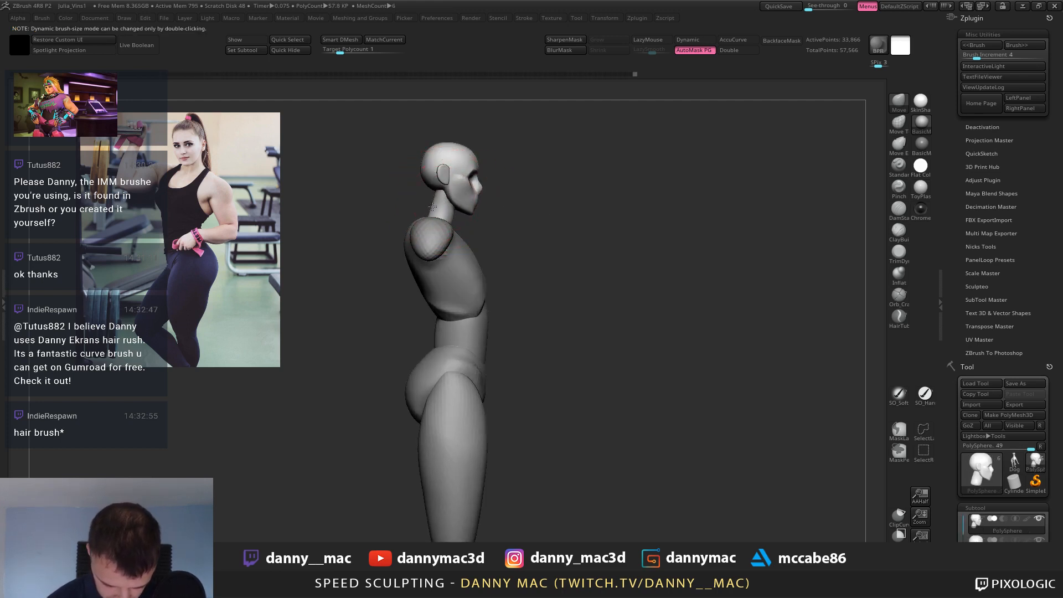
key("space")
left_click_drag(415, 219, 441, 219)
right_click_drag(460, 248, 469, 220, "ctrl")
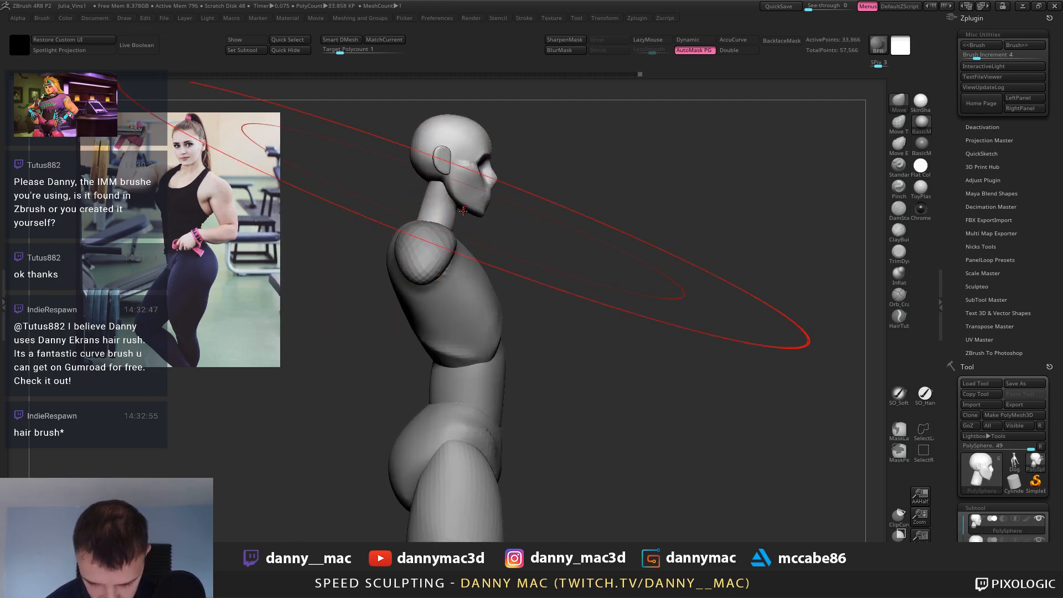
Reduce the brush's draw size and refine the neck below the jaw from the side.
key("space")
left_click_drag(467, 215, 430, 220)
right_click_drag(451, 223, 413, 224)
key("space")
left_click_drag(455, 225, 445, 225)
right_click_drag(424, 222, 454, 216)
key("space")
left_click_drag(454, 217, 458, 212)
right_click_drag(459, 212, 405, 235, "ctrl")
Make the ribcage the active subtool, subdivide it once and undo the stray stroke on it.
left_click(419, 230, "alt")
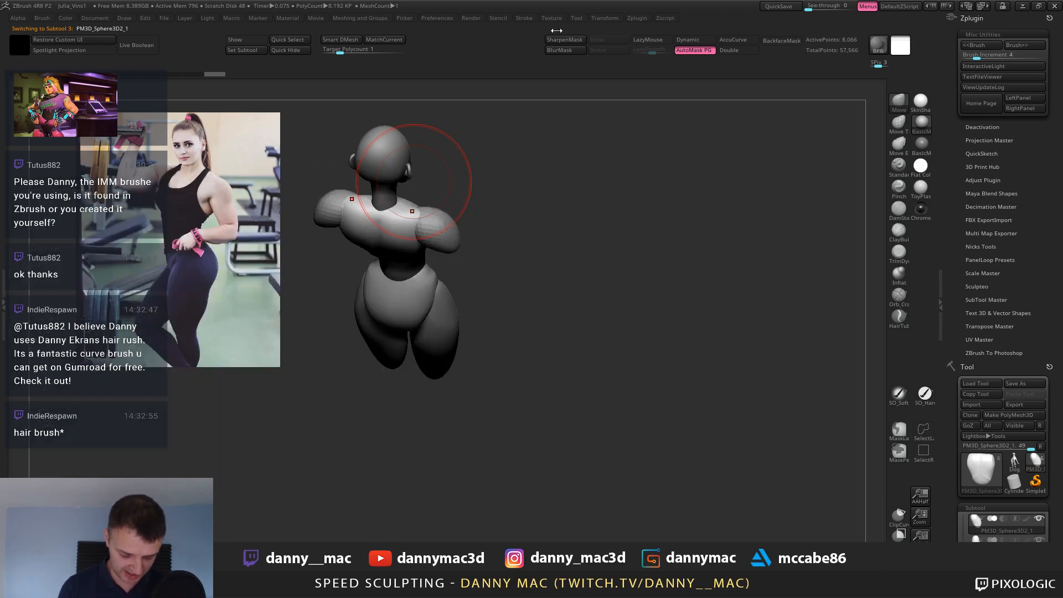
key("d")
left_click(506, 197)
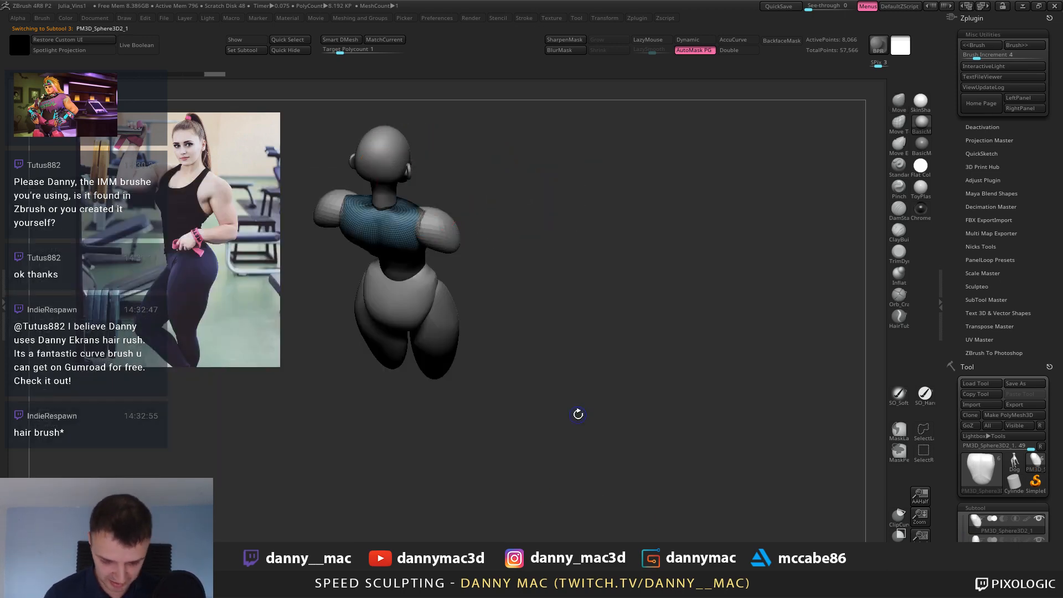
right_click_drag(462, 208, 505, 204)
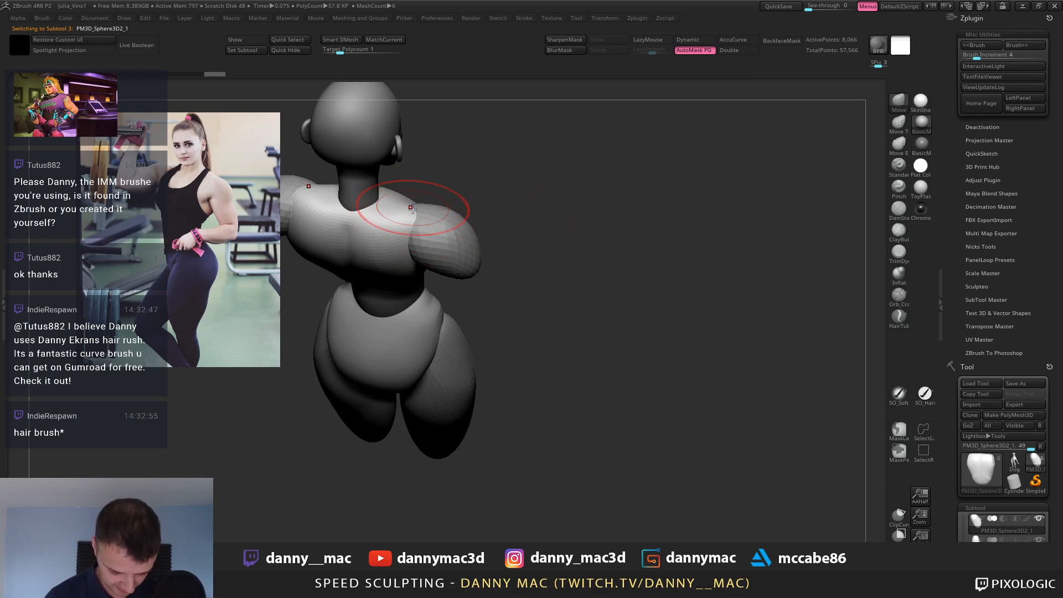
key("ctrl+d")
mouse_move(419, 225)
right_mouse_down("alt")
mouse_move(536, 325)
mouse_move(563, 248)
mouse_move(570, 277)
mouse_move(539, 168)
mouse_move(573, 219)
mouse_move(562, 244)
mouse_move(553, 231)
right_mouse_up("alt")
mouse_move(554, 230)
left_mouse_down()
mouse_move(528, 198)
mouse_move(576, 165)
left_mouse_up()
key("ctrl+z")
Switch to the Trim Dynamic brush, view the figure from the front and save the project over the existing file.
key("b")
key("t")
key("d")
key("space")
mouse_move(593, 180)
right_mouse_down("shift")
mouse_move(603, 161)
mouse_move(619, 176)
mouse_move(557, 167)
right_mouse_up("shift")
key("ctrl+s")
key("Return")
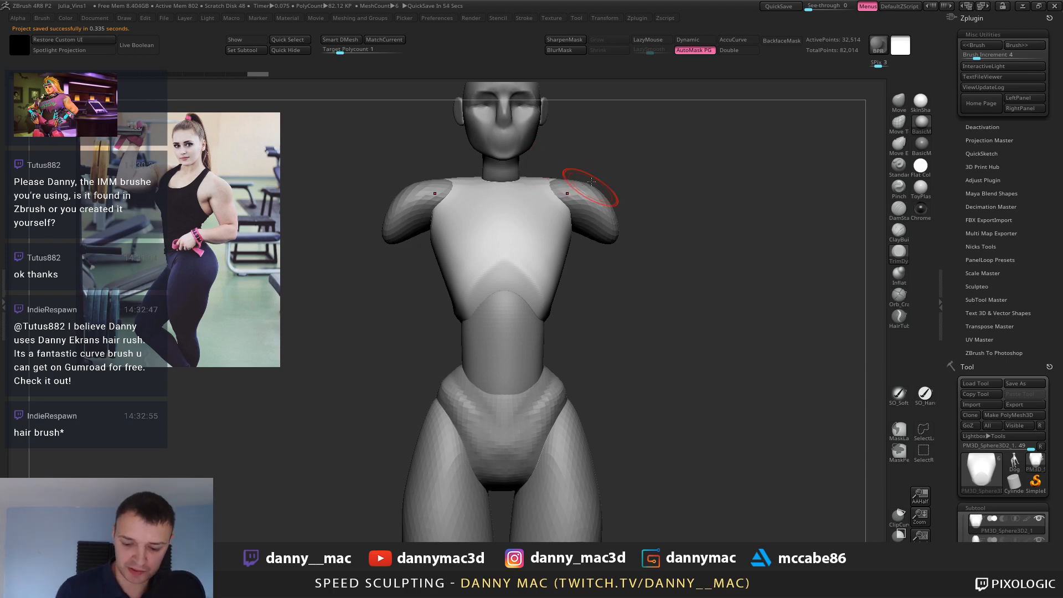
Make the deltoids the active subtool, subdivide them once and refine their front and lower edges.
left_click(581, 205, "alt")
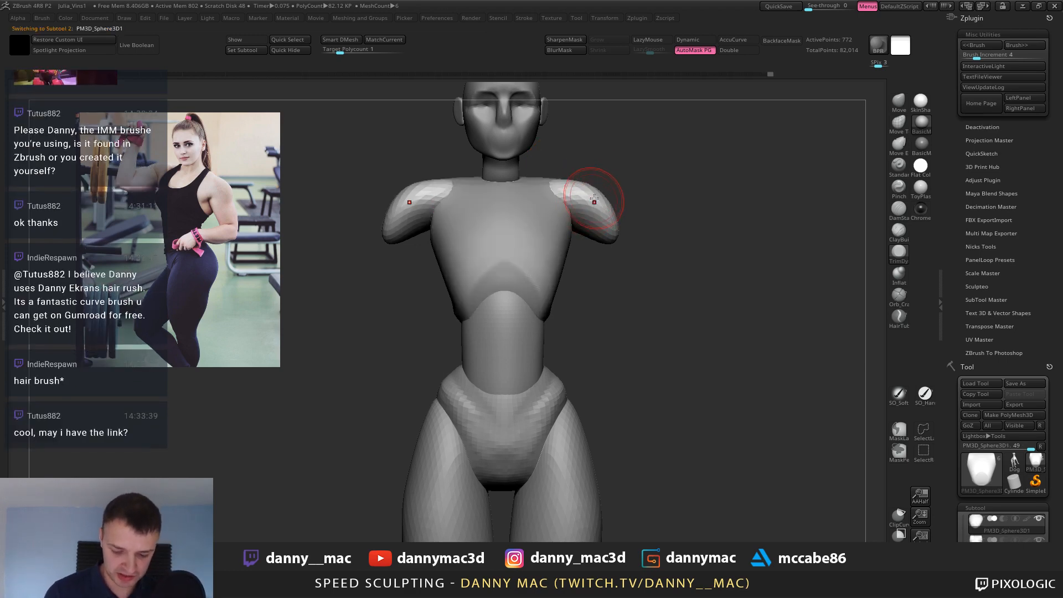
right_click_drag(454, 215, 520, 237, "alt")
key("bracketright")
key("bracketleft")
right_click(468, 232)
left_click_drag(468, 236, 464, 244)
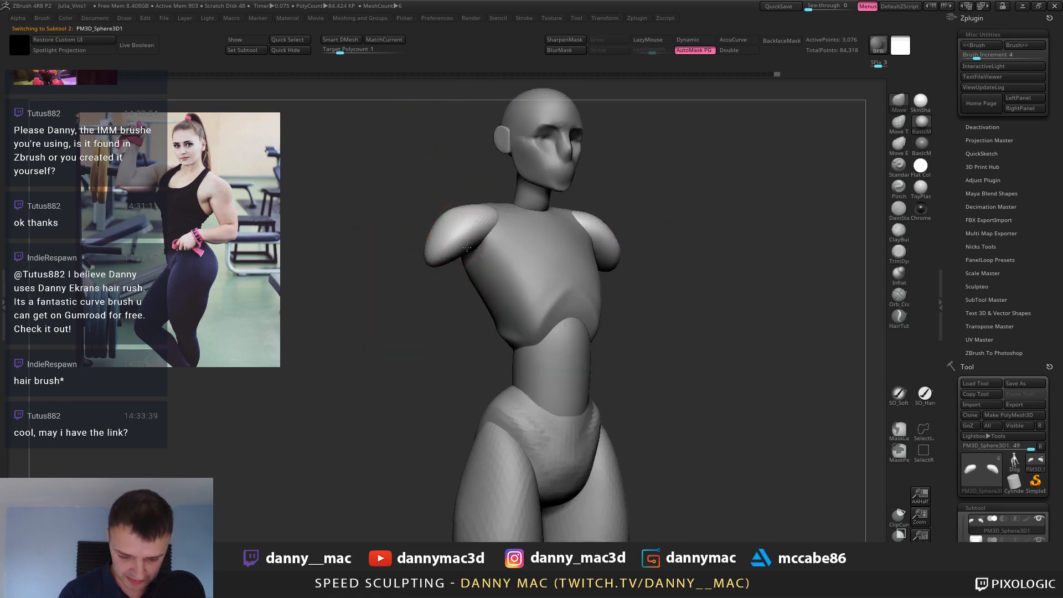
mouse_move(449, 232)
right_mouse_down()
mouse_move(517, 228)
mouse_move(451, 225)
mouse_move(448, 249)
right_mouse_up()
mouse_move(449, 249)
left_mouse_down()
mouse_move(467, 211)
mouse_move(466, 244)
left_mouse_up()
key("space")
key("space")
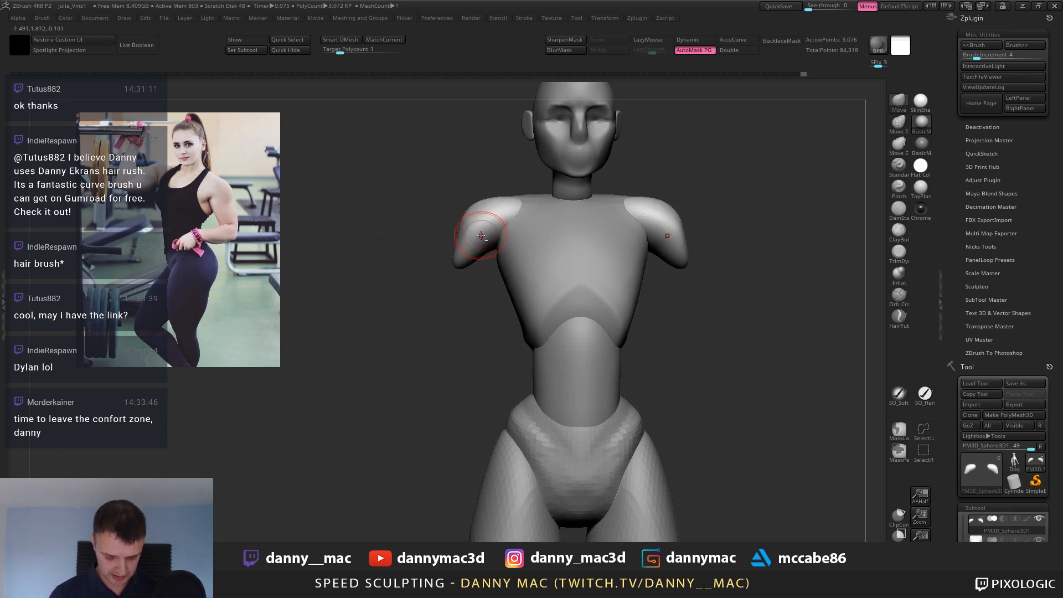
Carve a short crease into the front of the deltoids with the Dam Standard brush.
key("b")
key("d")
key("s")
right_click_drag(462, 230, 482, 232)
key("space")
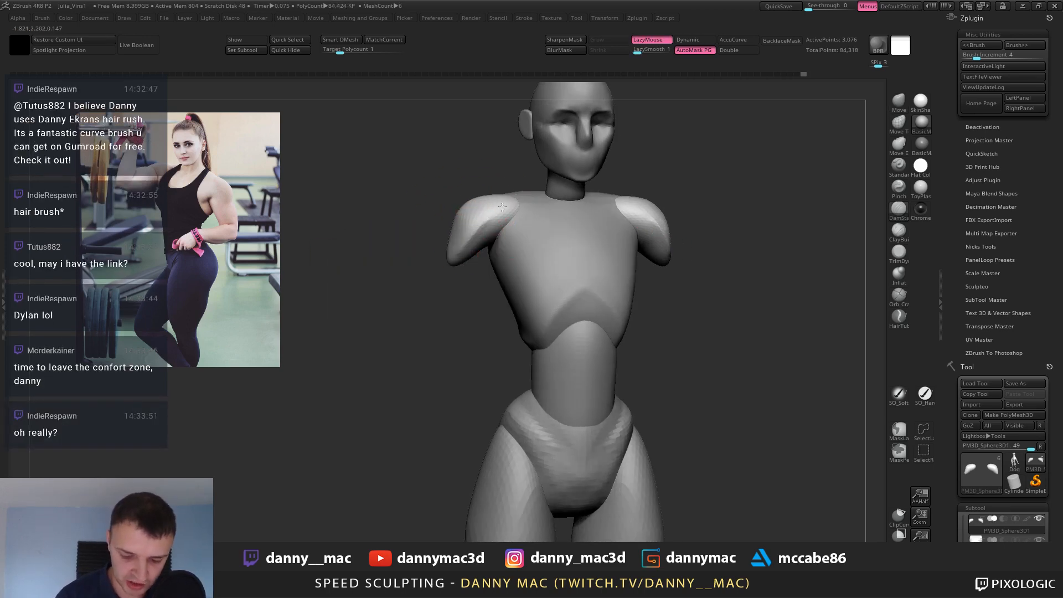
left_click_drag(502, 207, 504, 205)
Flatten the front planes of the deltoids near the chest with the Trim Dynamic brush.
mouse_move(471, 215)
right_mouse_down()
mouse_move(499, 216)
mouse_move(450, 237)
right_mouse_up()
key("b")
key("t")
key("d")
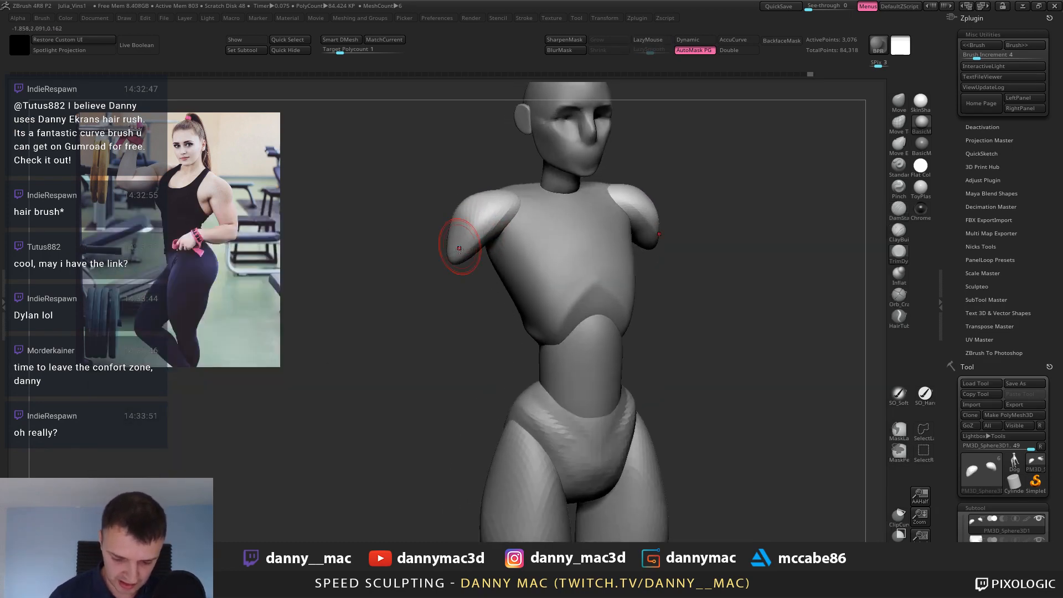
left_click_drag(509, 212, 502, 223)
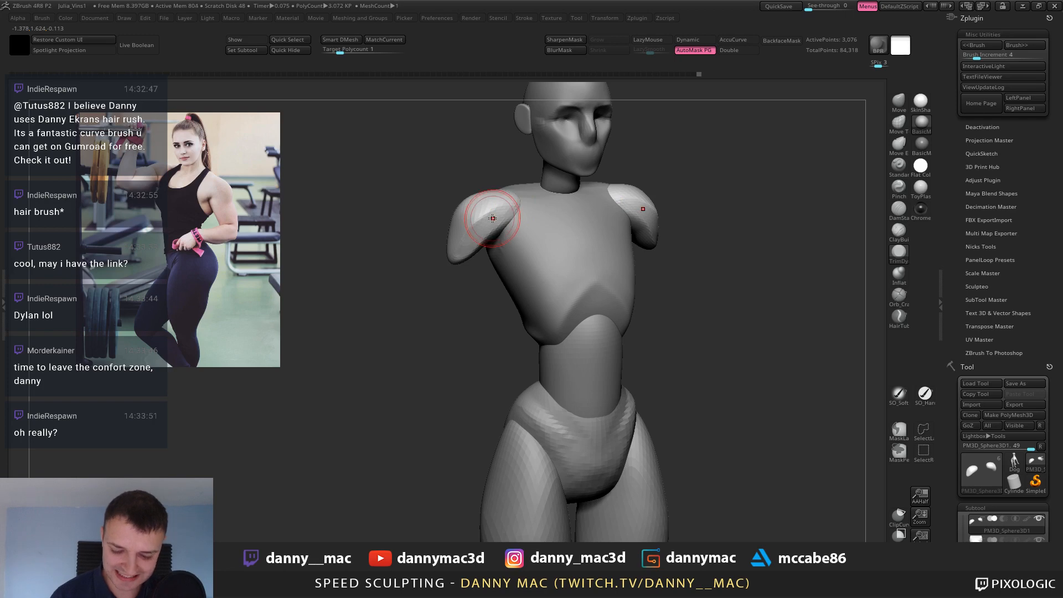
mouse_move(493, 216)
right_mouse_down()
mouse_move(477, 240)
mouse_move(489, 224)
right_mouse_up()
left_click_drag(477, 218, 487, 223)
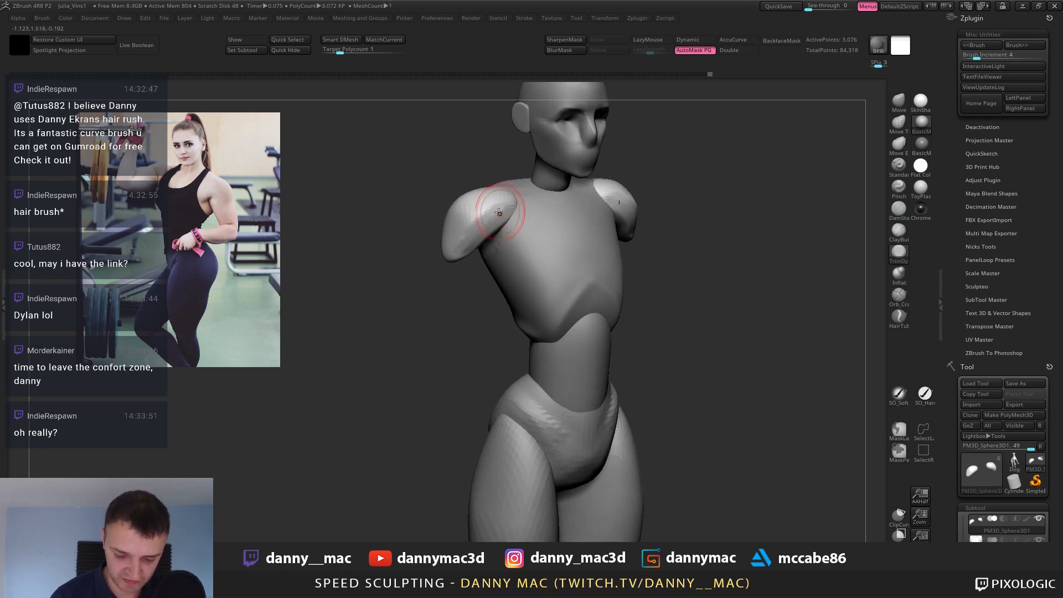
Flatten the rear planes of the deltoids with the Trim Dynamic brush.
mouse_move(497, 213)
right_mouse_down()
mouse_move(529, 228)
mouse_move(432, 214)
right_mouse_up()
left_click_drag(432, 214, 433, 244)
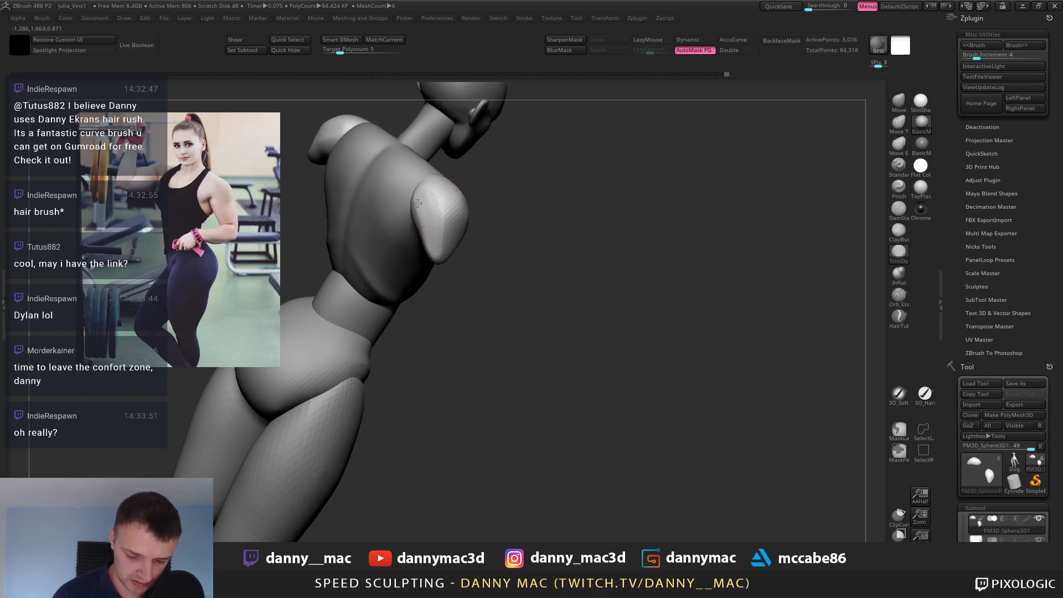
mouse_move(418, 204)
right_mouse_down()
mouse_move(445, 195)
mouse_move(429, 221)
mouse_move(434, 237)
mouse_move(422, 220)
right_mouse_up()
mouse_move(432, 266)
right_mouse_down()
mouse_move(443, 238)
mouse_move(452, 253)
mouse_move(438, 252)
right_mouse_up()
Make the ribcage the active subtool and reshape its back profile with the Move brush.
mouse_move(531, 310)
right_mouse_down("ctrl")
mouse_move(529, 266)
mouse_move(498, 283)
right_mouse_up("ctrl")
left_click(514, 286, "alt")
key("b")
key("m")
key("v")
key("space")
left_click_drag(499, 281, 511, 283)
right_click_drag(507, 288, 515, 301)
key("space")
left_click_drag(515, 301, 507, 301)
mouse_move(527, 308)
right_mouse_down()
mouse_move(515, 324)
mouse_move(547, 299)
right_mouse_up()
Adjust the draw size of the Move and Smooth brushes and refine the lower ribcage in side view.
key("space")
key("space")
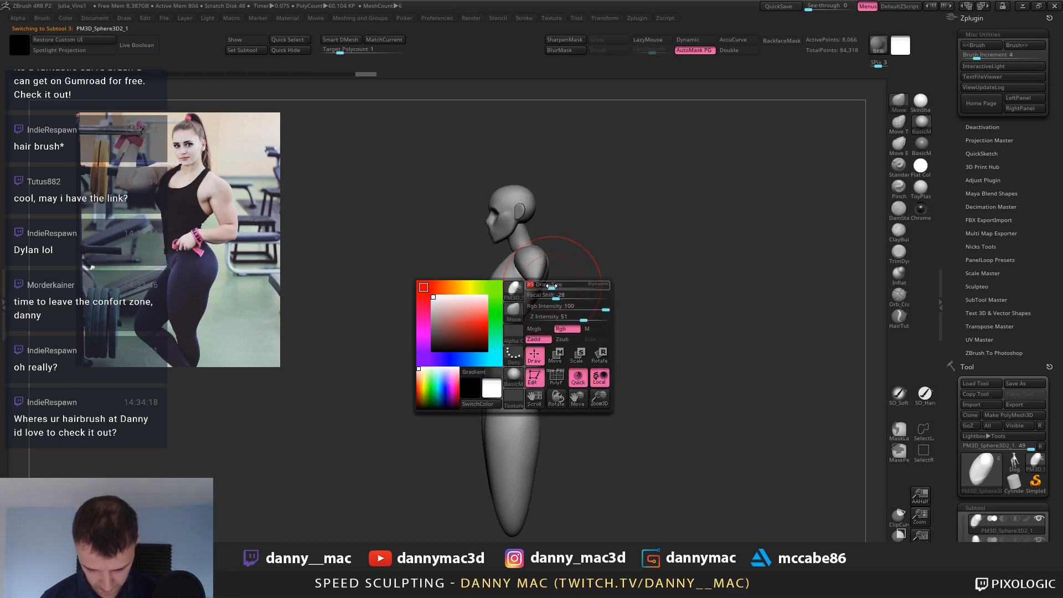
key("shift+space")
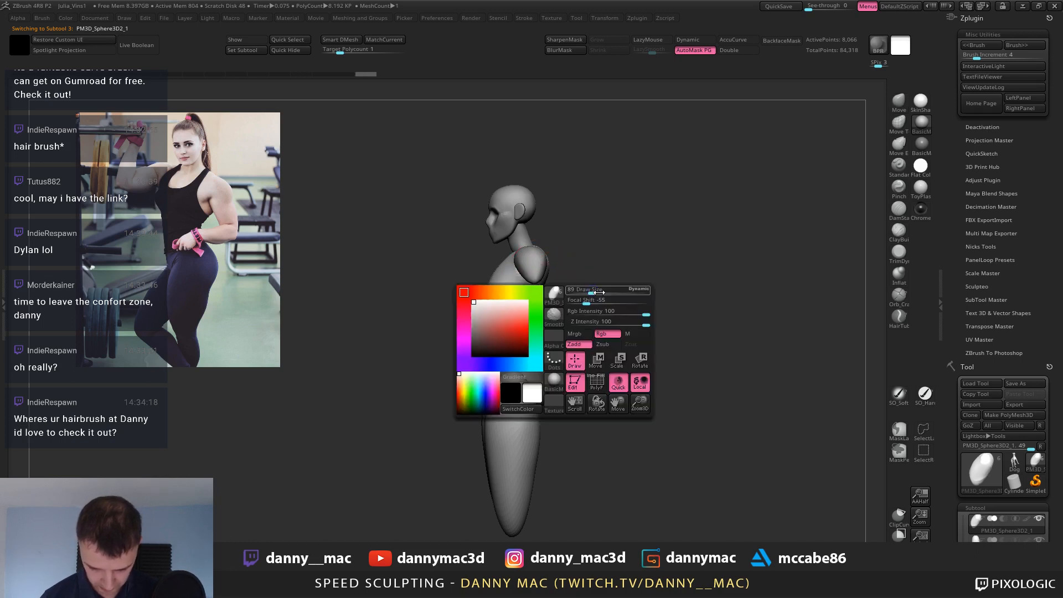
left_click(635, 288)
key("space")
left_click(558, 294)
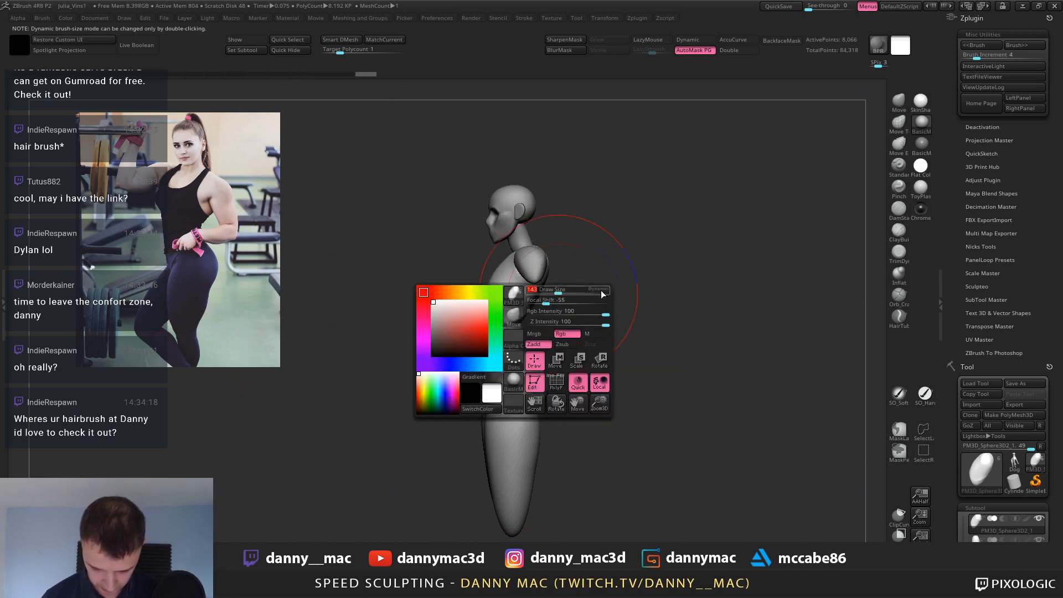
key("space")
left_click(545, 282)
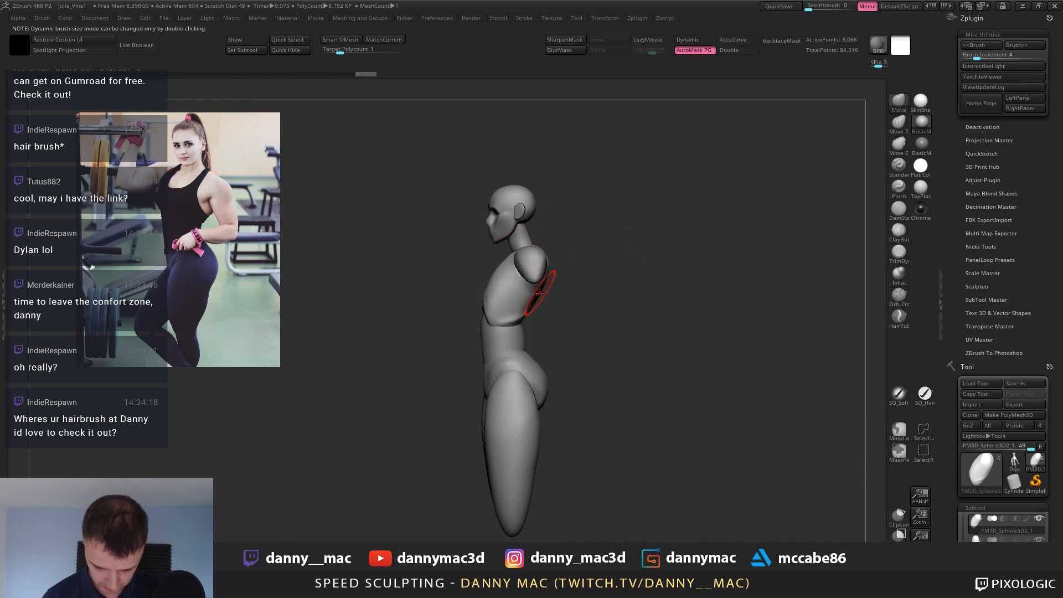
mouse_move(540, 296)
right_mouse_down()
mouse_move(497, 329)
mouse_move(515, 304)
right_mouse_up()
left_click_drag(516, 313, 519, 314)
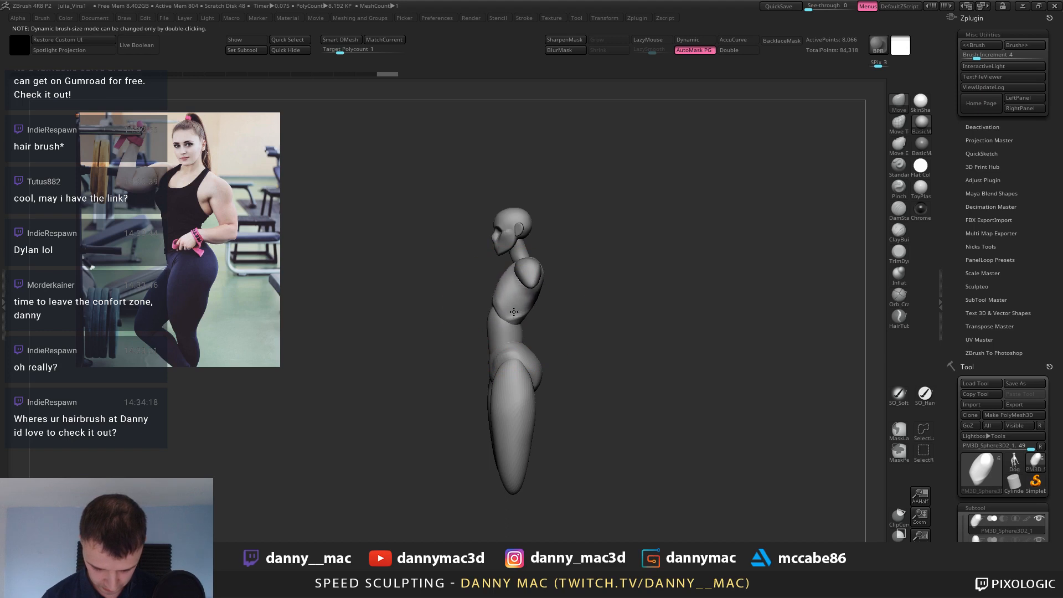
Adjust the waist and pelvis subtools in side view with a large Move brush.
left_click(512, 334, "alt")
mouse_move(542, 319)
right_mouse_down("alt")
mouse_move(493, 277)
mouse_move(465, 290)
right_mouse_up("alt")
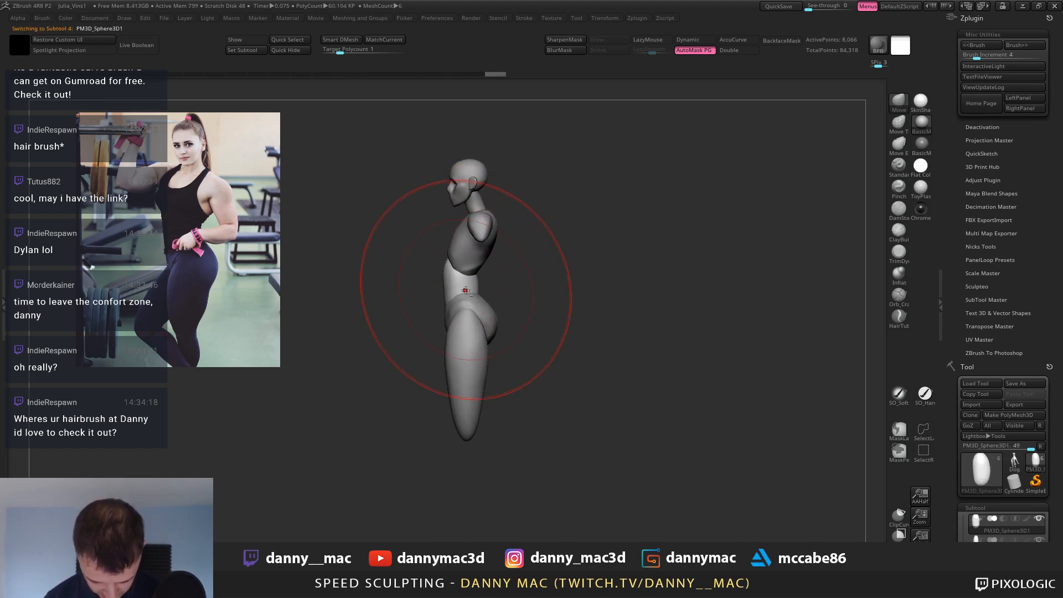
left_click_drag(464, 287, 467, 288)
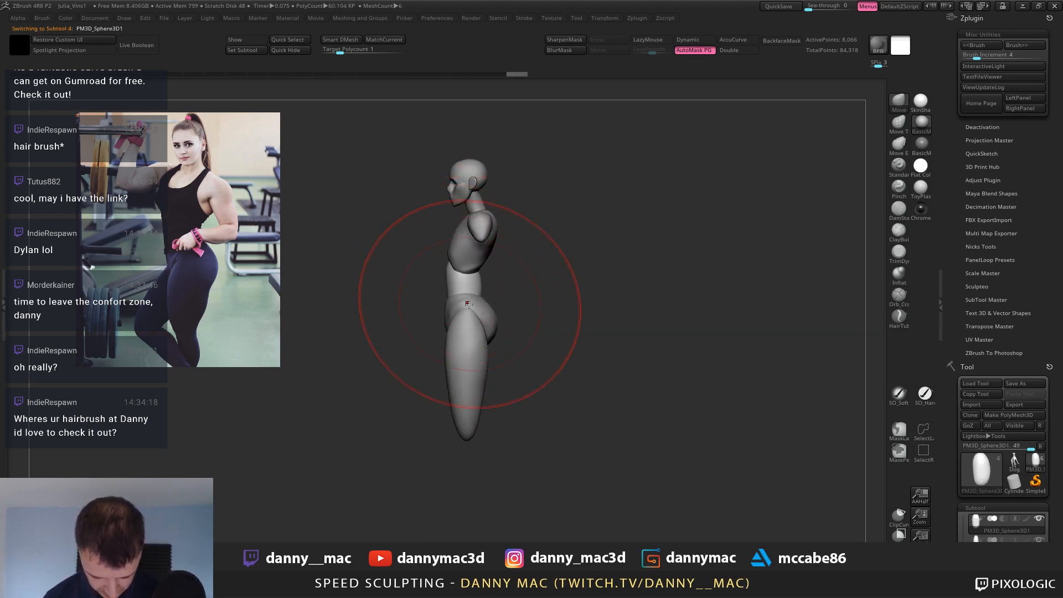
left_click(493, 332, "alt")
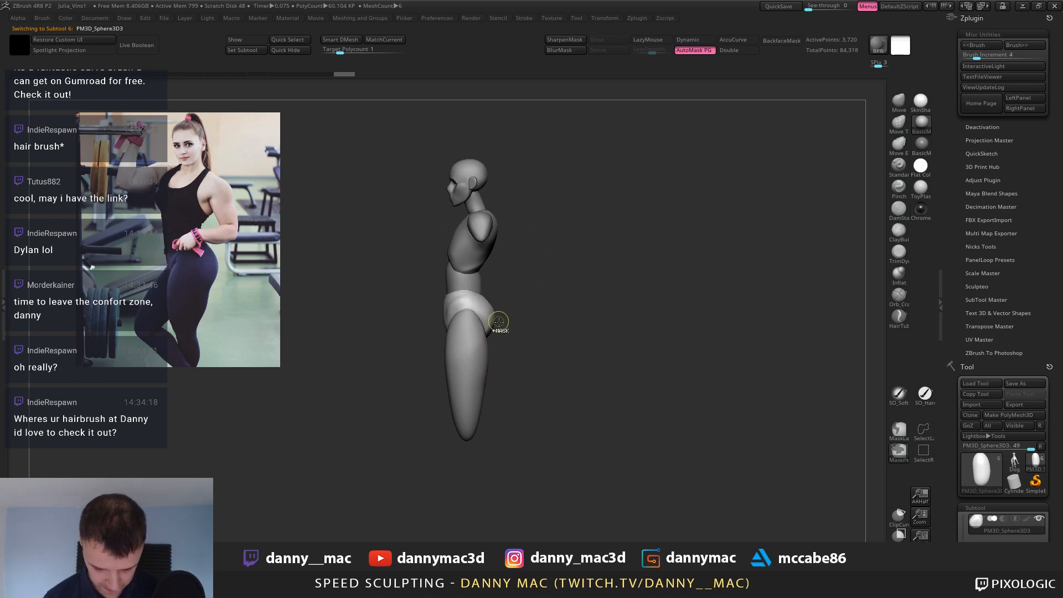
mouse_move(484, 314)
left_mouse_down()
mouse_move(477, 299)
mouse_move(553, 273)
mouse_move(553, 226)
left_mouse_up()
Save the project over the existing Julia_Vins1 file and confirm replacing it.
key("ctrl+s")
key("super")
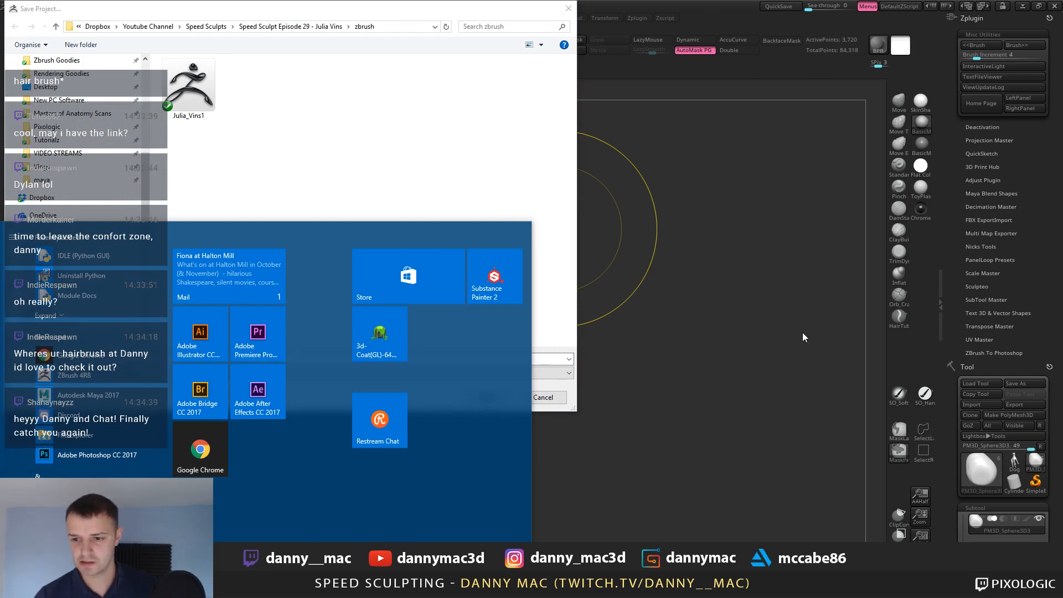
left_click(473, 396)
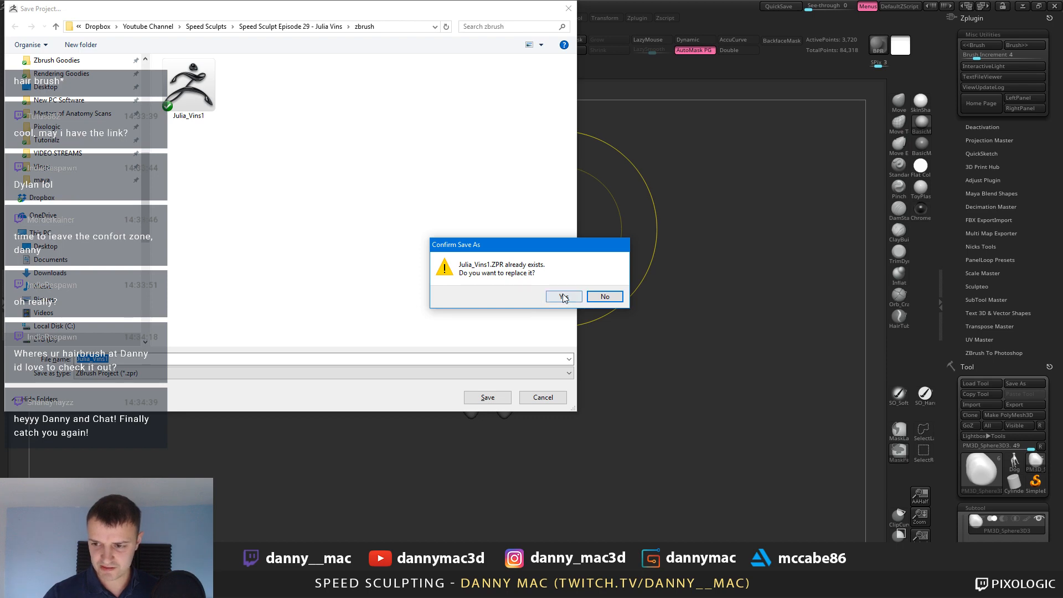
left_click(564, 296)
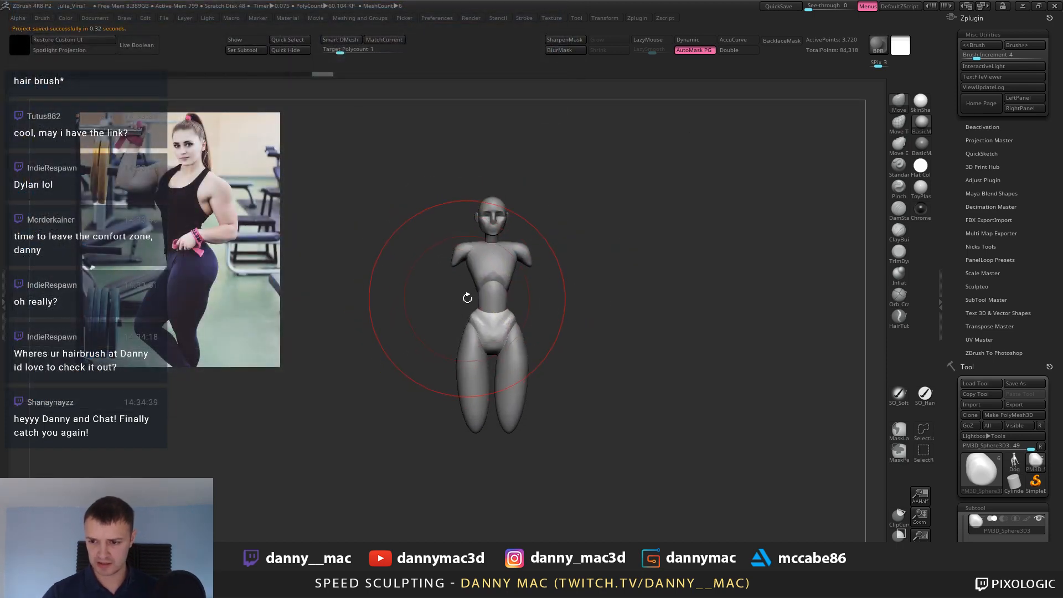
Make the pelvis the active subtool and smooth its front.
mouse_move(468, 298)
left_mouse_down()
mouse_move(507, 289)
mouse_move(533, 265)
mouse_move(529, 310)
mouse_move(515, 260)
mouse_move(490, 280)
mouse_move(528, 285)
mouse_move(484, 304)
left_mouse_up()
left_click(516, 278, "alt")
left_click(470, 339, "alt")
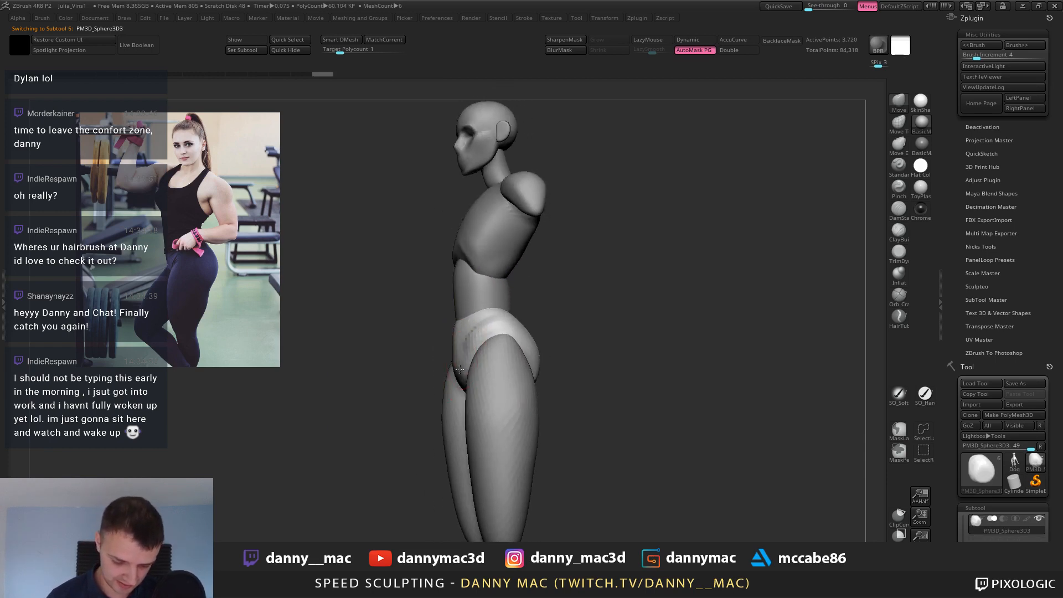
mouse_move(470, 342)
left_mouse_down("shift")
mouse_move(449, 377)
mouse_move(507, 326)
left_mouse_up("shift")
Make the thighs the active subtool, turn on LazyMouse, adjust the Clay Buildup brush size and smooth the upper thighs.
left_click(429, 368, "alt")
key("l")
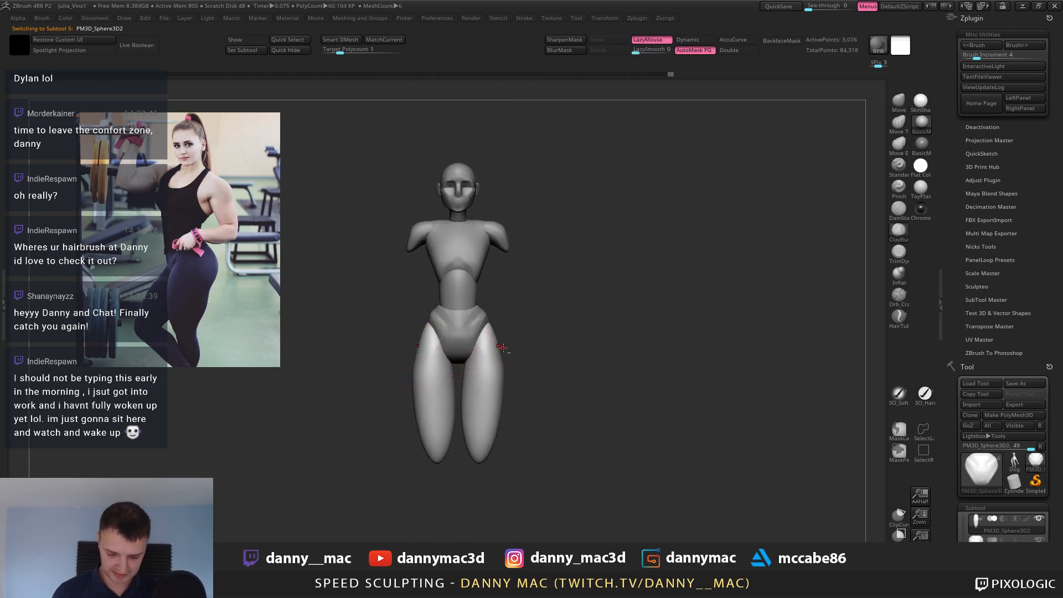
key("space")
key("space")
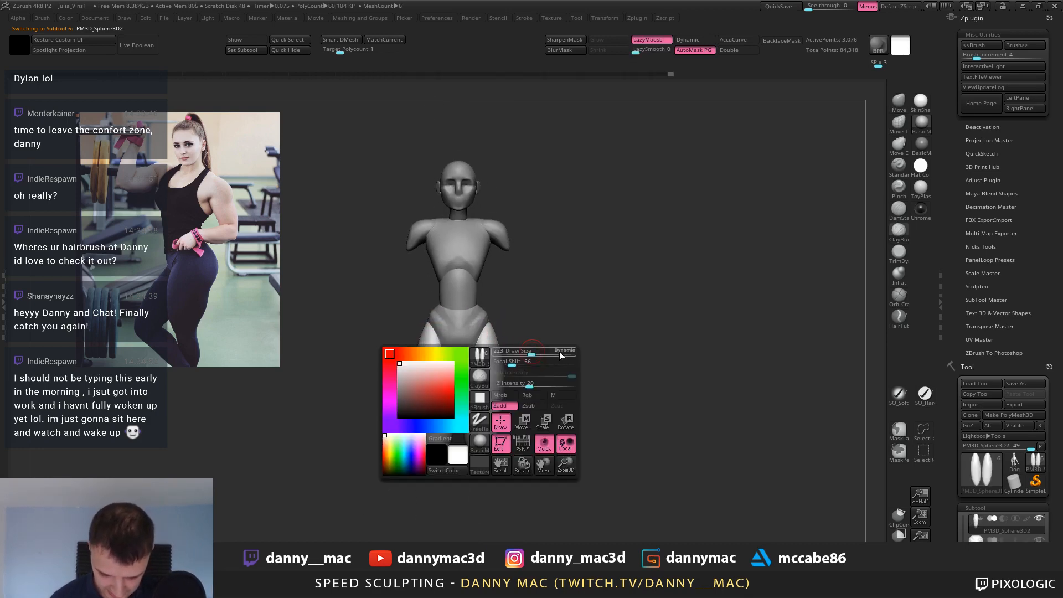
left_click(560, 355)
key("space")
left_click(499, 349)
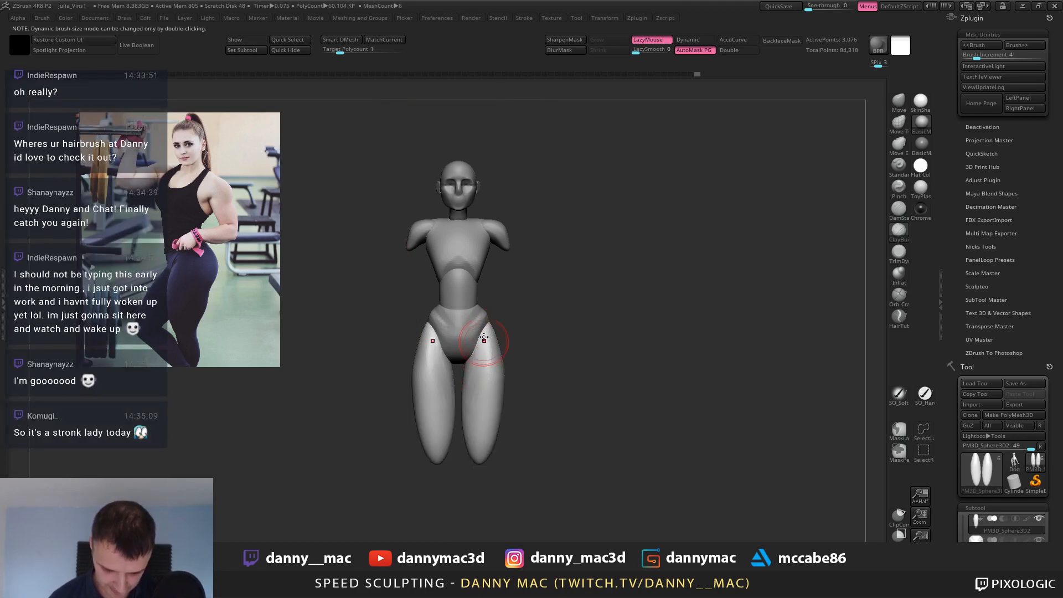
right_click_drag(488, 346, 485, 323, "alt")
left_click_drag(424, 319, 431, 334, "shift")
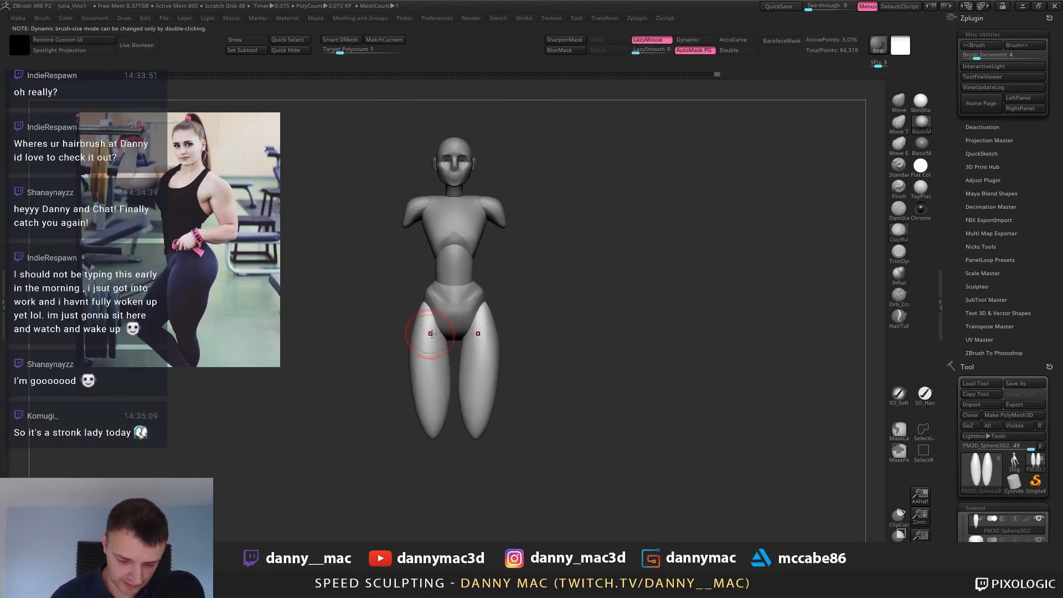
key("shift+space")
left_click_drag(553, 311, 545, 309)
key("l")
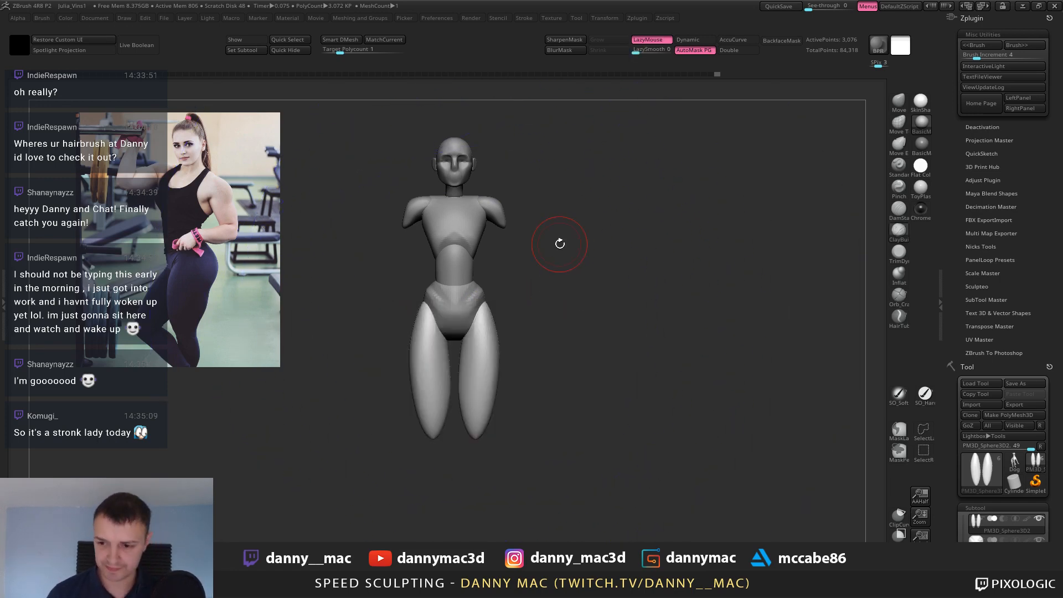
Save the project again over the existing file.
key("l")
key("ctrl+s")
key("Return")
key("l")
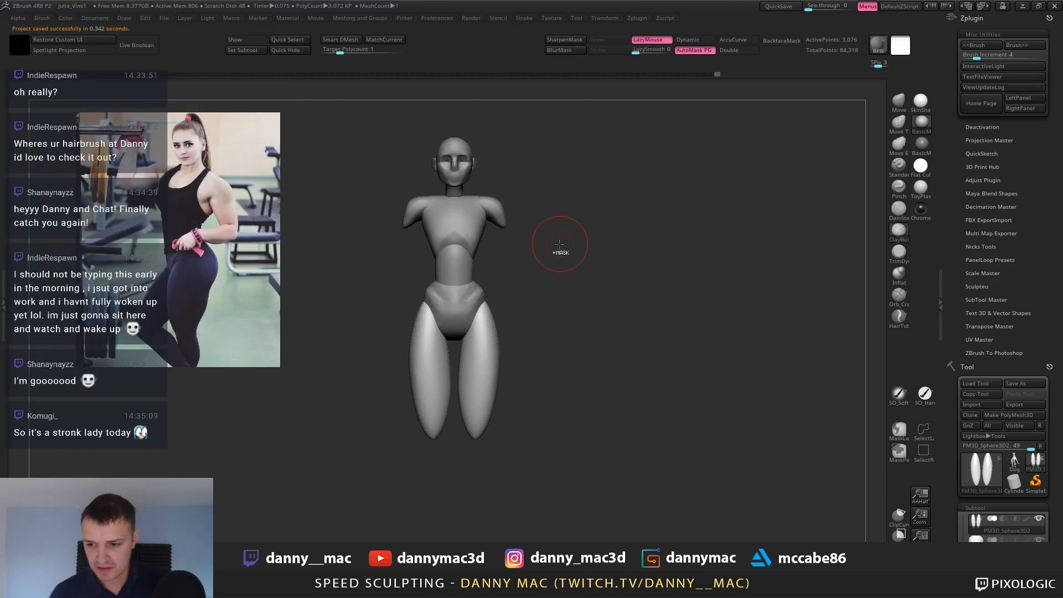
Select the ribcage and set the Move brush's draw size to about 223 for reshaping it from the front.
right_click_drag(550, 264, 525, 313, "ctrl")
left_click(481, 253, "alt")
key("1")
key("space")
left_click(456, 255)
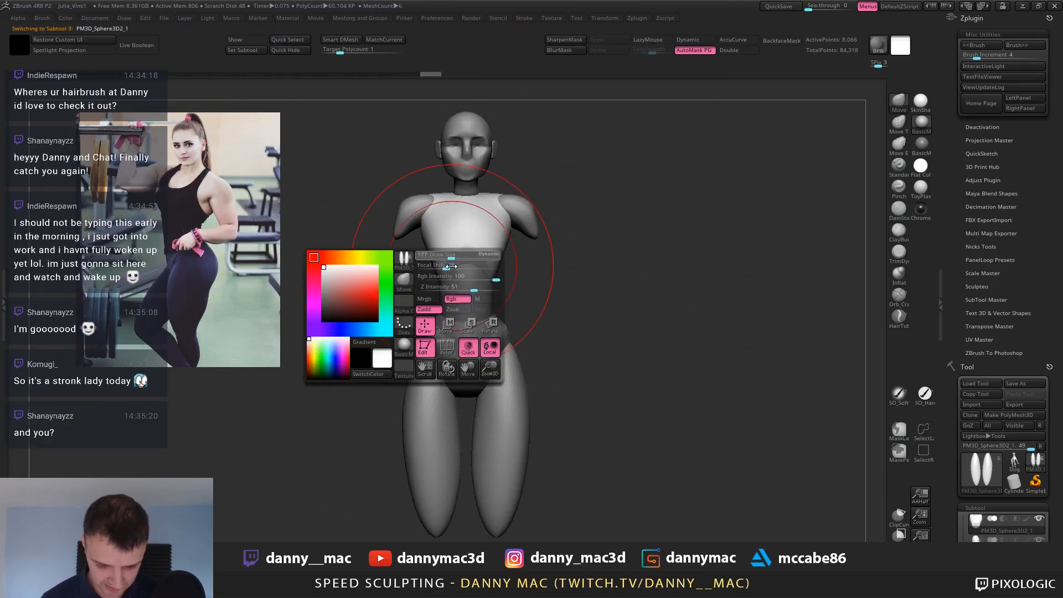
key("space")
left_click(491, 259)
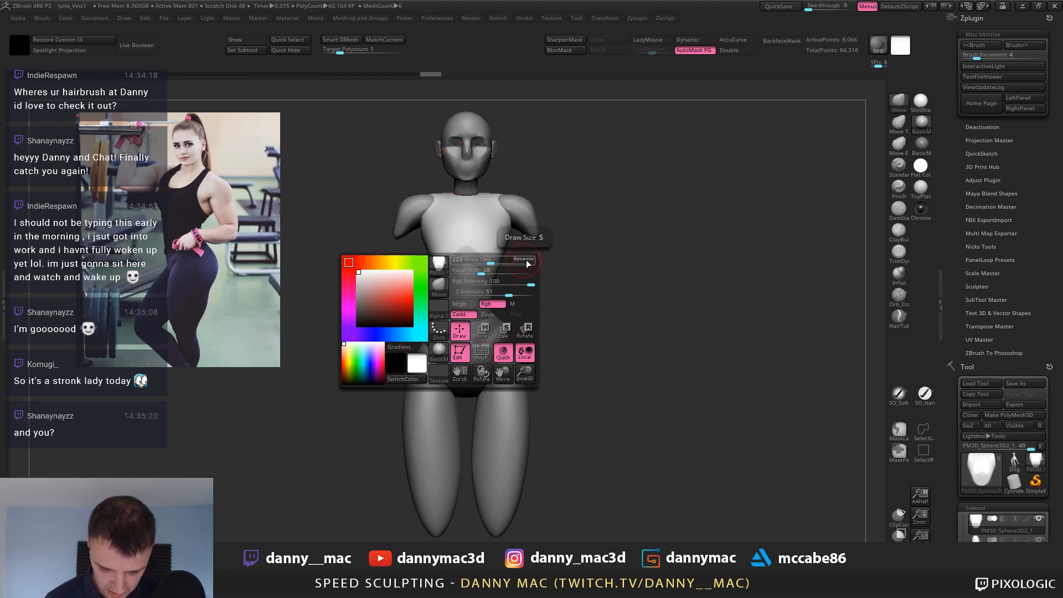
key("space")
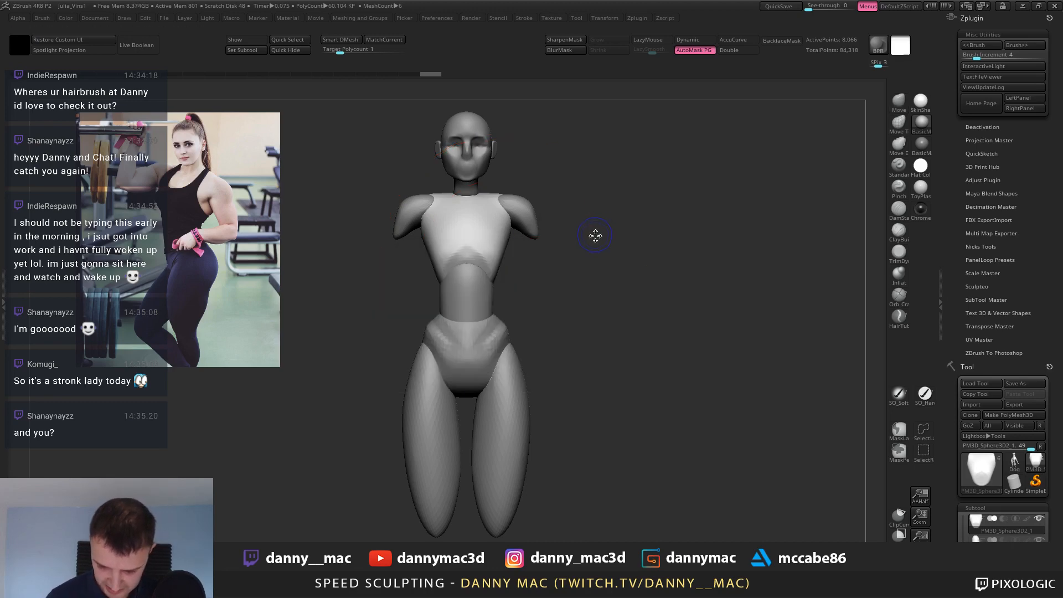
Build up the lower front edge of the ribcage symmetrically with ClayBuildup and LazyMouse enabled.
key("space")
mouse_move(492, 238)
right_mouse_down("ctrl")
mouse_move(496, 263)
mouse_move(468, 244)
mouse_move(468, 258)
right_mouse_up("ctrl")
key("l")
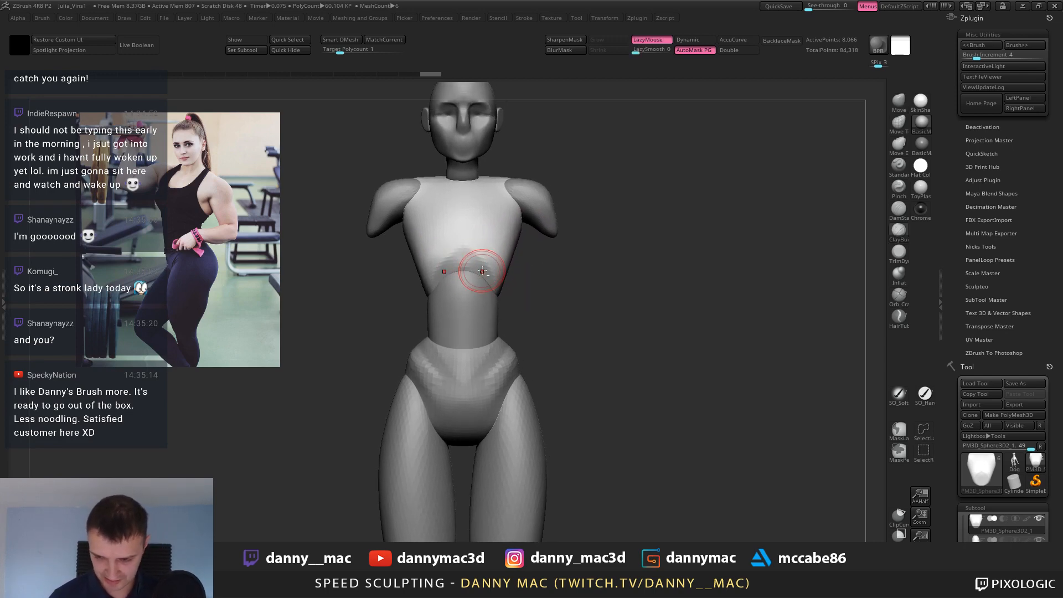
left_click_drag(449, 271, 469, 262)
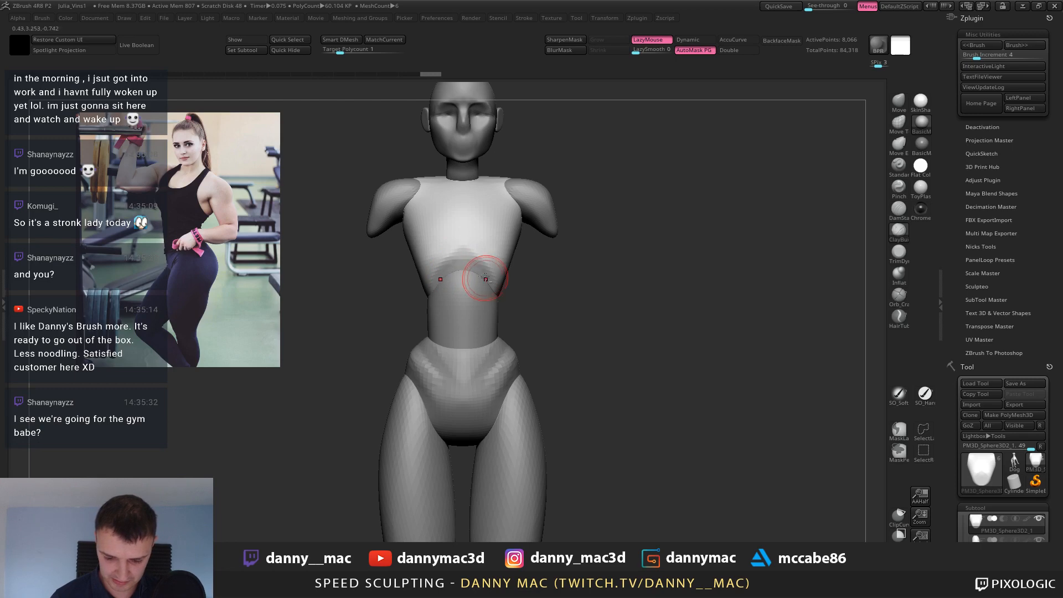
Refine the ribcage's overall form with the Move brush and LazyMouse disabled.
mouse_move(484, 278)
right_mouse_down()
mouse_move(463, 281)
mouse_move(502, 296)
mouse_move(483, 281)
mouse_move(493, 333)
mouse_move(480, 304)
right_mouse_up()
left_click(502, 304, "alt")
mouse_move(482, 342)
right_mouse_down()
mouse_move(496, 300)
mouse_move(484, 303)
mouse_move(490, 277)
right_mouse_up()
key("l")
key("space")
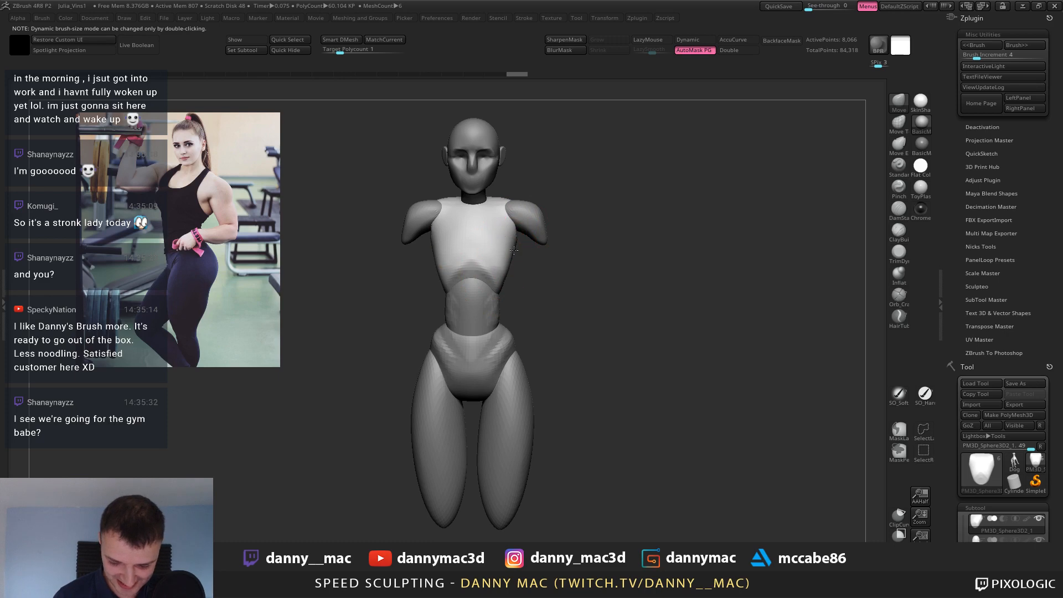
mouse_move(507, 264)
right_mouse_down()
mouse_move(470, 305)
mouse_move(502, 304)
mouse_move(492, 288)
mouse_move(494, 352)
mouse_move(472, 363)
right_mouse_up()
Select the pelvis and round out the buttocks in the side view.
left_click(470, 304, "alt")
left_click(487, 313, "alt")
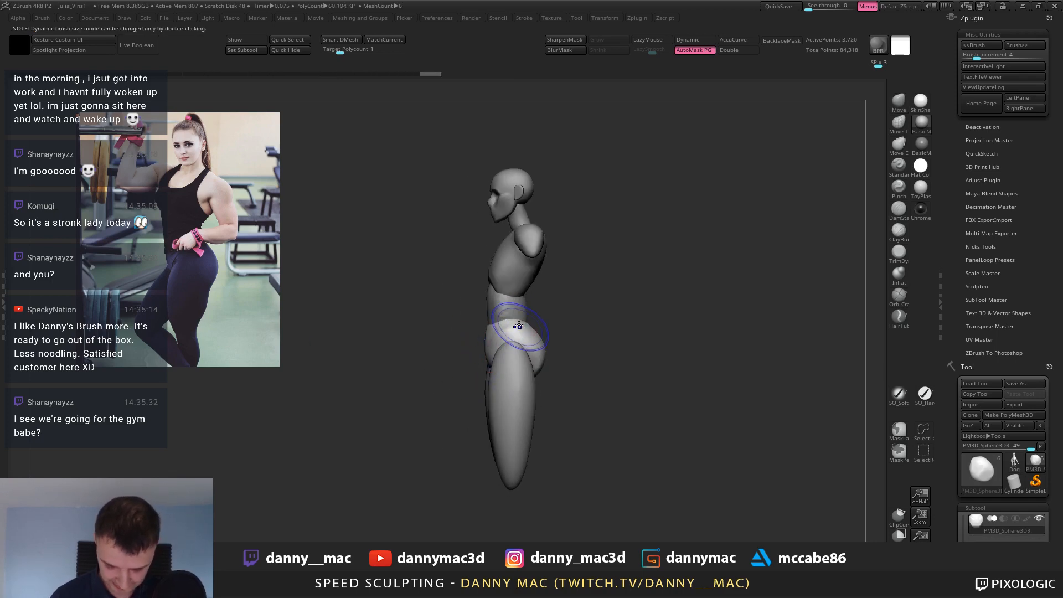
right_click_drag(518, 326, 477, 295, "ctrl")
Adjust the shoulders and upper ribcage in the side view with the Move brush.
left_click(510, 279, "alt")
left_click(481, 264, "alt")
left_click(484, 283, "alt")
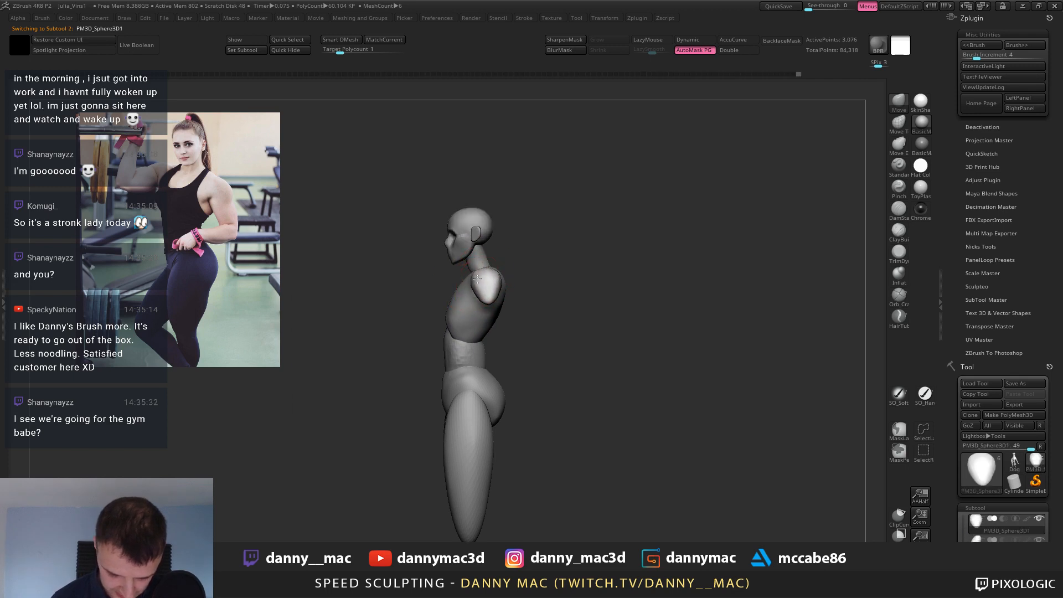
left_click(469, 275, "alt")
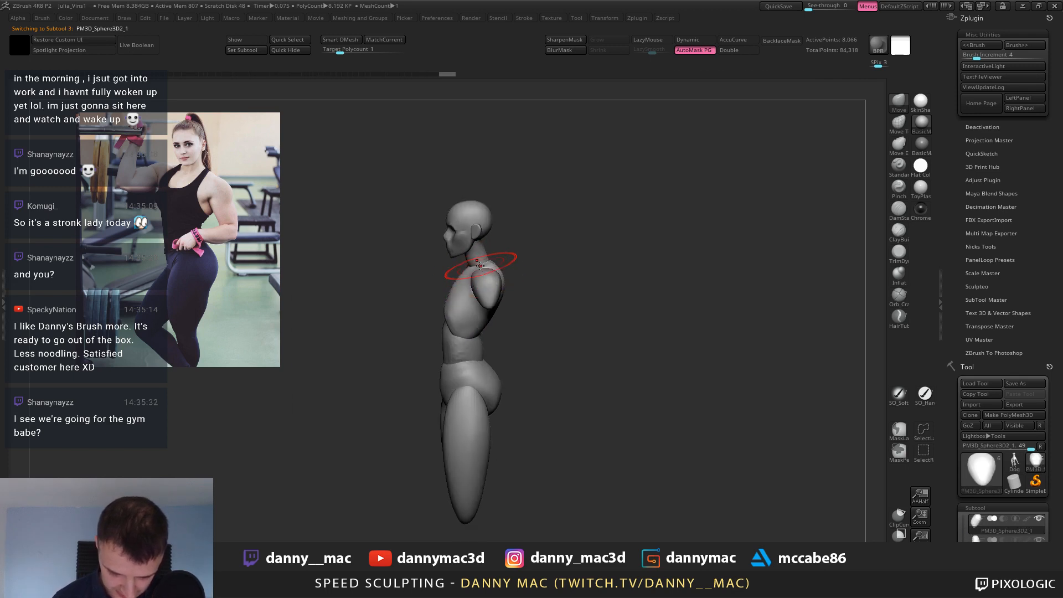
left_click(472, 266, "alt")
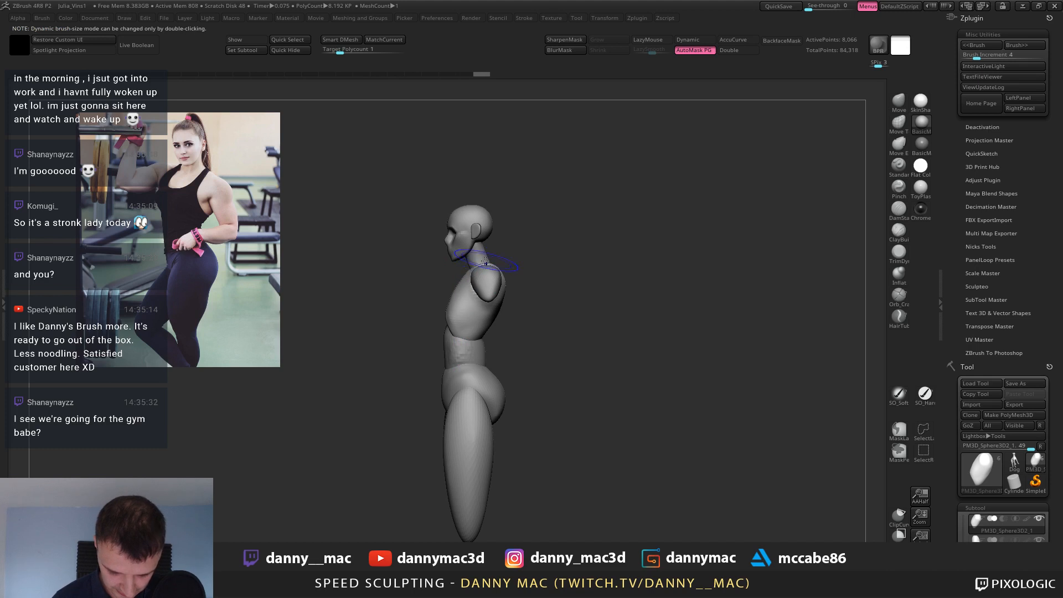
mouse_move(485, 261)
right_mouse_down("ctrl")
mouse_move(501, 257)
mouse_move(498, 234)
right_mouse_up("ctrl")
right_click_drag(501, 314, 491, 287, "alt")
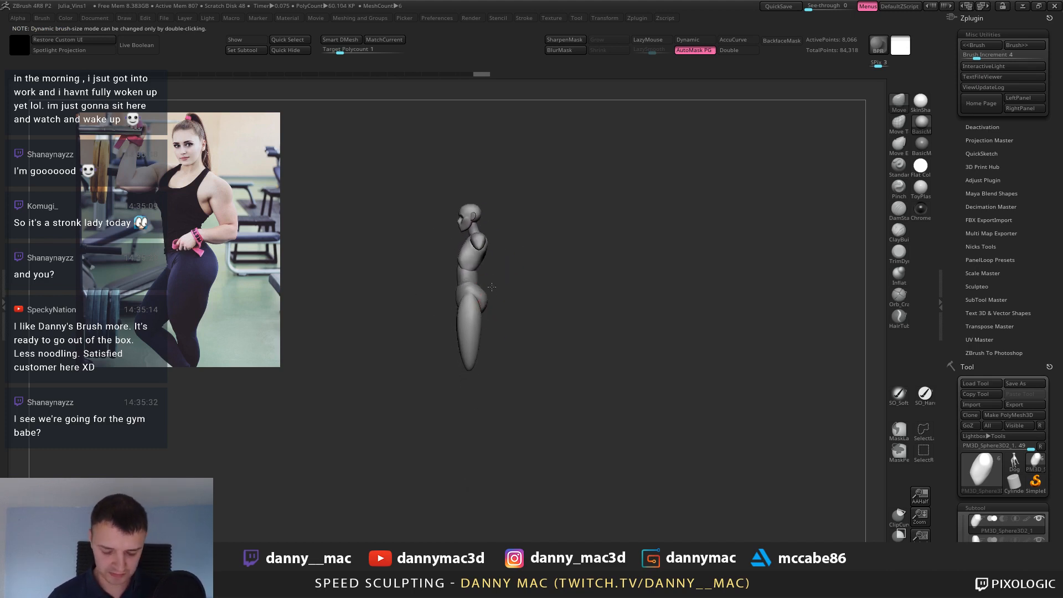
Select the thighs and rotate them slightly forward about the hips in the side view with a Transpose line.
left_click(472, 306, "alt")
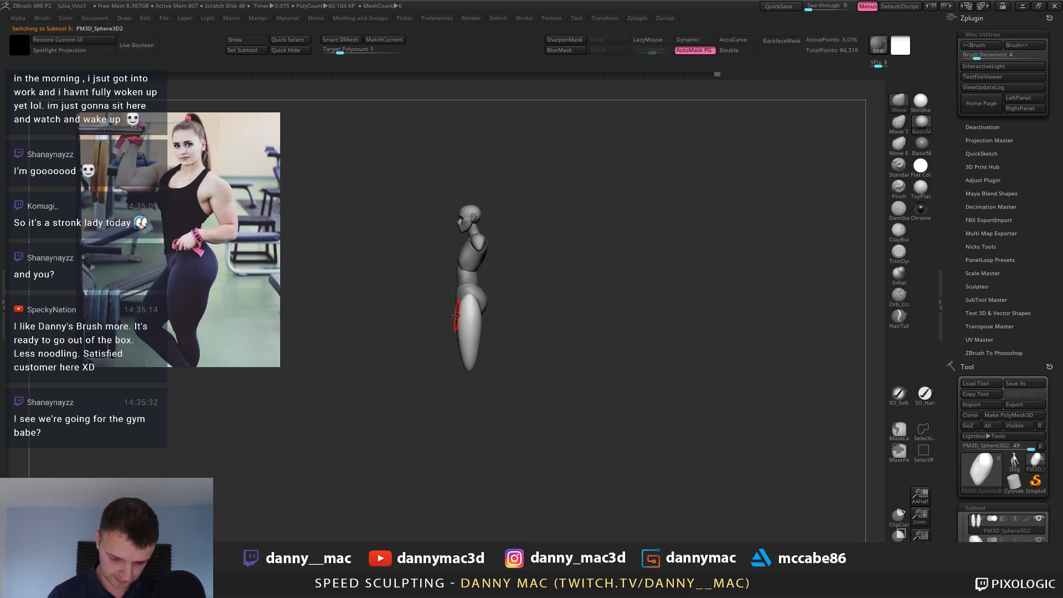
right_click_drag(543, 304, 511, 280)
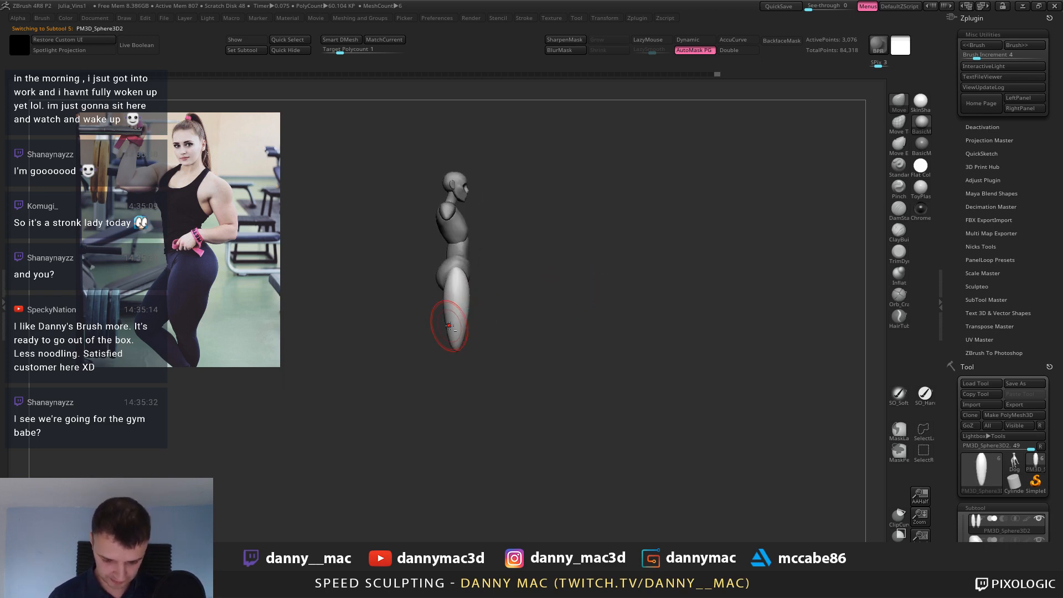
key("r")
left_click_drag(459, 279, 526, 279)
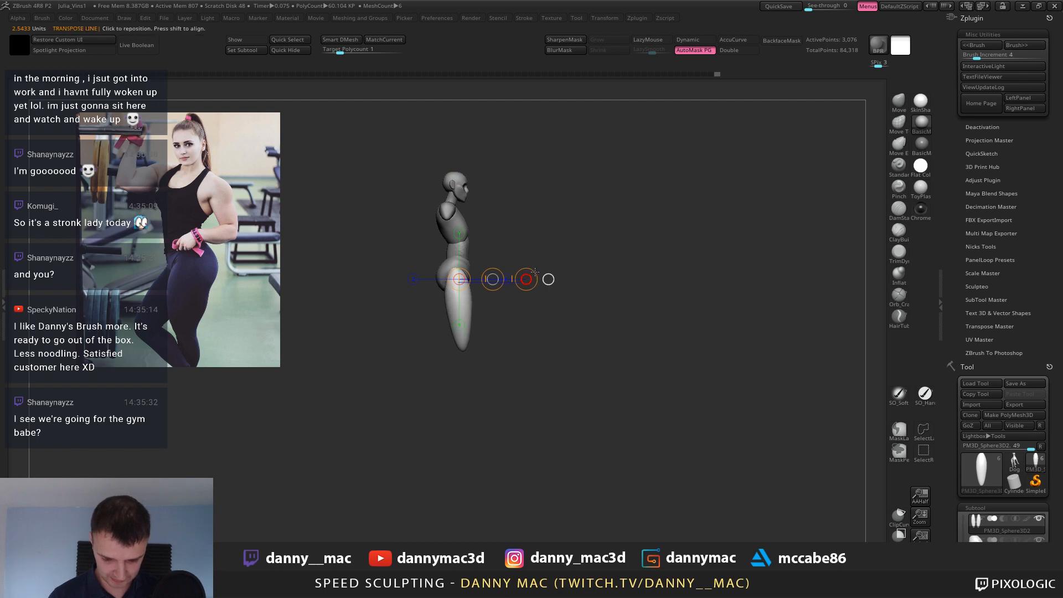
key("q")
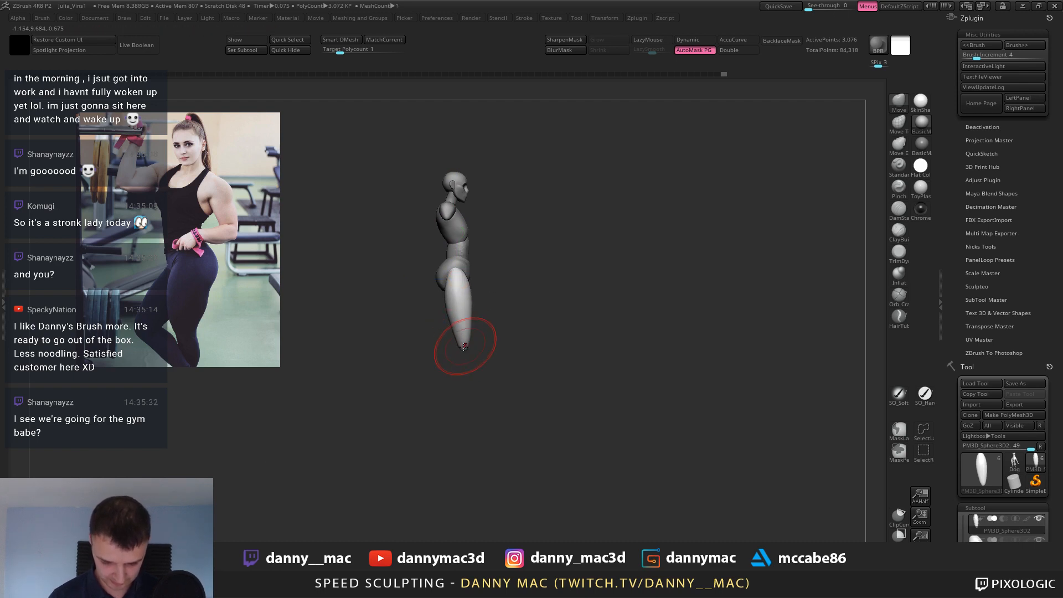
Shape the thighs' side profile with the Move brush, curving the front and back contours and narrowing towards the knees.
left_click_drag(467, 298, 469, 292)
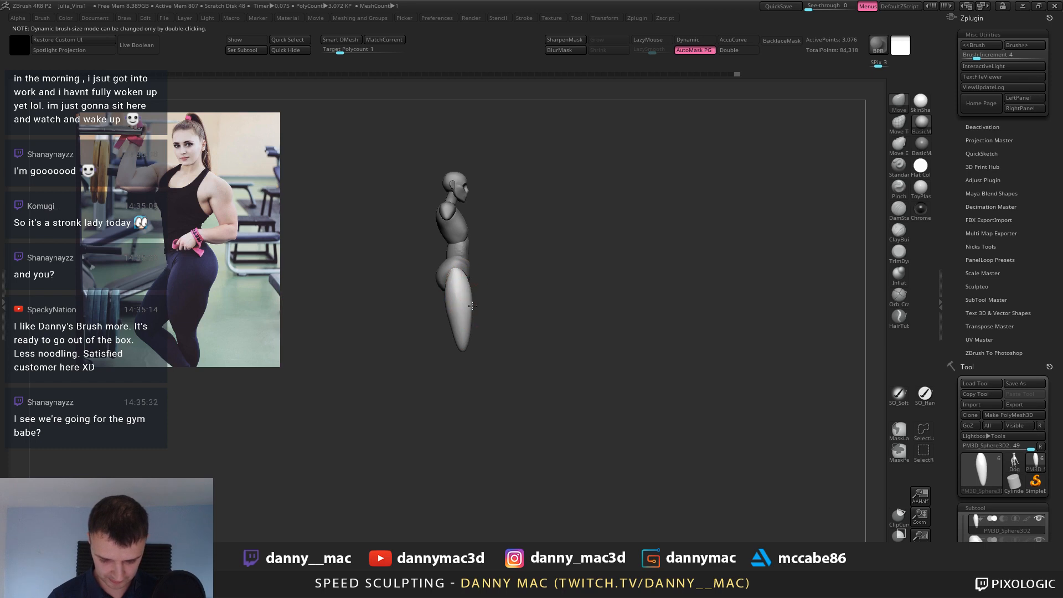
key("space")
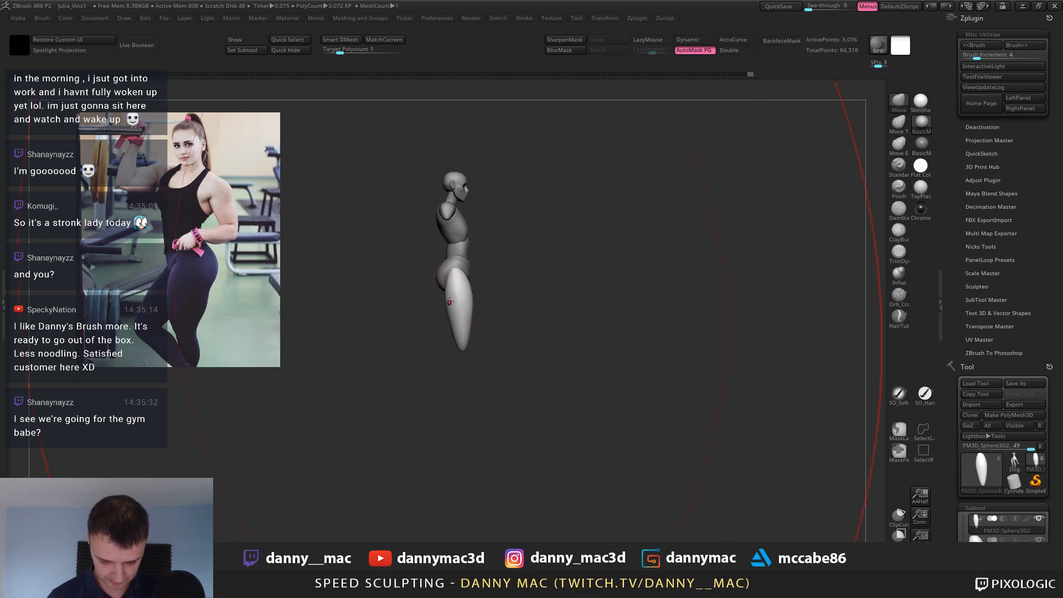
key("space")
left_click_drag(437, 304, 439, 305)
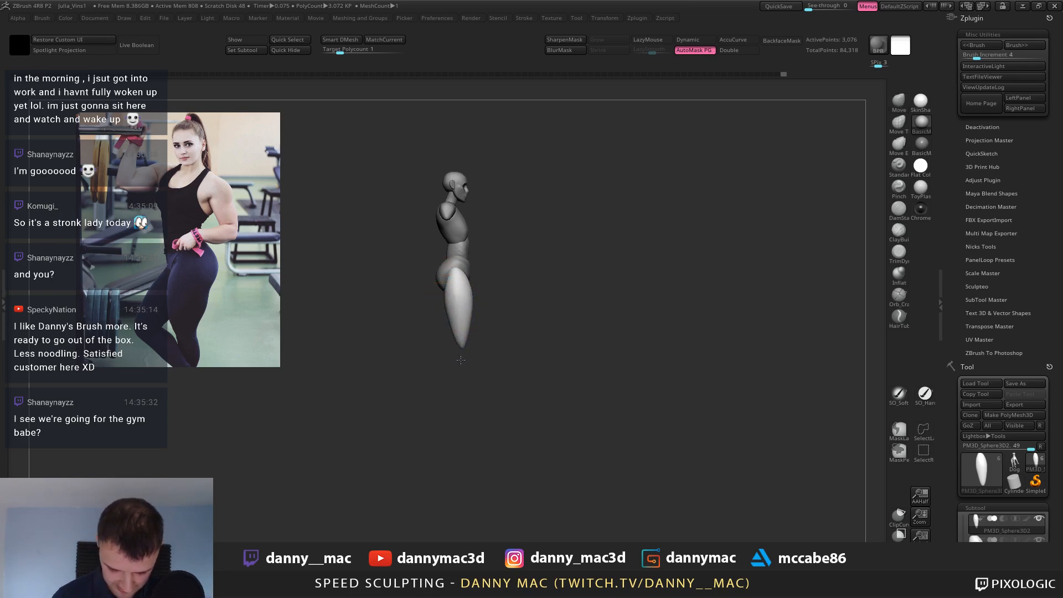
left_click_drag(462, 337, 463, 333)
left_click_drag(450, 277, 447, 278)
mouse_move(487, 304)
left_mouse_down()
mouse_move(468, 313)
mouse_move(474, 328)
left_mouse_up()
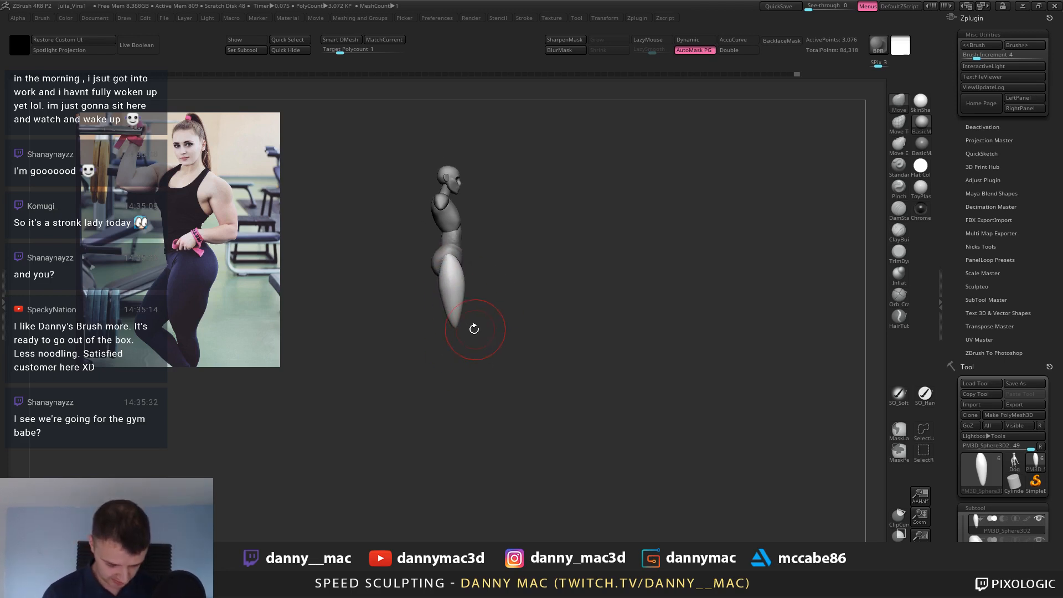
Duplicate the thighs and move the copy straight down below the knees to form the lower legs.
key("ctrl+shift+d")
key("w")
left_click_drag(458, 293, 458, 382, "shift")
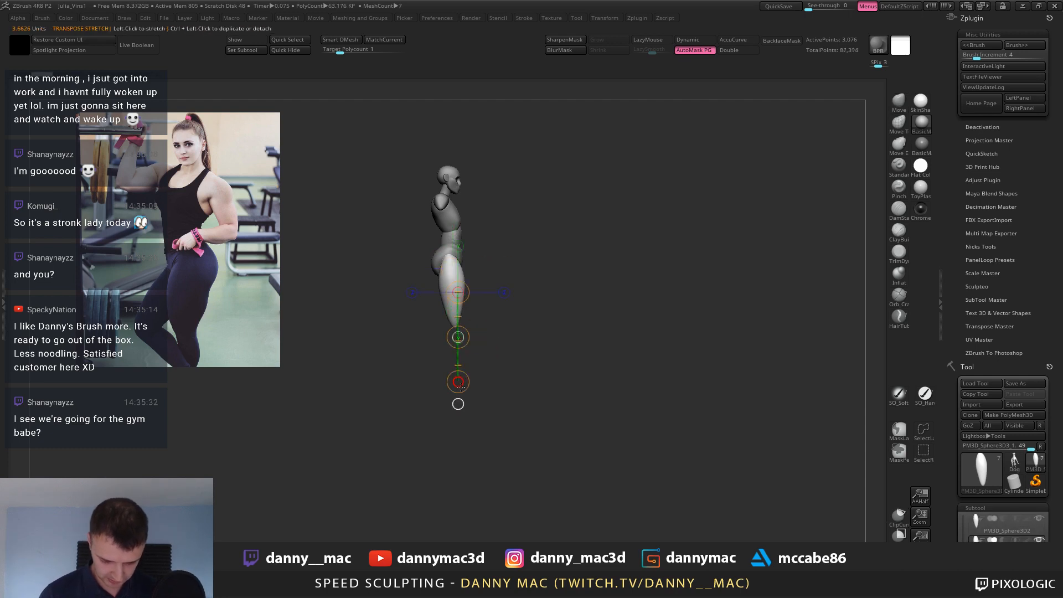
left_click_drag(458, 336, 458, 403)
right_click_drag(455, 308, 455, 295, "alt")
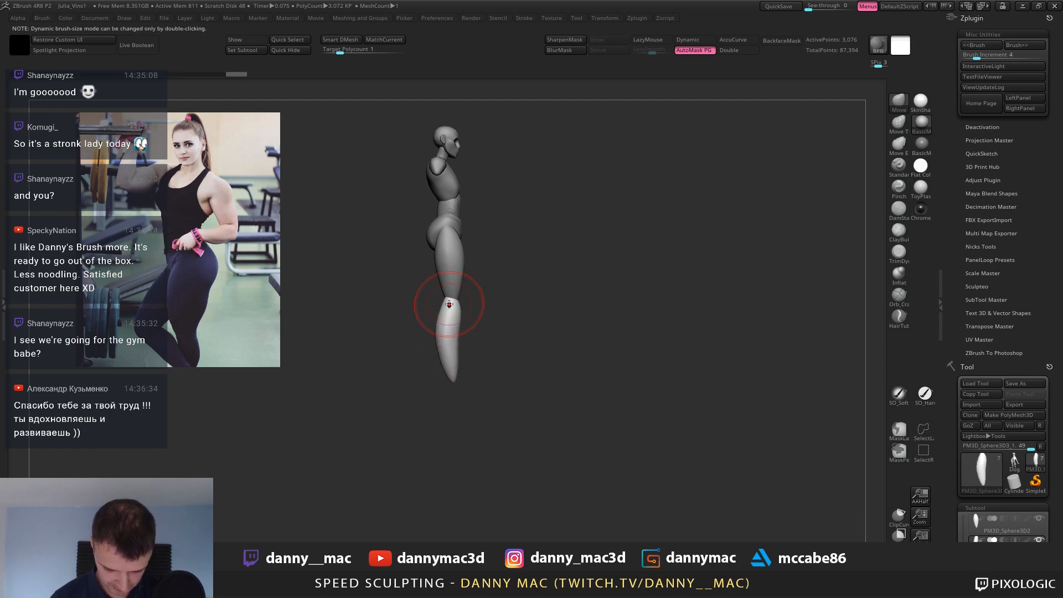
Select the thighs, set the Move brush's draw size to 1000 and shift them slightly back in the side view.
key("space")
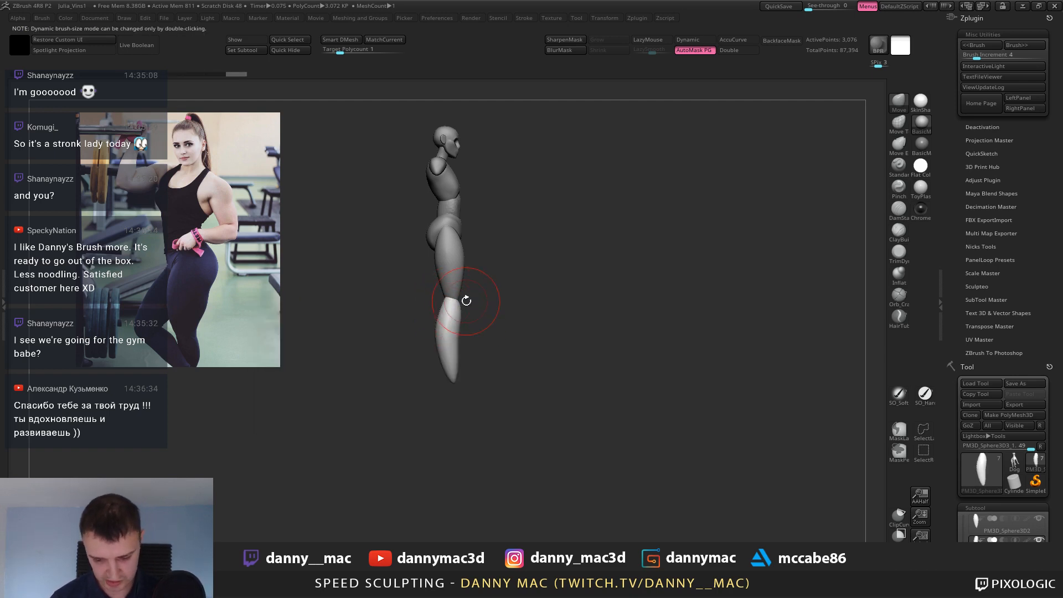
left_click(447, 255, "alt")
key("space")
mouse_move(466, 257)
left_mouse_down()
mouse_move(479, 249)
mouse_move(470, 261)
left_mouse_up()
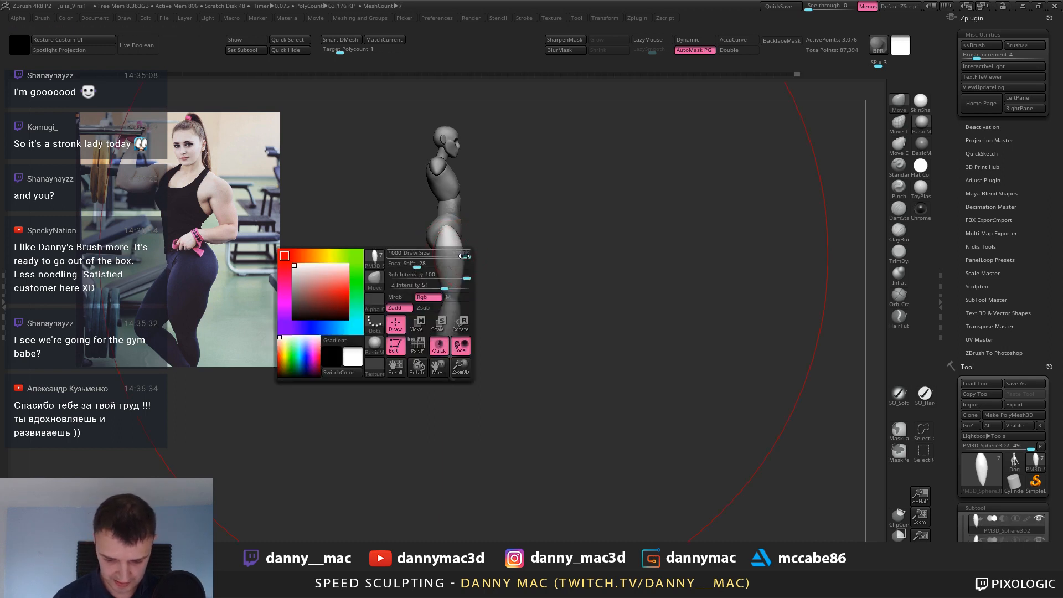
key("space")
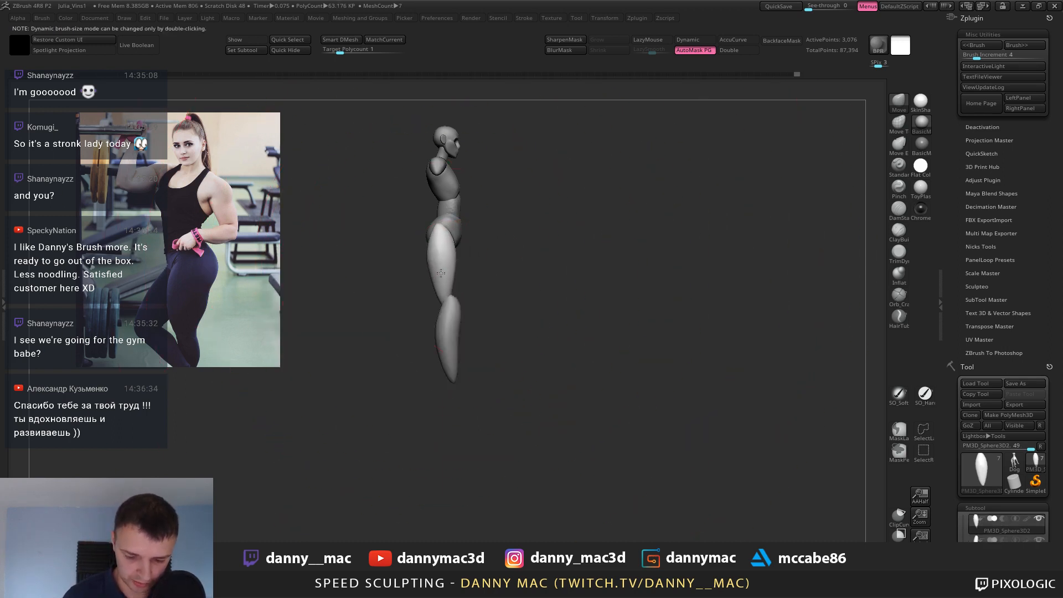
Select the lower legs and adjust their upper ends to line up with the knees.
left_click(450, 327, "alt")
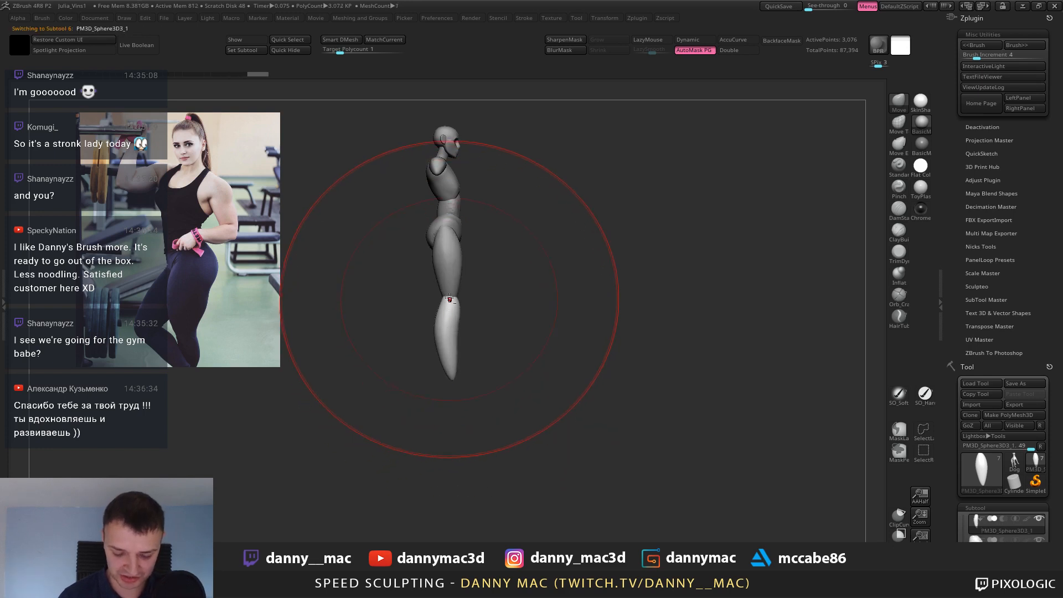
key("space")
mouse_move(447, 291)
left_mouse_down()
mouse_move(413, 289)
mouse_move(493, 306)
mouse_move(493, 328)
left_mouse_up()
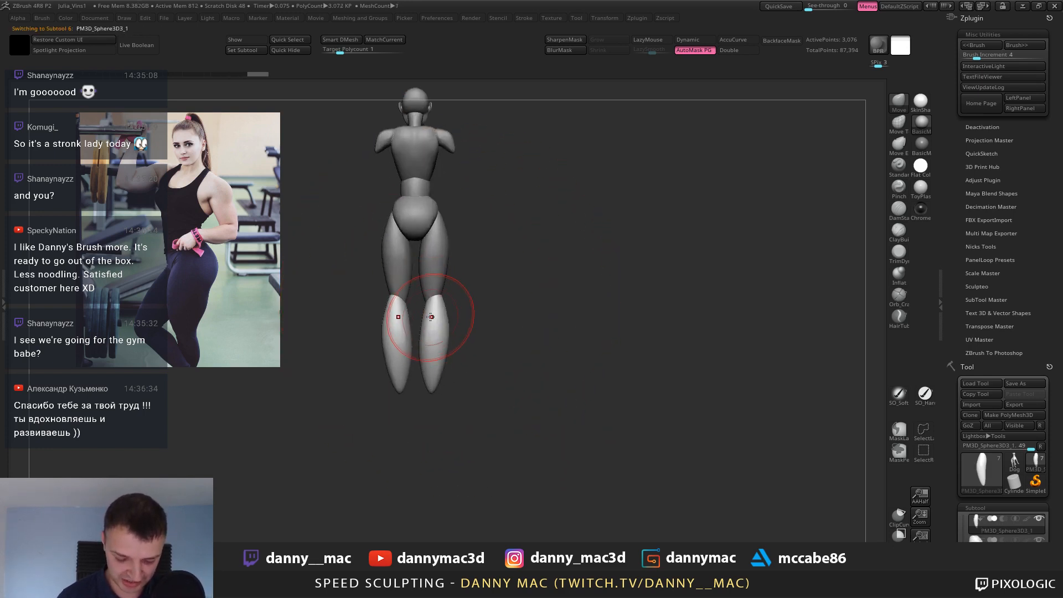
Select the thighs and refine their contours above the knees in the back view.
left_click_drag(431, 317, 449, 274)
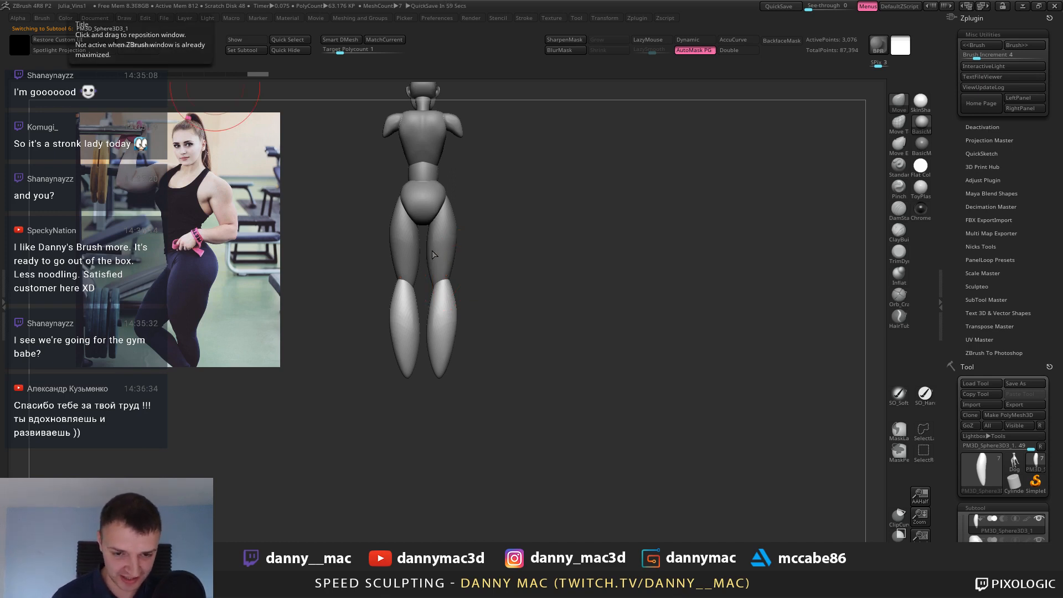
left_click(403, 271, "alt")
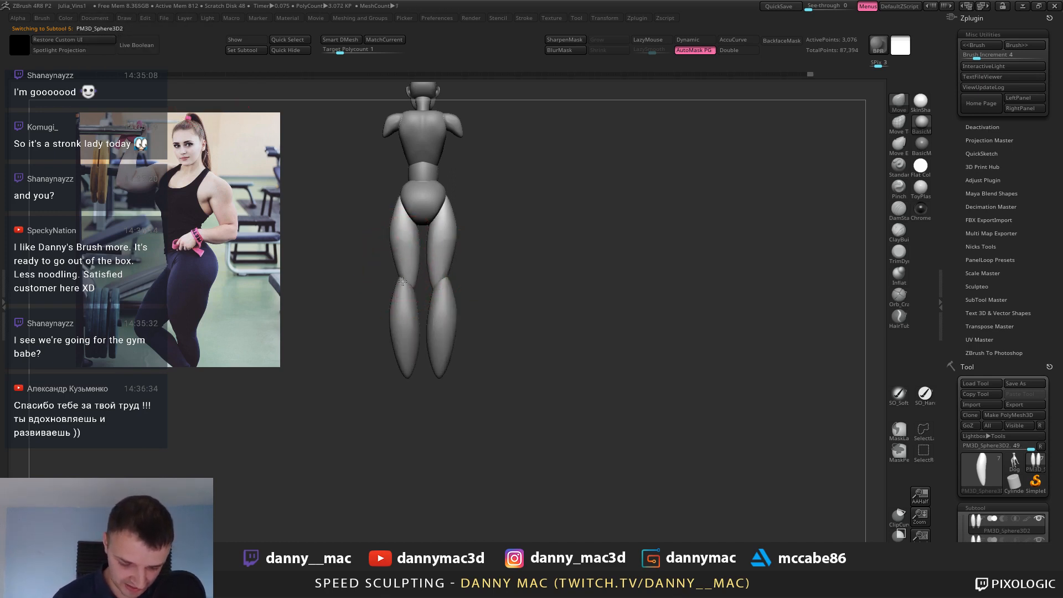
key("space")
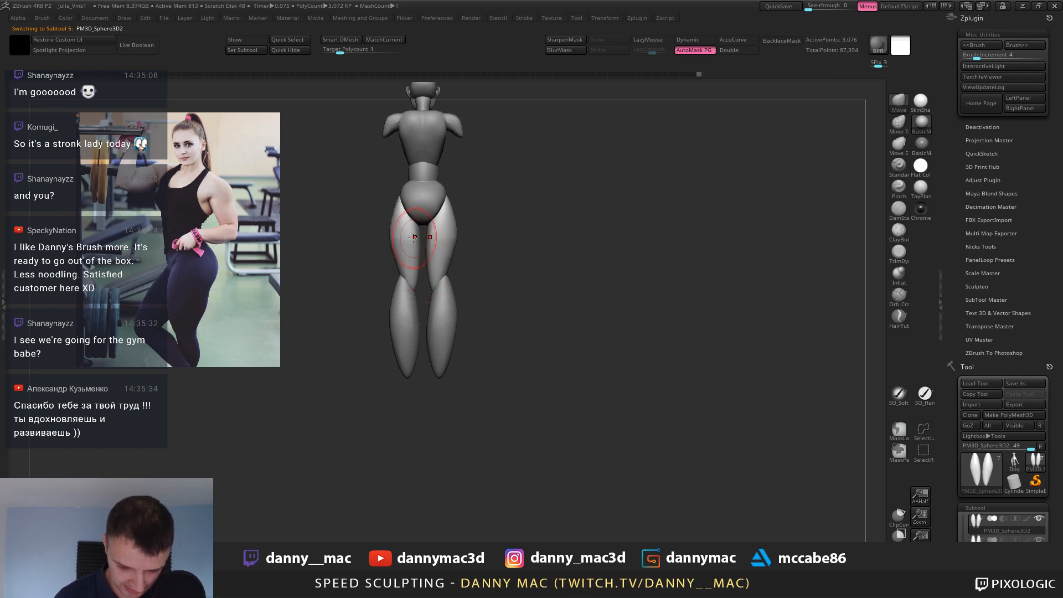
Select the lower legs and shape their upper ends below the knees with a smaller Move brush.
key("space")
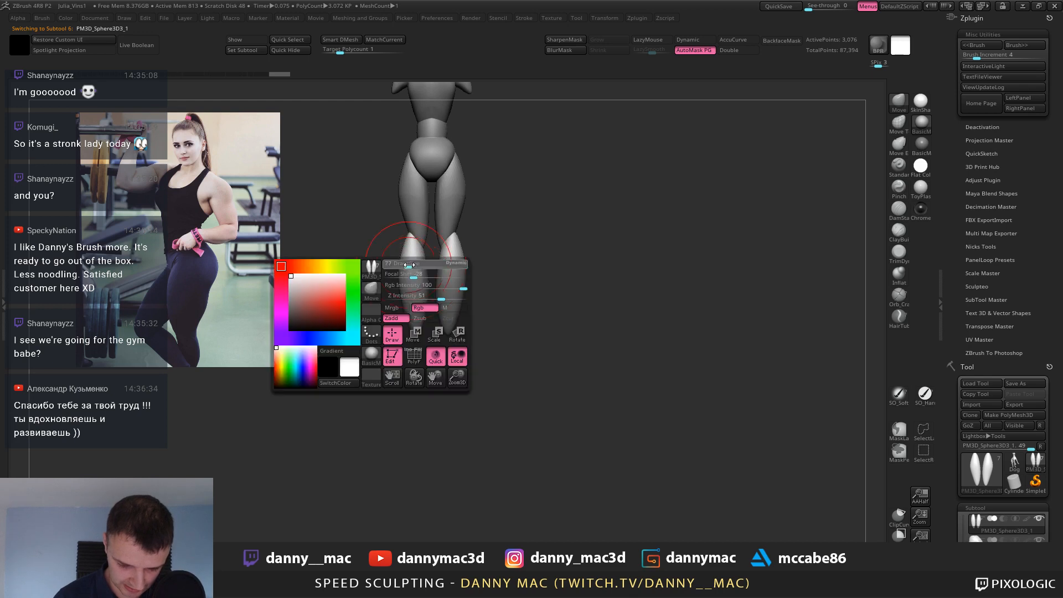
left_click(410, 269, "alt")
key("space")
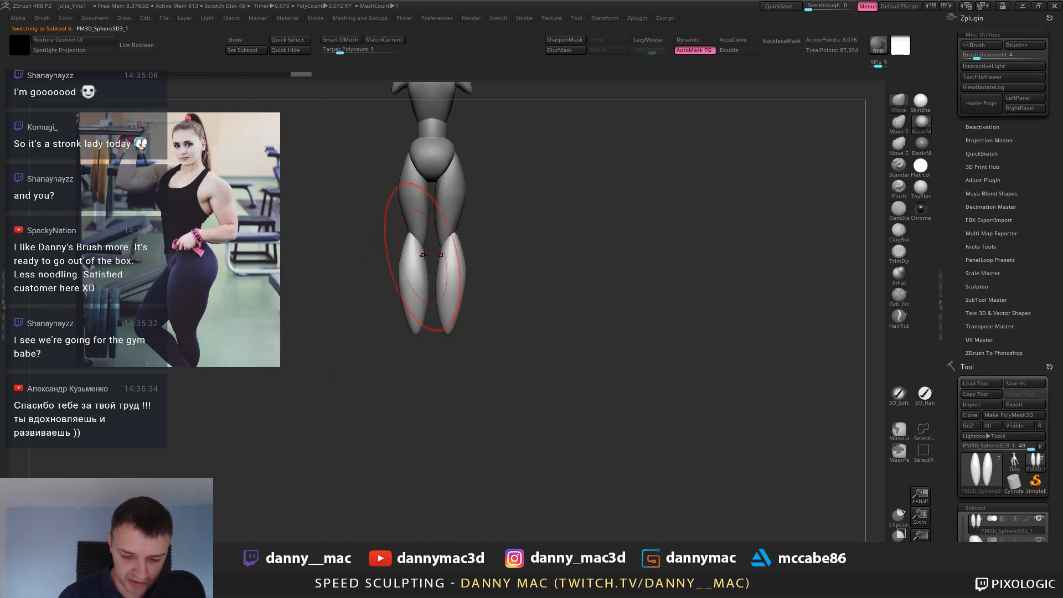
key("w")
left_click_drag(448, 241, 414, 241)
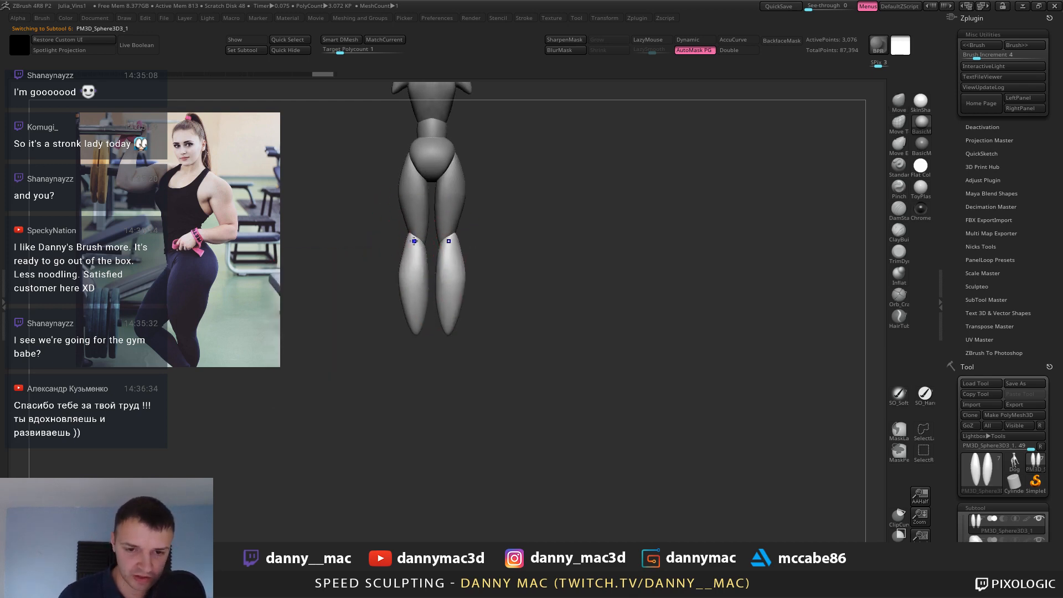
Resize the Move brush and slim the outer contours of both lower legs in the back view.
key("space")
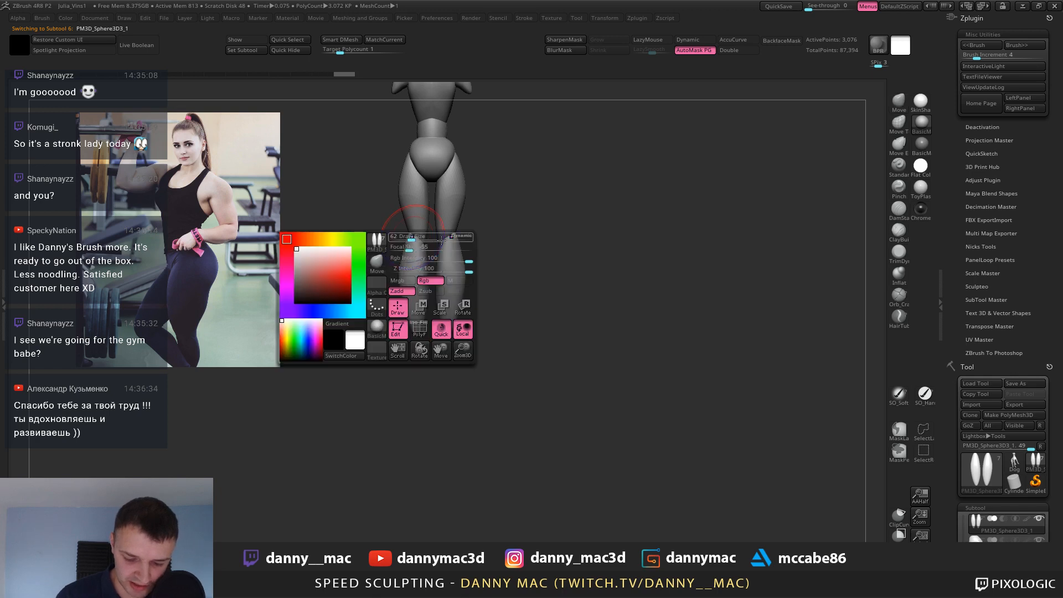
key("space")
left_click(490, 239)
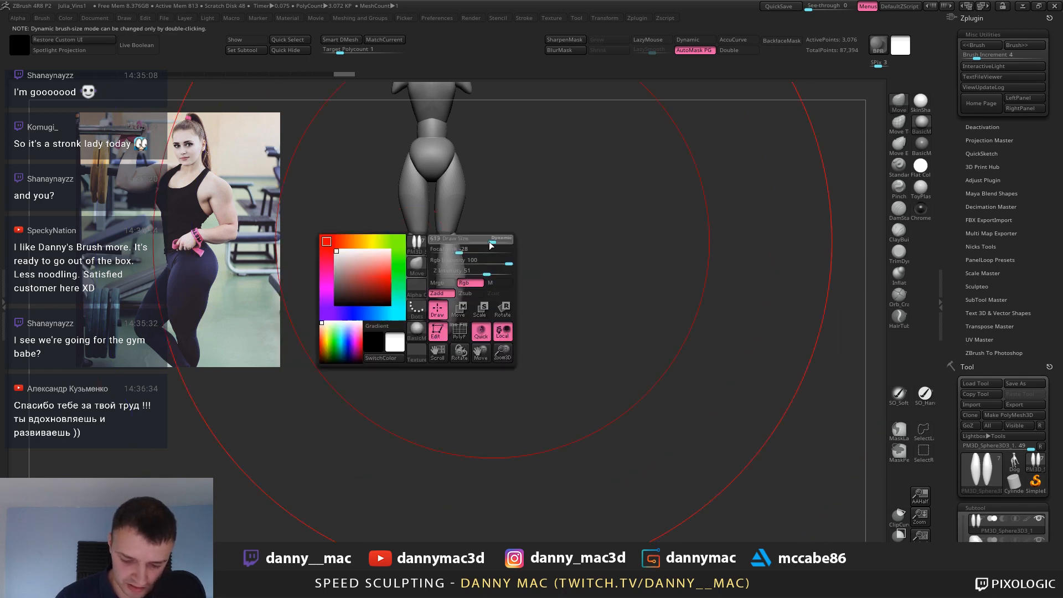
left_click_drag(490, 243, 449, 256)
mouse_move(410, 261)
right_mouse_down()
mouse_move(410, 300)
mouse_move(416, 290)
right_mouse_up()
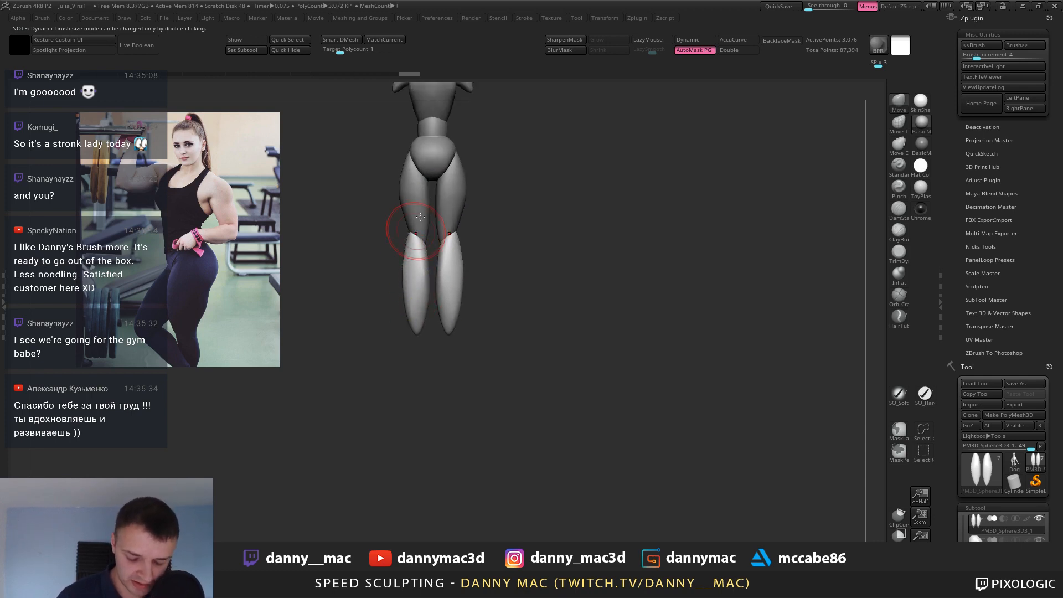
Adjust the lower ends of the lower legs with the Move brush in the back and side views, and save the project.
right_click_drag(421, 217, 439, 285)
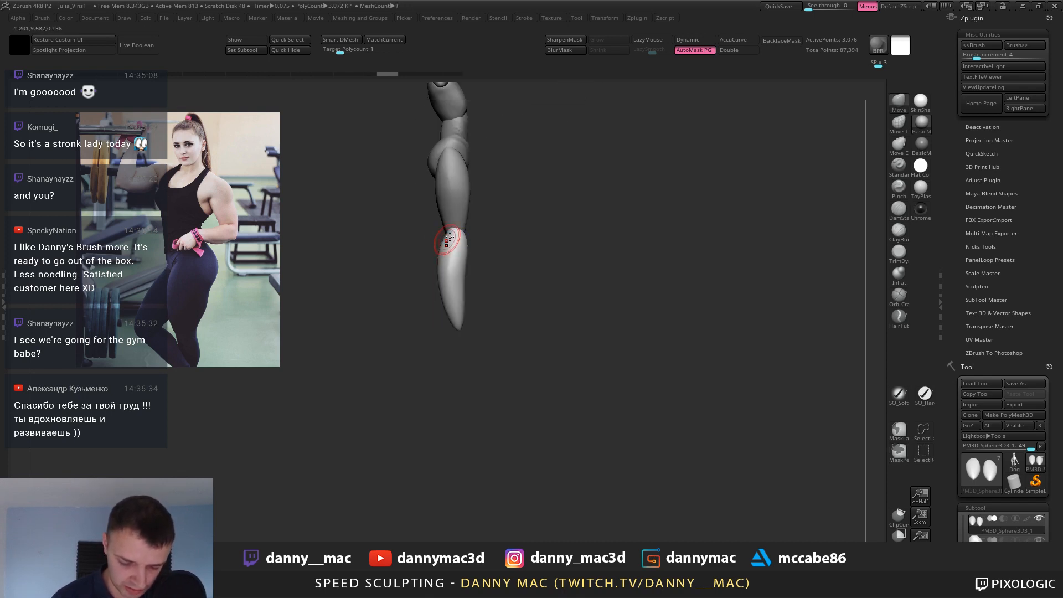
mouse_move(443, 242)
right_mouse_down()
mouse_move(463, 273)
mouse_move(435, 221)
right_mouse_up()
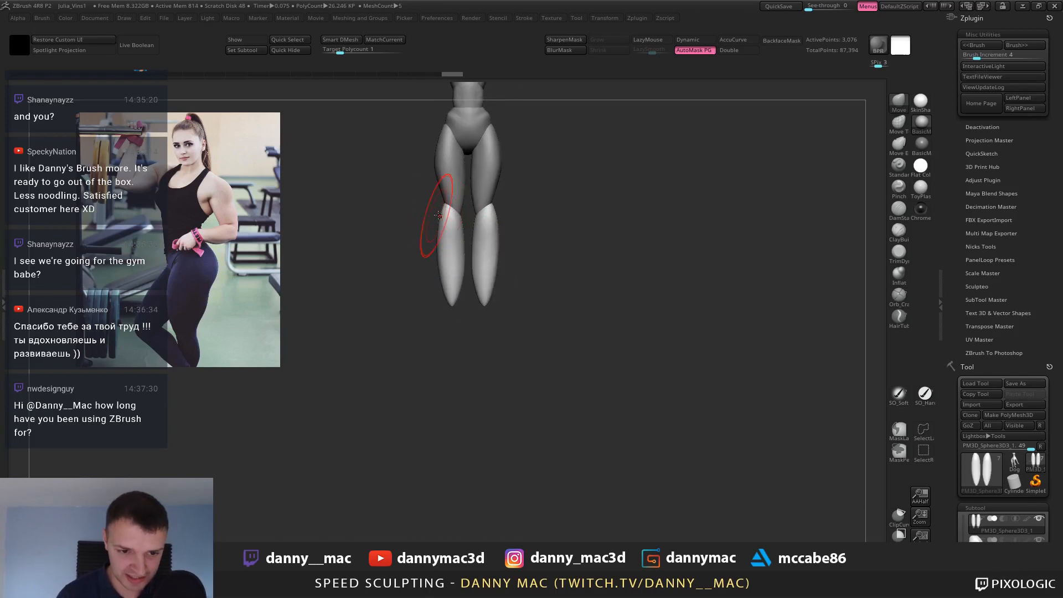
left_click_drag(454, 306, 478, 290)
key("space")
mouse_move(465, 275)
right_mouse_down()
mouse_move(482, 266)
mouse_move(460, 252)
mouse_move(464, 222)
mouse_move(498, 208)
mouse_move(497, 199)
right_mouse_up()
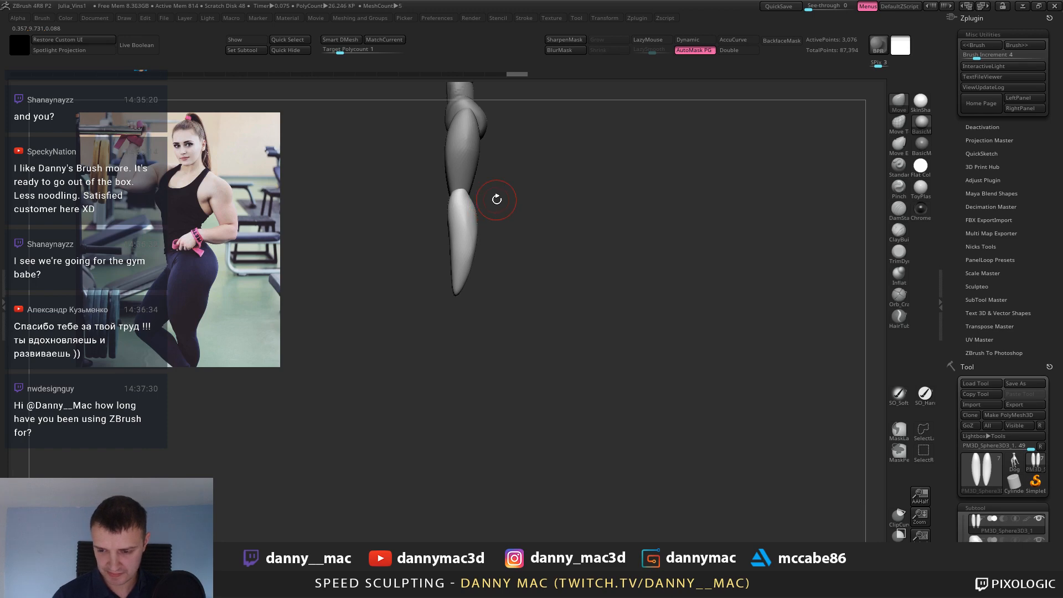
key("ctrl+s")
key("Return")
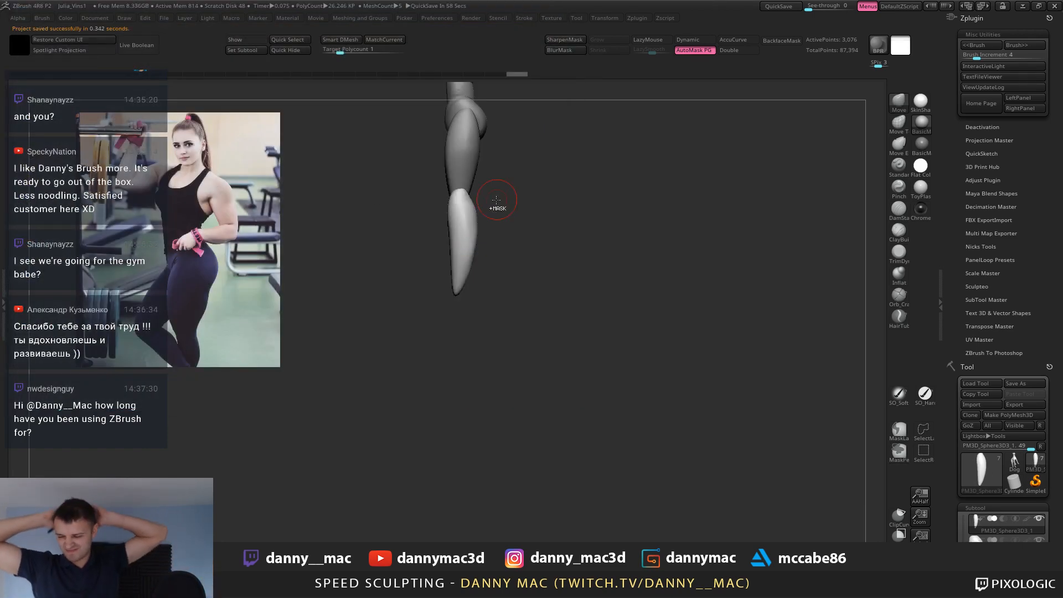
Resize the Move brush and refine the lower legs' upper ends, side contours and tips around the knees and ankles.
left_click_drag(520, 202, 486, 212)
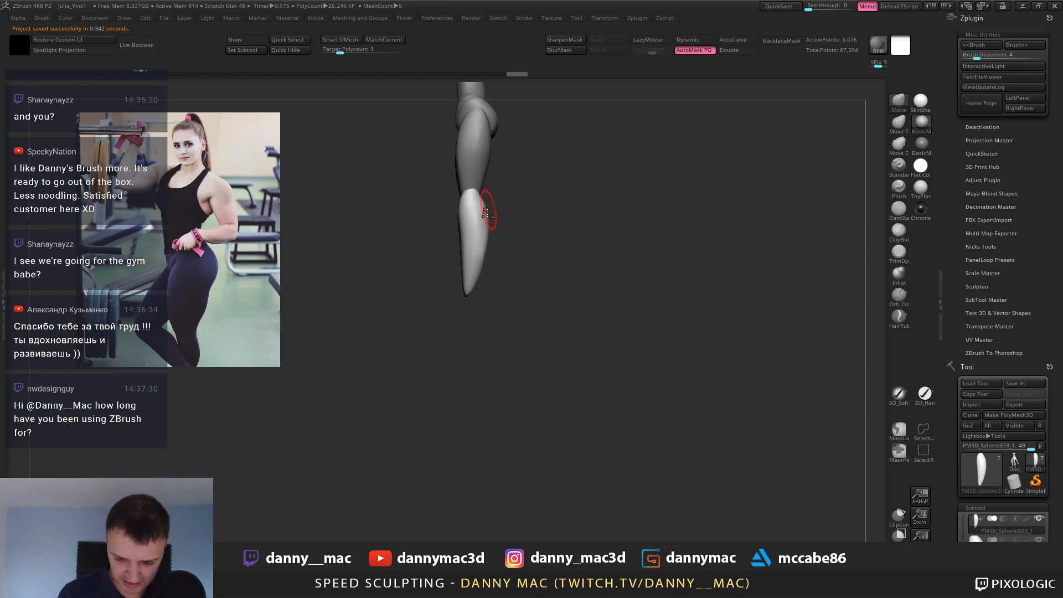
right_click_drag(475, 195, 489, 190)
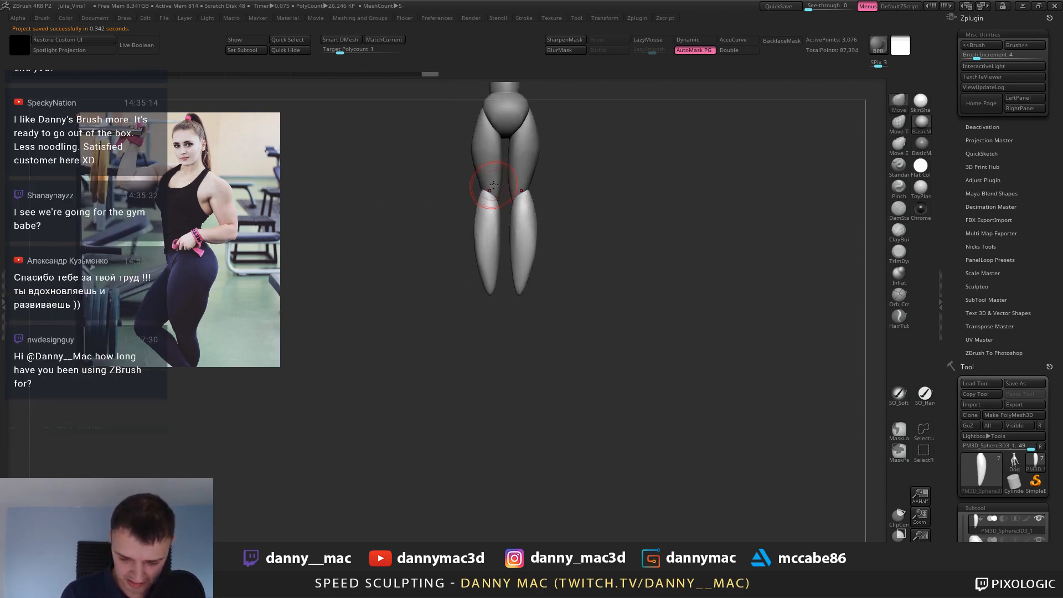
key("space")
left_click_drag(485, 197, 487, 203)
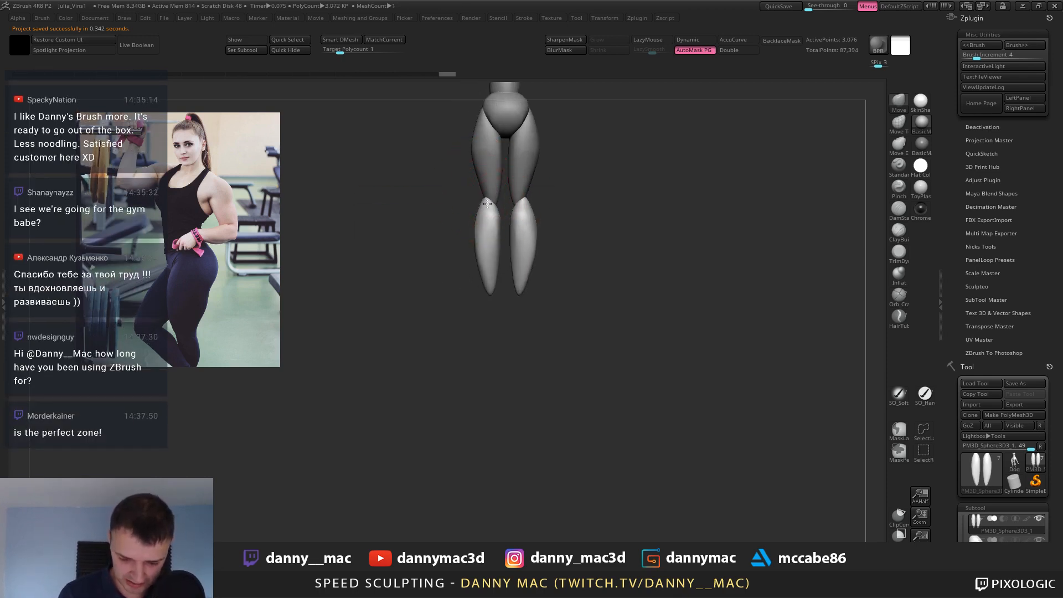
right_click_drag(488, 202, 487, 249)
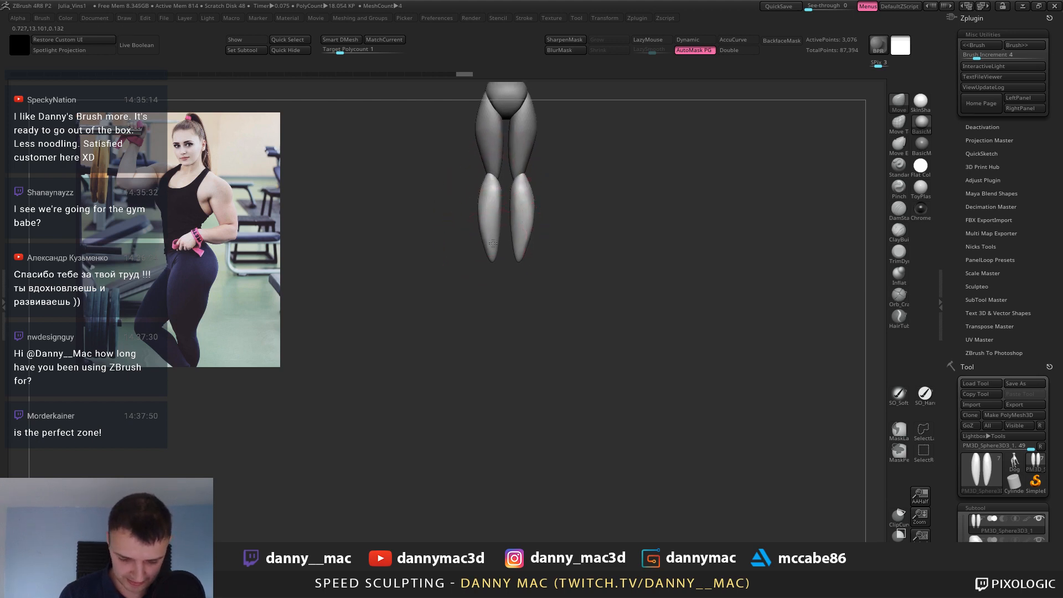
left_click_drag(494, 254, 496, 252)
Select the thighs and widen them slightly with a Transpose line in the back view.
right_click_drag(500, 185, 500, 228, "alt")
right_click_drag(492, 169, 491, 193, "alt")
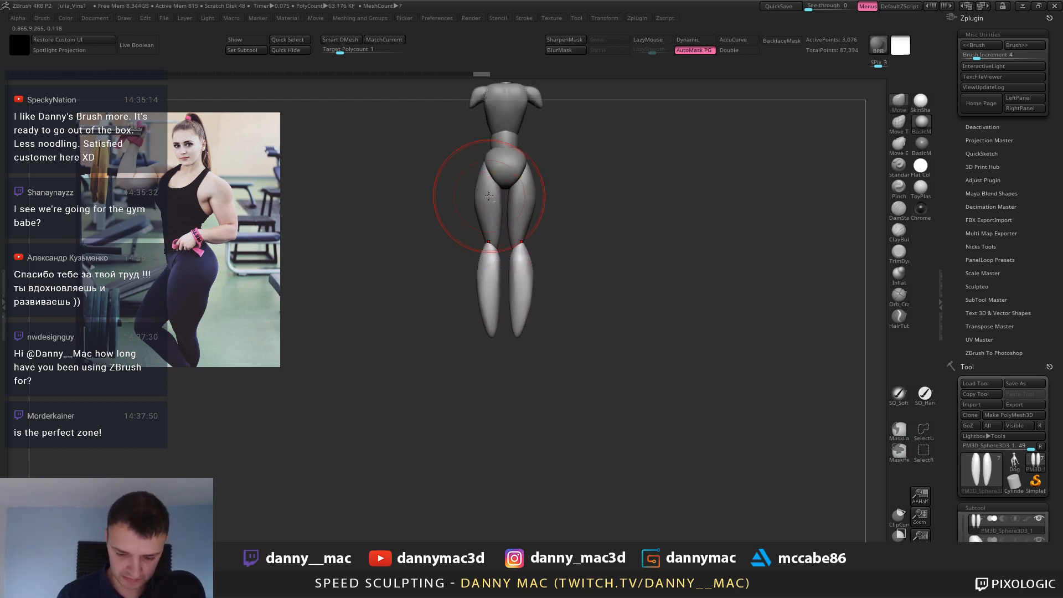
left_click(526, 196, "alt")
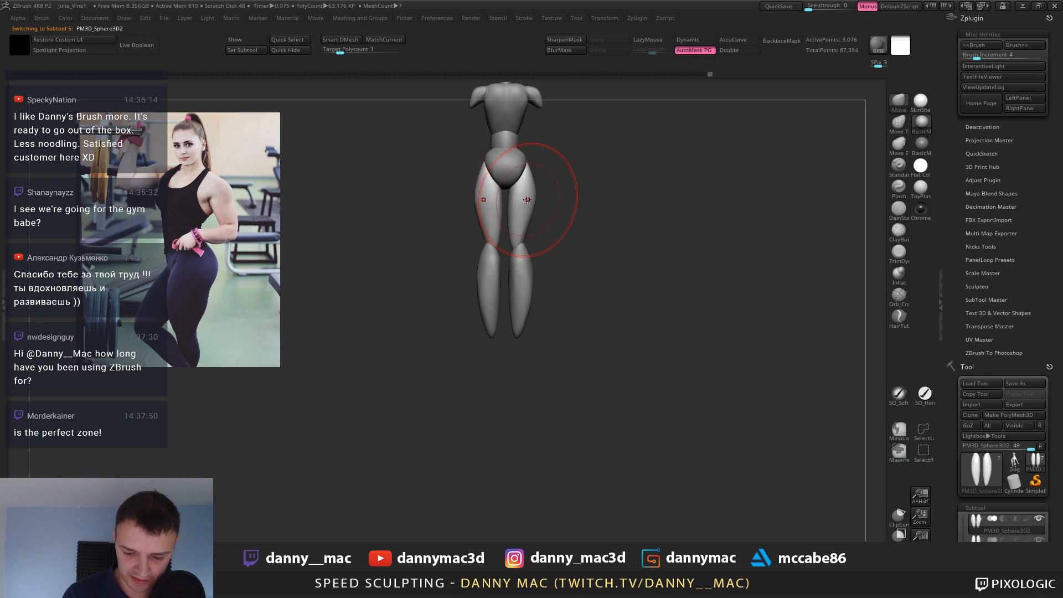
key("e")
left_click_drag(520, 197, 612, 197)
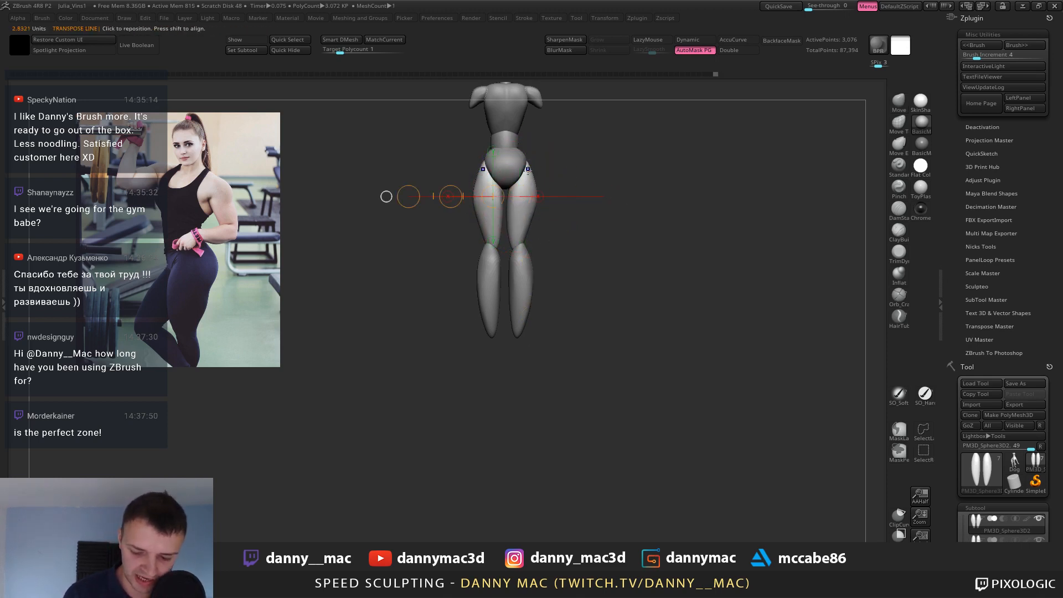
mouse_move(528, 171)
left_mouse_down()
mouse_move(528, 251)
mouse_move(580, 282)
left_mouse_up()
Select the lower legs, undo a trial Move stroke, and shift both slightly outward beneath the thighs with a Transpose line.
left_click(520, 277, "alt")
key("q")
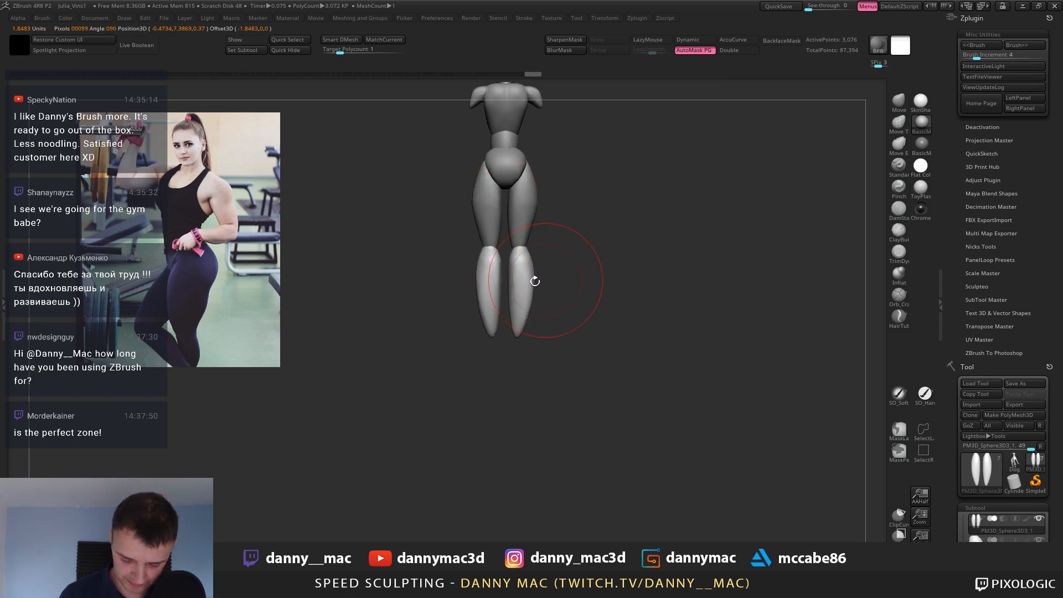
left_click_drag(489, 281, 487, 283)
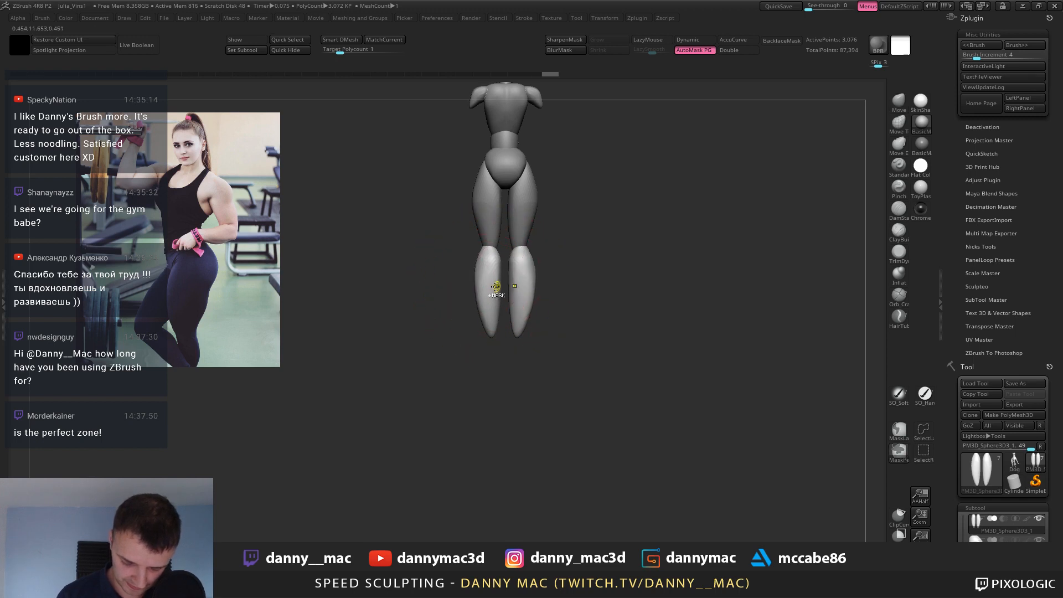
key("ctrl+z")
key("bracketleft")
key("w")
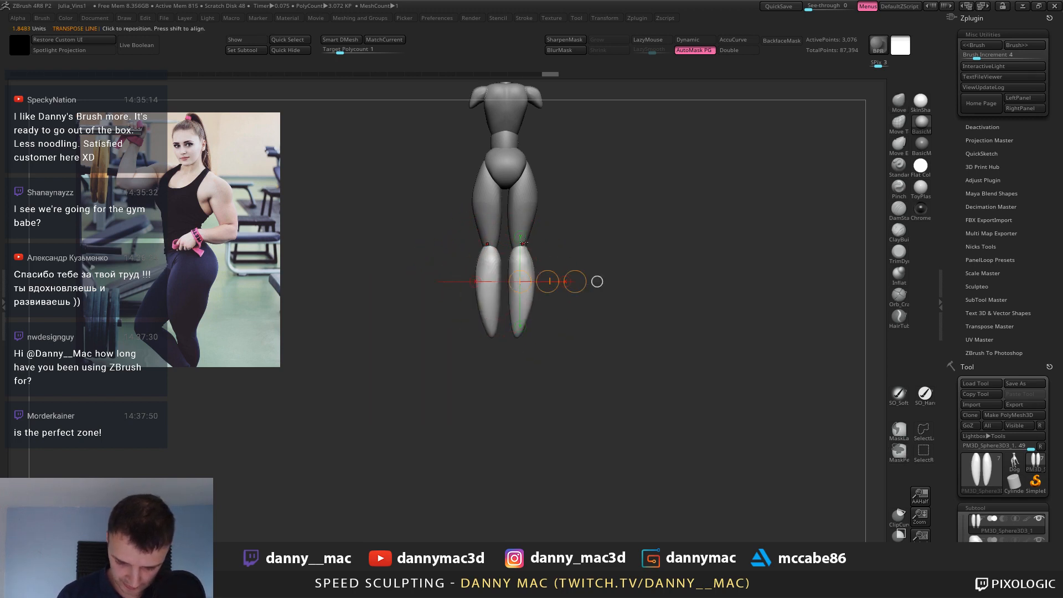
left_click_drag(523, 222, 522, 371)
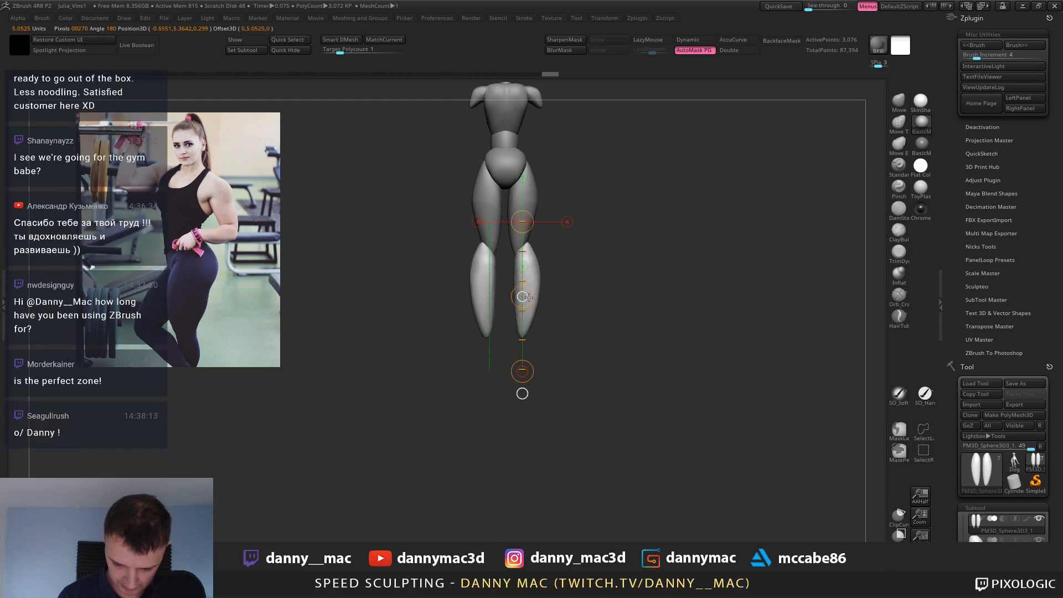
left_click_drag(539, 296, 530, 297)
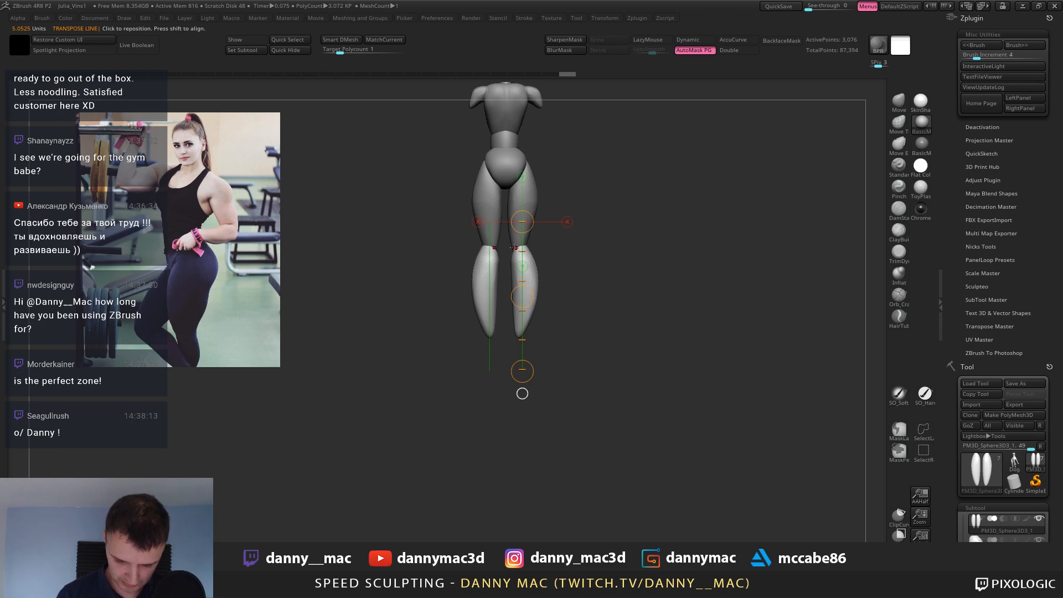
Angle the lower legs toward the ankles and realign them beneath the thighs in the side view with Transpose lines.
mouse_move(515, 250)
left_mouse_down()
mouse_move(620, 246)
mouse_move(627, 256)
left_mouse_up()
mouse_move(483, 298)
left_mouse_down()
mouse_move(490, 318)
mouse_move(499, 260)
left_mouse_up()
key("f")
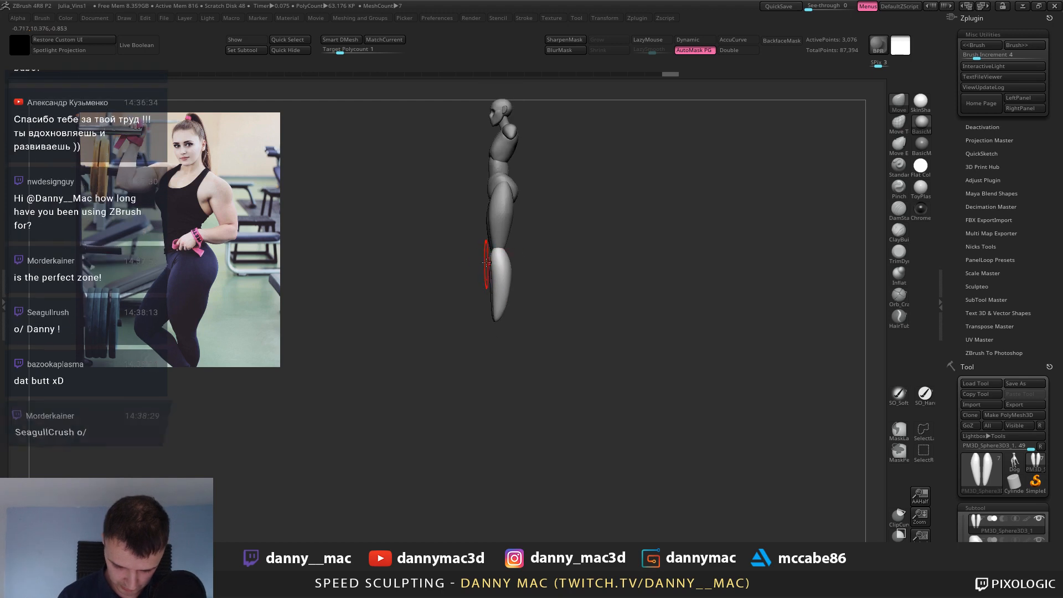
right_click_drag(502, 263, 487, 281)
key("w")
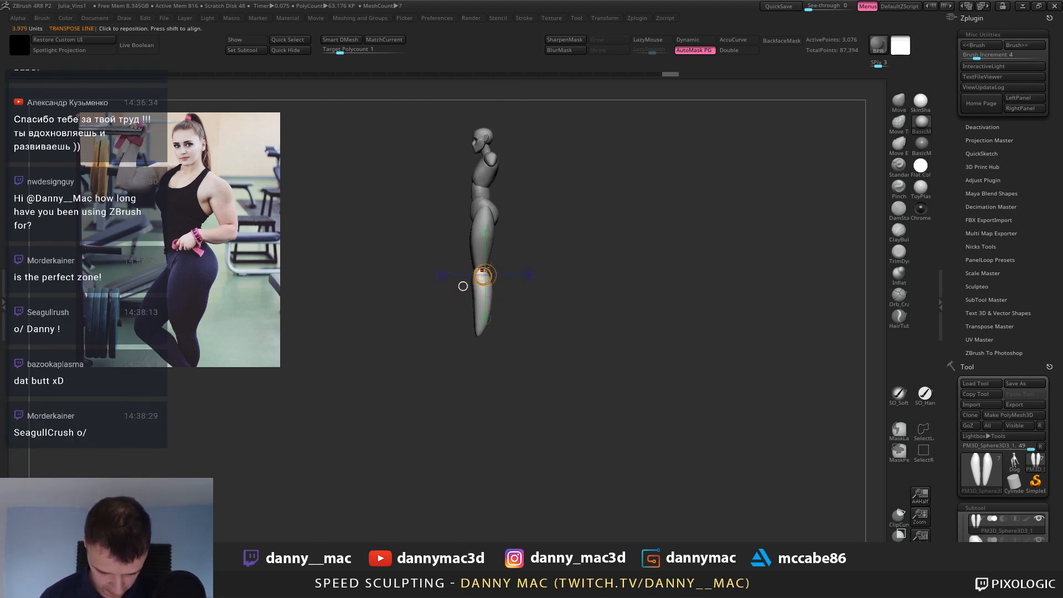
left_click_drag(484, 269, 489, 262)
left_click_drag(480, 304, 482, 314)
mouse_move(472, 275)
left_mouse_down()
mouse_move(546, 380)
mouse_move(550, 234)
mouse_move(615, 214)
mouse_move(619, 189)
left_mouse_up()
Measure the figure's full height in the front view with a vertical Transpose line from the head past the feet.
key("q")
mouse_move(519, 295)
right_mouse_down("alt")
mouse_move(499, 324)
mouse_move(451, 308)
mouse_move(458, 194)
mouse_move(518, 200)
mouse_move(515, 227)
right_mouse_up("alt")
key("w")
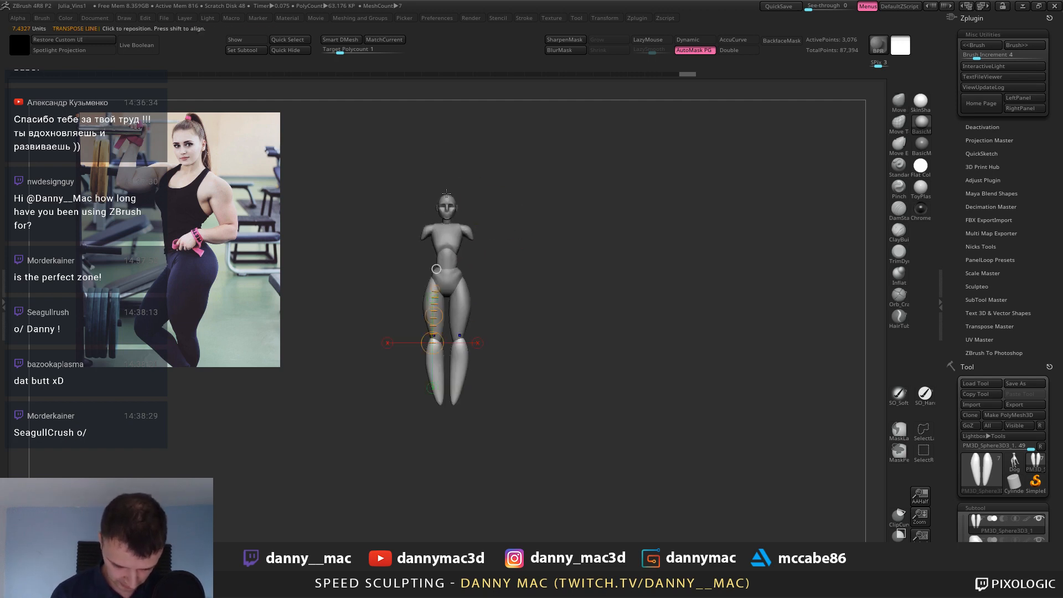
left_click_drag(446, 194, 451, 431, "shift")
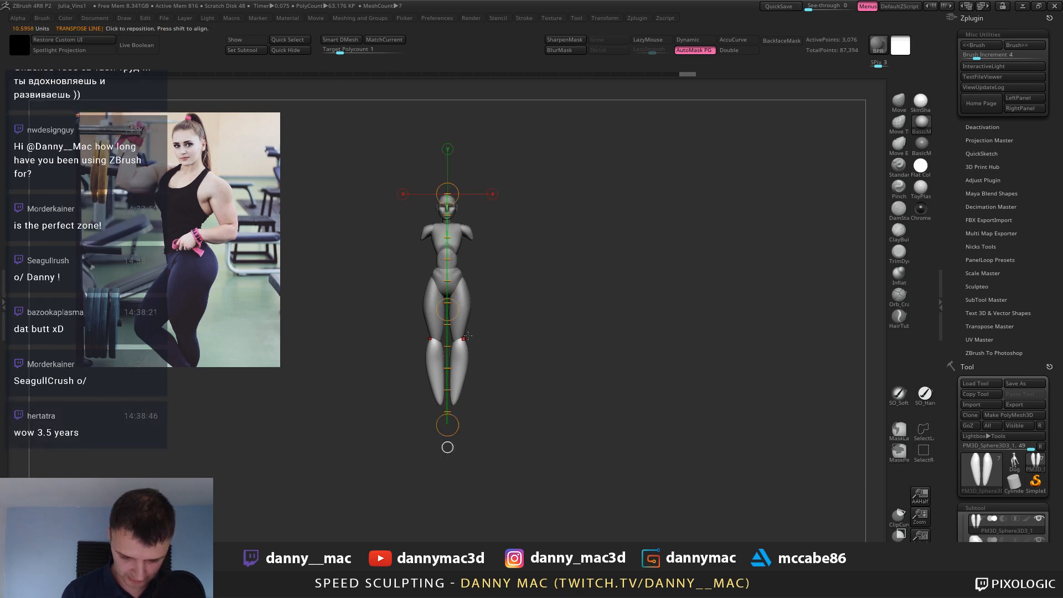
Measure the thighs with a Transpose line, and raise and shorten the lower legs to suit the figure's proportions.
left_click(465, 303, "alt")
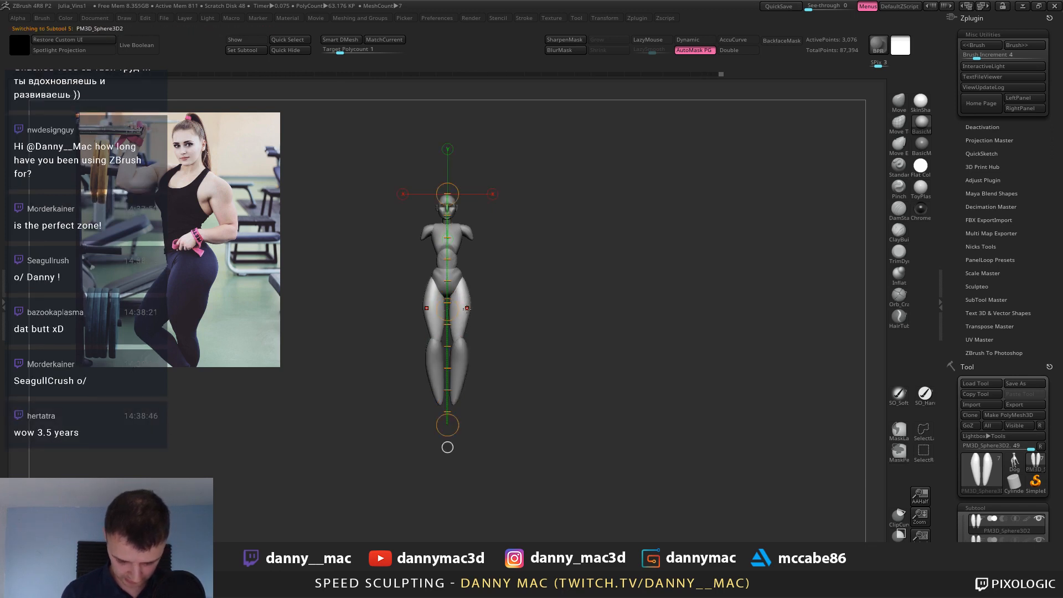
mouse_move(466, 283)
left_mouse_down("shift")
mouse_move(466, 362)
mouse_move(468, 353)
left_mouse_up("shift")
left_click(443, 354, "alt")
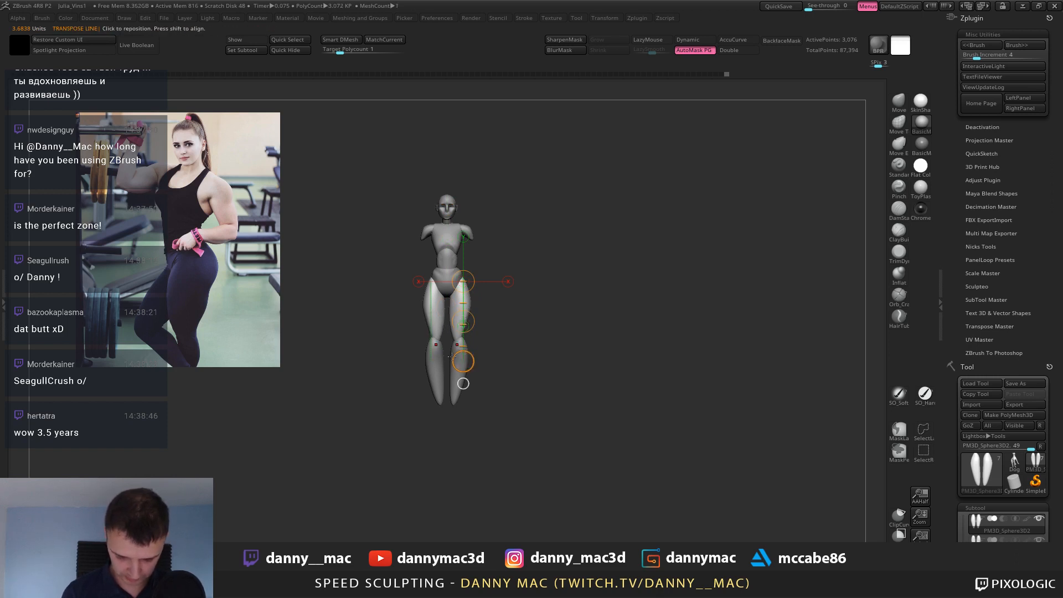
left_click_drag(457, 339, 459, 394)
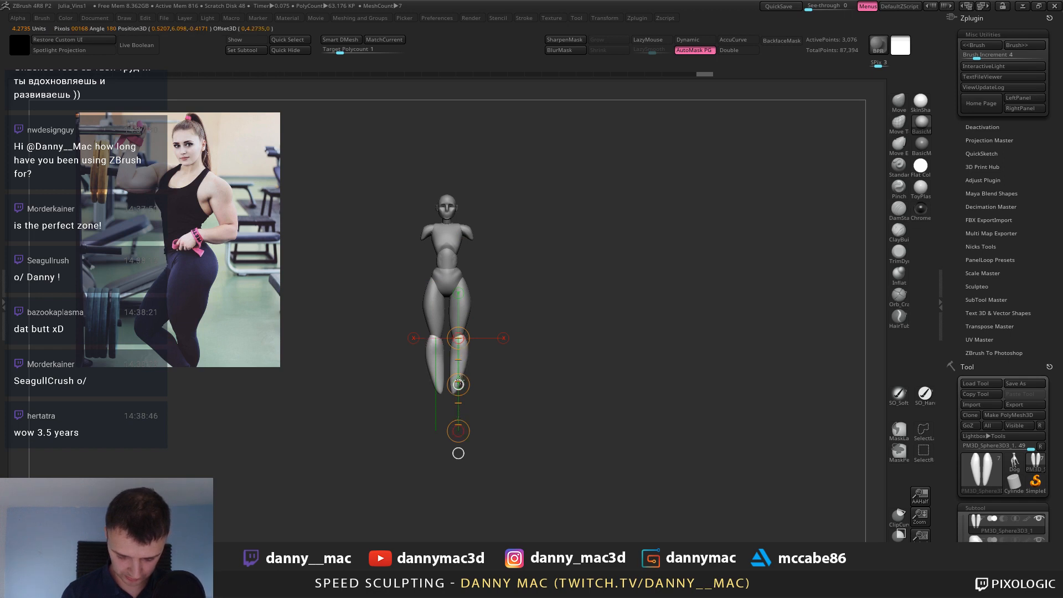
key("q")
Select the thighs and build up muscle forms along their fronts with a resized ClayBuildup brush.
key("f")
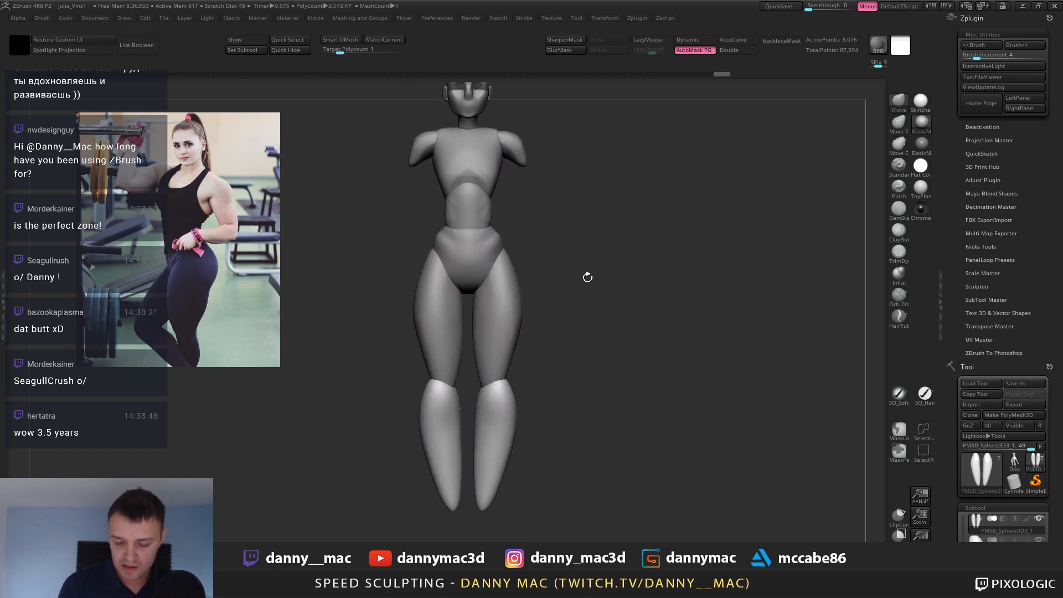
left_click(506, 301, "alt")
mouse_move(588, 277)
left_mouse_down()
mouse_move(488, 307)
mouse_move(529, 303)
left_mouse_up()
key("b")
key("c")
key("b")
key("space")
left_click_drag(528, 303, 514, 303)
key("space")
mouse_move(525, 250)
left_mouse_down()
mouse_move(511, 325)
mouse_move(570, 305)
left_mouse_up()
mouse_move(498, 351)
left_mouse_down()
mouse_move(491, 327)
mouse_move(515, 352)
mouse_move(508, 408)
left_mouse_up()
Select the lower legs and build up clay strokes along the shins and inner calves with ClayBuildup.
left_click(504, 334, "alt")
right_click_drag(507, 388, 521, 385)
left_click_drag(515, 323, 512, 382)
right_click_drag(518, 354, 505, 351)
left_click_drag(508, 328, 502, 392)
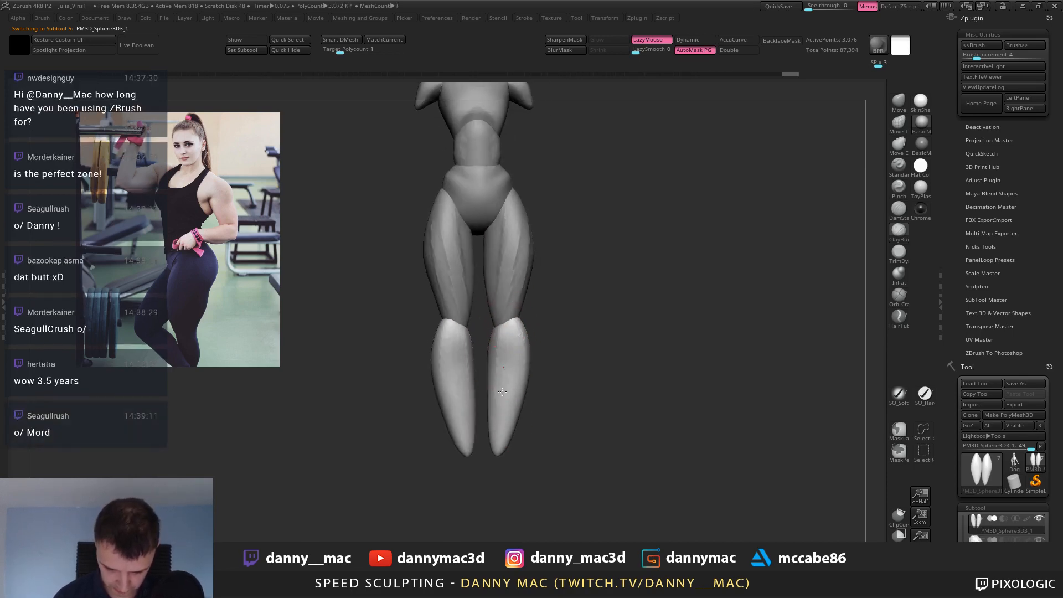
right_click_drag(499, 354, 463, 339)
left_click_drag(464, 332, 466, 382)
right_click_drag(471, 355, 465, 330)
left_click_drag(467, 328, 480, 413)
right_click_drag(483, 363, 502, 314)
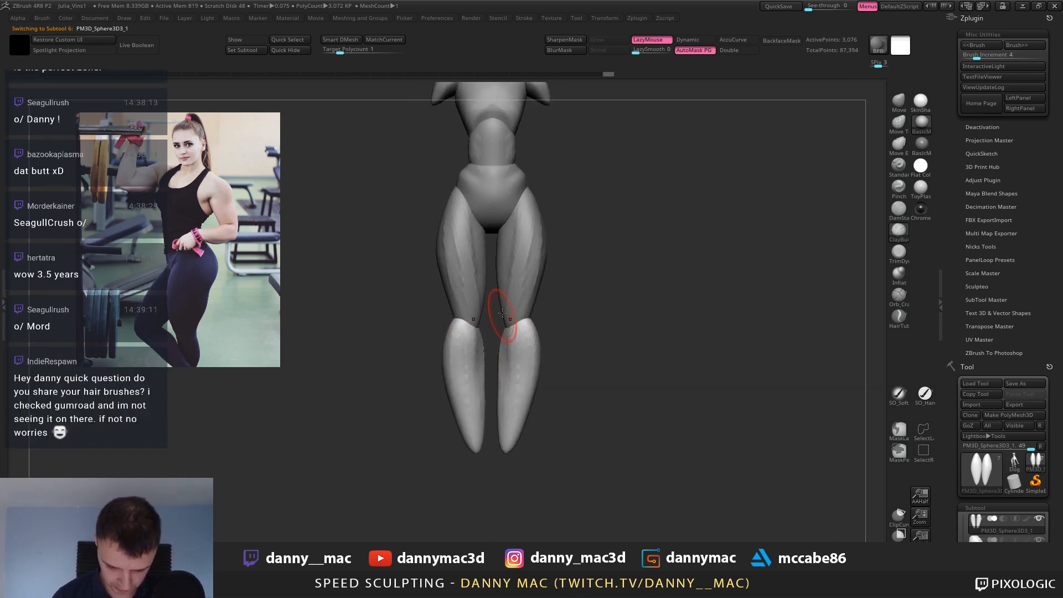
Reselect the lower legs and refine their inner contours above the ankles with the Move brush in the rear views.
left_click(509, 297, "alt")
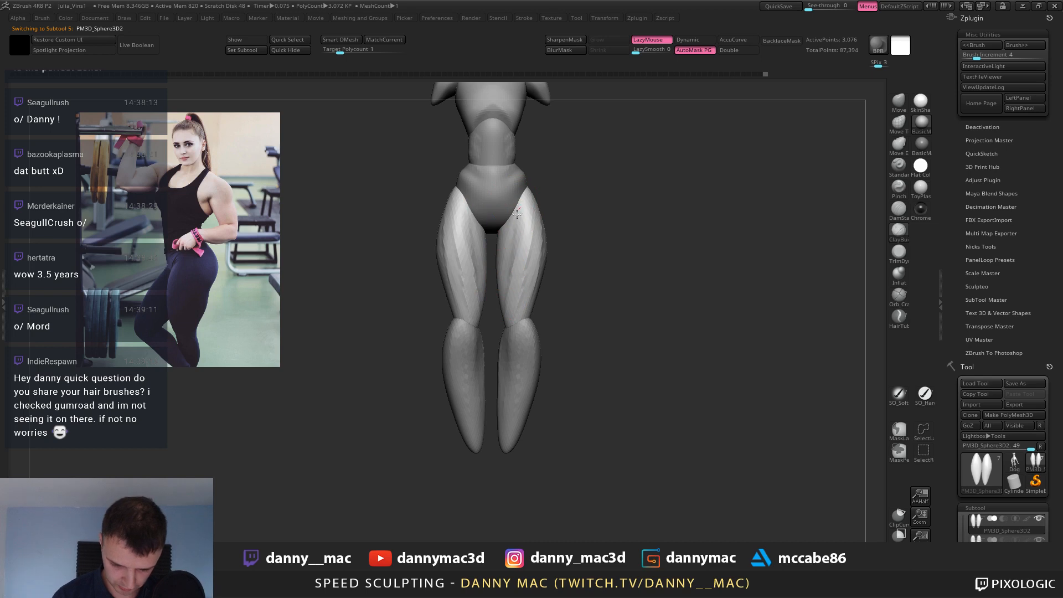
left_click(518, 338, "alt")
right_click_drag(518, 343, 497, 358)
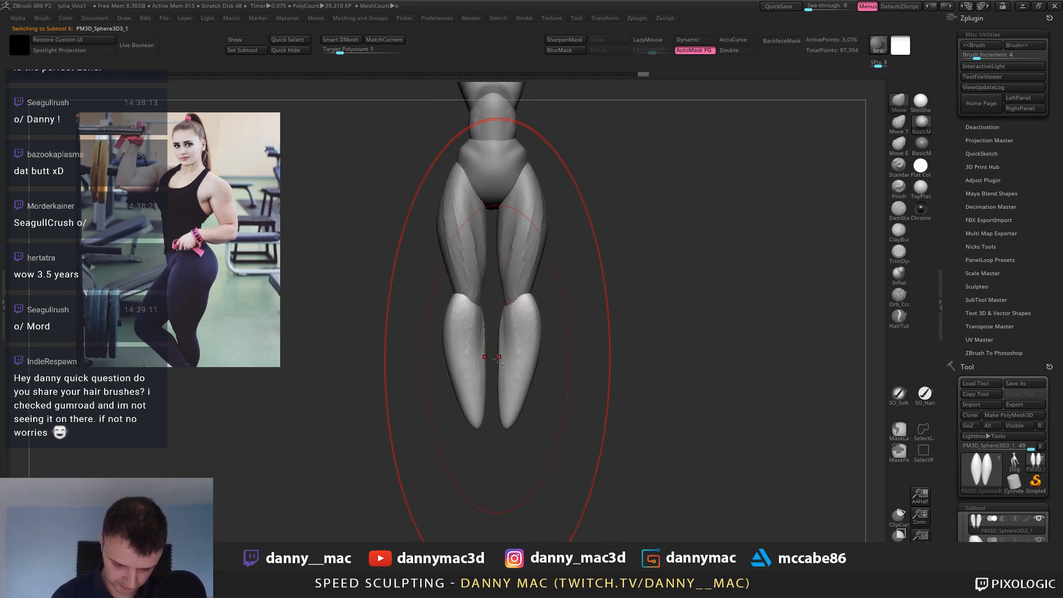
right_click(485, 353)
right_click_drag(491, 415, 487, 363, "alt")
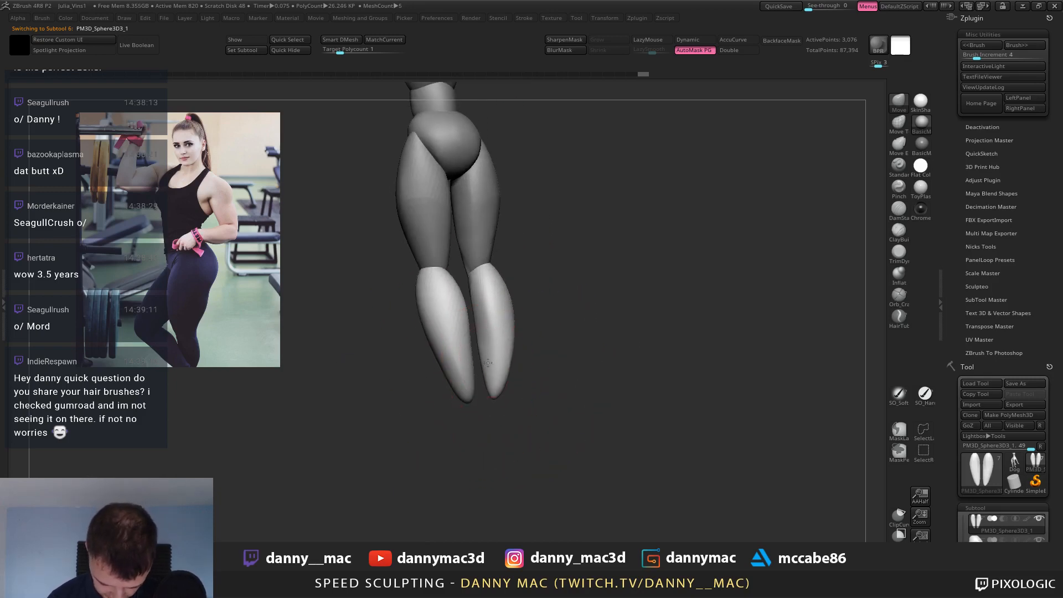
left_click_drag(488, 362, 495, 362)
right_click_drag(495, 362, 491, 358)
left_click_drag(492, 359, 493, 356)
right_click_drag(493, 356, 511, 317)
Display the polygroups, isolate the blue lower leg, and delete the hidden opposite one.
key("shift+f")
key("2")
left_click(502, 420)
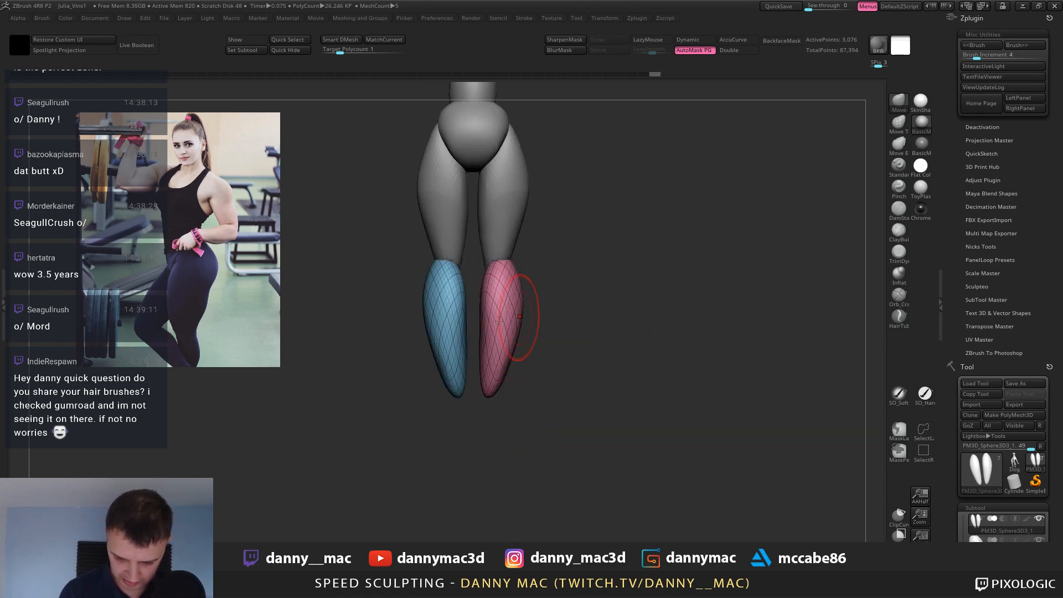
left_click(499, 320, "ctrl+alt+shift")
key("2")
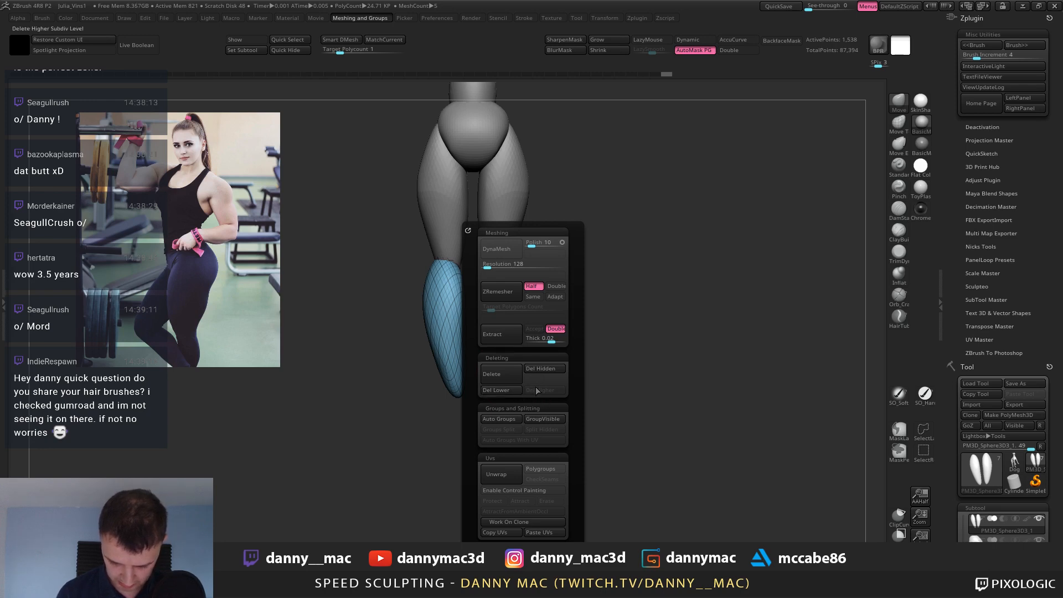
key("shift+d")
key("d")
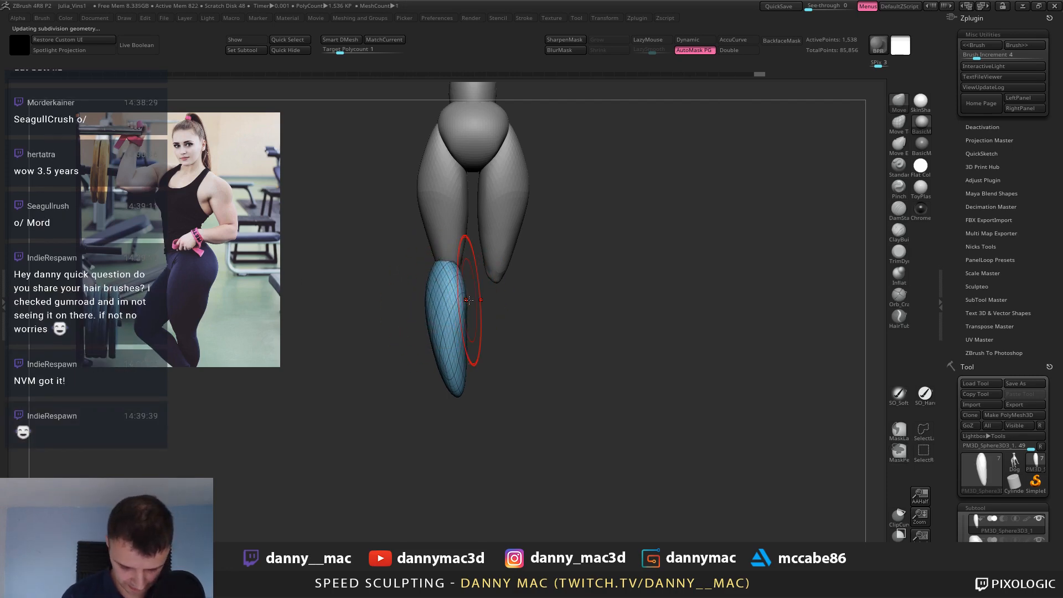
Reshape and smooth the remaining lower leg below the knee, and adjust its contour above the ankle.
left_click_drag(462, 294, 460, 265)
right_click_drag(458, 265, 455, 267)
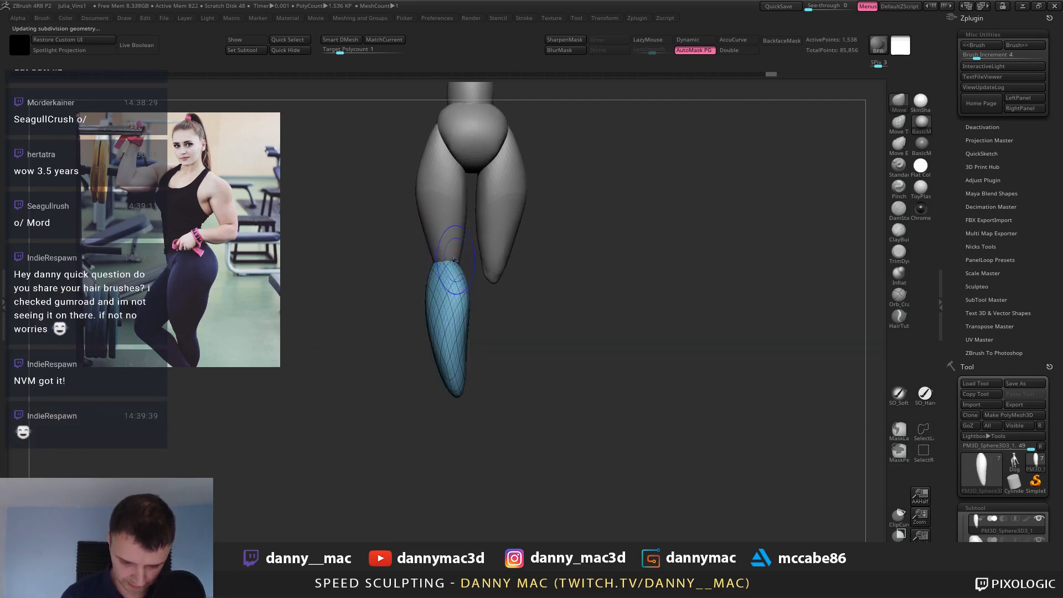
left_click_drag(453, 272, 450, 302, "shift")
right_click_drag(454, 299, 436, 298)
left_click_drag(465, 364, 469, 368)
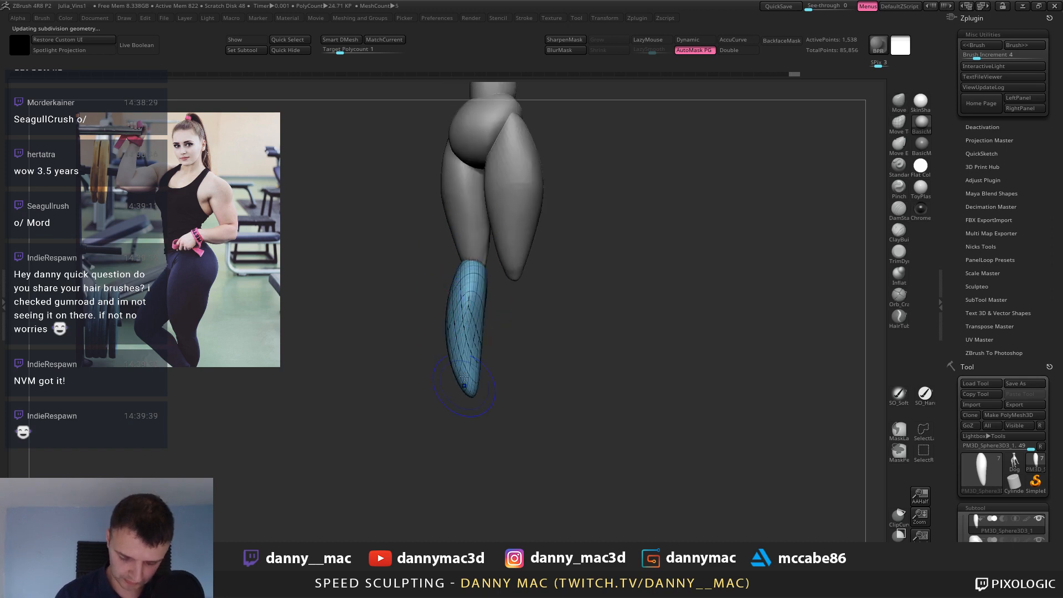
mouse_move(443, 310)
right_mouse_down()
mouse_move(461, 308)
mouse_move(443, 237)
right_mouse_up()
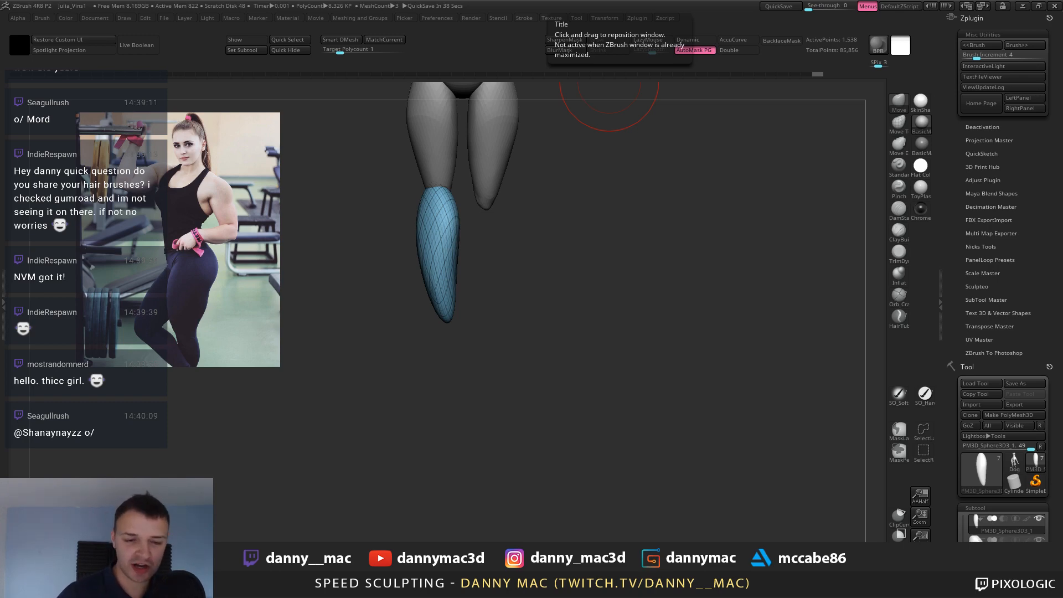
Switch to the browser, look through the artist's ArtStation portfolio and the Merman artwork, and return to ZBrush.
left_click_drag(609, 0, 510, 25)
left_click(636, 27)
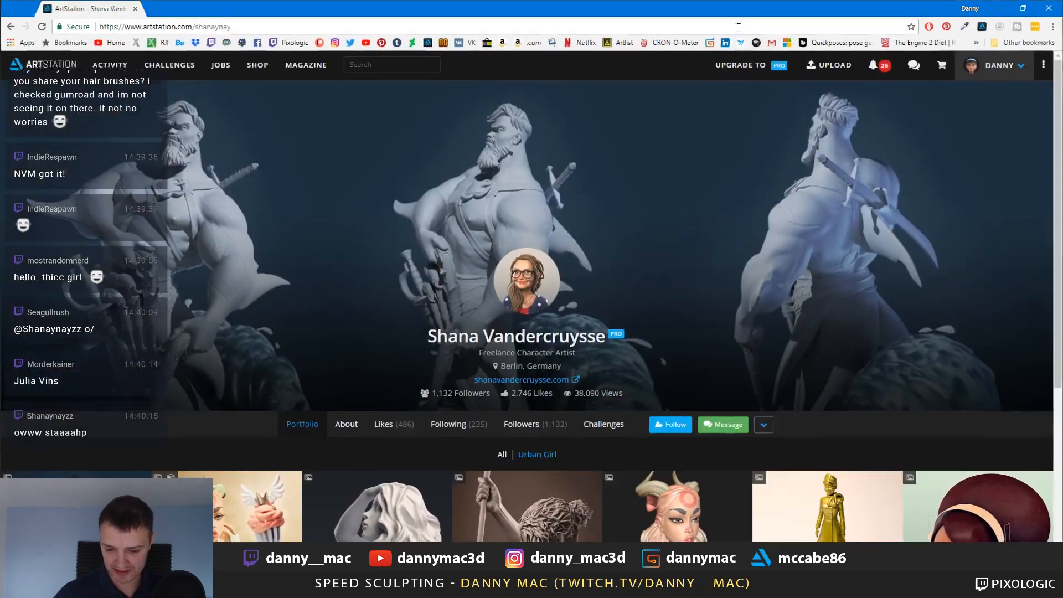
scroll(665, 137, "down", 2)
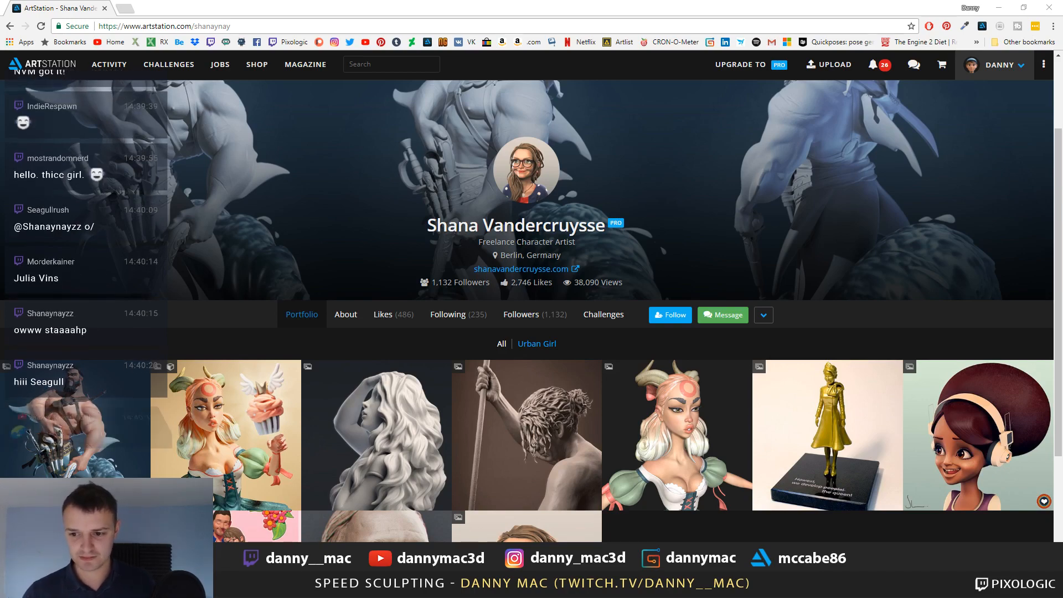
scroll(168, 275, "down", 3)
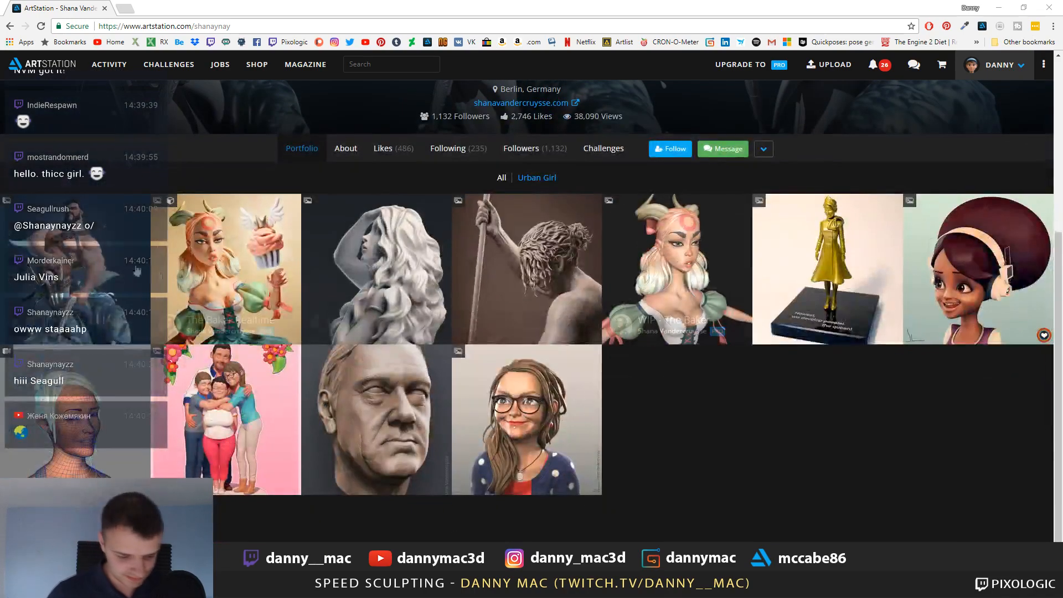
left_click(167, 275)
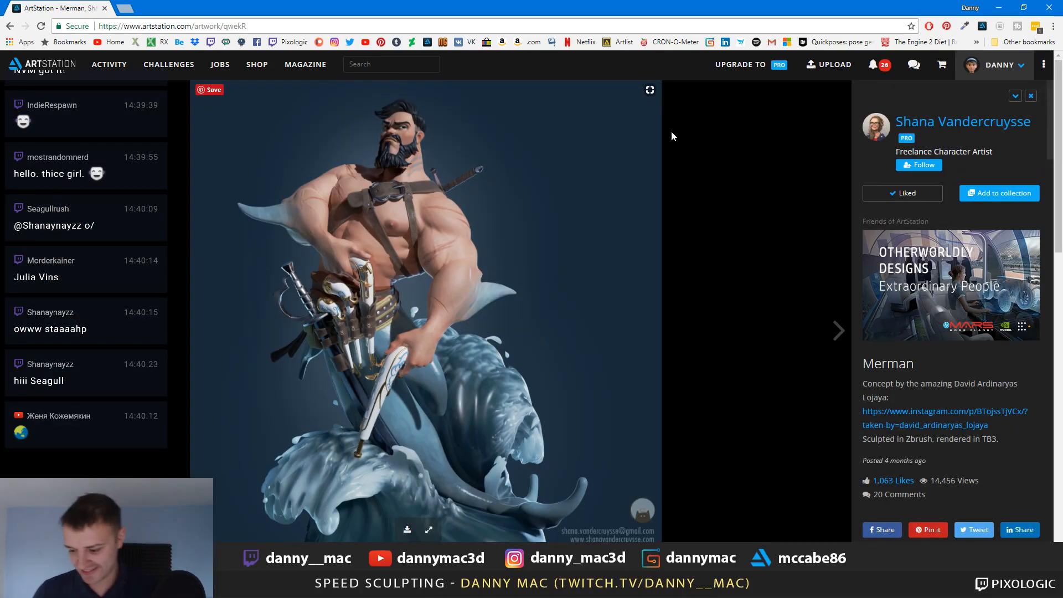
left_click(1048, 8)
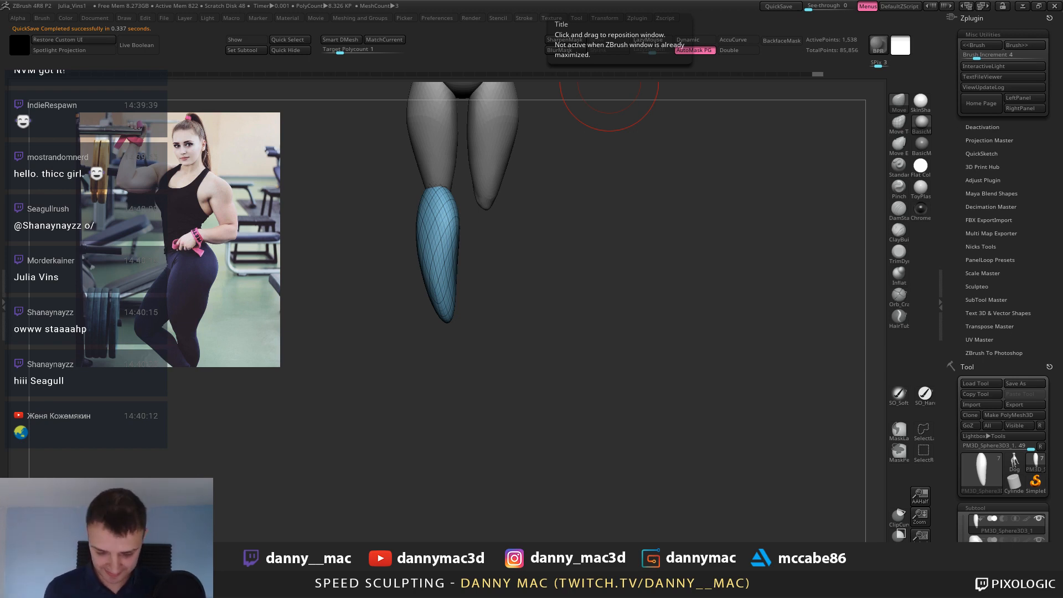
ZRemesh the remaining lower leg at half density and turn off its polyframe display.
mouse_move(468, 242)
left_mouse_down()
mouse_move(444, 239)
mouse_move(445, 226)
left_mouse_up()
key("2")
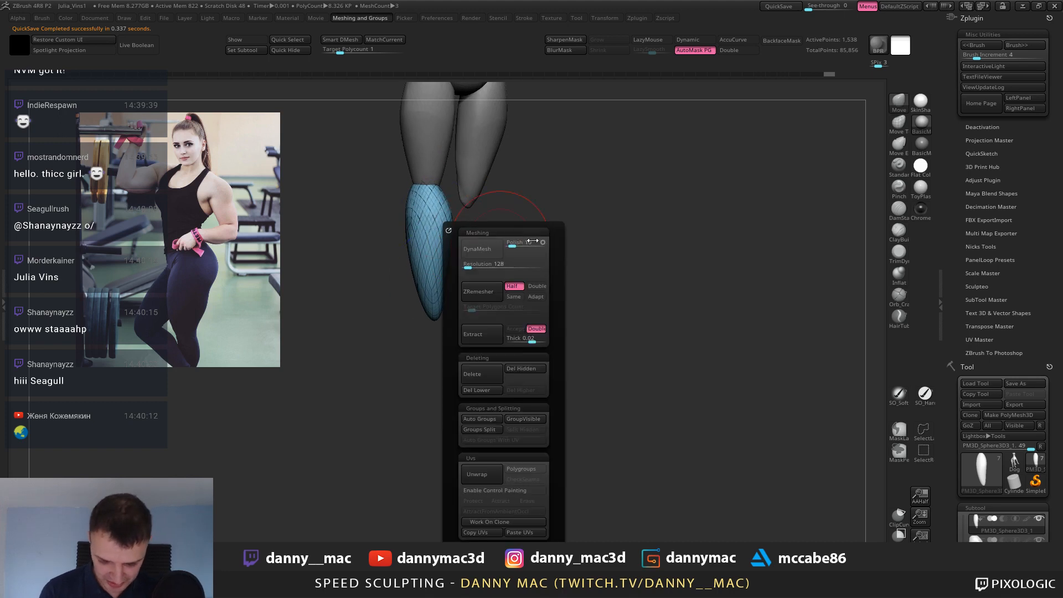
left_click(477, 291)
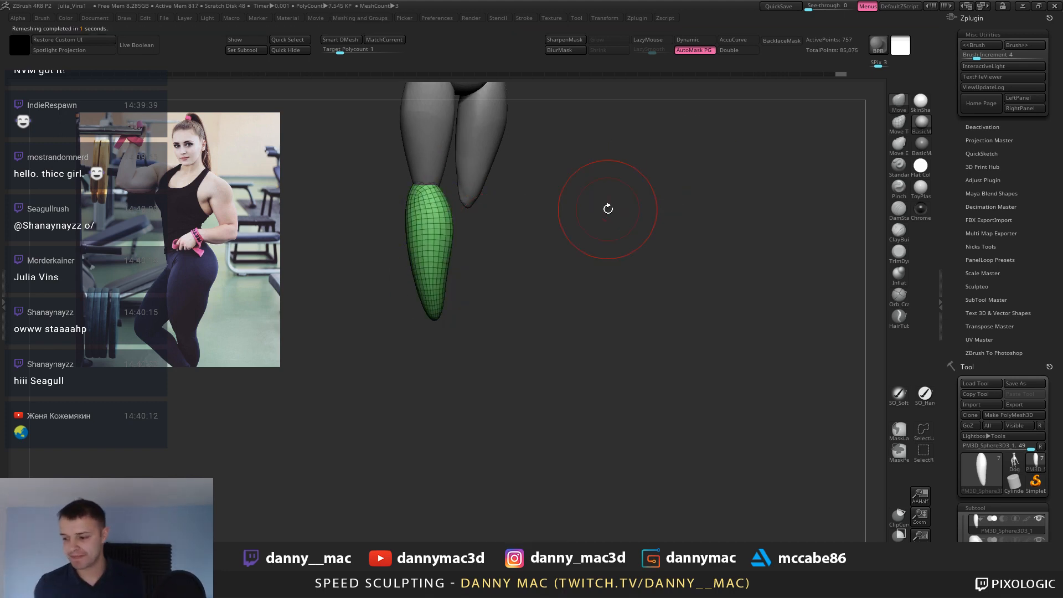
mouse_move(517, 260)
left_mouse_down()
mouse_move(517, 232)
mouse_move(479, 220)
mouse_move(433, 227)
mouse_move(505, 227)
mouse_move(533, 252)
left_mouse_up()
key("w")
right_click_drag(465, 245, 471, 220, "alt")
key("space")
left_click(450, 261)
key("shift+f")
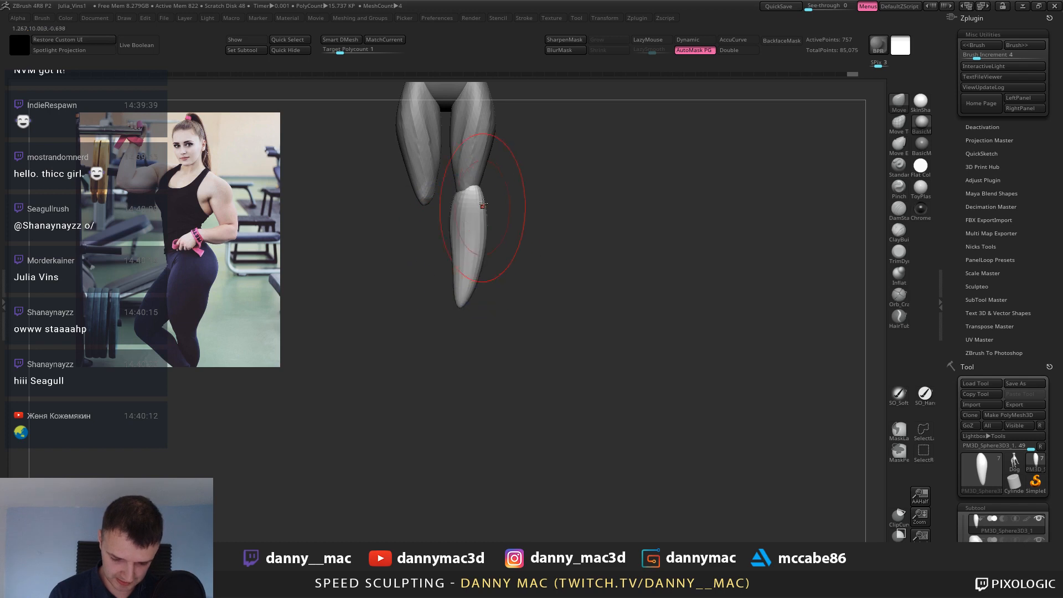
right_click_drag(474, 214, 494, 311, "alt")
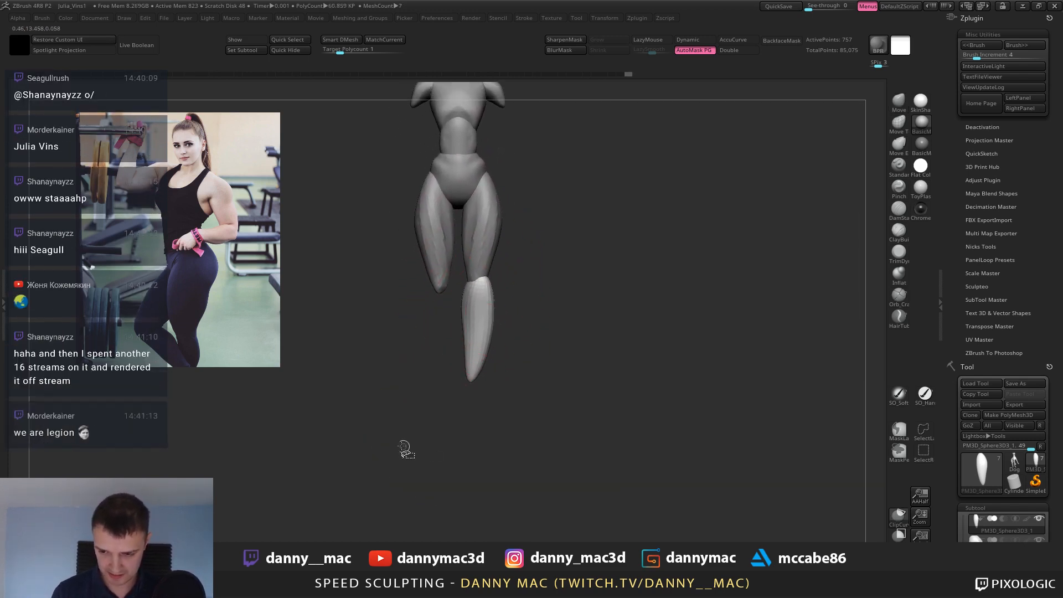
left_click_drag(404, 436, 534, 366, "ctrl+shift")
key("ctrl+z")
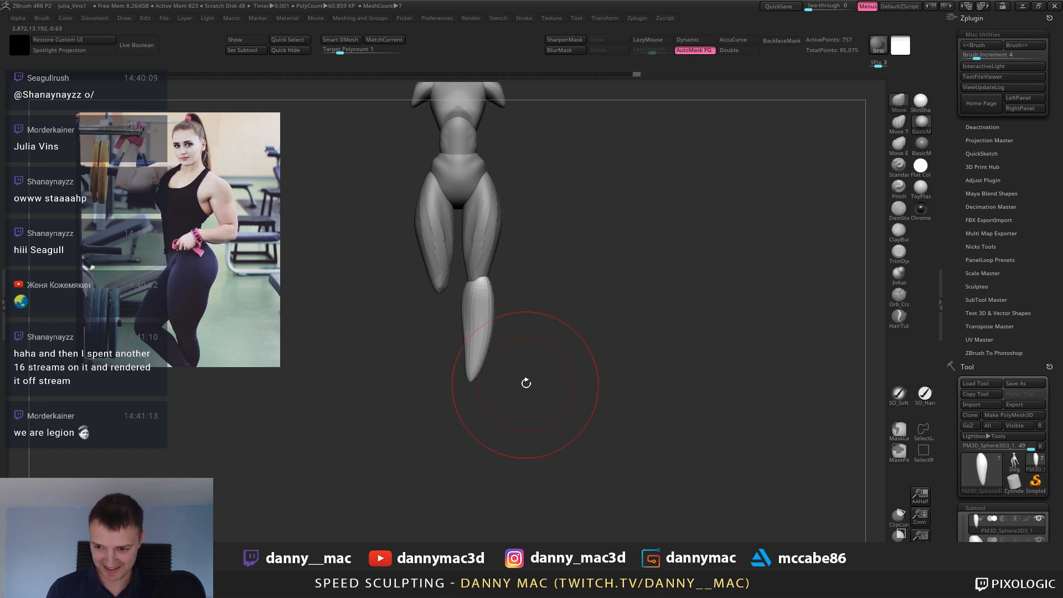
key("ctrl+shift+z")
key("ctrl+z")
Hide the thigh and lower-leg subtools so only the head and torso parts remain on display.
right_click_drag(565, 337, 578, 430, "alt")
left_click(447, 319, "alt")
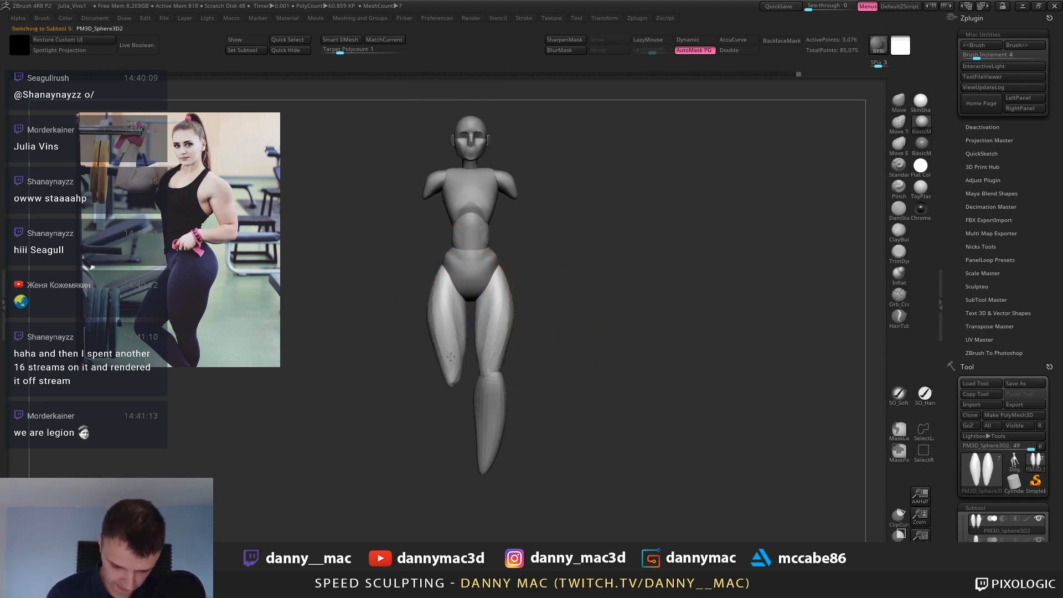
right_click_drag(451, 357, 502, 209, "alt")
scroll(984, 137, "down", 5)
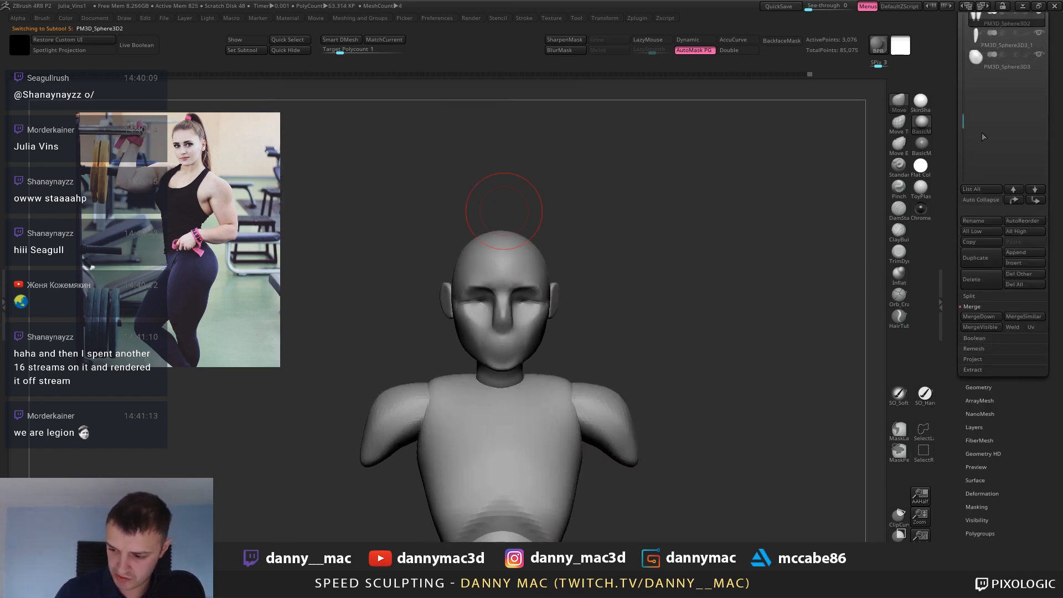
scroll(984, 136, "up", 3)
right_click_drag(774, 228, 520, 352, "alt")
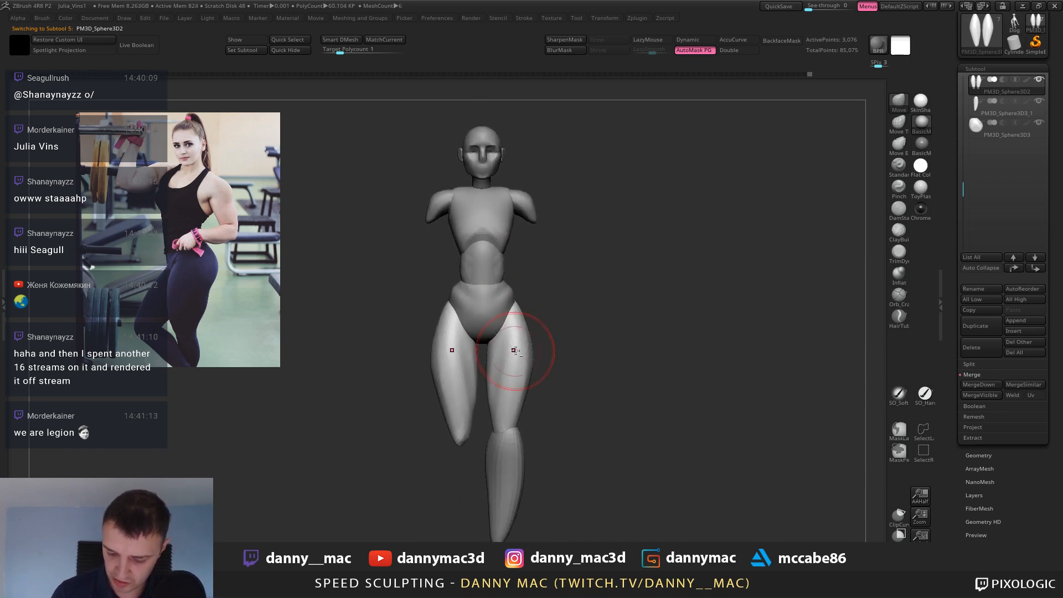
left_click(1039, 102)
Make the head the active subtool, enable LazyMouse, and adjust the brush size for work around the chin.
left_click(483, 227, "alt")
right_click_drag(533, 201, 540, 224, "alt")
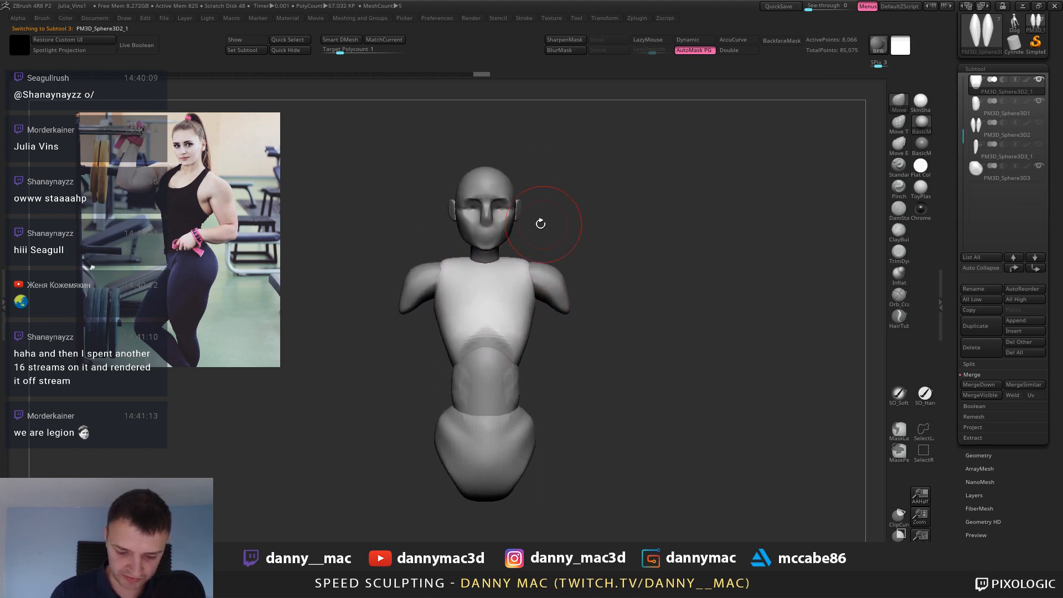
right_click_drag(514, 191, 587, 226, "alt")
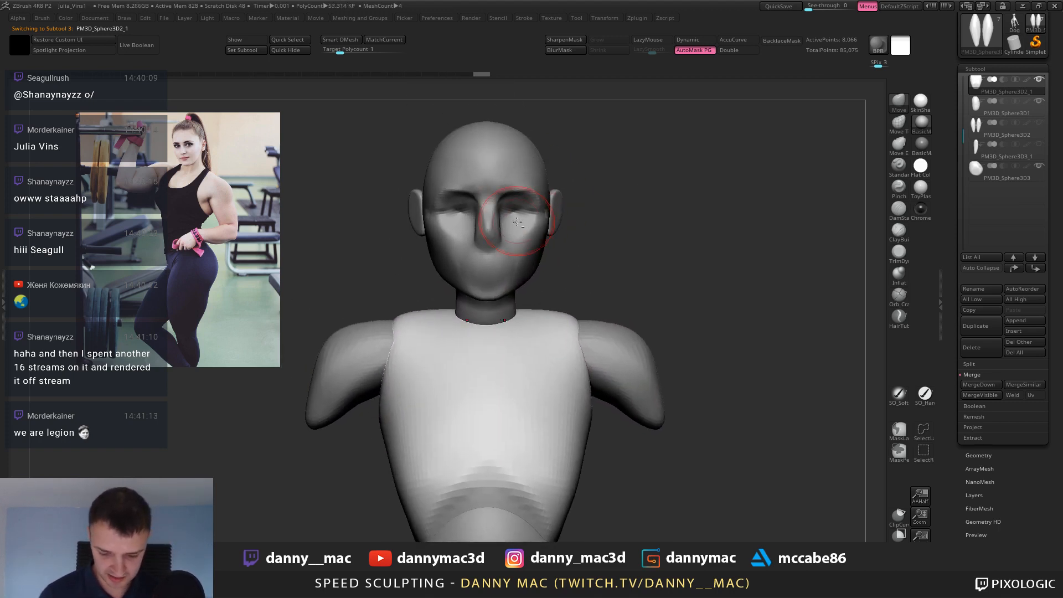
left_click(517, 221, "alt")
right_click_drag(517, 222, 509, 281, "alt")
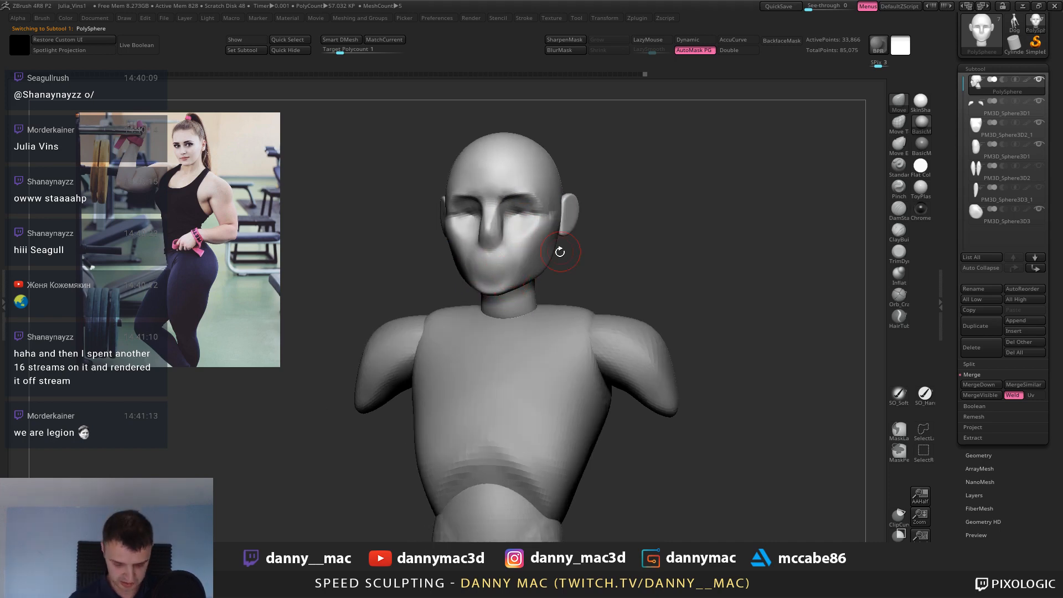
key("l")
key("space")
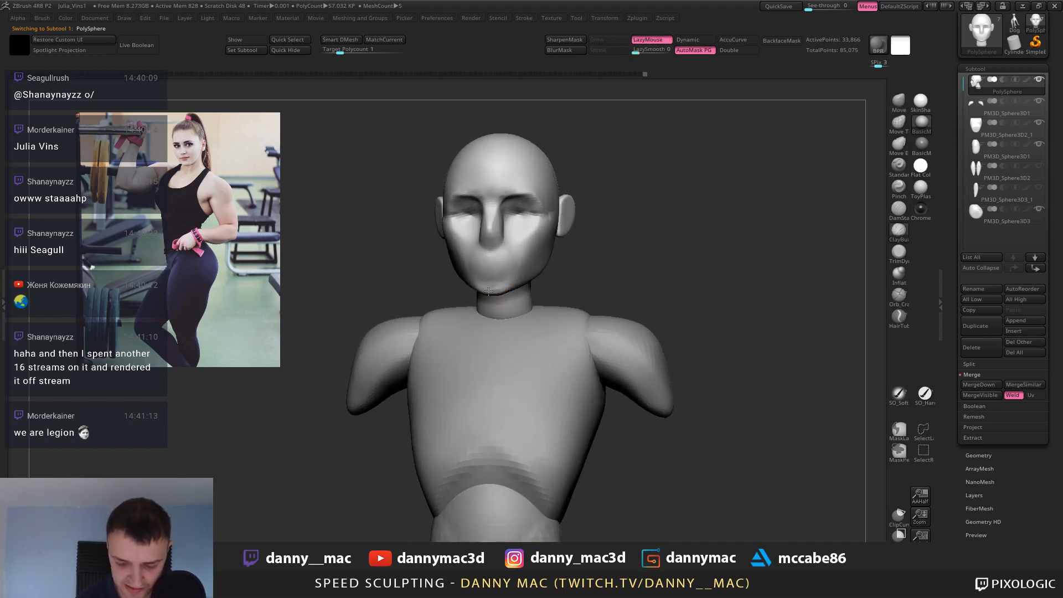
mouse_move(506, 291)
right_mouse_down()
mouse_move(469, 286)
mouse_move(489, 283)
right_mouse_up()
key("space")
right_click_drag(540, 315, 554, 294)
key("space")
key("shift")
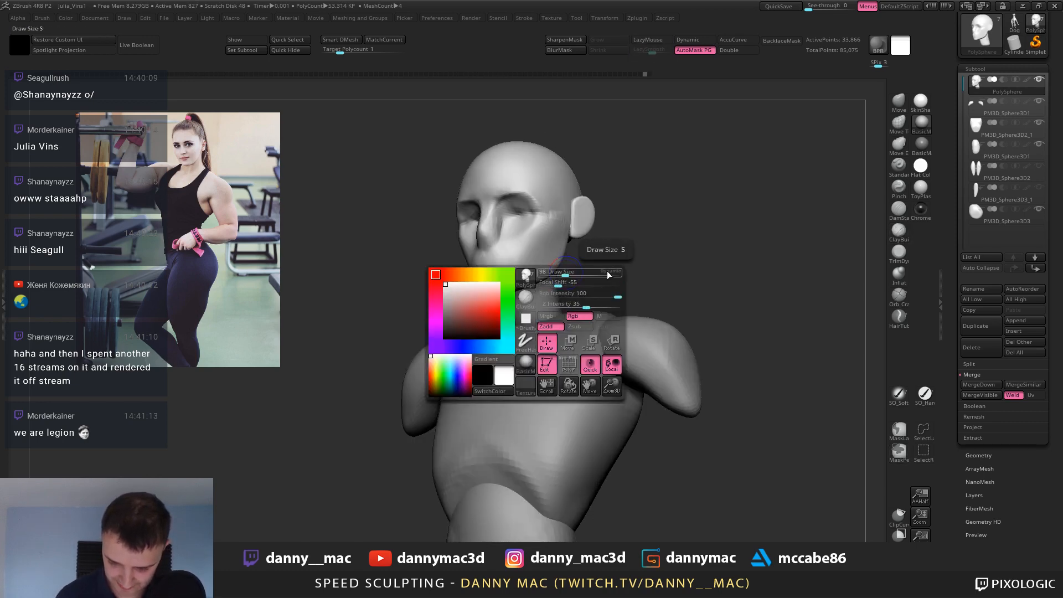
left_click(608, 276)
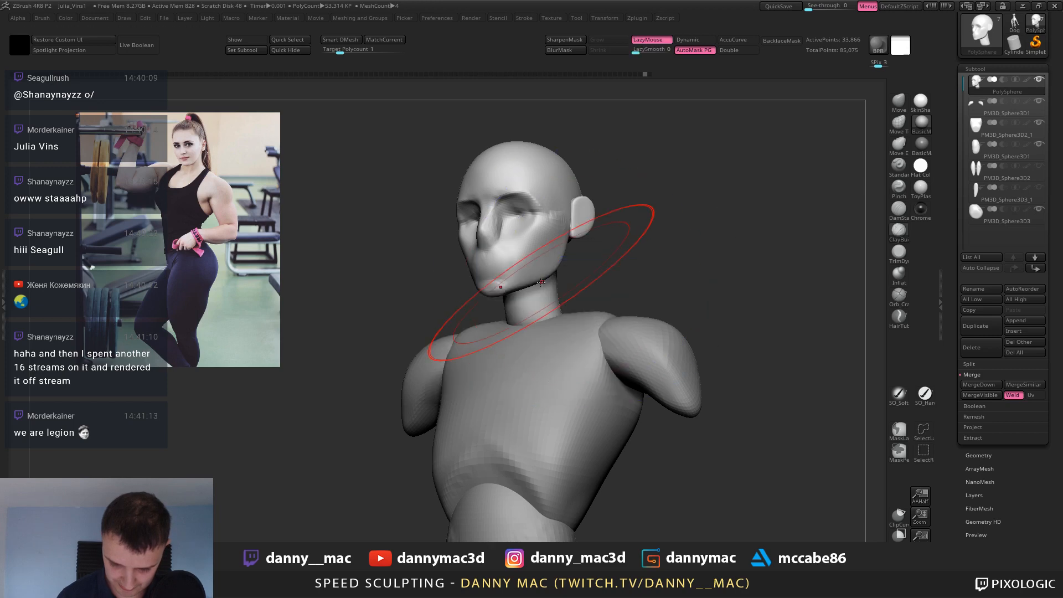
Reshape the jaw, lower cheeks and mouth area in three-quarter and front views, and disable LazyMouse.
key("space")
left_click_drag(539, 281, 520, 282)
right_click_drag(479, 266, 535, 257)
mouse_move(534, 257)
right_mouse_down("ctrl")
mouse_move(556, 252)
mouse_move(505, 260)
right_mouse_up("ctrl")
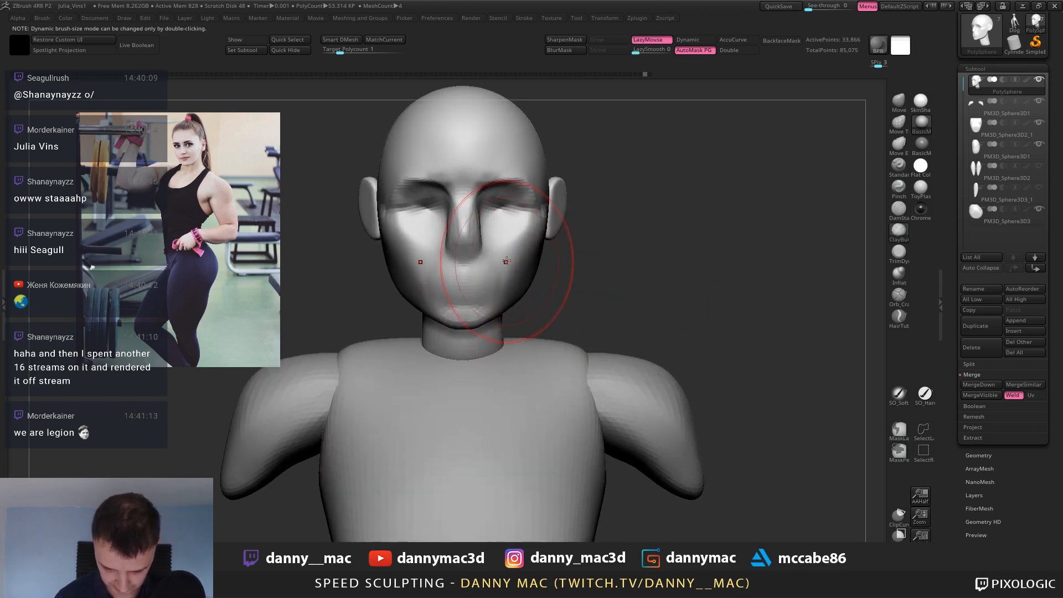
key("space")
left_click_drag(505, 261, 492, 260)
mouse_move(520, 244)
right_mouse_down()
mouse_move(545, 271)
mouse_move(472, 284)
mouse_move(502, 237)
right_mouse_up()
key("l")
key("space")
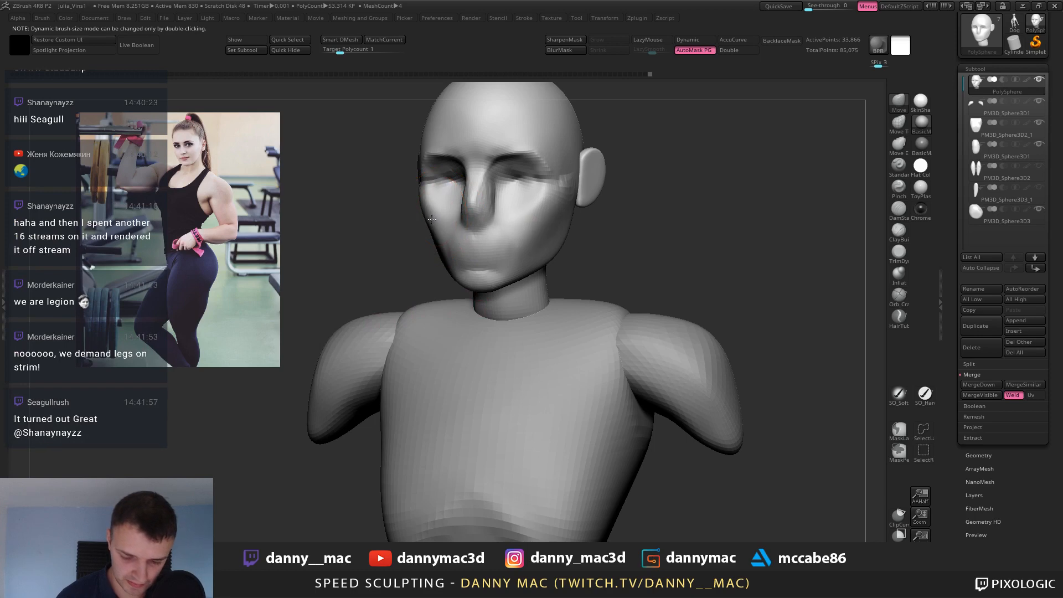
right_click_drag(476, 199, 527, 183)
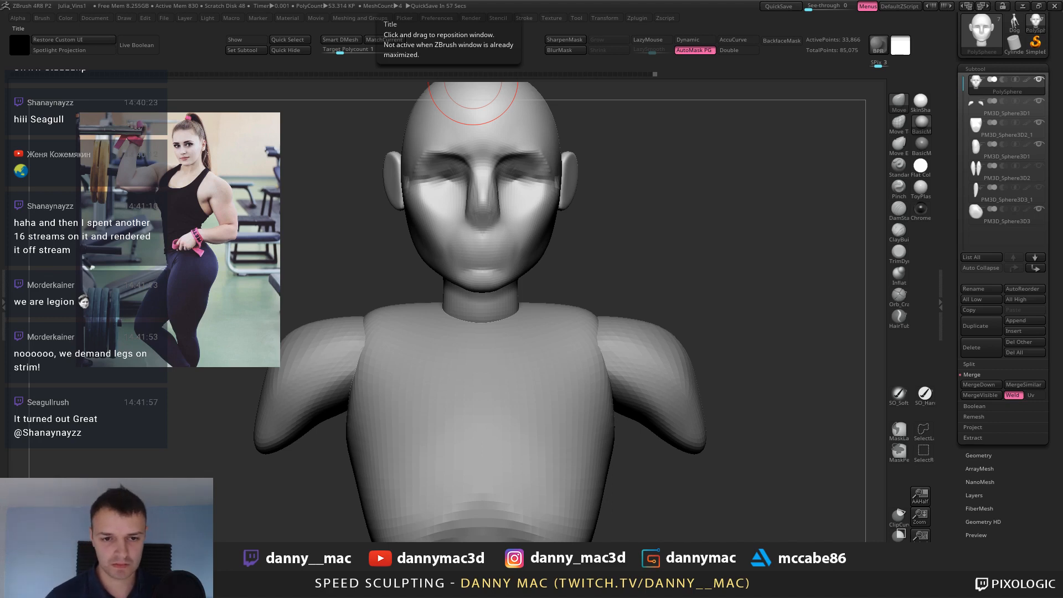
Build up the cheekbones and carve in beside the nose with ClayBuildup.
mouse_move(526, 171)
right_mouse_down()
mouse_move(498, 193)
mouse_move(521, 227)
mouse_move(554, 216)
mouse_move(545, 215)
right_mouse_up()
key("b")
key("c")
key("b")
left_click_drag(553, 216, 547, 207)
right_click_drag(546, 207, 510, 210)
left_click_drag(510, 209, 495, 217, "alt")
mouse_move(496, 216)
right_mouse_down()
mouse_move(501, 228)
mouse_move(515, 205)
right_mouse_up()
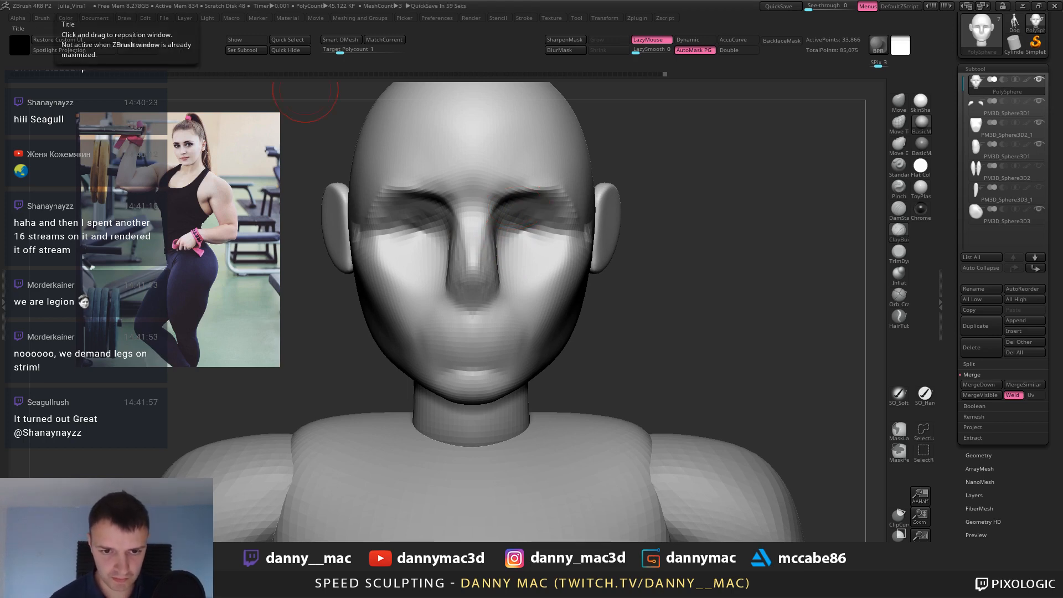
Define the sides and underside of the nose with short ClayBuildup strokes.
mouse_move(527, 222)
right_mouse_down()
mouse_move(490, 224)
mouse_move(501, 237)
right_mouse_up()
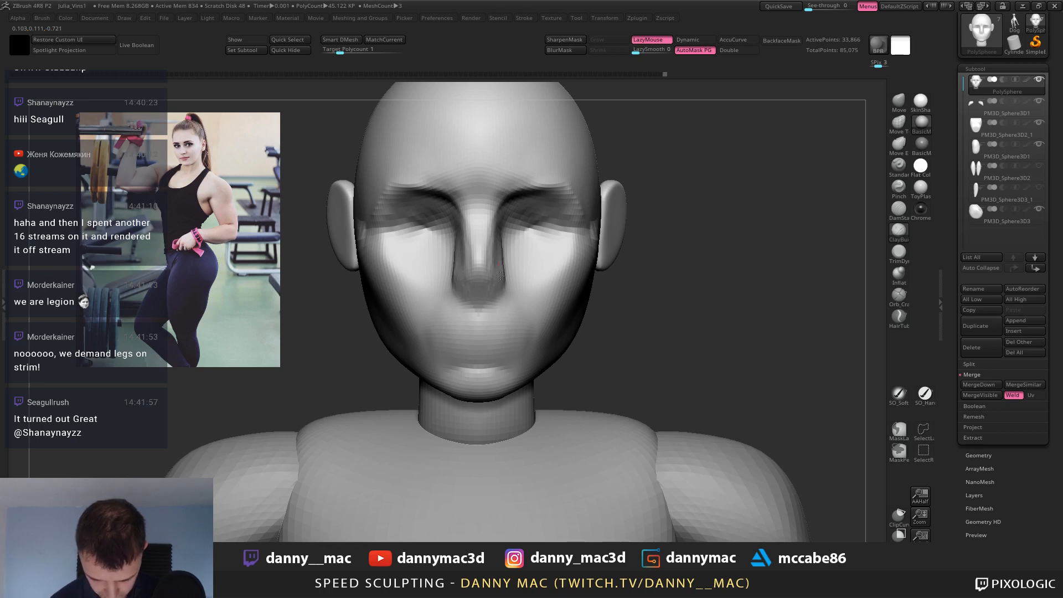
right_click_drag(500, 275, 507, 242)
left_click_drag(505, 265, 503, 277)
mouse_move(487, 249)
right_mouse_down("shift")
mouse_move(504, 244)
mouse_move(496, 233)
mouse_move(540, 238)
right_mouse_up("shift")
left_click_drag(494, 248, 489, 266)
Add strokes along the outer cheekbones at a new brush size and smooth the eye sockets.
right_click_drag(513, 268, 566, 226)
key("space")
left_click_drag(565, 227, 572, 226)
mouse_move(577, 236)
left_mouse_down()
mouse_move(570, 266)
mouse_move(577, 230)
left_mouse_up()
mouse_move(576, 212)
right_mouse_down("alt")
mouse_move(572, 226)
mouse_move(589, 238)
mouse_move(593, 194)
mouse_move(548, 204)
right_mouse_up("alt")
key("l")
left_click_drag(549, 203, 561, 200, "shift")
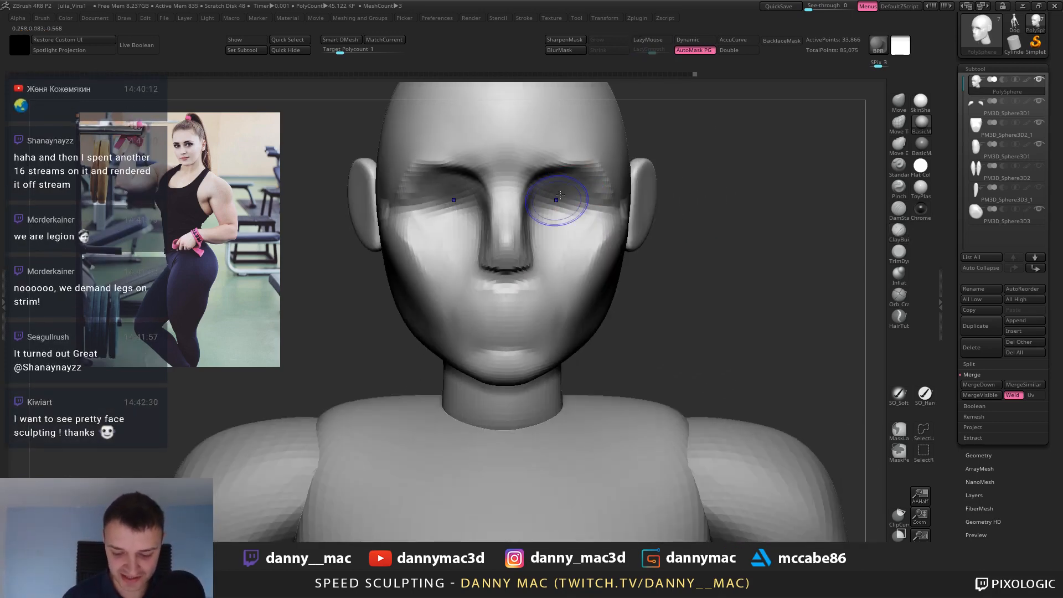
Smooth the transition beside the nostrils and adjust the nose bridge in profile.
right_click_drag(558, 235, 483, 271)
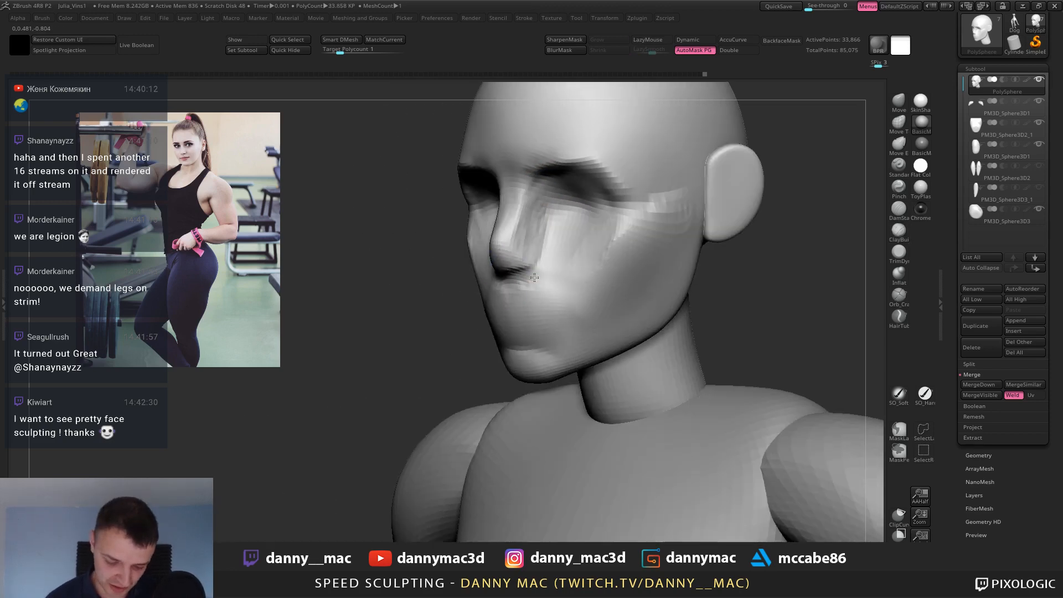
left_click_drag(529, 263, 532, 272, "shift")
mouse_move(515, 273)
right_mouse_down()
mouse_move(456, 274)
mouse_move(500, 255)
mouse_move(494, 237)
right_mouse_up()
key("space")
left_click_drag(511, 217, 505, 216)
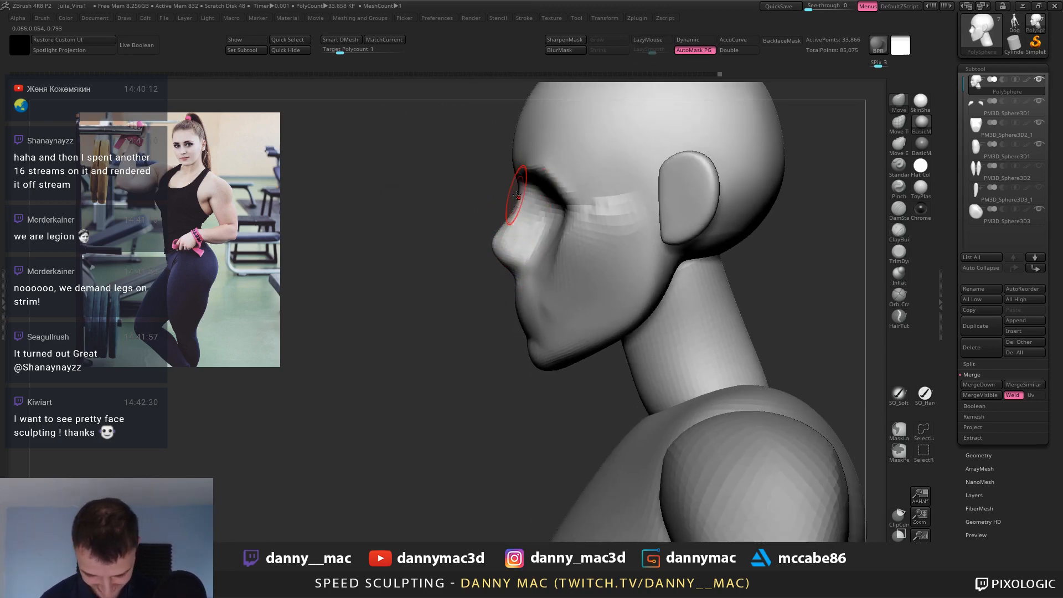
right_click_drag(510, 233, 514, 177)
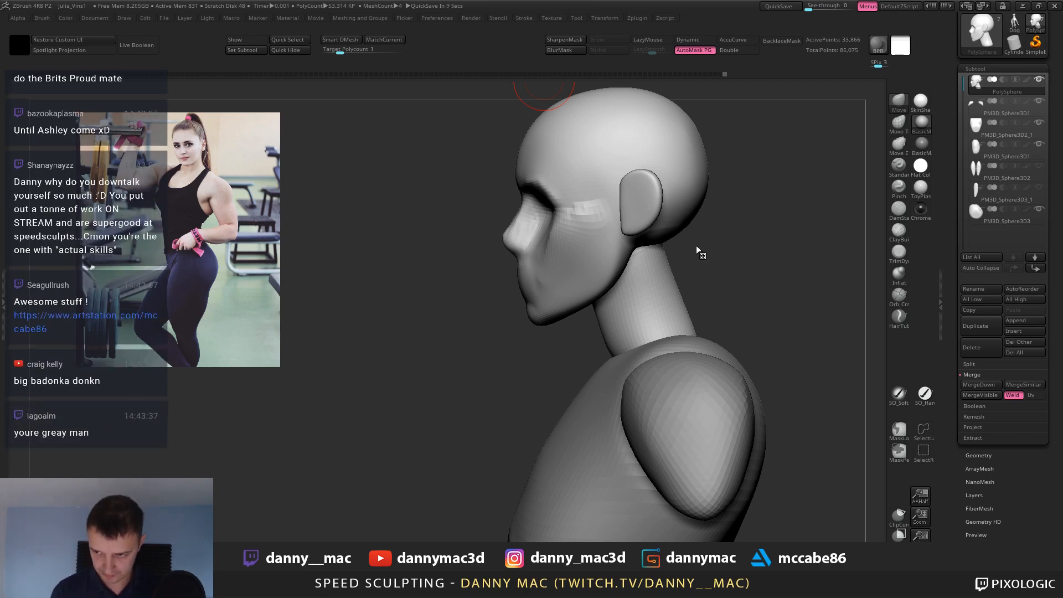
mouse_move(696, 245)
left_mouse_down()
mouse_move(584, 216)
mouse_move(577, 241)
mouse_move(502, 251)
mouse_move(521, 244)
mouse_move(518, 227)
left_mouse_up()
key("l")
key("b")
key("c")
key("b")
mouse_move(499, 235)
right_mouse_down()
mouse_move(536, 261)
mouse_move(525, 283)
right_mouse_up()
Resize the Move brush and refine the side of the face, checking the head from several angles.
key("b")
key("m")
key("v")
key("space")
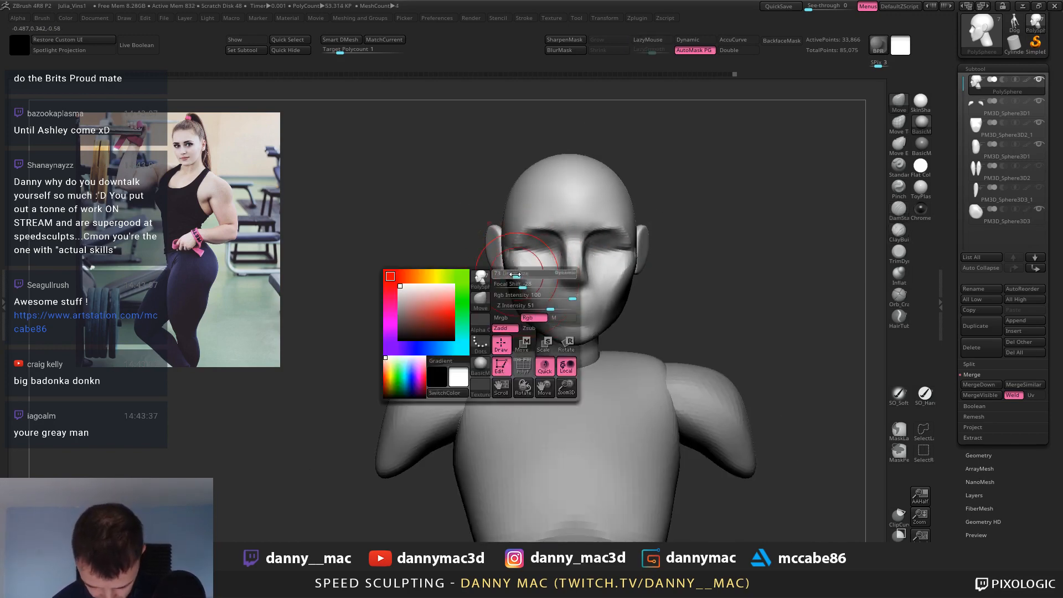
left_click_drag(525, 284, 518, 274)
mouse_move(542, 272)
right_mouse_down()
mouse_move(573, 246)
mouse_move(536, 271)
mouse_move(555, 268)
mouse_move(523, 265)
right_mouse_up()
key("space")
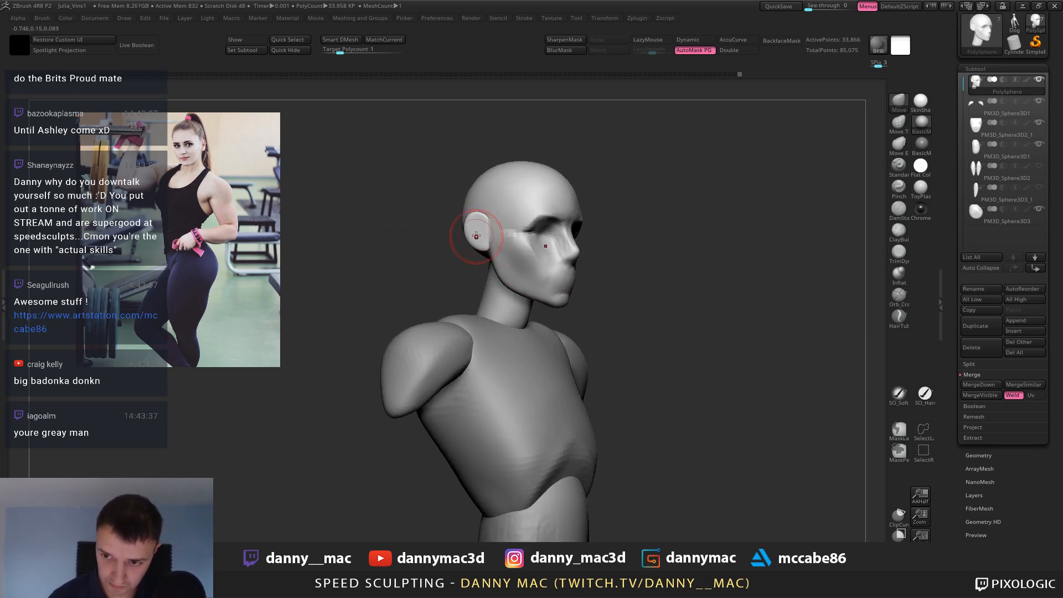
mouse_move(476, 236)
right_mouse_down()
mouse_move(471, 245)
mouse_move(498, 233)
mouse_move(533, 194)
right_mouse_up()
right_click_drag(566, 228, 569, 217, "ctrl")
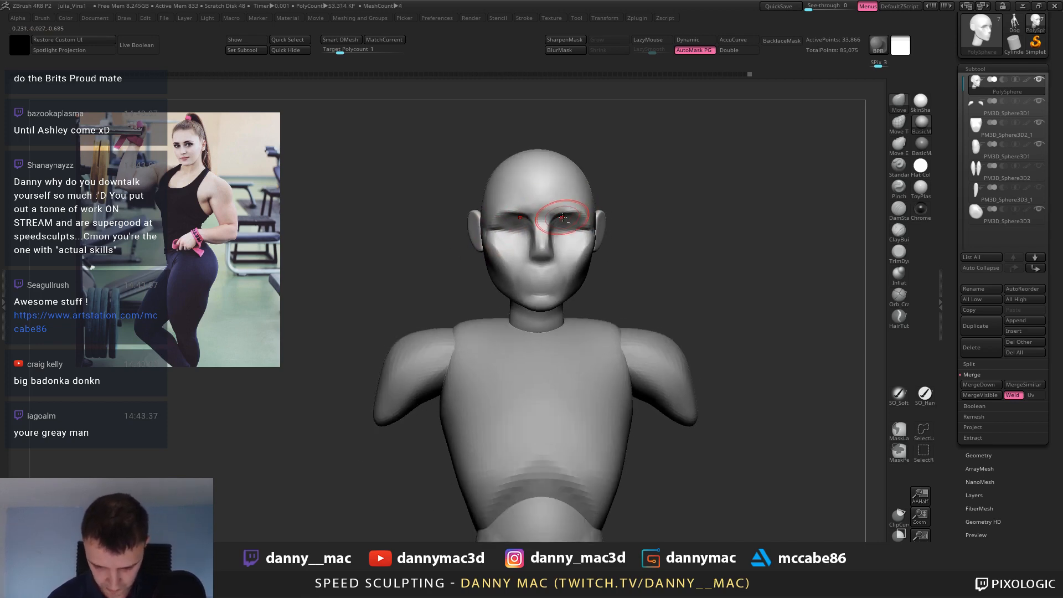
right_click_drag(467, 153, 477, 207, "ctrl")
Flatten the side planes of the nose with TrimDynamic and blend them into the cheeks.
key("b")
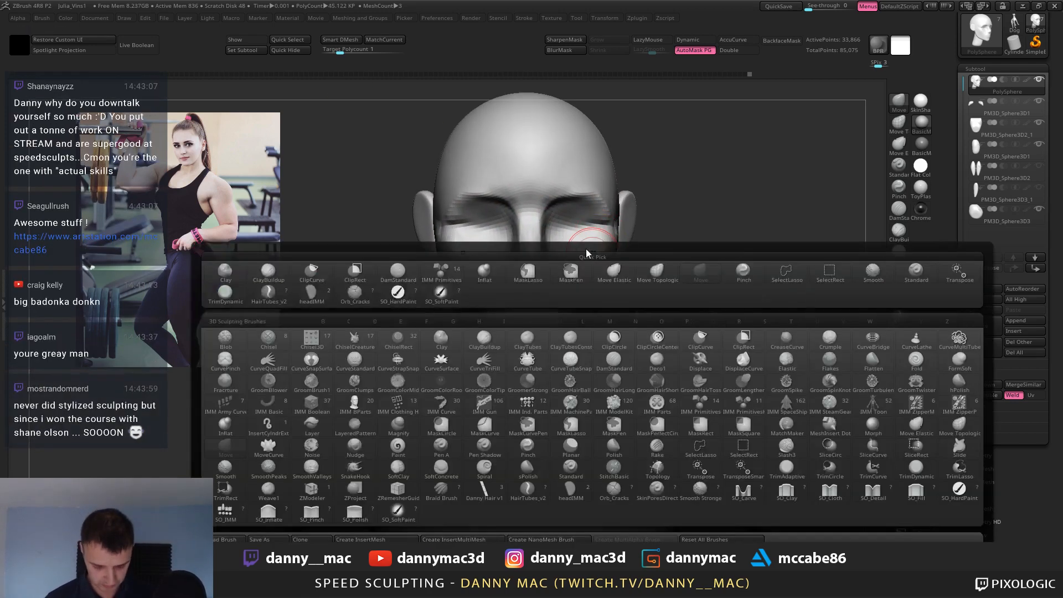
key("t")
key("d")
right_click_drag(586, 246, 531, 232)
left_click_drag(531, 232, 524, 256)
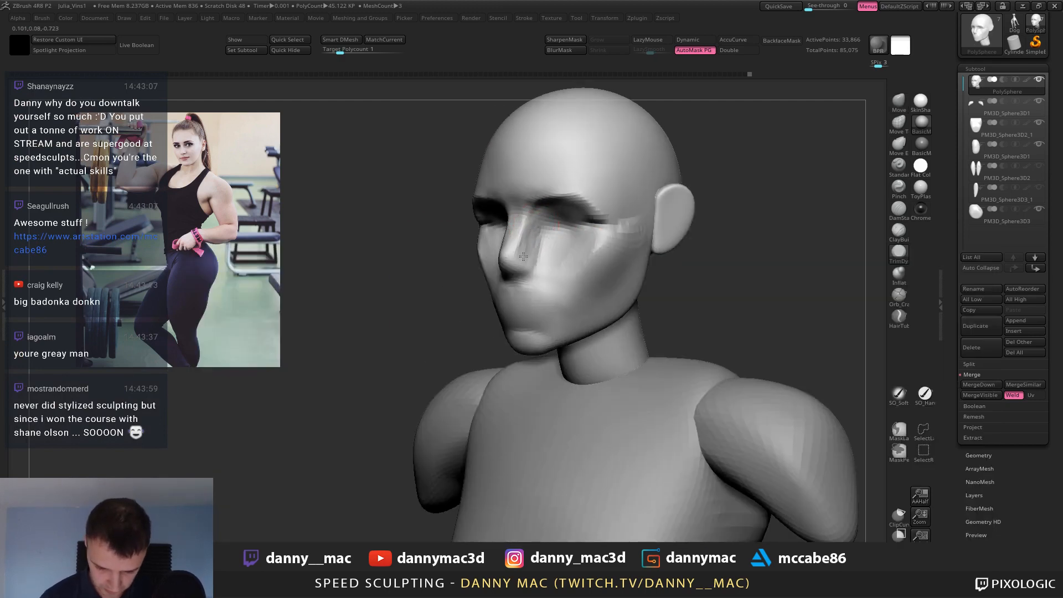
mouse_move(524, 260)
right_mouse_down()
mouse_move(545, 225)
mouse_move(541, 237)
right_mouse_up()
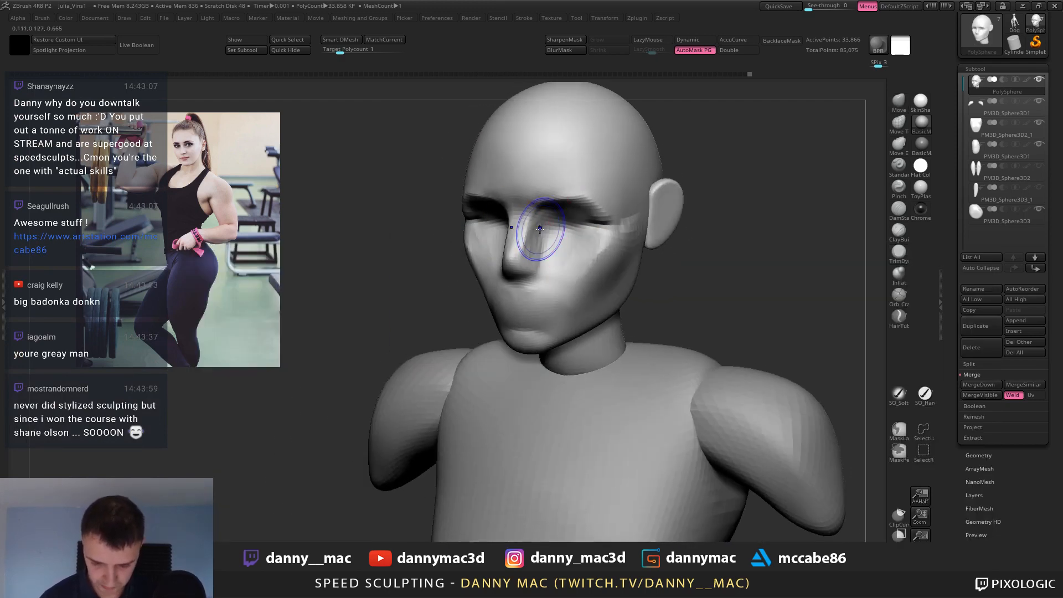
right_click(534, 235)
left_click_drag(535, 235, 532, 255)
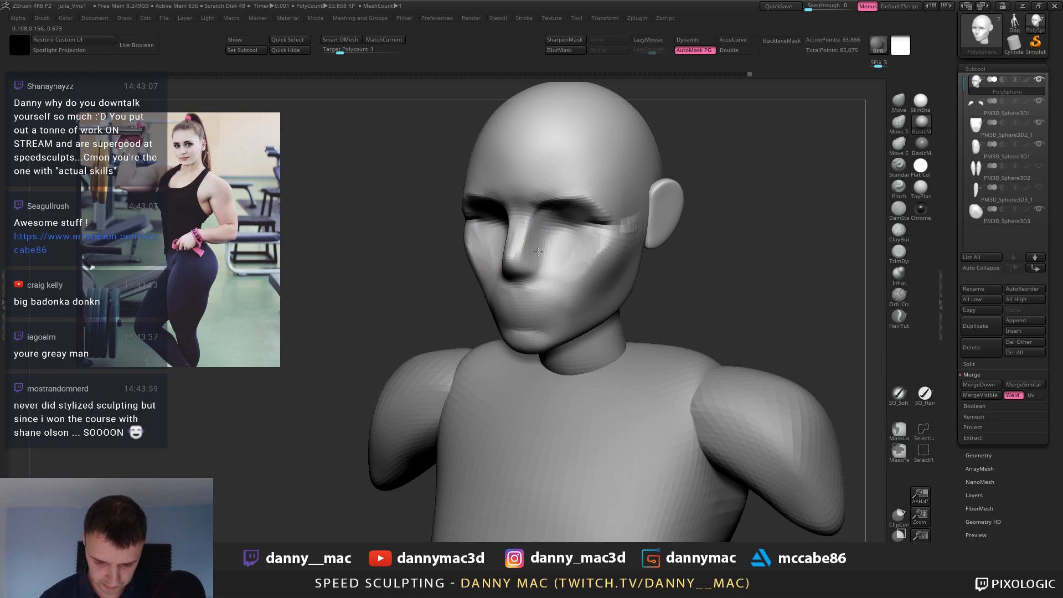
Carve the creases of the eye sockets below the brows with DamStandard strokes and LazyMouse.
right_click(538, 252)
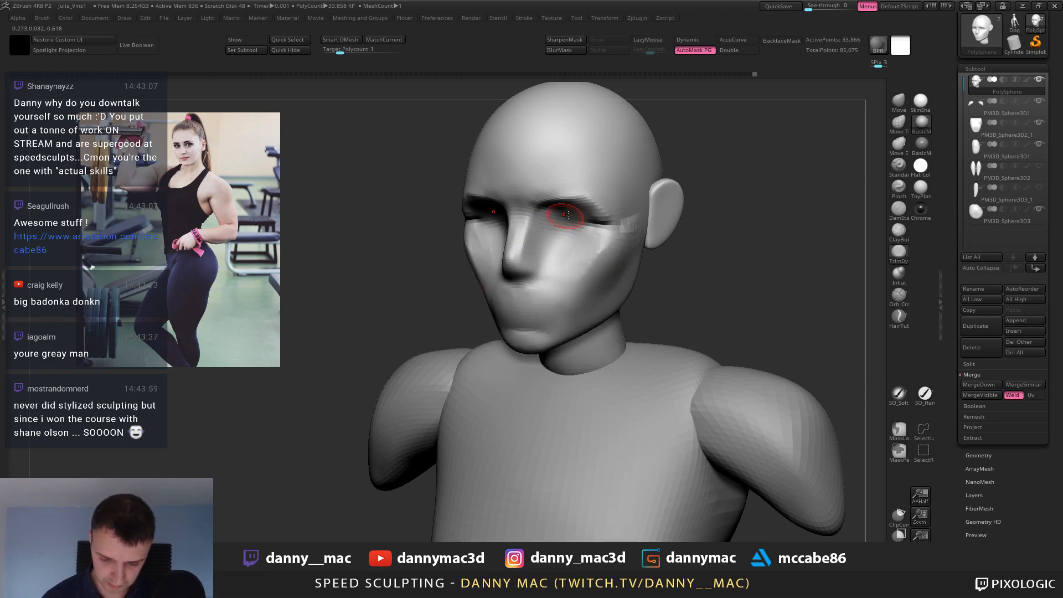
key("l")
right_click_drag(568, 217, 545, 228)
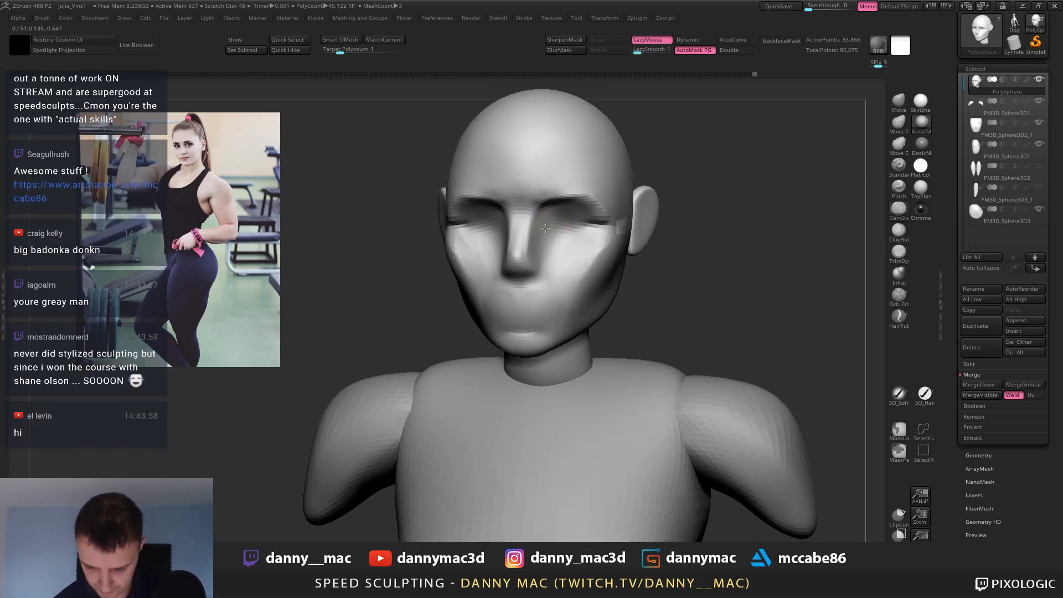
left_click_drag(546, 228, 570, 223)
mouse_move(570, 222)
right_mouse_down()
mouse_move(548, 237)
mouse_move(554, 221)
right_mouse_up()
left_click_drag(549, 219, 591, 225)
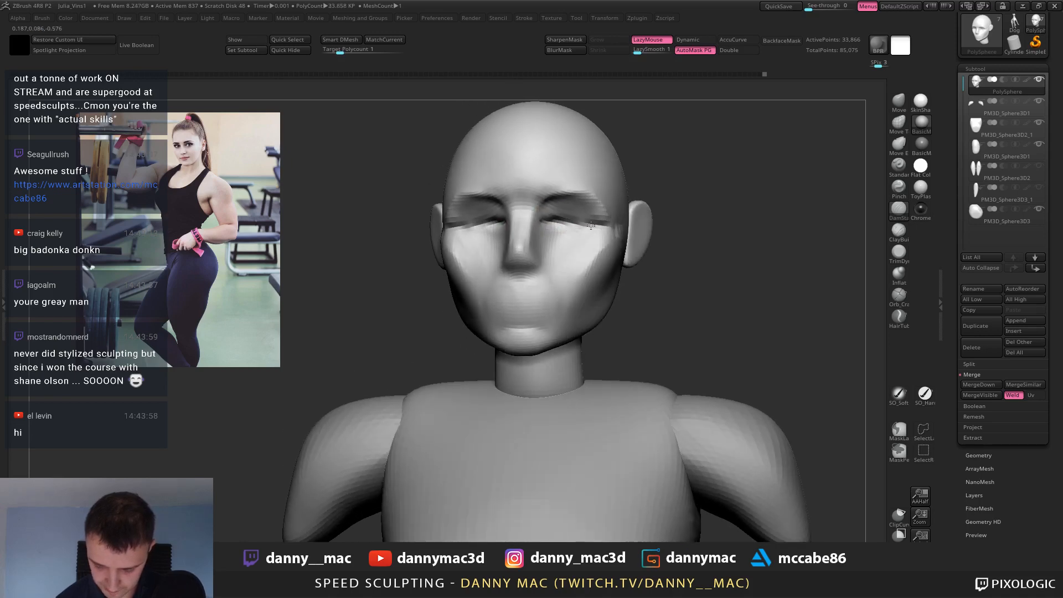
mouse_move(591, 226)
right_mouse_down()
mouse_move(498, 287)
mouse_move(421, 363)
right_mouse_up()
Choose the eye insert-mesh brush, lower the head's subdivision level and delete its higher subdivision levels.
key("b")
key("i")
key("e")
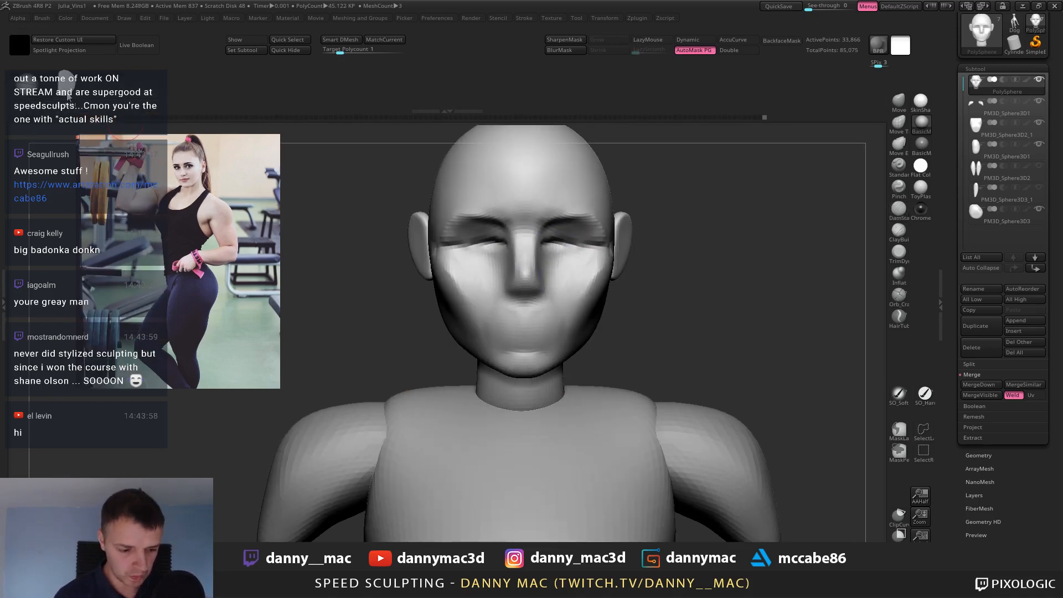
right_click_drag(662, 218, 649, 219)
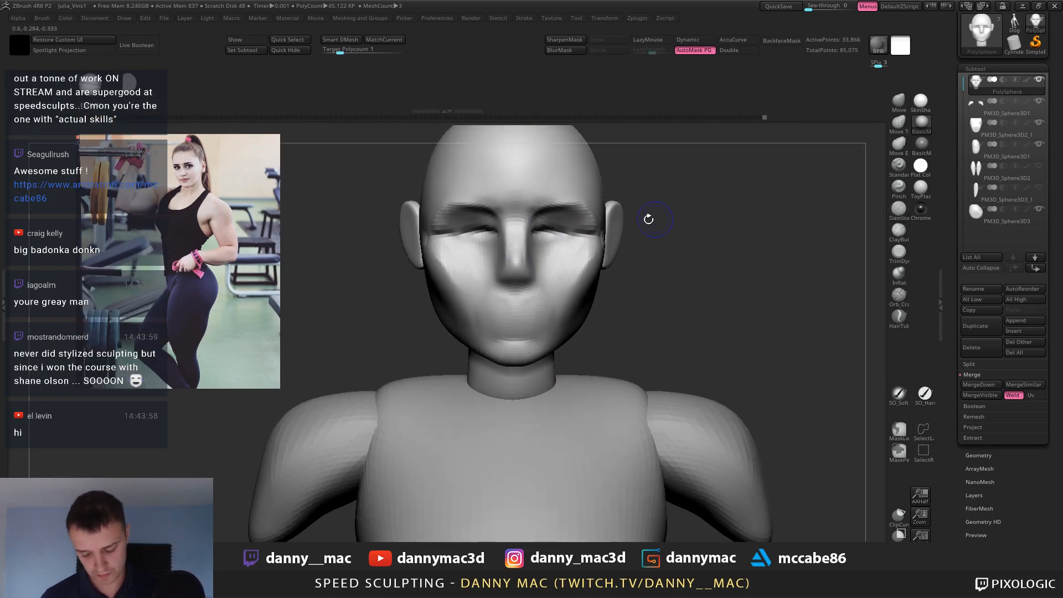
key("shift+f")
key("shift+d")
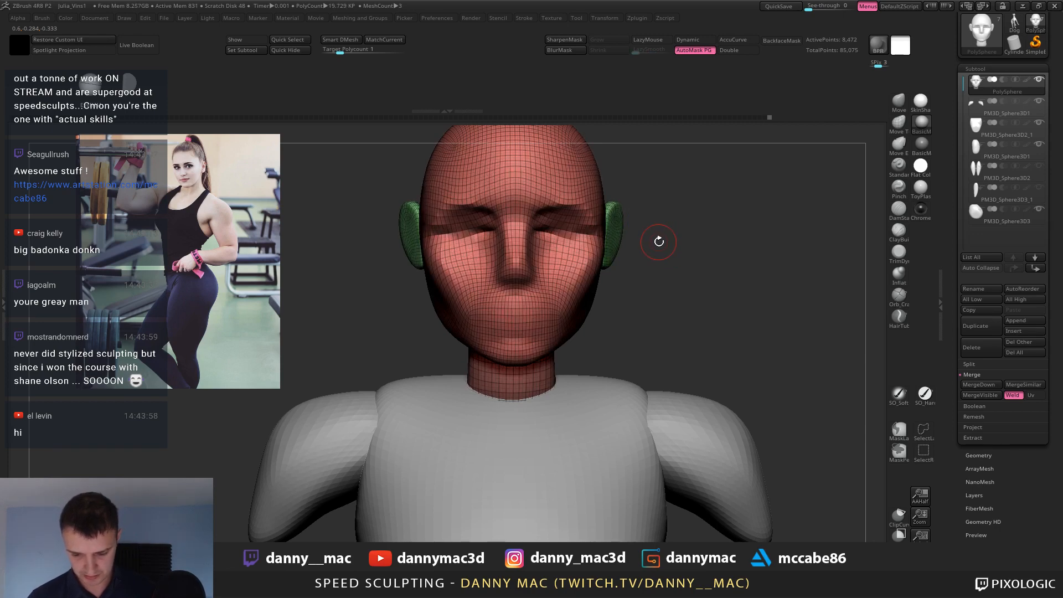
key("d")
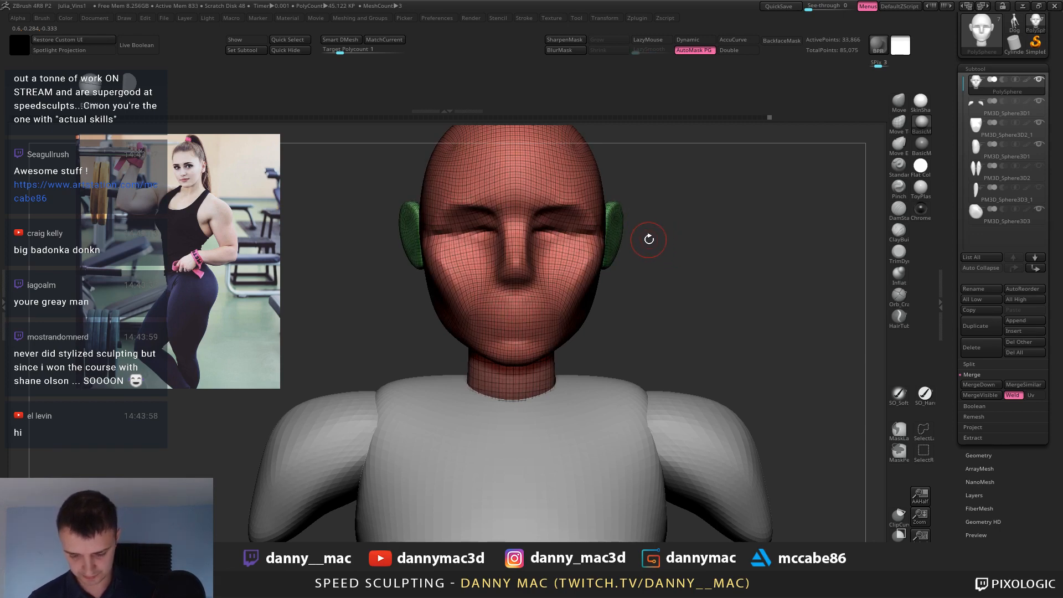
right_click(649, 240)
key("shift+f")
right_click_drag(641, 207, 634, 246)
key("shift+d")
key("2")
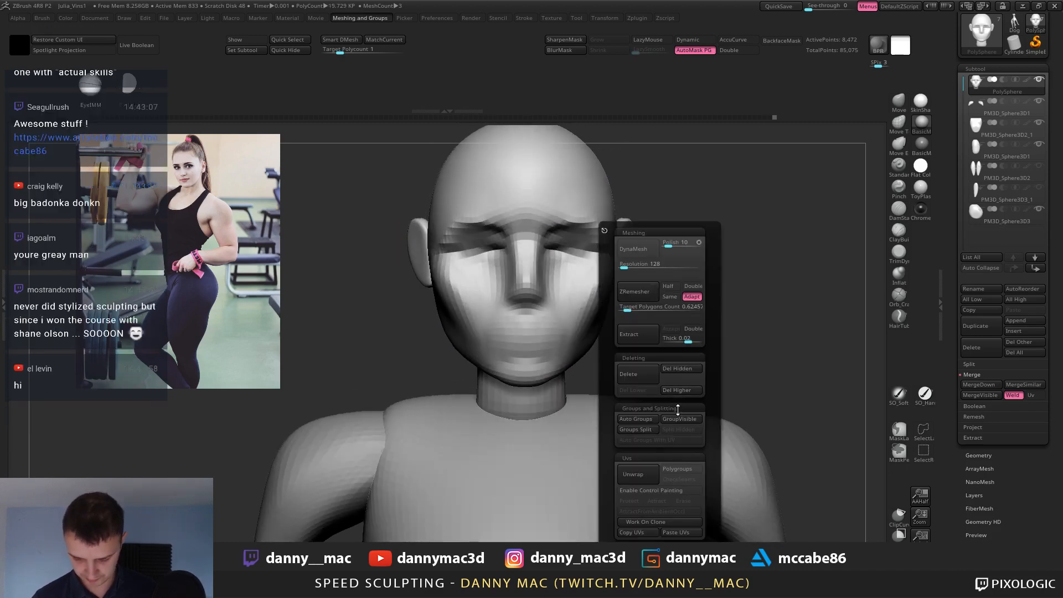
left_click(683, 389)
Insert a mirrored pair of eyeballs with eyelids over the eye sockets, redoing the first placement.
left_click_drag(574, 261, 579, 282)
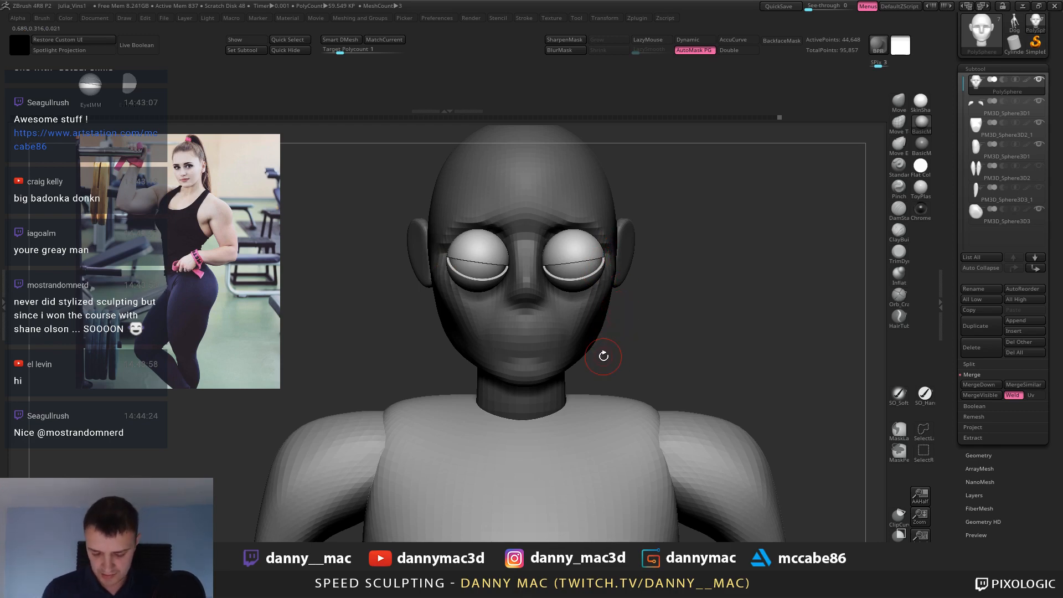
key("ctrl+z")
left_click_drag(574, 260, 581, 277)
Turn off polygroup auto-masking and rotate the inserted eye meshes with Transpose until the eyelid openings face straight forward.
right_click_drag(607, 282, 574, 296, "shift")
key("w")
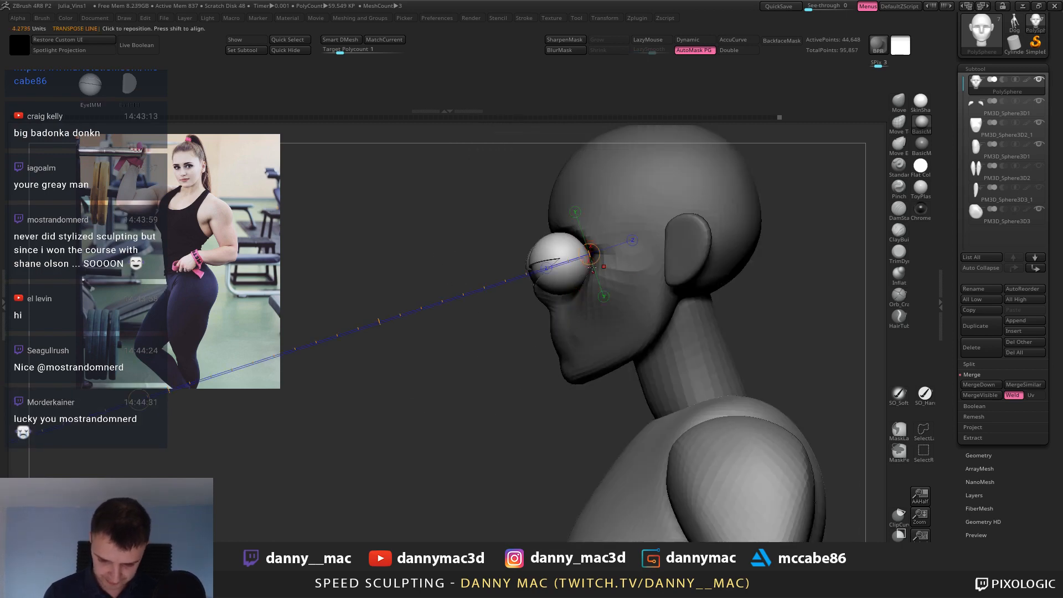
left_click_drag(556, 266, 439, 267, "shift")
right_click_drag(517, 281, 575, 277, "shift")
key("shift+f")
right_click_drag(672, 287, 672, 242, "ctrl")
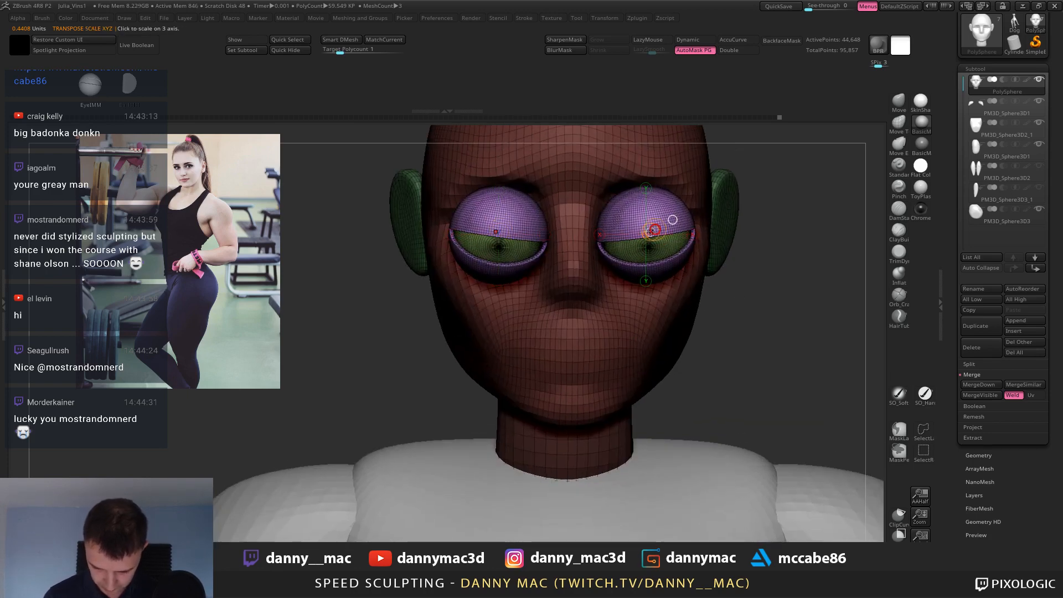
left_click_drag(654, 230, 653, 215)
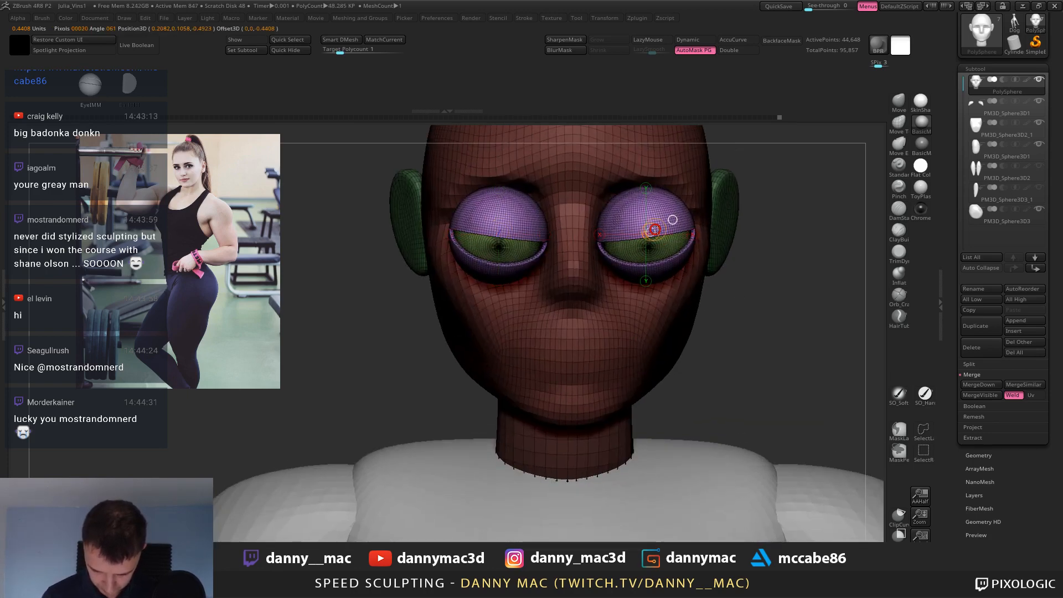
left_click(694, 50)
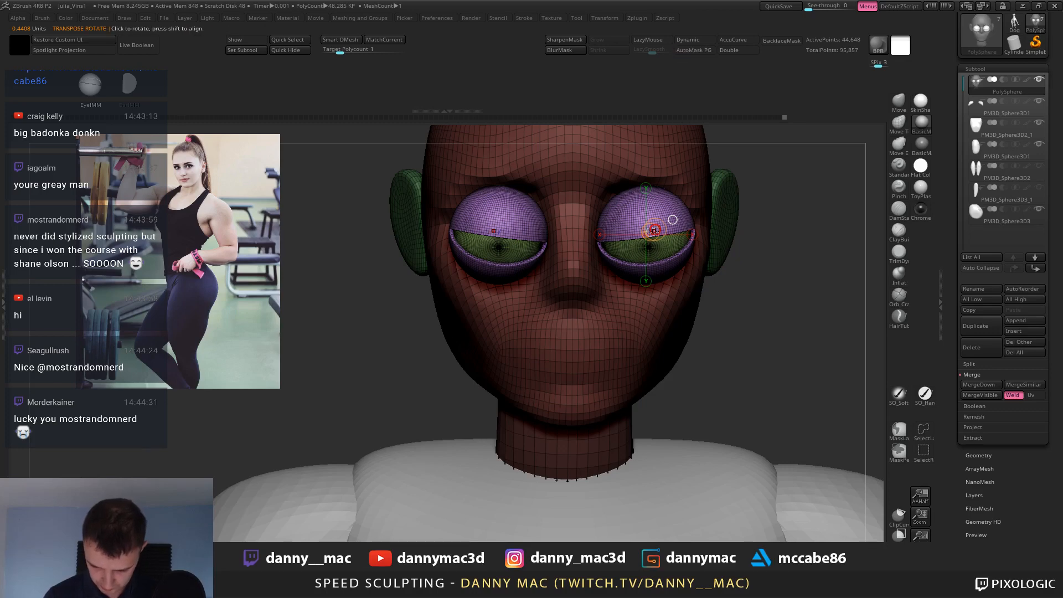
left_click_drag(655, 231, 654, 175)
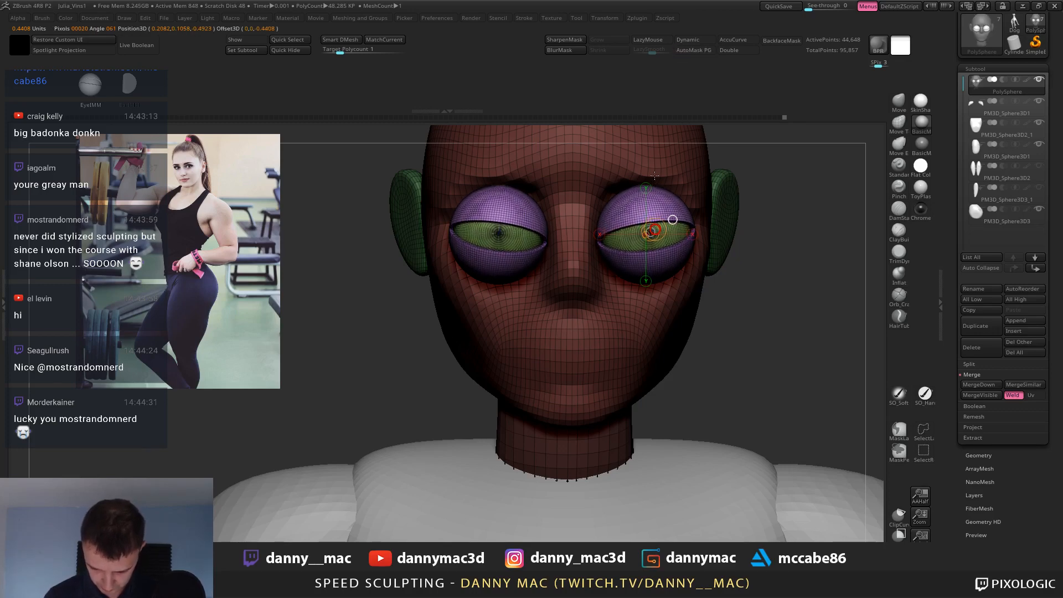
left_click(692, 234)
Move the eye meshes back into the head with Transpose until they sit inside the sockets in profile.
left_click_drag(810, 234, 770, 224)
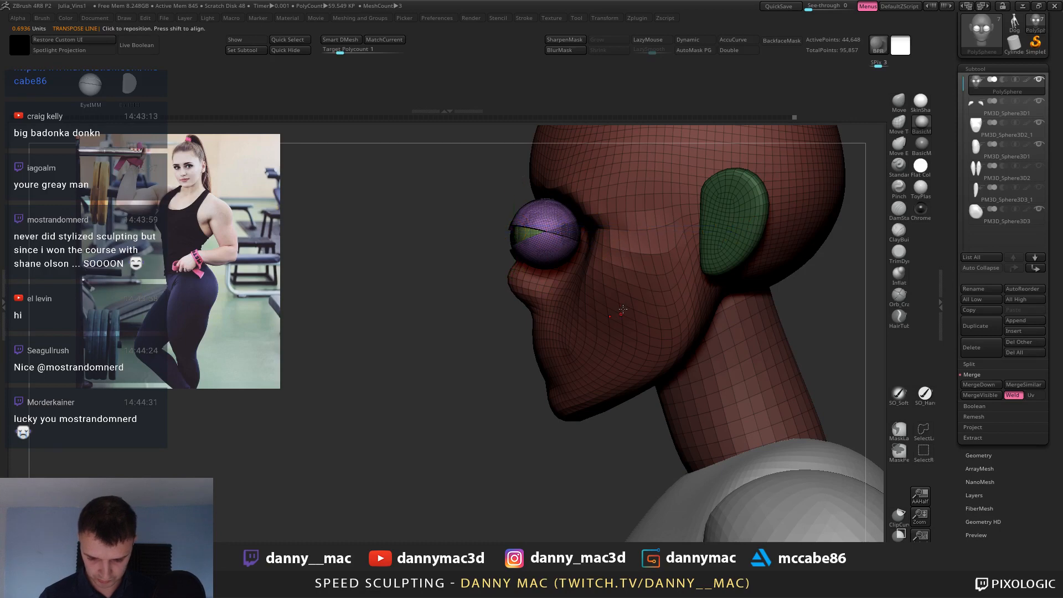
left_click(565, 398)
key("w")
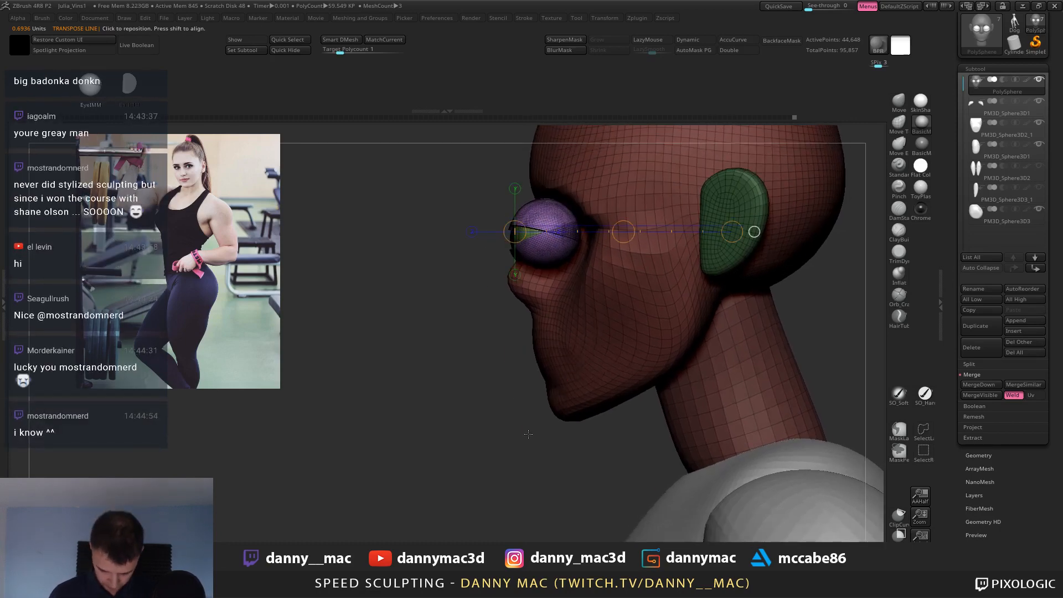
left_click_drag(528, 435, 532, 434, "shift")
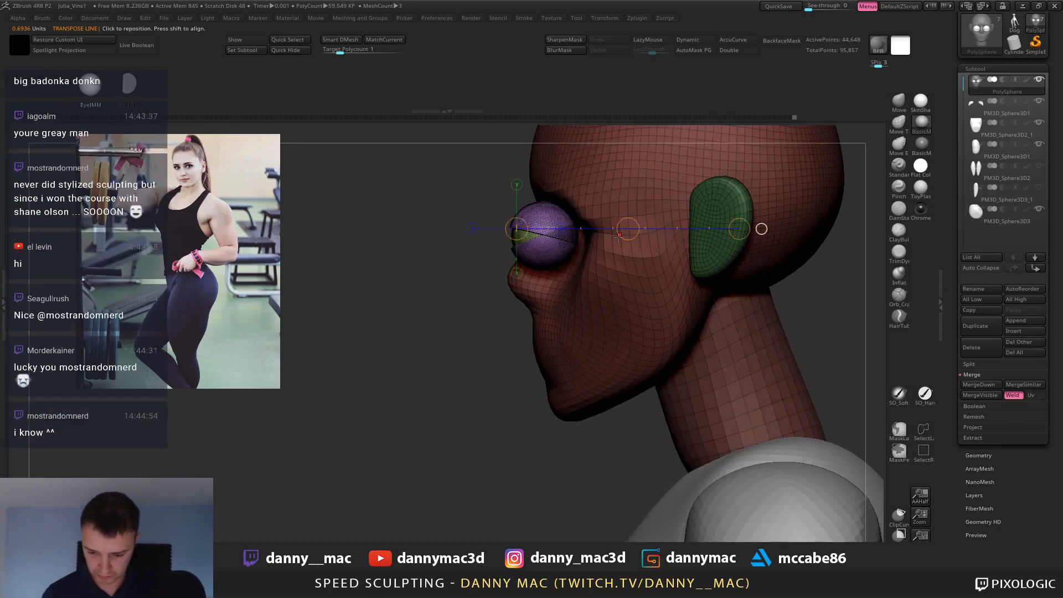
left_click_drag(628, 229, 679, 228)
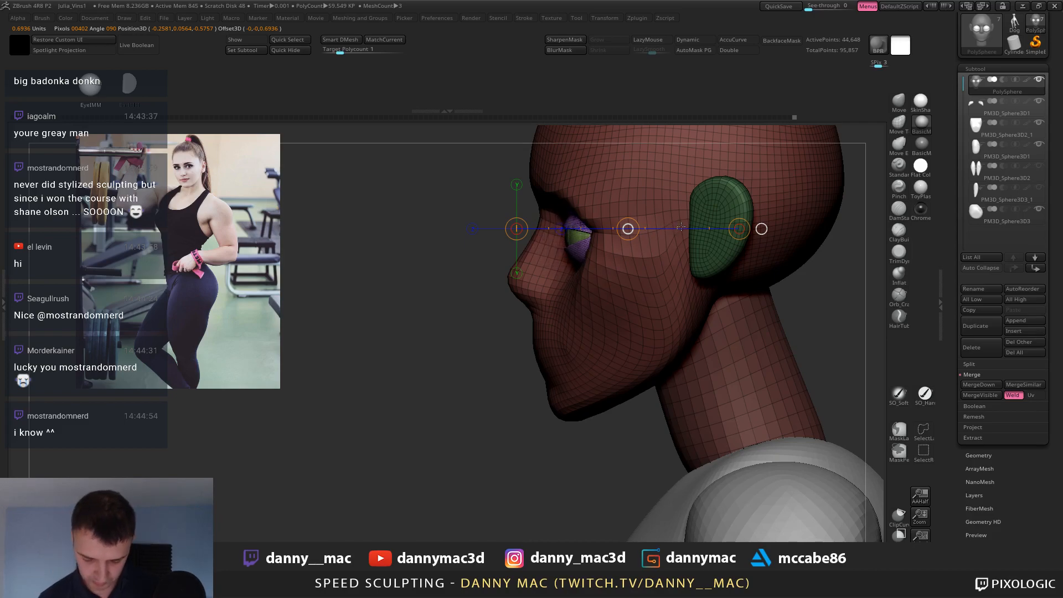
mouse_move(601, 294)
right_mouse_down()
mouse_move(707, 286)
mouse_move(546, 299)
mouse_move(698, 291)
right_mouse_up()
left_click_drag(474, 241, 653, 241)
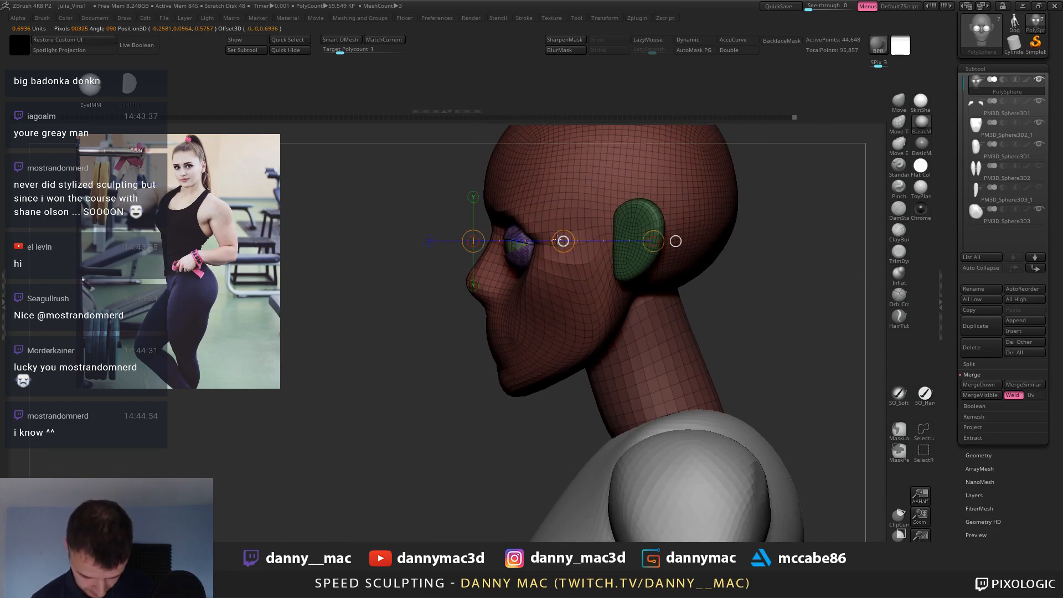
right_click_drag(563, 241, 674, 219)
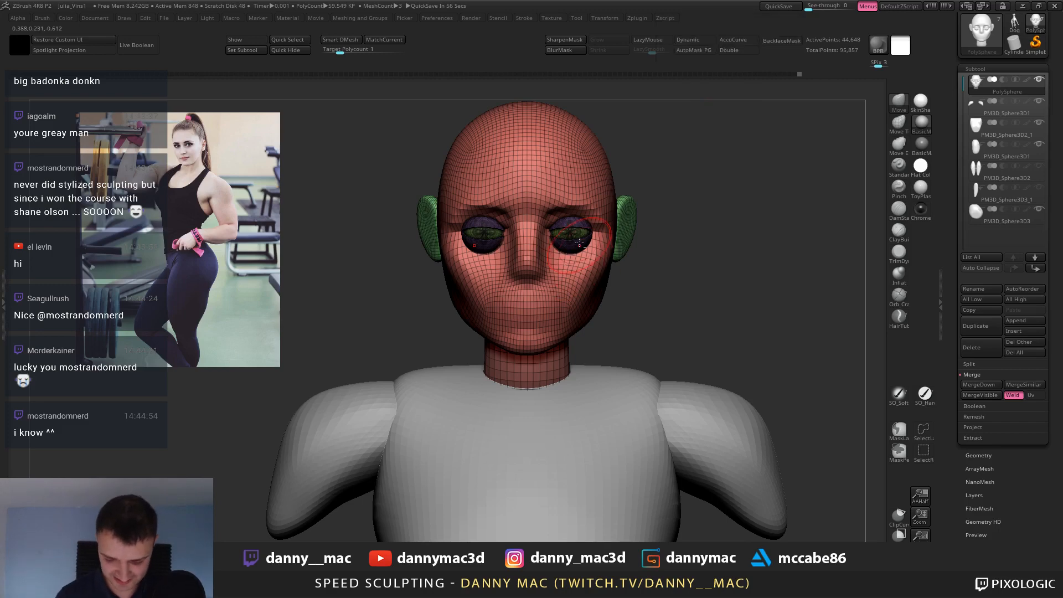
Hide the eye polygroups and split them from the head into a separate subtool.
key("shift+f")
key("l")
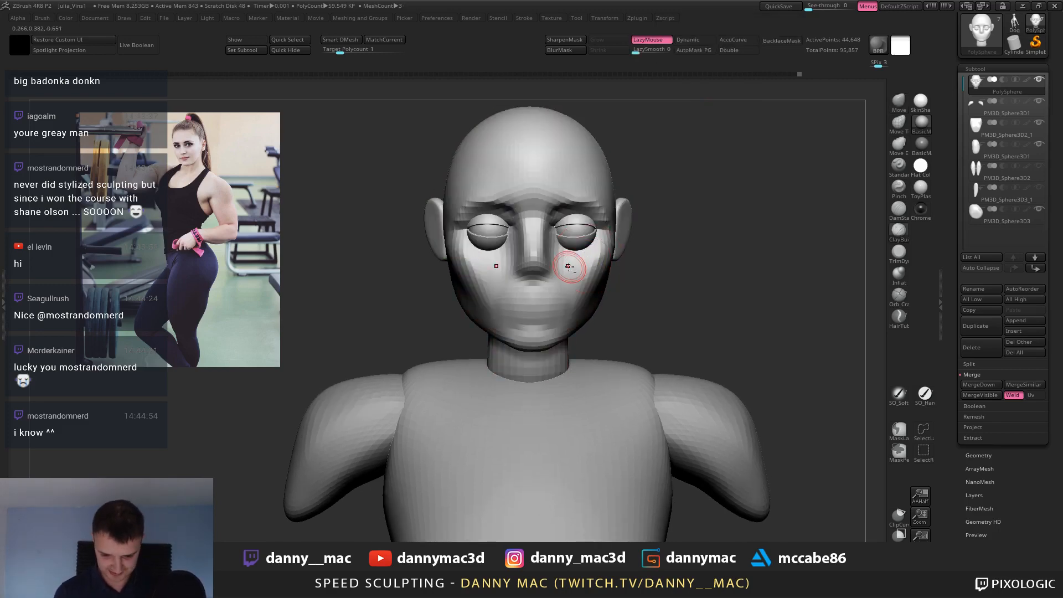
key("f")
key("shift+f")
right_click_drag(571, 251, 535, 249)
right_click_drag(534, 249, 545, 277, "ctrl")
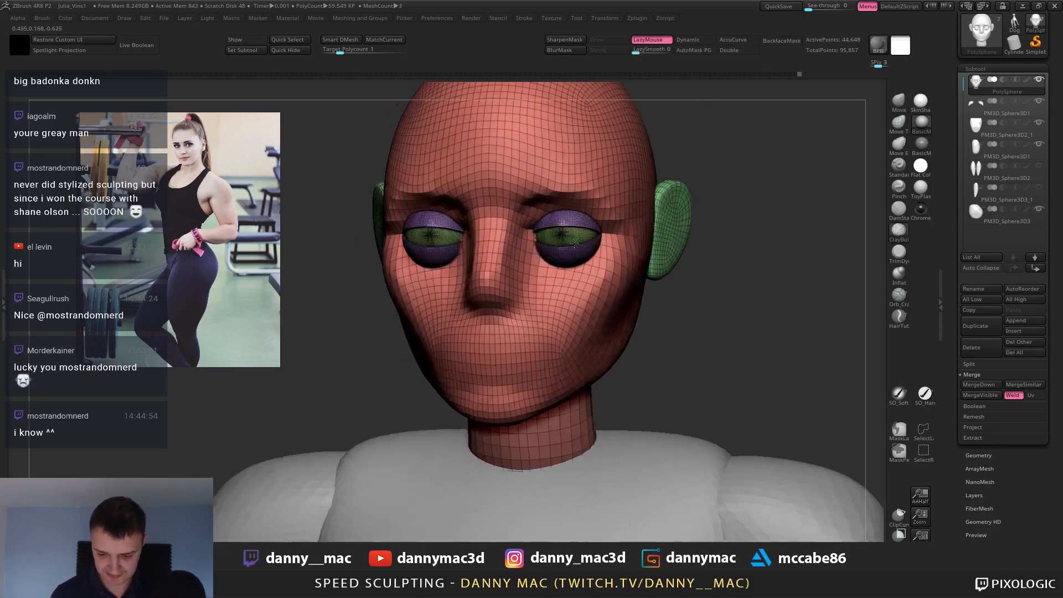
left_click(570, 241, "ctrl+shift")
left_click(569, 240, "ctrl+shift")
left_click(571, 228, "ctrl+shift")
key("space")
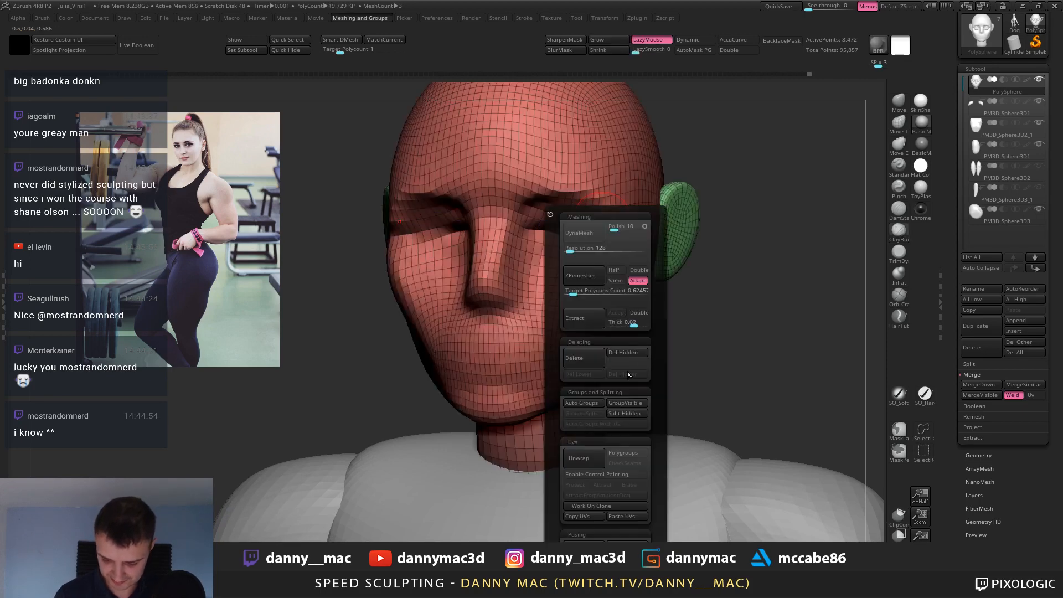
left_click(633, 420)
left_click_drag(748, 281, 575, 297, "shift")
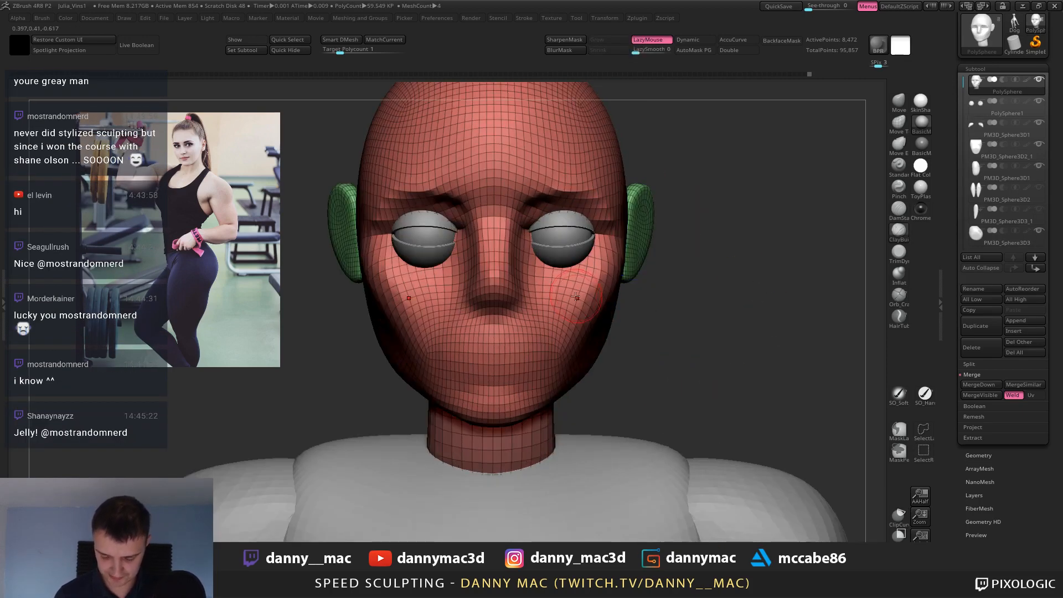
Subdivide the head one level and carve the socket area above the eyes with ClayBuildup.
mouse_move(534, 255)
right_mouse_down()
mouse_move(530, 229)
mouse_move(527, 246)
mouse_move(621, 217)
right_mouse_up()
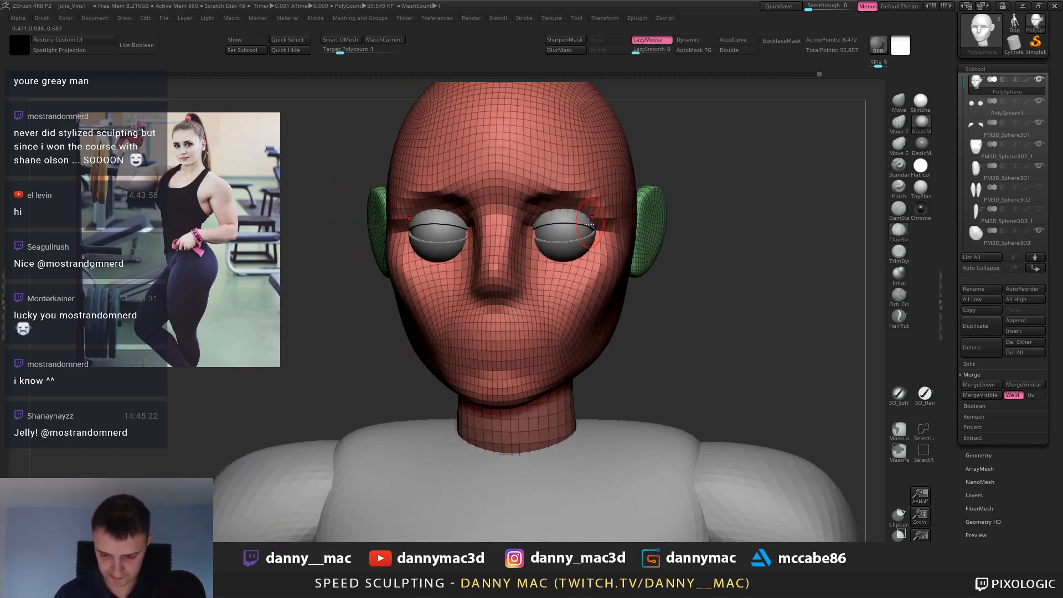
key("d")
key("ctrl+d")
key("shift+f")
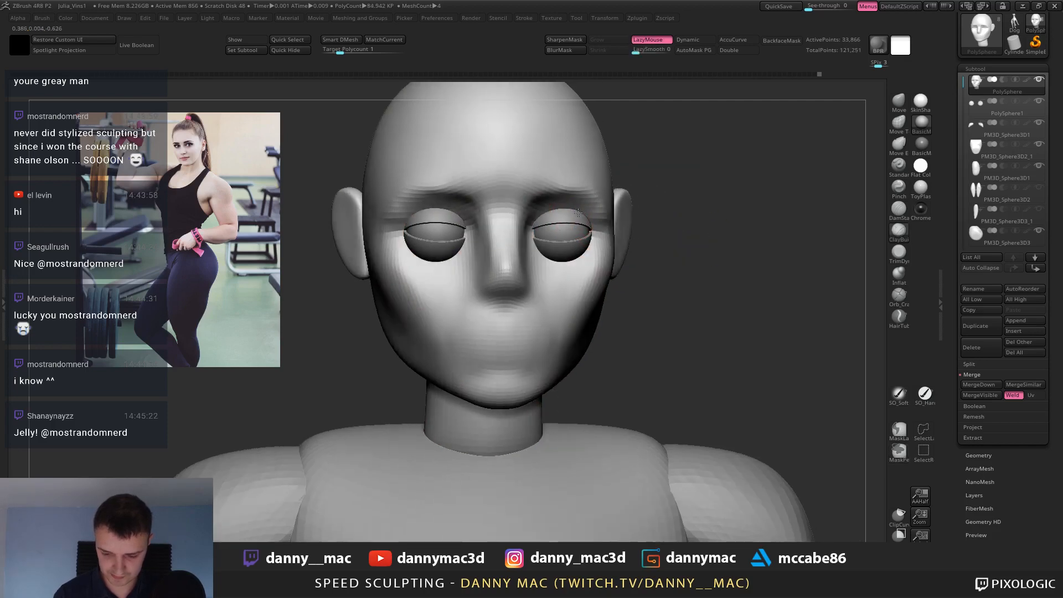
right_click_drag(570, 201, 546, 206)
right_click(558, 208)
mouse_move(548, 197)
left_mouse_down("alt")
mouse_move(529, 215)
mouse_move(587, 212)
left_mouse_up("alt")
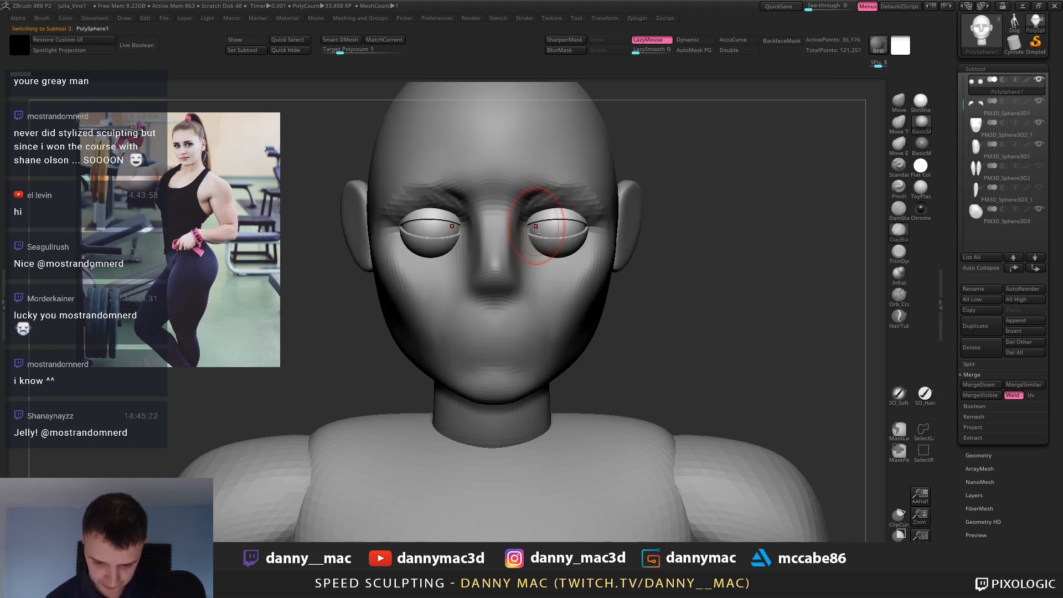
Isolate the eyeballs in the eye subtool, split the hidden eyelids into their own subtool and save the project.
left_click(546, 224, "alt")
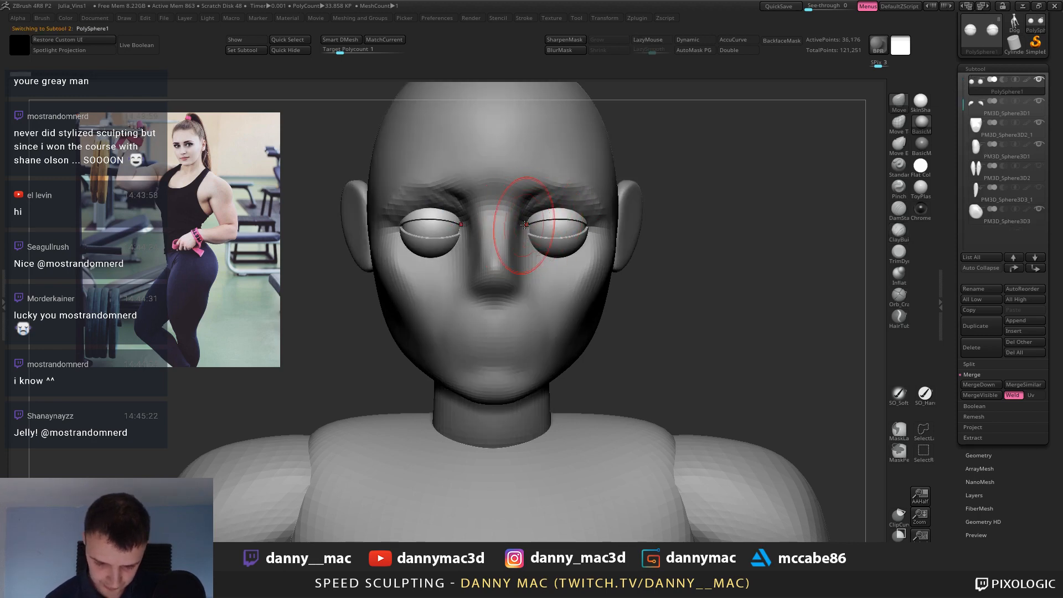
left_click(556, 229, "ctrl+shift")
key("m")
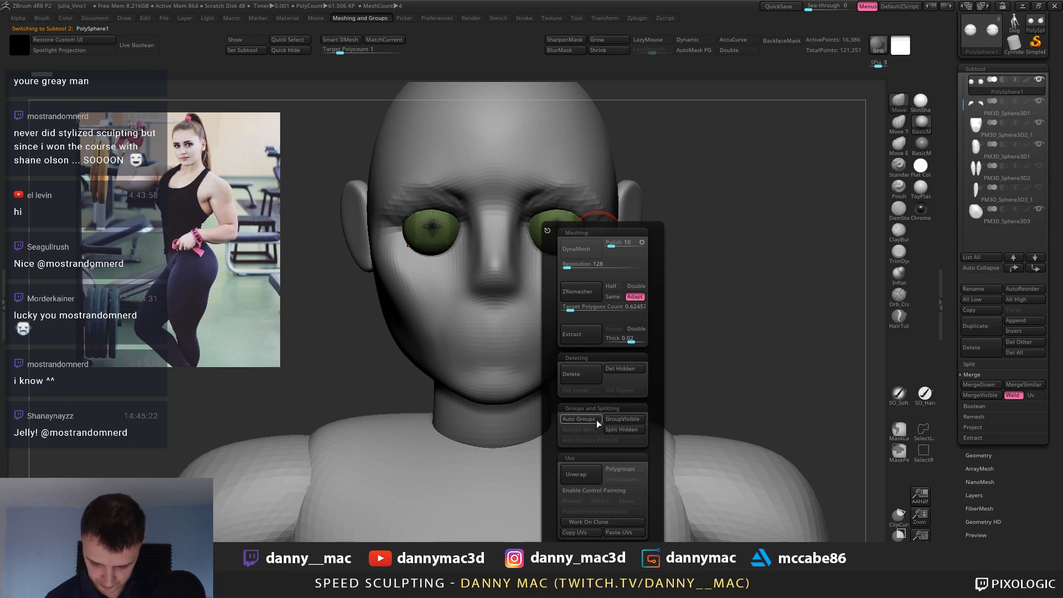
left_click(621, 431)
left_click_drag(707, 175, 667, 249, "alt")
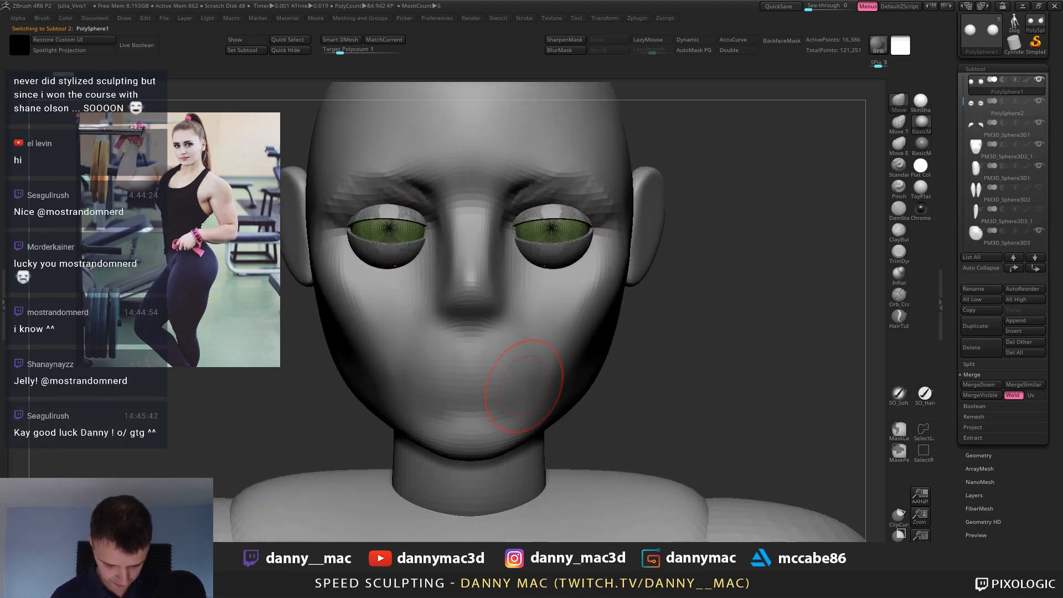
left_click_drag(723, 228, 719, 246, "alt")
key("ctrl+s")
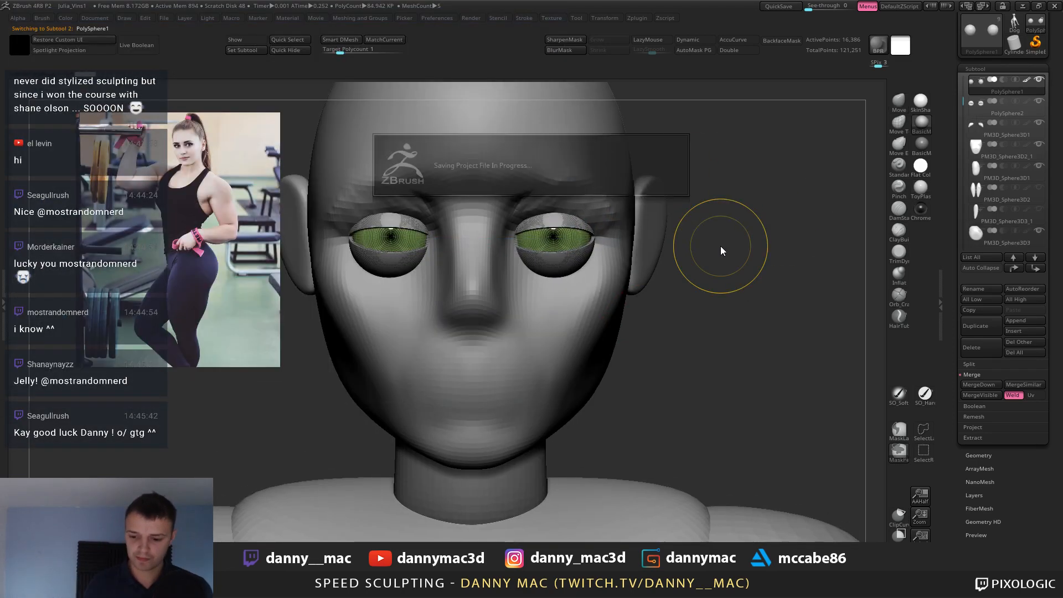
Subdivide the eyeballs to make them dense enough for painting.
key("shift+f")
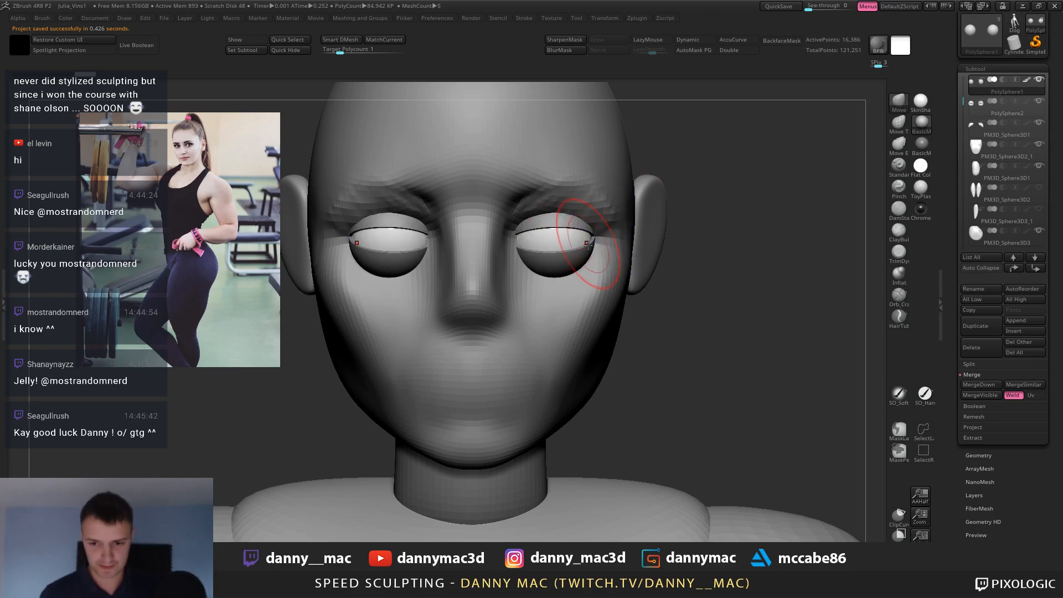
right_click_drag(586, 252, 592, 278, "alt")
key("shift+f")
key("shift+f")
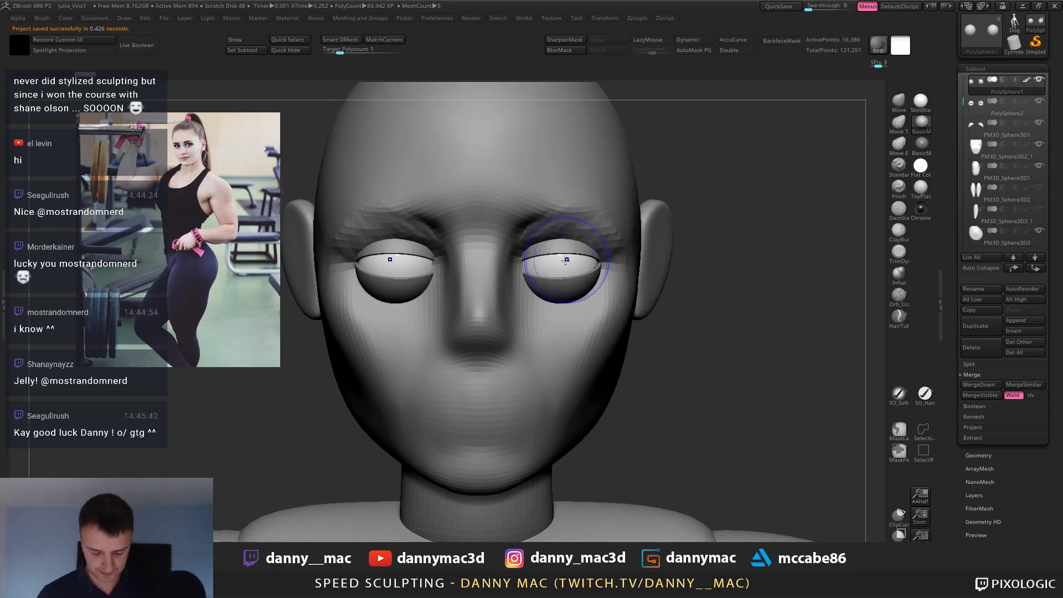
key("shift+f")
key("ctrl+d")
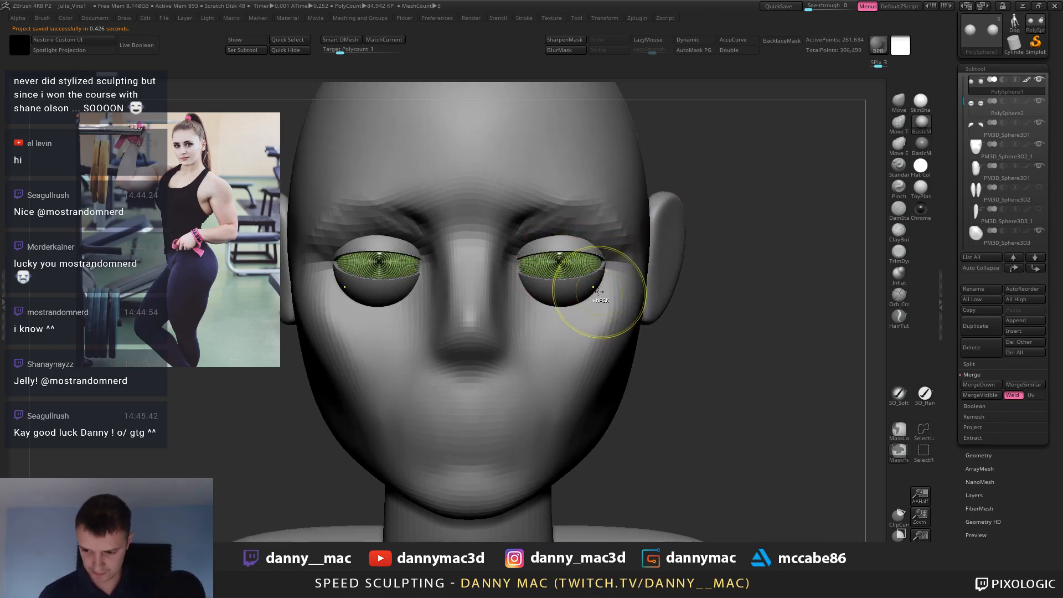
Set up a hard paint brush with black as the active colour for painting the eyeballs.
key("l")
mouse_move(564, 270)
right_mouse_down("ctrl")
mouse_move(554, 293)
mouse_move(498, 332)
right_mouse_up("ctrl")
key("space")
left_click_drag(430, 369, 431, 369)
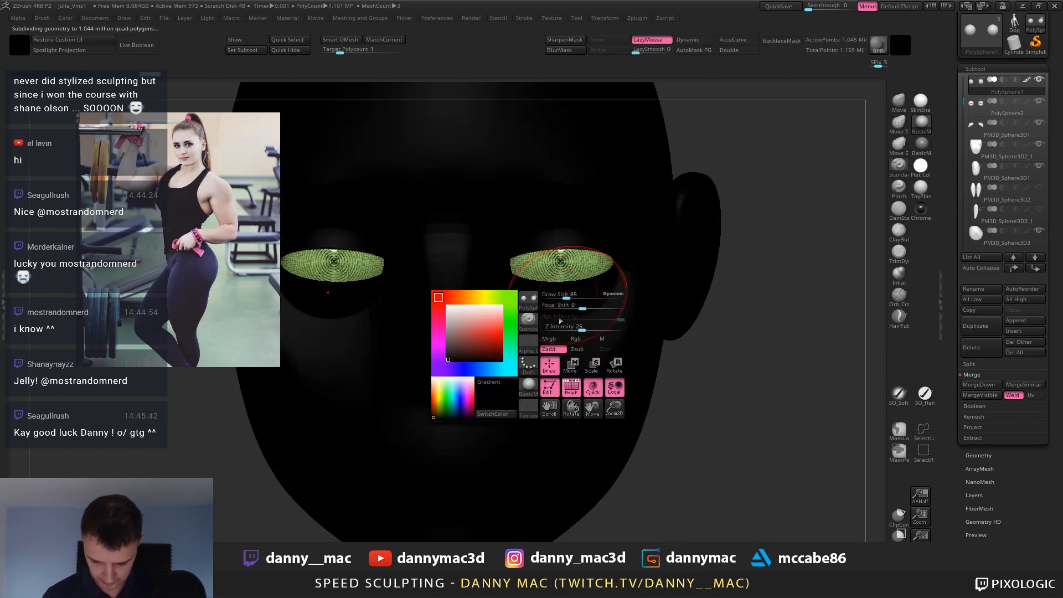
key("space")
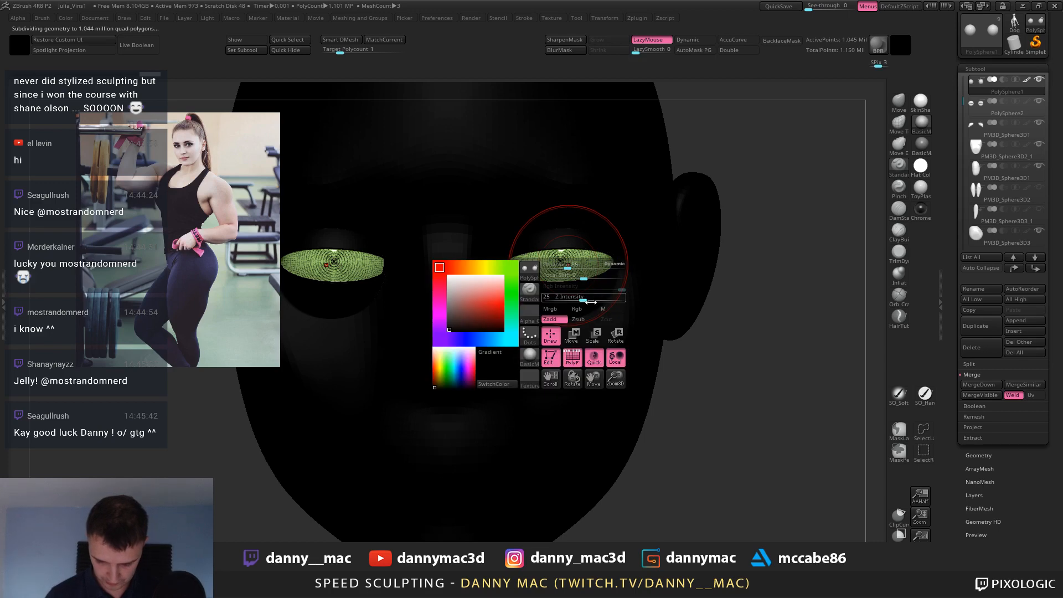
left_click(924, 396)
key("space")
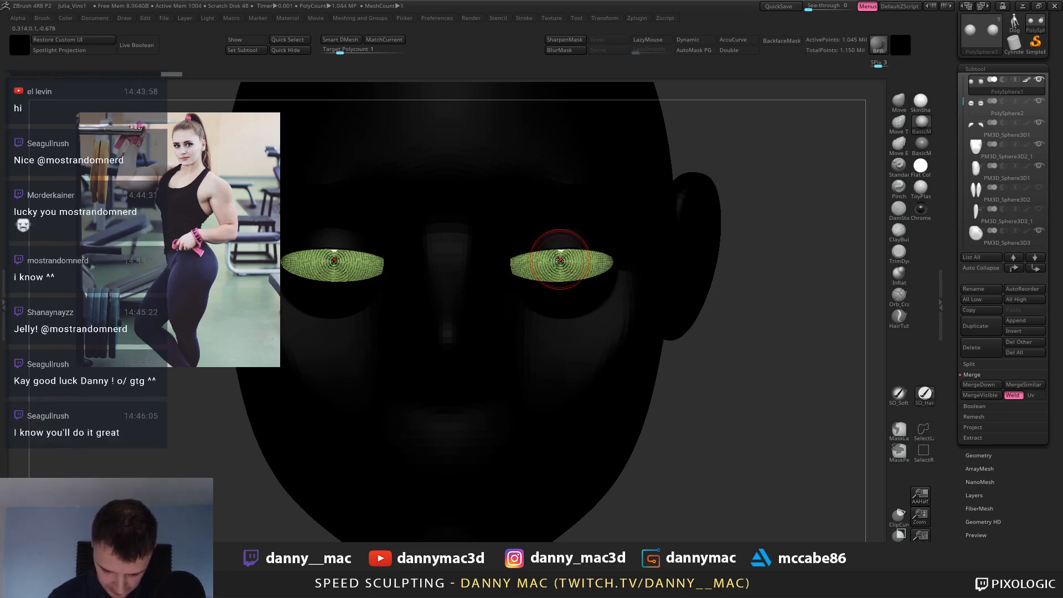
Paint a small black spot at the centre of each eyeball, redoing the first dab.
key("space")
key("space")
left_click(562, 262)
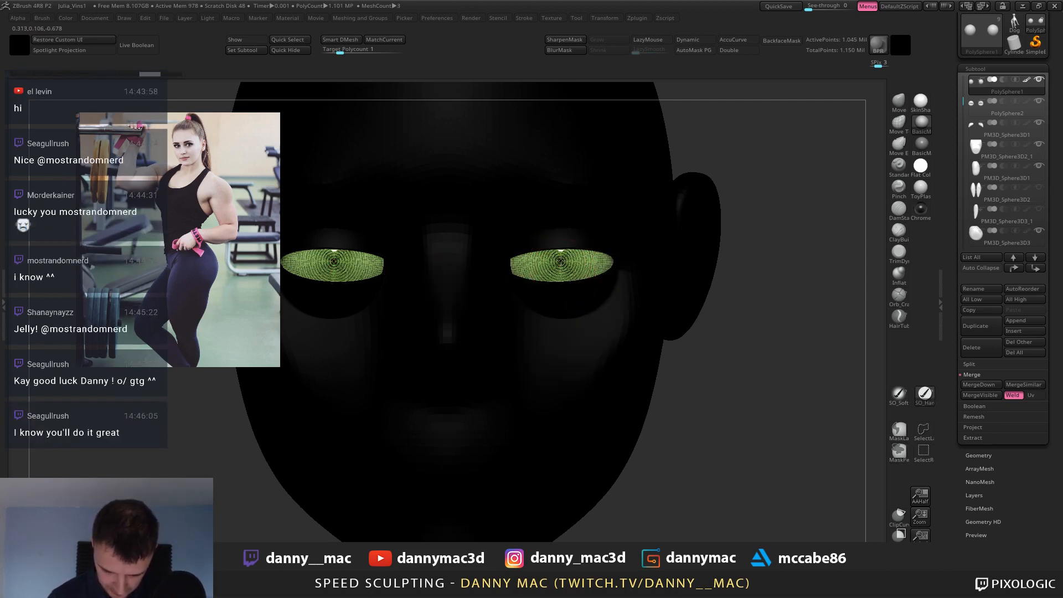
key("space")
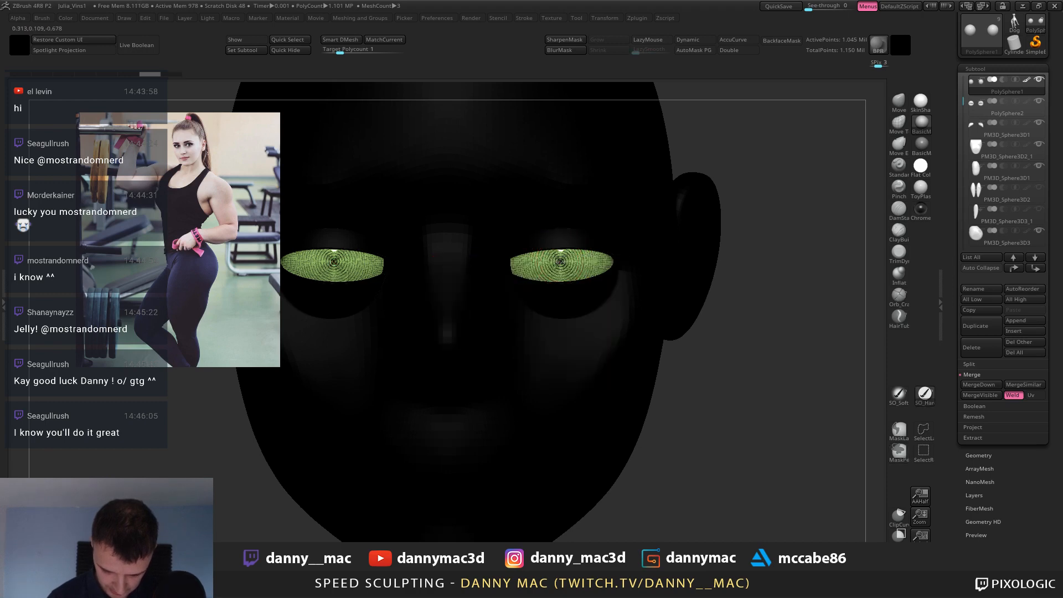
key("ctrl+z")
left_click(559, 262)
Turn off the polyframe, isolate the eyeballs, enlarge the painted spots into solid round black irises and show the other subtools again.
key("shift+f")
key("alt+s")
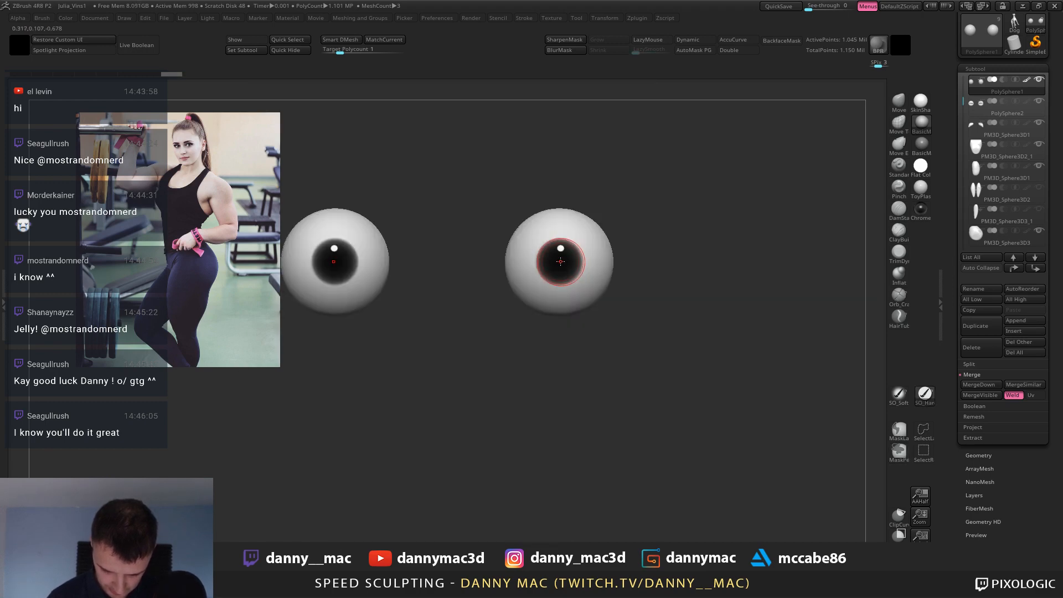
key("space")
left_click(561, 260)
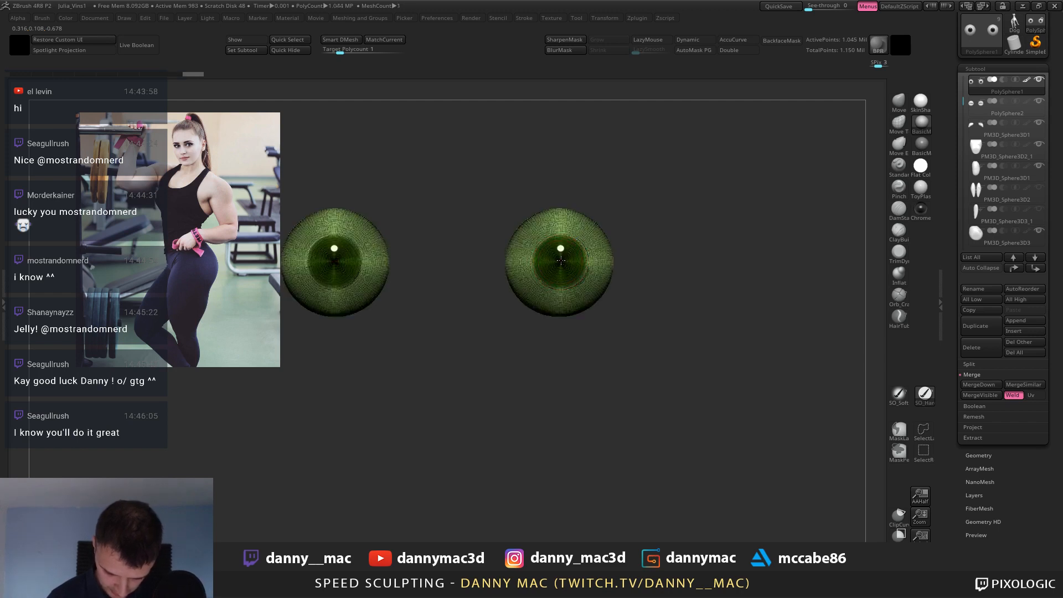
left_click(561, 261)
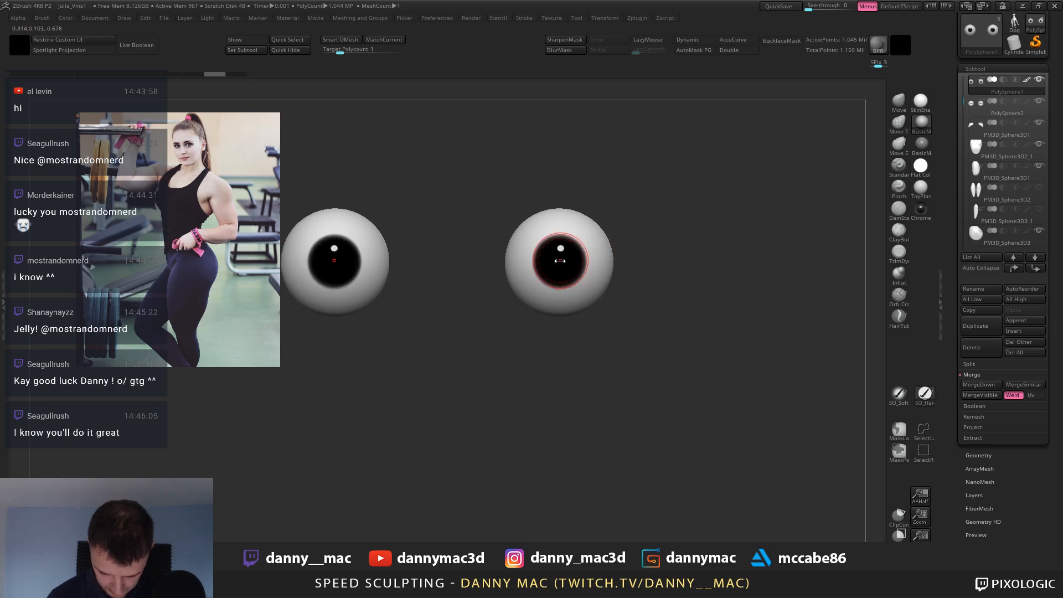
key("space")
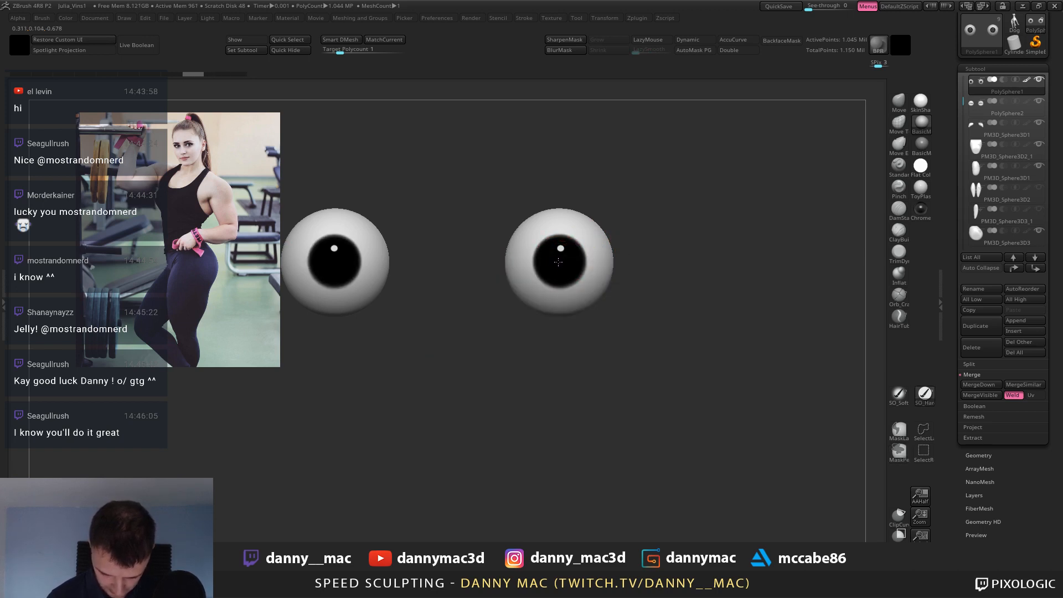
key("shift+s")
Select the head subtool and change the active colour from the painting black to a light grey.
right_click_drag(603, 250, 604, 226, "ctrl")
key("space")
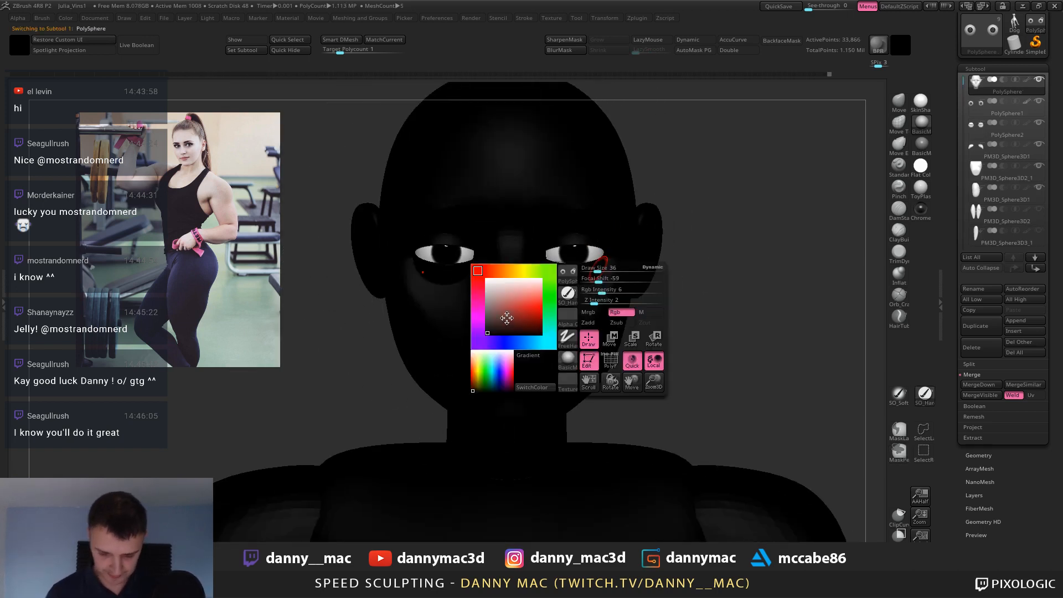
left_click_drag(505, 318, 482, 297)
left_click(483, 297, "alt")
Select the eyelids subtool, show its polygroups and ZRemesh it with Adapt on and a target polygons count of about 1.8.
right_click_drag(582, 245, 526, 204, "ctrl")
left_click(569, 235, "alt")
key("shift+f")
key("m")
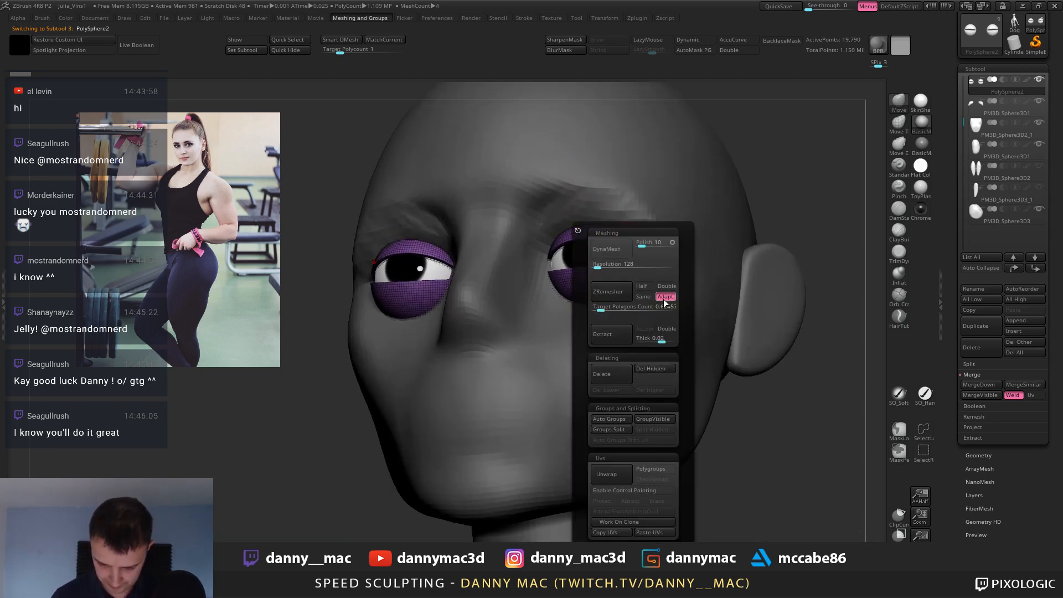
left_click_drag(601, 310, 606, 311)
left_click(608, 291)
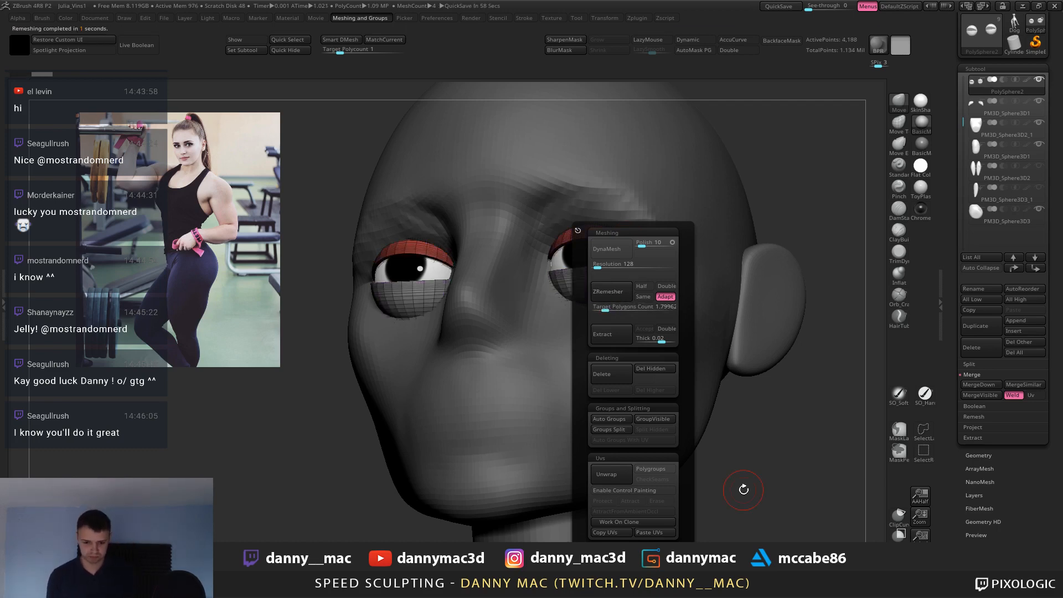
Enable automasking by polygroups and reshape the inner part of the upper eyelids with the Move brush.
left_click(698, 52)
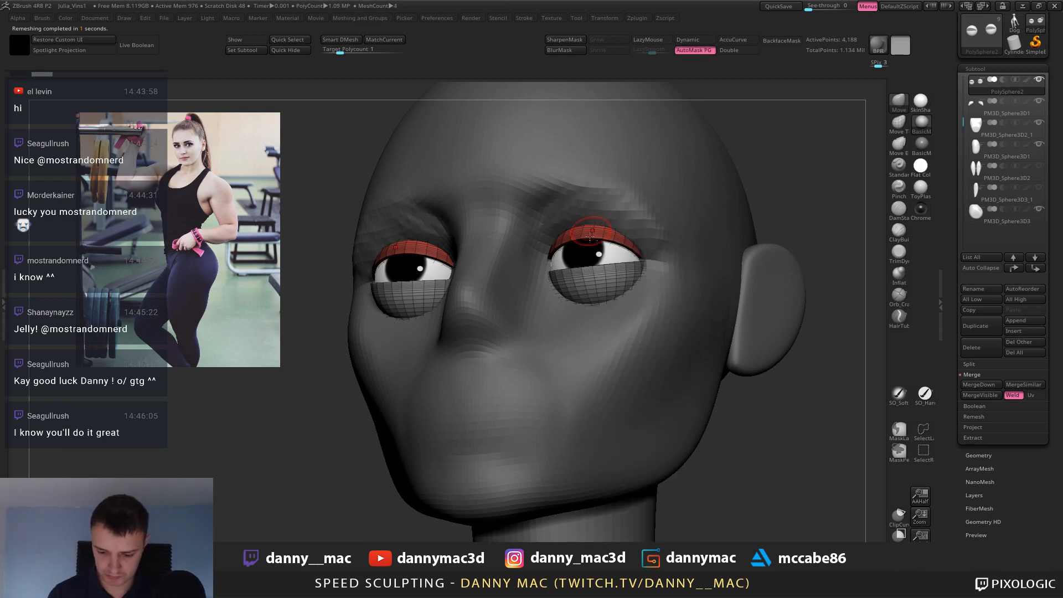
right_click_drag(537, 238, 591, 253, "shift")
right_click(578, 249)
mouse_move(579, 191)
right_mouse_down("alt")
mouse_move(579, 180)
mouse_move(589, 189)
right_mouse_up("alt")
left_click_drag(431, 233, 426, 254)
right_click(427, 252)
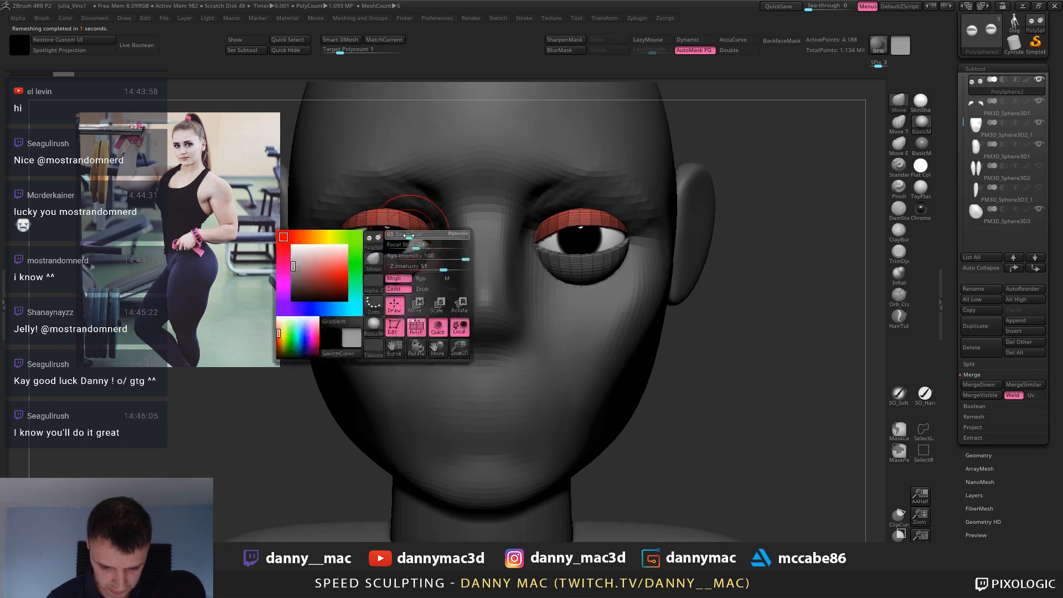
mouse_move(421, 261)
right_mouse_down()
mouse_move(387, 244)
mouse_move(401, 273)
mouse_move(387, 213)
mouse_move(383, 273)
right_mouse_up()
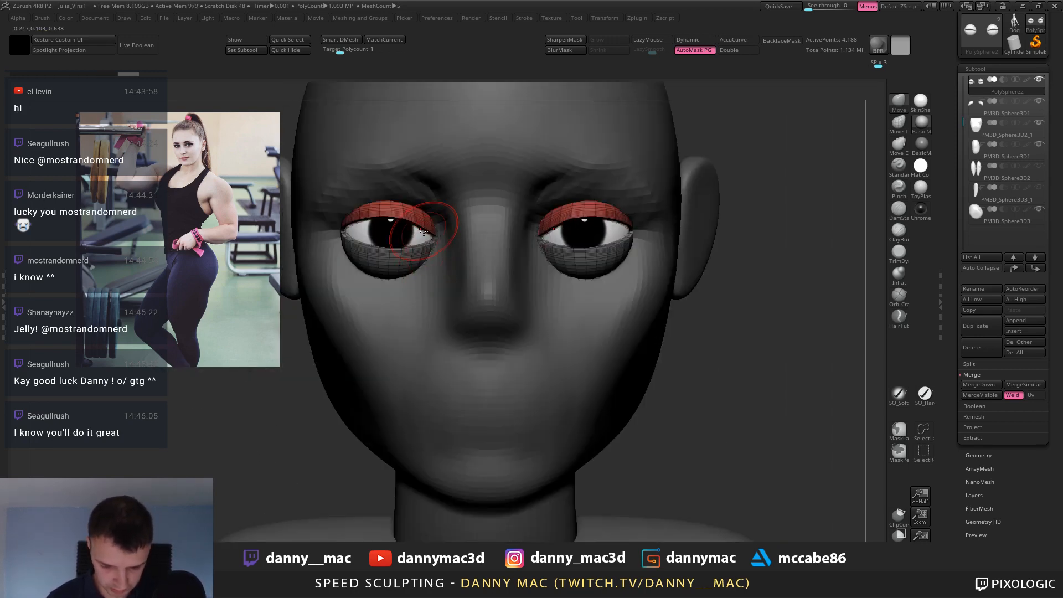
mouse_move(438, 229)
right_mouse_down()
mouse_move(407, 225)
mouse_move(589, 242)
mouse_move(555, 238)
mouse_move(559, 256)
mouse_move(544, 234)
right_mouse_up()
left_click(897, 536)
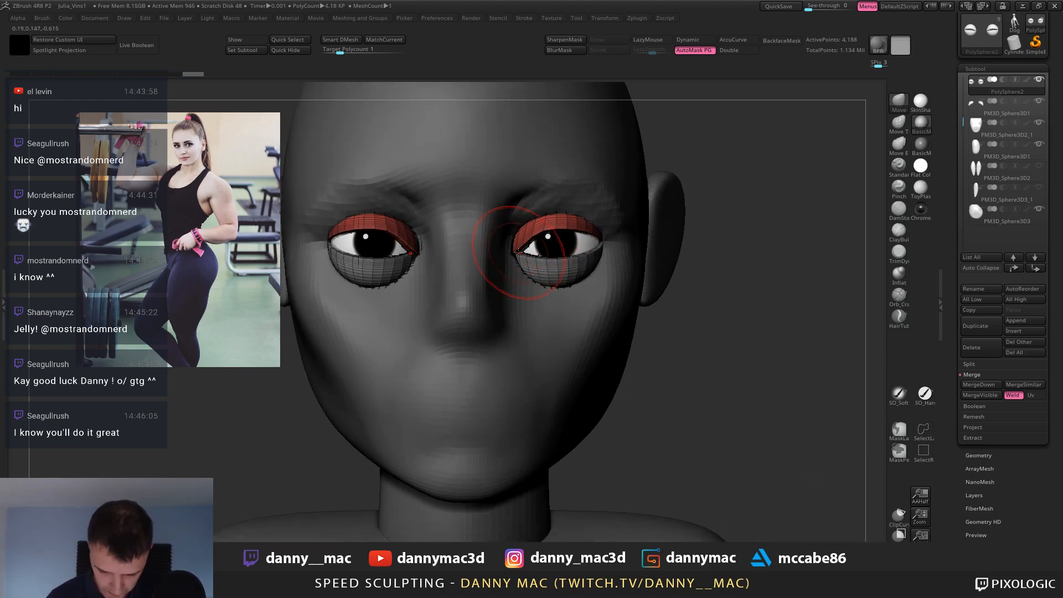
Adjust the inner and outer corners of the upper eyelids from several angles with the Move brush.
left_click_drag(516, 253, 514, 249)
right_click_drag(514, 249, 498, 215)
left_click_drag(418, 247, 419, 252)
right_click_drag(419, 271, 418, 235)
key("ctrl+z")
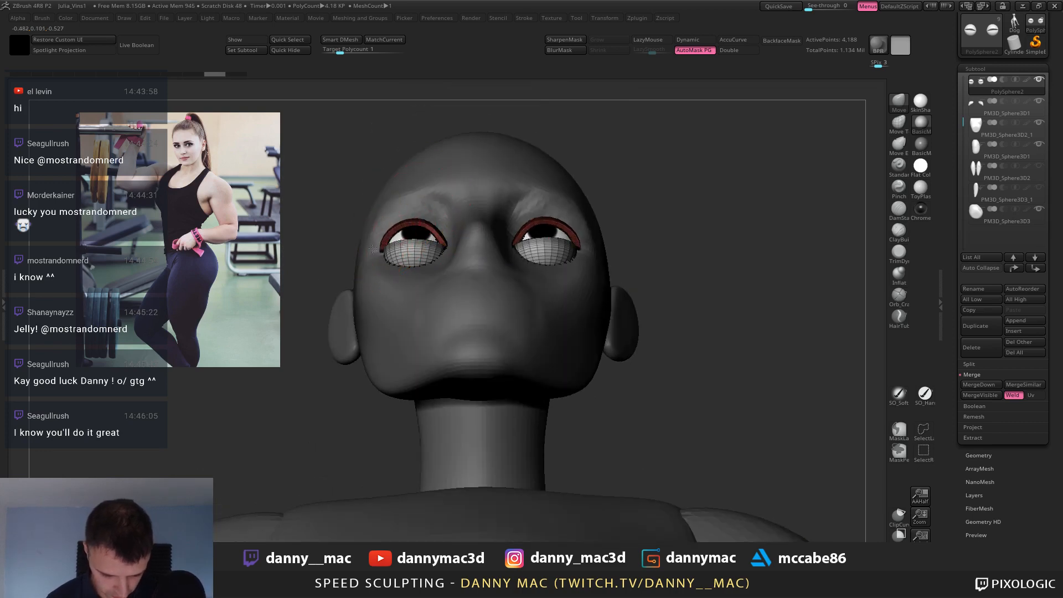
left_click_drag(382, 246, 380, 244)
mouse_move(390, 250)
right_mouse_down()
mouse_move(387, 236)
mouse_move(433, 223)
right_mouse_up()
left_click_drag(437, 222, 438, 225)
mouse_move(439, 224)
right_mouse_down("shift")
mouse_move(421, 232)
mouse_move(483, 216)
right_mouse_up("shift")
Turn on Dynamic Subdiv for the eyelids, always accepting its activation, and hide the polyframe.
key("d")
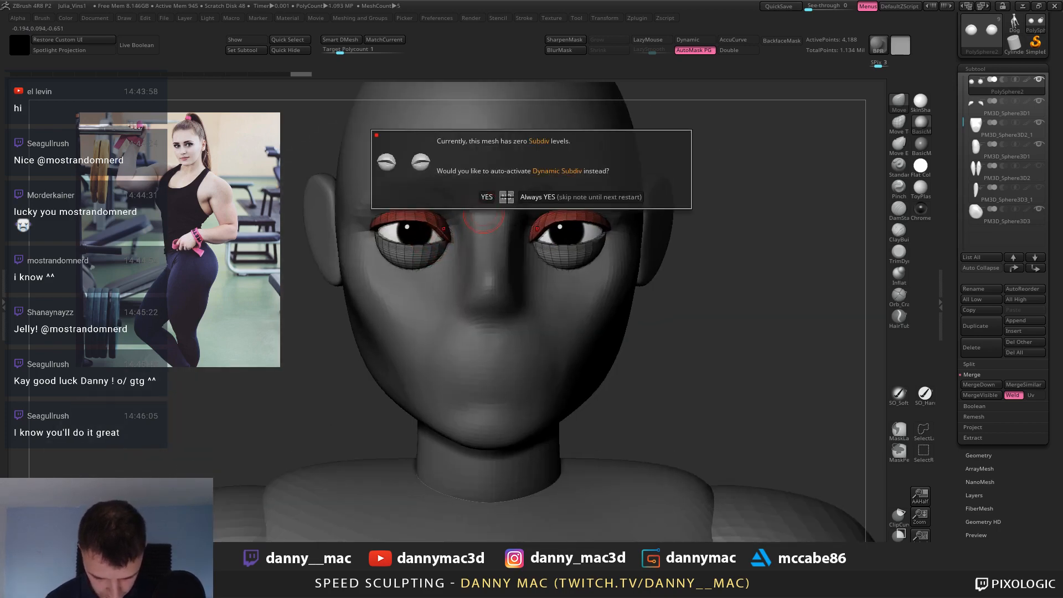
left_click(507, 197)
key("f")
right_click_drag(669, 228, 747, 356, "ctrl")
key("shift+f")
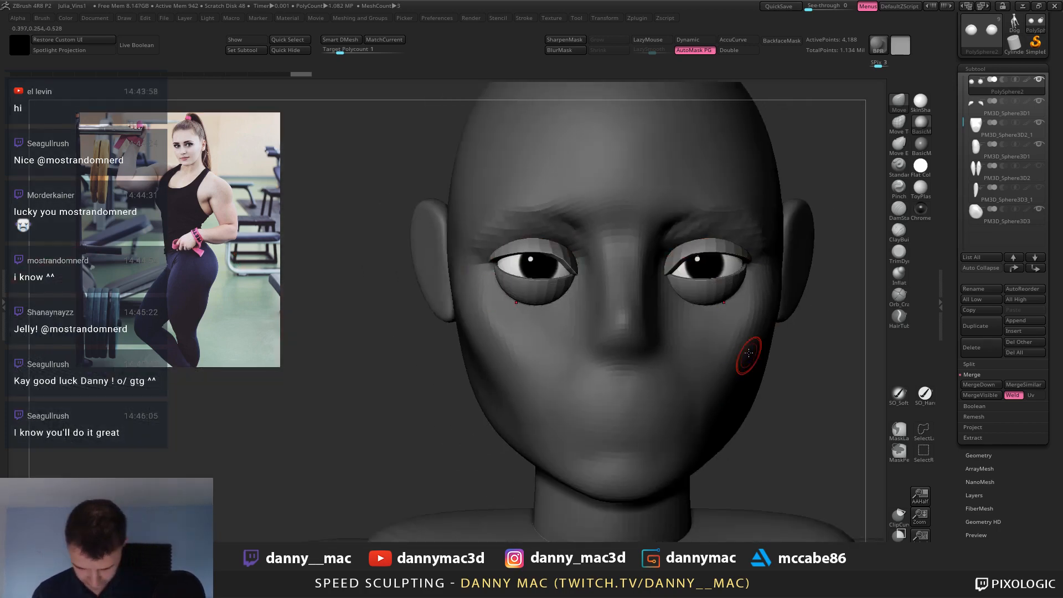
Pull the eyelids' inner corners into shape beside the nose with a small Move brush.
right_click_drag(751, 292, 695, 296, "alt")
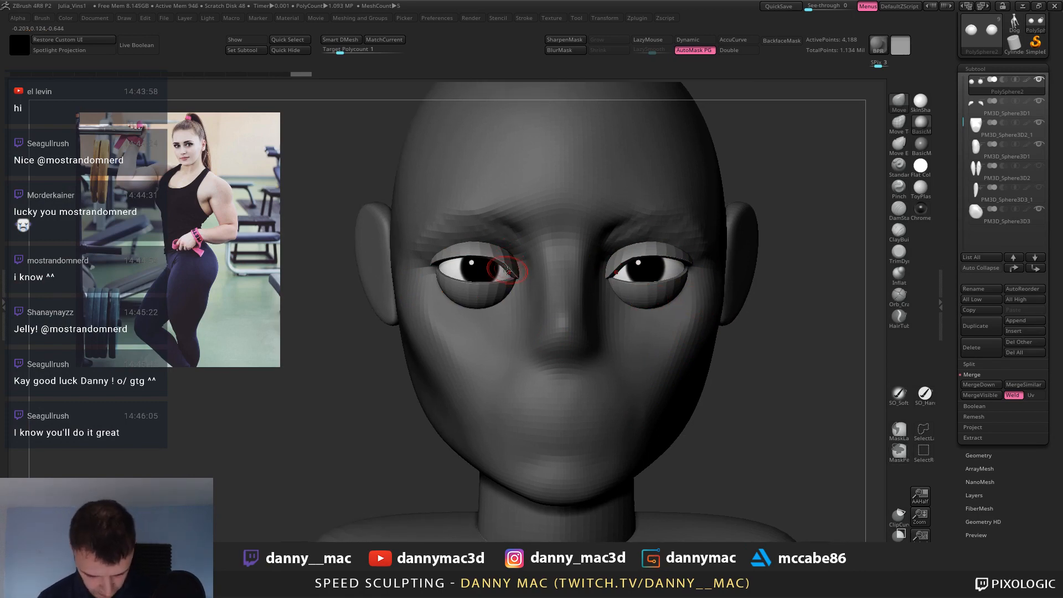
left_click_drag(507, 272, 516, 275)
mouse_move(514, 281)
right_mouse_down()
mouse_move(645, 328)
mouse_move(635, 324)
right_mouse_up()
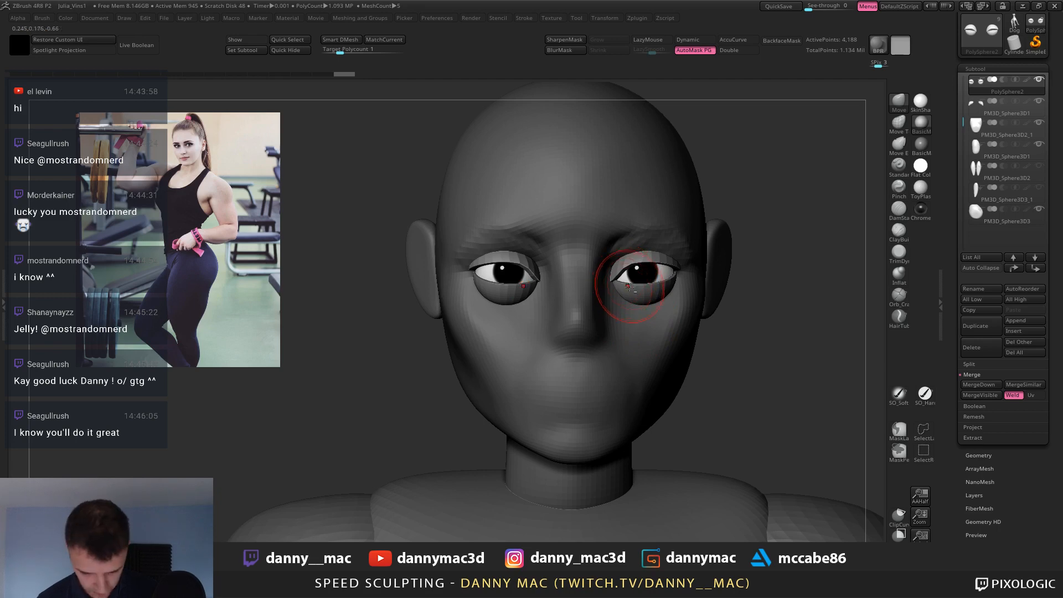
right_click_drag(629, 294, 615, 287, "ctrl")
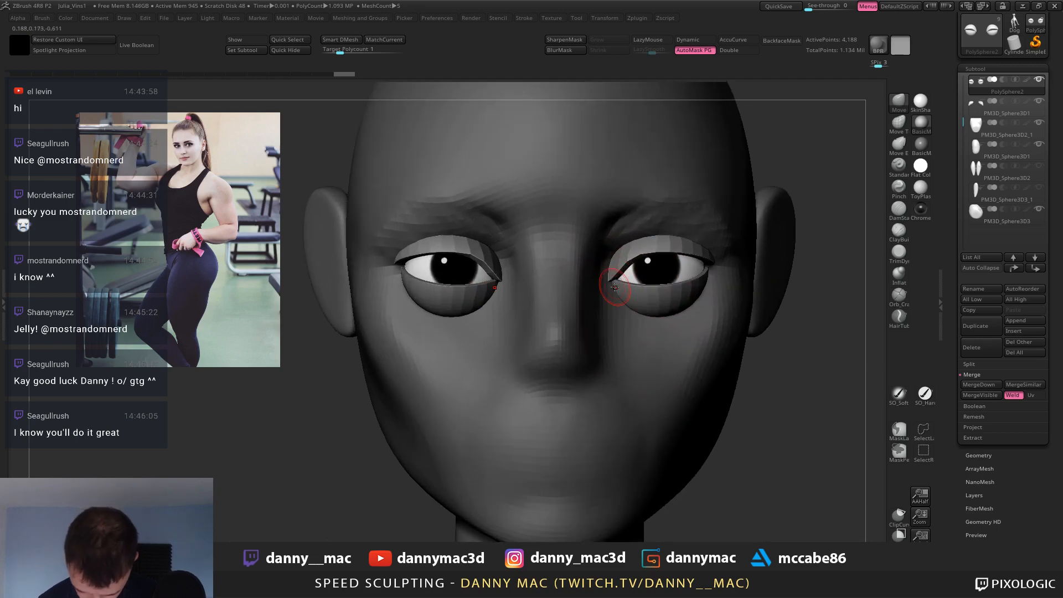
left_click_drag(612, 290, 614, 289)
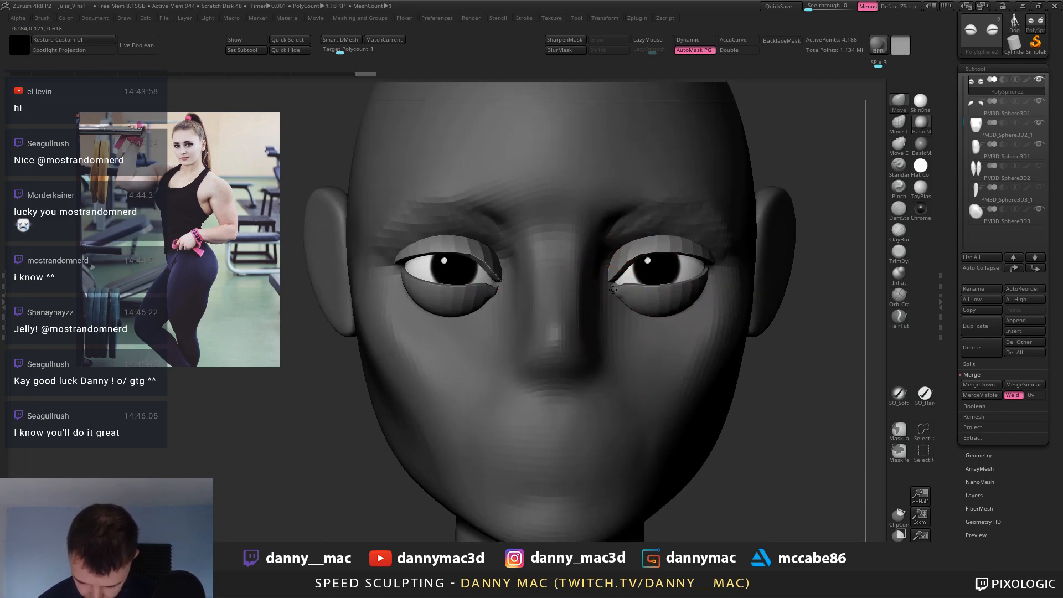
Reshape the lower eyelids' edge, the outer eyelid corners and the upper lids' curve with the Move brush.
right_click(591, 349)
mouse_move(700, 310)
right_mouse_down()
mouse_move(656, 293)
mouse_move(689, 280)
mouse_move(667, 284)
right_mouse_up()
right_click(658, 290)
left_click_drag(688, 285, 685, 280)
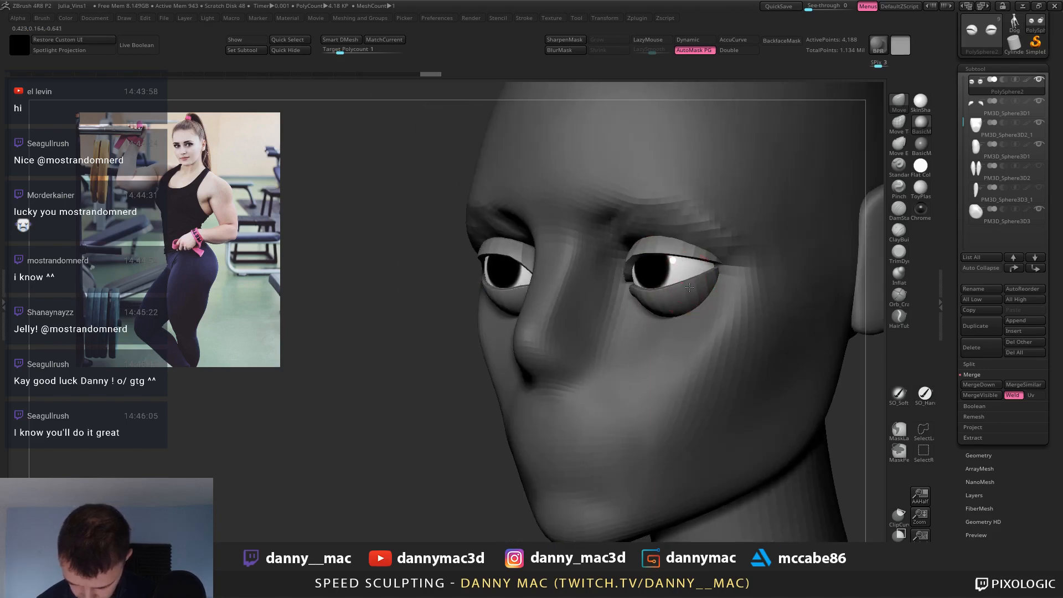
right_click_drag(687, 280, 718, 252)
right_click(673, 288)
left_click_drag(718, 251, 713, 256)
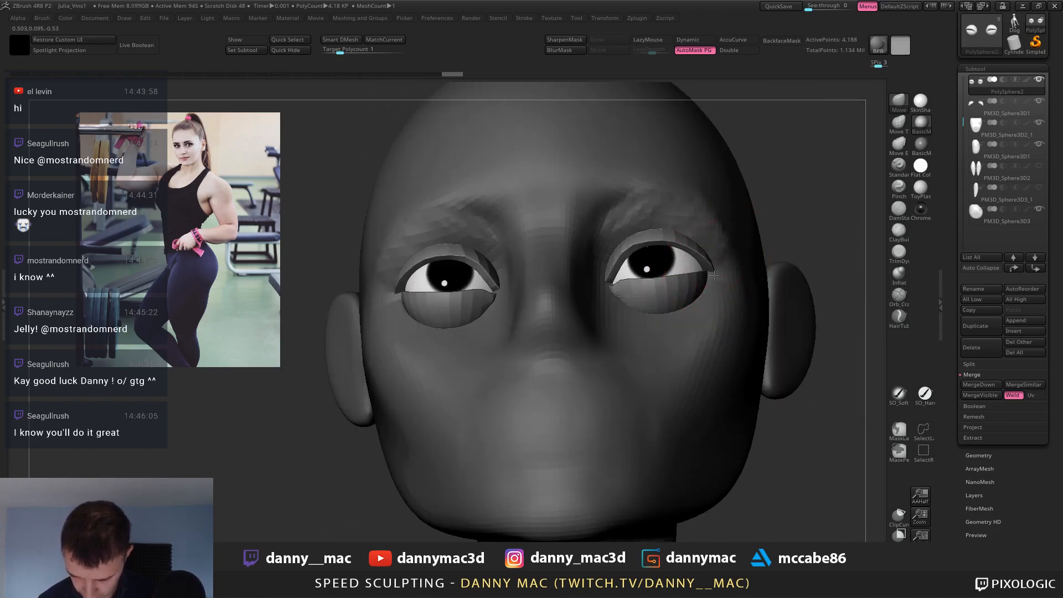
right_click_drag(713, 260, 704, 194)
left_click_drag(686, 247, 684, 241)
mouse_move(699, 260)
right_mouse_down()
mouse_move(692, 321)
mouse_move(712, 329)
mouse_move(695, 260)
right_mouse_up()
right_click(666, 247)
Subdivide the eyelids one level and smooth their surface from the inner to the outer corner.
key("ctrl+d")
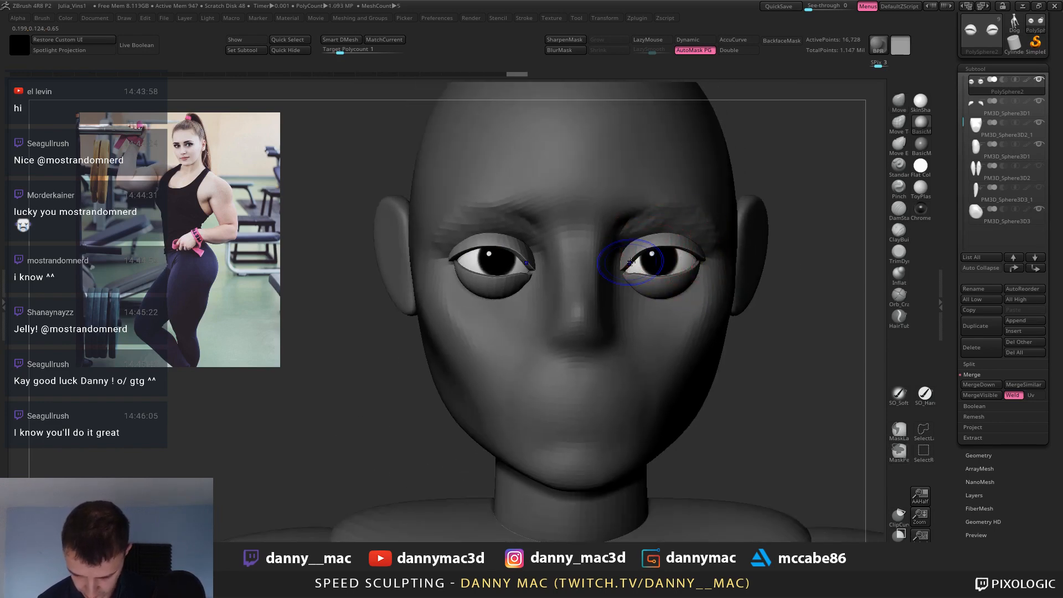
left_click_drag(645, 249, 689, 263, "shift")
right_click_drag(654, 267, 565, 276, "ctrl")
right_click_drag(595, 311, 587, 272, "ctrl")
right_click_drag(719, 283, 540, 271, "alt")
right_click_drag(540, 272, 562, 311, "ctrl")
Reselect the eyelids subtool and nudge the inner eyelid corners with the Move brush.
left_click(460, 267, "alt")
left_click(427, 245, "alt")
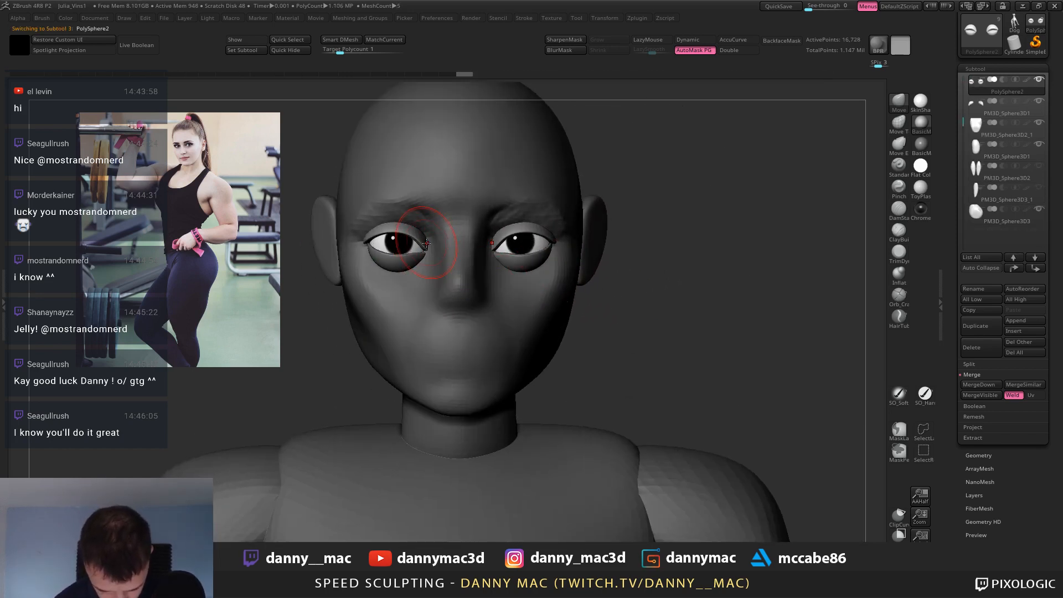
mouse_move(416, 232)
right_mouse_down()
mouse_move(418, 186)
mouse_move(424, 235)
right_mouse_up()
left_click_drag(432, 243, 433, 241)
right_click_drag(453, 221, 483, 229, "alt")
Select the head subtool and pull the side of the lower face slightly inward with the Move brush.
left_click(498, 220, "alt")
key("l")
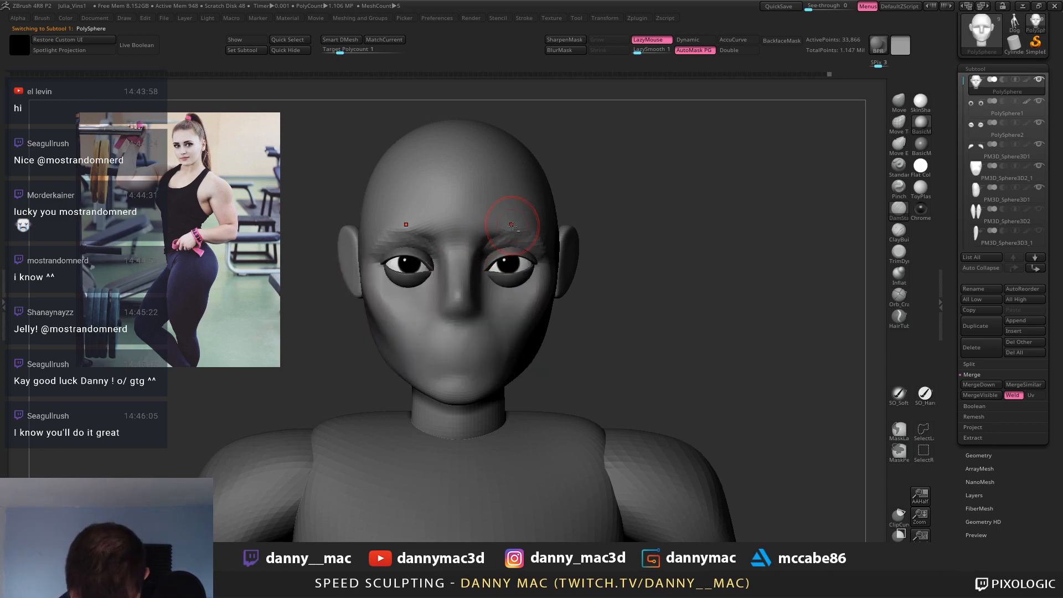
key("l")
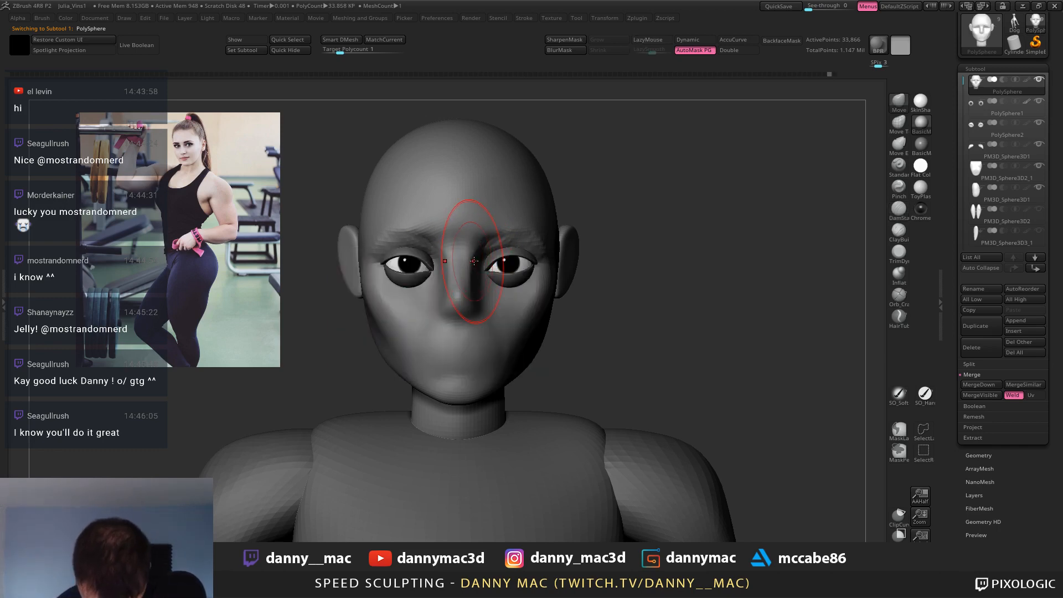
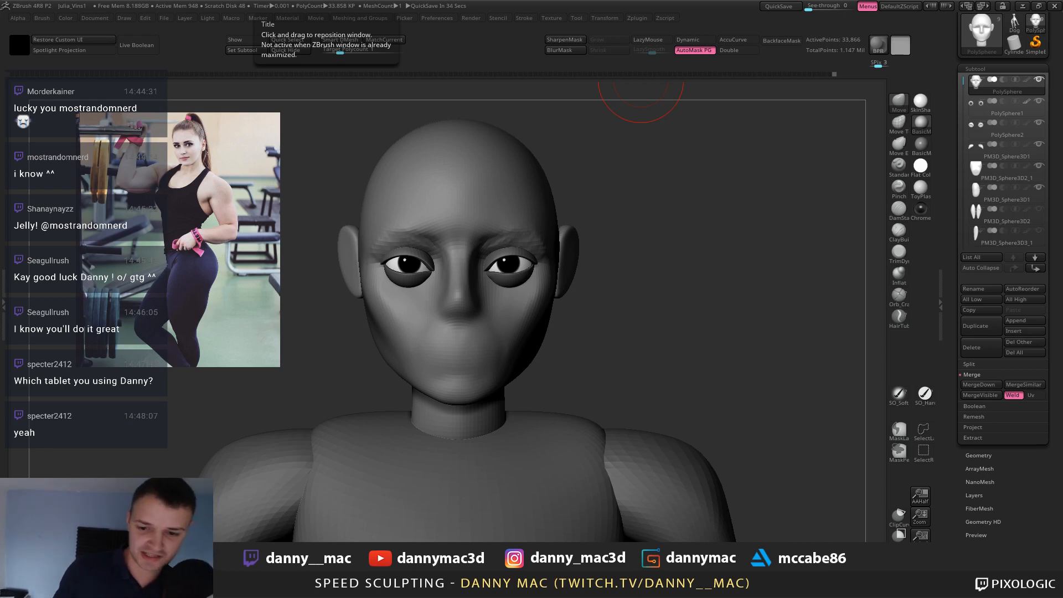
right_click_drag(576, 243, 528, 327)
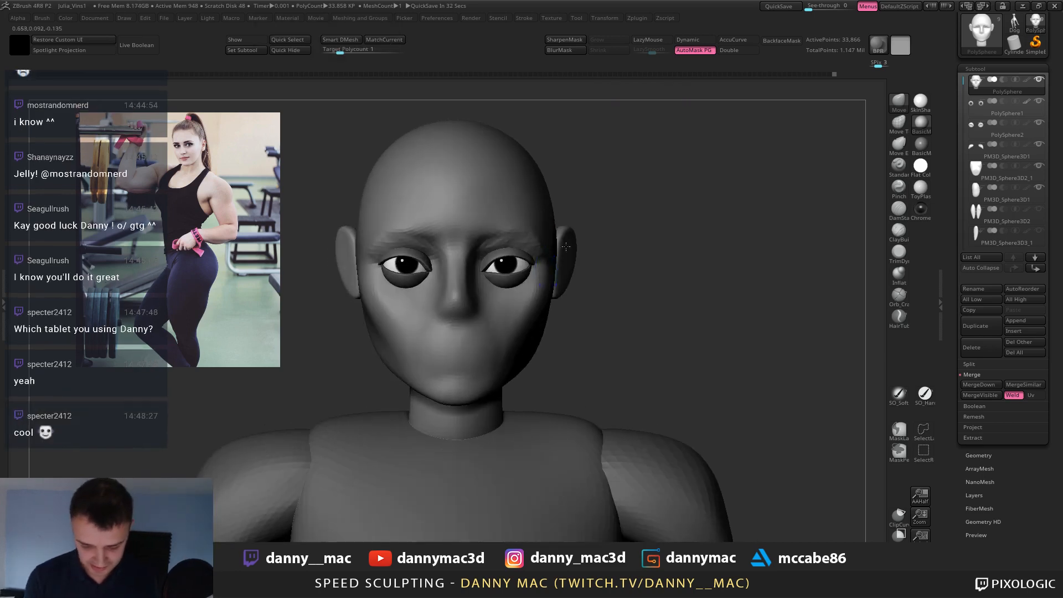
right_click_drag(507, 276, 508, 210, "alt")
mouse_move(513, 258)
right_mouse_down()
mouse_move(517, 268)
mouse_move(486, 297)
mouse_move(476, 268)
mouse_move(467, 269)
right_mouse_up()
left_click_drag(476, 294, 470, 296)
right_click_drag(470, 297, 490, 292)
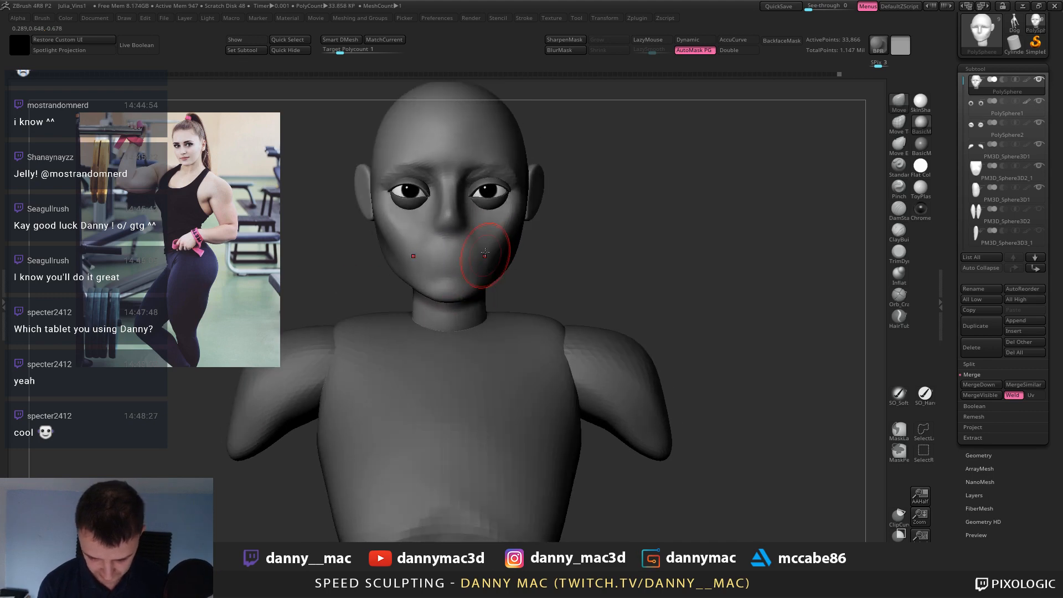
Undo a Move stroke at the inner eye sockets and smooth the area beside the nose bridge instead.
mouse_move(481, 226)
right_mouse_down("ctrl")
mouse_move(491, 198)
mouse_move(483, 183)
right_mouse_up("ctrl")
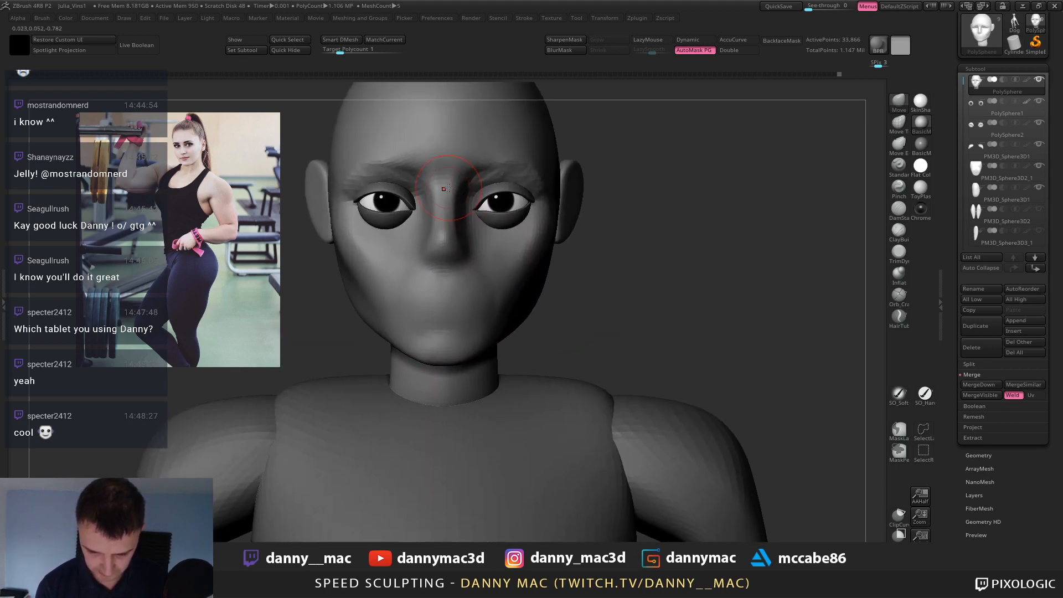
left_click_drag(483, 182, 479, 186)
key("ctrl+z")
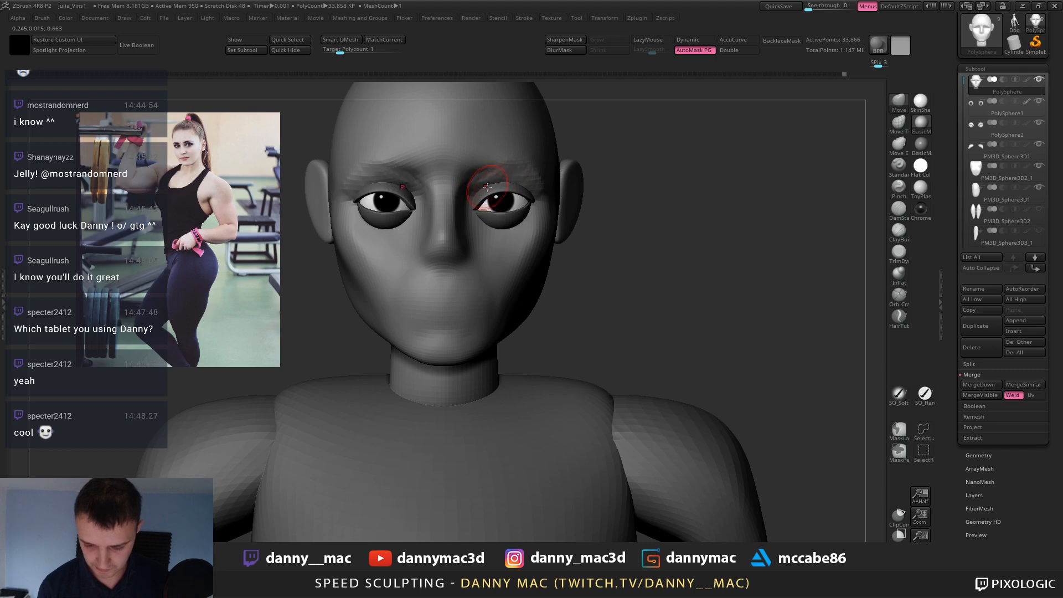
right_click_drag(496, 182, 484, 183)
left_click_drag(484, 183, 482, 193, "shift")
Reshape the sides of the cranium from a top view with the Move brush.
mouse_move(503, 182)
right_mouse_down()
mouse_move(558, 164)
mouse_move(531, 127)
mouse_move(498, 177)
mouse_move(521, 263)
mouse_move(500, 318)
mouse_move(636, 228)
mouse_move(554, 354)
right_mouse_up()
key("l")
key("l")
key("space")
left_click_drag(553, 354, 522, 273)
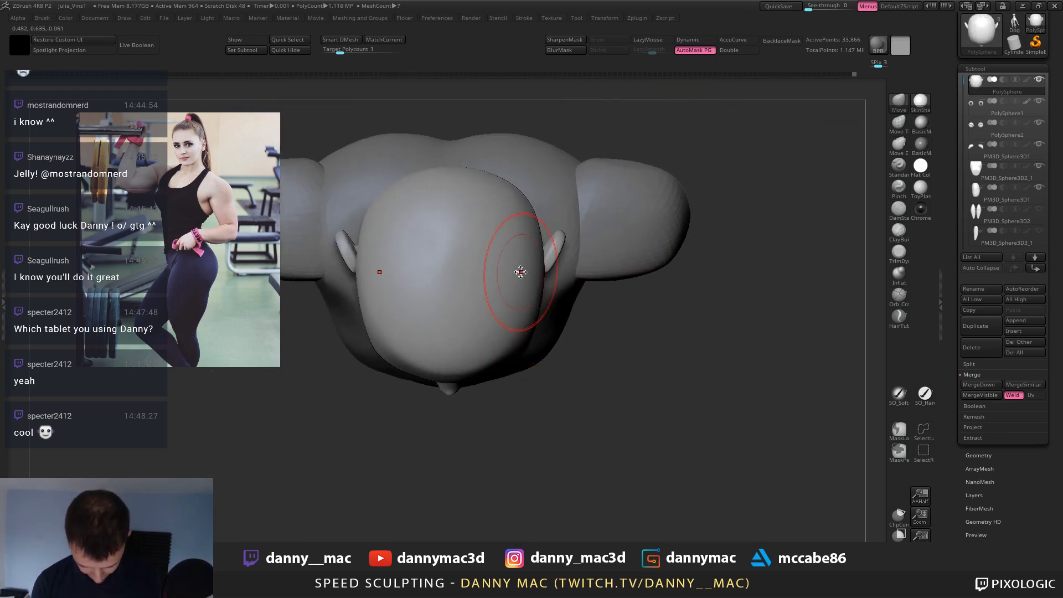
key("space")
key("space")
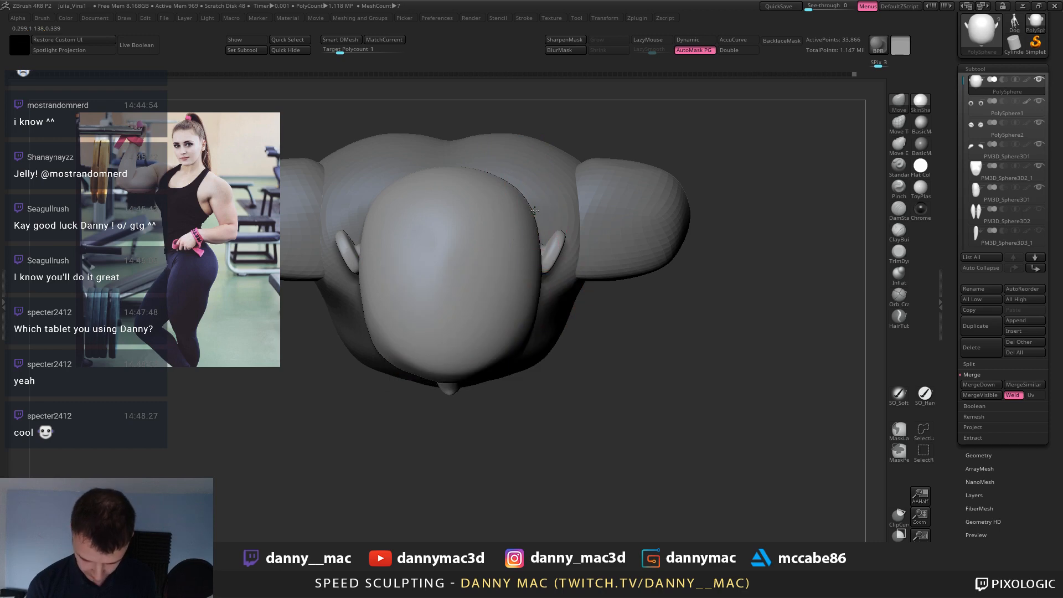
right_click_drag(534, 286, 486, 214)
key("space")
key("space")
left_click_drag(402, 285, 387, 266)
mouse_move(404, 244)
right_mouse_down("shift")
mouse_move(404, 201)
mouse_move(484, 286)
right_mouse_up("shift")
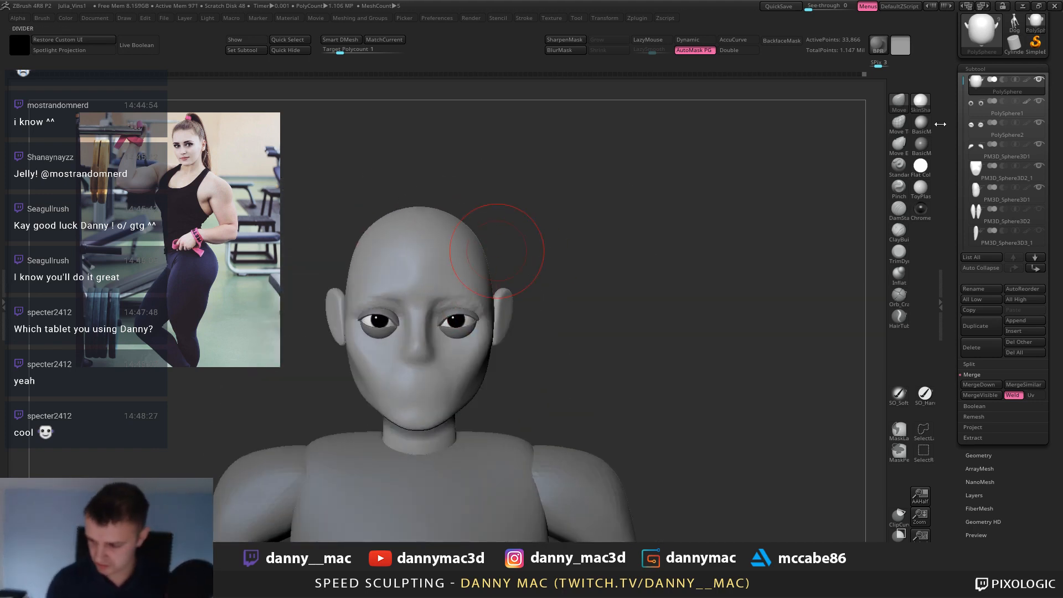
Apply the basic material to the model and subdivide the head one level.
left_click(921, 125)
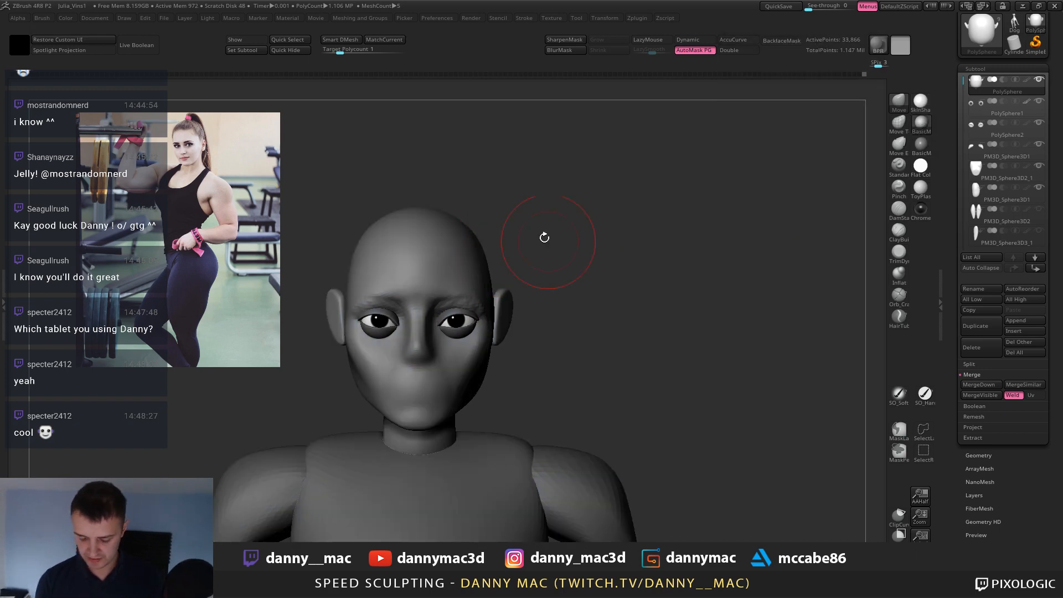
mouse_move(543, 235)
right_mouse_down()
mouse_move(493, 271)
mouse_move(479, 232)
mouse_move(510, 237)
right_mouse_up()
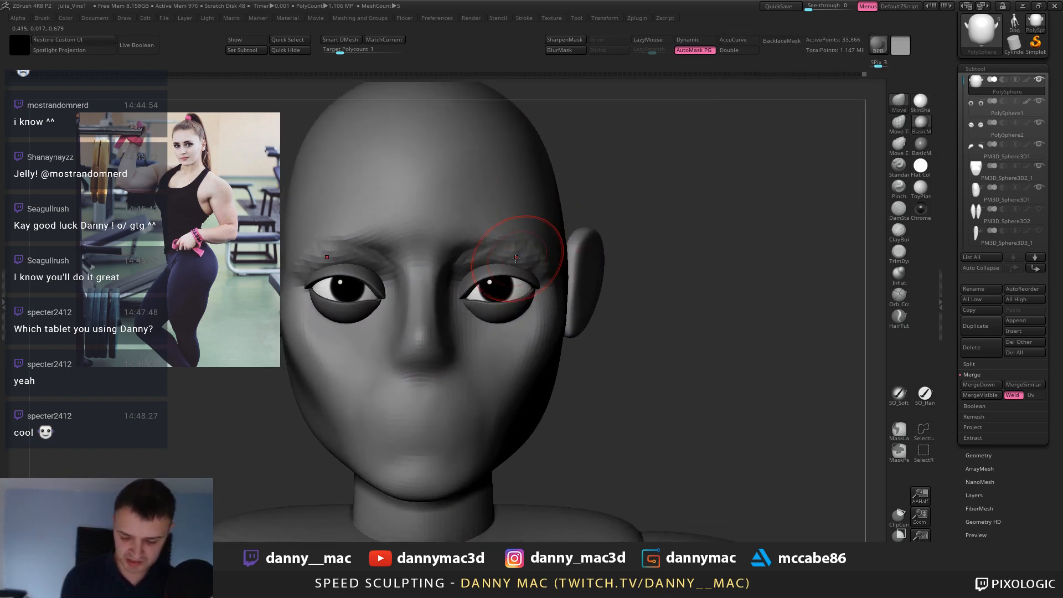
key("shift+f")
key("shift+f")
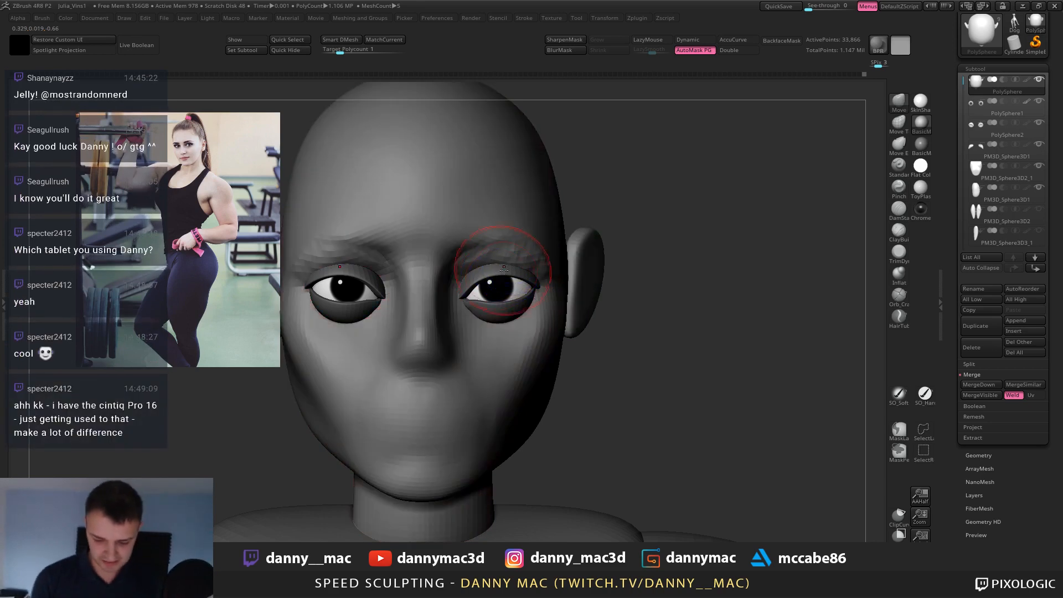
key("ctrl+d")
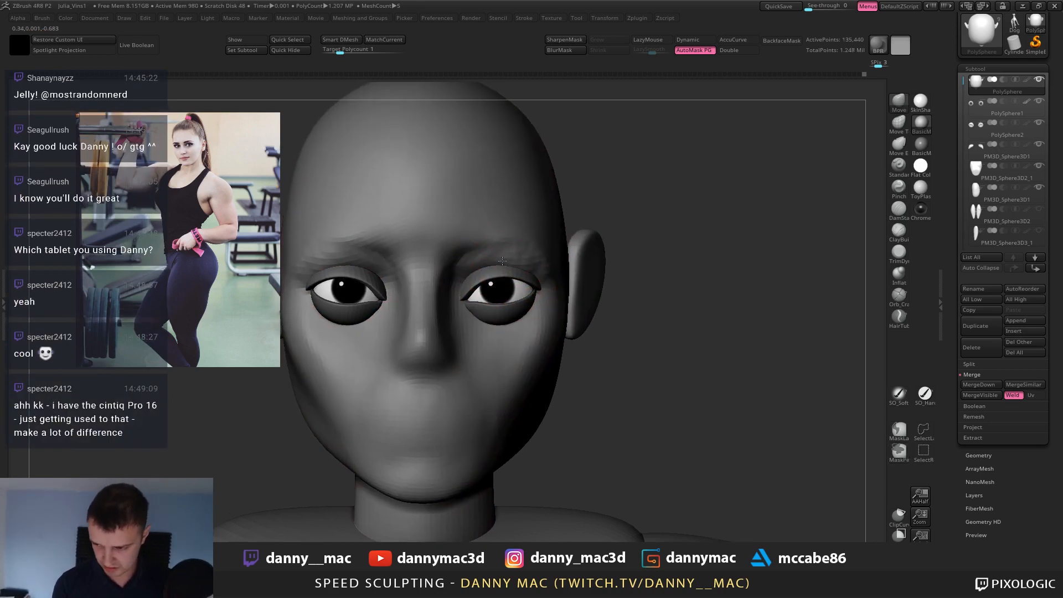
Build up the area below the eyes toward the cheekbones with the ClayBuildup brush.
mouse_move(502, 260)
right_mouse_down()
mouse_move(481, 263)
mouse_move(487, 243)
mouse_move(527, 209)
mouse_move(527, 356)
mouse_move(512, 277)
mouse_move(443, 191)
mouse_move(480, 339)
right_mouse_up()
key("b")
key("m")
key("v")
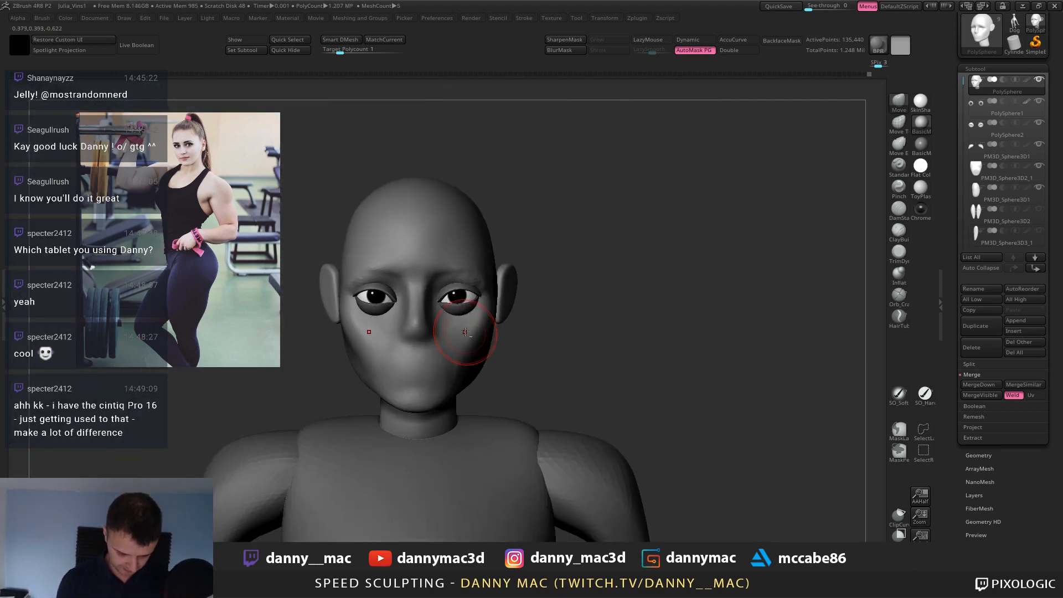
key("b")
key("c")
key("b")
right_click_drag(467, 299, 474, 290, "alt")
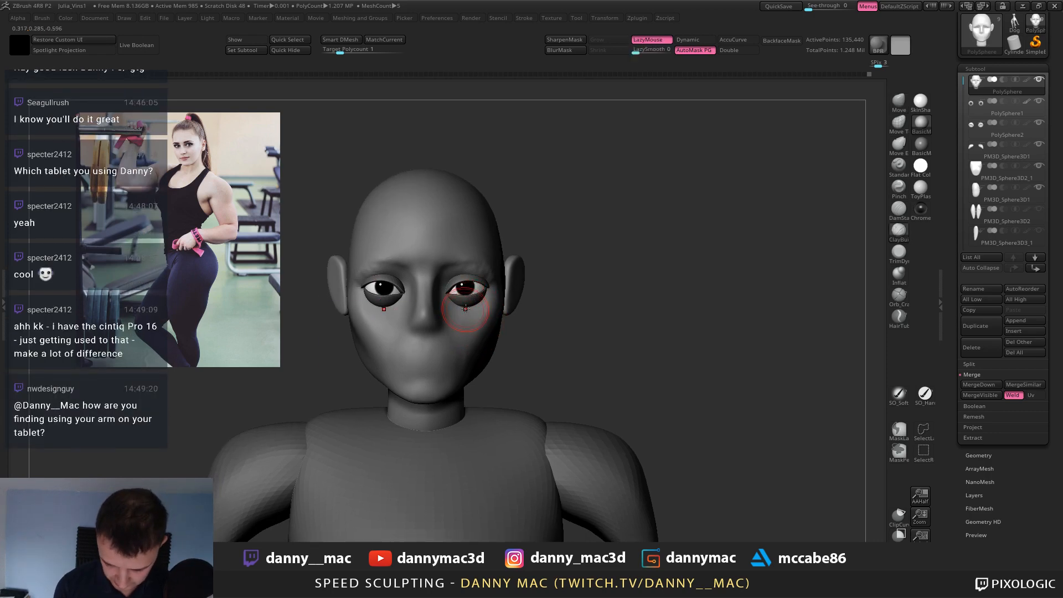
mouse_move(488, 302)
left_mouse_down()
mouse_move(462, 325)
mouse_move(465, 304)
left_mouse_up()
right_click_drag(465, 304, 432, 299)
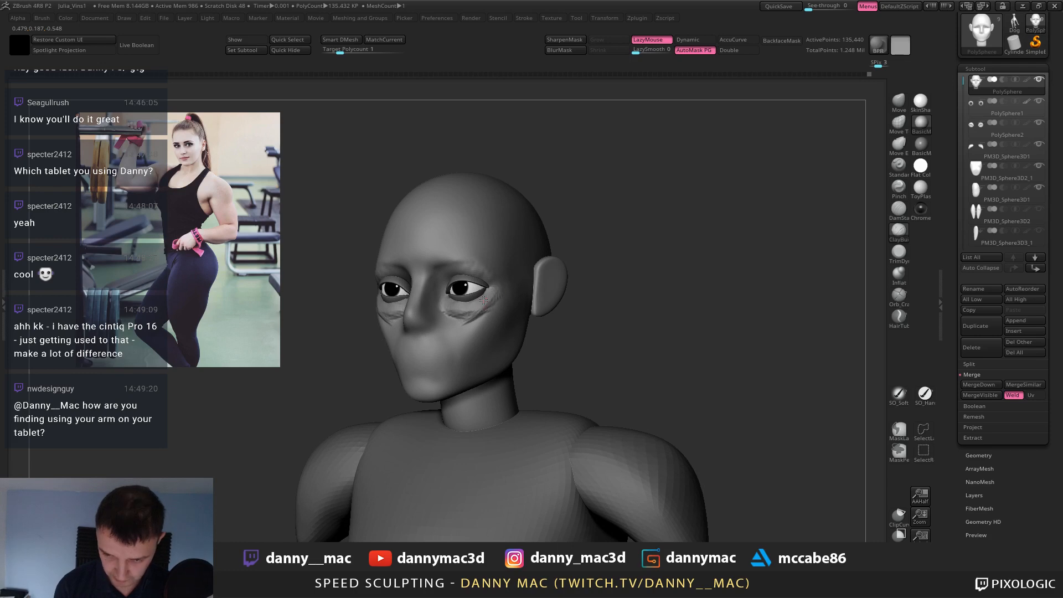
right_click_drag(510, 269, 485, 215)
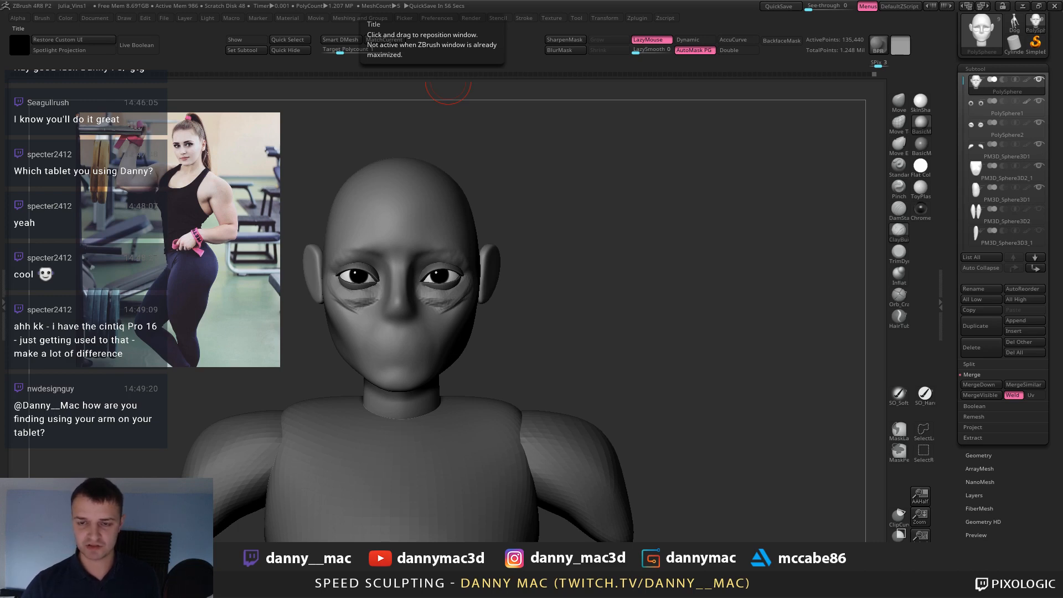
mouse_move(460, 293)
right_mouse_down()
mouse_move(441, 298)
mouse_move(440, 317)
mouse_move(434, 231)
right_mouse_up()
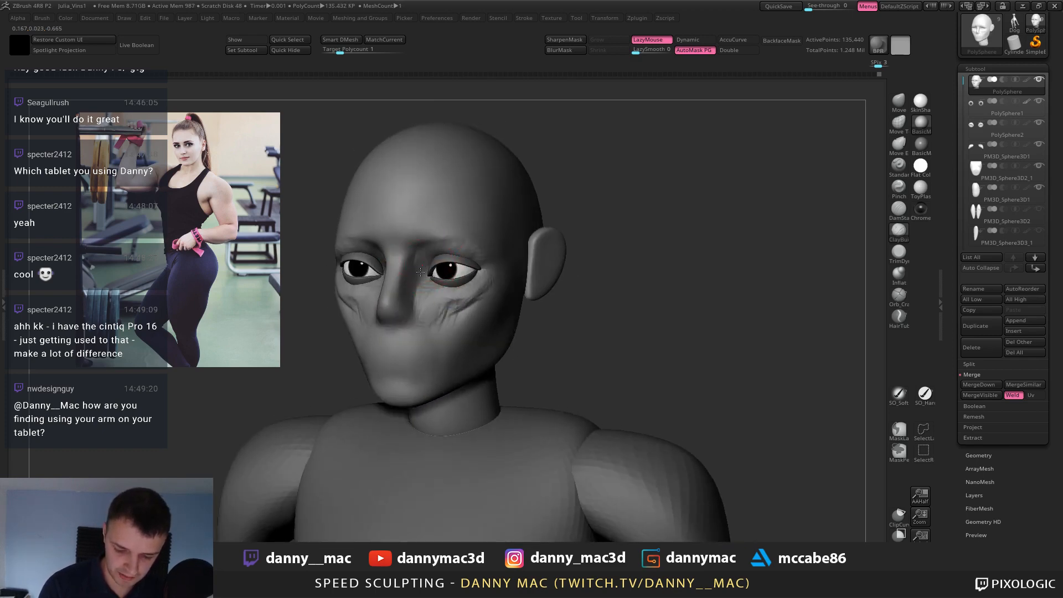
Add more clay across the cheekbones with LazyMouse off and smooth the strokes below the eyes.
right_click_drag(420, 268, 427, 311)
key("l")
key("l")
key("space")
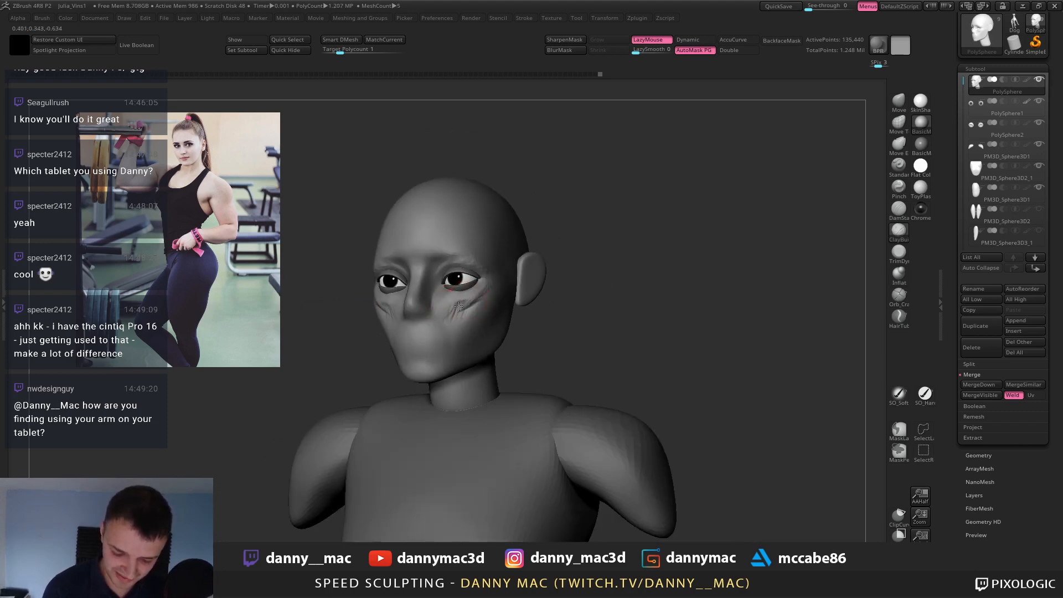
mouse_move(459, 304)
left_mouse_down()
mouse_move(471, 316)
mouse_move(494, 308)
left_mouse_up()
right_click_drag(494, 308, 482, 313)
left_click_drag(481, 313, 487, 302, "shift")
right_click_drag(470, 310, 492, 304)
left_click_drag(457, 324, 466, 299, "shift")
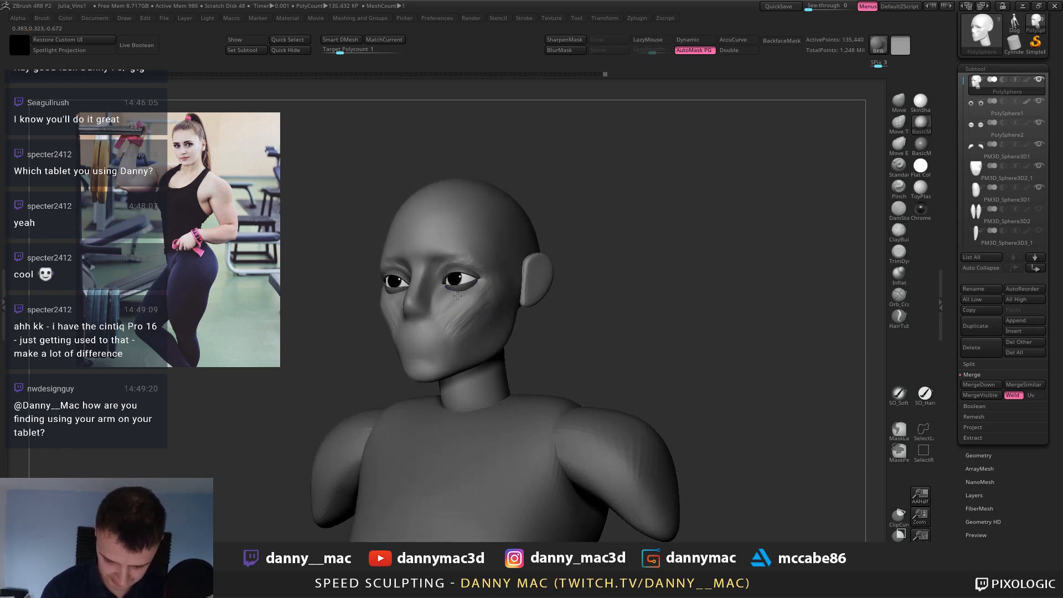
Flatten the surface just under the eyes with the TrimDynamic brush.
right_click_drag(498, 294, 450, 293)
key("b")
key("t")
key("d")
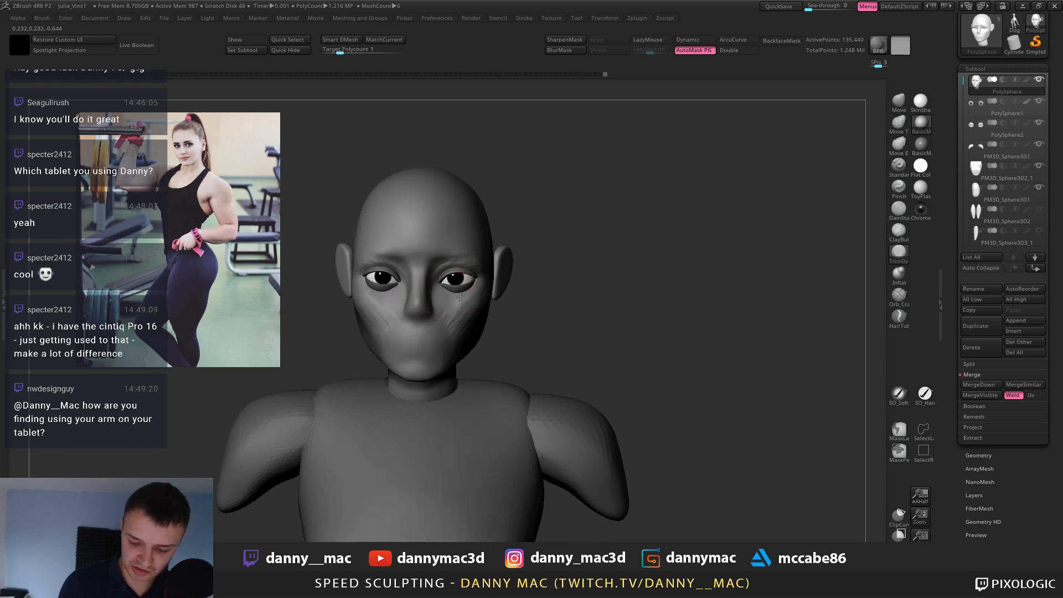
left_click_drag(460, 298, 447, 287)
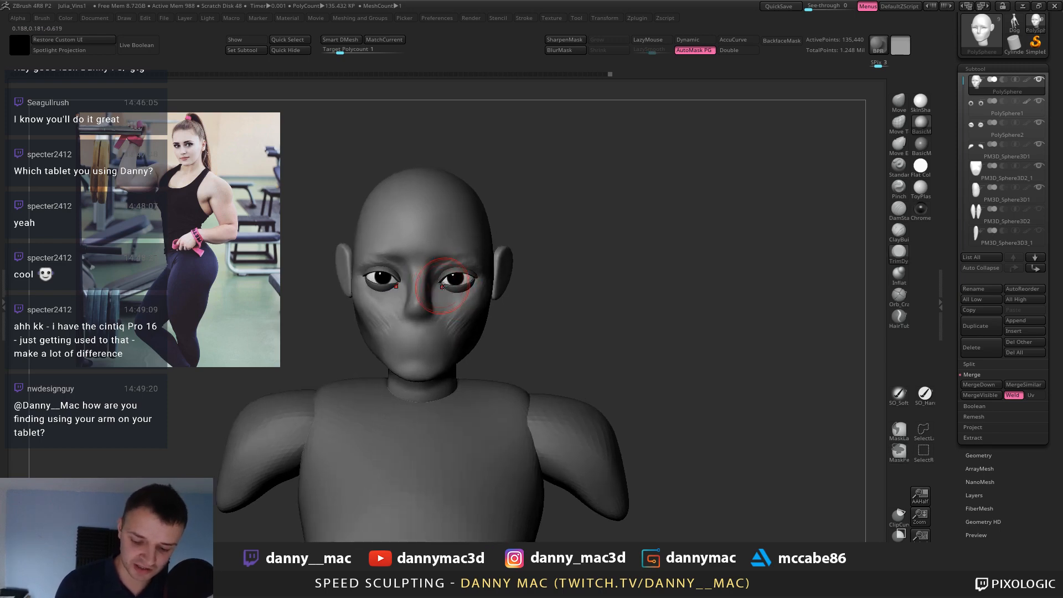
Adjust the head surface around the inner eye corners with the Move brush.
right_click_drag(449, 287, 416, 284, "ctrl")
key("b")
key("m")
key("v")
key("space")
left_click_drag(395, 280, 383, 280)
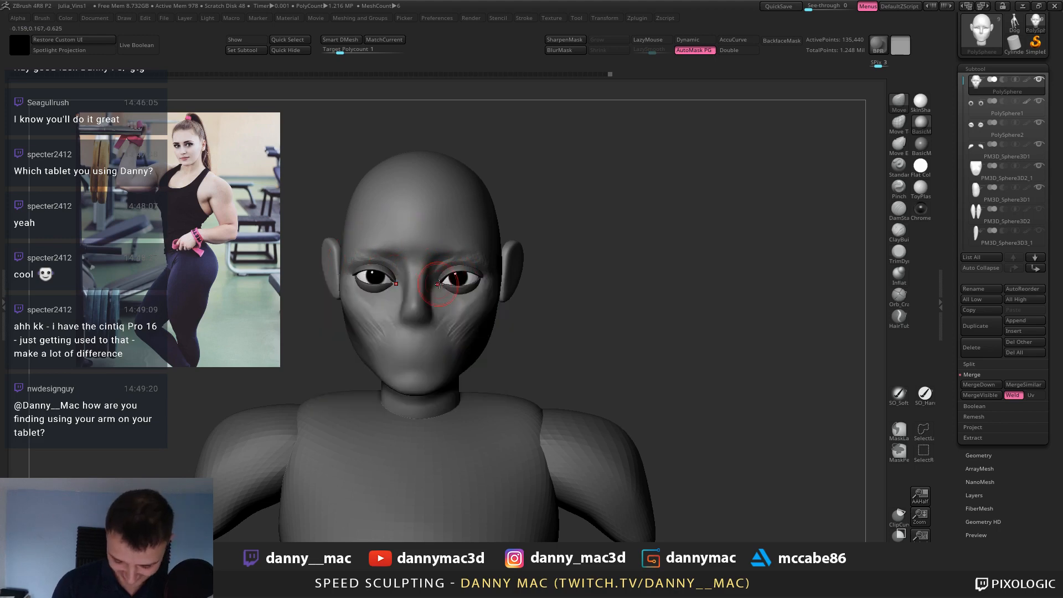
Define the inner eye corners and the inner brow with the DamStandard brush.
key("b")
key("d")
key("s")
mouse_move(438, 274)
right_mouse_down("ctrl")
mouse_move(456, 269)
mouse_move(449, 261)
right_mouse_up("ctrl")
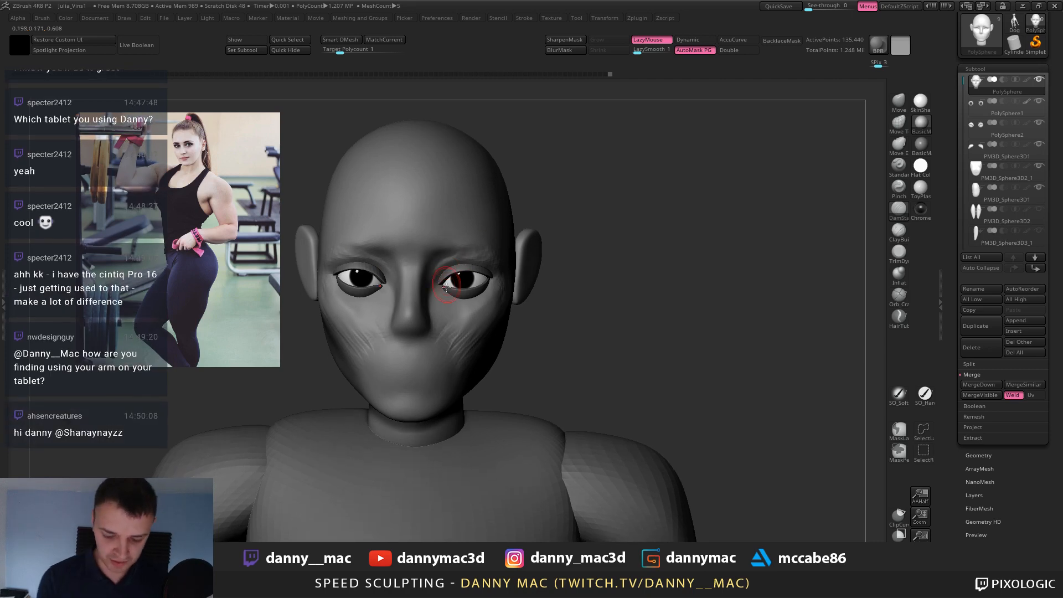
mouse_move(447, 286)
right_mouse_down()
mouse_move(449, 268)
mouse_move(491, 238)
mouse_move(432, 239)
right_mouse_up()
key("b")
key("d")
key("s")
key("l")
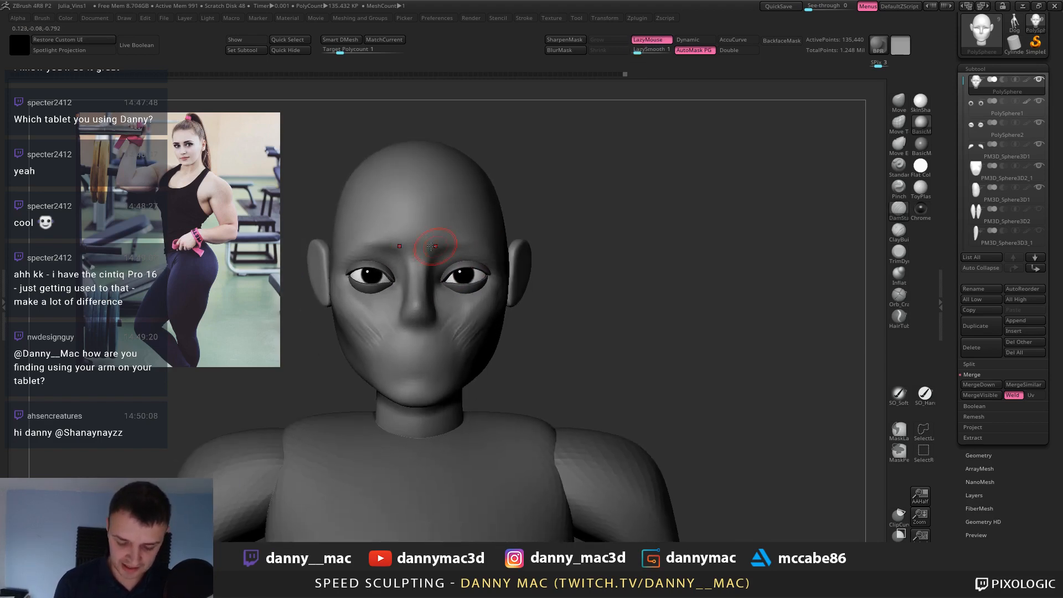
Adjust the brow above the eyes with the Move brush, checking it from a high angle.
key("b")
key("m")
key("v")
right_click_drag(373, 253, 377, 269)
key("space")
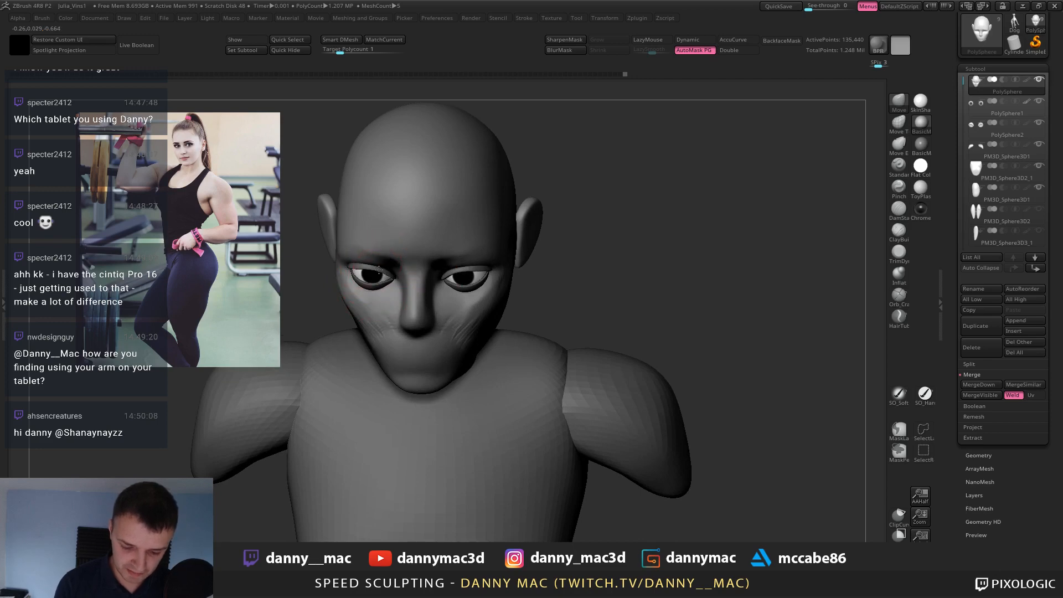
right_click_drag(413, 277, 452, 241)
key("]")
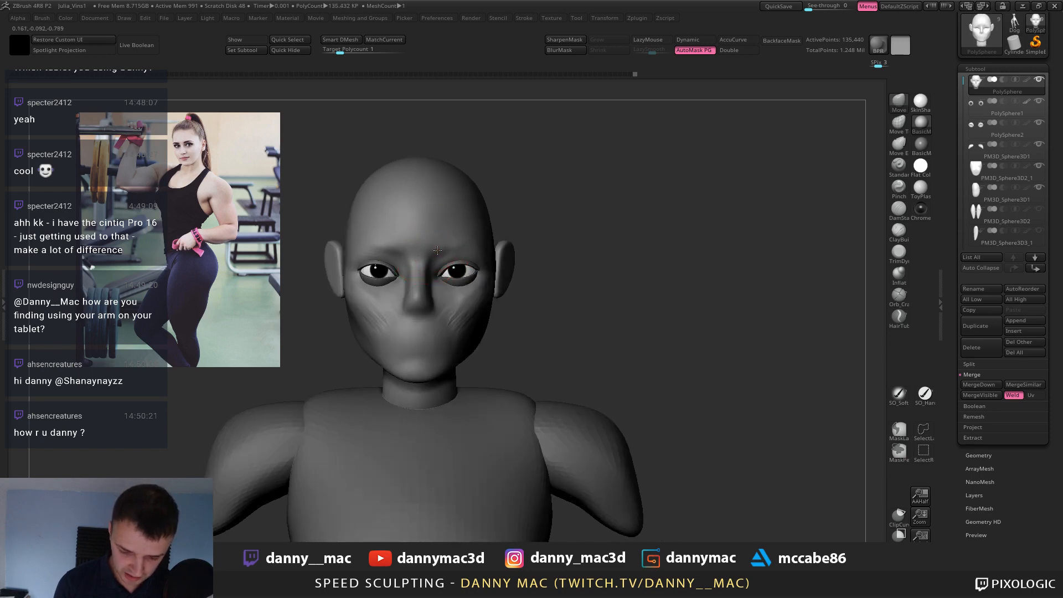
right_click(392, 240)
right_click_drag(390, 235, 388, 265)
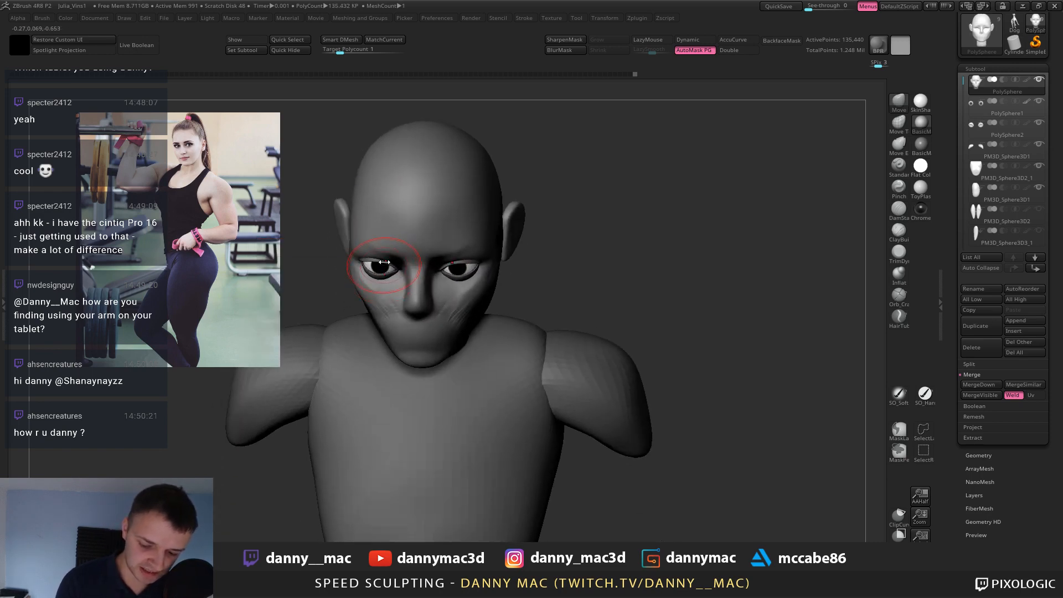
Switch to the Standard brush and smooth out the clay marks on the cheeks.
mouse_move(437, 219)
right_mouse_down()
mouse_move(463, 254)
mouse_move(461, 279)
mouse_move(514, 268)
mouse_move(470, 310)
mouse_move(494, 275)
mouse_move(526, 276)
mouse_move(493, 277)
mouse_move(487, 266)
mouse_move(488, 282)
mouse_move(508, 296)
mouse_move(498, 301)
right_mouse_up()
key("l")
key("space")
key("b")
key("m")
key("v")
key("b")
key("s")
key("t")
mouse_move(394, 316)
left_mouse_down("shift")
mouse_move(385, 327)
mouse_move(382, 307)
left_mouse_up("shift")
right_click_drag(491, 309, 545, 277)
Carve a crease from above the eye to its outer corner with the DamStandard brush and save the project as Julia_Vins1.
key("b")
key("d")
key("s")
right_click_drag(483, 266, 470, 280, "ctrl")
left_click_drag(461, 280, 513, 278)
mouse_move(516, 281)
right_mouse_down()
mouse_move(509, 290)
mouse_move(530, 258)
right_mouse_up()
key("ctrl+s")
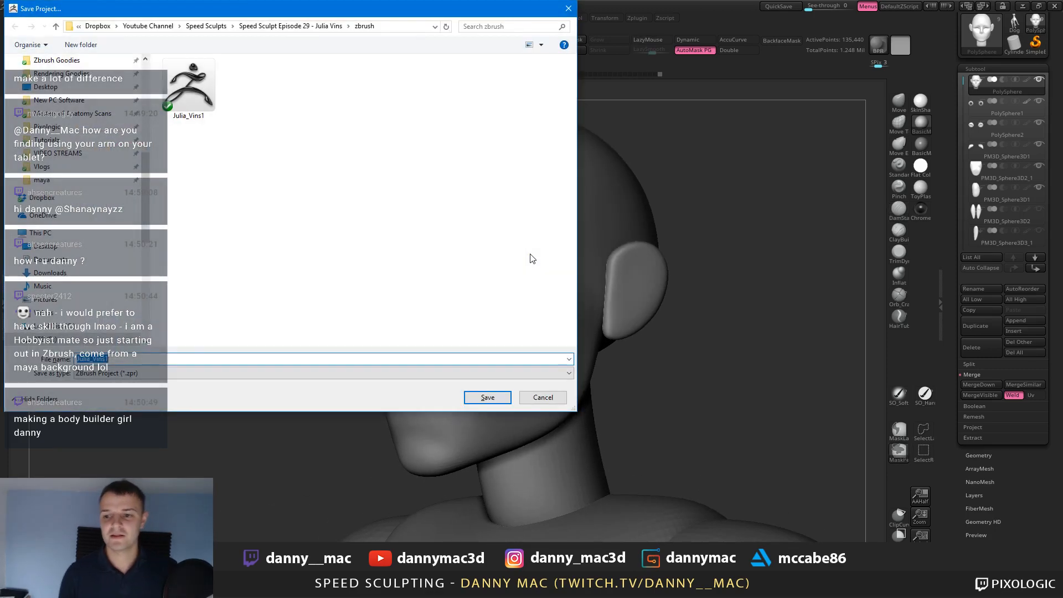
key("Return")
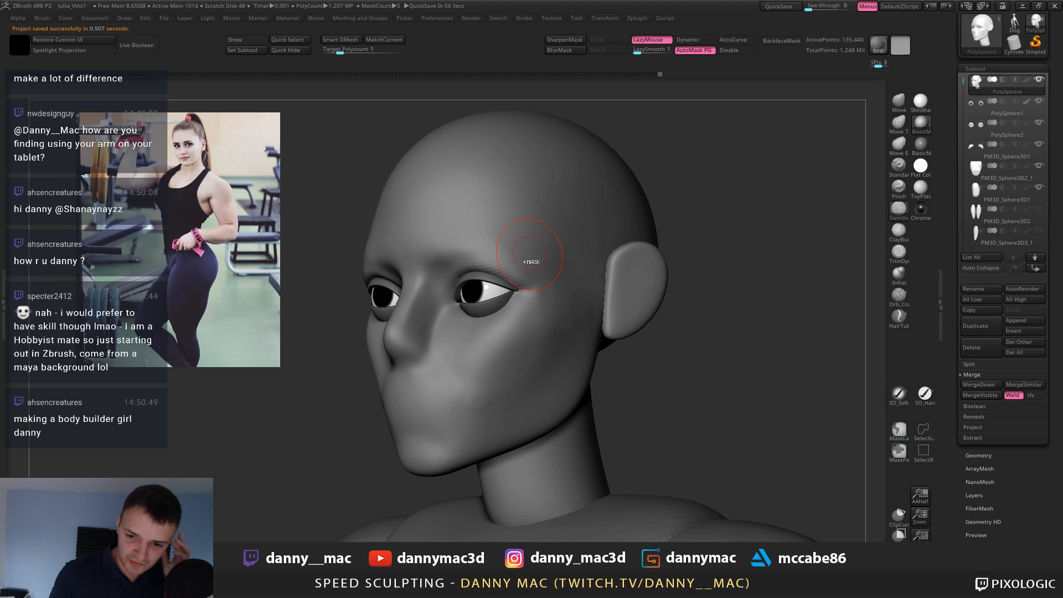
Select the eyelids subtool and adjust the lid shape with the Move brush.
right_click_drag(530, 254, 559, 254, "shift")
mouse_move(560, 254)
right_mouse_down("ctrl")
mouse_move(520, 238)
mouse_move(483, 254)
mouse_move(451, 291)
mouse_move(485, 312)
right_mouse_up("ctrl")
left_click(448, 326, "alt")
key("b")
key("m")
key("v")
right_click_drag(410, 383, 424, 349)
key("space")
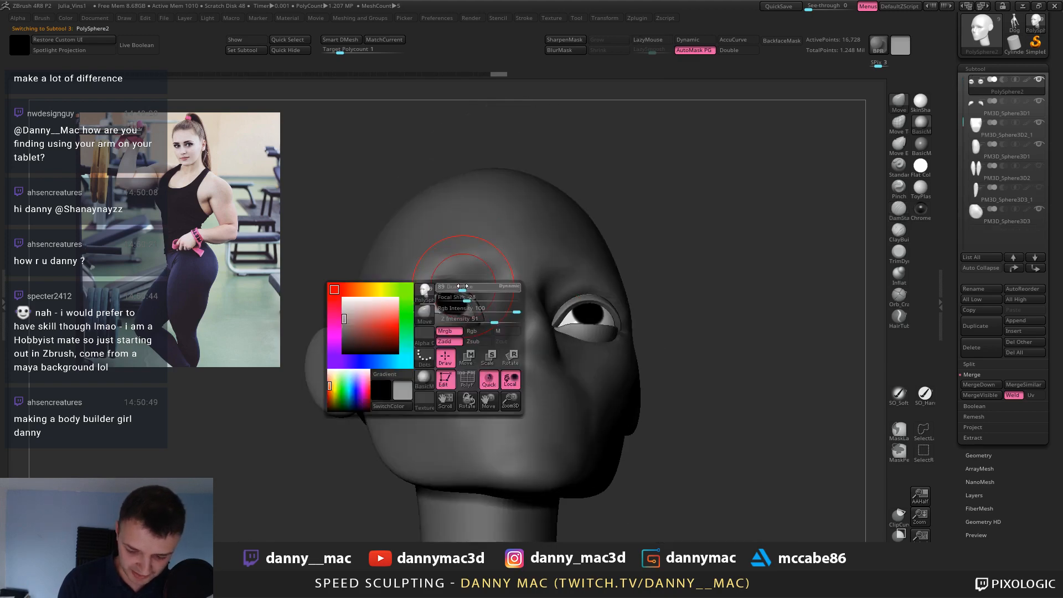
right_click_drag(460, 318, 461, 283)
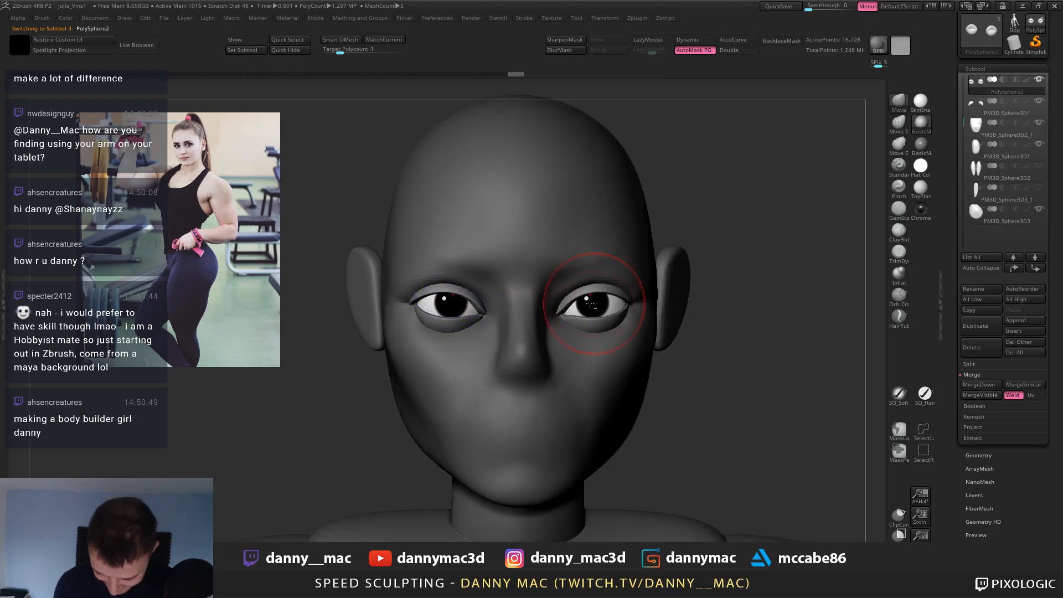
Flatten the underside rim of the upper eyelids with the TrimDynamic brush.
mouse_move(595, 297)
right_mouse_down("ctrl")
mouse_move(623, 340)
mouse_move(626, 306)
mouse_move(526, 360)
right_mouse_up("ctrl")
key("b")
key("t")
key("d")
key("space")
right_click_drag(560, 301, 591, 295)
key("space")
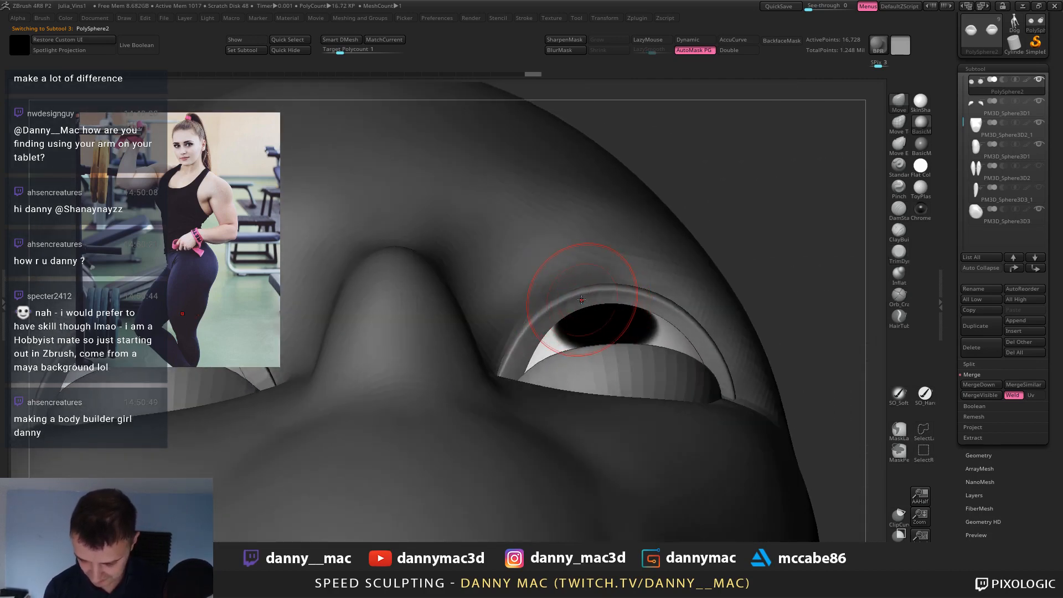
key("b")
key("t")
key("d")
right_click_drag(595, 322, 573, 351)
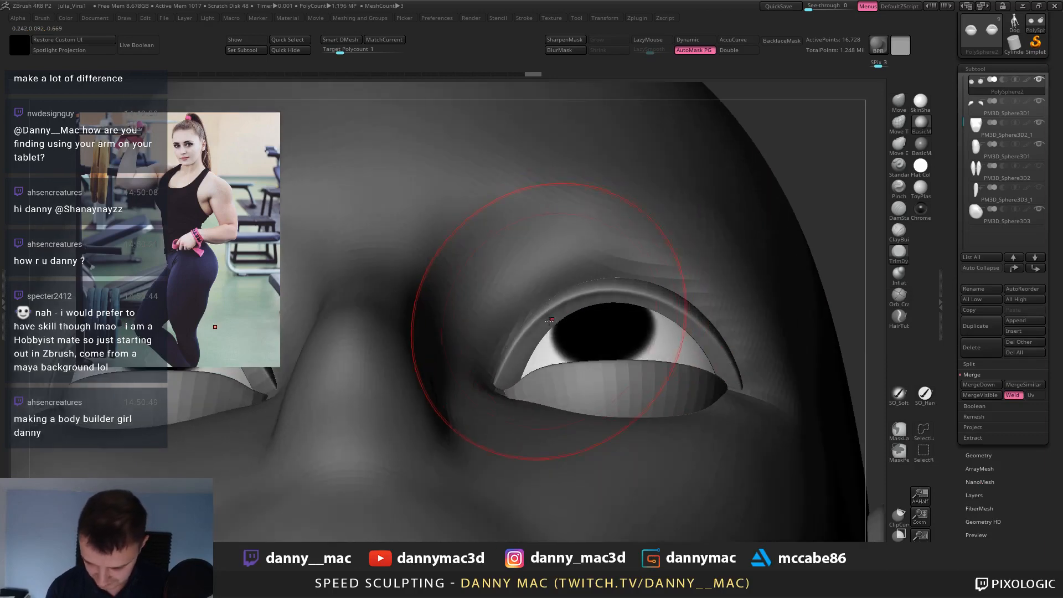
mouse_move(545, 316)
left_mouse_down()
mouse_move(603, 295)
mouse_move(651, 297)
mouse_move(595, 302)
left_mouse_up()
Subdivide the eyelids one level and continue trimming the upper lid rim toward the outer corner.
key("ctrl+d")
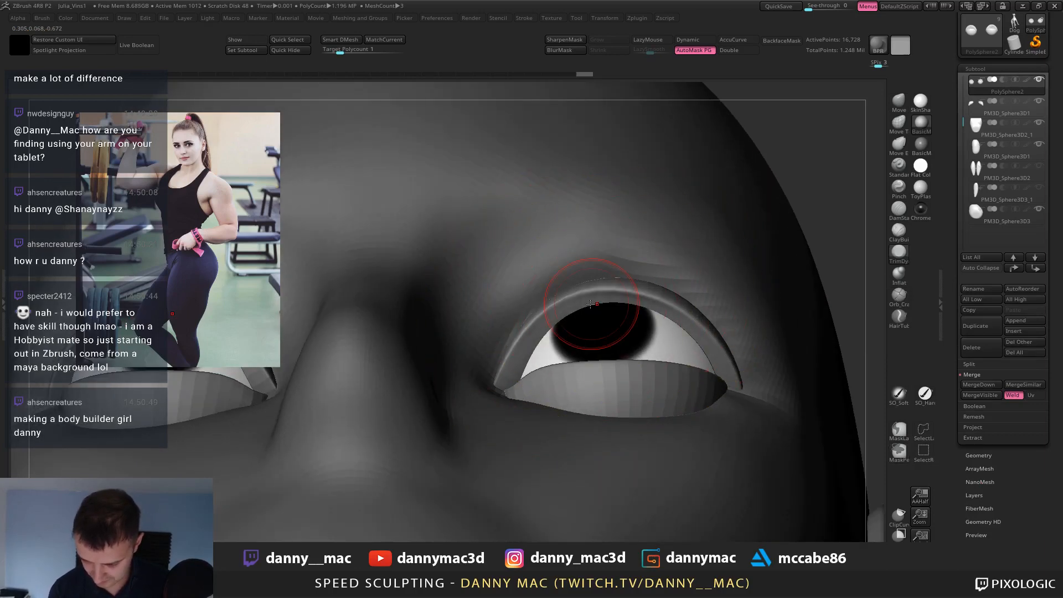
right_click_drag(592, 305, 581, 297)
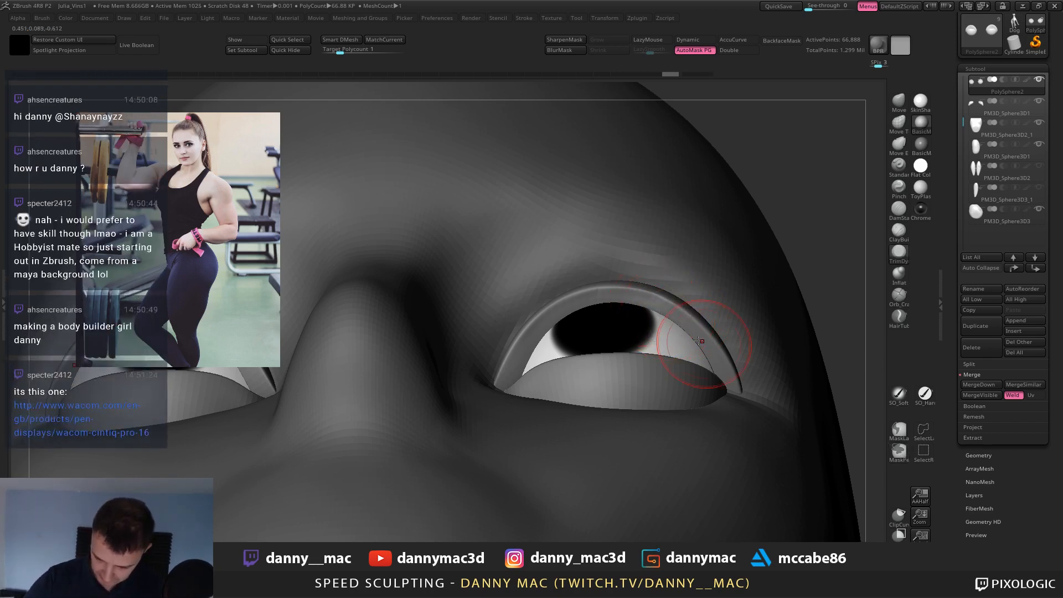
left_click_drag(664, 312, 687, 323)
right_click_drag(687, 320, 674, 301, "alt")
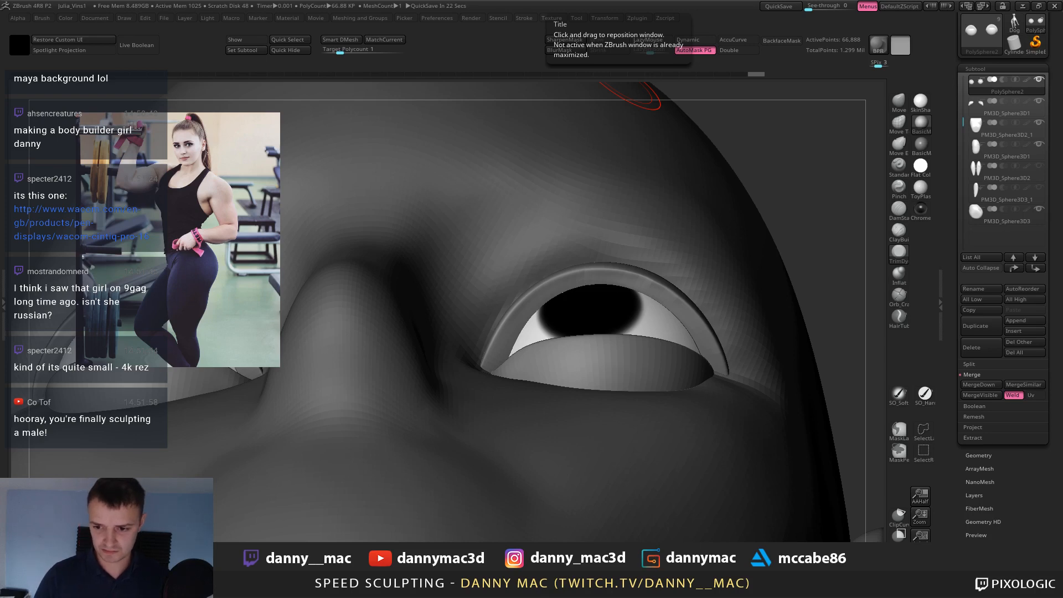
Lift the inner part of the upper eyelids slightly with the Move brush.
key("f")
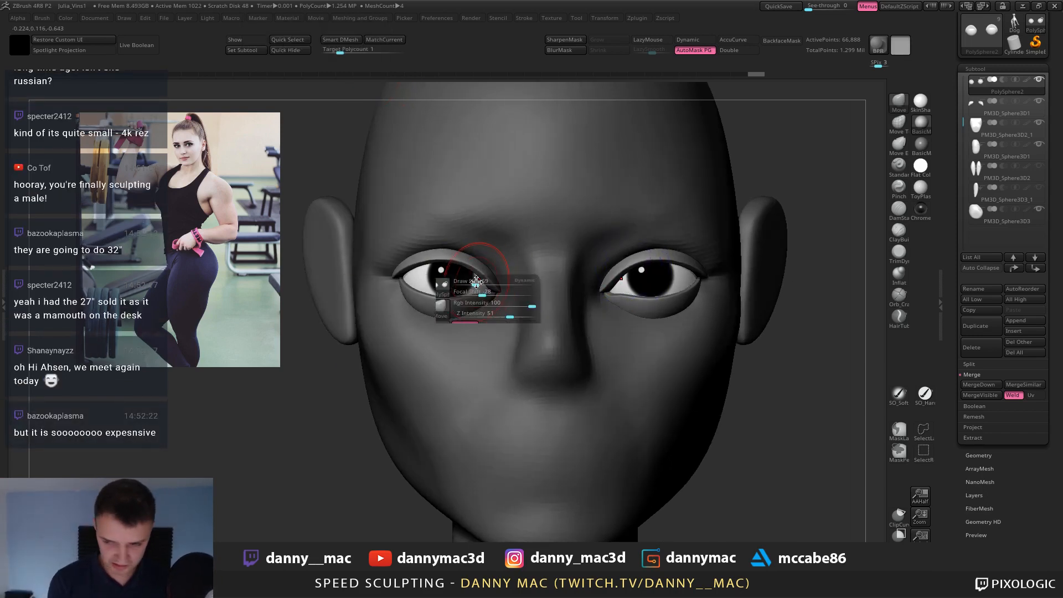
left_click_drag(480, 277, 476, 268)
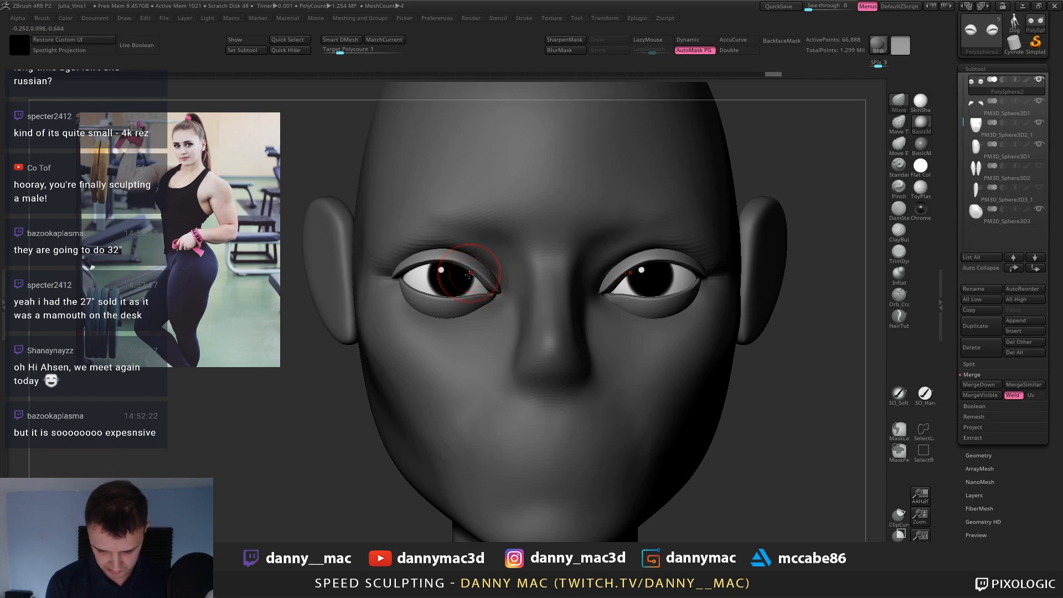
right_click_drag(477, 262, 443, 262)
left_click_drag(479, 275, 482, 267)
mouse_move(485, 227)
right_mouse_down()
mouse_move(399, 291)
mouse_move(437, 293)
right_mouse_up()
Nudge the outer corners of the eyelids into shape with the Move brush.
left_click_drag(405, 289, 408, 282)
right_click_drag(408, 282, 366, 293)
right_click_drag(387, 316, 406, 287, "ctrl")
left_click_drag(406, 288, 413, 295)
right_click_drag(410, 276, 425, 331)
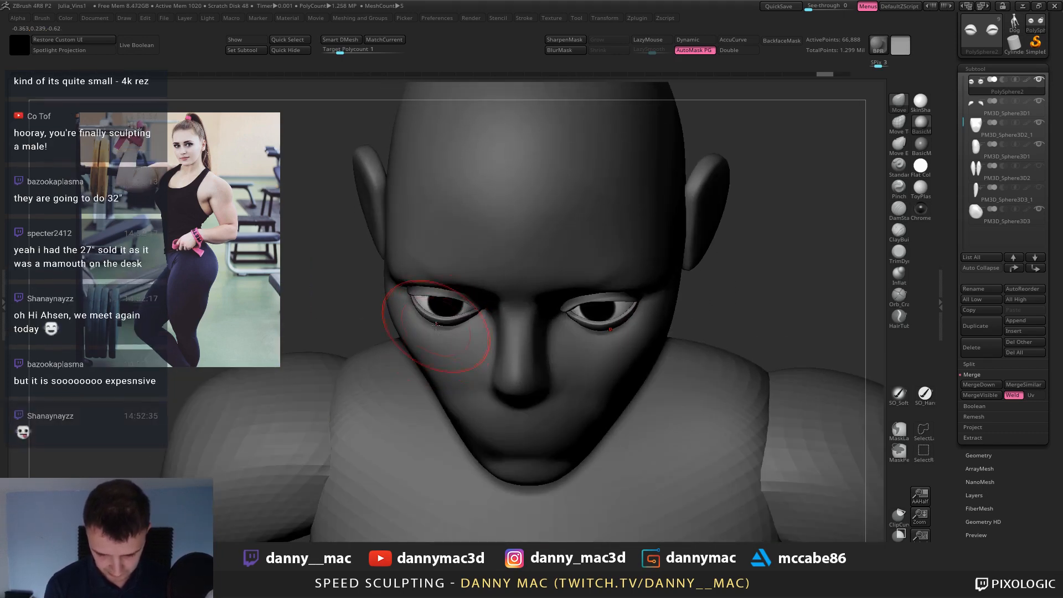
Fit the lower eyelids closer to the eyeballs from a high angle with small Move strokes.
left_click_drag(437, 332, 437, 324)
right_click_drag(483, 316, 474, 306)
right_click(473, 306)
left_click_drag(467, 322, 466, 319)
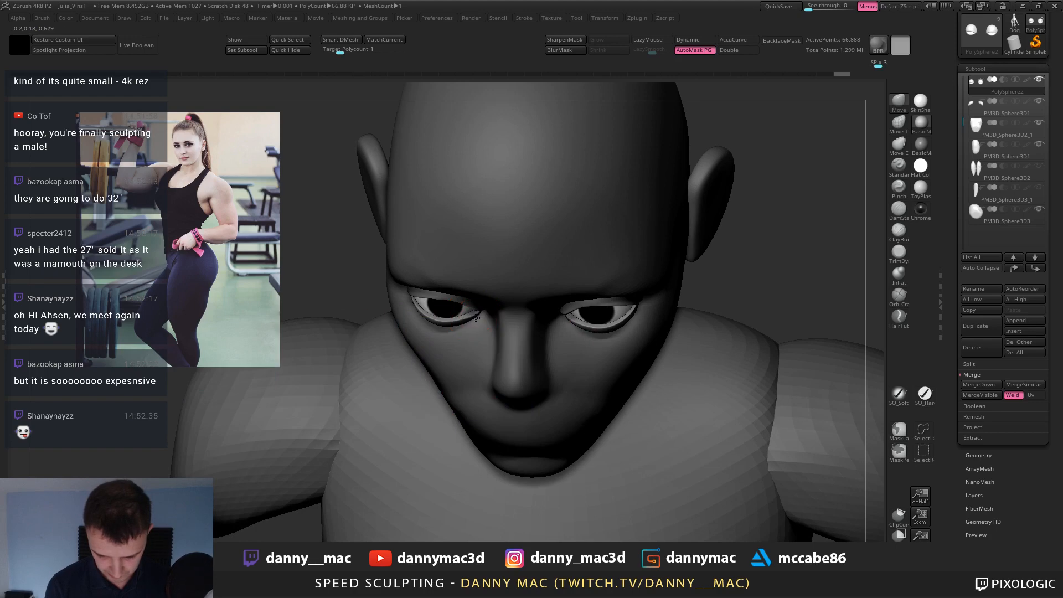
Nudge the lower and upper eyelids with small Move strokes and save the project over its existing file.
mouse_move(467, 307)
right_mouse_down()
mouse_move(466, 326)
mouse_move(464, 317)
right_mouse_up()
left_click_drag(445, 329, 445, 326)
right_click_drag(449, 326, 468, 290)
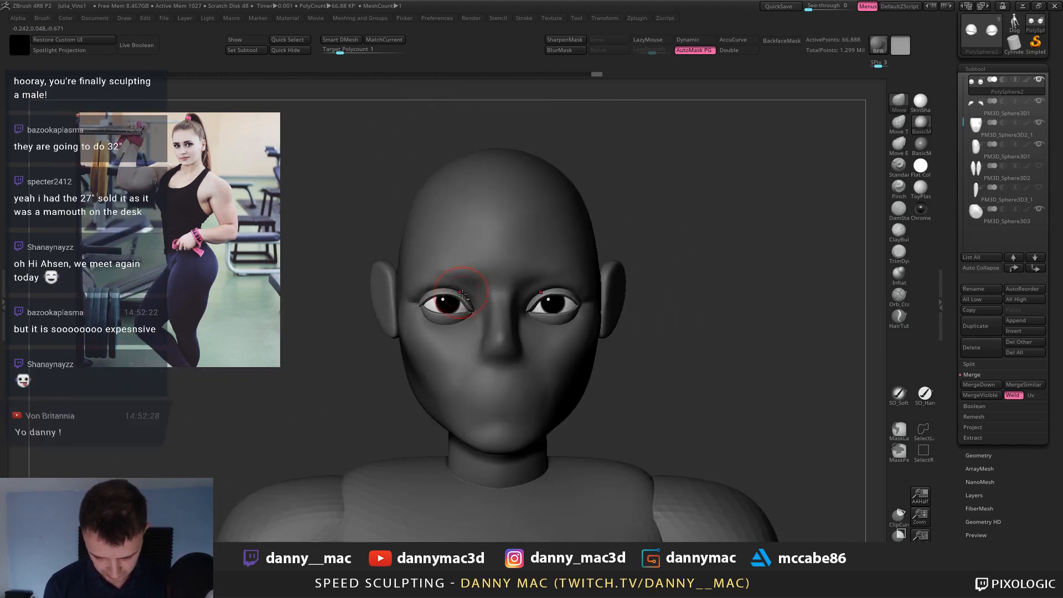
left_click_drag(452, 297, 452, 301)
right_click_drag(451, 301, 457, 284)
key("ctrl+s")
key("Return")
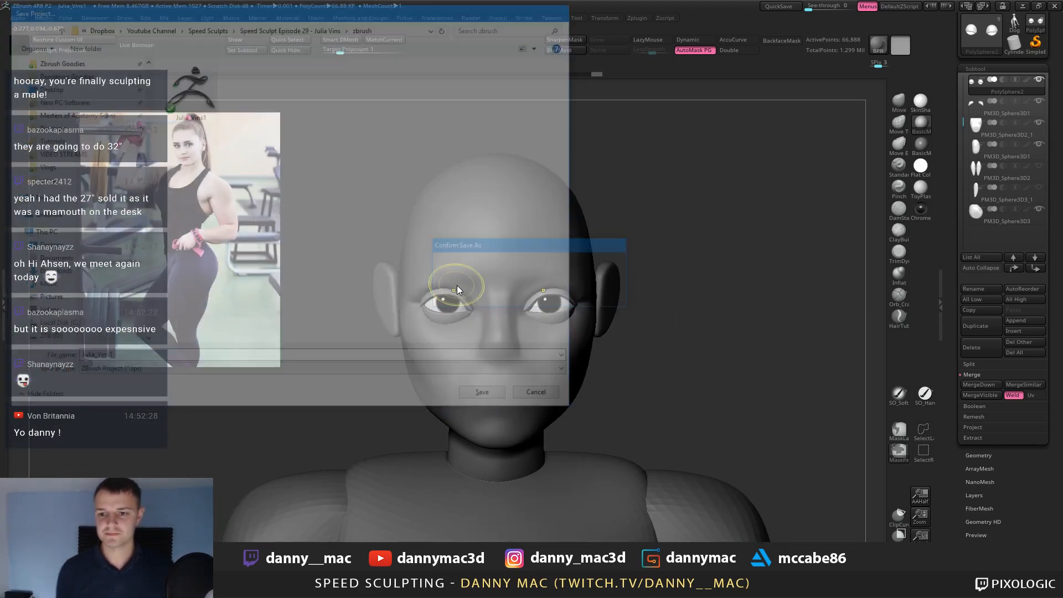
Make the head the active subtool and build up the tip of the nose with the ClayBuildup brush.
mouse_move(610, 256)
right_mouse_down()
mouse_move(597, 248)
mouse_move(587, 267)
mouse_move(579, 259)
mouse_move(593, 285)
mouse_move(590, 257)
mouse_move(581, 249)
mouse_move(594, 273)
mouse_move(563, 252)
mouse_move(598, 295)
mouse_move(535, 290)
right_mouse_up()
left_click(602, 284, "alt")
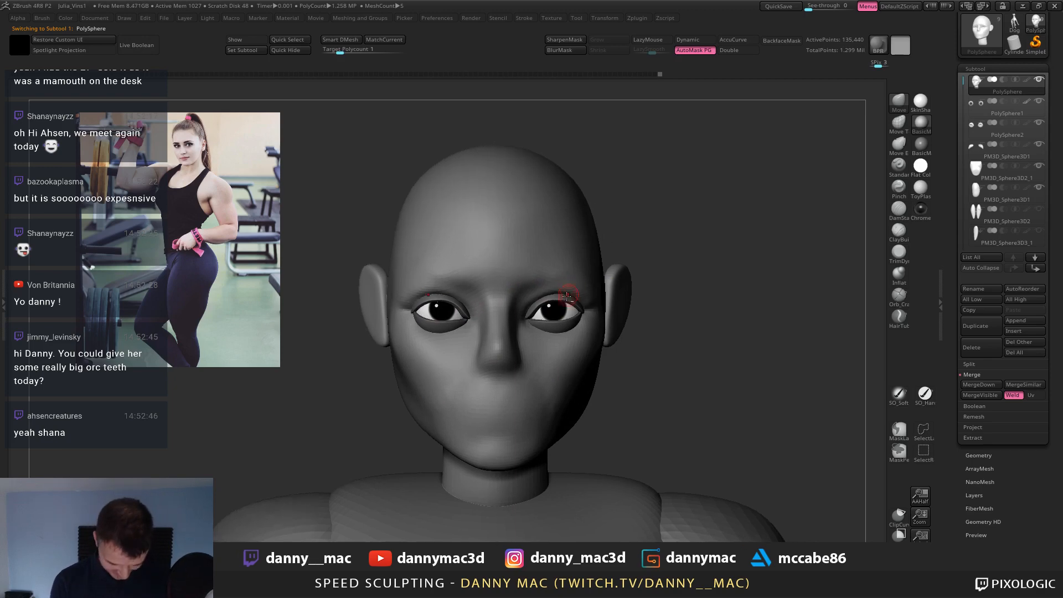
key("l")
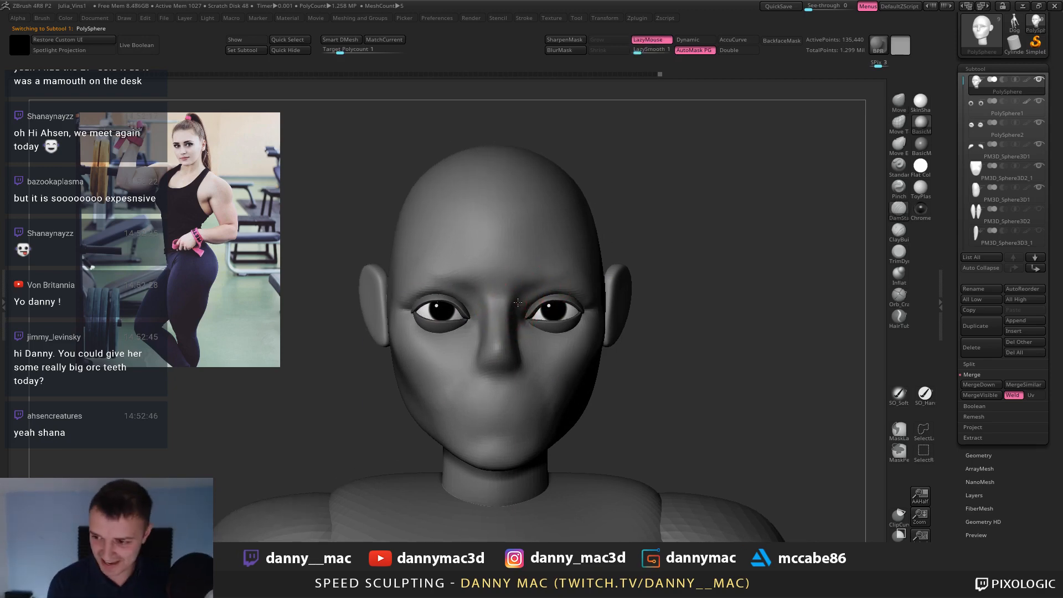
key("b")
key("m")
key("v")
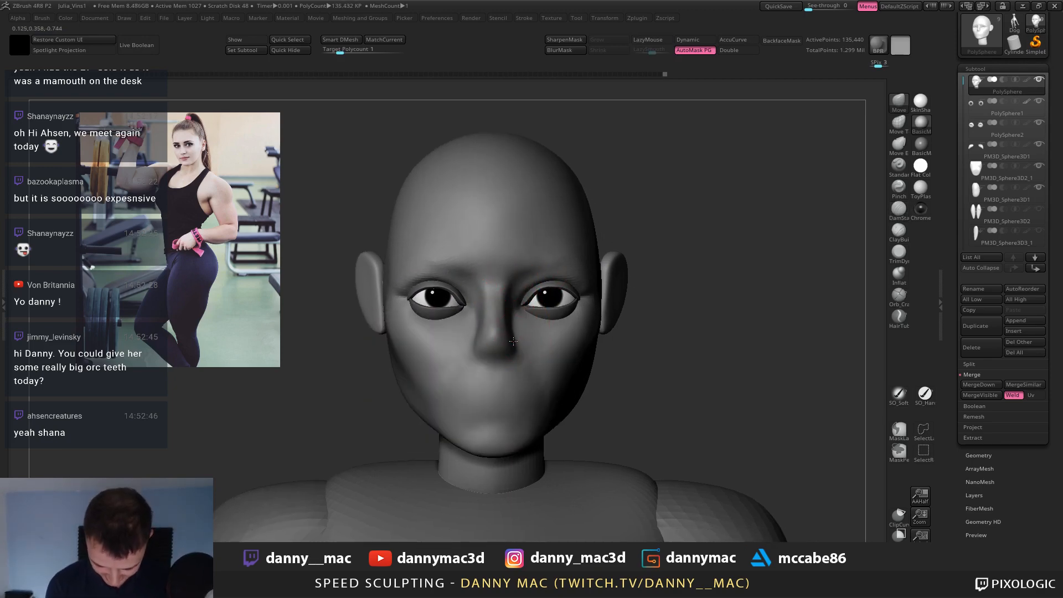
mouse_move(513, 341)
right_mouse_down()
mouse_move(516, 326)
mouse_move(467, 280)
right_mouse_up()
key("b")
key("c")
key("b")
right_click(508, 320)
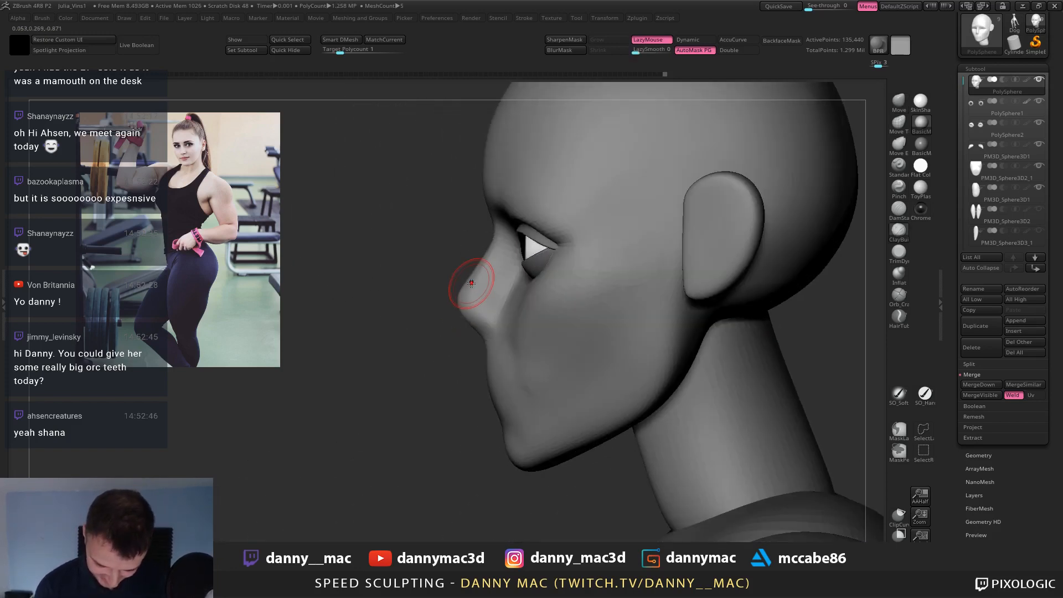
Reshape the nose tip and underside in profile with the Move brush.
key("b")
key("m")
key("v")
right_click(463, 288)
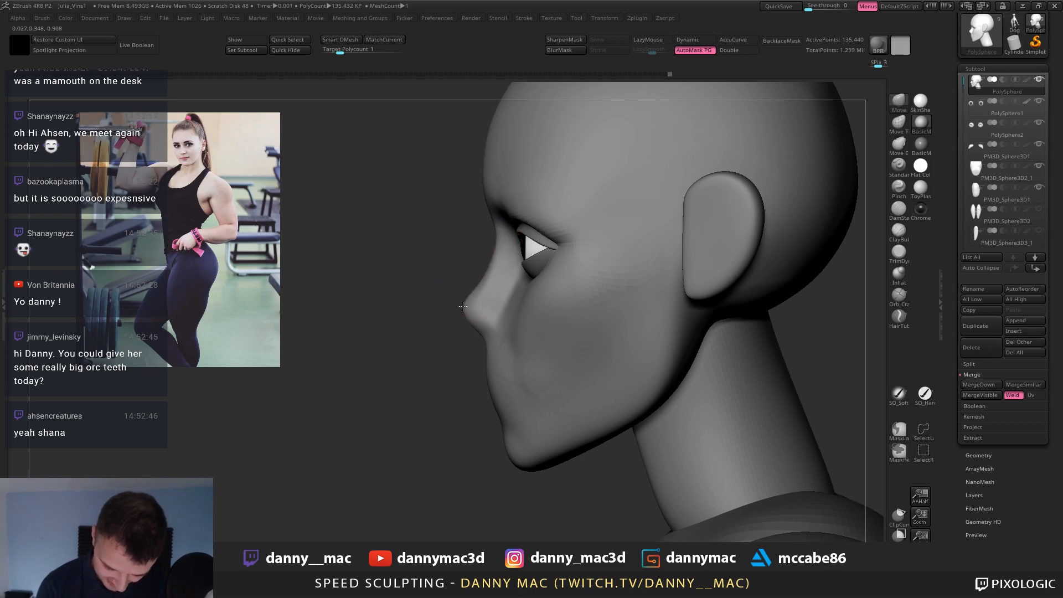
mouse_move(480, 294)
right_mouse_down("ctrl")
mouse_move(500, 286)
mouse_move(491, 275)
right_mouse_up("ctrl")
right_click(481, 291)
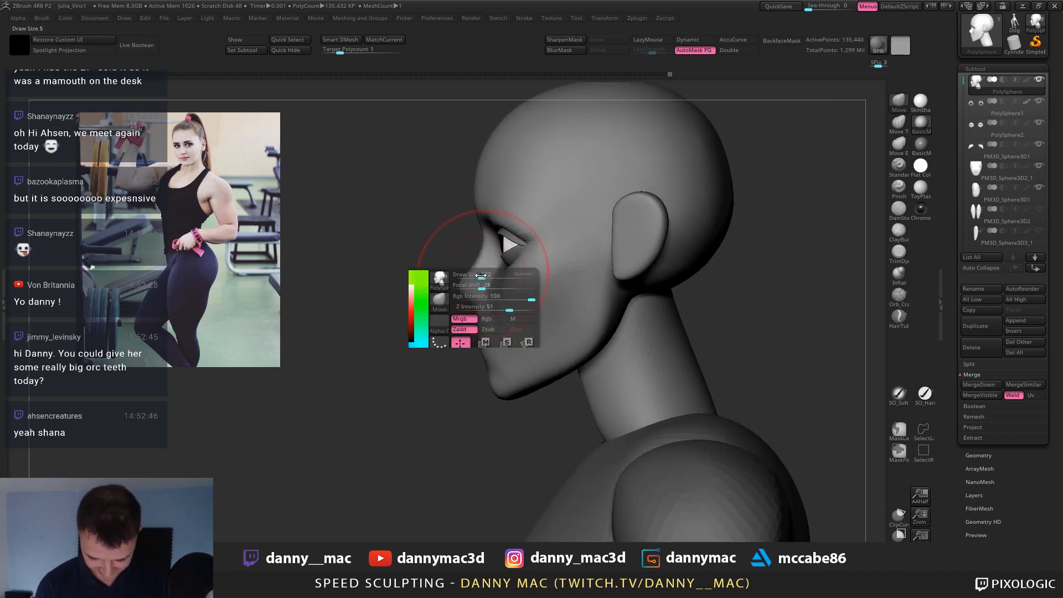
left_click_drag(508, 310, 496, 310)
right_click_drag(478, 260, 468, 250, "ctrl")
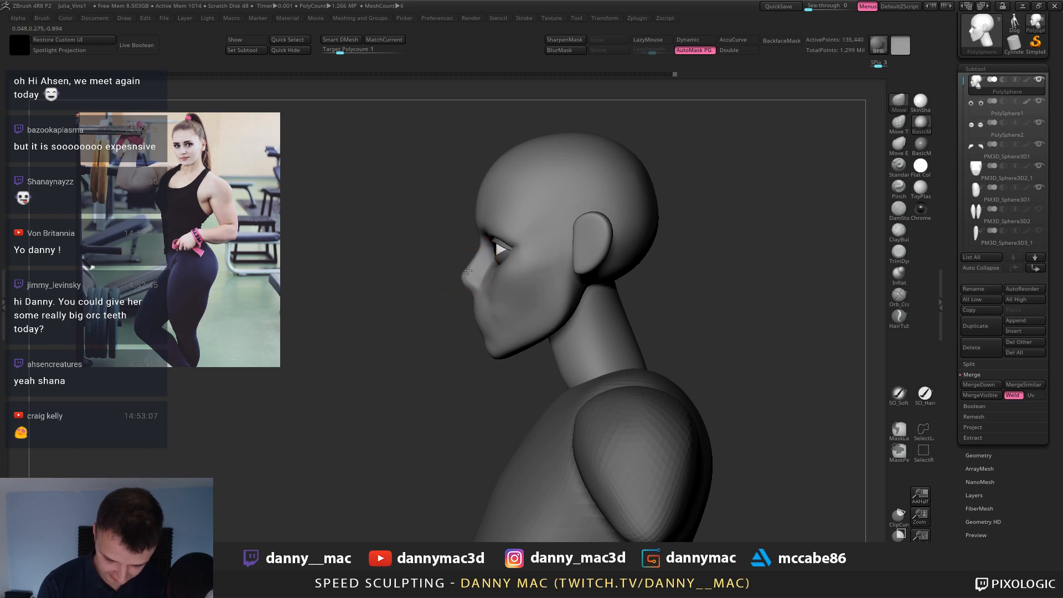
Build up the nose wings and the sides of the nose with the ClayBuildup brush.
mouse_move(469, 274)
right_mouse_down()
mouse_move(501, 265)
mouse_move(519, 252)
mouse_move(512, 243)
mouse_move(517, 269)
mouse_move(490, 282)
mouse_move(493, 291)
mouse_move(515, 275)
mouse_move(523, 293)
mouse_move(474, 291)
mouse_move(457, 278)
right_mouse_up()
key("b")
key("c")
key("b")
key("space")
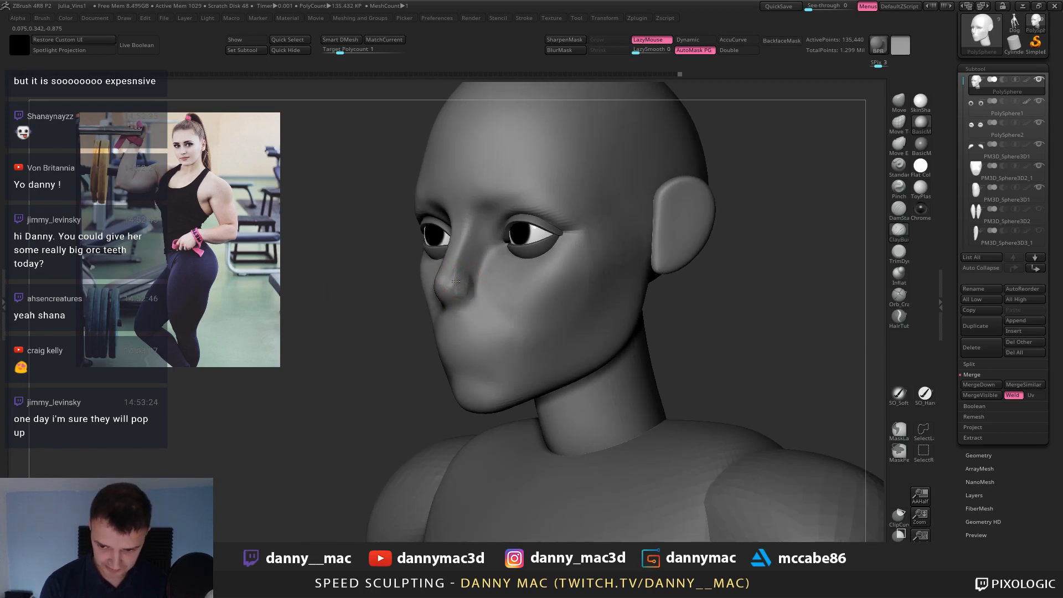
right_click_drag(465, 280, 497, 295)
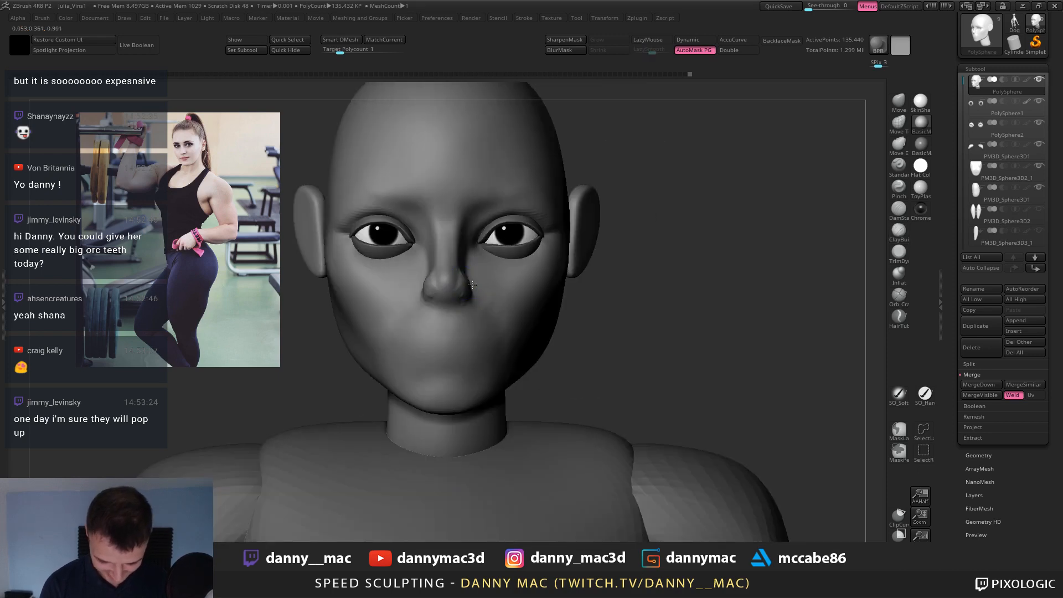
left_click_drag(463, 256, 475, 296)
key("space")
mouse_move(474, 296)
right_mouse_down()
mouse_move(467, 267)
mouse_move(456, 287)
mouse_move(467, 269)
mouse_move(437, 267)
mouse_move(464, 268)
right_mouse_up()
Adjust the upper sides of the nose bridge and refine the nose just above the wings in profile.
key("s")
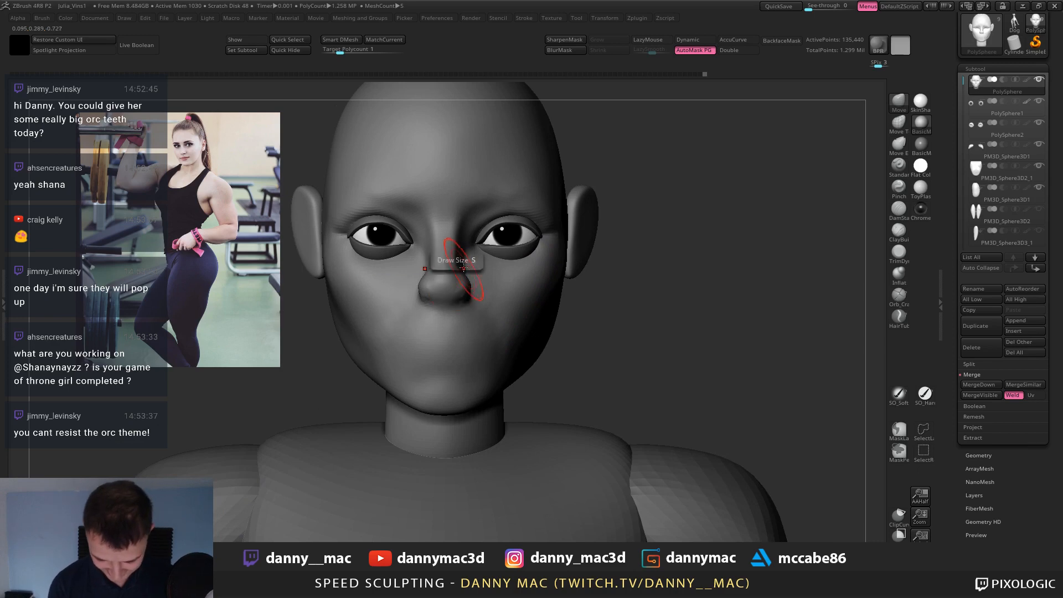
left_click_drag(457, 237, 459, 240)
mouse_move(459, 239)
right_mouse_down("ctrl")
mouse_move(430, 268)
mouse_move(451, 276)
mouse_move(479, 260)
mouse_move(462, 251)
mouse_move(450, 260)
right_mouse_up("ctrl")
key("space")
key("l")
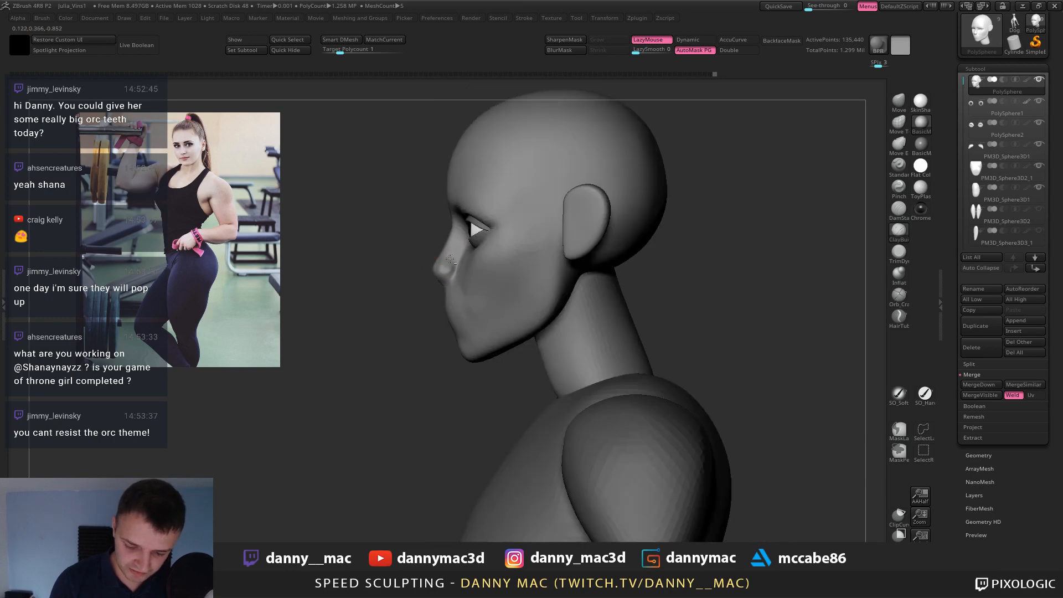
left_click_drag(449, 259, 442, 262)
right_click_drag(443, 260, 441, 270, "ctrl")
Toggle dynamic brush sizing for the Smooth and Move brushes and reduce the Move brush's draw size for the nose.
key("b")
key("m")
key("v")
key("space")
left_click_drag(448, 264, 442, 264)
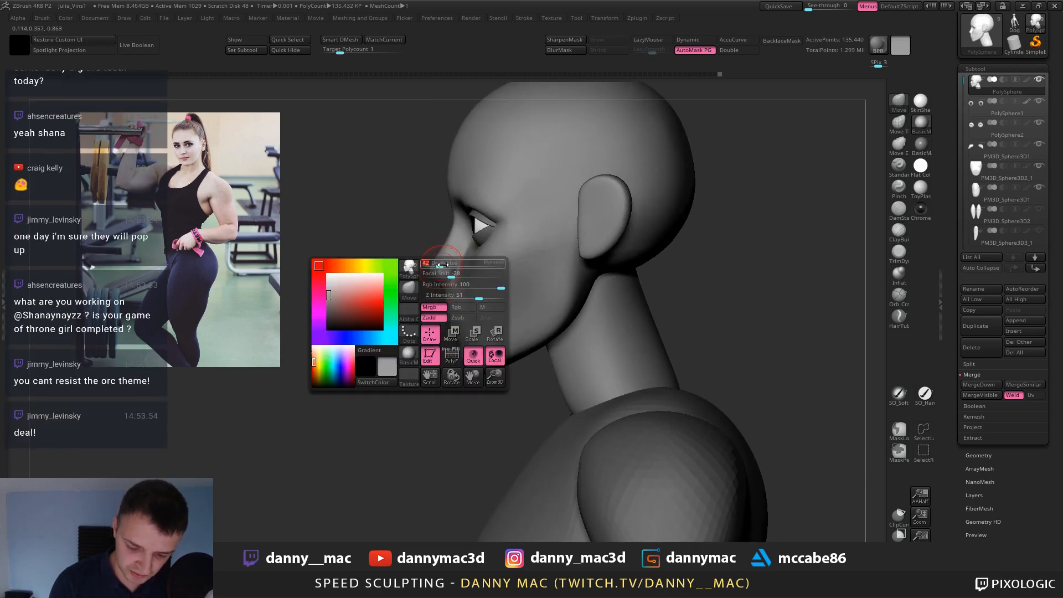
key("shift+space")
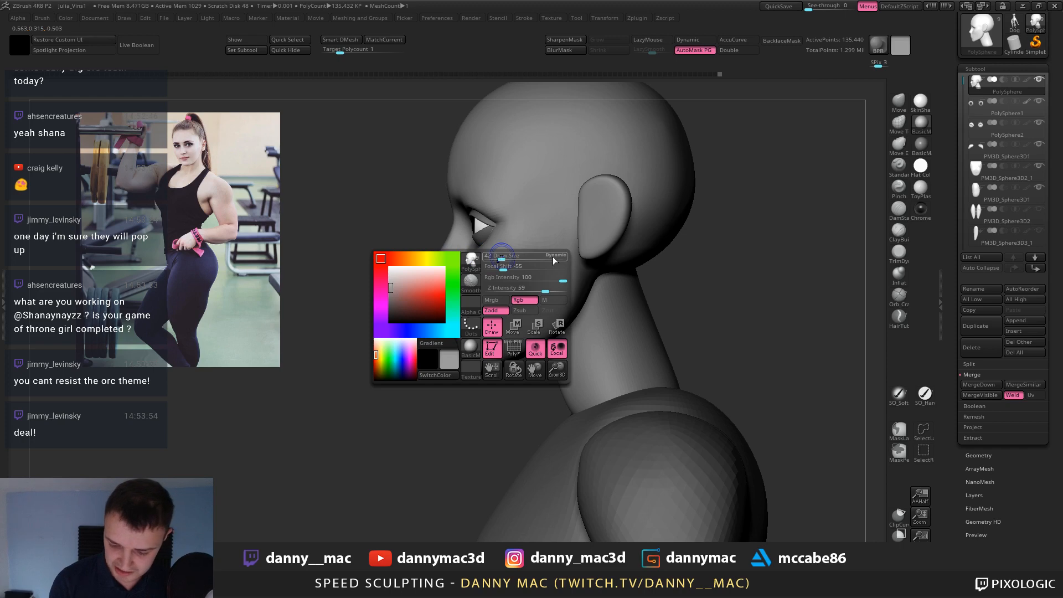
key("space")
left_click(603, 261)
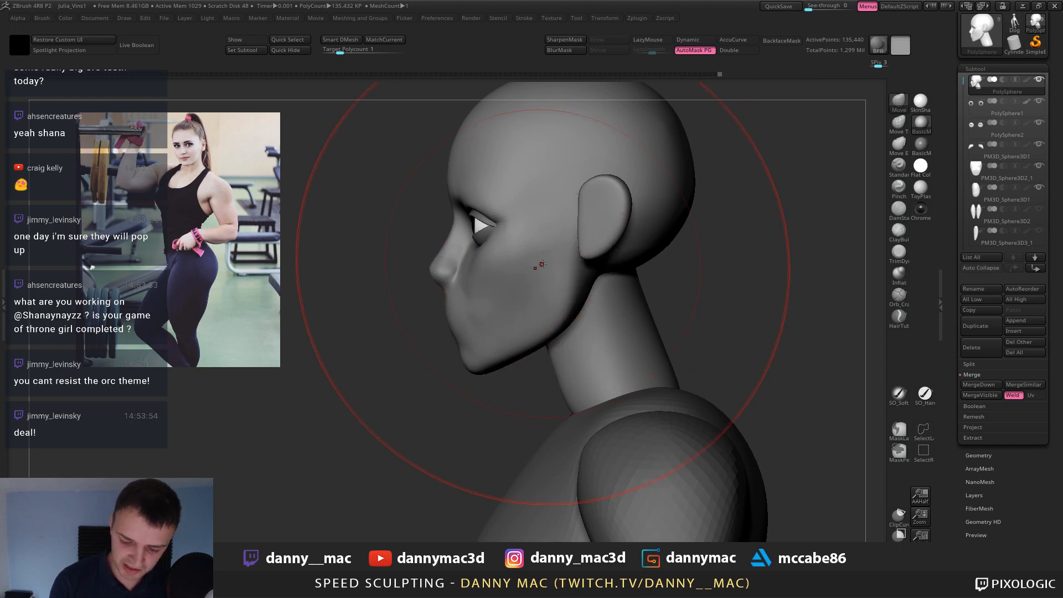
key("space")
left_click(545, 269)
left_click_drag(542, 270, 509, 269)
mouse_move(382, 268)
right_mouse_down()
mouse_move(457, 265)
mouse_move(377, 266)
mouse_move(447, 257)
right_mouse_up()
key("space")
left_click_drag(448, 257, 441, 257)
Flatten the side of the nose wing with the TrimDynamic brush.
mouse_move(410, 259)
right_mouse_down()
mouse_move(437, 269)
mouse_move(437, 255)
right_mouse_up()
key("b")
key("t")
key("d")
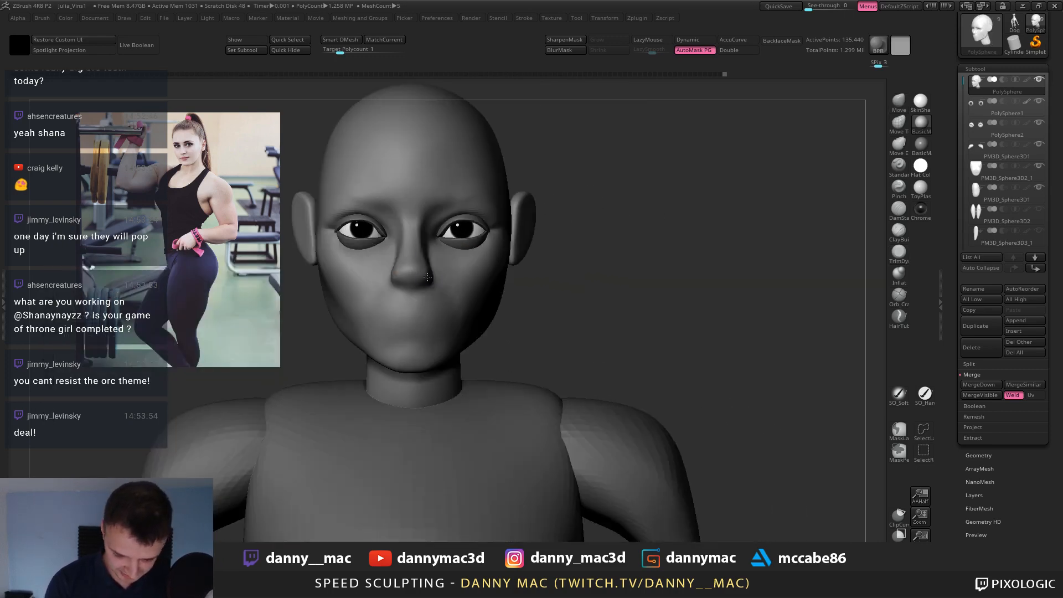
left_click_drag(428, 277, 431, 270)
Carve the nostrils into the underside of the nose with a resized DamStandard brush.
mouse_move(430, 270)
right_mouse_down()
mouse_move(418, 272)
mouse_move(463, 270)
mouse_move(433, 291)
mouse_move(492, 286)
mouse_move(475, 299)
mouse_move(475, 266)
mouse_move(443, 288)
mouse_move(498, 282)
right_mouse_up()
key("b")
key("d")
key("s")
key("space")
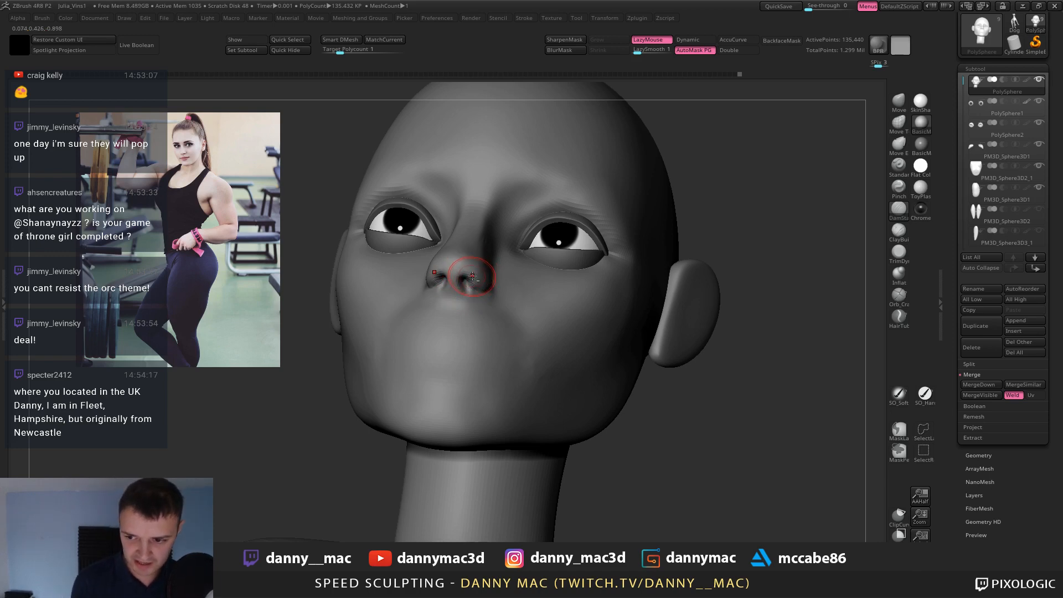
mouse_move(472, 275)
right_mouse_down()
mouse_move(444, 285)
mouse_move(468, 261)
mouse_move(475, 284)
mouse_move(471, 234)
mouse_move(446, 249)
right_mouse_up()
Lift the lower edge of the nose wing in profile with the Move brush.
key("l")
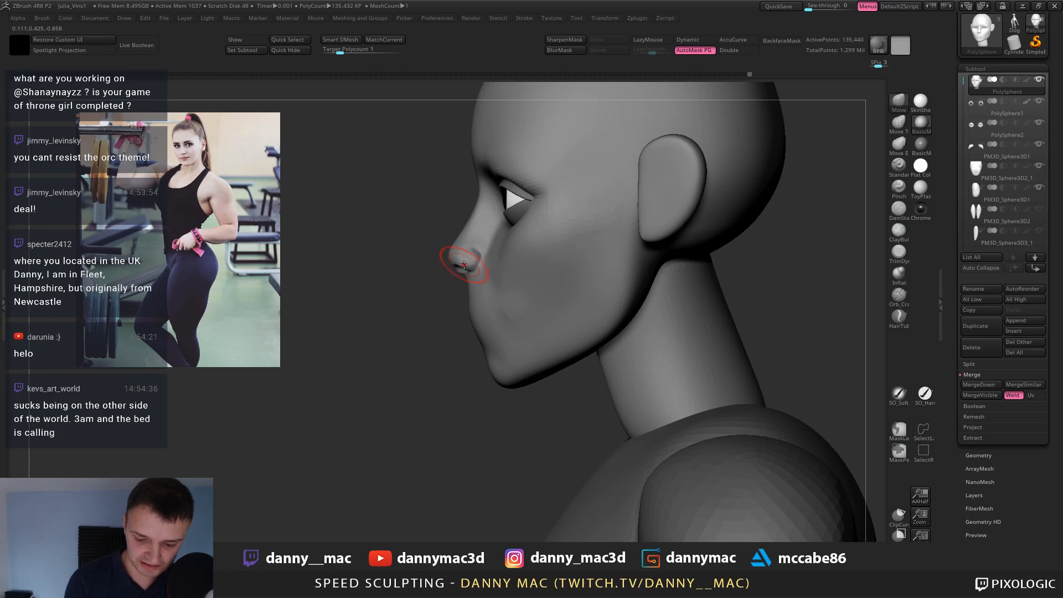
mouse_move(464, 265)
left_mouse_down()
mouse_move(462, 277)
mouse_move(449, 262)
mouse_move(473, 268)
mouse_move(470, 259)
left_mouse_up()
mouse_move(470, 259)
right_mouse_down()
mouse_move(523, 260)
mouse_move(515, 244)
right_mouse_up()
mouse_move(460, 280)
right_mouse_down("shift")
mouse_move(506, 273)
mouse_move(516, 259)
right_mouse_up("shift")
Build up the underside of the nose between the nostrils with the ClayBuildup brush.
key("b")
key("c")
key("b")
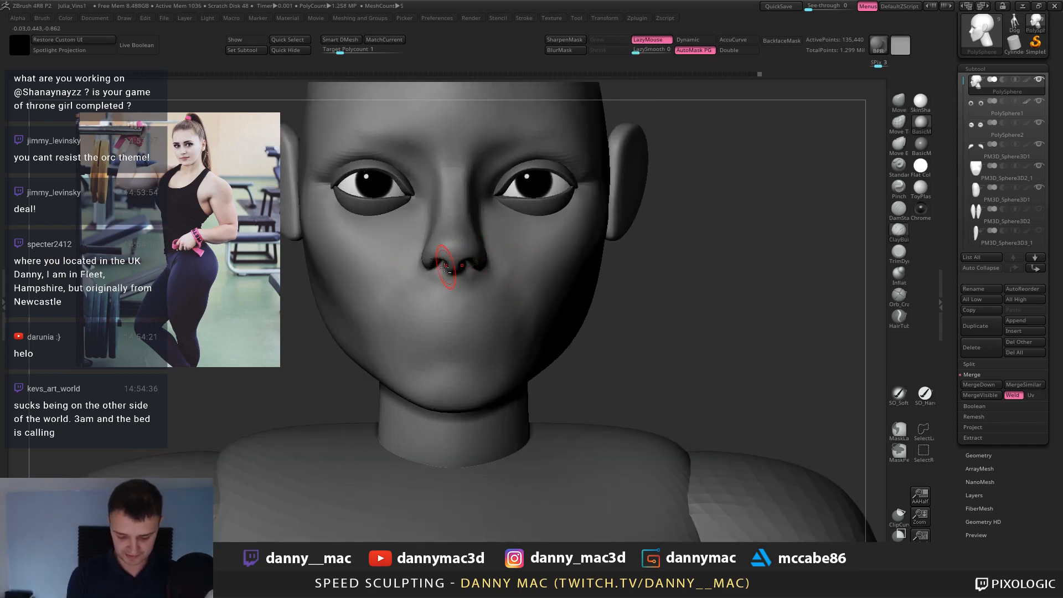
mouse_move(451, 268)
right_mouse_down("ctrl")
mouse_move(485, 244)
mouse_move(471, 224)
mouse_move(480, 220)
mouse_move(500, 227)
mouse_move(482, 259)
mouse_move(492, 266)
right_mouse_up("ctrl")
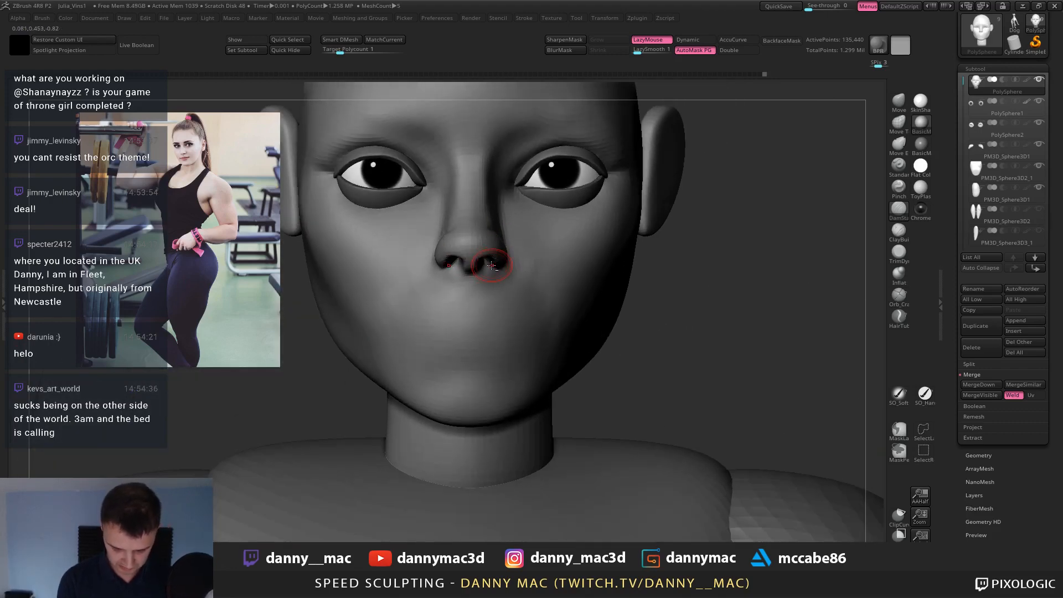
Add volume with ClayBuildup down the sides of the nose from the bridge to the wings.
key("b")
key("c")
key("b")
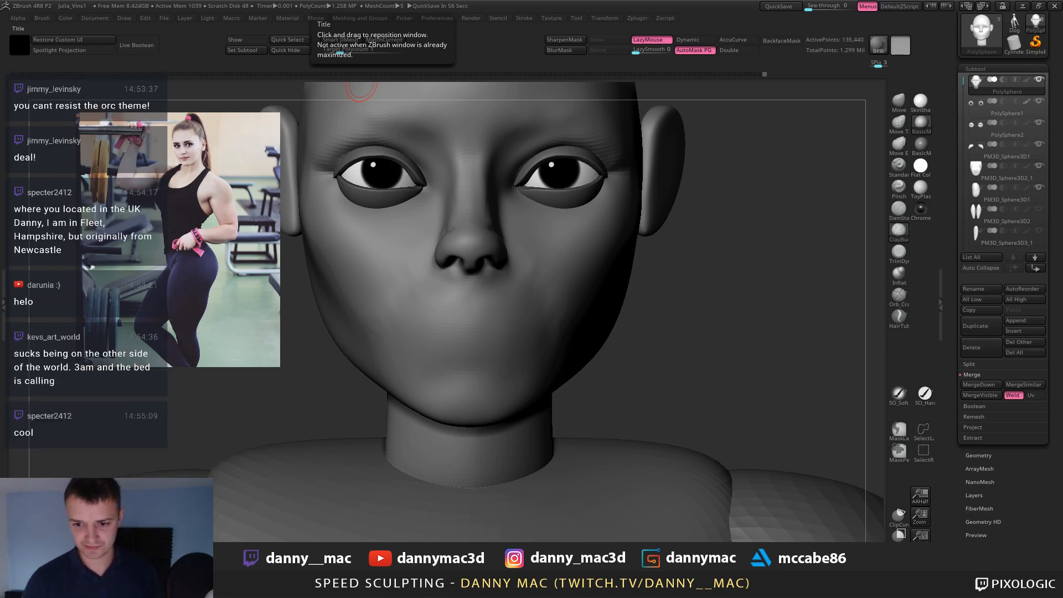
mouse_move(513, 222)
right_mouse_down()
mouse_move(543, 227)
mouse_move(490, 220)
mouse_move(467, 254)
right_mouse_up()
left_click_drag(482, 235, 487, 261)
right_click_drag(488, 260, 484, 270)
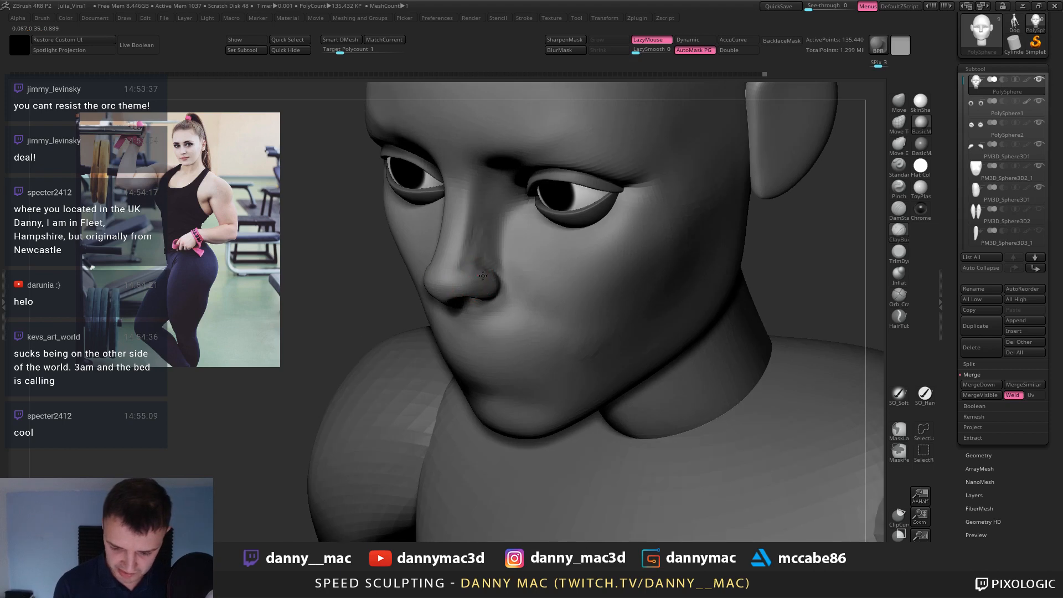
left_click_drag(480, 249, 488, 271)
mouse_move(443, 285)
right_mouse_down()
mouse_move(478, 279)
mouse_move(479, 304)
mouse_move(491, 252)
right_mouse_up()
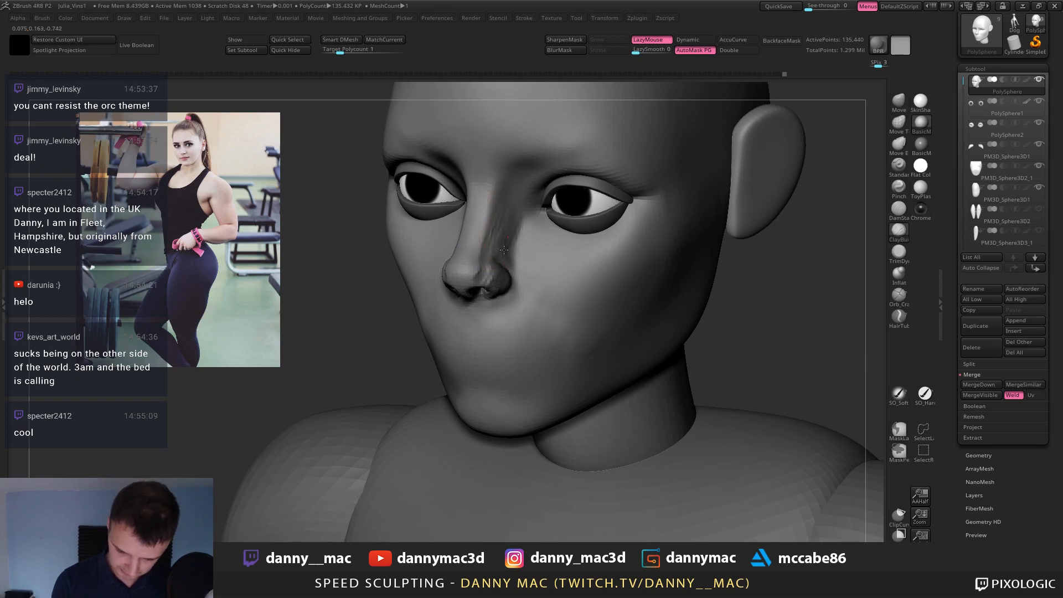
Subdivide the head one level and sharpen the nostrils and nose creases from below with DamStandard.
mouse_move(516, 251)
right_mouse_down()
mouse_move(477, 270)
mouse_move(493, 282)
mouse_move(495, 268)
mouse_move(477, 277)
mouse_move(498, 300)
mouse_move(548, 244)
mouse_move(510, 302)
right_mouse_up()
right_click(485, 274)
key("ctrl+d")
key("b")
key("d")
key("s")
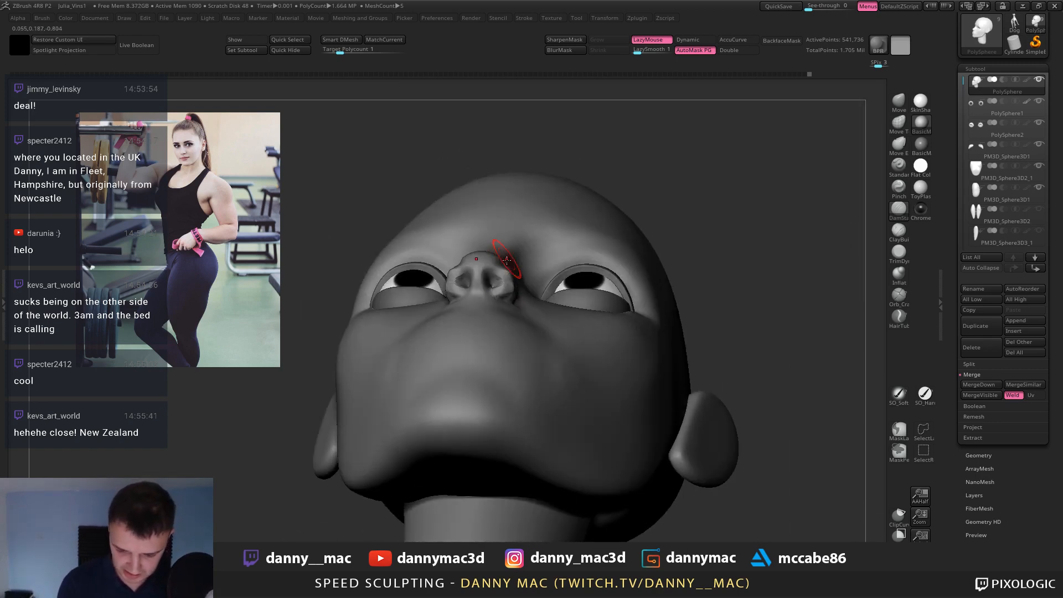
key("space")
Adjust the nose wings at a lower subdivision level with Move, go up one level and raise the nostril rims.
key("l")
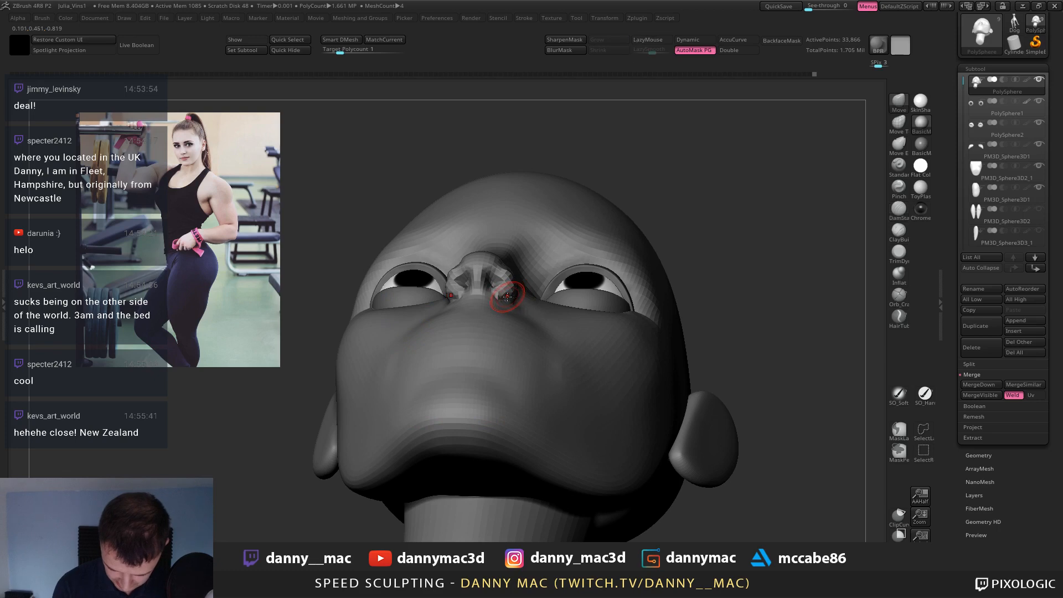
left_click_drag(513, 303, 515, 297)
key("ctrl+d")
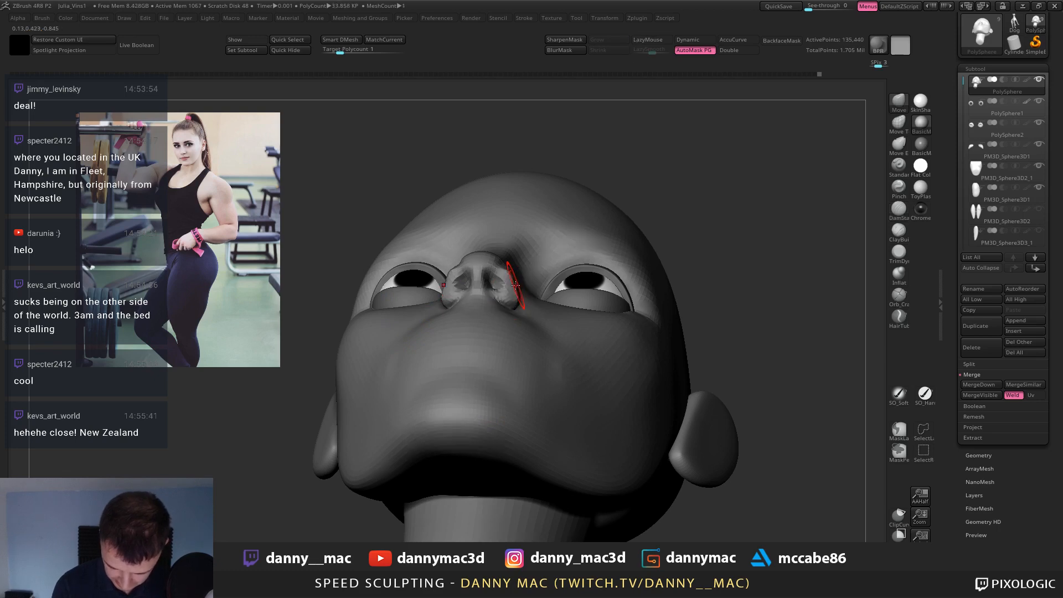
right_click_drag(517, 287, 467, 294)
left_click_drag(467, 294, 467, 282)
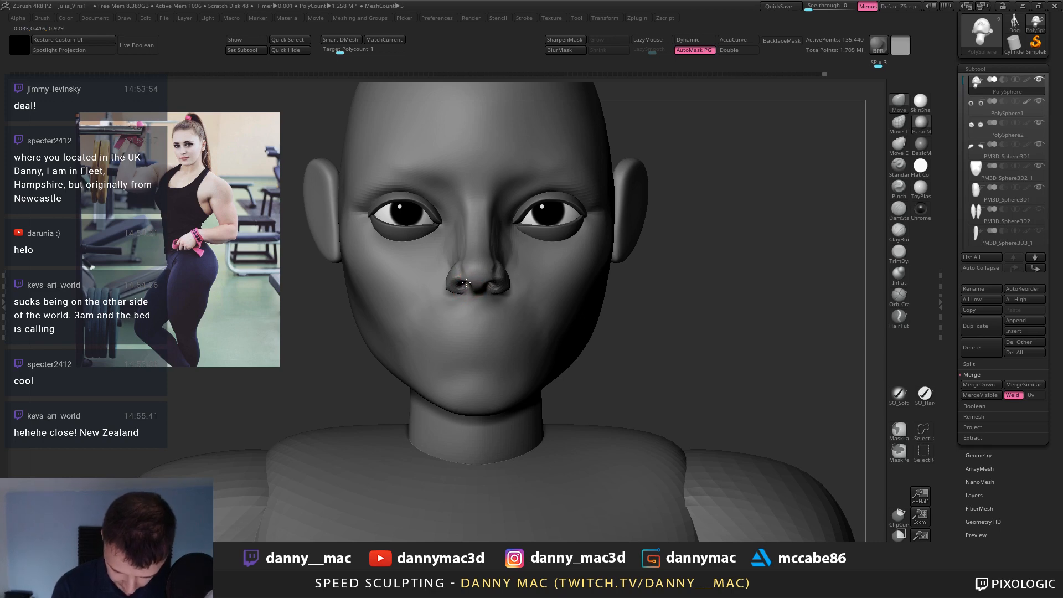
mouse_move(479, 275)
right_mouse_down()
mouse_move(515, 276)
mouse_move(489, 268)
mouse_move(492, 253)
mouse_move(491, 274)
mouse_move(488, 256)
right_mouse_up()
Refine the nose tip and wings with ClayBuildup and smooth the area around the nostrils in profile.
key("b")
key("c")
key("b")
key("l")
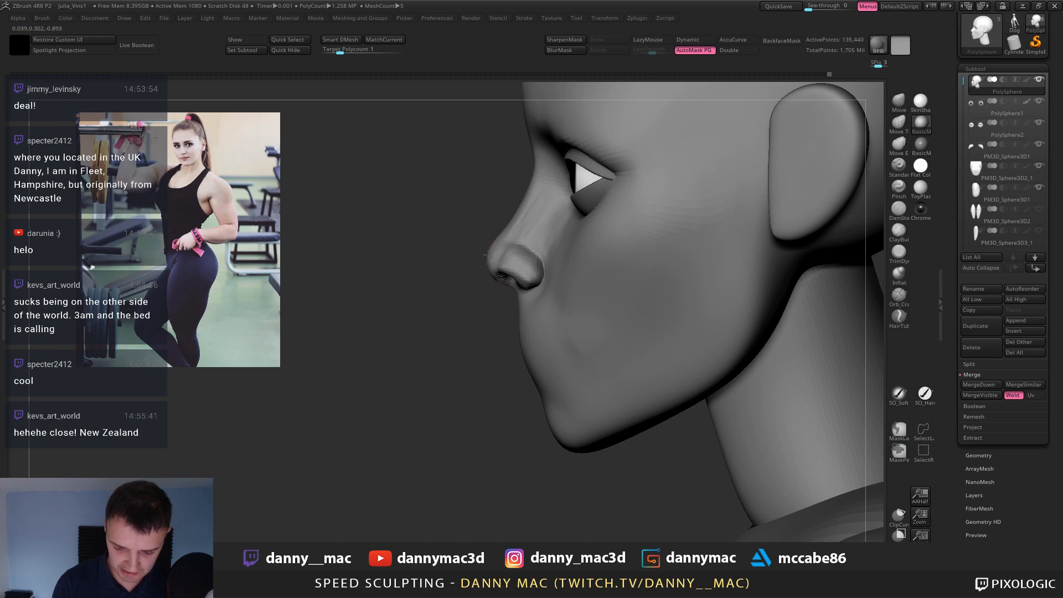
left_click_drag(504, 287, 519, 282, "shift")
right_click_drag(527, 285, 527, 271)
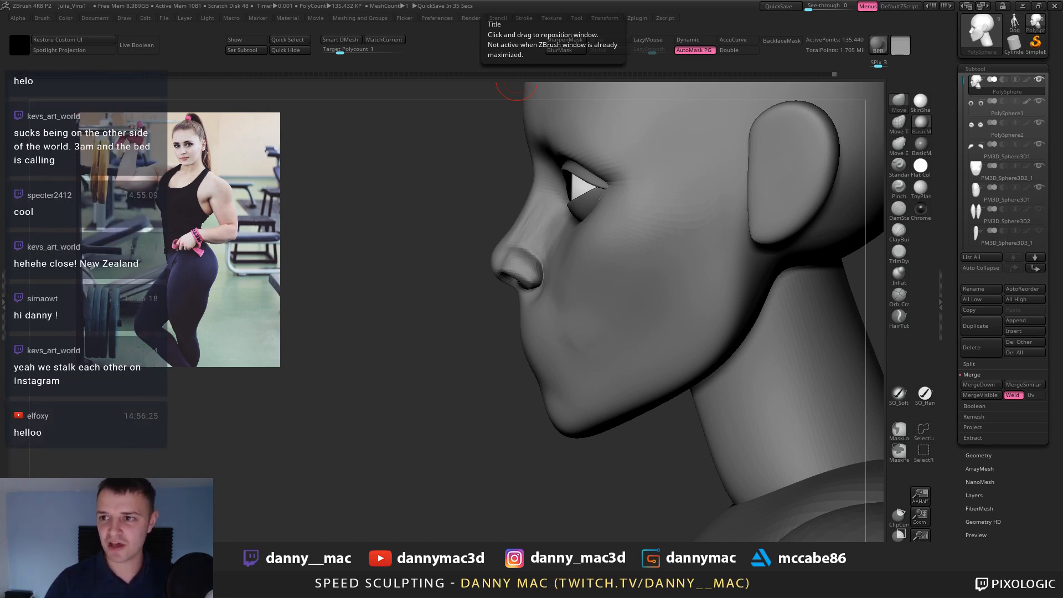
Switch to the Chrome browser and look through the viewer's Instagram gallery, opening and closing a monkey character post.
key("alt+Tab")
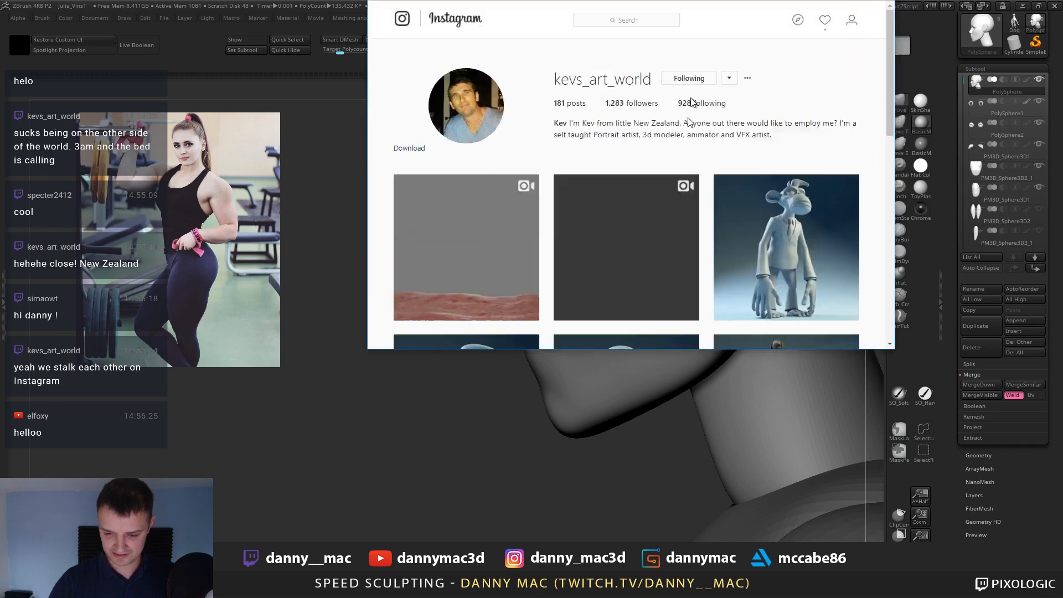
scroll(908, 299, "down", 3)
scroll(604, 316, "down", 1)
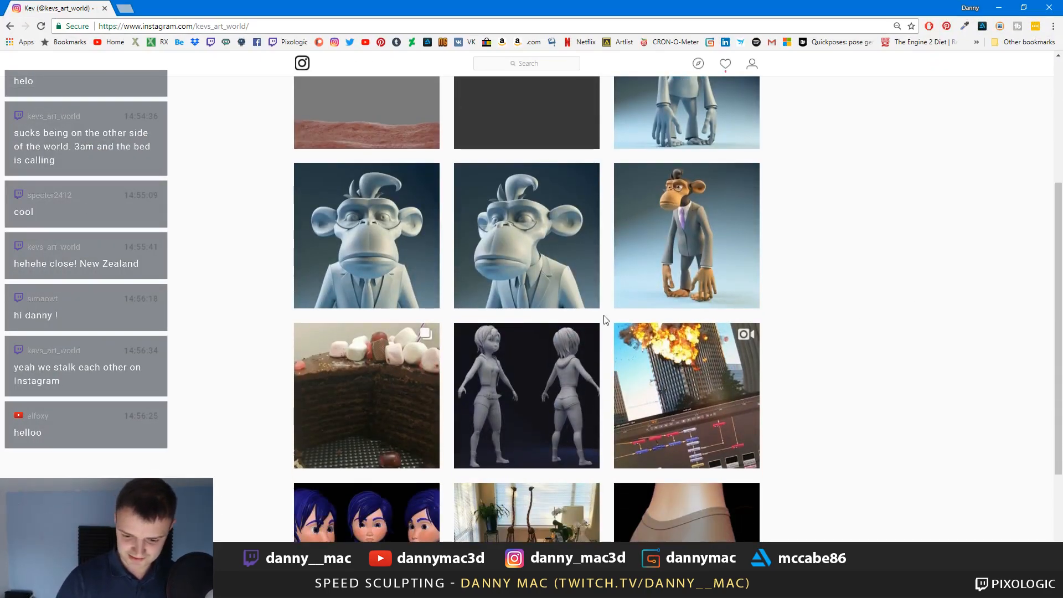
scroll(609, 316, "up", 2)
left_click(637, 315)
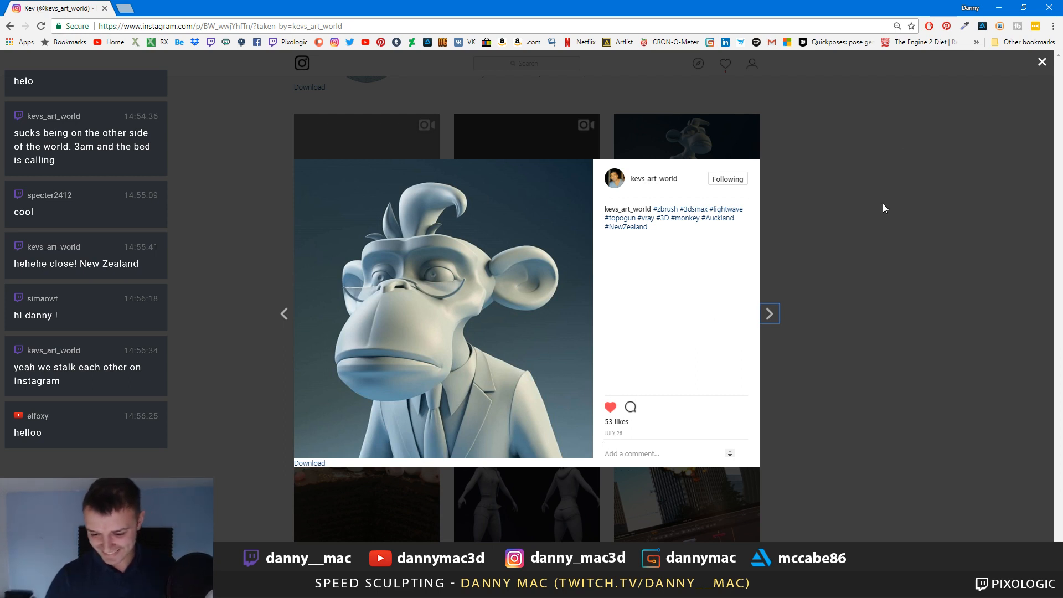
left_click(897, 206)
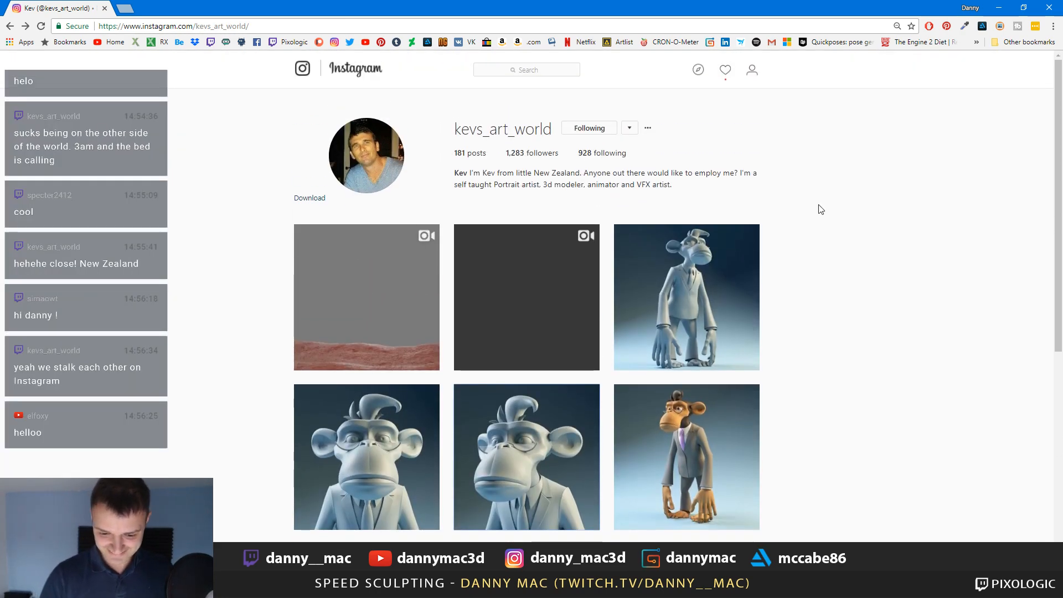
scroll(177, 202, "down", 2)
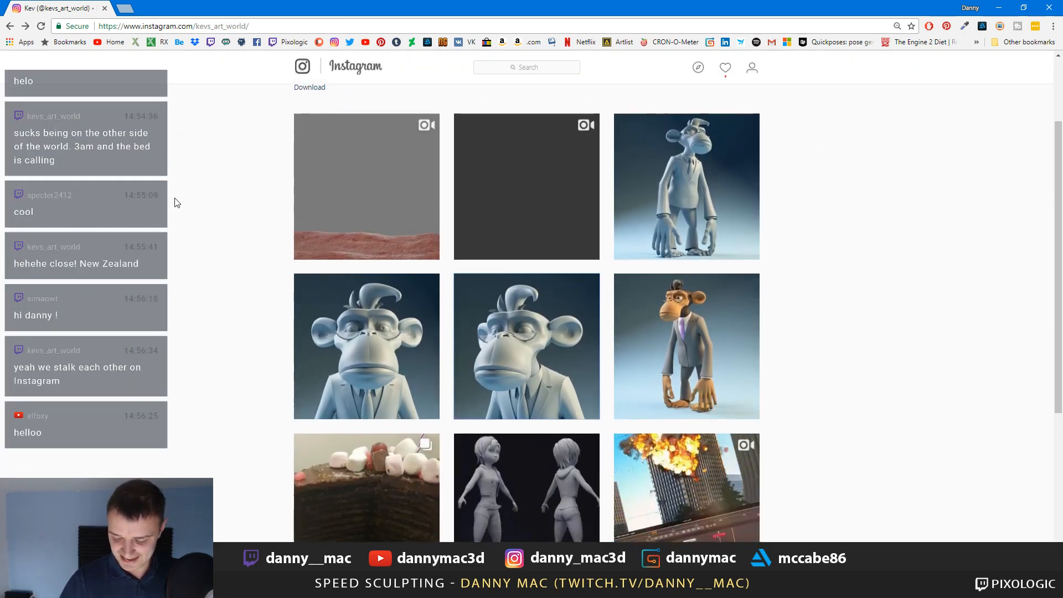
Switch from the Instagram gallery back to ZBrush and adjust the side of the nose in profile at the lower subdivision level.
scroll(177, 202, "down", 5)
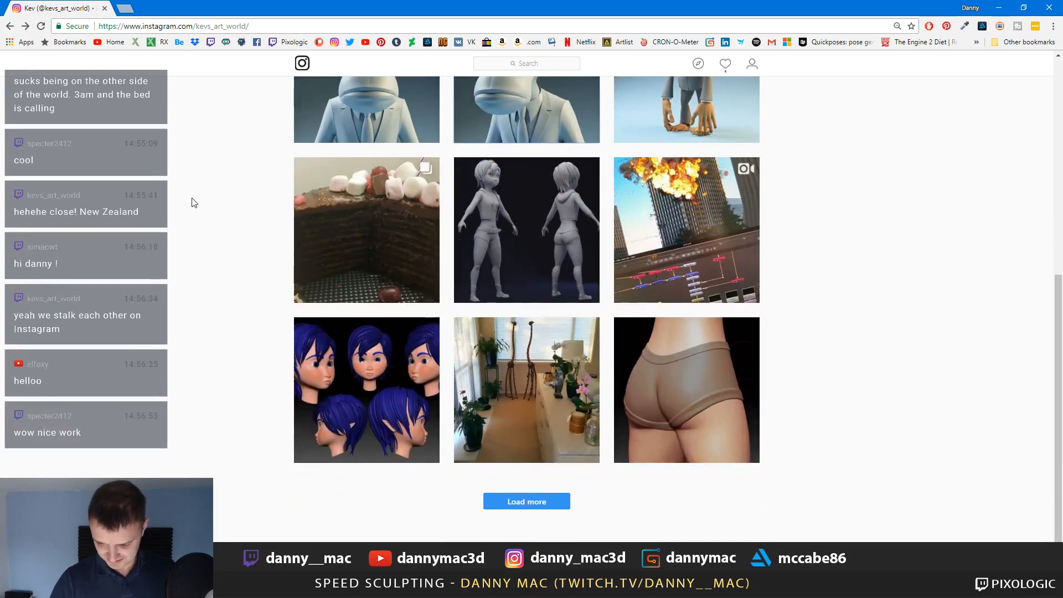
left_click_drag(55, 8, 277, 0)
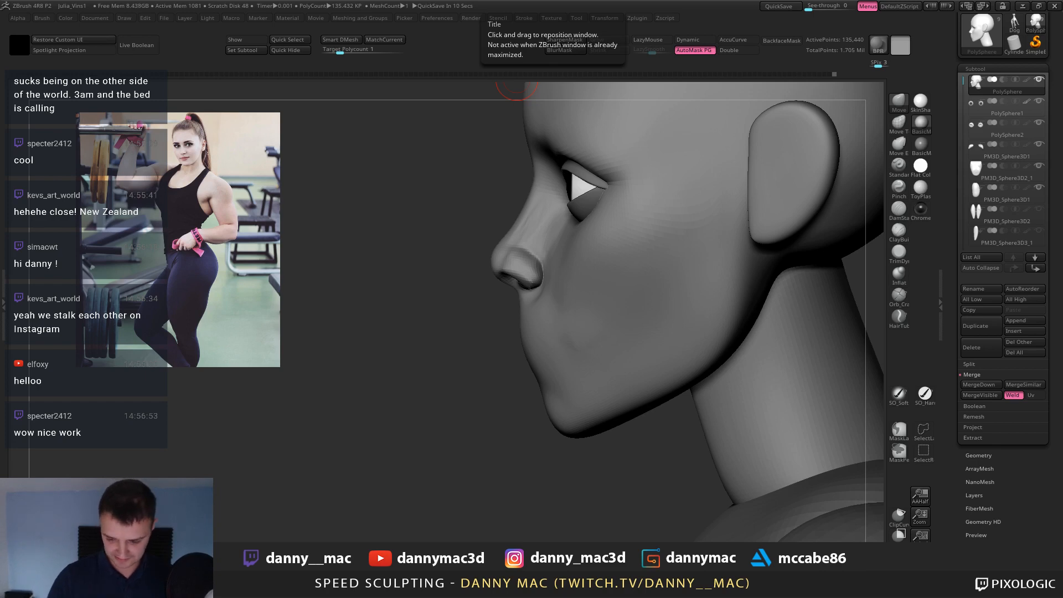
right_click_drag(548, 244, 546, 242, "alt")
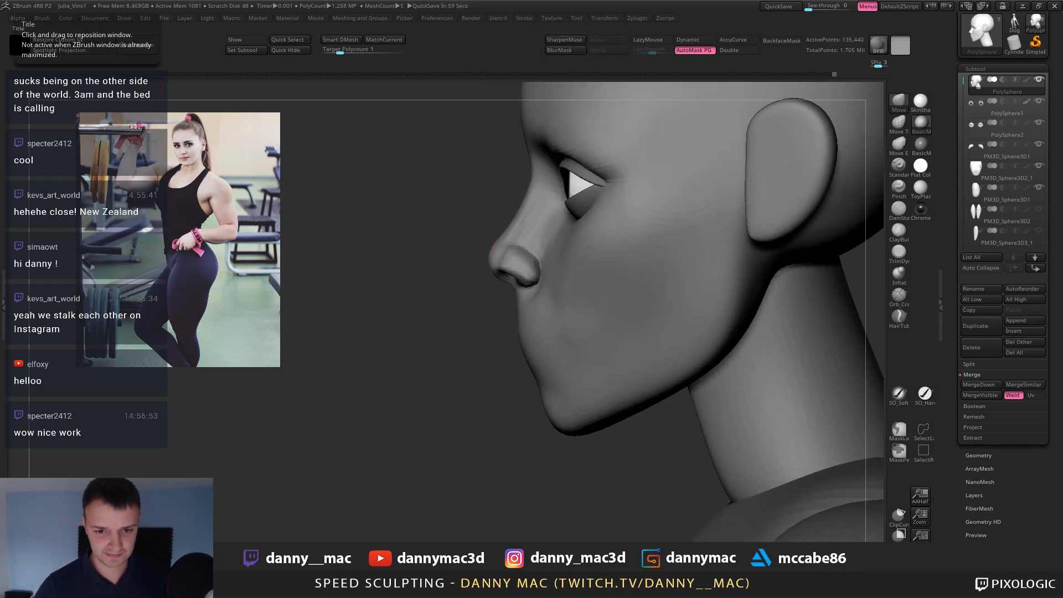
right_click_drag(522, 273, 502, 218)
key("space")
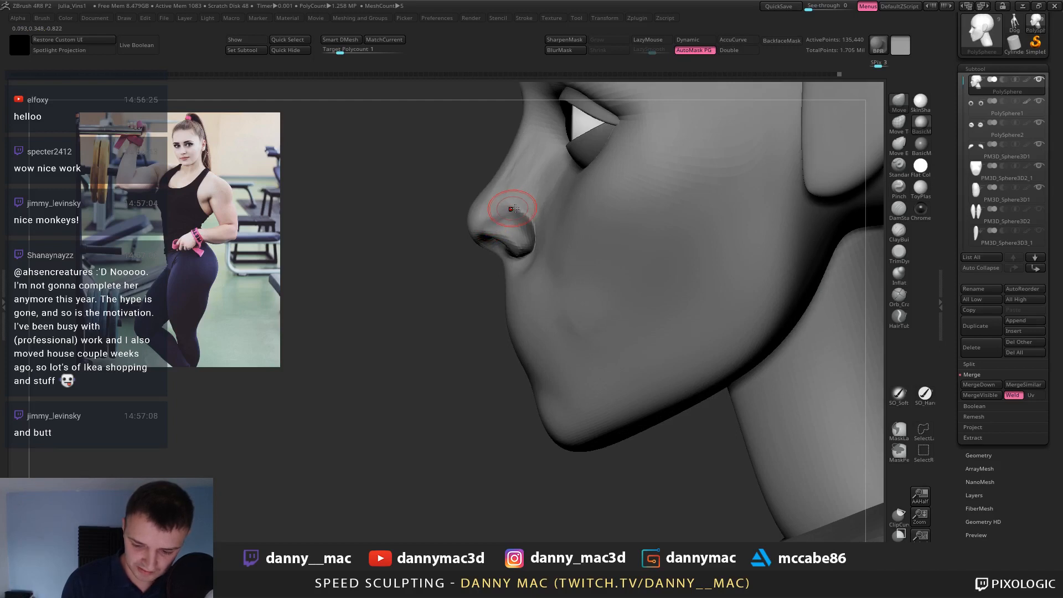
mouse_move(524, 221)
left_mouse_down()
mouse_move(541, 230)
mouse_move(526, 265)
left_mouse_up()
Go up one subdivision level, refine the nose wing and nostril in profile, and smooth the surface around them.
mouse_move(526, 266)
right_mouse_down()
mouse_move(515, 225)
mouse_move(498, 246)
mouse_move(468, 231)
mouse_move(471, 273)
mouse_move(469, 247)
mouse_move(456, 254)
mouse_move(471, 221)
right_mouse_up()
key("b")
key("t")
key("d")
key("l")
key("space")
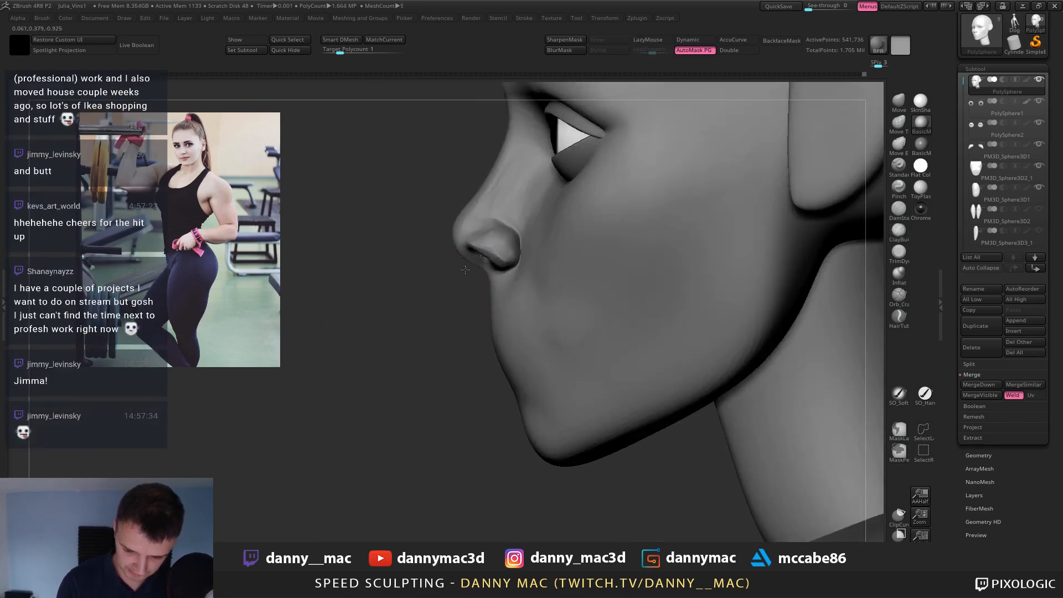
mouse_move(465, 269)
right_mouse_down()
mouse_move(472, 241)
mouse_move(462, 230)
mouse_move(483, 206)
right_mouse_up()
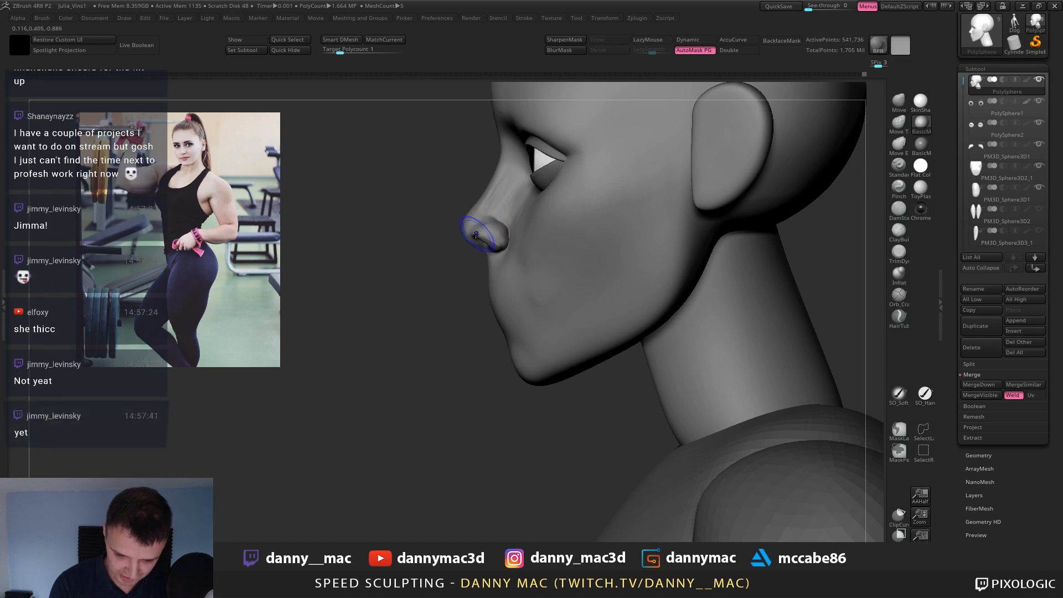
left_click_drag(510, 239, 508, 242, "shift")
Face the head from the front, resize the brush and adjust the nose wings where they meet the nose sides.
mouse_move(509, 242)
right_mouse_down("ctrl")
mouse_move(505, 230)
mouse_move(530, 252)
mouse_move(539, 247)
mouse_move(487, 266)
right_mouse_up("ctrl")
right_click(485, 258)
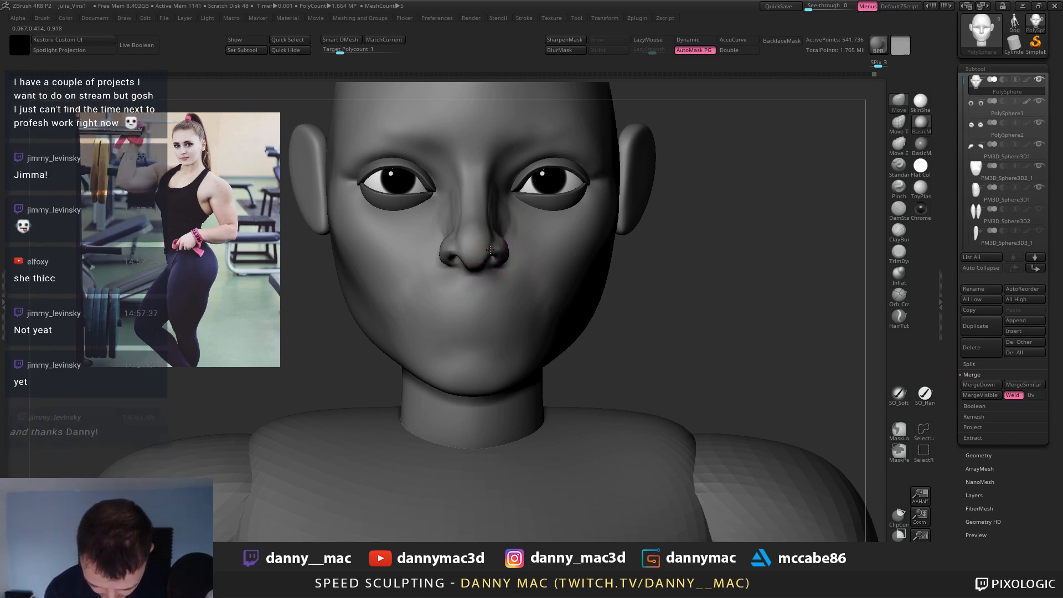
key("s")
left_click_drag(487, 250, 493, 248)
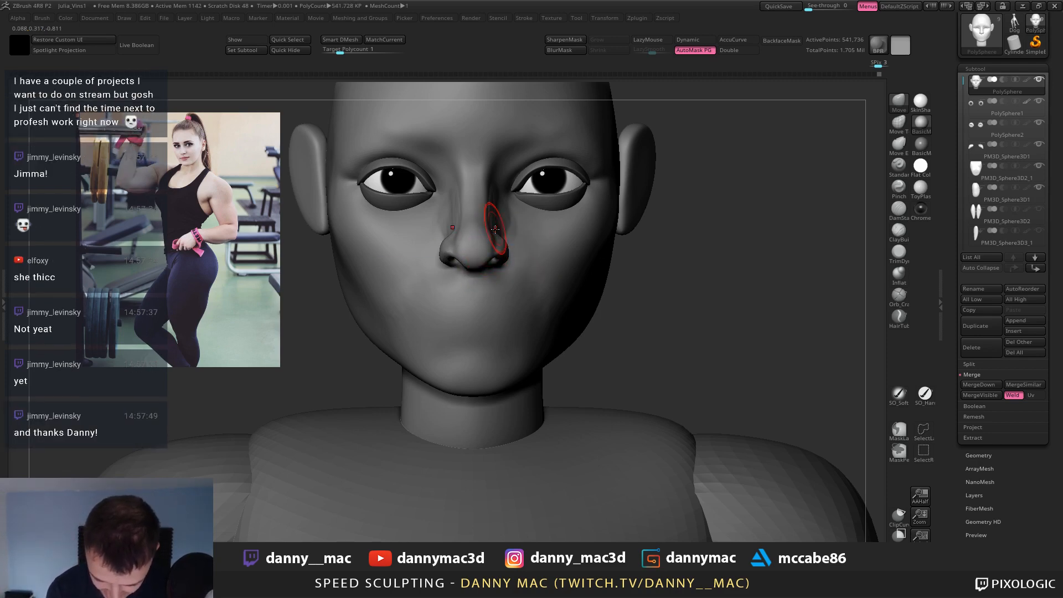
mouse_move(494, 228)
right_mouse_down()
mouse_move(516, 251)
mouse_move(521, 240)
mouse_move(497, 239)
mouse_move(485, 257)
mouse_move(490, 239)
mouse_move(503, 236)
mouse_move(459, 238)
right_mouse_up()
Deepen the nostril openings with the DamStandard brush and LazyMouse turned on.
key("l")
key("b")
key("d")
key("s")
left_click_drag(526, 267, 512, 269)
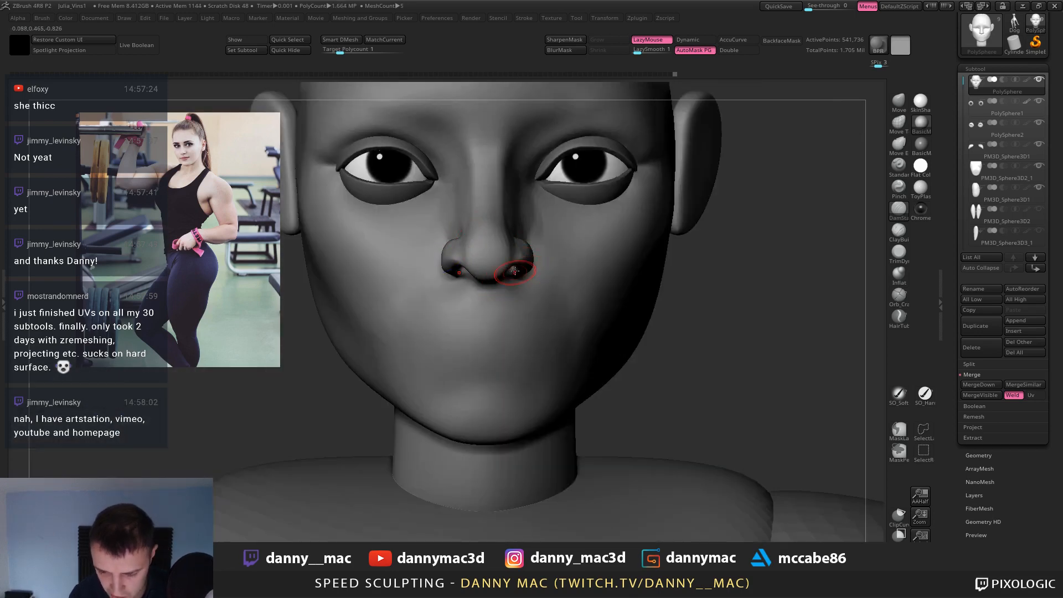
right_click_drag(513, 269, 511, 264)
Reshape the nose wings and the nose profile with the Move brush, and save the project.
key("b")
key("t")
key("d")
left_click_drag(528, 264, 524, 262)
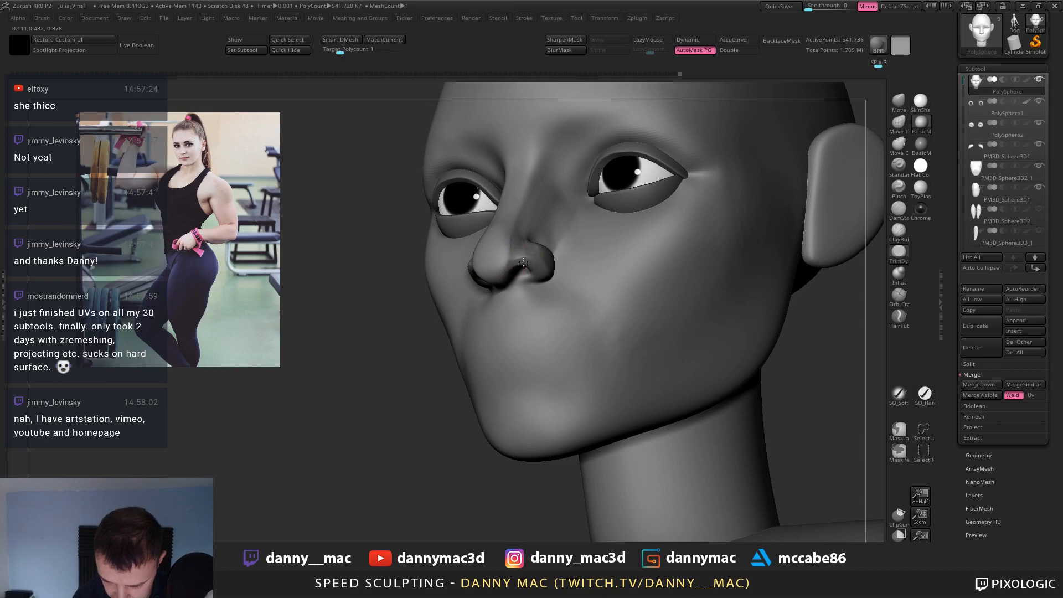
right_click_drag(534, 261, 497, 274)
key("space")
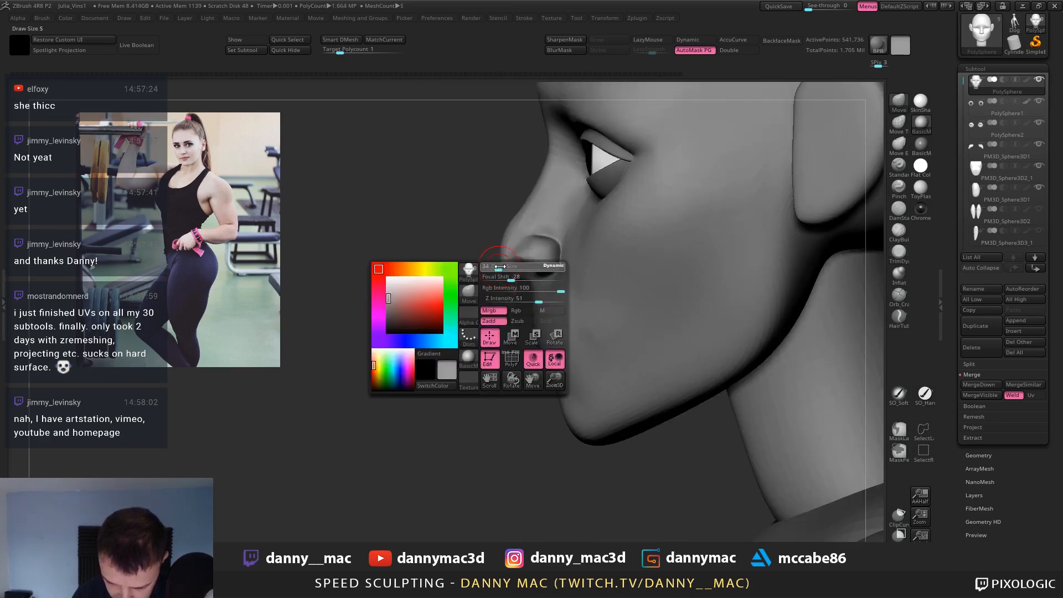
left_click_drag(500, 255, 505, 224)
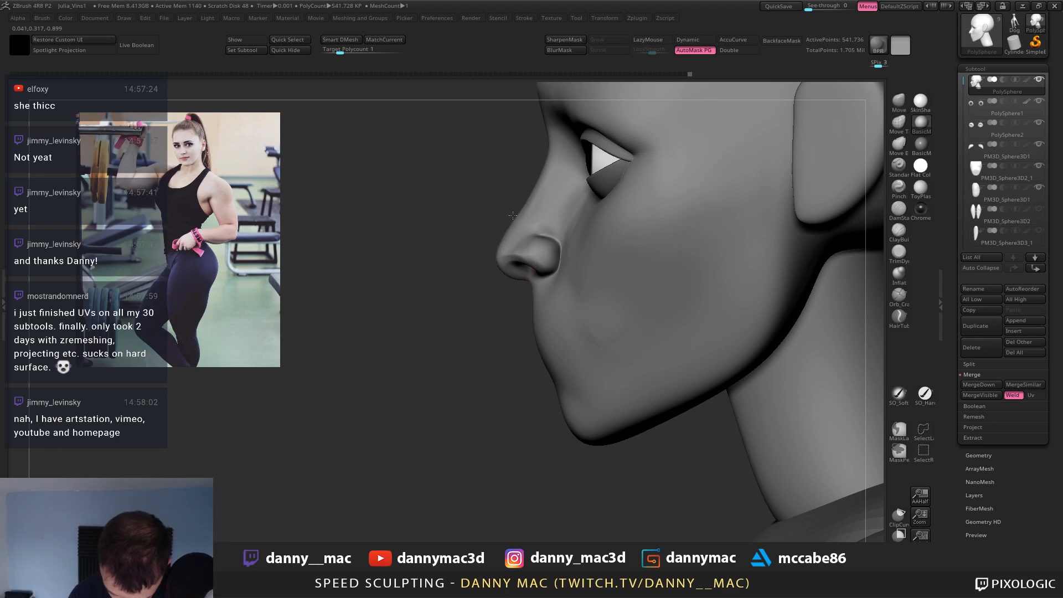
key("ctrl+s")
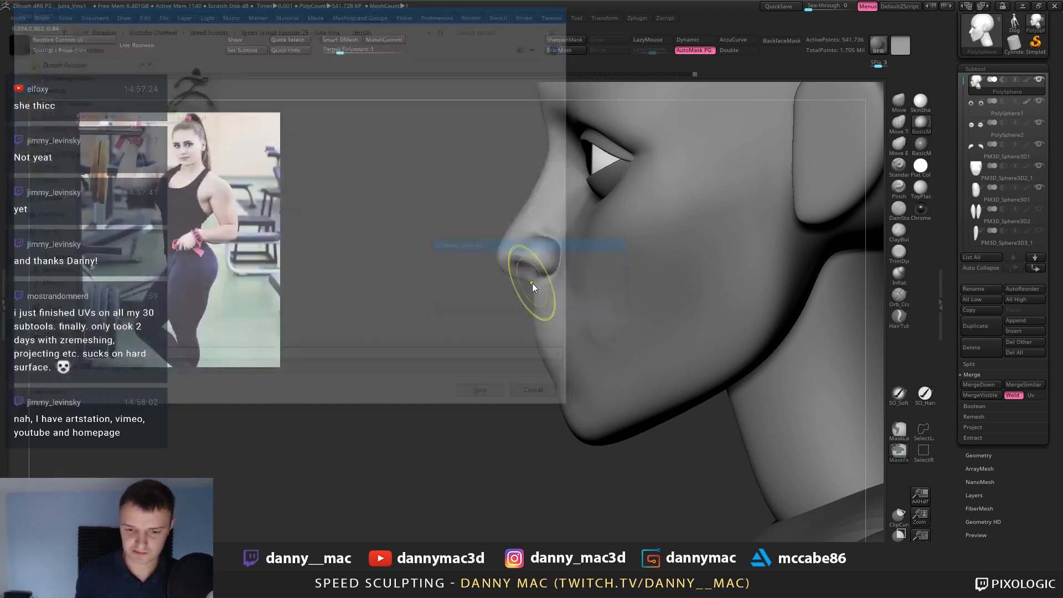
Drop one subdivision level, reduce the Move brush size and reshape the nose tip and wings from the side and front.
right_click_drag(559, 235, 551, 221, "alt")
key("shift+d")
key("space")
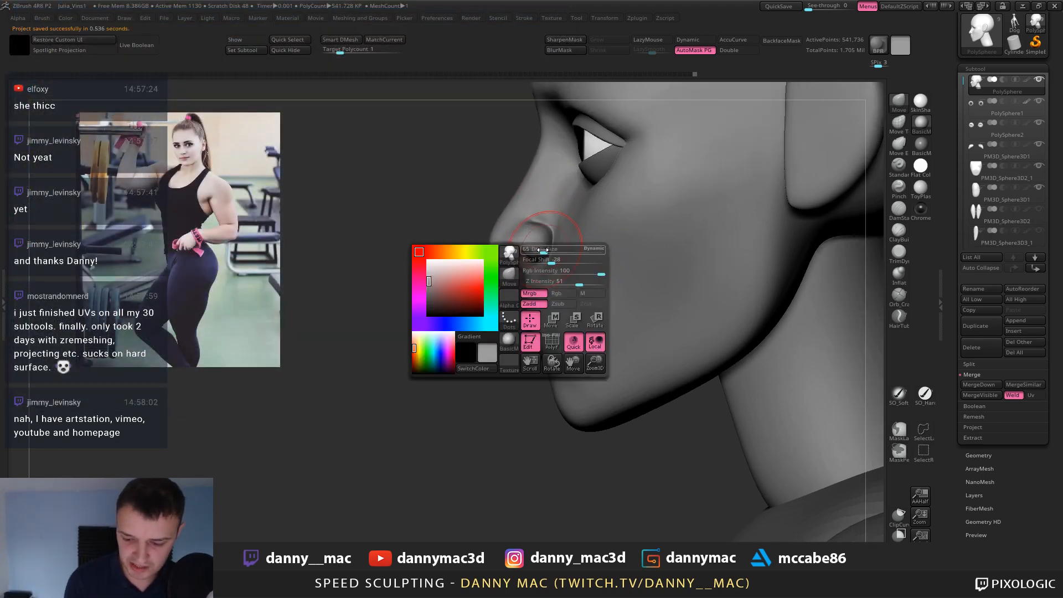
left_click_drag(545, 253, 538, 253)
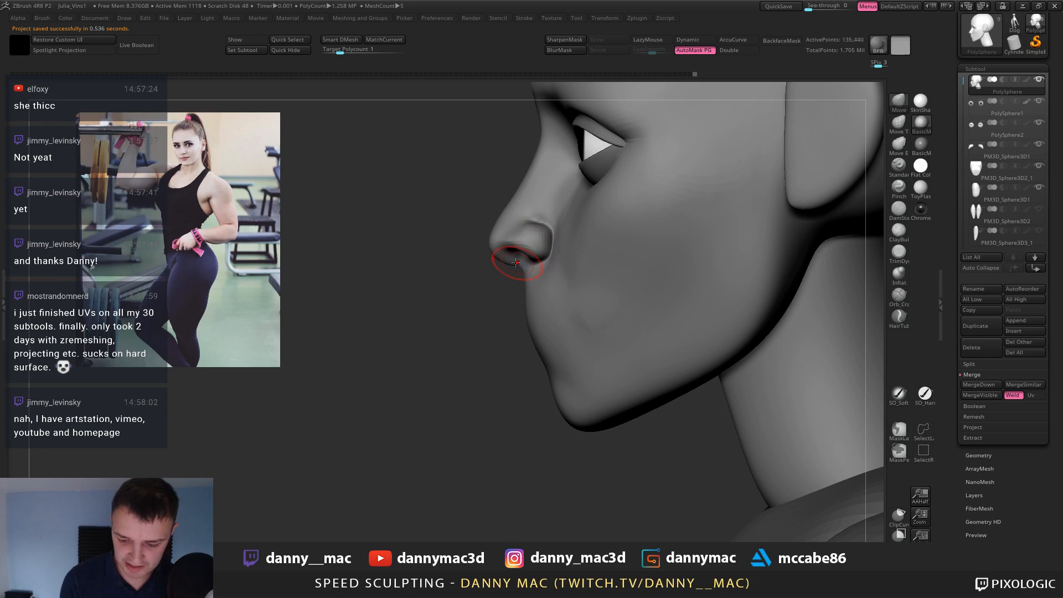
mouse_move(516, 263)
right_mouse_down("ctrl")
mouse_move(511, 218)
mouse_move(534, 259)
mouse_move(468, 272)
mouse_move(517, 270)
mouse_move(516, 251)
right_mouse_up("ctrl")
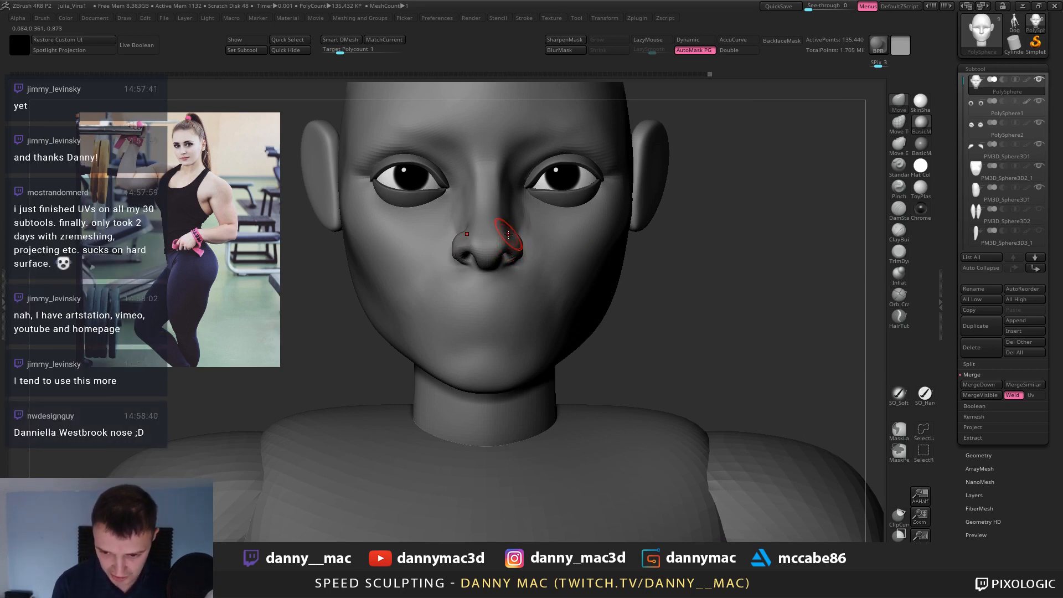
right_click_drag(509, 241, 515, 258, "ctrl")
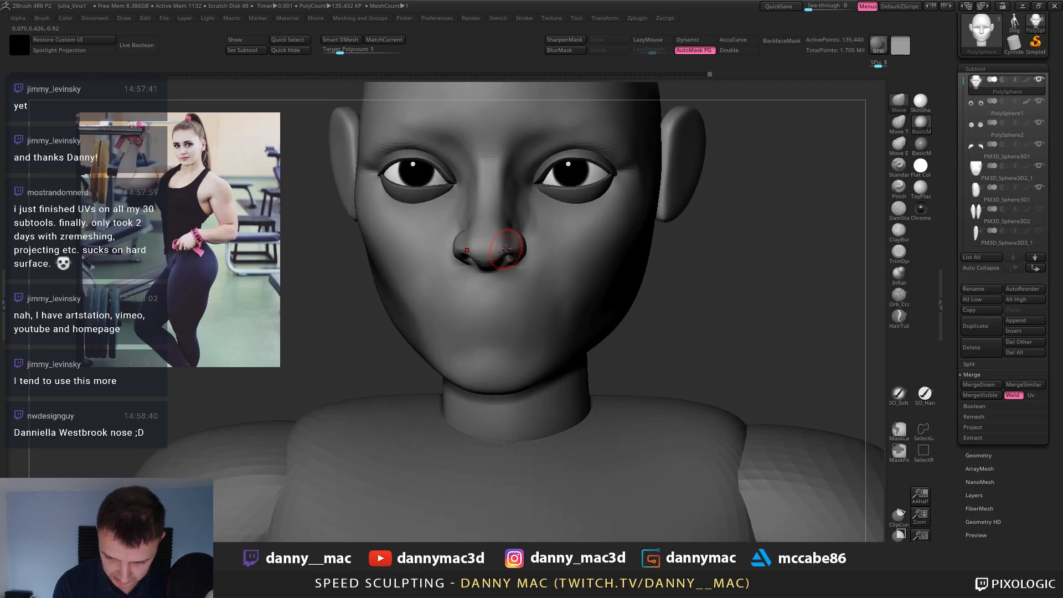
left_click_drag(510, 243, 506, 245)
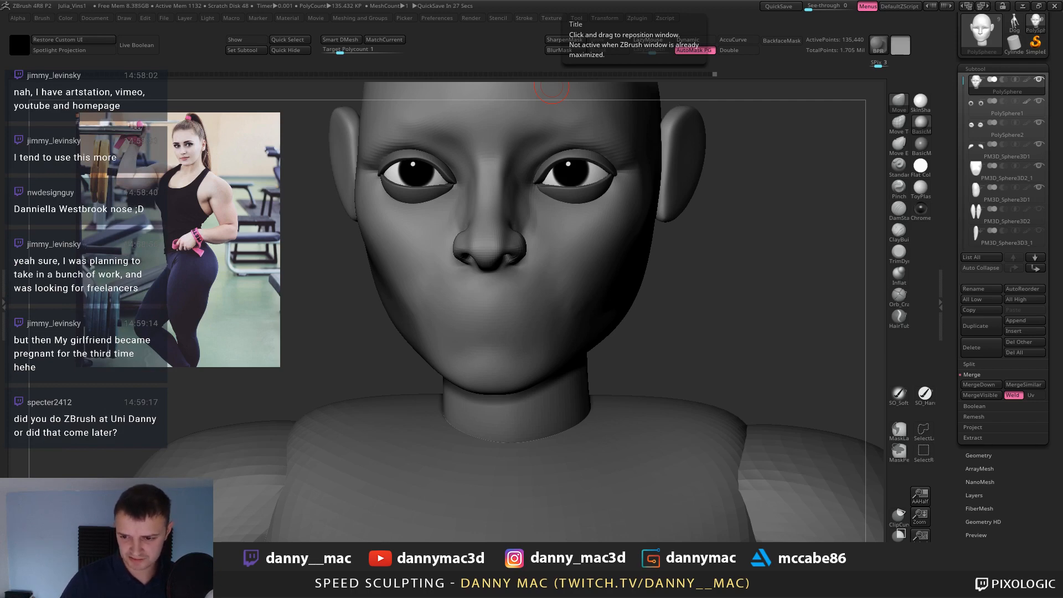
Check the nose from the side, turn on LazyMouse and refine the nostrils and nose wings from the front.
right_click_drag(620, 241, 512, 241)
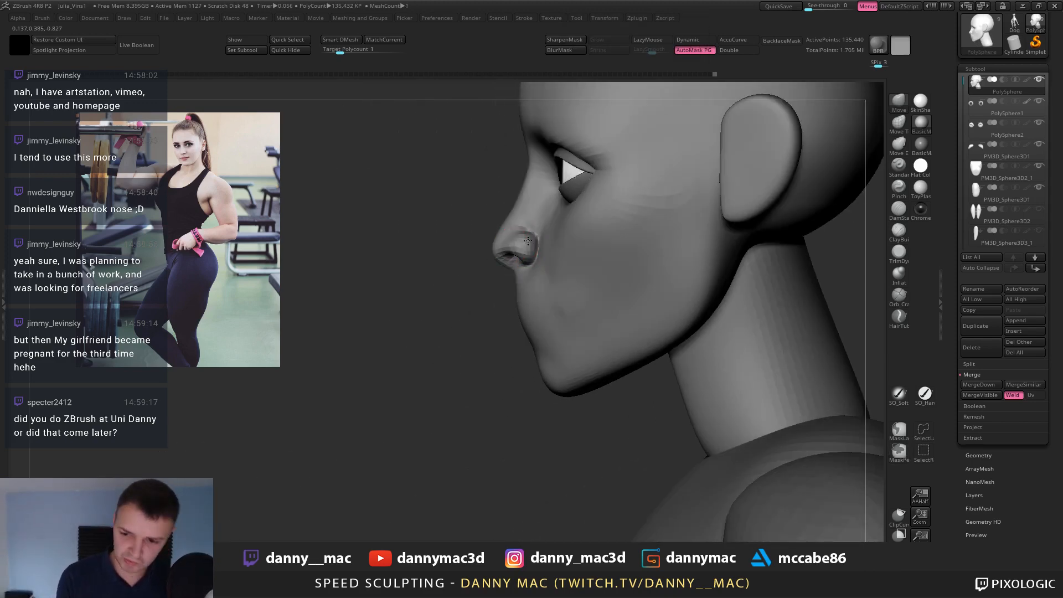
right_click_drag(512, 244, 509, 254)
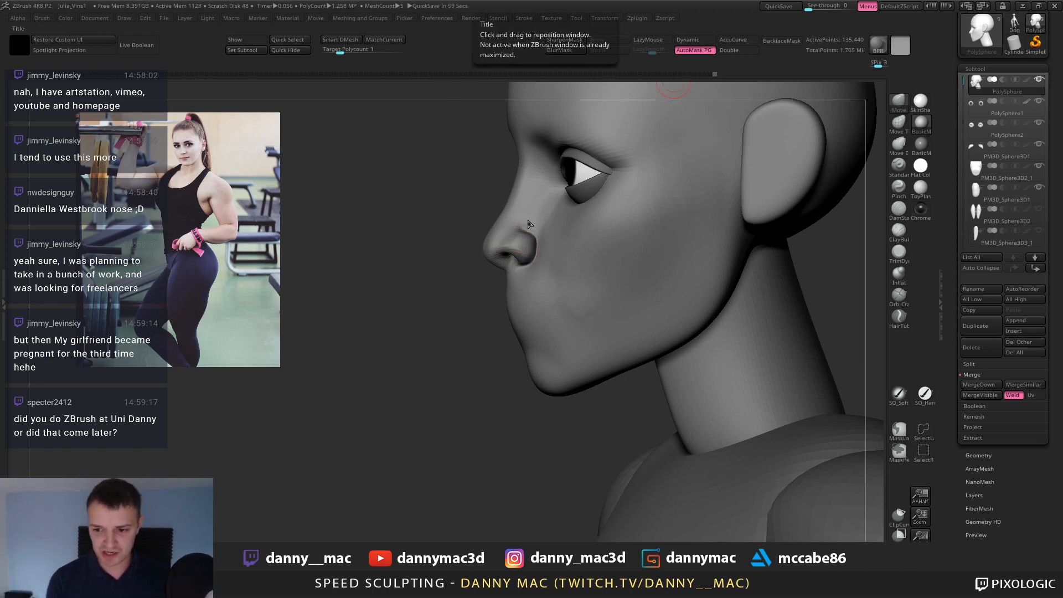
mouse_move(531, 224)
right_mouse_down()
mouse_move(562, 228)
mouse_move(541, 244)
mouse_move(505, 244)
mouse_move(554, 244)
mouse_move(565, 256)
mouse_move(559, 239)
right_mouse_up()
key("l")
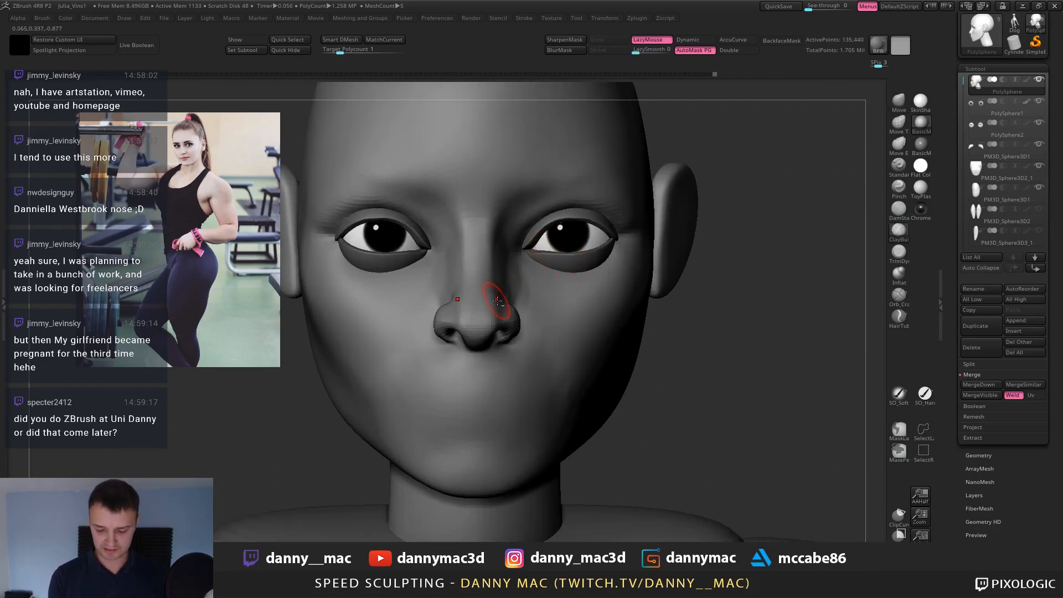
right_click_drag(486, 301, 493, 325, "ctrl")
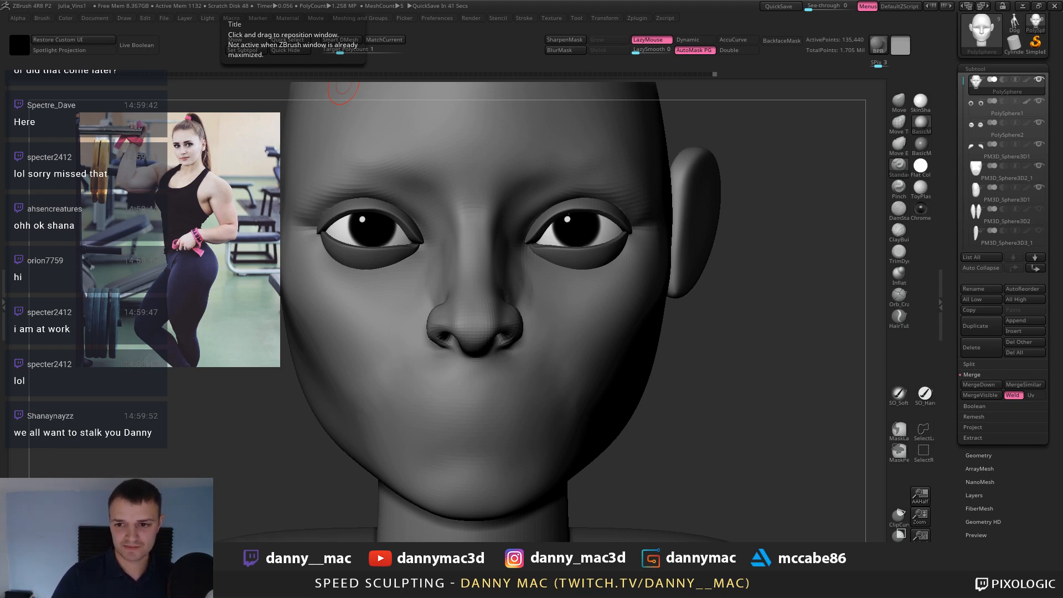
Switch to the Chrome browser and look through the viewer's ArtStation portfolio of cartoon characters.
left_click_drag(261, 0, 265, 0)
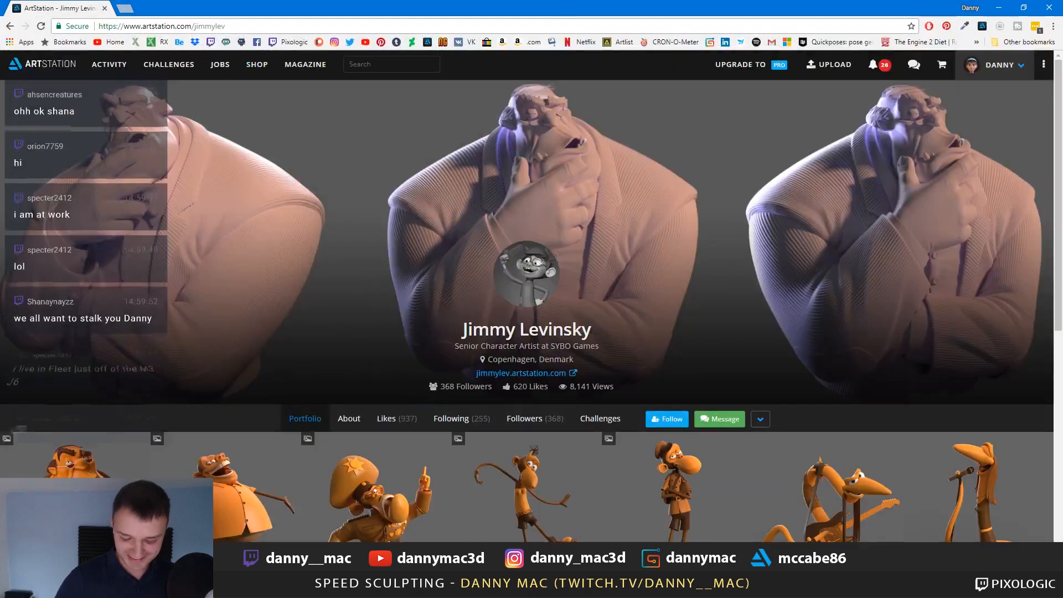
scroll(537, 222, "down", 4)
scroll(531, 233, "up", 2)
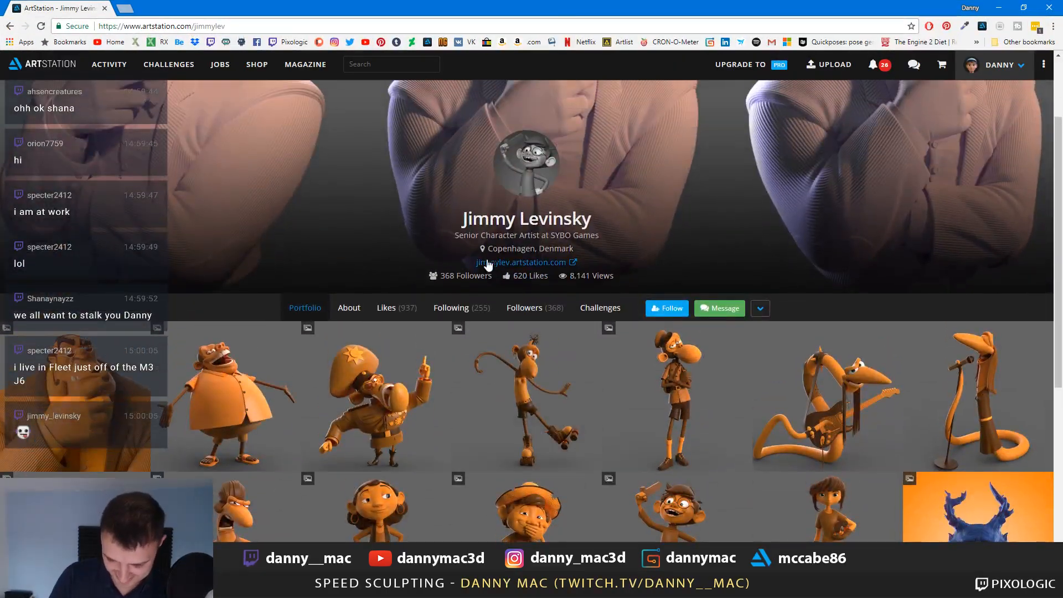
scroll(486, 266, "down", 5)
scroll(490, 252, "up", 4)
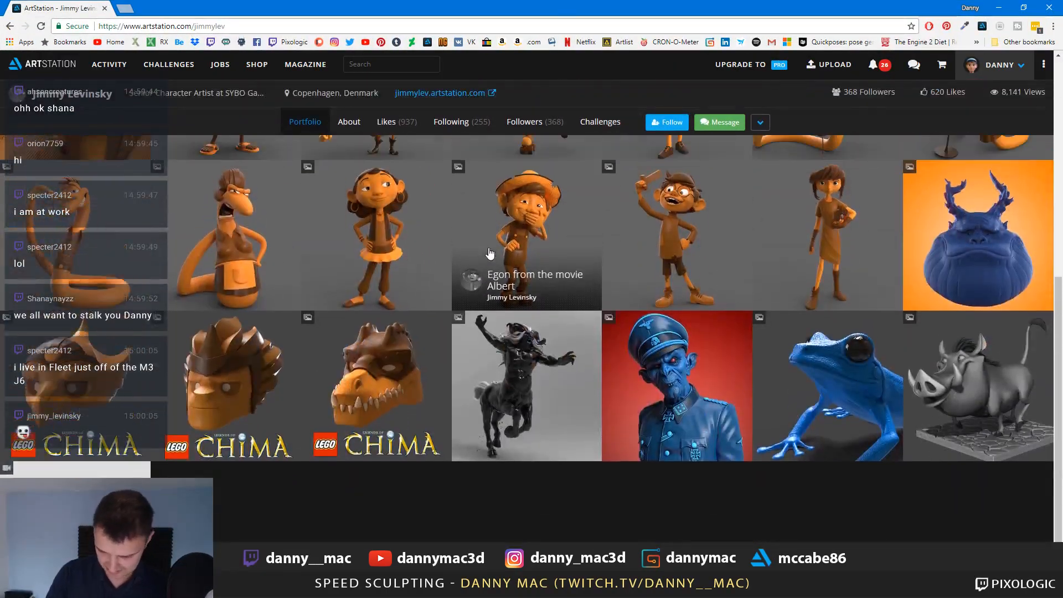
scroll(485, 221, "up", 2)
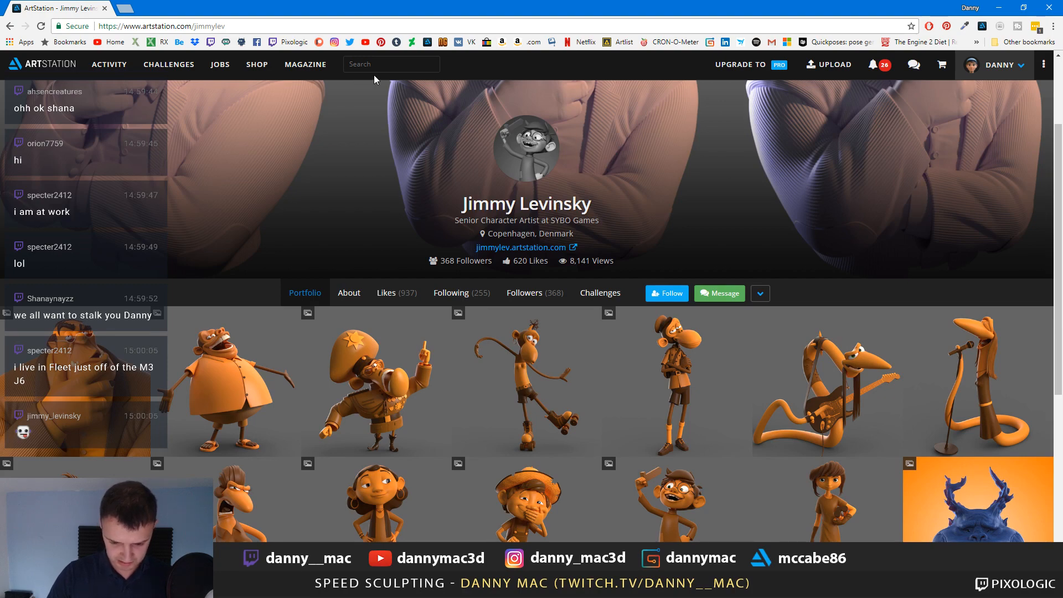
scroll(390, 86, "down", 2)
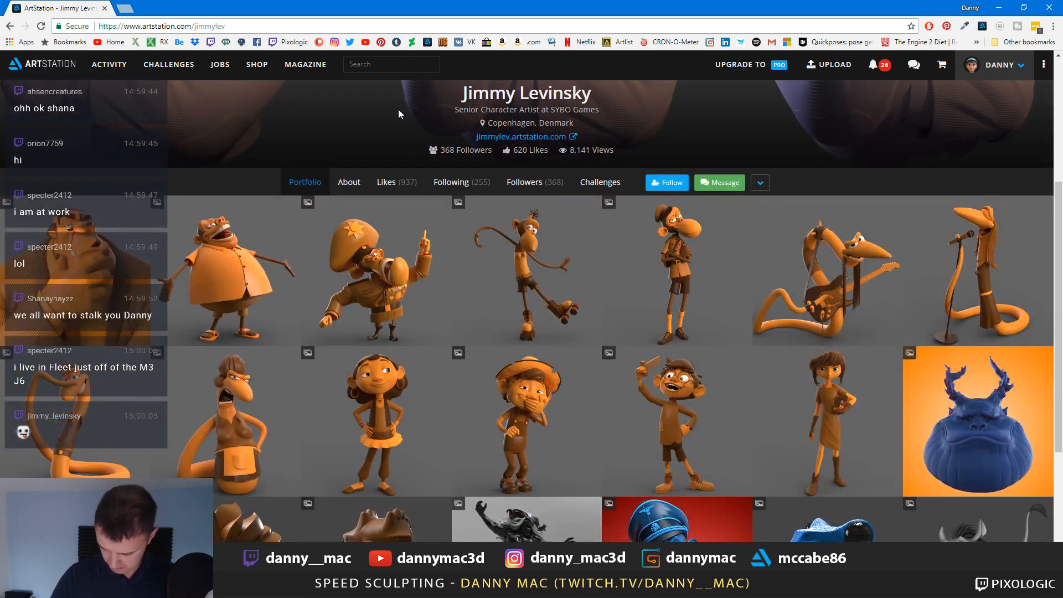
scroll(397, 110, "down", 1)
scroll(99, 240, "up", 2)
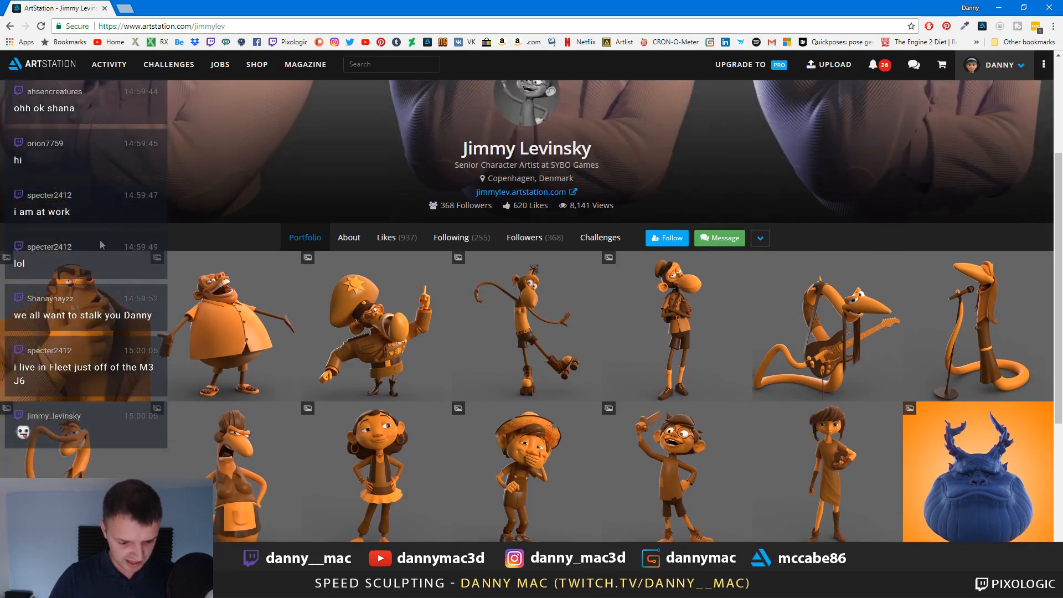
View the "Core Character to Zbrush 4R7 and Keyshot" artwork, return to the portfolio and browse the remaining pieces.
left_click(121, 260)
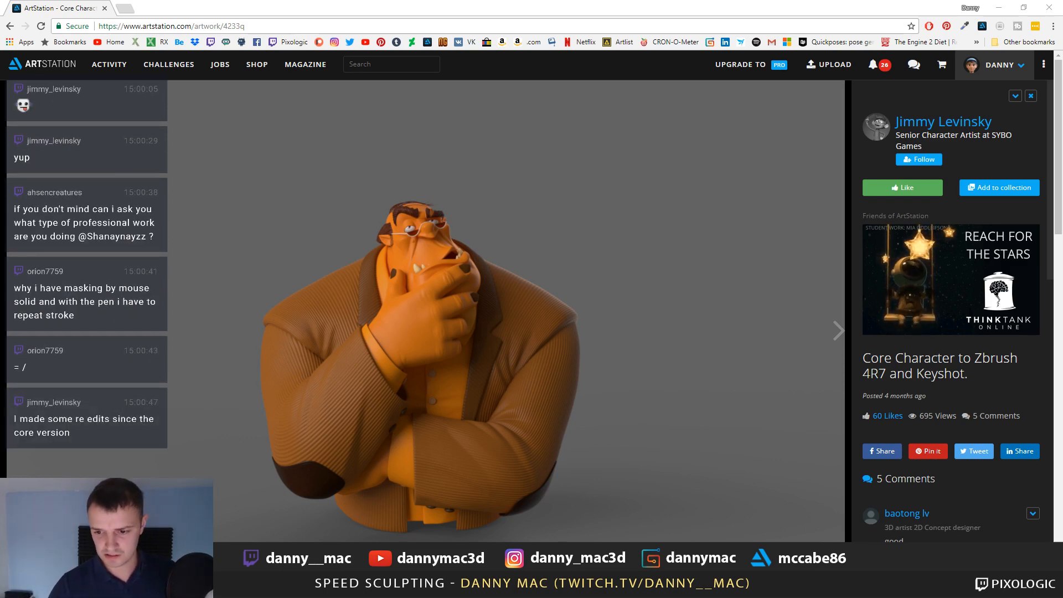
left_click(535, 178)
scroll(570, 166, "down", 3)
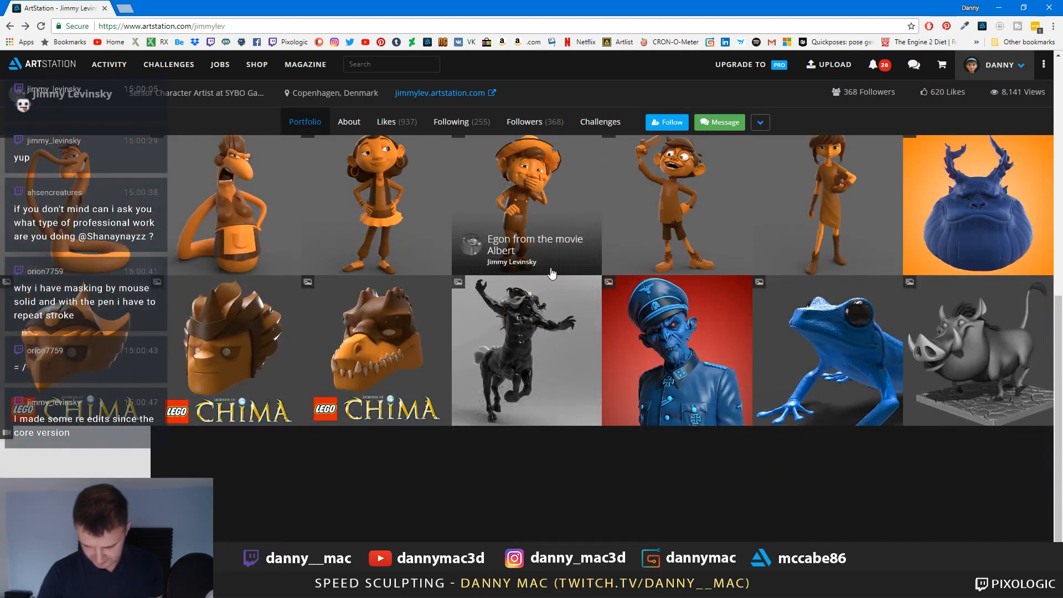
scroll(570, 351, "up", 4)
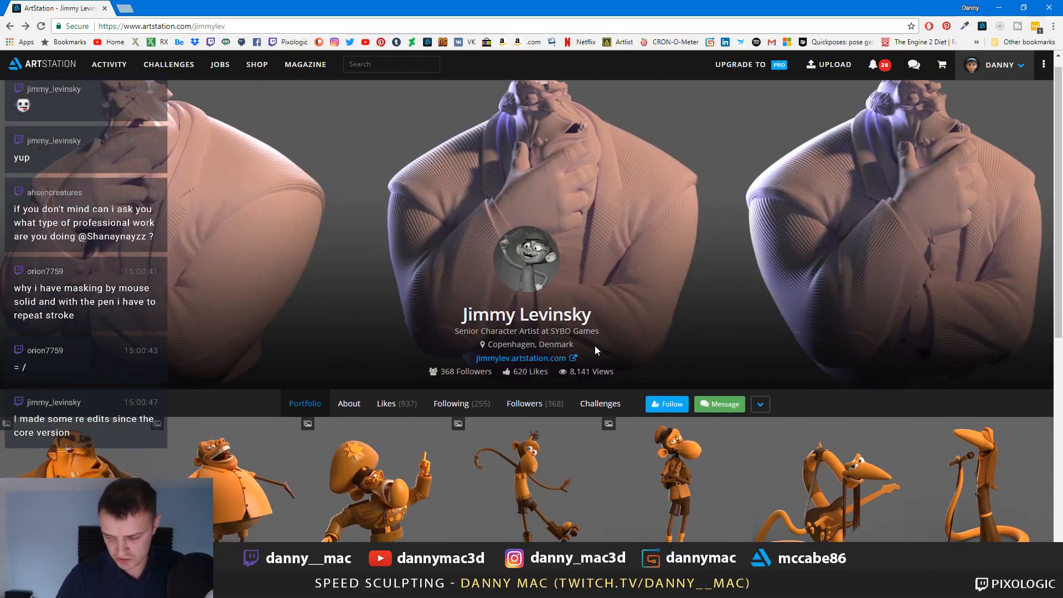
scroll(592, 346, "down", 5)
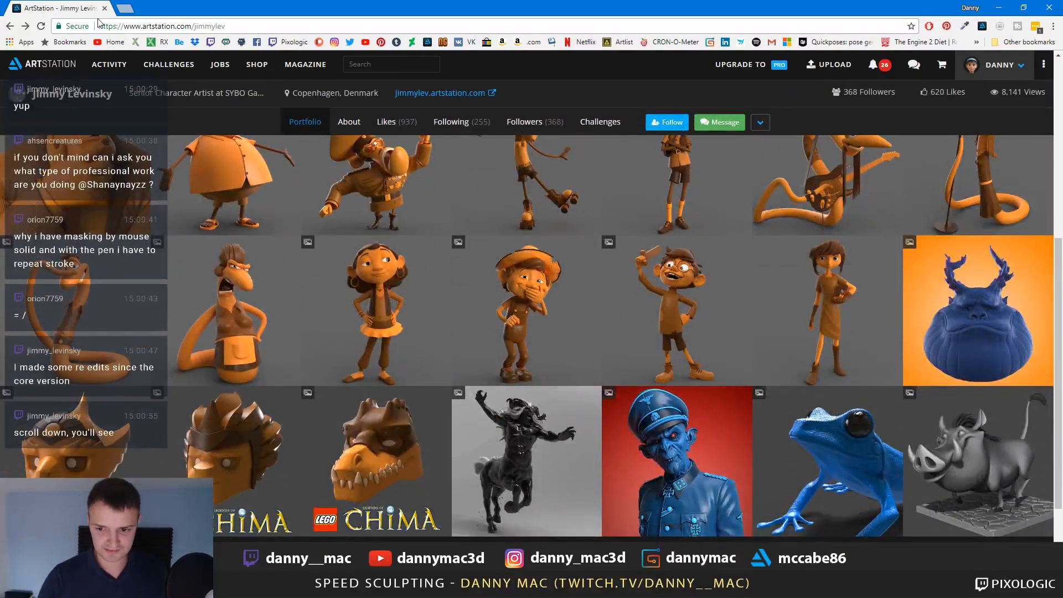
Open the "Personal project - Pumba" artwork, look through its renders and return to the portfolio.
scroll(135, 144, "down", 2)
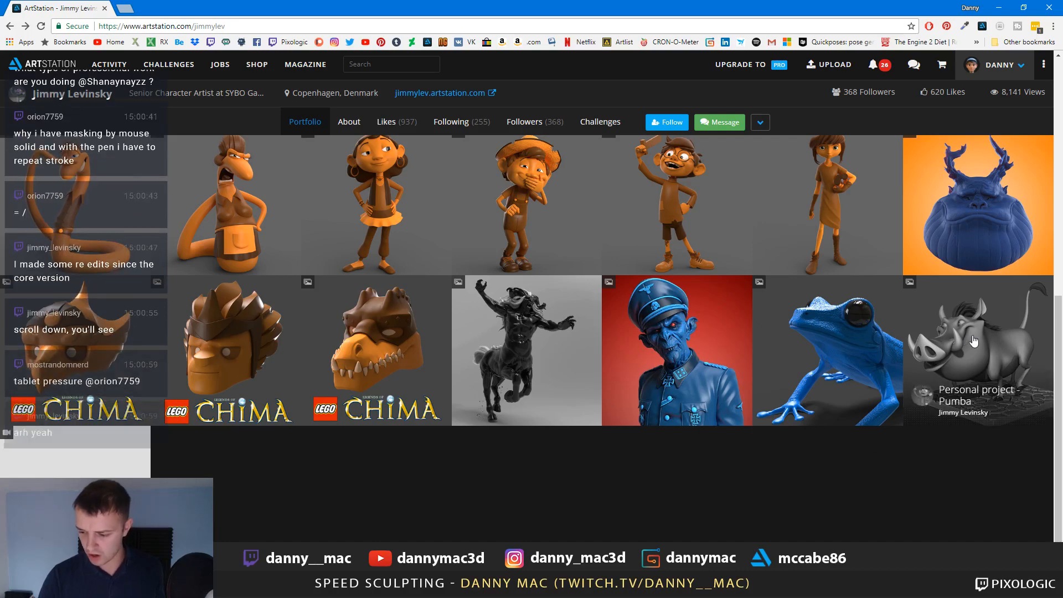
left_click(922, 438)
scroll(550, 351, "down", 3)
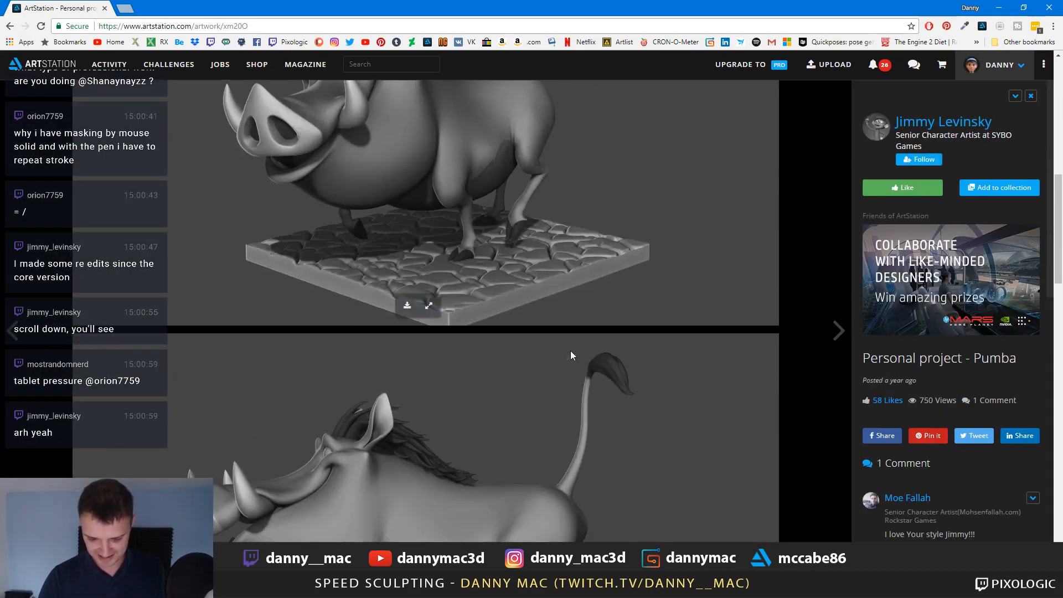
key("alt+Left")
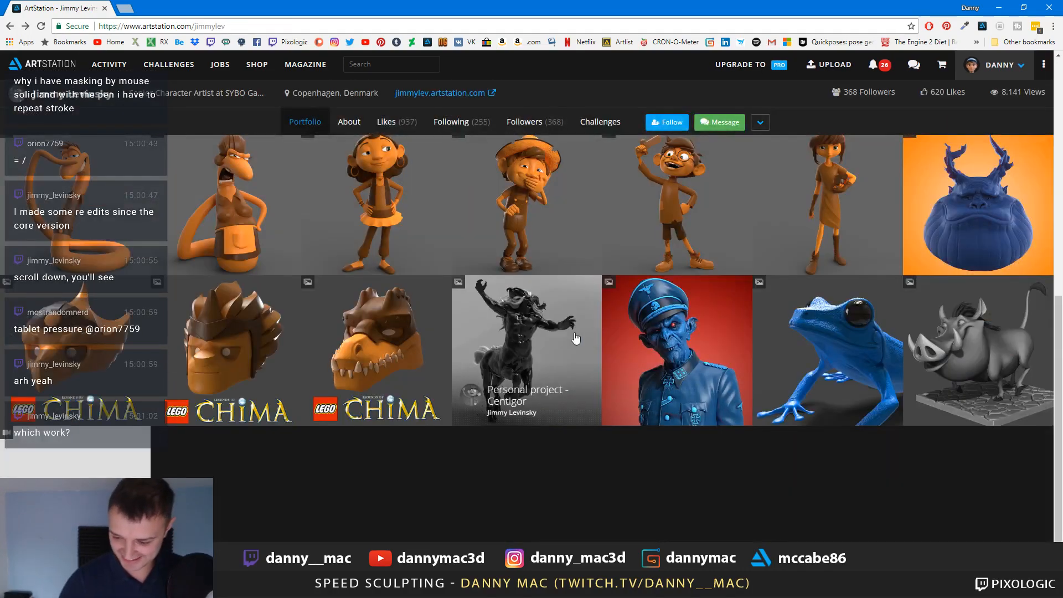
Reopen the Pumba artwork to examine its front and rear renders once more, and go back to the portfolio.
left_click(990, 328)
scroll(656, 286, "down", 6)
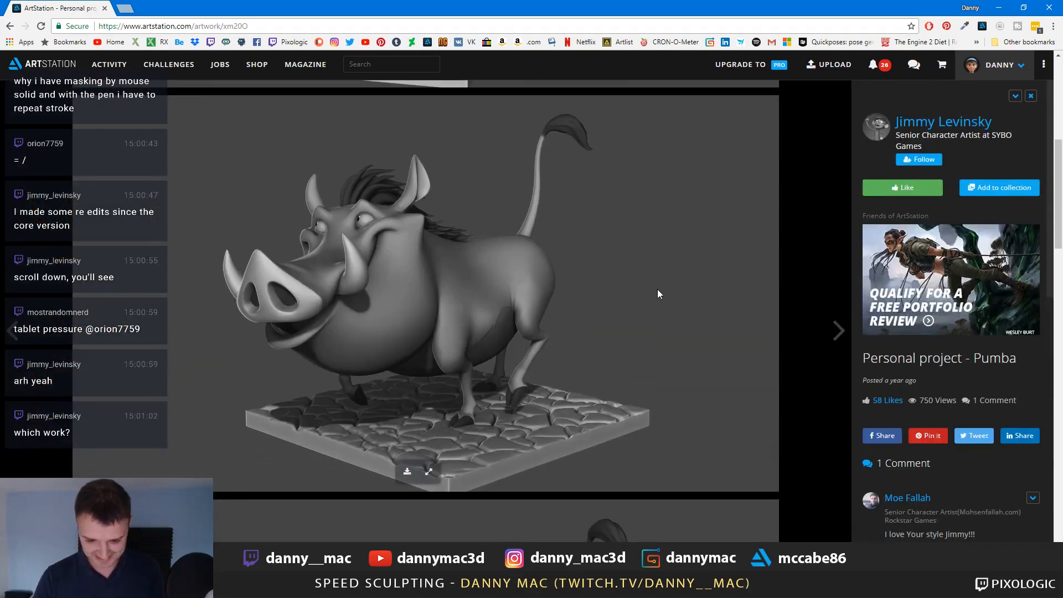
scroll(649, 298, "down", 3)
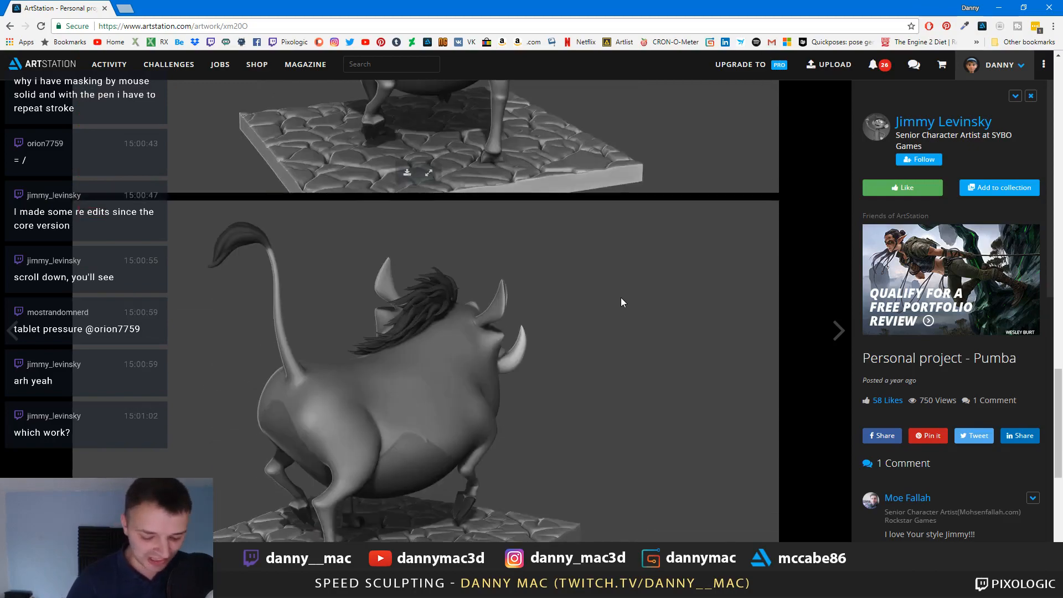
key("alt+Left")
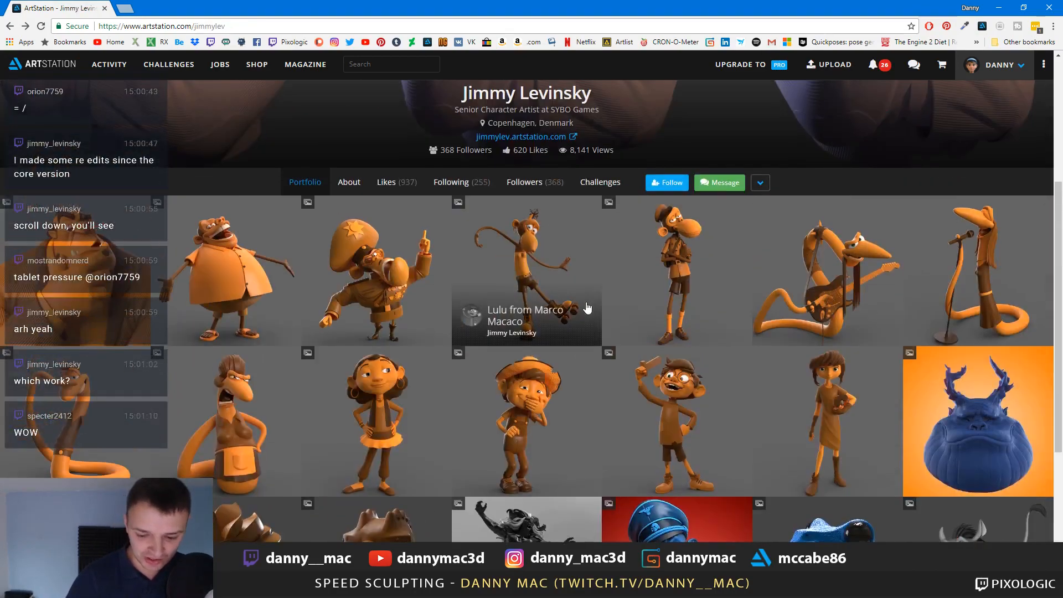
View the renders and wireframes of "President from Marco Macaco", return to the portfolio and skim the remaining pieces.
left_click(410, 277)
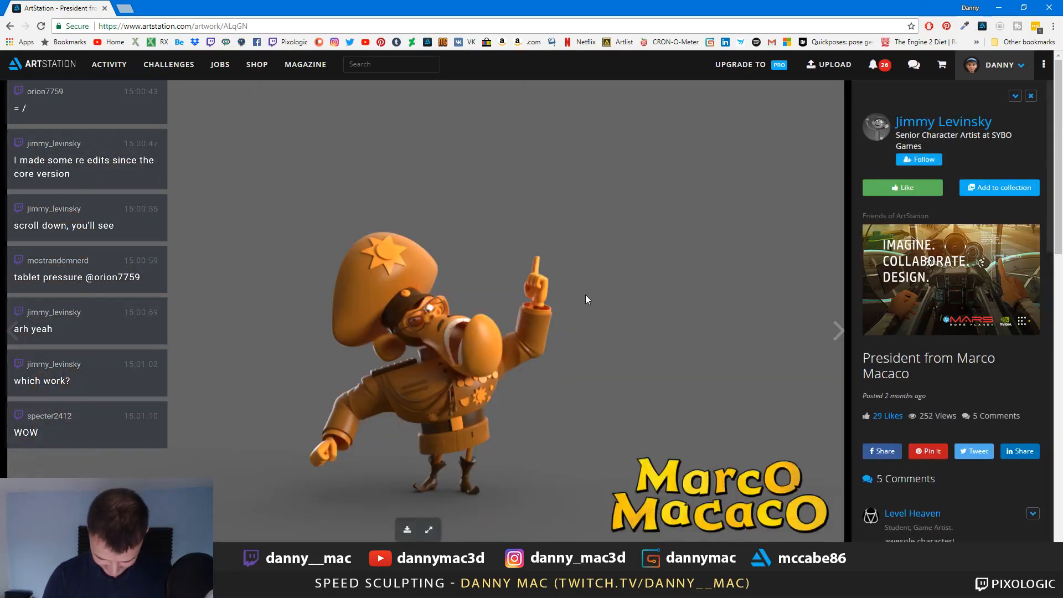
scroll(587, 299, "down", 8)
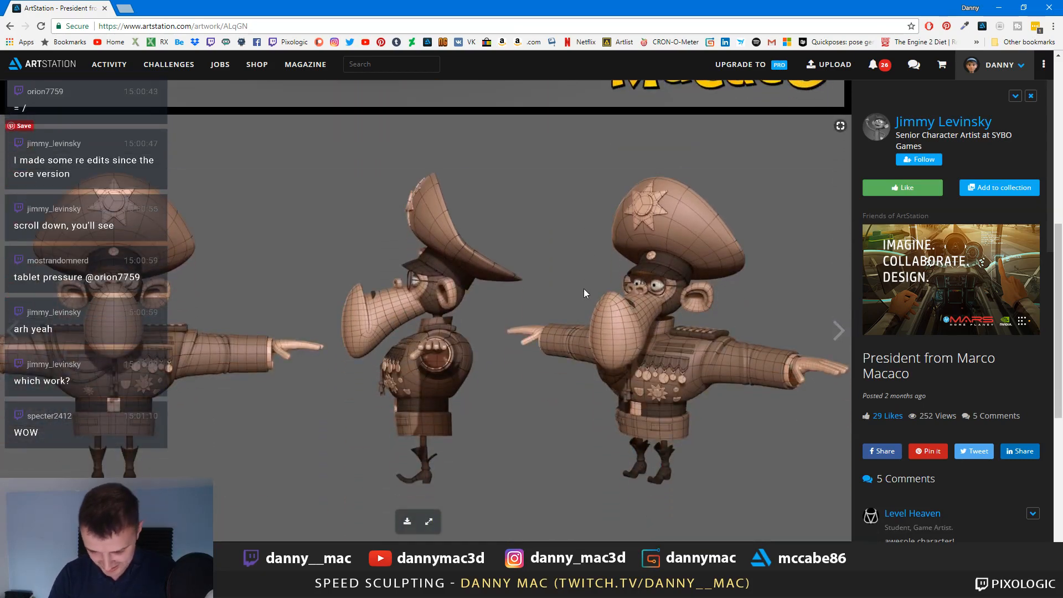
key("Escape")
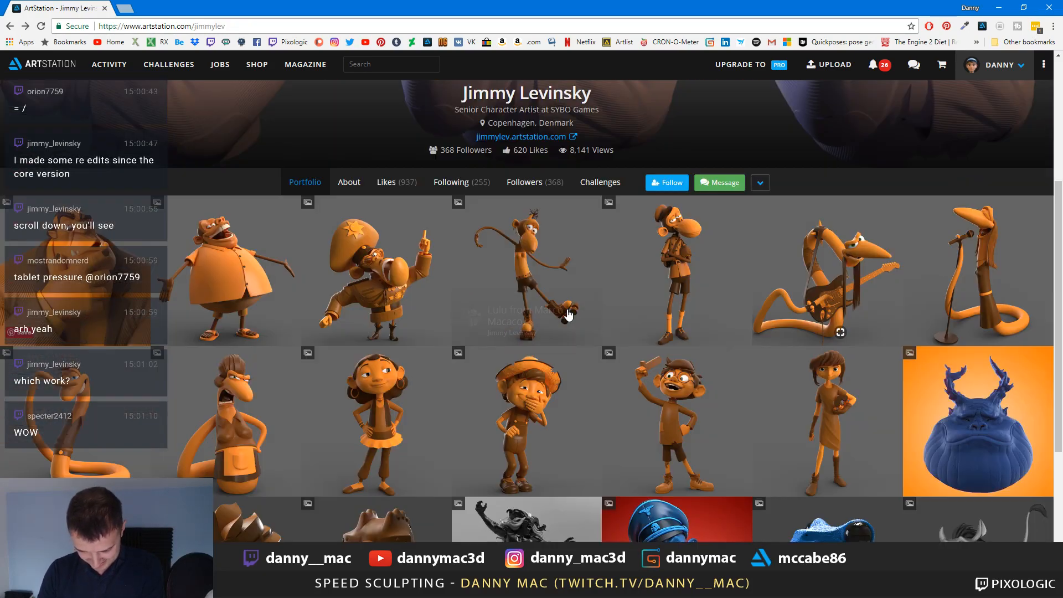
scroll(277, 278, "down", 2)
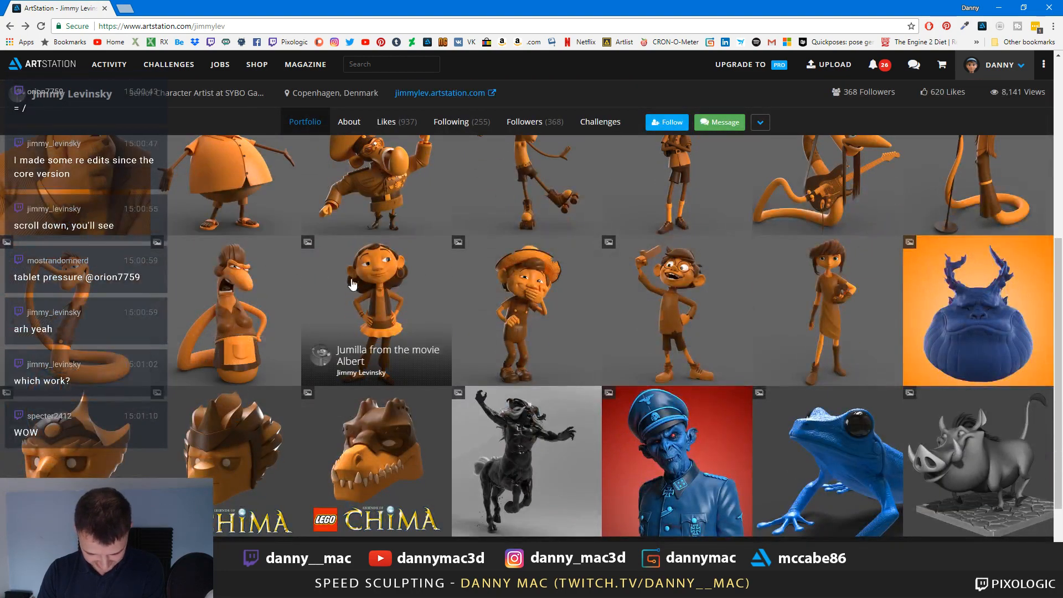
scroll(501, 285, "up", 1)
scroll(509, 286, "up", 1)
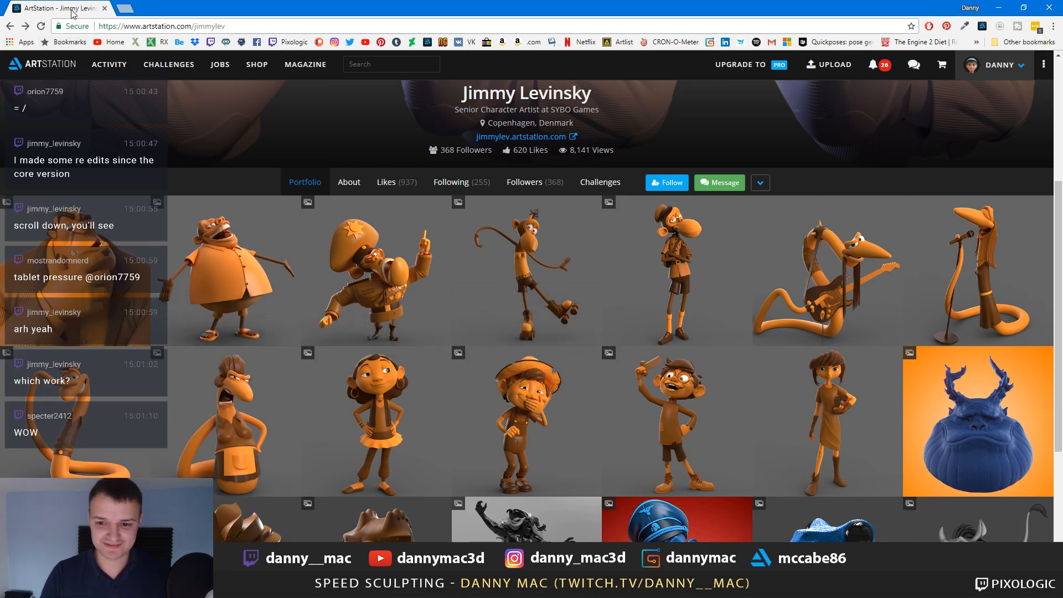
Switch back to ZBrush and save the project over its existing file.
left_click_drag(73, 14, 221, 0)
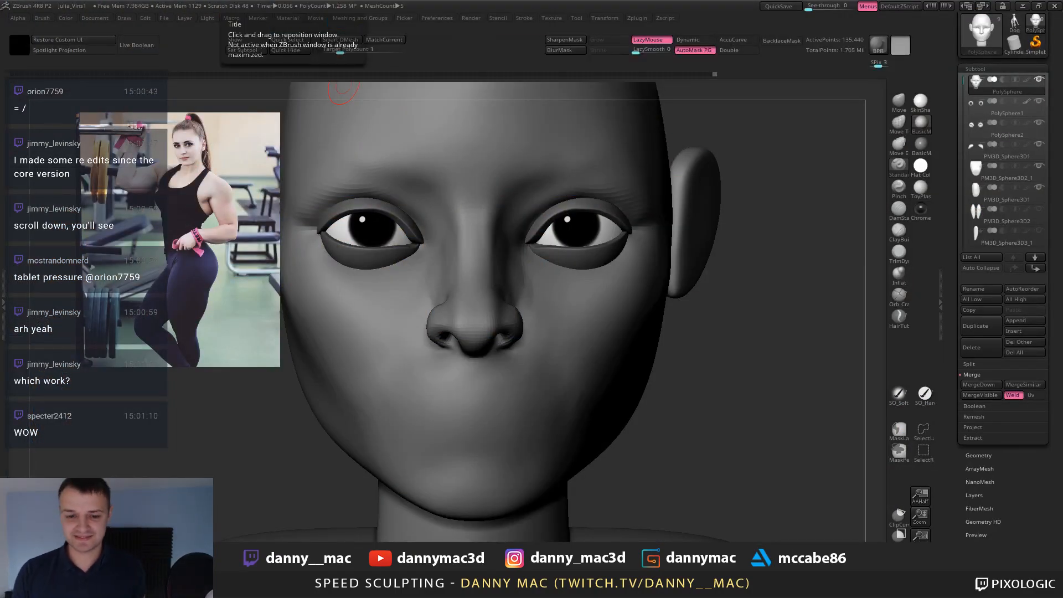
right_click_drag(546, 322, 529, 338)
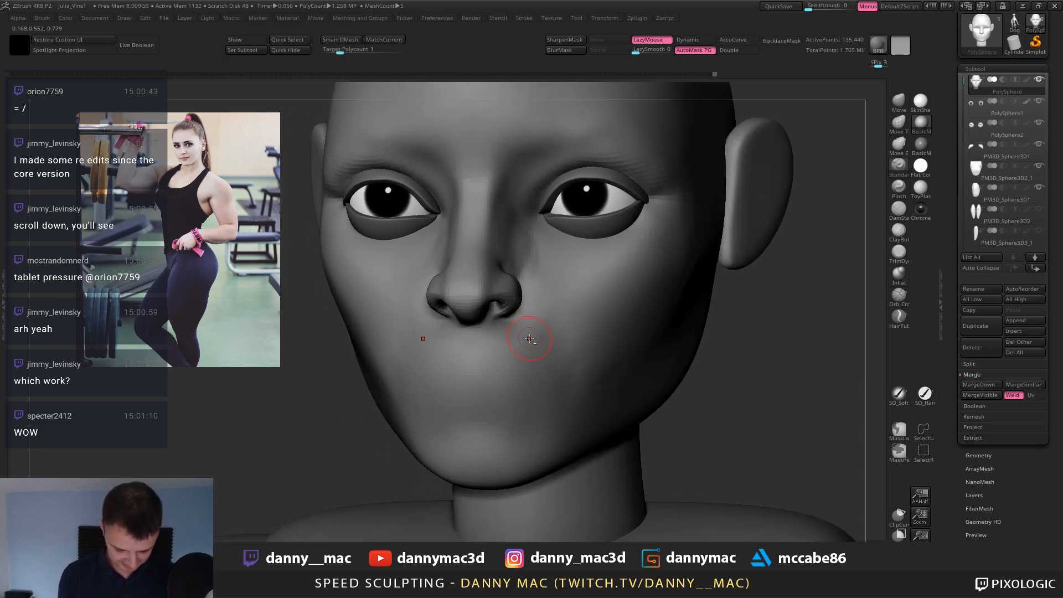
key("ctrl+s")
key("Return")
right_click_drag(491, 237, 525, 240)
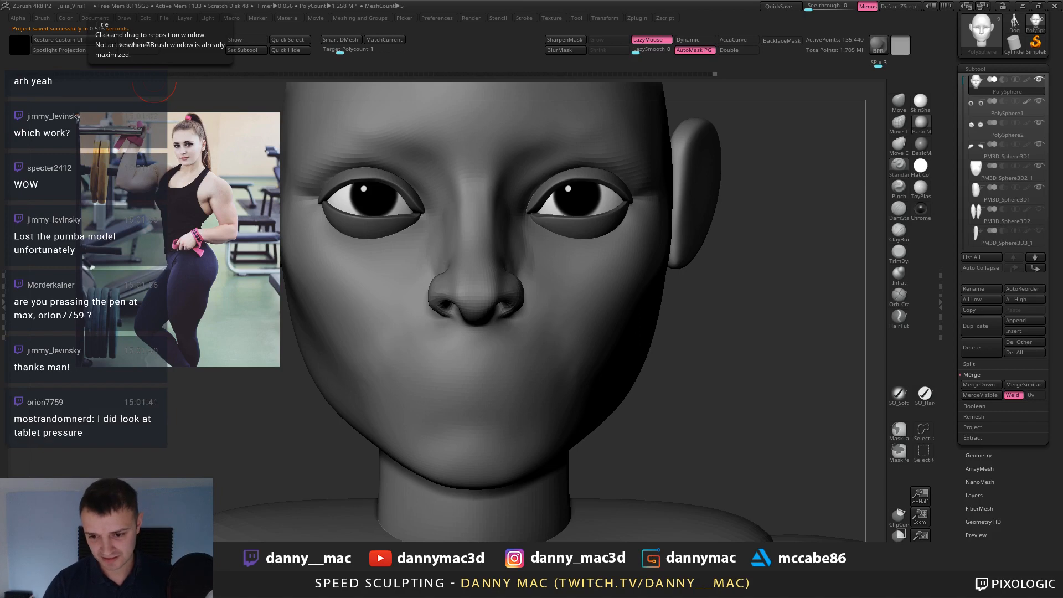
Carve the horizontal parting line of the mouth below the nose with an enlarged DamStandard brush.
key("b")
key("d")
key("s")
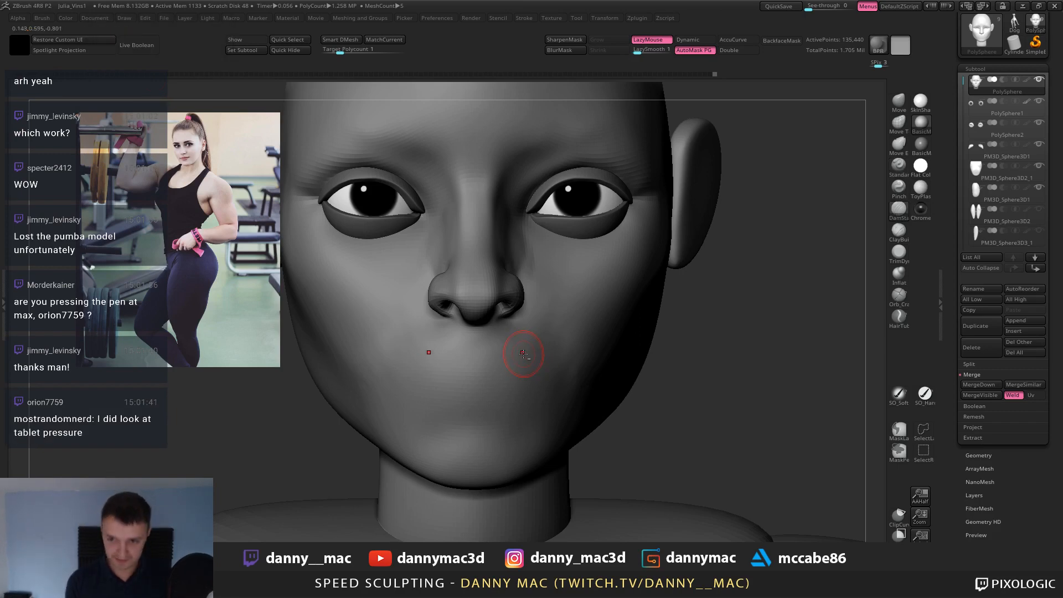
right_click_drag(524, 354, 538, 328, "alt")
key("space")
left_click_drag(550, 321, 561, 320)
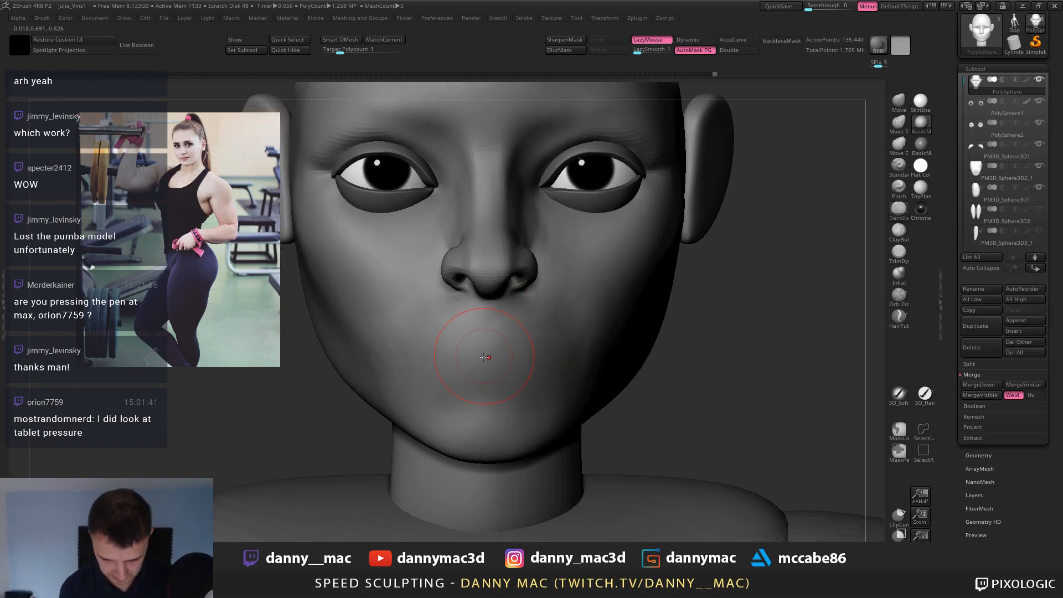
right_click_drag(491, 349, 489, 347, "alt")
left_click_drag(443, 349, 541, 348)
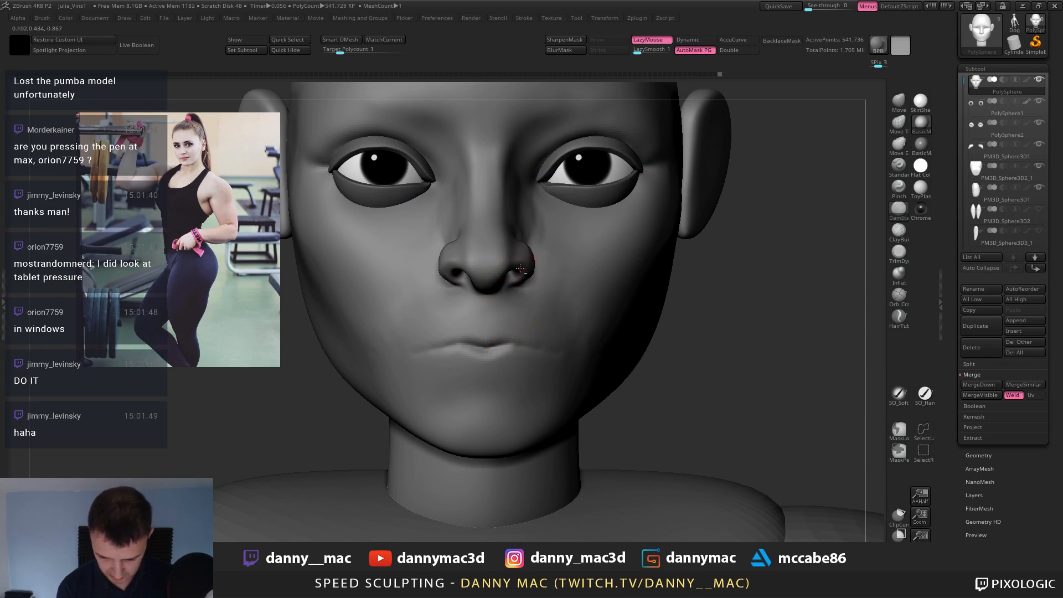
Nudge the lower edges of the nose wings inward with the Move brush.
key("b")
key("m")
key("v")
left_click_drag(526, 272, 519, 277)
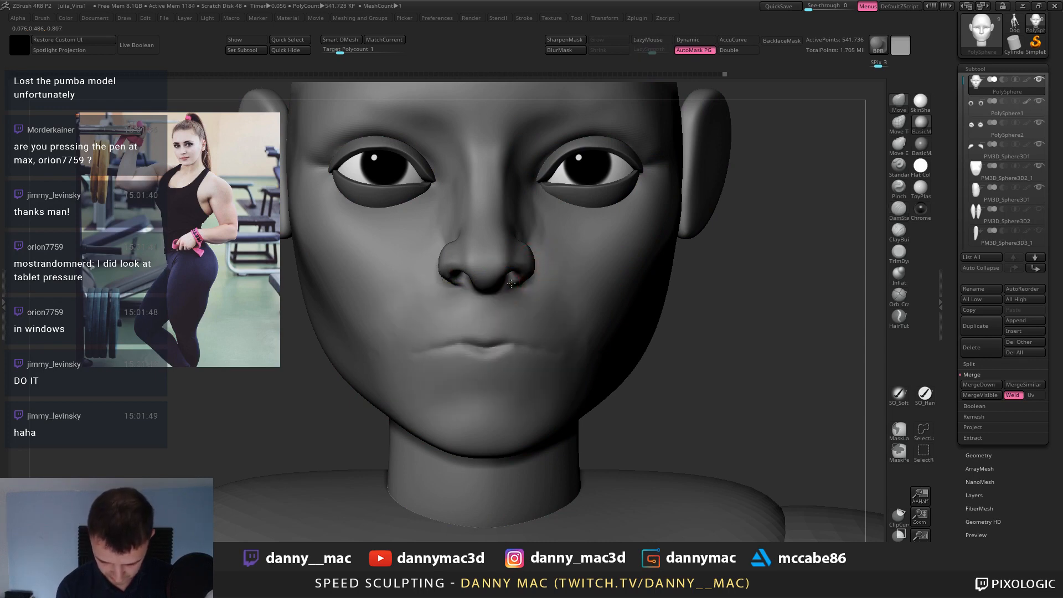
Turn on LazyMouse and carve the smile folds from the nose wings down past the mouth corners with DamStandard.
right_click_drag(467, 282, 413, 276)
key("l")
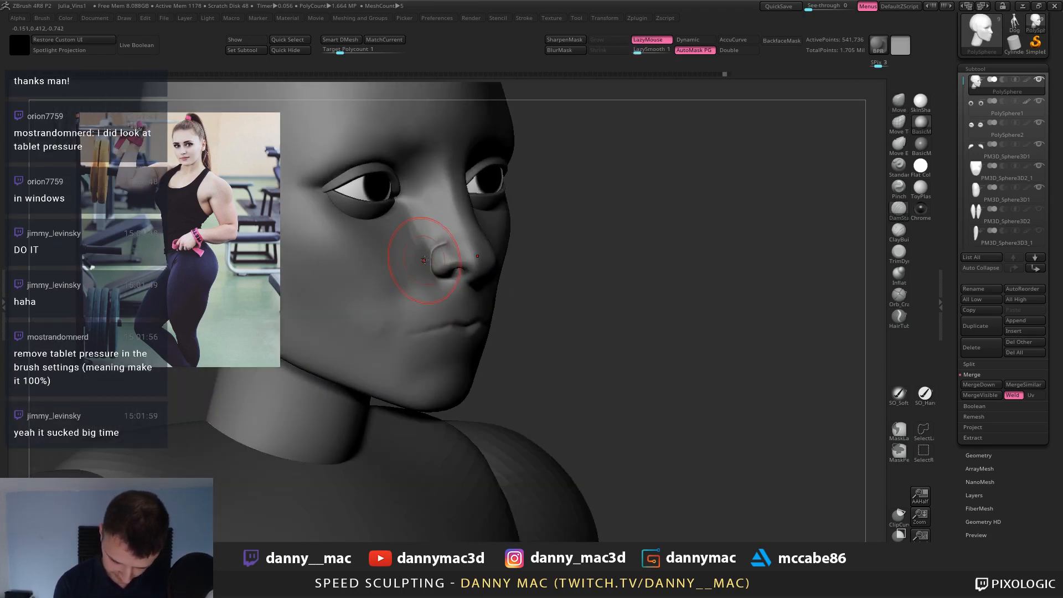
left_click_drag(414, 275, 377, 354)
mouse_move(430, 249)
left_mouse_down()
mouse_move(382, 324)
mouse_move(400, 299)
left_mouse_up()
mouse_move(421, 299)
right_mouse_down()
mouse_move(377, 300)
mouse_move(378, 287)
right_mouse_up()
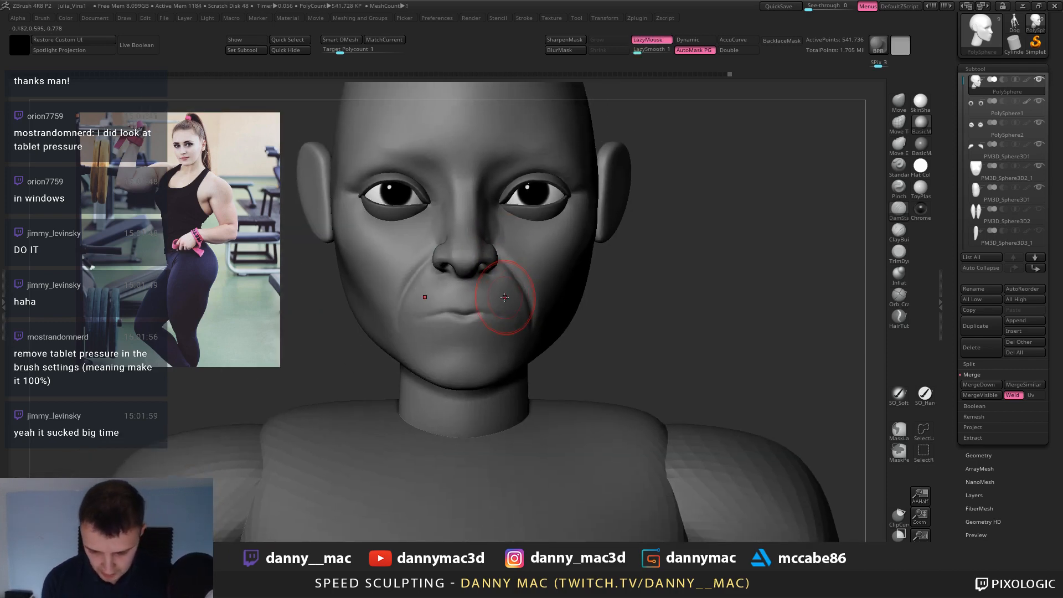
left_click_drag(504, 284, 493, 314)
mouse_move(479, 311)
right_mouse_down("ctrl")
mouse_move(467, 309)
mouse_move(522, 328)
mouse_move(502, 319)
right_mouse_up("ctrl")
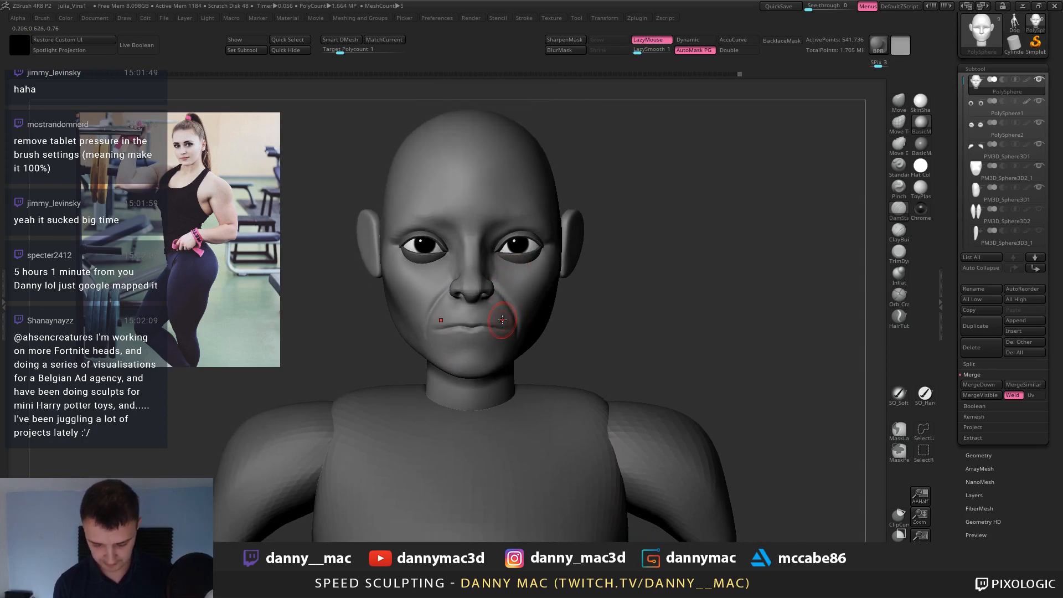
Shift the eyeballs slightly sideways along a horizontal transpose line, and turn off AutoMask PG to adjust the eyelids subtool likewise.
left_click(515, 242, "alt")
right_click_drag(516, 241, 503, 247, "alt")
key("w")
left_click_drag(499, 251, 692, 252, "shift")
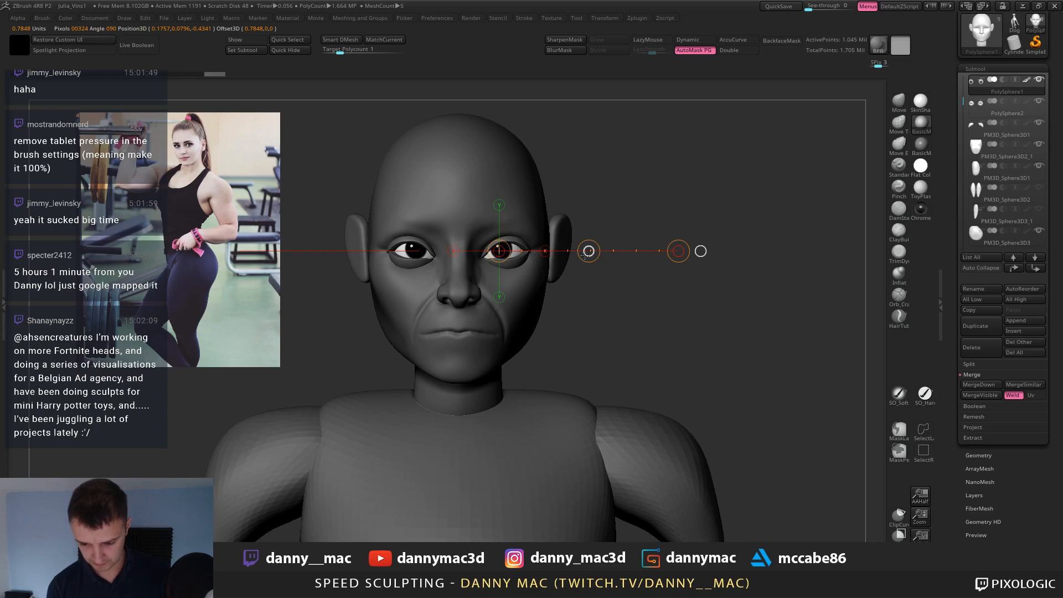
left_click_drag(586, 255, 588, 252)
key("alt+Down")
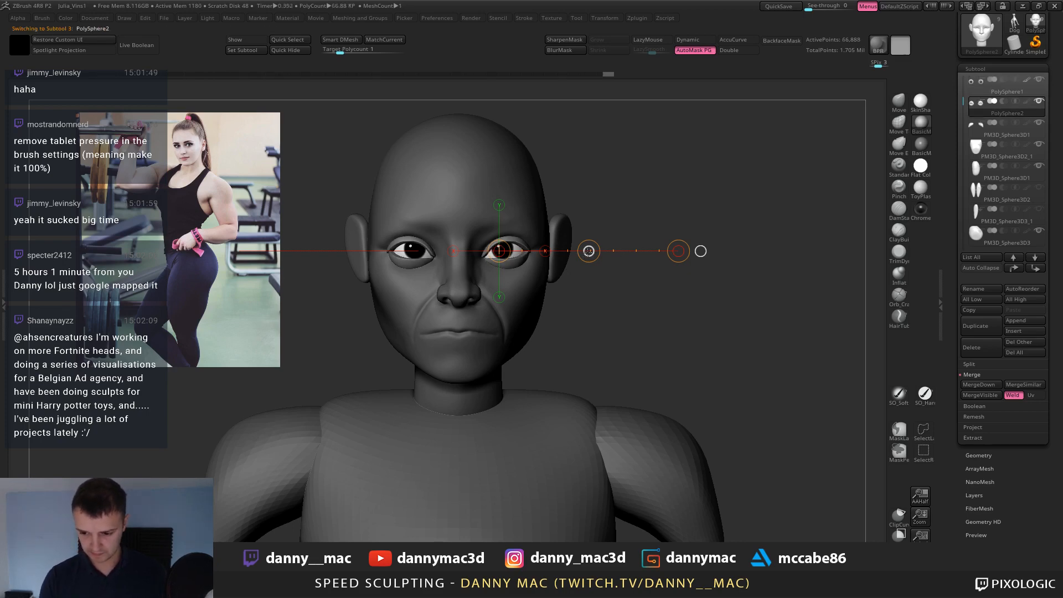
left_click(693, 49)
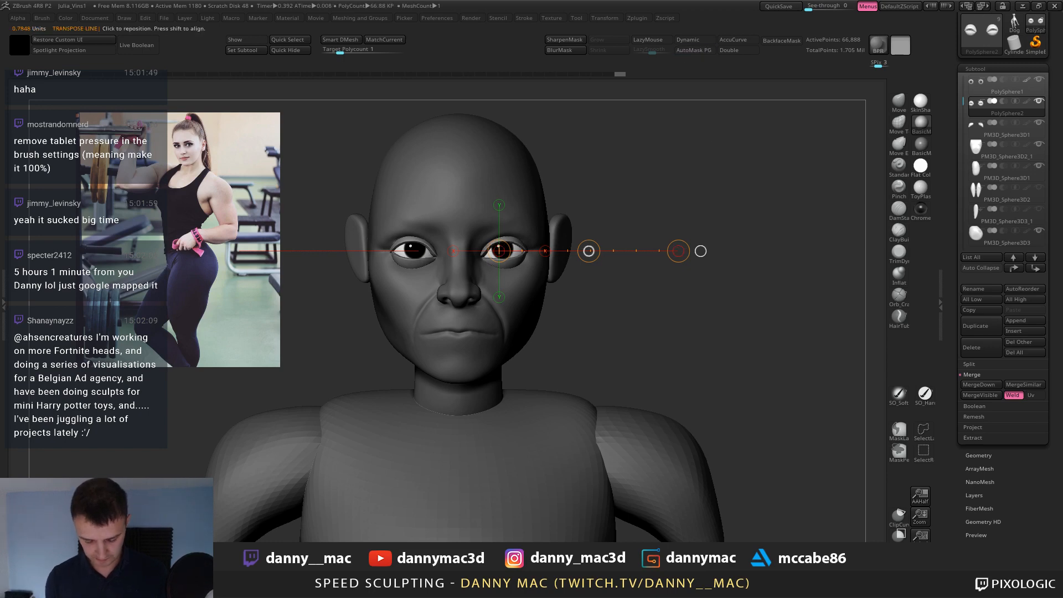
Make the head the active subtool and save the project under its existing name.
left_click_drag(641, 237, 558, 291)
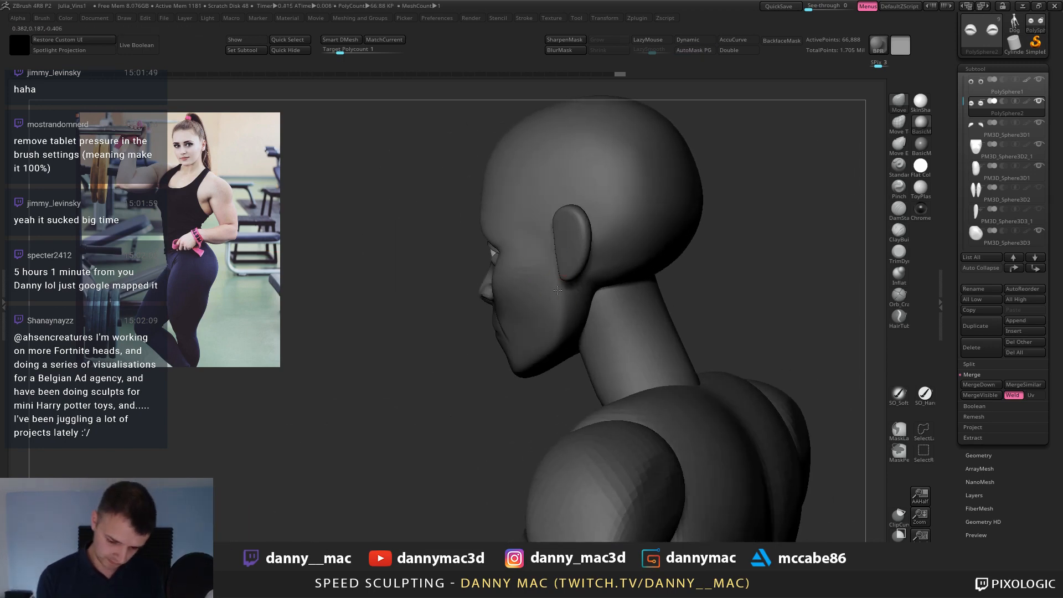
left_click(513, 307, "alt")
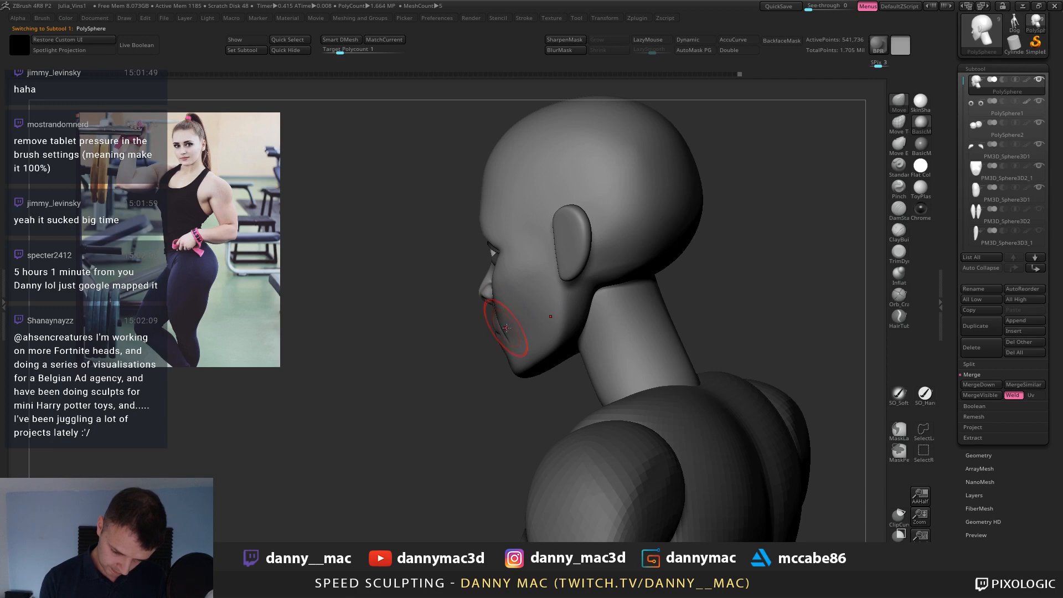
right_click_drag(516, 343, 512, 282)
right_click(471, 322)
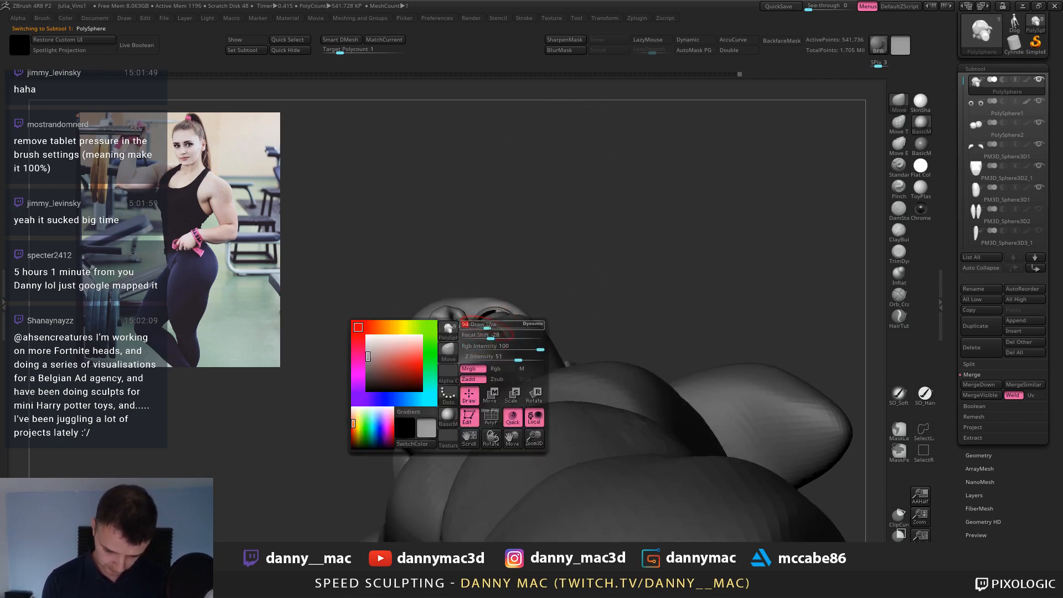
mouse_move(487, 316)
right_mouse_down()
mouse_move(550, 303)
mouse_move(487, 327)
mouse_move(507, 338)
mouse_move(482, 311)
right_mouse_up()
right_click(487, 327)
key("ctrl+s")
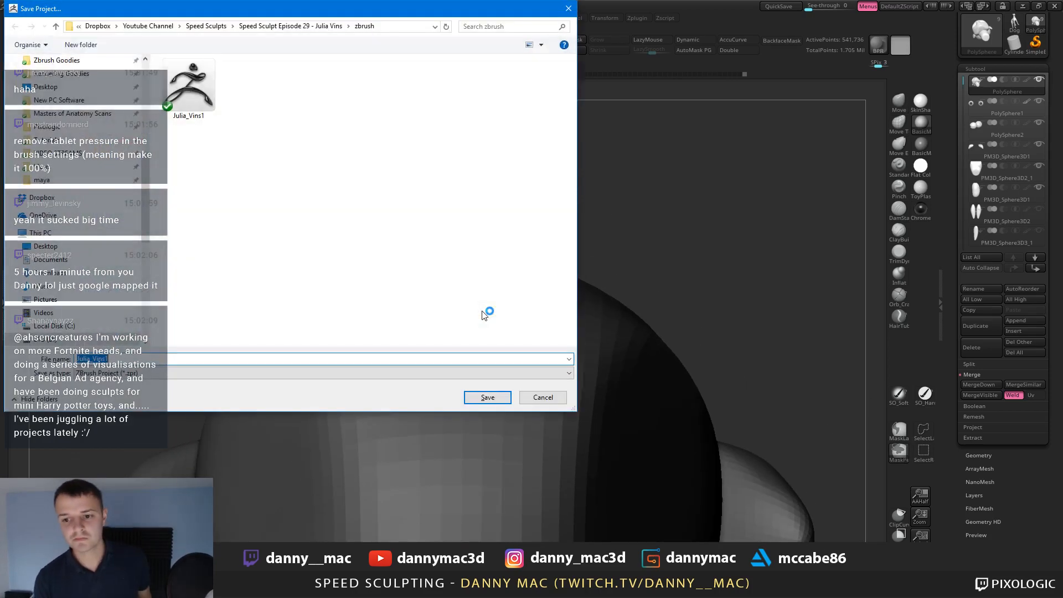
key("Return")
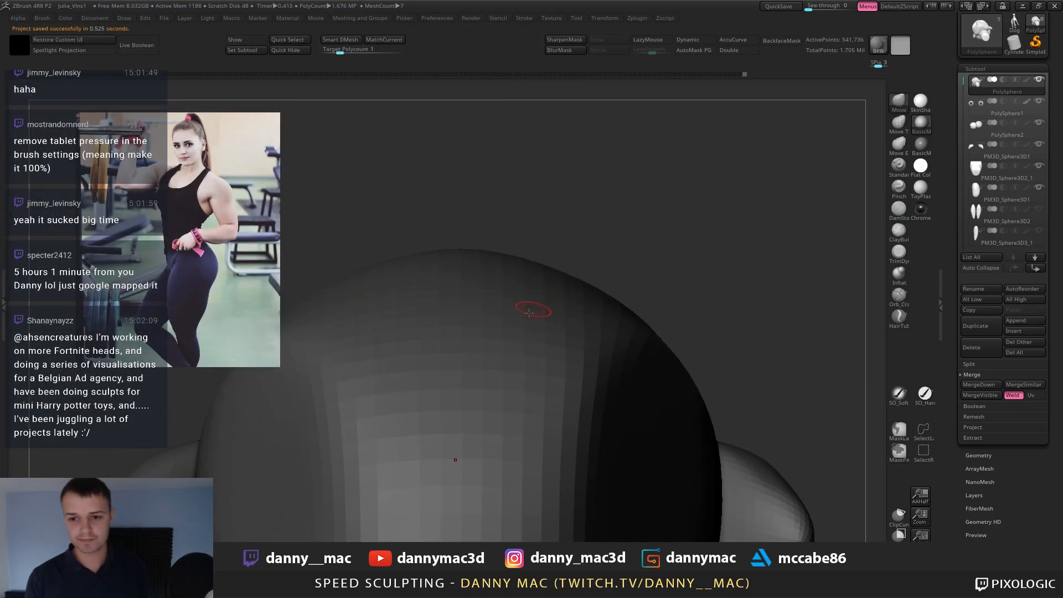
Enable LazyMouse on the head and carve short vertical creases below the mouth corners with DamStandard.
right_click_drag(531, 306, 524, 238)
left_click(523, 235, "alt")
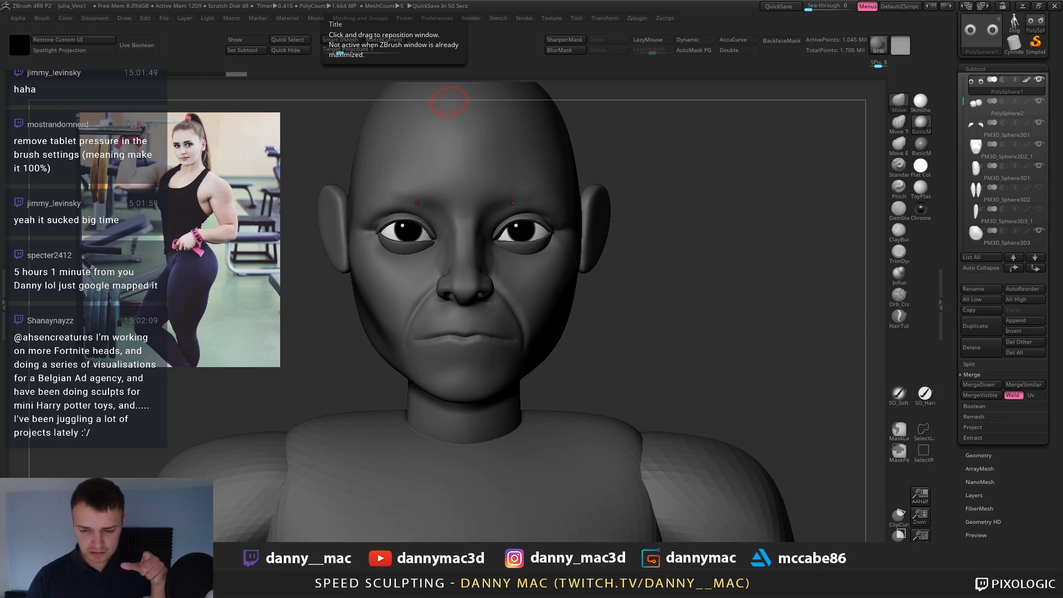
left_click(512, 349, "alt")
key("l")
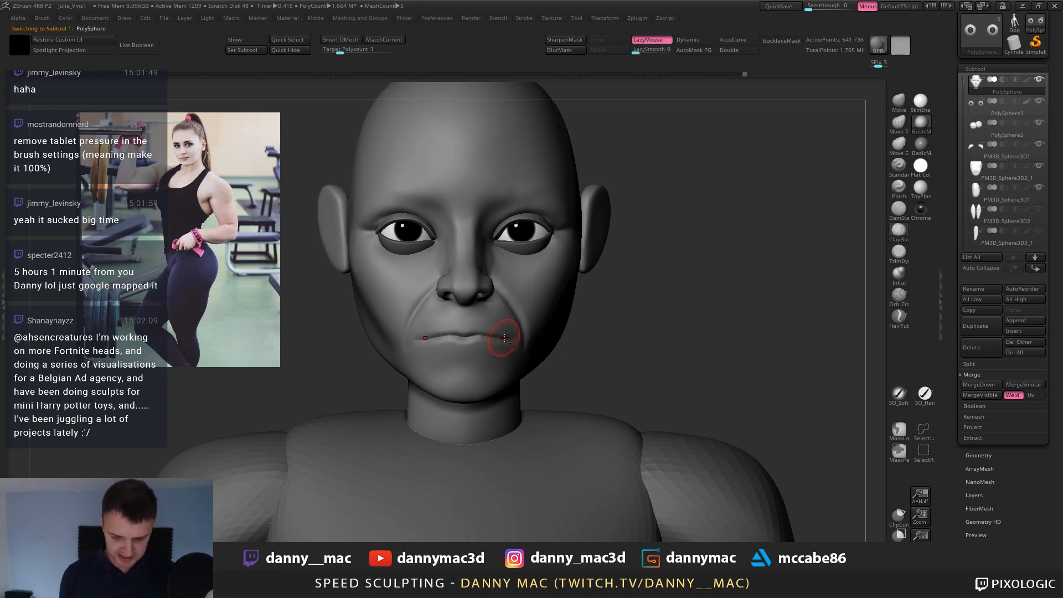
right_click_drag(501, 346, 506, 342)
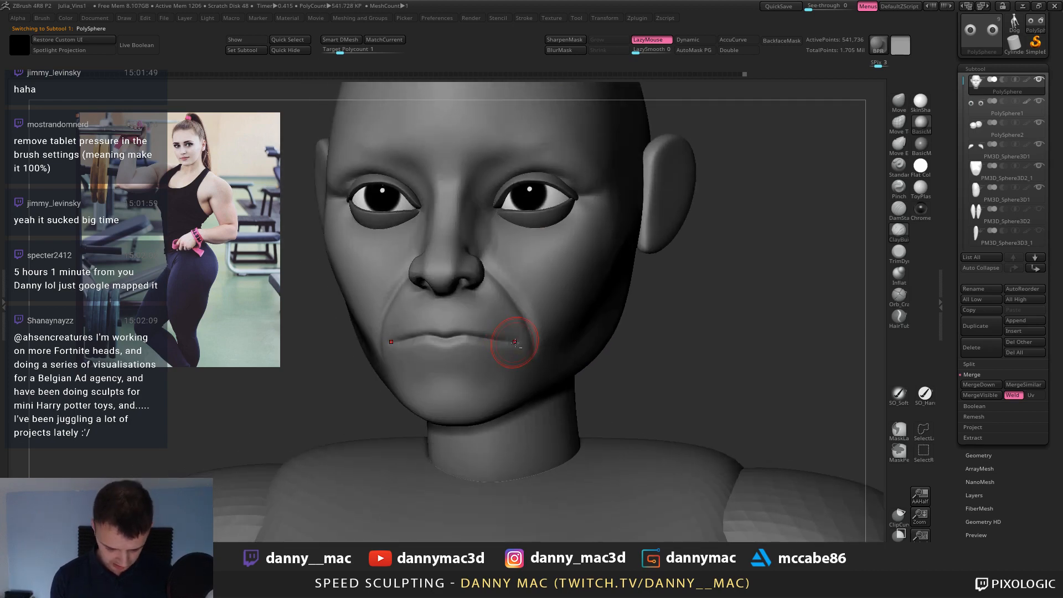
key("b")
key("d")
key("s")
right_click_drag(510, 348, 510, 340)
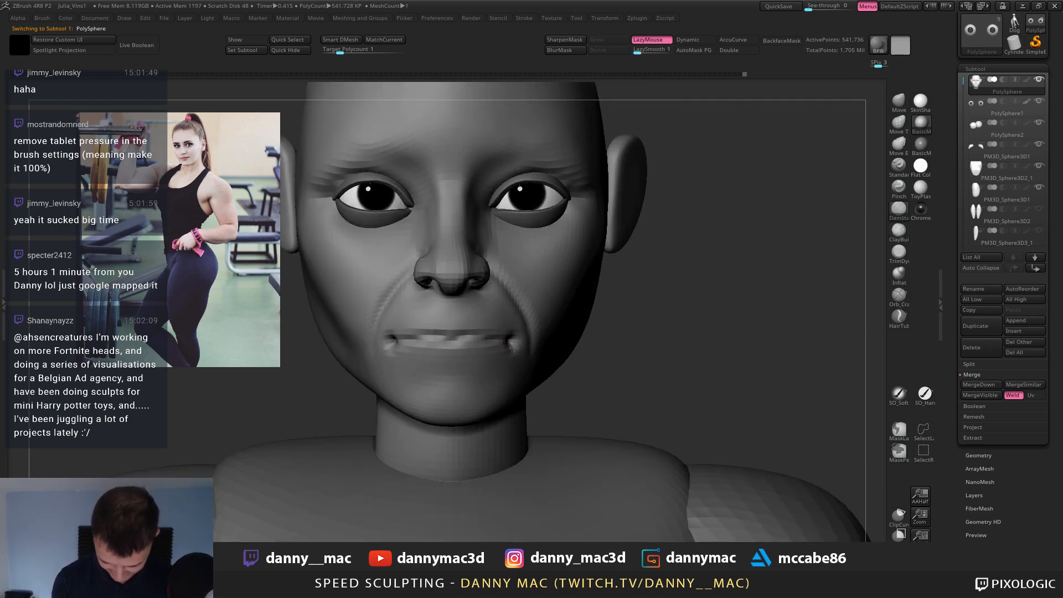
left_click_drag(513, 368, 513, 372)
key("ctrl+z")
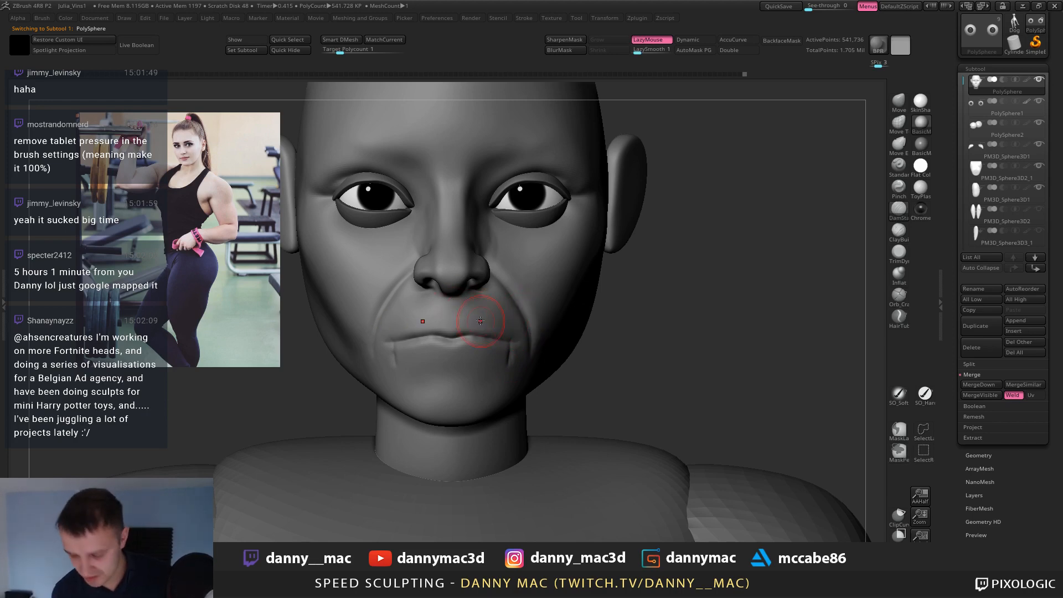
Deepen the mouth corners and carve the upper lip's outline with the resized DamStandard brush.
key("space")
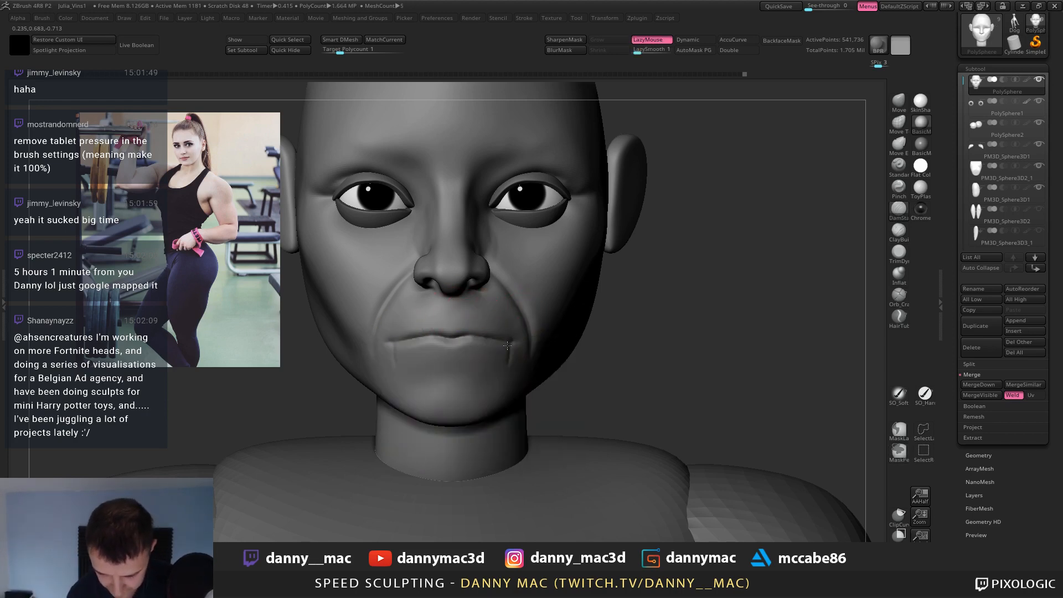
key("space")
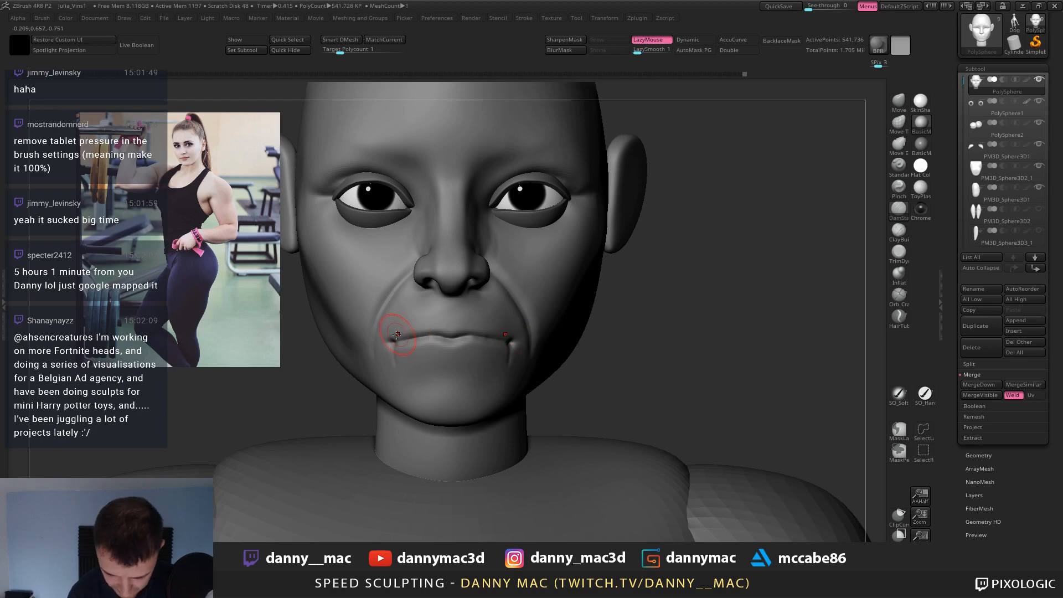
mouse_move(445, 312)
left_mouse_down()
mouse_move(415, 317)
mouse_move(401, 334)
left_mouse_up()
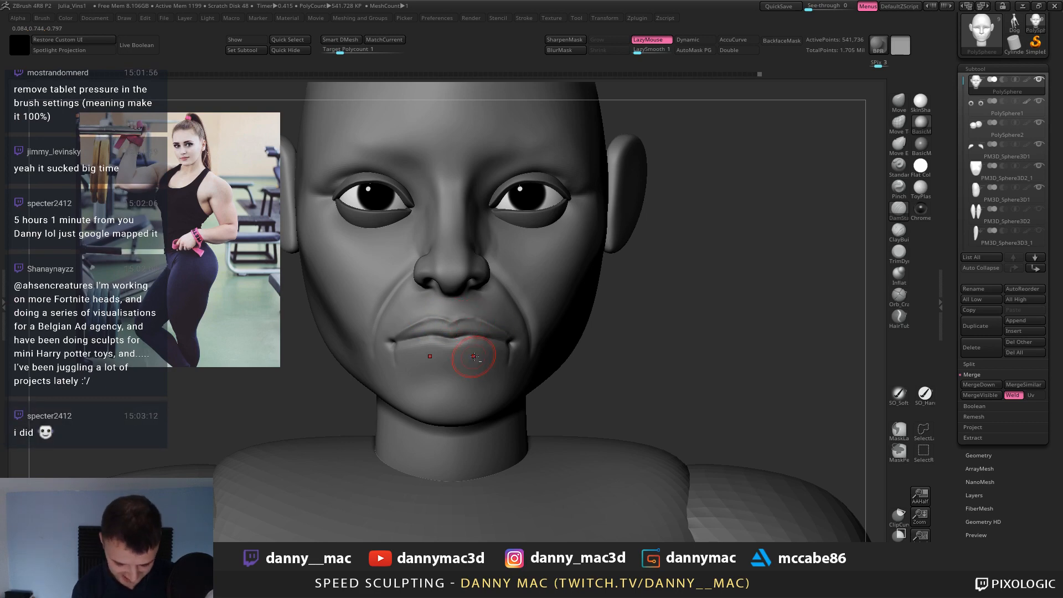
Build up the volume of the lower lip with the ClayBuildup brush.
right_click_drag(468, 363, 478, 353)
key("b")
key("c")
key("b")
mouse_move(478, 344)
left_mouse_down()
mouse_move(458, 348)
mouse_move(479, 346)
left_mouse_up()
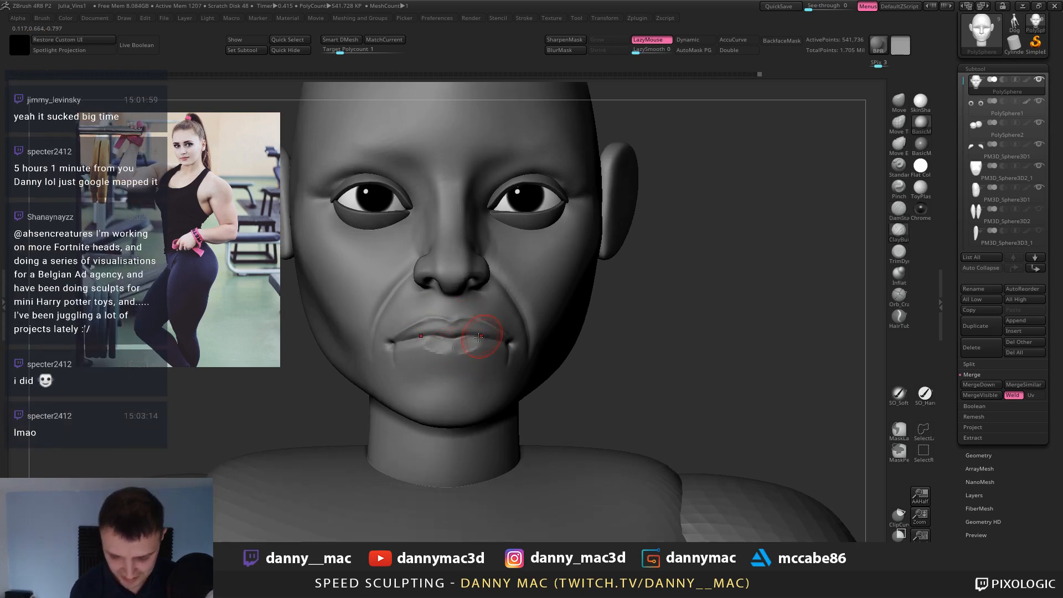
right_click_drag(479, 336, 465, 343)
key("space")
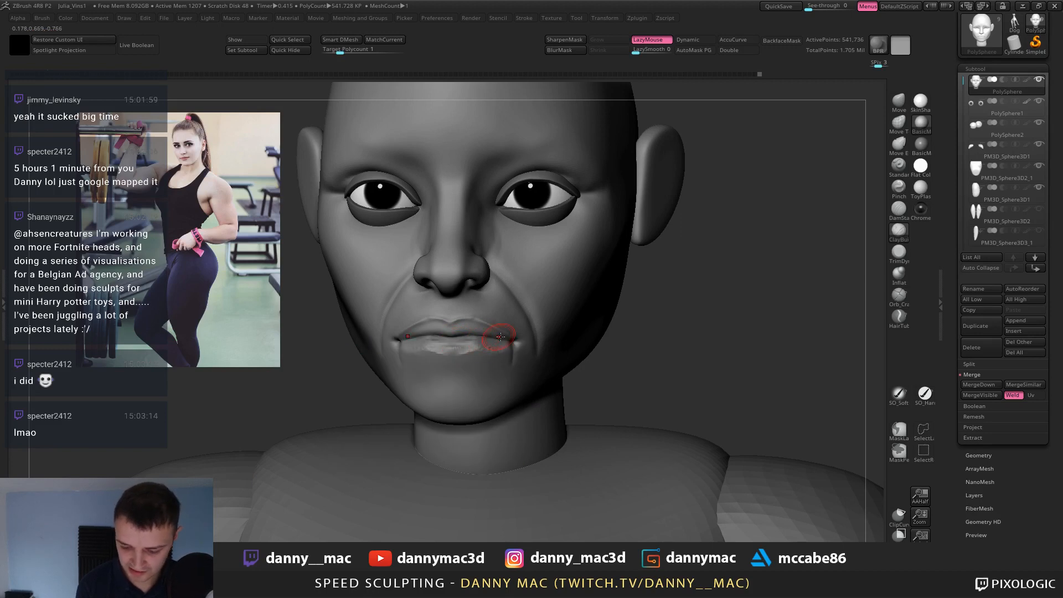
Build up the chin with broad ClayBuildup strokes, and add volume to the middle of the lower lip with the resized brush.
mouse_move(462, 377)
left_mouse_down()
mouse_move(469, 371)
mouse_move(434, 402)
mouse_move(488, 405)
mouse_move(470, 408)
mouse_move(488, 419)
left_mouse_up()
key("space")
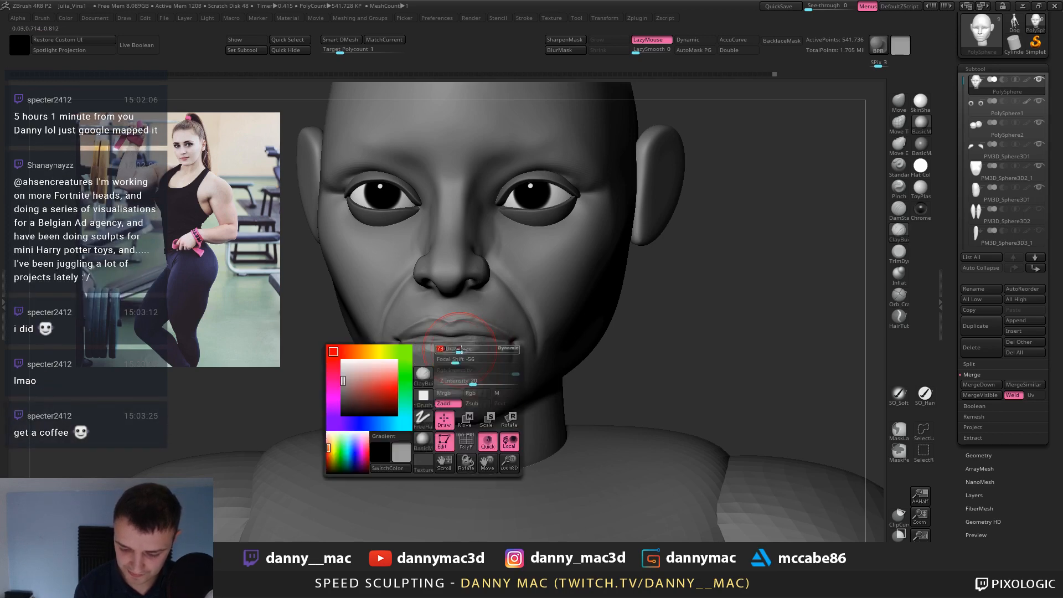
key("space")
left_click_drag(444, 349, 471, 344)
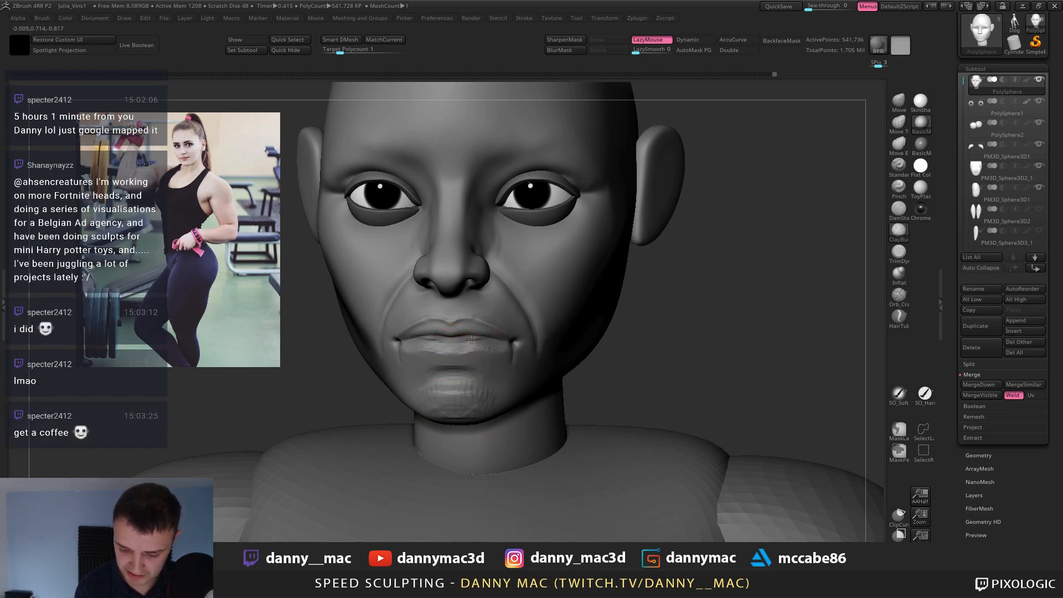
key("space")
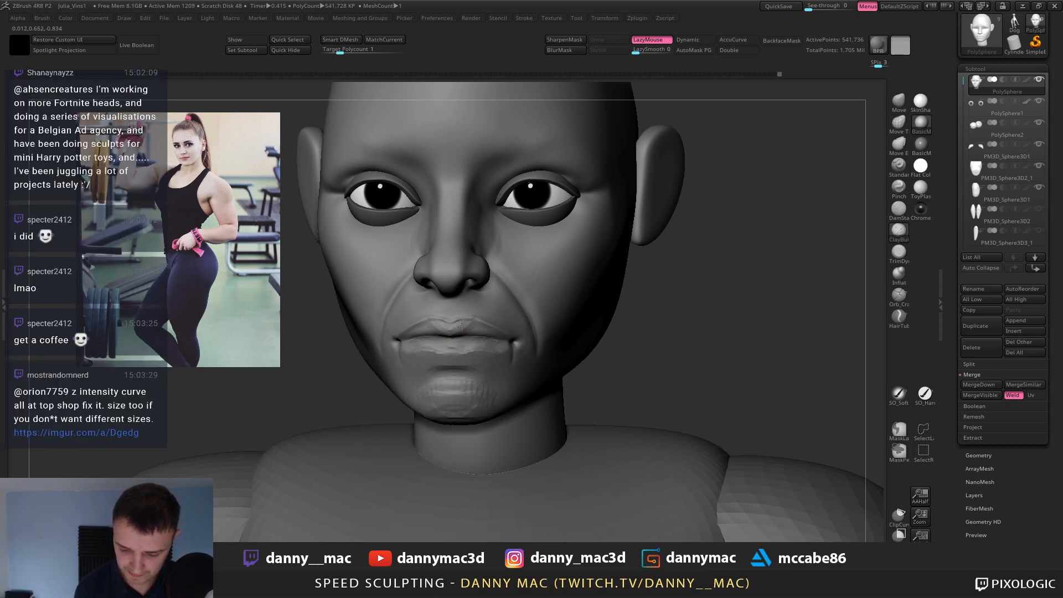
Fill out the lower lip from its centre toward the mouth corners with ClayBuildup strokes.
key("l")
key("l")
key("l")
key("l")
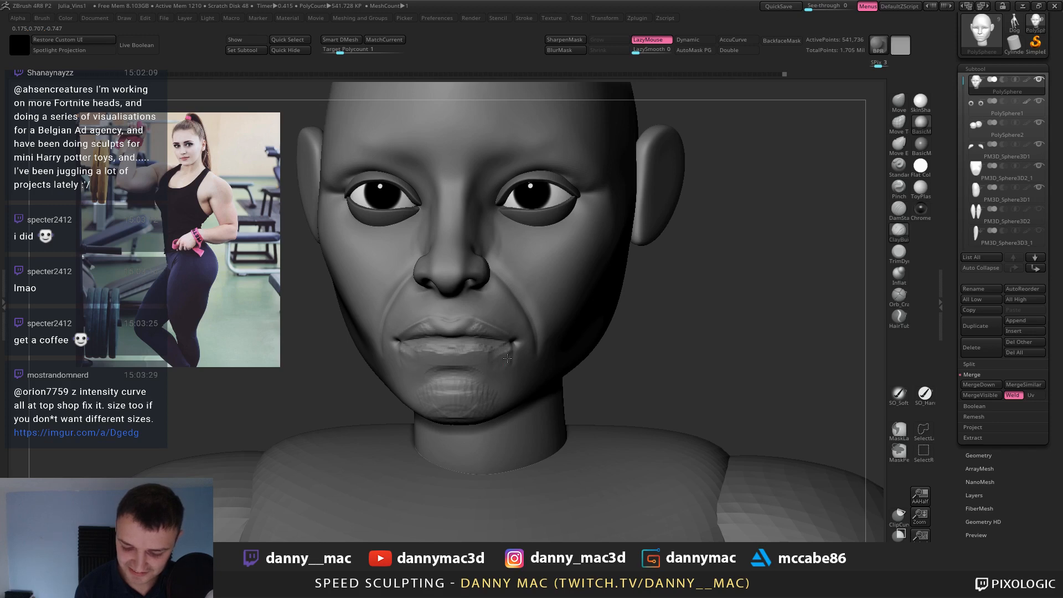
left_click_drag(452, 349, 501, 347)
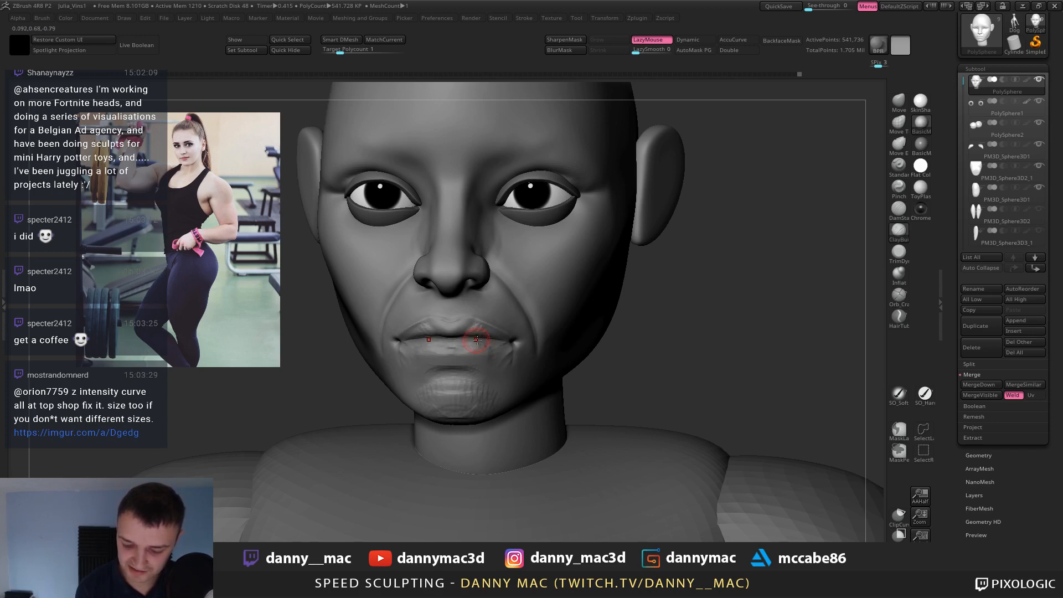
left_click_drag(485, 346, 506, 355)
Add soft volume below and around the mouth corners with ClayBuildup.
right_click_drag(506, 354, 483, 359)
left_click_drag(503, 358, 494, 370)
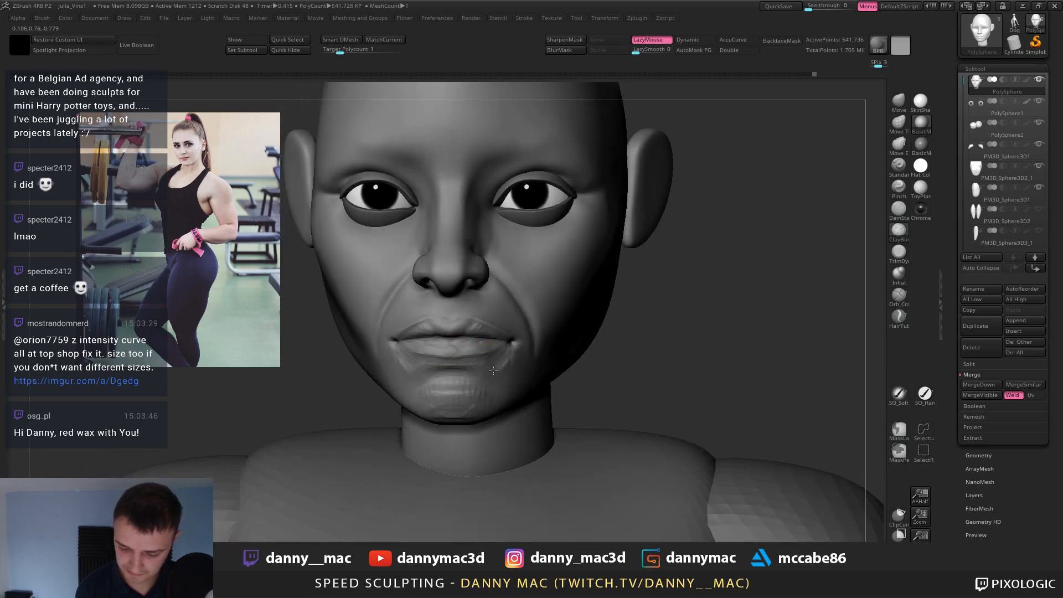
mouse_move(497, 359)
right_mouse_down()
mouse_move(435, 365)
mouse_move(459, 357)
right_mouse_up()
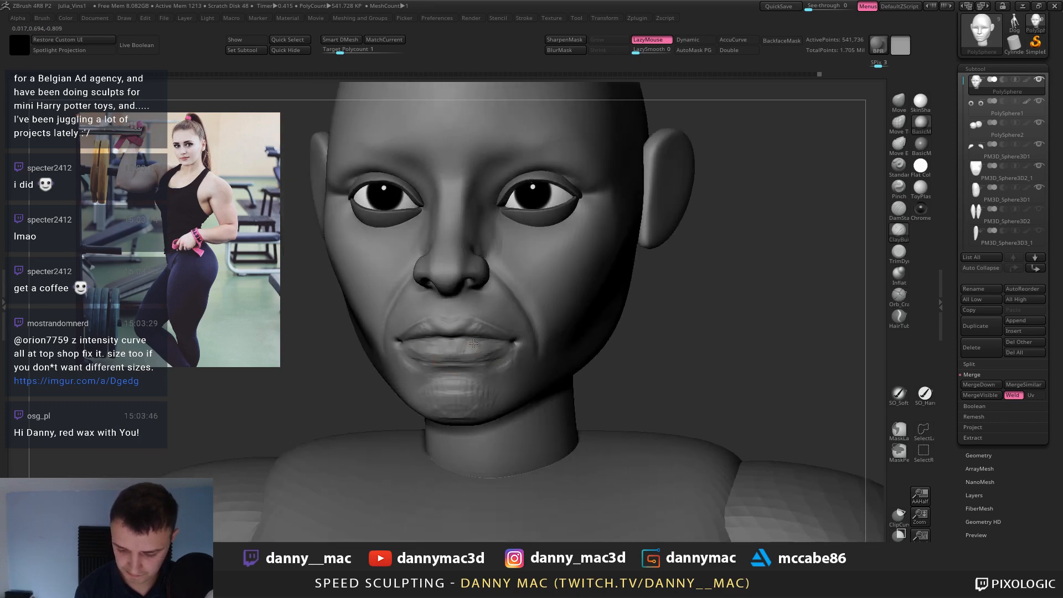
mouse_move(474, 343)
right_mouse_down()
mouse_move(457, 353)
mouse_move(500, 350)
mouse_move(409, 359)
mouse_move(393, 368)
mouse_move(390, 388)
mouse_move(392, 368)
mouse_move(514, 368)
right_mouse_up()
left_click_drag(494, 326, 500, 340)
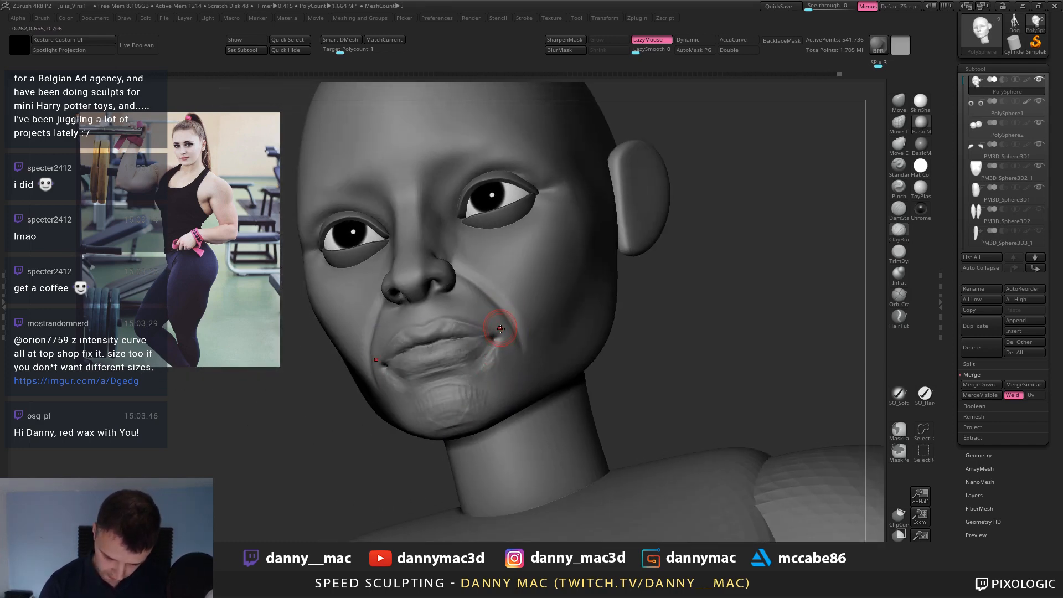
right_click_drag(504, 337, 494, 357)
Save the project under its existing file name, overwriting the earlier version.
key("ctrl+s")
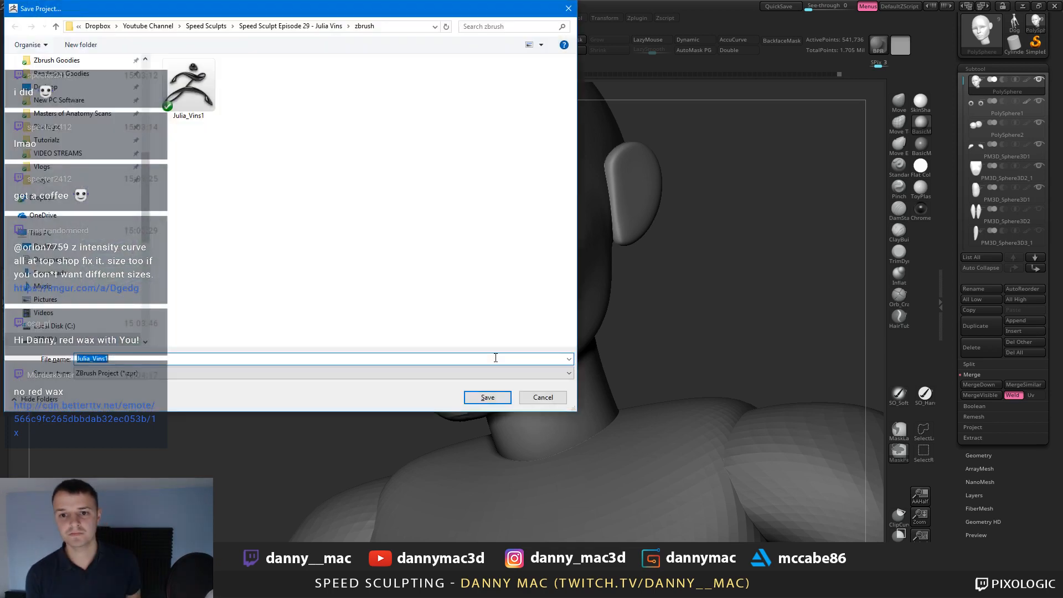
key("Return")
key("l")
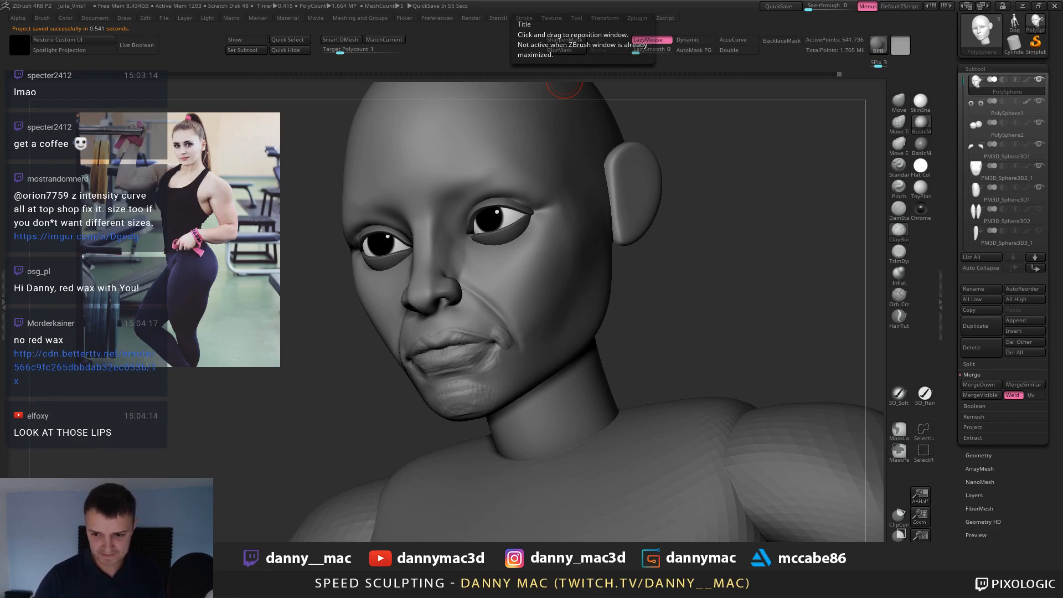
Sharpen the crease between the lips with LazyMouse strokes of the DamStandard brush.
right_click_drag(497, 308, 494, 302)
right_click_drag(438, 322, 449, 319)
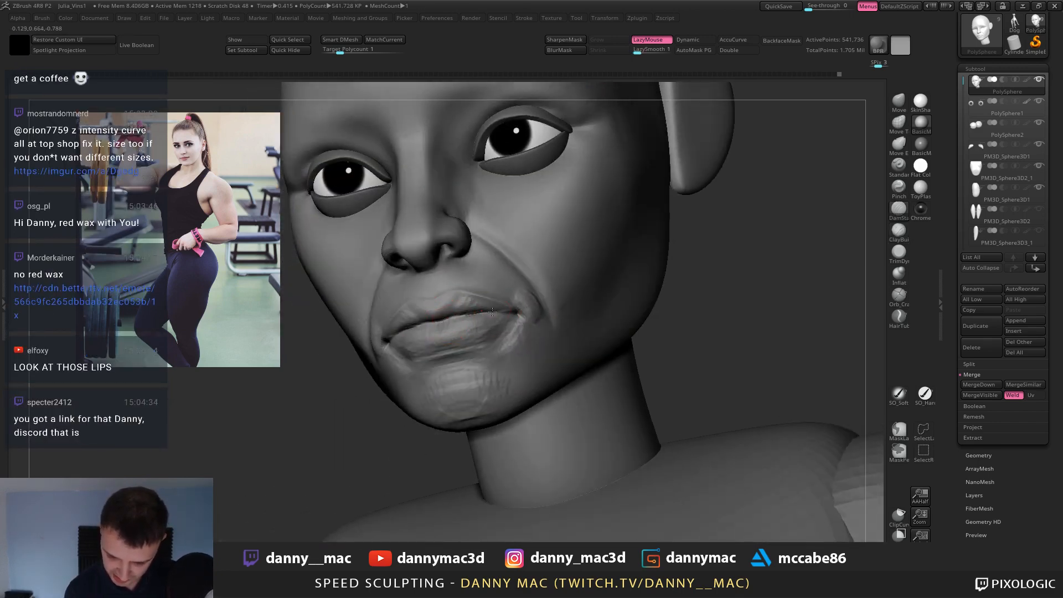
mouse_move(497, 309)
right_mouse_down()
mouse_move(440, 298)
mouse_move(457, 270)
mouse_move(447, 279)
mouse_move(474, 300)
mouse_move(481, 280)
mouse_move(523, 269)
mouse_move(462, 340)
mouse_move(496, 308)
mouse_move(483, 310)
right_mouse_up()
key("b")
key("d")
key("s")
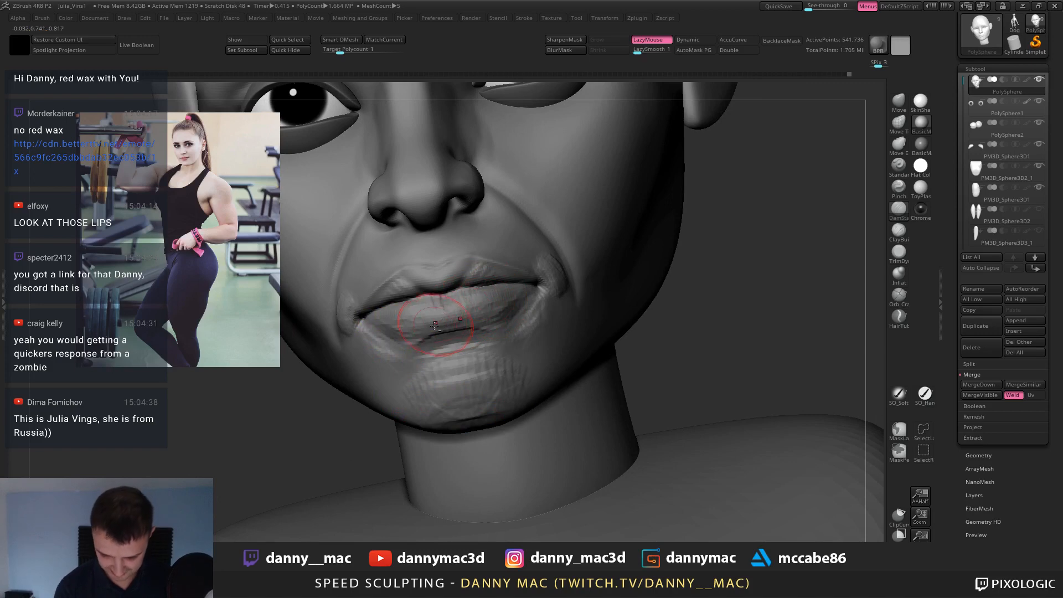
left_click_drag(383, 318, 508, 297)
Clear the rectangular mask and mask the lower lip, chin and jaw along the mouth line with MaskLasso.
mouse_move(511, 288)
right_mouse_down()
mouse_move(488, 281)
mouse_move(504, 273)
mouse_move(480, 288)
mouse_move(440, 276)
mouse_move(468, 274)
mouse_move(451, 291)
right_mouse_up()
key("l")
key("space")
key("l")
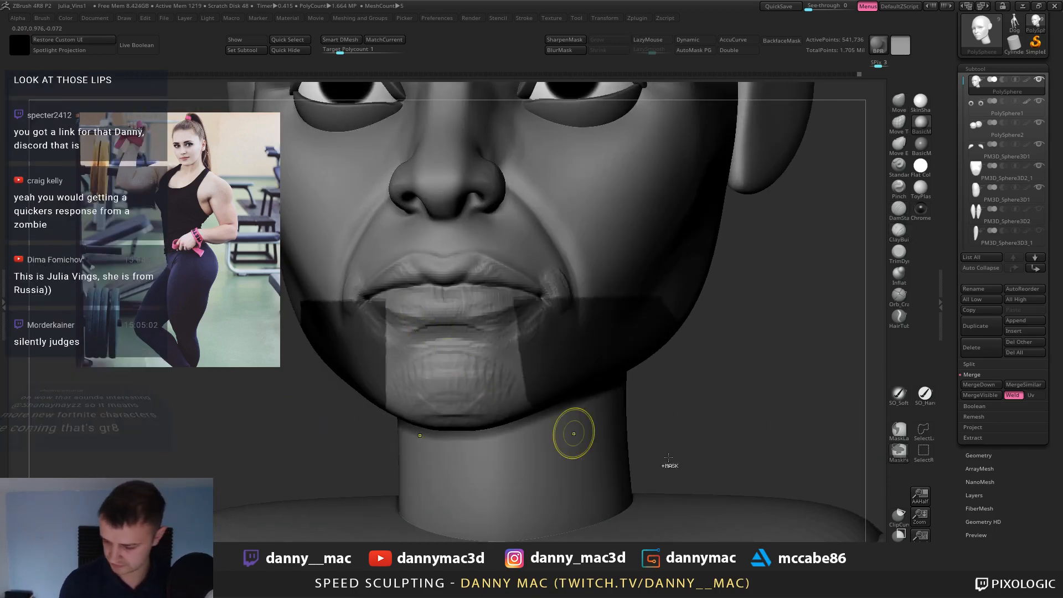
left_click(898, 433)
left_click(868, 463)
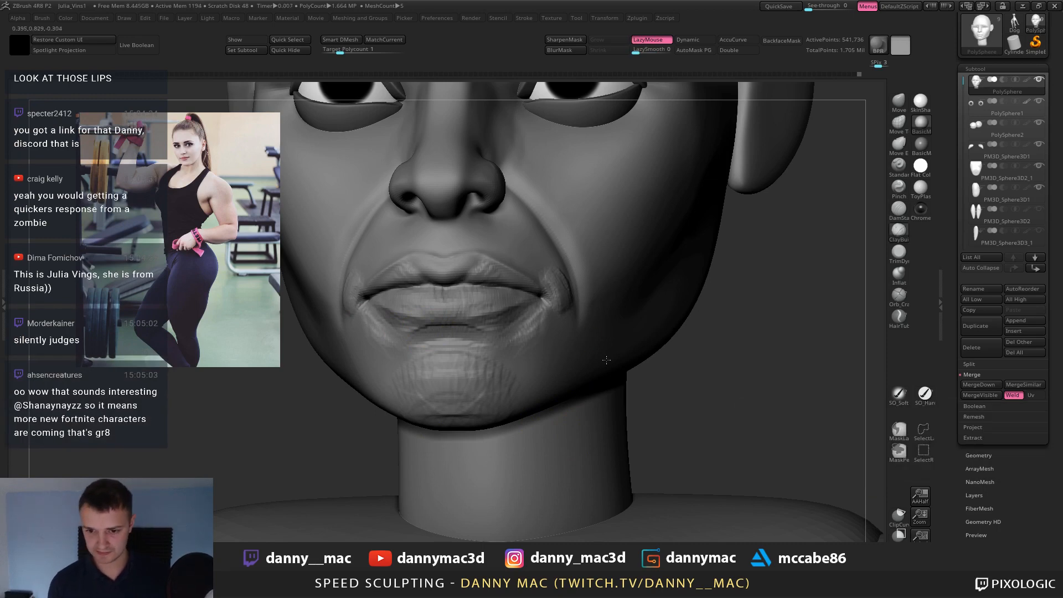
mouse_move(487, 261)
right_mouse_down()
mouse_move(355, 304)
mouse_move(391, 377)
right_mouse_up()
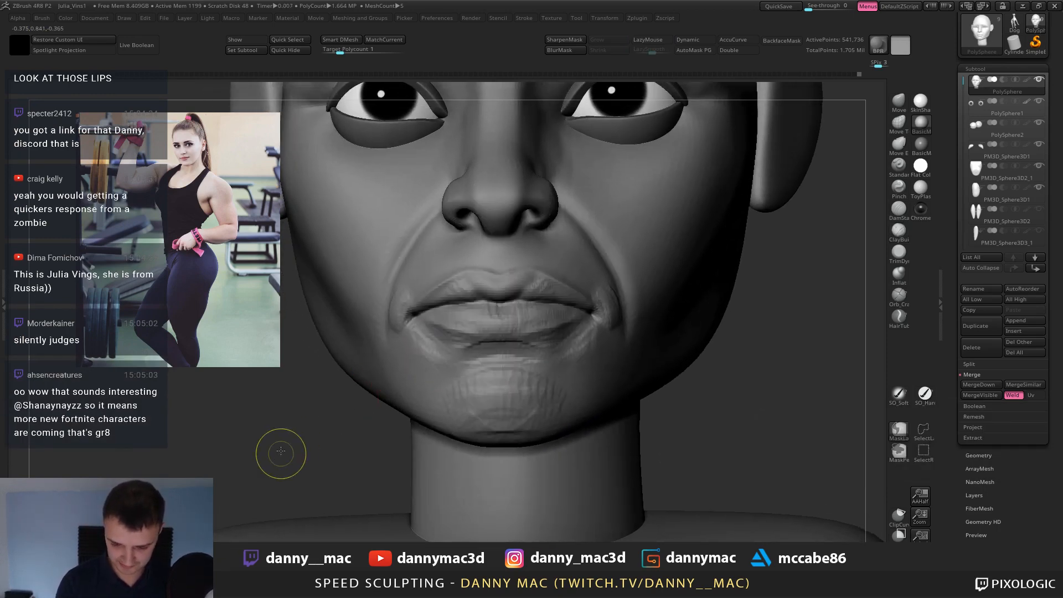
mouse_move(280, 449)
left_mouse_down("ctrl")
mouse_move(357, 380)
mouse_move(372, 333)
mouse_move(508, 299)
mouse_move(484, 438)
left_mouse_up("ctrl")
left_click_drag(280, 375, 493, 302, "ctrl+alt")
key("l")
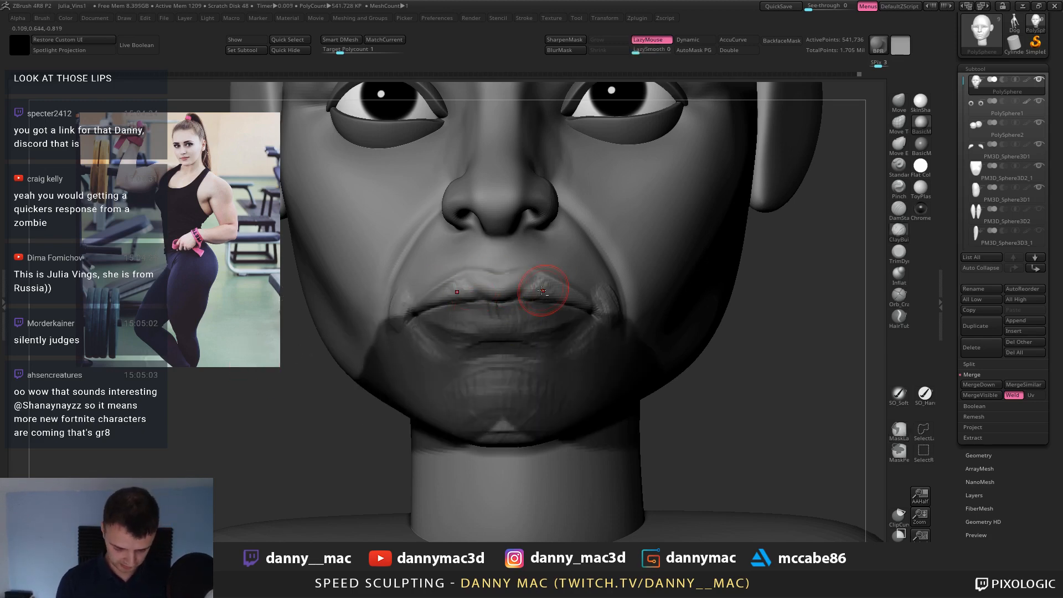
Invert the mask and adjust the lower lip's profile with the enlarged Move brush.
key("b")
key("m")
key("v")
mouse_move(547, 306)
right_mouse_down()
mouse_move(521, 295)
mouse_move(539, 302)
right_mouse_up()
key("space")
left_click(506, 363, "ctrl")
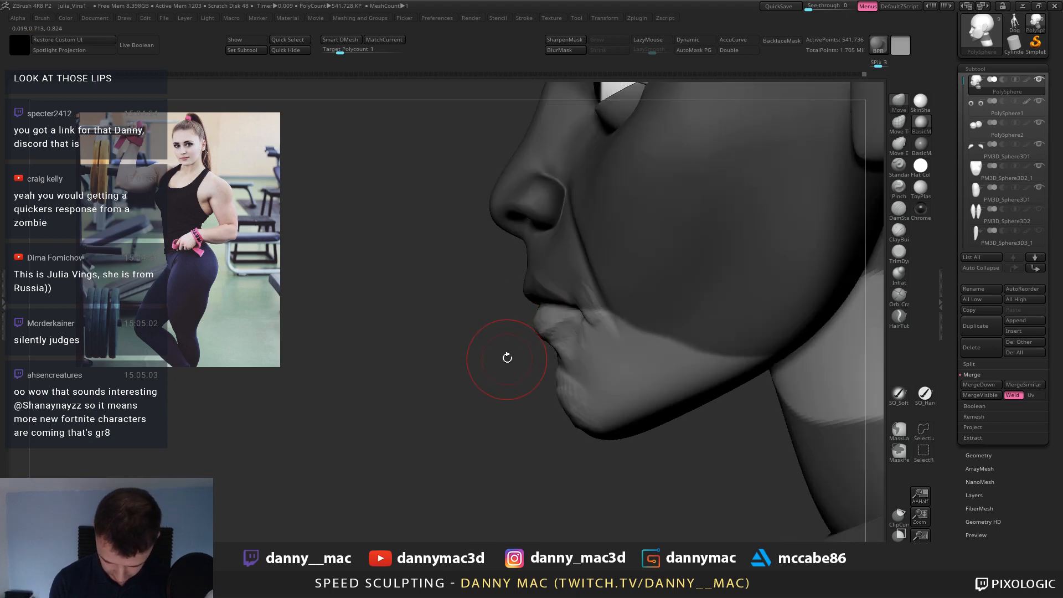
key("bracketright")
left_click_drag(539, 332, 545, 335)
Reshape the upper lip's curve from below with the Move brush, keeping the lower lip and chin masked.
mouse_move(547, 332)
right_mouse_down()
mouse_move(556, 343)
mouse_move(517, 310)
mouse_move(538, 304)
mouse_move(515, 230)
mouse_move(533, 261)
right_mouse_up()
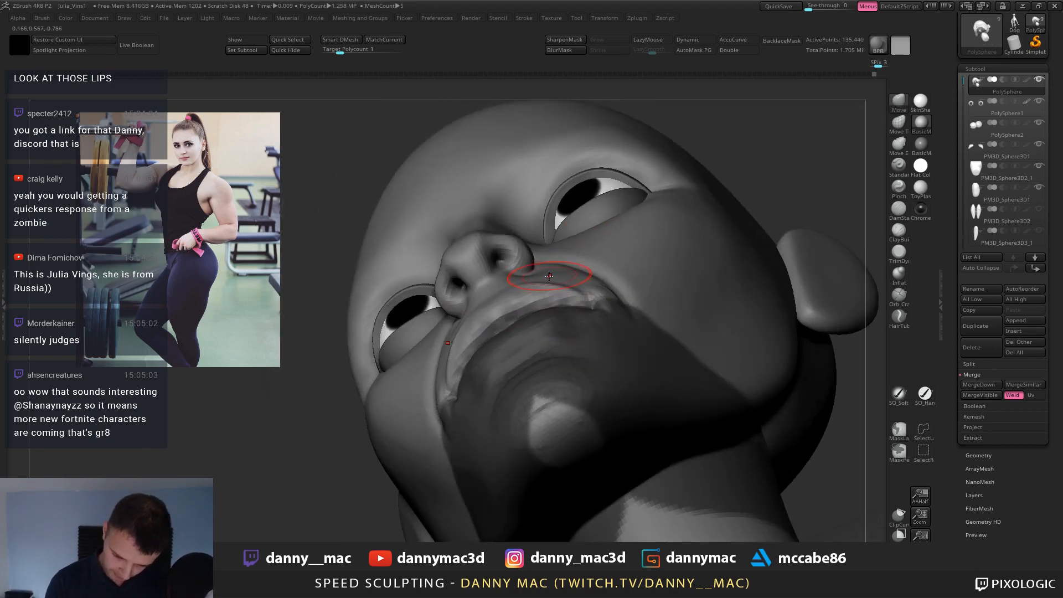
left_click_drag(552, 279, 565, 276)
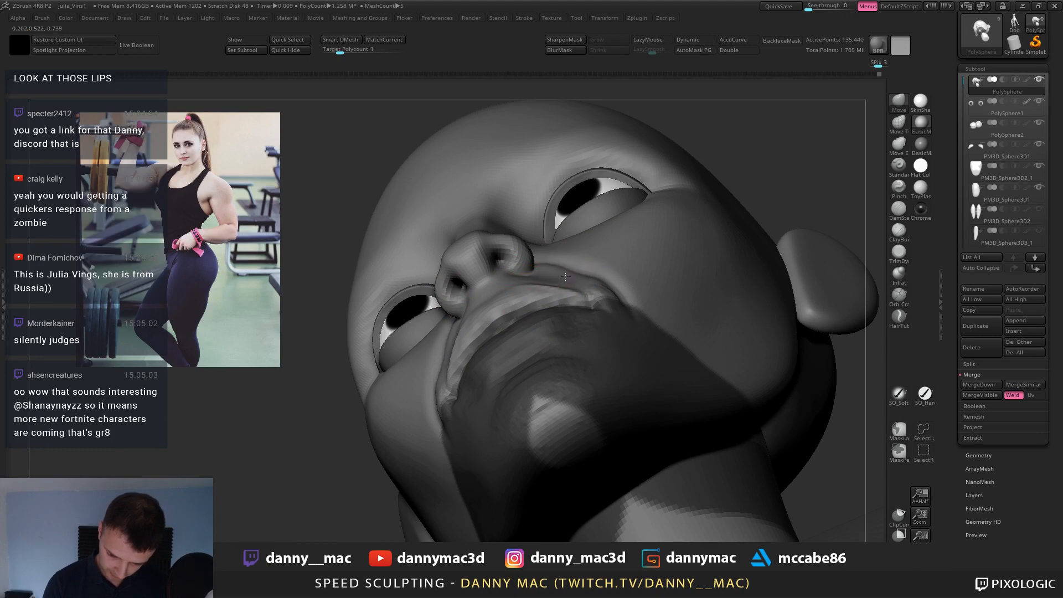
right_click_drag(557, 266, 540, 246)
key("space")
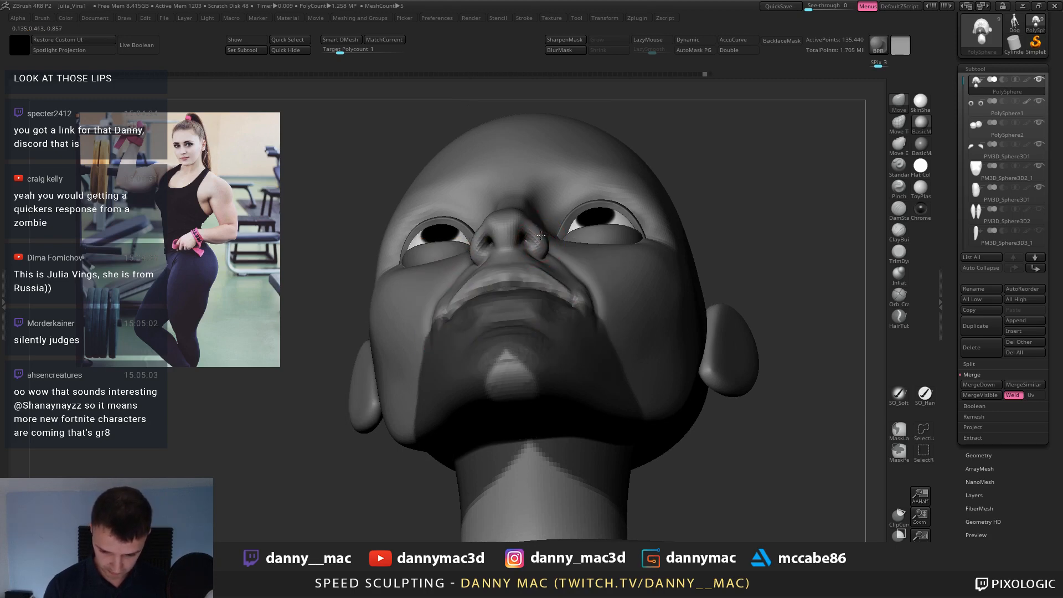
right_click_drag(541, 235, 531, 222)
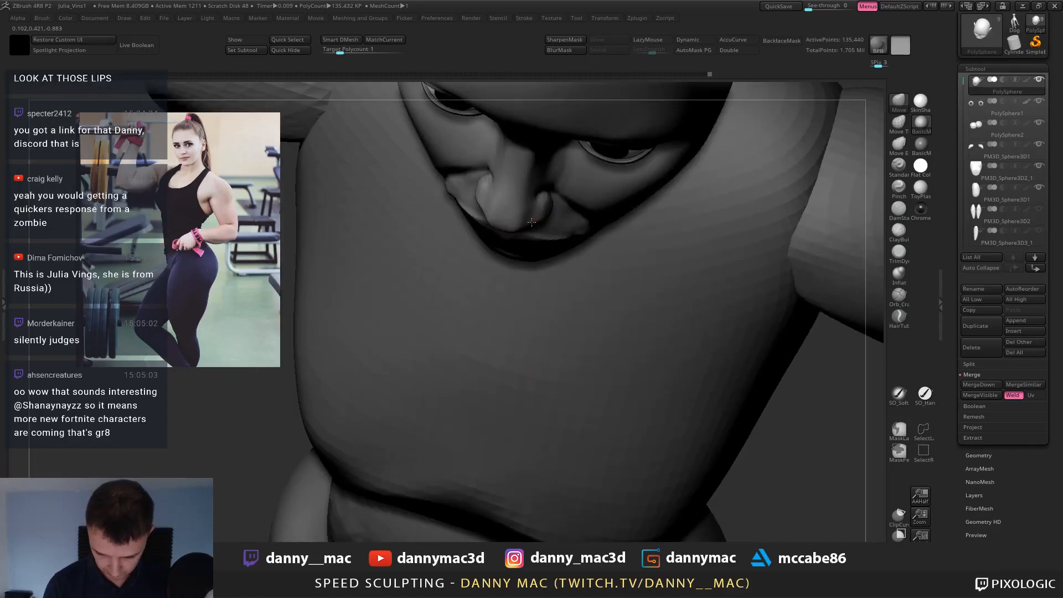
right_click_drag(544, 180, 551, 194)
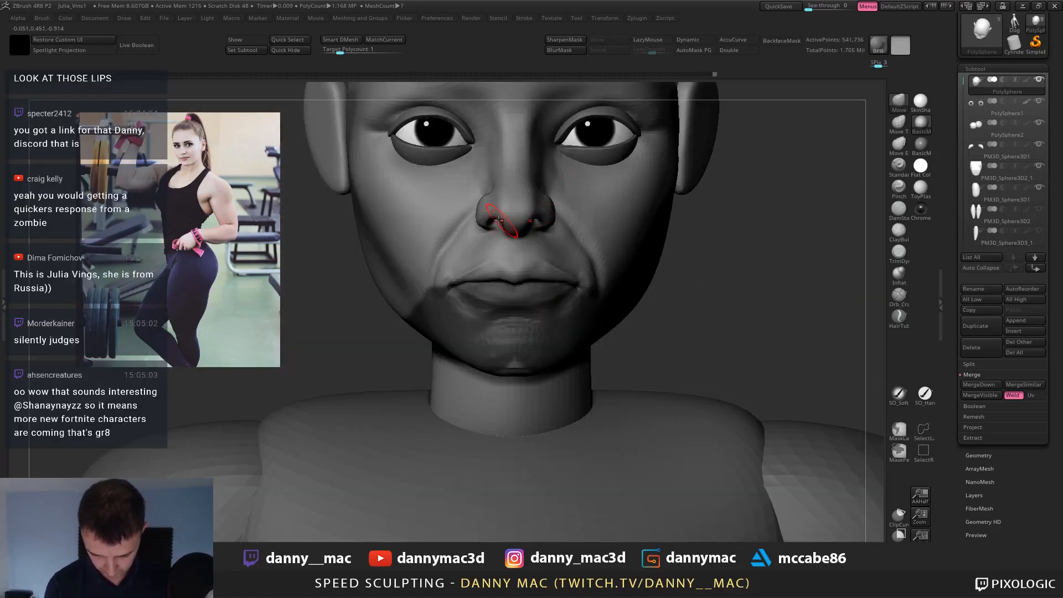
Save the project again under its current name.
right_click_drag(497, 216, 472, 250)
right_click_drag(474, 310, 441, 285, "ctrl")
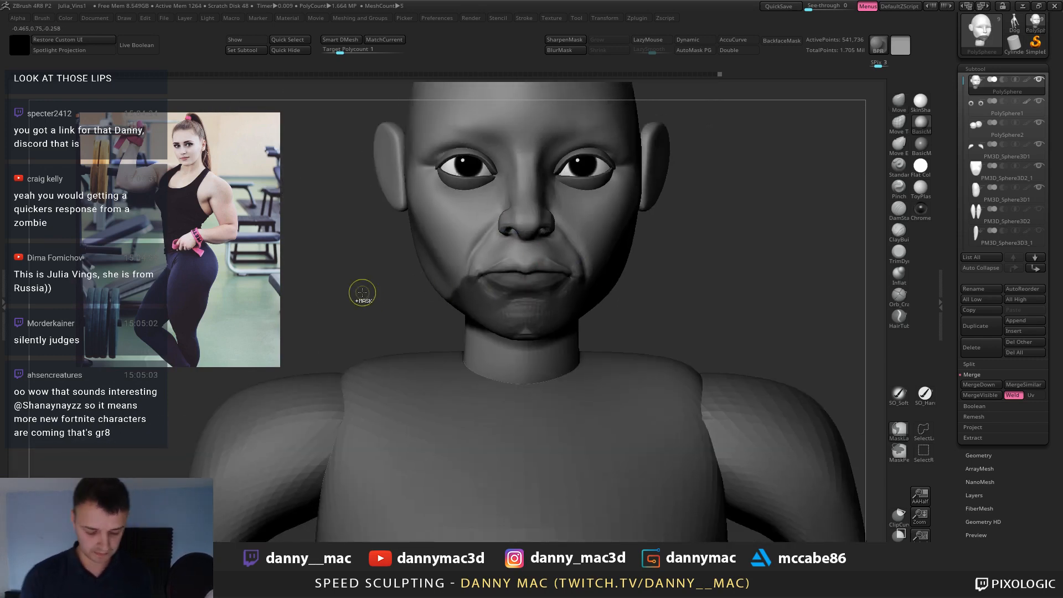
key("ctrl+s")
key("Return")
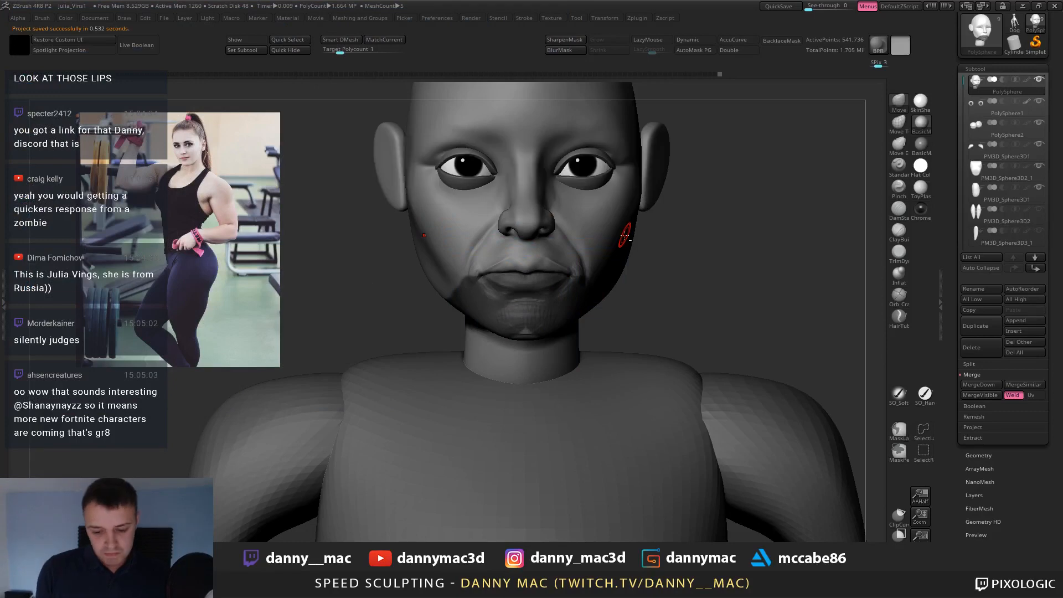
Clear the mask, nudge the chin with the Move brush and refine the lips in profile.
right_click_drag(653, 275, 541, 308)
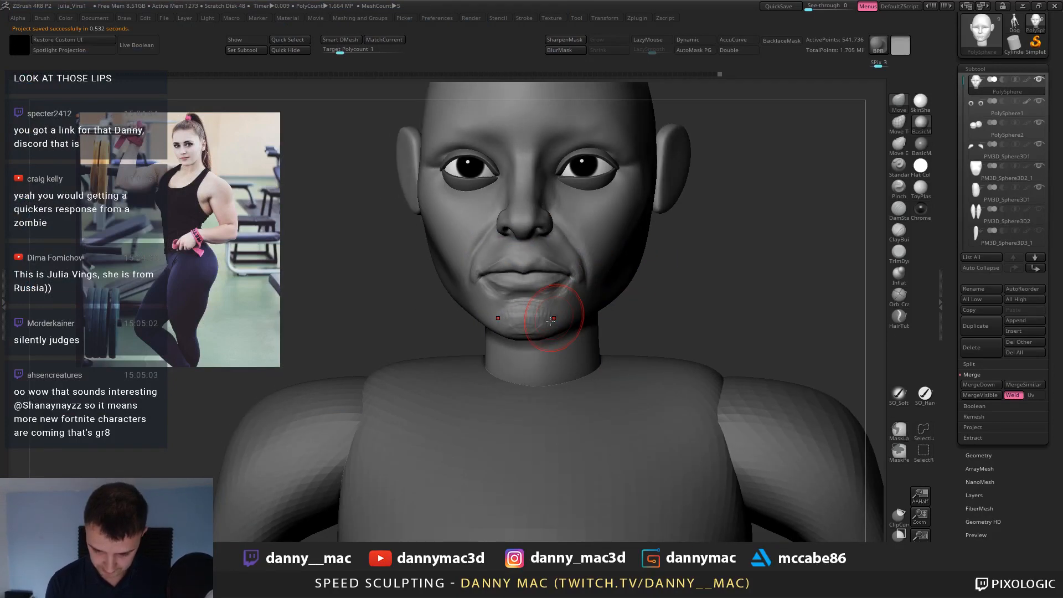
left_click_drag(548, 326, 549, 323)
right_click_drag(587, 319, 548, 309)
key("space")
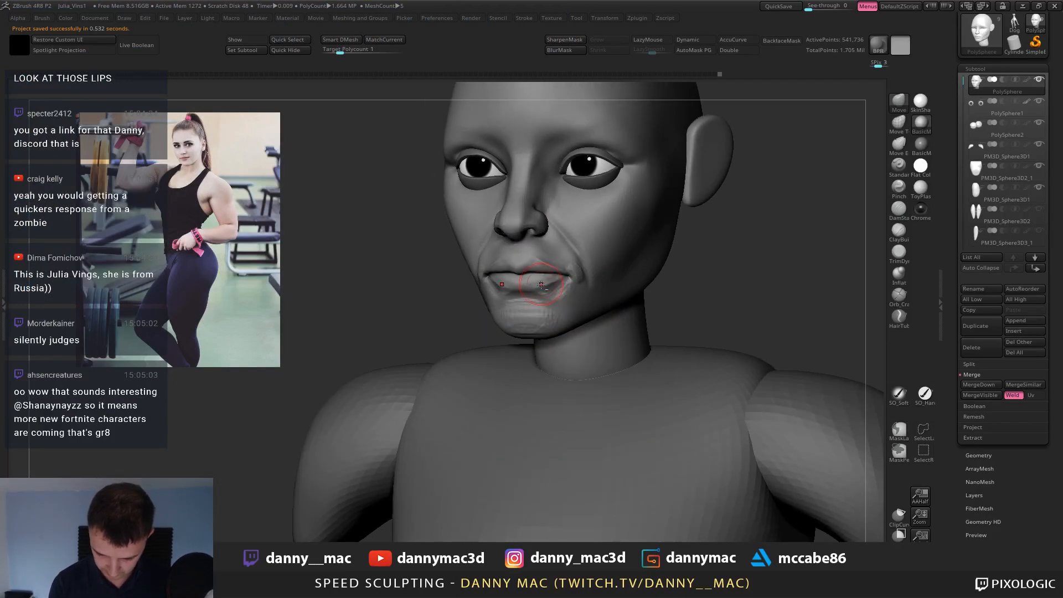
key("space")
mouse_move(541, 271)
right_mouse_down("ctrl")
mouse_move(564, 289)
mouse_move(523, 285)
right_mouse_up("ctrl")
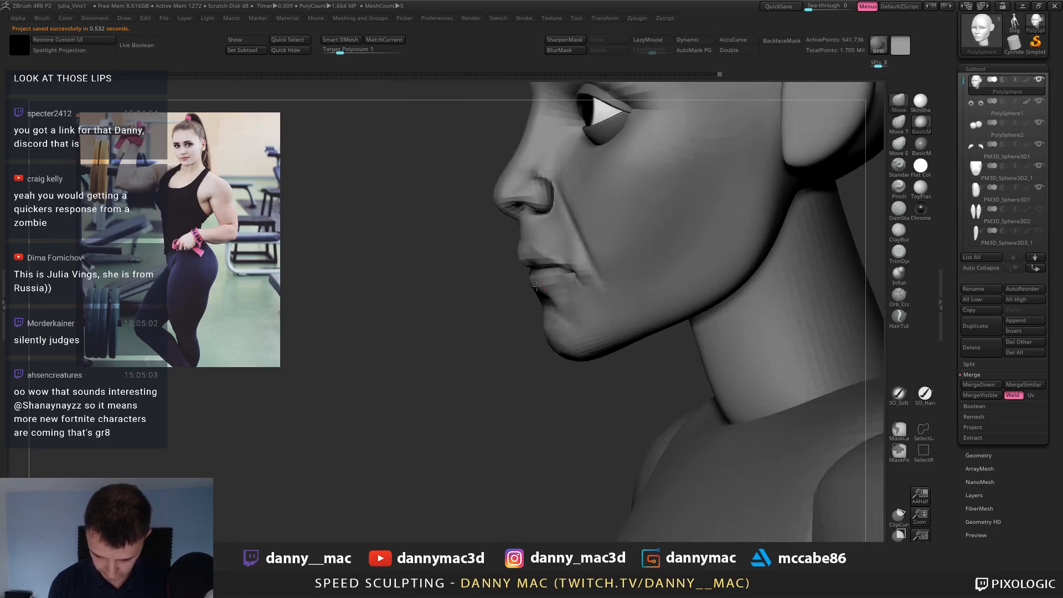
left_click_drag(537, 274, 541, 281, "shift")
Smooth the area beside the mouth corners two subdivision levels down, and return to the highest level.
mouse_move(538, 281)
right_mouse_down()
mouse_move(573, 276)
mouse_move(502, 258)
mouse_move(443, 282)
right_mouse_up()
key("shift+d")
key("shift+d")
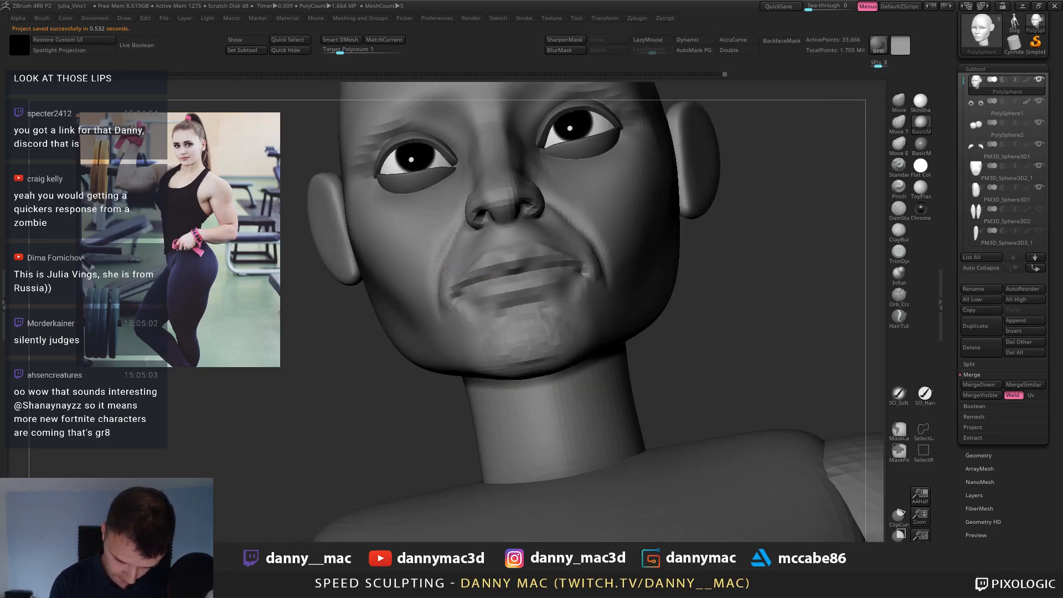
left_click_drag(443, 282, 449, 296, "shift")
key("d")
key("d")
Carve the upper lip's outline from near the centre toward the mouth corners with DamStandard.
mouse_move(450, 288)
right_mouse_down("shift")
mouse_move(542, 257)
mouse_move(547, 271)
mouse_move(523, 269)
right_mouse_up("shift")
key("b")
key("d")
key("s")
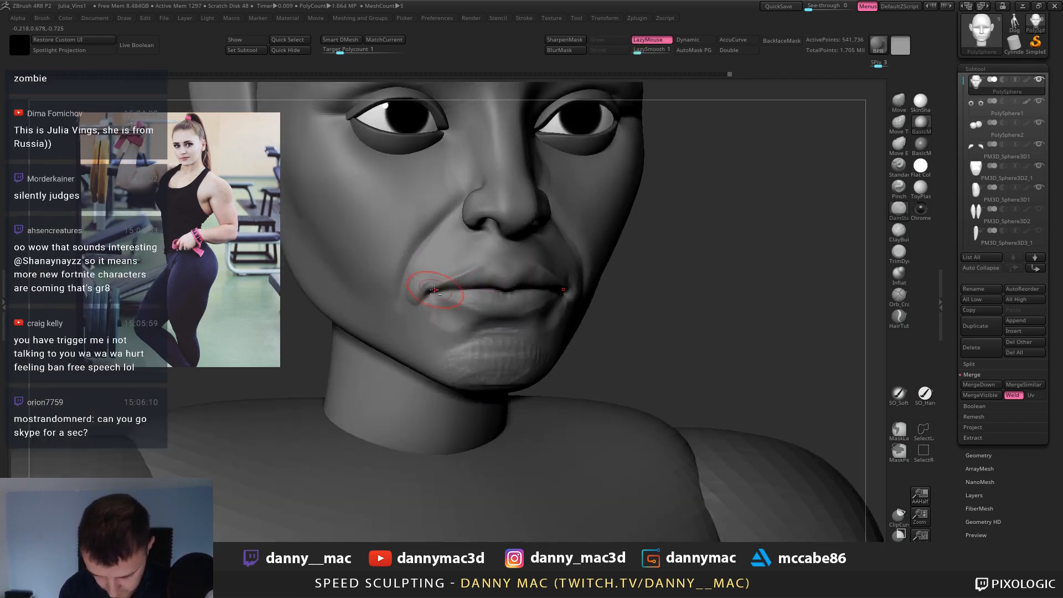
left_click_drag(481, 266, 455, 279)
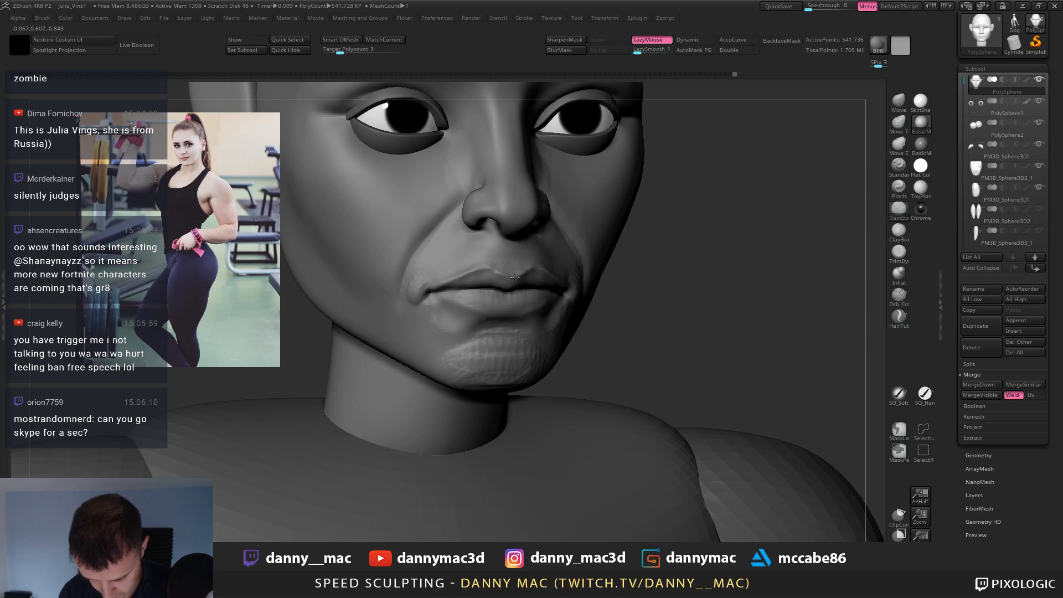
right_click_drag(515, 277, 503, 259, "shift")
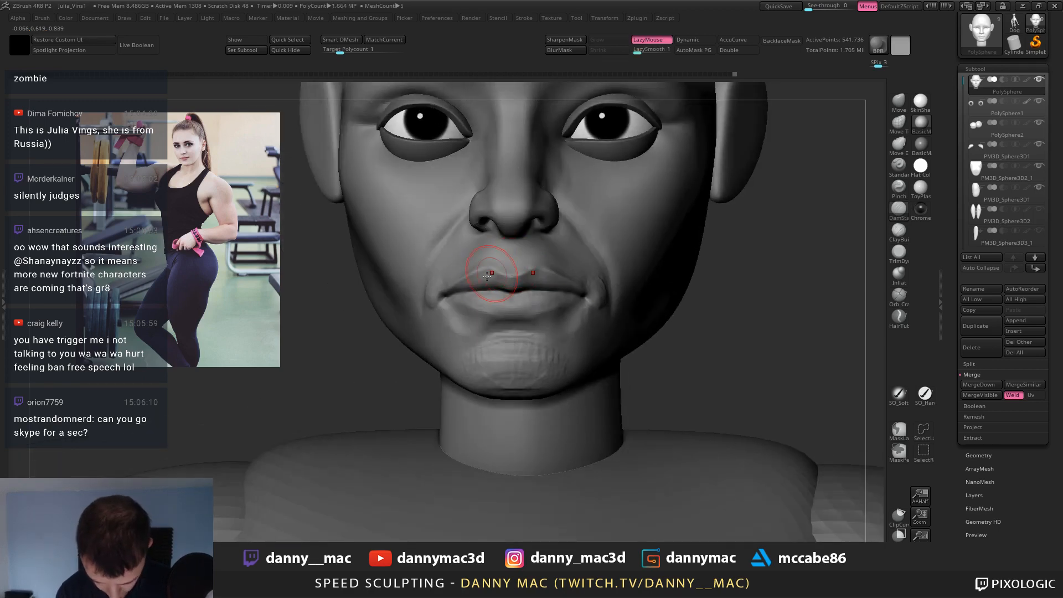
right_click_drag(486, 262, 520, 266)
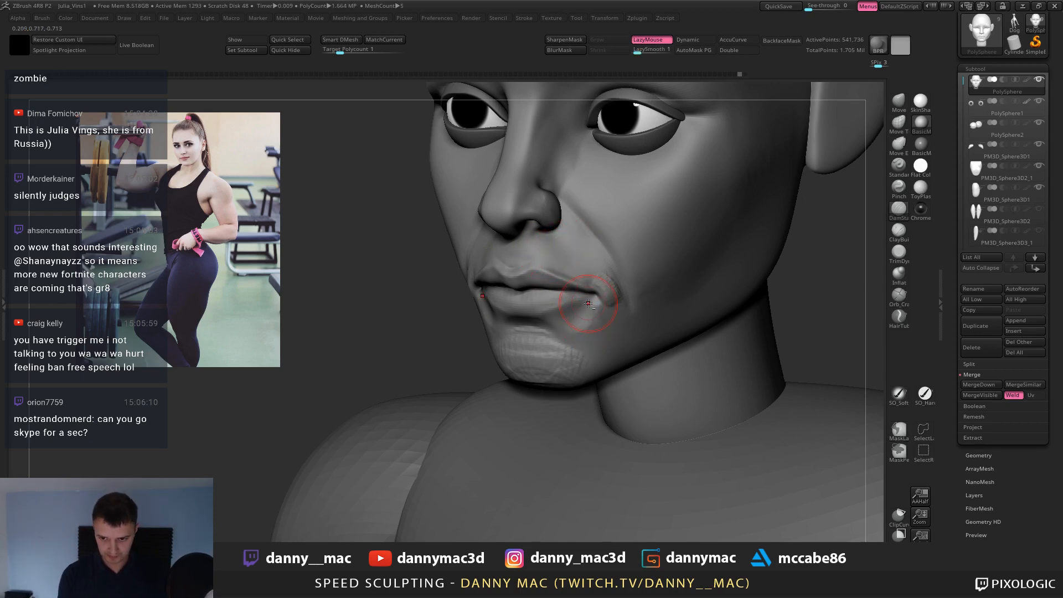
right_click_drag(557, 311, 568, 323)
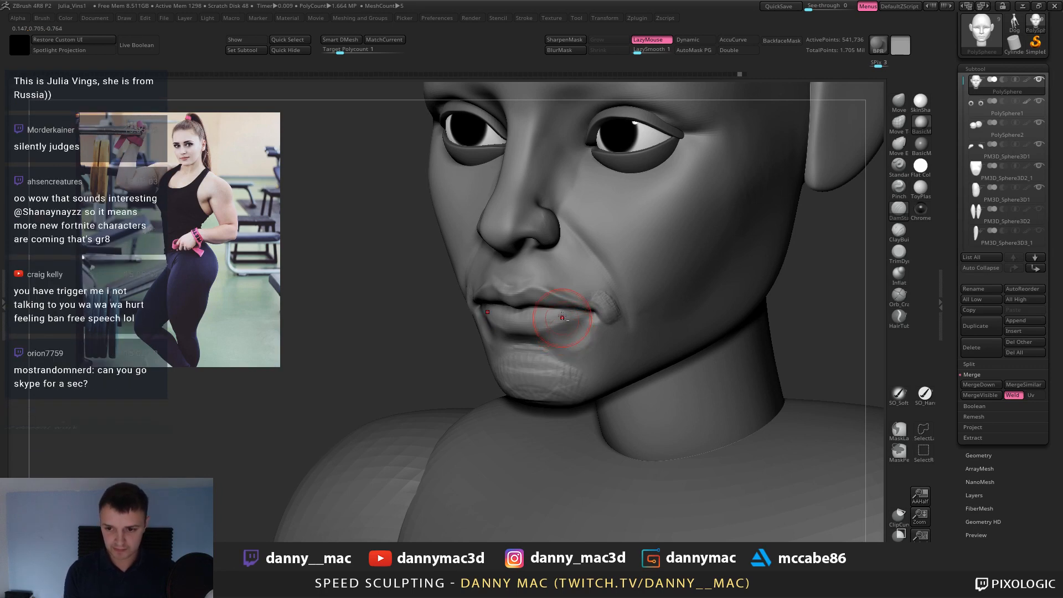
Build up the philtrum and the fold beside the mouth corner with the ClayBuildup brush.
mouse_move(564, 330)
right_mouse_down()
mouse_move(525, 254)
mouse_move(499, 249)
mouse_move(502, 263)
right_mouse_up()
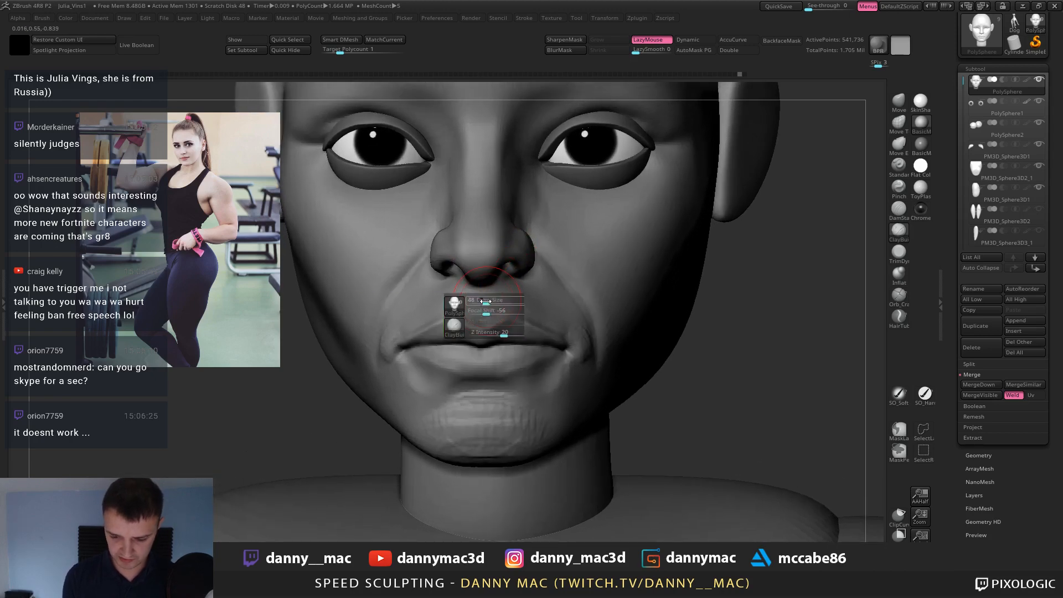
right_click_drag(484, 316, 517, 313)
left_click_drag(474, 293, 474, 315)
right_click_drag(474, 310, 490, 306)
left_click_drag(472, 301, 474, 293)
right_click_drag(472, 299, 451, 299, "alt")
left_click_drag(408, 297, 379, 334)
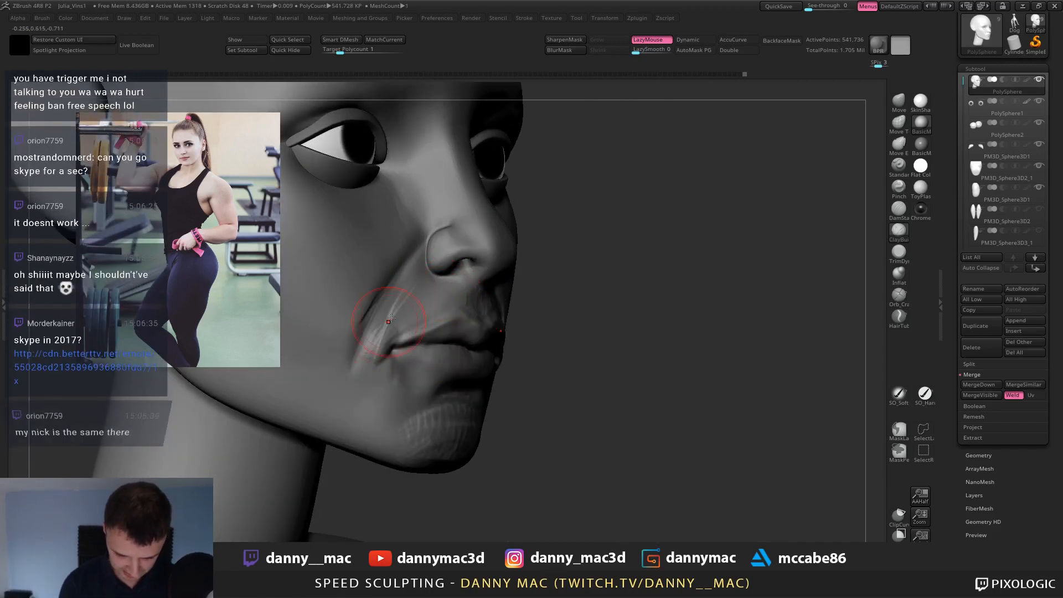
Work over the upper lip beside the fold and smooth it at a lower subdivision level.
mouse_move(391, 319)
right_mouse_down()
mouse_move(503, 300)
mouse_move(521, 332)
mouse_move(498, 361)
mouse_move(532, 368)
right_mouse_up()
key("l")
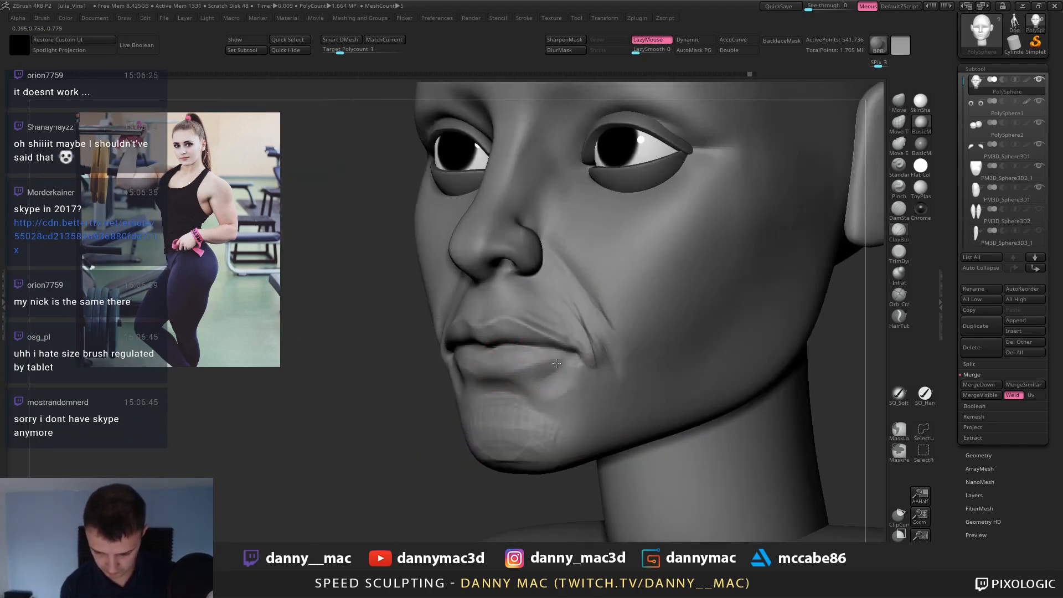
left_click_drag(545, 353, 533, 324)
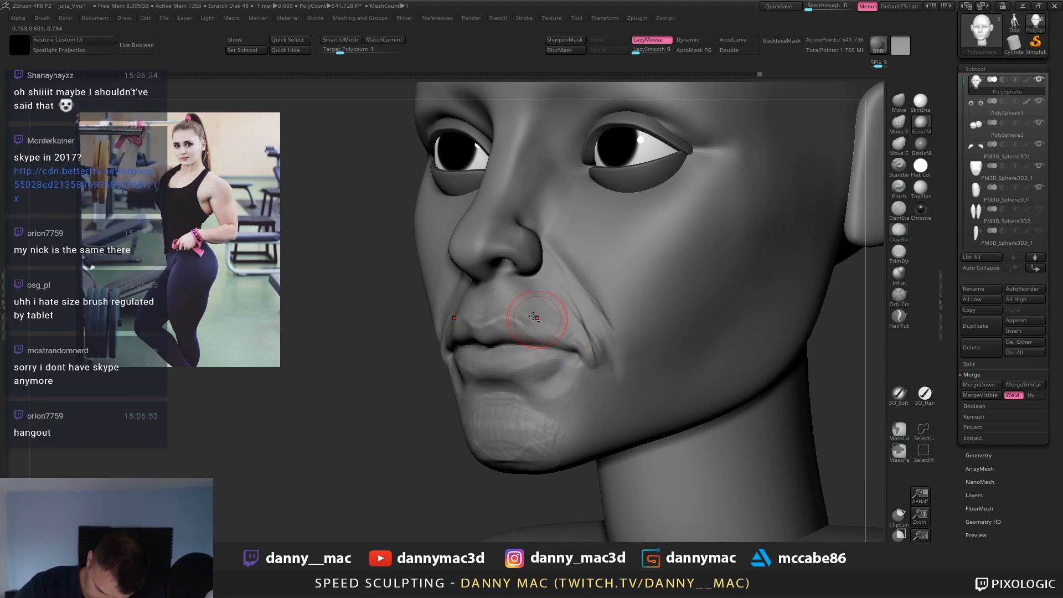
right_click_drag(556, 329, 412, 337)
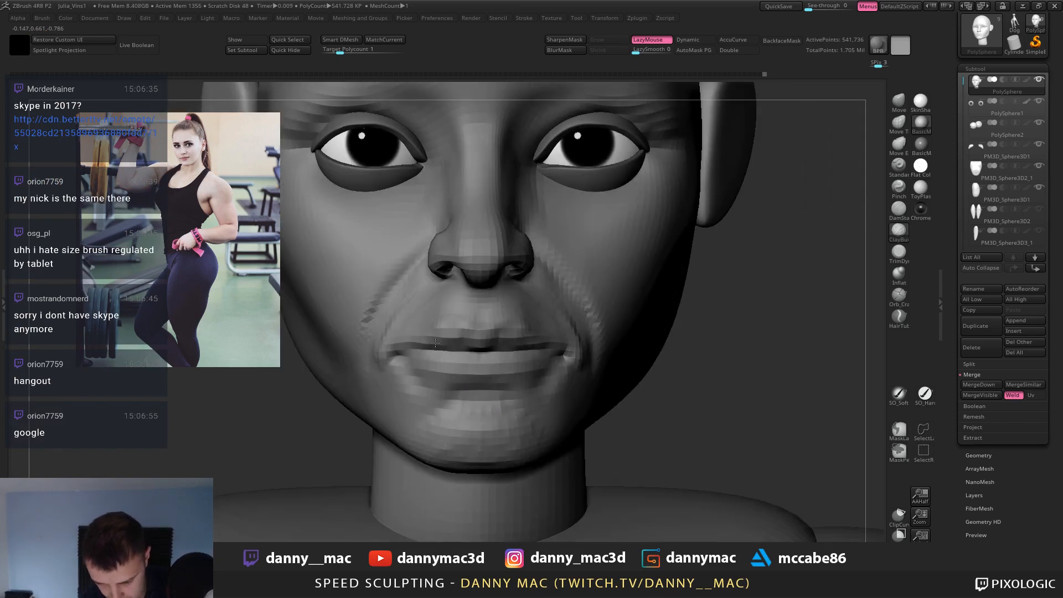
mouse_move(420, 342)
left_mouse_down("shift")
mouse_move(454, 338)
mouse_move(467, 322)
left_mouse_up("shift")
Nudge the centre of the upper lip with the Move brush and undo the last nudge.
right_click_drag(465, 327, 466, 347)
left_click_drag(467, 347, 481, 335)
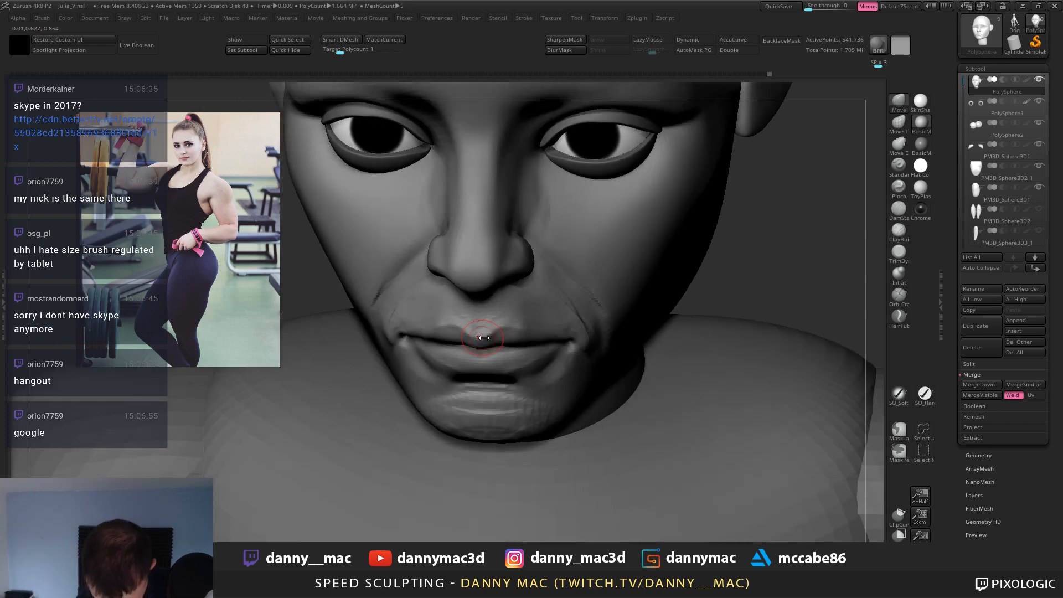
mouse_move(480, 335)
right_mouse_down()
mouse_move(474, 349)
mouse_move(501, 332)
mouse_move(540, 329)
mouse_move(534, 336)
right_mouse_up()
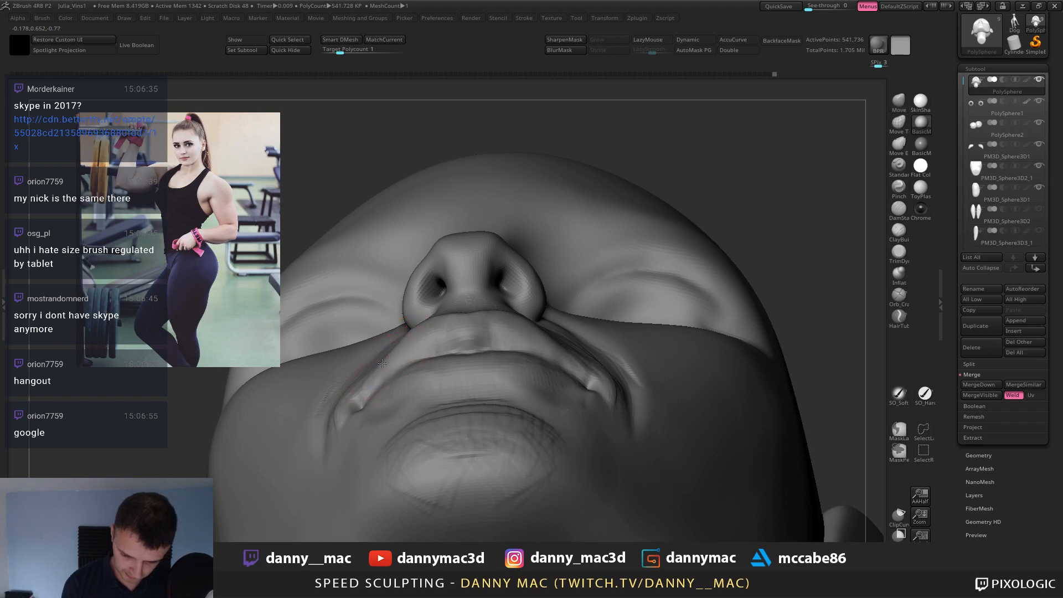
left_click_drag(491, 342, 491, 327)
mouse_move(512, 326)
right_mouse_down()
mouse_move(501, 340)
mouse_move(512, 352)
mouse_move(540, 339)
mouse_move(523, 351)
right_mouse_up()
key("ctrl+z")
Carve the line between the lips toward the mouth corner with a resized DamStandard brush.
key("b")
key("d")
key("s")
key("space")
left_click_drag(524, 351, 532, 351)
right_click_drag(526, 351, 517, 347)
left_click_drag(487, 345, 582, 353)
right_click_drag(545, 340, 565, 356)
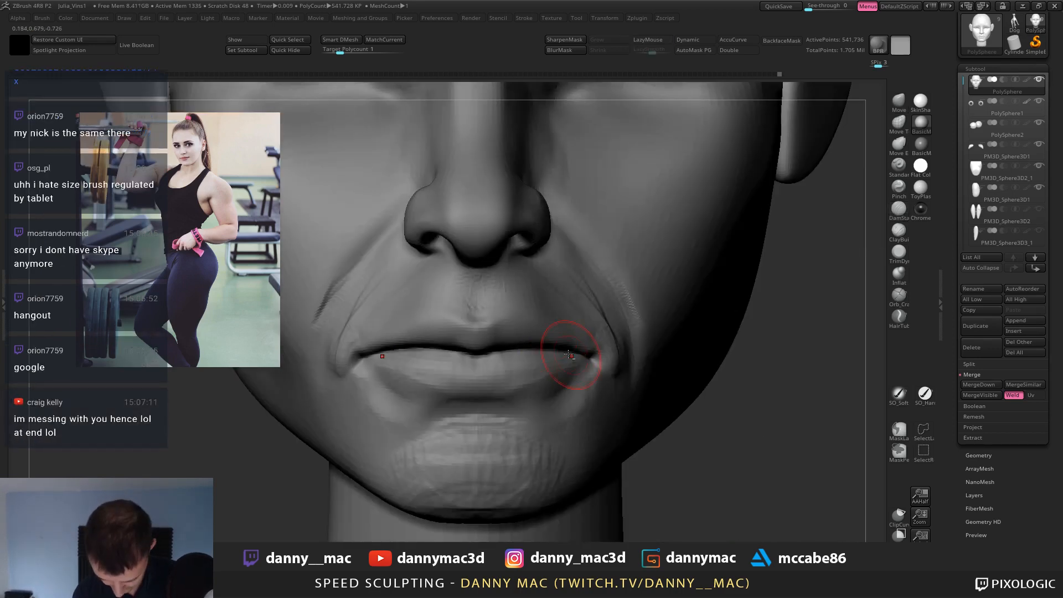
Build up the area just below the mouth corners with the ClayBuildup brush.
right_click_drag(481, 381, 461, 368)
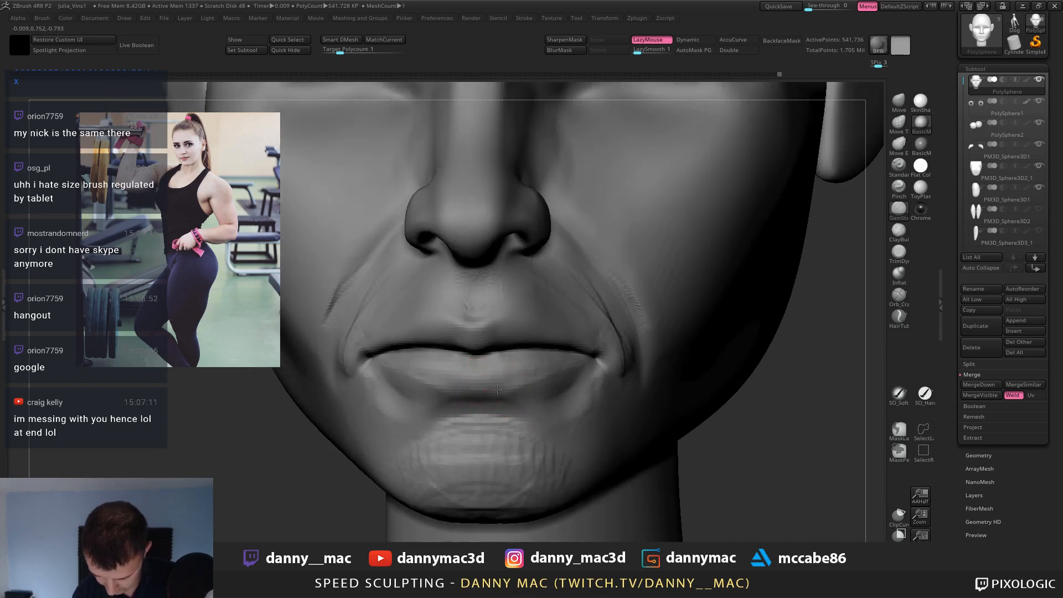
right_click_drag(517, 346, 564, 386)
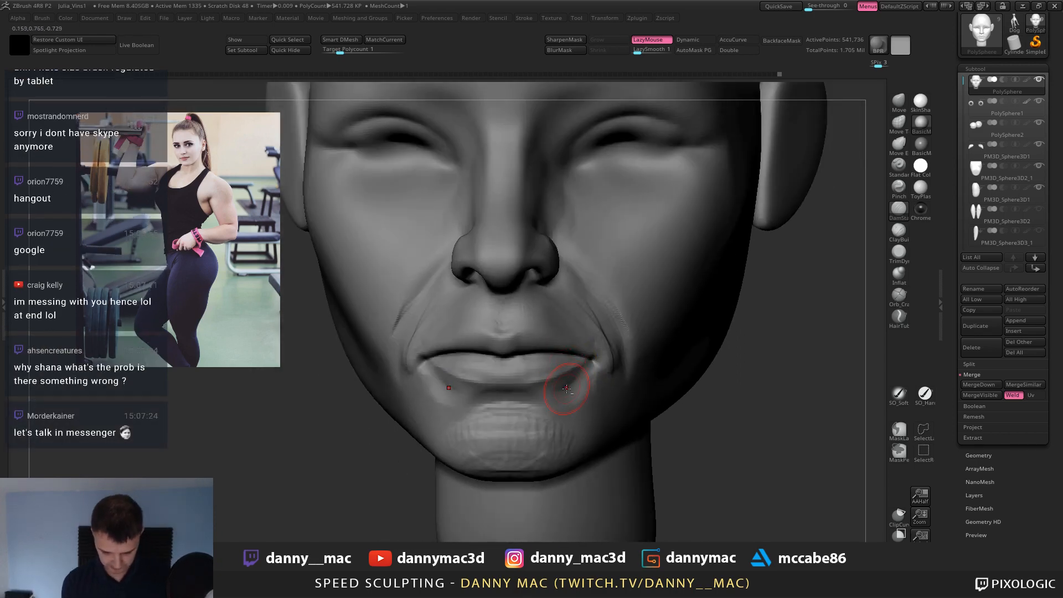
right_click_drag(606, 359, 598, 369)
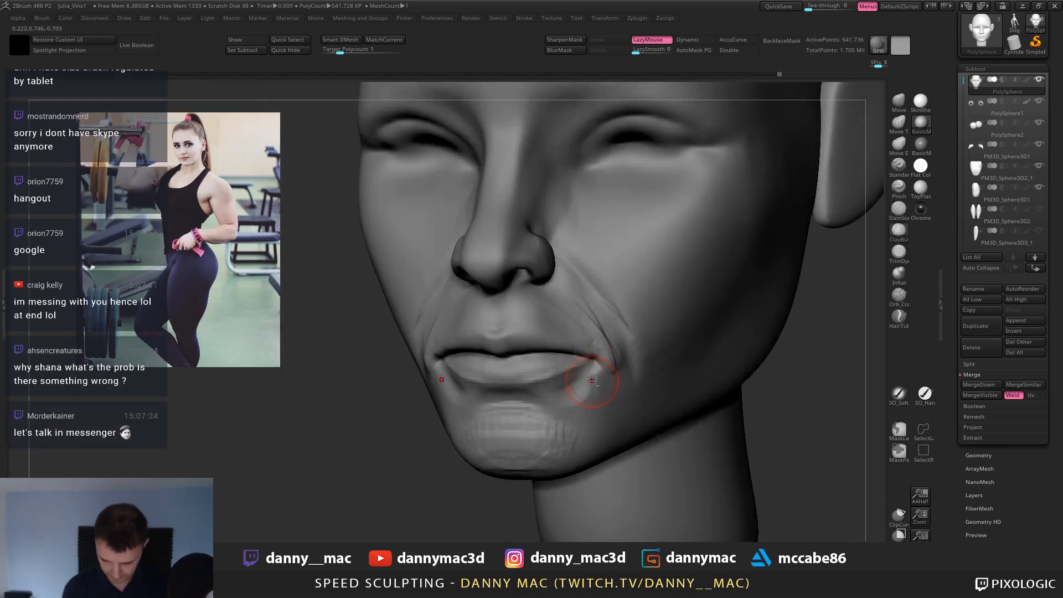
left_click_drag(591, 380, 592, 380)
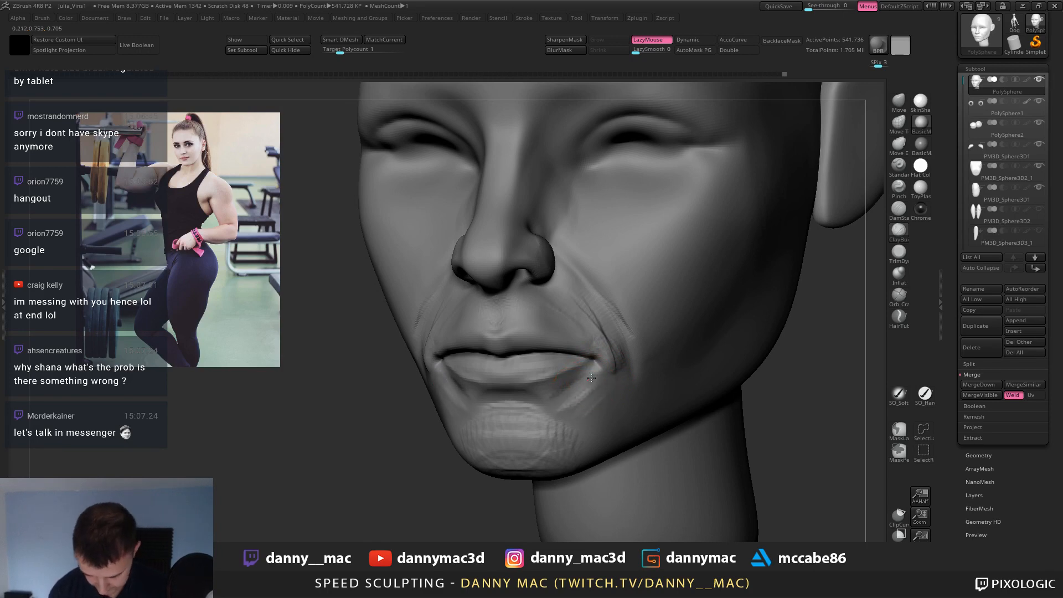
Return to the highest subdivision level and refine the lips near the mouth corner.
mouse_move(578, 407)
right_mouse_down()
mouse_move(565, 393)
mouse_move(578, 370)
mouse_move(553, 387)
mouse_move(581, 376)
mouse_move(563, 361)
mouse_move(591, 327)
mouse_move(518, 363)
mouse_move(541, 380)
right_mouse_up()
key("shift+d")
key("d")
key("d")
left_click_drag(541, 380, 565, 346)
right_click_drag(564, 346, 540, 333)
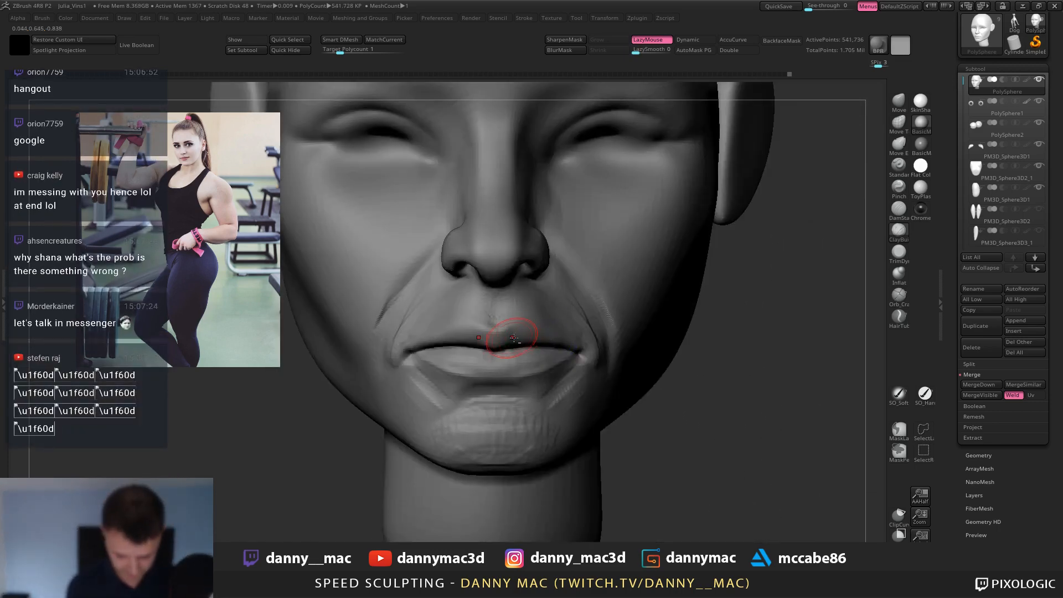
Sharpen the upper lip's edge with the DamStandard brush.
key("b")
key("d")
key("s")
right_click(460, 347)
mouse_move(460, 347)
right_mouse_down()
mouse_move(451, 328)
mouse_move(496, 330)
mouse_move(473, 330)
right_mouse_up()
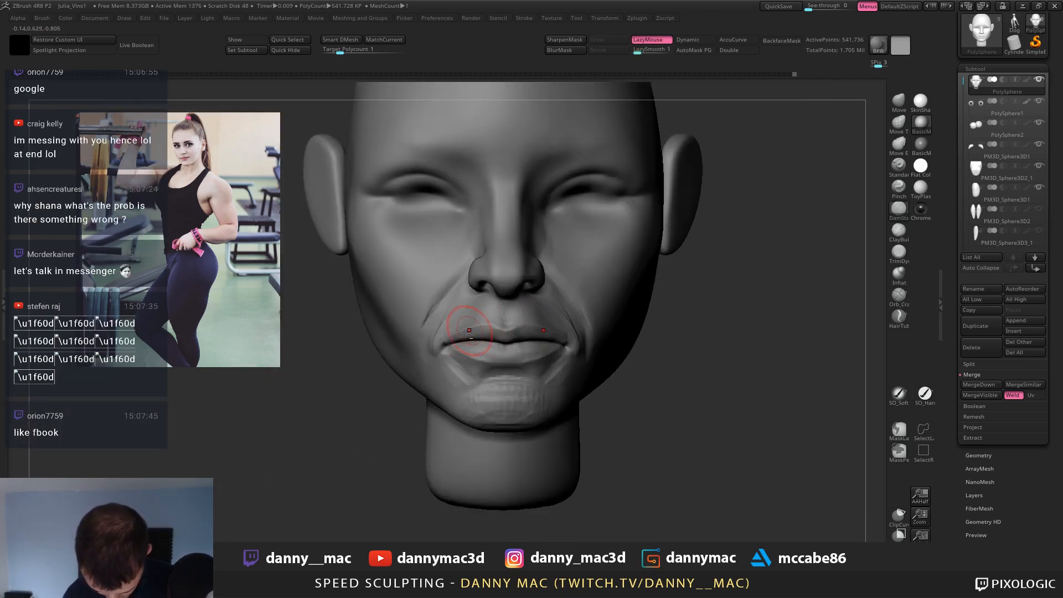
Reshape the nose tip and its underside in profile with a resized Move brush.
key("b")
key("m")
key("v")
mouse_move(443, 340)
right_mouse_down()
mouse_move(509, 333)
mouse_move(507, 294)
mouse_move(520, 305)
right_mouse_up()
key("space")
left_click_drag(519, 310, 516, 308)
right_click_drag(516, 308, 493, 306, "shift")
key("space")
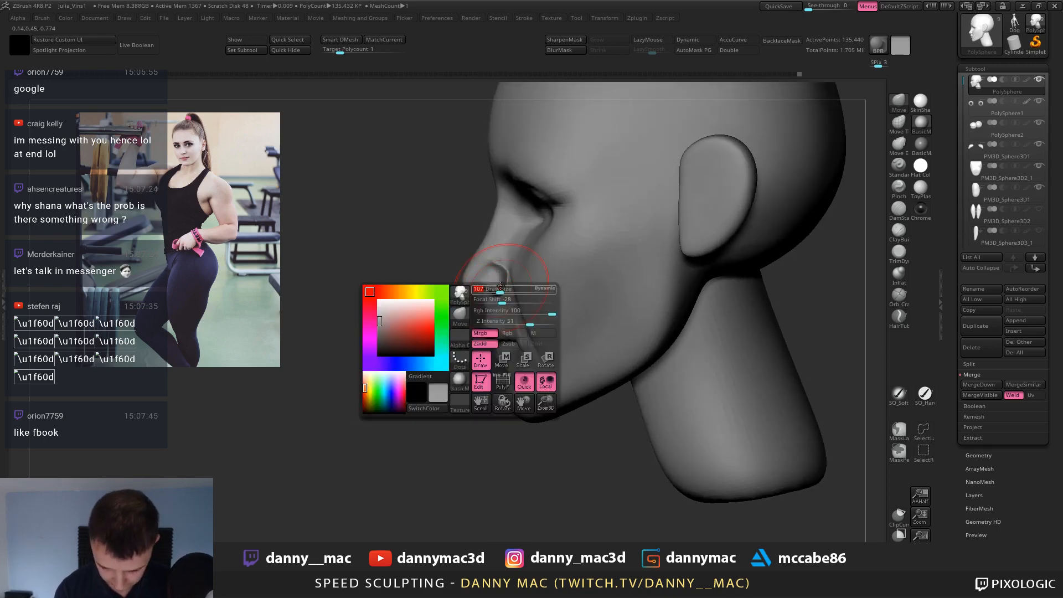
left_click_drag(501, 303, 508, 303)
key("space")
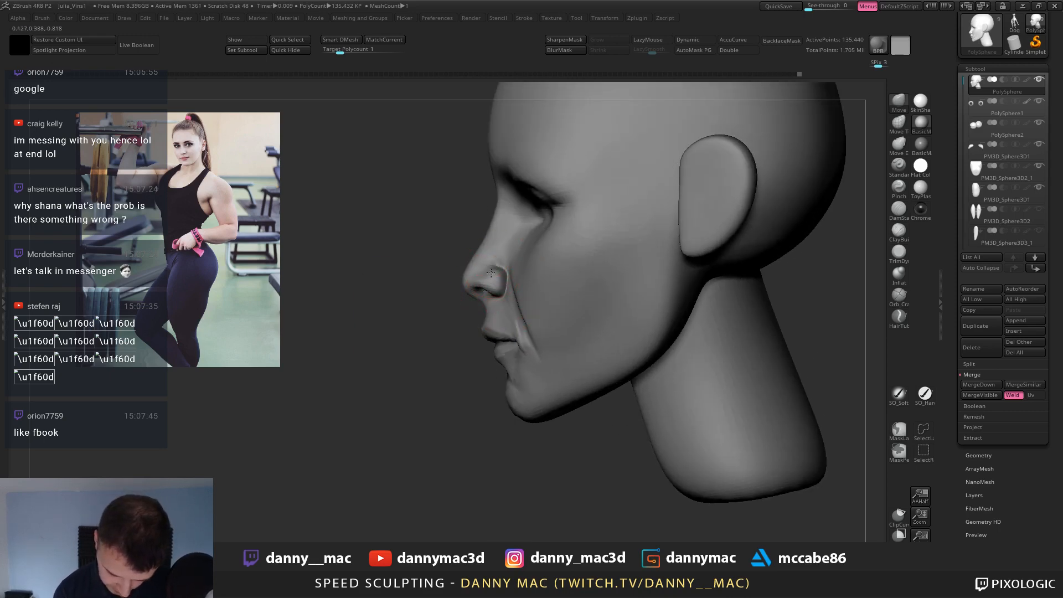
key("space")
right_click_drag(482, 299, 485, 273)
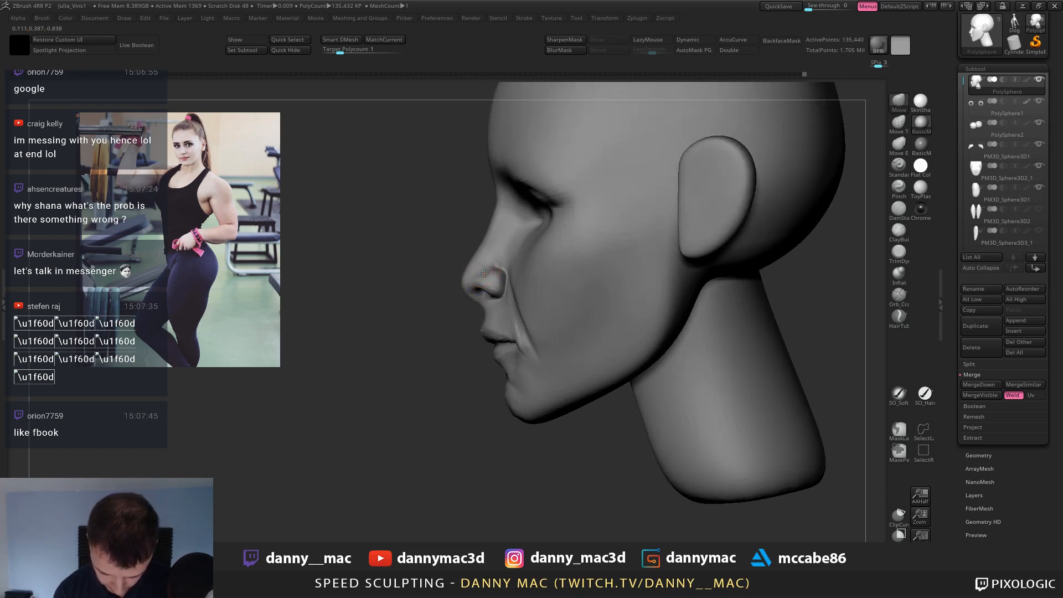
mouse_move(499, 297)
left_mouse_down()
mouse_move(493, 270)
mouse_move(463, 279)
left_mouse_up()
key("space")
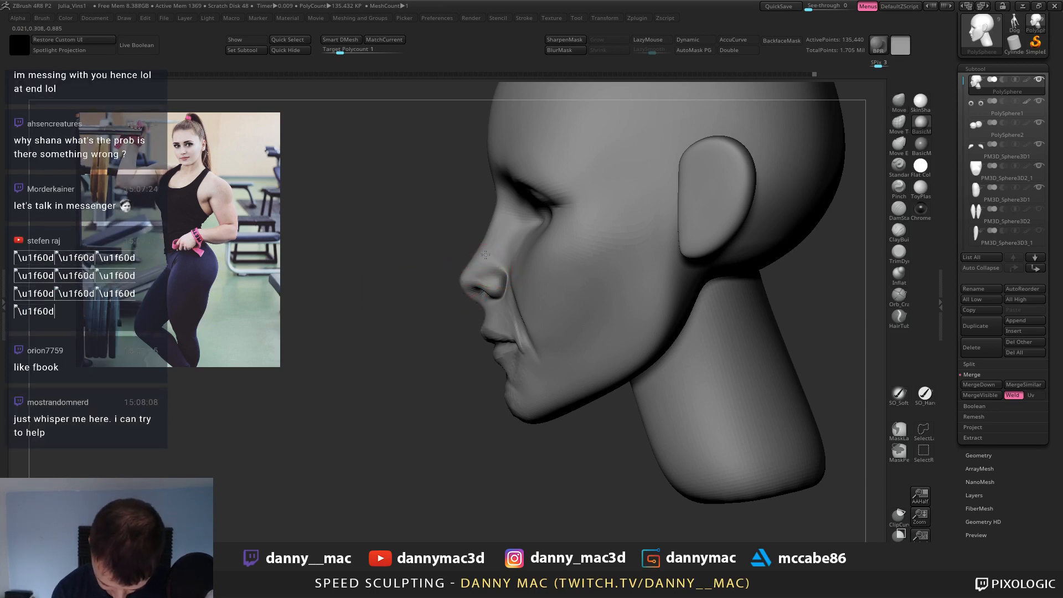
Save the project under its current name.
mouse_move(499, 305)
right_mouse_down("ctrl")
mouse_move(499, 259)
mouse_move(546, 285)
mouse_move(536, 244)
mouse_move(550, 265)
mouse_move(545, 293)
mouse_move(541, 301)
mouse_move(552, 176)
mouse_move(534, 183)
mouse_move(546, 193)
right_mouse_up("ctrl")
key("ctrl+s")
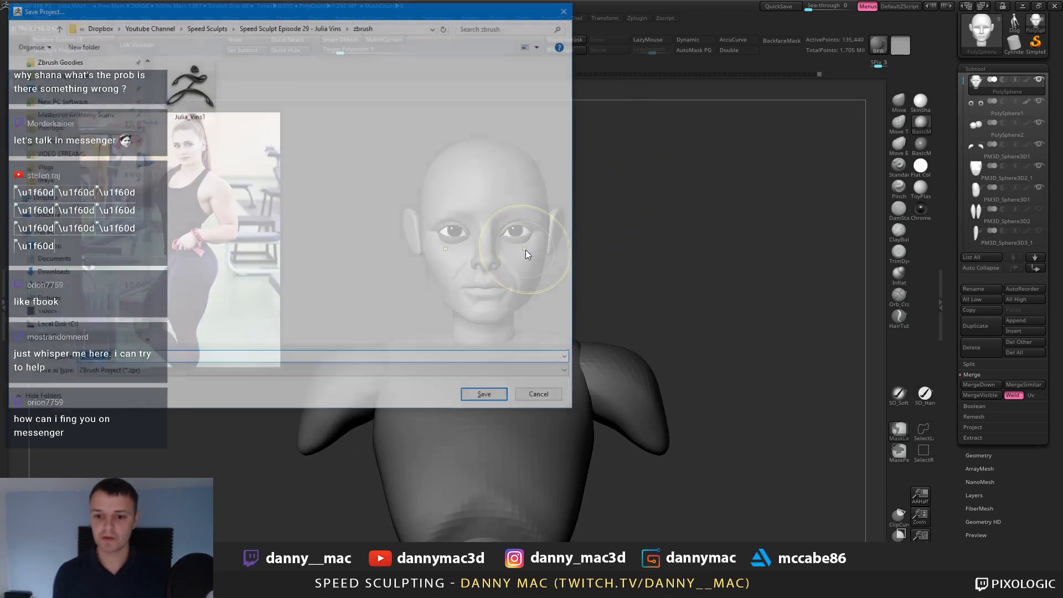
key("Return")
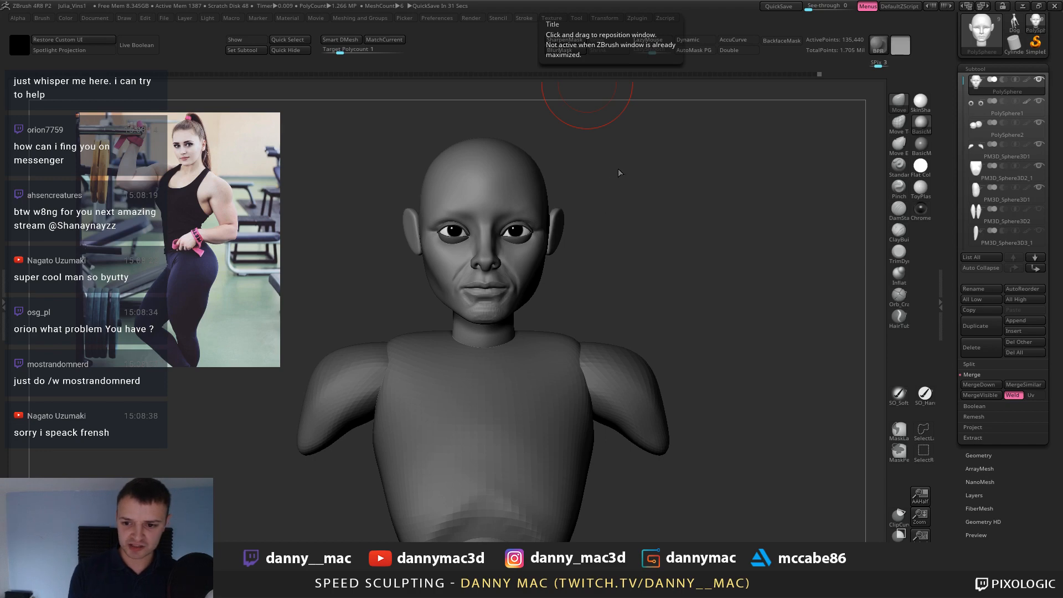
mouse_move(619, 173)
left_mouse_down()
mouse_move(617, 208)
mouse_move(560, 161)
mouse_move(582, 233)
left_mouse_up()
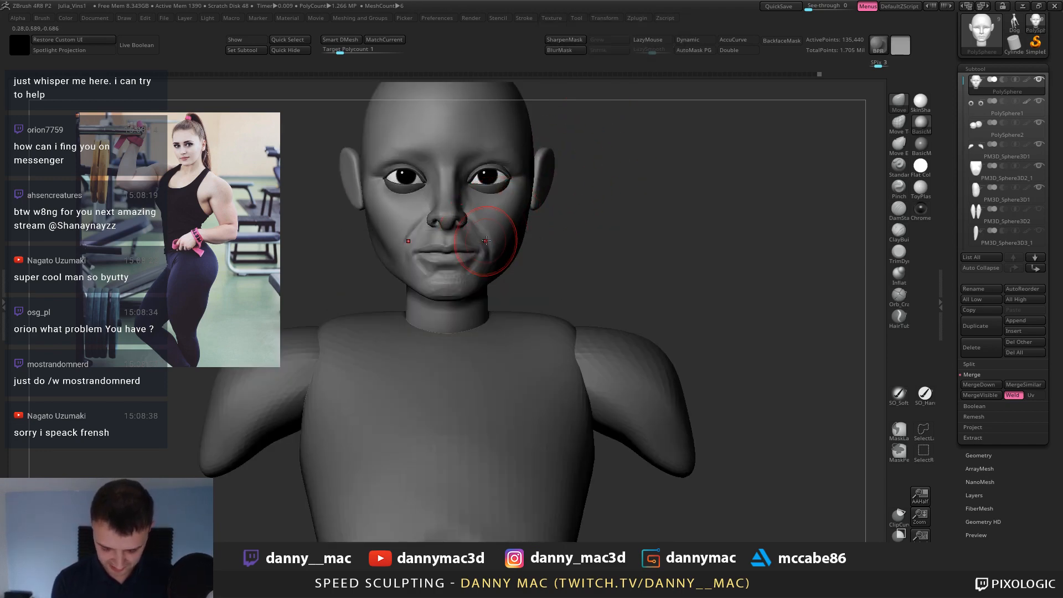
left_click_drag(486, 241, 500, 245, "alt")
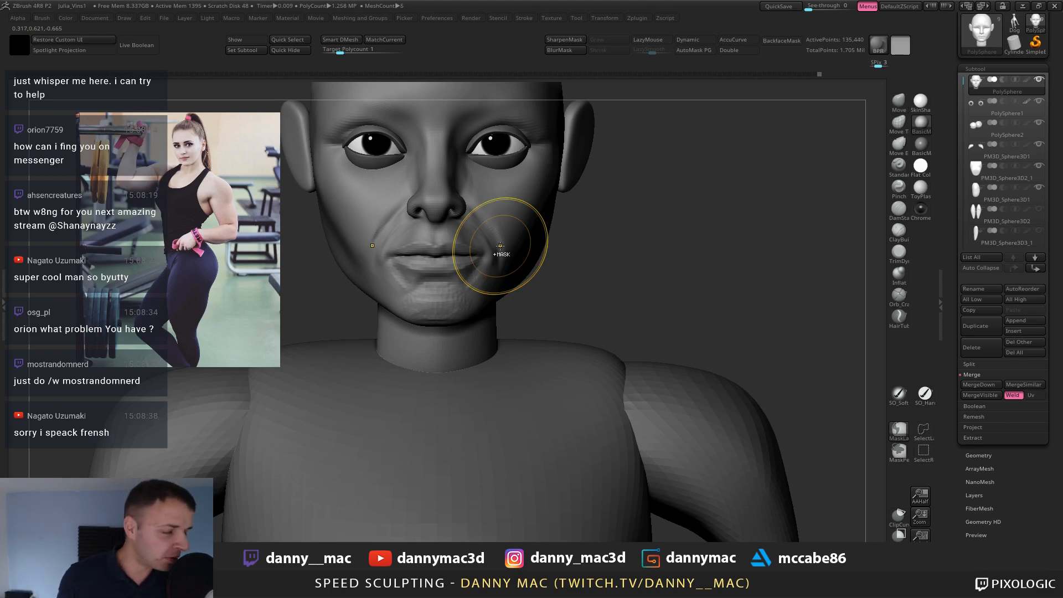
key("ctrl+s")
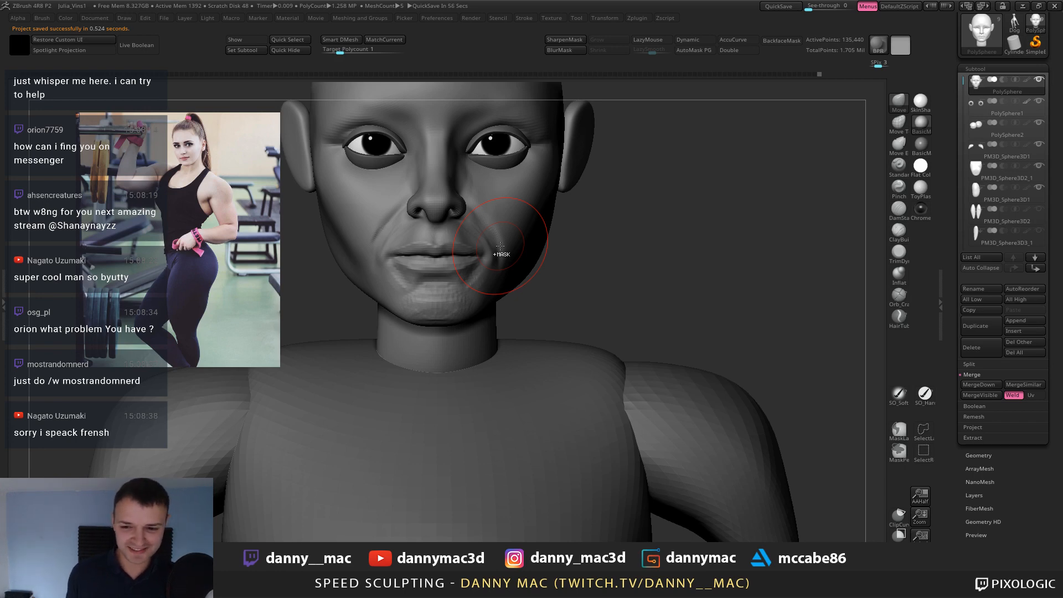
Nudge the area under the nose with the Move brush at a low subdivision level, and return to the highest level.
right_click_drag(500, 246, 533, 265)
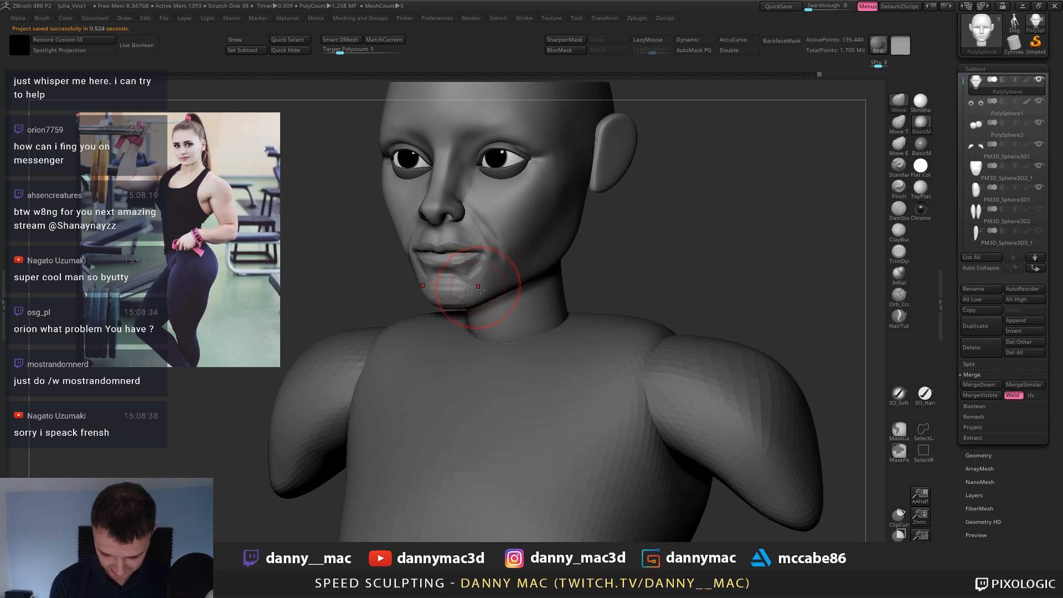
mouse_move(479, 288)
right_mouse_down()
mouse_move(470, 299)
mouse_move(488, 286)
mouse_move(487, 252)
mouse_move(510, 268)
right_mouse_up()
key("space")
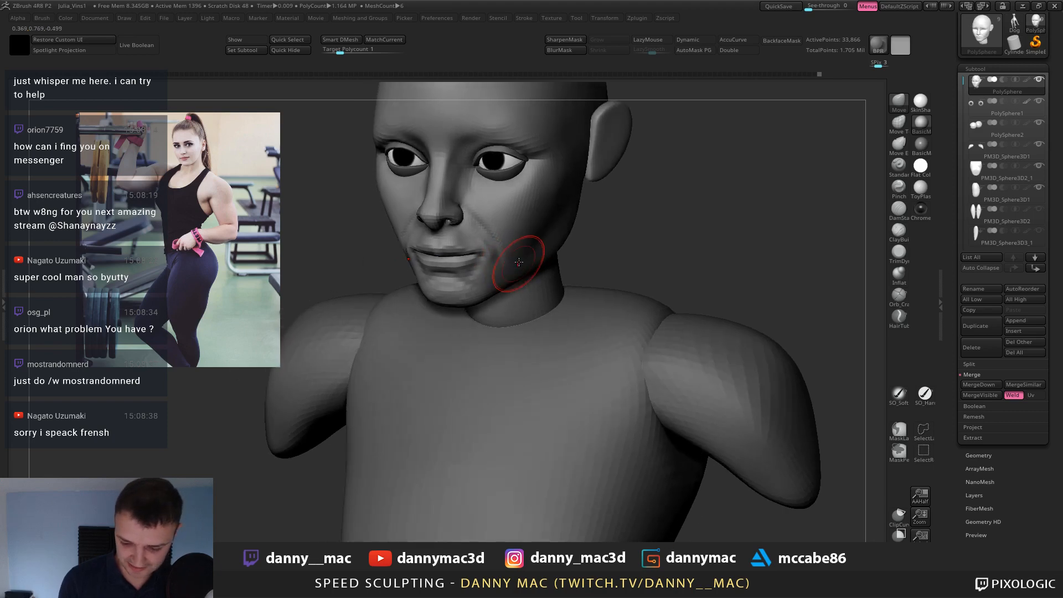
mouse_move(548, 227)
right_mouse_down()
mouse_move(532, 167)
mouse_move(505, 175)
mouse_move(526, 173)
mouse_move(517, 194)
mouse_move(447, 140)
right_mouse_up()
key("space")
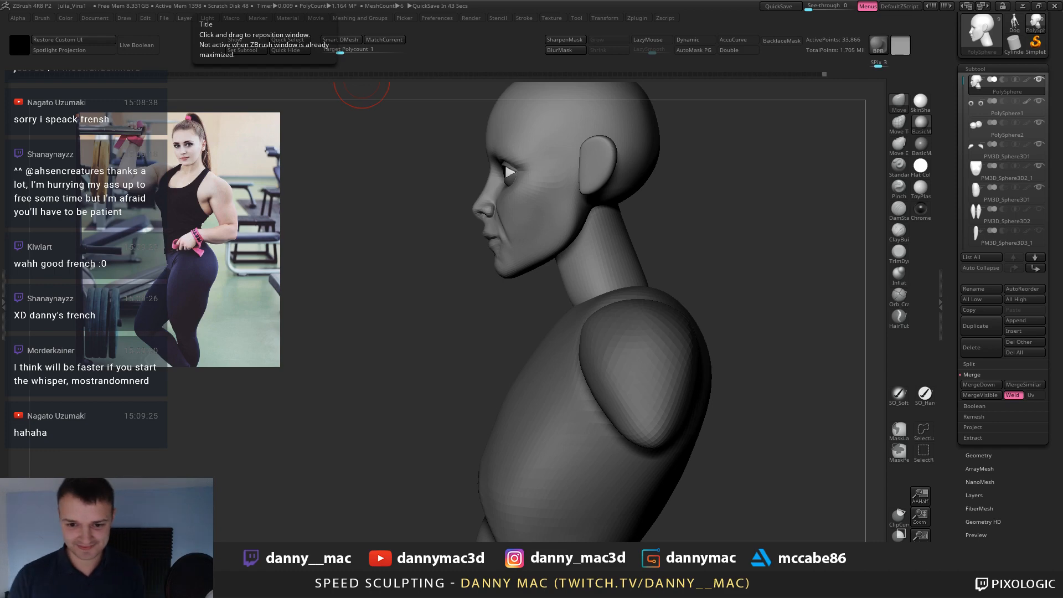
key("ctrl+d")
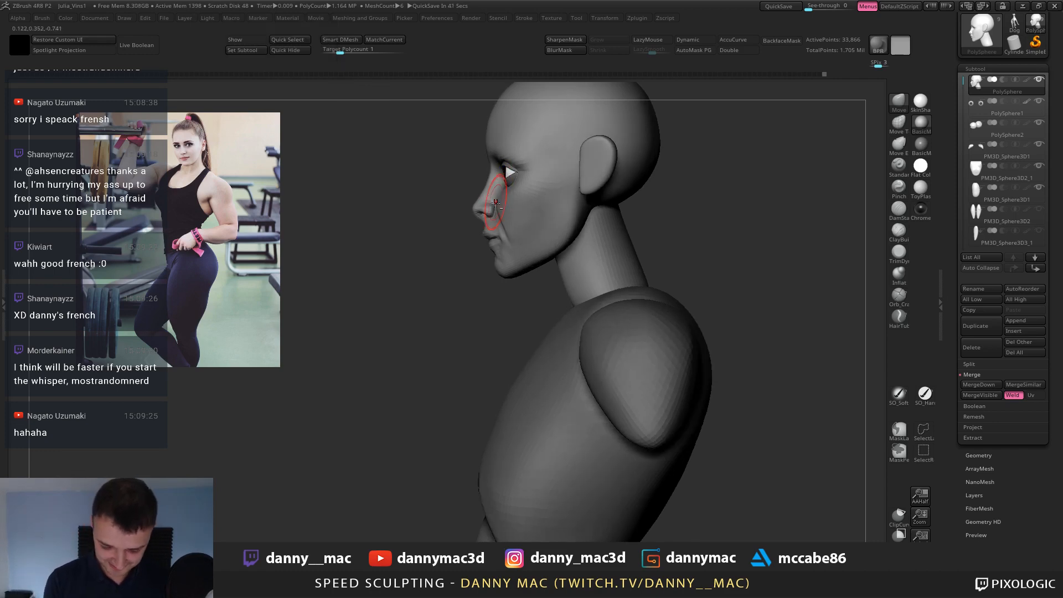
mouse_move(499, 221)
right_mouse_down()
mouse_move(529, 230)
mouse_move(517, 237)
mouse_move(488, 210)
mouse_move(511, 214)
mouse_move(490, 193)
right_mouse_up()
key("shift+d")
key("shift+d")
left_click_drag(490, 192, 491, 191)
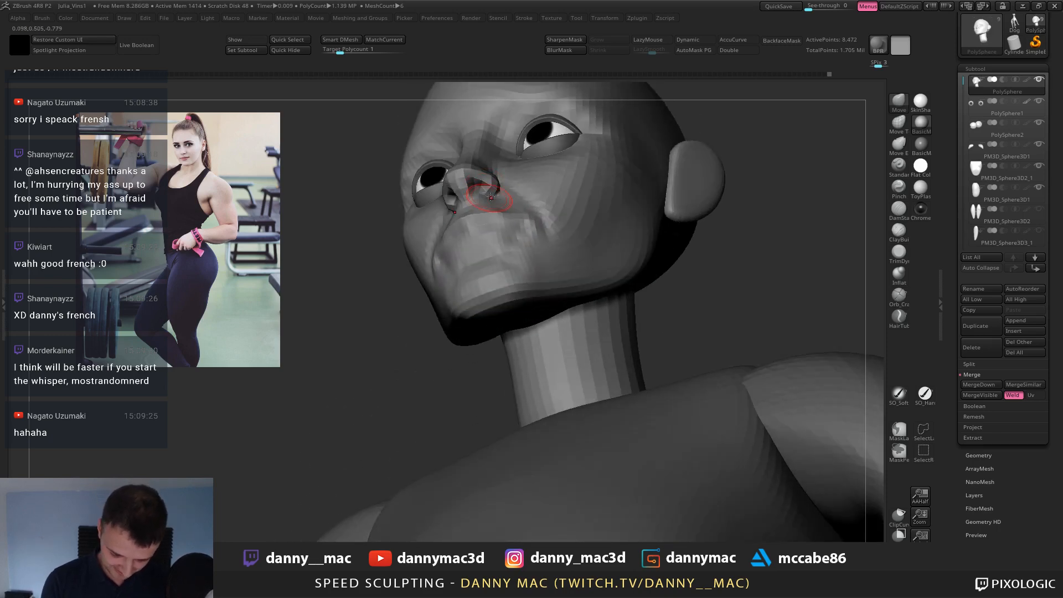
key("d")
key("d")
right_click_drag(492, 194, 517, 222)
key("d")
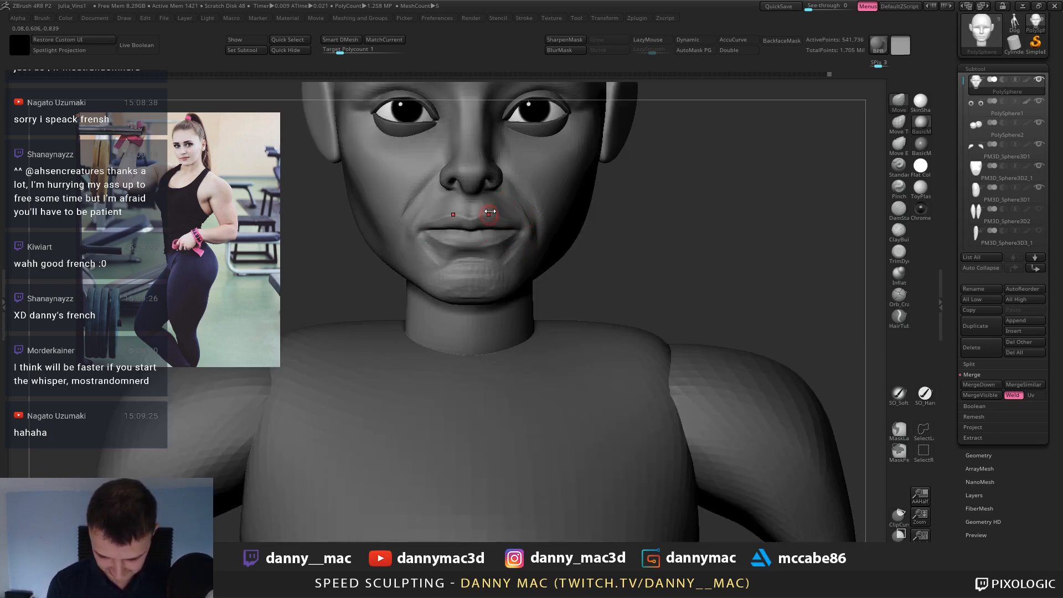
Smooth the area under the nose and nudge the nostril and upper lip in profile with the Move brush.
key("space")
left_click_drag(482, 202, 494, 177, "shift")
right_click_drag(493, 181, 492, 180)
left_click_drag(491, 178, 489, 175)
right_click_drag(489, 175, 475, 175)
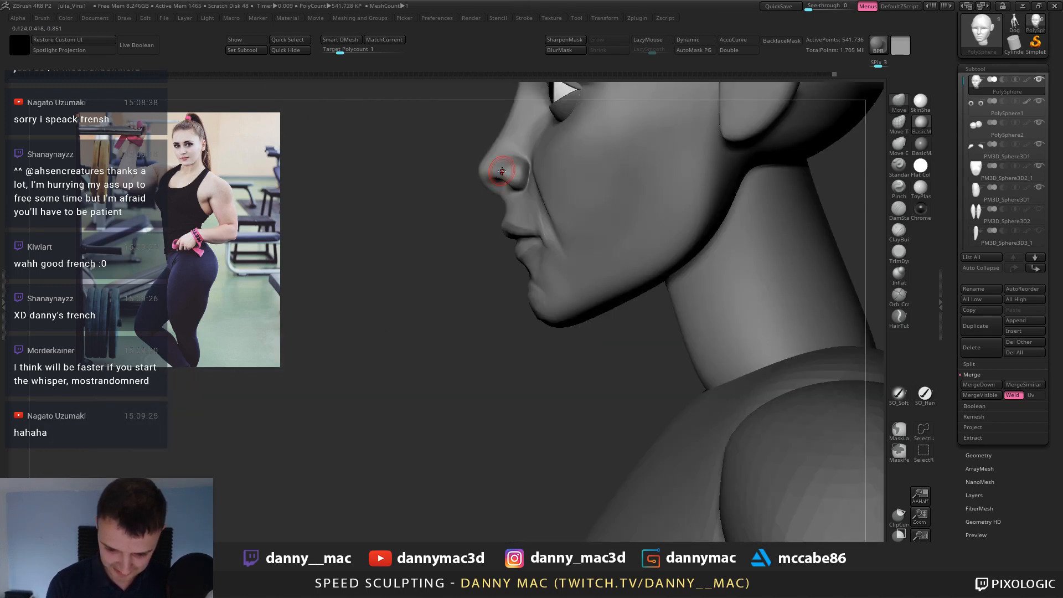
right_click_drag(522, 209, 487, 256, "ctrl")
right_click(488, 256)
left_click_drag(508, 218, 507, 214)
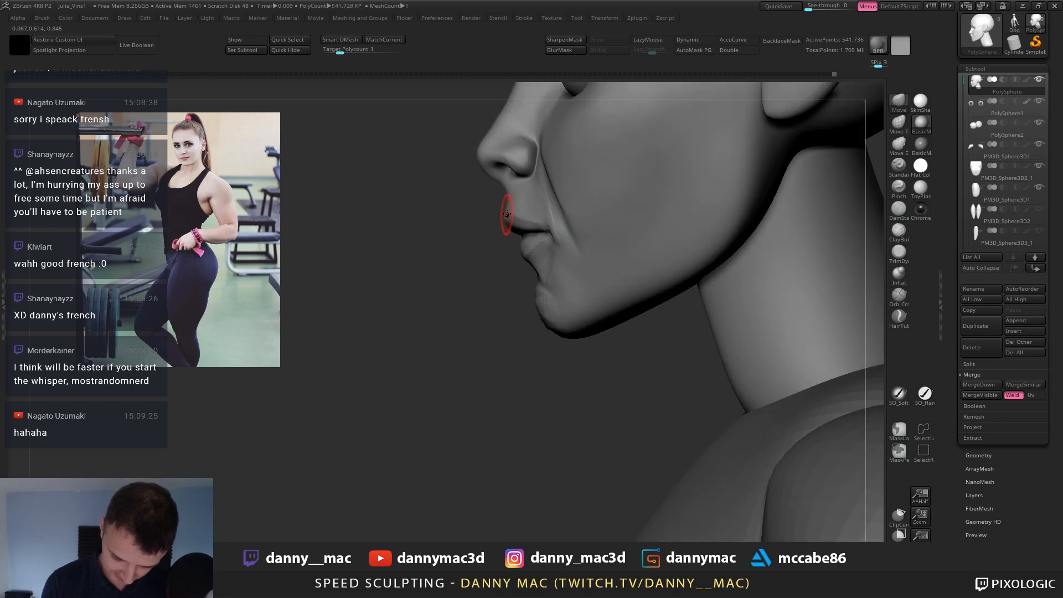
Add volume between the nose and upper lip with ClayBuildup, and smooth the area around the mouth.
mouse_move(506, 214)
right_mouse_down()
mouse_move(548, 210)
mouse_move(505, 185)
mouse_move(470, 243)
mouse_move(479, 206)
right_mouse_up()
key("b")
key("c")
key("b")
left_click_drag(478, 211, 479, 217)
mouse_move(481, 215)
right_mouse_down()
mouse_move(449, 208)
mouse_move(469, 197)
mouse_move(407, 221)
mouse_move(399, 209)
mouse_move(379, 238)
mouse_move(538, 256)
mouse_move(541, 221)
mouse_move(522, 275)
mouse_move(493, 261)
mouse_move(503, 274)
mouse_move(496, 295)
mouse_move(501, 280)
mouse_move(488, 277)
right_mouse_up()
left_click_drag(481, 274, 474, 277, "shift")
right_click_drag(488, 316, 474, 303)
left_click_drag(474, 303, 502, 304, "shift")
Switch back to the Move brush and adjust its draw size for work on the nose.
mouse_move(501, 304)
right_mouse_down()
mouse_move(517, 199)
mouse_move(495, 192)
mouse_move(496, 226)
mouse_move(524, 222)
mouse_move(518, 228)
mouse_move(533, 202)
mouse_move(485, 217)
right_mouse_up()
key("space")
key("b")
key("m")
key("v")
key("space")
key("space")
key("space")
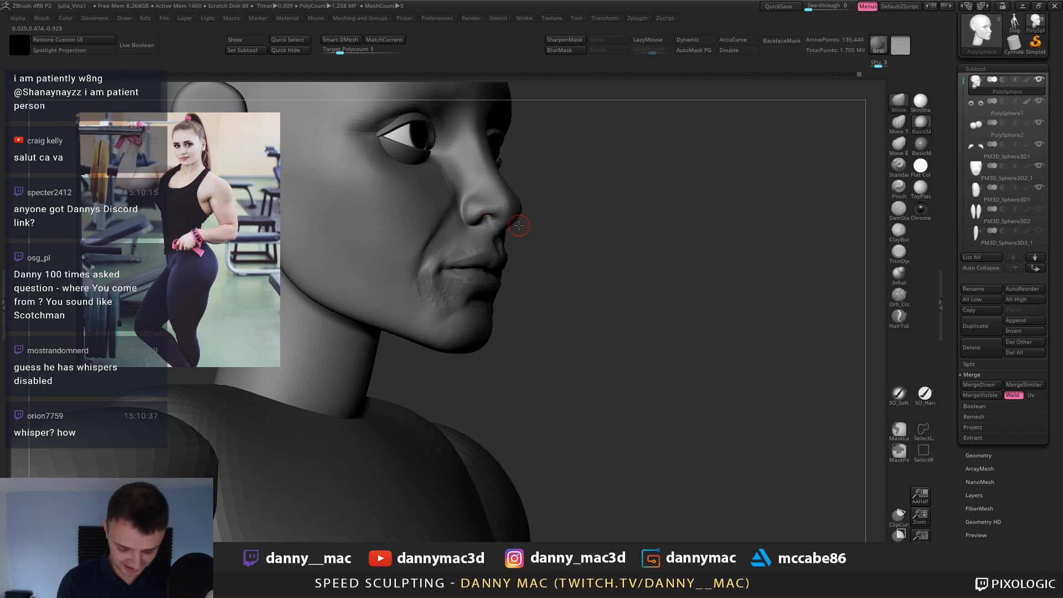
Save the project again, overwriting the current file.
key("ctrl+s")
key("Return")
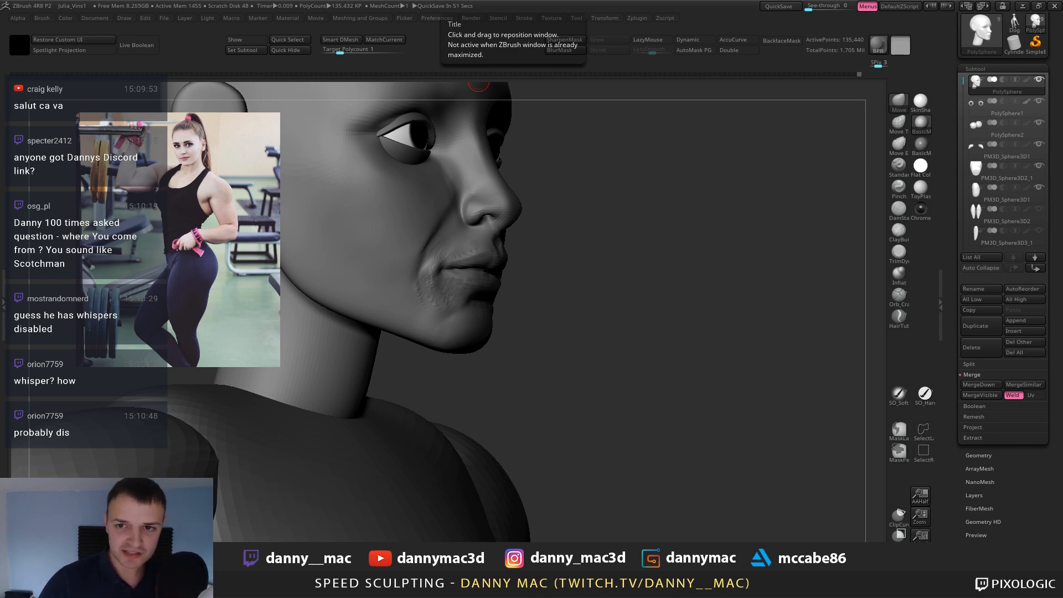
Switch to the stream chat window to read the latest messages, and minimize it.
left_click_drag(623, 1, 627, 40)
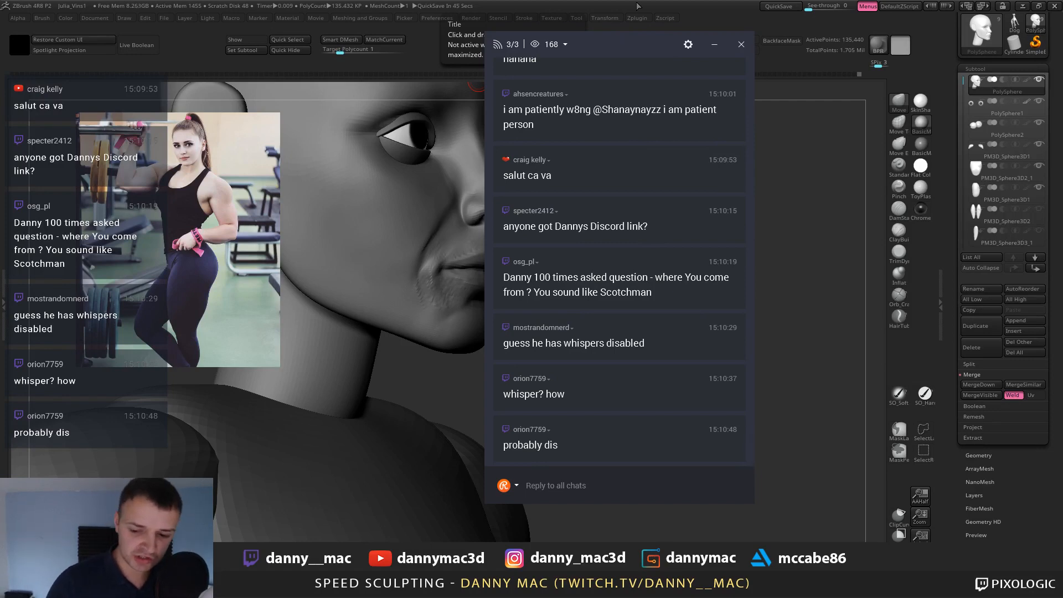
left_click(556, 44)
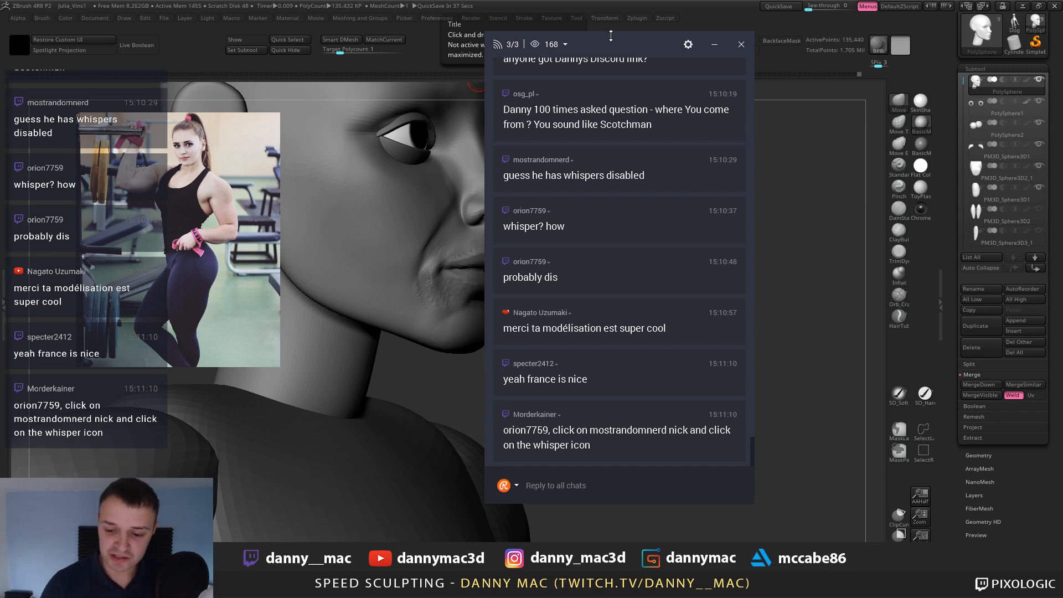
left_click(714, 44)
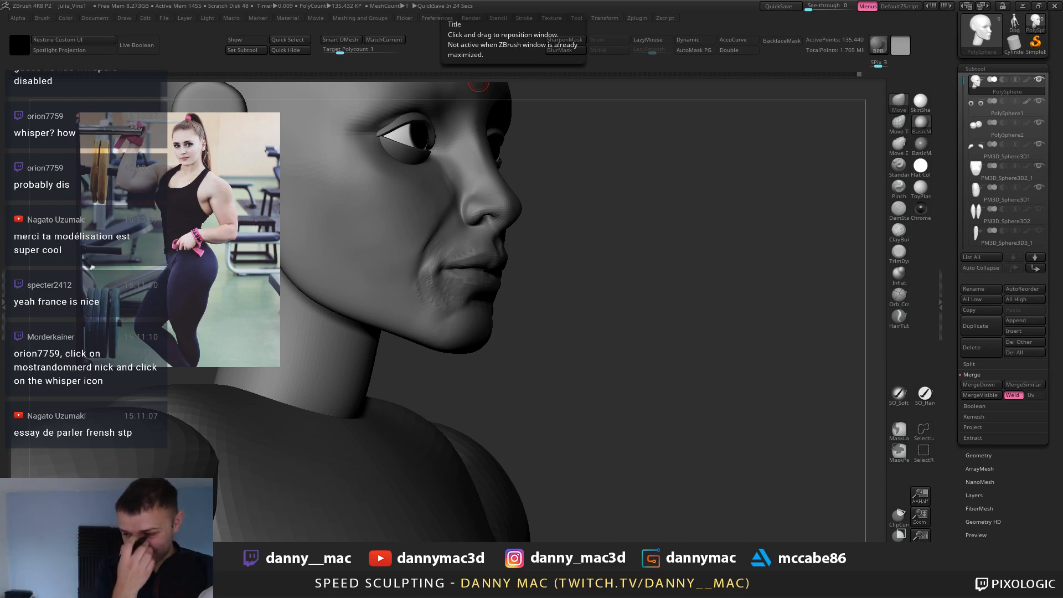
Turn the head toward a three-quarter view and open the Move brush's quick settings.
right_click_drag(503, 208, 488, 202)
key("space")
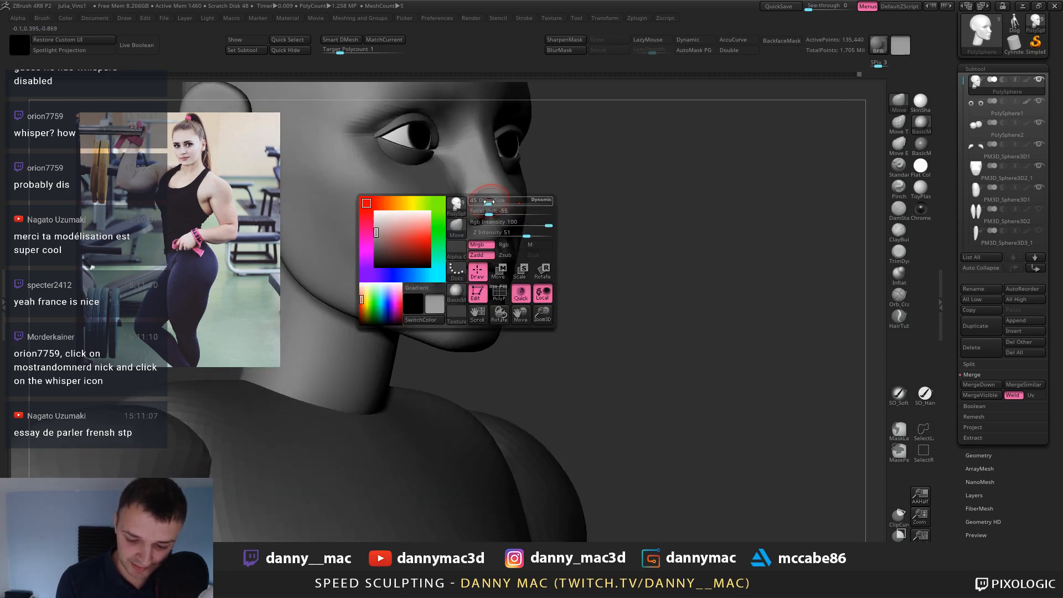
Reshape the nostril and the wing of the nose with a small Move brush.
left_click_drag(489, 213, 505, 214)
key("space")
right_click_drag(481, 198, 490, 213)
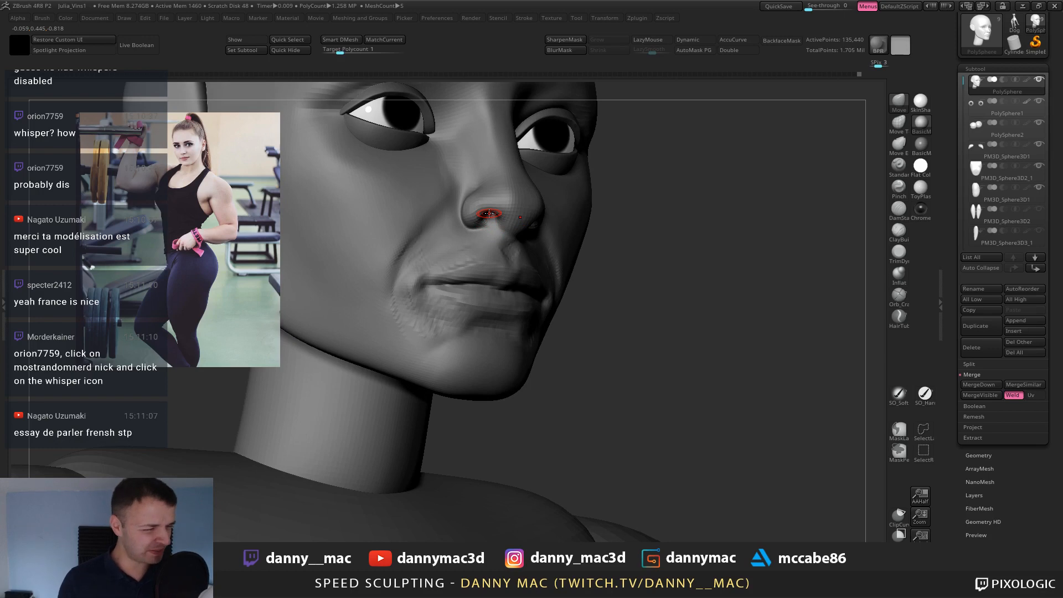
mouse_move(479, 234)
right_mouse_down()
mouse_move(488, 214)
mouse_move(524, 220)
mouse_move(551, 204)
mouse_move(611, 212)
mouse_move(613, 193)
mouse_move(561, 192)
right_mouse_up()
key("l")
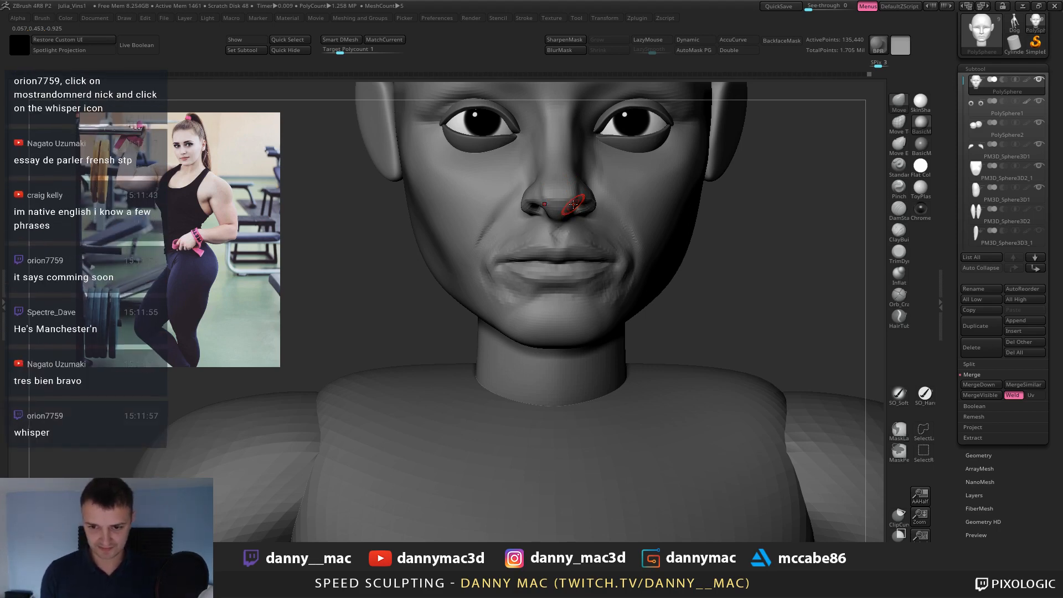
Refine the base of the nose with a resized Move brush and raise the head one subdivision level.
right_click_drag(555, 183, 561, 206, "alt")
key("space")
left_click_drag(561, 208, 582, 207)
mouse_move(584, 207)
right_mouse_down()
mouse_move(595, 206)
mouse_move(586, 211)
right_mouse_up()
key("d")
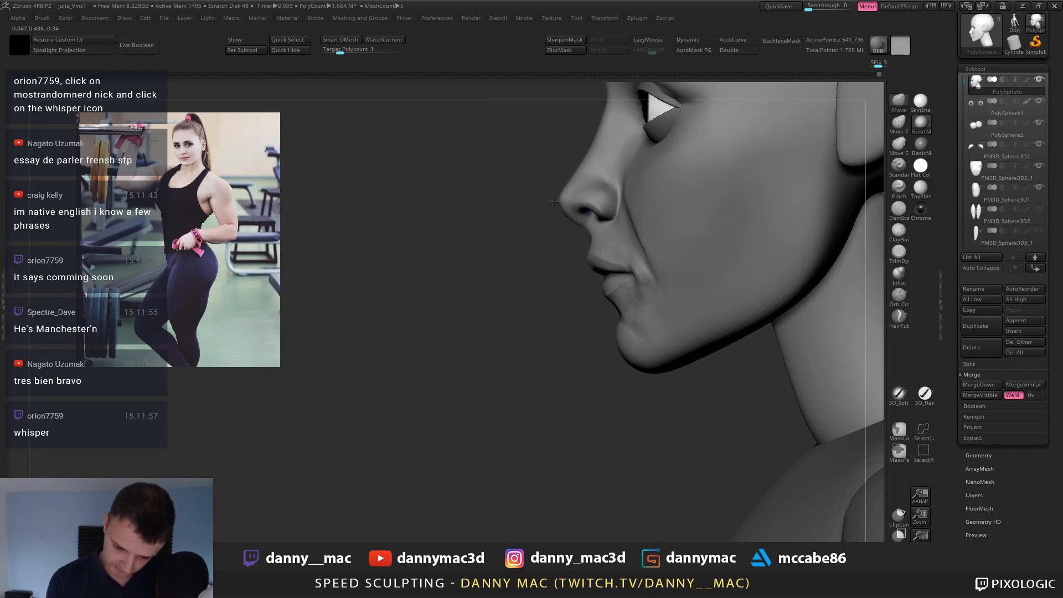
Mask the upper lip and the band of face around it, leaving the lower lip and chin unmasked.
mouse_move(554, 201)
right_mouse_down()
mouse_move(582, 231)
mouse_move(577, 244)
mouse_move(613, 222)
mouse_move(598, 244)
mouse_move(429, 254)
right_mouse_up()
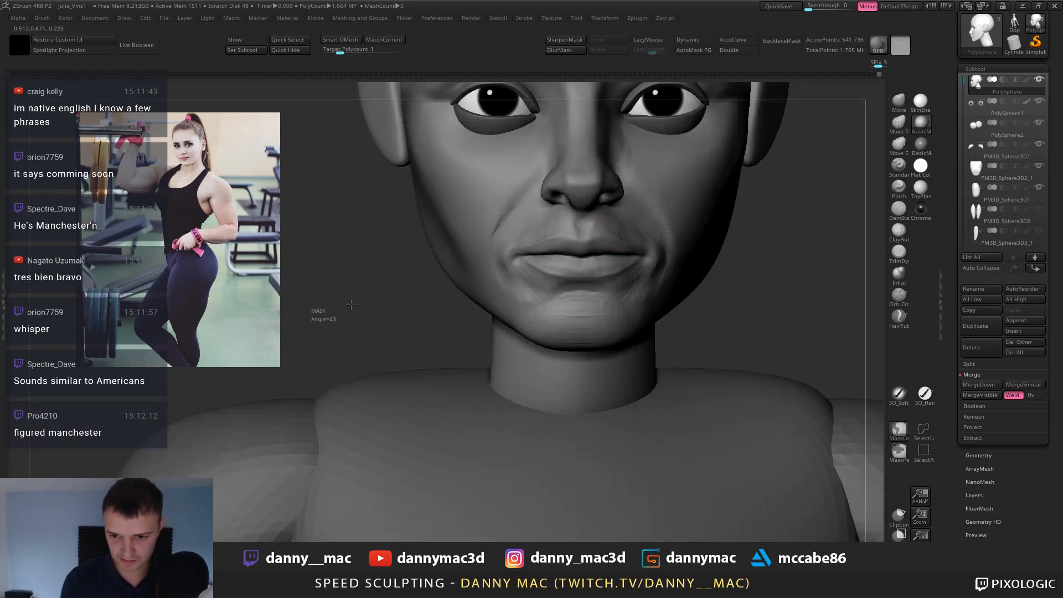
left_click_drag(314, 343, 580, 248, "ctrl")
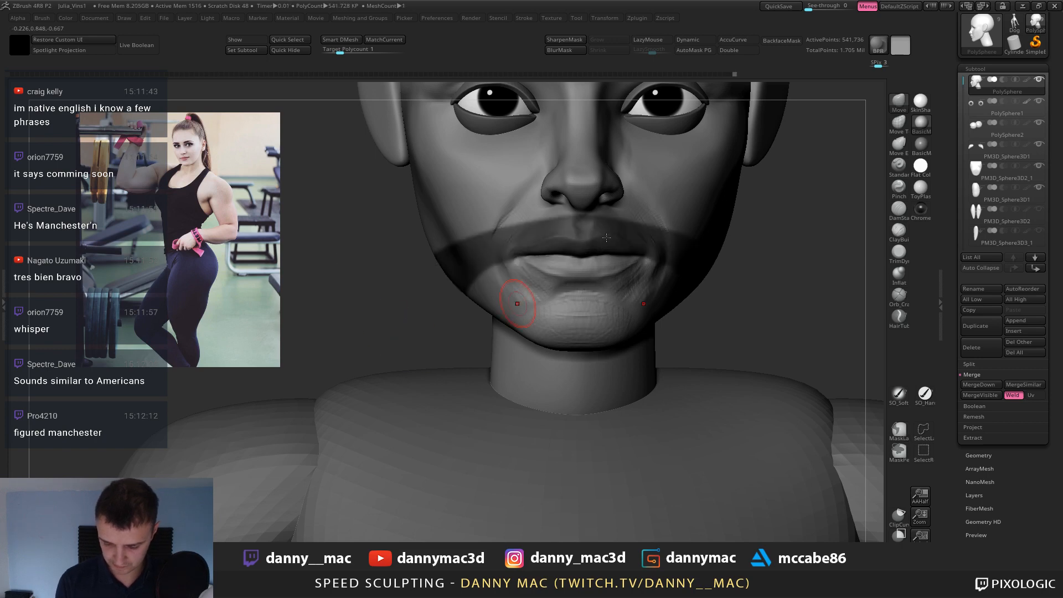
mouse_move(607, 237)
right_mouse_down()
mouse_move(574, 242)
mouse_move(632, 224)
mouse_move(623, 249)
mouse_move(676, 238)
mouse_move(654, 252)
right_mouse_up()
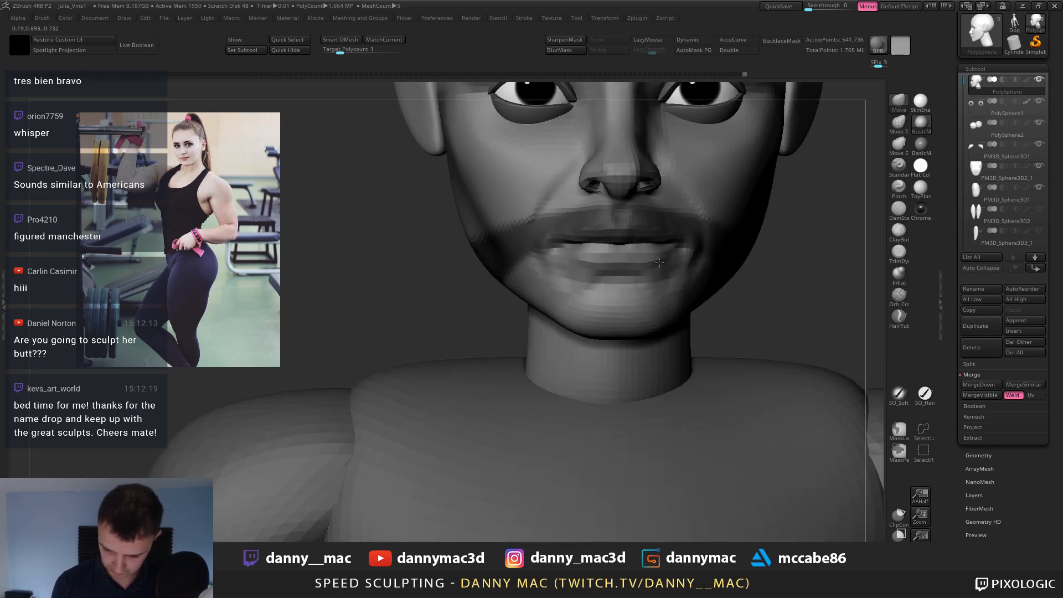
Build up the lower lip and its corners with the ClayBuildup brush, and clear the mask.
key("b")
key("c")
key("b")
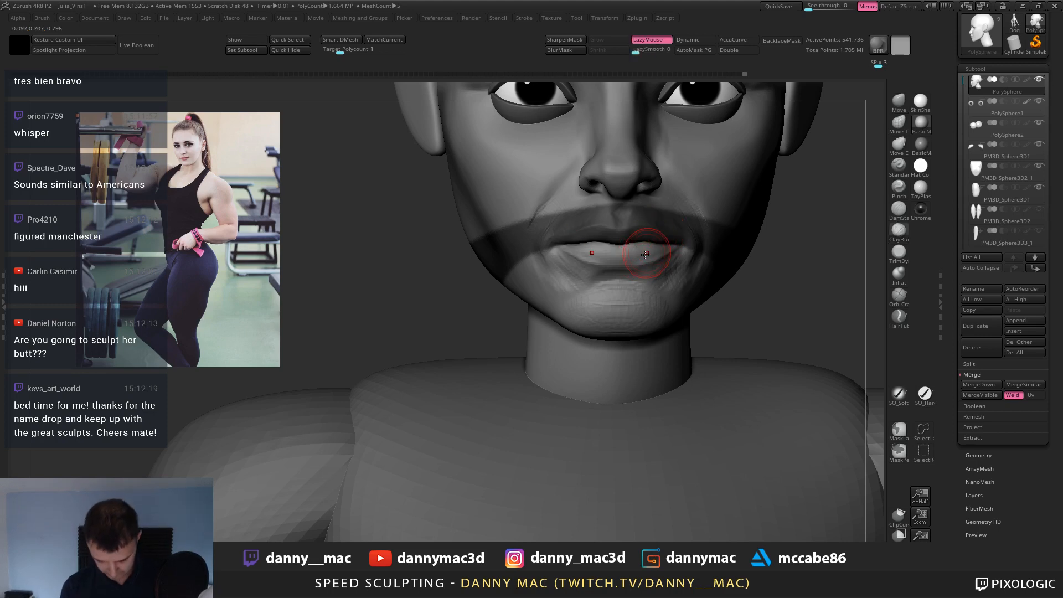
right_click_drag(639, 256, 636, 283, "ctrl")
key("space")
left_click_drag(636, 259, 630, 259)
right_click_drag(635, 260, 607, 257)
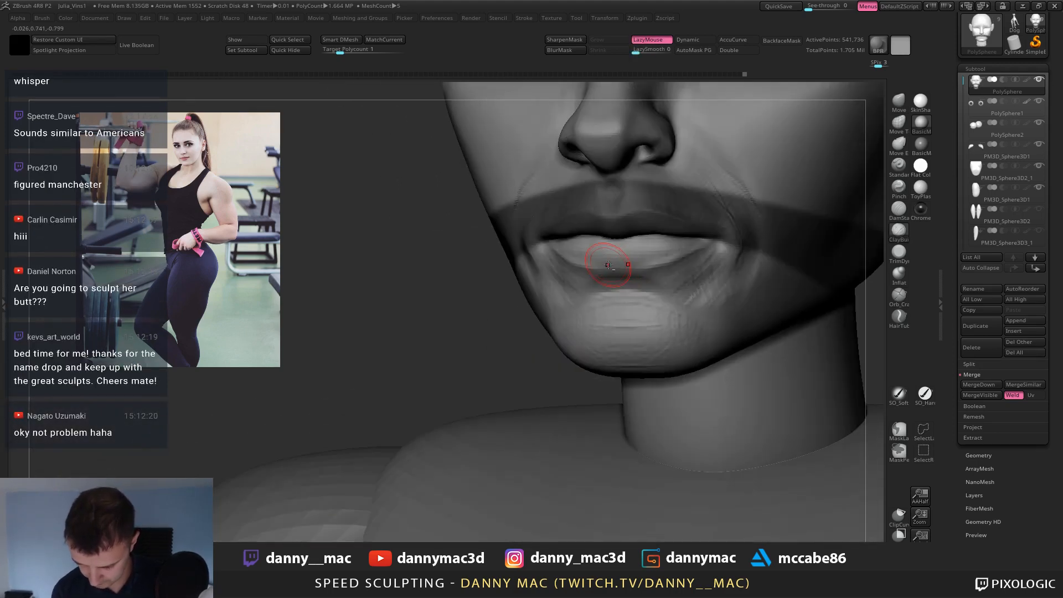
left_click_drag(616, 255, 695, 243)
right_click_drag(695, 244, 689, 249)
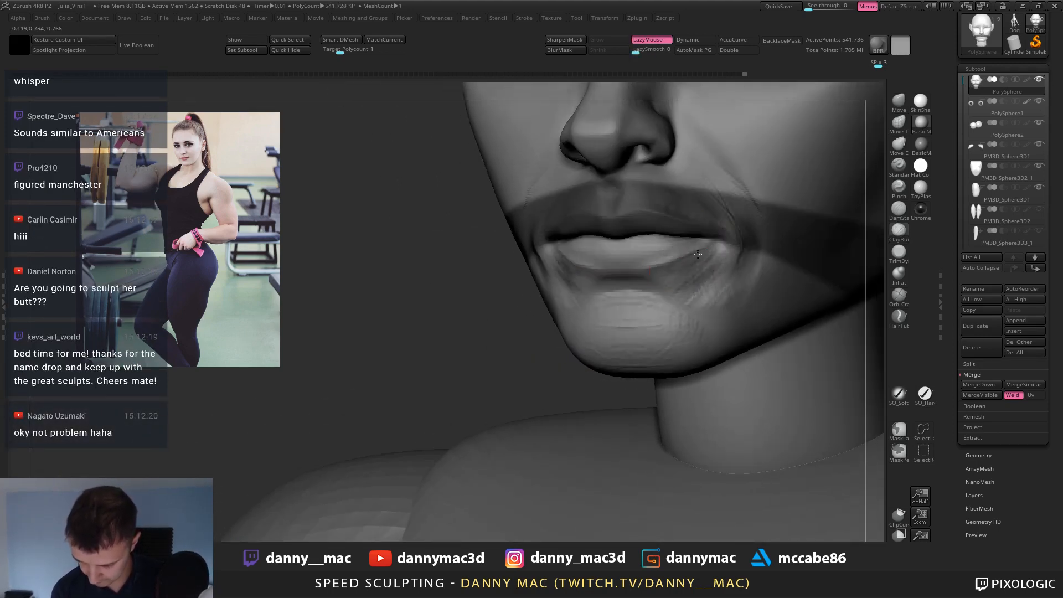
mouse_move(716, 244)
left_mouse_down()
mouse_move(718, 259)
mouse_move(693, 281)
left_mouse_up()
right_click_drag(719, 271, 753, 284, "ctrl")
left_click_drag(510, 287, 518, 302, "ctrl")
Adjust the shape below the eye with the Move brush two subdivision levels down, and return to the higher level.
mouse_move(620, 211)
right_mouse_down("ctrl")
mouse_move(624, 237)
mouse_move(496, 258)
mouse_move(489, 232)
mouse_move(515, 226)
mouse_move(487, 224)
right_mouse_up("ctrl")
key("b")
key("m")
key("v")
key("space")
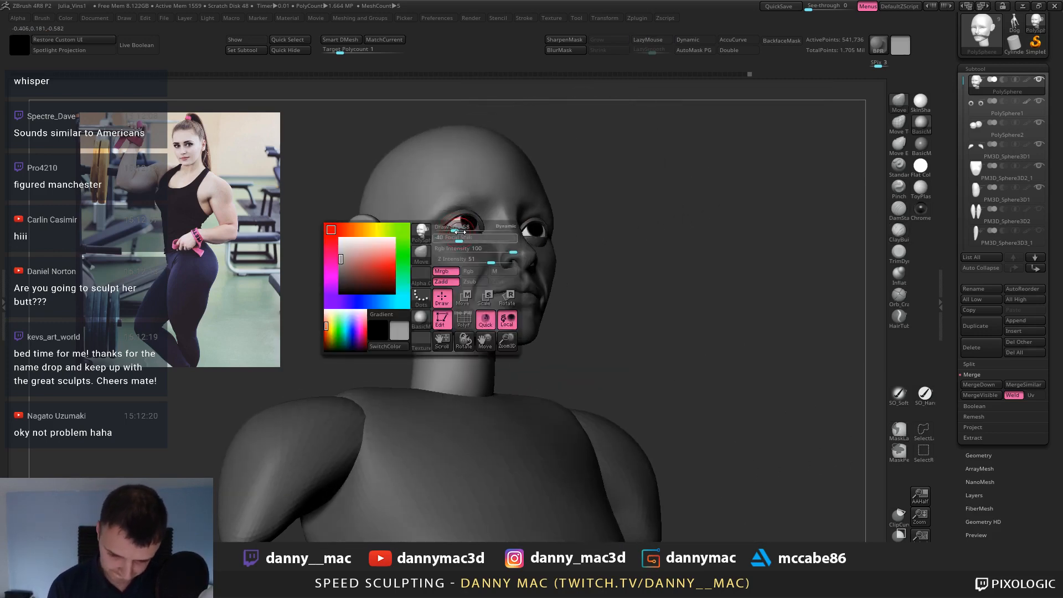
key("shift+d")
key("shift+d")
left_click_drag(452, 243, 459, 235)
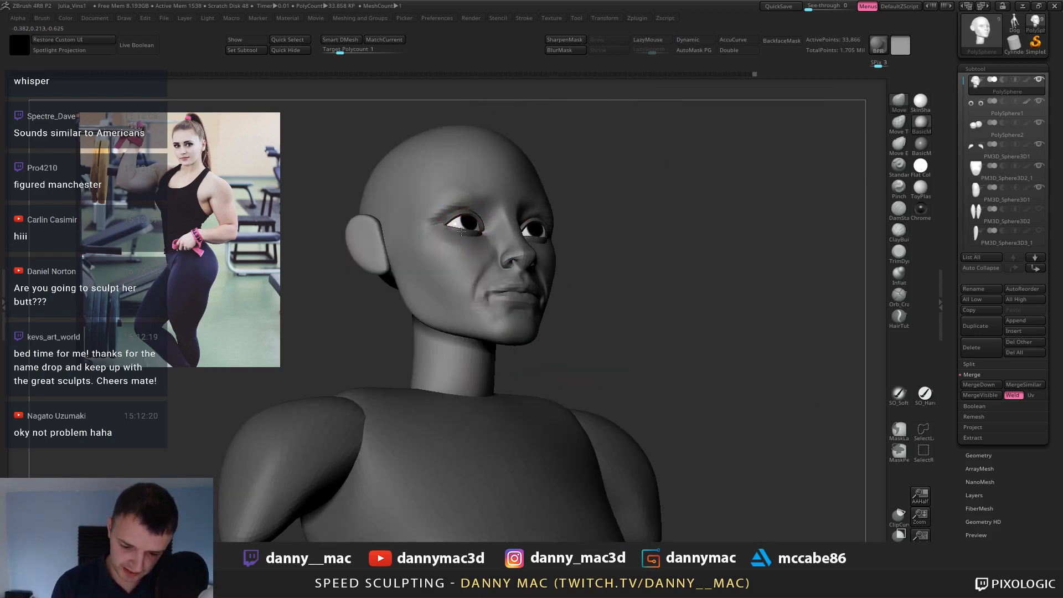
right_click_drag(460, 235, 471, 242, "shift")
key("d")
key("d")
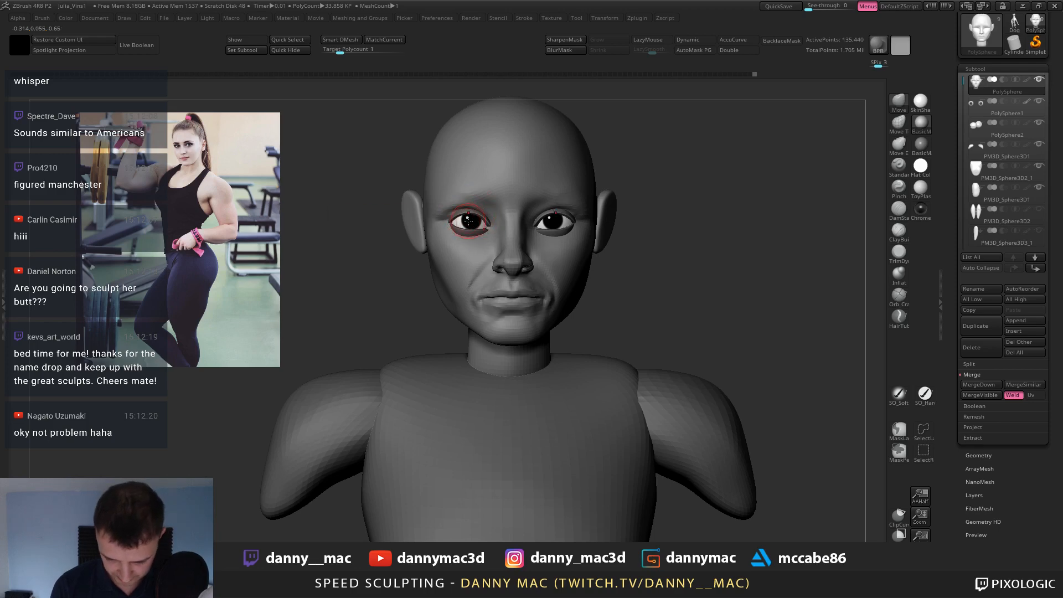
Work the outer corner of the eye with the DamStandard brush and make the PolySphere2 subtool active.
mouse_move(565, 215)
right_mouse_down()
mouse_move(520, 217)
mouse_move(546, 218)
right_mouse_up()
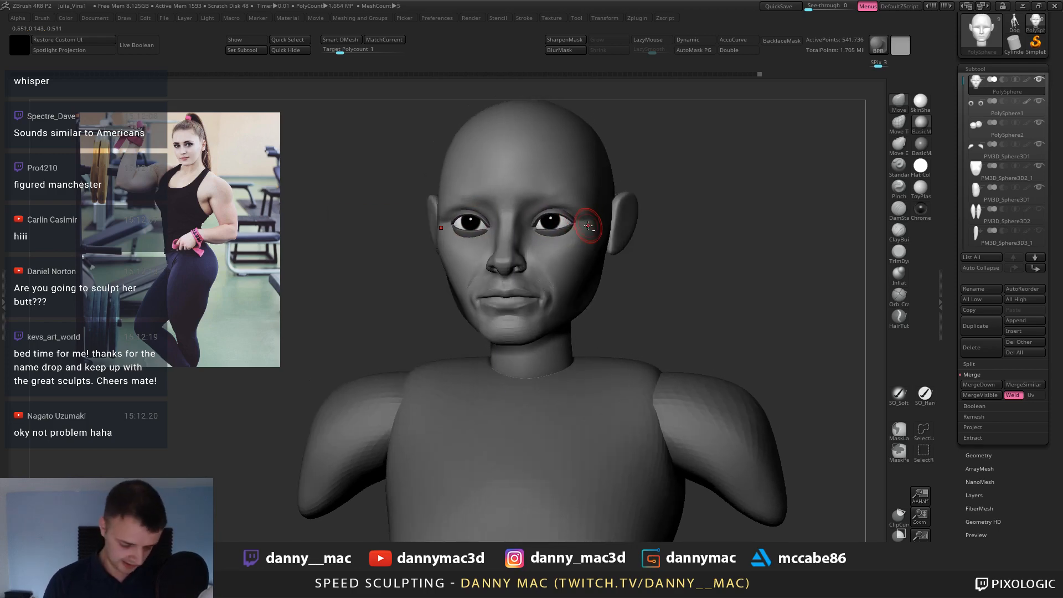
key("b")
key("d")
key("s")
key("space")
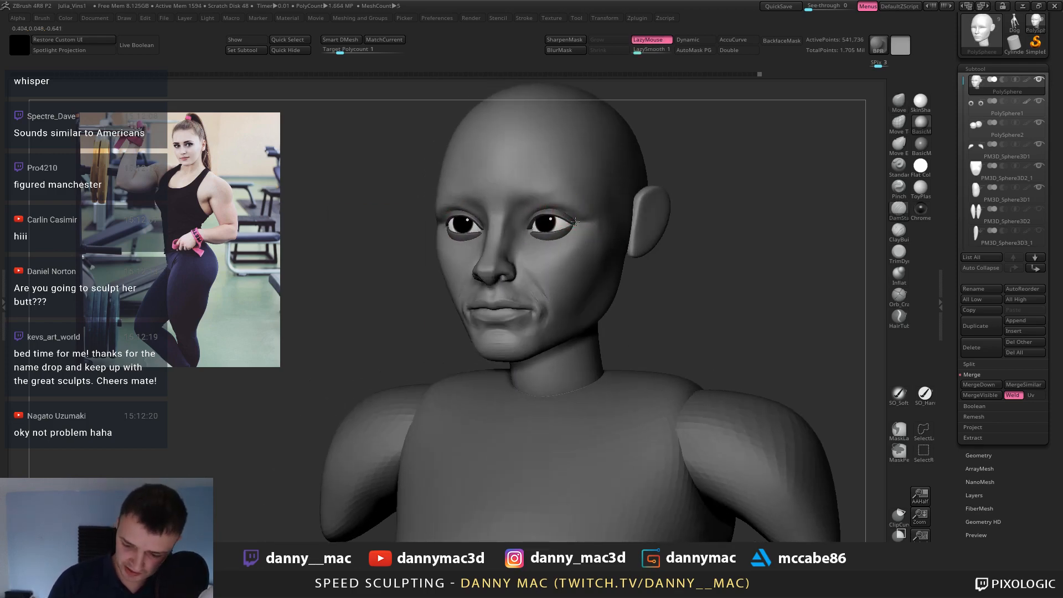
mouse_move(598, 215)
right_mouse_down()
mouse_move(569, 215)
mouse_move(581, 220)
right_mouse_up()
left_click(581, 219, "alt")
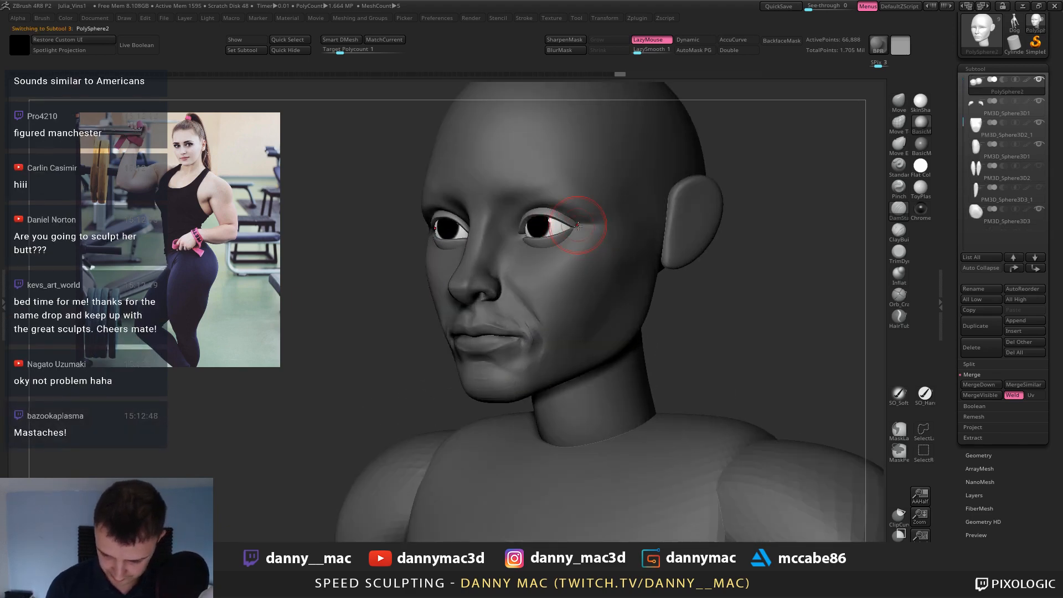
Build up the area around the outer eye on the head subtool with a resized ClayBuildup brush.
key("b")
key("c")
key("b")
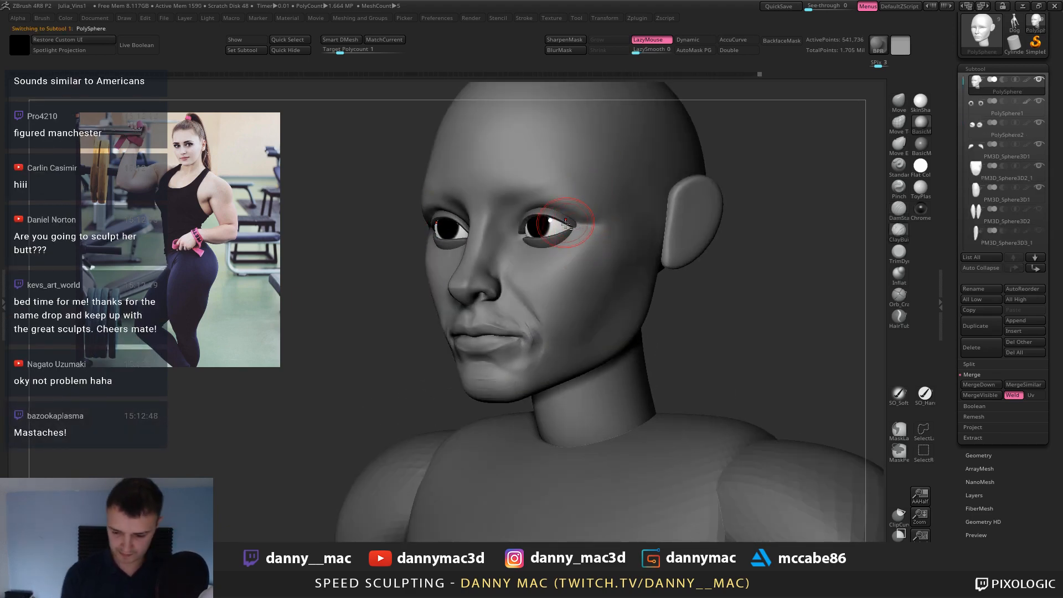
mouse_move(565, 223)
right_mouse_down()
mouse_move(576, 237)
mouse_move(608, 237)
right_mouse_up()
key("space")
key("space")
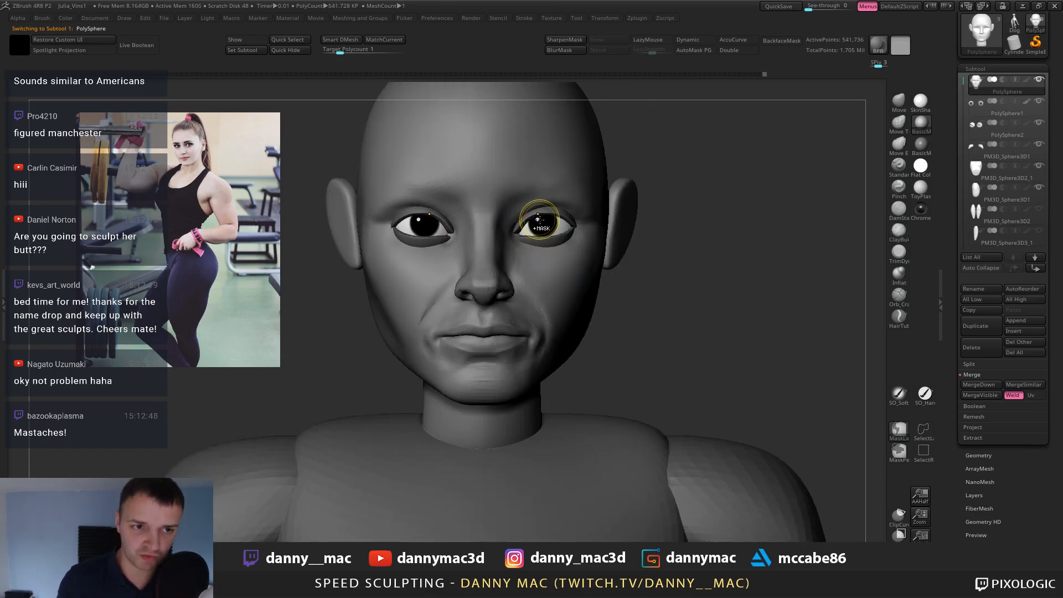
Save the project under its current file name.
key("ctrl+s")
key("Return")
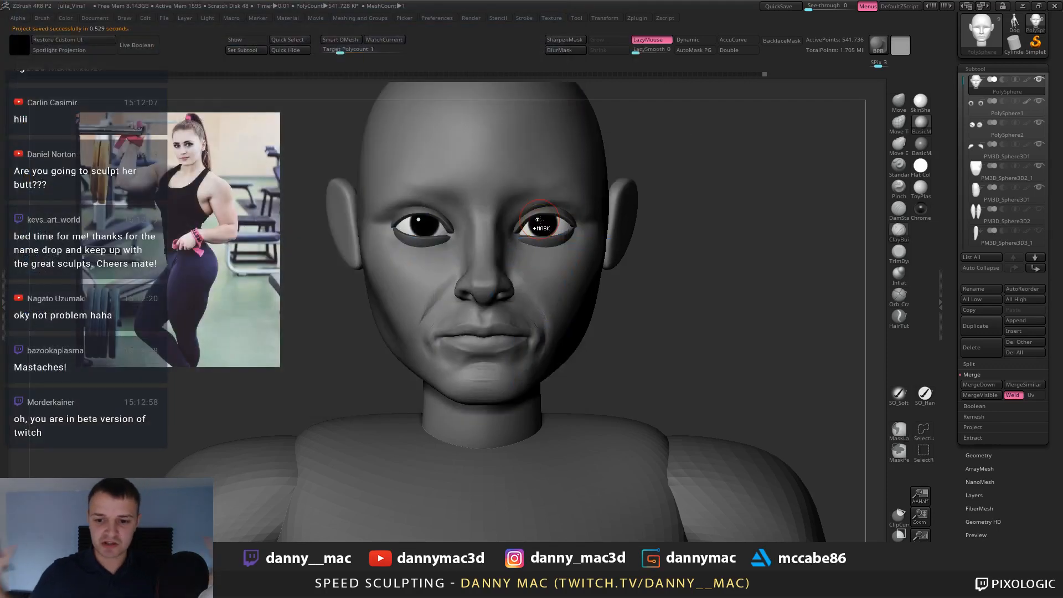
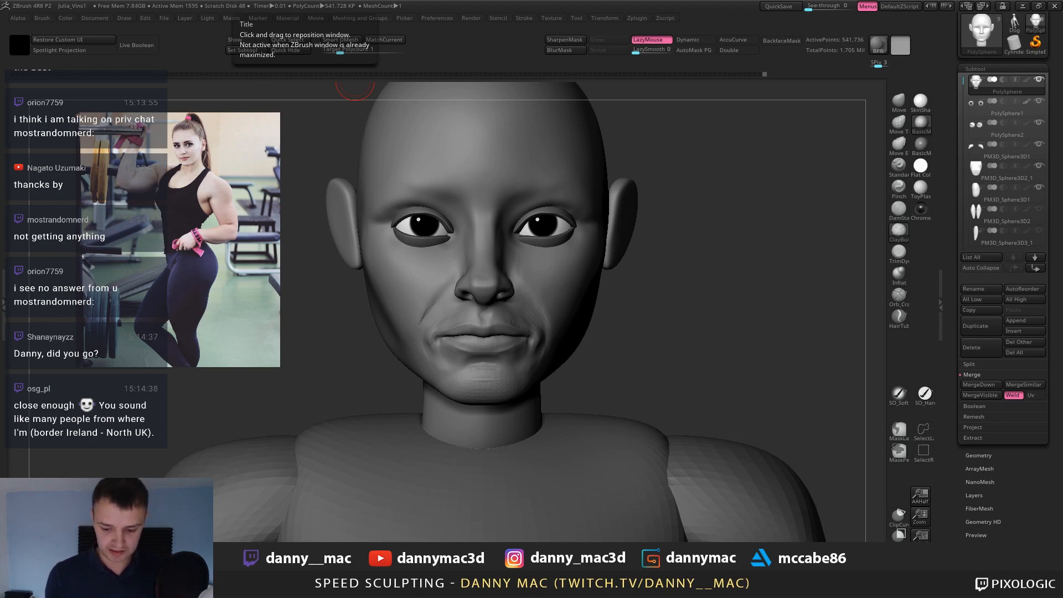
Reposition the mouth area with a large Move brush two subdivision levels down.
mouse_move(575, 296)
right_mouse_down("alt")
mouse_move(568, 299)
mouse_move(552, 224)
mouse_move(520, 243)
right_mouse_up("alt")
key("b")
key("m")
key("v")
key("shift+d")
key("shift+d")
key("space")
right_click_drag(523, 288, 471, 288)
key("space")
left_click_drag(472, 289, 489, 291)
right_click_drag(508, 294, 495, 293)
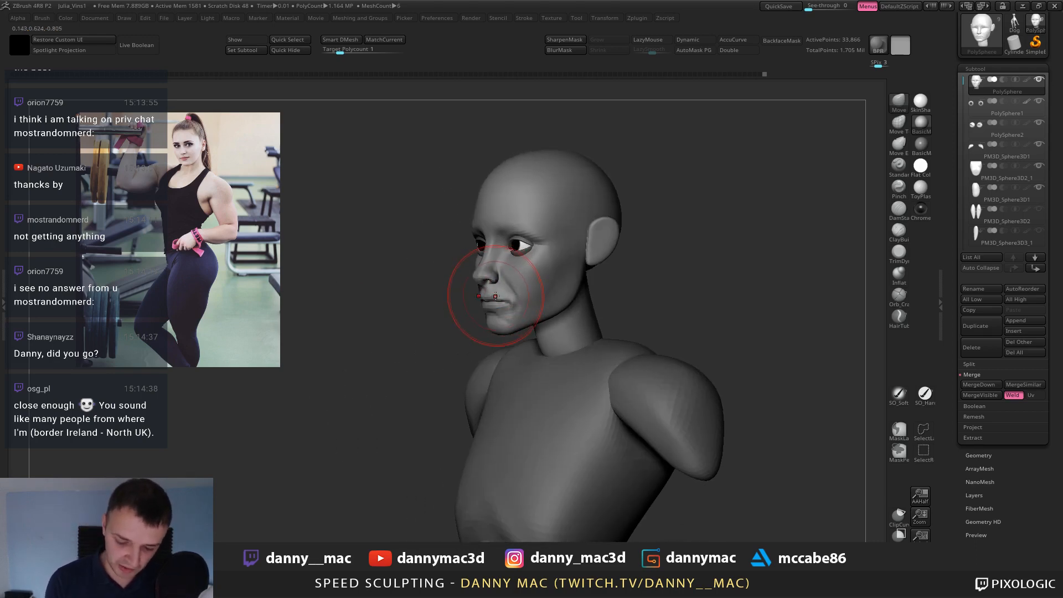
left_click_drag(496, 295, 485, 293)
Adjust the nose tip and nostrils with a smaller Move brush, stepping up one subdivision level.
key("space")
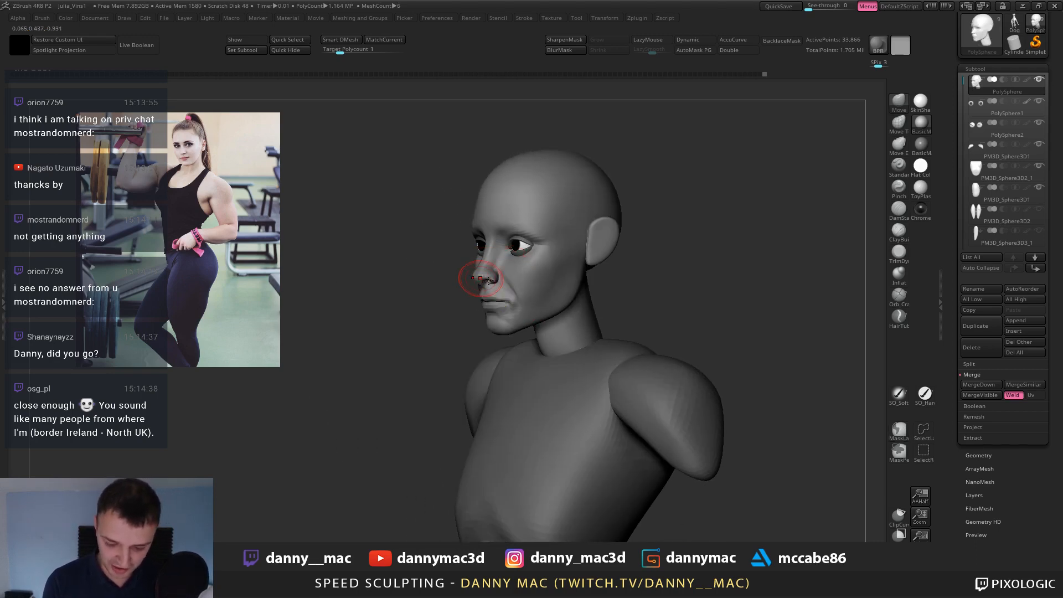
mouse_move(487, 280)
right_mouse_down()
mouse_move(468, 258)
mouse_move(482, 305)
mouse_move(473, 302)
mouse_move(492, 254)
mouse_move(490, 279)
right_mouse_up()
key("d")
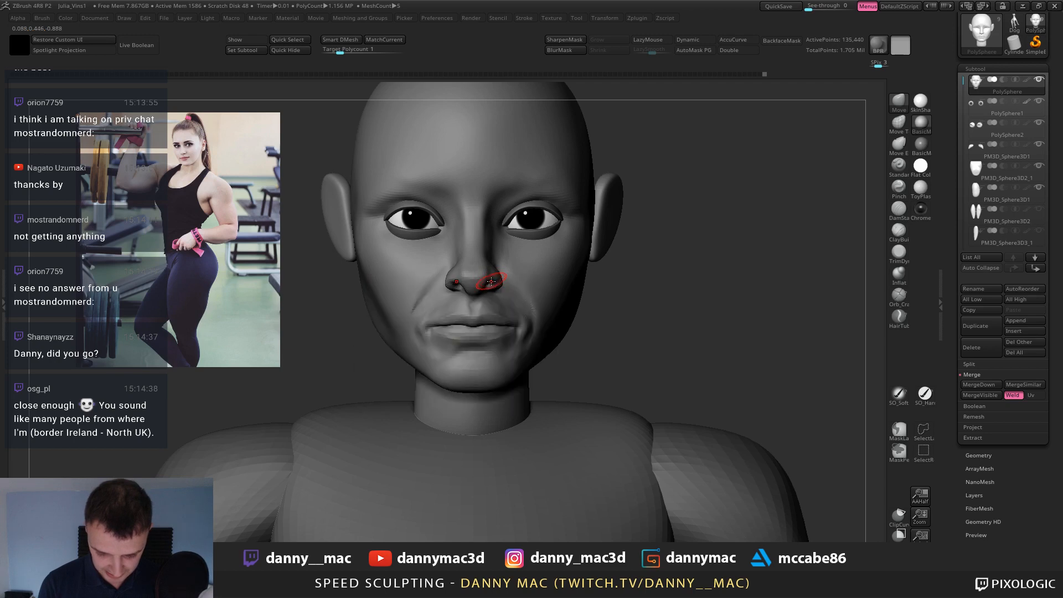
key("space")
left_click_drag(497, 283, 514, 283)
mouse_move(520, 283)
right_mouse_down()
mouse_move(494, 283)
mouse_move(498, 252)
mouse_move(460, 295)
mouse_move(436, 299)
mouse_move(449, 286)
right_mouse_up()
right_click(466, 292)
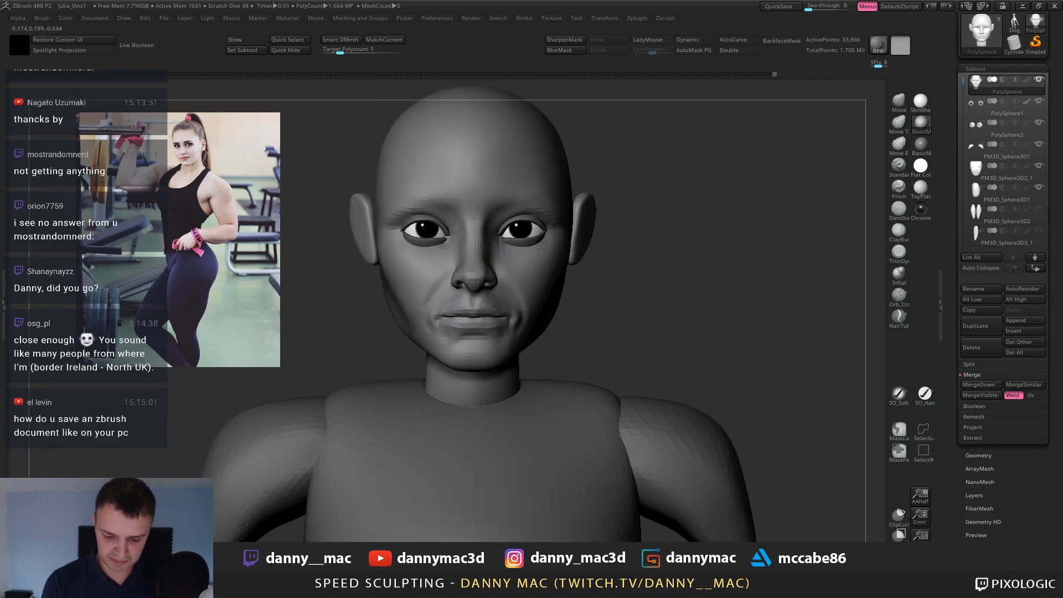
Smooth and rework the cheeks and mouth sides at a lower subdivision level, and step back up.
key("shift+d")
mouse_move(541, 247)
right_mouse_down("ctrl")
mouse_move(505, 304)
mouse_move(535, 317)
mouse_move(487, 237)
mouse_move(443, 277)
mouse_move(526, 300)
right_mouse_up("ctrl")
right_click(500, 355)
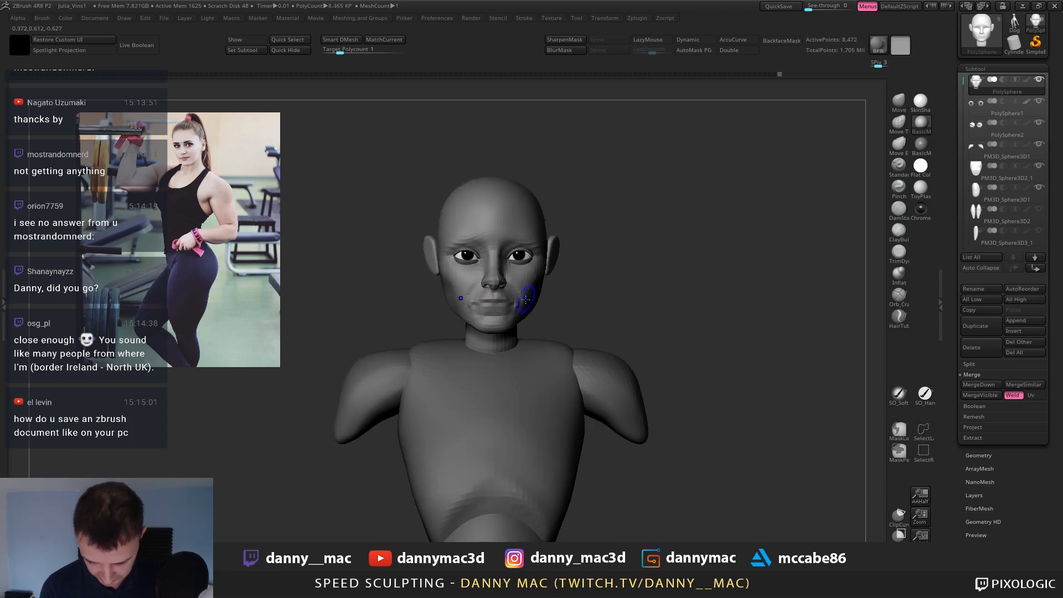
key("d")
right_click_drag(484, 265, 418, 332)
right_click(417, 339)
Refine the creases around the eyes with the DamStandard brush.
mouse_move(531, 270)
right_mouse_down()
mouse_move(521, 298)
mouse_move(465, 285)
mouse_move(540, 265)
mouse_move(515, 260)
mouse_move(563, 238)
mouse_move(559, 254)
mouse_move(545, 242)
right_mouse_up()
key("b")
key("d")
key("s")
mouse_move(545, 242)
right_mouse_down("alt")
mouse_move(510, 252)
mouse_move(537, 252)
mouse_move(506, 269)
mouse_move(440, 261)
right_mouse_up("alt")
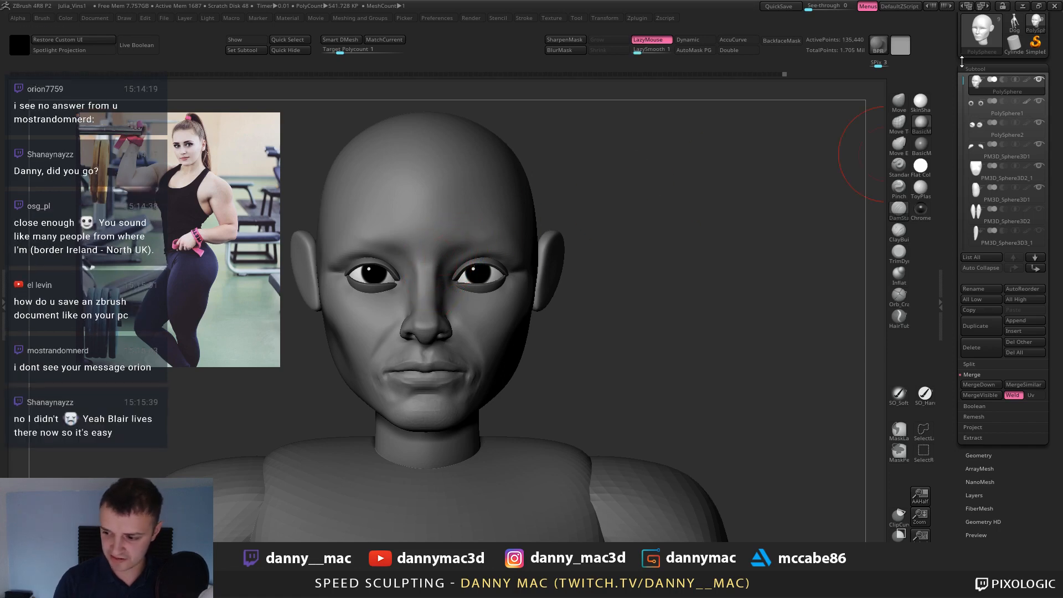
Save the project as Julia_Vins1, replacing the existing file.
left_click_drag(952, 120, 953, 175)
key("ctrl+s")
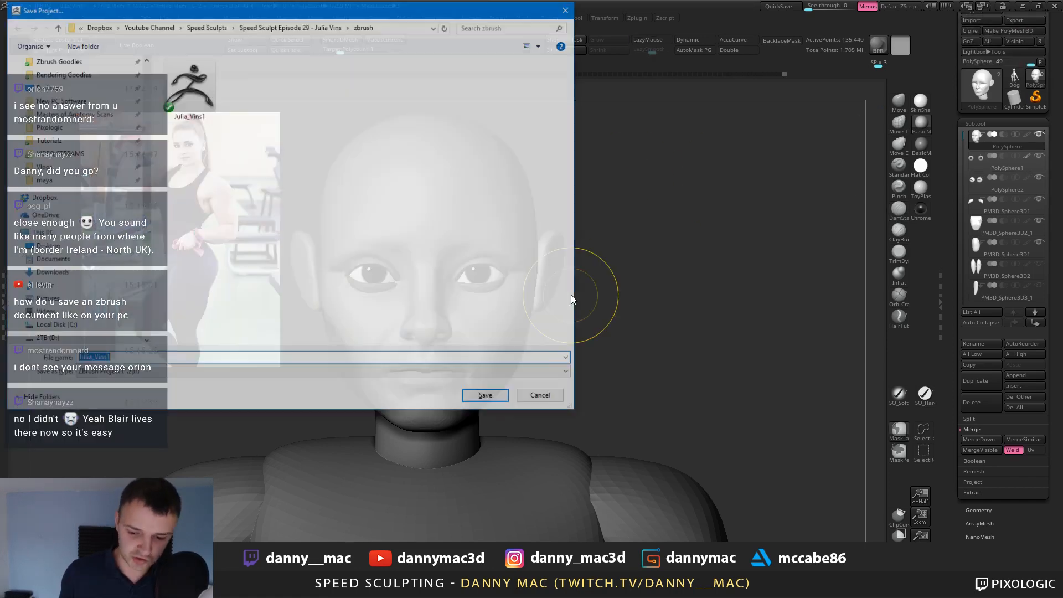
key("Return")
left_click(572, 296)
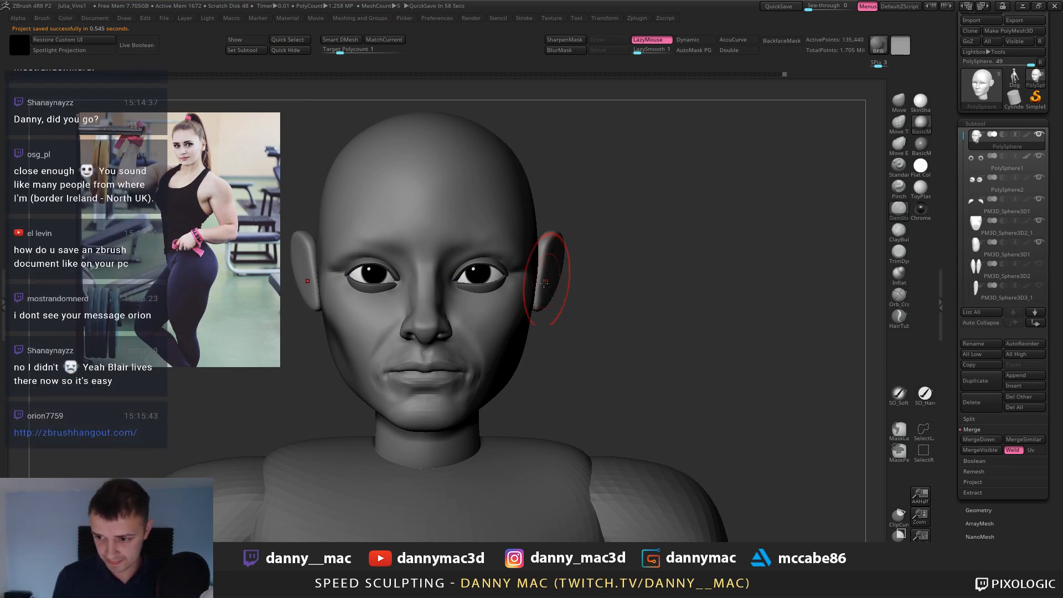
Refine the brow and outer eye crease one subdivision level down, and return to the higher level.
mouse_move(545, 278)
right_mouse_down()
mouse_move(505, 239)
mouse_move(448, 266)
right_mouse_up()
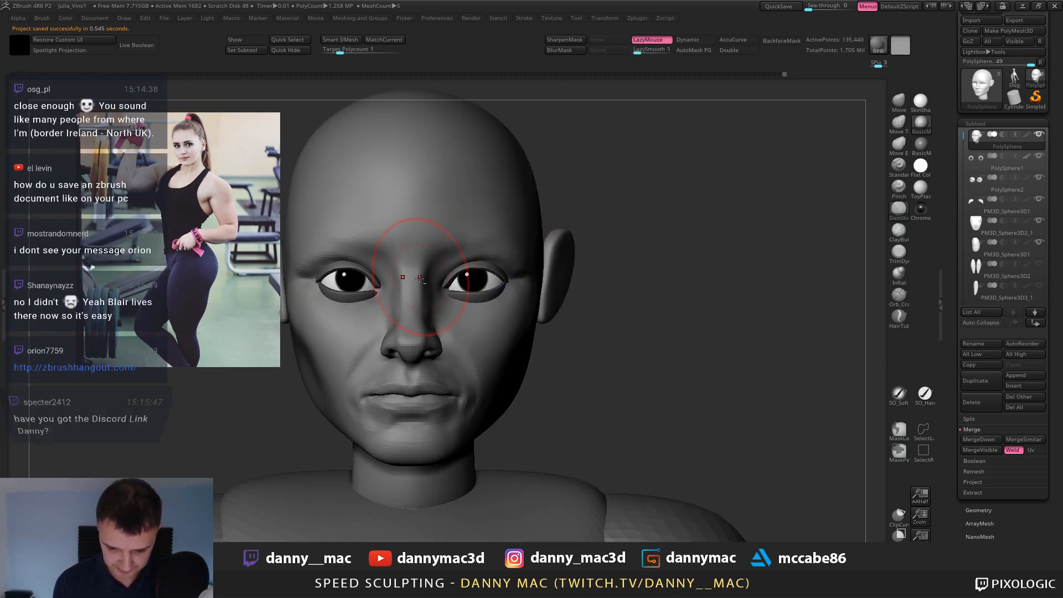
key("l")
key("shift+d")
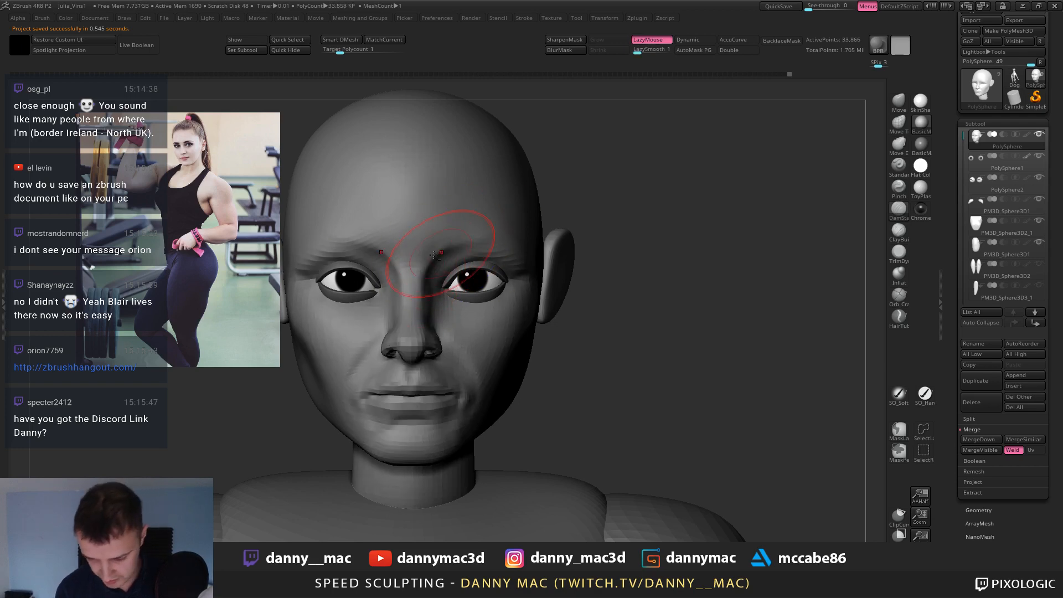
right_click_drag(498, 221, 503, 291)
key("d")
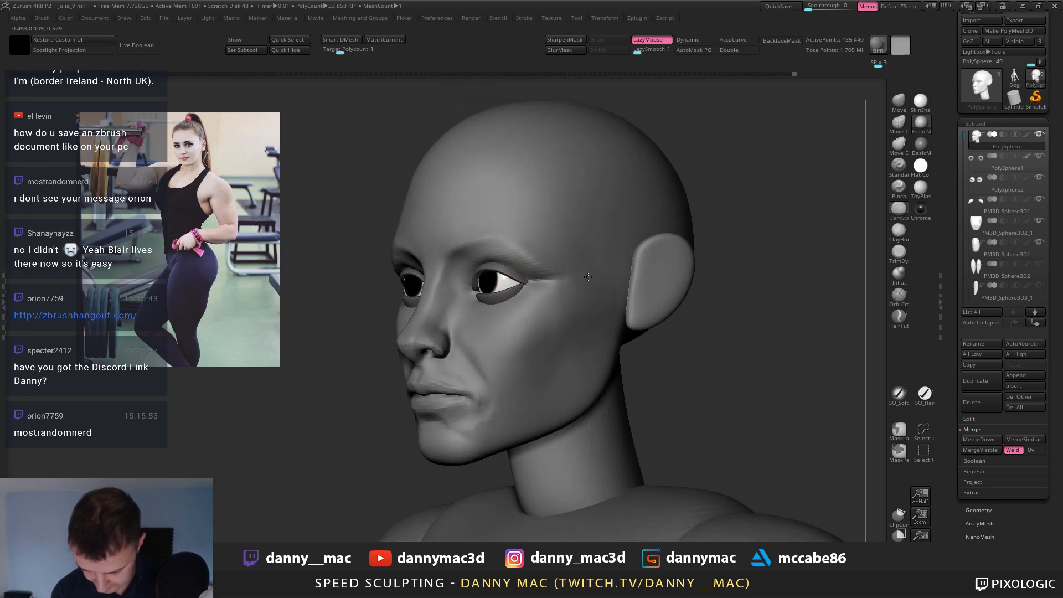
Reshape the side profile of the face around the eye and cheek with a resized Move brush.
right_click_drag(589, 277, 583, 235)
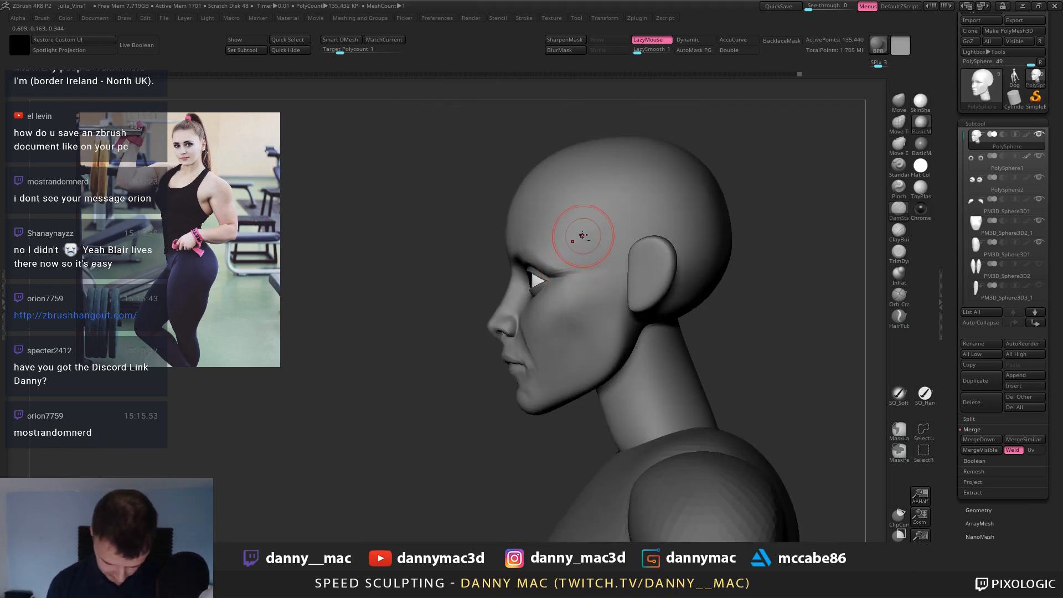
right_click_drag(570, 278, 573, 289, "alt")
key("b")
key("m")
key("v")
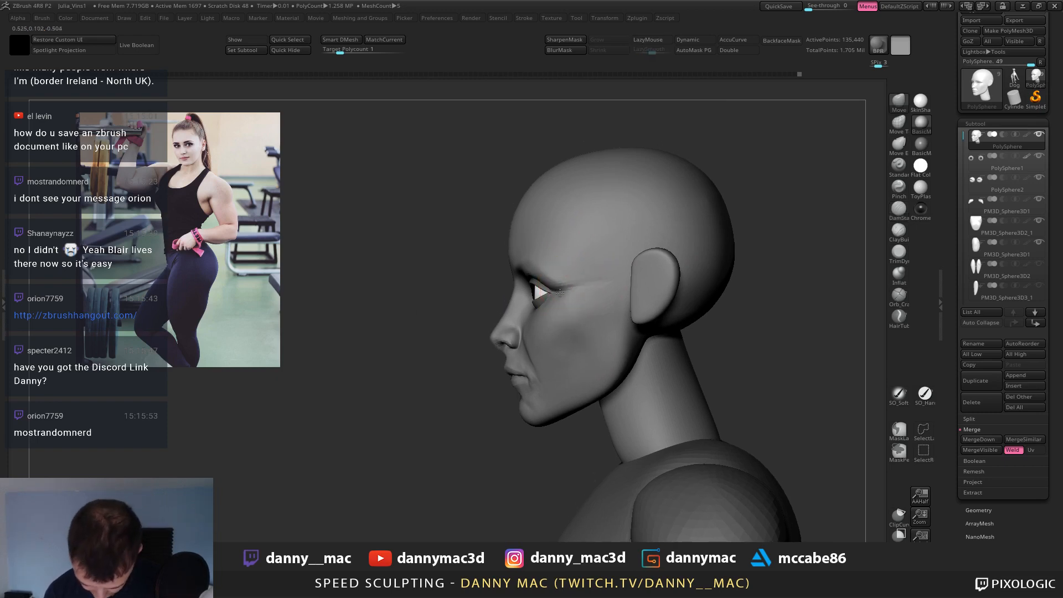
key("space")
left_click_drag(554, 302, 534, 330)
right_click_drag(540, 341, 548, 376)
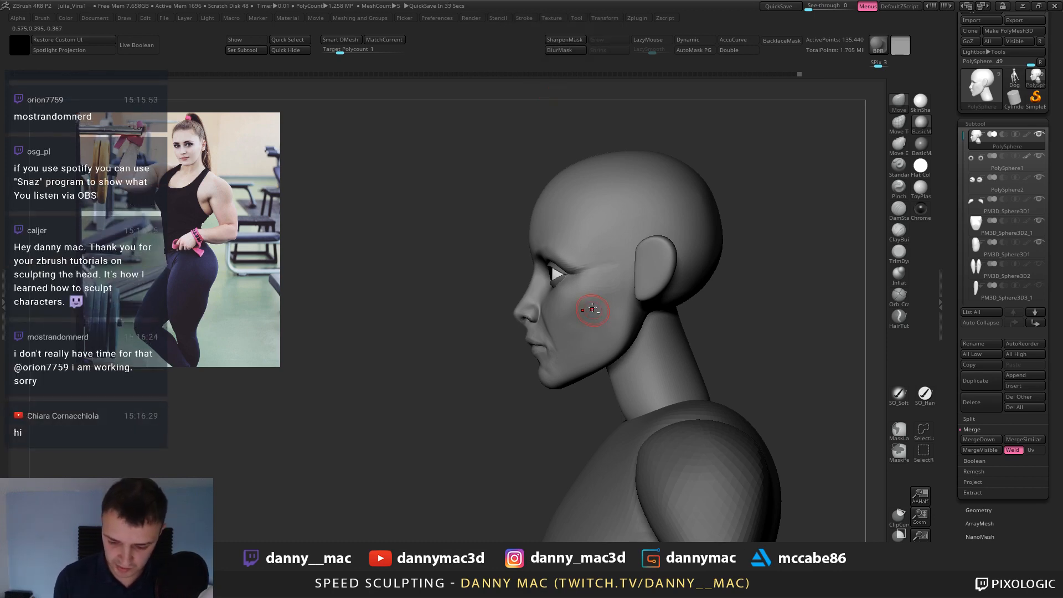
Check the polygroup wireframe and adjust the jaw angle below the ear with the Move brush.
mouse_move(593, 309)
right_mouse_down("alt")
mouse_move(570, 284)
mouse_move(560, 332)
mouse_move(593, 293)
right_mouse_up("alt")
right_click(557, 349)
key("shift+f")
key("shift+f")
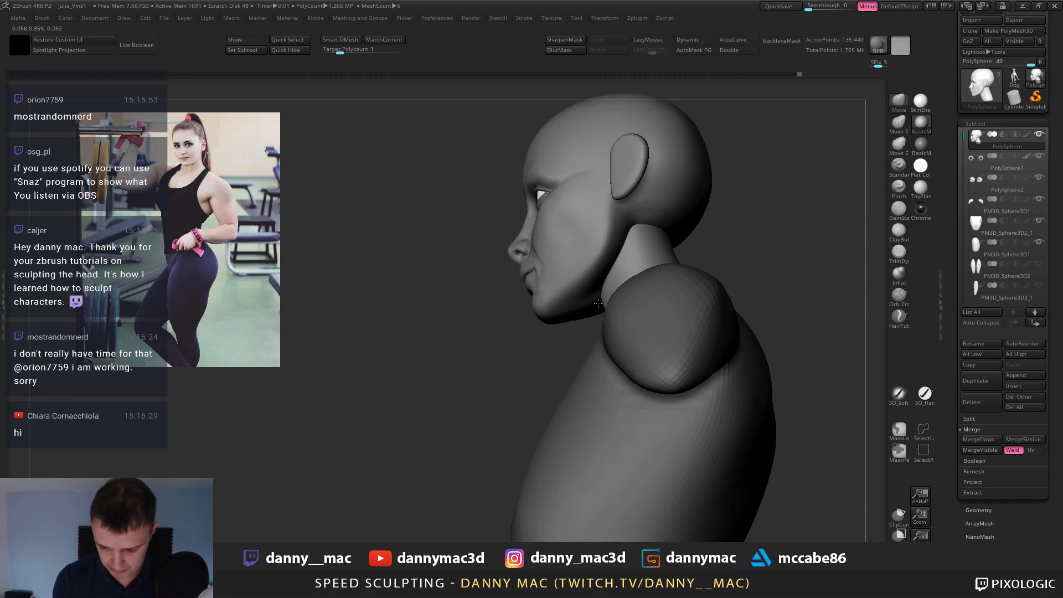
left_click_drag(601, 288, 608, 285)
right_click(608, 284)
Resize the Move brush and turn on automatic masking by polygroups.
mouse_move(608, 284)
right_mouse_down()
mouse_move(599, 258)
mouse_move(585, 278)
mouse_move(592, 297)
mouse_move(610, 242)
mouse_move(550, 243)
mouse_move(549, 232)
mouse_move(549, 242)
mouse_move(591, 229)
mouse_move(626, 207)
mouse_move(596, 220)
mouse_move(609, 220)
mouse_move(596, 235)
mouse_move(581, 230)
mouse_move(609, 240)
mouse_move(554, 283)
right_mouse_up()
key("space")
left_click(554, 254)
key("space")
left_click(608, 217)
left_click(679, 54)
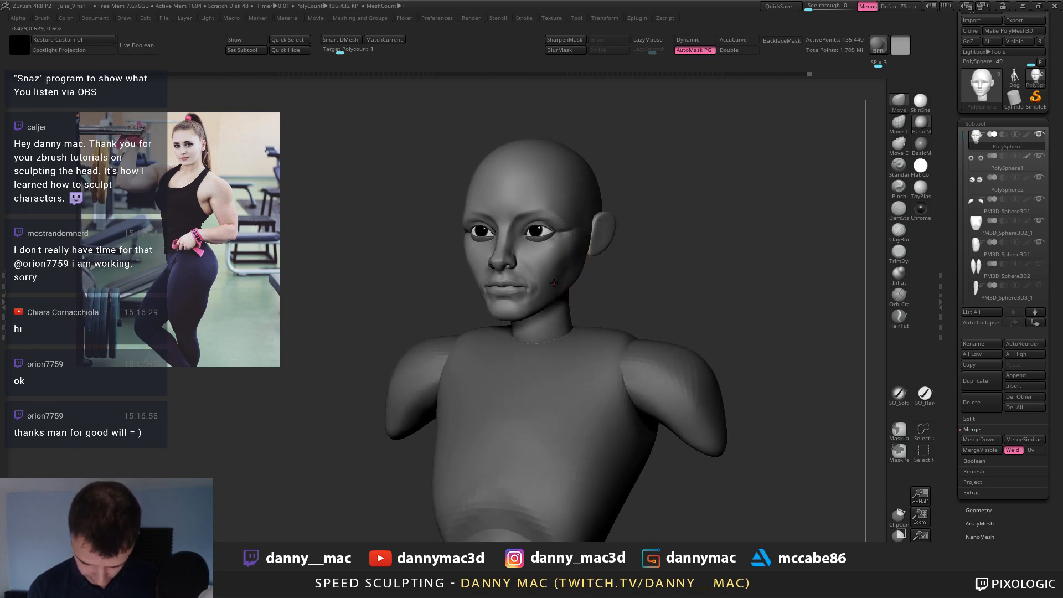
Reshape the cheek and jaw from several angles with the Move brush one subdivision level down, and save the project.
key("space")
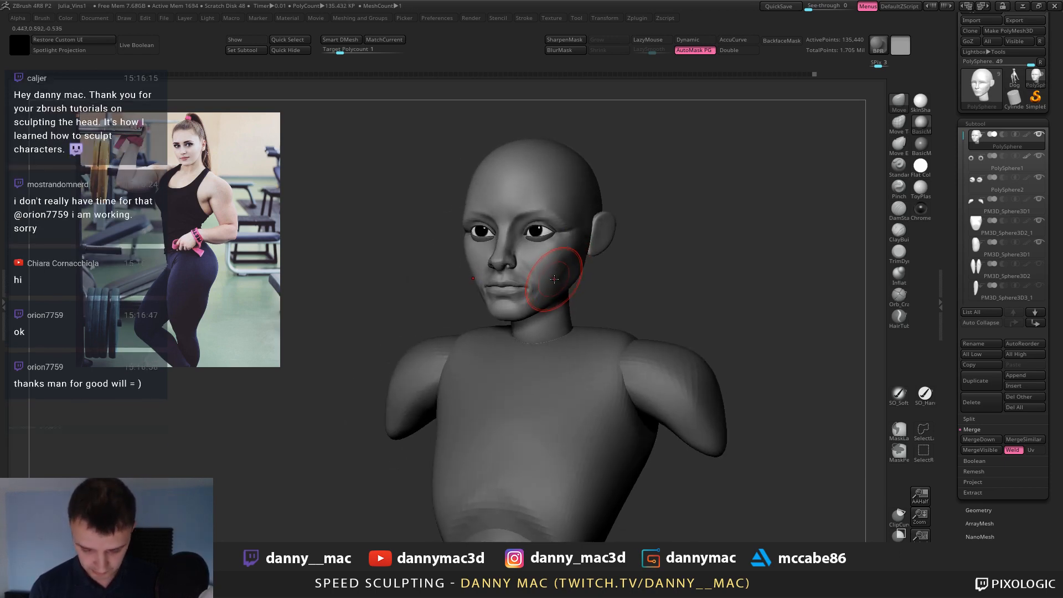
right_click_drag(556, 277, 560, 270)
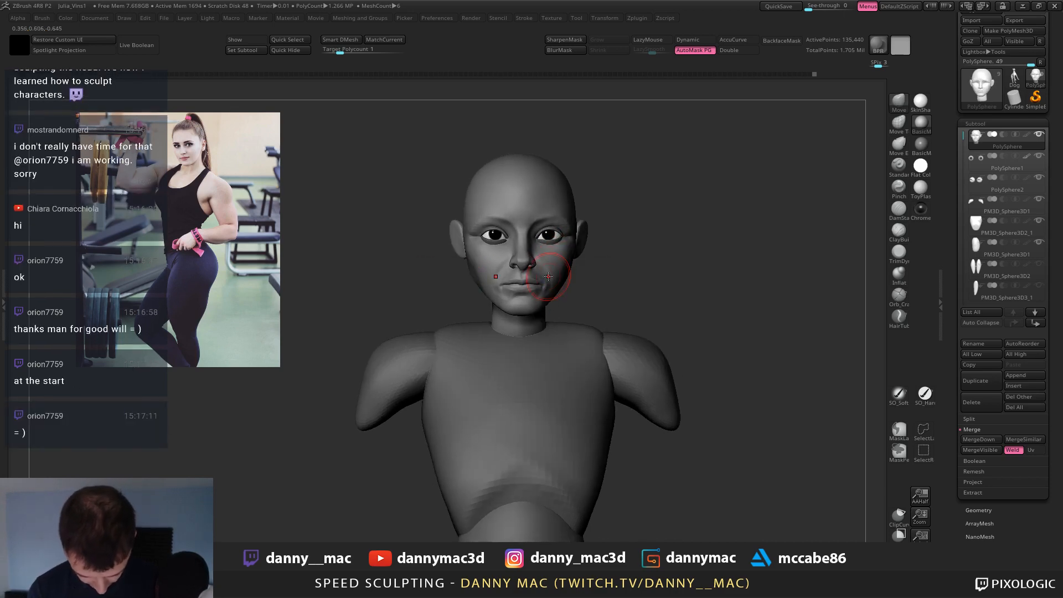
right_click_drag(566, 266, 464, 274)
right_click(474, 274)
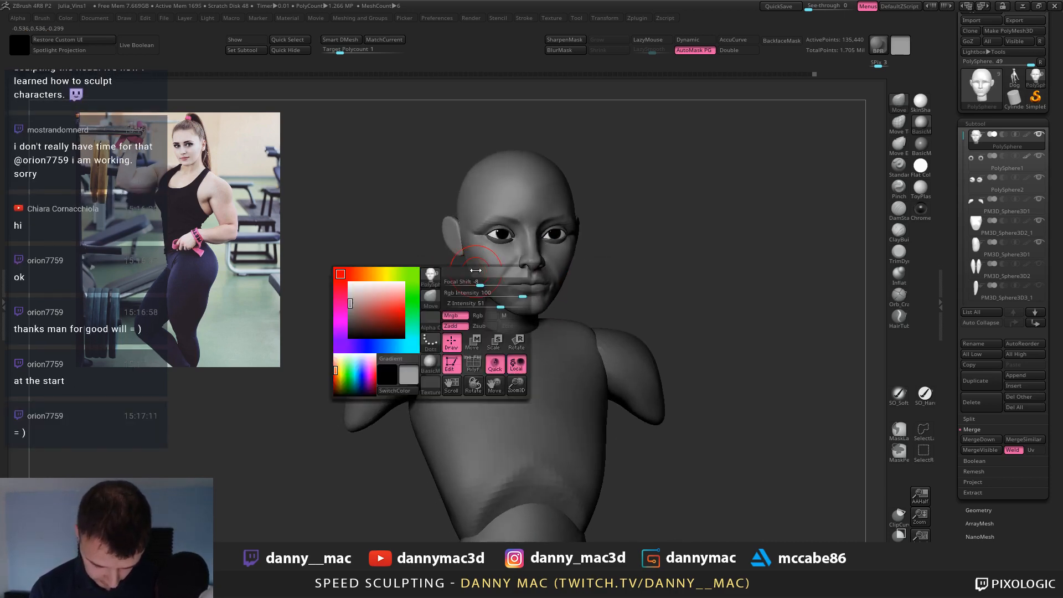
mouse_move(568, 270)
right_mouse_down()
mouse_move(490, 294)
mouse_move(552, 282)
mouse_move(532, 306)
mouse_move(559, 276)
right_mouse_up()
right_click(547, 292)
right_click(548, 293)
key("shift+d")
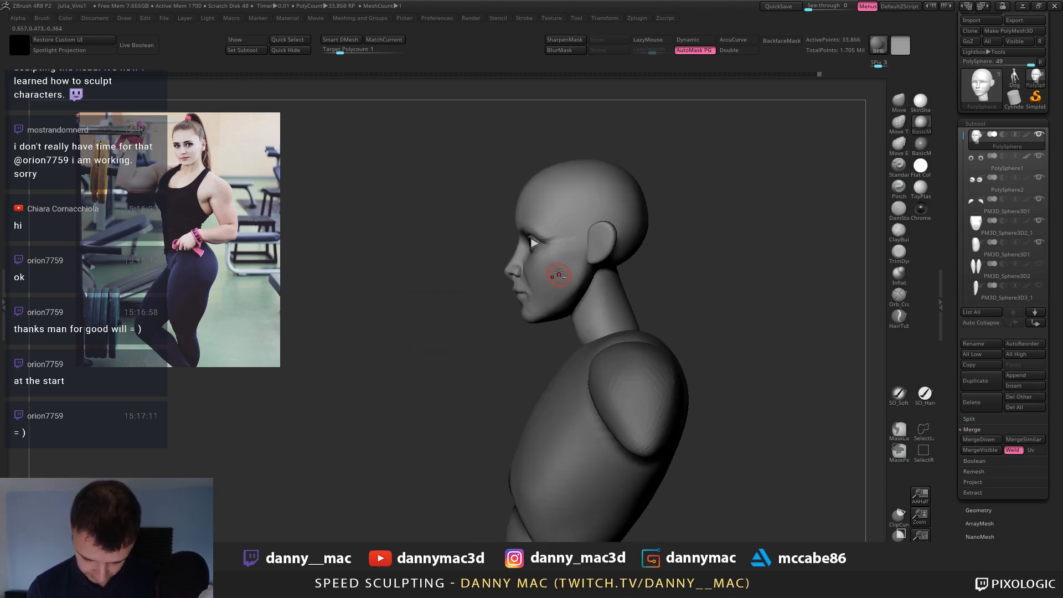
key("ctrl+s")
key("Return")
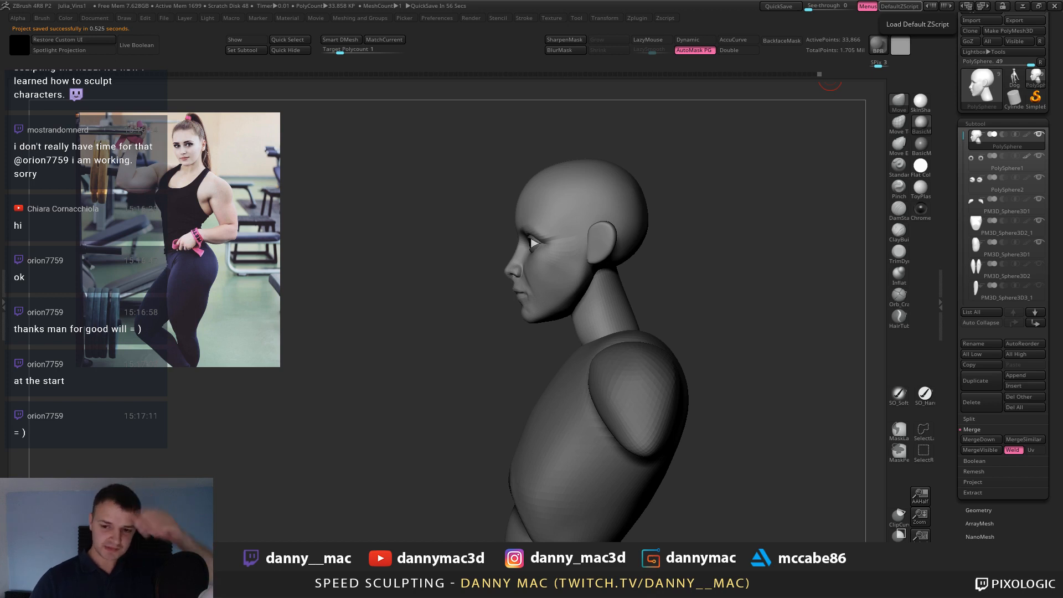
Build up the muscle forms along the side and front of the neck on the head subtool with the ClayBuildup brush.
left_click(634, 351, "alt")
mouse_move(609, 310)
right_mouse_down("alt")
mouse_move(560, 198)
mouse_move(513, 170)
mouse_move(526, 162)
mouse_move(528, 205)
right_mouse_up("alt")
left_click(545, 200, "alt")
key("b")
key("c")
key("b")
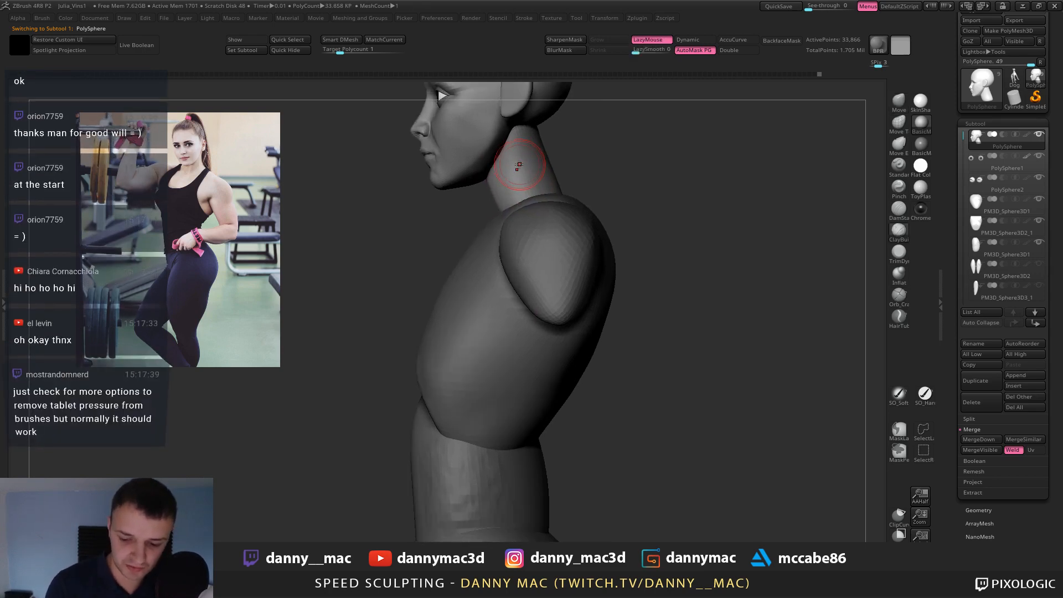
right_click_drag(517, 166, 528, 154)
left_click_drag(516, 159, 510, 177)
right_click_drag(506, 173, 523, 168)
left_click_drag(529, 147, 519, 180)
right_click_drag(505, 178, 516, 173)
mouse_move(516, 173)
right_mouse_down("alt")
mouse_move(511, 141)
mouse_move(498, 138)
right_mouse_up("alt")
left_click_drag(507, 132, 502, 147)
right_click_drag(483, 141, 495, 134)
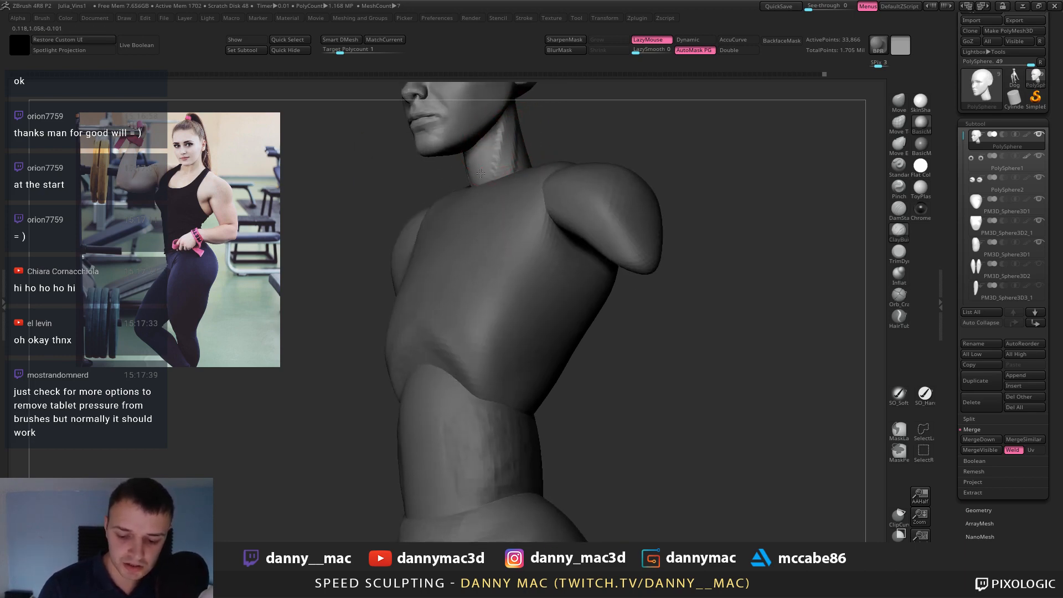
mouse_move(478, 172)
right_mouse_down()
mouse_move(481, 156)
mouse_move(462, 176)
right_mouse_up()
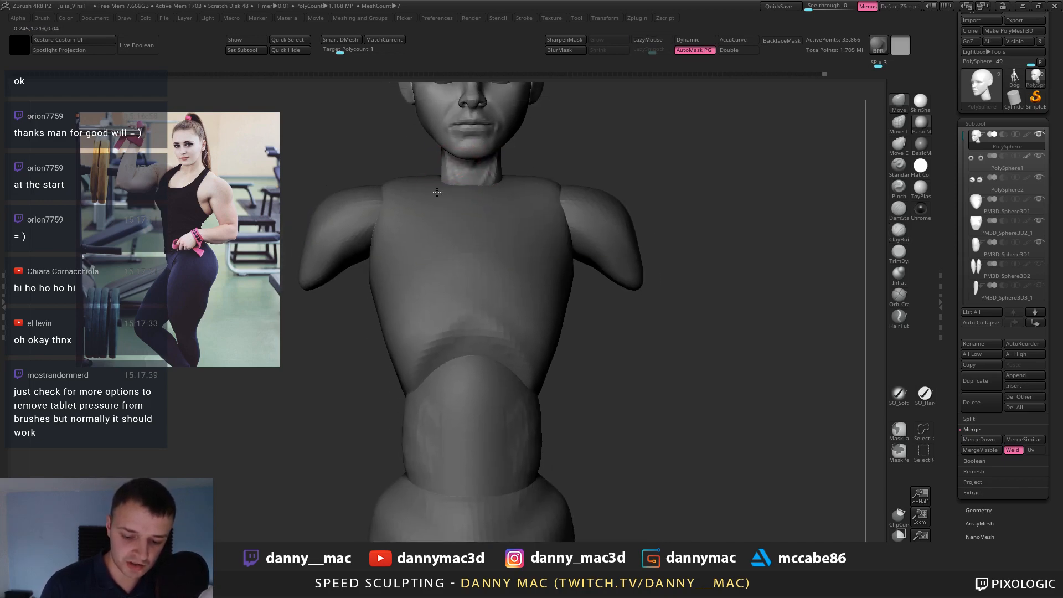
mouse_move(492, 177)
right_mouse_down("alt")
mouse_move(511, 186)
mouse_move(488, 176)
mouse_move(520, 160)
mouse_move(512, 157)
mouse_move(511, 176)
right_mouse_up("alt")
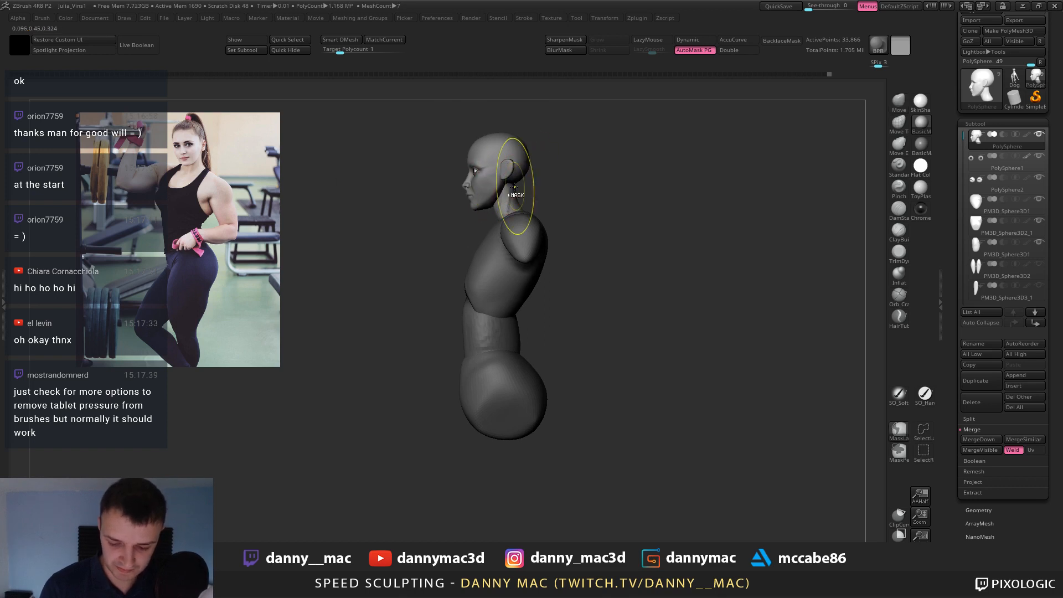
Select the torso subtool and plane down its back and side with the TrimDynamic brush.
left_click(519, 191, "alt")
mouse_move(519, 191)
right_mouse_down()
mouse_move(544, 235)
mouse_move(573, 211)
mouse_move(547, 272)
right_mouse_up()
key("space")
key("space")
key("l")
key("b")
key("t")
key("d")
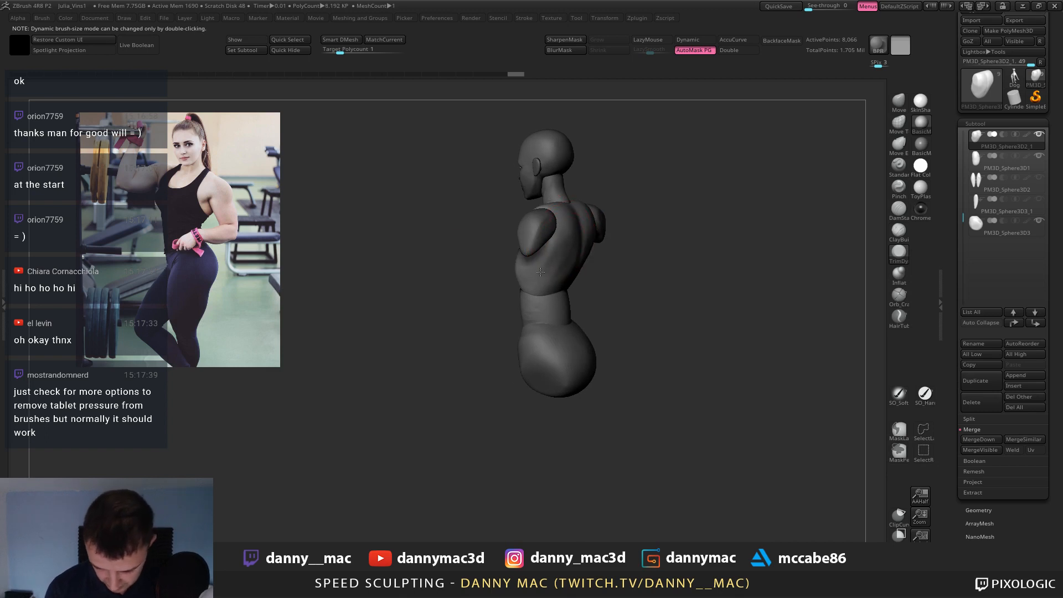
mouse_move(563, 271)
right_mouse_down()
mouse_move(556, 262)
mouse_move(547, 272)
mouse_move(559, 273)
right_mouse_up()
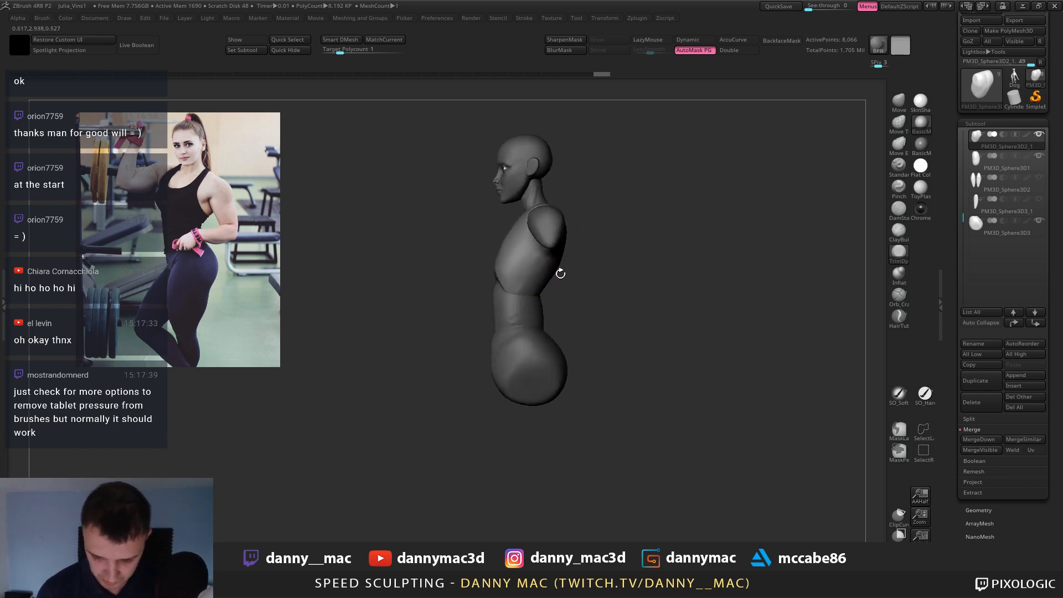
Smooth the front of the ribcage and select the head subtool with the Move brush to check the neck.
mouse_move(546, 237)
right_mouse_down()
mouse_move(559, 247)
mouse_move(522, 261)
mouse_move(515, 290)
right_mouse_up()
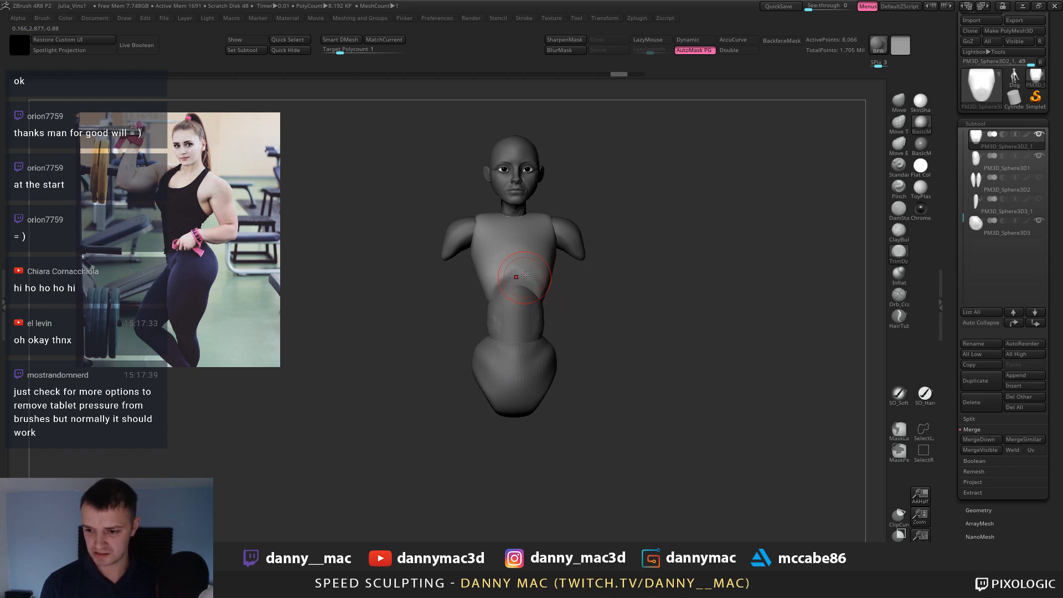
left_click_drag(515, 290, 542, 246, "shift")
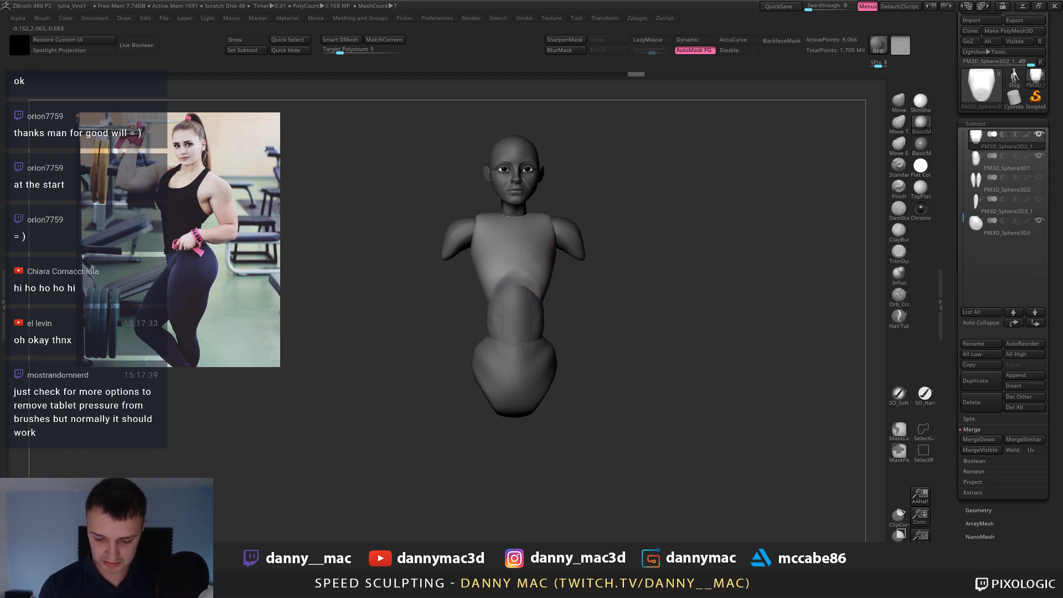
key("space")
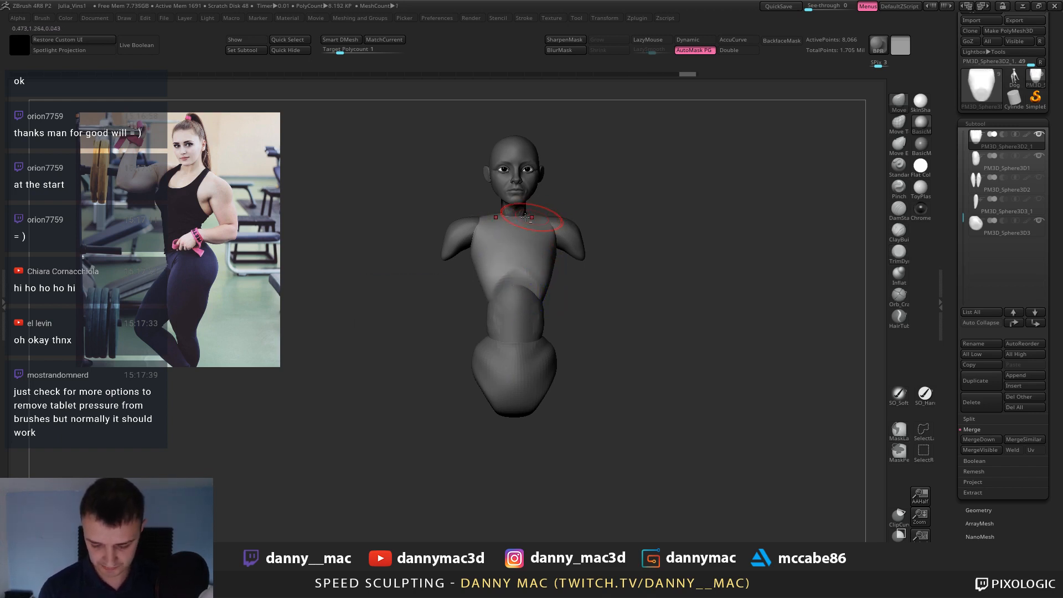
scroll(525, 217, "up", 3)
scroll(522, 205, "down", 3)
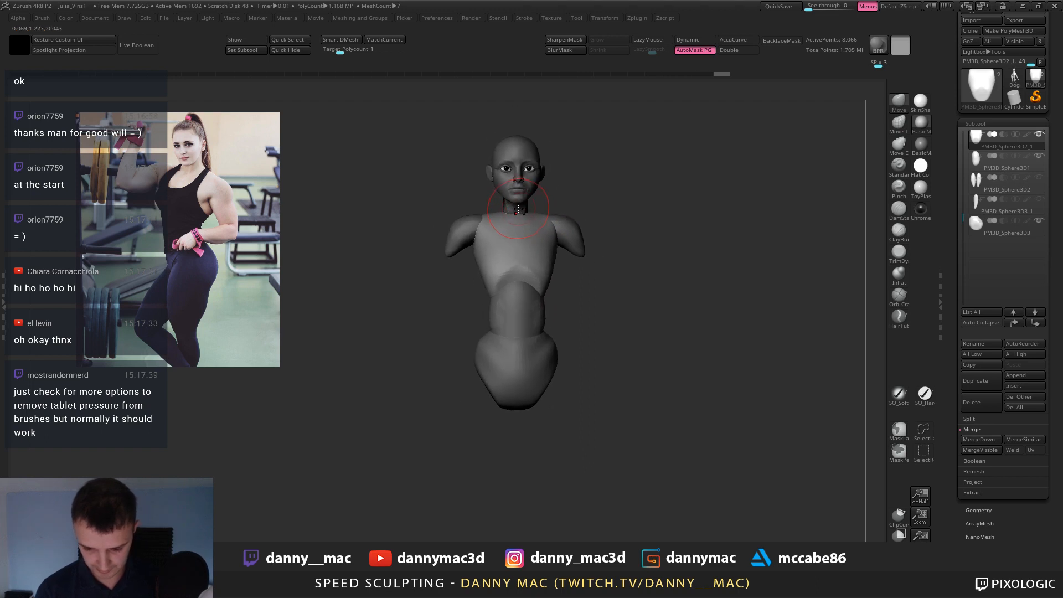
left_click(517, 209, "alt")
scroll(548, 181, "up", 3)
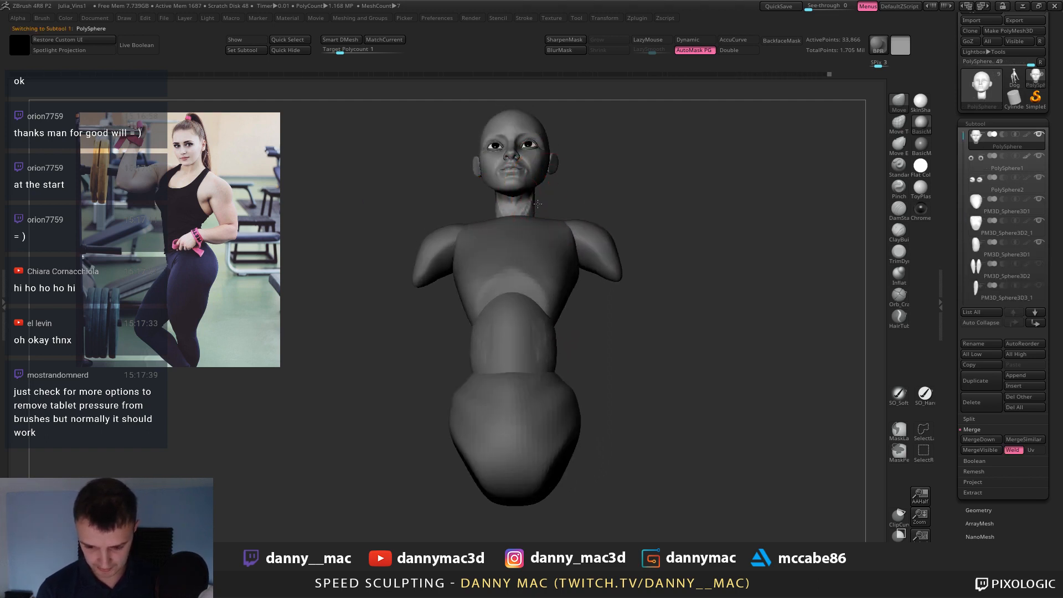
mouse_move(534, 219)
right_mouse_down()
mouse_move(539, 227)
mouse_move(528, 217)
mouse_move(540, 205)
mouse_move(560, 241)
mouse_move(586, 246)
mouse_move(563, 256)
mouse_move(567, 278)
right_mouse_up()
Build up the collarbones across the upper chest of the torso subtool with the ClayBuildup brush.
left_click(519, 235, "alt")
key("b")
key("c")
key("b")
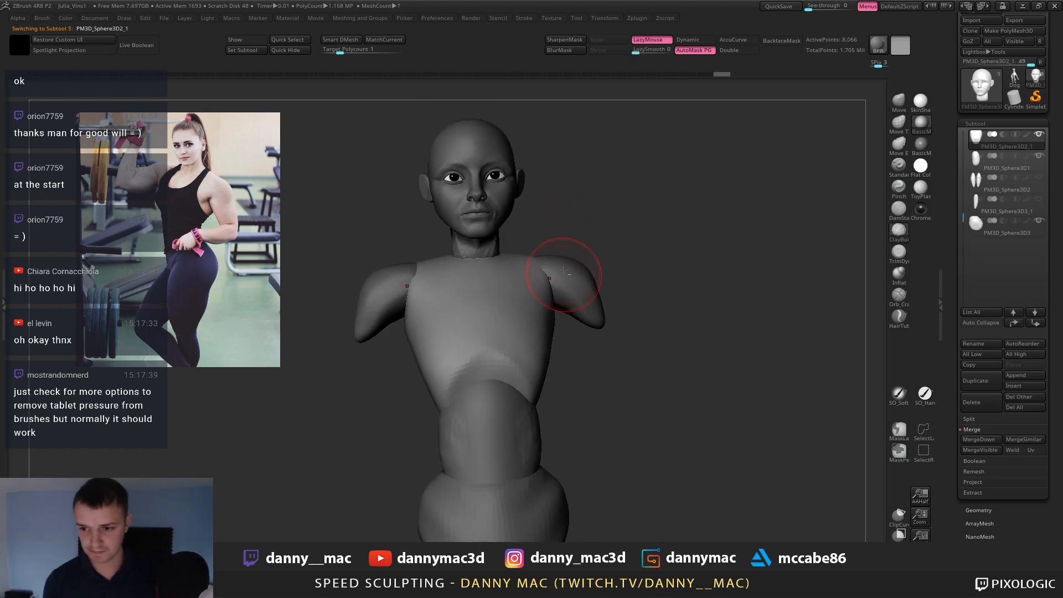
right_click_drag(495, 222, 526, 238)
mouse_move(534, 286)
right_mouse_down()
mouse_move(498, 302)
mouse_move(489, 274)
mouse_move(493, 283)
right_mouse_up()
left_click_drag(452, 280, 523, 267)
right_click_drag(512, 274, 515, 260)
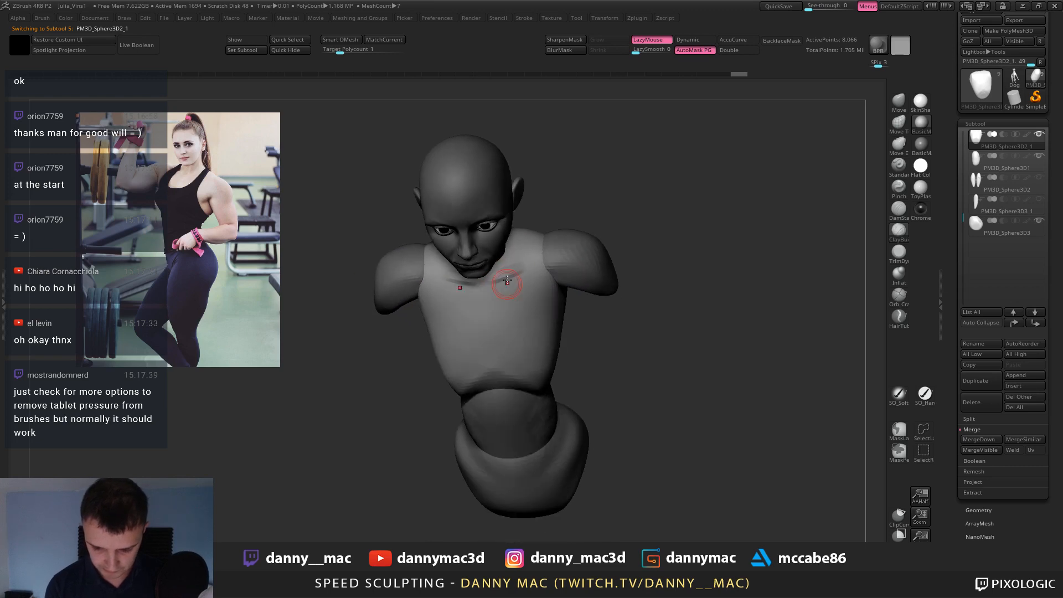
left_click_drag(501, 277, 532, 256)
right_click_drag(520, 252, 530, 265)
left_click_drag(511, 275, 546, 247)
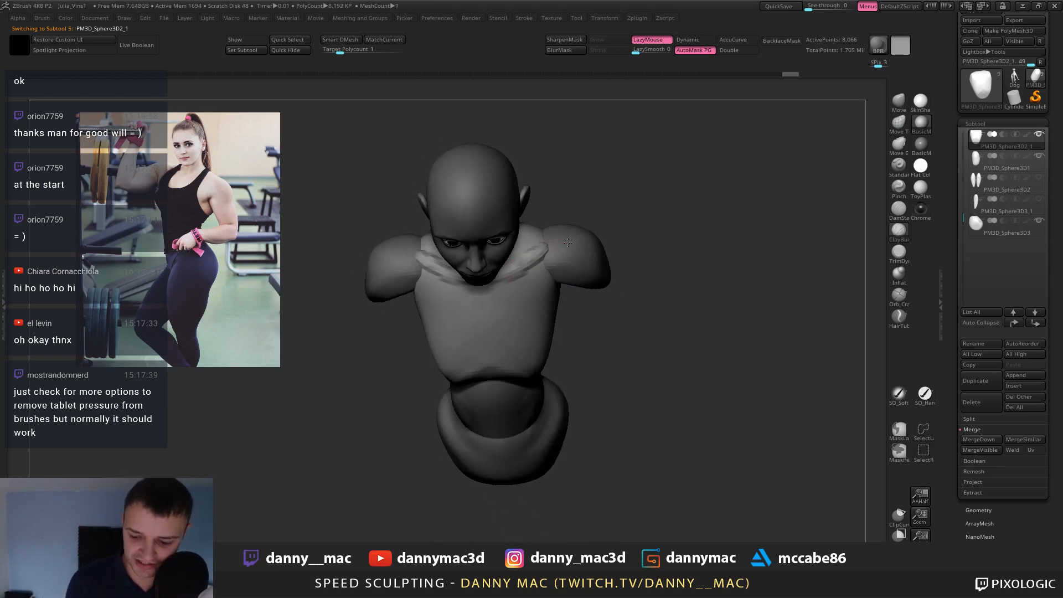
Reshape the collarbone and shoulder line beside the neck with the Move brush.
mouse_move(523, 249)
right_mouse_down()
mouse_move(545, 256)
mouse_move(541, 231)
mouse_move(530, 263)
mouse_move(545, 244)
mouse_move(530, 261)
right_mouse_up()
key("b")
key("m")
key("v")
left_click_drag(530, 262, 527, 254)
mouse_move(529, 255)
right_mouse_down()
mouse_move(558, 216)
mouse_move(546, 202)
right_mouse_up()
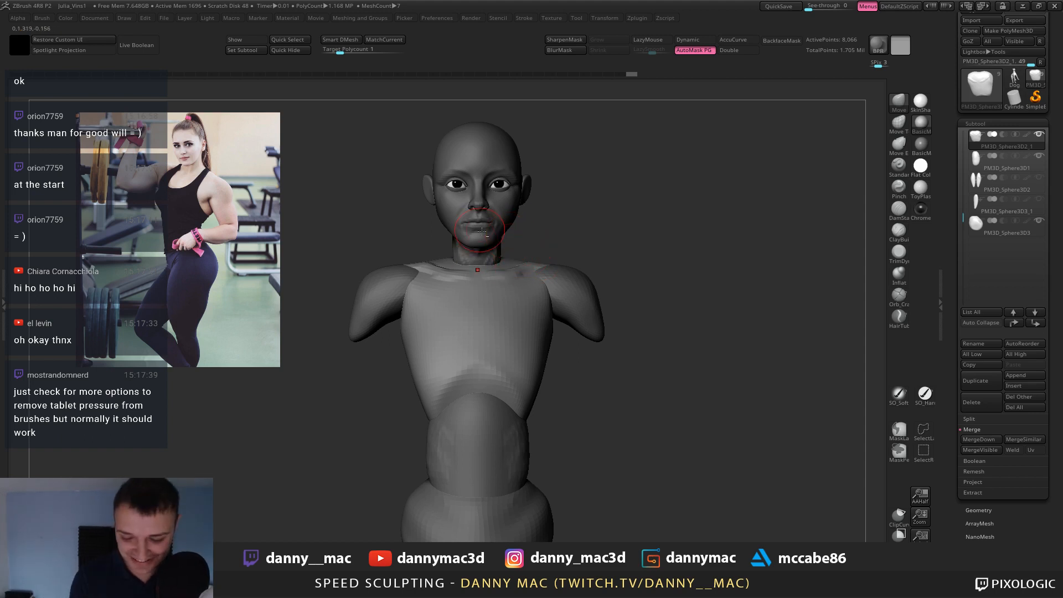
Select the head subtool and adjust the base of the neck where it meets the torso with the Move brush.
left_click(493, 258, "alt")
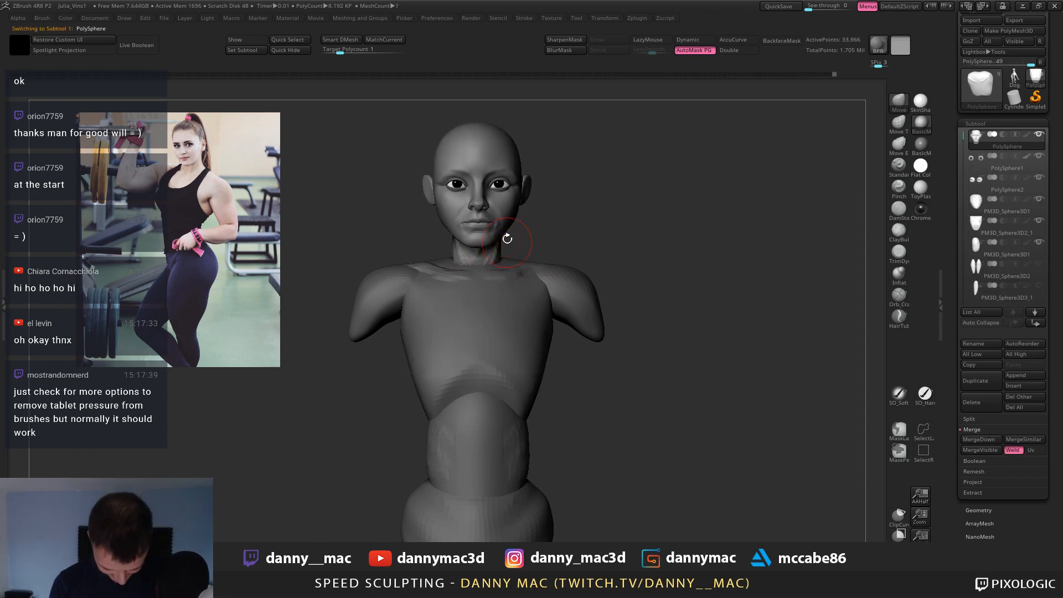
key("l")
mouse_move(573, 208)
right_mouse_down()
mouse_move(509, 233)
mouse_move(520, 209)
mouse_move(514, 266)
mouse_move(505, 244)
mouse_move(494, 259)
mouse_move(482, 250)
mouse_move(490, 254)
right_mouse_up()
key("l")
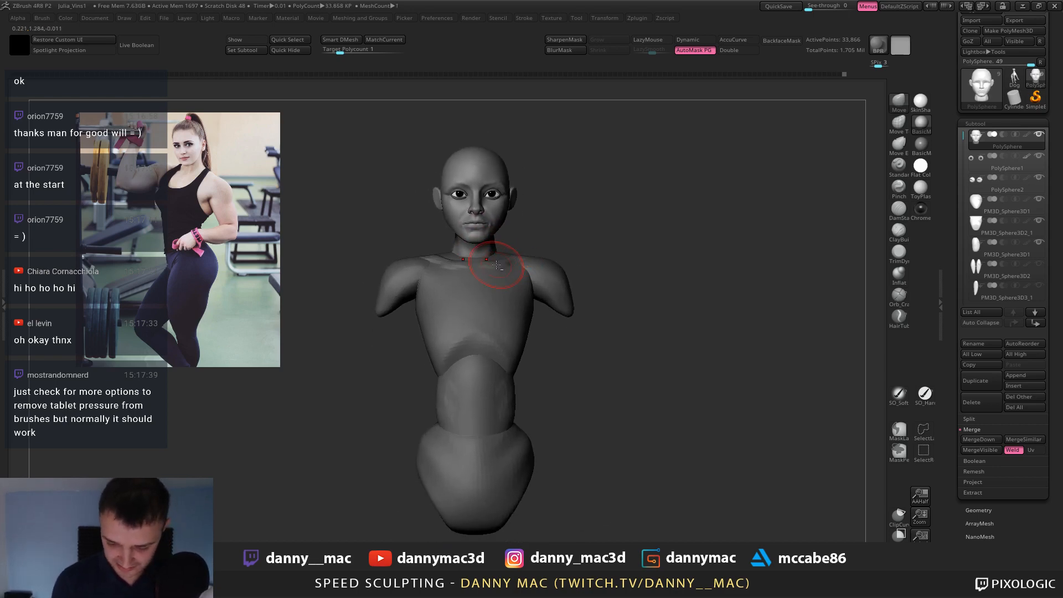
left_click(486, 241, "alt")
left_click(477, 182, "alt")
right_click_drag(468, 180, 455, 179, "ctrl")
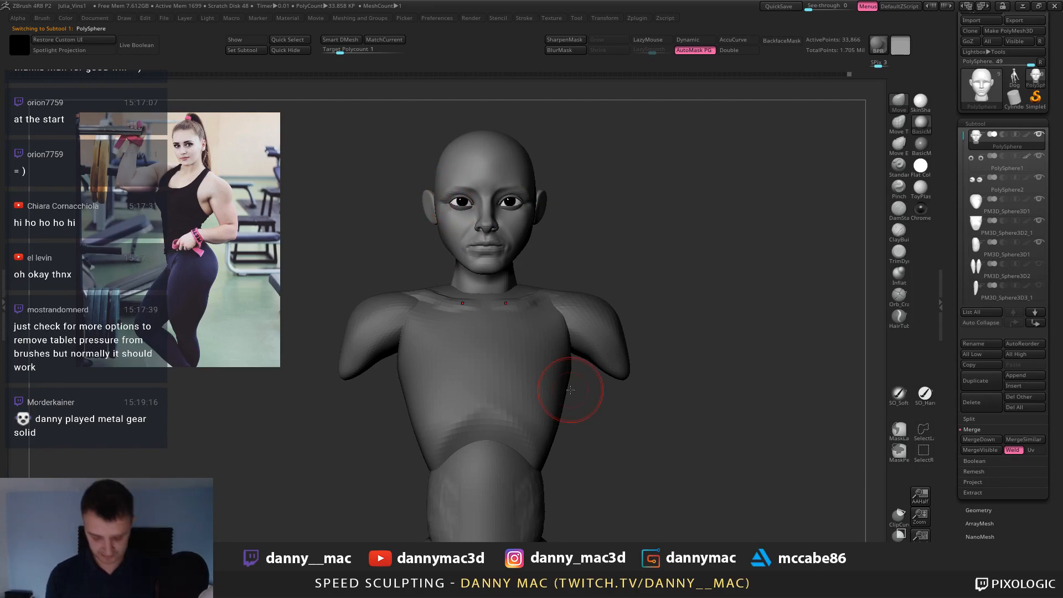
Flatten the temple and side of the skull at a higher subdivision level with the TrimDynamic brush.
mouse_move(562, 298)
right_mouse_down()
mouse_move(576, 266)
mouse_move(462, 160)
mouse_move(459, 172)
right_mouse_up()
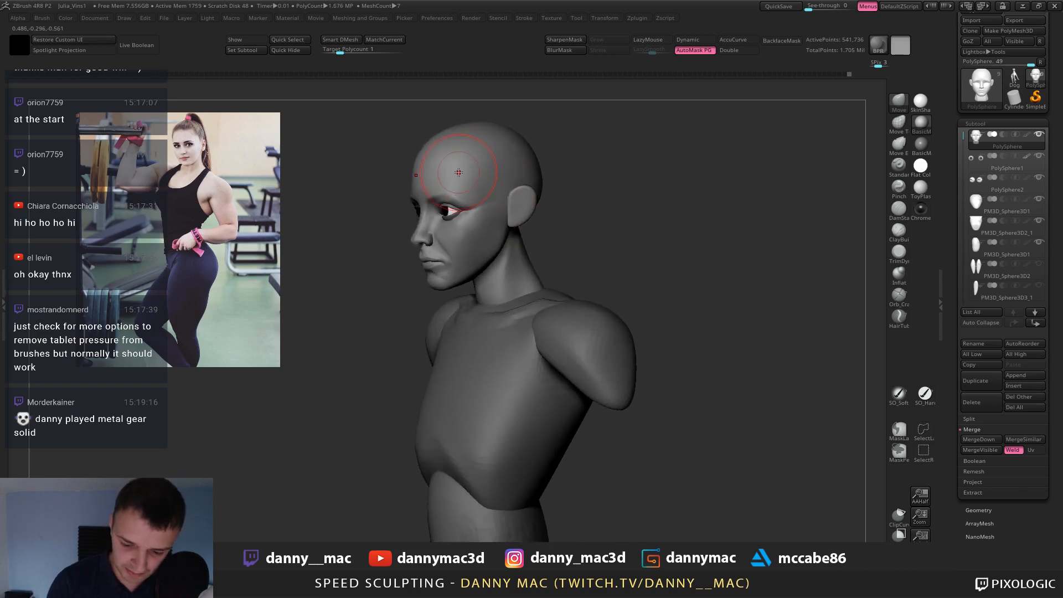
key("b")
key("t")
key("d")
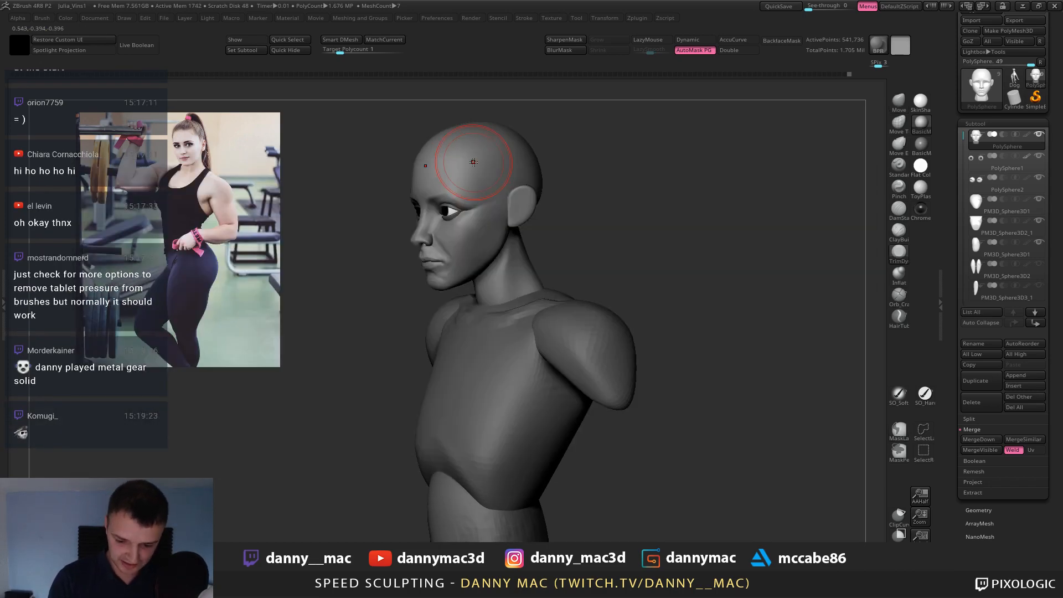
left_click_drag(473, 162, 482, 178)
right_click_drag(472, 172, 464, 170)
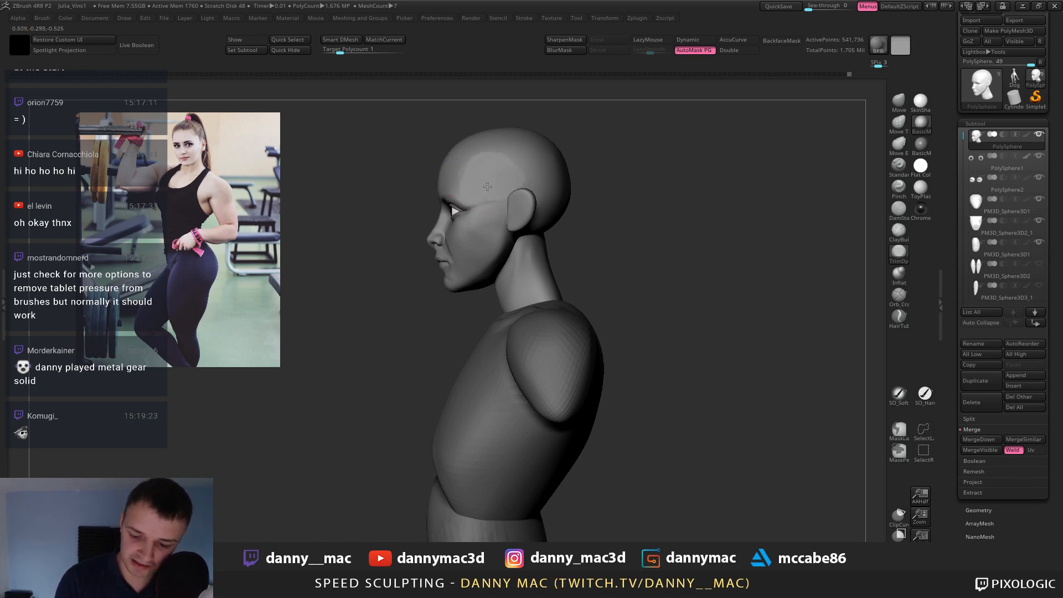
mouse_move(495, 175)
right_mouse_down()
mouse_move(541, 174)
mouse_move(471, 181)
mouse_move(454, 133)
mouse_move(476, 96)
mouse_move(487, 186)
right_mouse_up()
right_click(426, 177)
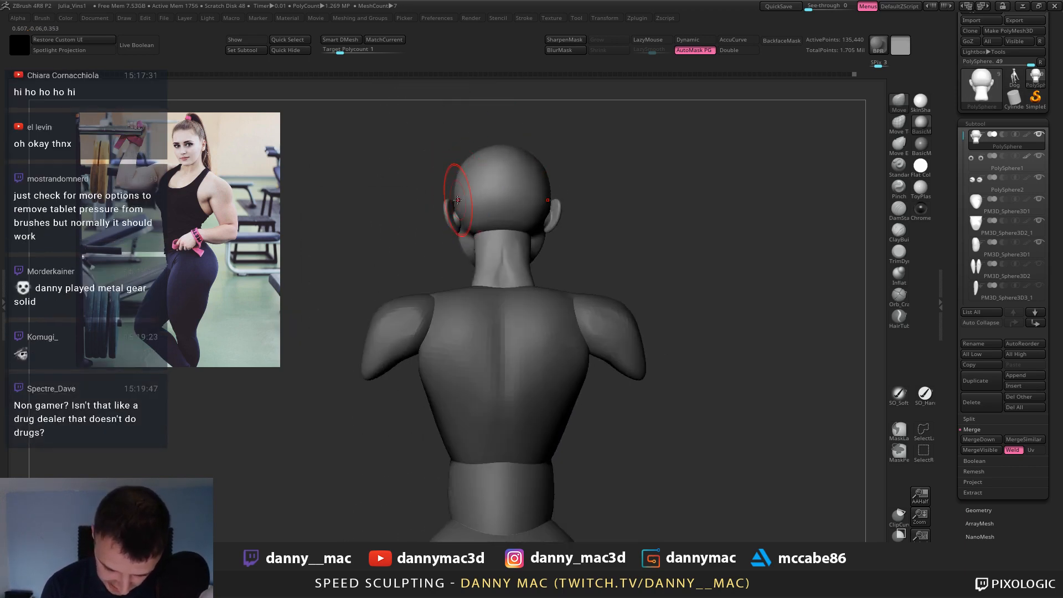
Refine the skull shape from the back and front with smoothing and the Move brush, and save the project.
right_click_drag(487, 181, 494, 221)
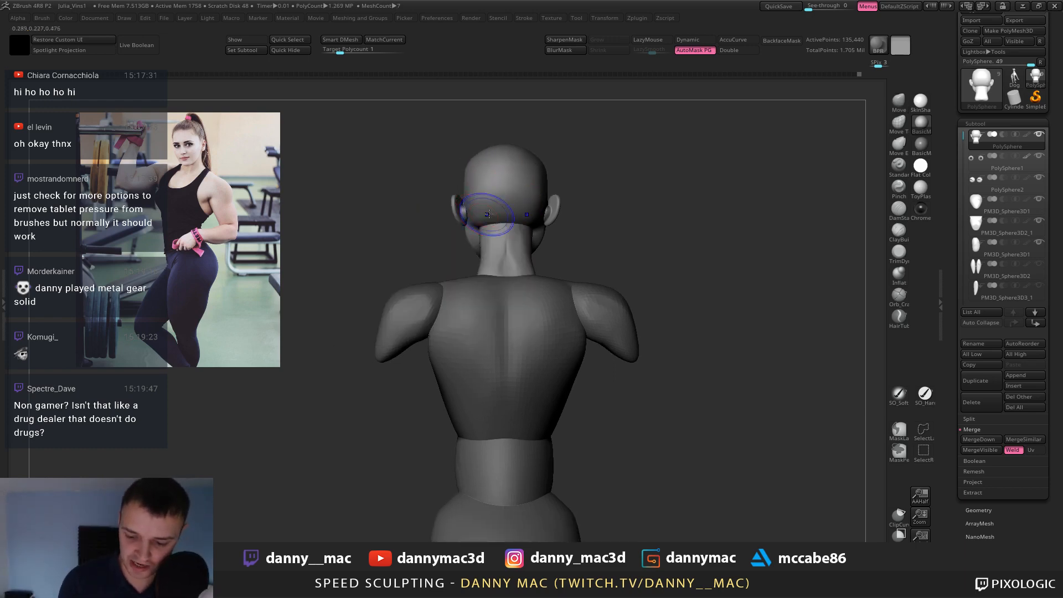
right_click_drag(491, 209, 542, 172)
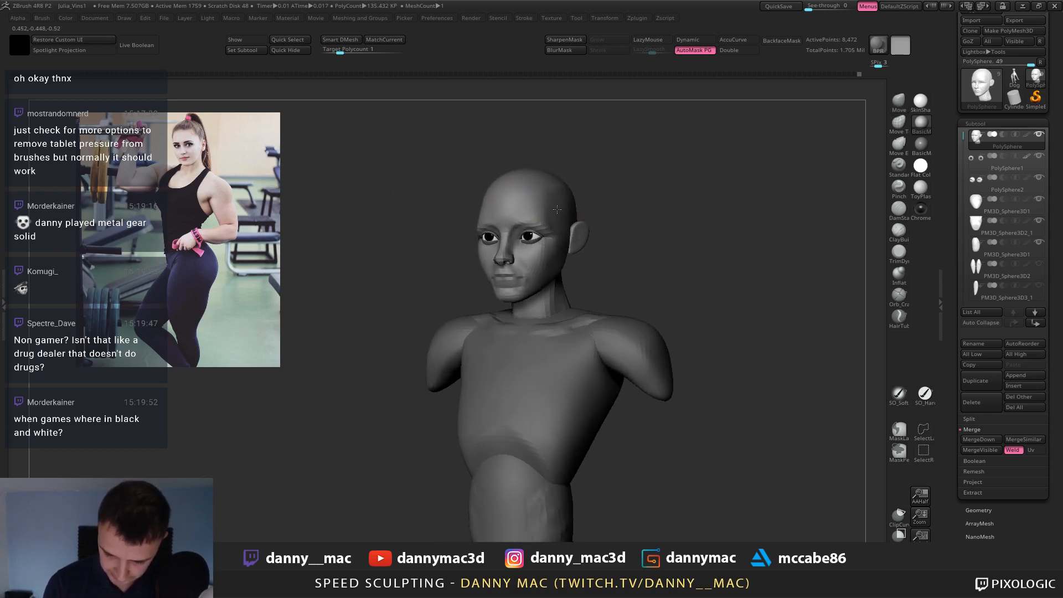
right_click_drag(545, 213, 484, 187)
key("space")
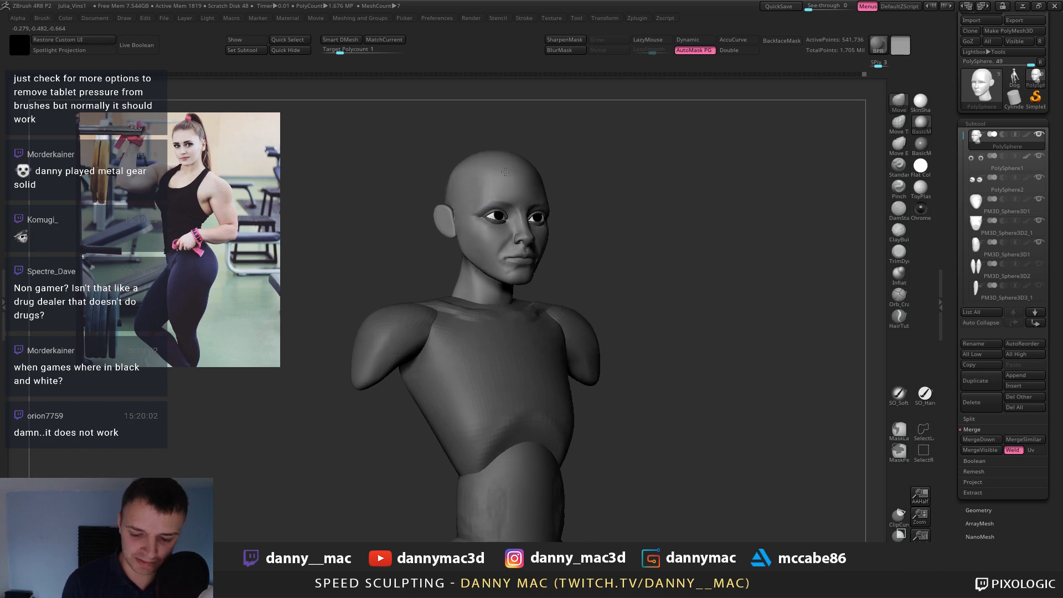
mouse_move(492, 184)
right_mouse_down("shift")
mouse_move(567, 179)
mouse_move(565, 197)
right_mouse_up("shift")
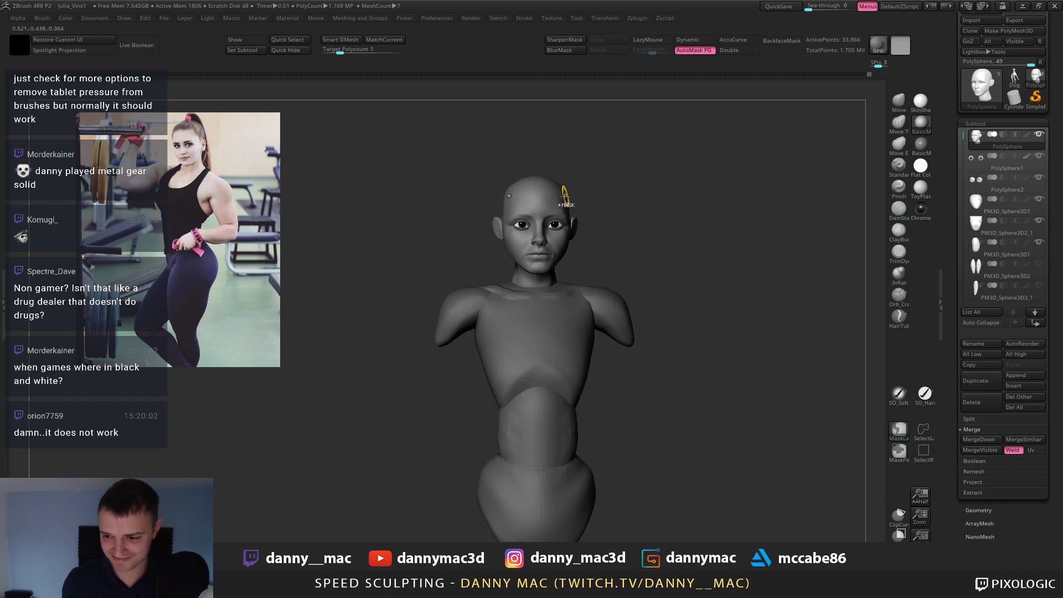
key("ctrl+s")
key("Return")
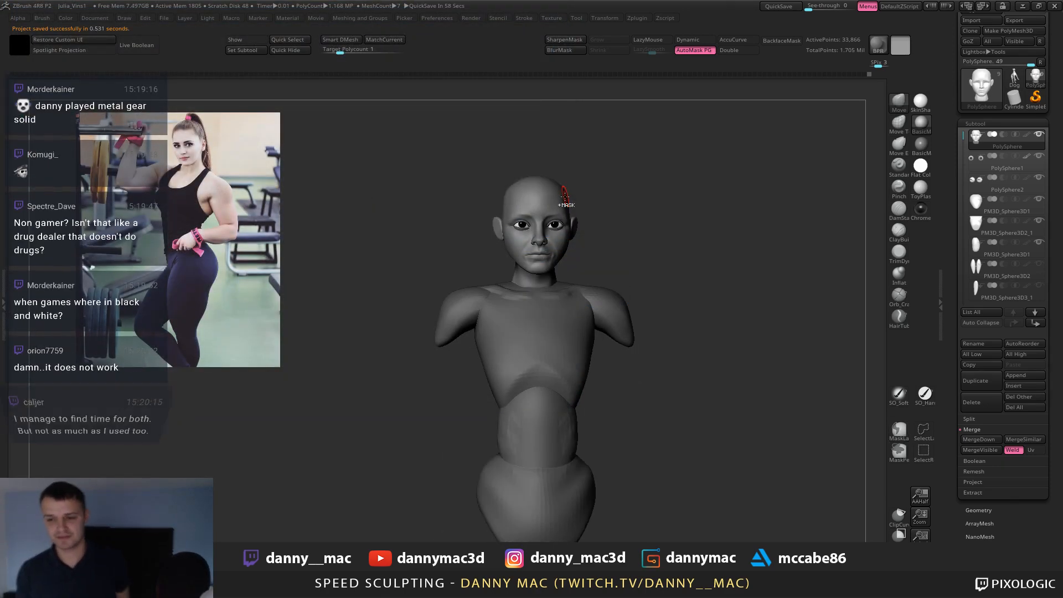
Refine the face's side profile around the eye and brow with the Move brush one subdivision level up.
mouse_move(593, 214)
right_mouse_down("alt")
mouse_move(596, 235)
mouse_move(653, 225)
mouse_move(558, 229)
mouse_move(624, 226)
mouse_move(587, 225)
mouse_move(546, 166)
right_mouse_up("alt")
mouse_move(549, 215)
right_mouse_down()
mouse_move(540, 289)
mouse_move(503, 228)
mouse_move(542, 234)
mouse_move(560, 220)
right_mouse_up()
left_click(547, 219, "alt")
left_click(520, 236, "alt")
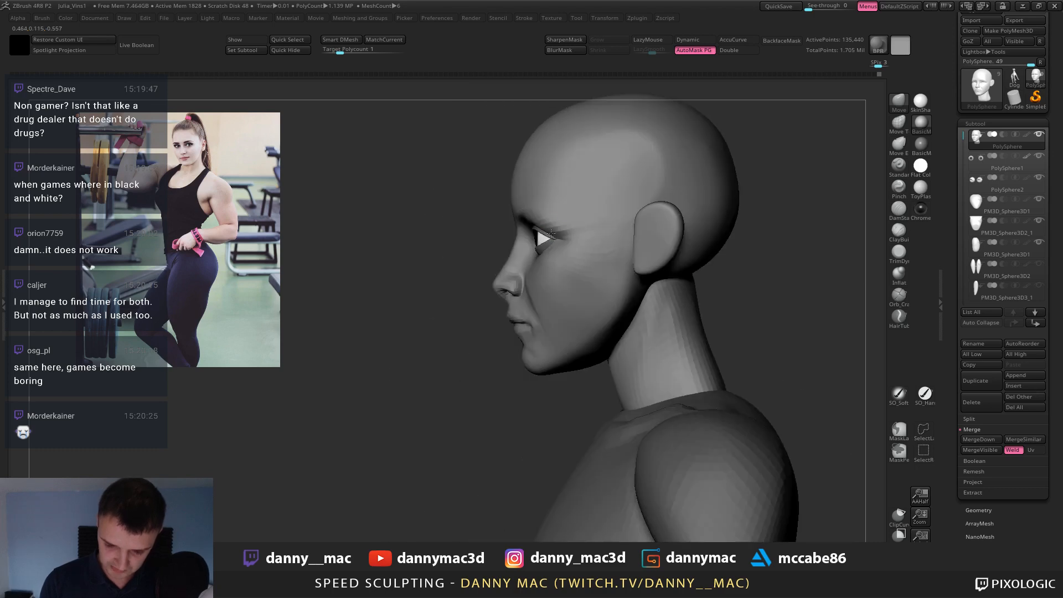
key("d")
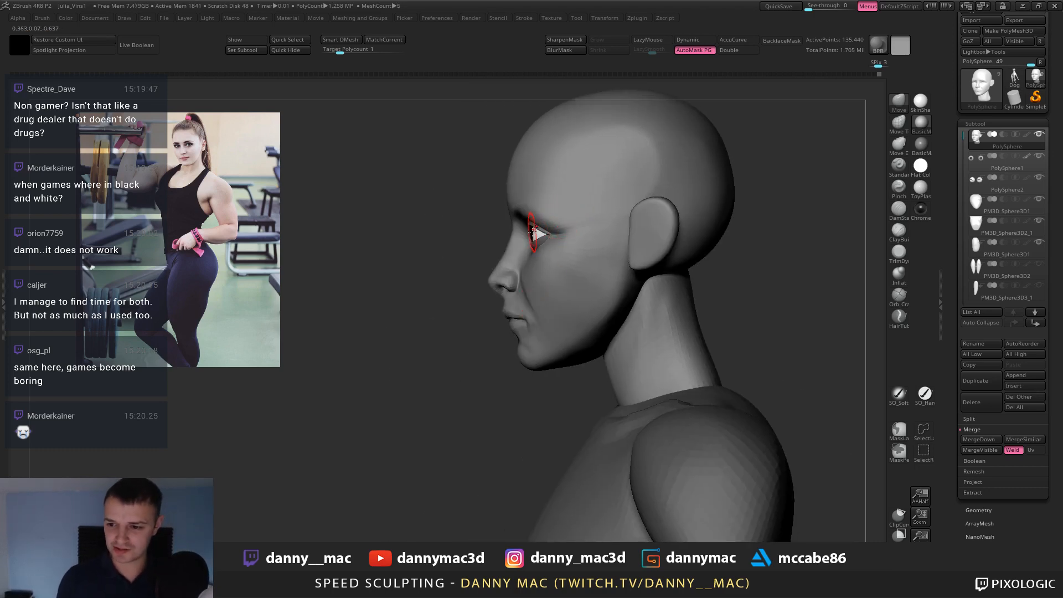
mouse_move(633, 197)
right_mouse_down()
mouse_move(601, 206)
mouse_move(589, 174)
mouse_move(522, 237)
mouse_move(493, 225)
mouse_move(516, 228)
right_mouse_up()
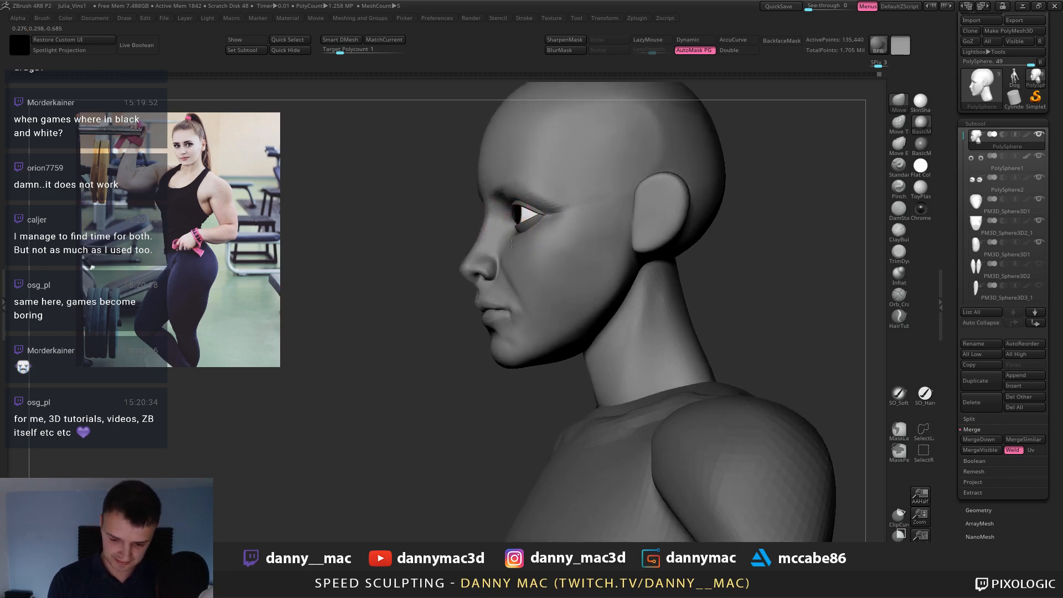
Refine the outer eye area of the head with the Move brush and save the project.
left_click_drag(532, 231, 530, 228)
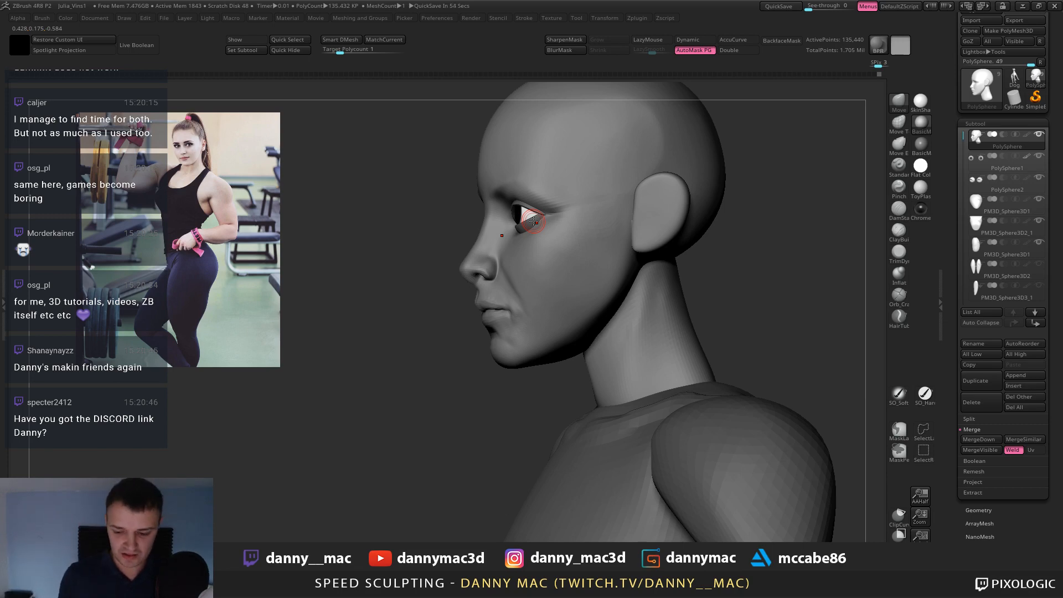
right_click_drag(533, 221, 597, 227)
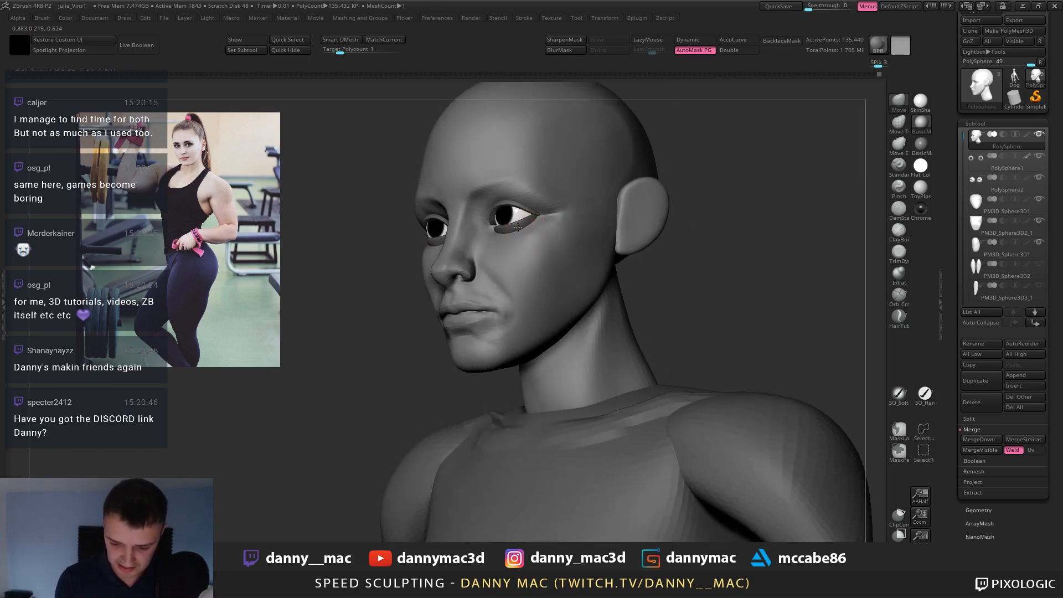
mouse_move(517, 227)
right_mouse_down()
mouse_move(540, 219)
mouse_move(534, 201)
right_mouse_up()
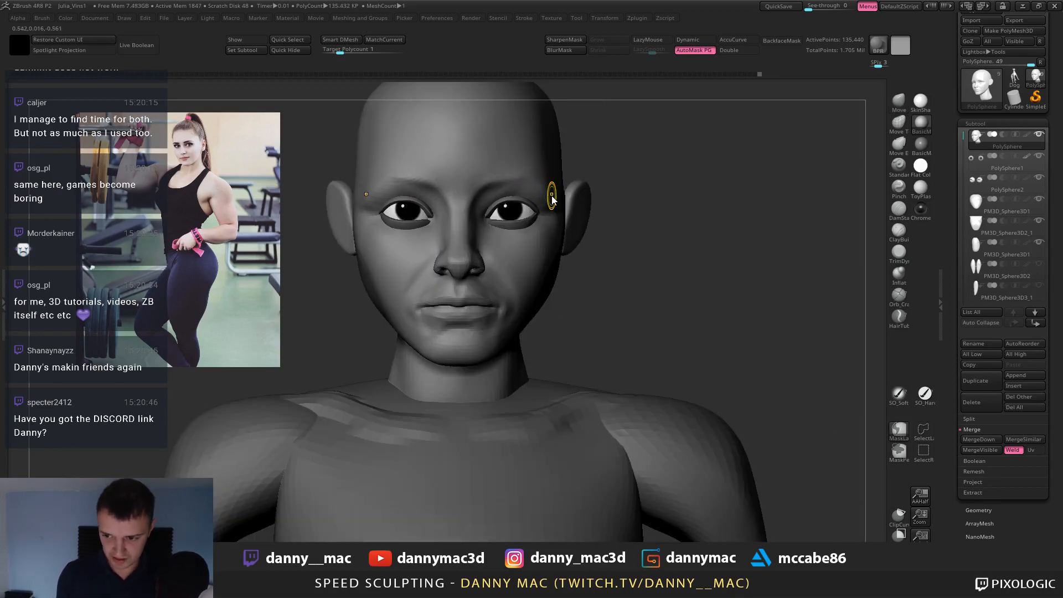
key("ctrl+s")
key("Return")
key("Return")
Build up the temple and outer brow with the ClayBuildup brush.
key("b")
key("c")
key("b")
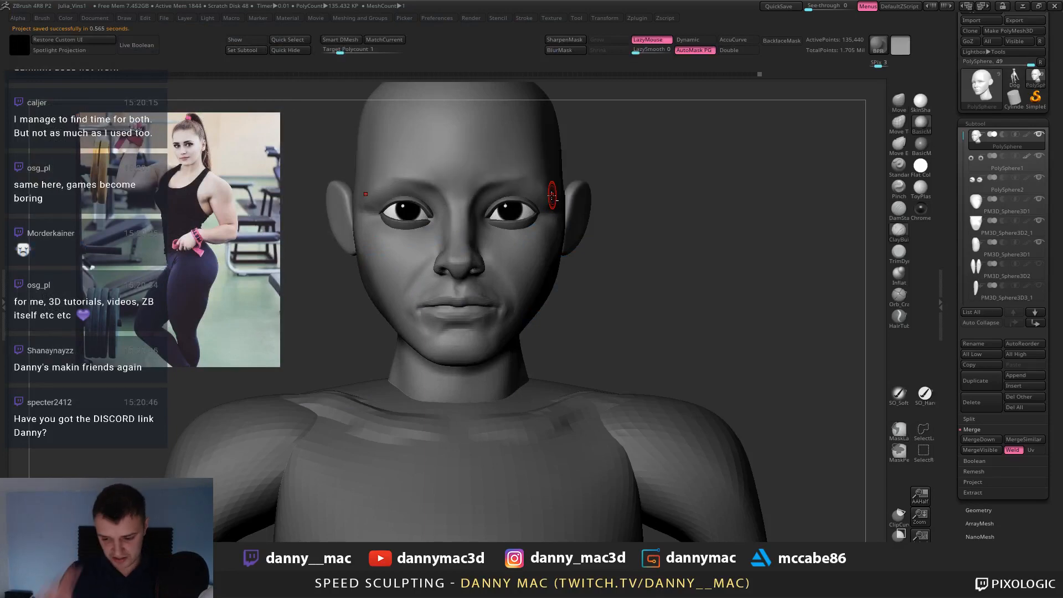
left_click_drag(539, 191, 493, 194)
right_click_drag(539, 191, 488, 176)
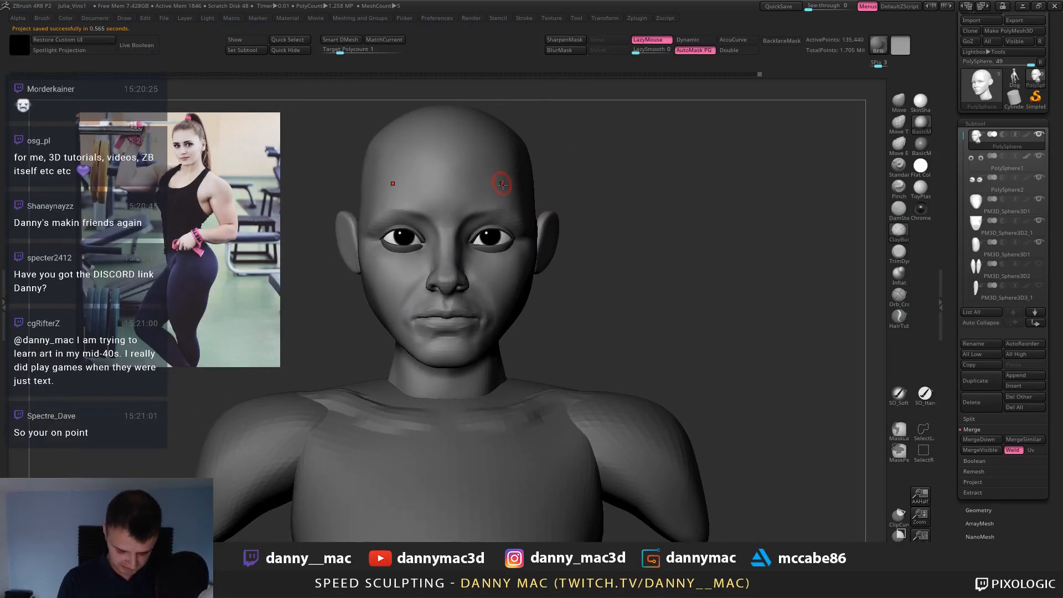
Flatten the side of the forehead and the temple with the TrimDynamic brush.
key("b")
key("t")
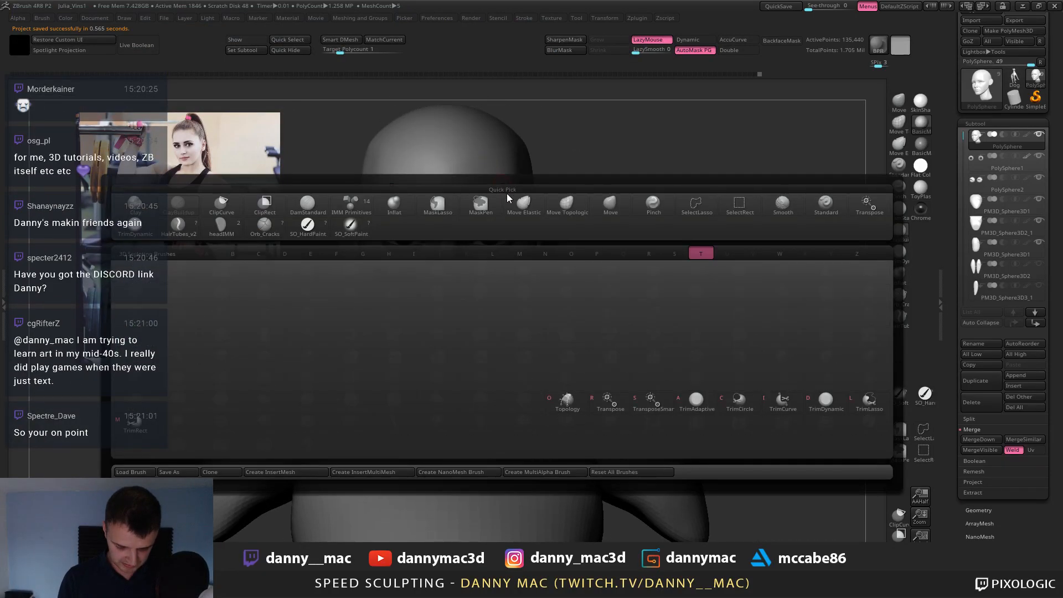
key("d")
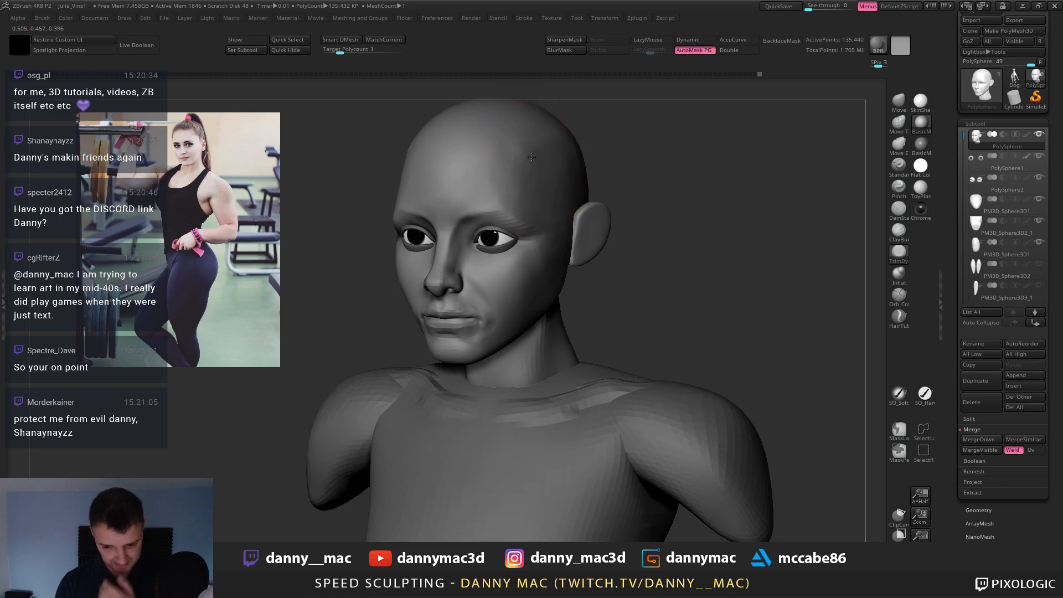
mouse_move(527, 224)
right_mouse_down()
mouse_move(479, 164)
mouse_move(498, 203)
right_mouse_up()
Adjust the brow and the bridge of the nose with the Move brush.
key("b")
key("m")
key("v")
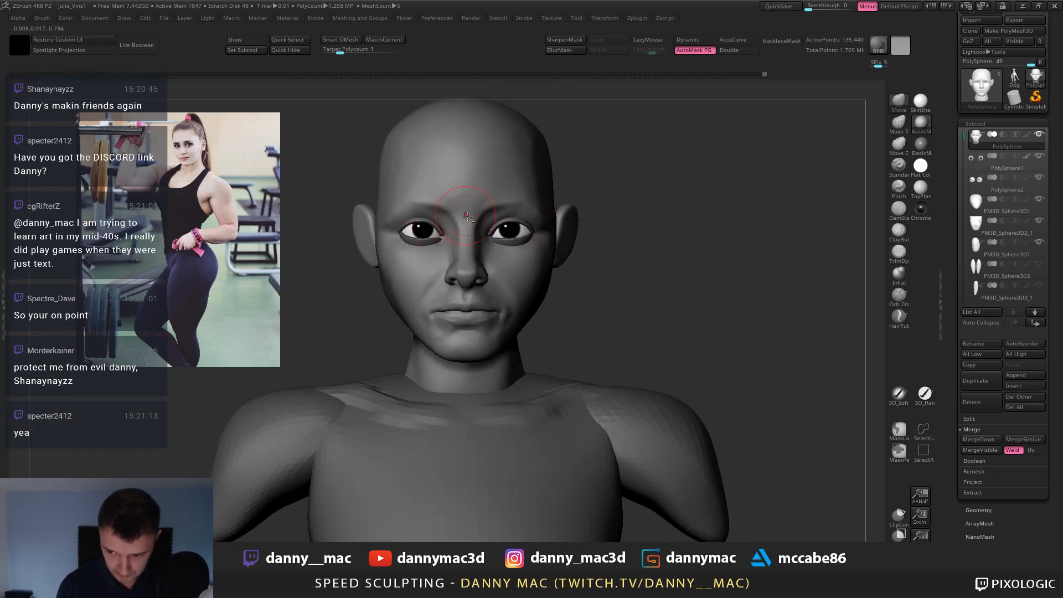
key("l")
right_click_drag(517, 241, 507, 221, "ctrl")
Build up the area above the eyes with the ClayBuildup brush and define it with the DamStandard brush.
key("space")
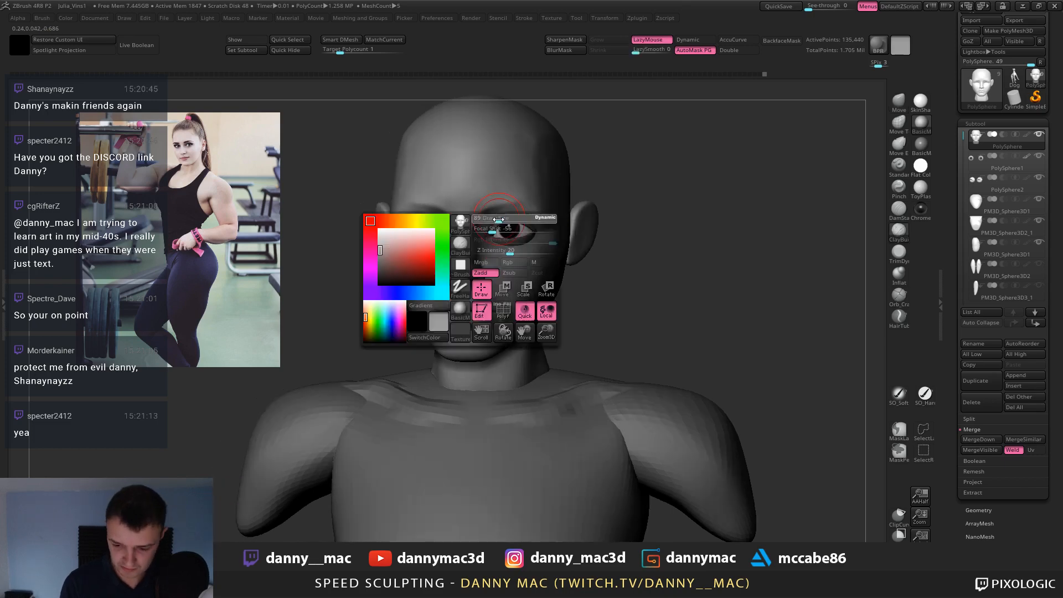
key("b")
key("c")
key("b")
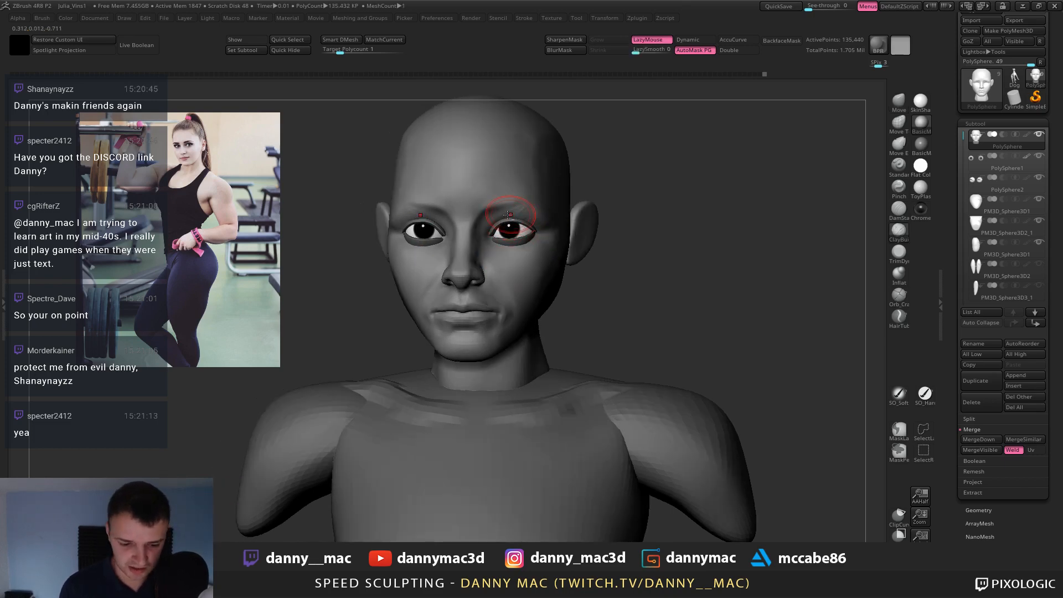
key("l")
key("space")
mouse_move(508, 214)
right_mouse_down()
mouse_move(502, 226)
mouse_move(526, 221)
mouse_move(510, 215)
mouse_move(471, 243)
mouse_move(461, 205)
mouse_move(533, 215)
mouse_move(462, 266)
mouse_move(497, 196)
right_mouse_up()
key("b")
key("d")
key("s")
right_click(462, 266)
Select the eyelid subtool, apply the SkinShade material, and reshape the lids from the front and side with the Move brush.
left_click(499, 194, "alt")
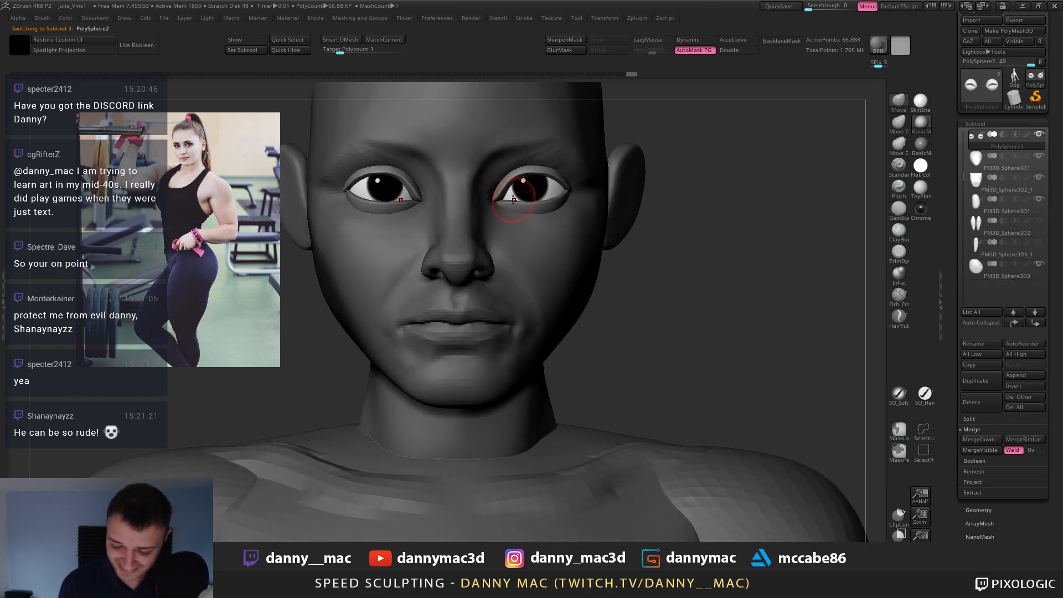
key("space")
left_click_drag(400, 201, 396, 199)
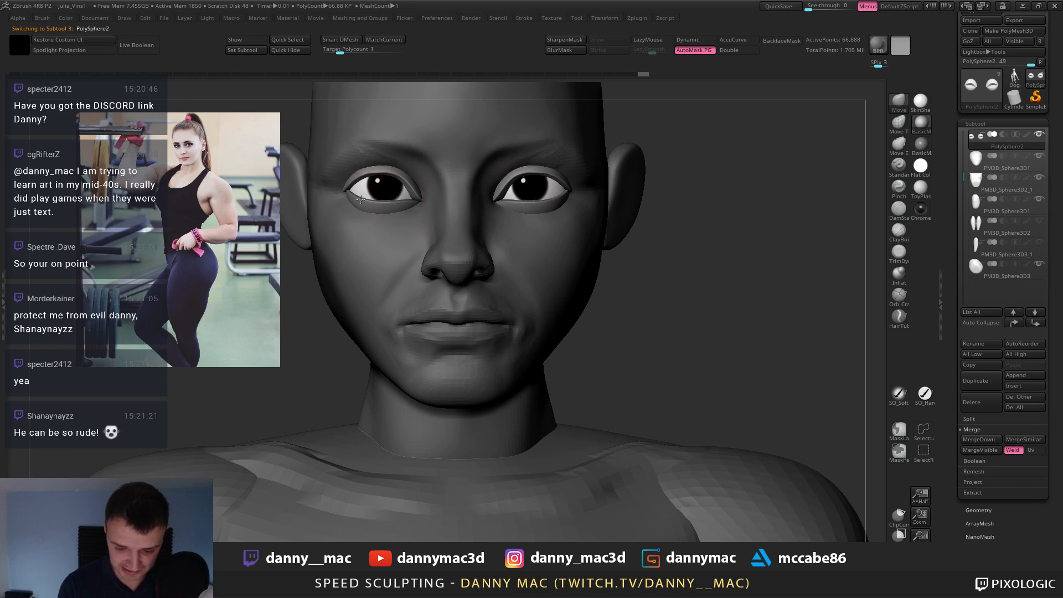
mouse_move(399, 194)
right_mouse_down()
mouse_move(382, 219)
mouse_move(526, 169)
mouse_move(576, 191)
right_mouse_up()
left_click(920, 102)
right_click_drag(452, 190, 457, 196)
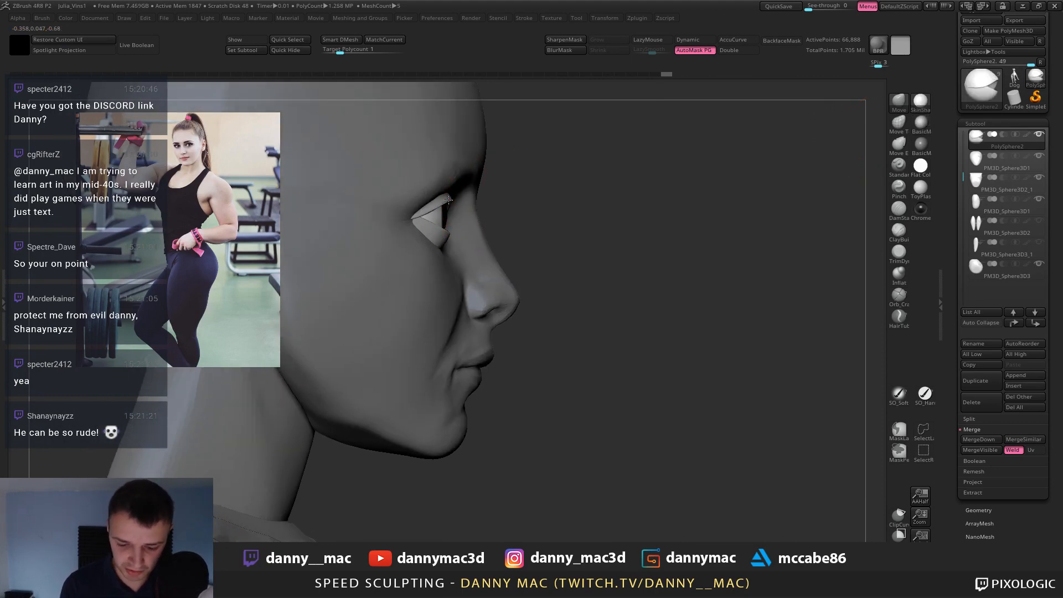
left_click_drag(449, 200, 452, 200)
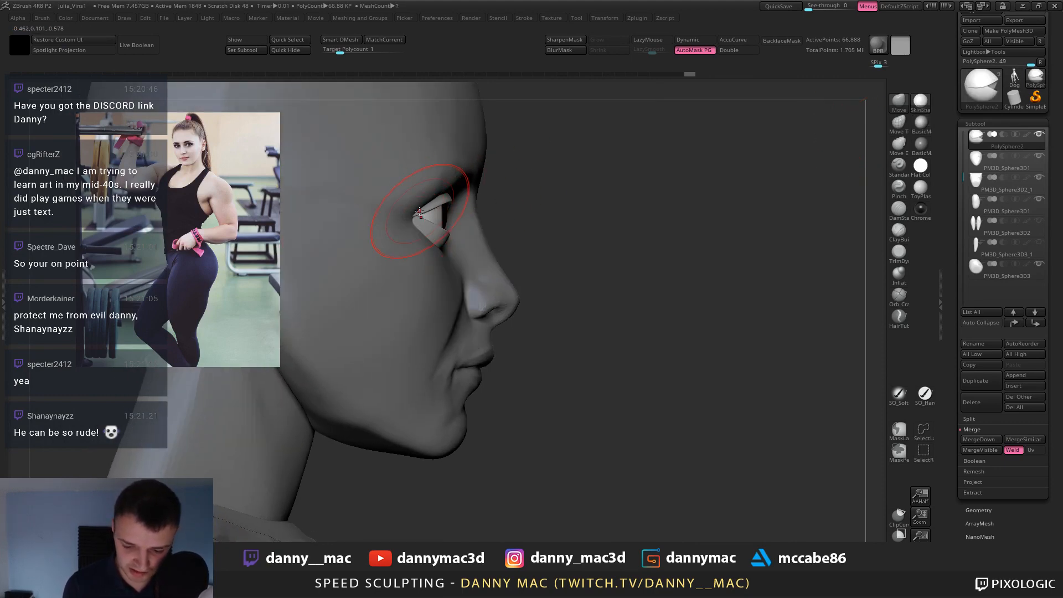
Select the head subtool and pull the outer eye socket into place in side view with the Move brush.
mouse_move(420, 212)
right_mouse_down()
mouse_move(404, 185)
mouse_move(412, 216)
right_mouse_up()
left_click(424, 218, "alt")
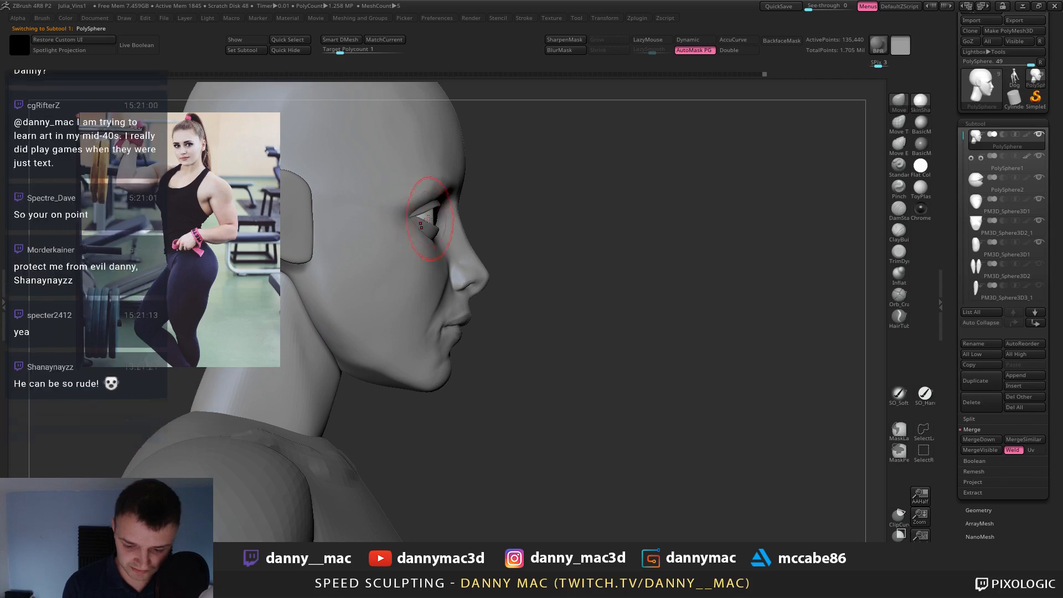
left_click_drag(408, 216, 419, 223)
key("space")
right_click_drag(419, 223, 310, 226)
mouse_move(410, 249)
right_mouse_down()
mouse_move(466, 199)
mouse_move(455, 225)
mouse_move(452, 213)
mouse_move(458, 227)
mouse_move(422, 229)
mouse_move(462, 223)
mouse_move(443, 215)
mouse_move(457, 189)
mouse_move(407, 233)
mouse_move(396, 220)
mouse_move(459, 183)
mouse_move(404, 234)
mouse_move(444, 207)
mouse_move(474, 208)
mouse_move(488, 229)
mouse_move(510, 195)
mouse_move(398, 240)
right_mouse_up()
Reselect the eyelid subtool and reshape the lids around the eyeballs with the Move brush.
left_click(459, 220, "alt")
left_click(443, 215, "alt")
left_click(490, 227, "alt")
left_click(489, 228, "alt")
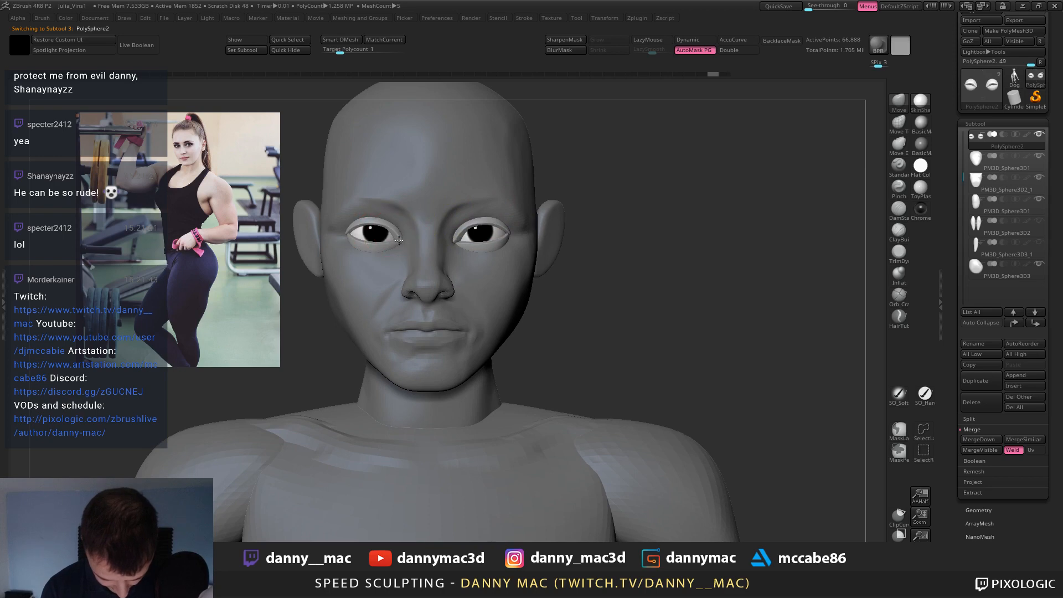
left_click_drag(383, 228, 382, 224)
right_click_drag(383, 223, 332, 277)
key("space")
left_click_drag(382, 230, 372, 232)
mouse_move(363, 254)
right_mouse_down()
mouse_move(374, 211)
mouse_move(371, 271)
right_mouse_up()
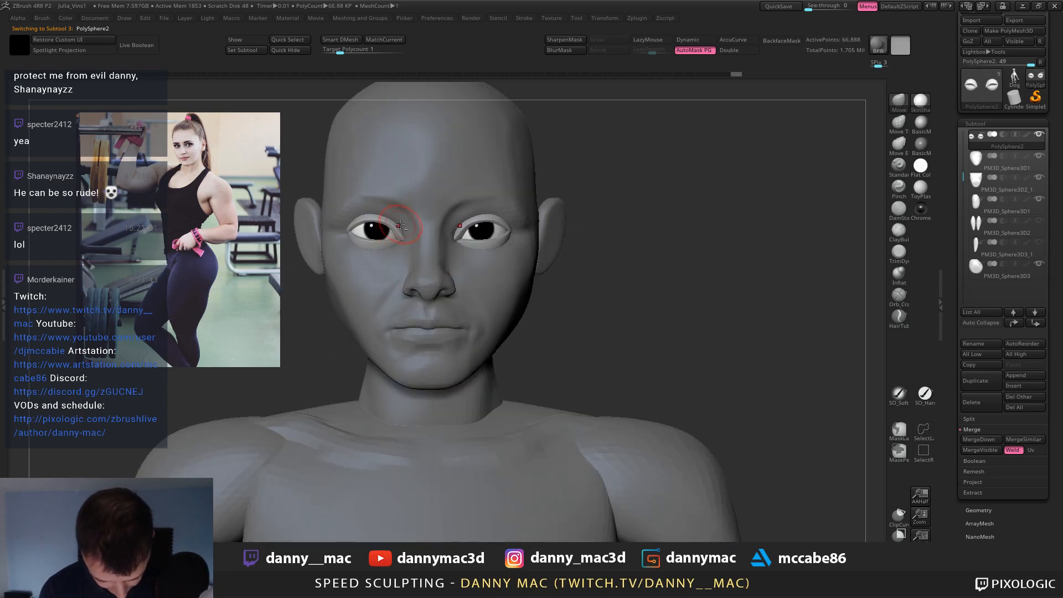
Compare earlier eyelid shapes in the undo history and adjust the inner eye corners with the Move brush.
mouse_move(399, 226)
right_mouse_down()
mouse_move(404, 237)
mouse_move(369, 195)
mouse_move(469, 294)
right_mouse_up()
key("space")
left_click(465, 307, "ctrl")
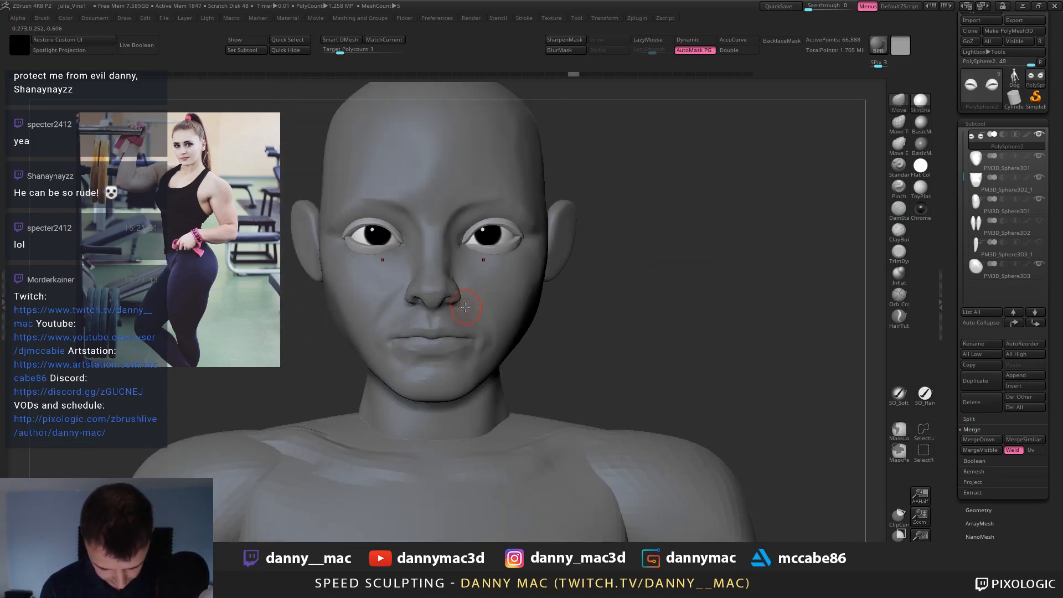
left_click(466, 308, "ctrl")
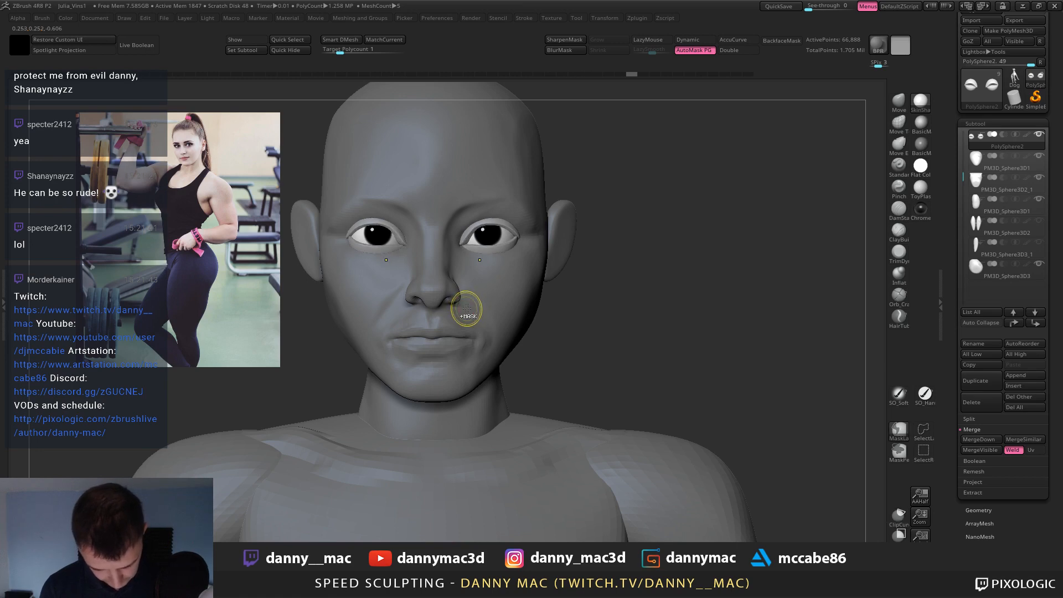
left_click(465, 308, "ctrl")
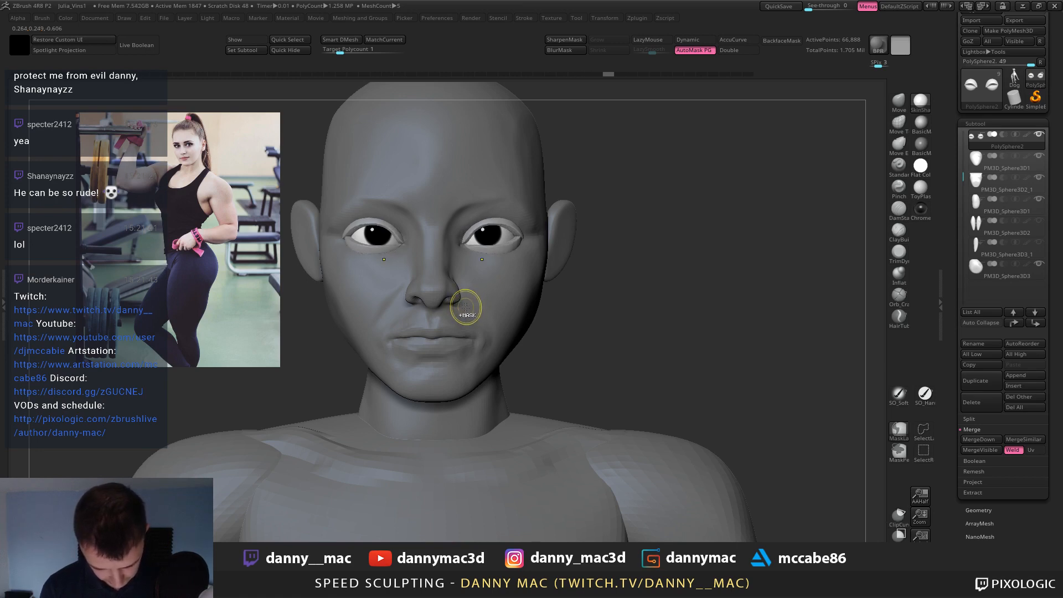
left_click_drag(395, 245, 402, 244)
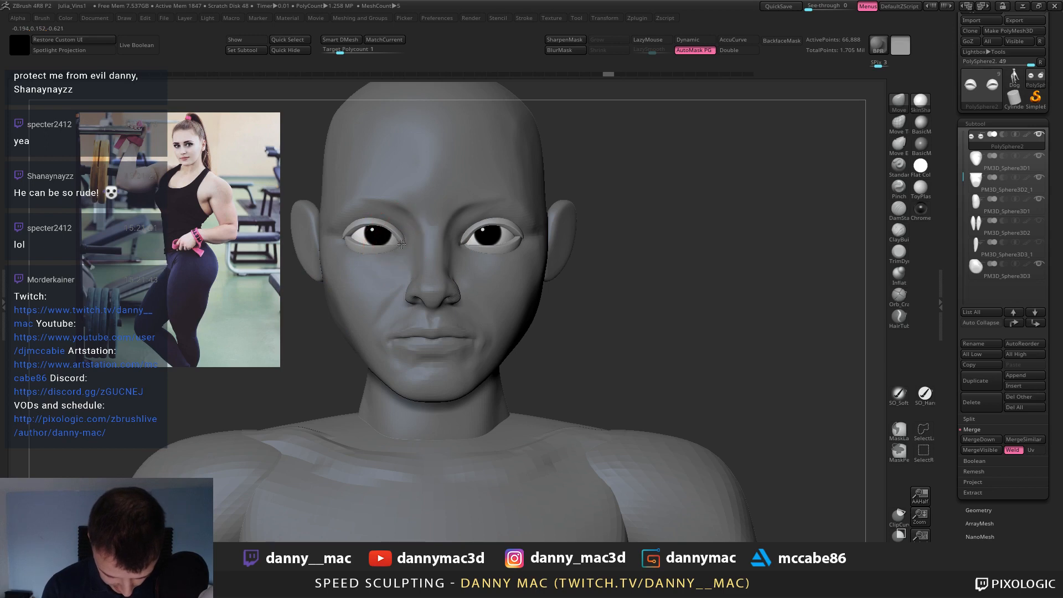
right_click_drag(400, 266, 425, 173)
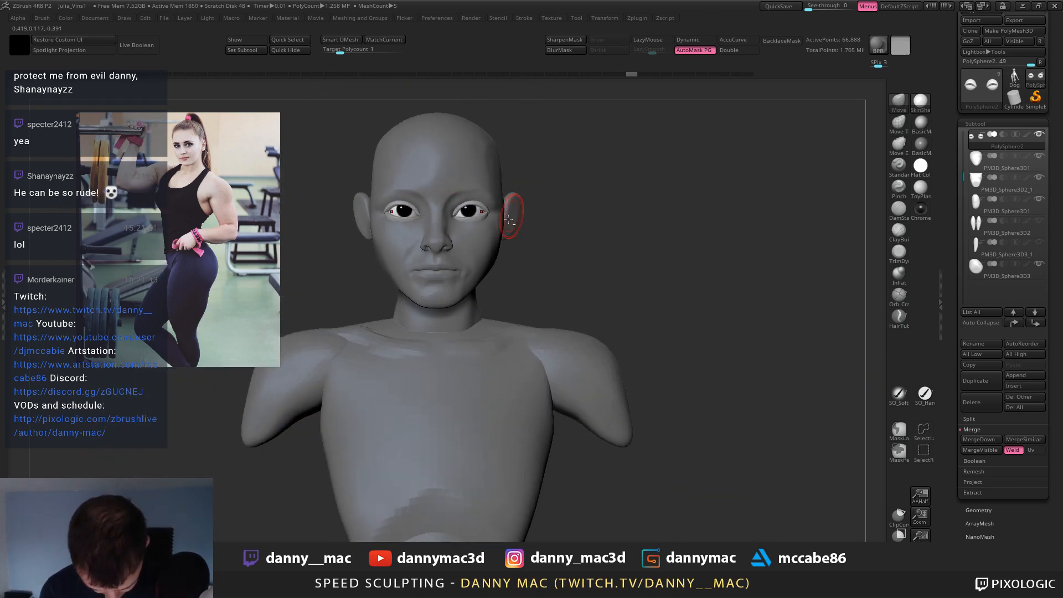
Select the head subtool, check its wireframe, drop it one subdivision level, and save the project.
left_click(486, 255, "alt")
mouse_move(483, 263)
right_mouse_down("ctrl")
mouse_move(478, 273)
mouse_move(475, 225)
right_mouse_up("ctrl")
key("shift+f")
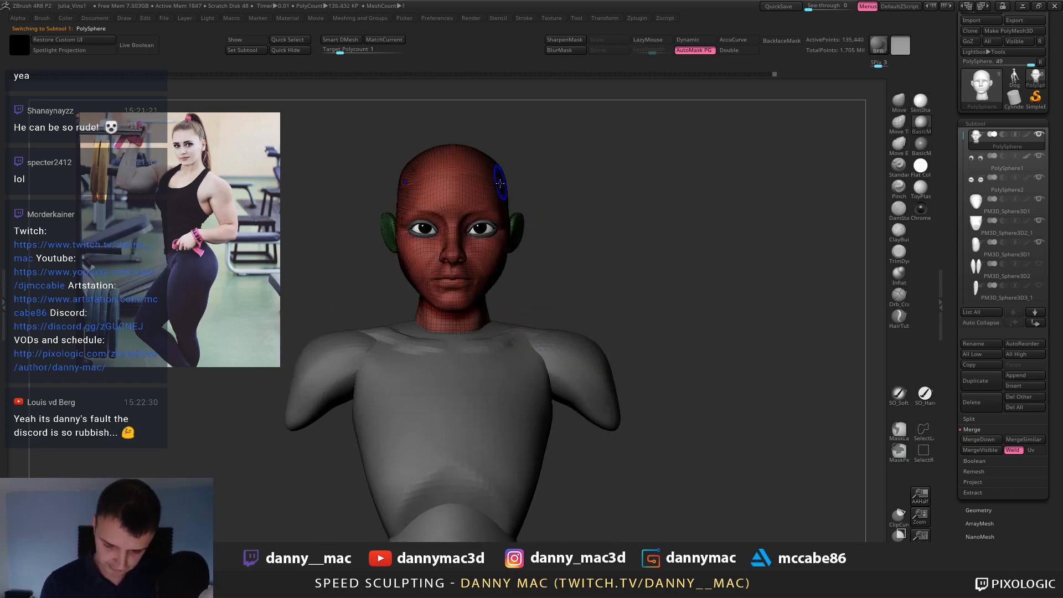
key("shift+d")
key("shift+f")
key("ctrl+s")
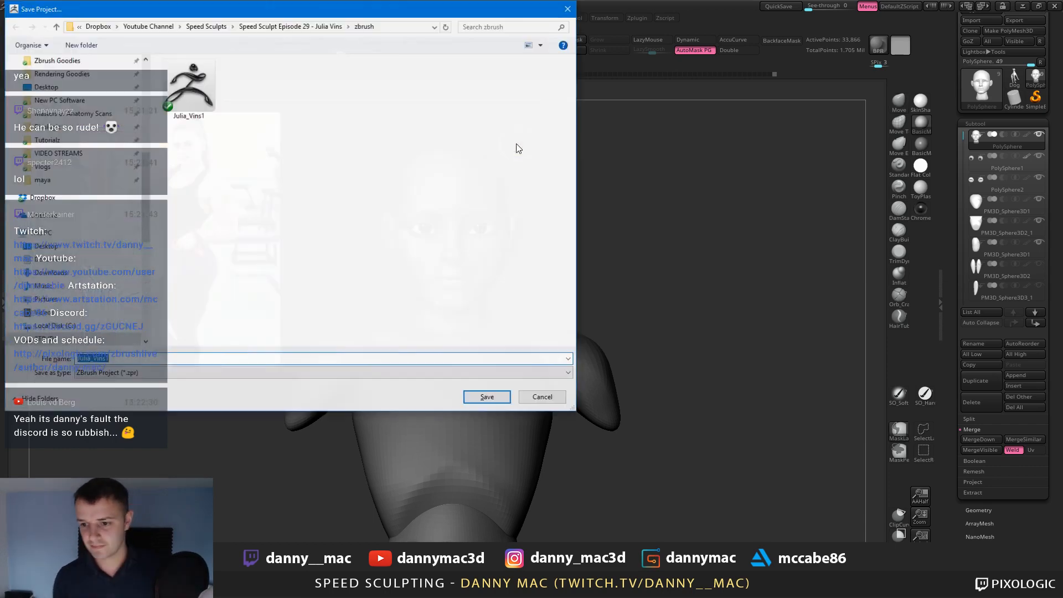
key("Return")
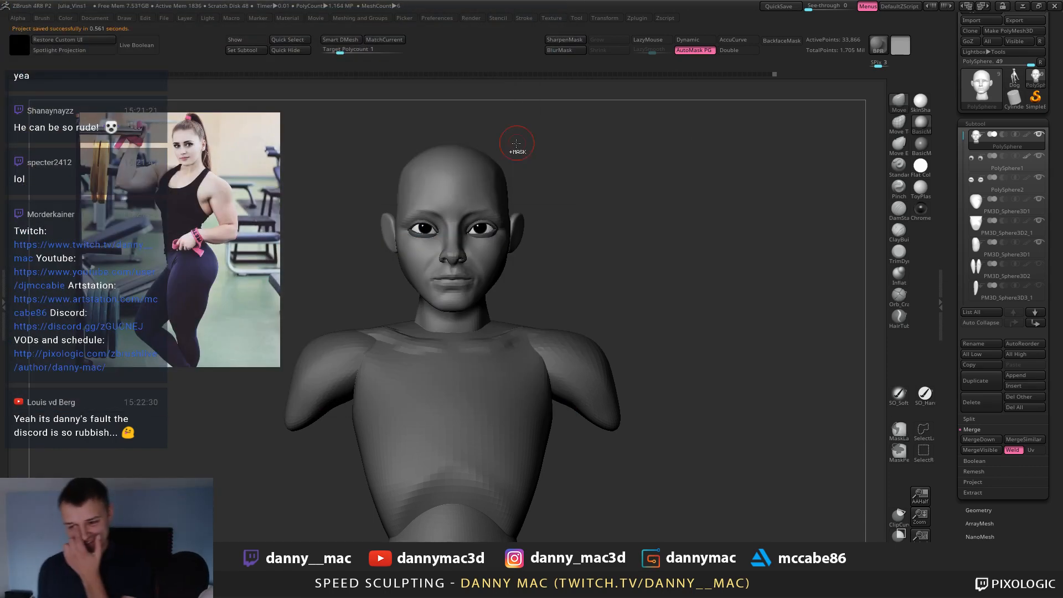
Refine the face and the wings of the nose at a higher subdivision level with the Move brush.
mouse_move(516, 147)
right_mouse_down()
mouse_move(477, 143)
mouse_move(509, 205)
mouse_move(504, 290)
mouse_move(484, 305)
mouse_move(509, 282)
right_mouse_up()
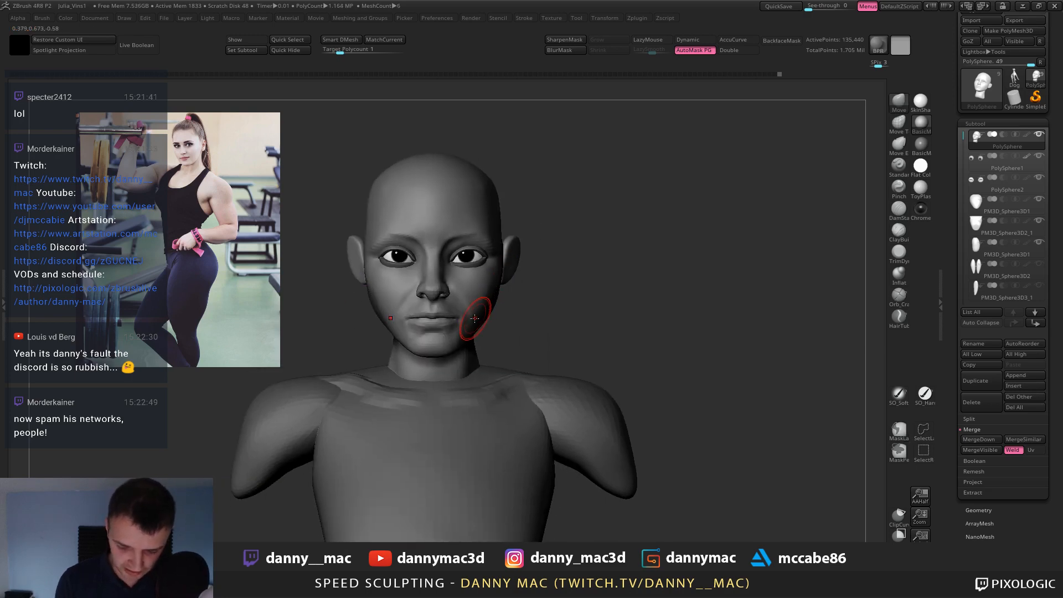
key("space")
right_click_drag(447, 304, 466, 299, "ctrl")
key("space")
mouse_move(466, 298)
left_mouse_down()
mouse_move(438, 298)
mouse_move(406, 263)
left_mouse_up()
right_click_drag(406, 264, 424, 268)
left_click_drag(410, 277, 406, 280)
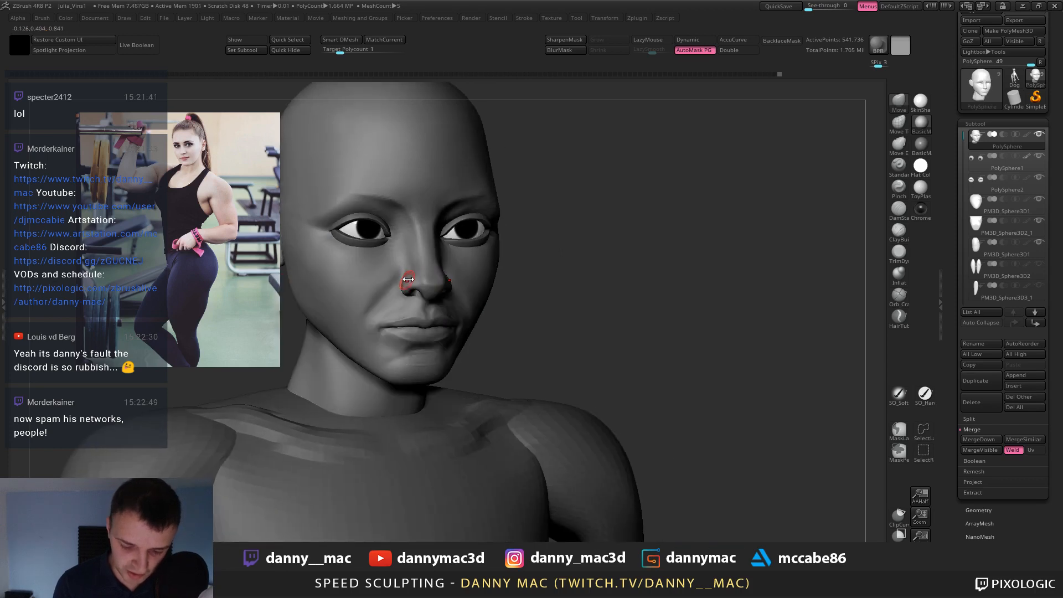
right_click_drag(407, 281, 387, 287, "shift")
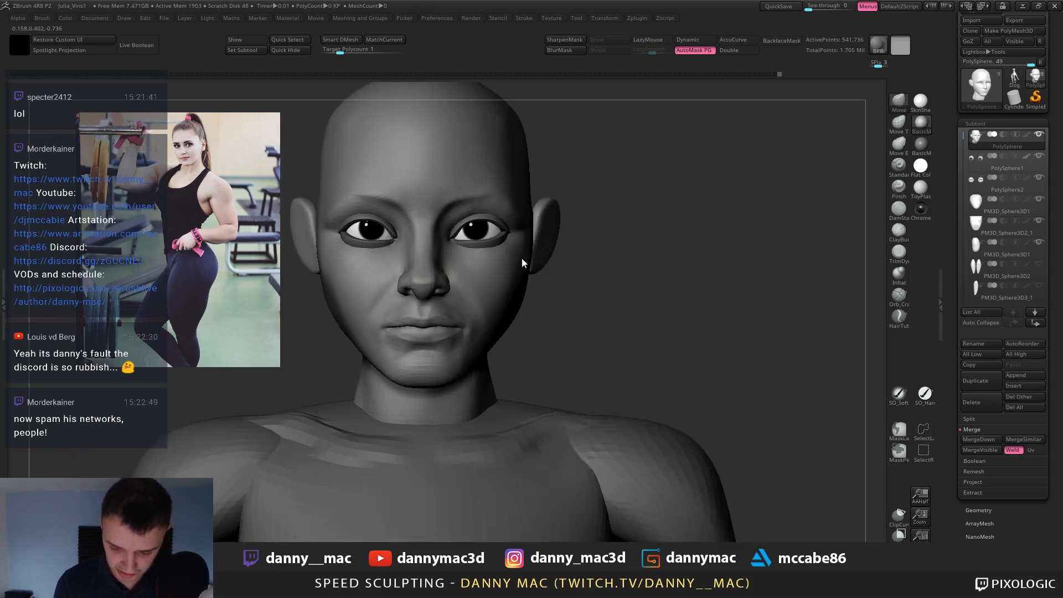
Switch to the browser and look through the julia_vins Instagram gallery, loading more posts, for reference photos.
key("ctrl")
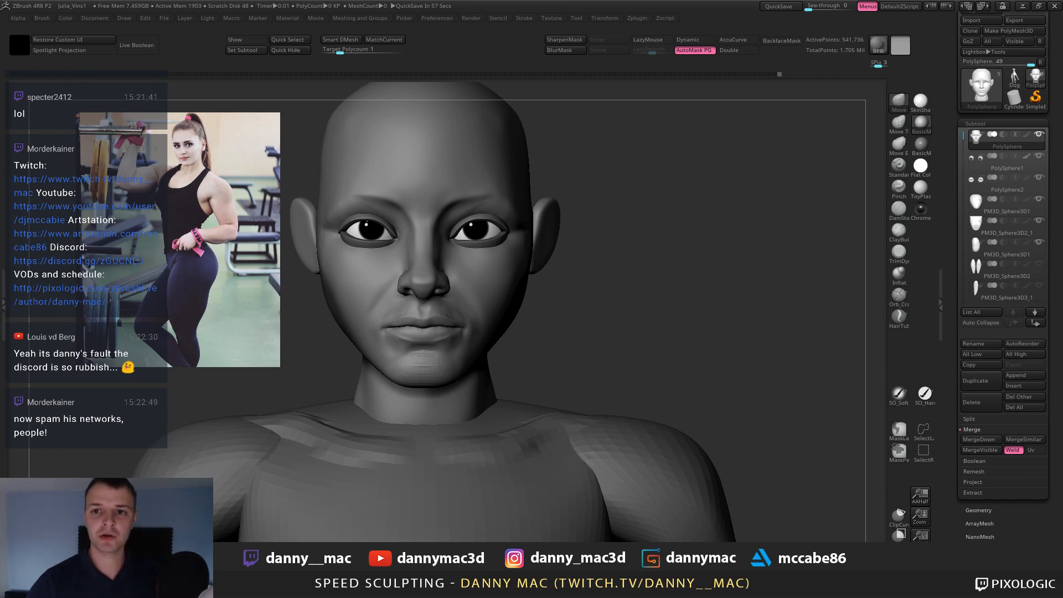
key("alt+Tab")
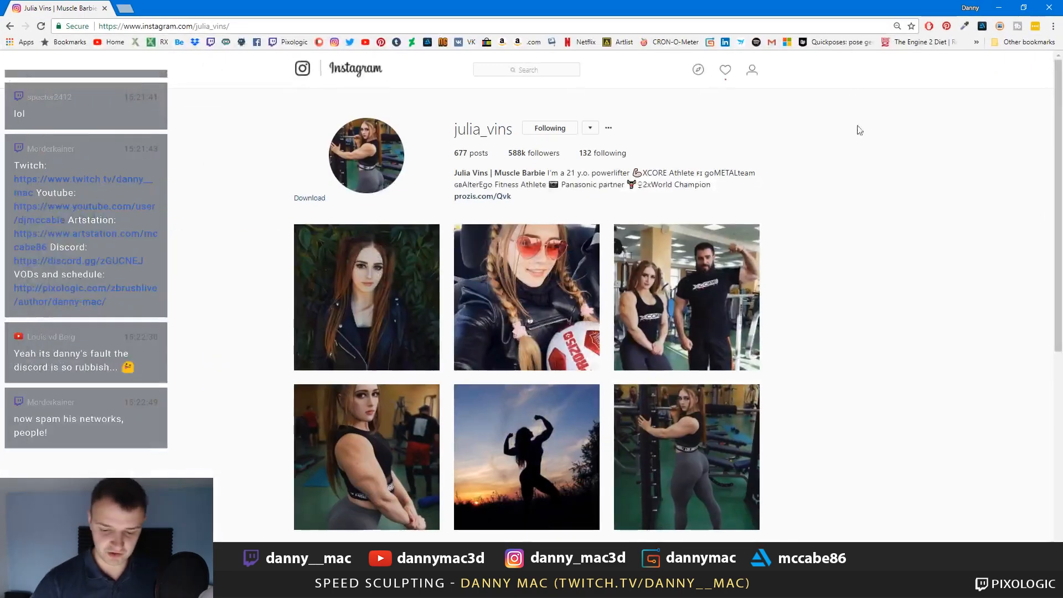
left_click_drag(514, 131, 439, 131)
left_click(439, 131)
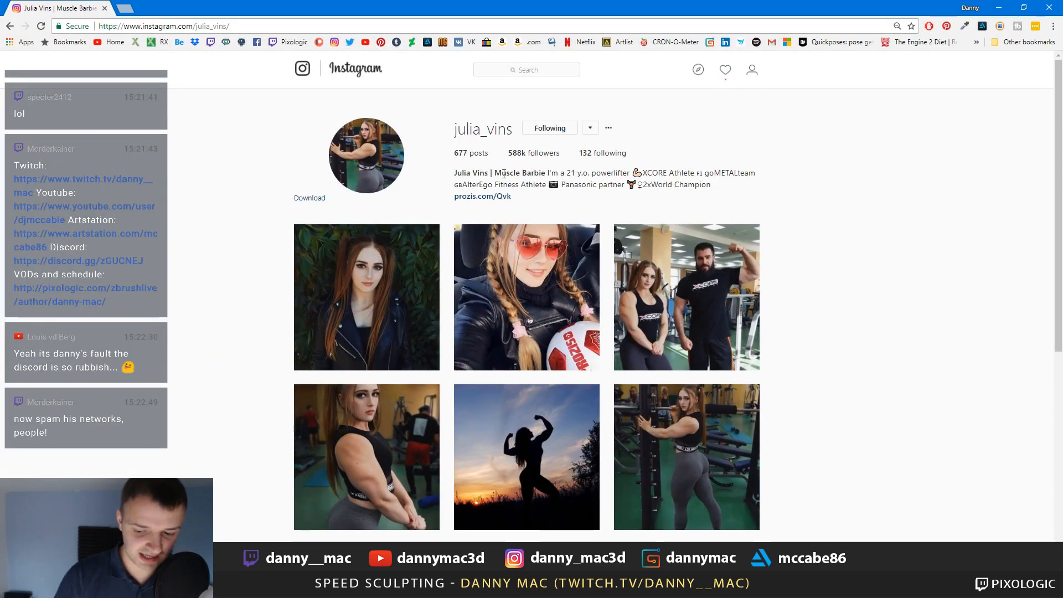
left_click_drag(501, 173, 545, 173)
left_click(175, 169)
scroll(169, 165, "down", 7)
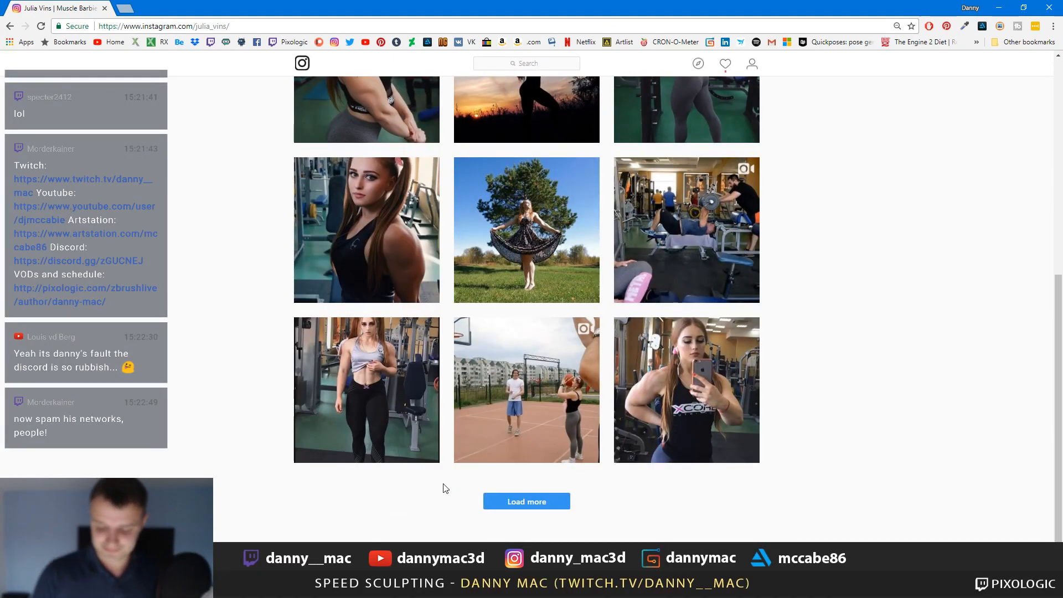
left_click(557, 501)
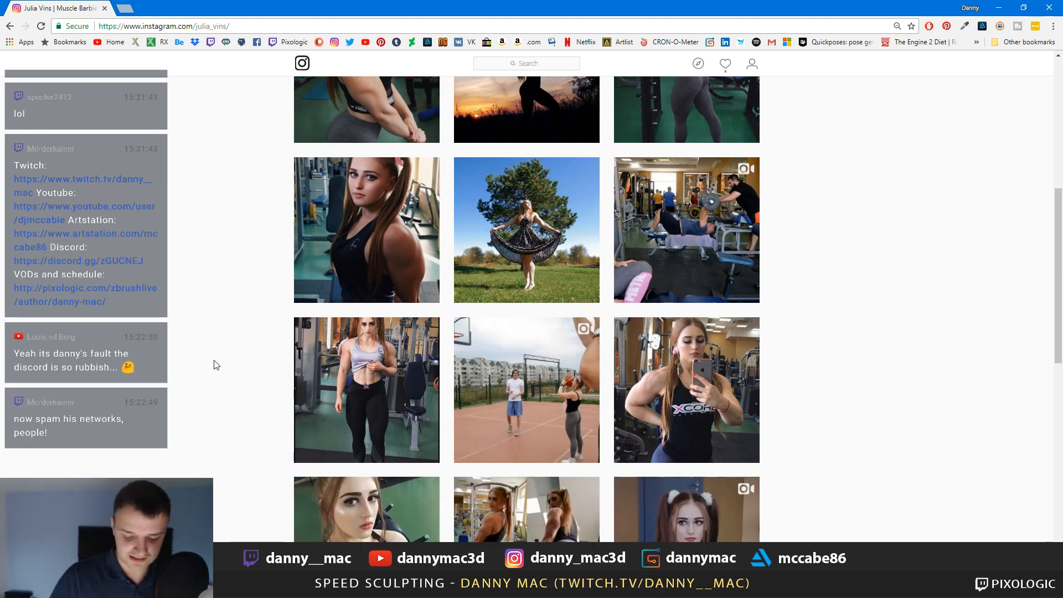
scroll(247, 359, "down", 8)
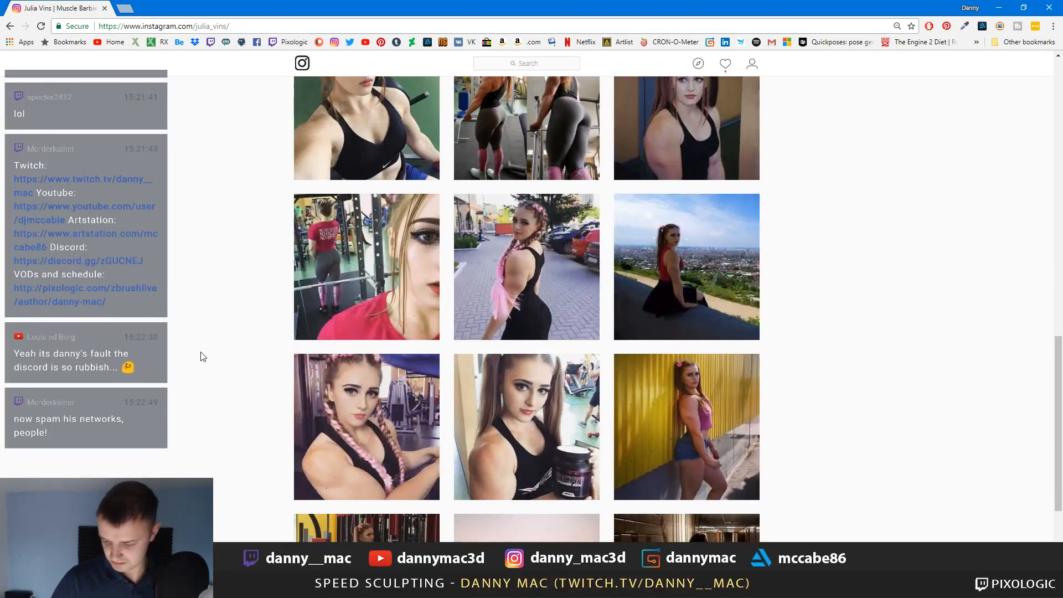
scroll(206, 356, "down", 8)
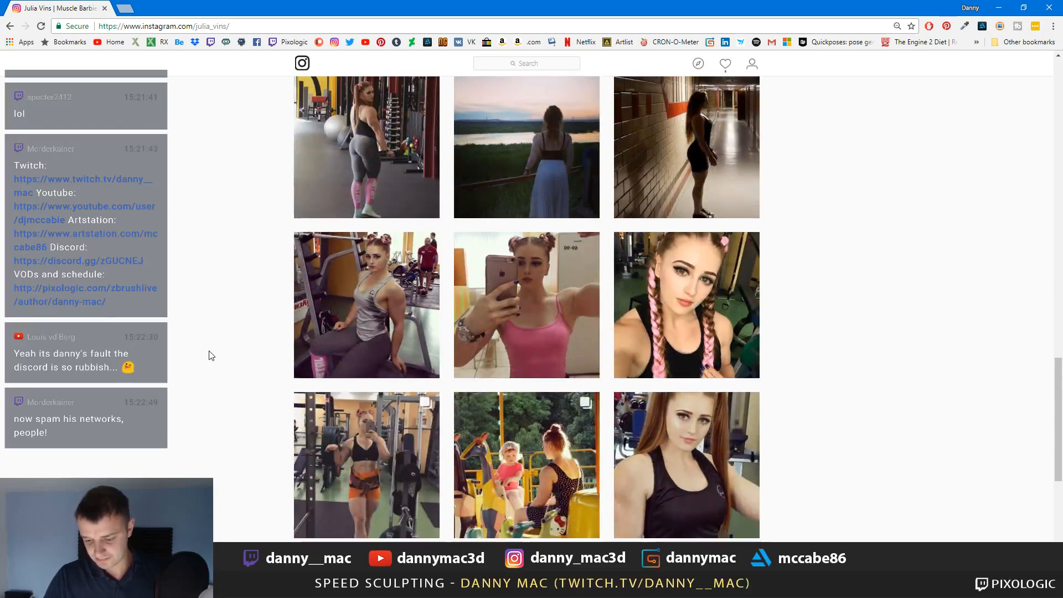
scroll(211, 355, "down", 7)
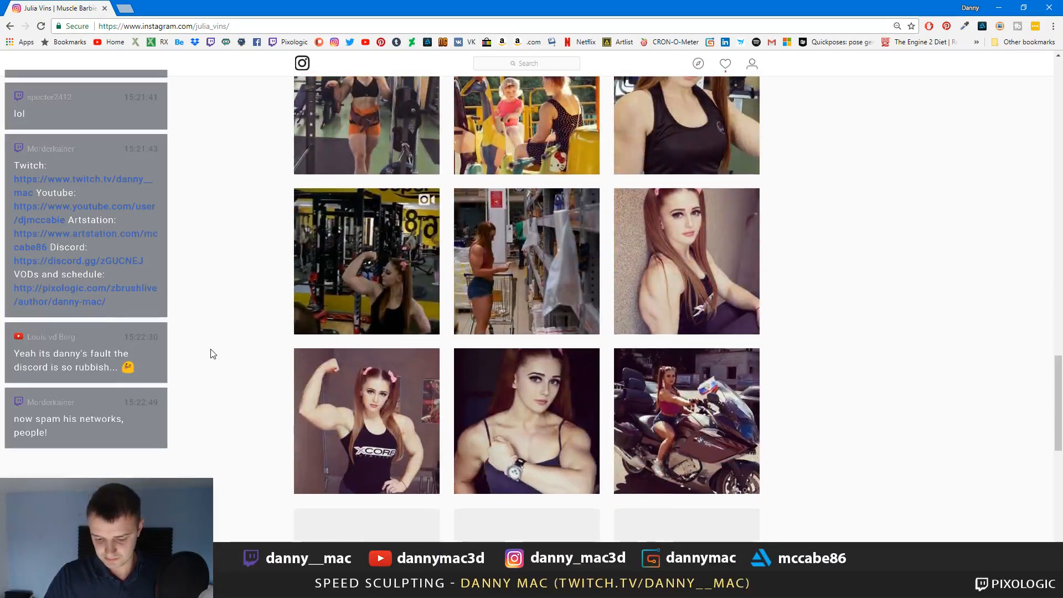
scroll(210, 354, "down", 3)
View the flexed-arm XCORE tank top photo enlarged, close it, and return to ZBrush.
left_click(327, 304)
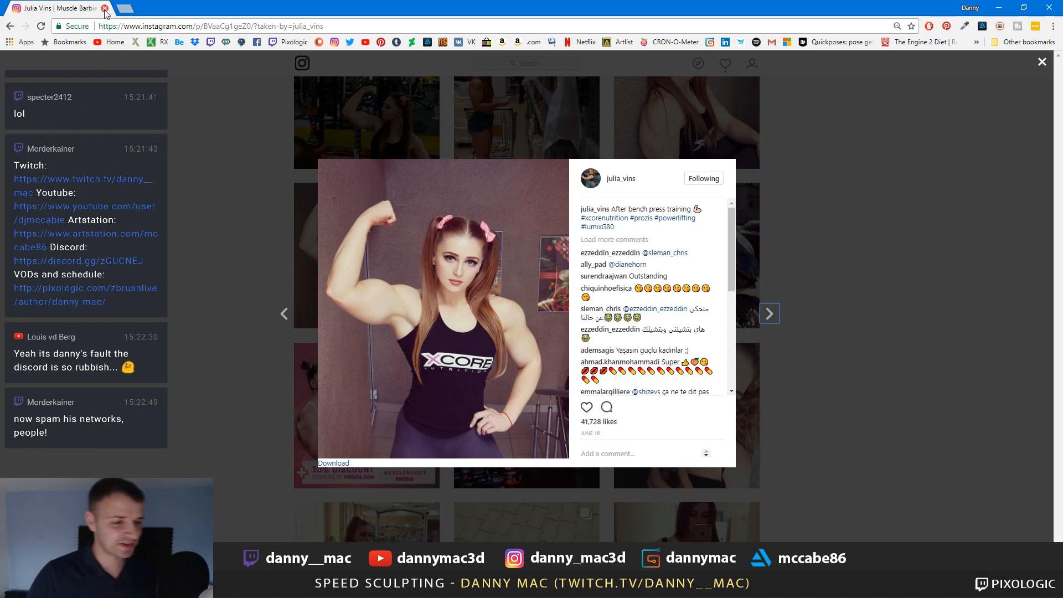
key("Escape")
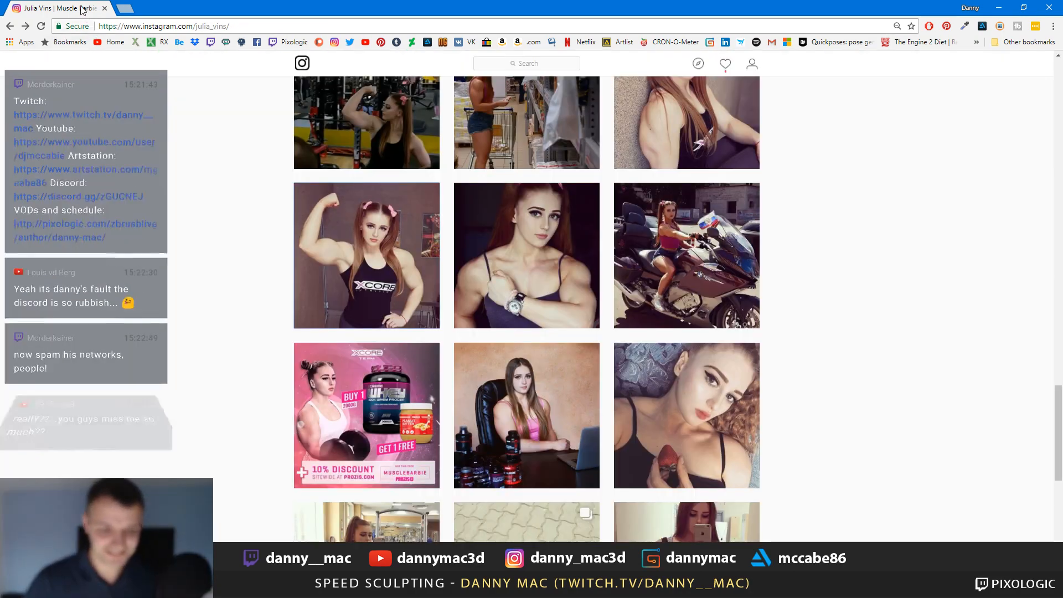
key("alt+Tab")
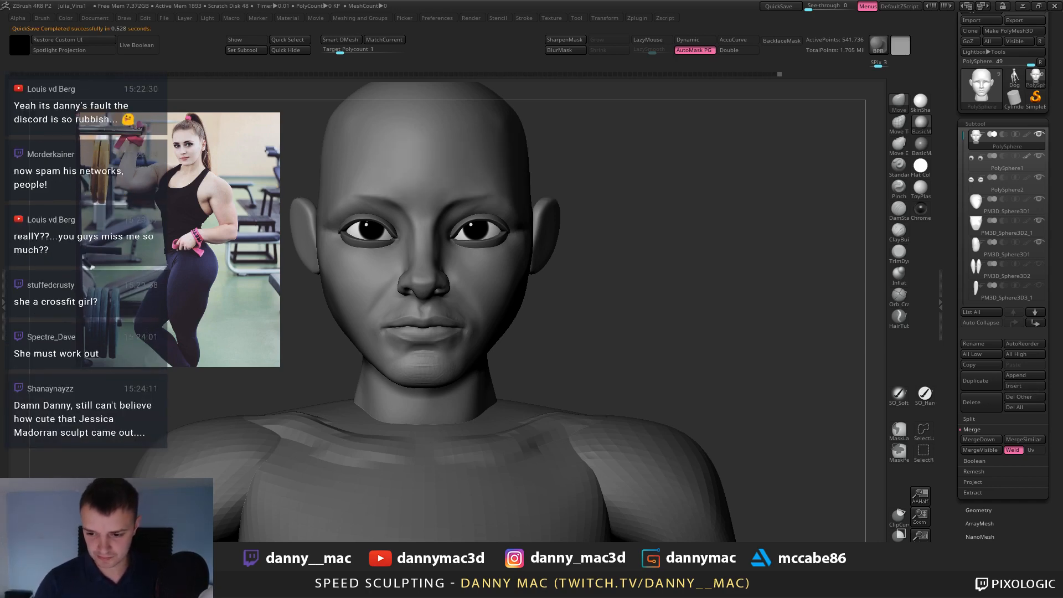
Close ZBrush and save the changes over the existing Julia_Vins1 project.
left_click(1055, 6)
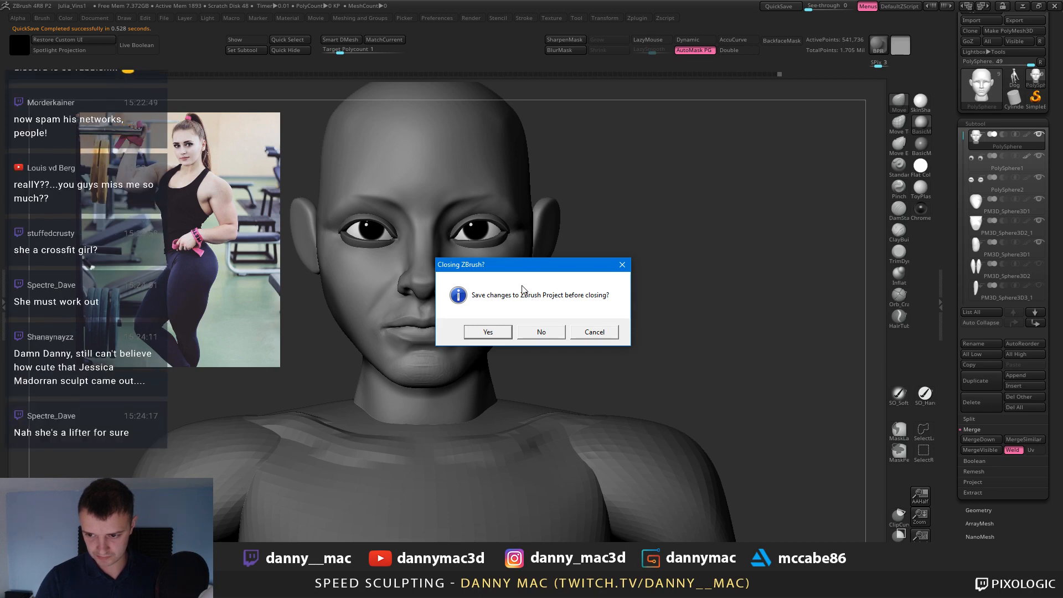
left_click(500, 333)
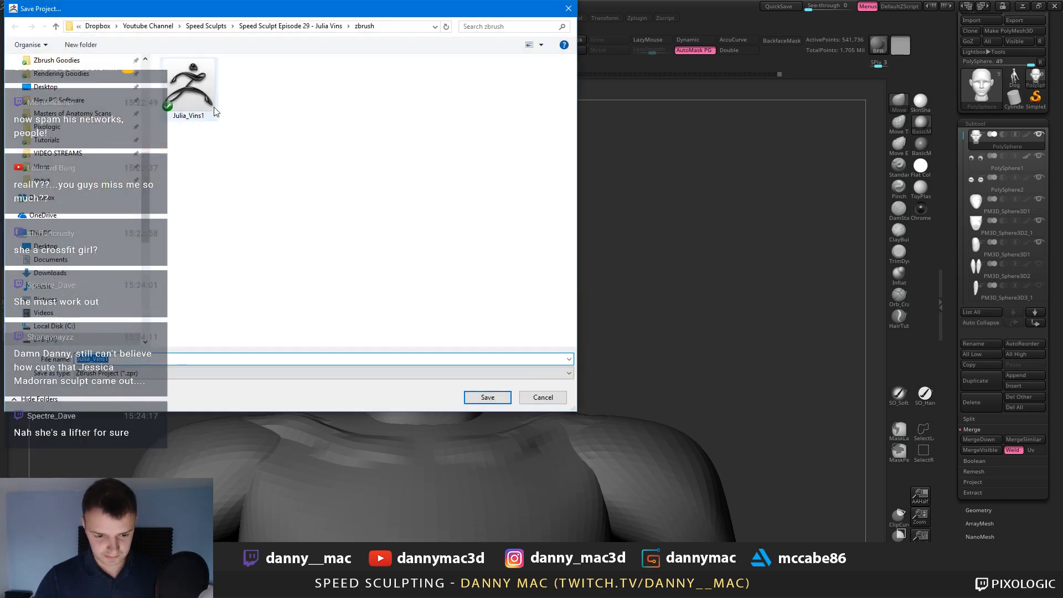
key("Return")
left_click(561, 299)
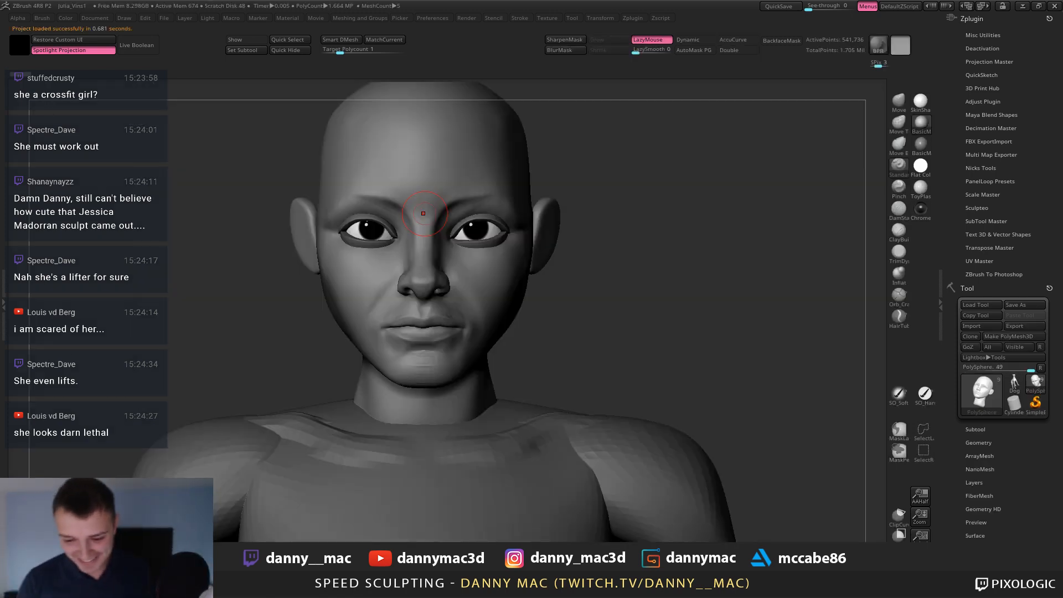
Dismiss Lightbox and import the gym reference photo as a texture from the Episode 29 - Julia Vins zbrush folder.
key("comma")
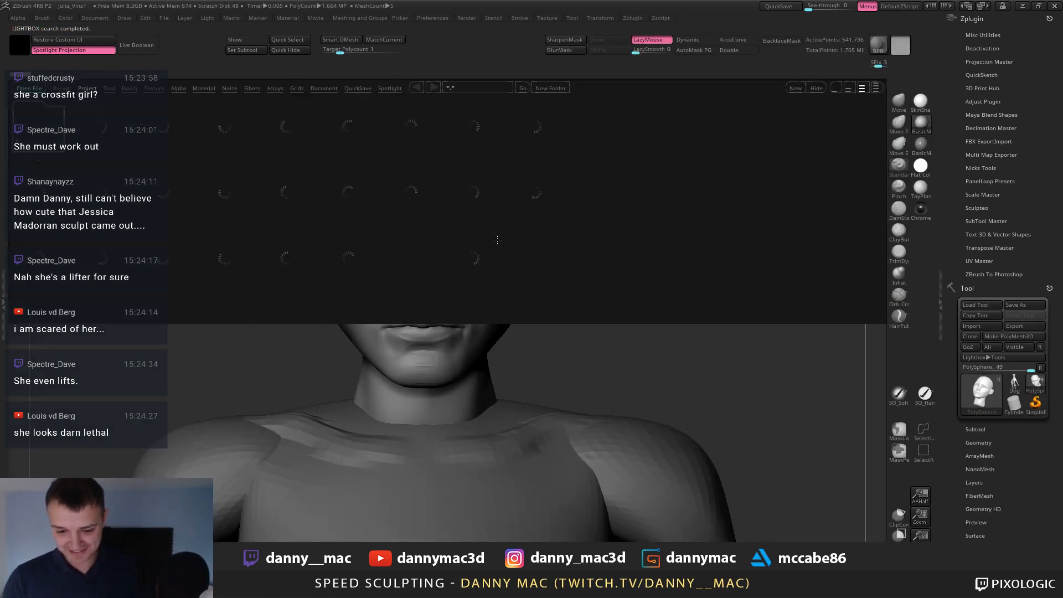
key("comma")
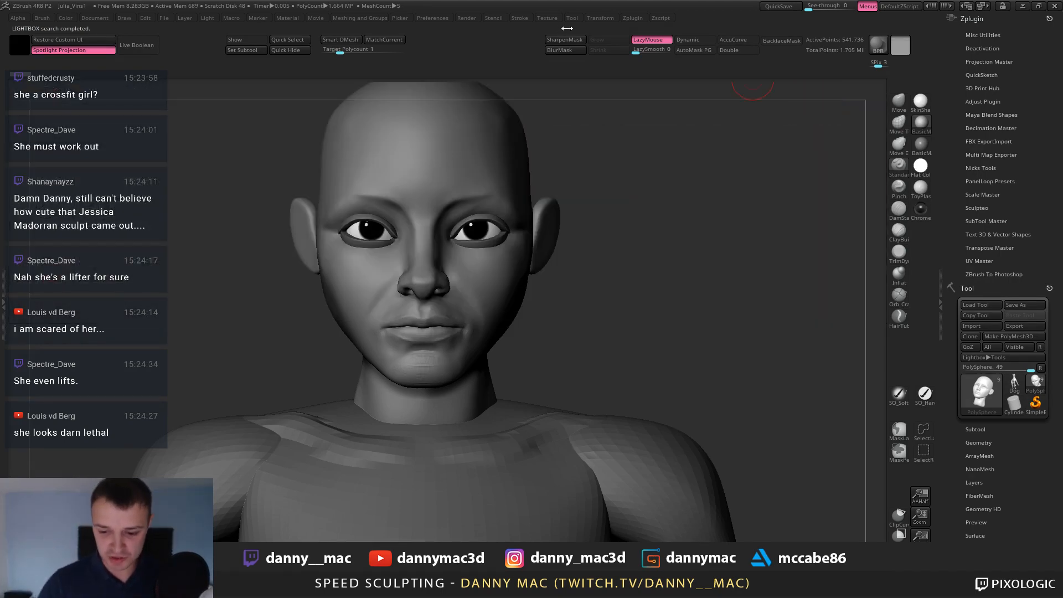
left_click(558, 19)
left_click(585, 82)
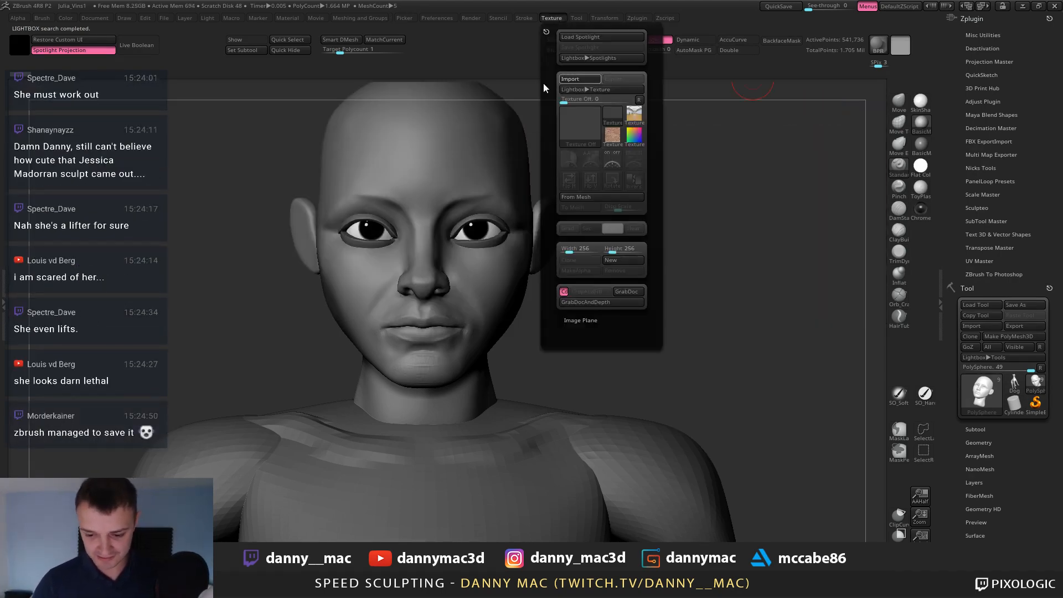
scroll(110, 236, "up", 6)
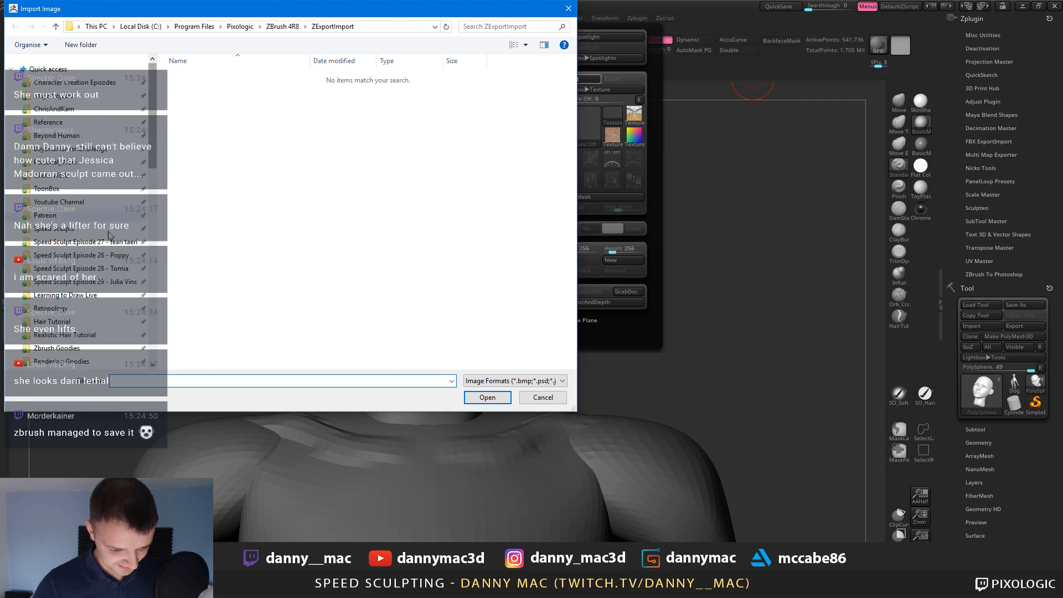
left_click(109, 282)
double_click(196, 88)
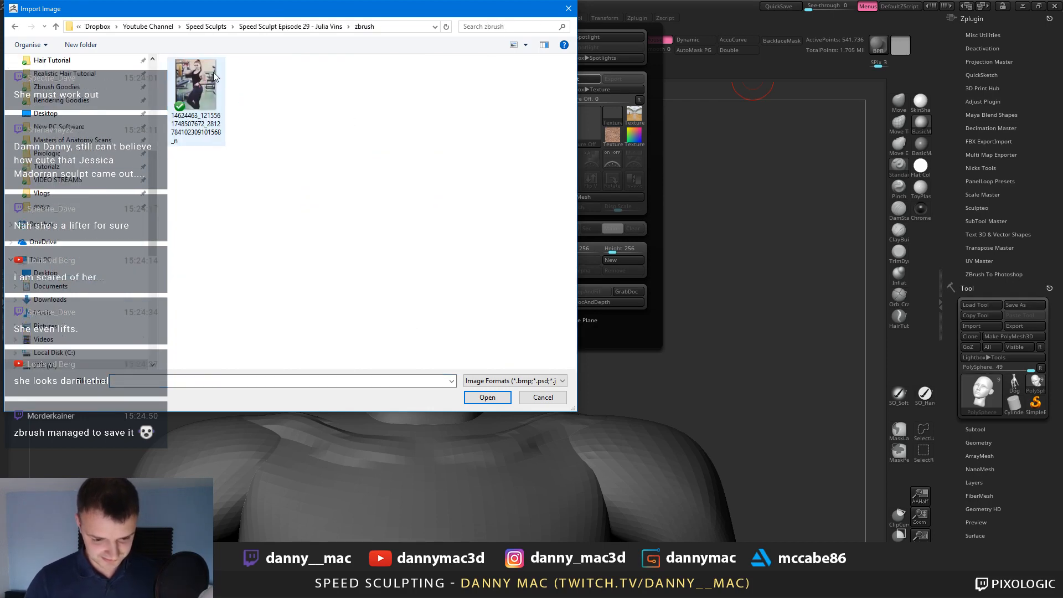
double_click(197, 88)
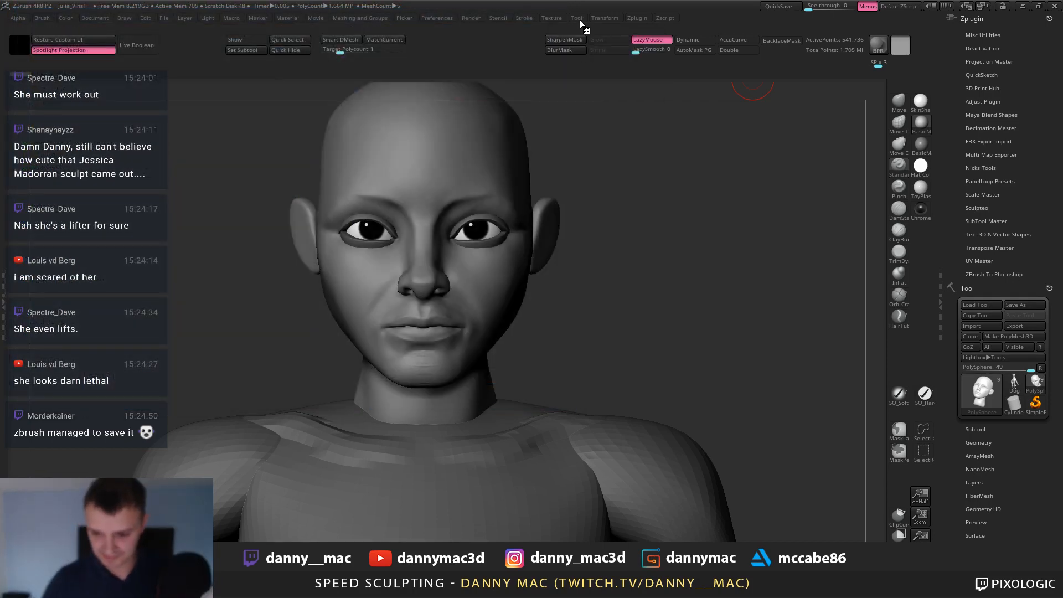
Add the imported reference photo to Spotlight and dismiss Lightbox.
left_click(552, 18)
left_click(569, 157)
left_click(635, 183)
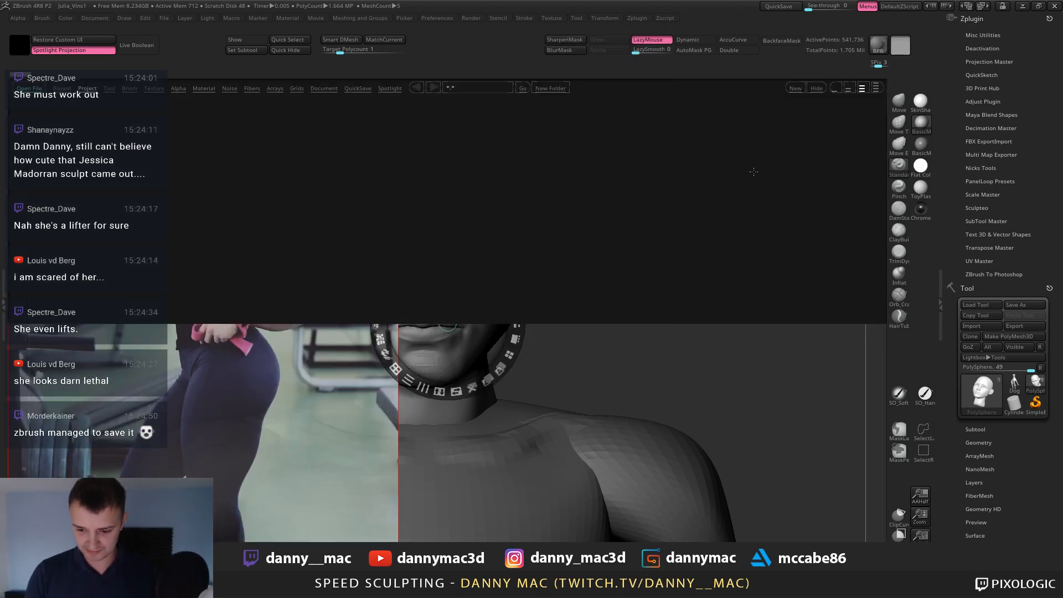
left_click(291, 257)
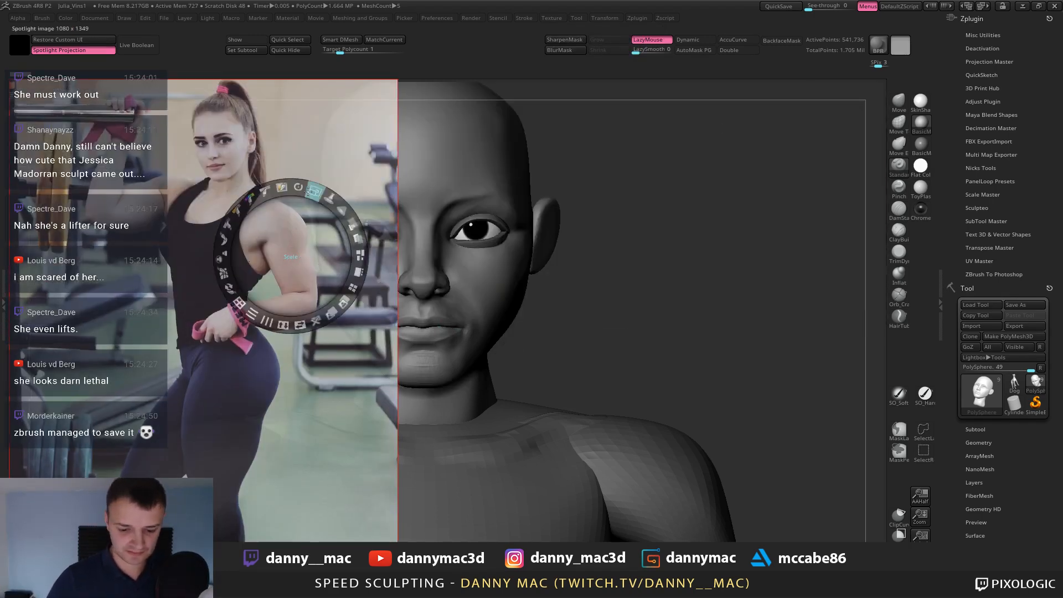
Scale the Spotlight photo down, place it beside the head, turn off Spotlight Projection, and leave Spotlight editing.
left_click_drag(309, 192, 300, 188)
left_click_drag(352, 225, 317, 319)
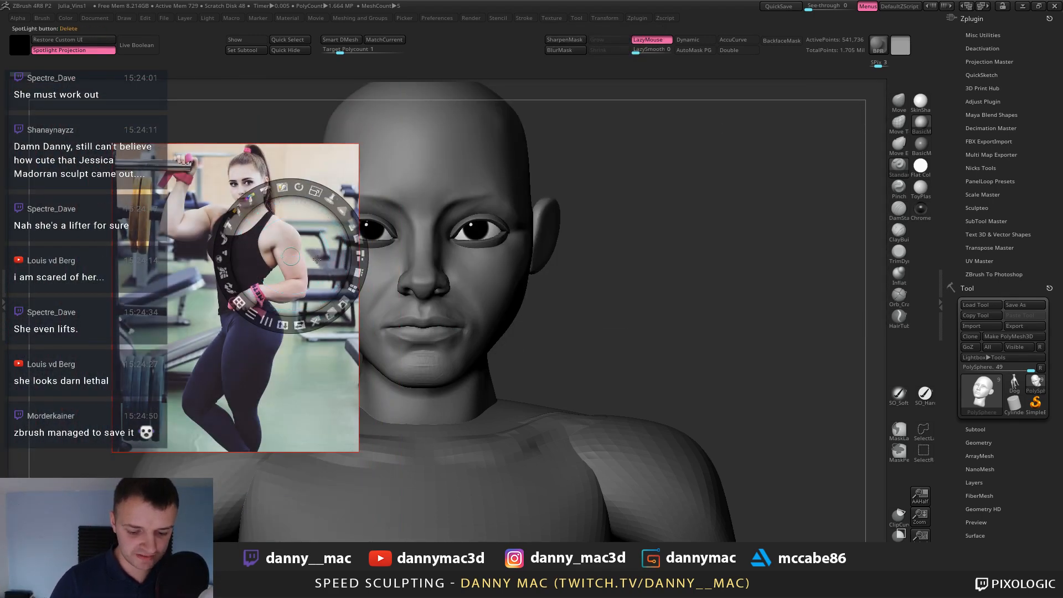
left_click_drag(316, 259, 255, 222)
mouse_move(249, 153)
left_mouse_down()
mouse_move(190, 167)
mouse_move(247, 168)
mouse_move(218, 174)
mouse_move(252, 155)
mouse_move(263, 169)
left_mouse_up()
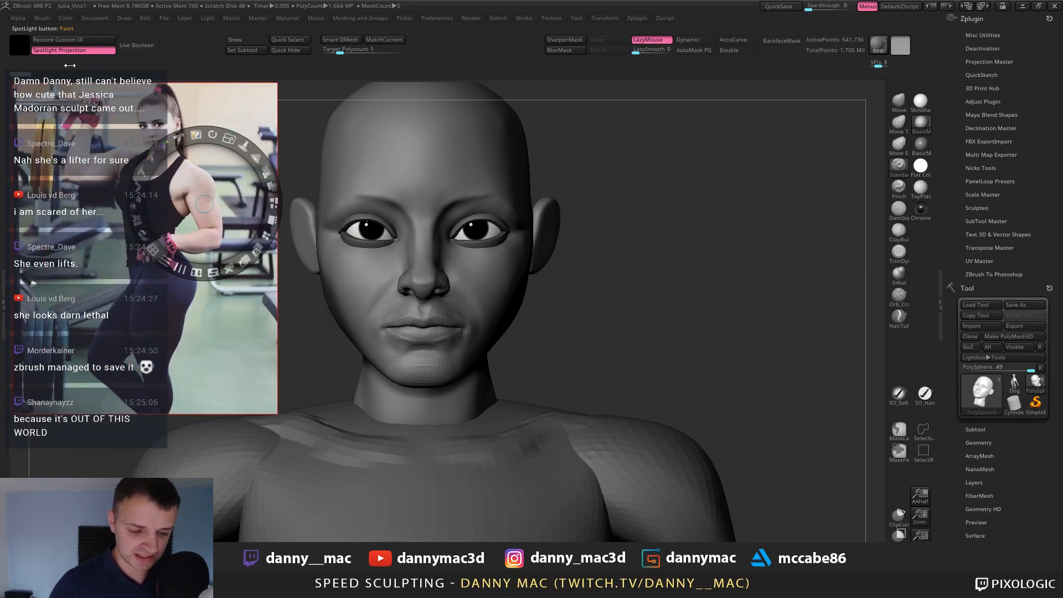
left_click(99, 53)
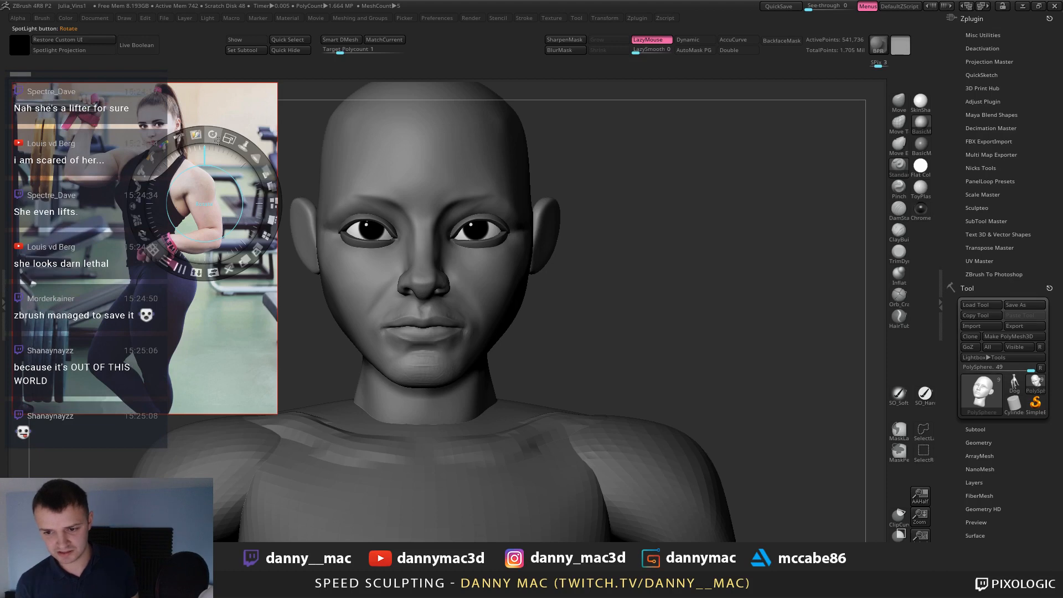
key("z")
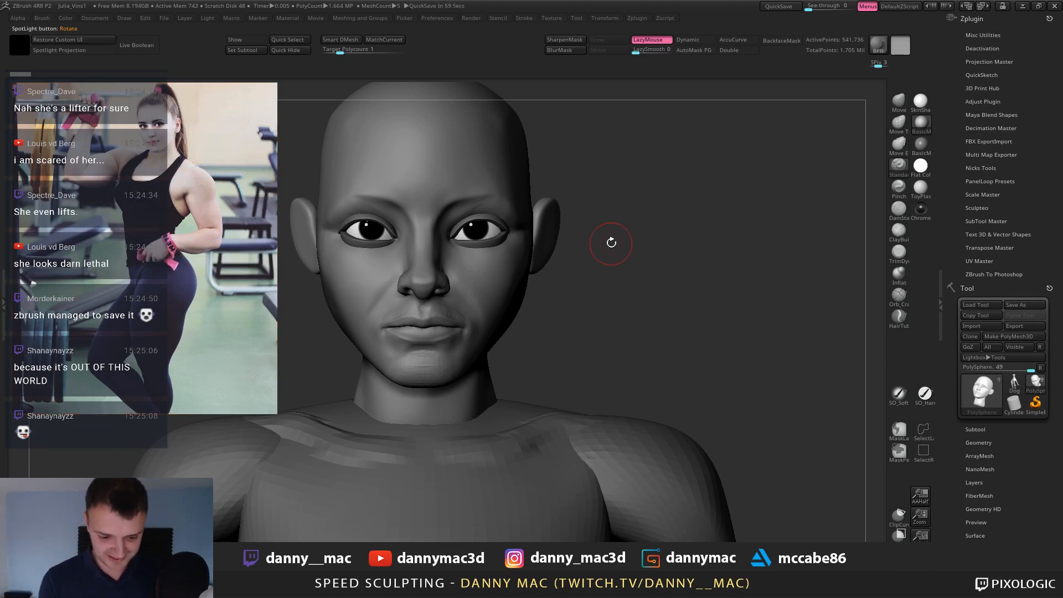
Turn off LazyMouse, drop the head one subdivision level, and activate the Move brush with the head in profile.
mouse_move(619, 237)
left_mouse_down()
mouse_move(546, 221)
mouse_move(558, 238)
mouse_move(397, 239)
left_mouse_up()
key("l")
mouse_move(397, 241)
right_mouse_down()
mouse_move(407, 240)
mouse_move(403, 256)
mouse_move(388, 222)
right_mouse_up()
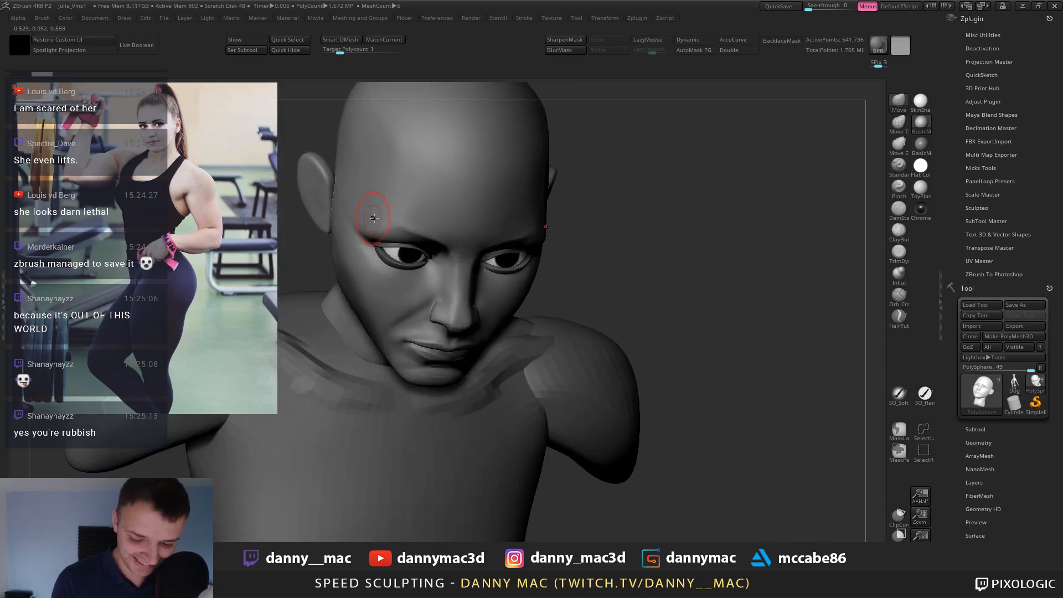
right_click_drag(427, 172, 423, 153)
mouse_move(529, 190)
right_mouse_down()
mouse_move(530, 178)
mouse_move(558, 231)
mouse_move(538, 255)
right_mouse_up()
key("b")
key("d")
key("s")
key("b")
key("m")
key("v")
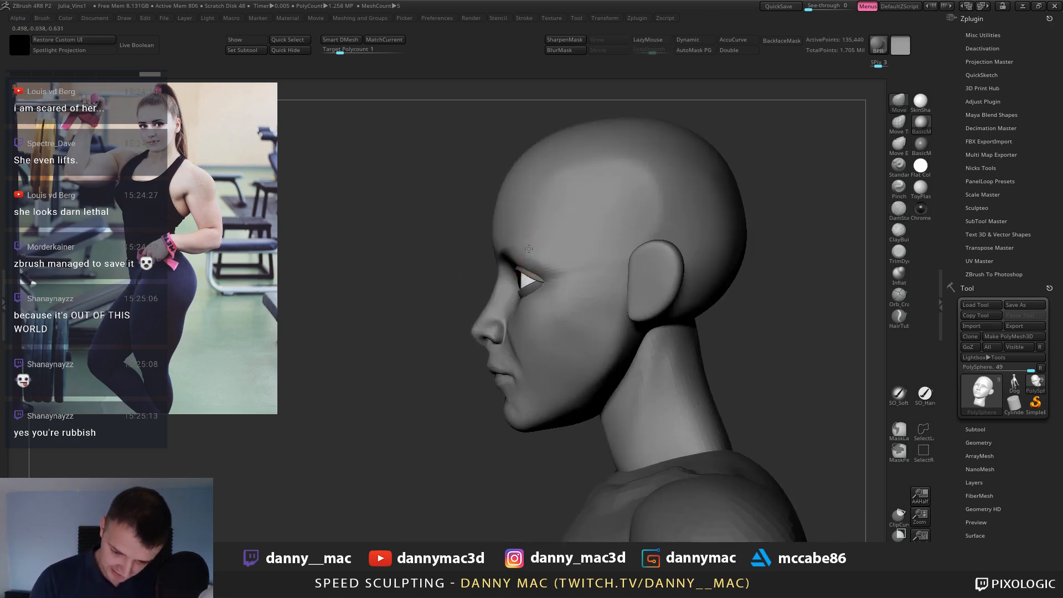
Refine the area around the eye in profile with the Move brush and save the project.
key("space")
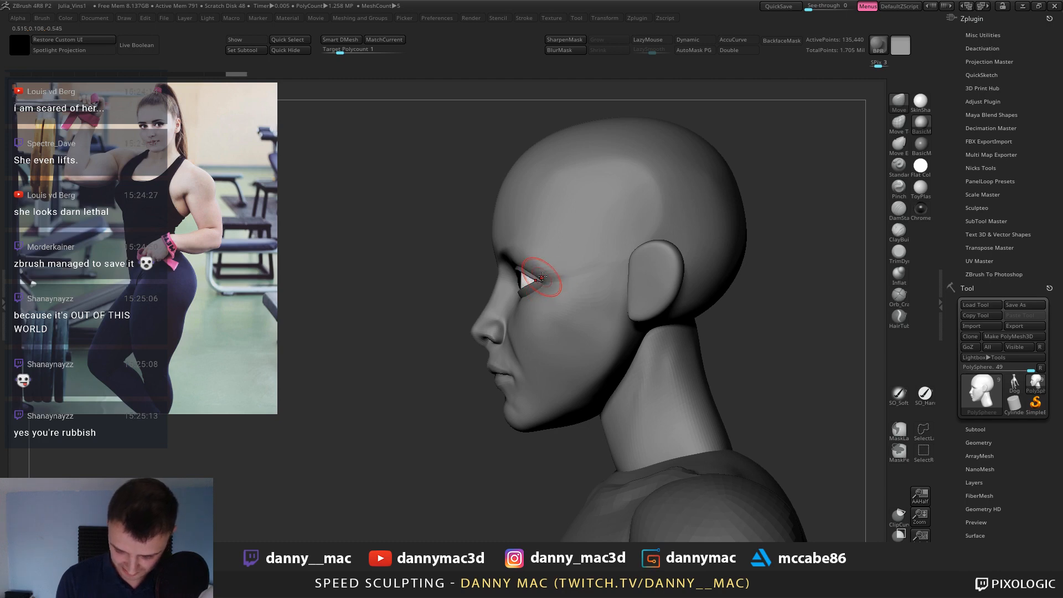
mouse_move(542, 278)
right_mouse_down("ctrl")
mouse_move(533, 233)
mouse_move(546, 254)
mouse_move(548, 228)
right_mouse_up("ctrl")
key("ctrl+s")
key("Return")
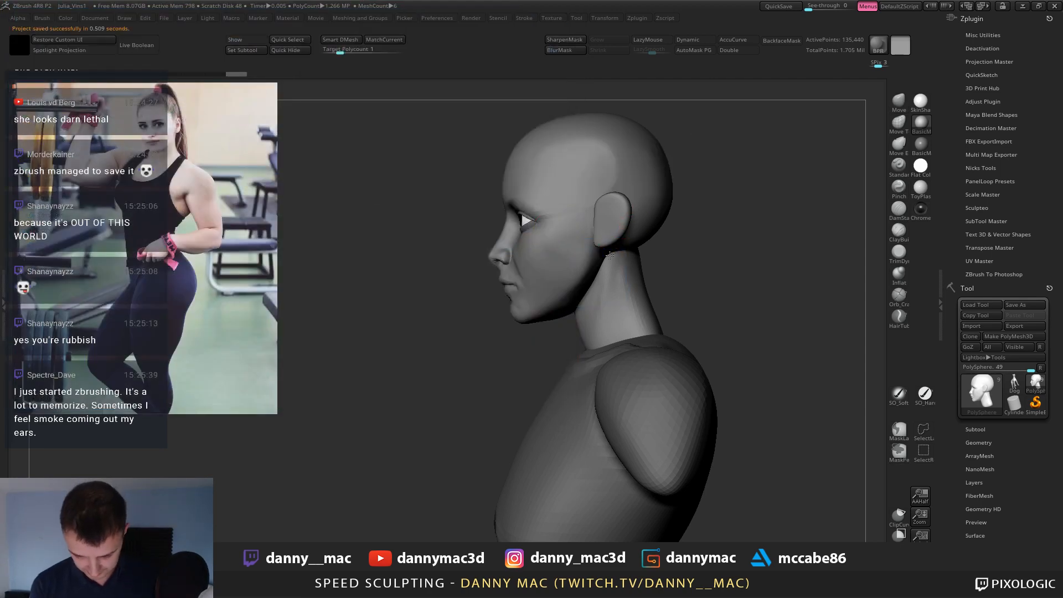
Select the ribcage subtool from the front, followed by the pelvis subtool, with the whole torso in view.
mouse_move(609, 255)
right_mouse_down()
mouse_move(618, 338)
mouse_move(603, 317)
mouse_move(557, 292)
mouse_move(576, 291)
mouse_move(551, 229)
right_mouse_up()
left_click(618, 335, "alt")
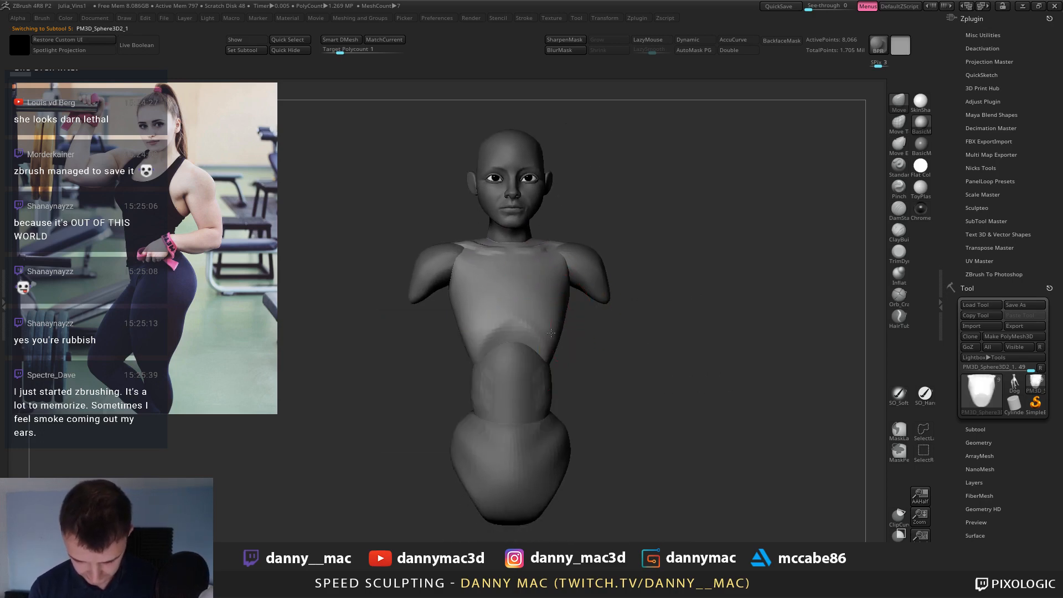
right_click_drag(534, 308, 526, 288, "alt")
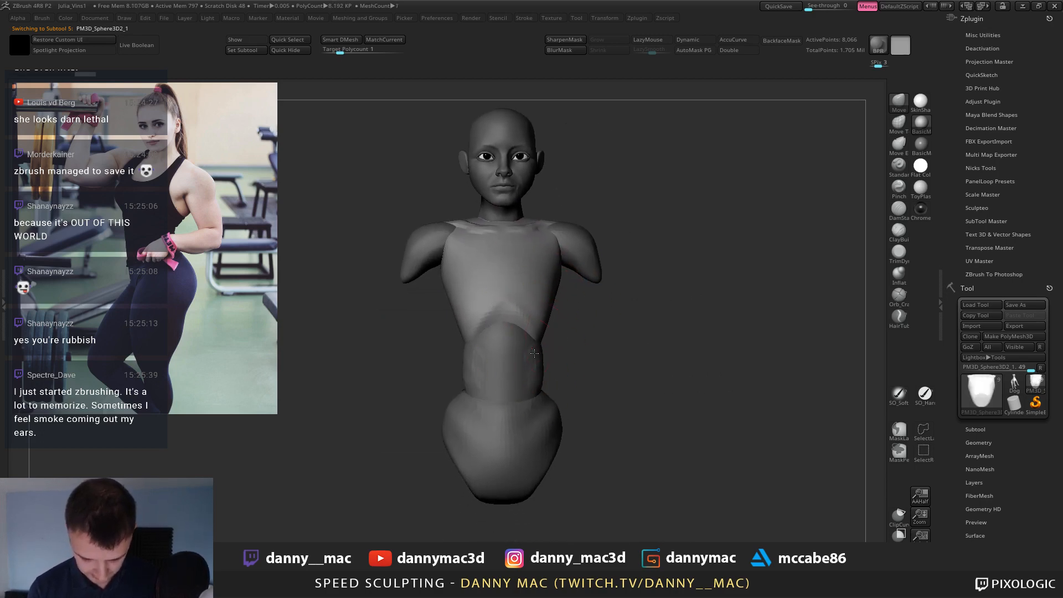
right_click_drag(534, 352, 534, 332, "alt")
left_click(511, 321, "alt")
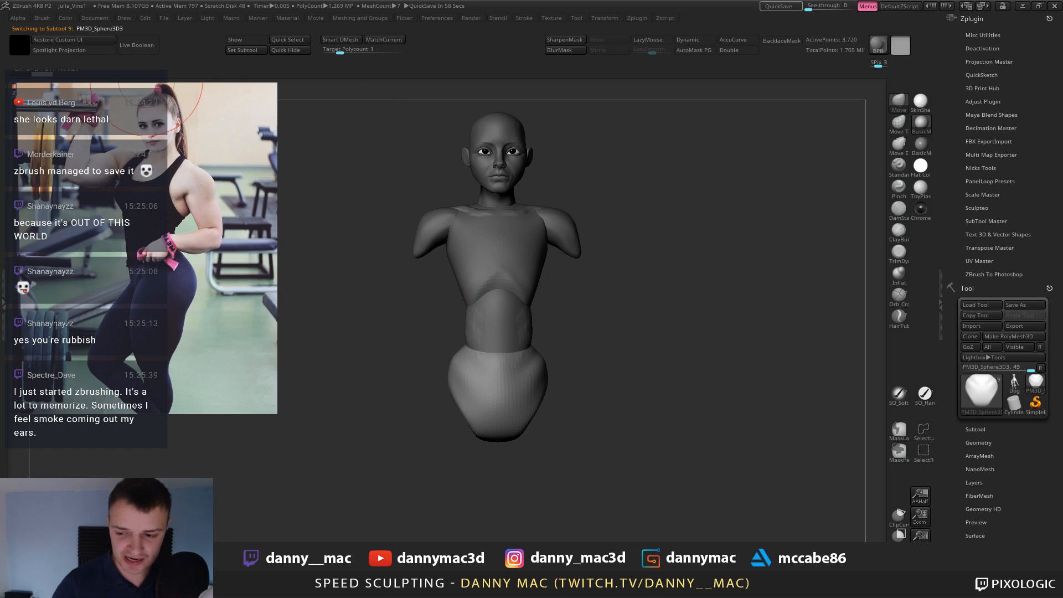
left_click(1039, 6)
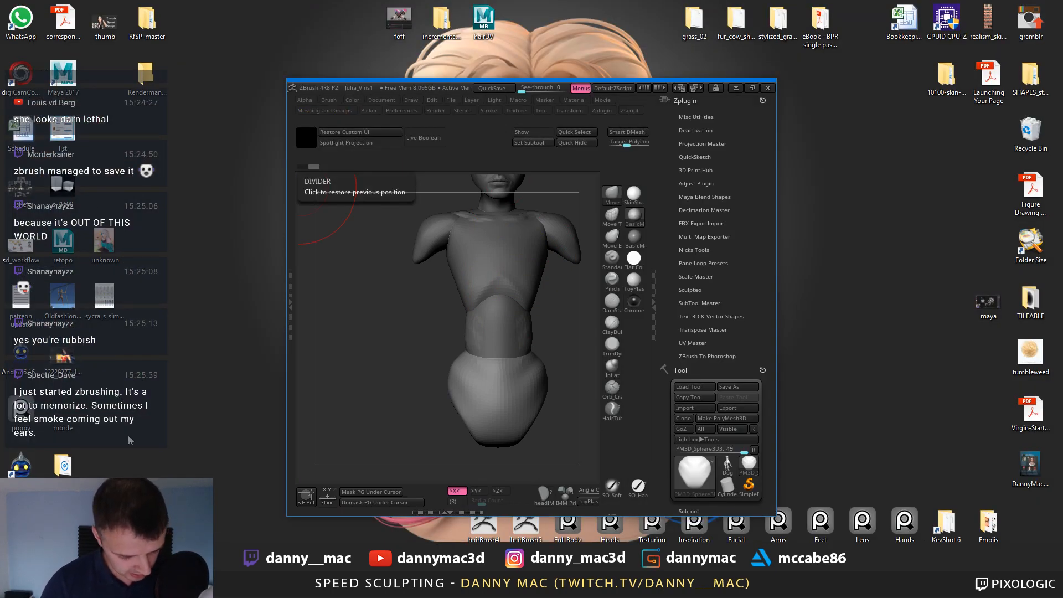
left_click(753, 88)
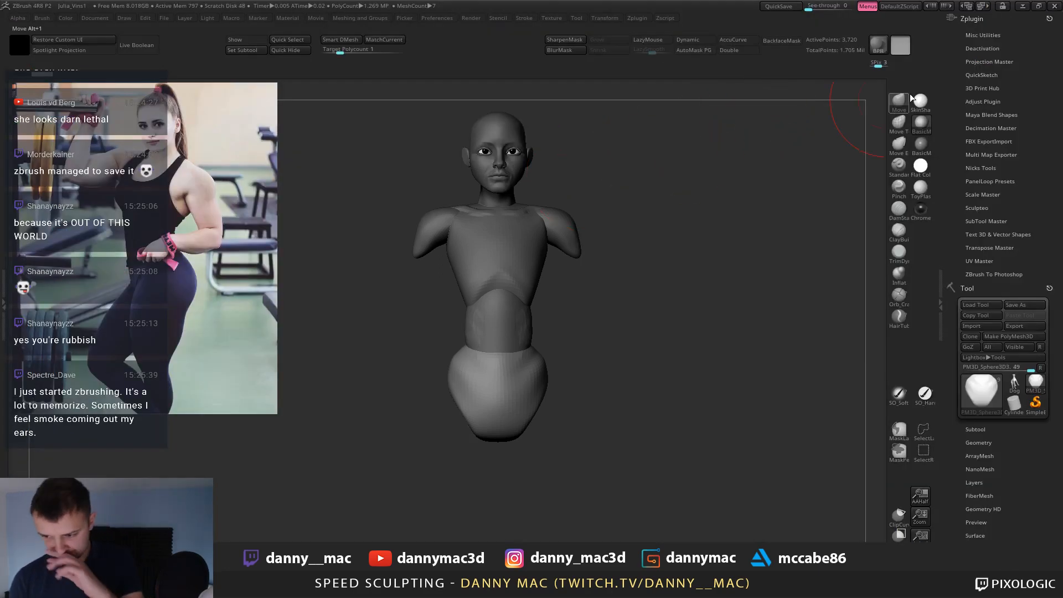
Restore the ZBrush window to a smaller size, reposition and enlarge it, and place the Andy window beside it.
left_click(1039, 6)
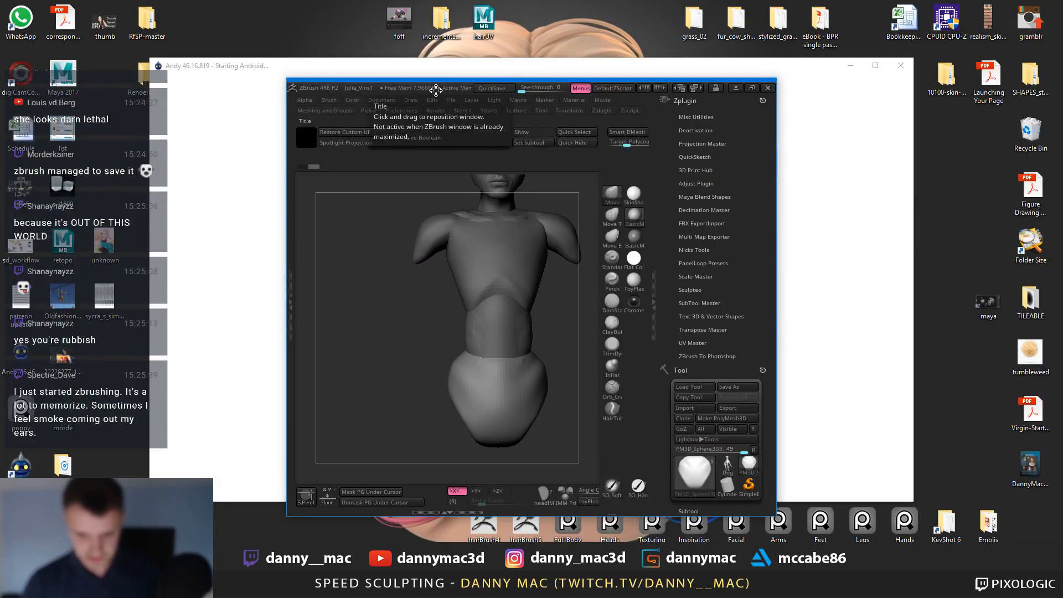
left_click_drag(436, 89, 101, 4)
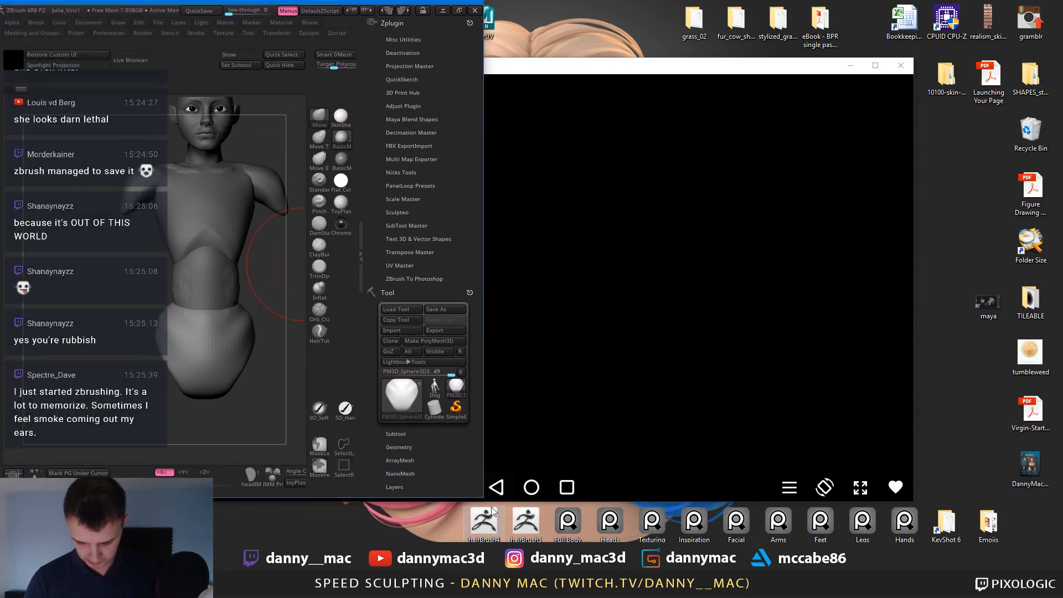
left_click_drag(479, 496, 756, 542)
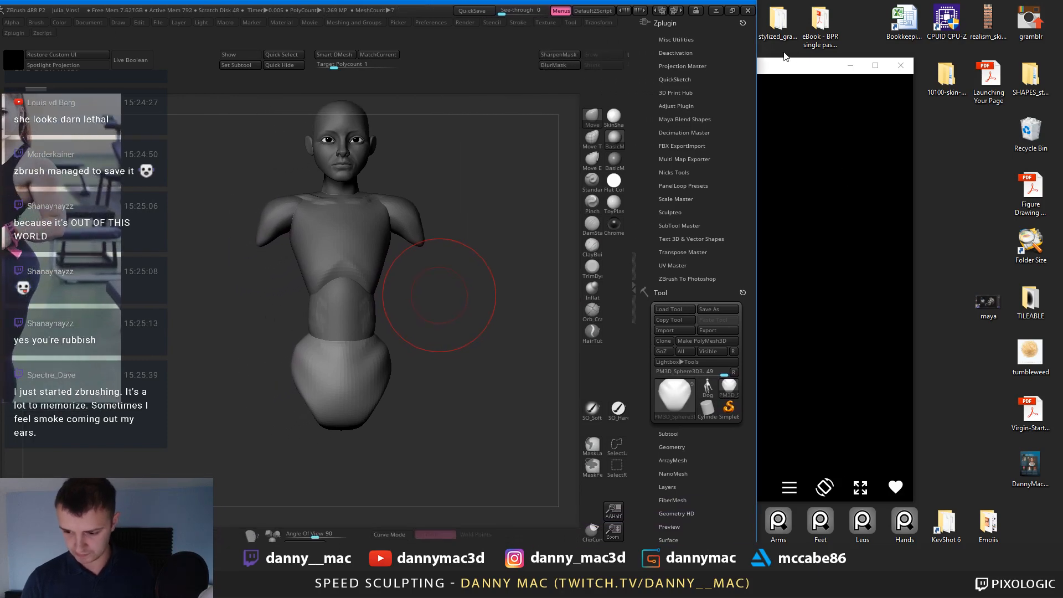
left_click_drag(786, 67, 964, 68)
Select the ribcage subtool, activate the ClayBuildup brush with an adjusted size, and drop one subdivision level.
left_click_drag(176, 286, 193, 283)
left_click(354, 232, "alt")
mouse_move(355, 233)
right_mouse_down("alt")
mouse_move(384, 309)
mouse_move(477, 288)
right_mouse_up("alt")
key("b")
key("c")
key("b")
key("space")
left_click(403, 302)
right_click_drag(404, 302, 394, 303)
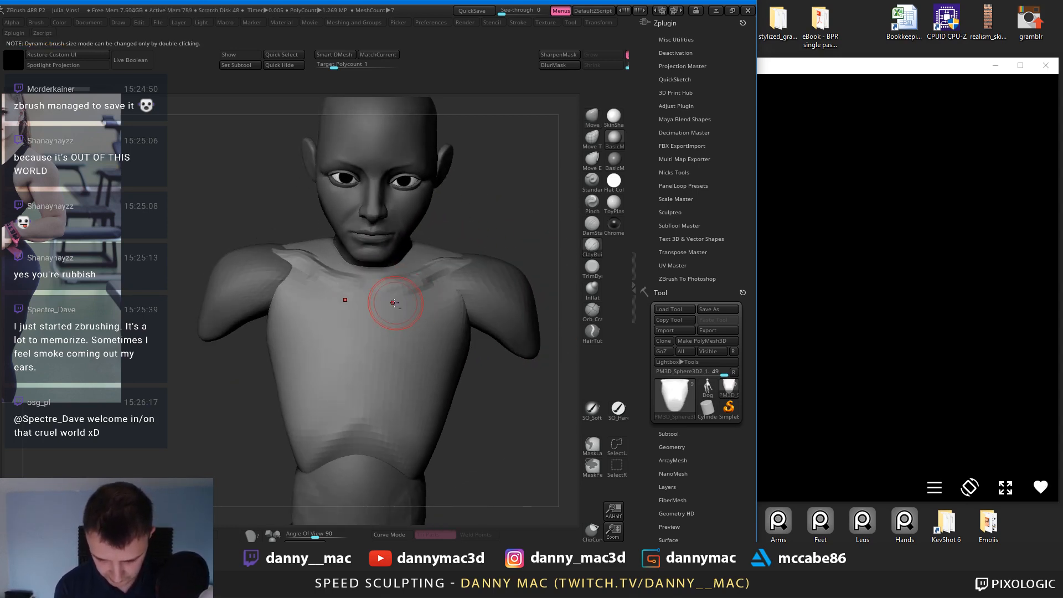
key("shift+d")
Open the pen tablet's pressure settings.
left_click(930, 587)
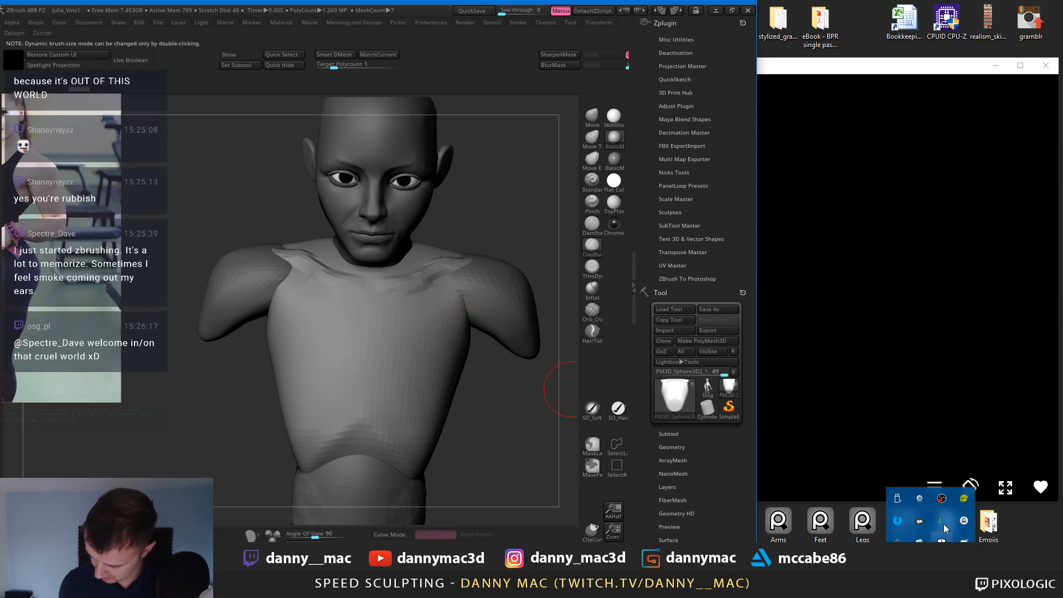
left_click(922, 509)
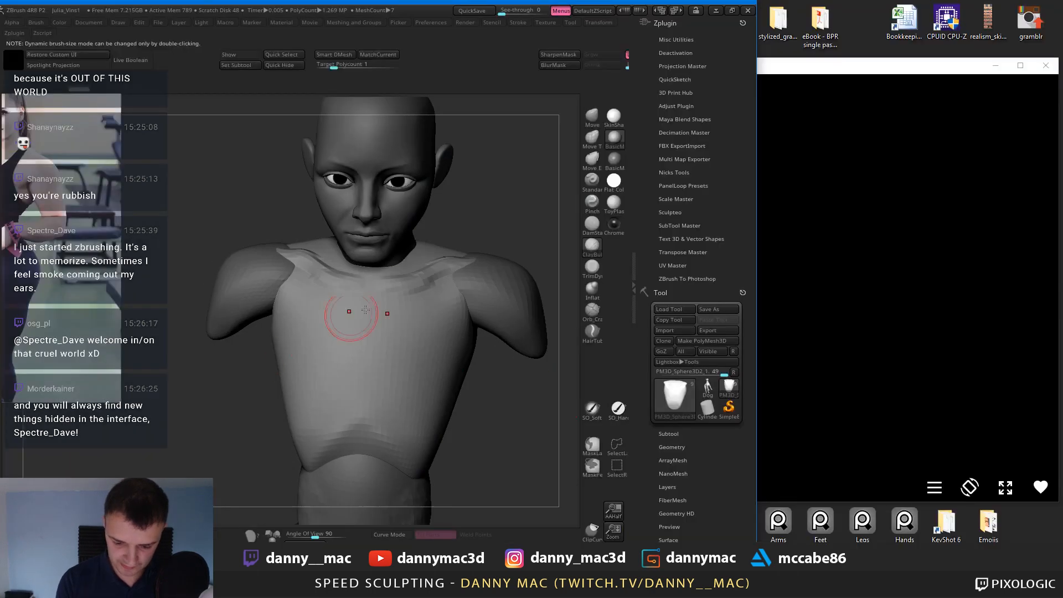
Build up the collarbones and upper chest of the ribcage with ClayBuildup strokes and smooth them.
right_click_drag(350, 314, 390, 297)
left_click_drag(391, 296, 435, 294)
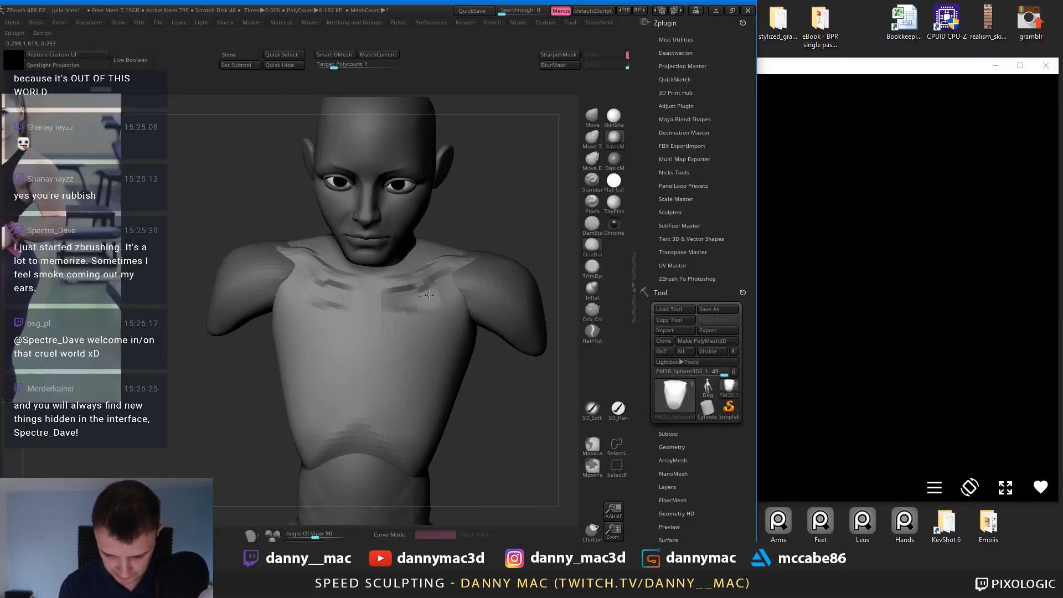
mouse_move(435, 293)
right_mouse_down()
mouse_move(397, 302)
mouse_move(435, 296)
mouse_move(437, 277)
mouse_move(453, 277)
right_mouse_up()
left_click_drag(392, 251, 399, 268)
right_click_drag(407, 272, 382, 277)
left_click_drag(412, 259, 445, 246)
left_click_drag(447, 247, 425, 263, "shift")
Go up one subdivision level and add further strokes below the collarbones.
key("d")
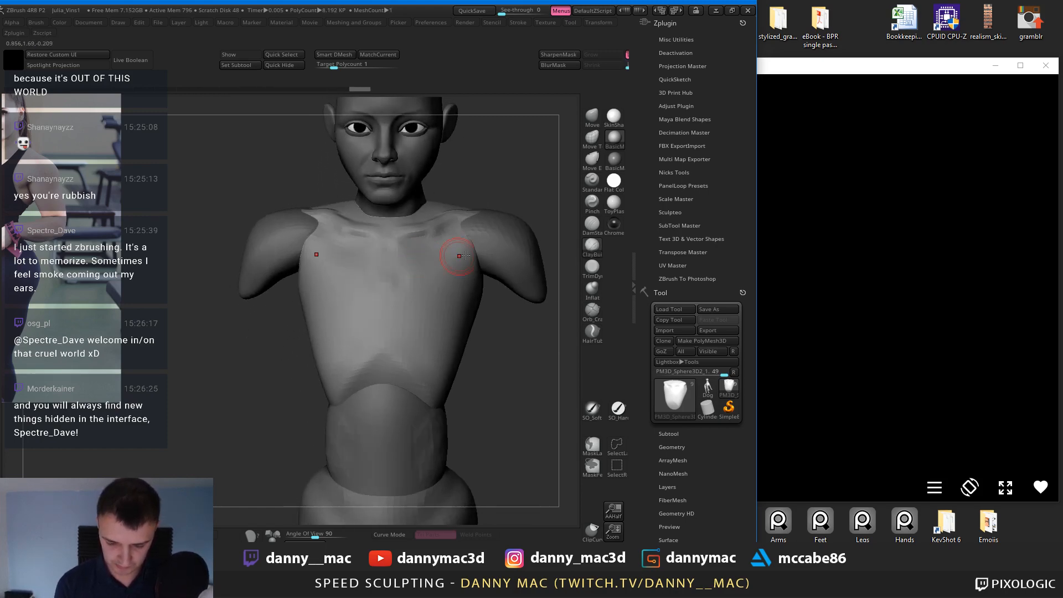
left_click_drag(397, 255, 437, 239)
right_click_drag(437, 240, 408, 237)
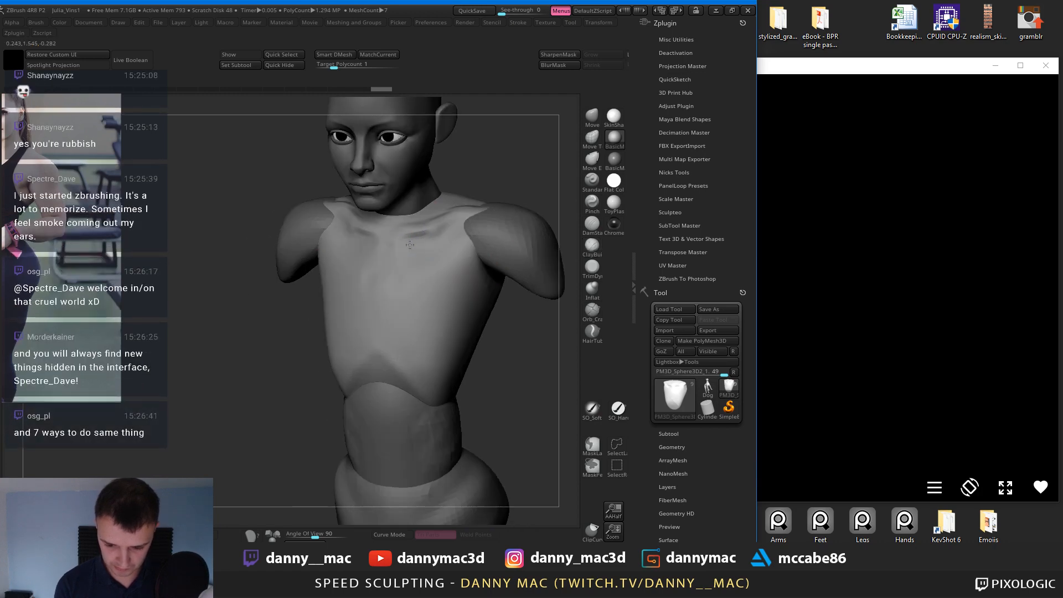
left_click_drag(410, 235, 443, 227)
Select the shoulders subtool, reduce the brush size, and bring the torso into profile.
mouse_move(427, 229)
right_mouse_down()
mouse_move(486, 239)
mouse_move(476, 246)
right_mouse_up()
left_click(477, 223, "alt")
key("space")
left_click_drag(476, 245, 461, 243)
mouse_move(464, 237)
right_mouse_down()
mouse_move(463, 218)
mouse_move(490, 196)
right_mouse_up()
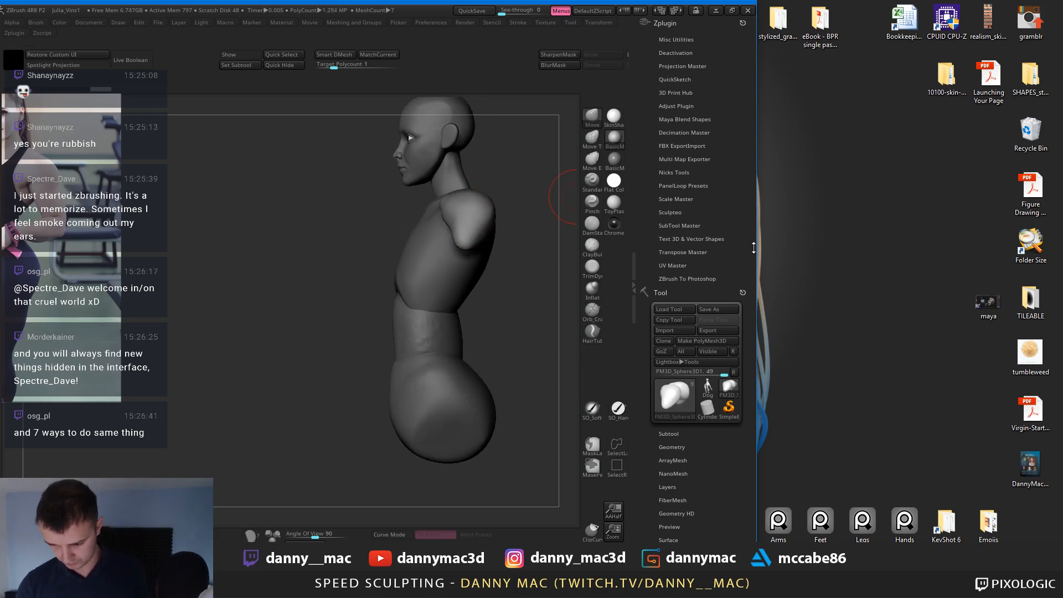
Rearrange the ZBrush and Andy windows so the sculpt and the emulator are both accessible.
left_click_drag(709, 248, 489, 243)
left_click_drag(644, 14, 905, 20)
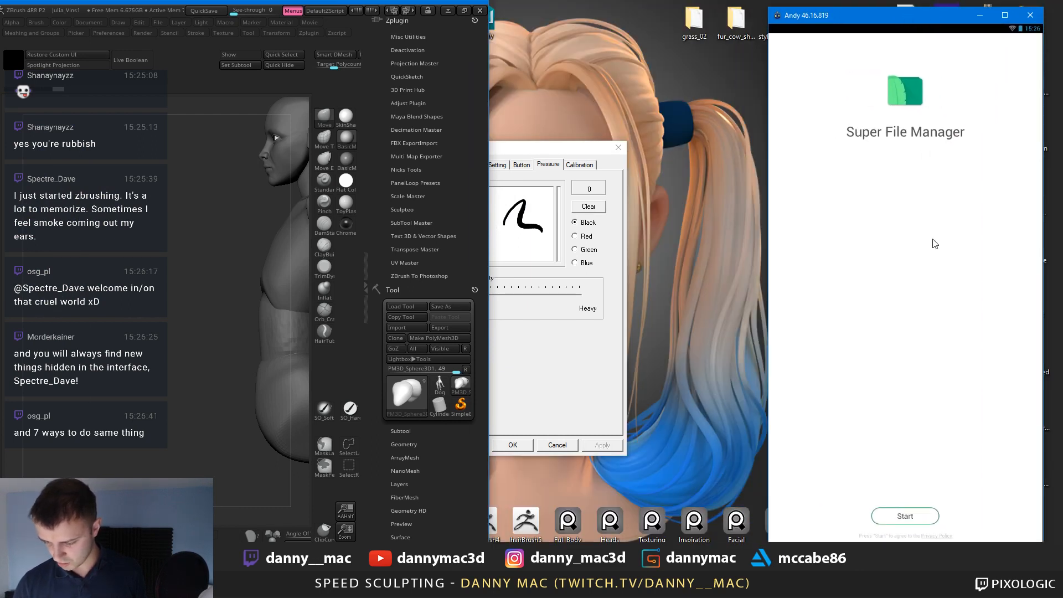
left_click(1025, 564)
left_click(1018, 548)
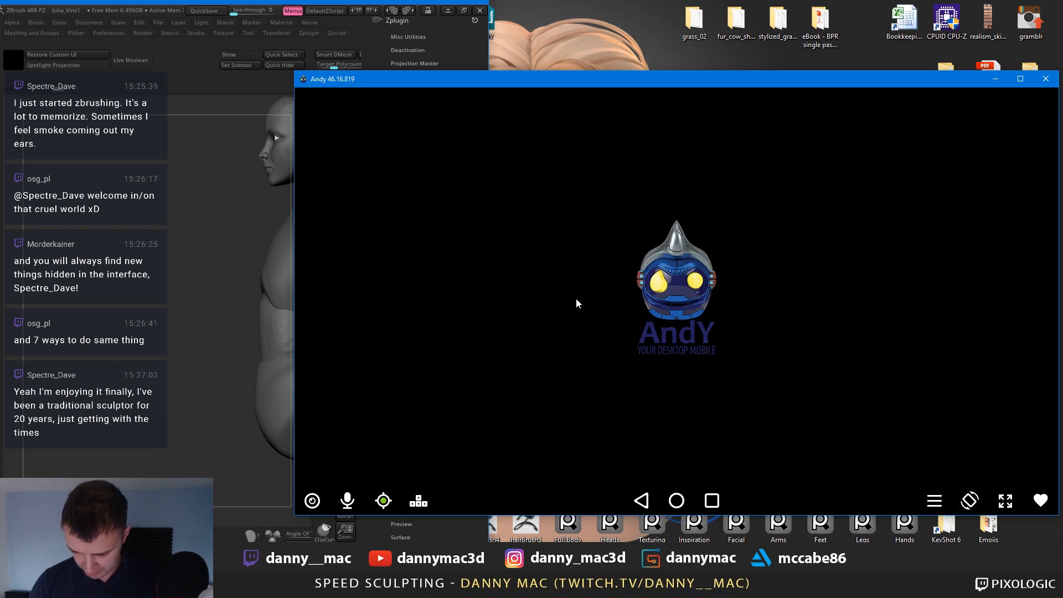
left_click(221, 266)
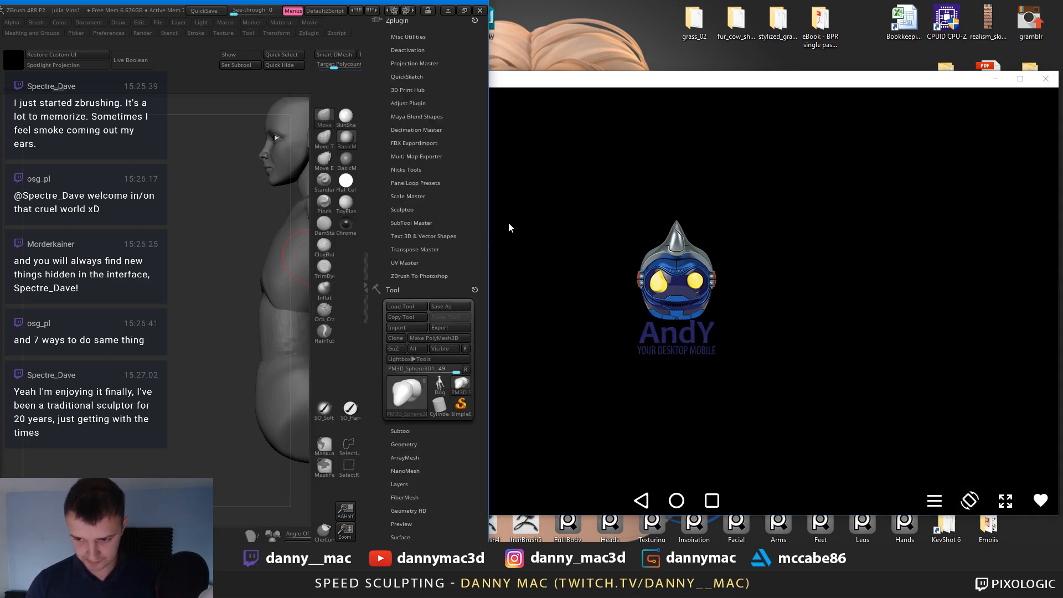
left_click_drag(488, 228, 722, 234)
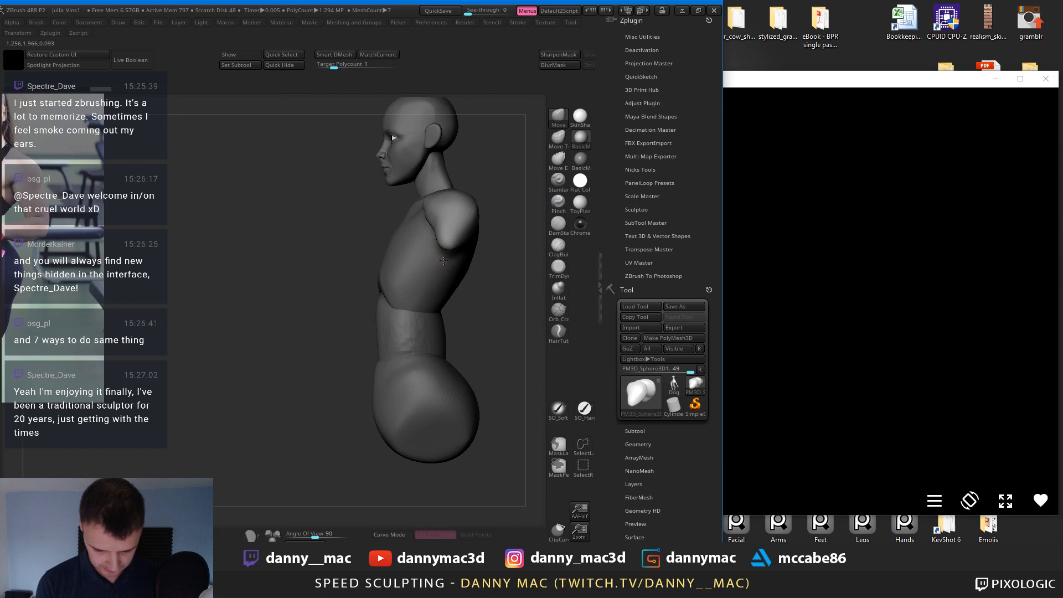
Select the ribcage subtool, try a stroke on it, and undo the recent changes.
mouse_move(443, 260)
right_mouse_down()
mouse_move(477, 232)
mouse_move(408, 223)
mouse_move(410, 277)
mouse_move(401, 264)
right_mouse_up()
left_click(408, 262, "alt")
mouse_move(401, 263)
left_mouse_down()
mouse_move(414, 263)
mouse_move(404, 288)
left_mouse_up()
key("ctrl+z")
key("ctrl+z")
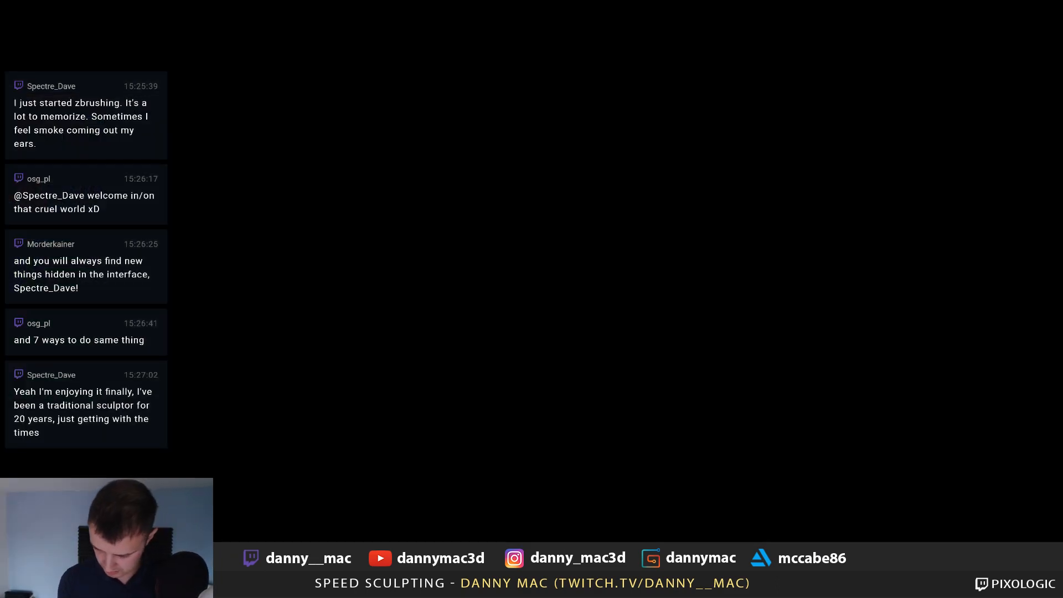
Test the pen pressure in the Pen Tablet settings and return to the sculpt.
key("alt+Tab")
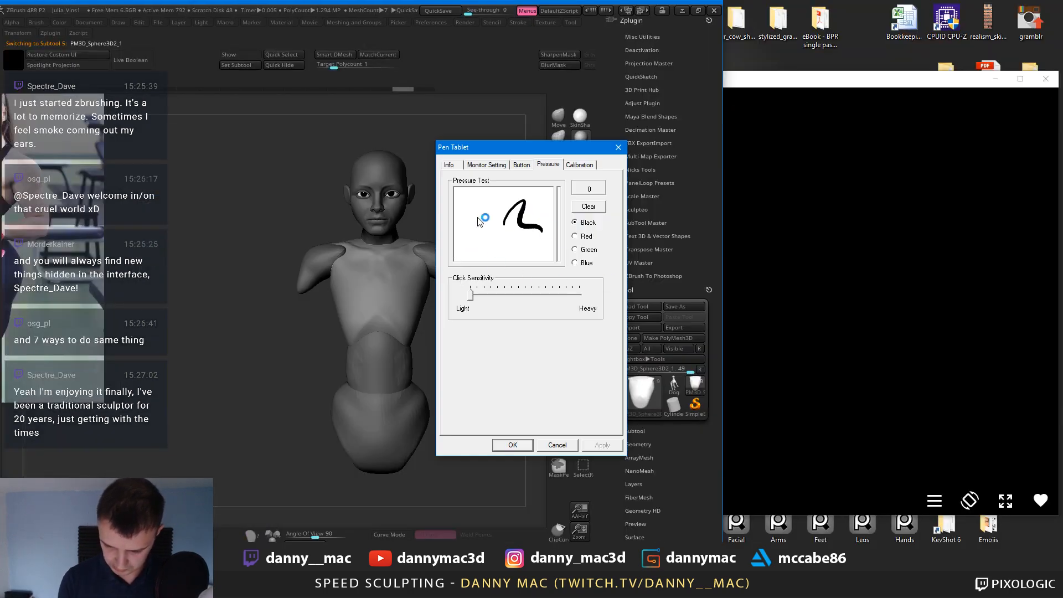
left_click_drag(470, 206, 498, 236)
left_click(387, 299)
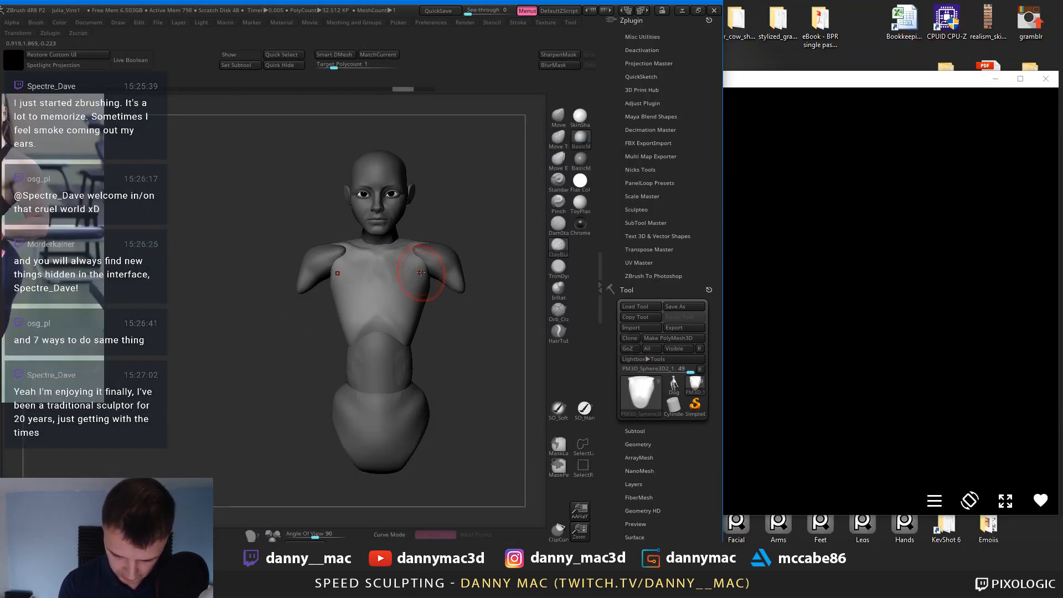
Build up rib forms along the side of the ribcage with ClayBuildup and smooth them.
mouse_move(397, 277)
right_mouse_down()
mouse_move(408, 309)
mouse_move(454, 308)
right_mouse_up()
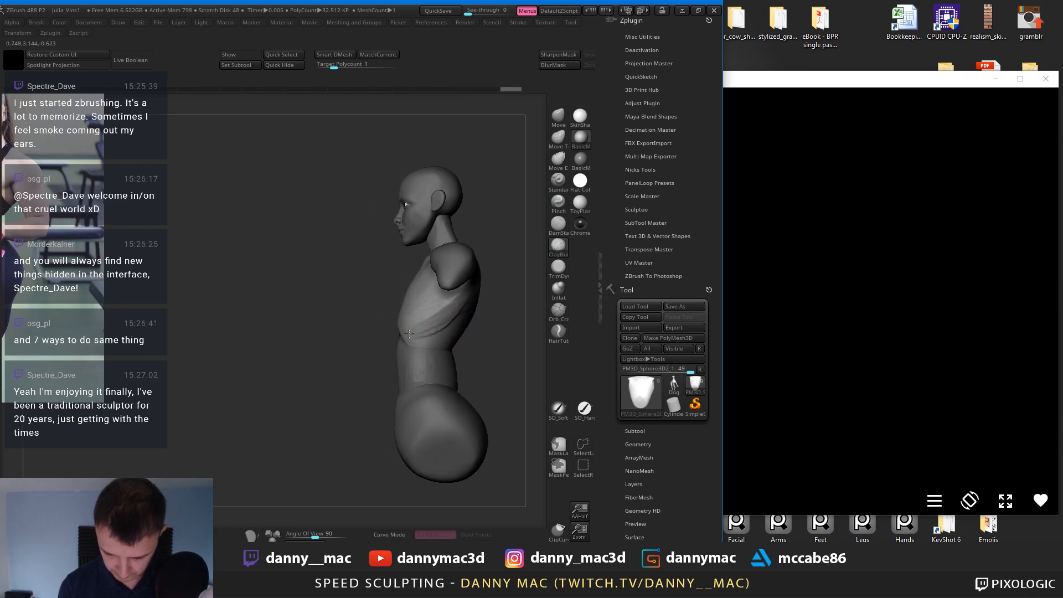
mouse_move(414, 341)
right_mouse_down()
mouse_move(463, 321)
mouse_move(486, 268)
mouse_move(490, 284)
mouse_move(509, 278)
right_mouse_up()
left_click_drag(433, 294, 406, 259, "shift")
right_click_drag(407, 263, 425, 269)
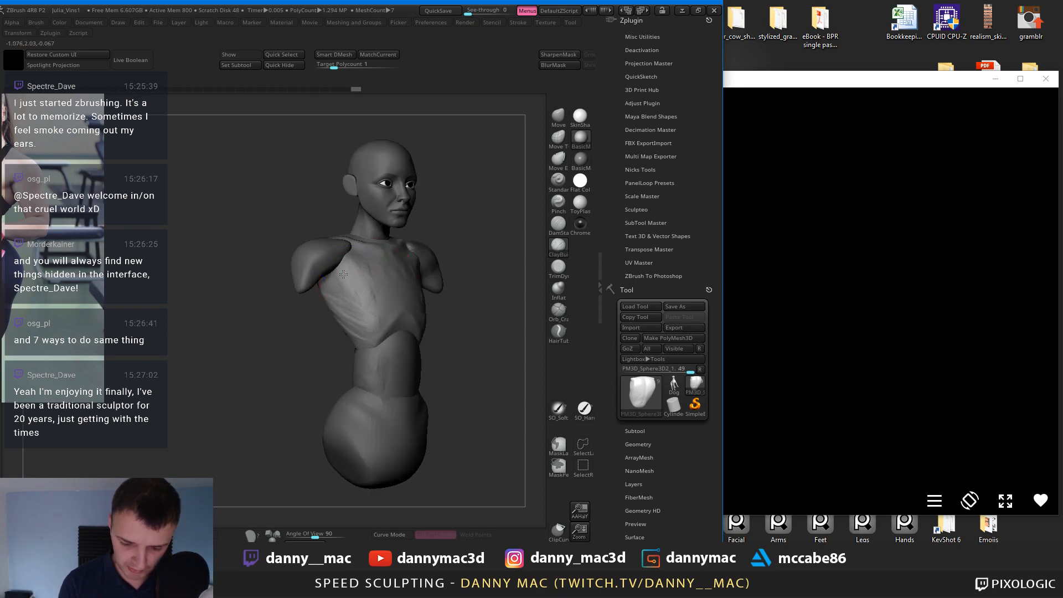
Adjust the upper back contour of the ribcage in profile with the Move brush and change the brush size.
right_click_drag(337, 276, 298, 275)
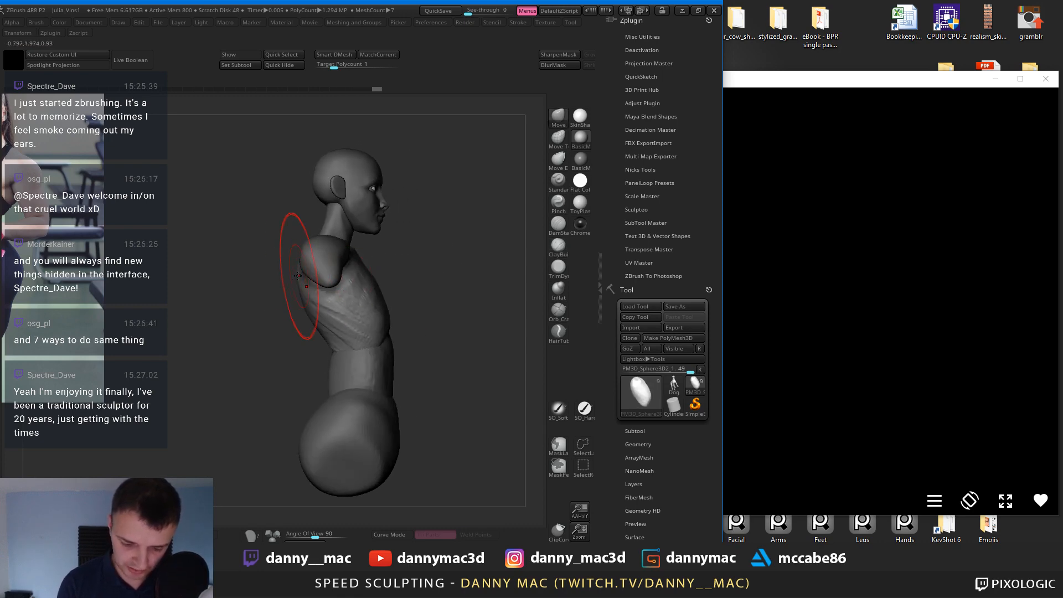
left_click_drag(302, 273, 305, 274)
right_click_drag(314, 288, 325, 302)
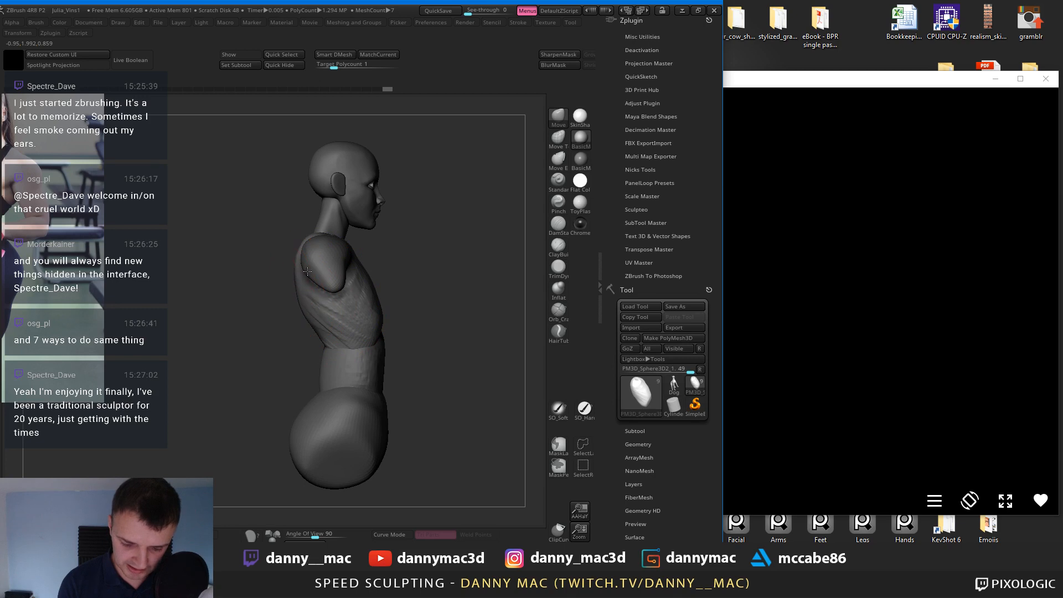
mouse_move(446, 336)
left_mouse_down()
mouse_move(376, 318)
mouse_move(384, 288)
mouse_move(421, 283)
left_mouse_up()
key("space")
left_click_drag(335, 267, 331, 267)
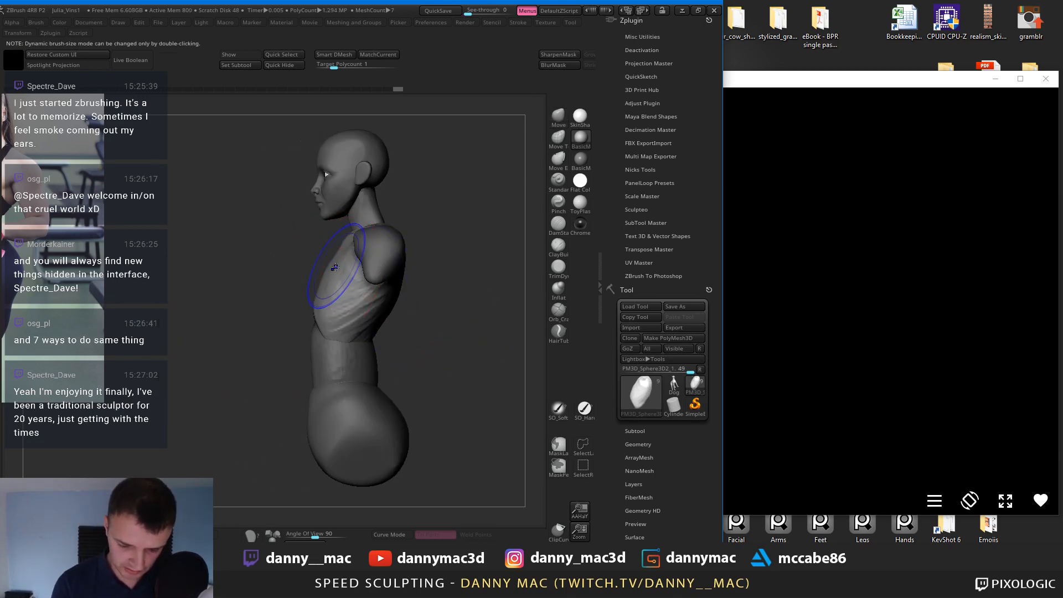
key("space")
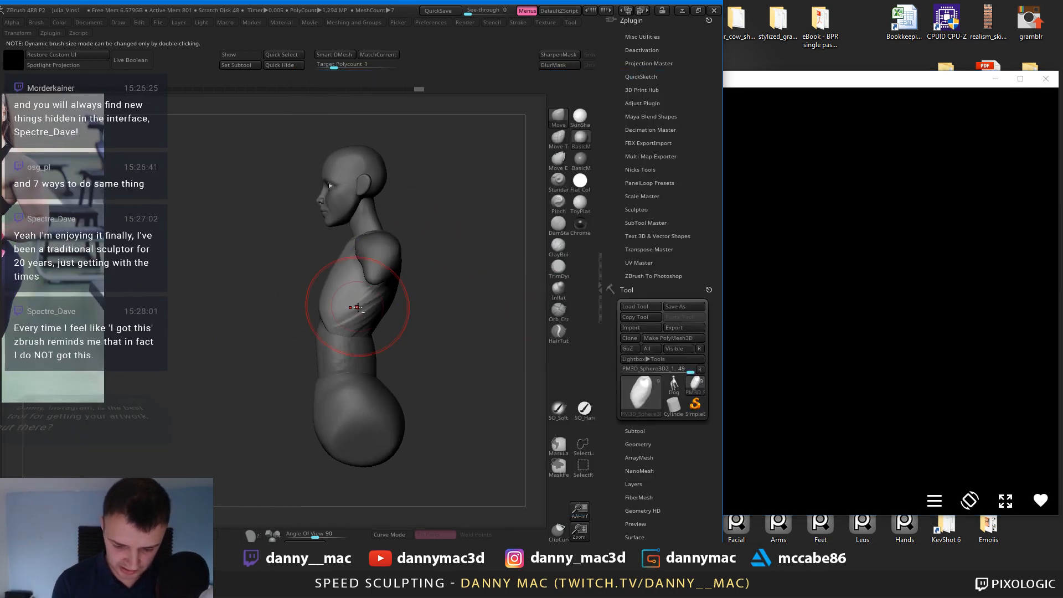
right_click_drag(358, 307, 402, 273, "alt")
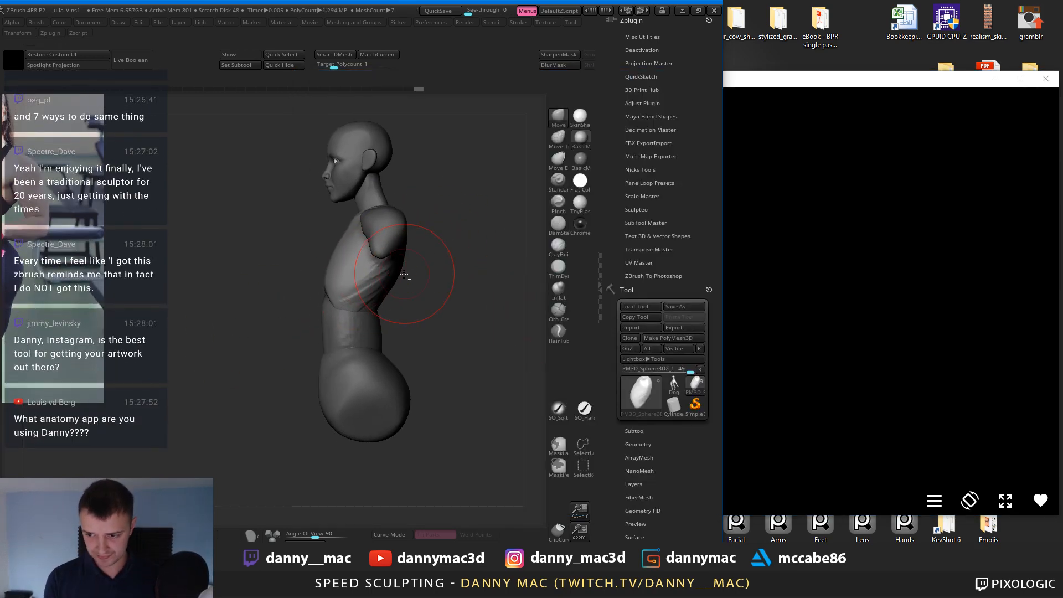
Activate the DamStandard brush and refine the side and front of the ribcage near profile view.
key("b")
key("d")
key("s")
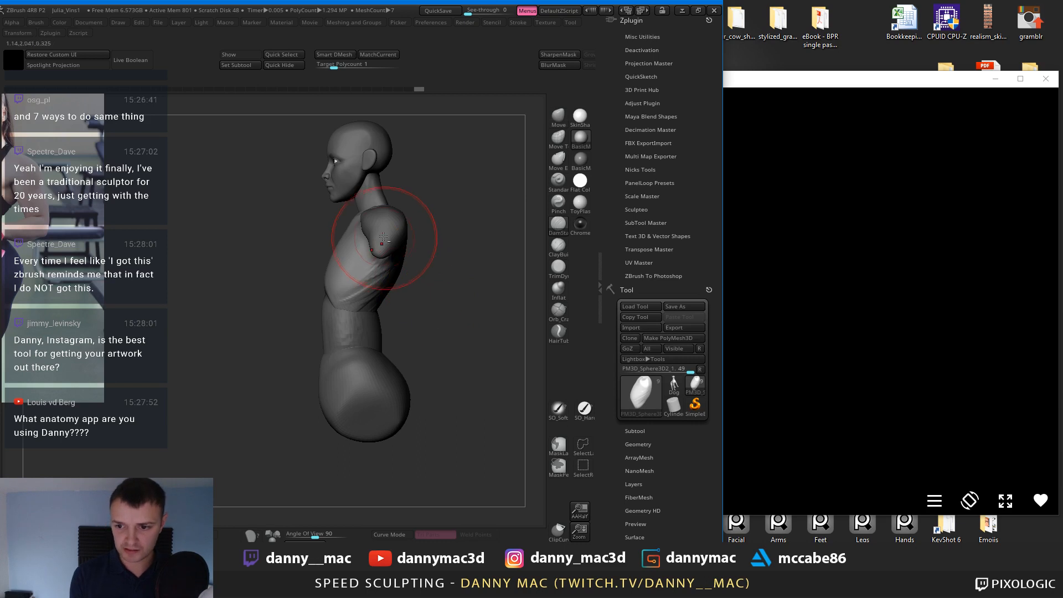
mouse_move(375, 233)
right_mouse_down("alt")
mouse_move(362, 205)
mouse_move(353, 230)
mouse_move(407, 224)
mouse_move(415, 208)
mouse_move(351, 284)
right_mouse_up("alt")
right_click(361, 232)
left_click_drag(333, 276, 346, 274)
right_click_drag(345, 274, 360, 273, "shift")
Set the Move brush's draw size to 484 and select the shoulders subtool, with the back in view.
key("space")
left_click_drag(332, 259, 323, 258)
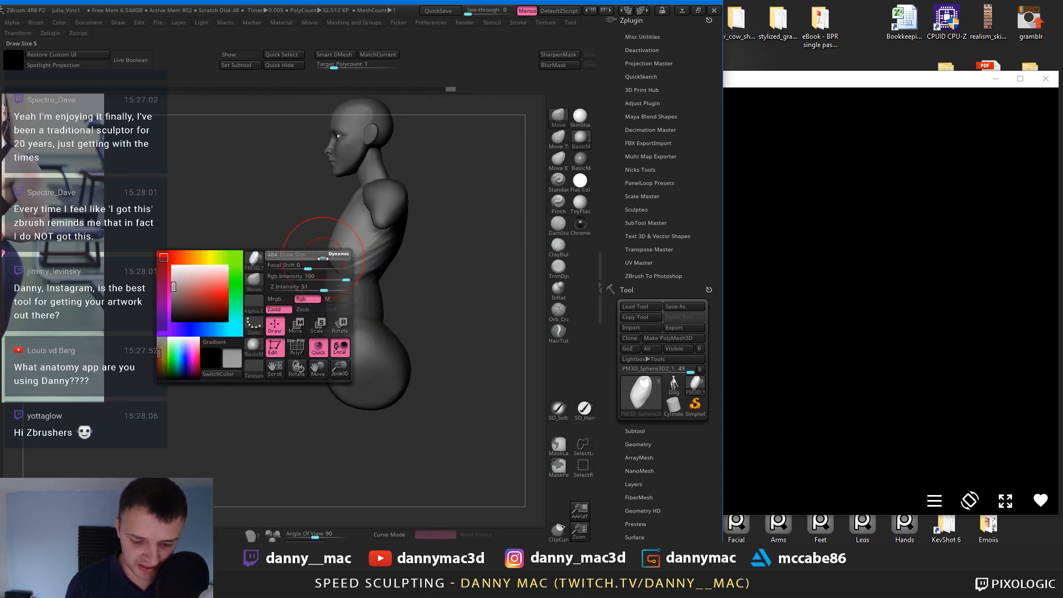
mouse_move(322, 259)
right_mouse_down()
mouse_move(355, 236)
mouse_move(380, 252)
mouse_move(320, 252)
mouse_move(354, 259)
right_mouse_up()
key("space")
key("space")
left_click_drag(267, 228, 276, 199)
left_click(359, 190, "alt")
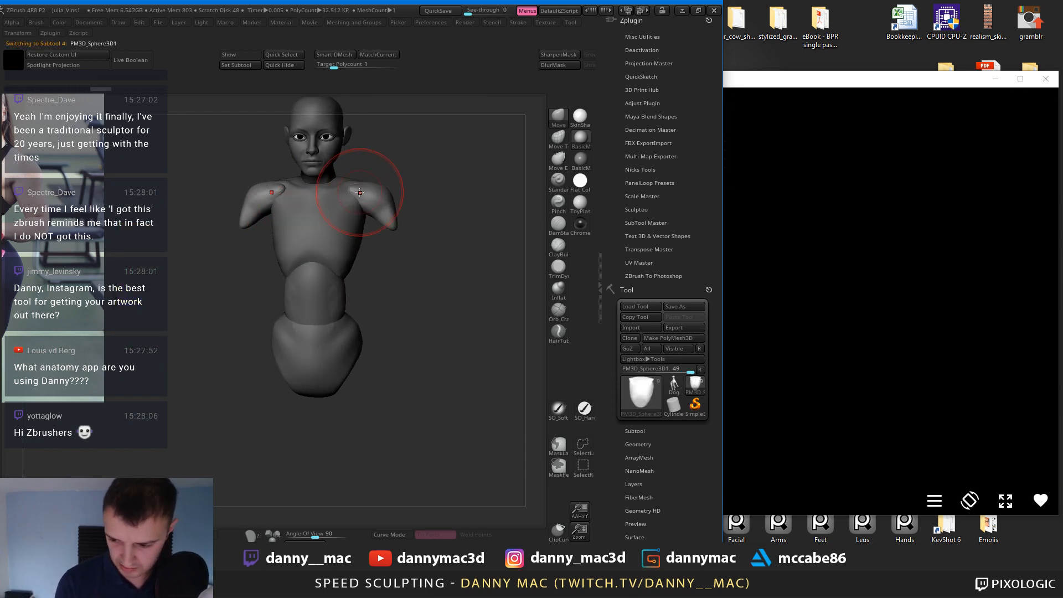
mouse_move(353, 186)
right_mouse_down()
mouse_move(363, 196)
mouse_move(409, 176)
mouse_move(394, 161)
mouse_move(404, 135)
mouse_move(390, 157)
mouse_move(393, 189)
mouse_move(408, 181)
mouse_move(339, 243)
mouse_move(398, 175)
mouse_move(424, 227)
mouse_move(437, 212)
mouse_move(429, 221)
right_mouse_up()
right_click(339, 242)
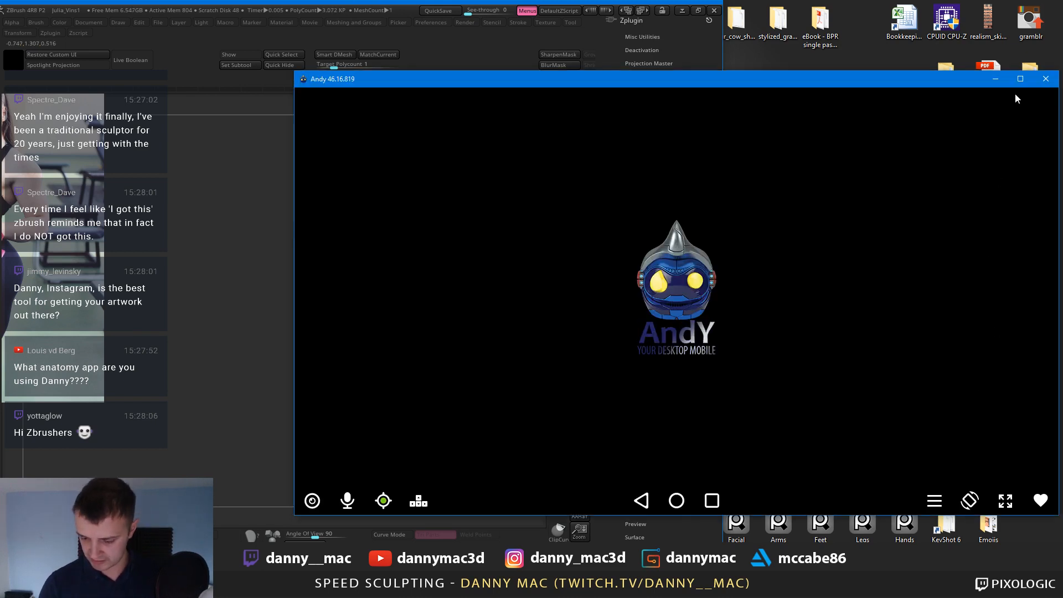
Exit the Andy emulator and maximize the ZBrush window.
left_click(1045, 79)
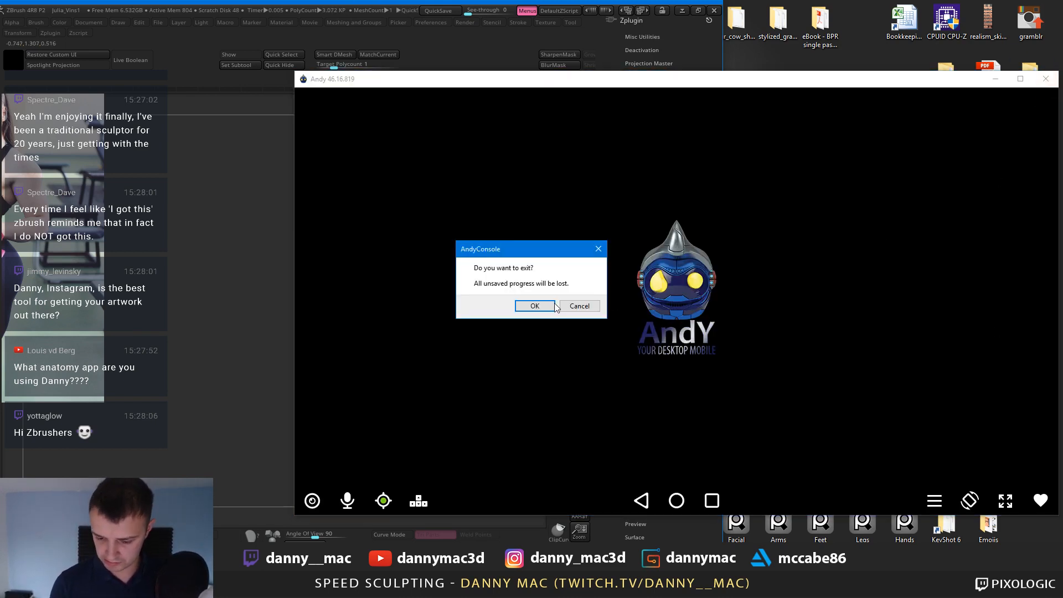
key("Return")
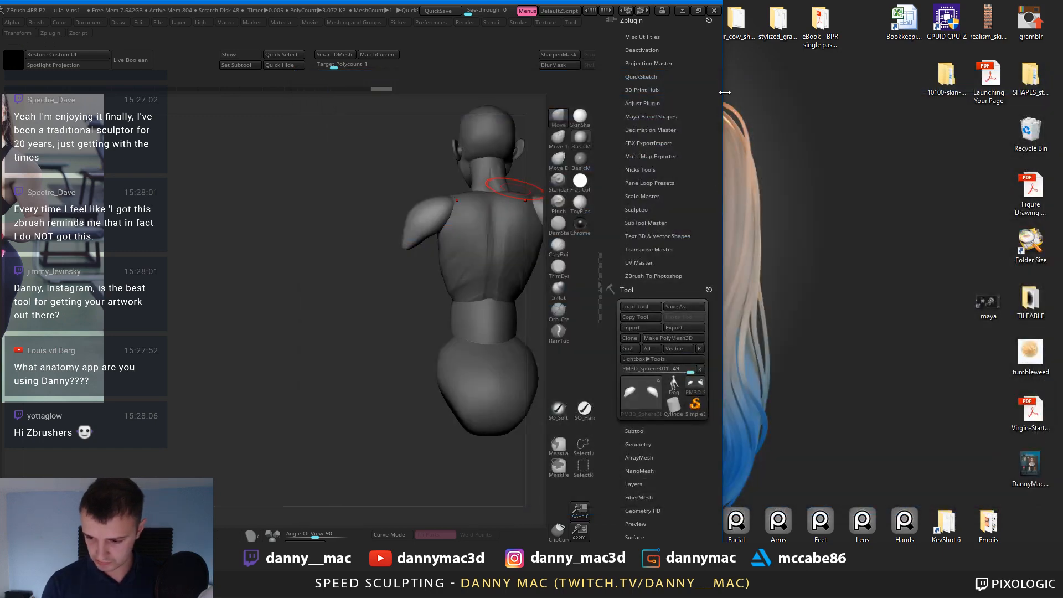
left_click(699, 10)
Save the project over the existing file.
left_click_drag(518, 258, 543, 271, "alt")
key("ctrl+s")
key("Return")
key("y")
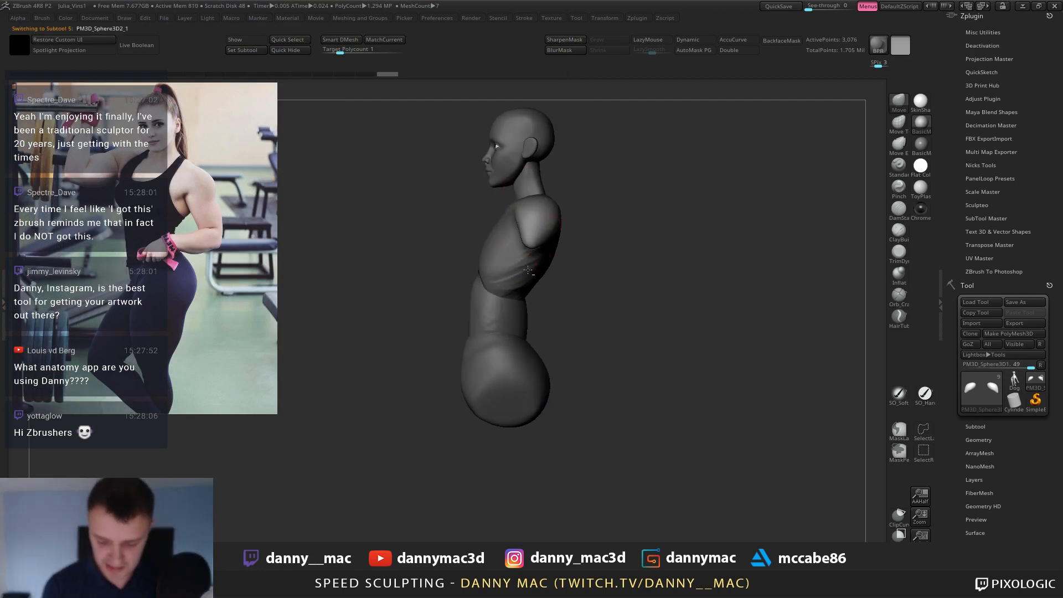
Turn on LazyMouse and carve the spine groove down the middle of the ribcage's back.
mouse_move(528, 269)
left_mouse_down()
mouse_move(541, 223)
mouse_move(540, 242)
mouse_move(560, 240)
mouse_move(565, 255)
left_mouse_up()
mouse_move(564, 256)
right_mouse_down()
mouse_move(582, 204)
mouse_move(552, 183)
right_mouse_up()
key("l")
left_click_drag(552, 183, 547, 313)
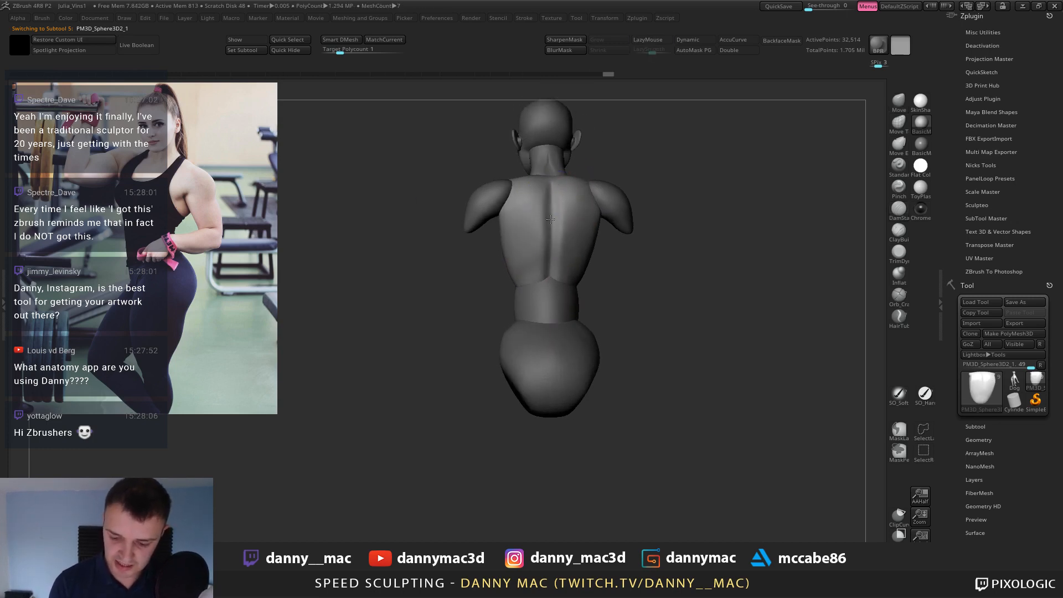
Select the head and neck subtool and build up the back and side of the neck with the ClayBuildup brush.
left_click(545, 157, "alt")
right_click_drag(544, 158, 552, 152, "ctrl")
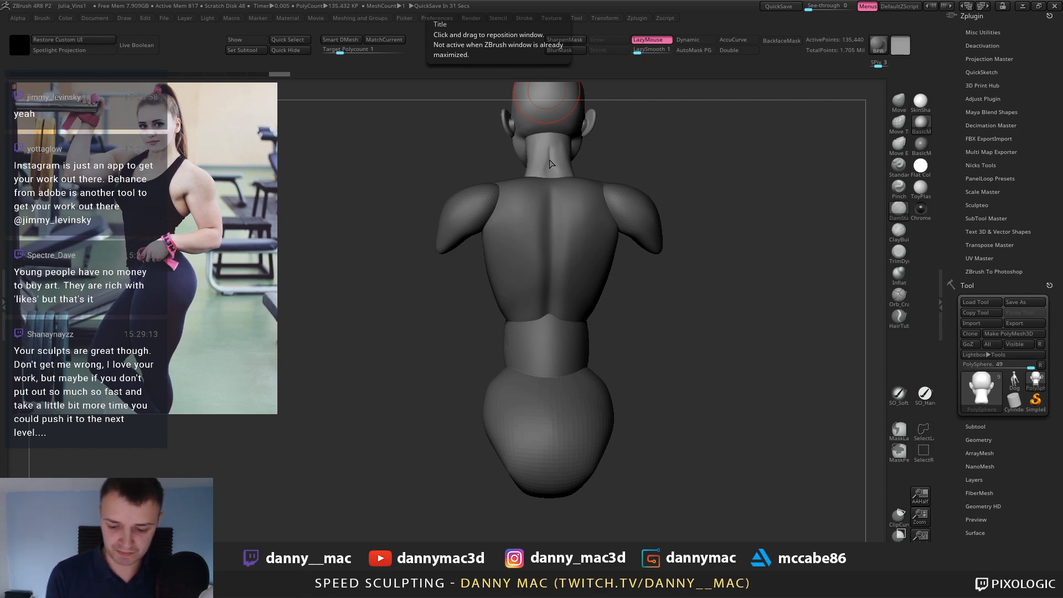
key("b")
key("c")
key("b")
scroll(557, 142, "up", 3)
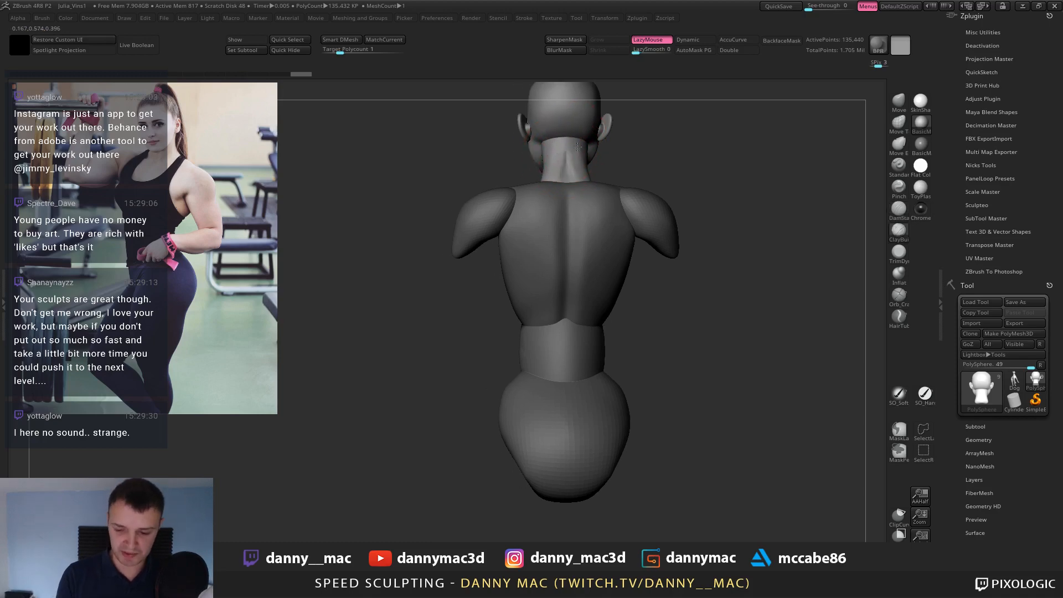
right_click_drag(541, 171, 512, 189, "alt")
right_click(537, 215)
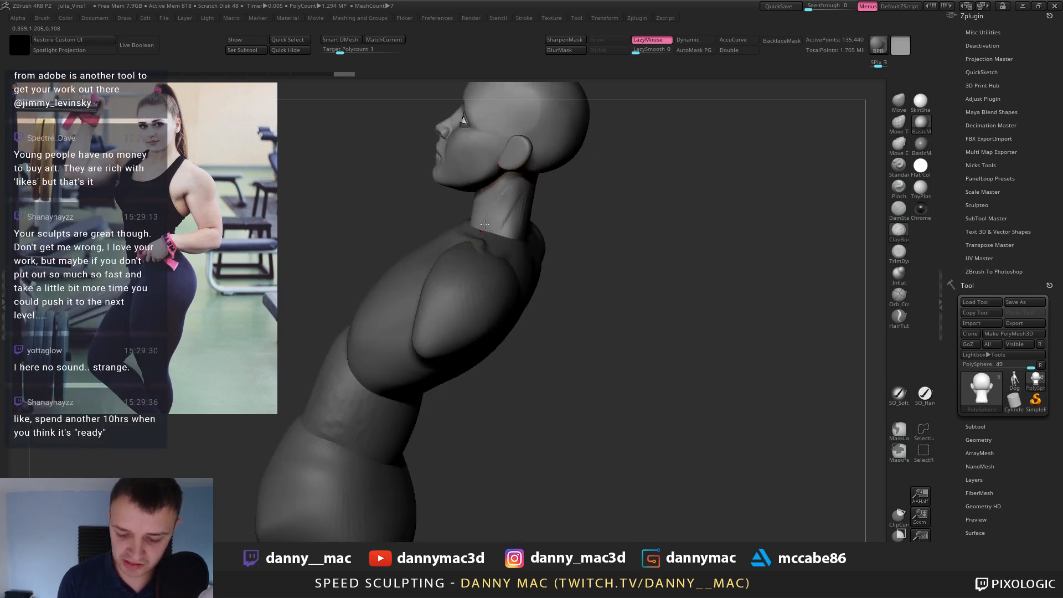
mouse_move(485, 224)
right_mouse_down()
mouse_move(513, 208)
mouse_move(524, 215)
right_mouse_up()
left_click_drag(519, 206, 508, 249)
Smooth the built-up clay along the side of the neck.
right_click_drag(512, 222, 521, 220)
left_click_drag(518, 225, 514, 247, "shift")
right_click_drag(543, 201, 532, 198, "shift")
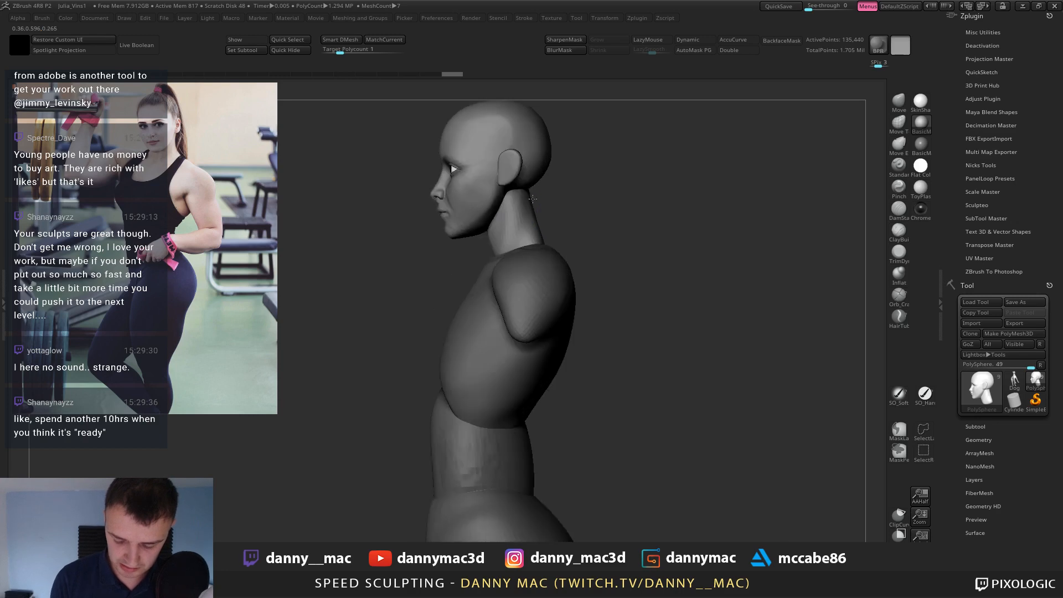
left_click_drag(518, 217, 515, 233, "shift")
Carve into the side of the neck below the jaw and smooth it, working from the front.
right_click_drag(498, 215, 520, 222)
left_click_drag(499, 223, 501, 233, "alt")
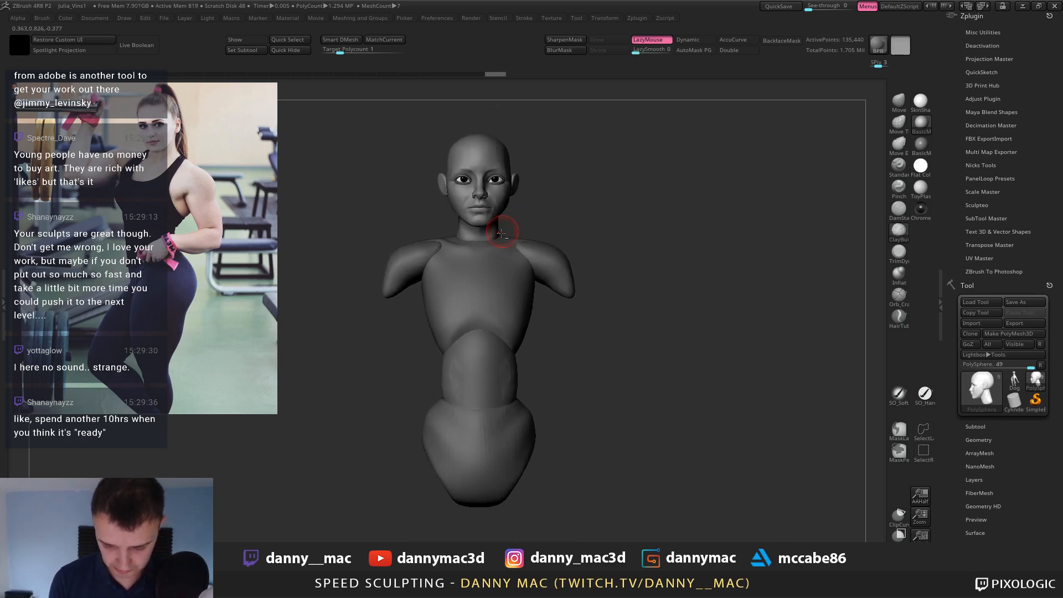
right_click_drag(505, 233, 494, 233)
left_click_drag(498, 217, 502, 233, "shift")
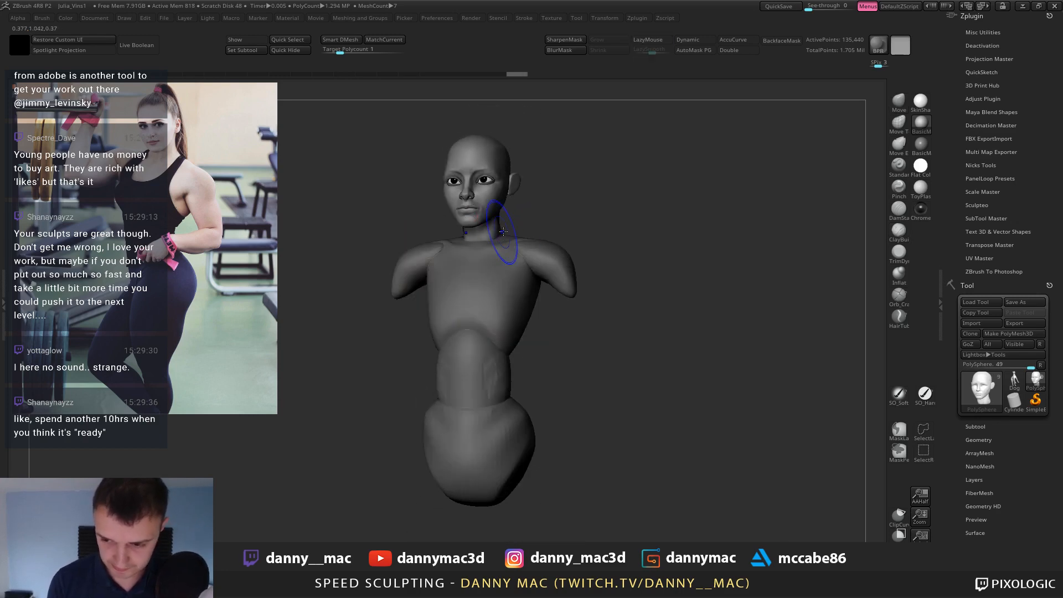
right_click_drag(502, 232, 512, 258)
Save the project under the existing name Julia_Vins1.
key("ctrl+s")
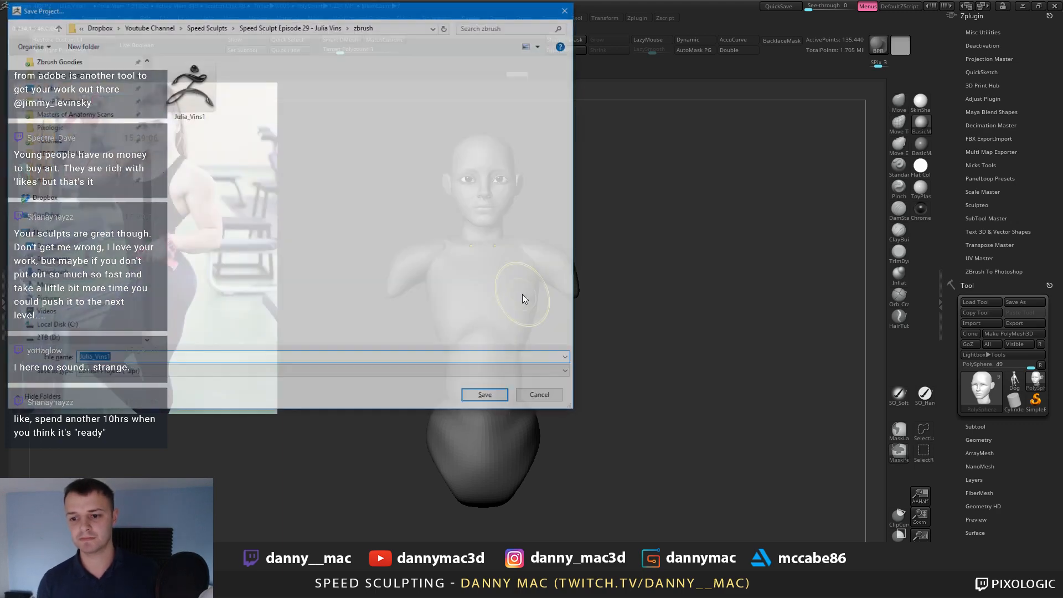
key("Return")
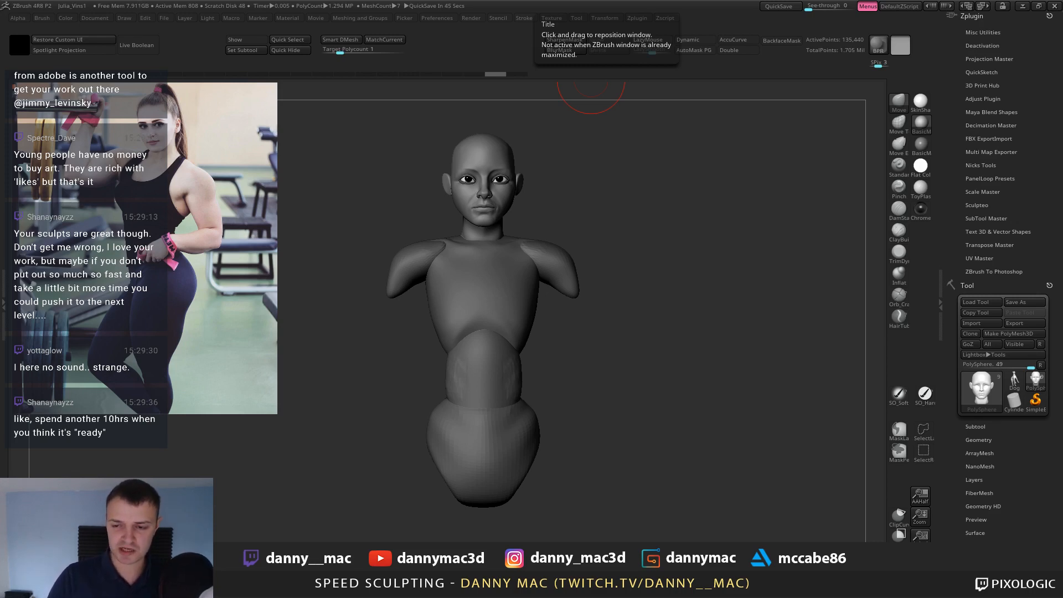
Select the ribcage subtool and switch to the ClayBuildup brush, with the upper chest in close view.
left_click(505, 249, "alt")
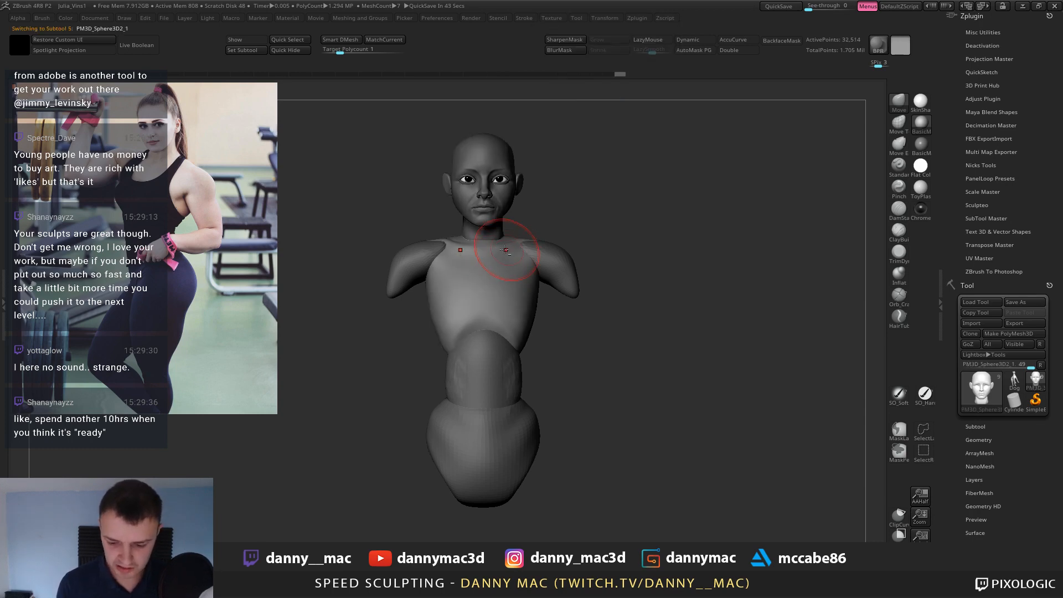
mouse_move(505, 244)
right_mouse_down("alt")
mouse_move(527, 254)
mouse_move(517, 280)
right_mouse_up("alt")
key("b")
key("c")
key("b")
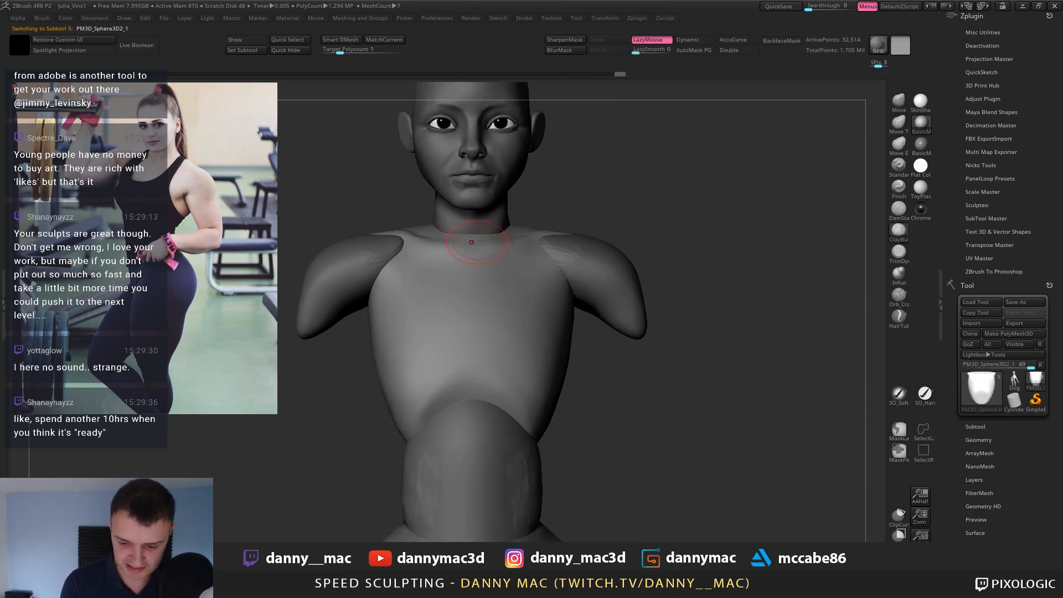
Reselect the head and neck subtool and refine the side of the neck, checking it from the side and front.
left_click(503, 214, "alt")
right_click_drag(505, 216, 490, 211)
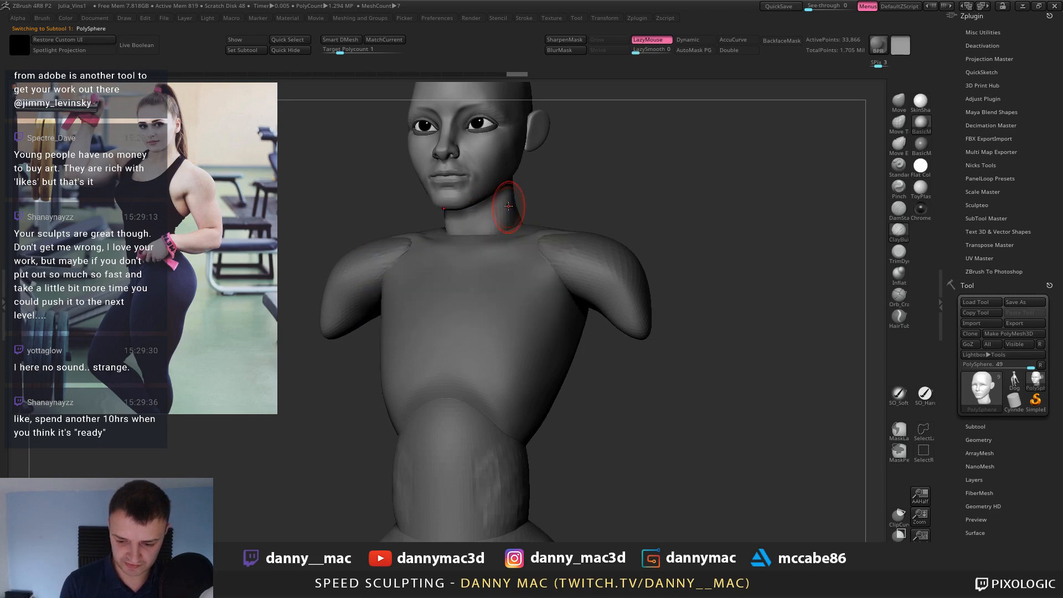
key("l")
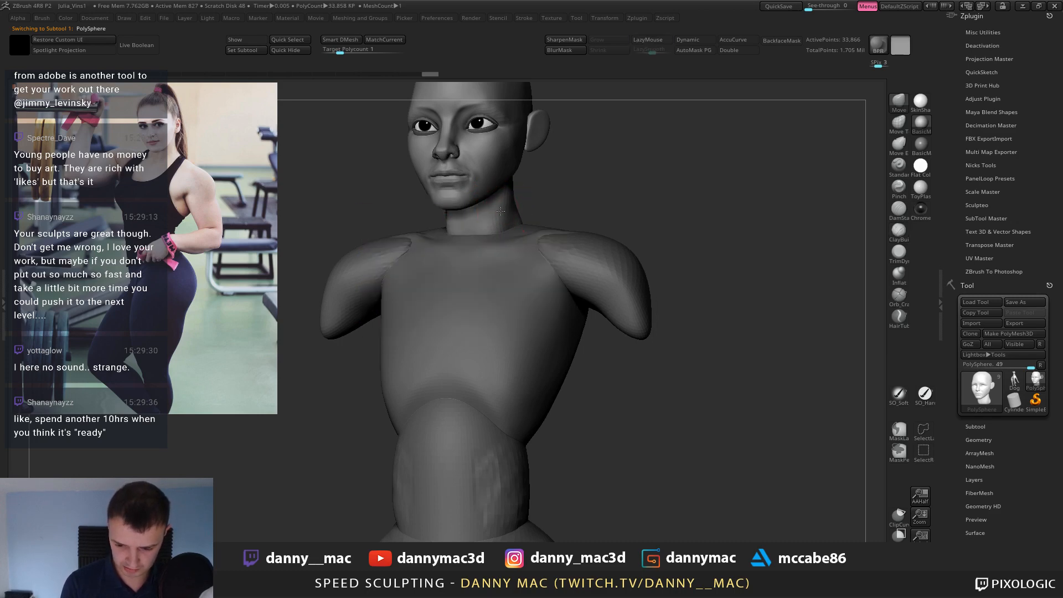
mouse_move(492, 233)
right_mouse_down()
mouse_move(510, 210)
mouse_move(487, 228)
mouse_move(483, 204)
right_mouse_up()
key("l")
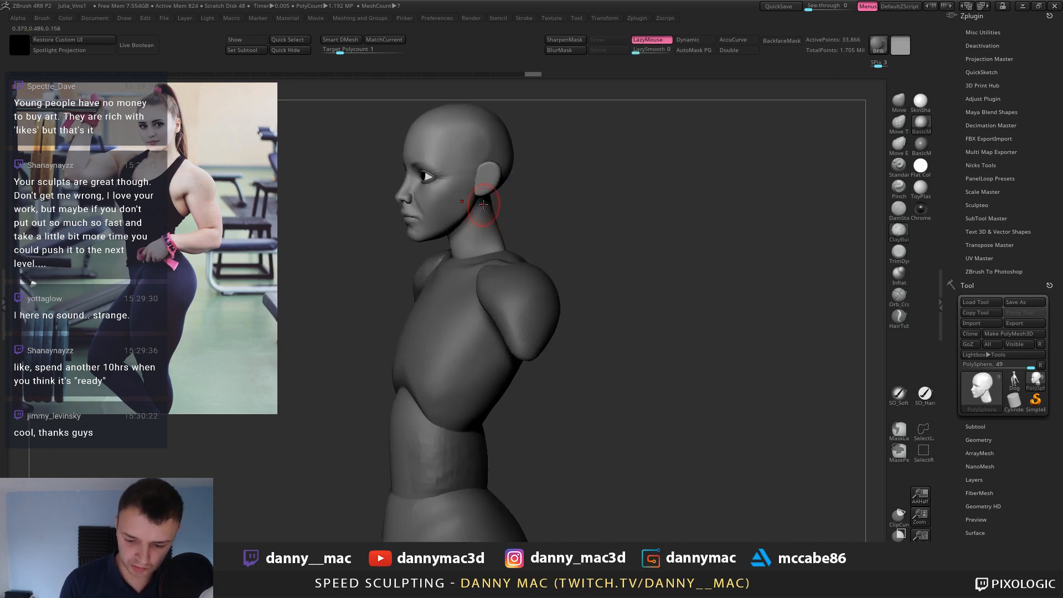
right_click_drag(465, 258, 490, 206)
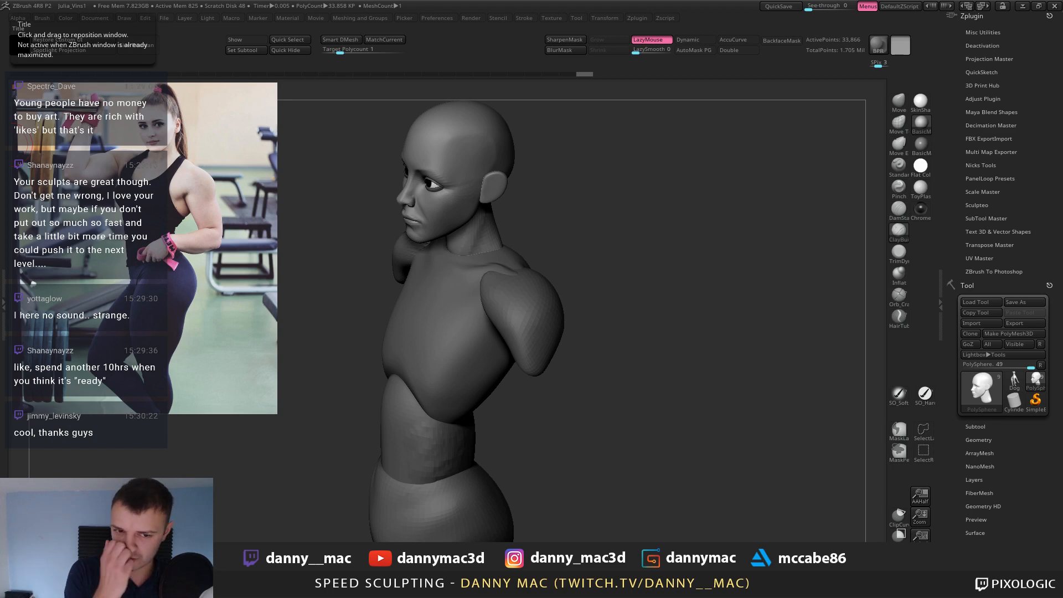
mouse_move(382, 260)
right_mouse_down()
mouse_move(501, 283)
mouse_move(472, 229)
mouse_move(490, 218)
right_mouse_up()
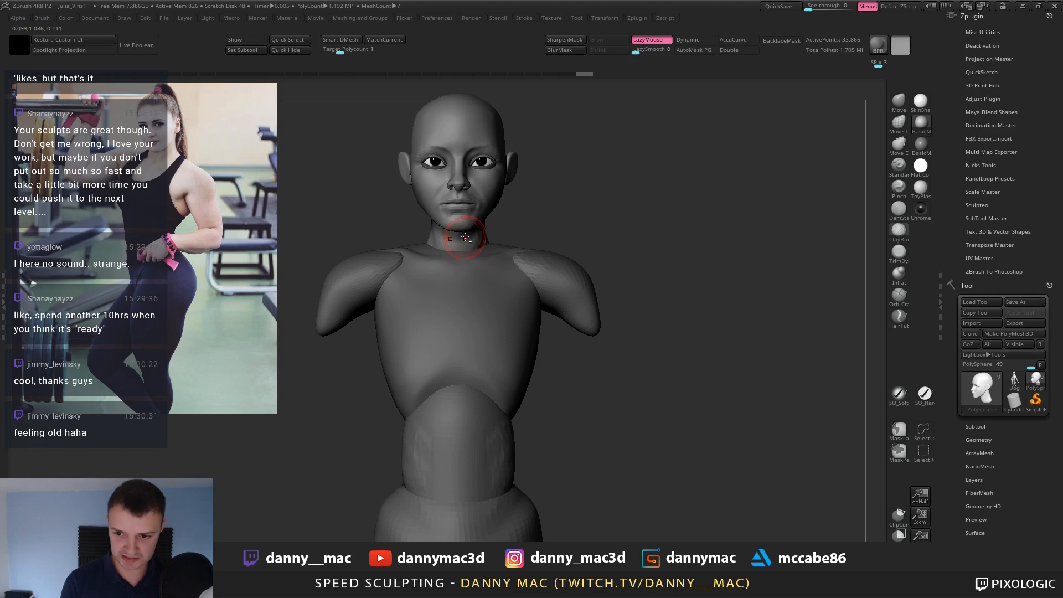
mouse_move(465, 237)
right_mouse_down()
mouse_move(458, 243)
mouse_move(457, 231)
mouse_move(503, 243)
mouse_move(437, 259)
right_mouse_up()
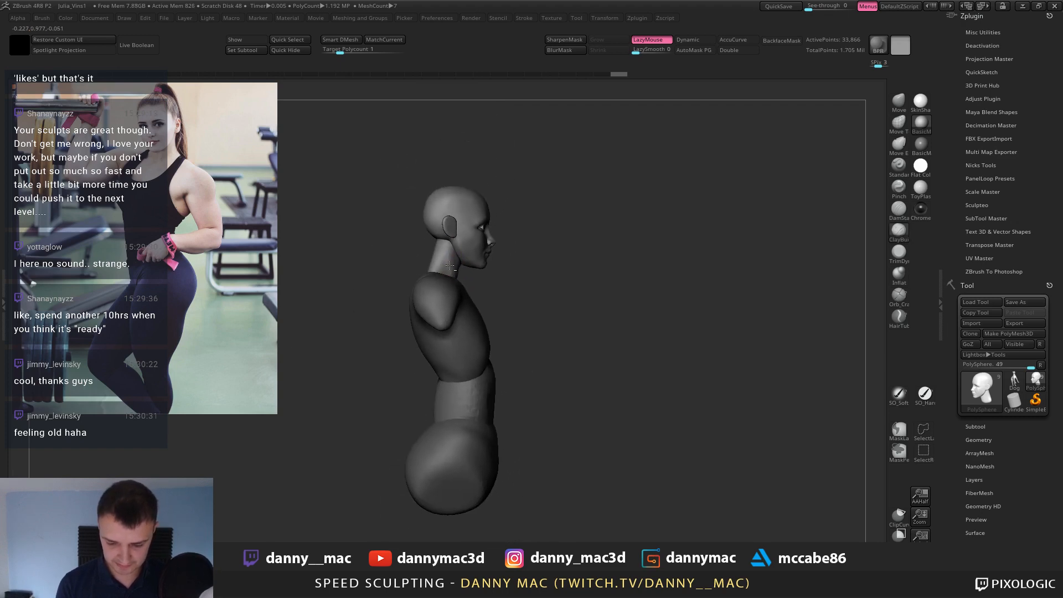
Adjust the back of the head and the nape in profile with the Move brush, changing its draw size.
key("l")
key("space")
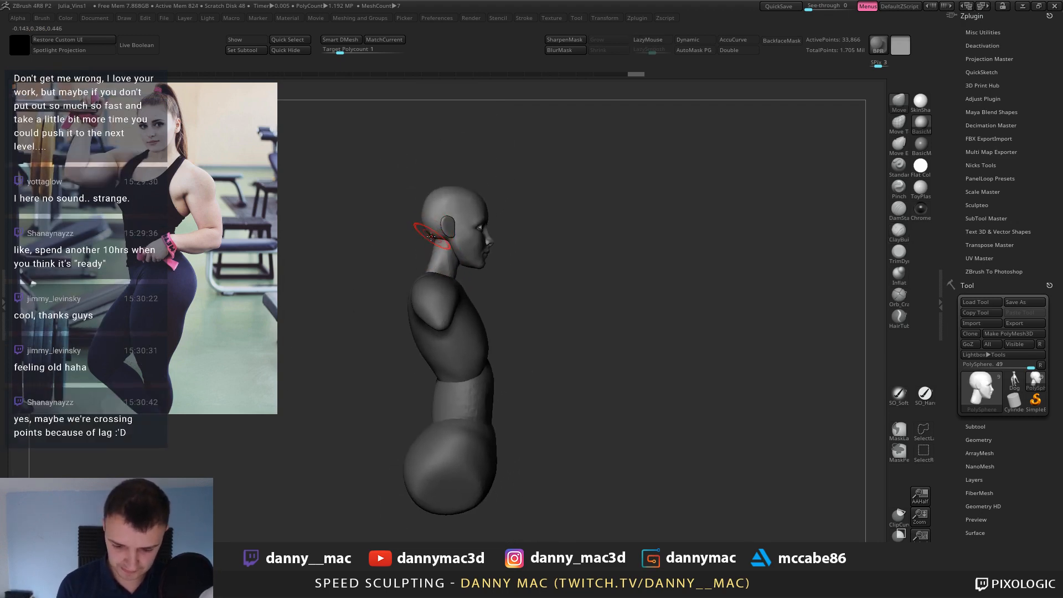
left_click_drag(436, 235, 436, 234)
mouse_move(436, 234)
right_mouse_down("alt")
mouse_move(427, 227)
mouse_move(454, 229)
mouse_move(392, 217)
mouse_move(451, 178)
mouse_move(486, 214)
mouse_move(488, 175)
right_mouse_up("alt")
key("shift+f")
key("shift+f")
key("space")
key("space")
left_click_drag(499, 211, 507, 205)
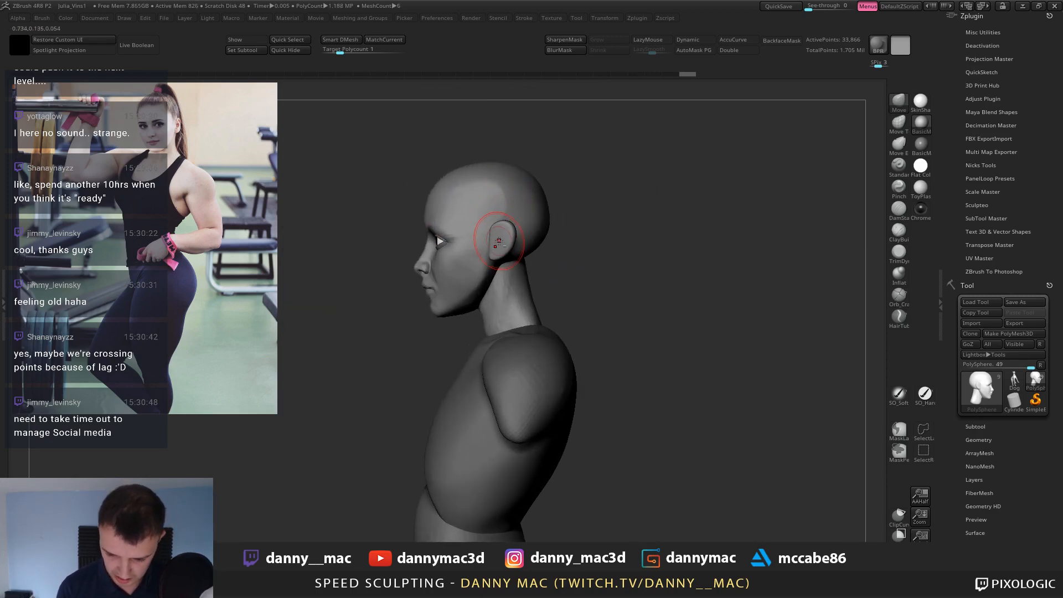
key("space")
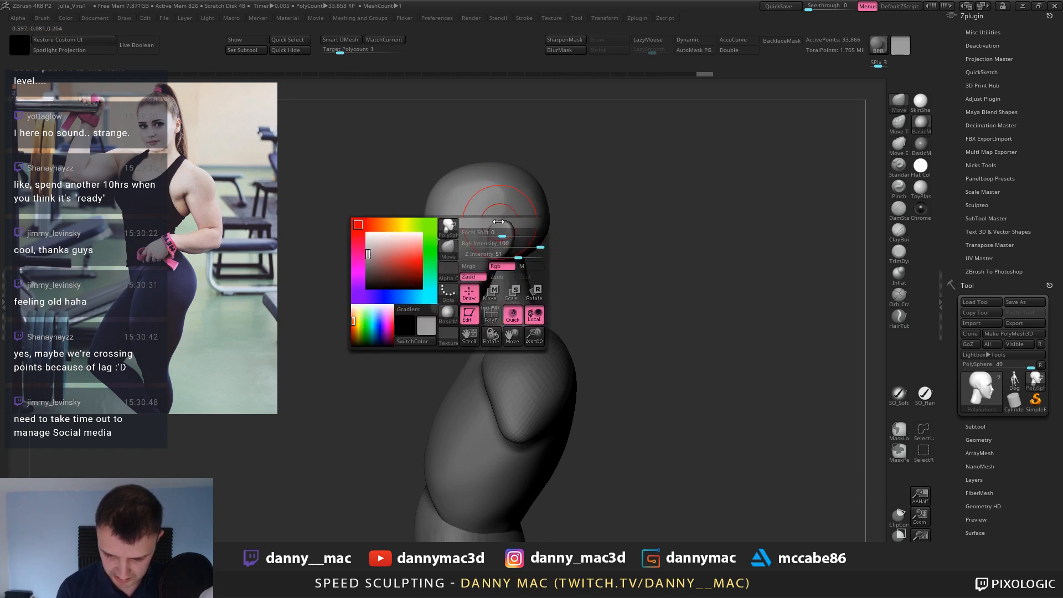
Resize the Move brush and reshape the lower skull behind the ears, working from the back.
mouse_move(447, 238)
right_mouse_down()
mouse_move(507, 231)
mouse_move(528, 201)
mouse_move(516, 215)
right_mouse_up()
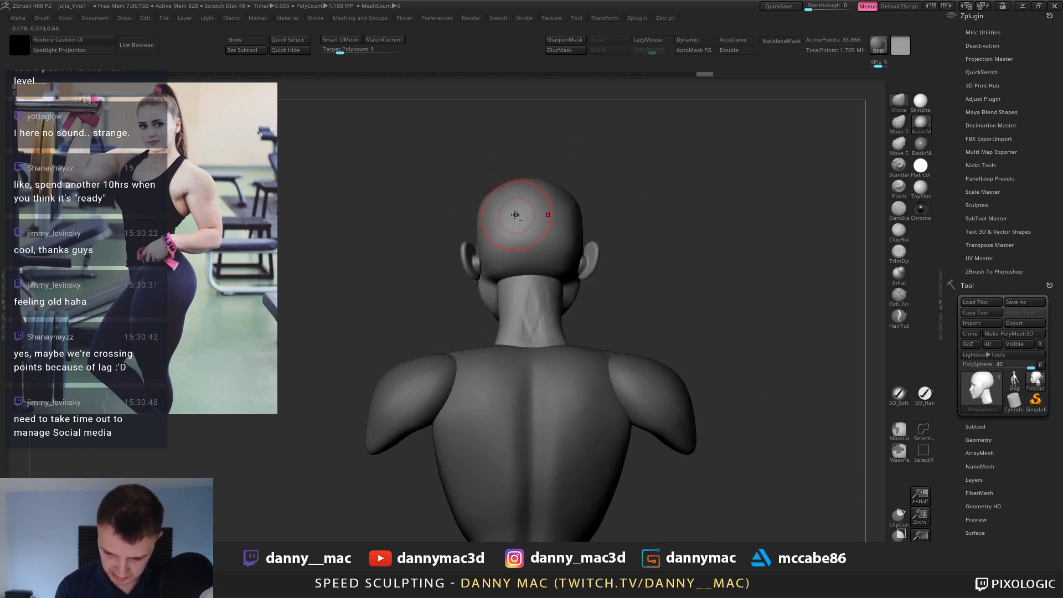
key("space")
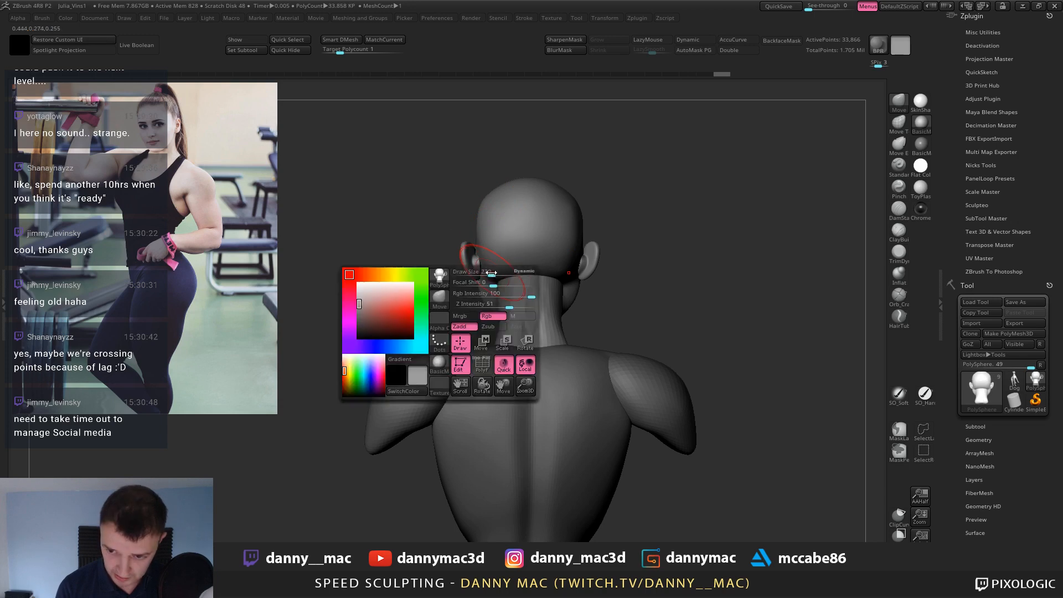
key("space")
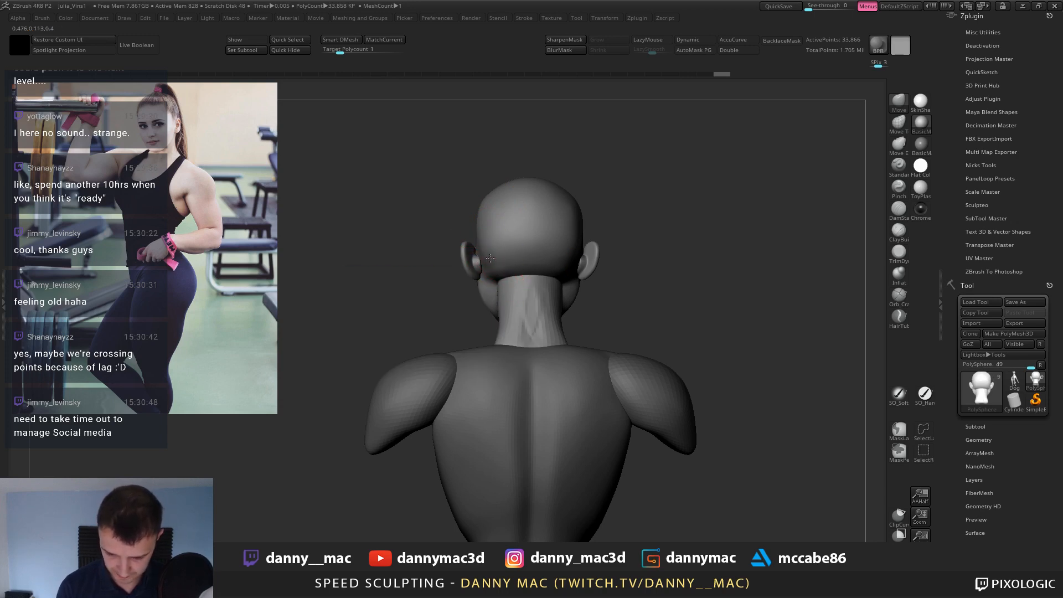
left_click_drag(490, 258, 488, 264)
right_click_drag(490, 297, 490, 282, "ctrl")
left_click_drag(493, 265, 495, 256)
right_click_drag(530, 233, 515, 270, "alt")
mouse_move(515, 269)
right_mouse_down()
mouse_move(559, 255)
mouse_move(549, 267)
right_mouse_up()
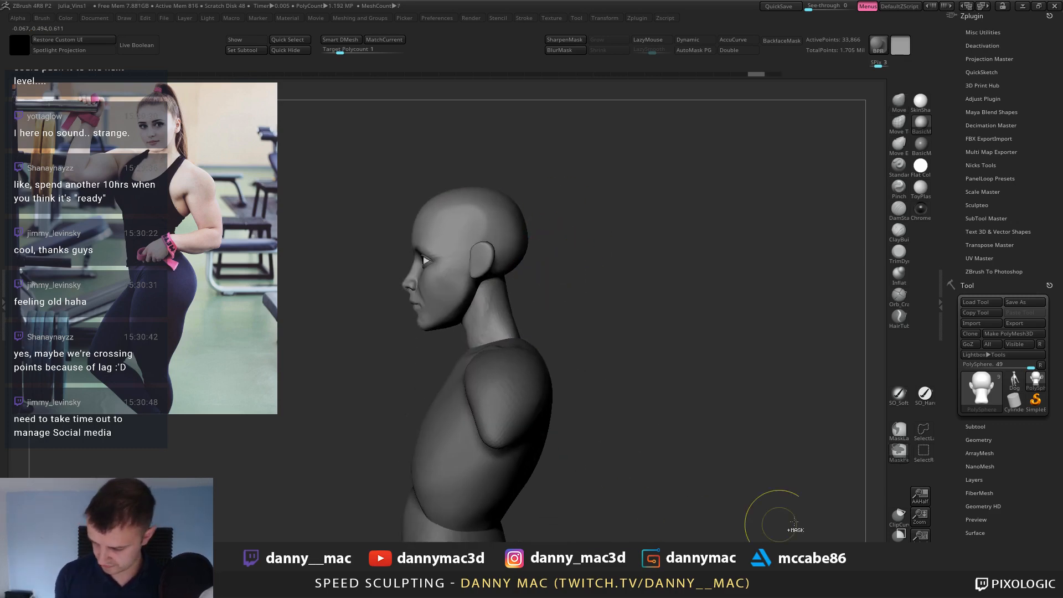
Switch the masking brush to MaskLasso and mask the scalp from the forehead hairline to behind the ear.
left_click(899, 449)
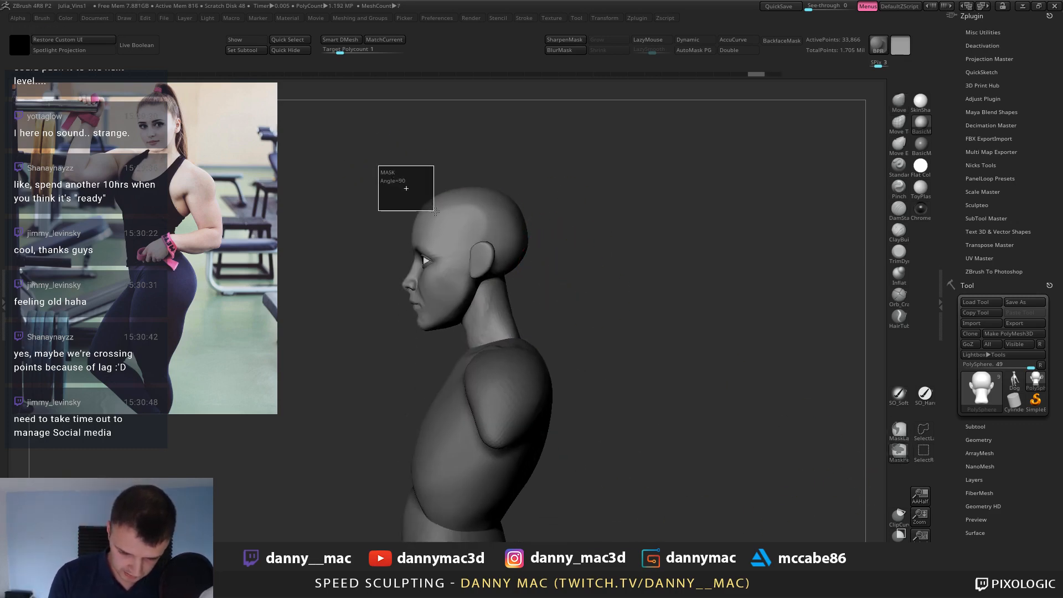
left_click(899, 429)
left_click(874, 461)
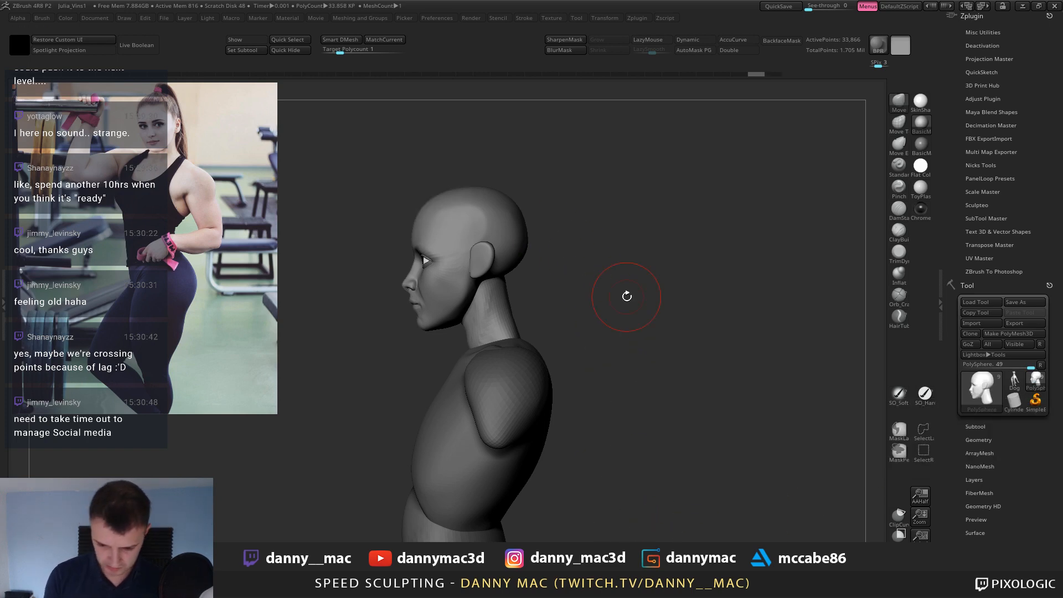
mouse_move(440, 229)
left_mouse_down()
mouse_move(476, 234)
mouse_move(508, 290)
mouse_move(557, 160)
mouse_move(480, 131)
mouse_move(534, 197)
mouse_move(467, 188)
left_mouse_up()
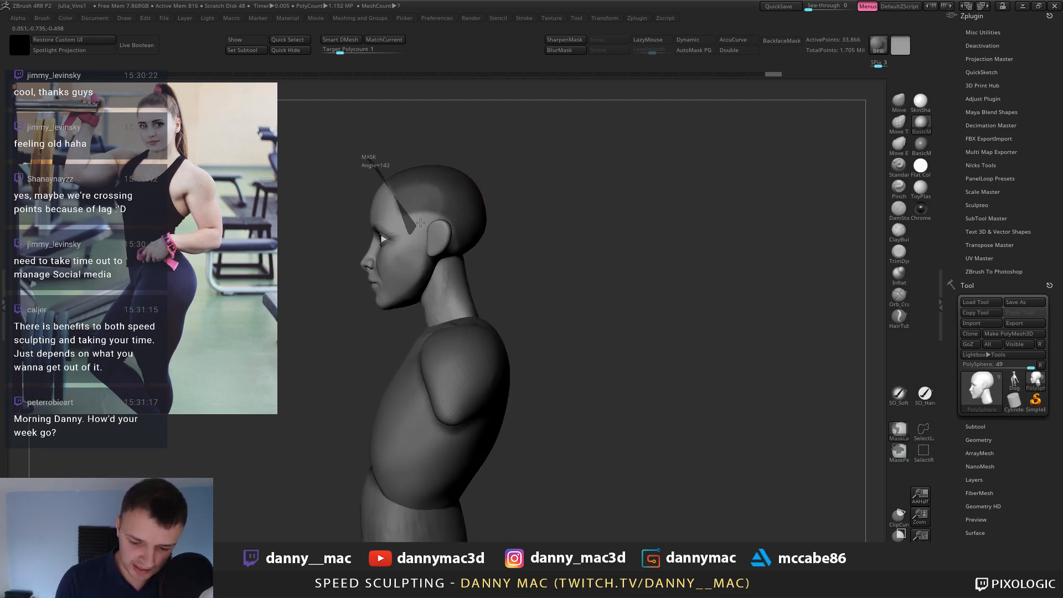
left_click_drag(466, 241, 468, 138, "ctrl")
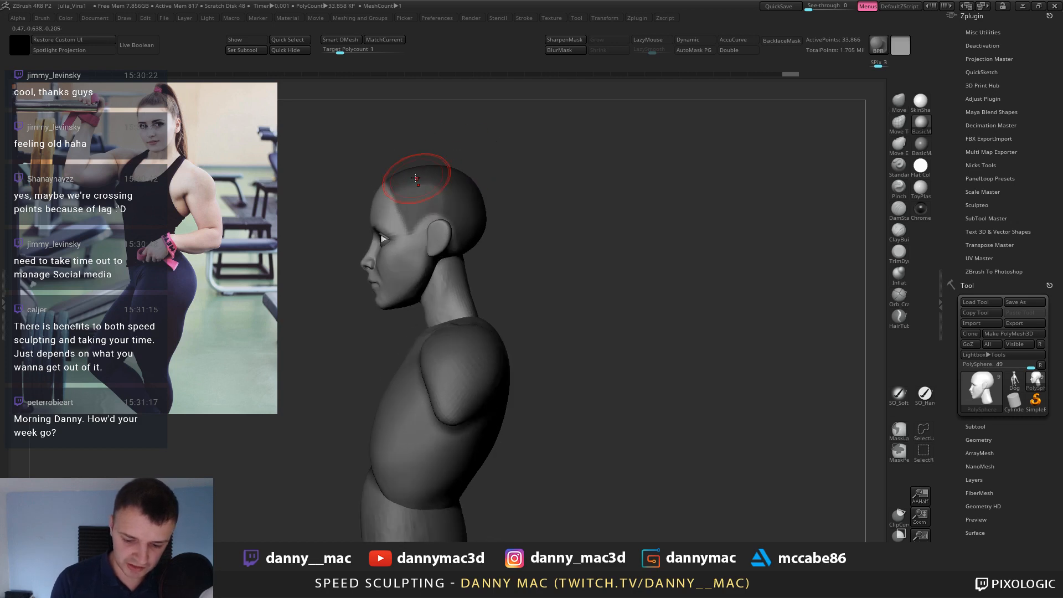
left_click_drag(369, 164, 395, 196, "ctrl")
left_click_drag(466, 220, 468, 232, "ctrl")
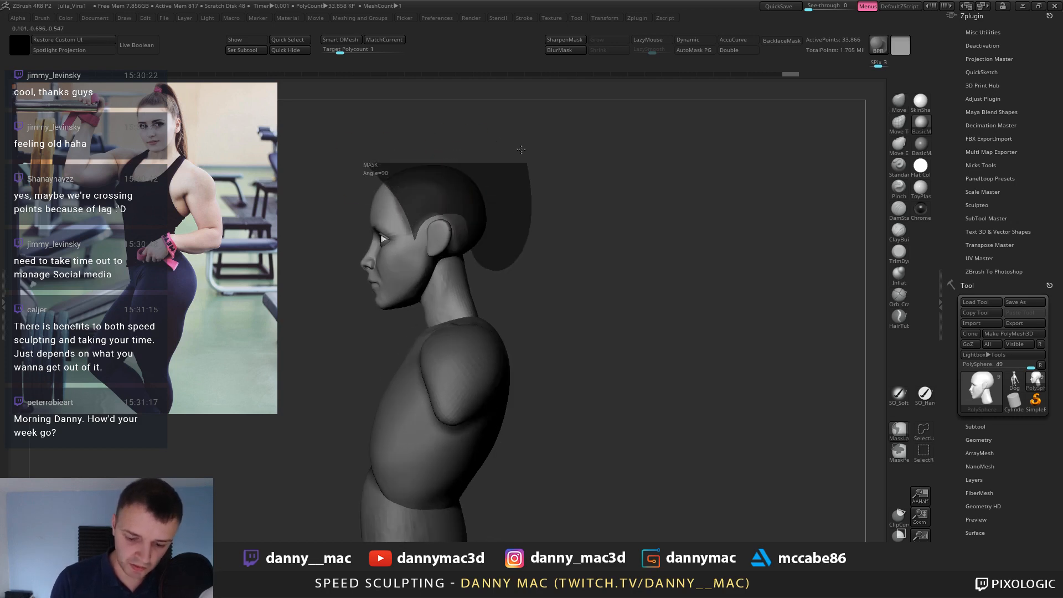
Refine the edge of the scalp mask along the forehead, temple and ear with lasso selections.
left_click_drag(365, 171, 388, 196, "ctrl")
left_click_drag(422, 232, 377, 238, "ctrl+alt")
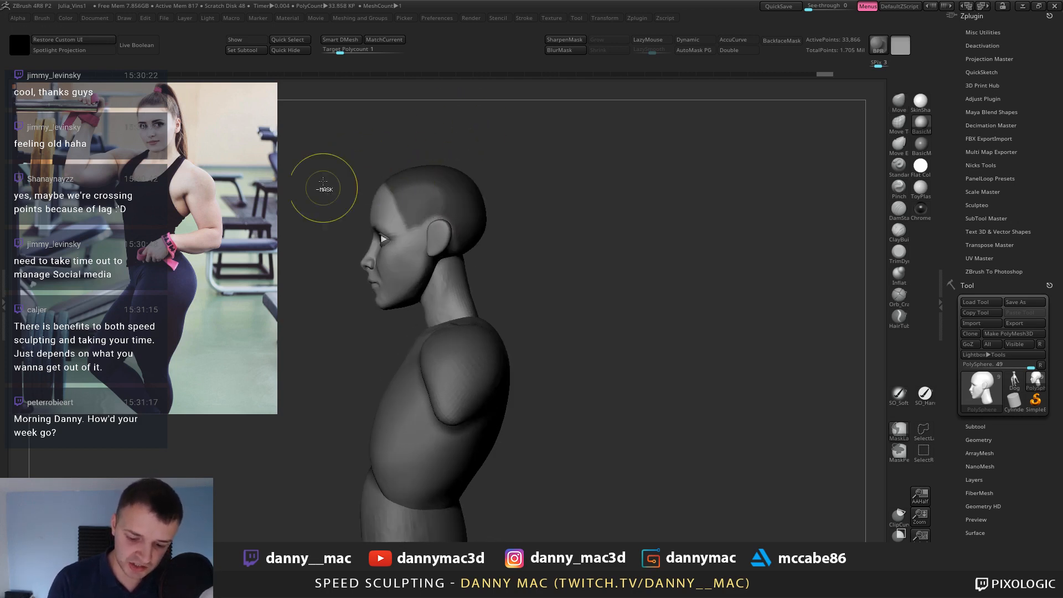
left_click(364, 172, "ctrl")
key("ctrl+z")
left_click_drag(367, 174, 415, 237, "ctrl")
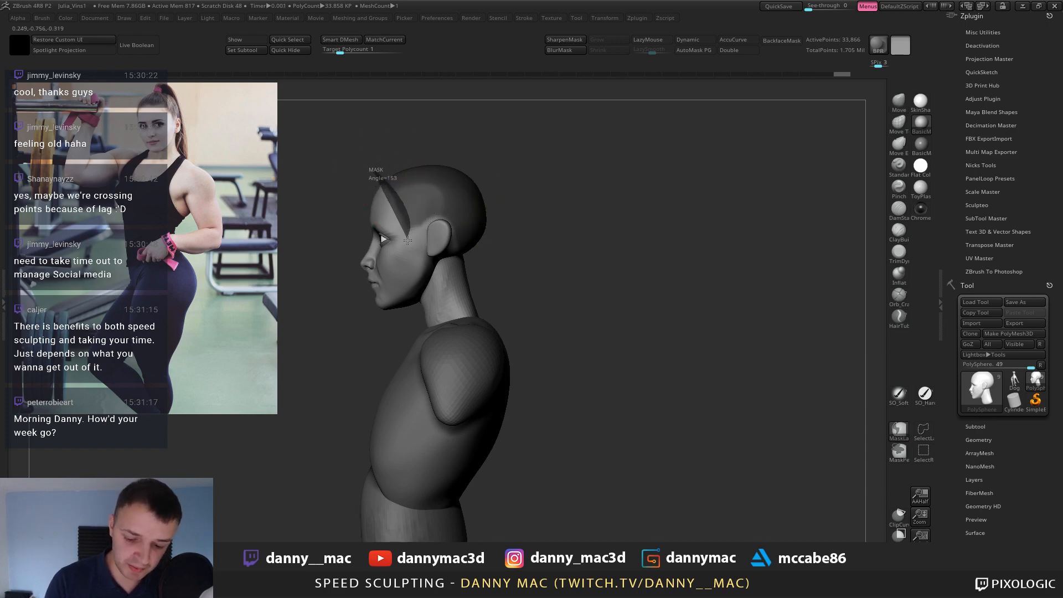
mouse_move(462, 228)
left_mouse_down("ctrl")
mouse_move(469, 171)
mouse_move(473, 244)
mouse_move(459, 277)
left_mouse_up("ctrl")
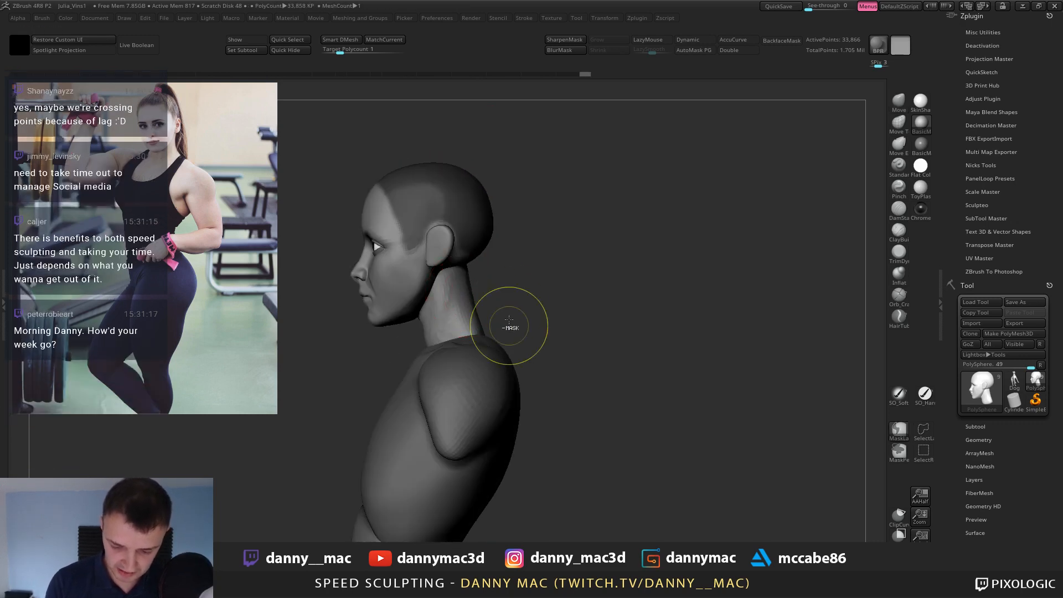
Reshape the side and upper contour of the skull with the Move brush in profile and front view.
left_click_drag(499, 320, 510, 197, "alt")
left_click_drag(465, 235, 466, 228)
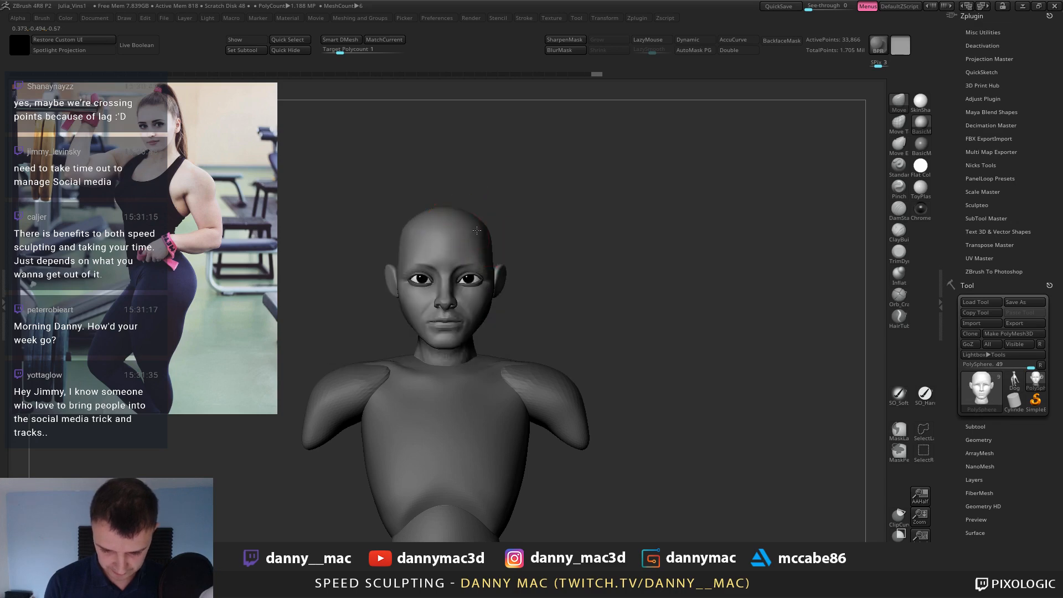
left_click_drag(498, 191, 469, 191)
left_click_drag(492, 229, 499, 221)
Reduce the brush size and smooth the area above the upper lip and the cheek beside the mouth.
right_click_drag(487, 222, 460, 141, "alt")
right_click_drag(460, 141, 455, 235, "ctrl")
key("space")
left_click_drag(456, 236, 429, 234)
right_click_drag(424, 221, 419, 218)
key("space")
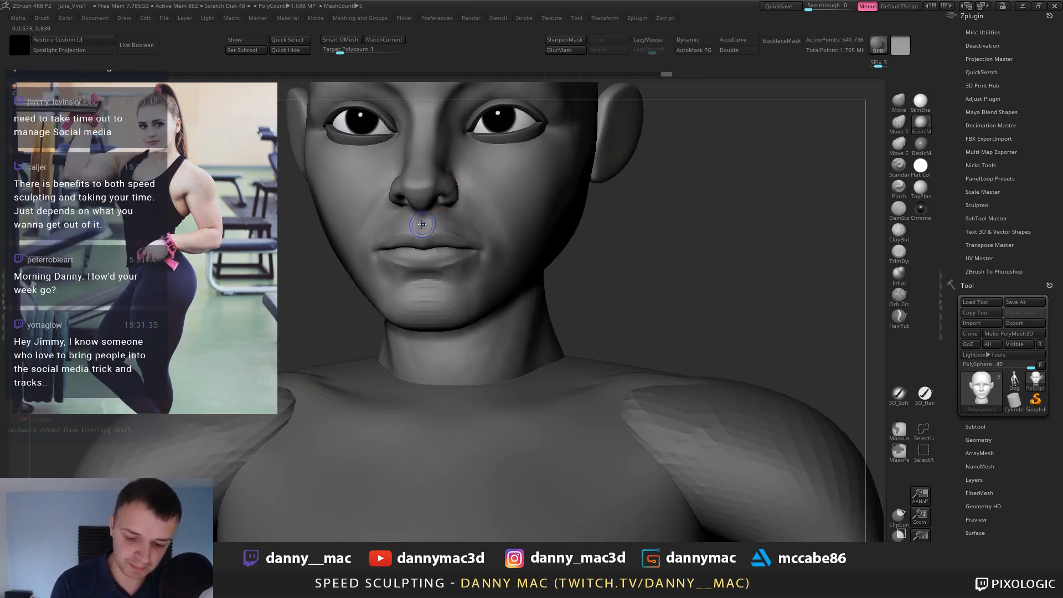
left_click_drag(423, 225, 435, 218, "shift")
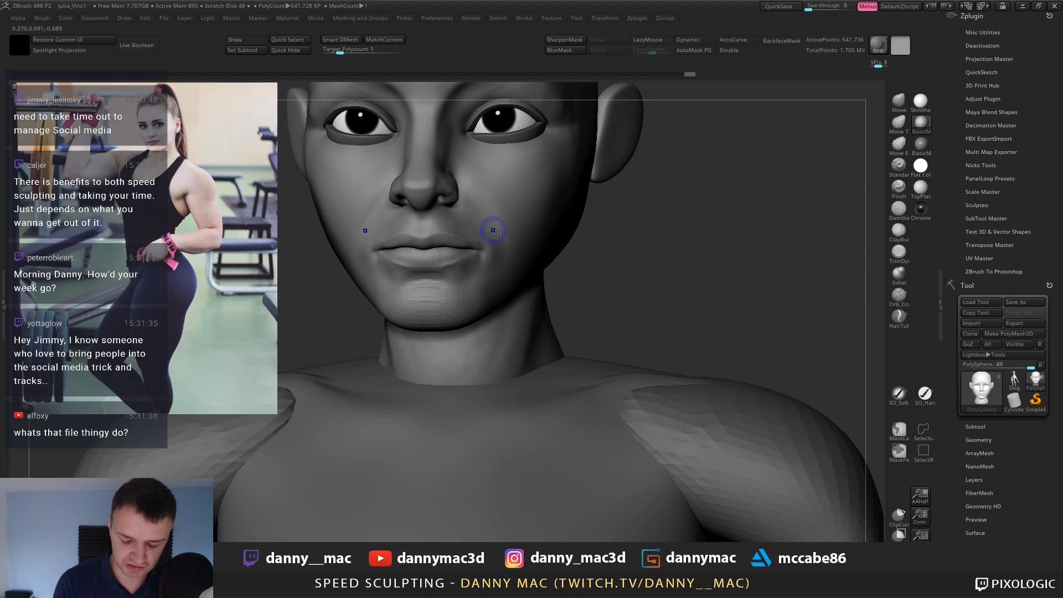
left_click_drag(496, 233, 494, 237, "shift")
Turn on LazyMouse and carve a small crease at the corner of the mouth with the DamStandard brush.
mouse_move(494, 237)
right_mouse_down("shift")
mouse_move(492, 221)
mouse_move(460, 254)
right_mouse_up("shift")
key("l")
key("space")
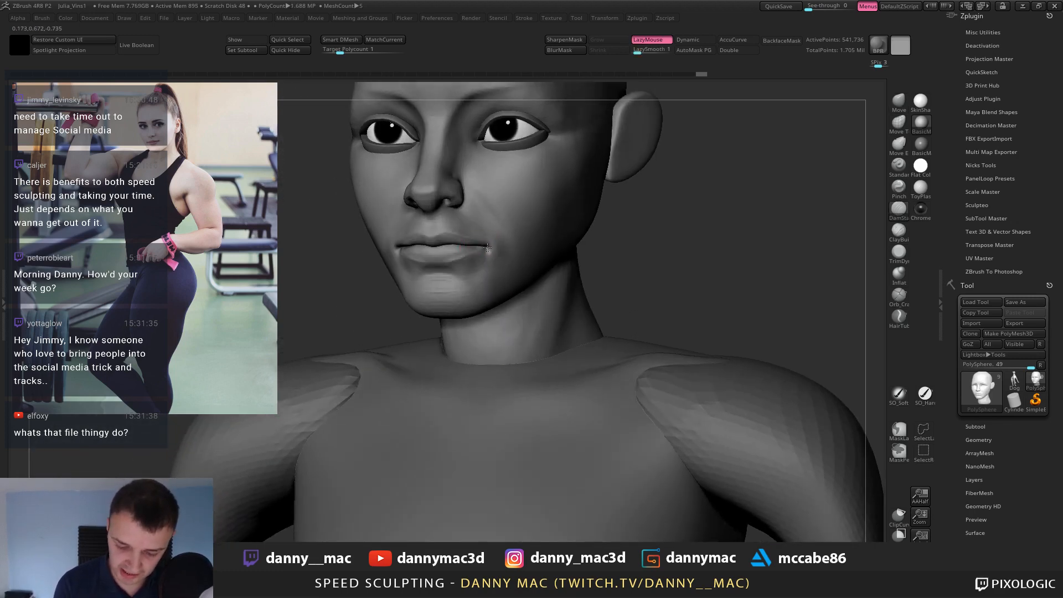
left_click_drag(487, 247, 489, 248)
mouse_move(490, 249)
right_mouse_down()
mouse_move(506, 252)
mouse_move(482, 245)
mouse_move(455, 291)
mouse_move(481, 288)
mouse_move(451, 257)
mouse_move(454, 266)
right_mouse_up()
Resize the brush and adjust the underside of the chin and jaw.
key("b")
key("t")
key("d")
key("space")
key("space")
key("space")
left_click_drag(454, 280, 457, 280)
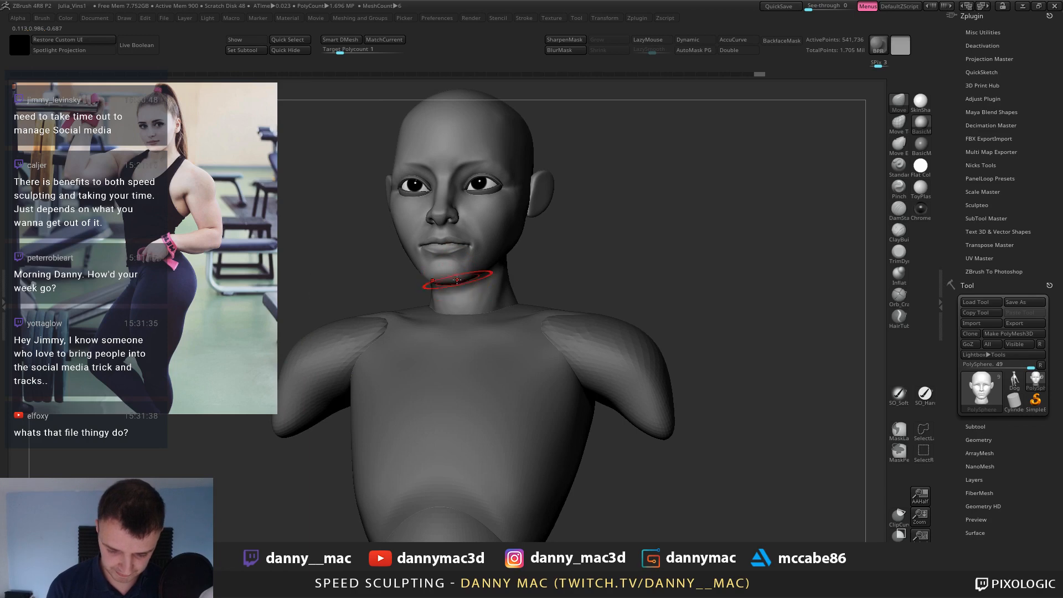
Nudge the cheek area beneath the eye with the Move brush, and save the project over the existing file.
right_click_drag(457, 277, 483, 255)
key("space")
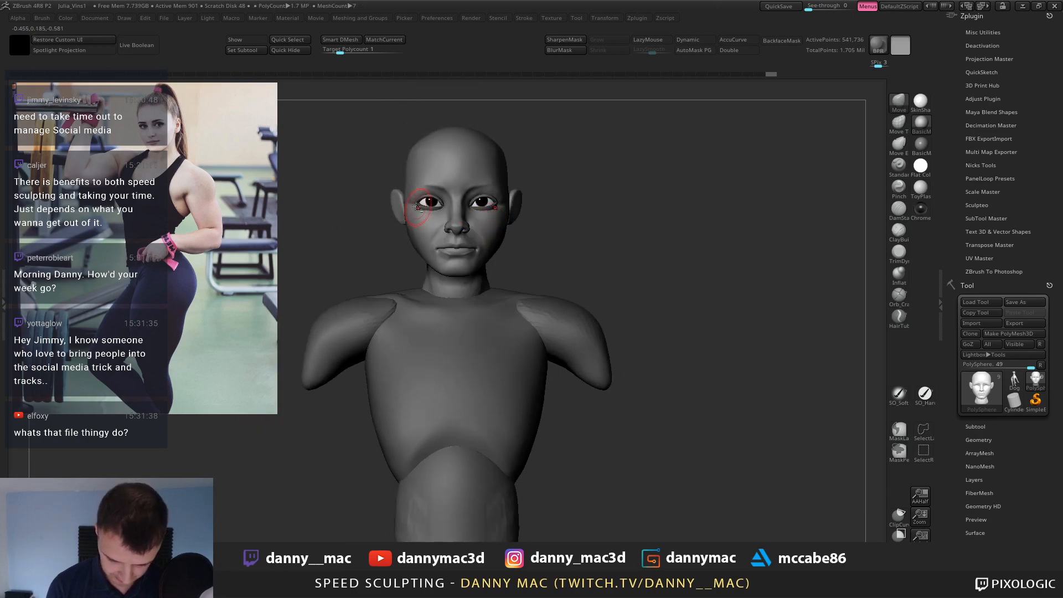
right_click_drag(429, 195, 441, 226, "ctrl")
left_click_drag(435, 217, 434, 207)
right_click_drag(434, 207, 397, 165)
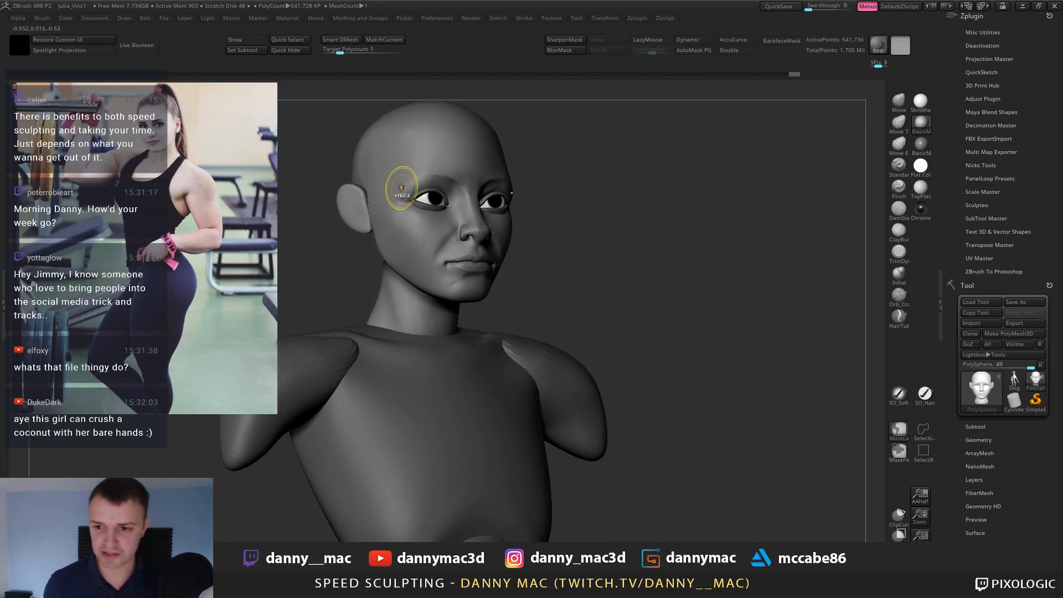
key("ctrl+s")
key("Return")
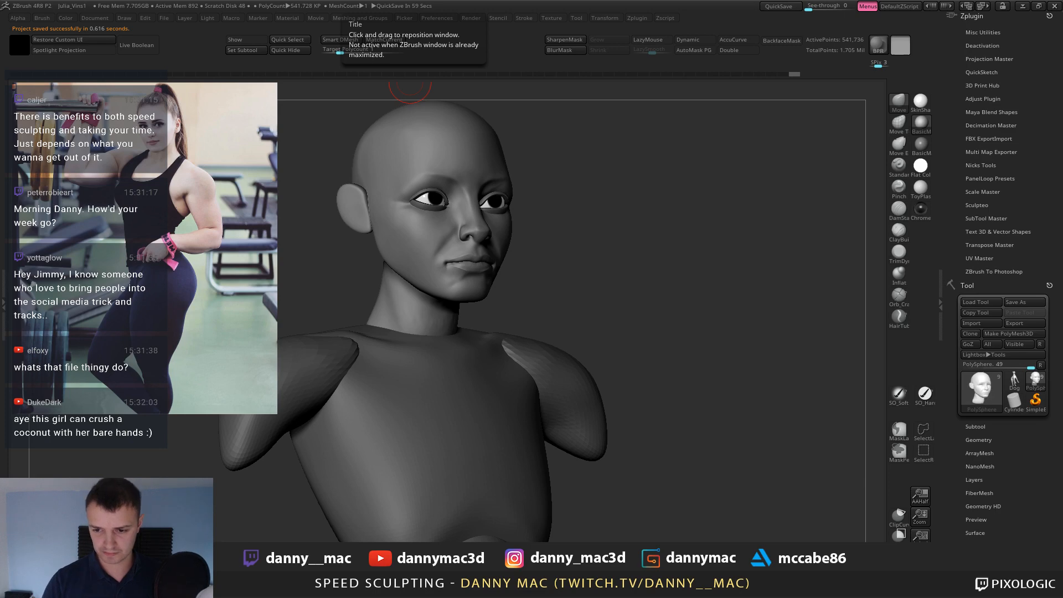
Lasso-mask the scalp in profile from the forehead hairline past the ear to the back of the head, redoing the first selection.
mouse_move(410, 88)
left_mouse_down()
mouse_move(534, 219)
mouse_move(522, 320)
mouse_move(487, 154)
mouse_move(485, 183)
mouse_move(444, 157)
left_mouse_up()
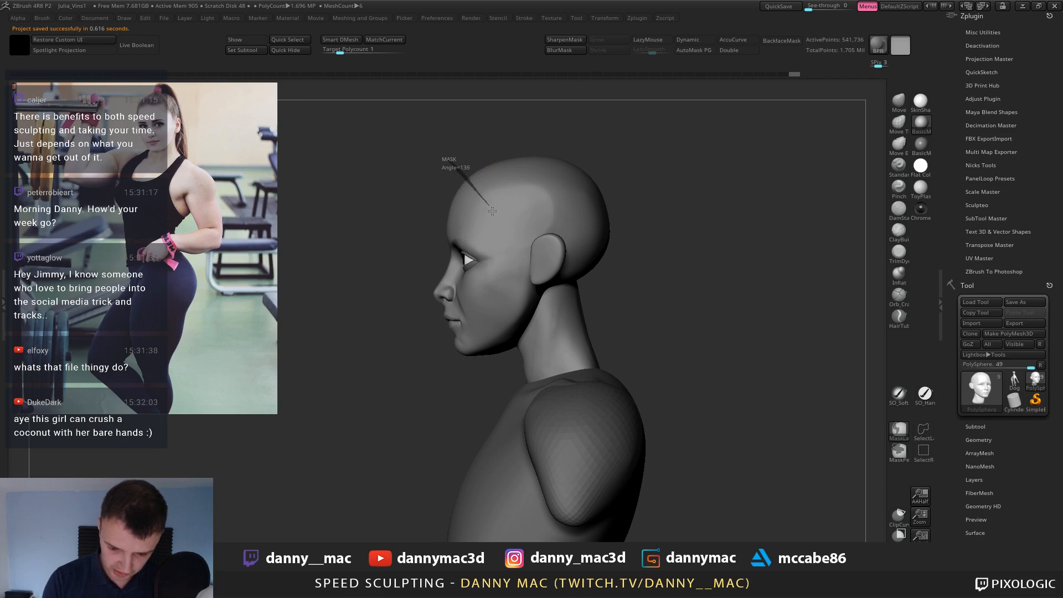
mouse_move(492, 211)
left_mouse_down("ctrl")
mouse_move(578, 271)
mouse_move(576, 104)
left_mouse_up("ctrl")
key("ctrl+z")
right_click_drag(559, 174, 498, 149, "alt")
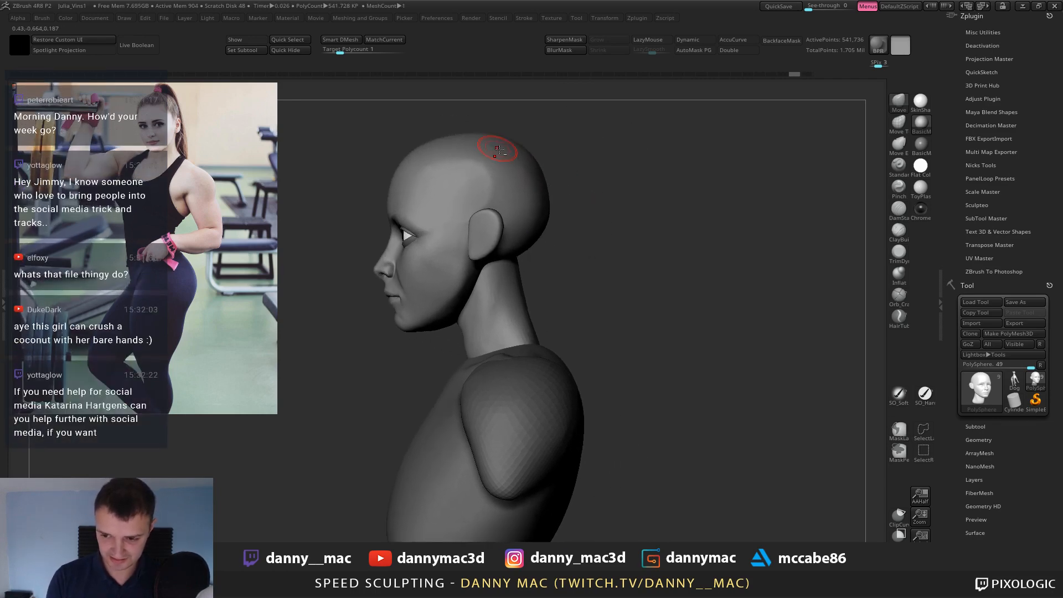
mouse_move(432, 208)
left_mouse_down("ctrl")
mouse_move(481, 215)
mouse_move(552, 272)
mouse_move(536, 118)
left_mouse_up("ctrl")
right_click_drag(535, 106, 541, 160, "ctrl")
Try extracting the masked scalp from the high-resolution head at a thickness of 0.02 and undo it.
key("3")
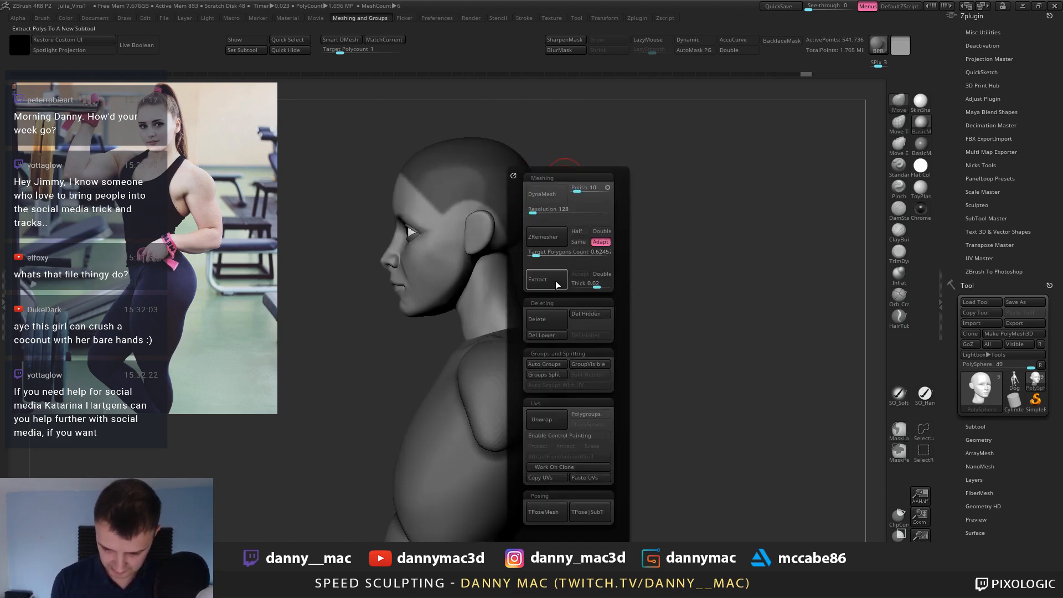
key("3")
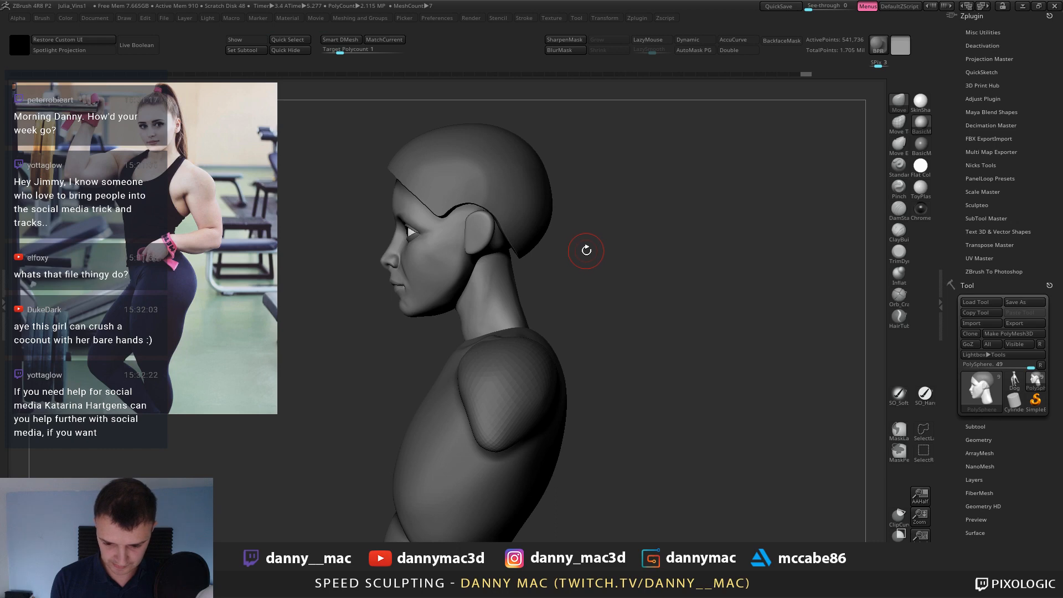
left_click_drag(590, 231, 608, 238)
key("ctrl+z")
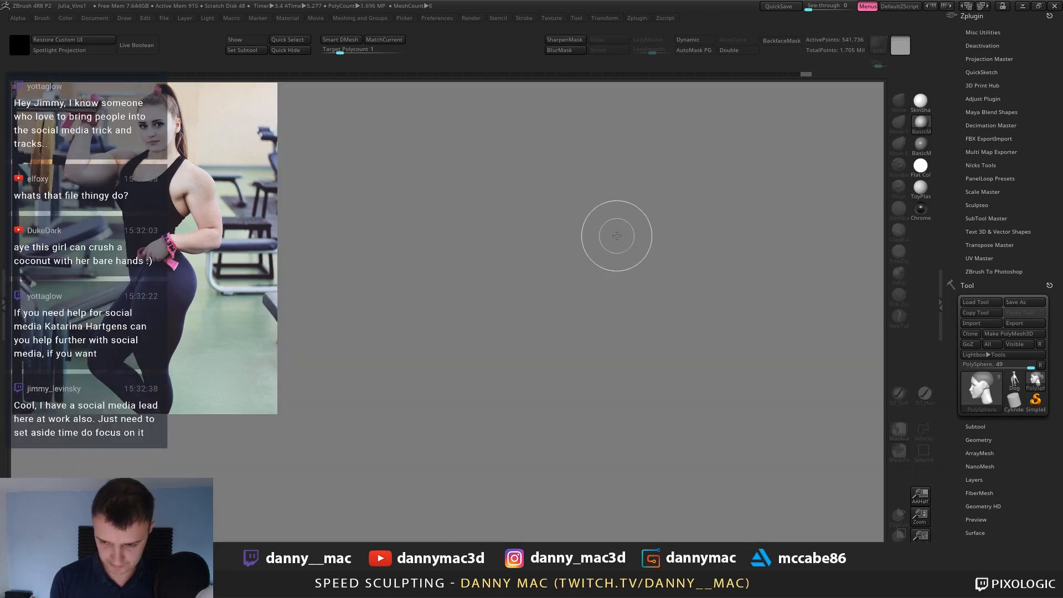
key("ctrl+shift+z")
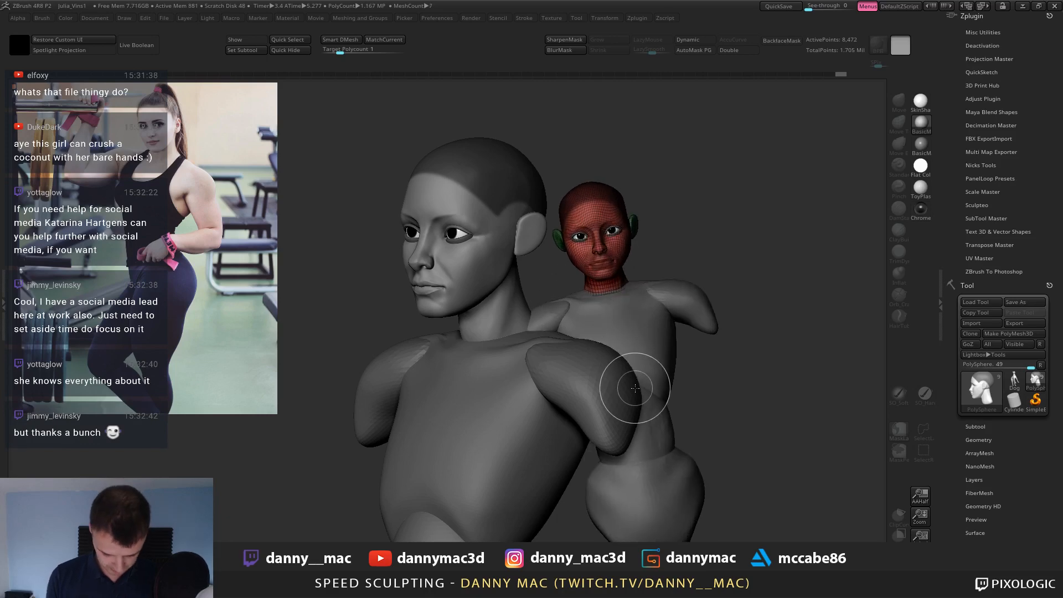
Clear the stray model copies from the canvas and redraw the bust.
key("ctrl+n")
left_click_drag(711, 222, 539, 276)
Preview extractions of the masked scalp from the low-resolution head at thicknesses of 0.02 and 0.04.
key("1")
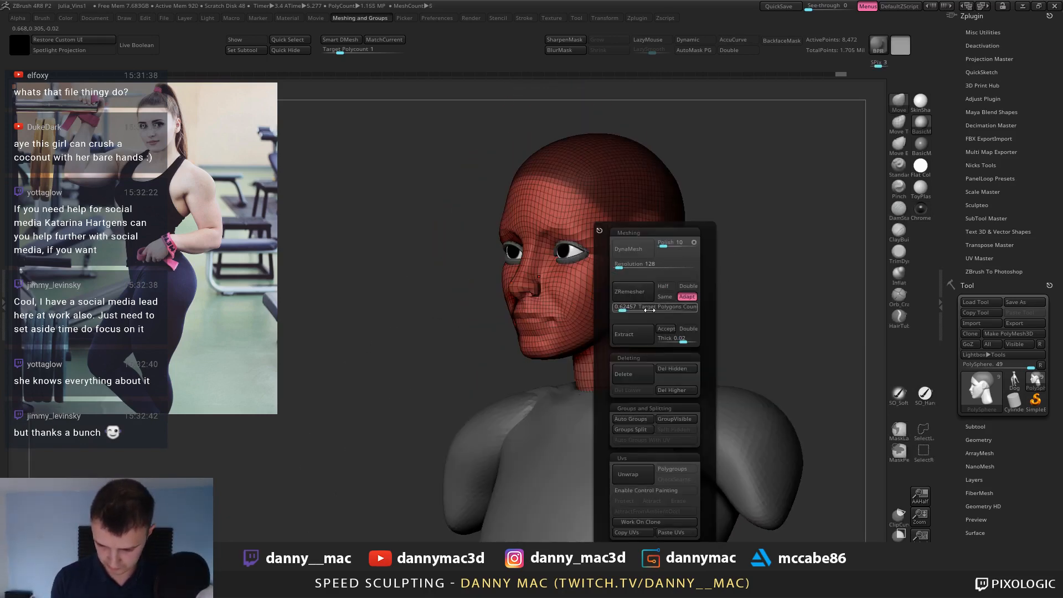
left_click(645, 337)
key("1")
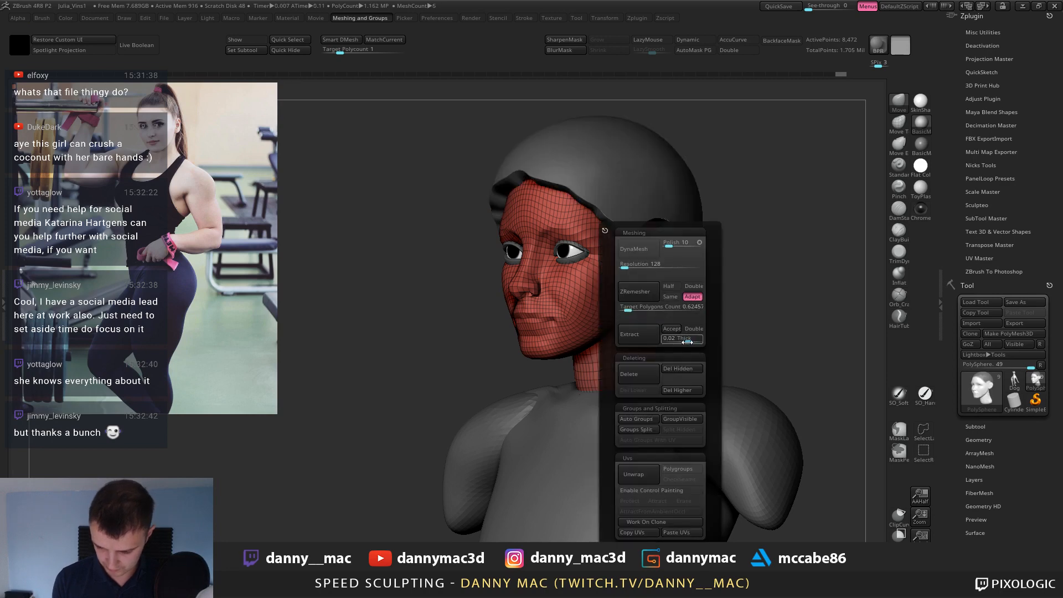
left_click(679, 339)
key("BackSpace")
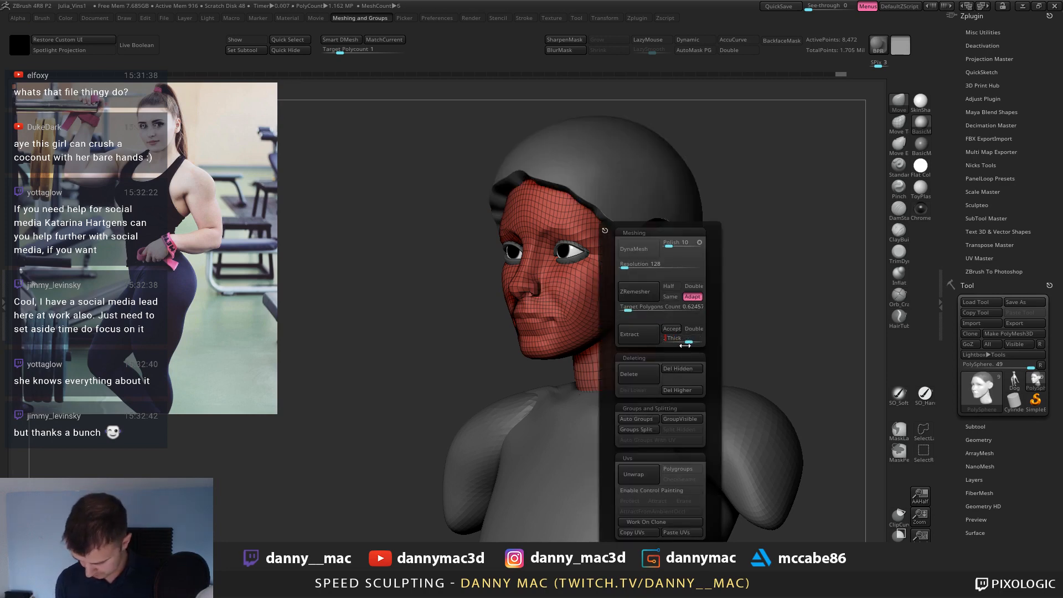
type(".04")
left_click(655, 337)
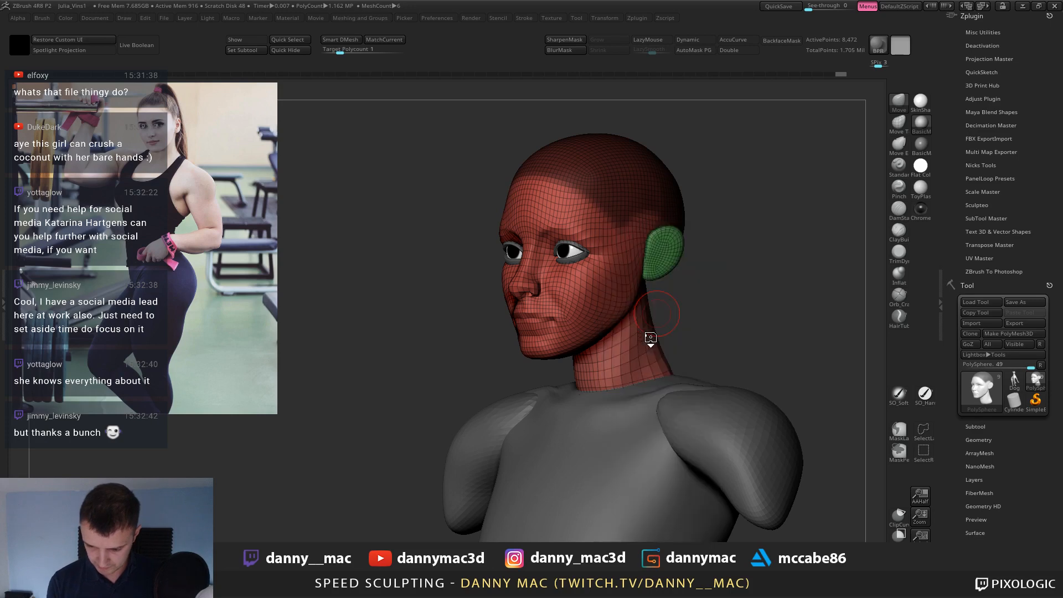
Extract the masked scalp at a thickness of 0.03 and accept it as a new subtool.
key("m")
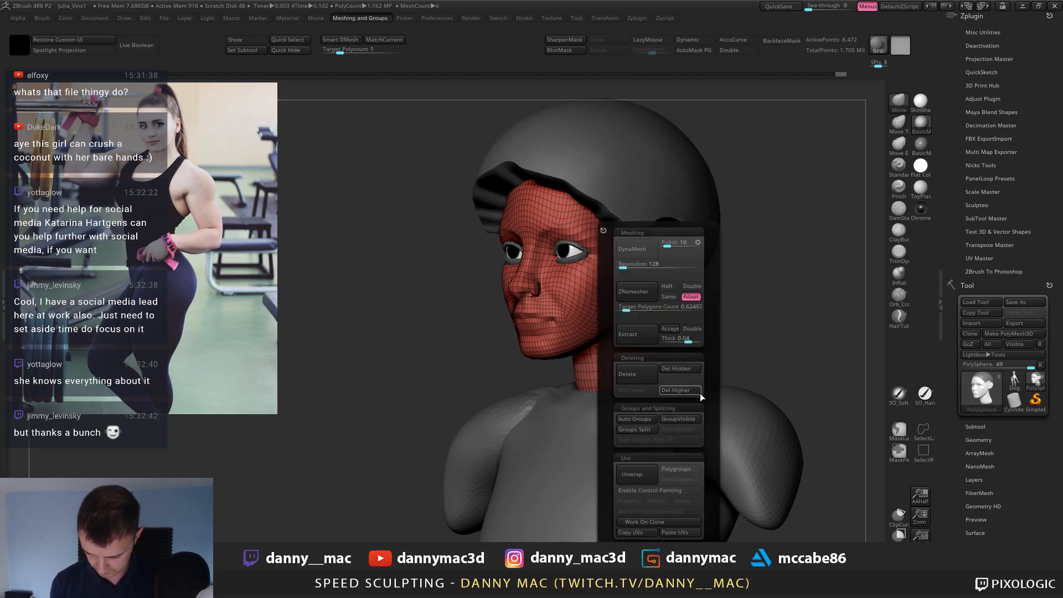
type(".03")
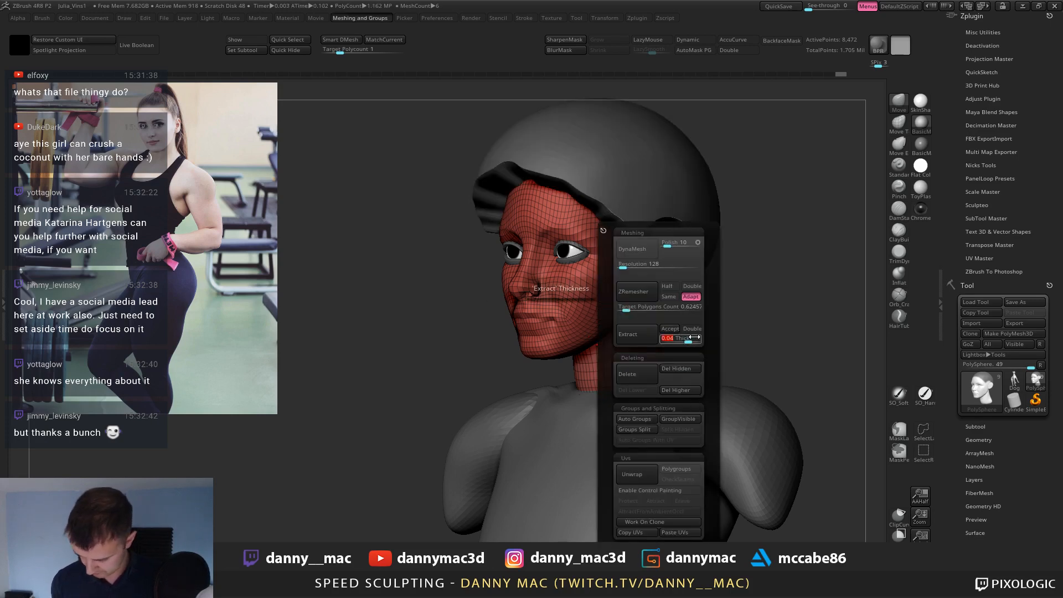
key("Return")
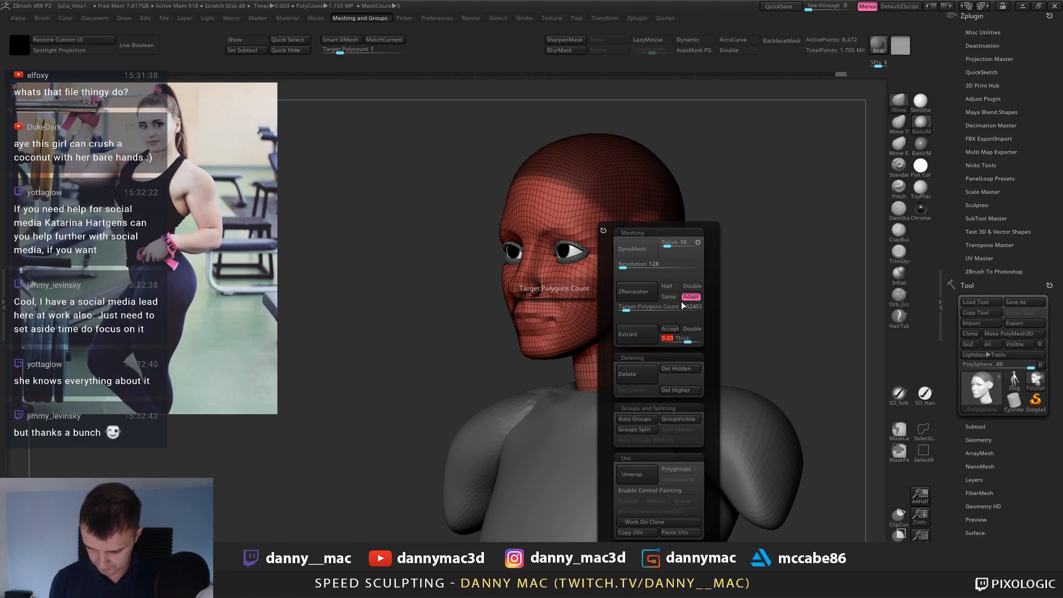
left_click(645, 337)
key("m")
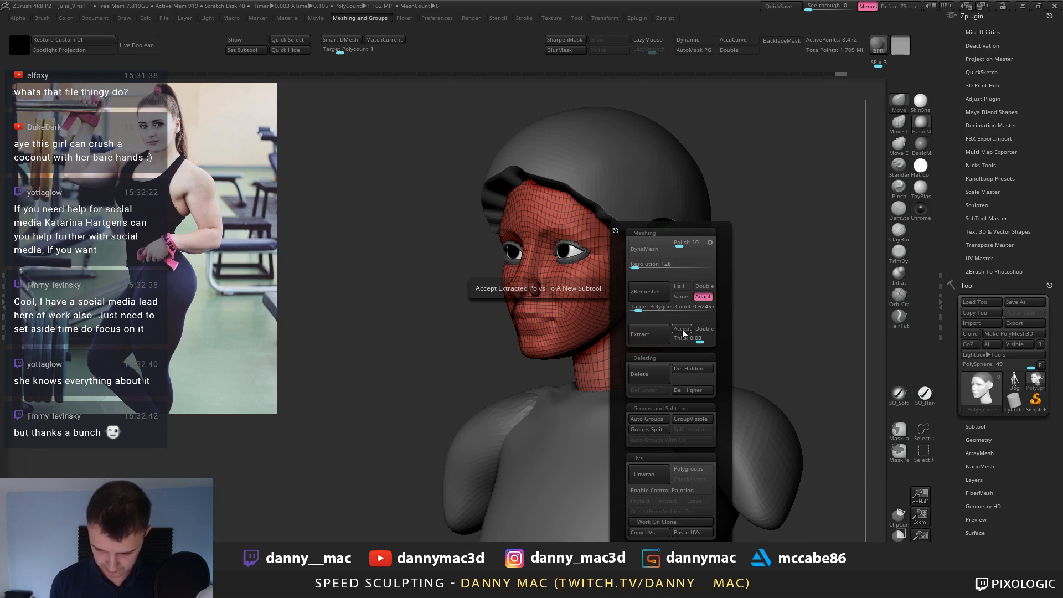
left_click(681, 330)
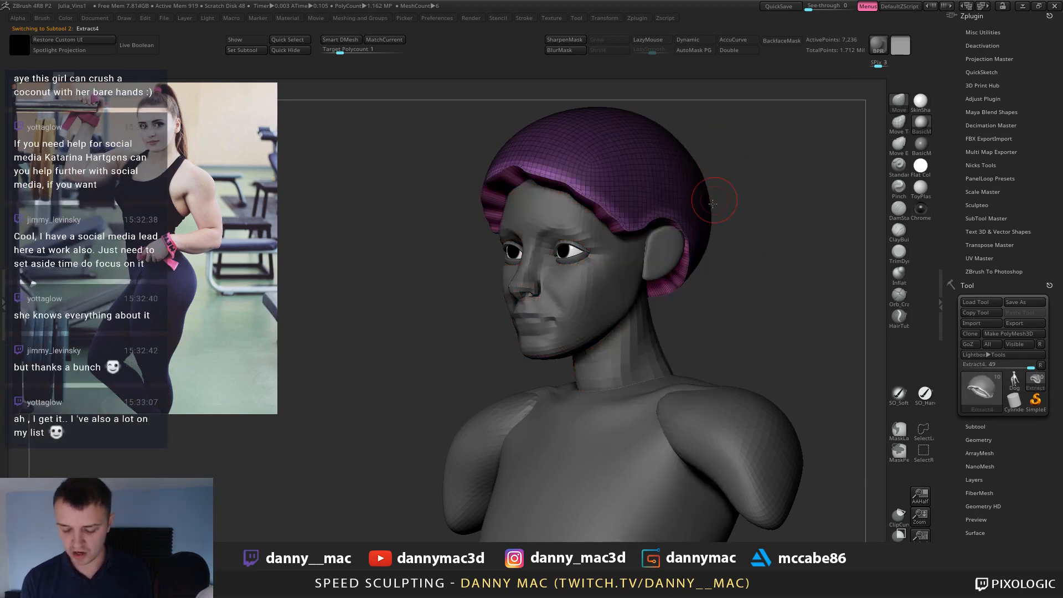
Delete the extracted scalp subtool and confirm the deletion.
key("m")
left_click(749, 378)
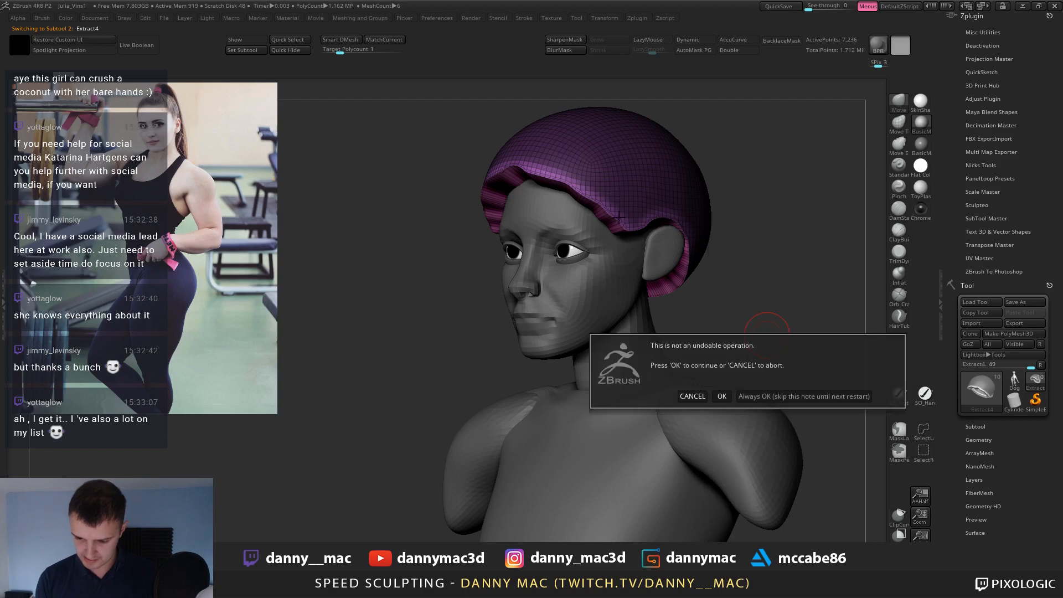
left_click(722, 395)
Extract the masked scalp with Double enabled at a thickness of 0.025, accept it and select the new subtool.
key("m")
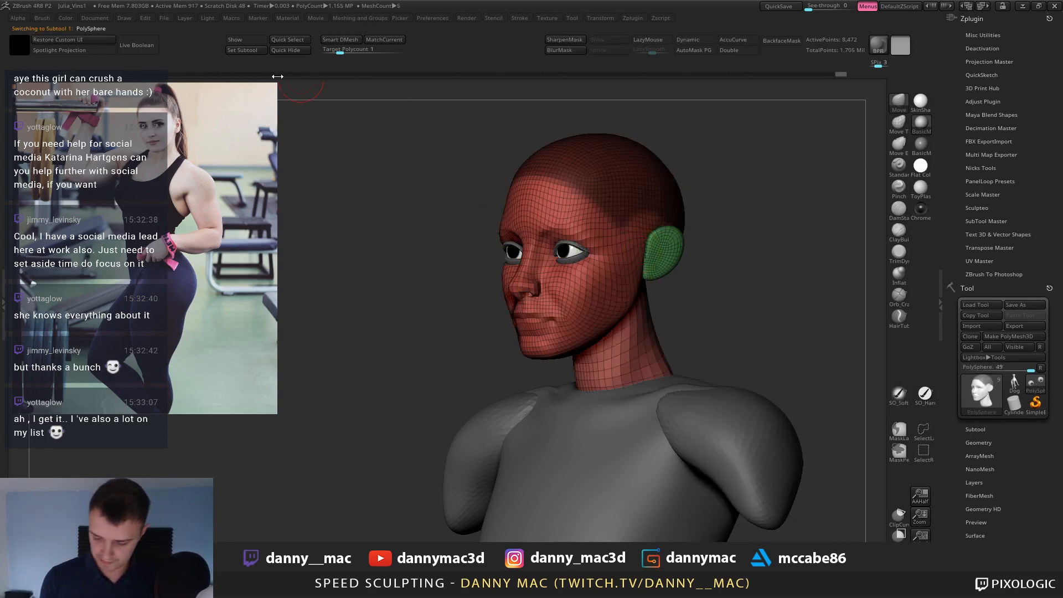
key("m")
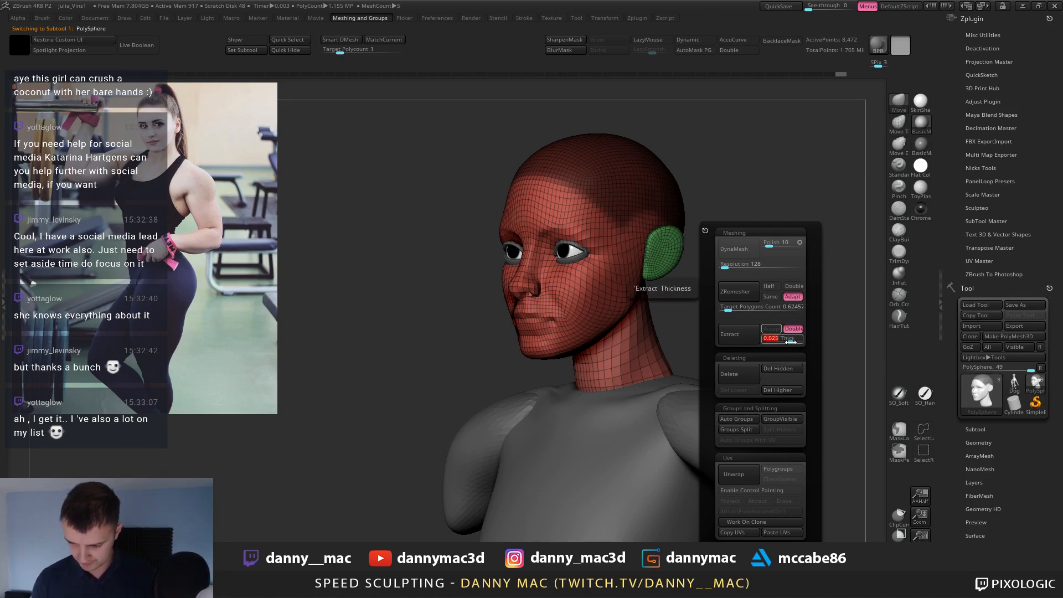
key("Return")
left_click(742, 337)
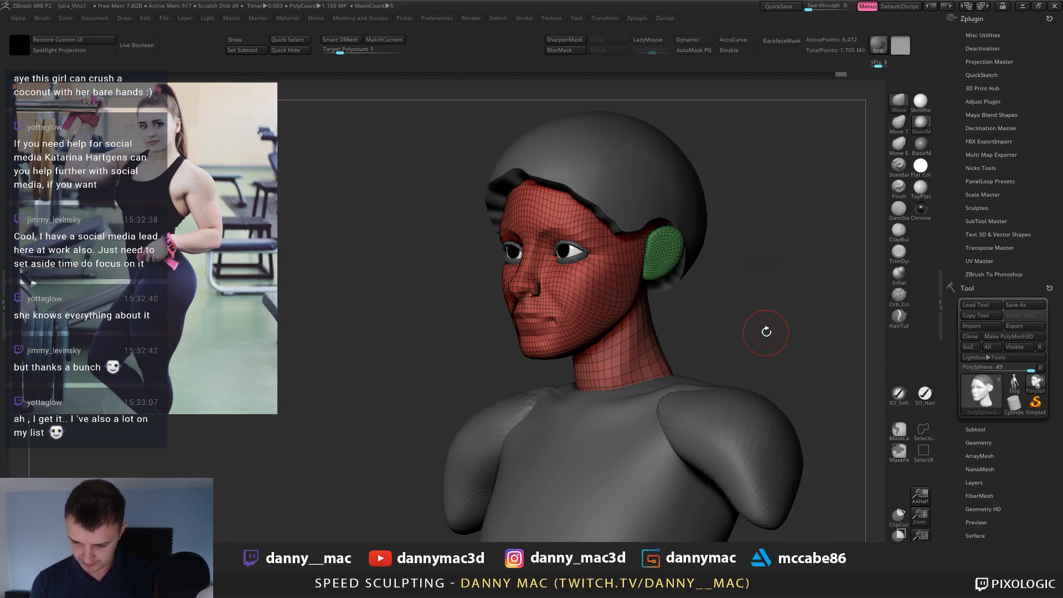
key("m")
left_click(788, 332)
left_click(665, 191, "alt")
Remesh the extracted hair cap twice using ZRemesher with Half enabled, and enlarge the brush size.
left_click_drag(725, 194, 781, 213)
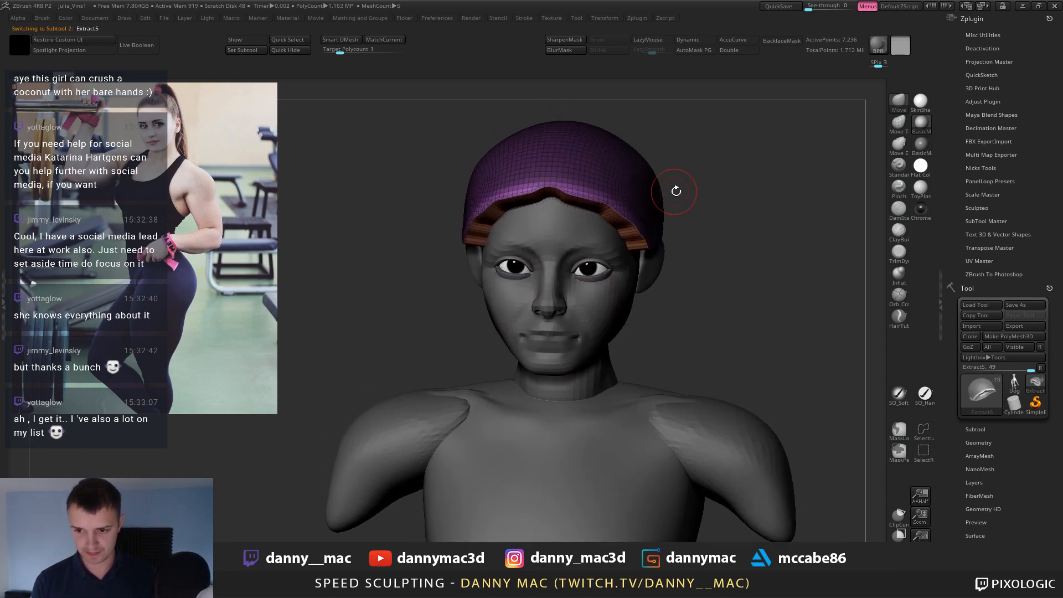
left_click_drag(676, 190, 628, 233, "shift")
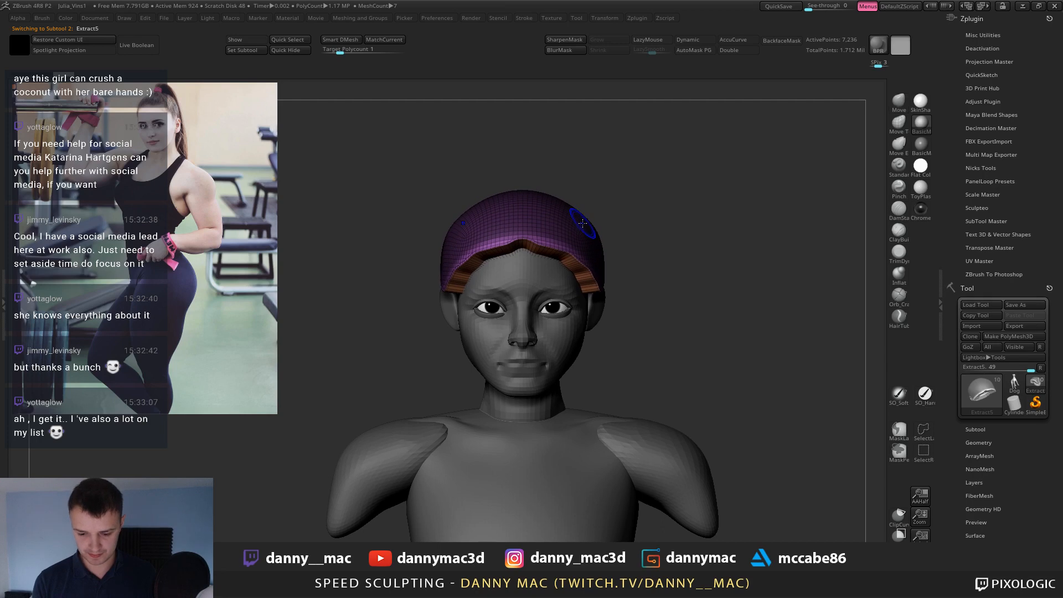
key("m")
left_click(635, 283)
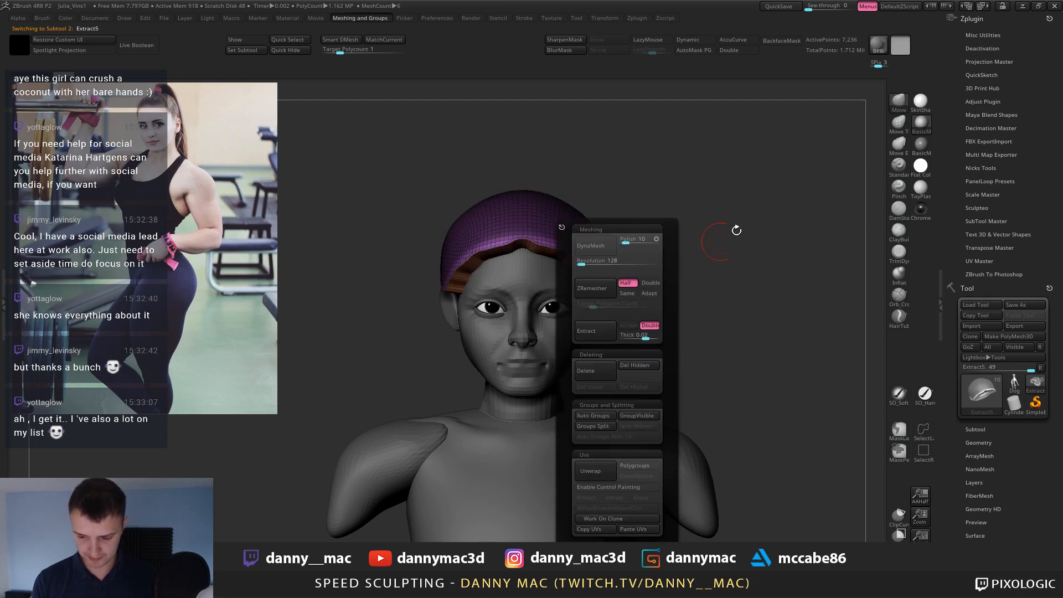
key("space")
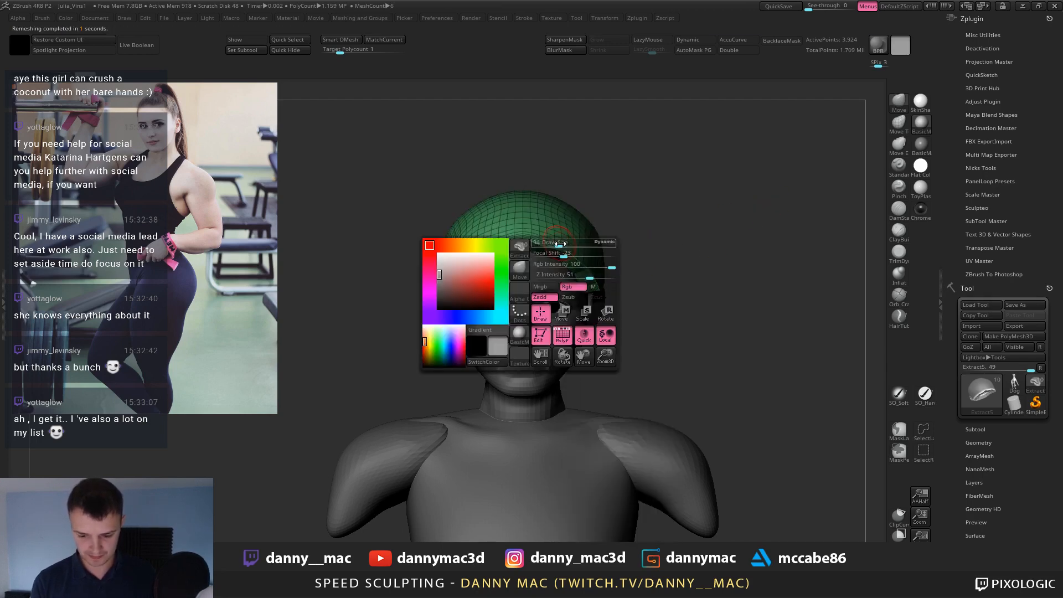
left_click_drag(558, 244, 574, 245)
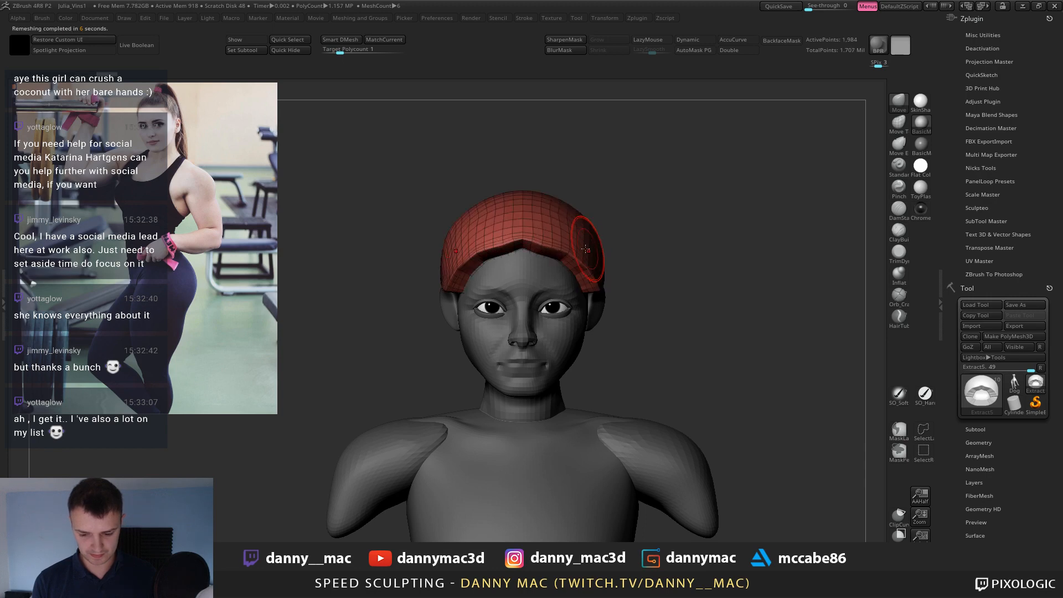
Smooth the front edge of the hair cap above the forehead and temple.
right_click_drag(586, 249, 523, 250)
left_click_drag(525, 248, 597, 281, "shift")
mouse_move(642, 268)
right_mouse_down()
mouse_move(603, 285)
mouse_move(577, 247)
mouse_move(531, 221)
mouse_move(548, 205)
mouse_move(540, 199)
mouse_move(560, 221)
right_mouse_up()
right_click(547, 206)
Flatten the front rim of the hair cap along the forehead hairline and both temples with the TrimDynamic brush.
key("b")
key("t")
key("d")
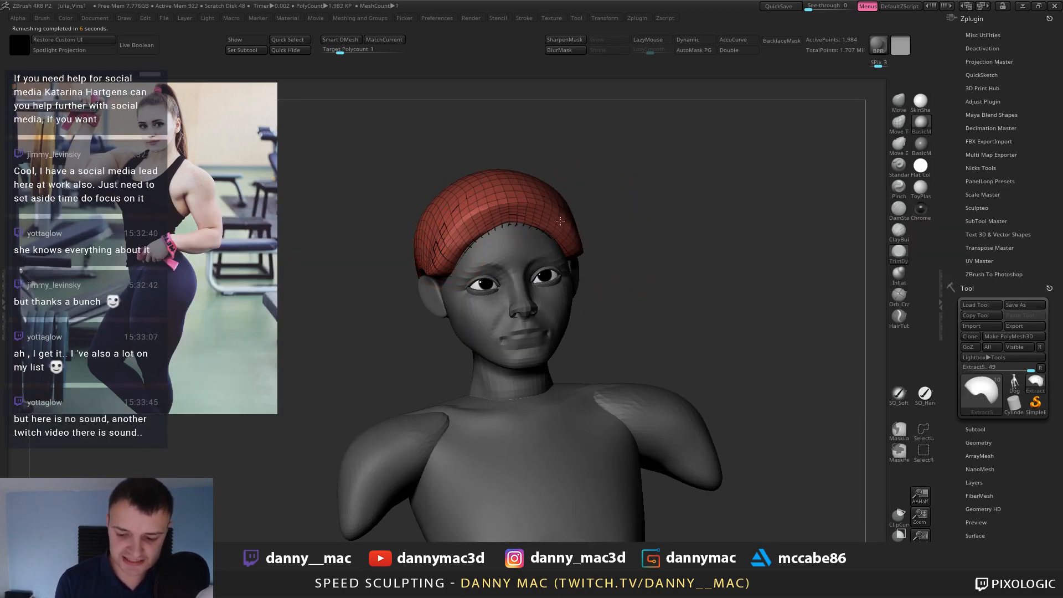
left_click_drag(532, 215, 446, 244)
right_click_drag(446, 243, 498, 245)
mouse_move(543, 204)
left_mouse_down()
mouse_move(479, 215)
mouse_move(466, 235)
left_mouse_up()
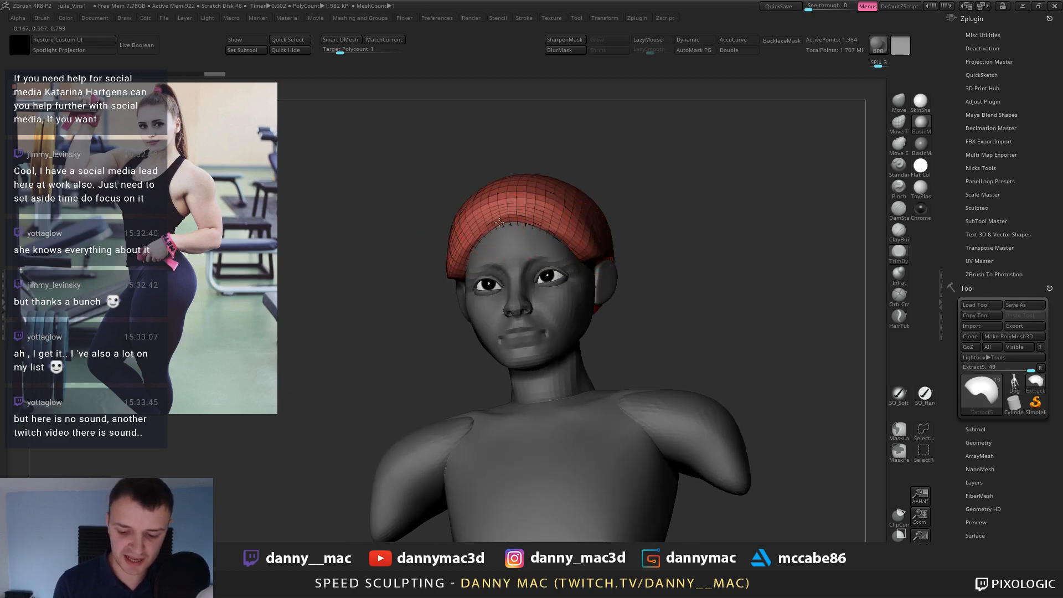
right_click_drag(487, 247, 443, 252)
left_click_drag(444, 253, 552, 213)
right_click_drag(579, 245, 509, 201)
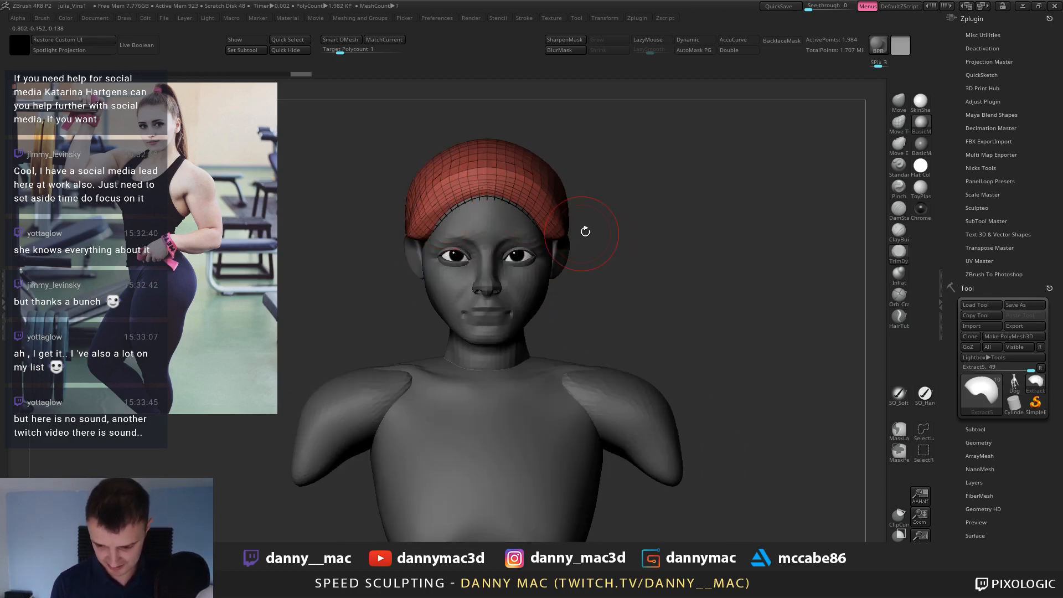
Shape the hair cap's edge above the ear with the TrimDynamic brush and smooth it toward the back of the head.
mouse_move(584, 230)
right_mouse_down()
mouse_move(531, 204)
mouse_move(483, 212)
mouse_move(538, 221)
mouse_move(510, 235)
right_mouse_up()
key("1")
key("b")
key("t")
key("d")
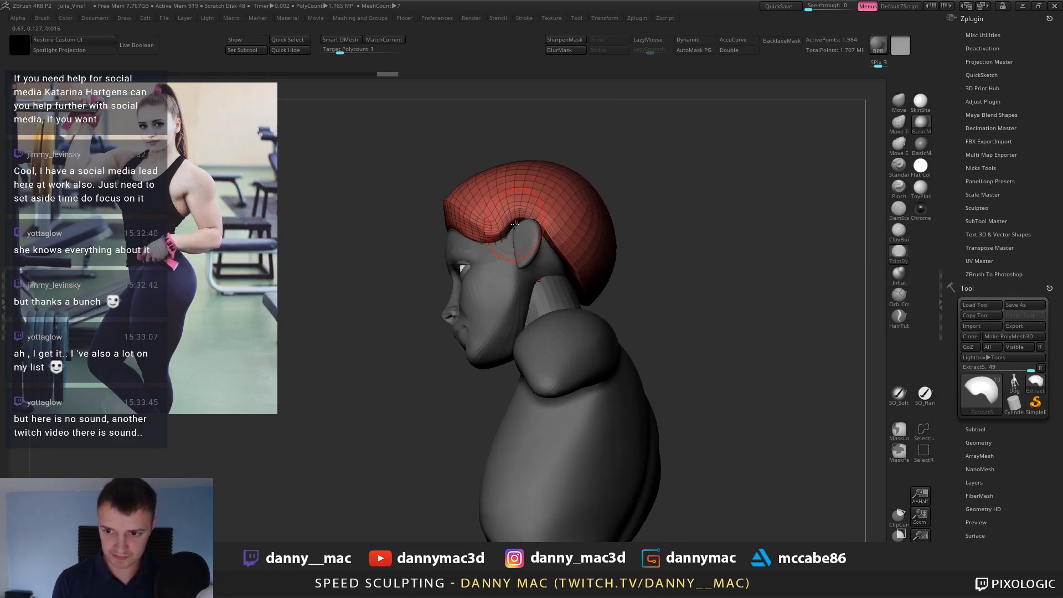
left_click_drag(515, 224, 500, 236)
right_click_drag(521, 221, 499, 225)
left_click_drag(512, 215, 593, 255, "shift")
left_click_drag(591, 249, 602, 279, "shift")
Smooth the back and side surfaces of the hair cap behind the ear.
right_click_drag(598, 265, 593, 221)
left_click_drag(587, 221, 603, 237, "shift")
right_click_drag(592, 222, 584, 260)
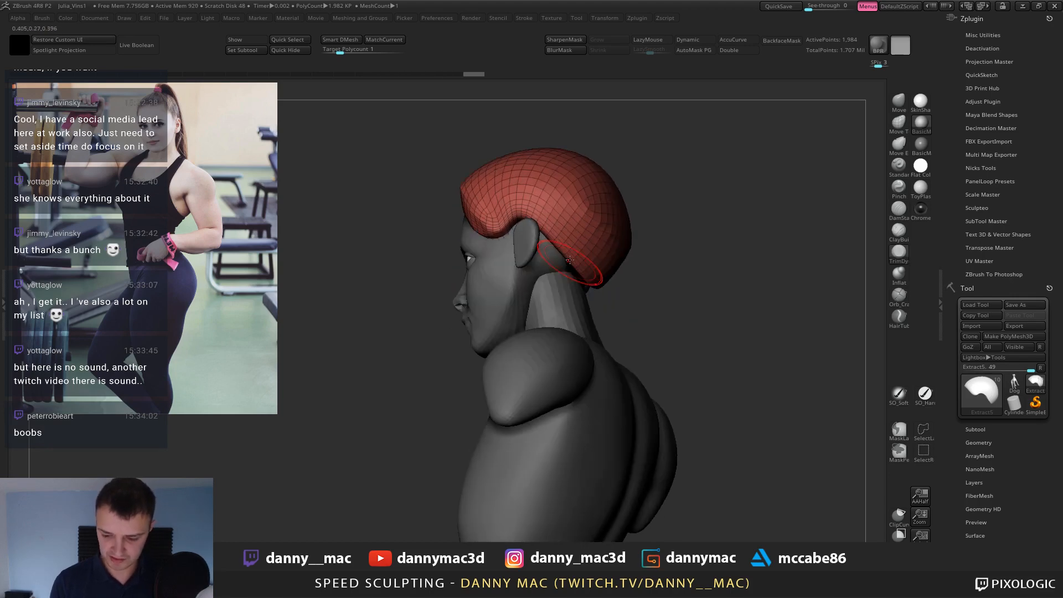
left_click_drag(577, 220, 592, 239, "shift")
right_click_drag(564, 232, 579, 221)
left_click_drag(546, 221, 559, 235, "shift")
mouse_move(431, 232)
right_mouse_down()
mouse_move(496, 220)
mouse_move(445, 266)
right_mouse_up()
right_click(443, 272)
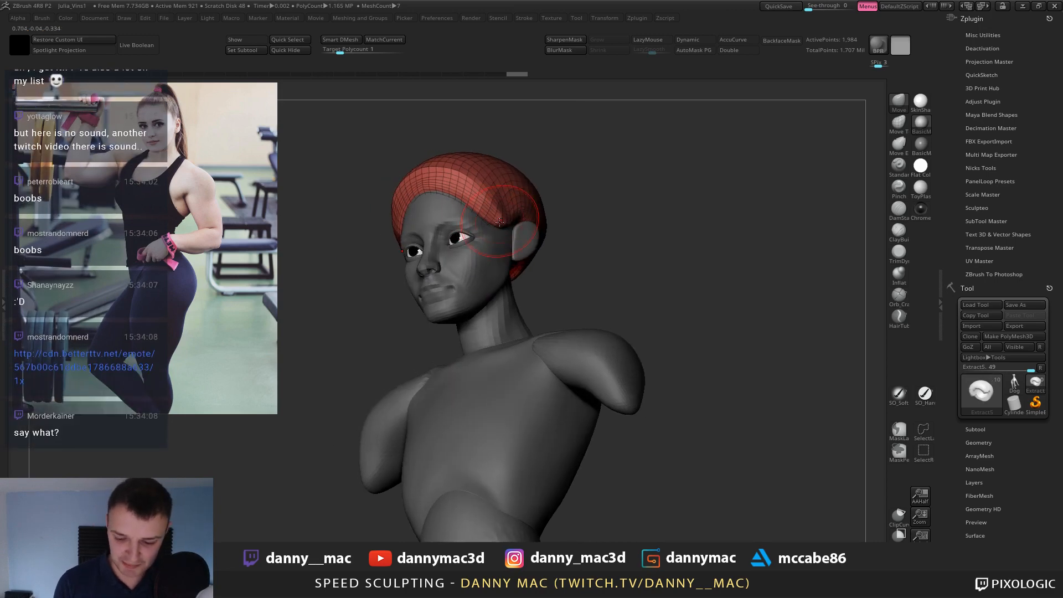
Reshape the hair cap's front hairline above the forehead with the Move brush, undoing the first attempt.
right_click_drag(498, 239, 421, 233)
right_click(407, 218)
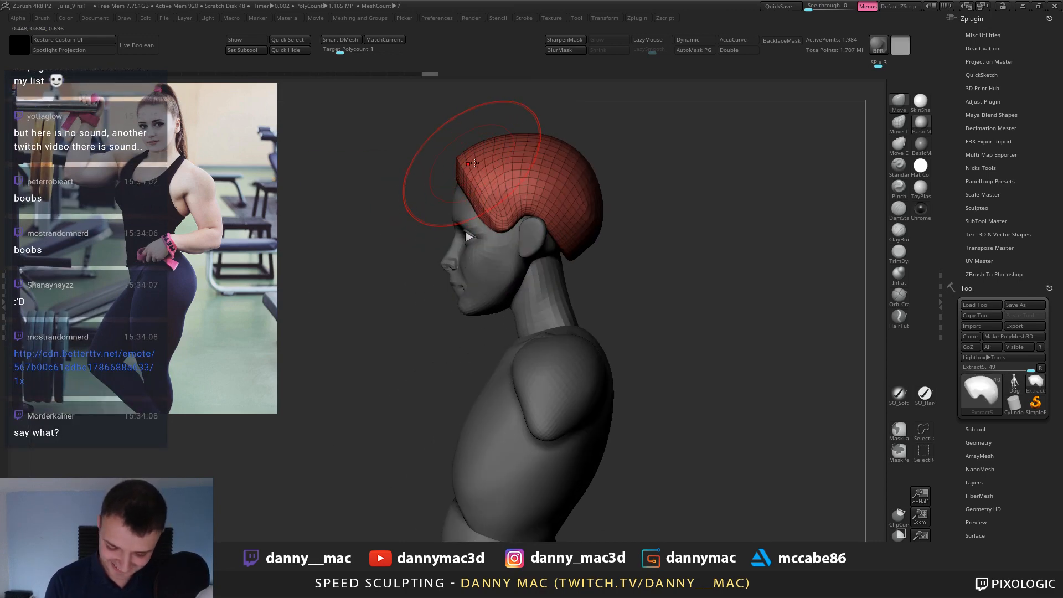
left_click_drag(483, 175, 473, 179)
mouse_move(477, 213)
right_mouse_down()
mouse_move(434, 218)
mouse_move(509, 202)
right_mouse_up()
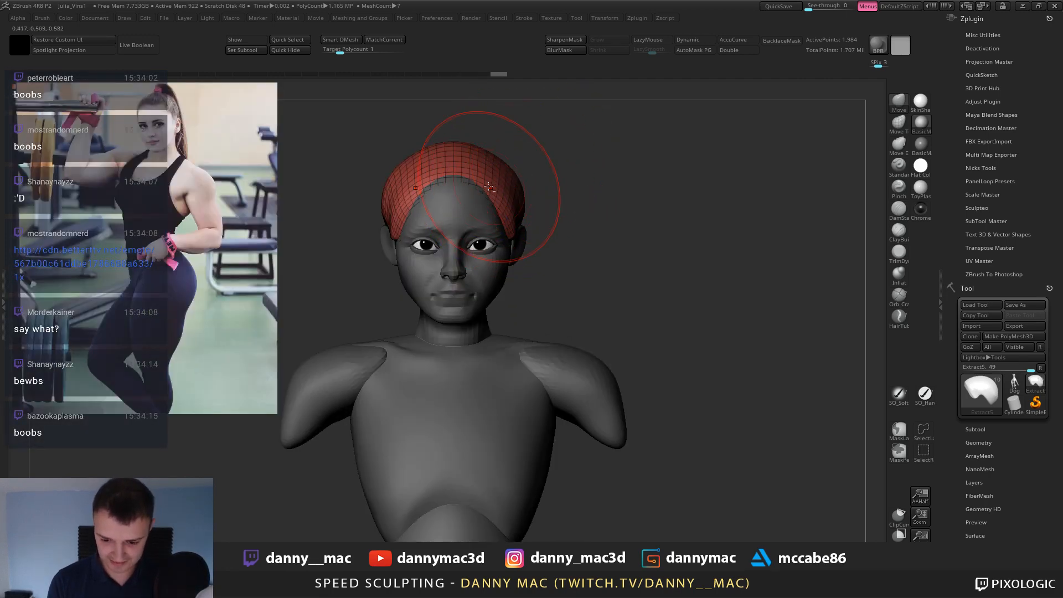
key("ctrl+z")
left_click_drag(477, 194, 481, 200)
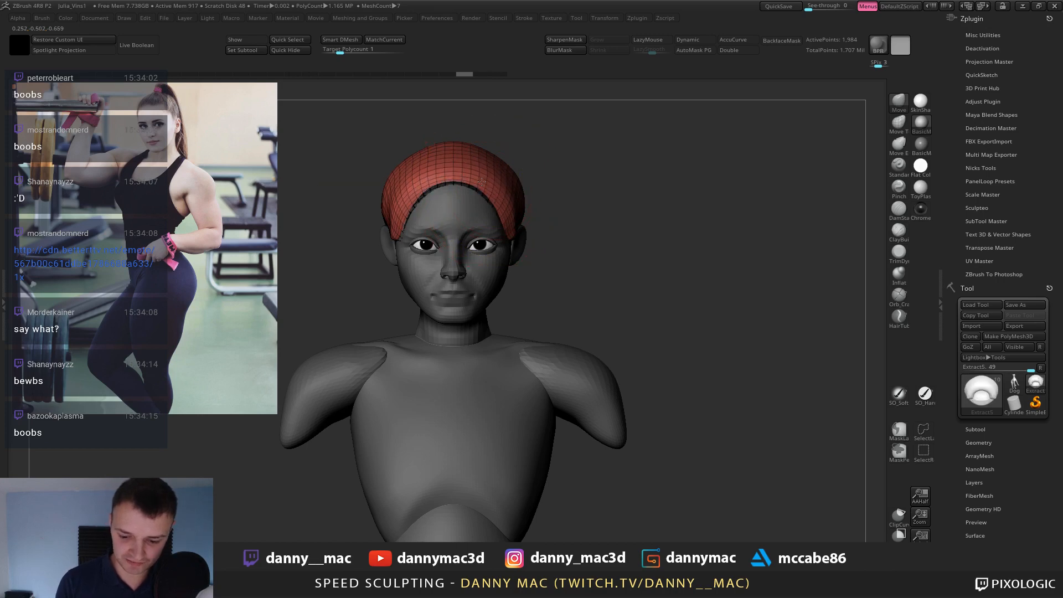
Adjust the hair cap's side contour above the ear and its lower back edge at the nape with the Move brush.
right_click_drag(529, 189, 468, 192)
left_click_drag(510, 220, 512, 216)
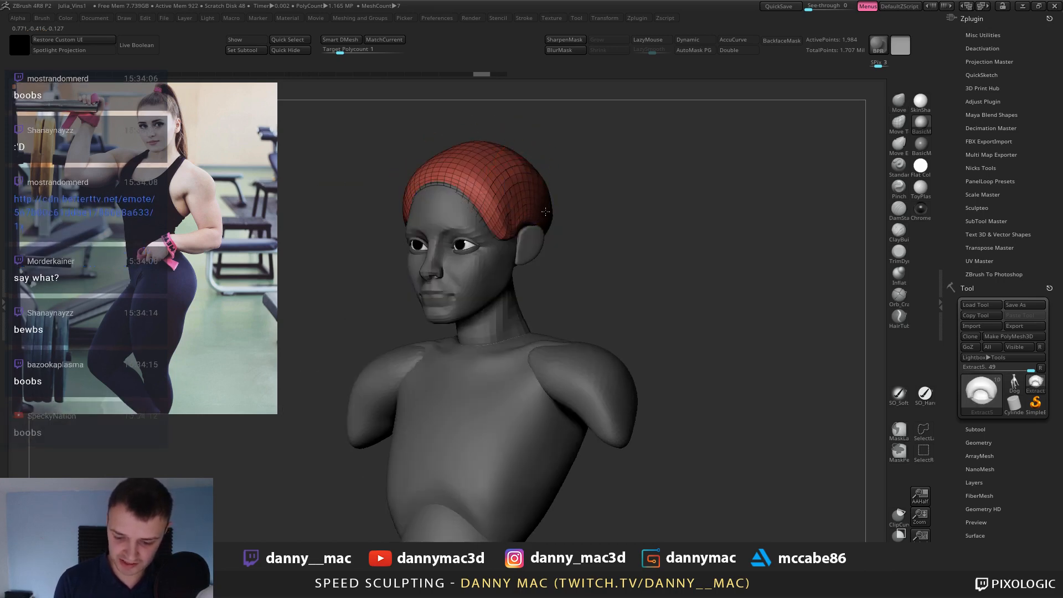
mouse_move(565, 202)
right_mouse_down("shift")
mouse_move(530, 204)
mouse_move(538, 211)
right_mouse_up("shift")
right_click_drag(538, 211, 535, 194, "alt")
left_click_drag(577, 233, 572, 239)
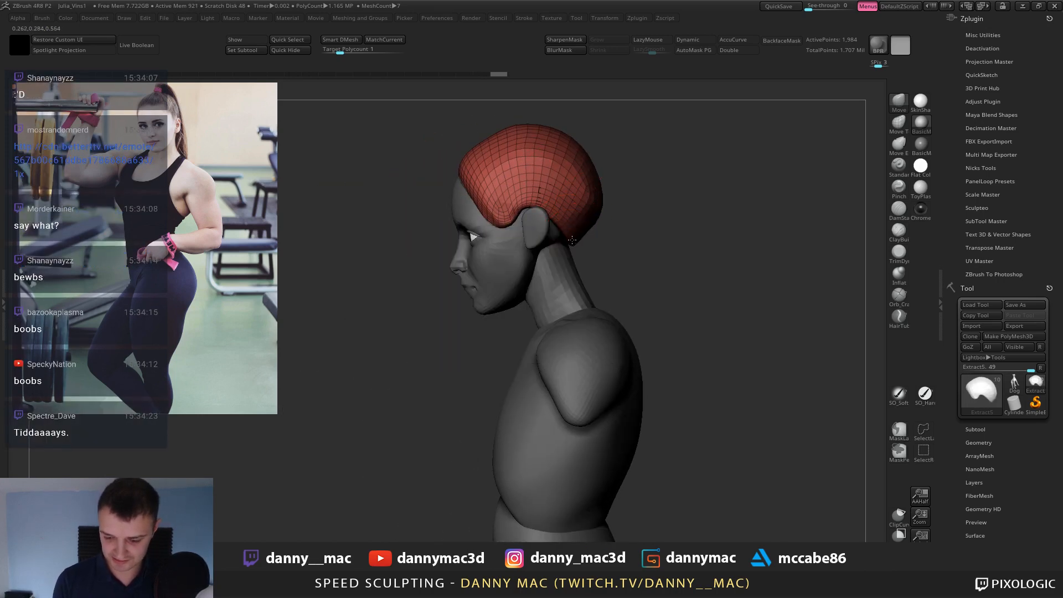
right_click_drag(574, 233, 577, 214, "ctrl")
left_click_drag(579, 224, 583, 223)
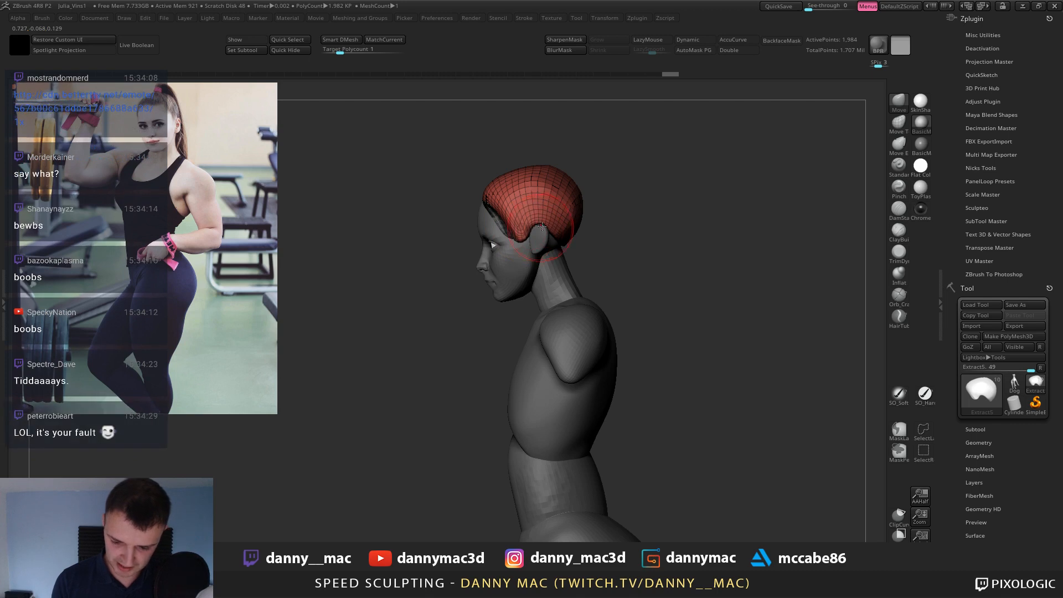
Subdivide the hair cap once and smooth and round out its back and lower corners.
right_click_drag(532, 229, 553, 201)
right_click(550, 203)
left_click_drag(550, 202, 551, 223)
right_click_drag(550, 223, 576, 177, "shift")
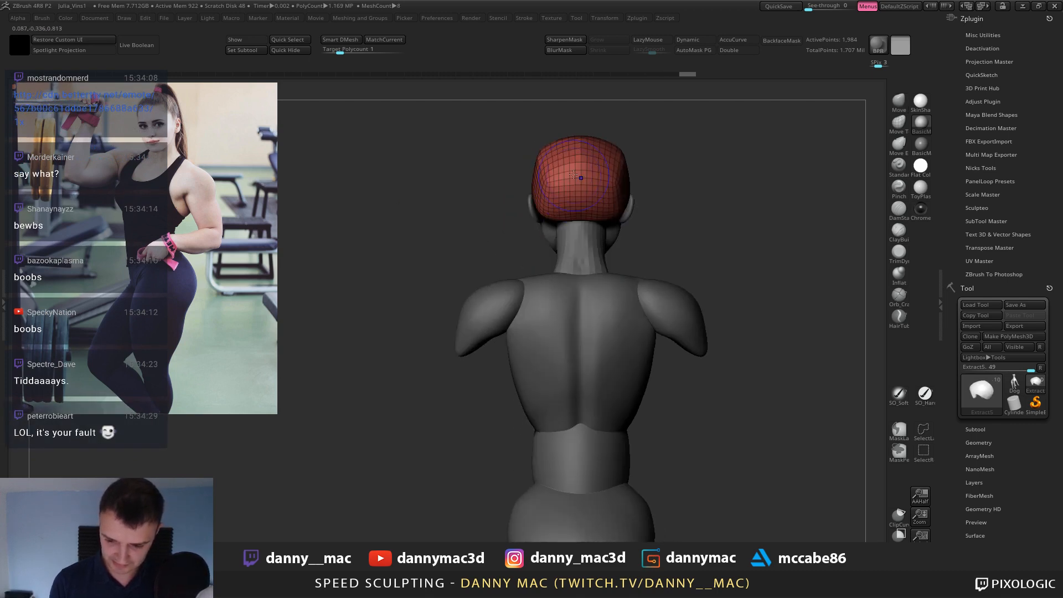
left_click(591, 144, "alt")
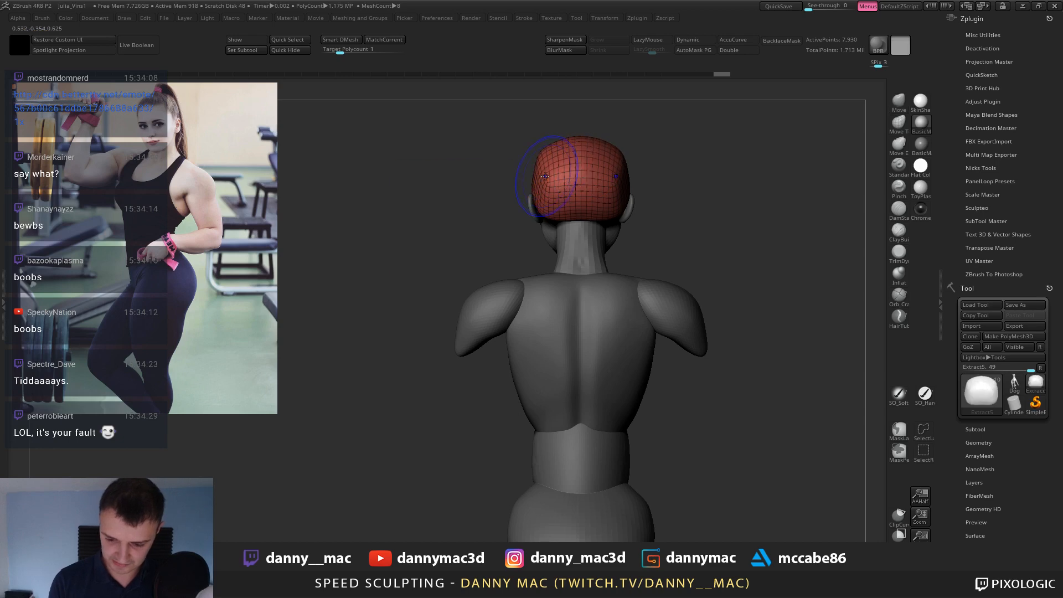
left_click_drag(530, 179, 544, 214)
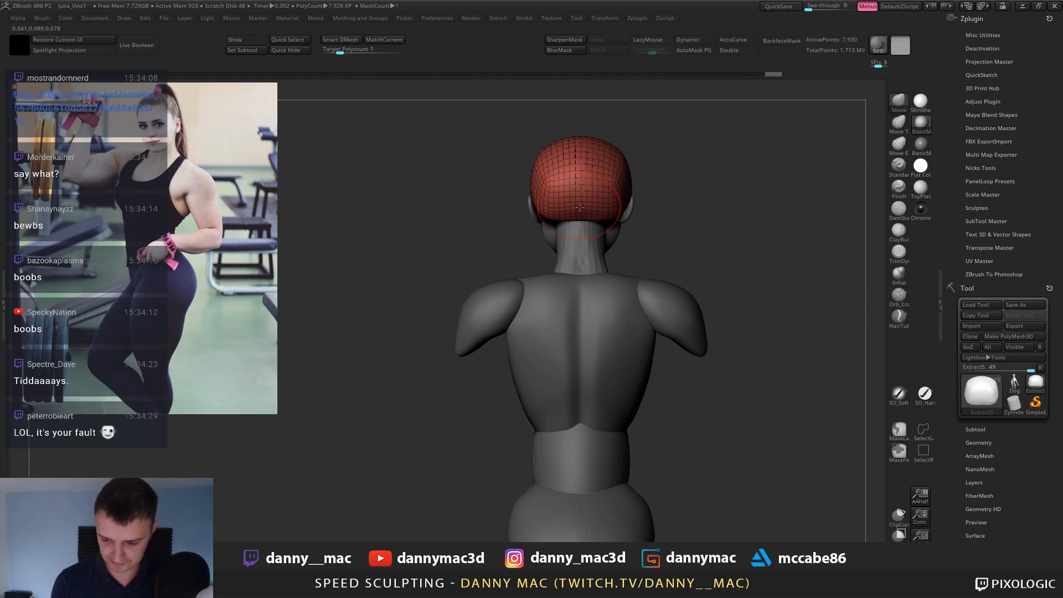
right_click_drag(573, 206, 660, 197)
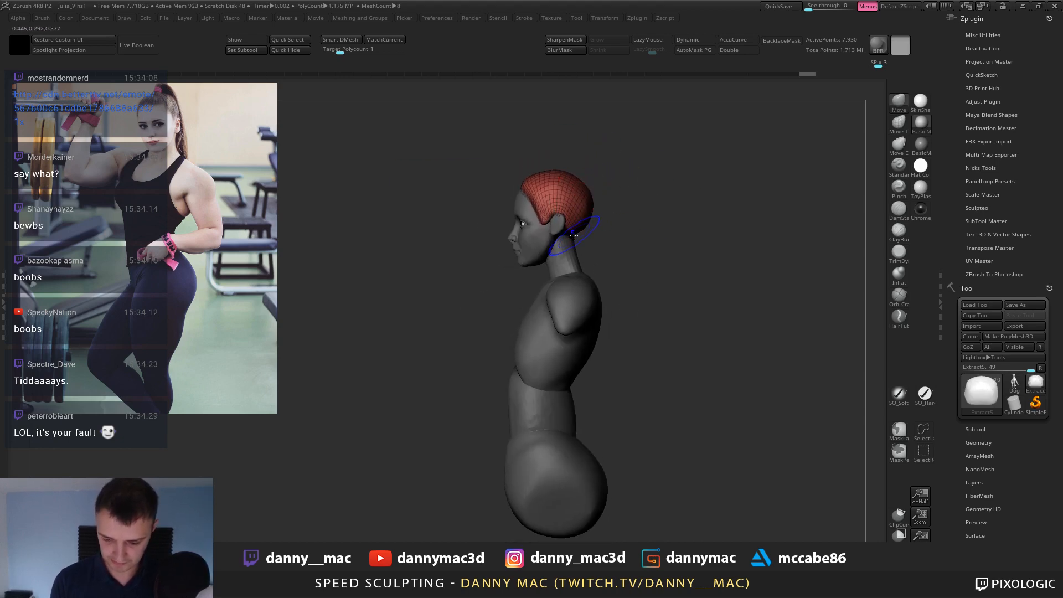
right_click_drag(573, 235, 622, 216)
Select the head mesh and refine the jawline and upper neck below the ear with the Move brush.
left_click(559, 214, "alt")
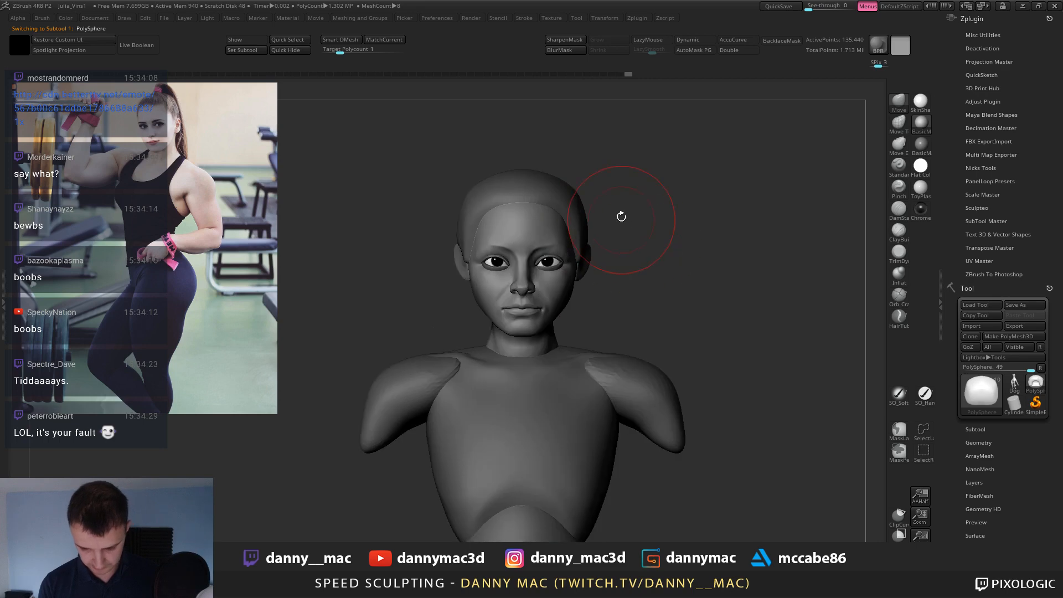
mouse_move(565, 282)
right_mouse_down("alt")
mouse_move(552, 255)
mouse_move(529, 268)
right_mouse_up("alt")
right_click(529, 268)
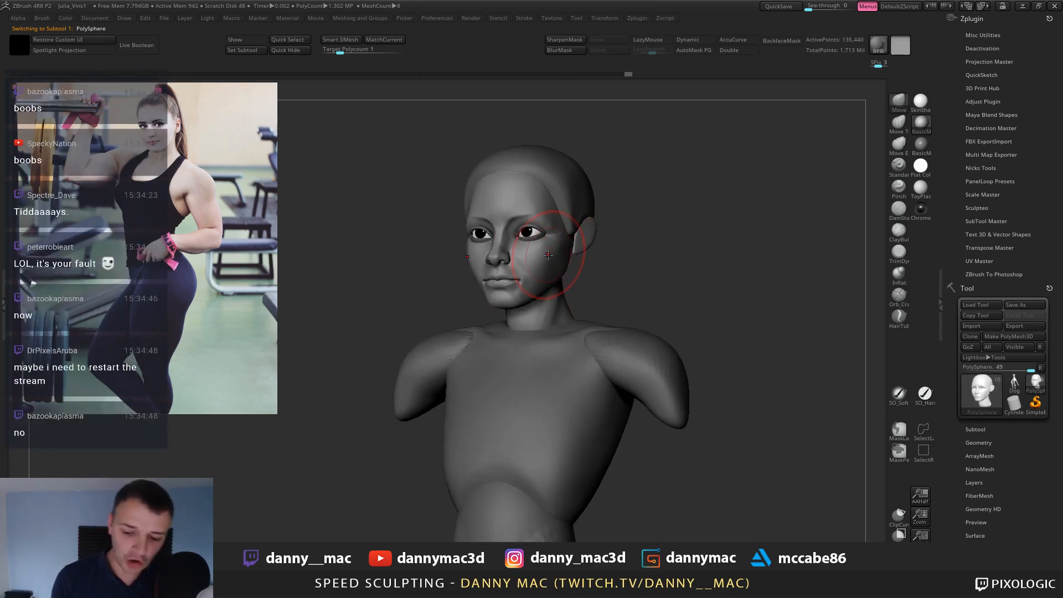
right_click(530, 247)
right_click(524, 283)
right_click_drag(524, 283, 552, 259)
right_click(553, 259)
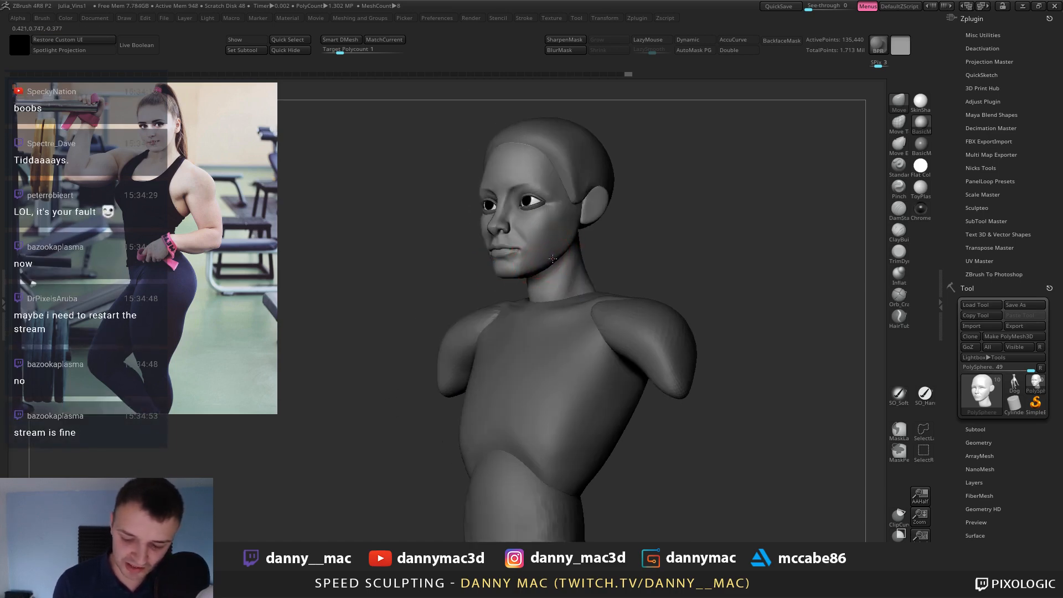
right_click(556, 255)
left_click_drag(566, 256, 562, 254)
right_click(573, 228)
mouse_move(562, 254)
right_mouse_down()
mouse_move(573, 228)
mouse_move(569, 236)
right_mouse_up()
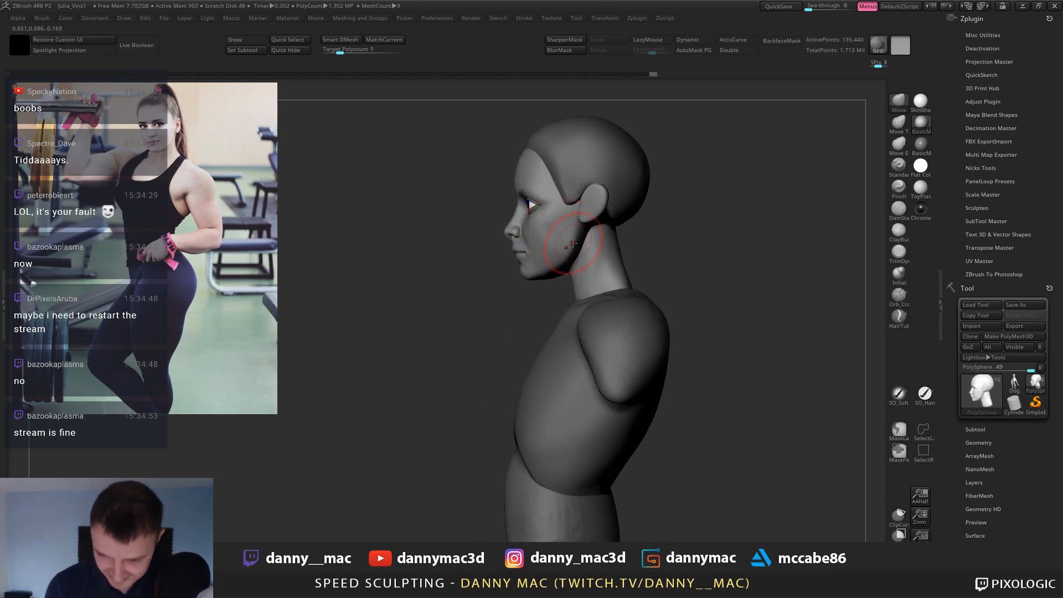
Save the project and make small Move brush adjustments to the neck below the jaw.
key("ctrl+s")
key("Return")
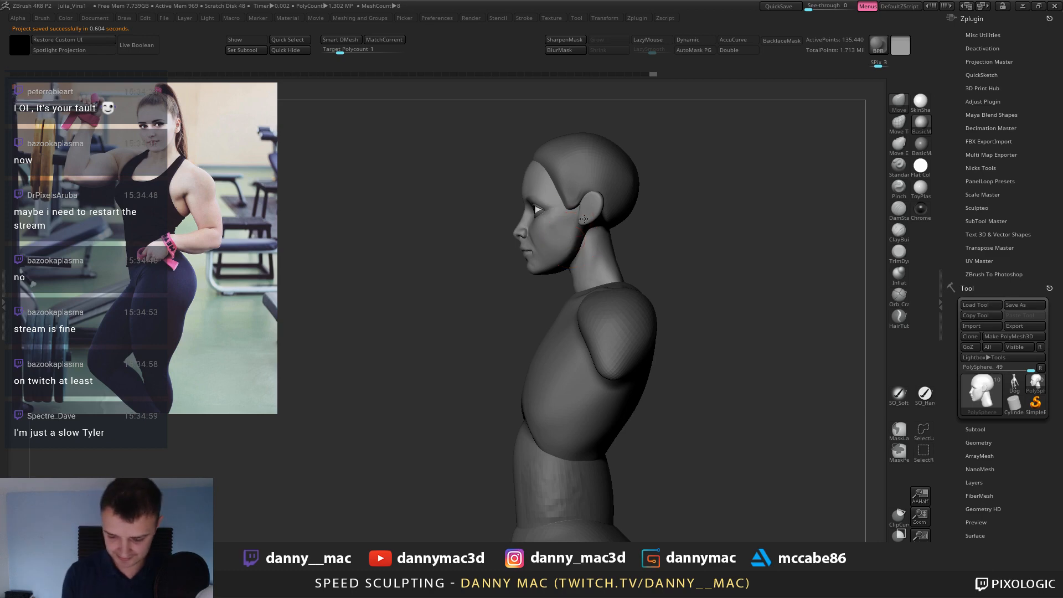
right_click_drag(583, 220, 583, 259)
key("space")
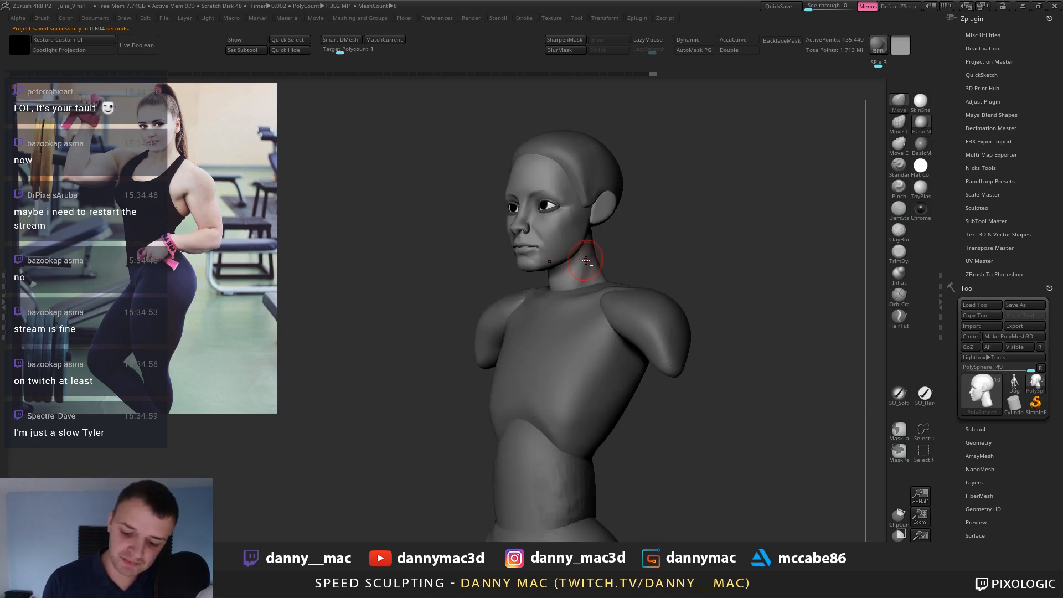
key("space")
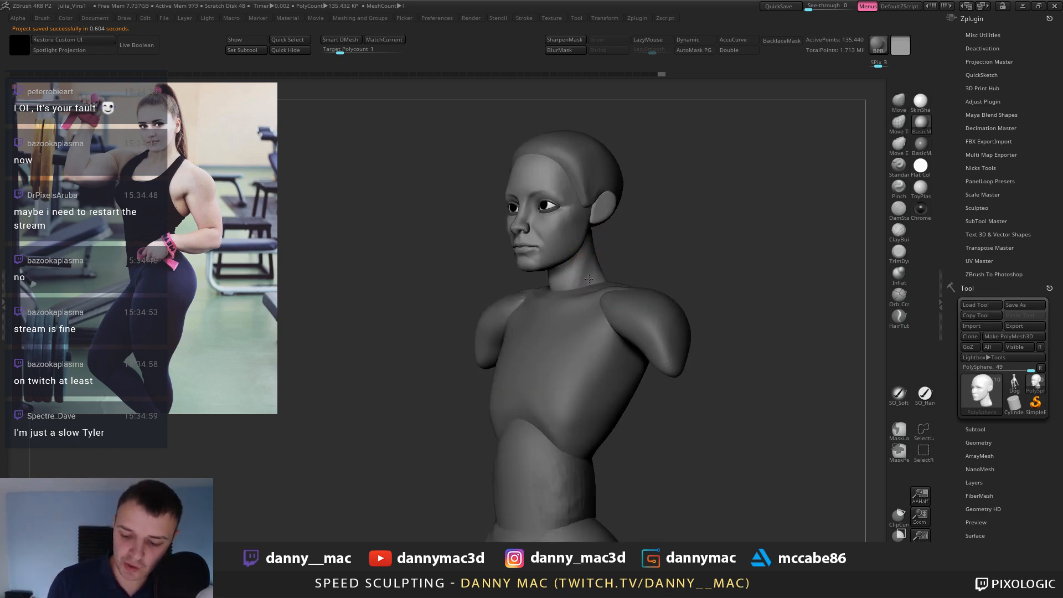
right_click_drag(587, 266, 564, 247)
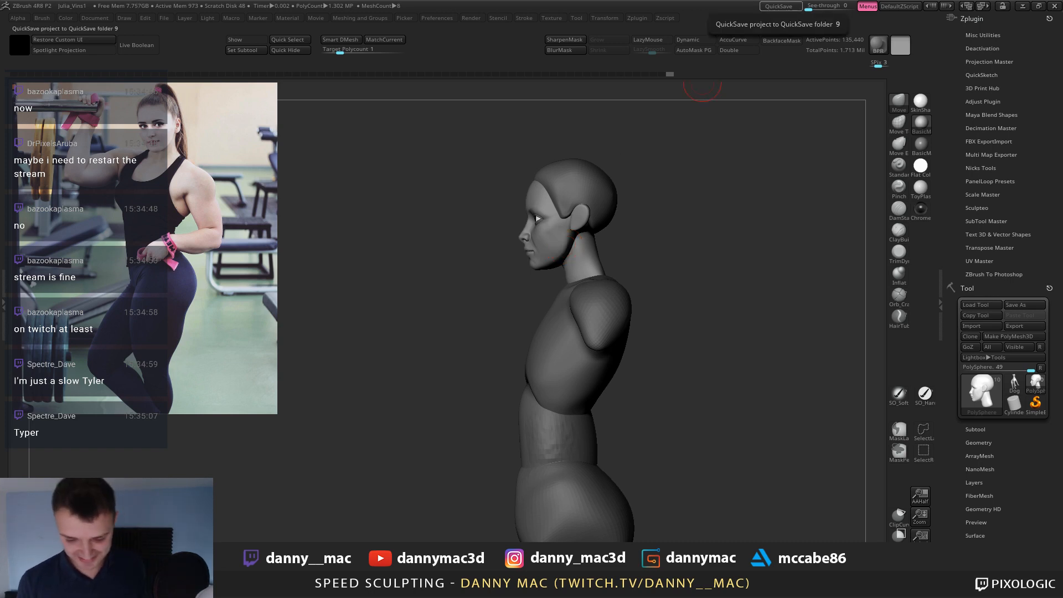
mouse_move(702, 88)
left_mouse_down()
mouse_move(609, 208)
mouse_move(568, 177)
left_mouse_up()
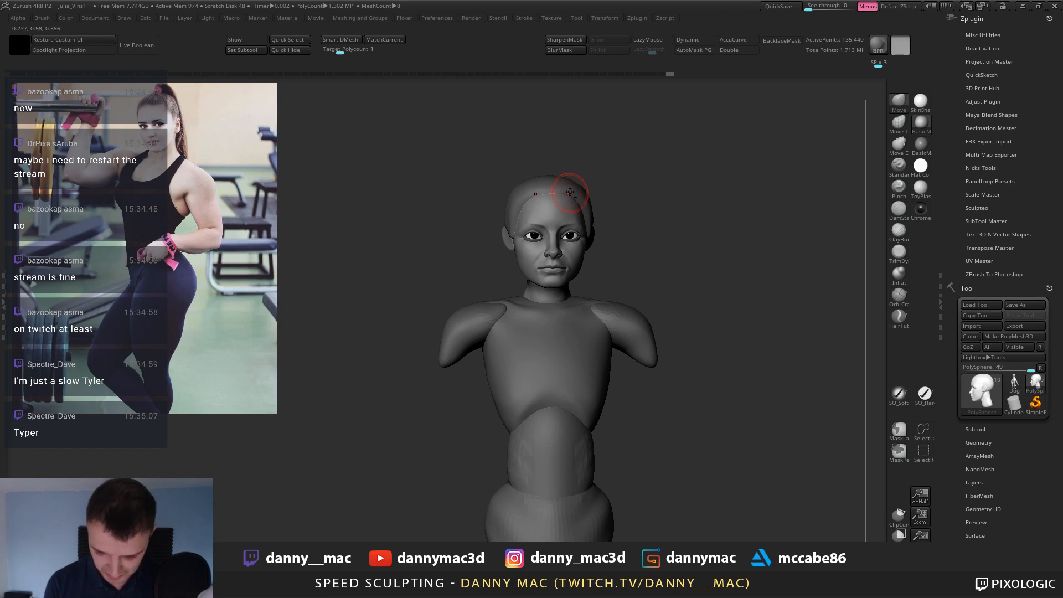
Select the hair cap subtool and smooth its surface at the side above the ear.
left_click(570, 193, "alt")
right_click_drag(591, 205, 615, 201)
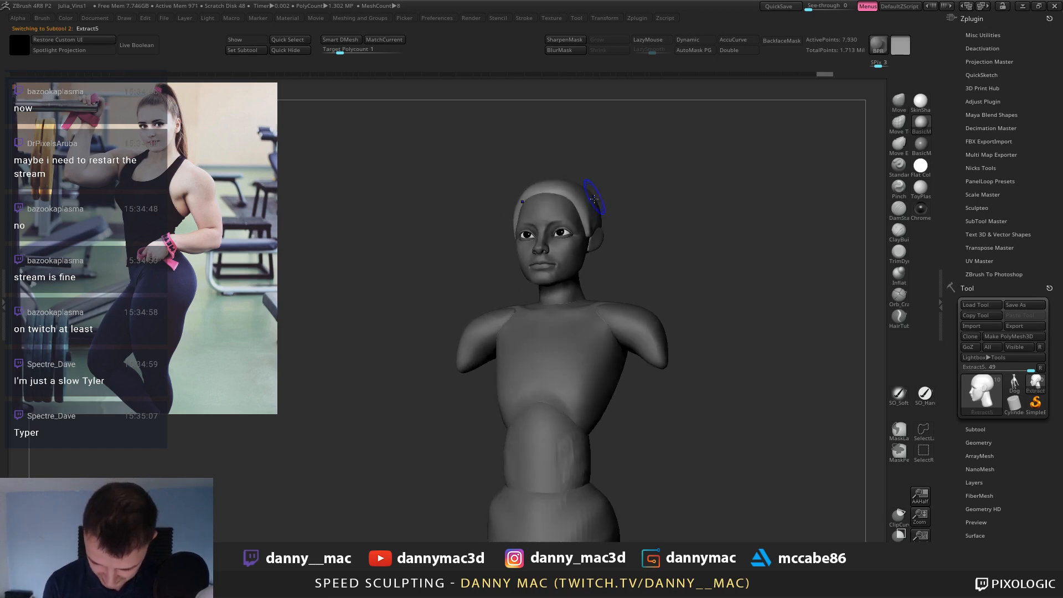
left_click_drag(590, 199, 593, 207, "shift")
mouse_move(615, 207)
right_mouse_down()
mouse_move(523, 211)
mouse_move(497, 229)
mouse_move(601, 195)
mouse_move(580, 166)
right_mouse_up()
Carve the hair cap lightly with the DamStandard brush and smooth its back and side surface.
key("b")
key("d")
key("s")
left_click_drag(481, 212, 484, 211)
right_click_drag(559, 195, 492, 188)
mouse_move(587, 206)
right_mouse_down("ctrl")
mouse_move(590, 191)
mouse_move(601, 198)
right_mouse_up("ctrl")
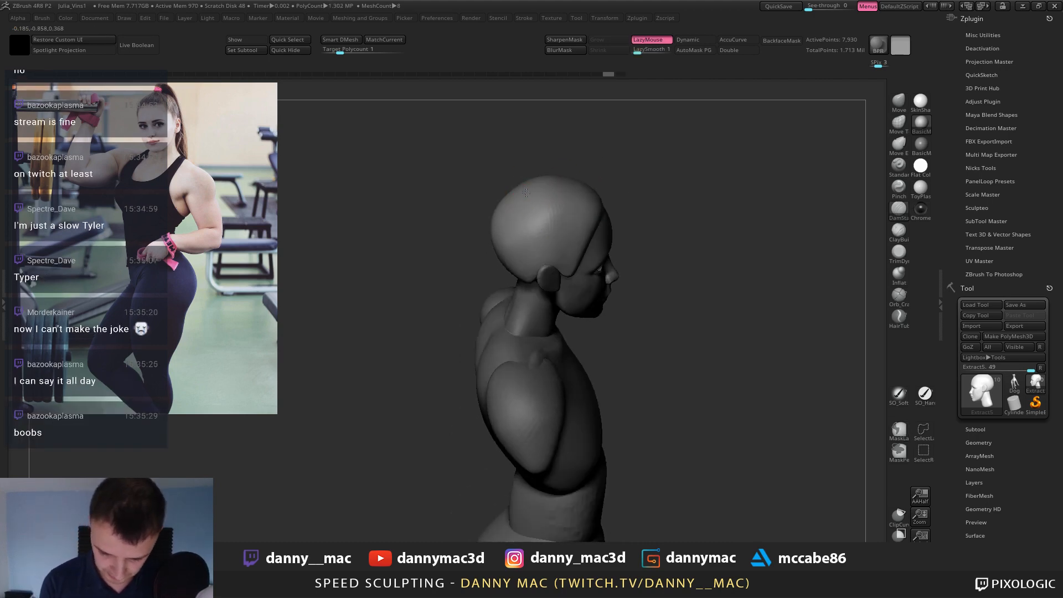
mouse_move(531, 187)
right_mouse_down()
mouse_move(503, 173)
mouse_move(525, 133)
right_mouse_up()
mouse_move(487, 174)
left_mouse_down("shift")
mouse_move(475, 191)
mouse_move(492, 209)
left_mouse_up("shift")
Pull the hair cap's edge in front of the ear into a narrow sideburn shape with the Move brush.
key("shift+t")
right_click_drag(494, 213, 483, 215, "alt")
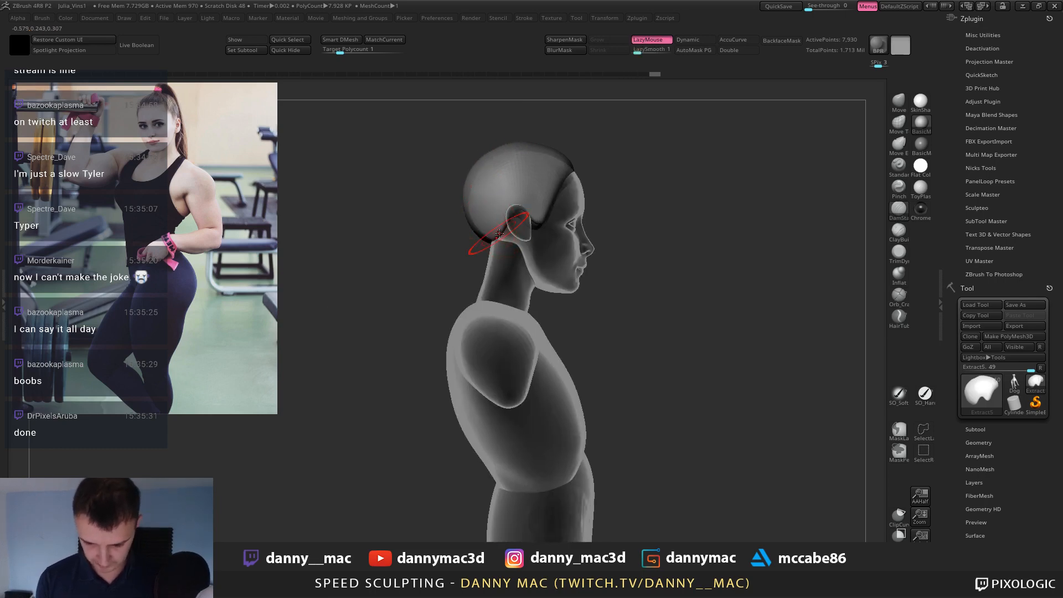
key("b")
key("m")
key("v")
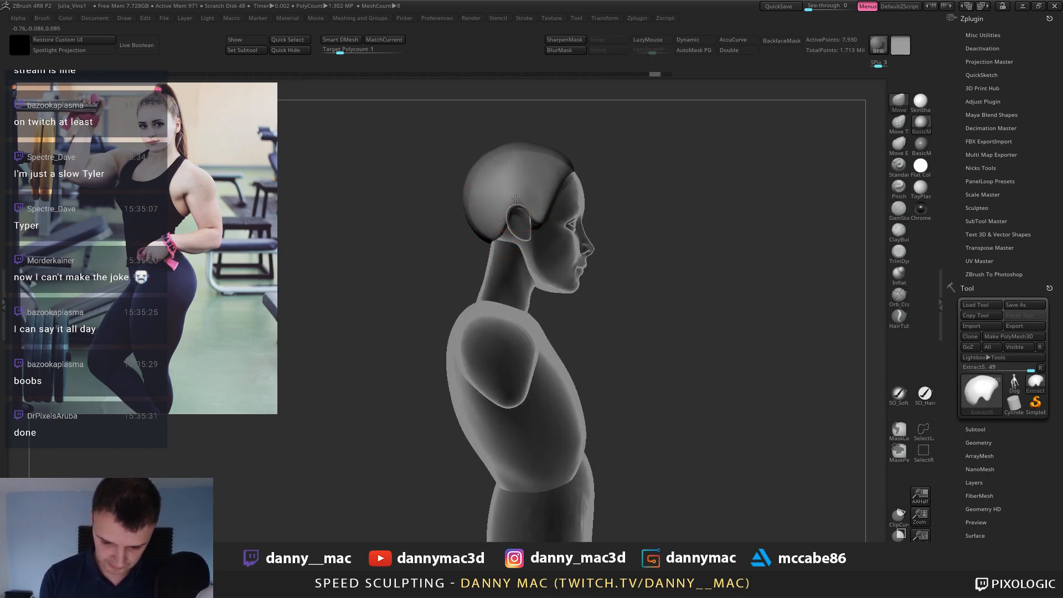
left_click_drag(529, 208, 532, 209)
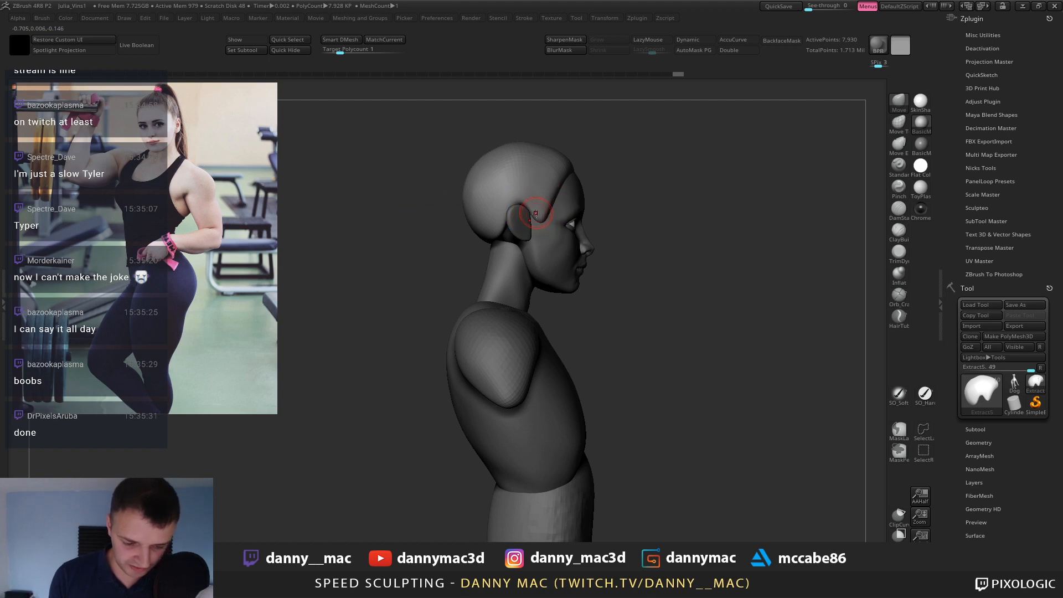
mouse_move(534, 224)
left_mouse_down()
mouse_move(542, 233)
mouse_move(555, 197)
left_mouse_up()
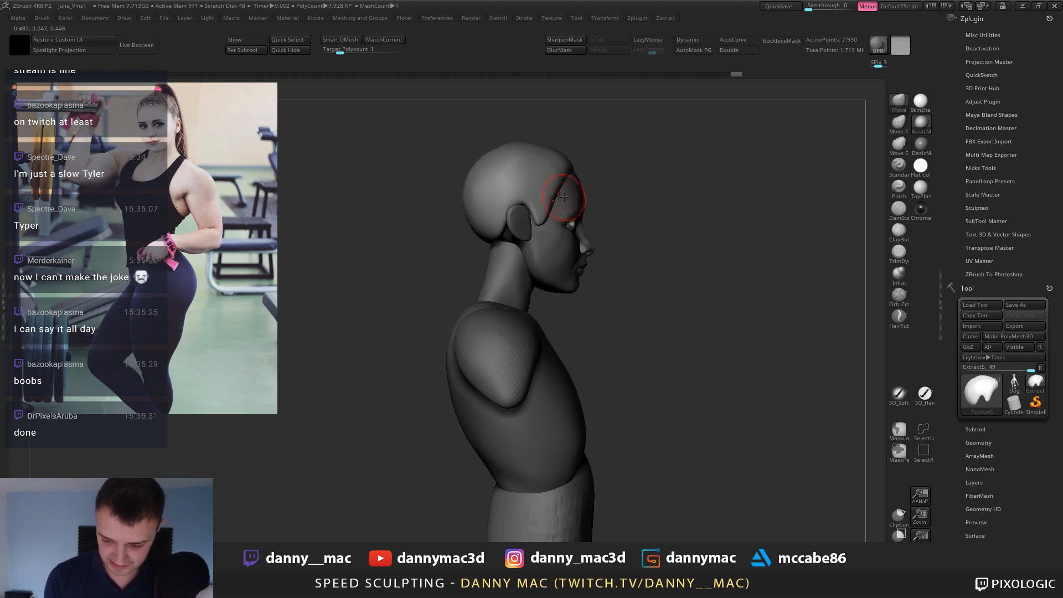
Adjust the hair cap's hairline from the temple up to the forehead with the Move brush.
right_click_drag(559, 184, 515, 192, "alt")
left_click_drag(550, 186, 568, 168)
right_click_drag(568, 168, 532, 177, "shift")
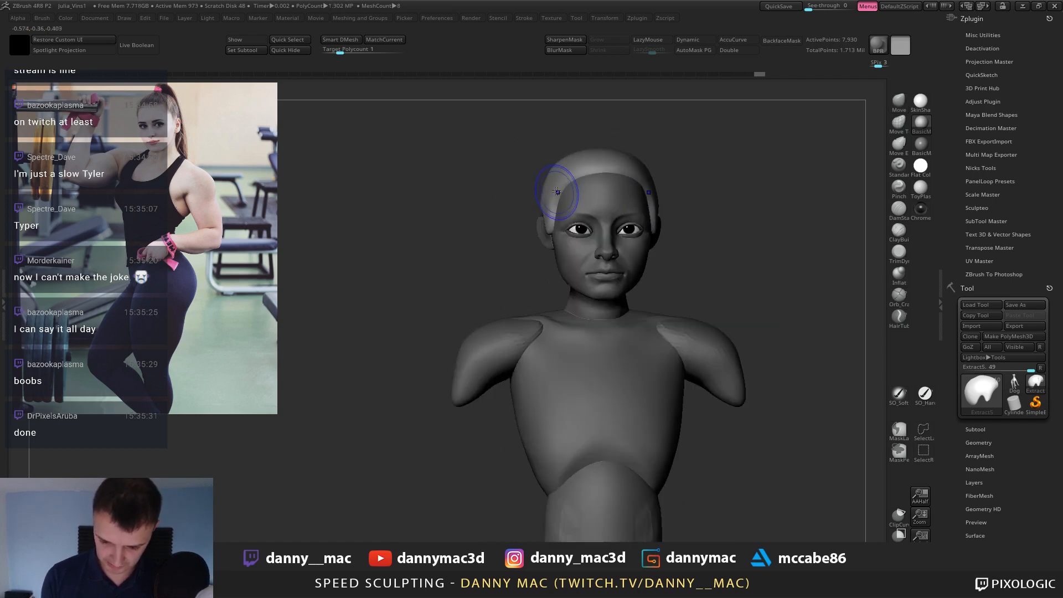
Fit the hair cap's edge around the ear with the Move brush and smooth it above the ear and toward the nape.
mouse_move(547, 237)
right_mouse_down()
mouse_move(571, 216)
mouse_move(519, 155)
right_mouse_up()
right_click(544, 230)
left_click_drag(539, 233, 546, 228)
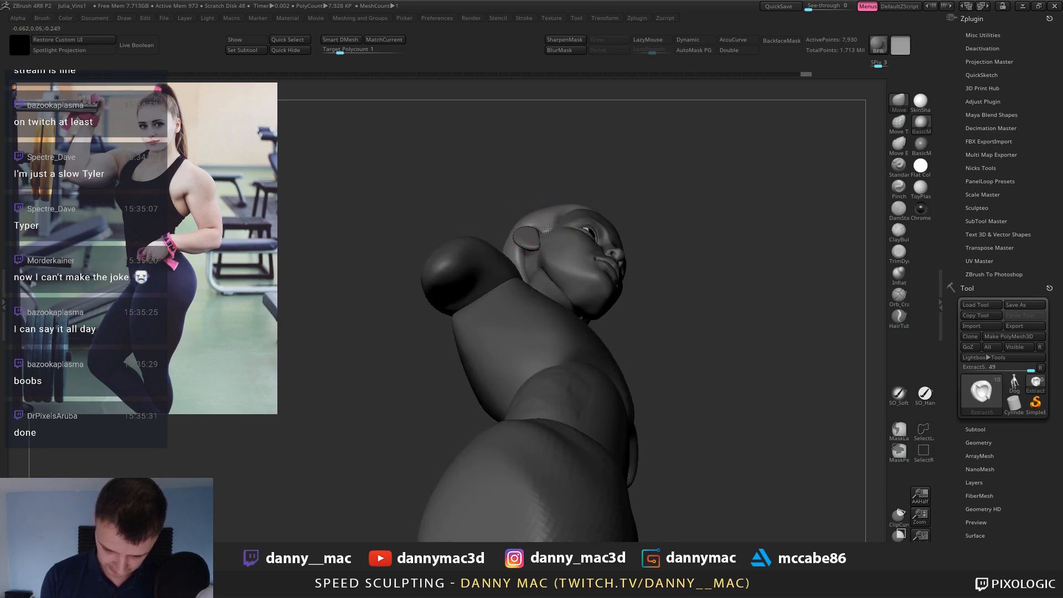
right_click_drag(529, 183, 549, 238, "shift")
left_click_drag(530, 207, 526, 215, "shift")
mouse_move(529, 213)
right_mouse_down()
mouse_move(550, 222)
mouse_move(510, 253)
right_mouse_up()
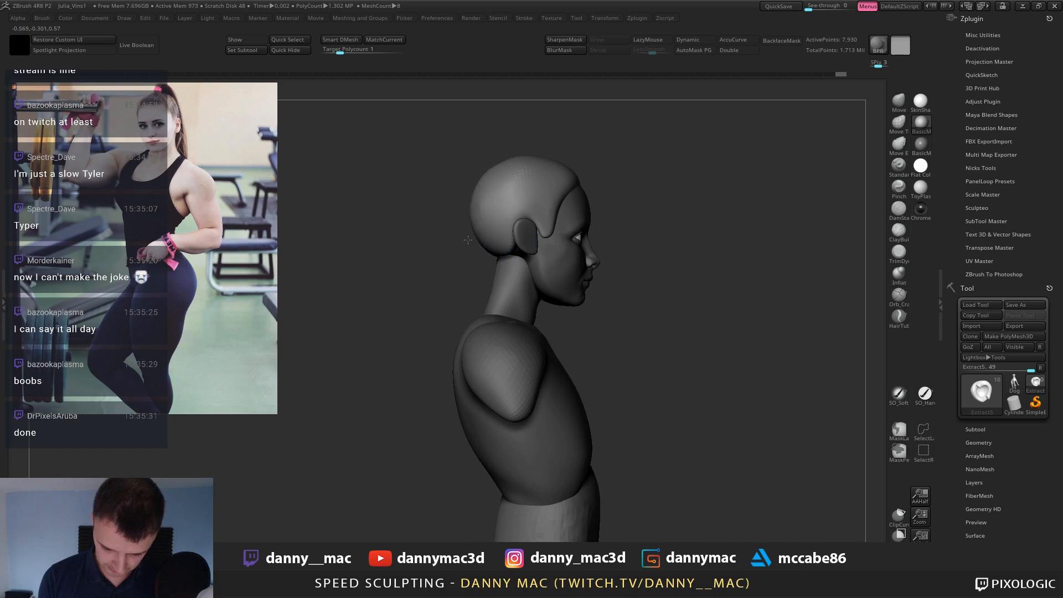
left_click_drag(477, 233, 487, 221, "shift")
right_click_drag(490, 224, 506, 203, "ctrl")
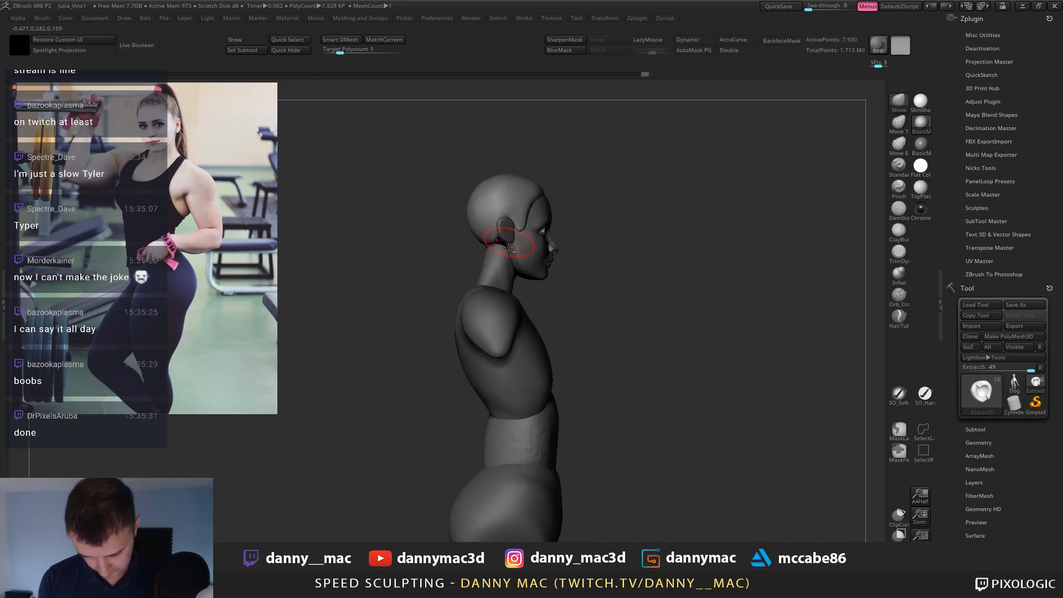
mouse_move(496, 258)
right_mouse_down()
mouse_move(483, 260)
mouse_move(535, 210)
mouse_move(560, 209)
mouse_move(561, 230)
right_mouse_up()
Select the head mesh and slim the jaw below the ear with the Move brush.
left_click(483, 260, "alt")
mouse_move(560, 152)
right_mouse_down("ctrl")
mouse_move(569, 183)
mouse_move(572, 165)
right_mouse_up("ctrl")
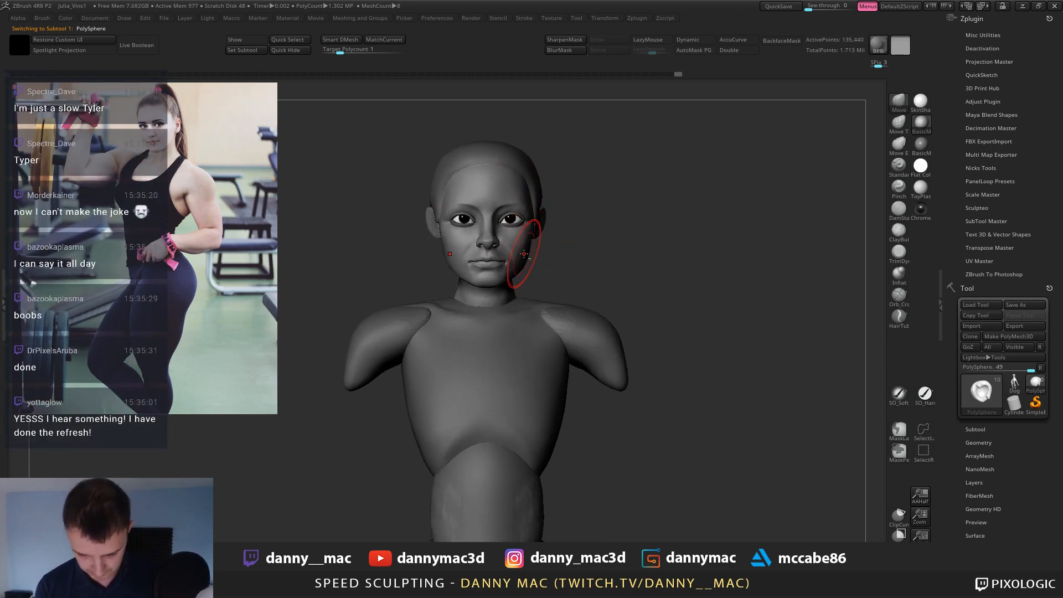
right_click_drag(530, 245, 481, 267)
right_click(480, 271)
left_click_drag(539, 258, 530, 266)
mouse_move(492, 268)
right_mouse_down()
mouse_move(542, 275)
mouse_move(532, 250)
mouse_move(451, 238)
mouse_move(453, 258)
right_mouse_up()
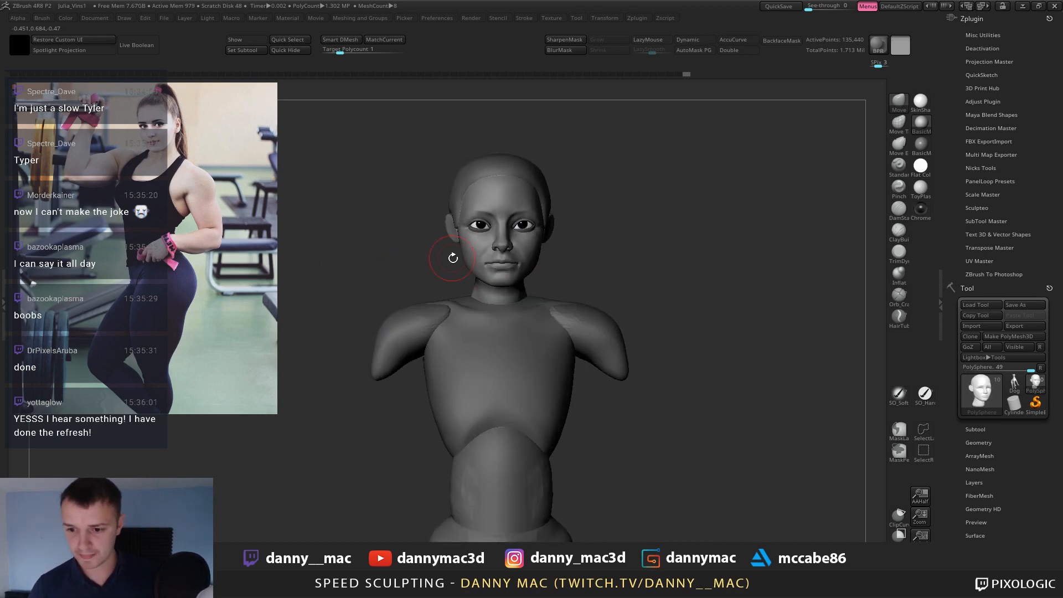
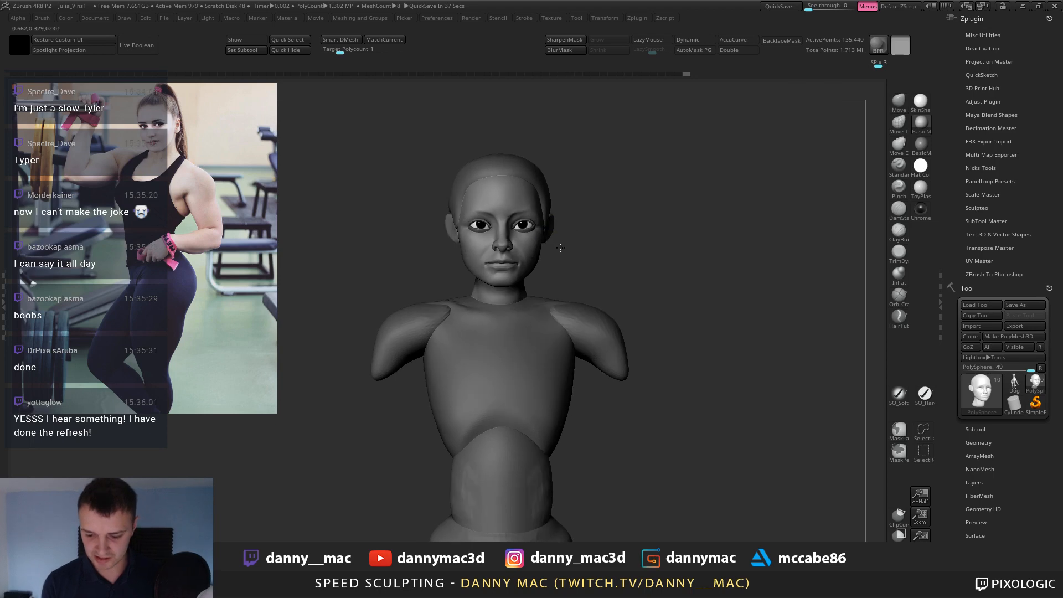
Refine the nose bridge beside the inner eye corners and the lower cheek contour with the Move brush.
mouse_move(566, 247)
right_mouse_down("ctrl")
mouse_move(546, 219)
mouse_move(514, 251)
mouse_move(523, 227)
right_mouse_up("ctrl")
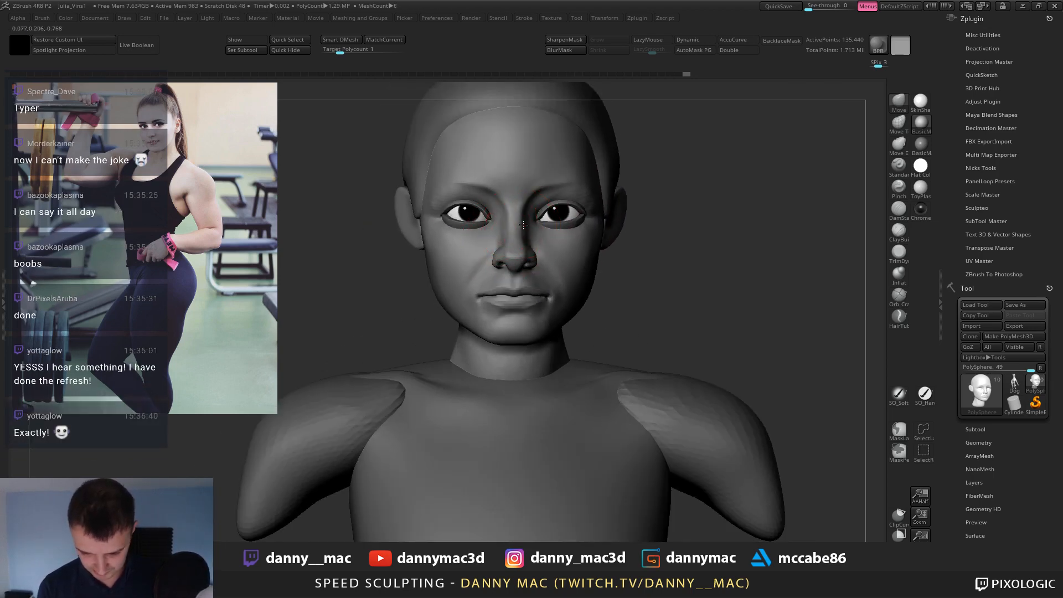
left_click_drag(524, 225, 518, 224)
mouse_move(531, 222)
right_mouse_down()
mouse_move(551, 216)
mouse_move(545, 230)
mouse_move(523, 205)
mouse_move(506, 216)
mouse_move(526, 250)
right_mouse_up()
left_click_drag(448, 265, 452, 265)
mouse_move(493, 272)
right_mouse_down("shift")
mouse_move(440, 277)
mouse_move(455, 238)
right_mouse_up("shift")
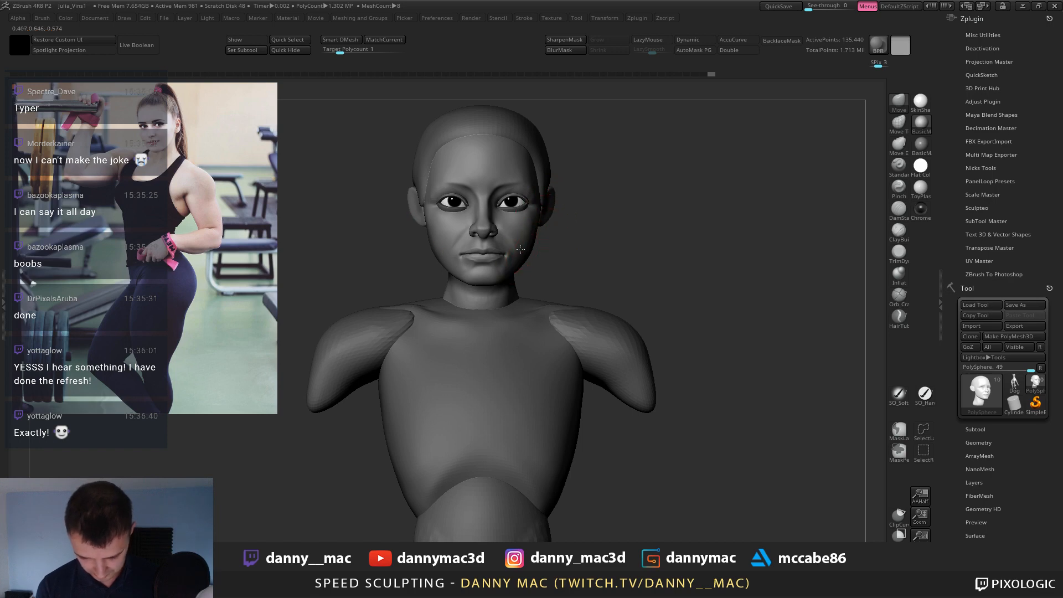
mouse_move(520, 250)
right_mouse_down()
mouse_move(533, 264)
mouse_move(538, 251)
right_mouse_up()
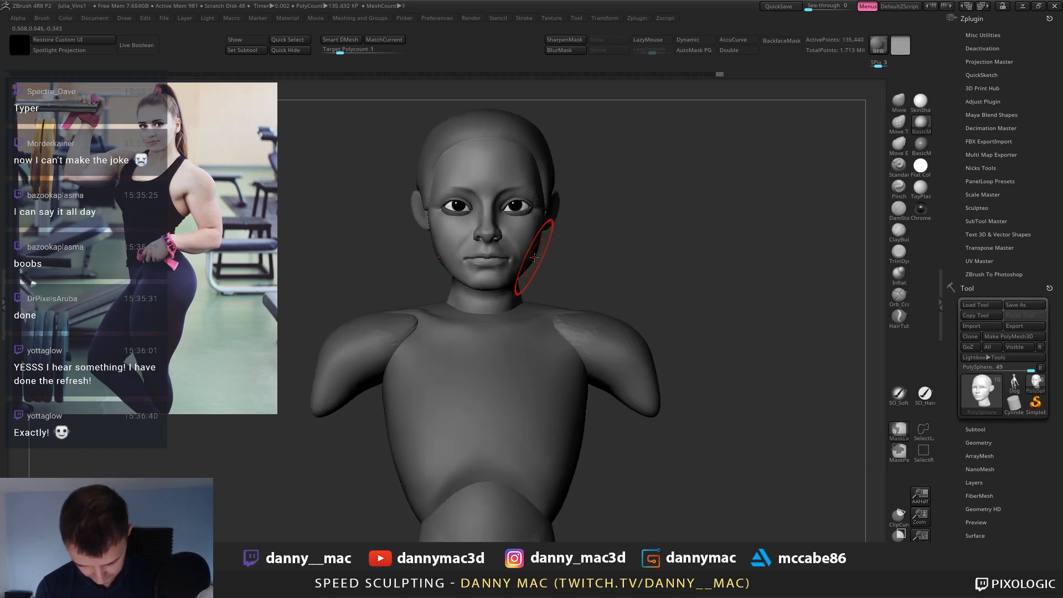
Reshape the chin and lower cheek beside the mouth on the head mesh with the Move brush.
key("space")
key("space")
scroll(496, 275, "up", 5)
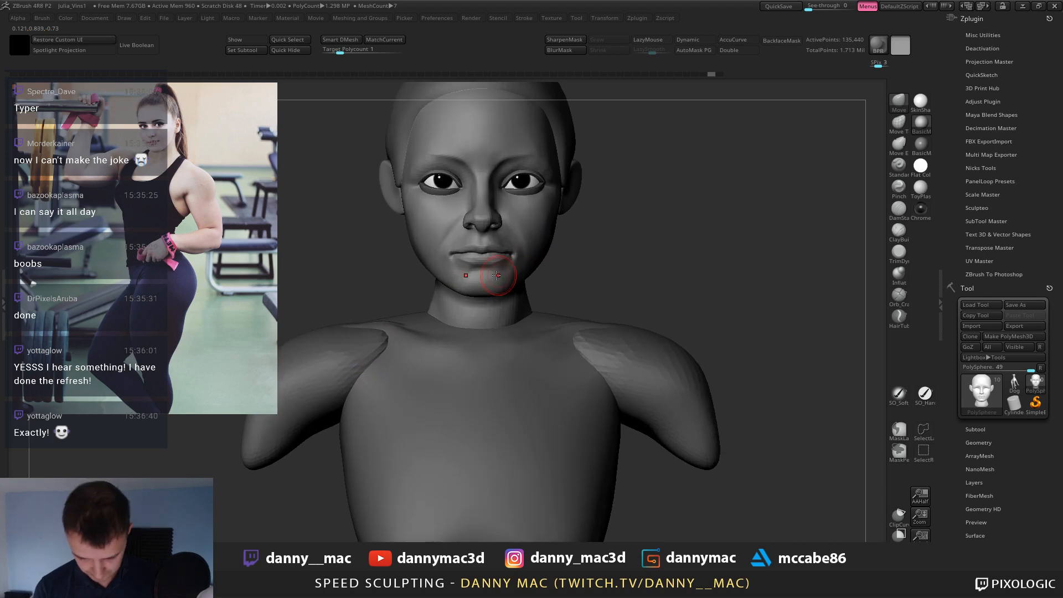
right_click_drag(488, 262, 530, 245)
key("space")
key("space")
key("shift+d")
key("shift+d")
left_click_drag(529, 244, 529, 239)
right_click_drag(529, 241, 512, 239)
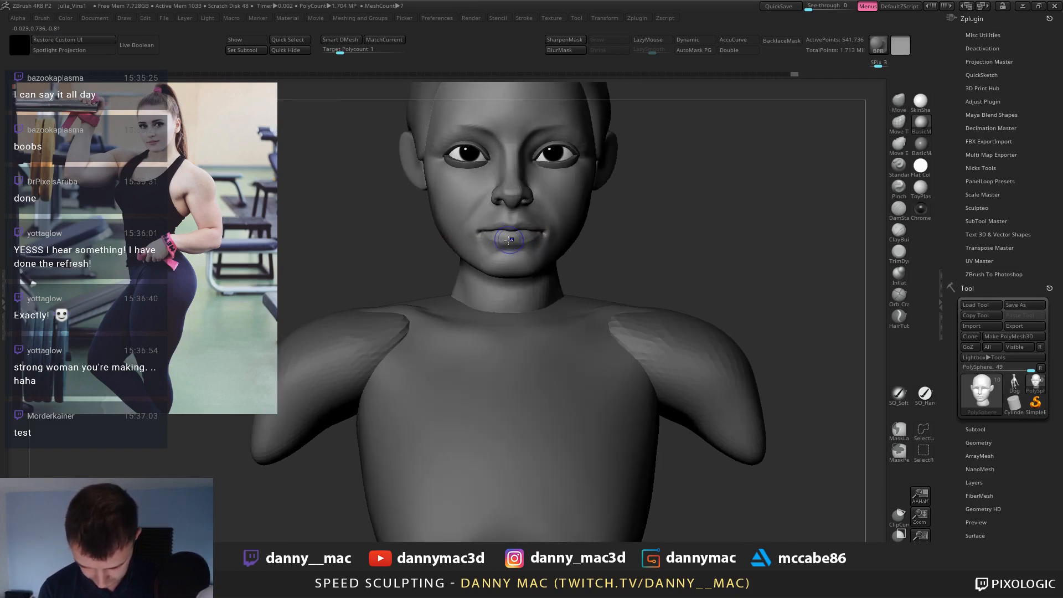
Smooth the area around the lower lip and adjust the mouth corners and adjoining cheek with the Move brush.
left_click_drag(514, 237, 518, 234, "shift")
right_click_drag(521, 228, 524, 242, "ctrl")
left_click_drag(541, 218, 534, 219)
mouse_move(536, 219)
right_mouse_down()
mouse_move(520, 216)
mouse_move(536, 222)
right_mouse_up()
left_click_drag(566, 228, 573, 225)
right_click_drag(582, 223, 562, 215)
key("space")
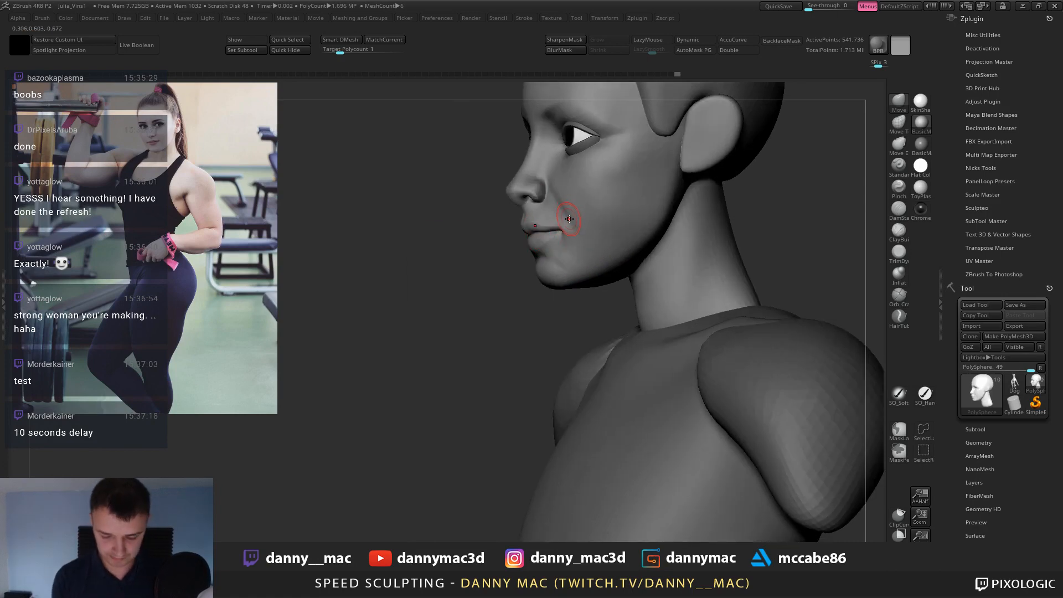
Build up the cheeks beside the nose and mouth with the ClayBuildup brush and smooth the strokes.
mouse_move(567, 221)
right_mouse_down()
mouse_move(576, 226)
mouse_move(562, 213)
right_mouse_up()
key("b")
key("c")
key("b")
right_click_drag(377, 280, 465, 286)
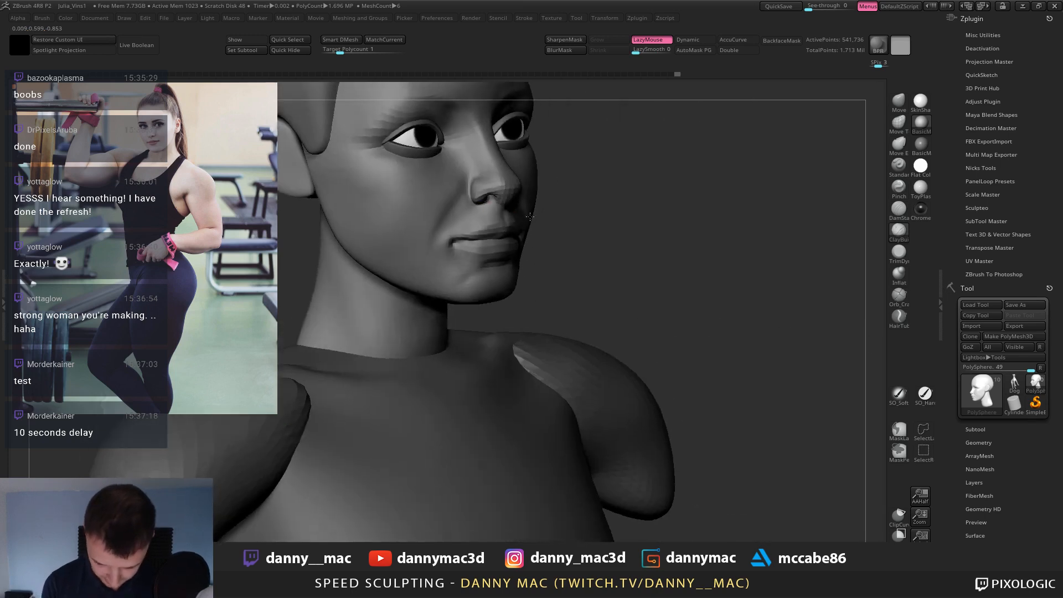
right_click(431, 293)
mouse_move(475, 228)
right_mouse_down()
mouse_move(485, 231)
mouse_move(467, 228)
mouse_move(425, 310)
mouse_move(460, 256)
mouse_move(442, 244)
right_mouse_up()
right_click(425, 320)
left_click_drag(449, 237, 439, 254, "shift")
mouse_move(439, 254)
right_mouse_down()
mouse_move(430, 255)
mouse_move(450, 239)
mouse_move(441, 227)
mouse_move(478, 208)
mouse_move(464, 203)
right_mouse_up()
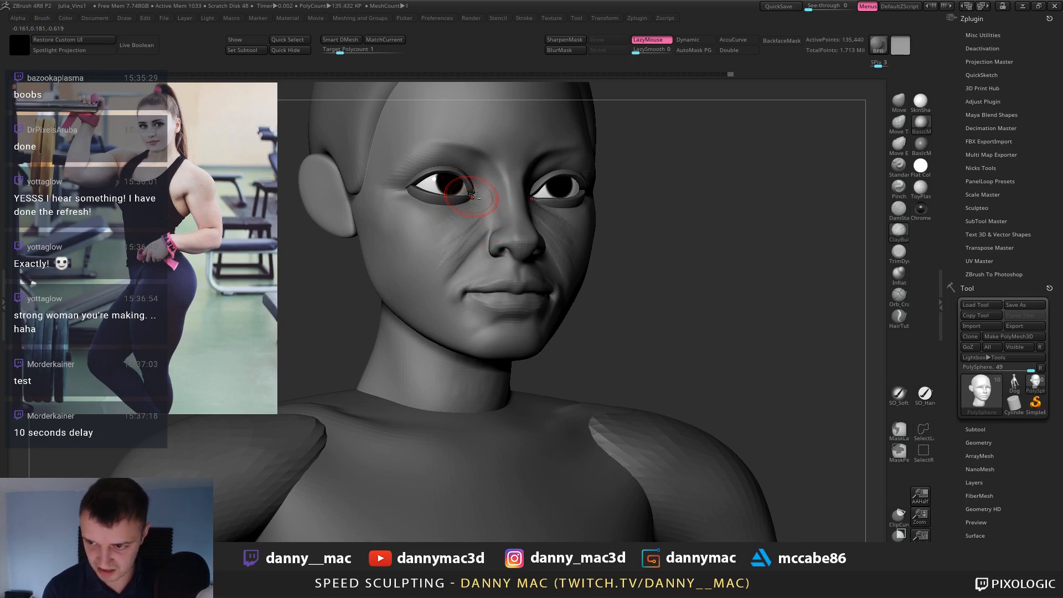
Select the eyelid mesh, disable LazyMouse, enable AutoMask PG and adjust the lids with the Move brush.
right_click_drag(481, 200, 476, 192)
left_click(476, 193, "alt")
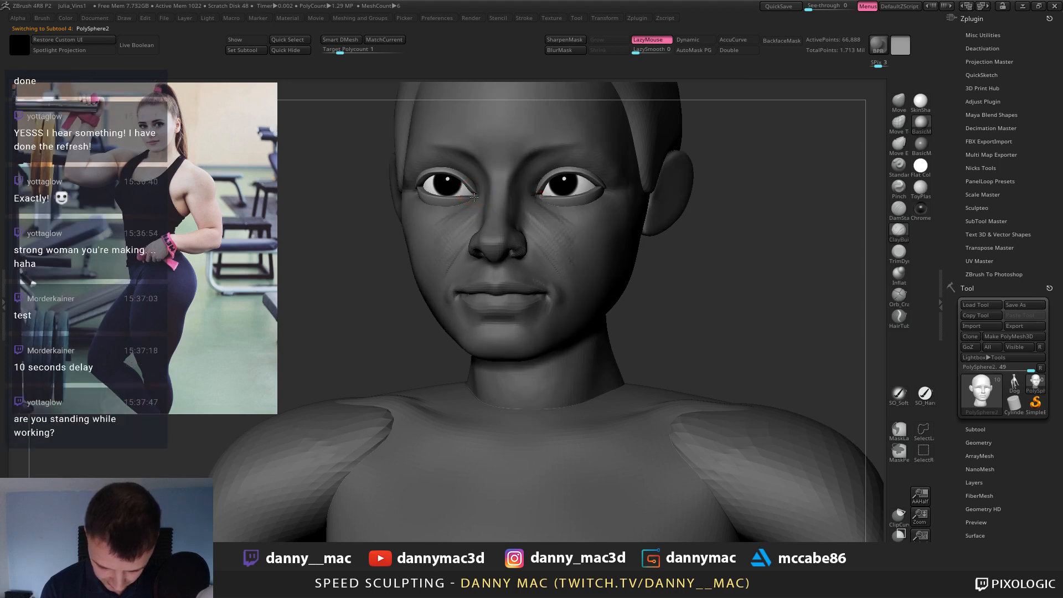
key("l")
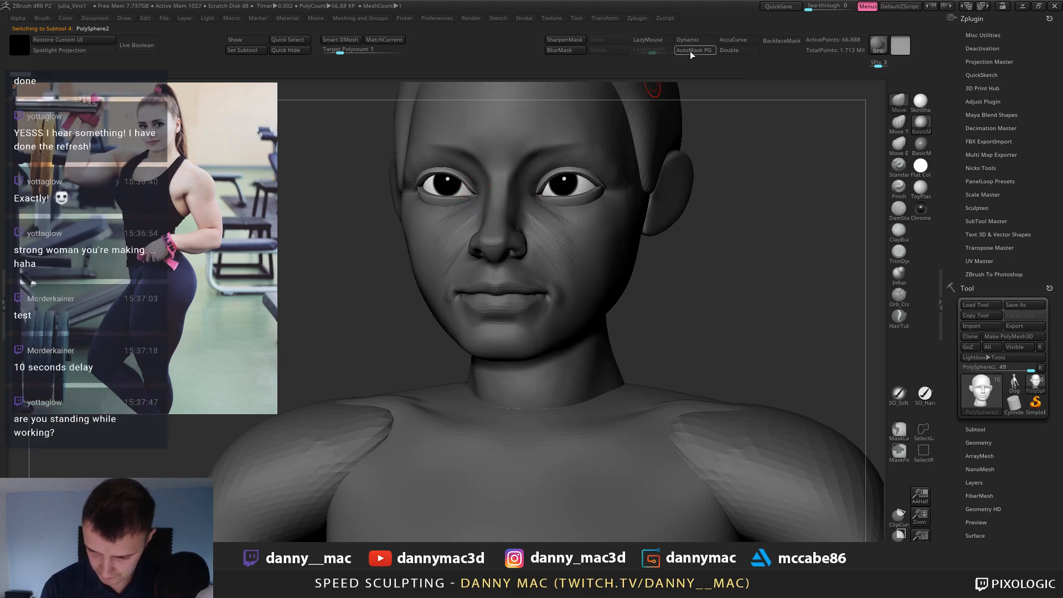
mouse_move(506, 181)
right_mouse_down()
mouse_move(469, 198)
mouse_move(439, 177)
mouse_move(474, 181)
mouse_move(455, 271)
right_mouse_up()
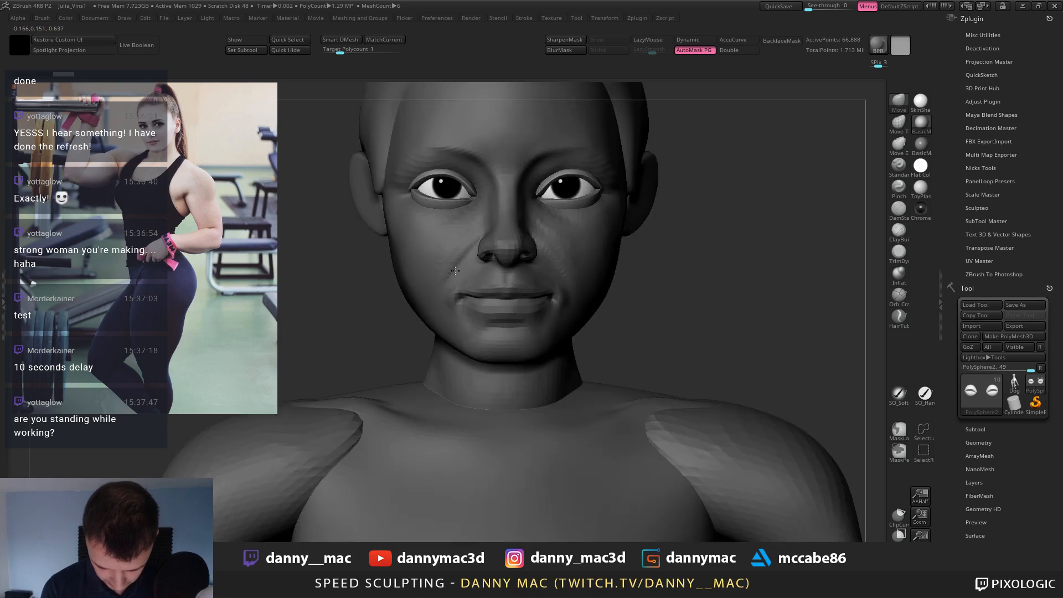
mouse_move(451, 204)
right_mouse_down()
mouse_move(476, 210)
mouse_move(428, 195)
mouse_move(450, 205)
mouse_move(467, 183)
mouse_move(483, 195)
mouse_move(467, 151)
right_mouse_up()
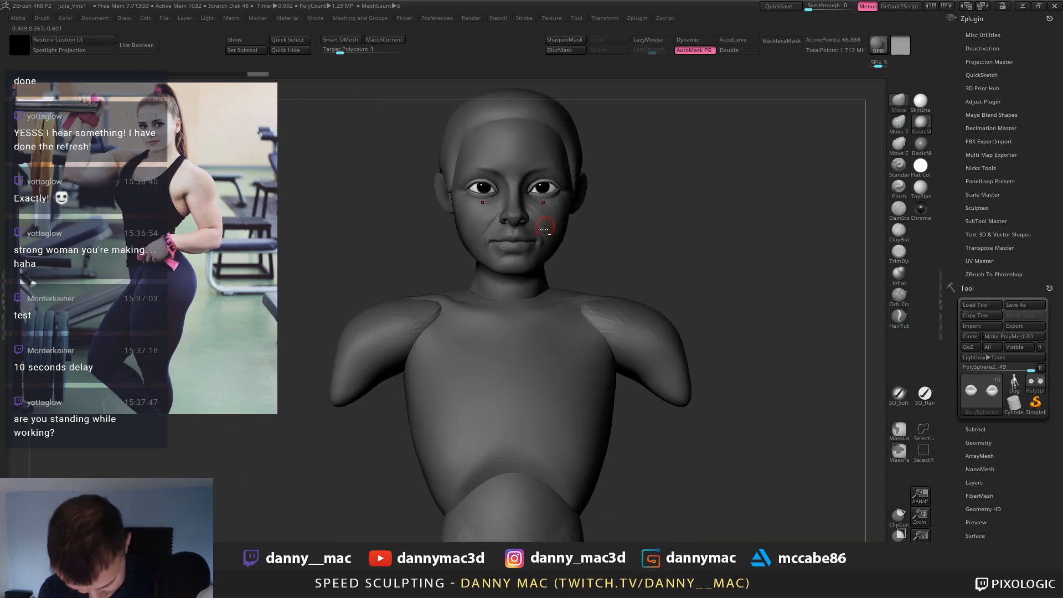
Select the head mesh, refine the cheek contour with the Move brush and save the project as Julia_Vins1.
left_click(563, 223, "alt")
key("space")
right_click_drag(550, 227, 570, 262)
key("space")
mouse_move(566, 211)
right_mouse_down()
mouse_move(475, 236)
mouse_move(487, 212)
right_mouse_up()
key("ctrl+s")
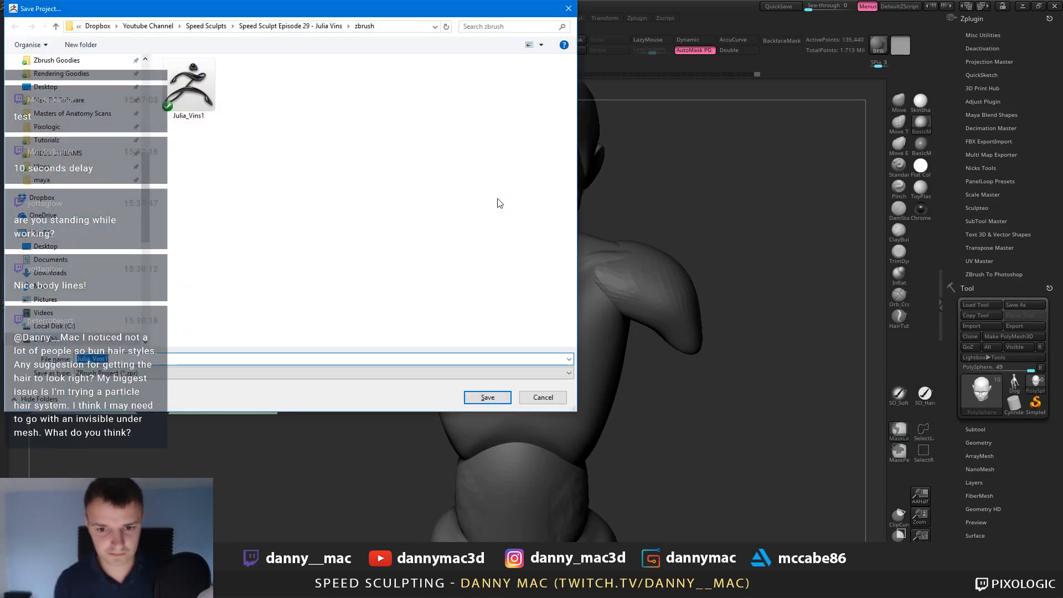
key("Return")
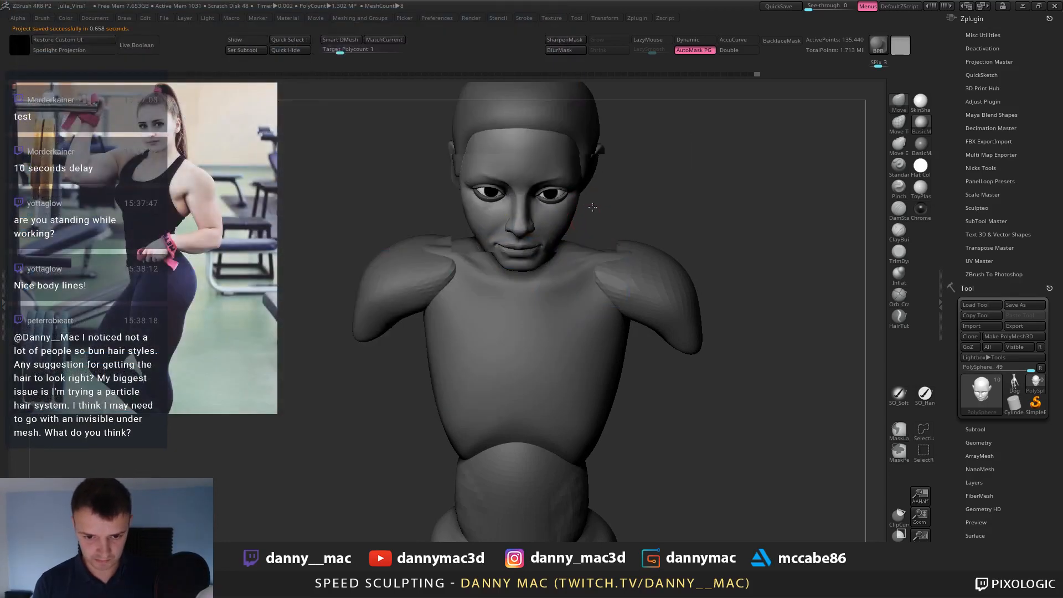
Refine the back of the jaw below the ear in profile with the Move brush.
mouse_move(597, 192)
right_mouse_down()
mouse_move(512, 156)
mouse_move(514, 134)
mouse_move(514, 161)
mouse_move(493, 141)
mouse_move(500, 137)
mouse_move(548, 193)
mouse_move(541, 166)
mouse_move(477, 145)
right_mouse_up()
key("space")
left_click_drag(480, 155, 493, 146)
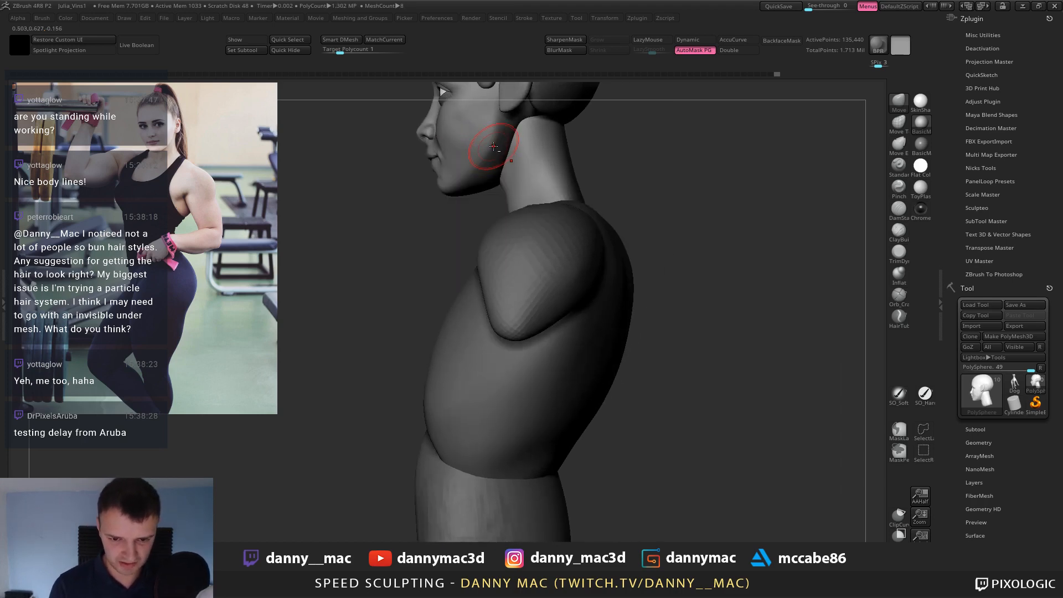
mouse_move(484, 143)
right_mouse_down()
mouse_move(506, 191)
mouse_move(536, 123)
mouse_move(549, 163)
mouse_move(526, 228)
right_mouse_up()
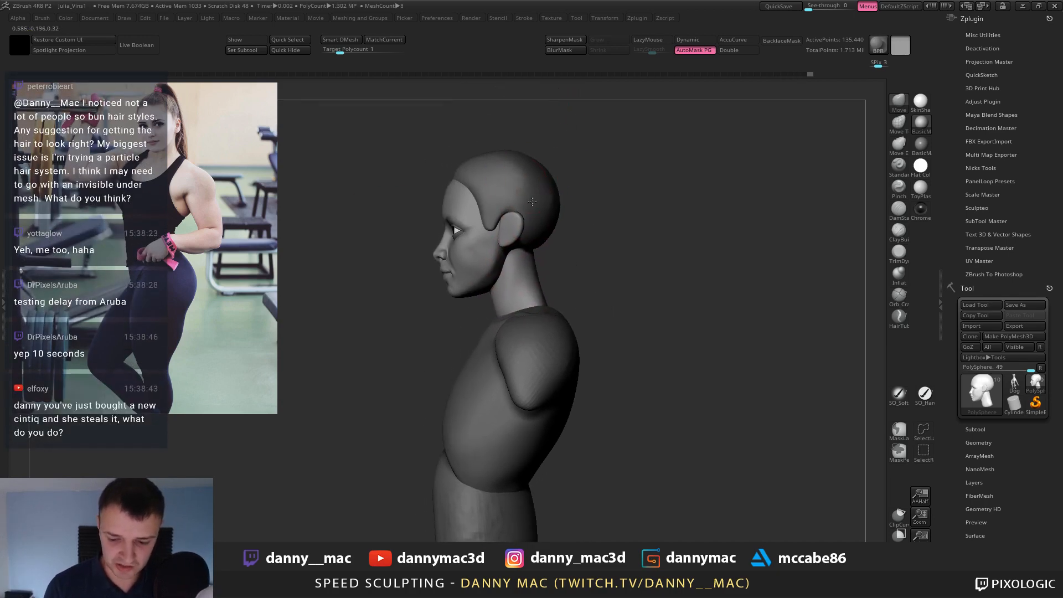
Adjust the upper head contour in small strokes with the Move brush.
key("space")
left_click_drag(460, 167, 456, 168)
right_click_drag(451, 169, 463, 166)
left_click_drag(459, 160, 460, 166)
mouse_move(461, 168)
right_mouse_down()
mouse_move(501, 180)
mouse_move(475, 174)
mouse_move(492, 161)
mouse_move(361, 218)
mouse_move(427, 213)
mouse_move(373, 202)
mouse_move(573, 223)
mouse_move(510, 250)
mouse_move(521, 234)
mouse_move(500, 240)
right_mouse_up()
Select the head mesh, switch to the TrimDynamic brush and smooth the cheek below the outer eye.
key("space")
left_click(475, 174, "alt")
right_click(387, 215)
left_click(361, 219, "alt")
key("b")
key("t")
key("d")
left_click_drag(498, 243, 495, 247, "shift")
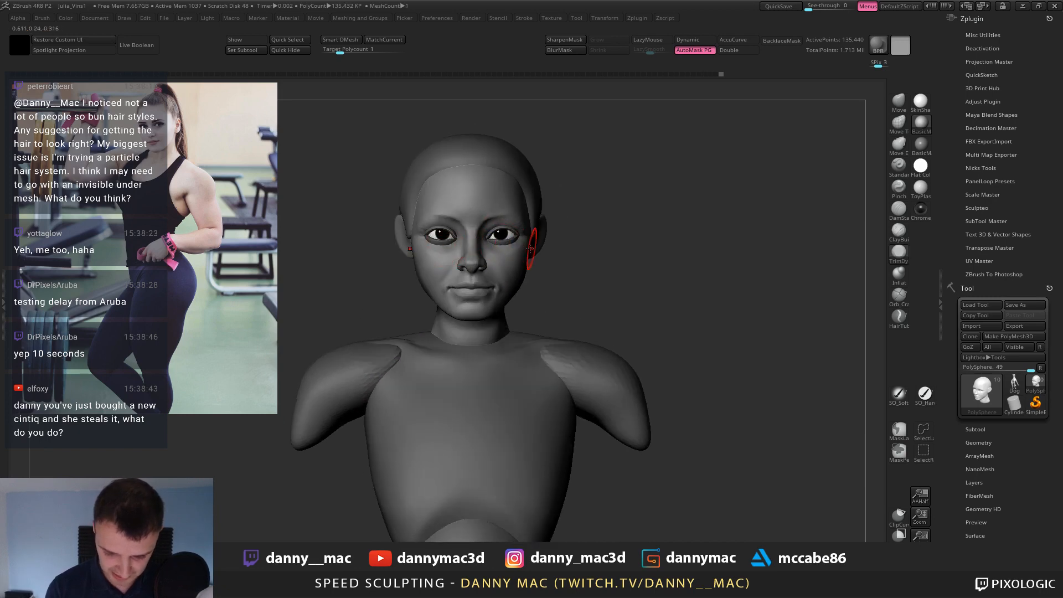
Smooth the side of the face in front of the ear and refine the cheek and jaw contour.
mouse_move(530, 249)
right_mouse_down()
mouse_move(502, 248)
mouse_move(524, 252)
mouse_move(521, 271)
right_mouse_up()
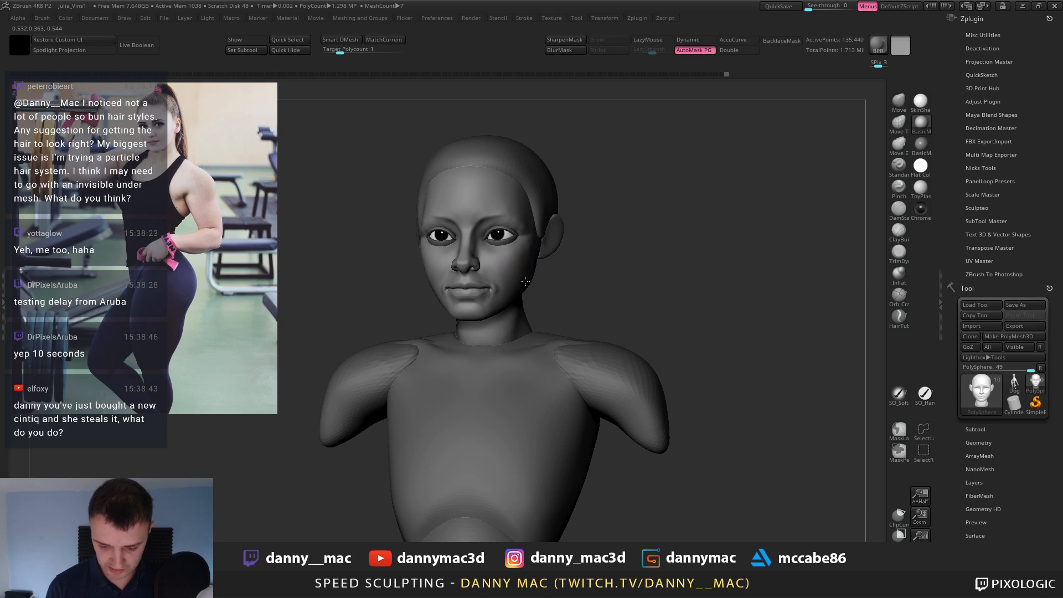
left_click_drag(526, 281, 526, 256, "shift")
mouse_move(529, 259)
right_mouse_down()
mouse_move(508, 264)
mouse_move(490, 292)
mouse_move(514, 275)
mouse_move(493, 307)
right_mouse_up()
right_click(489, 300)
right_click(510, 276)
right_click_drag(493, 254, 507, 251)
mouse_move(507, 252)
right_mouse_down("ctrl")
mouse_move(491, 304)
mouse_move(470, 323)
mouse_move(473, 308)
mouse_move(430, 317)
mouse_move(481, 307)
mouse_move(499, 274)
right_mouse_up("ctrl")
right_click(483, 318)
right_click(477, 317)
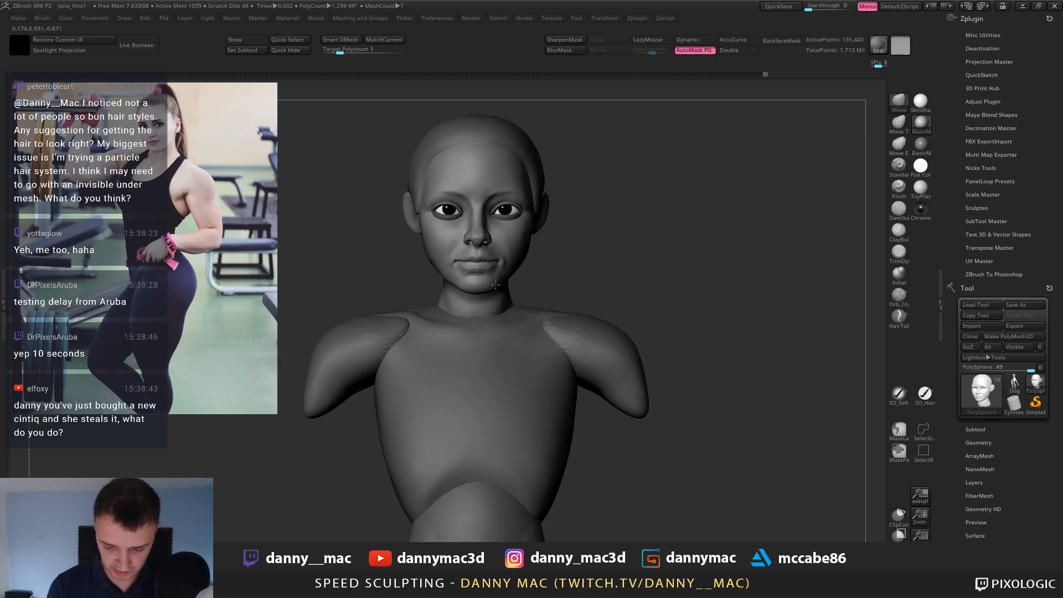
Save the project, overwriting the existing file.
key("ctrl+s")
key("Return")
key("y")
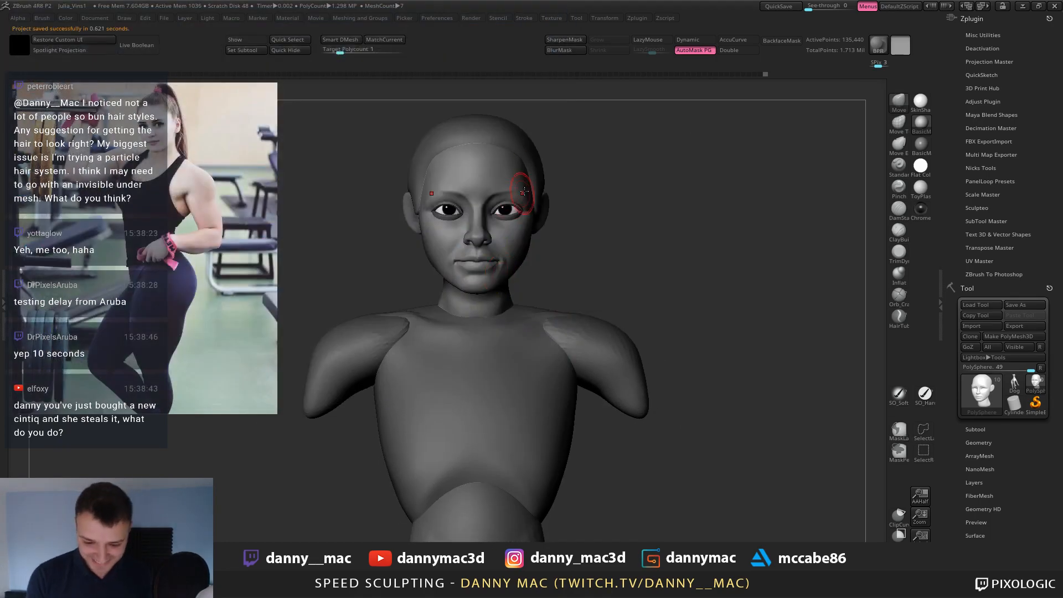
Select the hair cap mesh and subdivide it one level.
right_click_drag(517, 146, 524, 170, "alt")
left_click(527, 162, "alt")
key("ctrl+d")
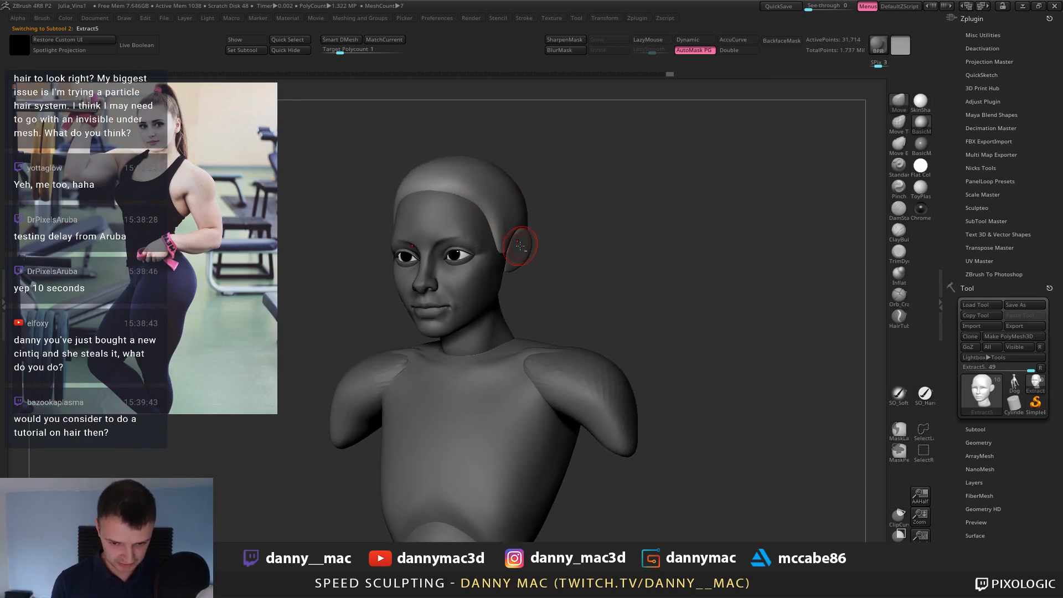
Sculpt swept-back hair strands over the hair cap's front, sides and back with the ClayBuildup brush and LazyMouse enabled.
key("l")
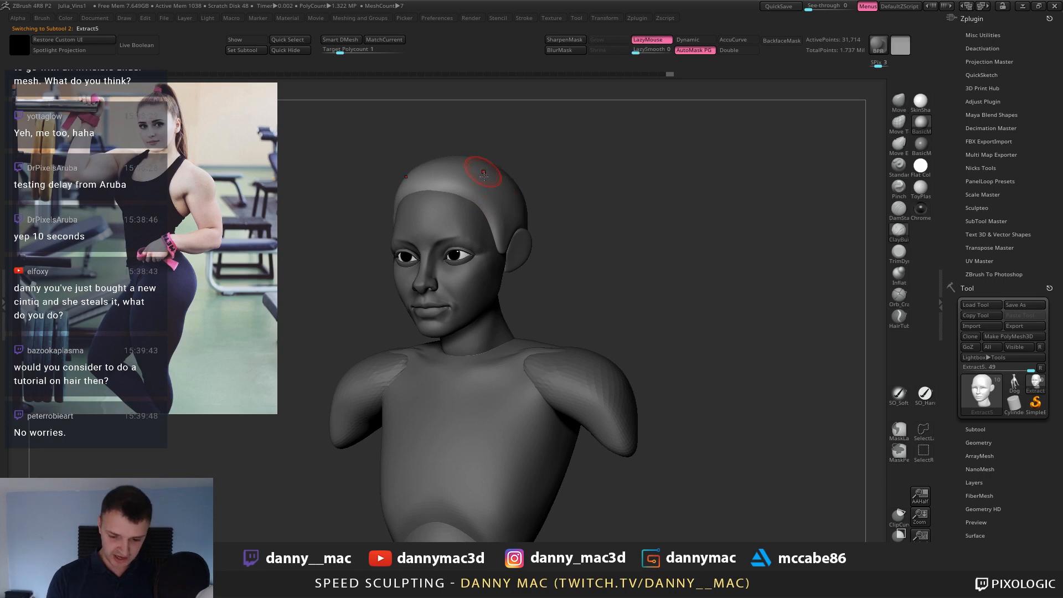
right_click_drag(499, 191, 463, 268)
key("space")
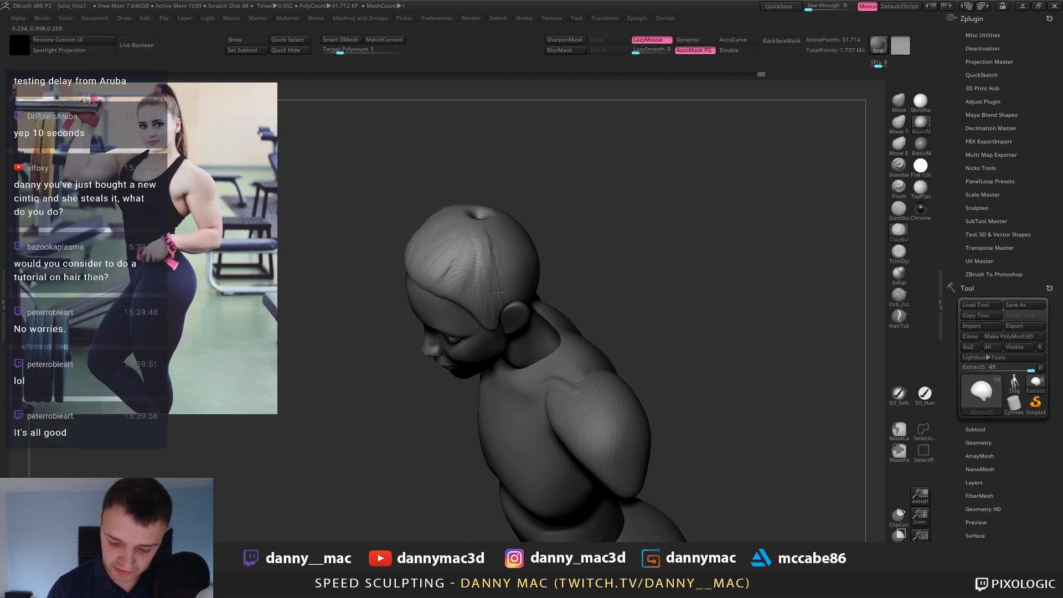
right_click_drag(518, 251, 484, 194)
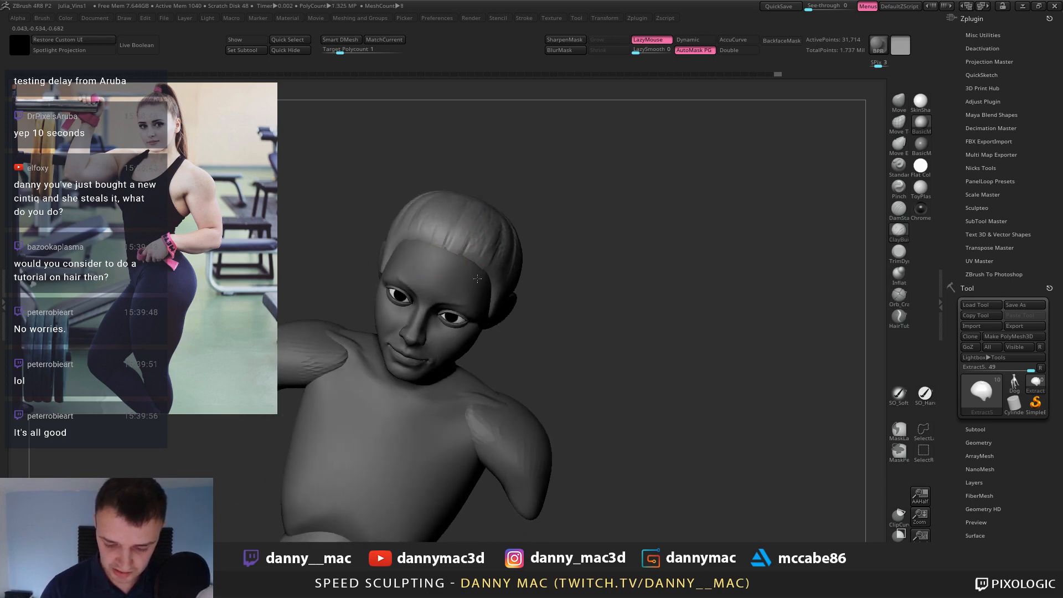
right_click_drag(478, 278, 446, 267)
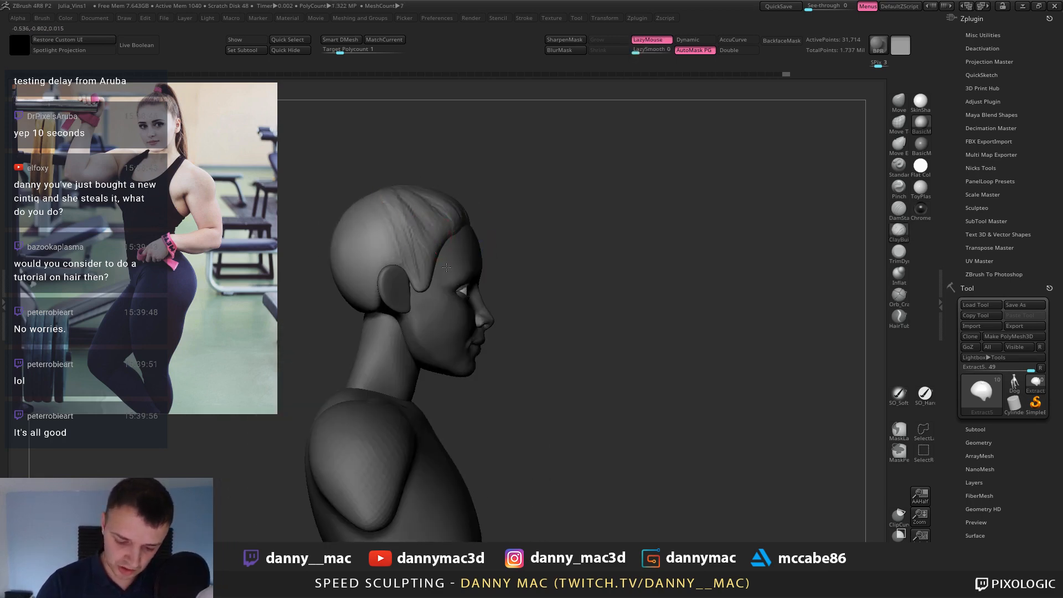
right_click_drag(407, 227, 425, 237)
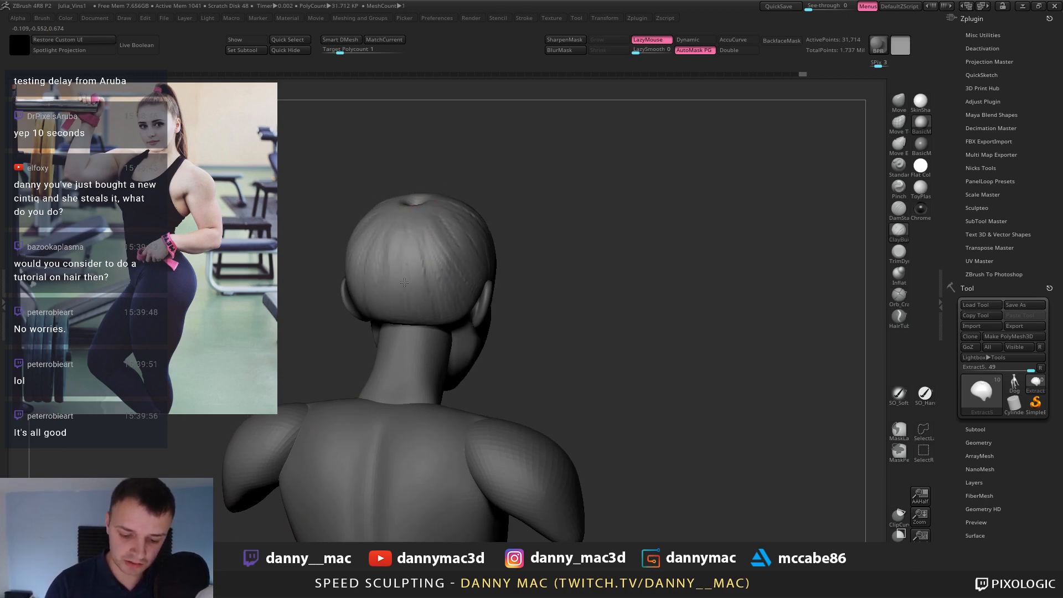
right_click_drag(455, 320, 476, 335)
Disable LazyMouse and adjust the hair cap's outline behind the ear with the Move brush.
key("l")
key("space")
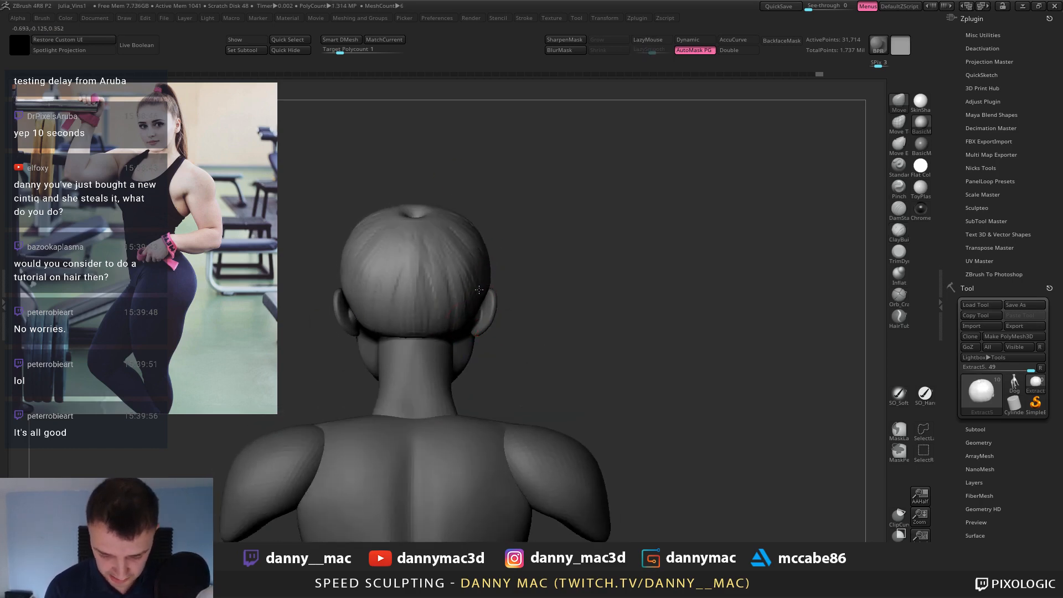
right_click_drag(490, 269, 493, 278)
left_click_drag(494, 278, 489, 278)
mouse_move(490, 279)
right_mouse_down()
mouse_move(492, 256)
mouse_move(475, 249)
mouse_move(486, 253)
mouse_move(469, 284)
right_mouse_up()
Reshape the back of the hair cap in profile with the Move brush and save the project as Julia_Vins1.
key("alt+t")
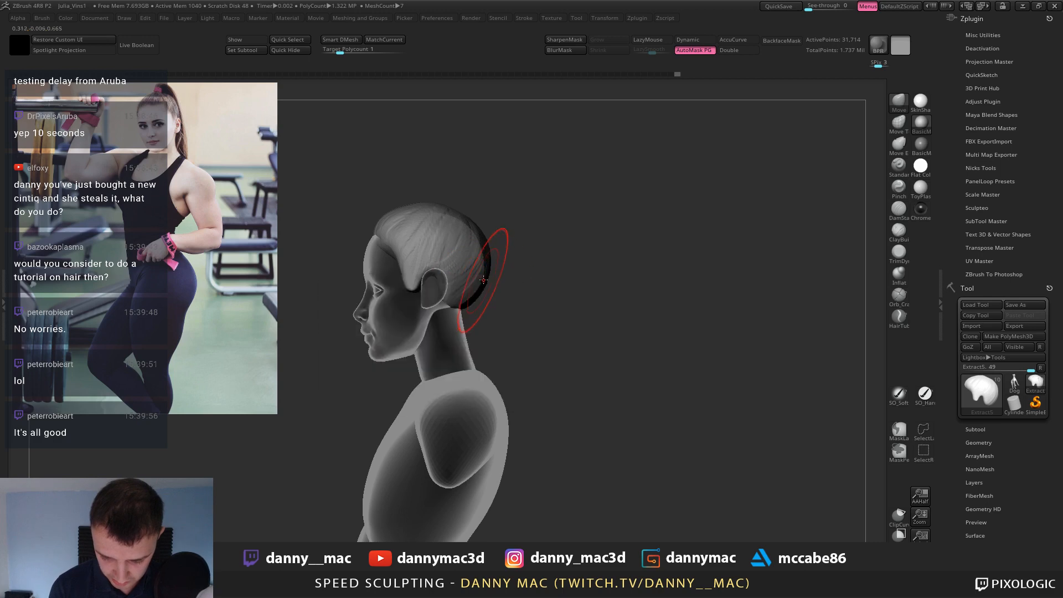
key("alt+t")
left_click_drag(481, 263, 484, 254)
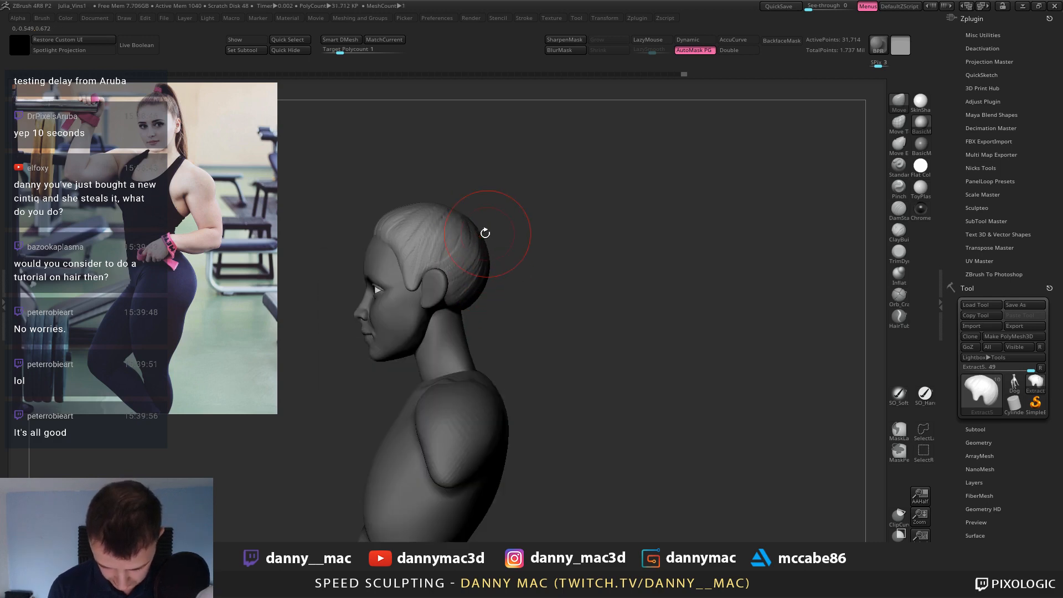
right_click(474, 225)
mouse_move(485, 233)
right_mouse_down()
mouse_move(526, 235)
mouse_move(458, 204)
mouse_move(439, 232)
mouse_move(482, 173)
mouse_move(501, 167)
right_mouse_up()
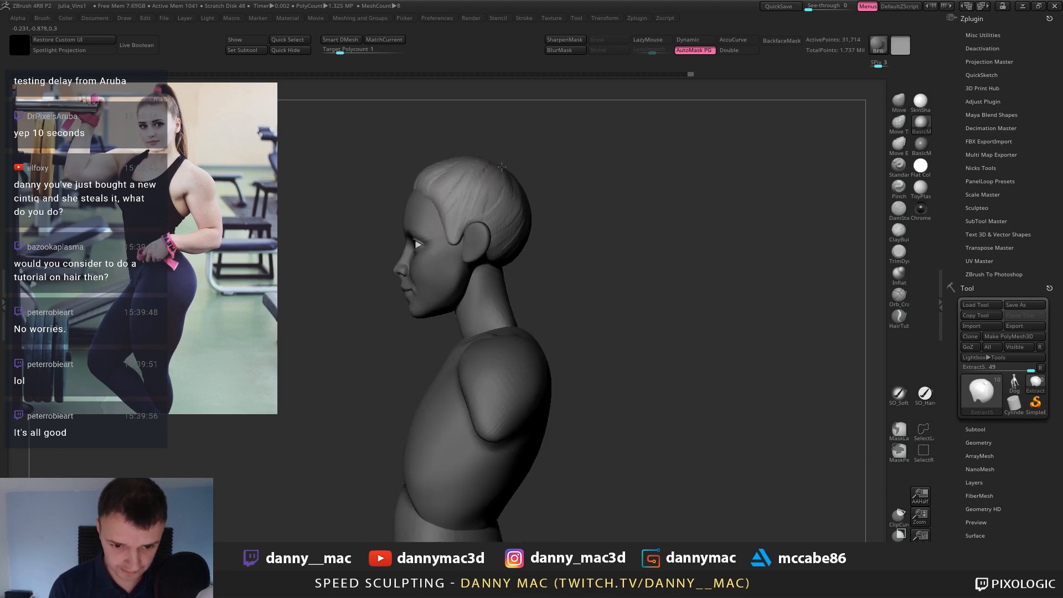
key("ctrl+s")
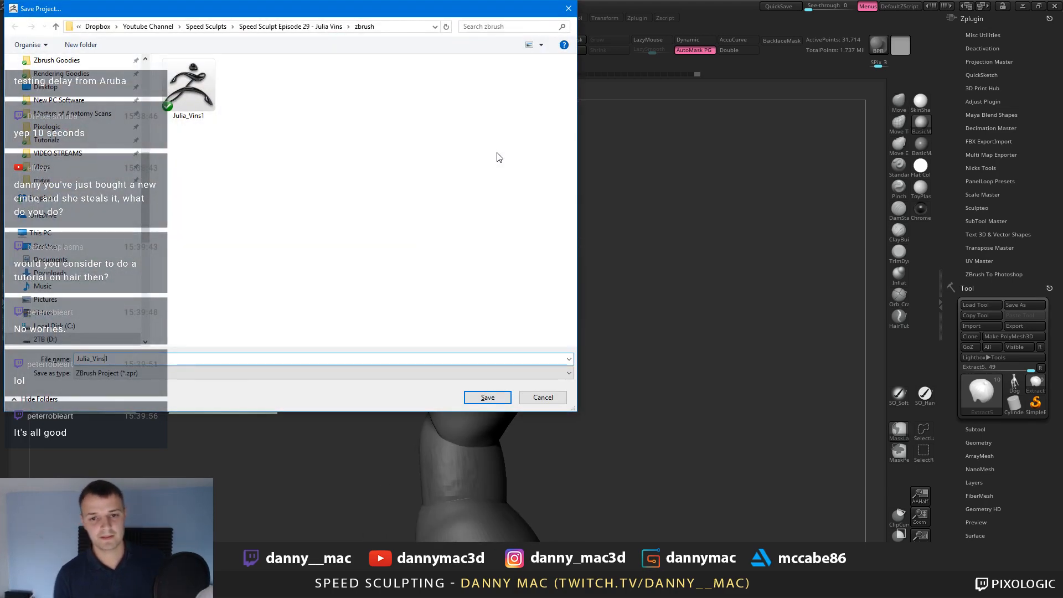
key("Return")
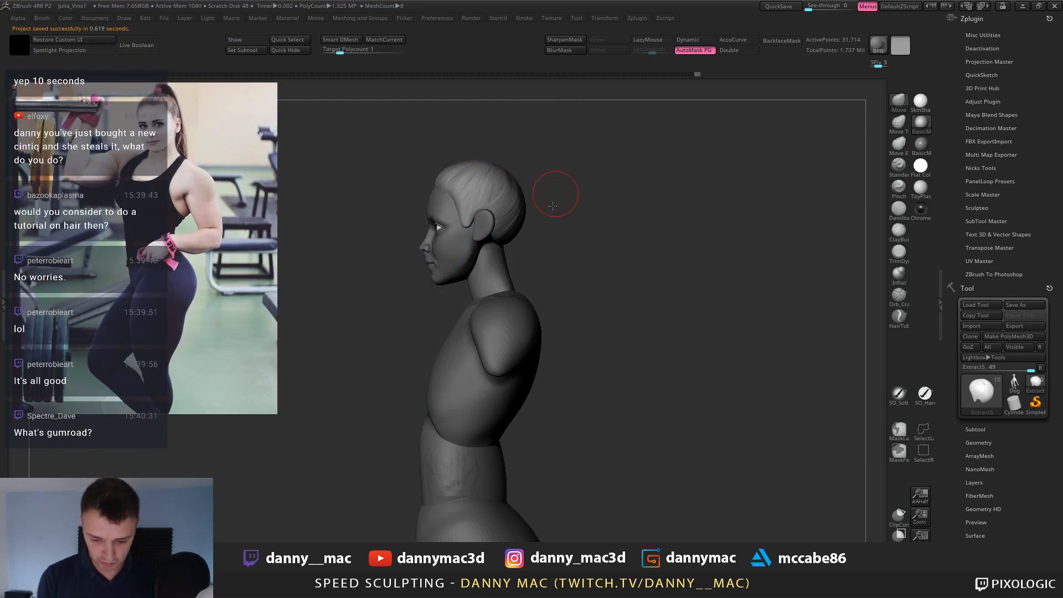
Select the head mesh and thicken the ears with the Inflat brush.
right_click_drag(553, 206, 512, 279)
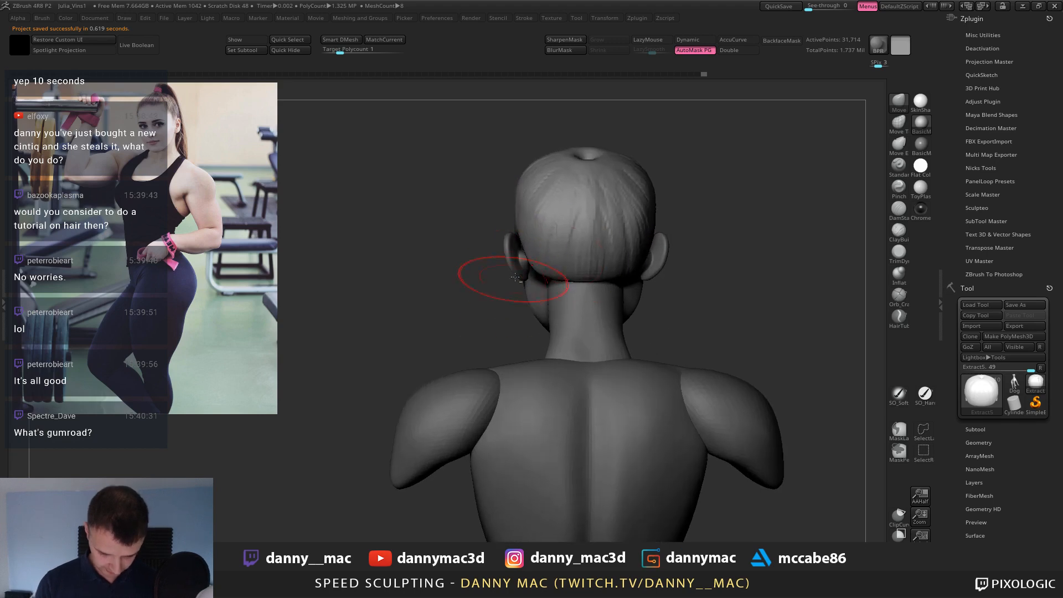
left_click(514, 262, "alt")
key("b")
key("i")
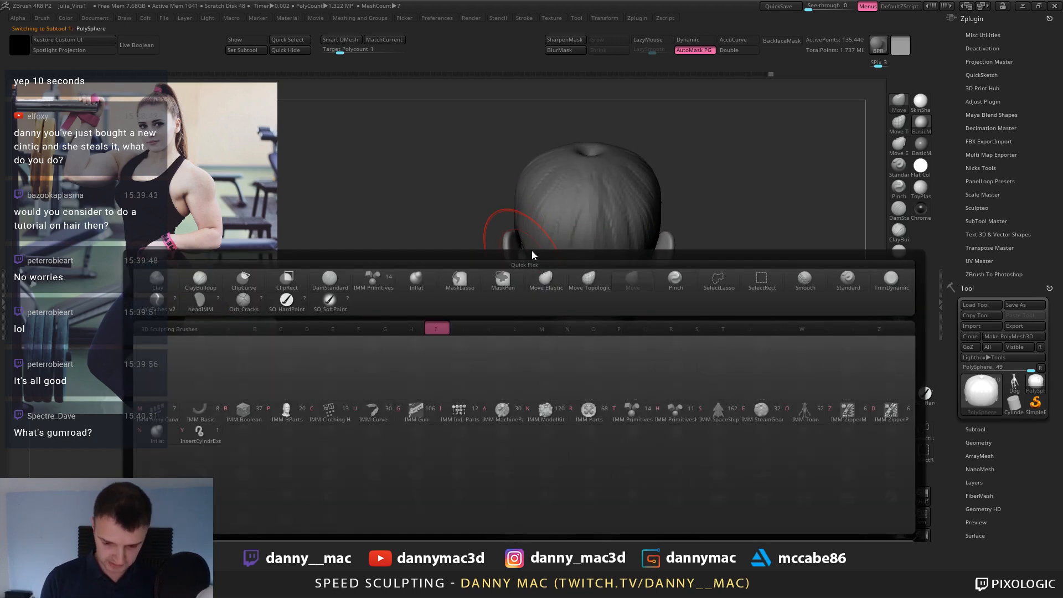
key("n")
mouse_move(515, 240)
right_mouse_down("ctrl")
mouse_move(523, 237)
mouse_move(490, 263)
mouse_move(506, 240)
mouse_move(503, 264)
mouse_move(481, 261)
mouse_move(489, 261)
right_mouse_up("ctrl")
key("l")
key("l")
right_click(480, 261)
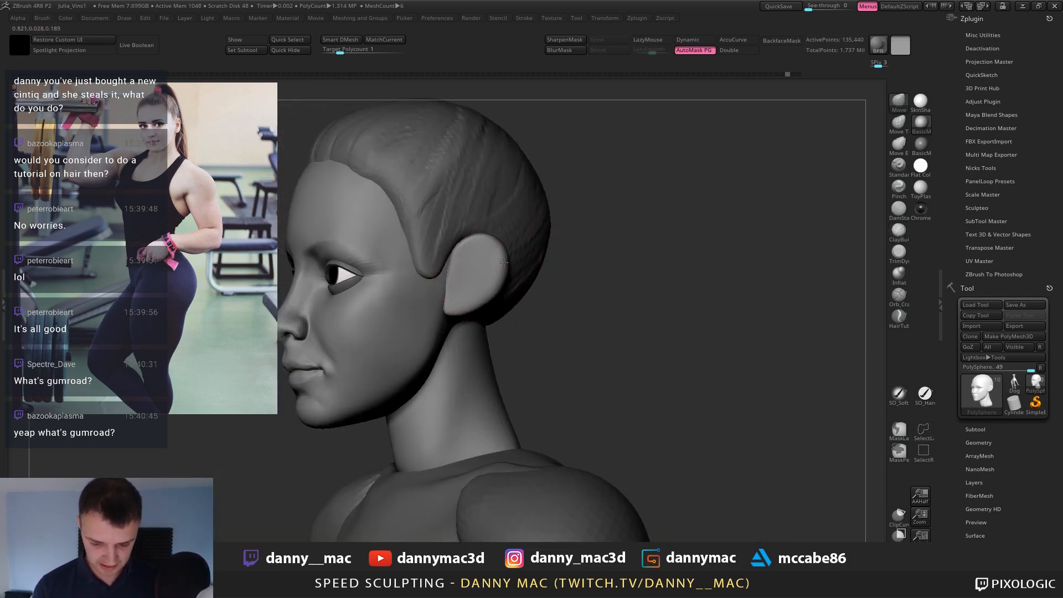
Reshape the ear's outer rim with the Move brush and save the project over the existing file.
left_click_drag(504, 262, 493, 263)
mouse_move(493, 263)
right_mouse_down()
mouse_move(516, 266)
mouse_move(527, 285)
mouse_move(493, 311)
mouse_move(521, 287)
mouse_move(530, 260)
mouse_move(501, 270)
right_mouse_up()
key("space")
key("l")
key("l")
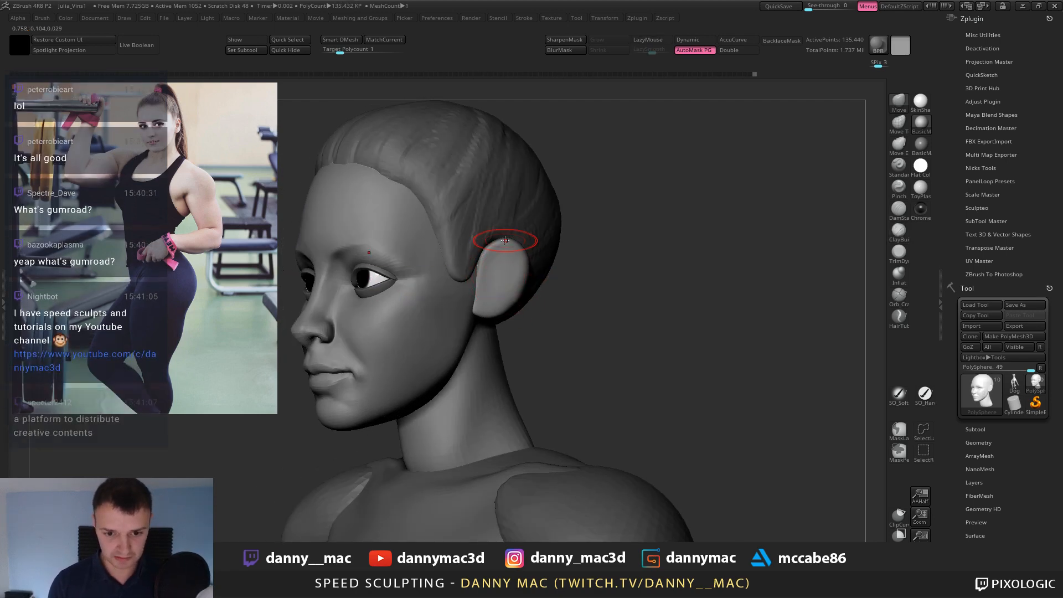
key("ctrl+s")
key("Return")
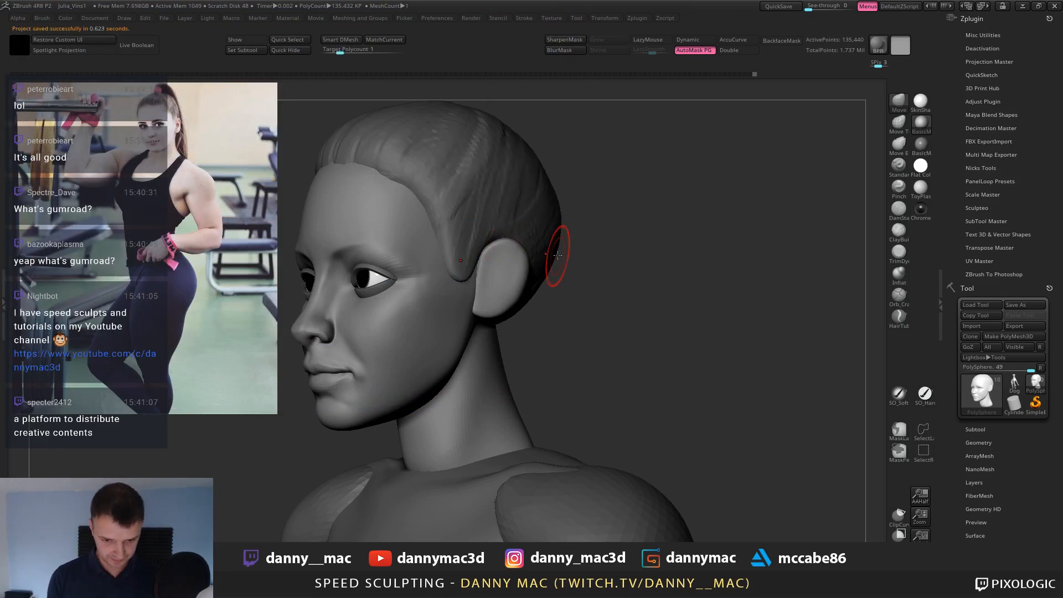
Carve the concha hollow and build up the inner folds of the ear with the ClayBuildup brush.
key("b")
key("c")
key("b")
right_click_drag(517, 260, 490, 281, "alt")
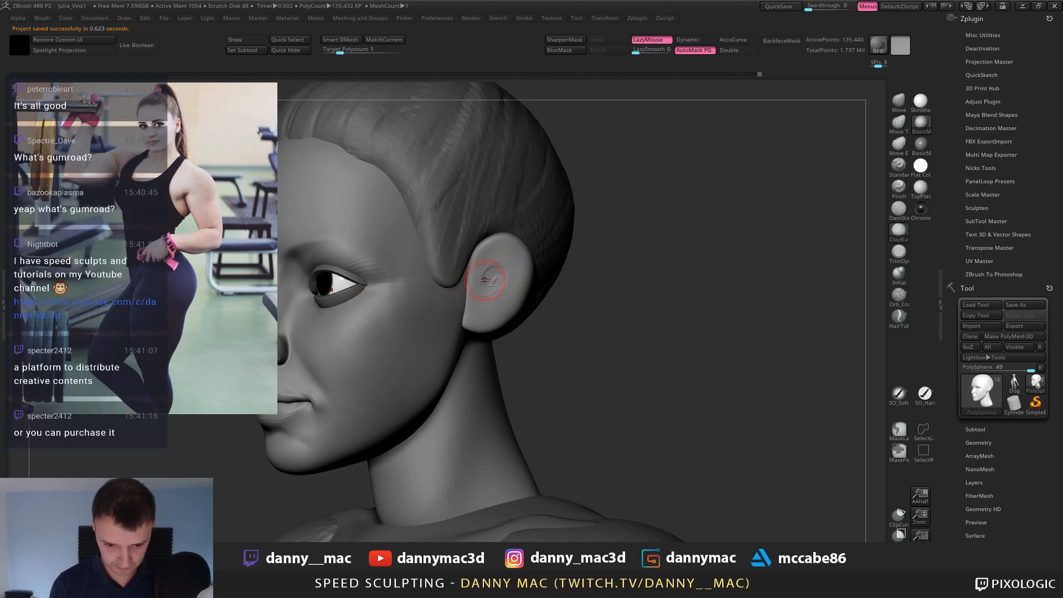
left_click_drag(499, 277, 488, 282)
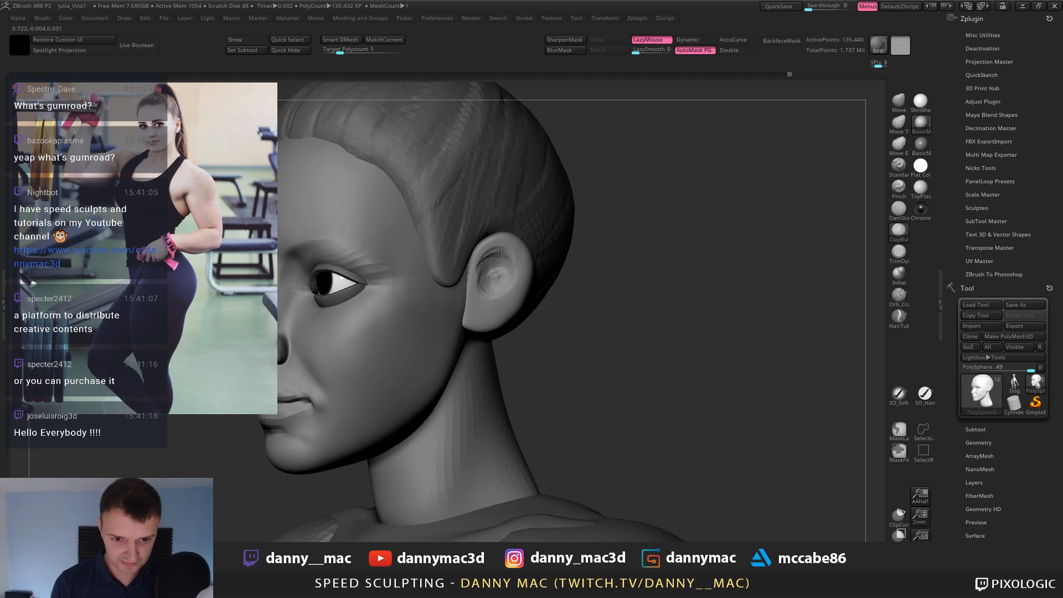
right_click_drag(493, 287, 485, 267)
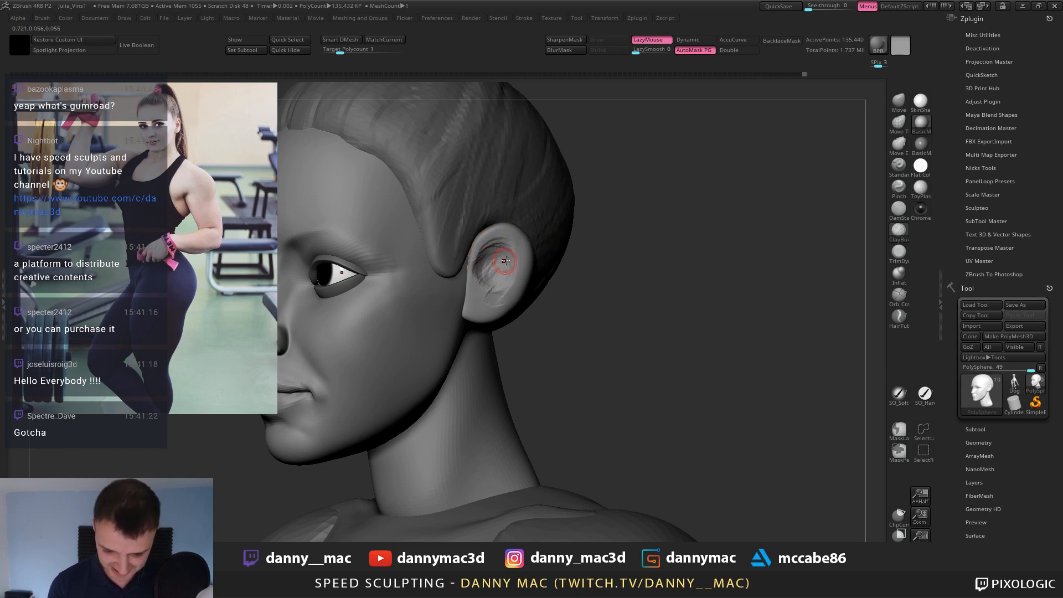
right_click_drag(506, 265, 501, 244)
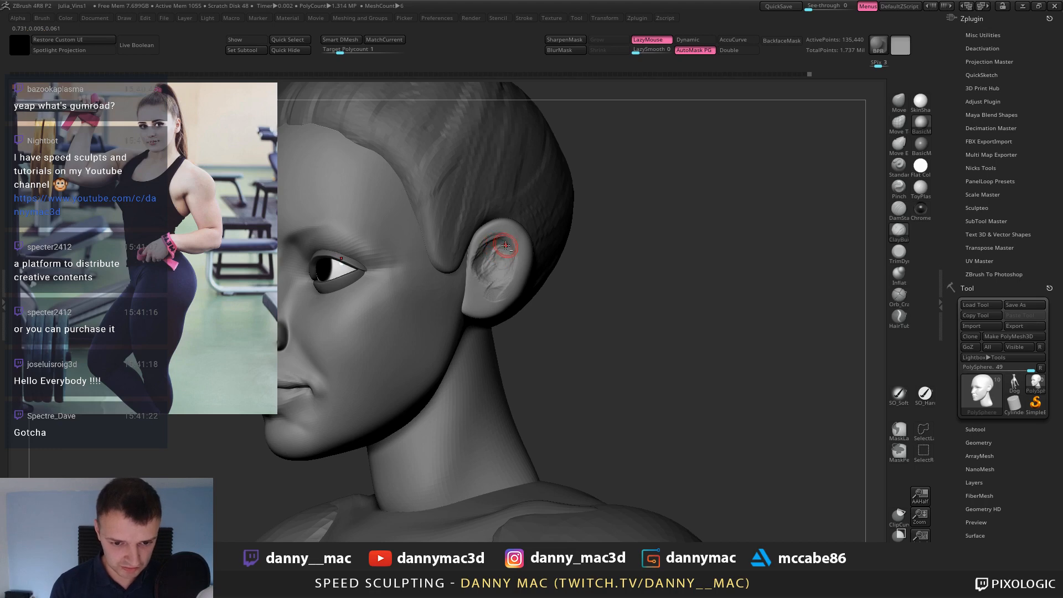
right_click_drag(506, 245, 505, 239)
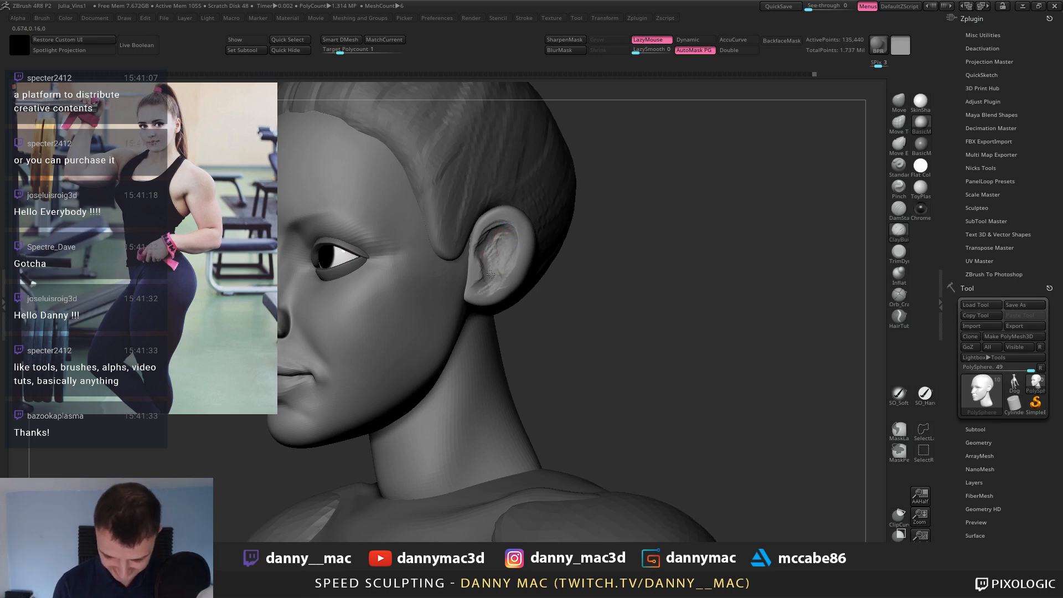
left_click_drag(491, 274, 476, 260)
right_click_drag(492, 265, 492, 227)
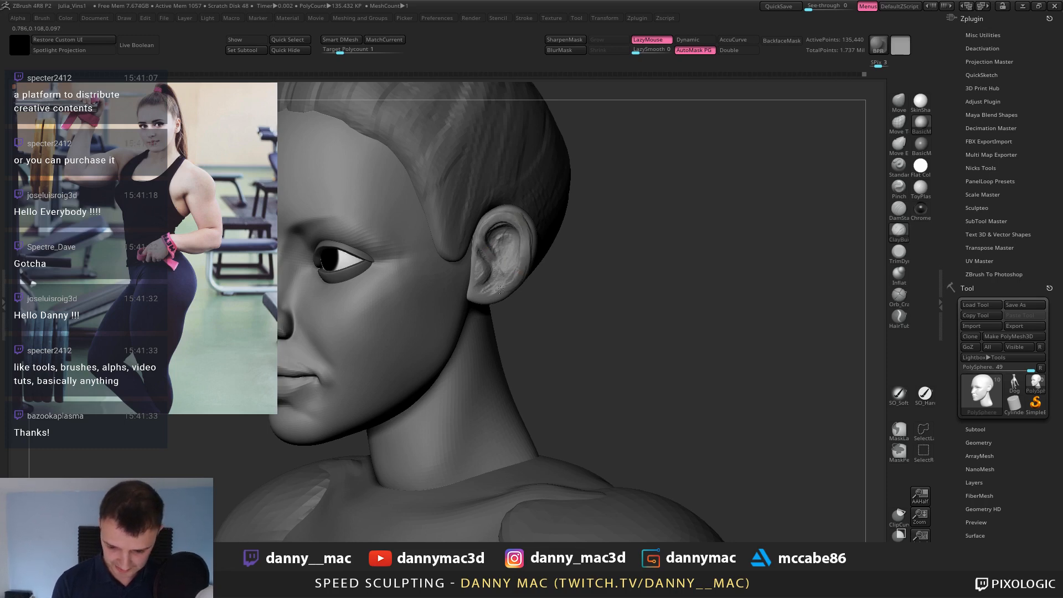
Disable LazyMouse and reshape the earlobe and inner ear contours with the Move brush.
key("l")
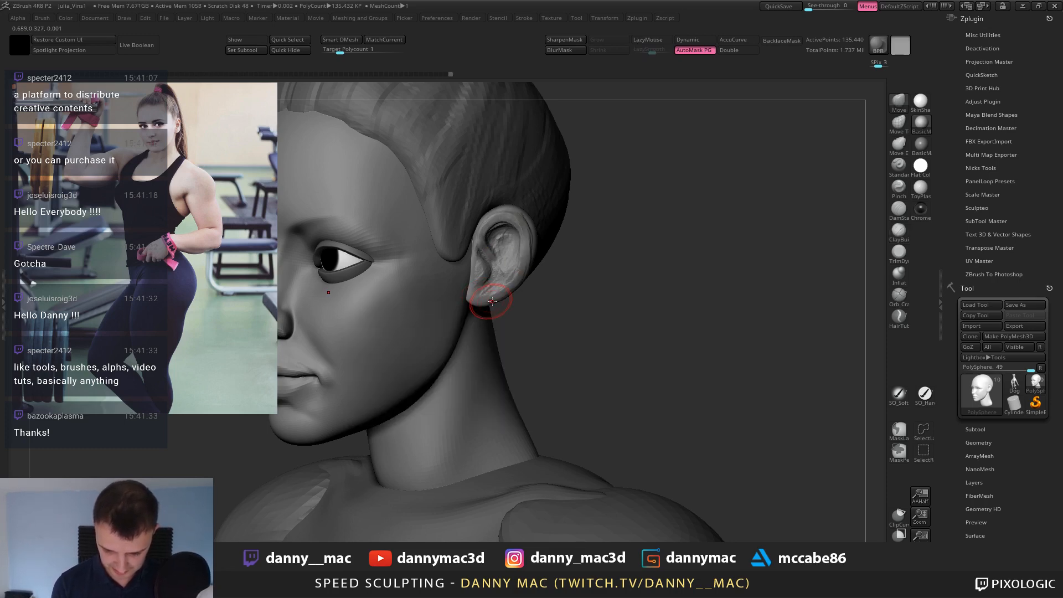
mouse_move(507, 291)
right_mouse_down()
mouse_move(492, 238)
mouse_move(501, 263)
mouse_move(491, 270)
mouse_move(502, 267)
mouse_move(487, 261)
right_mouse_up()
right_click(499, 253)
key("l")
left_click_drag(492, 250, 497, 239)
mouse_move(485, 249)
right_mouse_down()
mouse_move(510, 251)
mouse_move(511, 283)
mouse_move(526, 254)
mouse_move(482, 250)
right_mouse_up()
right_click(510, 251)
key("l")
key("l")
mouse_move(493, 267)
left_mouse_down()
mouse_move(484, 237)
mouse_move(511, 285)
left_mouse_up()
Even out the ear's planes with TrimDynamic and cut the crease at the ear's front edge with DamStandard.
key("b")
key("t")
key("d")
right_click_drag(495, 288, 481, 246)
key("b")
key("d")
key("s")
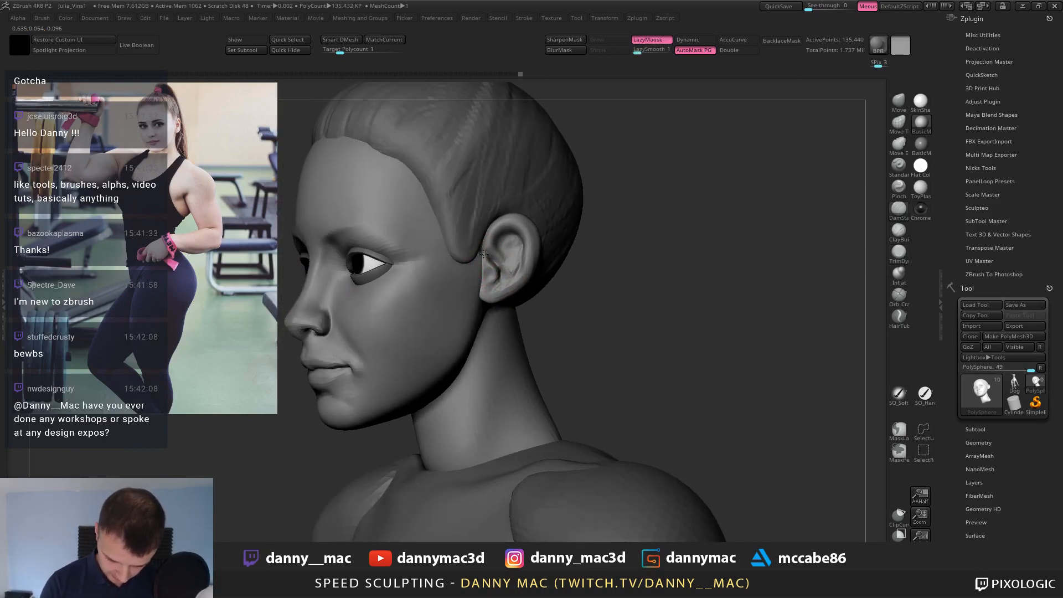
left_click_drag(489, 255, 493, 256)
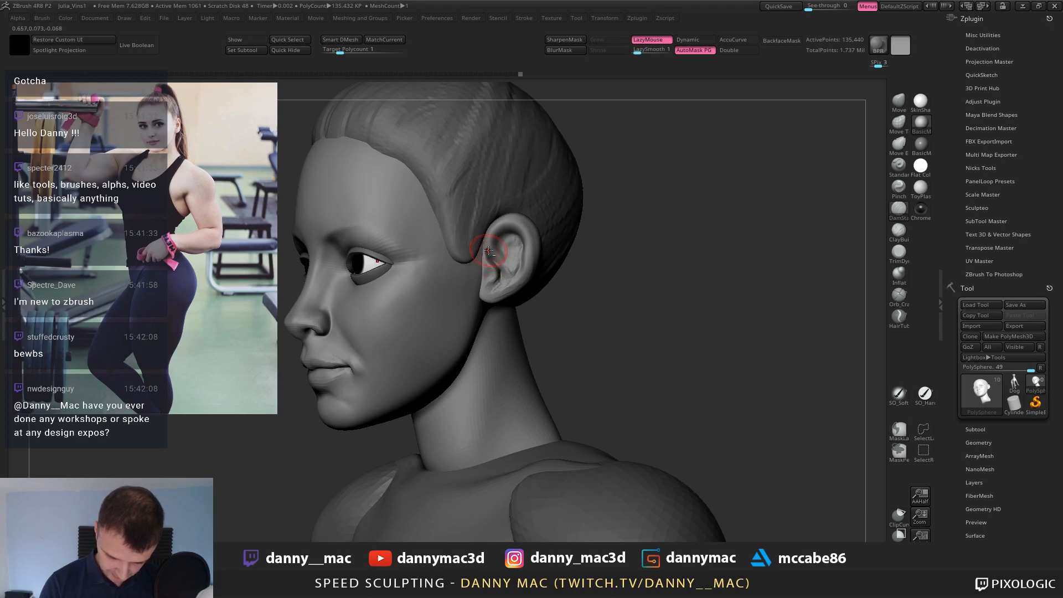
key("shift+f")
key("shift+f")
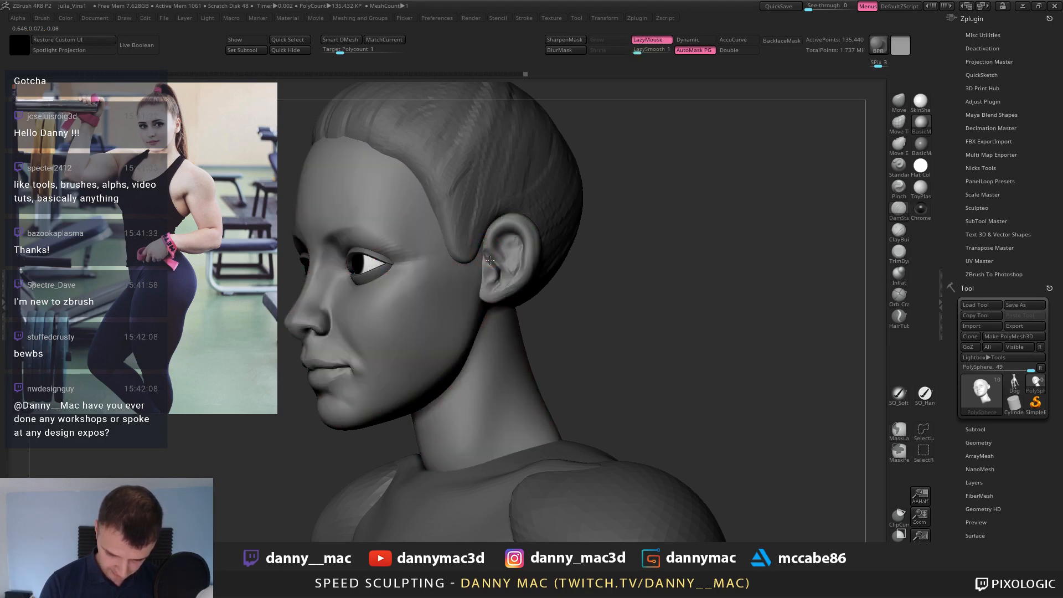
Adjust the ears' silhouette in front view with the Move brush and save the project over the existing file.
right_click_drag(491, 259, 520, 257)
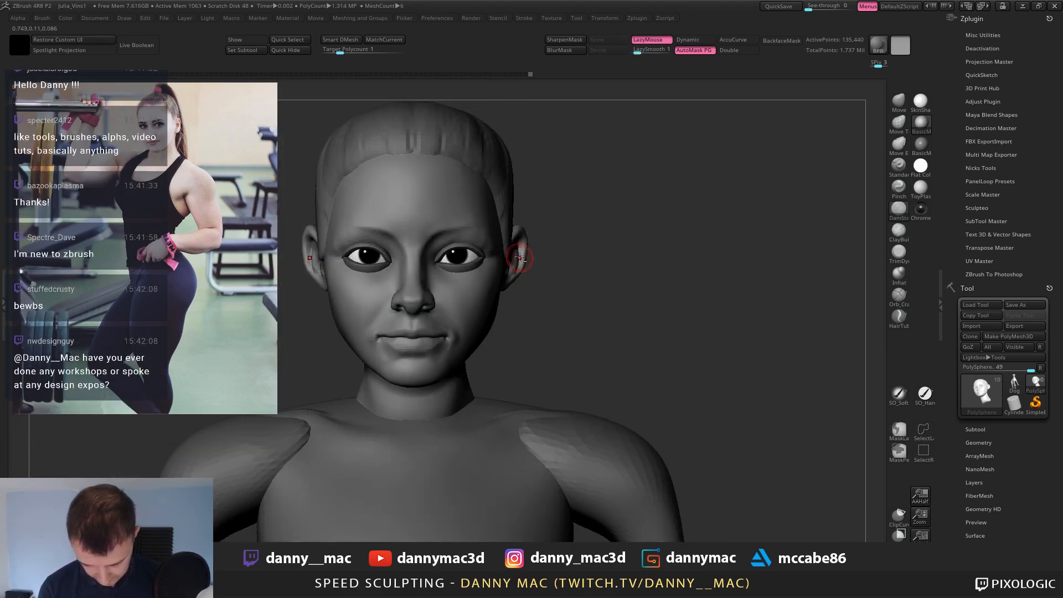
key("b")
key("m")
key("v")
left_click_drag(529, 265, 524, 262)
right_click_drag(485, 238, 505, 191, "alt")
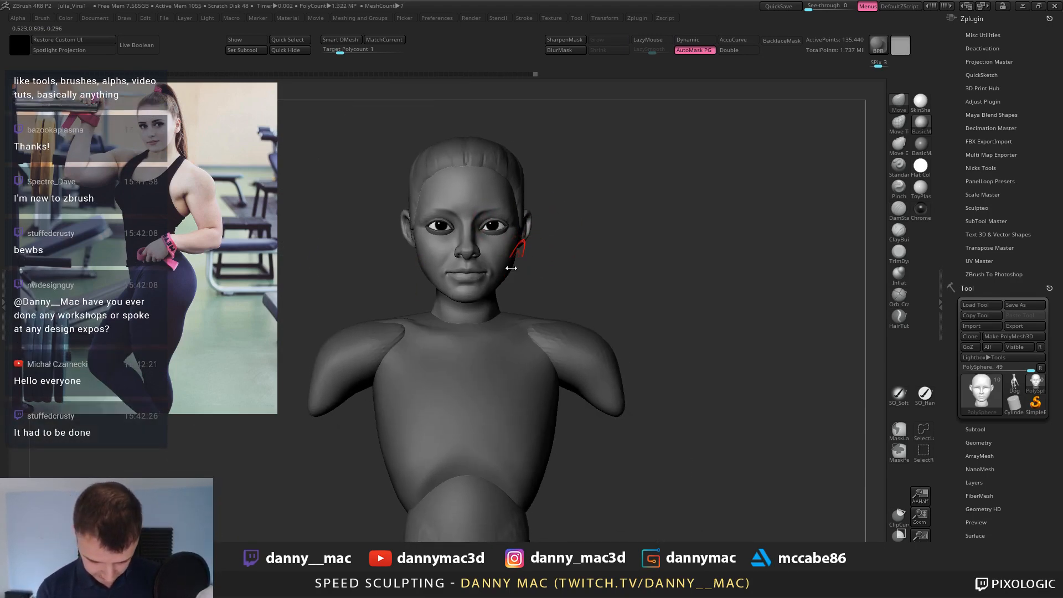
mouse_move(515, 273)
right_mouse_down()
mouse_move(491, 278)
mouse_move(499, 269)
mouse_move(460, 203)
right_mouse_up()
key("ctrl+s")
key("Return")
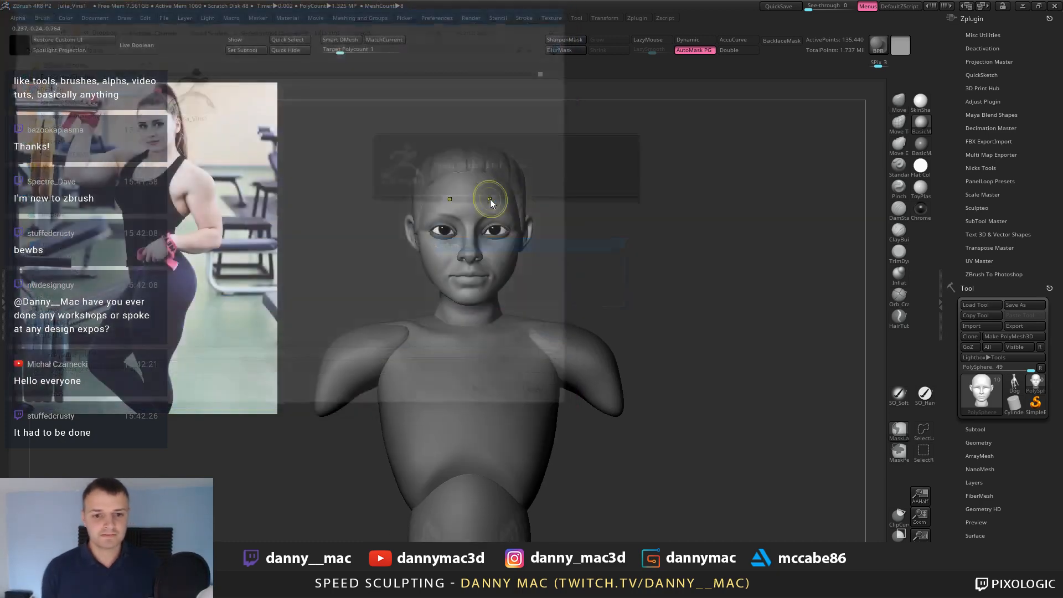
Adjust the nostrils from below with the Move brush.
mouse_move(542, 216)
right_mouse_down()
mouse_move(522, 197)
mouse_move(536, 178)
mouse_move(520, 180)
mouse_move(553, 221)
mouse_move(529, 181)
mouse_move(476, 195)
mouse_move(437, 223)
mouse_move(421, 260)
mouse_move(414, 232)
mouse_move(389, 243)
mouse_move(469, 233)
mouse_move(435, 243)
mouse_move(432, 234)
mouse_move(427, 250)
mouse_move(465, 206)
mouse_move(448, 192)
right_mouse_up()
left_click_drag(445, 196, 443, 197)
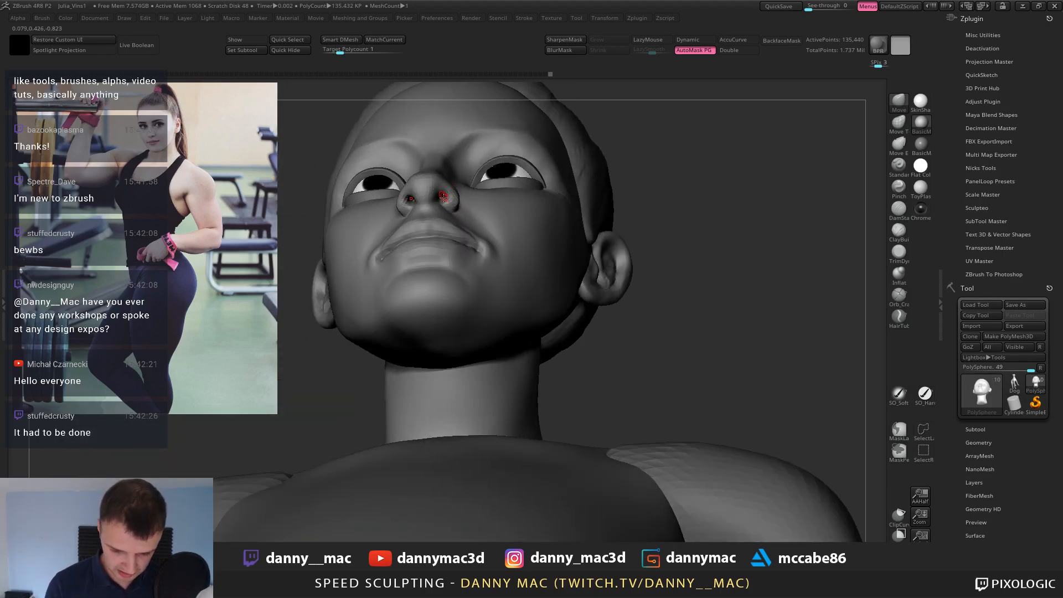
mouse_move(443, 196)
right_mouse_down()
mouse_move(453, 213)
mouse_move(486, 182)
mouse_move(467, 209)
mouse_move(503, 197)
mouse_move(500, 222)
right_mouse_up()
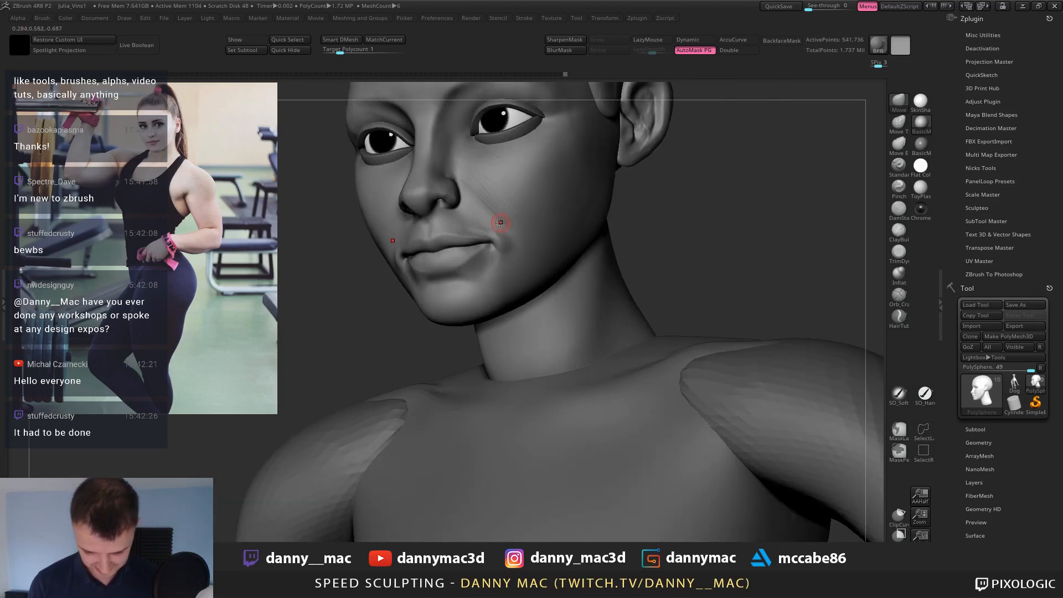
Refine the cheeks and under-eye areas with TrimDynamic, dropping the head mesh two subdivision levels.
key("b")
key("t")
key("d")
mouse_move(459, 254)
right_mouse_down()
mouse_move(488, 257)
mouse_move(492, 275)
mouse_move(484, 282)
mouse_move(469, 213)
right_mouse_up()
key("shift+d")
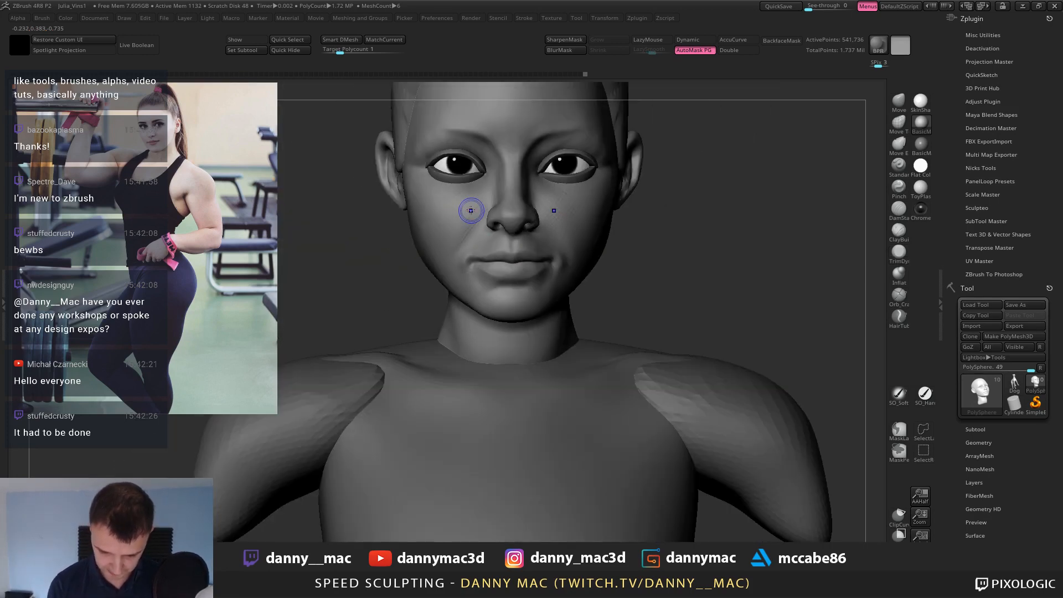
key("shift+d")
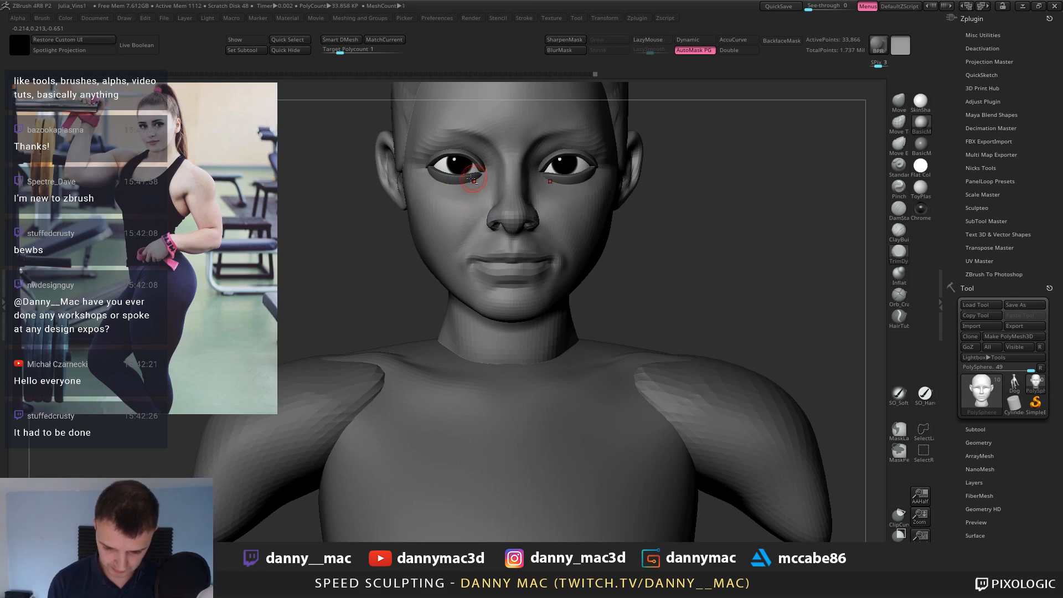
Raise the head mesh by two subdivision levels and save the project.
mouse_move(451, 197)
right_mouse_down()
mouse_move(601, 193)
mouse_move(579, 255)
mouse_move(565, 259)
mouse_move(550, 230)
right_mouse_up()
key("d")
key("d")
key("ctrl+s")
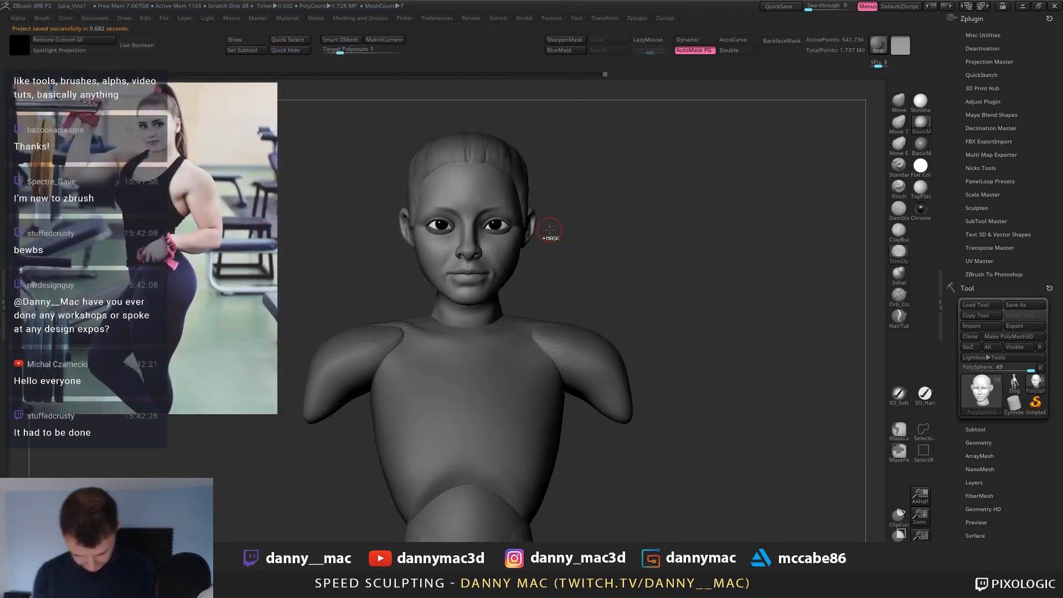
key("Insert")
left_click(381, 289)
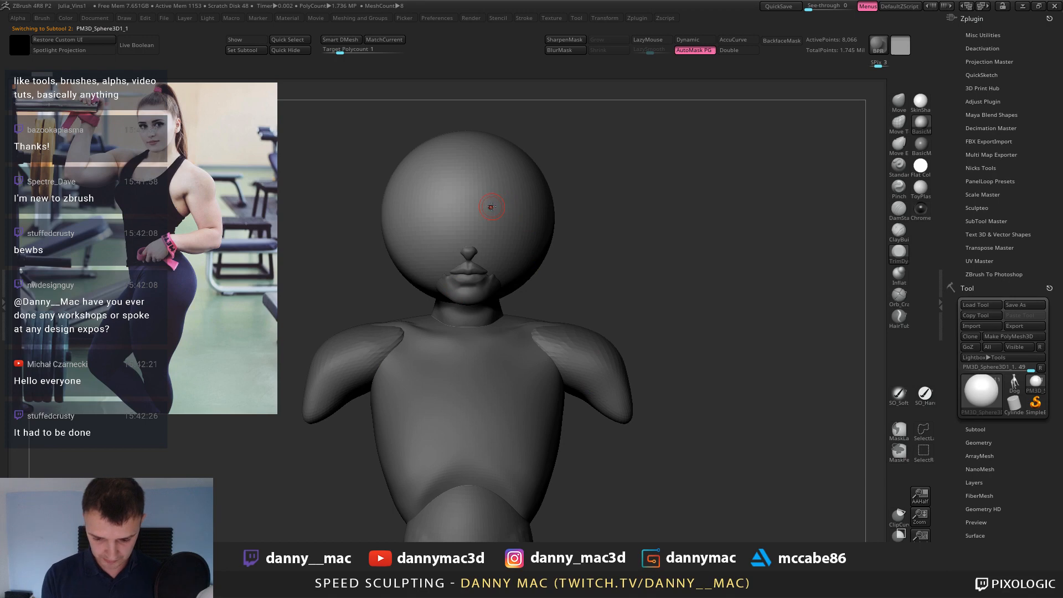
key("shift+space")
left_click(545, 375)
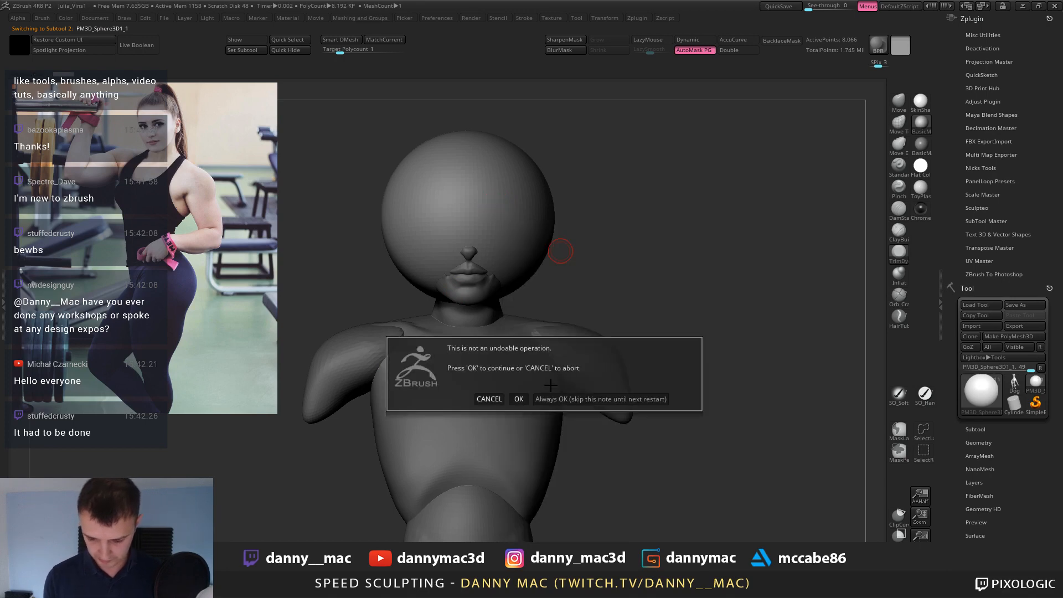
left_click(493, 399)
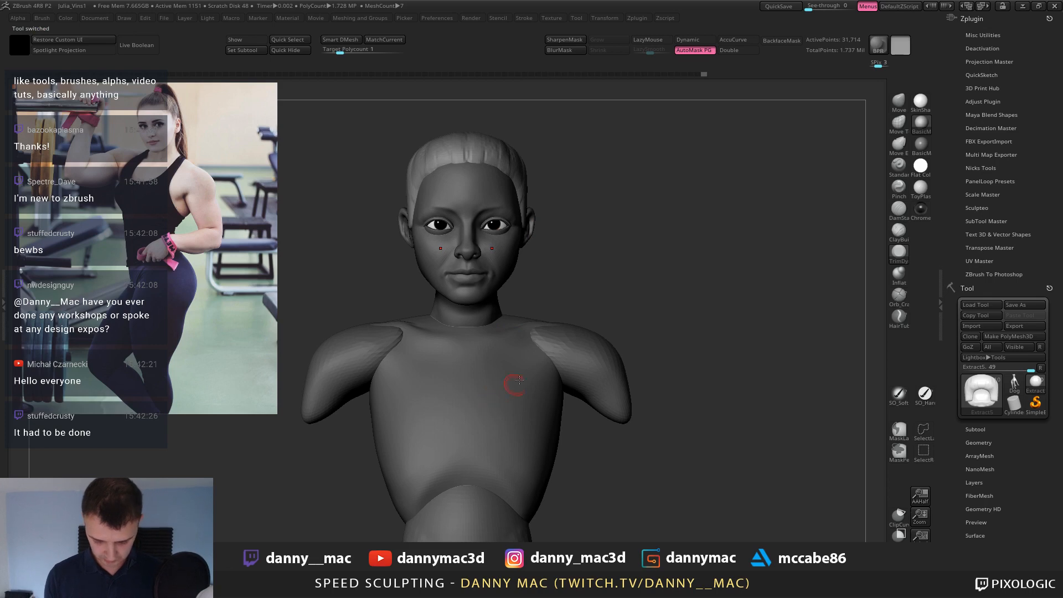
Add a new sphere subtool after the hair cap mesh.
key("F1")
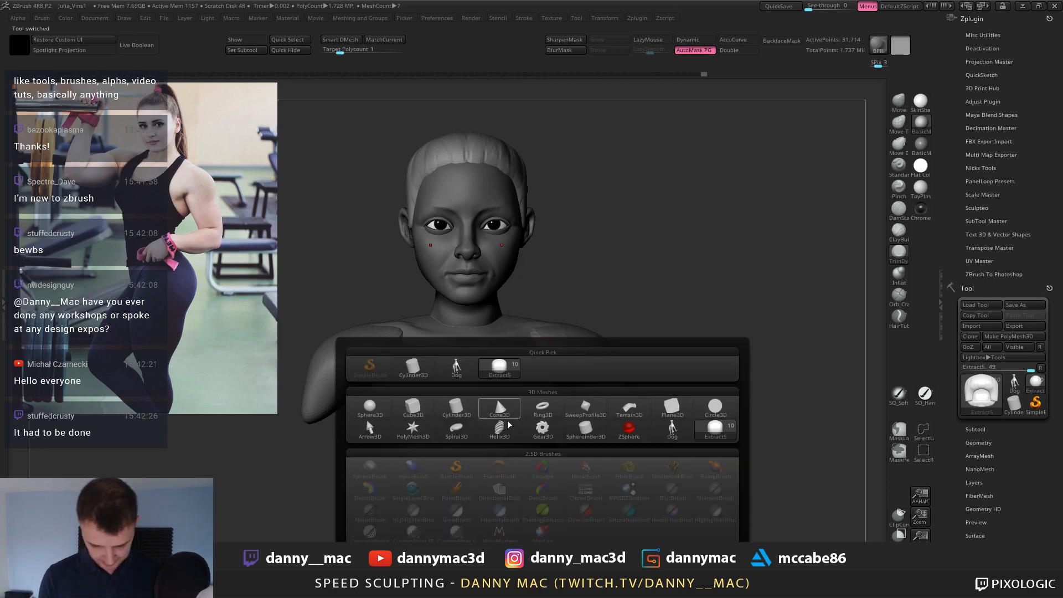
left_click(370, 408)
key("shift+m")
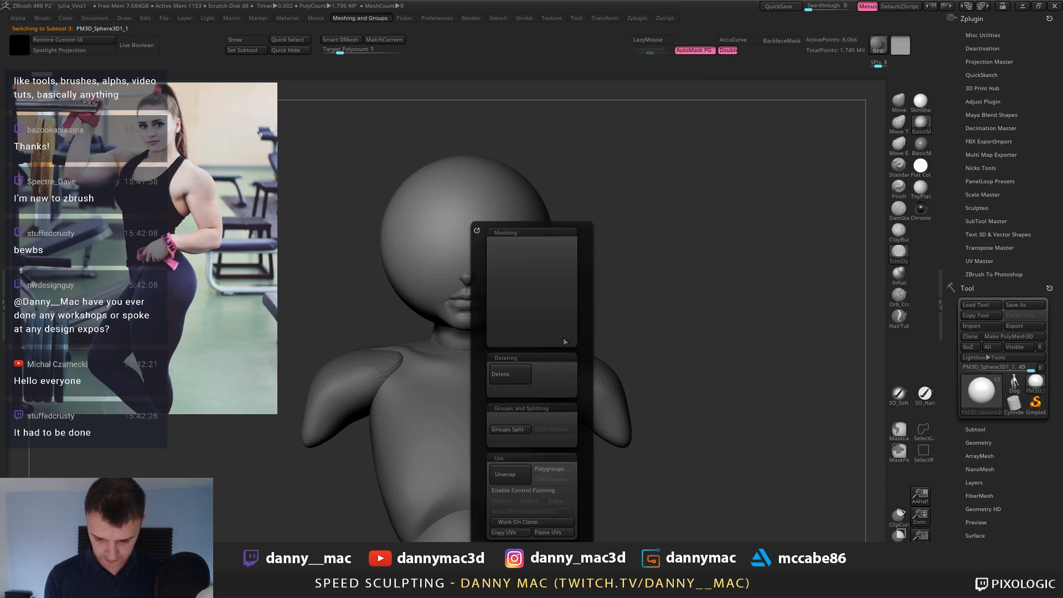
left_click(92, 40)
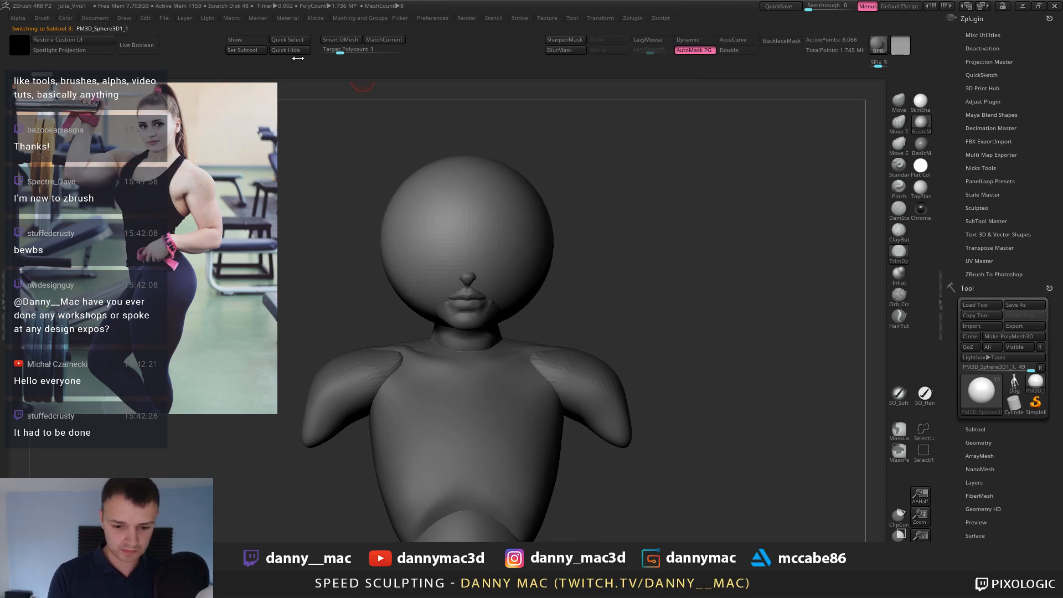
Remesh the sphere with MatchCurrent and Smart DMesh, using a target polycount of 0.01.
left_click(380, 42)
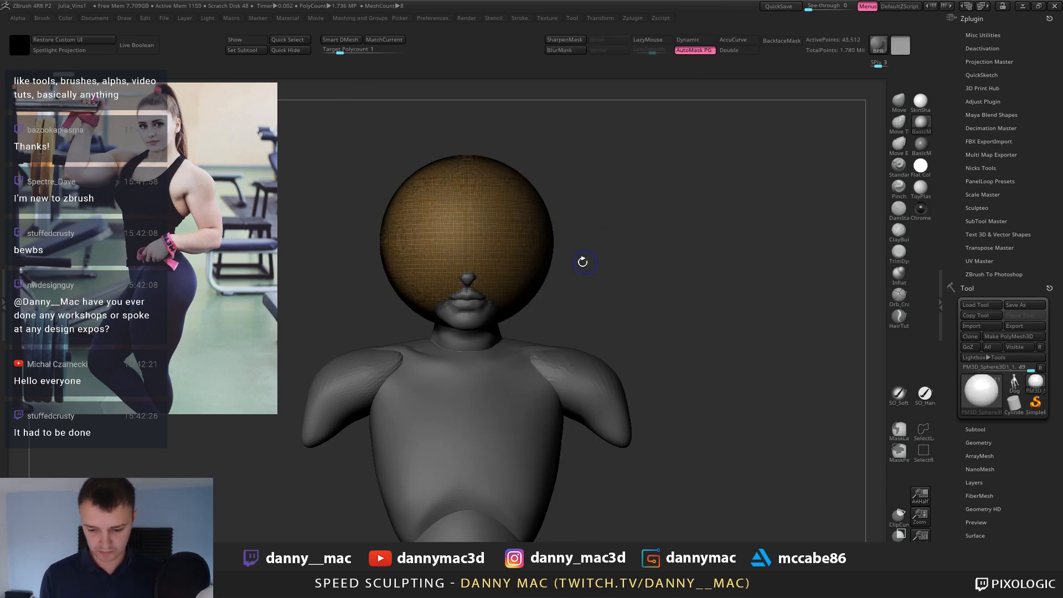
left_click_drag(339, 54, 320, 58)
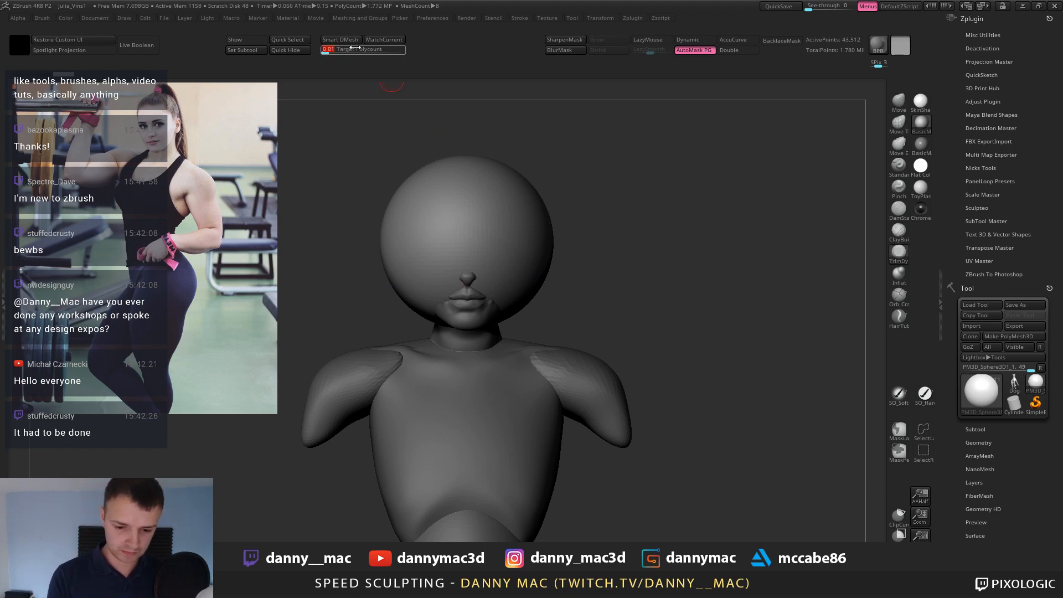
left_click(381, 42)
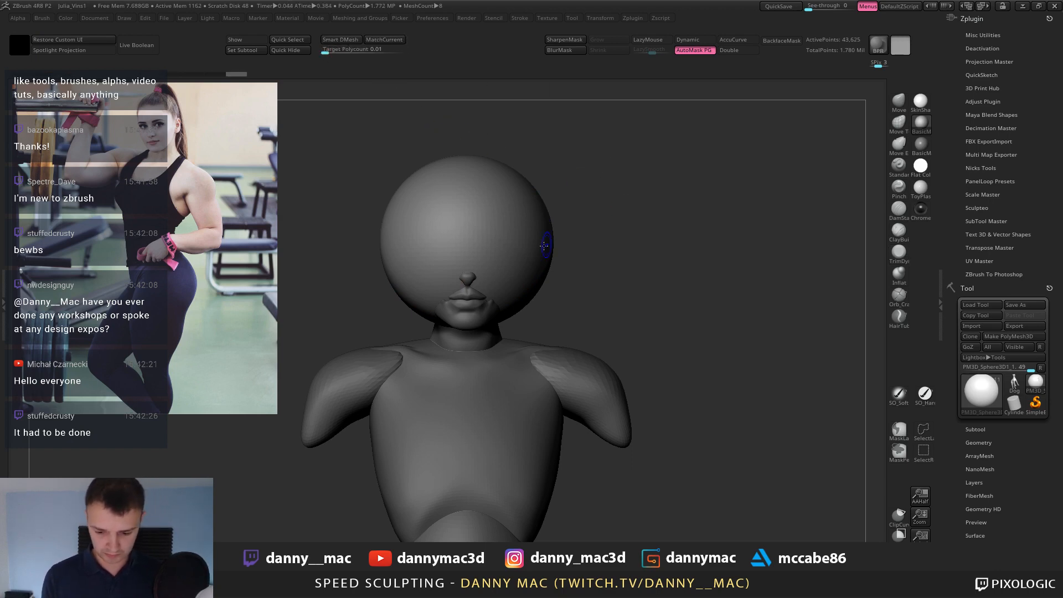
key("shift+f")
key("shift+f")
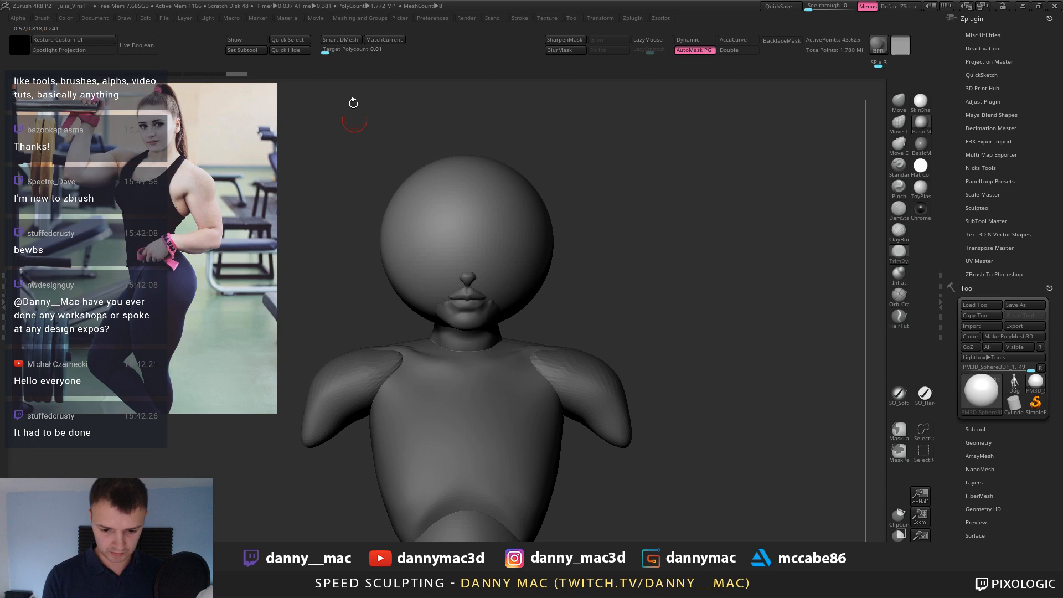
left_click(347, 38)
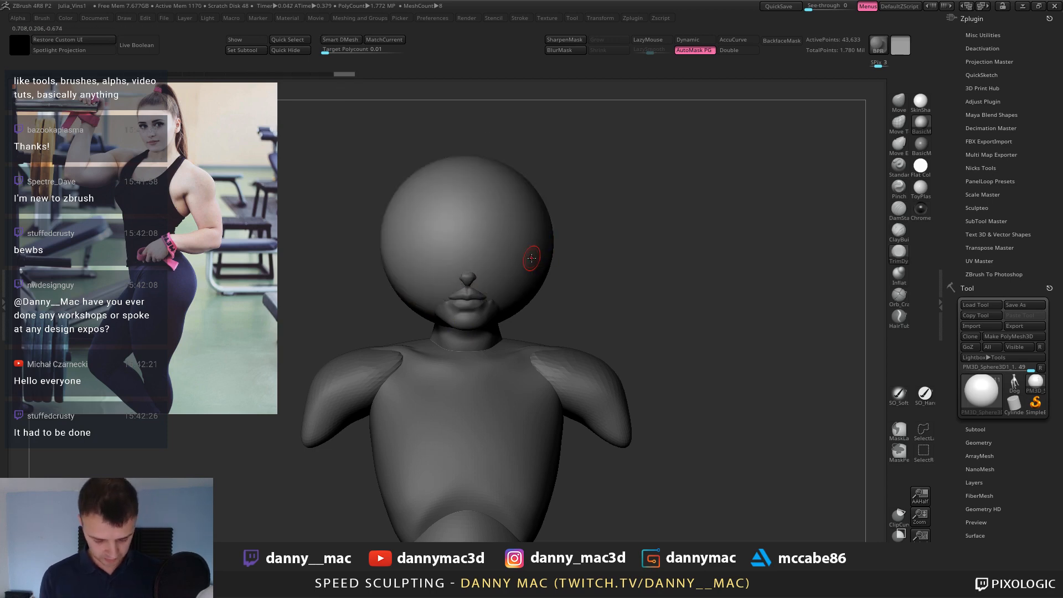
Isolate the sphere and squash it vertically with the gizmo into a flat ellipsoid.
key("w")
left_click_drag(470, 203, 469, 225)
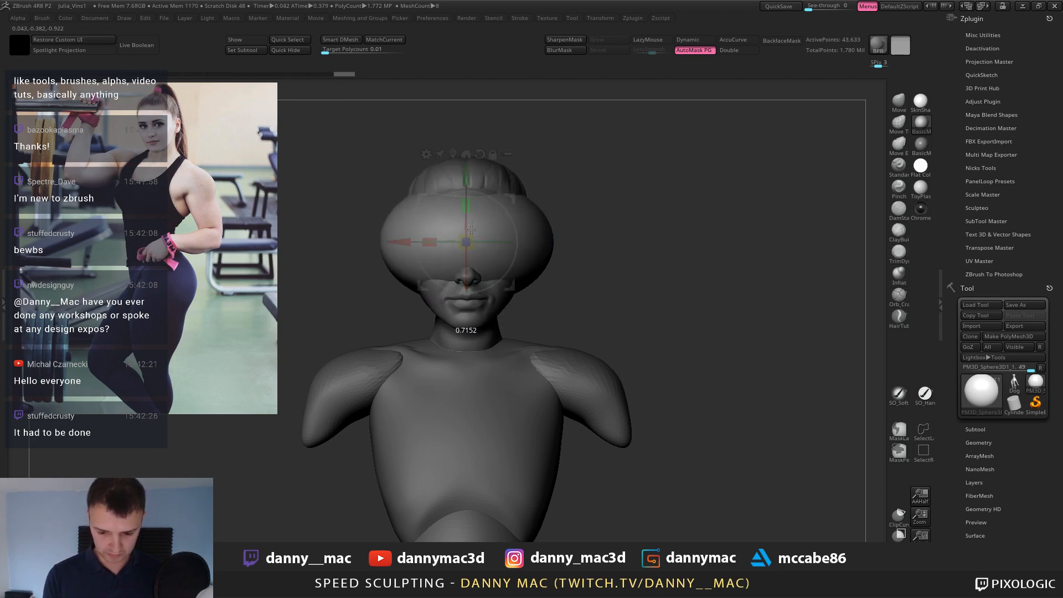
key("alt+s")
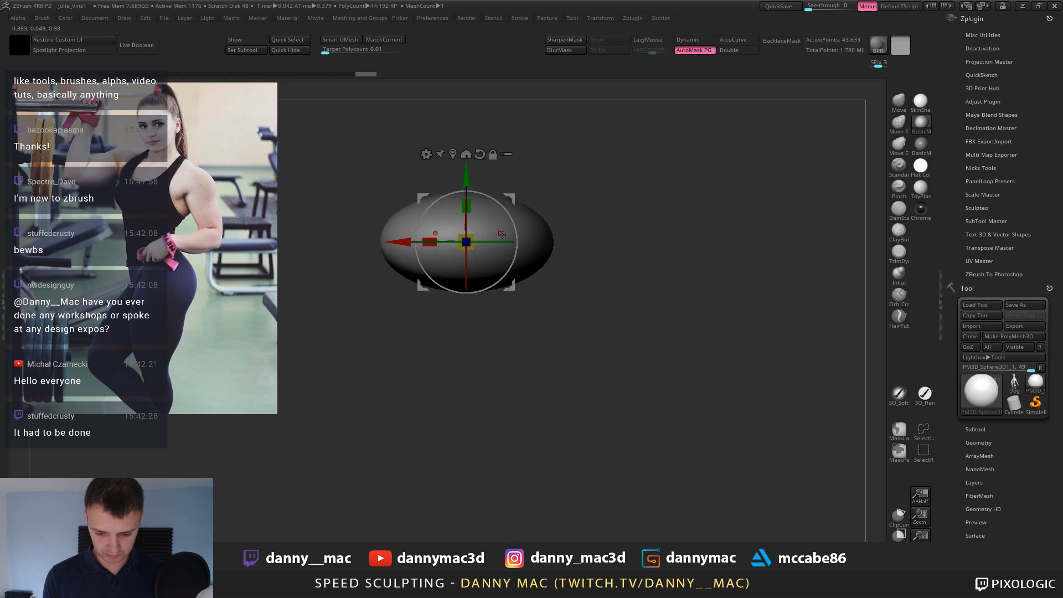
right_click_drag(509, 224, 559, 226, "shift")
left_click_drag(455, 236, 416, 249)
right_click_drag(419, 244, 371, 241, "shift")
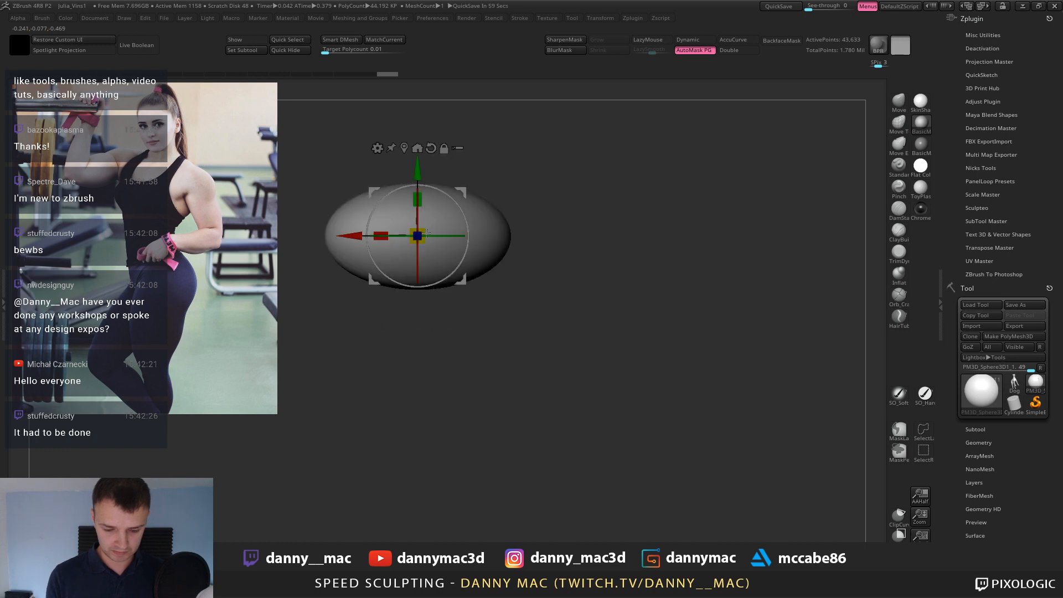
left_click_drag(421, 198, 421, 209)
Apply the gizmo's Deformer cage to the flattened sphere.
left_click(377, 148)
left_click(378, 148)
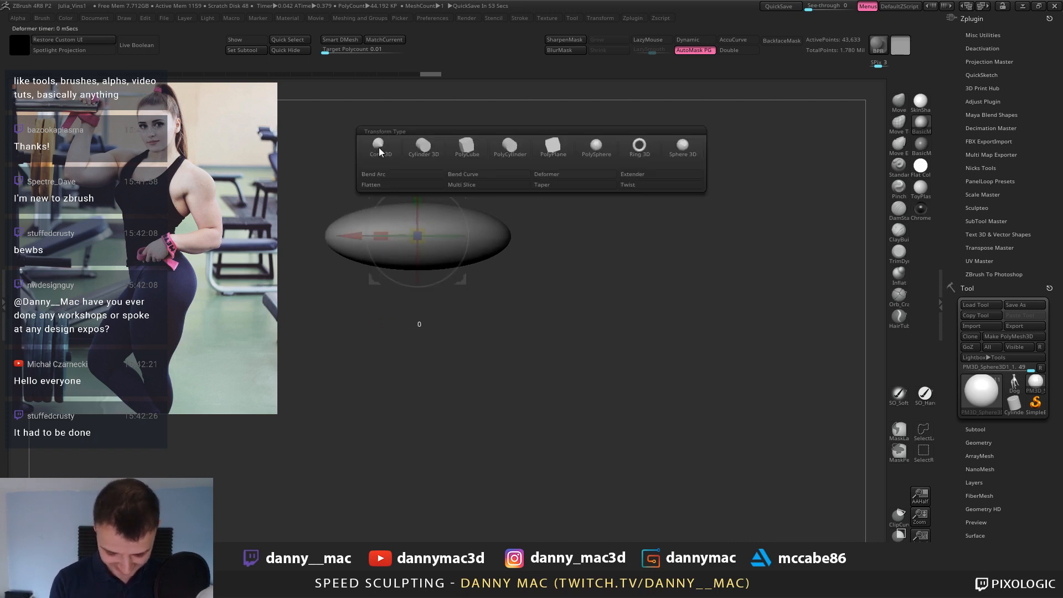
left_click(377, 149)
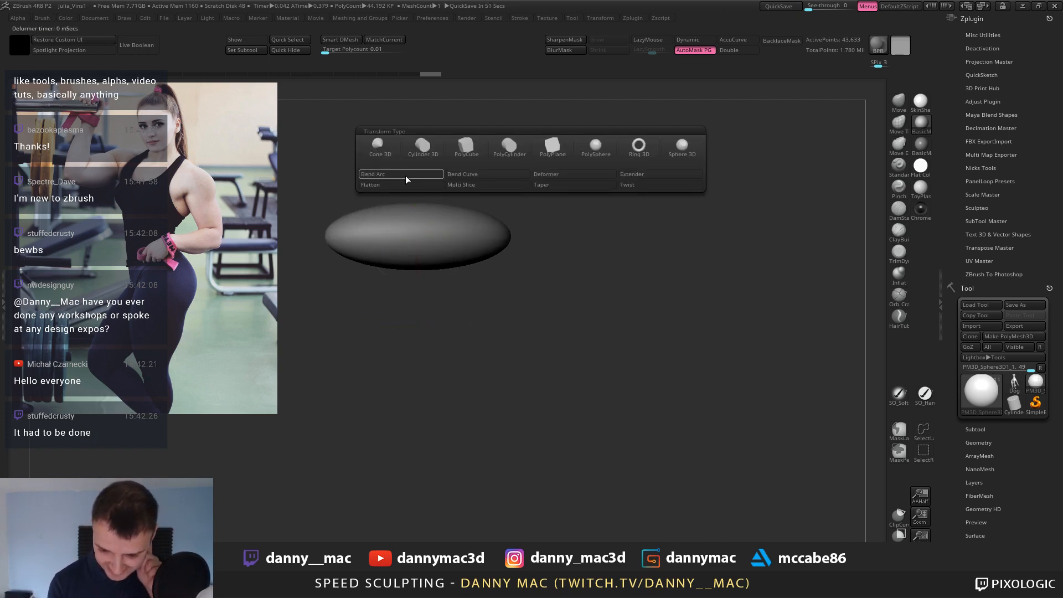
left_click(543, 173)
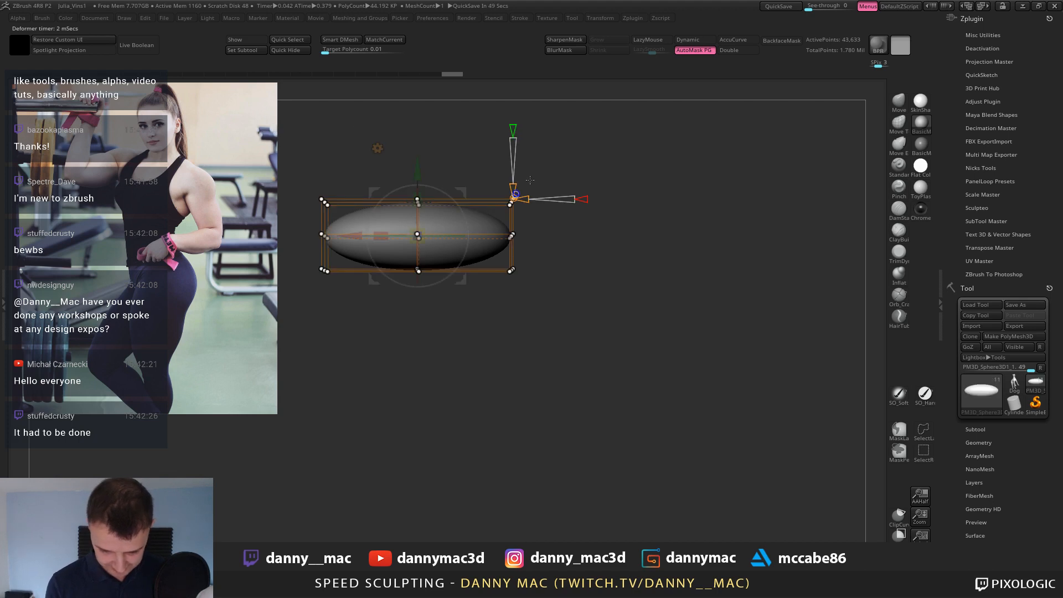
Switch the flattened sphere's deformer to Bend Curve and raise its curve control points to five.
left_click(378, 149)
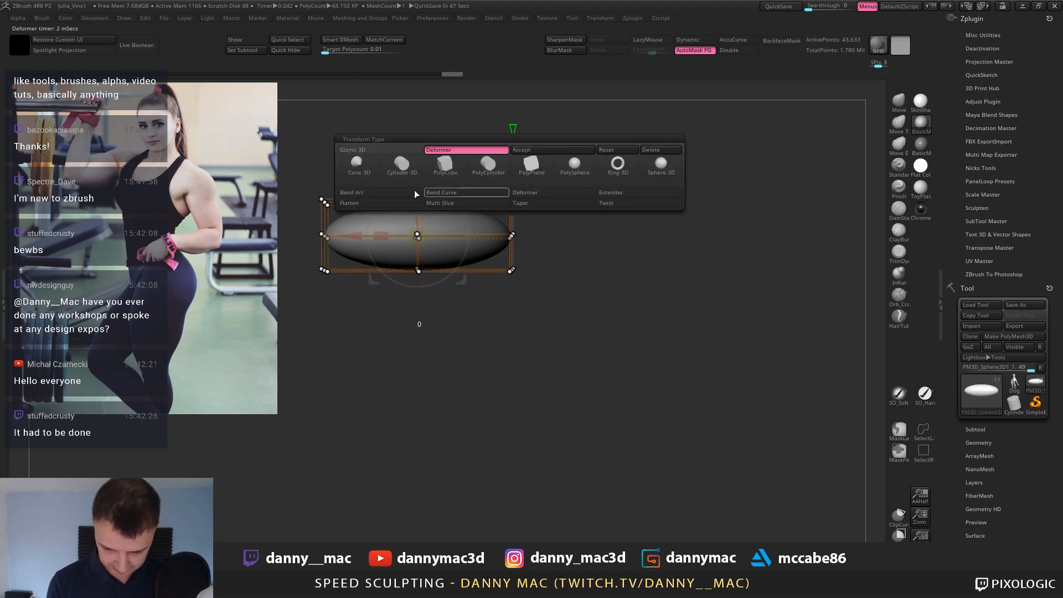
left_click(414, 191)
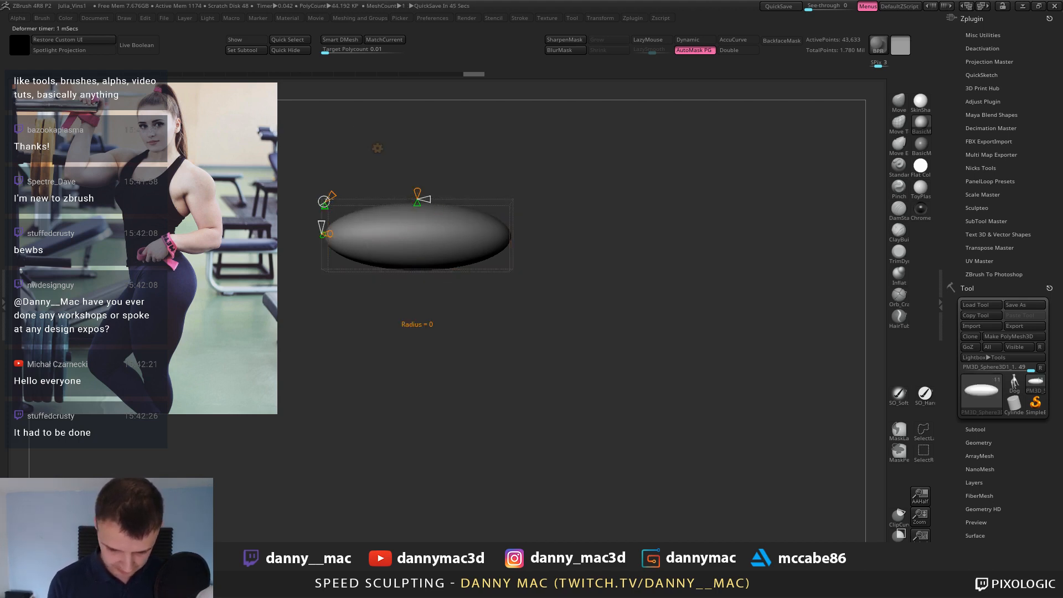
left_click(376, 148)
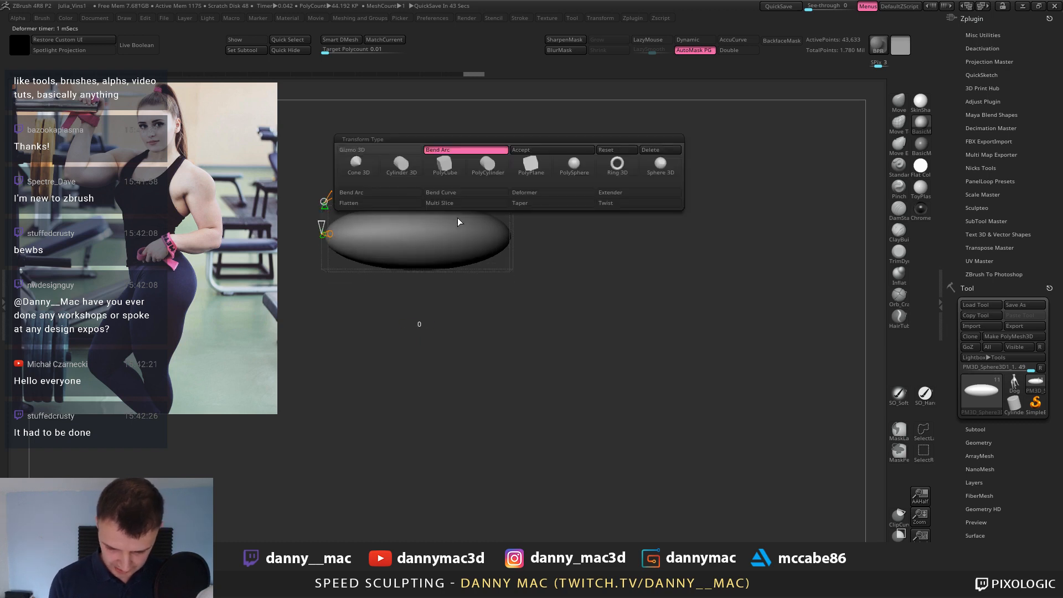
left_click(461, 200)
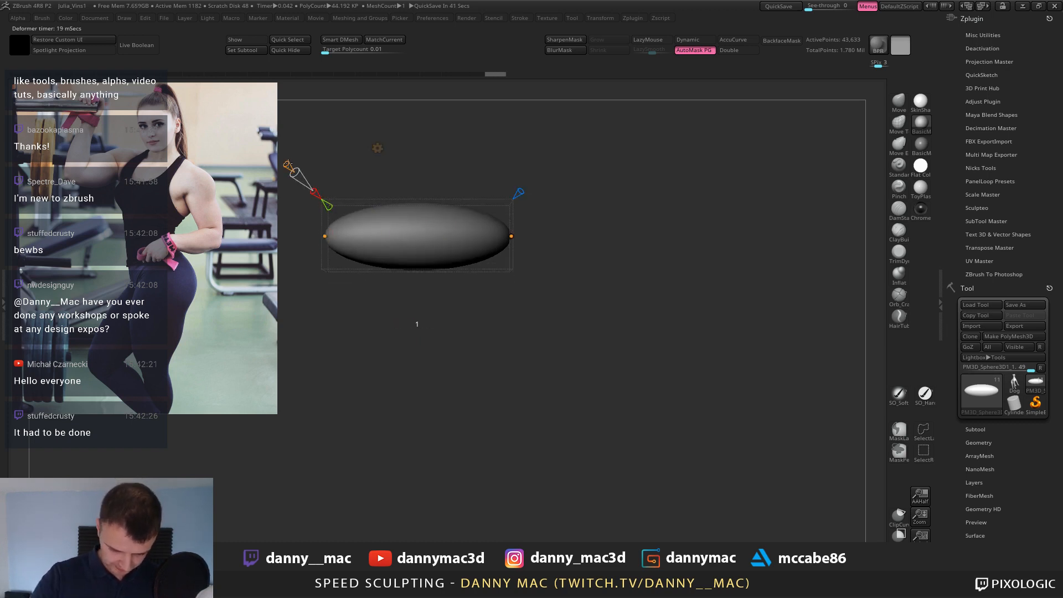
mouse_move(289, 165)
left_mouse_down()
mouse_move(277, 150)
mouse_move(284, 160)
left_mouse_up()
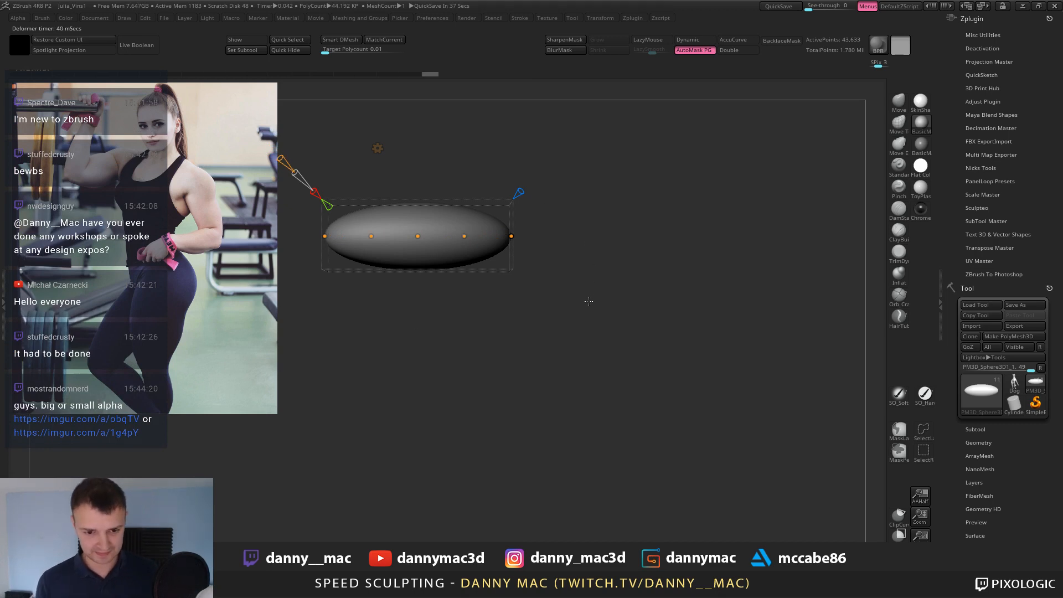
key("alt+s")
left_click_drag(577, 249, 477, 314)
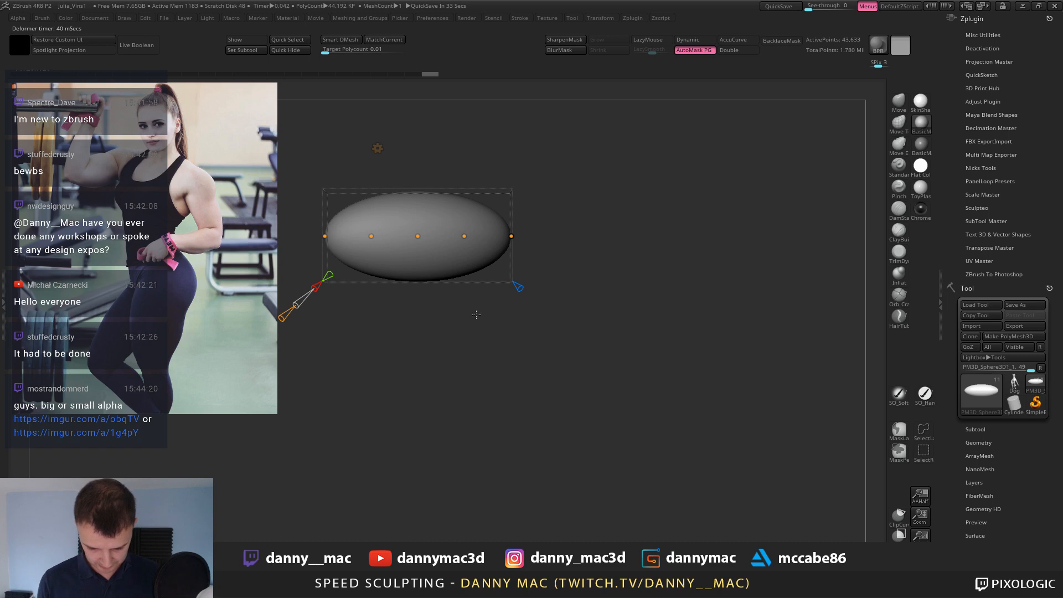
Return to Gizmo 3D and rotate the ellipsoid a quarter turn so its long axis runs front to back.
left_click(378, 149)
left_click(376, 147)
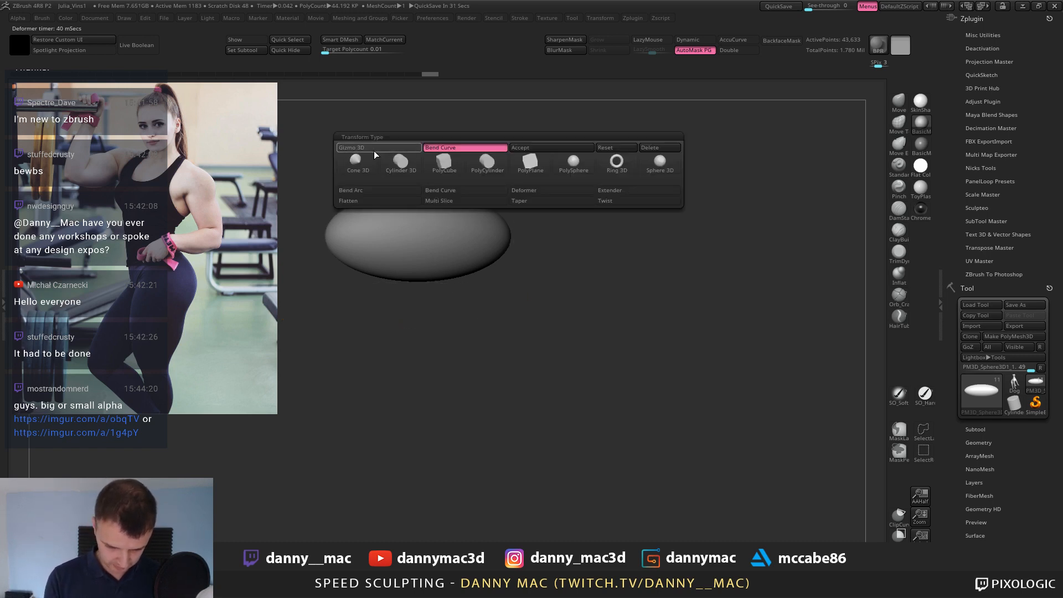
left_click(374, 159)
left_click_drag(449, 278, 473, 242)
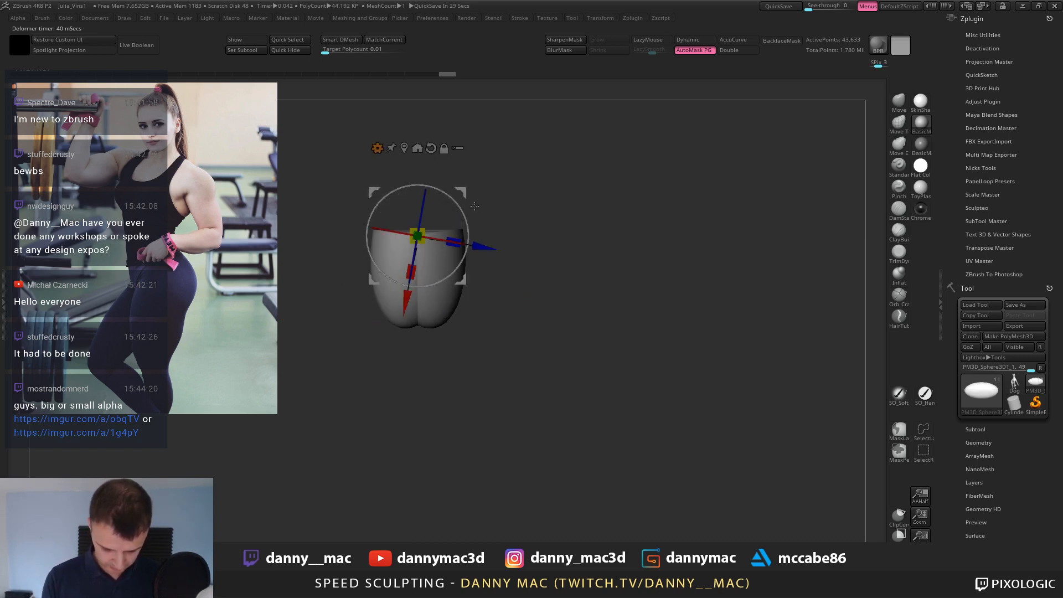
key("ctrl+z")
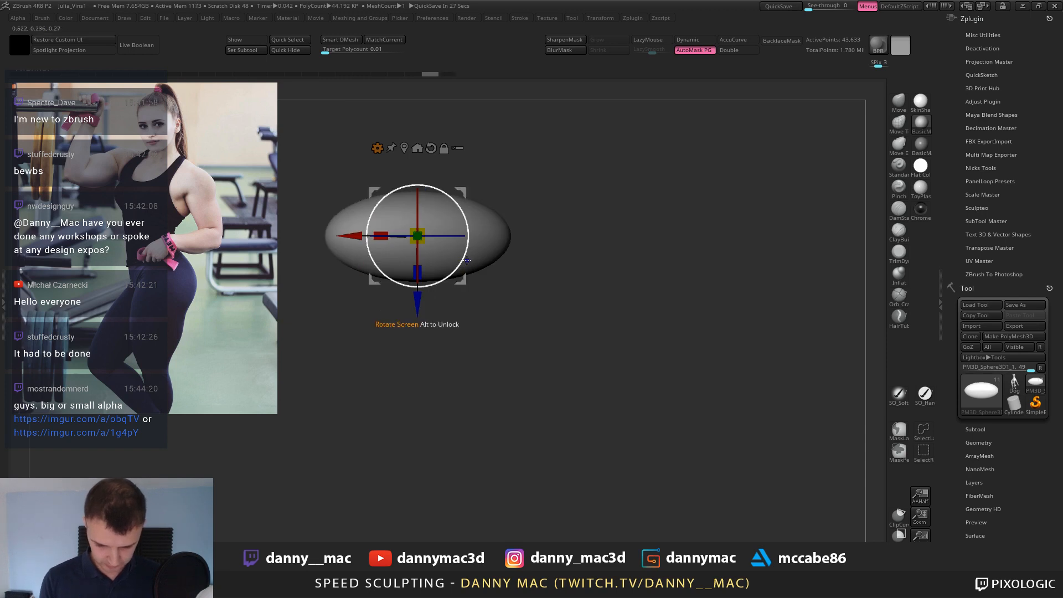
left_click_drag(467, 260, 441, 187)
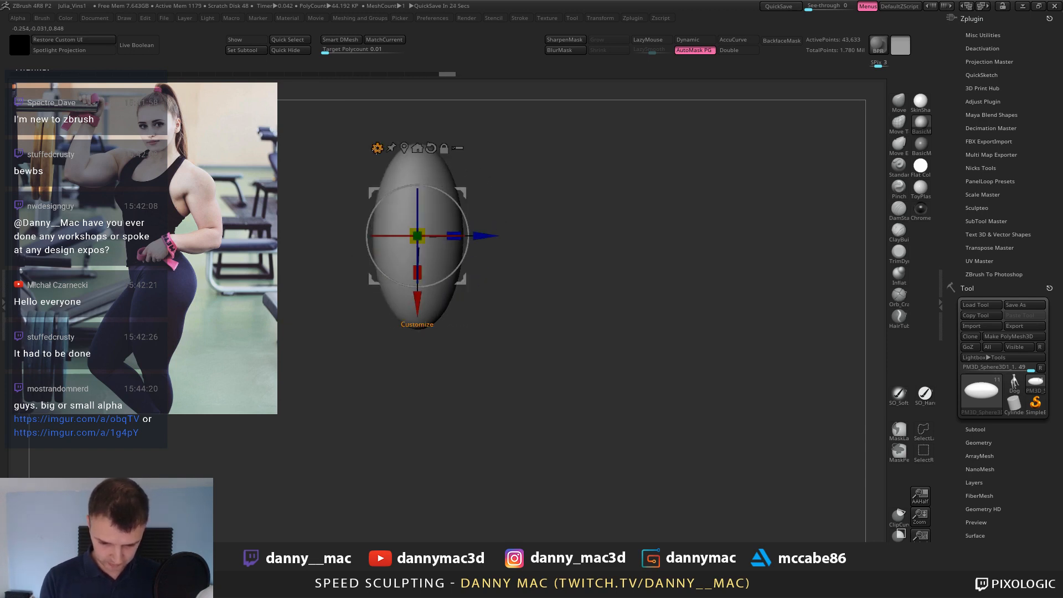
Show the figure again and reapply the Bend Curve deformer to the ellipsoid above the head in side profile.
left_click(376, 147)
left_click(376, 148)
left_click(377, 147)
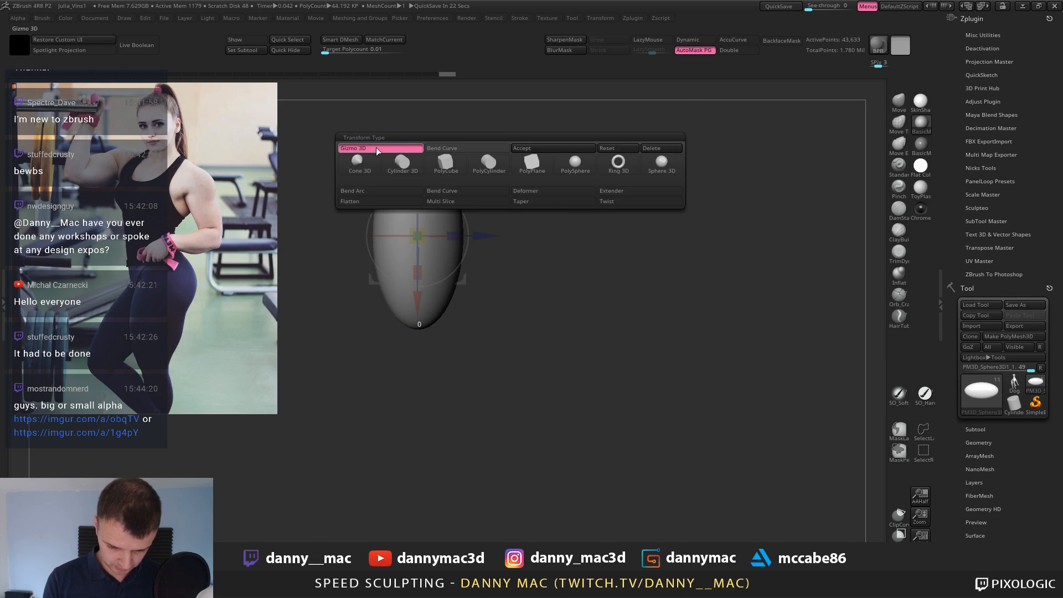
left_click(447, 150)
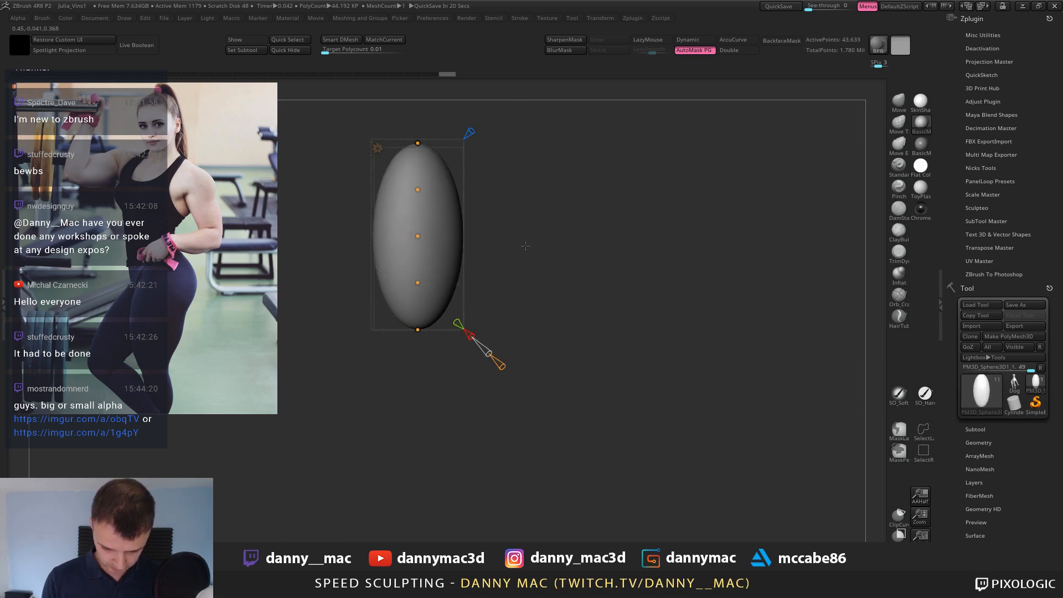
left_click_drag(525, 245, 561, 140)
key("w")
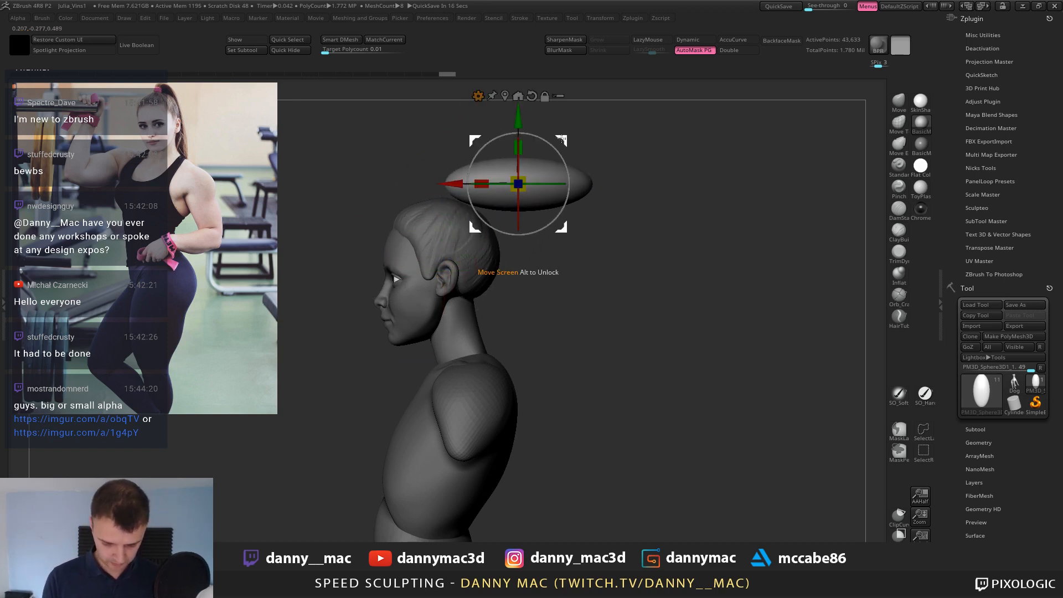
left_click(478, 96)
left_click(512, 115)
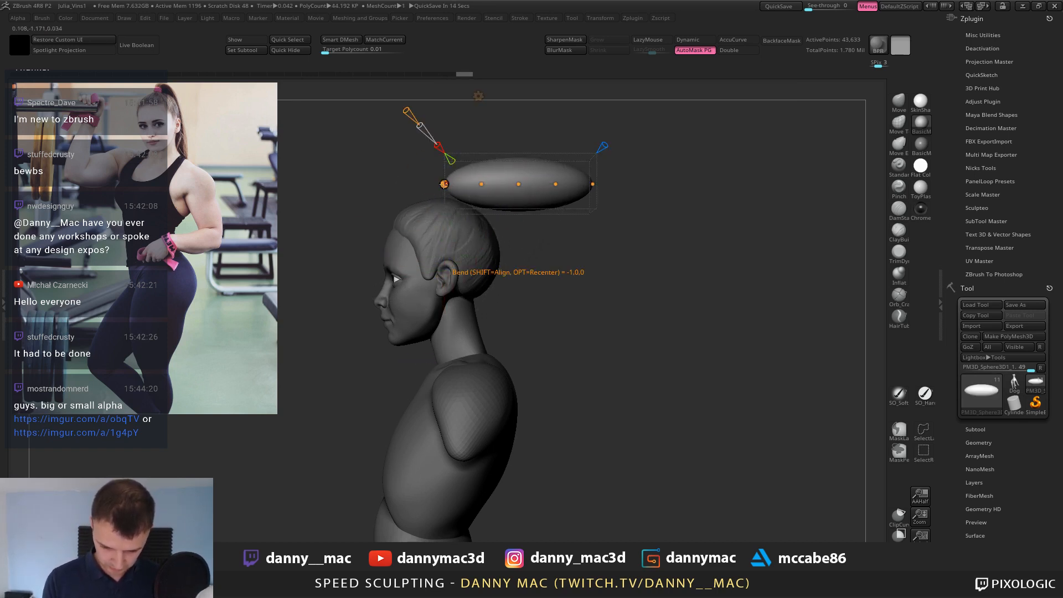
Bend the ellipsoid along its curve points into a ponytail arching up from the crown and falling behind the back.
left_click_drag(444, 184, 444, 207)
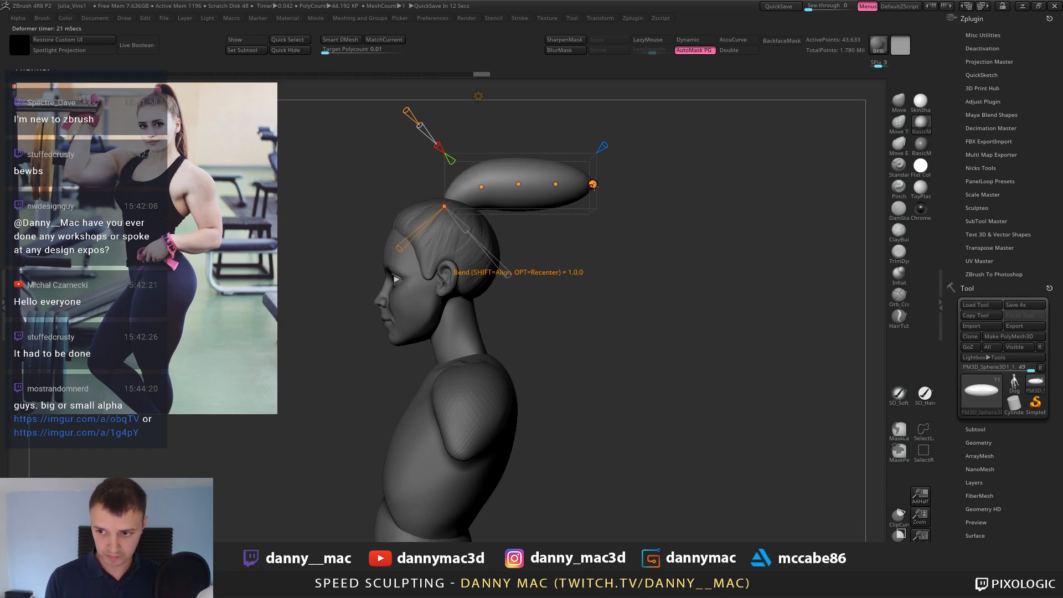
left_click_drag(592, 184, 510, 505)
left_click_drag(543, 226, 542, 314)
left_click_drag(485, 203, 516, 182)
left_click_drag(590, 223, 589, 195, "alt")
left_click_drag(549, 364, 543, 363)
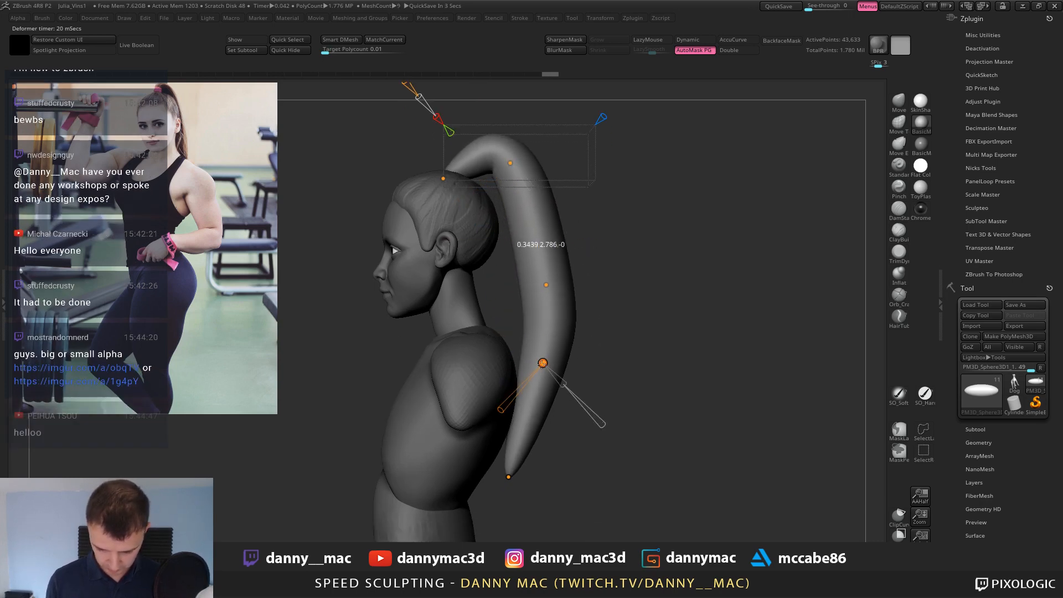
Refine the lower curve points so the ponytail hangs in a smooth line with its tip curving toward the lower back.
left_click_drag(509, 469, 531, 483)
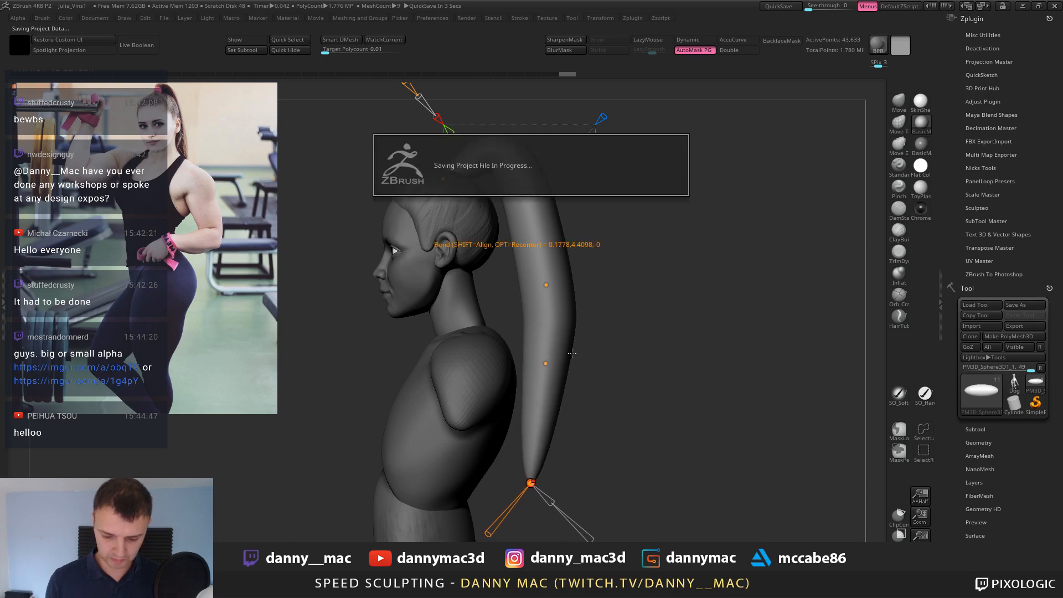
left_click_drag(614, 226, 625, 132, "alt")
left_click_drag(562, 148, 535, 186, "alt")
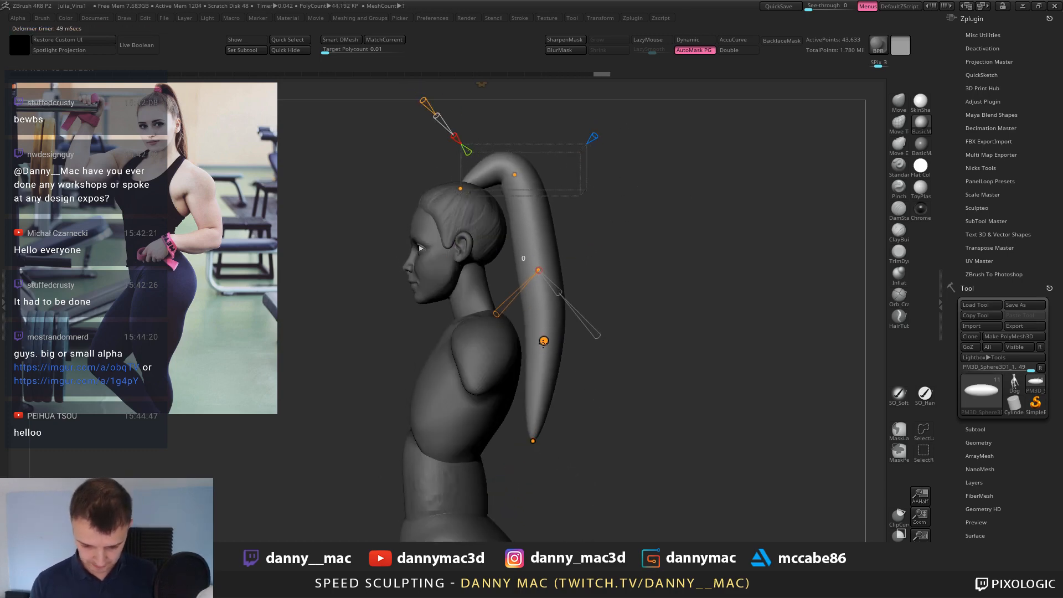
left_click_drag(539, 357, 540, 357)
left_click_drag(533, 427, 522, 439)
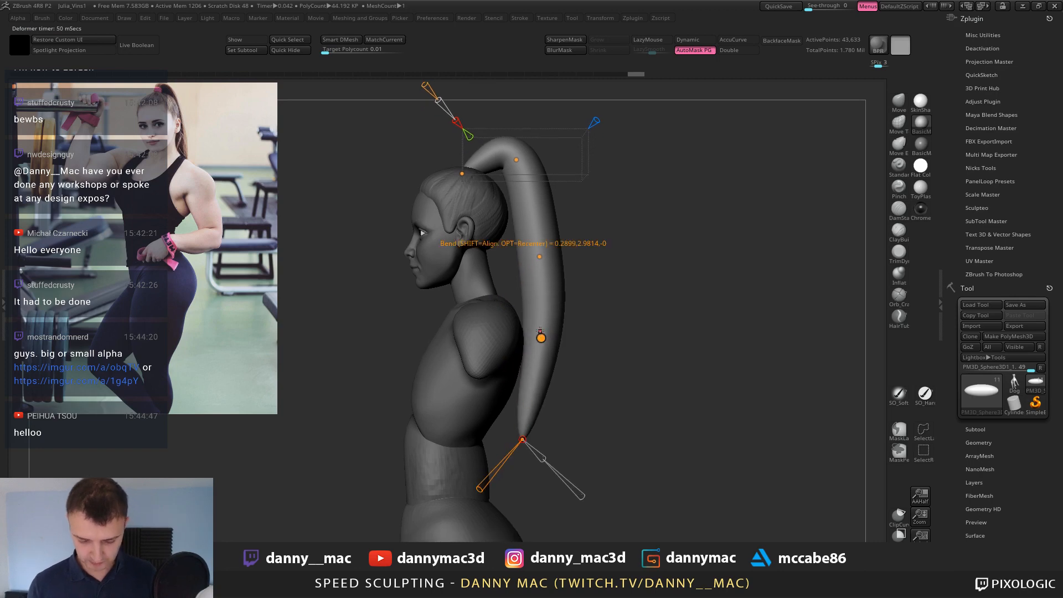
right_click_drag(541, 337, 486, 290, "ctrl")
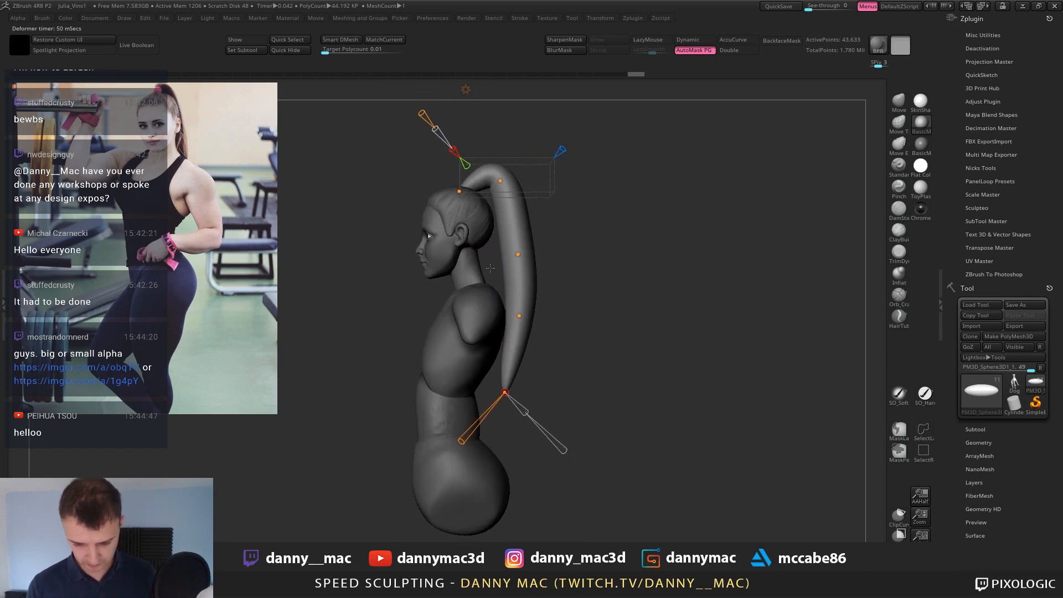
Leave the bend deformer, refresh the ponytail's DynaMesh and set the Move brush draw size to 445.
key("q")
mouse_move(482, 196)
right_mouse_down()
mouse_move(524, 198)
mouse_move(462, 207)
mouse_move(527, 237)
mouse_move(488, 244)
right_mouse_up()
right_click(505, 200)
right_click(482, 264)
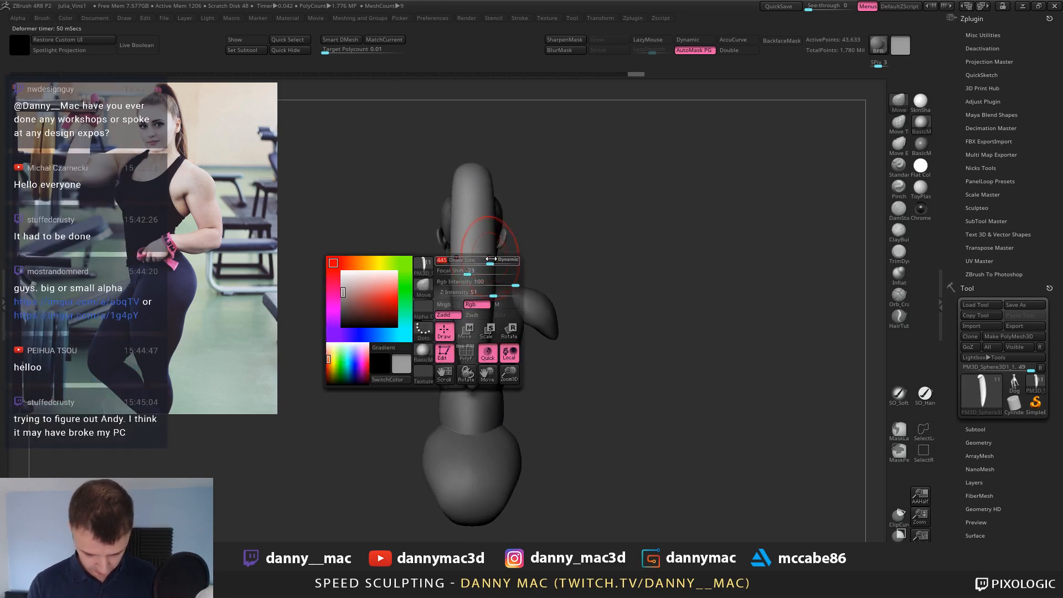
right_click(468, 243)
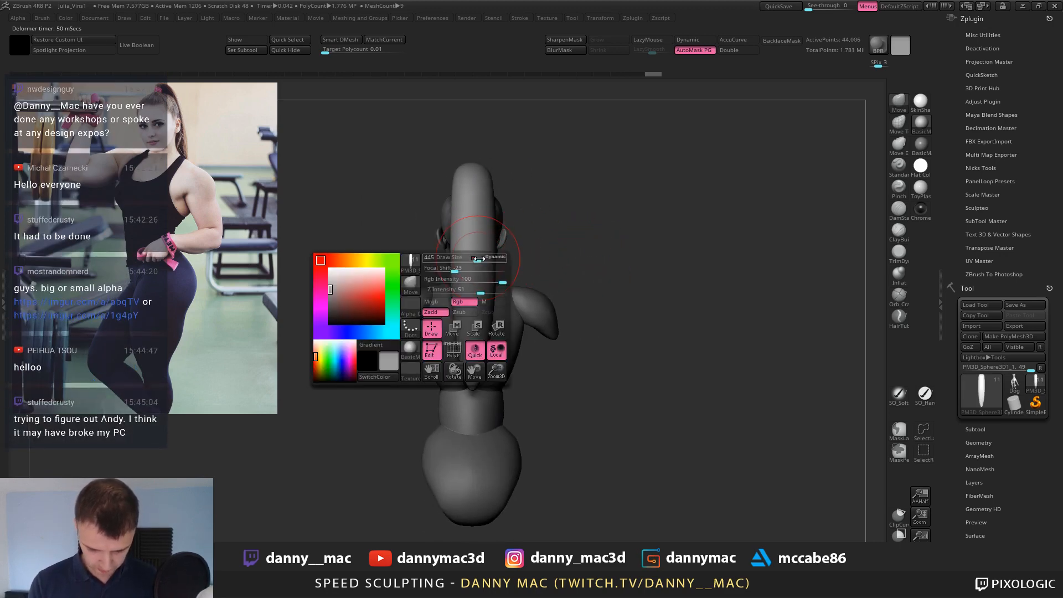
right_click(496, 258)
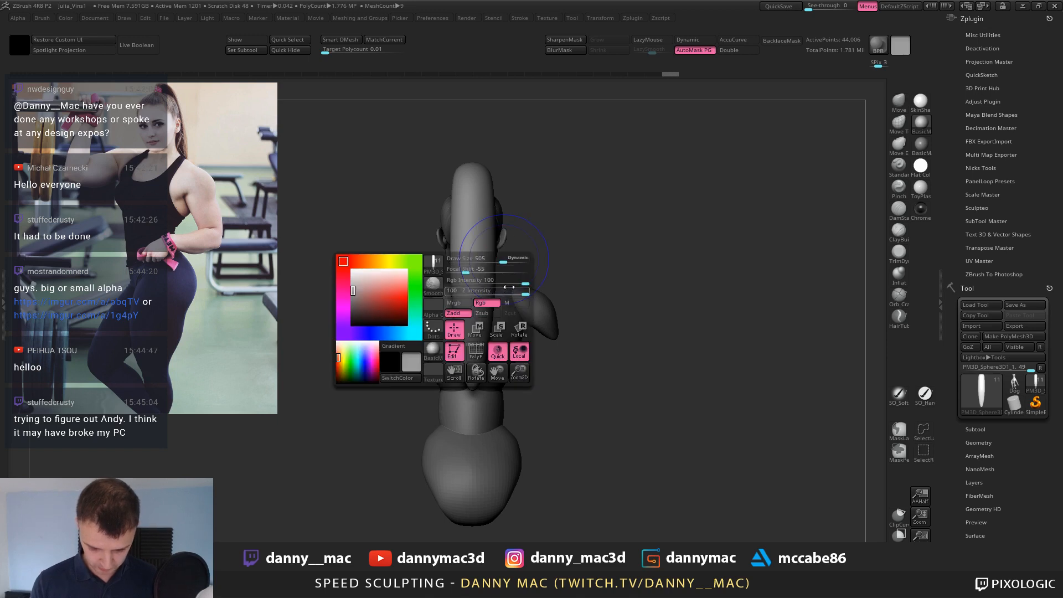
Show the ponytail's polyframe and try to ZRemesh it with Half on and Adapt off.
key("shift+f")
key("m")
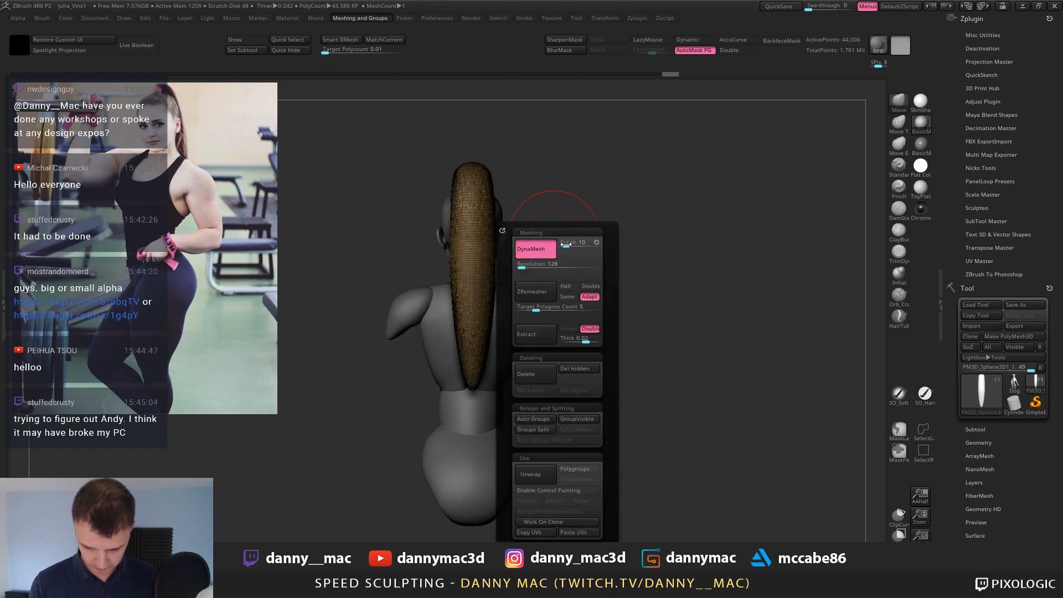
left_click(567, 287)
left_click(590, 297)
left_click(536, 292)
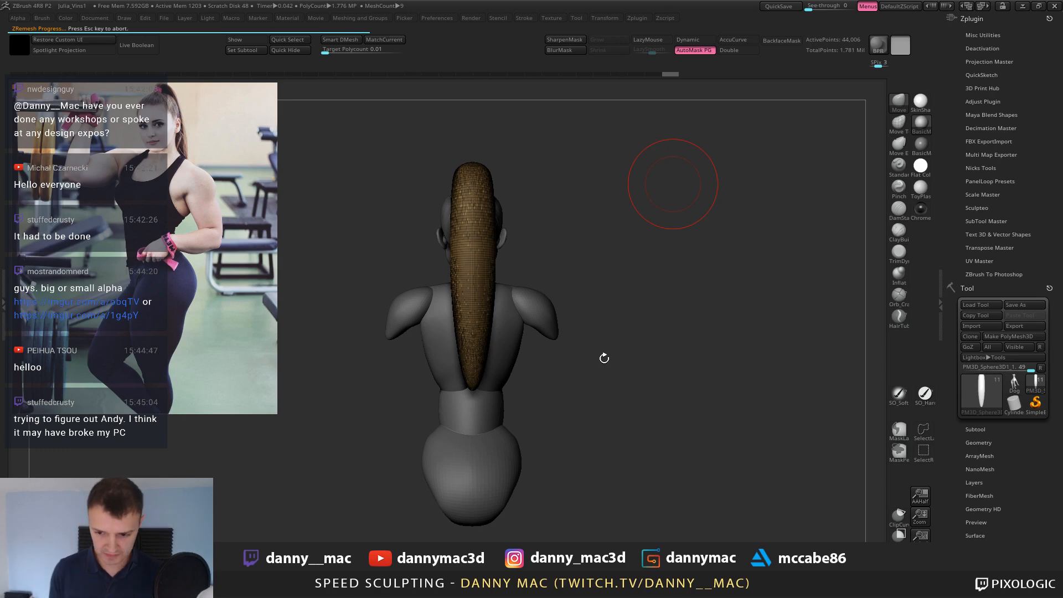
key("Escape")
ZRemesh the ponytail with Half turned off and a lower target polygon count.
key("2")
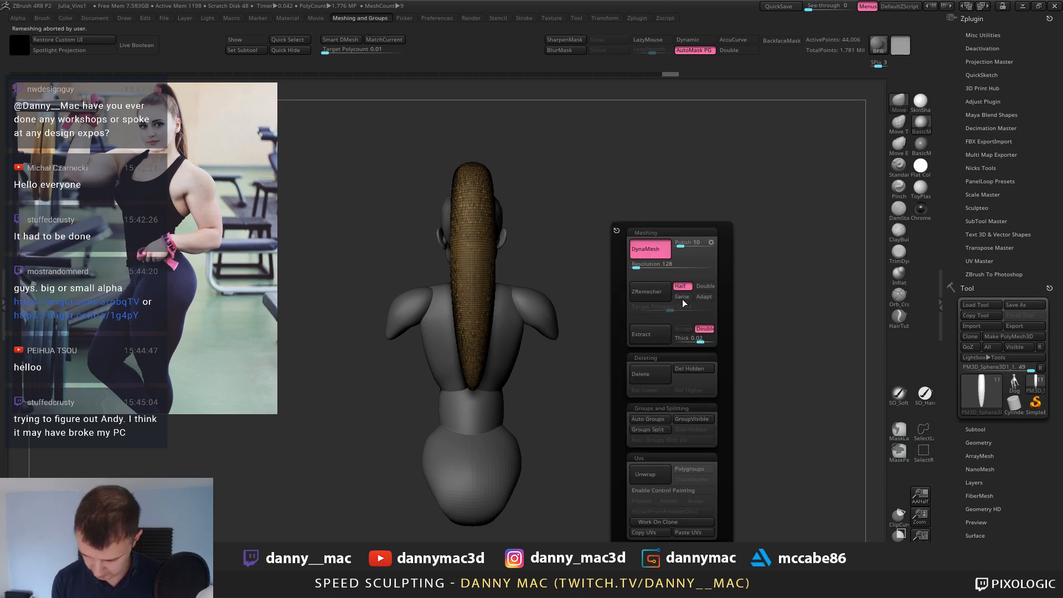
left_click(680, 287)
left_click_drag(670, 309, 639, 311)
left_click(646, 292)
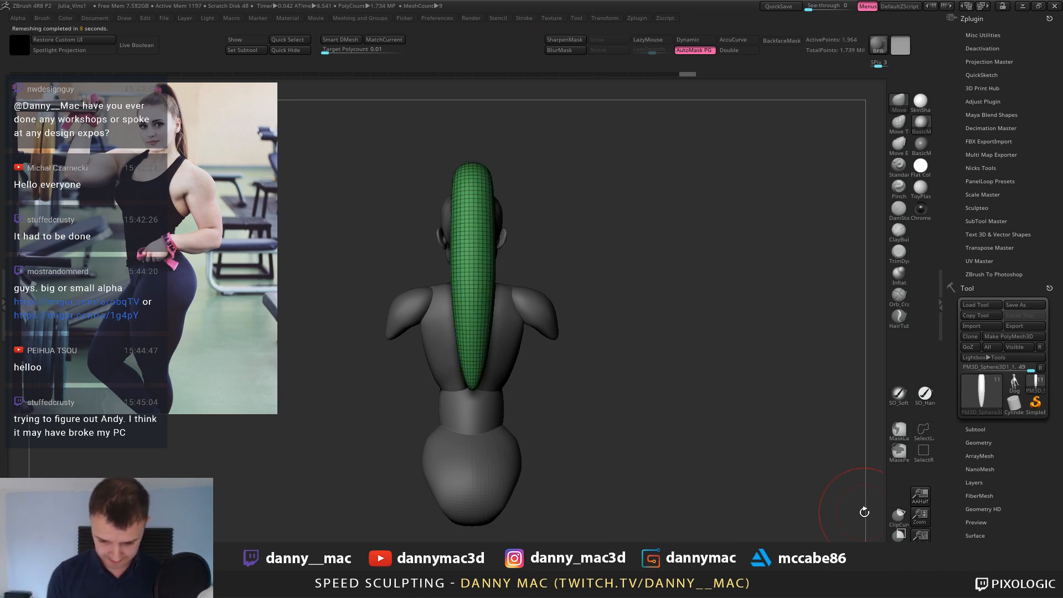
Shape the ponytail's back contour and its arch near the crown with the Move brush from both side profiles.
mouse_move(864, 512)
left_mouse_down()
mouse_move(576, 230)
mouse_move(480, 198)
mouse_move(498, 410)
mouse_move(479, 408)
left_mouse_up()
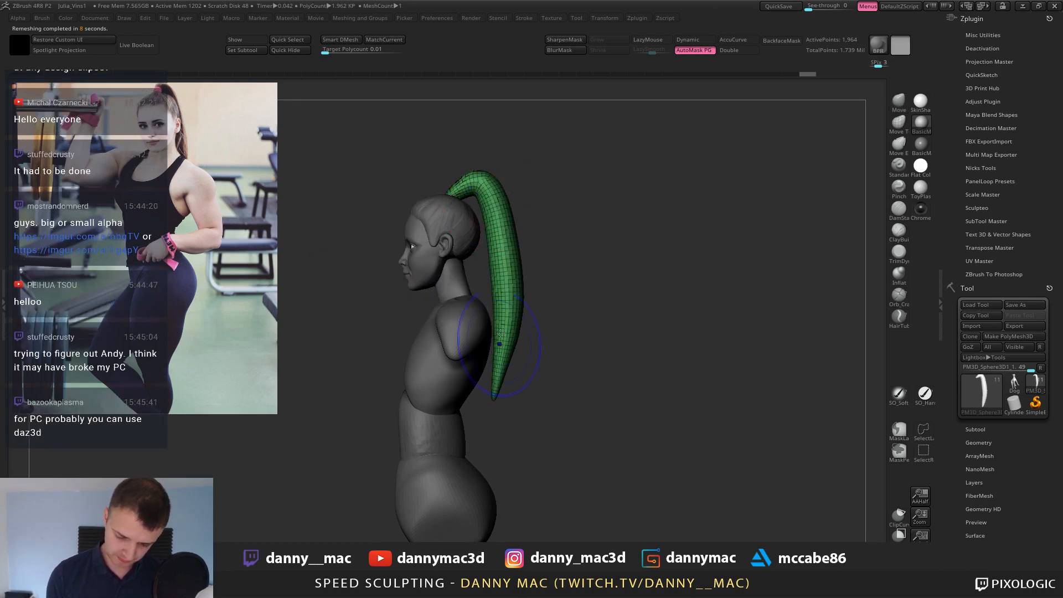
right_click_drag(508, 220, 506, 210, "alt")
left_click_drag(526, 292, 518, 289)
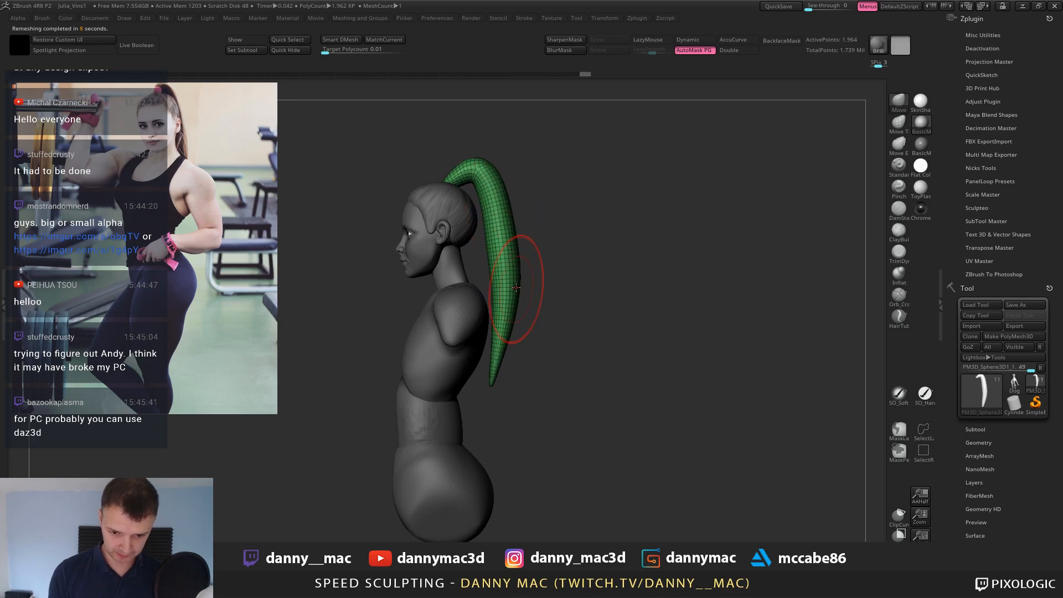
right_click_drag(517, 289, 545, 289)
mouse_move(523, 240)
right_mouse_down()
mouse_move(531, 202)
mouse_move(553, 190)
mouse_move(527, 209)
mouse_move(548, 193)
mouse_move(539, 212)
right_mouse_up()
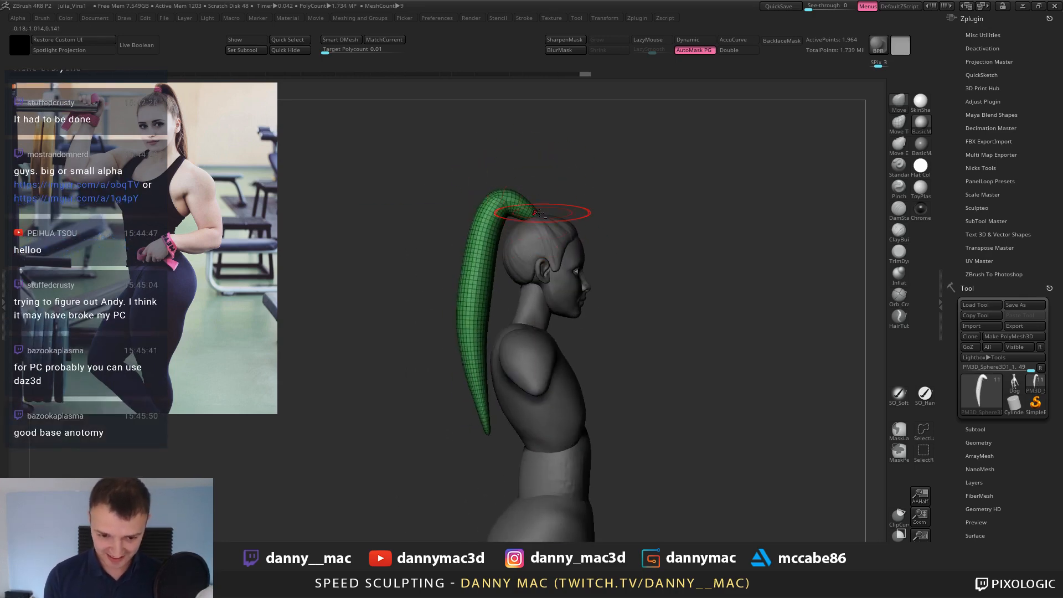
left_click_drag(520, 209, 520, 202)
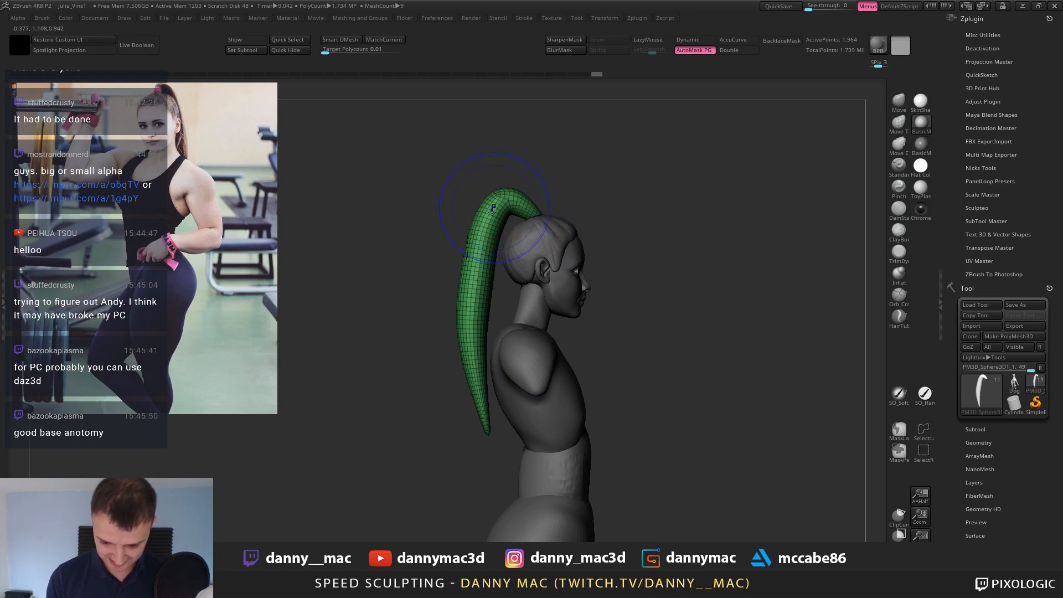
Thicken the upper and middle ponytail with an enlarged Inflat brush and subdivide its mesh once.
key("space")
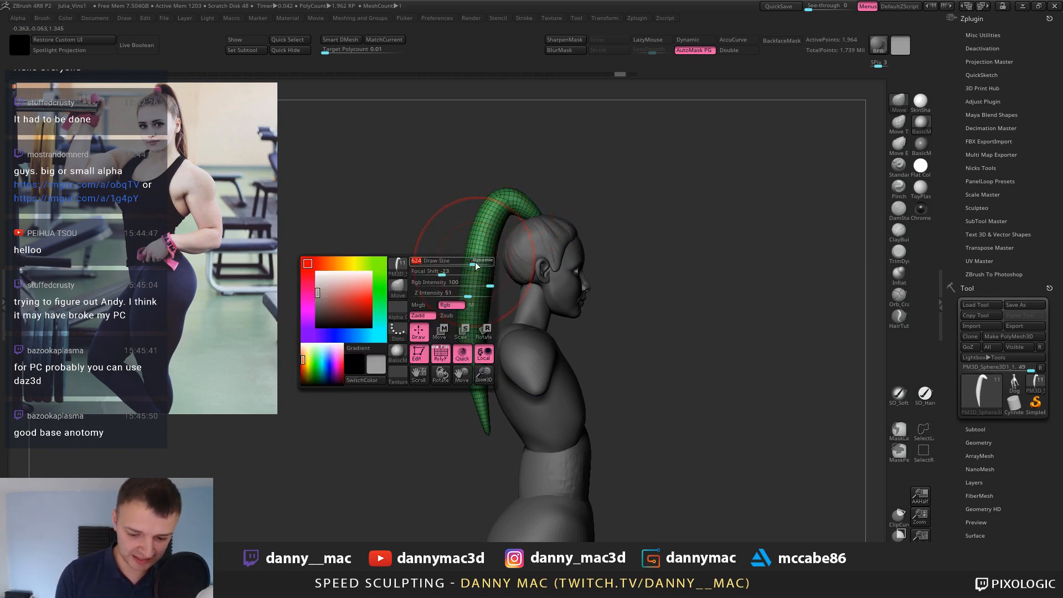
key("space")
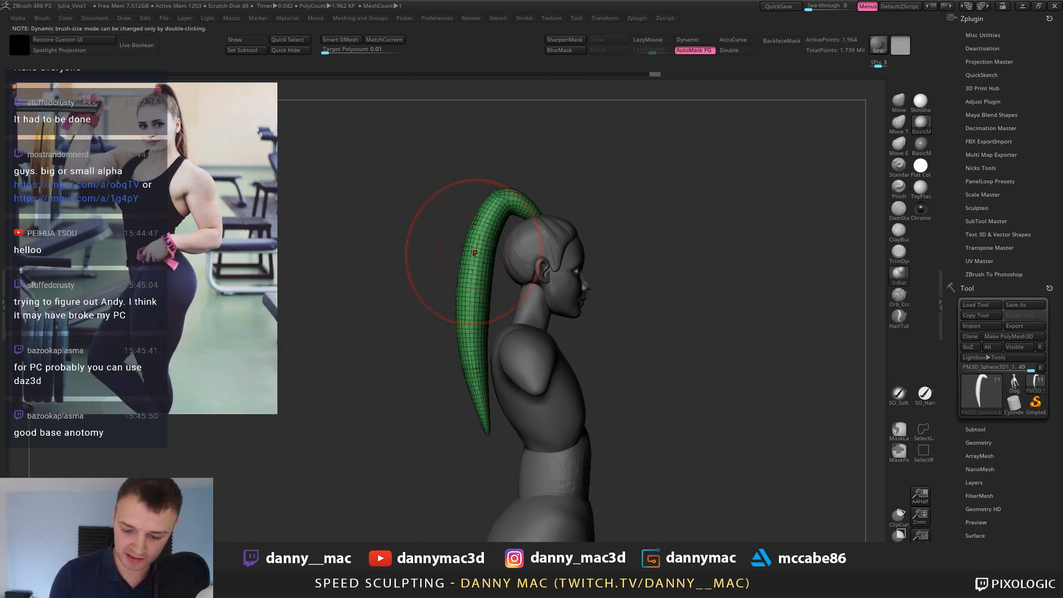
left_click_drag(471, 244, 469, 314)
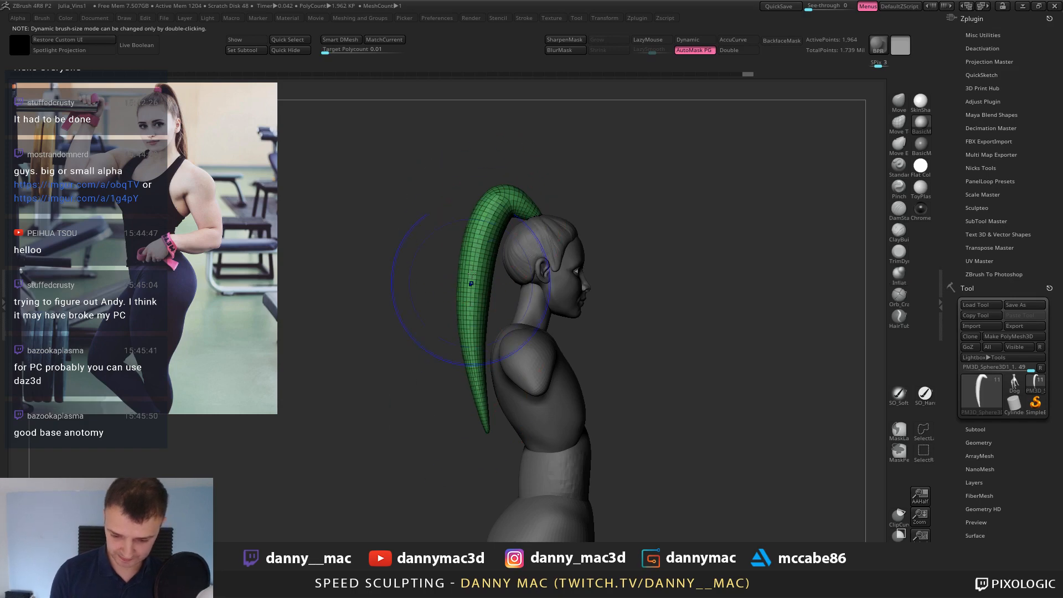
left_click_drag(529, 184, 461, 230)
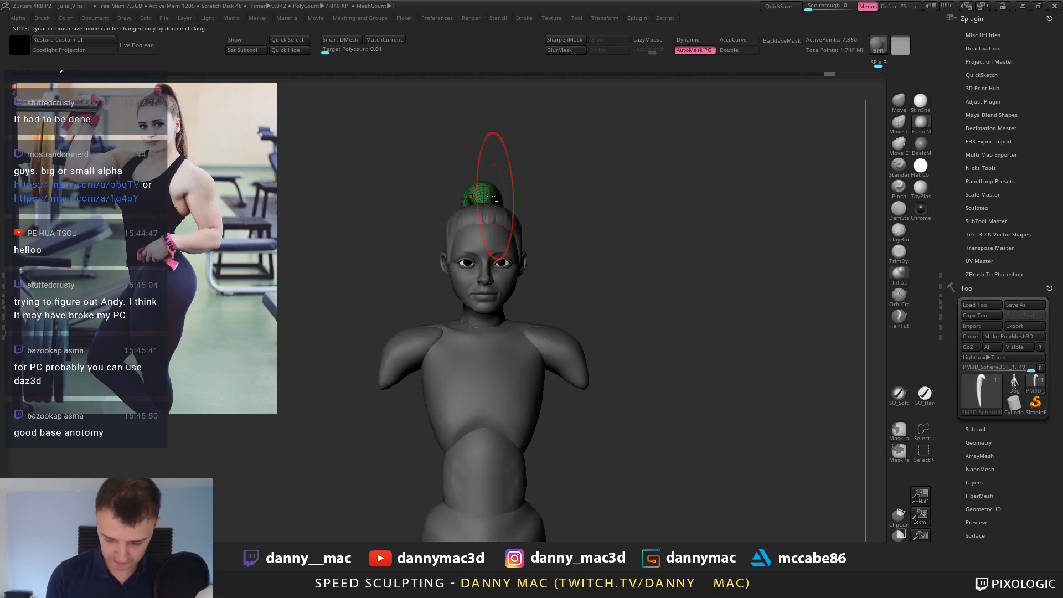
Reshape the ponytail's root with the Move brush so it sits against the crown of the head.
key("b")
key("m")
key("v")
right_click_drag(490, 196, 443, 204)
left_click_drag(470, 212, 480, 206)
mouse_move(487, 213)
right_mouse_down()
mouse_move(471, 266)
mouse_move(471, 252)
right_mouse_up()
left_click_drag(481, 215, 467, 224)
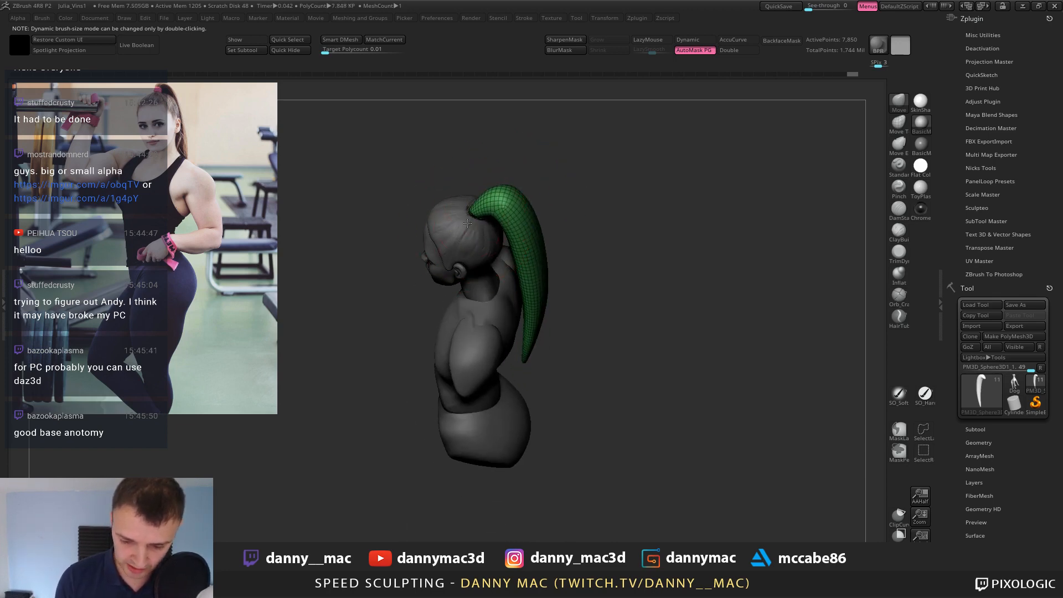
right_click_drag(468, 223, 478, 264)
left_click_drag(486, 213, 480, 213)
ZRemesh the ponytail with Half turned on and hide its polyframe.
right_click_drag(487, 238, 616, 173)
key("ctrl+shift+r")
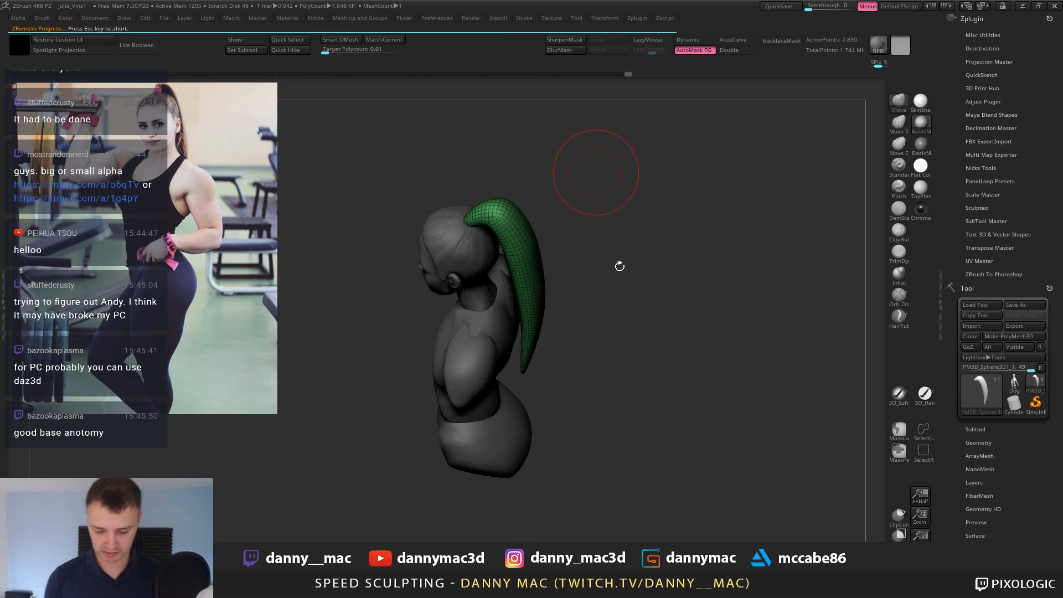
key("ctrl+z")
key("m")
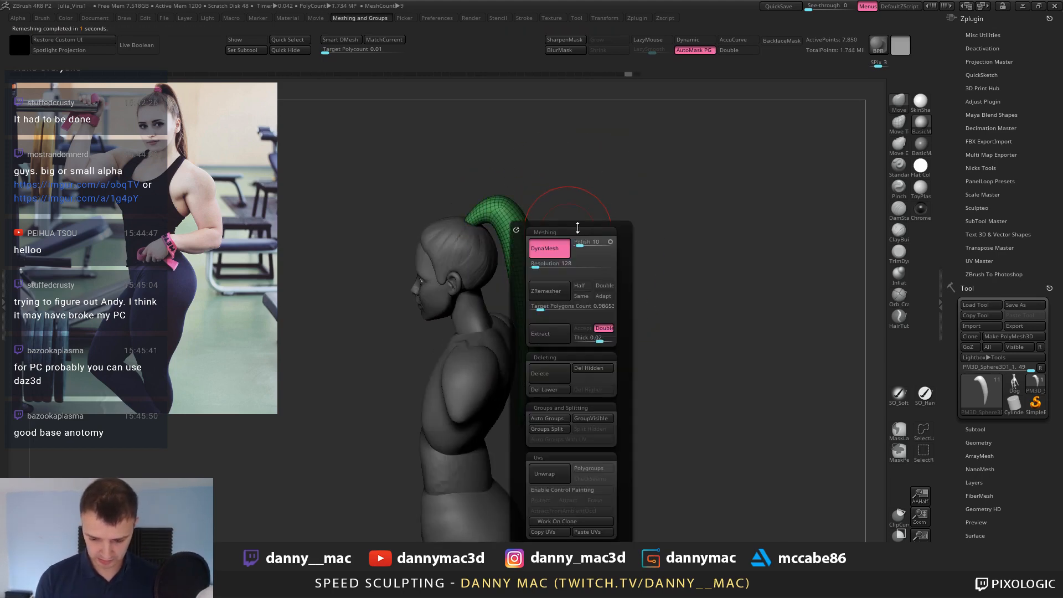
left_click(582, 296)
key("ctrl+shift+r")
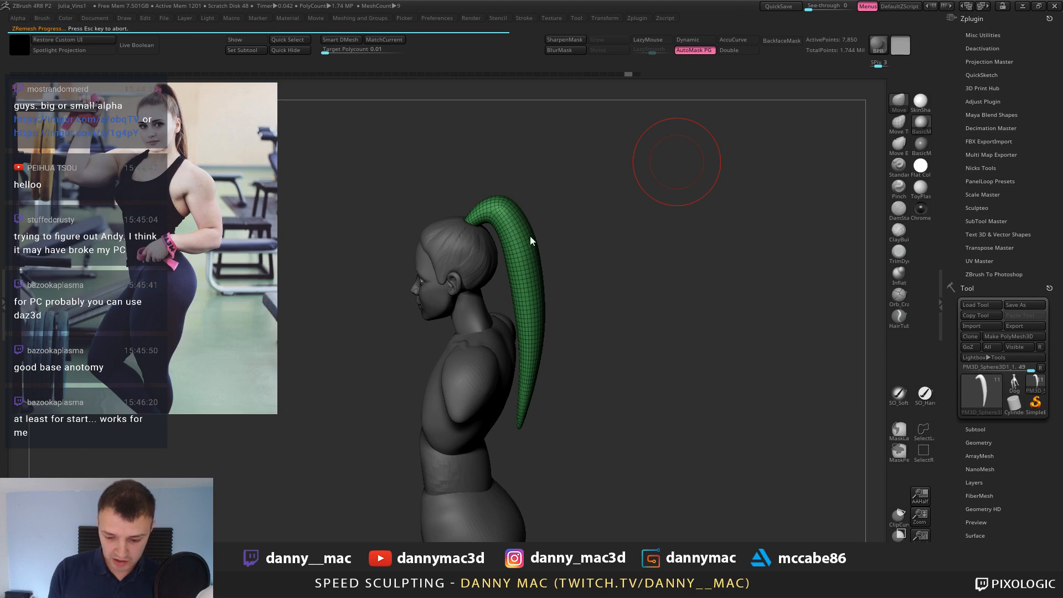
mouse_move(575, 297)
left_mouse_down()
mouse_move(582, 224)
mouse_move(563, 251)
mouse_move(593, 266)
mouse_move(571, 276)
left_mouse_up()
key("shift+f")
left_click_drag(570, 277, 567, 240, "alt")
Make the chest the active subtool, adjust the brush size and switch to the Dam Standard brush.
key("space")
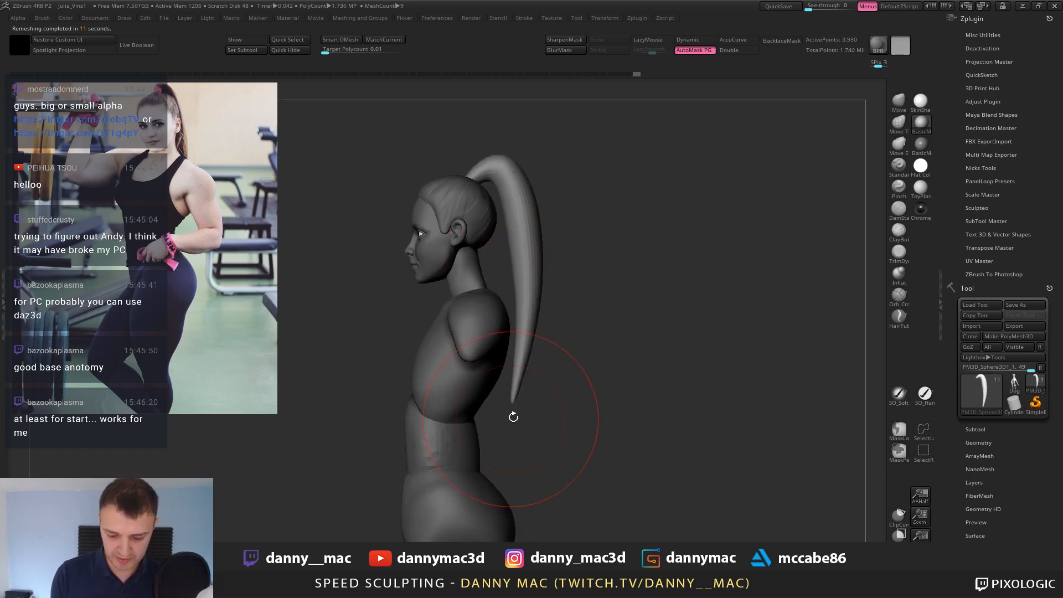
left_click_drag(504, 415, 568, 331, "shift")
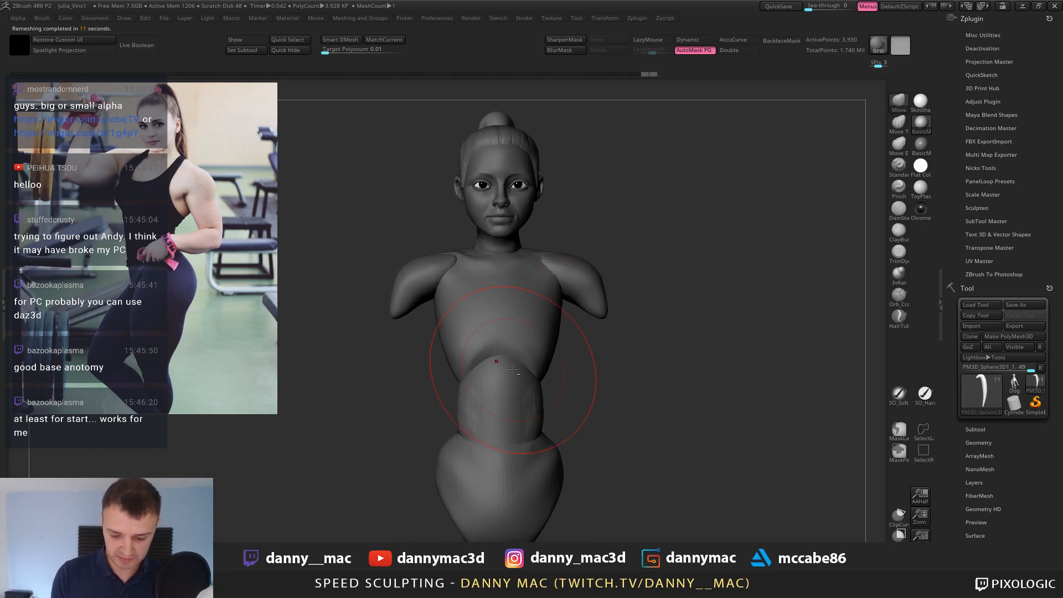
left_click(513, 370, "alt")
left_click_drag(570, 369, 573, 326, "alt")
left_click(526, 288, "alt")
key("space")
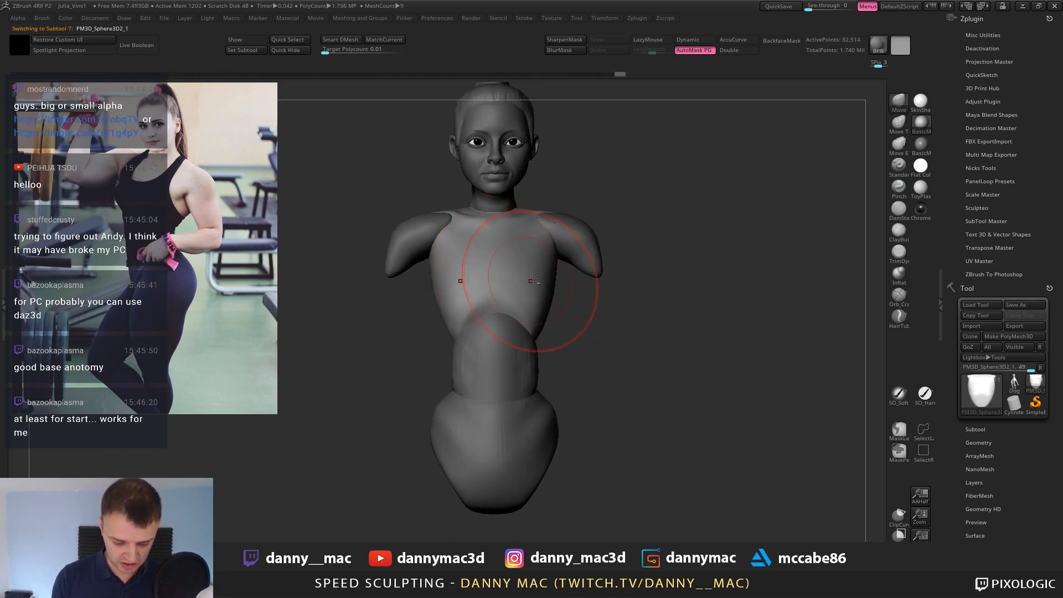
key("b")
key("d")
key("s")
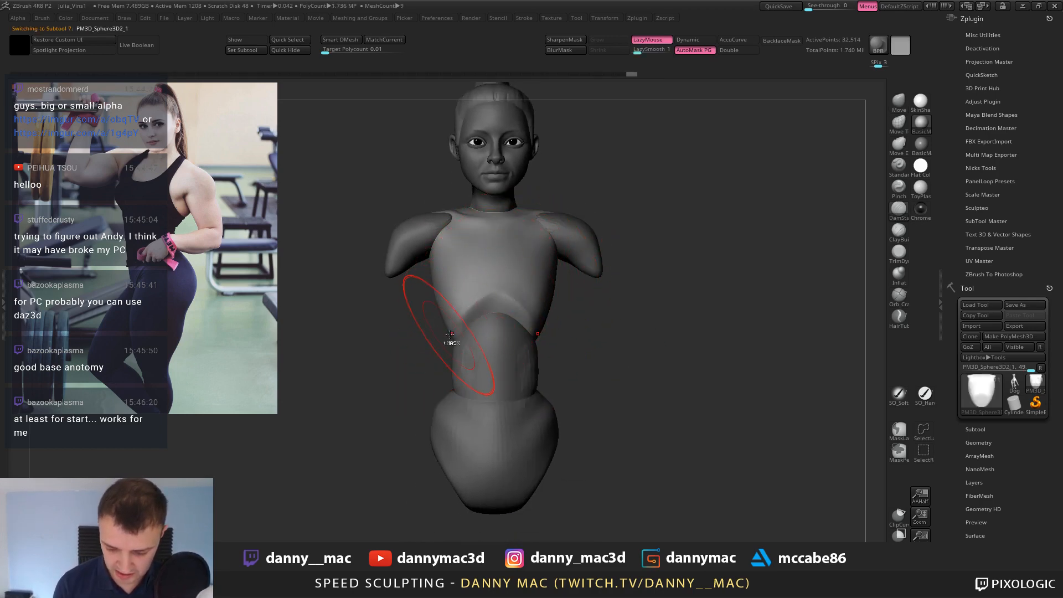
Isolate the chest subtool and face its back for sculpting.
right_click_drag(539, 291, 483, 313)
mouse_move(557, 328)
right_mouse_down()
mouse_move(543, 331)
mouse_move(636, 291)
mouse_move(616, 295)
mouse_move(632, 277)
mouse_move(625, 262)
mouse_move(634, 272)
mouse_move(613, 275)
right_mouse_up()
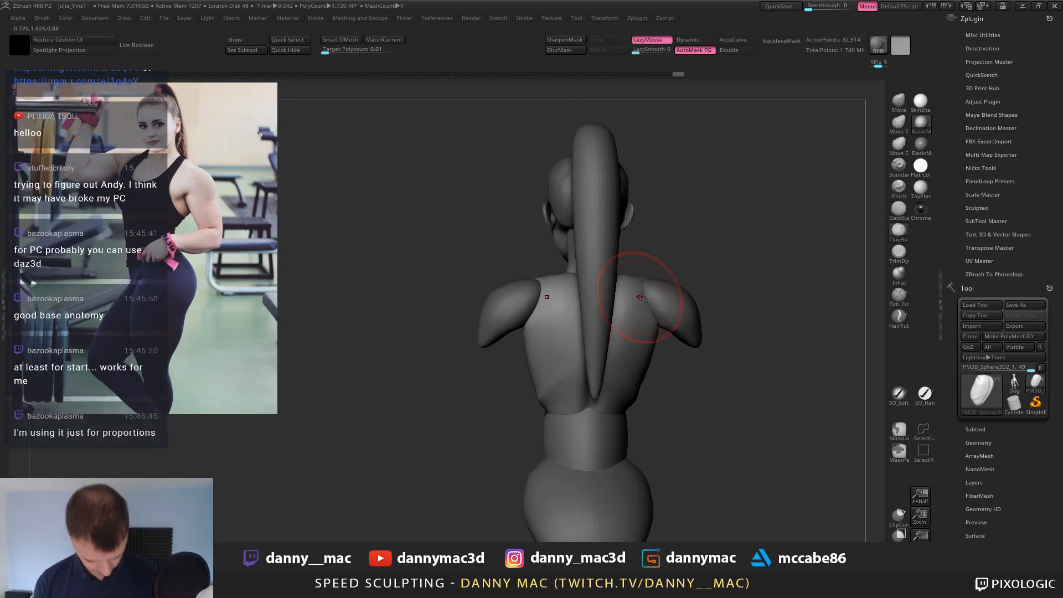
right_click_drag(543, 281, 546, 281)
left_click(546, 281, "alt")
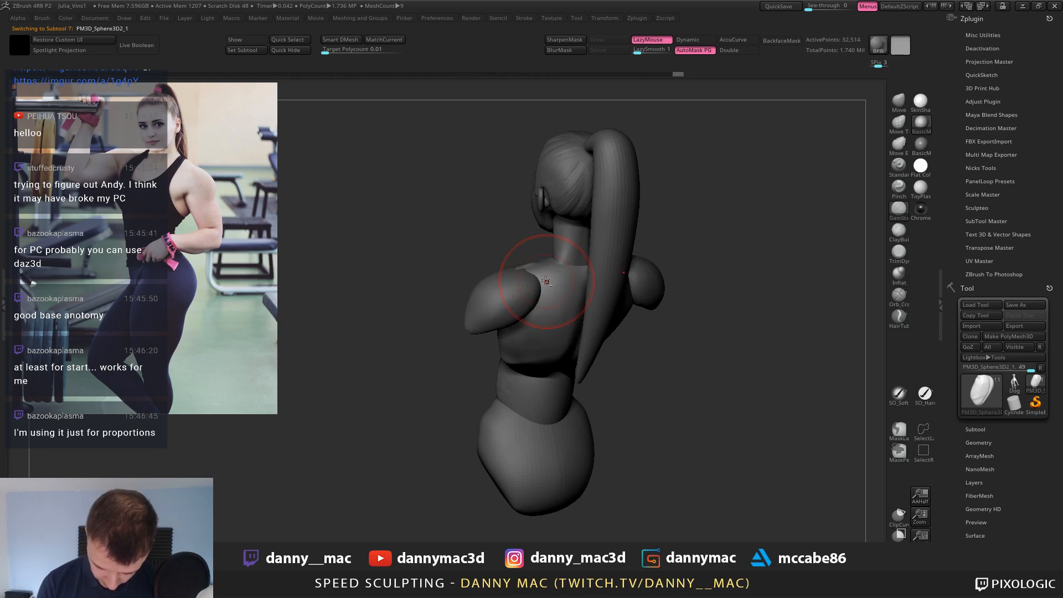
right_click_drag(556, 285, 536, 286)
key("alt+s")
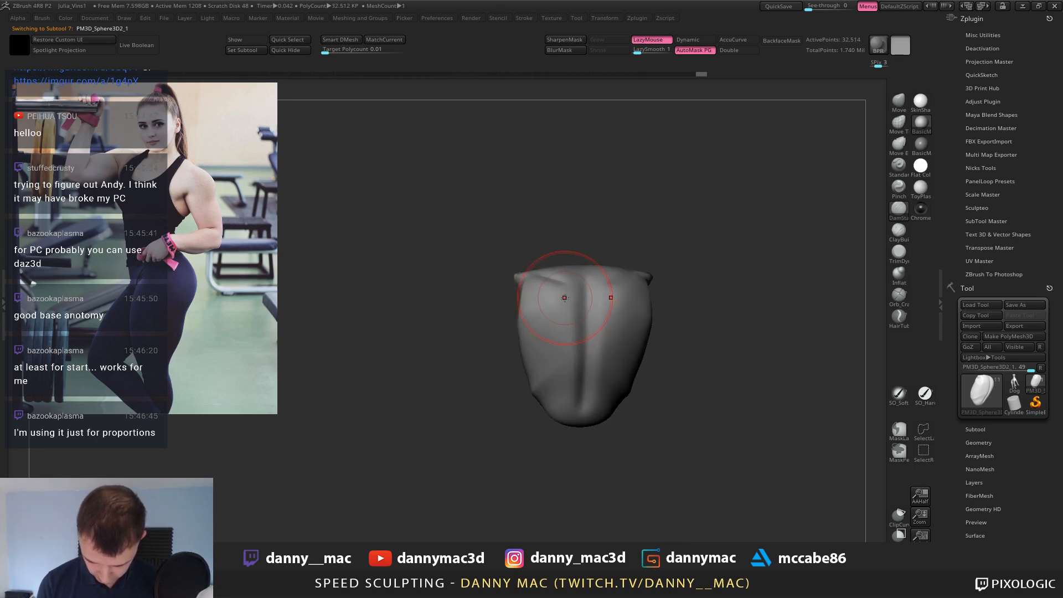
Build up the shoulder-blade muscle forms on the torso's upper back with the ClayBuildup brush.
key("alt+s")
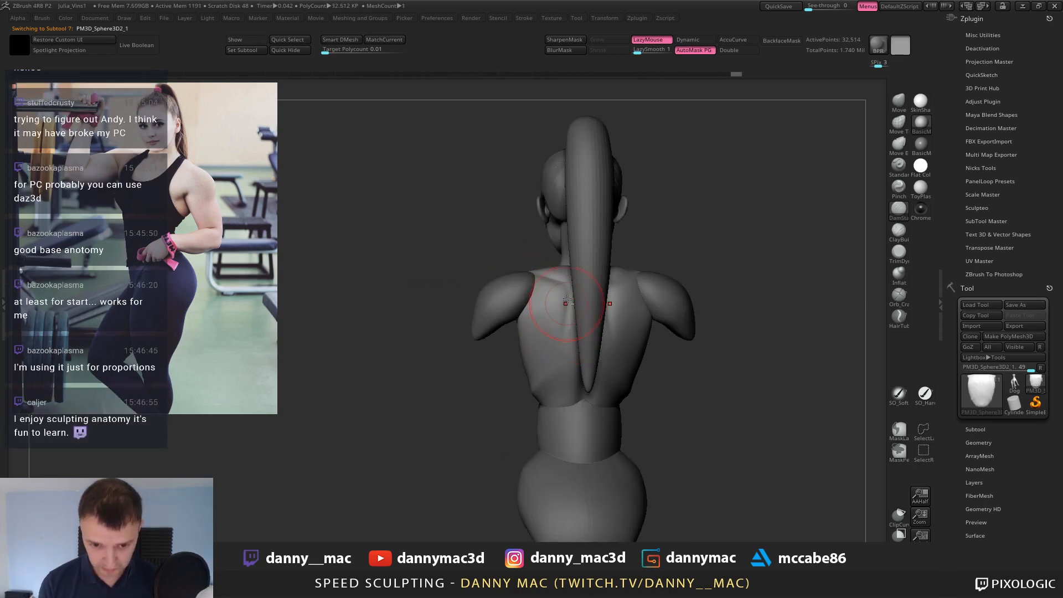
mouse_move(560, 277)
right_mouse_down()
mouse_move(584, 324)
mouse_move(616, 341)
mouse_move(637, 330)
mouse_move(597, 310)
mouse_move(562, 329)
mouse_move(581, 315)
right_mouse_up()
key("b")
key("c")
key("b")
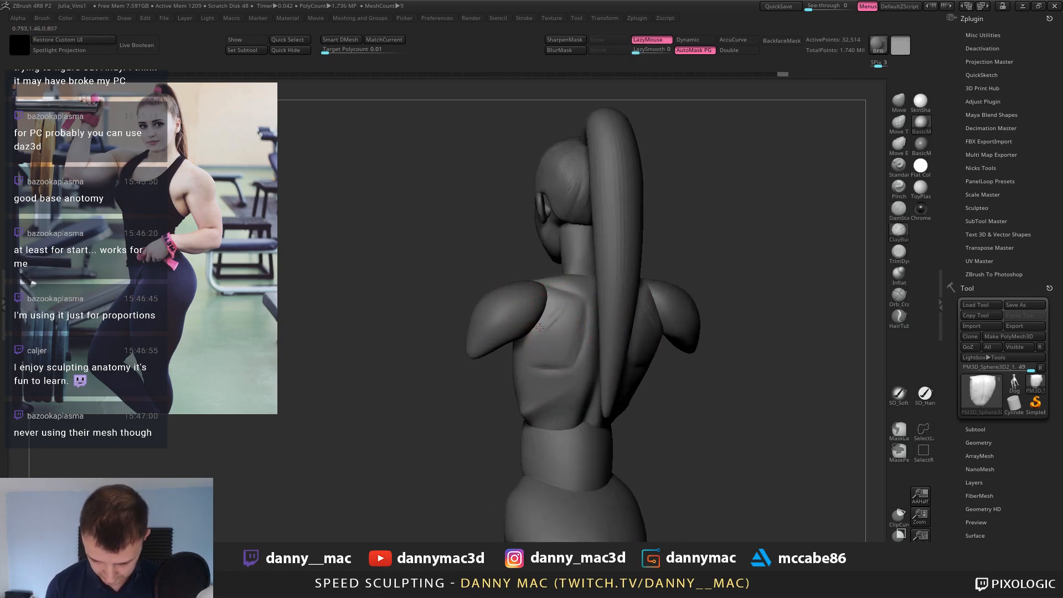
right_click_drag(577, 336, 615, 310)
key("alt+s")
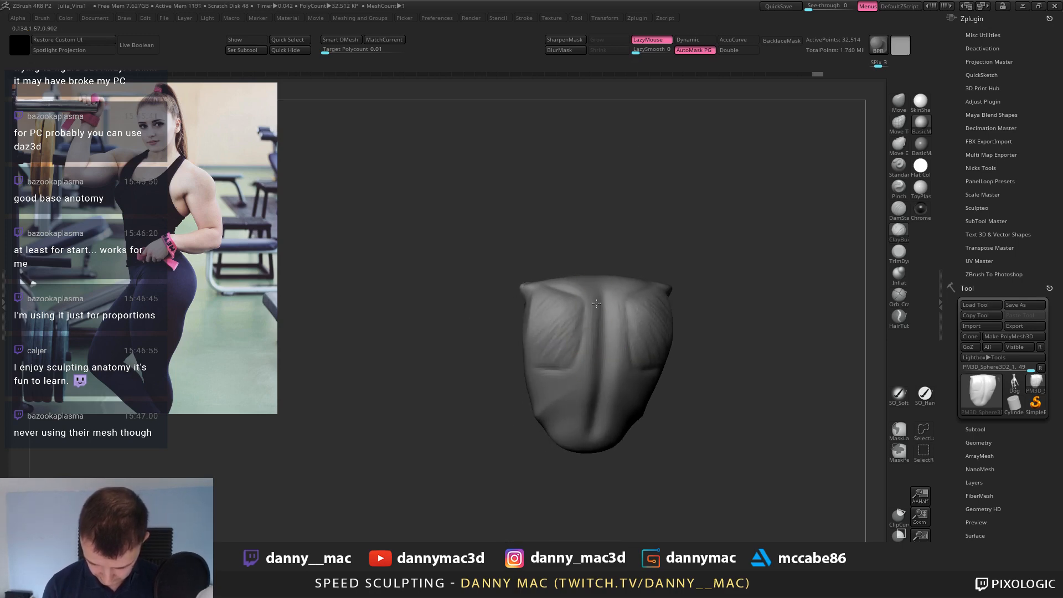
mouse_move(589, 329)
right_mouse_down()
mouse_move(518, 349)
mouse_move(548, 358)
right_mouse_up()
key("alt+s")
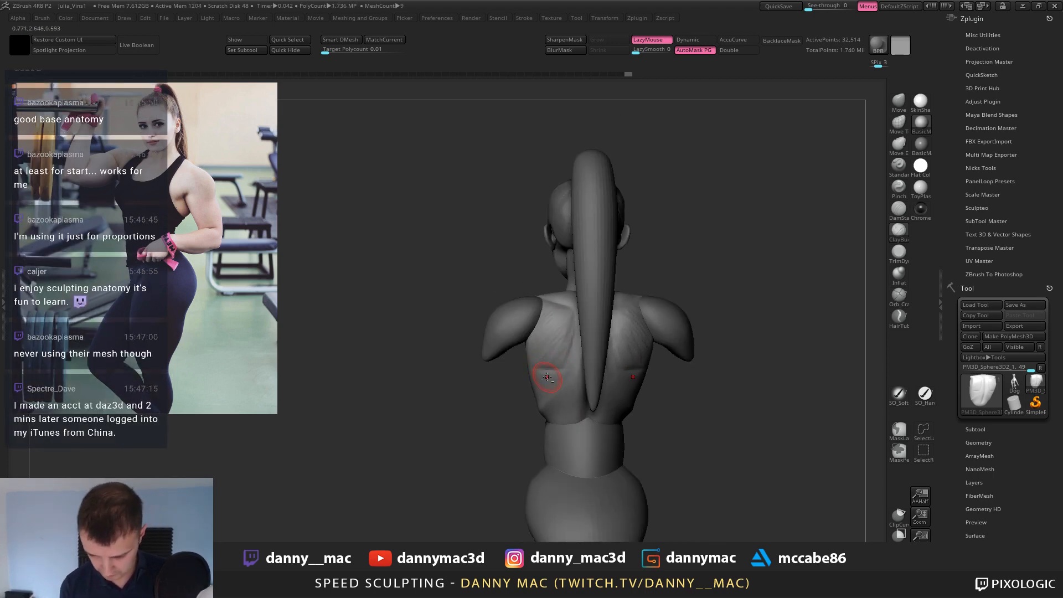
Reshape the sides and lower back of the rib cage with the Move brush, adjusting its draw size.
key("l")
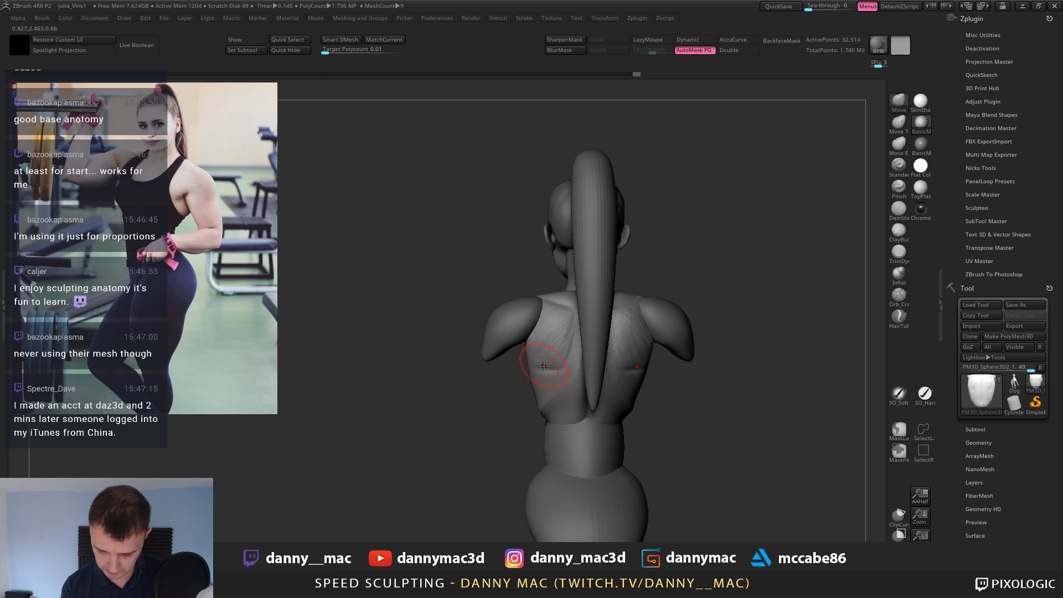
mouse_move(545, 366)
right_mouse_down()
mouse_move(567, 359)
mouse_move(580, 389)
right_mouse_up()
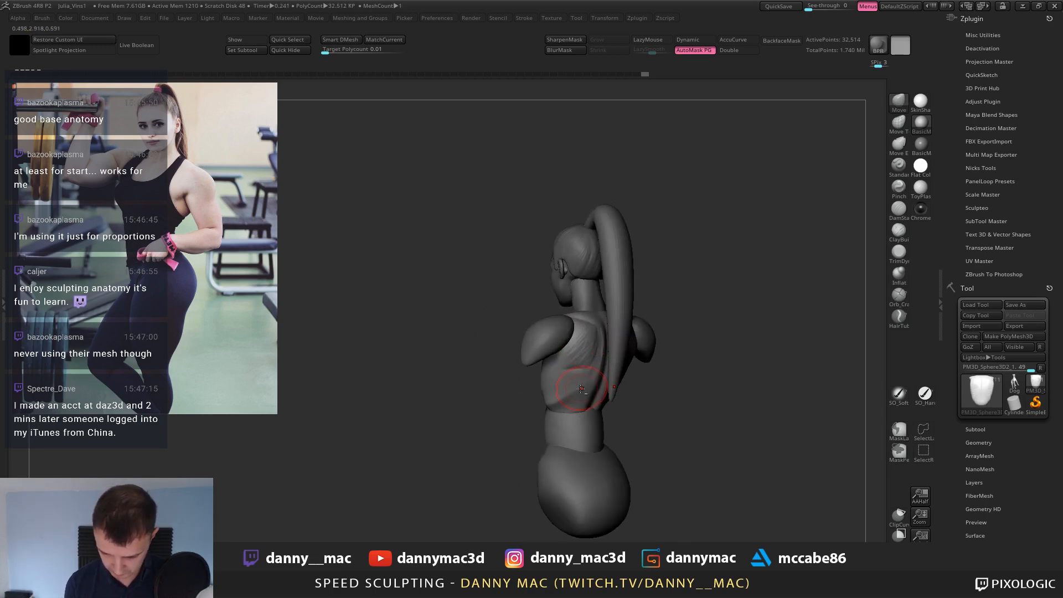
key("l")
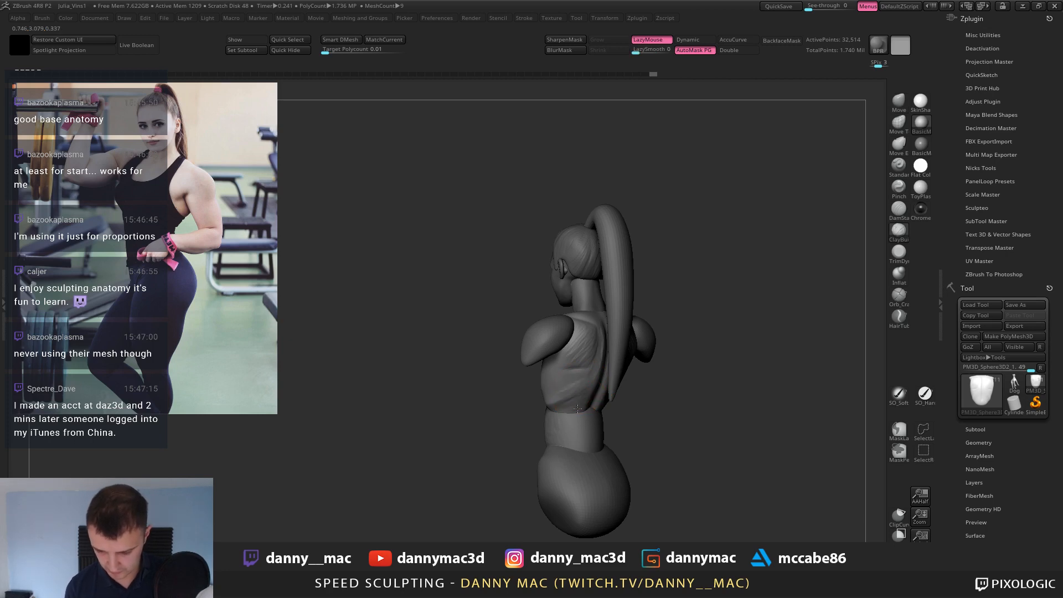
key("l")
right_click_drag(573, 400, 550, 380)
key("1")
key("space")
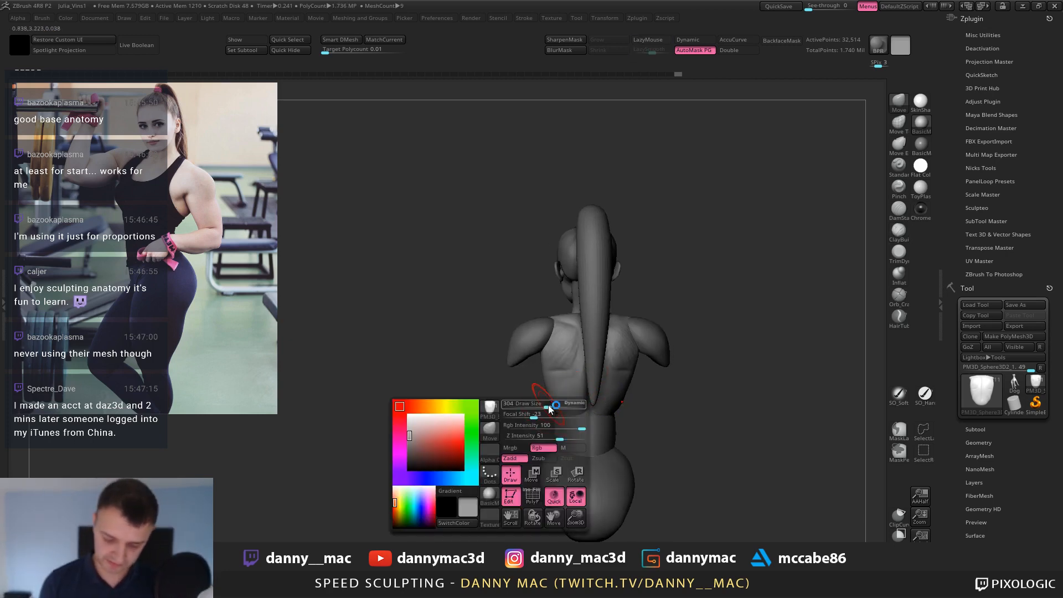
left_click_drag(555, 409, 551, 402)
right_click_drag(551, 334, 702, 294)
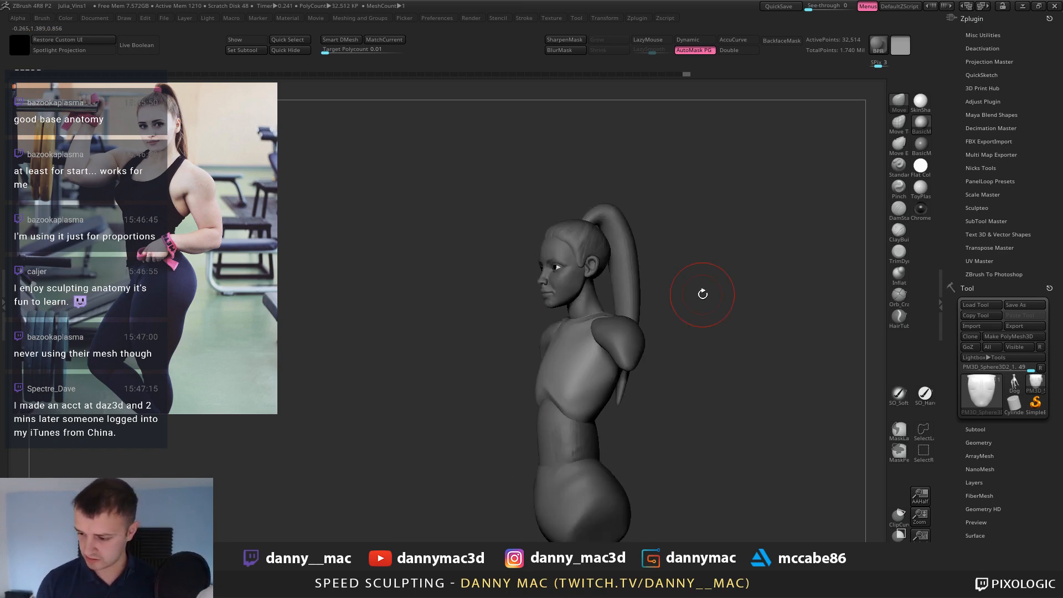
Show the hidden leg subtools to check the figure's side profile and hide them again.
left_click(993, 429)
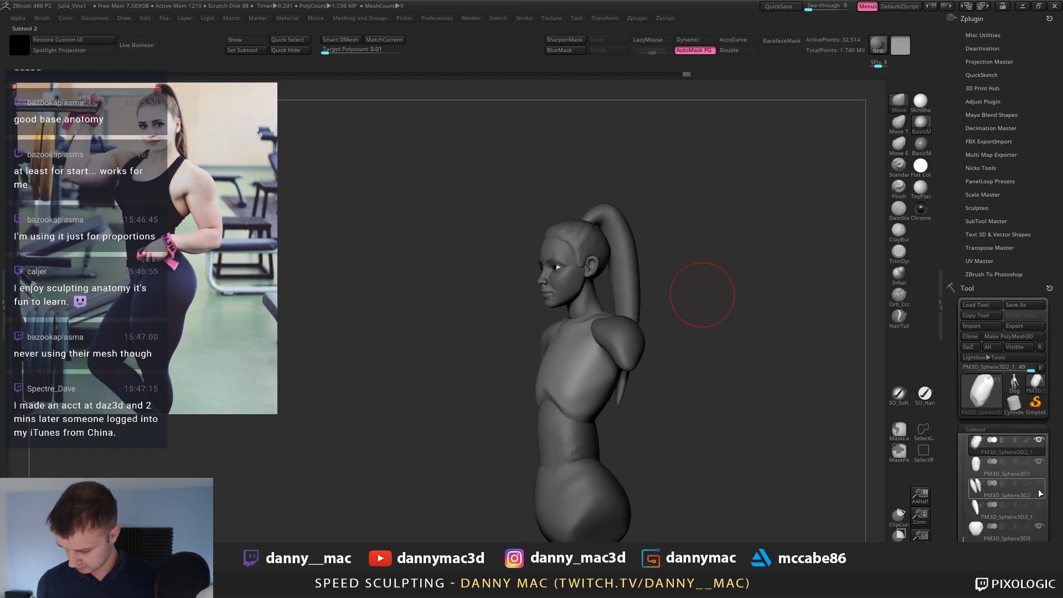
left_click_drag(966, 516, 959, 365)
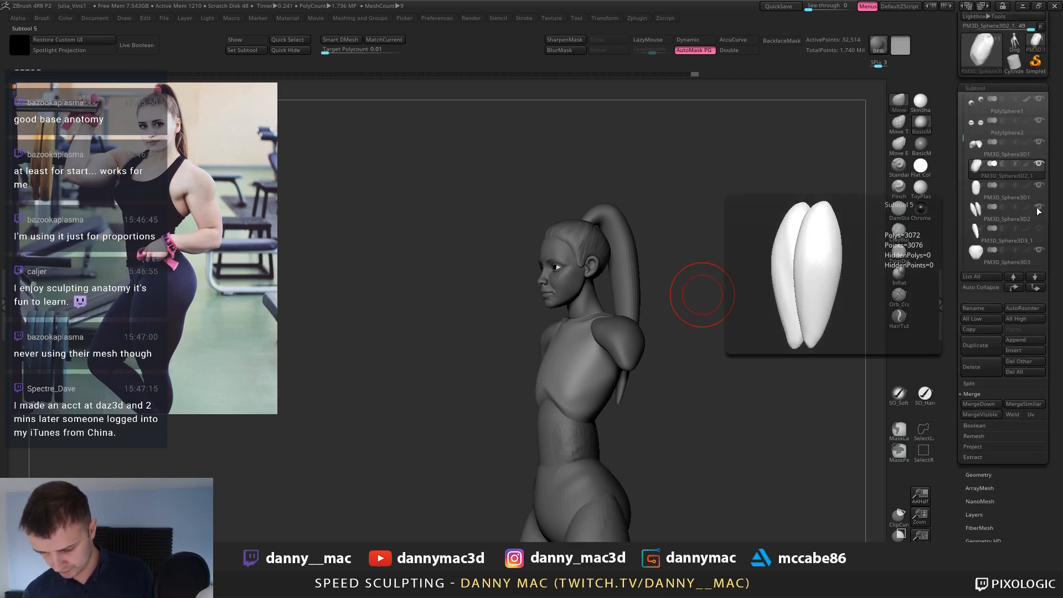
left_click(1038, 229)
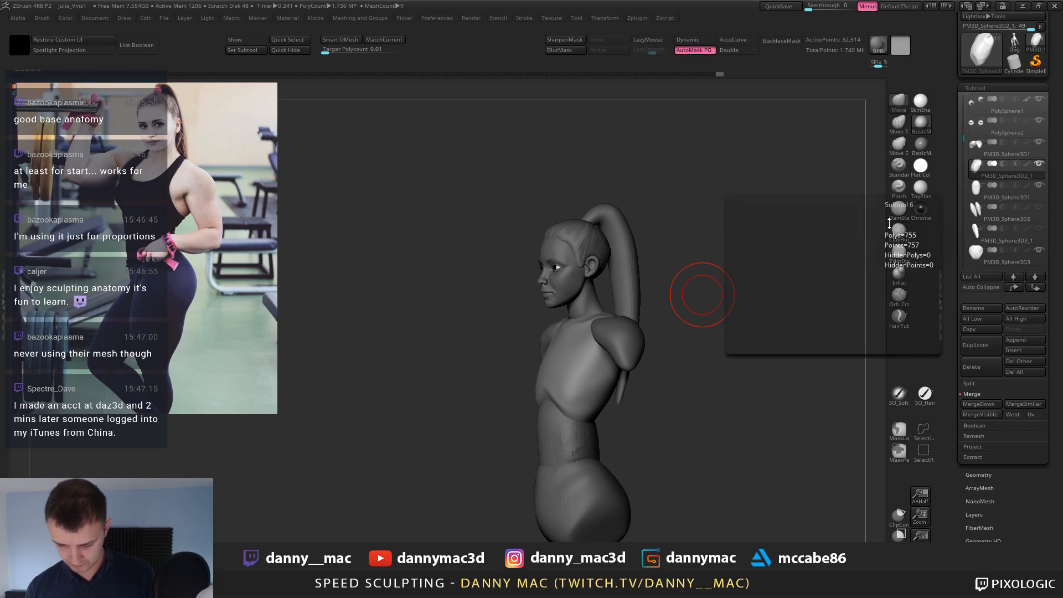
Select the head subtool and refine the brow and temple area with a smaller Move brush and smoothing.
left_click_drag(654, 265, 699, 267)
left_click_drag(647, 294, 520, 230, "alt")
left_click(519, 228, "alt")
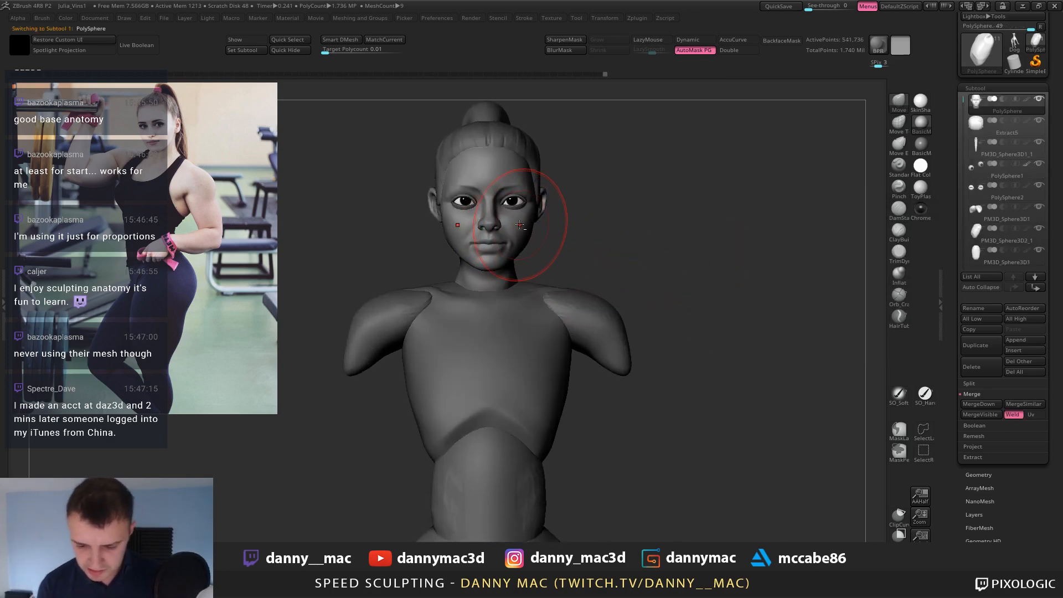
mouse_move(587, 193)
left_mouse_down("alt")
mouse_move(565, 213)
mouse_move(598, 216)
left_mouse_up("alt")
key("space")
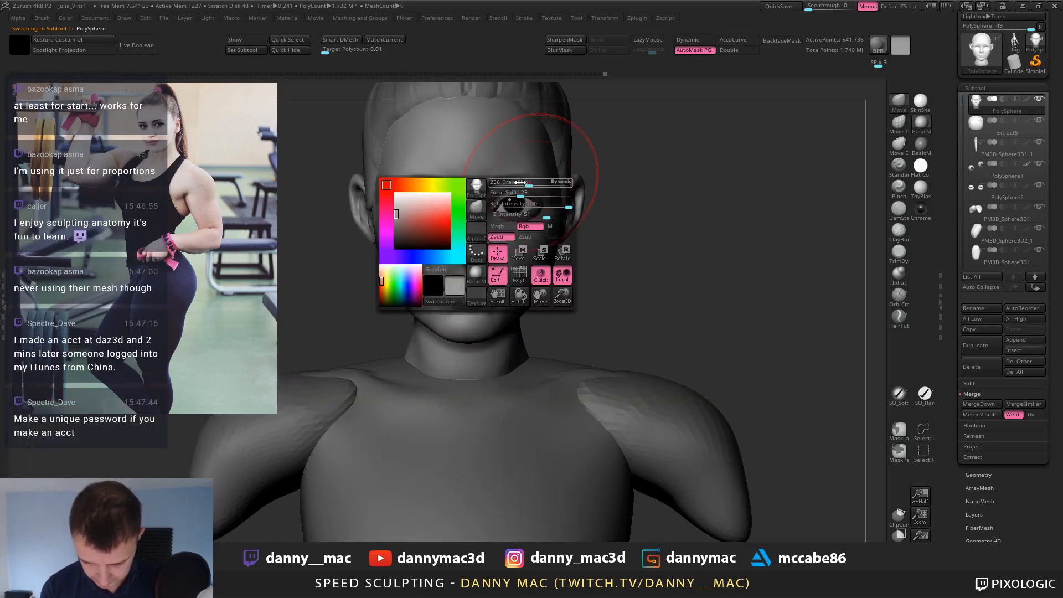
left_click_drag(530, 184, 518, 184)
left_click_drag(665, 222, 621, 224)
right_click_drag(519, 178, 517, 190)
right_click_drag(529, 159, 535, 151)
left_click_drag(495, 193, 545, 182, "shift")
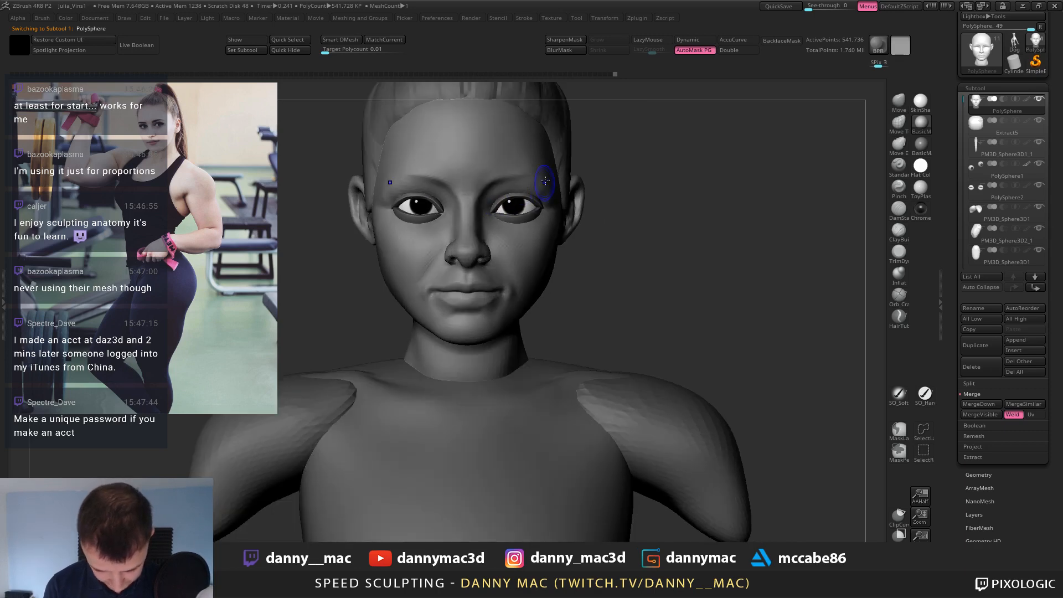
Lower the head's subdivision level and reshape the side contours of the face with the Move brush and smoothing.
mouse_move(546, 182)
right_mouse_down()
mouse_move(555, 155)
mouse_move(561, 201)
mouse_move(549, 220)
right_mouse_up()
left_click_drag(555, 223, 565, 216, "shift")
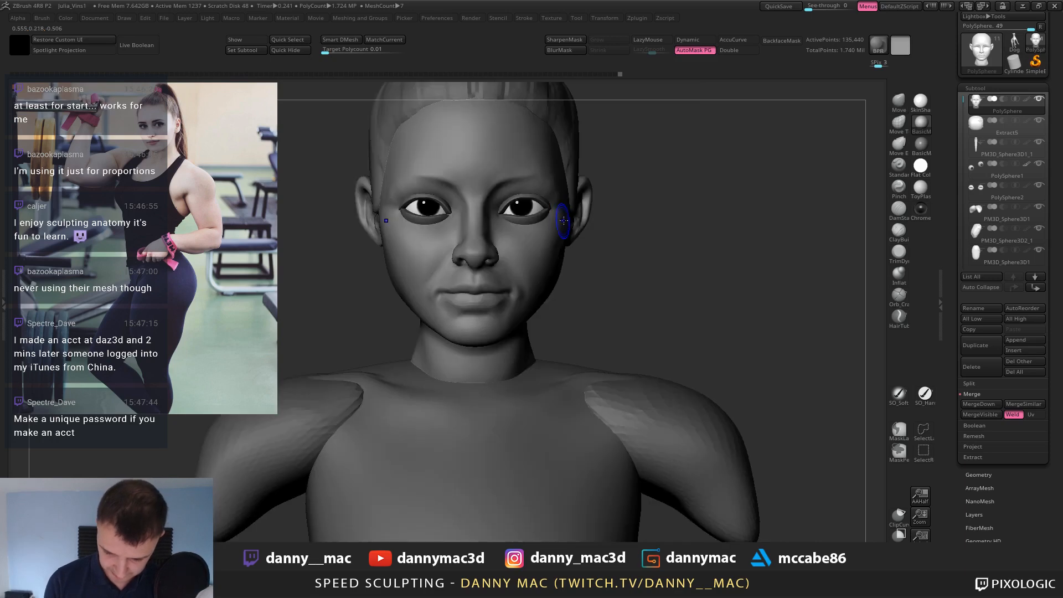
mouse_move(565, 216)
right_mouse_down("ctrl")
mouse_move(543, 259)
mouse_move(523, 231)
mouse_move(493, 221)
mouse_move(497, 200)
mouse_move(504, 206)
right_mouse_up("ctrl")
key("space")
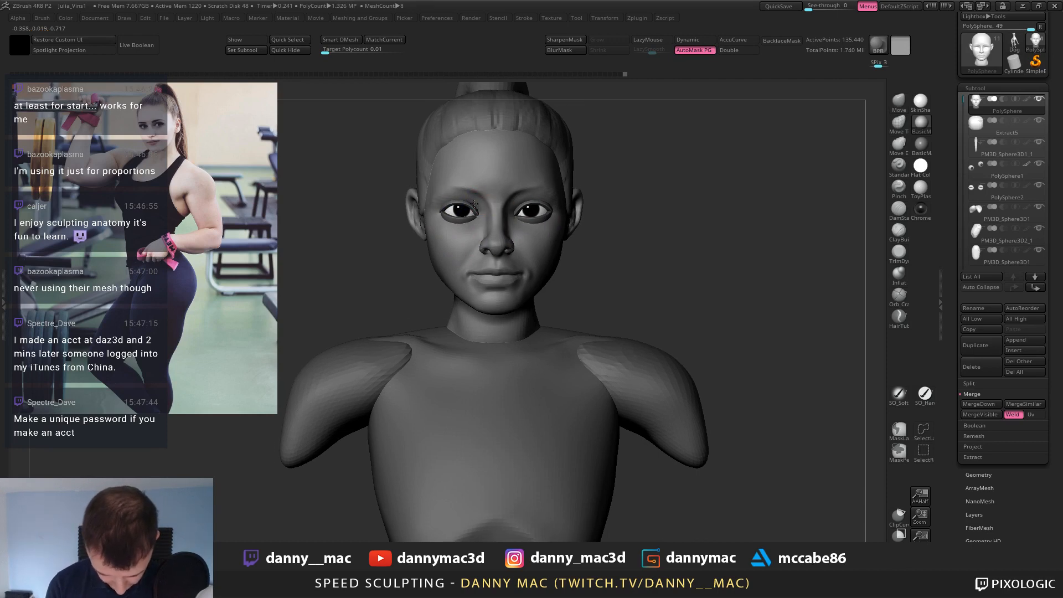
left_click_drag(515, 221, 514, 216)
mouse_move(514, 216)
right_mouse_down()
mouse_move(517, 229)
mouse_move(511, 182)
mouse_move(503, 189)
mouse_move(526, 190)
right_mouse_up()
key("shift+d")
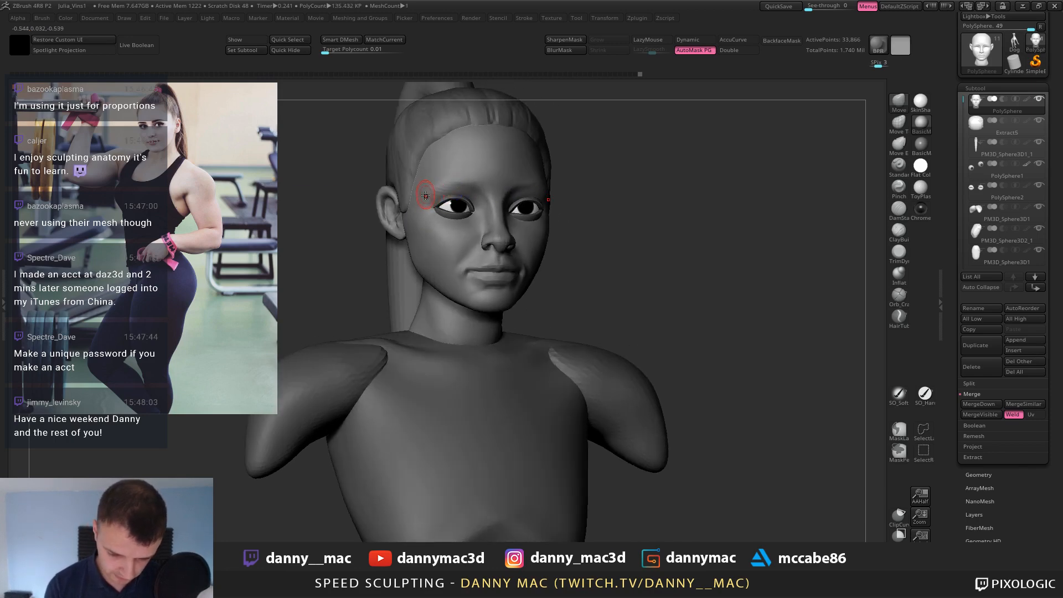
right_click_drag(426, 195, 476, 175, "shift")
Save the project over the existing file.
key("ctrl+s")
key("Return")
key("Left")
key("Return")
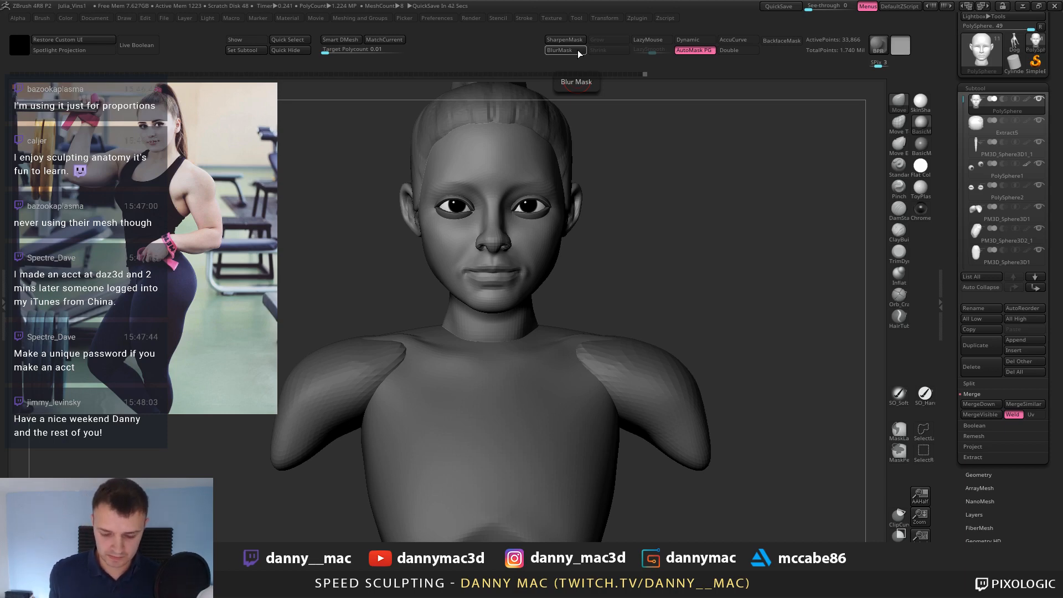
Select the shoulder muscle subtool and subdivide it once.
left_click(650, 352, "alt")
right_click_drag(650, 352, 698, 409, "ctrl")
key("ctrl+d")
Select the torso and pull its upper edge around the neck and collarbones into shape with the Move brush.
left_click(473, 336, "alt")
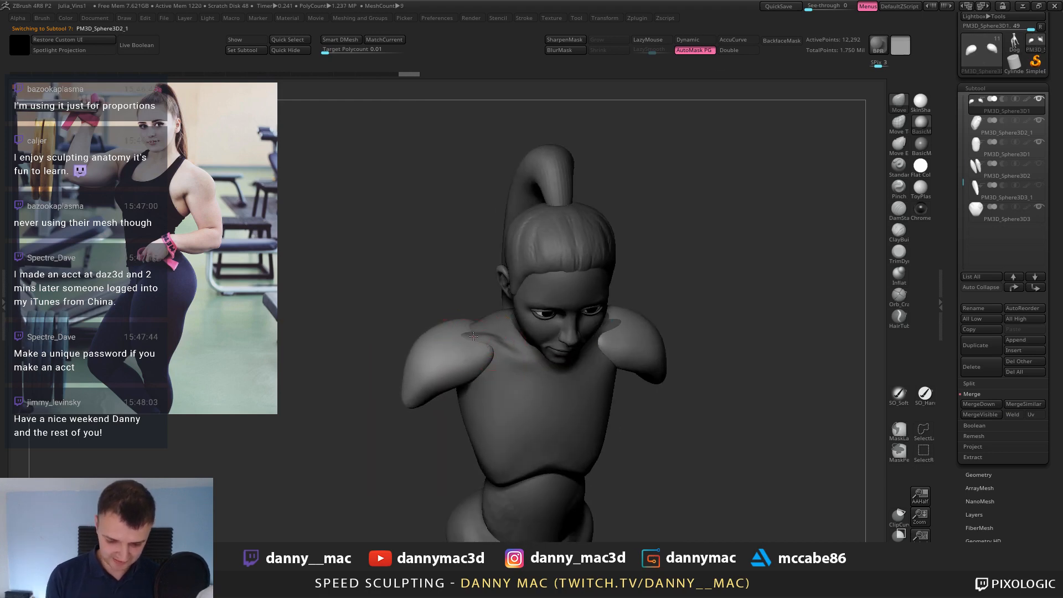
key("l")
mouse_move(450, 304)
right_mouse_down("alt")
mouse_move(431, 289)
mouse_move(452, 318)
mouse_move(467, 295)
right_mouse_up("alt")
key("l")
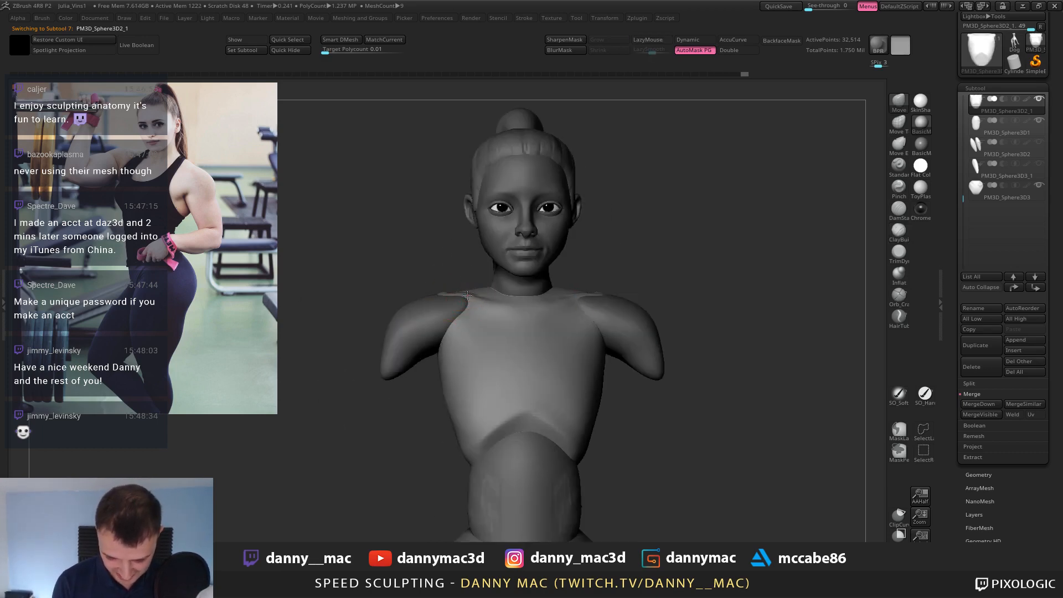
key("space")
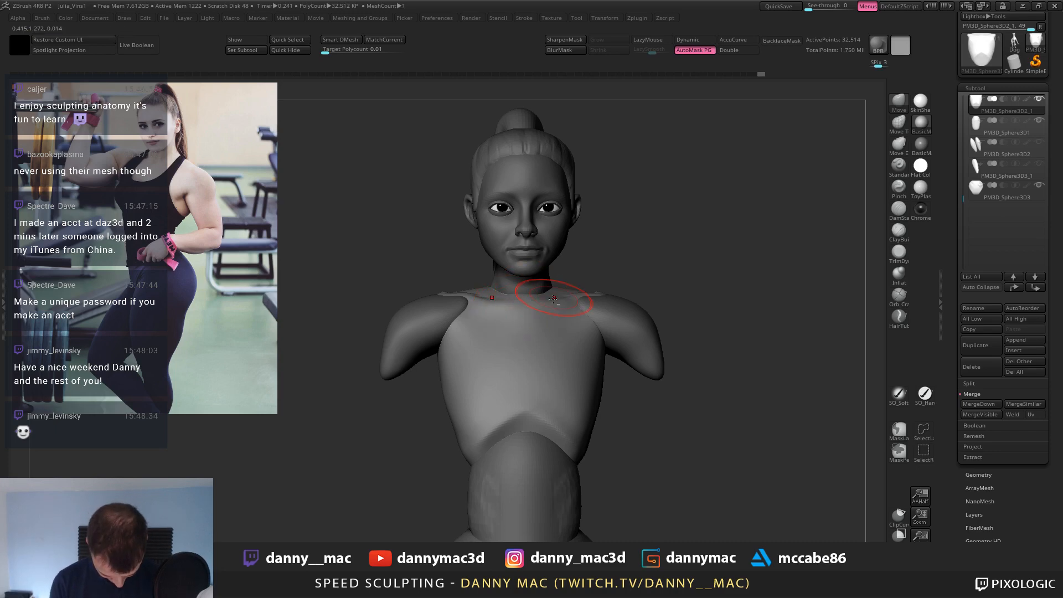
key("l")
mouse_move(546, 301)
right_mouse_down()
mouse_move(523, 300)
mouse_move(533, 303)
right_mouse_up()
mouse_move(530, 304)
left_mouse_down()
mouse_move(519, 307)
mouse_move(536, 299)
left_mouse_up()
mouse_move(553, 300)
right_mouse_down()
mouse_move(542, 298)
mouse_move(578, 285)
mouse_move(587, 299)
mouse_move(590, 247)
right_mouse_up()
key("l")
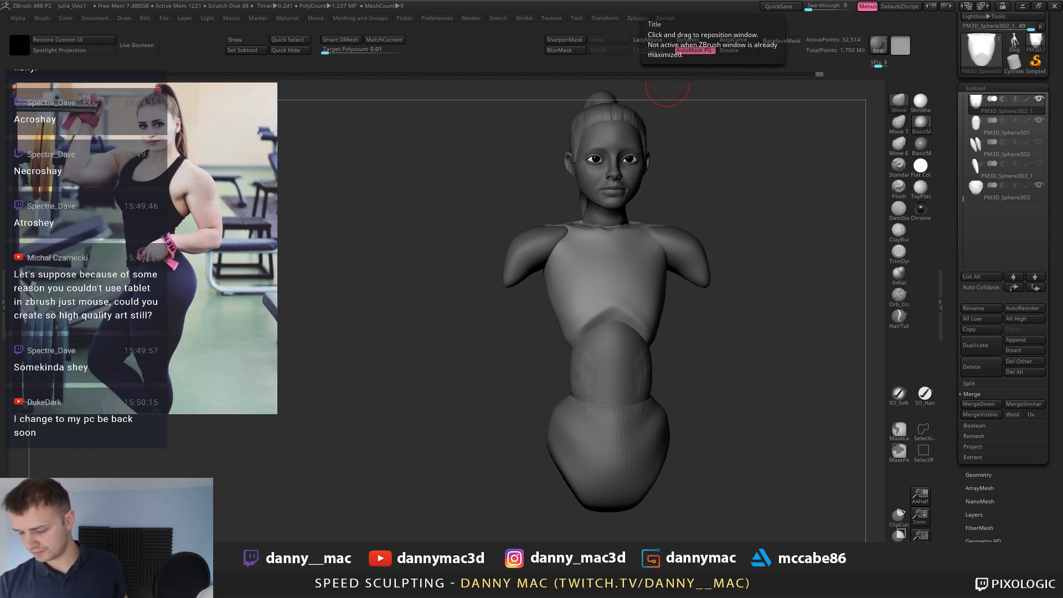
Build up the chest towards the shoulders with the ClayBuildup brush at a lower subdivision level of the torso.
right_click_drag(711, 227, 655, 275)
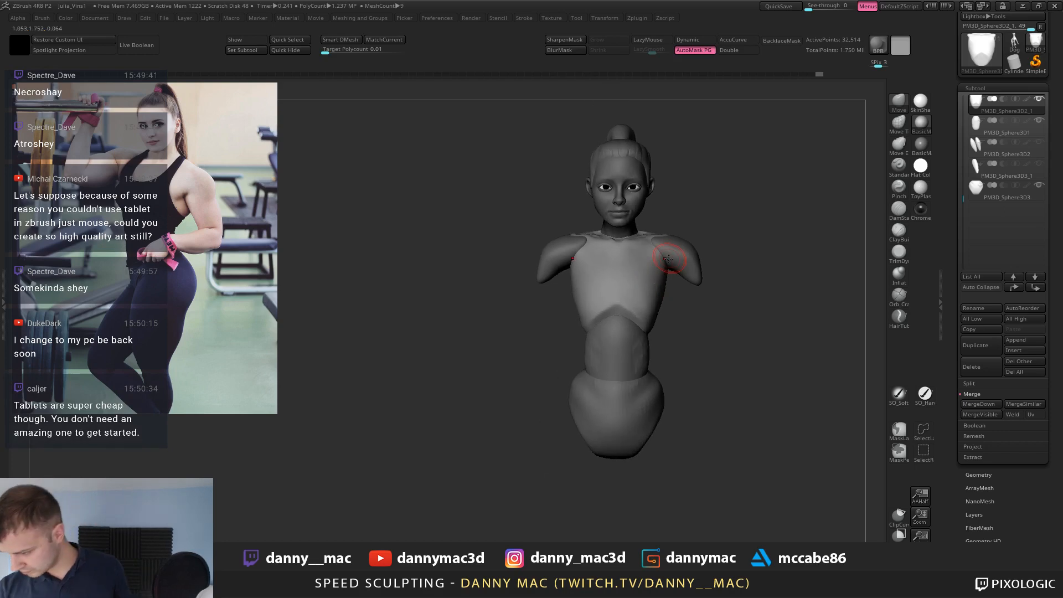
mouse_move(656, 289)
right_mouse_down()
mouse_move(663, 266)
mouse_move(674, 289)
mouse_move(693, 282)
mouse_move(690, 267)
right_mouse_up()
key("b")
key("c")
key("b")
mouse_move(673, 304)
right_mouse_down()
mouse_move(684, 238)
mouse_move(673, 256)
mouse_move(645, 244)
mouse_move(640, 252)
mouse_move(661, 245)
right_mouse_up()
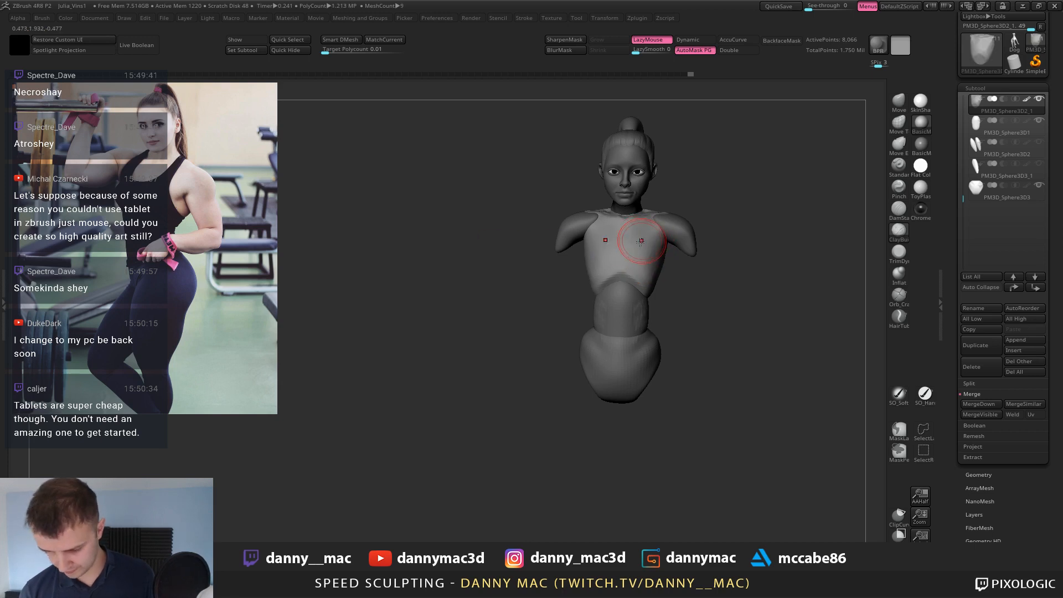
Adjust the outer edge of the chest near the armpit and undo the last stroke.
key("l")
key("l")
key("l")
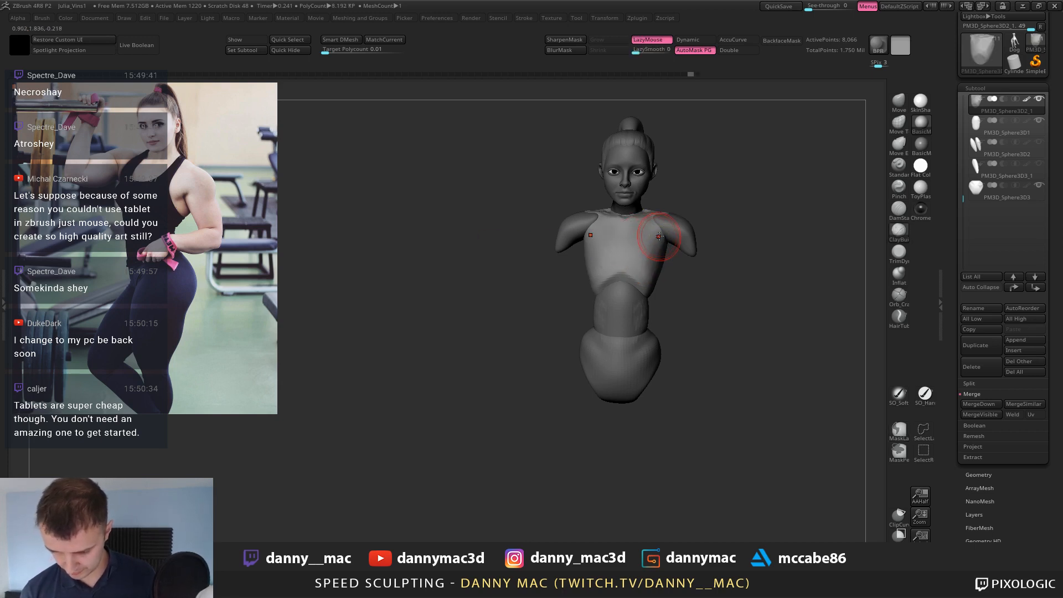
right_click_drag(648, 232, 658, 233)
left_click_drag(656, 235, 662, 237)
left_click_drag(737, 223, 706, 218, "alt")
key("ctrl+z")
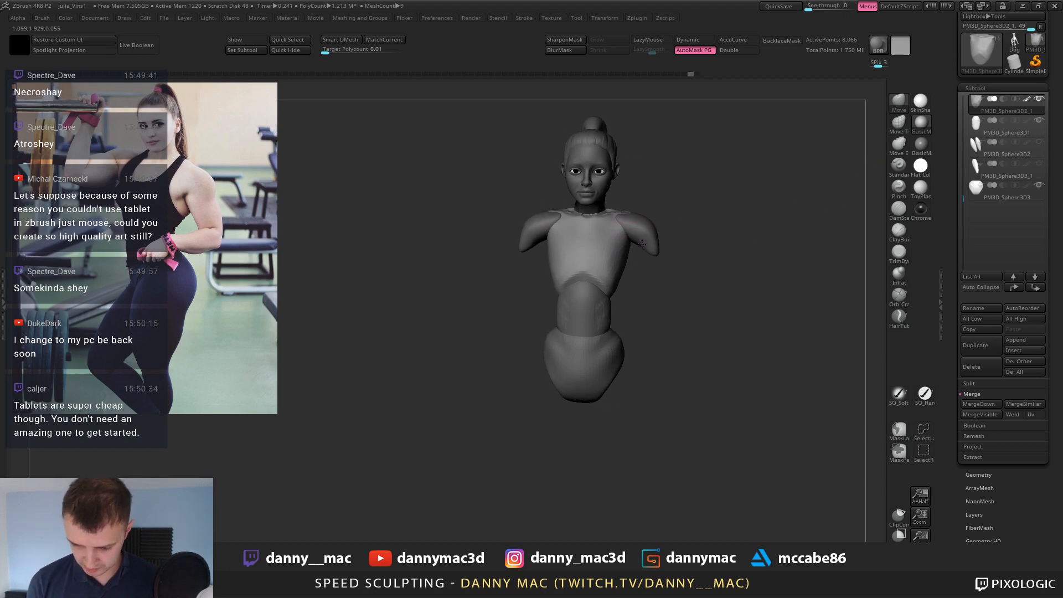
Save the project and look through the subtool list.
key("ctrl+s")
key("Return")
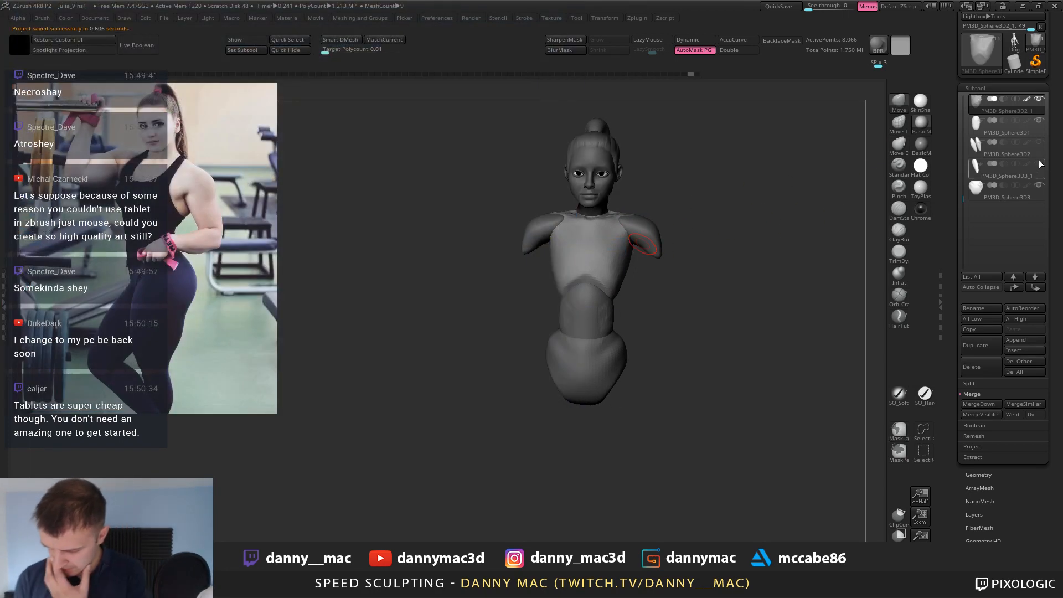
left_click(1038, 165)
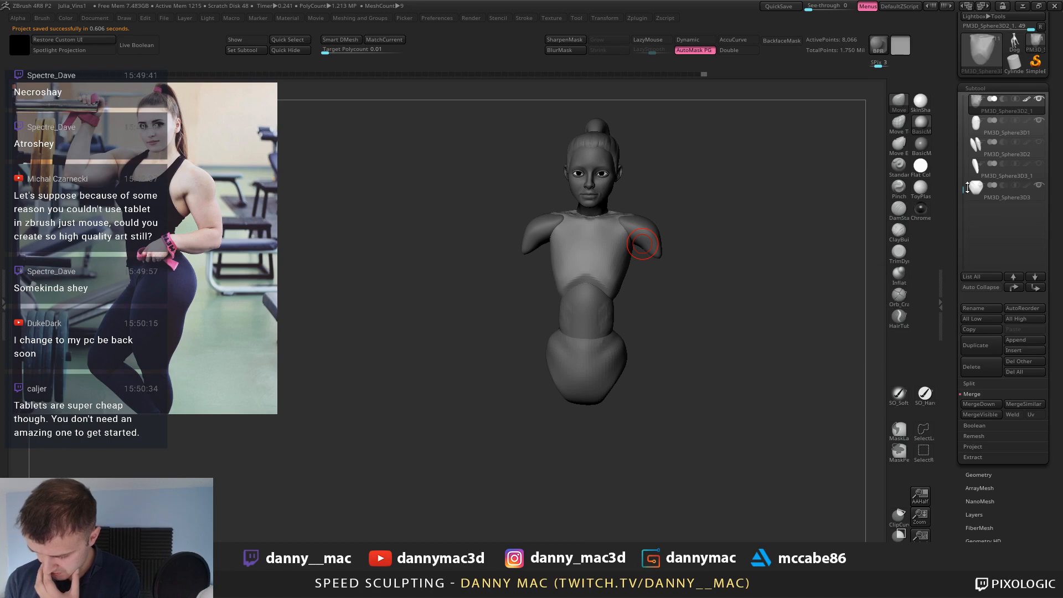
left_click_drag(965, 193, 973, 102)
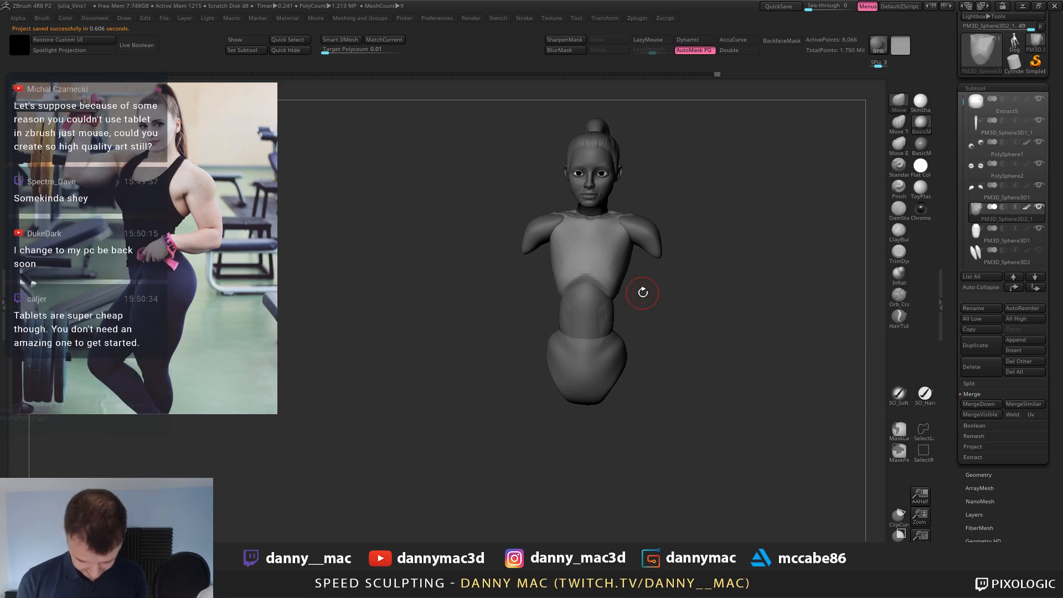
Delete the torso's higher subdivision levels and insert a mirrored PolySphere at the lower end of each shoulder.
left_click(615, 256, "alt")
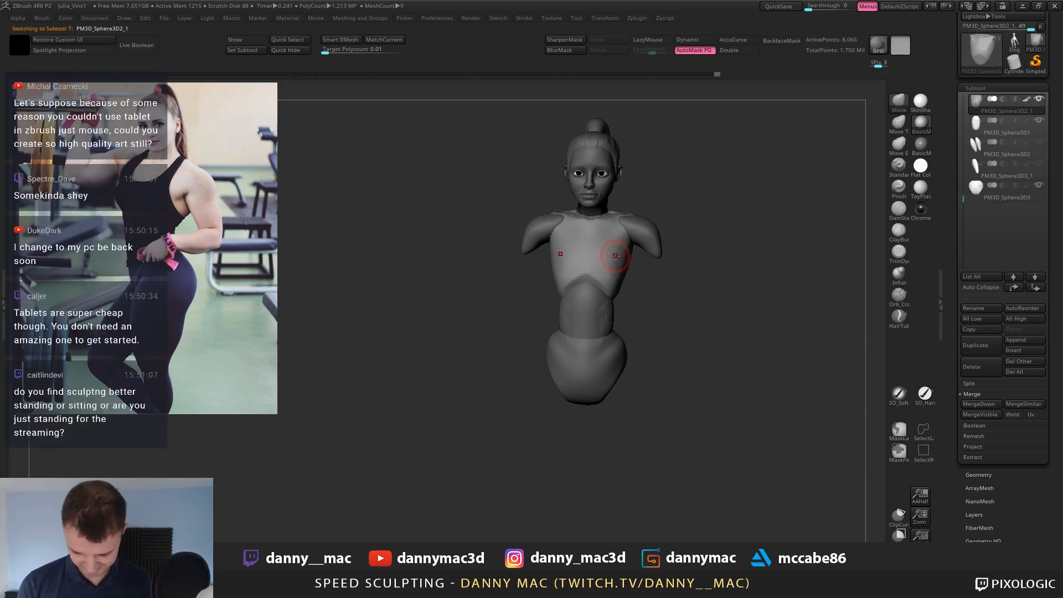
key("2")
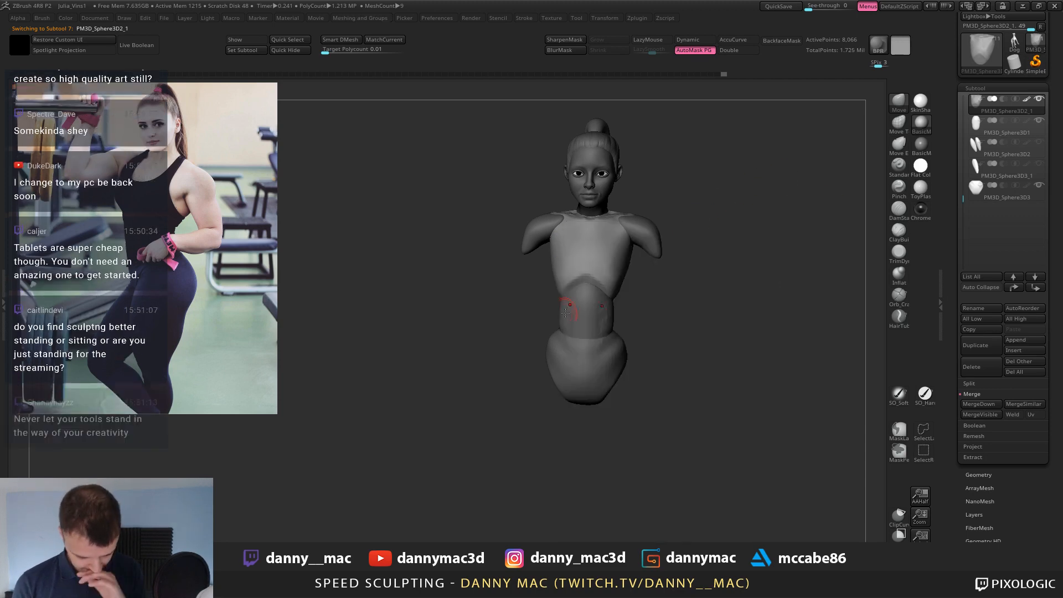
key("b")
key("i")
key("p")
left_click(312, 85)
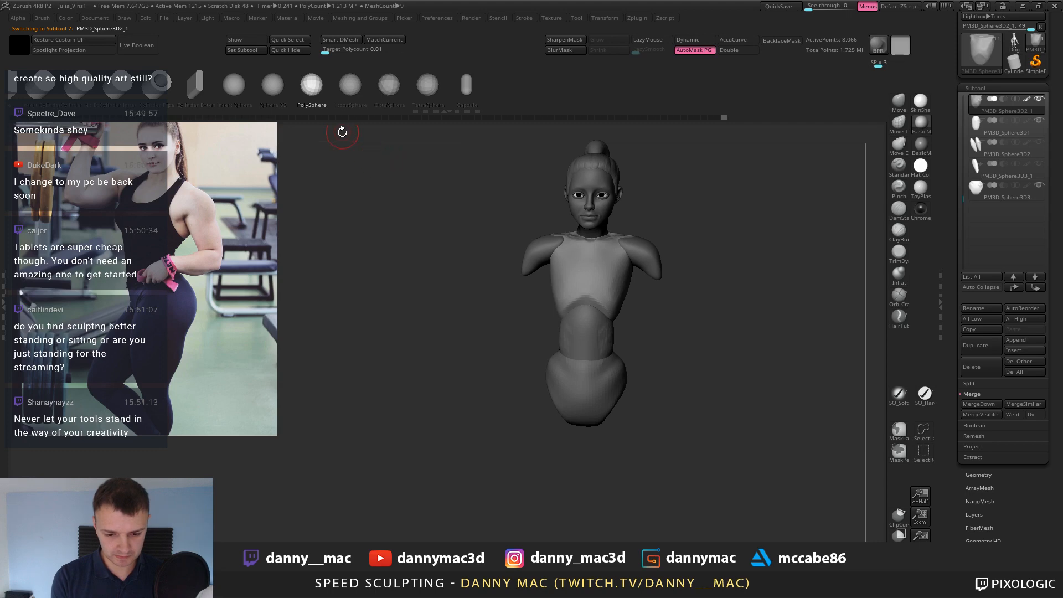
mouse_move(449, 163)
left_mouse_down()
mouse_move(420, 181)
mouse_move(500, 213)
mouse_move(558, 193)
mouse_move(636, 235)
left_mouse_up()
mouse_move(583, 258)
left_mouse_down()
mouse_move(610, 225)
mouse_move(556, 198)
left_mouse_up()
Switch to the Move brush and isolate the inserted spheres from the rest of the torso mesh.
key("b")
key("m")
key("v")
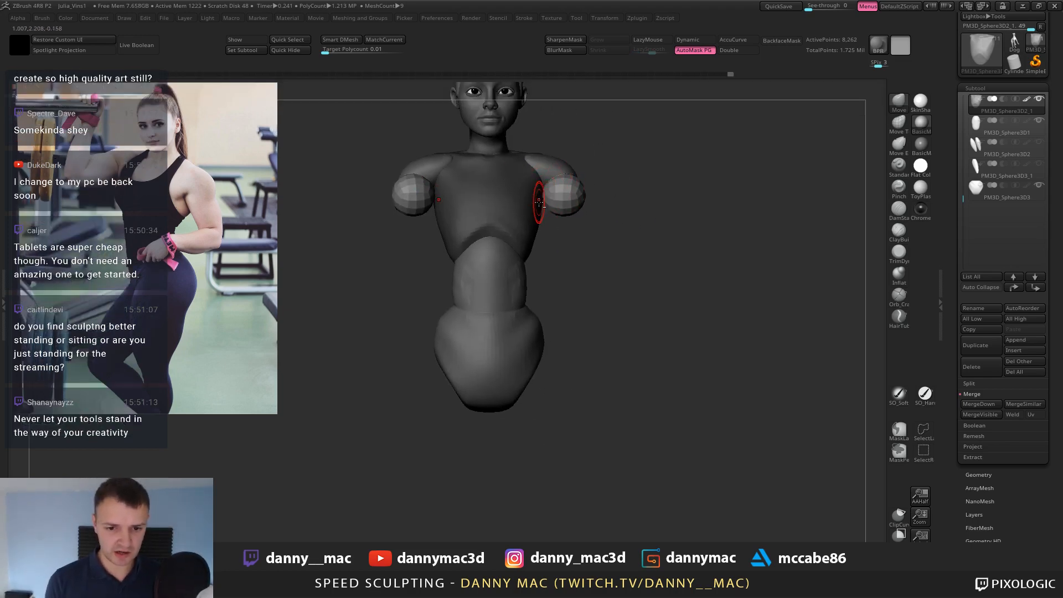
left_click(576, 198, "ctrl+shift")
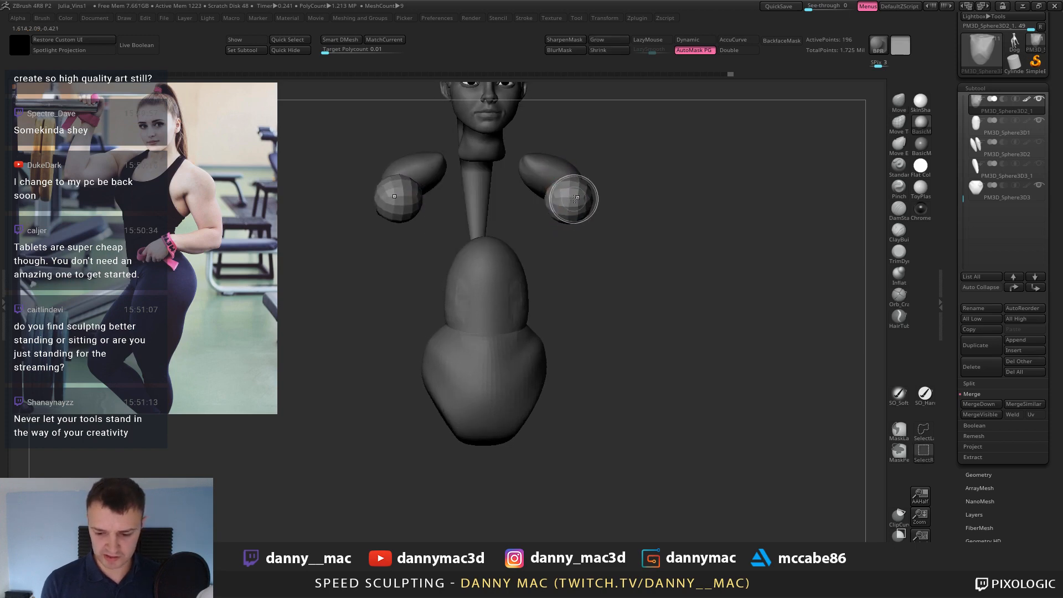
Split the two arm spheres off from the hidden torso mesh into their own subtool.
mouse_move(598, 195)
left_mouse_down("shift")
mouse_move(582, 193)
mouse_move(593, 233)
mouse_move(578, 245)
left_mouse_up("shift")
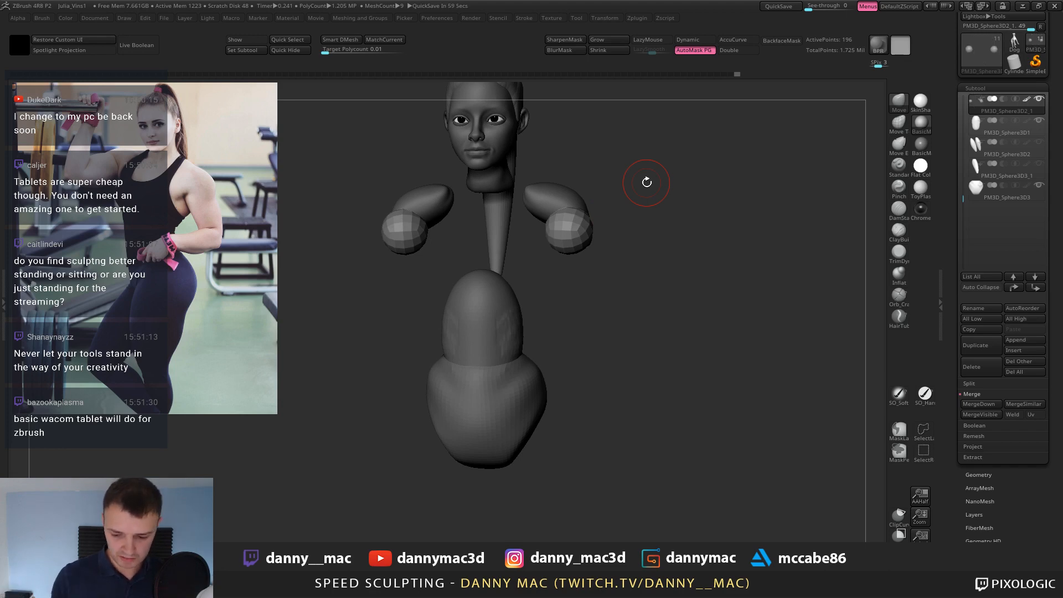
key("2")
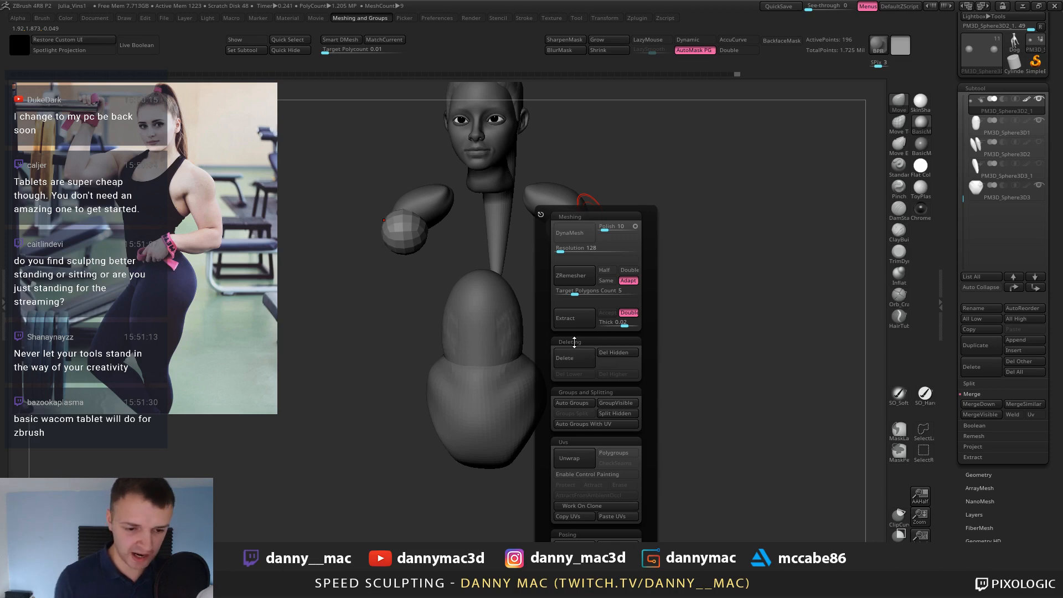
left_click(618, 413)
left_click_drag(563, 233, 692, 238)
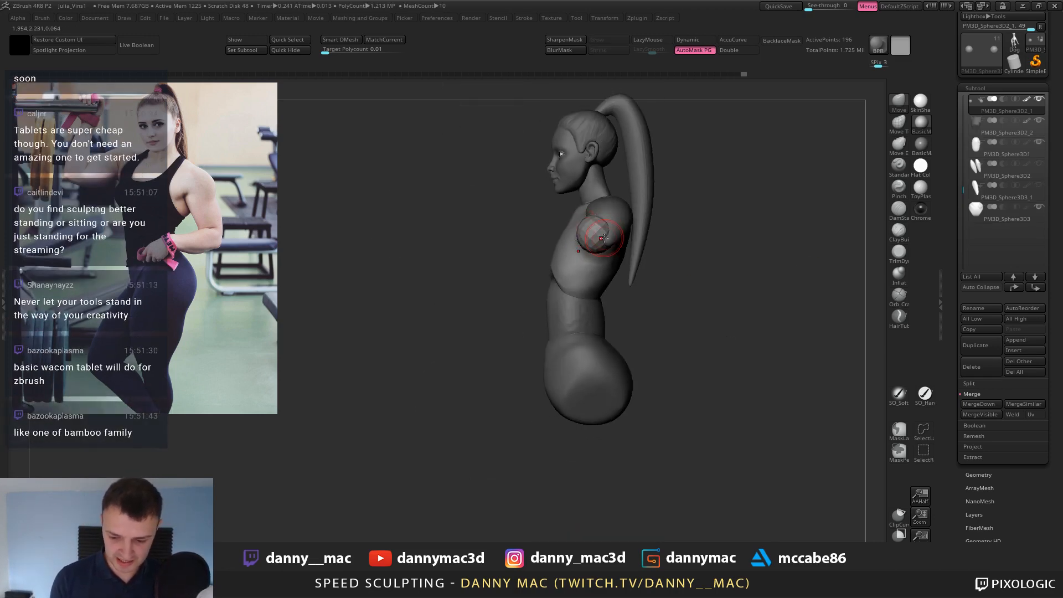
Try to move and stretch the arm spheres outward with the Gizmo and undo the last transformation.
key("w")
left_click_drag(604, 235, 613, 235)
right_click_drag(613, 235, 675, 243)
left_click_drag(630, 235, 646, 235)
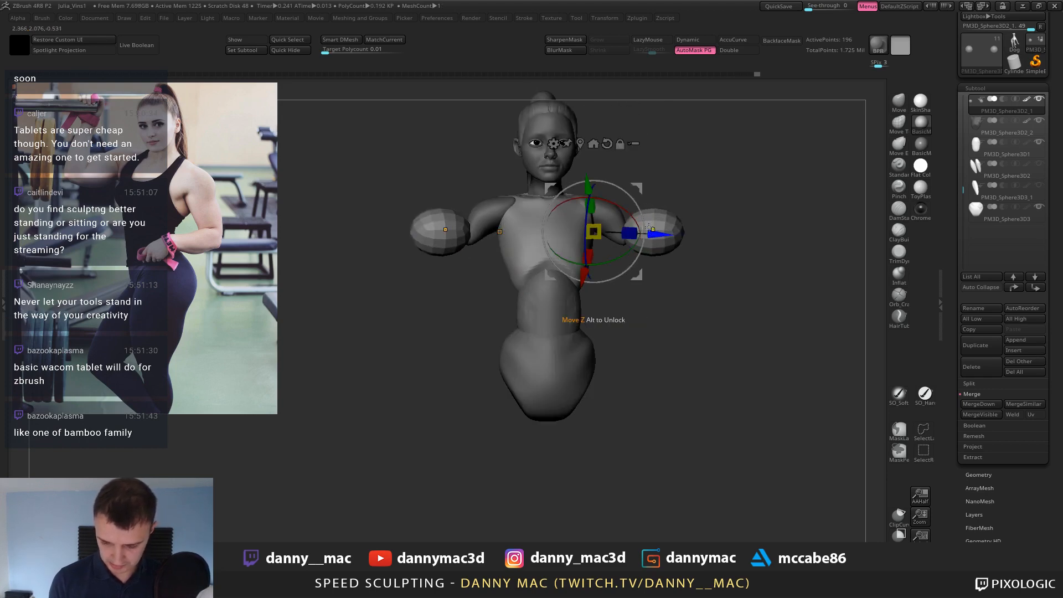
key("ctrl+z")
Centre and align the Gizmo on the arm sphere and scale the mirrored spheres along their front-to-back depth.
left_click_drag(638, 188, 674, 189, "alt")
left_click_drag(673, 227, 708, 214)
right_click_drag(708, 213, 679, 214)
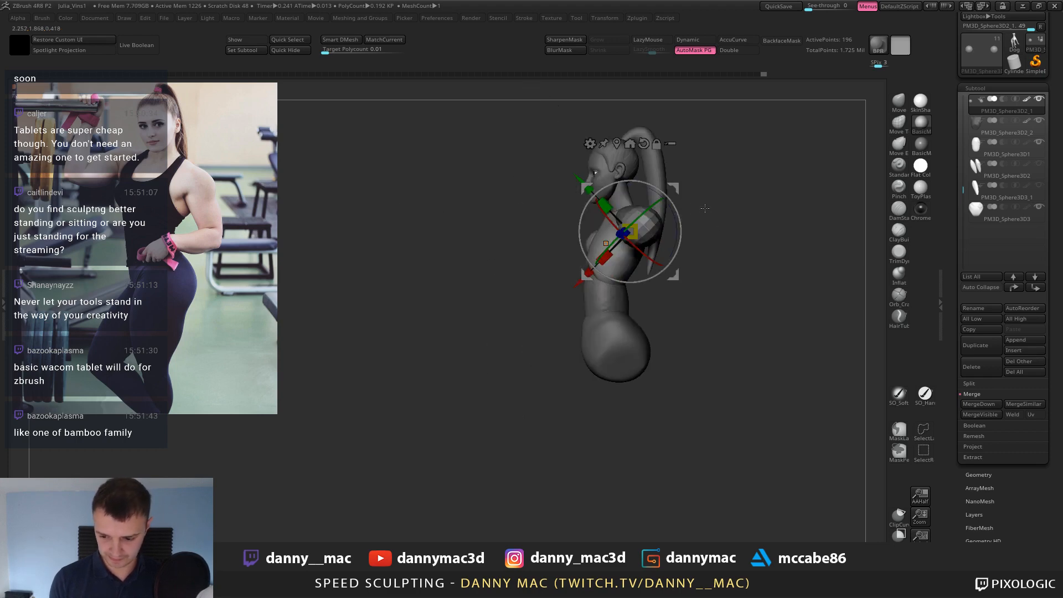
left_click_drag(673, 190, 653, 209)
right_click_drag(652, 208, 606, 224, "alt")
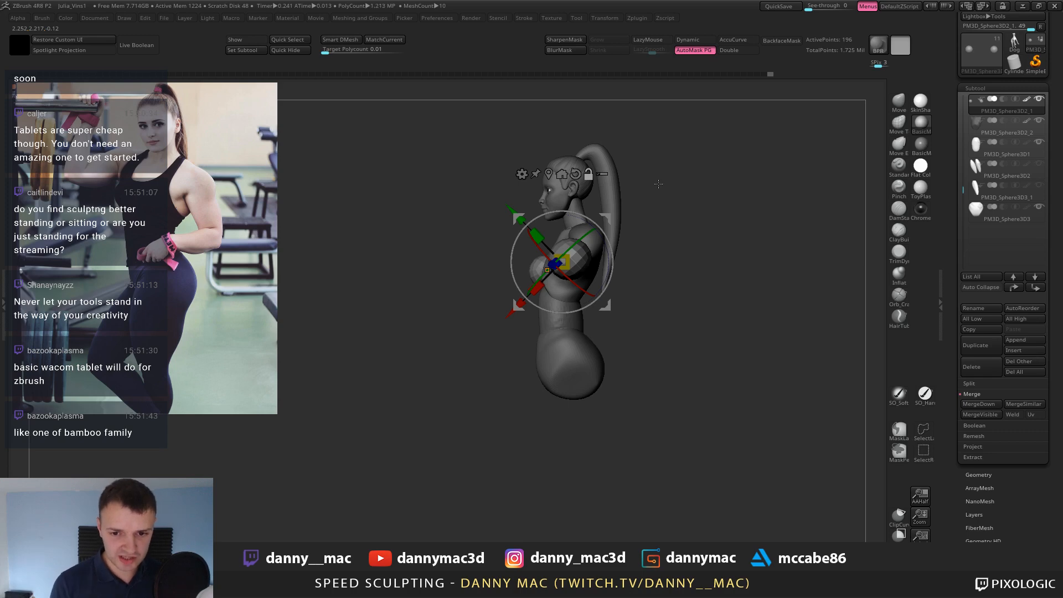
right_click_drag(658, 184, 566, 224, "alt")
left_click(530, 190, "alt")
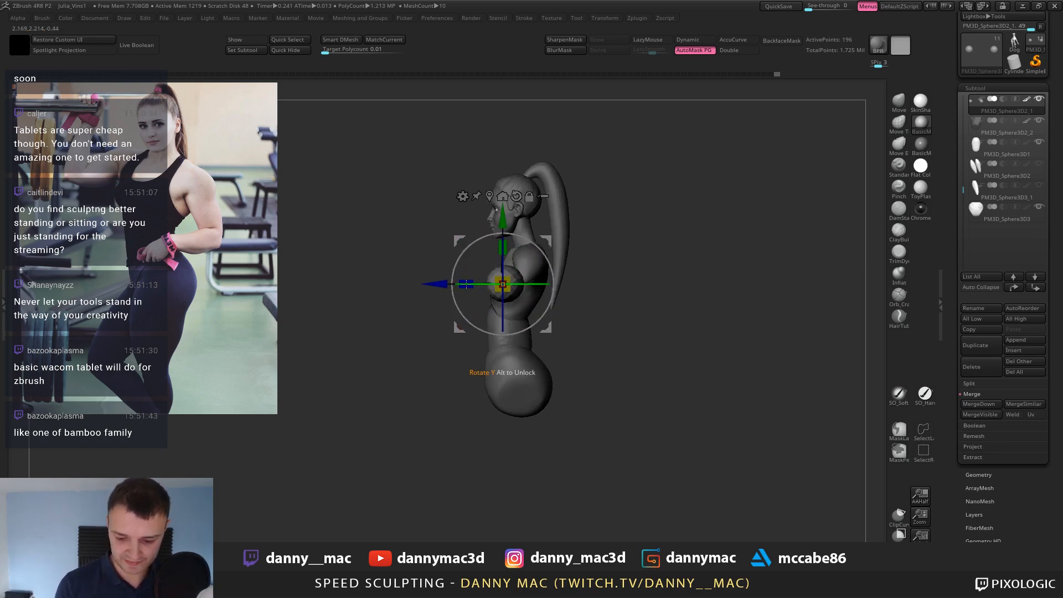
left_click_drag(466, 284, 487, 285)
right_click_drag(471, 354, 498, 369, "shift")
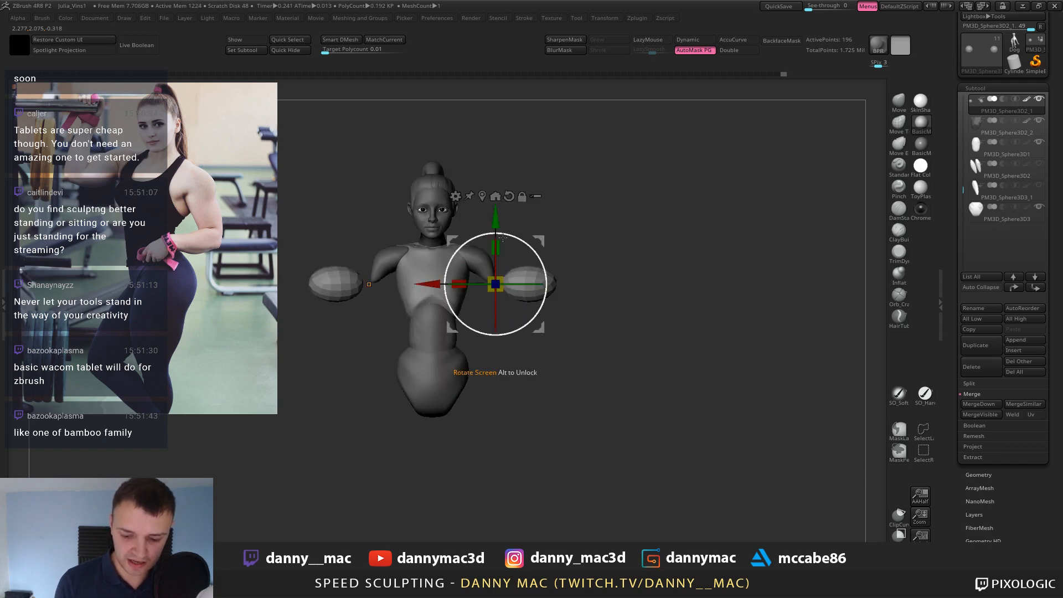
Place the Gizmo at the spheres' inner ends and stretch them into longer, slimmer arm shapes.
mouse_move(539, 238)
left_mouse_down("alt")
mouse_move(572, 238)
mouse_move(530, 257)
left_mouse_up("alt")
left_click_drag(492, 286, 472, 293)
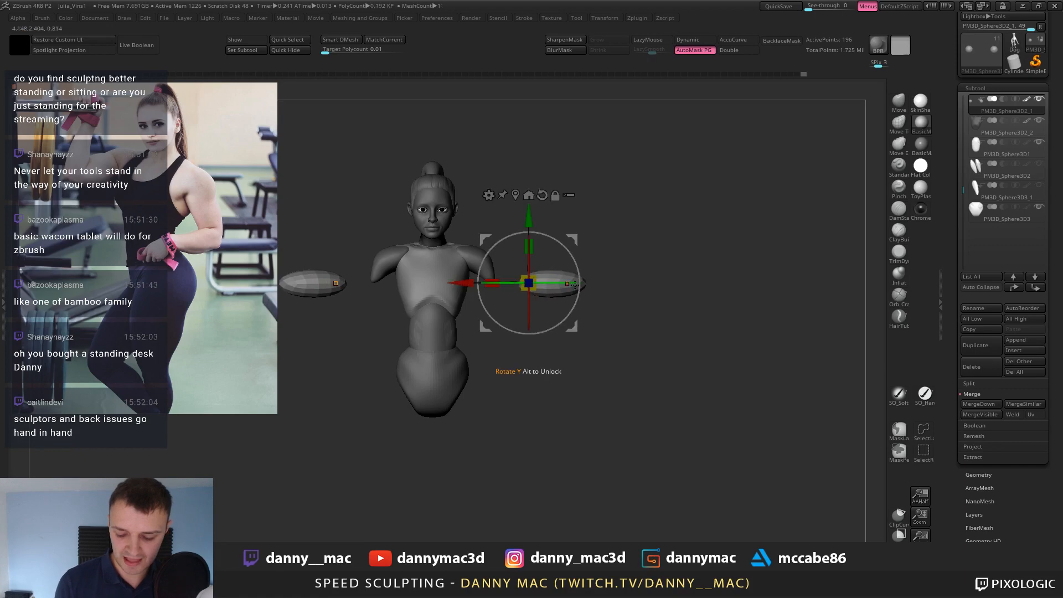
left_click_drag(573, 240, 599, 238, "alt")
left_click_drag(518, 282, 561, 255)
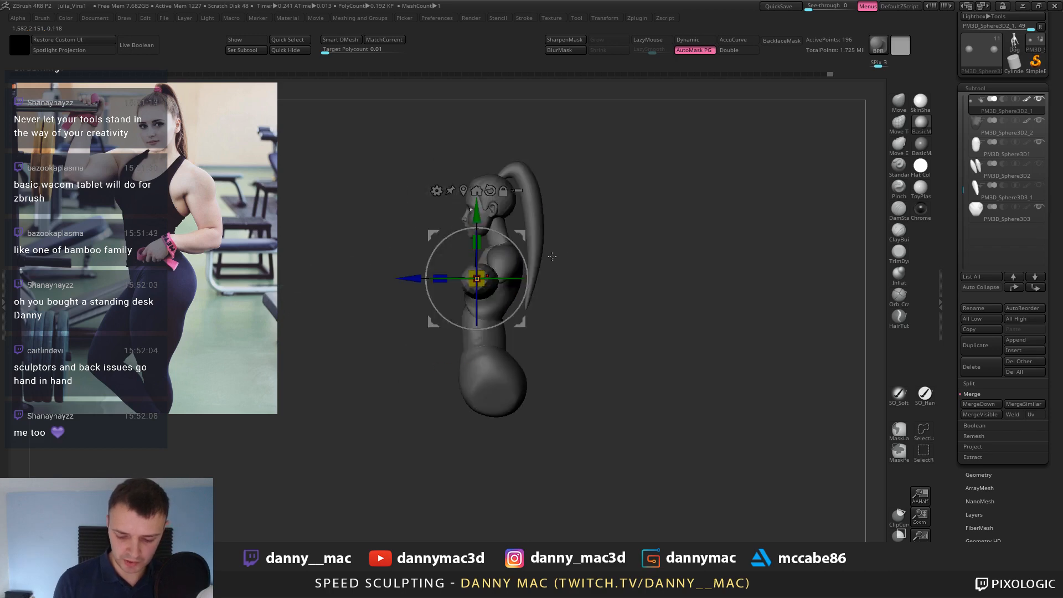
left_click_drag(482, 277, 454, 278)
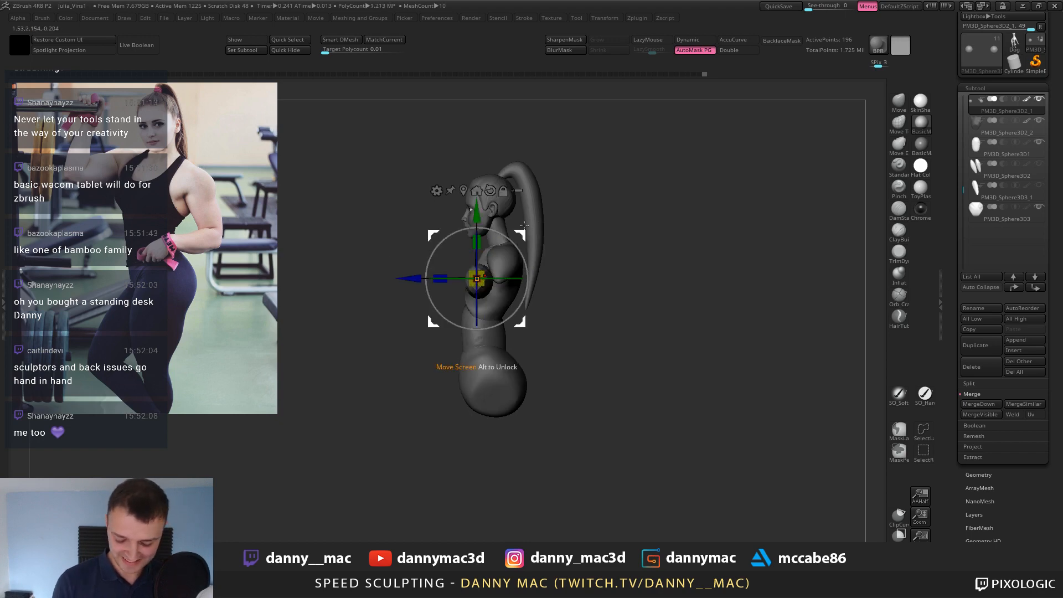
Rotate the mirrored arm shapes down from the shoulders and adjust their scale with the Gizmo.
mouse_move(529, 228)
left_mouse_down()
mouse_move(557, 232)
mouse_move(549, 276)
mouse_move(562, 330)
mouse_move(548, 272)
mouse_move(565, 216)
mouse_move(590, 251)
mouse_move(536, 254)
left_mouse_up()
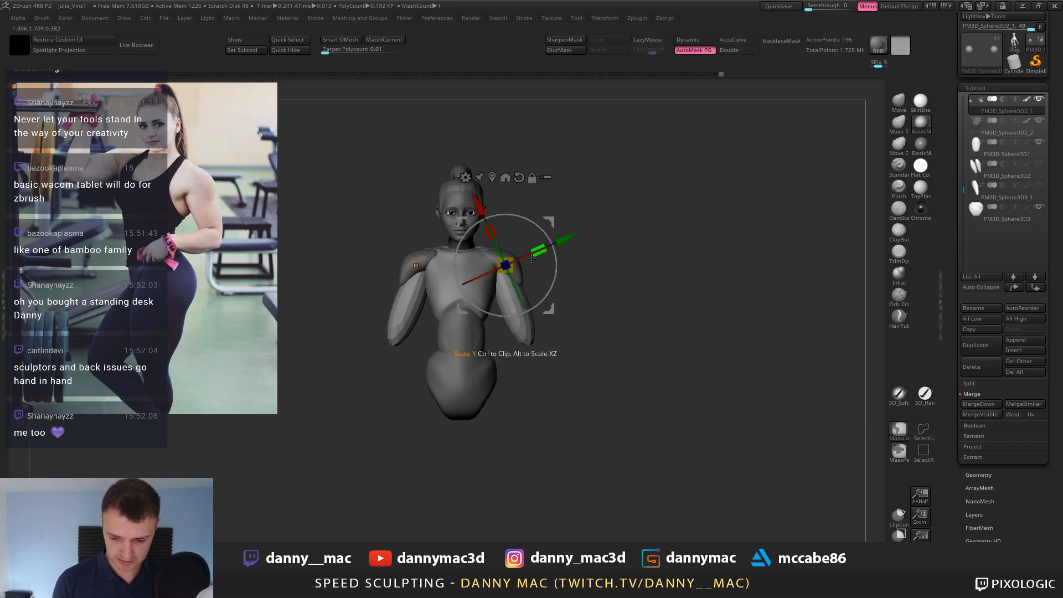
left_click(638, 18)
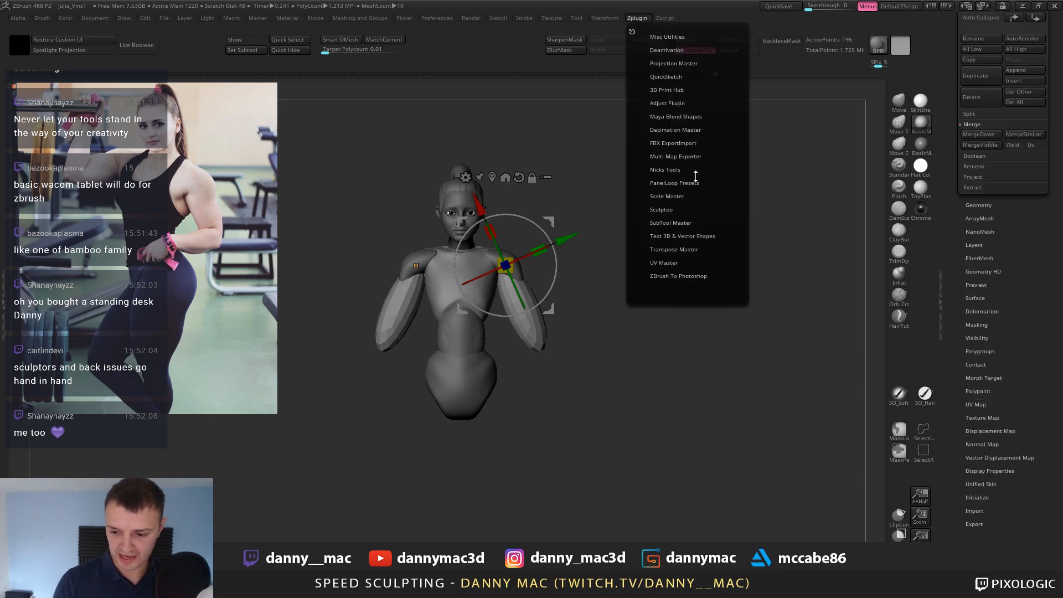
left_click(605, 18)
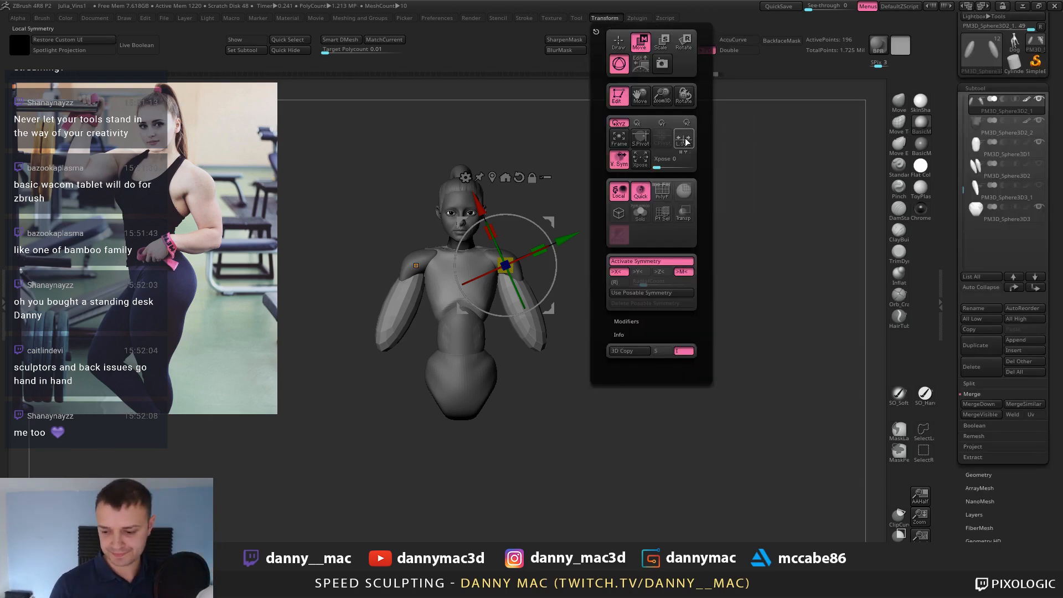
left_click_drag(536, 257, 564, 243)
Check the upper arms' polygon wireframe and subdivide their mesh.
key("shift+f")
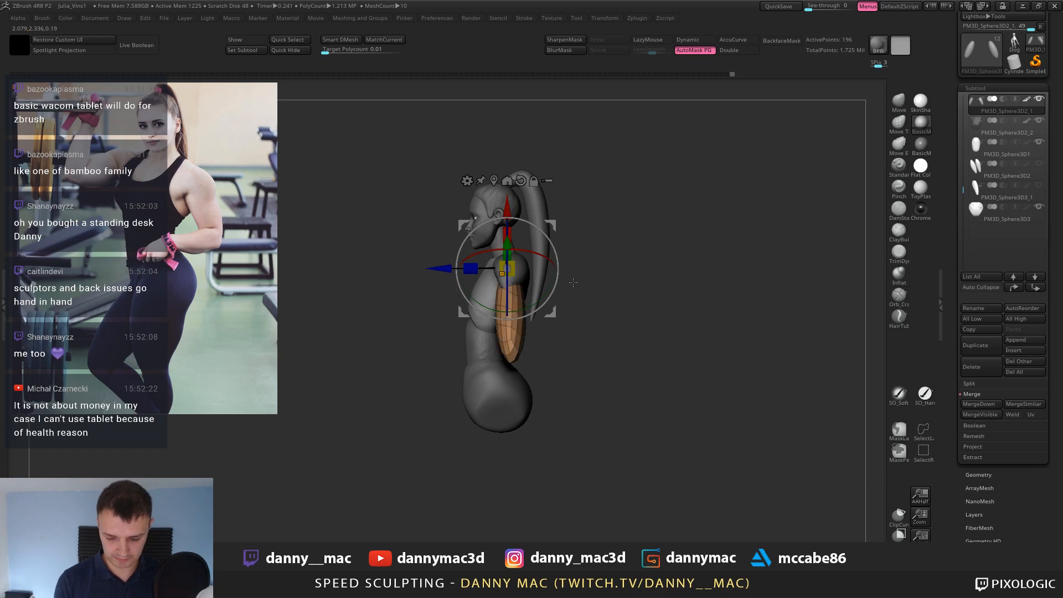
key("shift+f")
key("ctrl+d")
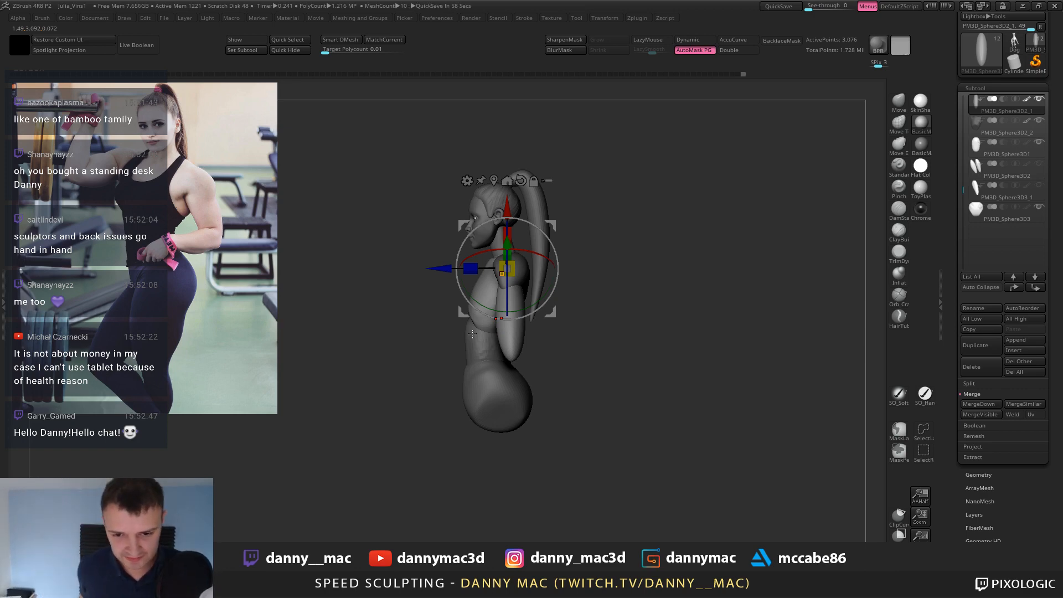
Adjust the lower ends of the mirrored upper arms with the Gizmo placed near the elbows.
left_click_drag(606, 259, 591, 289)
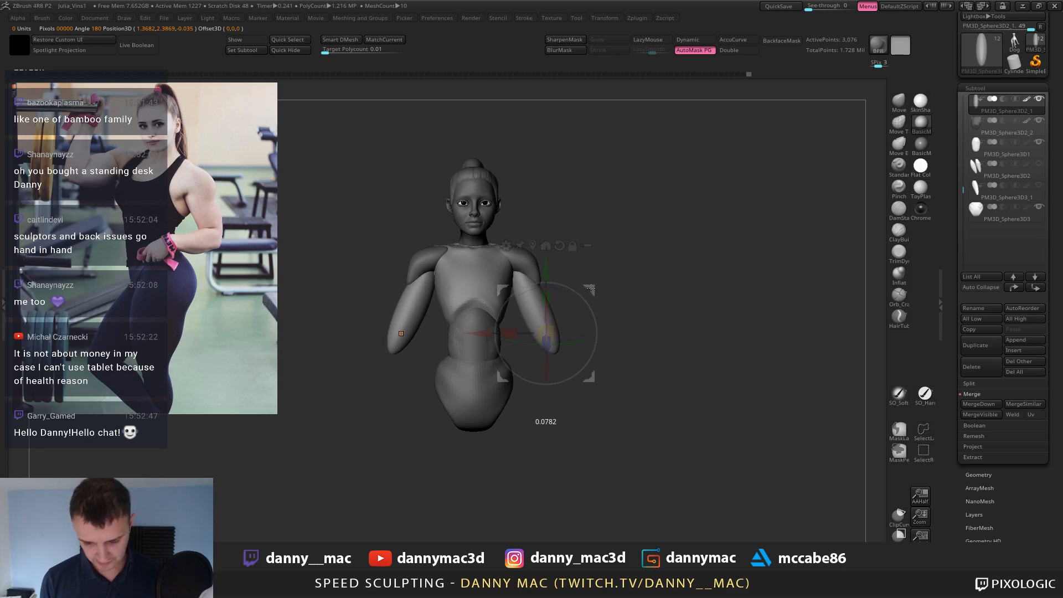
left_click_drag(605, 251, 603, 284)
left_click_drag(578, 231, 614, 294, "alt")
Select the shoulder subtool and flatten the shoulders' upper surface with the TrimDynamic brush.
left_click(536, 308, "alt")
key("q")
key("space")
key("b")
key("t")
key("d")
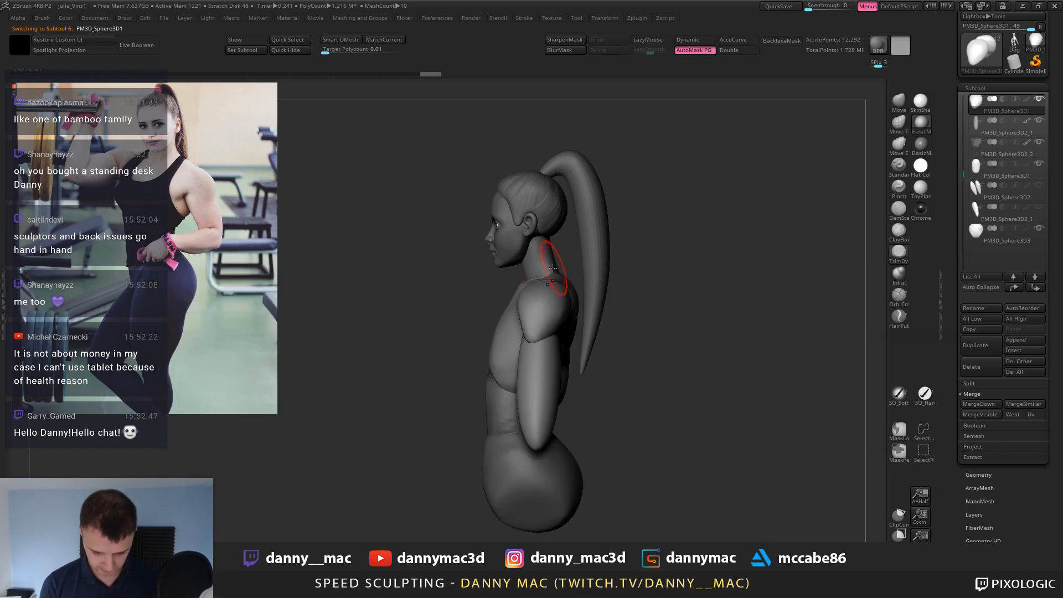
mouse_move(579, 242)
left_mouse_down()
mouse_move(567, 237)
mouse_move(545, 277)
left_mouse_up()
key("space")
left_click_drag(543, 297, 549, 297)
Reselect the shoulders and flatten their rear surface down to the upper arm with the TrimDynamic brush.
mouse_move(550, 290)
right_mouse_down("alt")
mouse_move(554, 265)
mouse_move(531, 271)
mouse_move(546, 273)
mouse_move(523, 248)
mouse_move(535, 241)
mouse_move(530, 226)
mouse_move(506, 224)
right_mouse_up("alt")
left_click(536, 284, "alt")
left_click(528, 230, "alt")
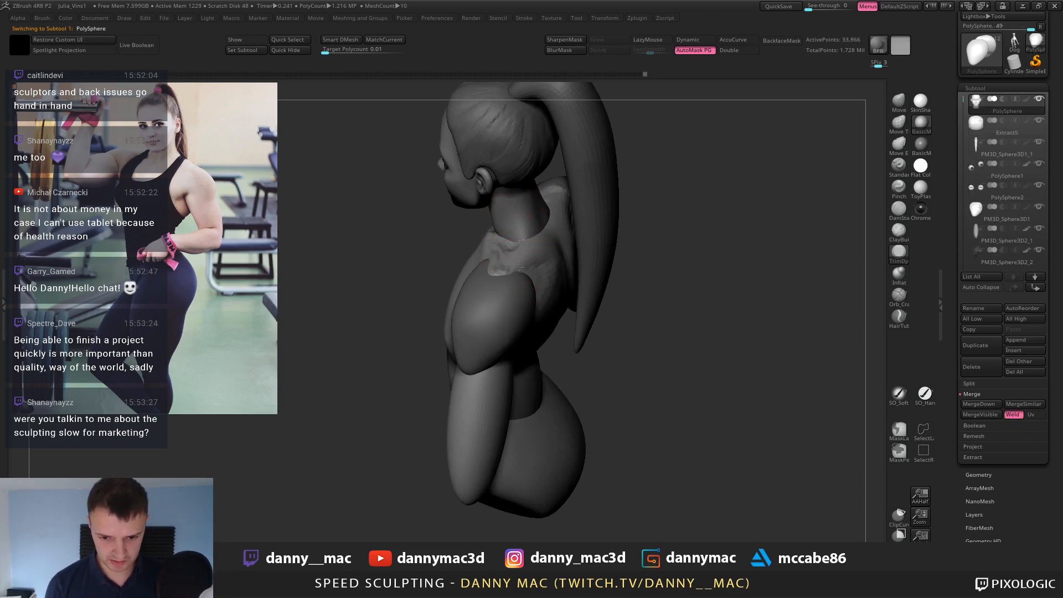
mouse_move(519, 268)
right_mouse_down()
mouse_move(491, 288)
mouse_move(507, 273)
mouse_move(495, 250)
mouse_move(510, 233)
mouse_move(503, 250)
mouse_move(472, 265)
right_mouse_up()
left_click(504, 282, "alt")
key("b")
key("t")
key("d")
left_click_drag(513, 300, 519, 291)
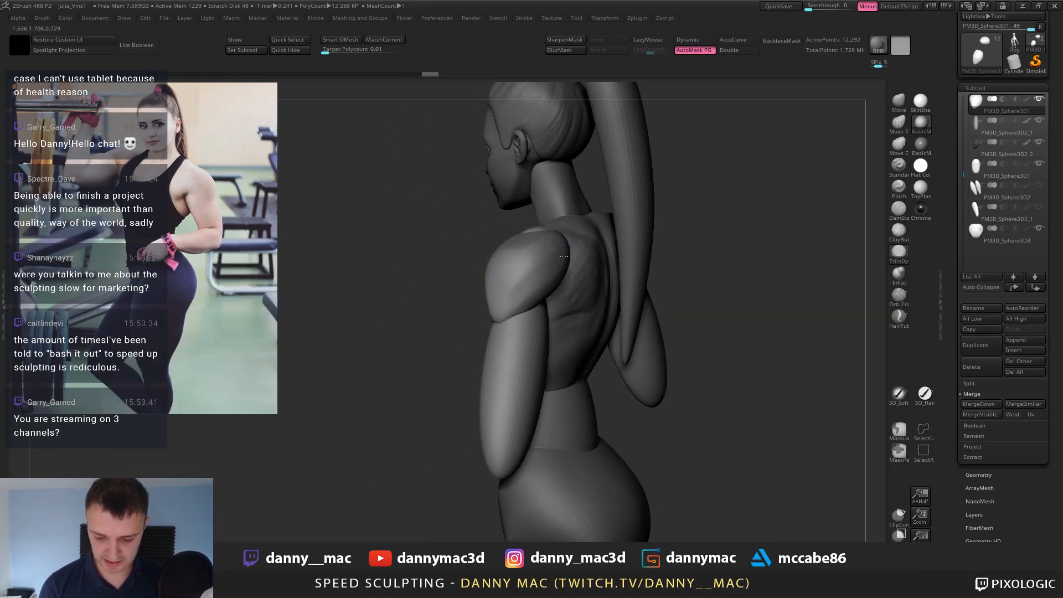
mouse_move(524, 308)
right_mouse_down()
mouse_move(560, 260)
mouse_move(552, 293)
right_mouse_up()
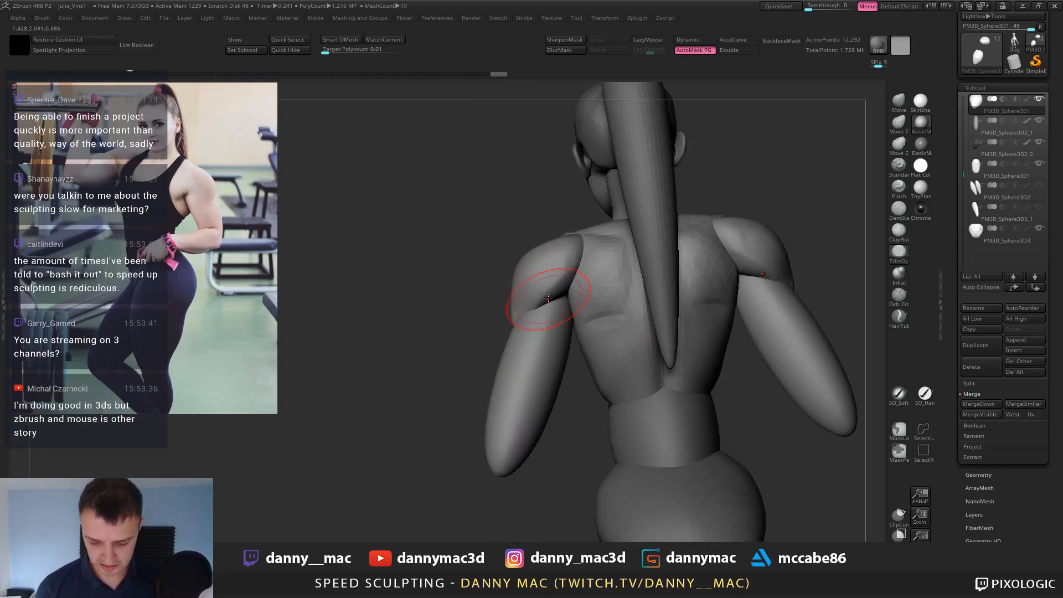
left_click_drag(564, 272, 555, 293)
Reshape the front of the shoulders where they meet the chest and turn on LazyMouse.
right_click_drag(573, 266, 420, 246)
left_click_drag(403, 242, 411, 234)
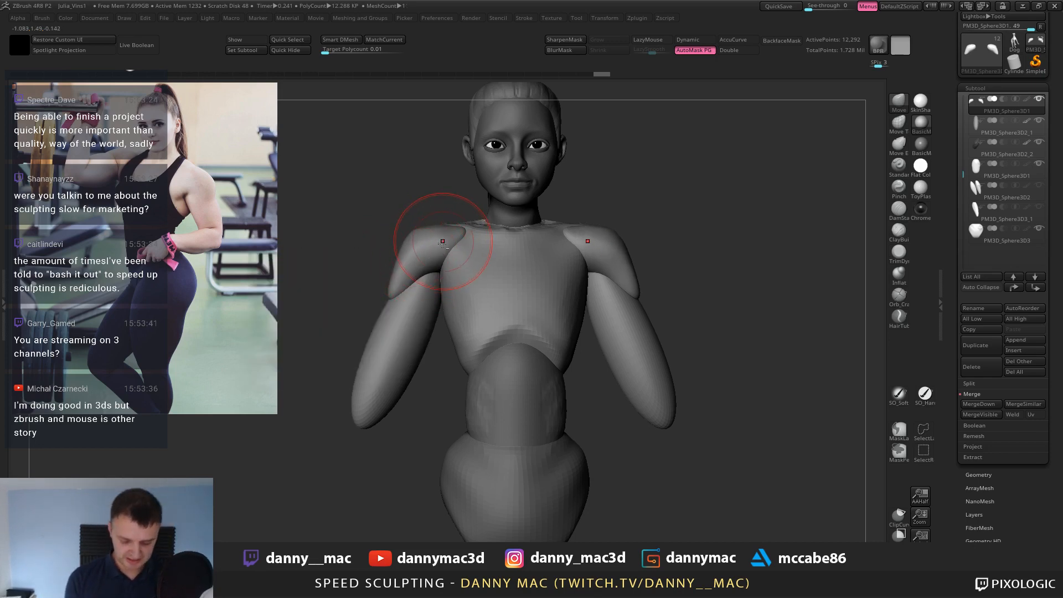
key("l")
key("space")
right_click_drag(442, 244, 421, 260)
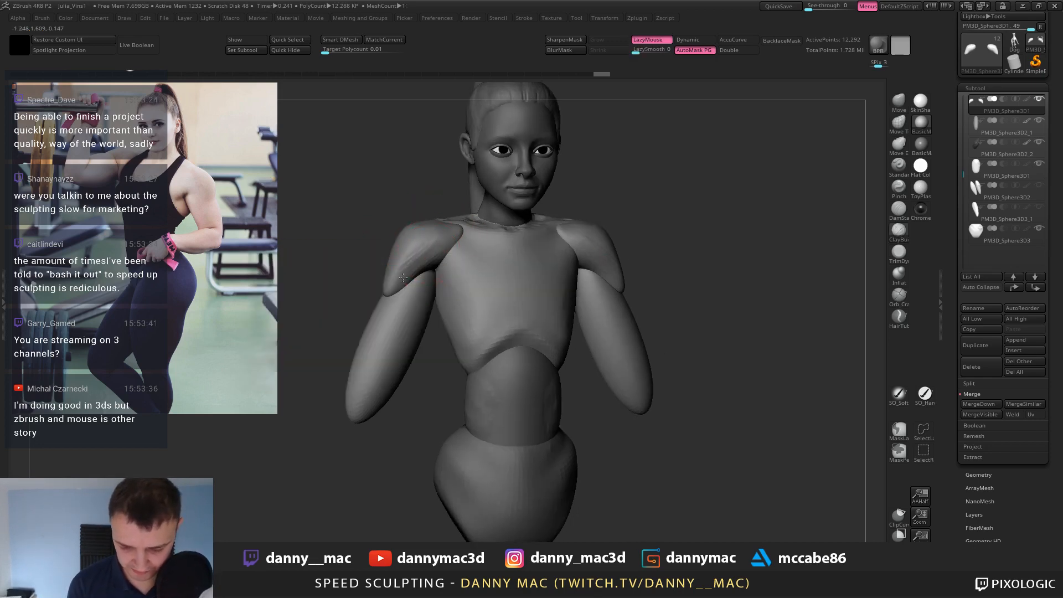
right_click_drag(422, 253, 408, 271)
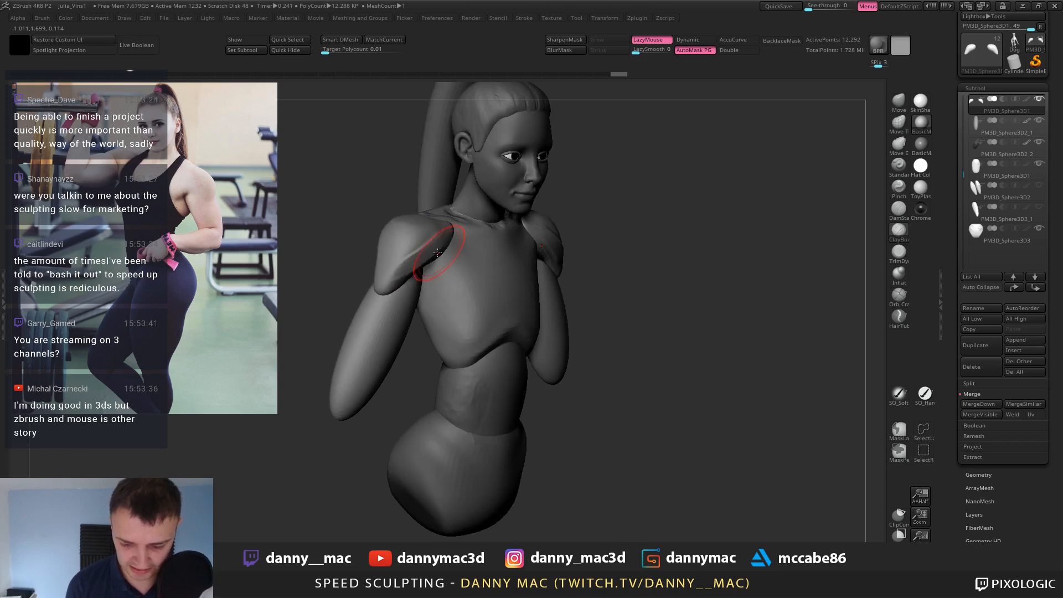
Smooth the shoulders' front edge near the armpit and step down one subdivision level.
key("l")
left_click_drag(411, 270, 409, 264, "shift")
mouse_move(391, 242)
right_mouse_down()
mouse_move(363, 260)
mouse_move(391, 274)
mouse_move(413, 256)
mouse_move(430, 268)
right_mouse_up()
key("shift+d")
key("l")
key("l")
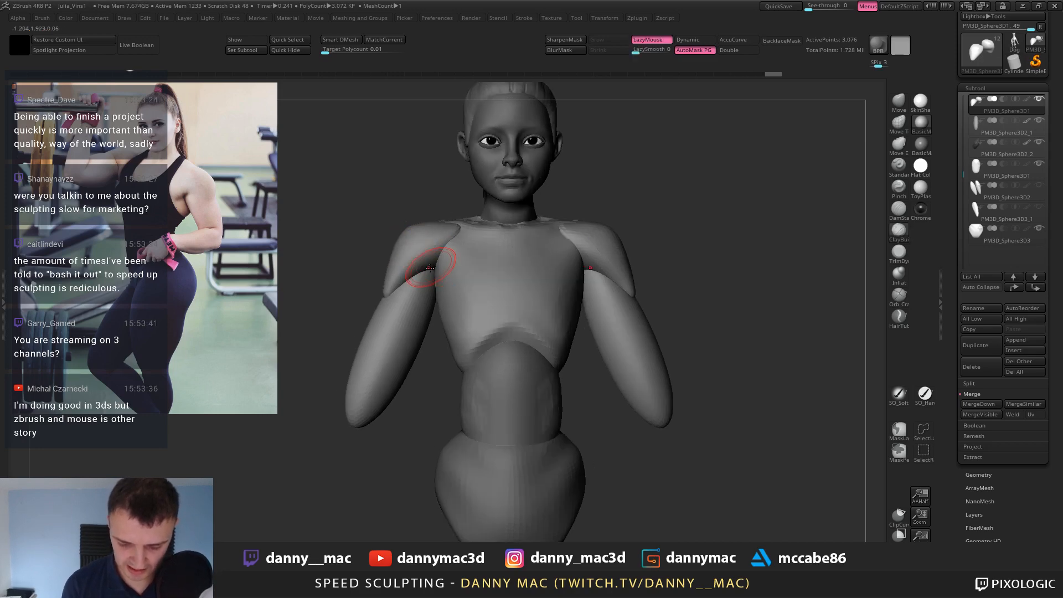
key("l")
Select the upper arms, centre and align the Gizmo on them, and narrow them to about 0.88 of their width.
right_click_drag(420, 307, 392, 262, "alt")
left_click(422, 289, "alt")
key("w")
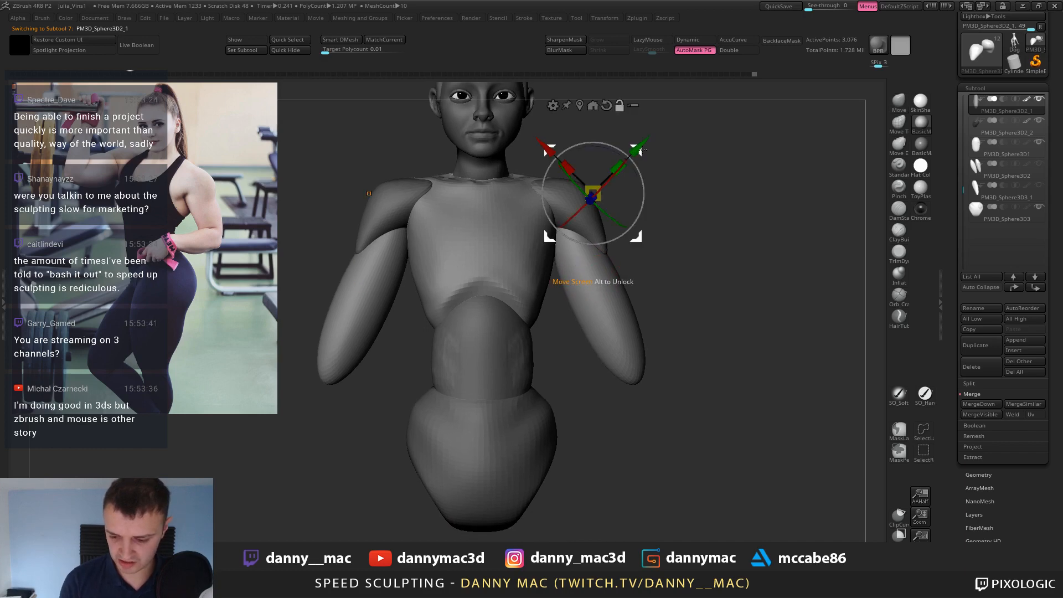
left_click(606, 106, "alt")
left_click(579, 106, "alt")
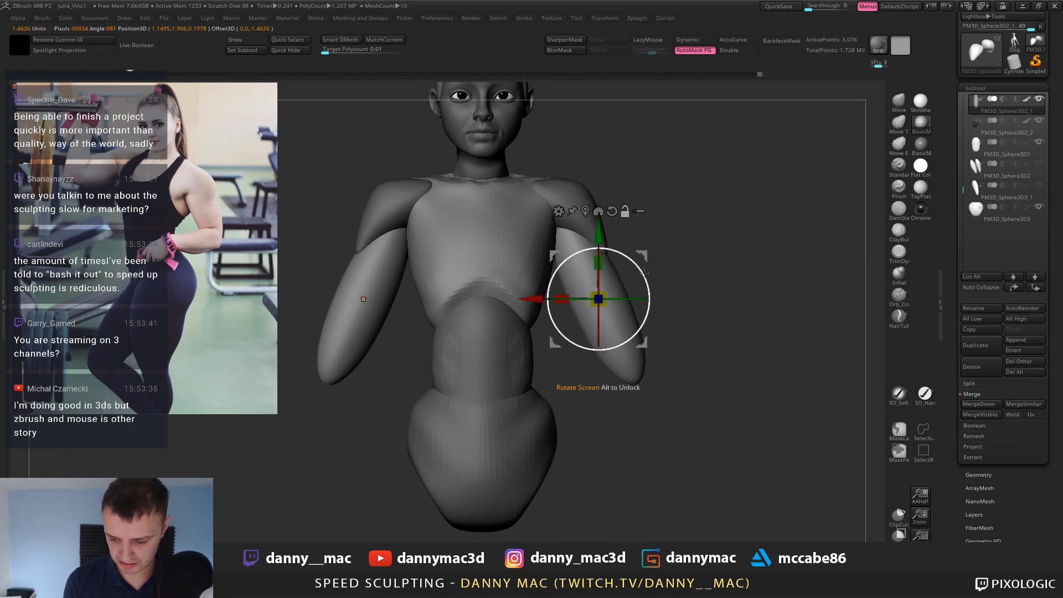
left_click_drag(547, 296, 581, 314)
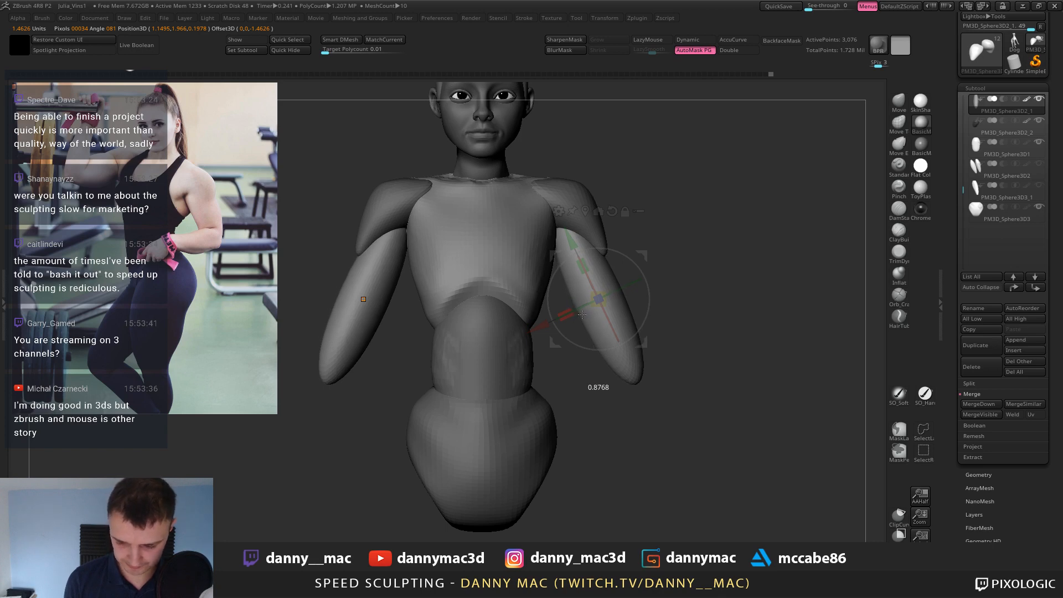
key("q")
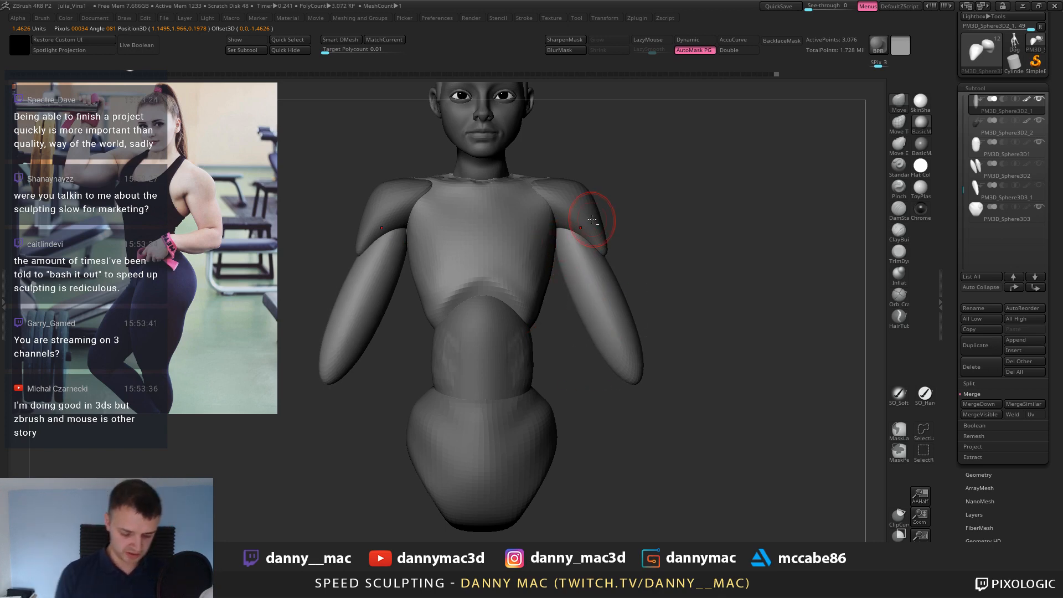
Examine how the shoulders and upper arms fit together from the front and side, ending with the upper arms selected.
key("l")
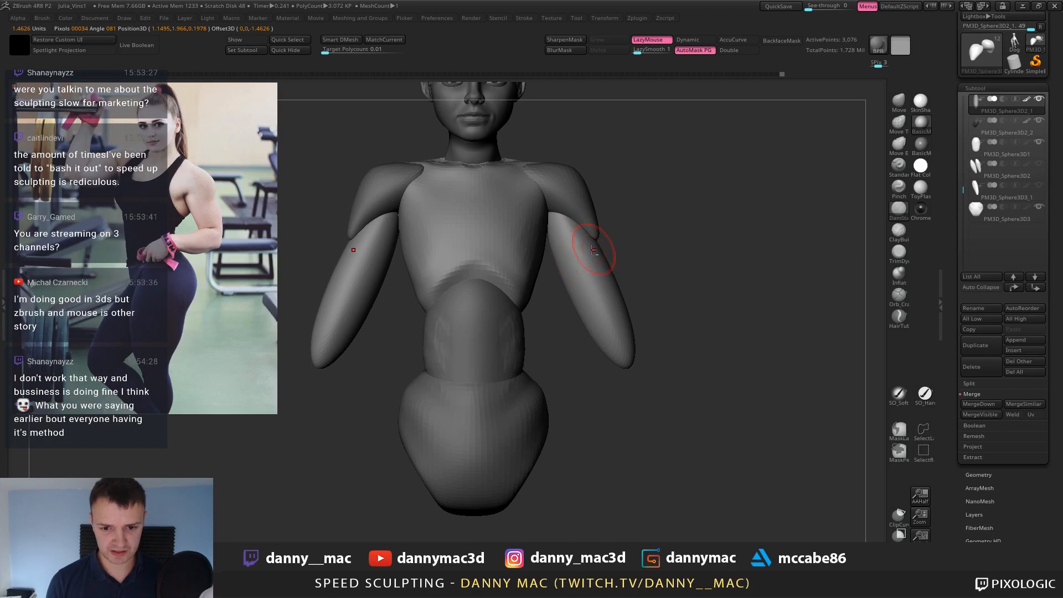
mouse_move(592, 250)
right_mouse_down()
mouse_move(557, 226)
mouse_move(550, 174)
mouse_move(436, 263)
mouse_move(426, 233)
mouse_move(437, 221)
mouse_move(458, 260)
mouse_move(507, 257)
right_mouse_up()
left_click(437, 221, "alt")
key("l")
right_click(431, 224)
left_click(439, 246, "alt")
key("w")
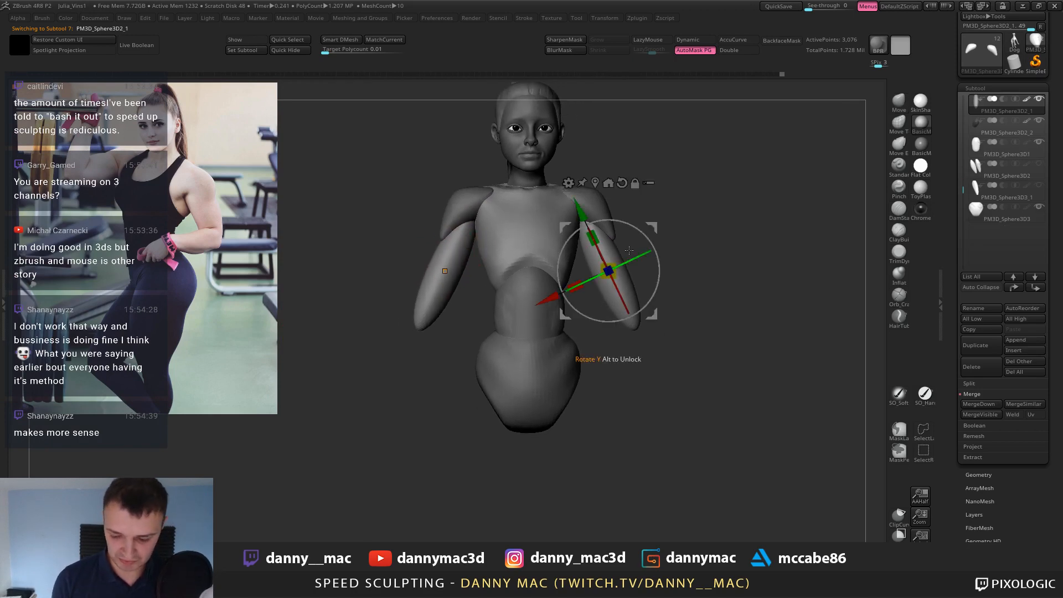
key("q")
key("w")
key("q")
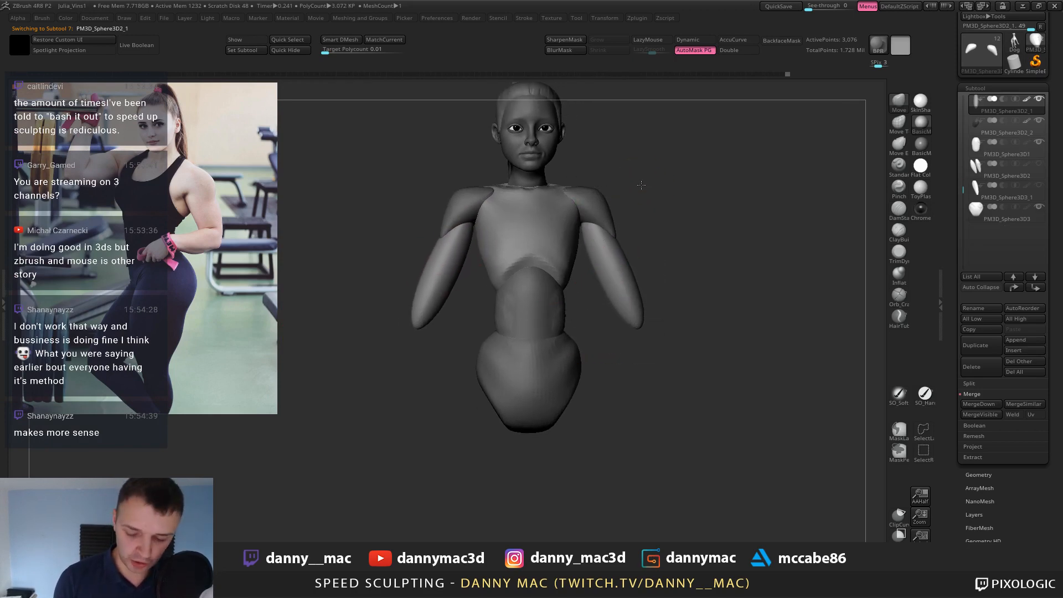
right_click_drag(641, 185, 625, 195, "alt")
key("l")
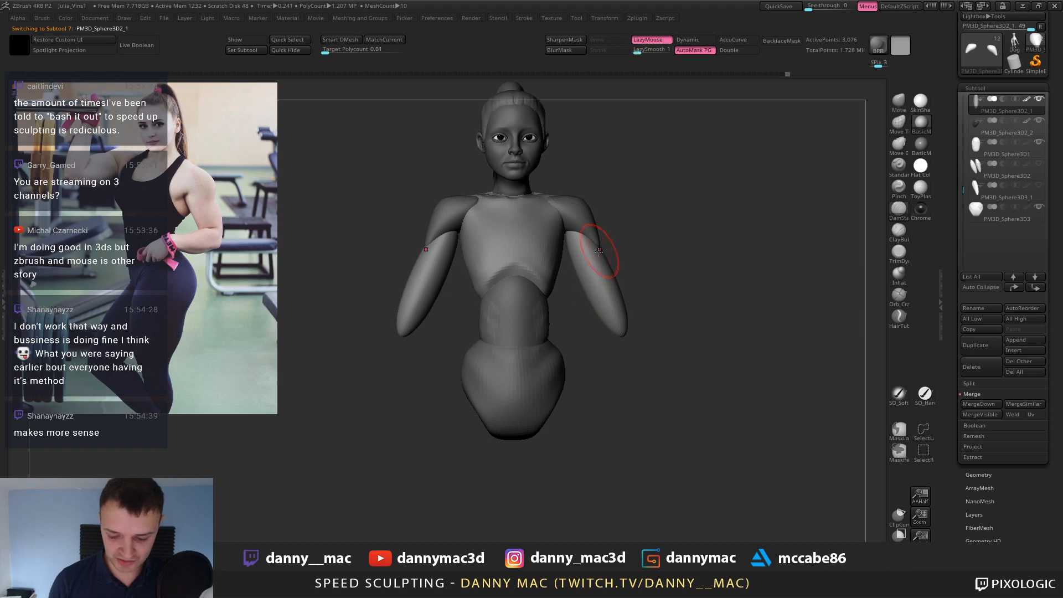
mouse_move(603, 237)
right_mouse_down()
mouse_move(618, 219)
mouse_move(588, 238)
right_mouse_up()
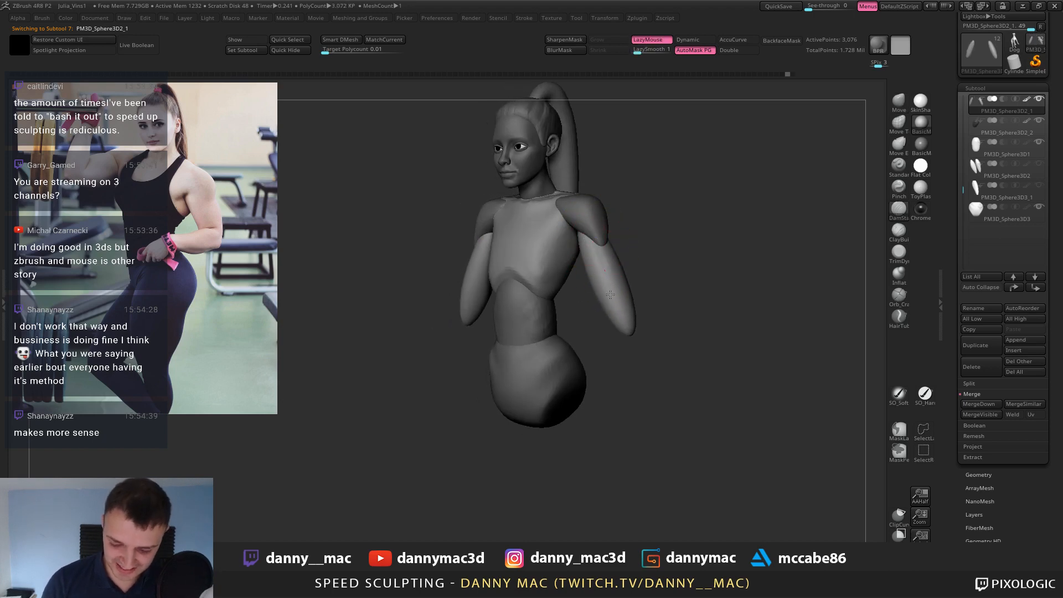
right_click_drag(609, 294, 666, 346)
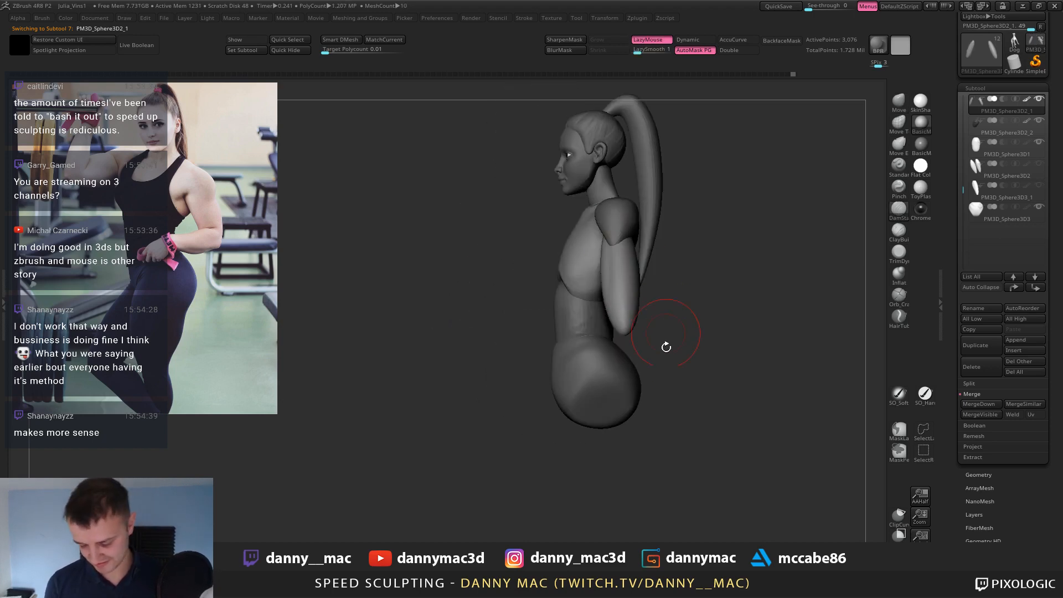
Carve the muscle division along the front of the upper arms with the Dam Standard brush.
key("l")
right_click_drag(676, 304, 604, 244)
key("l")
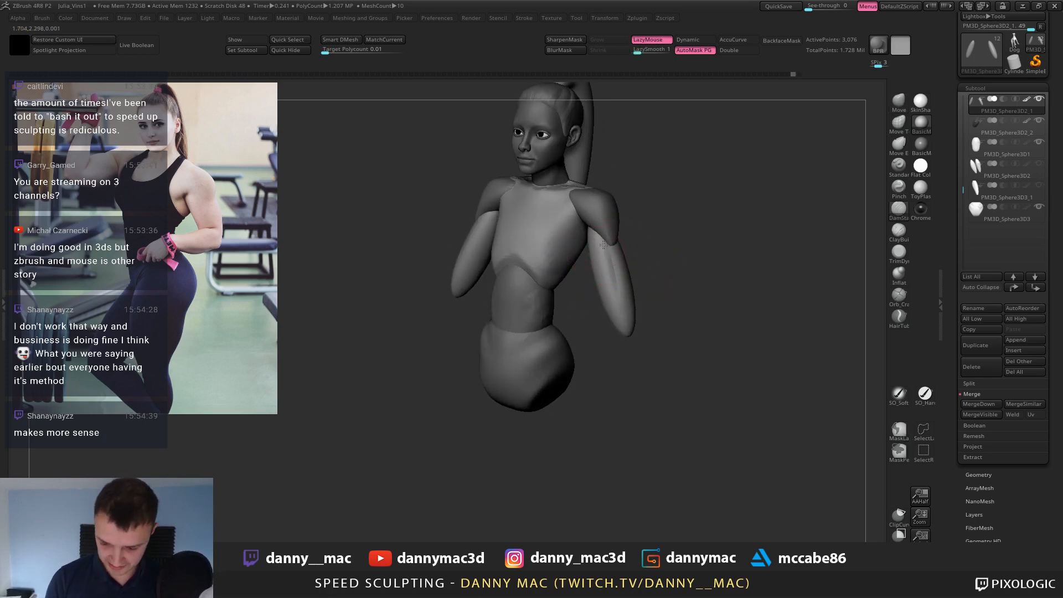
right_click_drag(620, 315, 567, 291)
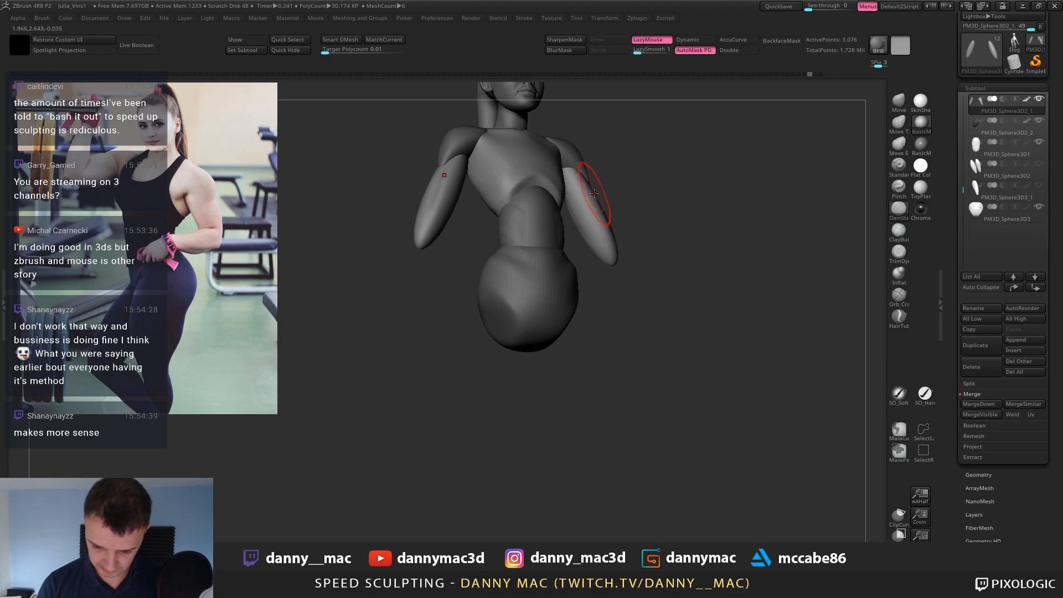
right_click_drag(584, 179, 571, 190)
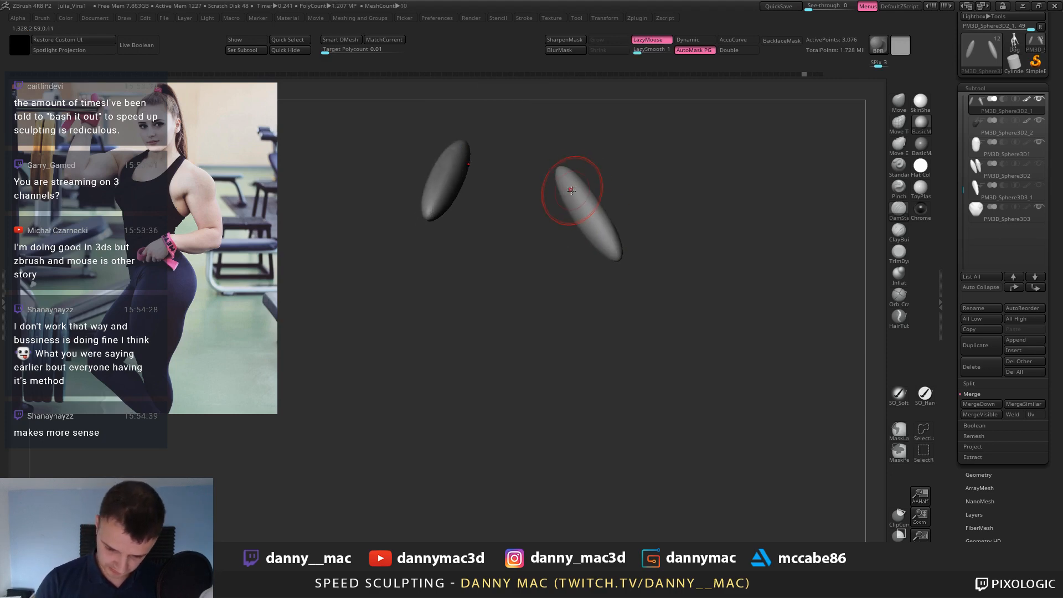
mouse_move(612, 242)
right_mouse_down()
mouse_move(581, 177)
mouse_move(593, 190)
mouse_move(586, 226)
mouse_move(577, 209)
mouse_move(640, 242)
mouse_move(605, 216)
right_mouse_up()
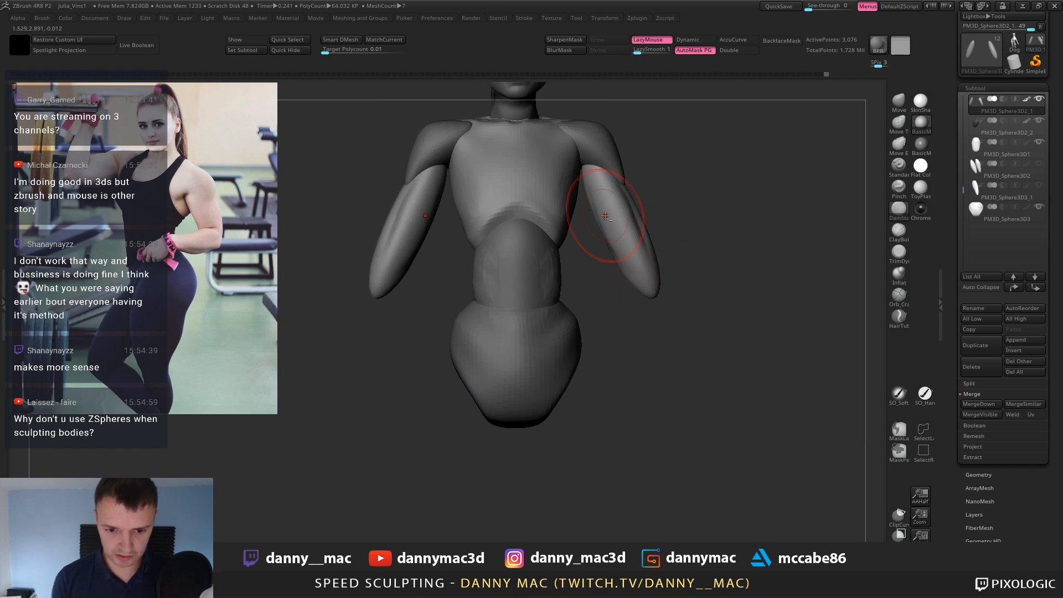
right_click_drag(686, 201, 624, 225)
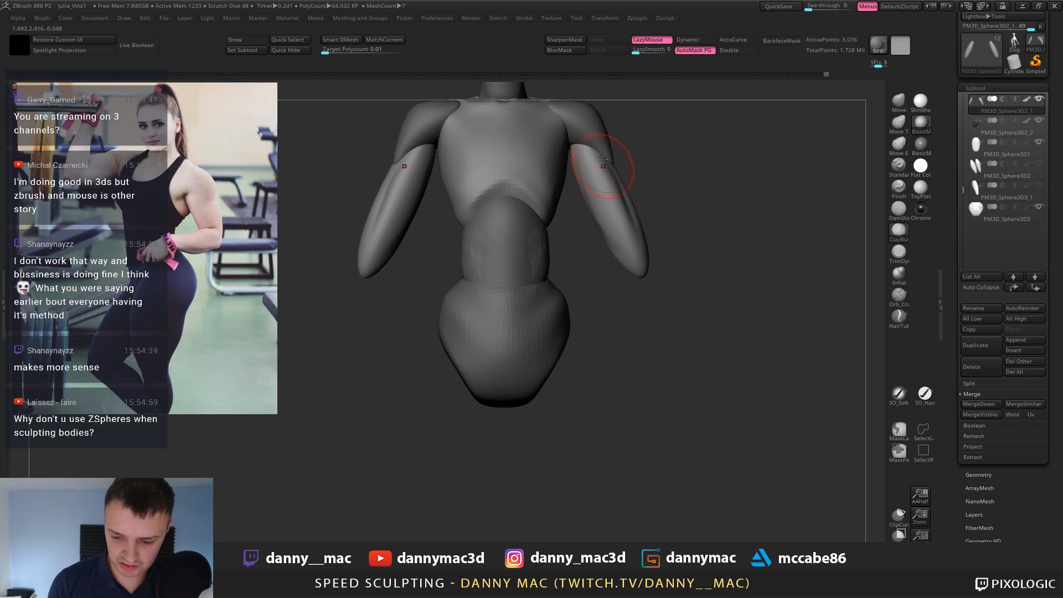
Build up muscle volume on the front and outer side of the upper arms with the ClayBuildup brush.
right_click_drag(603, 160, 596, 156)
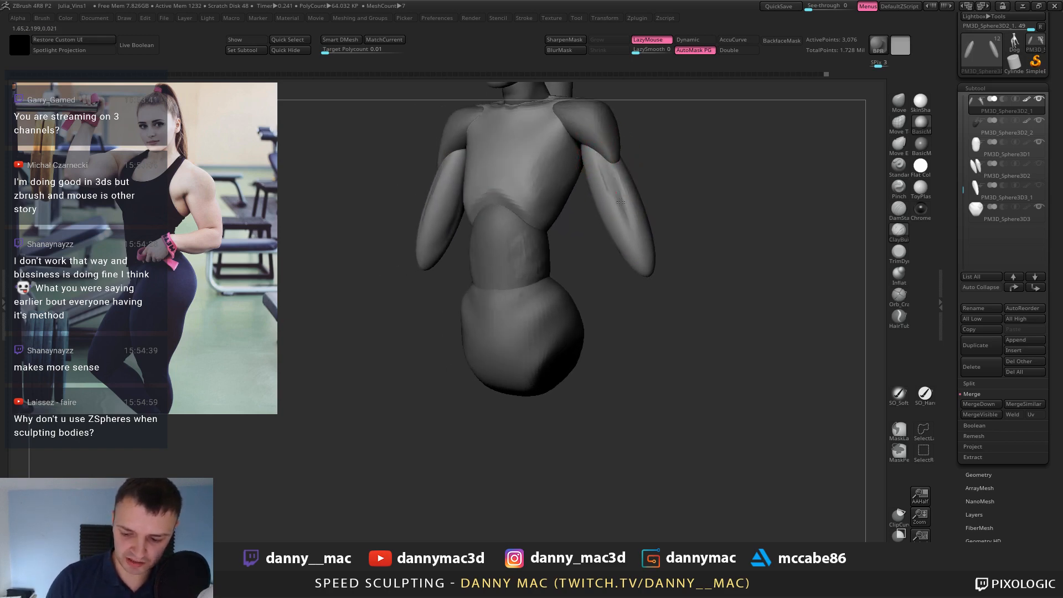
mouse_move(621, 202)
right_mouse_down()
mouse_move(614, 156)
mouse_move(612, 178)
mouse_move(593, 150)
right_mouse_up()
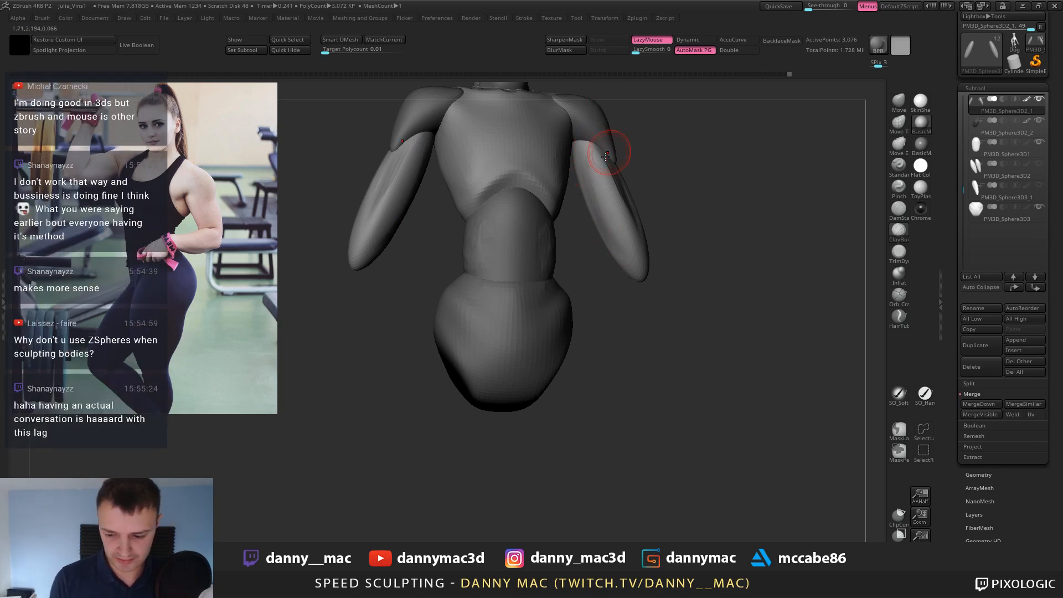
right_click_drag(606, 155, 592, 161)
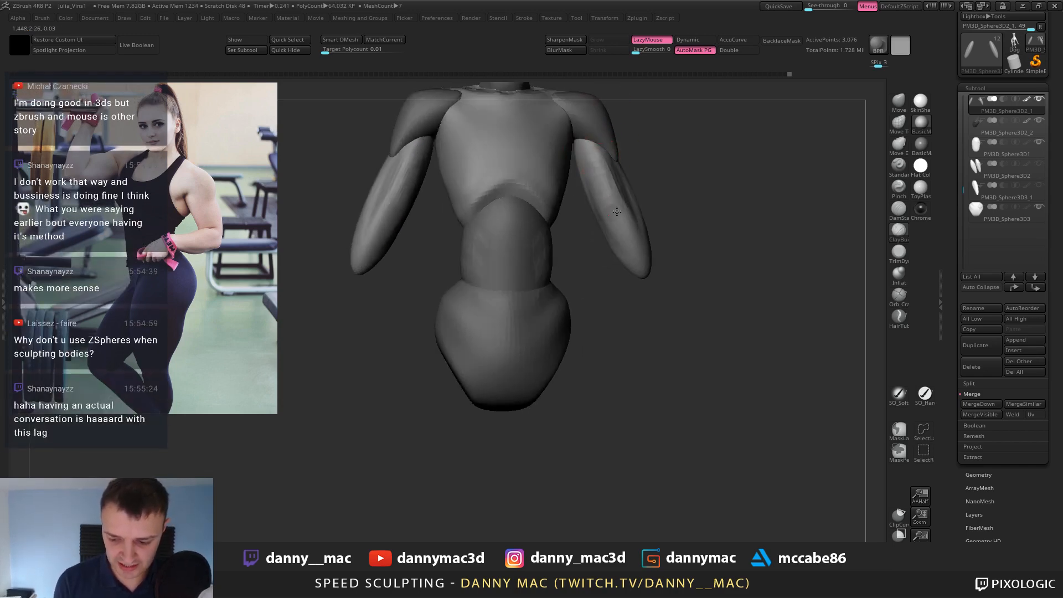
mouse_move(621, 232)
right_mouse_down()
mouse_move(601, 201)
mouse_move(646, 166)
mouse_move(635, 180)
right_mouse_up()
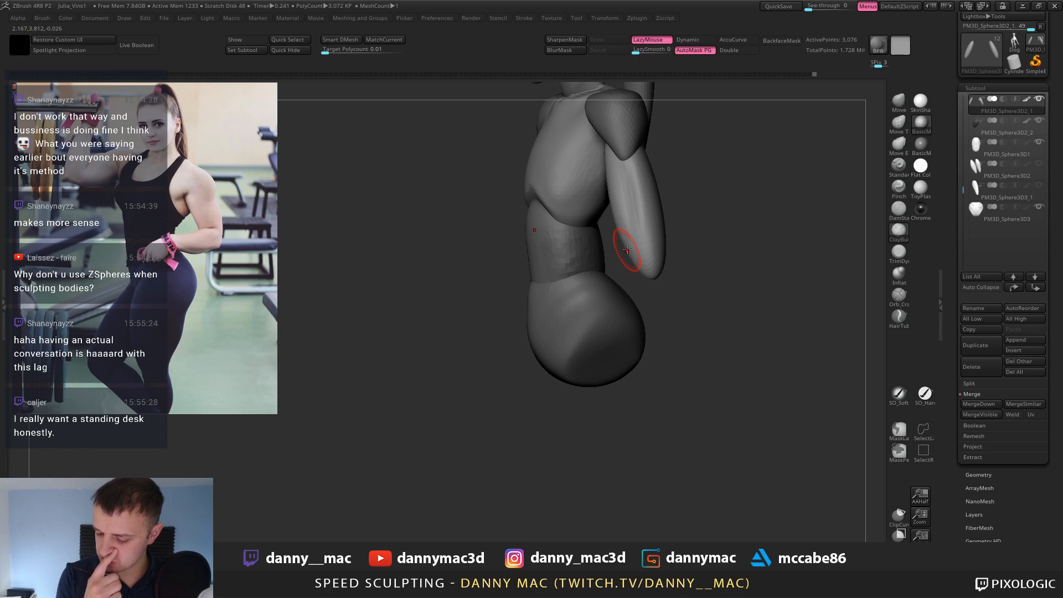
Adjust the side profile of the upper arms with the Move brush.
key("b")
key("m")
key("v")
mouse_move(645, 203)
right_mouse_down()
mouse_move(621, 168)
mouse_move(621, 219)
mouse_move(632, 179)
right_mouse_up()
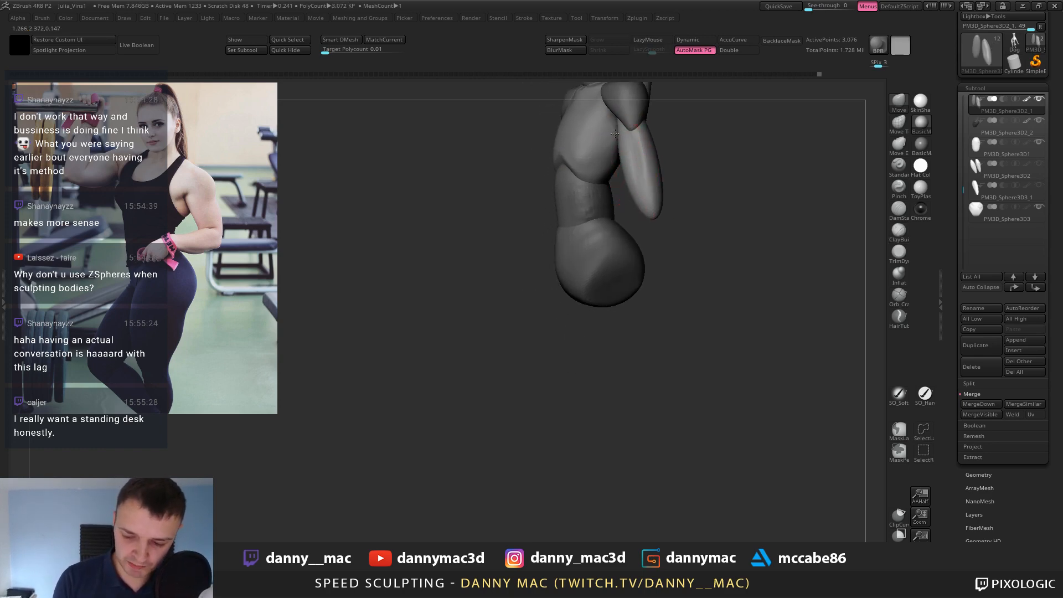
Select the ribcage and reshape its upper chest beside the shoulders with the Move brush.
left_click(579, 133, "alt")
right_click_drag(576, 131, 571, 158, "alt")
left_click_drag(537, 161, 544, 171, "ctrl")
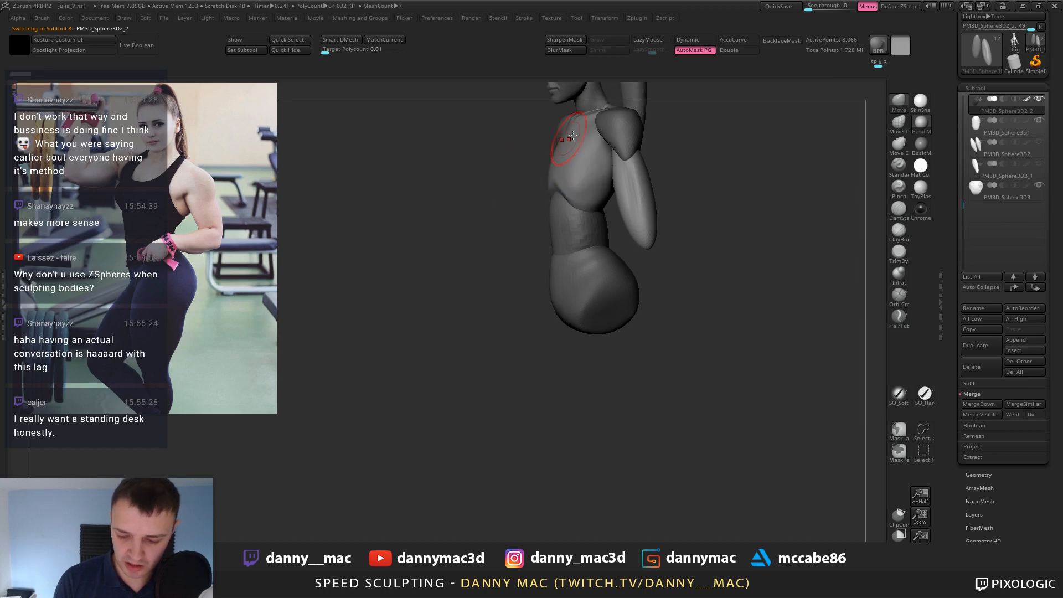
left_click(605, 124, "alt")
mouse_move(604, 124)
right_mouse_down()
mouse_move(574, 141)
mouse_move(613, 114)
right_mouse_up()
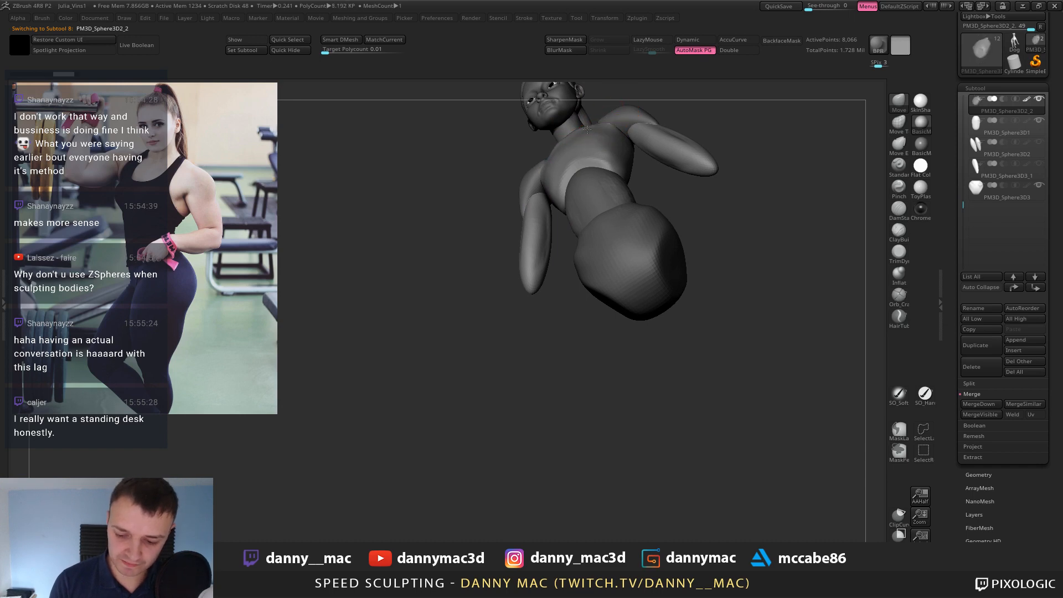
mouse_move(576, 135)
right_mouse_down()
mouse_move(563, 147)
mouse_move(592, 126)
right_mouse_up()
left_click(588, 123, "alt")
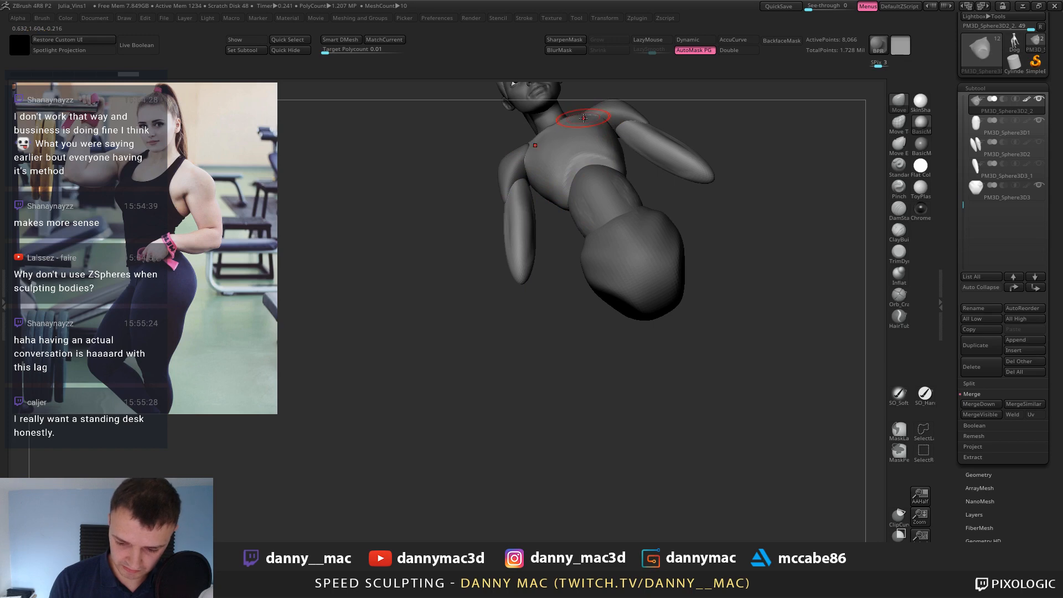
Smooth the sides of the ribcage near the armpits and add a subdivision level.
right_click_drag(603, 130, 598, 173)
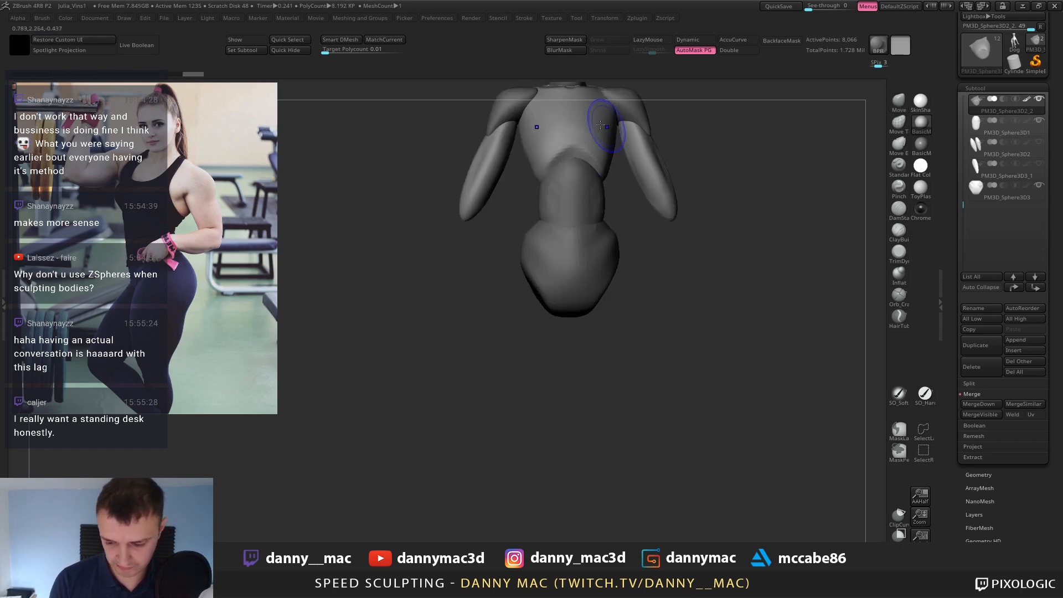
mouse_move(601, 125)
right_mouse_down("alt")
mouse_move(598, 154)
mouse_move(589, 133)
right_mouse_up("alt")
mouse_move(606, 180)
right_mouse_down()
mouse_move(623, 166)
mouse_move(607, 143)
mouse_move(587, 148)
mouse_move(607, 142)
mouse_move(619, 158)
mouse_move(607, 164)
mouse_move(616, 203)
right_mouse_up()
key("d")
left_click(506, 195)
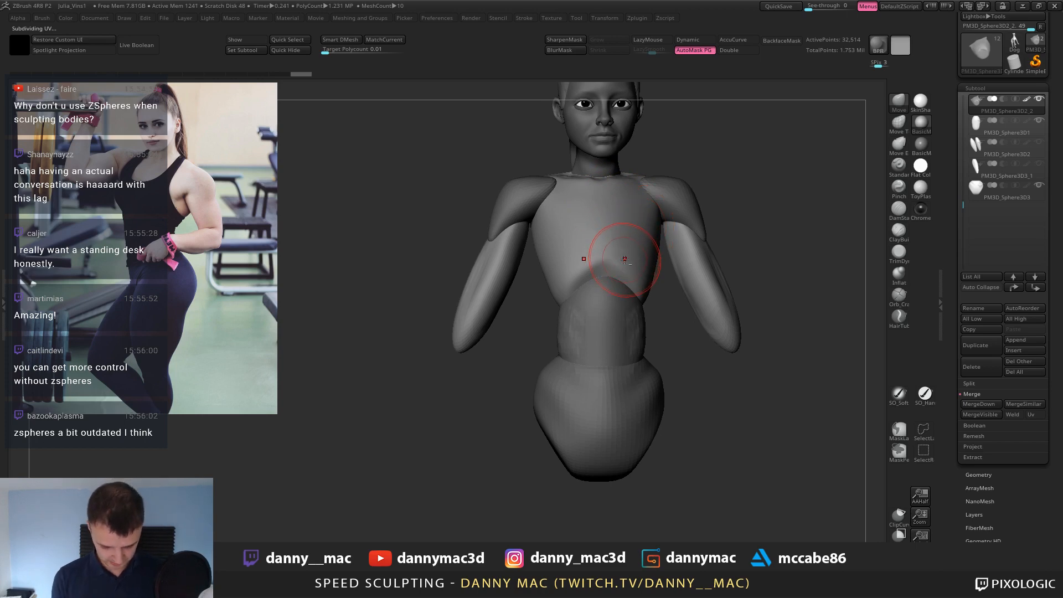
Turn on LazyMouse and build up the collarbone and upper chest area of the ribcage with the ClayBuildup brush.
key("l")
right_click_drag(624, 259, 626, 218, "alt")
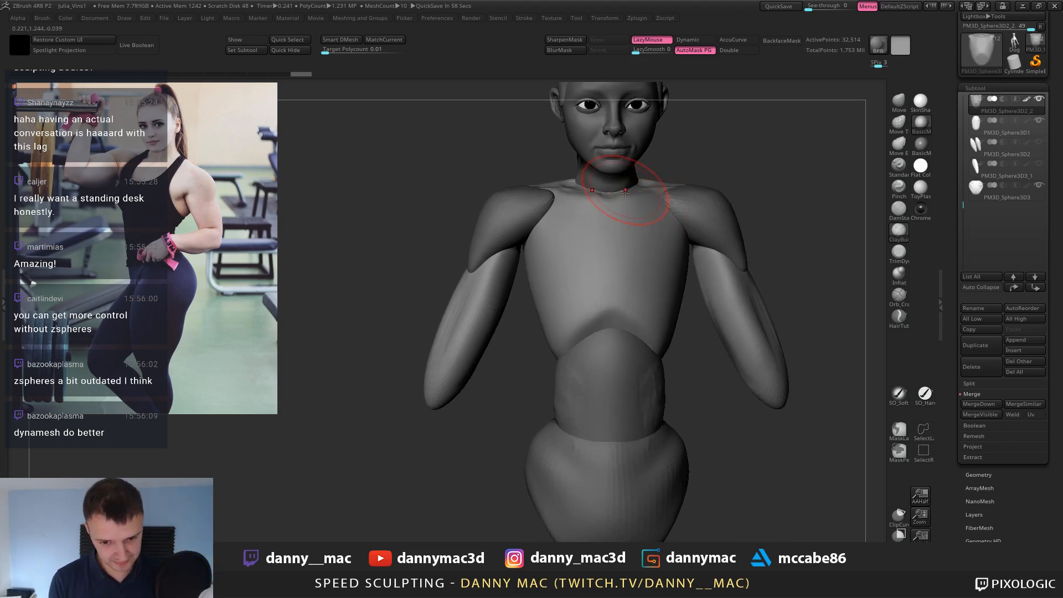
right_click_drag(625, 192, 620, 223)
right_click(647, 248)
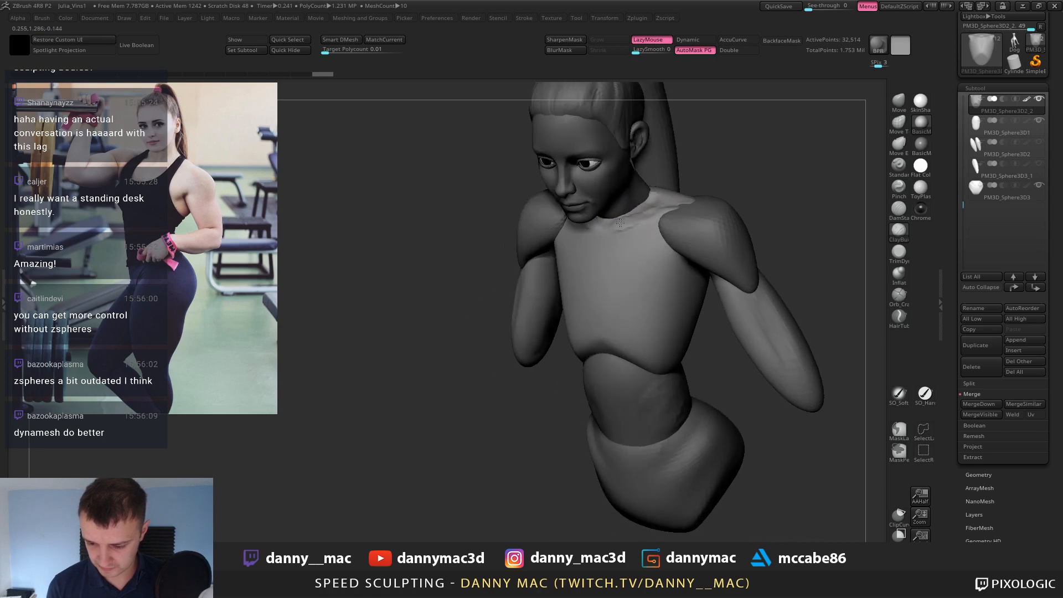
right_click_drag(704, 198, 677, 207)
right_click_drag(675, 244, 684, 222)
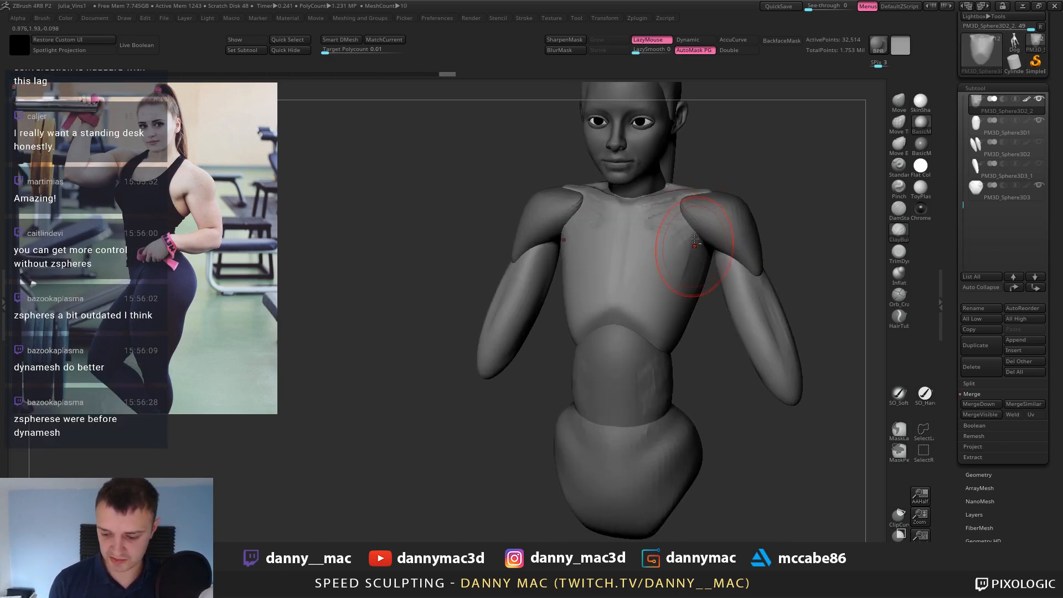
Check the ribcage's wireframe and step down one subdivision level.
key("shift+f")
key("shift+f")
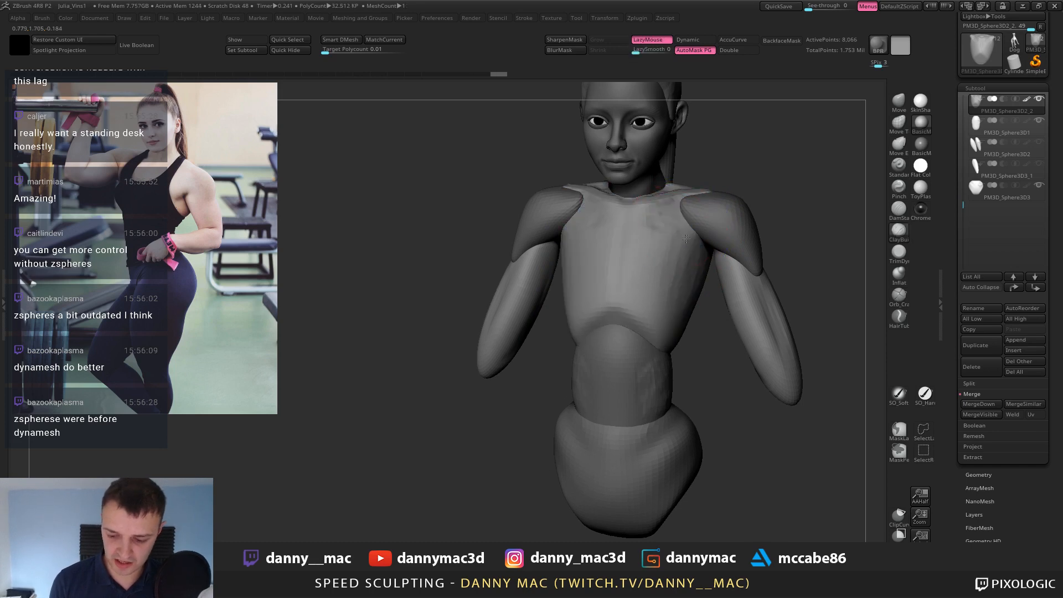
mouse_move(678, 231)
right_mouse_down()
mouse_move(680, 251)
mouse_move(700, 225)
mouse_move(685, 226)
right_mouse_up()
key("shift+d")
Select the shoulders and reshape their outer contour with the Move brush, working down to a lower subdivision level.
left_click(699, 226, "alt")
key("space")
left_click_drag(687, 226, 680, 225)
mouse_move(683, 225)
right_mouse_down()
mouse_move(718, 225)
mouse_move(695, 203)
mouse_move(713, 167)
mouse_move(686, 208)
right_mouse_up()
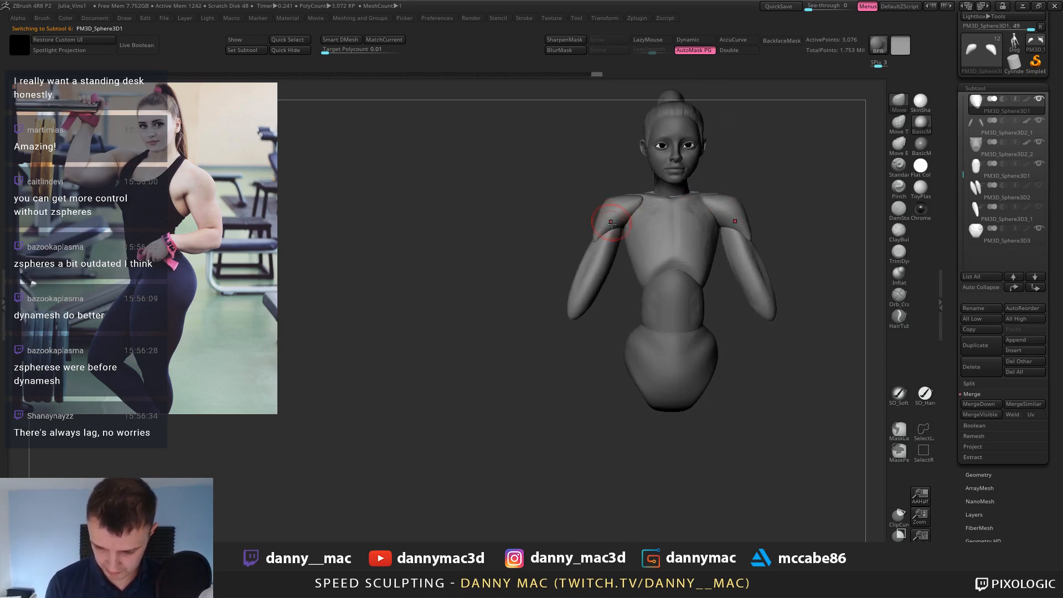
mouse_move(611, 223)
right_mouse_down()
mouse_move(637, 221)
mouse_move(593, 238)
right_mouse_up()
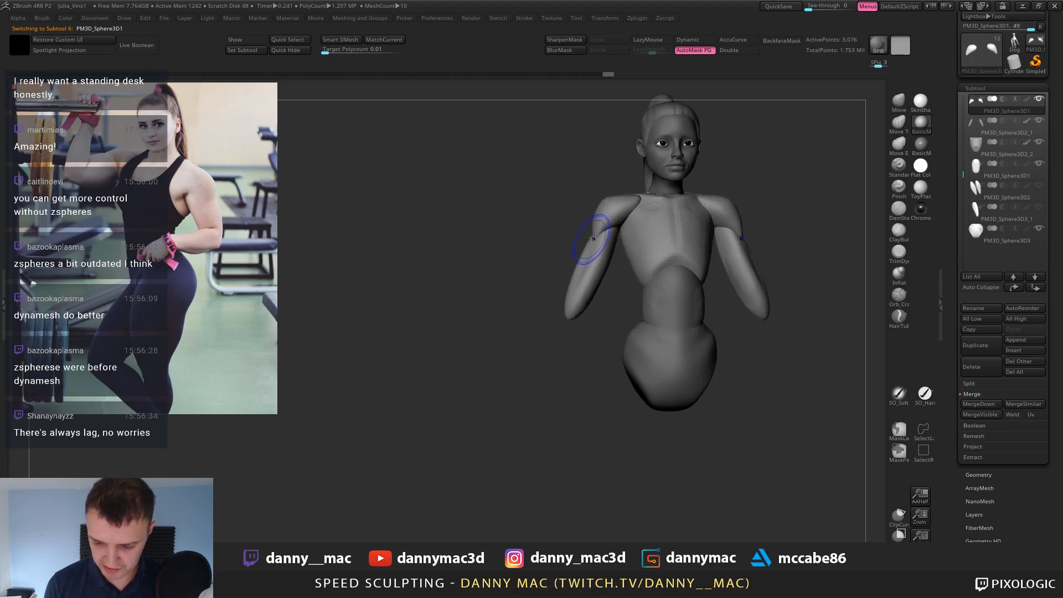
left_click_drag(587, 233, 609, 200)
right_click_drag(611, 200, 609, 198, "alt")
left_click_drag(610, 198, 598, 202, "shift")
key("ctrl+d")
key("f")
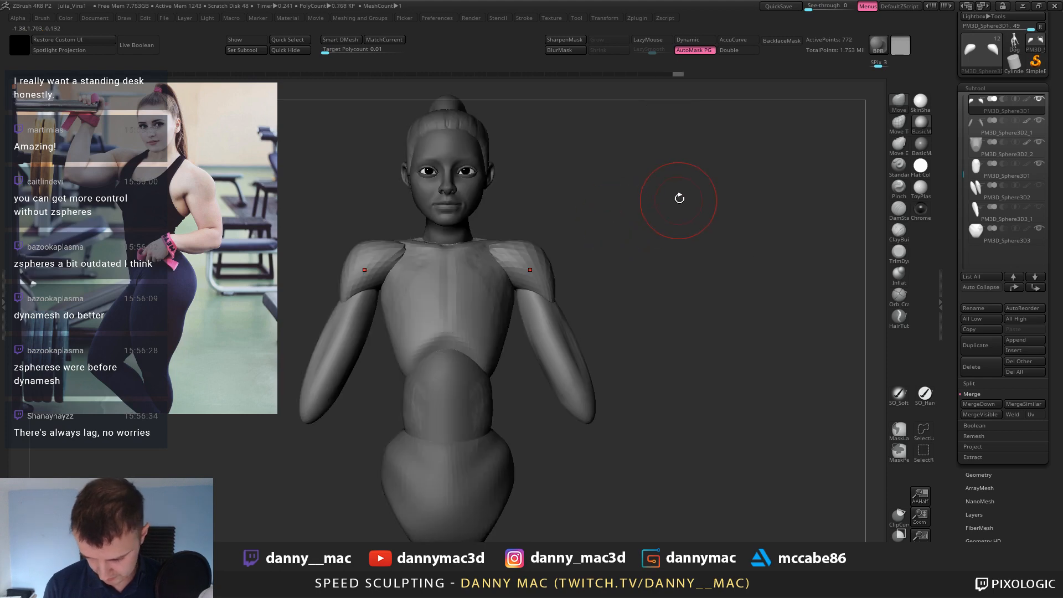
Raise the shoulders' subdivision level and round and smooth their outer side, front and profile.
mouse_move(614, 212)
right_mouse_down("alt")
mouse_move(643, 190)
mouse_move(576, 202)
mouse_move(592, 203)
right_mouse_up("alt")
key("ctrl+d")
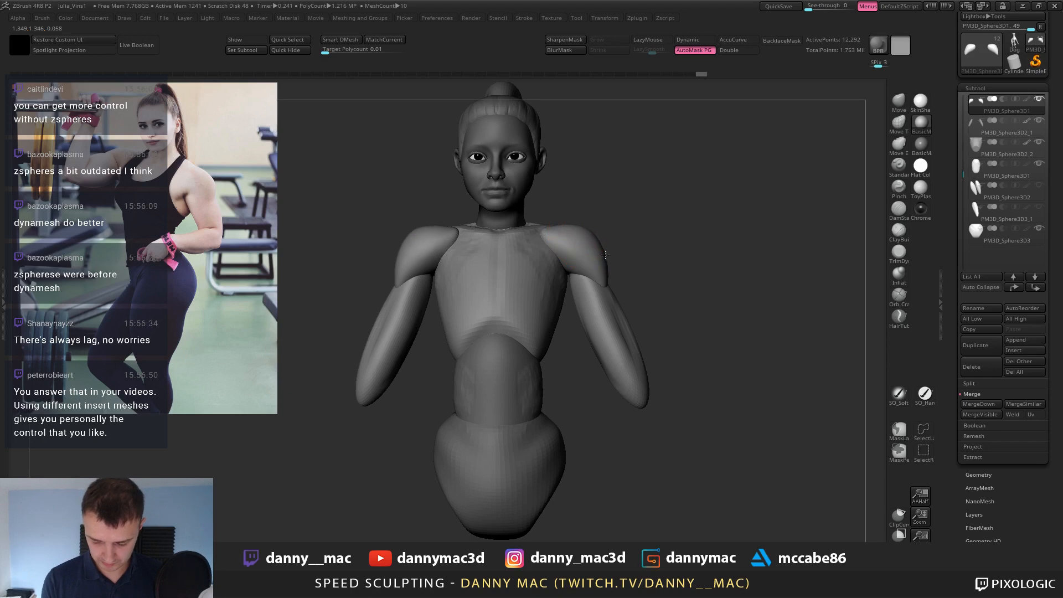
right_click_drag(606, 255, 619, 259)
left_click_drag(590, 249, 589, 248, "shift")
right_click_drag(588, 247, 490, 250, "ctrl")
right_click_drag(649, 274, 630, 268)
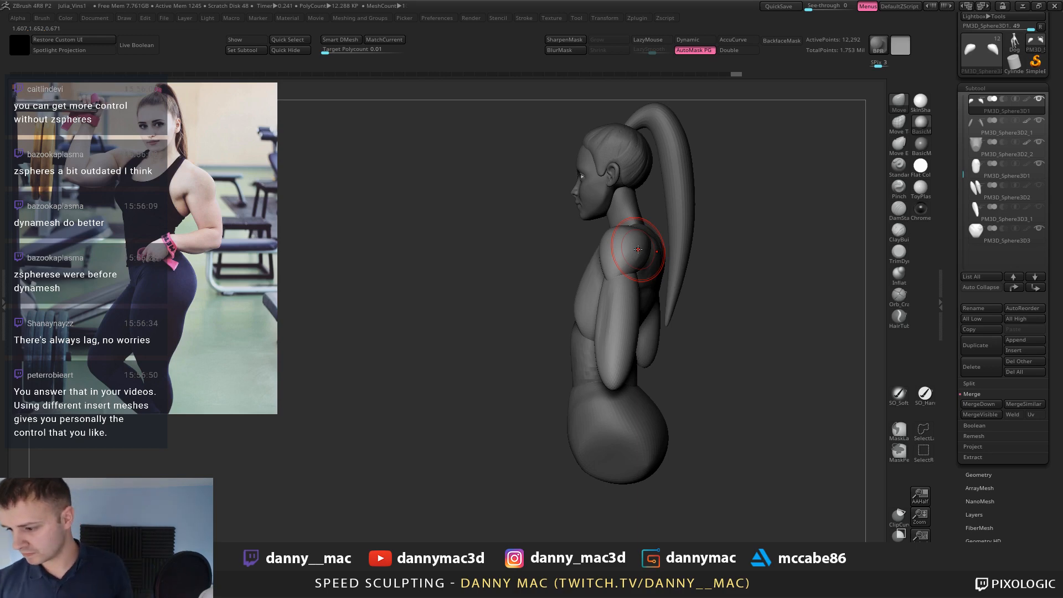
mouse_move(638, 249)
right_mouse_down()
mouse_move(659, 225)
mouse_move(635, 237)
mouse_move(645, 254)
right_mouse_up()
Select the upper arms and duplicate them as a new subtool for the forearms.
left_click(624, 304, "alt")
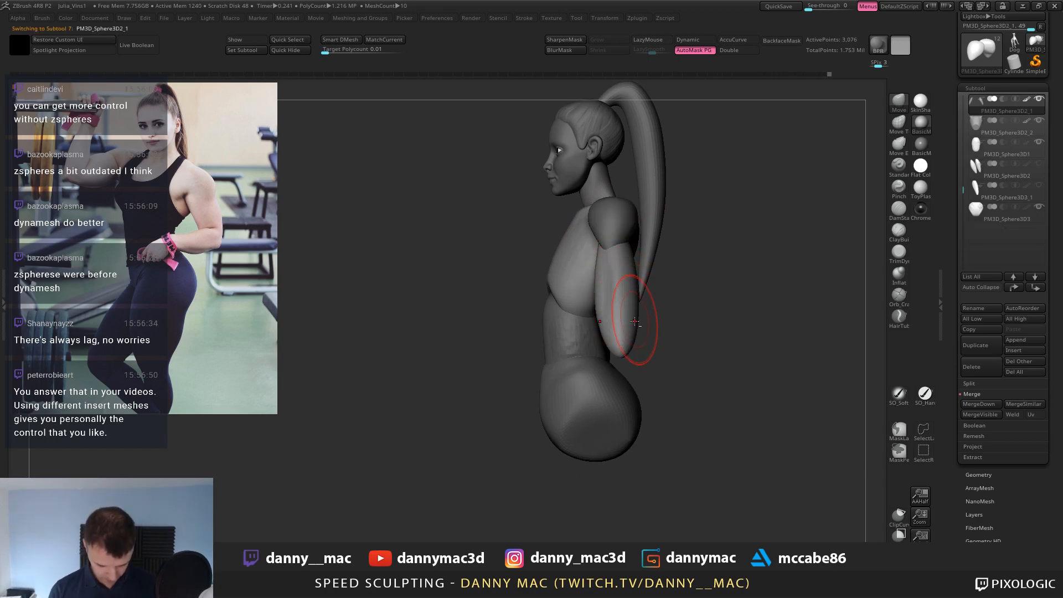
key("l")
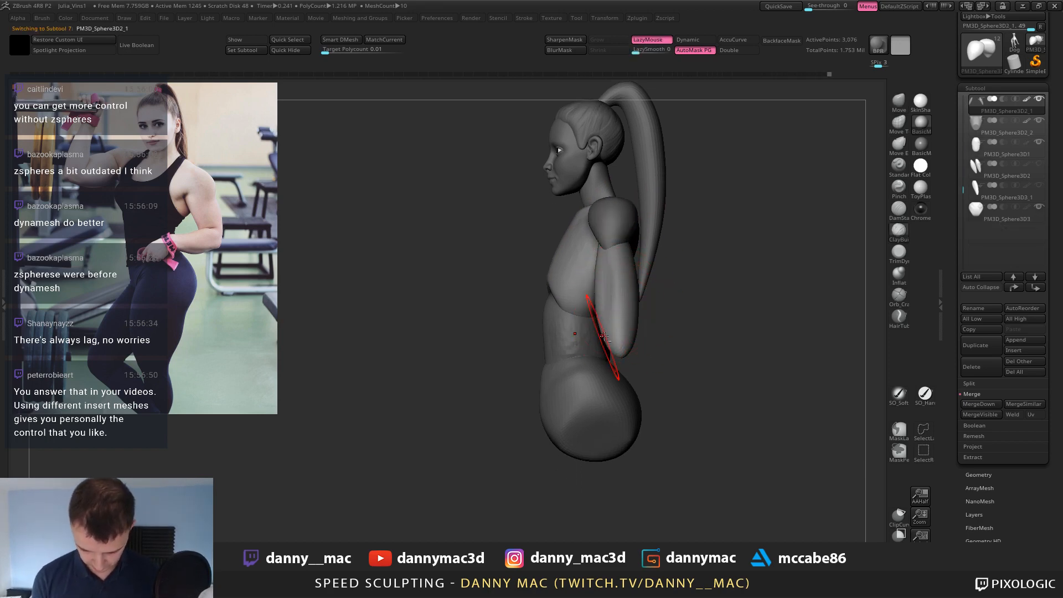
right_click_drag(604, 336, 647, 322, "alt")
key("shift+f")
key("shift+f")
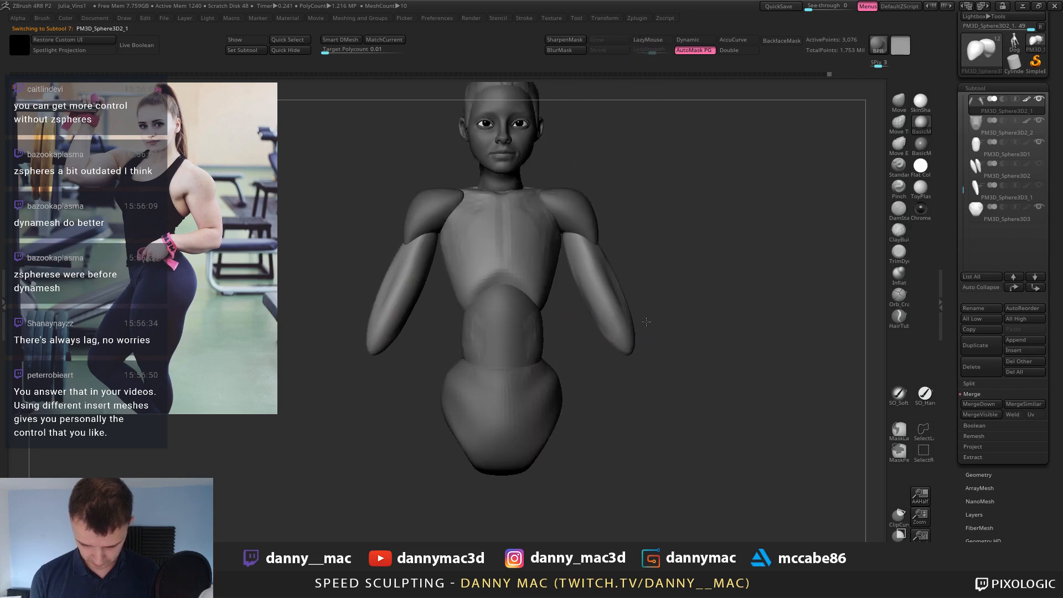
key("l")
left_click(541, 339, "alt")
right_click_drag(541, 339, 610, 320)
left_click(620, 326, "alt")
key("ctrl+shift+d")
Move and rotate the duplicated arm pieces with the Gizmo so they extend from the elbows as forearms.
key("w")
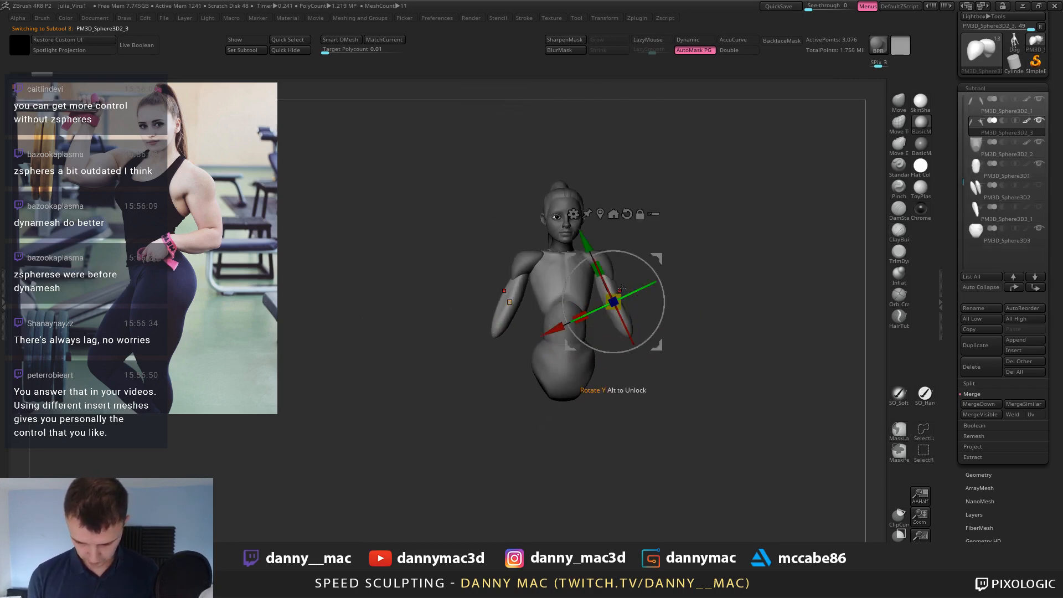
left_click_drag(656, 260, 681, 316)
right_click_drag(731, 313, 670, 300)
mouse_move(678, 329)
left_mouse_down()
mouse_move(687, 342)
mouse_move(675, 313)
left_mouse_up()
mouse_move(675, 302)
right_mouse_down("ctrl")
mouse_move(676, 320)
mouse_move(657, 302)
mouse_move(678, 284)
right_mouse_up("ctrl")
key("q")
Select the upper arms, turn on LazyMouse and build up the triceps on their back with the ClayBuildup brush.
left_click(658, 273, "alt")
key("space")
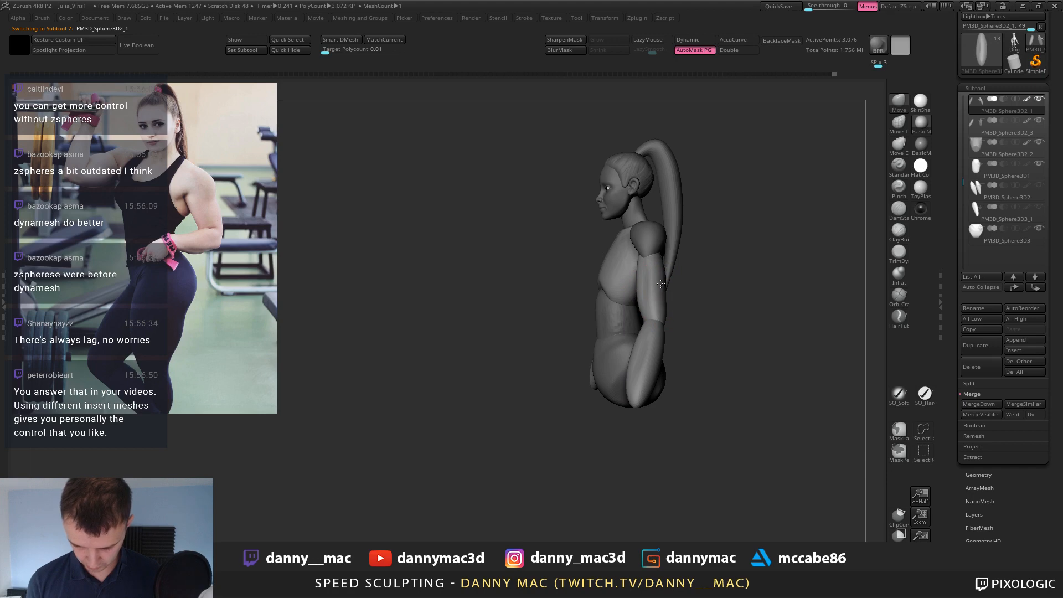
key("l")
right_click_drag(678, 253, 627, 306)
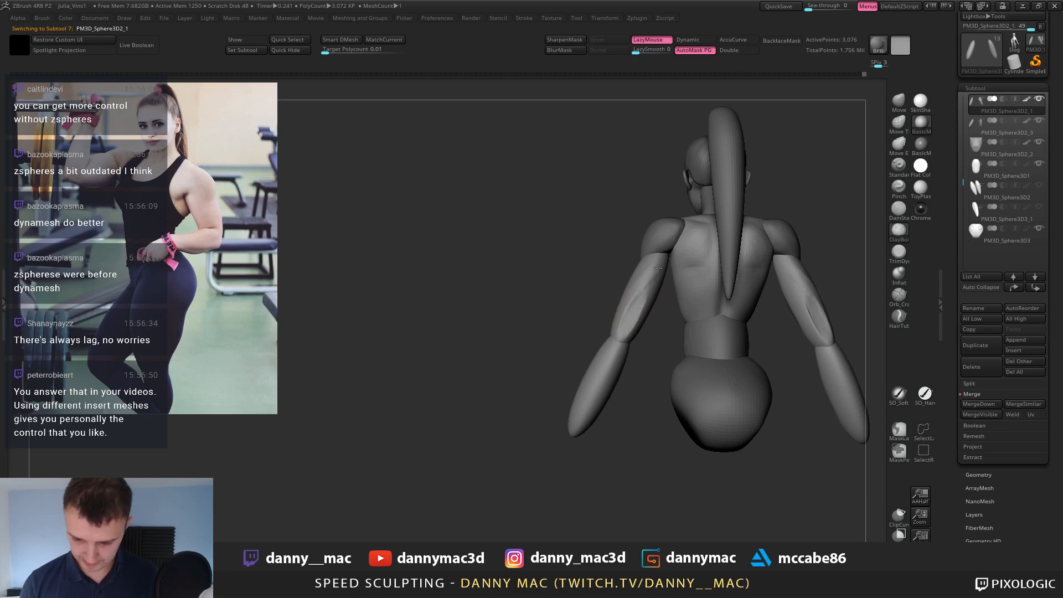
mouse_move(658, 268)
right_mouse_down()
mouse_move(644, 292)
mouse_move(659, 269)
mouse_move(637, 275)
mouse_move(651, 251)
mouse_move(643, 272)
mouse_move(654, 288)
right_mouse_up()
Carve the separation between the triceps muscles on the back of the upper arms with the Dam Standard brush.
key("b")
key("d")
key("s")
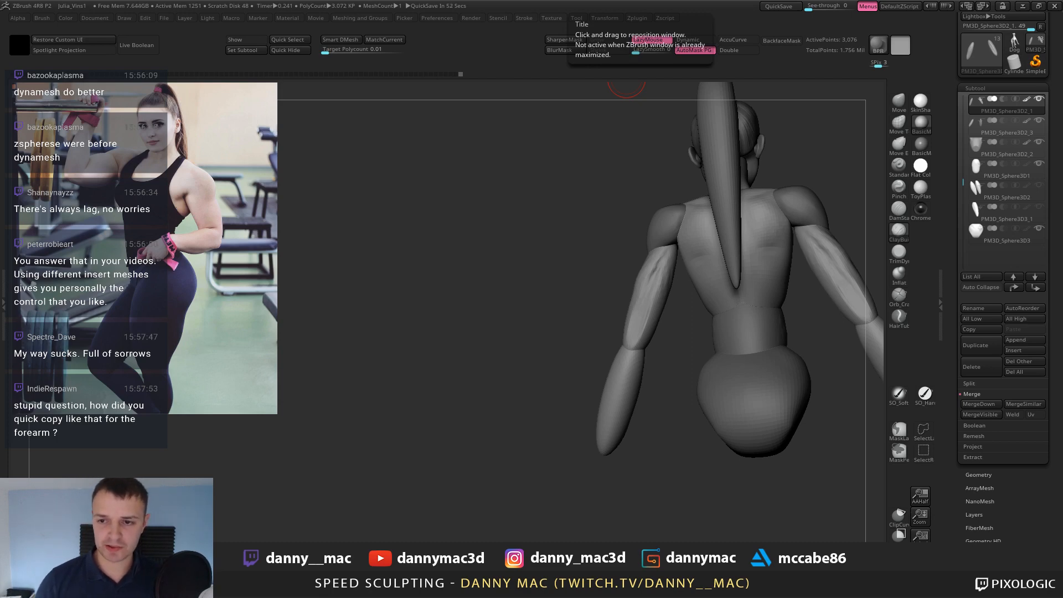
right_click_drag(672, 319, 651, 311)
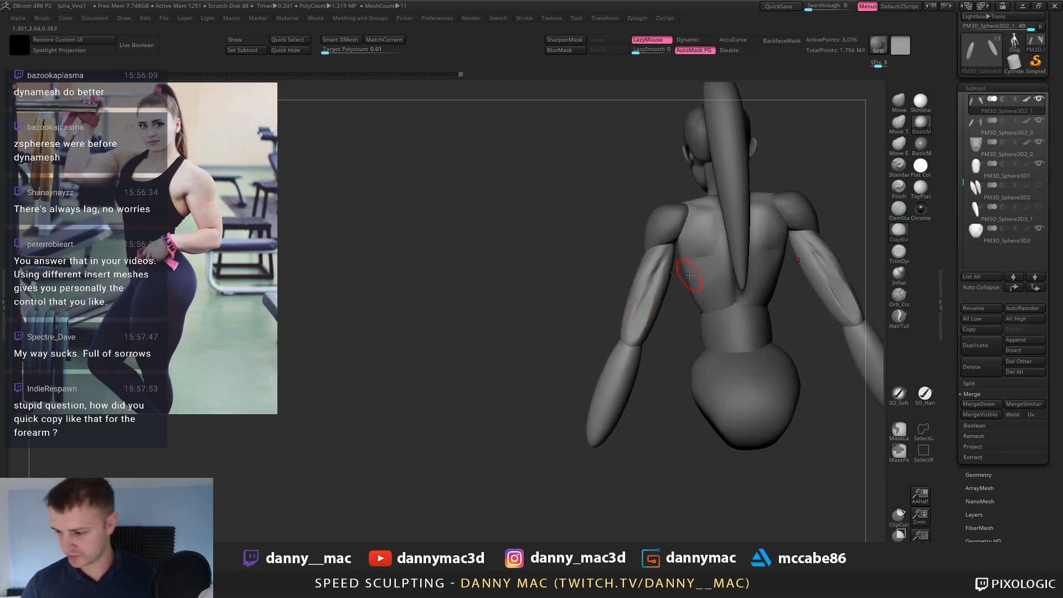
mouse_move(690, 276)
right_mouse_down()
mouse_move(656, 318)
mouse_move(654, 344)
right_mouse_up()
Bring up the insert-mesh selection with PolySphere and show the wireframe on the upper arms.
key("m")
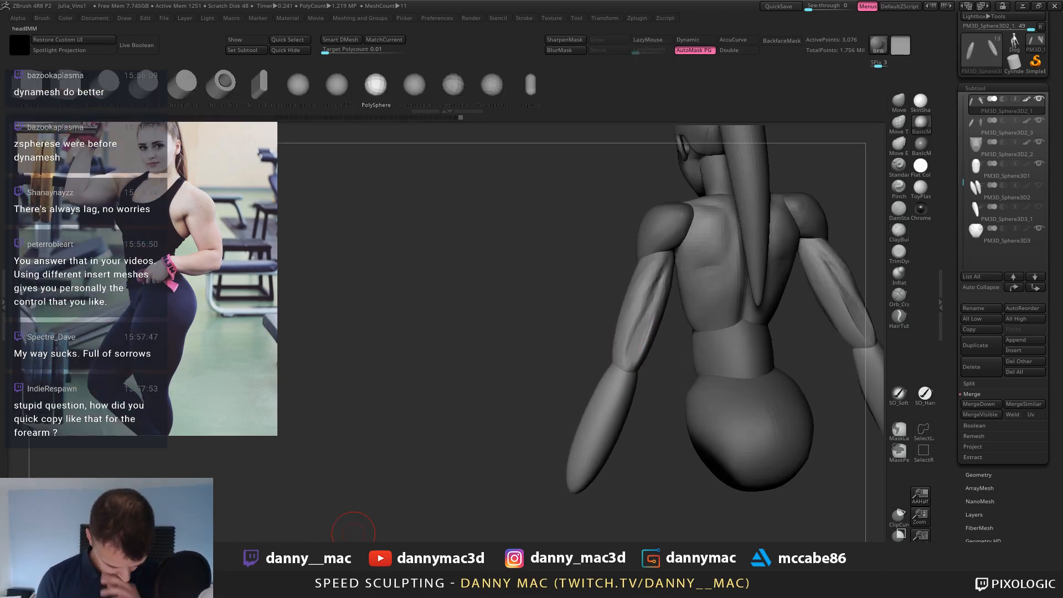
key("b")
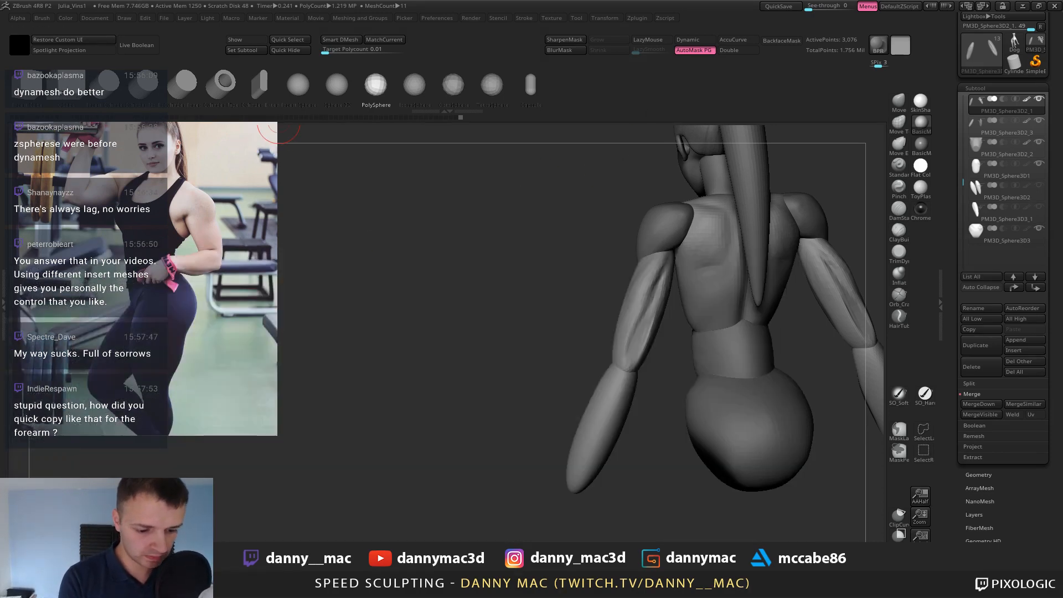
mouse_move(659, 384)
left_mouse_down()
mouse_move(648, 363)
mouse_move(626, 361)
left_mouse_up()
left_click(628, 364)
key("shift+f")
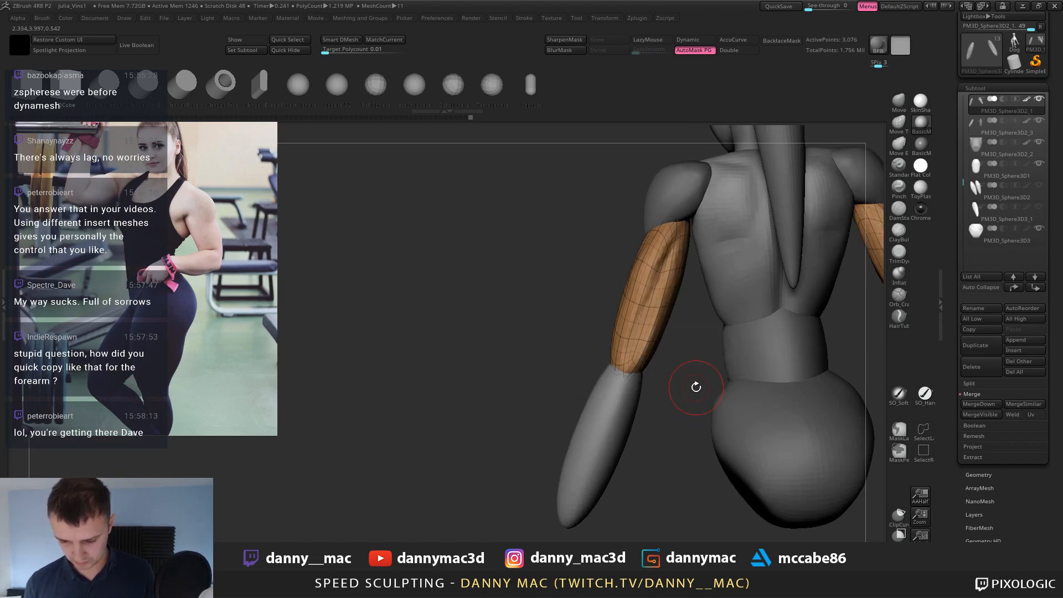
Try a QCube insert mesh at the back of the elbows, hide the wireframe and position it with the Gizmo.
key("space")
left_click(683, 391)
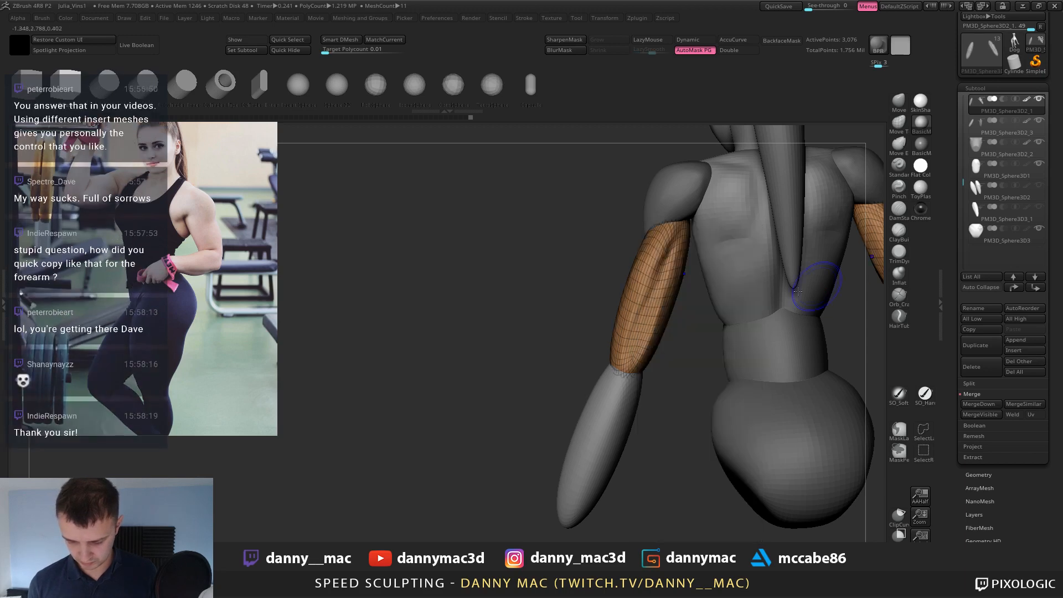
key("shift+f")
left_click_drag(624, 367, 635, 373)
key("ctrl+z")
key("w")
right_click_drag(627, 370, 720, 385)
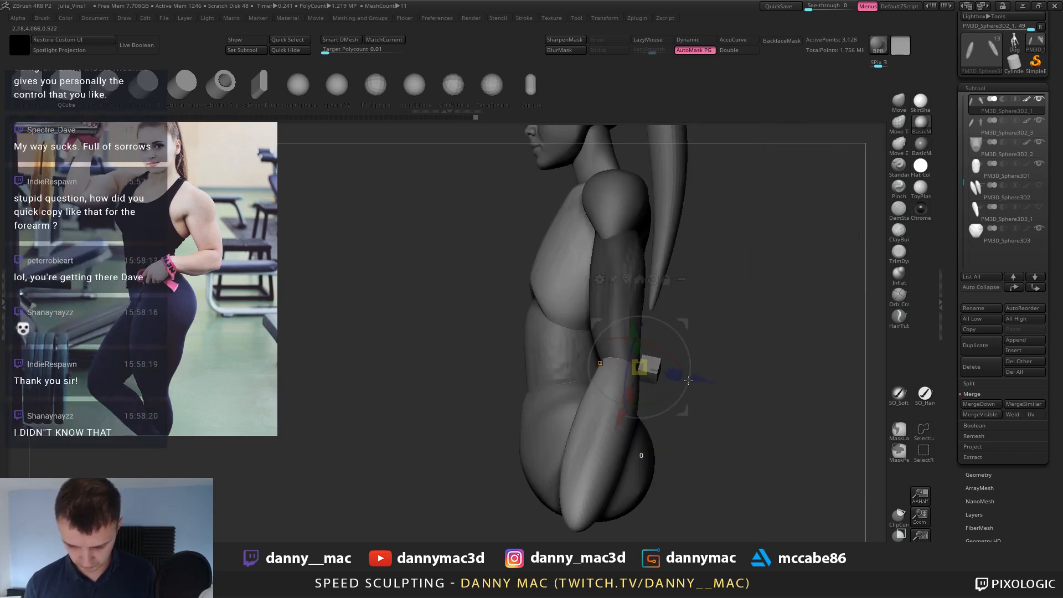
left_click_drag(638, 395, 631, 413)
left_click_drag(618, 492, 619, 490)
Quick-save the project.
right_click_drag(693, 443, 662, 322)
left_click(771, 7)
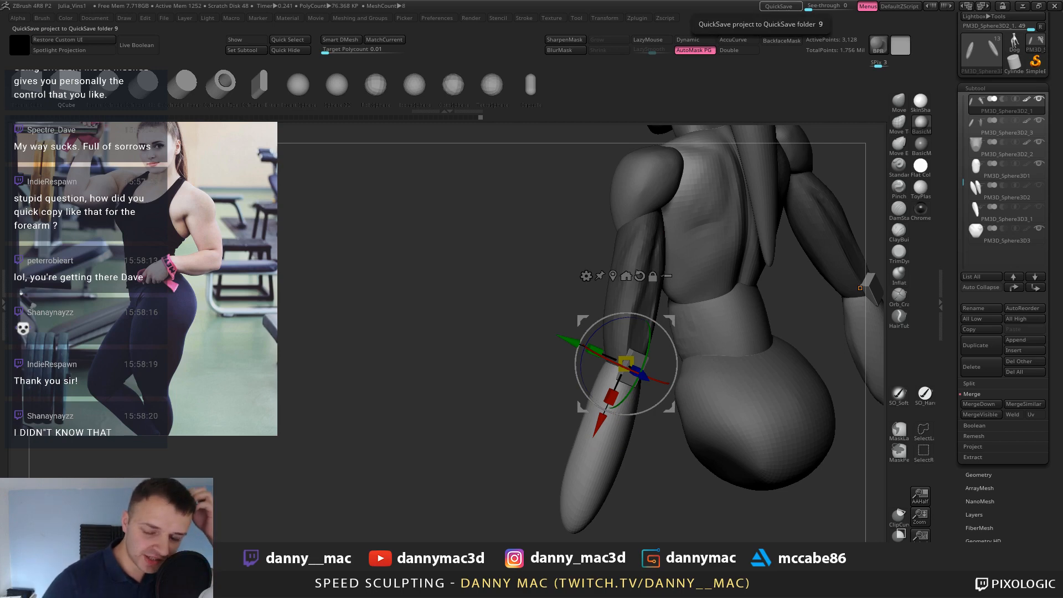
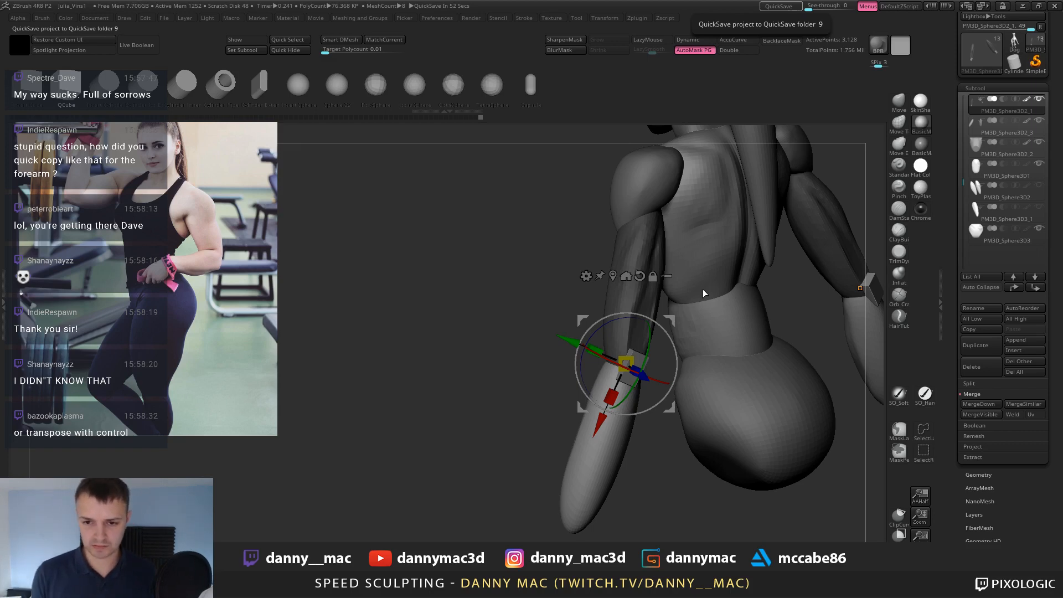
mouse_move(703, 294)
right_mouse_down()
mouse_move(713, 310)
mouse_move(668, 255)
mouse_move(637, 237)
mouse_move(665, 273)
mouse_move(641, 308)
mouse_move(689, 303)
right_mouse_up()
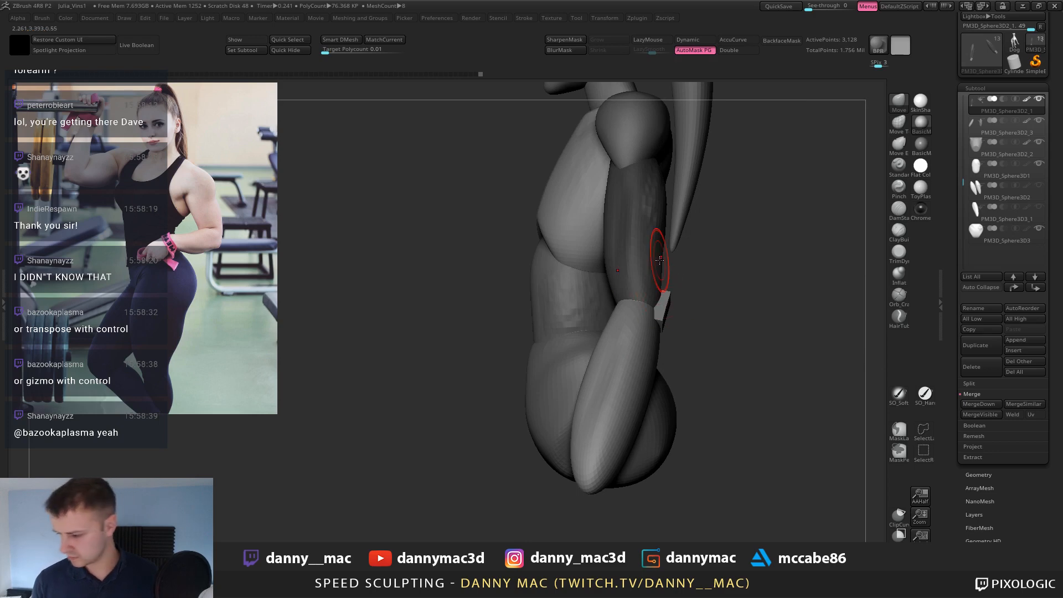
Rotate the inserted elbow cubes to follow the arms and clear the mask on the upper arms.
right_click_drag(660, 259, 658, 288)
key("y")
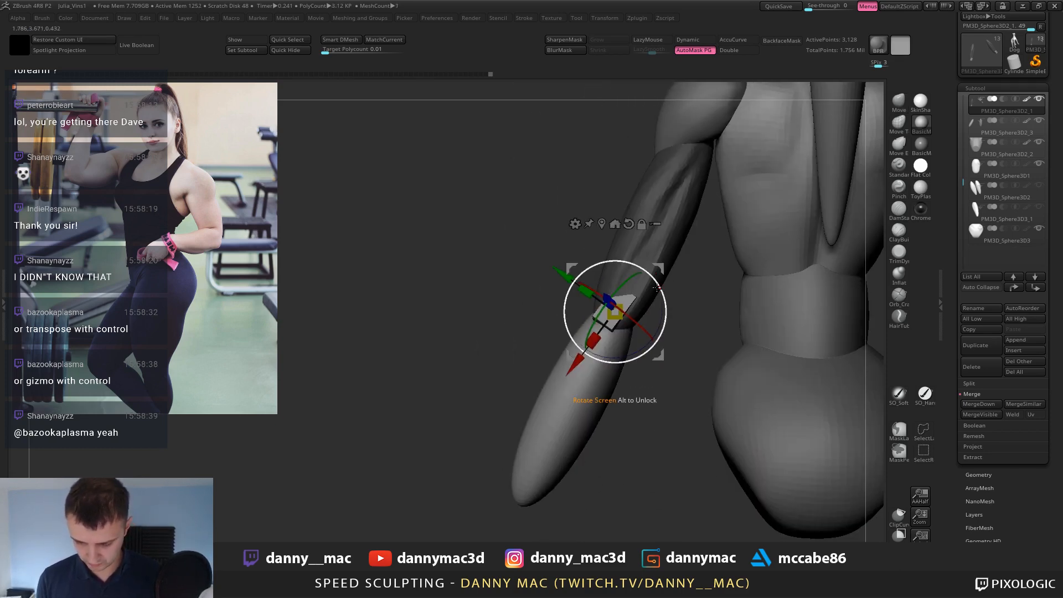
left_click_drag(659, 270, 662, 288)
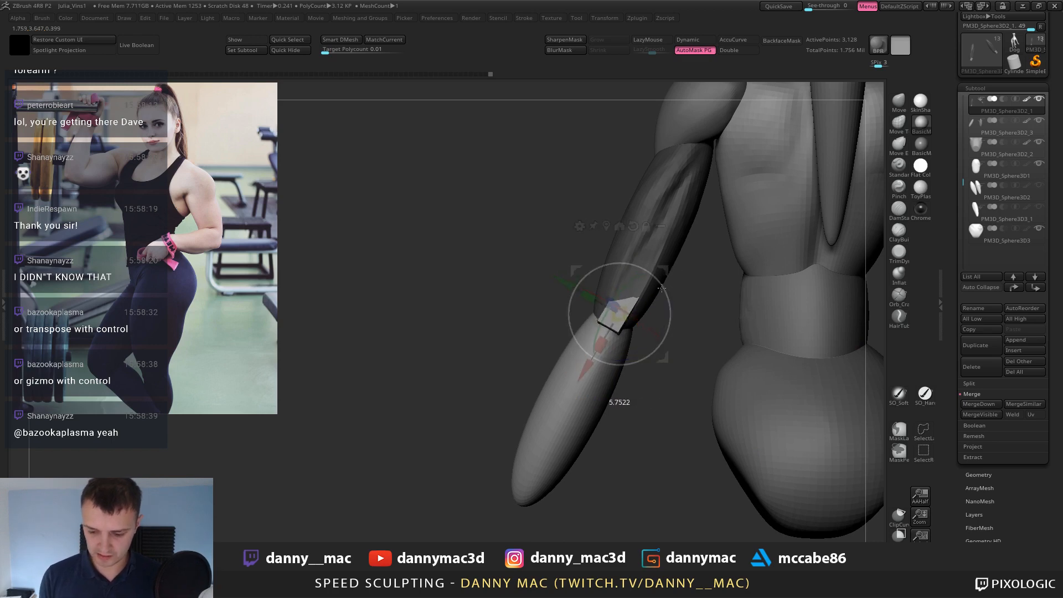
left_click(664, 226)
key("q")
left_click(575, 251, "ctrl")
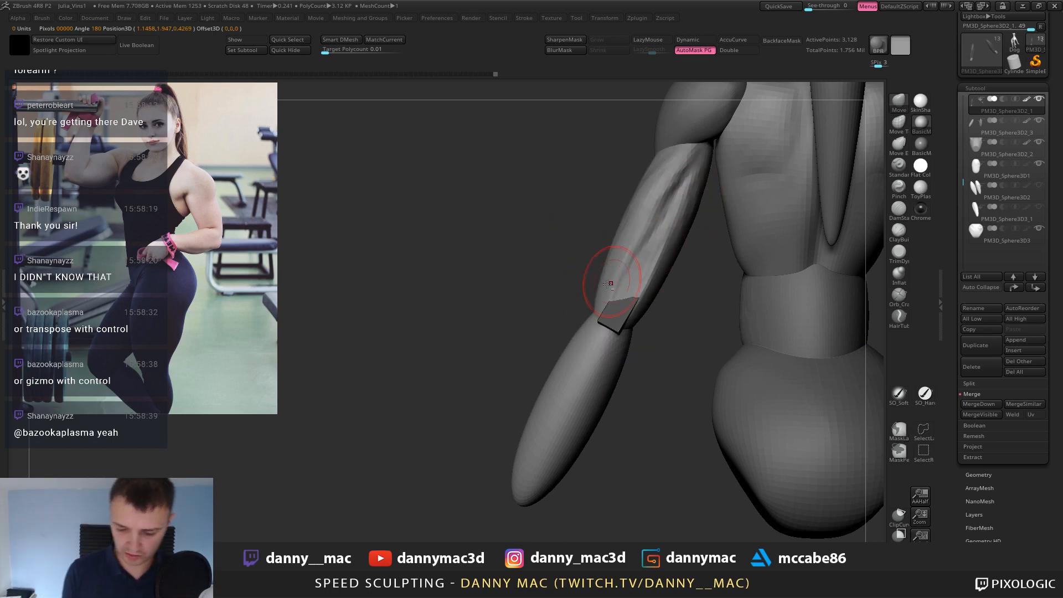
Refine the triceps forms on the back of the upper arms with LazyMouse on.
key("l")
mouse_move(640, 233)
right_mouse_down()
mouse_move(637, 204)
mouse_move(641, 223)
right_mouse_up()
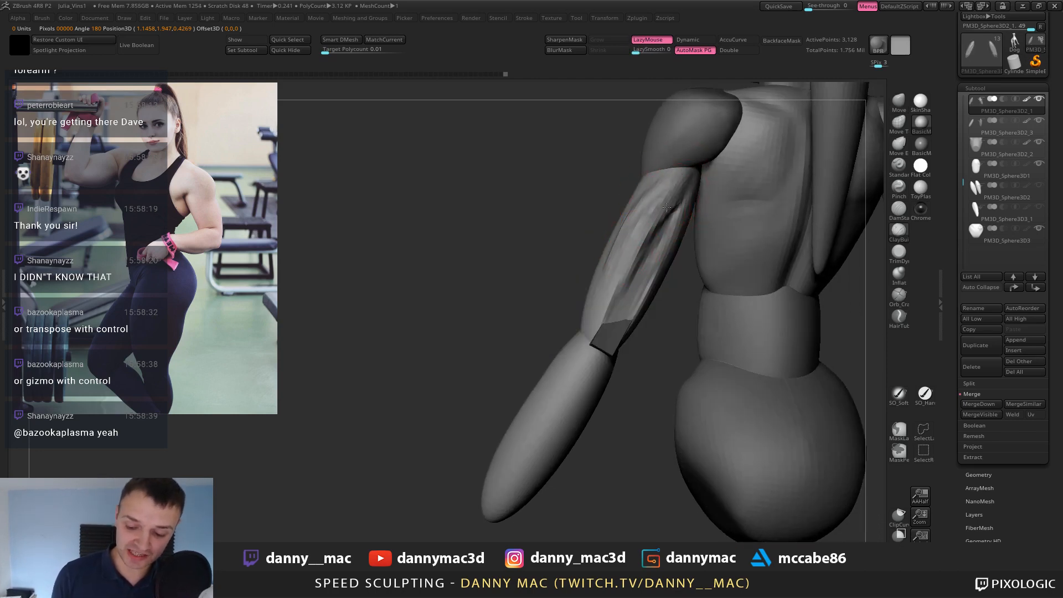
right_click_drag(666, 207, 640, 209)
Turn off LazyMouse and reshape the contour of the triceps and upper arms with the Move brush.
key("l")
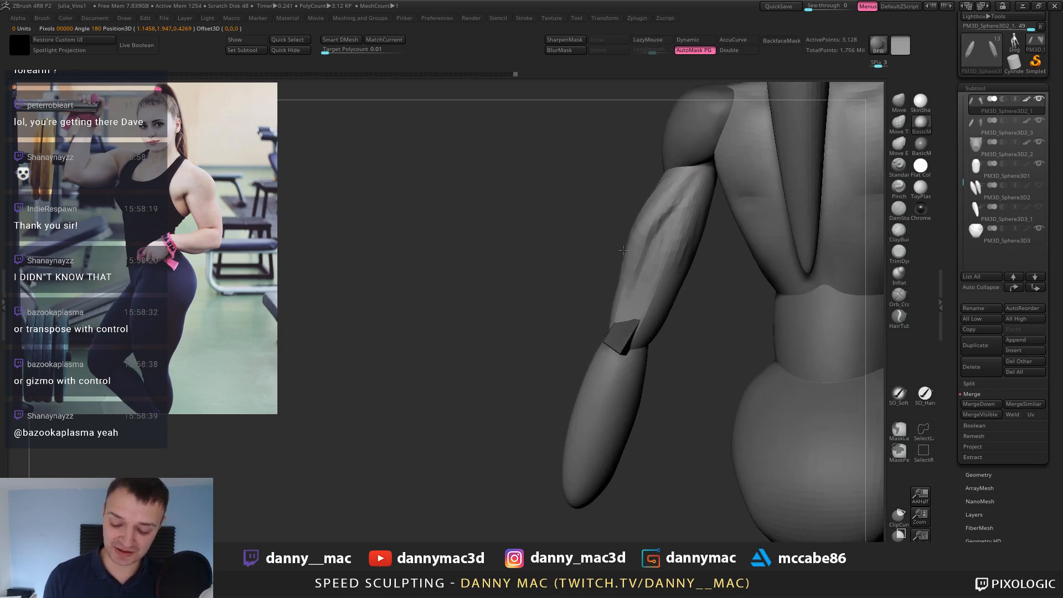
right_click_drag(671, 169, 659, 188)
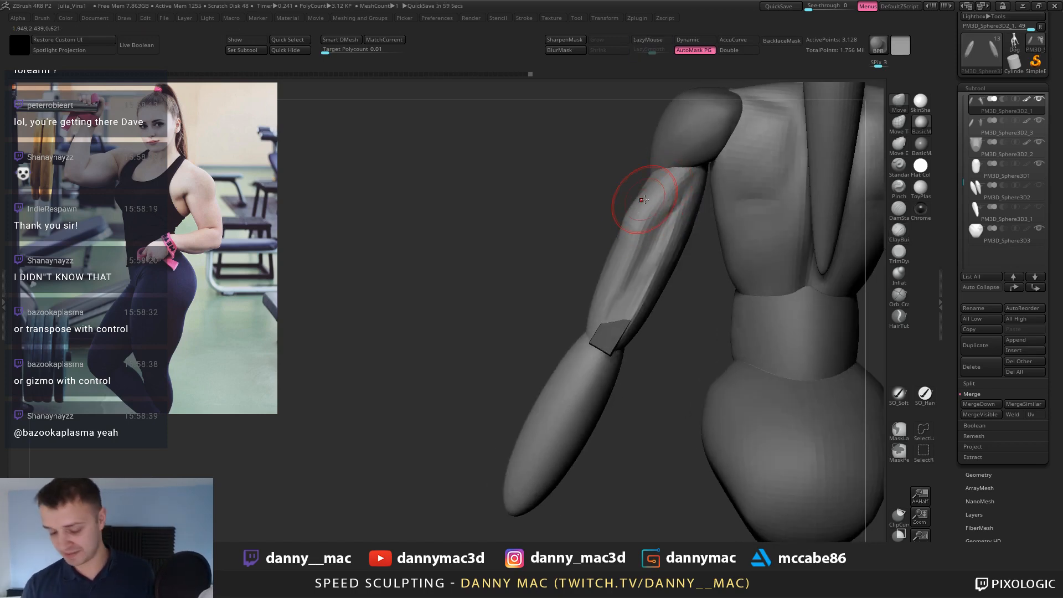
right_click_drag(643, 199, 676, 187)
right_click(683, 191)
left_click_drag(685, 195, 691, 197)
left_click_drag(671, 236, 676, 242)
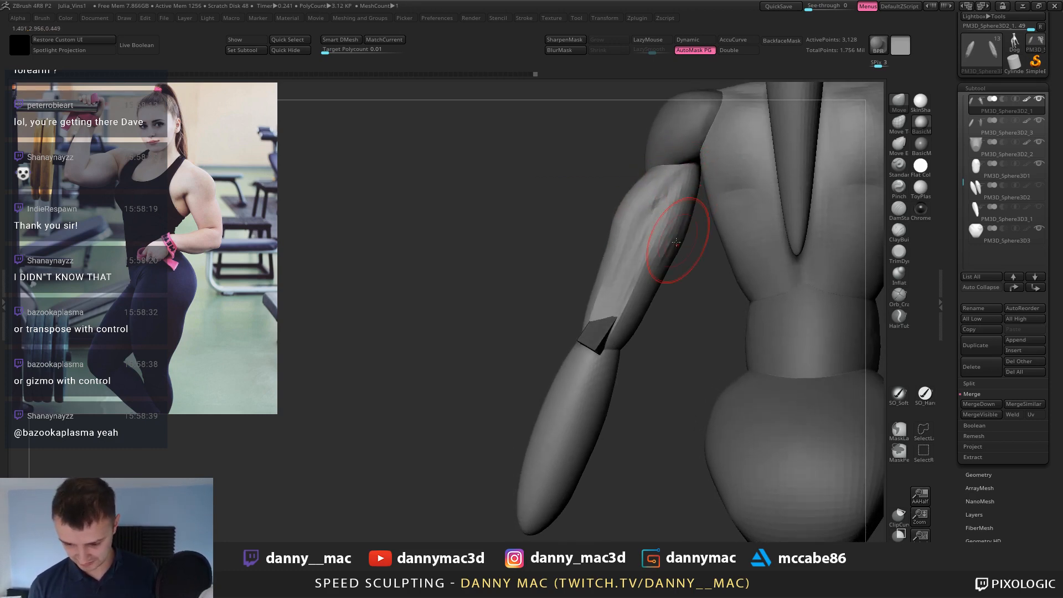
mouse_move(676, 237)
right_mouse_down()
mouse_move(636, 237)
mouse_move(688, 254)
mouse_move(639, 270)
right_mouse_up()
right_click_drag(585, 318, 614, 245)
Switch to the ClayBuildup brush, select the upper arms and build up the muscle on their outer side.
left_click(593, 316, "alt")
key("b")
key("c")
key("b")
right_click_drag(609, 207, 588, 194)
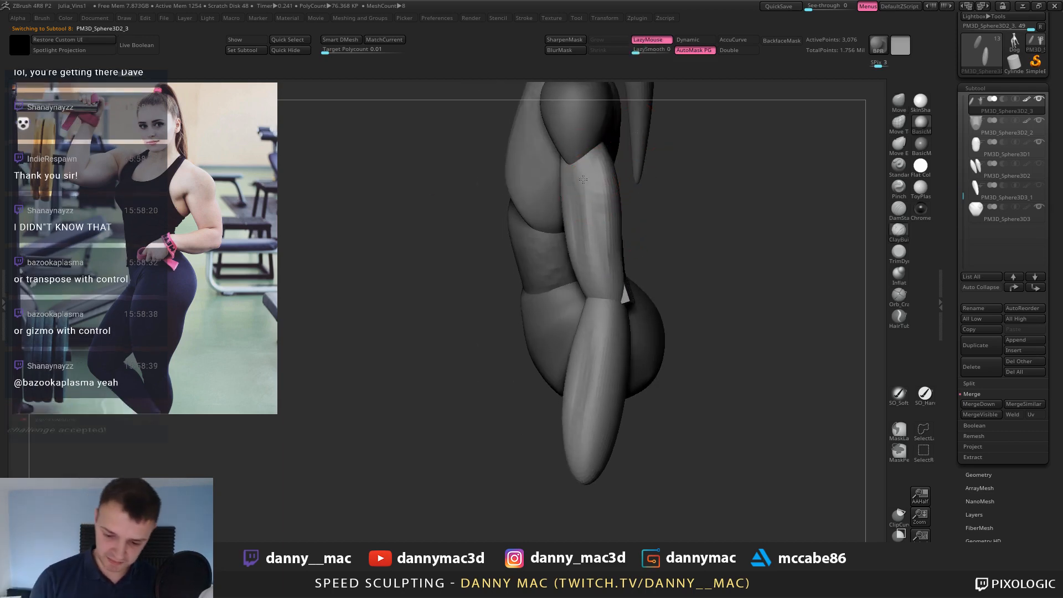
left_click(609, 160, "alt")
key("space")
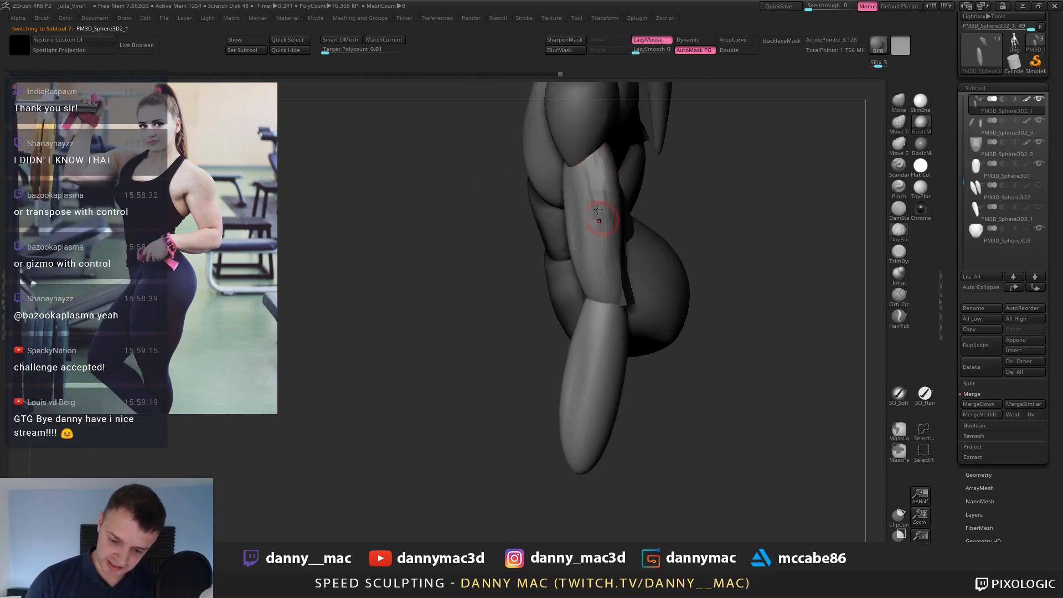
right_click_drag(592, 178, 589, 173)
right_click_drag(587, 245, 609, 290)
right_click_drag(598, 251, 626, 227)
Define the muscle strands running down the outer side of the upper arms towards the elbows.
key("l")
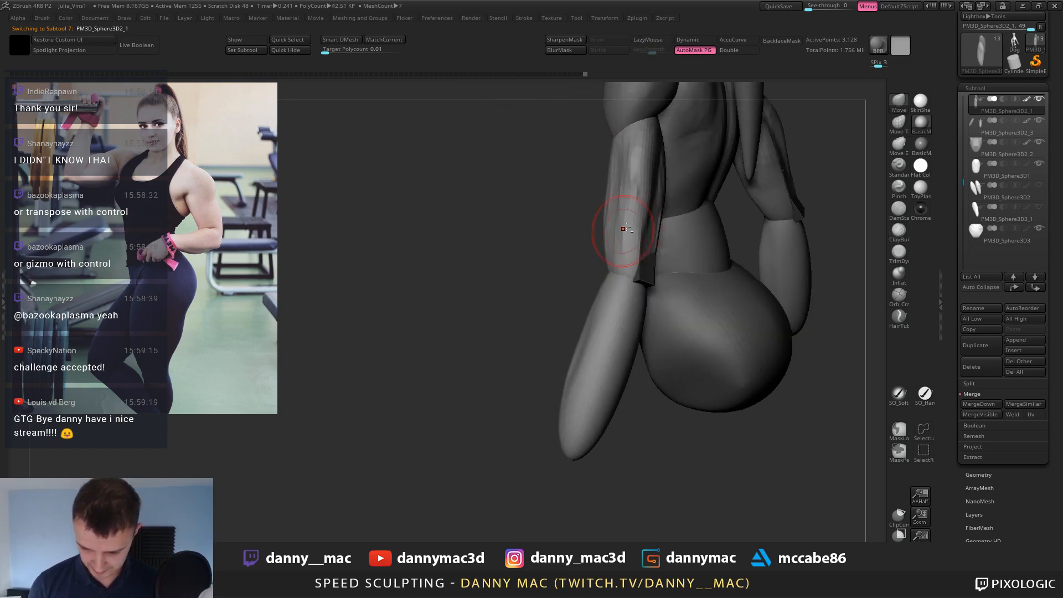
key("l")
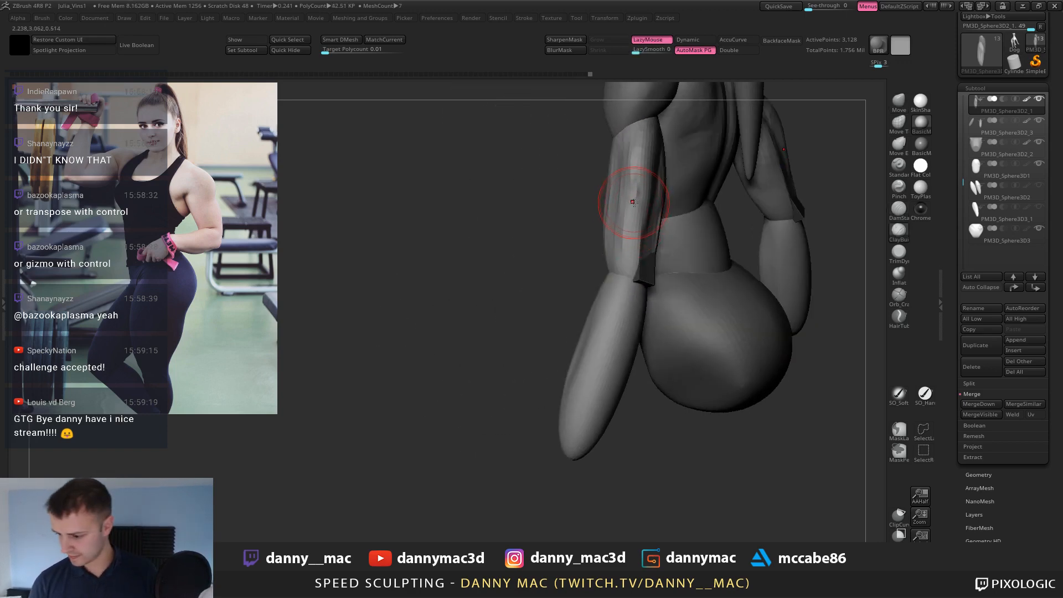
right_click(633, 202)
mouse_move(635, 203)
right_mouse_down()
mouse_move(648, 191)
mouse_move(626, 167)
right_mouse_up()
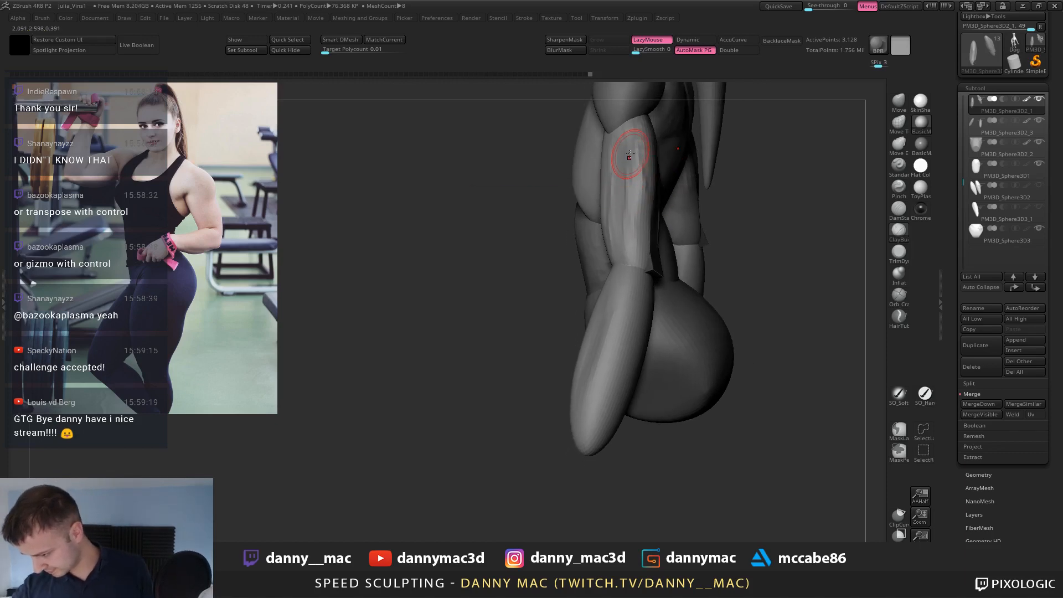
mouse_move(630, 155)
right_mouse_down()
mouse_move(650, 216)
mouse_move(631, 228)
right_mouse_up()
Select the forearms and pull their upper ends up over the outer elbows with the Move brush.
left_click(622, 279, "alt")
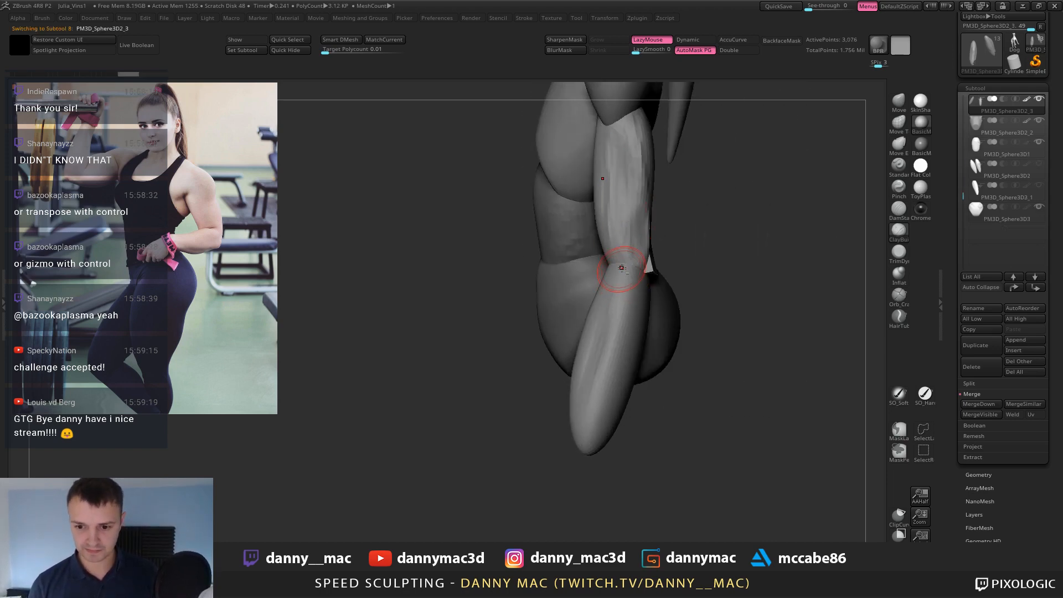
key("l")
right_click_drag(622, 268, 616, 262)
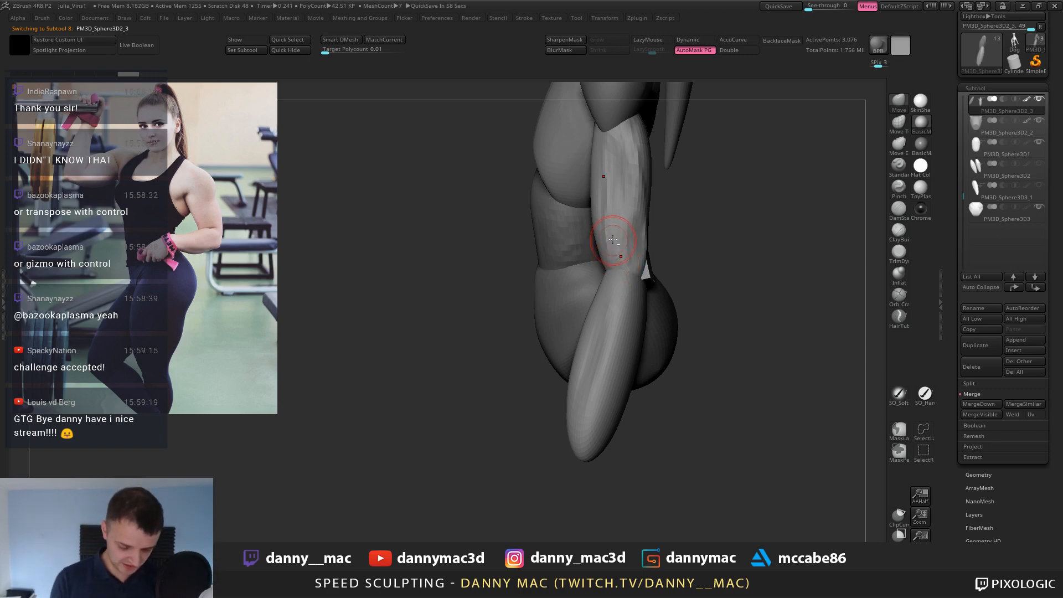
key("space")
left_click_drag(616, 273, 644, 238)
key("space")
right_click_drag(644, 238, 616, 262)
Subdivide the forearms and build up the muscles along their outer side with the ClayBuildup brush.
key("b")
key("c")
key("b")
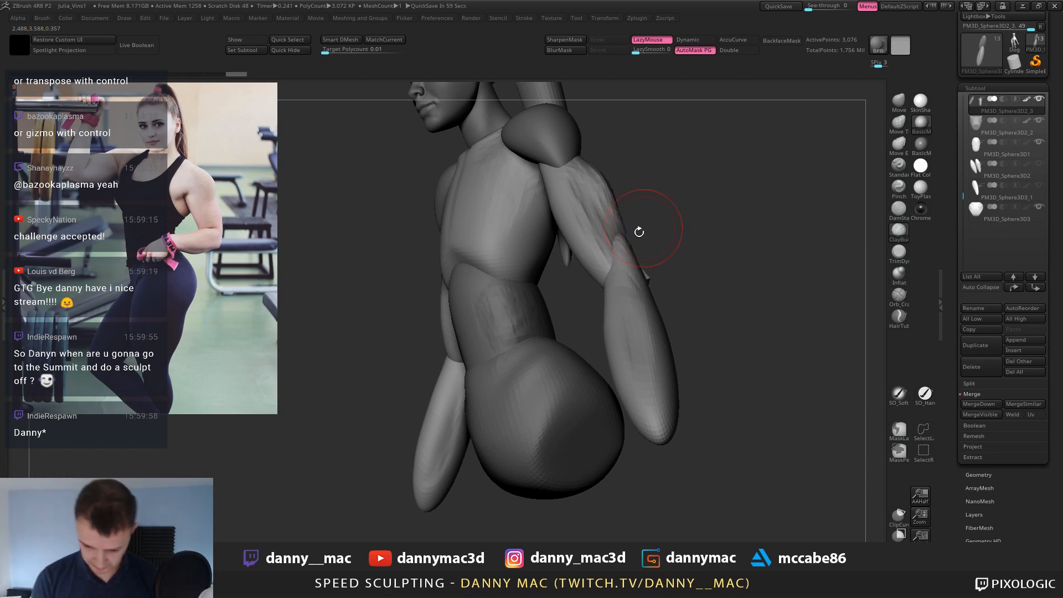
right_click_drag(637, 231, 619, 268)
key("ctrl+d")
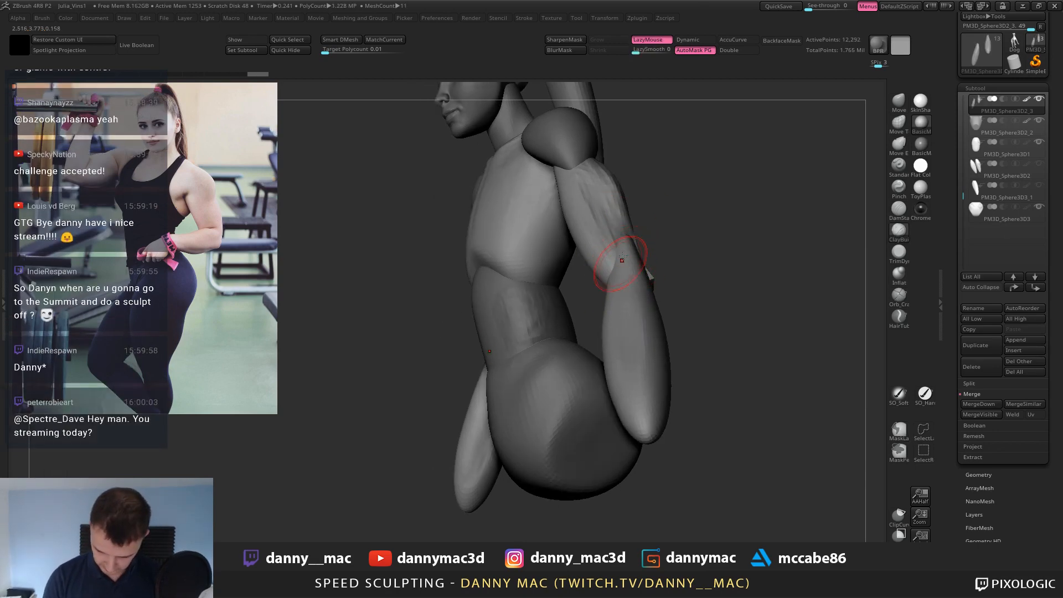
mouse_move(622, 257)
left_mouse_down()
mouse_move(624, 347)
mouse_move(634, 349)
left_mouse_up()
mouse_move(634, 349)
right_mouse_down()
mouse_move(684, 327)
mouse_move(678, 296)
mouse_move(615, 282)
right_mouse_up()
left_click_drag(615, 281, 629, 382)
Adjust the forearm shape from the front and add muscle volume running from the elbows towards the wrists.
key("l")
right_click_drag(629, 382, 609, 344)
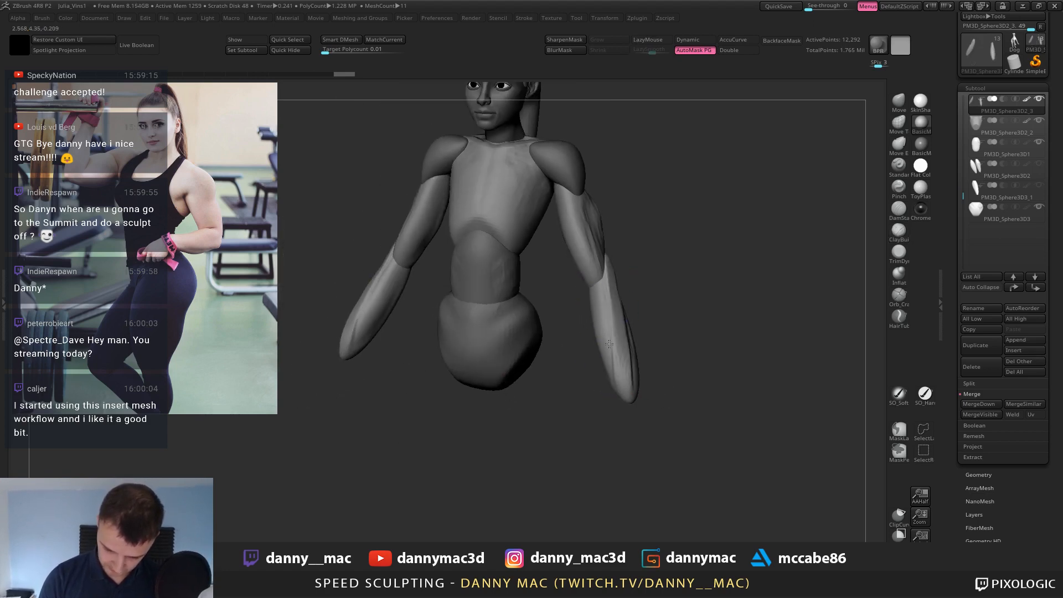
right_click_drag(608, 292, 601, 281)
left_click_drag(607, 280, 619, 348)
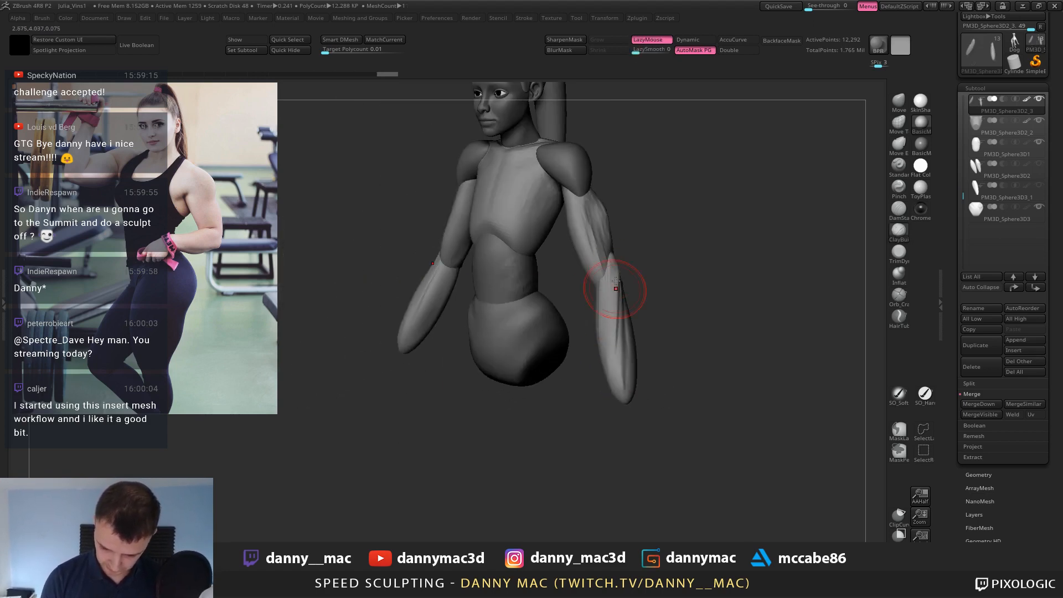
Save the project file.
mouse_move(611, 285)
right_mouse_down()
mouse_move(635, 297)
mouse_move(621, 298)
right_mouse_up()
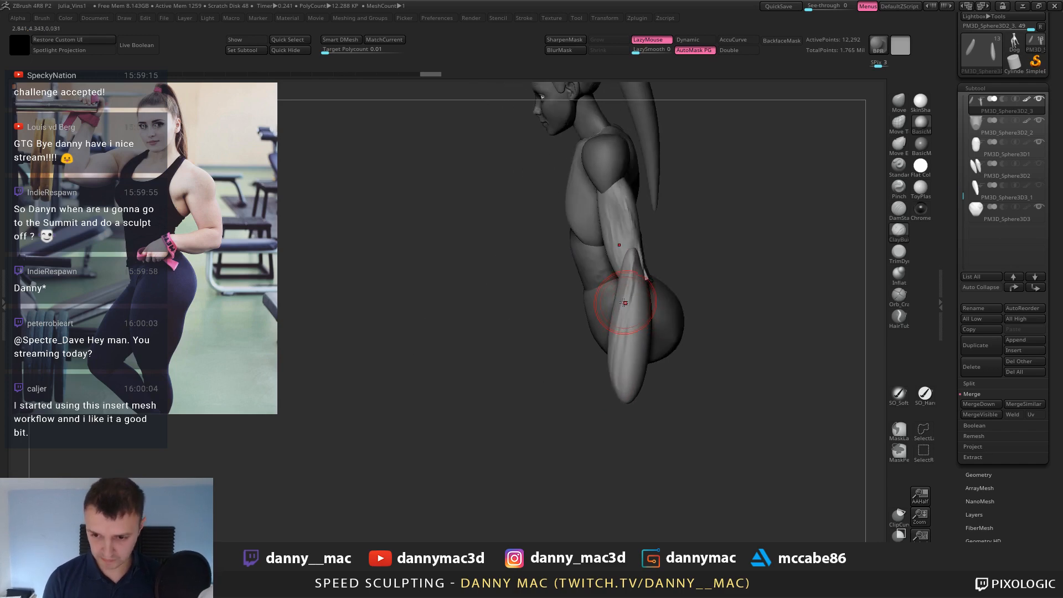
key("ctrl+s")
key("Return")
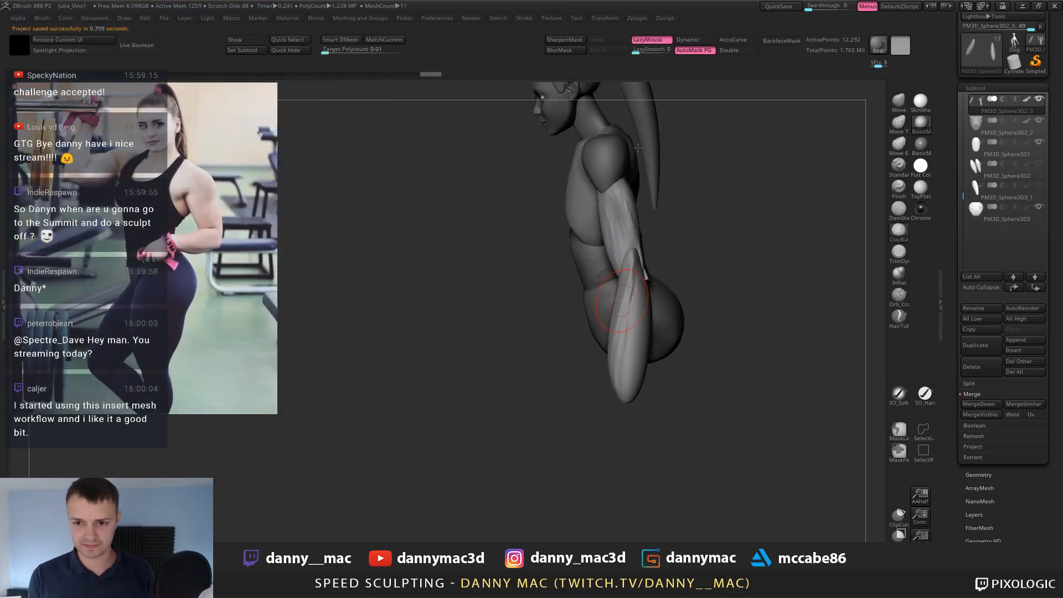
Reshape the outer contour of the forearms with the Move brush.
right_click_drag(637, 155, 640, 191)
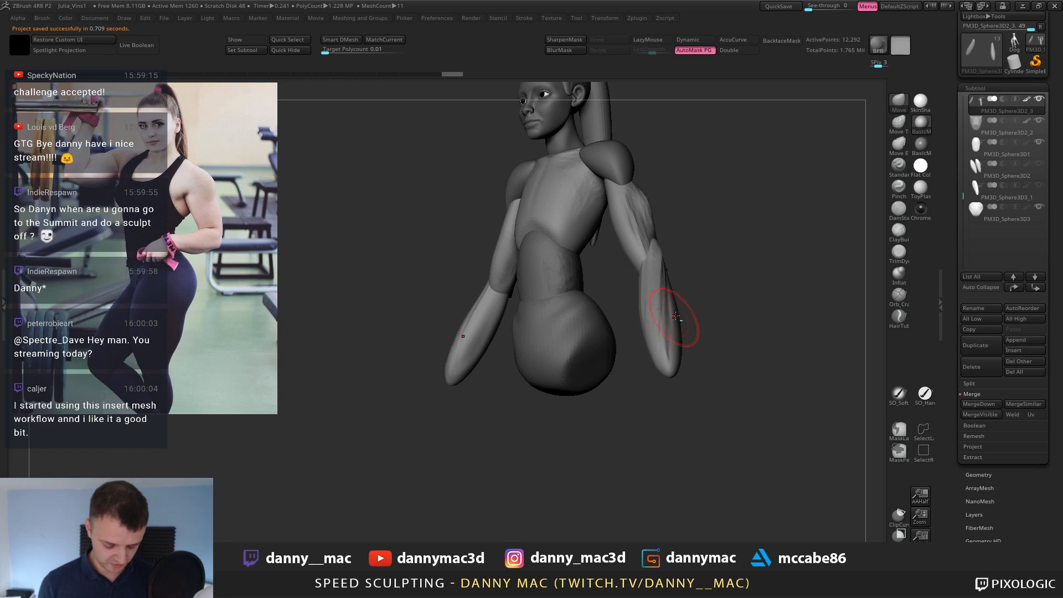
right_click_drag(690, 297, 637, 228)
right_click_drag(711, 233, 690, 246)
Select the upper arms and reshape their biceps and triceps contours with the Move brush.
left_click(674, 182, "alt")
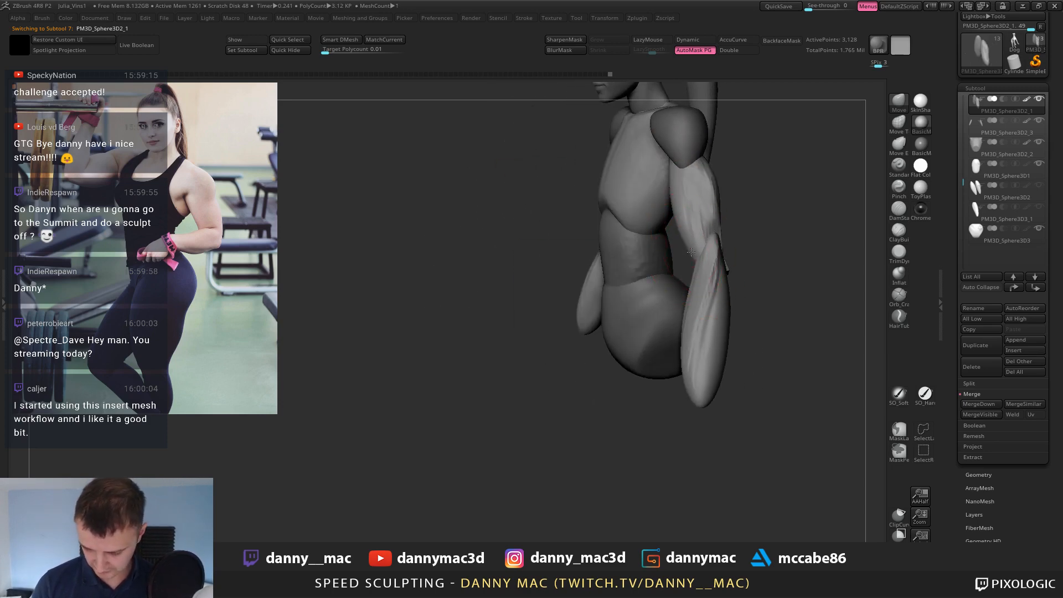
right_click_drag(682, 198, 679, 213)
right_click(680, 212)
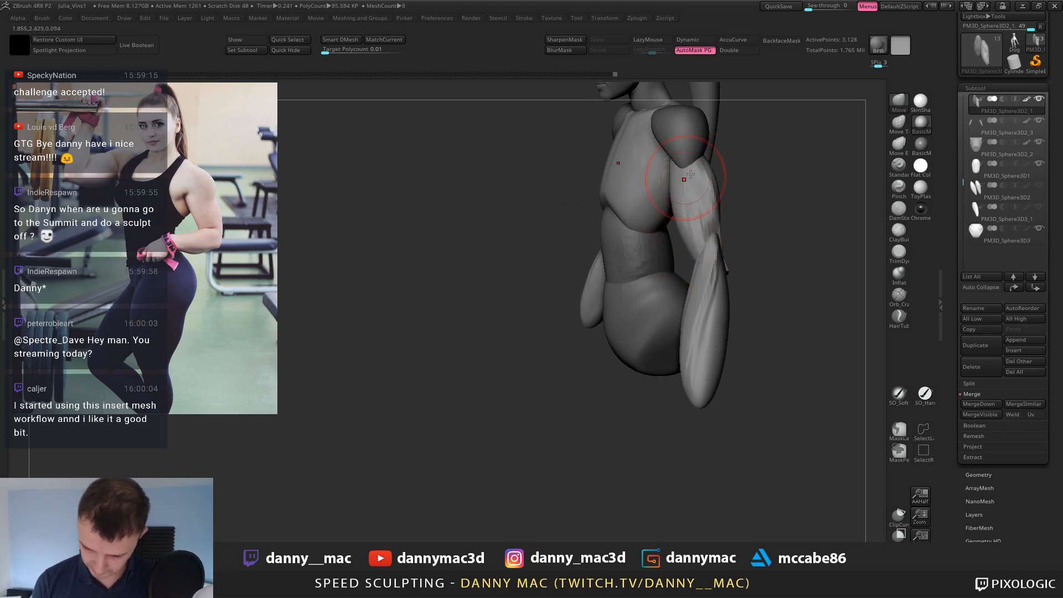
mouse_move(708, 168)
right_mouse_down()
mouse_move(676, 201)
mouse_move(718, 179)
right_mouse_up()
right_click_drag(707, 268, 714, 249)
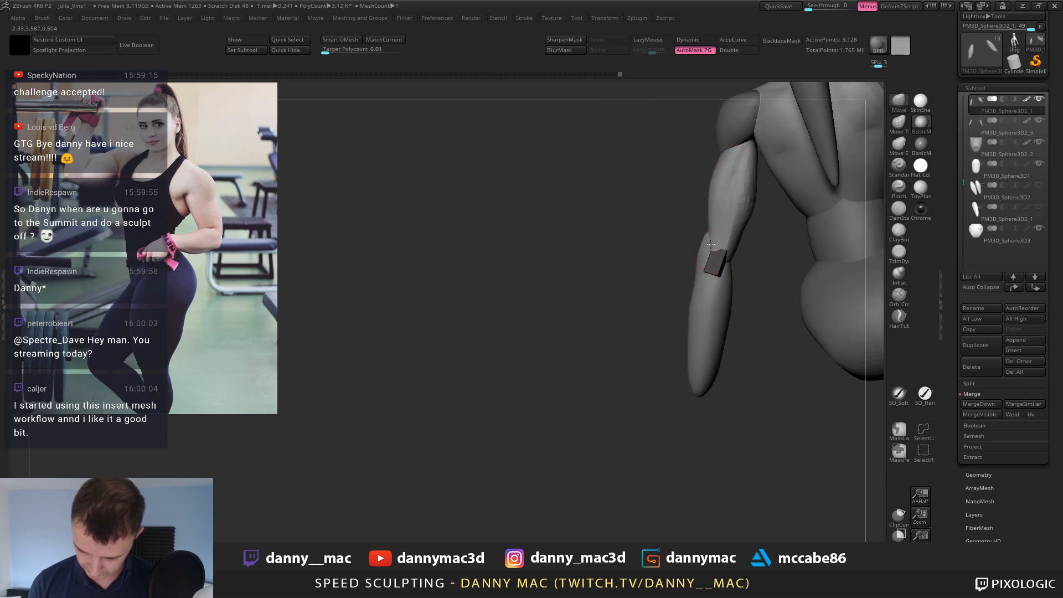
left_click_drag(714, 249, 719, 236)
right_click_drag(719, 225, 741, 210)
left_click_drag(732, 202, 742, 183)
mouse_move(753, 183)
right_mouse_down()
mouse_move(776, 180)
mouse_move(727, 243)
right_mouse_up()
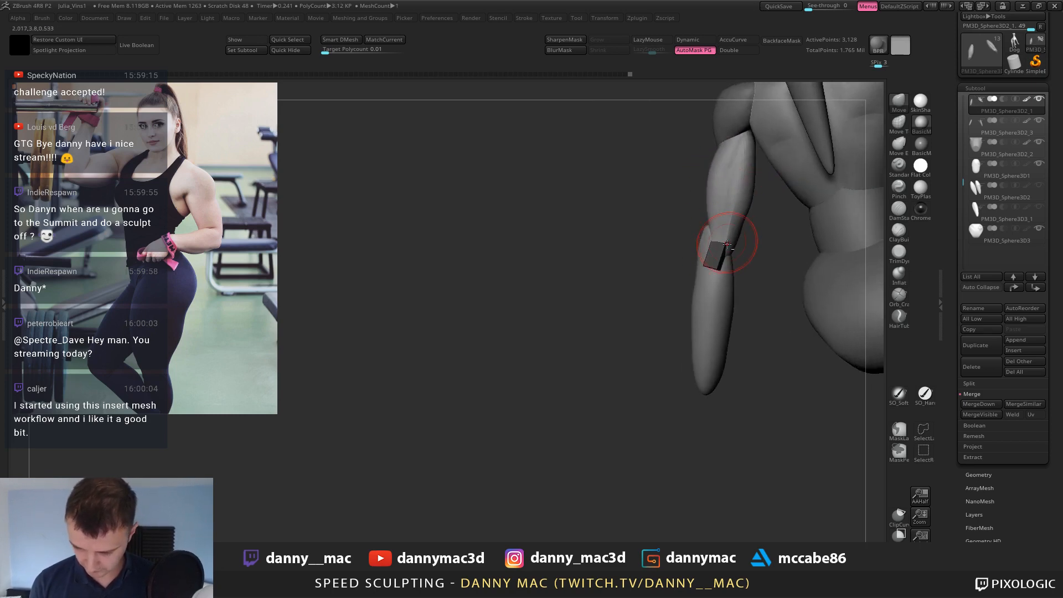
Isolate the inserted elbow cubes, invert the visibility and delete the hidden geometry.
left_click(721, 260, "ctrl+shift")
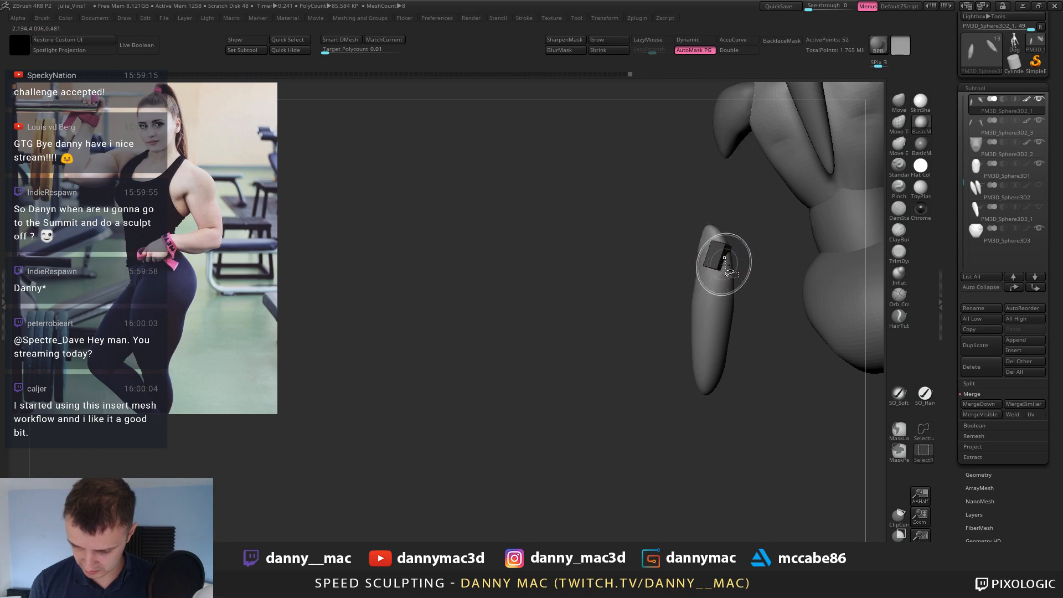
left_click_drag(766, 252, 775, 260, "ctrl+shift")
key("2")
left_click(787, 370)
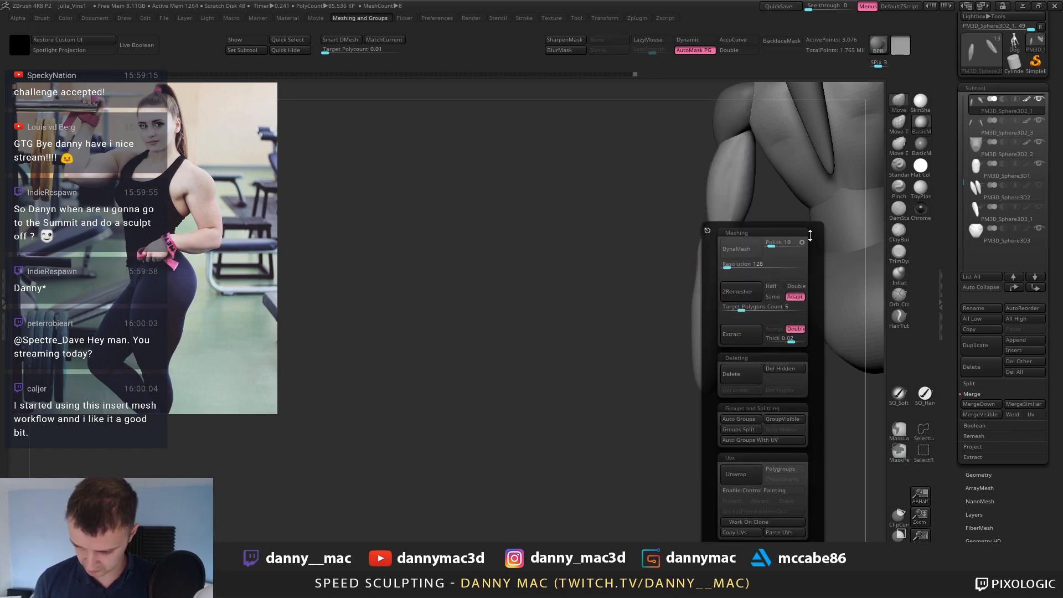
Return to the ClayBuildup brush, select the forearms and build up the bony form at the back of the elbows.
mouse_move(759, 193)
right_mouse_down()
mouse_move(740, 200)
mouse_move(729, 242)
mouse_move(720, 228)
mouse_move(731, 244)
right_mouse_up()
key("1")
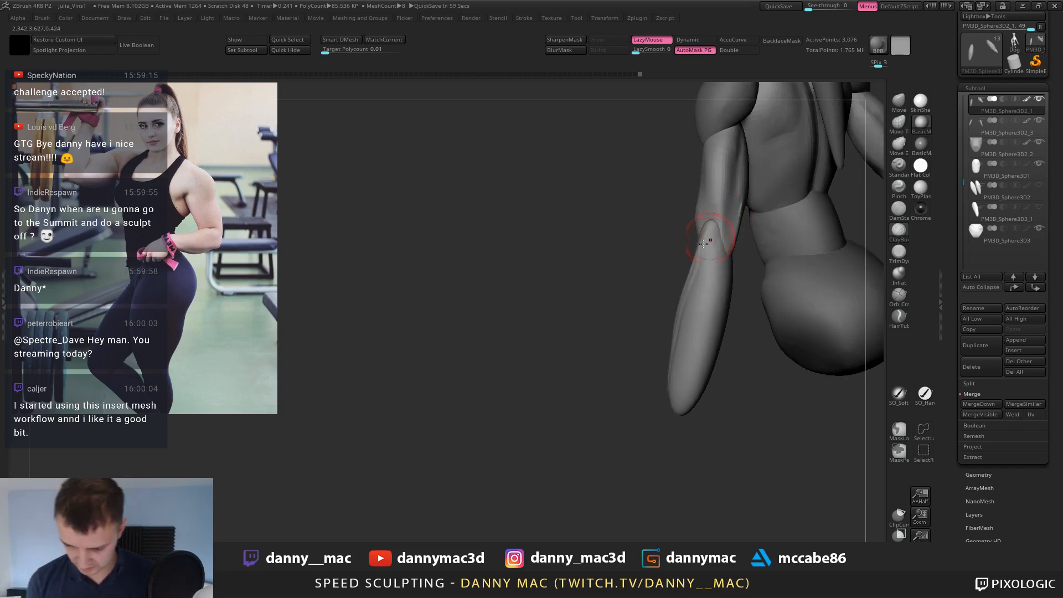
mouse_move(704, 244)
right_mouse_down()
mouse_move(754, 248)
mouse_move(723, 225)
right_mouse_up()
left_click(699, 272, "alt")
left_click_drag(681, 277, 704, 226)
Select the upper arms, build up the triceps near the elbows and adjust the arm contours with the Move brush.
mouse_move(692, 229)
right_mouse_down()
mouse_move(715, 231)
mouse_move(660, 238)
mouse_move(654, 228)
right_mouse_up()
left_click(651, 237, "alt")
mouse_move(671, 236)
left_mouse_down()
mouse_move(712, 249)
mouse_move(642, 260)
mouse_move(611, 230)
mouse_move(532, 275)
mouse_move(666, 218)
left_mouse_up()
key("l")
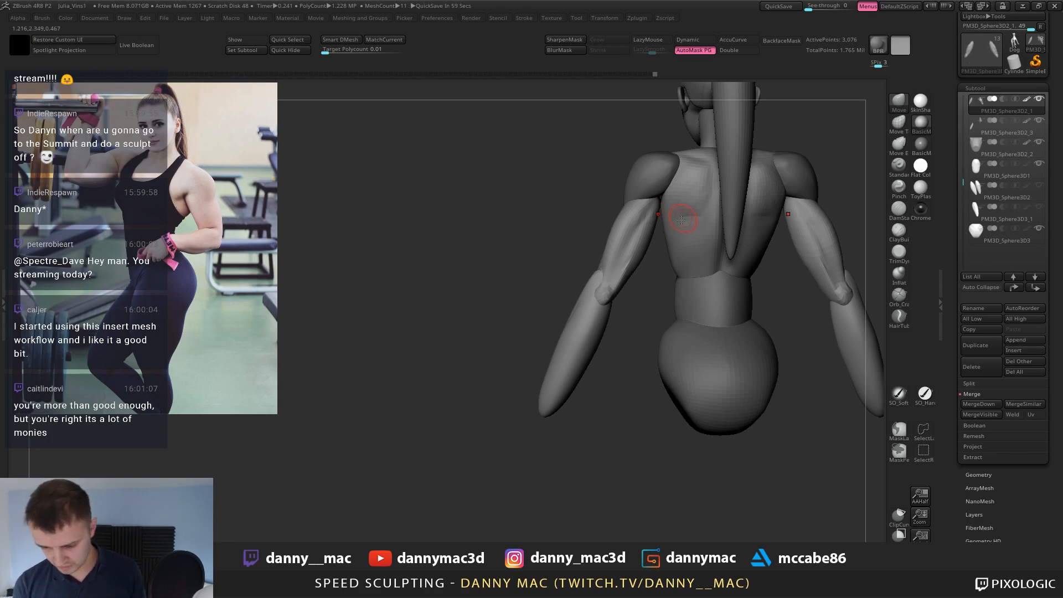
left_click_drag(681, 220, 641, 191)
key("space")
key("space")
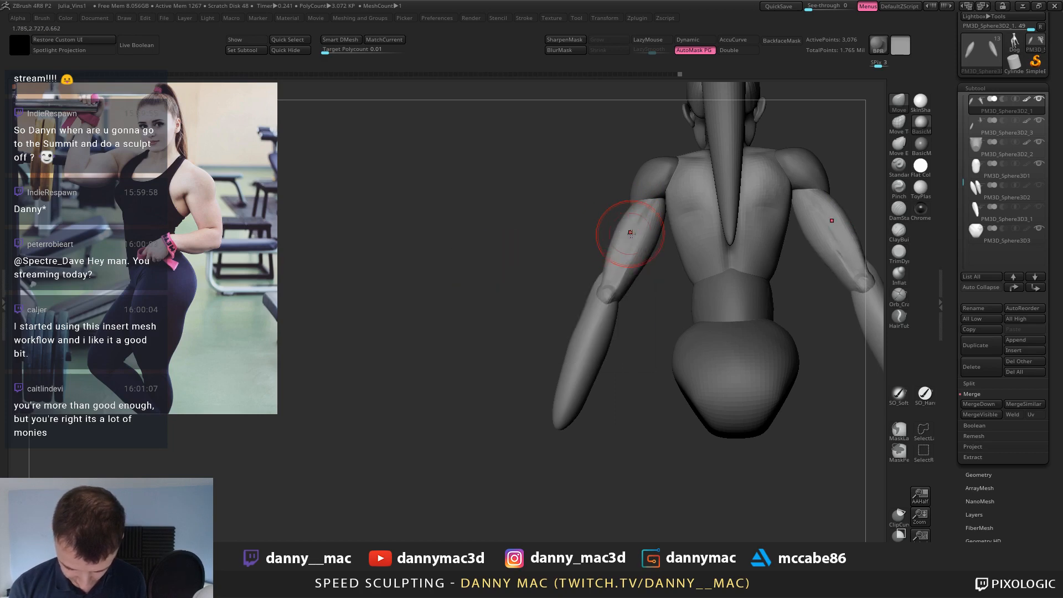
Subdivide the upper arms, define their triceps with the ClayBuildup brush and smooth the forms along the back of the arms.
left_click_drag(622, 231, 636, 233)
key("l")
key("d")
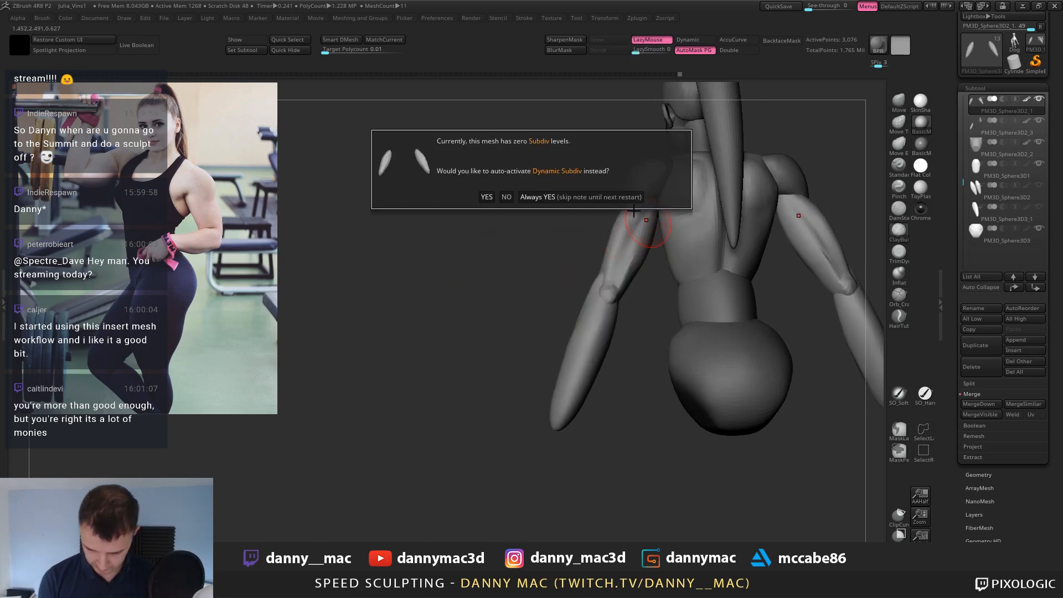
left_click(525, 197)
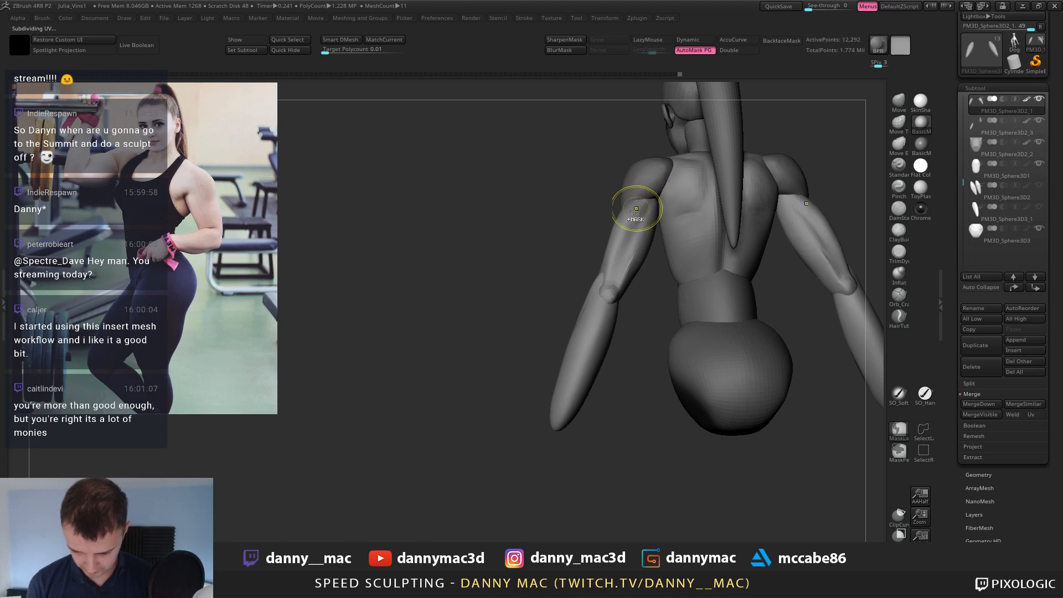
right_click_drag(657, 214, 641, 210, "ctrl")
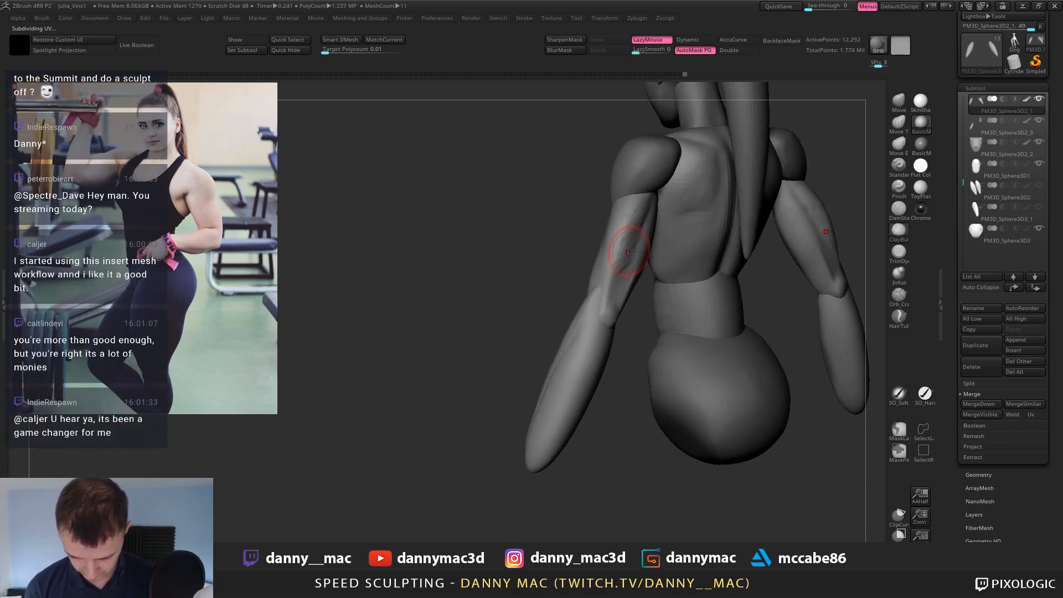
mouse_move(631, 253)
right_mouse_down()
mouse_move(615, 262)
mouse_move(621, 277)
mouse_move(654, 261)
right_mouse_up()
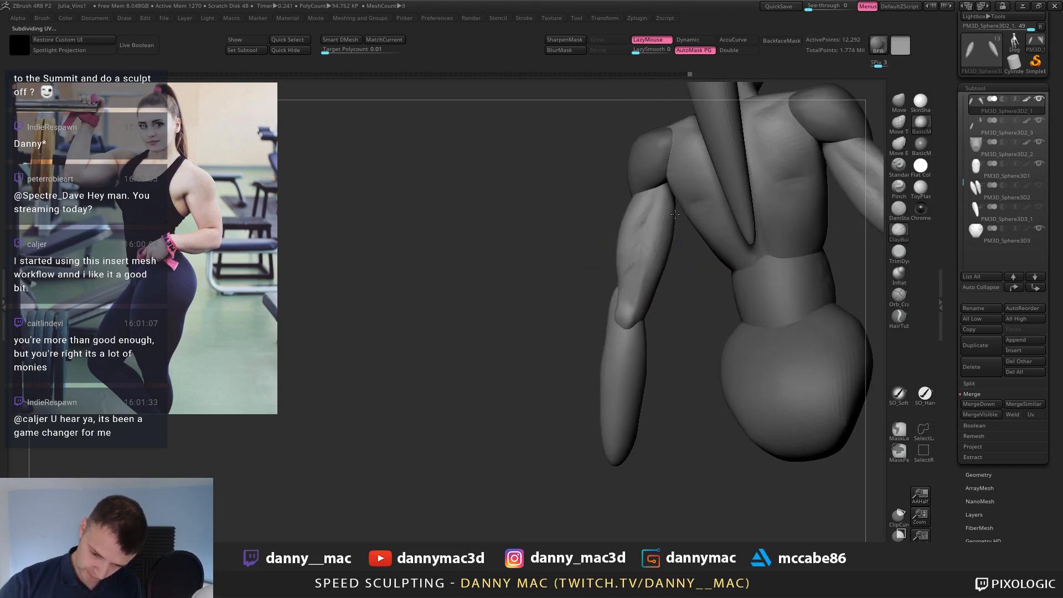
mouse_move(654, 273)
right_mouse_down()
mouse_move(642, 282)
mouse_move(634, 242)
mouse_move(642, 265)
mouse_move(648, 253)
mouse_move(622, 243)
mouse_move(656, 213)
mouse_move(684, 216)
right_mouse_up()
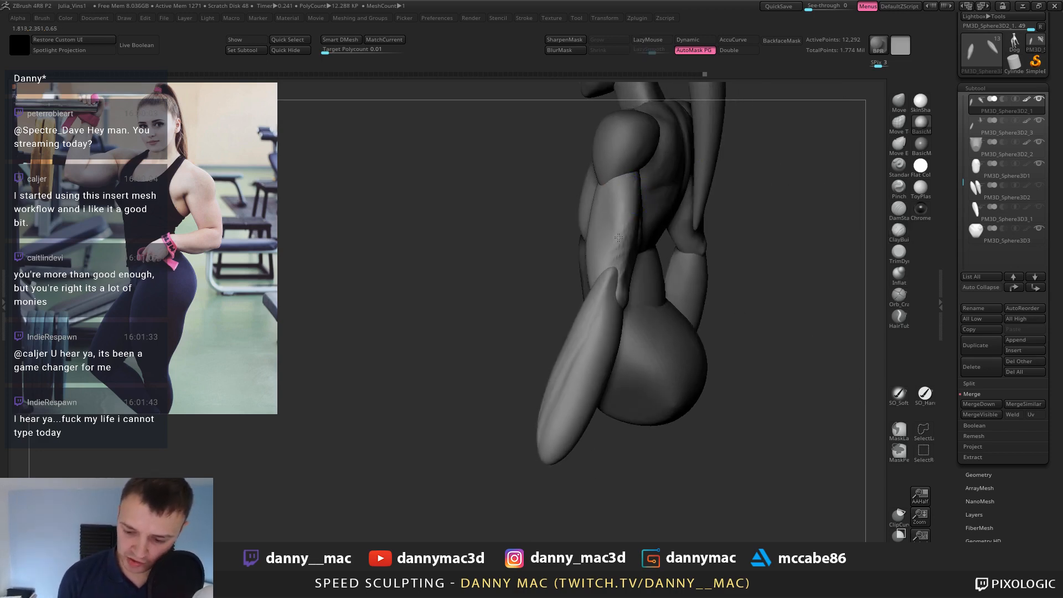
left_click_drag(618, 245, 618, 233, "shift")
Drop the upper arms to their lower subdivision level and switch to the Move brush.
right_click_drag(570, 207, 612, 223)
mouse_move(607, 265)
right_mouse_down()
mouse_move(615, 219)
mouse_move(600, 202)
mouse_move(558, 206)
mouse_move(574, 271)
right_mouse_up()
key("shift+d")
key("b")
key("m")
key("v")
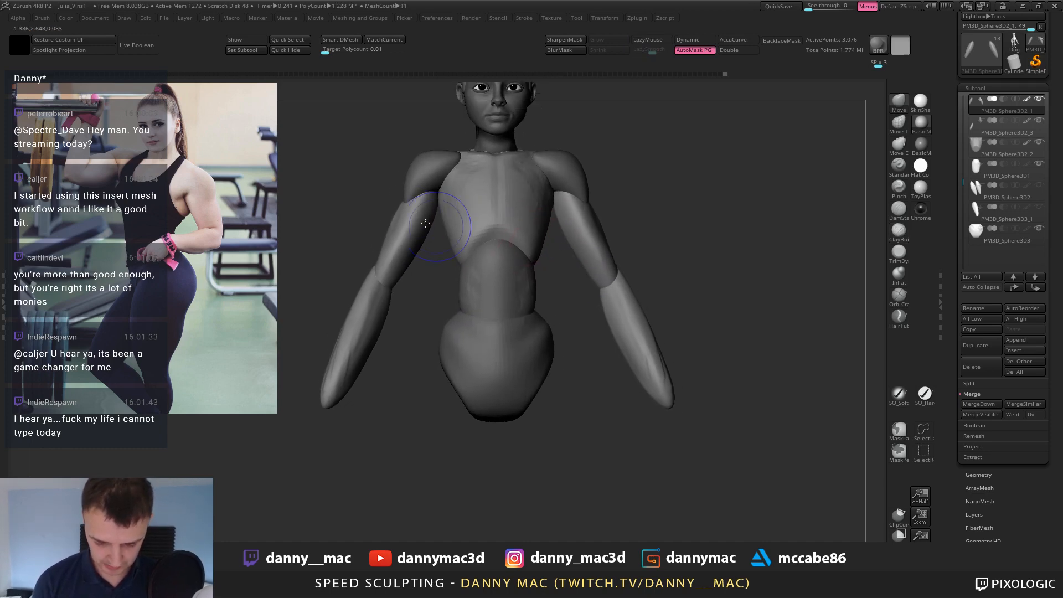
right_click_drag(420, 220, 539, 268, "alt")
Select the pelvis block and adjust its lower contour with the Move brush.
left_click(477, 387, "alt")
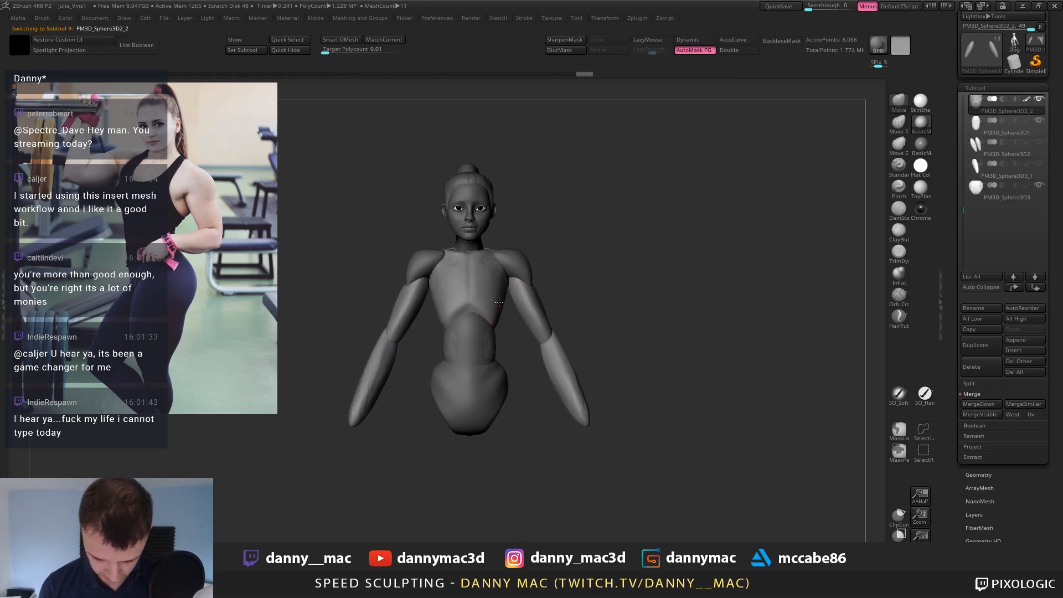
right_click_drag(477, 387, 470, 330, "alt")
left_click_drag(498, 339, 490, 347)
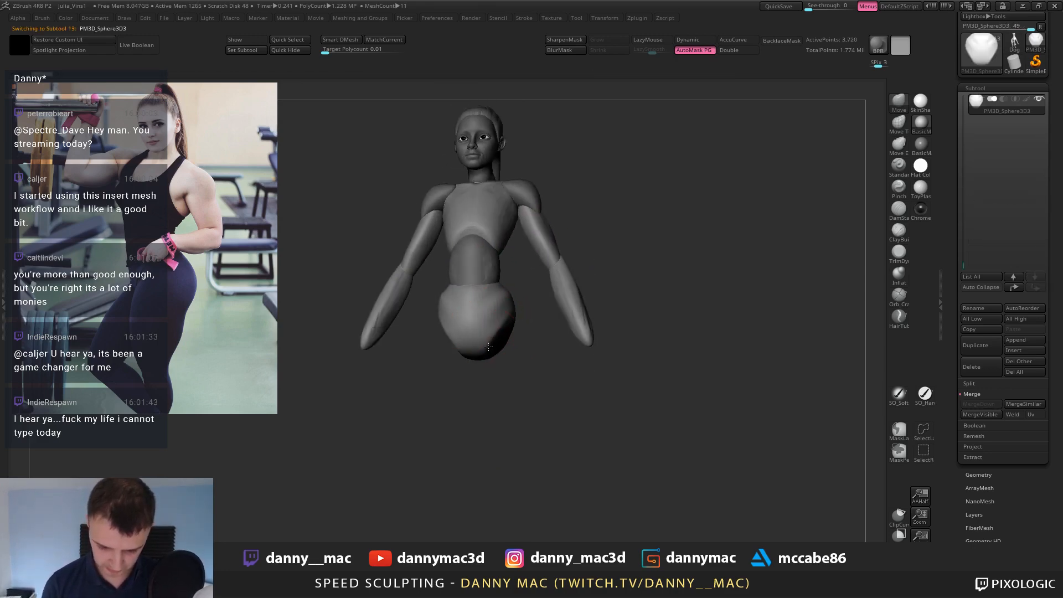
mouse_move(491, 349)
right_mouse_down("shift")
mouse_move(505, 354)
mouse_move(498, 320)
mouse_move(518, 308)
mouse_move(518, 319)
right_mouse_up("shift")
Adjust the brush size and flatten the lower sides of the pelvis with the TrimDynamic brush.
key("space")
left_click(478, 330)
key("b")
key("t")
key("d")
left_click_drag(518, 320, 523, 332)
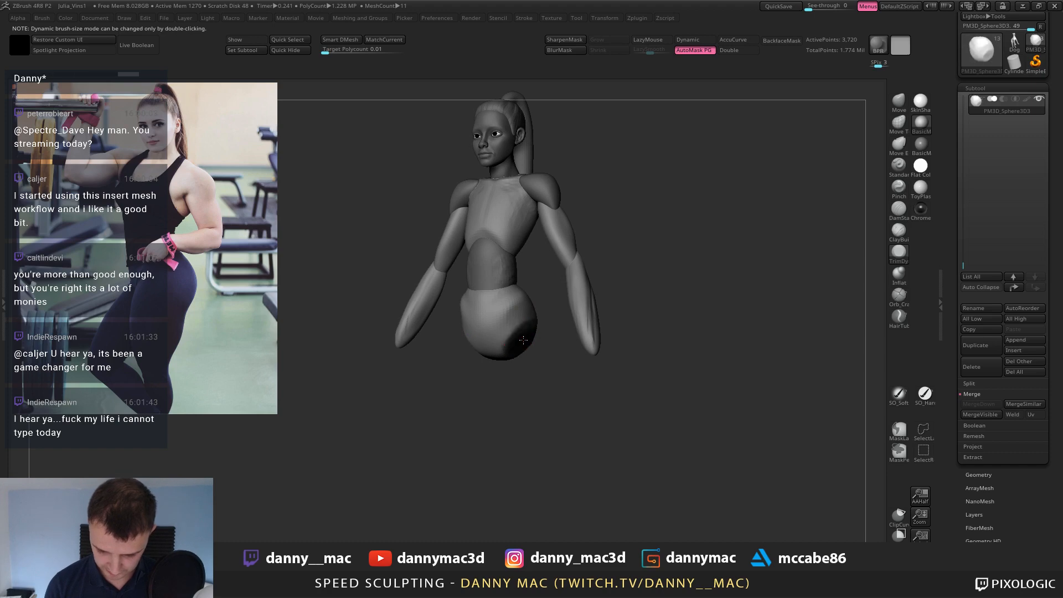
mouse_move(524, 332)
right_mouse_down()
mouse_move(521, 345)
mouse_move(531, 343)
right_mouse_up()
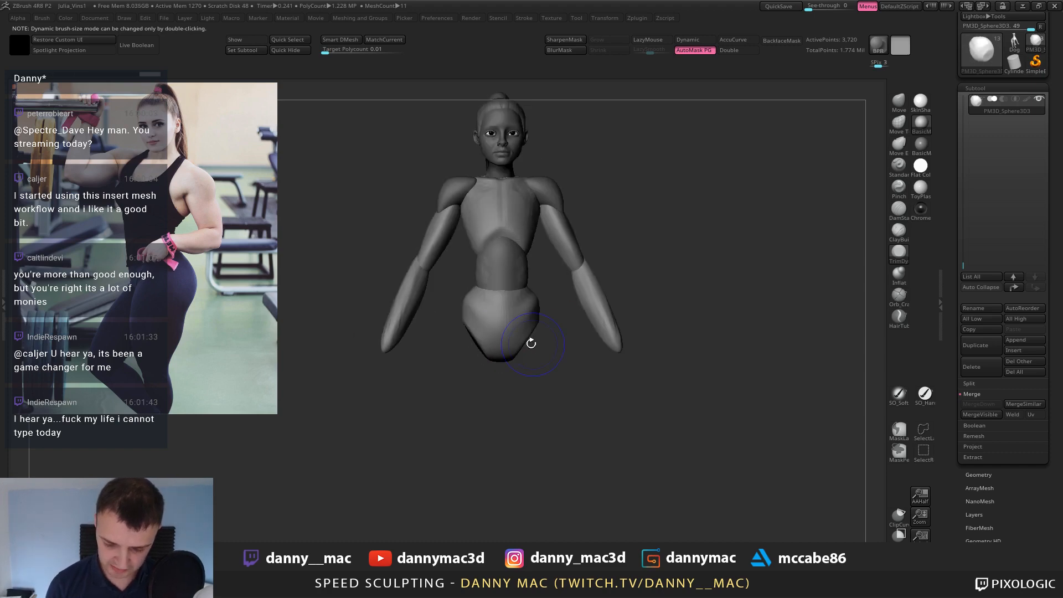
left_click_drag(533, 330, 532, 316)
mouse_move(533, 316)
right_mouse_down()
mouse_move(518, 305)
mouse_move(546, 332)
mouse_move(533, 282)
mouse_move(443, 310)
mouse_move(457, 321)
right_mouse_up()
Select the waist block and save the project over its existing file.
left_click(533, 283, "alt")
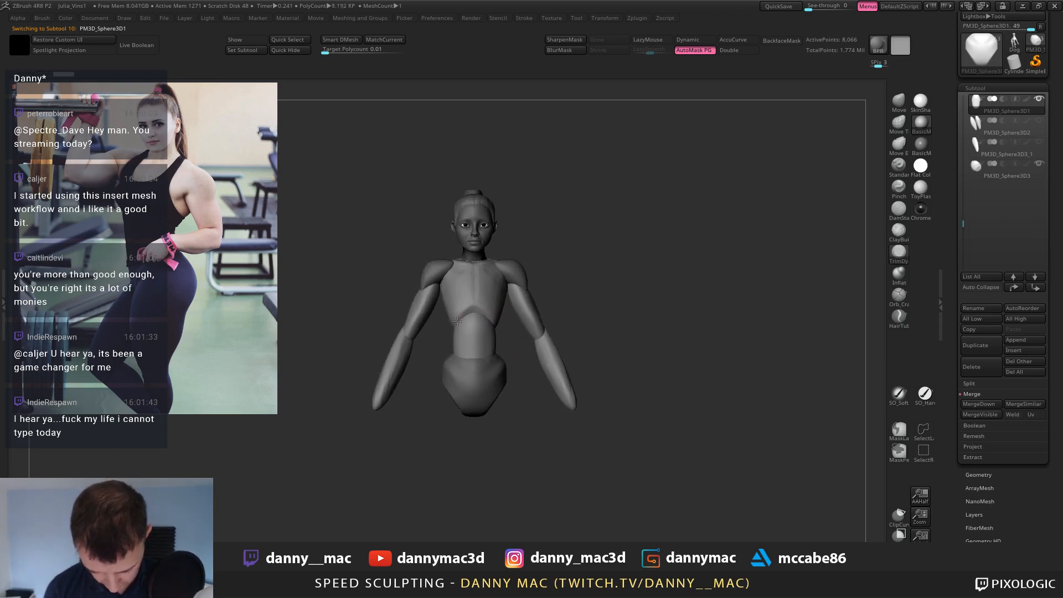
key("ctrl+s")
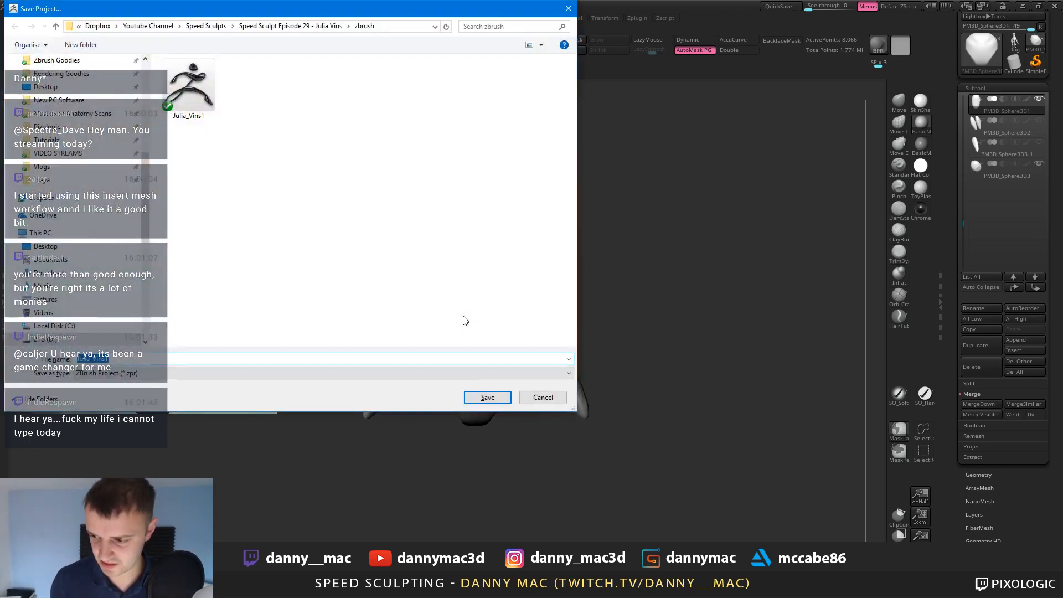
key("Return")
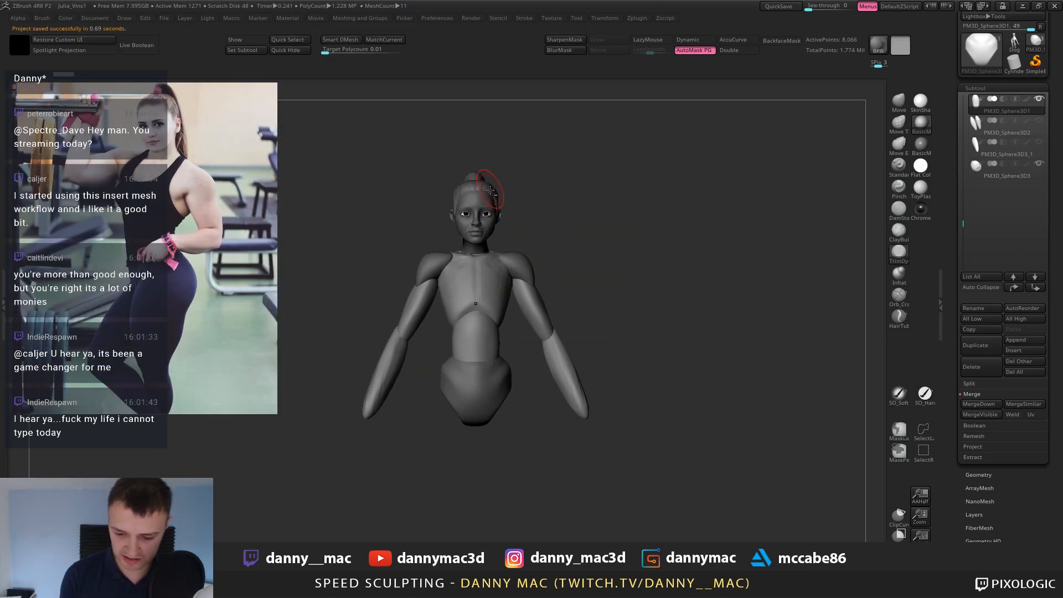
Select the head and reduce the brush size for detailed work around the eyebrows.
right_click_drag(490, 190, 705, 420, "ctrl")
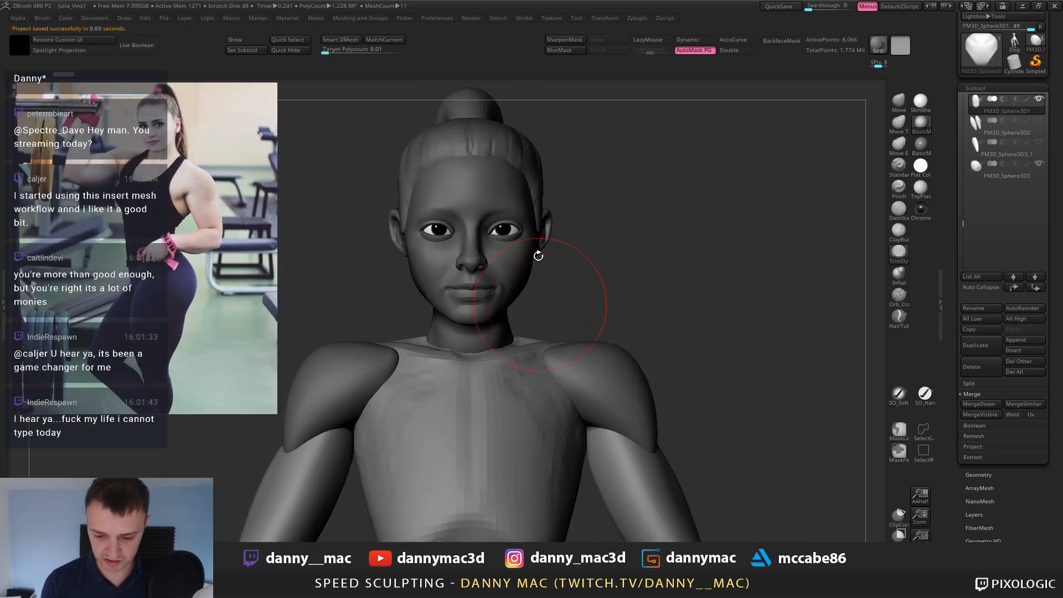
left_click(499, 198, "alt")
right_click_drag(492, 183, 501, 227, "ctrl")
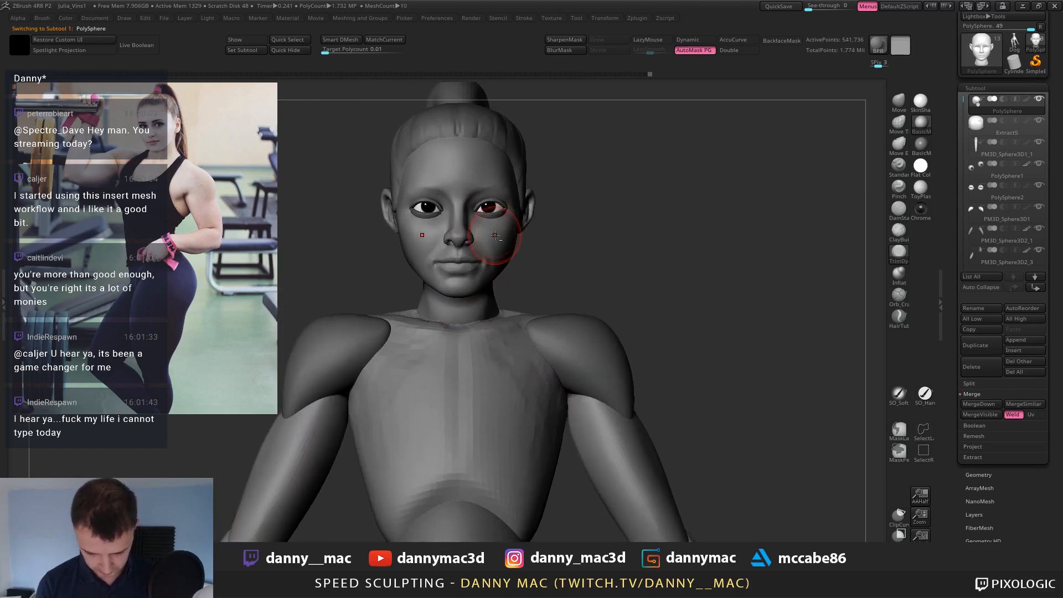
key("space")
left_click_drag(490, 237, 477, 236)
right_click_drag(480, 227, 427, 174, "ctrl")
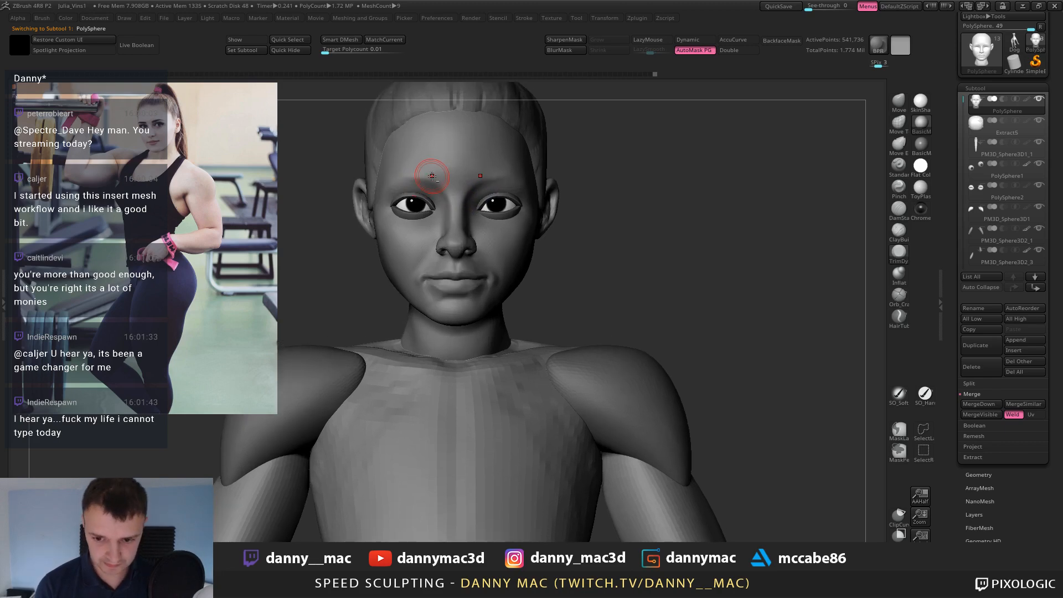
right_click_drag(509, 188, 491, 176, "ctrl")
key("space")
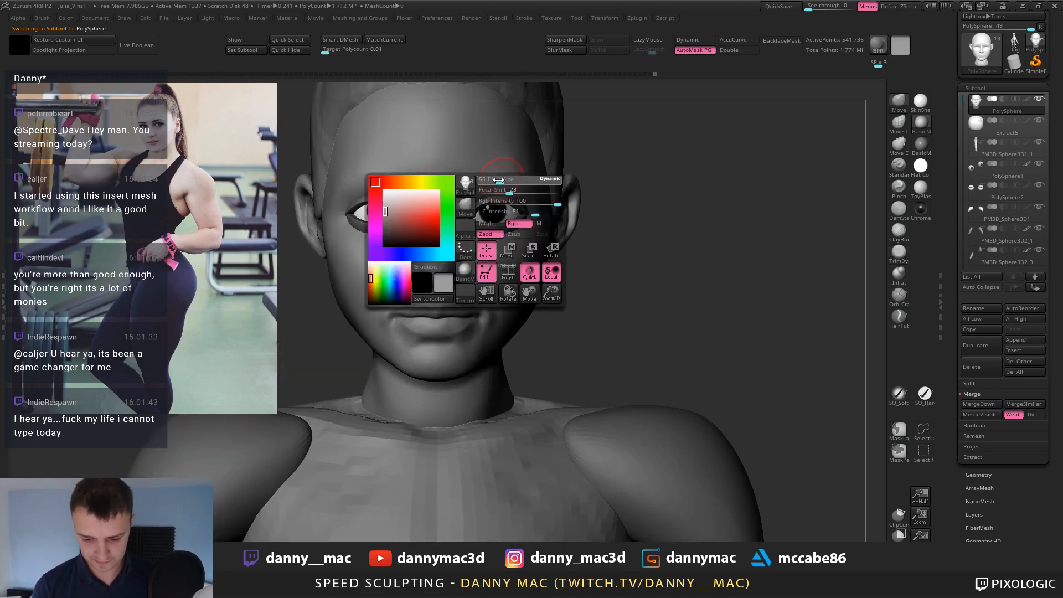
key("space")
right_click_drag(477, 221, 459, 191)
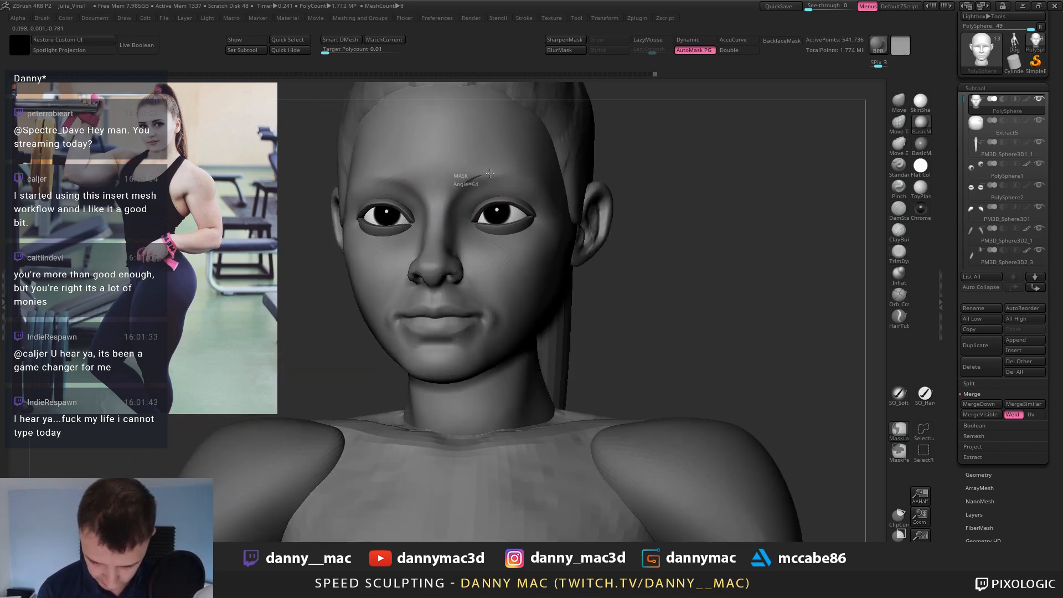
Choose the MaskPen brush and paint symmetrical masks in the shape of the eyebrows.
left_click(902, 459)
right_click_drag(479, 191, 443, 190, "shift")
left_click_drag(446, 187, 525, 173, "ctrl")
right_click_drag(557, 178, 469, 222, "shift")
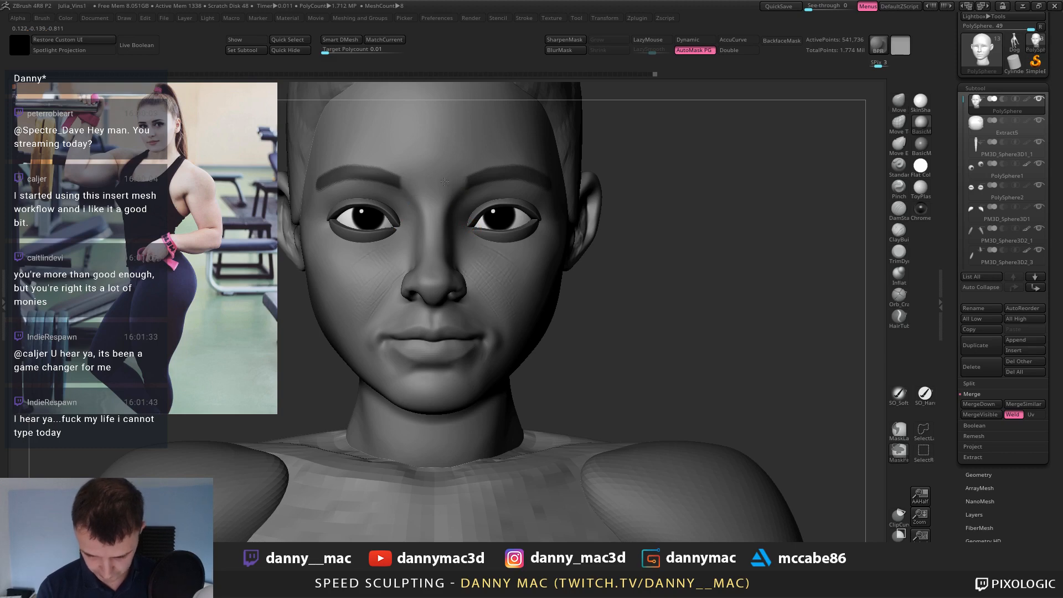
right_click_drag(511, 178, 510, 179, "shift")
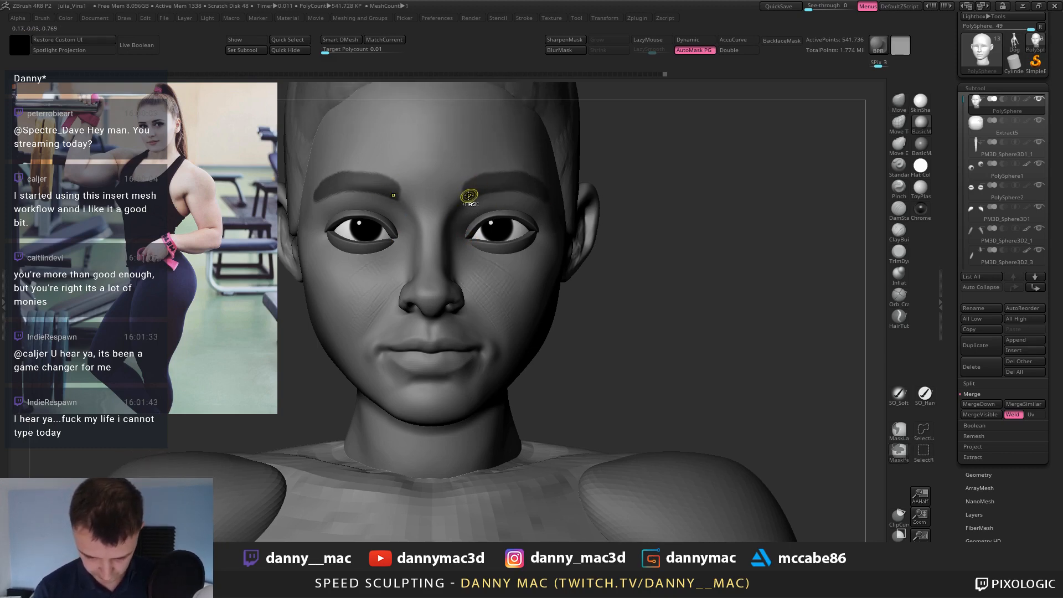
Refine the arch and outer tails of the eyebrow masks from the side, and save the project over the existing file.
right_click_drag(524, 153, 484, 198)
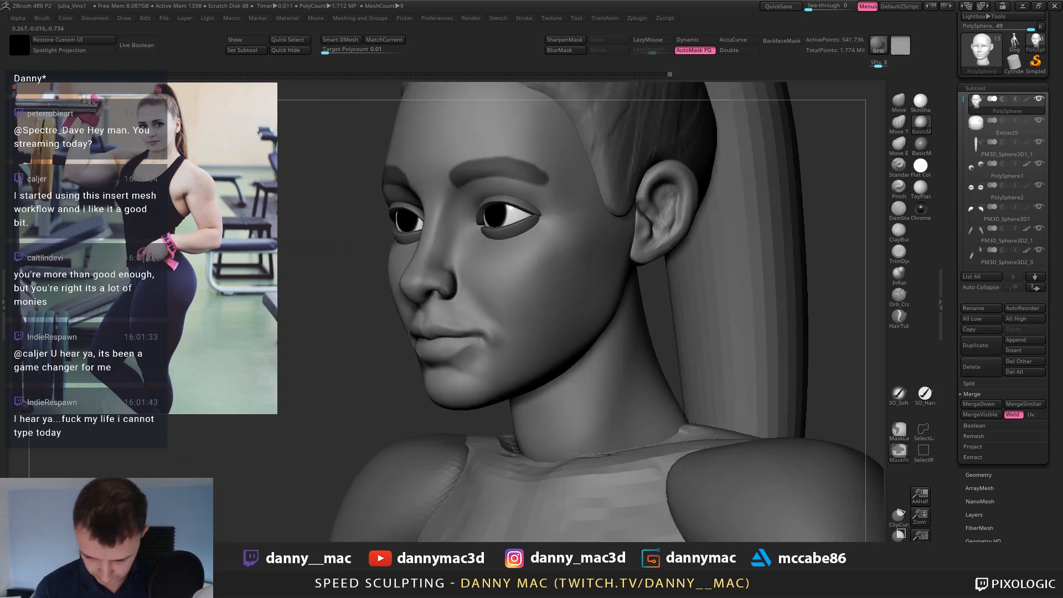
right_click_drag(556, 195, 486, 157)
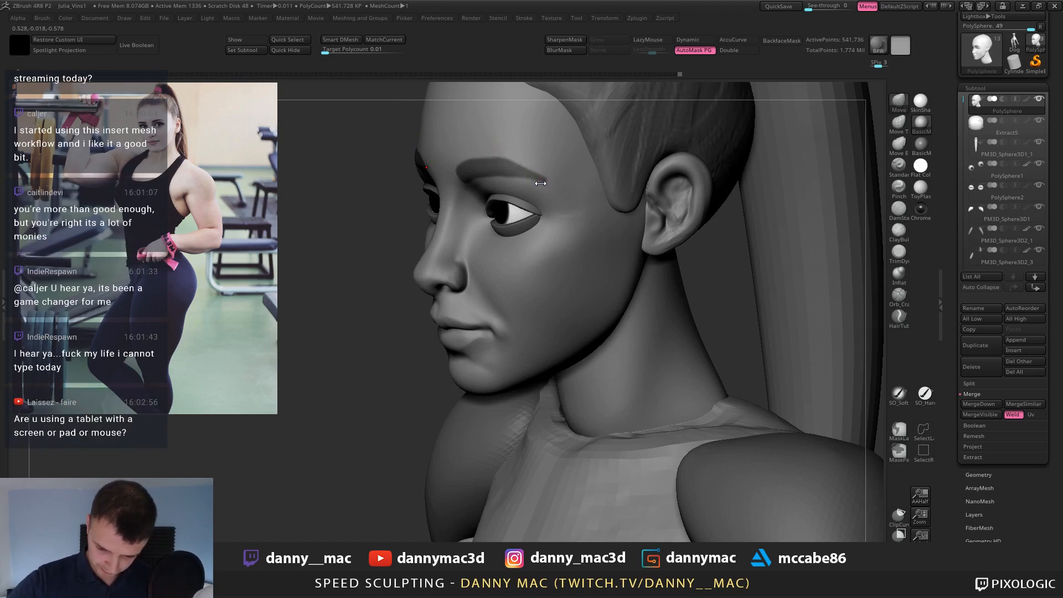
right_click_drag(560, 194, 527, 163)
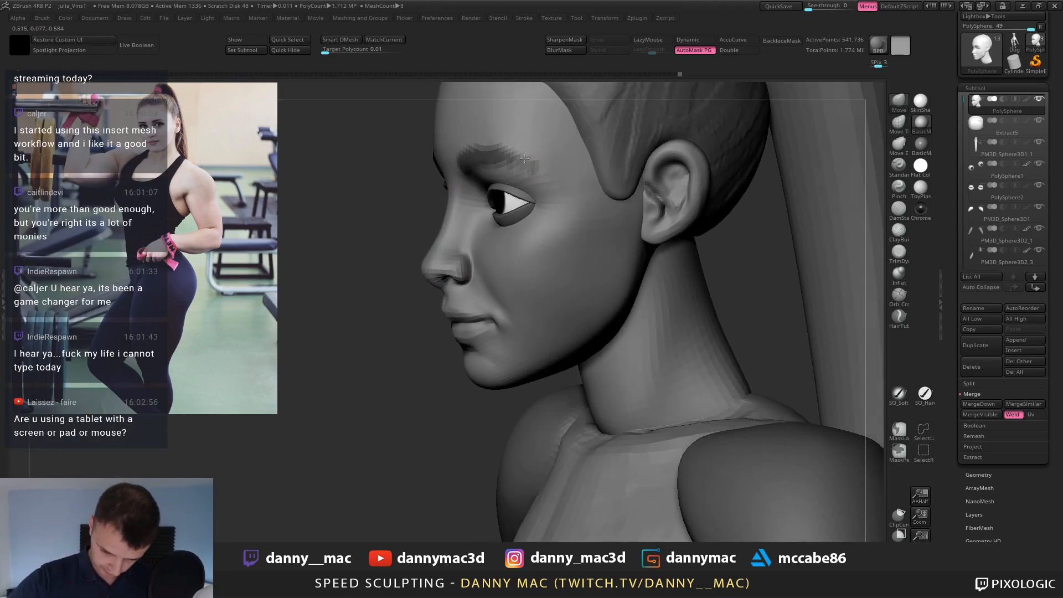
right_click_drag(503, 225, 490, 222)
mouse_move(543, 175)
left_mouse_down("ctrl")
mouse_move(516, 160)
mouse_move(541, 174)
left_mouse_up("ctrl")
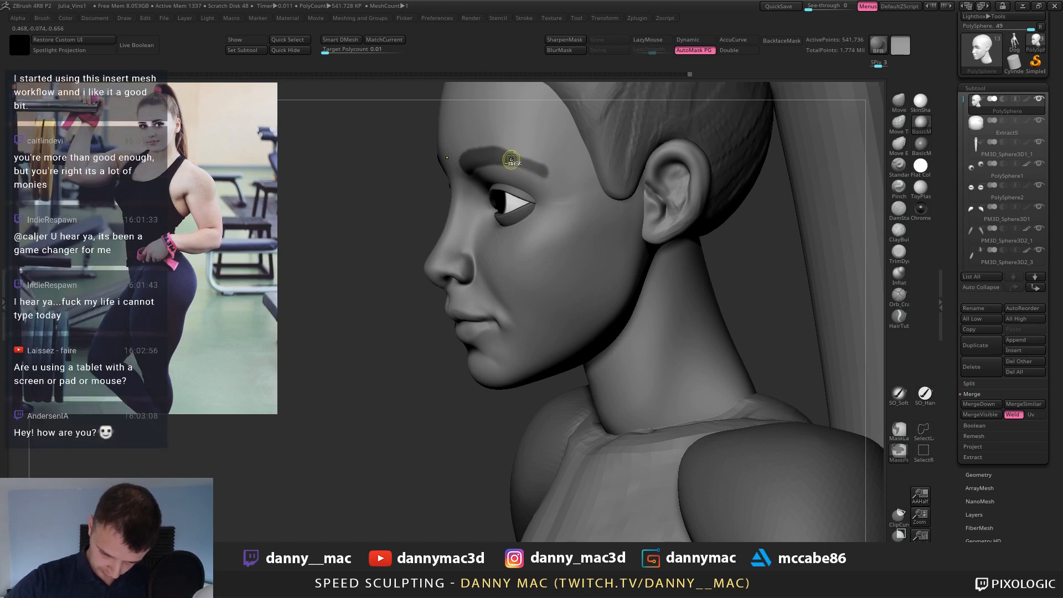
left_click_drag(536, 160, 520, 148, "ctrl")
right_click_drag(520, 150, 536, 166, "shift")
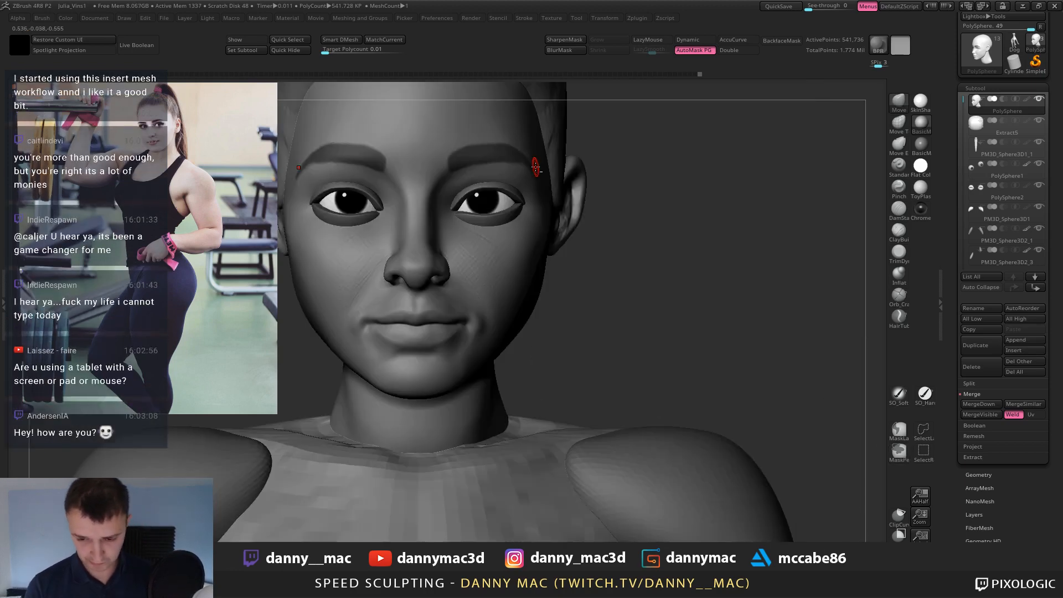
key("ctrl+s")
key("Return")
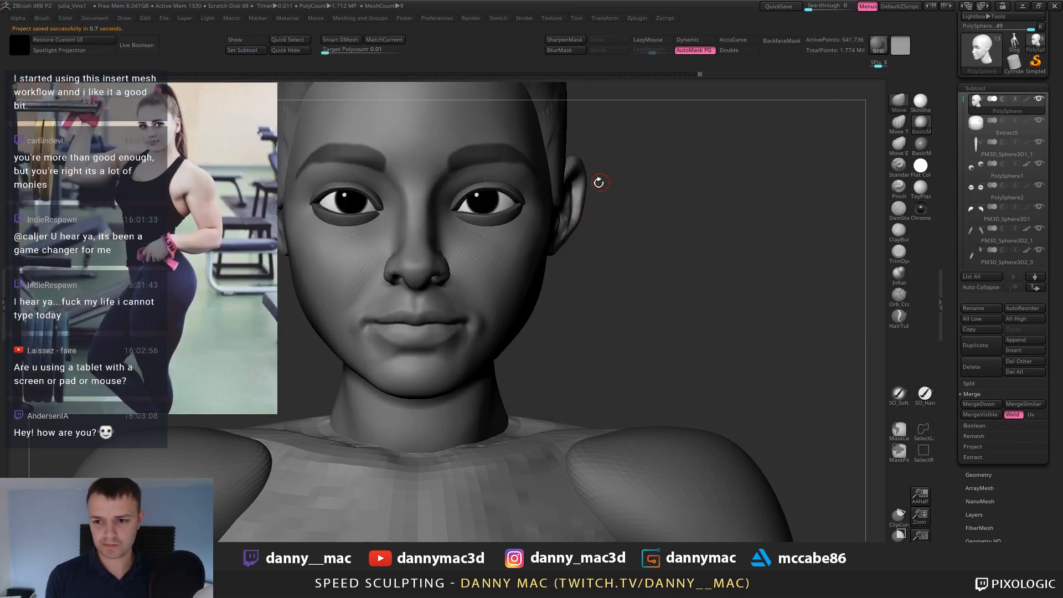
Erase stray masking beneath the eyebrows to clean up their lower edges.
mouse_move(599, 182)
right_mouse_down("alt")
mouse_move(588, 163)
mouse_move(592, 172)
mouse_move(515, 190)
mouse_move(546, 195)
mouse_move(532, 185)
mouse_move(510, 214)
mouse_move(517, 220)
right_mouse_up("alt")
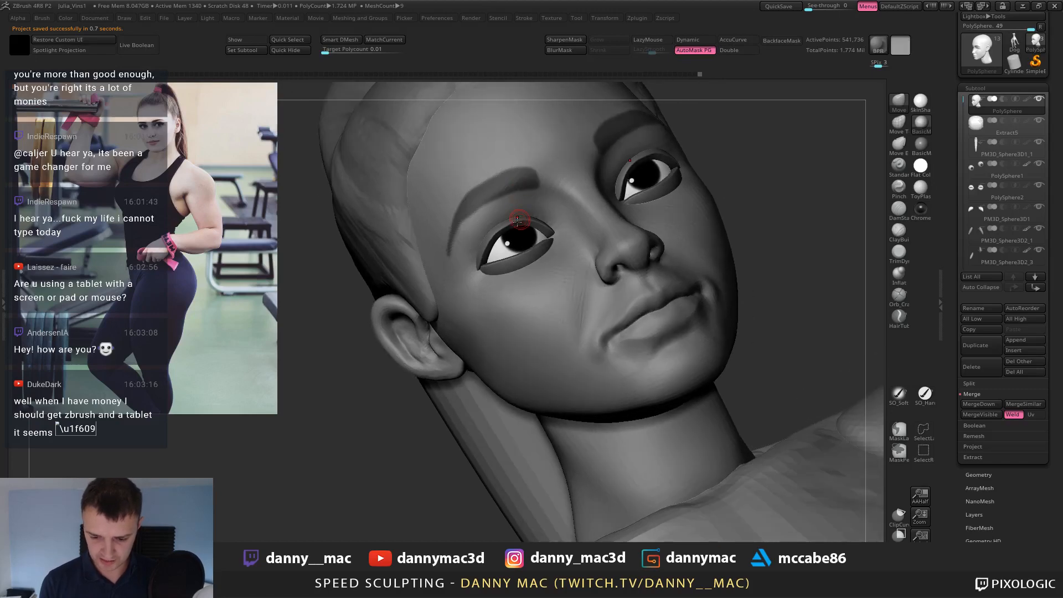
left_click_drag(518, 198, 521, 203, "ctrl+alt")
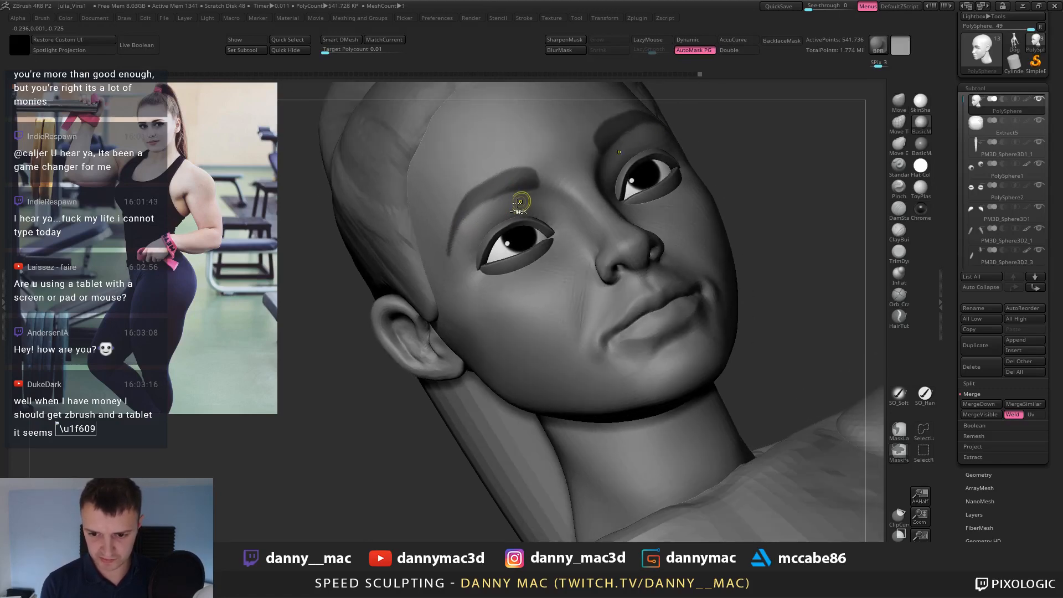
right_click_drag(497, 205, 493, 207)
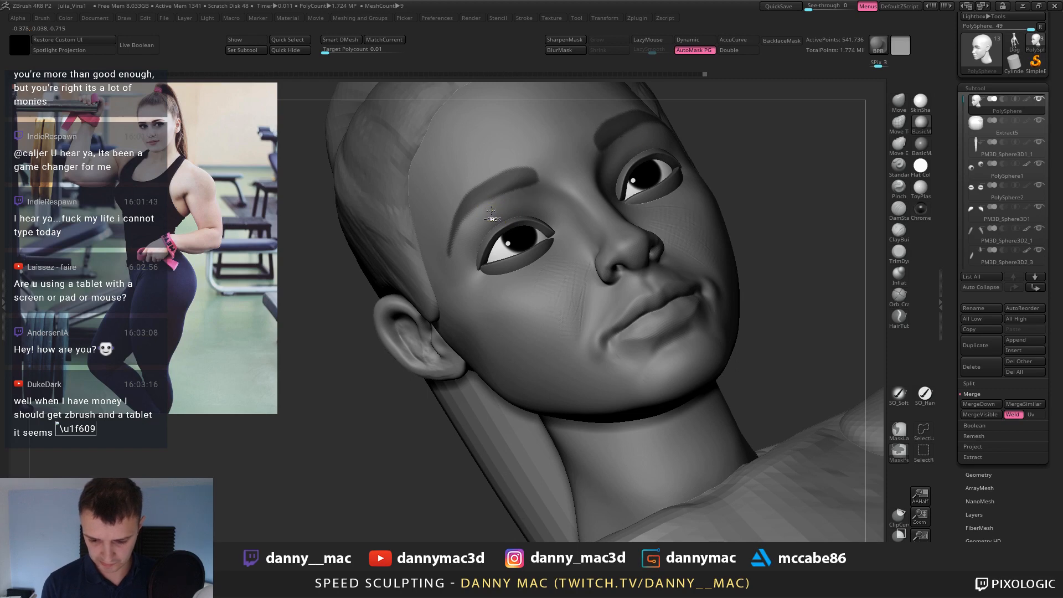
mouse_move(515, 196)
right_mouse_down()
mouse_move(483, 174)
mouse_move(532, 149)
mouse_move(536, 171)
mouse_move(507, 168)
right_mouse_up()
mouse_move(617, 158)
right_mouse_down("ctrl")
mouse_move(642, 222)
mouse_move(579, 213)
right_mouse_up("ctrl")
Extract the masked eyebrows as a separate subtool with Double turned off and a reduced thickness.
key("1")
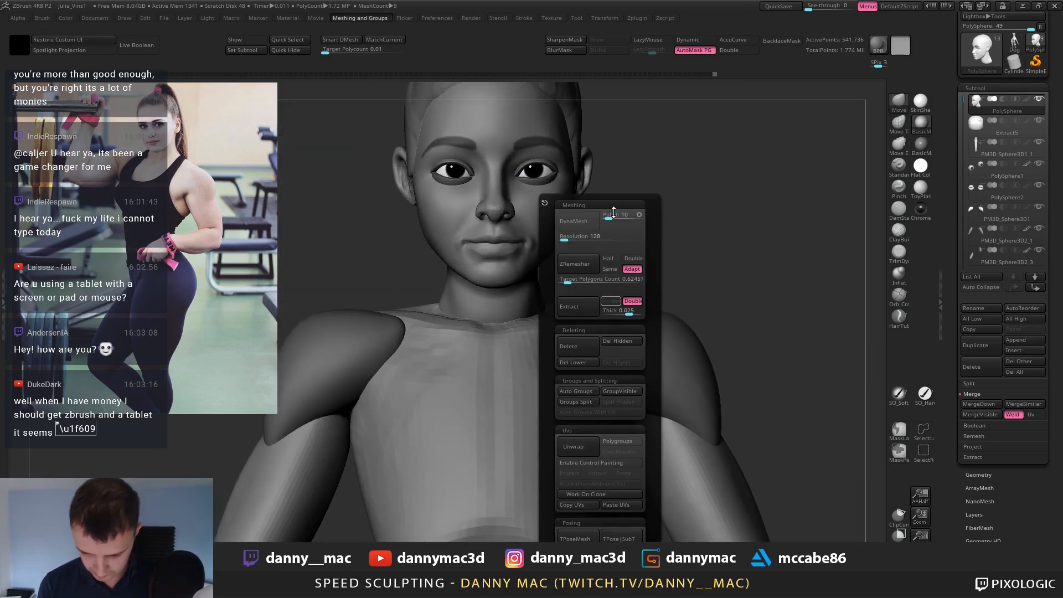
left_click(593, 309)
key("1")
left_click(645, 330)
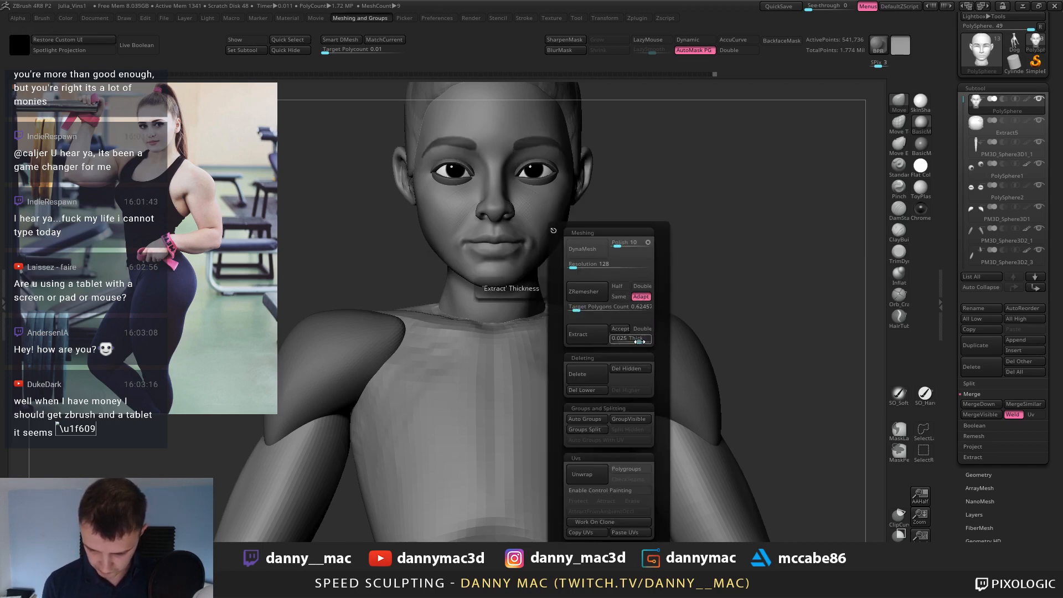
left_click(629, 341)
type(".0")
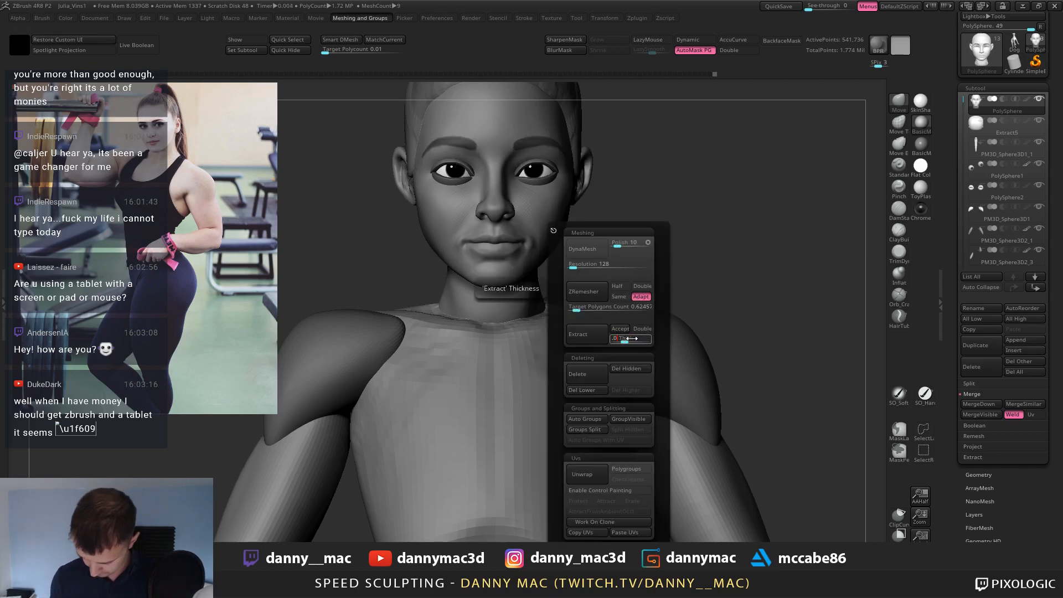
type("5")
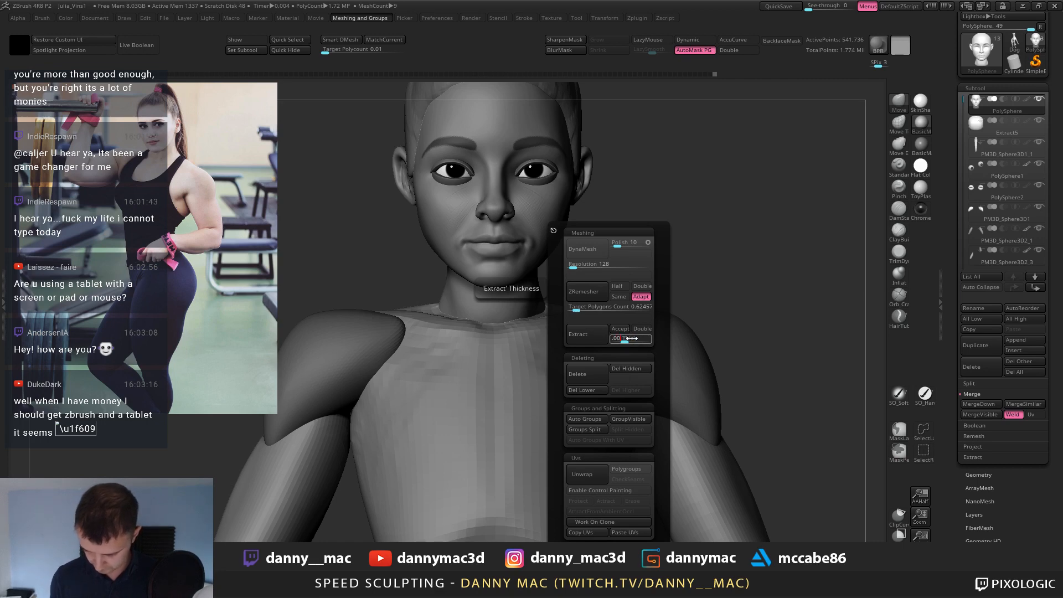
key("Return")
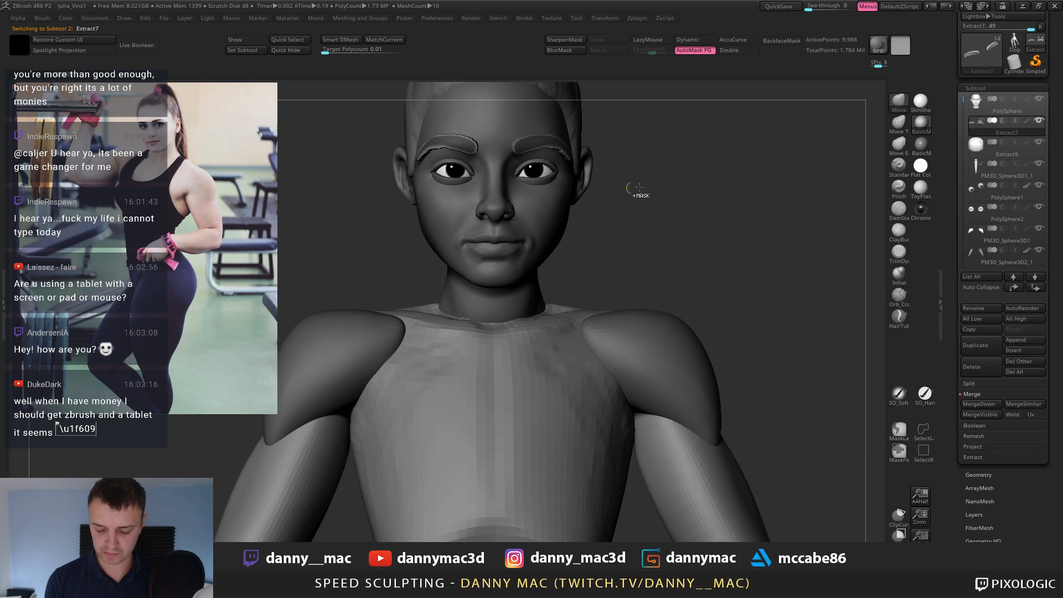
Remesh the extracted eyebrows with ZRemesher, turning Half off and using a lower target polygon count, and inspect their wireframe.
key("1")
left_click(642, 236)
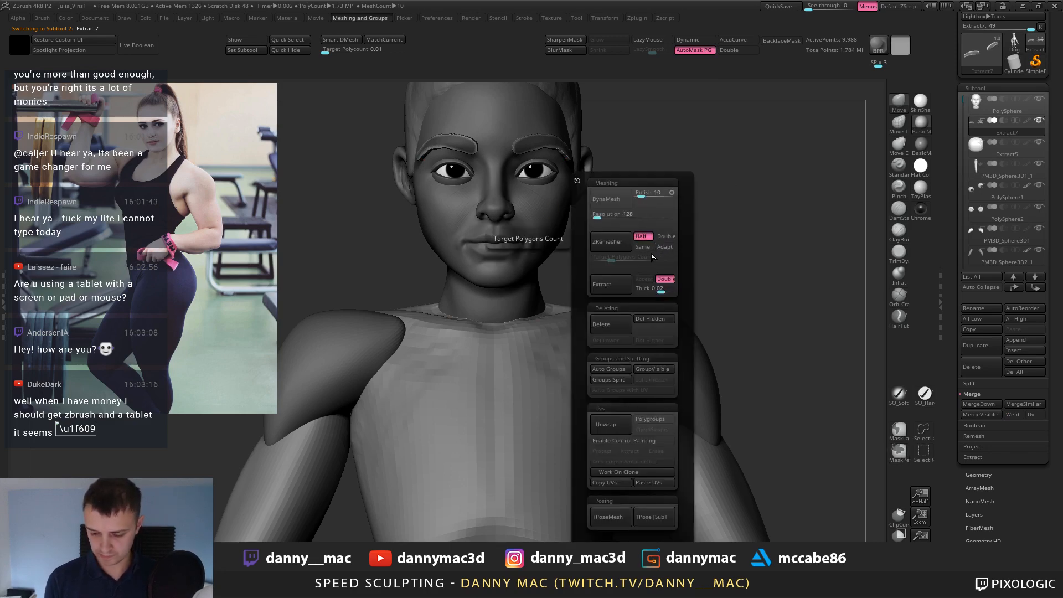
left_click(641, 238)
left_click_drag(611, 261, 605, 261)
left_click(623, 243)
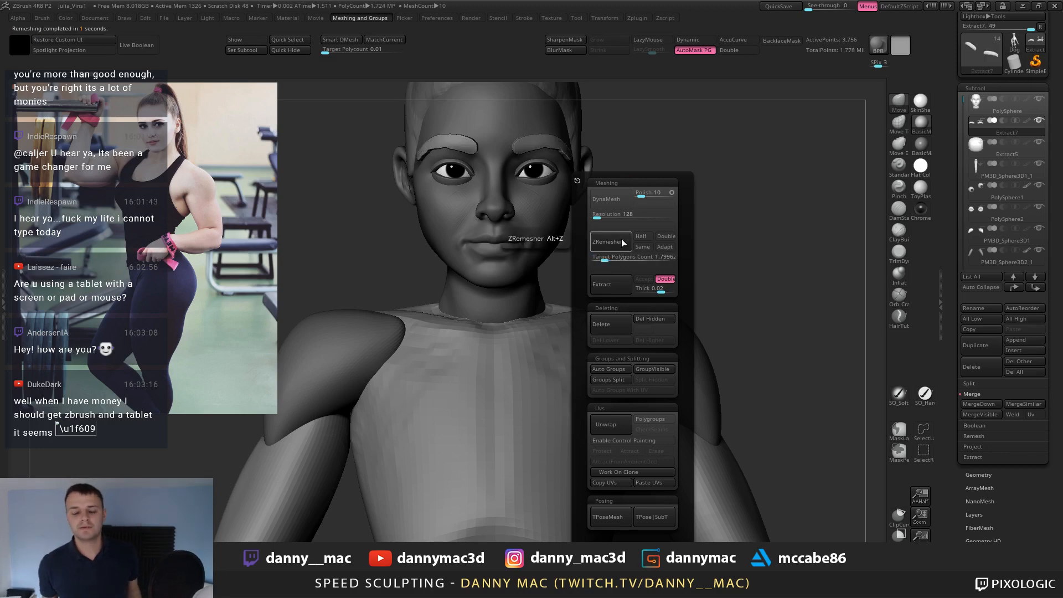
key("shift+f")
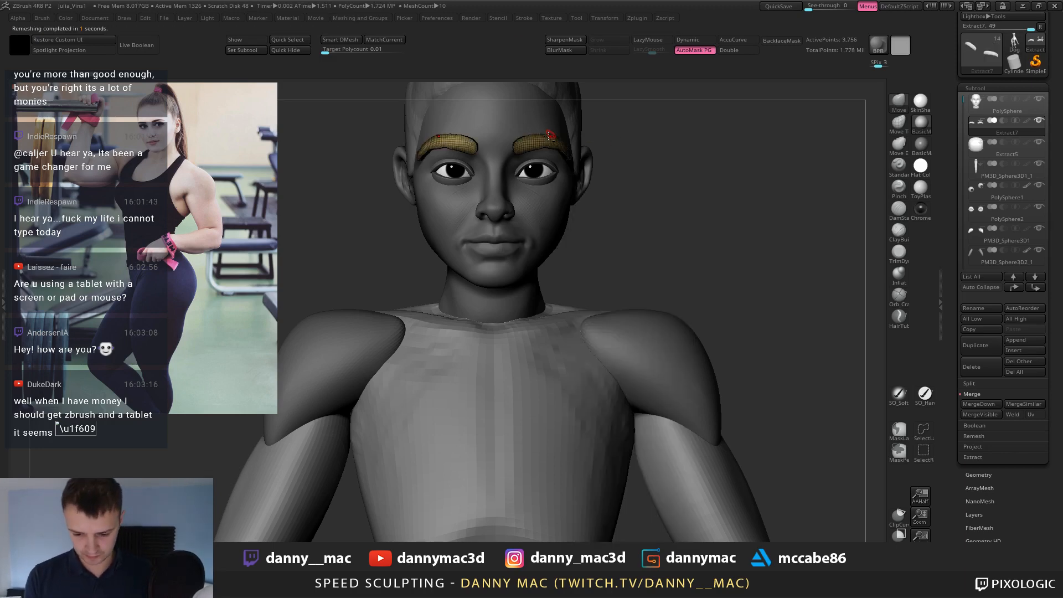
mouse_move(576, 148)
right_mouse_down("ctrl")
mouse_move(539, 139)
mouse_move(498, 205)
right_mouse_up("ctrl")
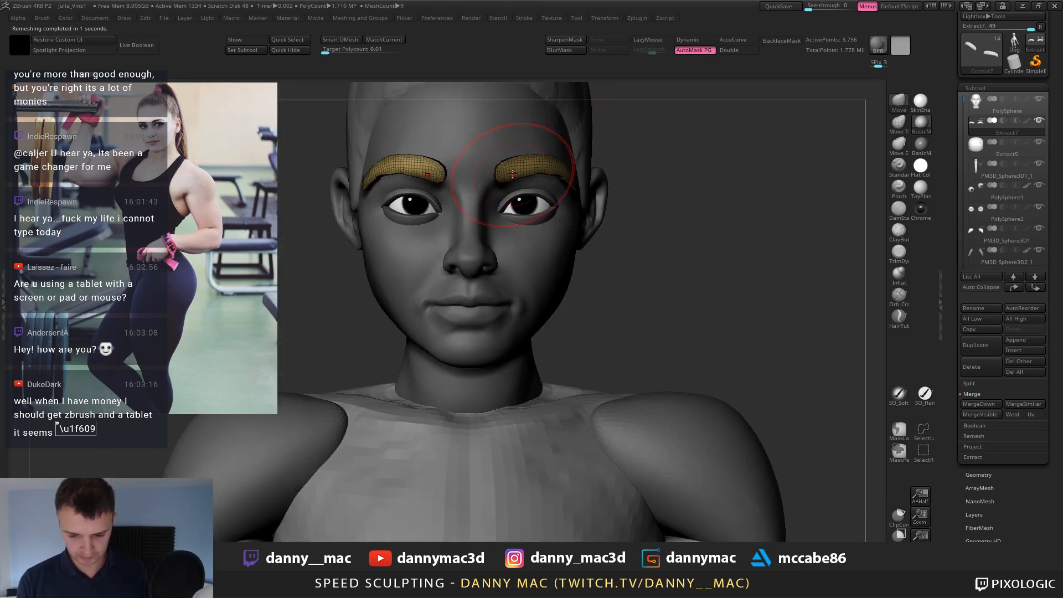
Select the head subtool, hide the wireframe and adjust the brush size for detailing the lower face.
left_click(529, 242, "alt")
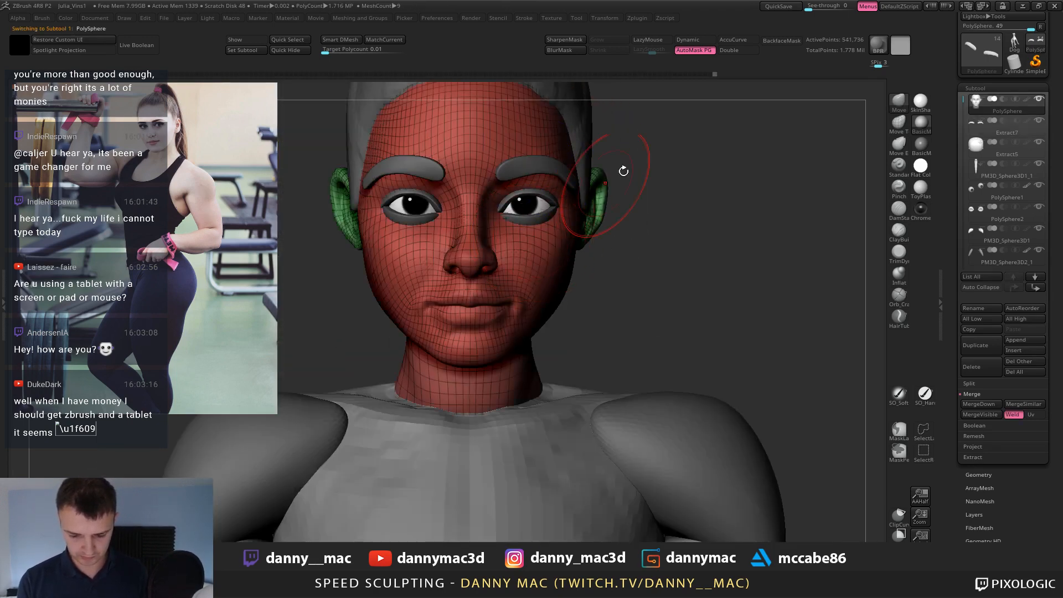
key("shift+f")
key("space")
left_click_drag(534, 239, 514, 238)
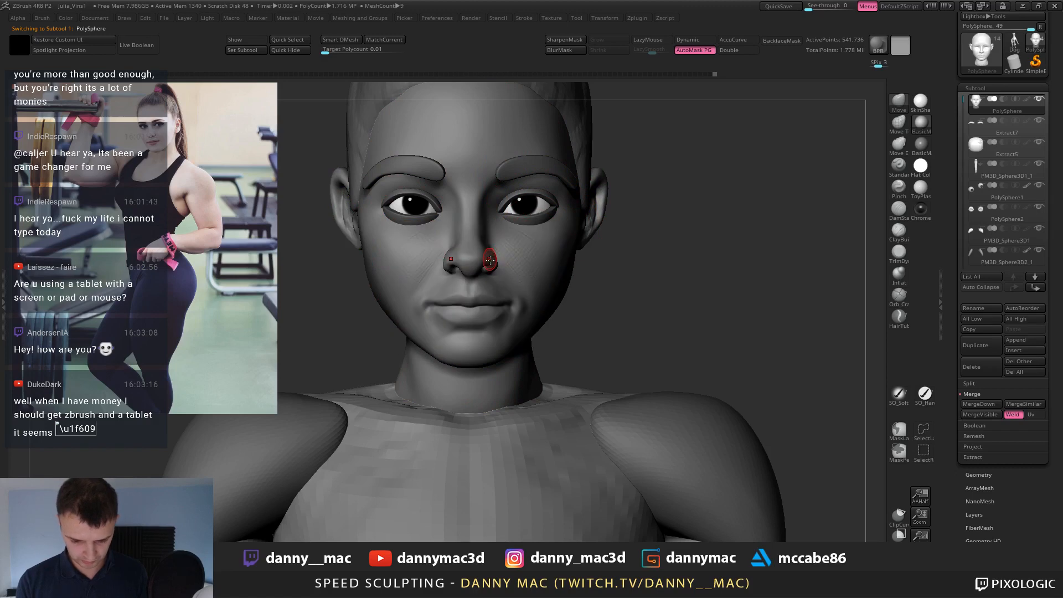
right_click_drag(492, 261, 416, 264)
mouse_move(415, 265)
right_mouse_down("alt")
mouse_move(500, 264)
mouse_move(543, 238)
right_mouse_up("alt")
key("space")
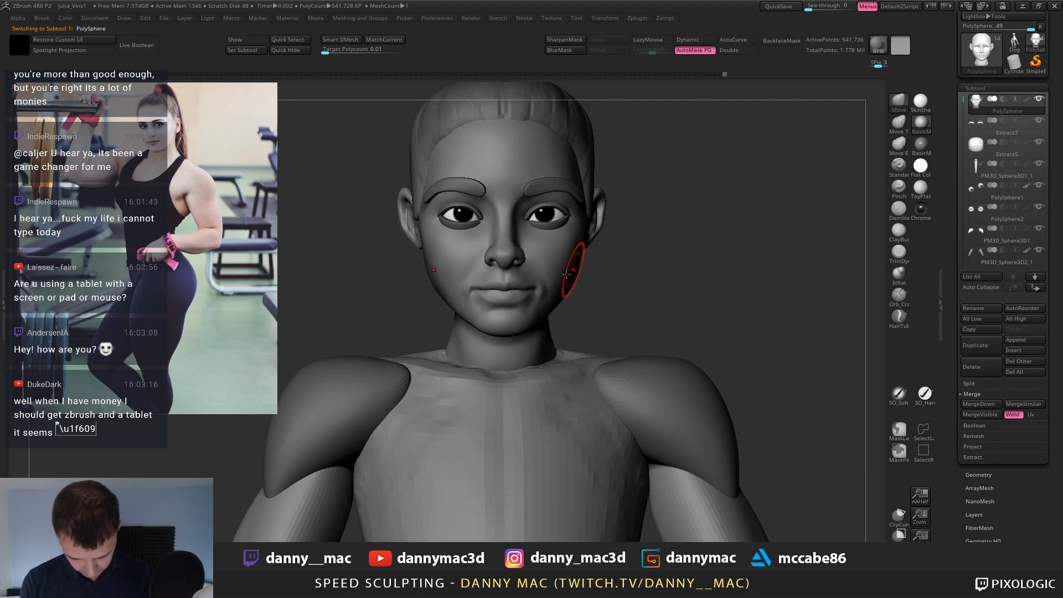
right_click_drag(576, 285, 568, 257)
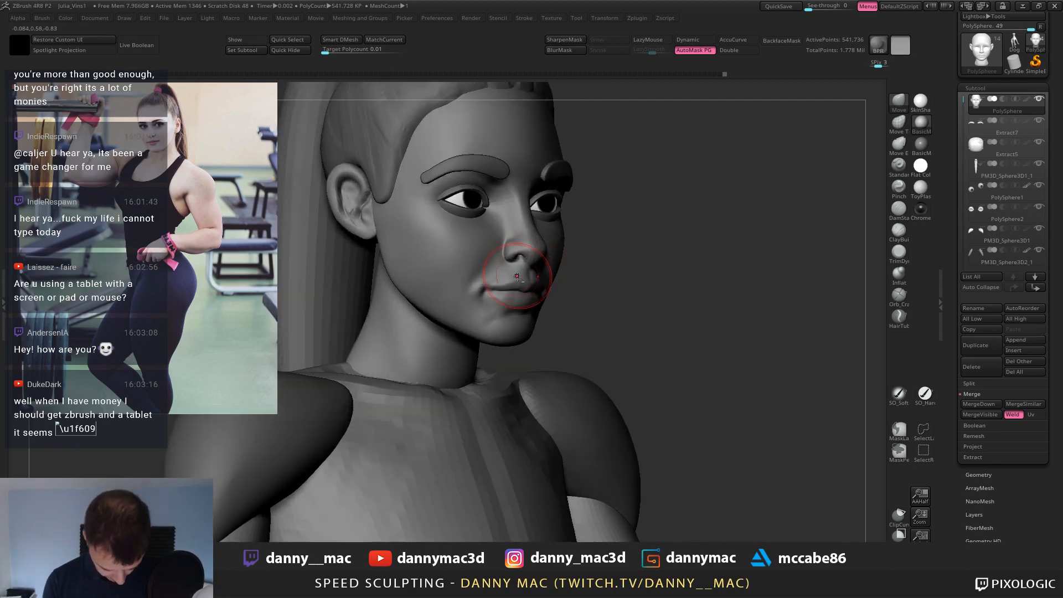
Turn on LazyMouse and soften the creases at the mouth corners, working across lower and higher subdivision levels.
key("l")
right_click_drag(502, 269, 507, 242)
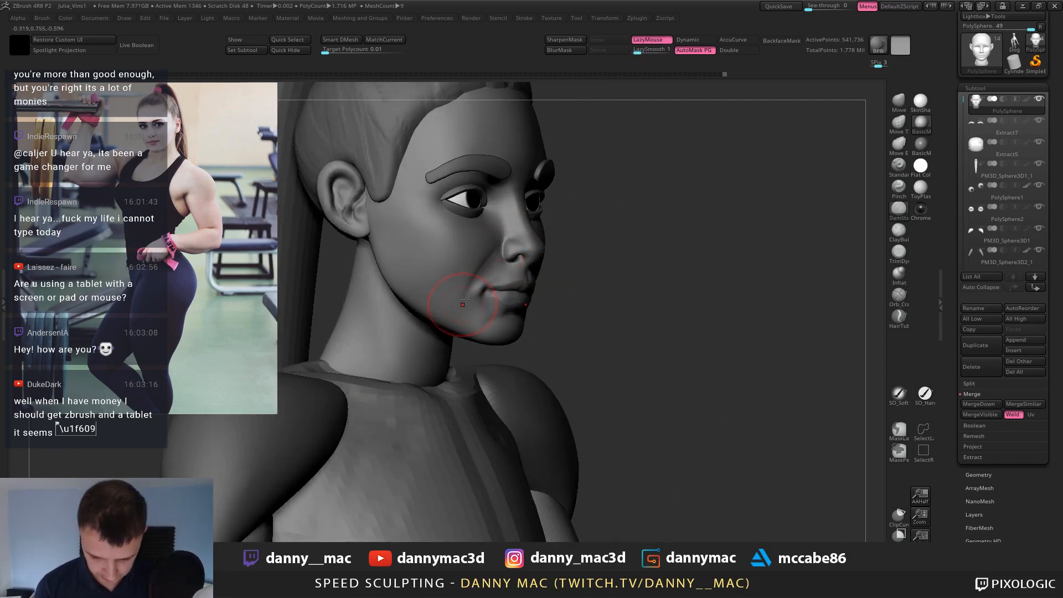
left_click_drag(487, 273, 474, 295, "shift")
key("space")
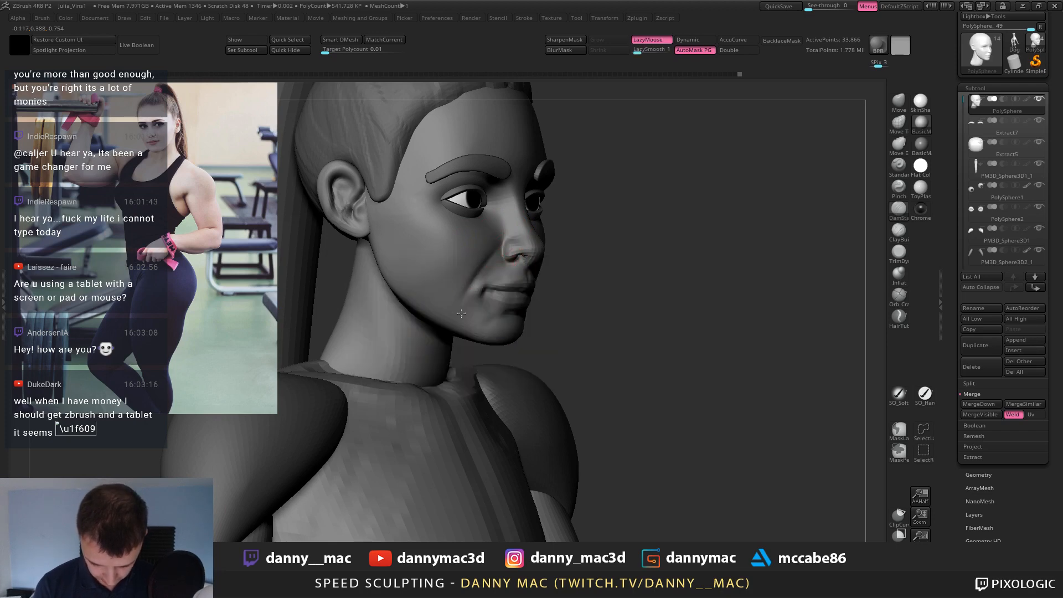
key("shift+d")
key("shift+d")
right_click_drag(490, 257, 551, 246)
key("d")
key("d")
left_click_drag(557, 246, 572, 270, "shift")
Select the eyebrows subtool and sharpen the outer tails from the side using the Pinch brush.
right_click_drag(557, 254, 570, 254)
right_click_drag(573, 154, 561, 177, "alt")
left_click(568, 178, "alt")
left_click_drag(605, 187, 614, 197, "shift")
right_click_drag(615, 196, 591, 195)
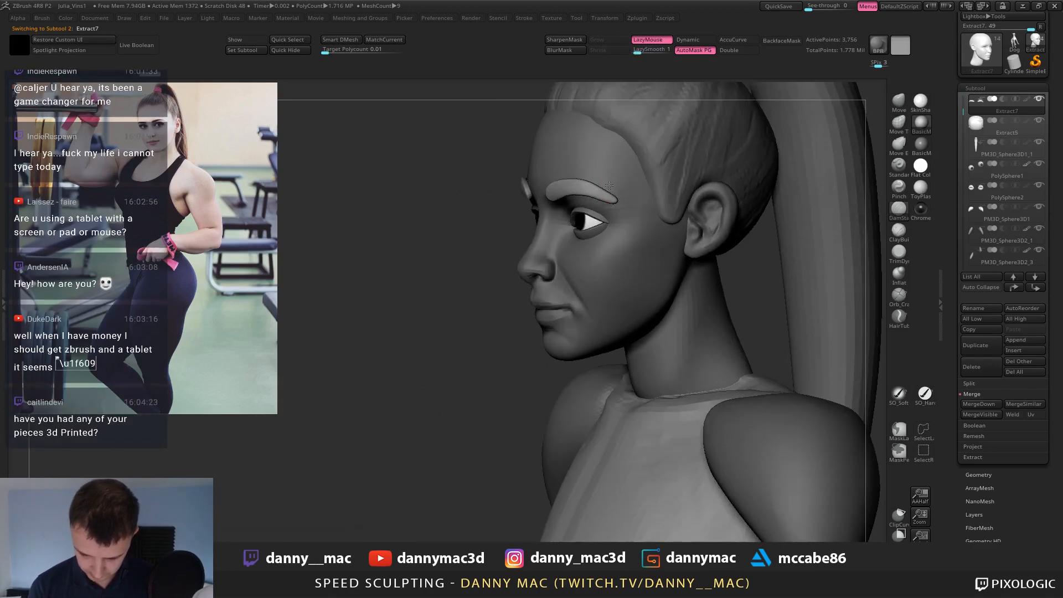
key("b")
key("p")
key("i")
key("space")
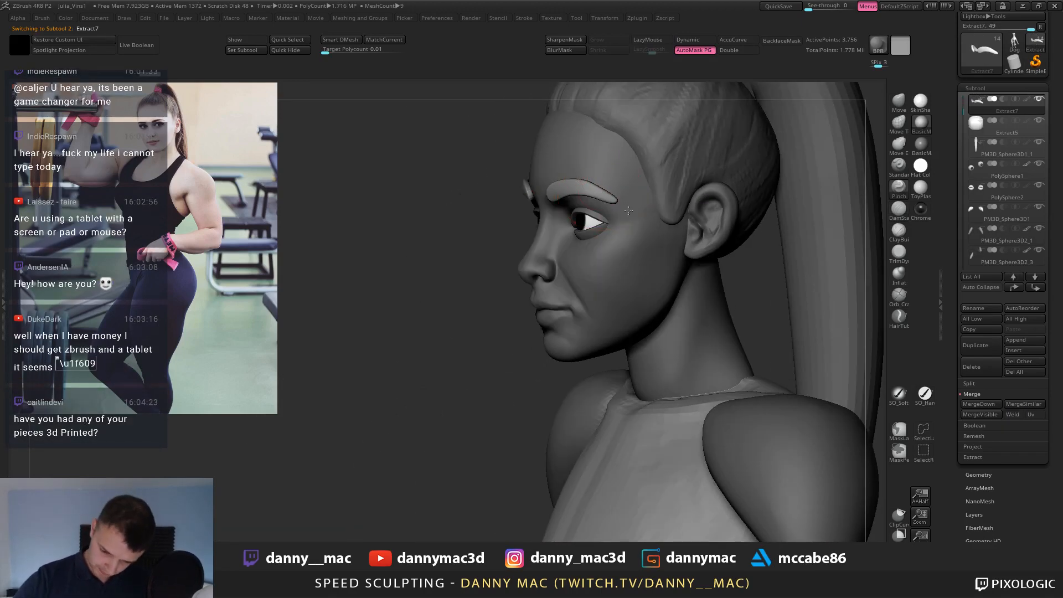
left_click_drag(594, 189, 624, 209)
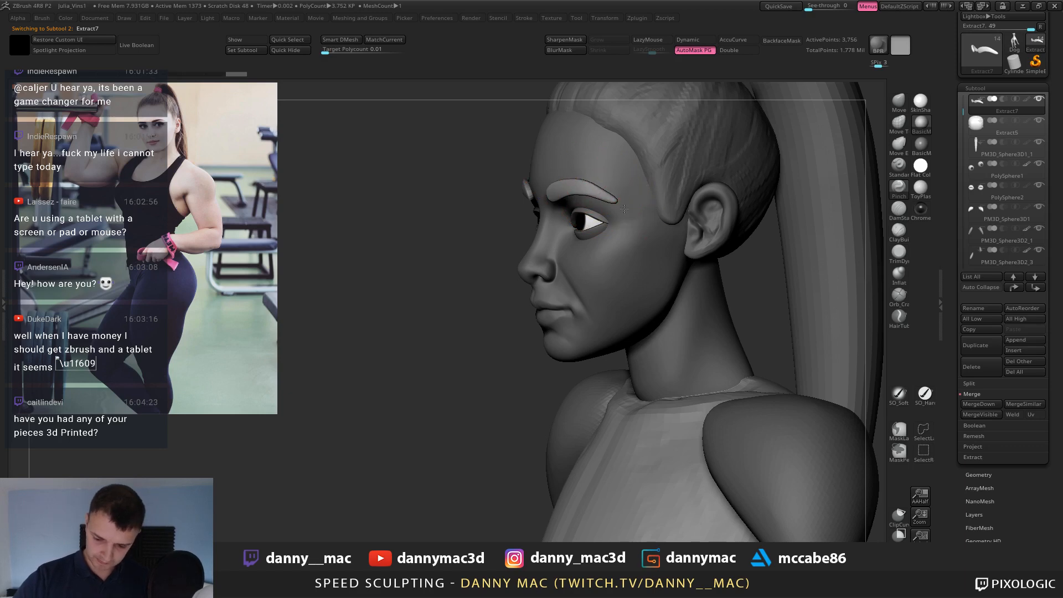
Pinch the outer arches of the eyebrows from the front to define their edges.
right_click_drag(593, 171, 601, 189, "shift")
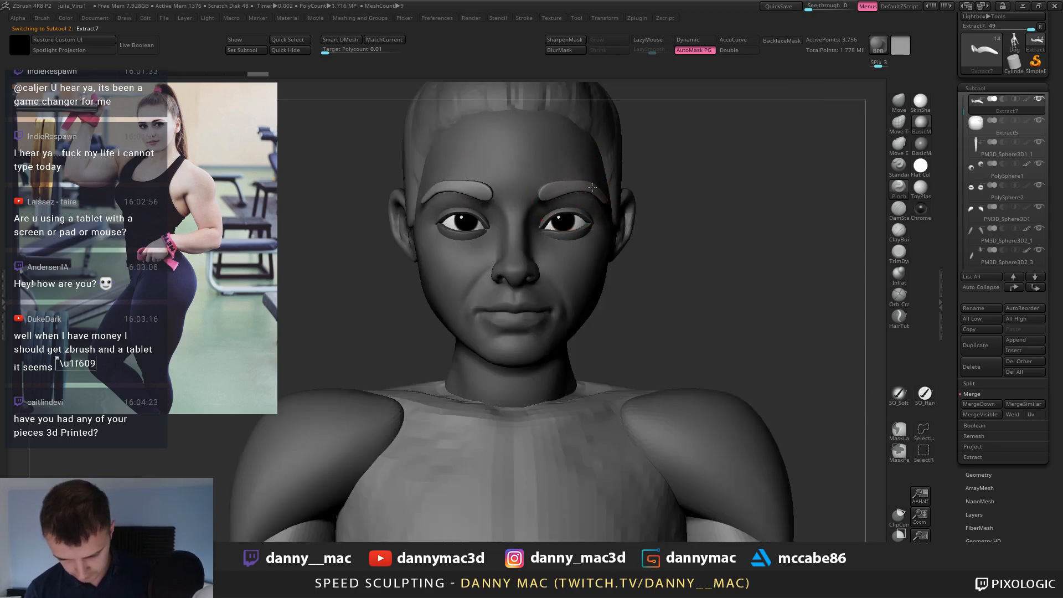
left_click_drag(592, 187, 595, 191)
right_click_drag(600, 189, 551, 189)
left_click_drag(592, 191, 596, 194)
mouse_move(609, 189)
right_mouse_down()
mouse_move(562, 190)
mouse_move(616, 196)
mouse_move(618, 176)
mouse_move(662, 176)
mouse_move(630, 173)
mouse_move(631, 289)
right_mouse_up()
Switch to the Move brush, adjust its size and refine the overall eyebrow shape.
key("b")
key("m")
key("v")
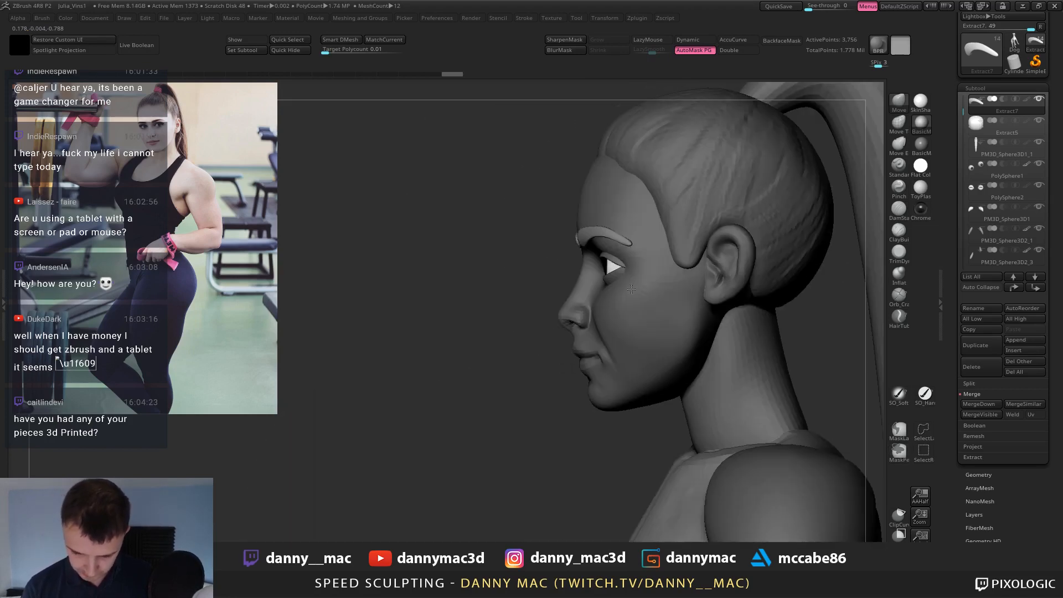
mouse_move(623, 229)
right_mouse_down()
mouse_move(638, 238)
mouse_move(607, 232)
right_mouse_up()
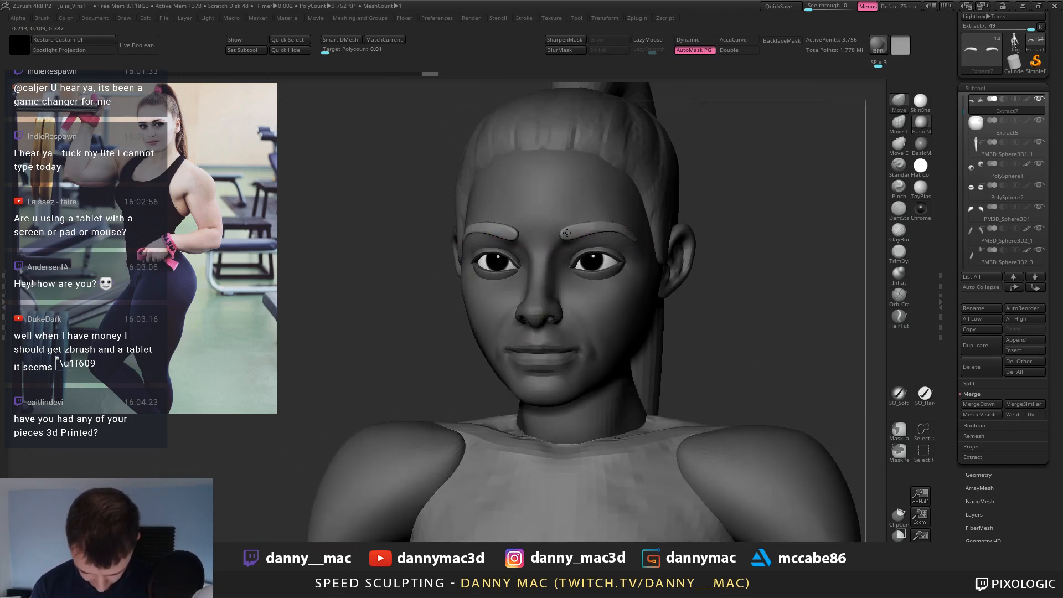
key("space")
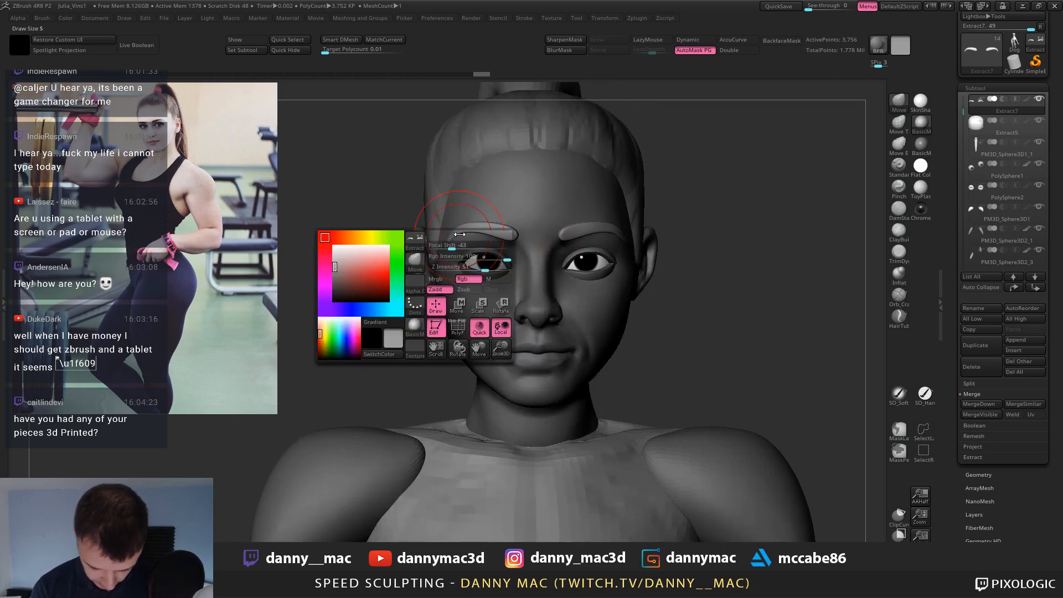
right_click_drag(462, 234, 593, 163)
Isolate the eyebrows subtool and place a transpose line on it.
left_click(590, 233, "alt")
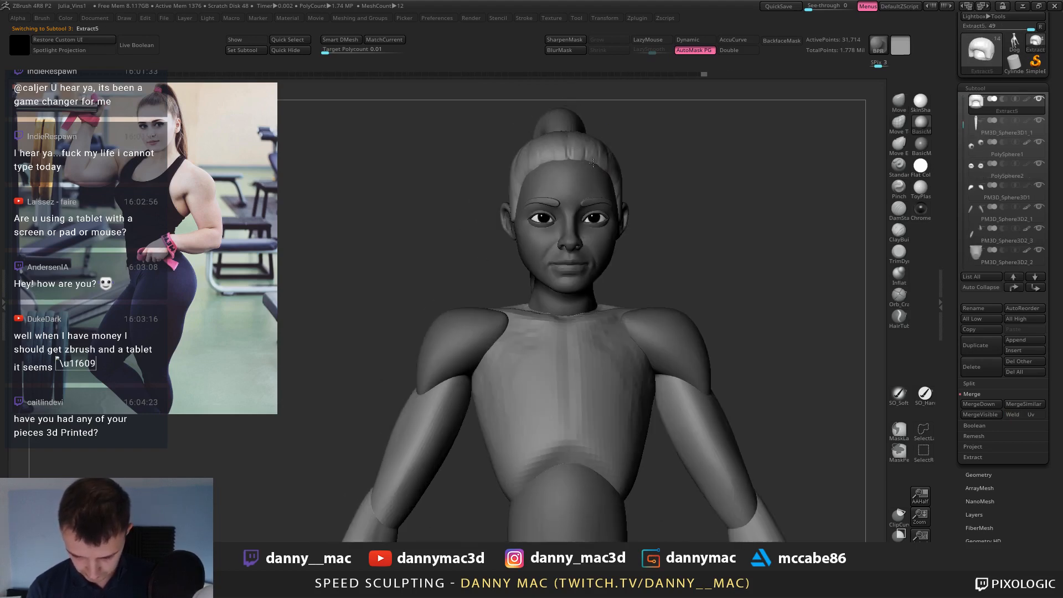
mouse_move(510, 164)
right_mouse_down()
mouse_move(581, 128)
mouse_move(571, 246)
mouse_move(557, 234)
mouse_move(574, 246)
mouse_move(609, 227)
mouse_move(590, 223)
mouse_move(582, 161)
mouse_move(574, 216)
mouse_move(529, 201)
mouse_move(593, 199)
mouse_move(636, 230)
mouse_move(626, 206)
mouse_move(645, 233)
right_mouse_up()
left_click(571, 250, "alt")
left_click(577, 161, "alt")
left_click(572, 217, "alt")
key("alt+s")
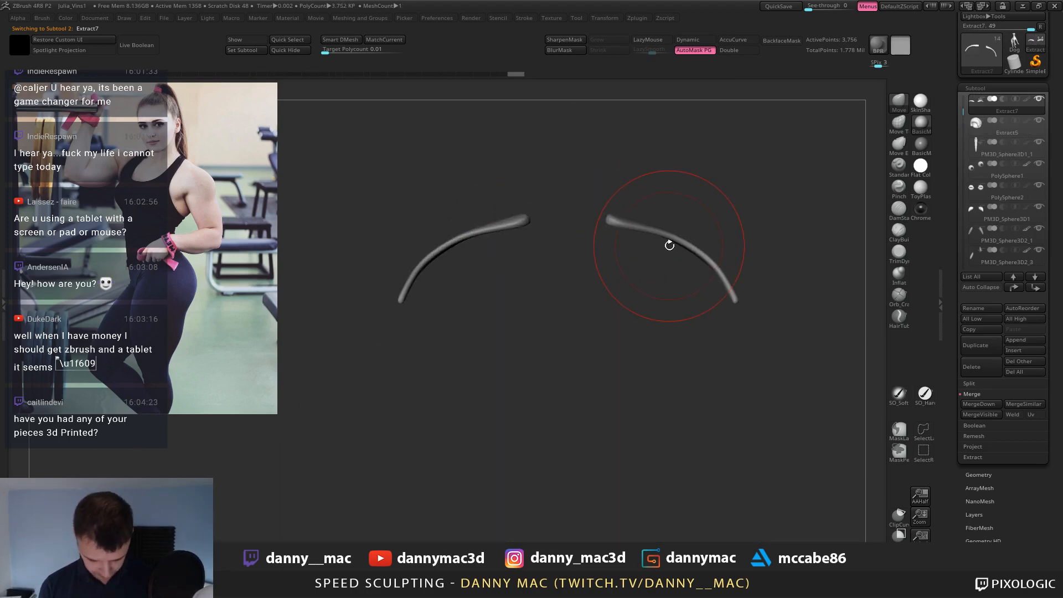
key("w")
key("y")
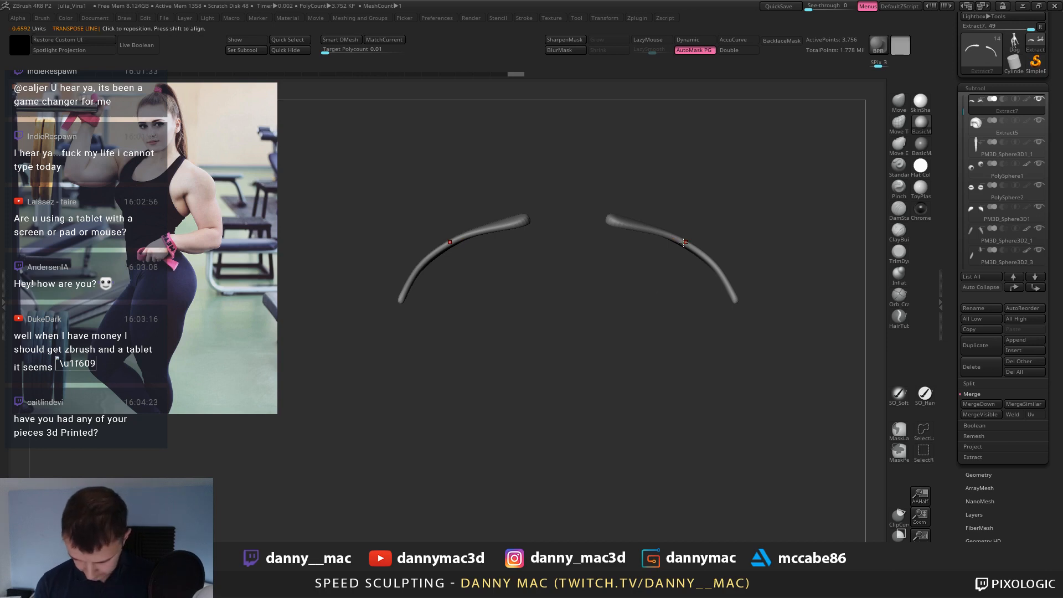
mouse_move(684, 242)
left_mouse_down()
mouse_move(748, 156)
mouse_move(741, 149)
mouse_move(693, 198)
left_mouse_up()
Reshape the inner ends of the eyebrows with the Move brush, checking the fit from several angles.
mouse_move(684, 186)
right_mouse_down()
mouse_move(645, 230)
mouse_move(642, 221)
right_mouse_up()
left_click_drag(642, 222, 640, 220)
right_click_drag(640, 220, 548, 235)
left_click_drag(548, 236, 546, 232)
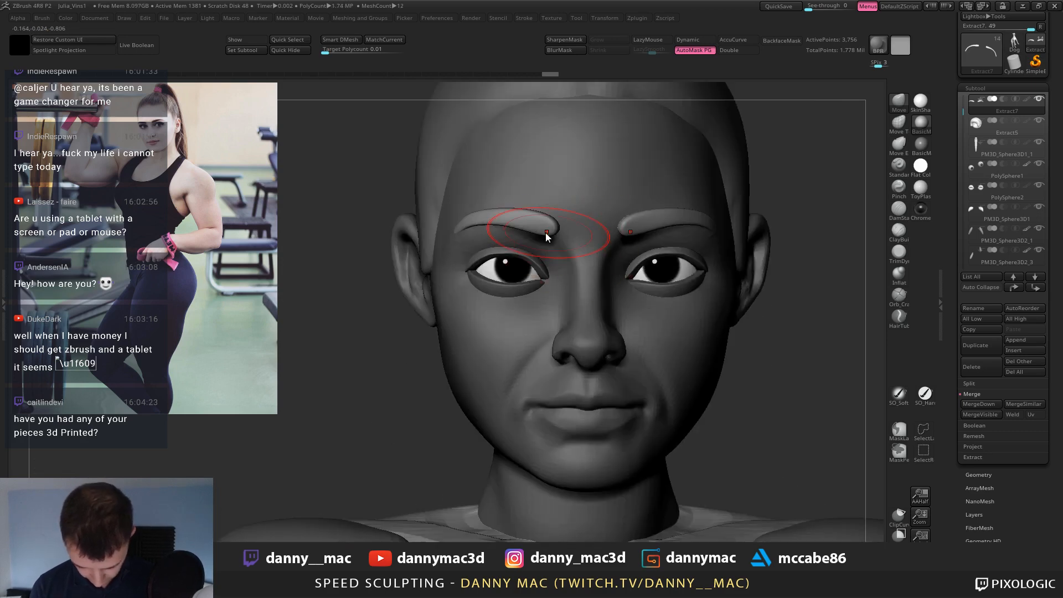
right_click_drag(546, 233, 559, 232)
left_click_drag(559, 233, 558, 236)
right_click_drag(557, 235, 529, 235)
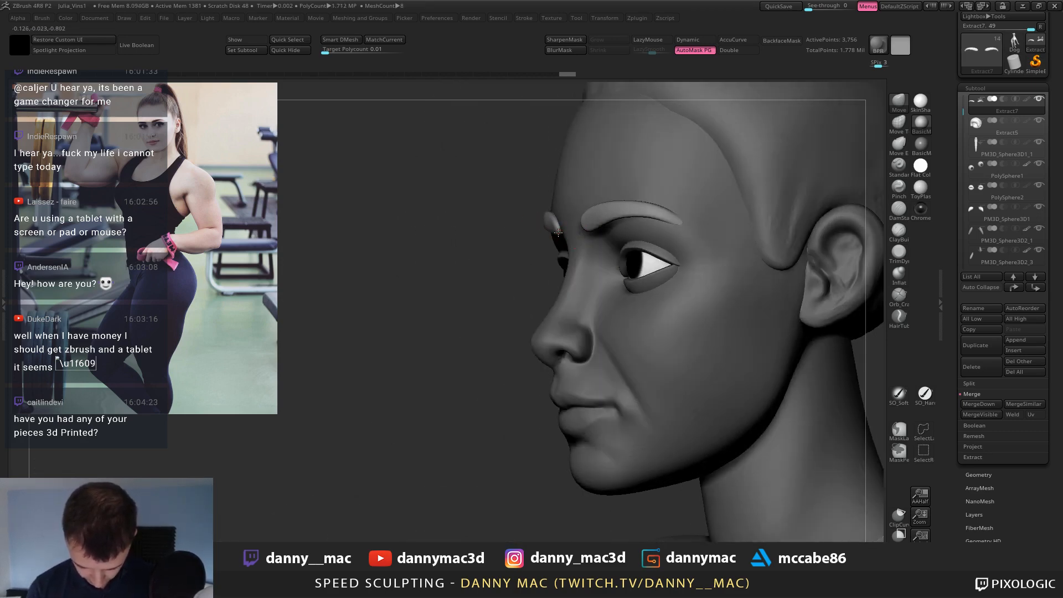
Move the middle and outer tails of the eyebrows to follow the brow ridge from front and below.
right_click_drag(590, 208, 631, 221)
left_click_drag(477, 222, 474, 225)
right_click_drag(474, 224, 454, 254)
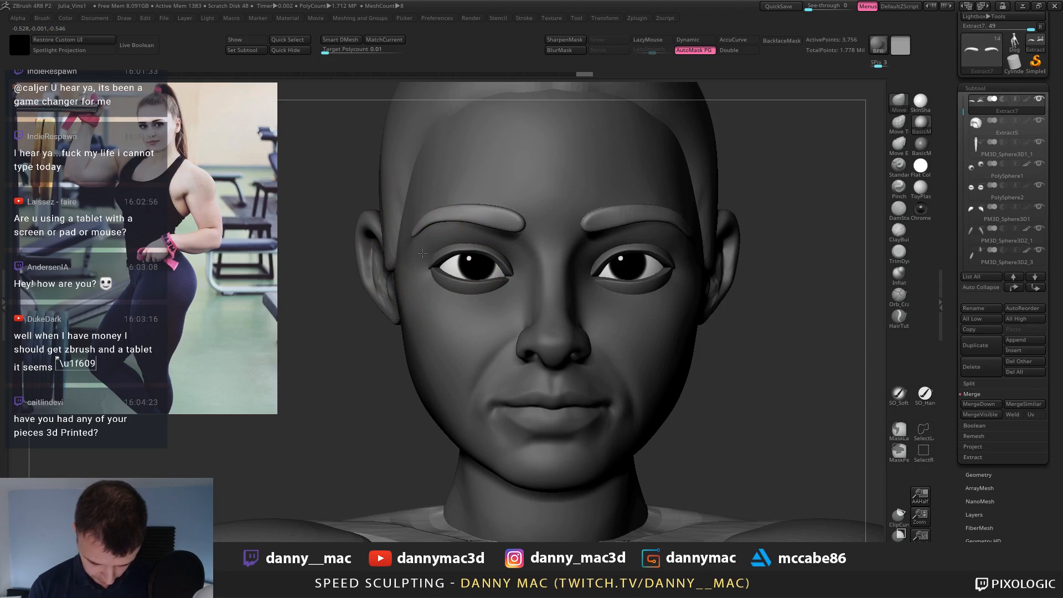
left_click_drag(422, 253, 425, 254)
right_click_drag(425, 255, 423, 222)
left_click_drag(420, 259, 417, 256)
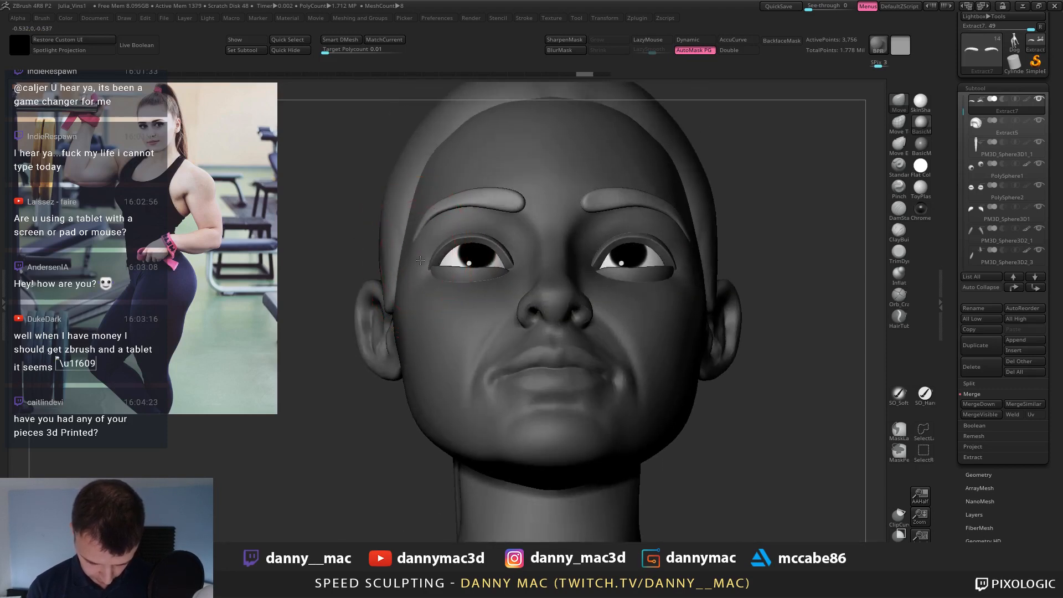
right_click_drag(437, 239, 439, 227)
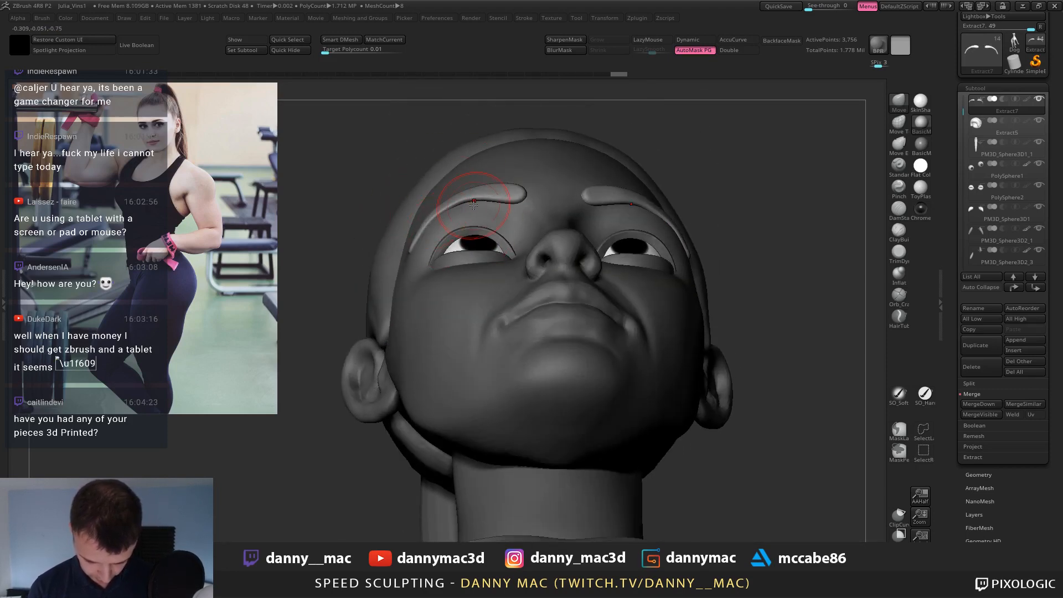
Adjust the lower edges and arches of the eyebrows, and tighten their outer portions with the Pinch brush.
left_click_drag(479, 206, 482, 207)
right_click_drag(471, 212, 486, 210)
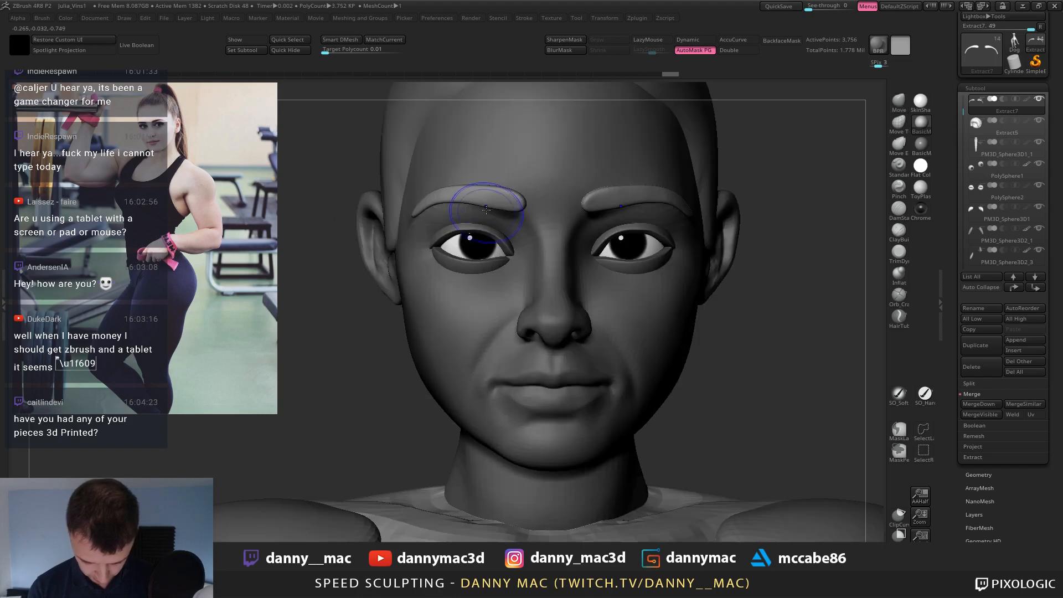
mouse_move(456, 204)
left_mouse_down()
mouse_move(466, 205)
mouse_move(459, 189)
left_mouse_up()
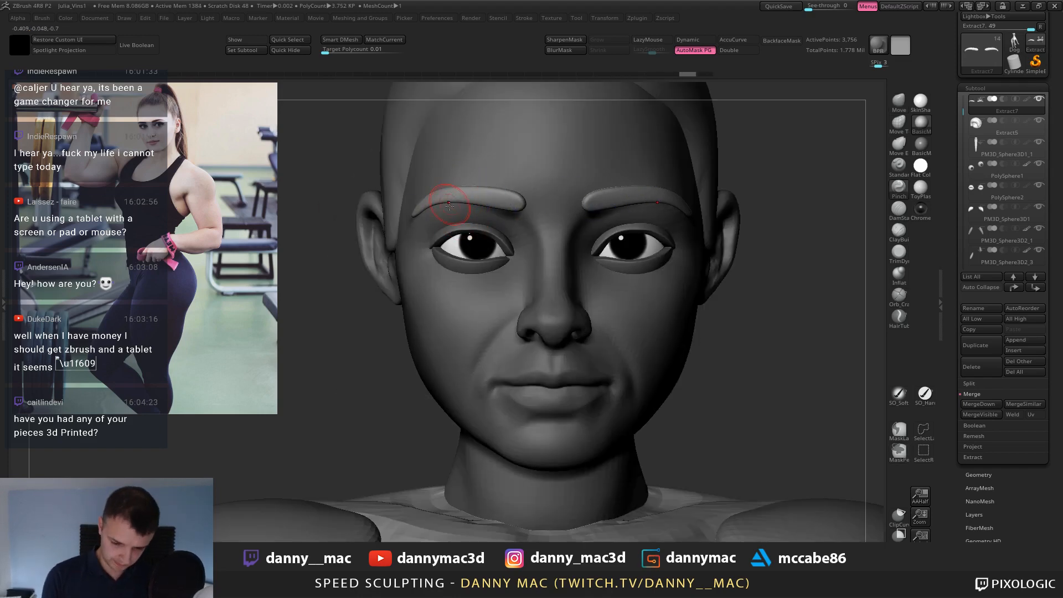
right_click_drag(449, 206, 410, 206)
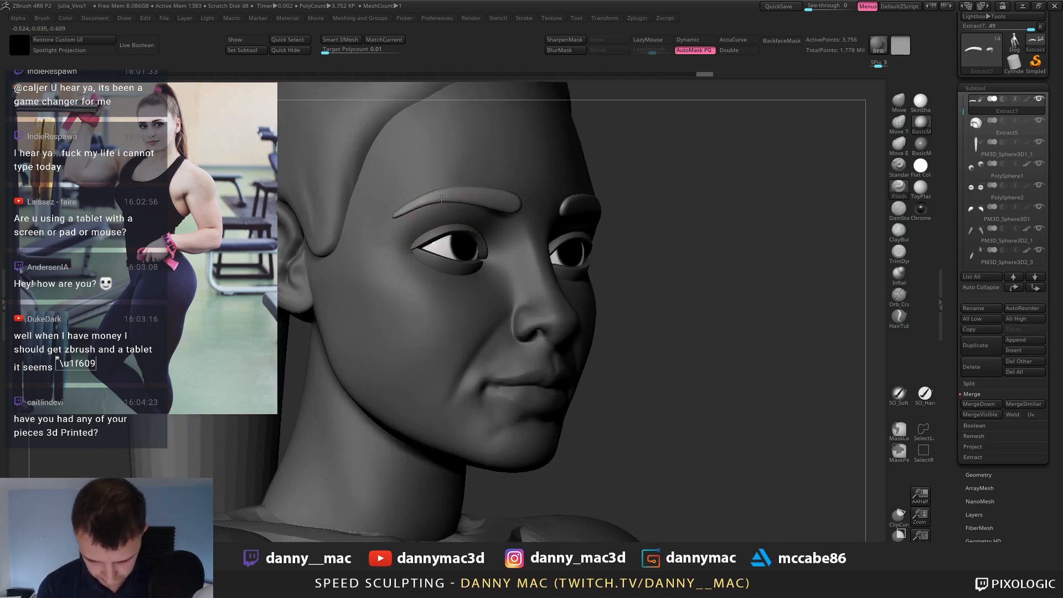
mouse_move(480, 194)
right_mouse_down()
mouse_move(438, 198)
mouse_move(408, 229)
mouse_move(471, 216)
mouse_move(572, 256)
mouse_move(524, 293)
mouse_move(545, 300)
mouse_move(524, 293)
mouse_move(533, 309)
mouse_move(513, 297)
mouse_move(503, 270)
mouse_move(443, 287)
right_mouse_up()
Select the head, define the line between the lips and the mouth corners with DamStandard, and save the project.
left_click(573, 256, "alt")
key("l")
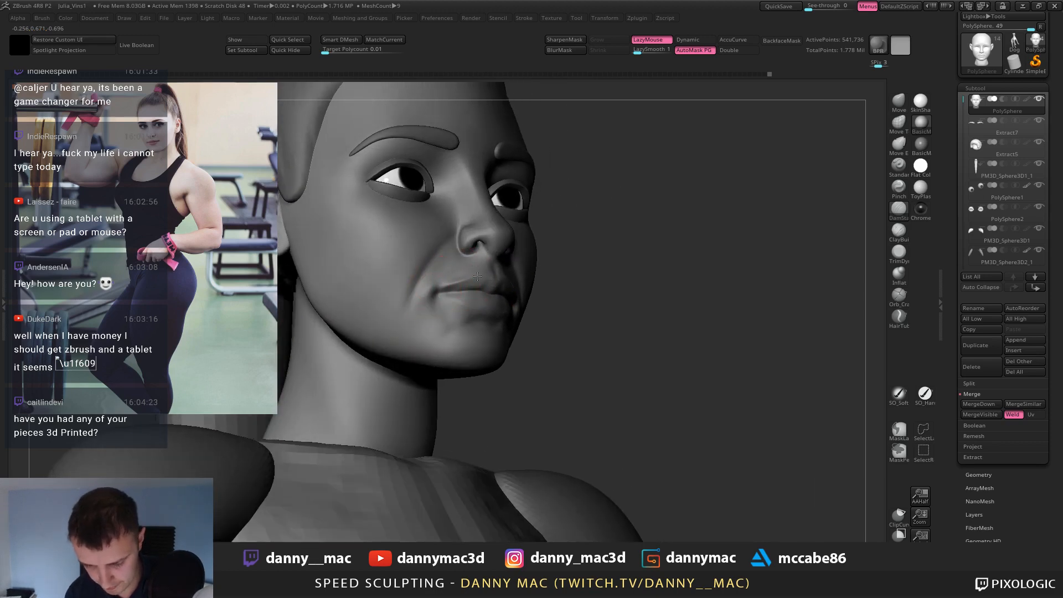
right_click_drag(475, 283, 446, 290)
left_click_drag(485, 282, 439, 292)
right_click_drag(439, 292, 416, 332)
mouse_move(487, 283)
right_mouse_down("shift")
mouse_move(471, 288)
mouse_move(500, 283)
right_mouse_up("shift")
key("l")
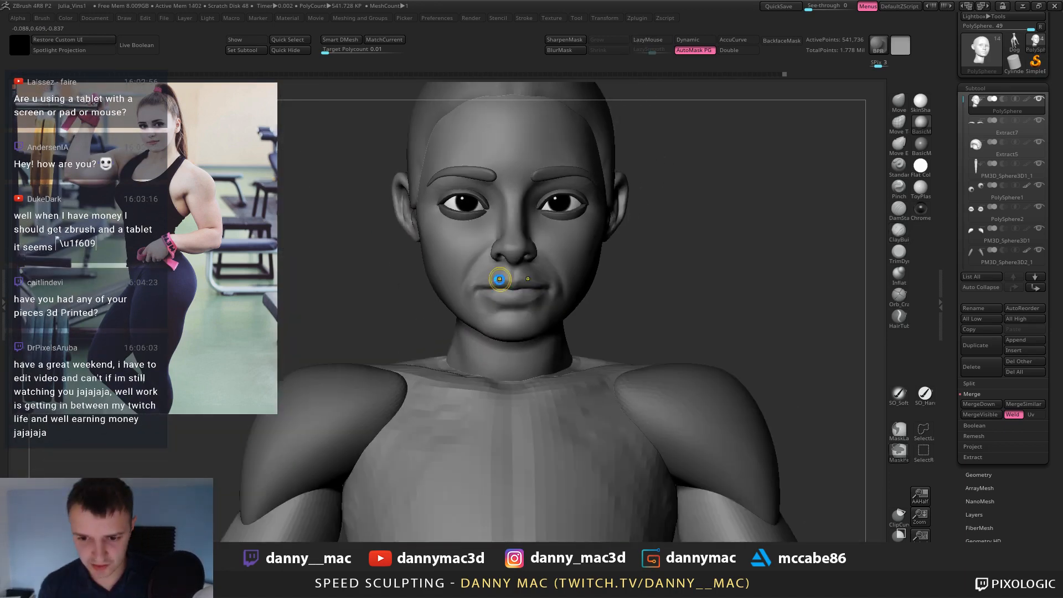
key("ctrl+s")
key("Return")
Select the shoulder subtool and refine the outer shoulder contour with a resized Move brush.
key("l")
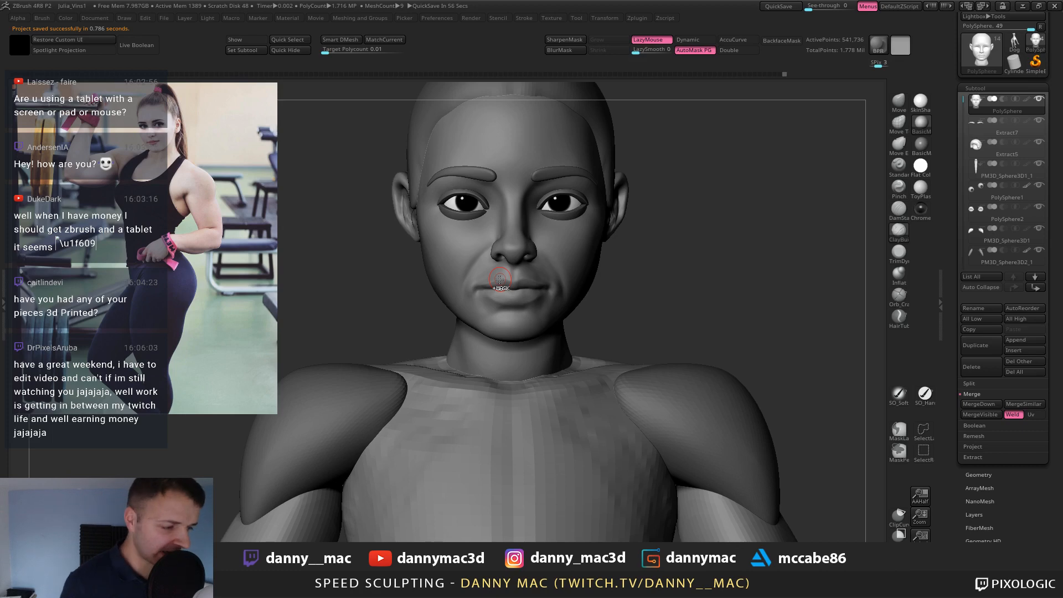
left_click_drag(728, 265, 688, 296, "alt")
left_click(628, 279, "alt")
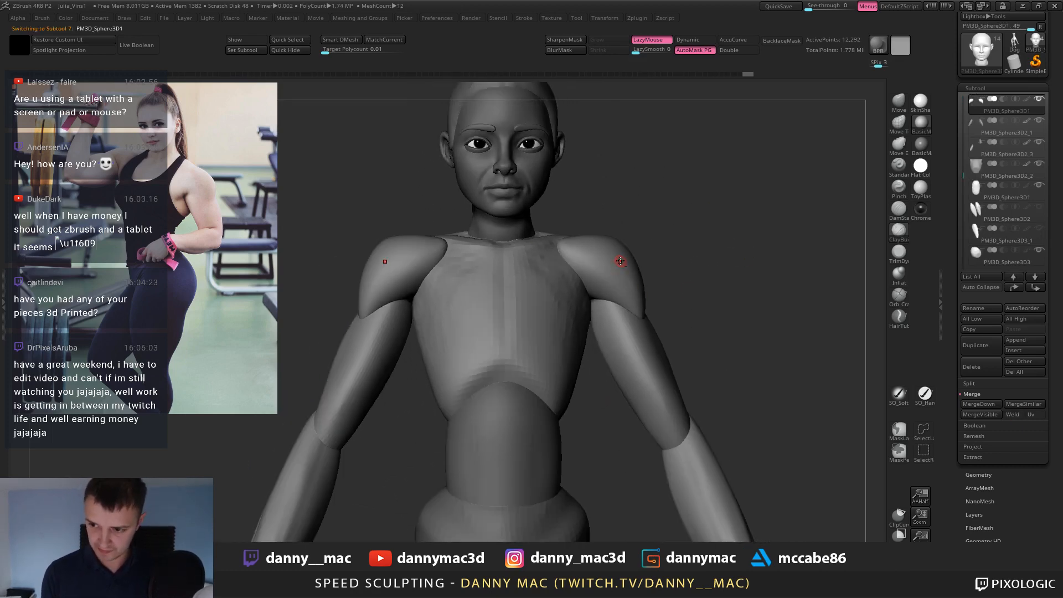
key("b")
key("m")
key("v")
mouse_move(675, 252)
left_mouse_down()
mouse_move(607, 268)
mouse_move(646, 261)
mouse_move(619, 279)
left_mouse_up()
key("space")
left_click(627, 266)
key("space")
left_click(643, 263)
Select the upper-arm subtool and adjust it below the shoulder with a transpose line and a large Move brush.
right_click_drag(620, 275, 614, 260, "ctrl")
left_click(626, 292, "alt")
right_click_drag(626, 302, 608, 288, "alt")
key("w")
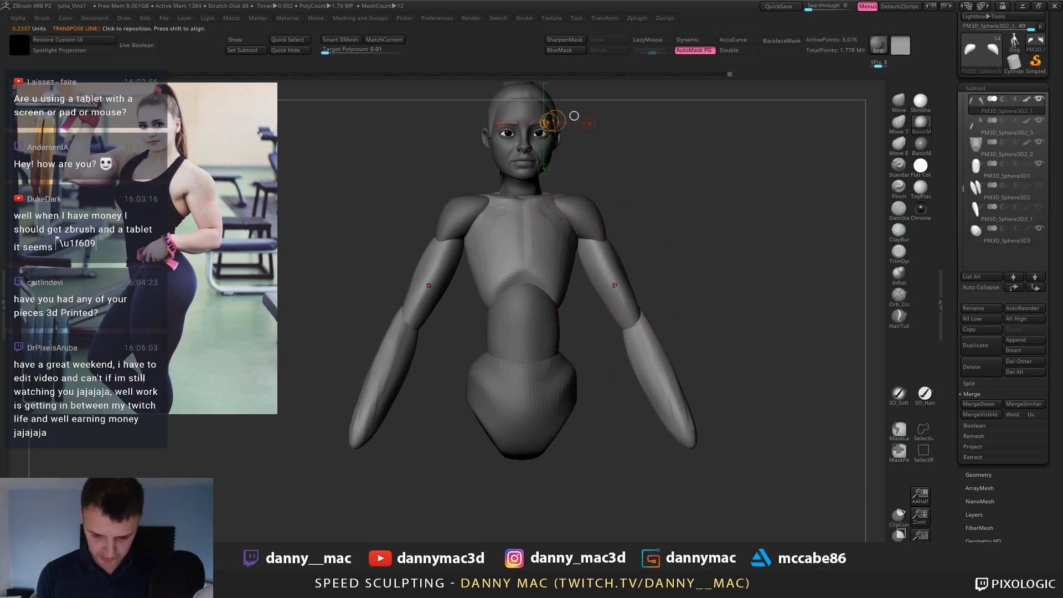
mouse_move(608, 279)
left_mouse_down()
mouse_move(703, 215)
mouse_move(698, 222)
left_mouse_up()
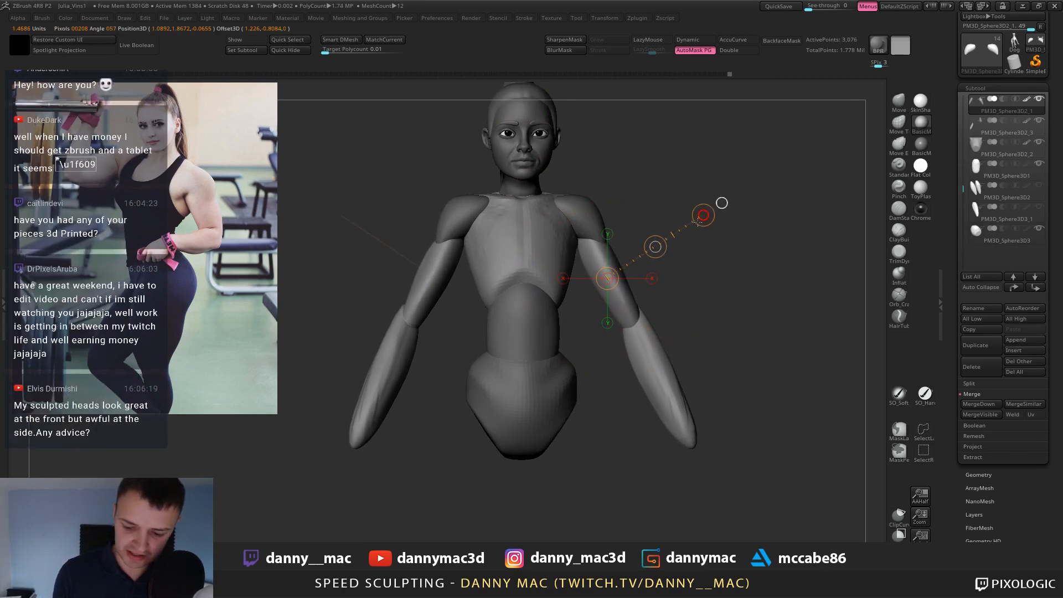
key("q")
right_click_drag(626, 176, 602, 218, "alt")
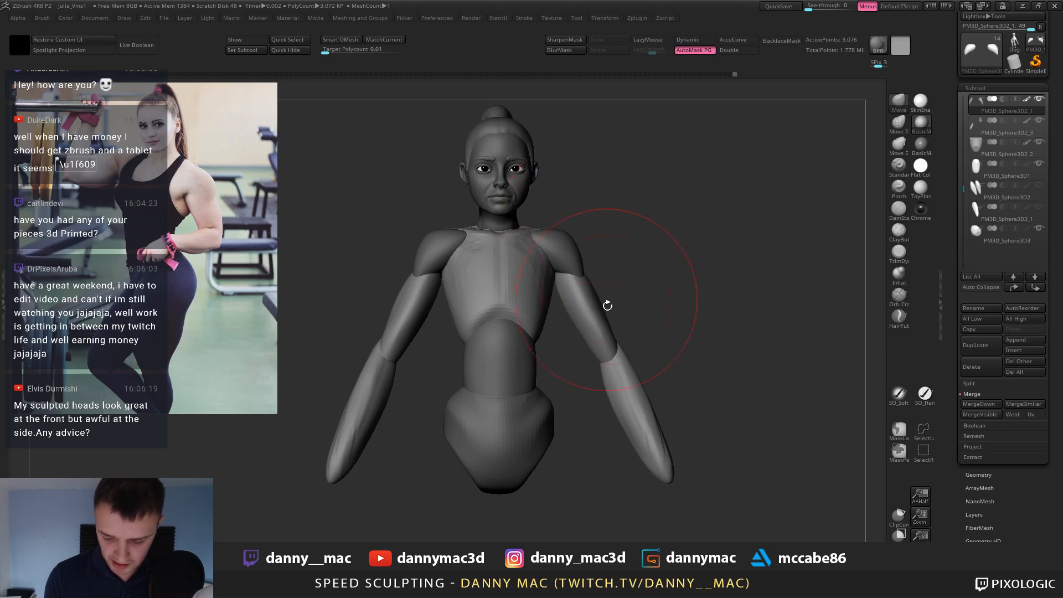
Select the forearm subtool and draw a transpose line from the elbow down past the wrist.
right_click_drag(608, 304, 583, 217, "alt")
left_click(602, 310, "alt")
key("w")
left_click_drag(590, 281, 660, 417)
right_click_drag(657, 313, 575, 245, "alt")
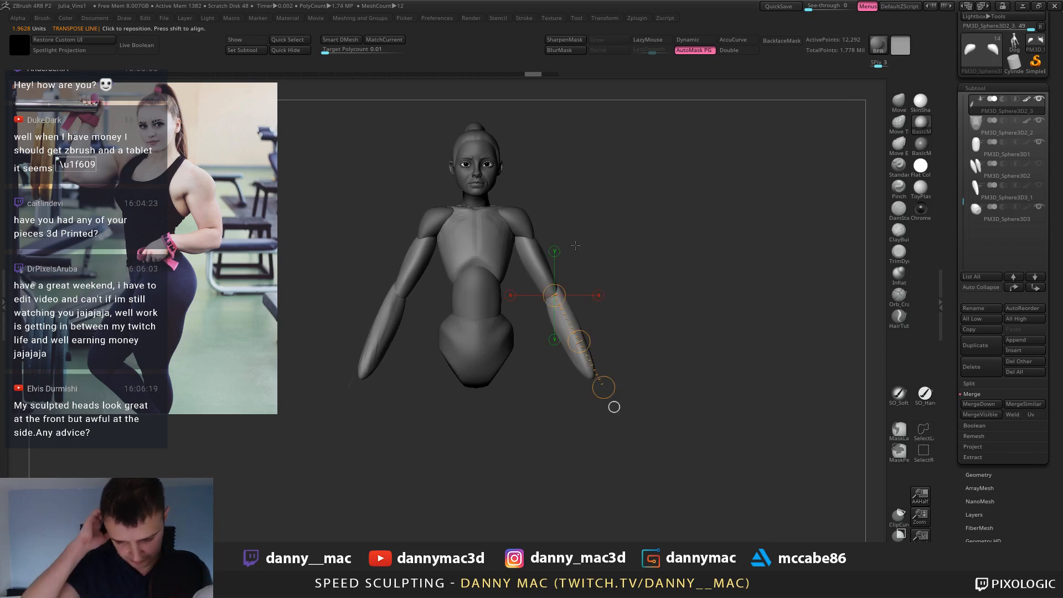
Fade the fitness reference photo by lowering its opacity in Spotlight.
right_click_drag(582, 204, 403, 164, "alt")
key("2")
key("z")
left_click(202, 277)
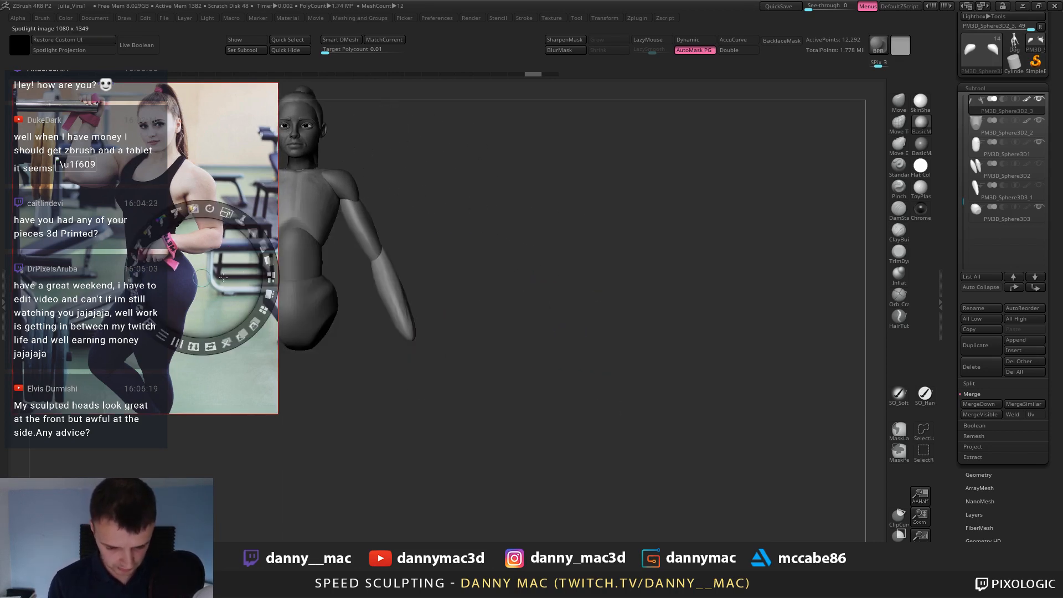
left_click_drag(257, 245, 259, 248)
key("z")
Overlay the figure on the faded reference photo and compare the arm proportions with the upper-arm subtool selected.
mouse_move(381, 237)
left_mouse_down("alt")
mouse_move(242, 231)
mouse_move(220, 219)
left_mouse_up("alt")
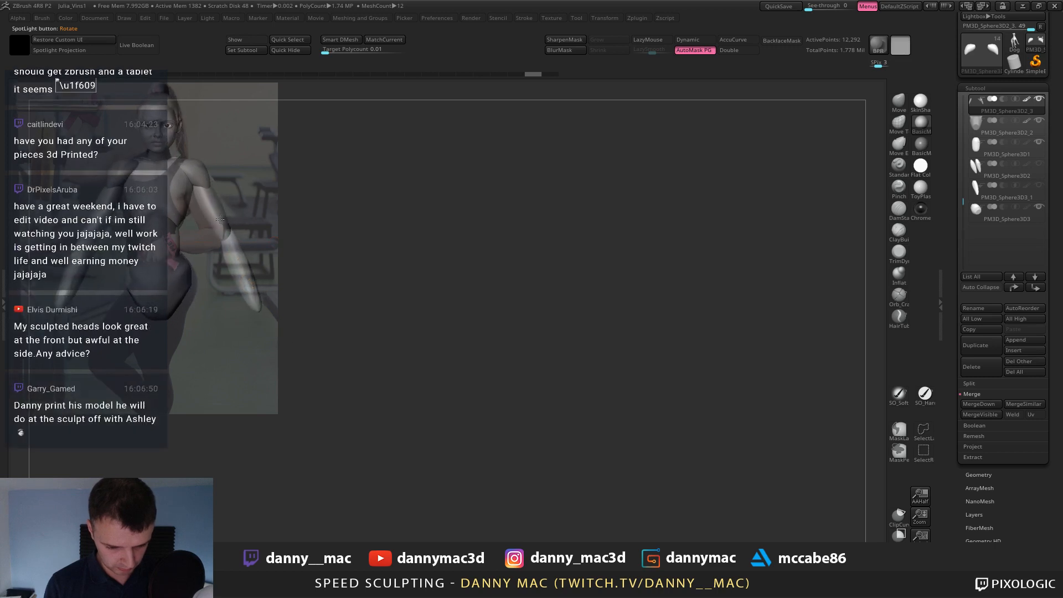
left_click(222, 217, "alt")
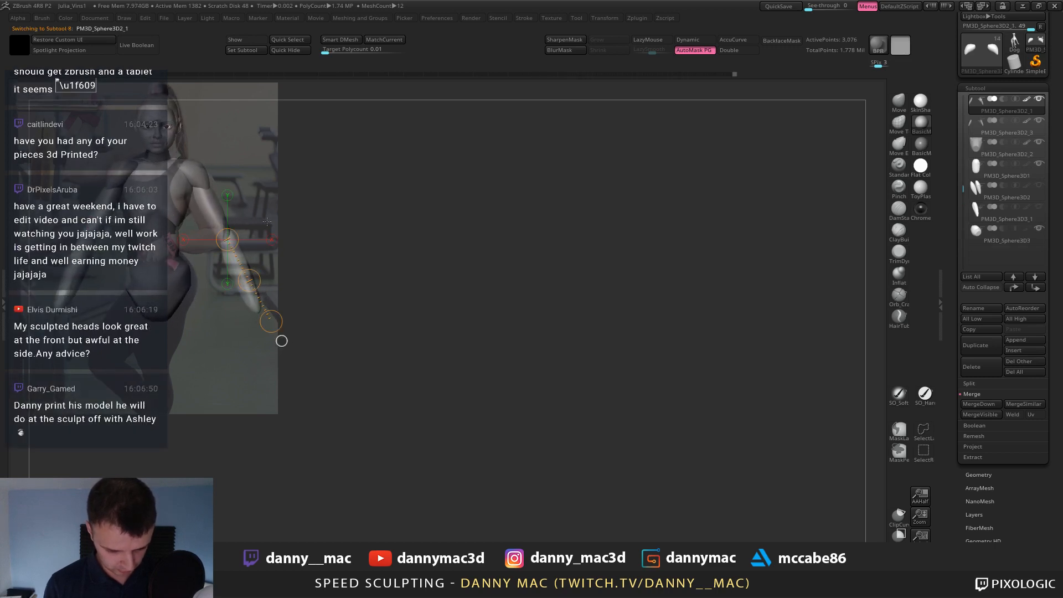
left_click_drag(292, 221, 278, 238)
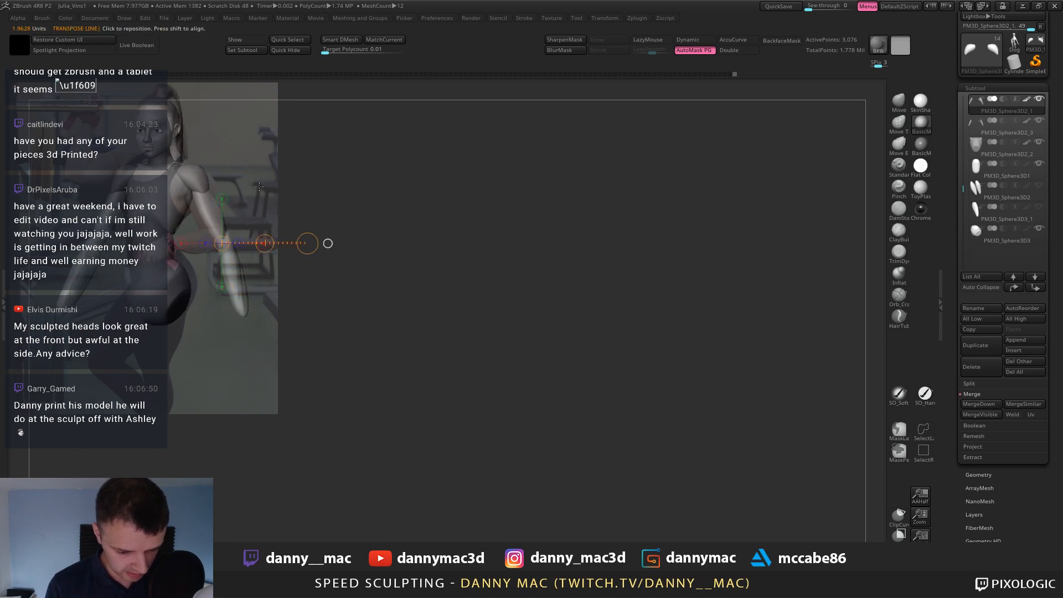
mouse_move(269, 184)
left_mouse_down()
mouse_move(252, 179)
mouse_move(388, 194)
mouse_move(630, 195)
left_mouse_up()
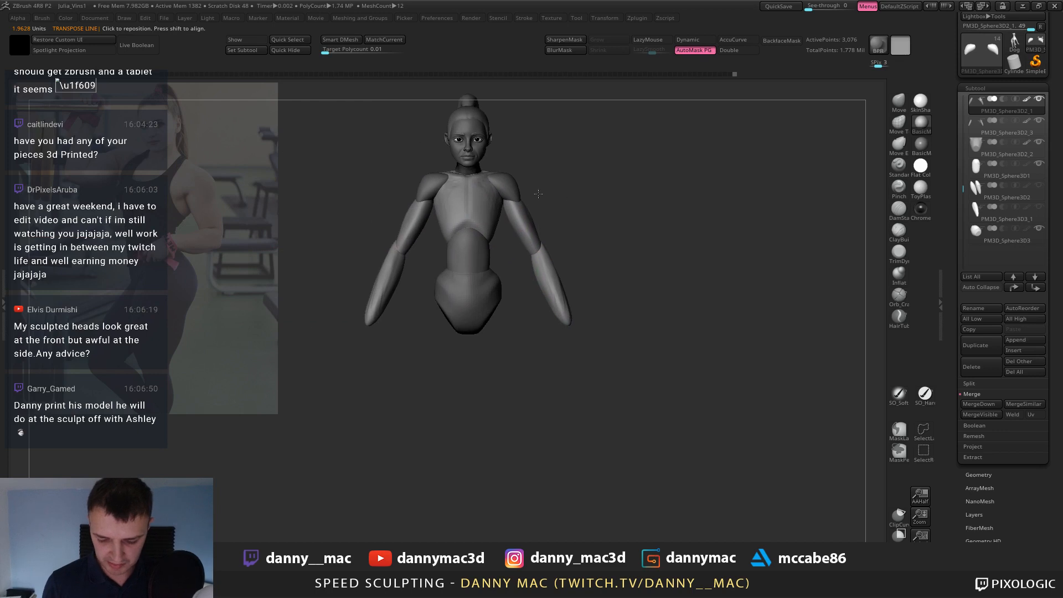
mouse_move(536, 192)
left_mouse_down()
mouse_move(548, 179)
mouse_move(584, 217)
mouse_move(493, 227)
left_mouse_up()
key("q")
Select the shoulder subtool and adjust its form with a resized Move brush, checking it against the torso and head.
left_click(535, 211, "alt")
key("space")
key("space")
key("space")
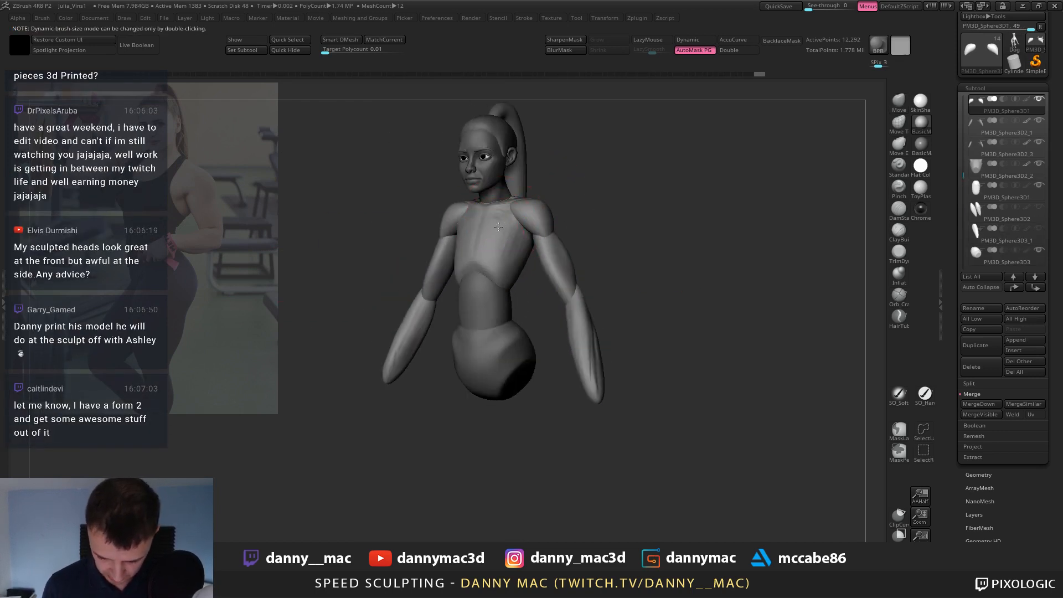
left_click(510, 224, "alt")
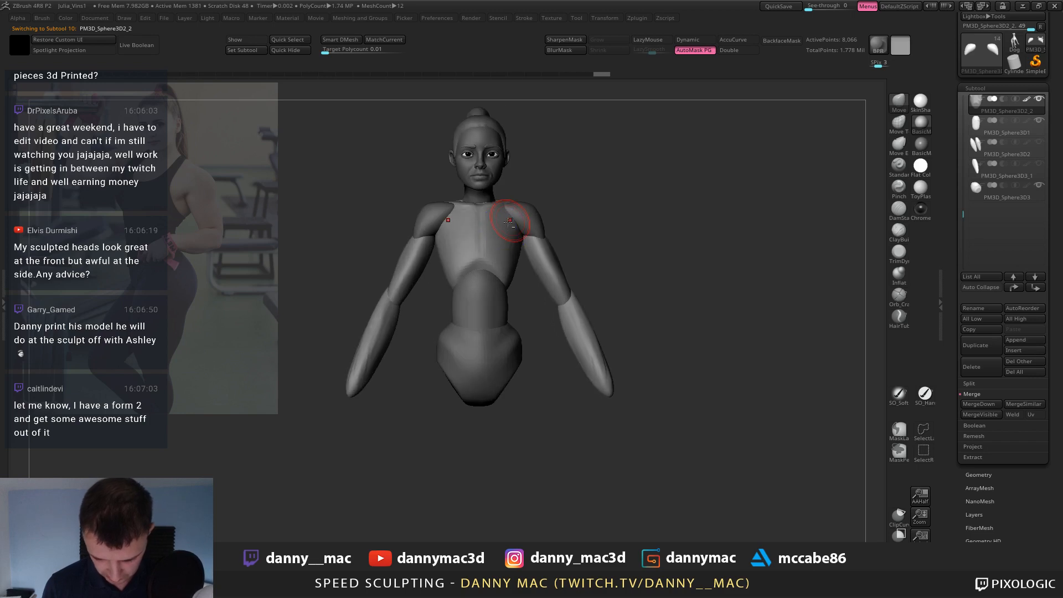
key("f")
left_click(497, 181, "alt")
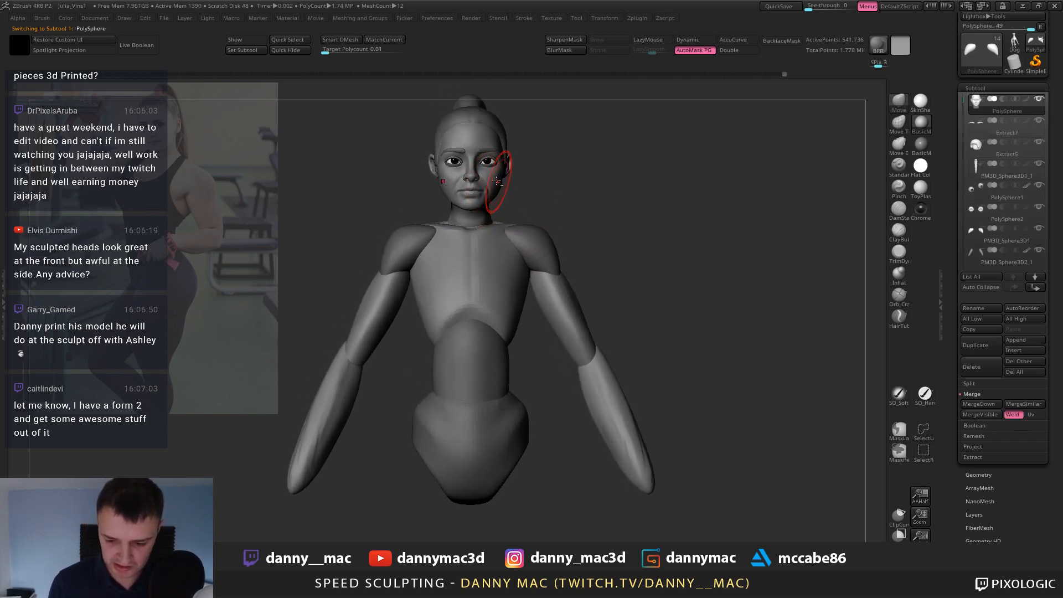
Select the hair cap and reshape its contour over the crown and back of the head from above and in profile.
mouse_move(497, 181)
right_mouse_down("ctrl")
mouse_move(494, 117)
mouse_move(487, 177)
mouse_move(485, 160)
mouse_move(474, 183)
right_mouse_up("ctrl")
left_click(481, 166, "alt")
key("space")
left_click_drag(468, 180, 450, 179)
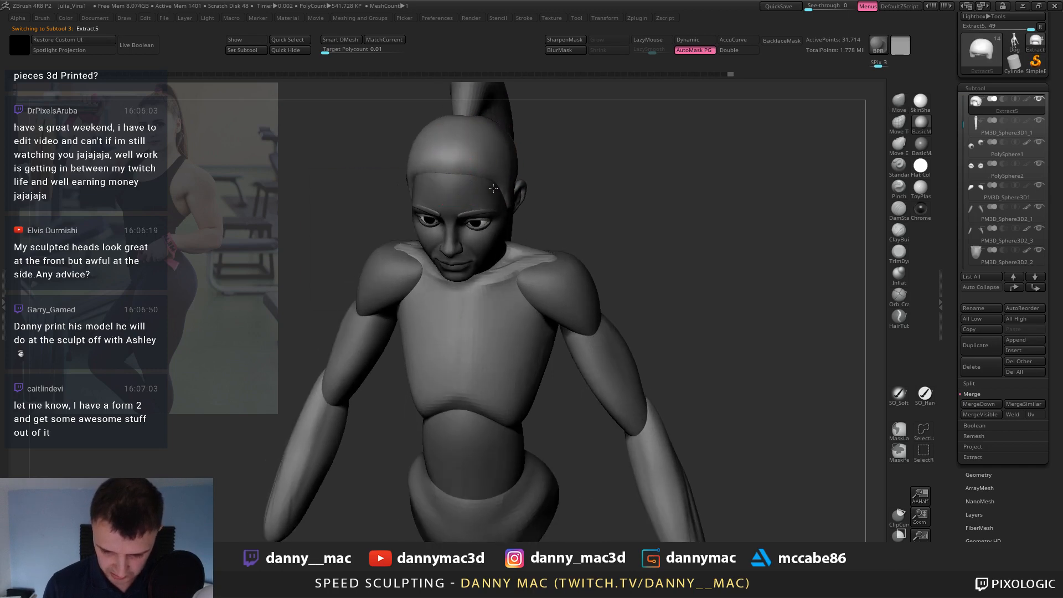
right_click_drag(493, 188, 545, 159)
left_click_drag(540, 206, 534, 195, "shift")
key("space")
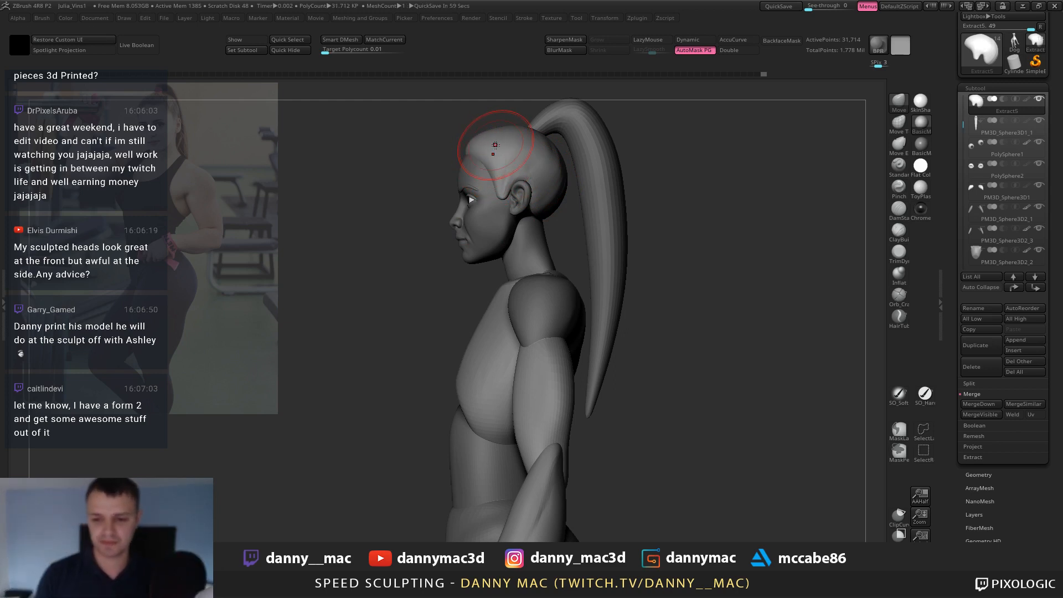
right_click_drag(560, 148, 546, 165, "ctrl")
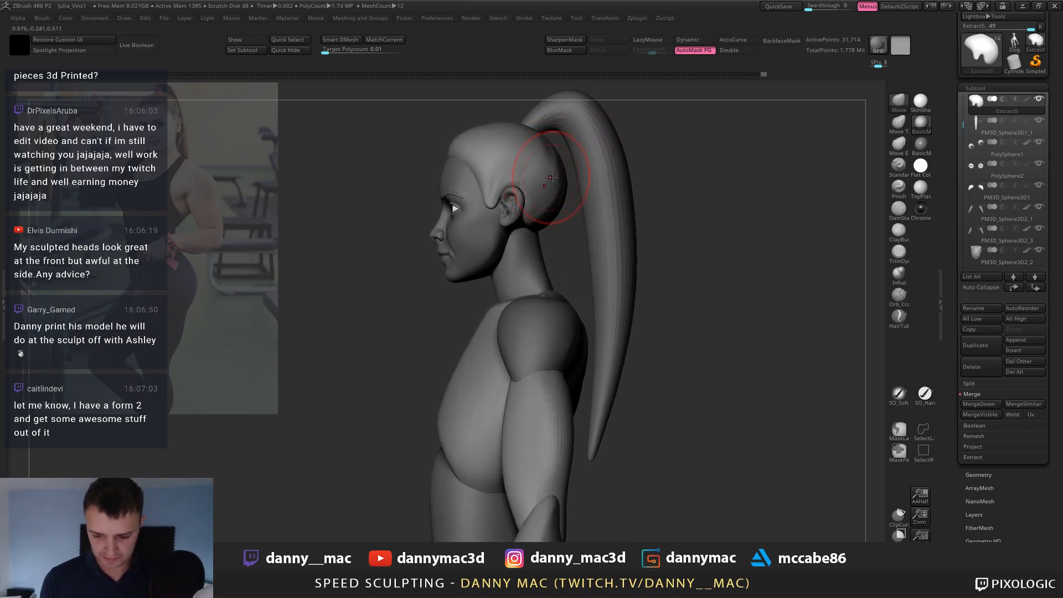
mouse_move(551, 207)
left_mouse_down("shift")
mouse_move(531, 188)
mouse_move(502, 185)
left_mouse_up("shift")
right_click(510, 196)
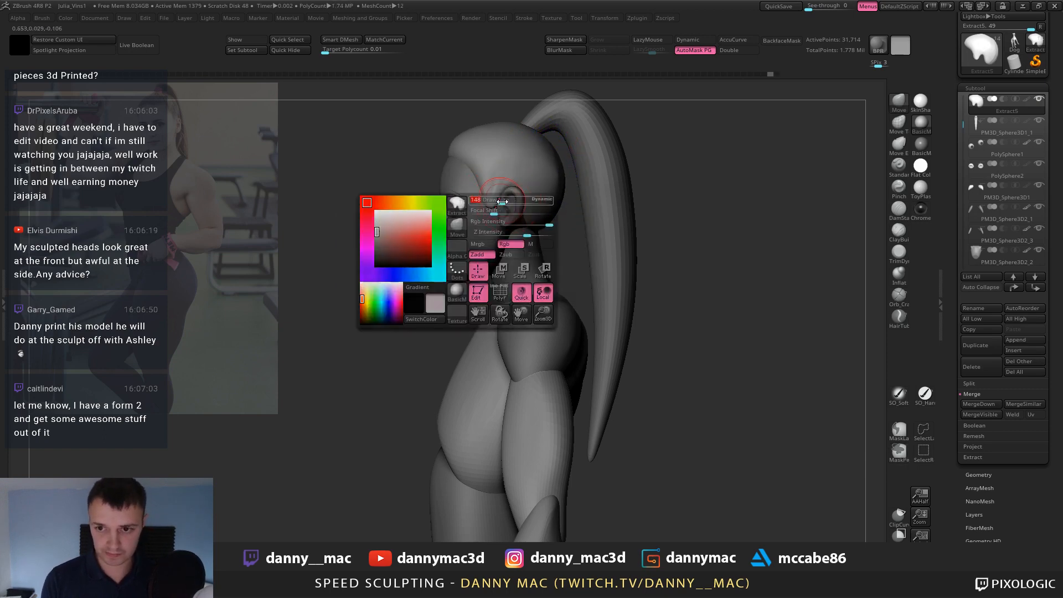
Select the head, undo the stray stroke, and refine the ear's outline in profile with a resized Move brush.
right_click_drag(509, 195, 517, 209, "ctrl")
left_click(510, 196, "alt")
left_click_drag(517, 217, 515, 211)
key("ctrl+z")
key("space")
left_click(516, 211)
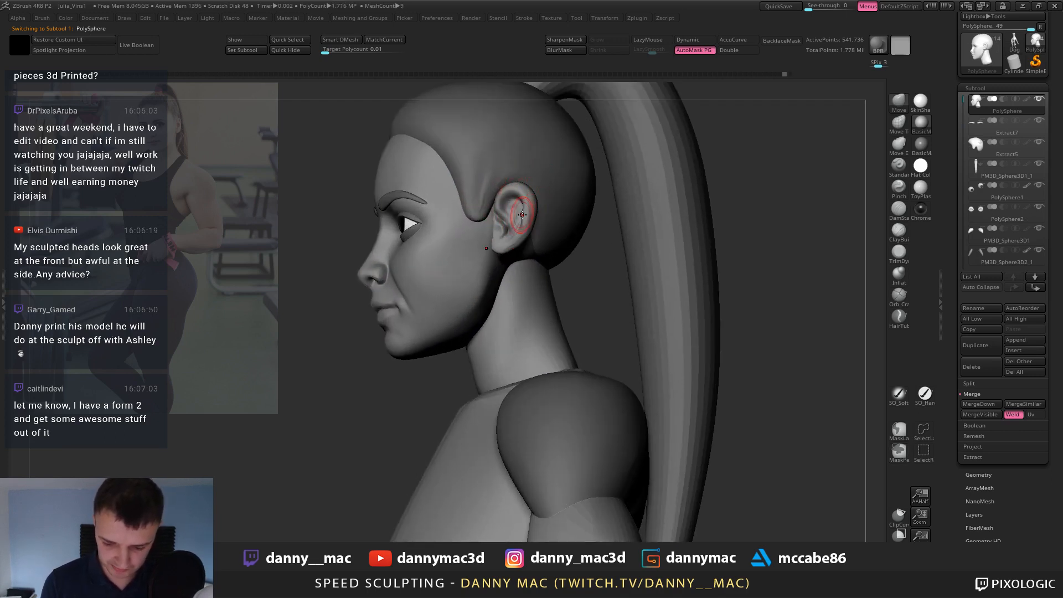
mouse_move(526, 211)
right_mouse_down()
mouse_move(513, 194)
mouse_move(505, 209)
mouse_move(510, 182)
right_mouse_up()
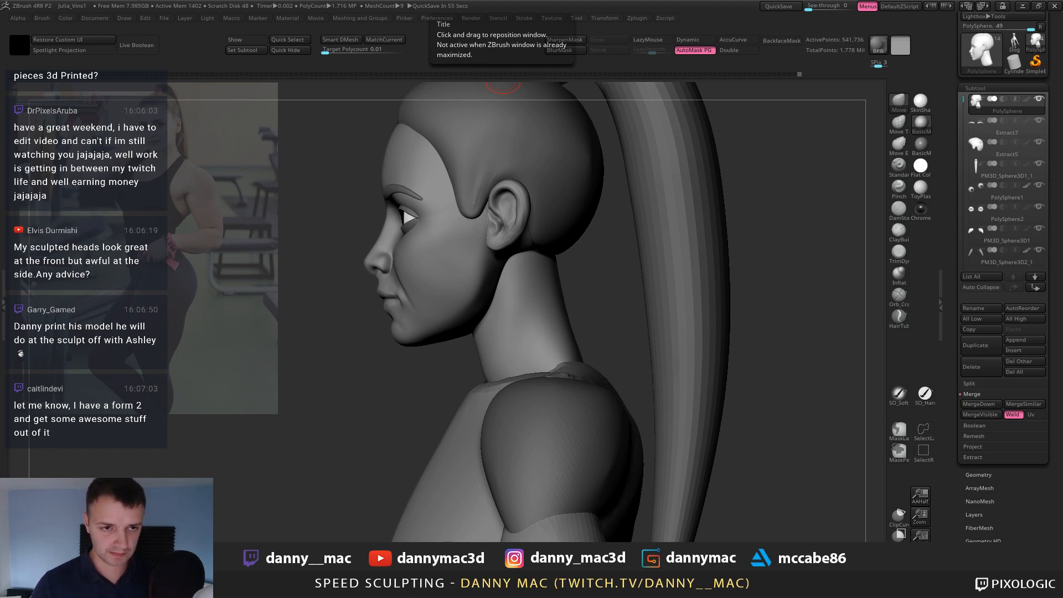
right_click_drag(508, 200, 463, 203)
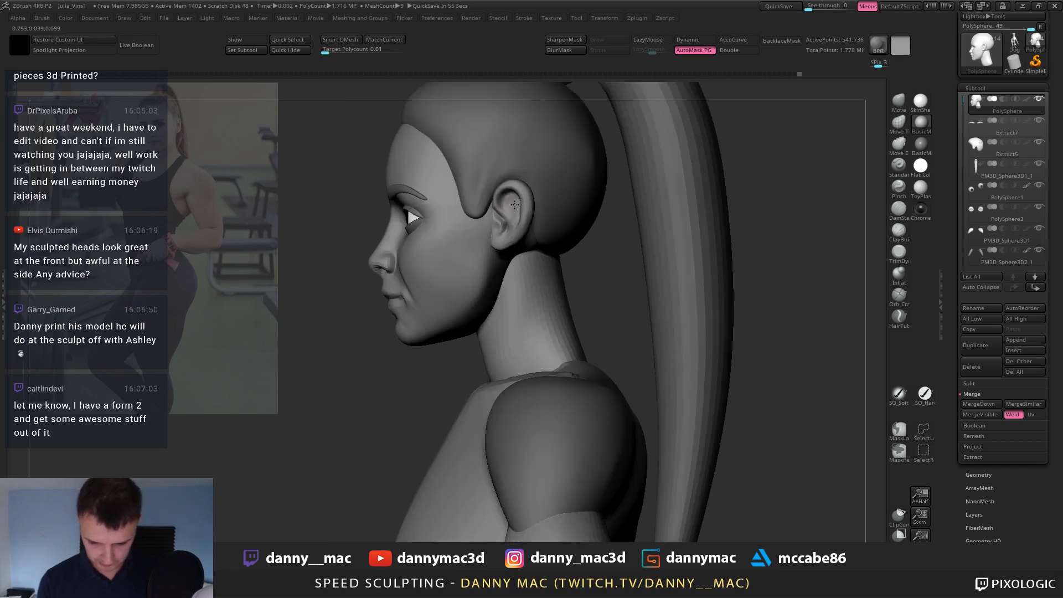
Refine the ear's upper inner fold and rear rim from the opposite side of the head.
right_click_drag(609, 204, 522, 205)
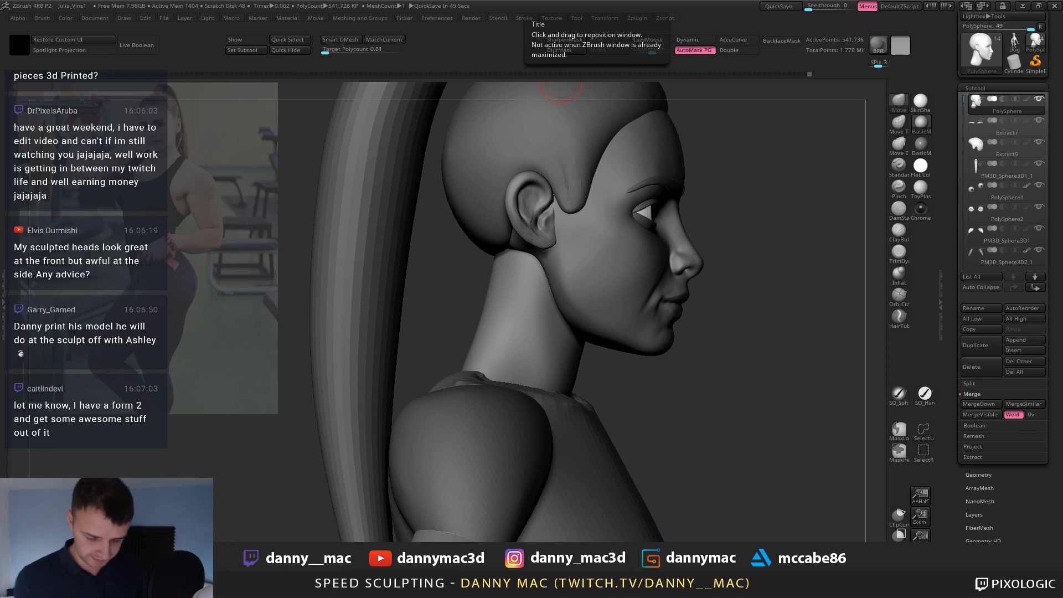
right_click_drag(561, 211, 542, 192)
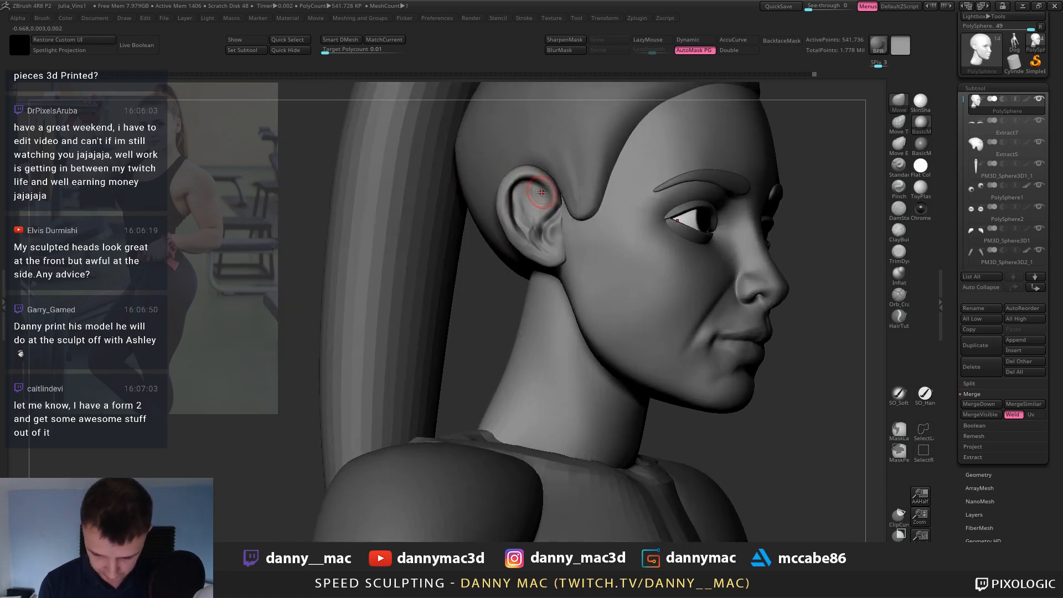
left_click_drag(541, 193, 553, 185)
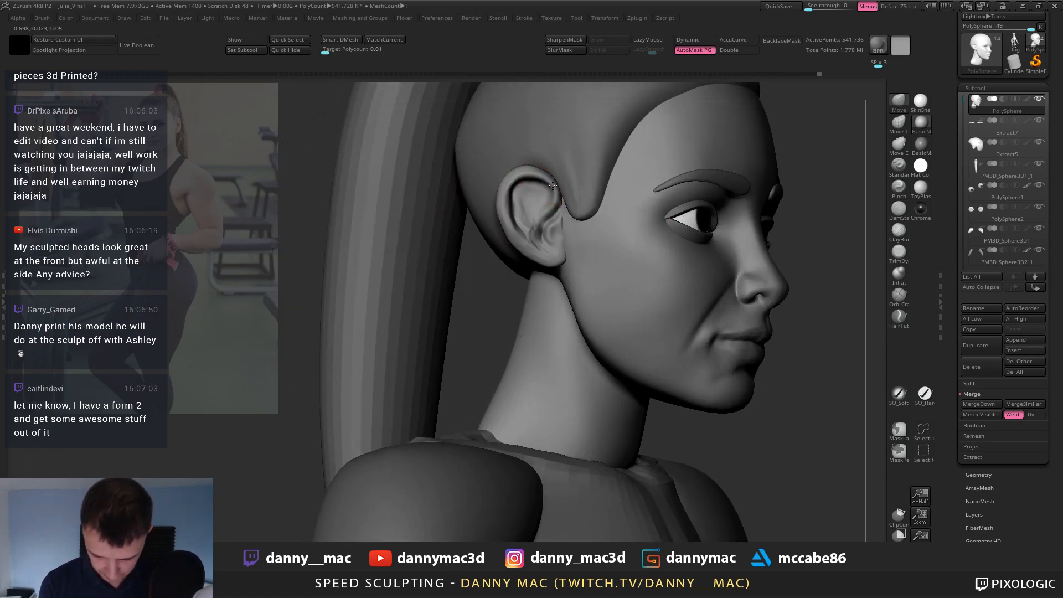
key("space")
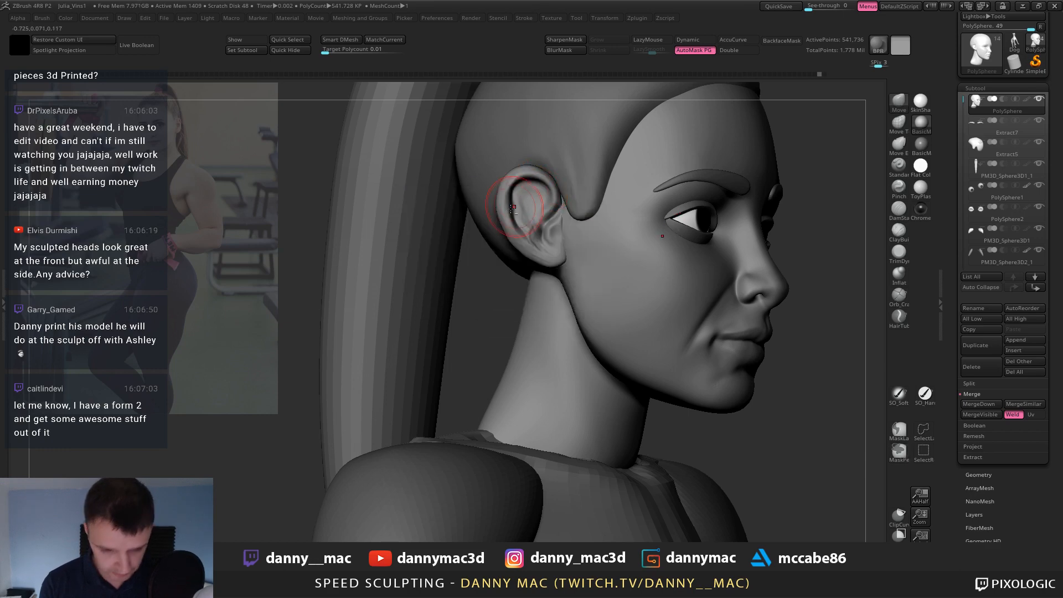
right_click_drag(526, 194, 501, 185)
left_click_drag(503, 187, 508, 185)
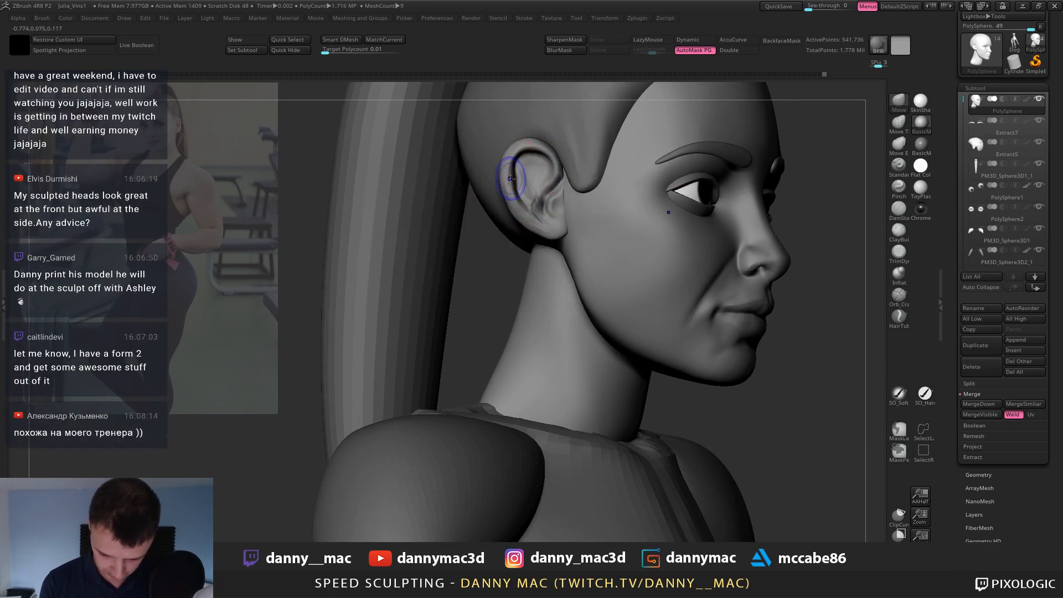
Lower the head by two subdivision levels and reshape the upper inner ear with a resized Move brush.
key("shift+d")
key("shift+d")
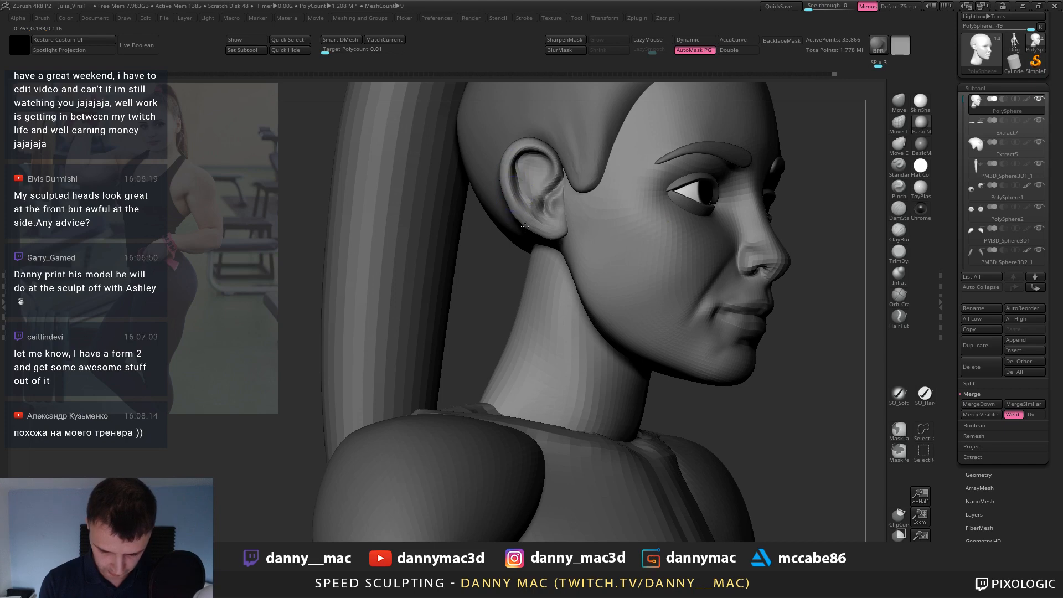
left_click_drag(540, 179, 544, 169)
key("space")
key("space")
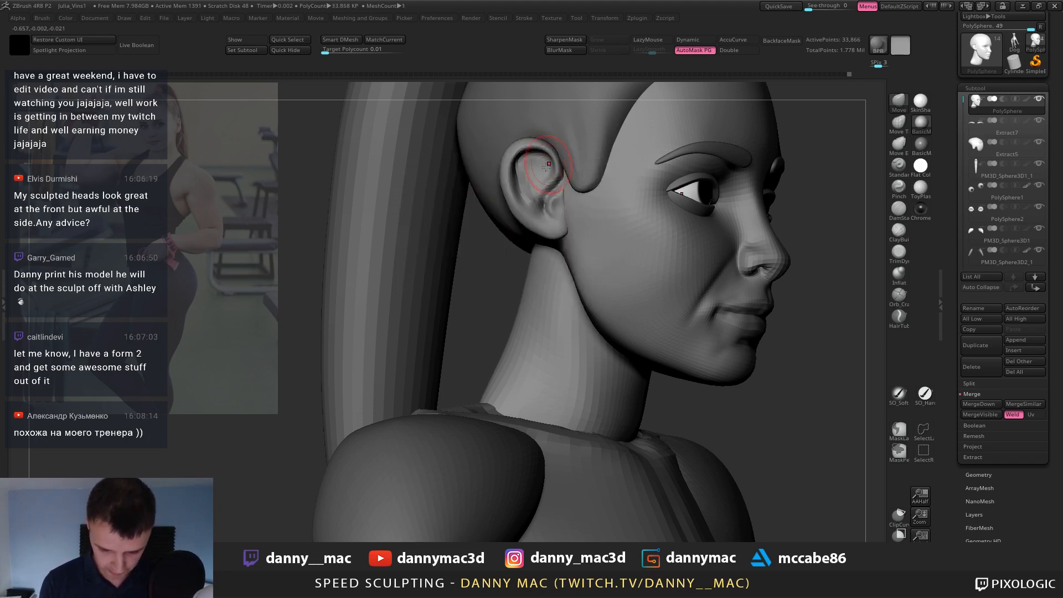
Raise the head one subdivision level and sculpt the lower ear hollow toward the tragus with ClayBuildup.
key("d")
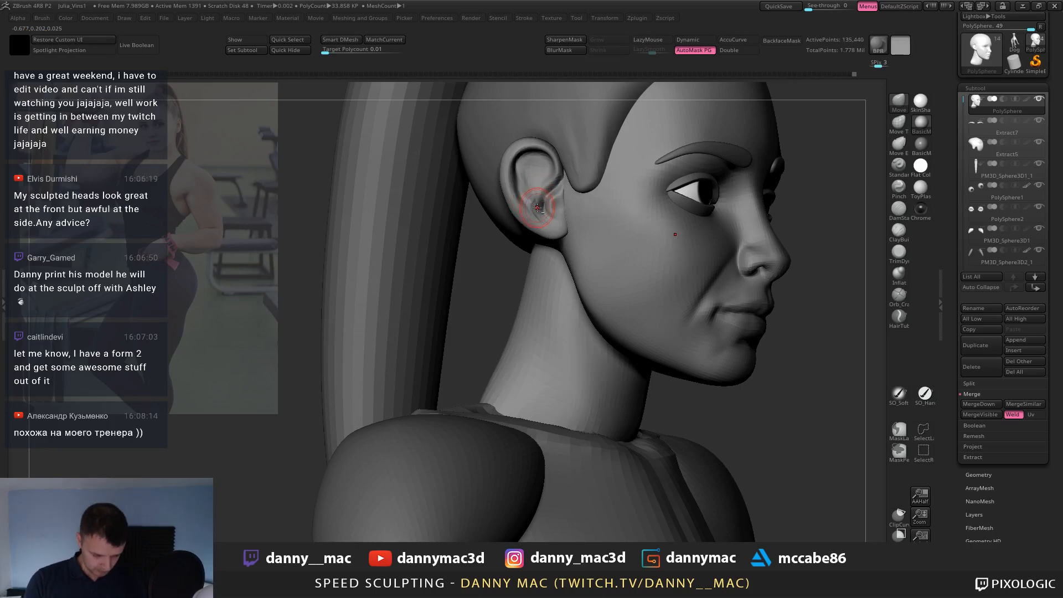
key("b")
key("c")
key("b")
left_click_drag(537, 205, 552, 182)
Reshape the tragus and the area above the earlobe with a small Move brush, adjusting the brush size between strokes.
key("b")
key("m")
key("v")
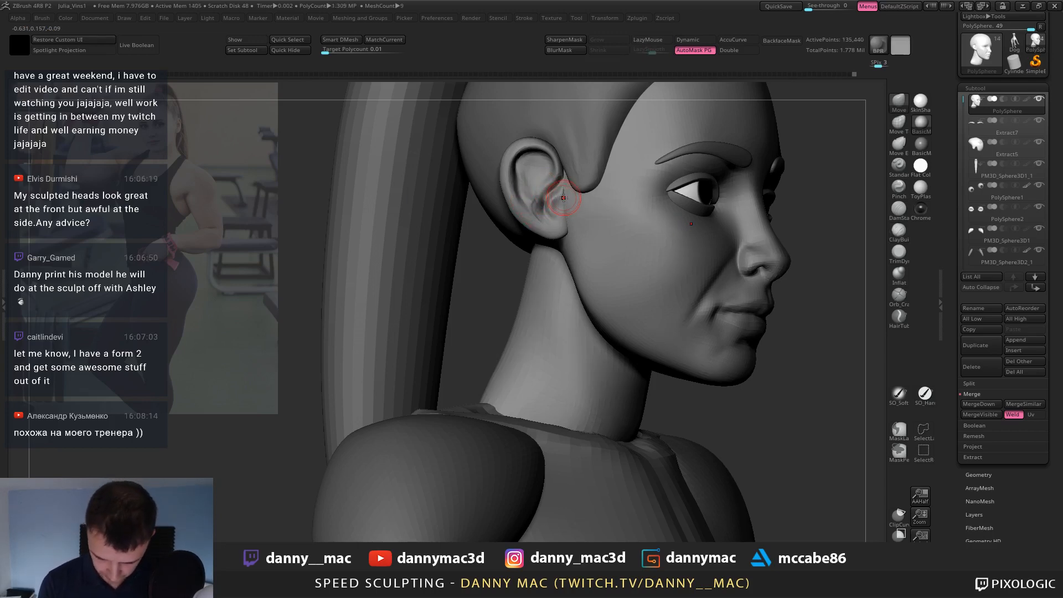
key("space")
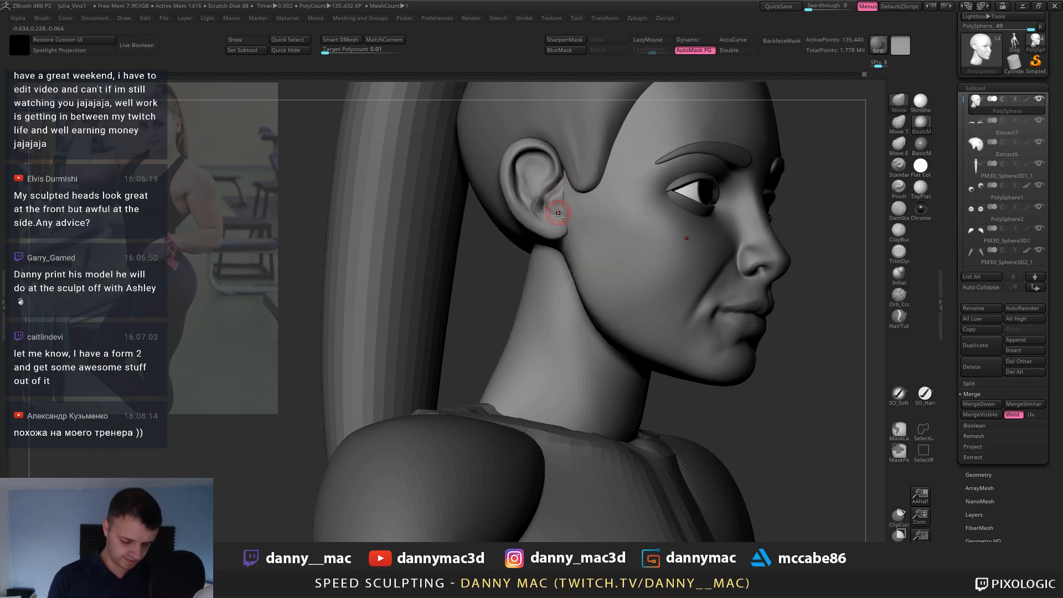
scroll(557, 210, "up", 2)
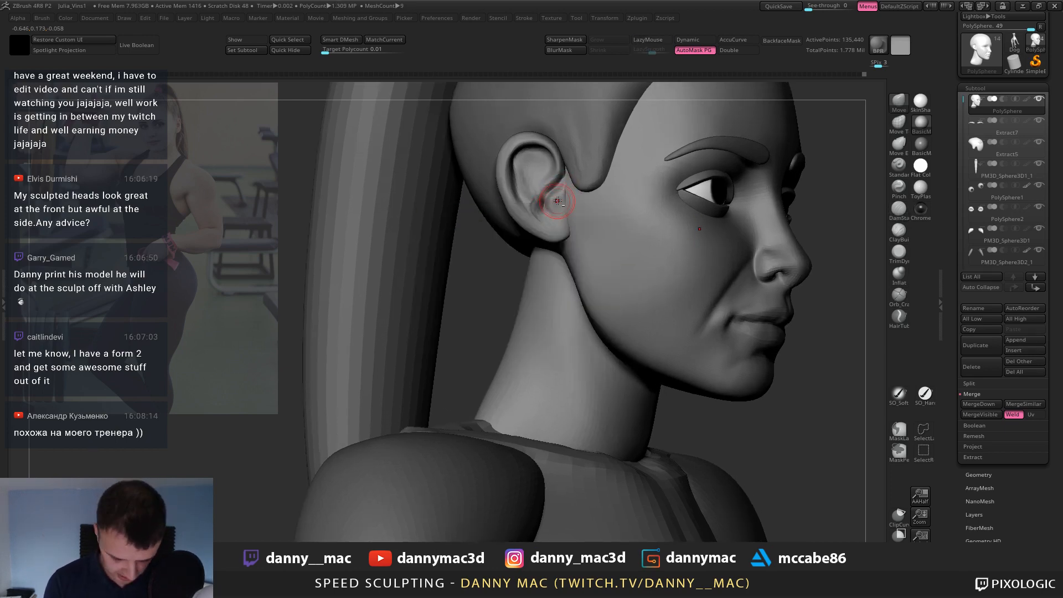
key("space")
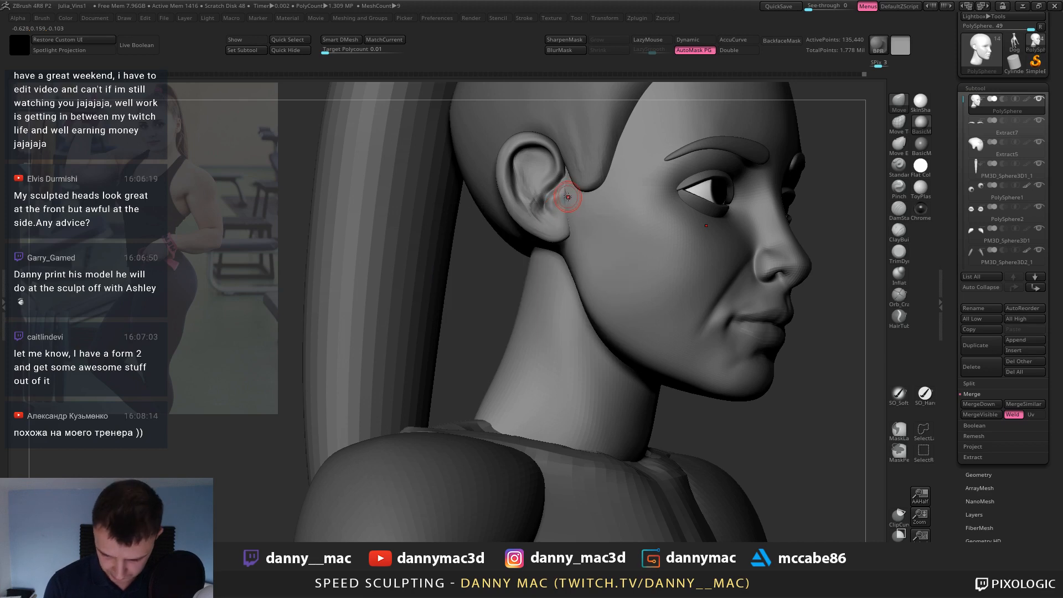
mouse_move(559, 215)
right_mouse_down()
mouse_move(563, 188)
mouse_move(555, 218)
right_mouse_up()
key("space")
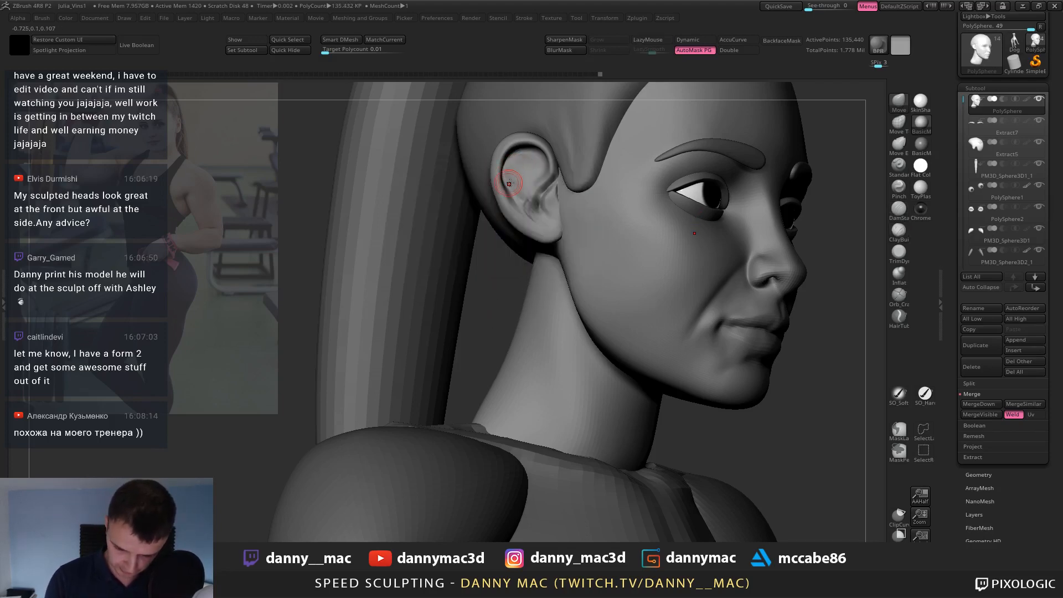
Turn on LazyMouse, sculpt the folds inside the ear, and smooth them.
key("l")
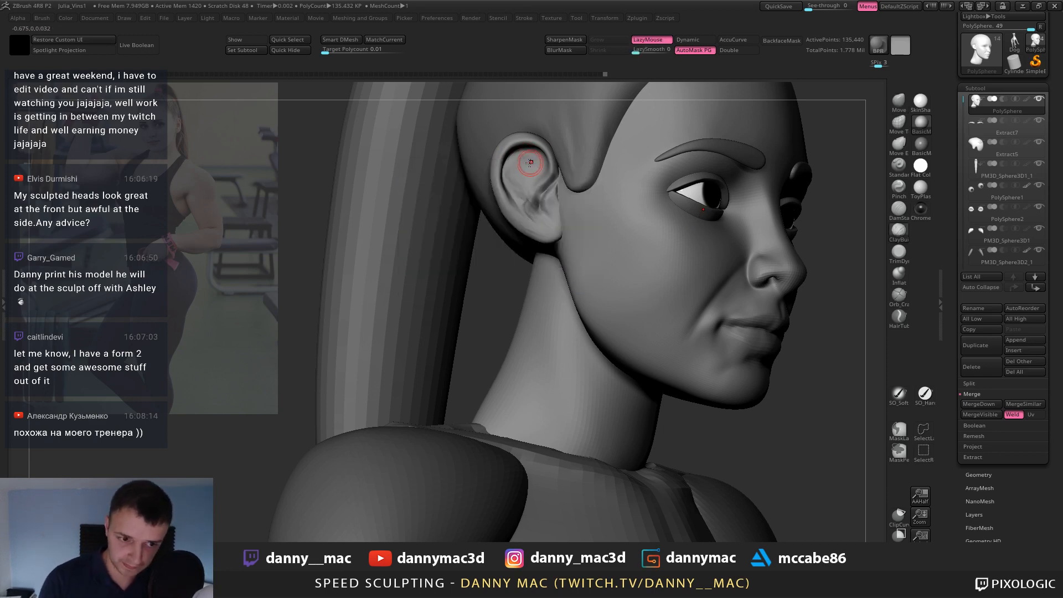
left_click_drag(533, 168, 522, 202)
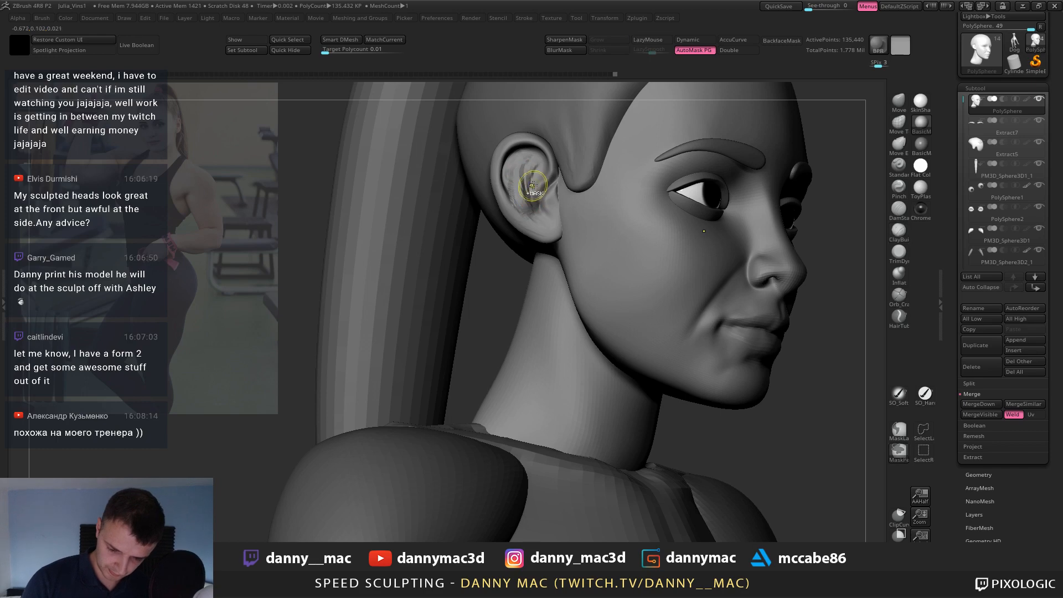
left_click_drag(518, 181, 522, 186, "shift")
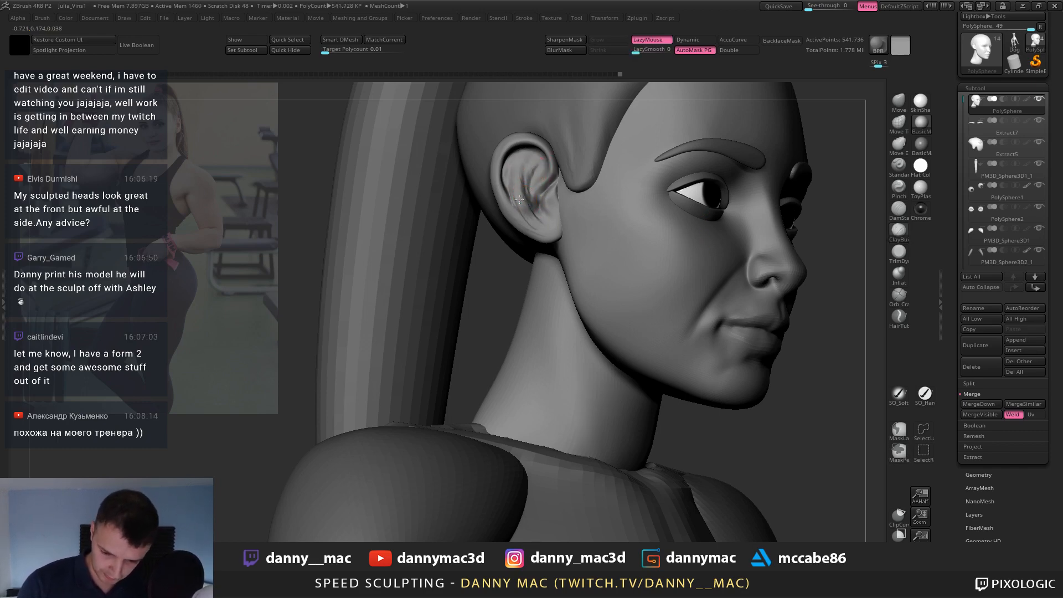
Smooth the inner ear folds, lower the head one subdivision level, and smooth the ear's edge above the lobe.
left_click_drag(543, 165, 529, 174, "shift")
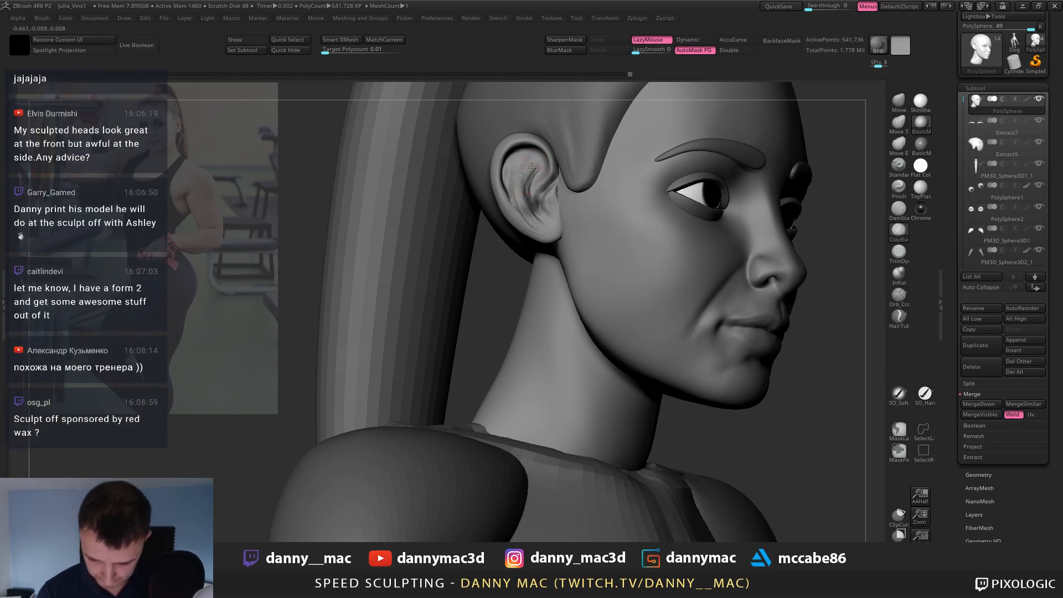
right_click_drag(532, 167, 579, 165)
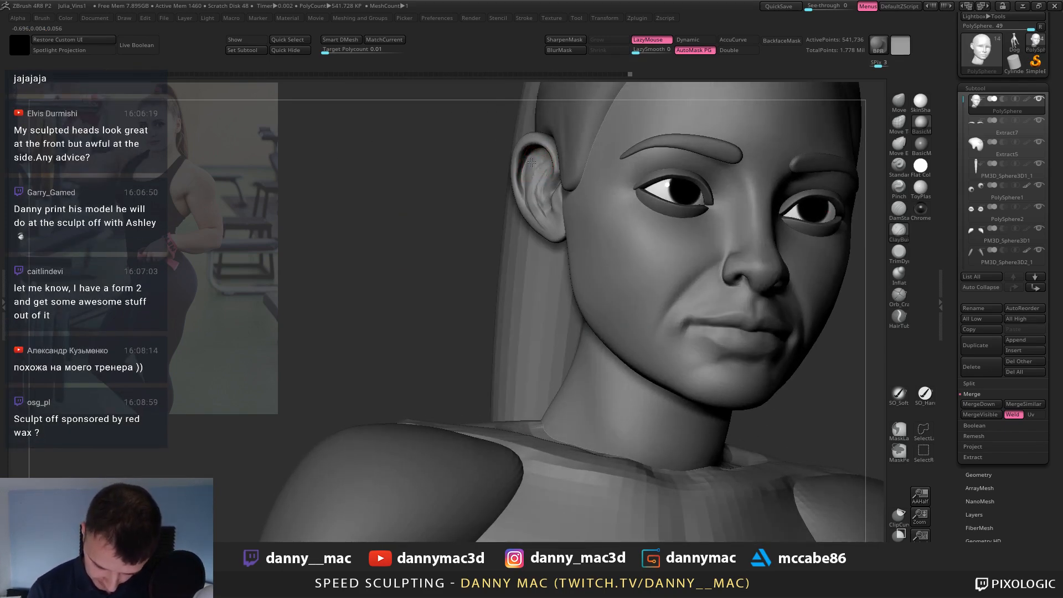
mouse_move(529, 194)
right_mouse_down()
mouse_move(498, 195)
mouse_move(540, 206)
mouse_move(525, 173)
right_mouse_up()
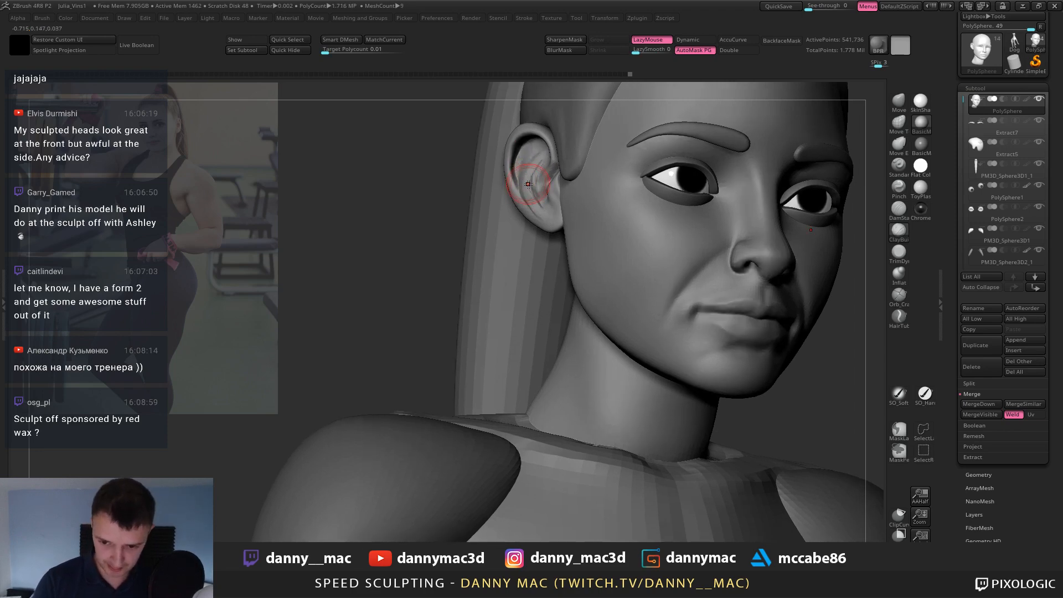
left_click_drag(528, 184, 541, 184, "shift")
key("shift+d")
right_click_drag(542, 191, 527, 186)
left_click_drag(527, 189, 530, 218, "shift")
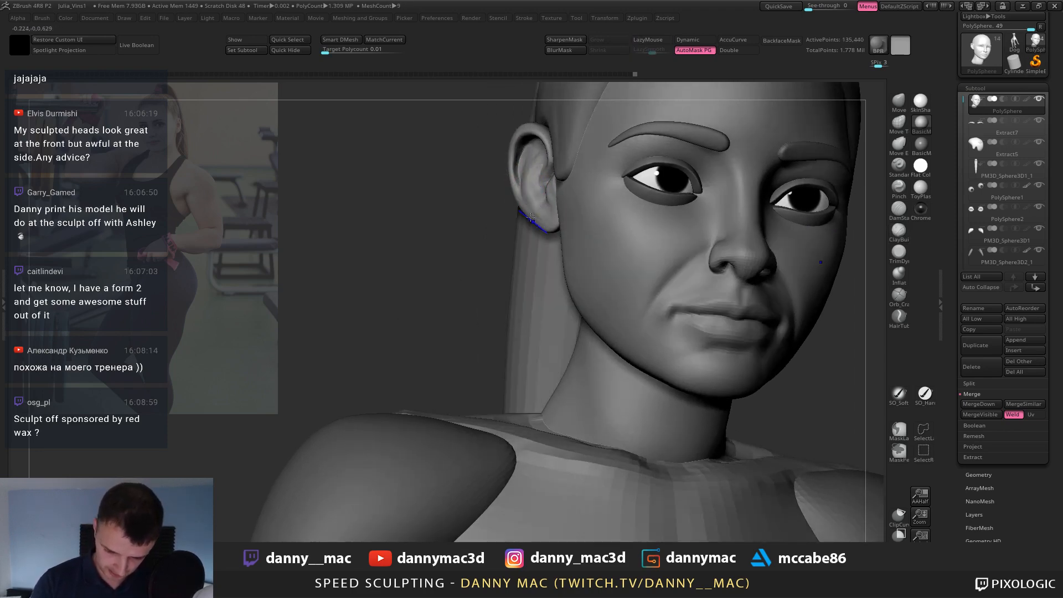
mouse_move(530, 217)
right_mouse_down()
mouse_move(511, 160)
mouse_move(516, 187)
mouse_move(526, 134)
mouse_move(525, 162)
mouse_move(491, 204)
mouse_move(499, 221)
right_mouse_up()
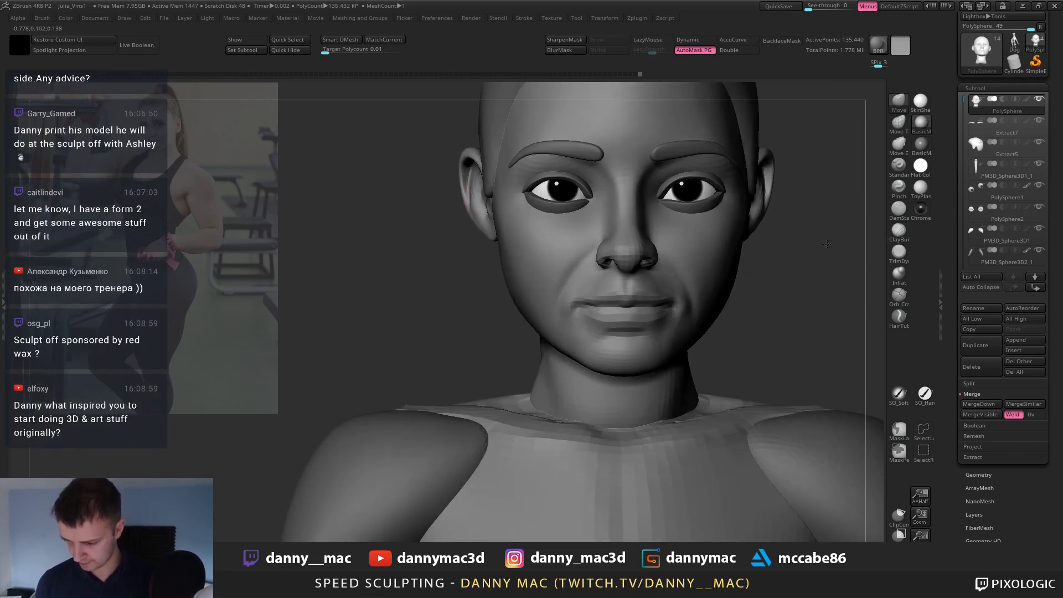
Switch the model's material to the red wax MatCap.
left_click(922, 144)
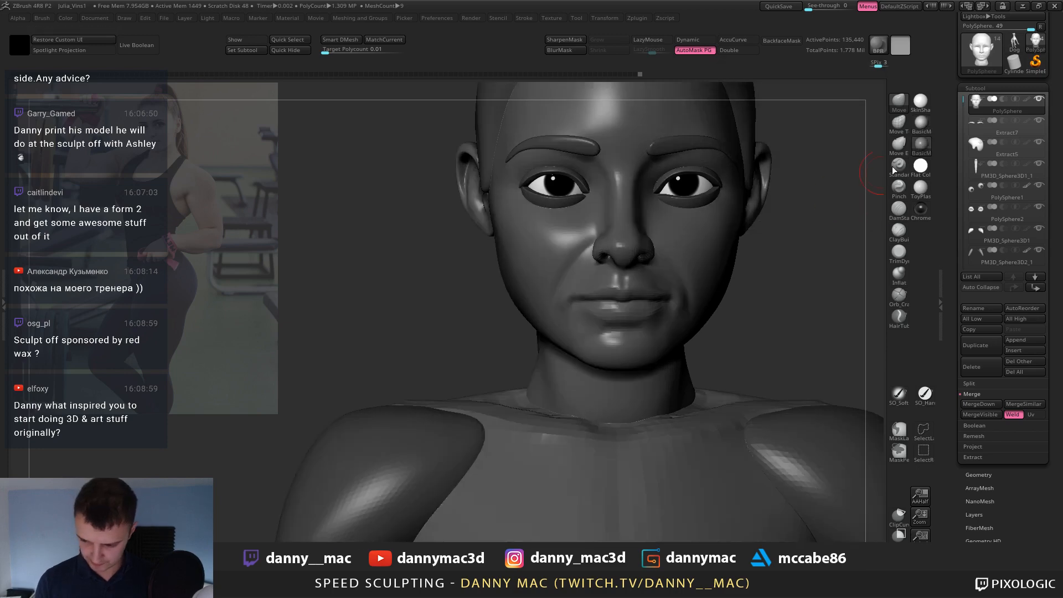
left_click(922, 145)
left_click(269, 208)
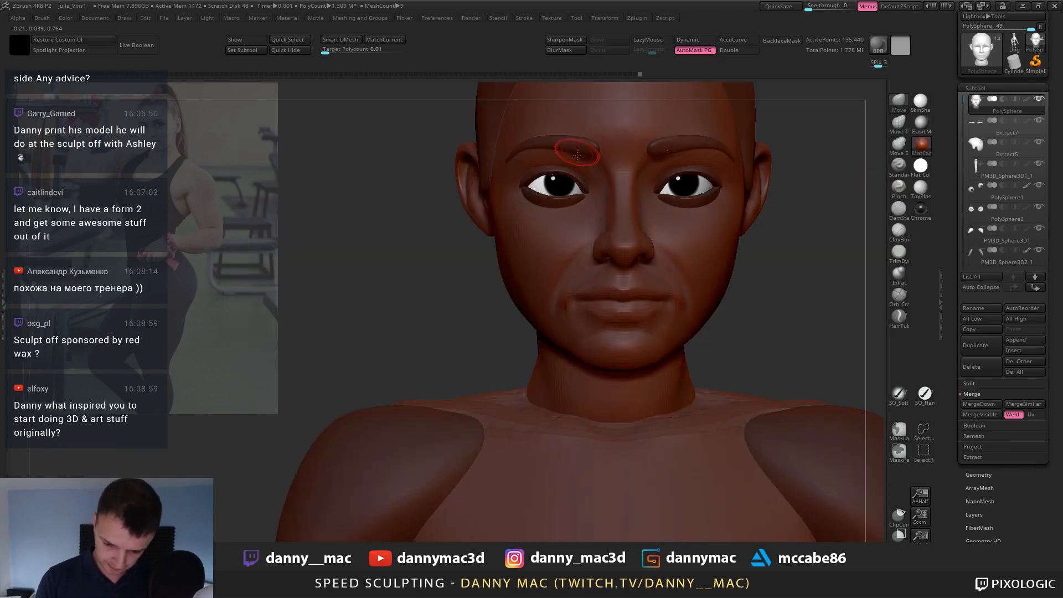
Smooth the ear's rim and inner surface, checking it from the front and side.
mouse_move(577, 155)
right_mouse_down()
mouse_move(468, 189)
mouse_move(477, 161)
mouse_move(488, 197)
mouse_move(477, 200)
mouse_move(484, 188)
mouse_move(461, 189)
mouse_move(459, 148)
mouse_move(441, 157)
mouse_move(455, 164)
right_mouse_up()
key("l")
left_click_drag(447, 178, 451, 196, "shift")
right_click_drag(464, 203, 442, 168)
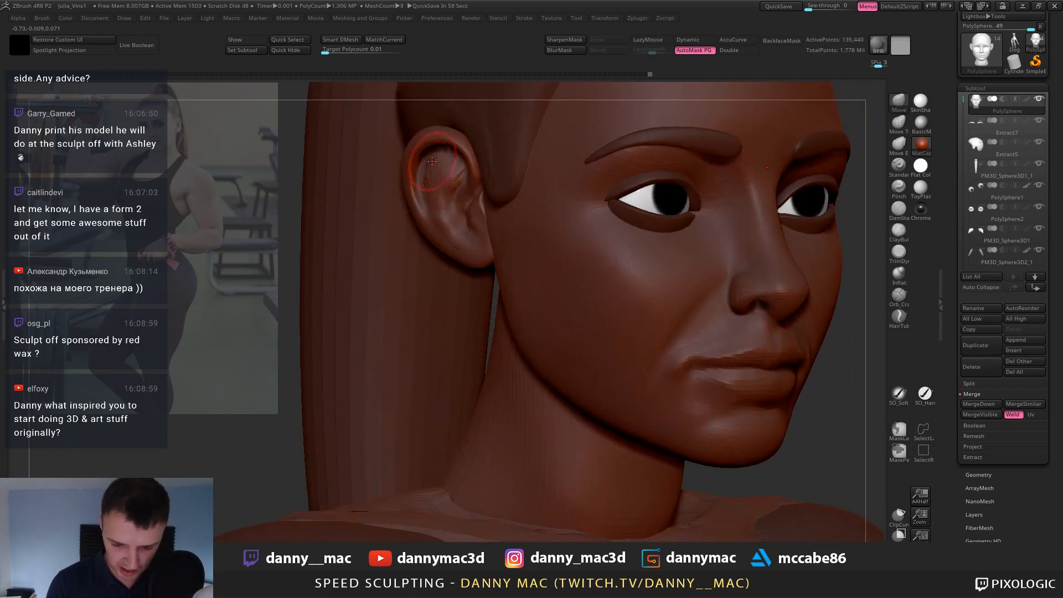
right_click_drag(426, 171, 446, 180)
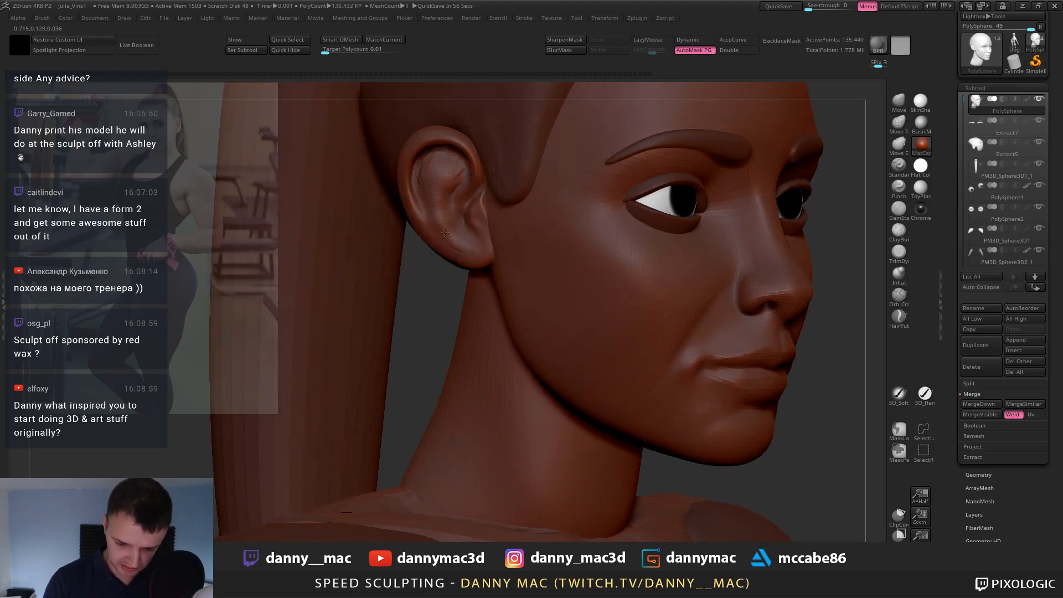
mouse_move(444, 232)
right_mouse_down()
mouse_move(437, 190)
mouse_move(413, 204)
right_mouse_up()
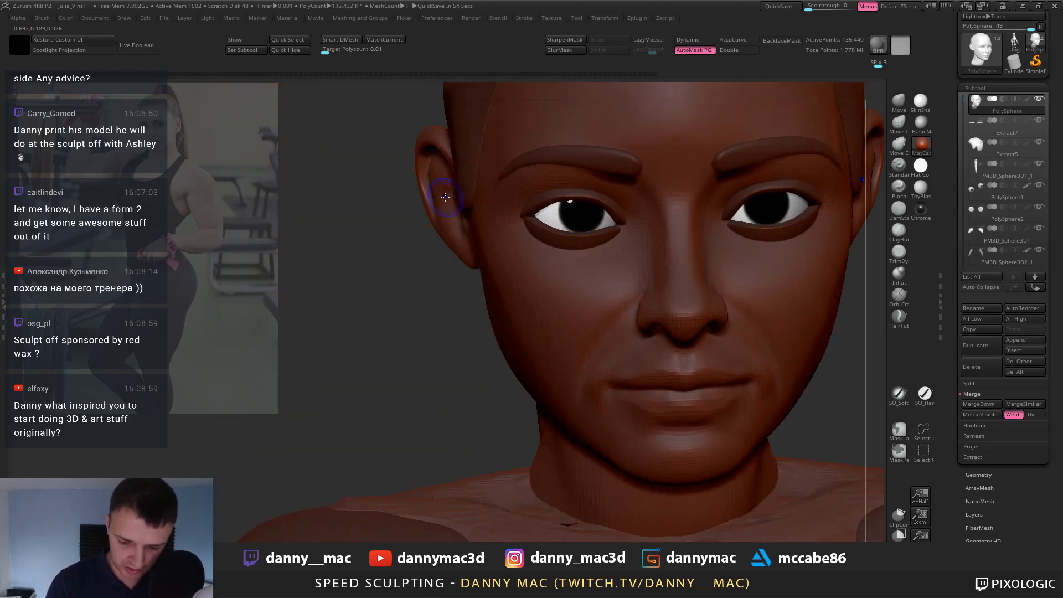
left_click_drag(450, 201, 437, 181, "shift")
Turn on LazyMouse and carve the groove along the inner rim toward the earlobe with DamStandard.
key("space")
key("l")
right_click_drag(454, 182, 465, 198)
right_click_drag(490, 245, 484, 221)
left_click_drag(465, 204, 493, 238)
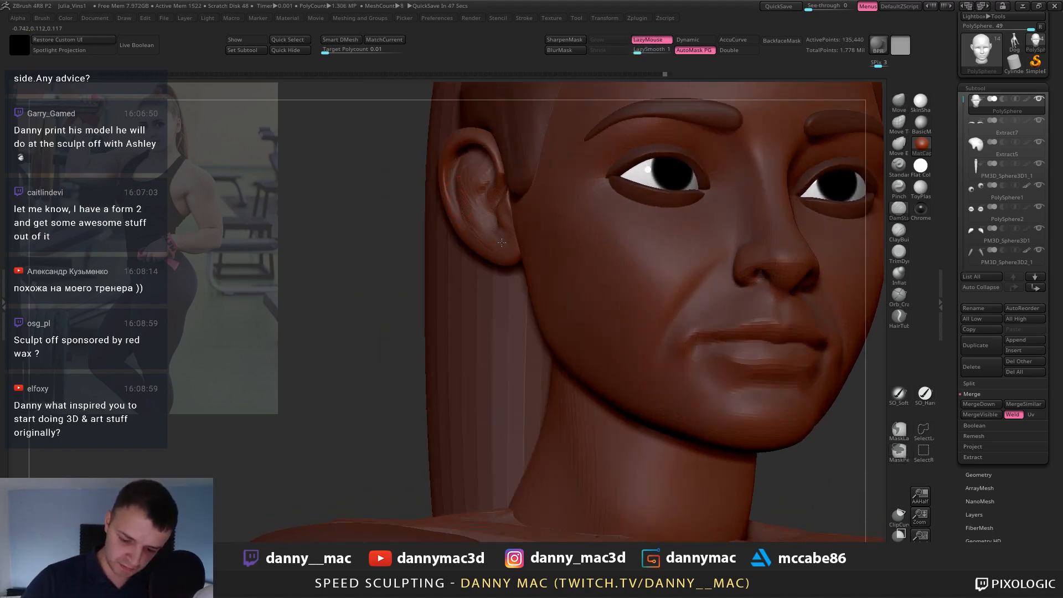
right_click_drag(447, 221, 468, 211)
right_click_drag(499, 244, 474, 172, "shift")
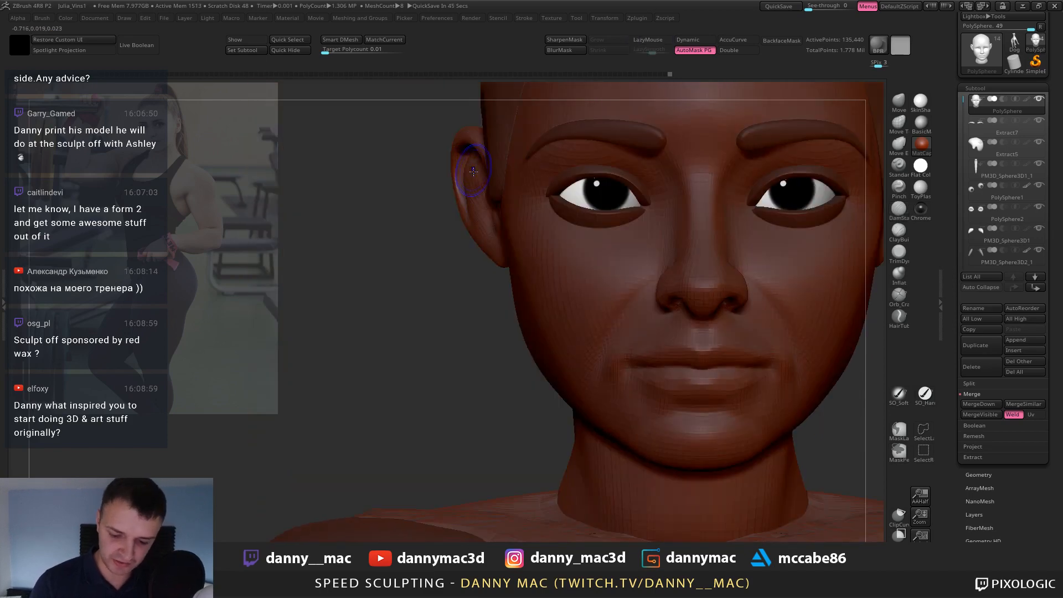
Smooth the inner ear and adjust the ear's front profile with a resized Move brush.
left_click_drag(473, 203, 477, 189, "shift")
key("b")
key("m")
key("v")
key("space")
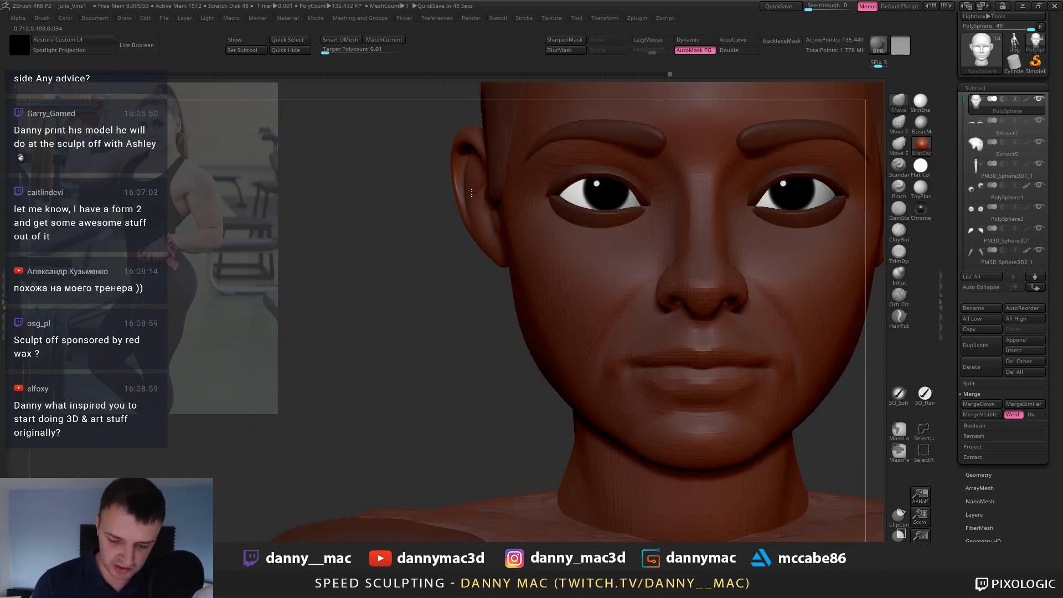
key("space")
key("space")
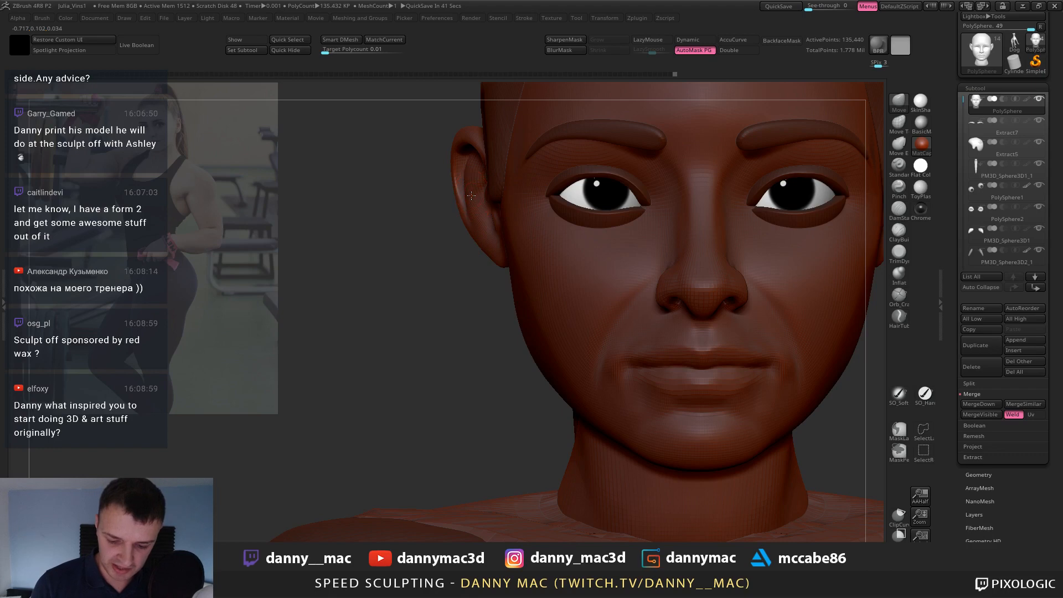
mouse_move(476, 188)
right_mouse_down()
mouse_move(491, 147)
mouse_move(481, 161)
mouse_move(489, 154)
mouse_move(488, 180)
mouse_move(478, 169)
mouse_move(505, 180)
mouse_move(519, 218)
right_mouse_up()
Switch to the DamStandard brush for the ear creases and bring the ear into side view.
key("b")
key("d")
key("s")
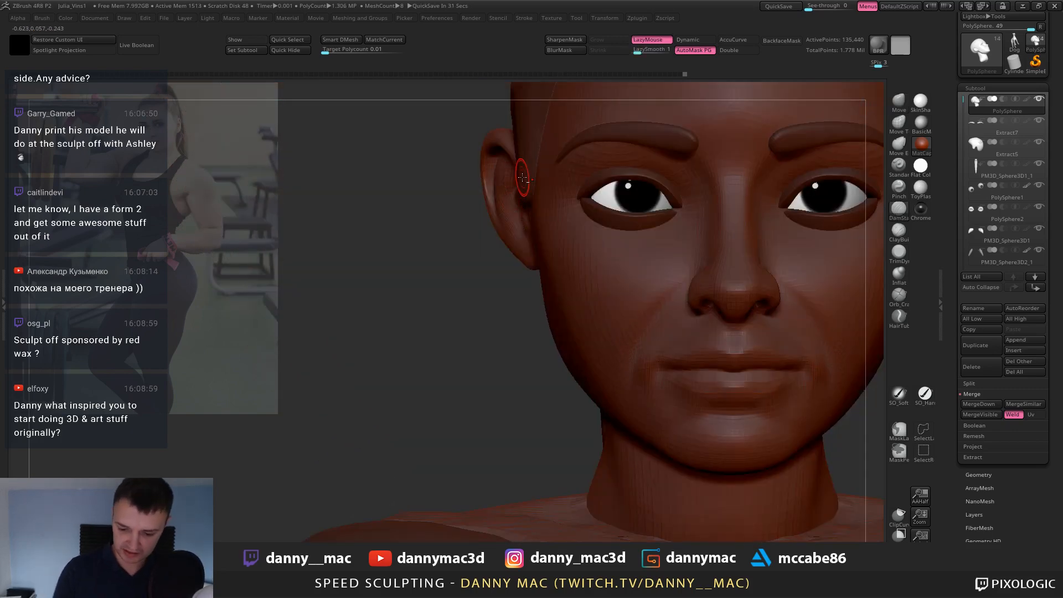
right_click_drag(522, 177, 533, 211)
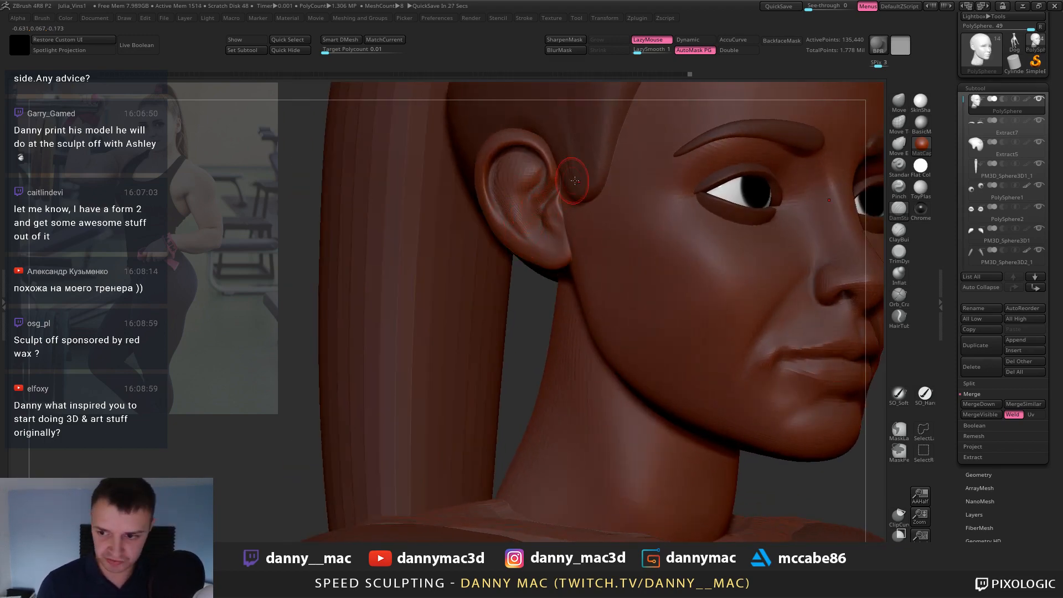
Raise the reference photo's opacity in Spotlight and return to sculpting the head.
key("shift+z")
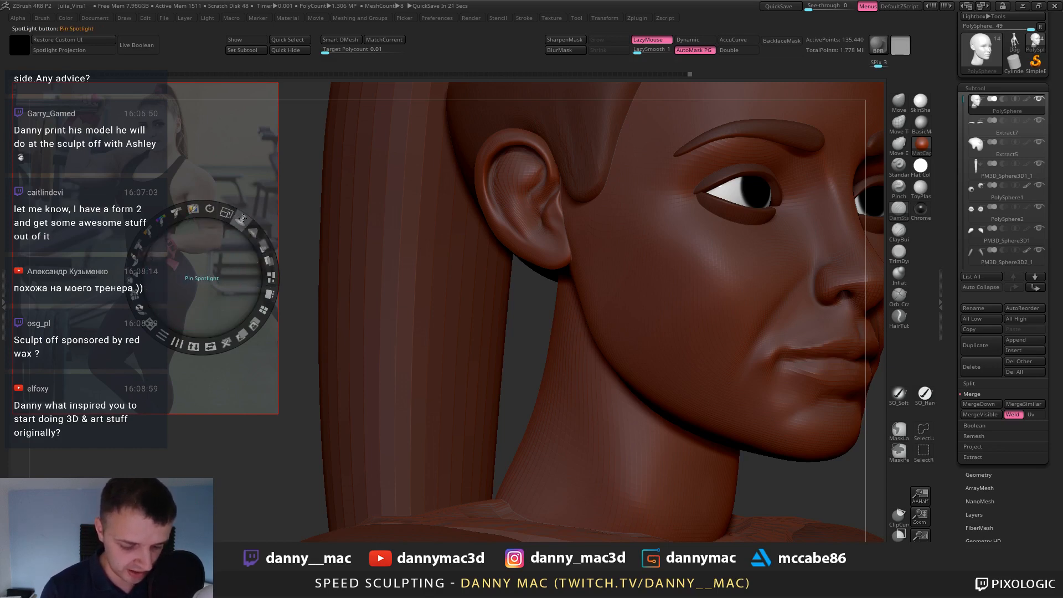
left_click_drag(261, 243, 212, 346)
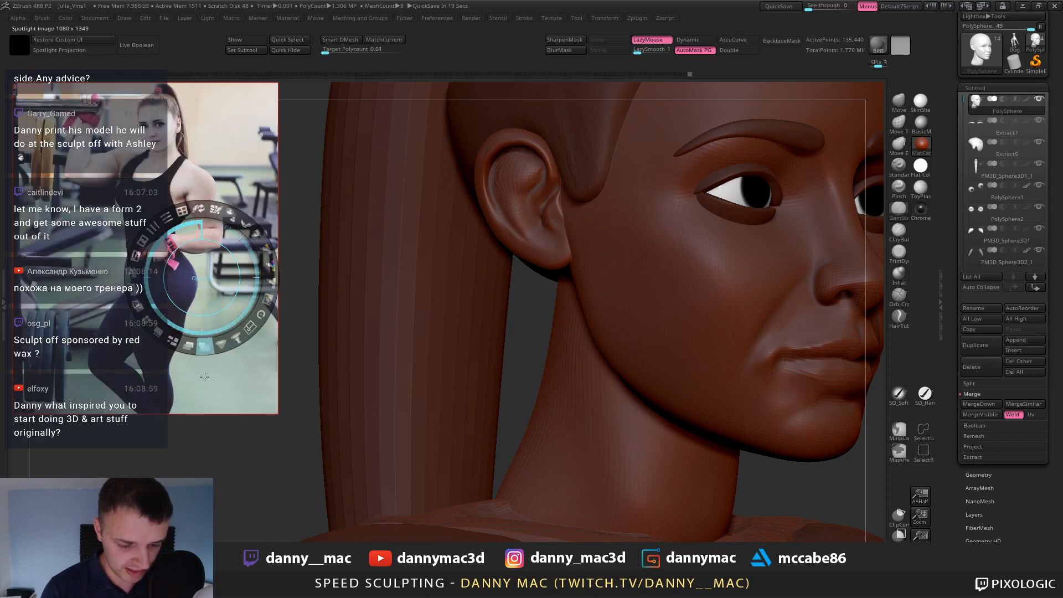
key("z")
right_click_drag(544, 173, 517, 152, "alt")
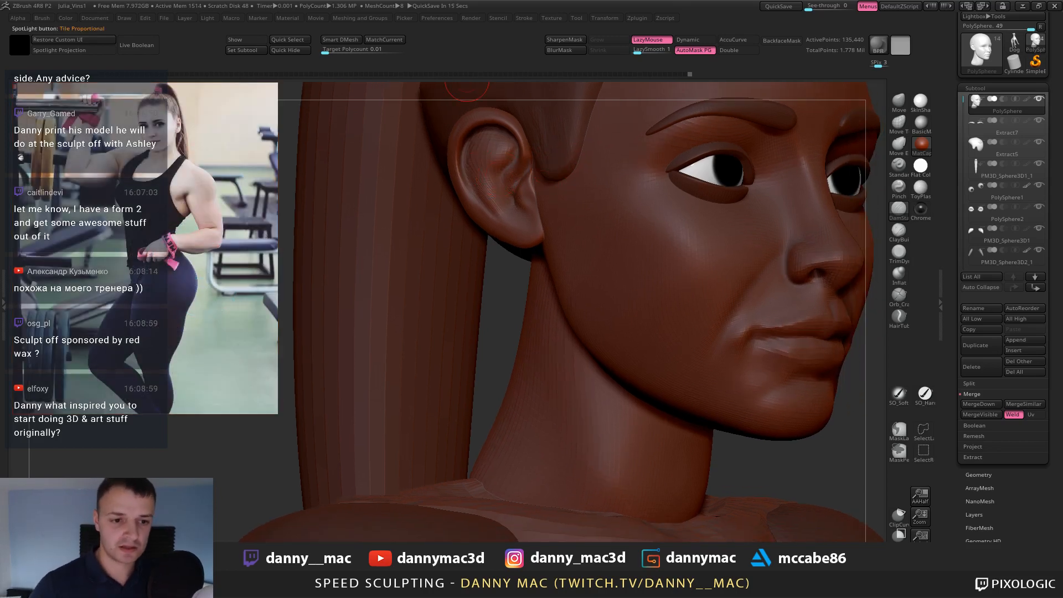
Build up the area above the earlobe with ClayBuildup and flatten it with TrimDynamic.
mouse_move(549, 185)
right_mouse_down()
mouse_move(545, 203)
mouse_move(495, 199)
mouse_move(506, 204)
right_mouse_up()
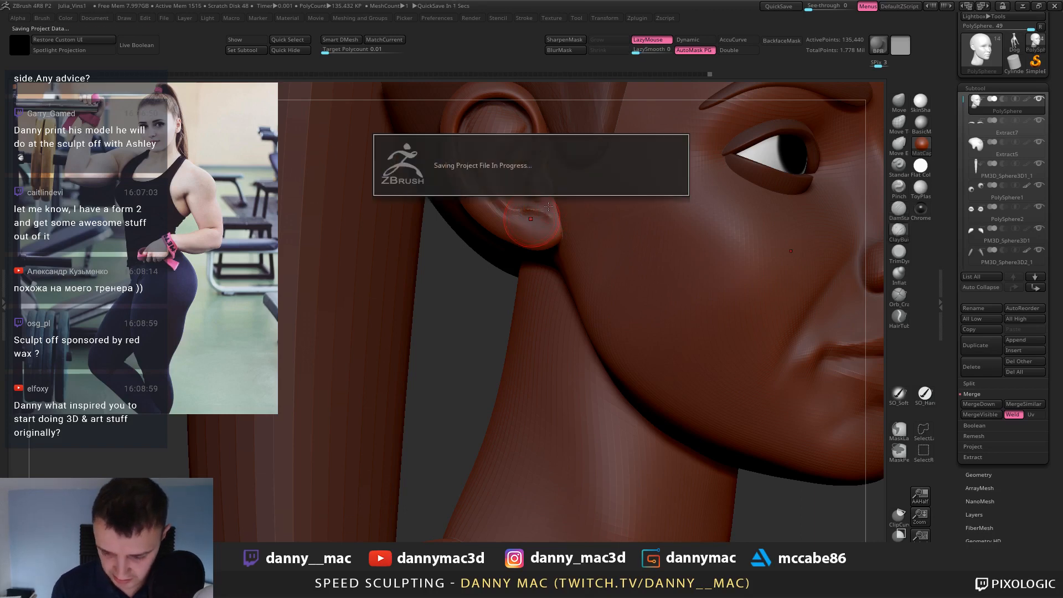
key("space")
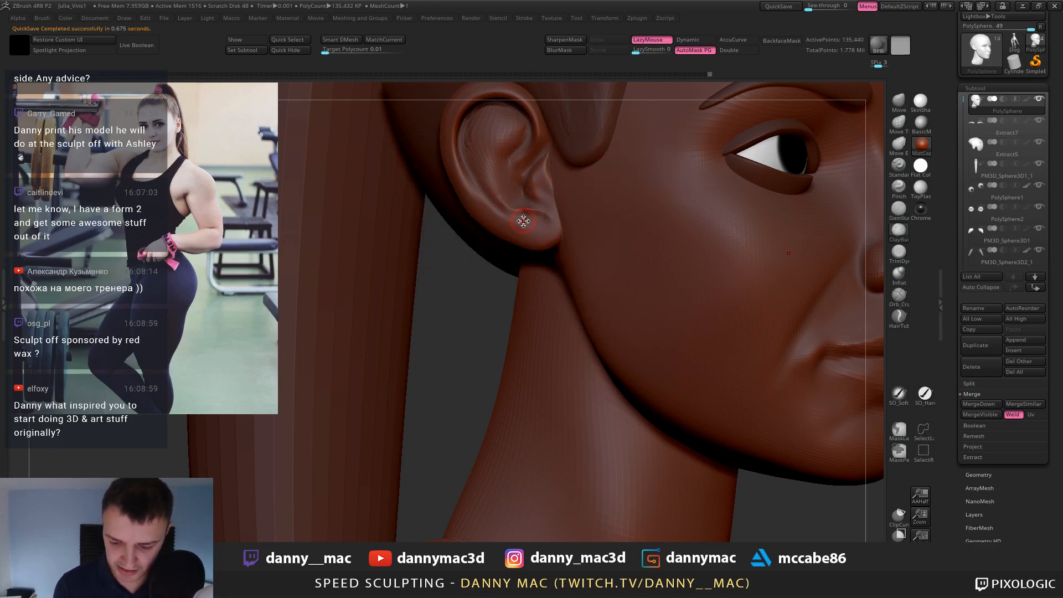
left_click_drag(528, 224, 535, 227)
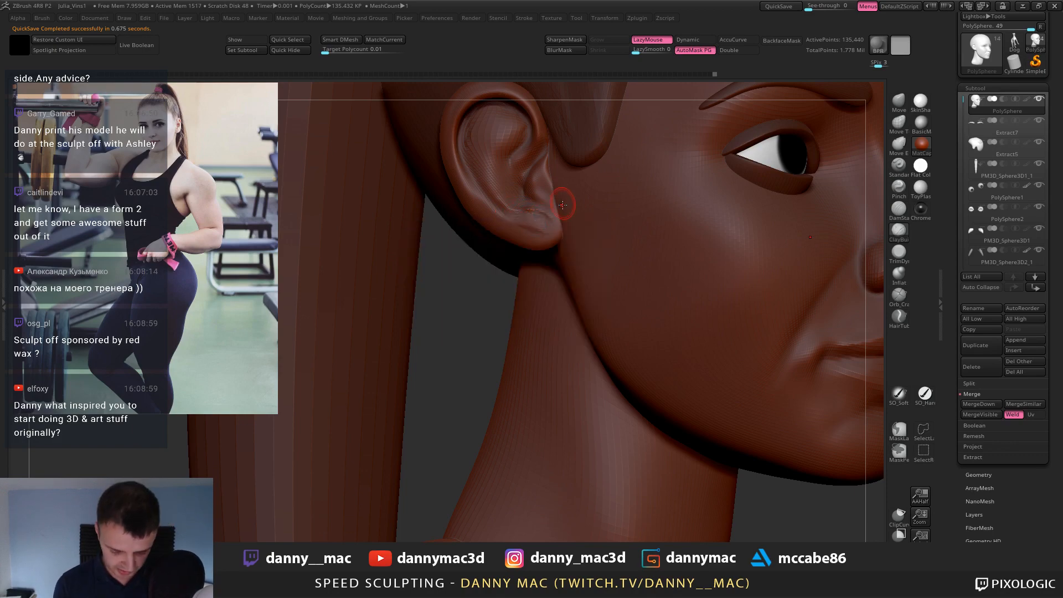
key("b")
key("t")
key("d")
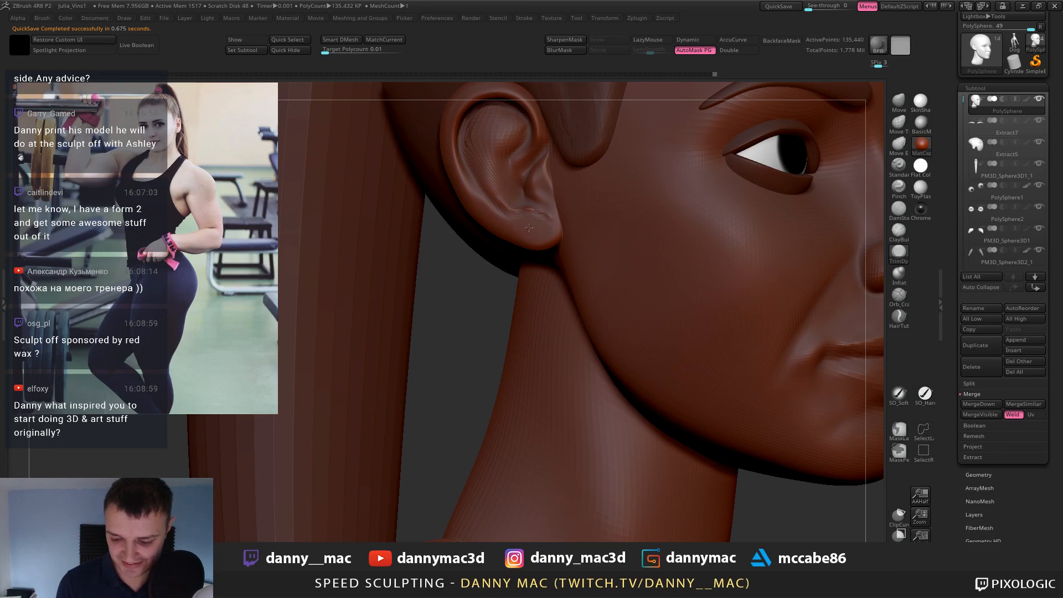
left_click_drag(541, 219, 535, 224)
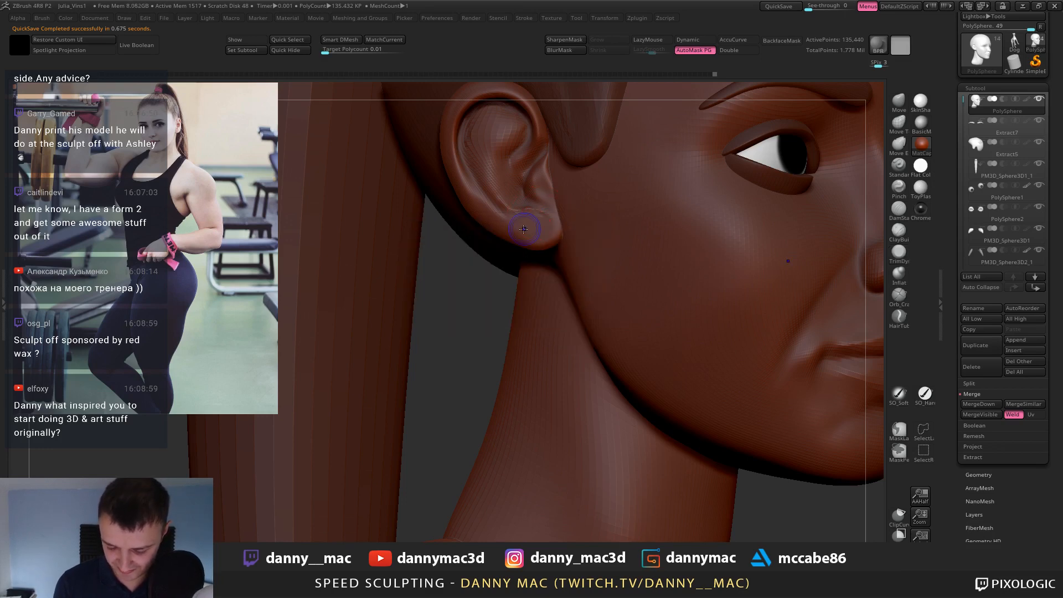
Refine the creases around the tragus and ear opening with the DamStandard brush.
mouse_move(525, 217)
right_mouse_down()
mouse_move(506, 215)
mouse_move(499, 242)
mouse_move(526, 238)
right_mouse_up()
key("b")
key("d")
key("s")
right_click(499, 242)
right_click_drag(540, 166, 533, 192)
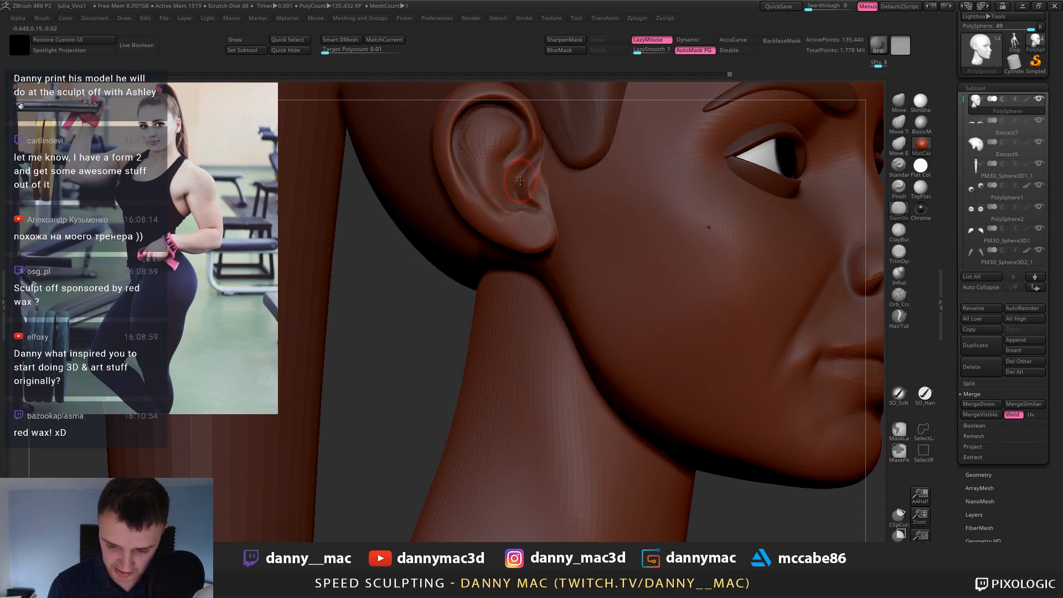
right_click_drag(520, 180, 538, 165)
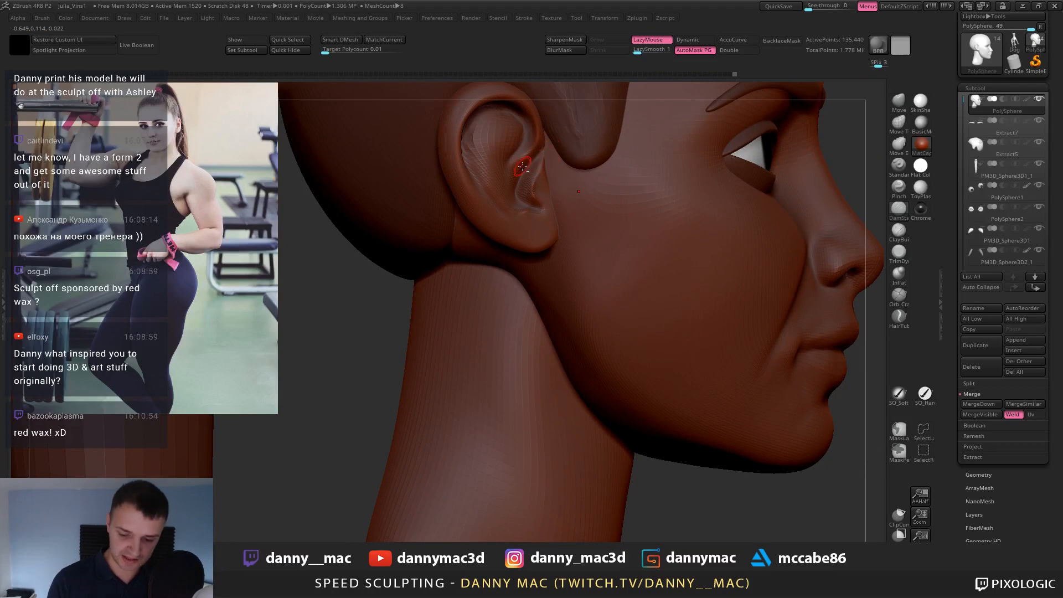
mouse_move(533, 180)
right_mouse_down()
mouse_move(521, 196)
mouse_move(535, 167)
right_mouse_up()
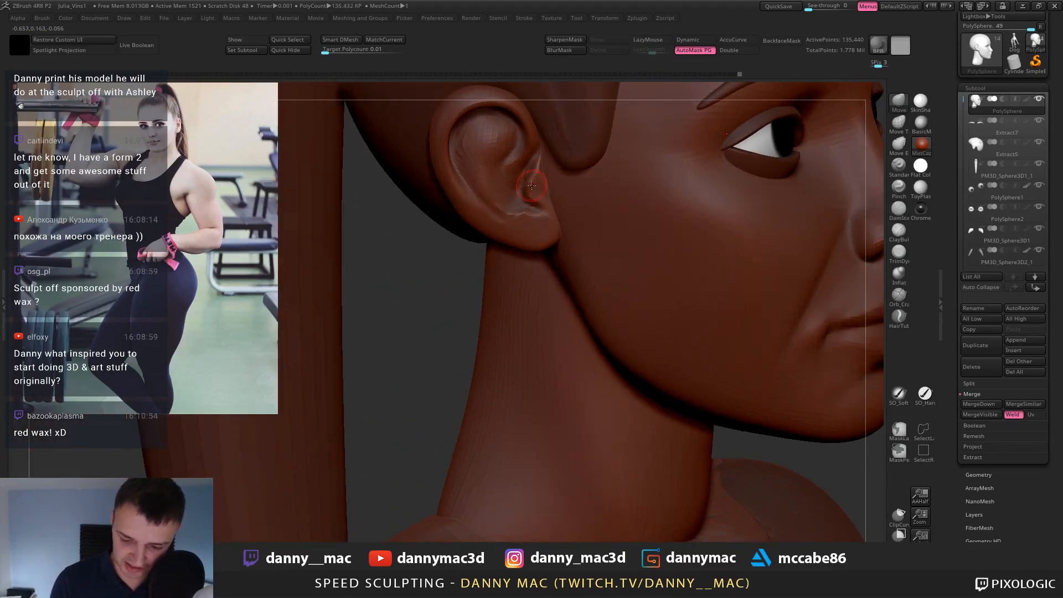
Smooth the tragus area and adjust the Move brush for refining its shape.
left_click_drag(535, 181, 532, 192, "shift")
right_click_drag(540, 176, 533, 179)
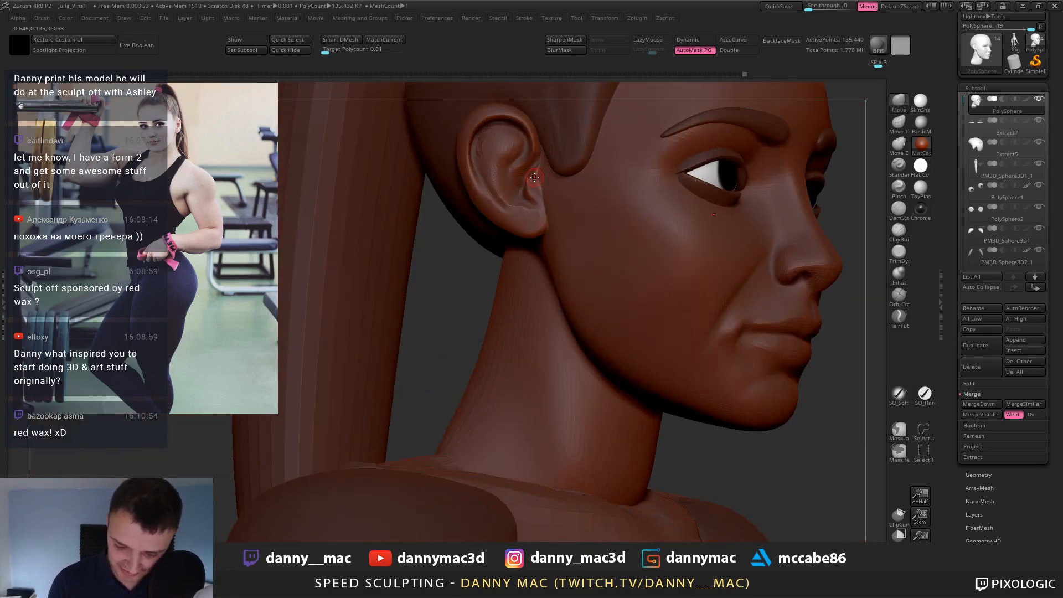
key("space")
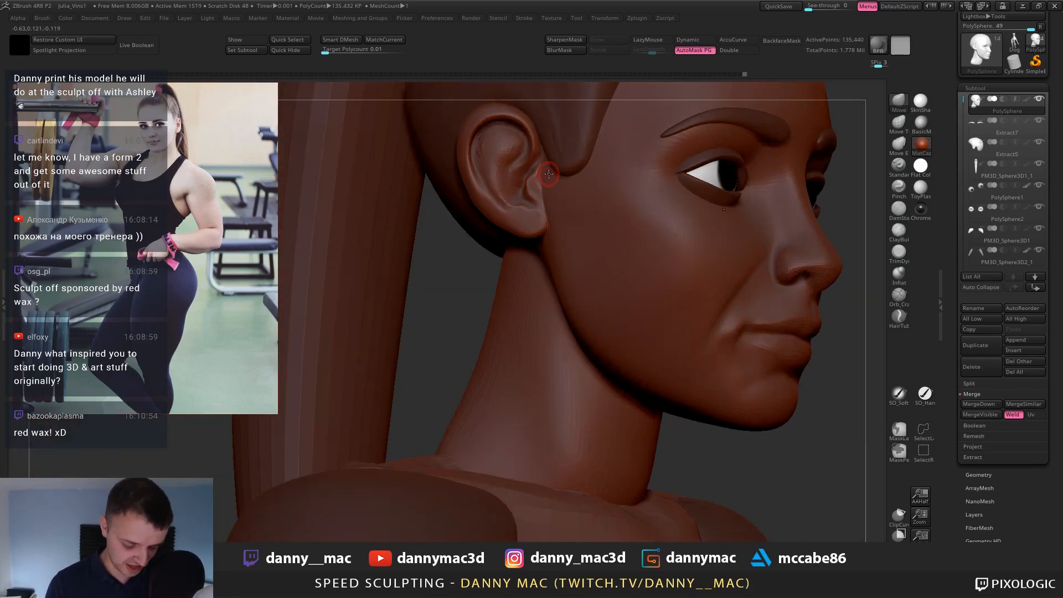
Raise the head one subdivision level and return to Draw mode with the TrimDynamic brush.
key("w")
key("space")
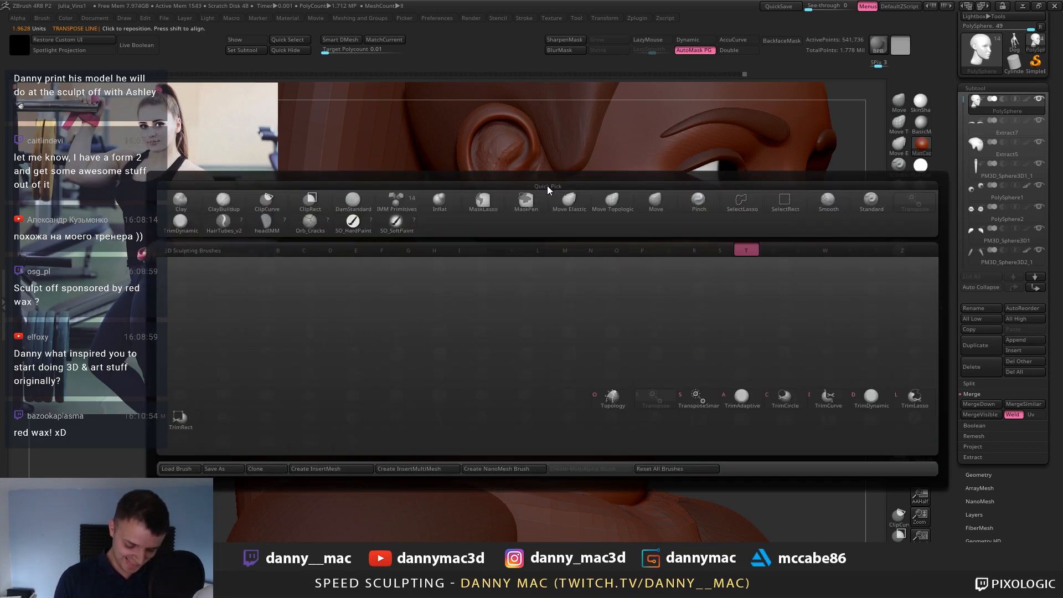
key("q")
right_click_drag(542, 176, 528, 207)
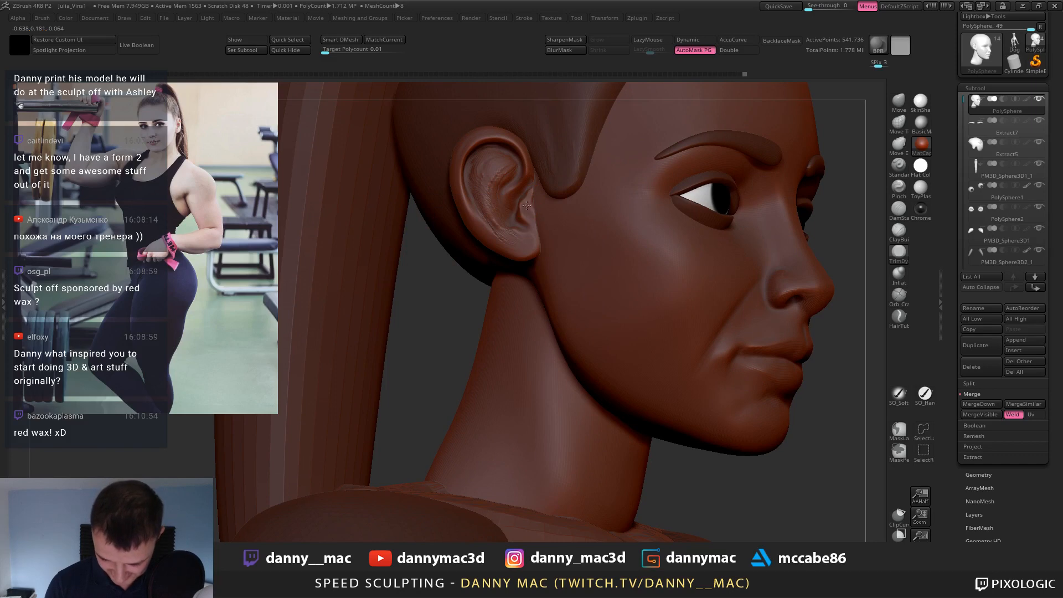
Adjust the ear's shape with a size 22 Move brush and undo the last change.
key("b")
key("m")
key("v")
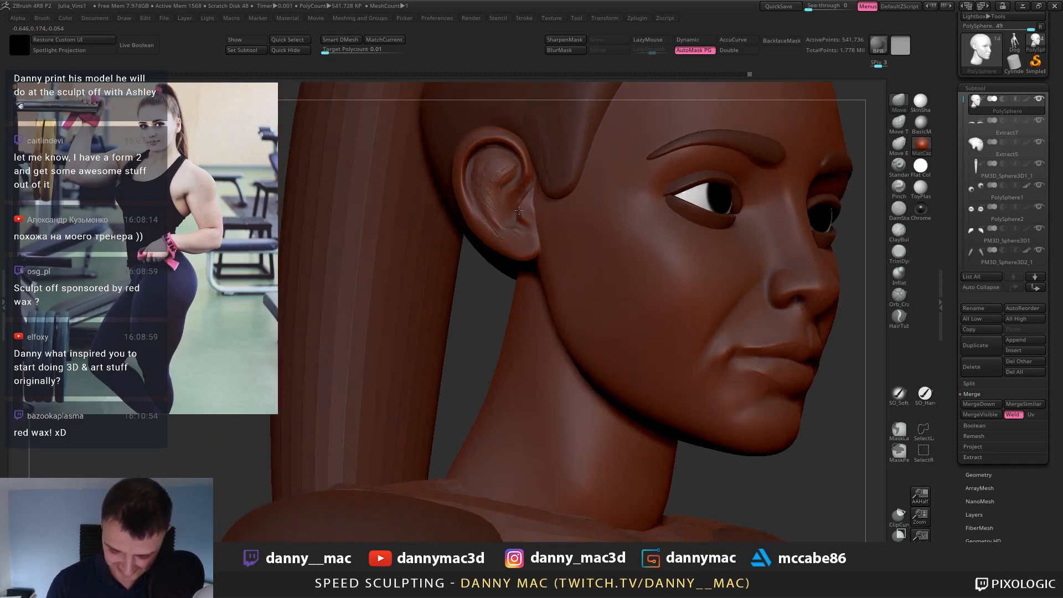
mouse_move(530, 211)
right_mouse_down()
mouse_move(542, 241)
mouse_move(496, 208)
right_mouse_up()
key("space")
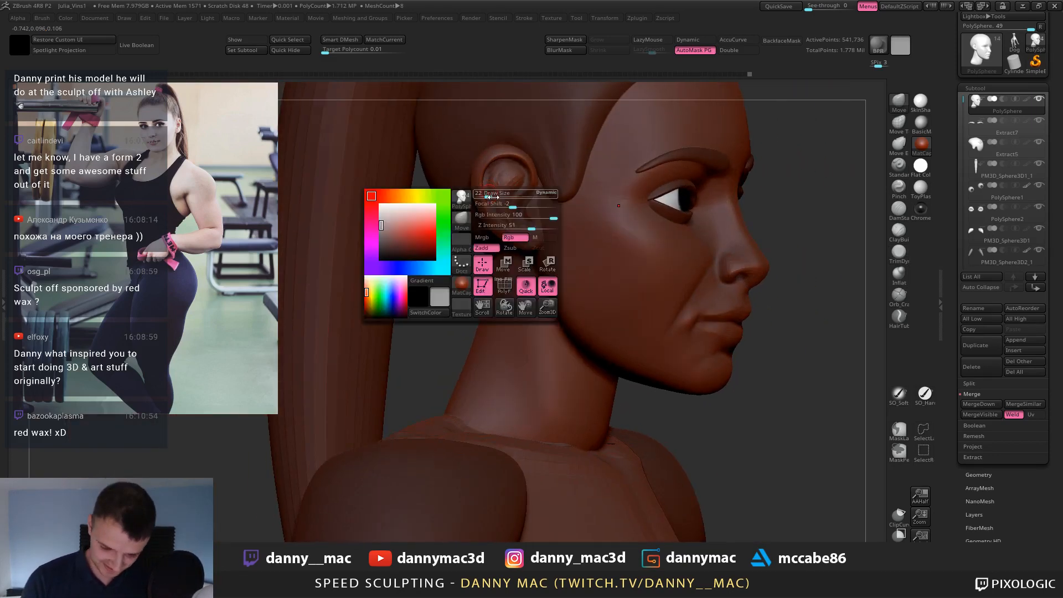
key("ctrl+z")
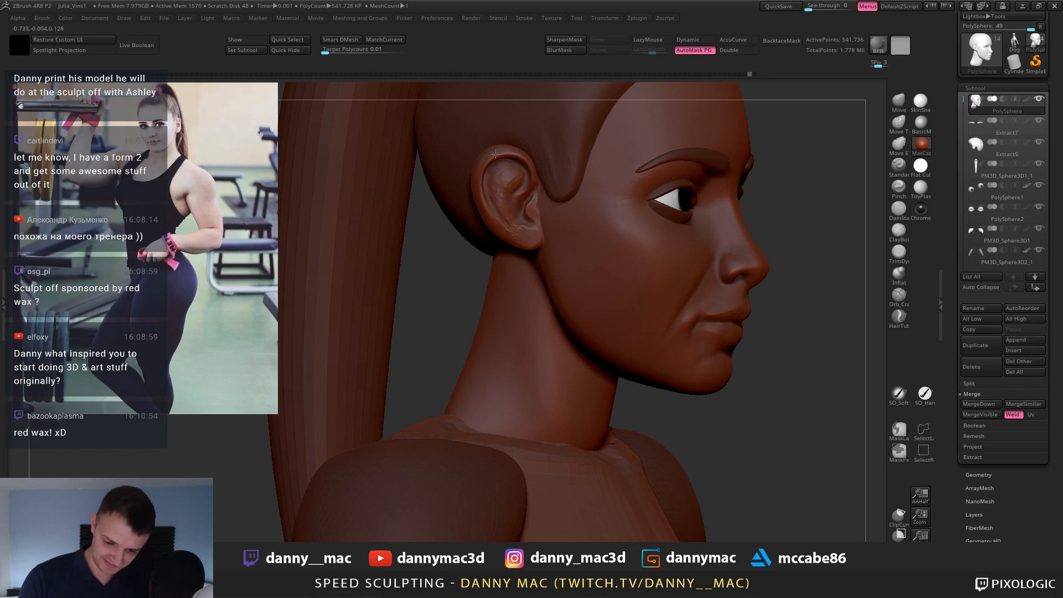
Save the project.
mouse_move(525, 151)
right_mouse_down()
mouse_move(545, 169)
mouse_move(511, 181)
right_mouse_up()
key("ctrl+s")
key("Return")
key("Return")
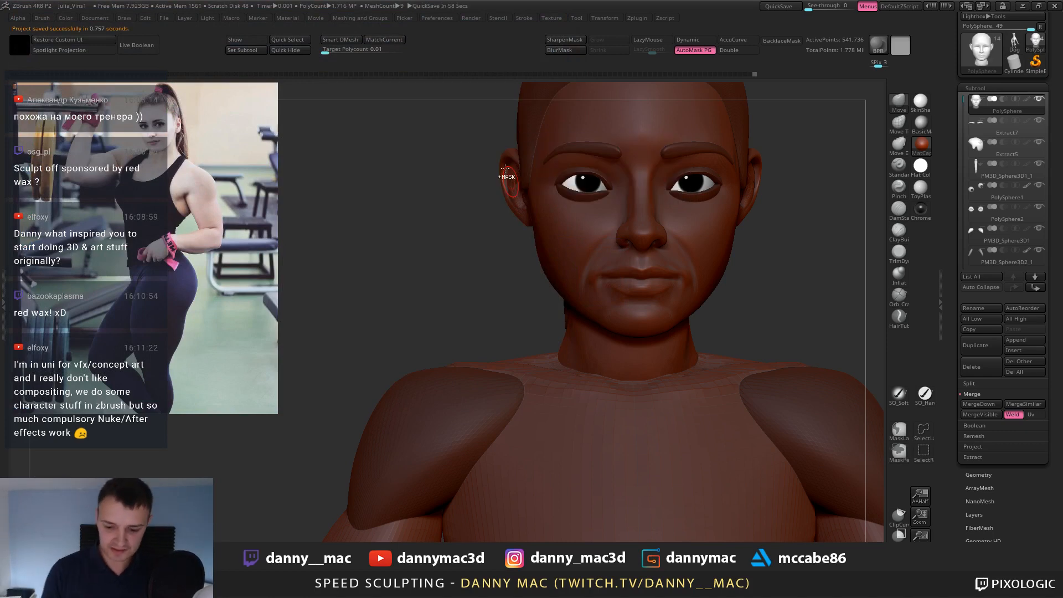
Apply the grey BasicMaterial to the model in place of the red wax look.
mouse_move(526, 185)
right_mouse_down("ctrl")
mouse_move(534, 195)
mouse_move(518, 197)
mouse_move(524, 232)
mouse_move(532, 209)
right_mouse_up("ctrl")
right_click(529, 203)
right_click(523, 232)
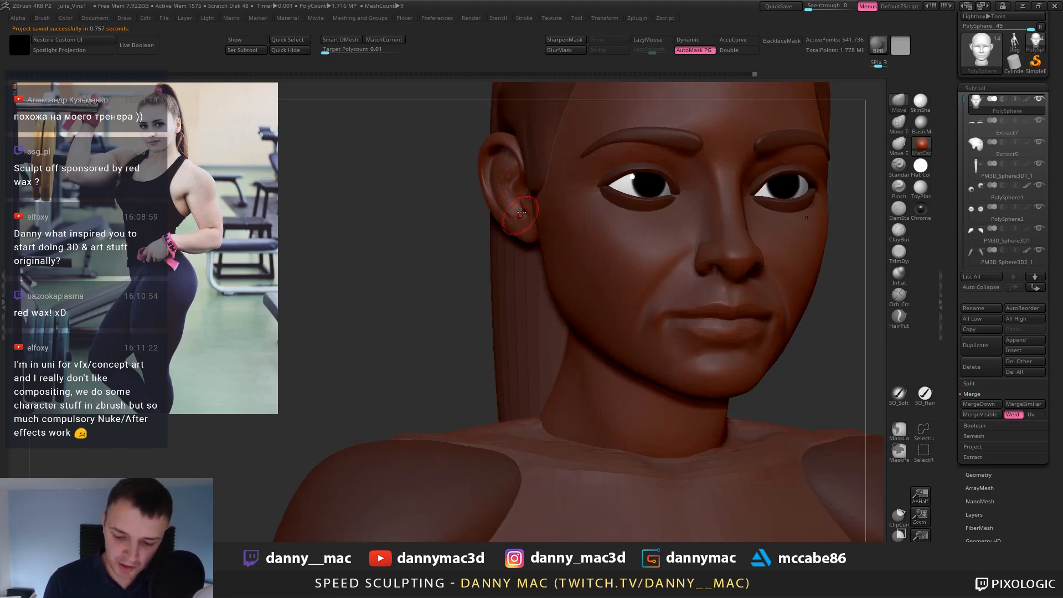
left_click(923, 126)
right_click(502, 178)
right_click(510, 175)
mouse_move(503, 178)
right_mouse_down()
mouse_move(511, 175)
mouse_move(499, 161)
right_mouse_up()
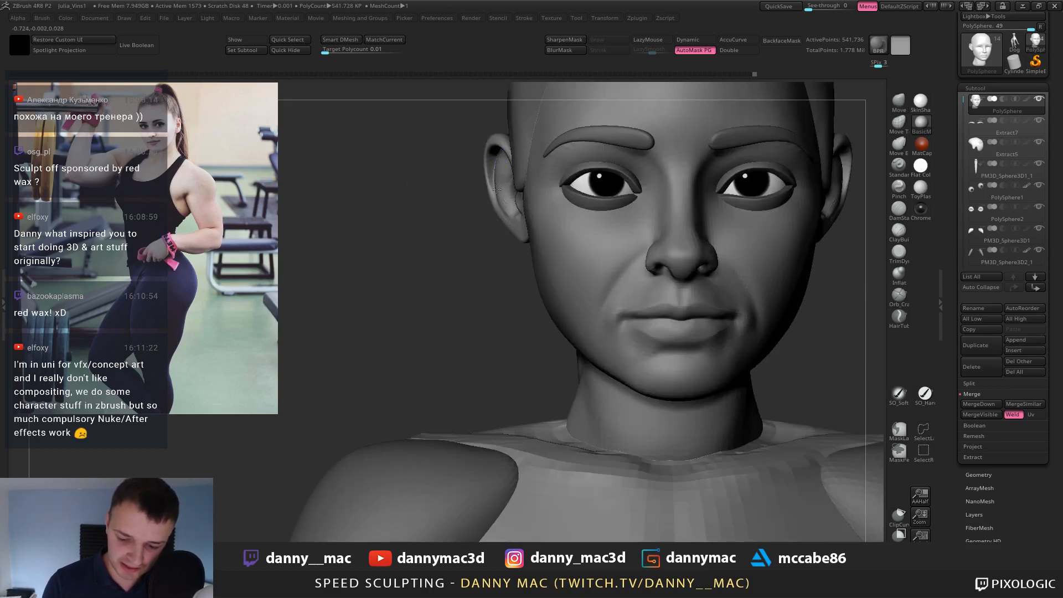
Carve the inner folds of the ear with the DamStandard brush, using LazyMouse.
mouse_move(494, 197)
right_mouse_down()
mouse_move(488, 169)
mouse_move(494, 187)
right_mouse_up()
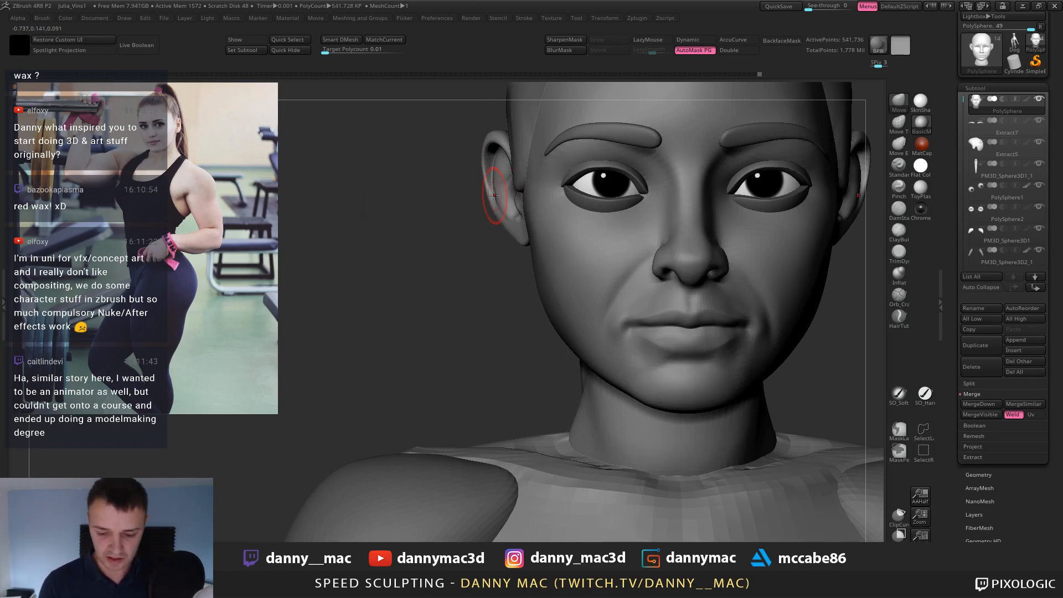
mouse_move(495, 195)
right_mouse_down()
mouse_move(505, 182)
mouse_move(487, 183)
right_mouse_up()
mouse_move(487, 183)
right_mouse_down()
mouse_move(504, 162)
mouse_move(475, 166)
right_mouse_up()
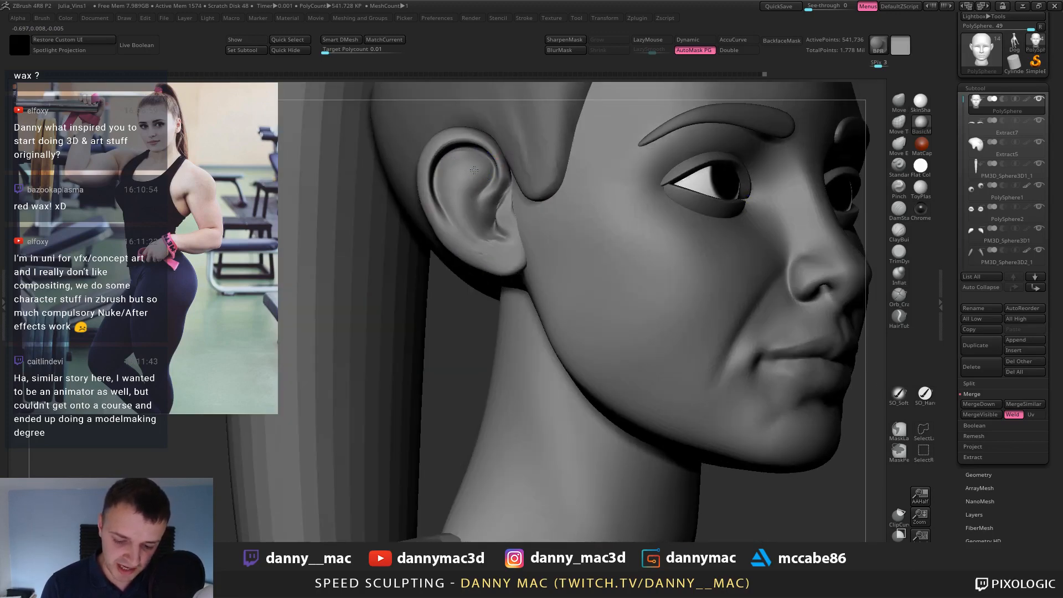
right_click_drag(474, 170, 489, 146)
key("l")
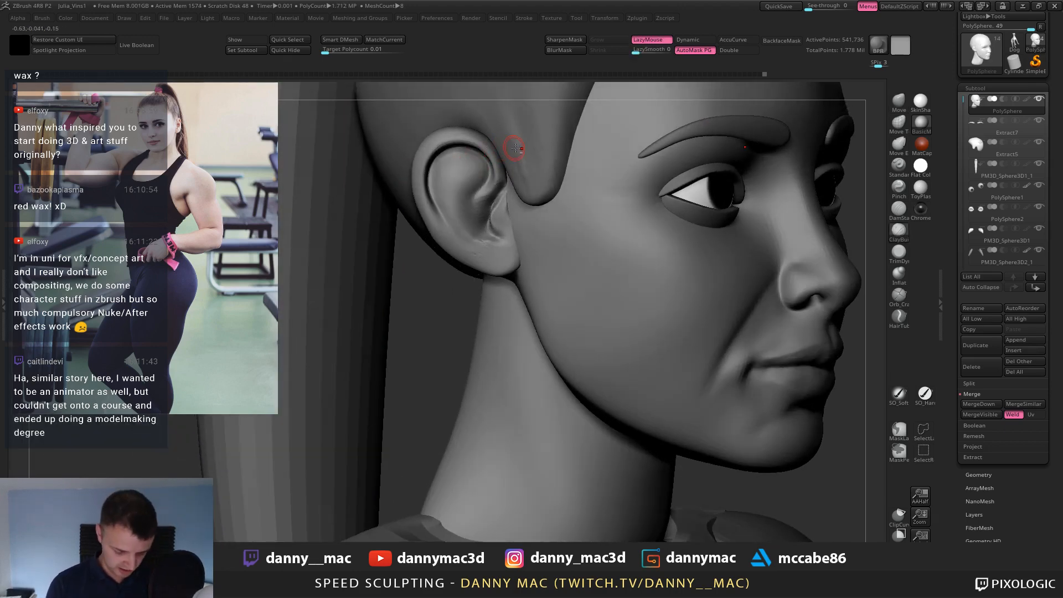
left_click_drag(477, 199, 489, 185)
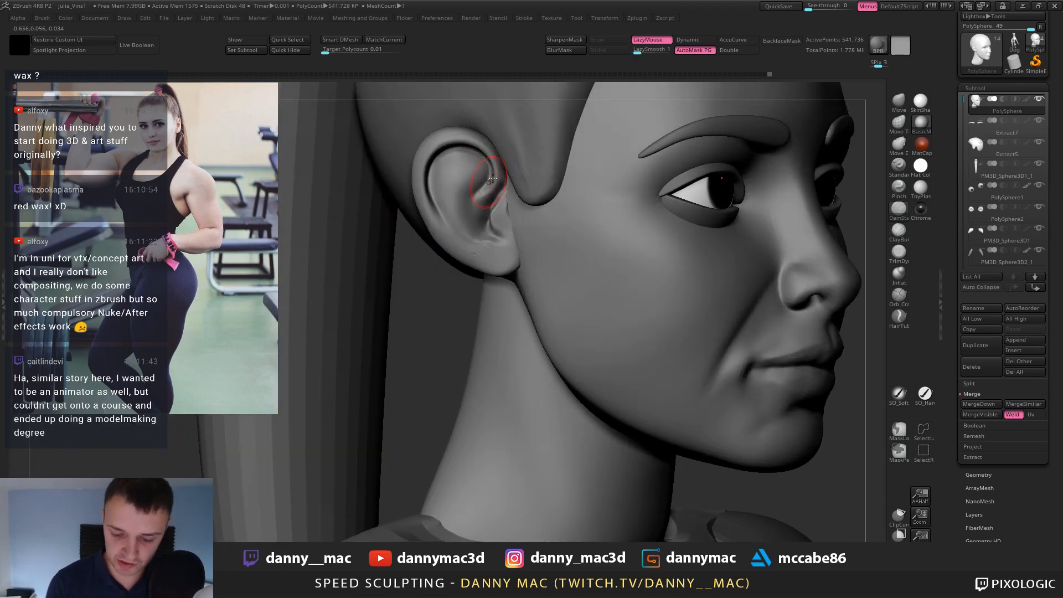
mouse_move(498, 179)
right_mouse_down()
mouse_move(487, 176)
mouse_move(509, 177)
right_mouse_up()
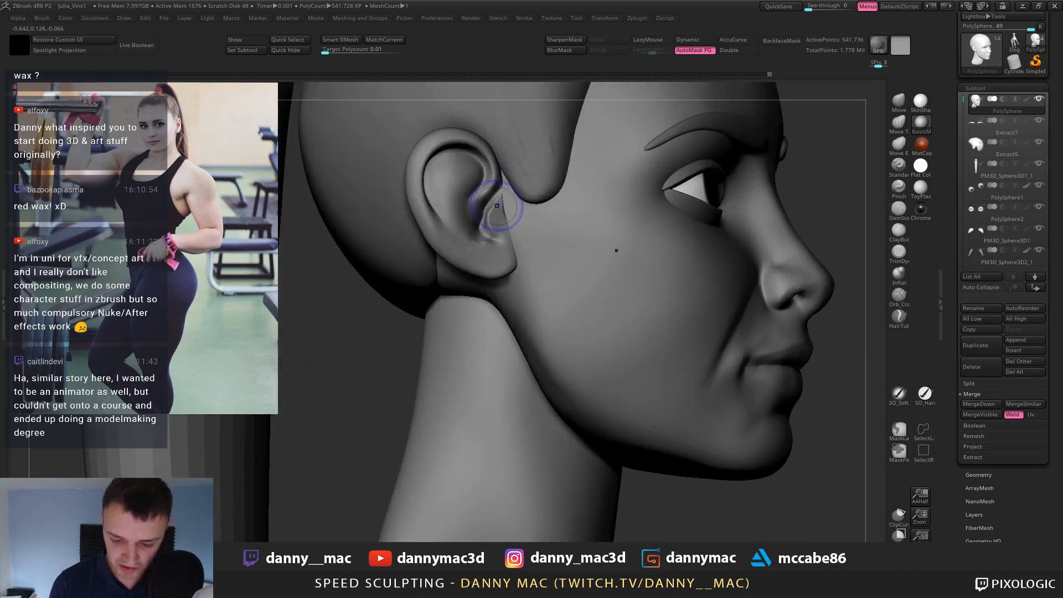
Smooth the tragus and reshape its edge with a resized Move brush.
left_click_drag(493, 216, 494, 221, "shift")
key("b")
key("m")
key("v")
key("space")
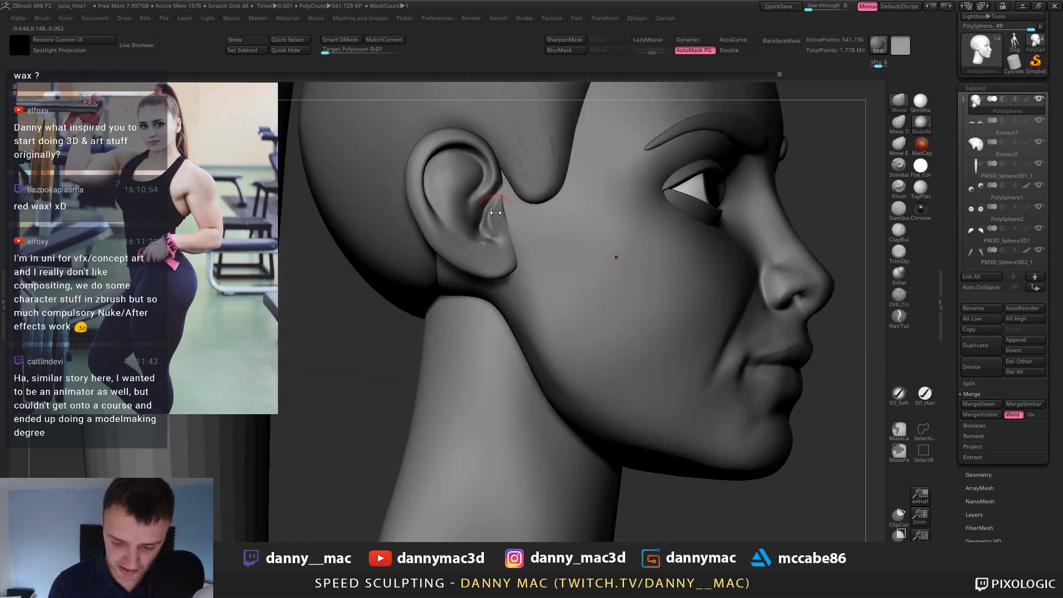
right_click_drag(503, 200, 459, 204)
left_click_drag(501, 209, 497, 212)
right_click_drag(490, 235, 469, 129)
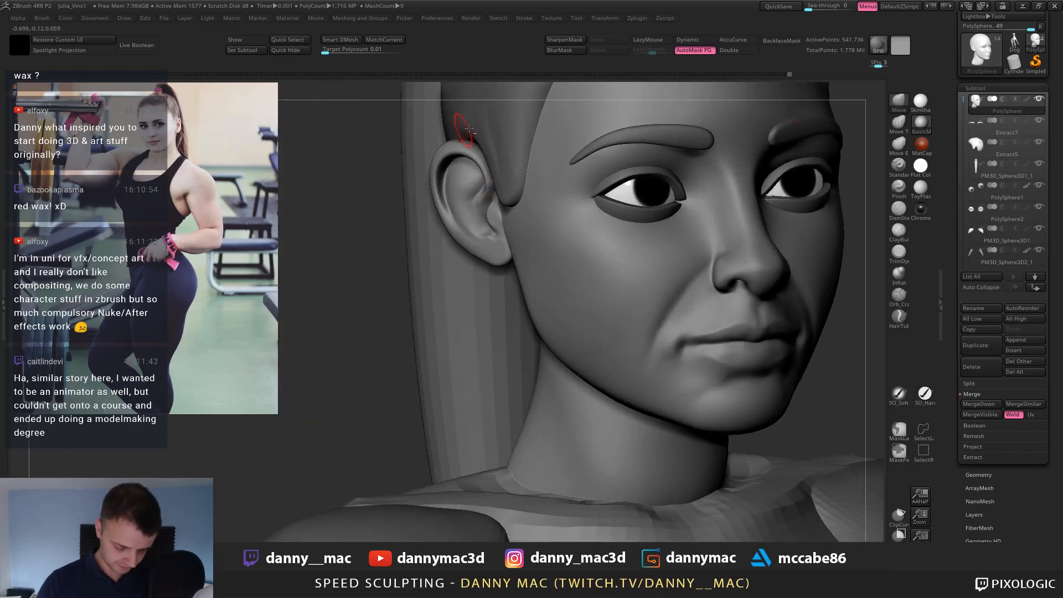
Build up form in the upper hollow of the inner ear with small ClayBuildup strokes.
key("l")
right_click_drag(450, 189, 476, 174)
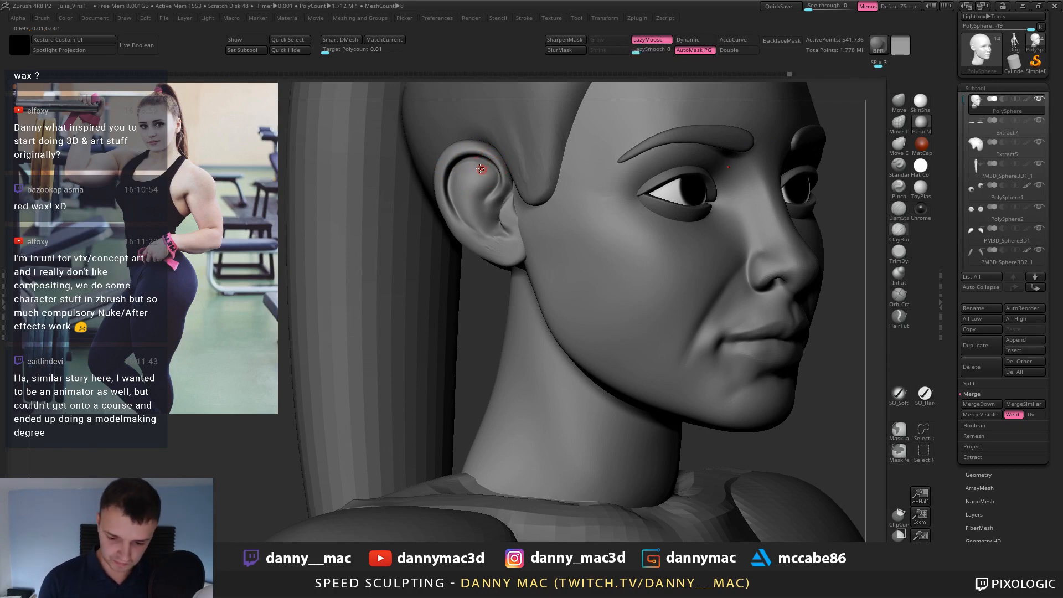
key("space")
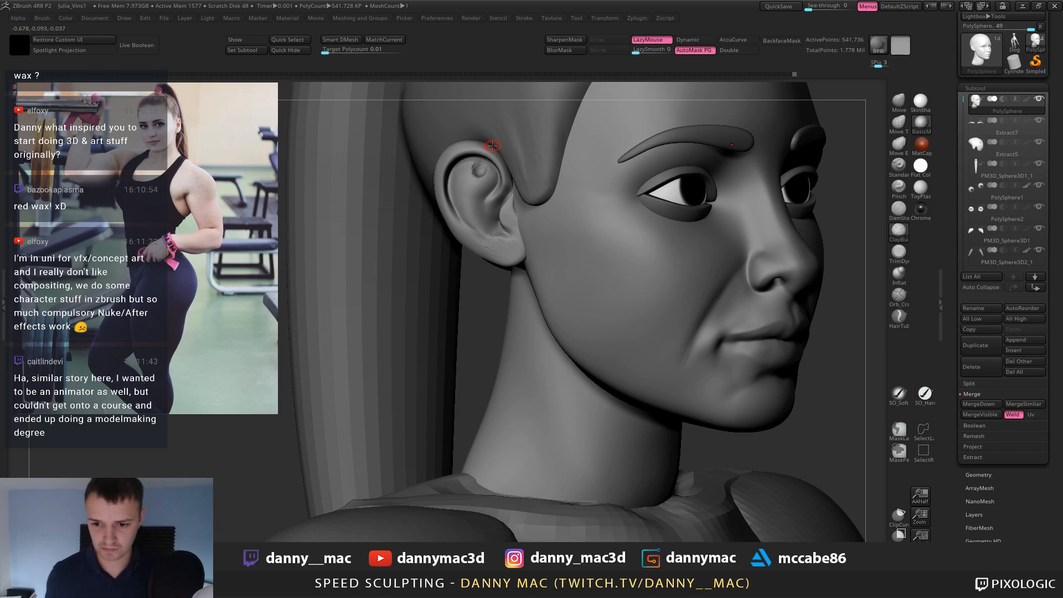
right_click_drag(492, 146, 485, 171)
key("space")
key("l")
key("l")
Smooth the built-up strokes down the upper inner ear into the surrounding folds.
left_click_drag(479, 172, 472, 167, "shift")
right_click_drag(485, 171, 469, 173)
left_click_drag(468, 174, 467, 191, "shift")
right_click_drag(466, 197, 490, 171)
Define the creases around the ear's upper inner fold with a resized DamStandard brush.
key("2")
left_click_drag(490, 163, 491, 195)
key("space")
mouse_move(490, 195)
right_mouse_down()
mouse_move(472, 172)
mouse_move(481, 165)
right_mouse_up()
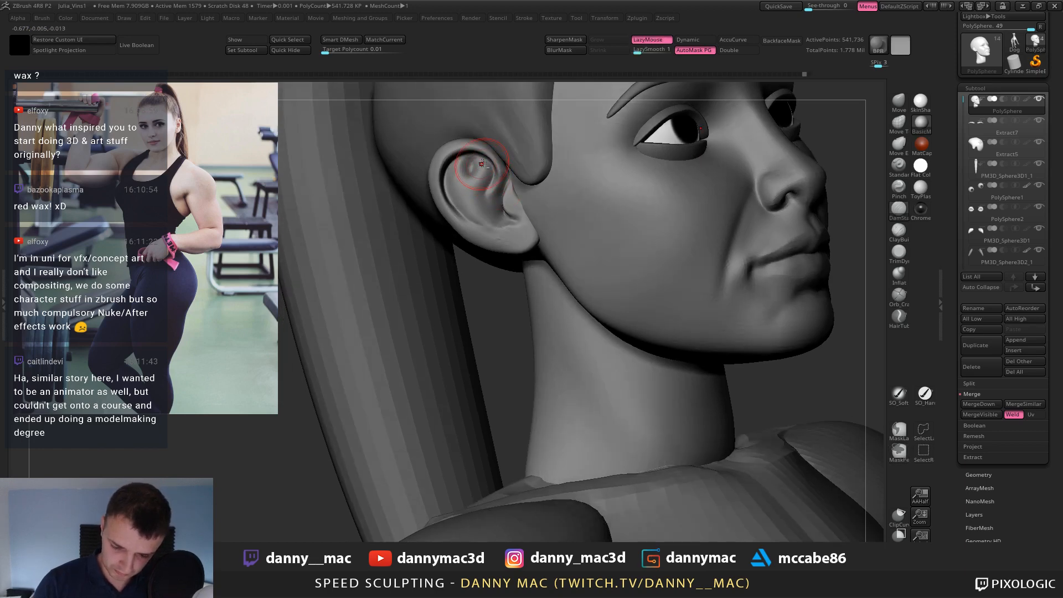
right_click_drag(481, 176, 455, 175)
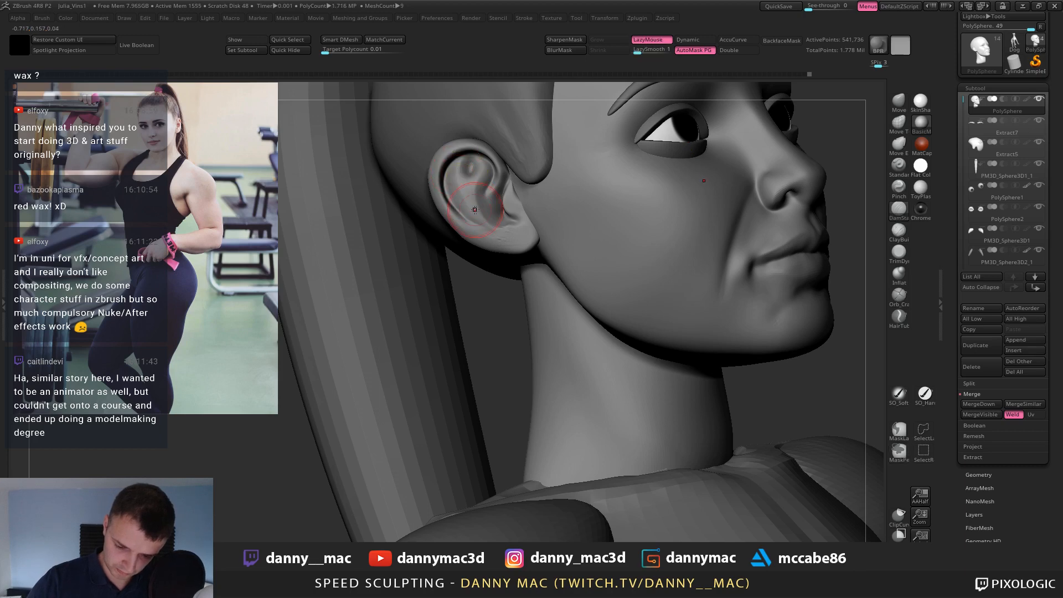
key("l")
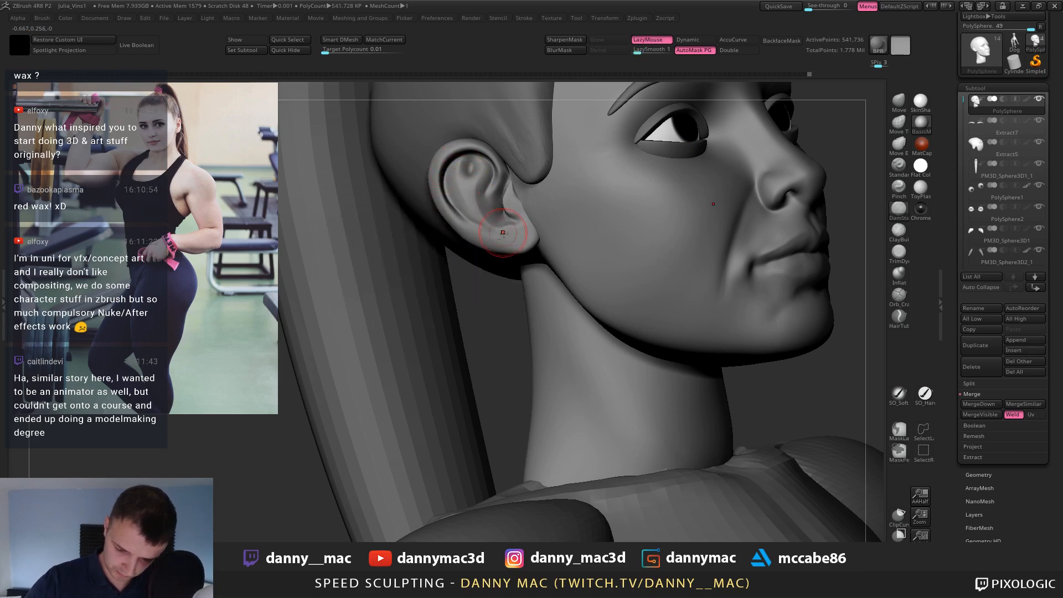
right_click_drag(483, 218, 548, 172, "shift")
key("l")
key("l")
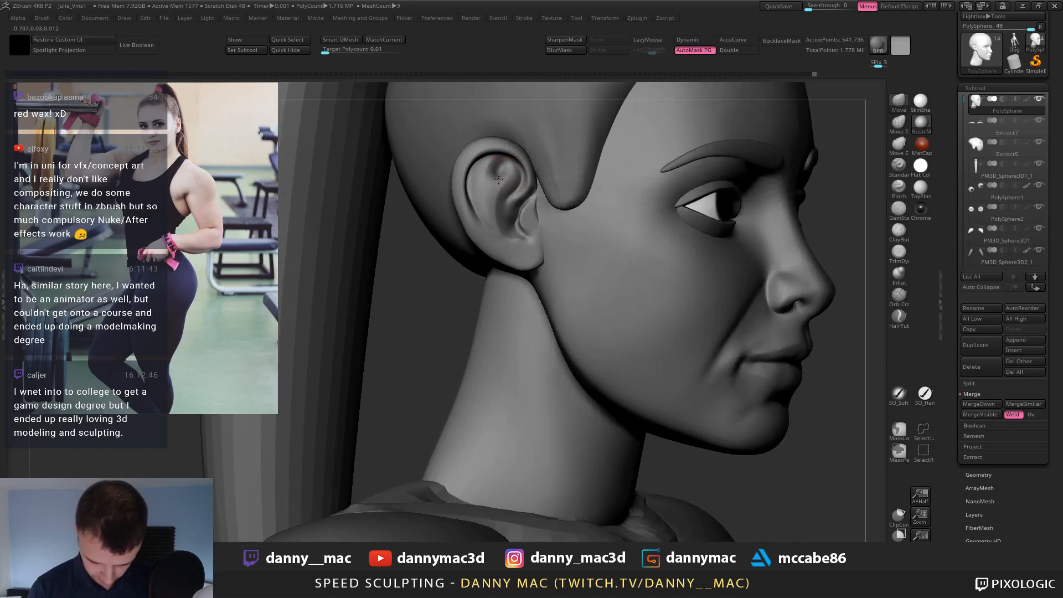
Undo the unwanted ear changes, then restroke the upper inner fold with ClayBuildup and smooth it.
key("ctrl+z")
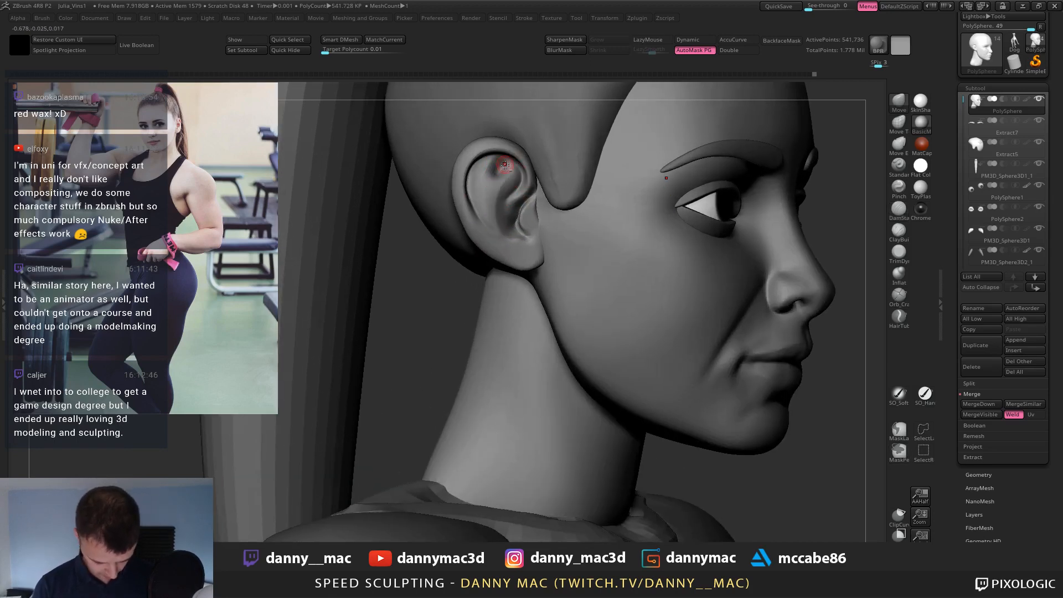
key("l")
right_click_drag(492, 178, 478, 224)
right_click(477, 224)
right_click_drag(480, 176, 491, 180)
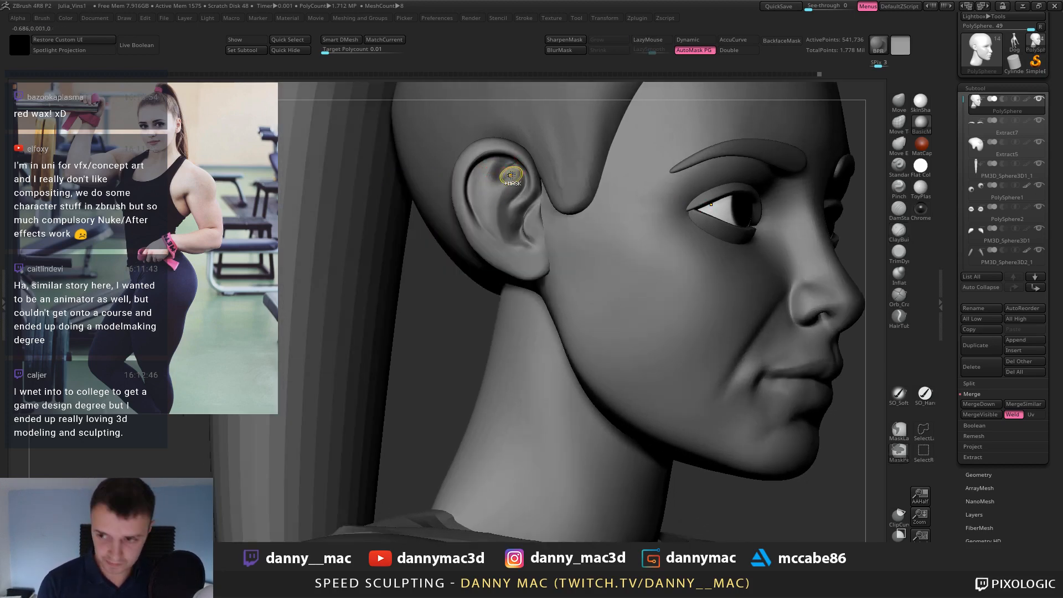
key("ctrl+z")
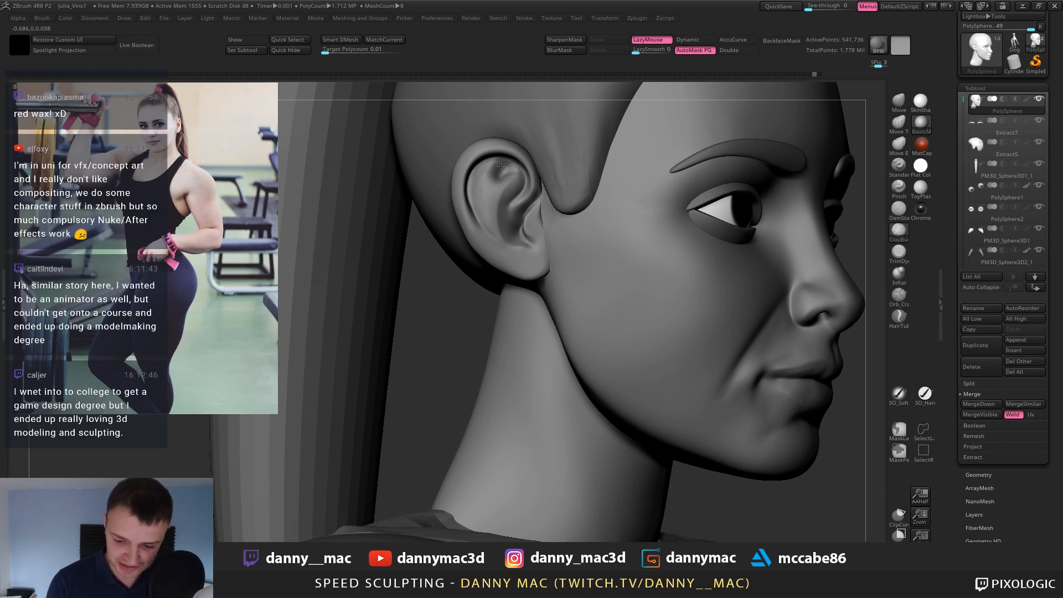
left_click_drag(501, 166, 504, 160)
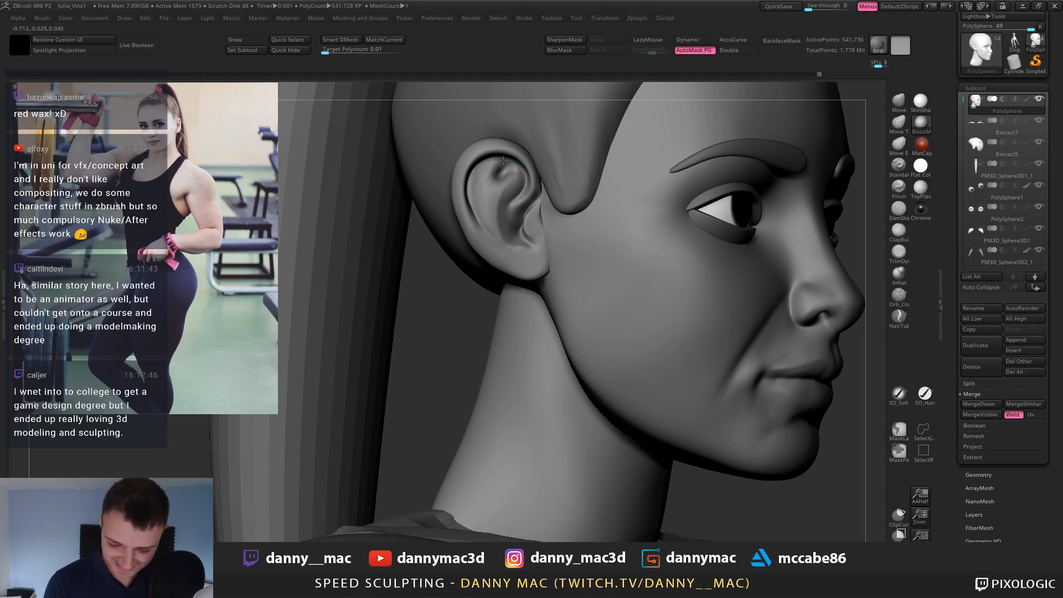
left_click_drag(485, 197, 482, 186, "shift")
Adjust the lower ear and lobe outline from the front with a resized Move brush.
key("space")
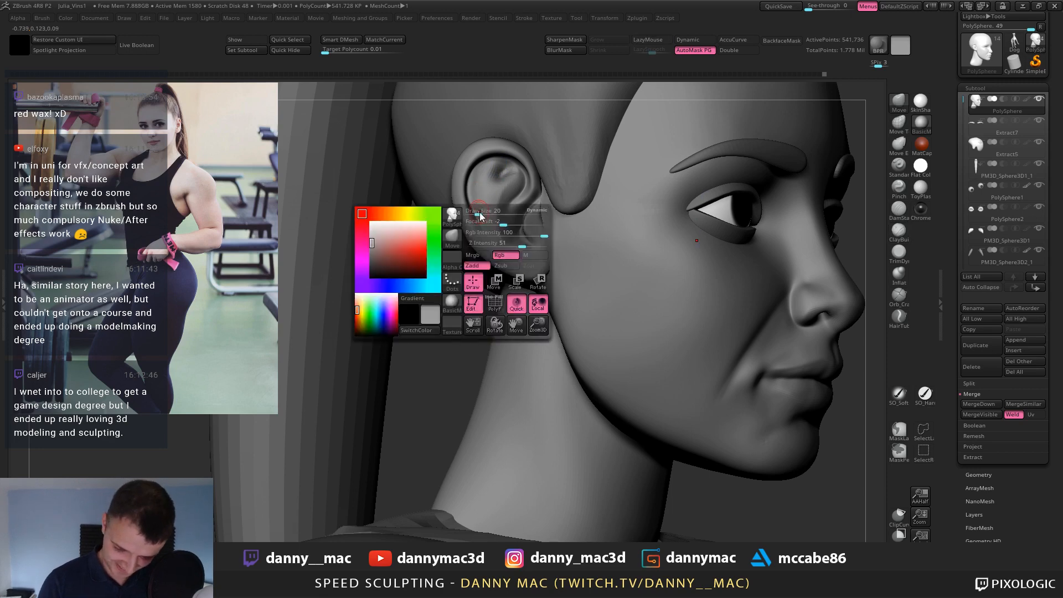
mouse_move(516, 223)
right_mouse_down()
mouse_move(500, 261)
mouse_move(533, 245)
mouse_move(523, 252)
mouse_move(484, 235)
right_mouse_up()
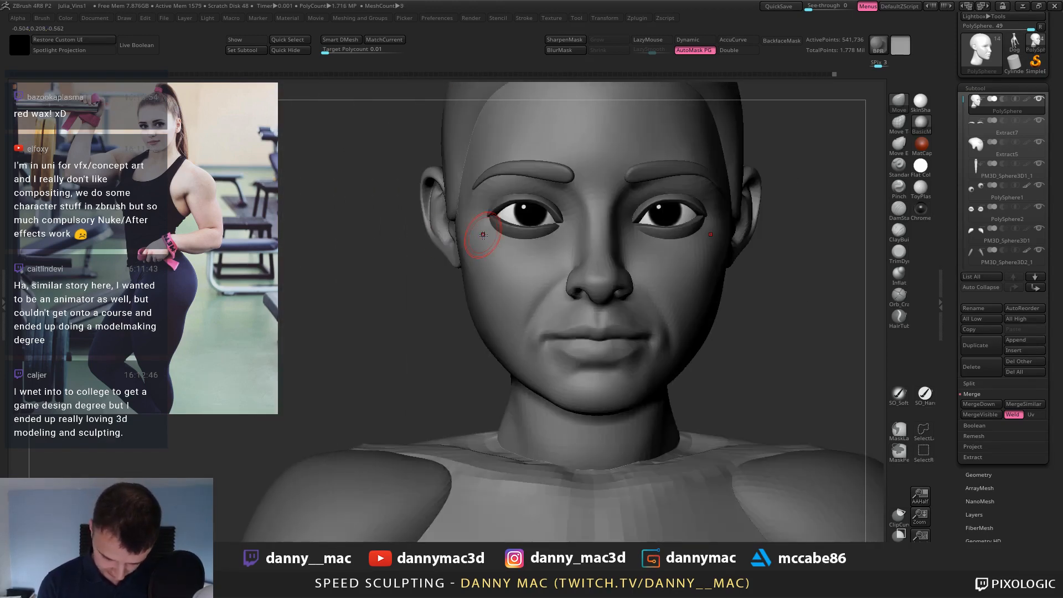
left_click_drag(442, 251, 435, 227)
key("space")
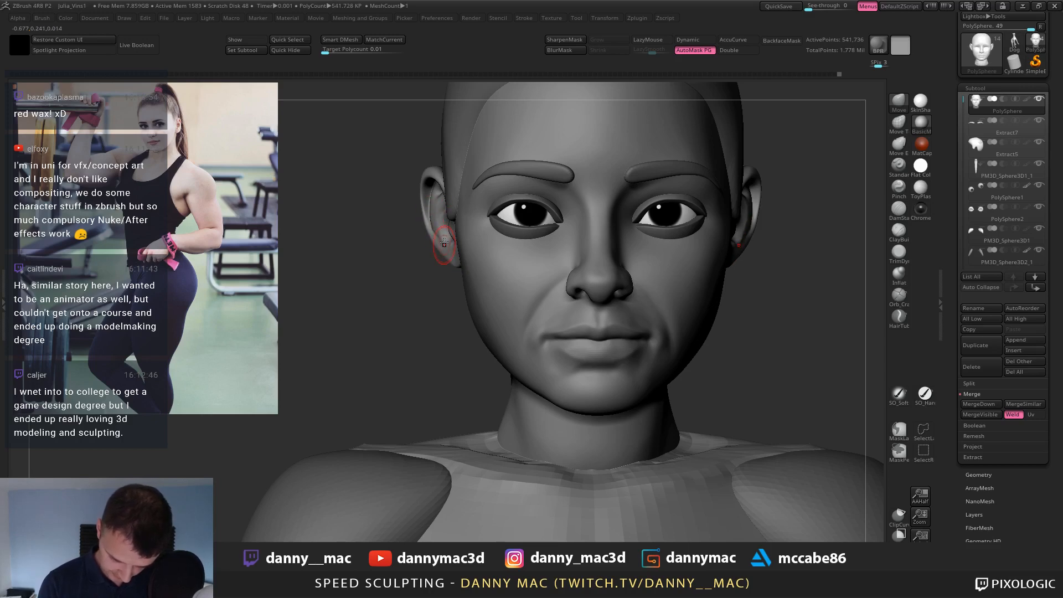
key("space")
Build up the upper lip toward the mouth corners with the ClayBuildup brush and smooth the strokes.
right_click_drag(458, 270, 532, 214)
key("b")
key("c")
key("b")
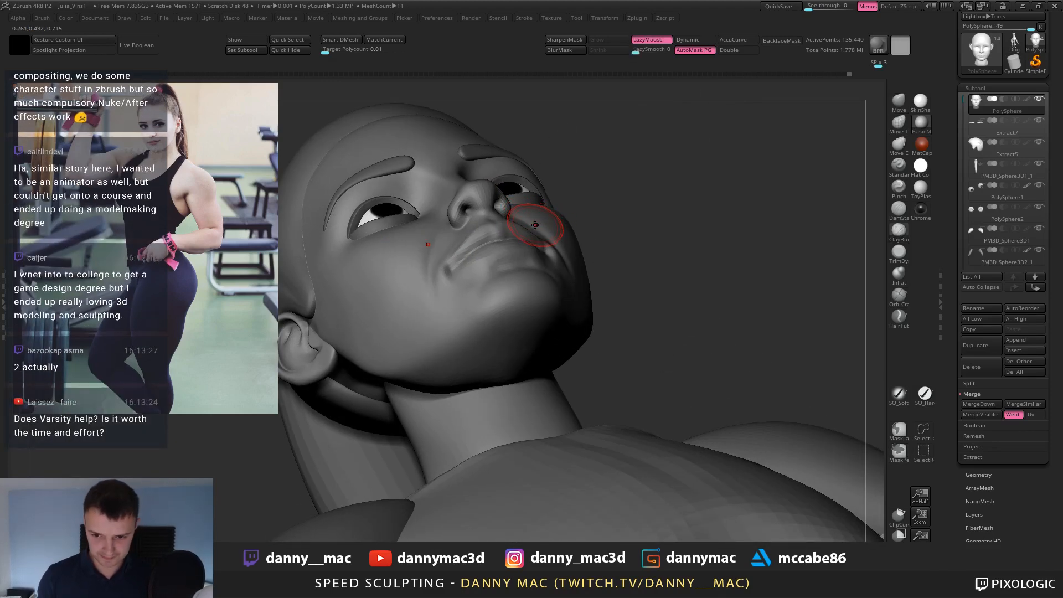
mouse_move(535, 225)
right_mouse_down("alt")
mouse_move(544, 235)
mouse_move(507, 222)
right_mouse_up("alt")
key("space")
key("space")
left_click_drag(446, 289, 435, 290)
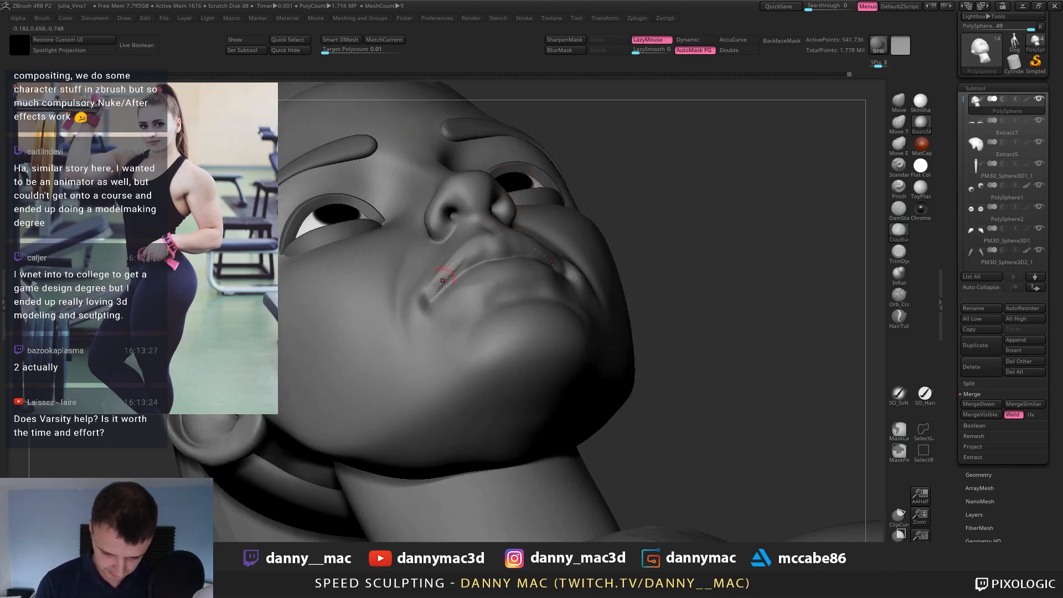
right_click_drag(446, 280, 433, 310)
mouse_move(451, 266)
left_mouse_down("shift")
mouse_move(437, 278)
mouse_move(468, 260)
left_mouse_up("shift")
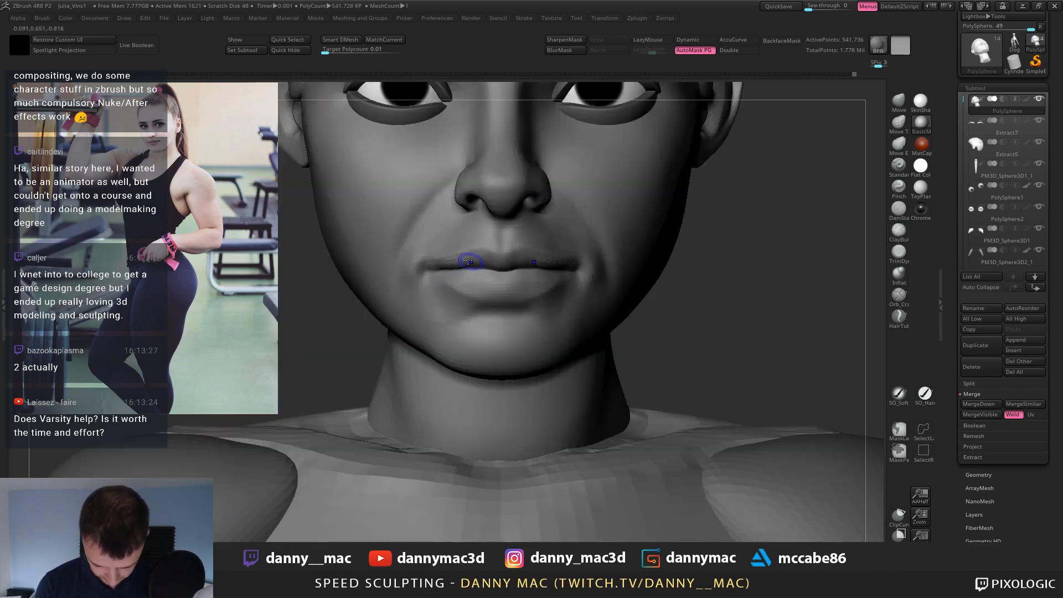
Save the project, overwriting the existing file.
key("ctrl+s")
key("Return")
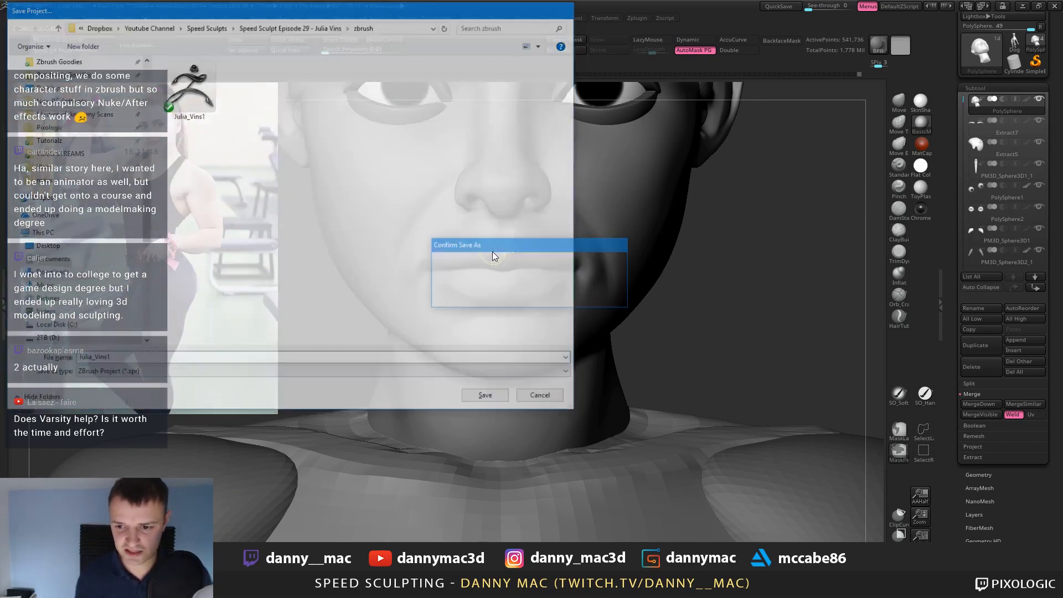
key("Return")
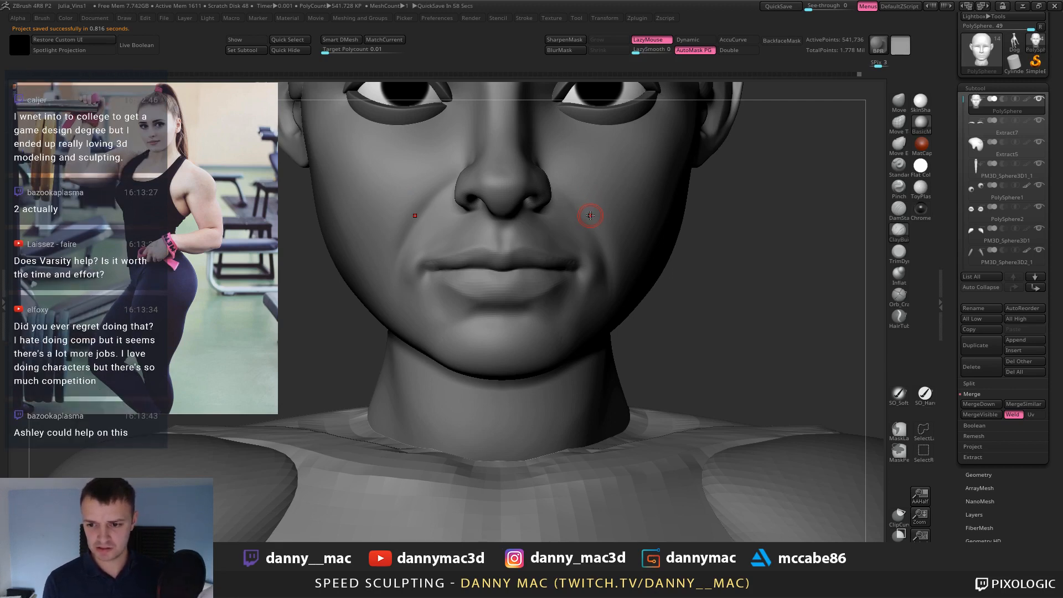
Carve the line between the lips from the mouth corner inward with the DamStandard brush.
mouse_move(580, 193)
right_mouse_down("alt")
mouse_move(591, 202)
mouse_move(510, 254)
mouse_move(600, 281)
mouse_move(572, 240)
mouse_move(631, 243)
mouse_move(626, 222)
mouse_move(643, 249)
right_mouse_up("alt")
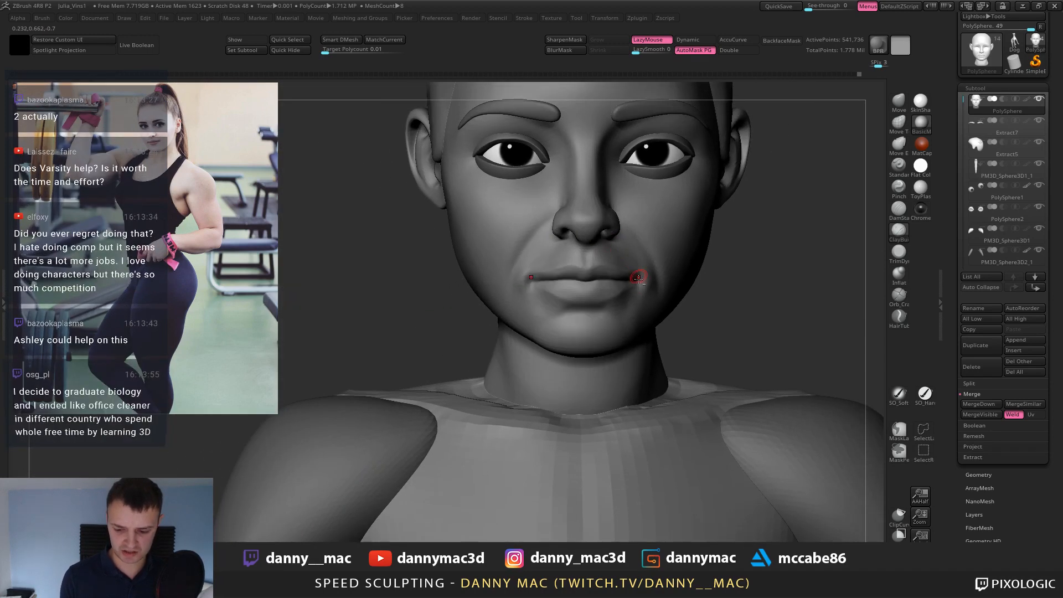
key("b")
key("d")
key("s")
mouse_move(550, 273)
right_mouse_down()
mouse_move(562, 275)
mouse_move(565, 305)
mouse_move(612, 279)
right_mouse_up()
left_click_drag(526, 280, 578, 280)
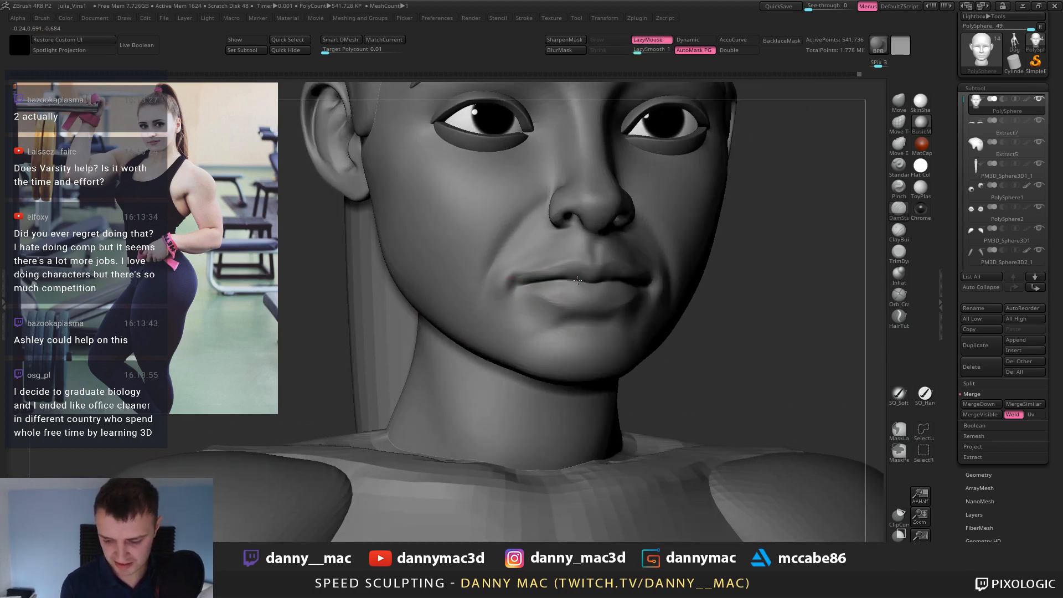
Refine the lip line and mouth corners with DamStandard strokes and smooth the lower lip.
right_click_drag(565, 276, 529, 280)
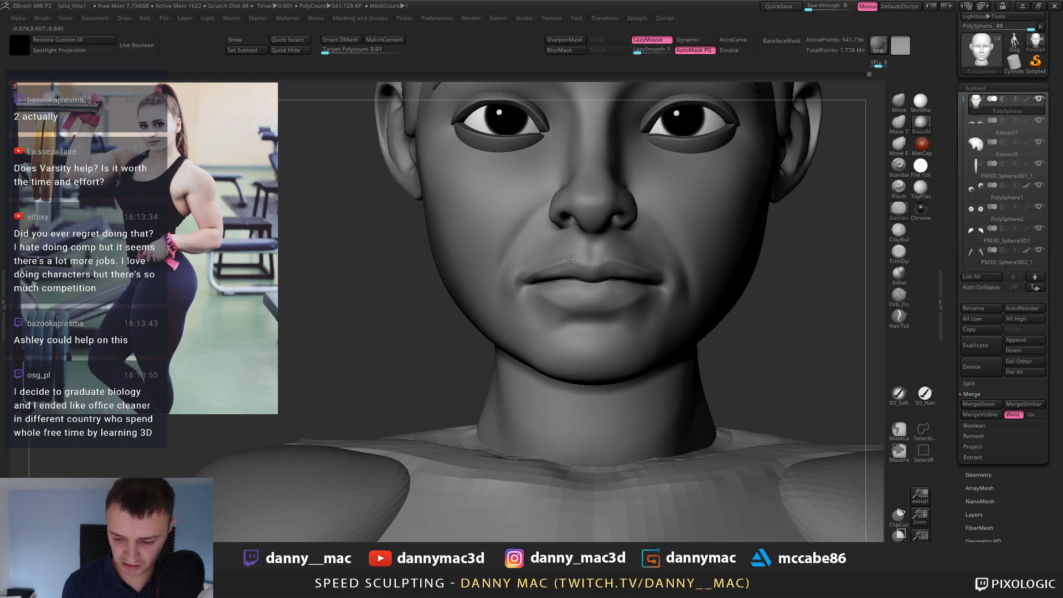
right_click_drag(592, 264, 592, 305)
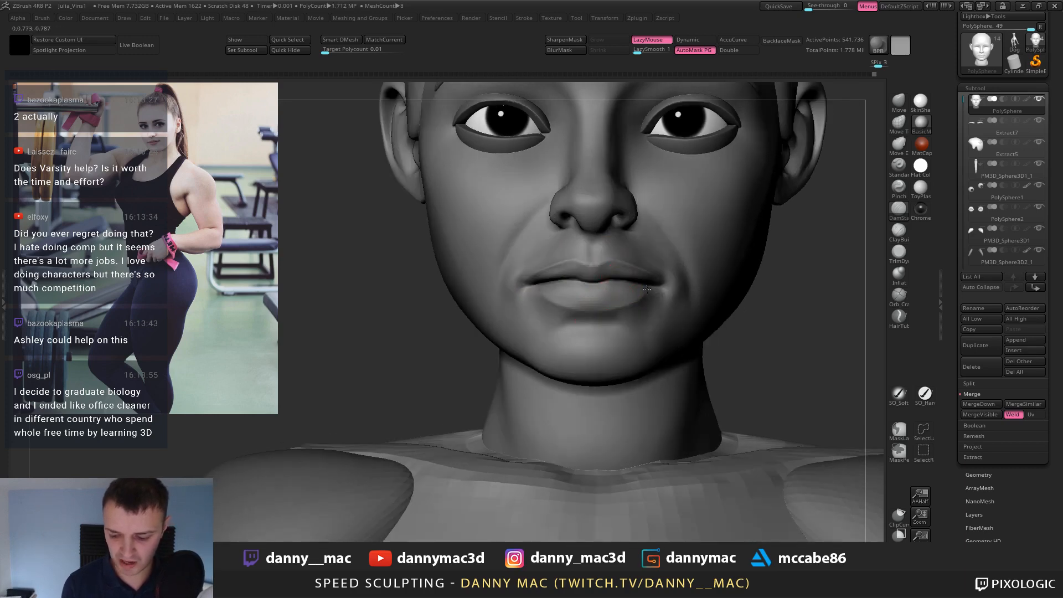
left_click_drag(594, 307, 583, 306, "shift")
right_click_drag(624, 301, 662, 286)
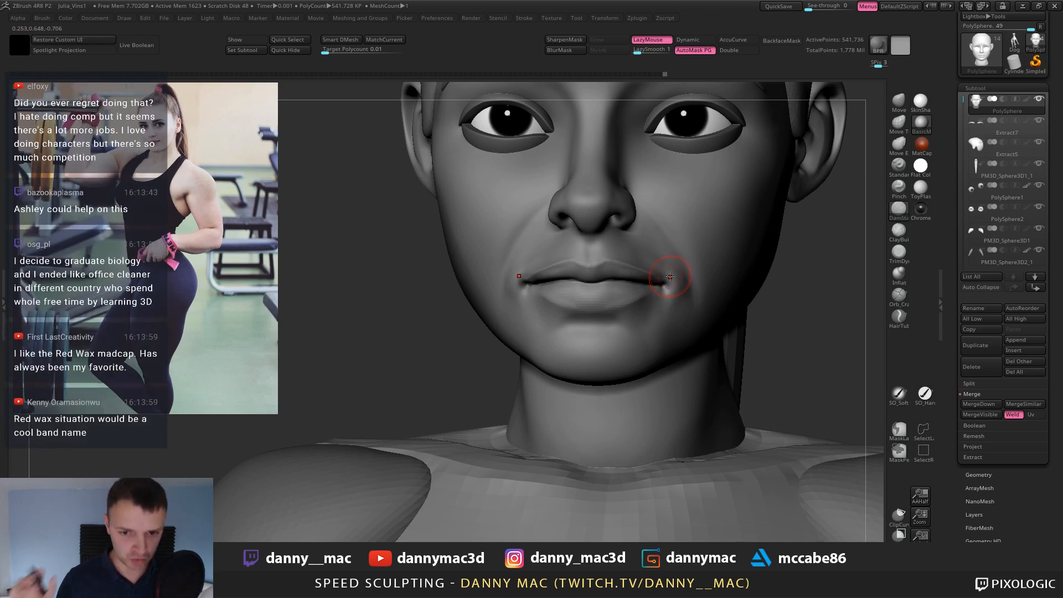
right_click_drag(661, 287, 667, 285)
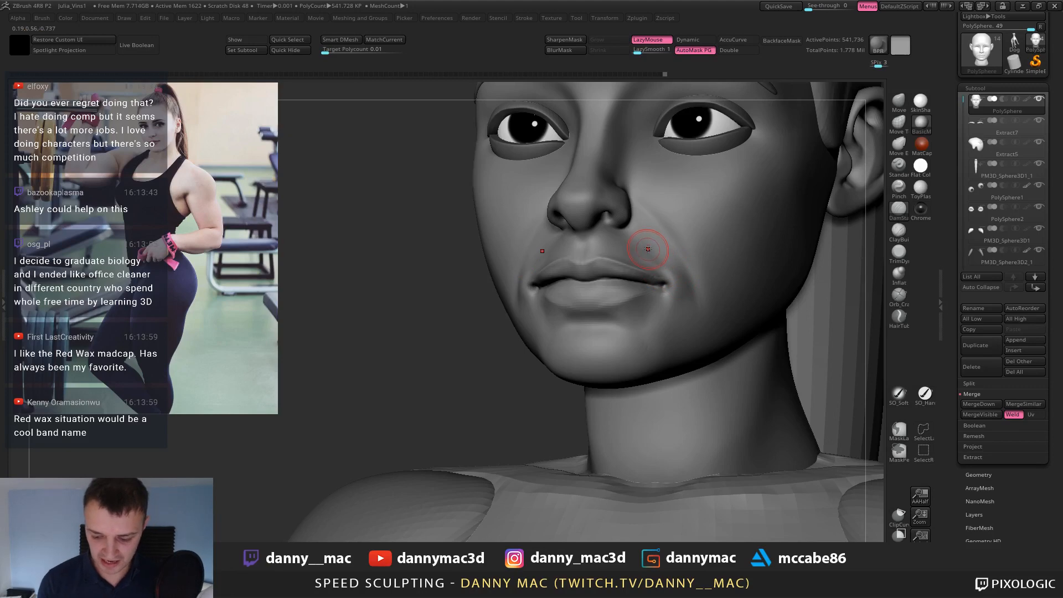
Smooth the area between the nose and the upper lip with LazyMouse turned off.
key("space")
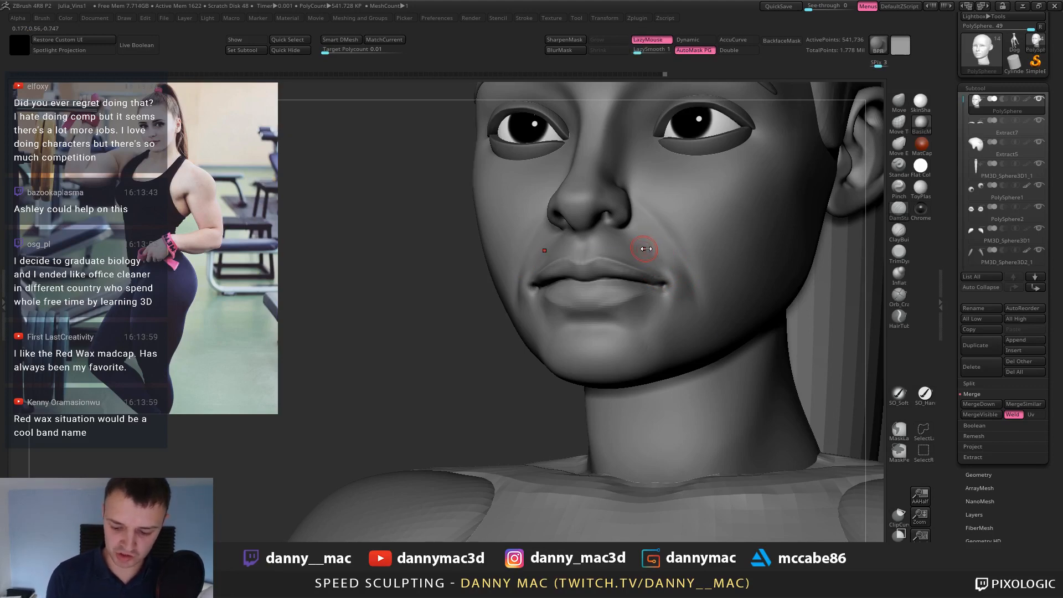
key("2")
key("space")
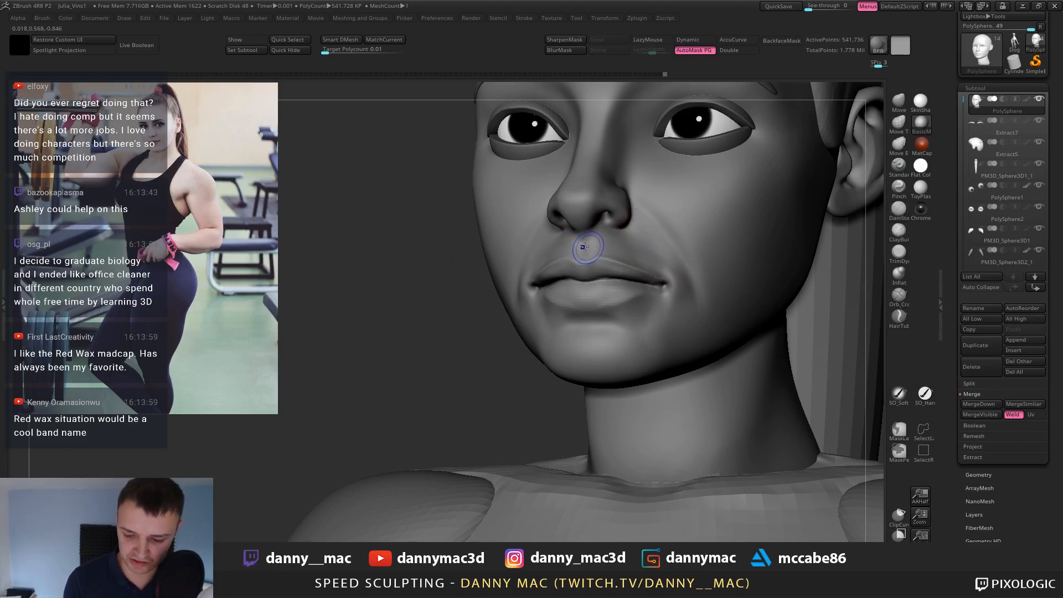
key("shift+d")
mouse_move(598, 256)
right_mouse_down()
mouse_move(585, 243)
mouse_move(637, 237)
mouse_move(576, 238)
right_mouse_up()
key("l")
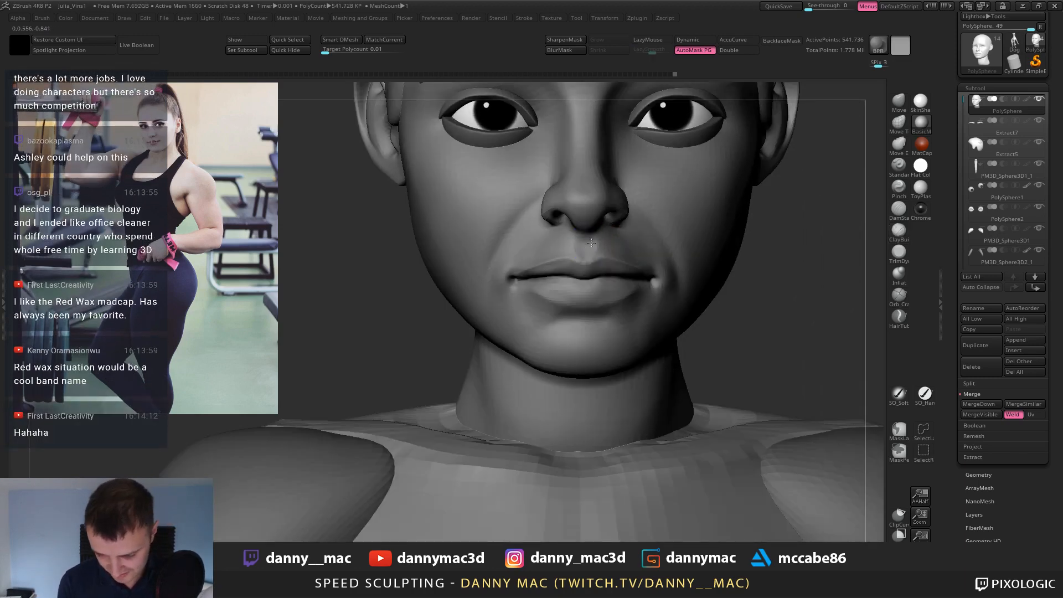
Reshape the mouth corners with the Move brush, working at lower subdivision levels of the head.
mouse_move(515, 260)
right_mouse_down()
mouse_move(601, 276)
mouse_move(557, 284)
right_mouse_up()
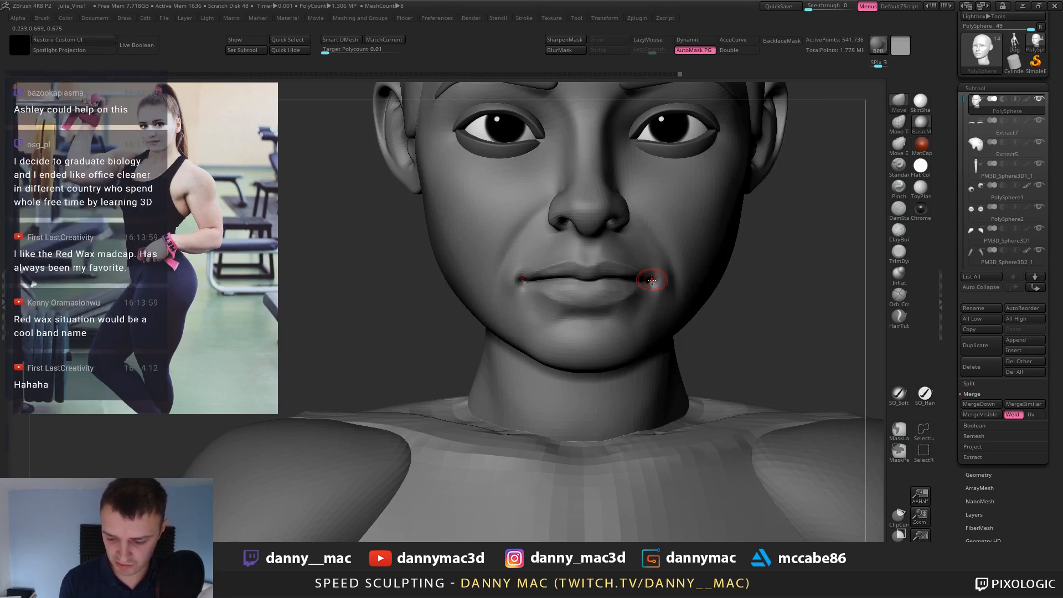
key("d")
right_click_drag(655, 286, 553, 296)
key("shift+d")
key("d")
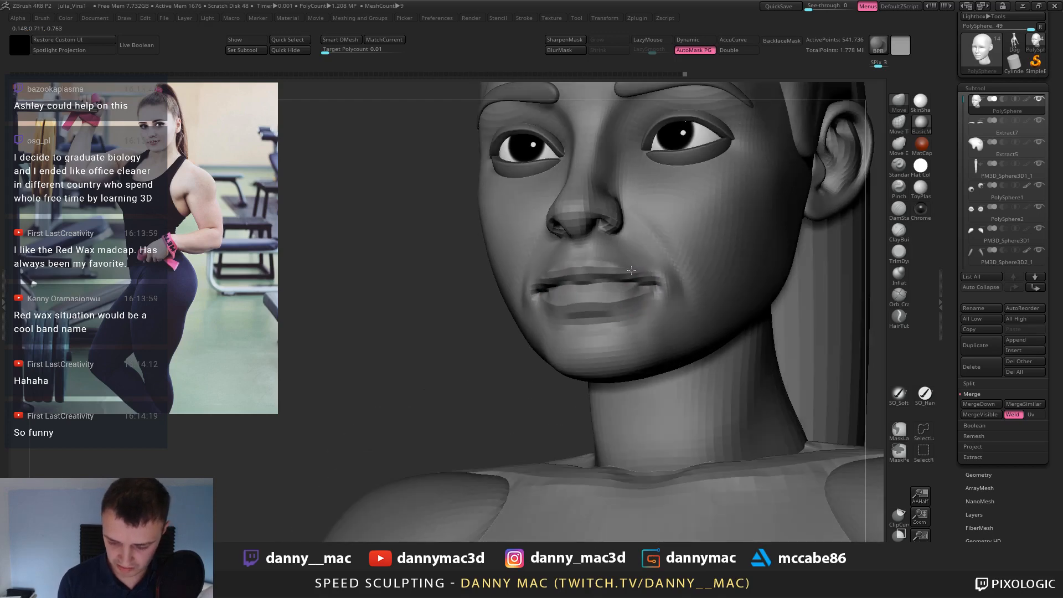
right_click_drag(632, 270, 646, 296)
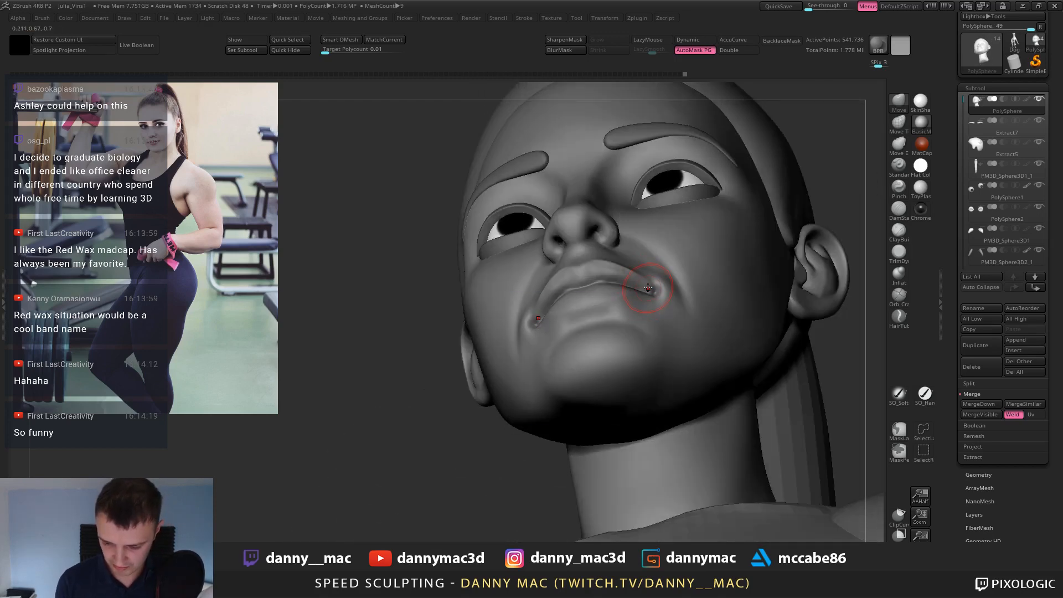
right_click_drag(602, 265, 559, 290)
Plane the lips and the area around the mouth corners with the TrimDynamic brush and save the project.
key("b")
key("t")
key("d")
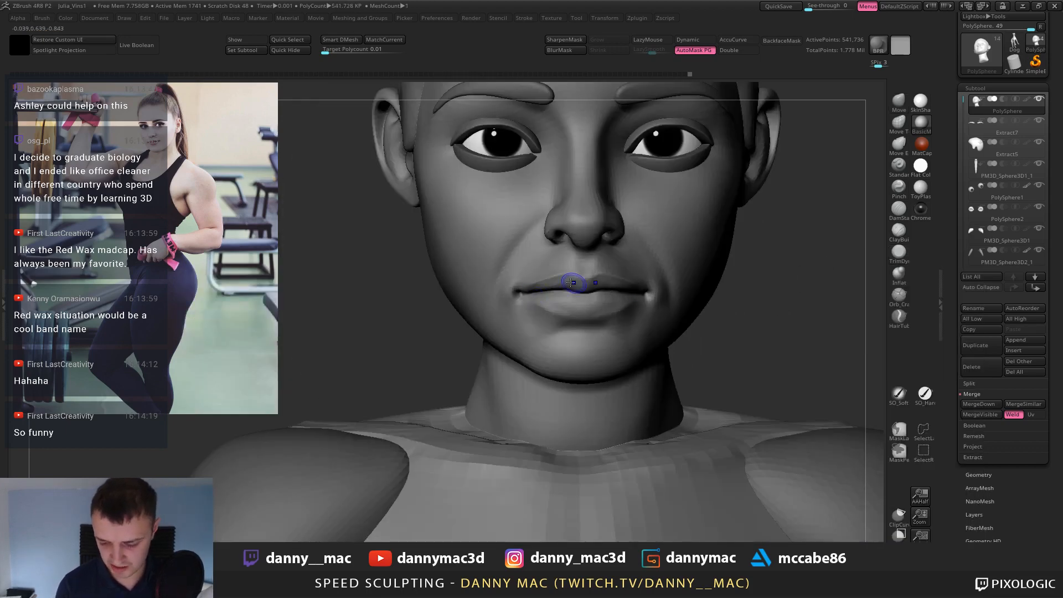
right_click_drag(609, 257, 526, 236)
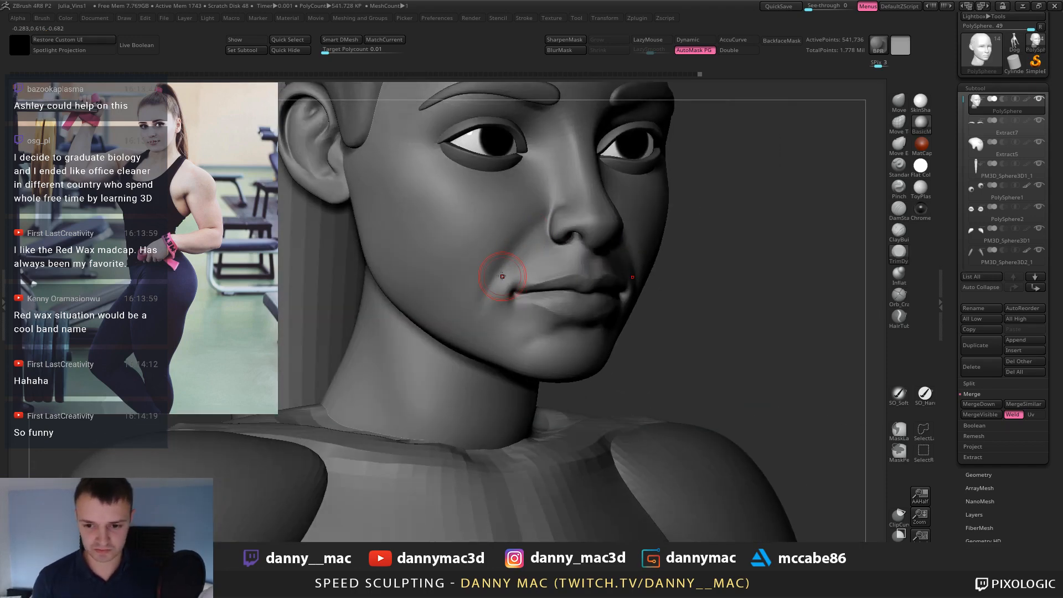
key("ctrl+s")
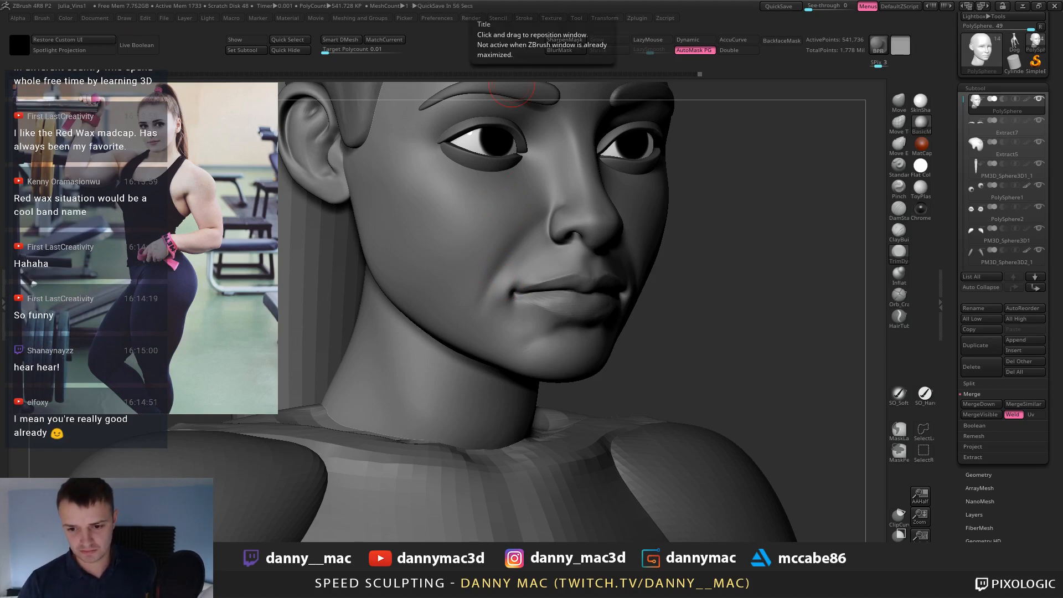
Reshape the nose with the Move brush at lower subdivision levels of the head.
right_click_drag(637, 183, 617, 231)
right_click_drag(576, 194, 533, 270)
key("shift+d")
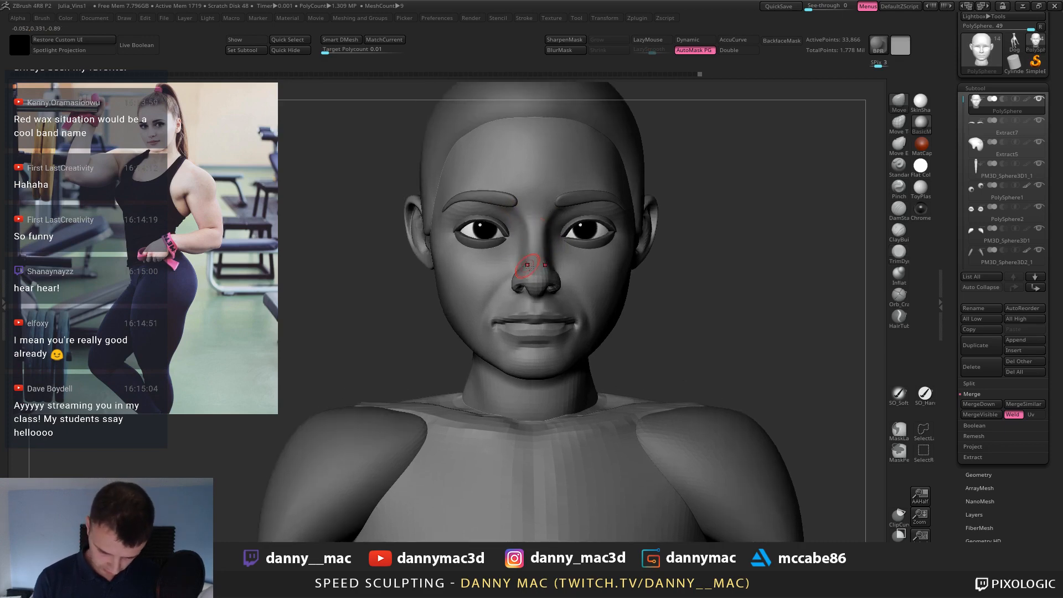
left_click_drag(528, 266, 527, 271)
key("d")
right_click_drag(536, 277, 540, 287)
key("shift+d")
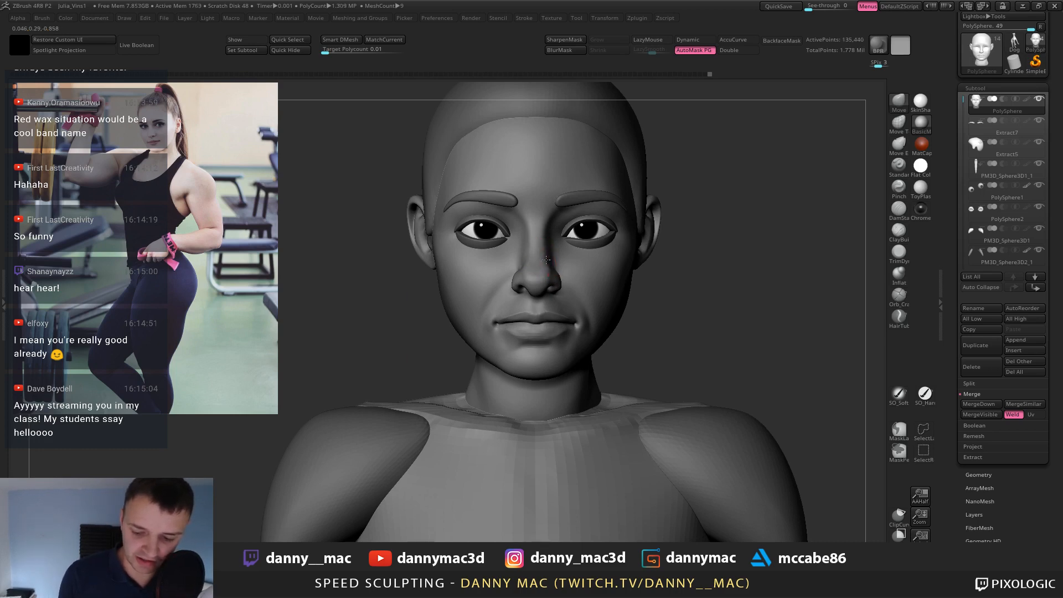
Define the creases around the nostrils with the DamStandard brush.
mouse_move(546, 260)
right_mouse_down()
mouse_move(530, 260)
mouse_move(567, 279)
mouse_move(544, 286)
mouse_move(569, 287)
mouse_move(554, 275)
mouse_move(507, 288)
mouse_move(491, 315)
mouse_move(558, 309)
mouse_move(554, 332)
mouse_move(545, 316)
mouse_move(507, 321)
mouse_move(518, 326)
mouse_move(490, 314)
right_mouse_up()
key("b")
key("d")
key("s")
key("space")
key("space")
right_click(558, 309)
Plane the tip of the nose with the TrimDynamic brush.
key("b")
key("t")
key("d")
left_click_drag(507, 313, 522, 300)
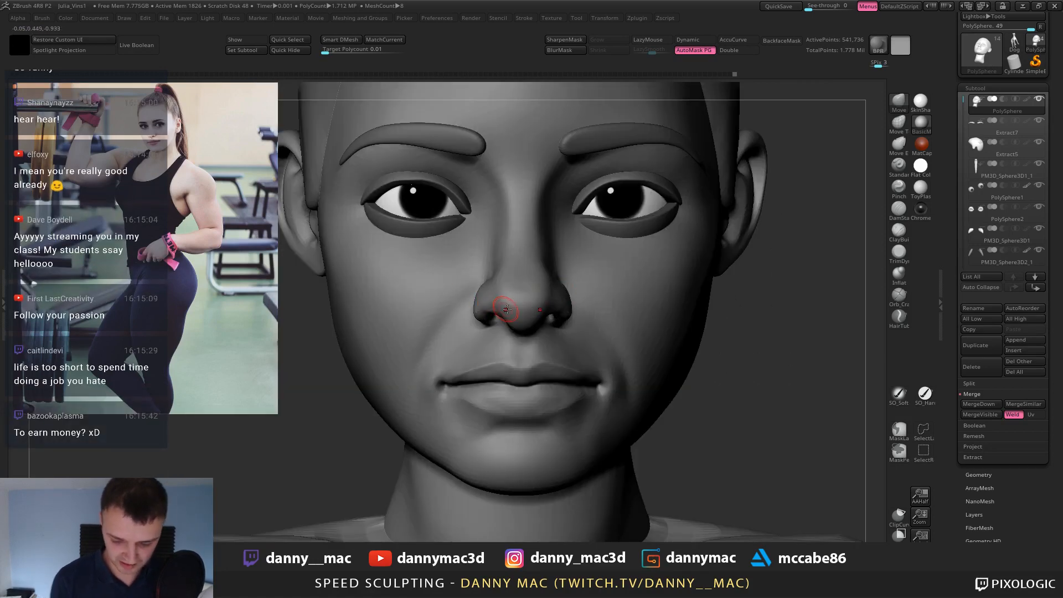
mouse_move(503, 311)
right_mouse_down()
mouse_move(478, 327)
mouse_move(434, 294)
right_mouse_up()
Save the project, overwriting the existing file.
key("ctrl+s")
key("Return")
key("y")
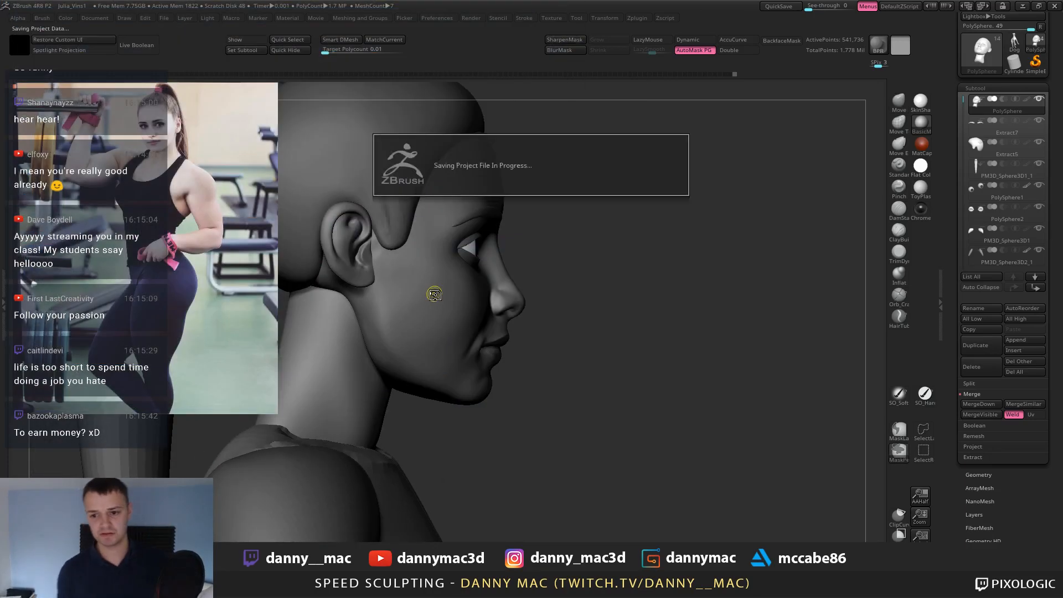
Build up the form beside the lower lip and chin with the ClayBuildup brush.
mouse_move(572, 268)
right_mouse_down()
mouse_move(622, 242)
mouse_move(576, 262)
mouse_move(499, 269)
right_mouse_up()
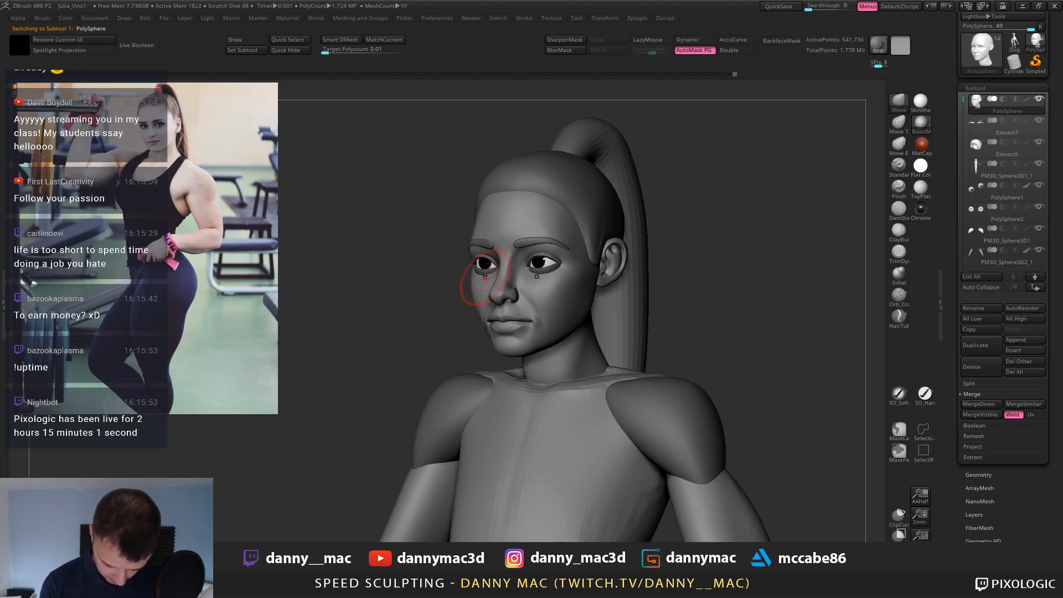
right_click_drag(474, 283, 432, 321)
right_click(423, 336)
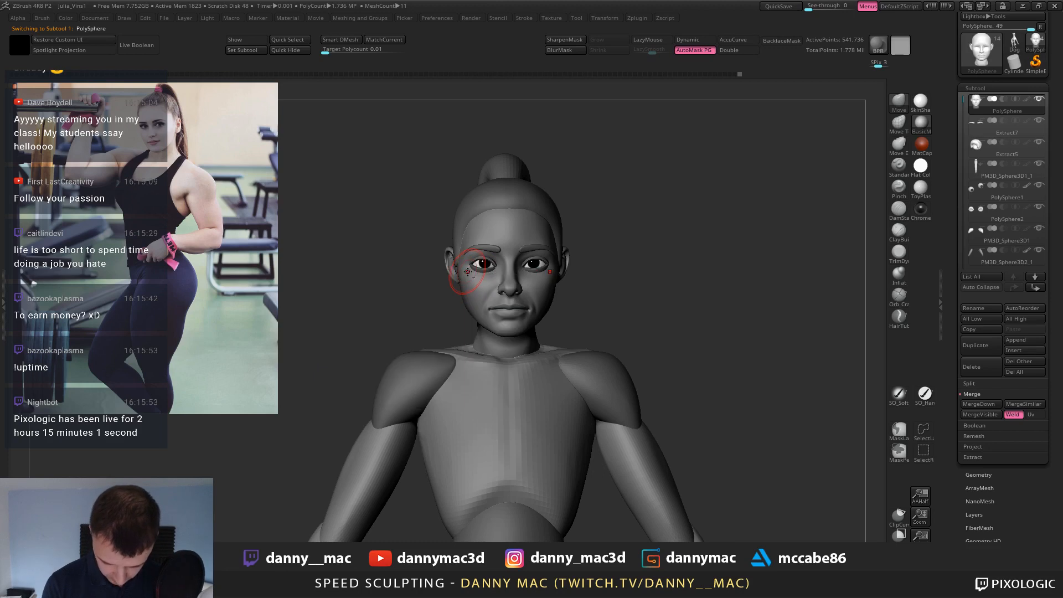
mouse_move(469, 272)
right_mouse_down("alt")
mouse_move(442, 240)
mouse_move(512, 284)
mouse_move(504, 298)
mouse_move(532, 298)
mouse_move(497, 291)
right_mouse_up("alt")
key("b")
key("c")
key("b")
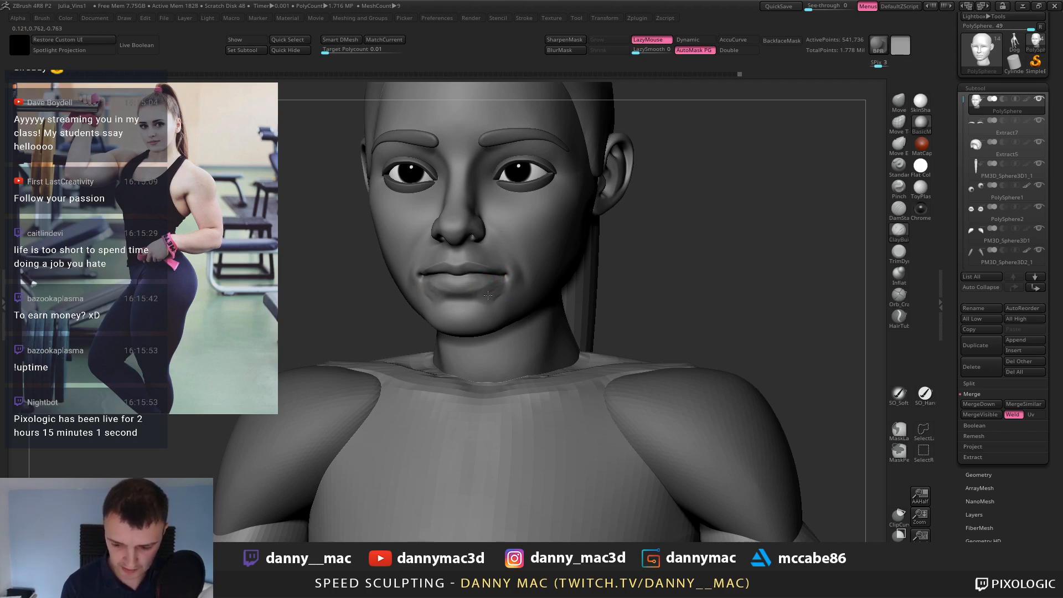
mouse_move(487, 295)
right_mouse_down()
mouse_move(510, 282)
mouse_move(484, 315)
right_mouse_up()
key("space")
Try to reshape the chin with the Move brush and undo the change.
key("b")
key("m")
key("v")
left_click_drag(463, 322, 465, 318)
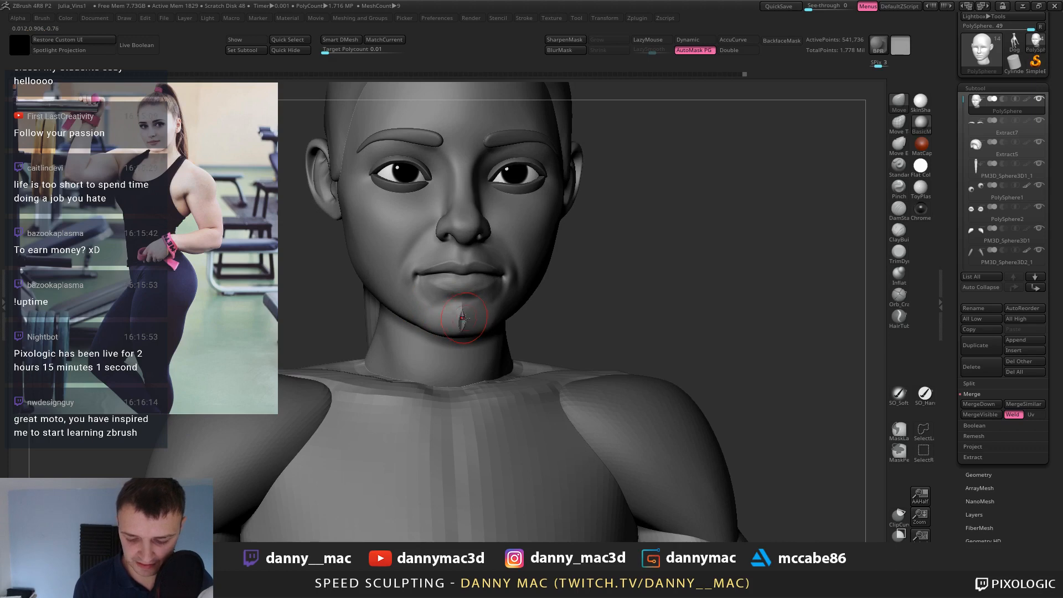
key("ctrl+z")
Build up the area around and below the mouth corners with the ClayBuildup brush and smooth the strokes.
key("b")
key("c")
key("b")
key("space")
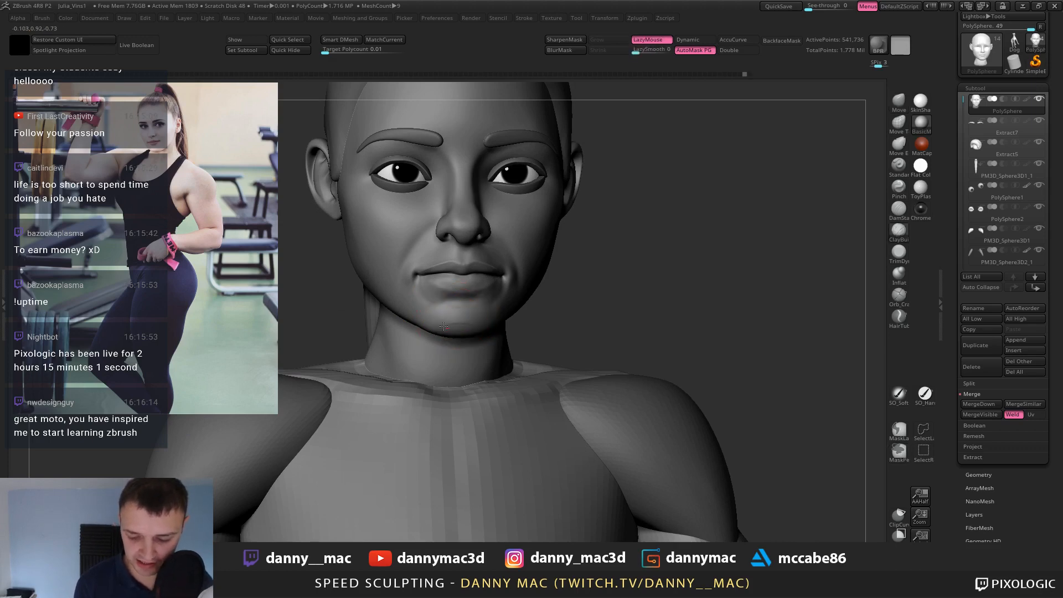
right_click_drag(463, 326, 515, 283)
key("l")
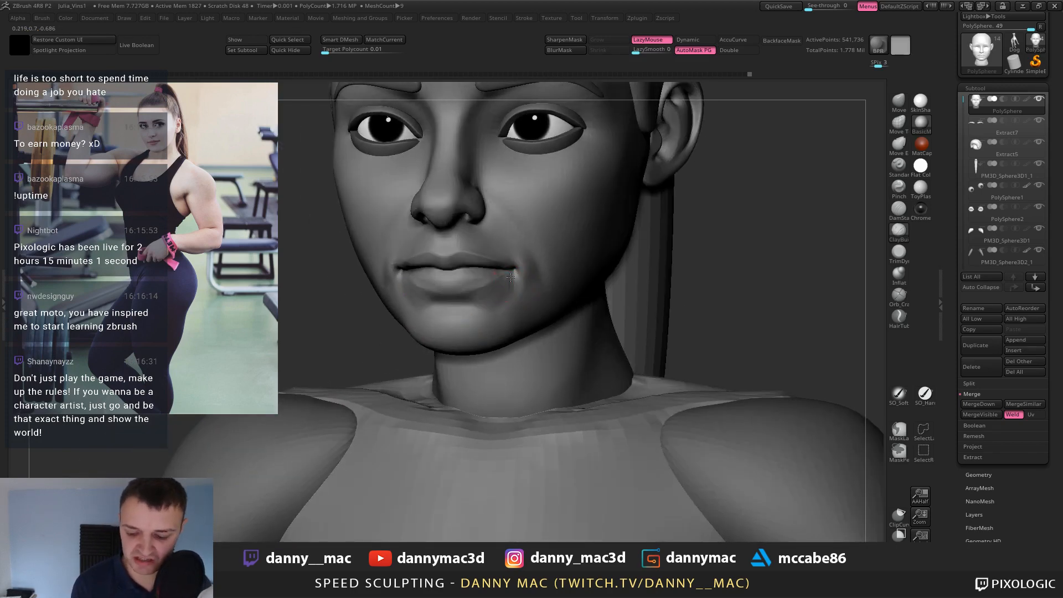
right_click_drag(510, 277, 510, 282)
key("l")
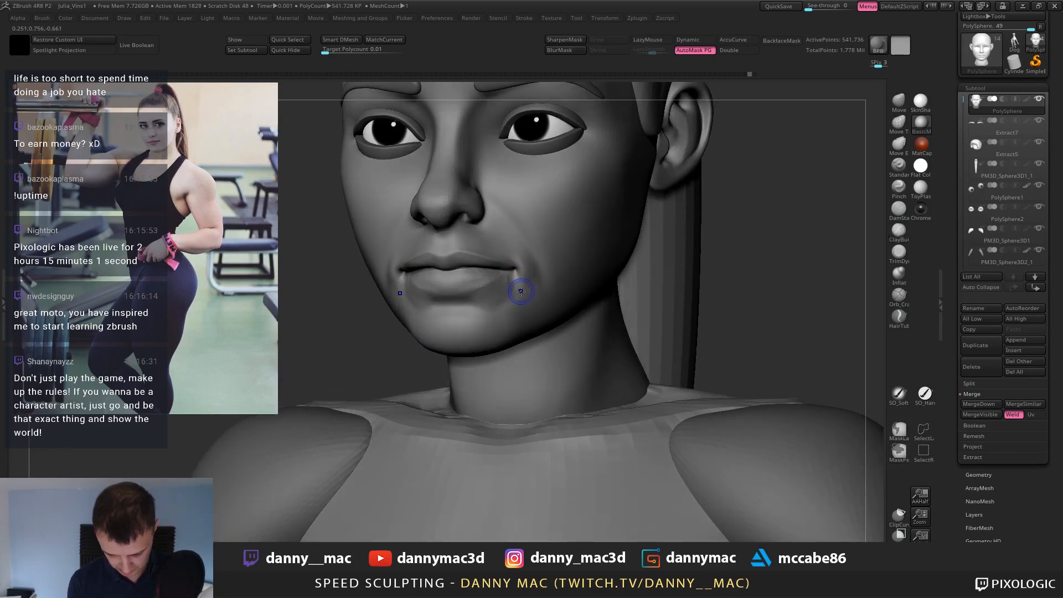
mouse_move(521, 292)
right_mouse_down()
mouse_move(503, 293)
mouse_move(520, 290)
mouse_move(510, 280)
mouse_move(526, 285)
right_mouse_up()
key("shift+f")
key("shift+f")
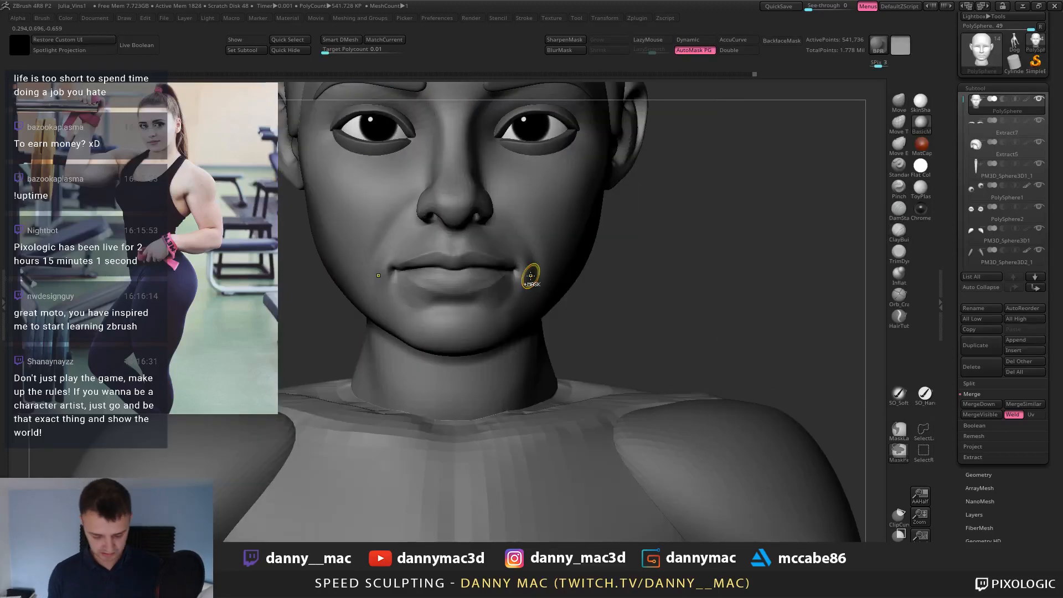
Save the project over the existing file.
key("ctrl+s")
key("Return")
key("Return")
key("l")
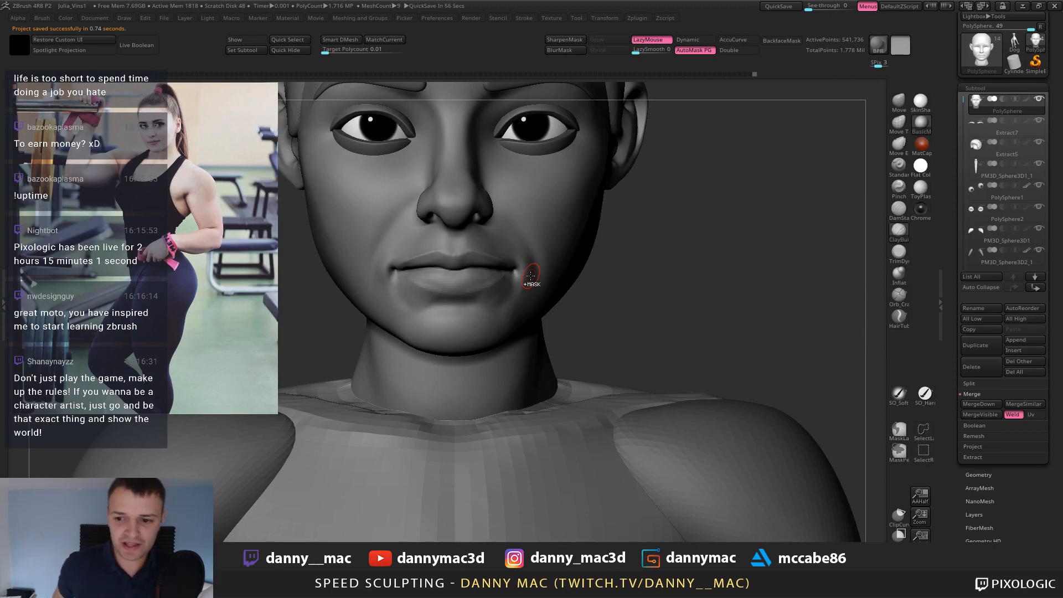
Adjust the side of the nose bridge with the Move brush.
mouse_move(558, 211)
right_mouse_down()
mouse_move(506, 191)
mouse_move(470, 156)
right_mouse_up()
key("b")
key("m")
key("v")
key("space")
left_click_drag(470, 157, 478, 162)
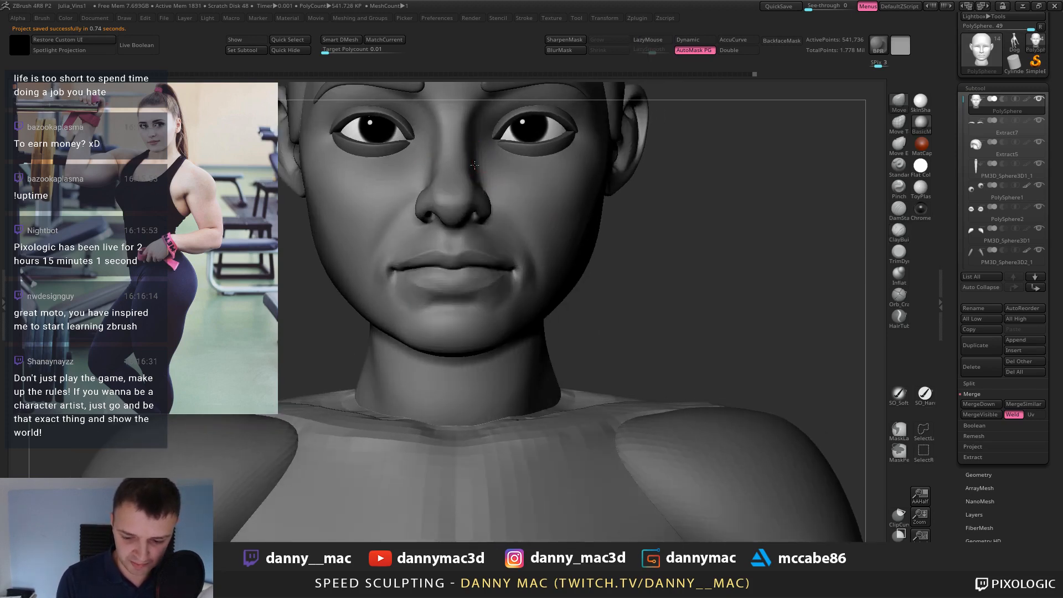
Refine the upper nose bridge near the inner eye corner with the Move brush at a lower subdivision level.
mouse_move(475, 165)
right_mouse_down("ctrl")
mouse_move(486, 161)
mouse_move(479, 179)
mouse_move(427, 201)
mouse_move(362, 176)
mouse_move(382, 169)
right_mouse_up("ctrl")
key("shift+d")
key("shift+d")
key("d")
key("d")
key("space")
key("space")
left_click_drag(462, 139, 466, 141)
Carve the area around the inner eye corners with the DamStandard brush.
key("b")
key("d")
key("s")
right_click_drag(488, 153, 470, 177, "ctrl")
right_click_drag(437, 166, 412, 156)
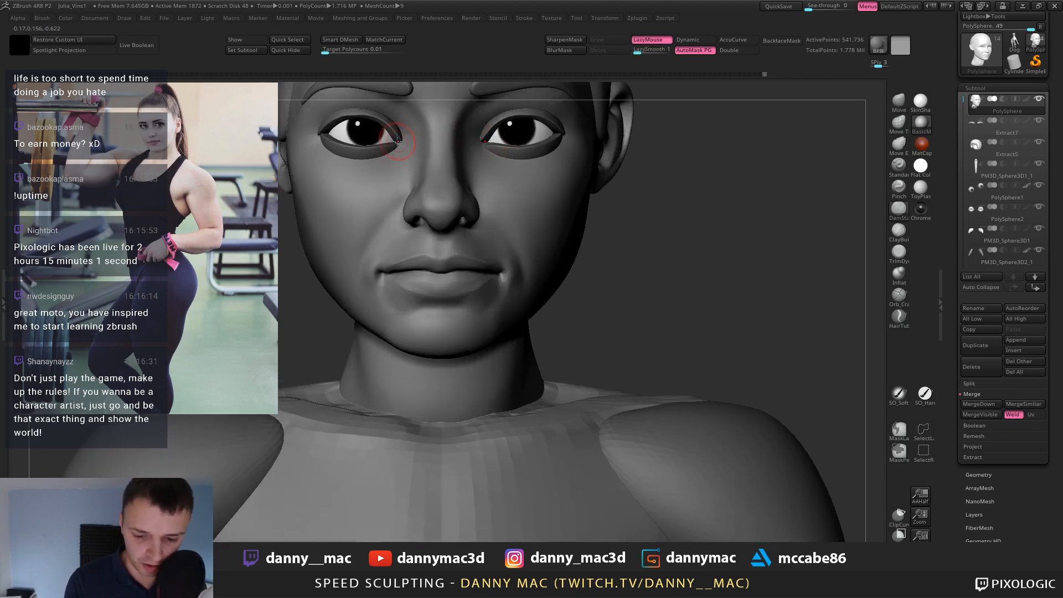
mouse_move(477, 145)
left_mouse_down()
mouse_move(484, 128)
mouse_move(515, 155)
left_mouse_up()
mouse_move(480, 138)
right_mouse_down()
mouse_move(491, 129)
mouse_move(479, 145)
right_mouse_up()
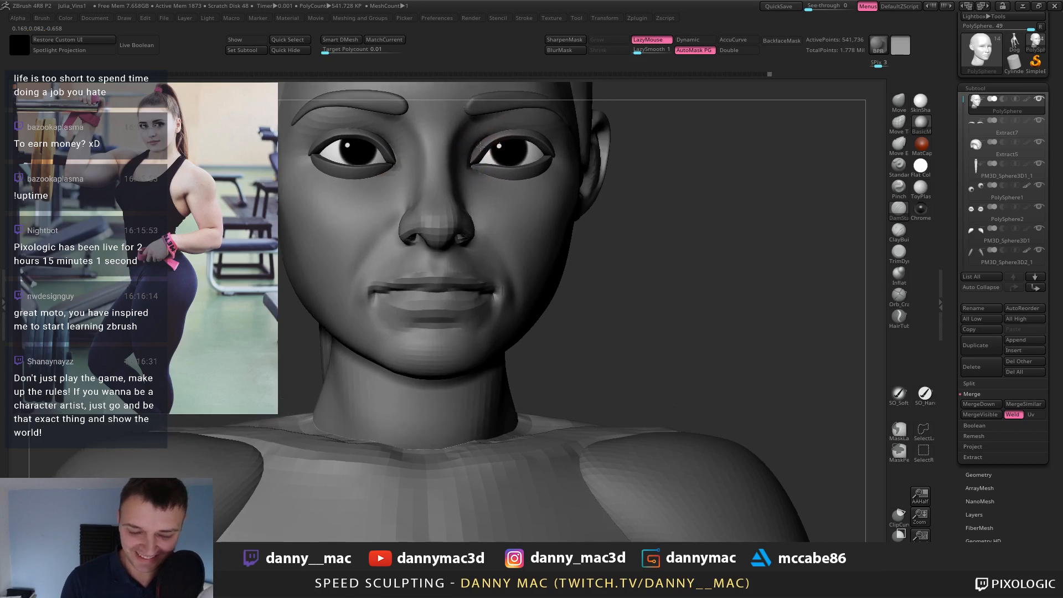
left_click_drag(480, 145, 481, 145)
Carve the upper eyelid crease toward the outer eye corner with the DamStandard brush.
right_click_drag(480, 147, 468, 196, "alt")
key("space")
left_click_drag(458, 208, 498, 192)
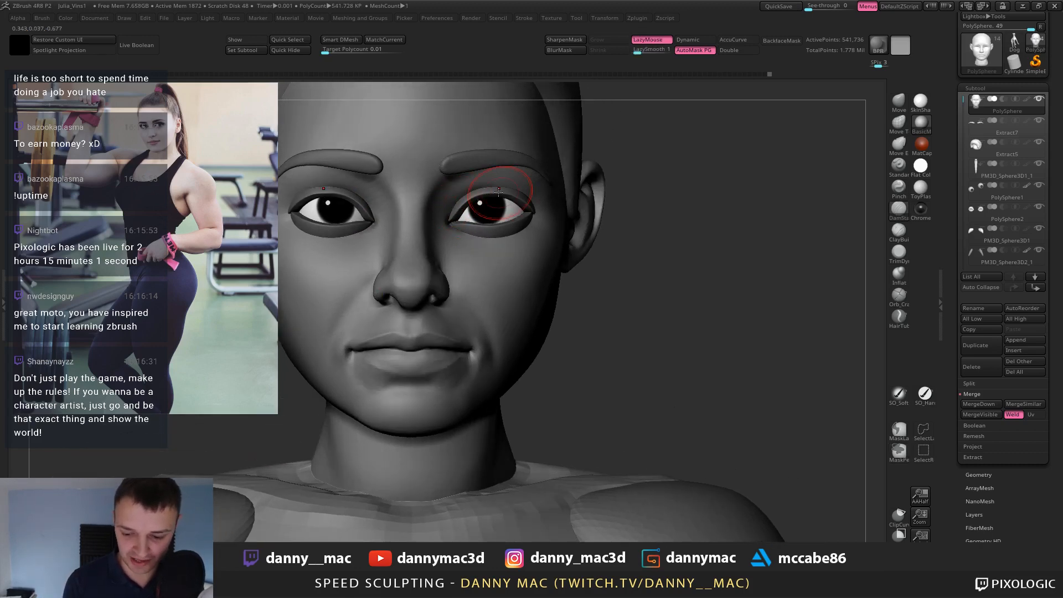
mouse_move(463, 201)
right_mouse_down()
mouse_move(522, 193)
mouse_move(540, 208)
right_mouse_up()
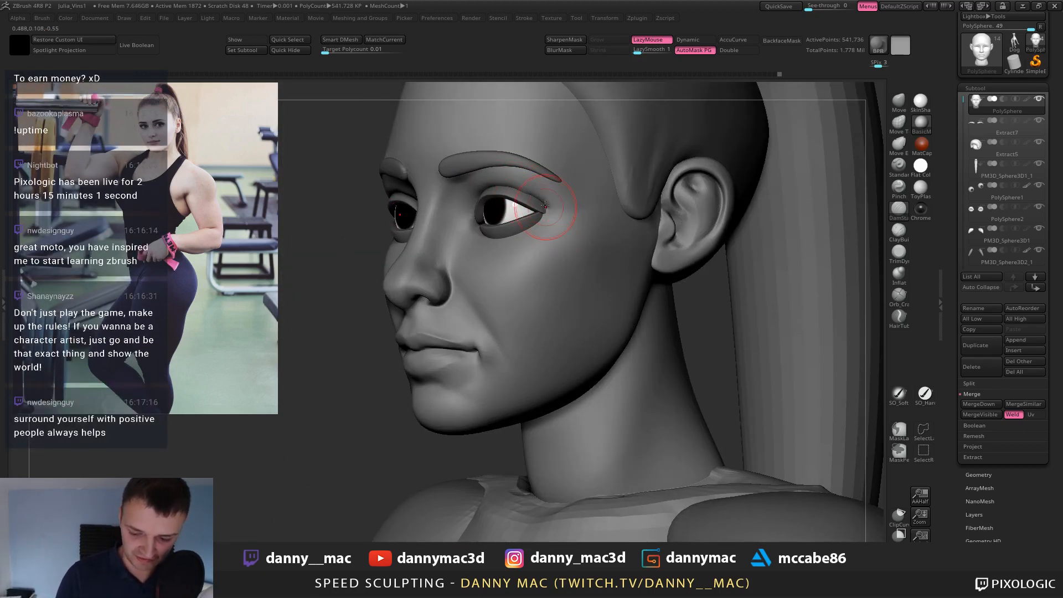
mouse_move(546, 205)
right_mouse_down()
mouse_move(543, 217)
mouse_move(568, 227)
mouse_move(554, 194)
right_mouse_up()
Select the eyelid subtool and adjust the eyelids' shape with the Move brush.
left_click(546, 201, "alt")
key("space")
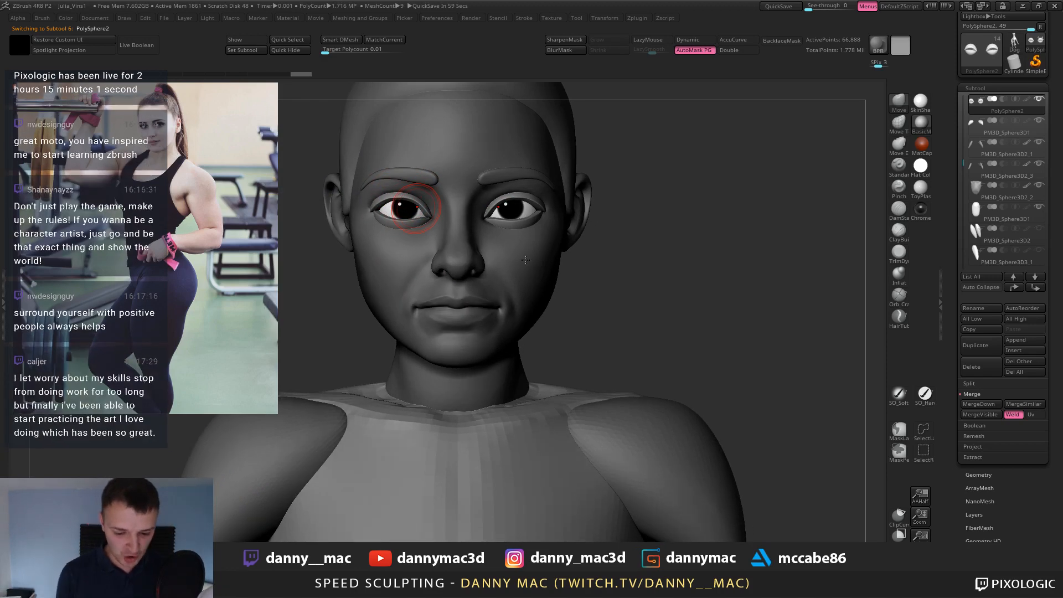
Reselect the head subtool and refine the nose bridge in profile with the Move brush.
left_click(532, 275, "alt")
mouse_move(532, 275)
right_mouse_down()
mouse_move(550, 256)
mouse_move(537, 283)
mouse_move(548, 244)
mouse_move(551, 280)
mouse_move(482, 232)
right_mouse_up()
key("space")
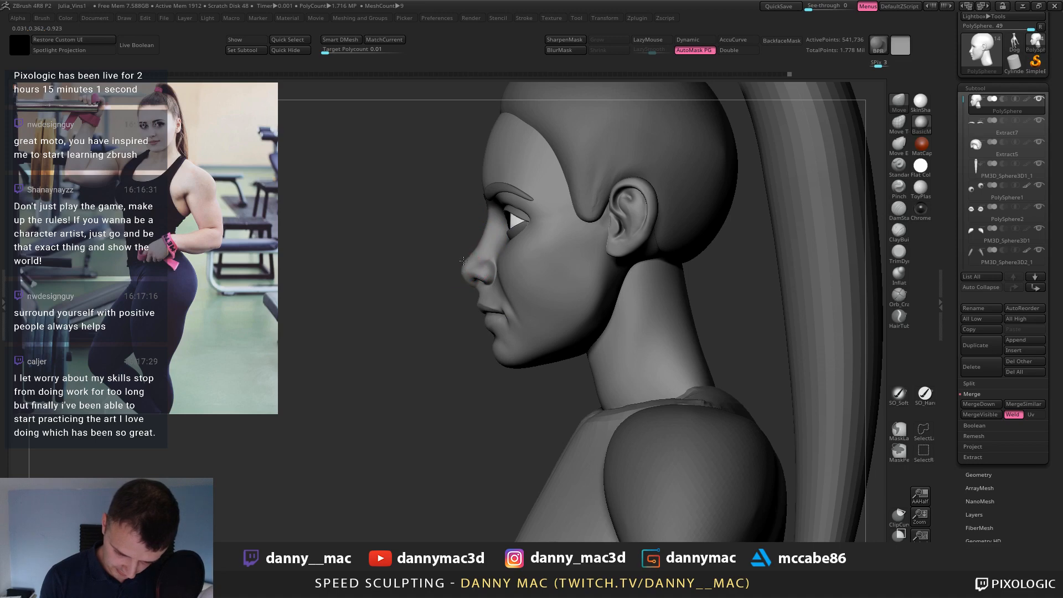
key("space")
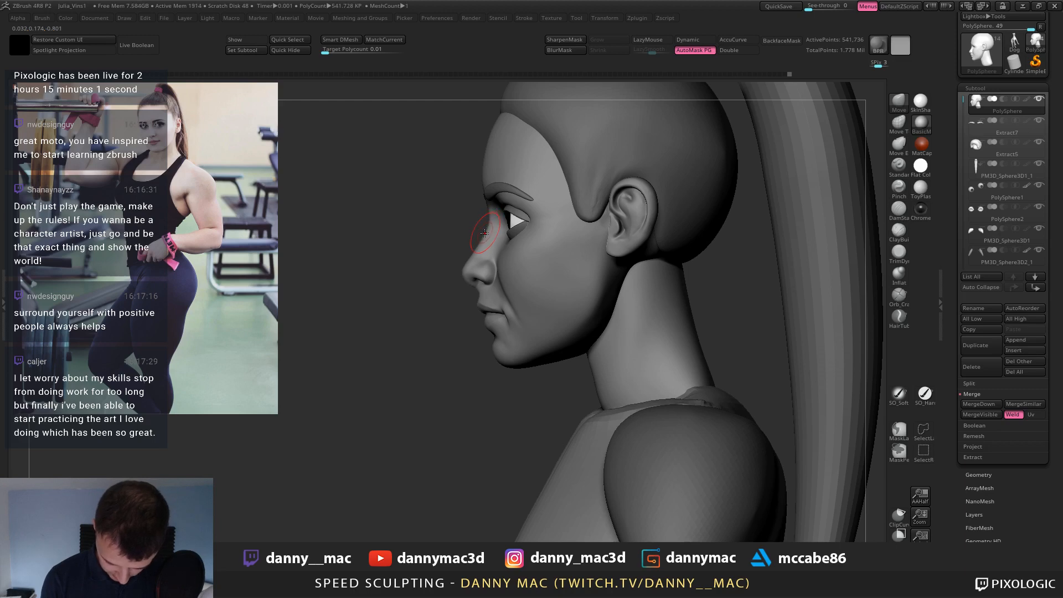
key("space")
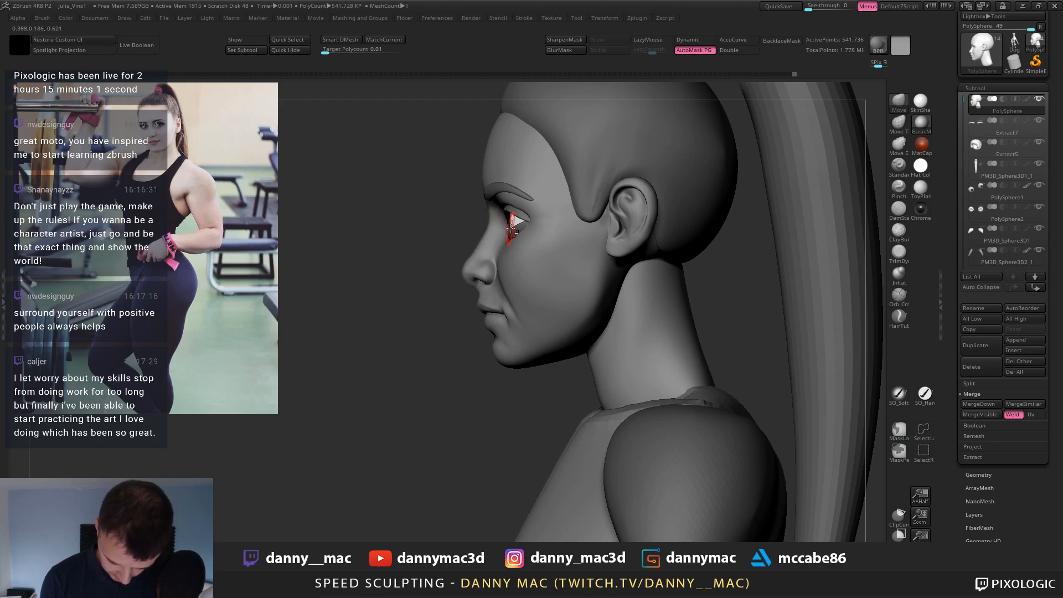
Save the project again under the same file name.
right_click_drag(512, 230, 502, 253)
key("ctrl+s")
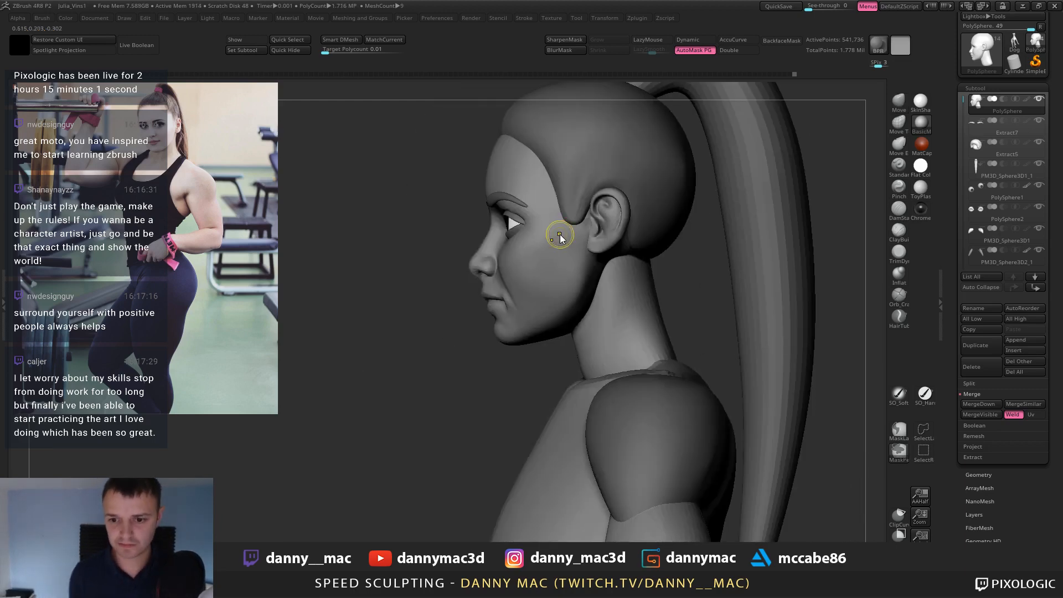
key("Return")
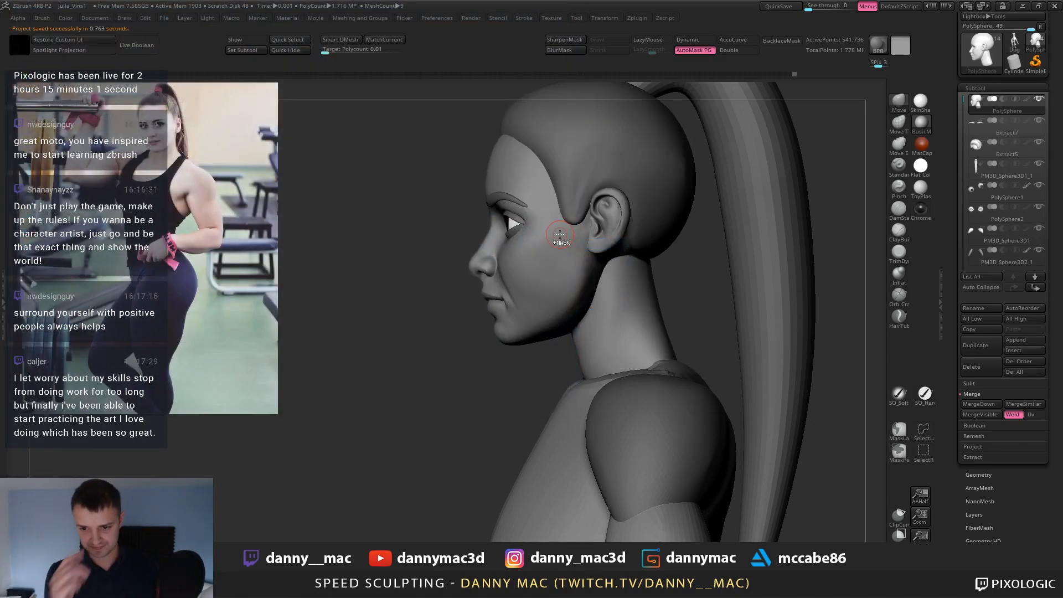
Turn off polygroup auto-masking and shift the shoulder subtool slightly downward with the Transpose line.
right_click_drag(594, 243, 533, 251)
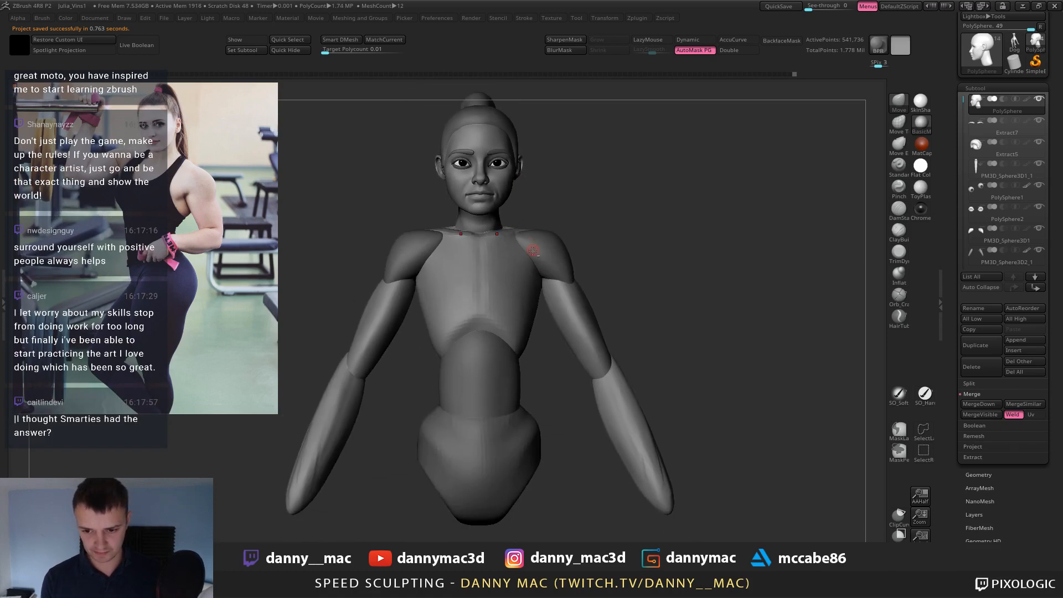
left_click(514, 262, "alt")
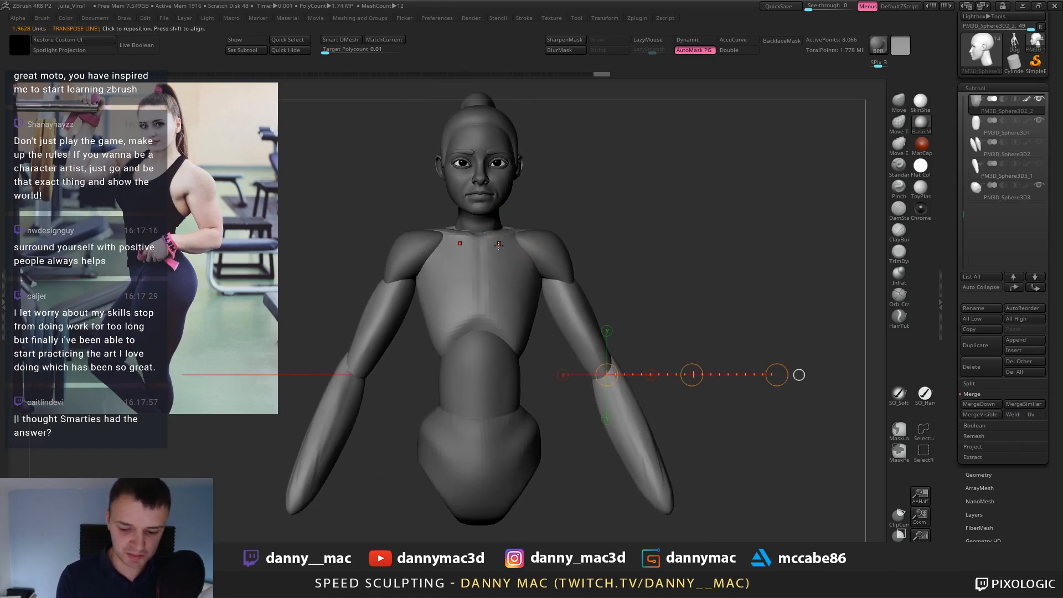
left_click_drag(494, 238, 494, 384)
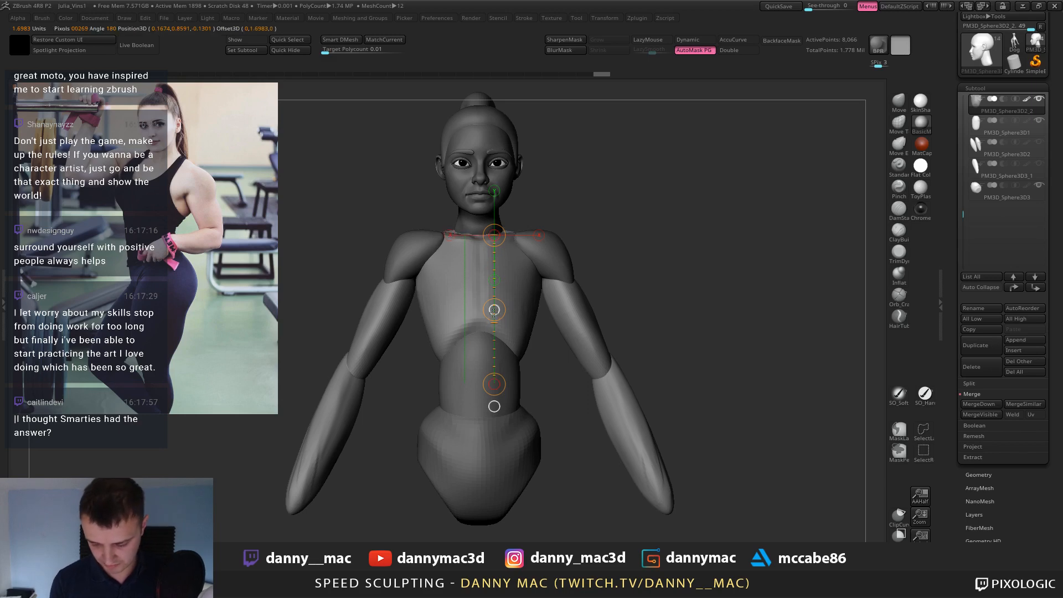
key("Up")
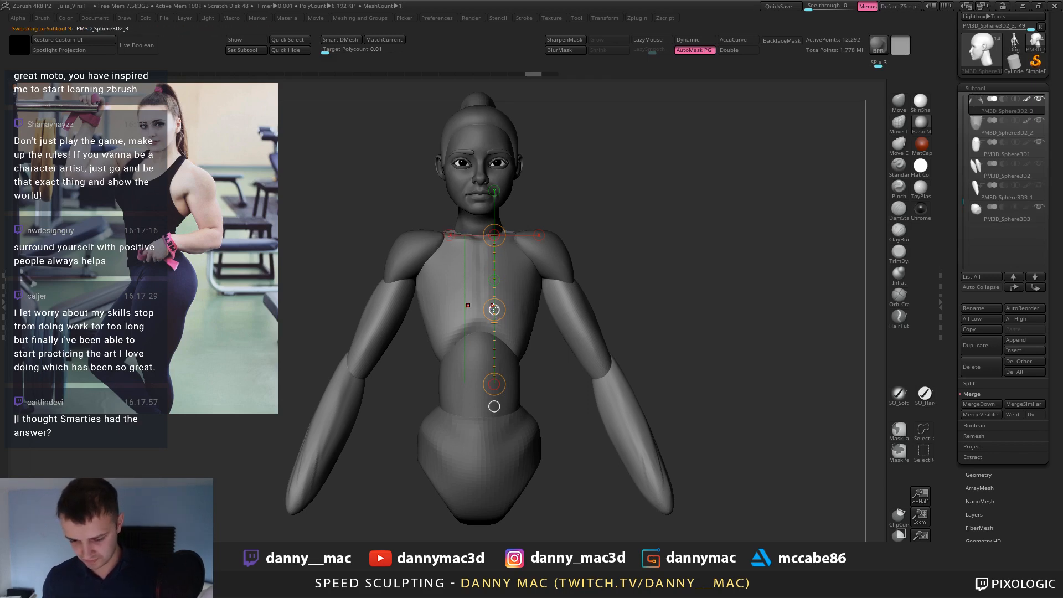
key("Up")
key("Up")
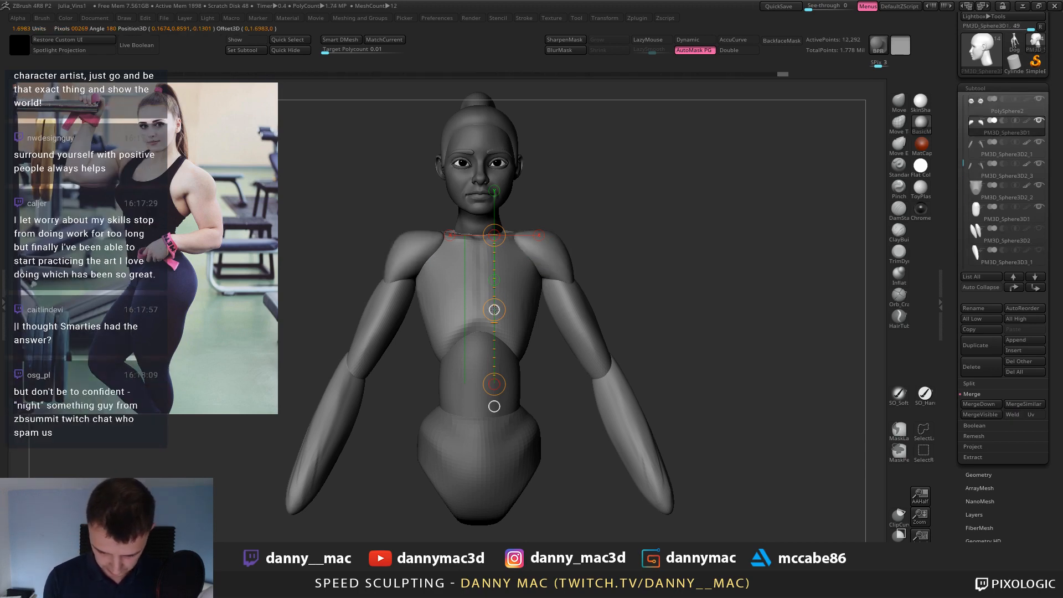
left_click(694, 50)
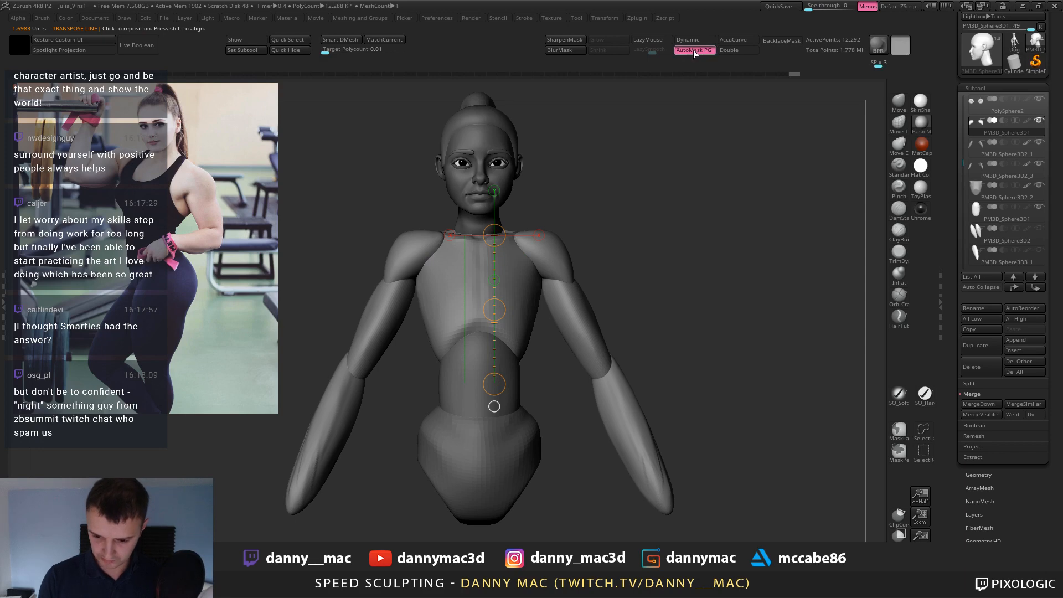
left_click_drag(500, 297, 501, 303)
key("q")
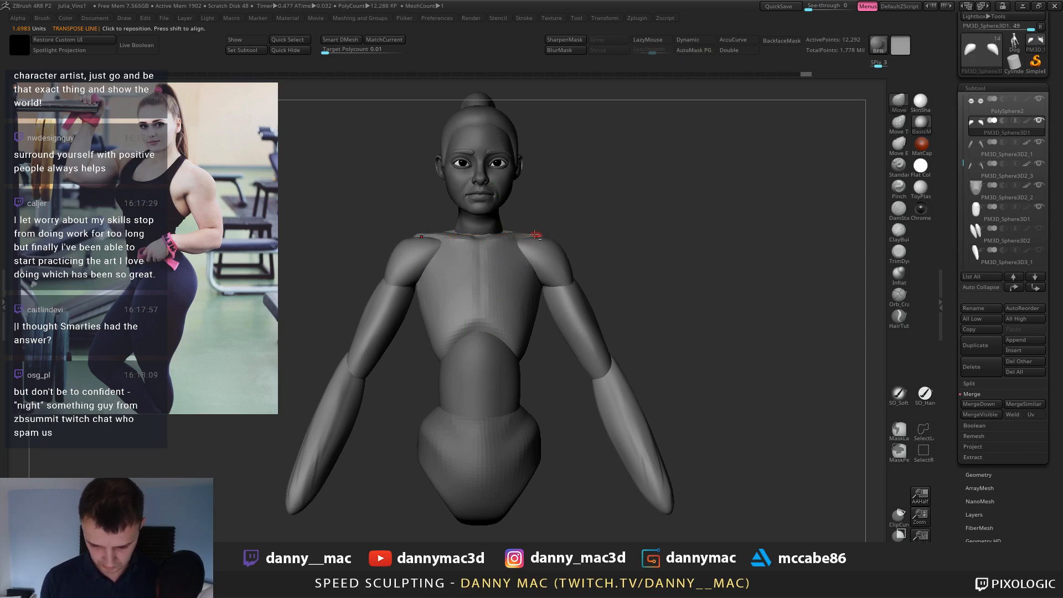
Select the ribcage subtool and adjust its upper edge beside the neck with the Move brush.
left_click(540, 234, "alt")
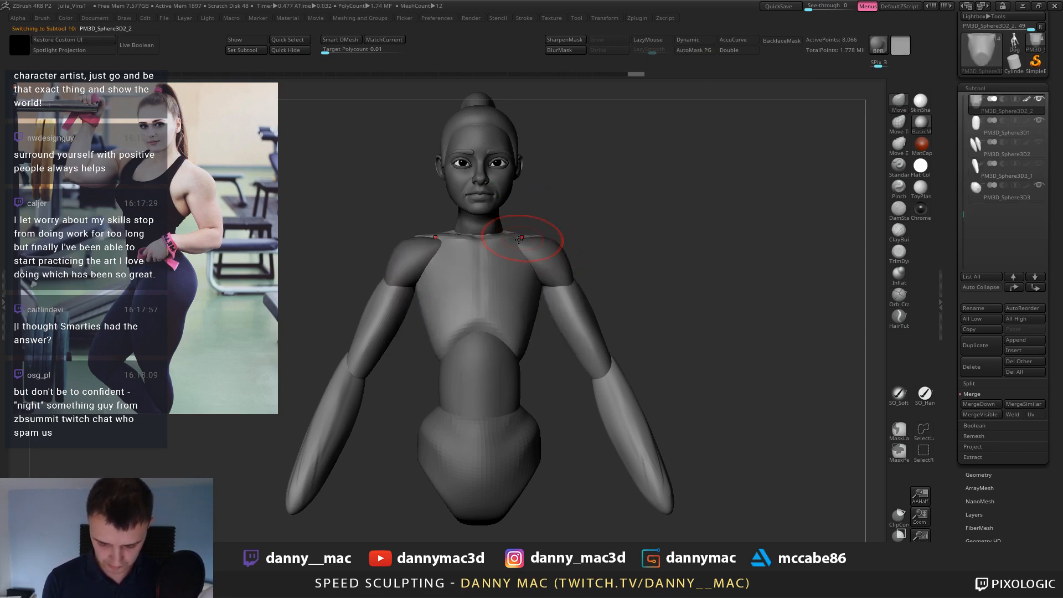
left_click_drag(502, 240, 490, 246)
Select the head subtool and build up the neck toward its base with the ClayBuildup brush, with LazyMouse off.
left_click(491, 225, "alt")
right_click_drag(492, 223, 505, 230, "ctrl")
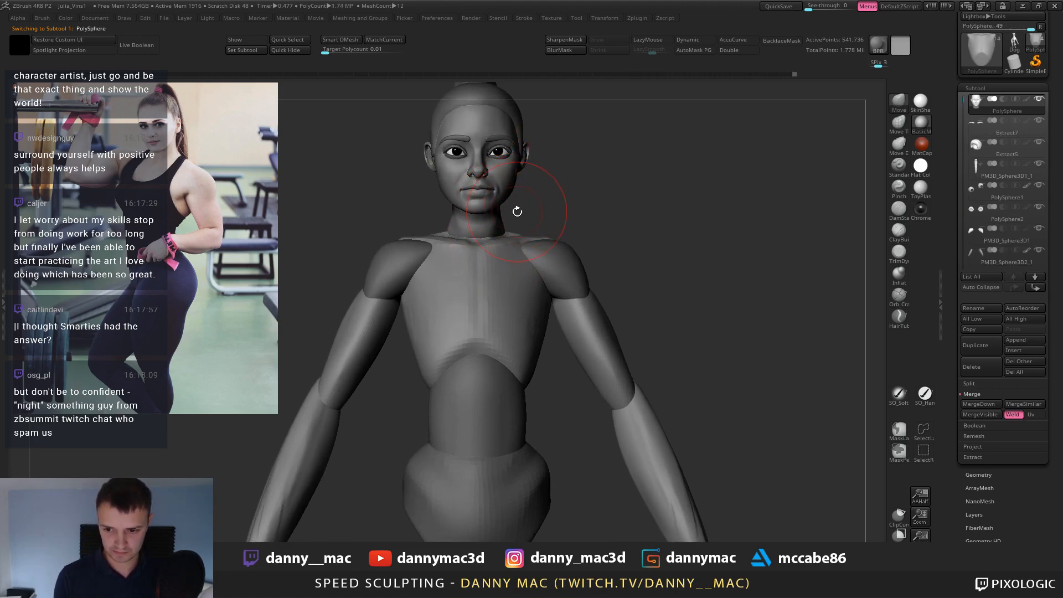
mouse_move(519, 215)
left_mouse_down()
mouse_move(494, 213)
mouse_move(484, 245)
left_mouse_up()
key("b")
key("c")
key("b")
key("l")
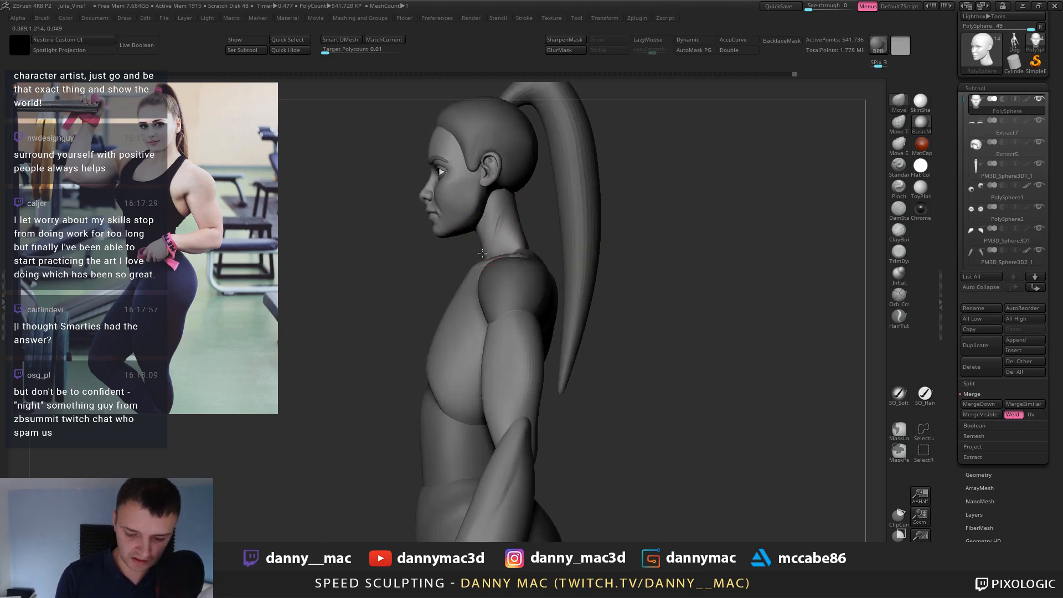
key("space")
left_click_drag(482, 237, 477, 238)
mouse_move(477, 242)
right_mouse_down()
mouse_move(493, 249)
mouse_move(470, 259)
mouse_move(505, 251)
right_mouse_up()
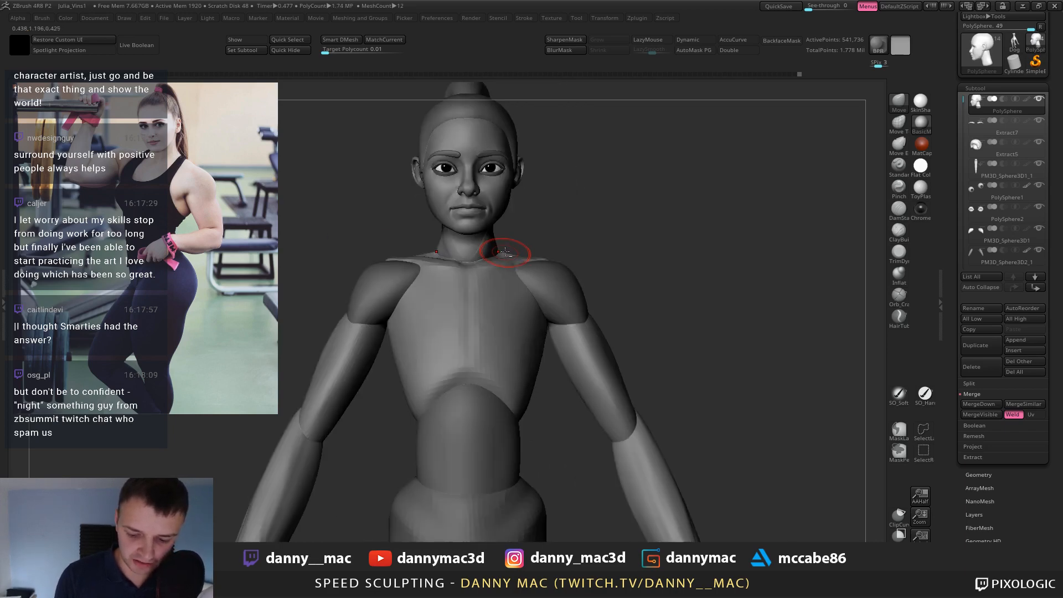
mouse_move(484, 244)
left_mouse_down()
mouse_move(505, 238)
mouse_move(502, 249)
left_mouse_up()
Save the project over the existing file.
key("ctrl+s")
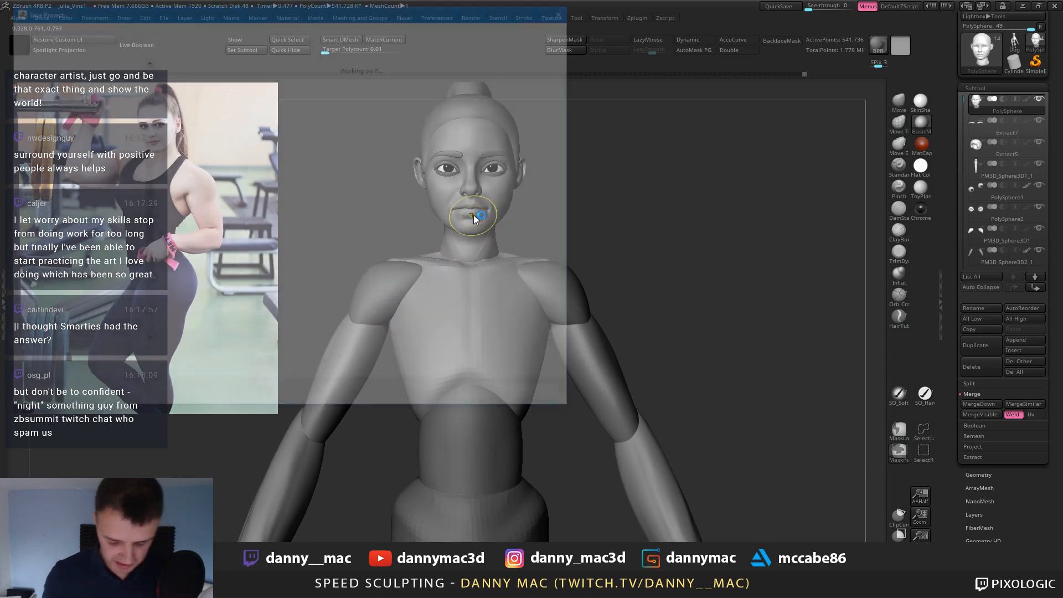
key("Return")
key("y")
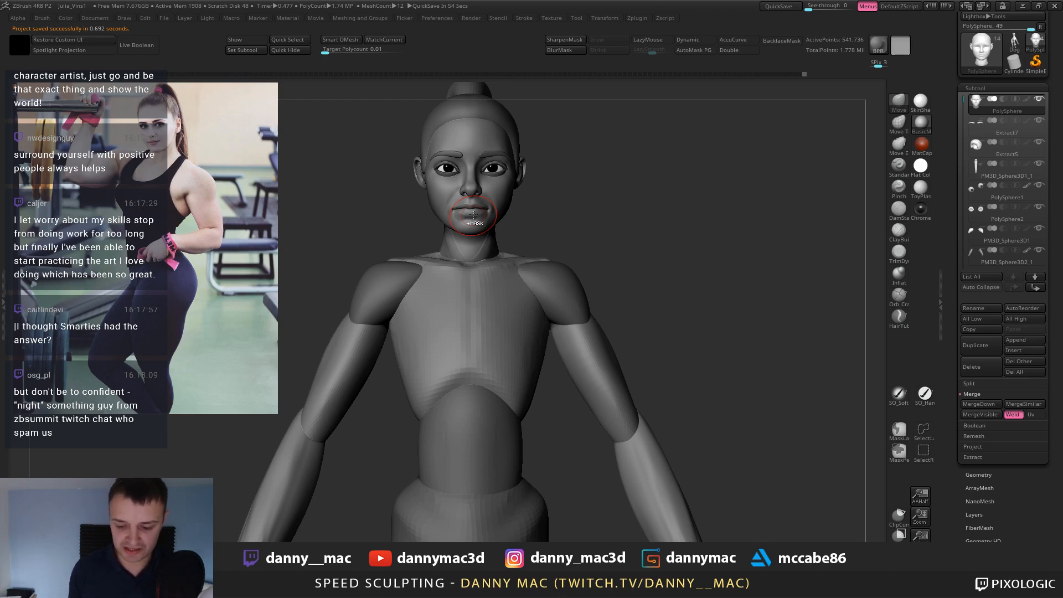
Select the shoulder subtool and reshape the deltoids from the front, side and back with the Move brush.
left_click(548, 273, "alt")
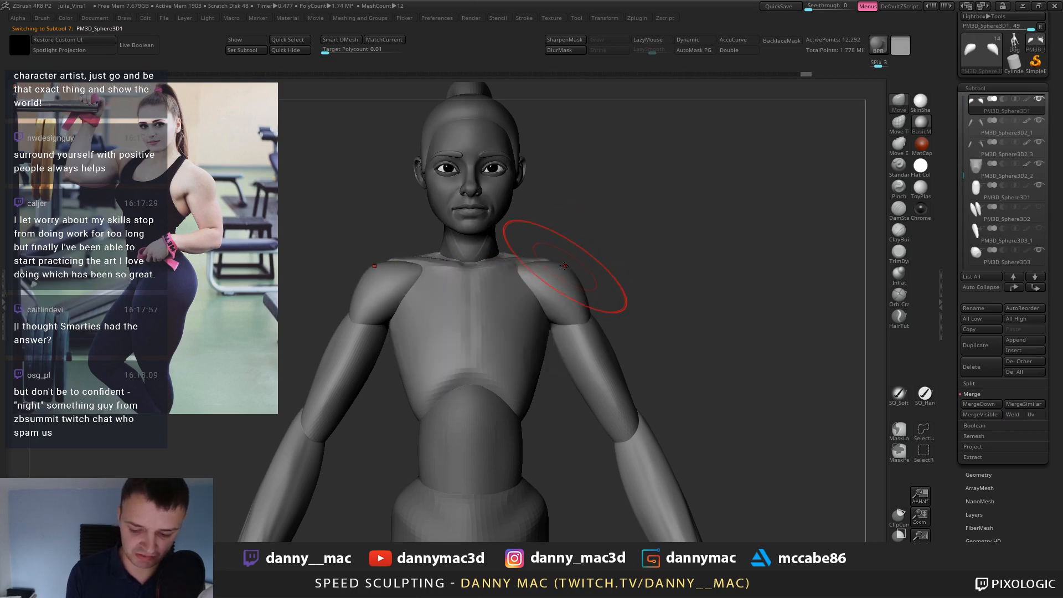
left_click_drag(564, 266, 558, 258)
mouse_move(714, 249)
left_mouse_down()
mouse_move(598, 266)
mouse_move(592, 279)
left_mouse_up()
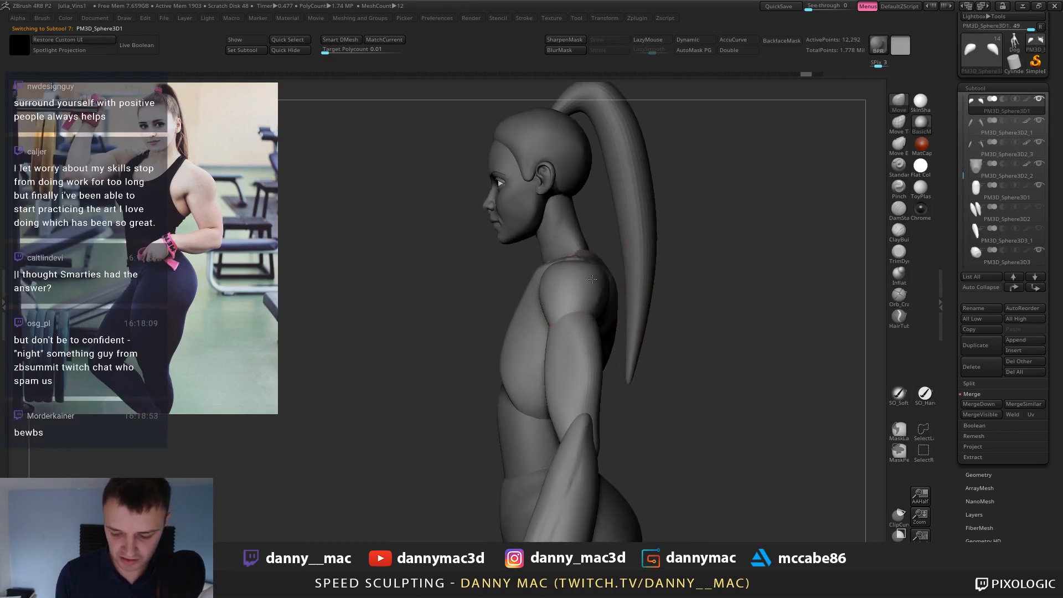
mouse_move(593, 280)
right_mouse_down()
mouse_move(585, 317)
mouse_move(548, 328)
right_mouse_up()
key("b")
key("t")
key("d")
key("b")
key("m")
key("v")
left_click_drag(589, 336, 595, 331)
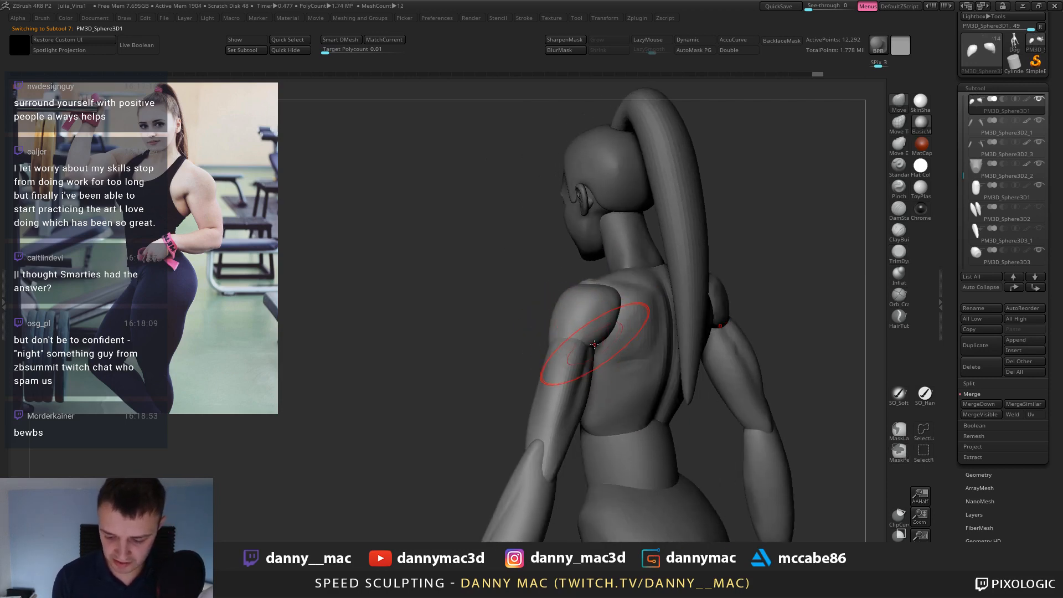
Adjust the back of the upper arm and the deltoid above it where the two subtools meet.
left_click(577, 352, "alt")
right_click_drag(596, 351, 576, 356)
key("space")
left_click_drag(570, 353, 576, 356)
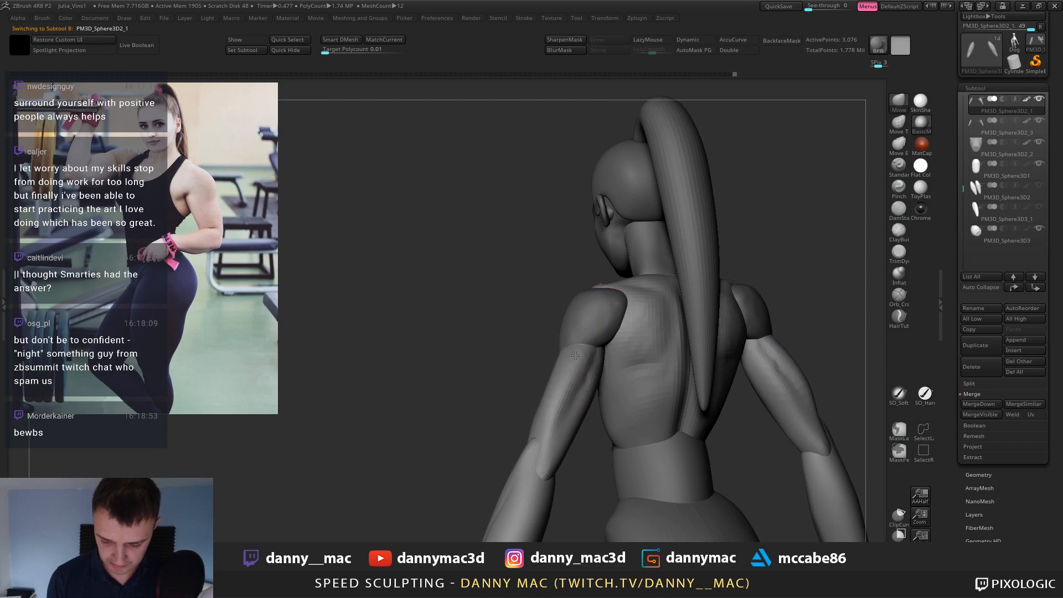
left_click(588, 332, "alt")
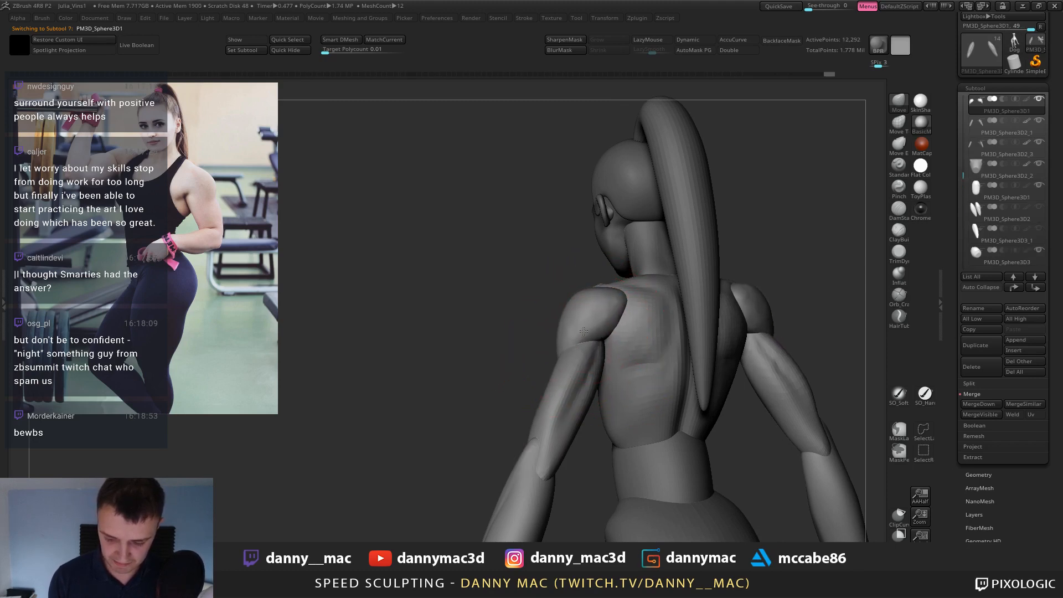
key("space")
right_click_drag(616, 306, 632, 305)
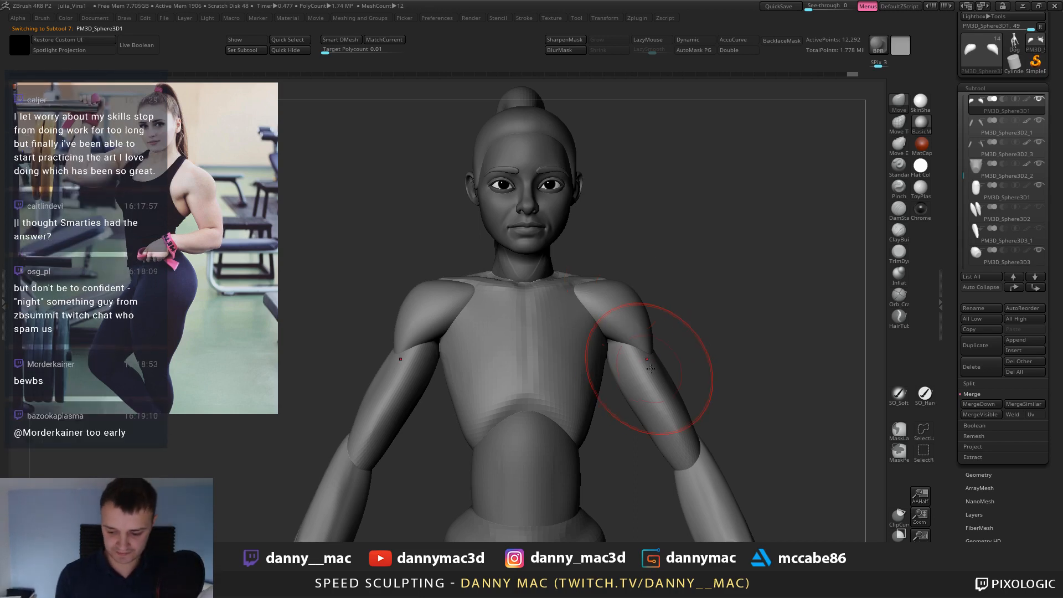
Select the upper arm subtool and refine its silhouette near the elbow and armpit with the Move brush.
left_click(635, 374, "alt")
right_click_drag(634, 375, 621, 304, "alt")
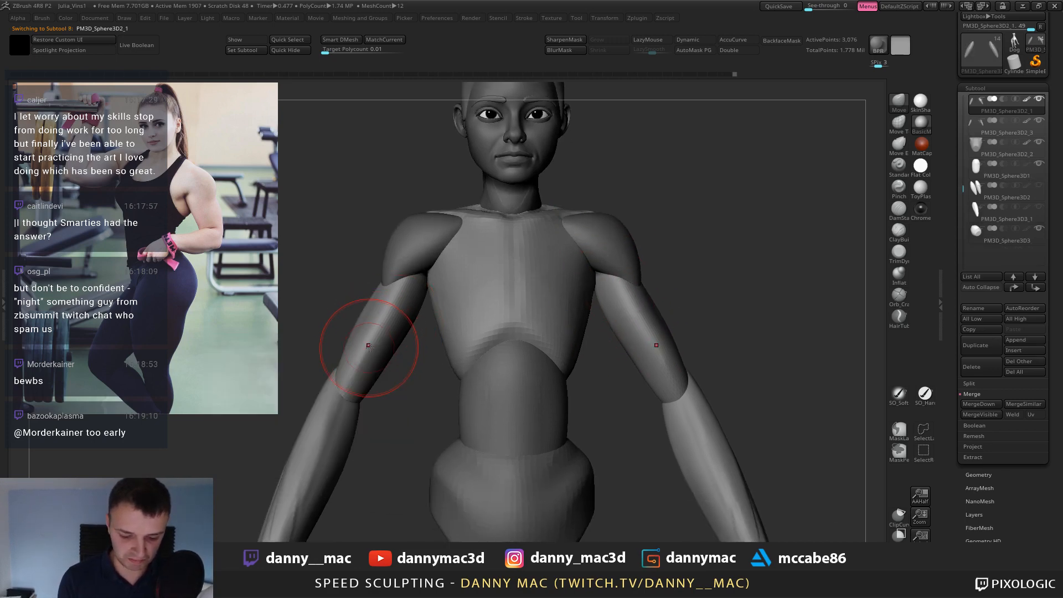
left_click_drag(369, 348, 373, 355)
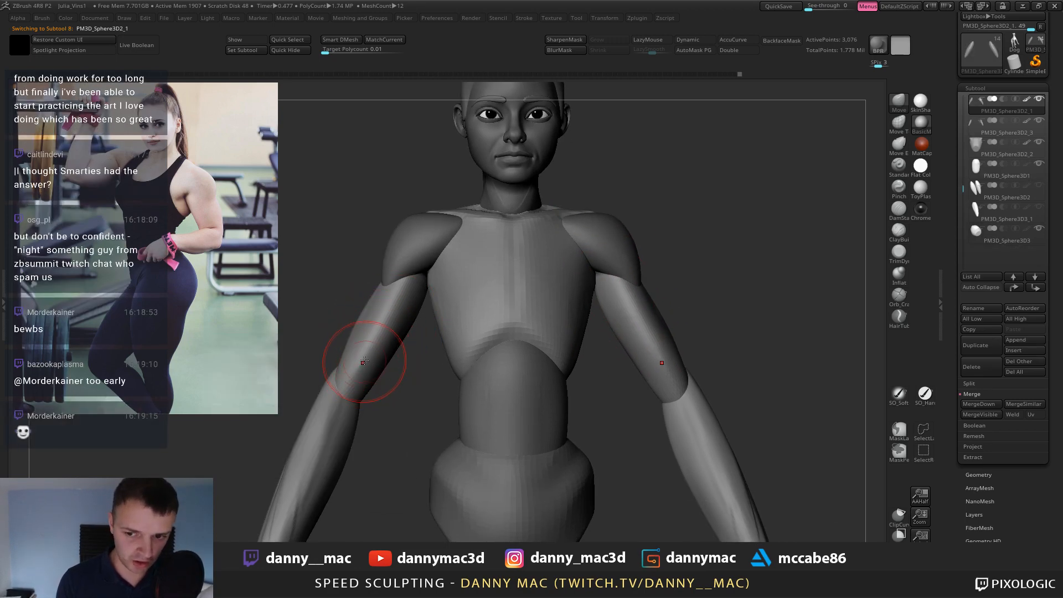
right_click_drag(668, 285, 630, 233, "alt")
mouse_move(629, 307)
right_mouse_down("alt")
mouse_move(649, 294)
mouse_move(637, 261)
mouse_move(598, 267)
mouse_move(617, 236)
mouse_move(581, 233)
mouse_move(594, 238)
right_mouse_up("alt")
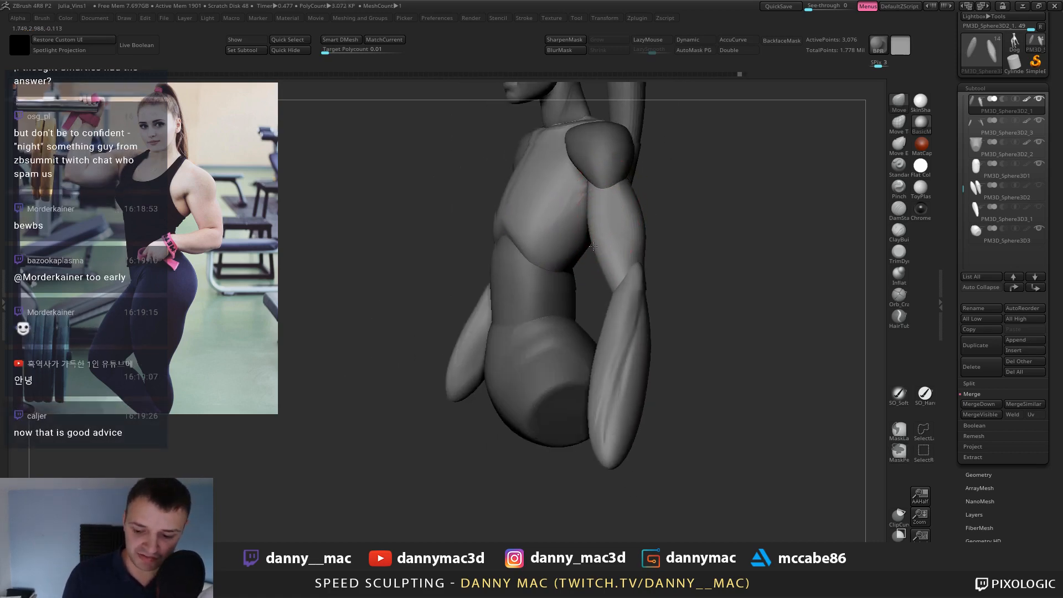
right_click_drag(593, 246, 597, 260)
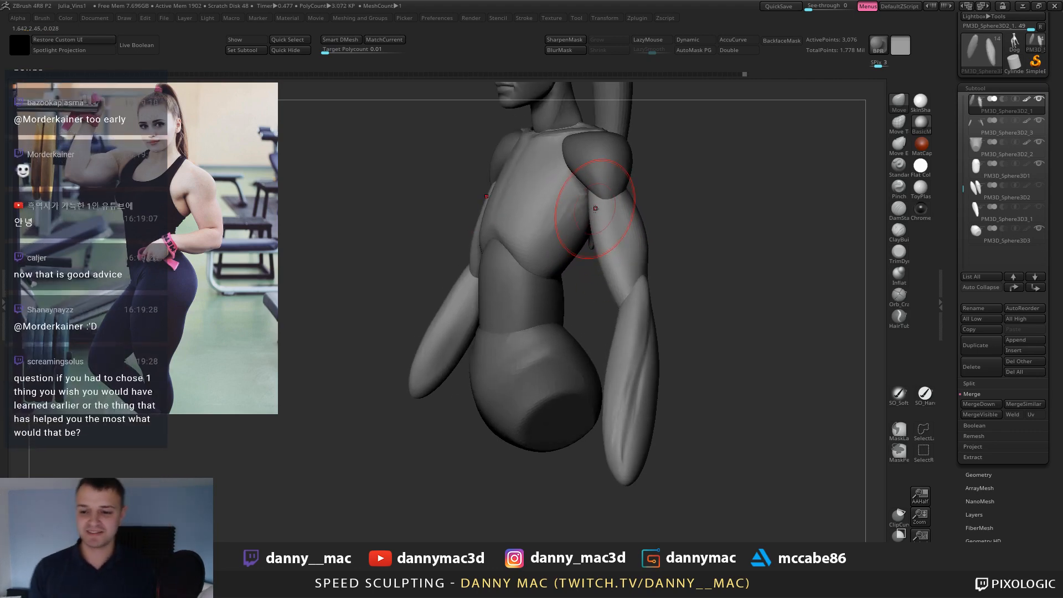
right_click_drag(670, 217, 651, 209)
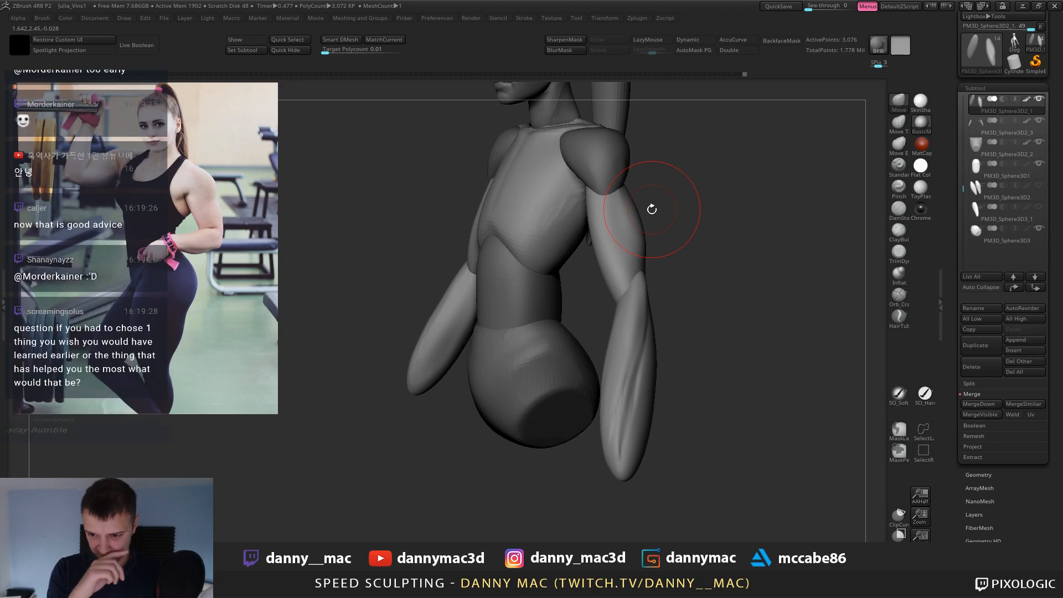
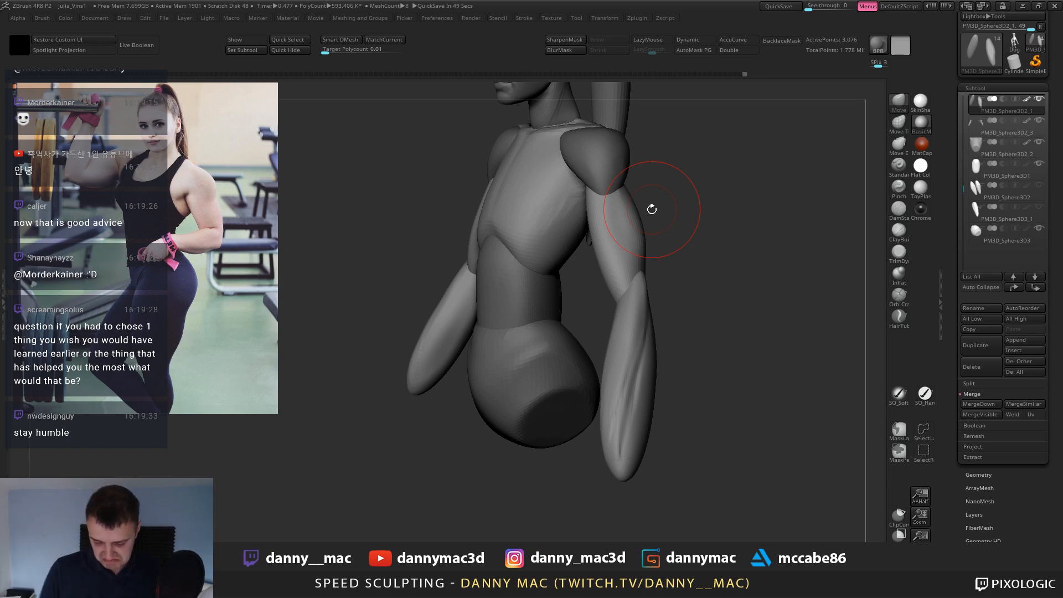
Select the forearm subtool and shape its length with a LazyMouse stroke, with LazyMouse turned off again at the end.
left_click(624, 332, "alt")
key("l")
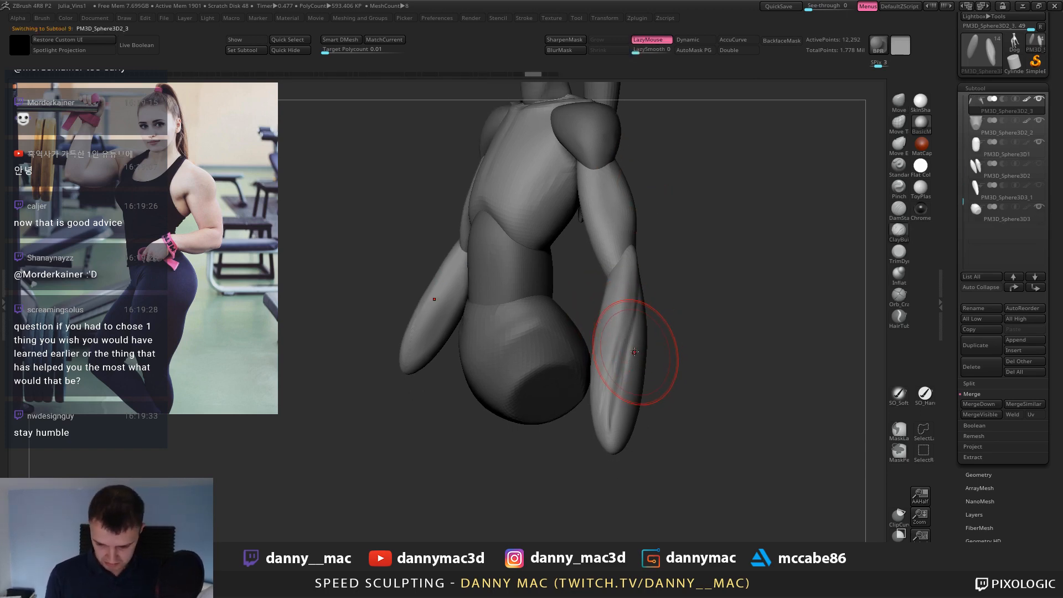
left_click_drag(641, 316, 616, 407)
mouse_move(601, 336)
right_mouse_down()
mouse_move(638, 337)
mouse_move(613, 205)
right_mouse_up()
key("l")
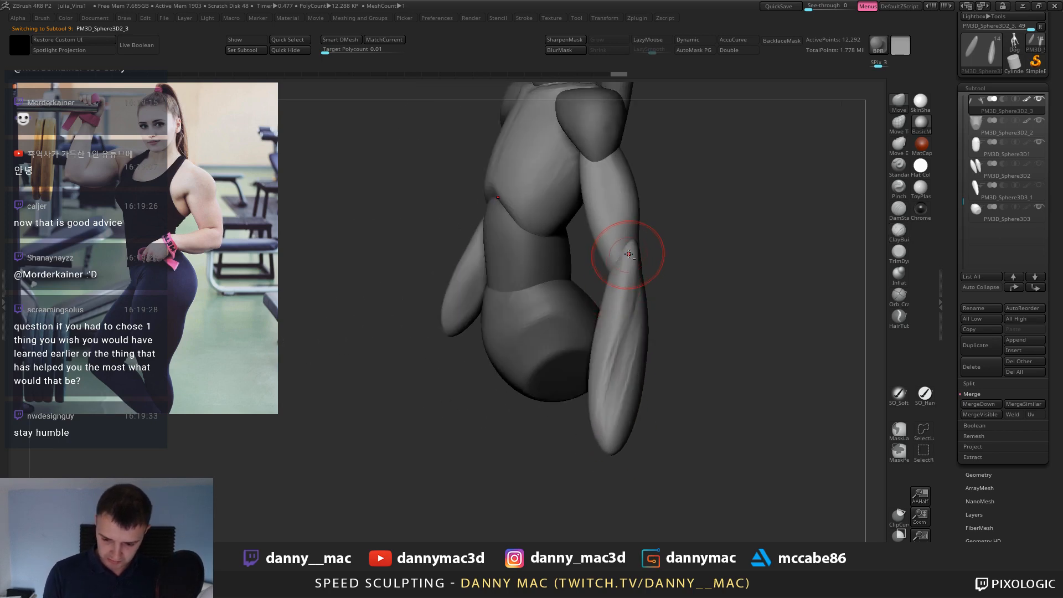
Adjust the forearm's overlap with the upper arm around the elbow.
mouse_move(629, 253)
right_mouse_down()
mouse_move(636, 225)
mouse_move(640, 254)
mouse_move(655, 248)
mouse_move(640, 238)
mouse_move(627, 282)
right_mouse_up()
left_click(637, 233, "alt")
left_click(636, 257, "alt")
right_click(627, 283)
left_click_drag(626, 282, 616, 283)
mouse_move(615, 283)
right_mouse_down()
mouse_move(633, 273)
mouse_move(634, 292)
mouse_move(610, 301)
right_mouse_up()
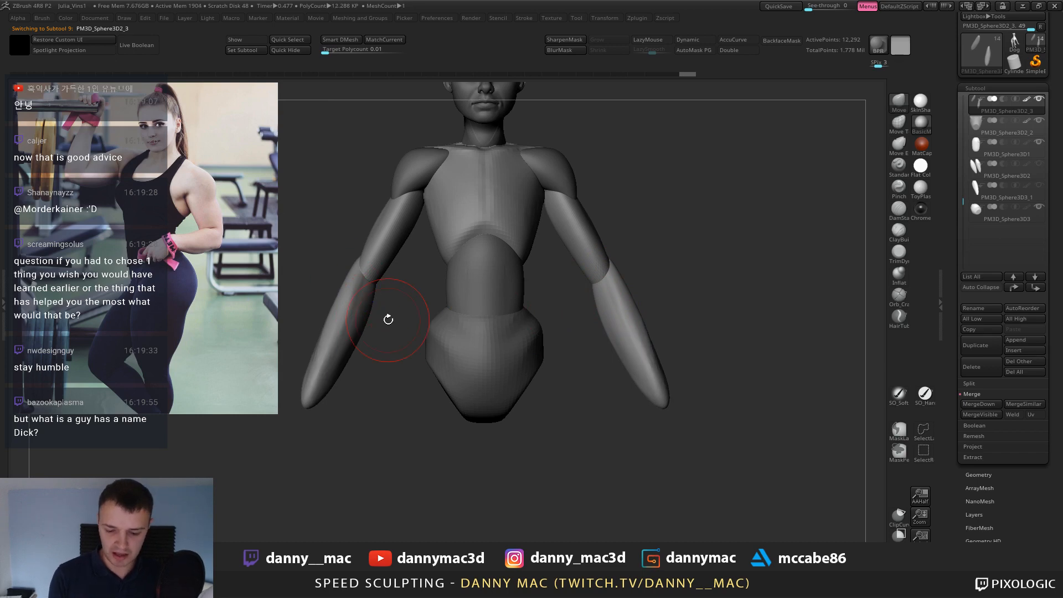
right_click_drag(388, 320, 381, 342, "alt")
Select the upper arm subtool and carve muscle definition below the deltoid with the DamStandard brush.
left_click(565, 246, "alt")
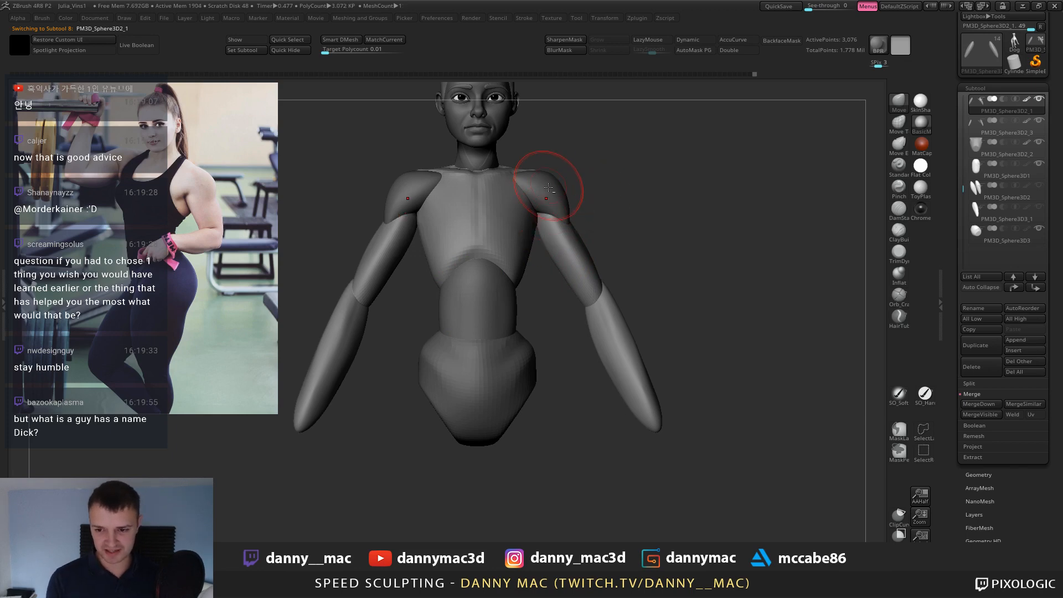
right_click_drag(416, 217, 396, 232)
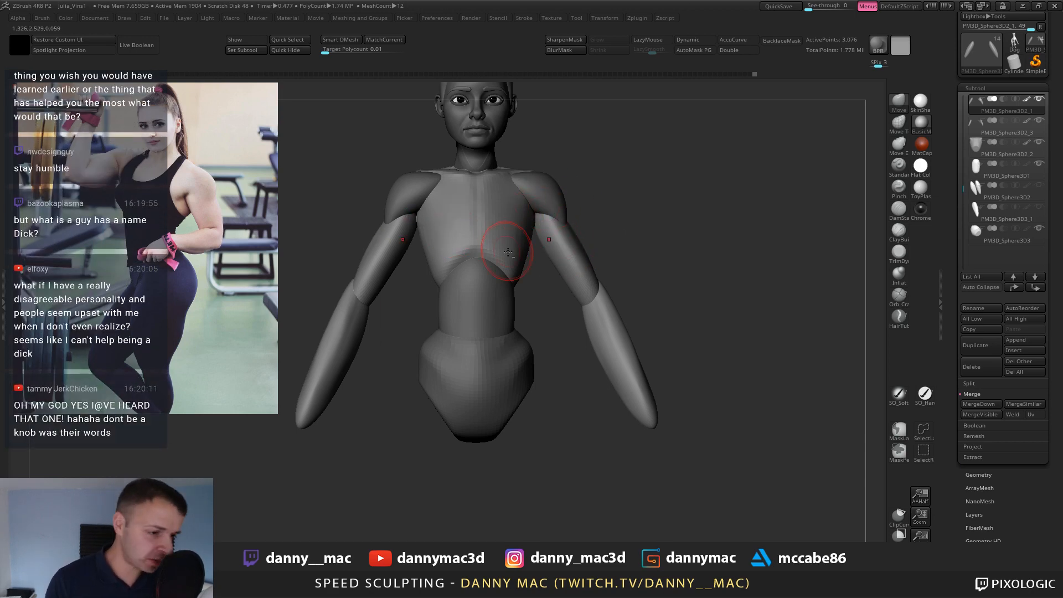
key("b")
key("d")
key("s")
mouse_move(578, 226)
right_mouse_down("ctrl")
mouse_move(613, 235)
mouse_move(566, 238)
mouse_move(562, 222)
right_mouse_up("ctrl")
right_click(566, 238)
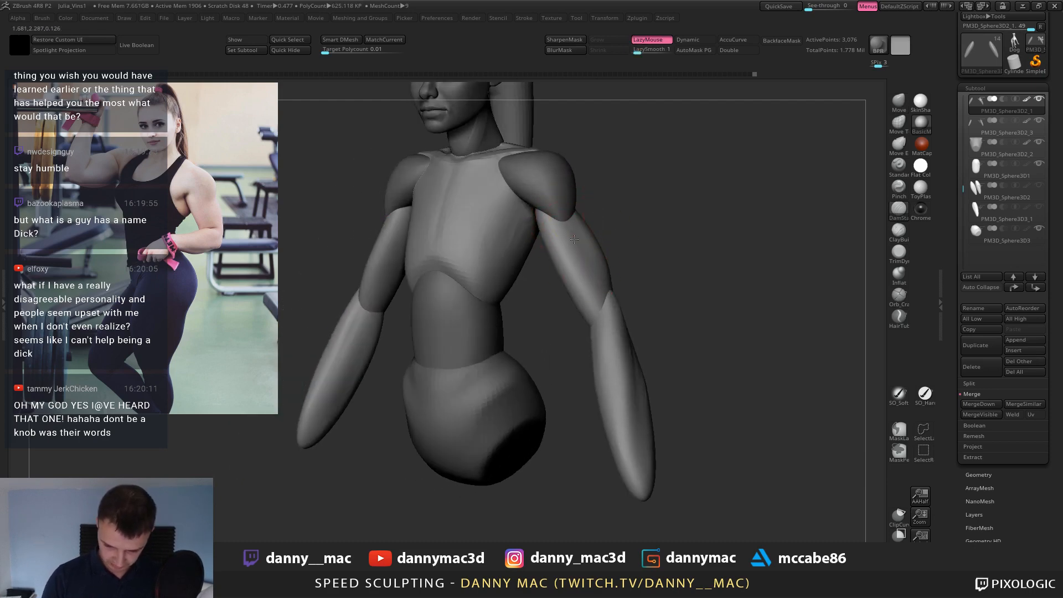
left_click_drag(573, 236, 575, 241)
mouse_move(584, 260)
right_mouse_down()
mouse_move(617, 262)
mouse_move(558, 273)
mouse_move(569, 294)
right_mouse_up()
Refine the back of the upper arm toward the elbow with the Move brush.
key("b")
key("m")
key("v")
right_click(601, 265)
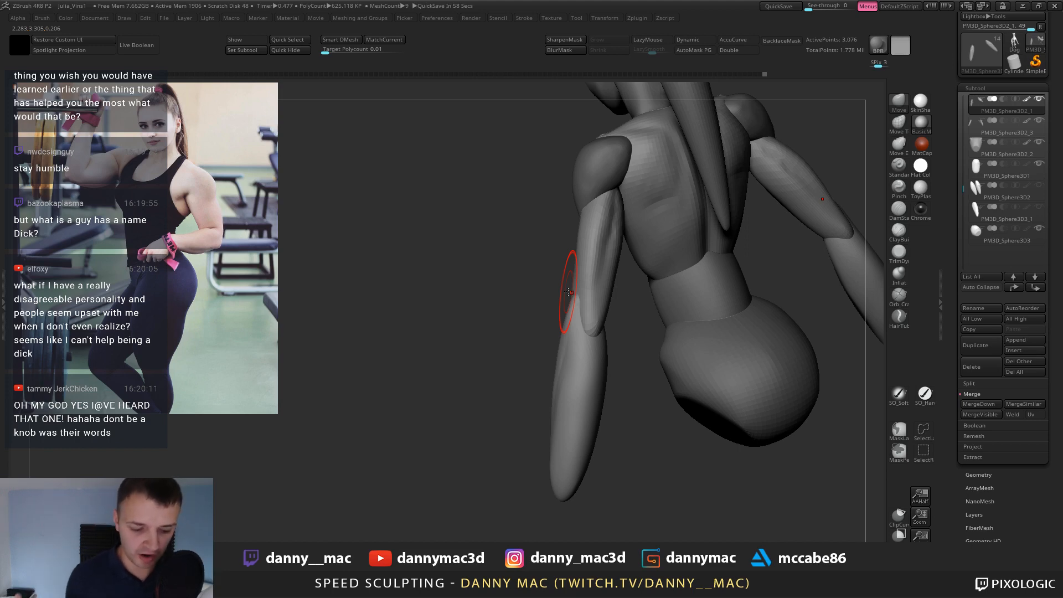
Select the head subtool, isolate it from the rest of the figure and choose the DamStandard brush for the eye area.
right_click_drag(569, 292, 545, 148)
left_click(545, 149, "alt")
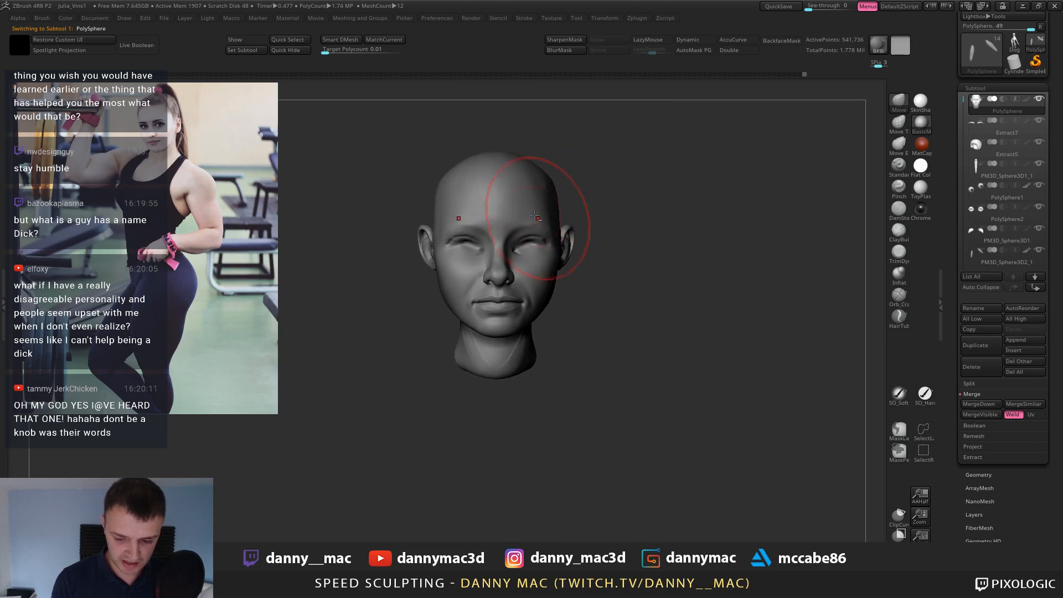
mouse_move(558, 215)
right_mouse_down()
mouse_move(553, 223)
mouse_move(572, 224)
mouse_move(532, 253)
mouse_move(544, 258)
mouse_move(532, 232)
mouse_move(519, 244)
right_mouse_up()
key("b")
key("d")
key("s")
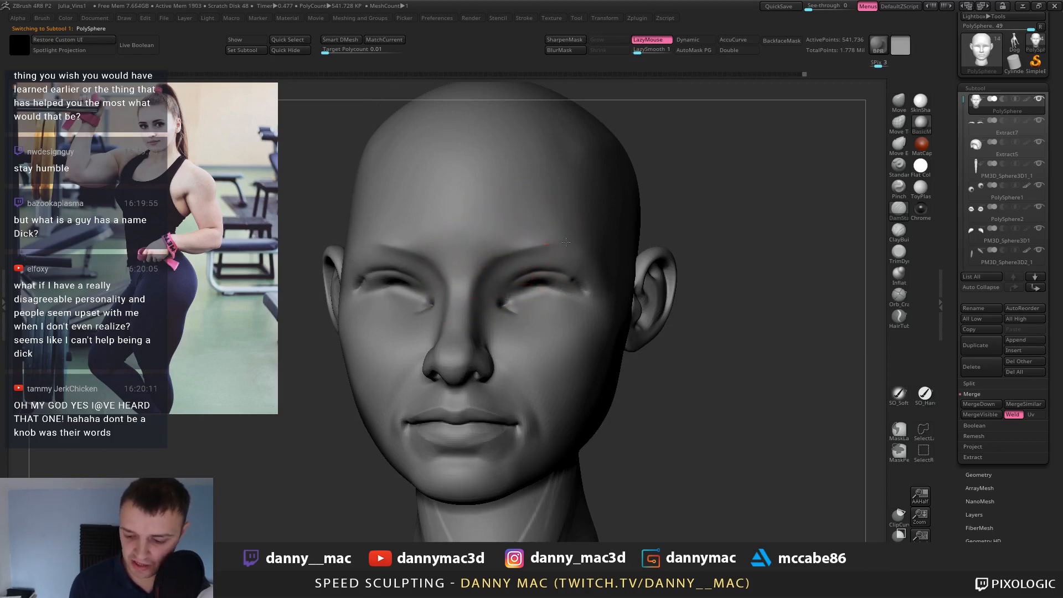
mouse_move(580, 241)
right_mouse_down()
mouse_move(562, 226)
mouse_move(579, 243)
right_mouse_up()
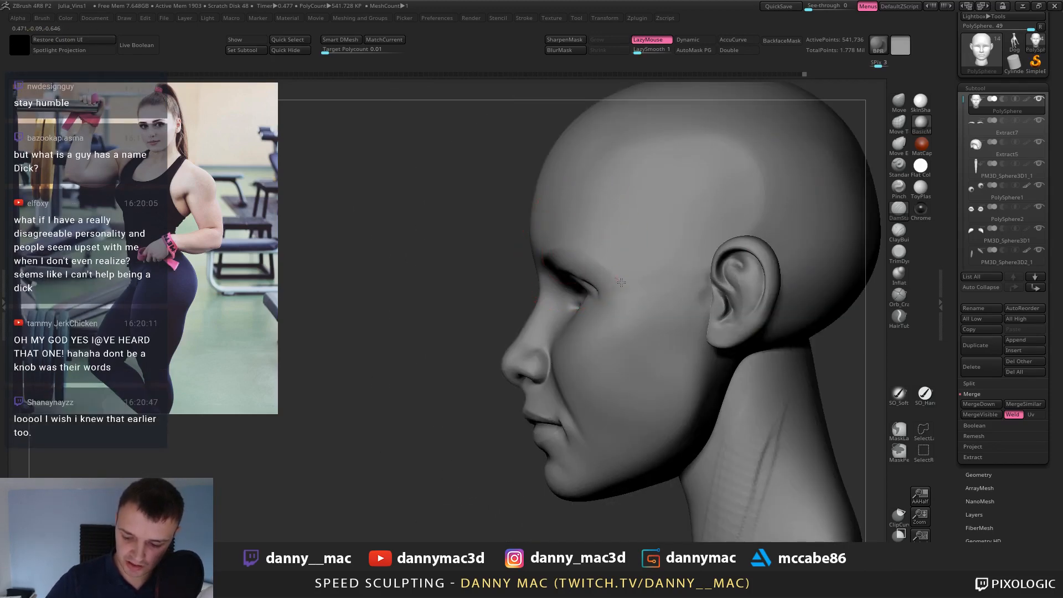
Adjust the brush's focal shift, turn LazyMouse off and reduce the brush size for detail work beside the eye.
key("space")
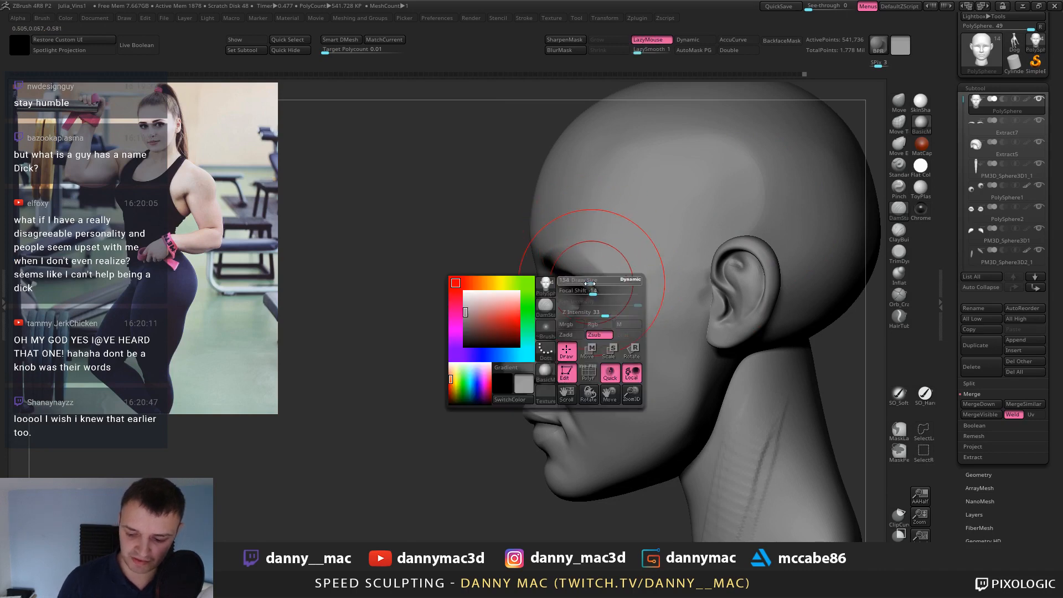
left_click_drag(602, 293, 592, 293)
key("1")
key("[")
key("[")
key("[")
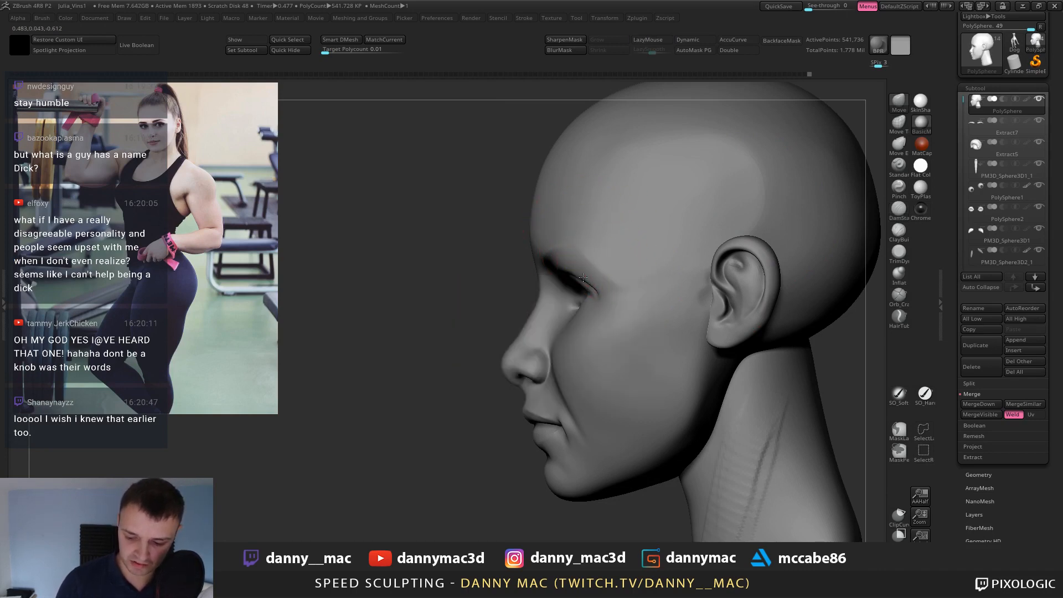
Try a short stroke on the temple beside the outer corner of the eye with a slightly larger brush and undo it.
key("]")
key("]")
left_click_drag(598, 266, 625, 283)
key("ctrl+z")
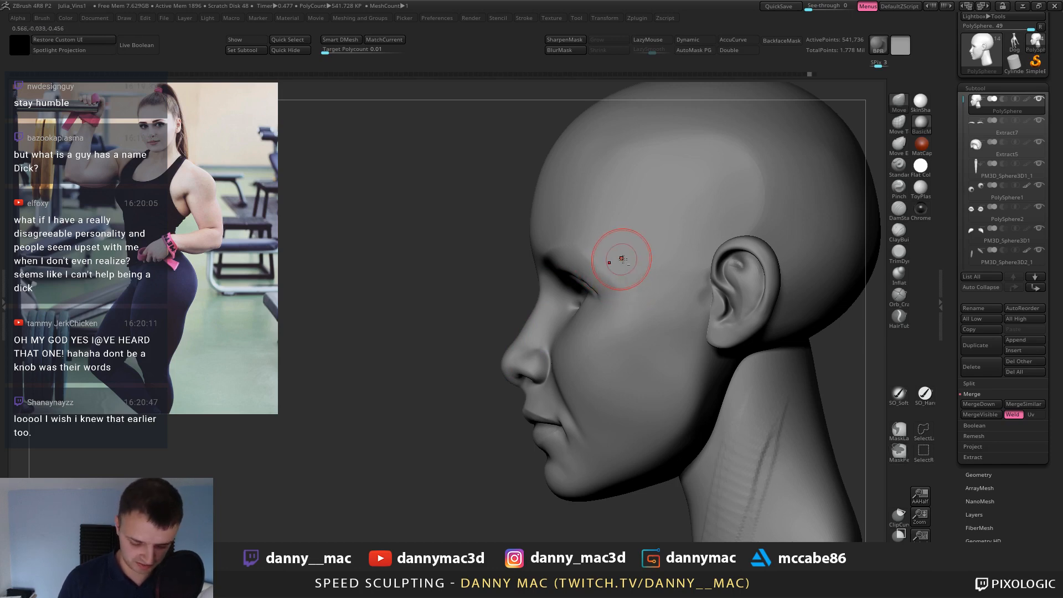
Carve the form between the outer eye corner and the temple with the DamStandard brush.
key("b")
key("d")
key("s")
mouse_move(596, 285)
right_mouse_down()
mouse_move(638, 285)
mouse_move(593, 296)
mouse_move(583, 264)
right_mouse_up()
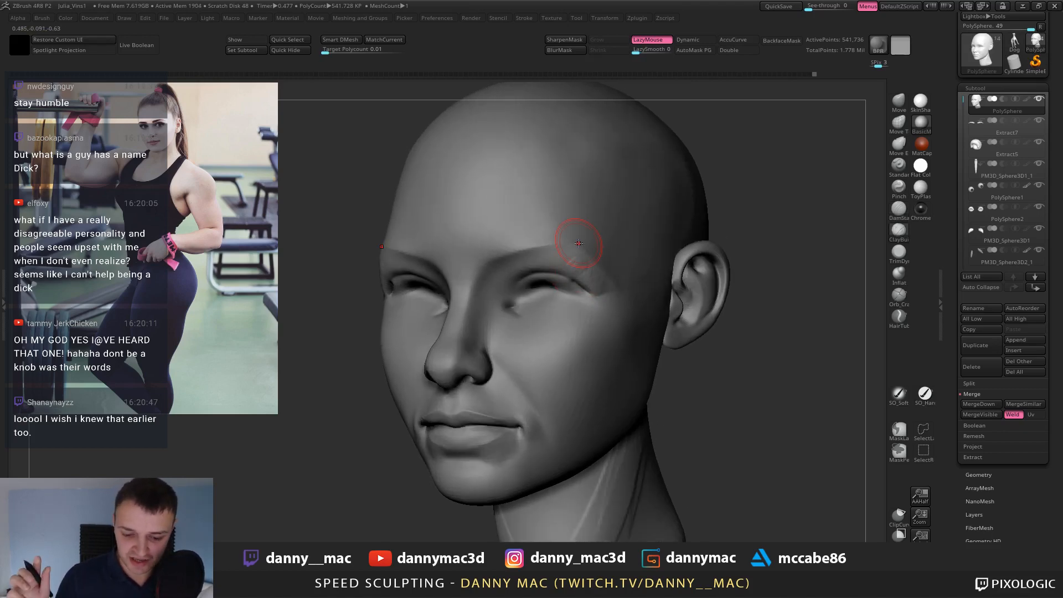
Bring the other subtools back into view and define the area below the inner eye corners with the DamStandard brush.
mouse_move(579, 249)
right_mouse_down()
mouse_move(514, 281)
mouse_move(528, 284)
right_mouse_up()
key("alt+s")
key("b")
key("d")
key("s")
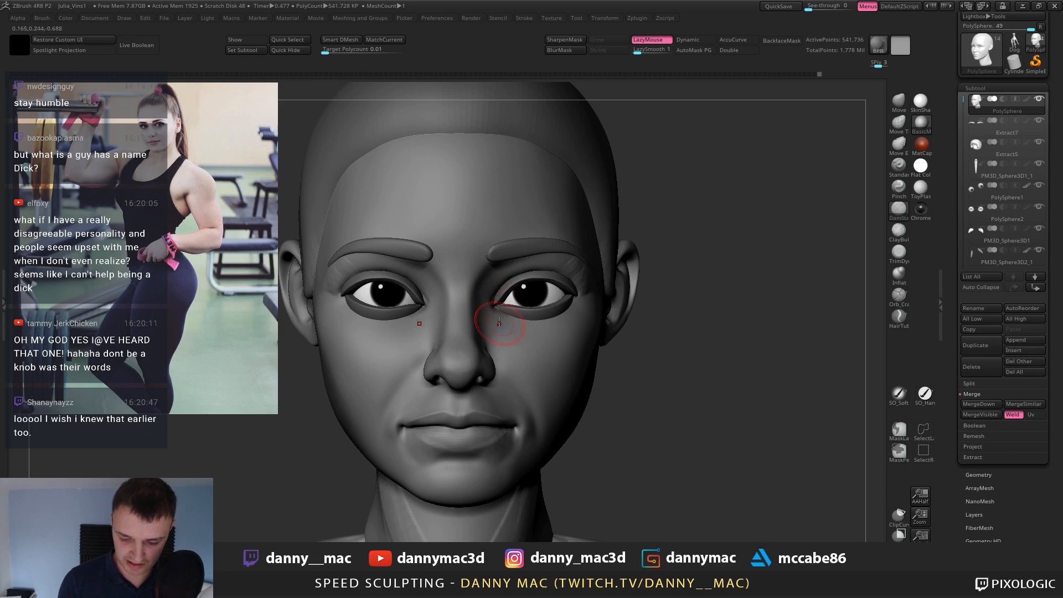
Refine the area around the eyes with the ClayBuildup brush, turning LazyMouse off.
key("b")
key("c")
key("b")
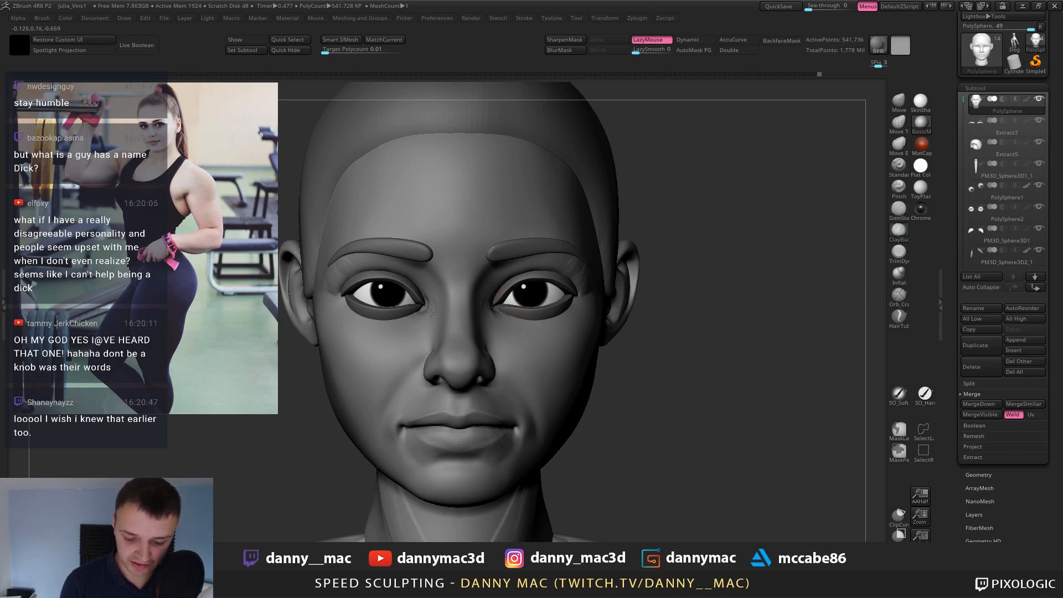
key("l")
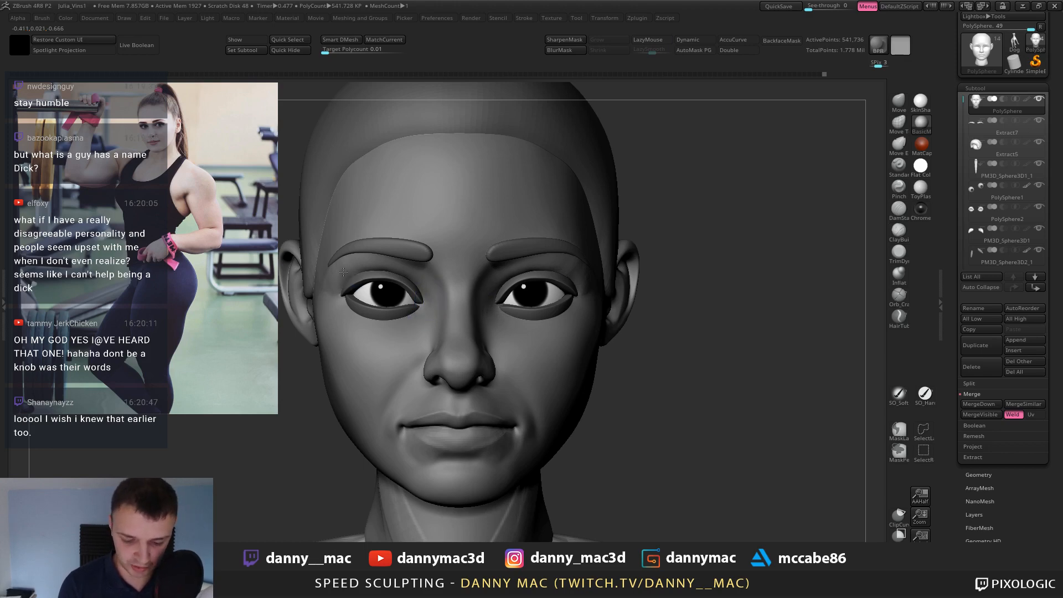
Adjust the shape of the face with the Move brush, checking it from the front and in profile.
key("b")
key("m")
key("v")
mouse_move(354, 344)
right_mouse_down()
mouse_move(430, 246)
mouse_move(427, 259)
mouse_move(486, 233)
mouse_move(439, 219)
mouse_move(463, 262)
mouse_move(493, 221)
mouse_move(455, 237)
mouse_move(451, 256)
mouse_move(458, 269)
mouse_move(519, 255)
mouse_move(519, 306)
right_mouse_up()
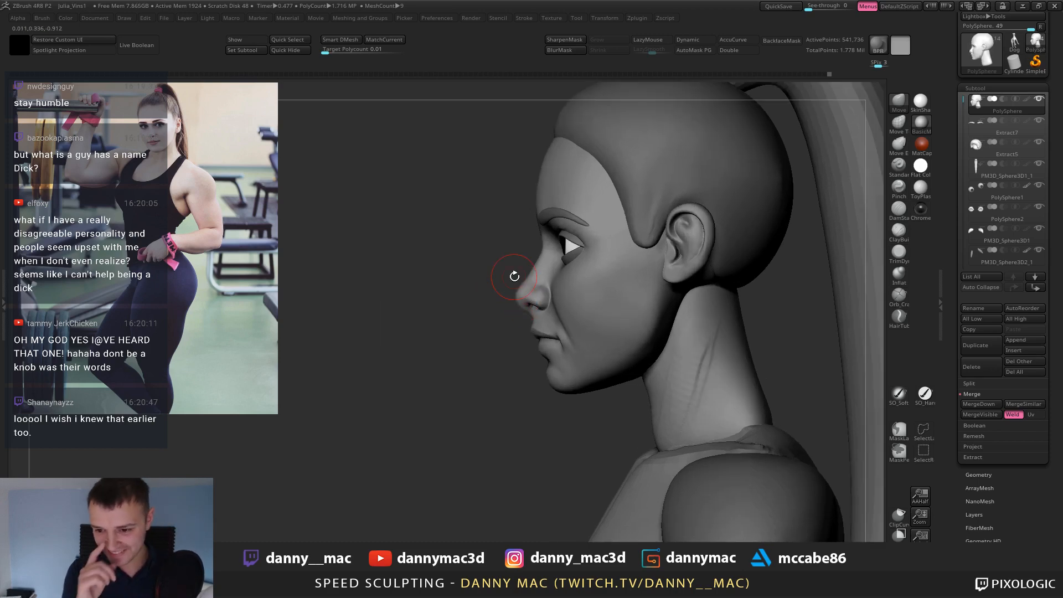
Select the eyelids subtool and save the project over the existing Julia_Vins1 file.
mouse_move(499, 278)
right_mouse_down()
mouse_move(522, 272)
mouse_move(505, 295)
mouse_move(510, 284)
mouse_move(532, 294)
mouse_move(529, 271)
right_mouse_up()
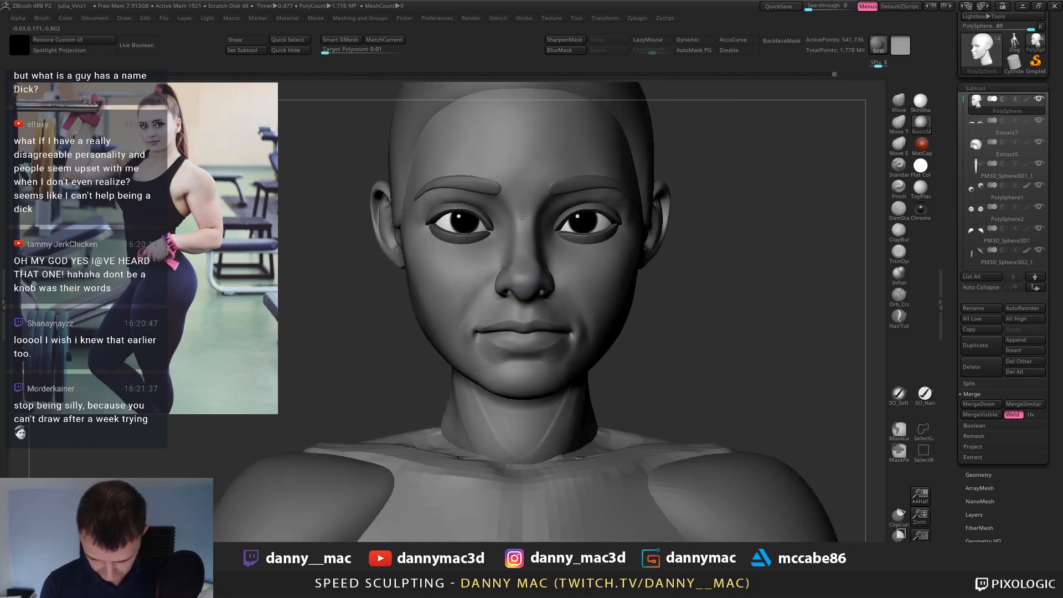
right_click_drag(513, 225, 486, 216)
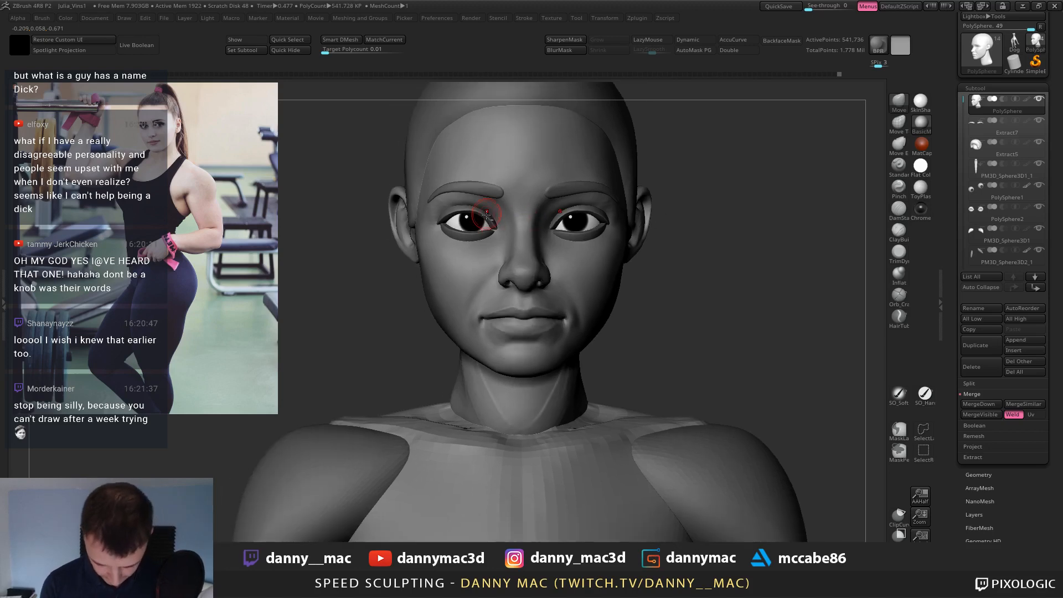
left_click(494, 230, "alt")
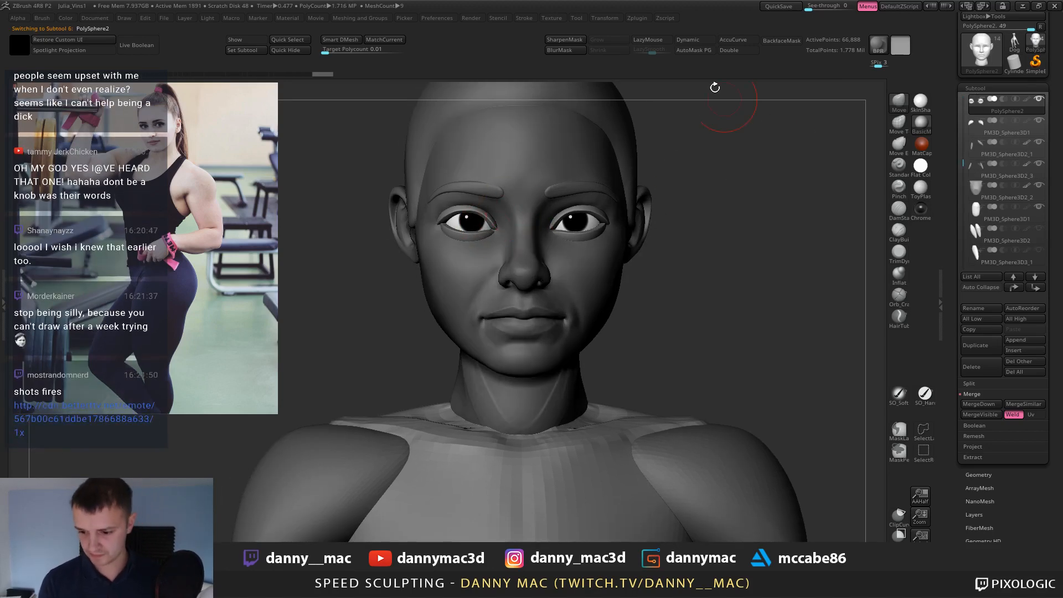
key("ctrl+s")
key("Return")
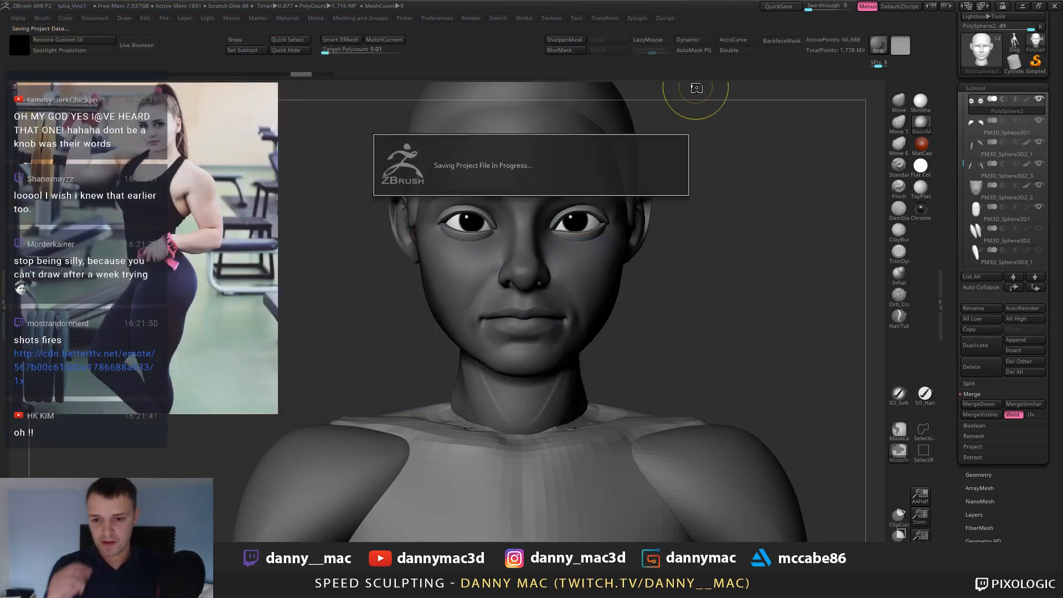
Turn on polygroup auto-masking and nudge the eyelid edges near the inner eye corners with the Move brush.
left_click(691, 49)
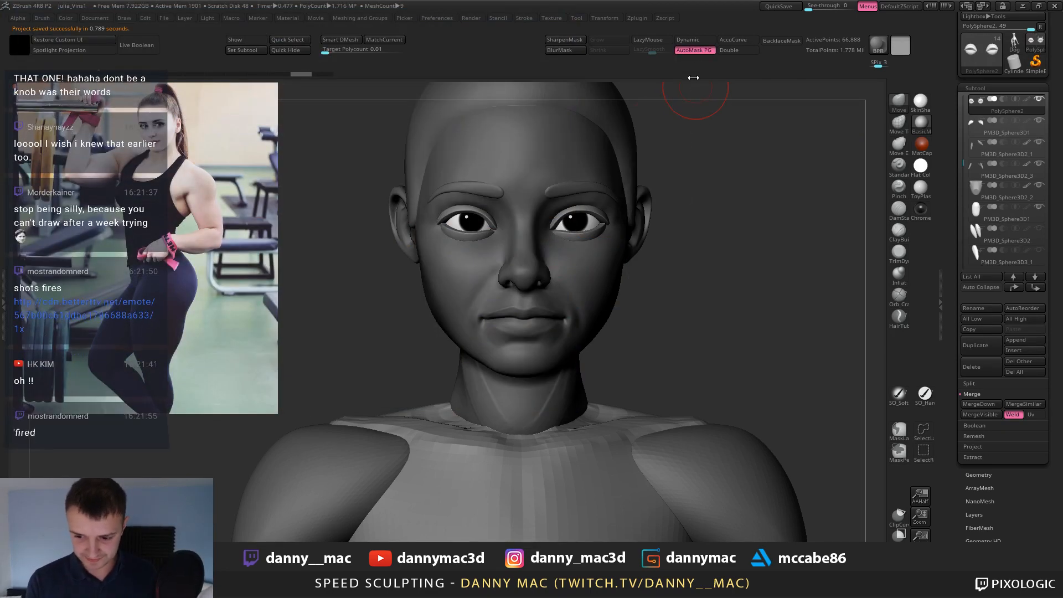
scroll(558, 226, "up", 3)
left_click_drag(549, 231, 549, 235)
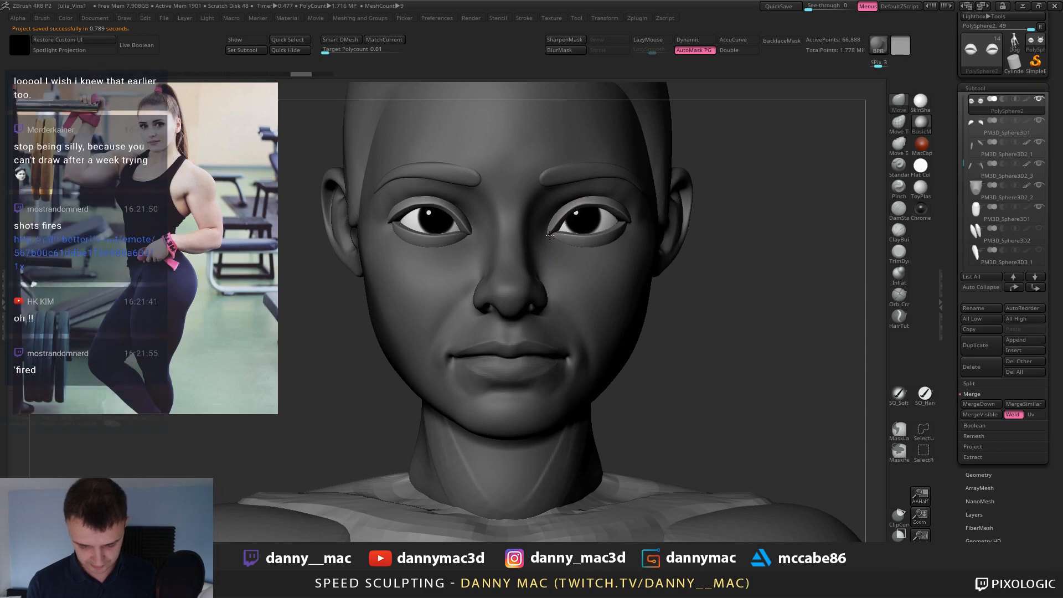
right_click(402, 269)
right_click_drag(402, 269, 354, 268)
right_click_drag(457, 211, 471, 212)
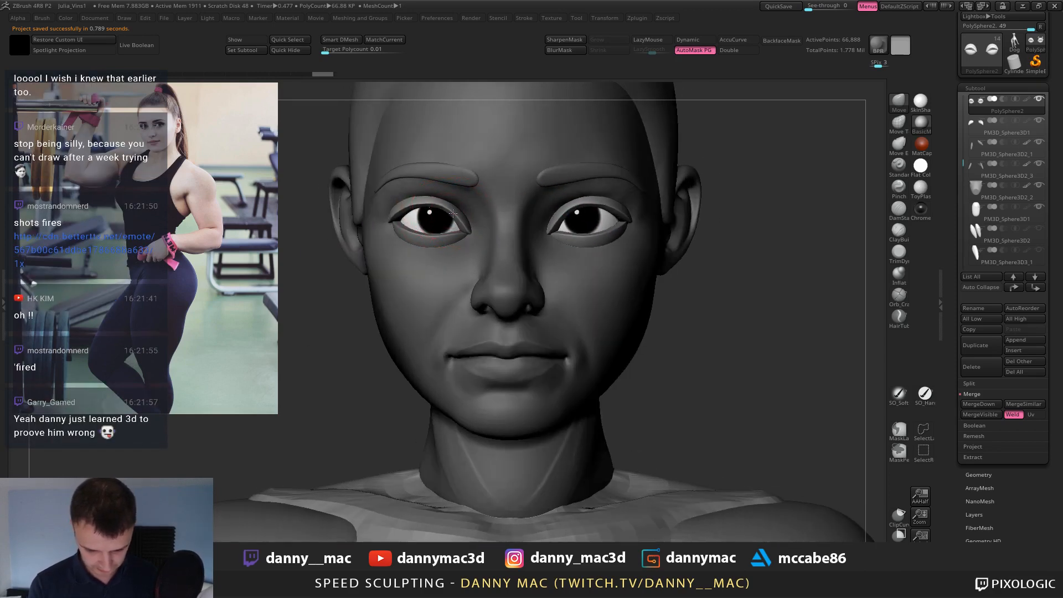
left_click_drag(454, 212, 456, 209)
Isolate the eyelids subtool so the head and the other subtools are hidden.
mouse_move(412, 222)
right_mouse_down()
mouse_move(400, 222)
mouse_move(399, 188)
right_mouse_up()
right_click_drag(554, 236, 583, 277)
key("alt+s")
key("space")
left_click_drag(615, 217, 618, 217)
right_click_drag(600, 232, 562, 185)
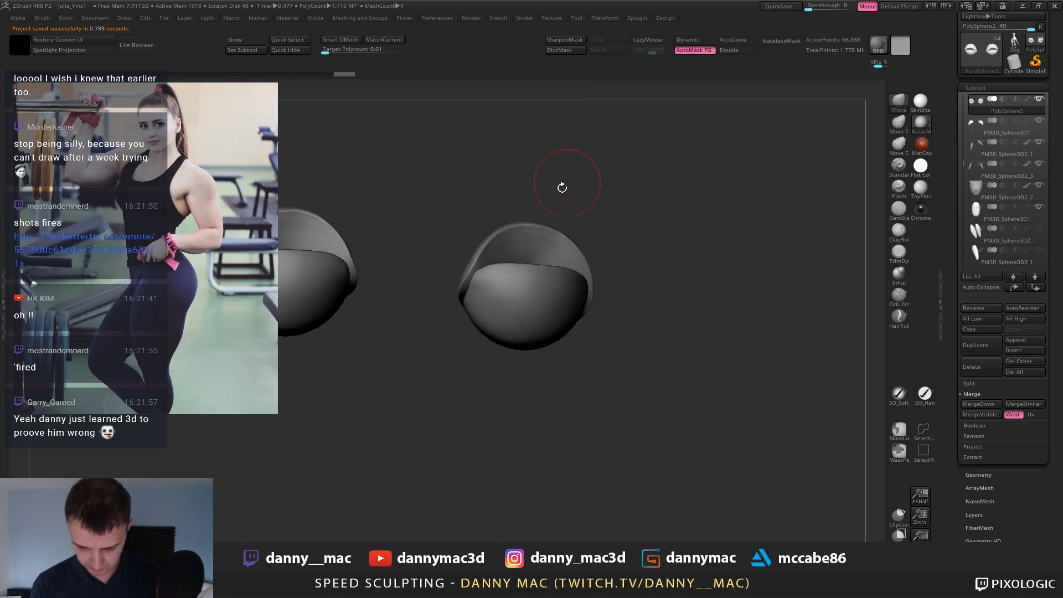
Reshape the rim of the upper eyelids, working mainly around the inner corners.
right_click_drag(498, 238, 499, 293, "ctrl")
mouse_move(520, 237)
left_mouse_down()
mouse_move(476, 261)
mouse_move(515, 236)
mouse_move(603, 264)
left_mouse_up()
right_click_drag(603, 263, 613, 331)
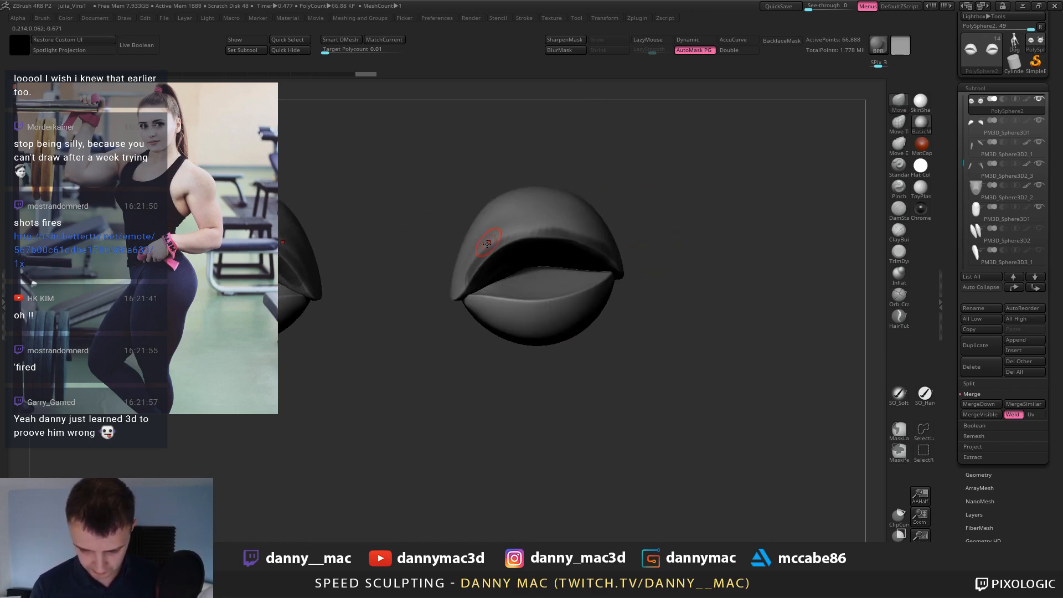
right_click_drag(488, 243, 546, 245)
left_click_drag(480, 261, 485, 267)
right_click_drag(456, 278, 477, 265)
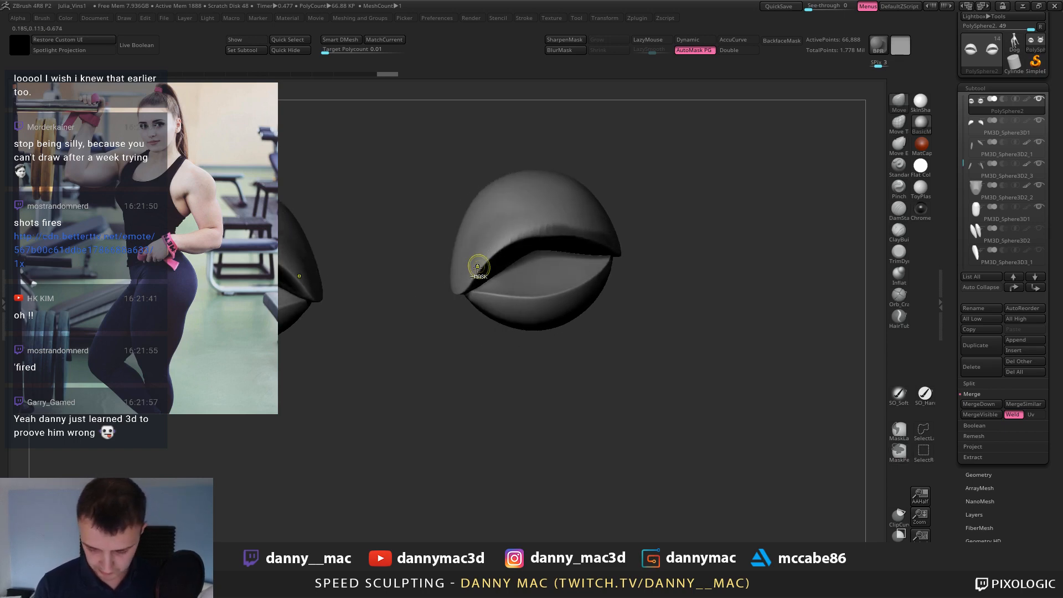
left_click_drag(477, 266, 462, 283)
right_click_drag(522, 223, 540, 215)
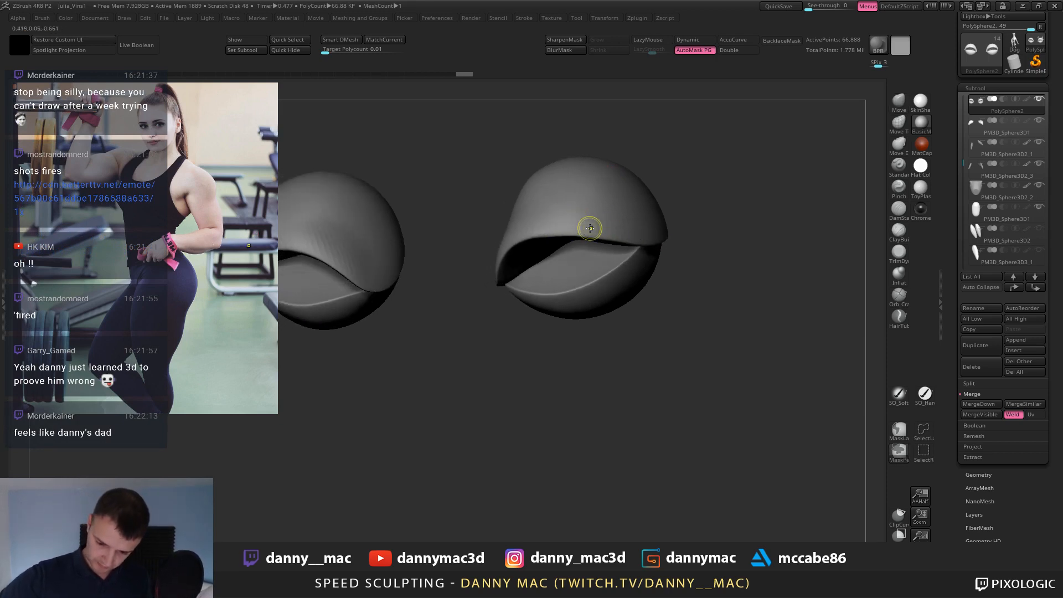
Try to extract a shell from the eyelids.
right_click_drag(588, 226, 561, 269)
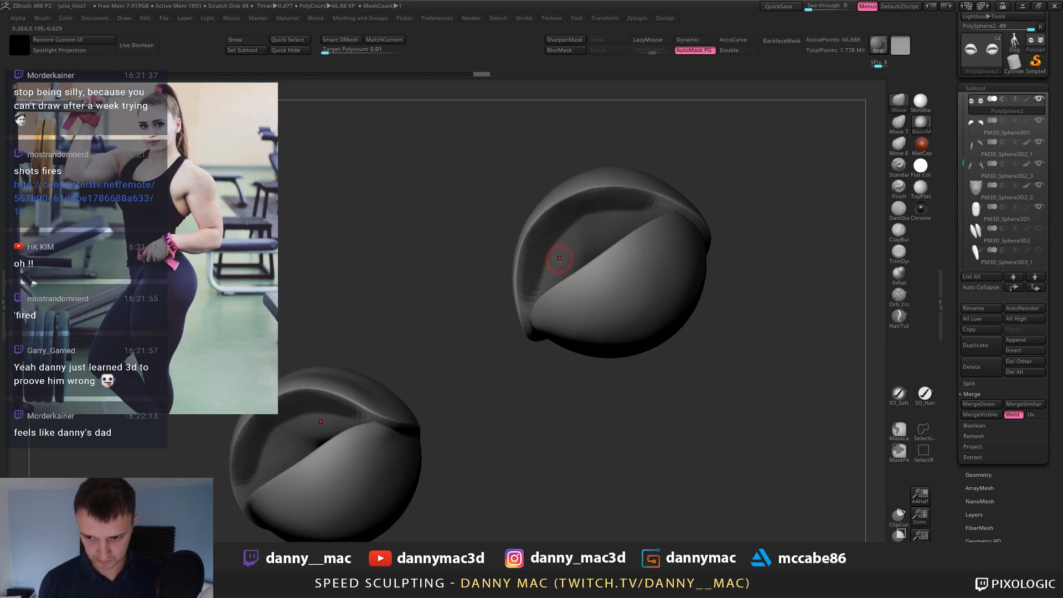
key("ctrl")
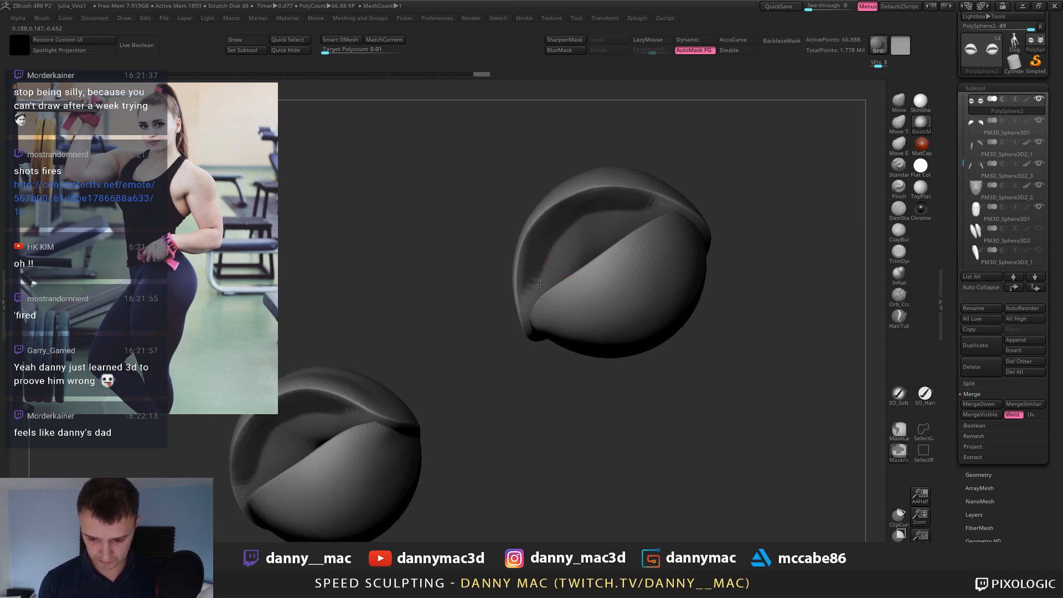
right_click_drag(570, 225, 593, 262)
key("2")
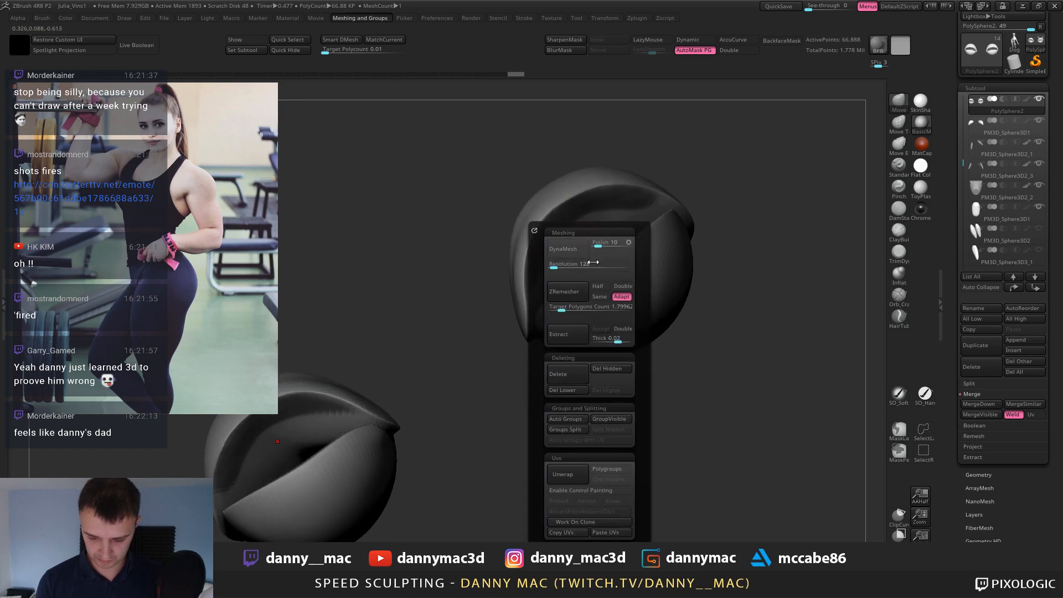
left_click(576, 340)
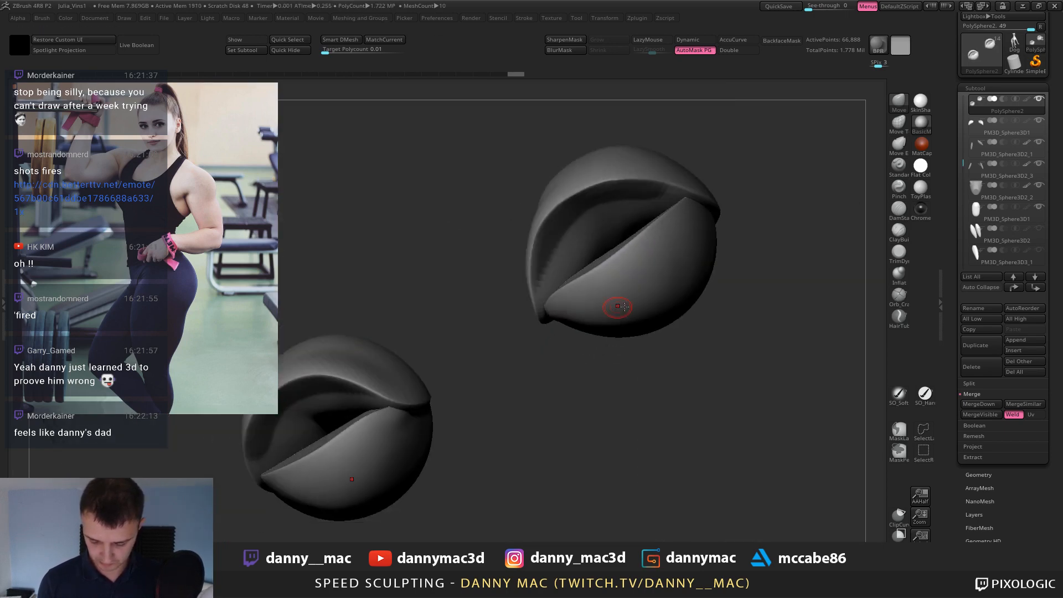
Repeat the eyelid extraction with an adjusted thickness and undo the last changes.
key("2")
right_click_drag(741, 235, 702, 270)
key("2")
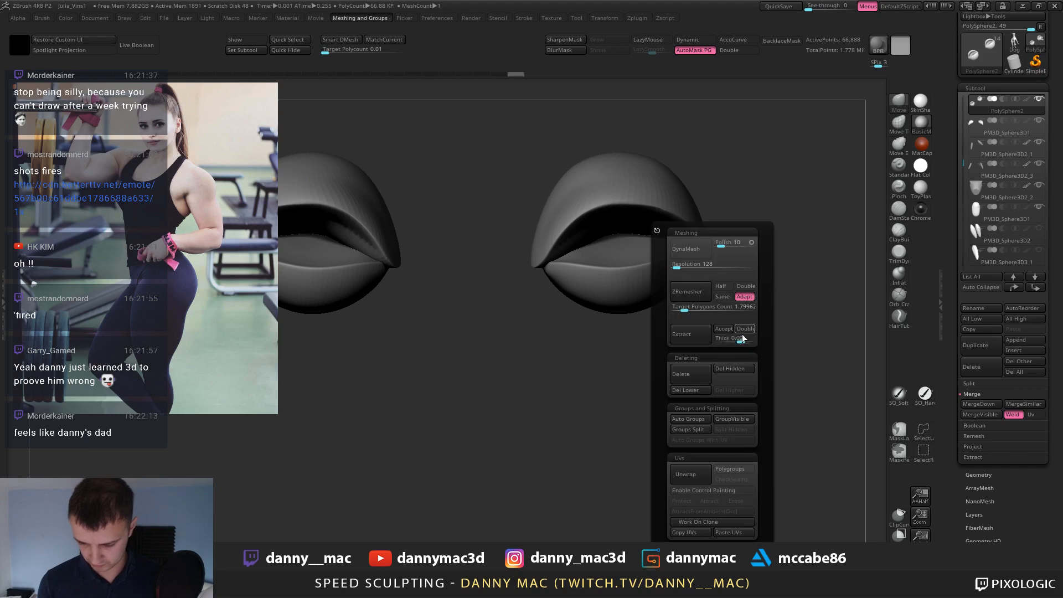
left_click(740, 343)
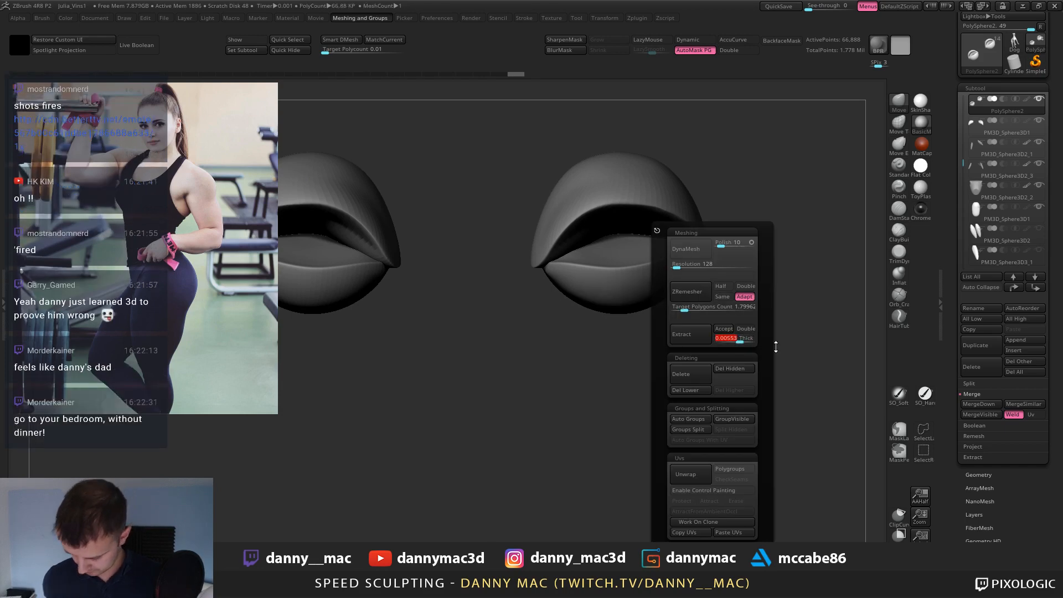
left_click(692, 340)
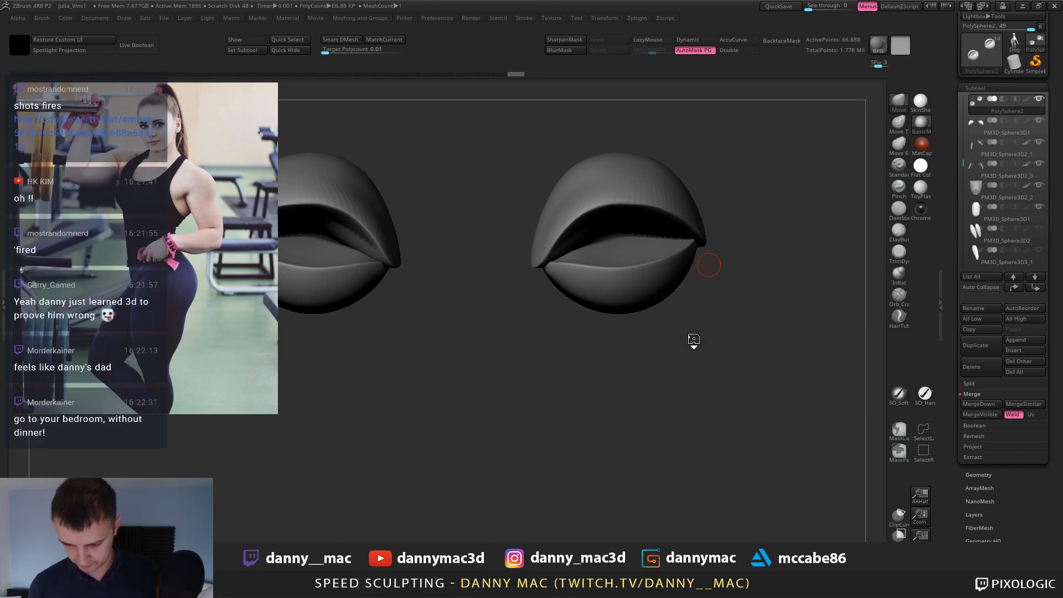
key("ctrl+z")
key("ctrl+z")
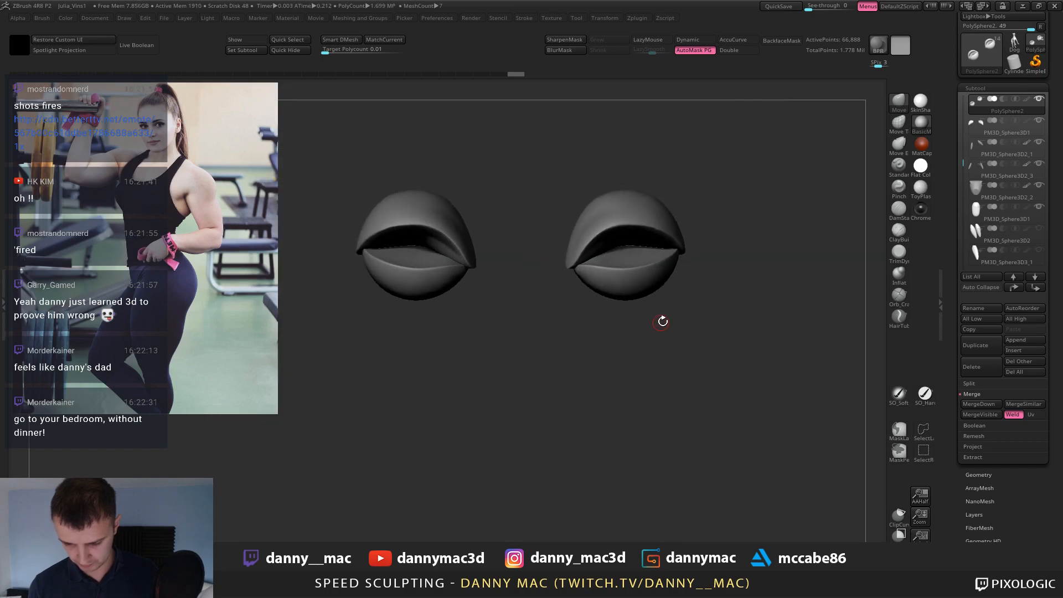
Show the whole head again and try another eyelid extraction, adjusting its thickness.
right_click_drag(684, 284, 685, 277)
key("2")
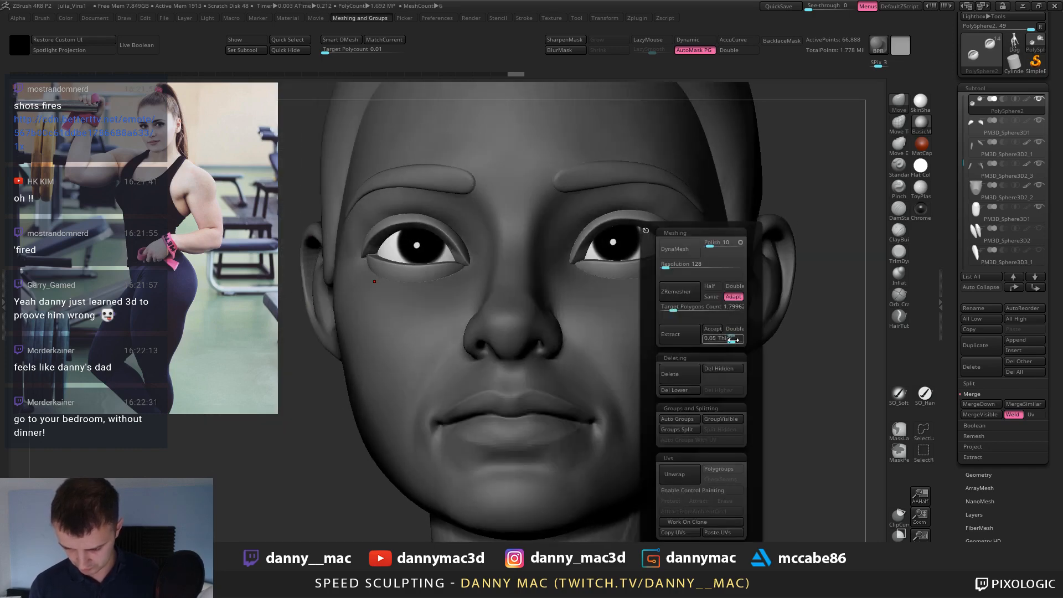
left_click(689, 338)
key("2")
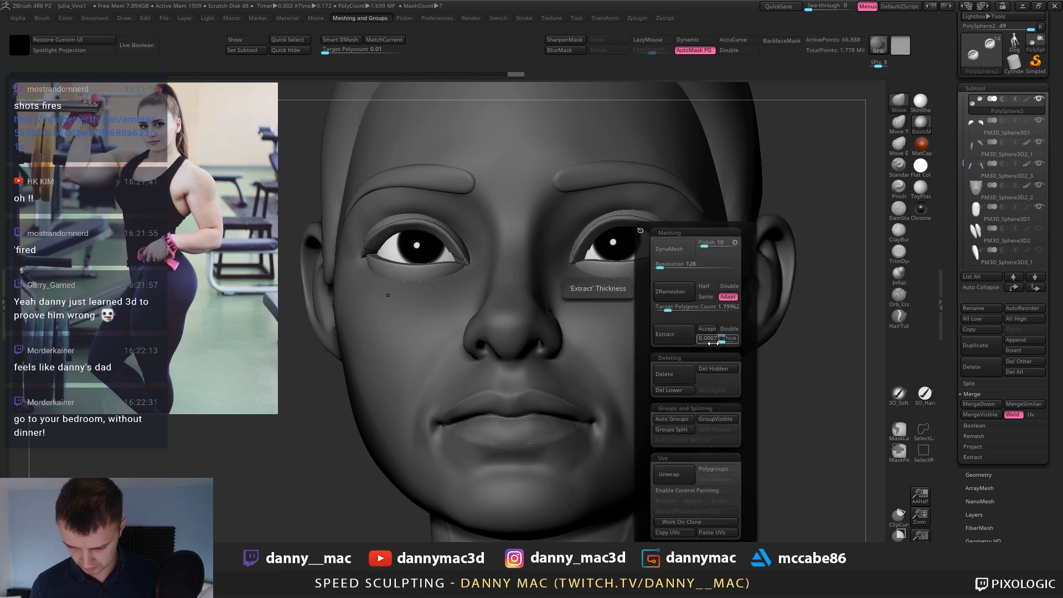
left_click_drag(719, 343, 721, 342)
right_click_drag(686, 237, 633, 255)
Save the project again, replacing the Julia_Vins1 file.
key("ctrl+s")
key("Return")
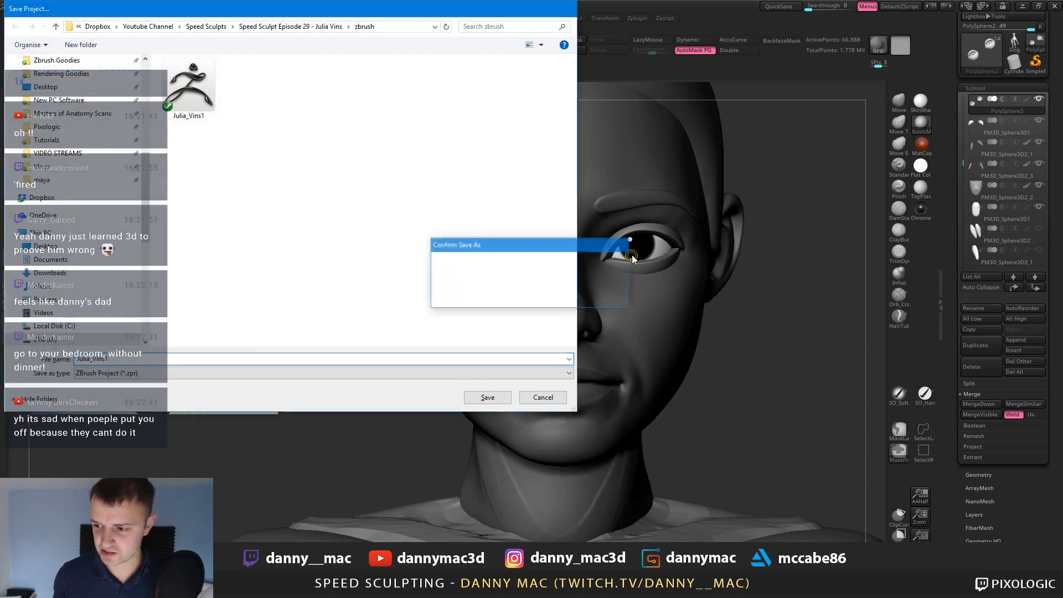
key("y")
Turn on the polyframe display and move the eyelids subtool to the start of the subtool list, above the head.
left_click_drag(961, 165, 961, 134)
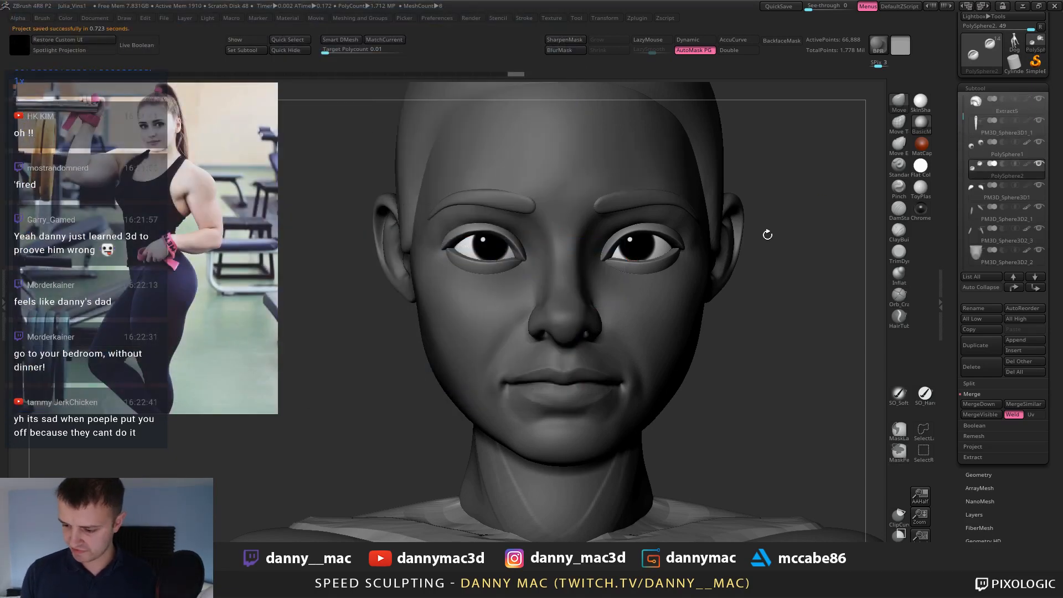
right_click_drag(766, 232, 746, 259, "ctrl")
left_click(610, 248, "alt")
key("shift+f")
key("shift+f")
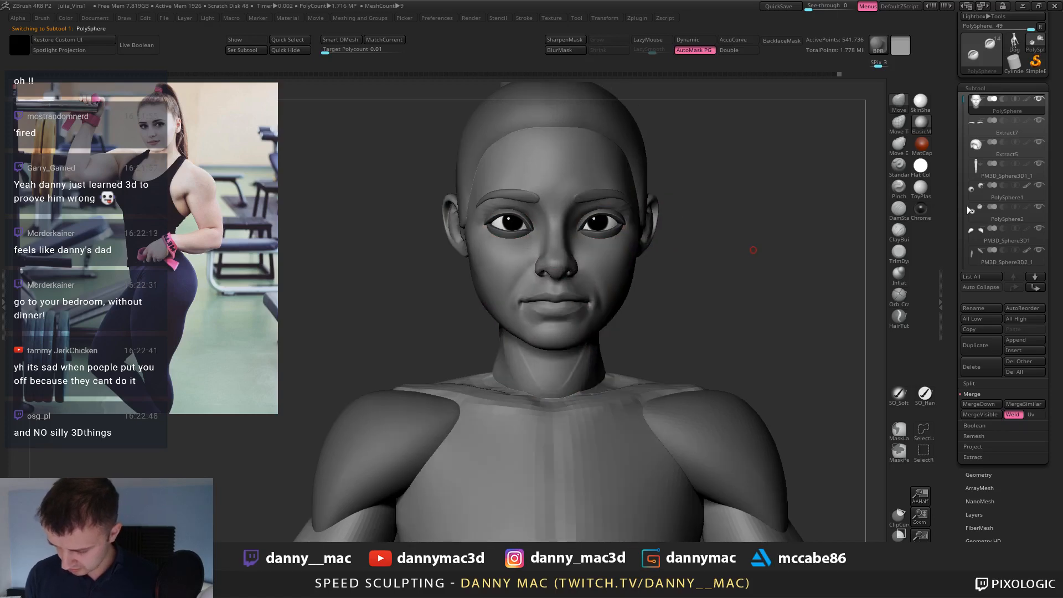
key("Down")
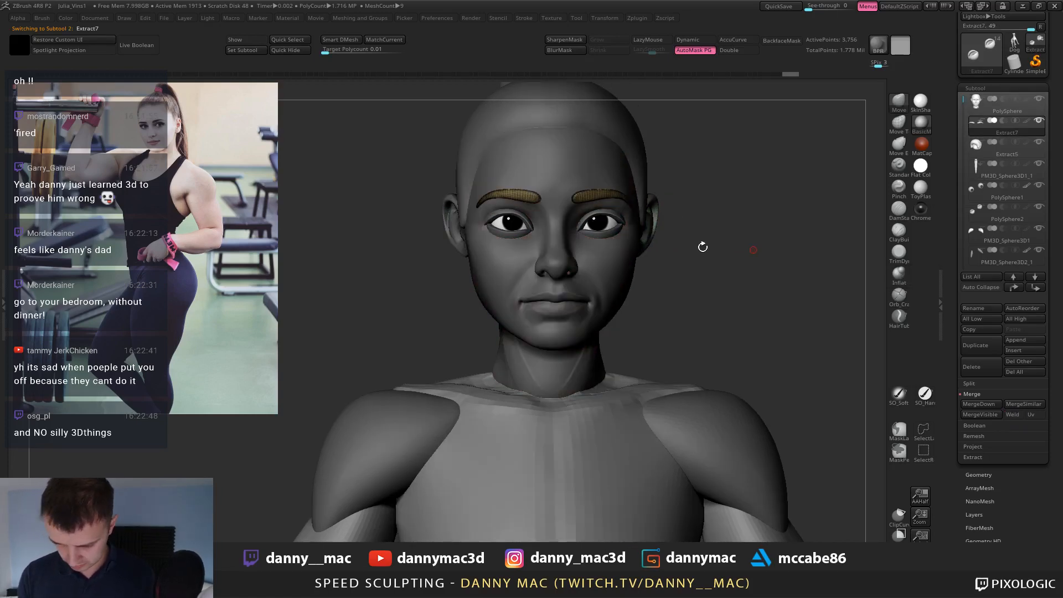
left_click(609, 232, "alt")
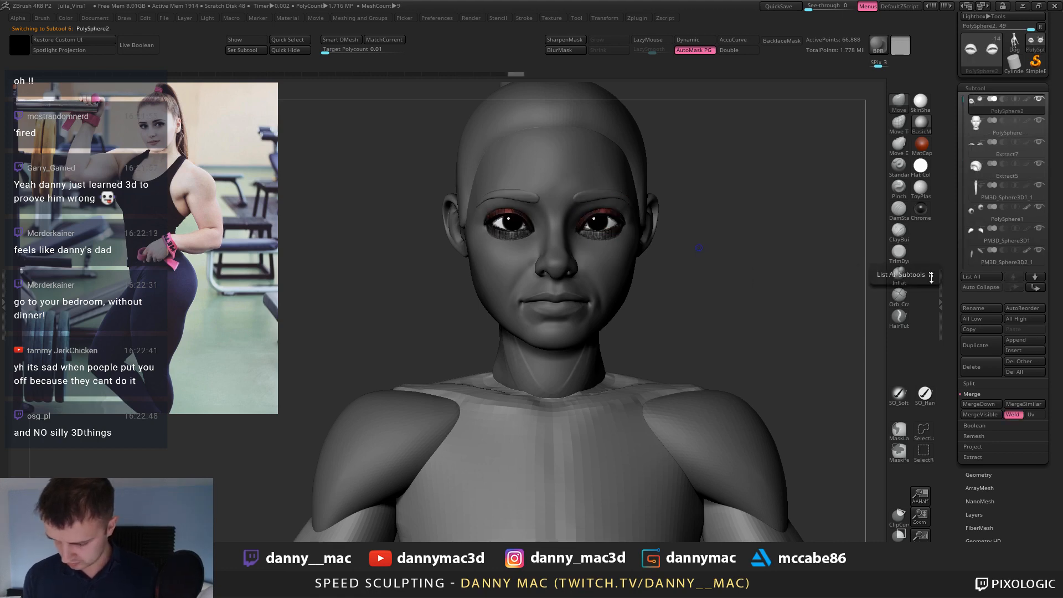
right_click_drag(585, 297, 674, 223)
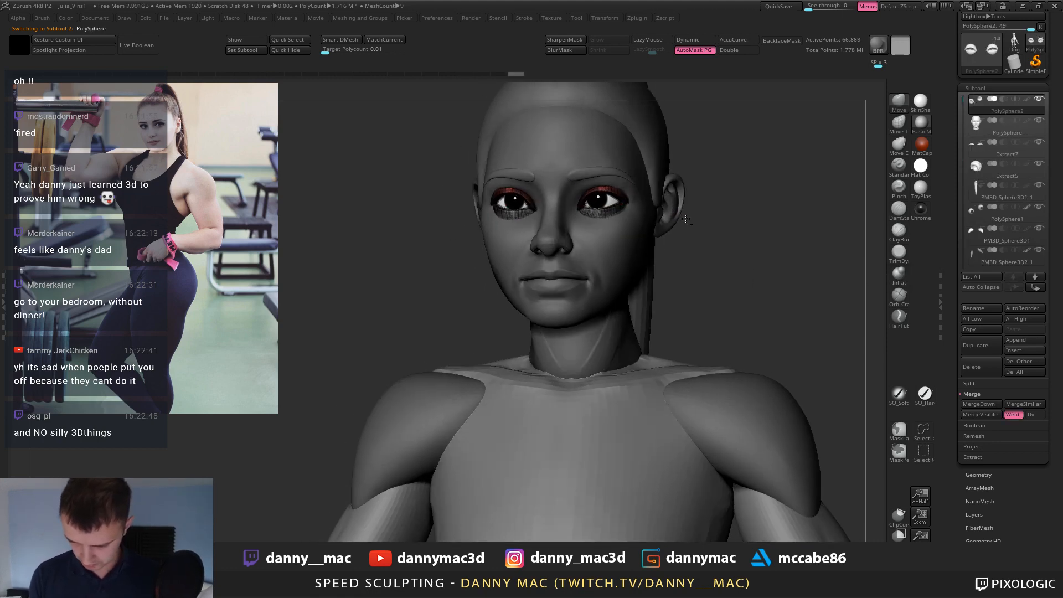
right_click_drag(736, 306, 605, 290, "shift")
Save the reordered project under the existing name Julia_Vins1.
key("ctrl+s")
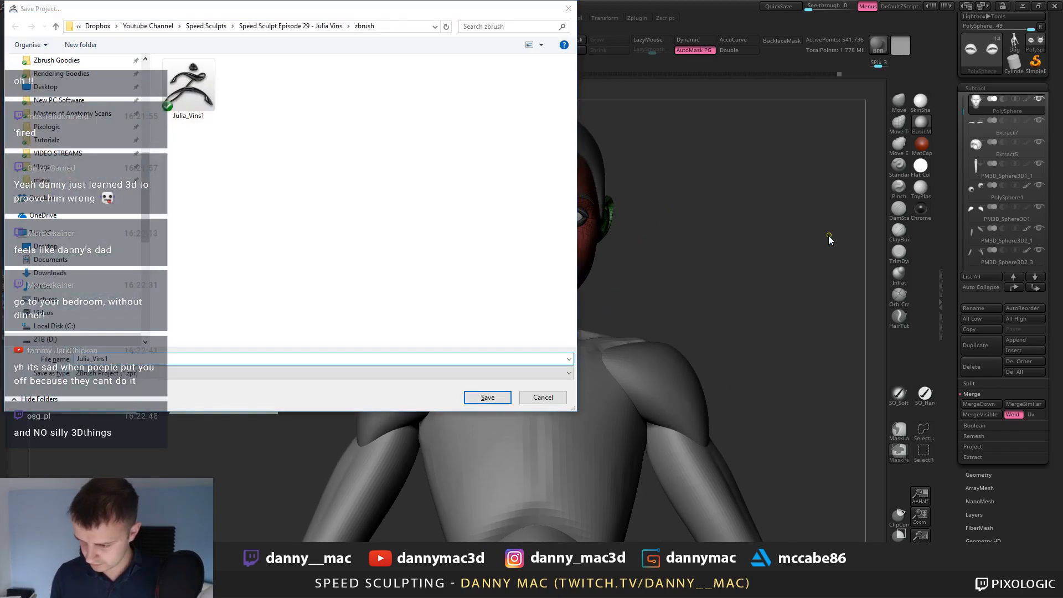
key("Return")
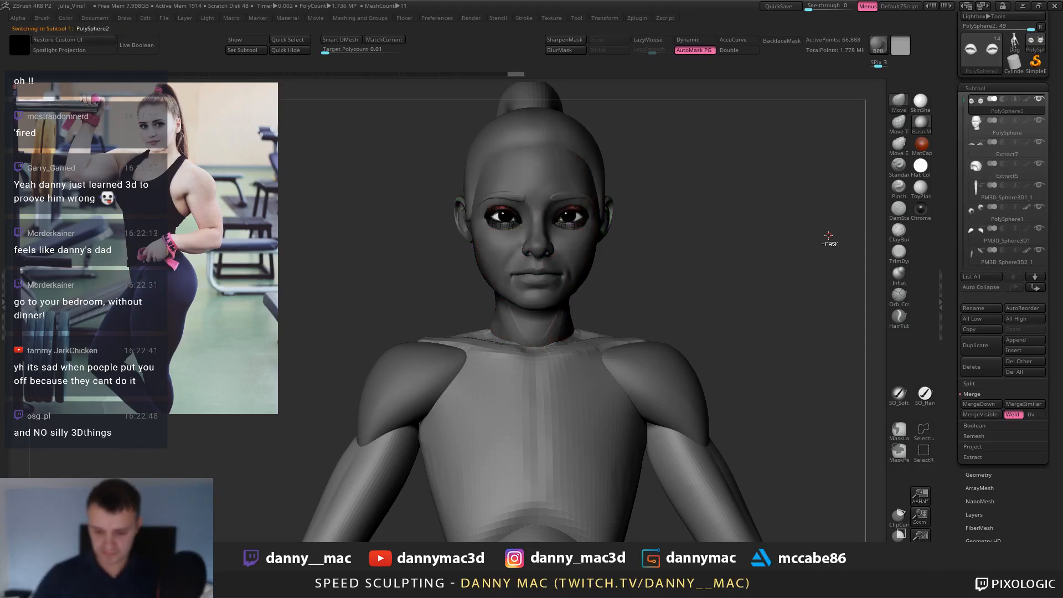
left_click_drag(799, 313, 739, 259)
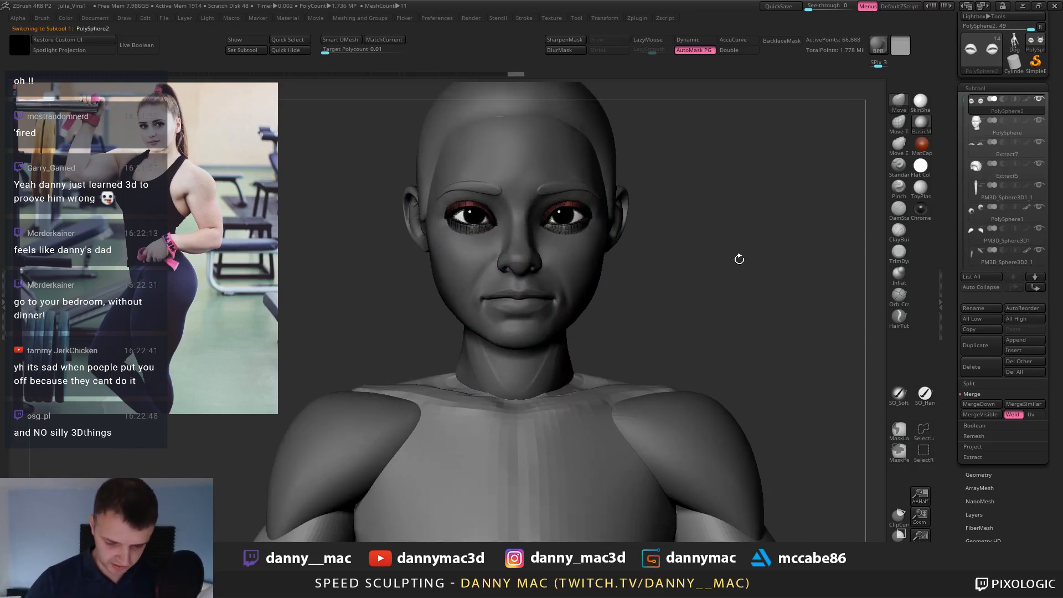
Make the head the active subtool and turn off the polyframe display.
left_click(581, 254, "alt")
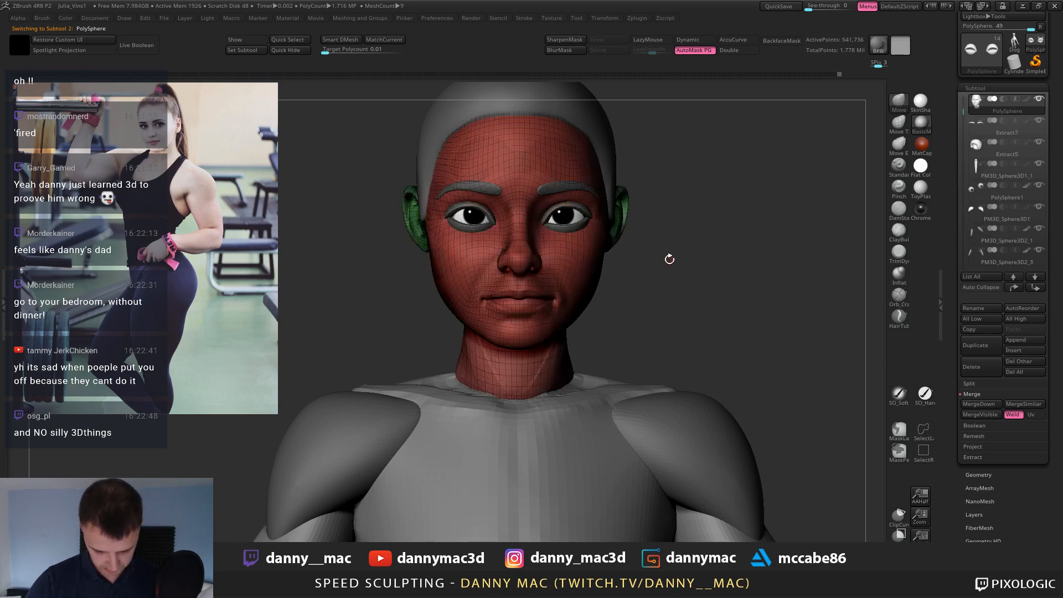
key("shift+f")
left_click_drag(642, 256, 648, 274, "alt")
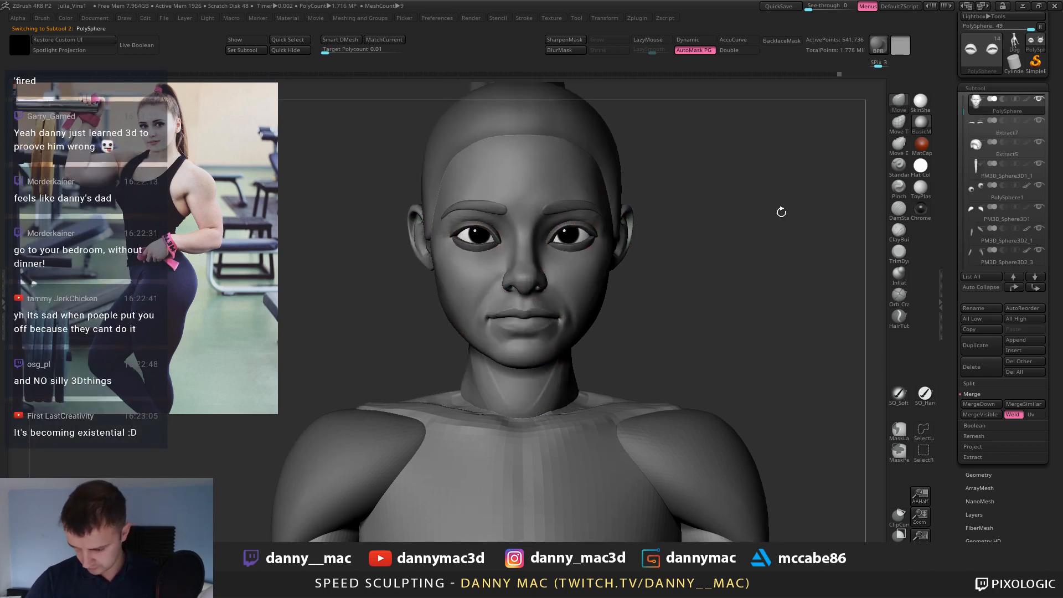
left_click_drag(677, 207, 626, 209)
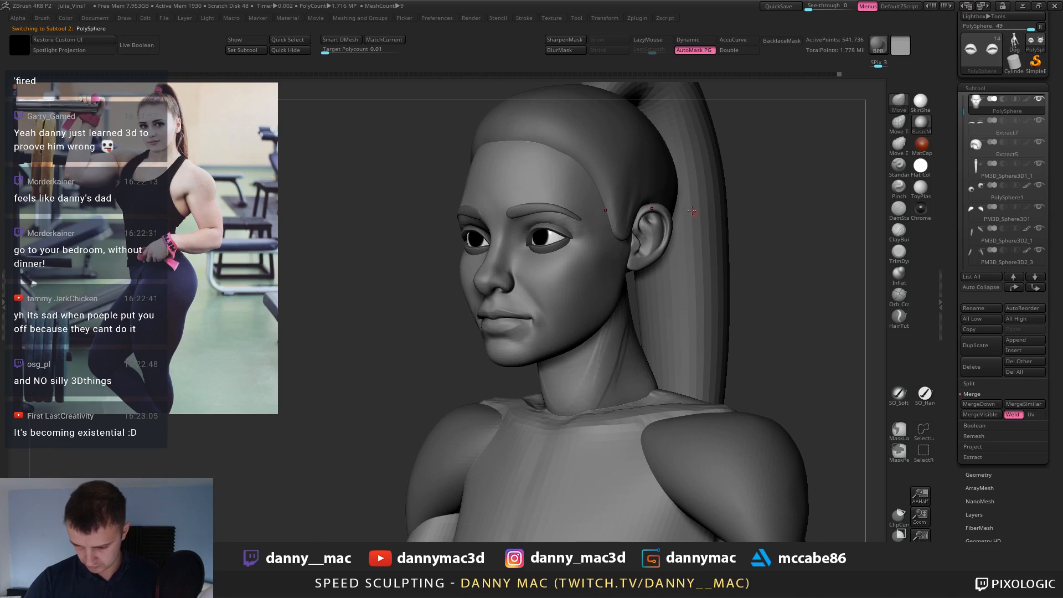
Define the outer eye corners on the head with the Dam Standard brush, using LazyMouse.
key("shift+s")
key("shift+s")
mouse_move(588, 220)
right_mouse_down()
mouse_move(568, 222)
mouse_move(584, 244)
mouse_move(534, 241)
mouse_move(543, 215)
mouse_move(543, 226)
right_mouse_up()
key("l")
key("l")
key("l")
right_click(544, 232)
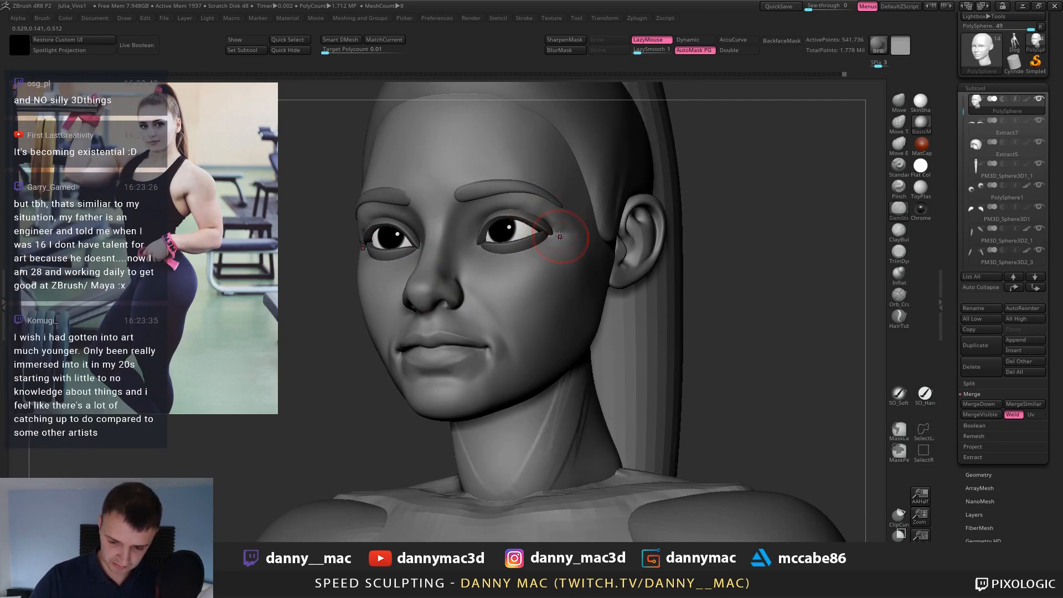
right_click_drag(560, 236, 549, 215)
key("l")
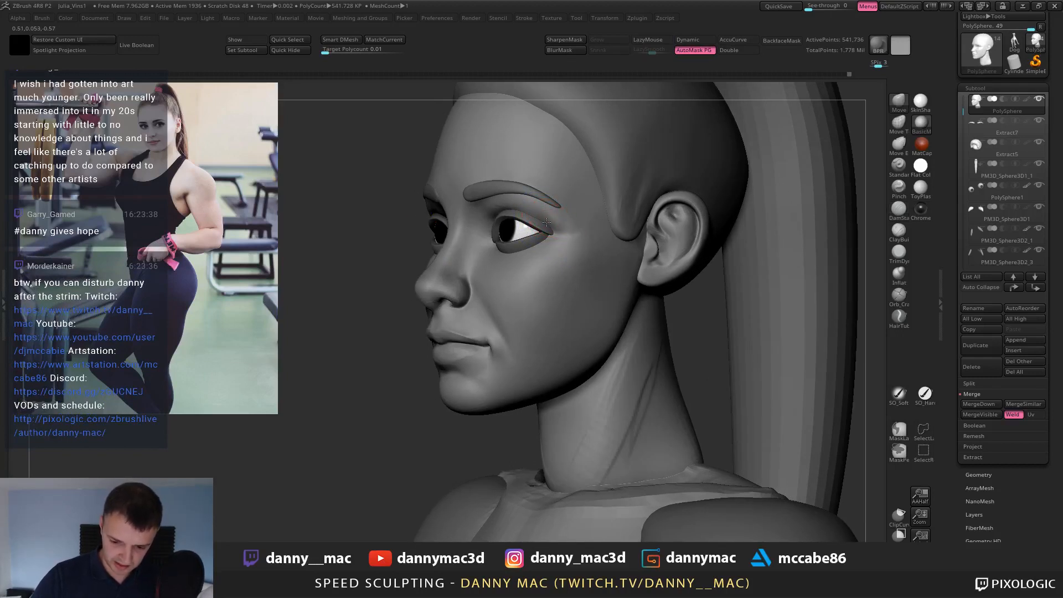
Switch to the Move brush and make the eyelids the active subtool.
mouse_move(552, 225)
right_mouse_down()
mouse_move(519, 242)
mouse_move(519, 218)
mouse_move(500, 252)
mouse_move(432, 243)
mouse_move(471, 288)
right_mouse_up()
left_click(517, 241, "alt")
left_click(519, 243, "alt")
key("l")
key("b")
key("m")
key("v")
left_click(429, 253, "alt")
Adjust the brush size and nudge the inner part of the lower eyelids into shape from the front.
right_click_drag(304, 382, 308, 268)
mouse_move(432, 243)
right_mouse_down("ctrl")
mouse_move(453, 275)
mouse_move(452, 235)
right_mouse_up("ctrl")
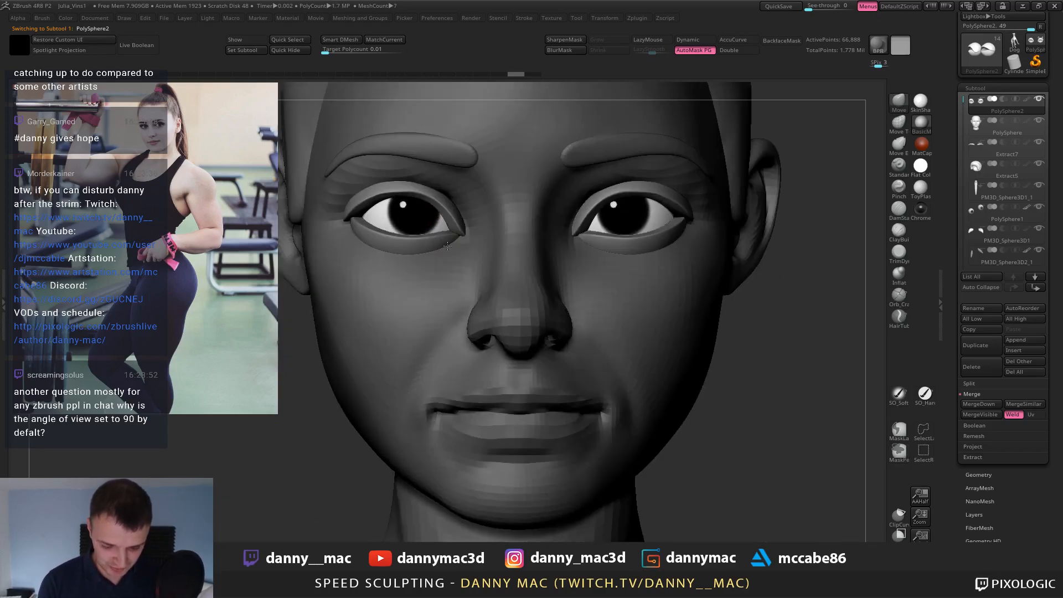
key("space")
left_click_drag(450, 235, 455, 240)
key("space")
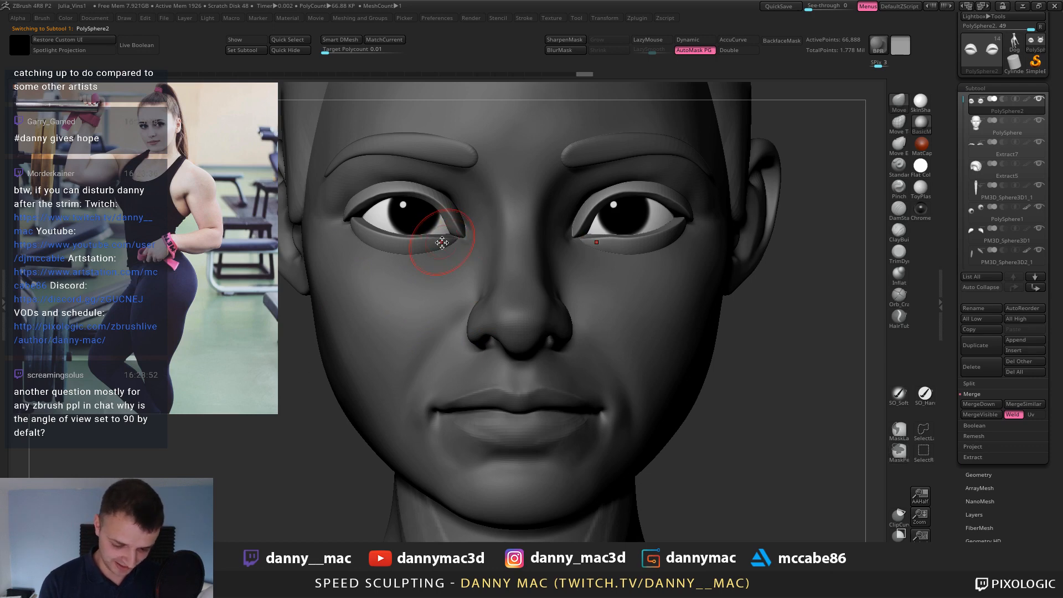
right_click_drag(442, 243, 458, 242)
left_click_drag(431, 236, 430, 232)
mouse_move(454, 232)
right_mouse_down()
mouse_move(442, 229)
mouse_move(464, 228)
mouse_move(483, 203)
right_mouse_up()
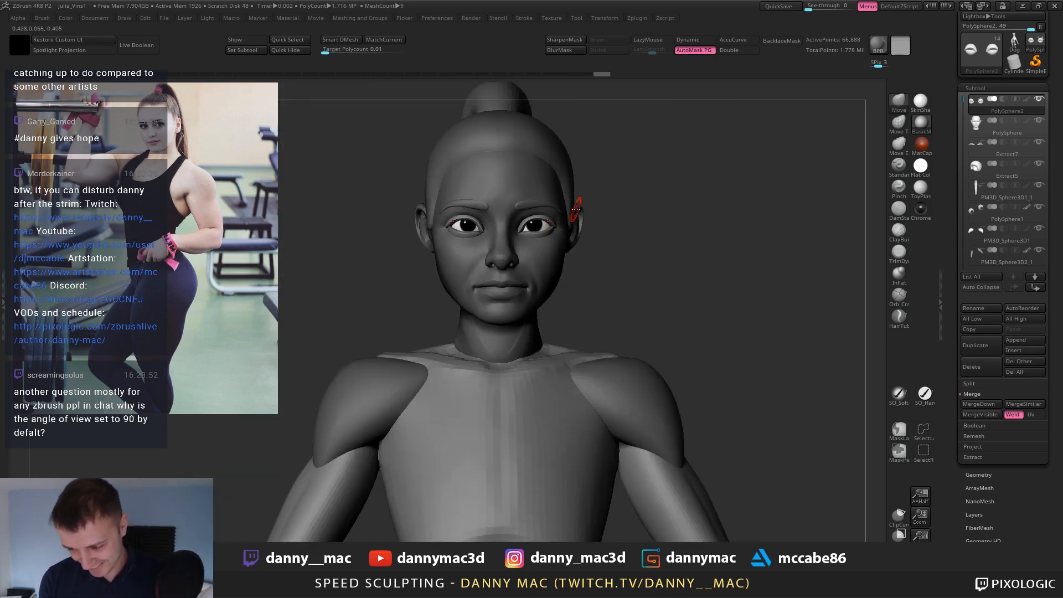
Merge the eyelids subtool down into the head and save the project.
left_click(978, 403)
left_click(991, 431)
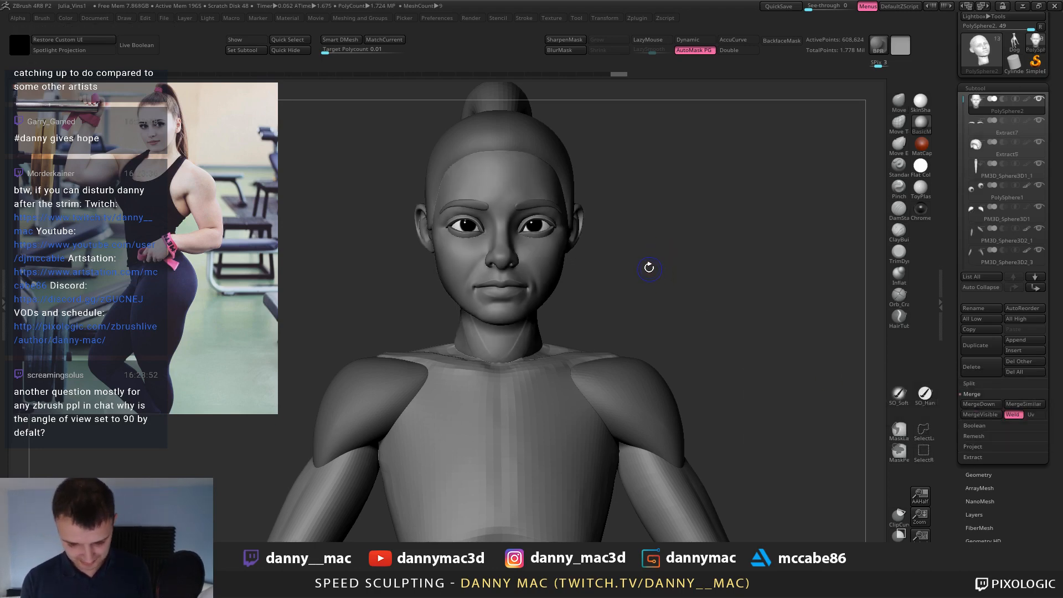
key("ctrl+s")
key("Return")
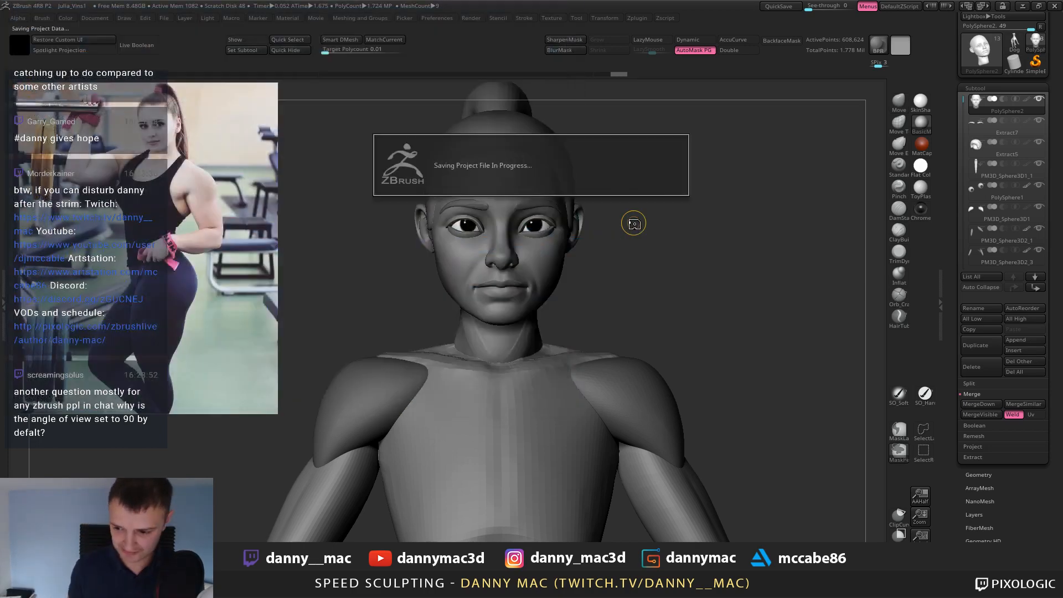
DynaMesh the merged head near its current point count and smooth the eyelids at the outer eye corners.
left_click(390, 38)
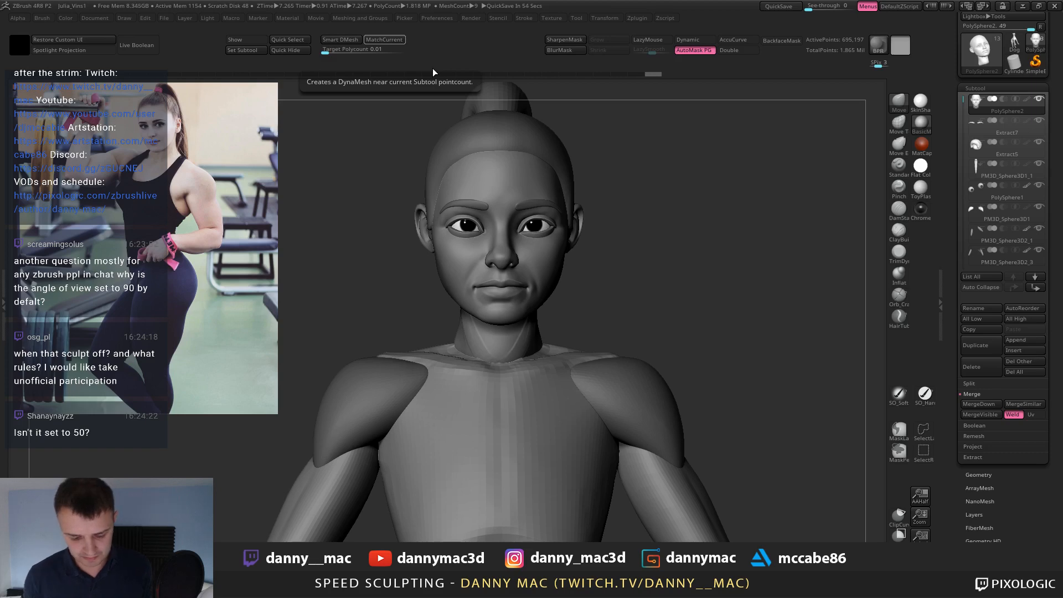
left_click_drag(640, 184, 616, 190)
left_click_drag(686, 218, 686, 277, "alt")
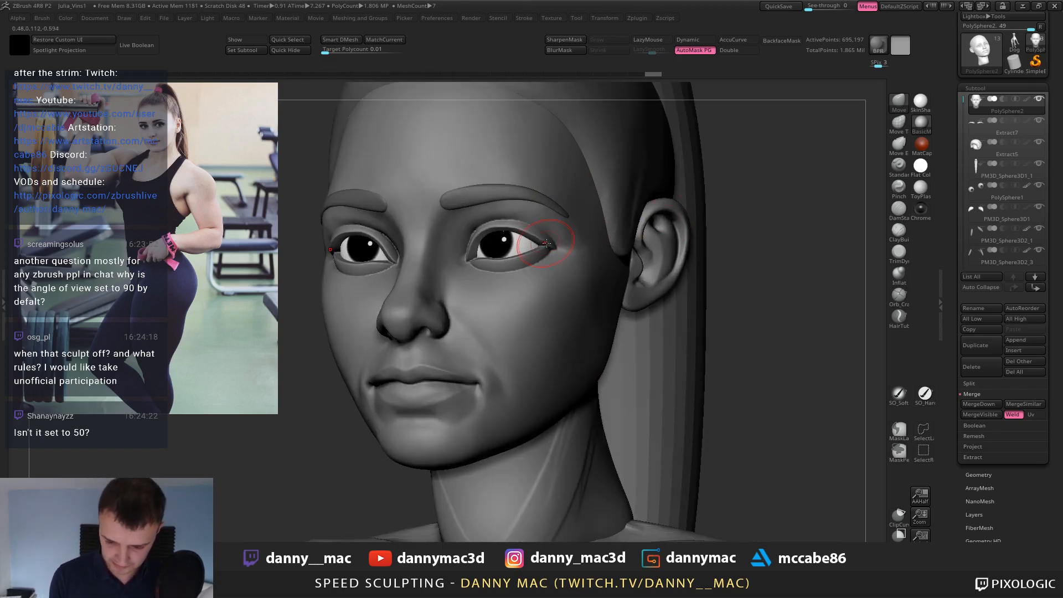
right_click_drag(562, 232, 554, 241)
mouse_move(553, 242)
left_mouse_down("shift")
mouse_move(561, 246)
mouse_move(471, 256)
left_mouse_up("shift")
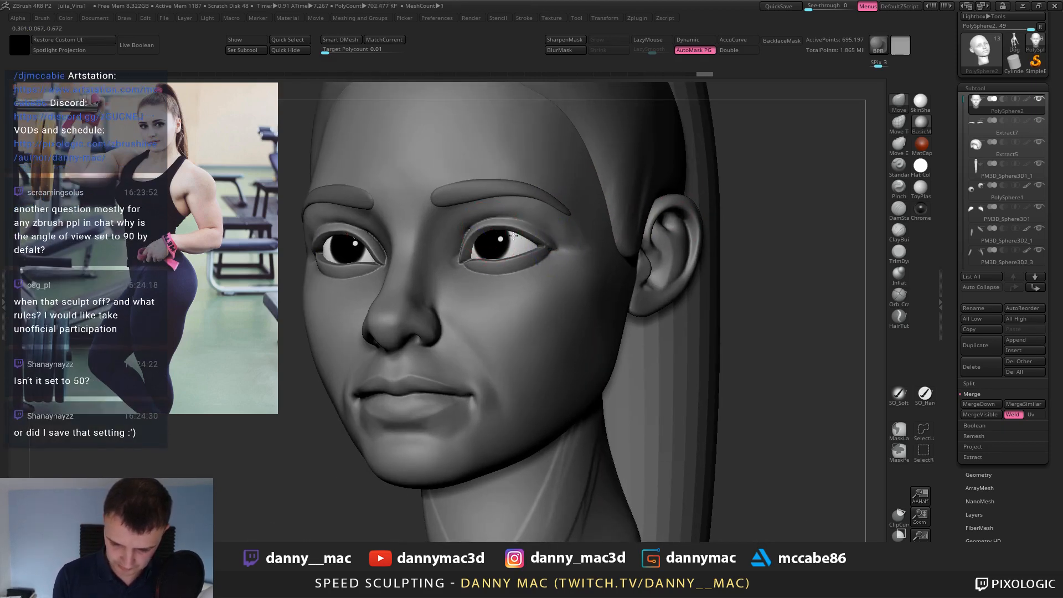
Step back through the undo history to discard the latest strokes around the eyes.
right_click_drag(443, 233, 490, 221)
right_click_drag(439, 269, 407, 250, "ctrl")
left_click_drag(352, 256, 387, 263)
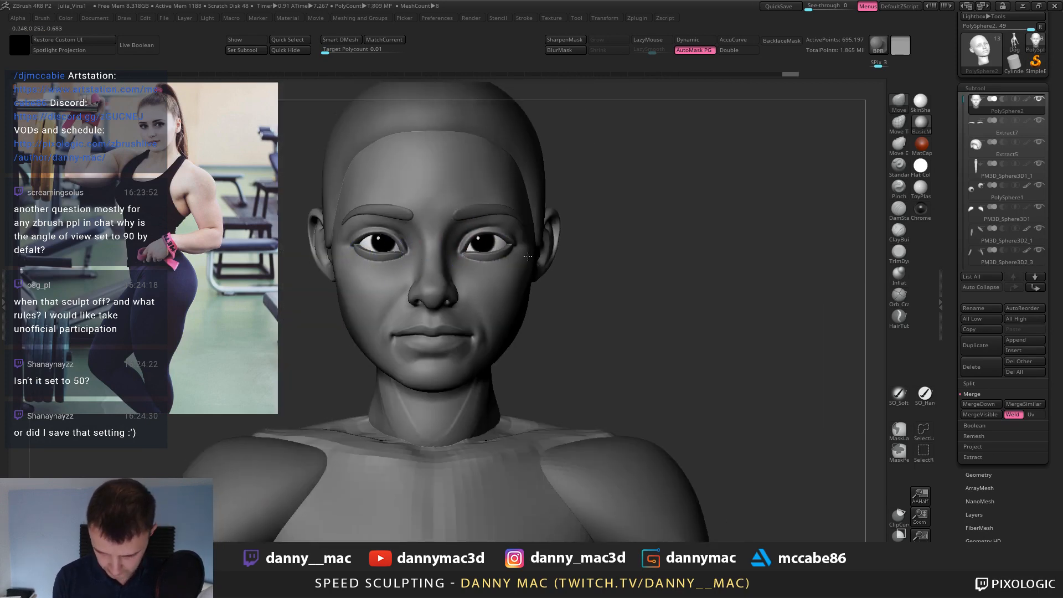
right_click_drag(430, 272, 688, 66, "ctrl")
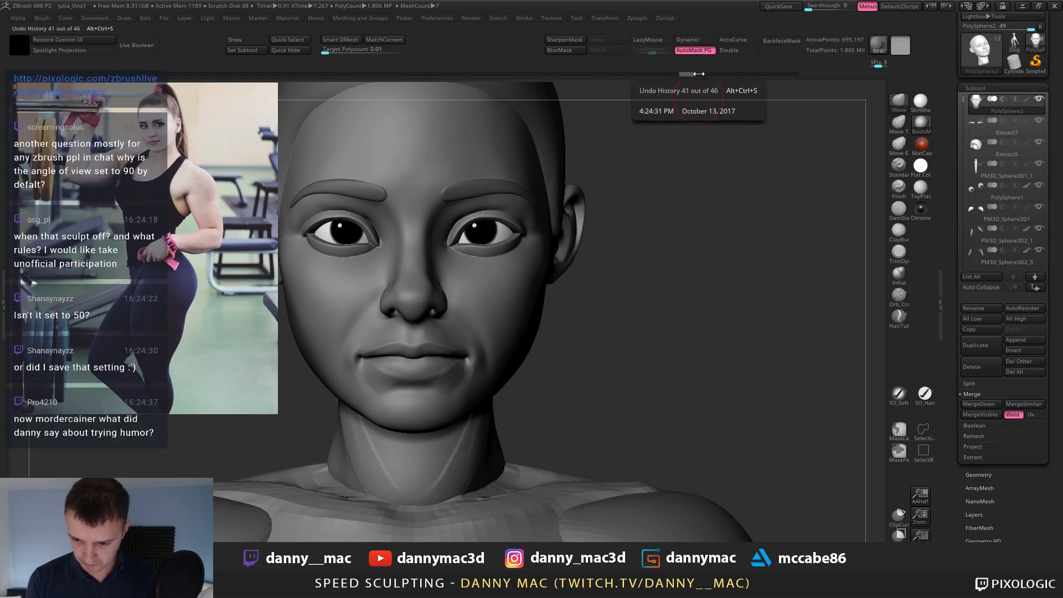
left_click(688, 74)
Reshape and smooth the outer eye corners and lower eyelids with polygroup auto-masking turned off.
mouse_move(573, 177)
left_mouse_down()
mouse_move(543, 183)
mouse_move(554, 192)
left_mouse_up()
key("space")
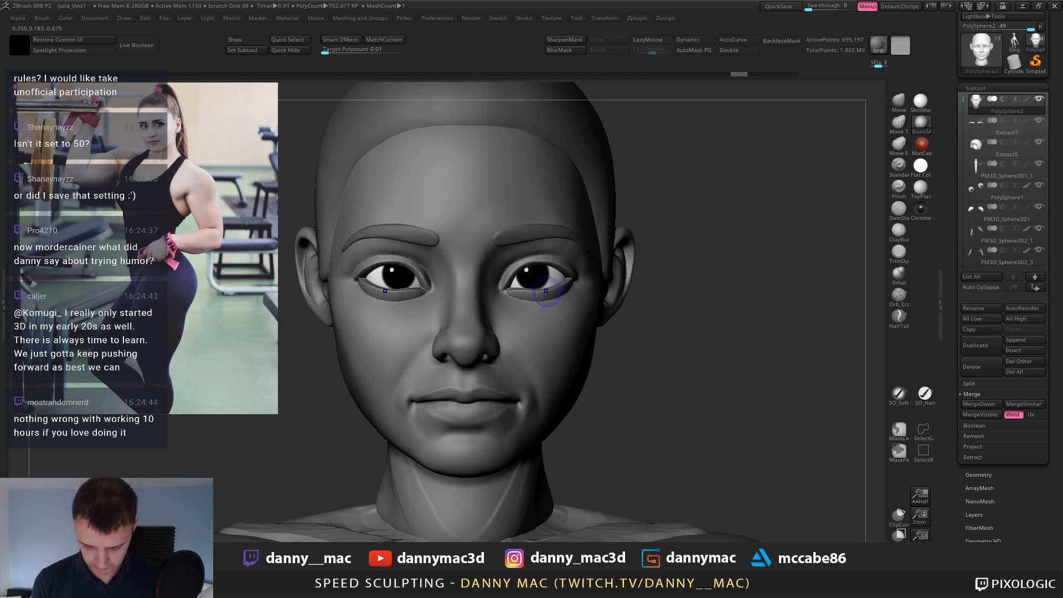
left_click_drag(583, 272, 581, 277)
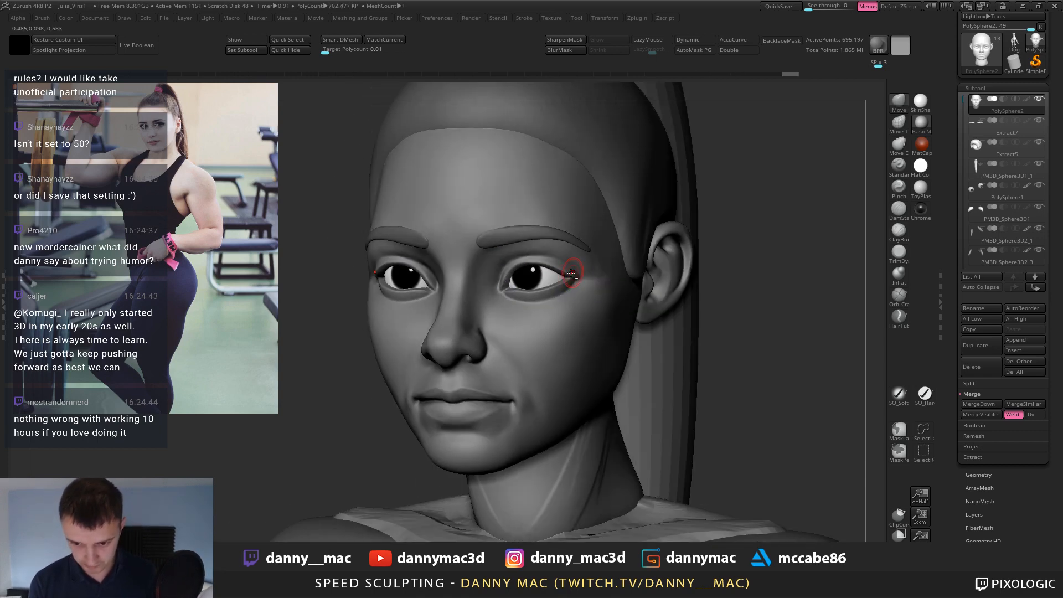
right_click_drag(590, 287, 462, 291)
key("space")
left_click_drag(463, 290, 491, 294, "shift")
right_click_drag(509, 272, 479, 296)
key("space")
Refine the nose and eye area with the Move brush from below and in profile.
right_click_drag(480, 297, 468, 337, "ctrl")
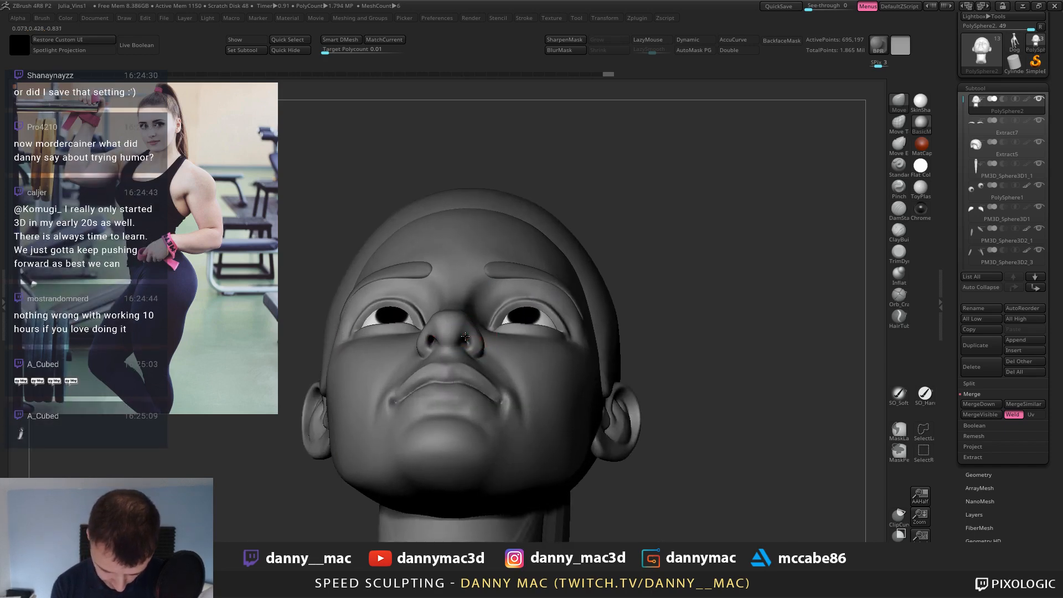
mouse_move(467, 330)
right_mouse_down()
mouse_move(485, 347)
mouse_move(501, 323)
mouse_move(439, 341)
mouse_move(471, 315)
mouse_move(461, 328)
right_mouse_up()
key("space")
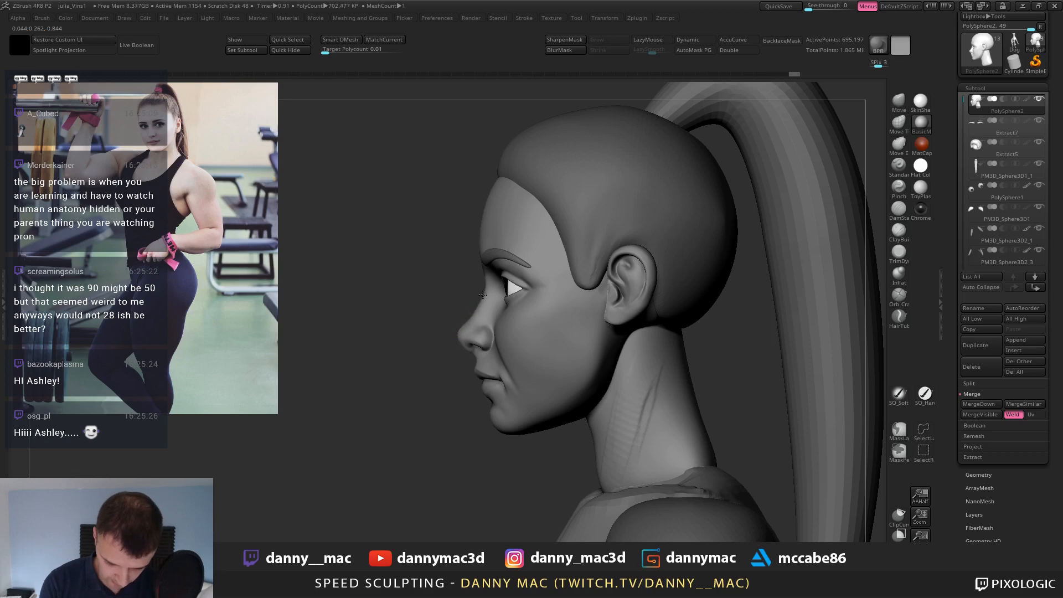
mouse_move(495, 284)
right_mouse_down("ctrl")
mouse_move(502, 268)
mouse_move(528, 283)
right_mouse_up("ctrl")
key("w")
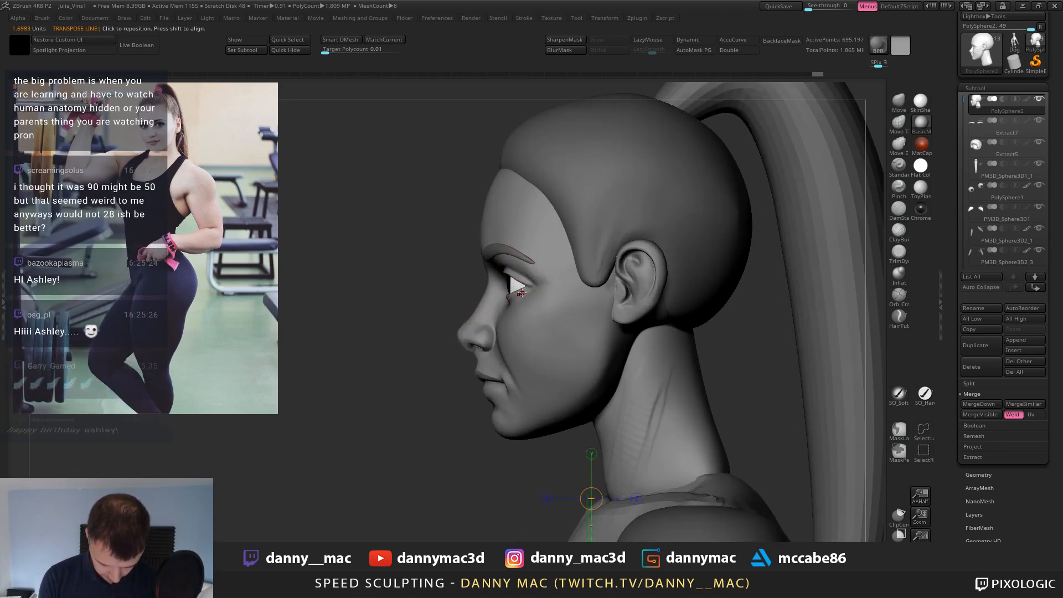
key("y")
key("q")
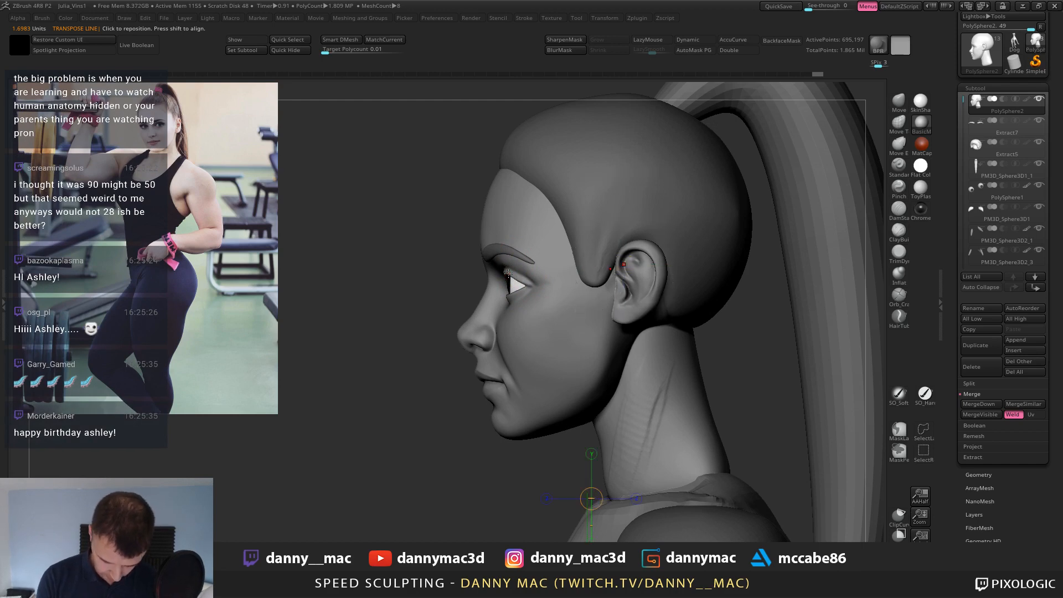
mouse_move(508, 289)
right_mouse_down()
mouse_move(509, 301)
mouse_move(559, 280)
mouse_move(603, 280)
mouse_move(482, 354)
mouse_move(482, 388)
mouse_move(483, 273)
mouse_move(499, 319)
right_mouse_up()
right_click(508, 274)
Save the project over the existing Julia_Vins1 file.
key("ctrl+s")
key("Return")
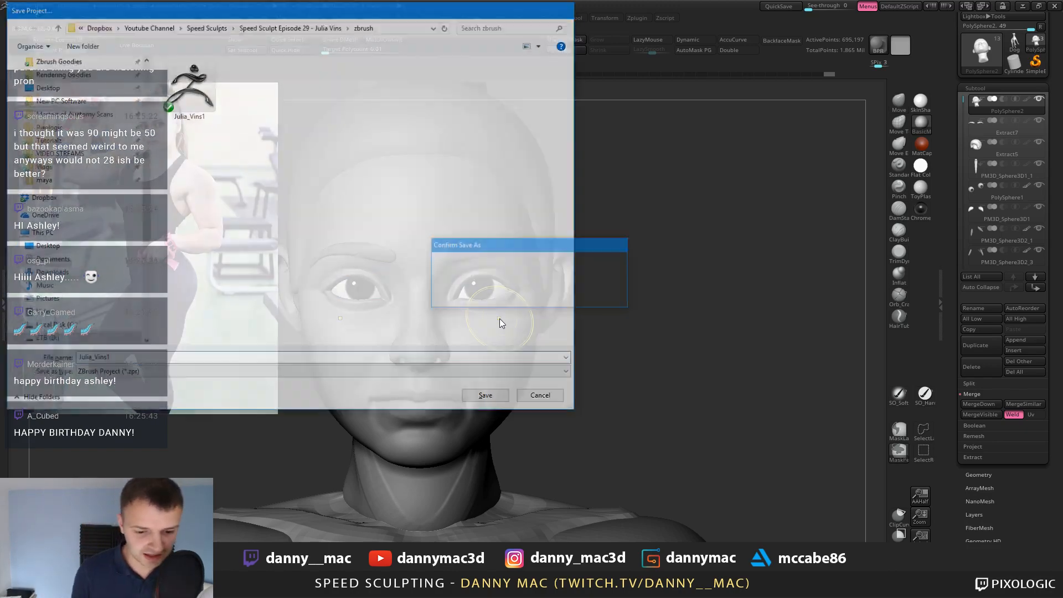
key("Return")
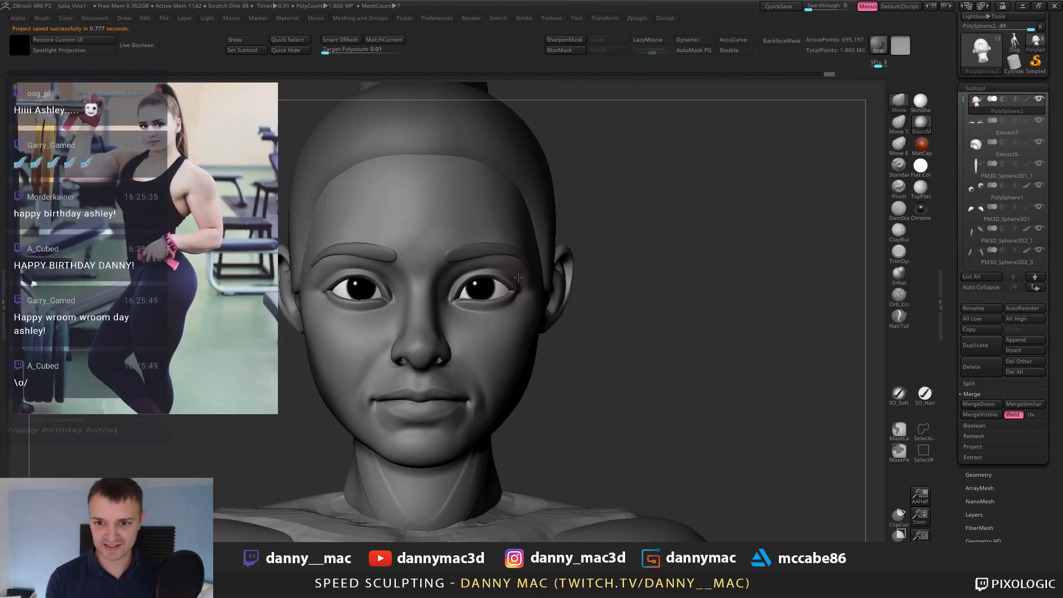
Smooth the side of the face between the eye and ear and refine the outer eye corners.
right_click_drag(505, 275, 520, 249)
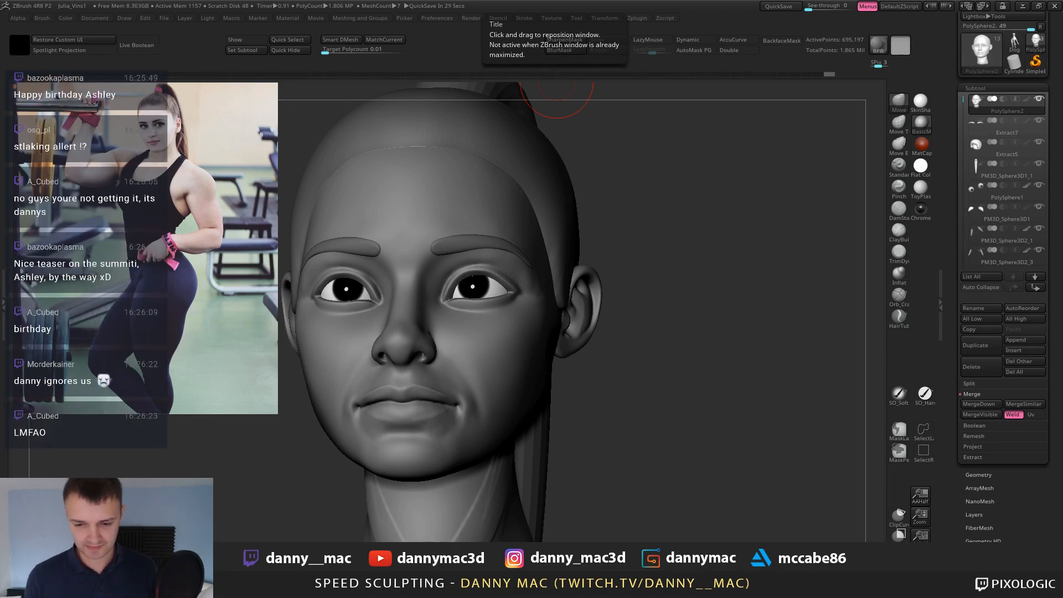
left_click_drag(631, 278, 609, 283)
left_click_drag(595, 344, 599, 292)
mouse_move(598, 292)
right_mouse_down()
mouse_move(567, 290)
mouse_move(598, 286)
mouse_move(588, 291)
right_mouse_up()
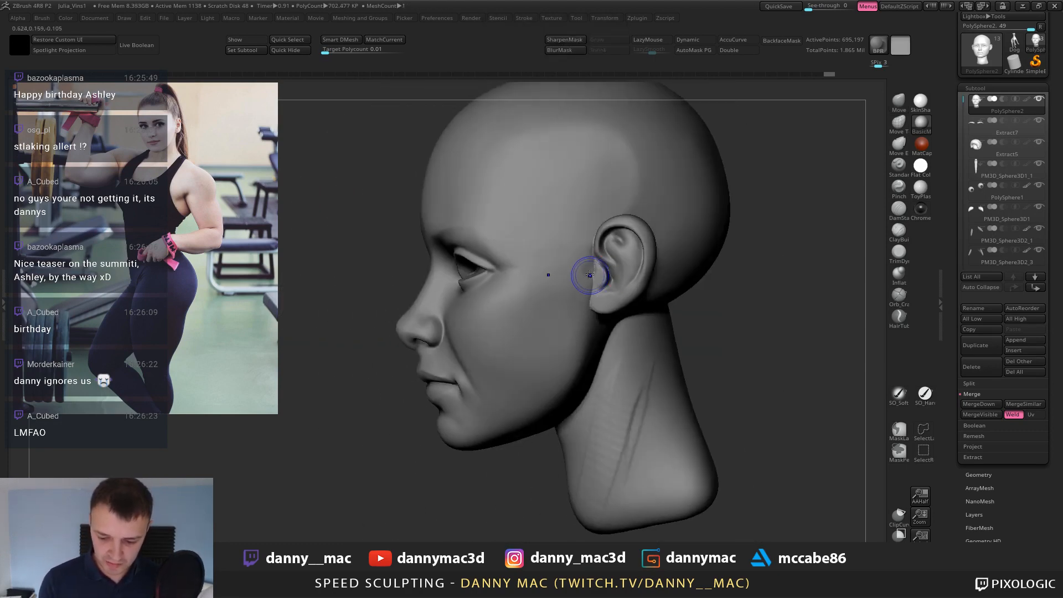
left_click_drag(587, 292, 583, 290, "shift")
right_click_drag(581, 275, 655, 256)
right_click_drag(583, 297, 634, 255)
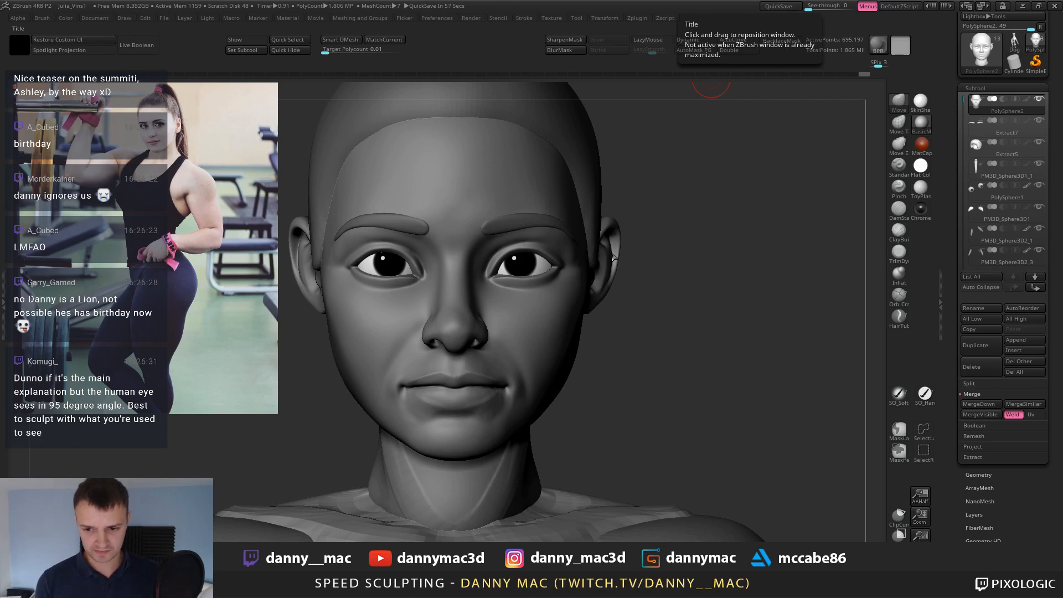
right_click_drag(614, 258, 607, 231)
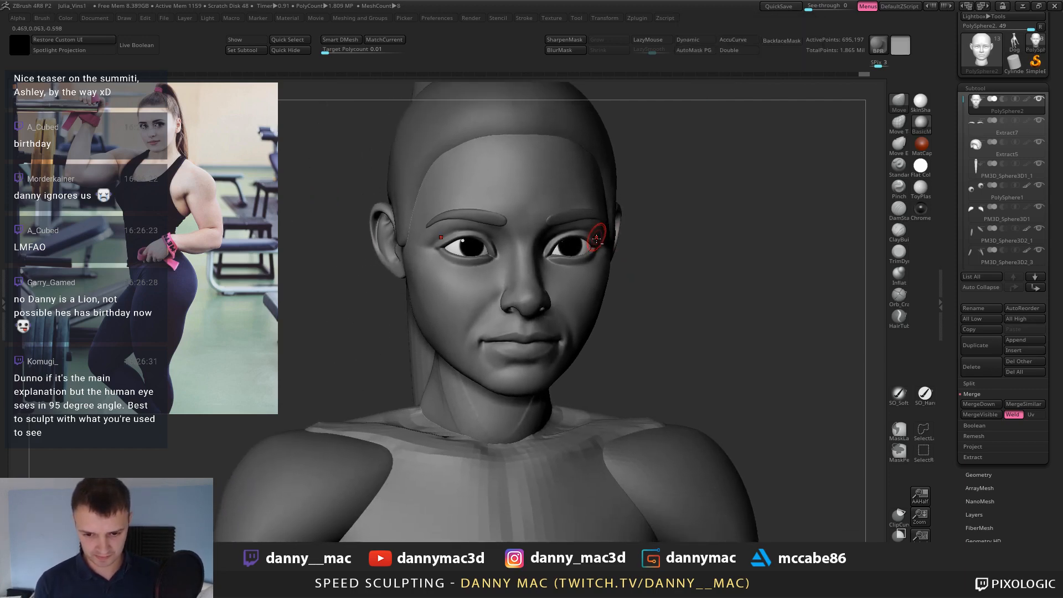
mouse_move(598, 269)
right_mouse_down()
mouse_move(580, 282)
mouse_move(557, 249)
right_mouse_up()
mouse_move(396, 290)
right_mouse_down()
mouse_move(432, 226)
mouse_move(453, 214)
right_mouse_up()
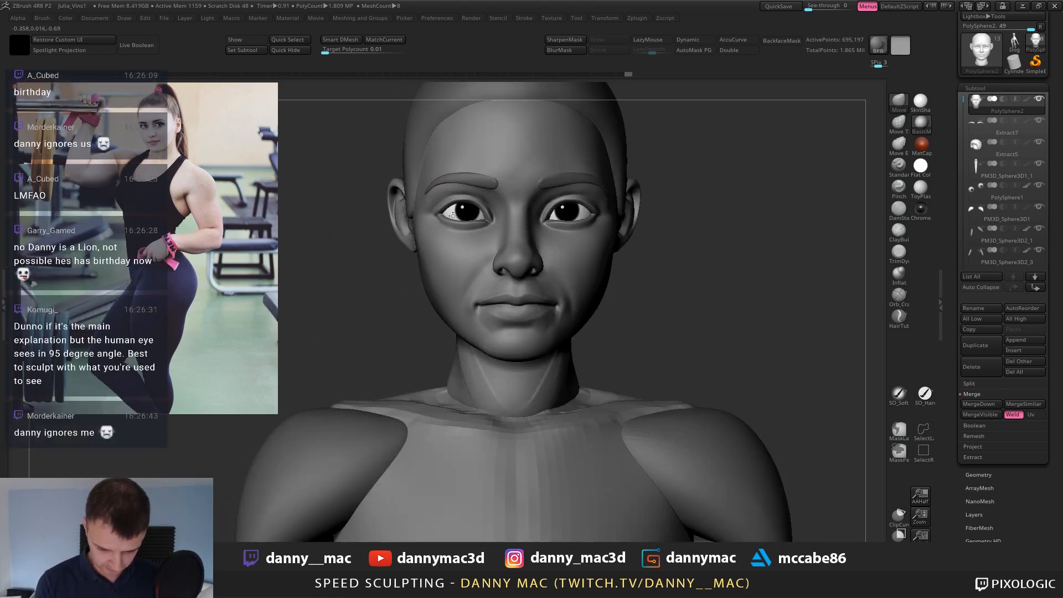
Isolate the head and sharpen the upper eyelid creases with the Dam Standard brush, undoing the unwanted stroke.
mouse_move(559, 223)
right_mouse_down()
mouse_move(593, 203)
mouse_move(563, 246)
mouse_move(563, 236)
right_mouse_up()
key("f")
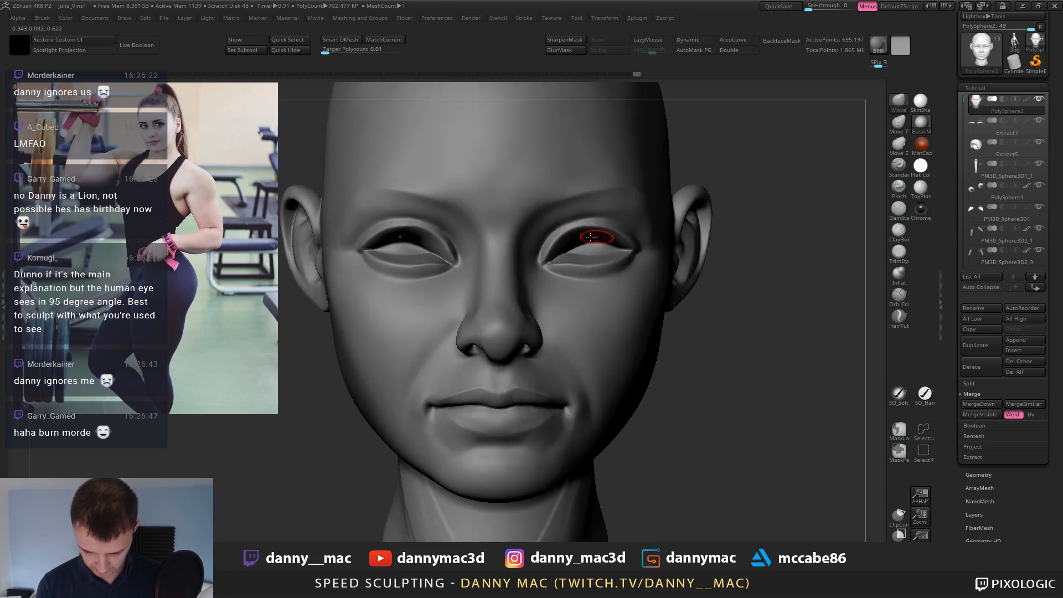
key("b")
key("d")
key("s")
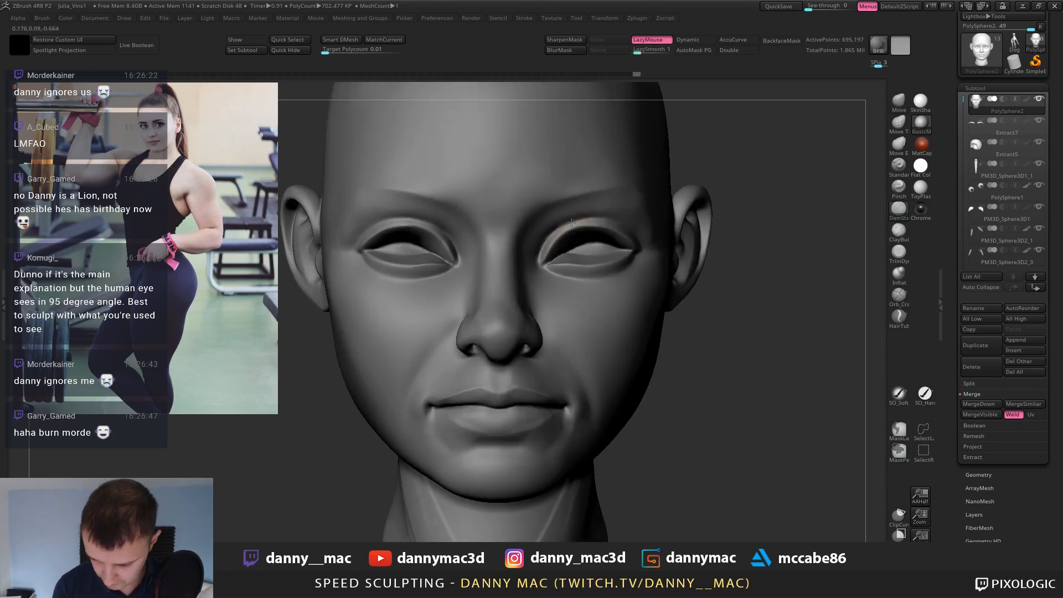
mouse_move(571, 223)
left_mouse_down()
mouse_move(588, 222)
mouse_move(566, 224)
left_mouse_up()
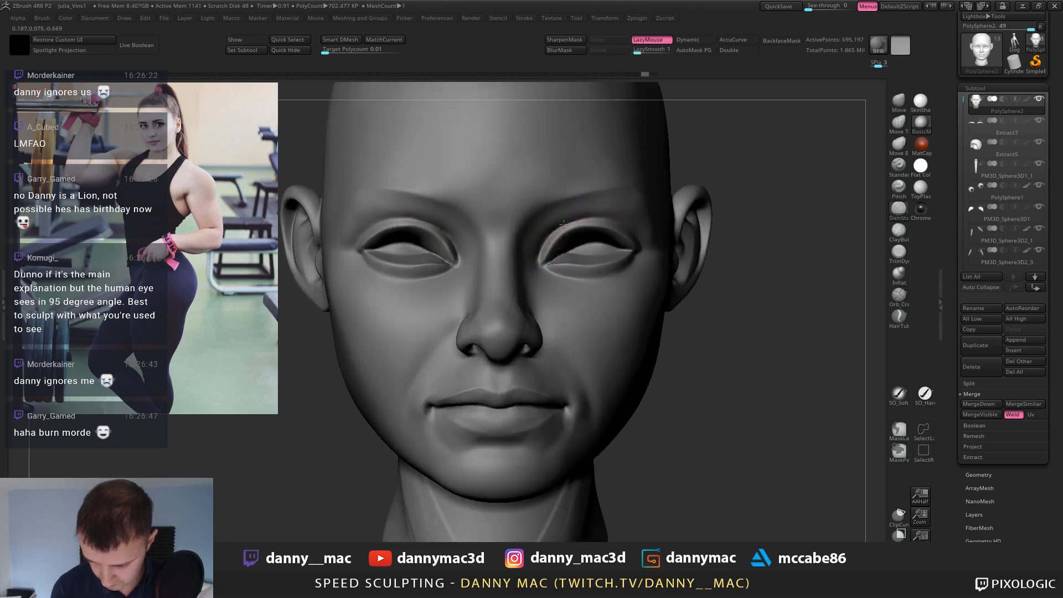
mouse_move(580, 220)
right_mouse_down()
mouse_move(610, 209)
mouse_move(551, 207)
mouse_move(411, 260)
right_mouse_up()
left_click_drag(441, 242, 398, 266)
key("ctrl+z")
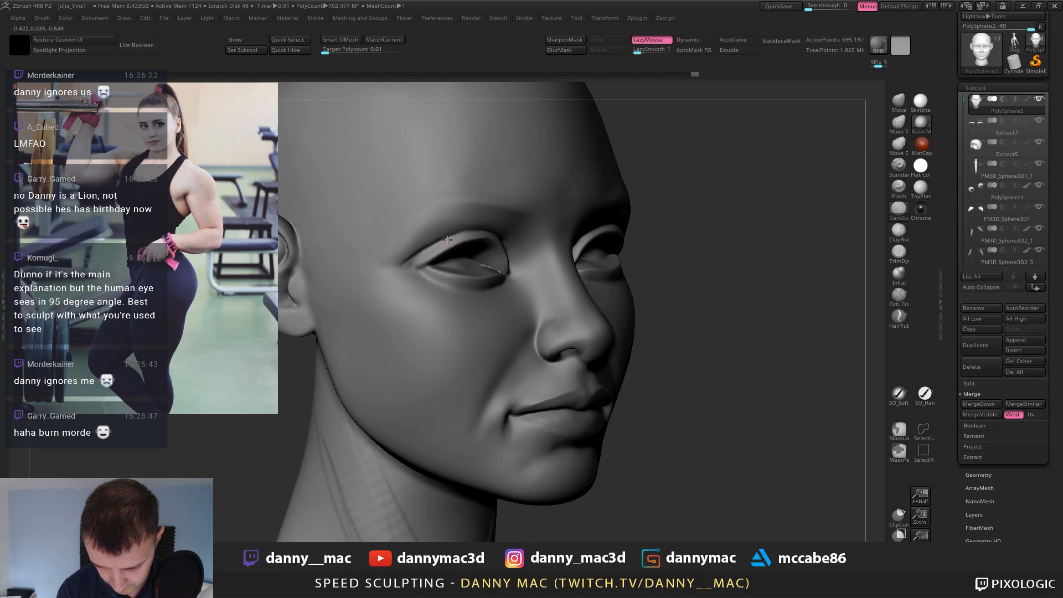
mouse_move(447, 239)
right_mouse_down()
mouse_move(432, 249)
mouse_move(524, 224)
right_mouse_up()
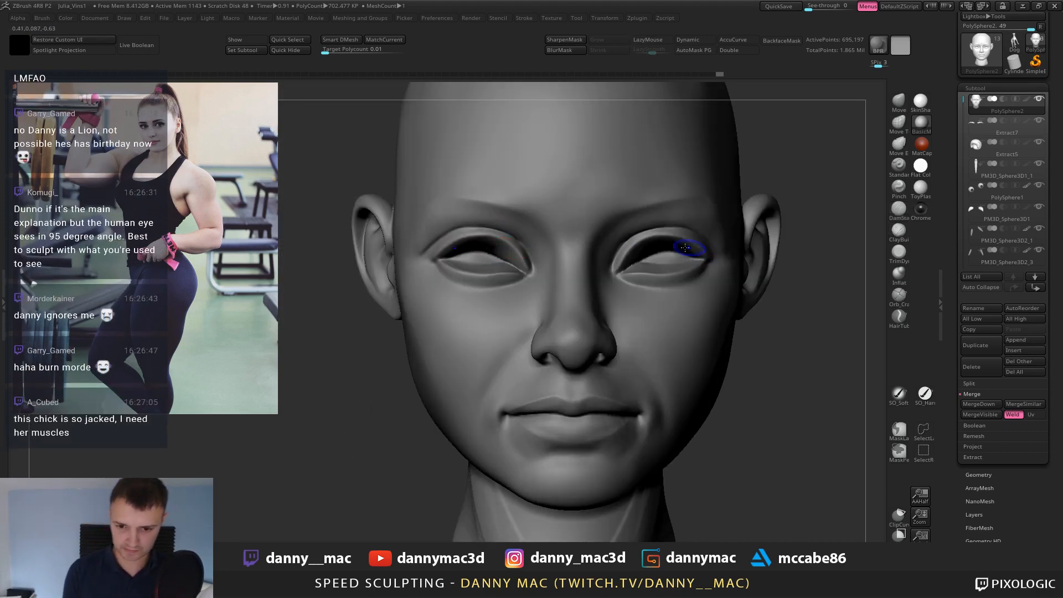
Resize the Clay Buildup brush and add volume to the outer brow above the upper eyelid.
right_click_drag(712, 240, 647, 249)
key("space")
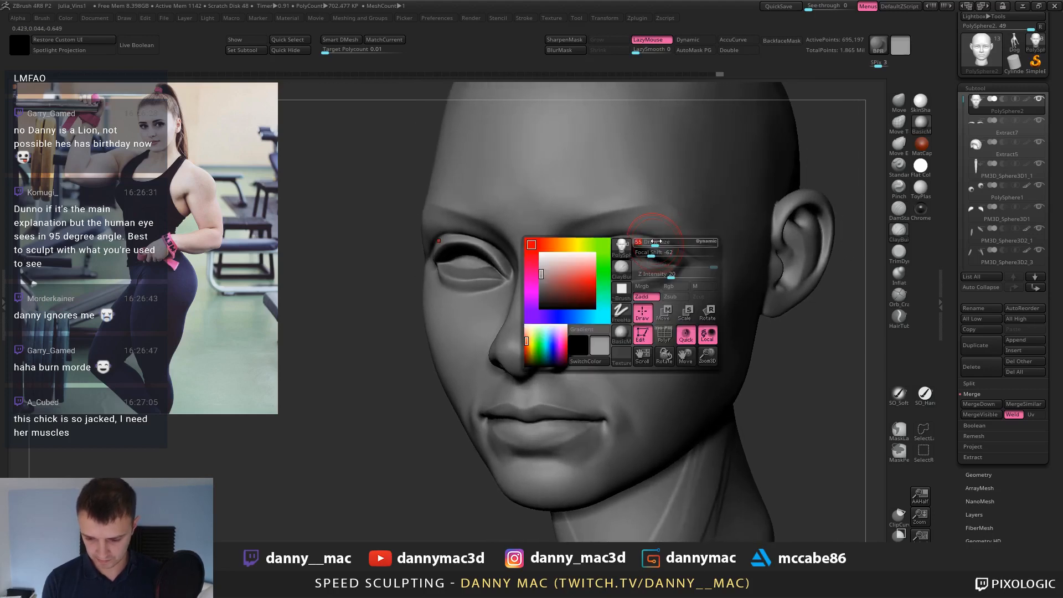
left_click_drag(649, 248, 660, 246)
key("shift+f")
key("shift+f")
key("l")
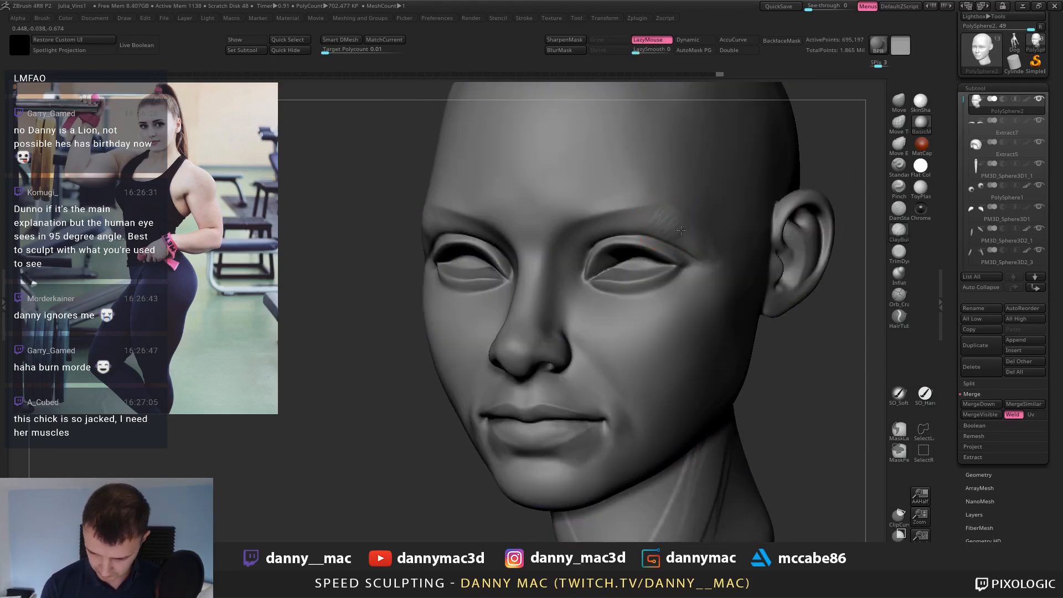
Adjust the clay brush size again, then build up and smooth the inner brow area above the nose.
mouse_move(699, 248)
right_mouse_down()
mouse_move(681, 244)
mouse_move(688, 218)
mouse_move(658, 185)
right_mouse_up()
right_click_drag(502, 192, 491, 202, "alt")
key("space")
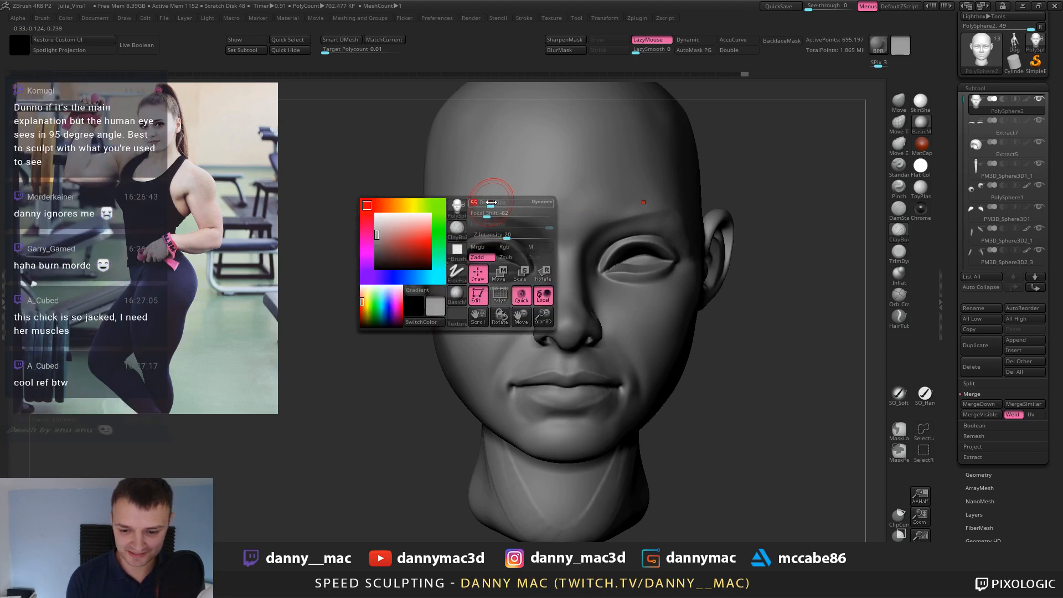
left_click_drag(491, 202, 494, 202)
right_click_drag(494, 202, 514, 192)
left_click_drag(518, 220, 500, 226, "shift")
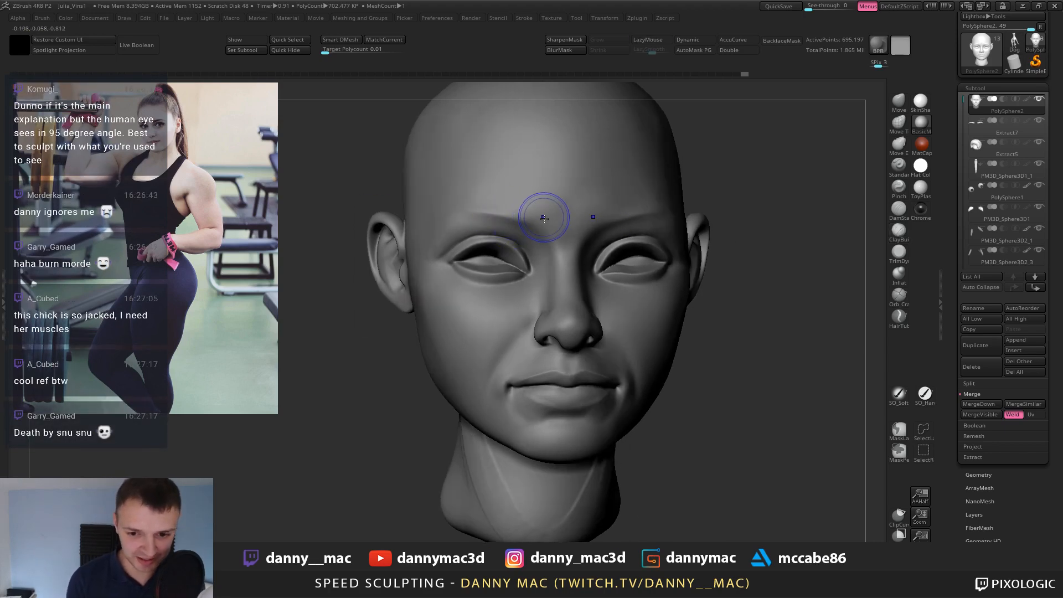
Nudge the outer eye corner into shape in profile with the Move brush, checking it against the eyes and hair.
key("shift+f")
right_click_drag(636, 225, 548, 222)
key("shift+f")
key("shift+s")
mouse_move(714, 225)
right_mouse_down()
mouse_move(652, 232)
mouse_move(733, 230)
mouse_move(686, 231)
right_mouse_up()
key("b")
key("m")
key("v")
key("shift+s")
left_click_drag(693, 249, 691, 263)
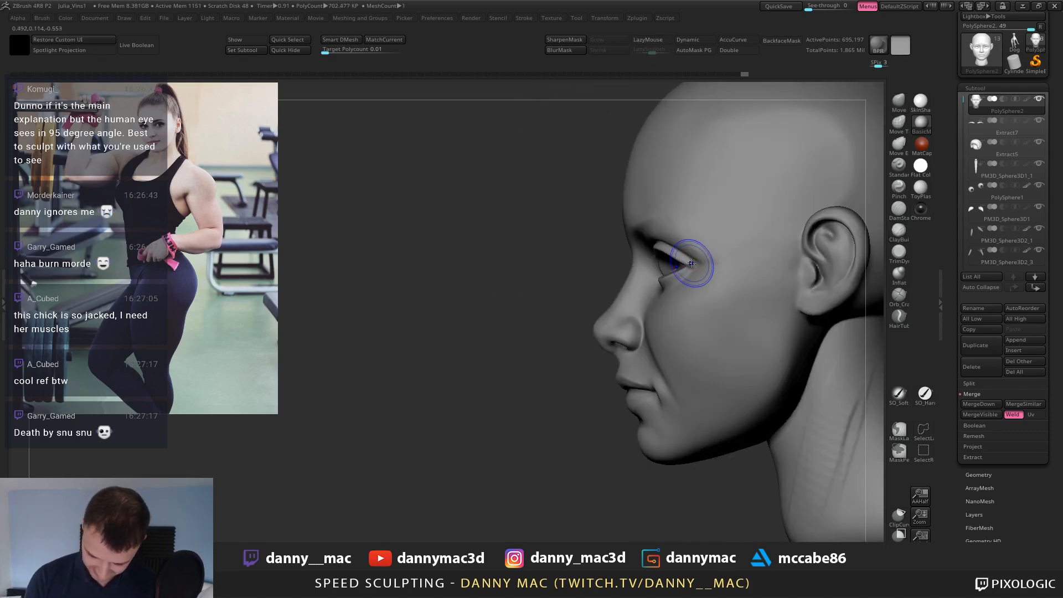
key("shift+s")
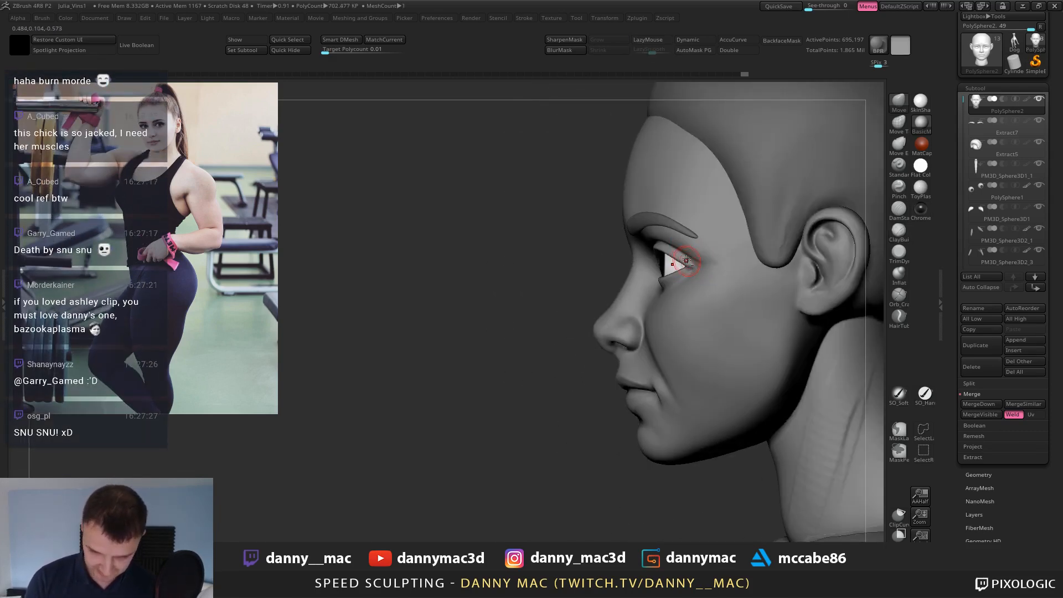
Isolate the head, paint a mask over the upper eyelids, and undo the last stroke.
right_click_drag(687, 260, 676, 232, "ctrl")
key("shift+s")
right_click_drag(601, 266, 683, 284)
mouse_move(641, 292)
left_mouse_down("ctrl")
mouse_move(668, 270)
mouse_move(687, 271)
mouse_move(702, 291)
left_mouse_up("ctrl")
mouse_move(698, 284)
right_mouse_down()
mouse_move(647, 276)
mouse_move(636, 254)
right_mouse_up()
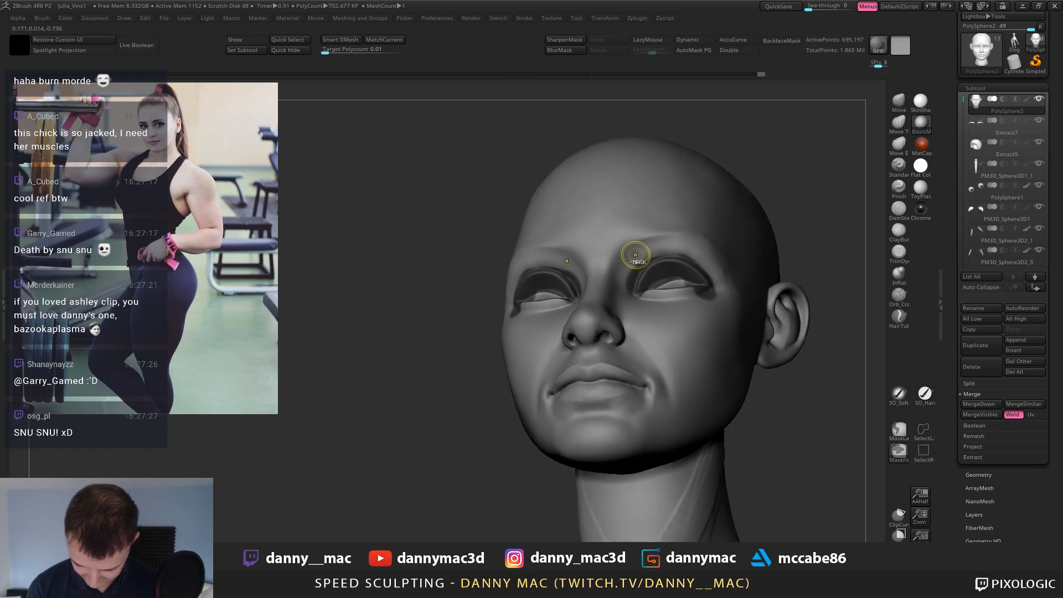
left_click_drag(620, 280, 630, 270, "ctrl+alt")
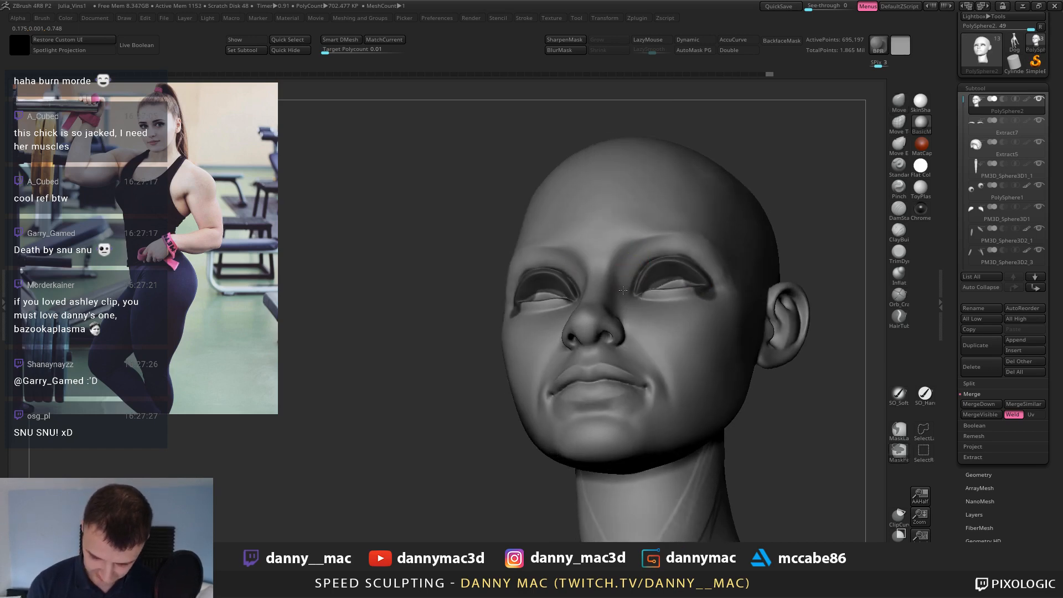
right_click_drag(636, 261, 681, 244)
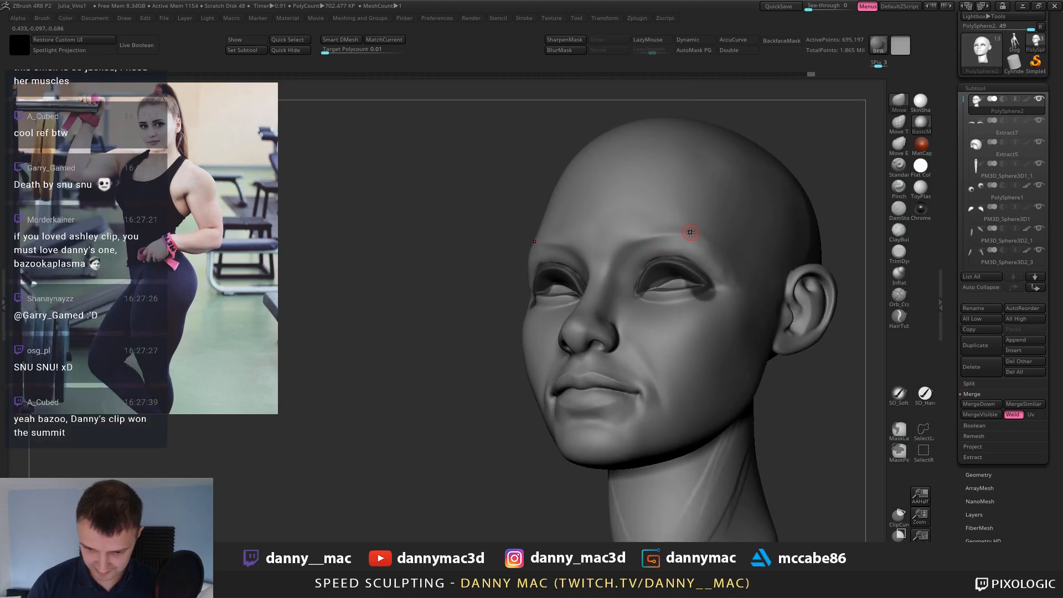
key("ctrl+z")
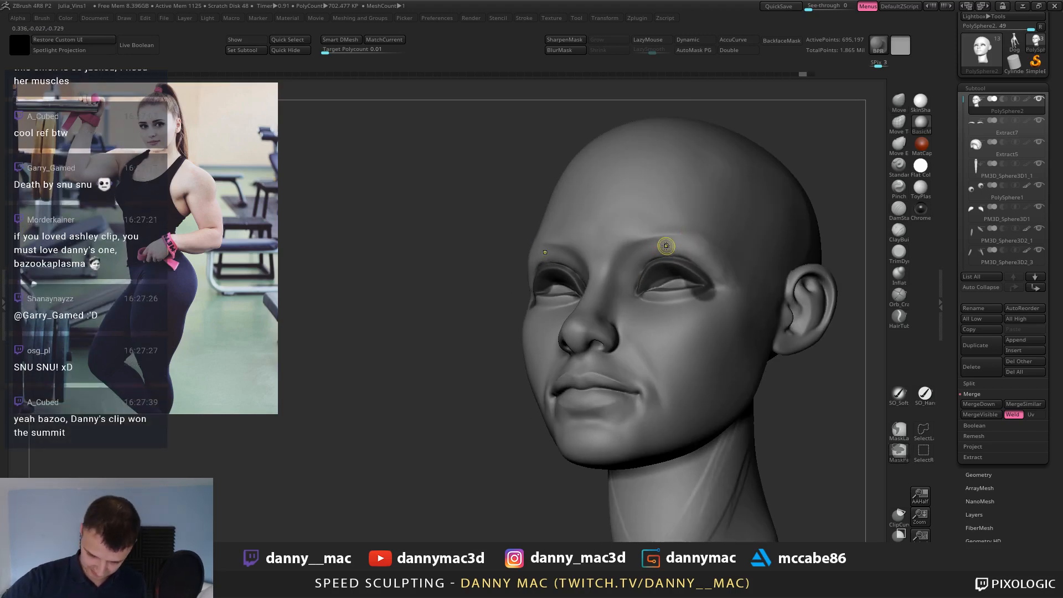
Refine the edges of the mask around the upper eyelids and inner eye corners.
left_click_drag(698, 258, 704, 265, "ctrl+alt")
mouse_move(704, 265)
right_mouse_down("alt")
mouse_move(713, 212)
mouse_move(643, 256)
mouse_move(636, 275)
right_mouse_up("alt")
left_click_drag(636, 276, 686, 256, "ctrl+alt")
left_click_drag(604, 331, 597, 359, "ctrl+alt")
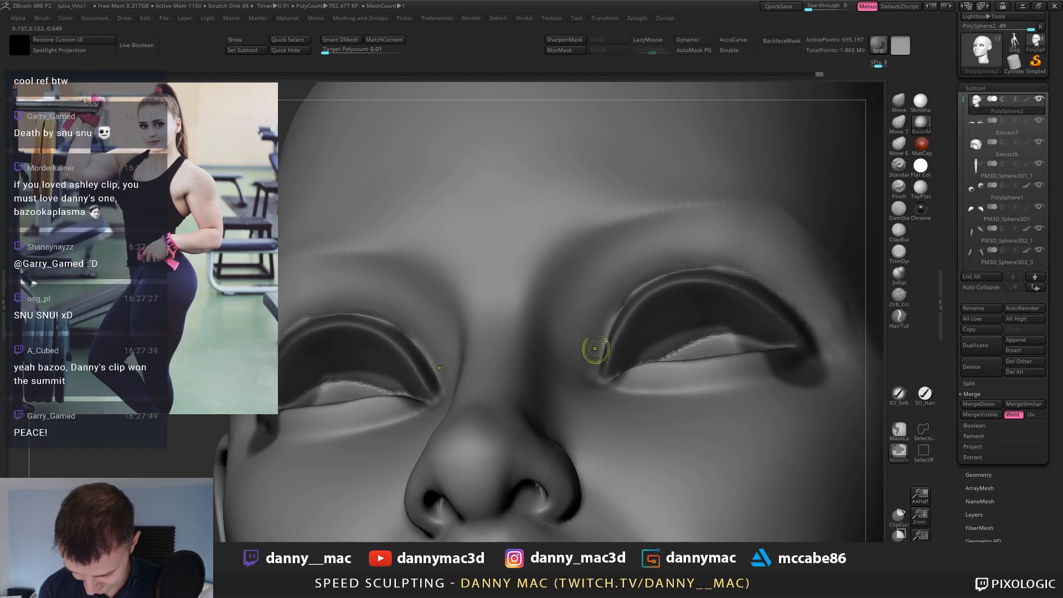
right_click_drag(595, 351, 632, 308)
left_click_drag(635, 302, 654, 290, "ctrl")
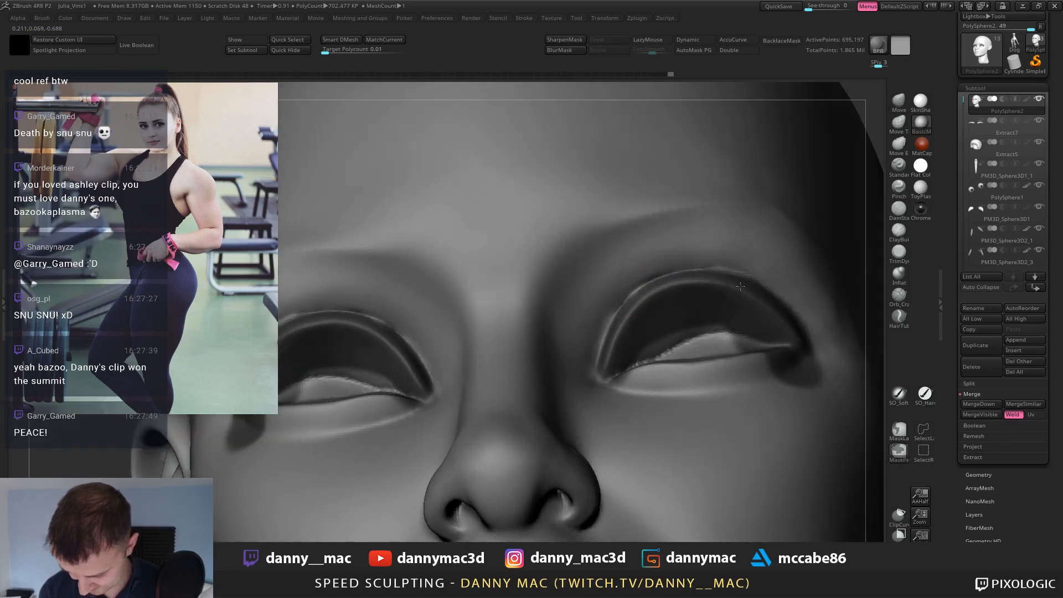
left_click_drag(741, 287, 797, 324, "ctrl")
mouse_move(797, 324)
right_mouse_down()
mouse_move(715, 249)
mouse_move(591, 243)
mouse_move(680, 255)
right_mouse_up()
Resize the Move brush, then switch to Dam Standard and smooth the skin directly above the upper eyelid.
mouse_move(628, 221)
right_mouse_down("alt")
mouse_move(633, 211)
mouse_move(530, 288)
mouse_move(586, 227)
mouse_move(665, 232)
mouse_move(673, 247)
right_mouse_up("alt")
right_click(530, 288)
key("space")
left_click_drag(587, 253, 578, 253)
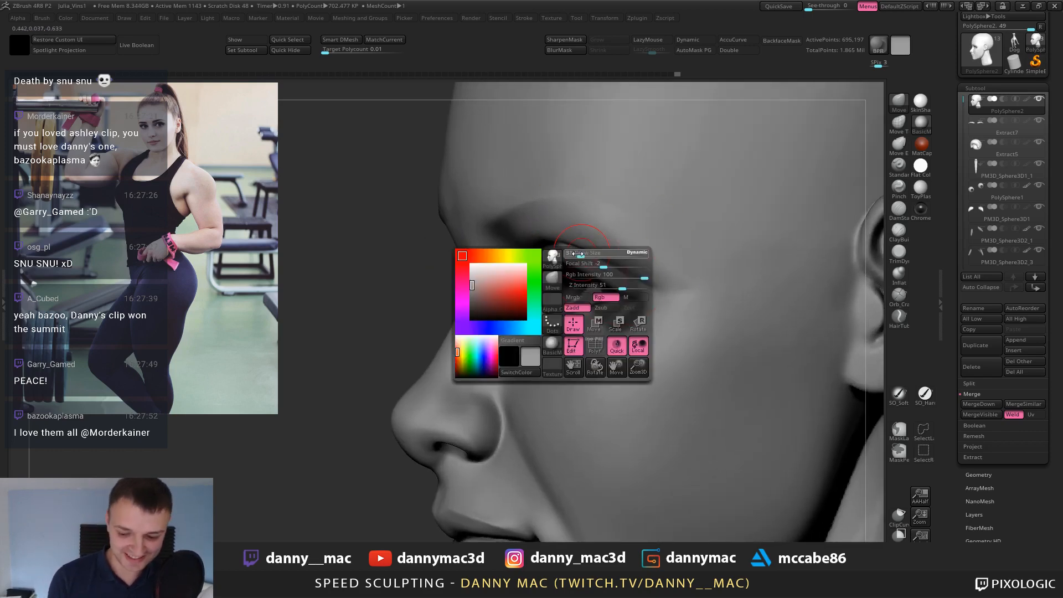
mouse_move(578, 253)
right_mouse_down()
mouse_move(626, 247)
mouse_move(603, 239)
mouse_move(528, 255)
right_mouse_up()
key("b")
key("d")
key("s")
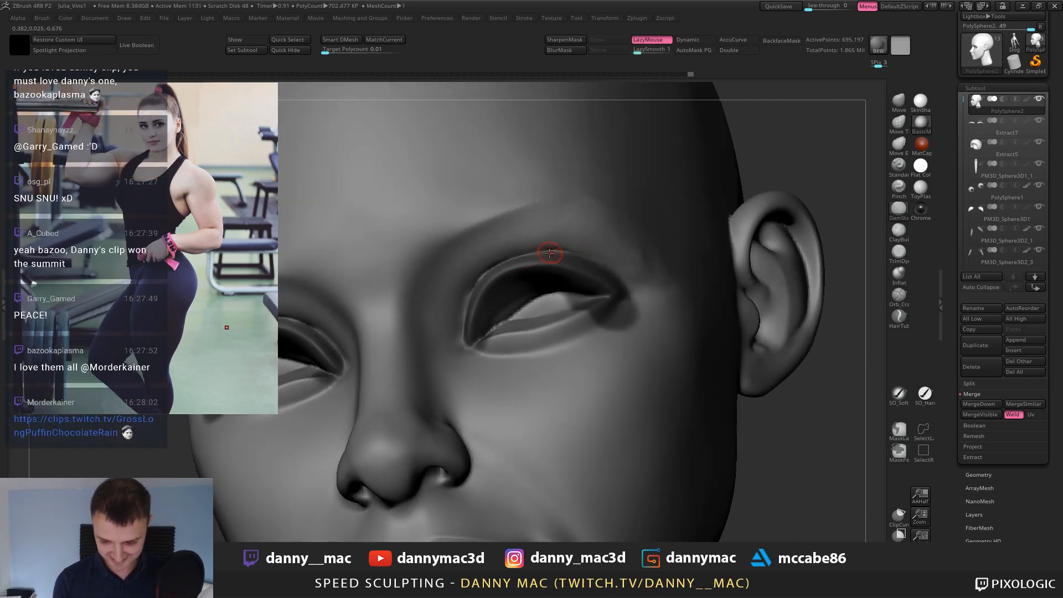
left_click_drag(532, 261, 605, 242, "shift")
Select the Move brush and invert the mask so only the upper lids and outer eye corners can be edited.
key("b")
key("m")
key("v")
right_click_drag(605, 243, 471, 266, "ctrl")
right_click_drag(572, 223, 585, 207)
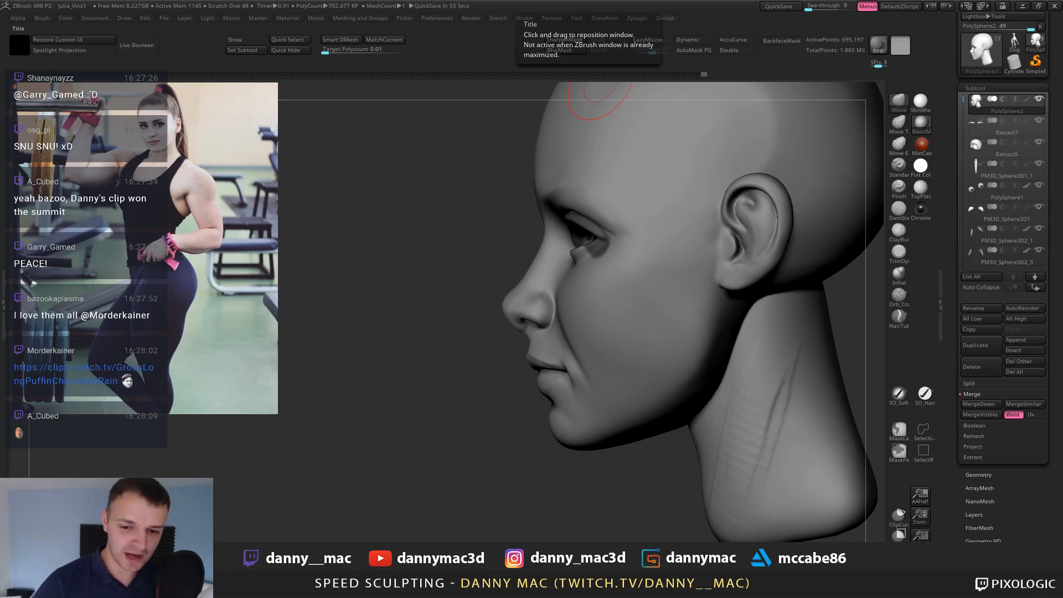
key("ctrl")
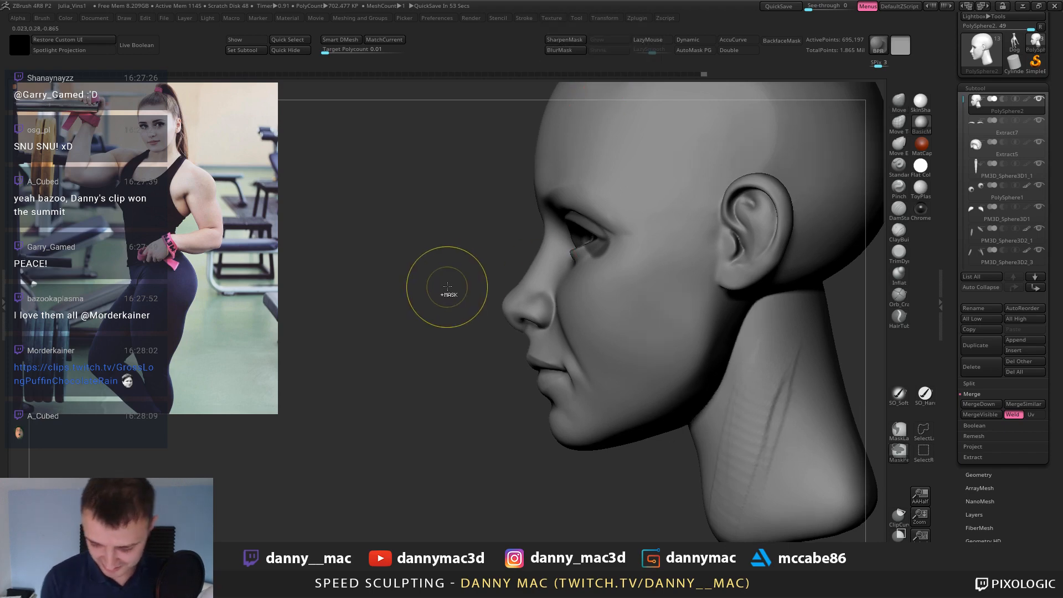
mouse_move(445, 273)
right_mouse_down("ctrl")
mouse_move(392, 282)
mouse_move(405, 210)
right_mouse_up("ctrl")
left_click(392, 283, "ctrl")
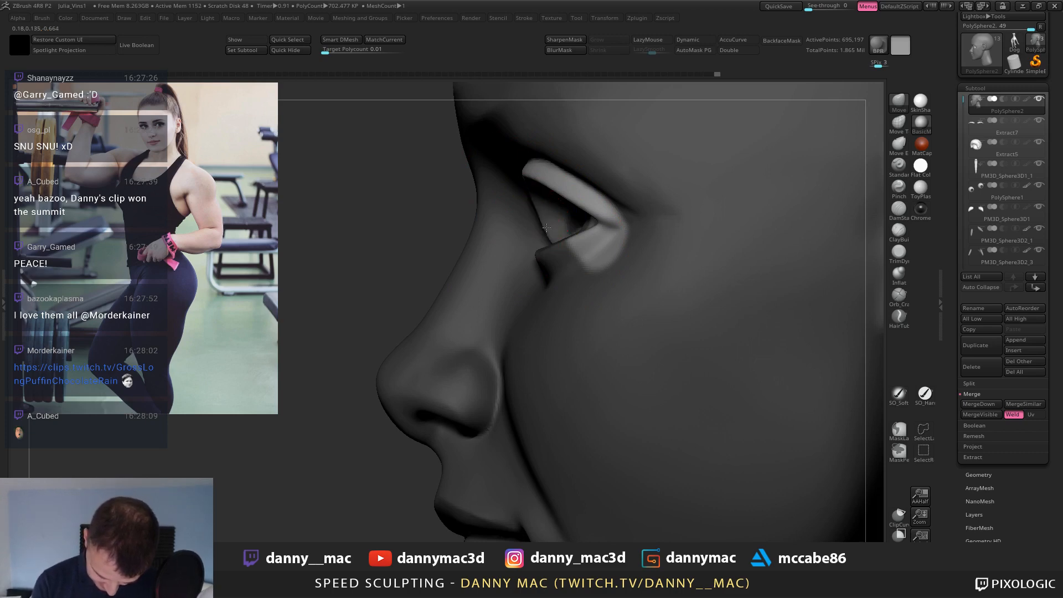
left_click(380, 301, "ctrl")
right_click_drag(466, 301, 372, 332, "ctrl")
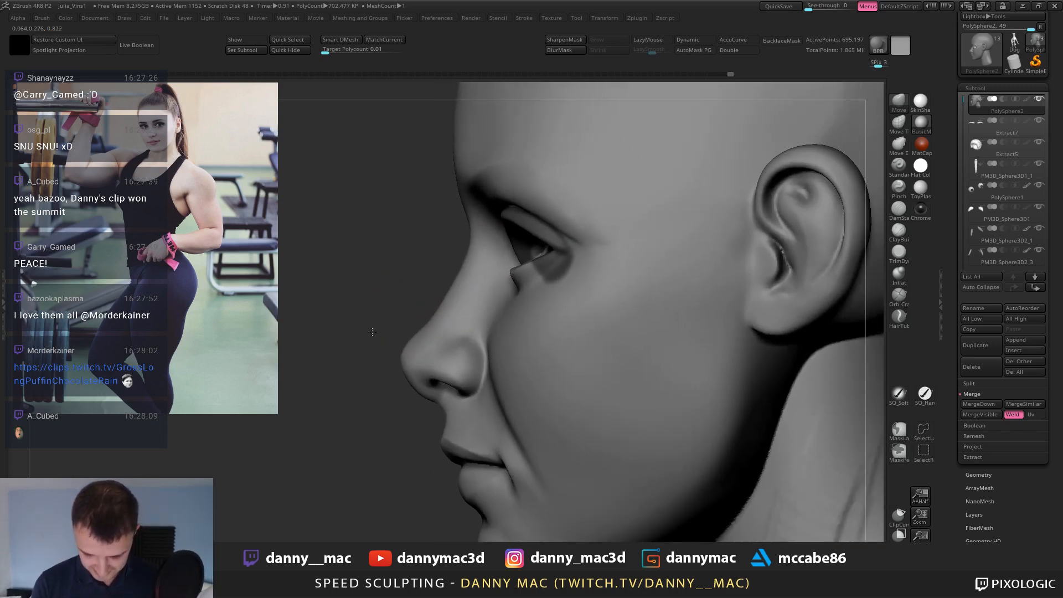
mouse_move(372, 332)
left_mouse_down()
mouse_move(415, 304)
mouse_move(574, 269)
left_mouse_up()
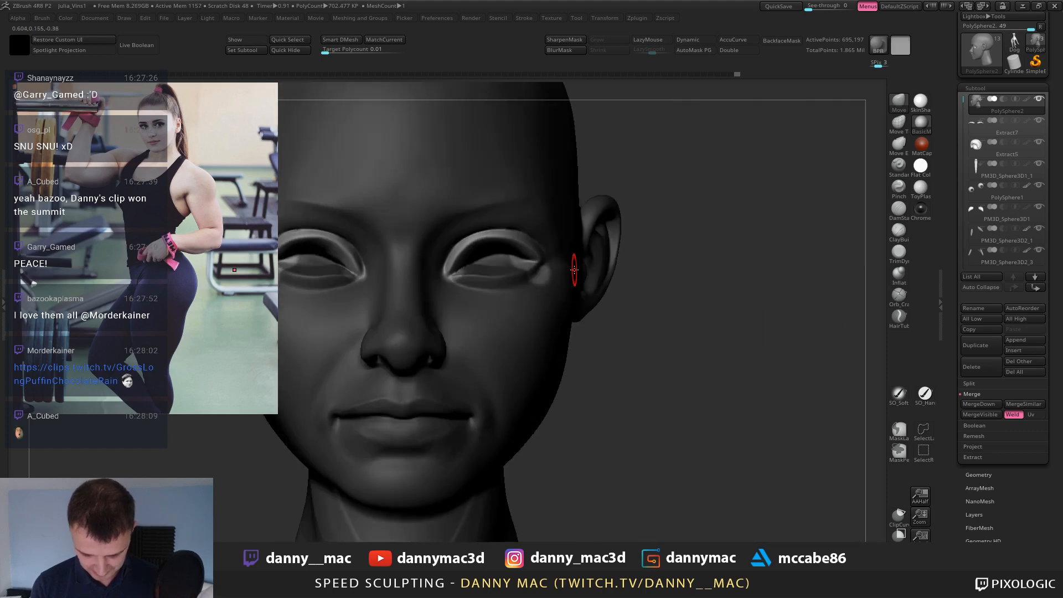
Bring the whole figure back into view and clear the eyelid mask.
key("alt+s")
mouse_move(581, 257)
right_mouse_down("ctrl")
mouse_move(569, 247)
mouse_move(571, 255)
right_mouse_up("ctrl")
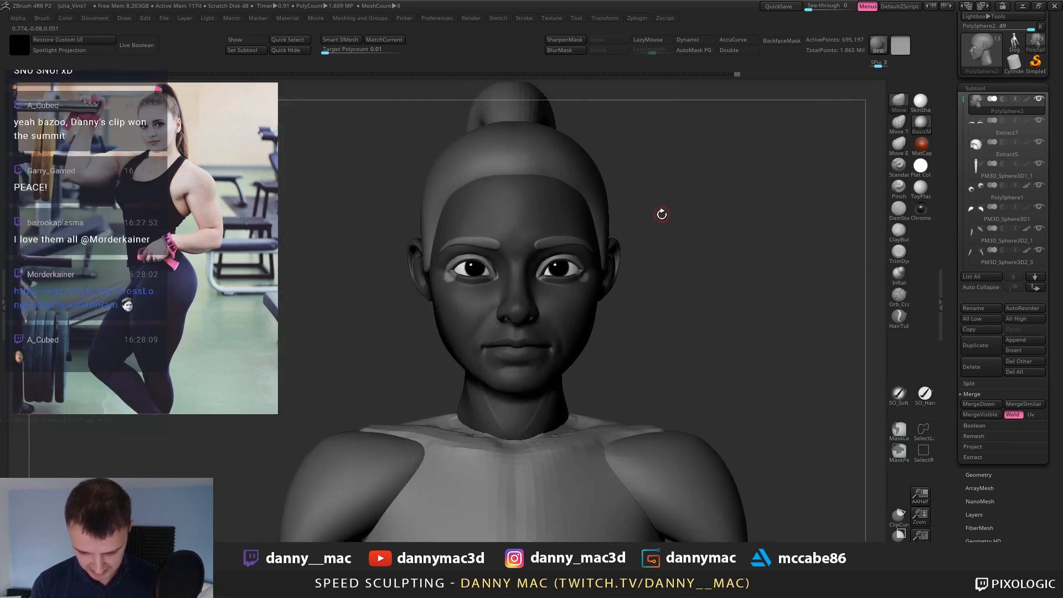
left_click_drag(662, 214, 664, 230, "ctrl")
Adjust the mouth corner and lower face with the Move brush, checking the profile and three-quarter silhouette.
mouse_move(664, 230)
right_mouse_down("ctrl")
mouse_move(586, 250)
mouse_move(568, 289)
mouse_move(545, 295)
right_mouse_up("ctrl")
left_click_drag(550, 297, 556, 293)
right_click_drag(570, 288, 554, 280)
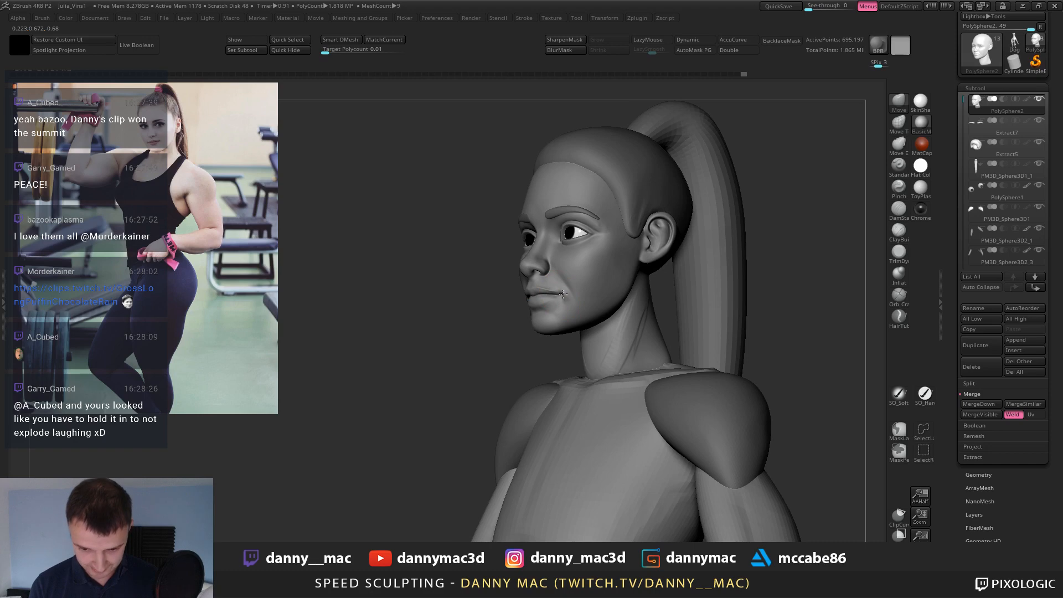
left_click_drag(562, 294, 561, 290)
mouse_move(558, 280)
right_mouse_down()
mouse_move(567, 299)
mouse_move(519, 298)
right_mouse_up()
mouse_move(454, 296)
right_mouse_down()
mouse_move(442, 328)
mouse_move(536, 273)
right_mouse_up()
right_click_drag(507, 232, 518, 297)
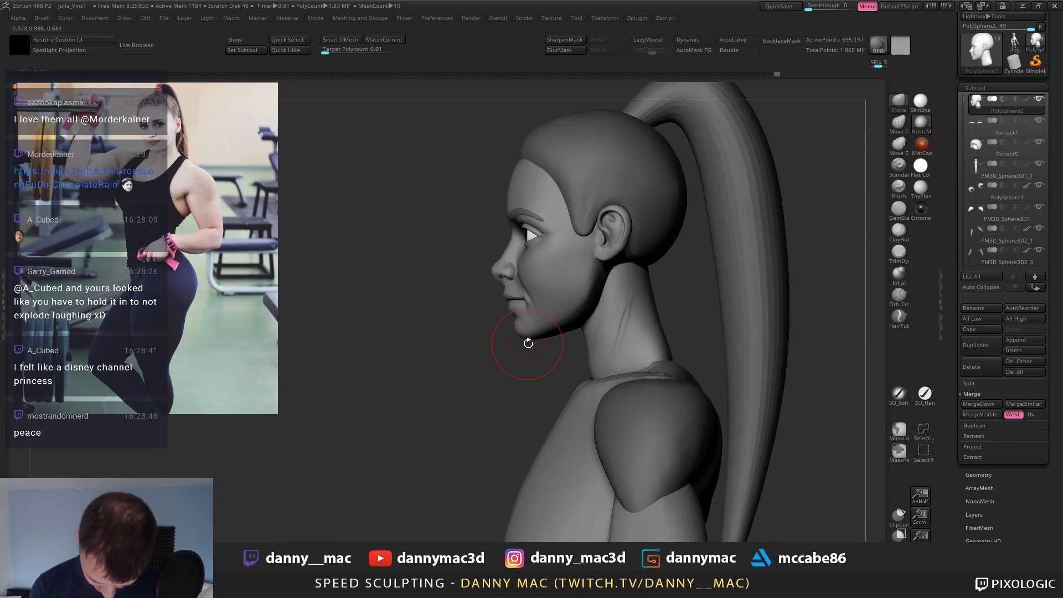
right_click(554, 282)
mouse_move(557, 302)
right_mouse_down()
mouse_move(554, 283)
mouse_move(572, 283)
mouse_move(607, 328)
right_mouse_up()
Build up the neck muscle running down from behind the ear using Clay Buildup strokes with LazyMouse.
left_click_drag(617, 327, 612, 336, "shift")
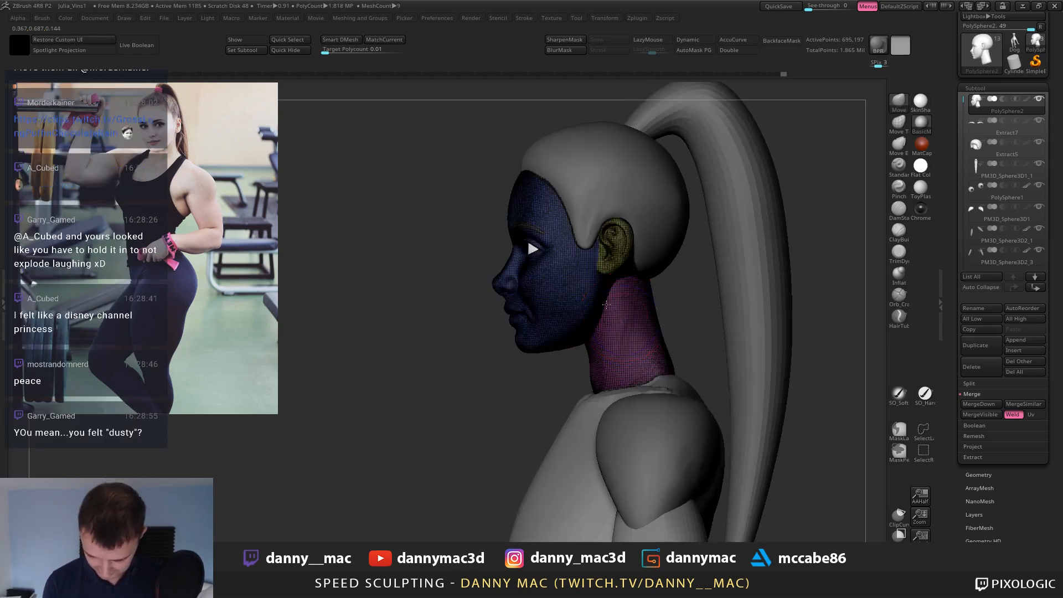
right_click_drag(614, 332, 623, 282)
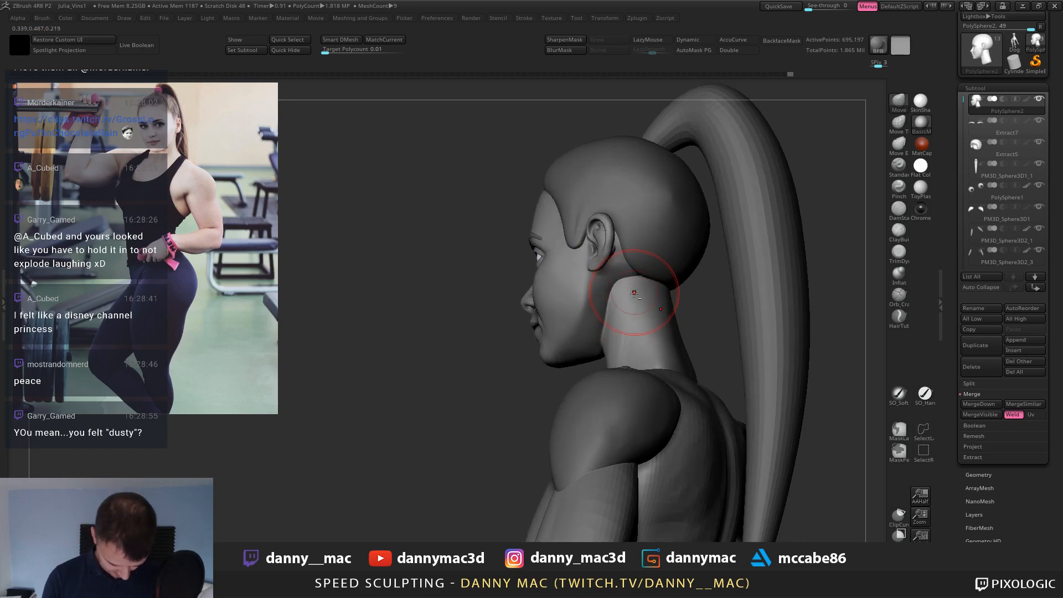
key("l")
left_click_drag(629, 296, 635, 377)
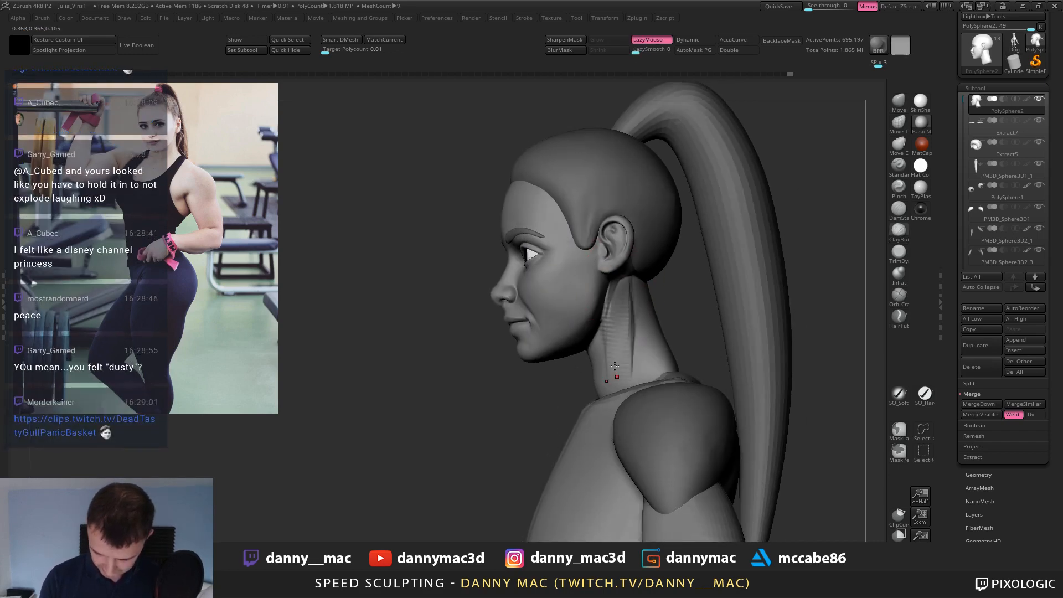
mouse_move(635, 376)
right_mouse_down()
mouse_move(617, 310)
mouse_move(629, 302)
mouse_move(584, 358)
mouse_move(509, 299)
mouse_move(500, 314)
mouse_move(495, 301)
right_mouse_up()
Adjust the clay brush size and work over the back and side of the neck below the hairline.
key("space")
left_click_drag(485, 285, 488, 281)
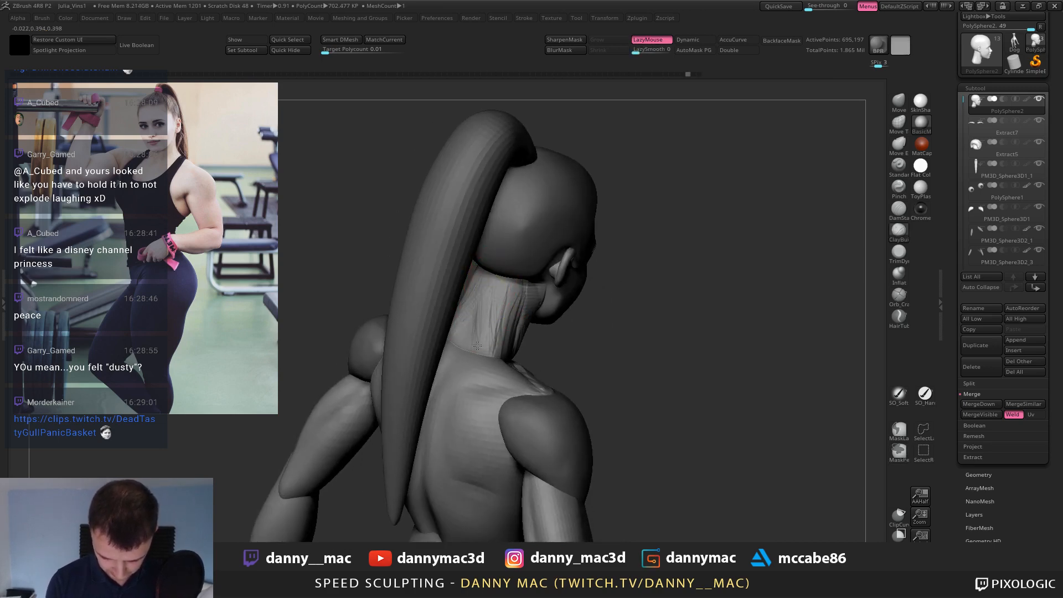
right_click_drag(483, 335, 476, 285)
left_click_drag(476, 285, 470, 244)
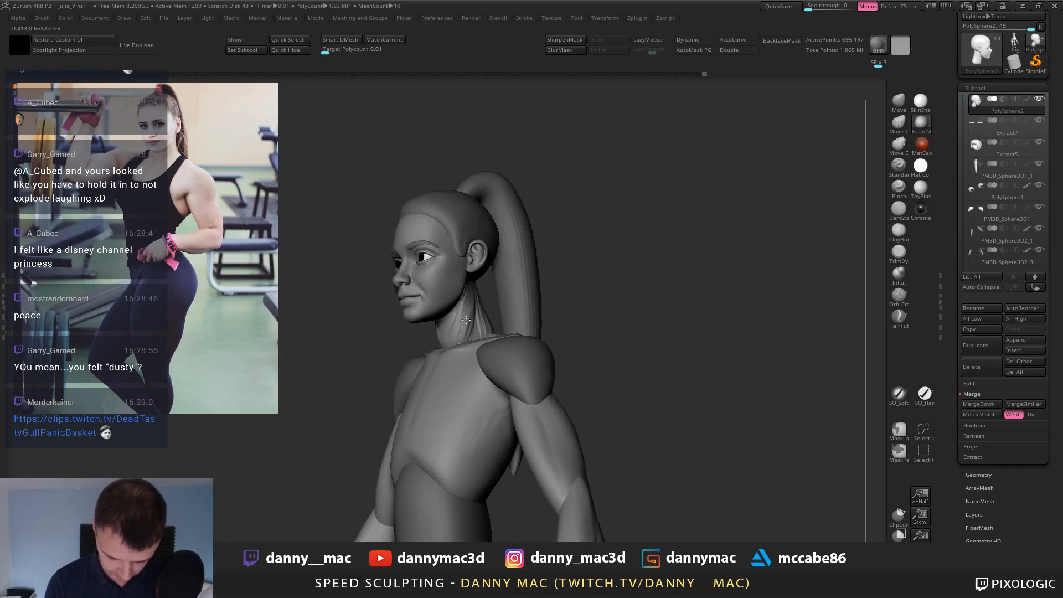
right_click_drag(470, 244, 489, 316)
key("space")
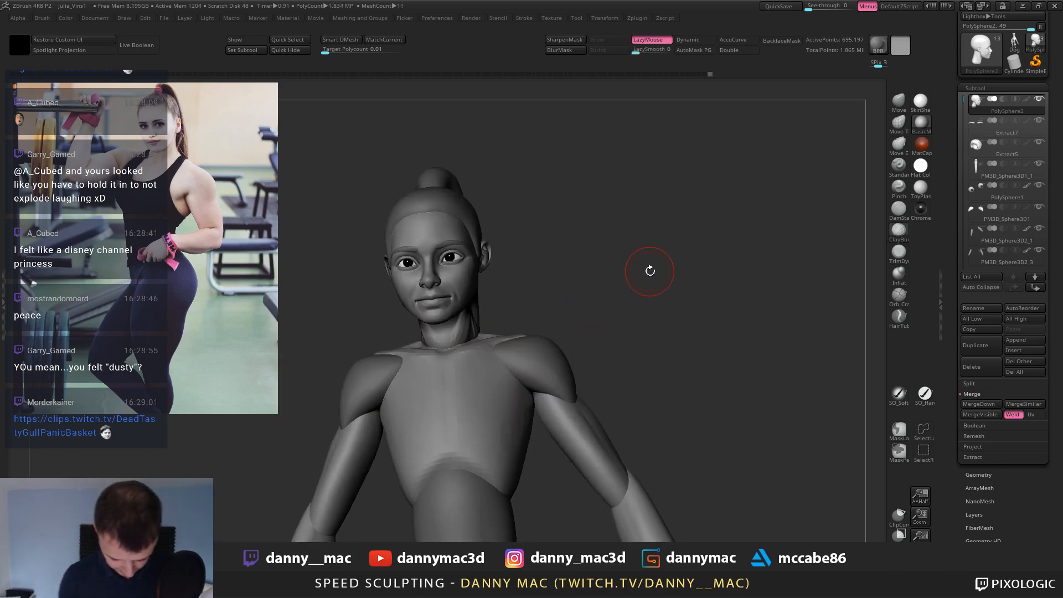
Smooth the clay strokes on the side of the neck where it meets the shoulder.
key("b")
key("s")
key("m")
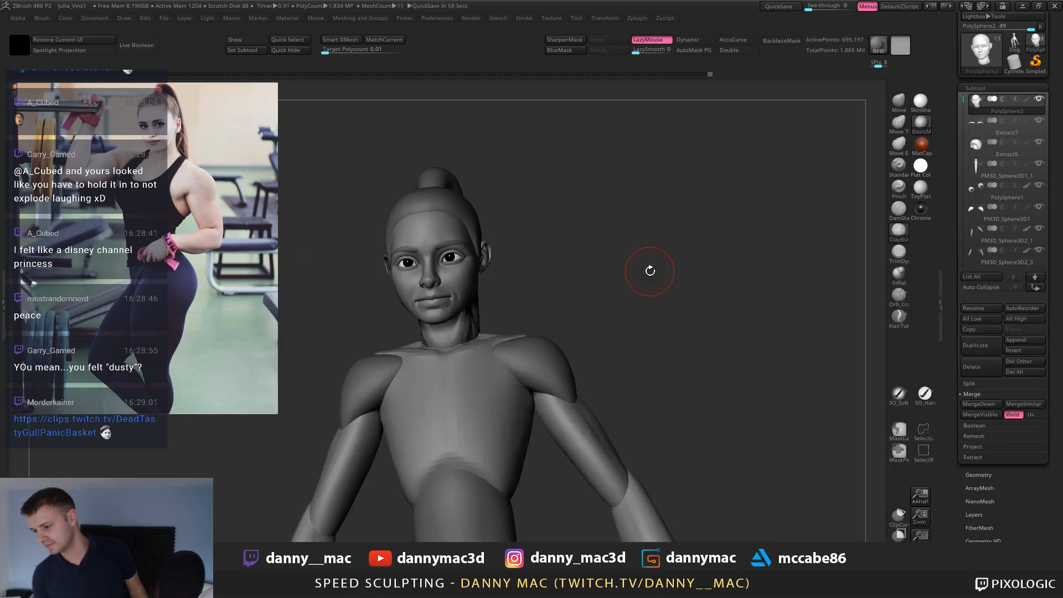
mouse_move(650, 270)
left_mouse_down()
mouse_move(463, 275)
mouse_move(488, 285)
mouse_move(421, 270)
mouse_move(443, 294)
left_mouse_up()
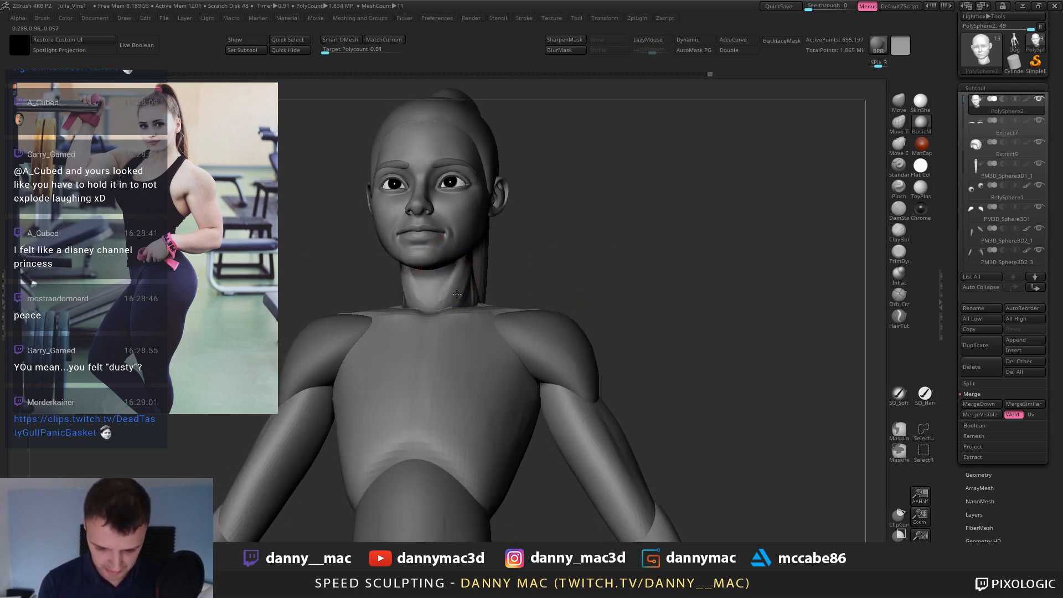
mouse_move(518, 276)
left_mouse_down()
mouse_move(479, 271)
mouse_move(477, 285)
left_mouse_up()
mouse_move(581, 271)
left_mouse_down()
mouse_move(554, 270)
mouse_move(584, 271)
left_mouse_up()
left_click_drag(478, 269, 485, 281, "shift")
mouse_move(587, 272)
left_mouse_down()
mouse_move(570, 272)
mouse_move(589, 277)
left_mouse_up()
Reshape the side contour and base of the neck with the Move brush.
key("b")
key("m")
key("v")
left_click_drag(473, 277, 465, 276)
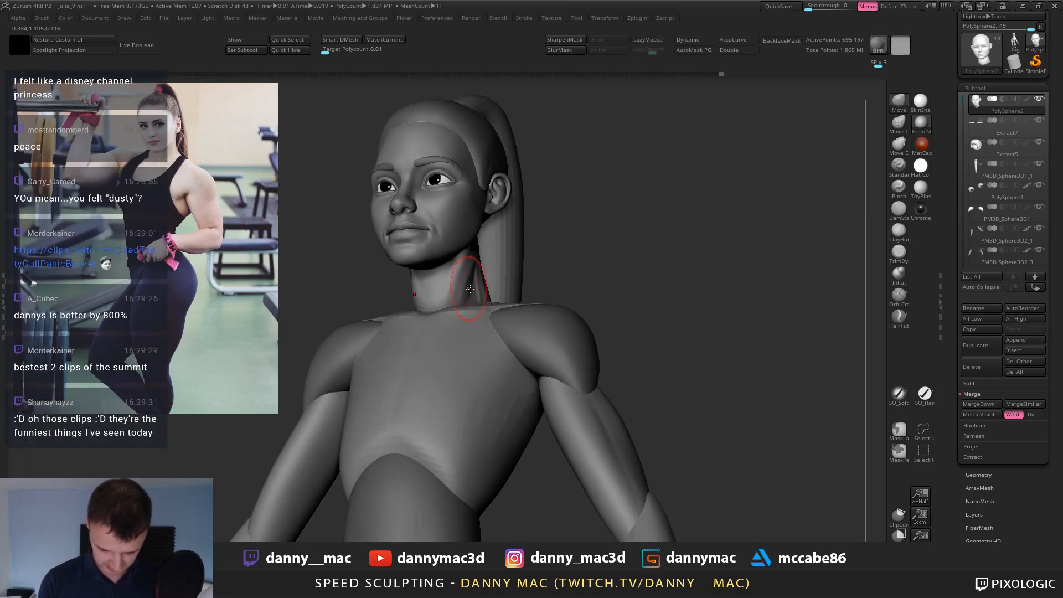
left_click_drag(565, 271, 595, 280)
left_click_drag(464, 300, 461, 298)
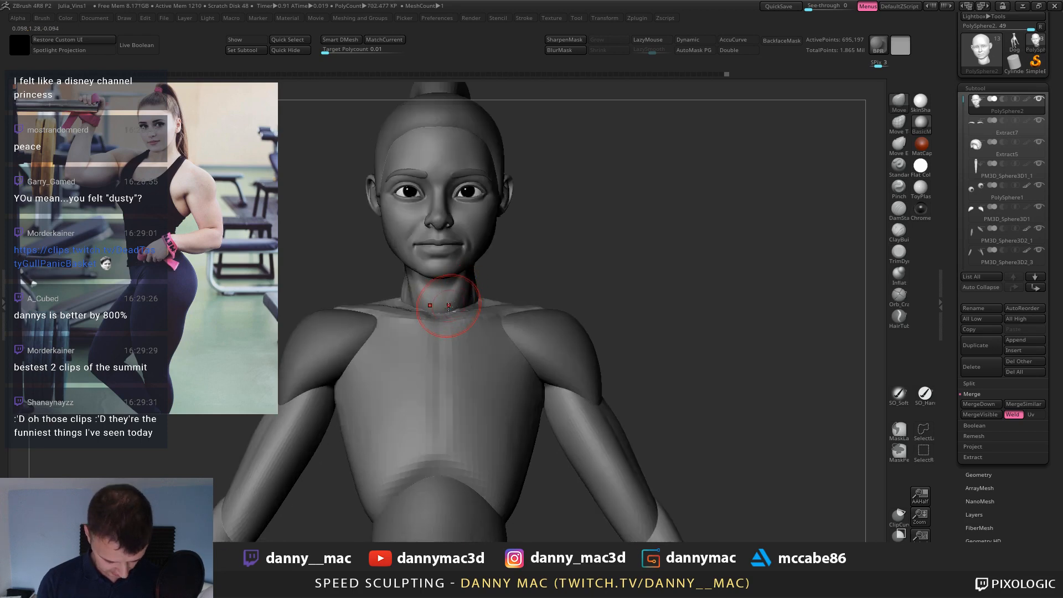
Switch to the Clay Buildup brush with LazyMouse on and add a stroke at the front base of the neck.
key("l")
key("b")
key("d")
key("s")
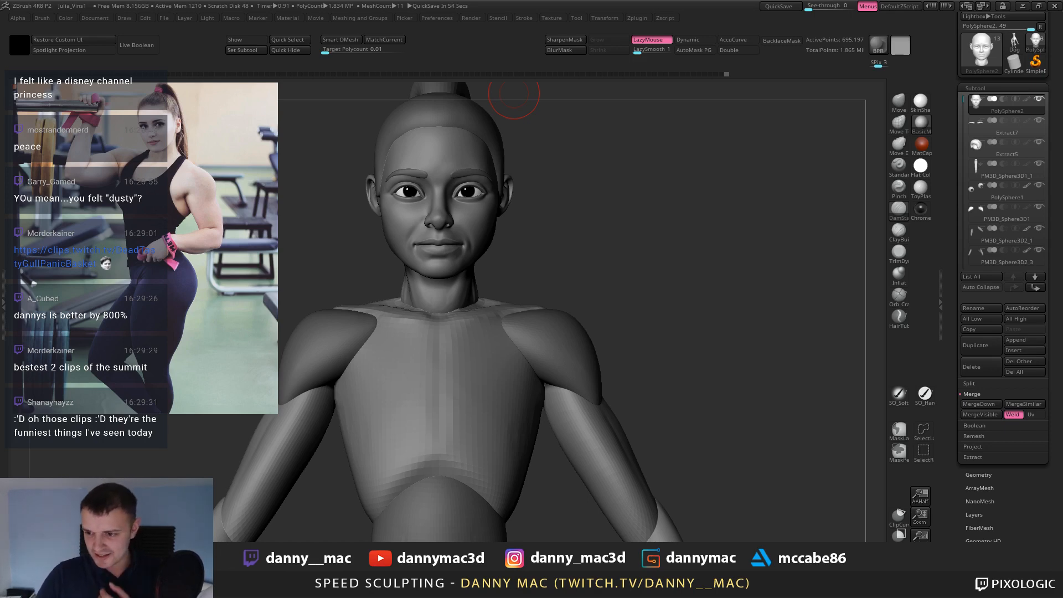
key("b")
key("c")
key("b")
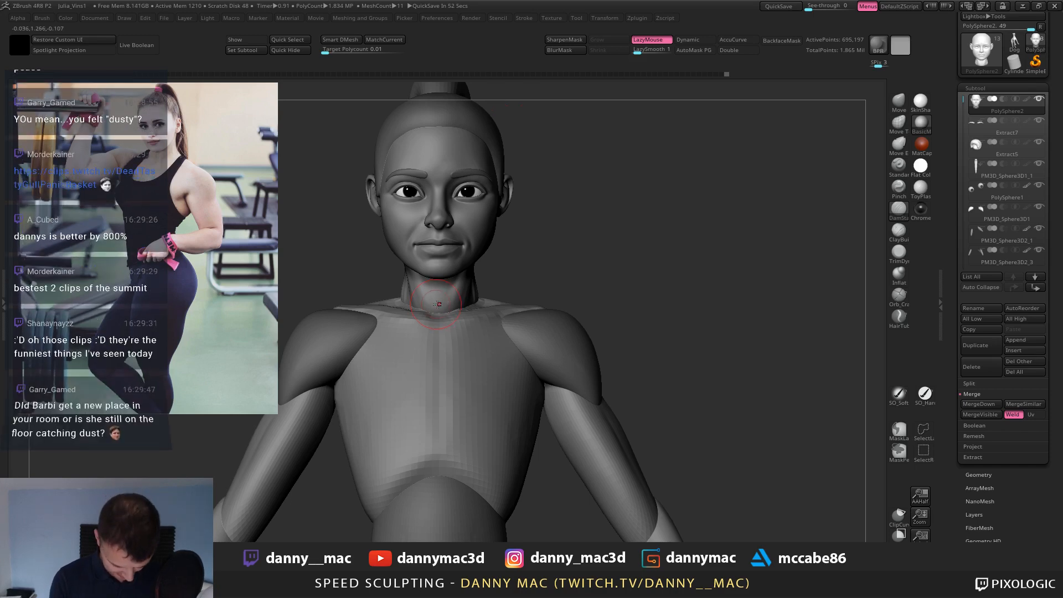
left_click_drag(445, 304, 436, 307)
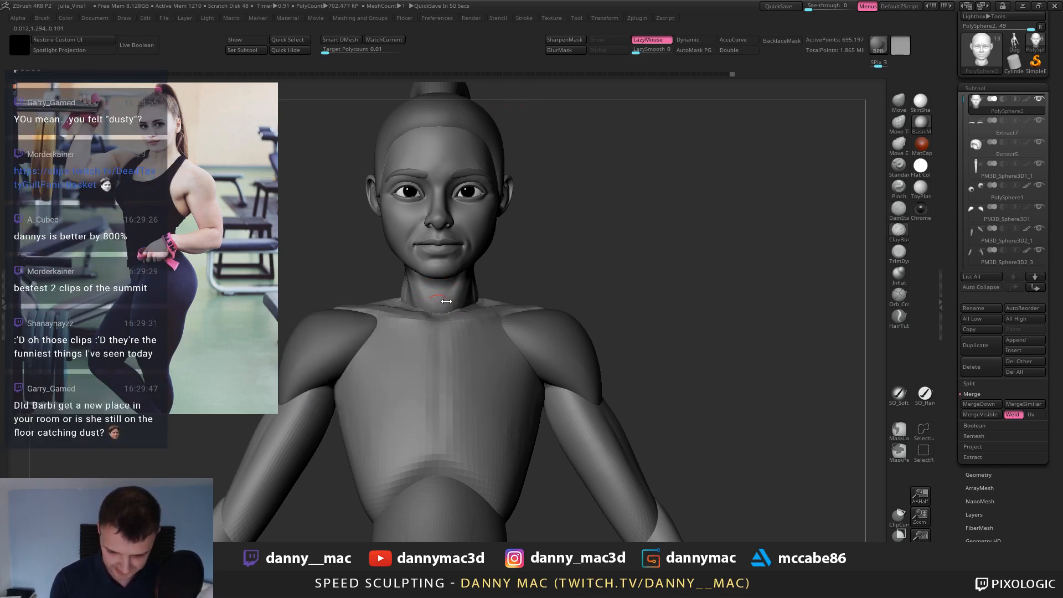
Make the torso the active subtool and save the project over the existing file.
mouse_move(448, 276)
right_mouse_down()
mouse_move(451, 292)
mouse_move(471, 286)
mouse_move(465, 308)
mouse_move(490, 292)
mouse_move(501, 349)
mouse_move(505, 331)
right_mouse_up()
left_click(502, 337, "alt")
key("ctrl+s")
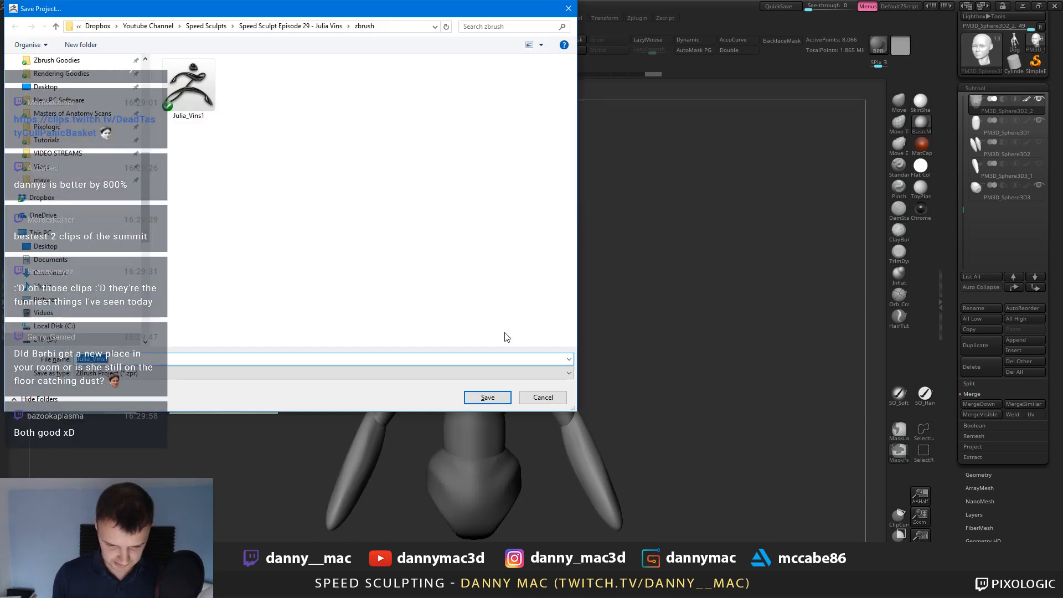
key("Return")
Make the head and neck subtool active and keep LazyMouse on, viewing the figure in three-quarter view.
mouse_move(505, 268)
right_mouse_down()
mouse_move(505, 288)
mouse_move(483, 306)
right_mouse_up()
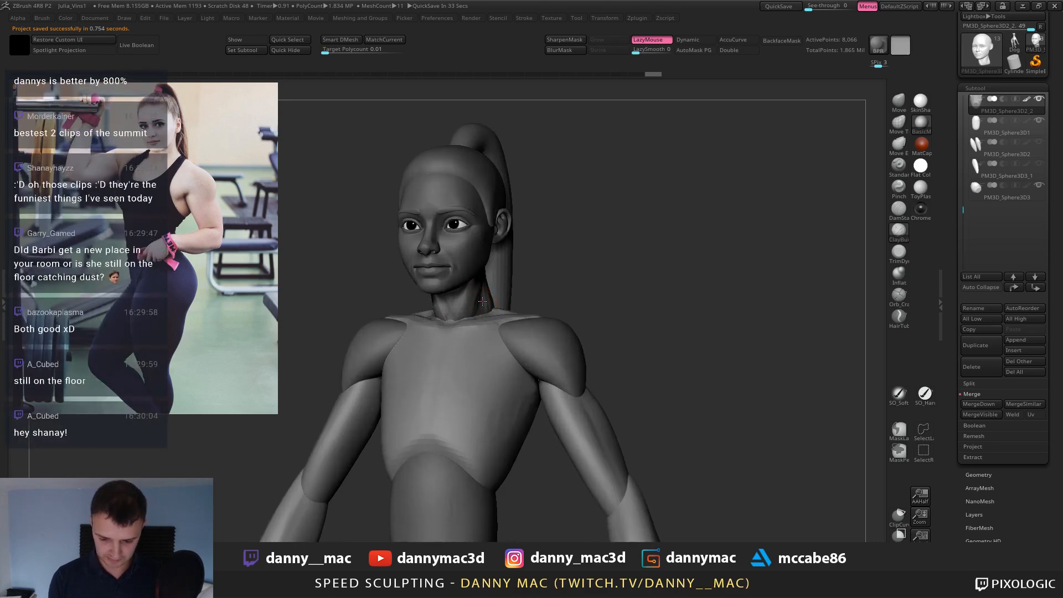
left_click(483, 302, "alt")
key("l")
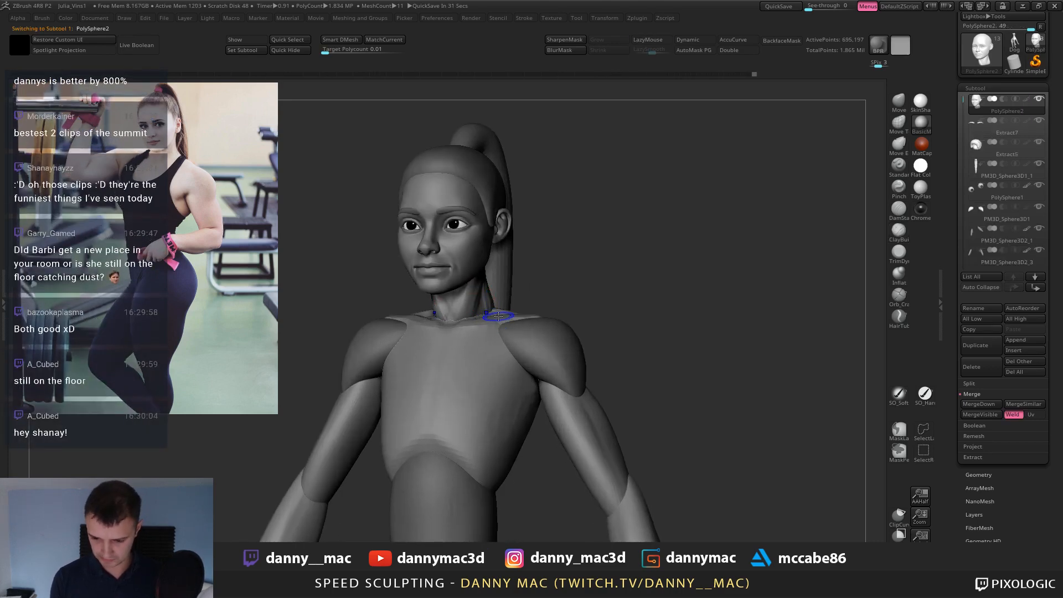
key("l")
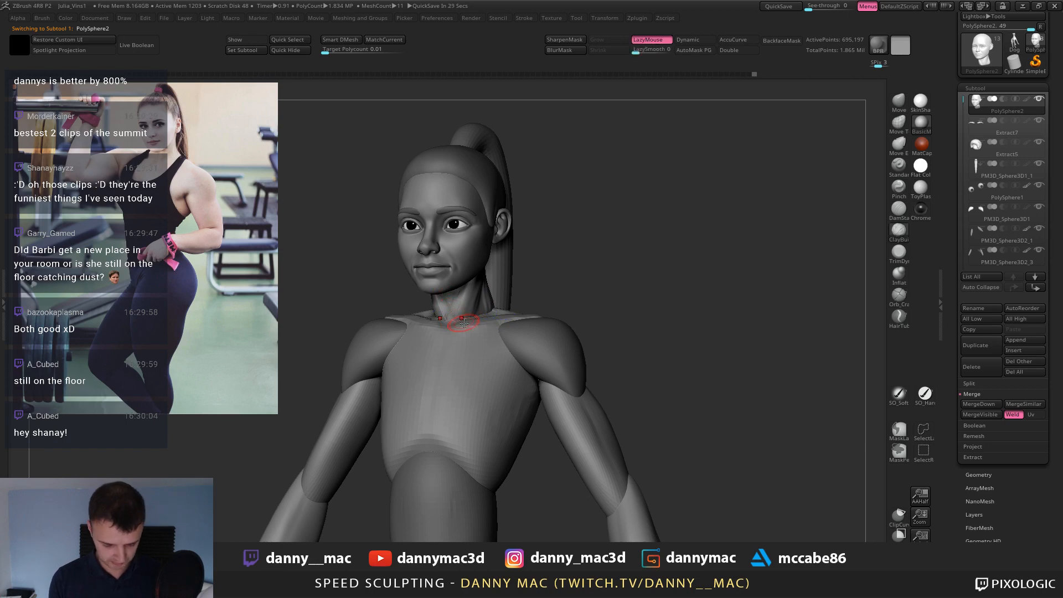
Restore the full interface and expand the palette area beside the reference photo to show the brush settings.
key("Tab")
key("Tab")
key("Tab")
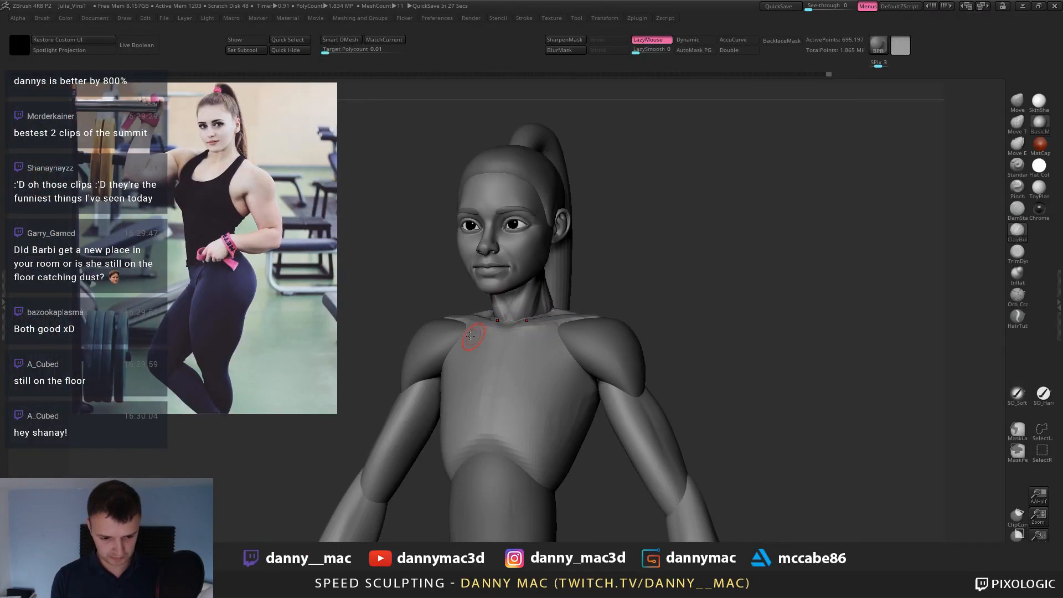
key("Tab")
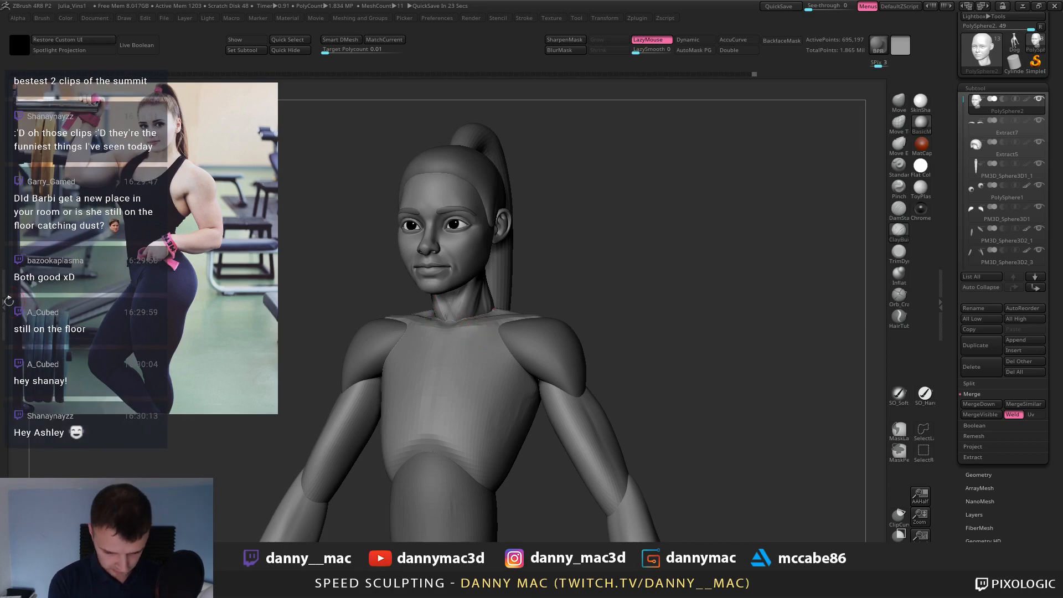
left_click(3, 306)
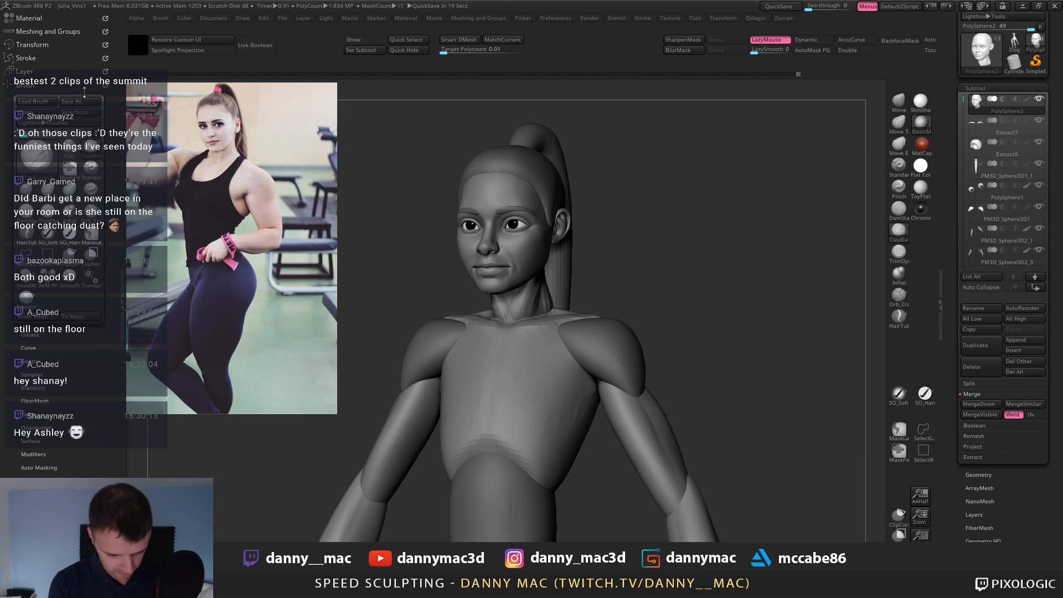
Refine the side of the neck between jaw and shoulder and smooth out its strokes.
key("shift")
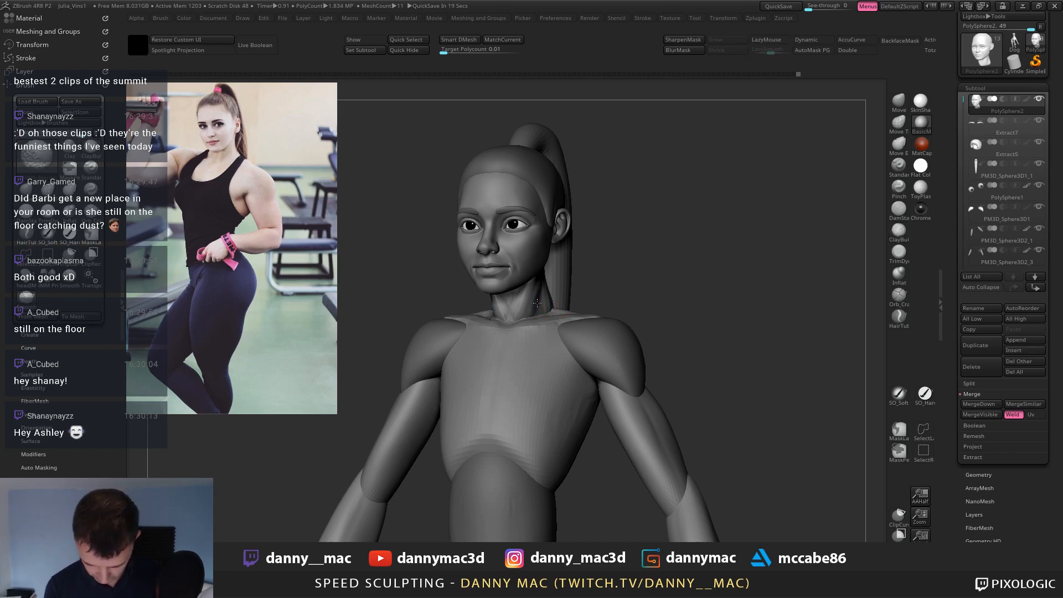
right_click_drag(532, 309, 399, 299)
key("space")
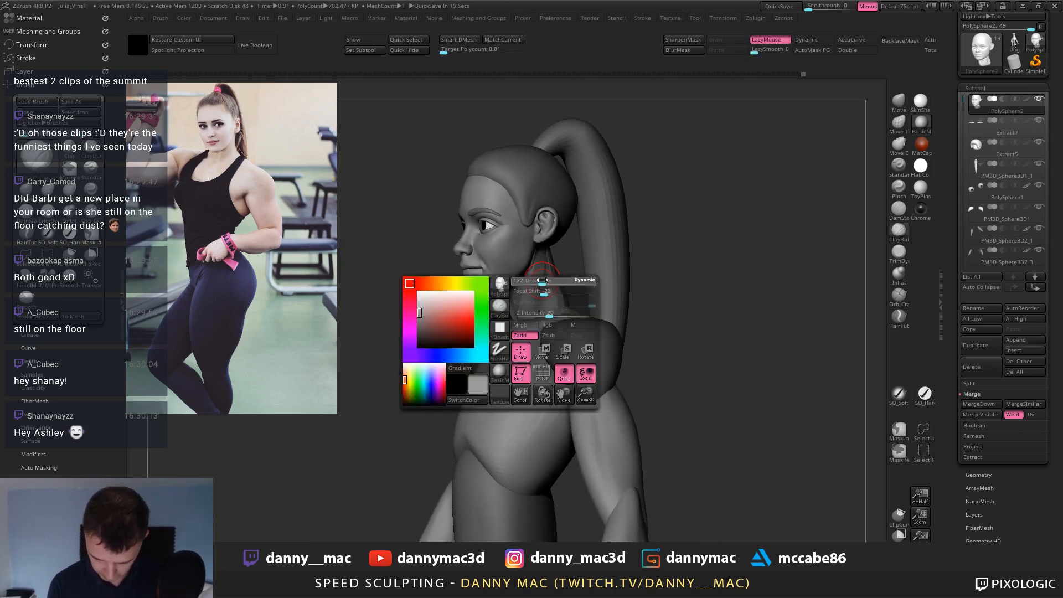
right_click_drag(539, 258, 534, 283)
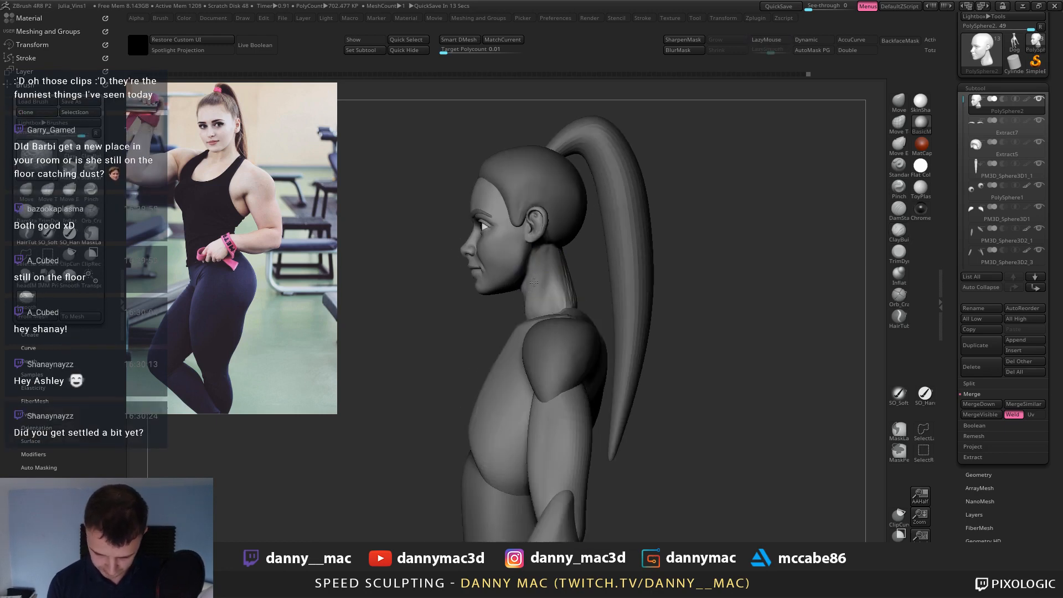
right_click_drag(524, 323, 519, 312, "alt")
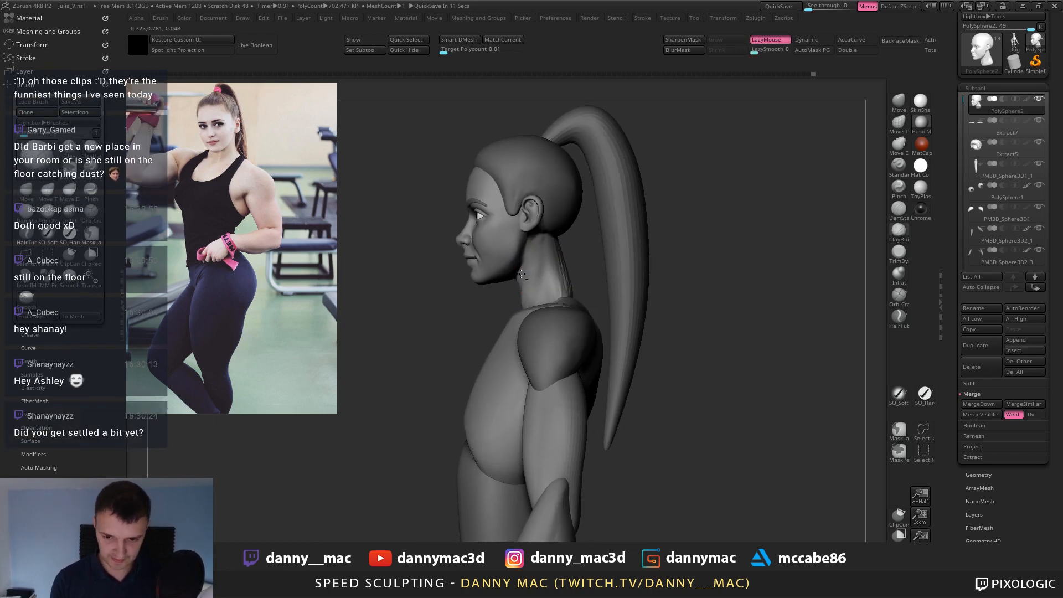
left_click_drag(527, 293, 532, 294)
right_click_drag(523, 310, 551, 308)
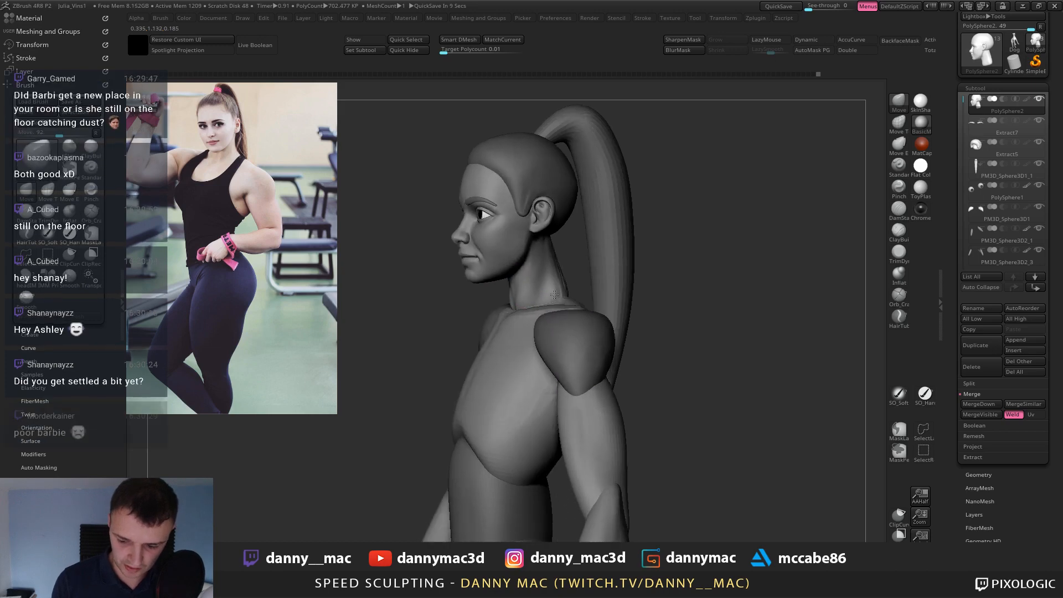
mouse_move(556, 255)
left_mouse_down("shift")
mouse_move(562, 282)
mouse_move(560, 272)
left_mouse_up("shift")
right_click_drag(587, 280, 565, 283)
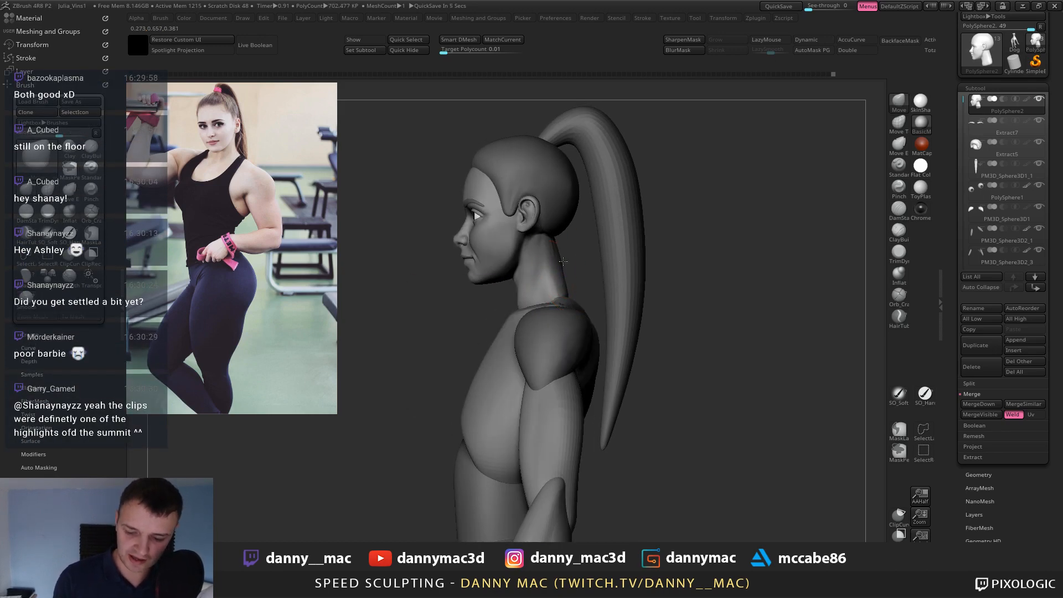
right_click_drag(559, 260, 619, 267)
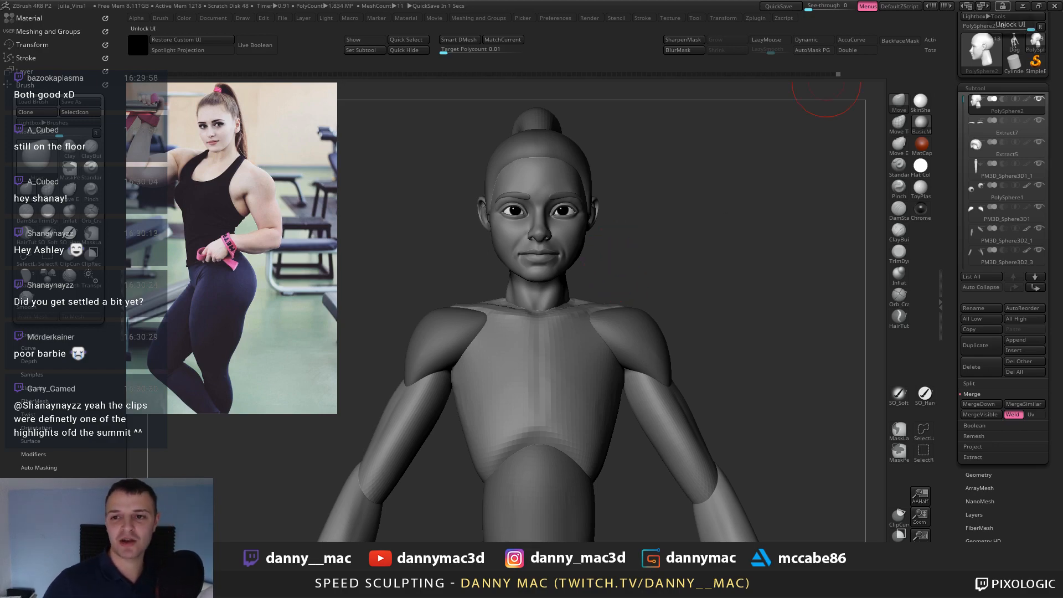
Switch to Instagram in the browser, search for a fellow character artist's account and open the profile.
key("alt+Tab")
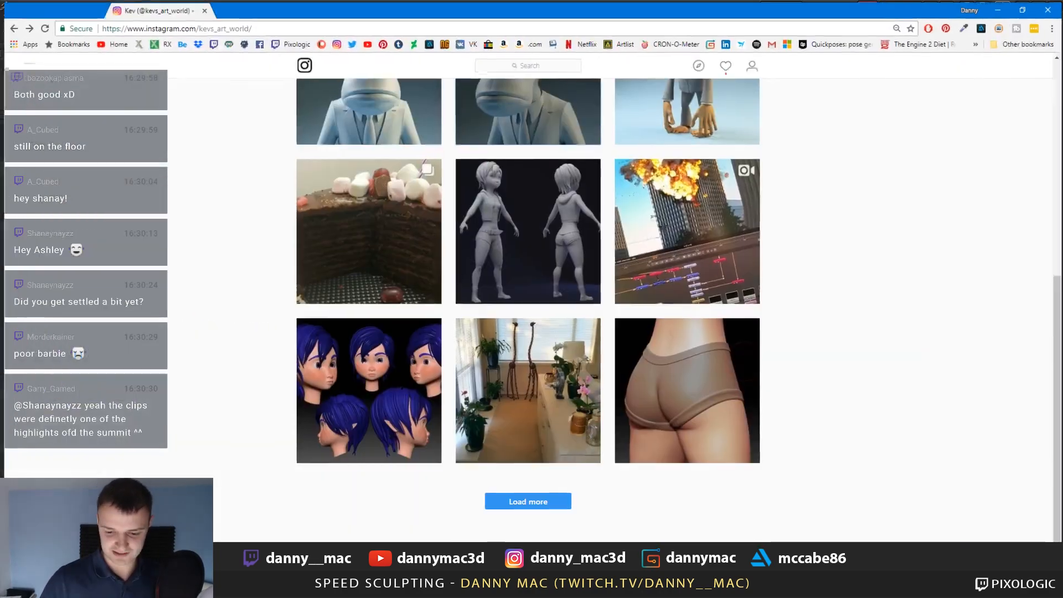
scroll(250, 297, "up", 7)
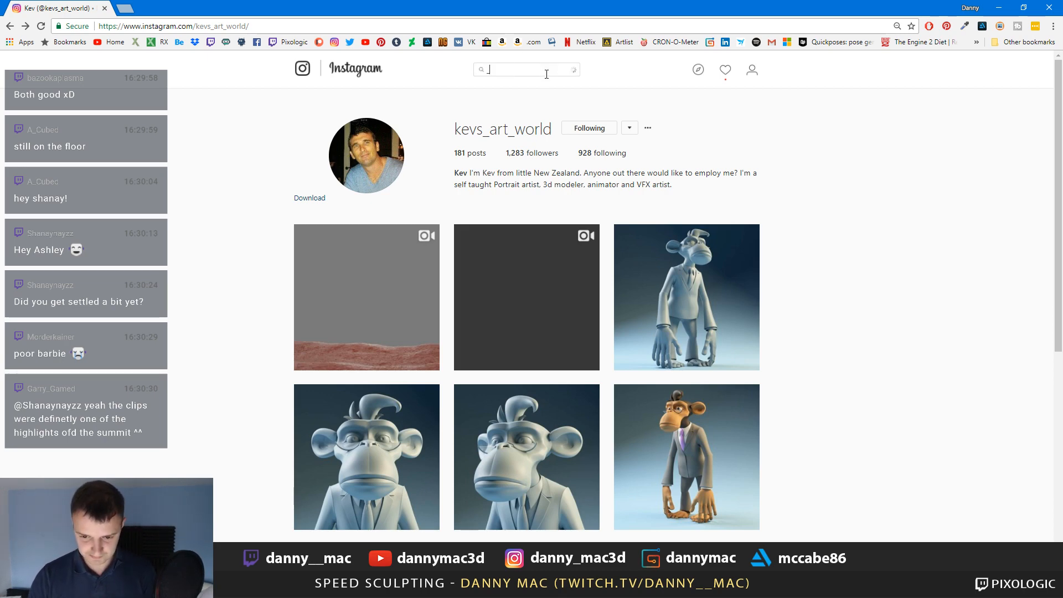
type("_a")
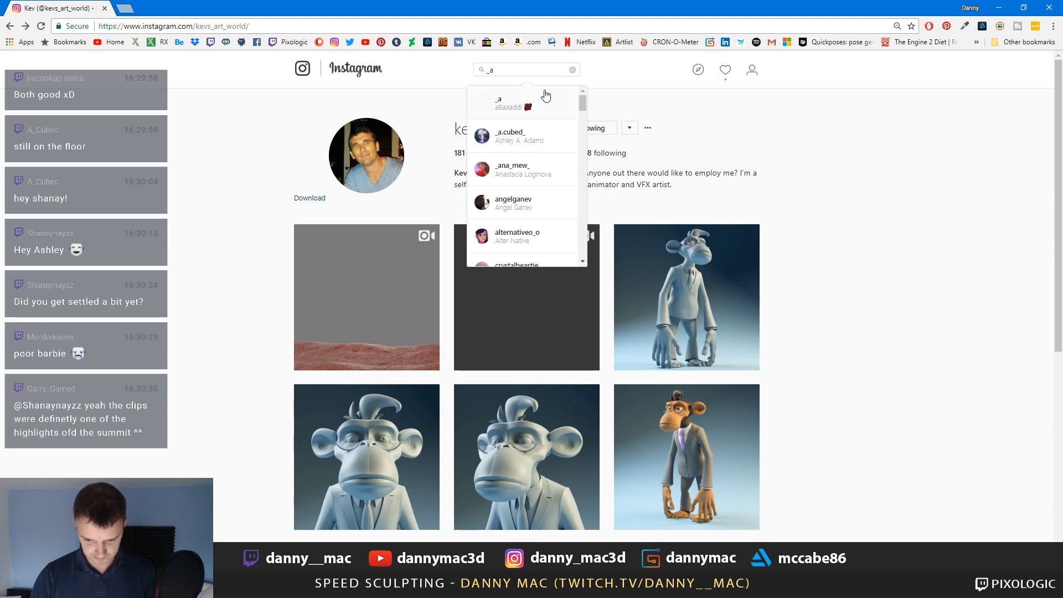
left_click(542, 137)
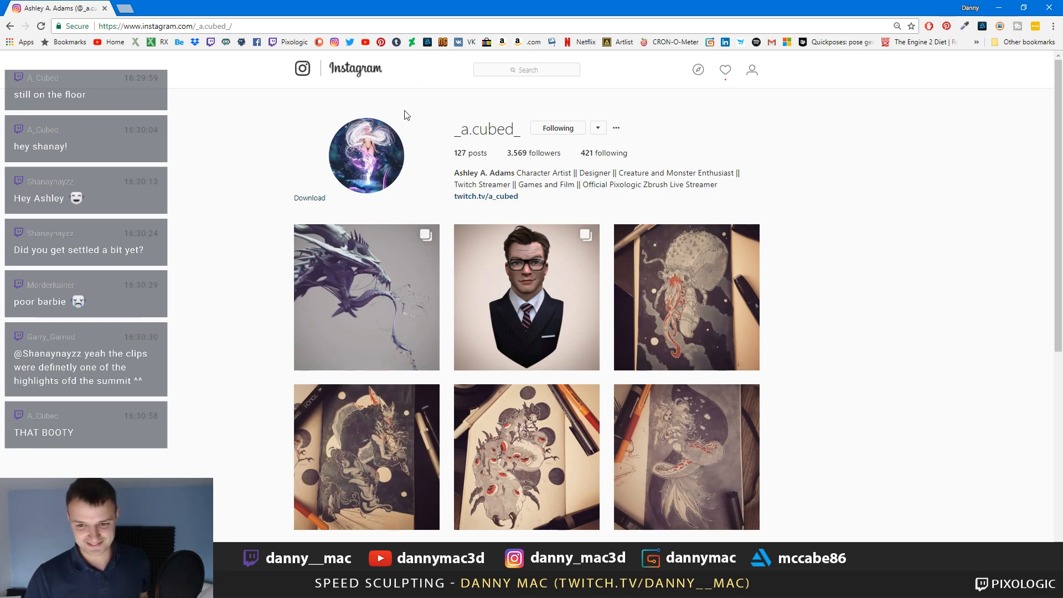
Look through the previously viewed artist's posts again, and return to the character artist's profile.
scroll(432, 139, "down", 1)
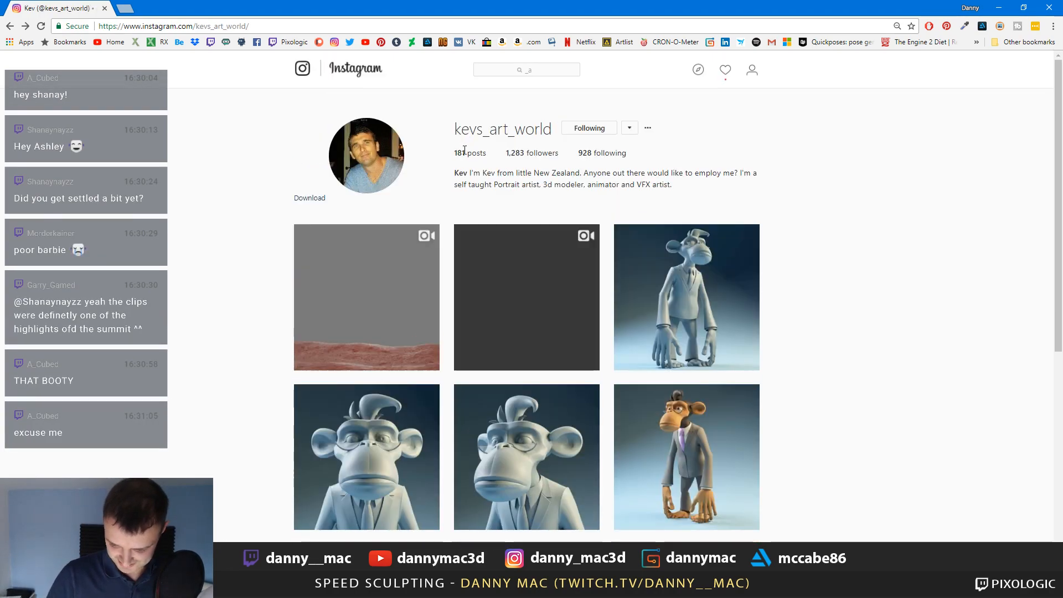
scroll(510, 228, "down", 7)
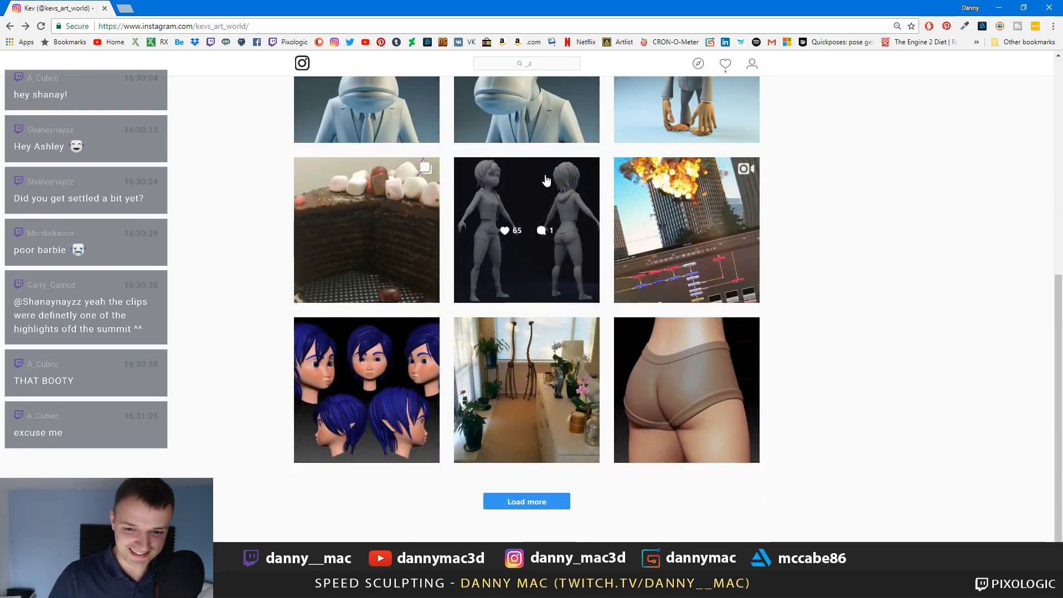
key("alt+Left")
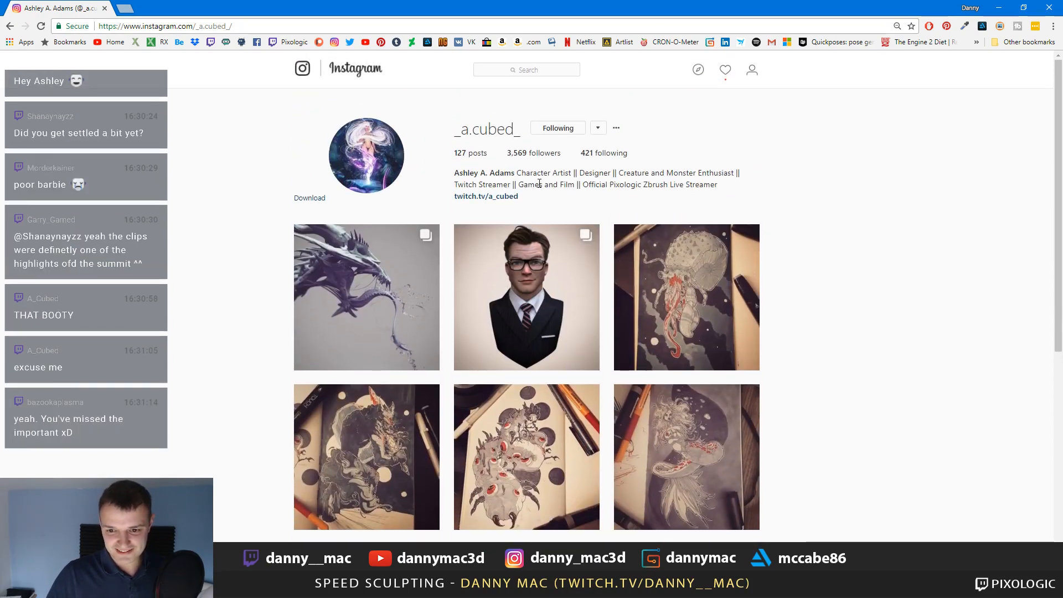
Browse the character artist's recent posts and view the bust of the man in glasses and a suit.
scroll(540, 187, "down", 1)
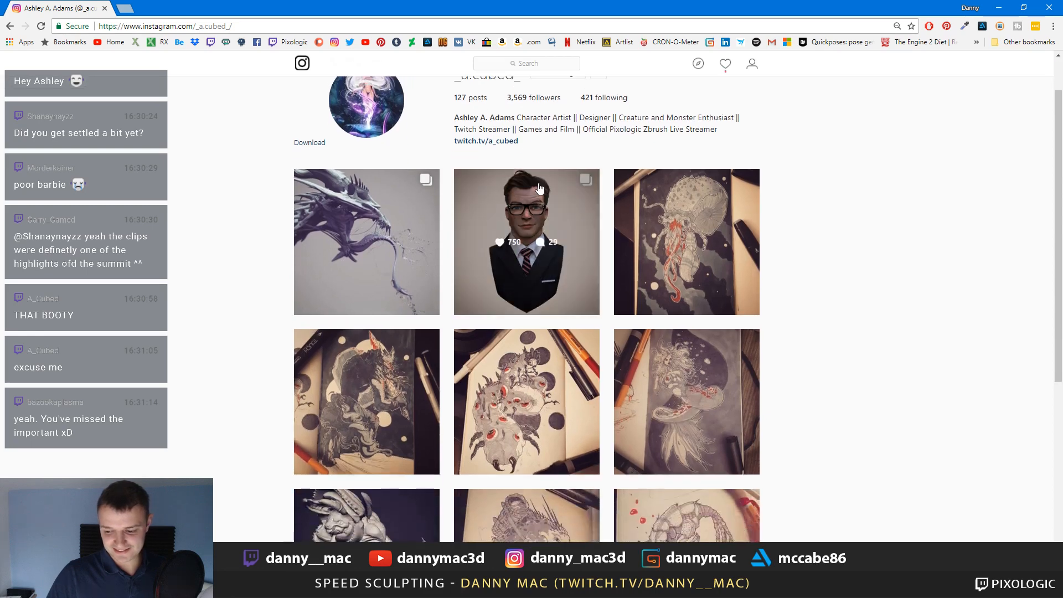
scroll(539, 185, "down", 1)
scroll(585, 174, "up", 1)
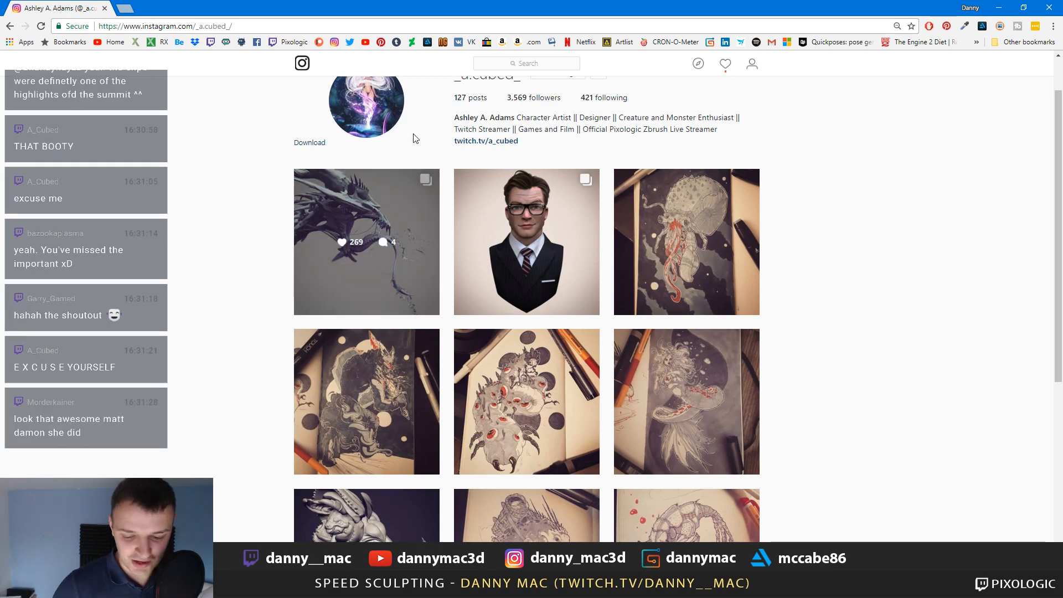
scroll(553, 200, "down", 4)
scroll(553, 201, "up", 4)
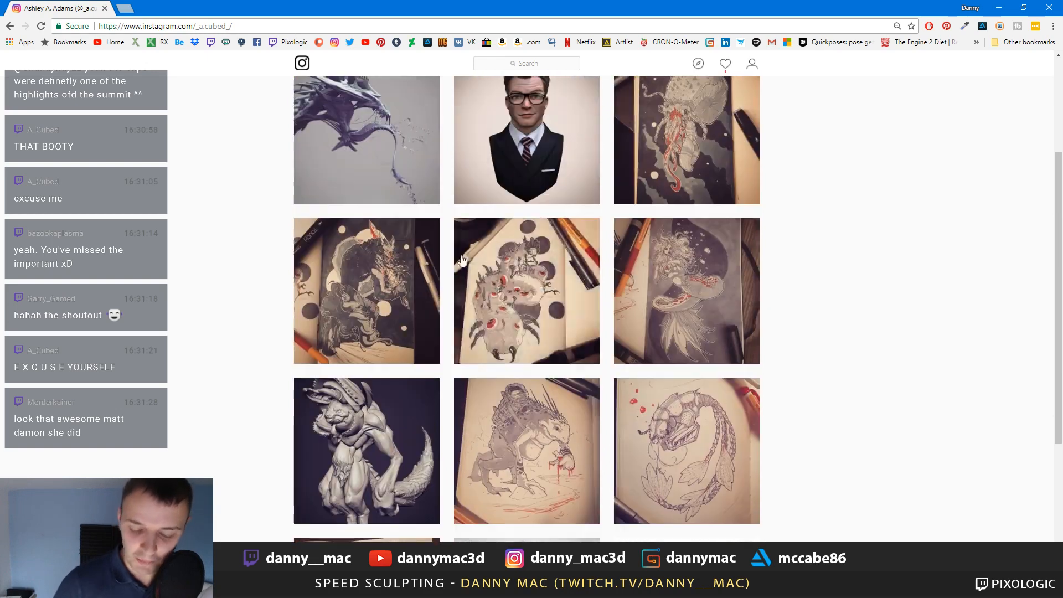
left_click(572, 260)
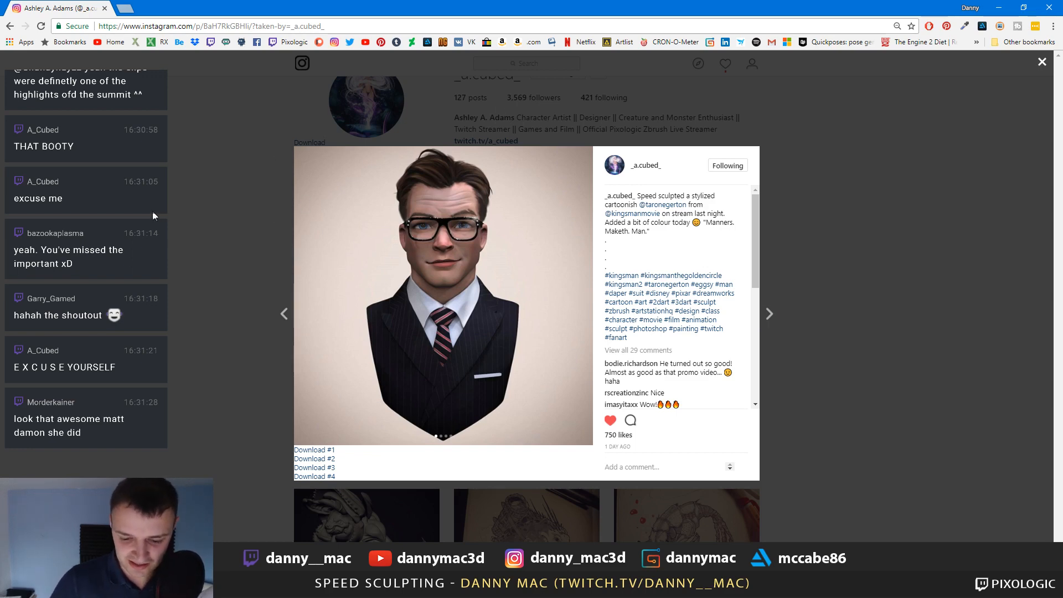
left_click(249, 227)
scroll(344, 244, "up", 1)
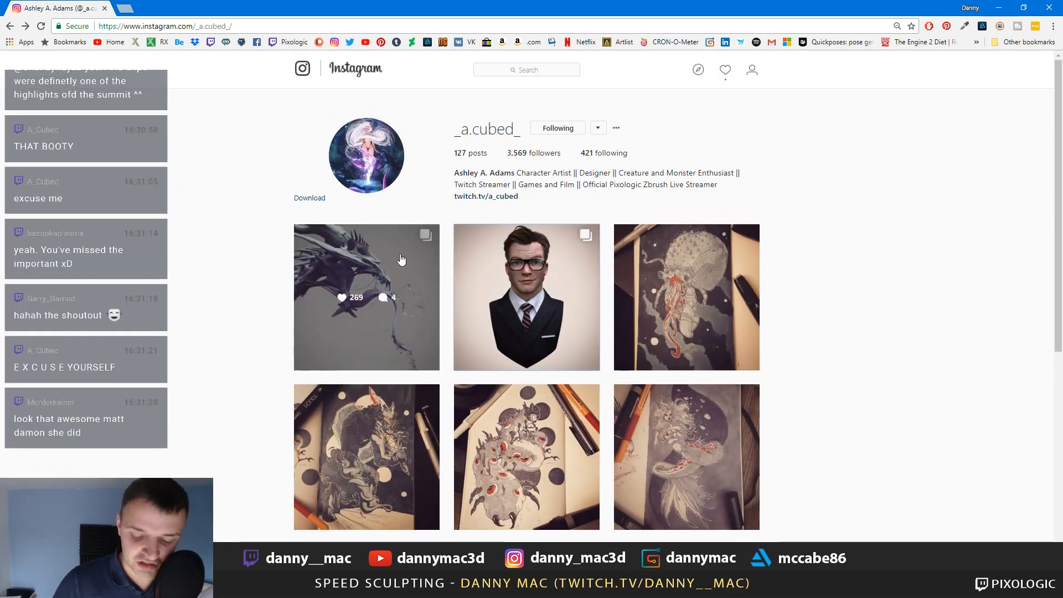
Open the dragon sculpt post, view both of its images and close it.
right_click(386, 268)
left_click(345, 263)
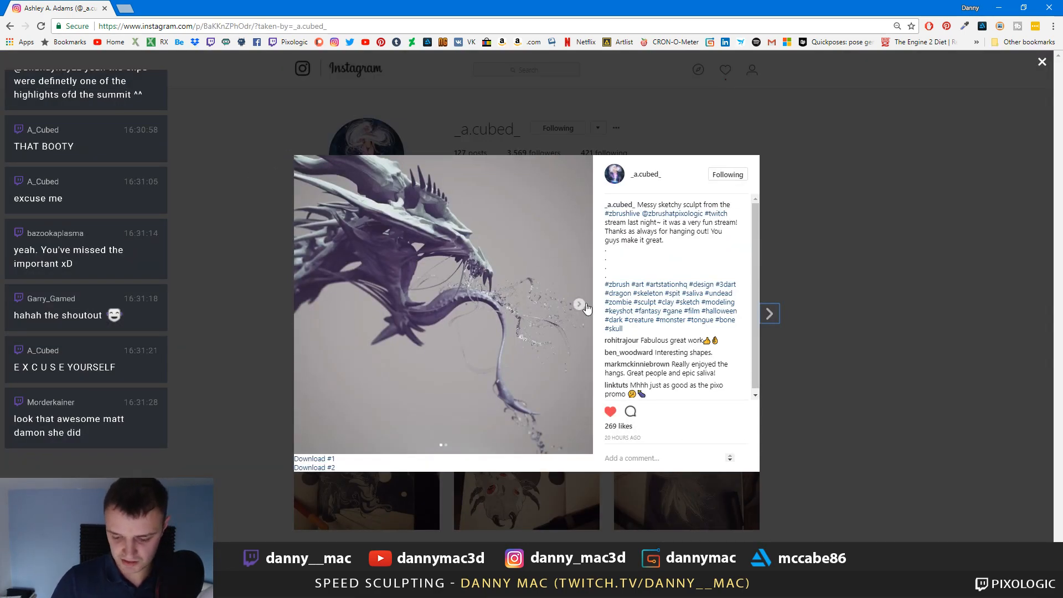
left_click(578, 304)
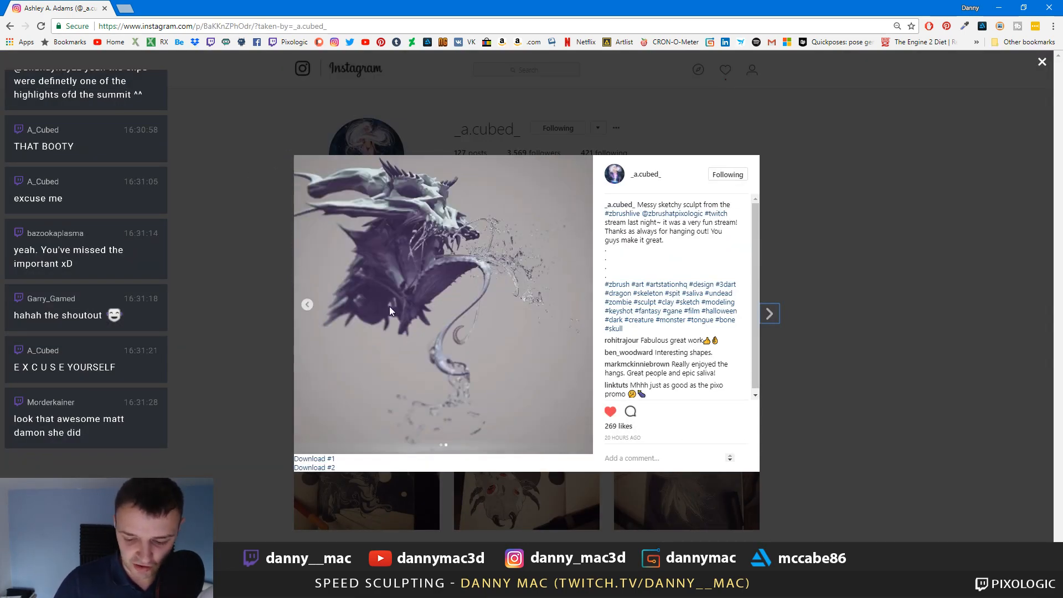
left_click(307, 304)
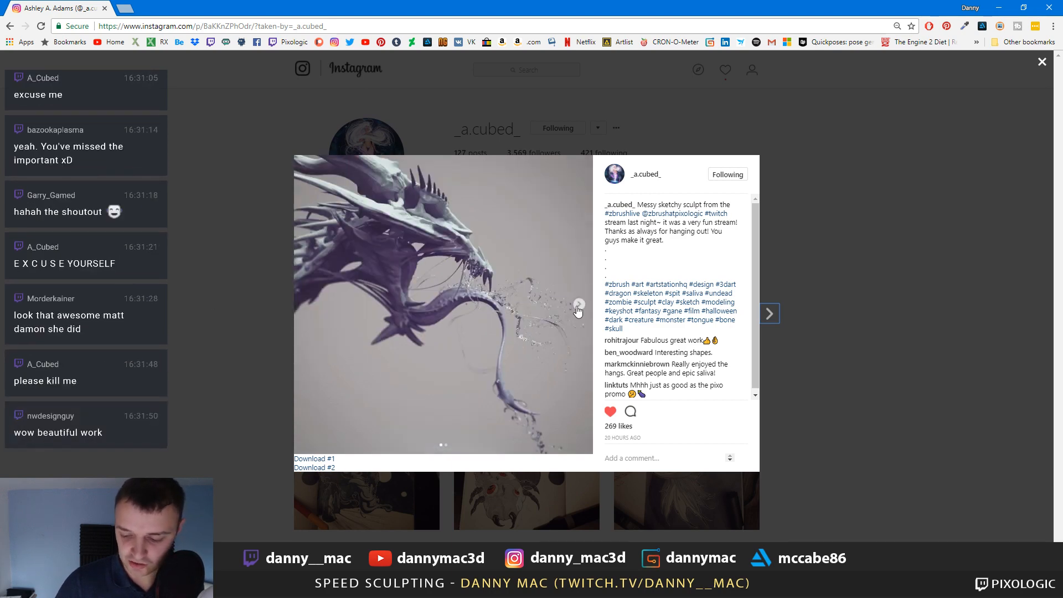
left_click(210, 258)
Browse further down the gallery and view the dragon paintover post with the curling horns on a white background.
scroll(495, 243, "down", 3)
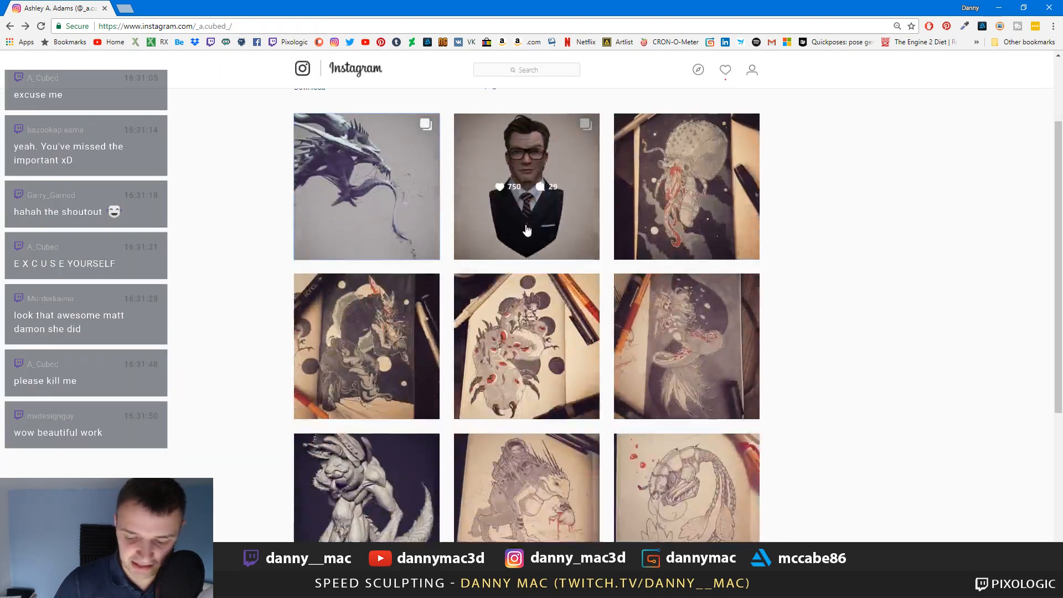
scroll(495, 243, "down", 3)
scroll(501, 236, "up", 4)
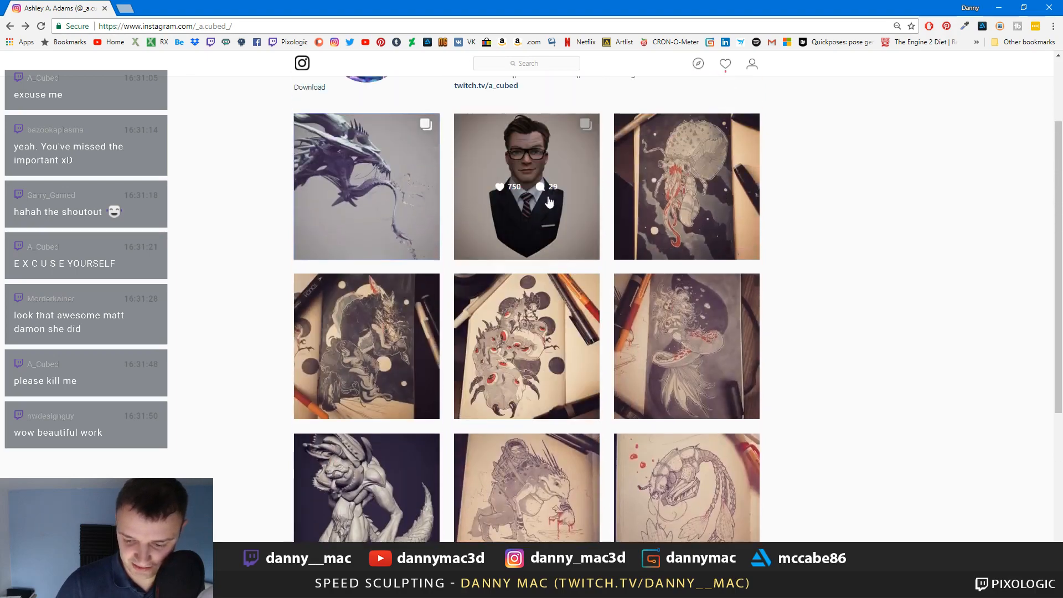
scroll(505, 230, "down", 5)
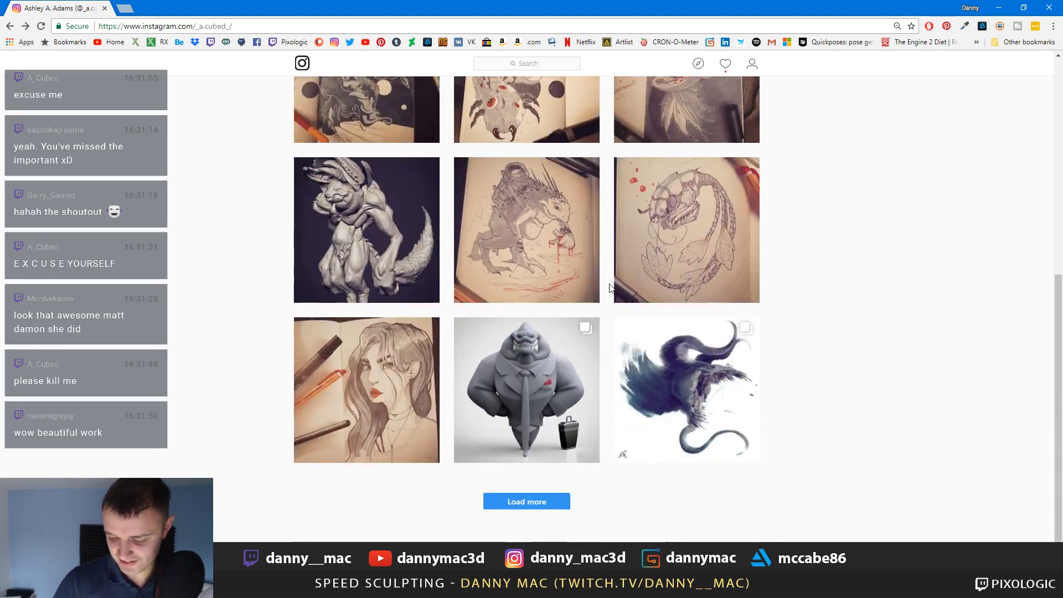
scroll(617, 337, "up", 1)
scroll(617, 337, "down", 2)
left_click(686, 387)
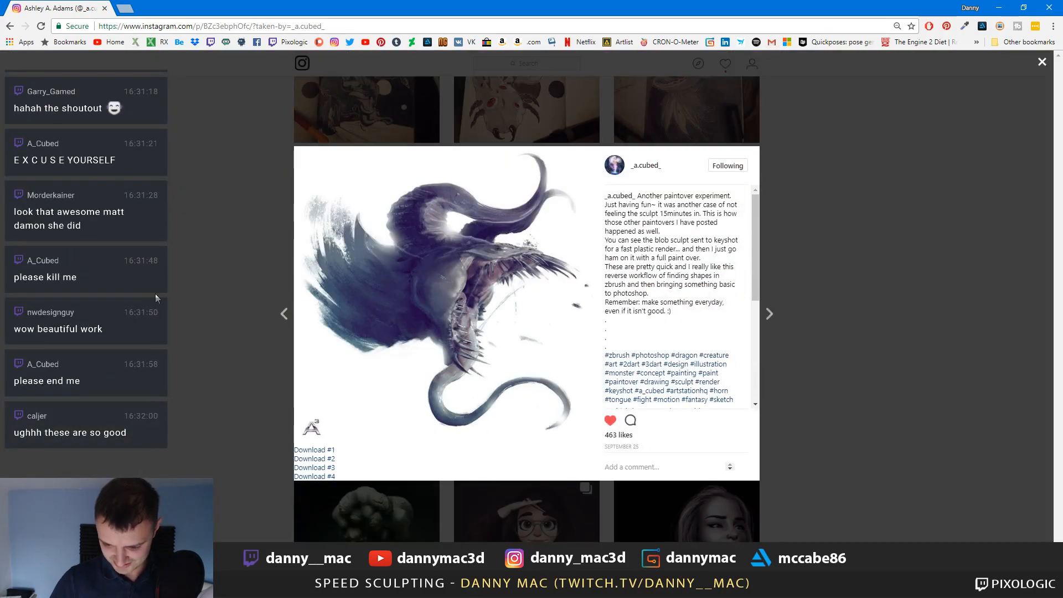
left_click(185, 324)
Examine the older creature sculpts and portrait sketches in the gallery, and return to the start of the profile.
scroll(484, 332, "down", 7)
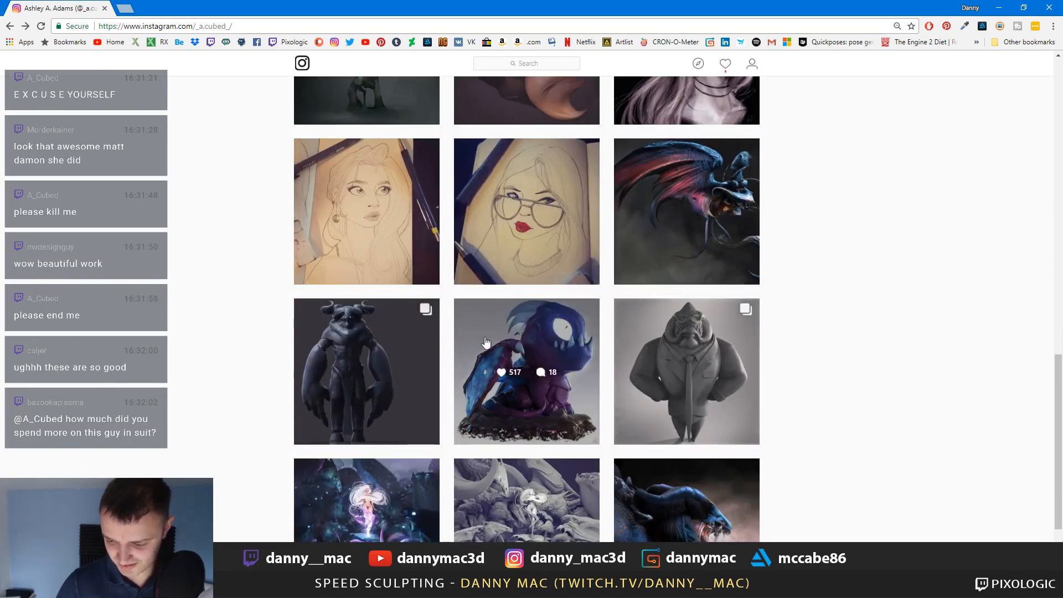
scroll(496, 344, "up", 6)
scroll(492, 365, "up", 15)
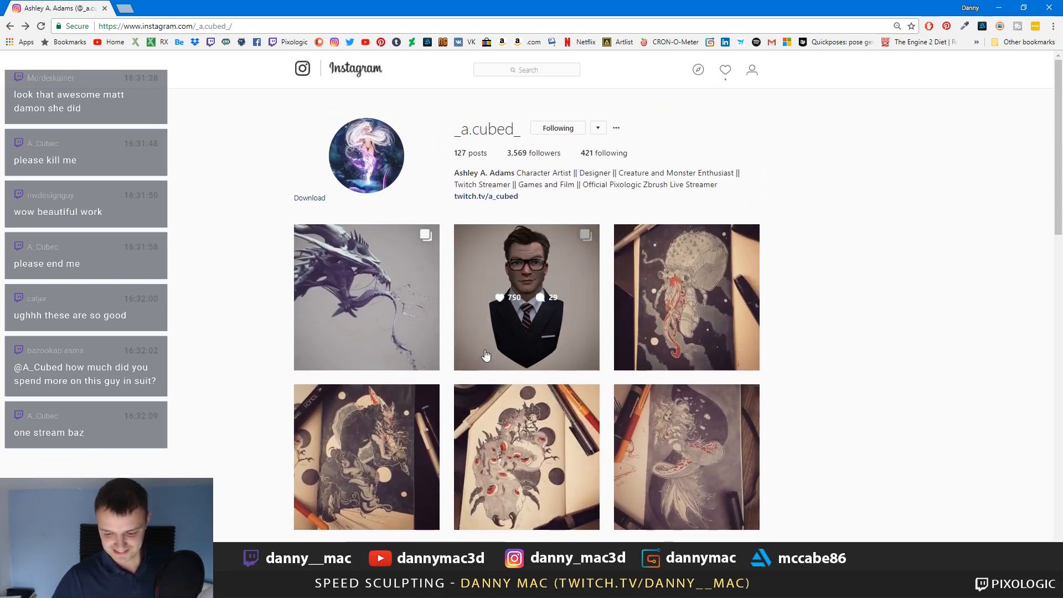
scroll(418, 313, "down", 1)
scroll(414, 307, "up", 1)
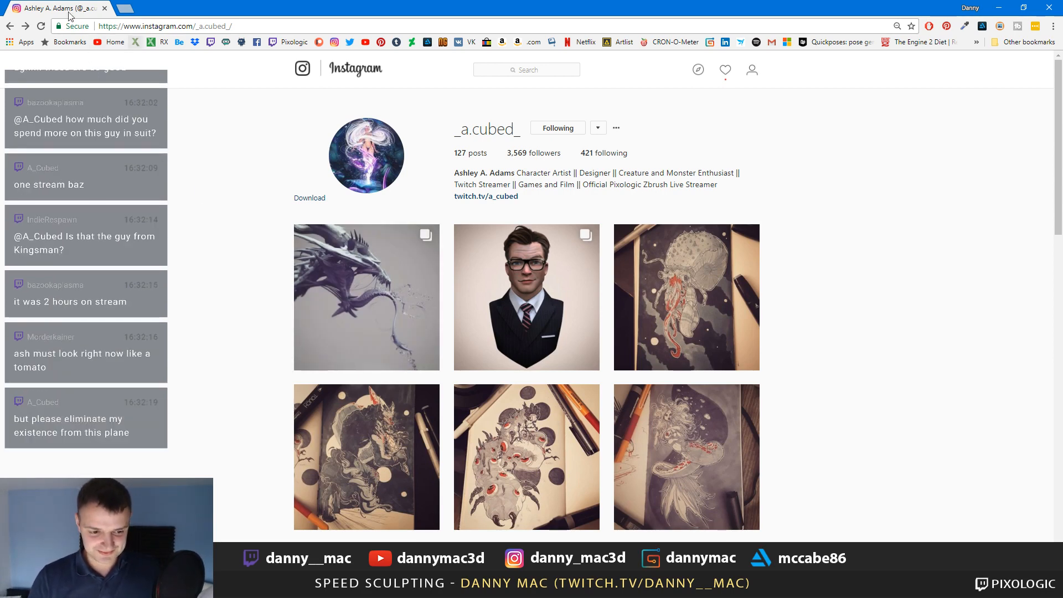
Switch back to ZBrush and turn the figure to a side view to check the head and neck mesh.
left_click_drag(49, 12, 592, 0)
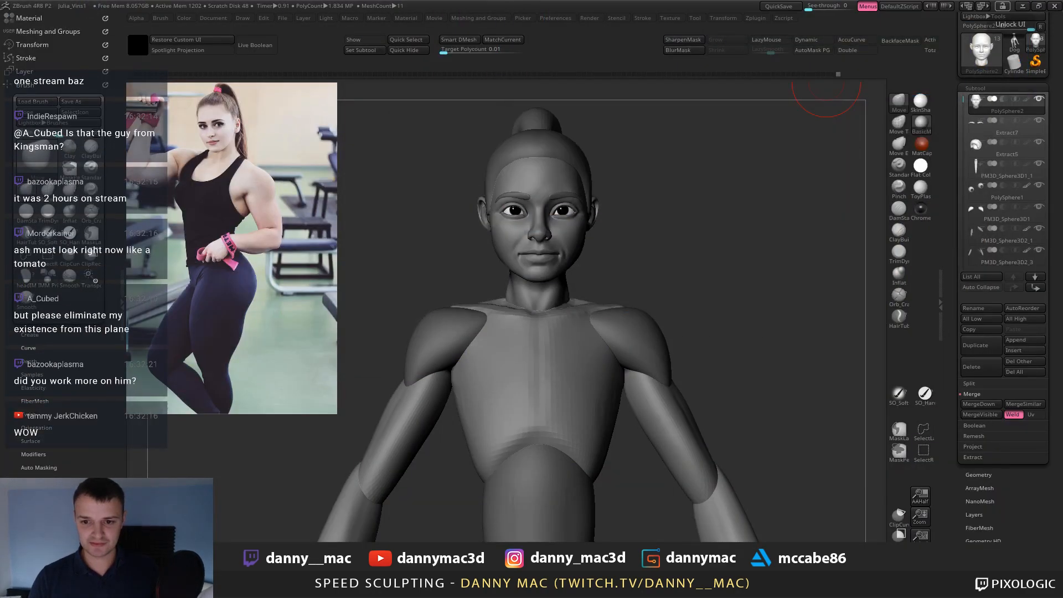
left_click_drag(643, 67, 633, 72)
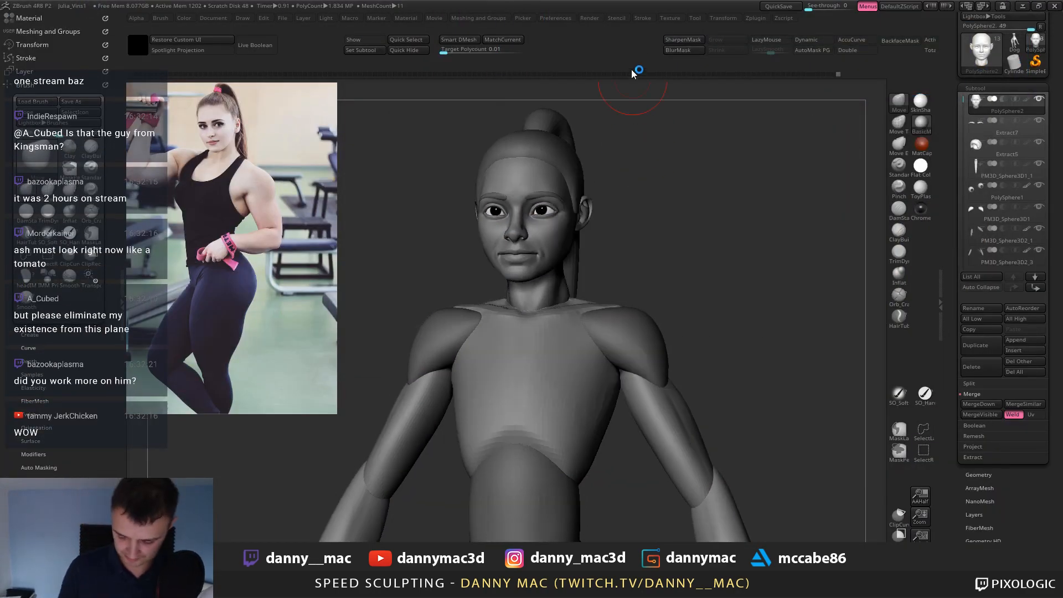
mouse_move(605, 261)
left_mouse_down()
mouse_move(560, 251)
mouse_move(563, 216)
mouse_move(552, 225)
mouse_move(565, 223)
left_mouse_up()
key("shift+f")
key("shift+f")
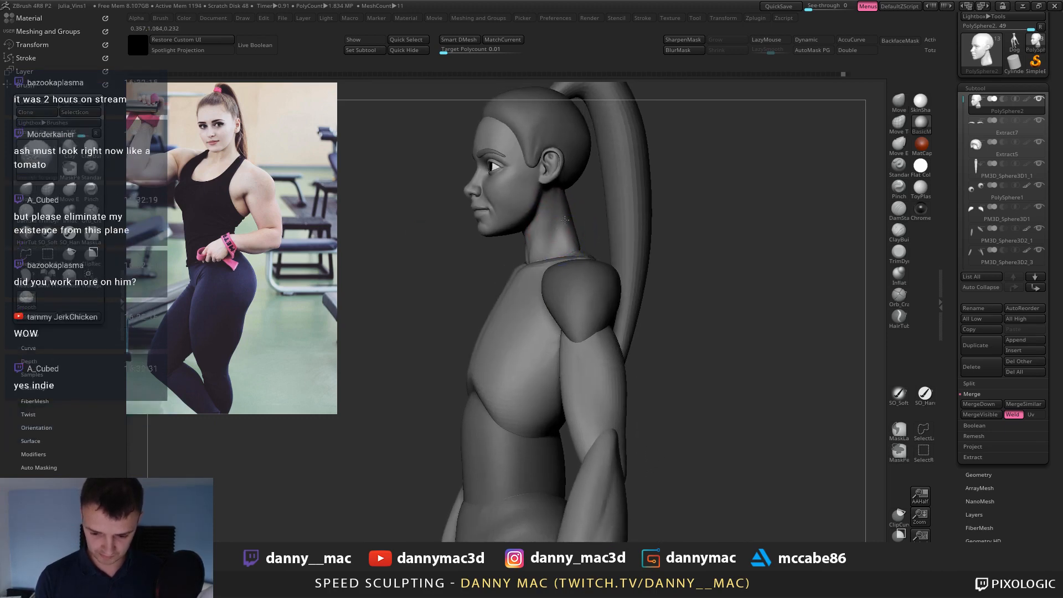
Try to reshape the back of the neck in the side view.
right_click(566, 223)
right_click_drag(566, 223, 570, 225, "shift")
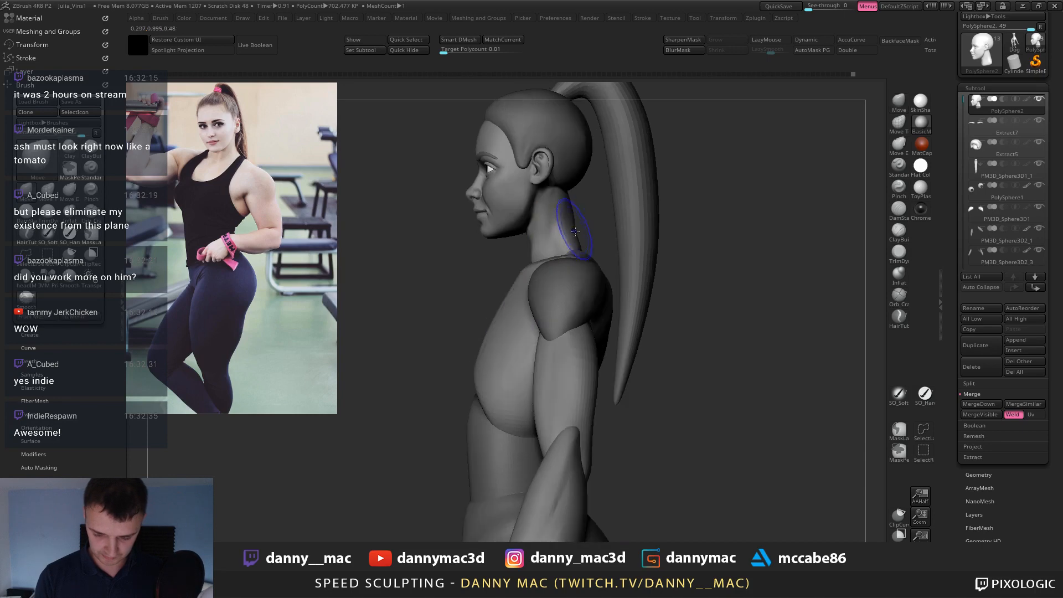
left_click_drag(572, 224, 569, 214)
key("ctrl+z")
key("ctrl+z")
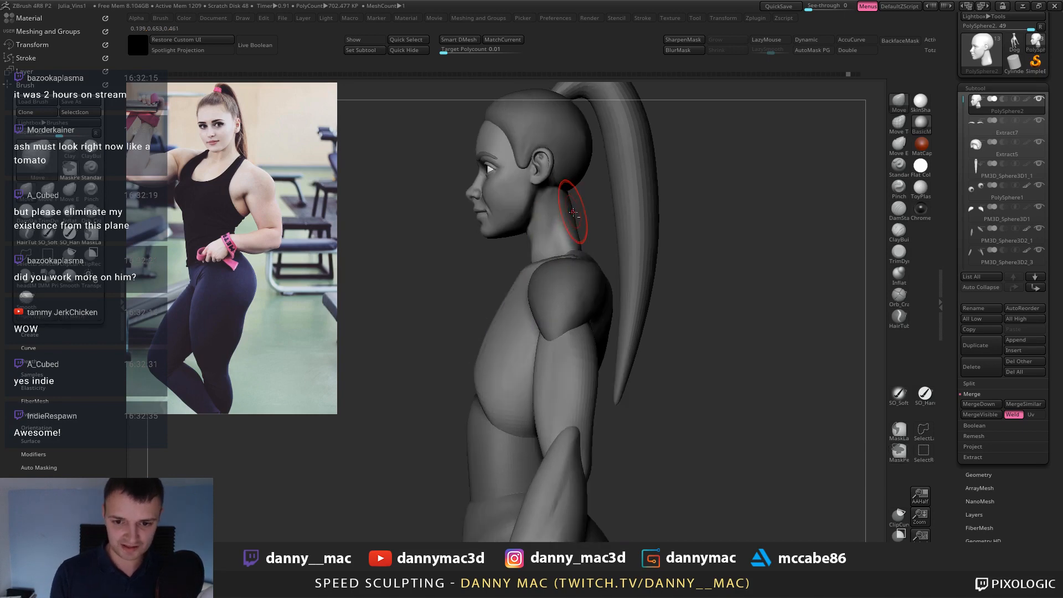
Isolate the head mesh and smooth the back of the neck where it meets the skull.
key("alt+s")
mouse_move(581, 195)
right_mouse_down("alt")
mouse_move(546, 171)
mouse_move(530, 189)
mouse_move(548, 218)
right_mouse_up("alt")
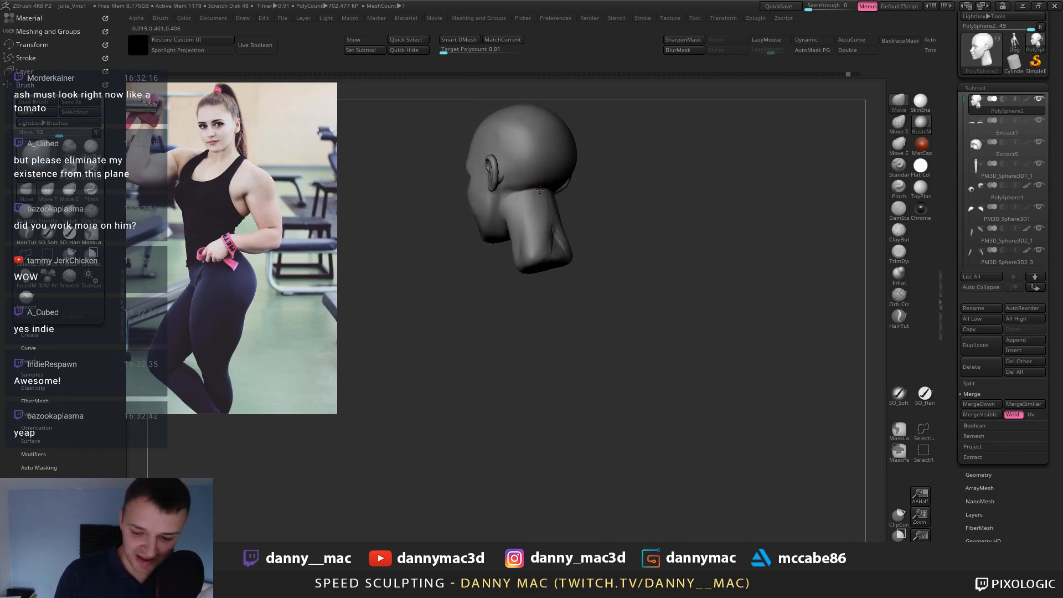
left_click_drag(548, 219, 540, 202, "shift")
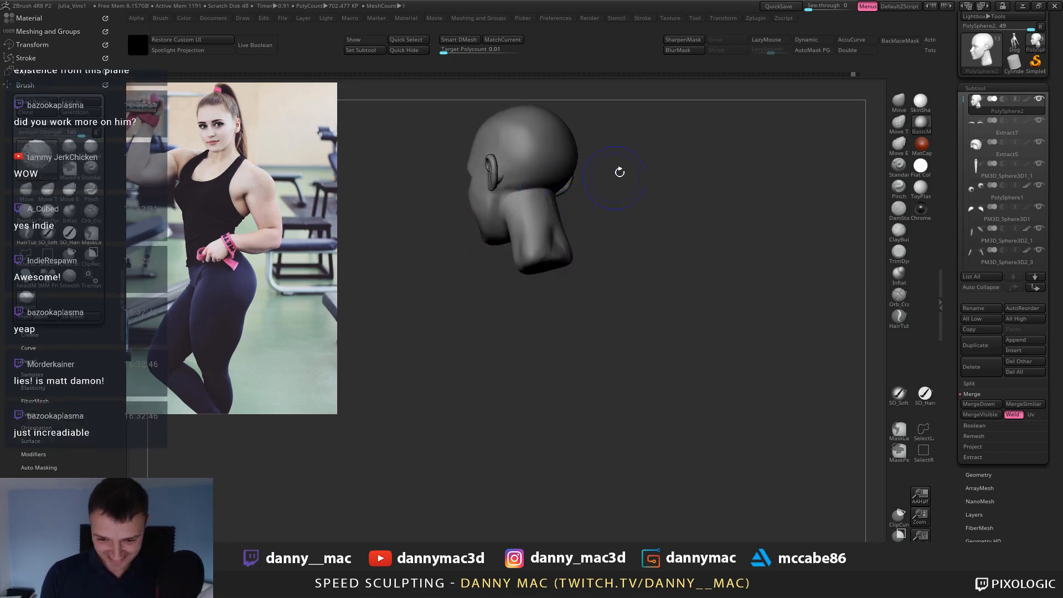
Check the isolated head's wireframe from several angles, touch up the neck and collapse the side tray.
key("shift+f")
key("shift+f")
right_click_drag(579, 192, 514, 223)
double_click(123, 313)
key("shift+f")
key("shift+f")
left_click_drag(473, 256, 481, 250)
mouse_move(481, 249)
right_mouse_down("ctrl")
mouse_move(470, 263)
mouse_move(485, 265)
right_mouse_up("ctrl")
key("shift+s")
key("shift+s")
key("shift+f")
key("shift+f")
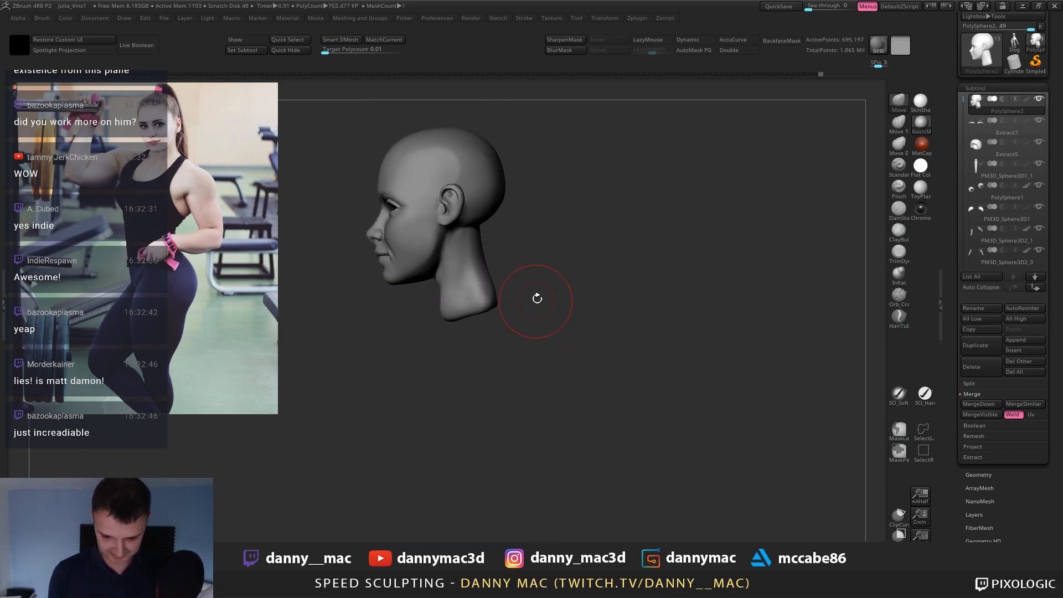
Duplicate the head subtool and ZRemesh the copy with a target polygon count of 17.
left_click(975, 345)
left_click_drag(555, 206, 529, 243)
key("m")
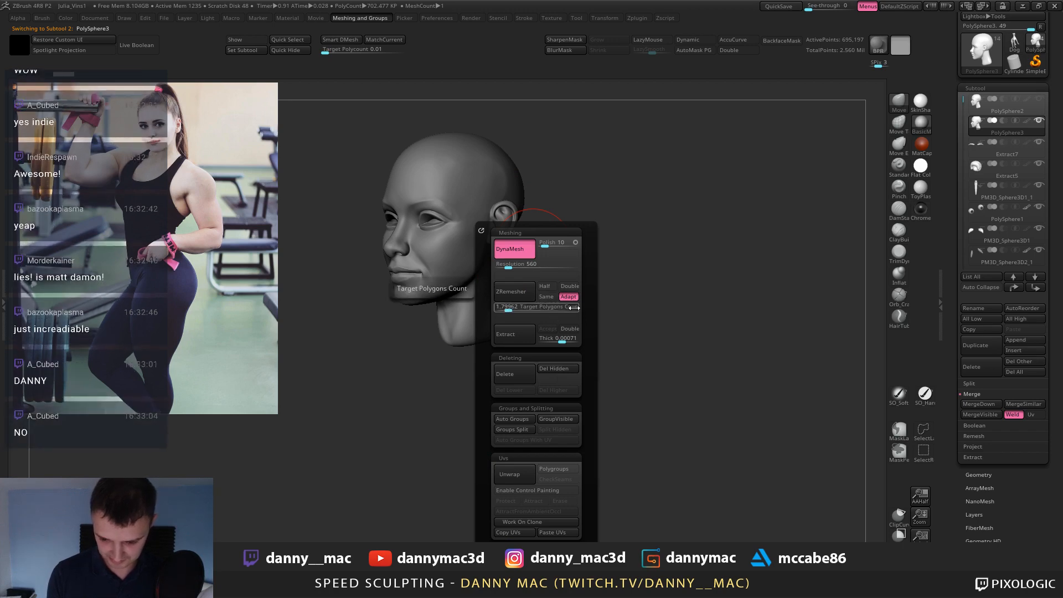
left_click(509, 306)
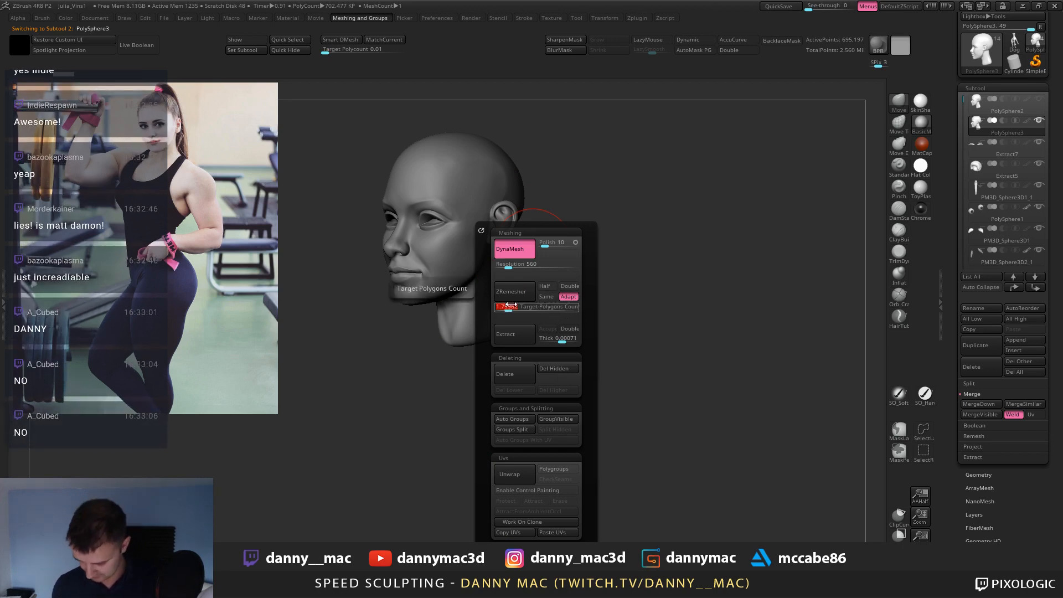
type("17")
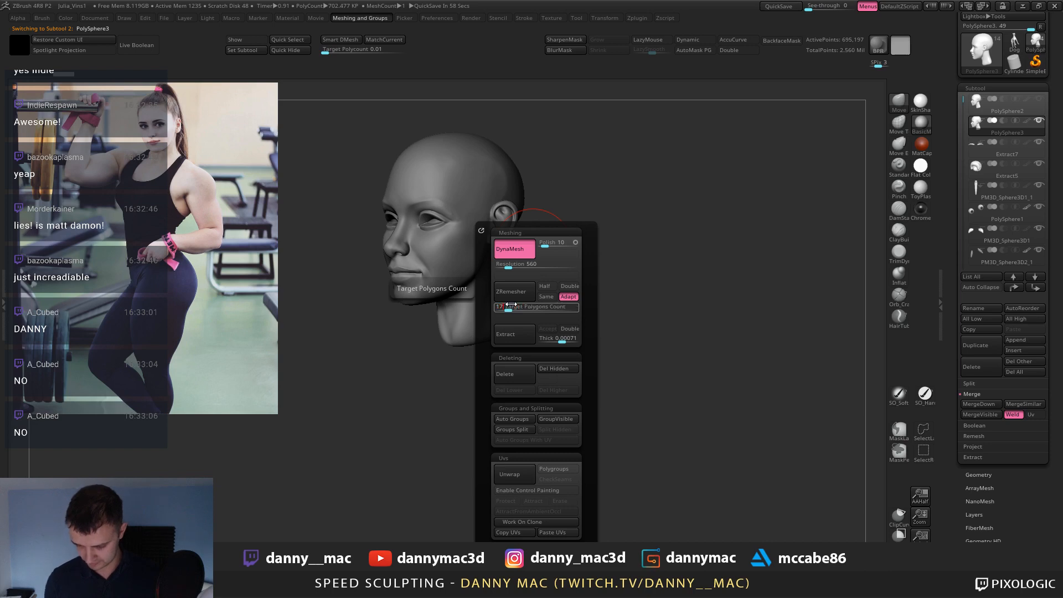
key("Return")
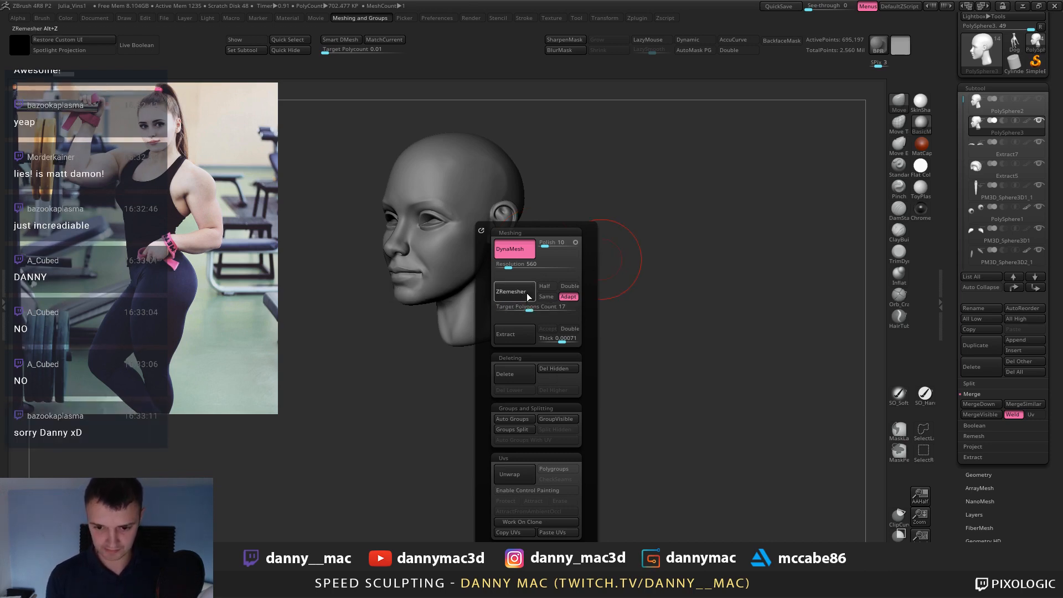
left_click(528, 298)
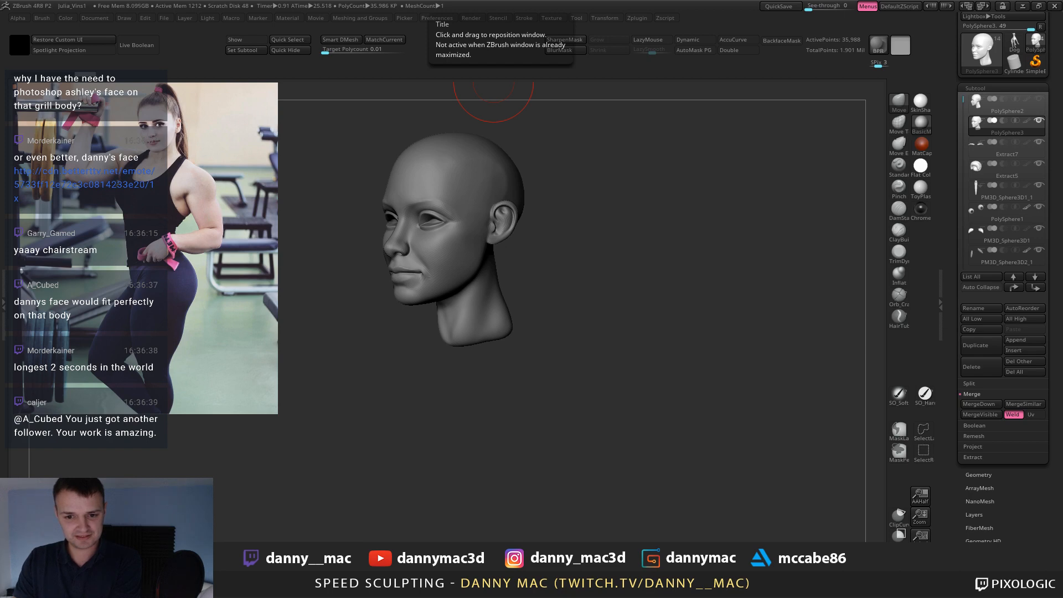
Inspect the remeshed head from the front and bring the rest of the figure back into view.
left_click_drag(676, 331, 637, 294)
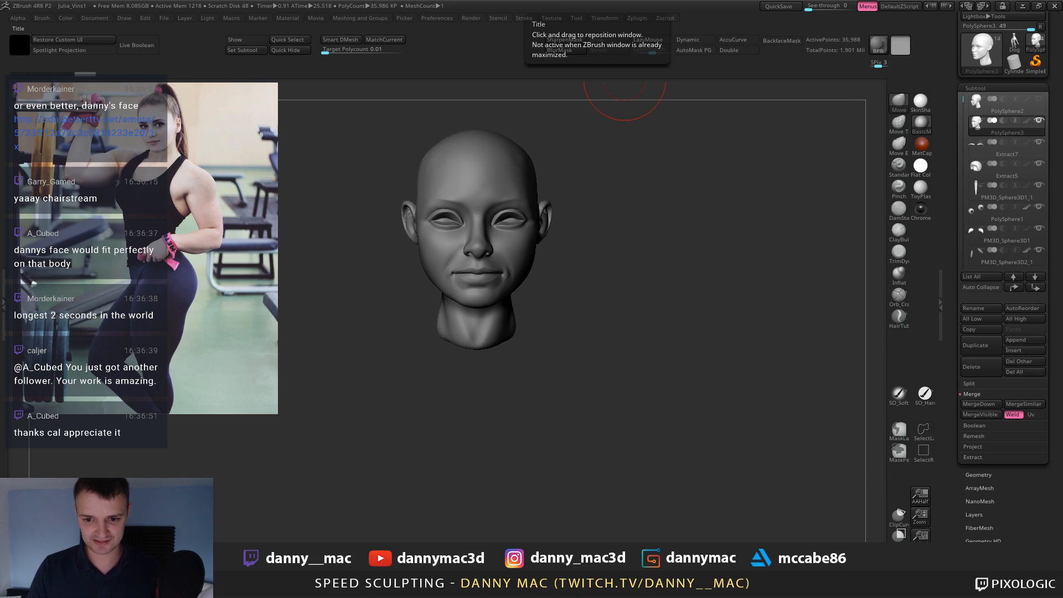
mouse_move(709, 87)
left_mouse_down()
mouse_move(656, 183)
mouse_move(672, 177)
left_mouse_up()
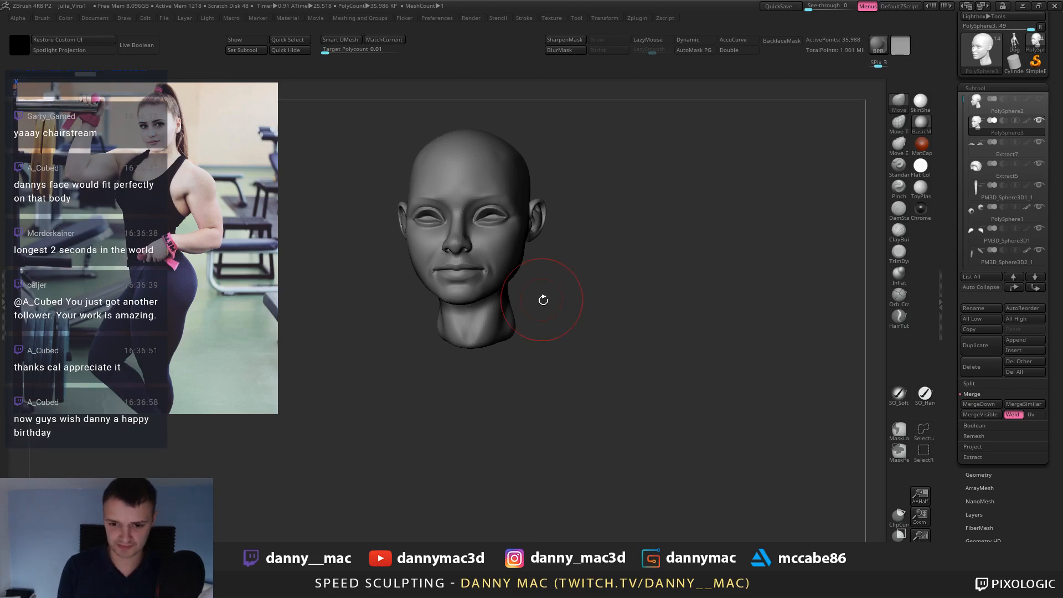
left_click_drag(543, 299, 526, 332)
left_click_drag(526, 332, 504, 294, "alt")
key("shift+s")
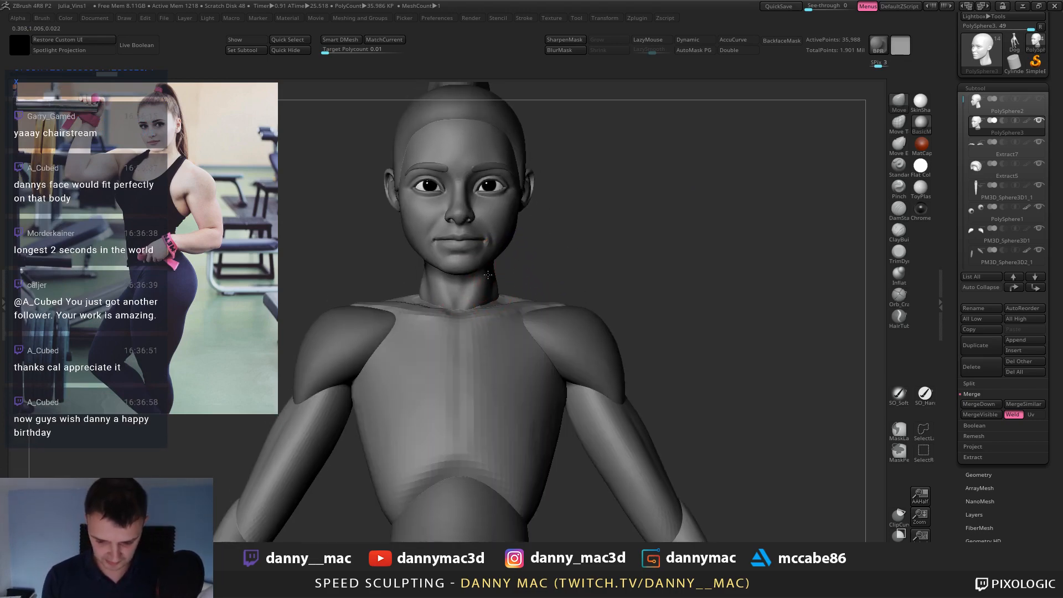
Reshape the side of the neck and the underside of the jaw in profile with the Move brush.
mouse_move(496, 281)
right_mouse_down()
mouse_move(487, 284)
mouse_move(485, 268)
mouse_move(494, 244)
right_mouse_up()
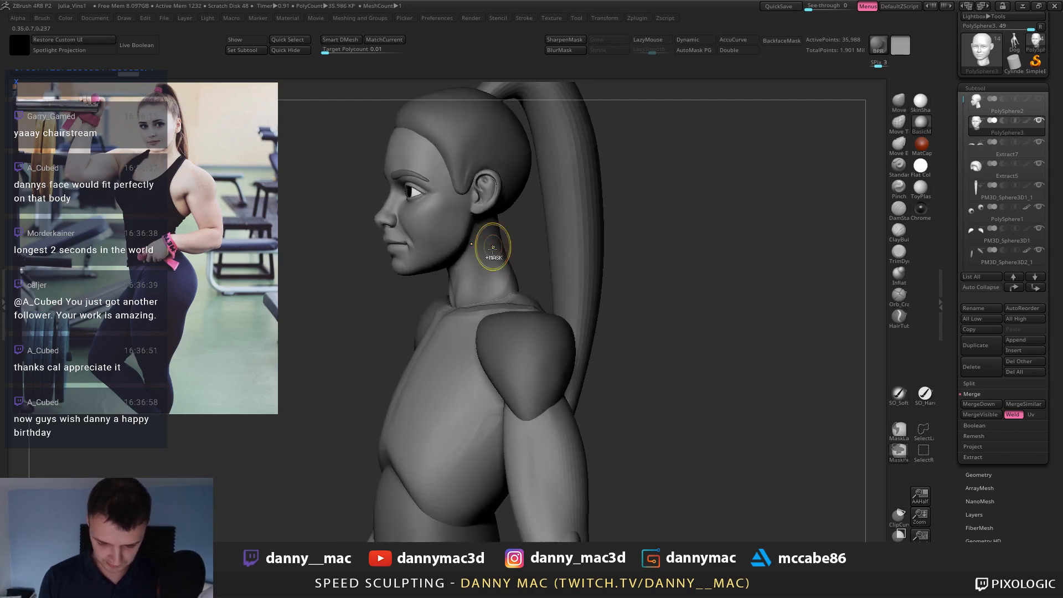
left_click_drag(485, 275, 492, 270)
right_click_drag(495, 259, 491, 261)
mouse_move(491, 261)
left_mouse_down()
mouse_move(481, 286)
mouse_move(471, 271)
left_mouse_up()
right_click_drag(472, 267, 444, 265)
left_click_drag(459, 270, 464, 267)
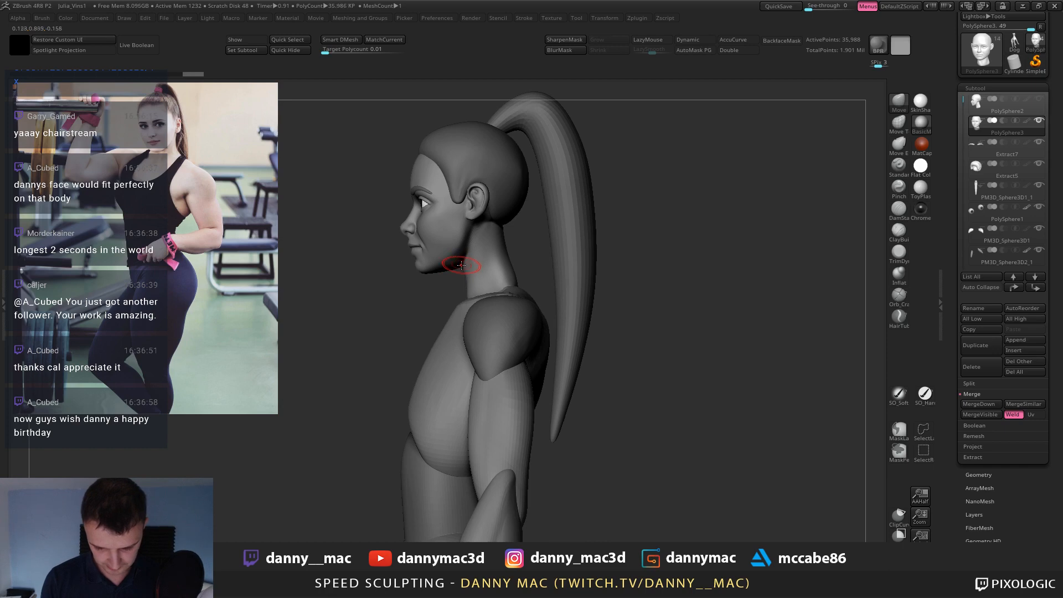
right_click(464, 265)
right_click_drag(461, 238, 465, 239)
left_click_drag(462, 254, 466, 239)
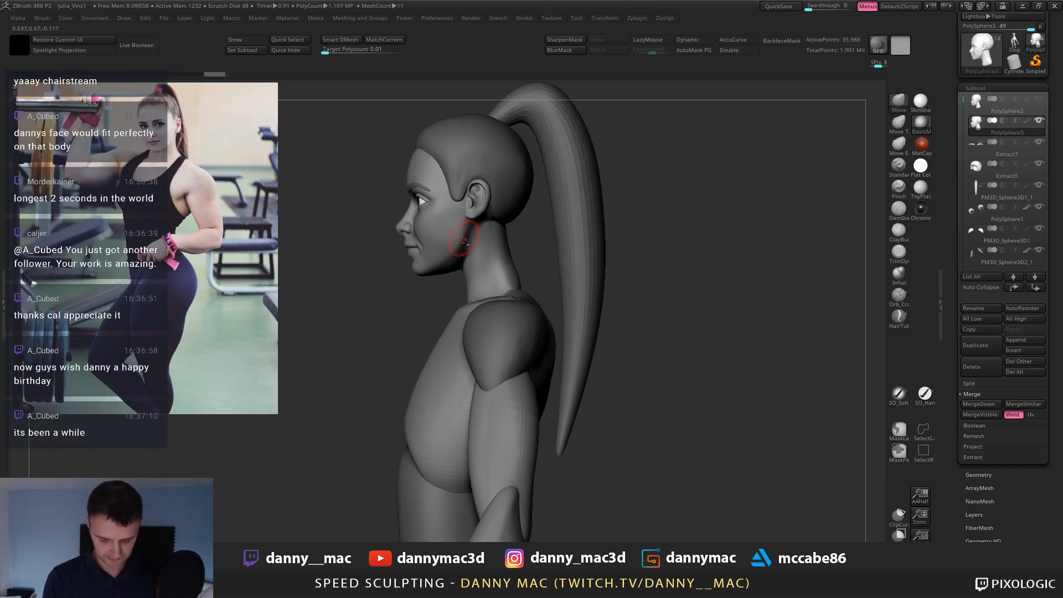
Raise the head's subdivision level and build up the jaw corner below the ear with the Clay Buildup brush.
key("d")
key("b")
key("c")
key("b")
mouse_move(466, 243)
right_mouse_down("ctrl")
mouse_move(495, 239)
mouse_move(488, 263)
mouse_move(466, 268)
right_mouse_up("ctrl")
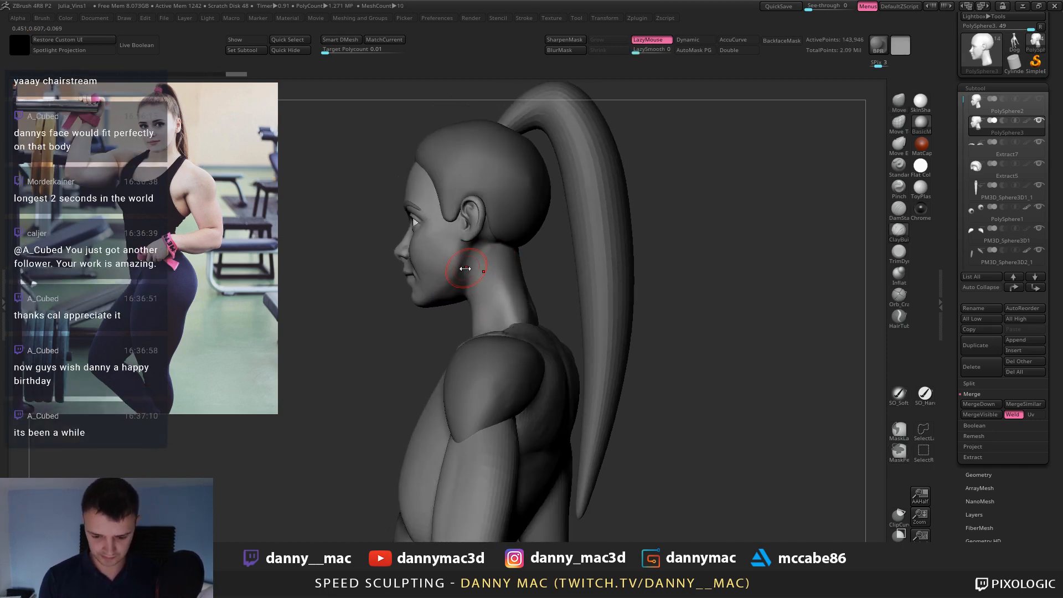
mouse_move(465, 269)
left_mouse_down()
mouse_move(453, 248)
mouse_move(477, 275)
left_mouse_up()
key("ctrl+z")
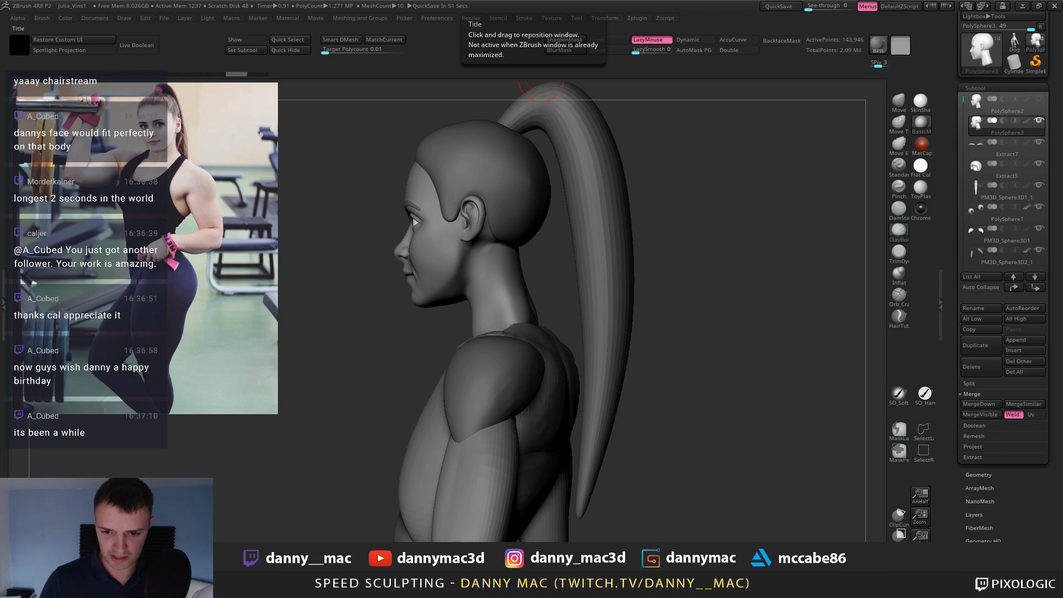
right_click_drag(463, 259, 486, 266)
left_click_drag(464, 267, 475, 257)
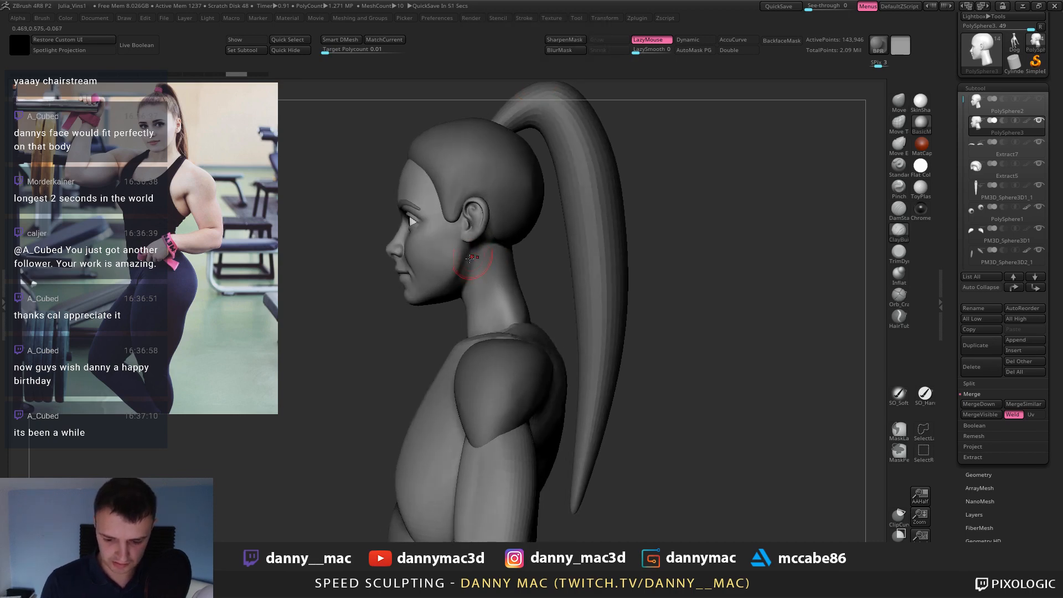
Smooth the underside of the chin and the jawline back towards the ear.
left_click_drag(437, 304, 439, 307, "shift")
mouse_move(439, 307)
right_mouse_down("ctrl")
mouse_move(443, 332)
mouse_move(449, 292)
right_mouse_up("ctrl")
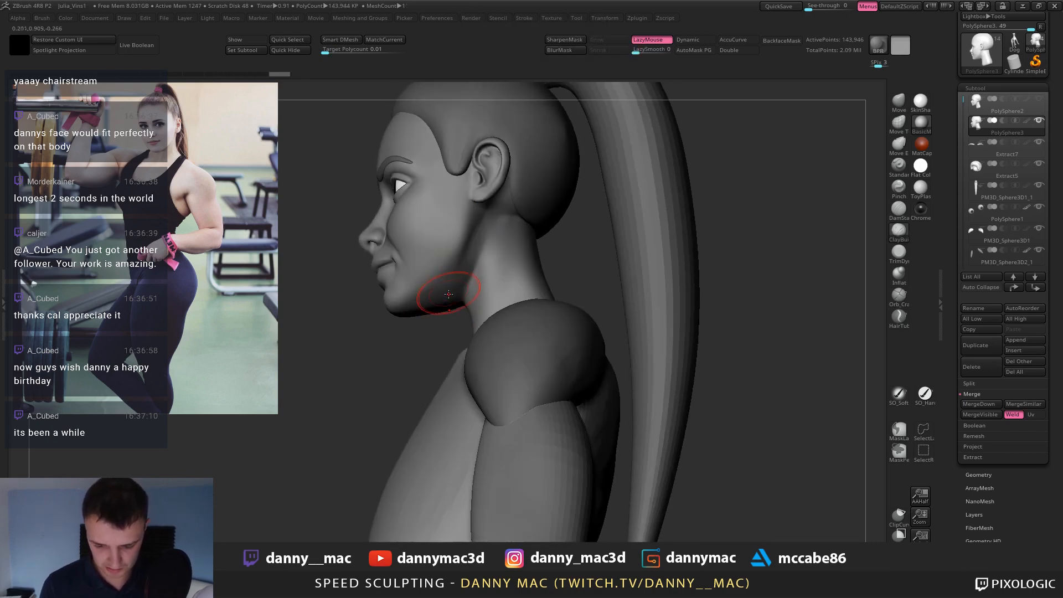
left_click_drag(450, 293, 429, 302, "shift")
right_click_drag(426, 311, 434, 297)
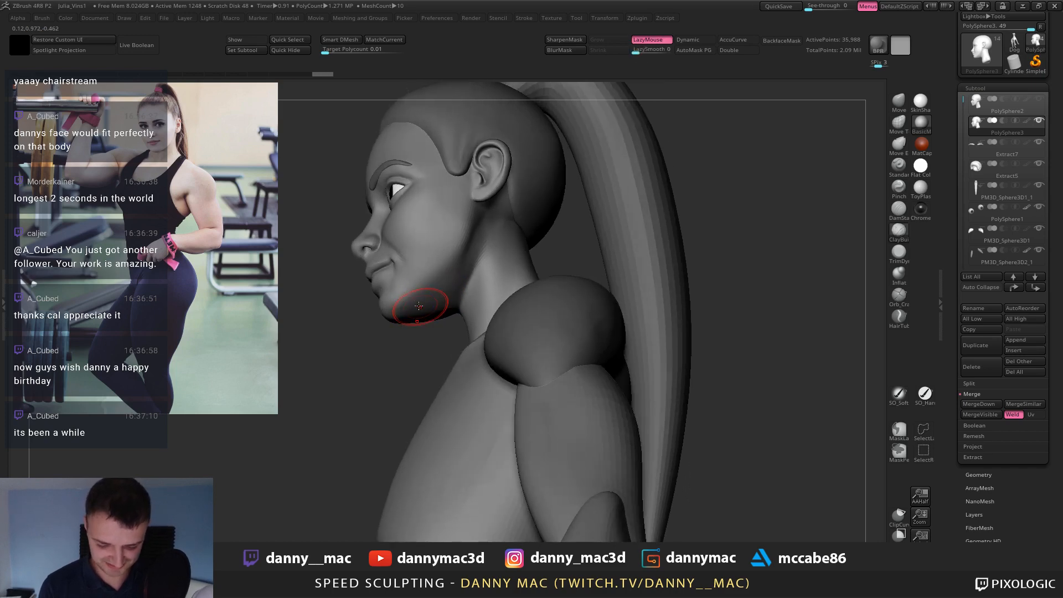
left_click_drag(430, 306, 440, 306, "shift")
right_click_drag(441, 306, 455, 305, "shift")
mouse_move(458, 302)
left_mouse_down("shift")
mouse_move(444, 314)
mouse_move(473, 280)
mouse_move(476, 250)
mouse_move(472, 261)
left_mouse_up("shift")
Adjust the back of the jaw and the area around the ear with the Move brush, using a larger brush size for the ear.
right_click_drag(454, 290, 450, 270, "ctrl")
key("b")
key("s")
key("t")
key("b")
key("m")
key("v")
left_click_drag(456, 261, 453, 247)
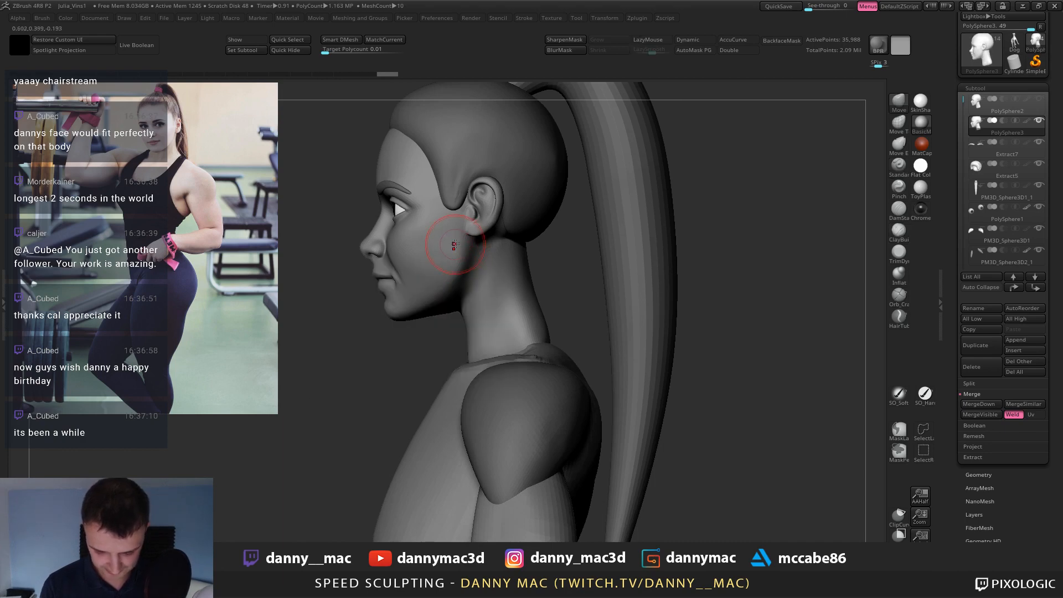
key("space")
left_click(491, 219)
left_click_drag(491, 206, 487, 217)
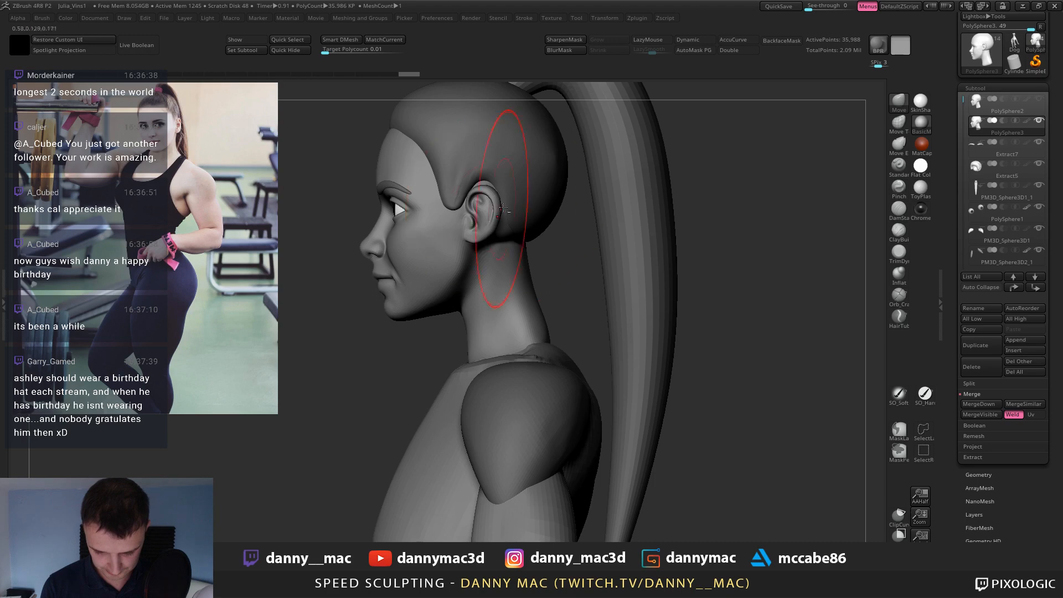
Select the hair cap and adjust its shape above the ear with the Move brush.
left_click(493, 185, "alt")
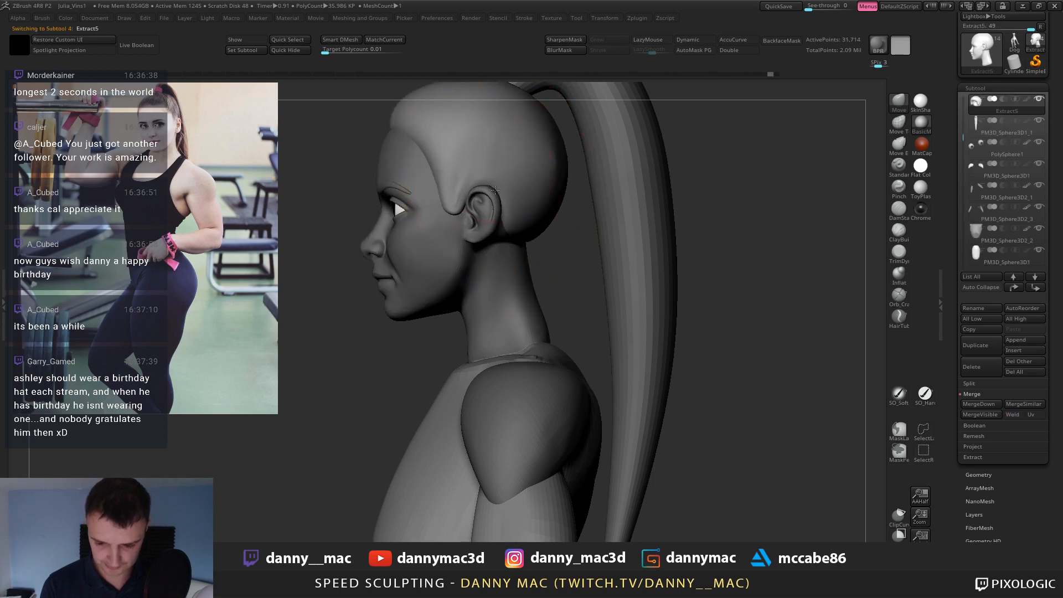
key("space")
left_click(484, 186)
key("space")
left_click(488, 189)
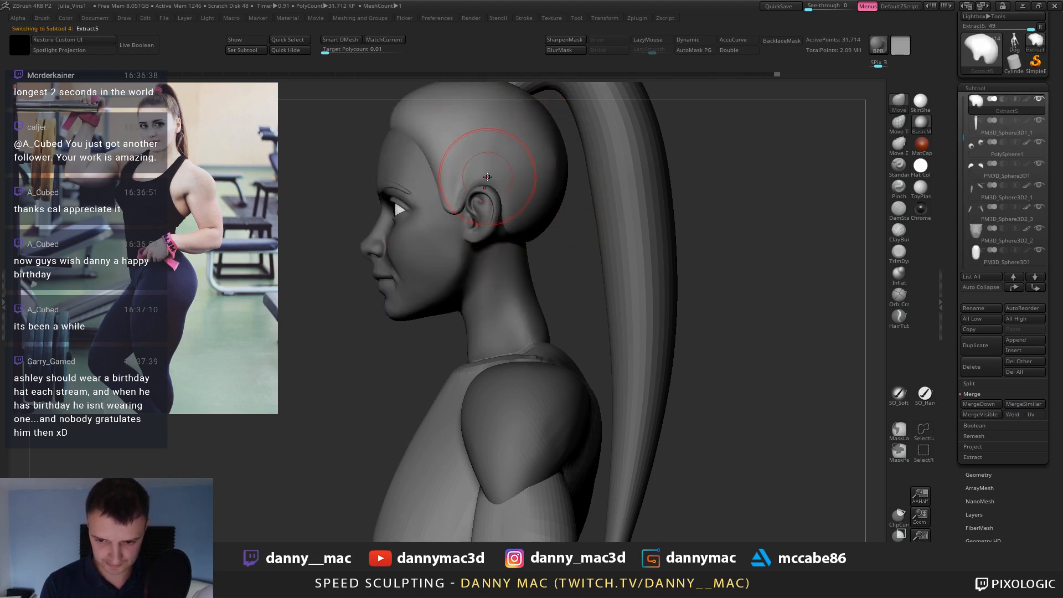
left_click_drag(487, 180, 486, 179)
mouse_move(322, 321)
left_mouse_down()
mouse_move(347, 324)
mouse_move(315, 329)
left_mouse_up()
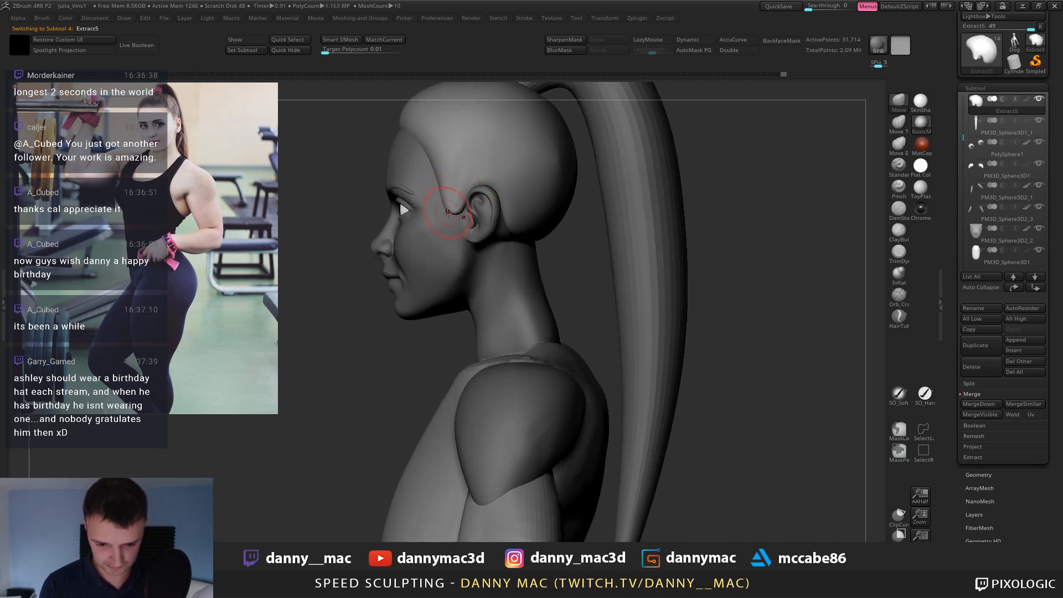
Refine the hair cap's edge around the sideburn and ear from several angles.
right_click_drag(462, 210, 487, 207)
left_click_drag(462, 191, 464, 187)
right_click_drag(464, 191, 549, 197)
left_click_drag(477, 206, 479, 209)
right_click_drag(493, 210, 494, 224)
key("space")
left_click_drag(489, 215, 476, 195)
mouse_move(476, 195)
right_mouse_down()
mouse_move(466, 197)
mouse_move(521, 216)
right_mouse_up()
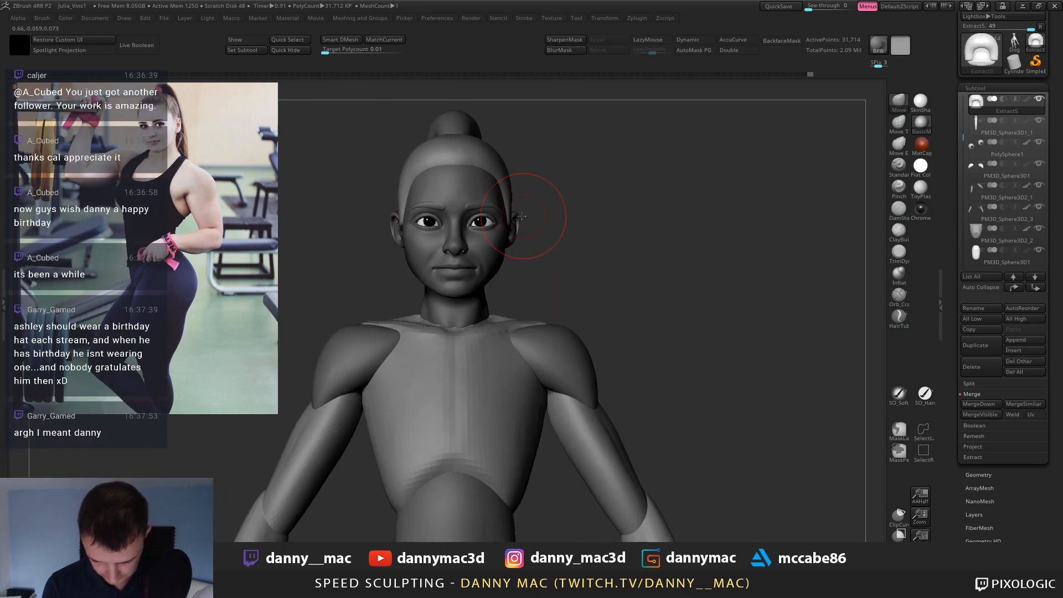
Select the head, undo the last change and nudge the side of the face with the Move brush.
left_click(520, 214, "alt")
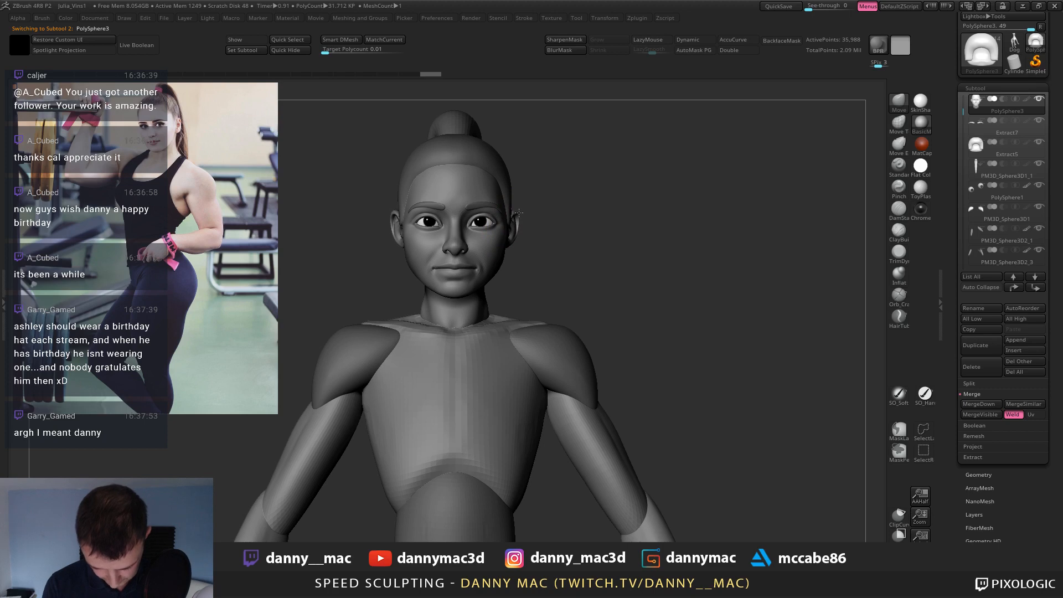
key("space")
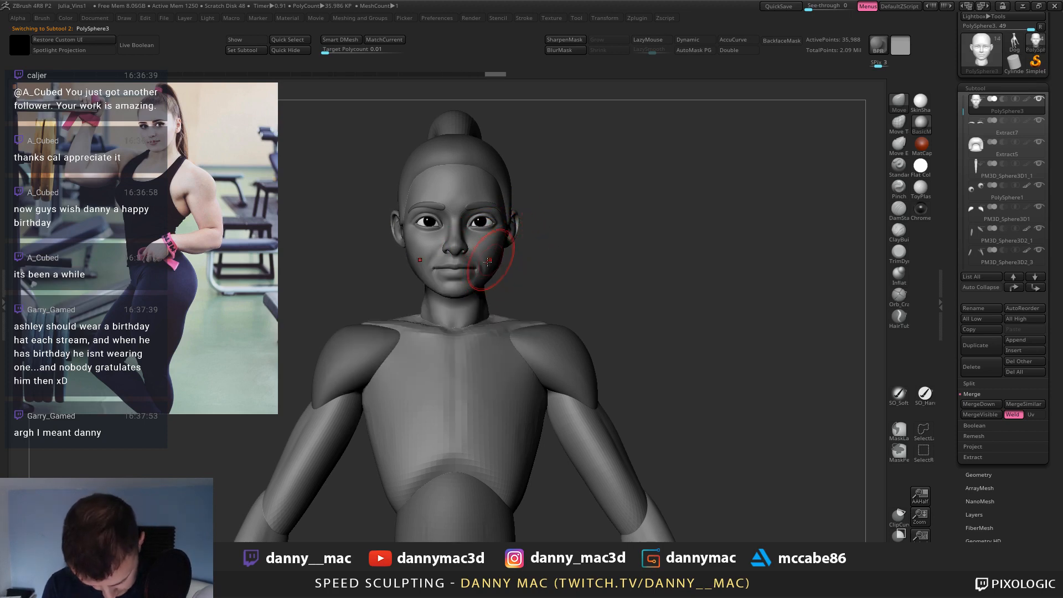
key("ctrl+z")
right_click_drag(508, 260, 465, 260)
key("space")
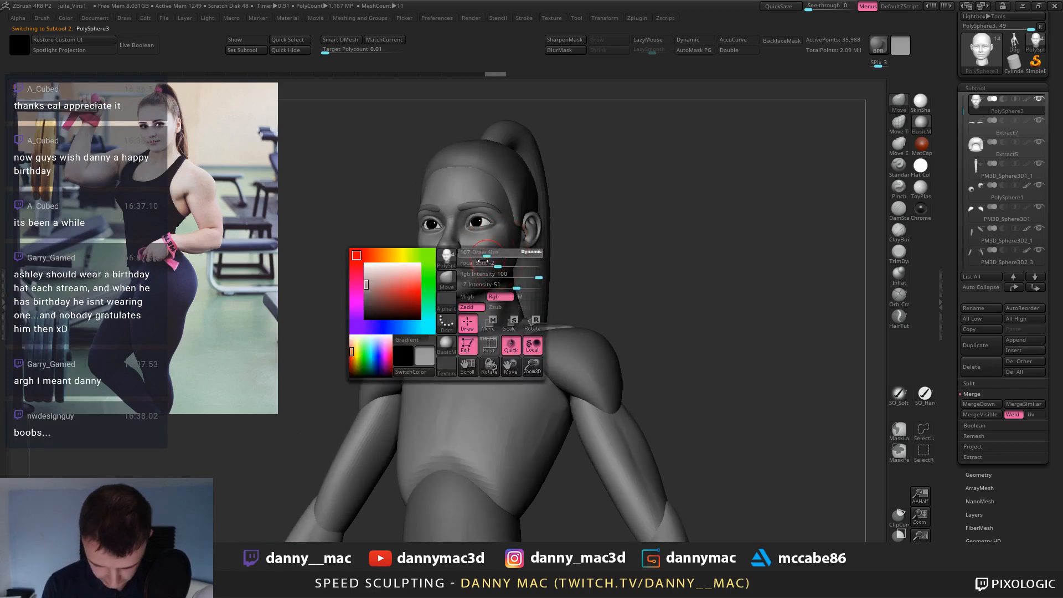
left_click_drag(481, 249, 491, 245)
mouse_move(491, 245)
right_mouse_down()
mouse_move(501, 247)
mouse_move(491, 242)
mouse_move(506, 223)
mouse_move(485, 215)
mouse_move(514, 226)
mouse_move(518, 196)
mouse_move(502, 254)
mouse_move(494, 240)
mouse_move(474, 244)
right_mouse_up()
Examine the face, jaw and neck from below and in three-quarter view.
key("space")
key("space")
right_click(503, 256)
right_click(487, 252)
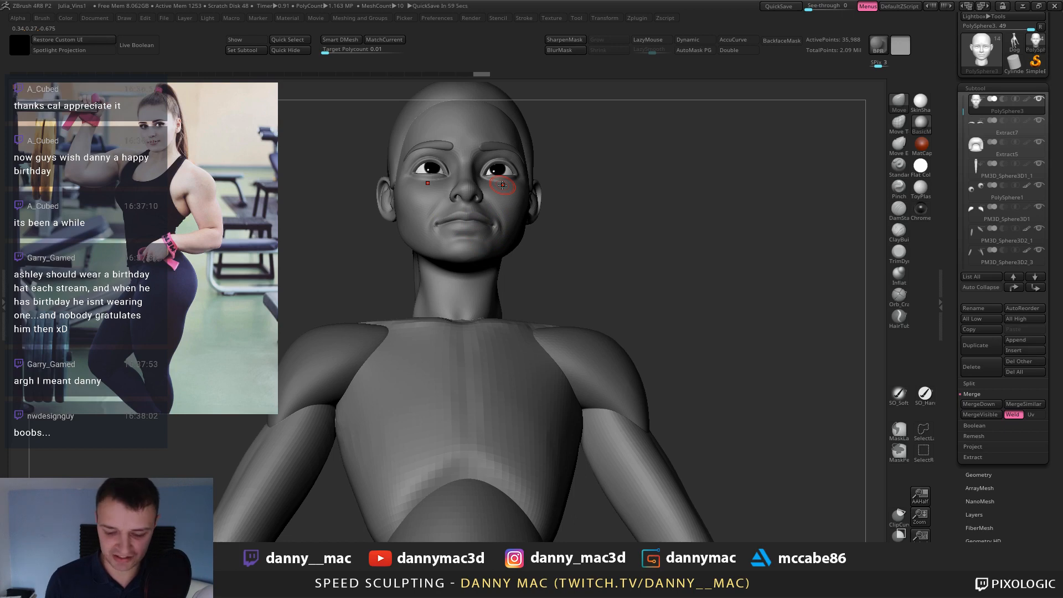
mouse_move(502, 185)
right_mouse_down()
mouse_move(469, 269)
mouse_move(480, 251)
mouse_move(468, 232)
mouse_move(504, 230)
mouse_move(503, 253)
mouse_move(506, 233)
right_mouse_up()
right_click(472, 261)
right_click(481, 252)
right_click(459, 258)
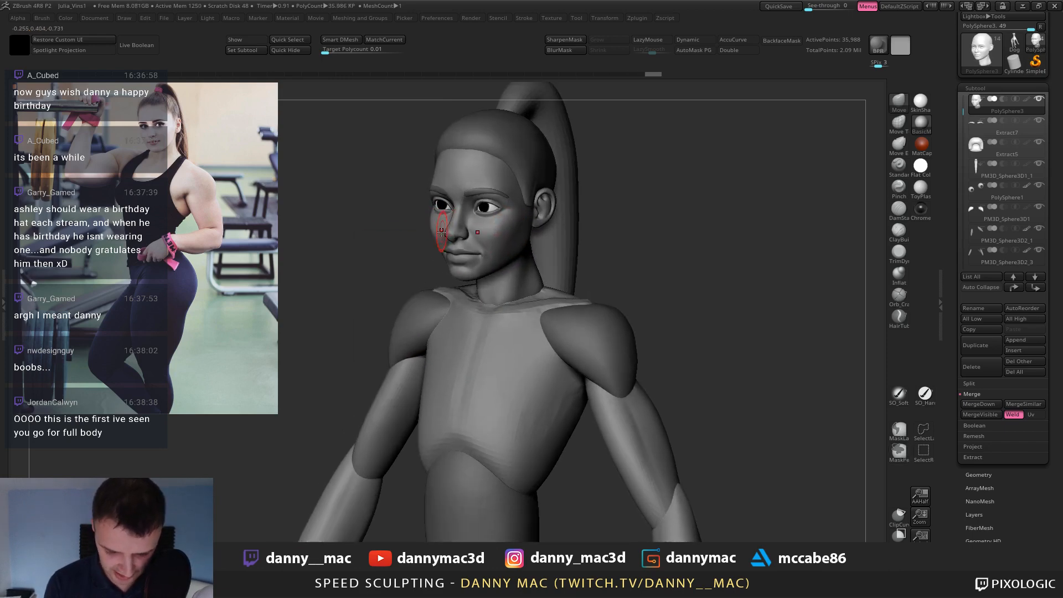
Step back and forth through the head's recent changes, comparing the face and jaw from front and three-quarter views.
key("ctrl+z")
right_click_drag(434, 222, 460, 216, "shift")
key("ctrl+shift+z")
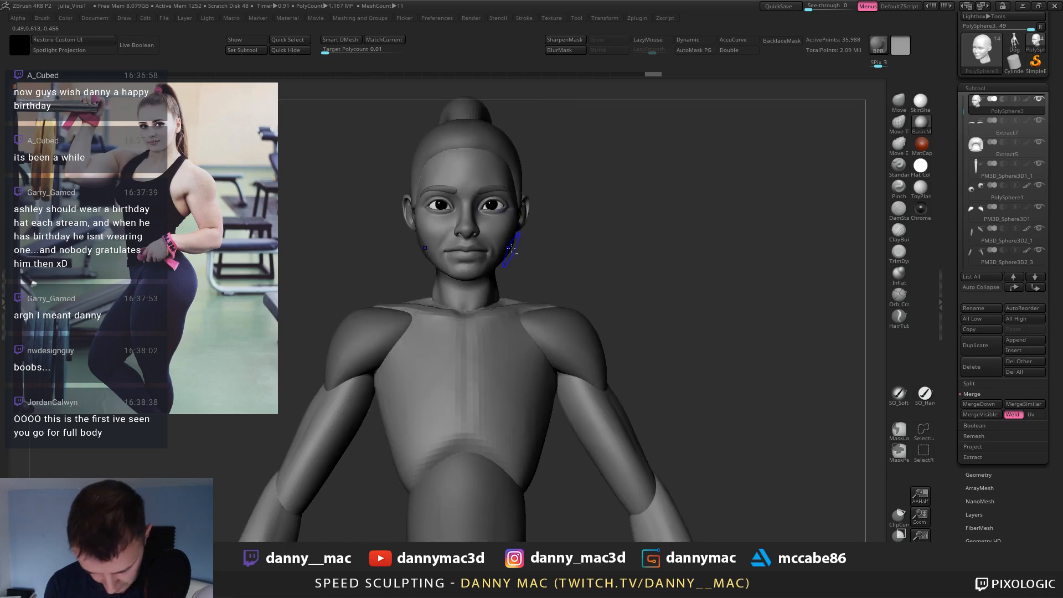
key("ctrl+shift+z")
right_click_drag(510, 249, 506, 214, "alt")
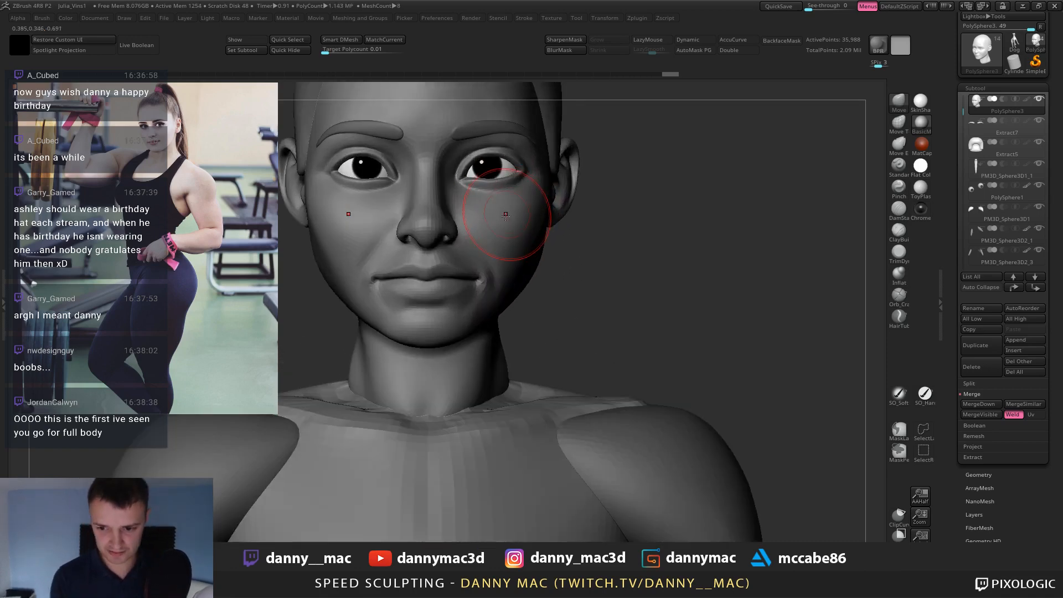
key("shift")
right_click_drag(474, 232, 462, 251)
key("ctrl+shift+z")
key("ctrl+shift+z")
key("ctrl+shift+z")
key("ctrl+shift+z")
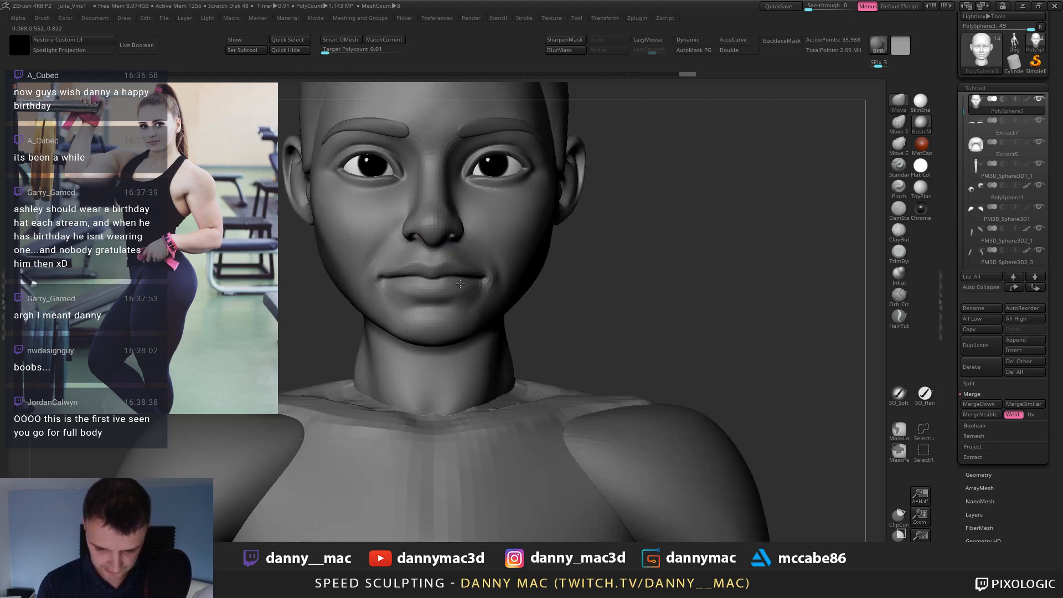
key("ctrl+shift+z")
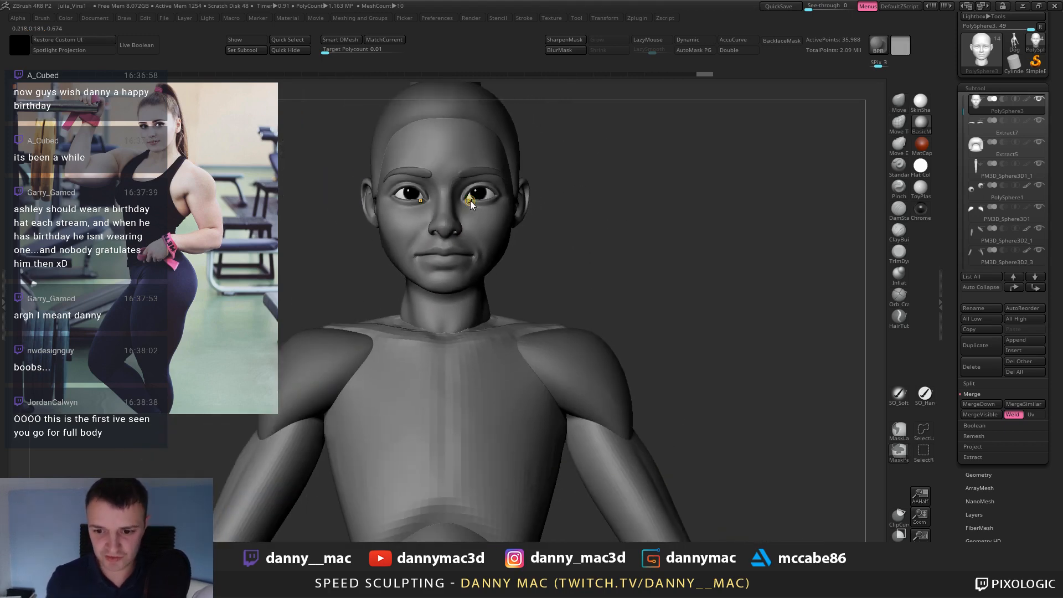
Save the project over the existing file.
key("ctrl+s")
key("Return")
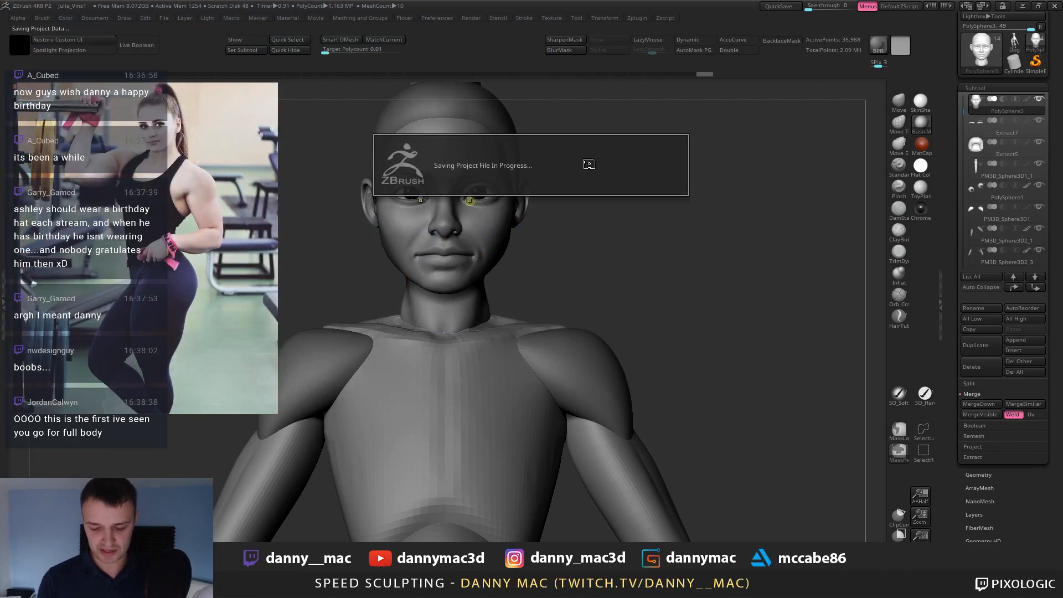
left_click_drag(589, 164, 487, 211)
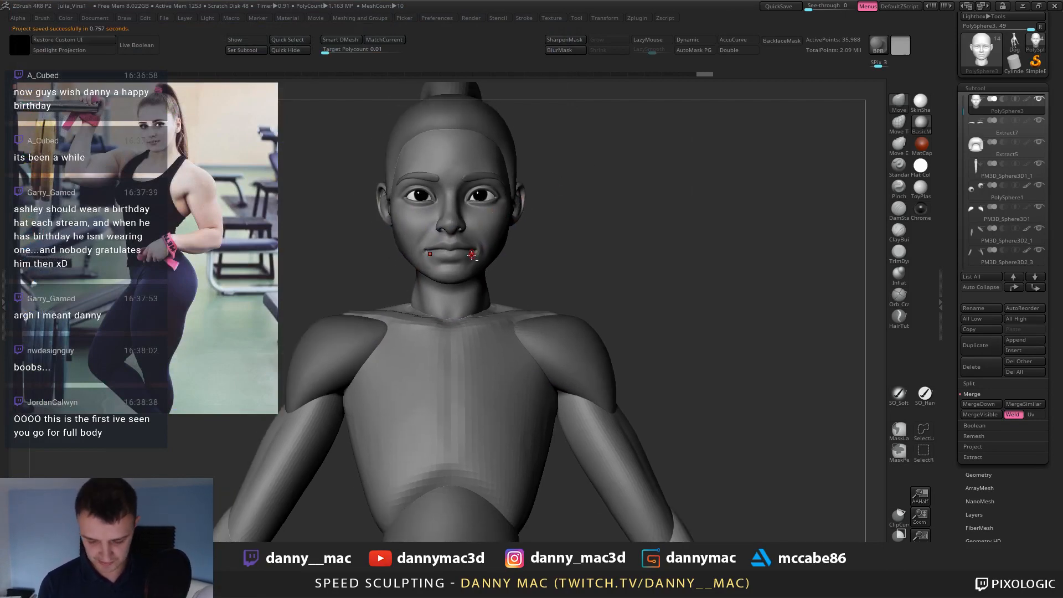
Nudge the side of the jaw with the Move brush and smooth the cheek.
left_click_drag(519, 270, 495, 263)
right_click_drag(479, 270, 501, 260)
left_click_drag(488, 226, 495, 220, "shift")
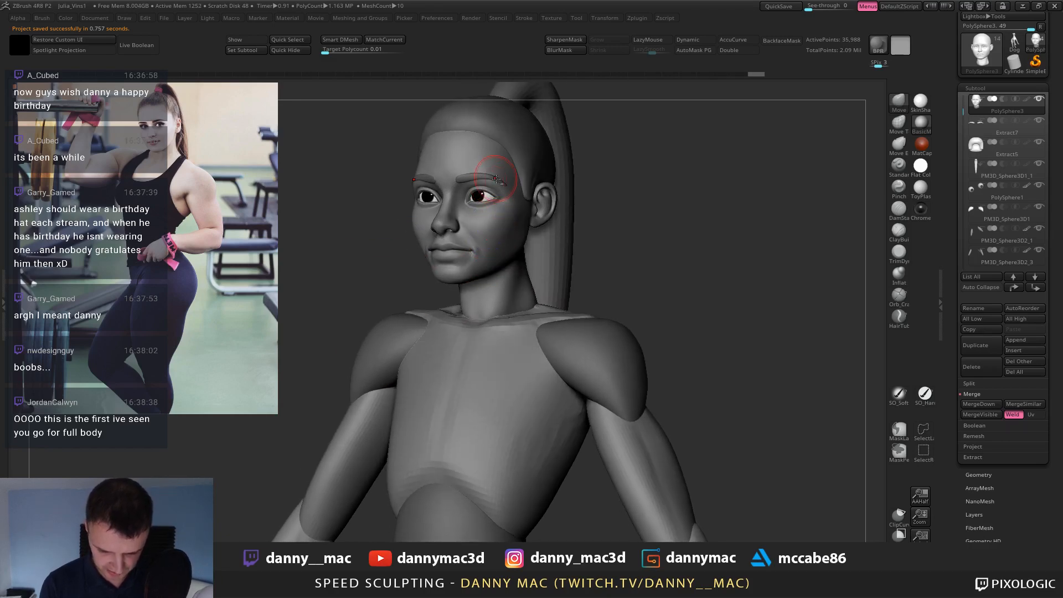
Isolate the head, adjust the jaw's underside with the Move brush, and show the full figure again.
key("alt+s")
right_click_drag(501, 173, 513, 115)
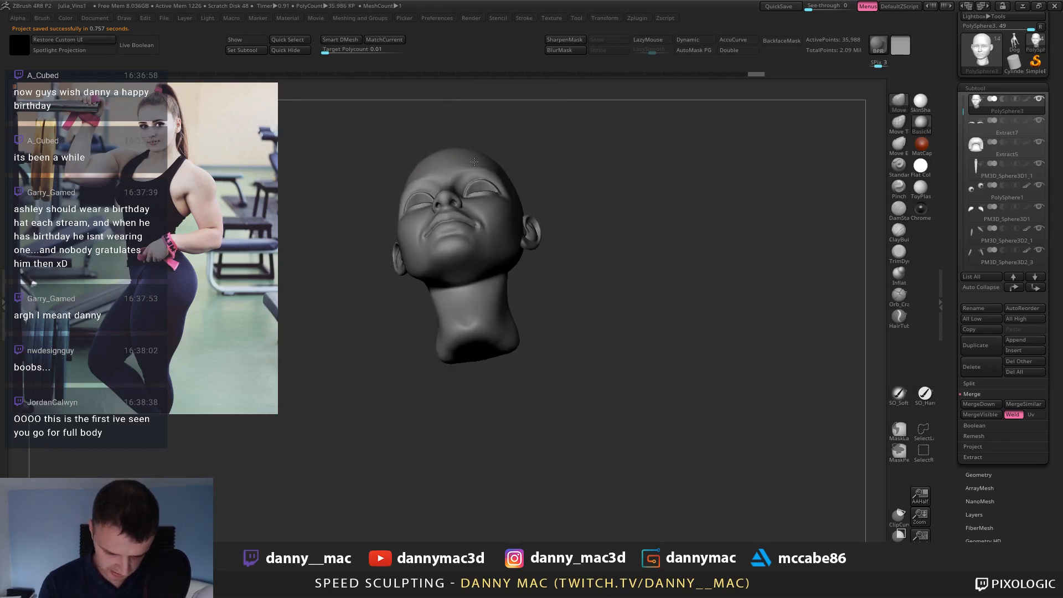
mouse_move(474, 162)
right_mouse_down()
mouse_move(483, 160)
mouse_move(461, 159)
mouse_move(474, 142)
right_mouse_up()
right_click(480, 162)
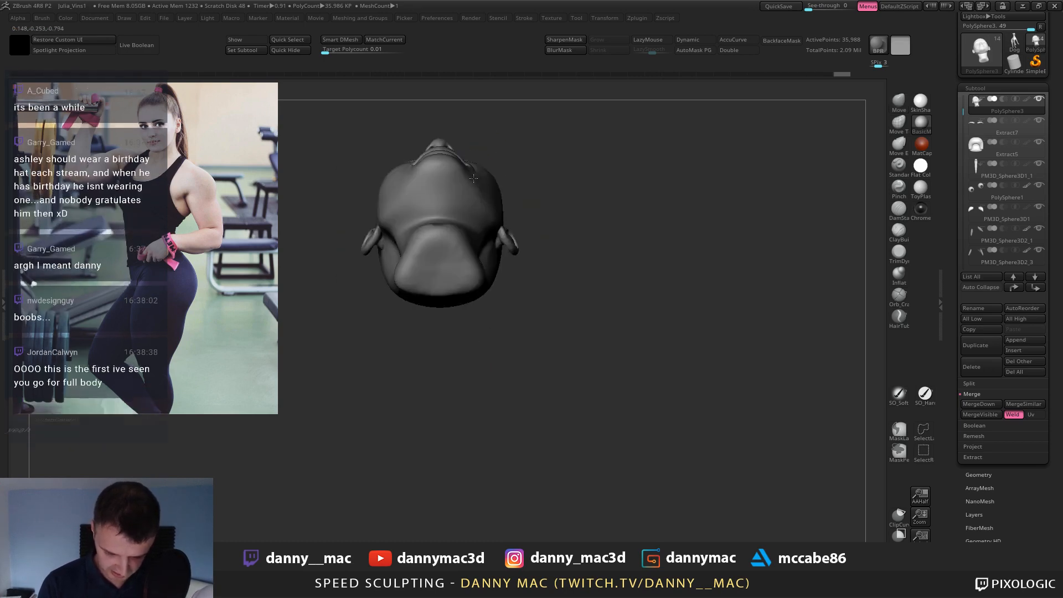
right_click(472, 195)
left_click_drag(472, 195, 485, 198)
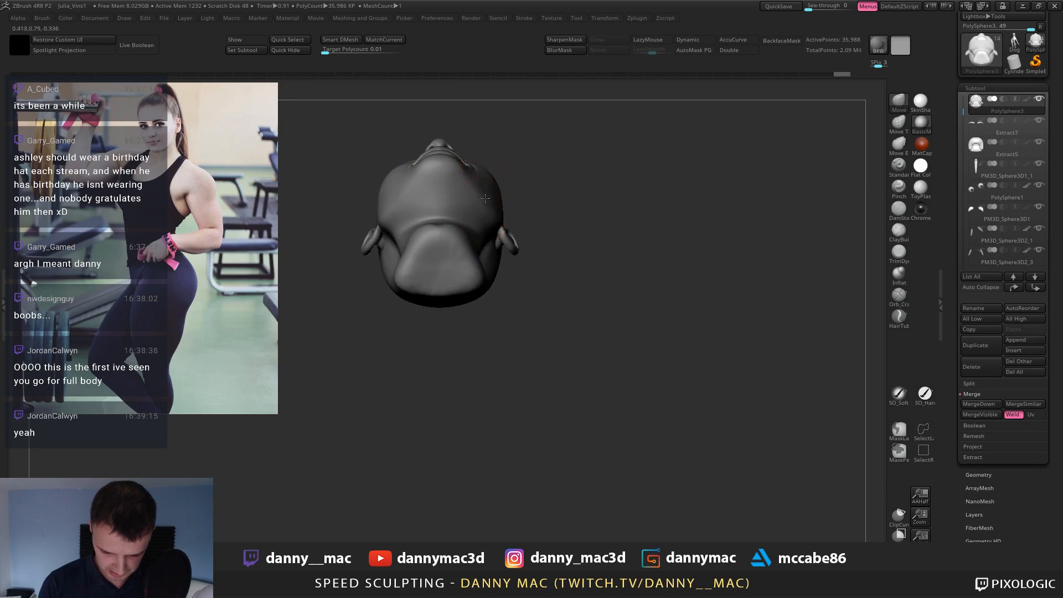
mouse_move(484, 200)
right_mouse_down()
mouse_move(487, 298)
mouse_move(485, 171)
mouse_move(482, 244)
mouse_move(491, 213)
mouse_move(556, 198)
mouse_move(565, 206)
mouse_move(500, 195)
mouse_move(490, 213)
mouse_move(463, 214)
mouse_move(482, 193)
mouse_move(473, 232)
right_mouse_up()
key("alt+s")
Reselect the head and subdivide its mesh once.
left_click(490, 202, "alt")
left_click(492, 242, "alt")
key("space")
key("space")
left_click_drag(473, 231, 459, 231)
key("space")
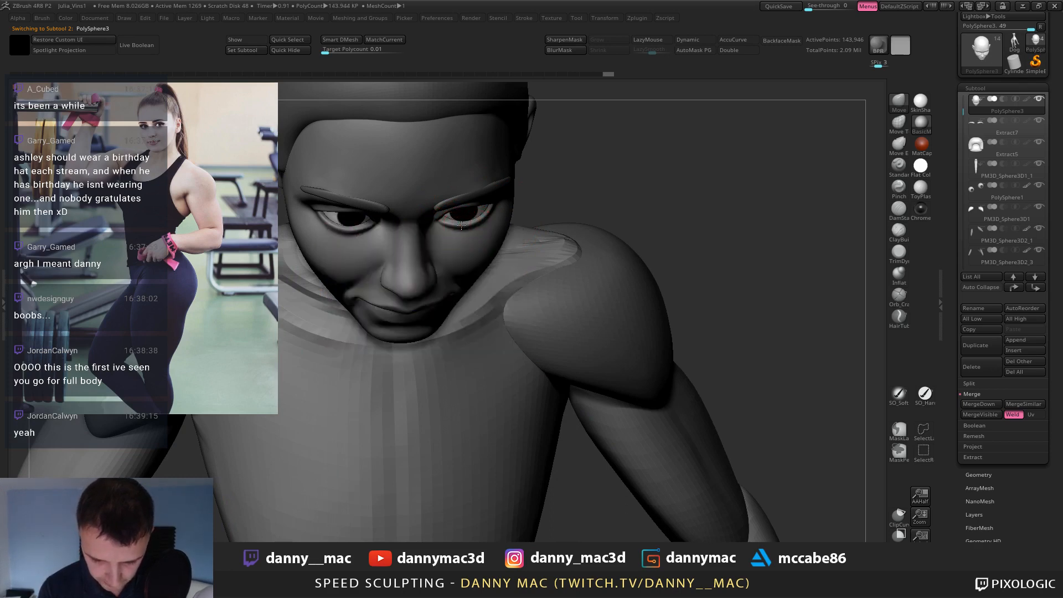
Isolate the head and mask the upper eyelid's rim for an eyelash strip.
mouse_move(462, 225)
right_mouse_down()
mouse_move(448, 221)
mouse_move(471, 225)
mouse_move(461, 238)
right_mouse_up()
left_click_drag(461, 237, 460, 238)
mouse_move(461, 238)
right_mouse_down()
mouse_move(468, 216)
mouse_move(490, 215)
mouse_move(486, 233)
right_mouse_up()
mouse_move(486, 233)
right_mouse_down()
mouse_move(482, 175)
mouse_move(451, 225)
mouse_move(486, 226)
mouse_move(471, 220)
mouse_move(439, 239)
mouse_move(449, 231)
right_mouse_up()
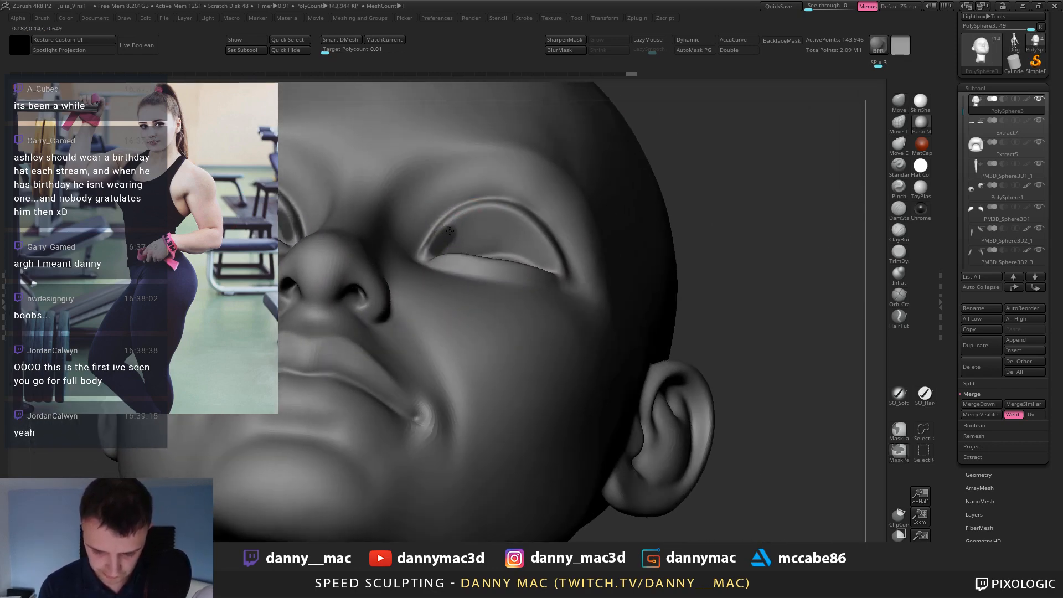
mouse_move(537, 237)
right_mouse_down()
mouse_move(422, 249)
mouse_move(513, 200)
right_mouse_up()
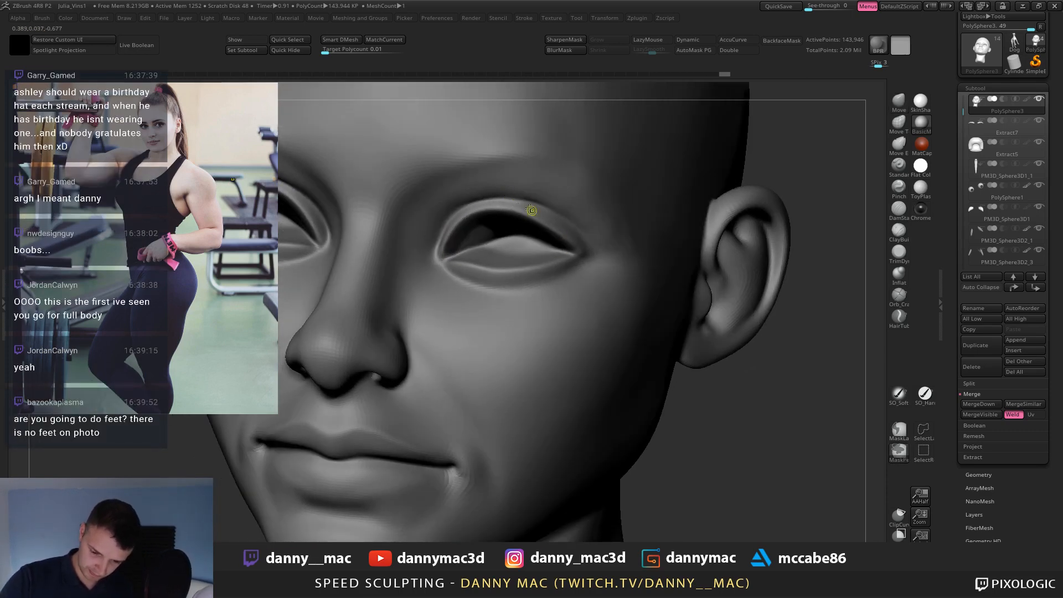
right_click_drag(530, 210, 571, 191)
Try extracting the masked upper eyelid area with a thickness of 0.04268.
key("1")
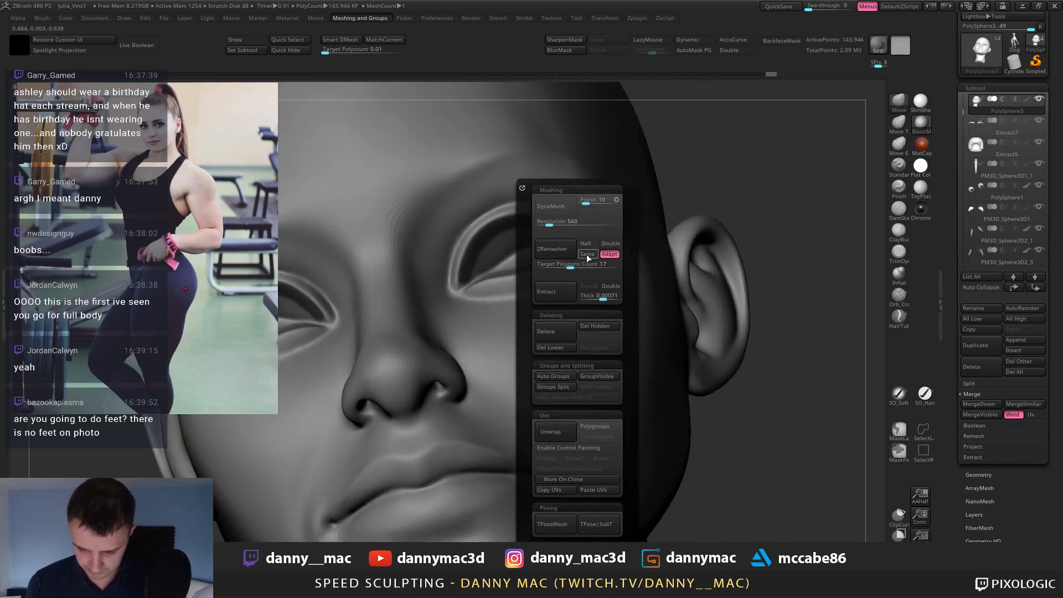
left_click(561, 294)
key("shift+s")
right_click_drag(606, 266, 620, 275)
key("1")
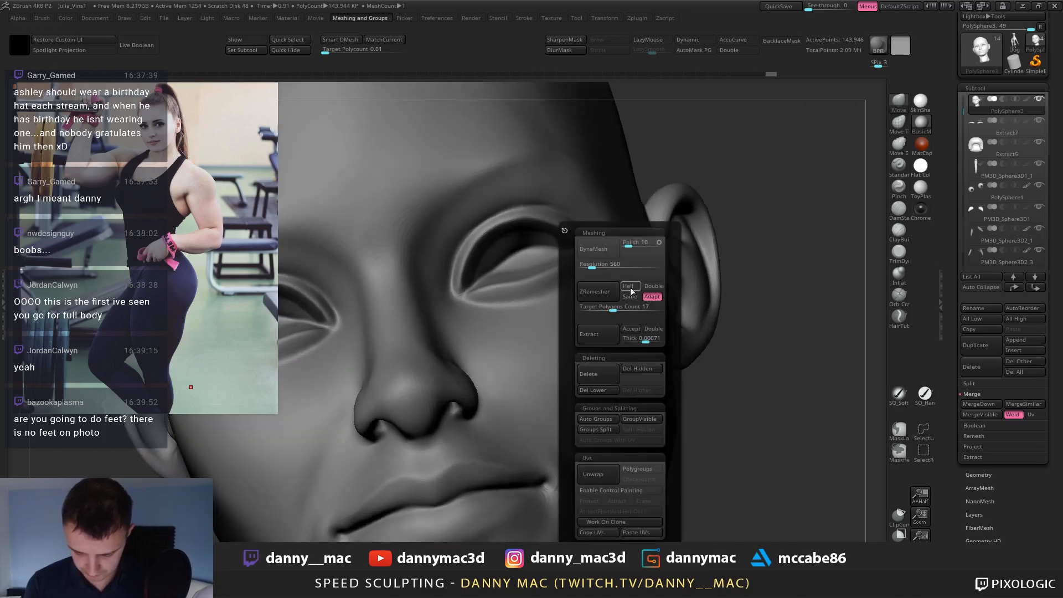
left_click(646, 340)
key("Return")
key("1")
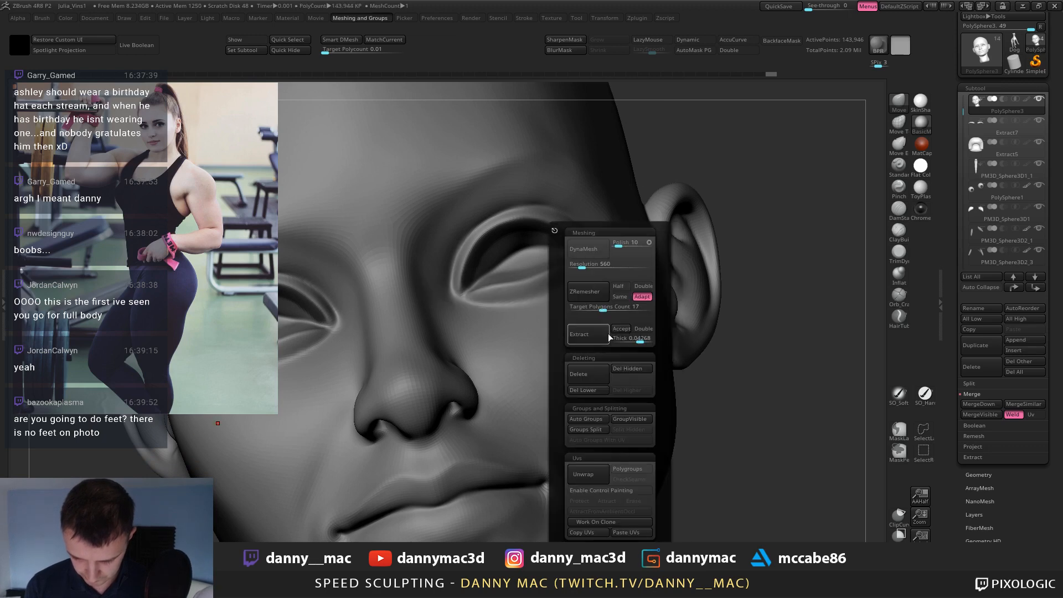
left_click(588, 338)
key("1")
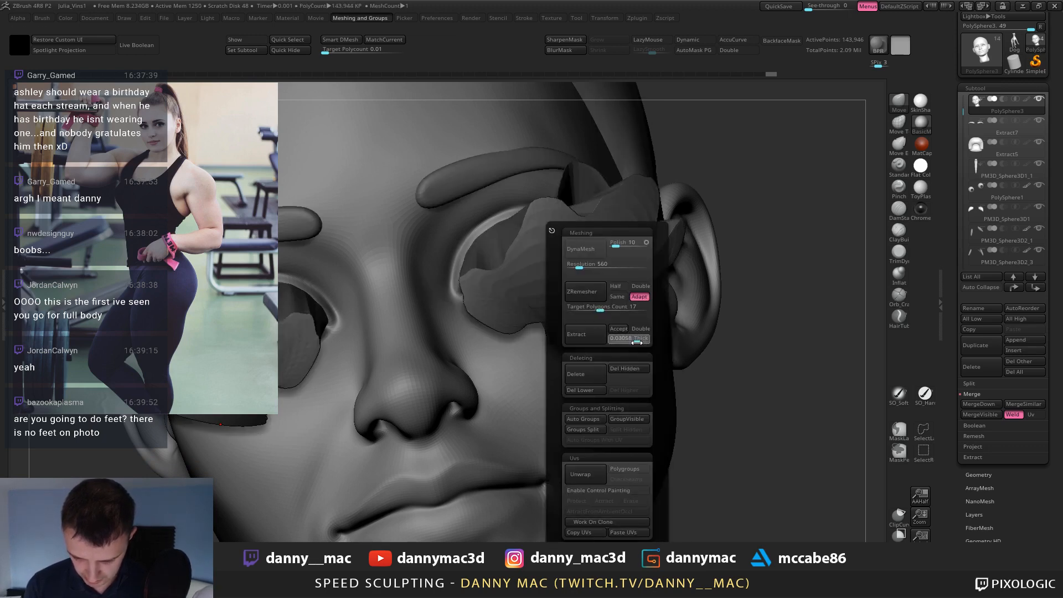
Try thinner extractions of the masked eyelid area, with thickness values of 0.00912 and 0.0005.
key("Return")
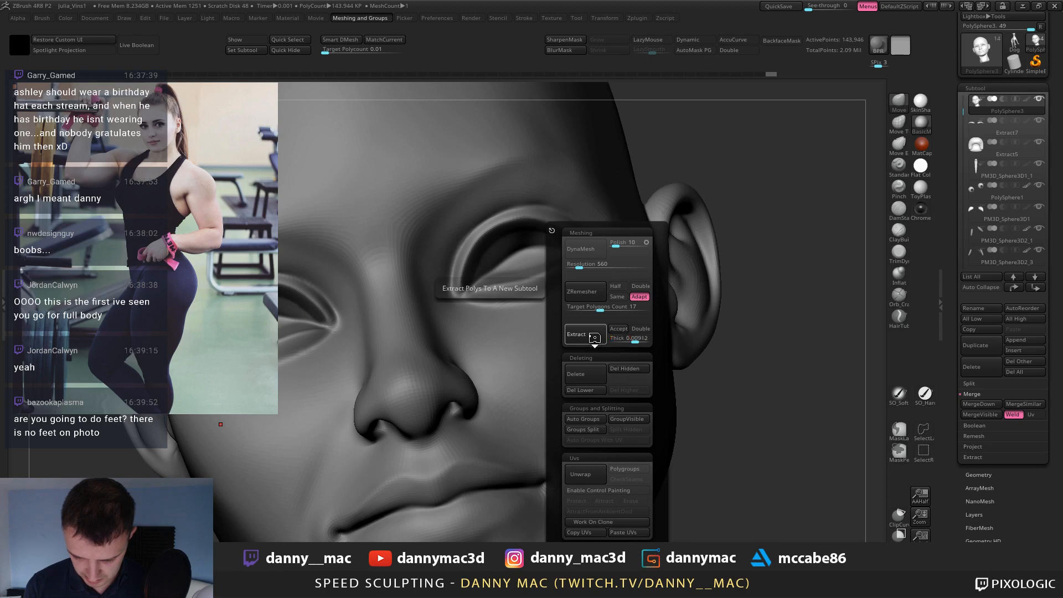
left_click(595, 339)
key("1")
left_click(629, 339)
type("0.0016")
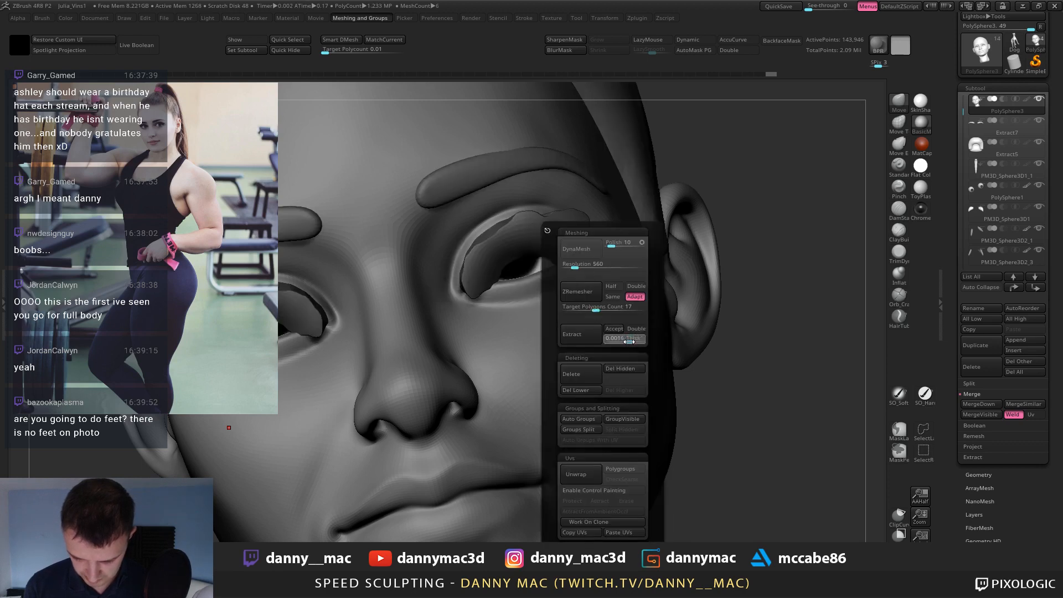
left_click_drag(629, 342, 631, 342)
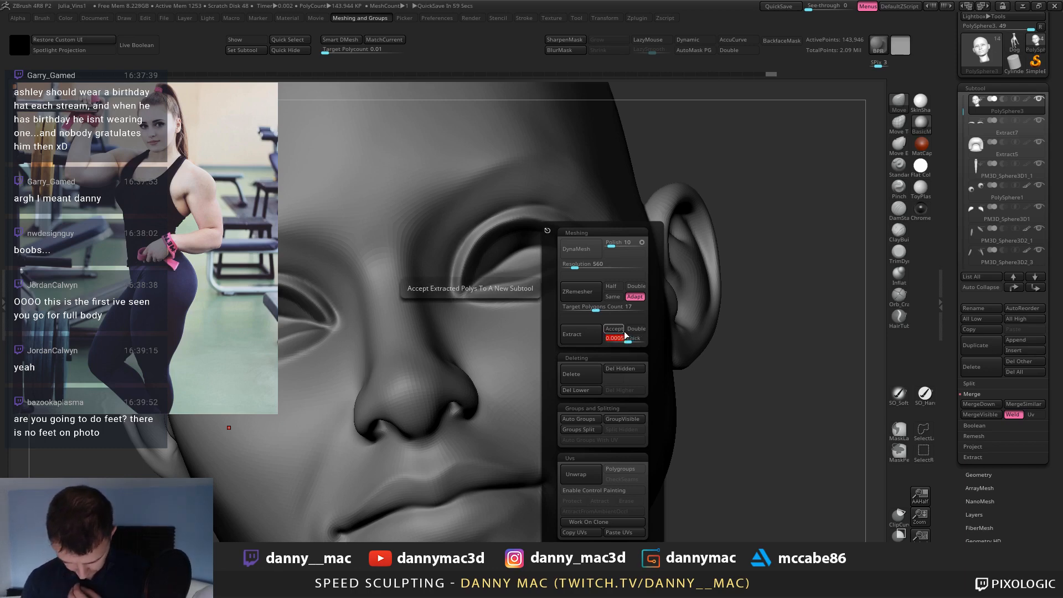
left_click(623, 331)
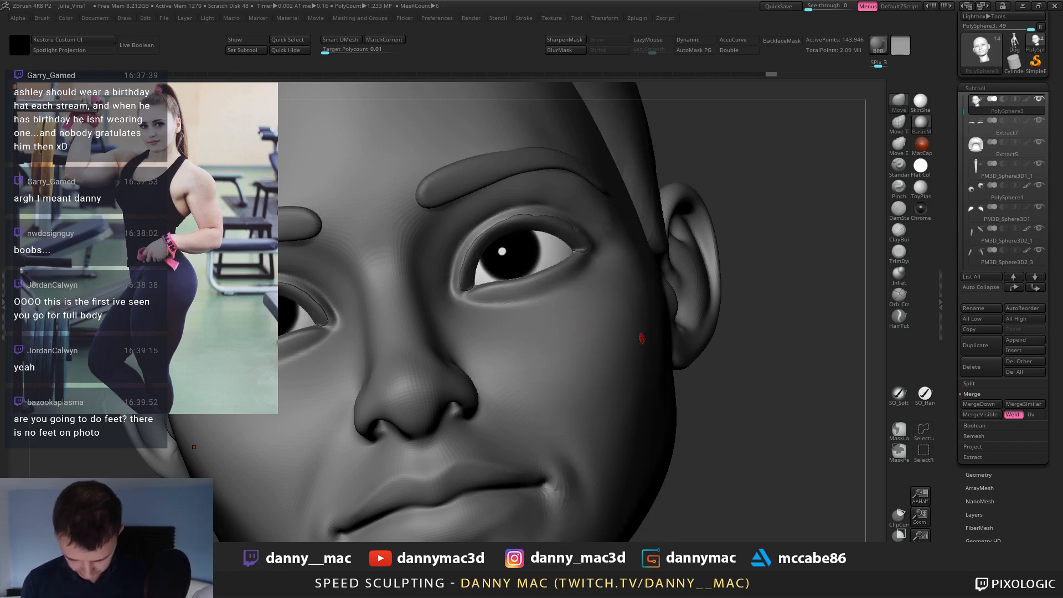
key("shift+m")
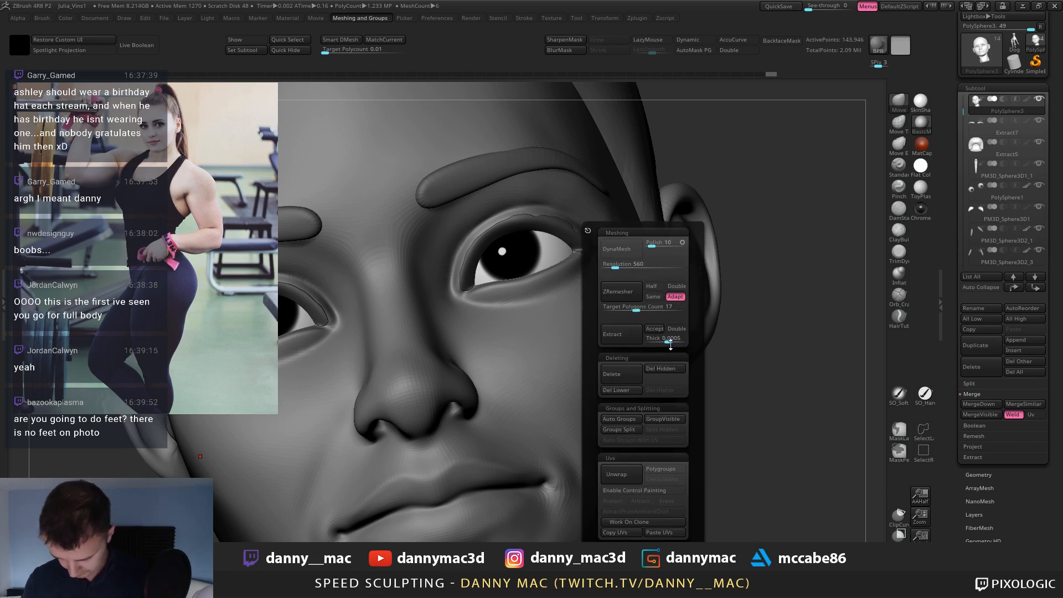
Extract the masked upper eyelid area as a double-sided piece with a thickness of 0.002 and accept it.
left_click(671, 340)
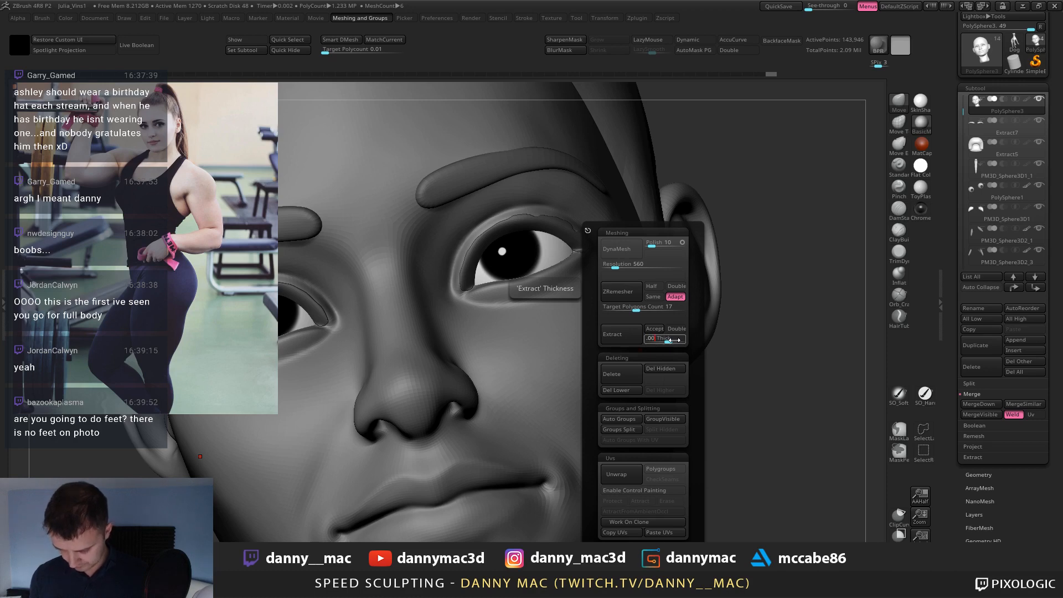
key("Return")
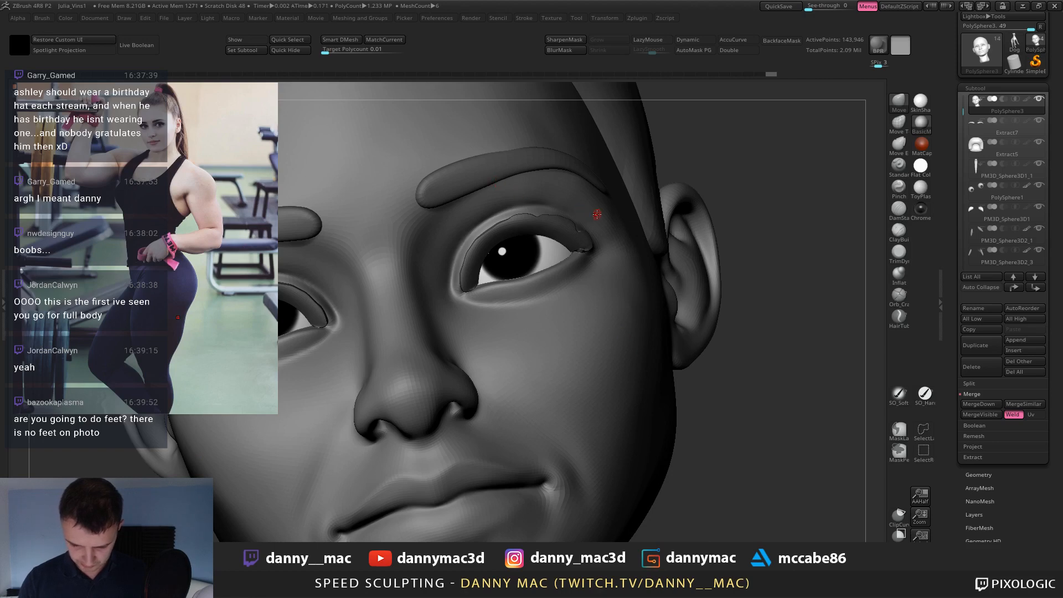
key("g")
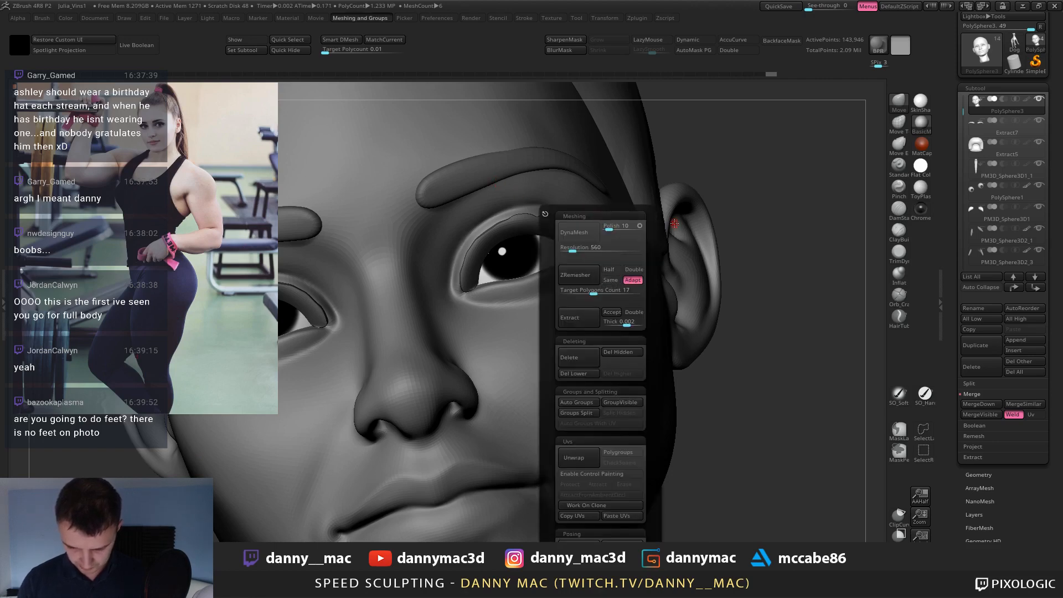
left_click(633, 313)
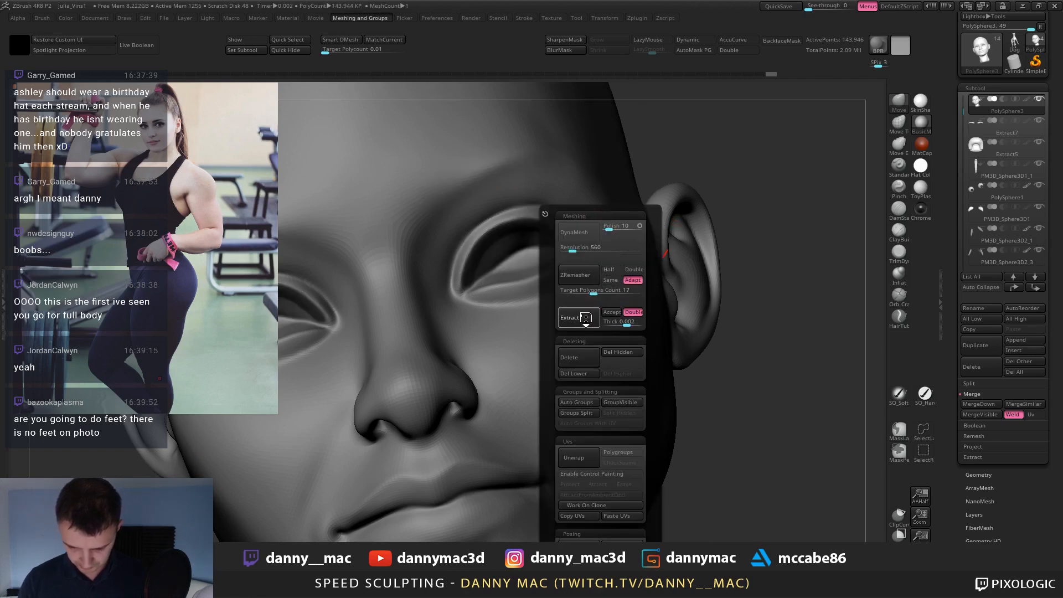
left_click(586, 318)
left_click(612, 312)
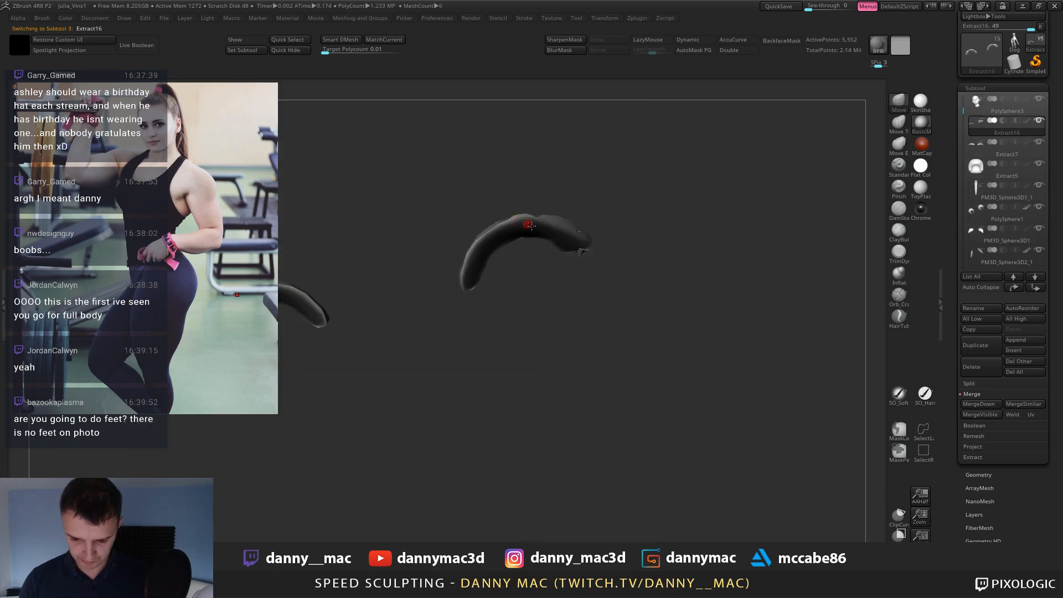
Remesh the extracted lash strips with ZRemesher, then reduce them with Half on and Adapt off.
left_click_drag(631, 223, 636, 237)
key("space")
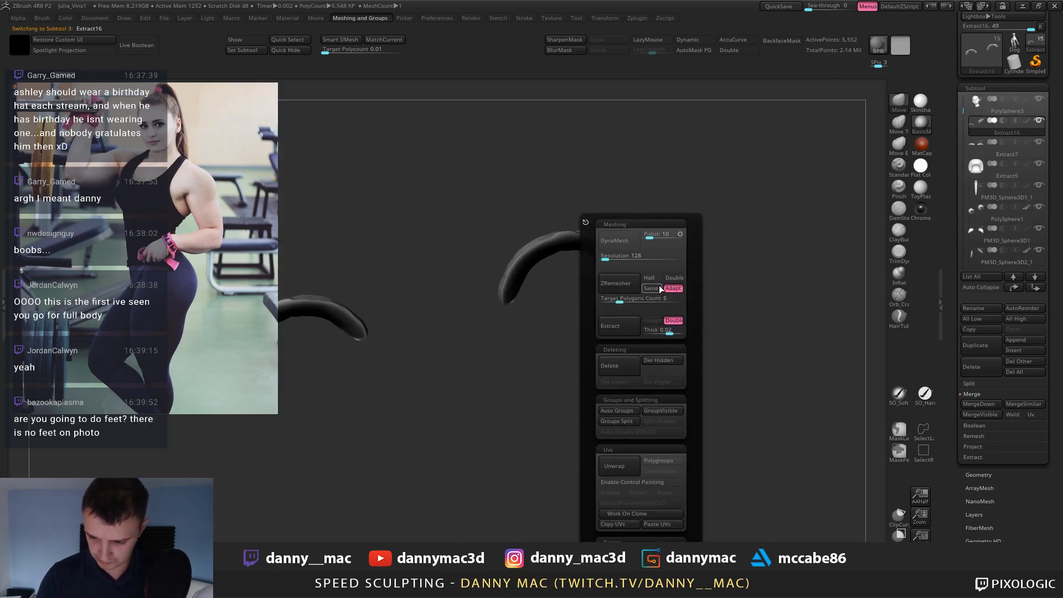
left_click(619, 283)
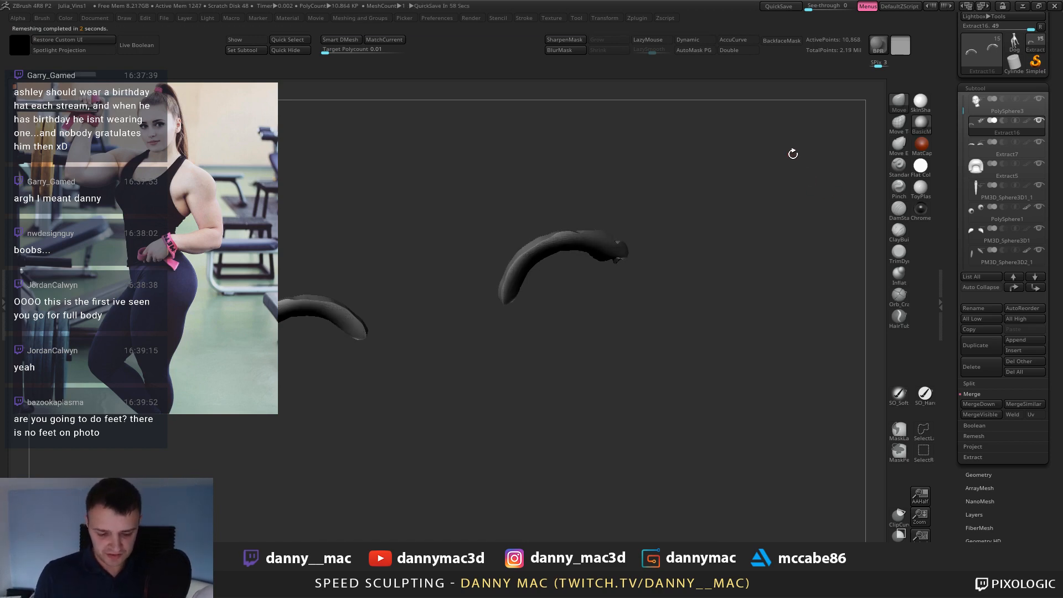
key("1")
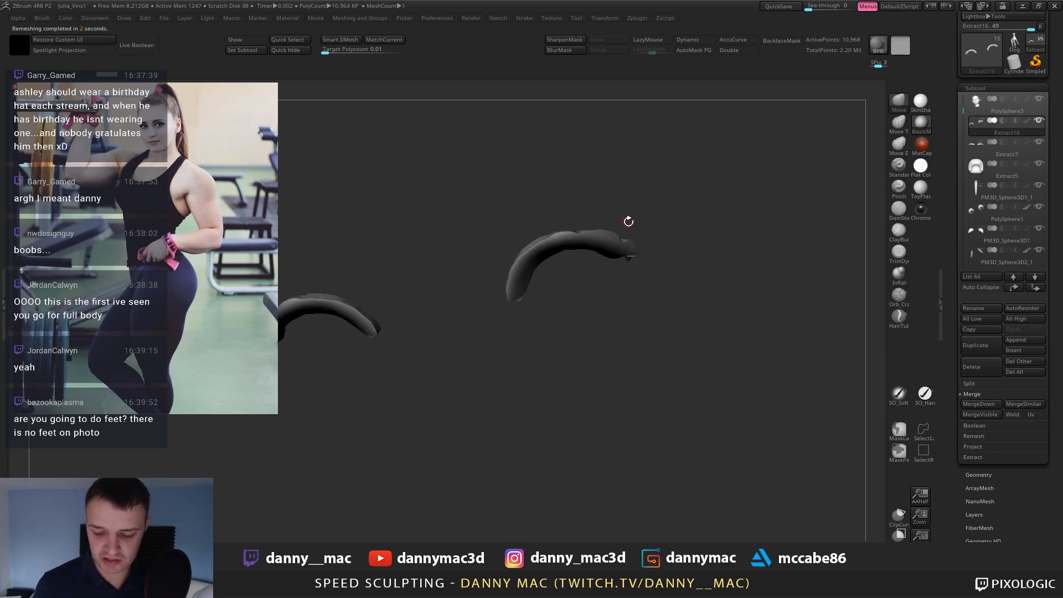
key("m")
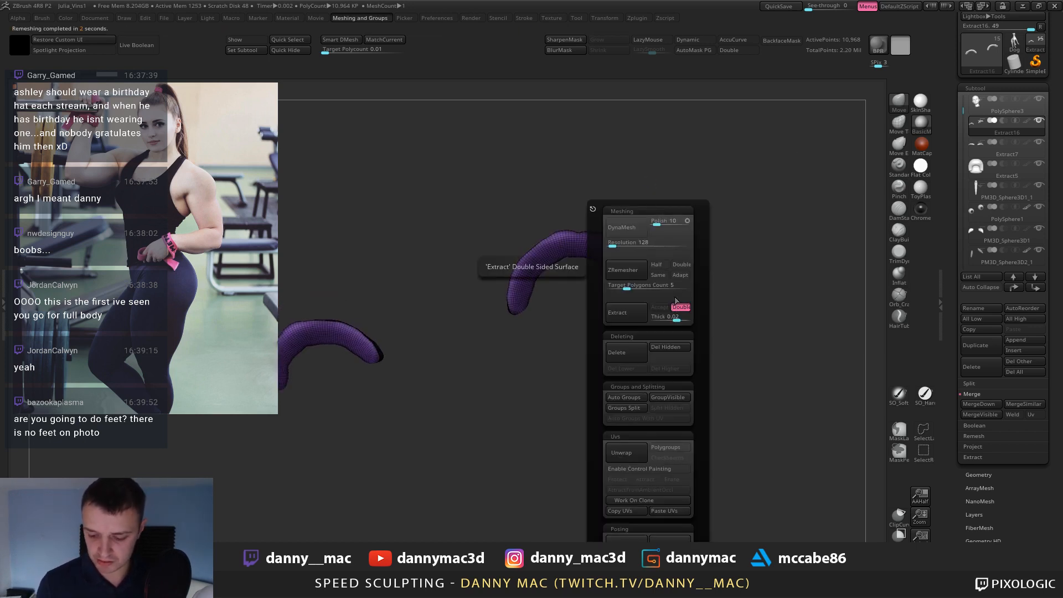
left_click(657, 267)
key("1")
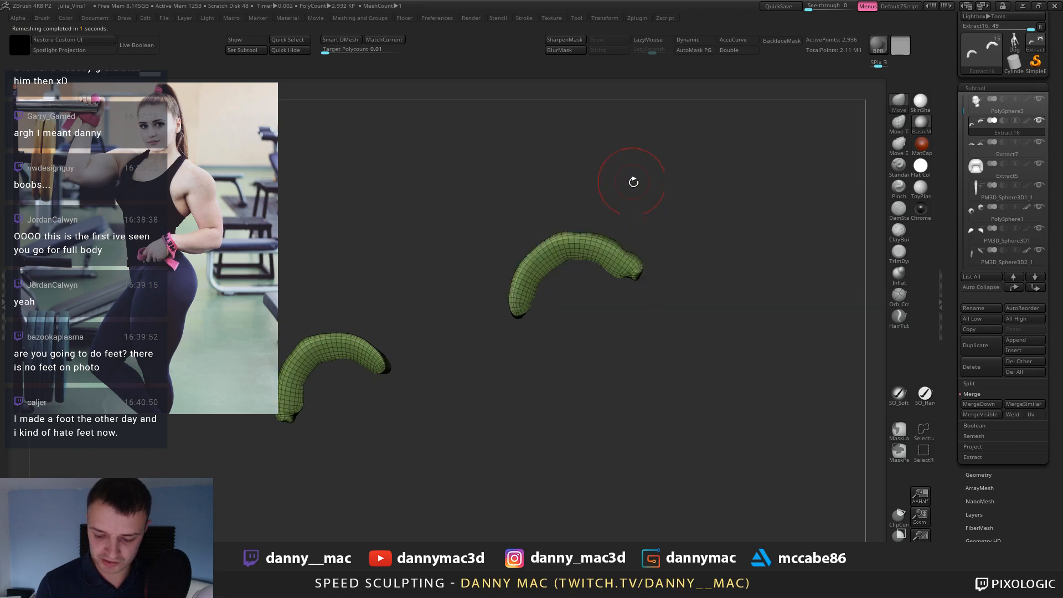
Smooth the lash strip's ragged outer end and bring the rest of the figure back into view.
mouse_move(584, 238)
left_mouse_down("shift")
mouse_move(523, 283)
mouse_move(608, 264)
left_mouse_up("shift")
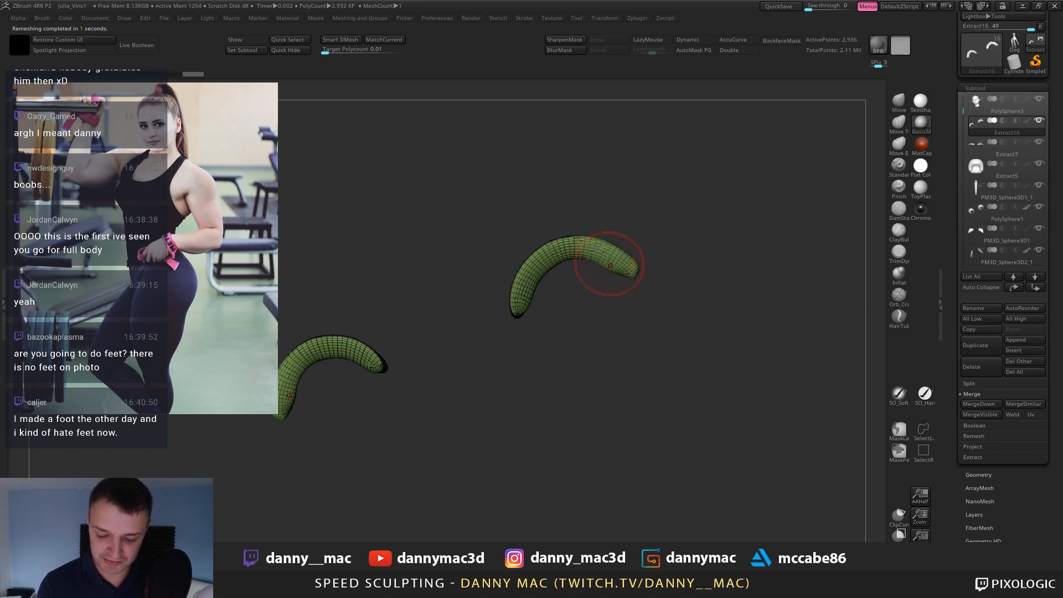
key("alt+s")
right_click_drag(593, 232, 541, 283)
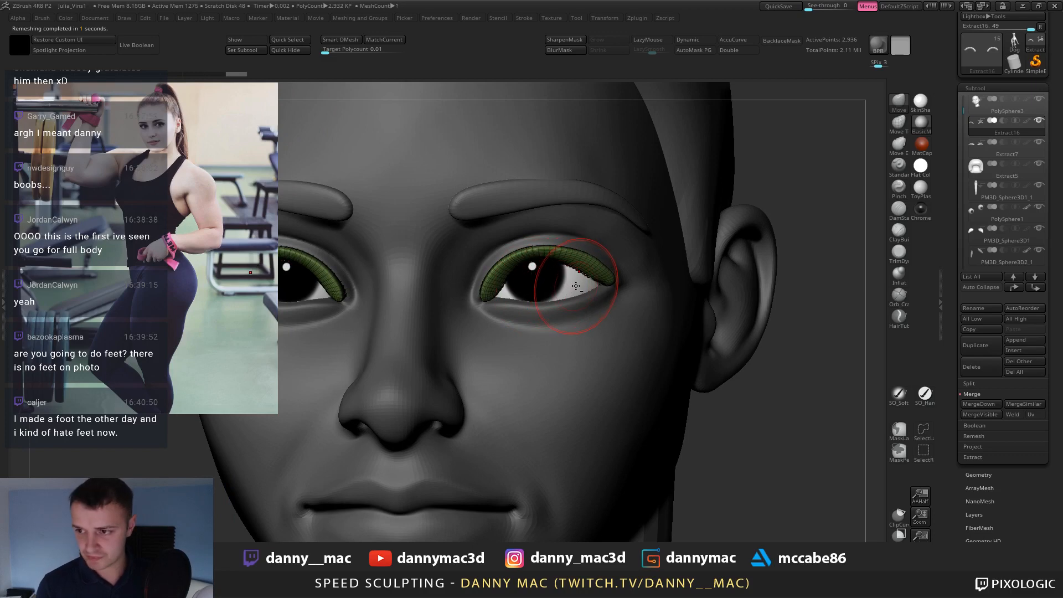
Fit the lash strip to the upper eyelid with the Move brush and turn off the wireframe display.
left_click_drag(586, 288, 586, 285)
right_click_drag(586, 285, 603, 295)
mouse_move(589, 302)
left_mouse_down()
mouse_move(557, 287)
mouse_move(543, 304)
mouse_move(560, 299)
left_mouse_up()
key("shift+f")
right_click_drag(656, 292, 612, 297)
right_click_drag(613, 291, 673, 291)
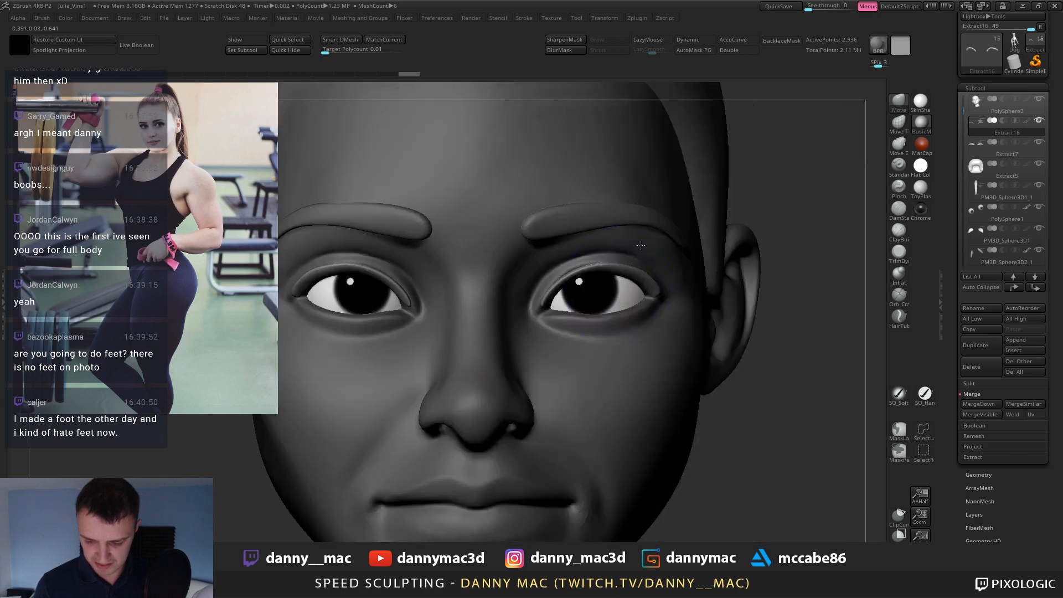
Smooth the outer end of the eyelash strip and nudge it against the upper eyelid at the outer eye corner.
left_click_drag(662, 288, 669, 291, "shift")
right_click_drag(673, 291, 615, 290)
left_click_drag(658, 285, 660, 292)
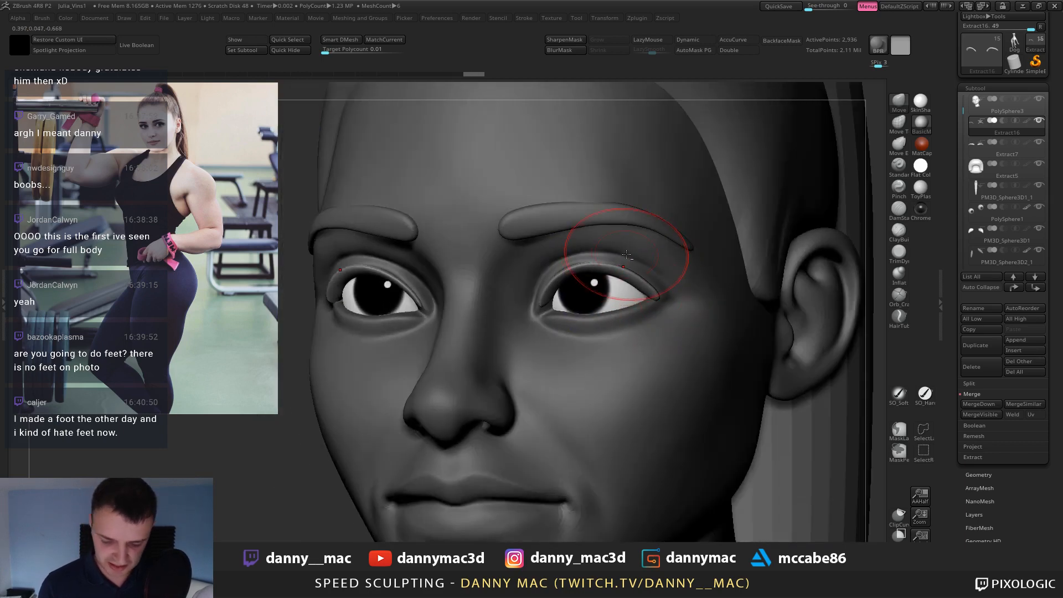
Select the head and deepen the upper eyelid crease toward the outer corner with the Dam Standard brush.
key("l")
right_click_drag(581, 238, 550, 264)
left_click(547, 269, "alt")
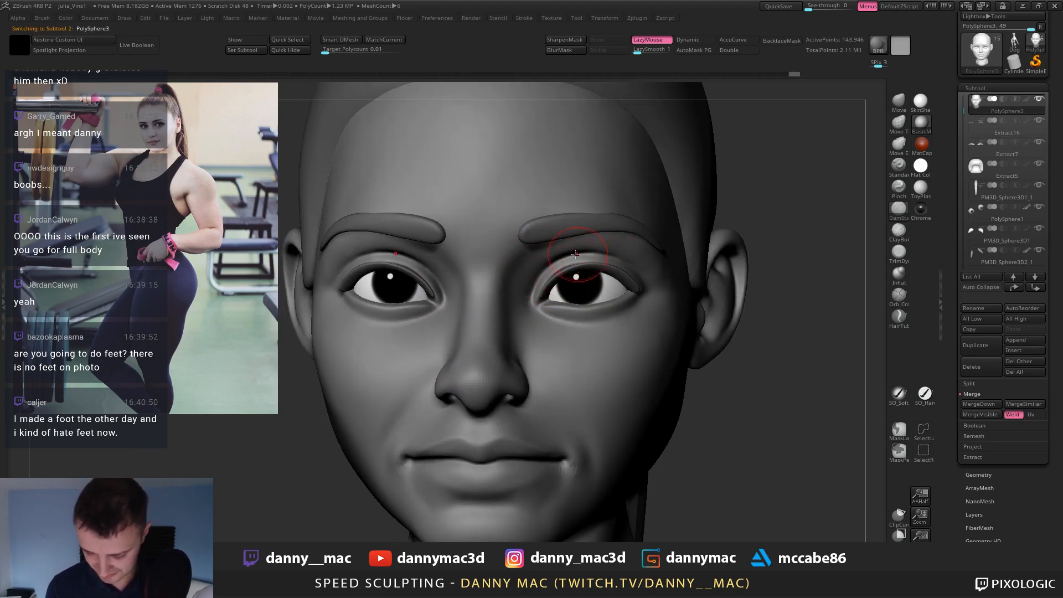
left_click_drag(631, 264, 610, 256)
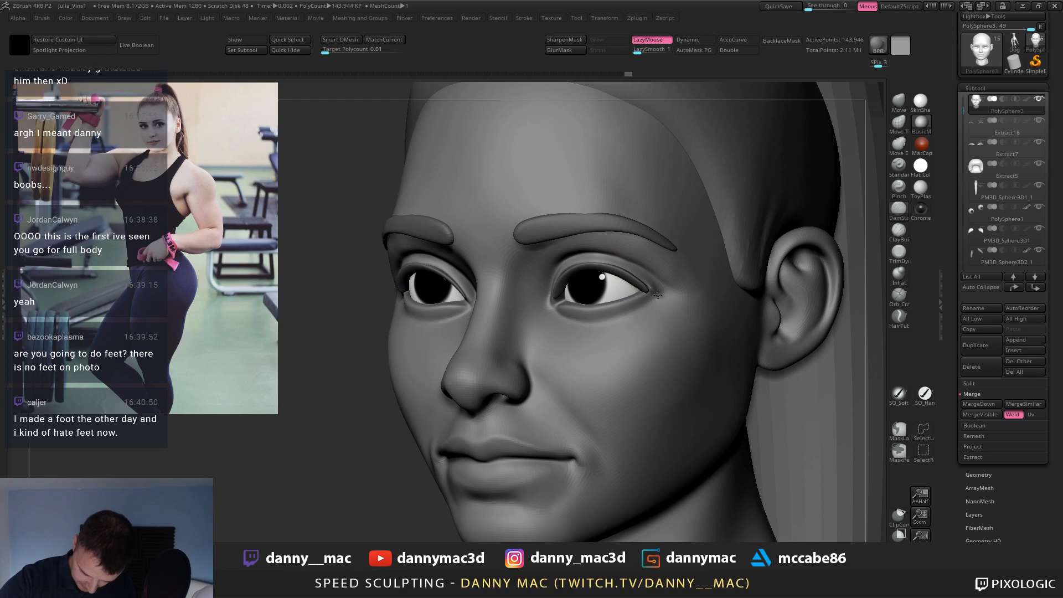
Build up the upper eyelid near the outer eye corner with the Clay Buildup brush and smooth the added volume.
key("b")
key("c")
key("b")
left_click_drag(627, 265, 646, 277)
key("space")
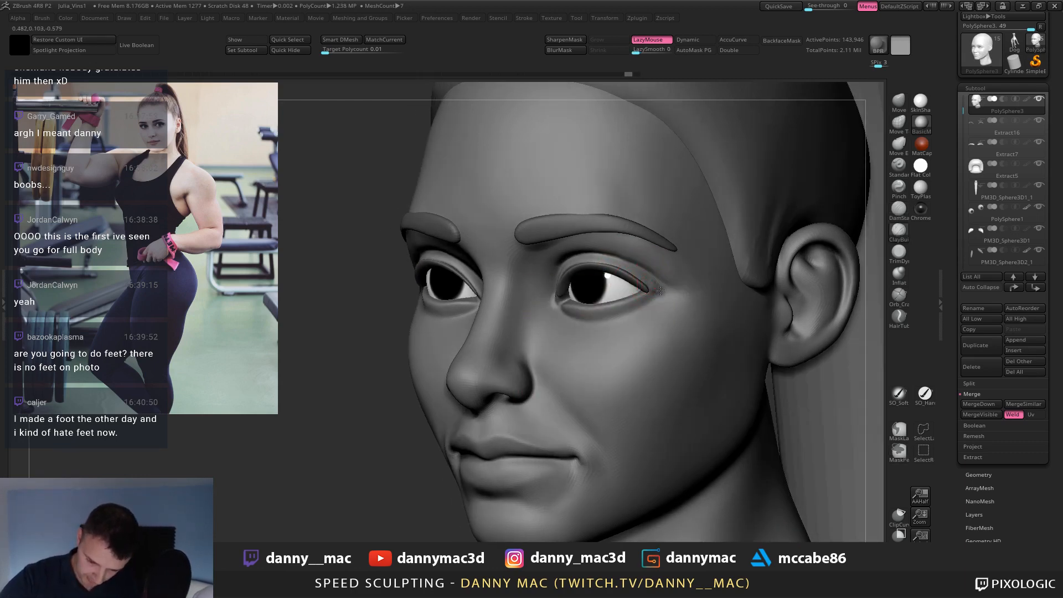
right_click_drag(661, 290, 671, 288)
left_click_drag(641, 278, 658, 289, "shift")
right_click_drag(658, 289, 740, 286)
Select the torso with the Move brush active and save the project over the existing Julia_Vins1 file.
key("b")
key("d")
key("s")
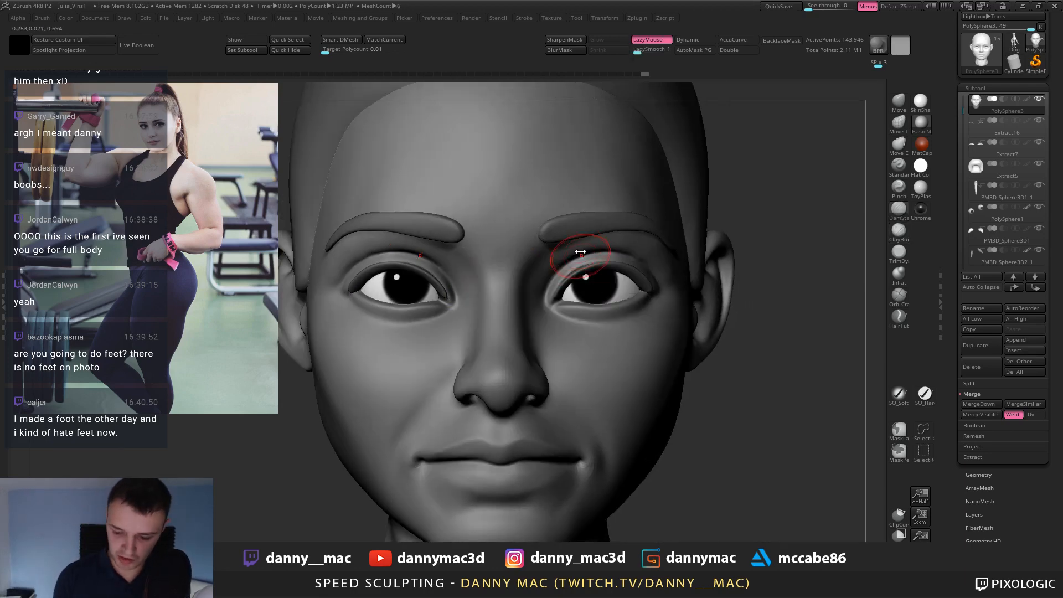
right_click_drag(575, 252, 406, 266, "ctrl")
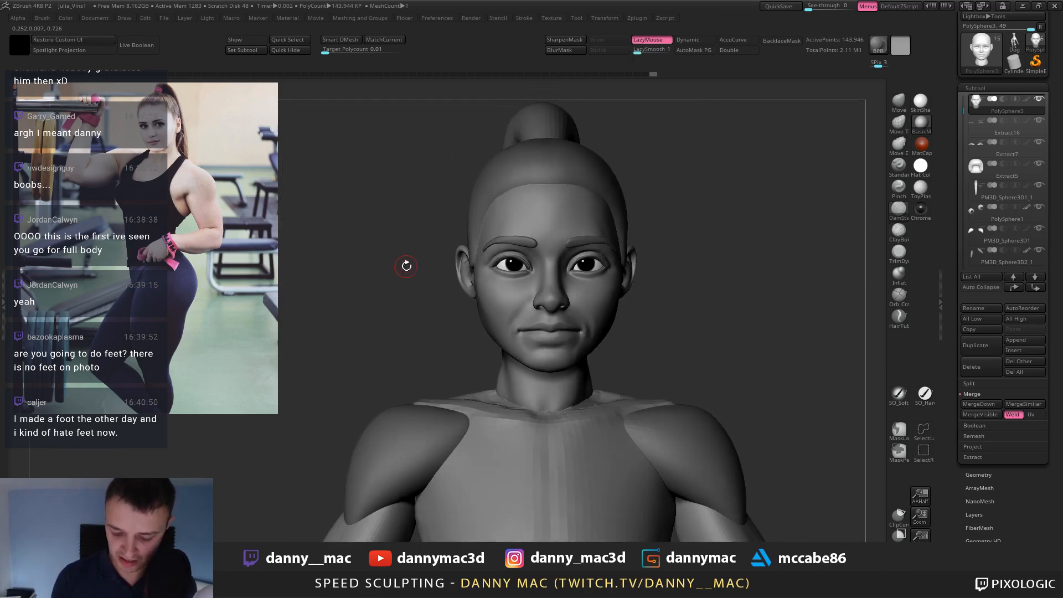
mouse_move(653, 274)
right_mouse_down("ctrl")
mouse_move(570, 285)
mouse_move(570, 335)
mouse_move(528, 232)
mouse_move(558, 208)
mouse_move(566, 292)
mouse_move(554, 299)
mouse_move(507, 252)
mouse_move(552, 238)
right_mouse_up("ctrl")
key("b")
key("m")
key("v")
key("space")
left_click(558, 208, "alt")
key("ctrl+s")
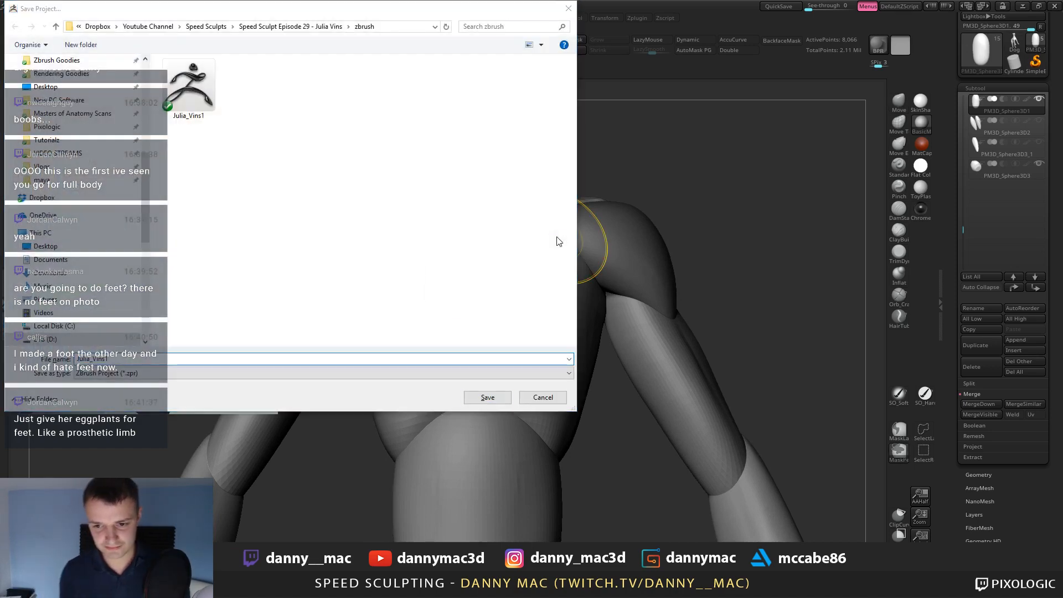
key("Return")
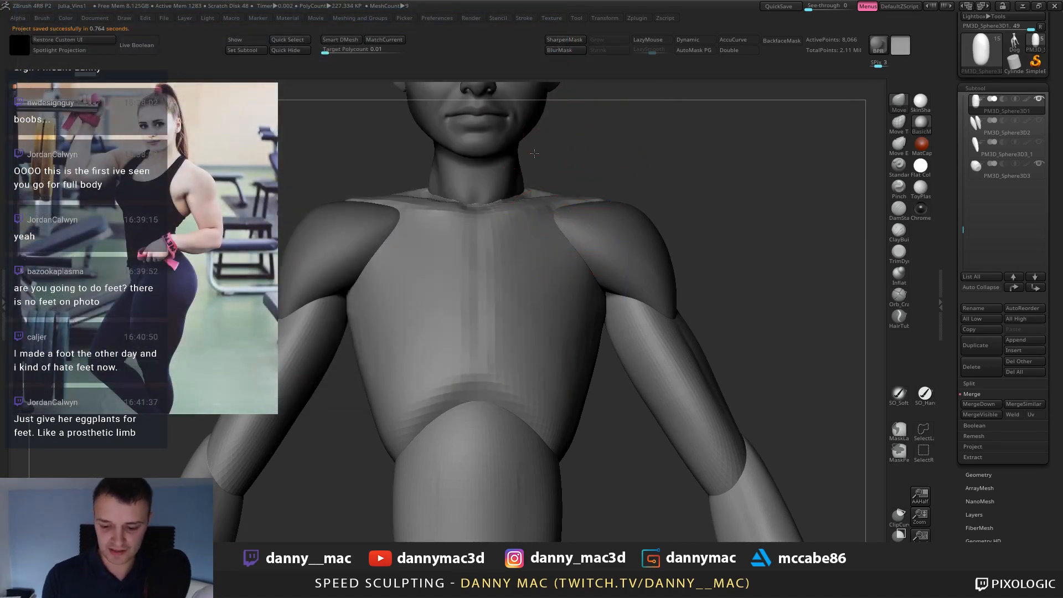
Select the eyelash strips, fill them with black, and set the active colour back to light grey.
right_click_drag(535, 154, 588, 216, "ctrl")
left_click(518, 202, "alt")
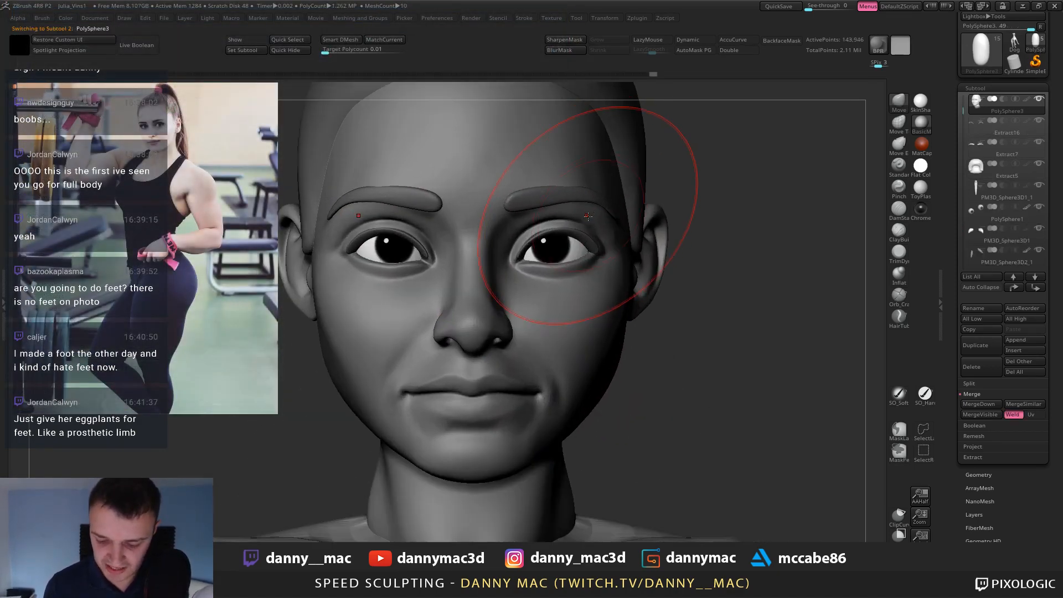
left_click(587, 241, "alt")
key("space")
left_click(458, 311)
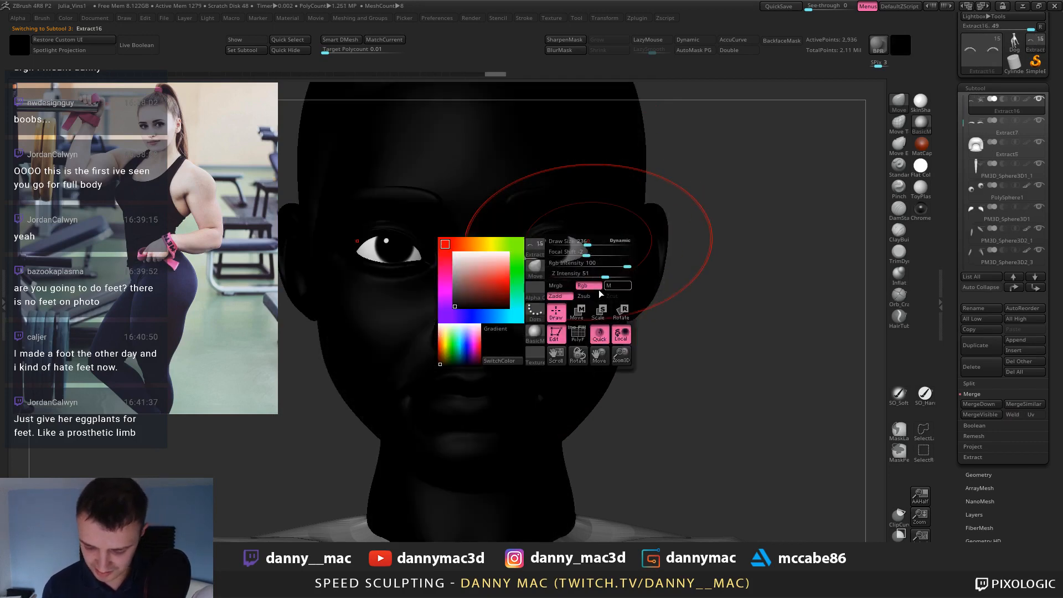
key("space")
left_click(383, 340)
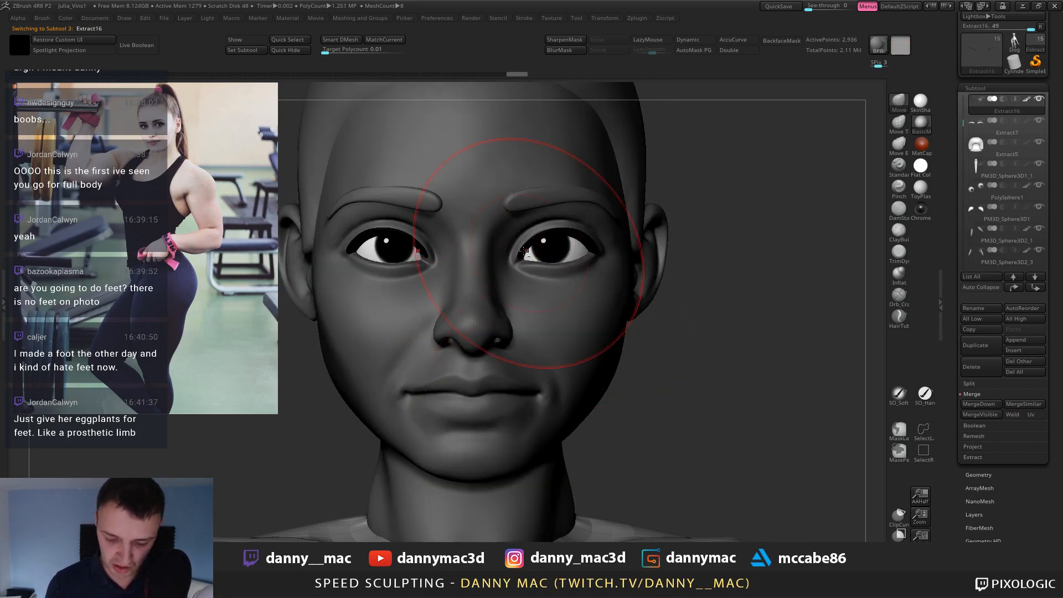
Nudge the black lash strip into place along the upper eyelid with the Move brush.
right_click_drag(593, 250, 585, 211)
left_click_drag(585, 210, 570, 211)
mouse_move(566, 244)
right_mouse_down()
mouse_move(552, 228)
mouse_move(522, 241)
right_mouse_up()
Select the head and reshape the eyelids around the eyes using a smaller Move brush.
left_click(531, 221, "alt")
key("space")
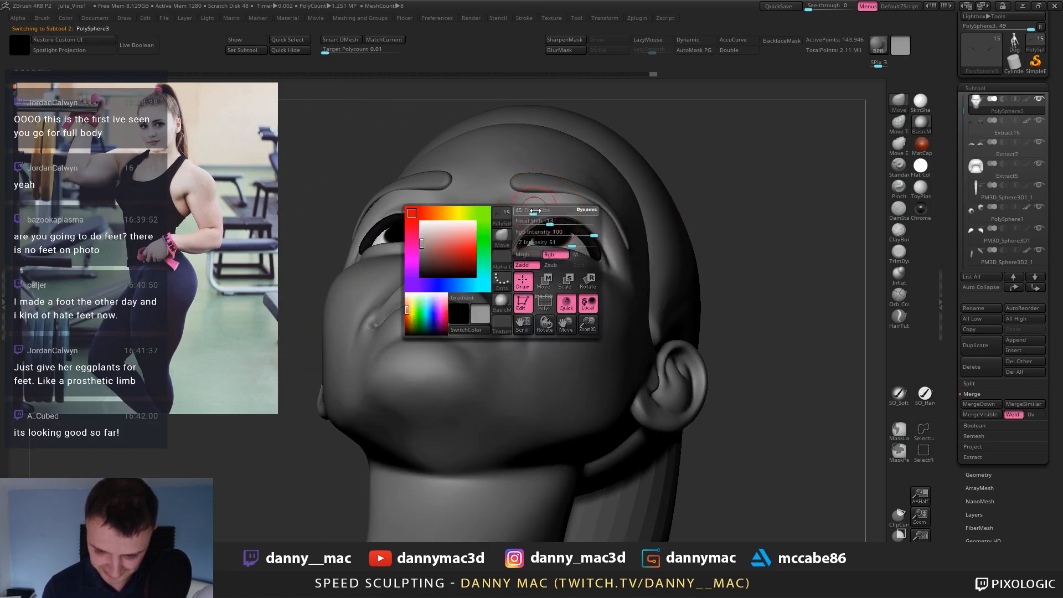
mouse_move(540, 205)
right_mouse_down()
mouse_move(527, 208)
mouse_move(531, 233)
right_mouse_up()
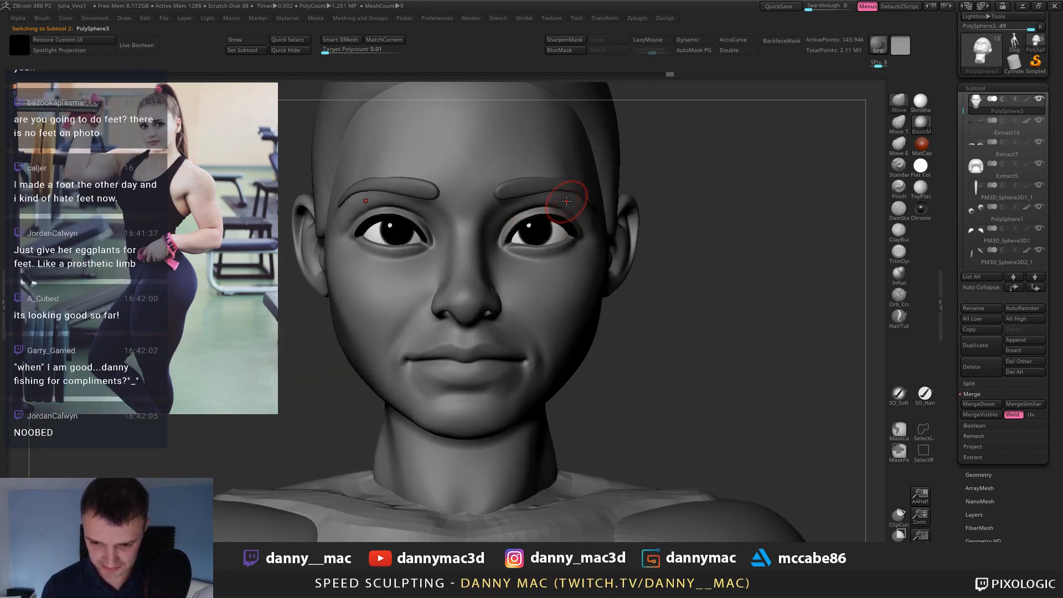
mouse_move(570, 201)
right_mouse_down()
mouse_move(570, 215)
mouse_move(520, 215)
right_mouse_up()
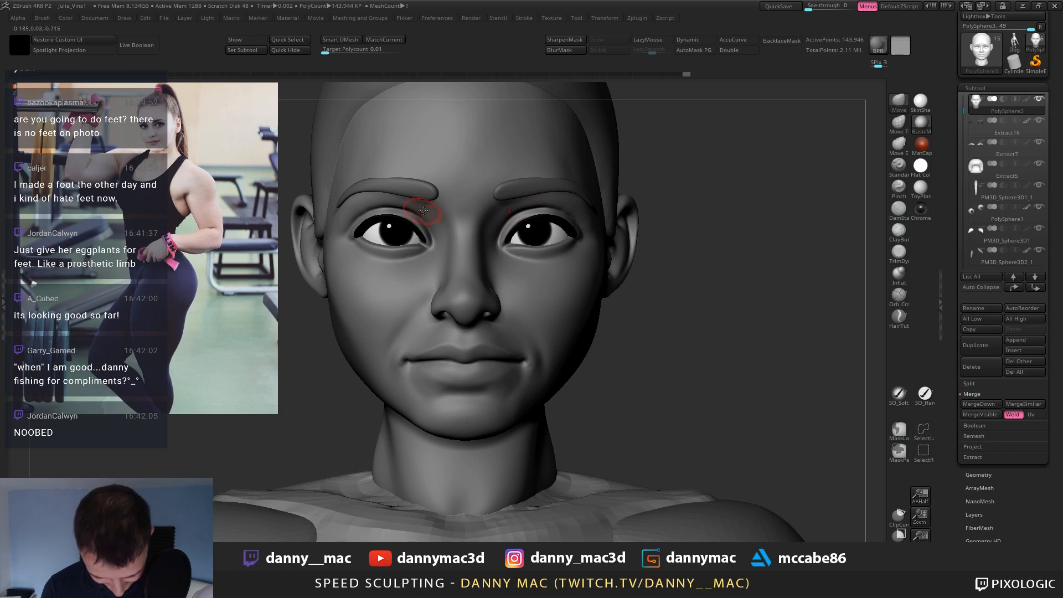
right_click_drag(423, 211, 422, 232)
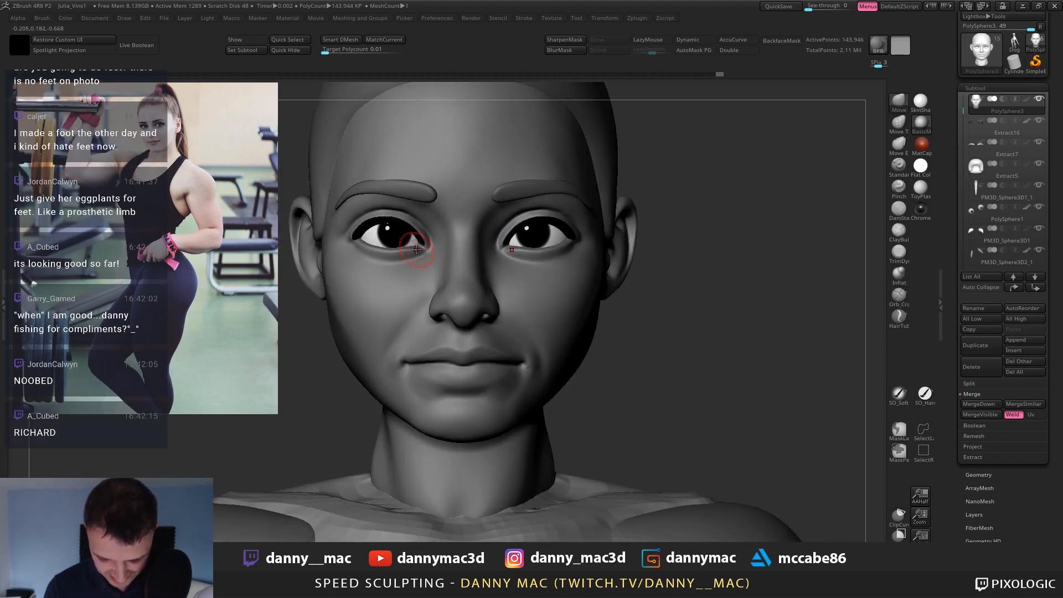
right_click_drag(411, 247, 380, 248)
left_click_drag(379, 250, 382, 246)
mouse_move(382, 246)
right_mouse_down()
mouse_move(426, 224)
mouse_move(560, 237)
right_mouse_up()
Switch from the lash strip back to the head and adjust the lower eyelid contour with the Move brush.
left_click(409, 220, "alt")
left_click(557, 236, "alt")
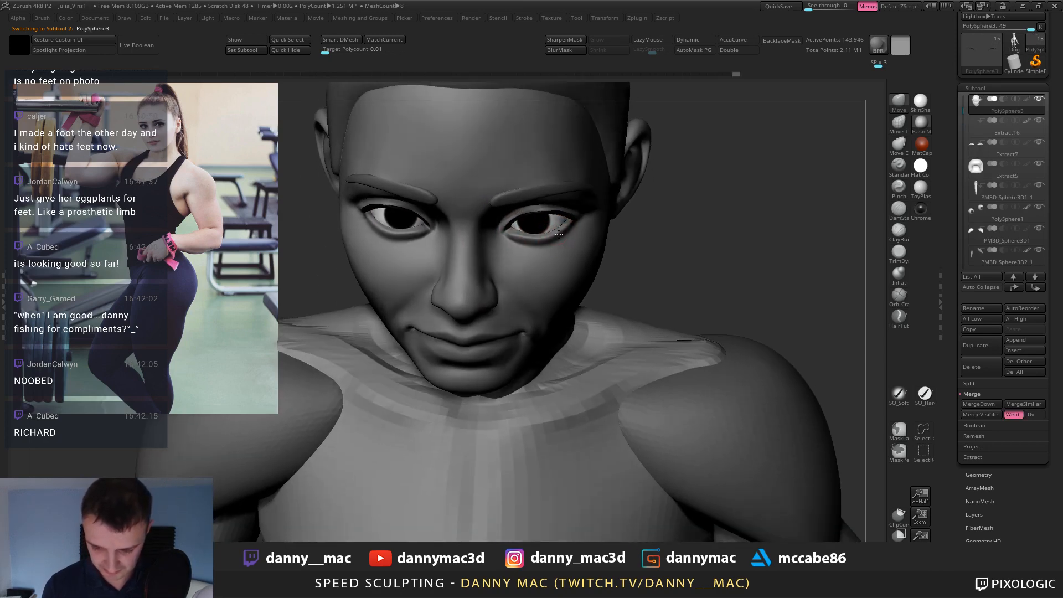
left_click_drag(557, 237, 558, 233)
right_click_drag(562, 230, 532, 189)
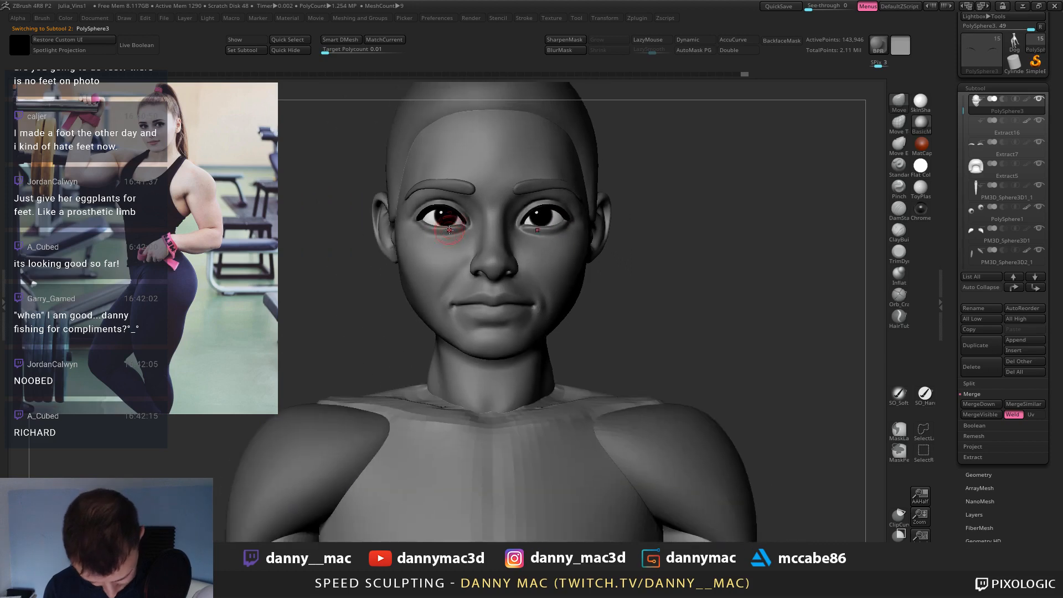
right_click_drag(450, 226, 472, 217, "ctrl")
Reshape the upper eyelid from the inner corner to the outer end with the Move brush at adjusted sizes.
key("space")
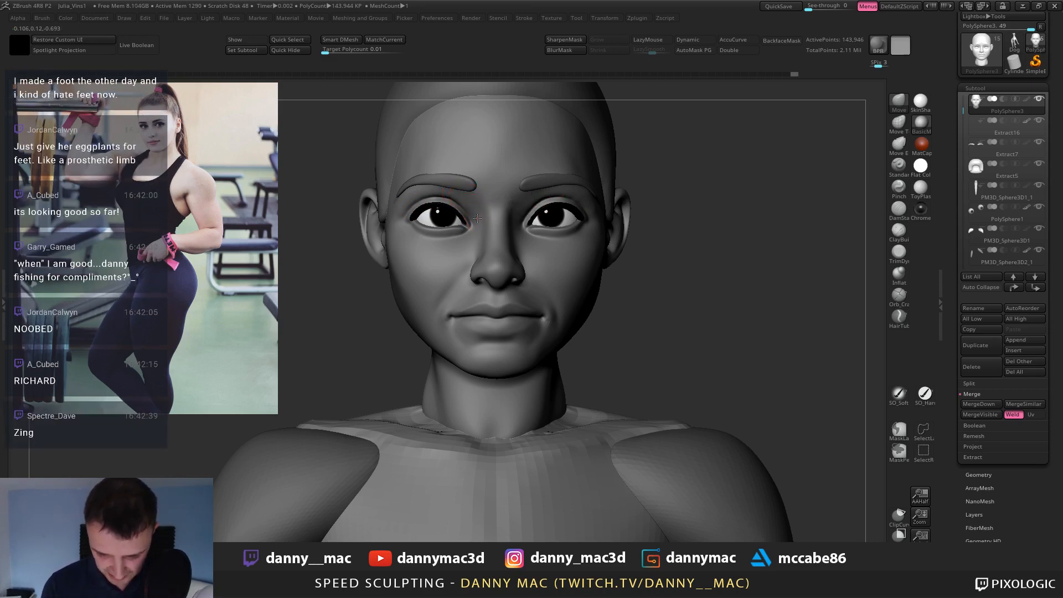
right_click_drag(473, 206, 458, 205)
key("space")
left_click_drag(455, 202, 462, 207)
right_click_drag(457, 205, 464, 207)
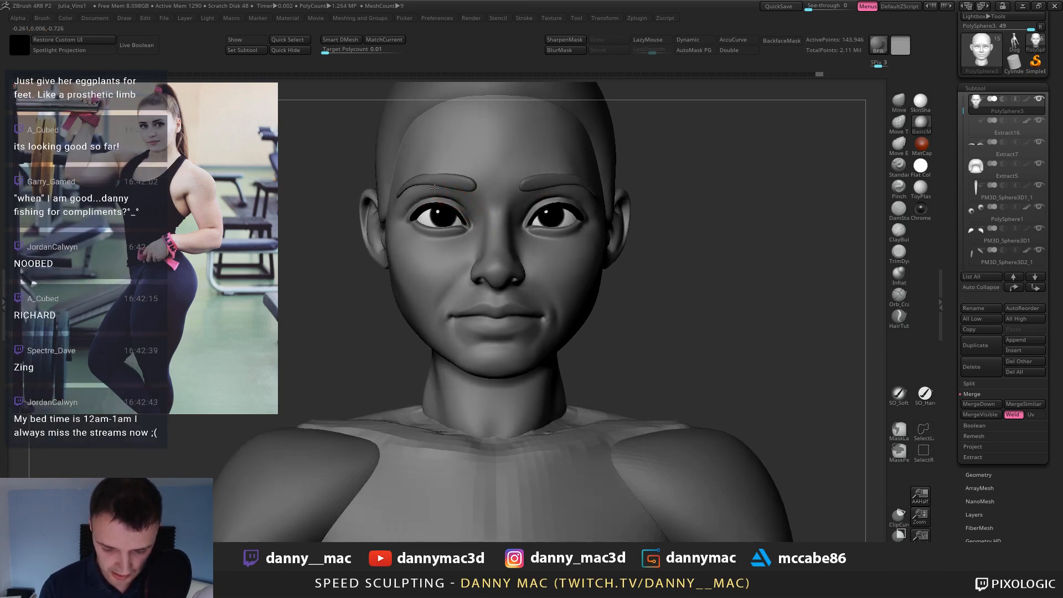
left_click_drag(426, 199, 423, 195)
mouse_move(414, 197)
right_mouse_down()
mouse_move(422, 216)
mouse_move(408, 196)
right_mouse_up()
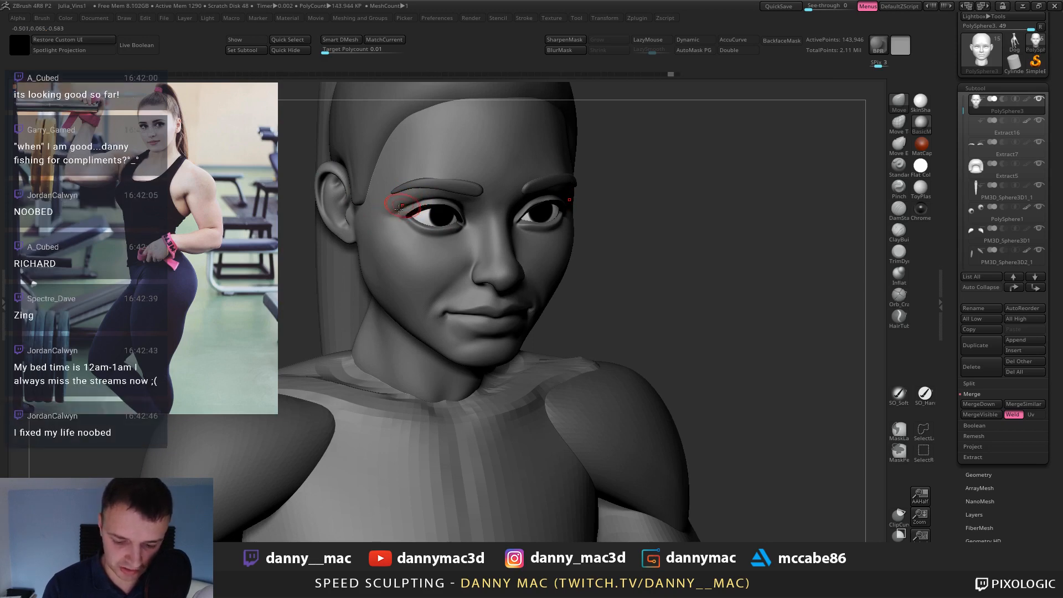
Undo the last change and refine the eyelid and brow area in profile with the Move brush.
mouse_move(449, 190)
right_mouse_down()
mouse_move(484, 244)
mouse_move(466, 200)
right_mouse_up()
mouse_move(576, 178)
right_mouse_down("alt")
mouse_move(526, 184)
mouse_move(555, 207)
mouse_move(558, 233)
mouse_move(587, 194)
mouse_move(554, 198)
mouse_move(569, 235)
mouse_move(536, 225)
mouse_move(551, 217)
mouse_move(534, 194)
mouse_move(572, 218)
right_mouse_up("alt")
left_click(557, 229, "alt")
key("ctrl+z")
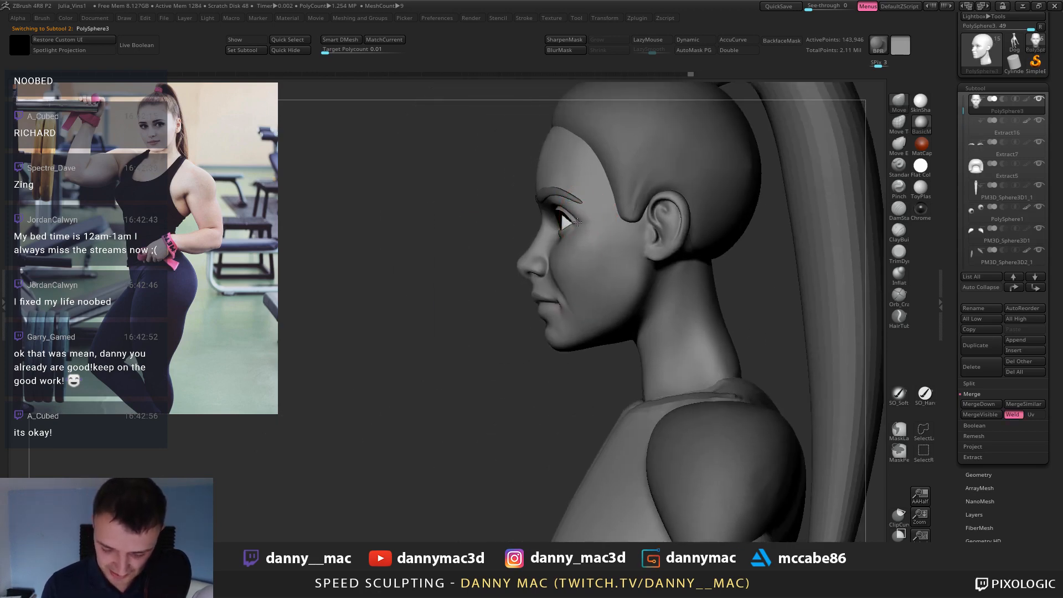
left_click_drag(577, 223, 575, 222)
right_click_drag(570, 218, 572, 228, "ctrl")
key("space")
key("space")
left_click_drag(564, 197, 558, 196)
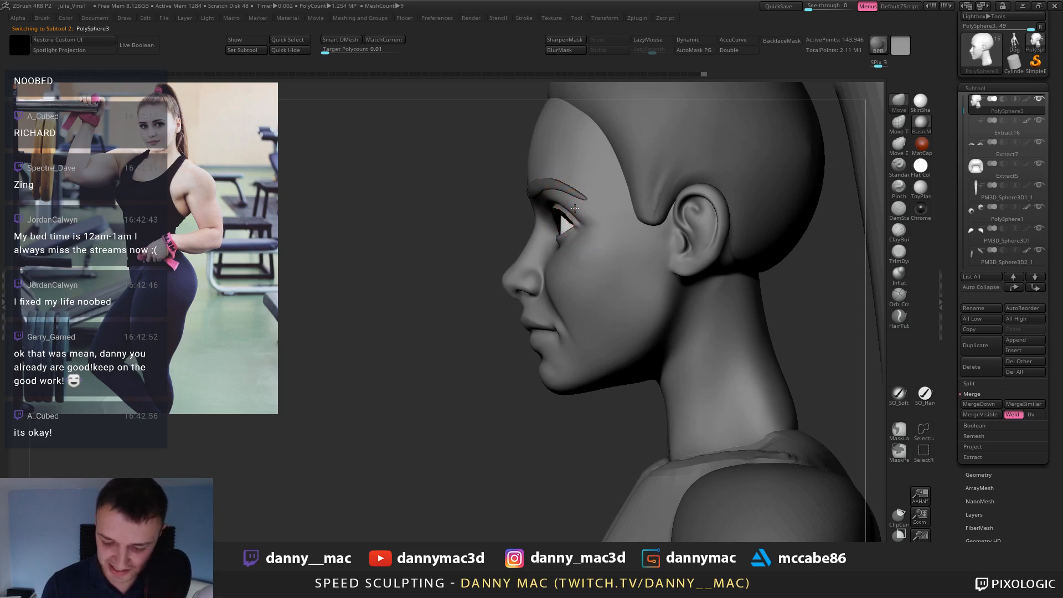
Reshape the outer corner of the eye with a resized Move brush from a three-quarter view.
mouse_move(575, 208)
right_mouse_down()
mouse_move(576, 235)
mouse_move(589, 224)
mouse_move(533, 281)
mouse_move(574, 224)
right_mouse_up()
key("b")
key("m")
key("v")
key("s")
key("space")
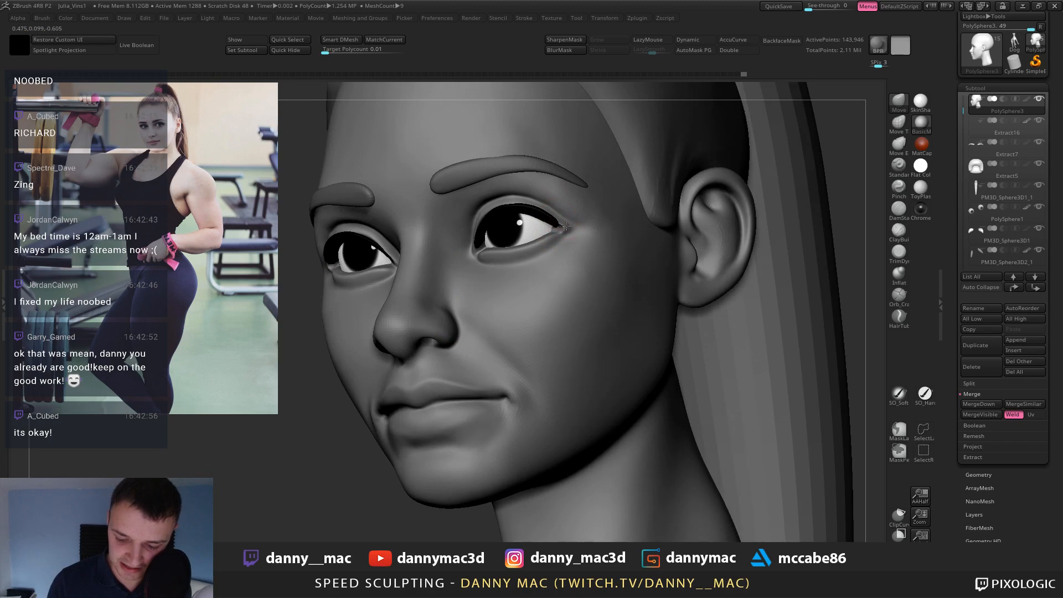
left_click_drag(568, 219, 564, 214)
mouse_move(560, 217)
right_mouse_down()
mouse_move(565, 231)
mouse_move(557, 214)
right_mouse_up()
Isolate the head and drop its mesh one subdivision level, checking the wireframe.
key("alt+s")
key("shift+f")
key("shift+d")
key("shift+f")
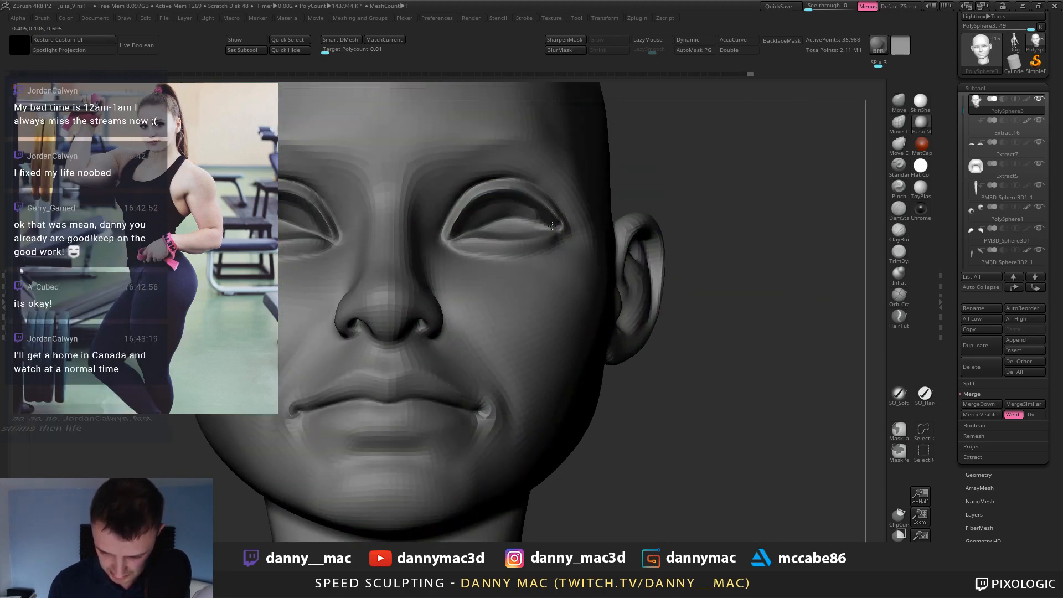
left_click_drag(653, 179, 656, 192, "ctrl")
Move the upper lid edge at the outer eye corner, then restore the higher subdivision level and the hidden parts.
mouse_move(543, 223)
right_mouse_down()
mouse_move(560, 227)
mouse_move(552, 213)
right_mouse_up()
right_click(552, 213)
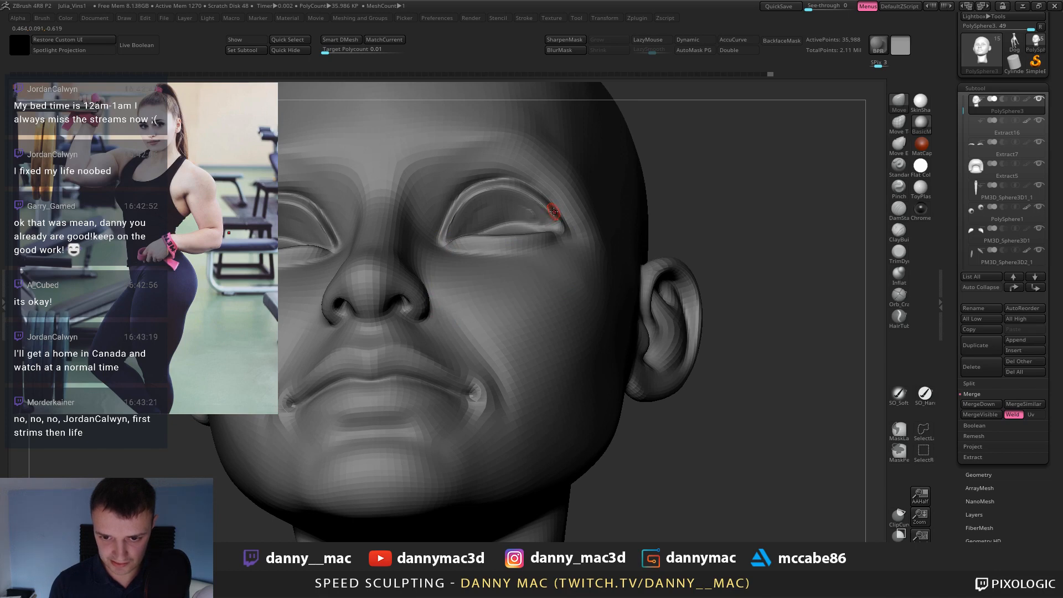
left_click_drag(562, 226, 562, 221)
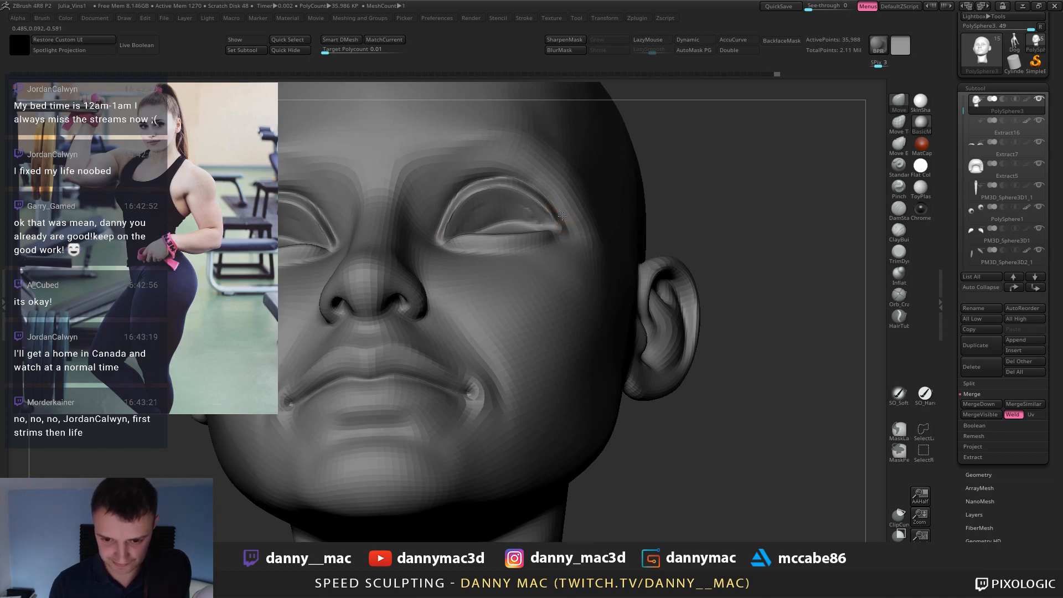
key("ctrl+shift+s")
right_click_drag(563, 217, 560, 215)
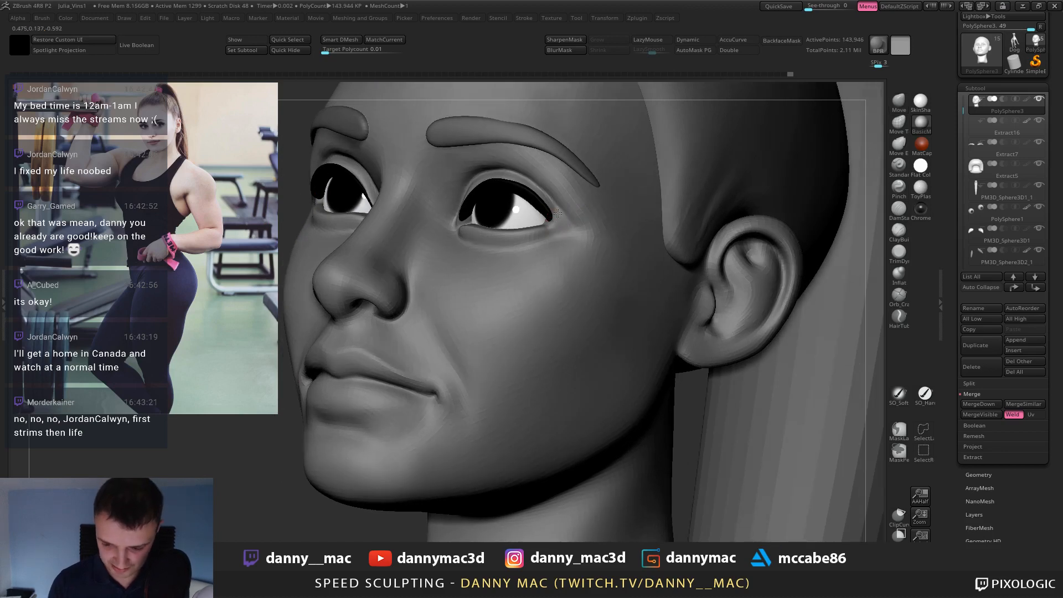
Carve the crease at the outer eye corner with the Dam Standard brush and undo the last stroke.
key("b")
key("d")
key("s")
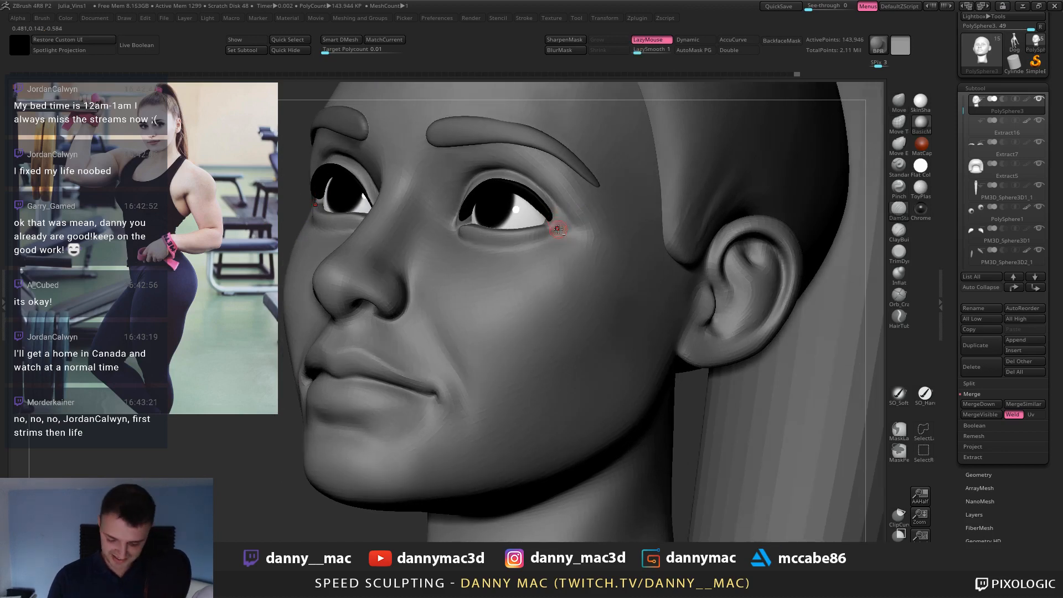
right_click_drag(558, 234, 535, 266)
right_click(531, 272)
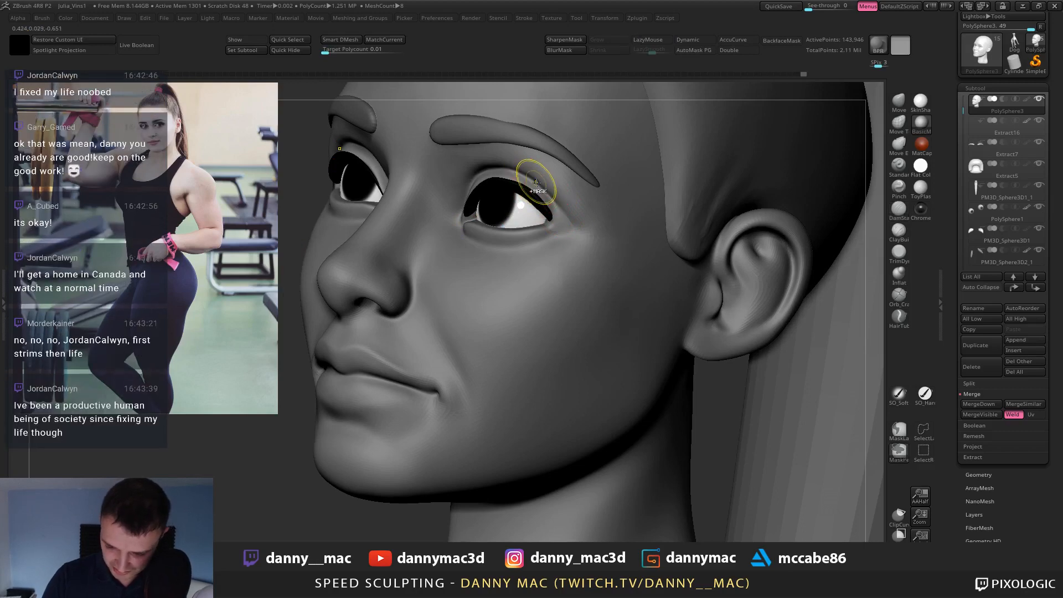
key("ctrl+z")
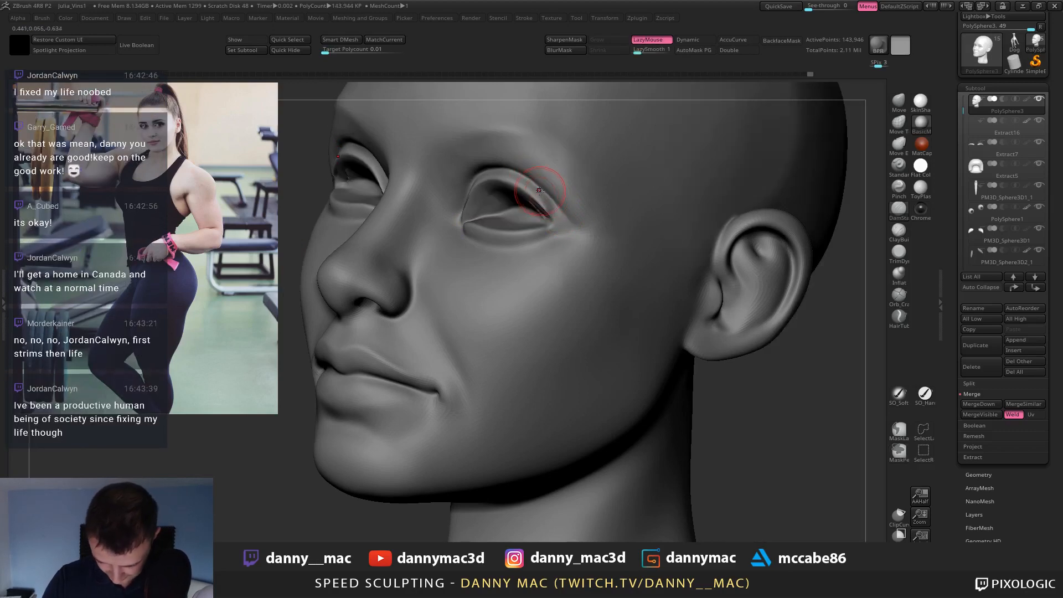
Smooth the inner corner of the eye, toggling LazyMouse and comparing the last strokes by undoing and redoing them.
right_click_drag(557, 228, 538, 216)
key("l")
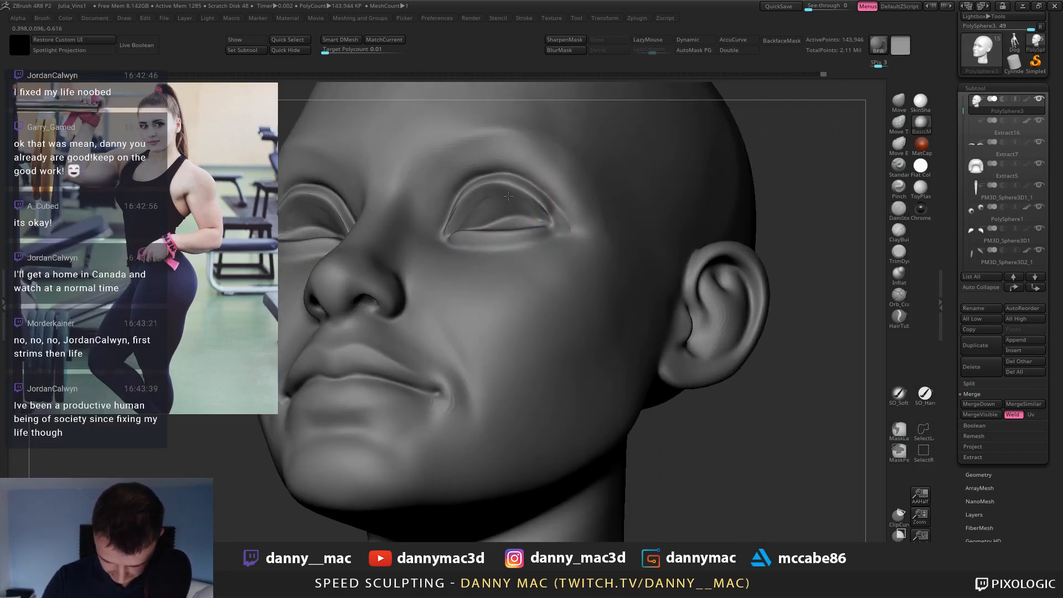
key("l")
right_click_drag(465, 230, 464, 210, "shift")
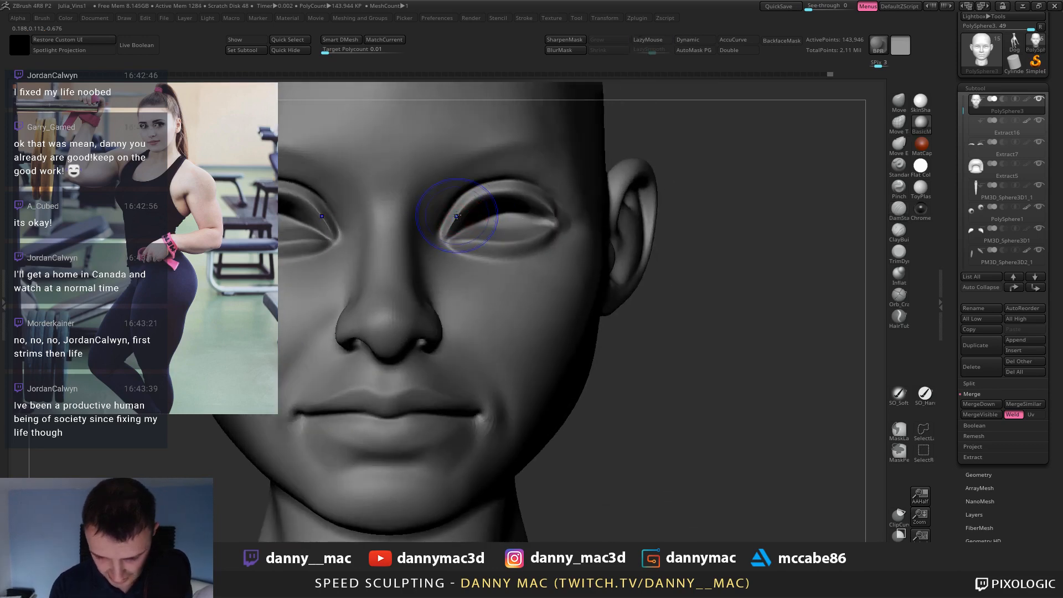
key("ctrl+shift+z")
key("ctrl+z")
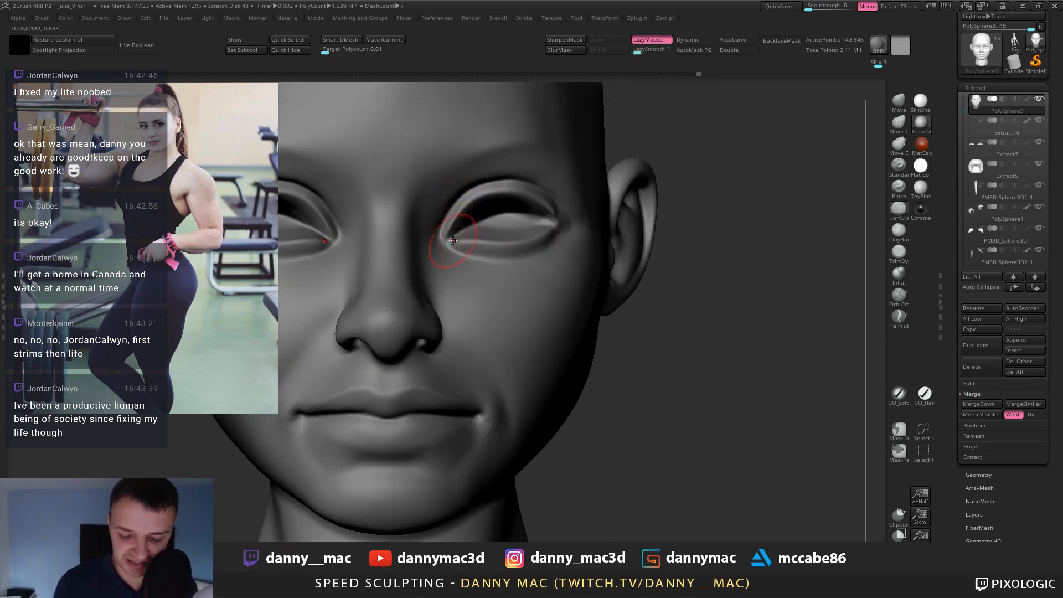
key("ctrl+shift+z")
key("l")
key("ctrl+z")
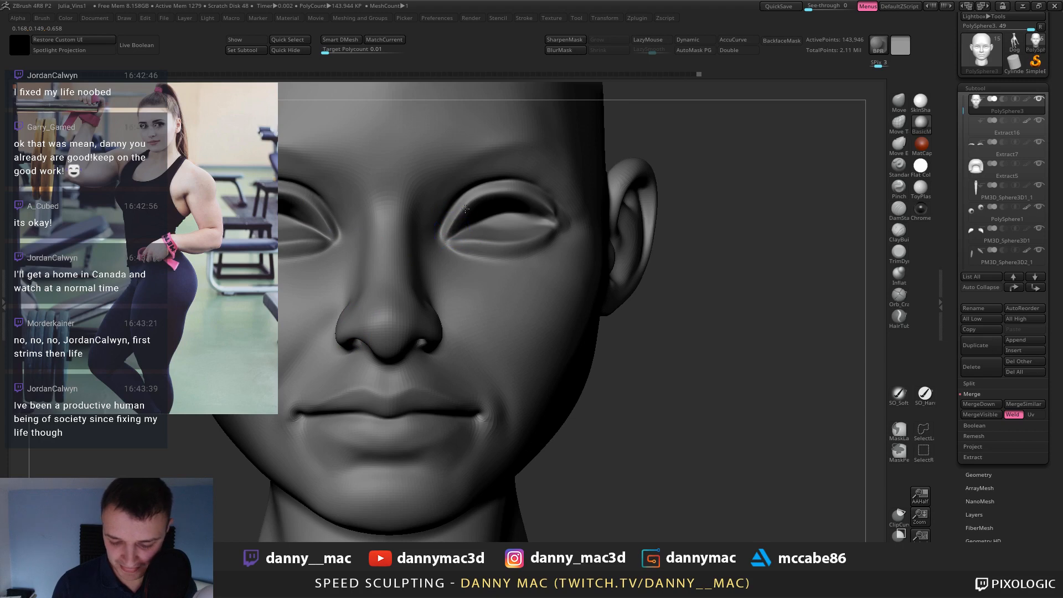
key("l")
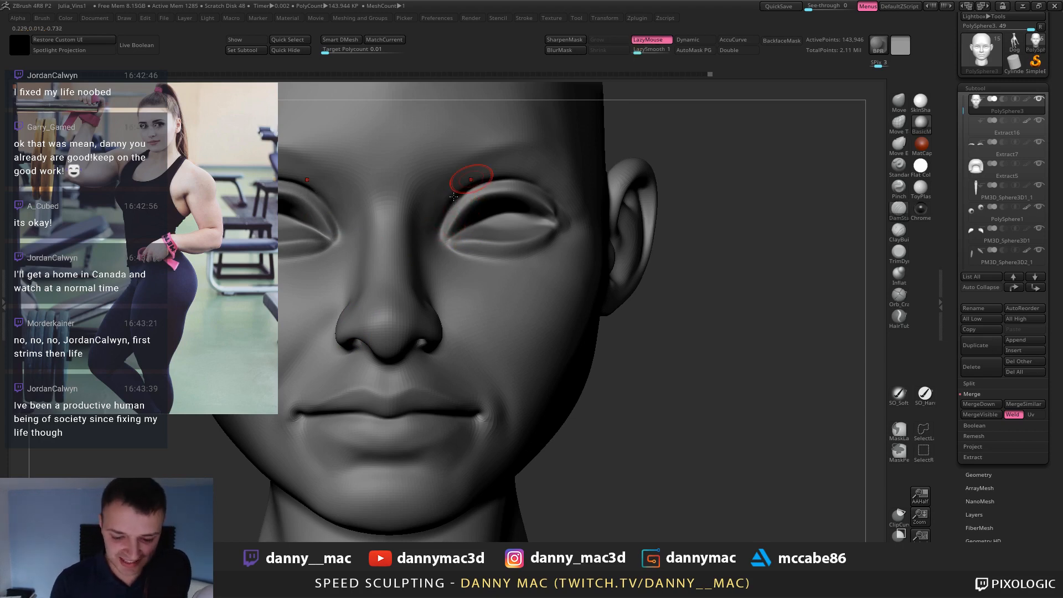
Flatten the upper eyelid around its crease and outer end with the Trim Dynamic brush and save the project.
key("b")
key("t")
key("d")
mouse_move(475, 206)
right_mouse_down("ctrl")
mouse_move(489, 196)
mouse_move(505, 216)
mouse_move(455, 266)
right_mouse_up("ctrl")
right_click(454, 277)
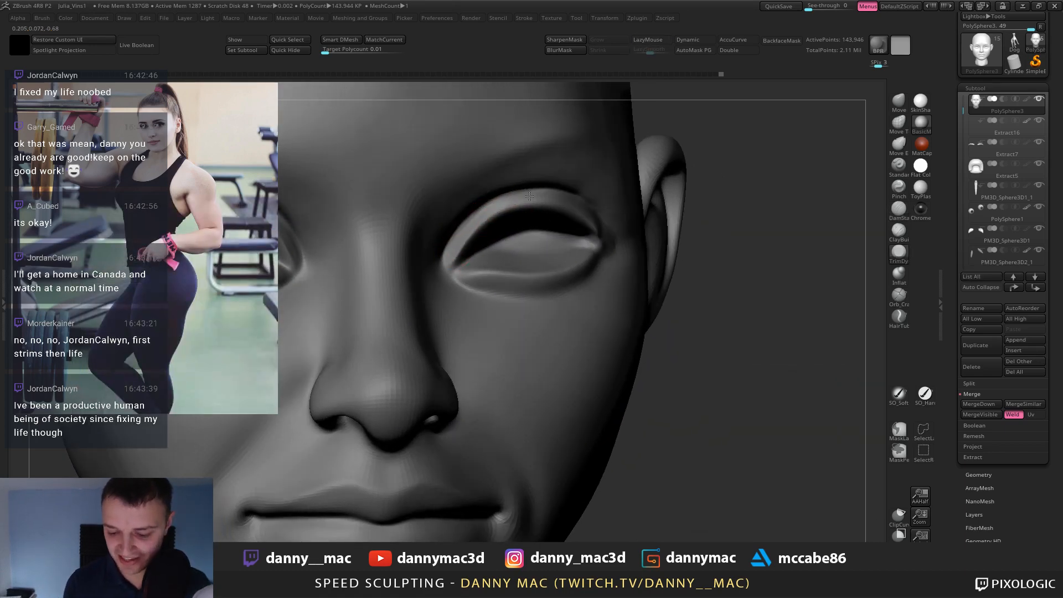
mouse_move(502, 201)
right_mouse_down()
mouse_move(577, 204)
mouse_move(616, 238)
mouse_move(592, 232)
mouse_move(593, 201)
mouse_move(595, 210)
right_mouse_up()
left_click_drag(603, 192, 586, 165)
mouse_move(552, 143)
right_mouse_down()
mouse_move(537, 163)
mouse_move(526, 146)
mouse_move(509, 170)
mouse_move(527, 166)
right_mouse_up()
left_click_drag(526, 167, 521, 172)
mouse_move(514, 171)
right_mouse_down()
mouse_move(525, 167)
mouse_move(477, 176)
mouse_move(555, 208)
right_mouse_up()
right_click_drag(450, 197, 451, 188)
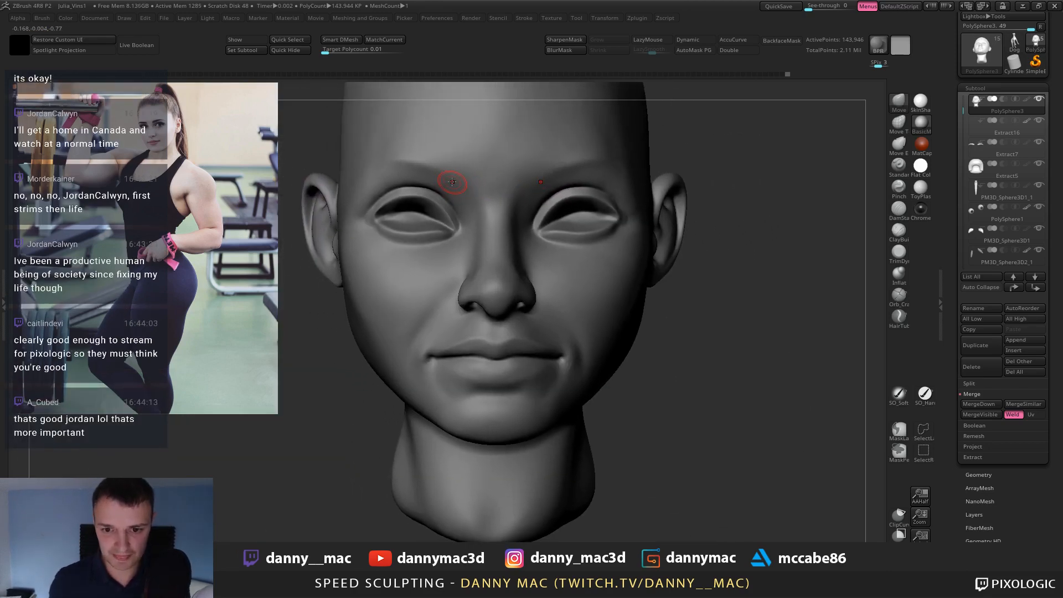
key("ctrl+s")
key("Return")
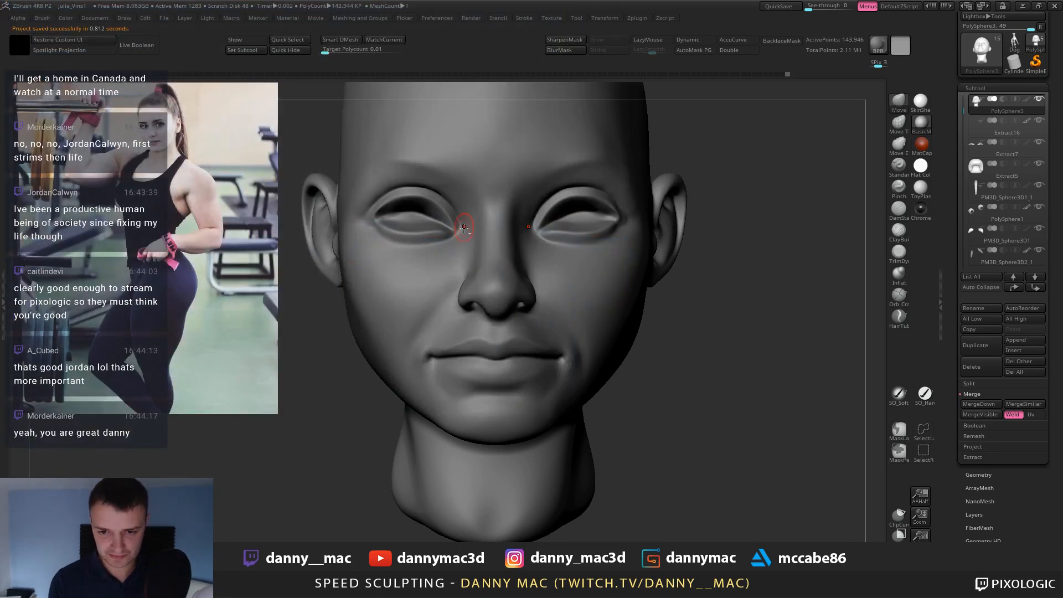
Show the hidden parts again and shift the area between eyebrow and upper lid with an enlarged Move brush.
right_click_drag(454, 213, 464, 190)
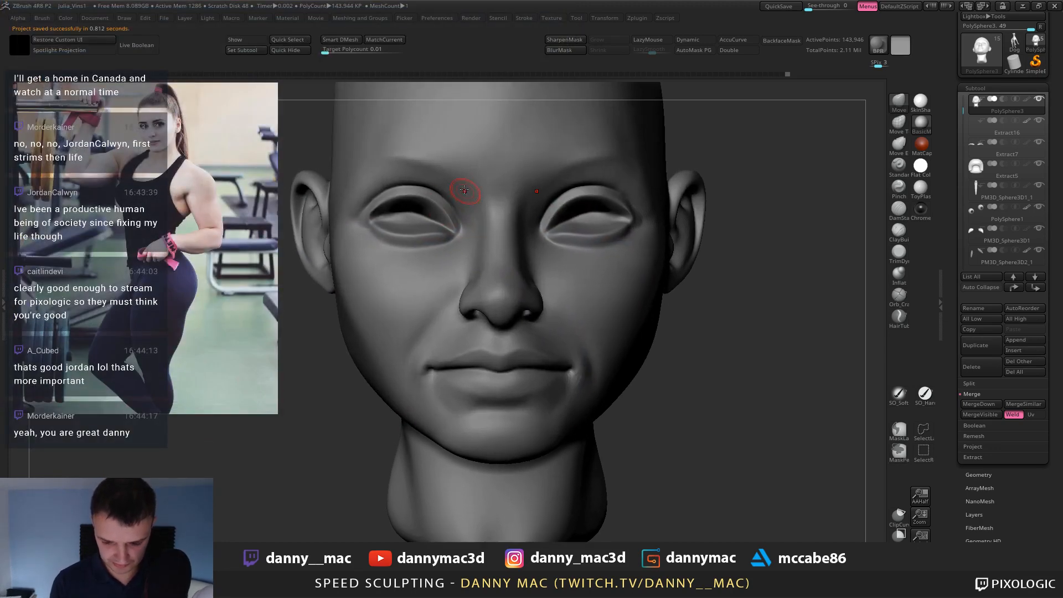
key("shift+s")
key("]")
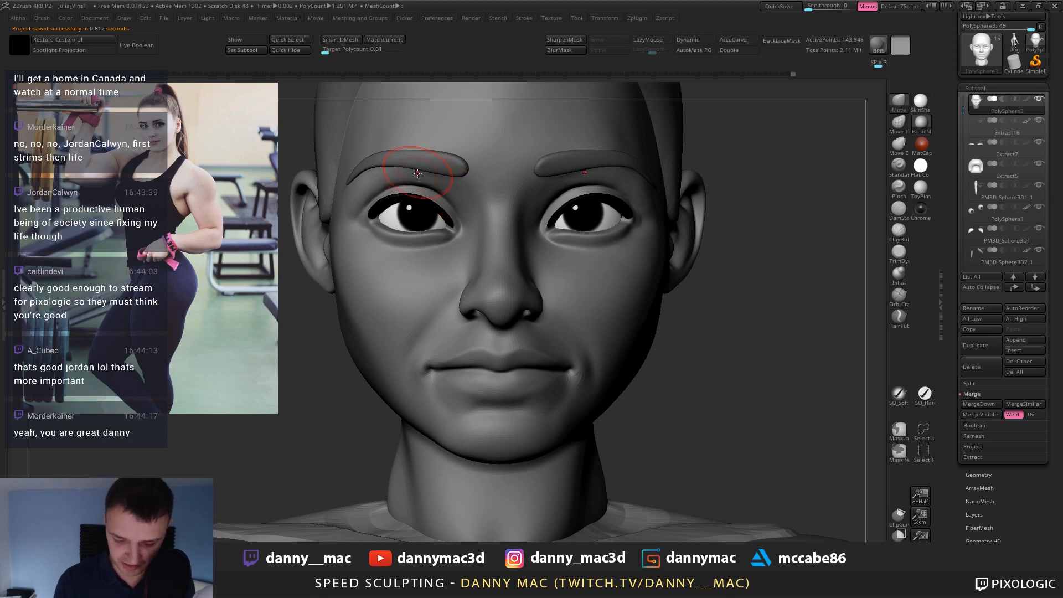
left_click_drag(417, 173, 441, 184)
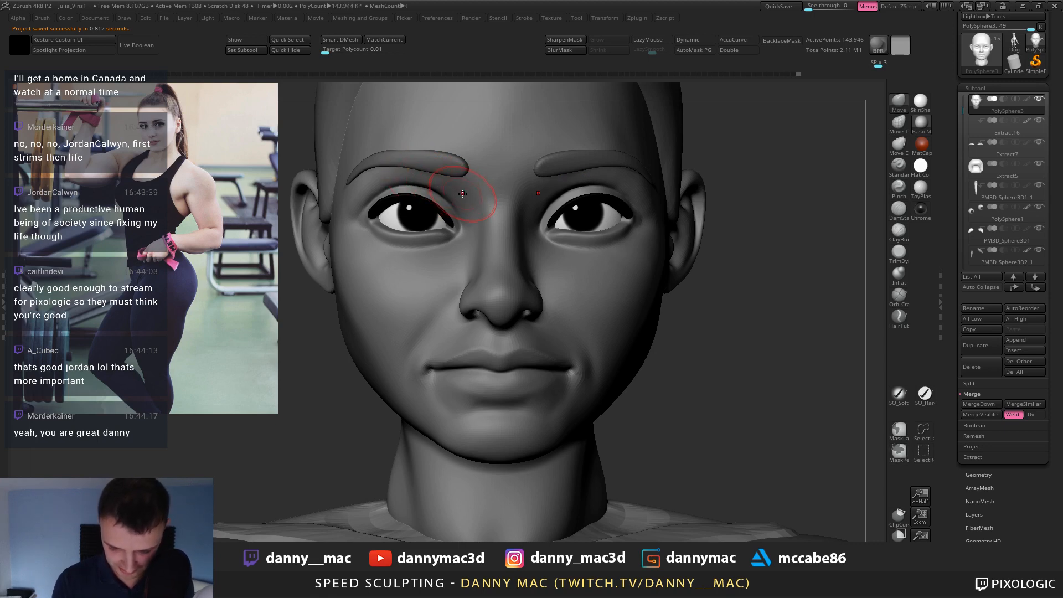
right_click_drag(454, 219, 457, 206)
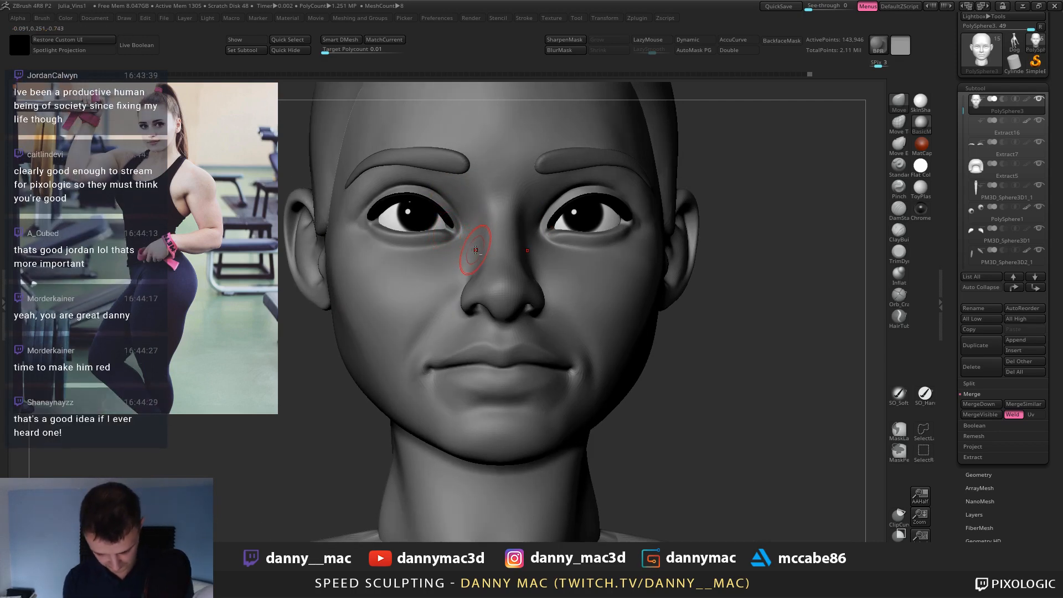
Build up the lower eyelid near the inner eye corner with the Clay Buildup brush.
key("b")
key("c")
key("b")
right_click_drag(459, 264, 457, 243, "ctrl")
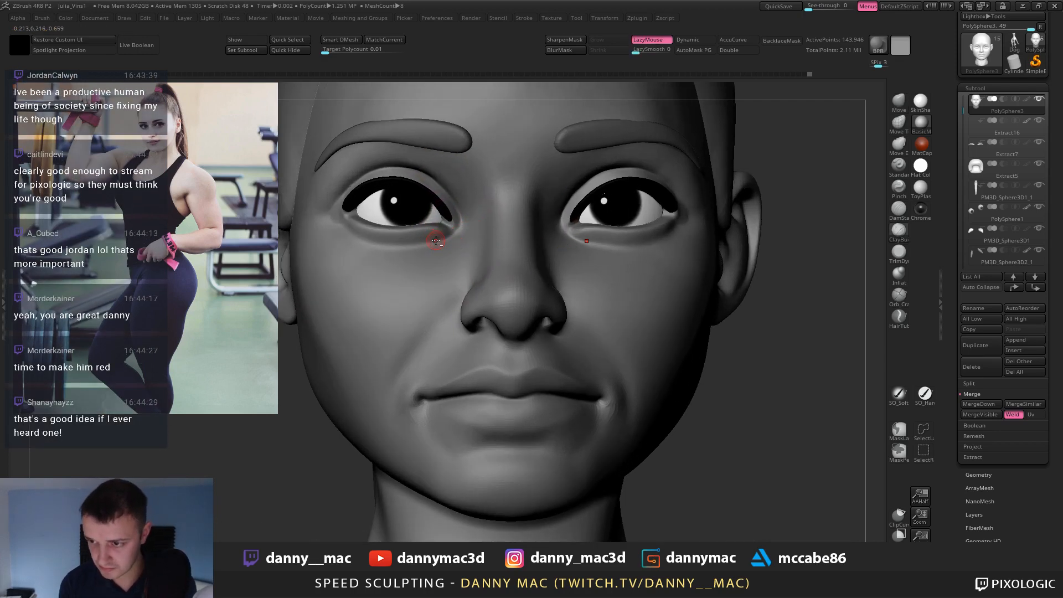
left_click_drag(437, 240, 439, 237)
right_click_drag(458, 231, 452, 224)
Move the lower lid edge near the inner eye corner into shape with the Move brush.
key("b")
key("m")
key("v")
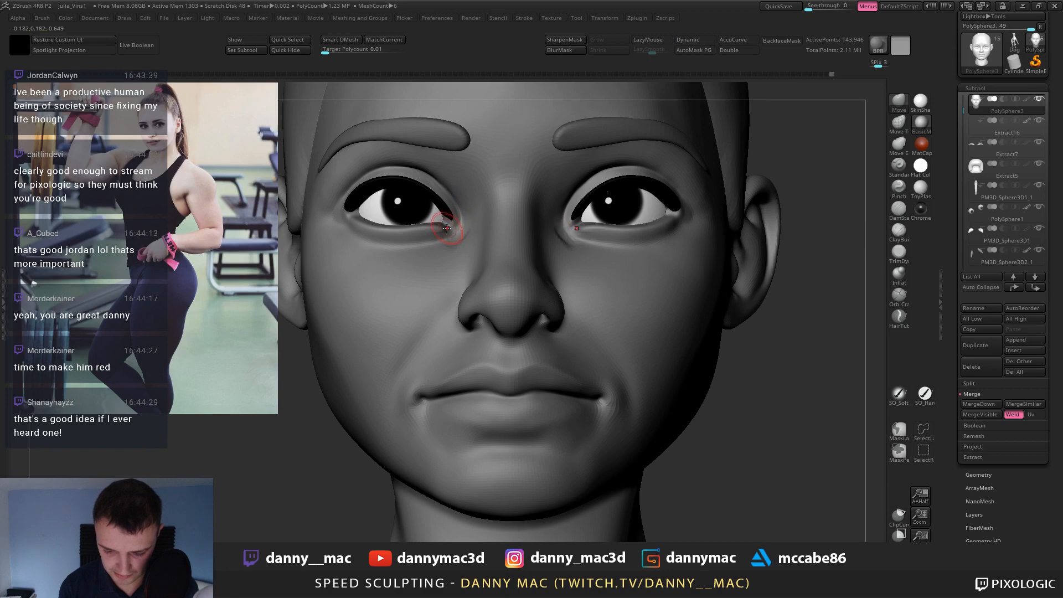
left_click_drag(447, 227, 444, 233)
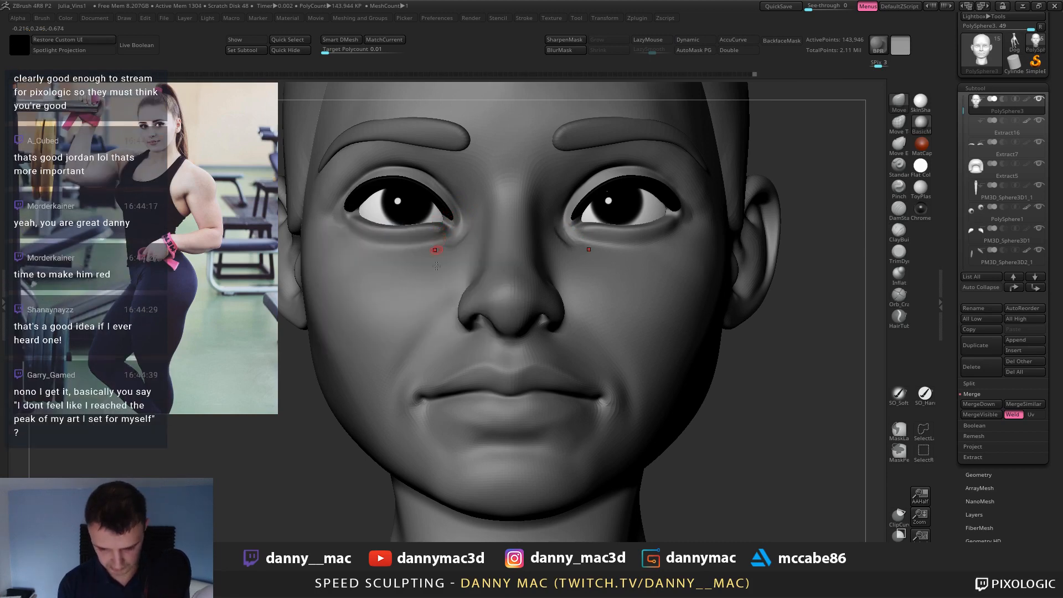
mouse_move(434, 249)
right_mouse_down()
mouse_move(436, 264)
mouse_move(433, 247)
right_mouse_up()
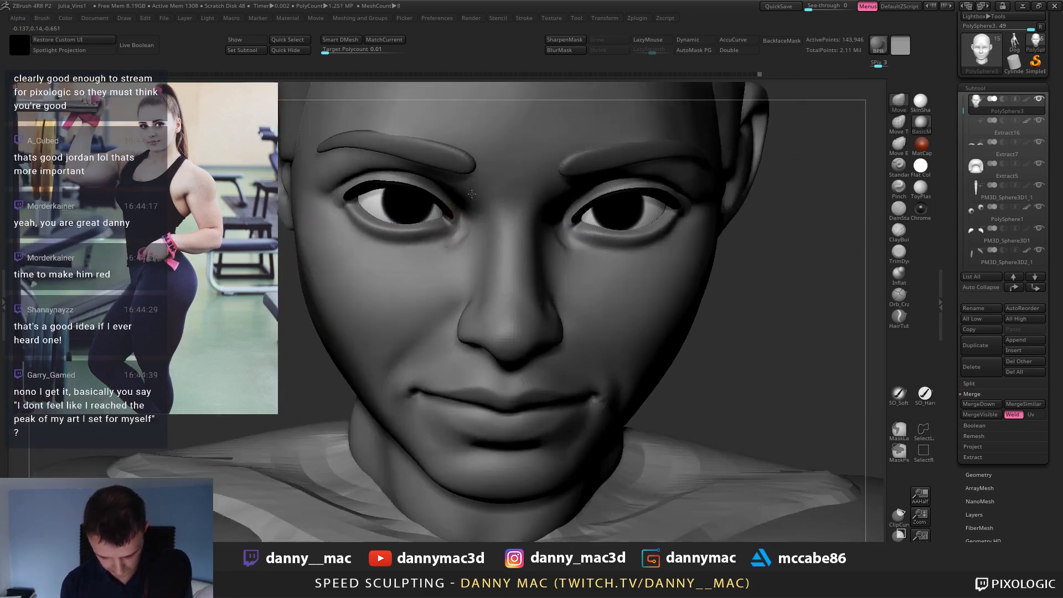
Carve a crease below the inner eye corner with the Dam Standard brush.
key("b")
key("d")
mouse_move(573, 265)
right_mouse_down()
mouse_move(523, 259)
mouse_move(575, 244)
right_mouse_up()
left_click_drag(576, 240, 592, 247)
mouse_move(592, 247)
right_mouse_down()
mouse_move(622, 239)
mouse_move(583, 238)
mouse_move(604, 248)
mouse_move(690, 229)
mouse_move(634, 251)
mouse_move(437, 230)
right_mouse_up()
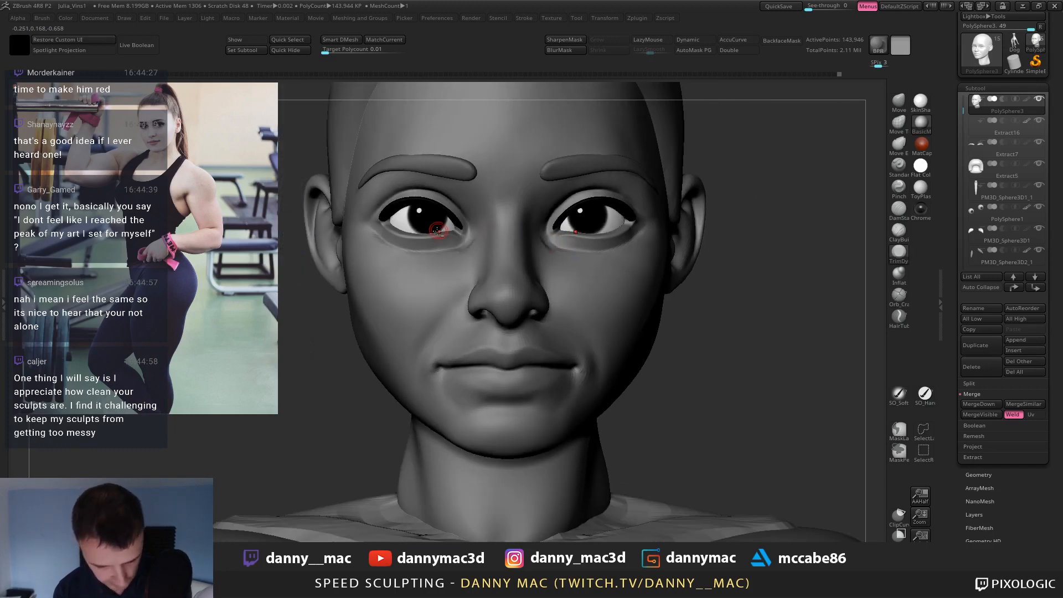
Nudge the inner eye corner with a resized Move brush from the front view.
key("b")
key("m")
key("v")
key("space")
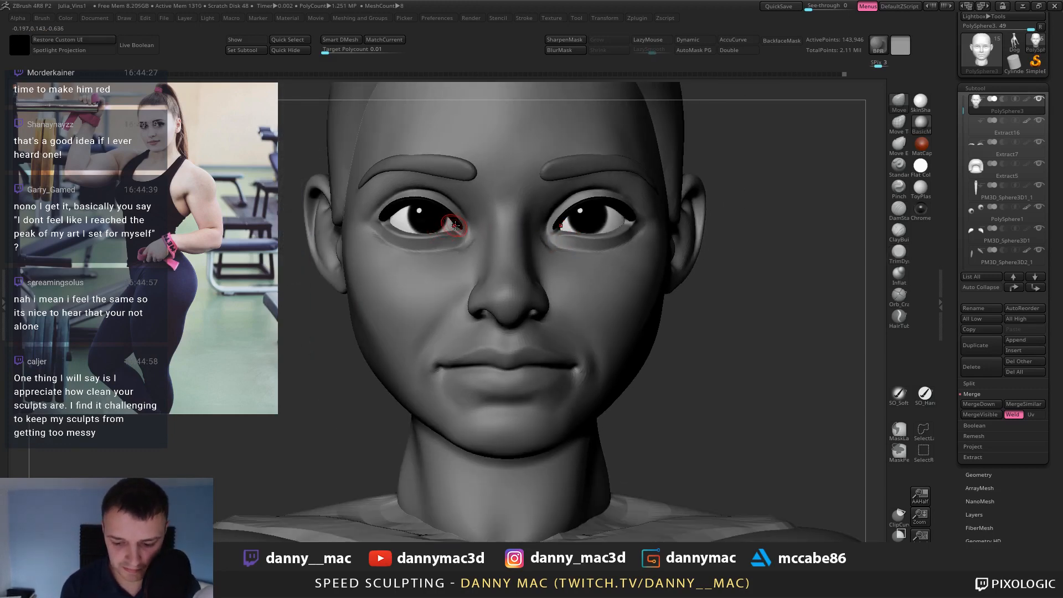
left_click_drag(459, 231, 460, 229)
right_click_drag(483, 213, 474, 198, "ctrl")
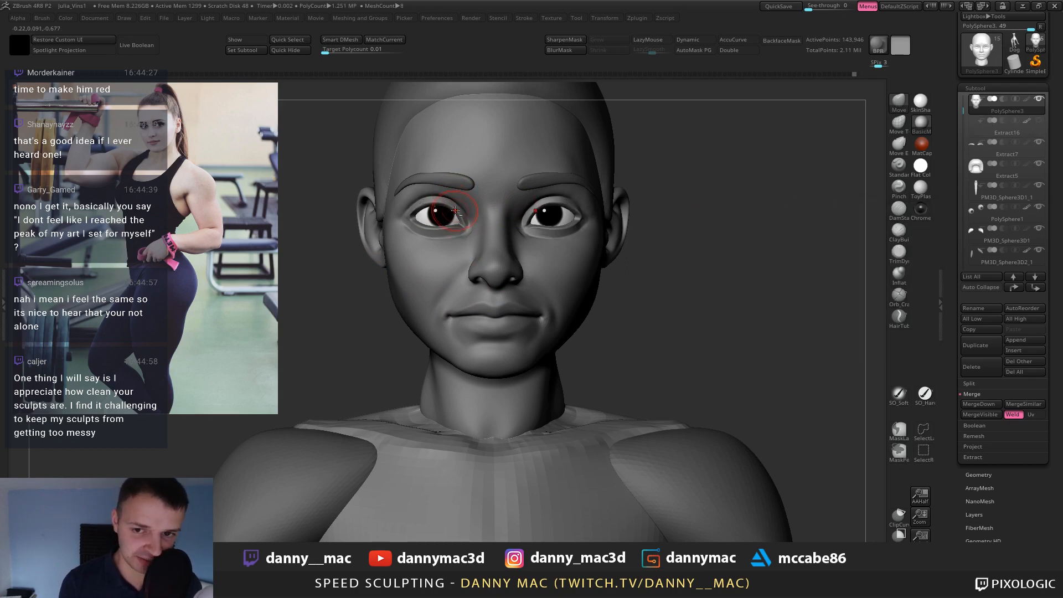
Drop the head mesh one subdivision level and adjust the outer eye corner with a resized Move brush.
mouse_move(457, 214)
right_mouse_down("ctrl")
mouse_move(471, 216)
mouse_move(461, 218)
mouse_move(451, 191)
mouse_move(533, 224)
right_mouse_up("ctrl")
key("shift+d")
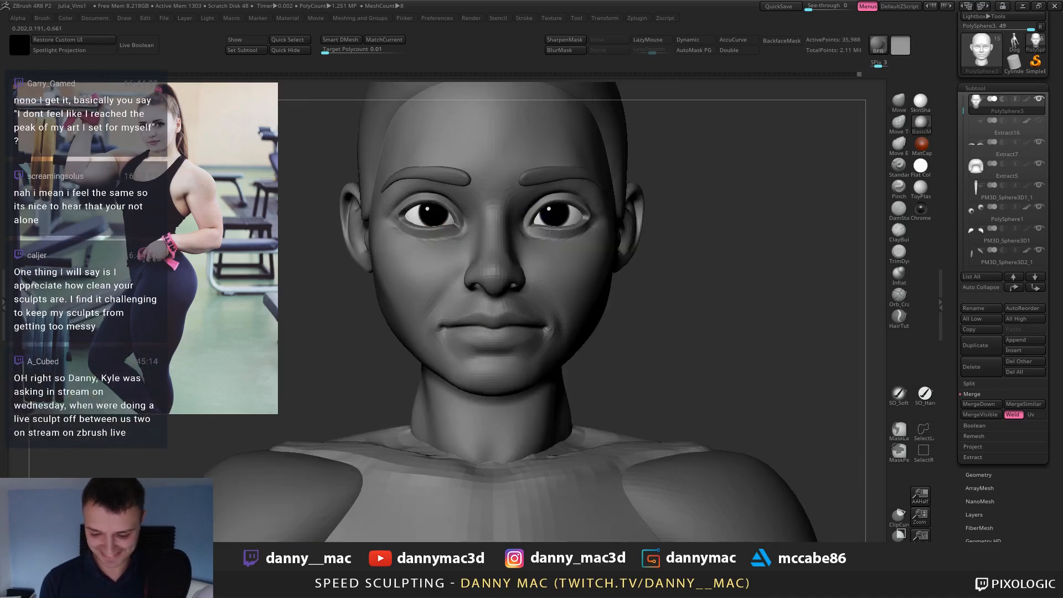
key("space")
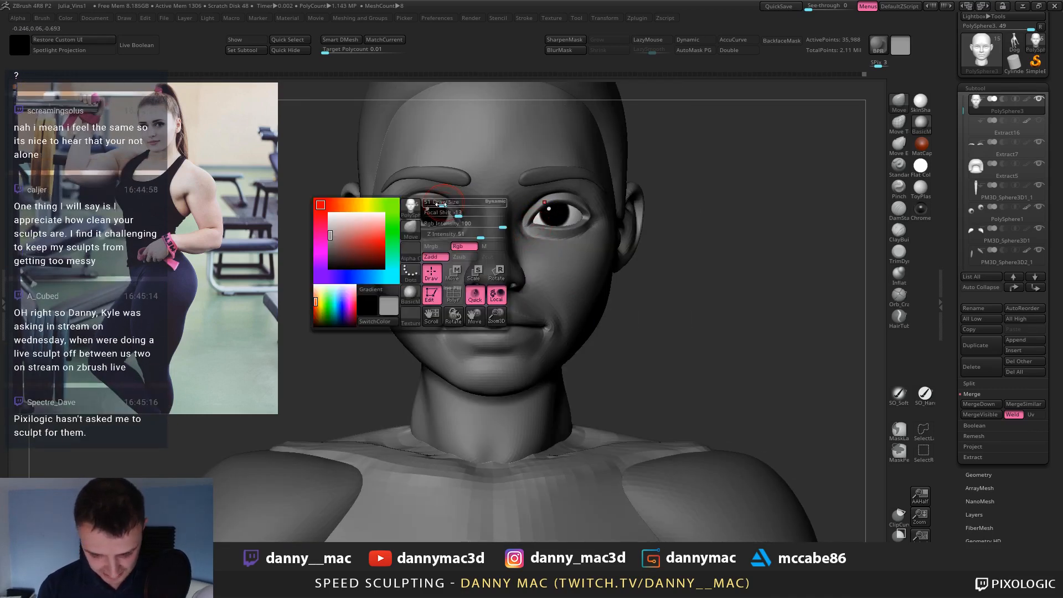
right_click(404, 228)
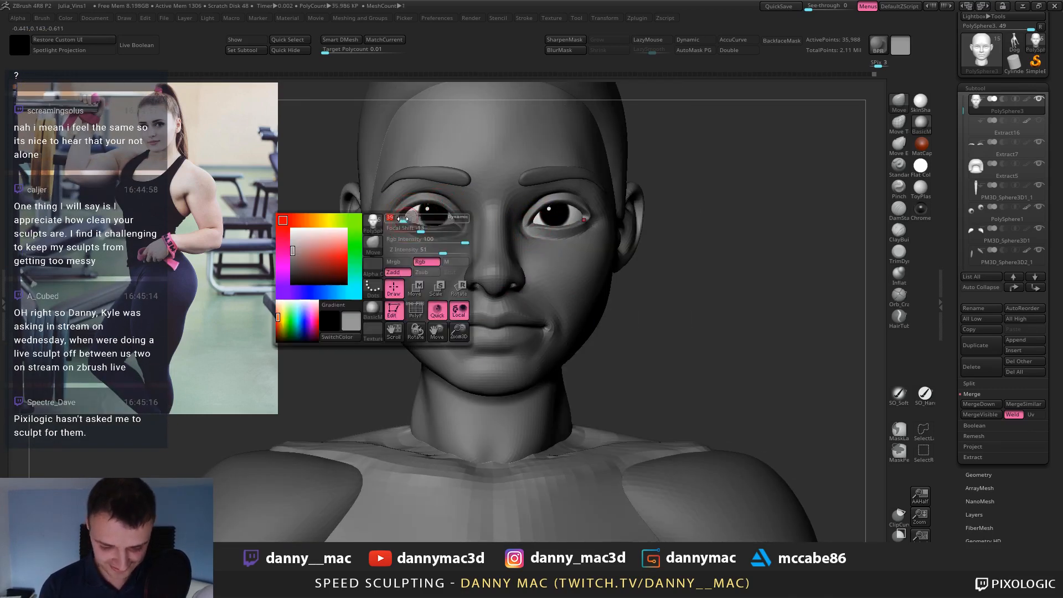
right_click_drag(404, 229, 412, 252, "ctrl")
right_click(417, 229)
mouse_move(487, 238)
right_mouse_down()
mouse_move(417, 230)
mouse_move(415, 208)
right_mouse_up()
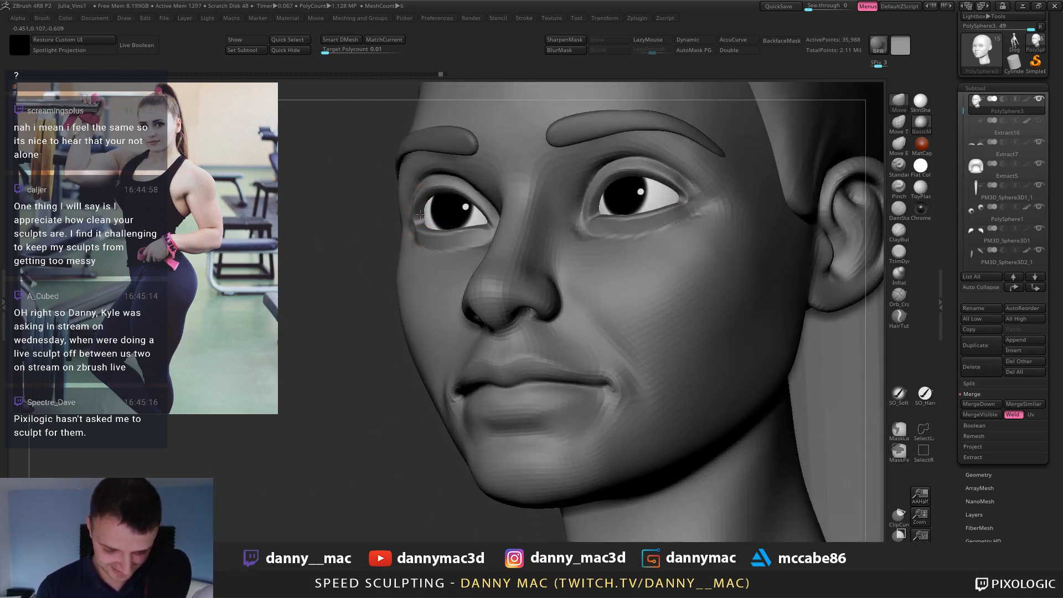
left_click(418, 220, "alt")
right_click_drag(419, 218, 445, 204)
Reselect the head and rework the crease at the outer eye corner with the Dam Standard brush.
key("b")
key("d")
key("s")
left_click(427, 271, "alt")
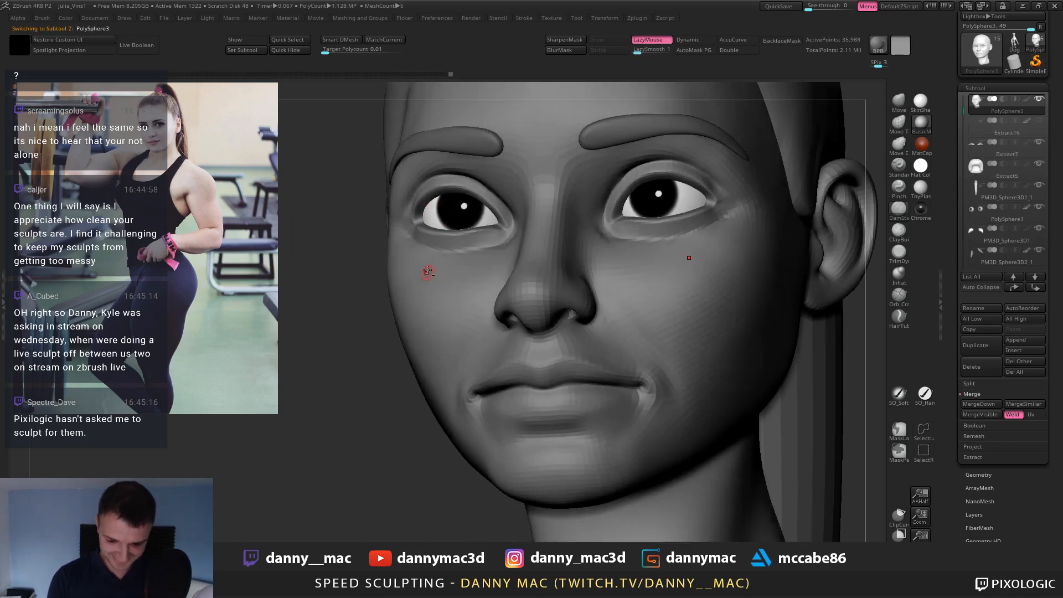
mouse_move(424, 238)
right_mouse_down()
mouse_move(470, 212)
mouse_move(415, 203)
mouse_move(407, 222)
right_mouse_up()
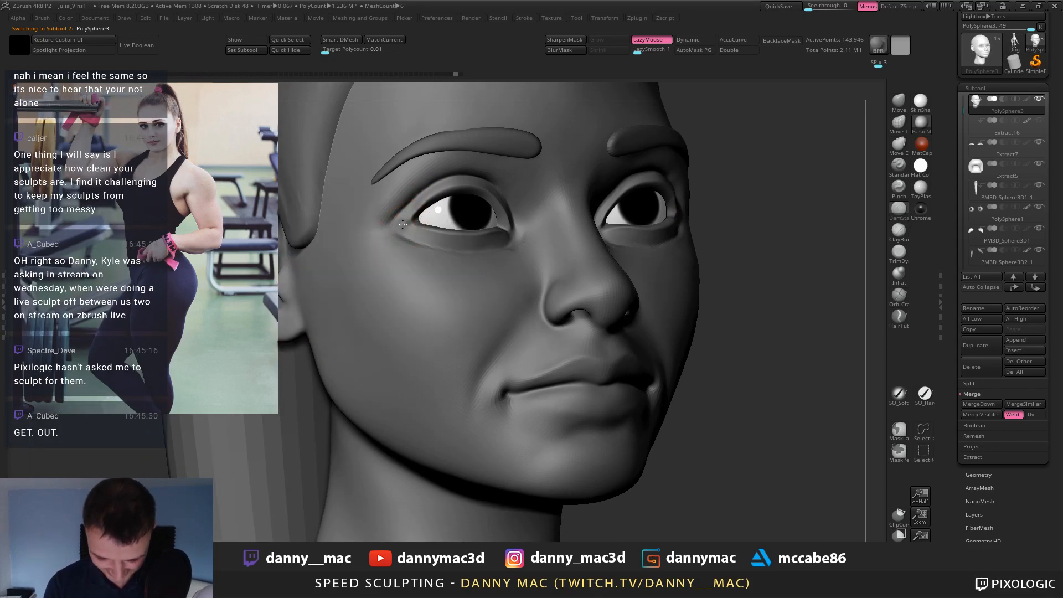
mouse_move(402, 223)
right_mouse_down()
mouse_move(470, 184)
mouse_move(616, 170)
mouse_move(637, 200)
mouse_move(620, 193)
right_mouse_up()
Fill in the outer eye corner with the Clay Buildup brush and smooth the skin around the inner lower lids.
key("b")
key("c")
key("b")
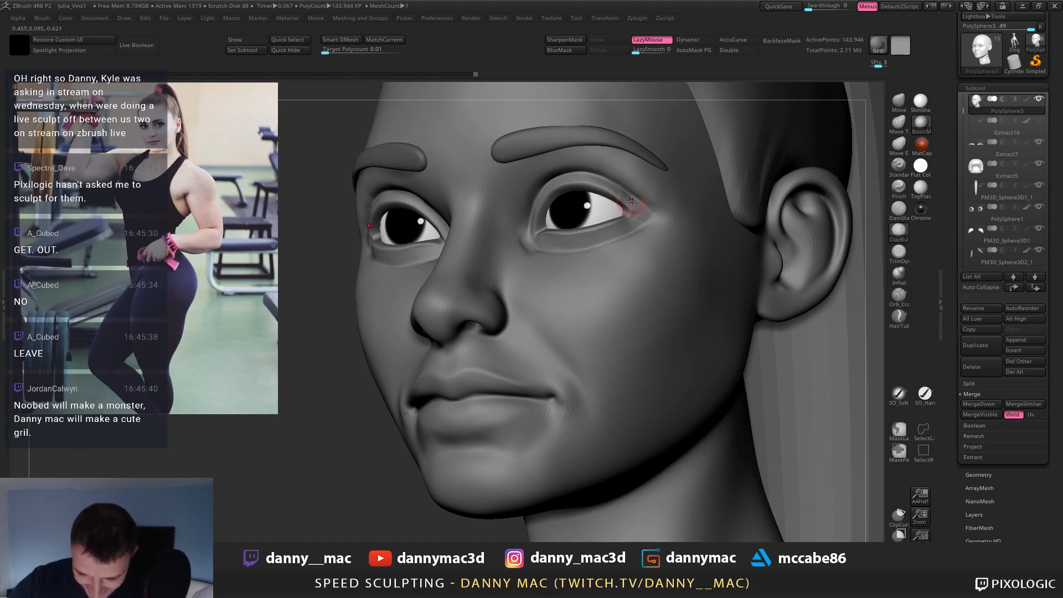
key("l")
left_click_drag(631, 203, 649, 218)
mouse_move(583, 214)
right_mouse_down()
mouse_move(601, 219)
mouse_move(578, 228)
mouse_move(572, 249)
right_mouse_up()
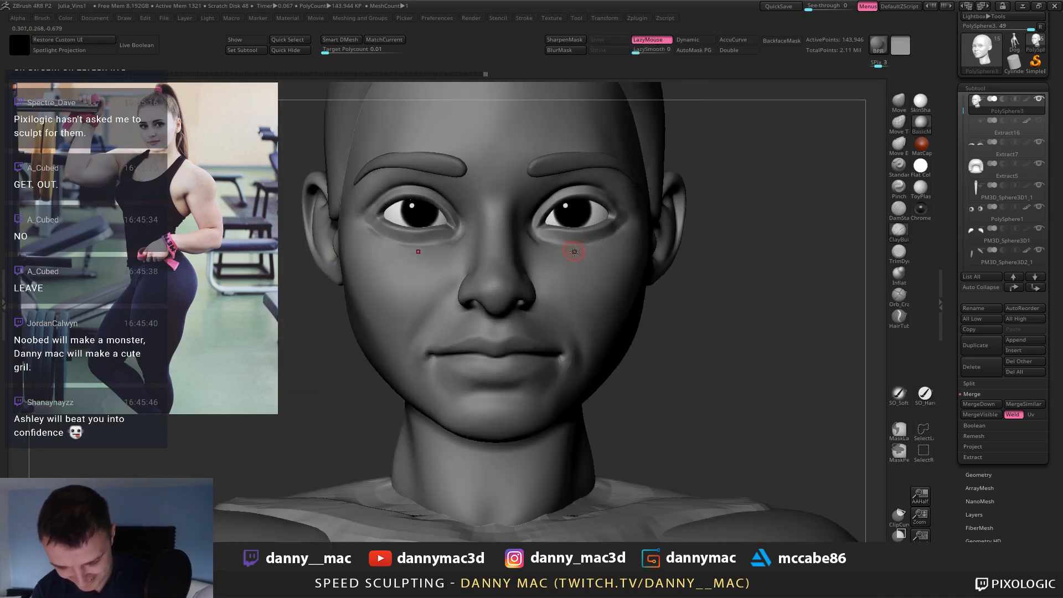
left_click_drag(549, 249, 540, 246, "shift")
right_click_drag(517, 228, 503, 244, "ctrl")
left_click_drag(456, 232, 452, 226, "shift")
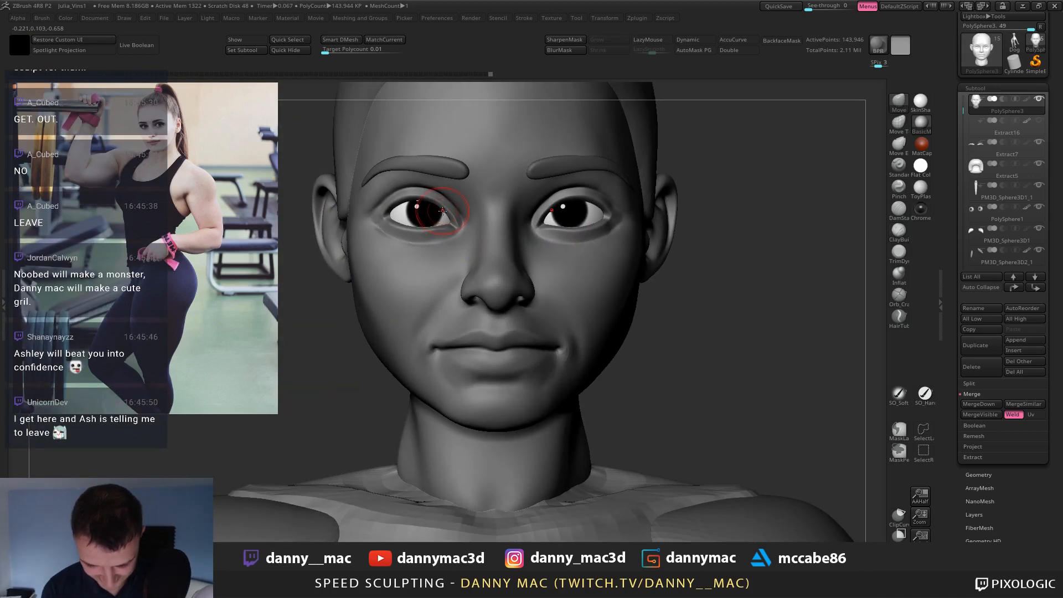
Adjust the upper eyelid edge with a resized Move brush and check the face from front and three-quarter views.
key("space")
key("space")
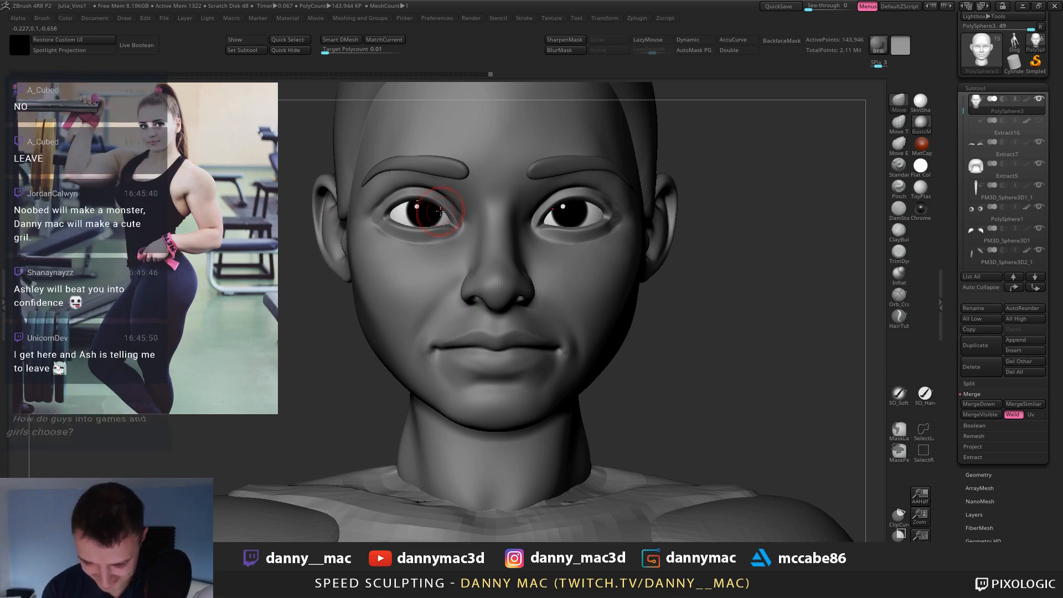
left_click_drag(422, 197, 420, 198)
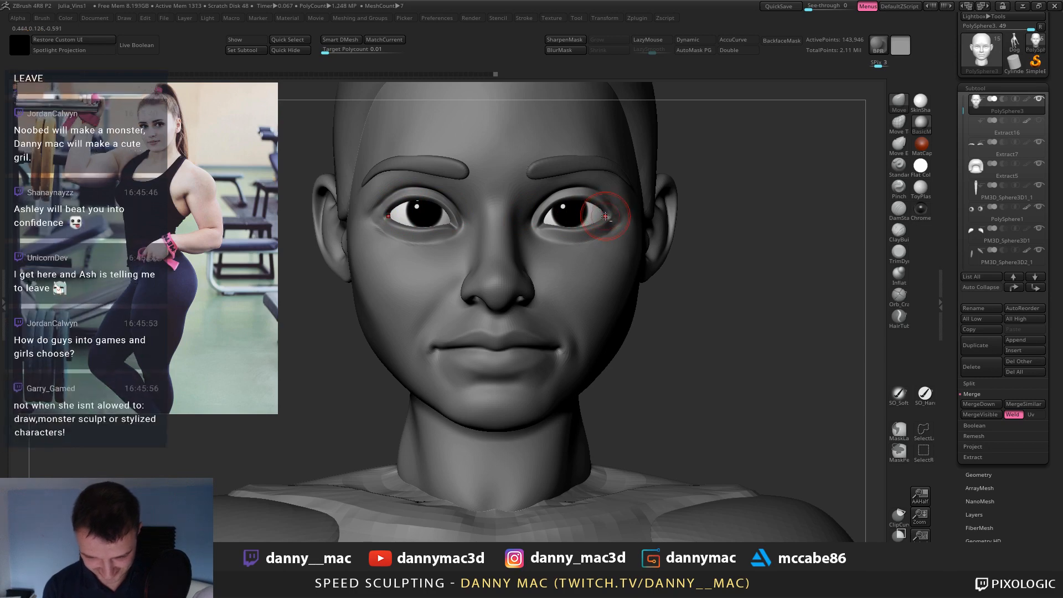
mouse_move(609, 224)
right_mouse_down("ctrl")
mouse_move(577, 211)
mouse_move(568, 221)
right_mouse_up("ctrl")
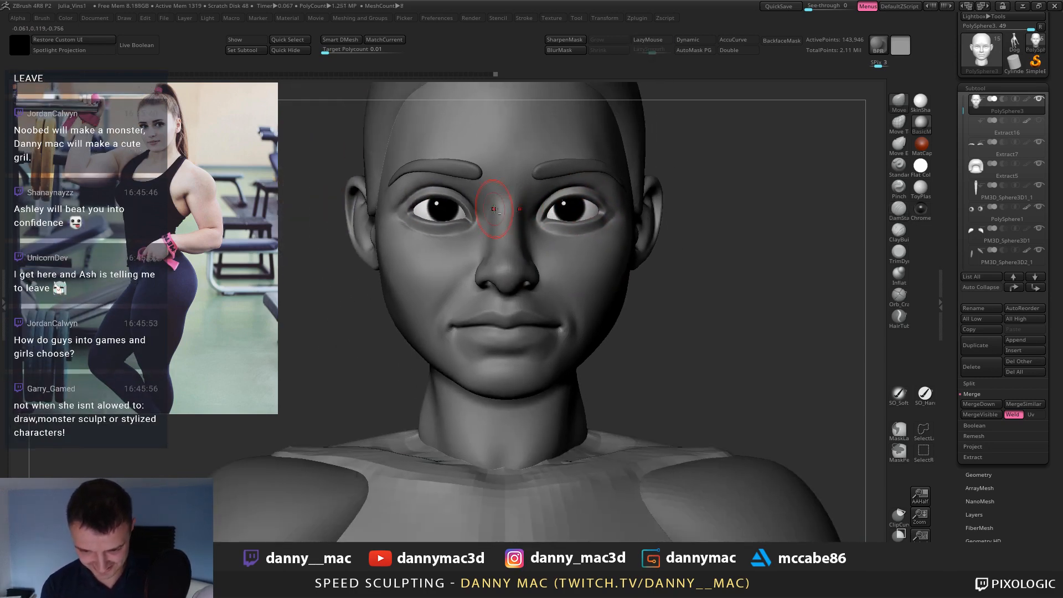
right_click_drag(494, 201, 474, 229)
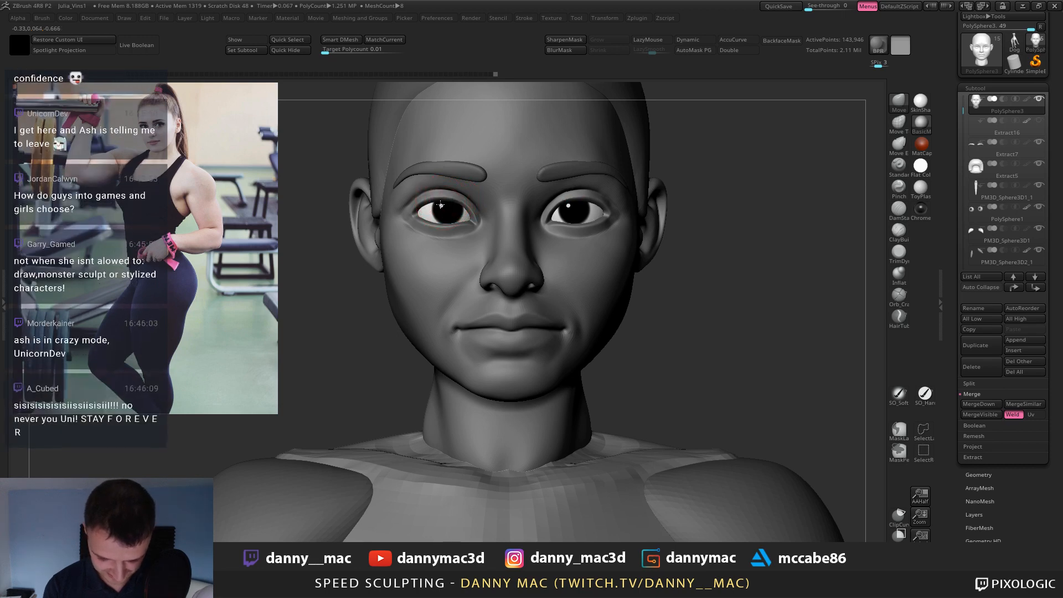
right_click_drag(414, 202, 423, 198)
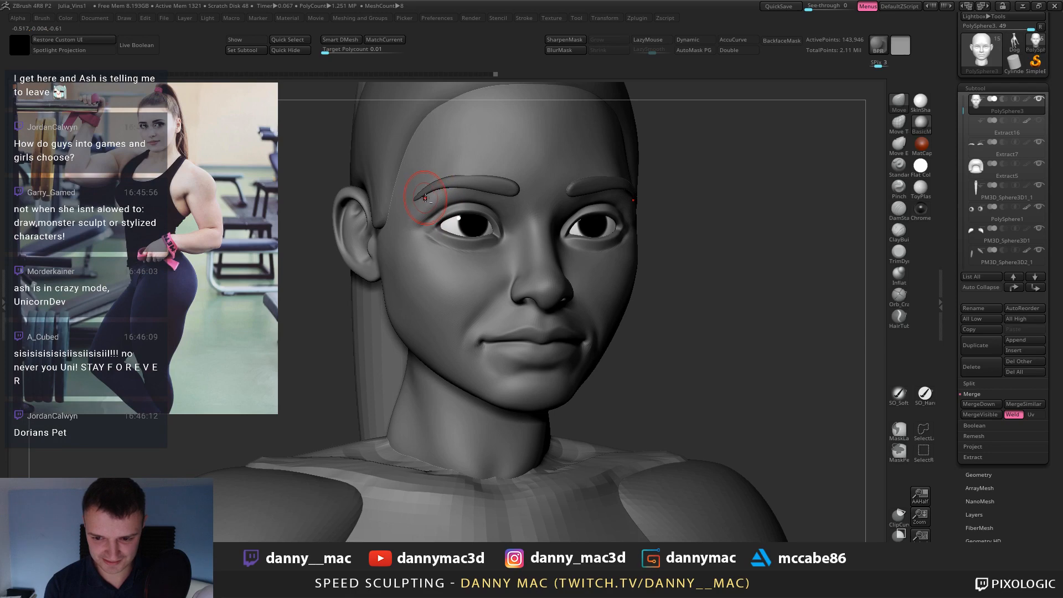
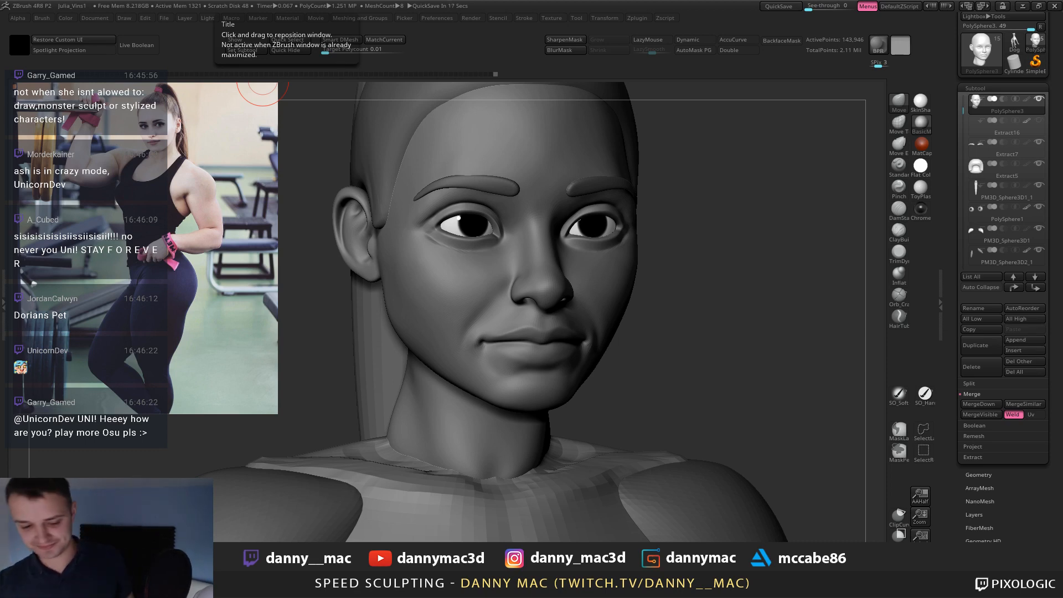
left_click_drag(678, 238, 617, 239, "shift")
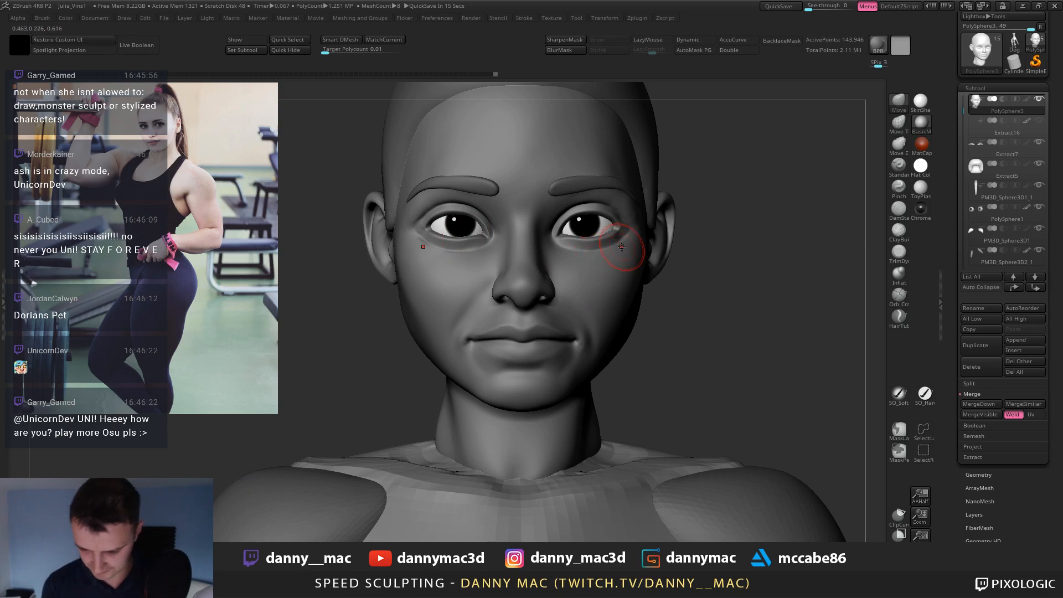
Smooth the skin at the outer eye corner, show the eyelash piece on the upper lids, and reselect the head.
mouse_move(629, 255)
right_mouse_down()
mouse_move(587, 282)
mouse_move(543, 260)
right_mouse_up()
left_click_drag(623, 240, 631, 229, "shift")
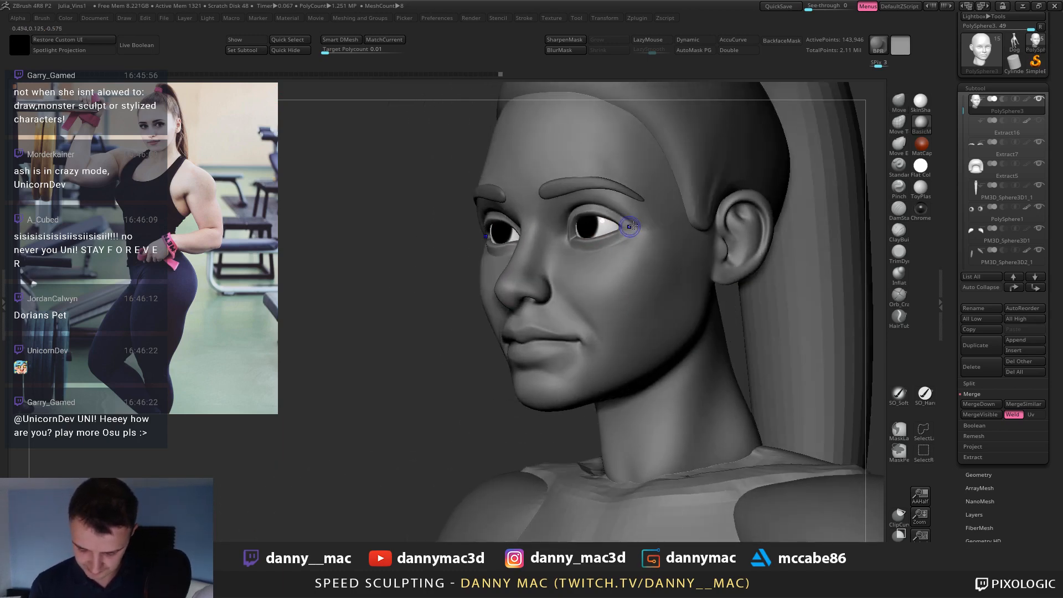
mouse_move(635, 214)
right_mouse_down()
mouse_move(941, 155)
mouse_move(1040, 114)
right_mouse_up()
left_click(1029, 132)
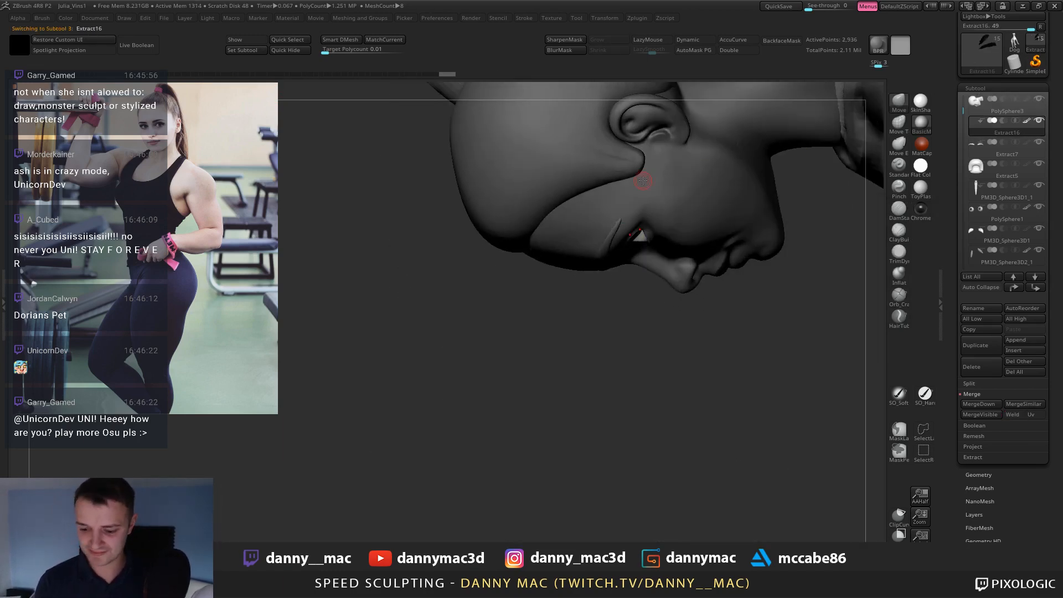
mouse_move(640, 172)
right_mouse_down()
mouse_move(646, 185)
mouse_move(611, 171)
mouse_move(610, 201)
right_mouse_up()
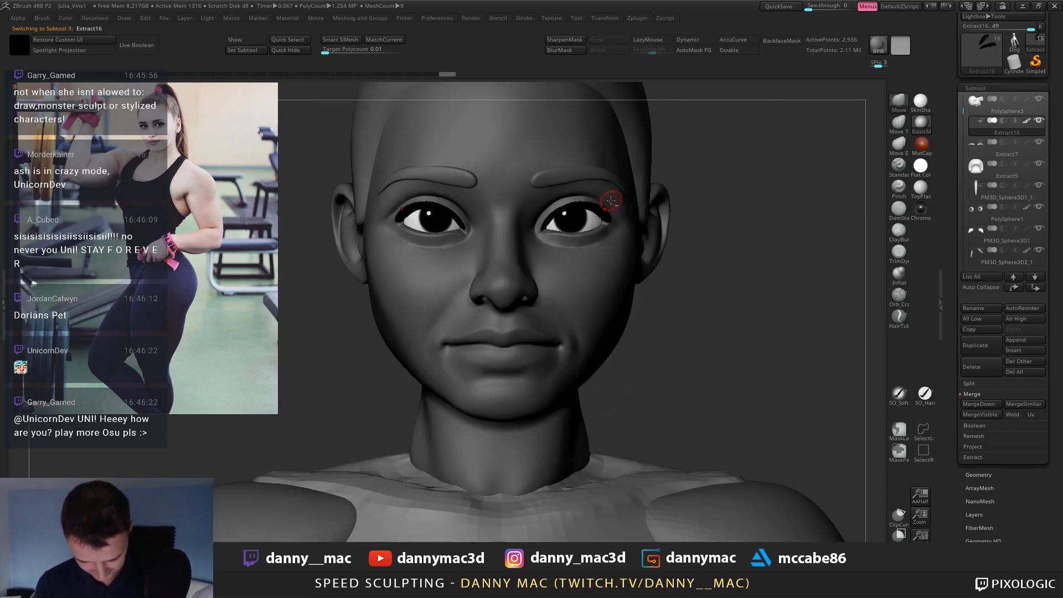
left_click(395, 209, "alt")
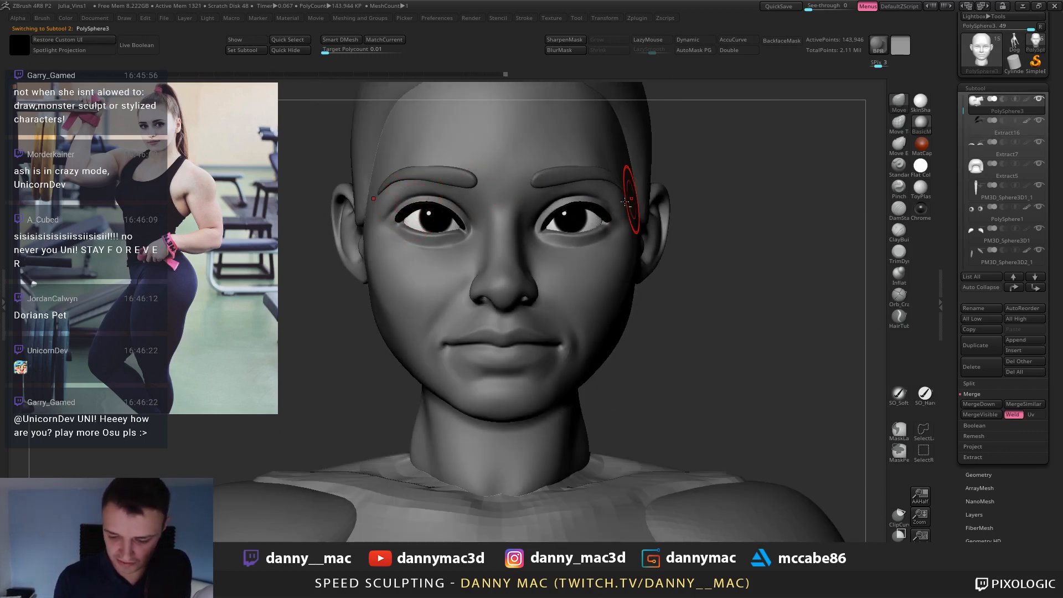
mouse_move(631, 194)
right_mouse_down()
mouse_move(587, 195)
mouse_move(630, 195)
right_mouse_up()
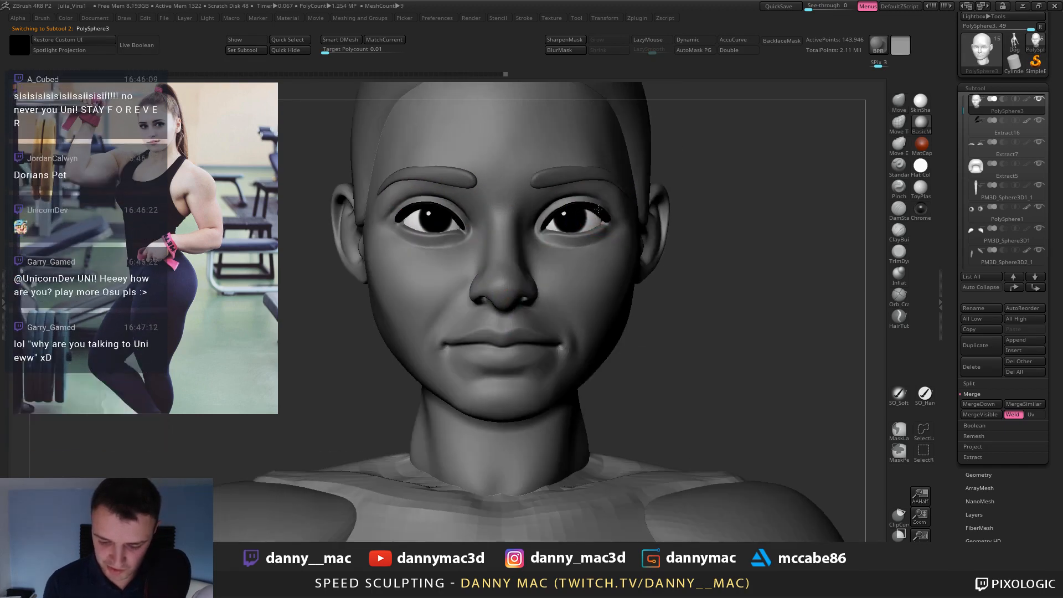
Select the eyelash piece and nudge its inner ends to fit the upper lids with the Move brush.
left_click(454, 219, "alt")
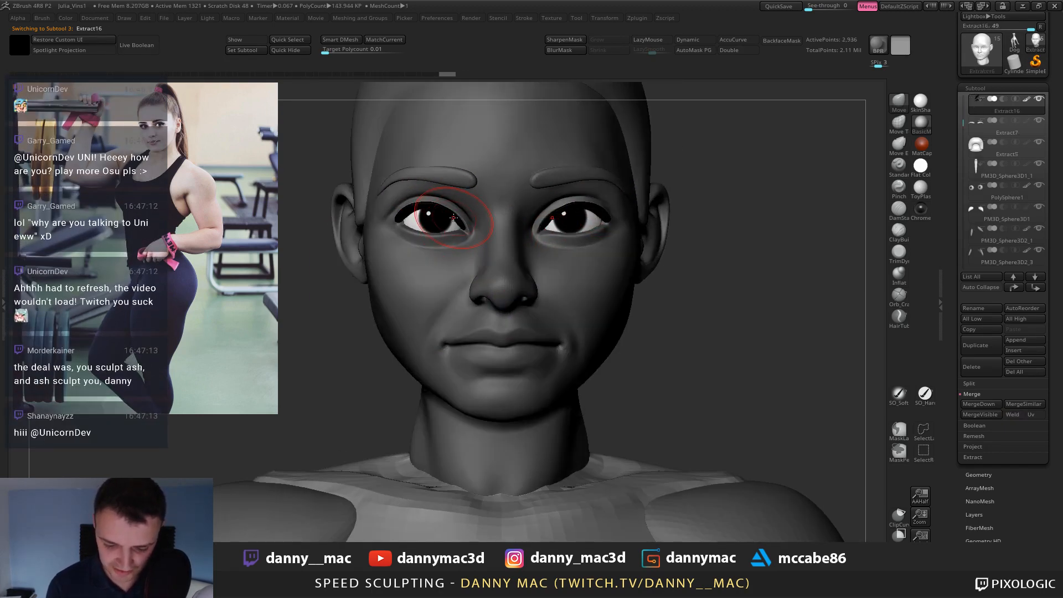
mouse_move(454, 219)
right_mouse_down()
mouse_move(526, 183)
mouse_move(453, 219)
right_mouse_up()
left_click_drag(453, 220, 456, 224)
right_click_drag(456, 224, 387, 252)
key("ctrl+z")
mouse_move(387, 288)
right_mouse_down()
mouse_move(447, 268)
mouse_move(416, 293)
right_mouse_up()
key("ctrl+shift+z")
right_click(416, 293)
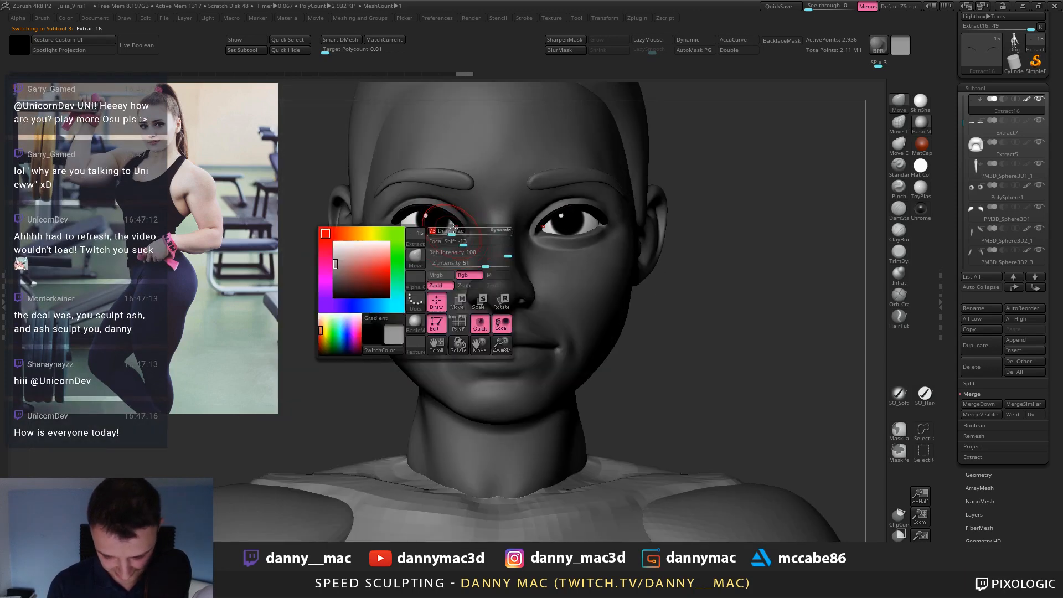
Select the eyebrows and the head in turn to touch up the brow and upper lid area with a resized Move brush.
left_click(442, 182, "alt")
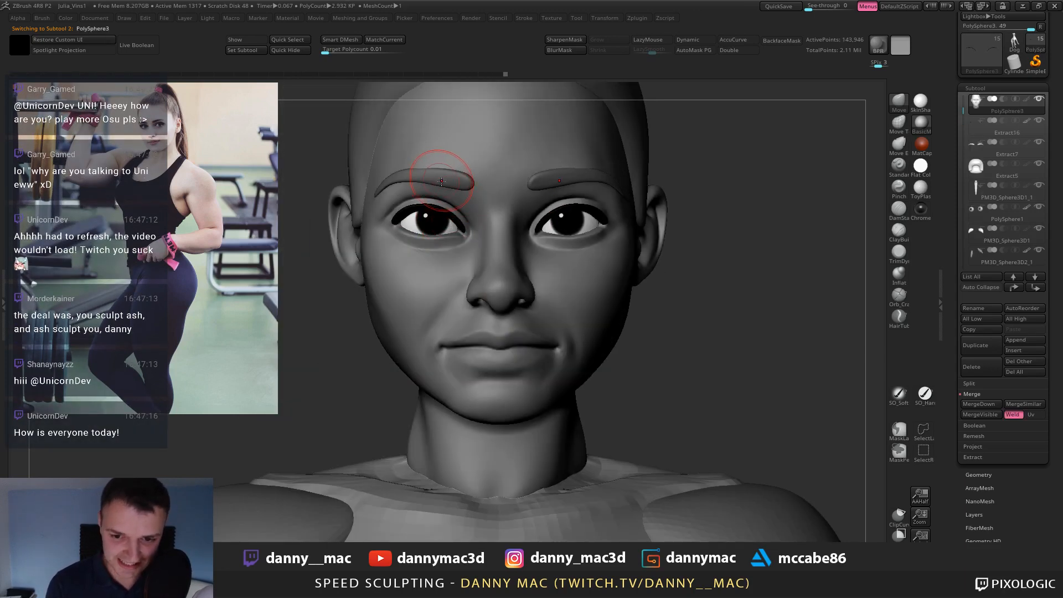
left_click(448, 163, "alt")
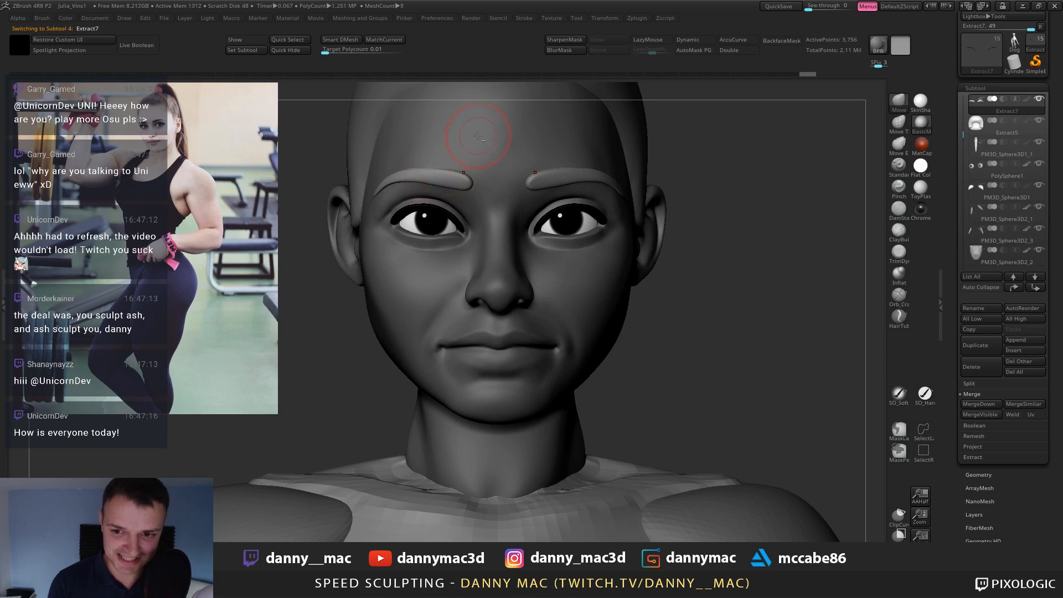
right_click_drag(498, 185, 495, 195, "alt")
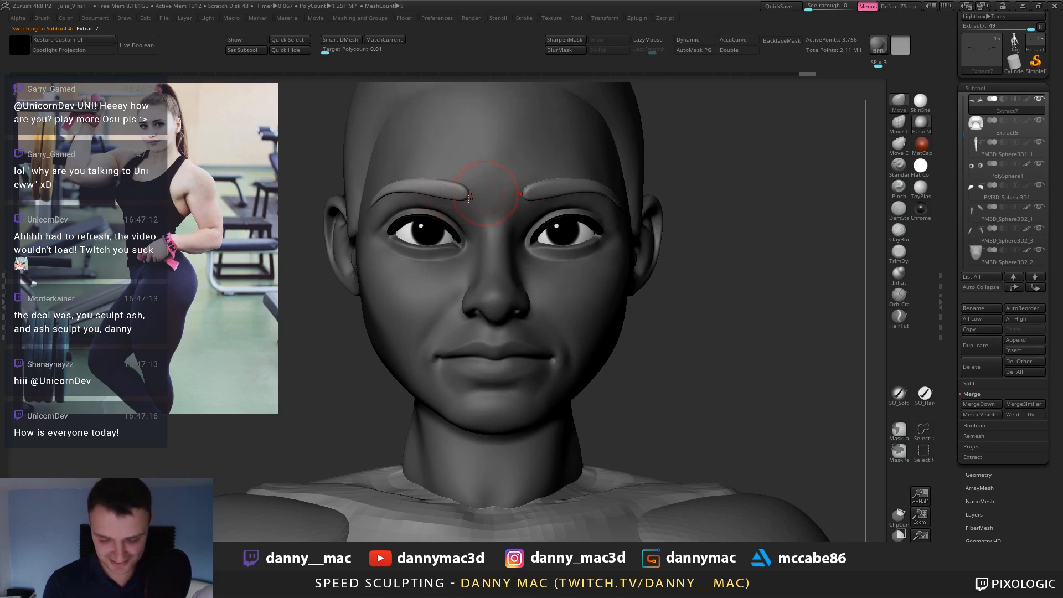
key("space")
left_click(431, 202, "alt")
key("space")
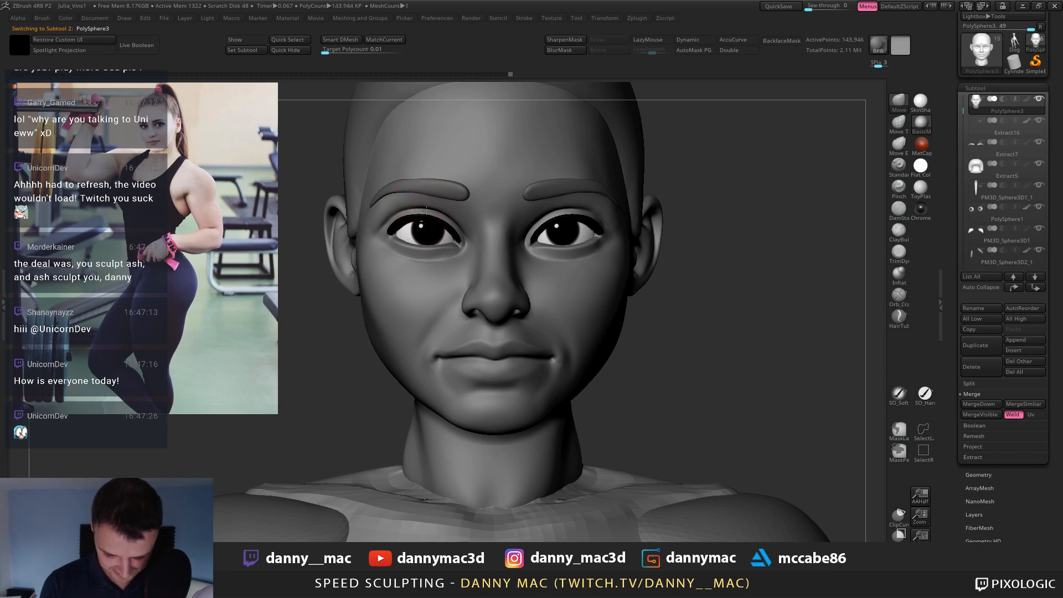
Drop the head mesh one subdivision level and rework the lower face and jaw with the Dam Standard brush.
mouse_move(427, 211)
right_mouse_down()
mouse_move(402, 205)
mouse_move(388, 217)
mouse_move(387, 254)
mouse_move(559, 285)
mouse_move(548, 238)
mouse_move(548, 258)
mouse_move(561, 257)
mouse_move(525, 283)
right_mouse_up()
key("l")
key("space")
key("l")
key("shift+d")
key("space")
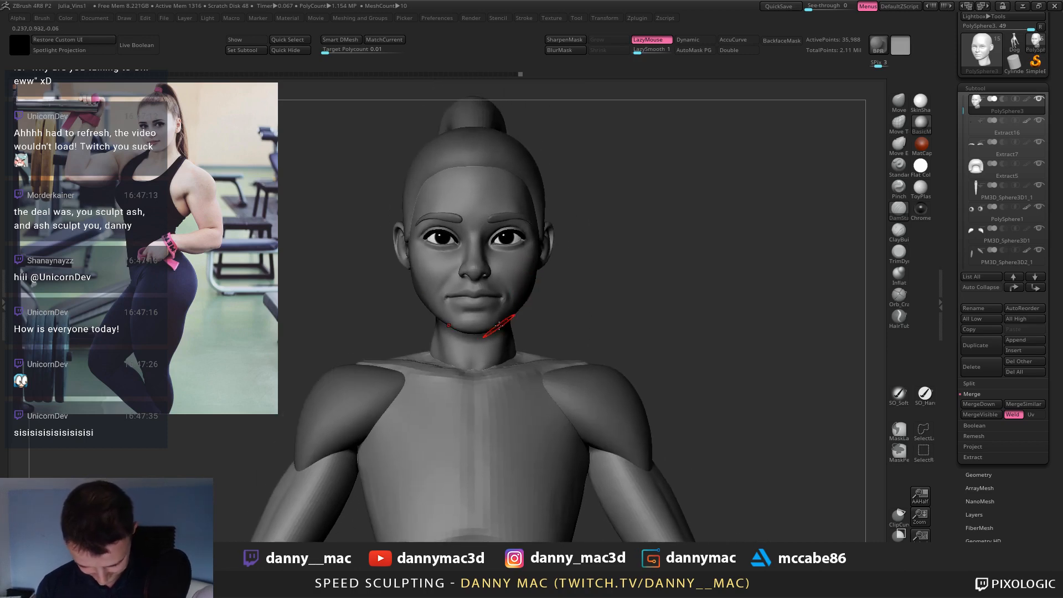
key("l")
right_click_drag(505, 315, 488, 314)
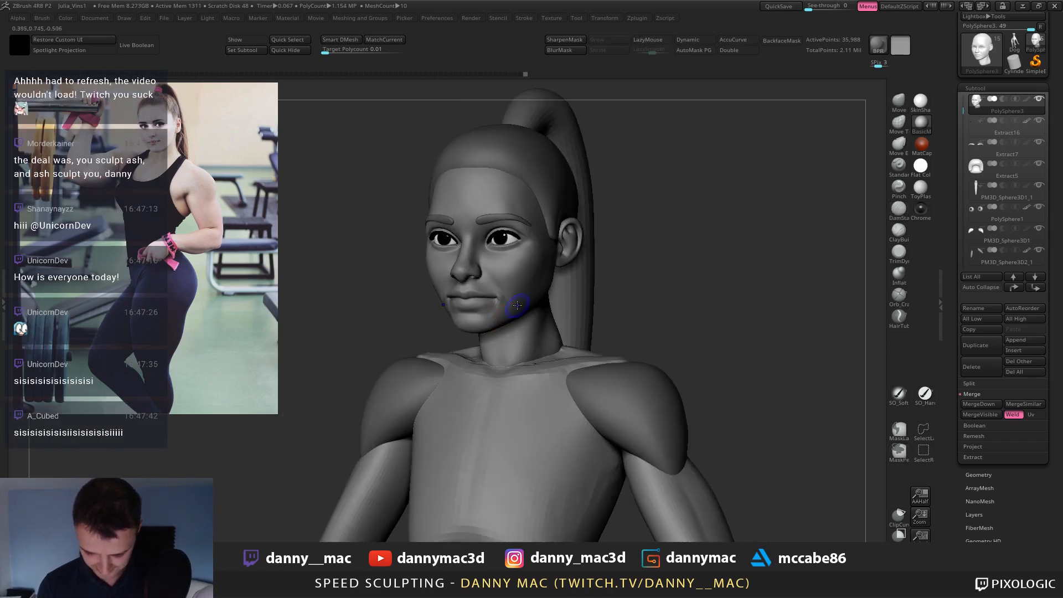
Smooth and reshape the jawline and lower cheeks with a resized Move brush, checking the head from front and side.
mouse_move(537, 265)
right_mouse_down("shift")
mouse_move(561, 262)
mouse_move(523, 247)
mouse_move(535, 247)
right_mouse_up("shift")
right_click_drag(544, 265, 548, 339, "shift")
right_click_drag(488, 304, 514, 285)
key("space")
key("l")
key("l")
key("l")
key("l")
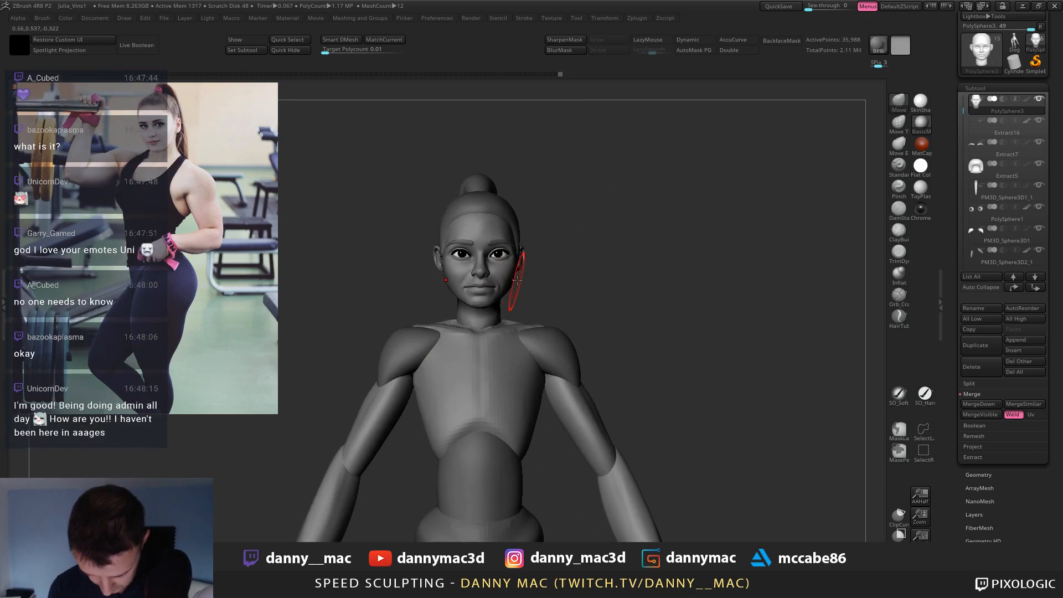
mouse_move(512, 278)
right_mouse_down("ctrl")
mouse_move(523, 263)
mouse_move(506, 268)
mouse_move(529, 260)
mouse_move(507, 293)
right_mouse_up("ctrl")
key("space")
key("space")
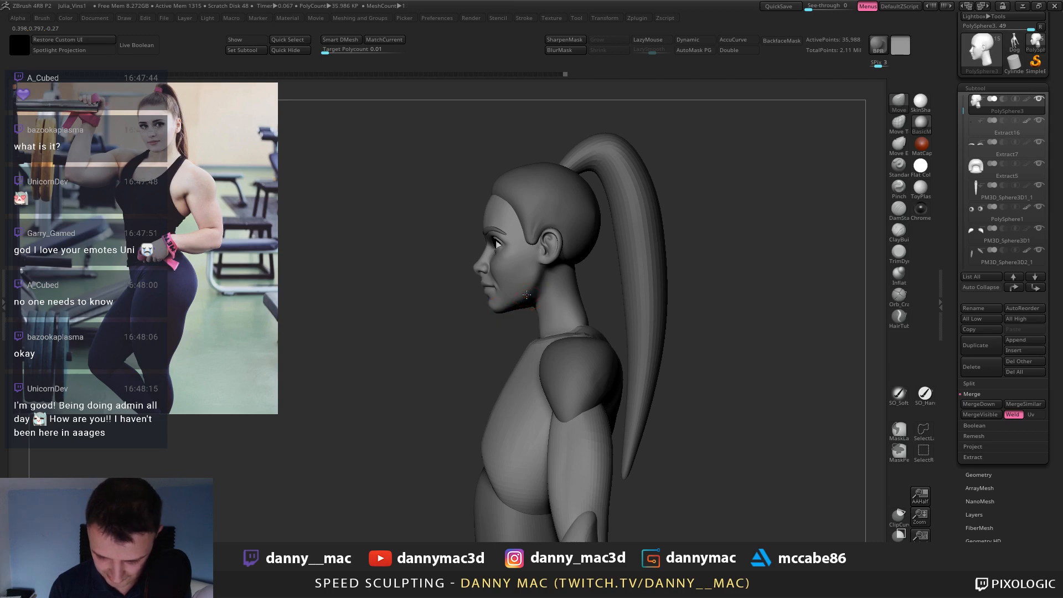
Save the project over the existing file.
mouse_move(540, 307)
right_mouse_down()
mouse_move(512, 336)
mouse_move(550, 299)
mouse_move(547, 286)
mouse_move(612, 317)
mouse_move(585, 310)
right_mouse_up()
key("ctrl+s")
key("Return")
key("y")
Hide the forearm pieces, select the torso, and save the project again.
right_click_drag(585, 310, 530, 304, "alt")
left_click(601, 373, "alt")
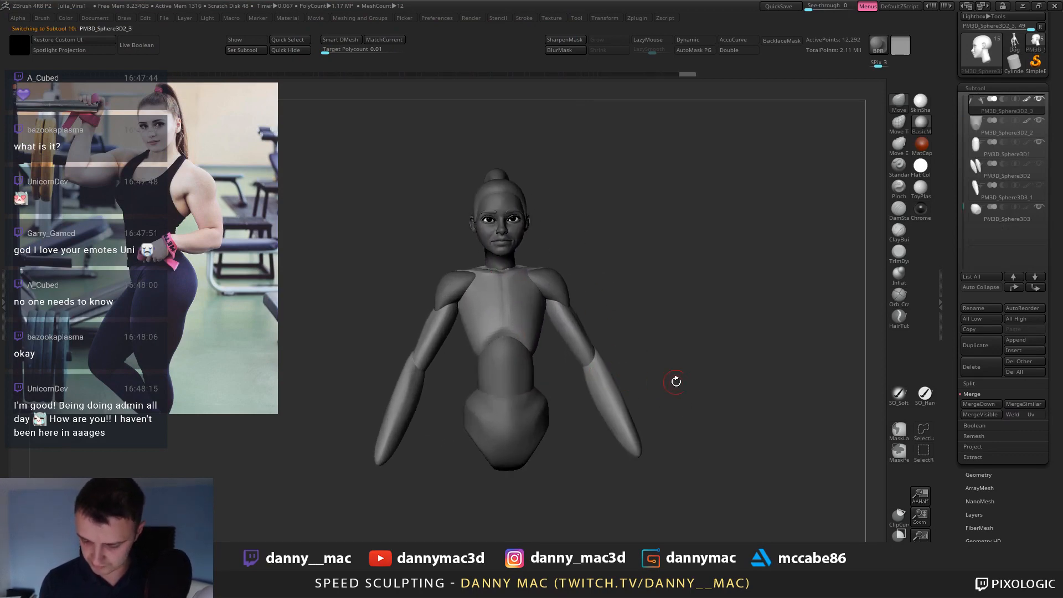
left_click(1039, 99)
left_click(525, 308, "alt")
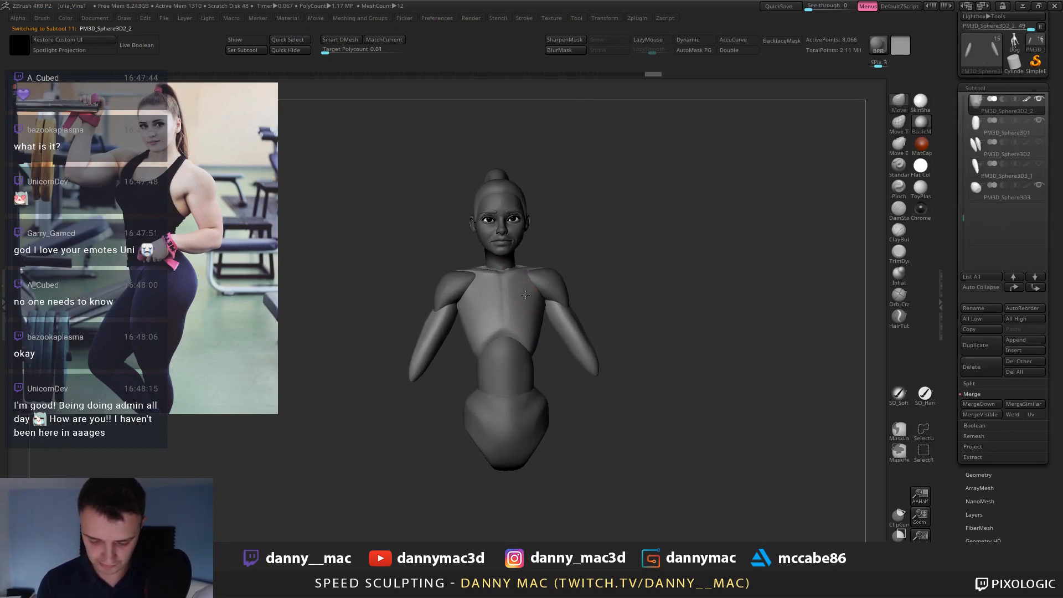
right_click_drag(545, 303, 502, 302, "alt")
right_click_drag(551, 239, 556, 254, "alt")
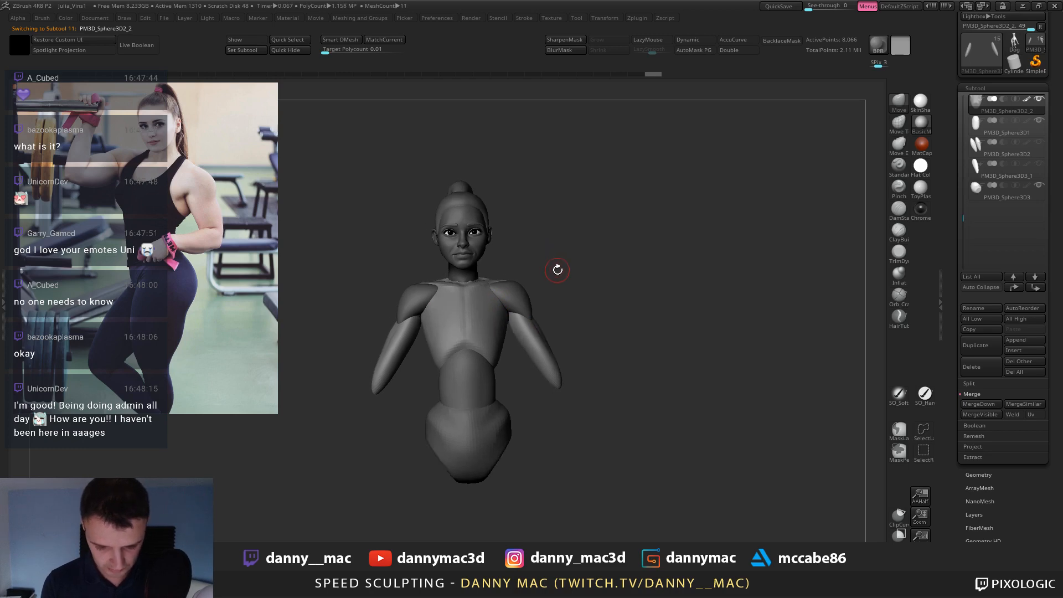
key("ctrl+s")
key("Return")
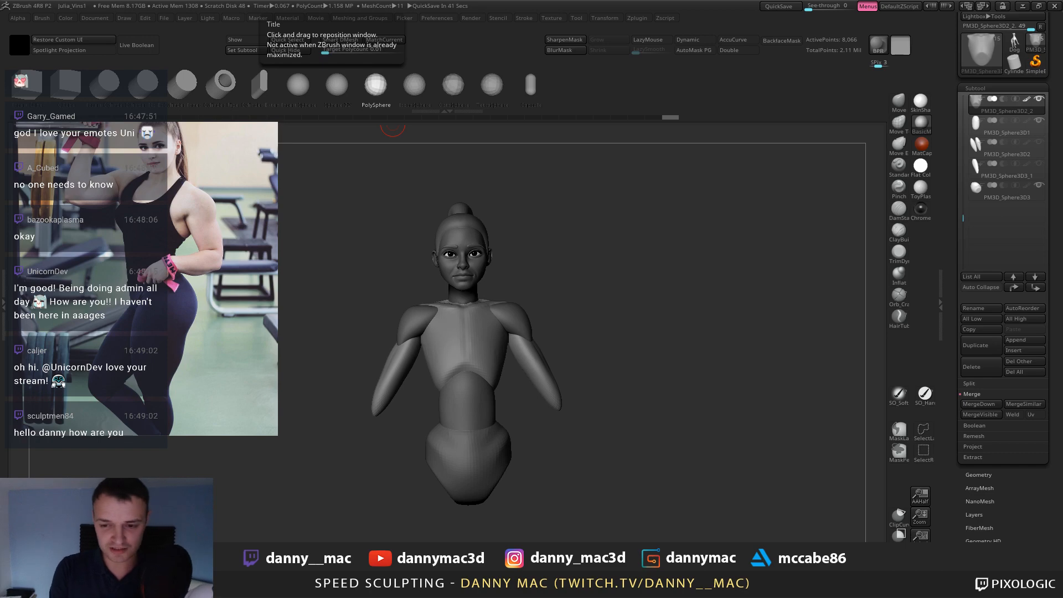
Try to insert a mirrored PolySphere on the torso's chest, checking its wireframe between attempts.
left_click_drag(490, 348, 515, 337)
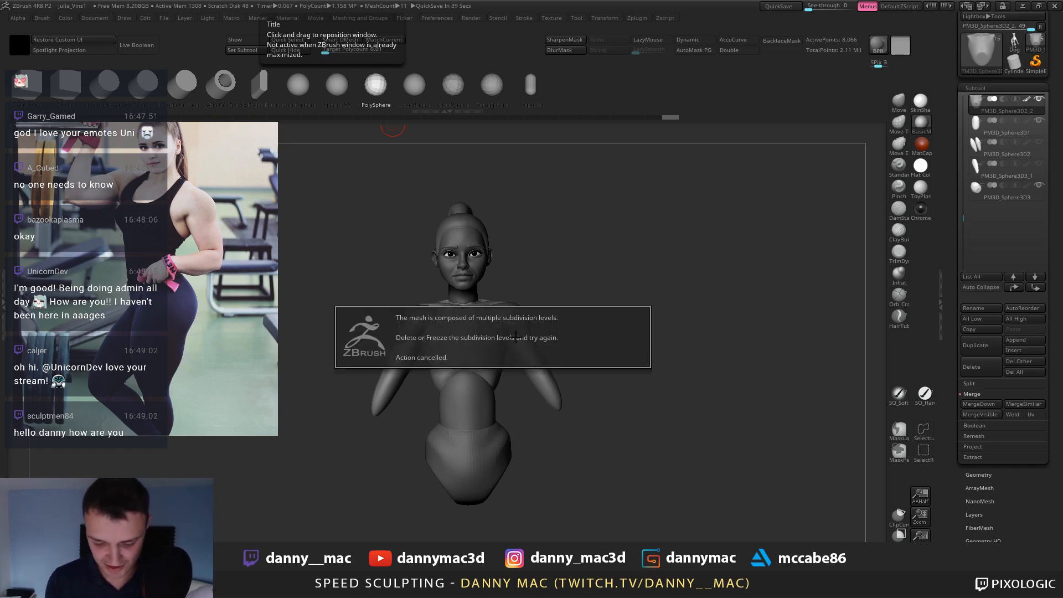
left_click_drag(520, 296, 521, 229)
key("shift+f")
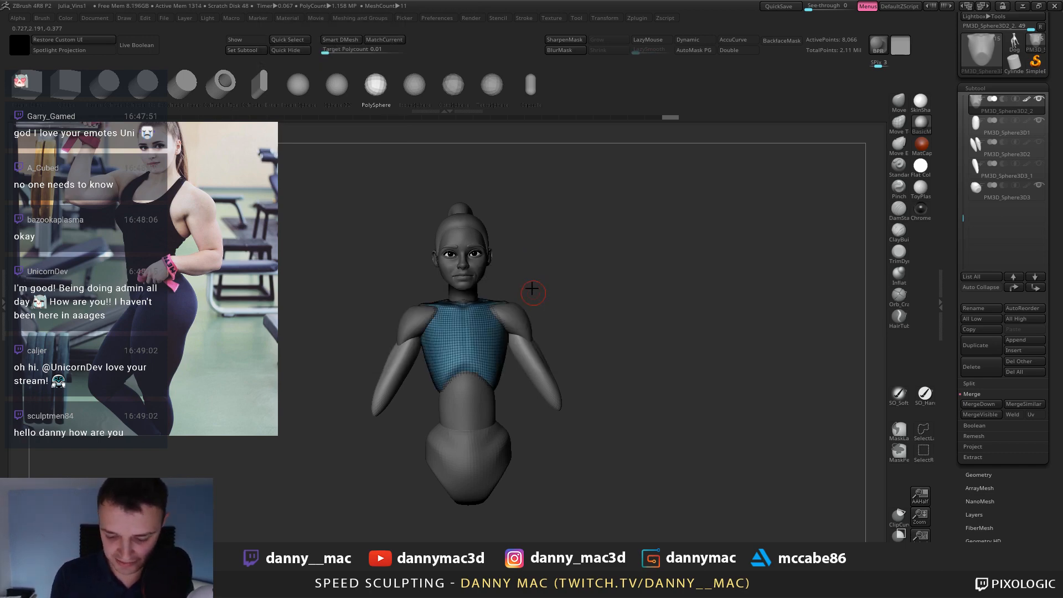
left_click_drag(533, 289, 531, 221, "alt")
right_click_drag(511, 238, 556, 247, "ctrl")
key("shift+f")
key("1")
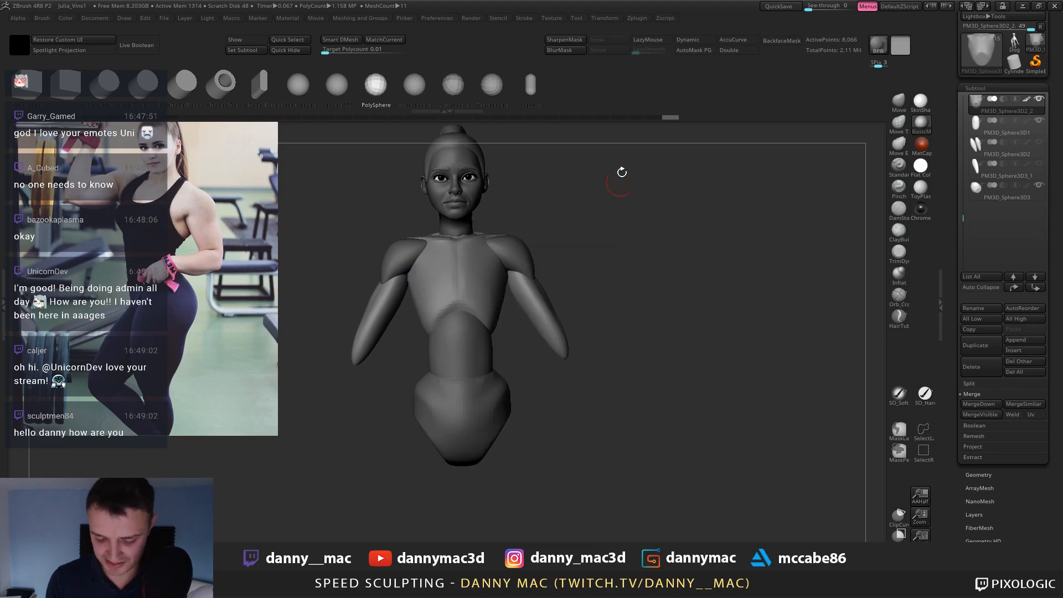
left_click(487, 284)
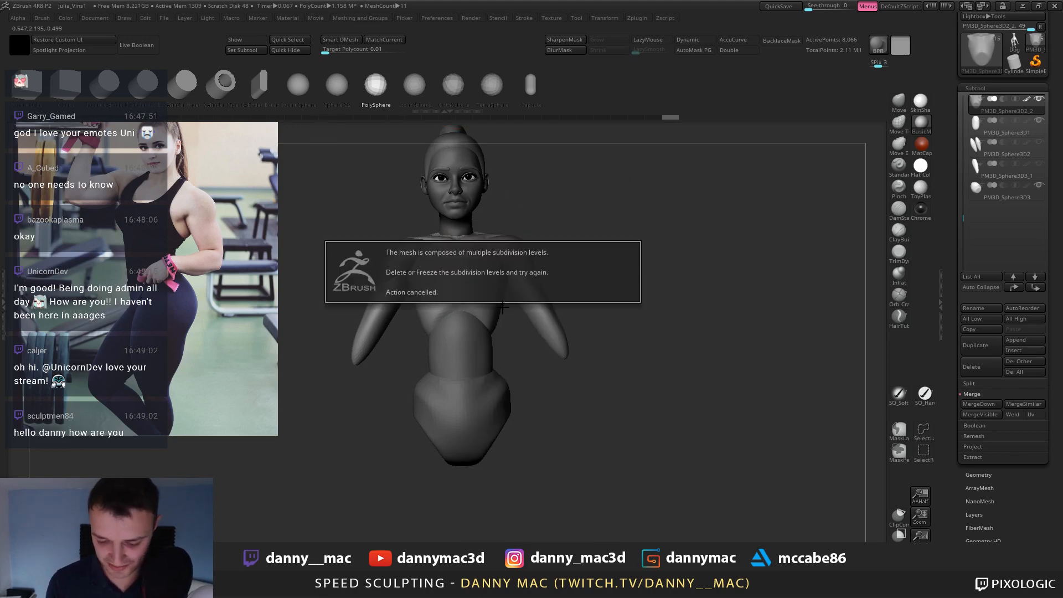
key("1")
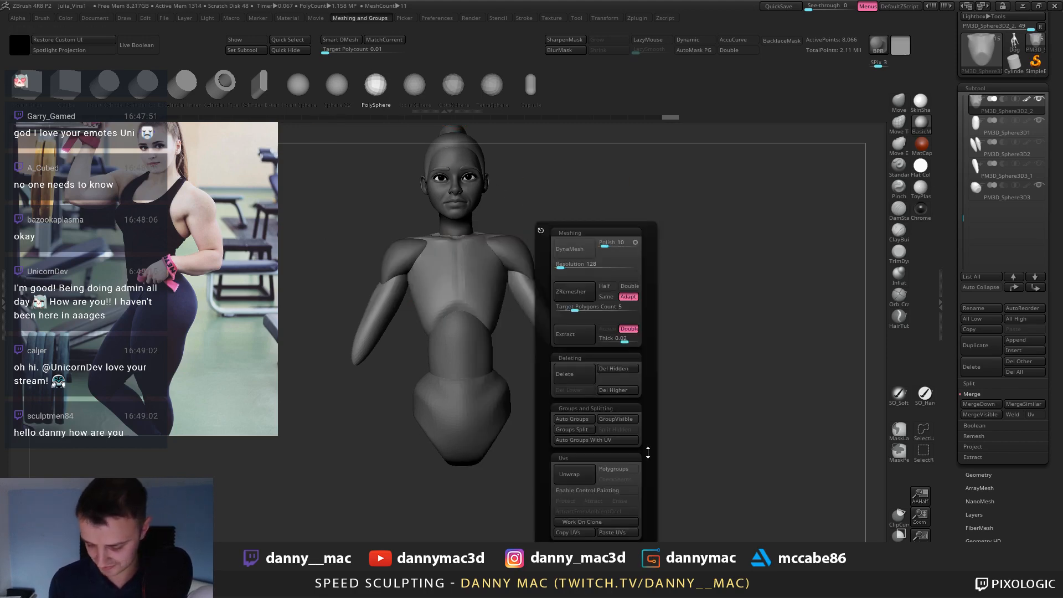
Delete the torso's higher subdivision levels, then insert a test PolySphere on the chest and undo it.
left_click(625, 394)
left_click_drag(506, 264, 502, 308)
key("ctrl+z")
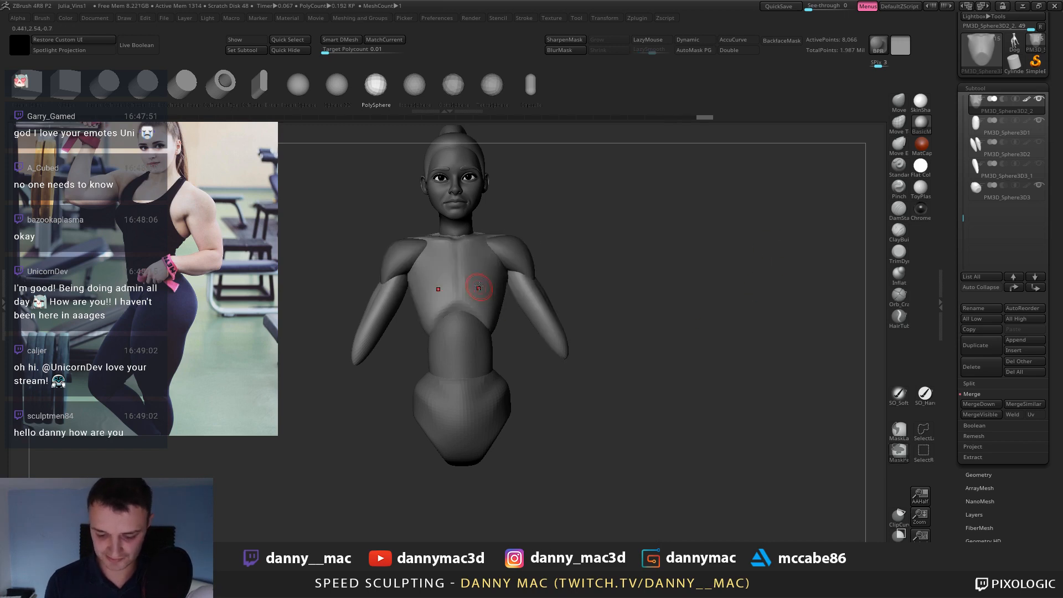
Try oversized mirrored PolySpheres on the chest and undo each insertion.
left_click_drag(503, 253, 491, 355)
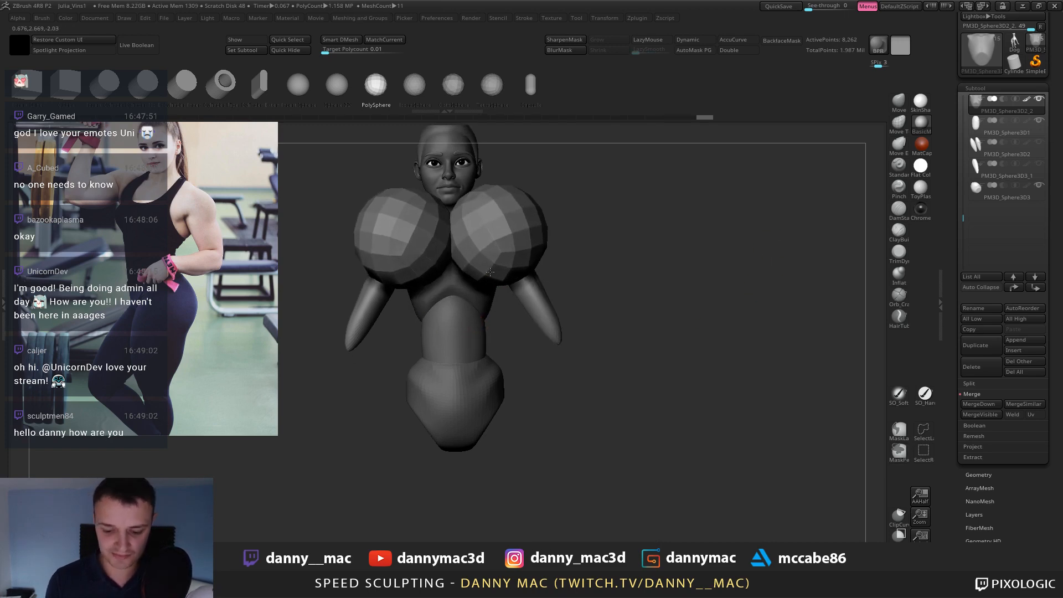
key("ctrl+z")
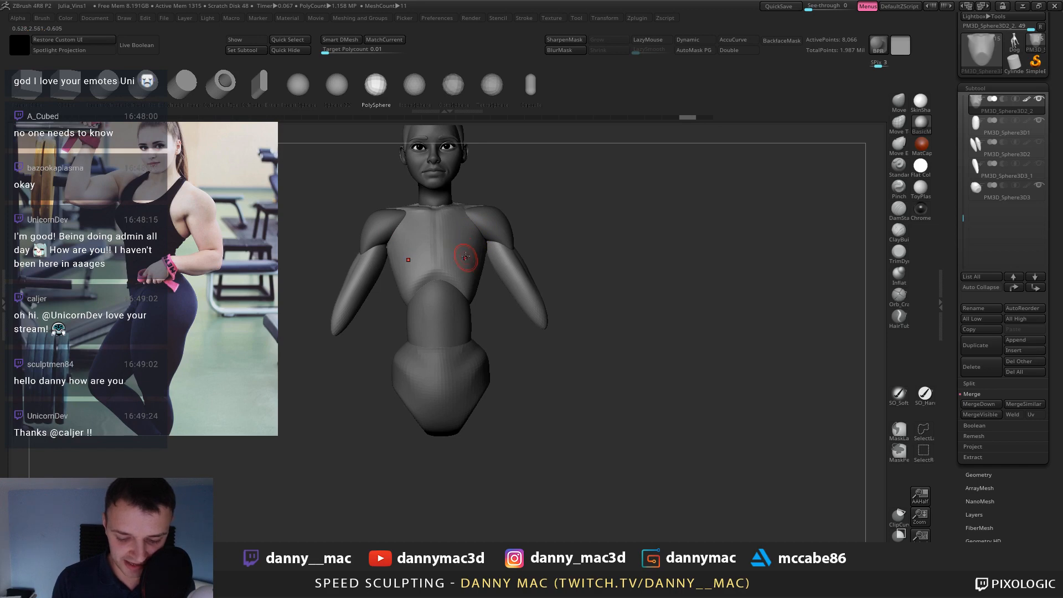
mouse_move(466, 256)
left_mouse_down()
mouse_move(485, 382)
mouse_move(572, 361)
mouse_move(527, 367)
mouse_move(613, 284)
left_mouse_up()
mouse_move(613, 284)
right_mouse_down("alt")
mouse_move(614, 256)
mouse_move(646, 266)
mouse_move(628, 268)
mouse_move(641, 250)
right_mouse_up("alt")
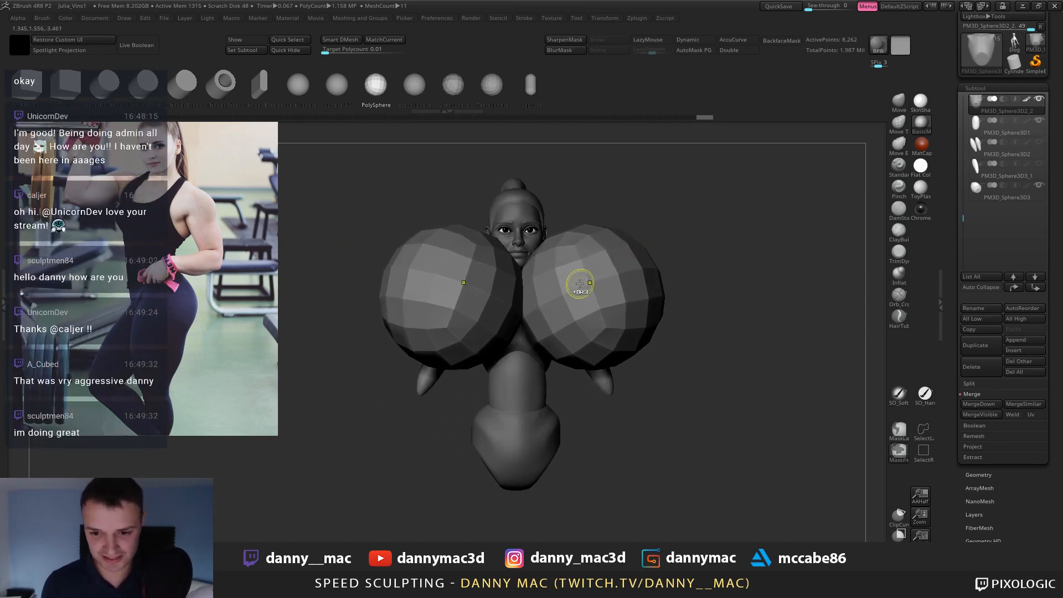
key("ctrl+z")
Insert a small mirrored pair of PolySpheres on the chest as breast forms, undoing the unsuitable placements.
right_click_drag(570, 287, 544, 331, "alt")
mouse_move(544, 331)
left_mouse_down()
mouse_move(553, 343)
mouse_move(537, 338)
mouse_move(556, 356)
left_mouse_up()
key("ctrl+z")
key("ctrl+z")
key("ctrl+z")
right_click_drag(563, 332, 551, 304, "shift")
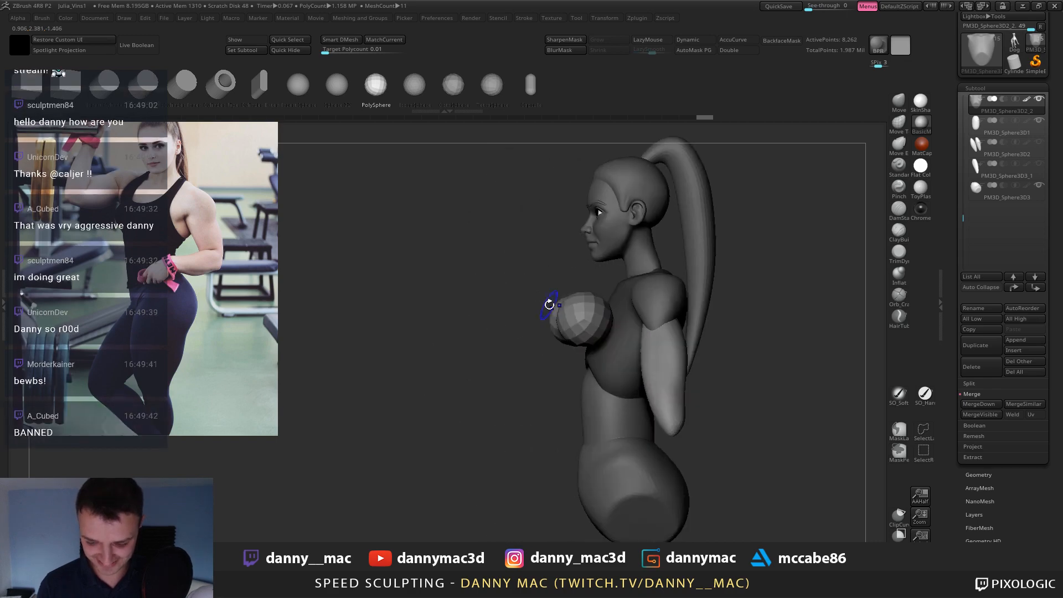
Pull the chest spheres closer to the torso in side view with a resized Move brush.
key("b")
key("m")
key("v")
key("space")
mouse_move(582, 284)
left_mouse_down()
mouse_move(610, 284)
mouse_move(596, 302)
left_mouse_up()
right_click_drag(594, 293, 556, 263, "alt")
key("space")
left_click_drag(546, 262, 578, 270)
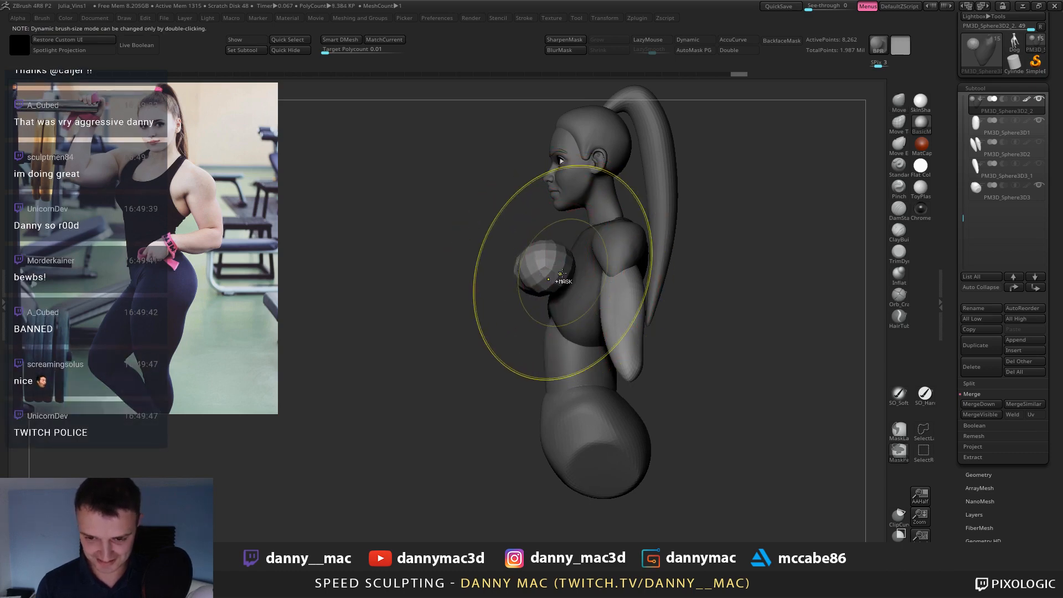
key("space")
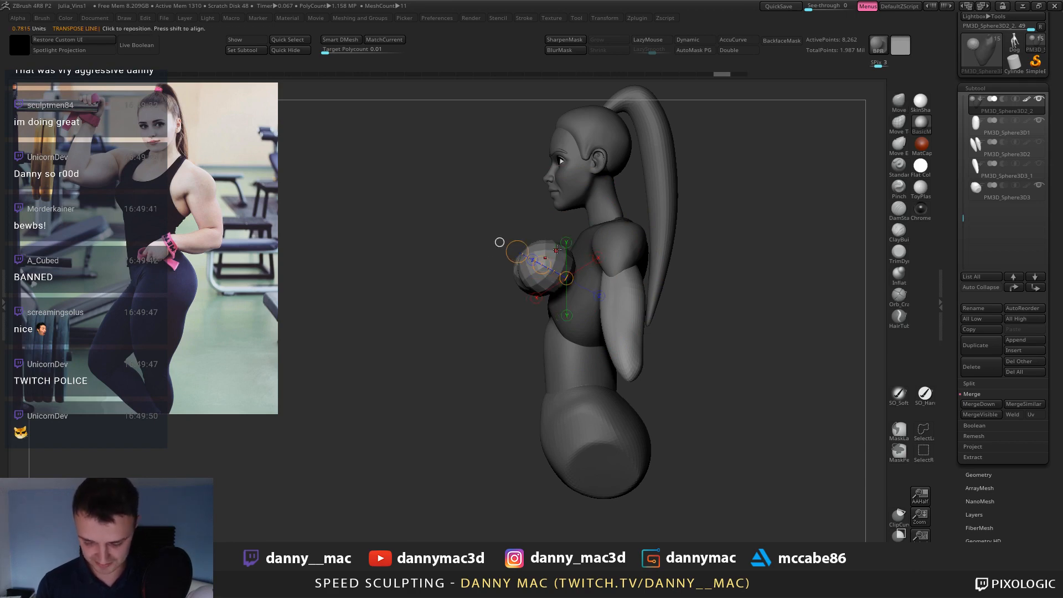
Push the unmasked chest spheres back into the torso with a horizontal Transpose line in side view.
key("w")
left_click_drag(598, 234, 563, 245, "alt")
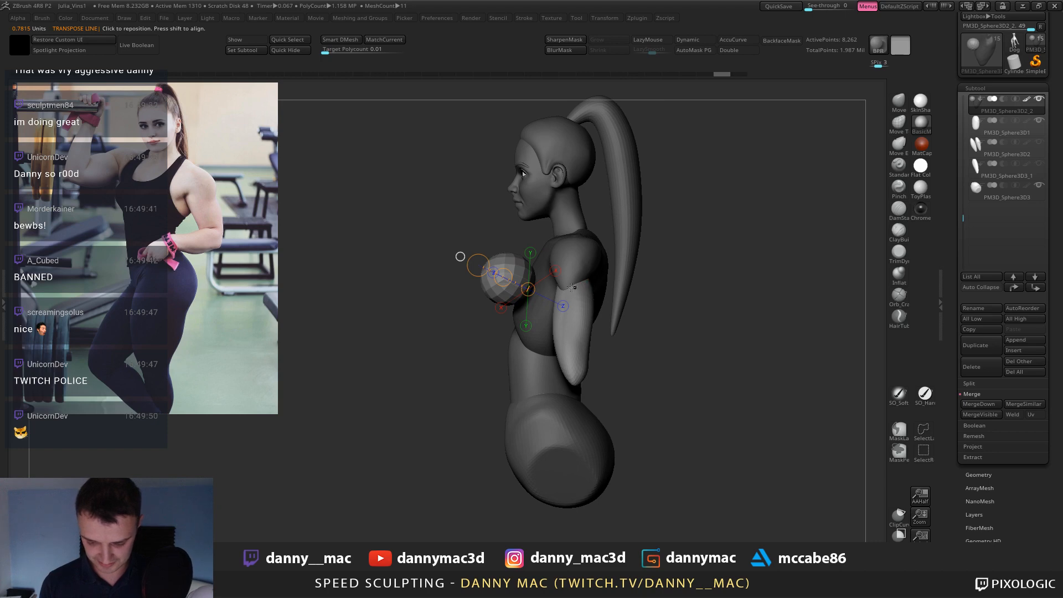
left_click_drag(505, 264, 787, 263, "shift")
left_click_drag(645, 263, 690, 295, "shift")
Adjust the spacing of the chest spheres and lower them slightly with Transpose lines in front view.
left_click_drag(491, 277, 758, 278, "shift")
left_click_drag(624, 278, 620, 282)
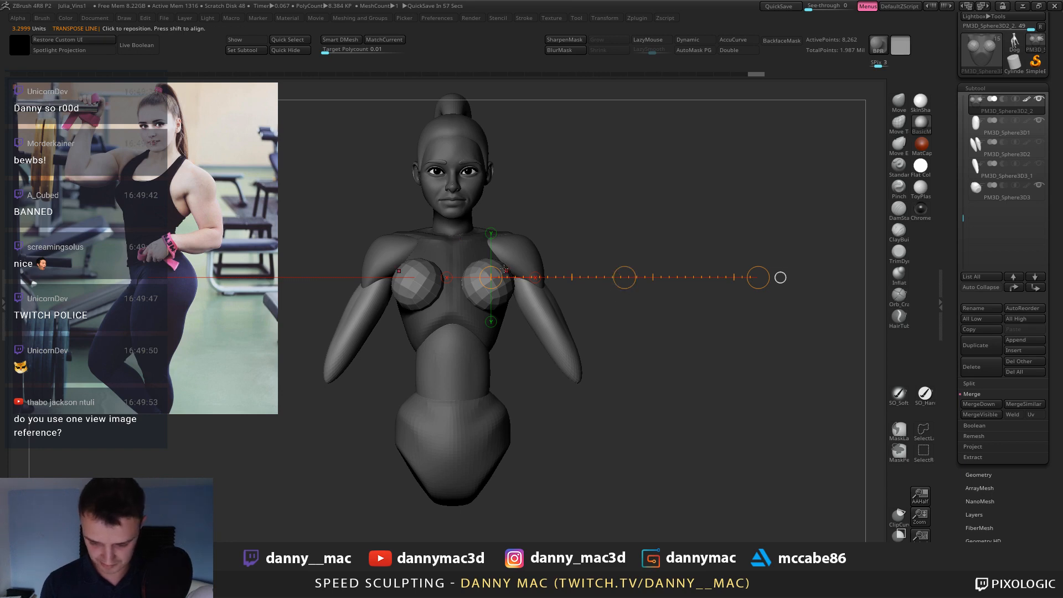
left_click_drag(507, 272, 507, 371, "shift")
left_click_drag(507, 331, 506, 333)
key("q")
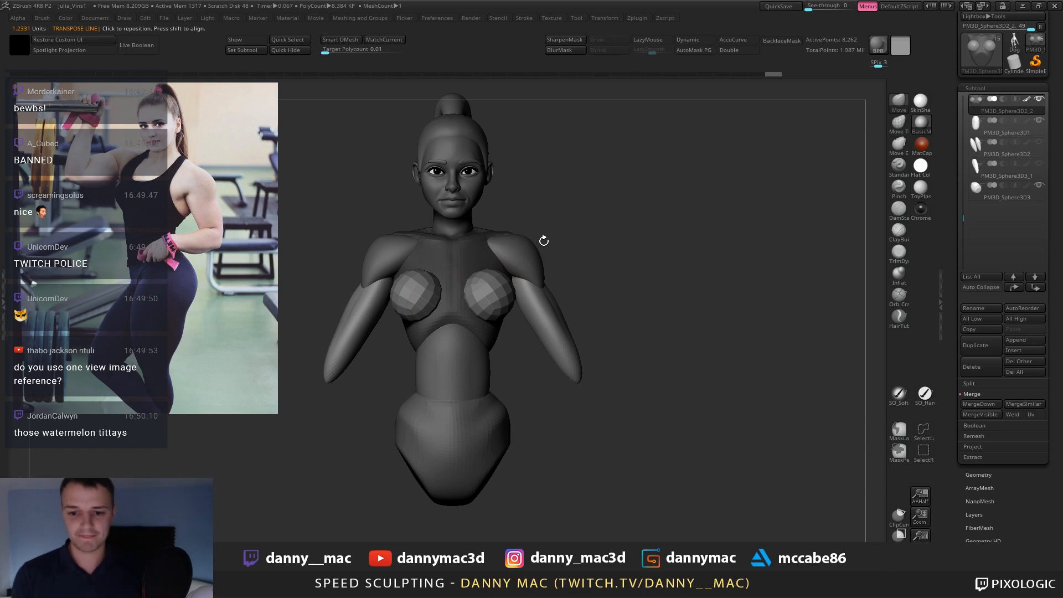
mouse_move(543, 241)
left_mouse_down()
mouse_move(560, 254)
mouse_move(510, 260)
mouse_move(515, 250)
left_mouse_up()
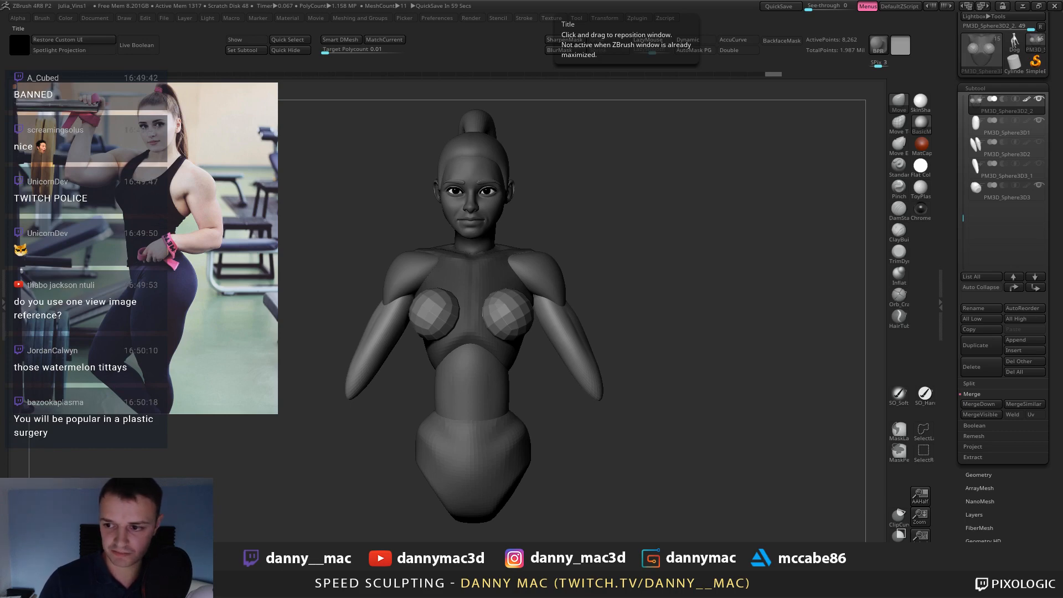
Look over the collected body photos and head sculpting references on the reference boards.
key("alt+Tab")
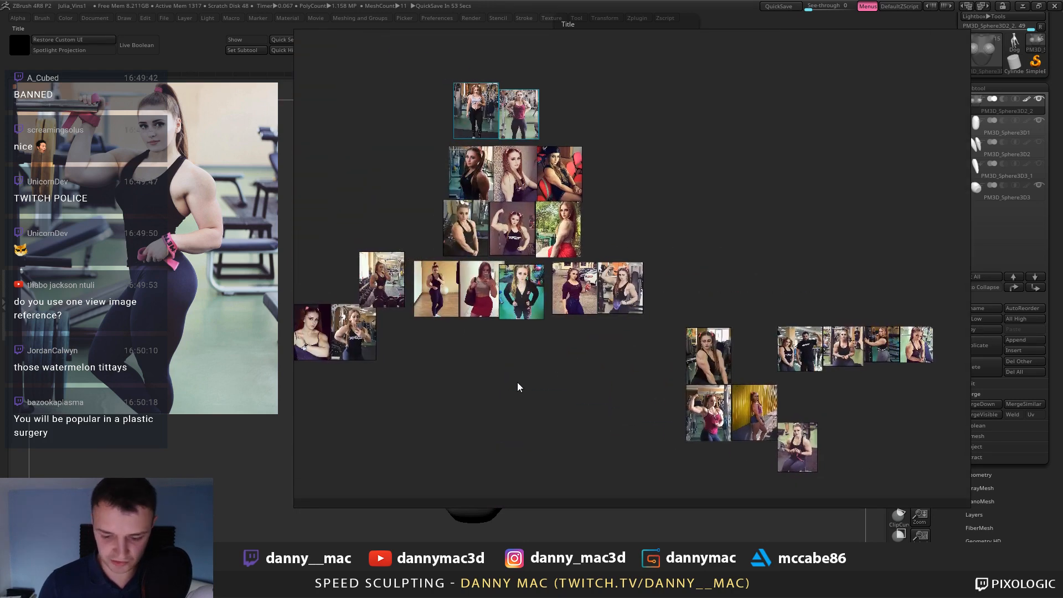
right_click_drag(499, 384, 687, 396)
mouse_move(288, 1)
right_mouse_down()
mouse_move(281, 40)
mouse_move(365, 410)
right_mouse_up()
scroll(377, 342, "down", 15)
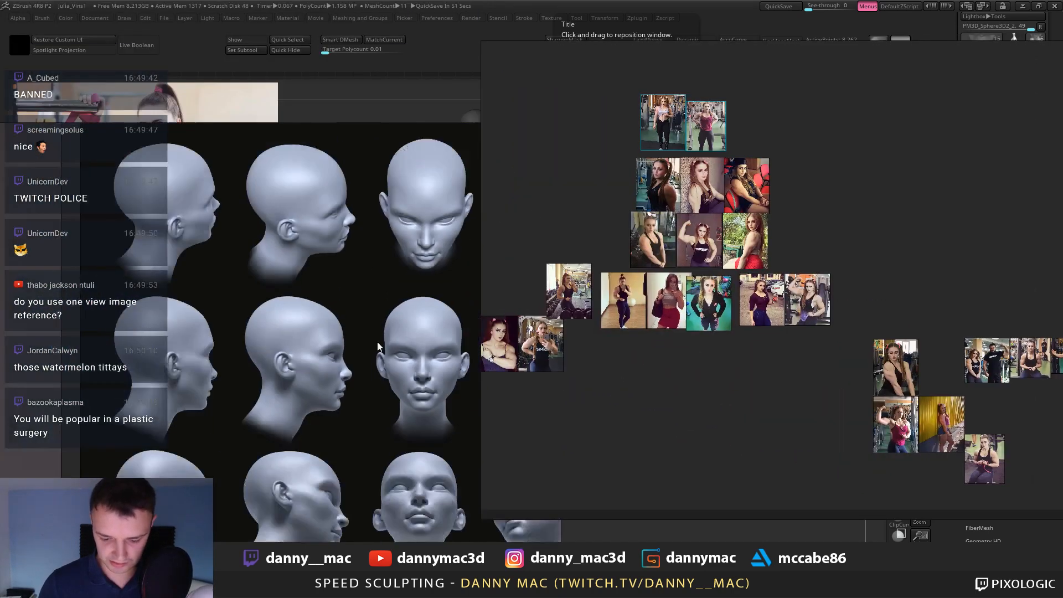
middle_click_drag(471, 387, 374, 288)
scroll(375, 287, "up", 4)
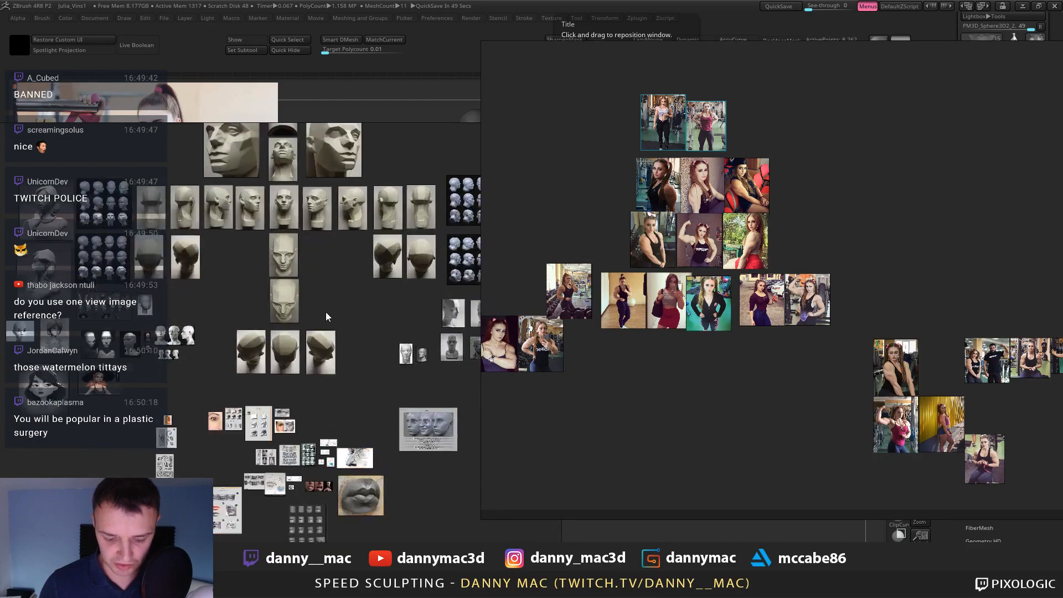
middle_click_drag(325, 311, 301, 334)
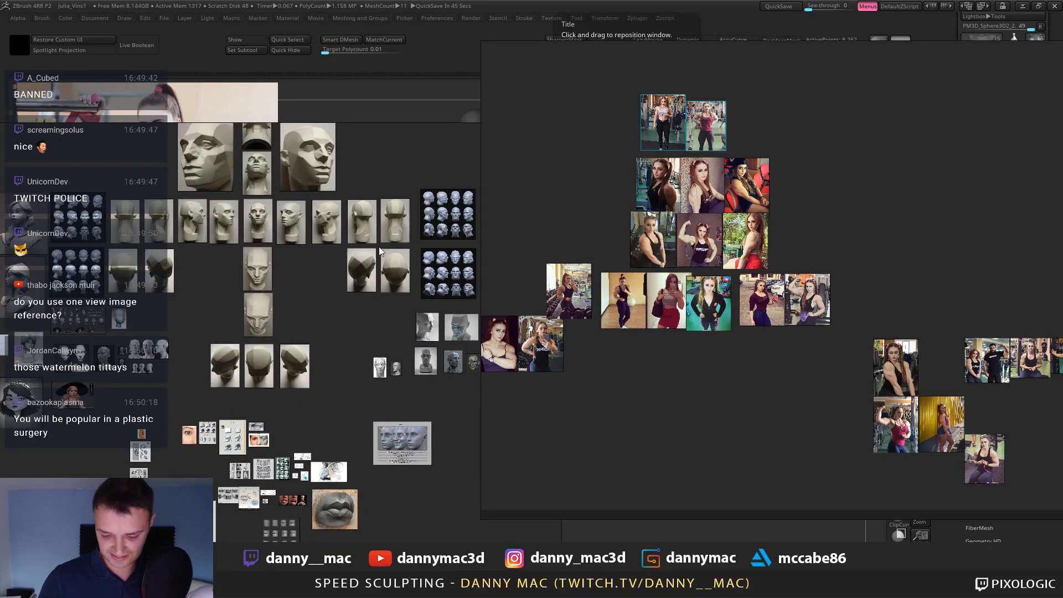
right_click_drag(314, 382, 355, 0)
right_click_drag(587, 399, 615, 0)
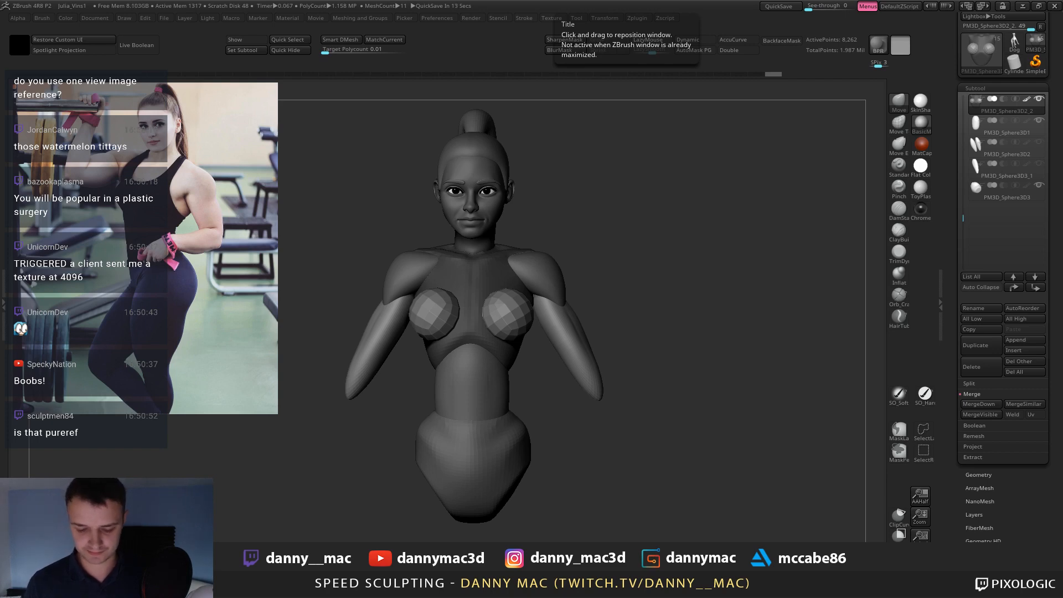
Stretch the upper part of the chest spheres up toward the shoulders with a resized Move brush in side view.
left_click_drag(600, 247, 523, 285, "shift")
key("space")
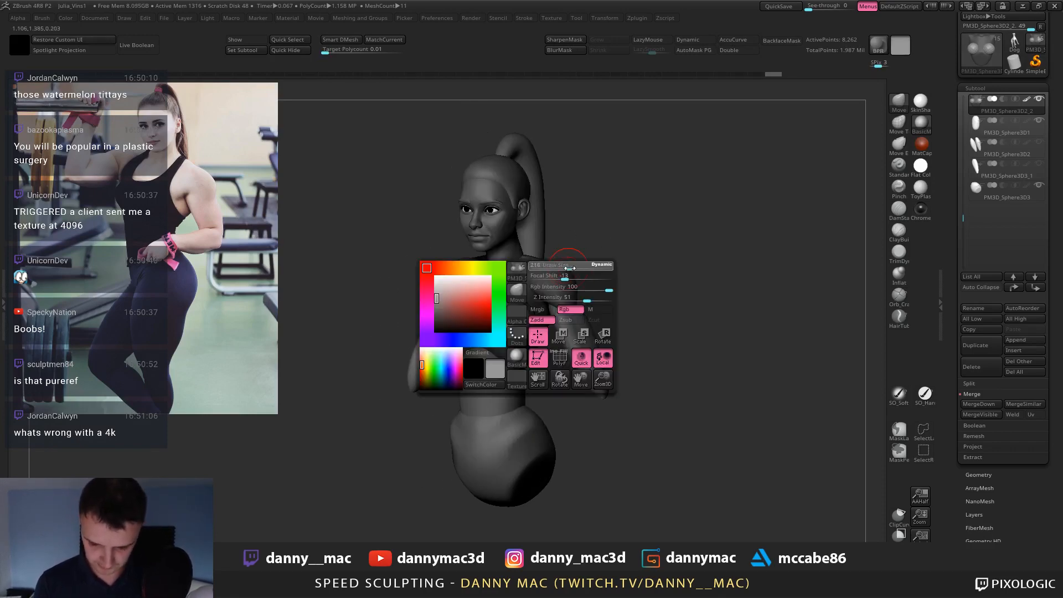
mouse_move(586, 263)
right_mouse_down()
mouse_move(532, 266)
mouse_move(515, 296)
mouse_move(525, 282)
mouse_move(507, 259)
right_mouse_up()
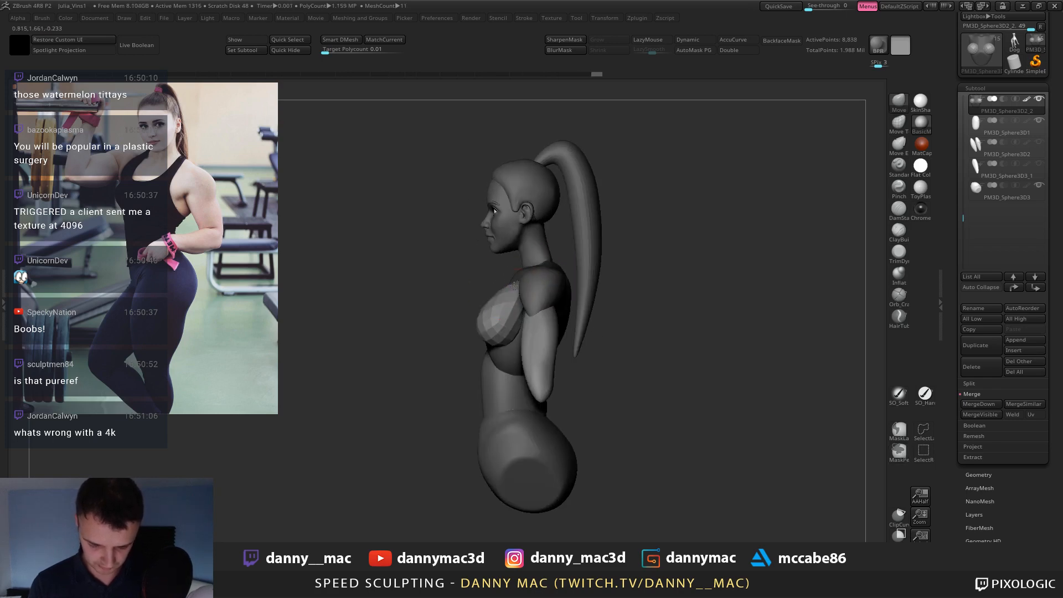
Isolate the chest spheres by polygroup and split them from the torso into their own subtool.
left_click(523, 282, "alt")
key("shift+f")
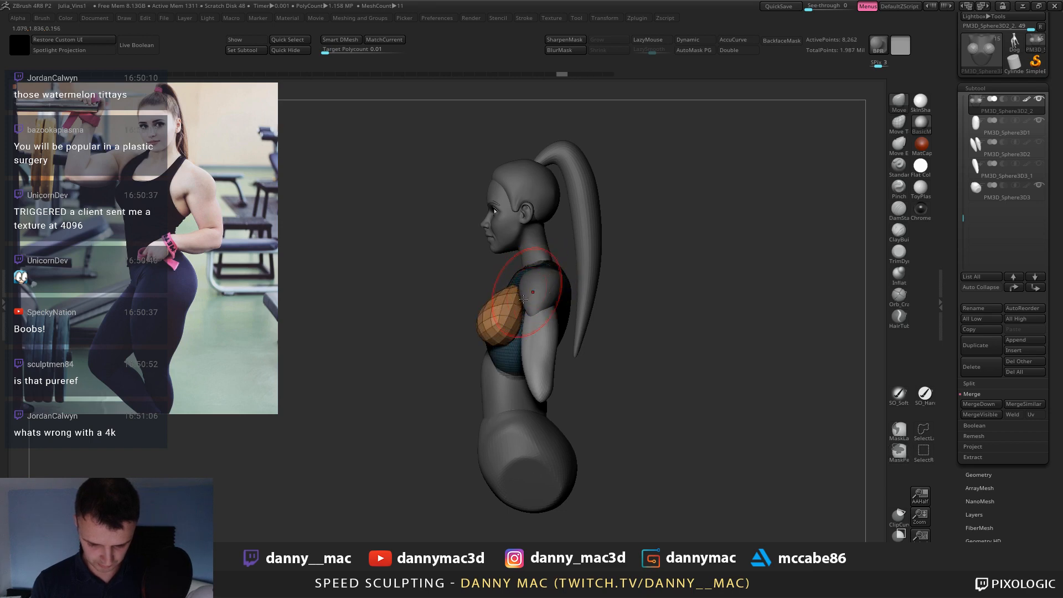
right_click_drag(536, 283, 506, 320)
key("space")
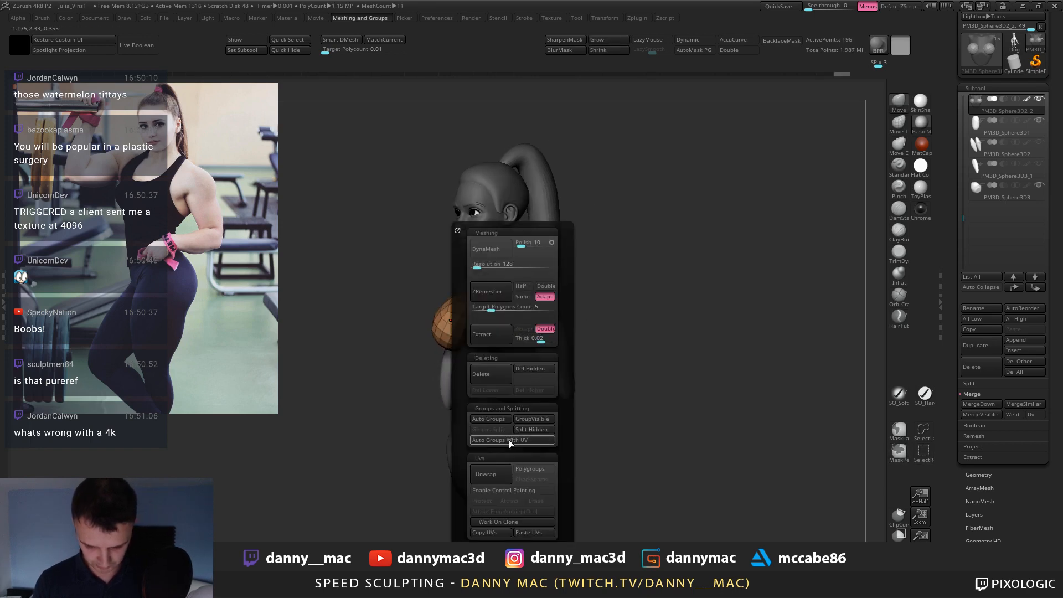
left_click(536, 433)
right_click_drag(544, 250, 494, 288)
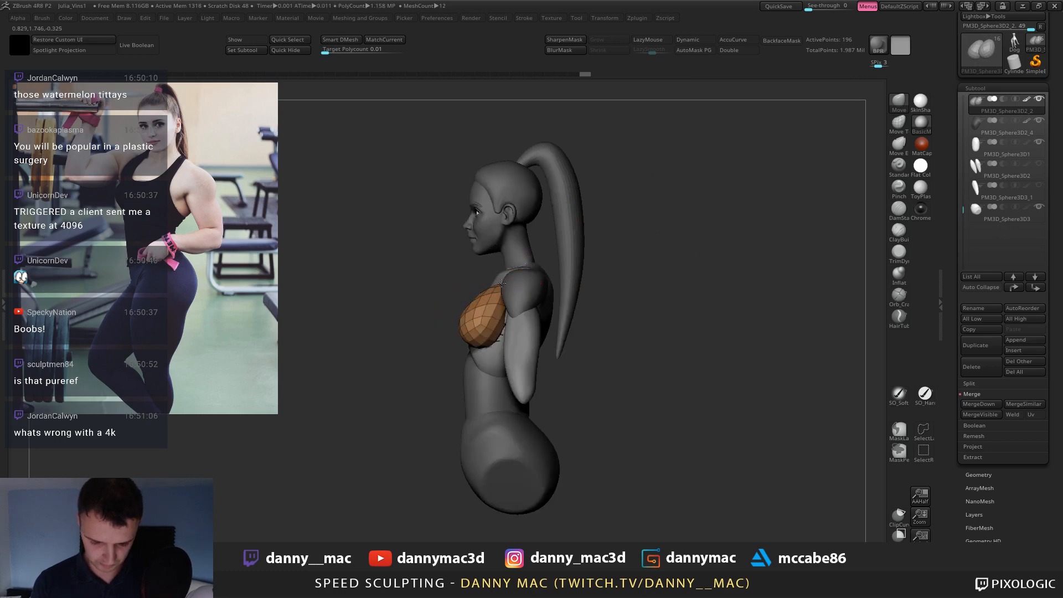
Subdivide the separated breast forms once and turn off the polygroup wireframe display.
left_click_drag(501, 283, 501, 283, "ctrl")
mouse_move(501, 281)
right_mouse_down()
mouse_move(540, 280)
mouse_move(505, 302)
right_mouse_up()
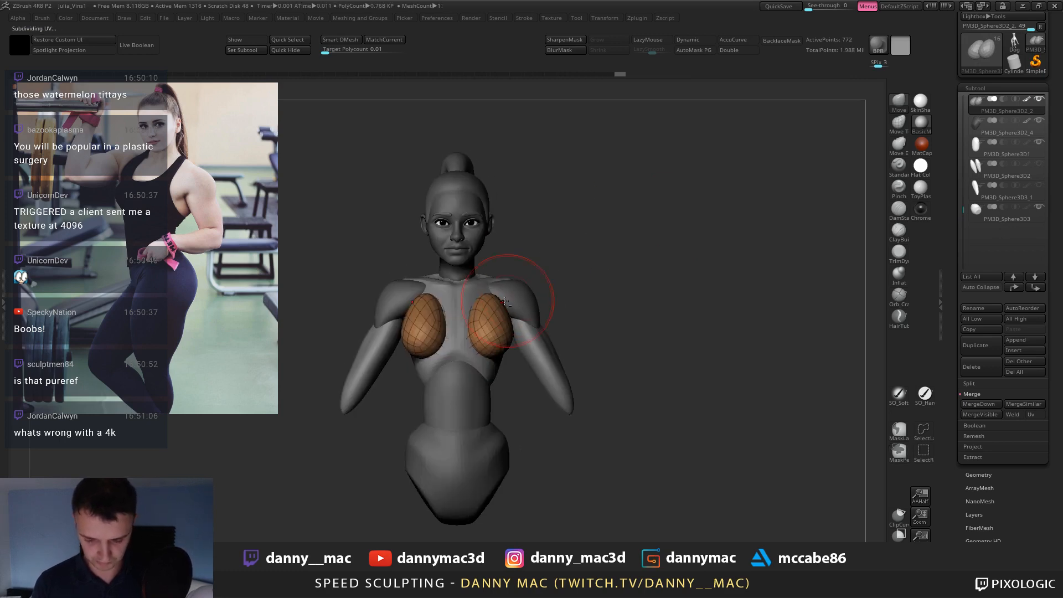
mouse_move(440, 299)
right_mouse_down()
mouse_move(429, 294)
mouse_move(507, 295)
mouse_move(455, 293)
mouse_move(469, 289)
mouse_move(460, 274)
mouse_move(464, 323)
right_mouse_up()
key("shift+f")
Reshape the breast forms against the ribcage with a resized Move brush, checking them from below and the side.
right_click(469, 334)
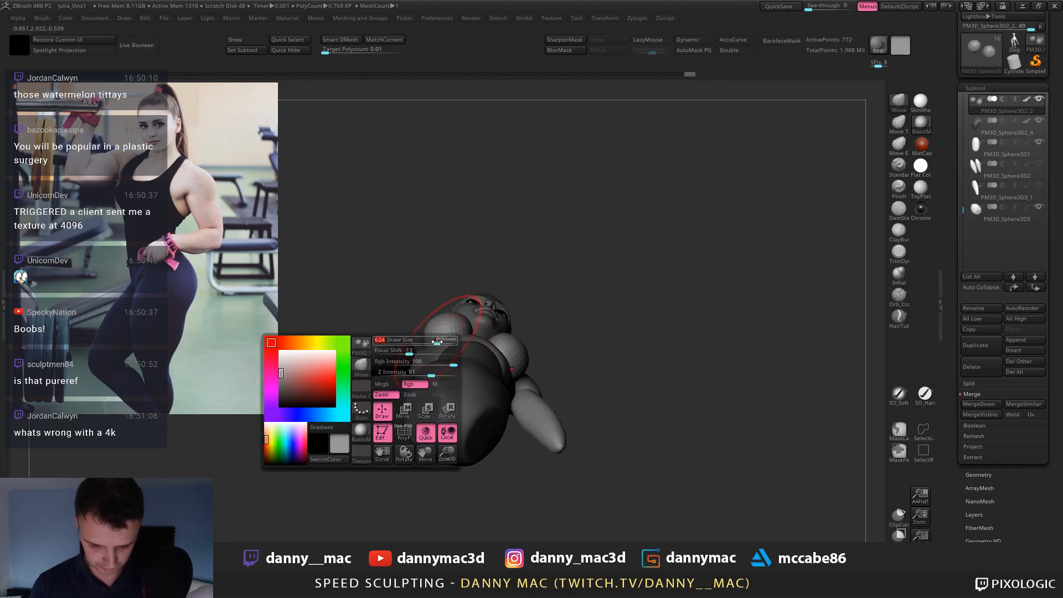
mouse_move(501, 266)
right_mouse_down()
mouse_move(524, 320)
mouse_move(508, 315)
mouse_move(515, 308)
mouse_move(531, 327)
mouse_move(519, 337)
mouse_move(534, 309)
mouse_move(538, 329)
mouse_move(517, 339)
mouse_move(491, 292)
mouse_move(422, 313)
mouse_move(451, 292)
mouse_move(471, 302)
right_mouse_up()
right_click(507, 315)
left_click_drag(470, 311, 460, 305)
right_click(415, 363)
right_click_drag(454, 333, 473, 317)
left_click_drag(474, 317, 468, 310)
Subdivide the breast forms further and refine their upper edges where they meet the shoulders.
mouse_move(468, 310)
right_mouse_down()
mouse_move(481, 268)
mouse_move(560, 283)
right_mouse_up()
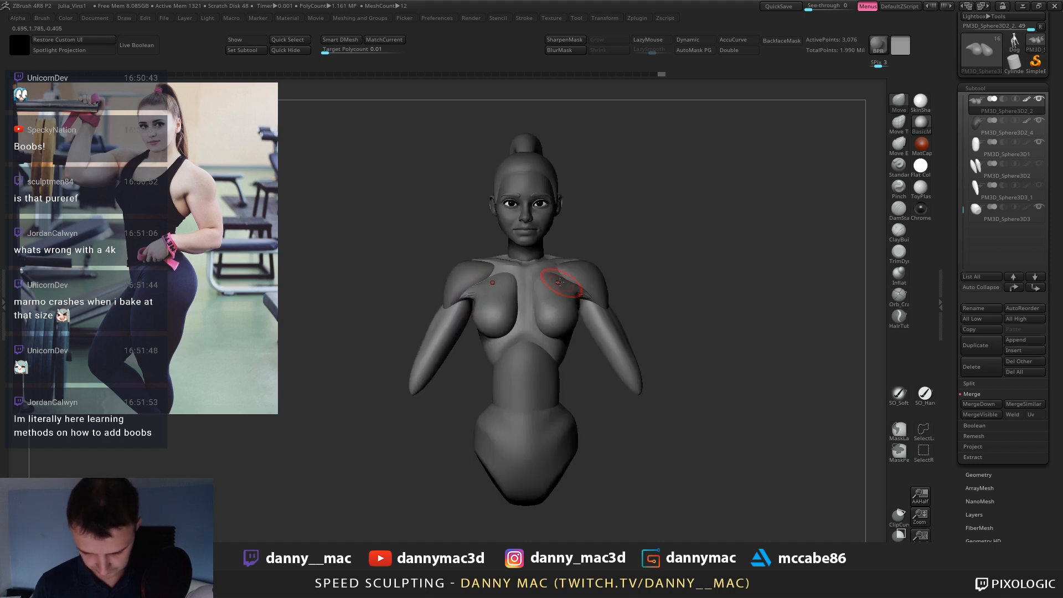
right_click(499, 335)
right_click_drag(499, 335, 510, 345)
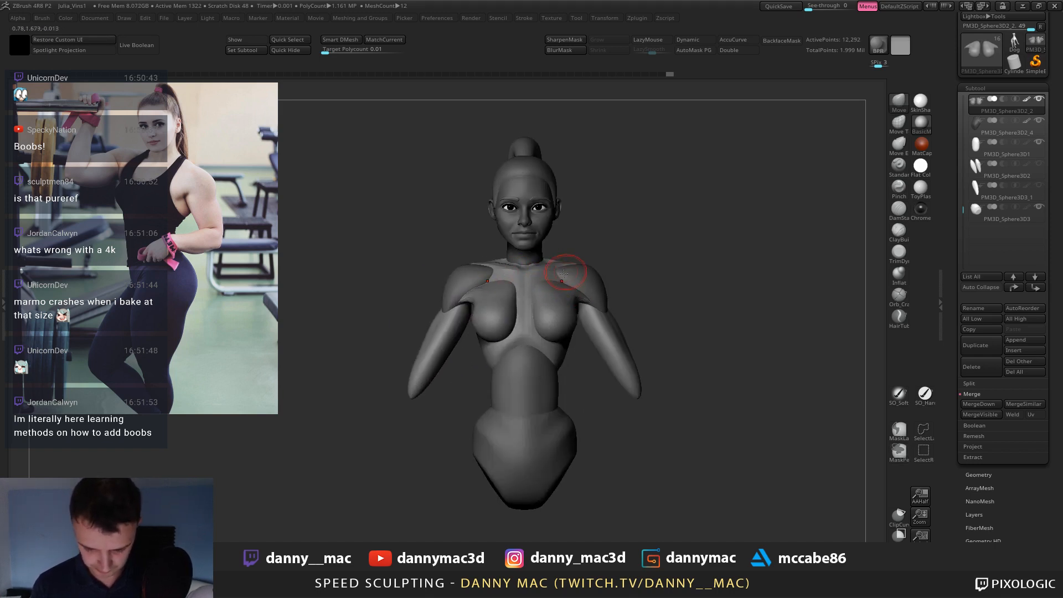
mouse_move(563, 274)
right_mouse_down()
mouse_move(584, 287)
mouse_move(539, 306)
mouse_move(550, 275)
mouse_move(548, 306)
mouse_move(512, 264)
mouse_move(521, 268)
right_mouse_up()
right_click(584, 287)
right_click(519, 262)
right_click(498, 268)
Nudge the breast forms slightly inward with a horizontal Transpose line in front view.
key("w")
left_click_drag(540, 269, 679, 269, "shift")
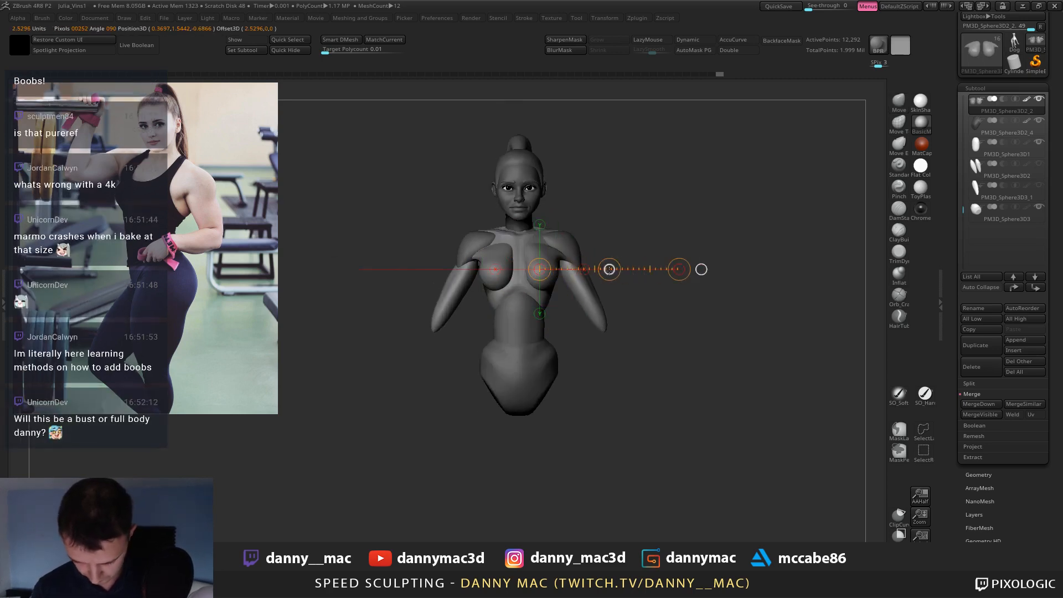
left_click_drag(609, 269, 607, 269)
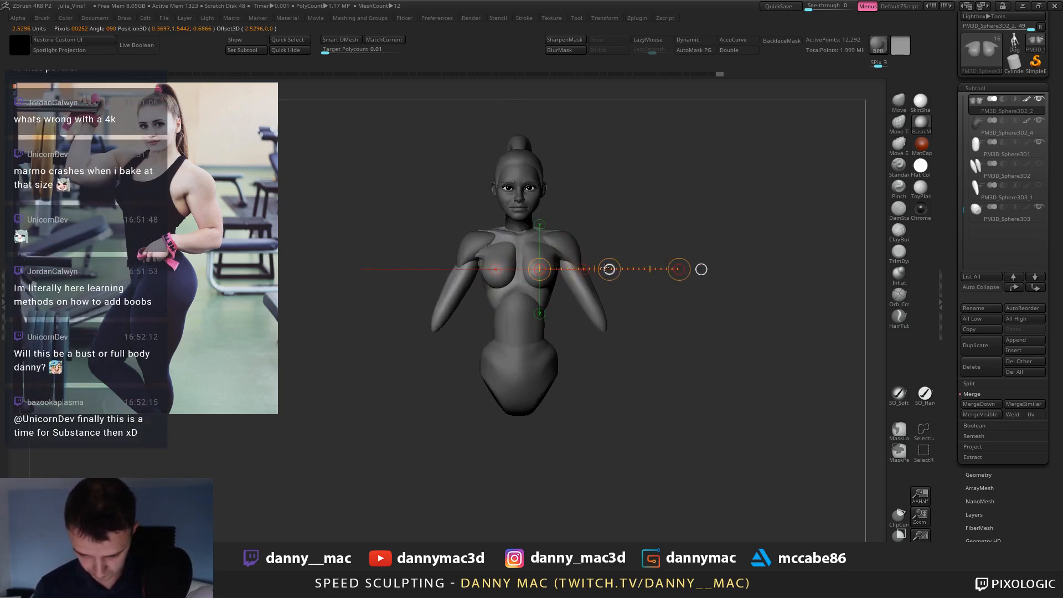
right_click_drag(595, 258, 580, 204)
key("q")
Adjust the profile of the breast forms in side view with a resized Move brush.
mouse_move(545, 259)
right_mouse_down()
mouse_move(523, 282)
mouse_move(461, 273)
right_mouse_up()
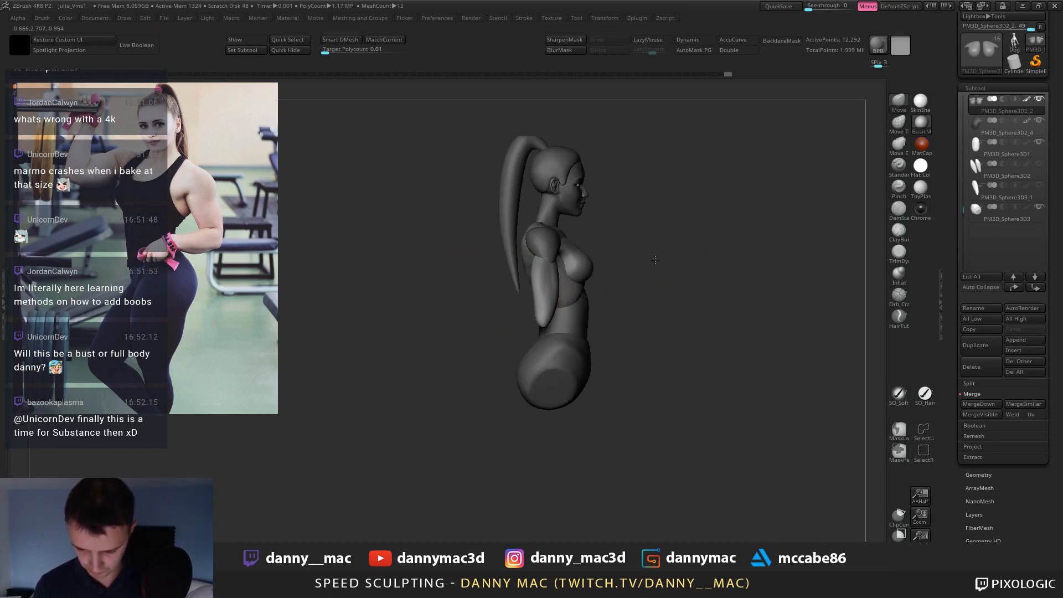
key("space")
left_click_drag(587, 259, 582, 250)
key("space")
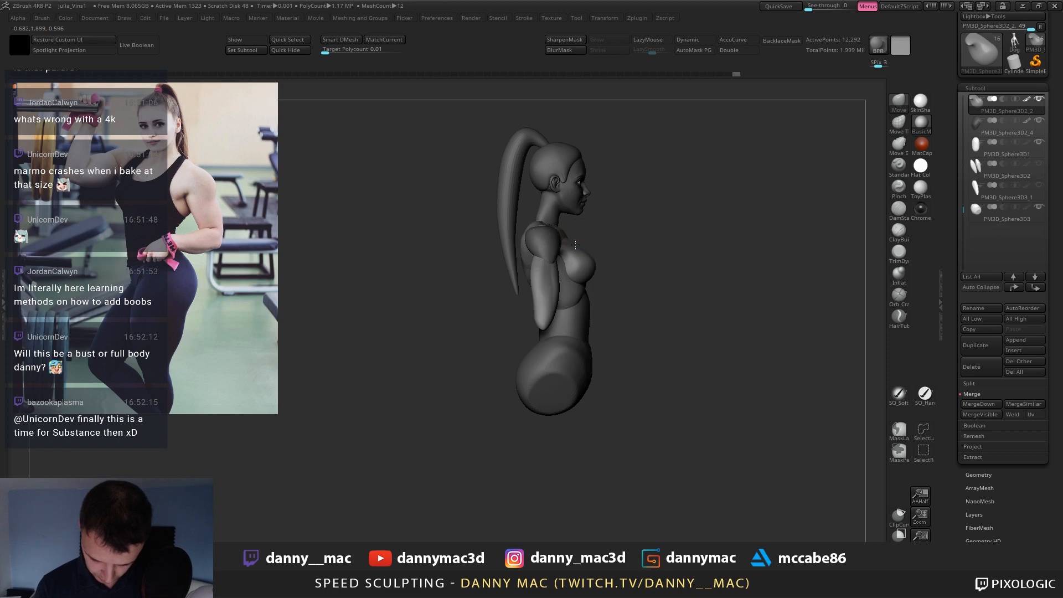
Select the torso subtool and adjust its upper back and shoulder line with the Move brush.
left_click(534, 224, "alt")
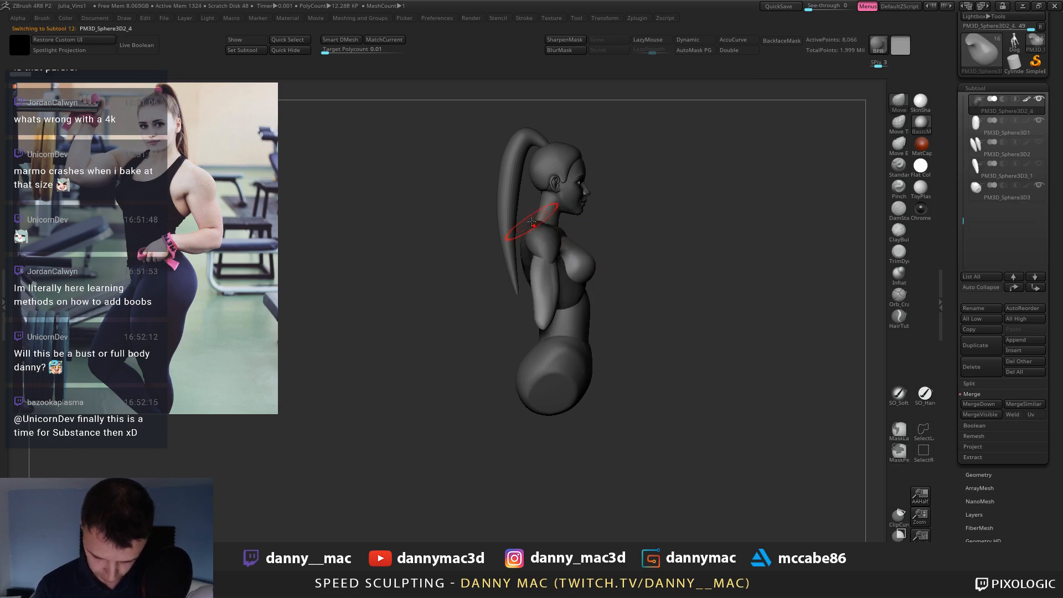
right_click_drag(541, 230, 505, 237)
right_click_drag(569, 231, 640, 195)
Pull the outer upper edges of the breast forms toward the armpits with a resized Move brush.
left_click(601, 228, "alt")
mouse_move(601, 228)
right_mouse_down()
mouse_move(596, 203)
mouse_move(561, 231)
mouse_move(591, 237)
mouse_move(615, 216)
mouse_move(606, 223)
right_mouse_up()
key("l")
key("space")
key("l")
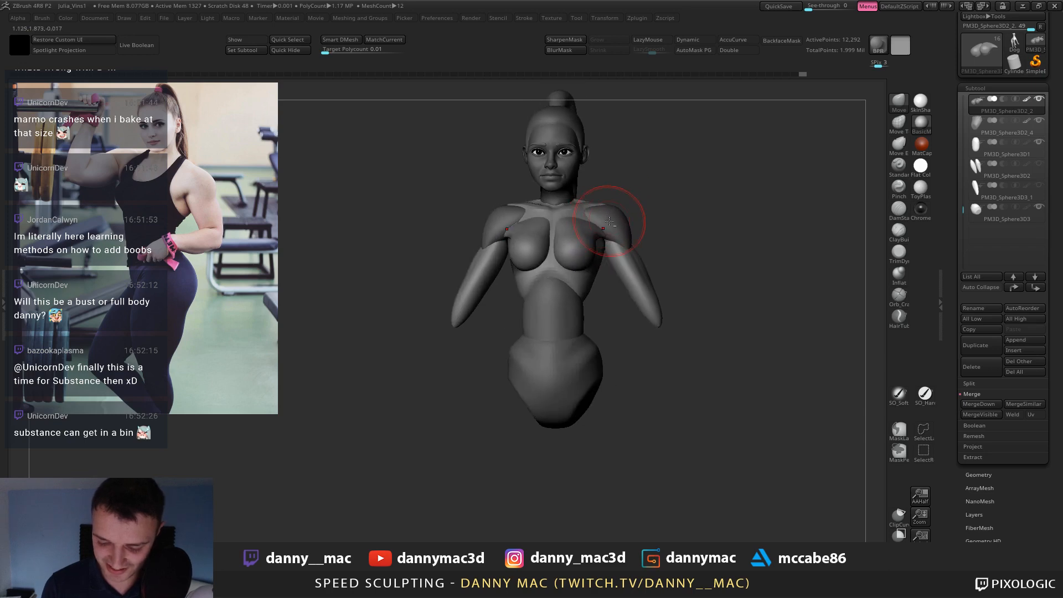
Select the shoulder subtool and adjust the deltoids where they meet the chest with a resized Move brush.
left_click(599, 231, "alt")
key("space")
left_click(615, 228)
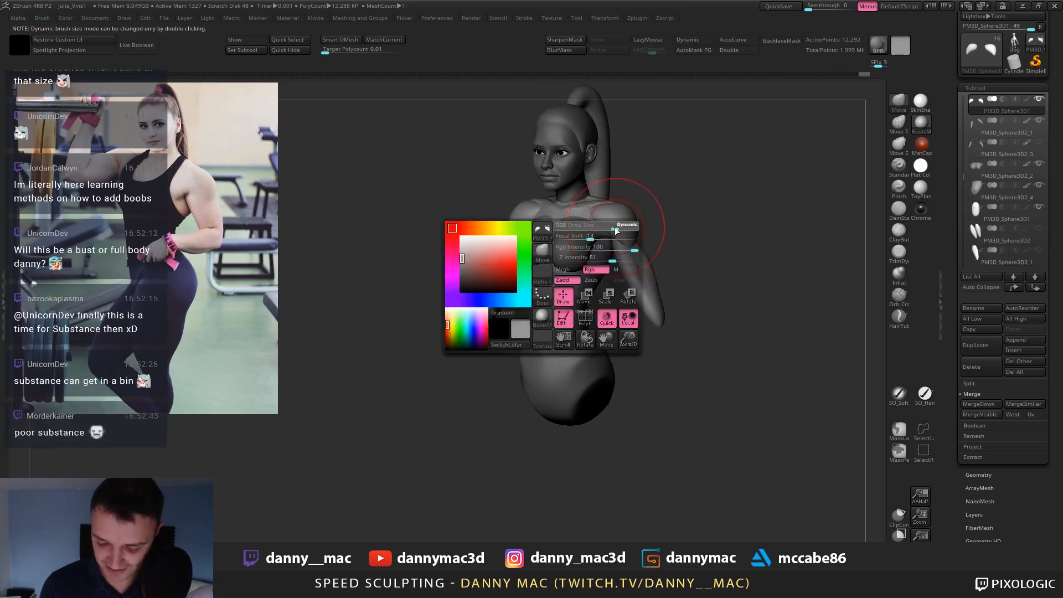
mouse_move(634, 209)
right_mouse_down()
mouse_move(659, 201)
mouse_move(656, 221)
right_mouse_up()
Refine the torso's trapezius, neck base and upper chest with the Move brush in front and side views.
left_click(556, 208, "alt")
key("space")
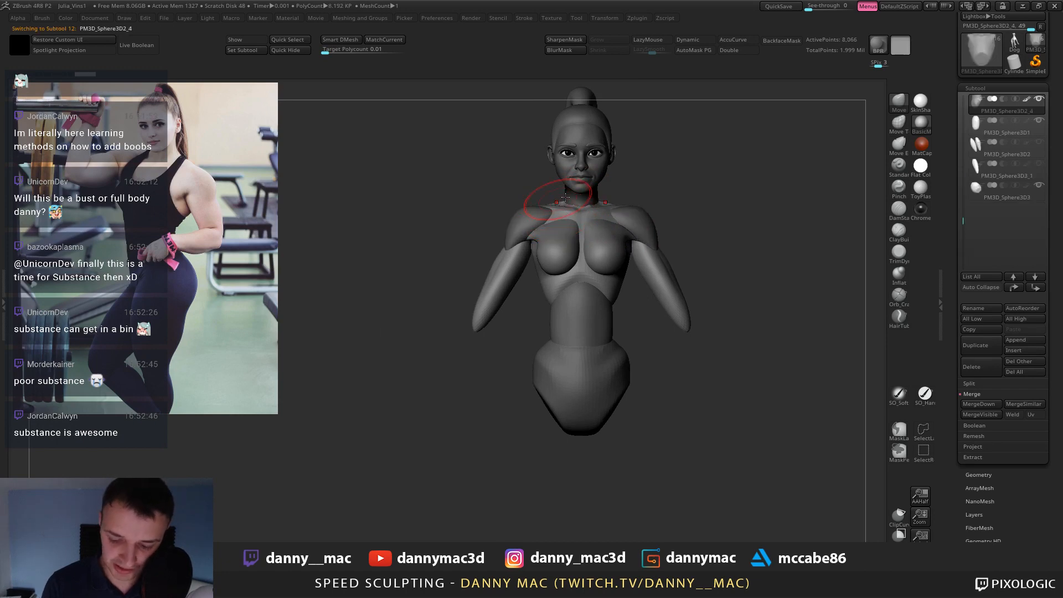
mouse_move(548, 206)
right_mouse_down()
mouse_move(625, 194)
mouse_move(618, 174)
mouse_move(654, 169)
mouse_move(590, 195)
mouse_move(599, 177)
right_mouse_up()
left_click(618, 174, "alt")
left_click(599, 179, "alt")
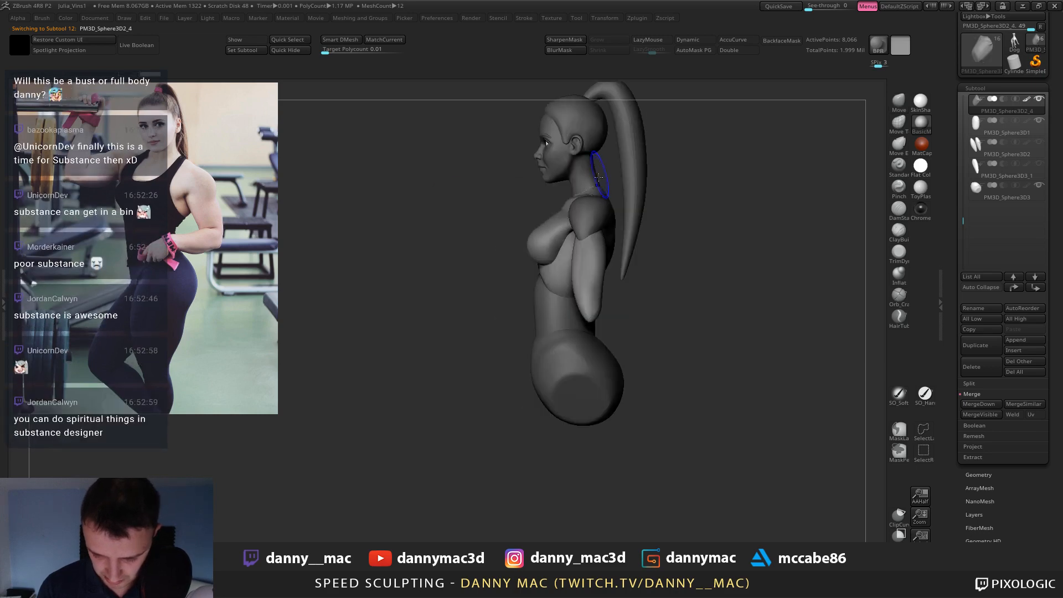
left_click_drag(596, 183, 596, 182)
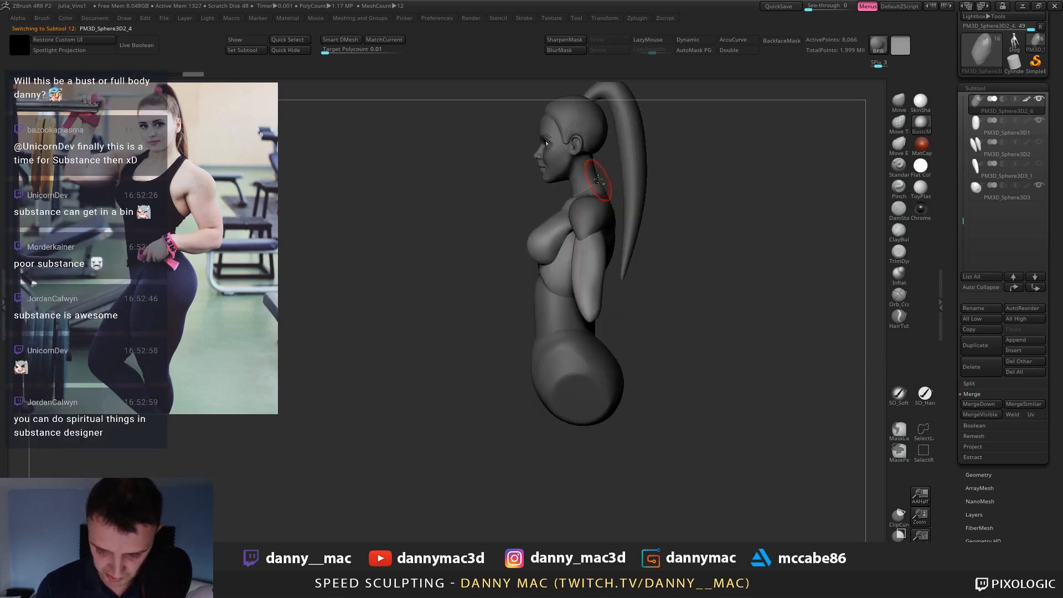
mouse_move(599, 179)
right_mouse_down()
mouse_move(632, 180)
mouse_move(576, 244)
right_mouse_up()
left_click_drag(553, 245, 542, 242)
mouse_move(548, 244)
right_mouse_down()
mouse_move(530, 240)
mouse_move(566, 214)
mouse_move(563, 202)
right_mouse_up()
Save the project over its existing ZBrush project file.
key("ctrl+s")
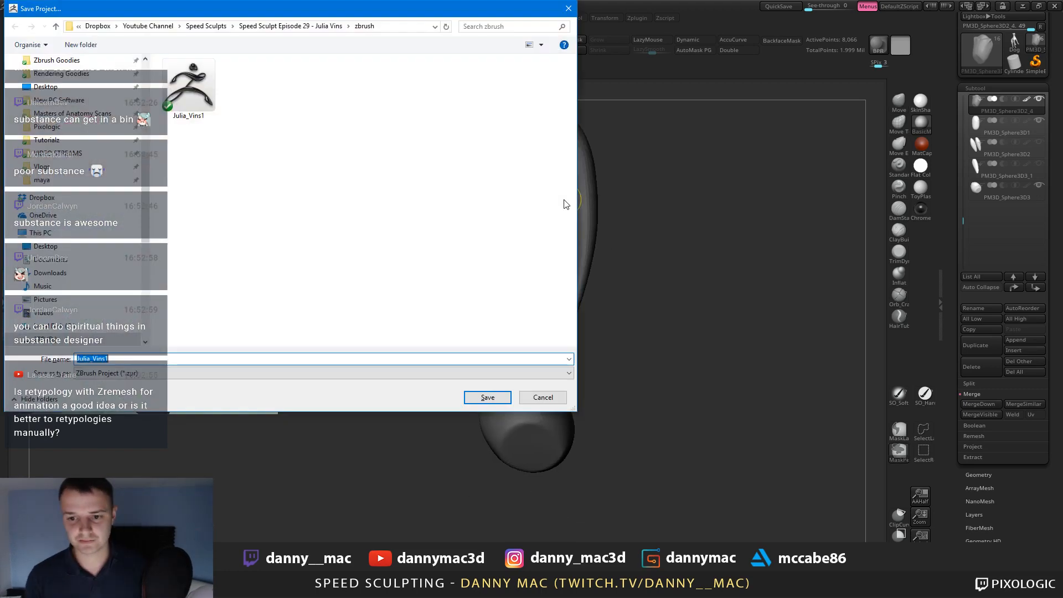
key("Return")
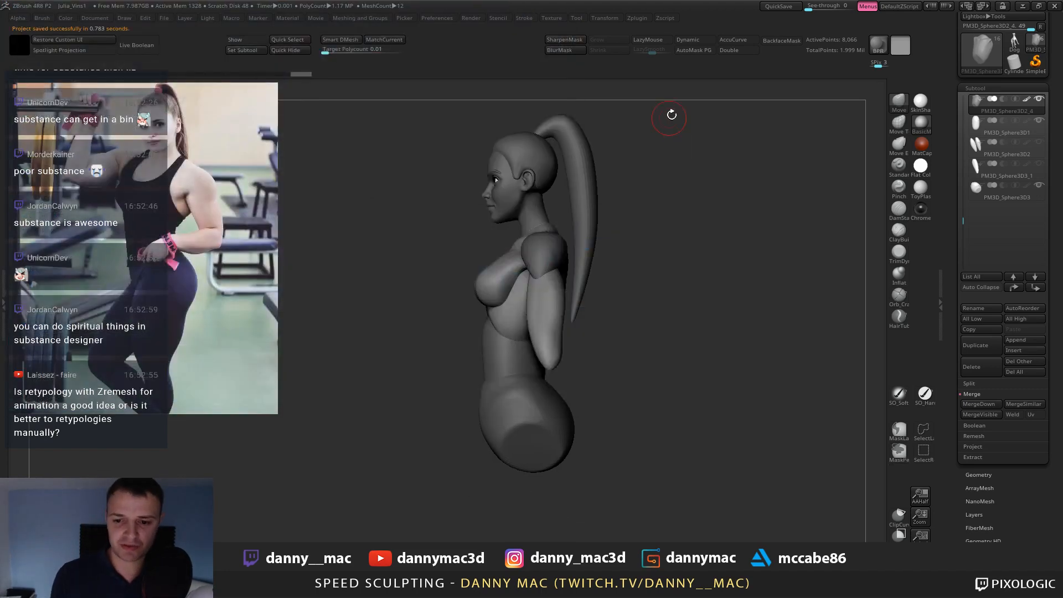
Isolate the torso subtool in back view and subdivide it once.
mouse_move(651, 144)
right_mouse_down()
mouse_move(605, 159)
mouse_move(578, 152)
right_mouse_up()
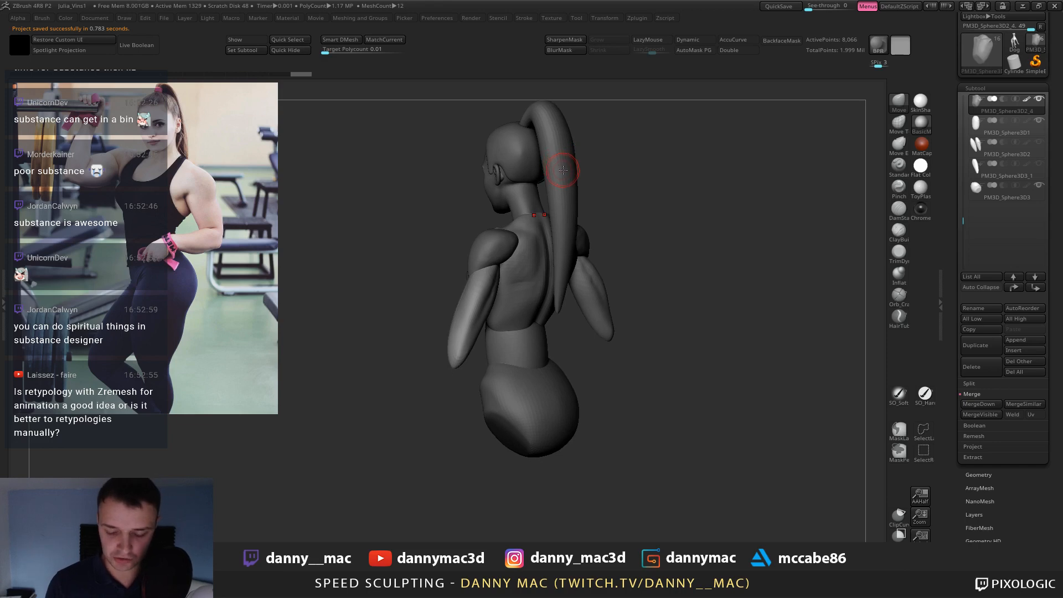
key("alt+s")
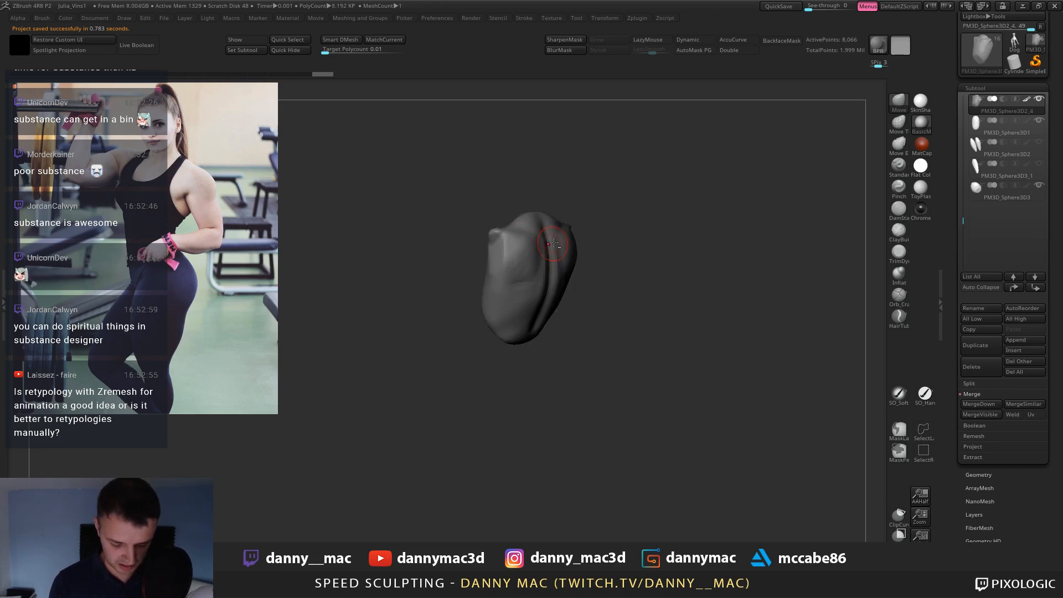
right_click_drag(553, 237, 558, 272)
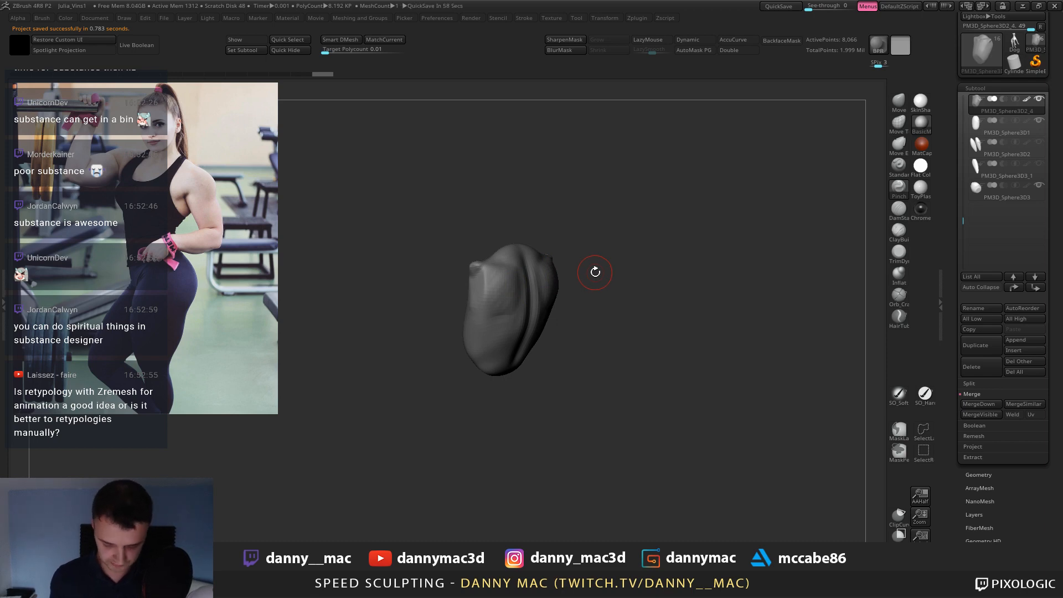
key("l")
mouse_move(594, 233)
right_mouse_down()
mouse_move(608, 280)
mouse_move(633, 281)
right_mouse_up()
key("ctrl+d")
right_click_drag(542, 260, 523, 224)
Carve the inner shoulder blade edges and the spine groove with a resized Dam Standard brush, redoing the first stroke.
key("space")
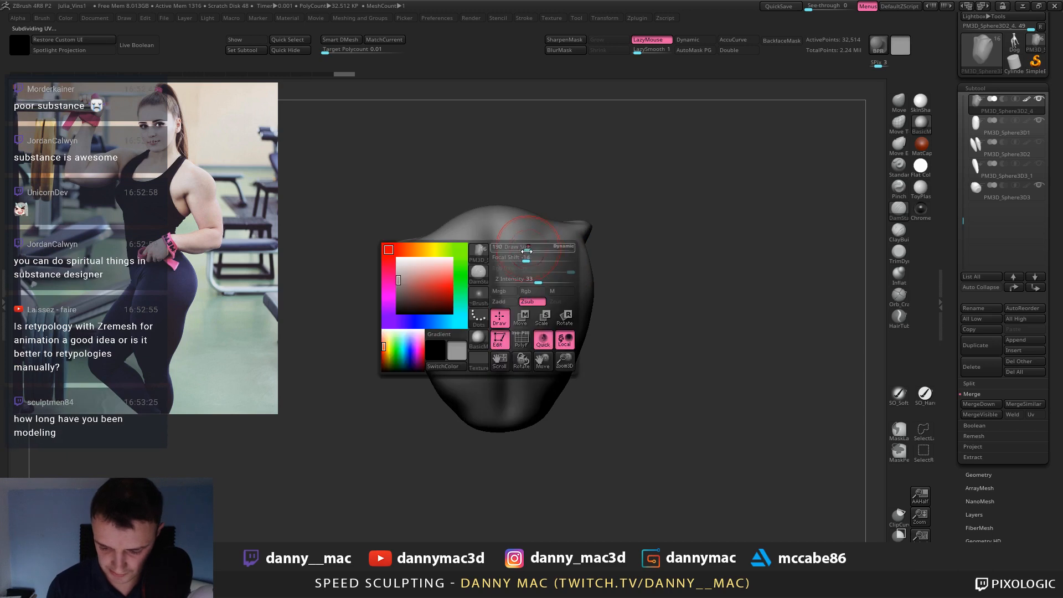
left_click_drag(520, 251, 567, 224)
left_click_drag(477, 261, 471, 318)
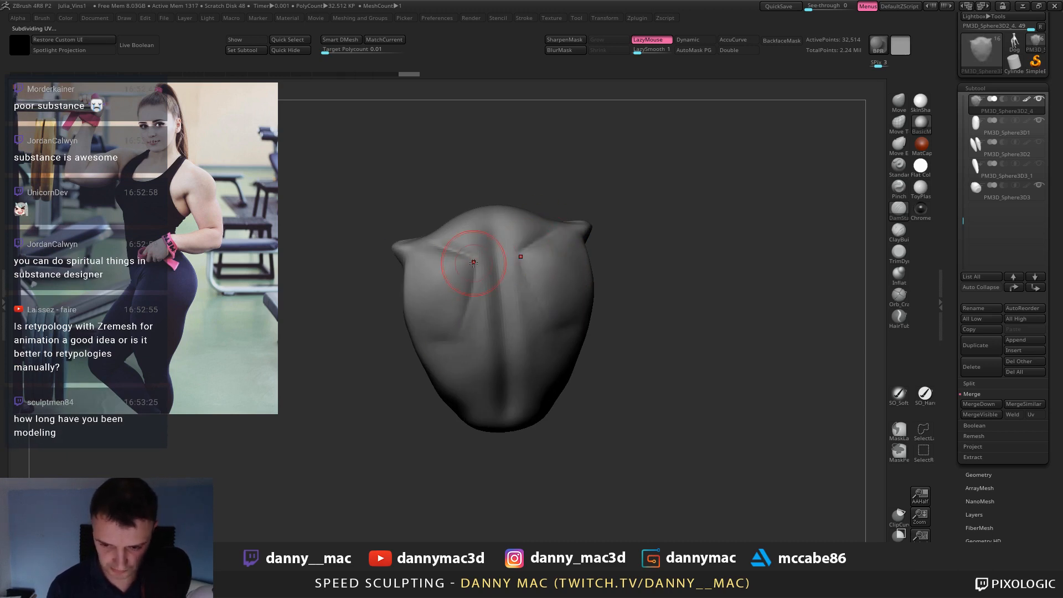
key("ctrl+z")
left_click_drag(477, 262, 469, 331)
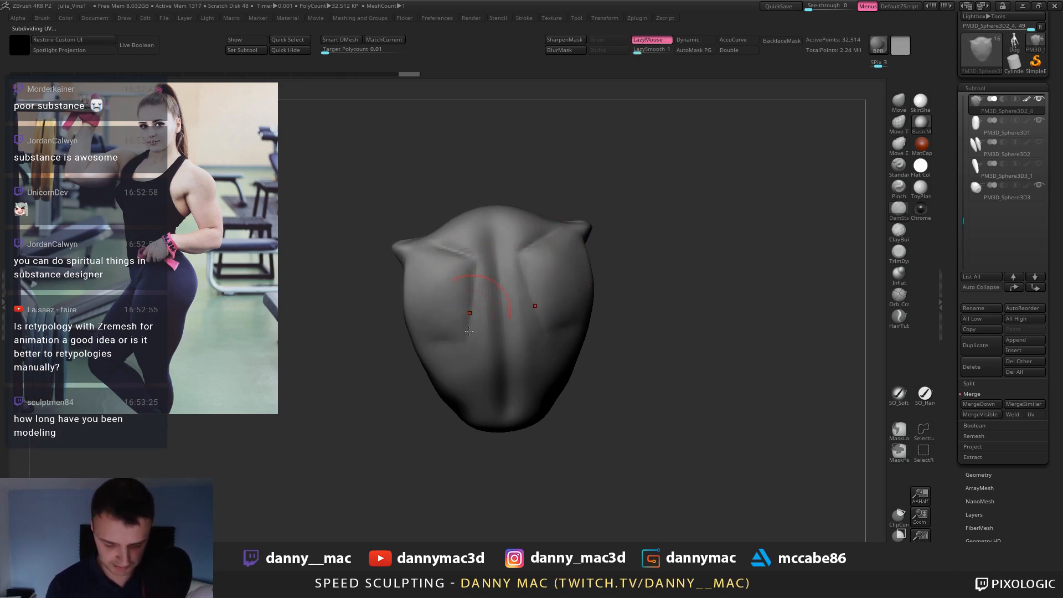
left_click_drag(489, 291, 492, 331)
Build up volume on the shoulder blades with the ClayBuildup brush.
key("b")
key("c")
key("b")
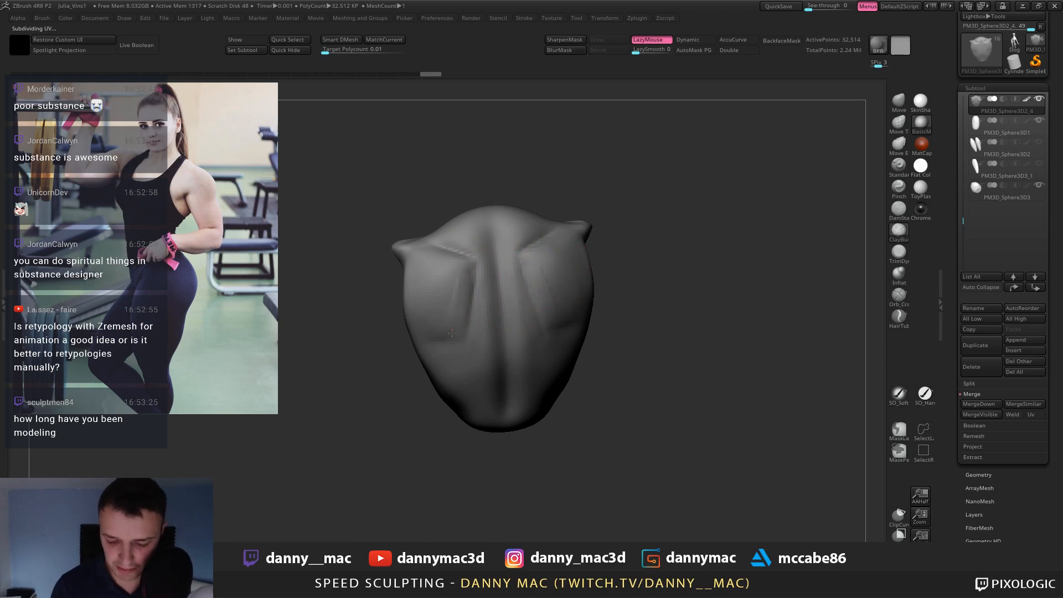
left_click_drag(437, 273, 450, 283)
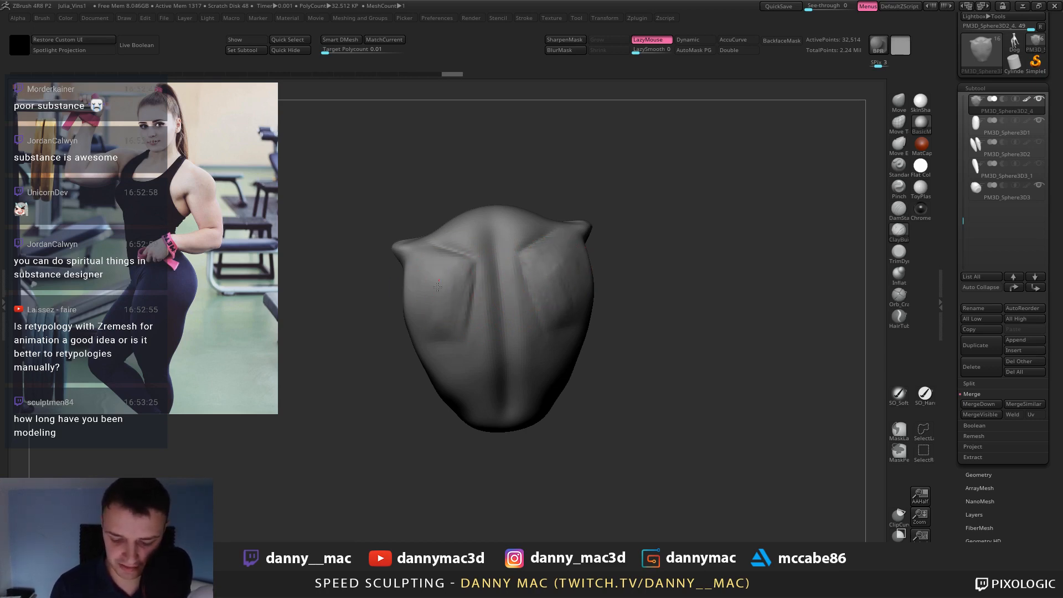
left_click_drag(438, 286, 453, 277)
Flatten and plane the shoulder blades with the TrimDynamic brush, and show the whole figure again.
key("b")
key("t")
key("d")
right_click_drag(546, 284, 549, 278)
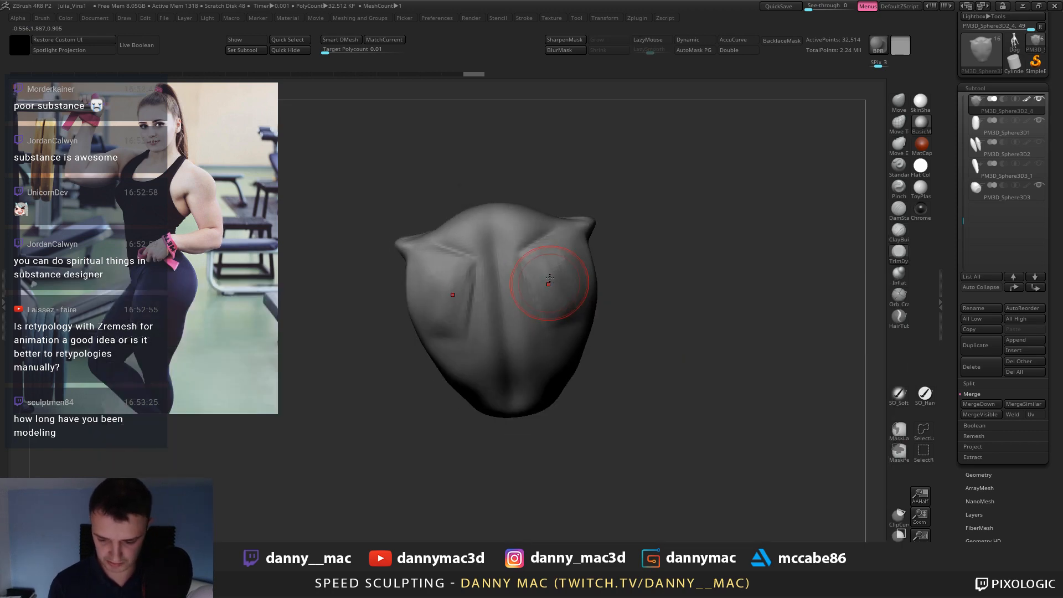
left_click_drag(548, 250, 565, 259)
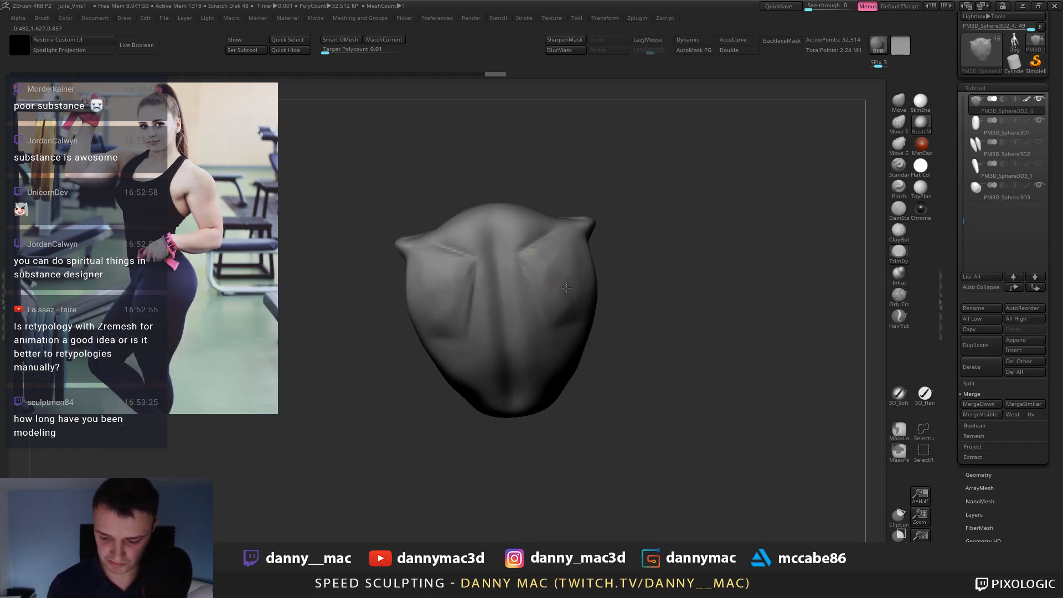
key("alt+s")
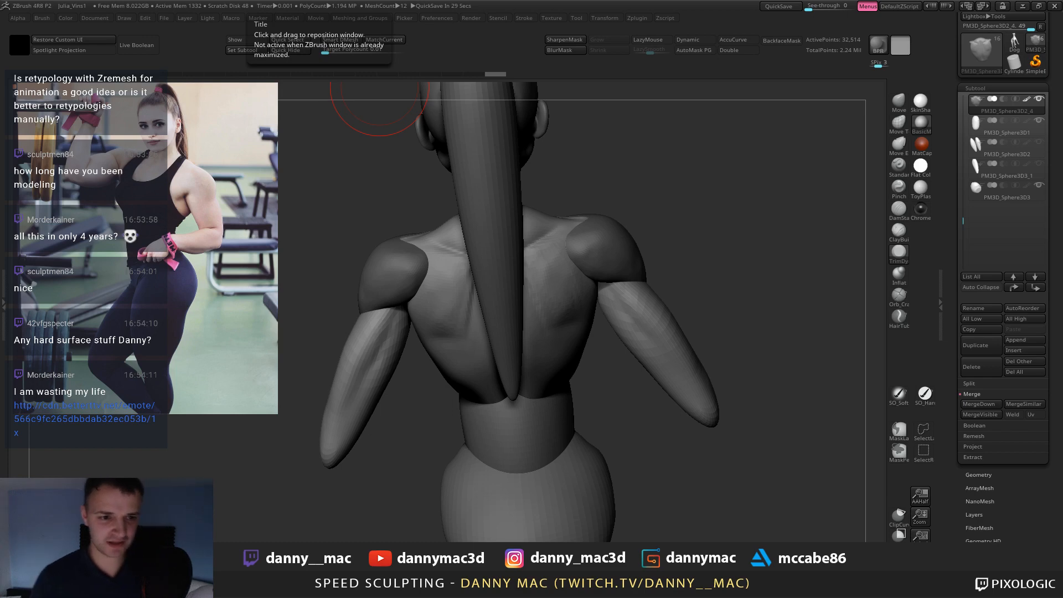
Turn the figure to the front and save the project over its existing ZBrush project file.
left_click_drag(380, 84, 714, 188)
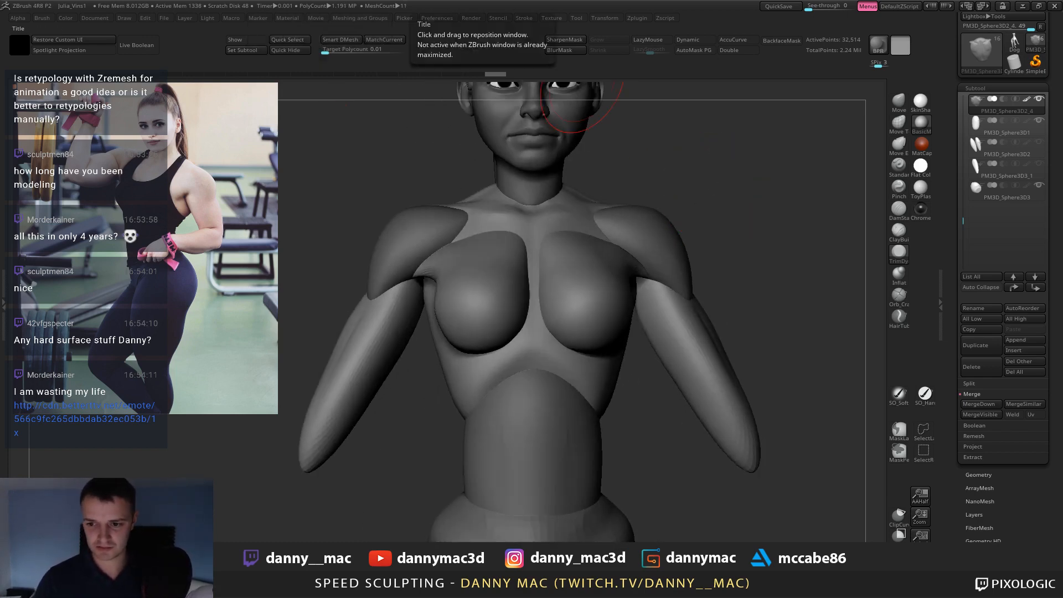
right_click_drag(630, 206, 609, 180, "ctrl")
key("ctrl+s")
key("Return")
key("y")
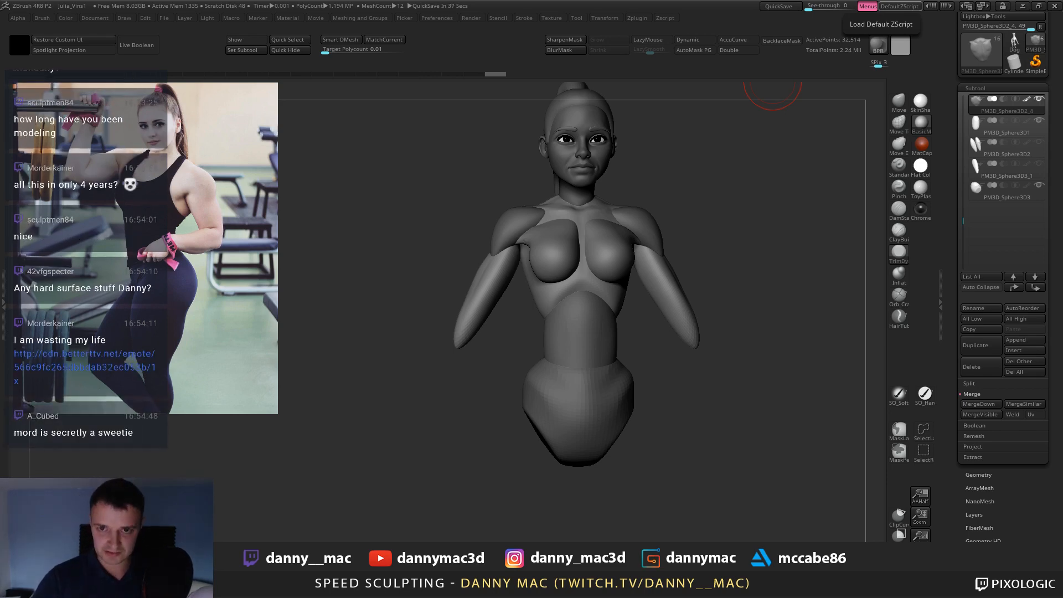
View the testRender10.png render maximized in Photos and close it to return to ZBrush.
left_click_drag(476, 0, 337, 146)
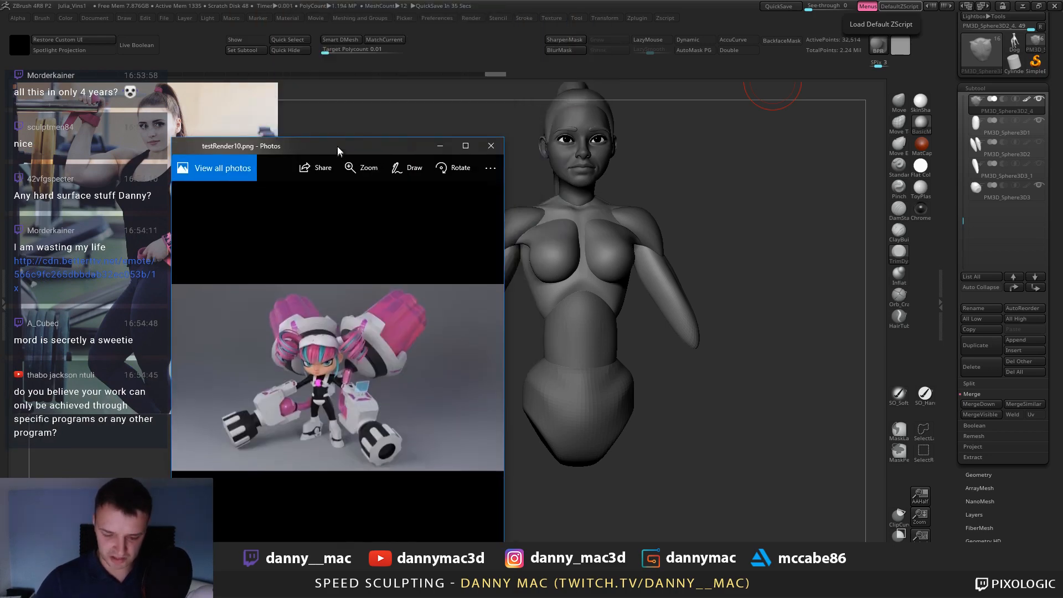
double_click(337, 147)
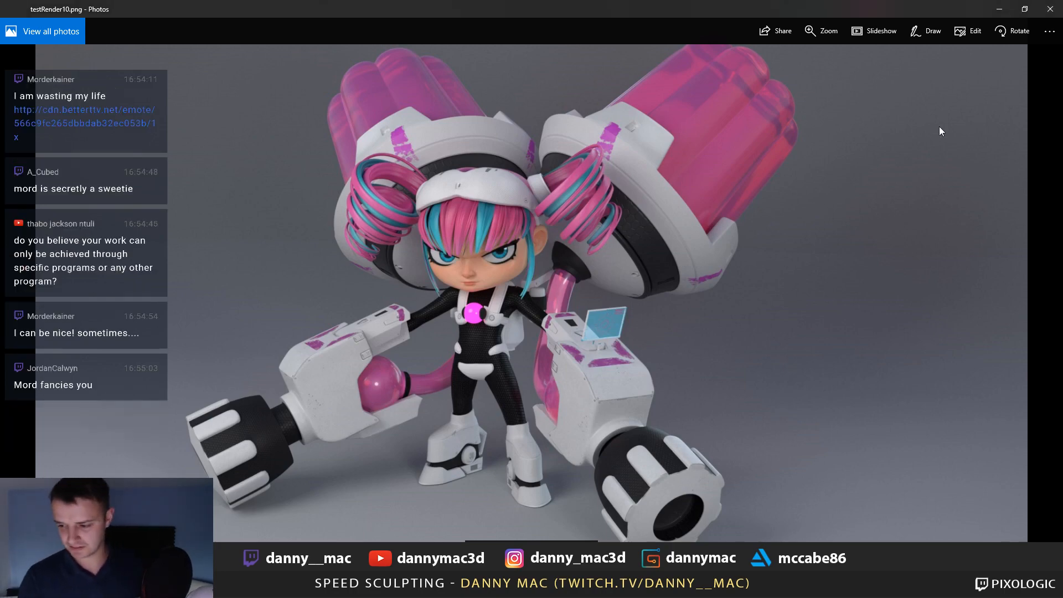
left_click(1050, 9)
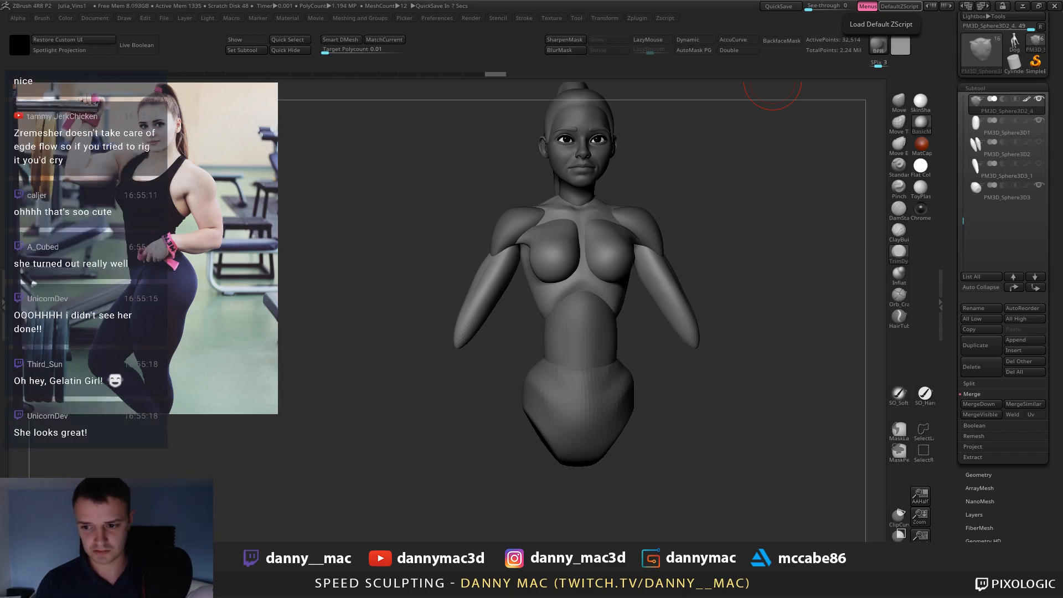
Select the breast subtool and blend its upper edges toward the chest with ClayBuildup strokes.
left_click_drag(720, 144, 611, 230)
left_click(576, 237, "alt")
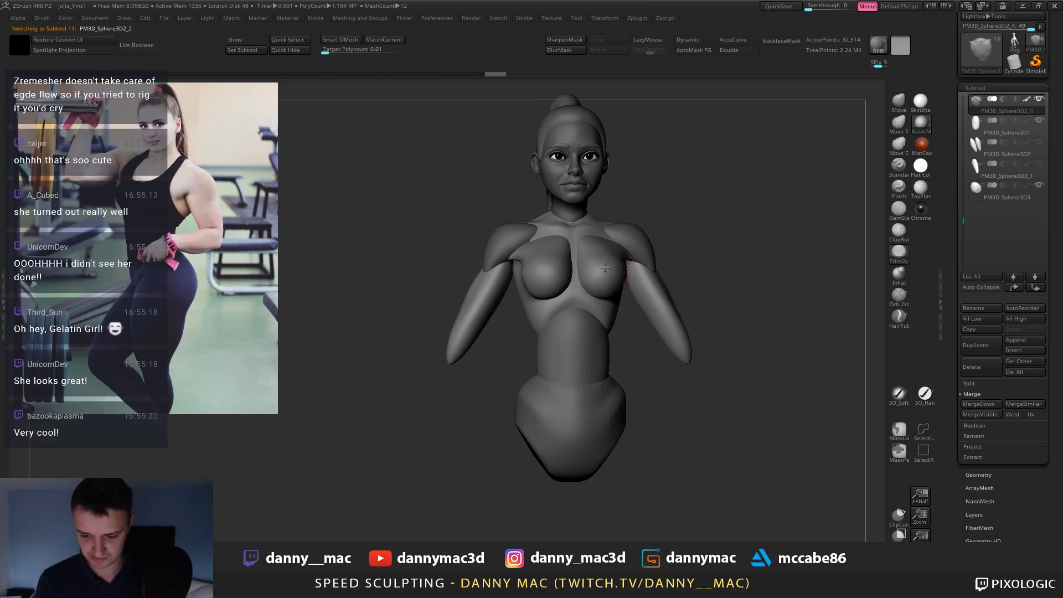
left_click_drag(687, 225, 609, 250)
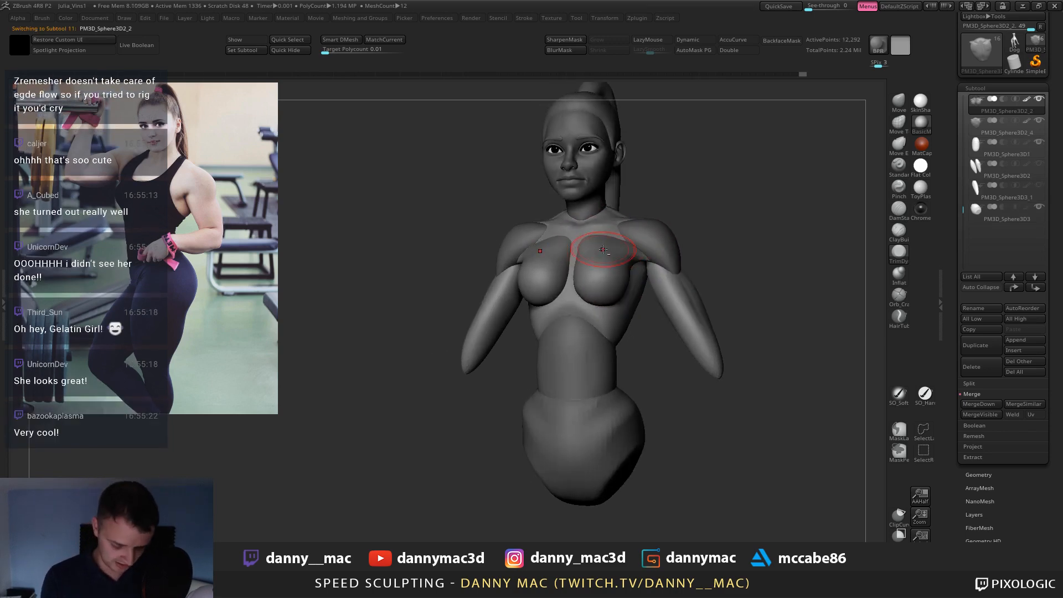
key("b")
key("c")
key("b")
mouse_move(603, 249)
right_mouse_down("ctrl")
mouse_move(559, 233)
mouse_move(588, 247)
right_mouse_up("ctrl")
left_click_drag(567, 235, 537, 224)
right_click_drag(570, 230, 557, 228)
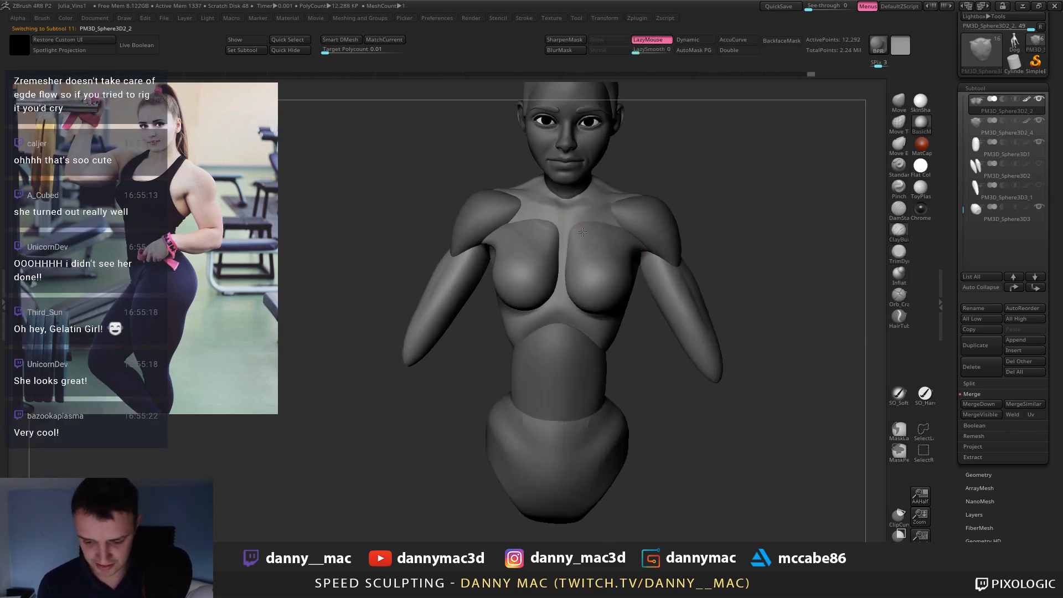
mouse_move(554, 235)
left_mouse_down()
mouse_move(545, 213)
mouse_move(533, 222)
mouse_move(547, 226)
left_mouse_up()
mouse_move(567, 233)
right_mouse_down()
mouse_move(519, 242)
mouse_move(558, 218)
mouse_move(524, 222)
mouse_move(557, 202)
right_mouse_up()
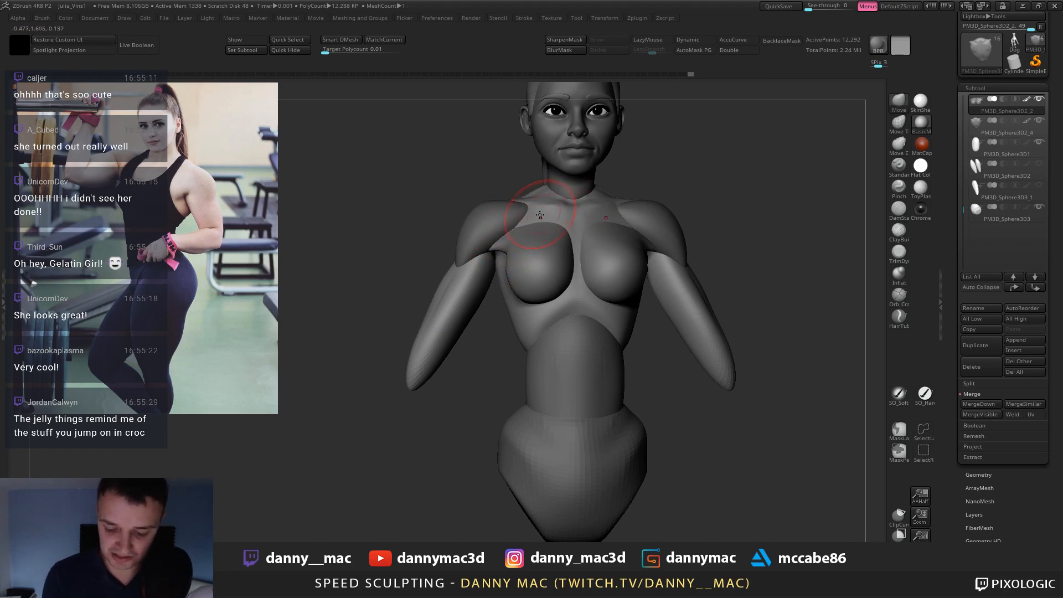
Reshape the upper slope and underside of the breasts with a resized Move brush from several angles.
right_click_drag(540, 215, 485, 227)
key("space")
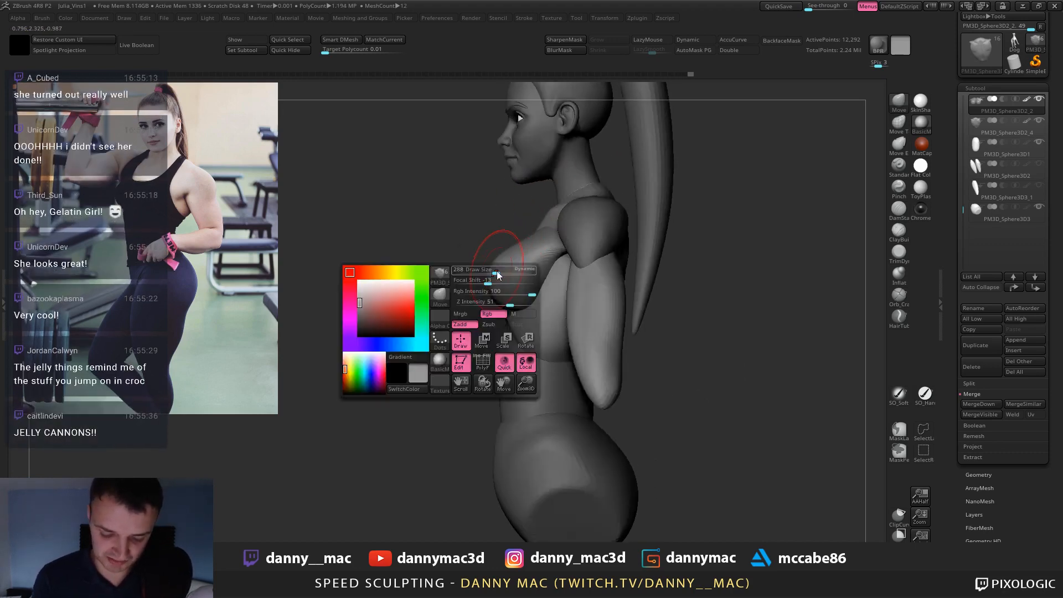
right_click_drag(497, 275, 443, 282)
key("space")
key("space")
key("space")
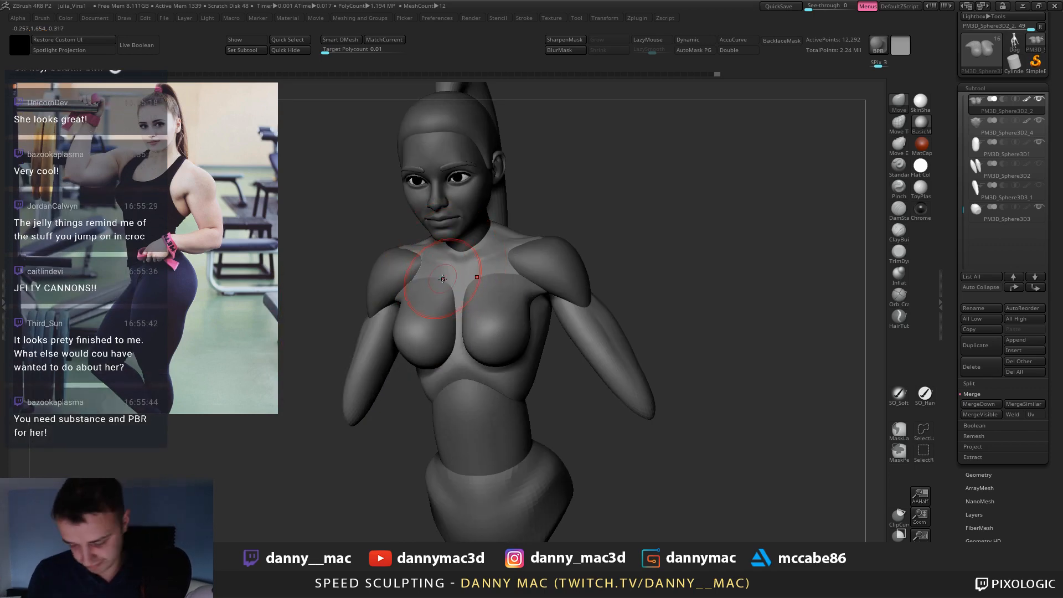
left_click_drag(668, 293, 696, 297, "shift")
right_click_drag(507, 321, 476, 332)
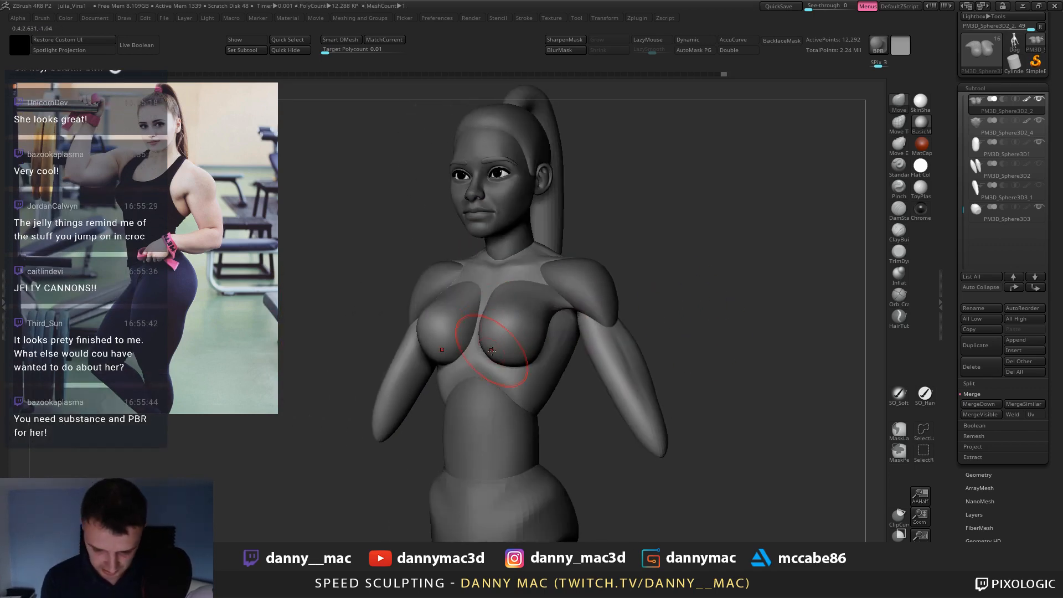
left_click_drag(503, 357, 505, 374)
right_click_drag(507, 371, 512, 357)
Define the crease beneath the breasts with the Dam Standard brush, and save the project over its existing file.
key("b")
key("d")
key("s")
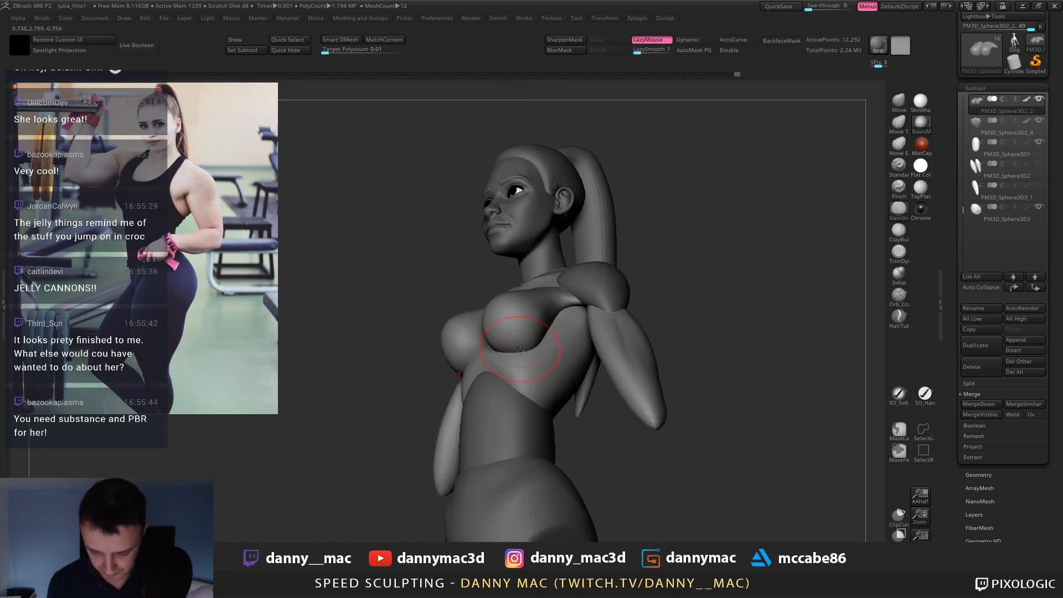
mouse_move(560, 330)
right_mouse_down()
mouse_move(429, 339)
mouse_move(407, 314)
mouse_move(387, 314)
mouse_move(439, 280)
mouse_move(392, 296)
mouse_move(460, 279)
mouse_move(499, 285)
right_mouse_up()
key("l")
key("space")
key("ctrl+s")
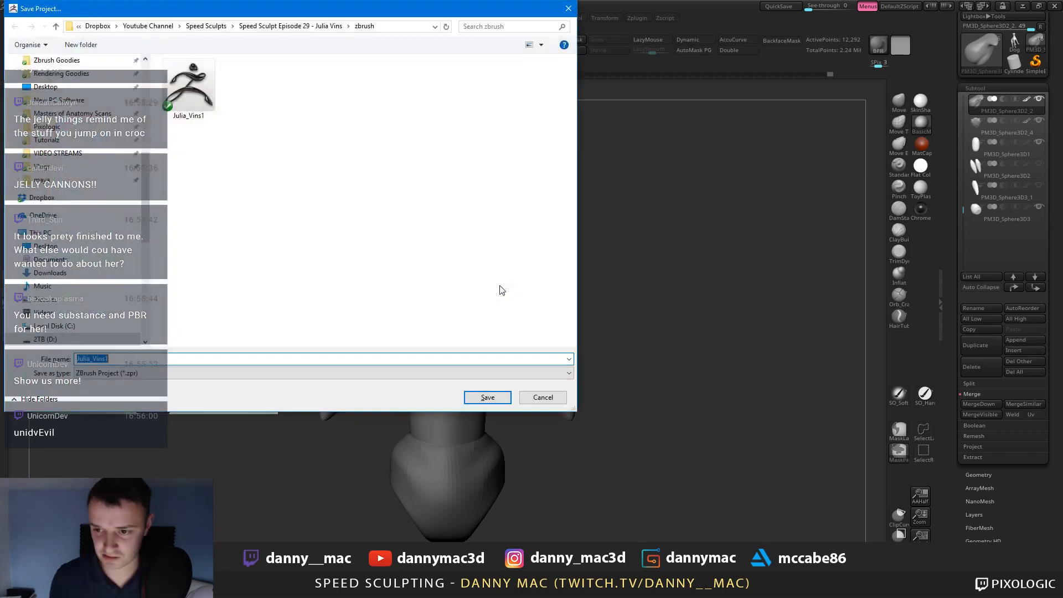
key("Return")
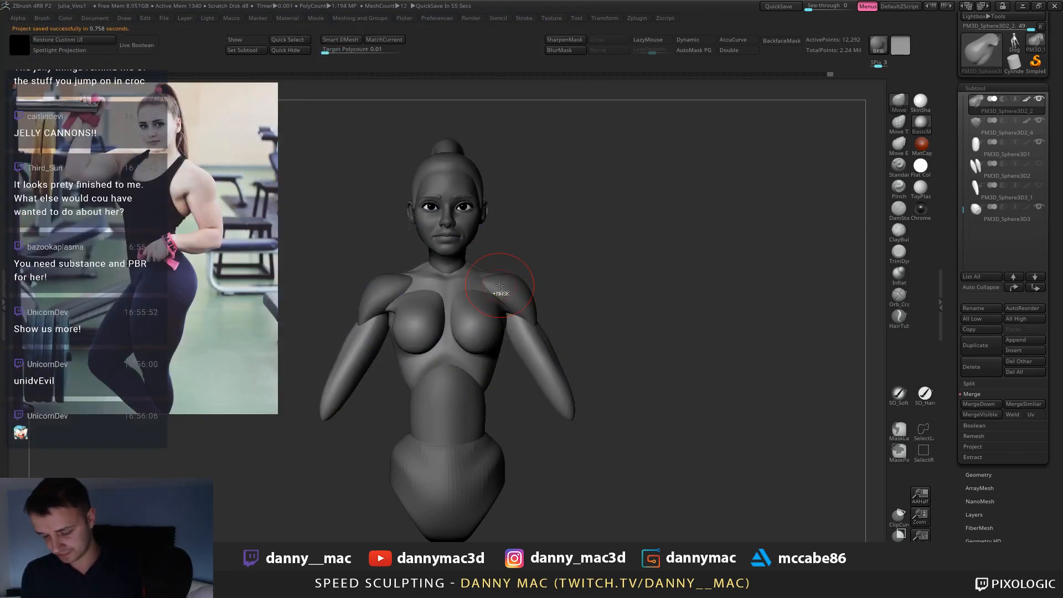
Move the breast subtool to the top of the subtool list, and place the torso subtool above it.
left_click(1015, 288)
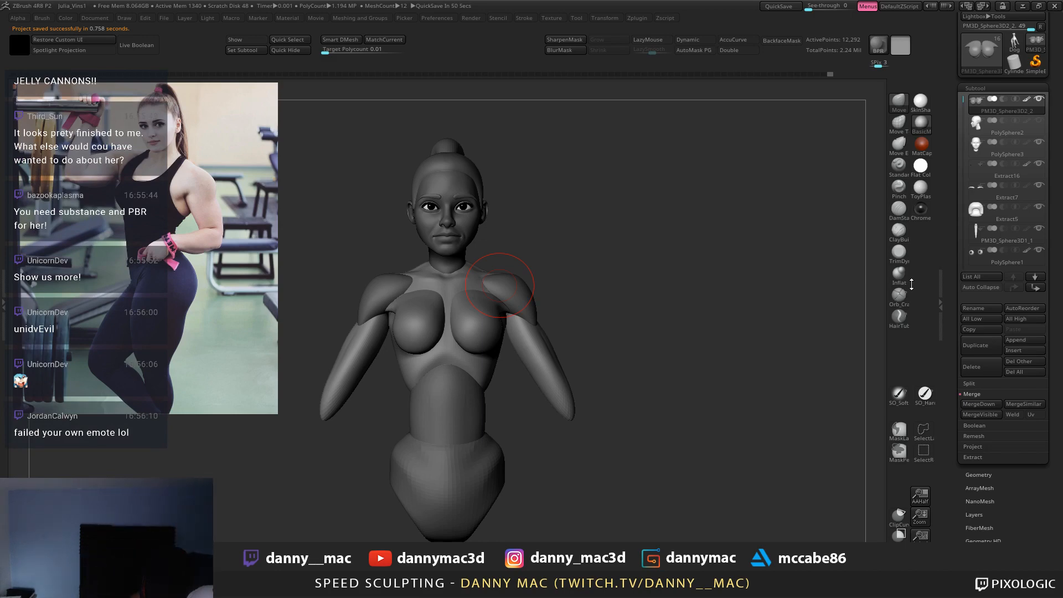
left_click_drag(658, 269, 667, 275)
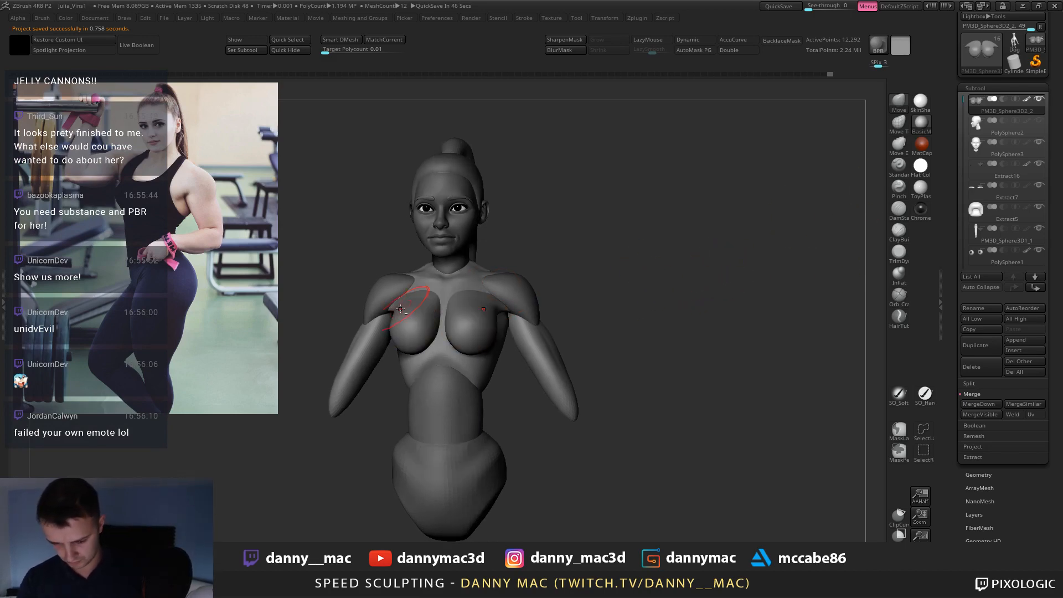
left_click(486, 271, "alt")
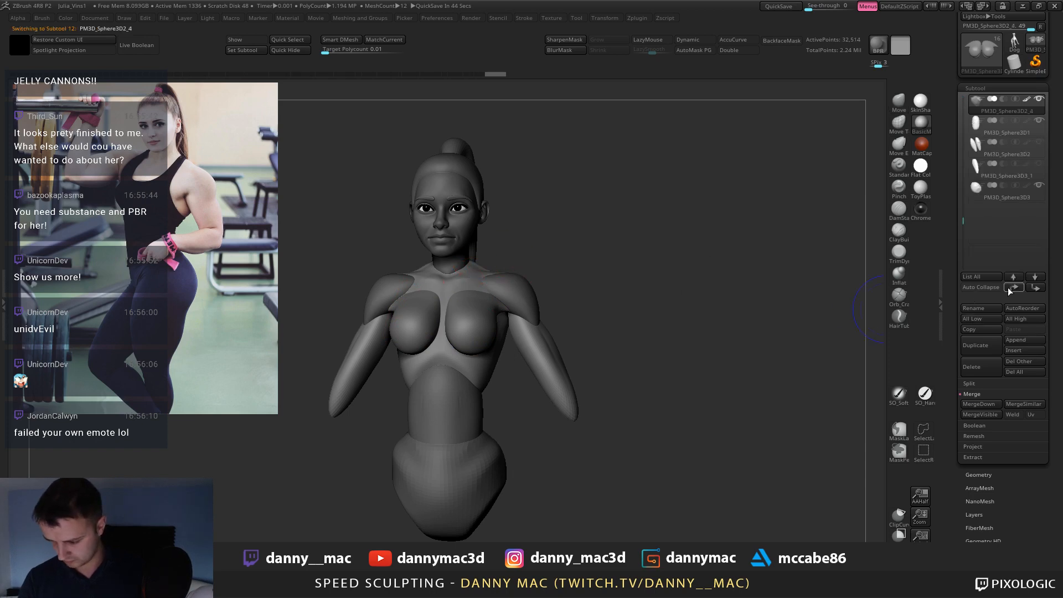
left_click(1009, 287)
Merge the torso down into the breast subtool and remesh the combined mesh with MatchCurrent.
mouse_move(479, 247)
left_mouse_down()
mouse_move(477, 276)
mouse_move(507, 255)
mouse_move(475, 267)
left_mouse_up()
key("space")
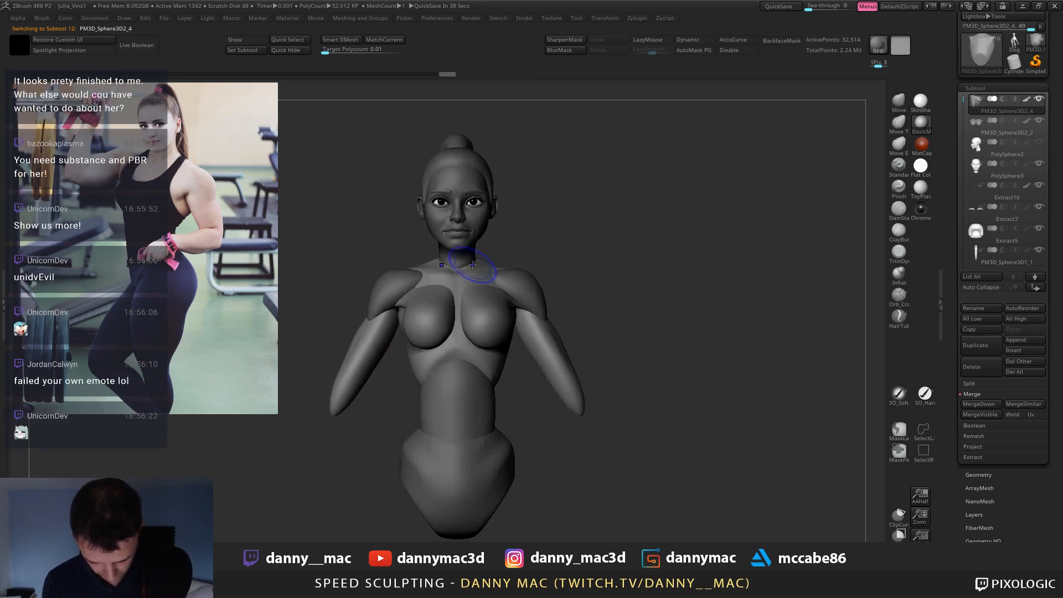
right_click_drag(477, 266, 475, 241, "ctrl")
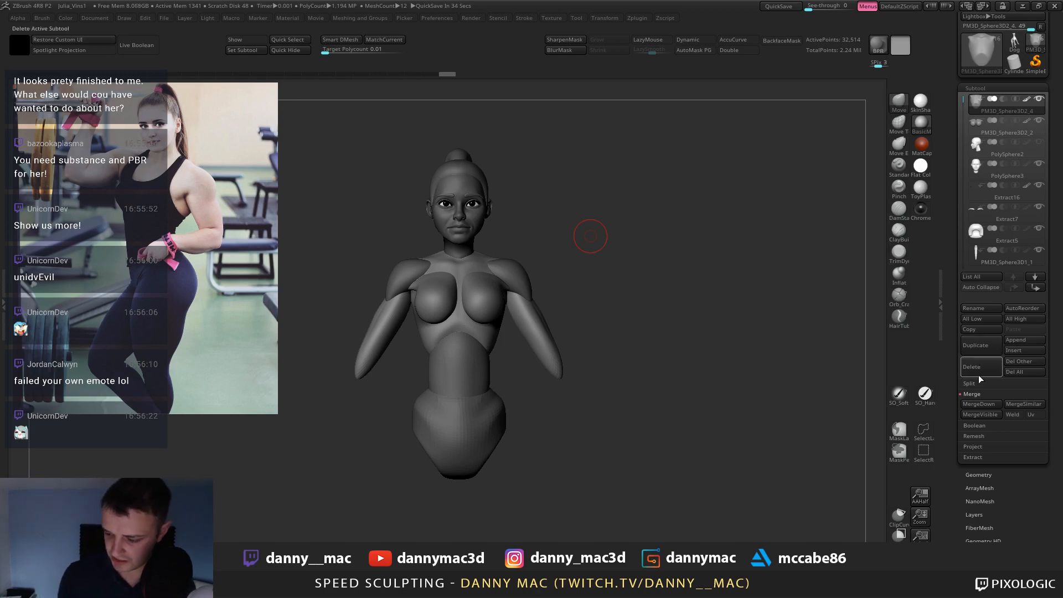
left_click(978, 404)
left_click(878, 433)
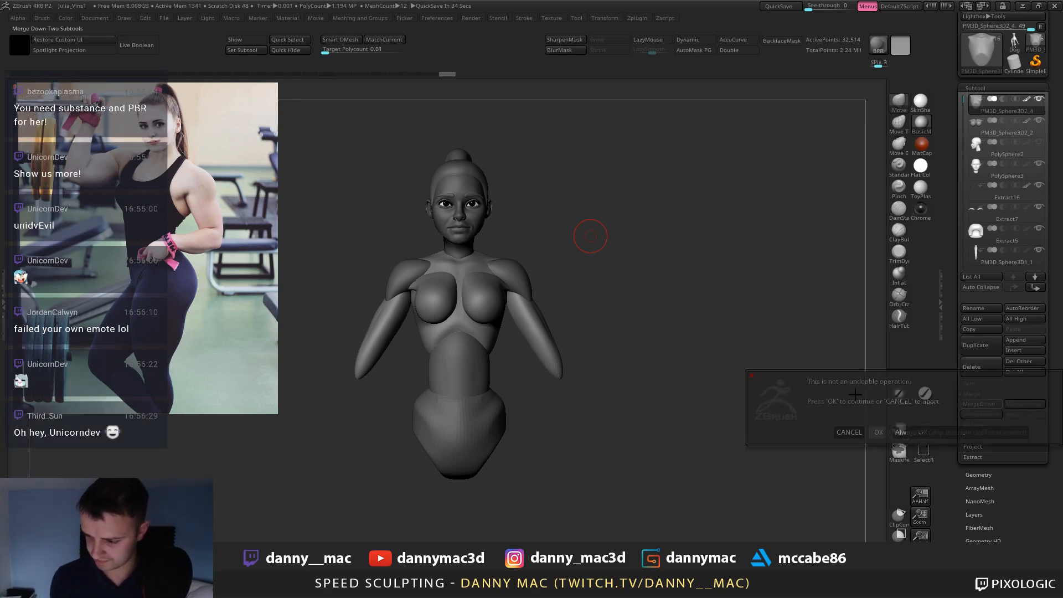
left_click_drag(586, 235, 587, 83)
left_click(386, 40)
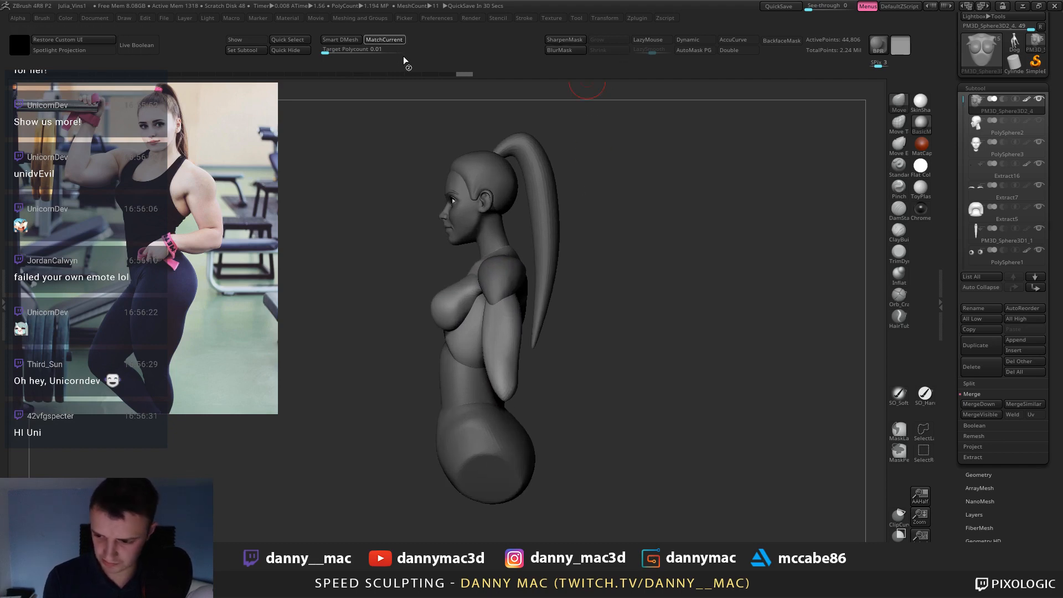
Smooth the seams where the breasts join the chest and ribcage, and adjust their contours with the Move brush.
left_click_drag(540, 231, 496, 285, "alt")
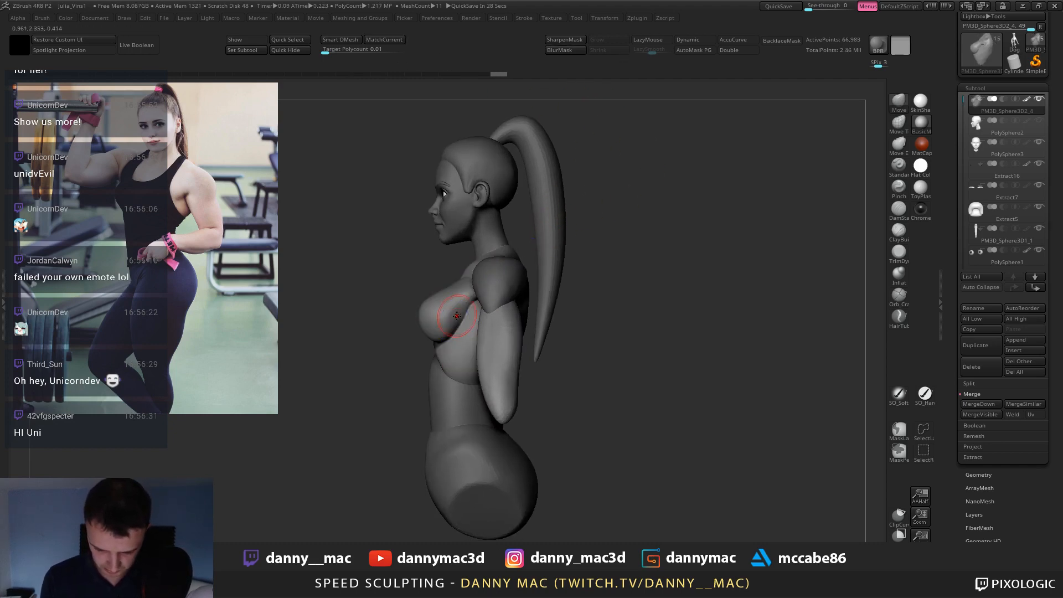
left_click_drag(447, 341, 466, 310, "shift")
mouse_move(398, 339)
left_mouse_down()
mouse_move(470, 313)
mouse_move(440, 278)
left_mouse_up()
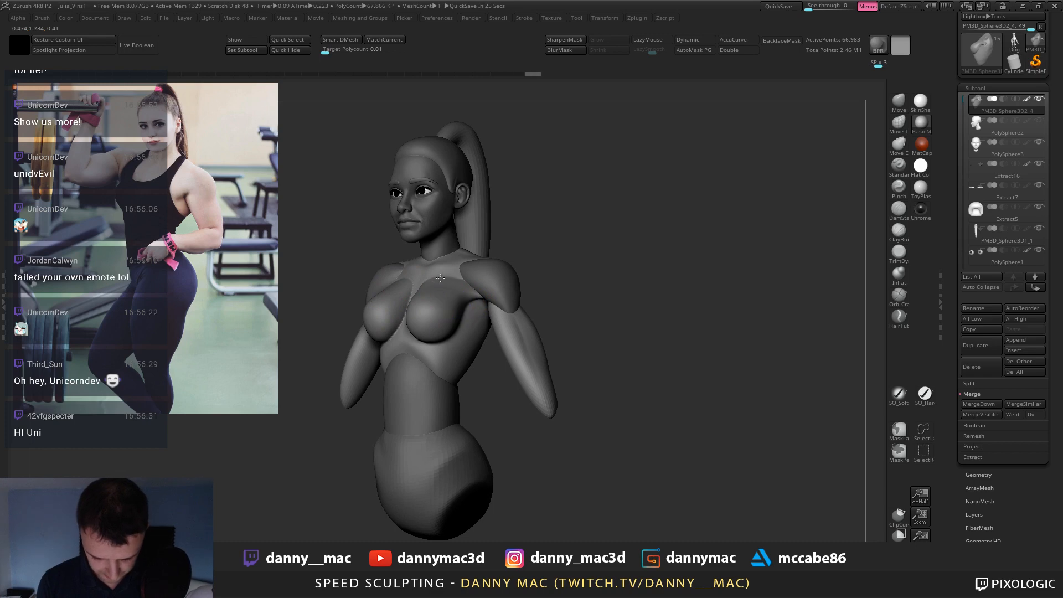
right_click_drag(471, 278, 498, 280, "shift")
left_click_drag(443, 281, 422, 284, "shift")
mouse_move(427, 288)
right_mouse_down("alt")
mouse_move(406, 307)
mouse_move(396, 277)
right_mouse_up("alt")
left_click_drag(403, 296, 397, 308, "shift")
right_click_drag(397, 308, 387, 300, "alt")
left_click_drag(394, 317, 408, 307)
right_click(339, 381)
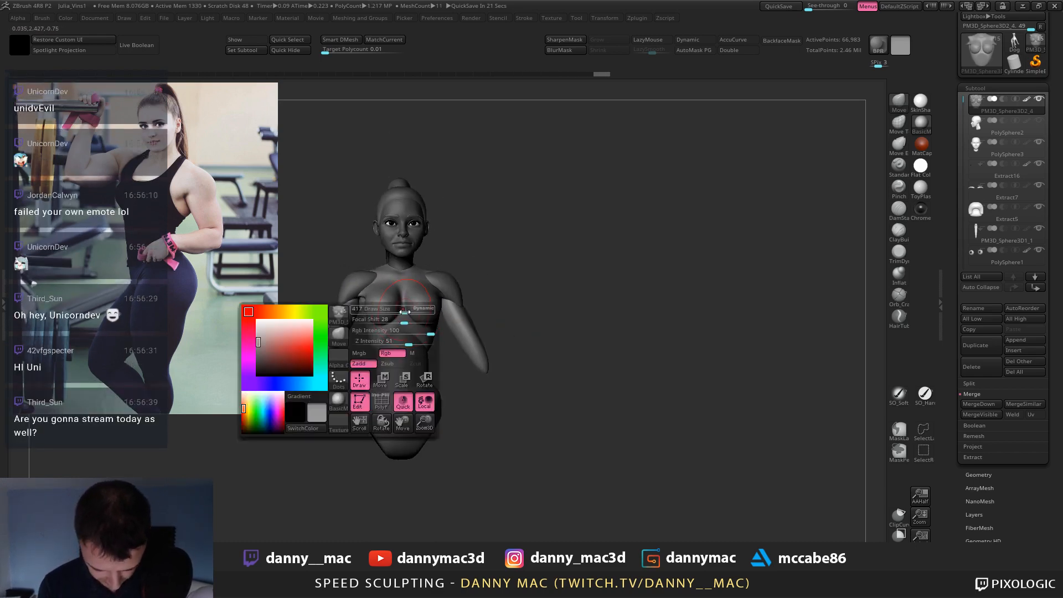
Clear the stray model copies off the canvas and reframe the figure.
right_click_drag(457, 209, 466, 206, "alt")
key("ctrl+z")
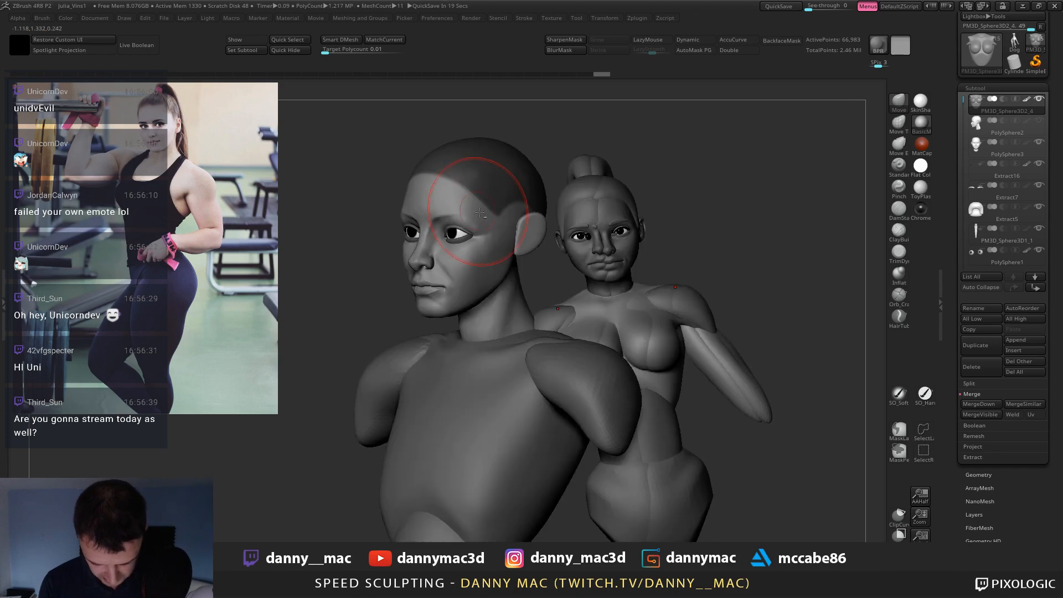
right_click_drag(678, 200, 709, 209)
key("ctrl+n")
right_click_drag(638, 224, 545, 215, "alt")
Save the project with the merged torso over its existing ZBrush project file.
key("ctrl+s")
key("Return")
key("Return")
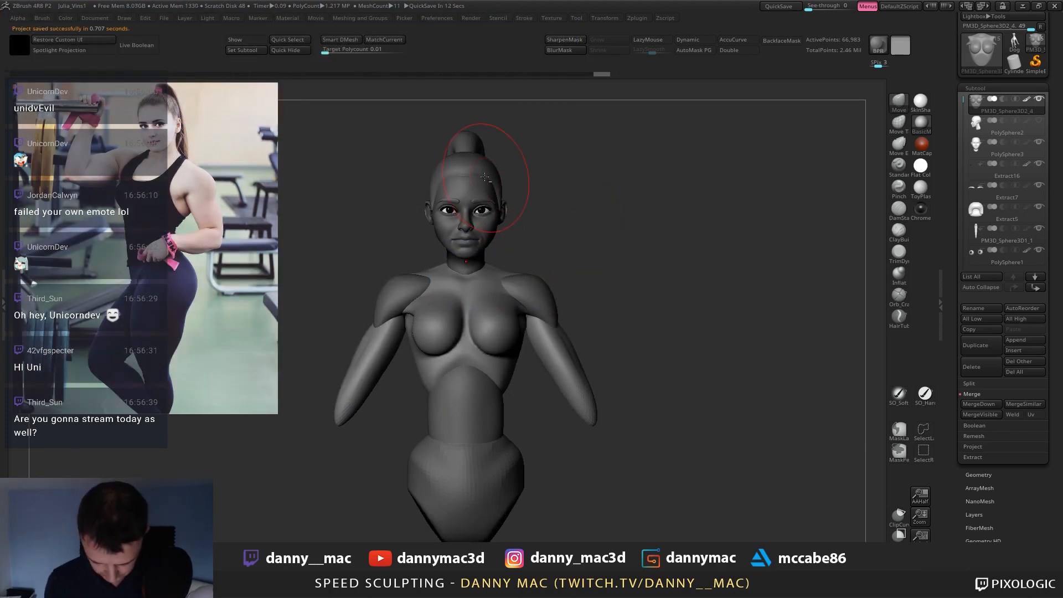
Measure the head's height with a transpose line and compare it down the torso.
key("w")
left_click_drag(466, 159, 467, 168)
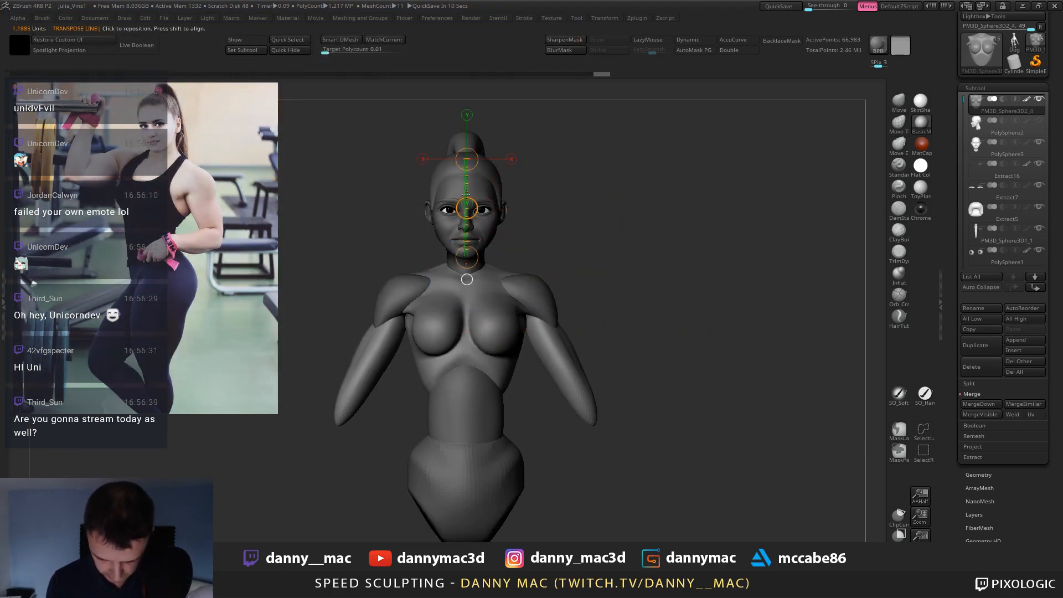
left_click_drag(468, 255, 468, 374)
key("q")
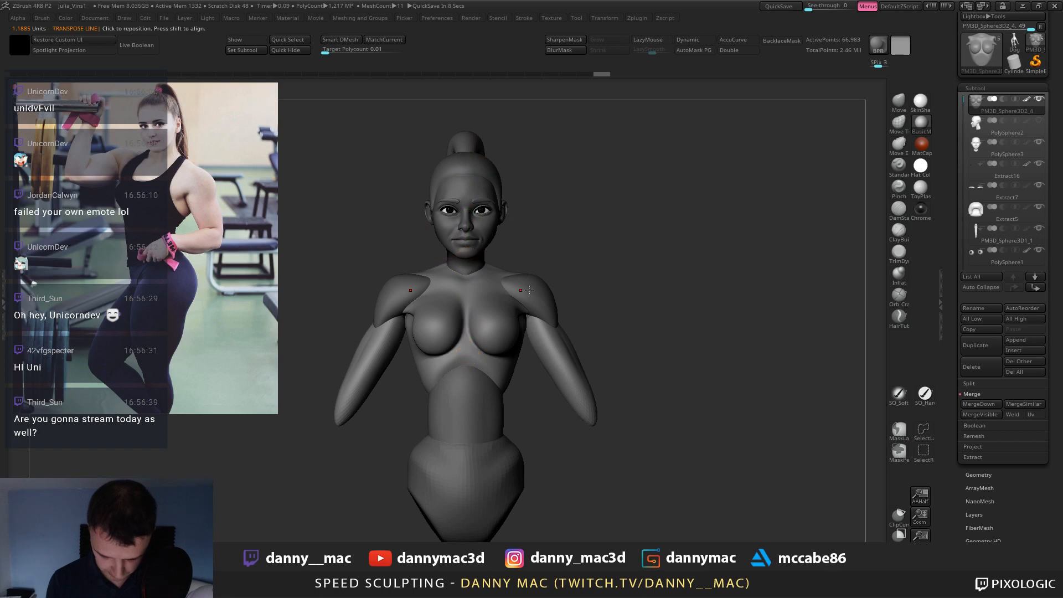
Adjust the breasts and ribcage on the zoomed-out figure with the Move brush, working from front to side view.
right_click_drag(515, 333, 444, 328, "ctrl")
key("space")
left_click_drag(444, 327, 515, 337)
right_click_drag(515, 337, 477, 340)
key("space")
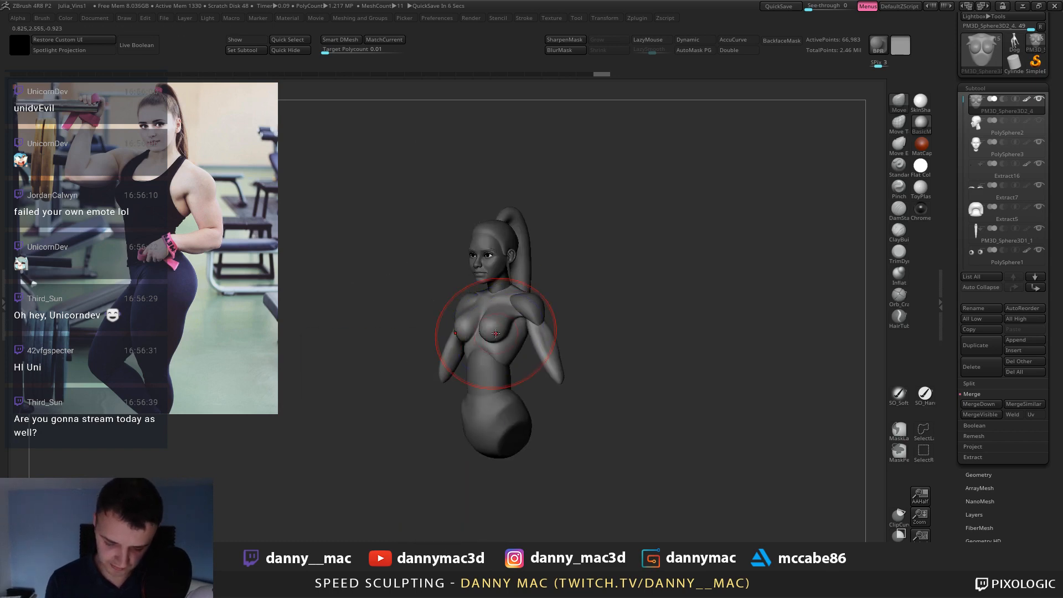
left_click_drag(495, 338, 498, 341)
right_click_drag(499, 344, 487, 331)
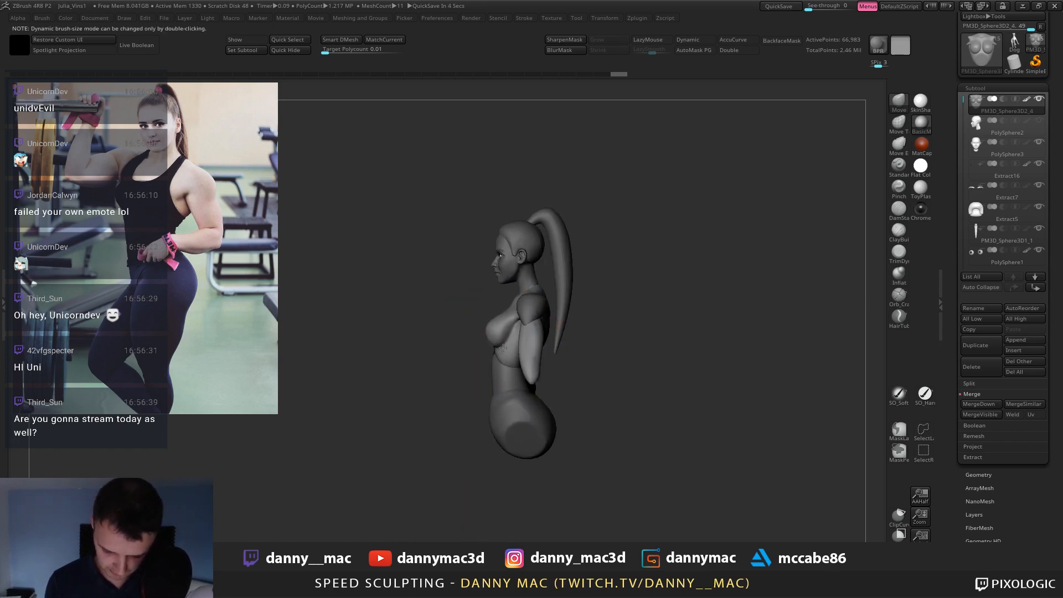
left_click_drag(486, 331, 500, 333)
key("space")
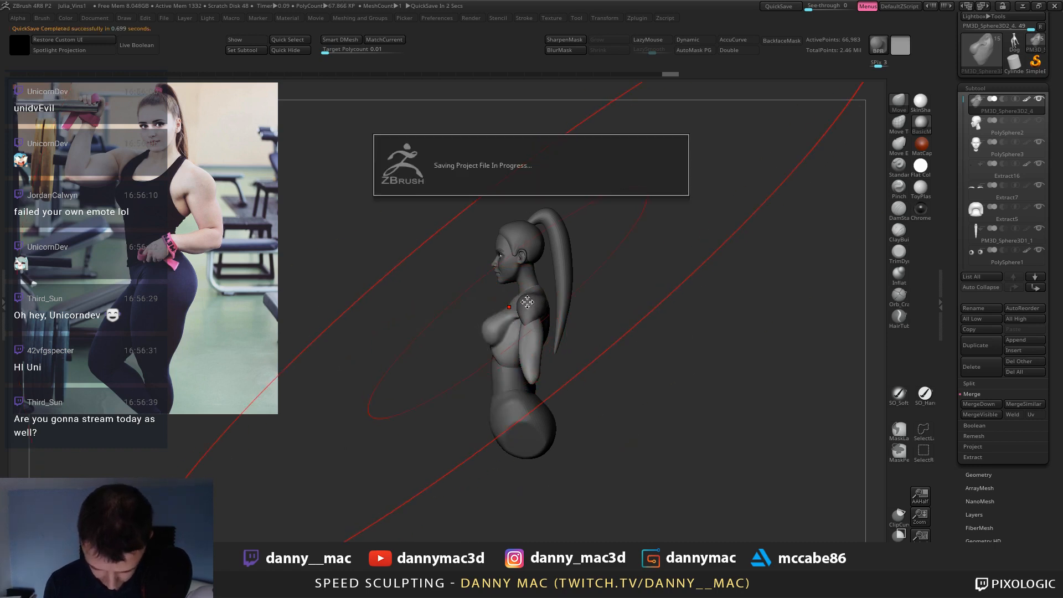
Reshape the shoulder, chest and upper back profile in side view with the Move brush at varying sizes.
right_click_drag(508, 315, 575, 296, "alt")
key("space")
left_click_drag(540, 297, 494, 300)
right_click_drag(565, 282, 605, 292, "ctrl")
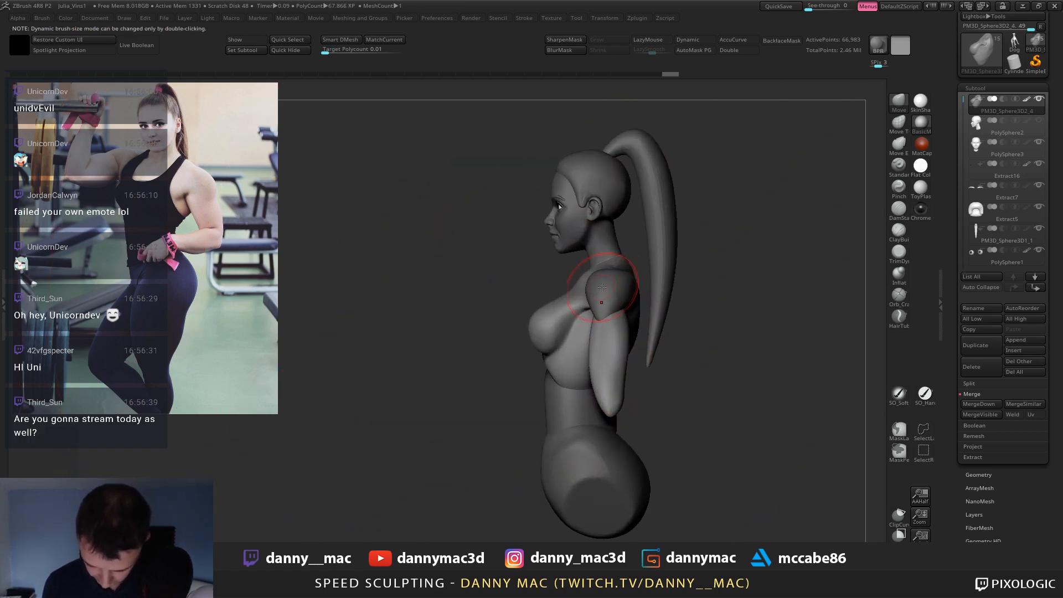
key("space")
left_click_drag(607, 287, 592, 288)
key("space")
left_click_drag(617, 253, 598, 257)
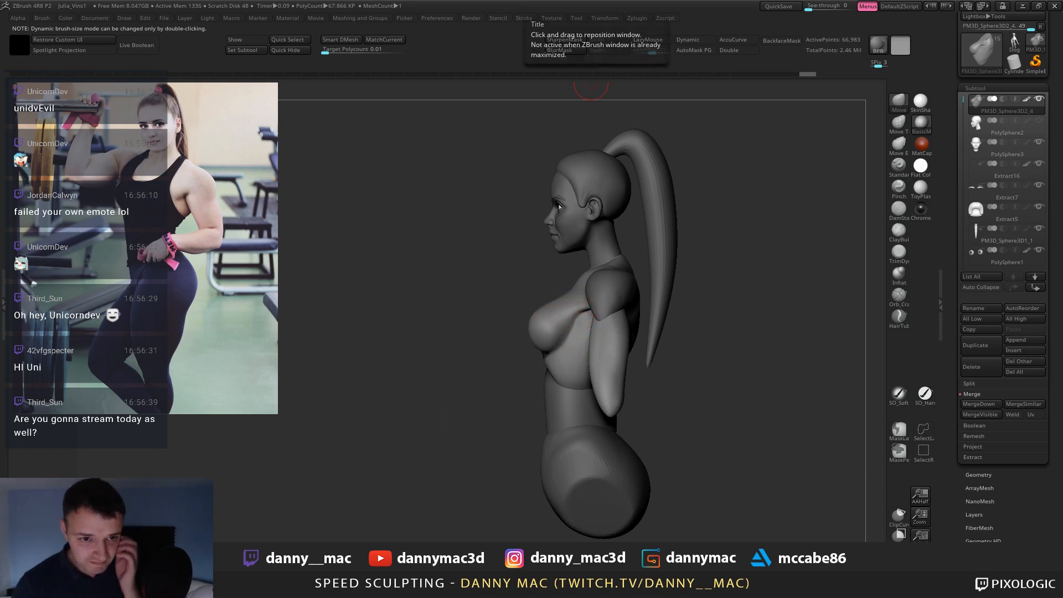
Refine the chest contour between the breast and the shoulder from a three-quarter view with the Move brush.
mouse_move(719, 249)
left_mouse_down()
mouse_move(581, 265)
mouse_move(594, 258)
left_mouse_up()
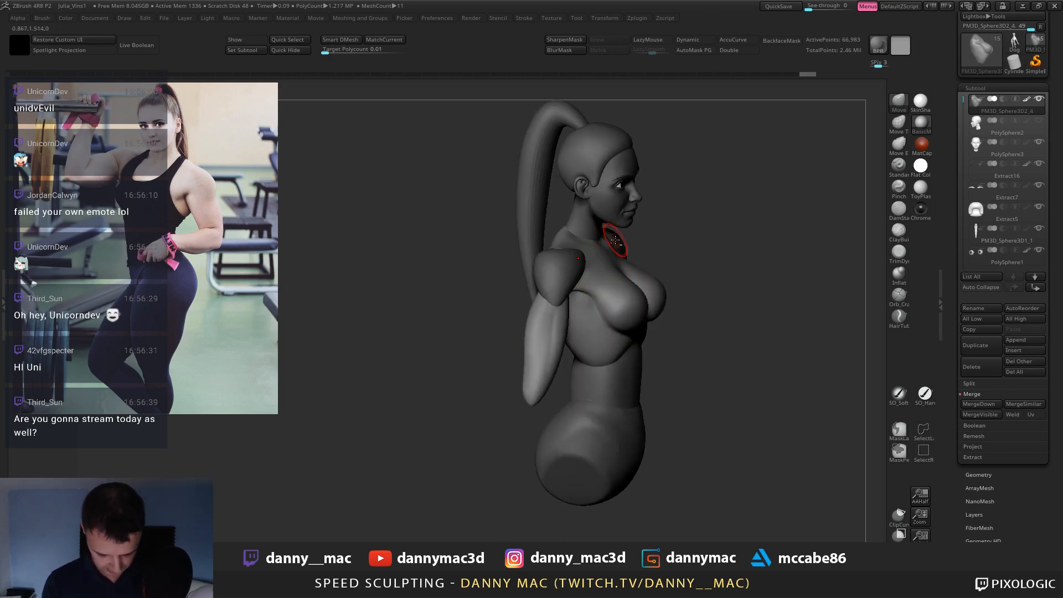
key("b")
key("d")
key("s")
mouse_move(615, 240)
right_mouse_down("alt")
mouse_move(585, 277)
mouse_move(581, 254)
mouse_move(615, 272)
right_mouse_up("alt")
mouse_move(615, 271)
right_mouse_down()
mouse_move(590, 274)
mouse_move(571, 260)
mouse_move(545, 293)
right_mouse_up()
key("b")
key("m")
key("v")
key("space")
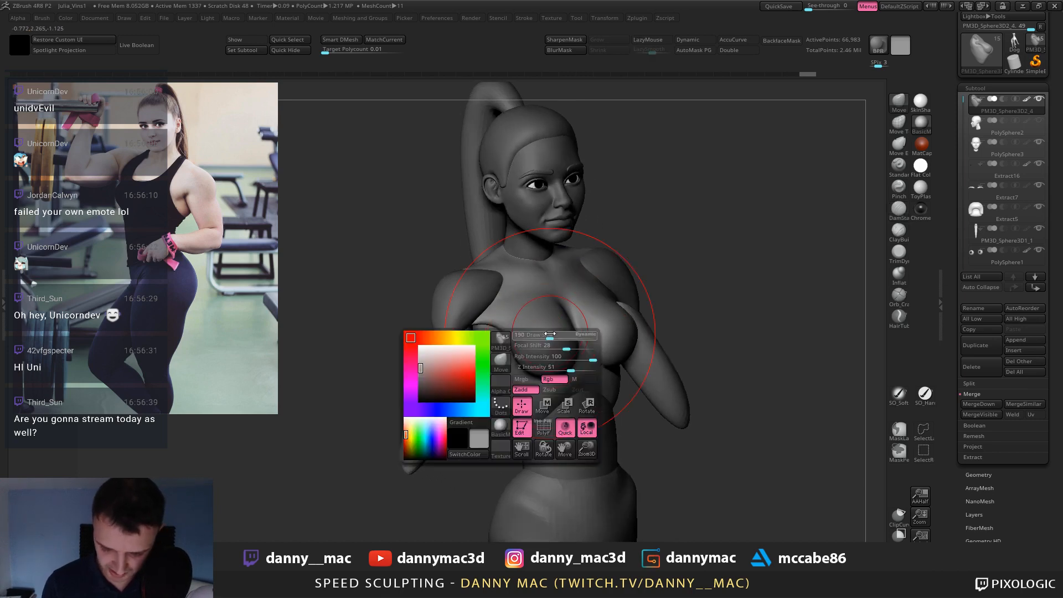
left_click_drag(550, 334, 502, 321)
Build up the upper chest above the breasts with the ClayBuildup brush.
mouse_move(493, 326)
right_mouse_down("alt")
mouse_move(495, 314)
mouse_move(467, 306)
mouse_move(498, 281)
mouse_move(517, 302)
mouse_move(540, 285)
mouse_move(521, 240)
mouse_move(508, 238)
mouse_move(526, 243)
mouse_move(505, 243)
mouse_move(516, 253)
mouse_move(532, 221)
mouse_move(543, 147)
mouse_move(499, 242)
mouse_move(576, 231)
mouse_move(590, 201)
mouse_move(554, 232)
mouse_move(540, 225)
right_mouse_up("alt")
key("b")
key("c")
key("b")
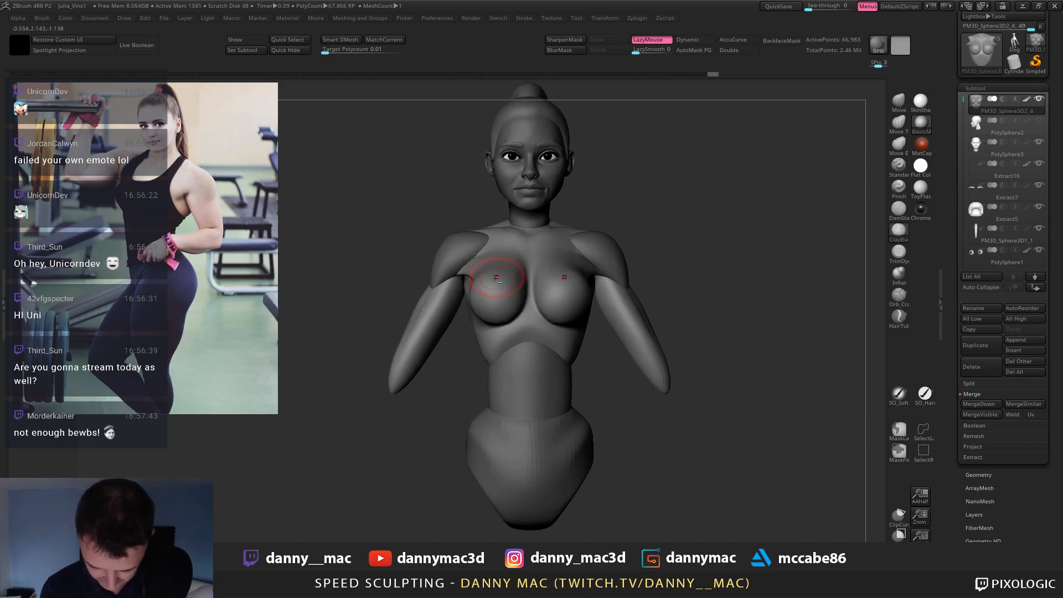
Shift the outer chest near the armpits with the Move brush to shape the transition into the shoulders.
key("b")
key("m")
key("v")
key("space")
left_click_drag(476, 287, 470, 278)
right_click_drag(470, 278, 481, 284)
key("space")
left_click_drag(481, 278, 468, 272)
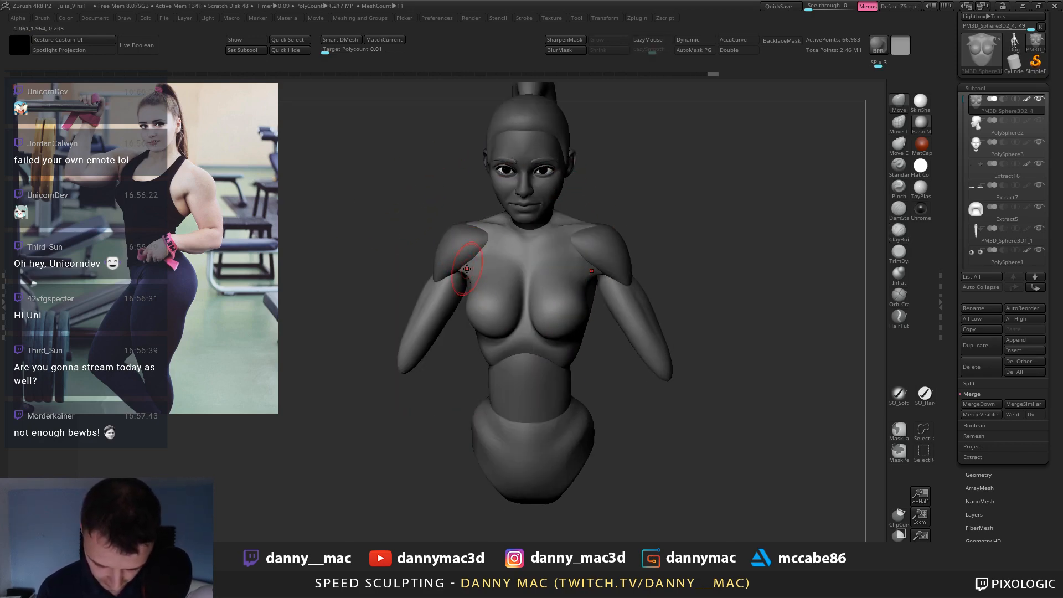
Smooth the breasts' surface and adjust their upper contours with the Move brush, varying the brush size.
mouse_move(467, 269)
right_mouse_down()
mouse_move(470, 280)
mouse_move(478, 237)
right_mouse_up()
key("space")
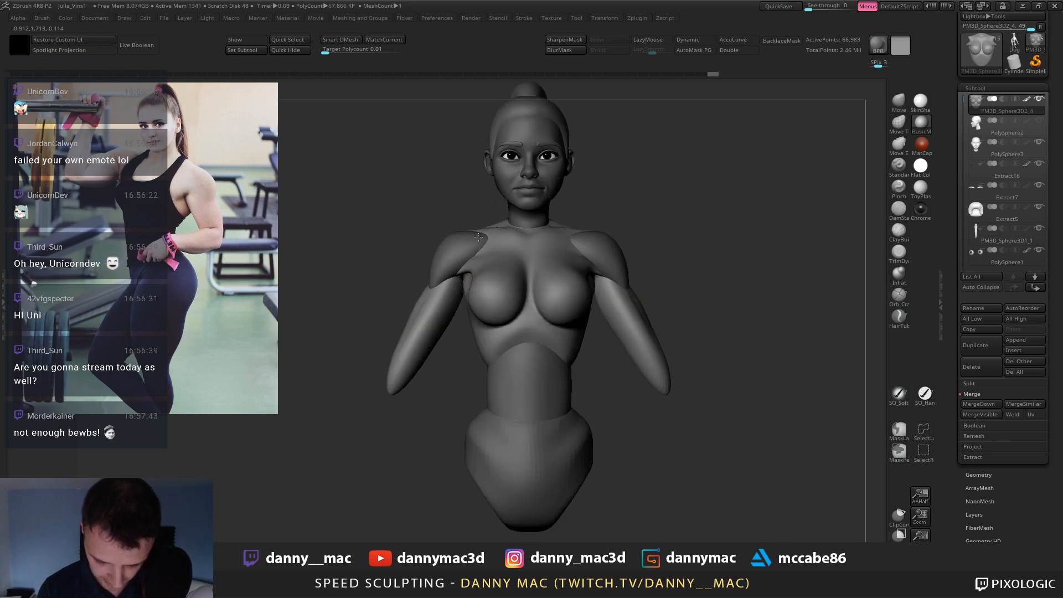
mouse_move(475, 279)
right_mouse_down()
mouse_move(471, 270)
mouse_move(470, 307)
right_mouse_up()
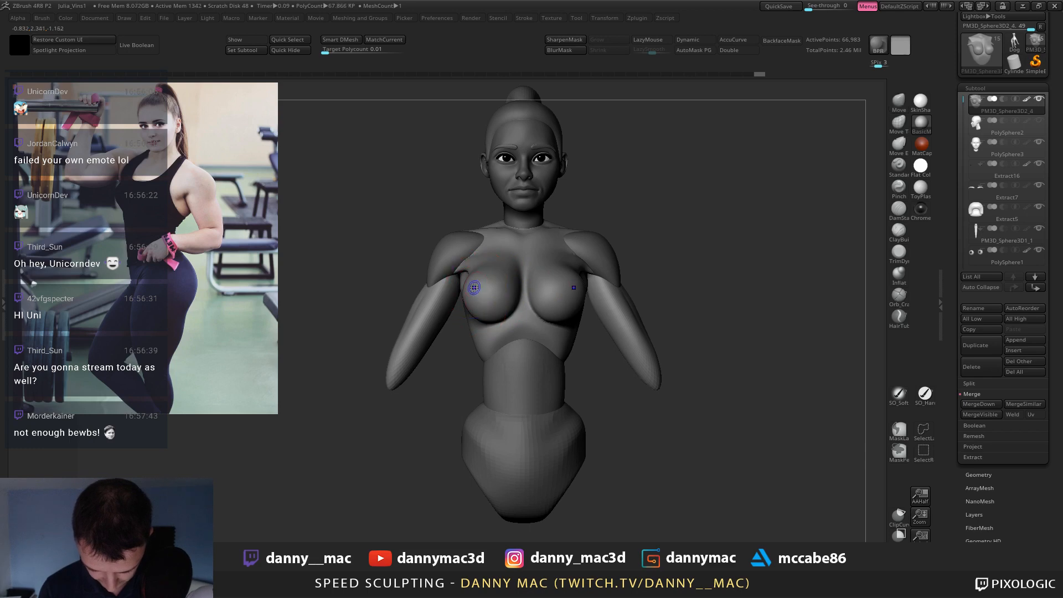
key("space")
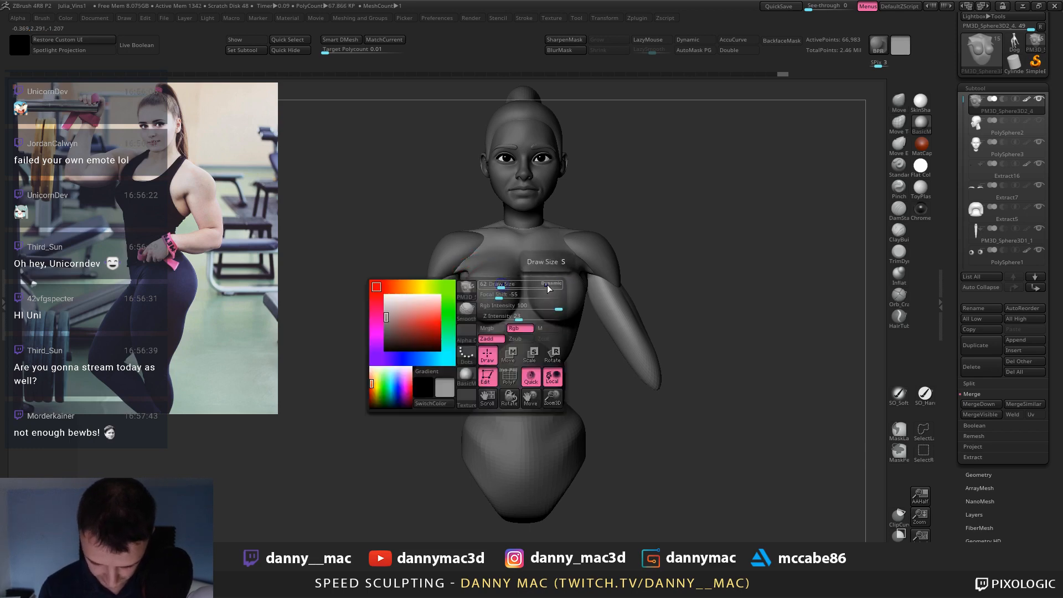
key("space")
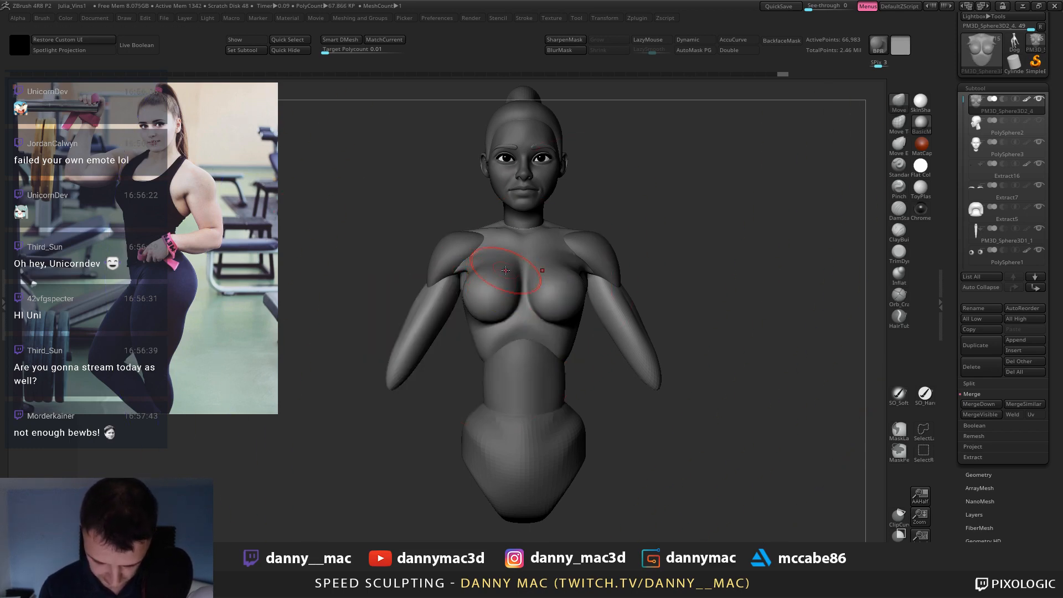
key("space")
key("space")
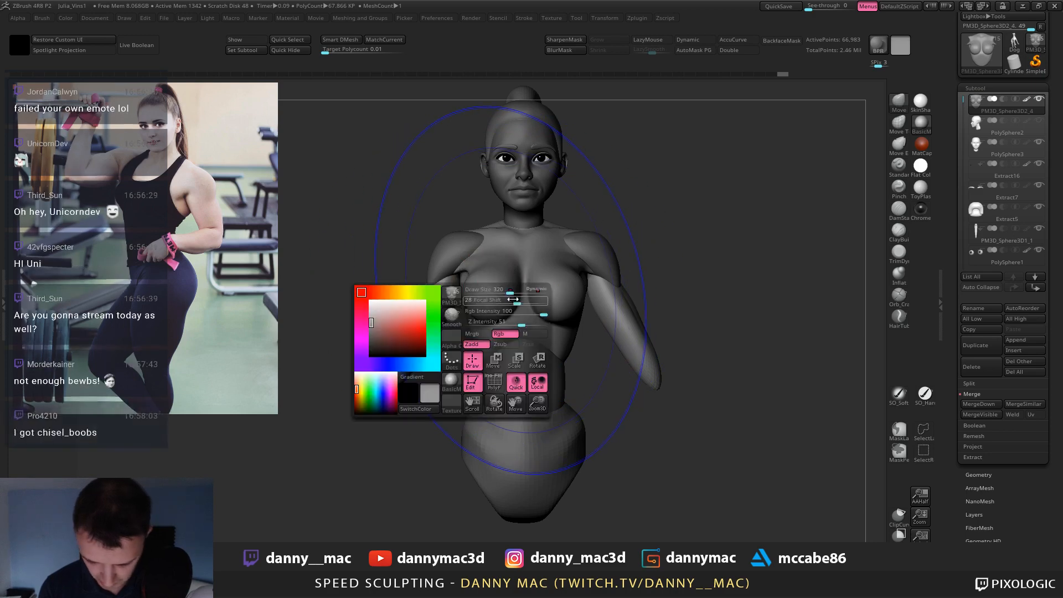
Enlarge the Move brush to a draw size of about 547 and reshape the torso's upper chest profile.
key("space")
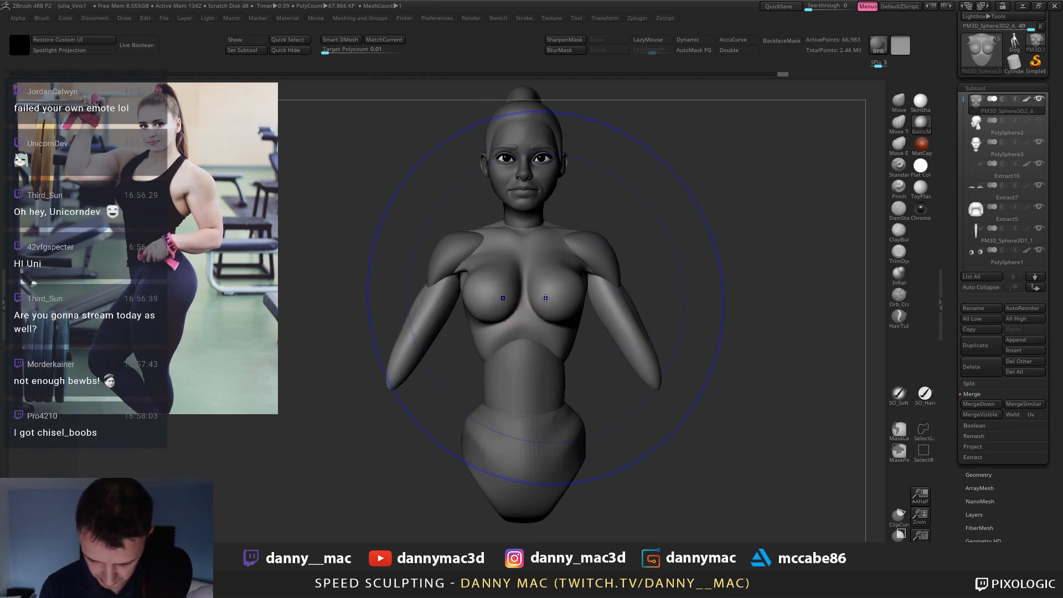
key("space")
key("space")
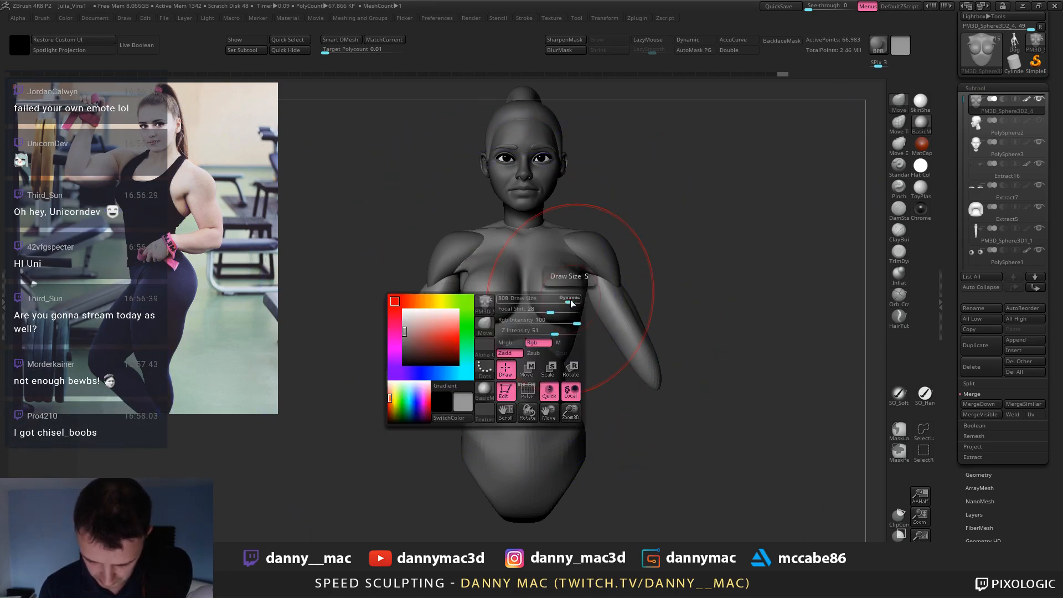
key("shift+space")
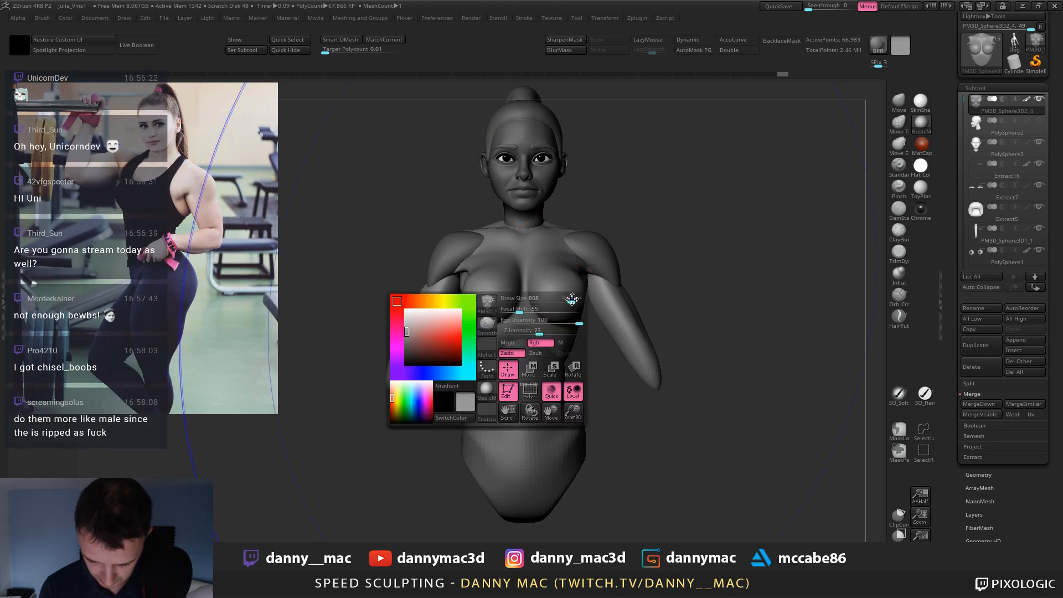
left_click(576, 300)
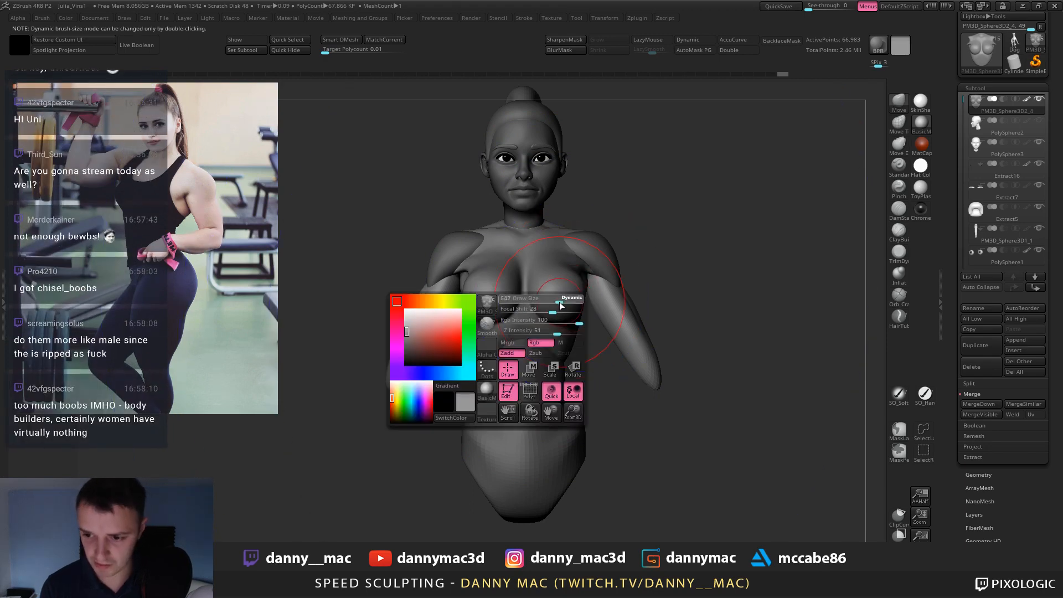
mouse_move(632, 196)
left_mouse_down("alt")
mouse_move(617, 209)
mouse_move(588, 173)
mouse_move(532, 198)
left_mouse_up("alt")
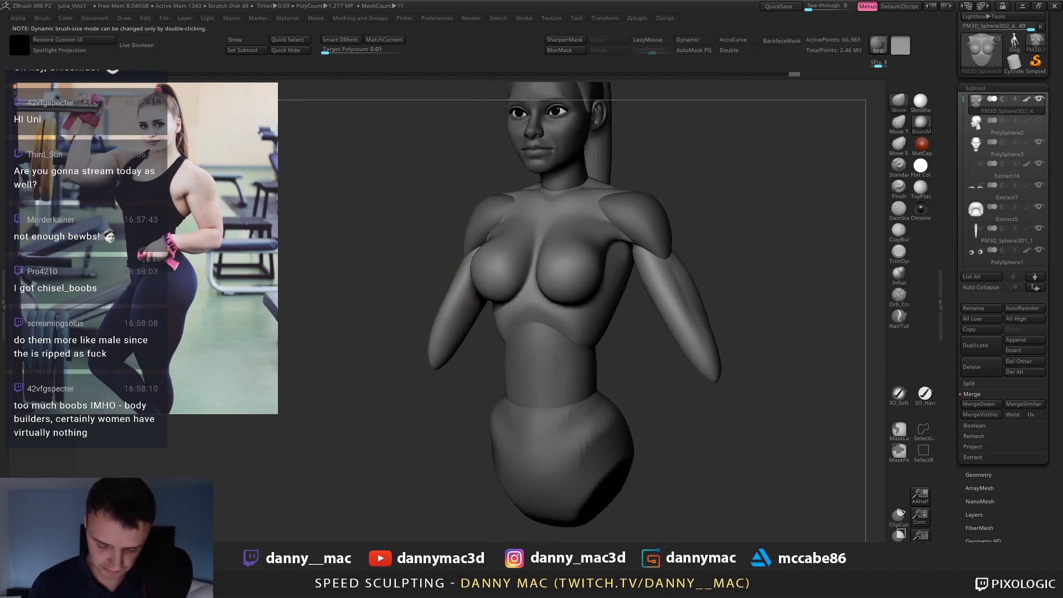
left_click_drag(471, 260, 482, 266)
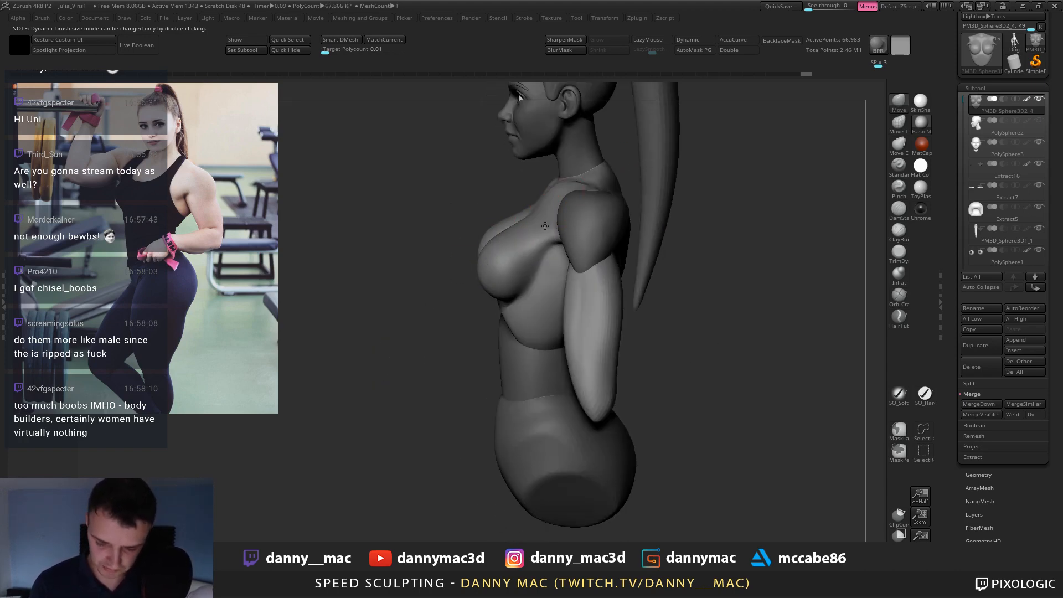
left_click(547, 194, "alt")
right_click_drag(552, 199, 558, 191)
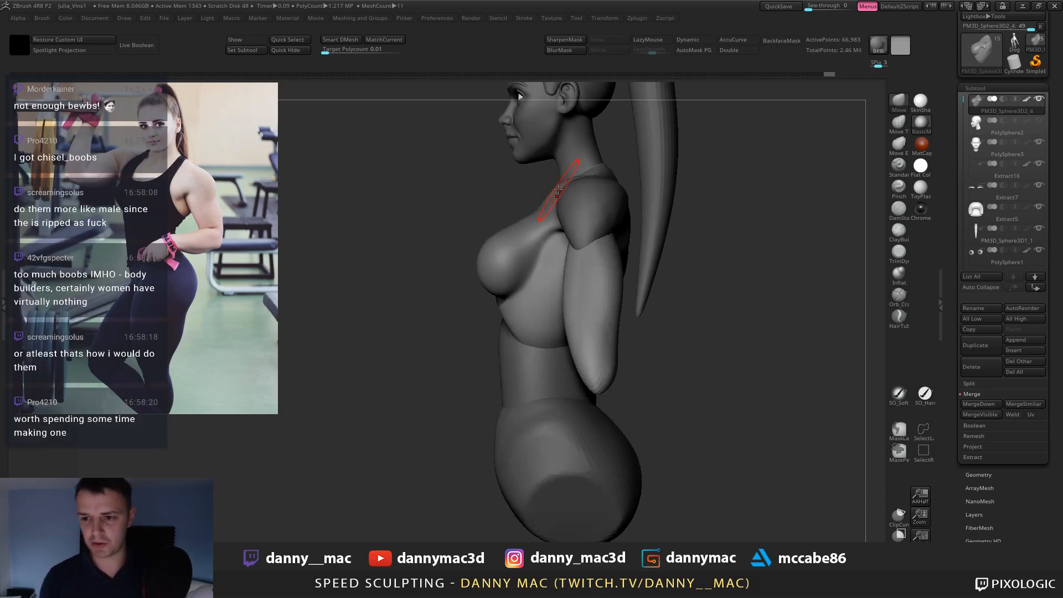
right_click_drag(571, 139, 621, 144)
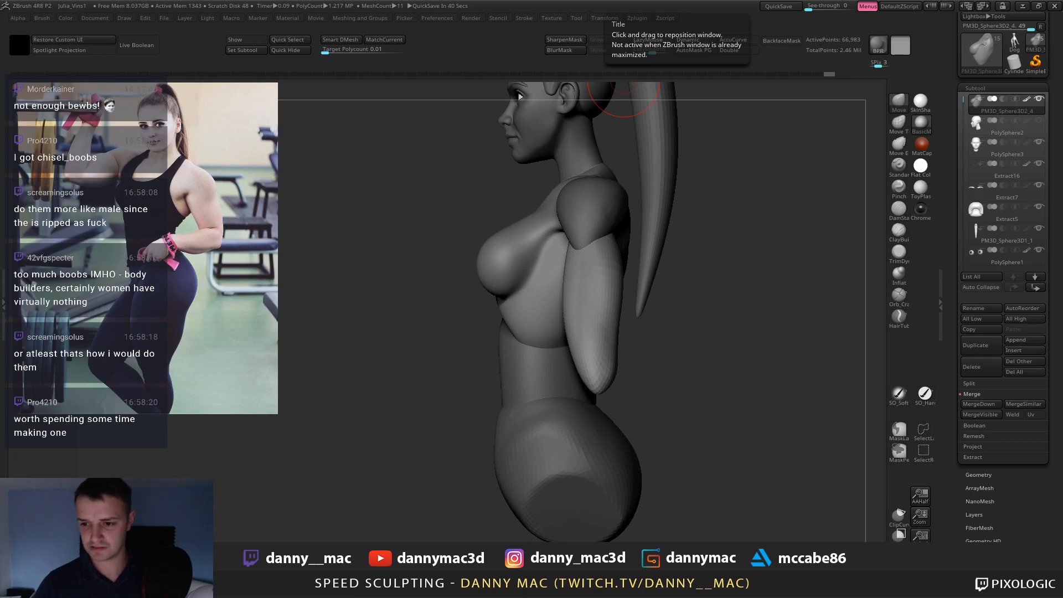
Adjust the breast's profile on the torso from the side with the Move brush.
left_click_drag(727, 200, 708, 213)
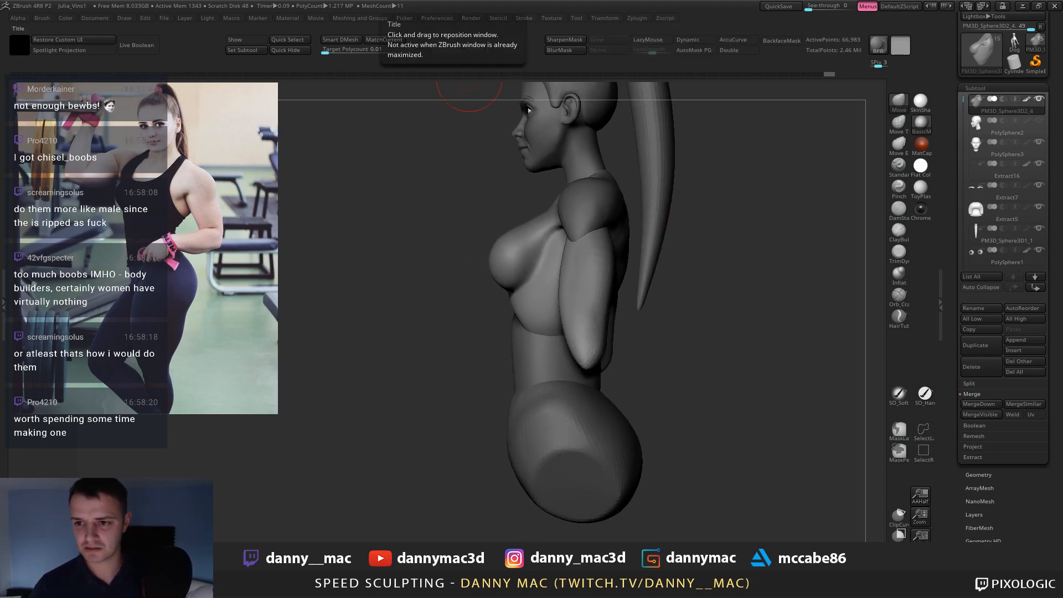
right_click_drag(628, 245, 515, 249)
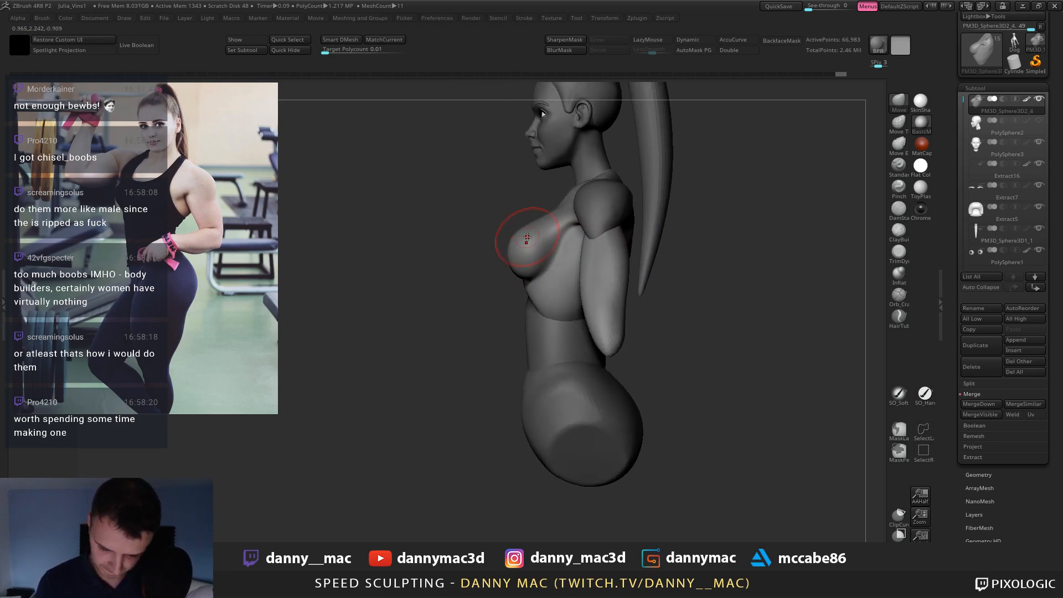
left_click_drag(515, 229, 528, 273)
right_click_drag(528, 273, 513, 263)
Try sculpting and smoothing the armpit fold on the isolated, wireframed torso with LazyMouse on, and undo the strokes.
key("alt+s")
mouse_move(569, 225)
right_mouse_down()
mouse_move(590, 246)
mouse_move(566, 264)
right_mouse_up()
key("shift+f")
key("space")
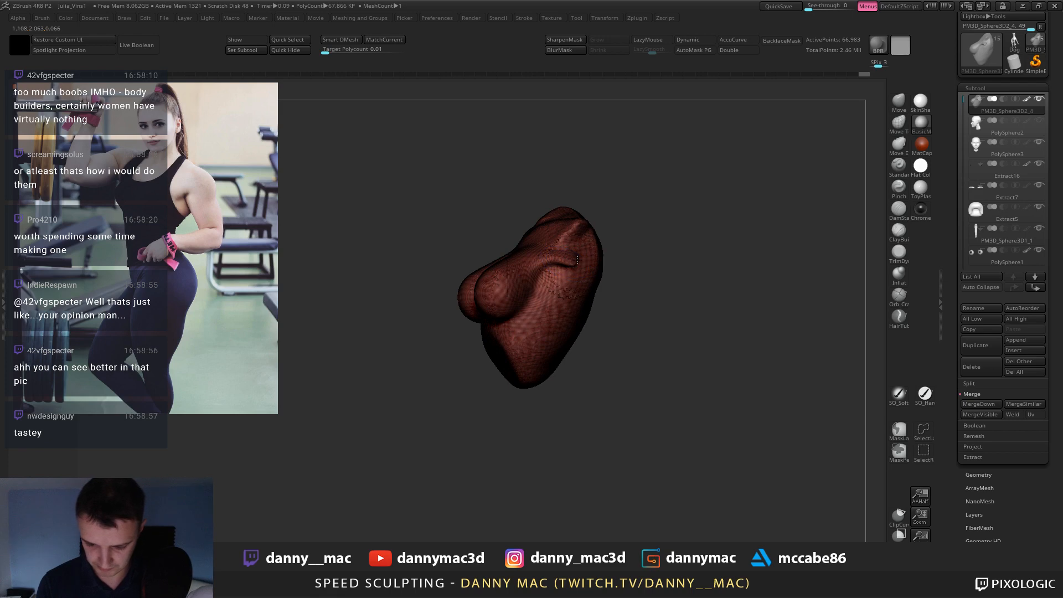
key("l")
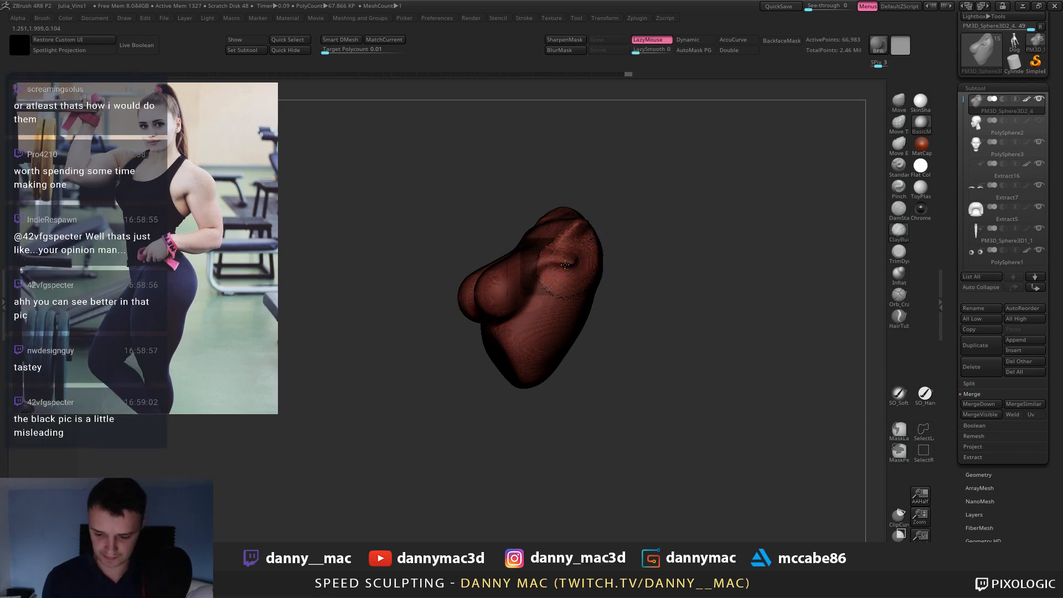
mouse_move(572, 260)
right_mouse_down()
mouse_move(558, 255)
mouse_move(570, 257)
right_mouse_up()
left_click_drag(567, 260, 569, 256, "shift")
right_click_drag(568, 256, 577, 259, "shift")
left_click_drag(559, 265, 564, 256, "shift")
right_click_drag(617, 257, 576, 256)
key("ctrl+z")
key("ctrl+z")
key("ctrl+z")
key("ctrl+z")
Switch back to the Move brush and adjust the torso where the chest meets the shoulder.
key("b")
key("m")
key("v")
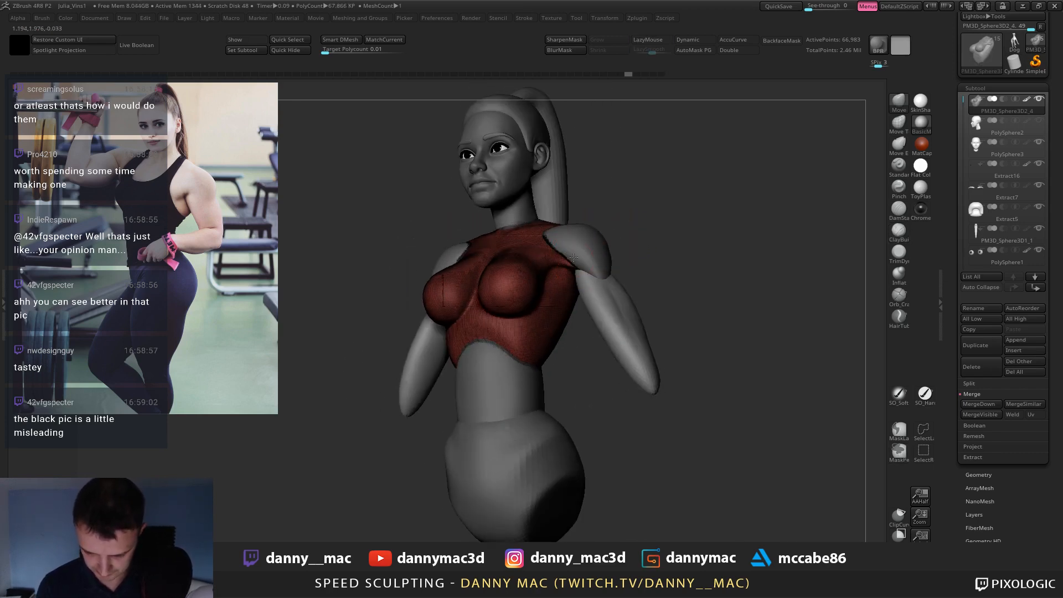
left_click_drag(573, 257, 576, 255)
right_click_drag(576, 255, 556, 271)
left_click(569, 283, "alt")
right_click_drag(556, 271, 553, 249, "ctrl")
left_click(545, 242, "alt")
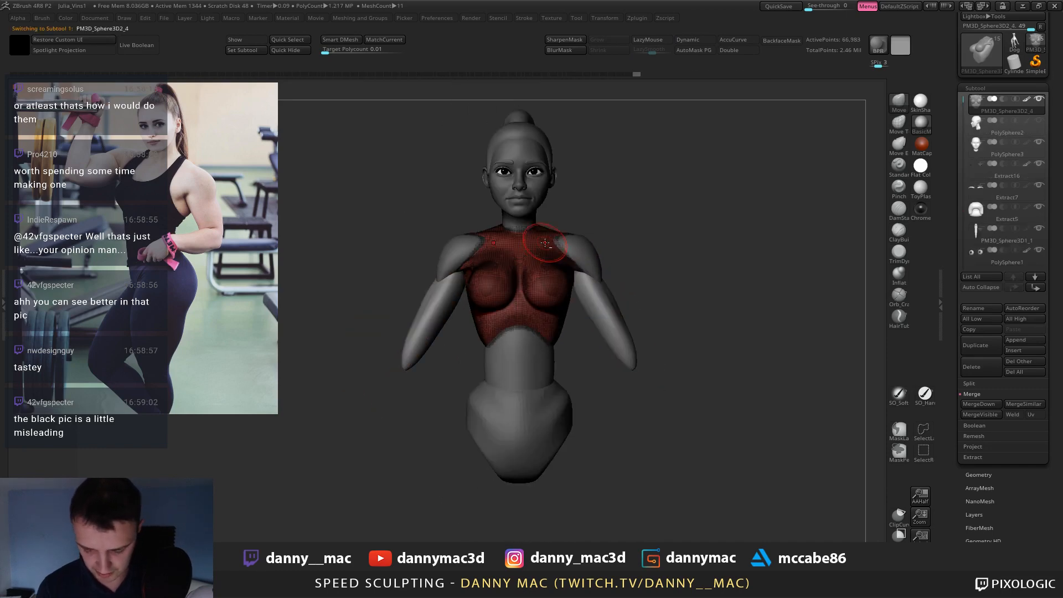
Select the head subtool and adjust its shape with the Move brush from a three-quarter view.
right_click_drag(558, 208, 555, 259, "alt")
left_click(510, 218, "alt")
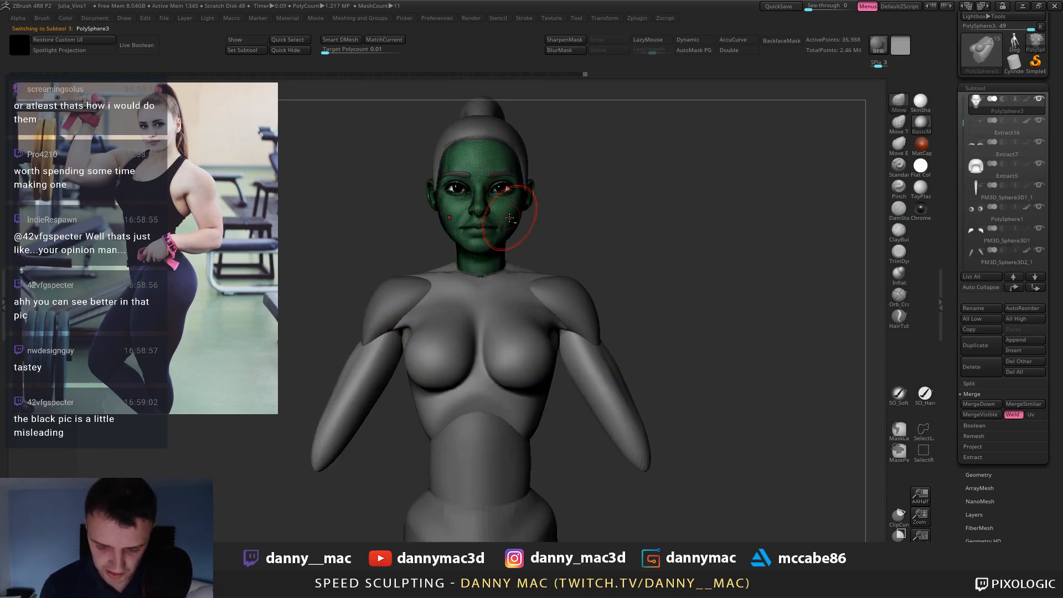
right_click_drag(527, 209, 497, 217, "ctrl")
right_click(497, 217)
right_click(497, 216)
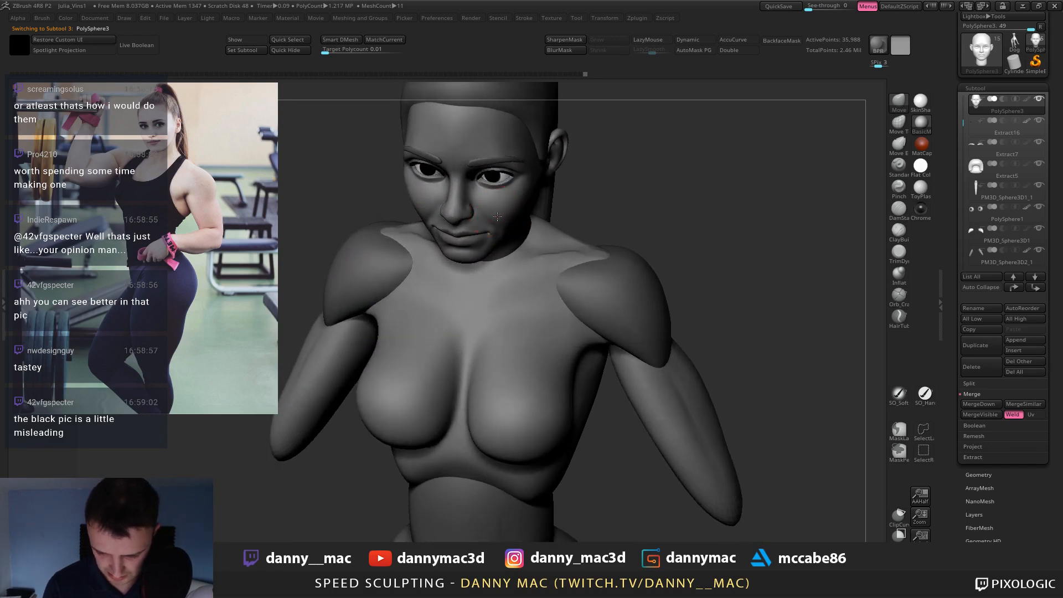
left_click_drag(497, 217, 500, 214)
mouse_move(500, 215)
right_mouse_down()
mouse_move(525, 188)
mouse_move(510, 210)
right_mouse_up()
right_click(510, 211)
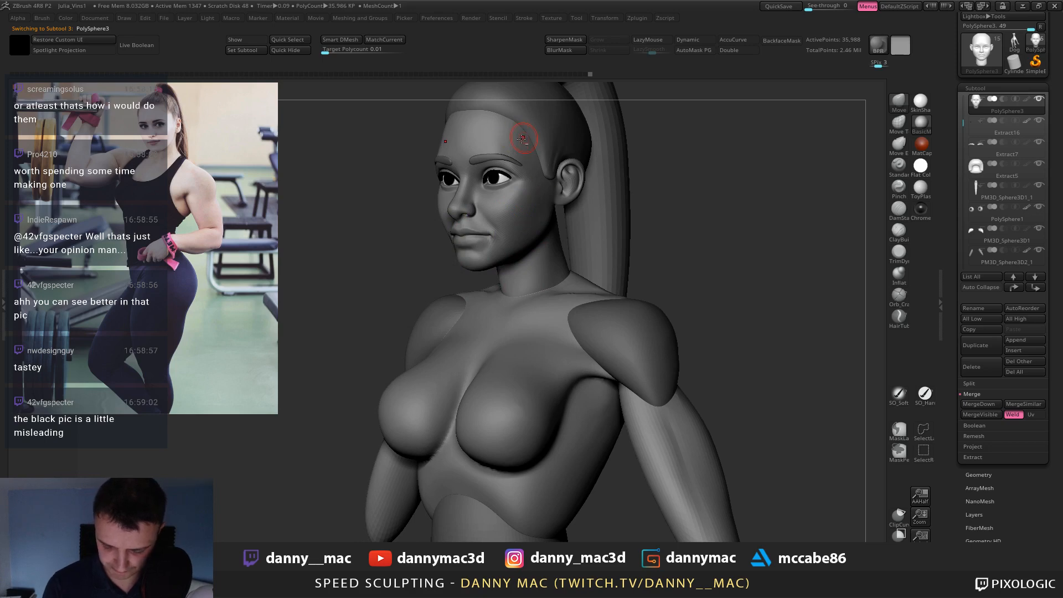
Isolate the head and neck to refine their form from below, and bring back the full figure.
key("alt+s")
right_click_drag(522, 140, 511, 164)
right_click(510, 134)
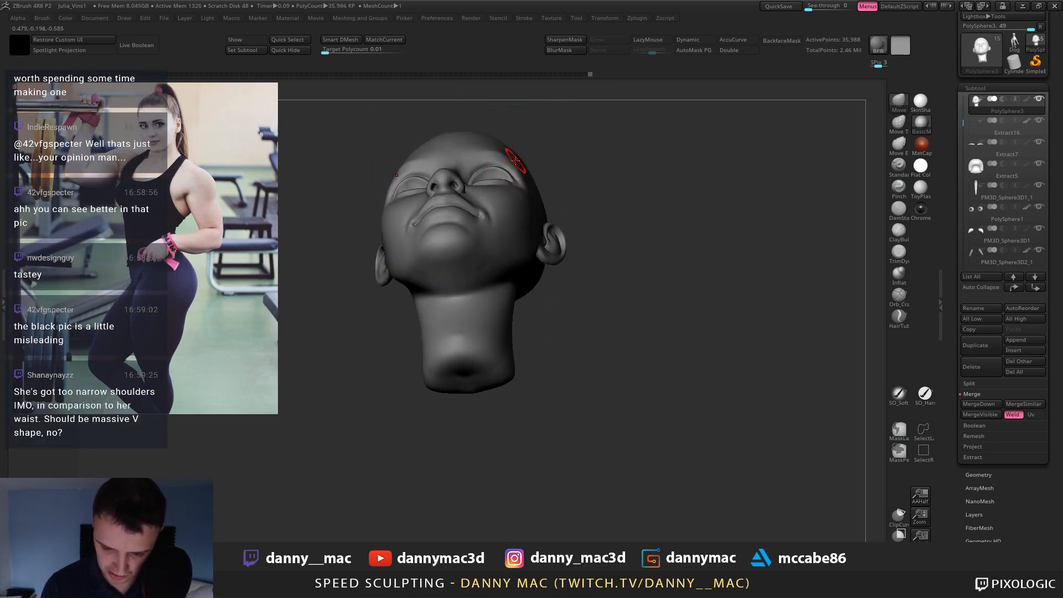
right_click_drag(490, 132, 568, 228)
mouse_move(529, 180)
right_mouse_down("ctrl")
mouse_move(551, 159)
mouse_move(501, 167)
mouse_move(501, 208)
mouse_move(496, 199)
mouse_move(531, 205)
mouse_move(501, 205)
mouse_move(545, 229)
mouse_move(524, 231)
mouse_move(537, 222)
mouse_move(527, 245)
mouse_move(543, 268)
mouse_move(531, 234)
right_mouse_up("ctrl")
left_click(524, 230, "alt")
left_click(533, 229, "alt")
right_click(534, 235)
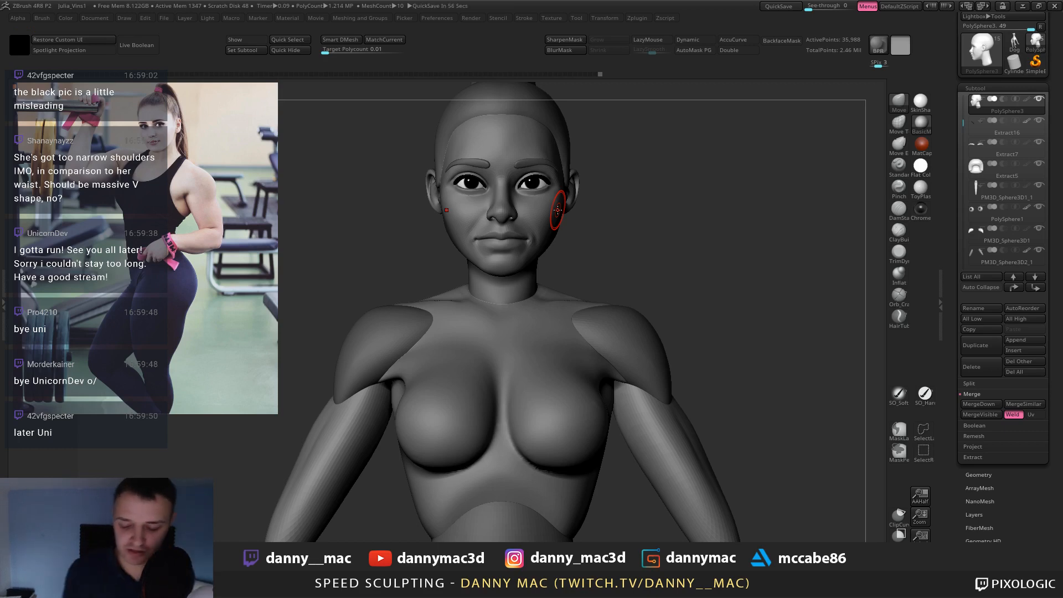
Reduce the Move brush's draw size to about 112 for finer adjustments around the jaw and neck.
right_click_drag(535, 184, 497, 248)
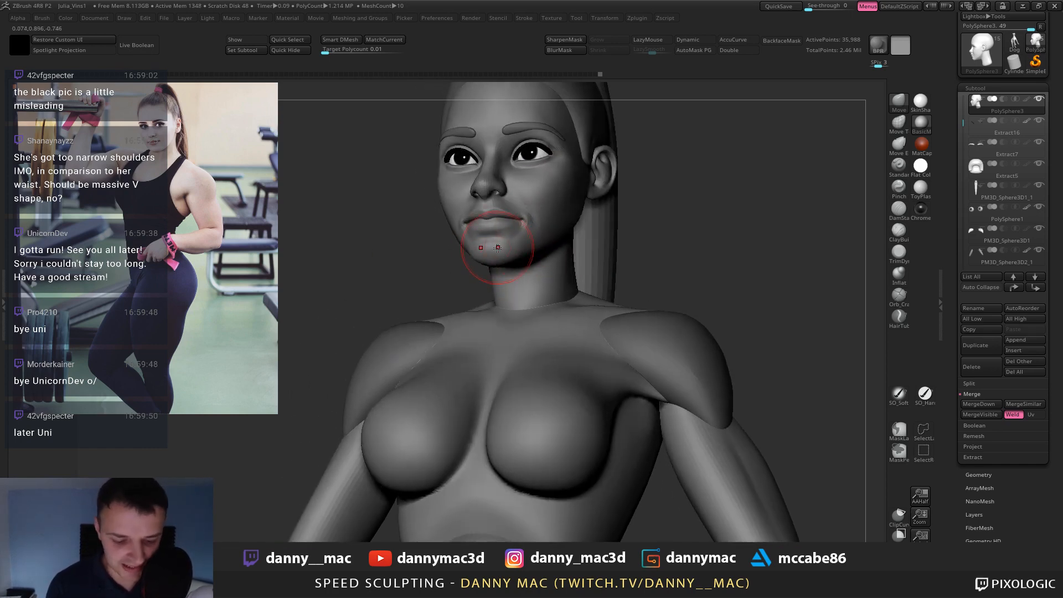
key("space")
key("space")
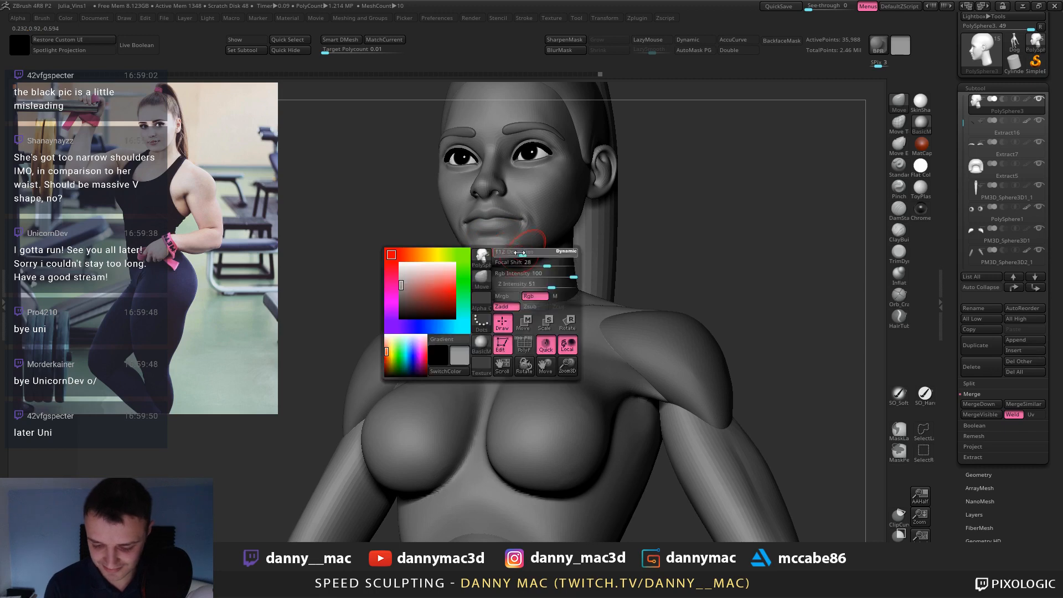
key("space")
right_click_drag(523, 250, 547, 208)
Select the shoulder muscle subtool and reshape the deltoids where they meet the chest.
left_click(597, 289, "alt")
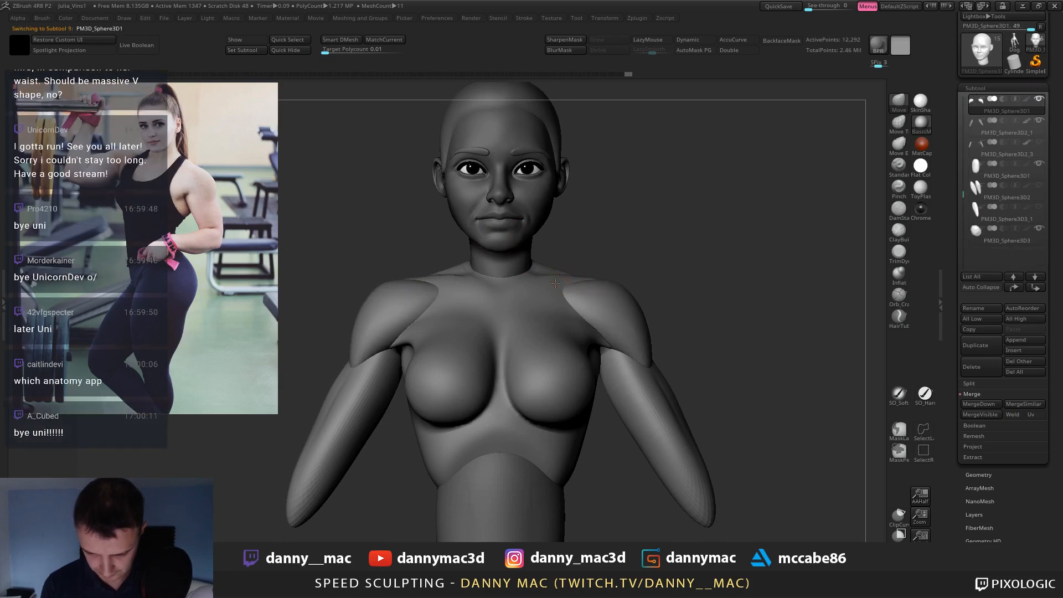
left_click(555, 283, "alt")
key("space")
right_click_drag(579, 283, 563, 305)
right_click(570, 298)
right_click_drag(564, 306, 632, 379)
left_click(557, 321, "alt")
left_click(551, 324, "alt")
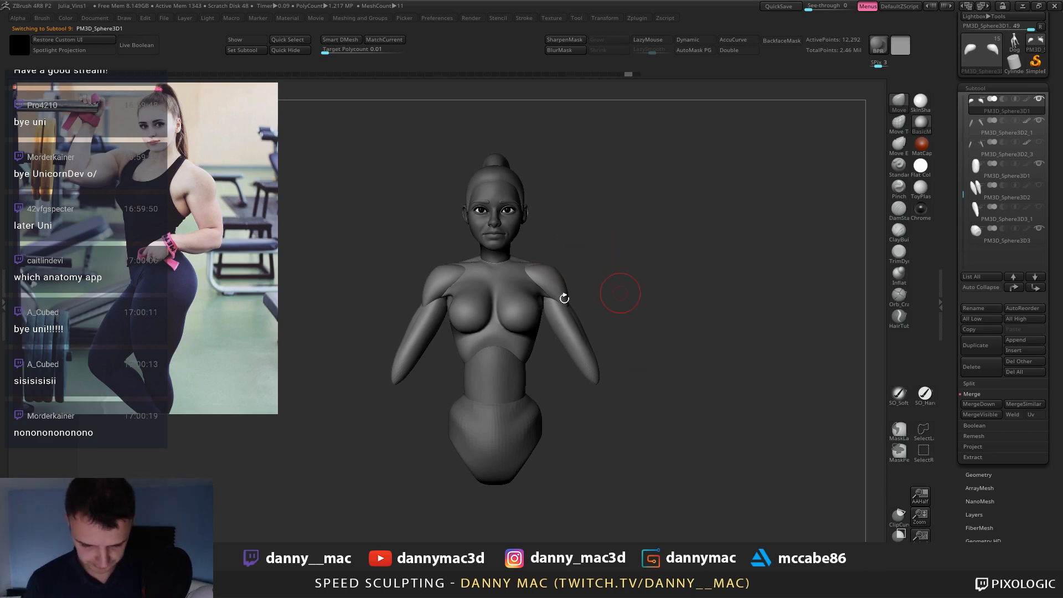
Refine the deltoids' inner contour near the collarbone from the front.
mouse_move(564, 299)
right_mouse_down()
mouse_move(560, 272)
mouse_move(571, 312)
mouse_move(570, 258)
mouse_move(492, 260)
right_mouse_up()
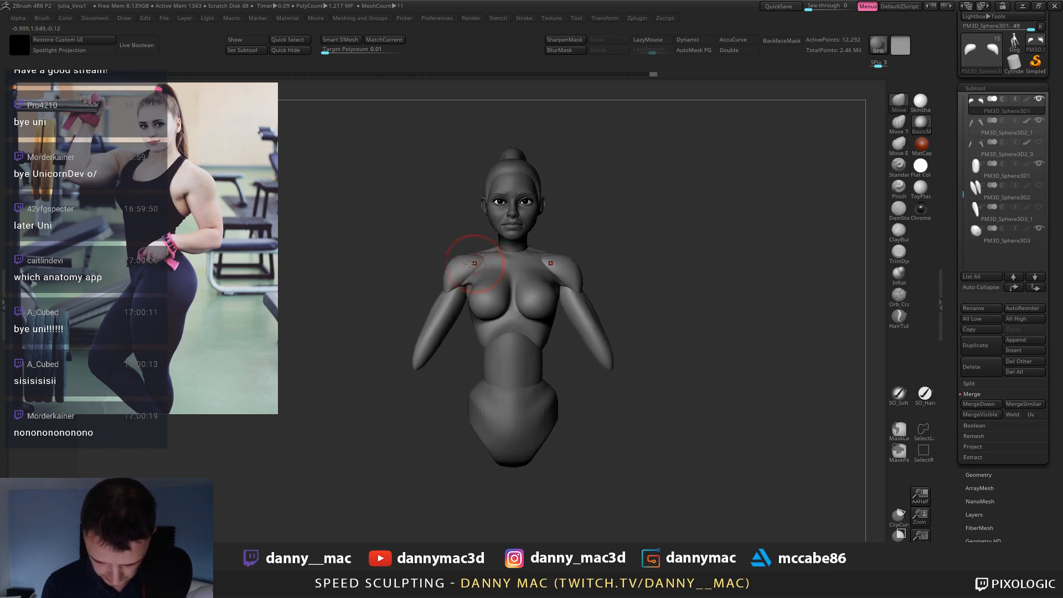
key("space")
left_click_drag(469, 264, 486, 257)
mouse_move(485, 255)
right_mouse_down()
mouse_move(451, 272)
mouse_move(455, 281)
mouse_move(576, 316)
mouse_move(606, 291)
right_mouse_up()
Select the upper-arm subtool and save the project, overwriting the existing file.
left_click(576, 316, "alt")
key("ctrl+s")
key("Return")
key("y")
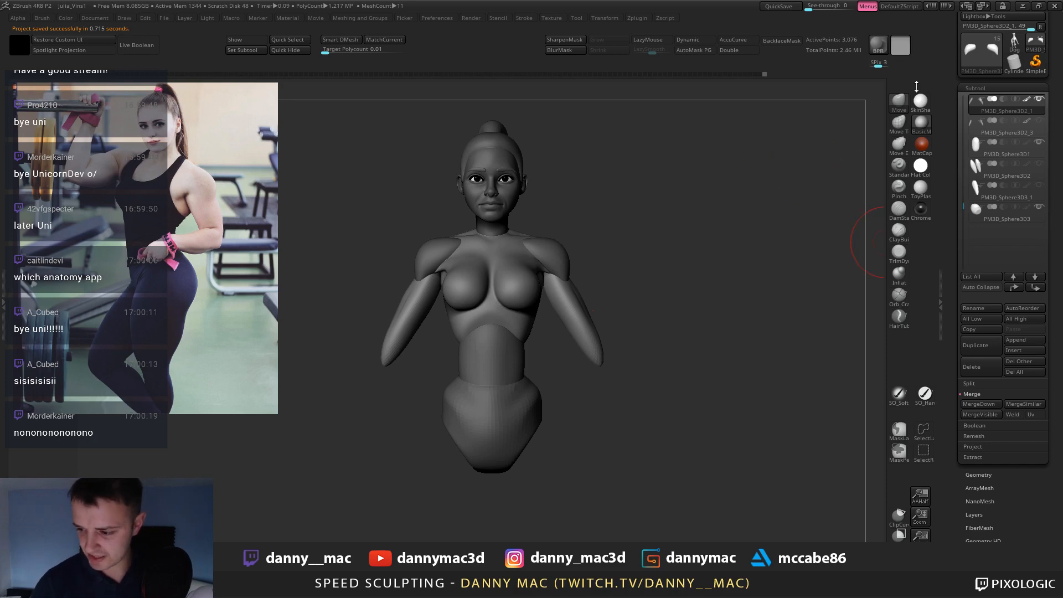
Restore the sculpting window to a smaller size, uncover the desktop shortcuts and launch the Andy Android emulator.
left_click(1037, 6)
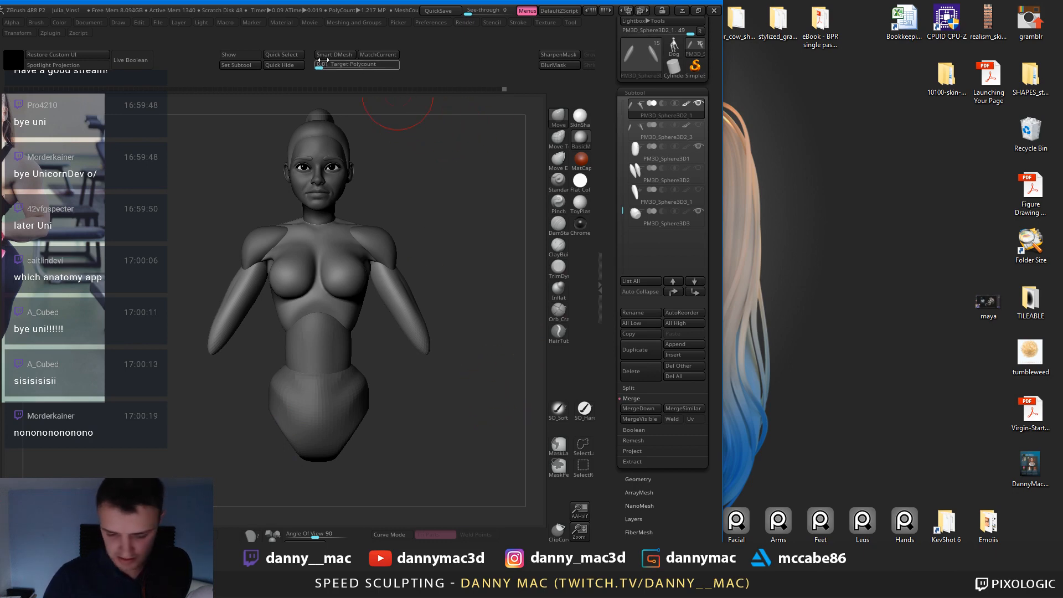
left_click_drag(220, 11, 371, 11)
left_click(37, 472)
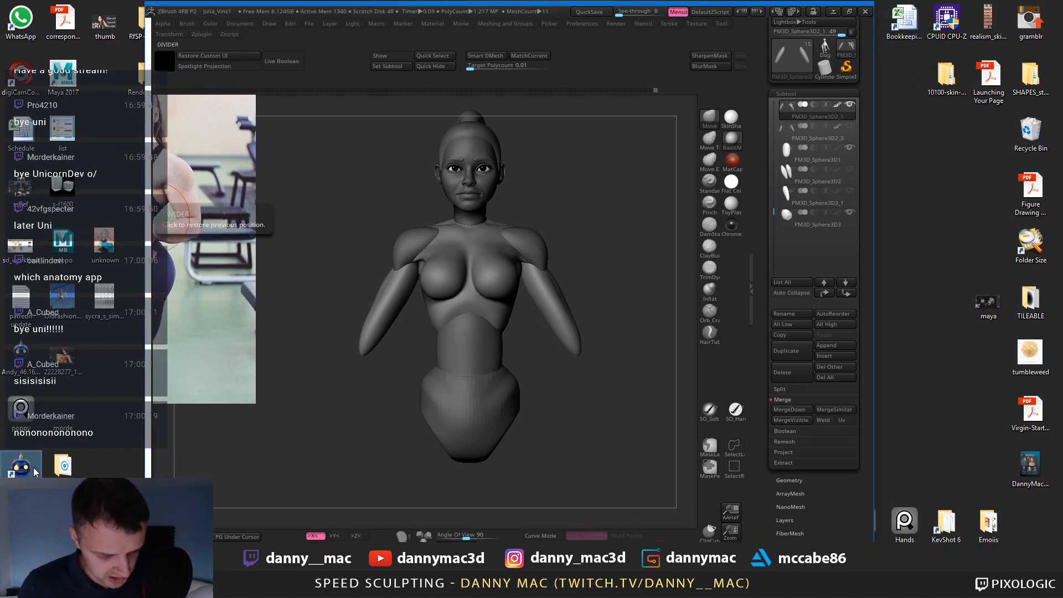
Arrange the ZBrush window and the Andy emulator window side by side.
left_click(490, 14)
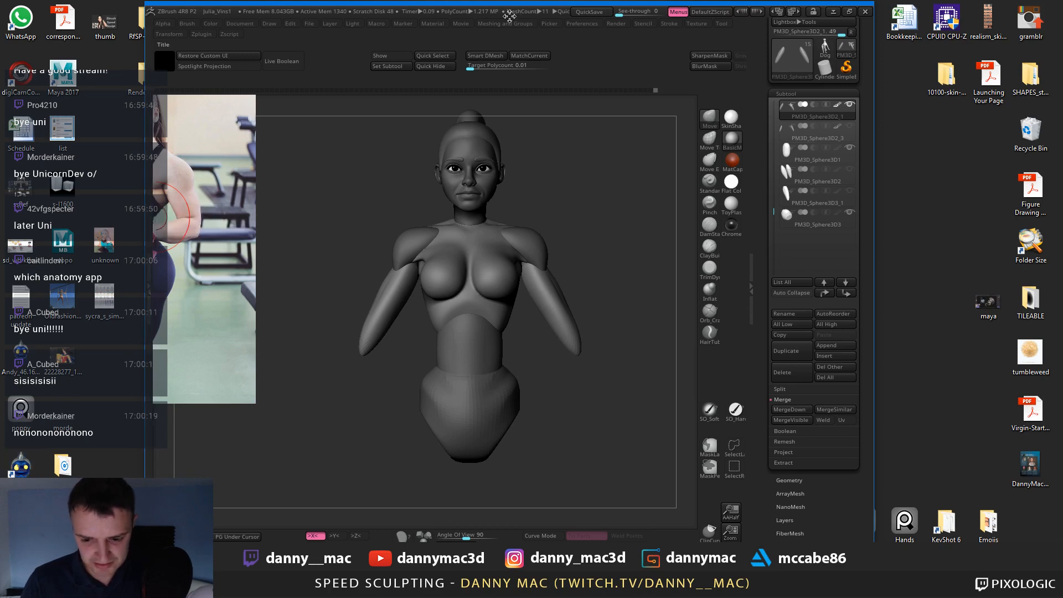
left_click_drag(502, 12, 359, 12)
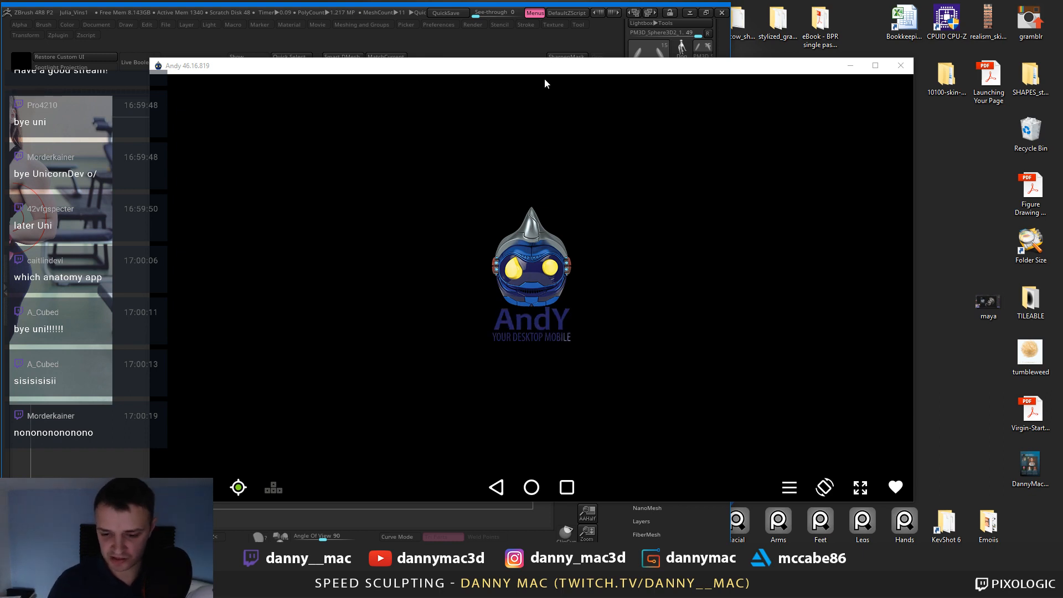
left_click_drag(543, 72, 1062, 72)
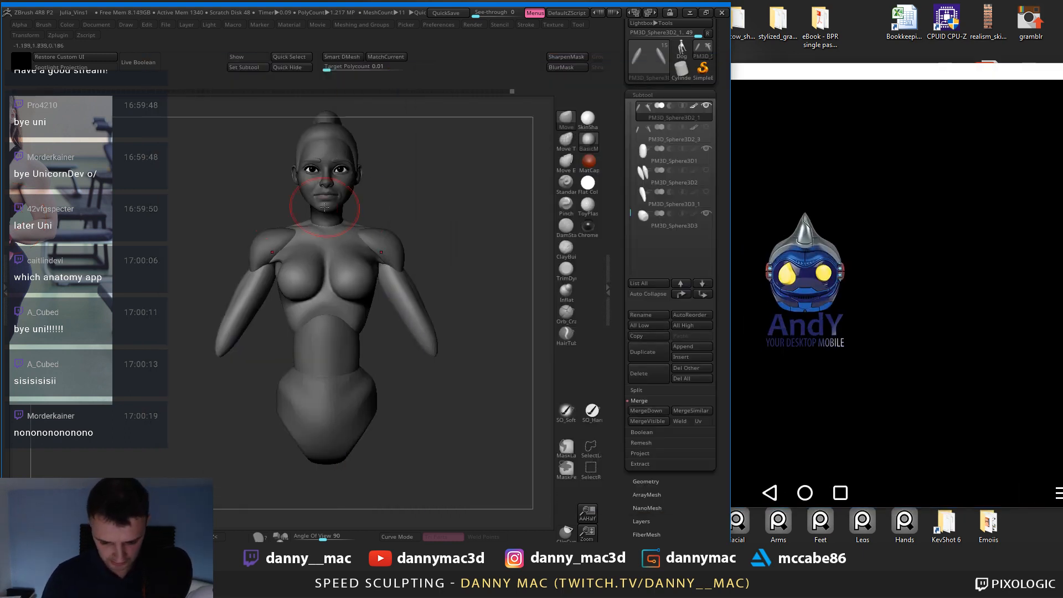
Reposition the Spotlight reference photo so the whole athlete is visible beside the model.
mouse_move(336, 188)
right_mouse_down("alt")
mouse_move(366, 187)
mouse_move(348, 189)
right_mouse_up("alt")
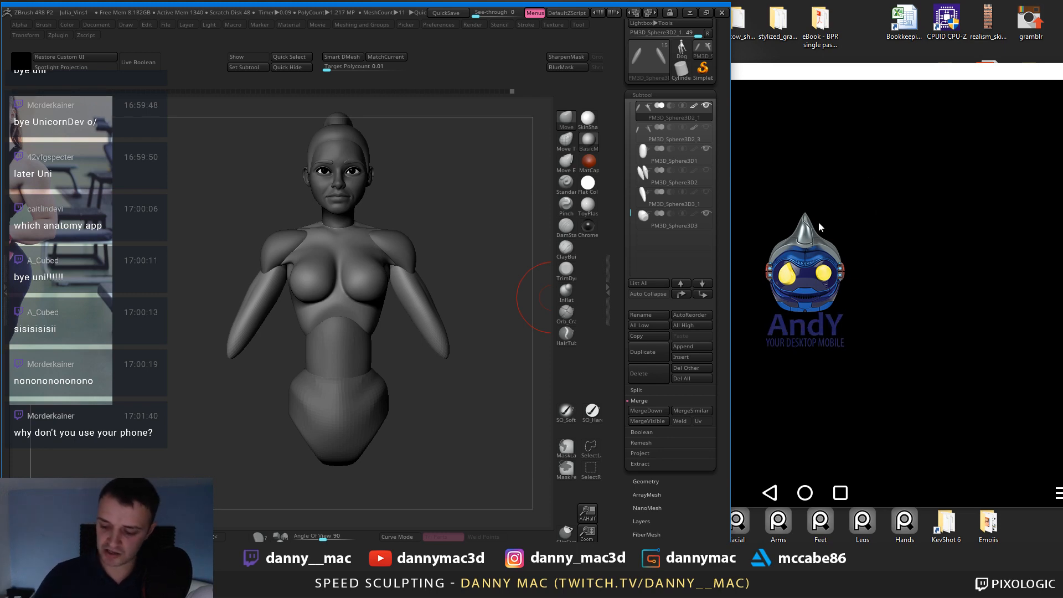
mouse_move(457, 232)
left_mouse_down()
mouse_move(440, 230)
mouse_move(468, 217)
left_mouse_up()
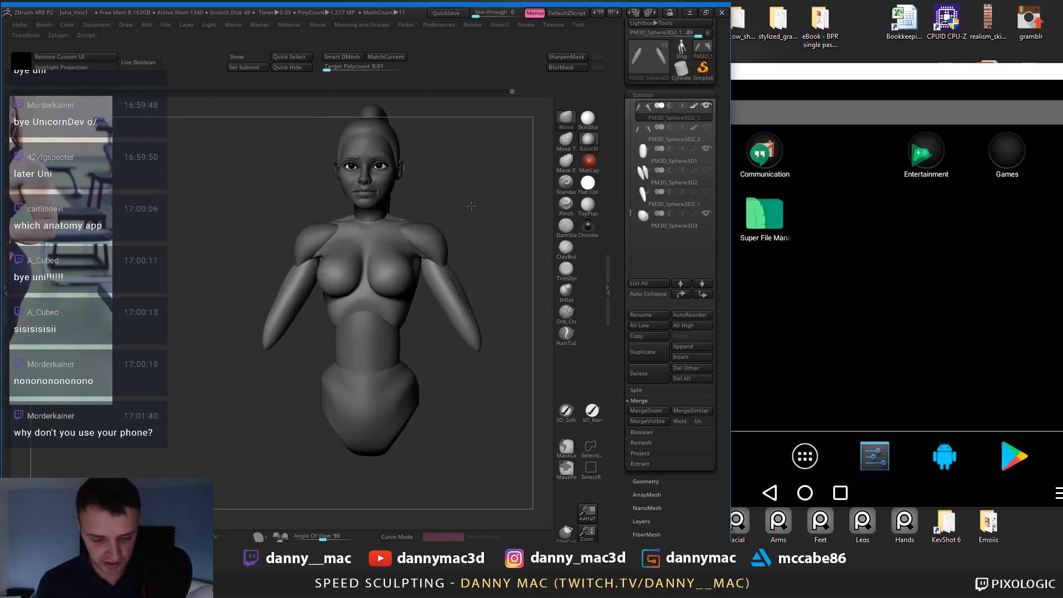
key("z")
left_click_drag(108, 287, 191, 289)
key("z")
Select the upper-arm subtool and adjust the back of the upper arm with the Move brush.
left_click_drag(469, 189, 454, 205)
left_click(442, 246, "alt")
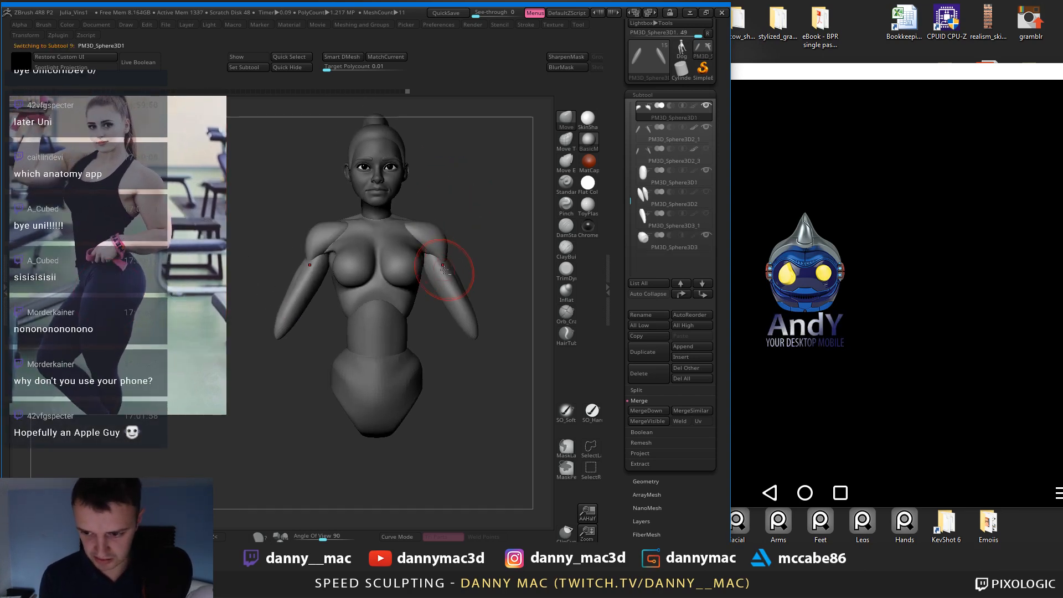
left_click(447, 269, "alt")
mouse_move(441, 249)
left_mouse_down()
mouse_move(476, 248)
mouse_move(449, 247)
left_mouse_up()
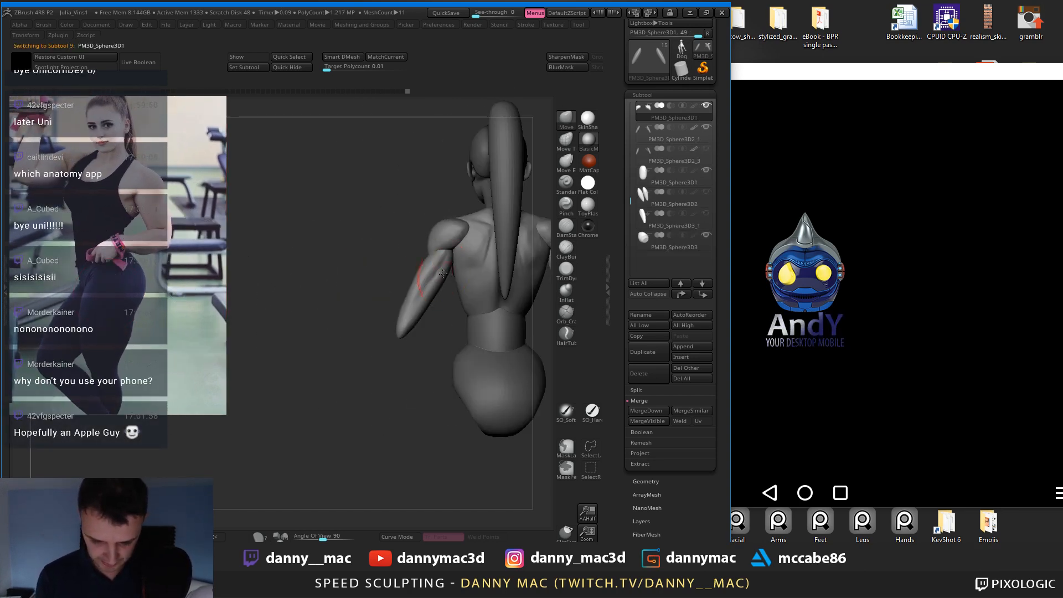
key("space")
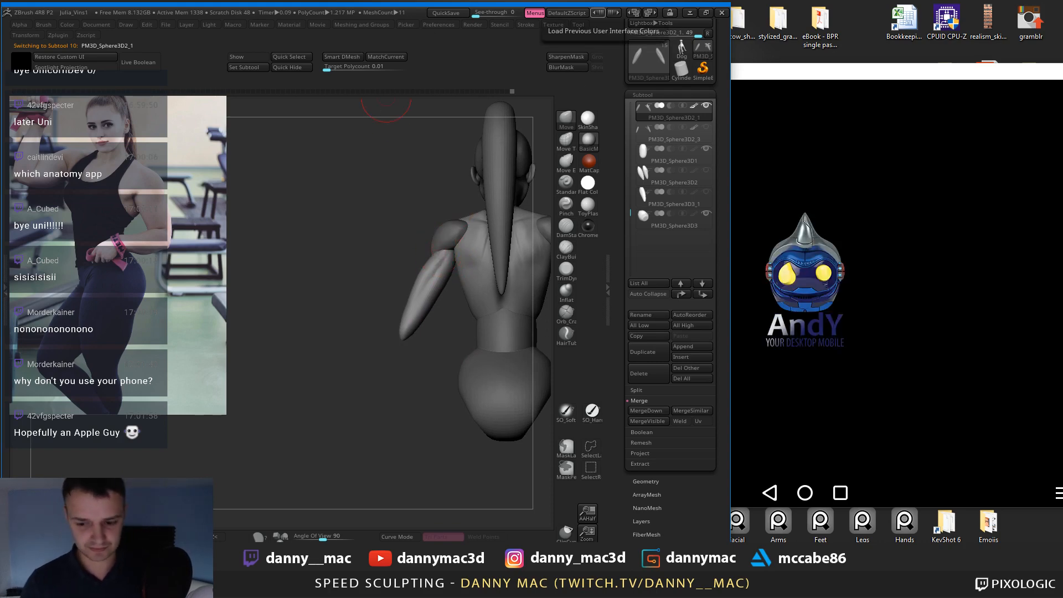
Move the Andy emulator window over the sculpting window, then close Andy and confirm the exit.
left_click(802, 505)
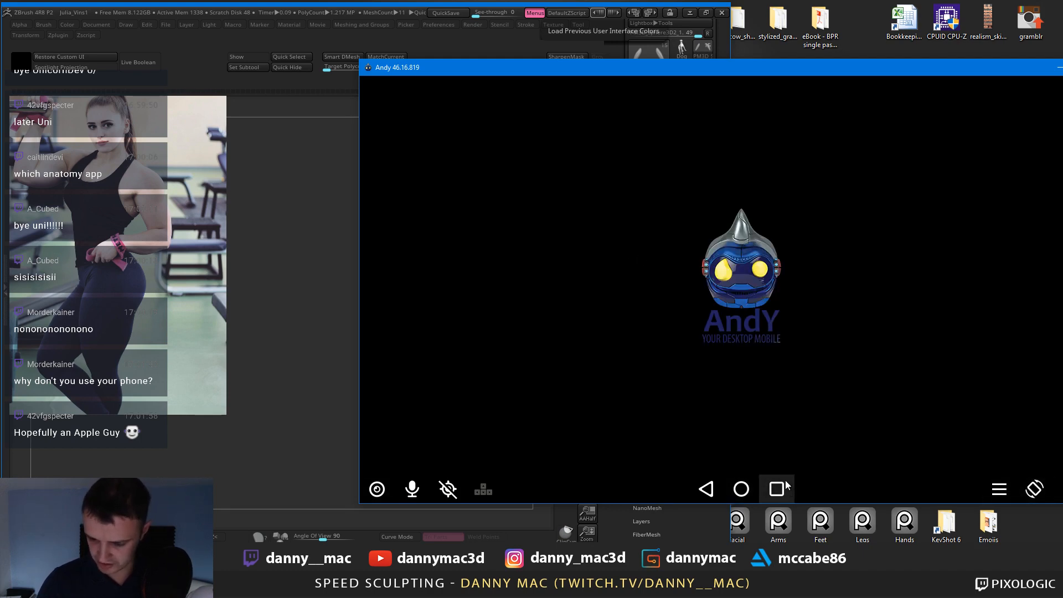
left_click_drag(848, 78, 489, 90)
left_click(755, 83)
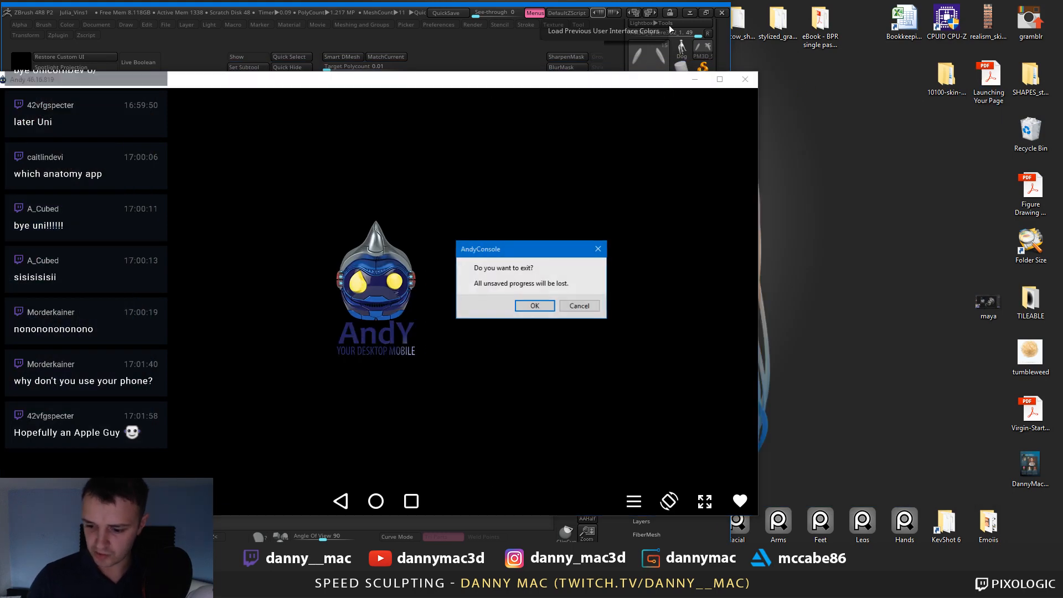
left_click(534, 309)
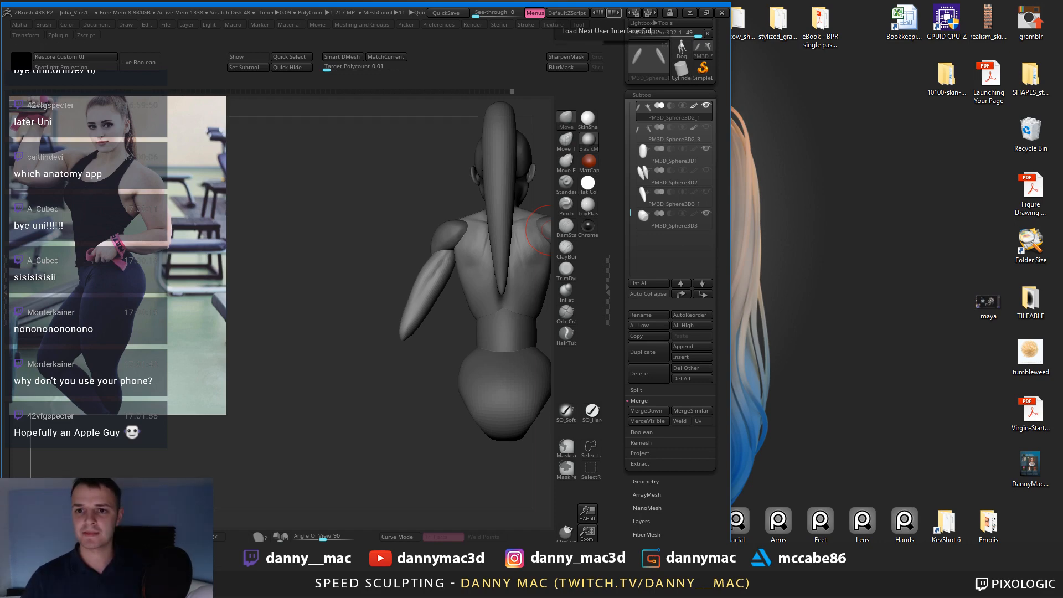
Switch to the browser, open the Anatomy for Sculptors 3D anatomy library and load the Ecorche muscle figure.
key("alt+Tab")
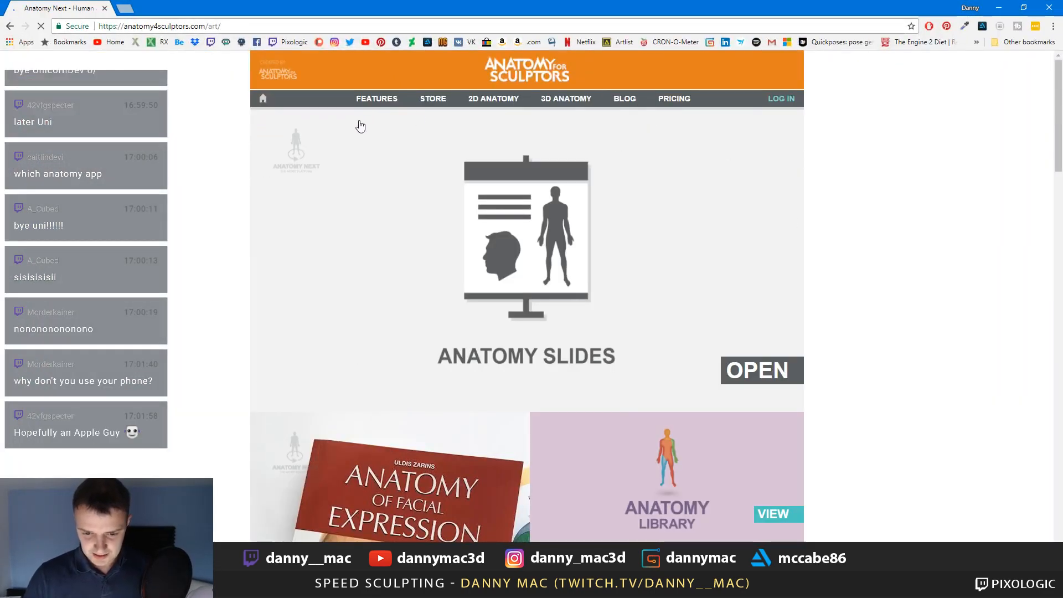
left_click(585, 98)
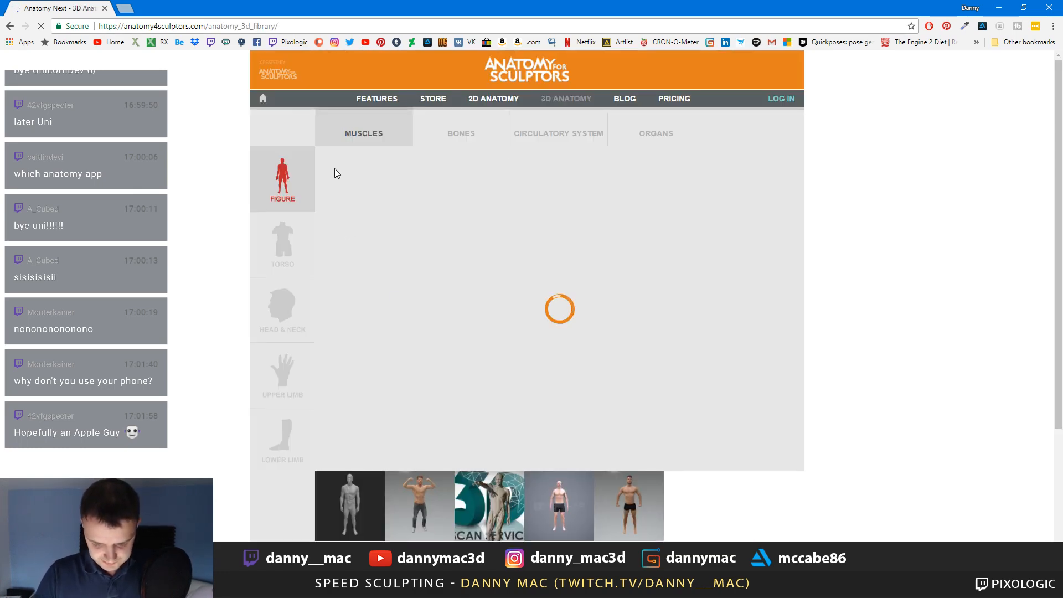
left_click(489, 503)
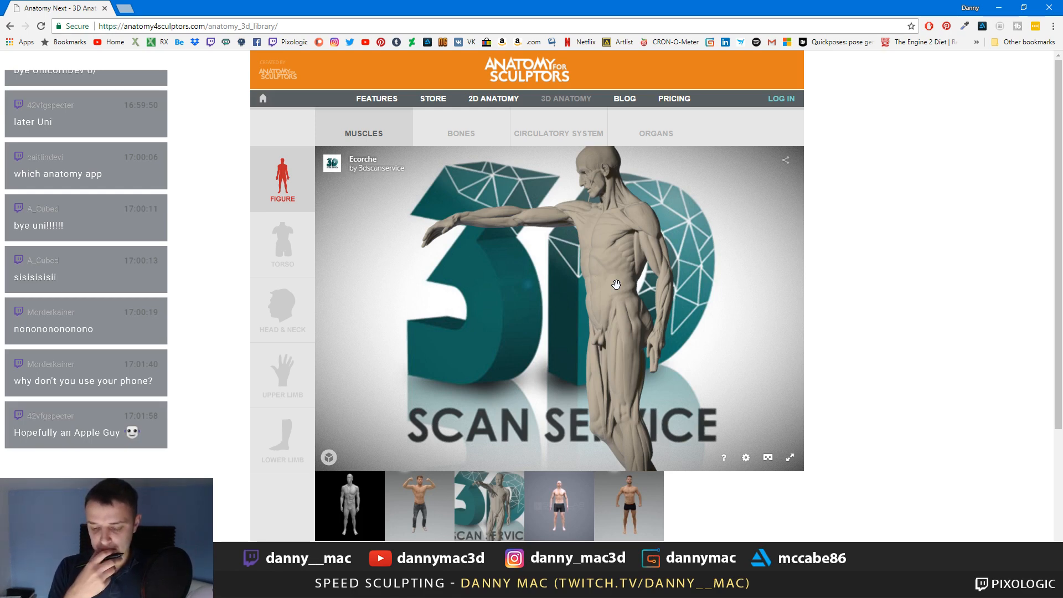
Examine the Ecorche figure's torso, shoulder and arm muscles from several angles and close up.
right_click_drag(598, 298, 568, 259)
left_click_drag(575, 299, 615, 310)
right_click_drag(625, 333, 623, 288)
left_click_drag(623, 289, 672, 276)
right_click_drag(672, 275, 669, 324)
right_click_drag(615, 244, 621, 286)
left_click_drag(620, 286, 575, 281)
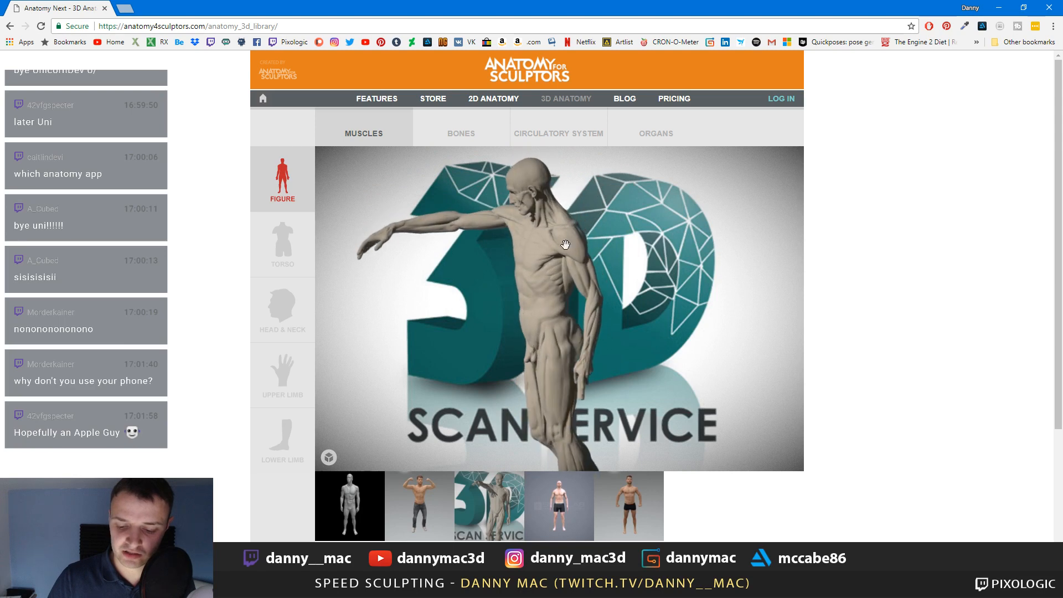
left_click_drag(533, 154, 475, 232)
scroll(623, 193, "up", 3)
left_click_drag(653, 232, 660, 175)
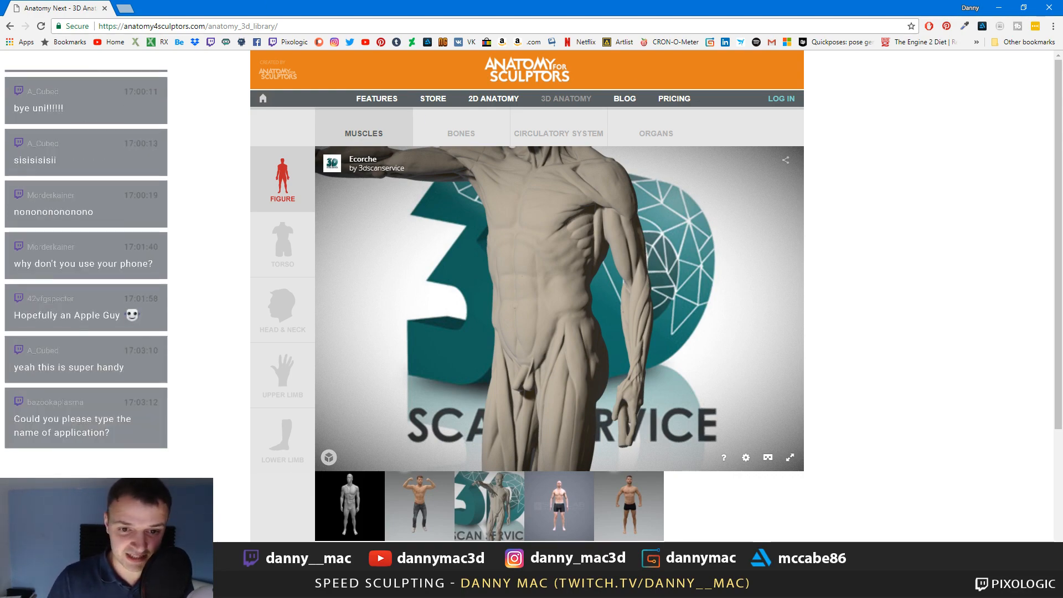
Switch to the reference board and examine the grey female base mesh shown from several sides.
key("alt+Tab")
scroll(526, 315, "down", 4)
middle_click_drag(528, 314, 369, 305)
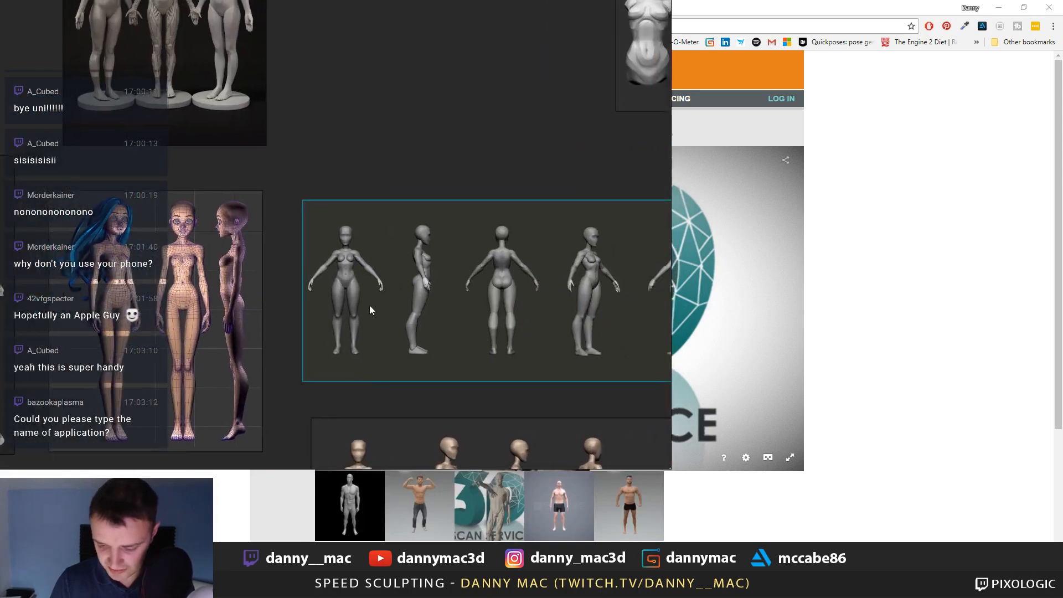
scroll(382, 299, "up", 4)
middle_click_drag(631, 311, 447, 310)
scroll(480, 298, "up", 4)
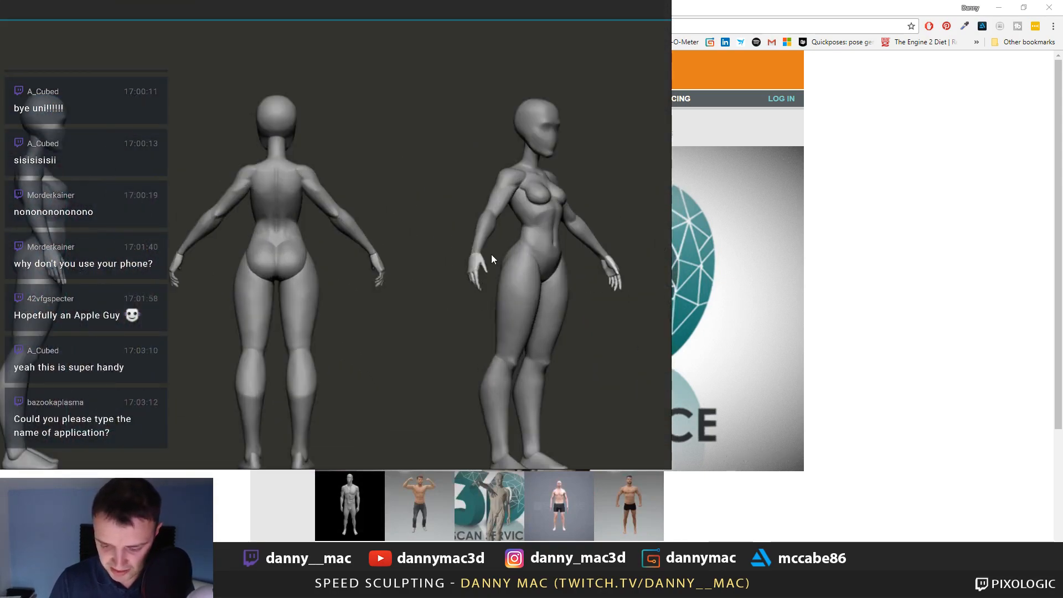
scroll(507, 234, "down", 4)
scroll(507, 235, "down", 3)
scroll(476, 254, "down", 2)
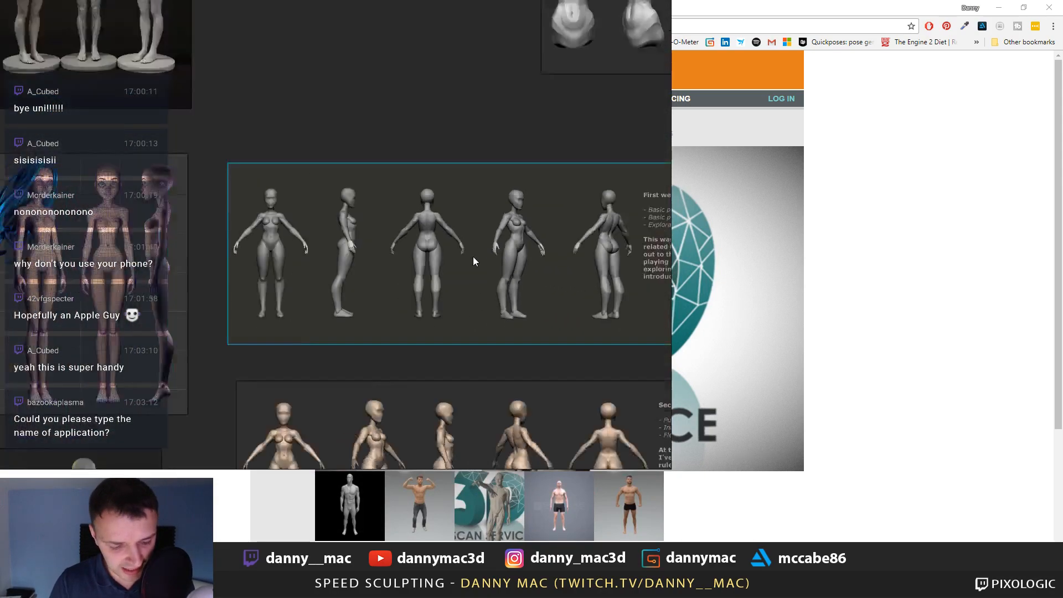
Examine the back and shoulder-blade planes of the female planar statue on the reference board.
middle_click_drag(489, 267, 481, 154)
scroll(405, 225, "up", 4)
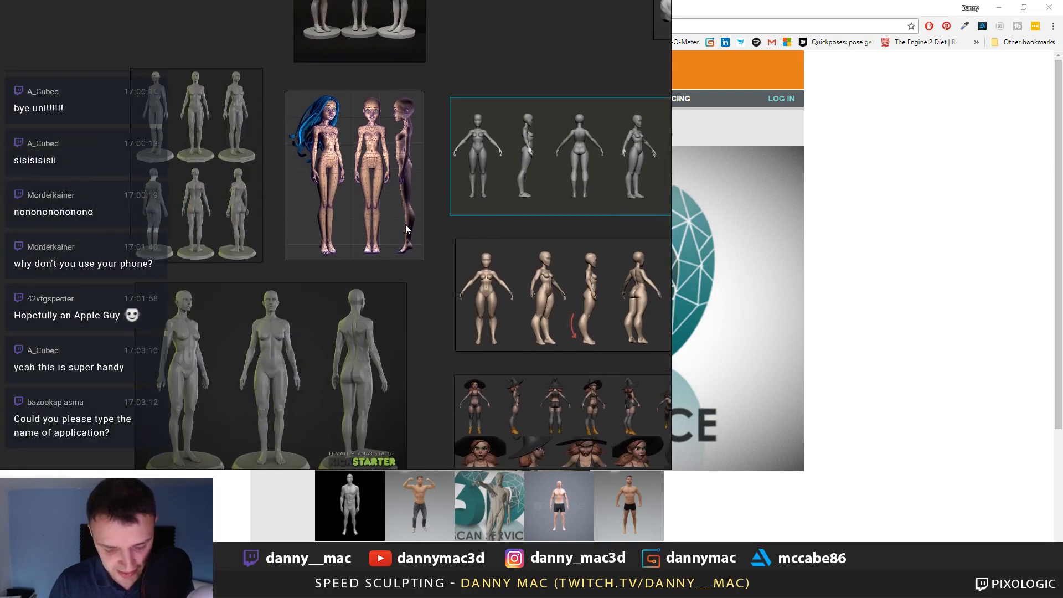
scroll(413, 209, "up", 6)
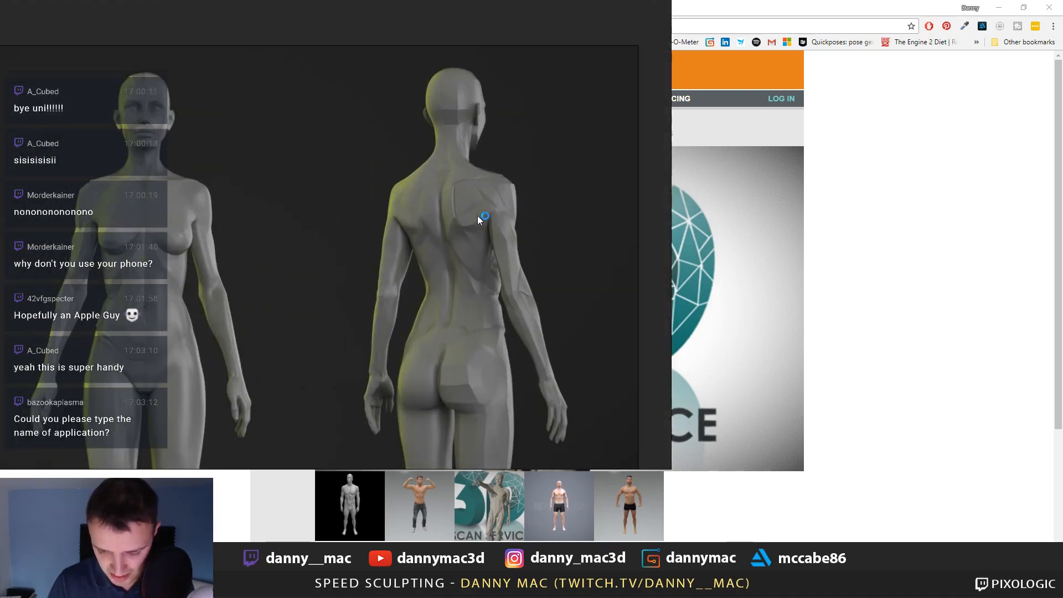
scroll(477, 171, "down", 5)
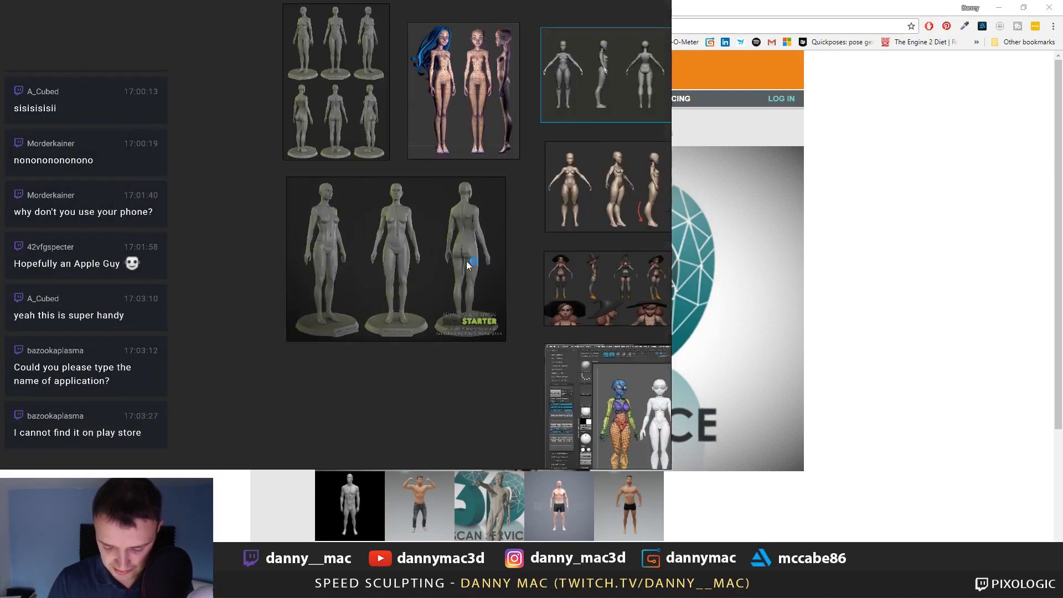
Look over the torso anatomy drawings and sculpts on the reference board, then put the board away.
middle_click_drag(385, 95, 316, 36)
middle_click_drag(330, 346, 341, 21)
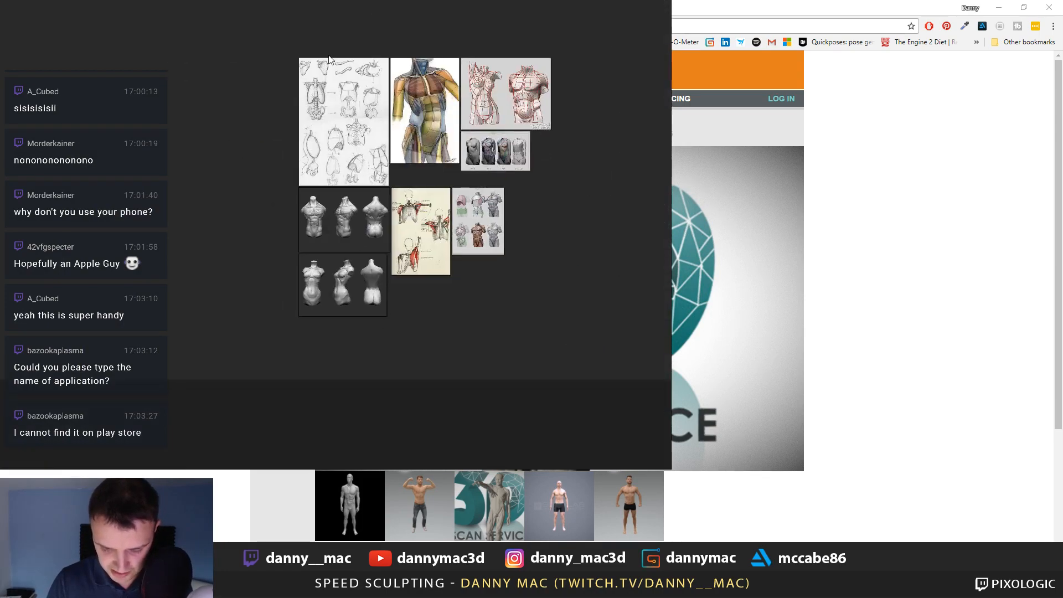
scroll(324, 148, "up", 3)
scroll(323, 154, "down", 4)
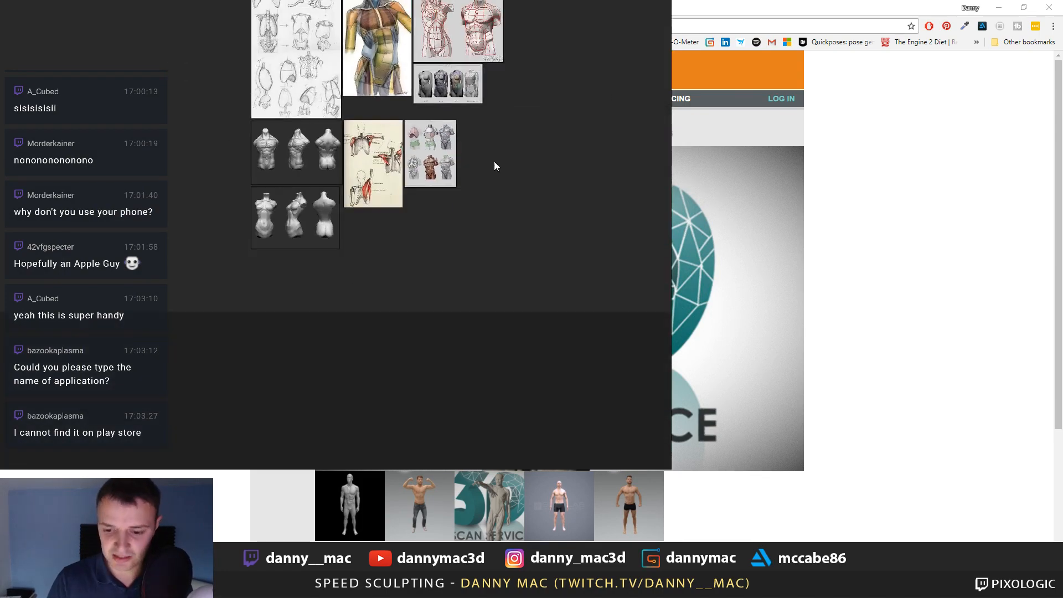
right_click_drag(496, 166, 476, 0)
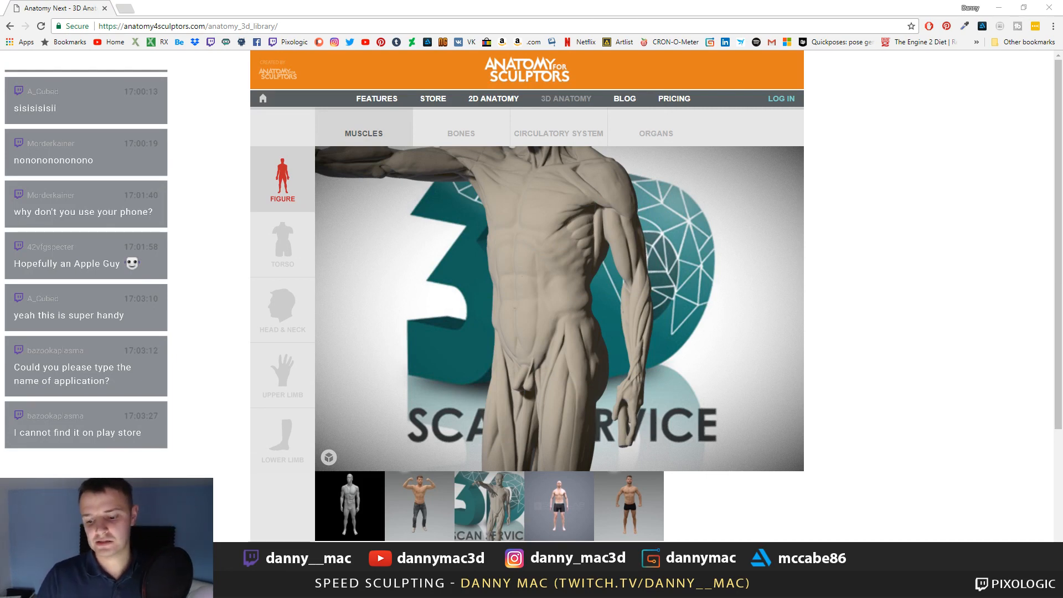
Move the browser out of the way, return to ZBrush and maximize its window.
left_click_drag(246, 11, 368, 0)
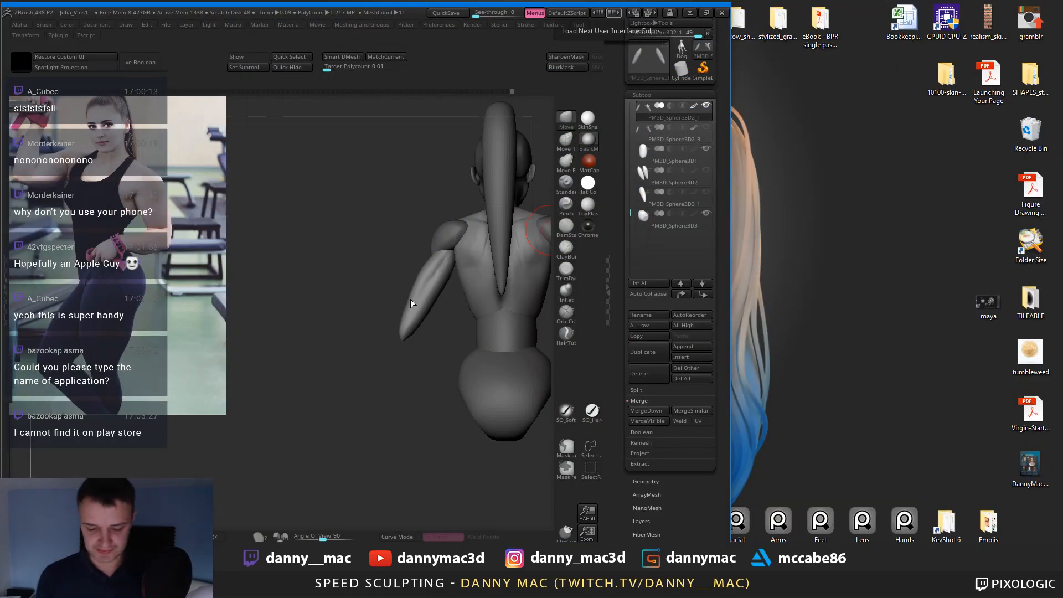
left_click_drag(404, 322, 434, 334)
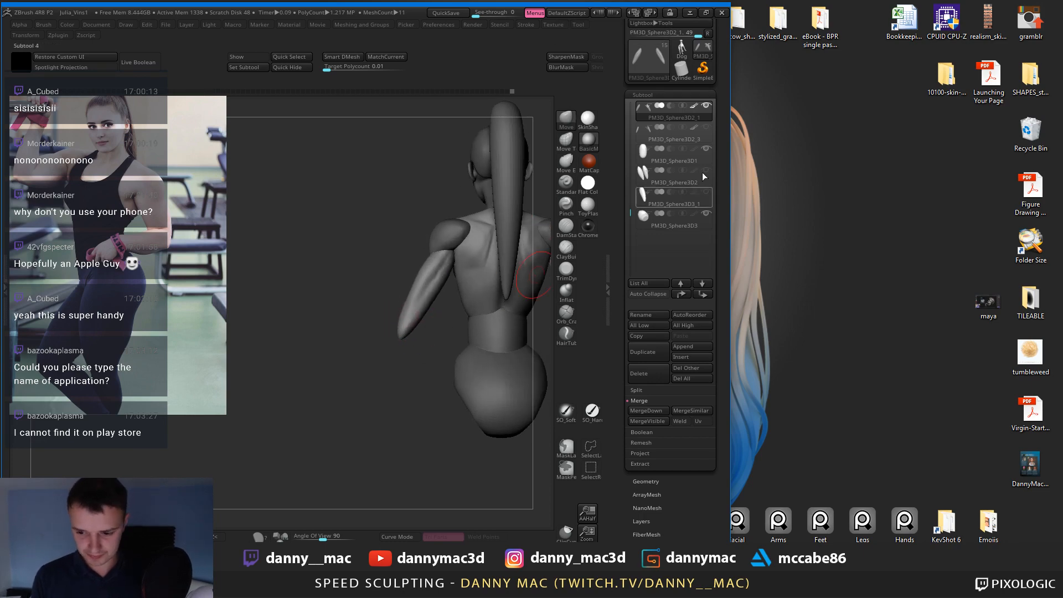
left_click(706, 12)
Refine the chest and breast contour in side view with small Move brush strokes.
left_click_drag(616, 188, 626, 230)
right_click_drag(541, 238, 519, 227, "alt")
left_click_drag(513, 230, 515, 232)
right_click_drag(515, 233, 500, 221, "alt")
key("space")
left_click_drag(506, 237, 510, 237)
mouse_move(485, 238)
right_mouse_down()
mouse_move(504, 237)
mouse_move(484, 234)
mouse_move(505, 248)
mouse_move(534, 230)
right_mouse_up()
left_click_drag(527, 237, 535, 228)
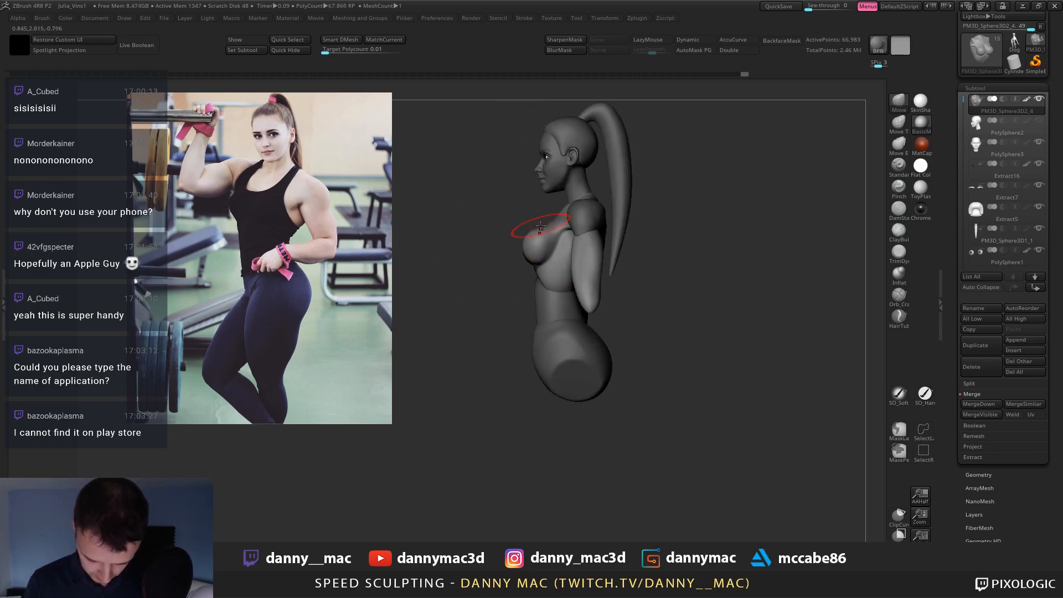
Select the waist subtool and pull the front of the abdomen slightly forward in side view.
mouse_move(535, 228)
right_mouse_down("ctrl")
mouse_move(540, 283)
mouse_move(526, 262)
right_mouse_up("ctrl")
key("space")
left_click(531, 265, "alt")
left_click_drag(530, 265, 526, 265)
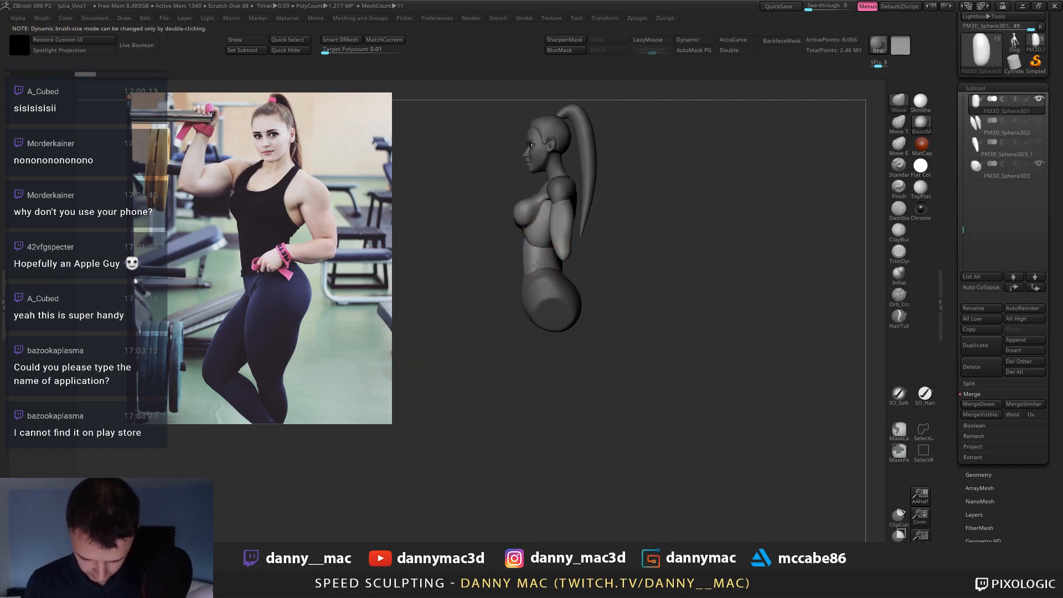
Select the pelvis subtool, nudge its shape in side view and smooth the hip area from the front.
mouse_move(526, 266)
right_mouse_down()
mouse_move(578, 275)
mouse_move(535, 280)
right_mouse_up()
left_click(546, 277, "alt")
left_click_drag(544, 307, 542, 303)
mouse_move(570, 306)
right_mouse_down()
mouse_move(605, 304)
mouse_move(603, 323)
right_mouse_up()
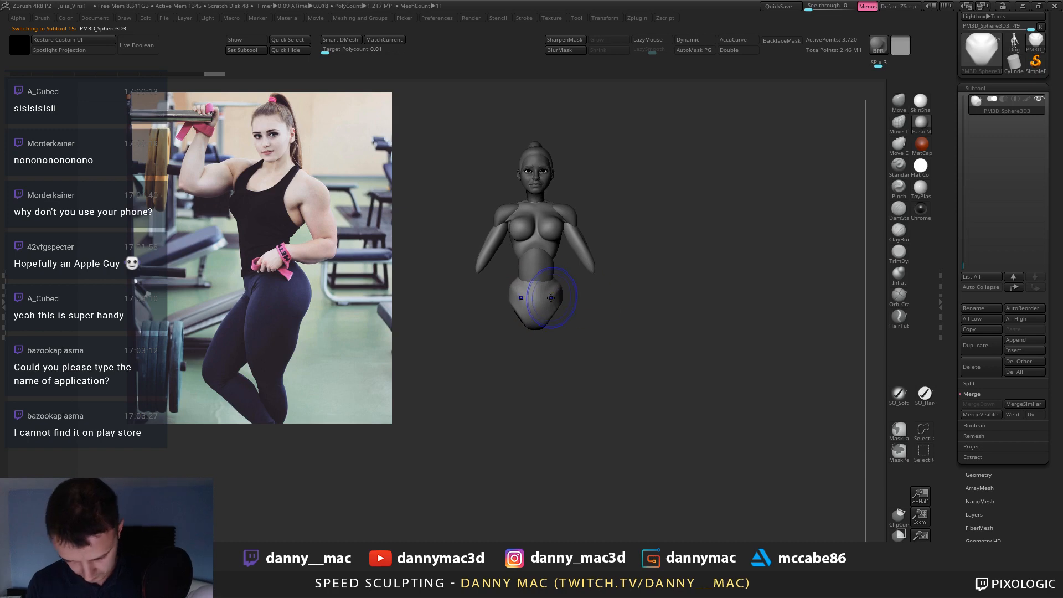
left_click_drag(550, 299, 554, 290, "shift")
Select the chest subtool and ZRemesh it with a target polygon count of 5.
right_click_drag(576, 310, 580, 294, "ctrl")
mouse_move(547, 225)
right_mouse_down("alt")
mouse_move(541, 268)
mouse_move(552, 282)
mouse_move(570, 276)
mouse_move(581, 207)
mouse_move(565, 288)
mouse_move(558, 238)
mouse_move(502, 276)
mouse_move(575, 279)
mouse_move(610, 211)
mouse_move(647, 237)
right_mouse_up("alt")
left_click(552, 277, "alt")
key("shift+f")
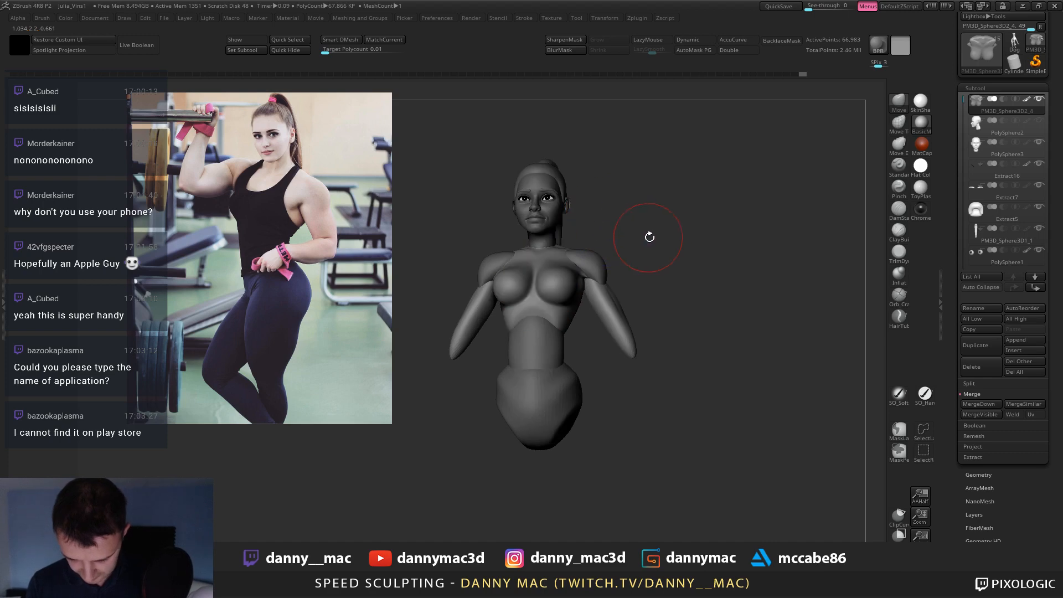
key("1")
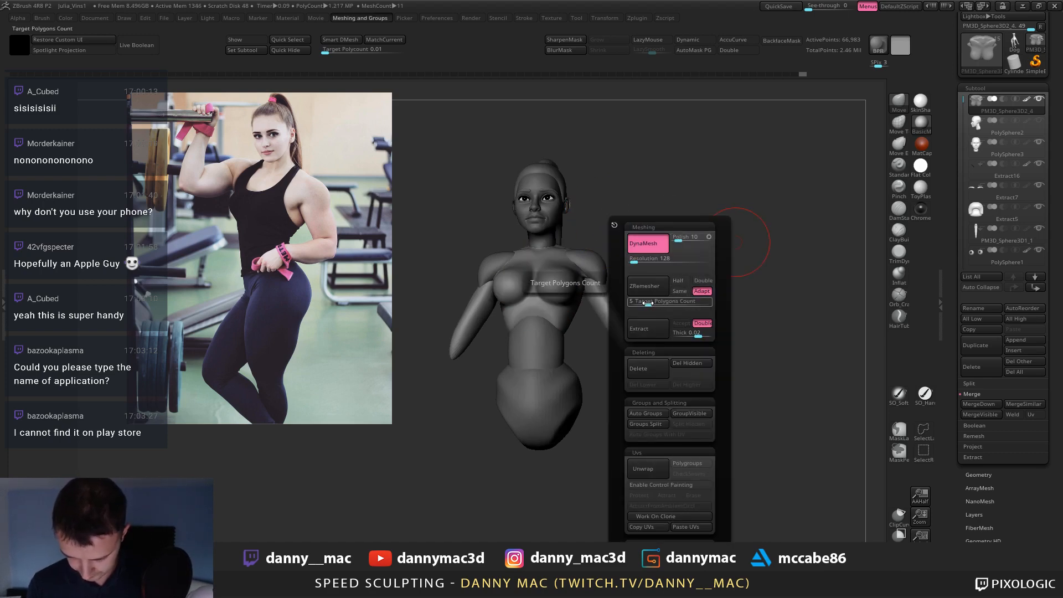
left_click(647, 287)
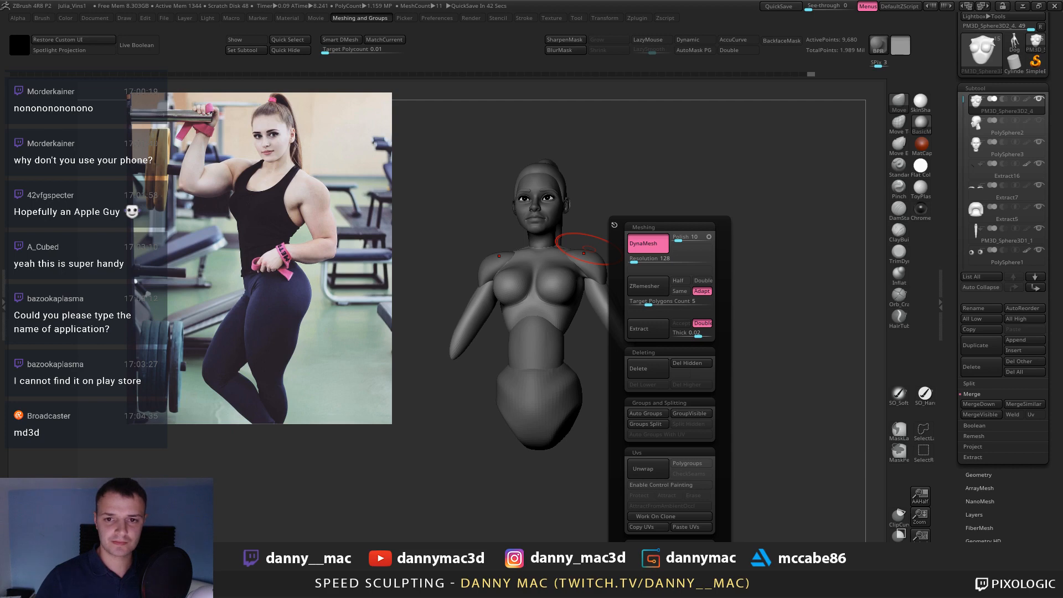
Switch to the browser, view the L'Ecorché store page, check the list of owned apps and return to the page.
key("alt+Tab")
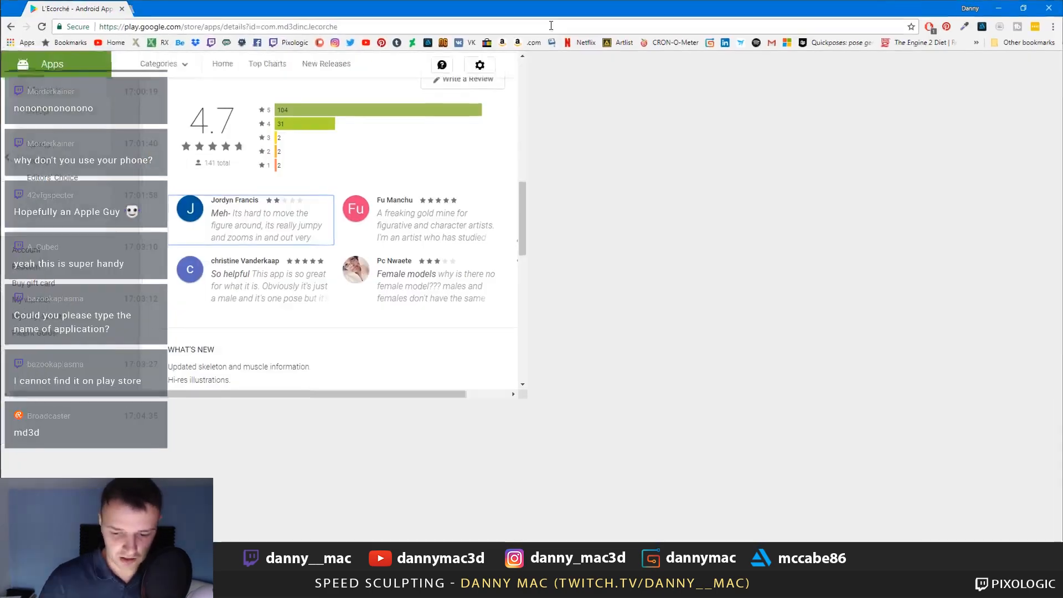
scroll(386, 256, "up", 12)
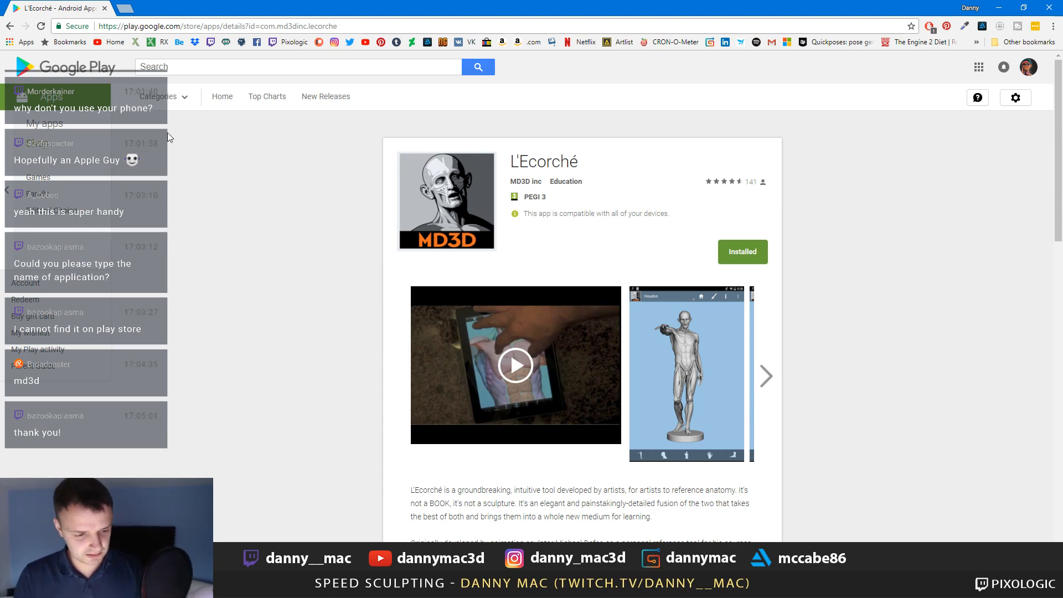
left_click(48, 126)
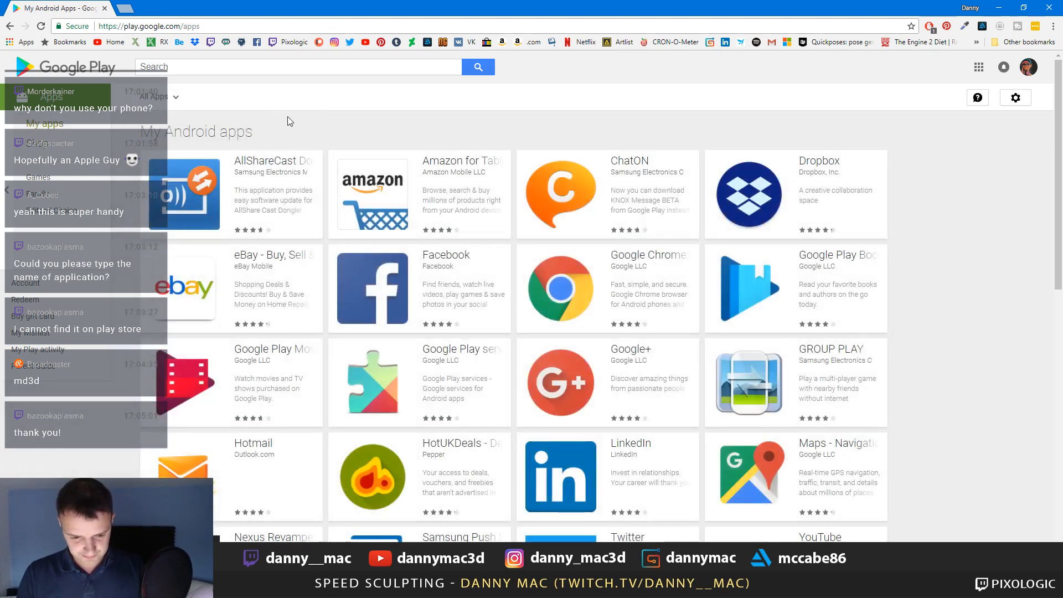
key("alt+Left")
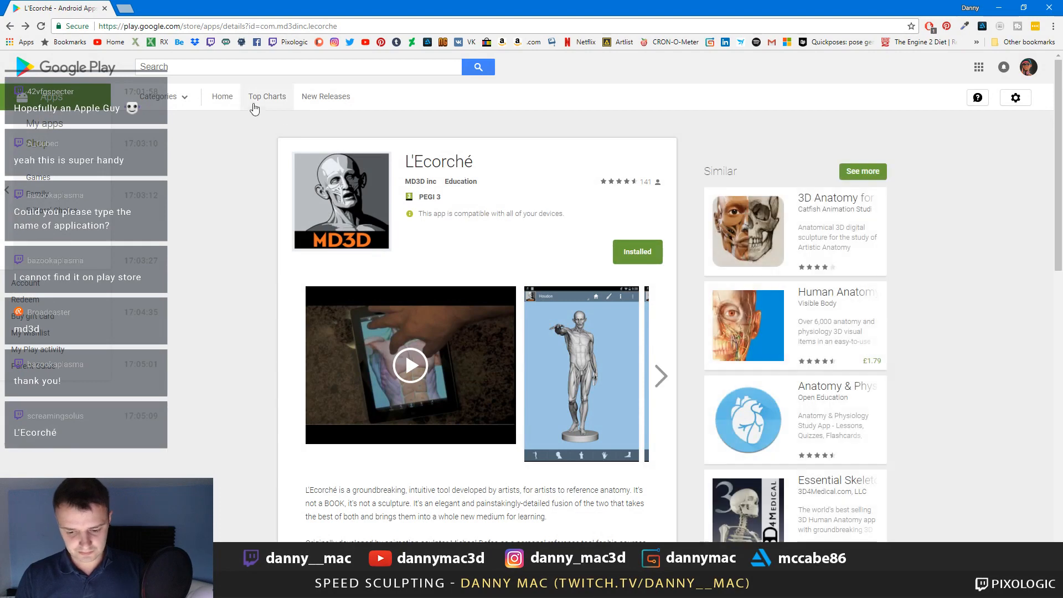
Enlarge the L'Ecorché app's store screenshots and browse through them.
left_click(554, 364)
scroll(622, 339, "down", 4)
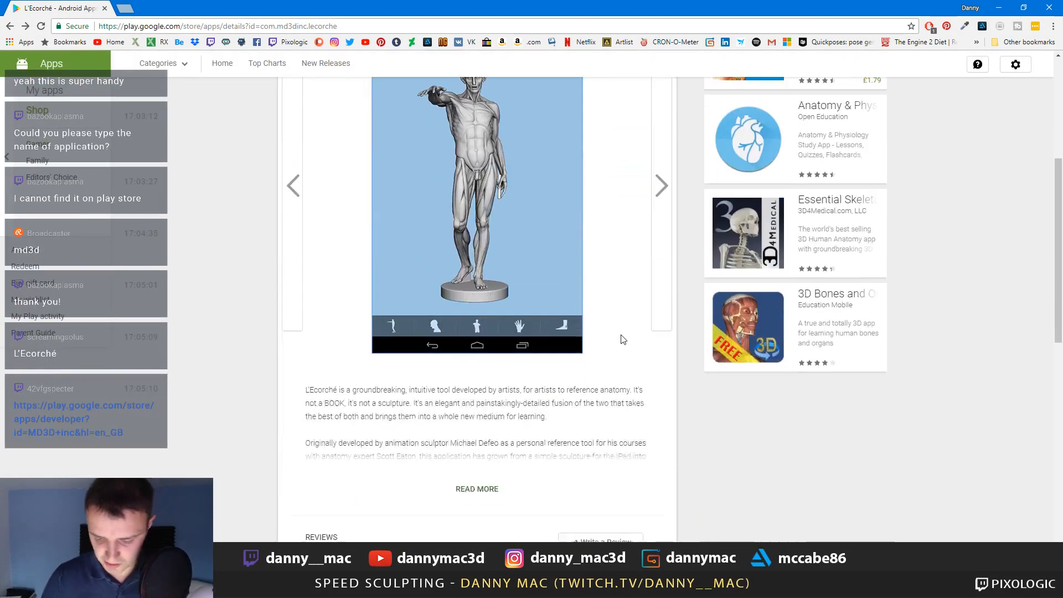
scroll(626, 327, "up", 2)
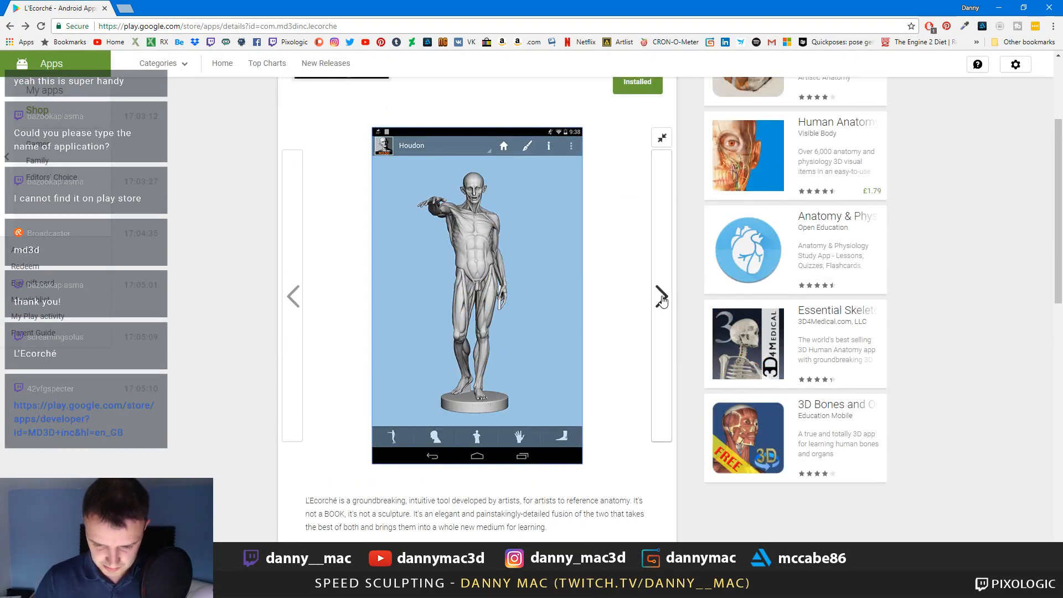
left_click(661, 304)
left_click(664, 301)
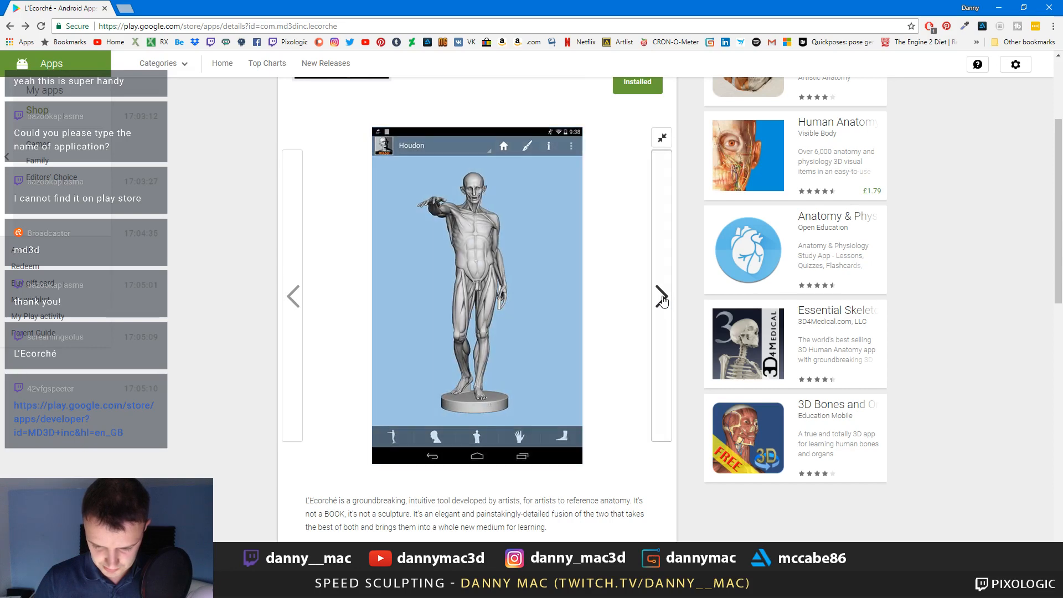
Browse the remaining L'Ecorché screenshots, description and reviews, close the store page and return to ZBrush.
left_click(664, 301)
left_click(664, 300)
left_click(664, 301)
scroll(624, 292, "down", 4)
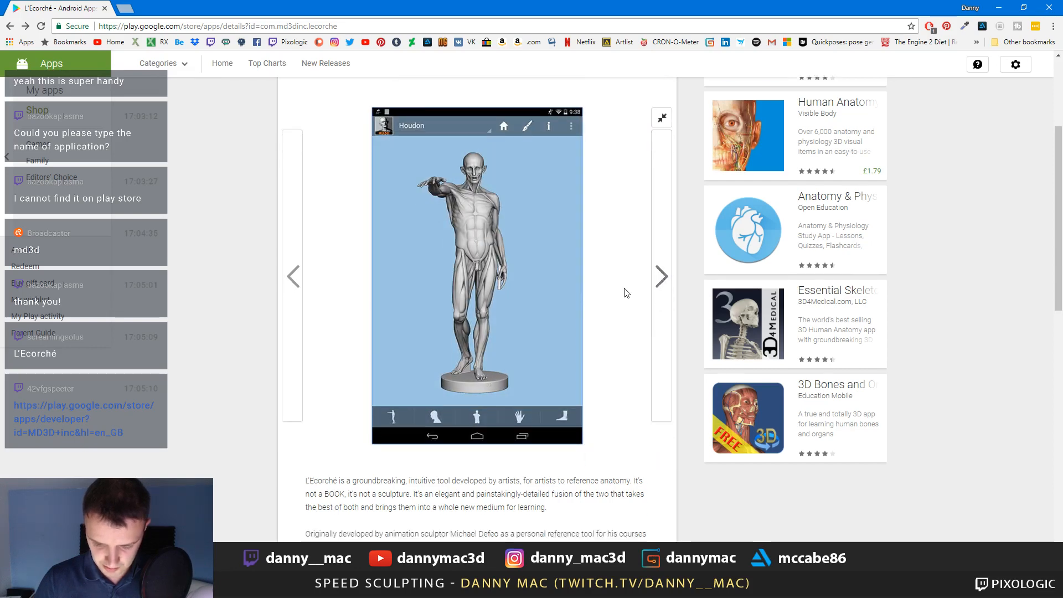
scroll(623, 293, "up", 2)
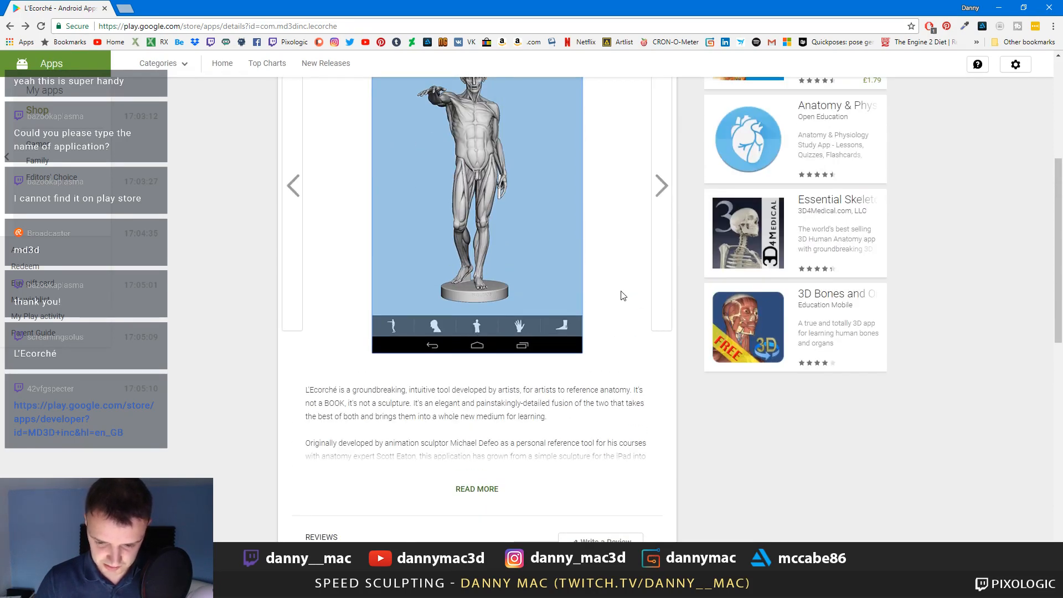
scroll(624, 296, "up", 1)
scroll(623, 296, "down", 8)
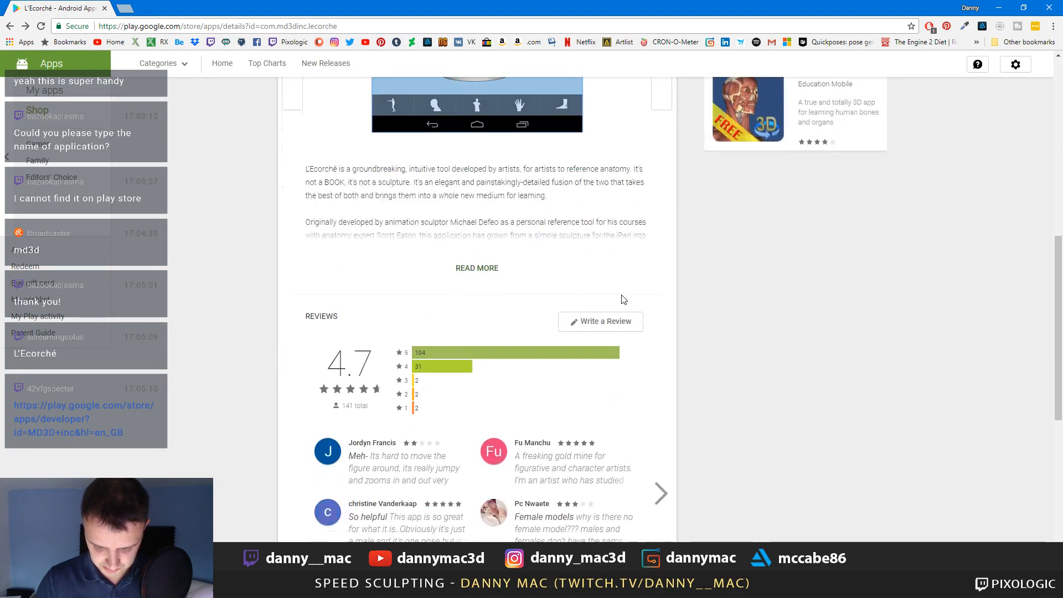
scroll(623, 297, "up", 5)
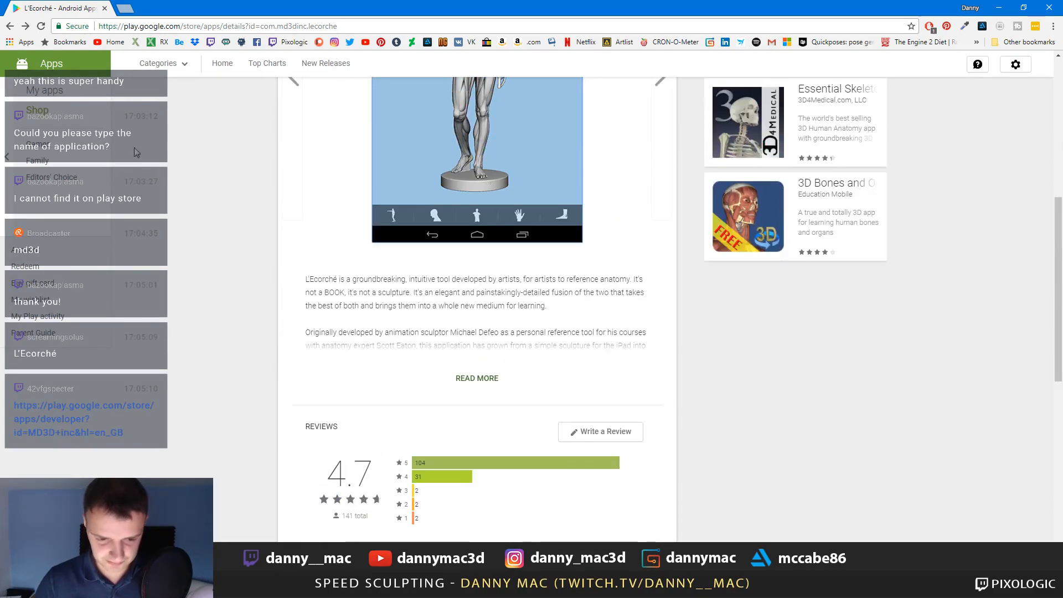
left_click(104, 10)
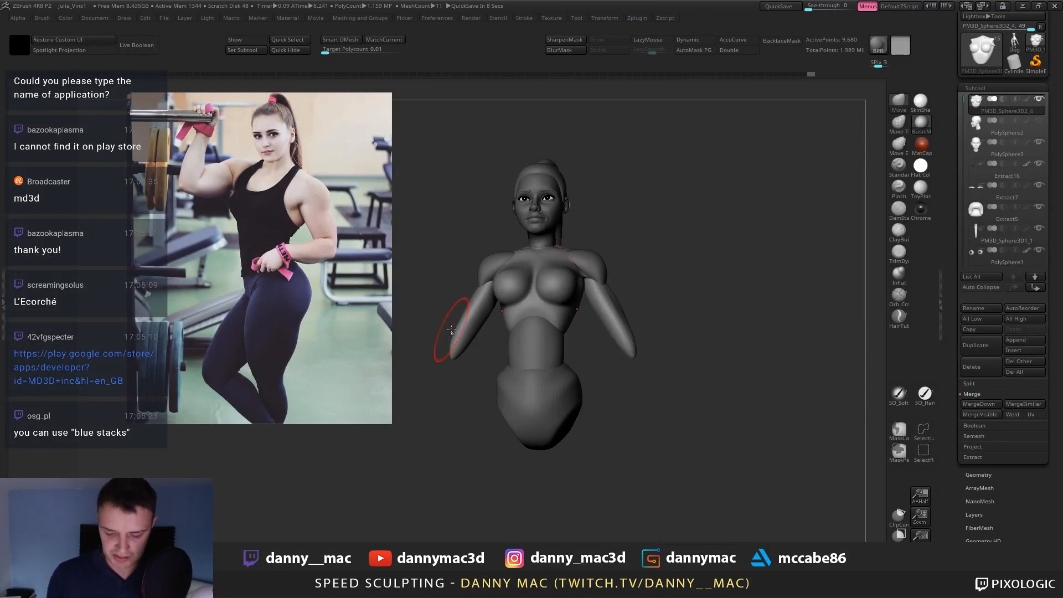
Reshape the upper chest of the ribcage subtool near the shoulders in front view, adjusting the brush size.
mouse_move(439, 332)
left_mouse_down()
mouse_move(550, 358)
mouse_move(590, 280)
mouse_move(561, 307)
left_mouse_up()
key("space")
key("space")
mouse_move(562, 307)
right_mouse_down()
mouse_move(559, 291)
mouse_move(510, 266)
mouse_move(513, 250)
mouse_move(535, 240)
right_mouse_up()
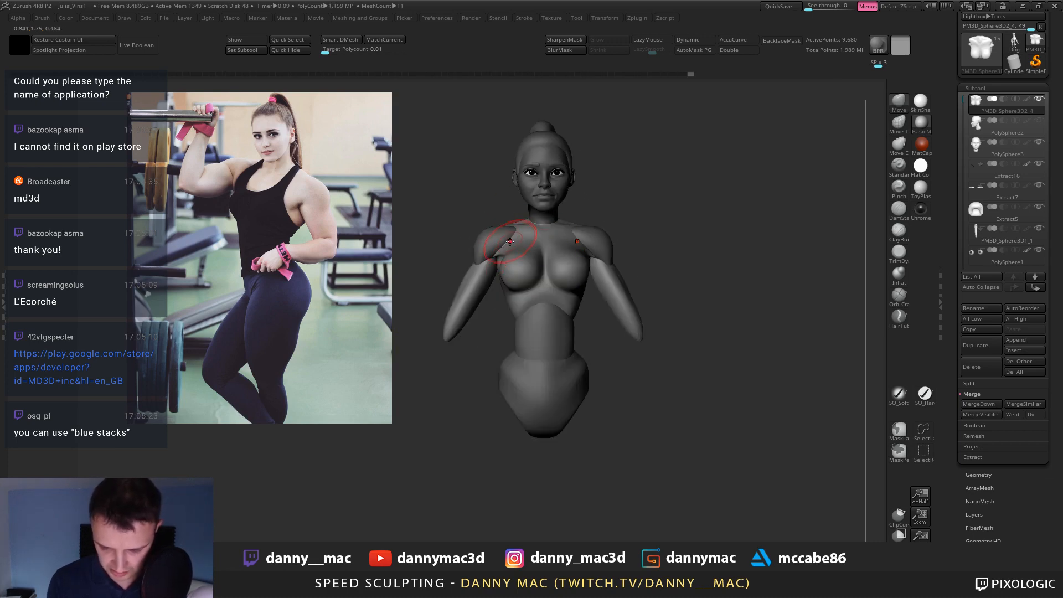
key("space")
key("space")
mouse_move(513, 255)
left_mouse_down()
mouse_move(535, 256)
mouse_move(525, 291)
left_mouse_up()
key("space")
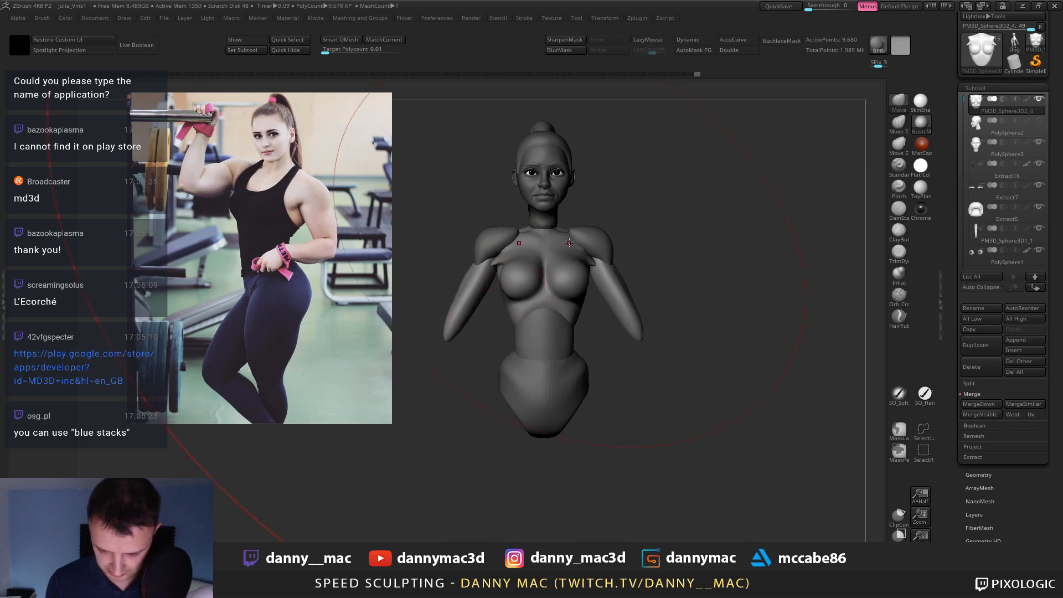
key("space")
Select the abdomen subtool between the ribcage and the pelvis.
mouse_move(569, 241)
right_mouse_down()
mouse_move(576, 229)
mouse_move(594, 264)
mouse_move(580, 321)
mouse_move(564, 321)
mouse_move(577, 332)
mouse_move(575, 317)
mouse_move(579, 342)
right_mouse_up()
key("space")
key("space")
key("space")
key("space")
left_click(574, 331, "alt")
Try reshaping the lower abdomen where it meets the pelvis and undo the last changes.
key("l")
key("space")
mouse_move(577, 348)
left_mouse_down()
mouse_move(576, 327)
mouse_move(580, 338)
left_mouse_up()
key("ctrl+z")
key("ctrl+z")
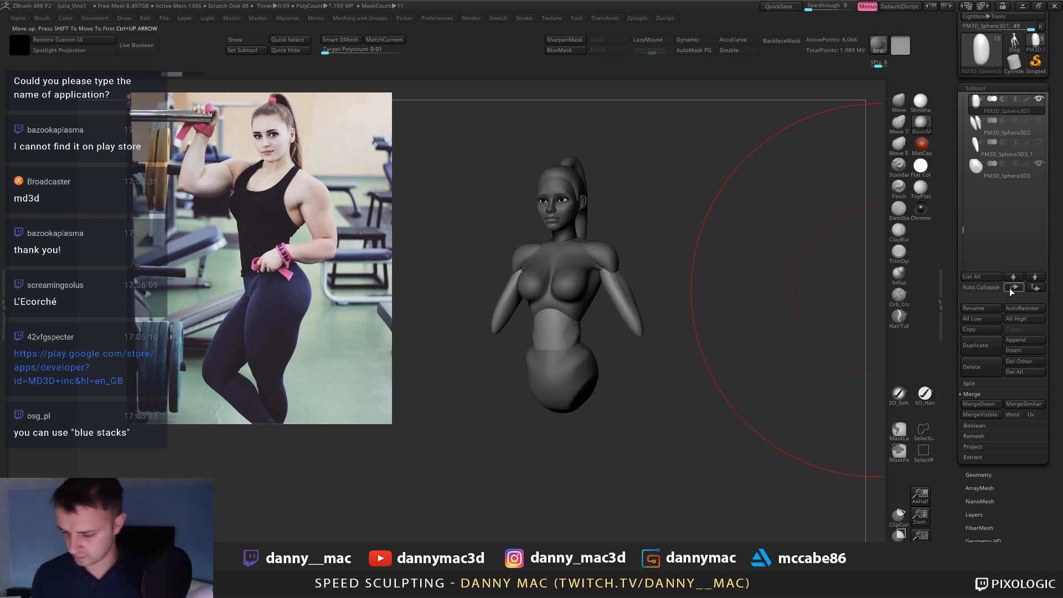
Reorder the abdomen and pelvis subtools to the start of the subtool list and merge the pelvis down into the abdomen.
left_click(1010, 288, "shift")
left_click(583, 371, "alt")
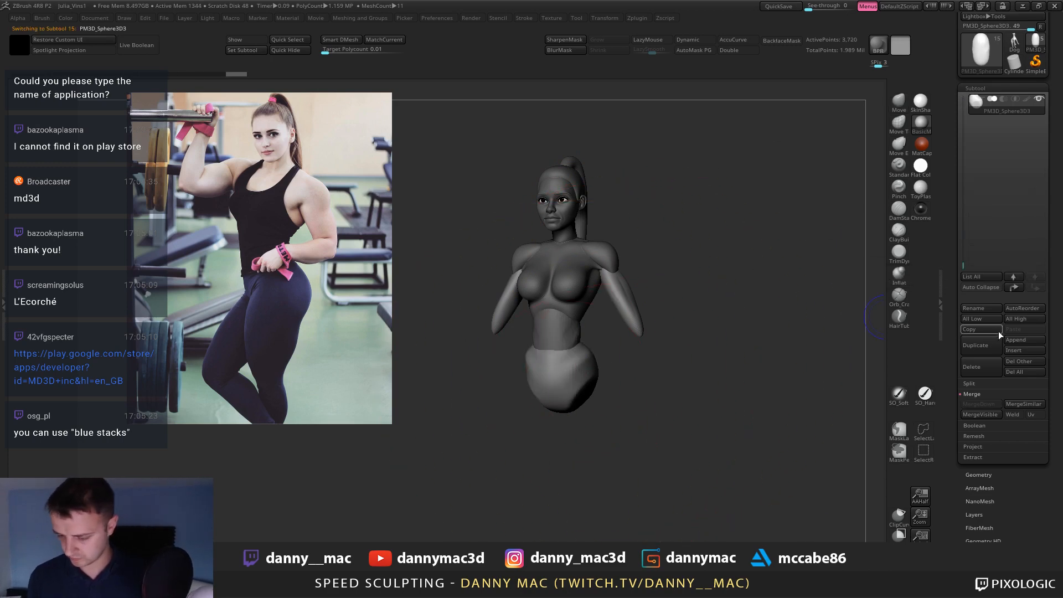
left_click(1010, 289)
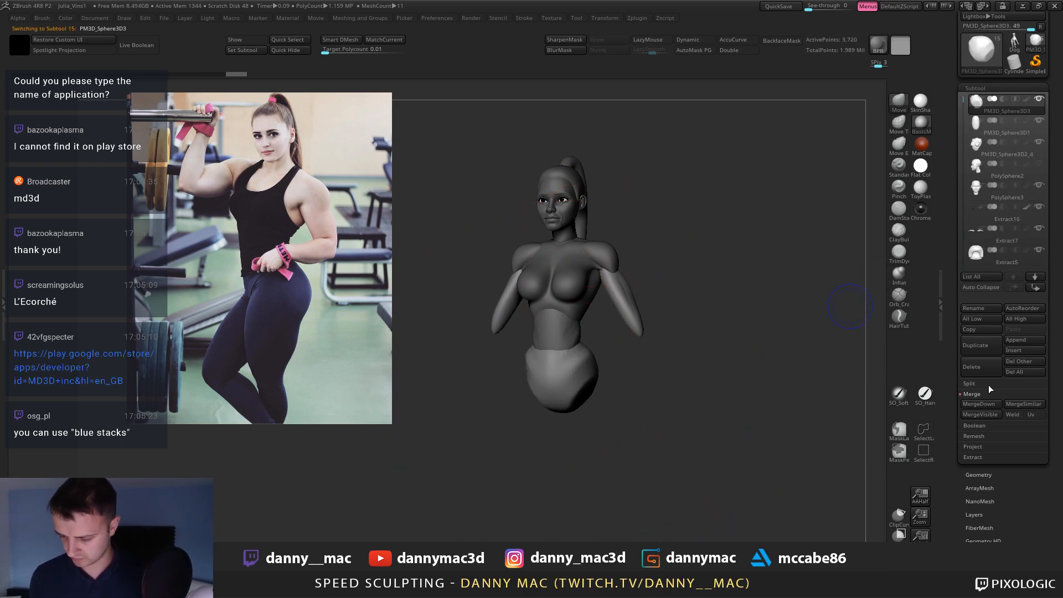
left_click(993, 405)
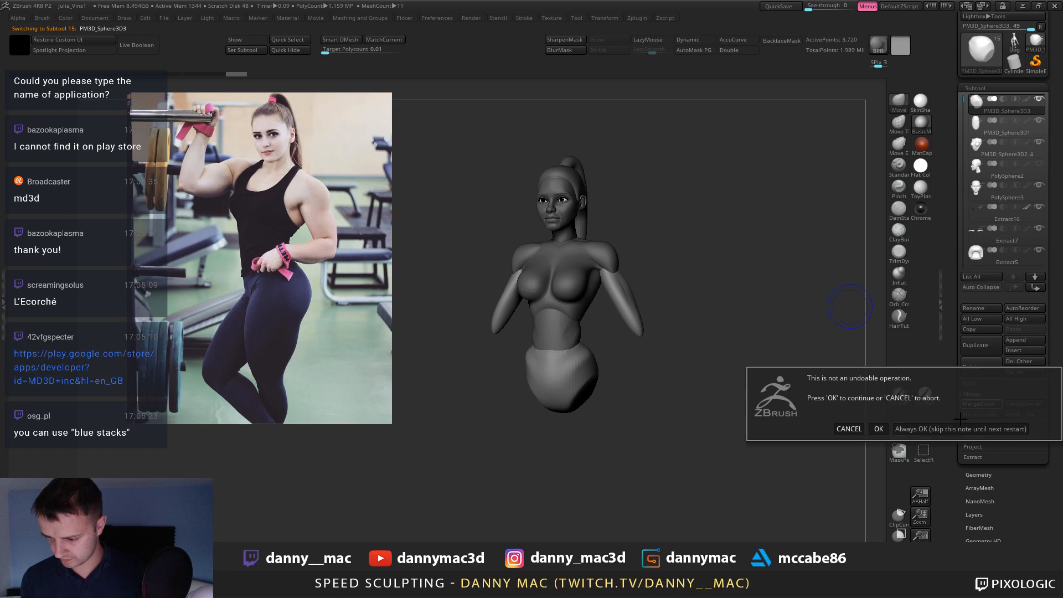
left_click(885, 430)
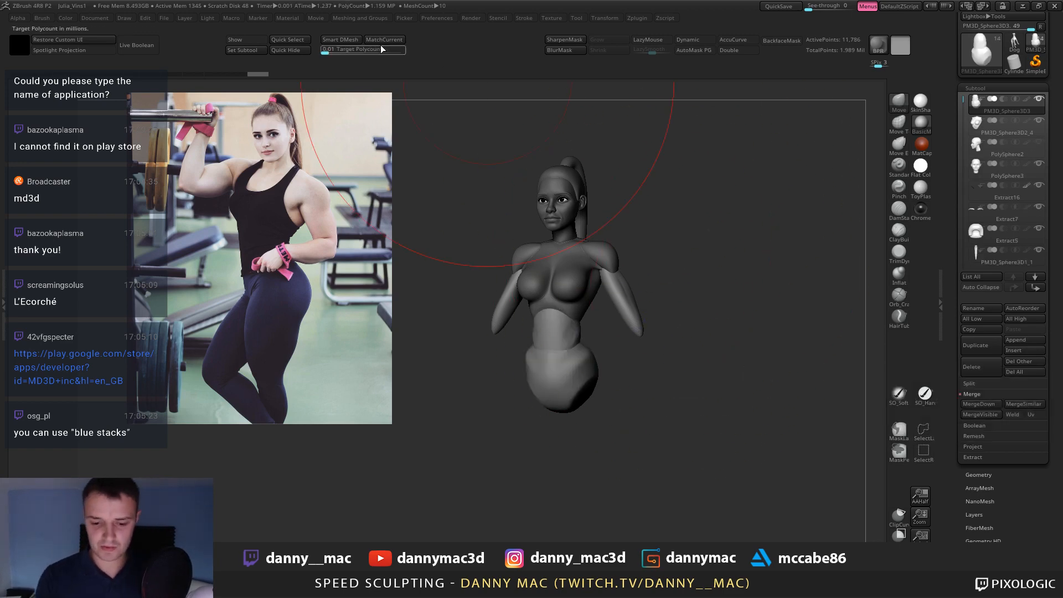
DynaMesh the merged abdomen and pelvis at resolution 128 and ZRemesh it with Half off and a lower target polygon count.
left_click(686, 207, "ctrl")
left_click_drag(688, 203, 695, 206)
key("2")
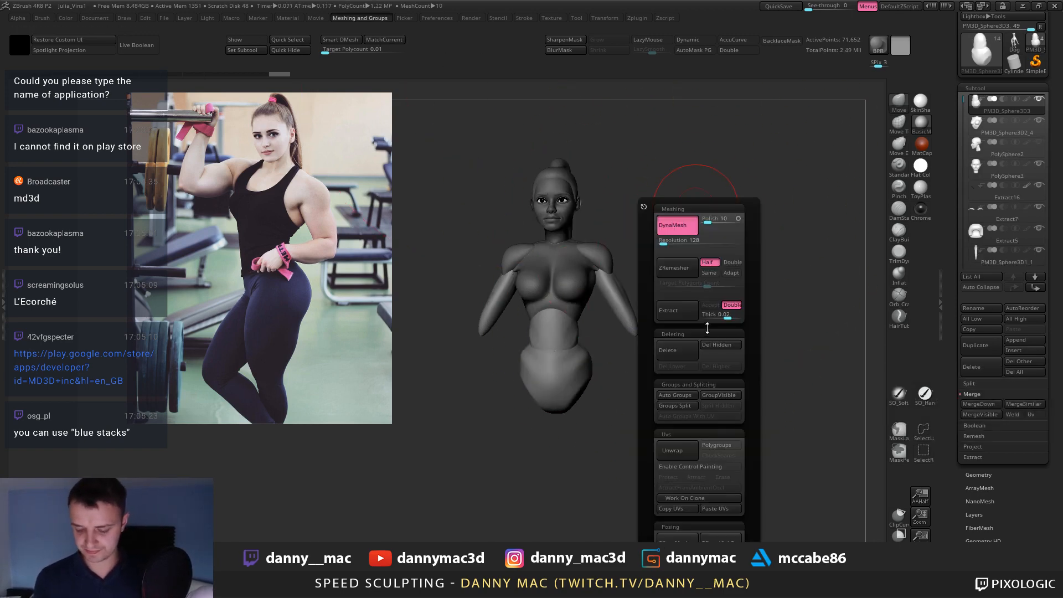
left_click(708, 261)
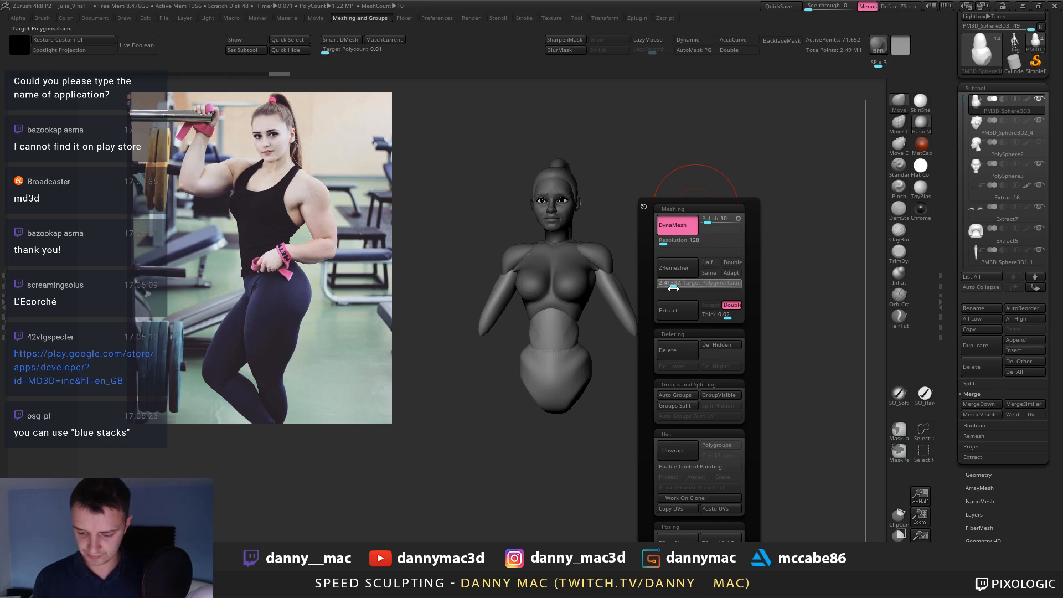
left_click_drag(676, 287, 677, 287)
left_click(692, 268)
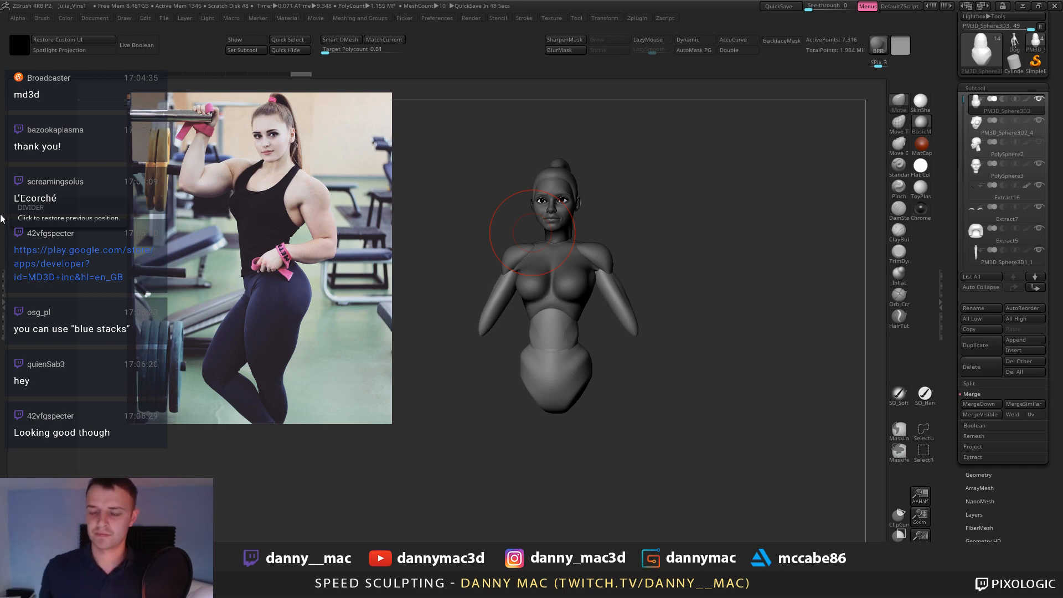
Select the shoulder muscle subtool and adjust the deltoid shape symmetrically from the front with a large brush.
left_click_drag(620, 206, 630, 249, "shift")
left_click(609, 253, "alt")
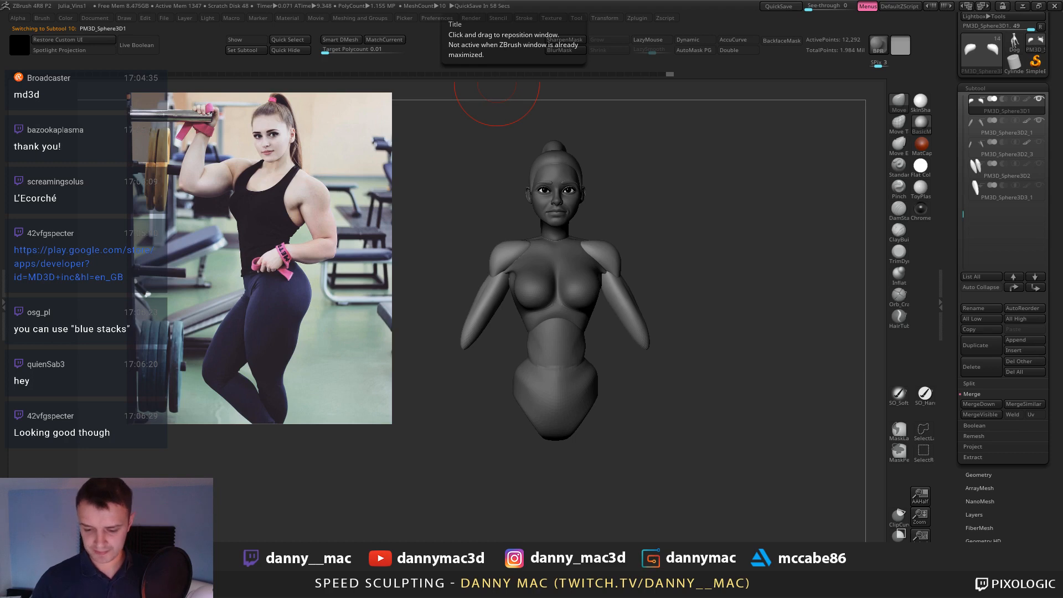
mouse_move(614, 250)
left_mouse_down("shift")
mouse_move(604, 256)
mouse_move(612, 259)
left_mouse_up("shift")
key("s")
left_click_drag(542, 250, 608, 253)
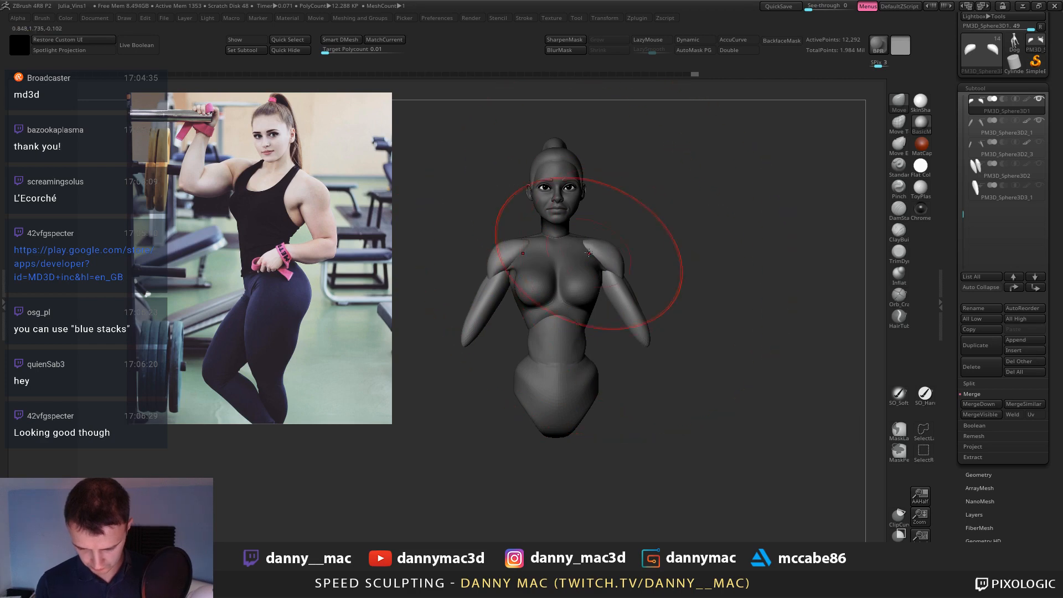
Select the ribcage subtool, isolate it to adjust the upper back near the neck, and show all parts again.
mouse_move(575, 238)
right_mouse_down()
mouse_move(574, 228)
mouse_move(615, 237)
mouse_move(587, 239)
right_mouse_up()
left_click(612, 242, "alt")
key("alt+s")
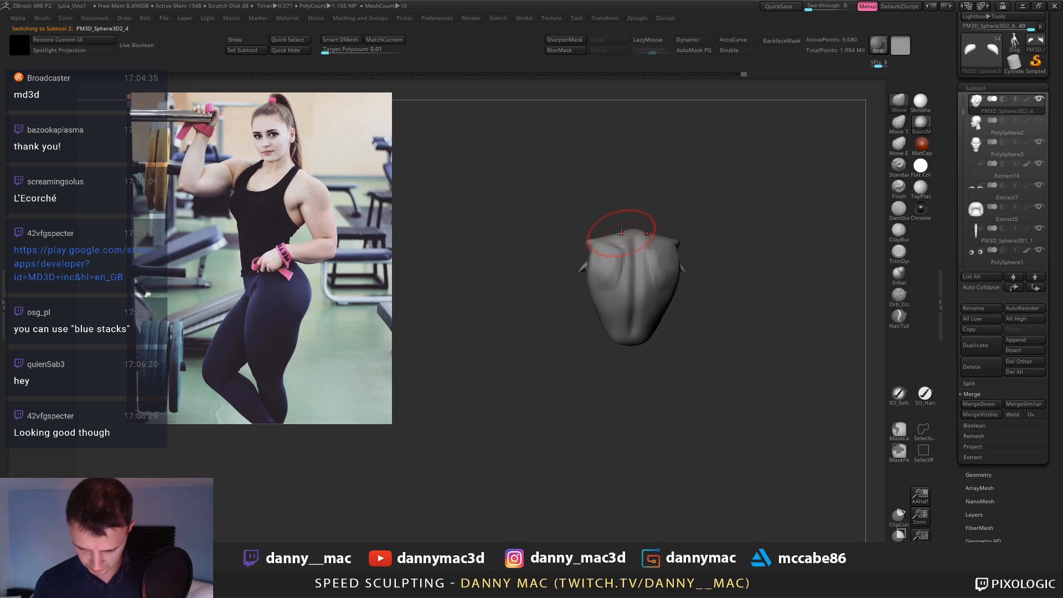
left_click_drag(622, 235, 620, 230)
key("alt+s")
mouse_move(606, 248)
right_mouse_down()
mouse_move(618, 251)
mouse_move(581, 258)
right_mouse_up()
right_click(593, 249)
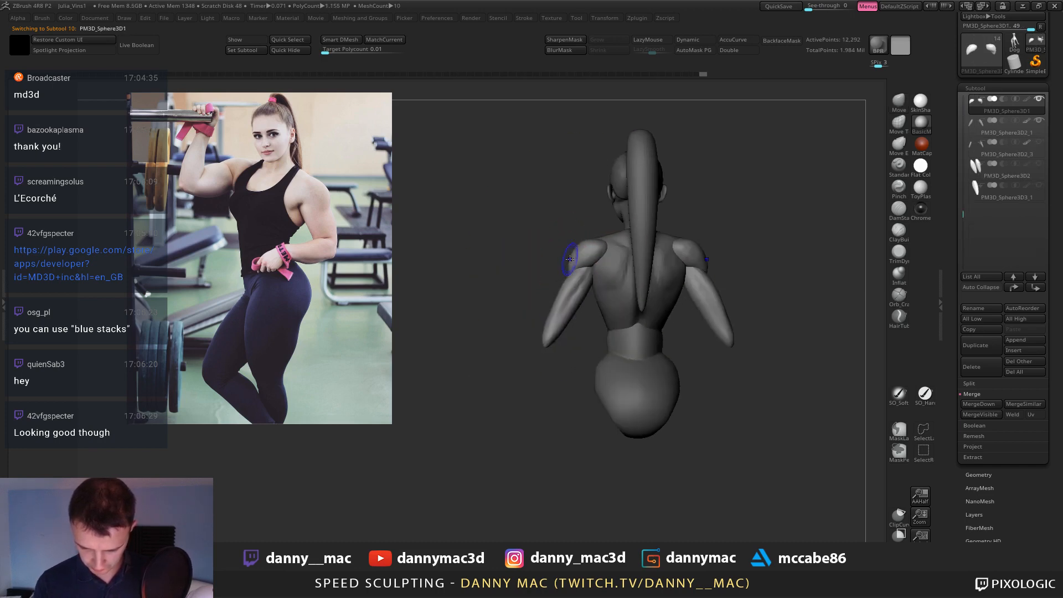
Nudge the shoulder caps and the upper arms into shape in the back view.
left_click(580, 259, "alt")
left_click_drag(580, 256, 585, 256)
right_click_drag(618, 261, 590, 286, "alt")
left_click(579, 287, "alt")
right_click(579, 286)
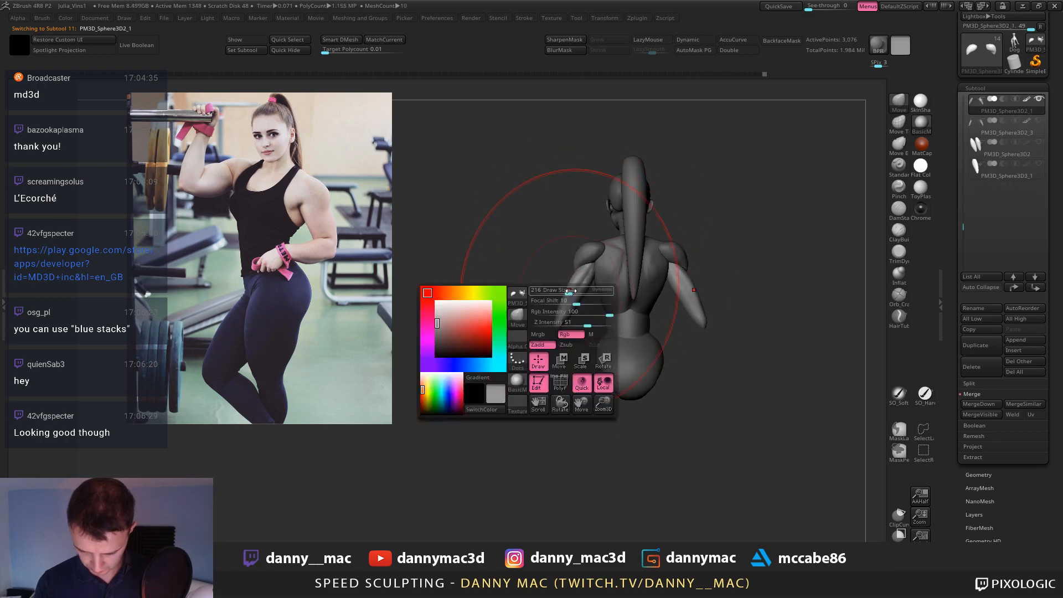
left_click_drag(568, 300, 563, 301)
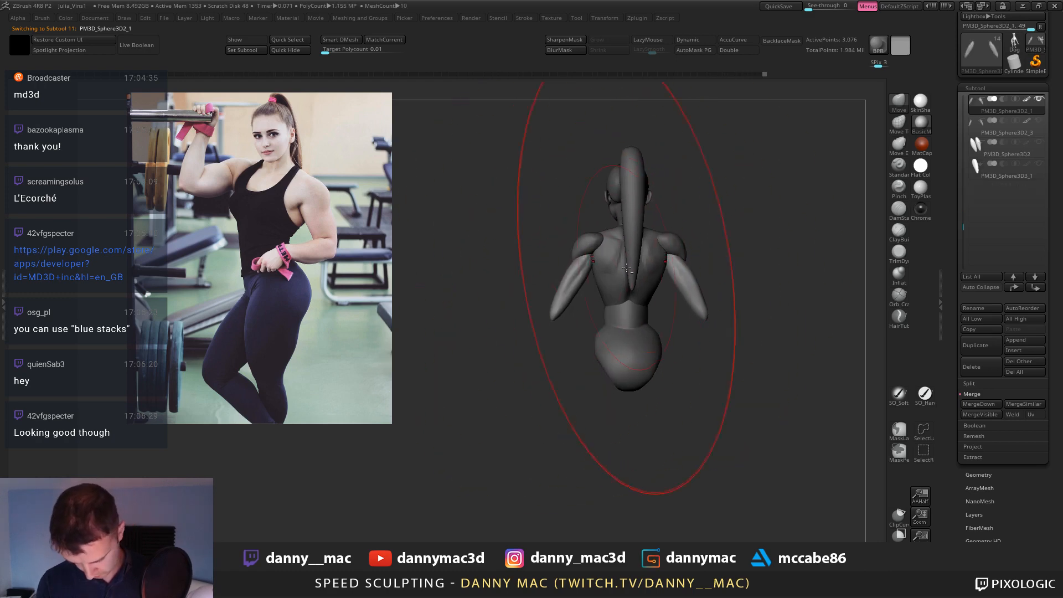
Select the ribcage subtool and refine the contours of the back and side of the ribcage from several angles.
left_click(603, 311, "alt")
left_click_drag(603, 312, 606, 310)
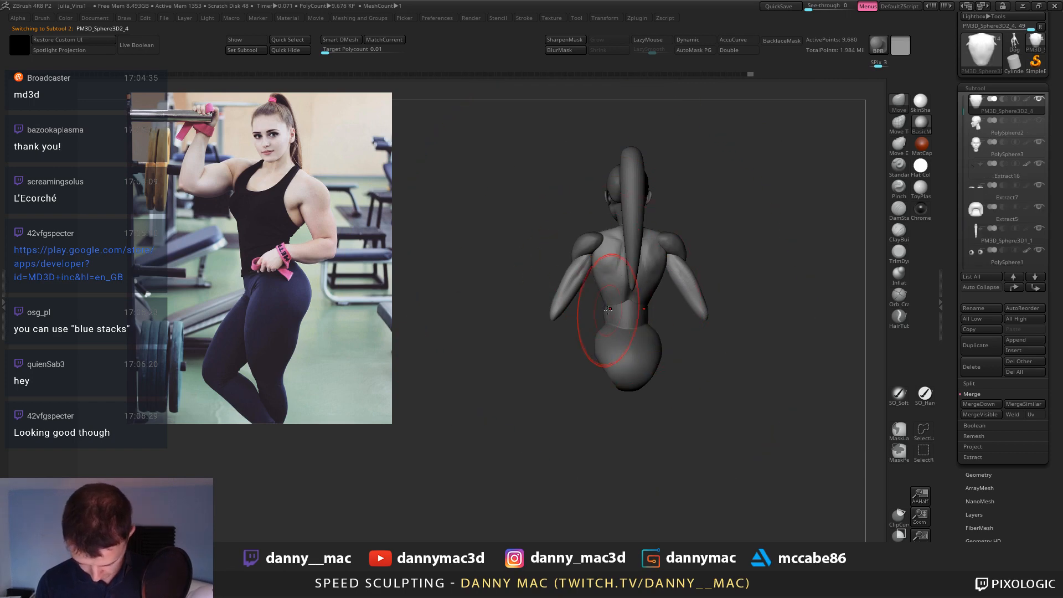
mouse_move(593, 318)
right_mouse_down()
mouse_move(615, 304)
mouse_move(623, 276)
mouse_move(609, 281)
mouse_move(619, 288)
mouse_move(598, 266)
mouse_move(560, 255)
mouse_move(544, 268)
mouse_move(558, 270)
right_mouse_up()
right_click(593, 277)
left_click_drag(534, 284, 527, 273)
mouse_move(527, 270)
right_mouse_down()
mouse_move(538, 300)
mouse_move(518, 274)
mouse_move(513, 286)
right_mouse_up()
left_click_drag(513, 288, 510, 291)
right_click_drag(510, 292, 505, 305)
left_click_drag(509, 291, 506, 288)
right_click_drag(505, 290, 514, 312)
left_click_drag(511, 285, 507, 280)
mouse_move(508, 280)
right_mouse_down()
mouse_move(504, 294)
mouse_move(516, 274)
mouse_move(501, 282)
mouse_move(652, 265)
mouse_move(696, 305)
right_mouse_up()
Select the merged abdomen and pelvis subtool and plane the side of the hip with the TrimDynamic brush.
left_click(498, 302, "alt")
right_click(490, 294)
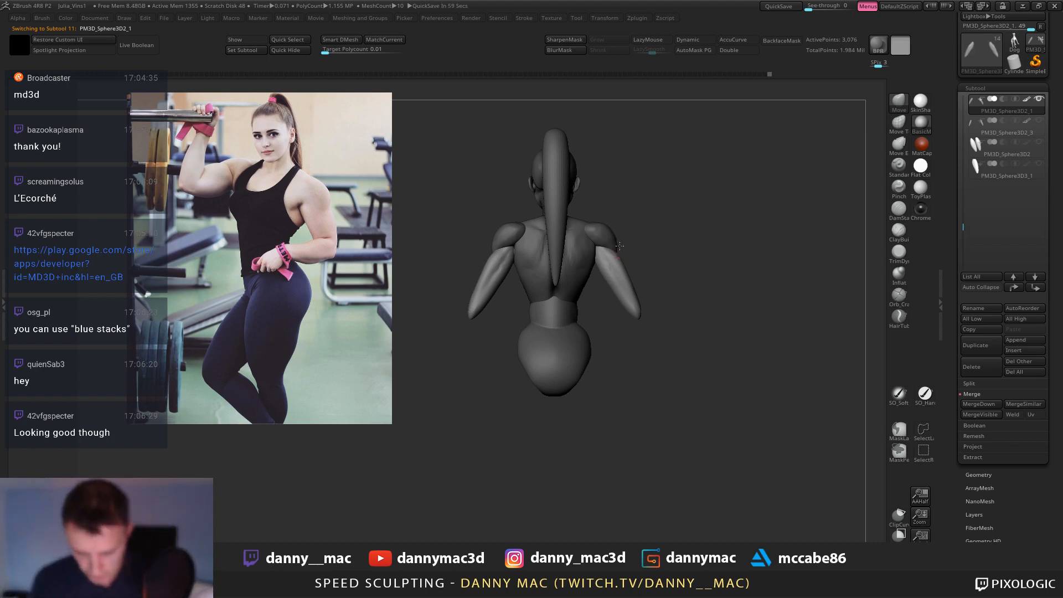
right_click_drag(619, 245, 608, 319)
left_click(609, 321, "alt")
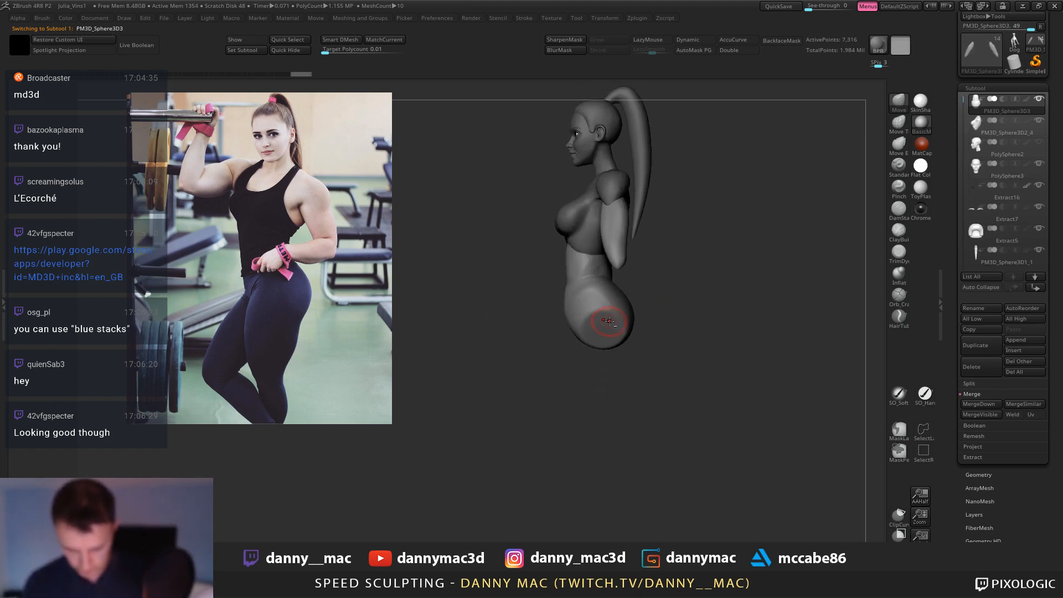
key("b")
key("t")
key("d")
key("space")
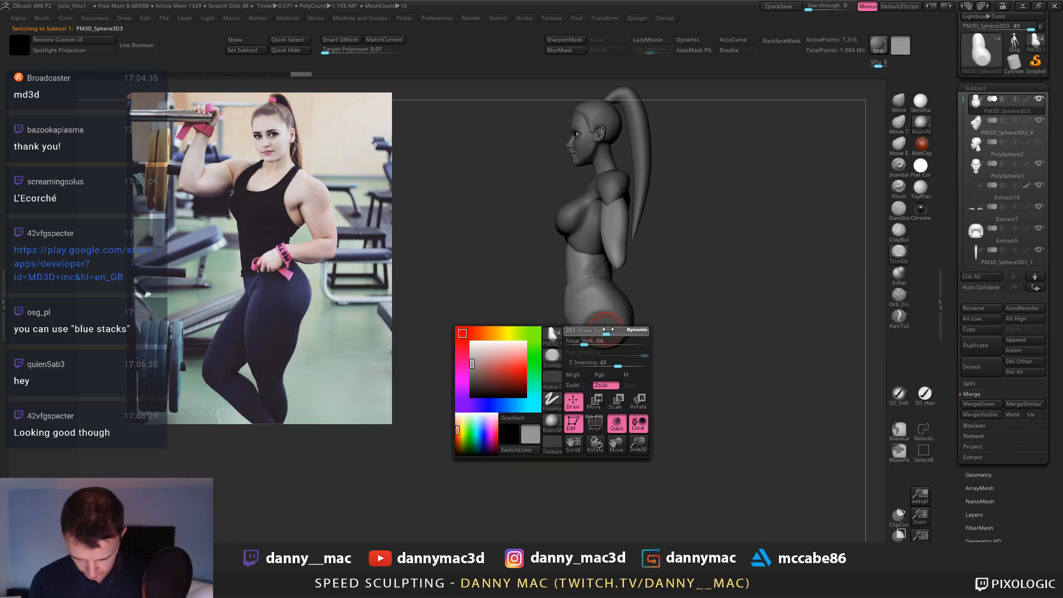
mouse_move(599, 306)
right_mouse_down()
mouse_move(618, 307)
mouse_move(620, 320)
right_mouse_up()
Carve the hip-to-groin lines on the front of the pelvis with the Dam Standard brush and LazyMouse off.
key("b")
key("d")
key("s")
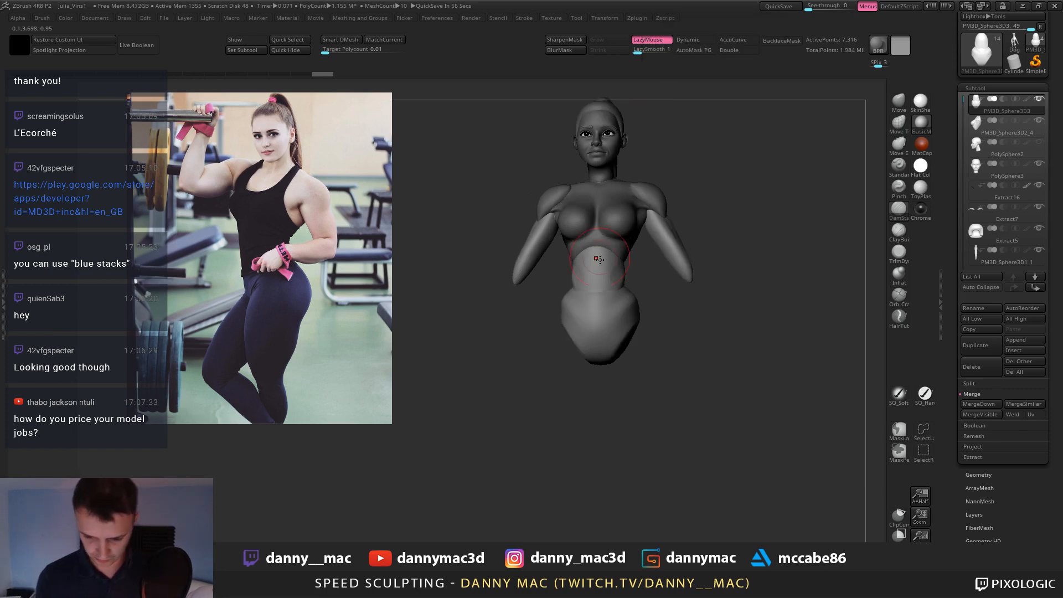
mouse_move(607, 282)
left_mouse_down("shift")
mouse_move(601, 291)
mouse_move(614, 275)
left_mouse_up("shift")
key("ctrl+z")
key("space")
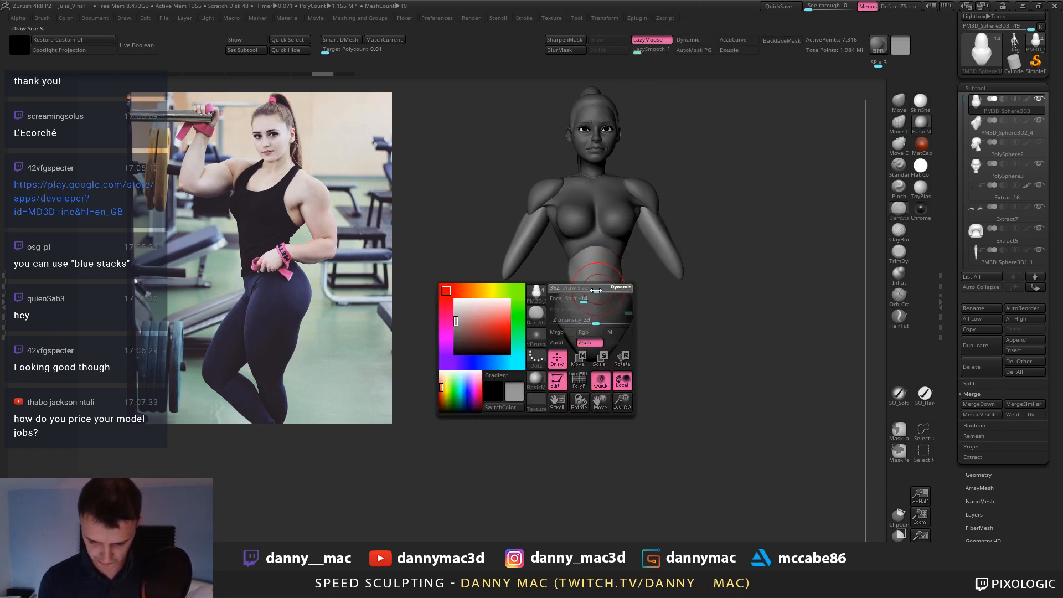
right_click_drag(600, 295, 593, 283, "alt")
key("space")
left_click_drag(598, 301, 603, 301)
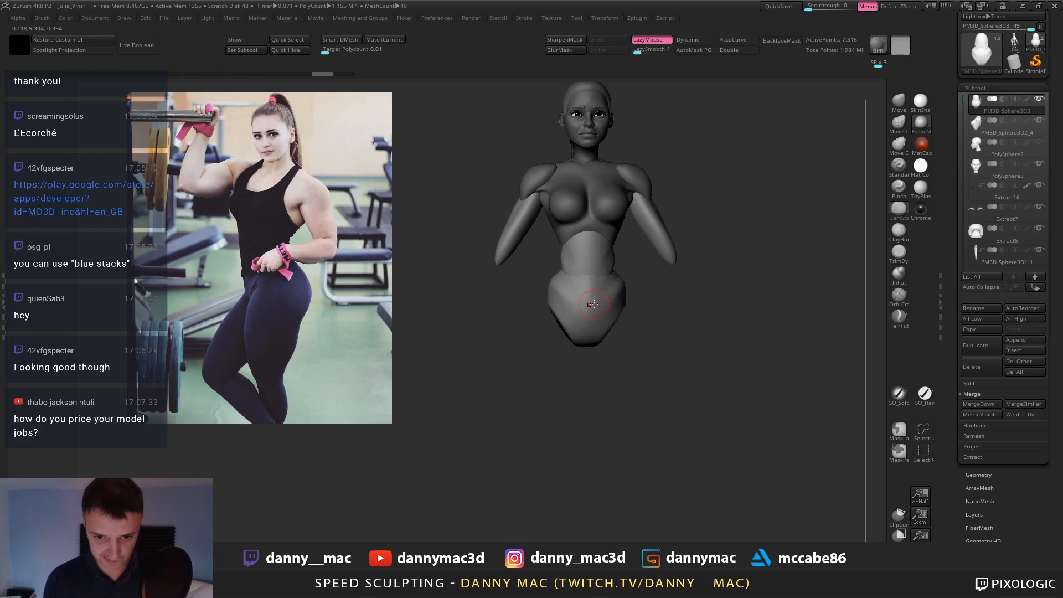
key("l")
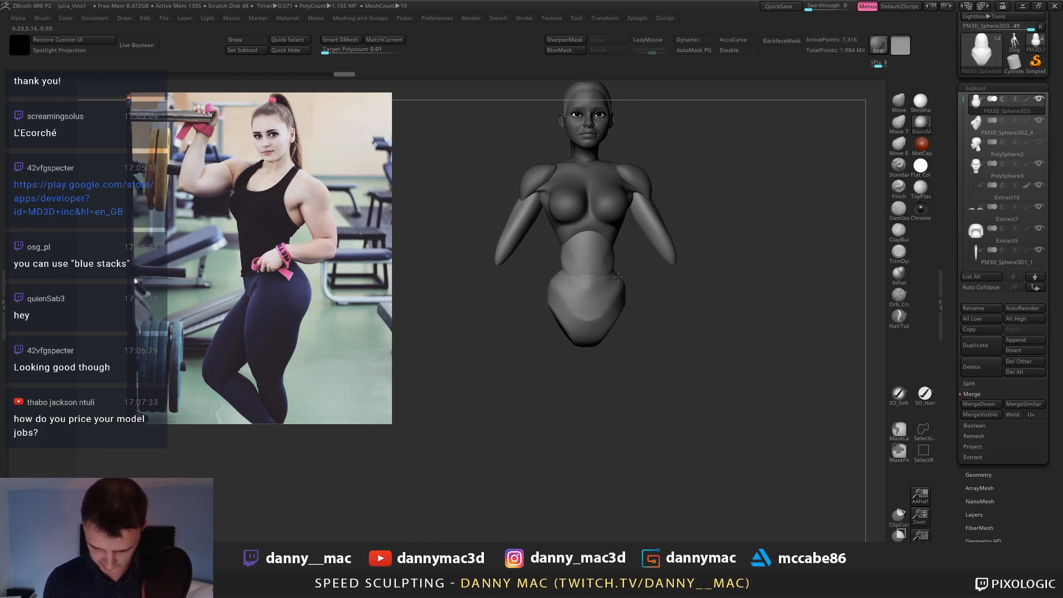
left_click_drag(606, 285, 590, 306)
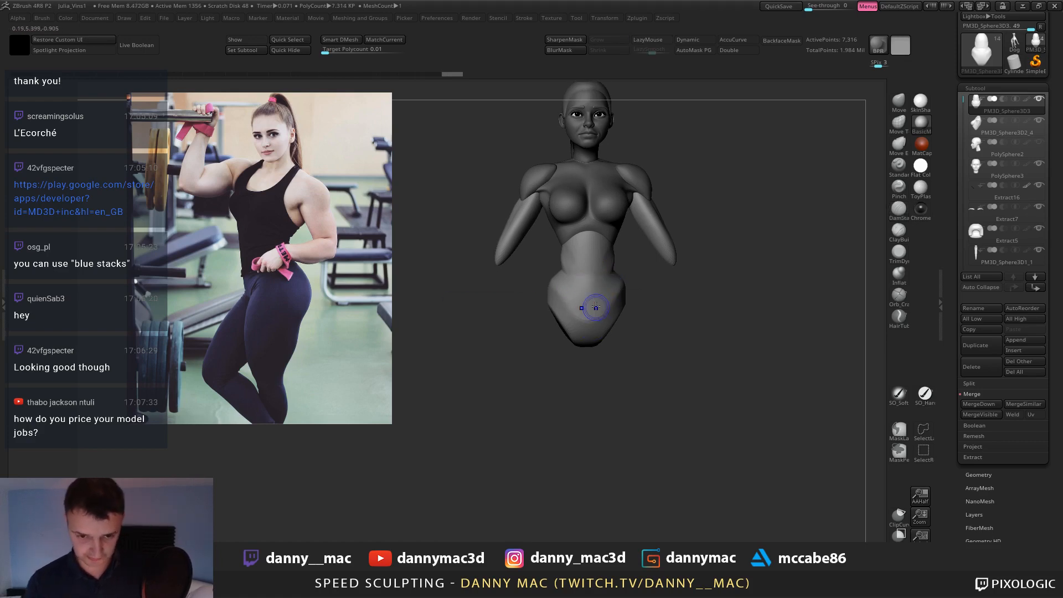
Define the front of the pelvis further with additional strokes and smooth the transition into the abdomen.
right_click_drag(596, 320, 594, 300, "alt")
key("l")
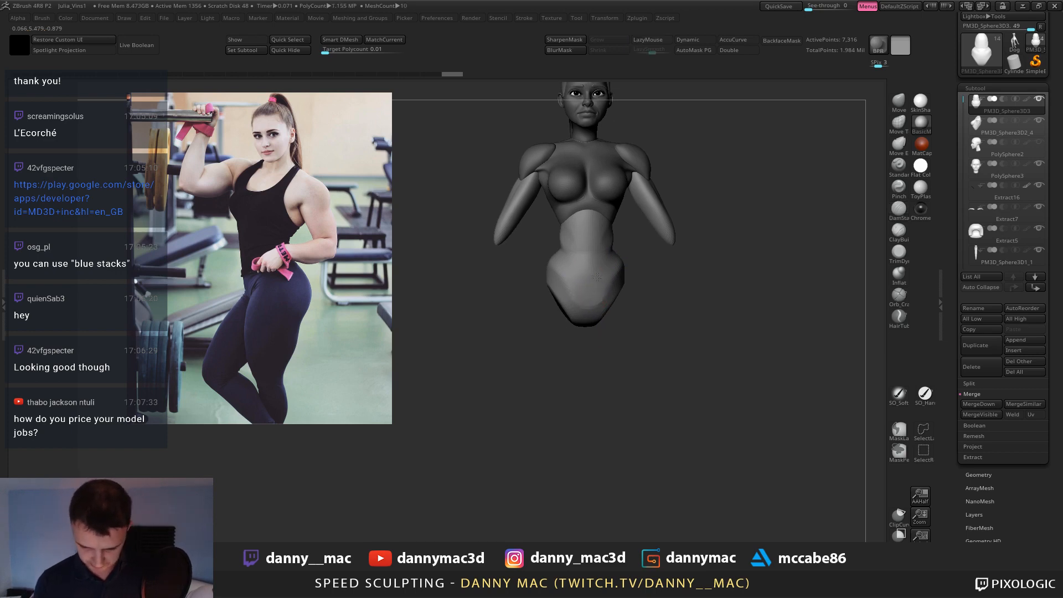
key("l")
left_click_drag(578, 282, 599, 282)
right_click_drag(582, 284, 579, 306, "alt")
right_click_drag(580, 305, 580, 325, "ctrl")
mouse_move(586, 265)
left_mouse_down("shift")
mouse_move(591, 283)
mouse_move(594, 274)
left_mouse_up("shift")
mouse_move(599, 255)
right_mouse_down("alt")
mouse_move(545, 299)
mouse_move(526, 249)
mouse_move(565, 246)
mouse_move(587, 265)
mouse_move(601, 255)
mouse_move(585, 265)
mouse_move(598, 263)
mouse_move(615, 216)
right_mouse_up("alt")
key("l")
Select the ribcage subtool and reshape the slope between the neck and shoulders with the Move brush.
left_click(604, 242, "alt")
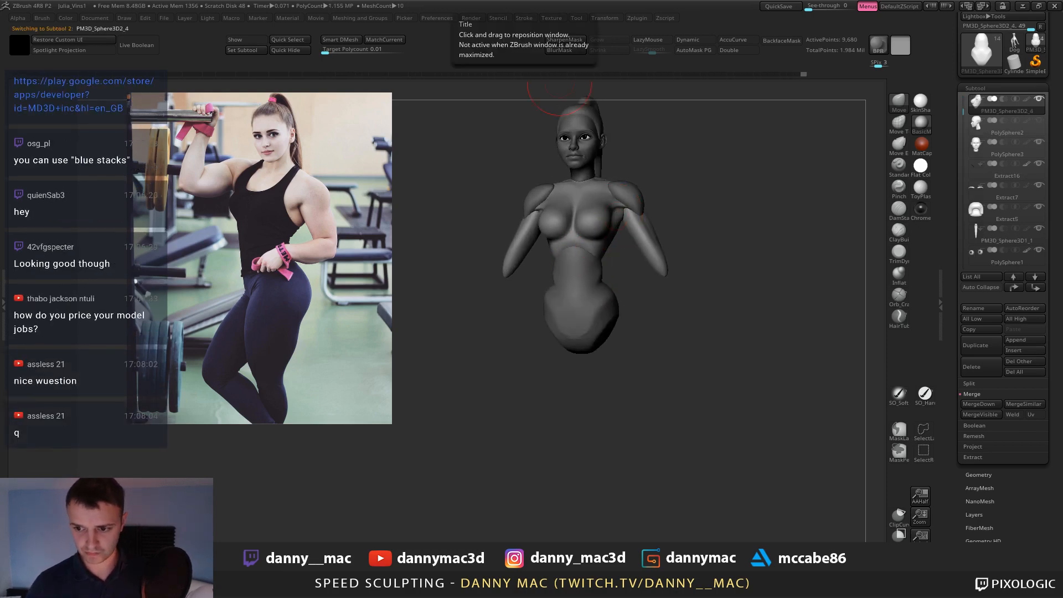
right_click_drag(605, 243, 601, 274)
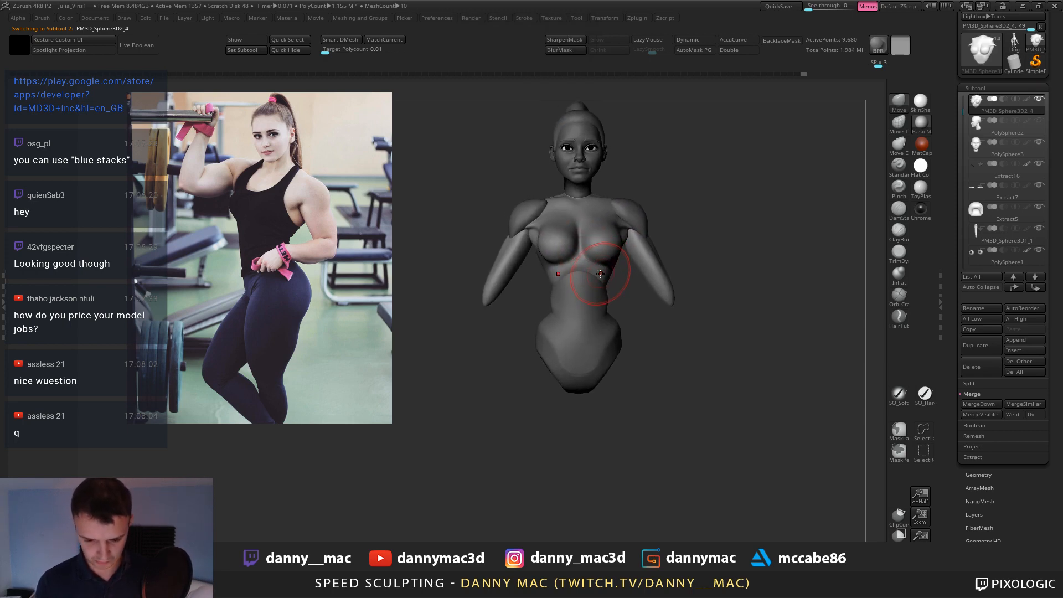
right_click_drag(626, 238, 612, 245)
left_click(612, 244, "alt")
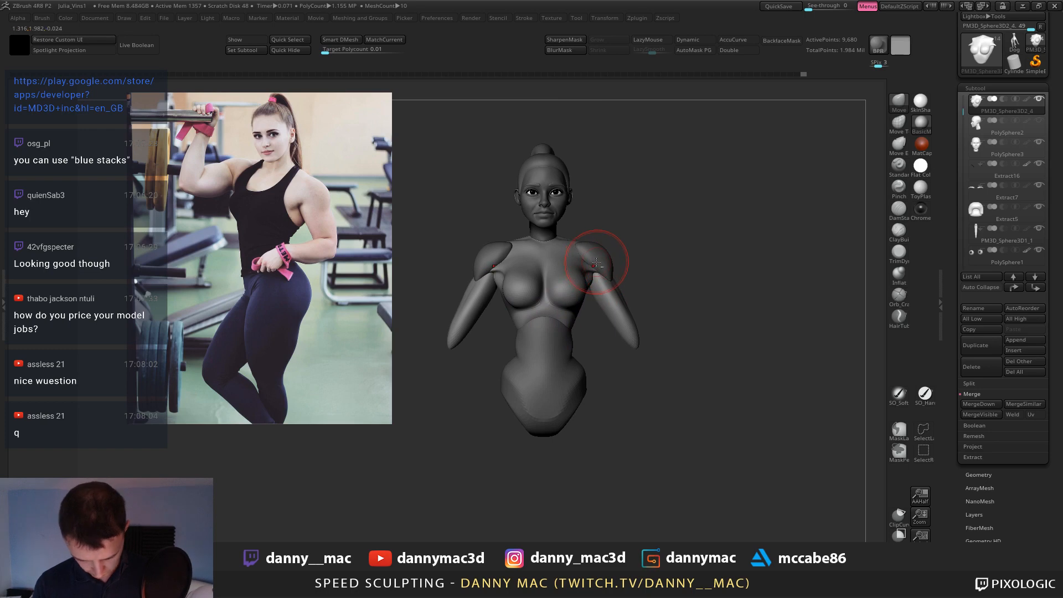
key("space")
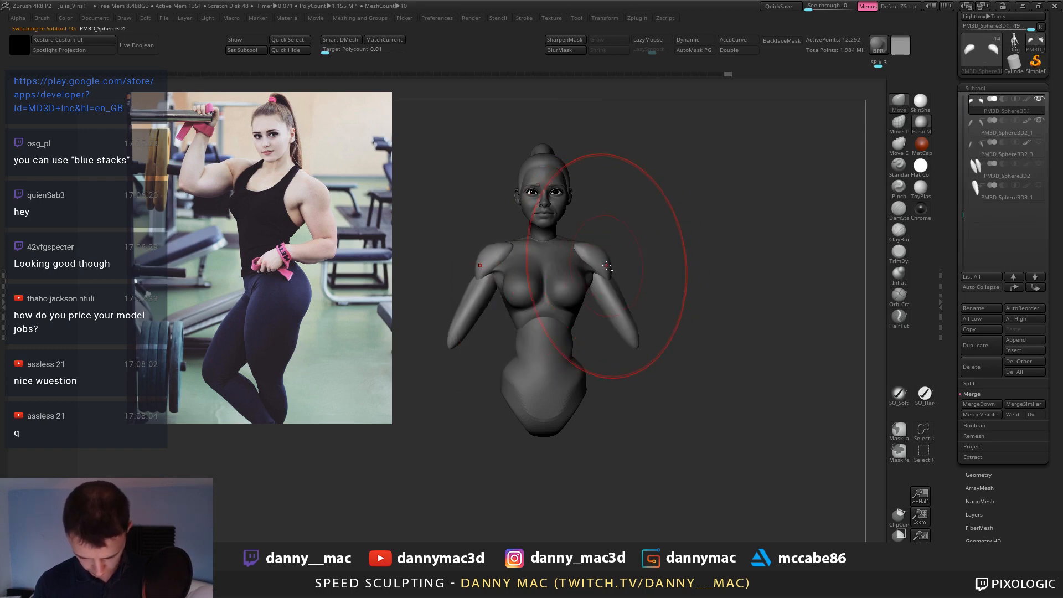
right_click_drag(606, 266, 586, 263)
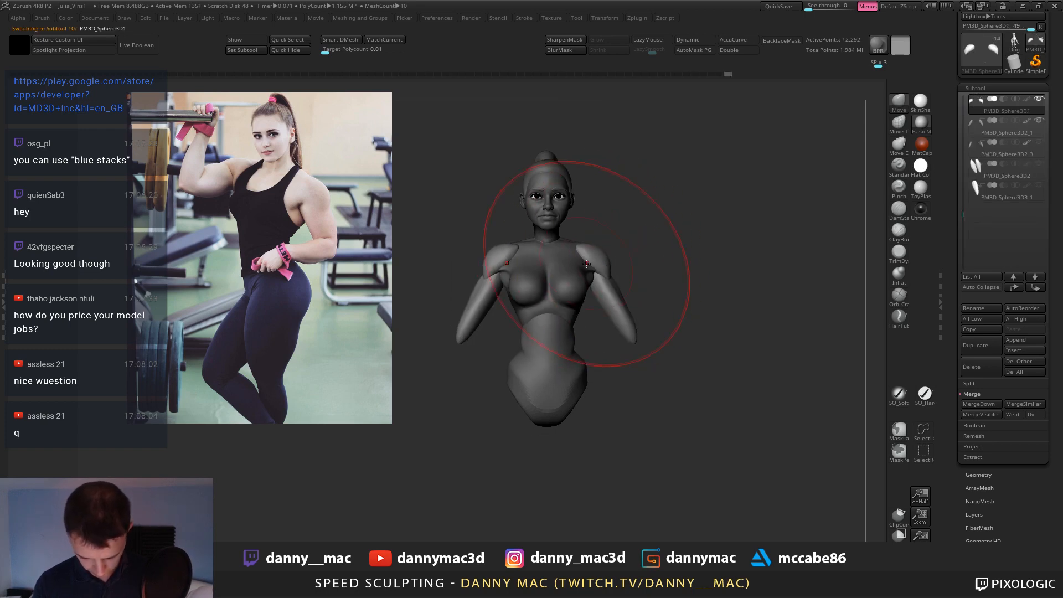
left_click(552, 250, "alt")
mouse_move(664, 247)
right_mouse_down()
mouse_move(591, 242)
mouse_move(603, 235)
mouse_move(594, 227)
mouse_move(620, 215)
mouse_move(605, 237)
mouse_move(525, 236)
right_mouse_up()
left_click_drag(556, 243, 554, 238)
right_click(533, 304)
right_click_drag(533, 303, 477, 303)
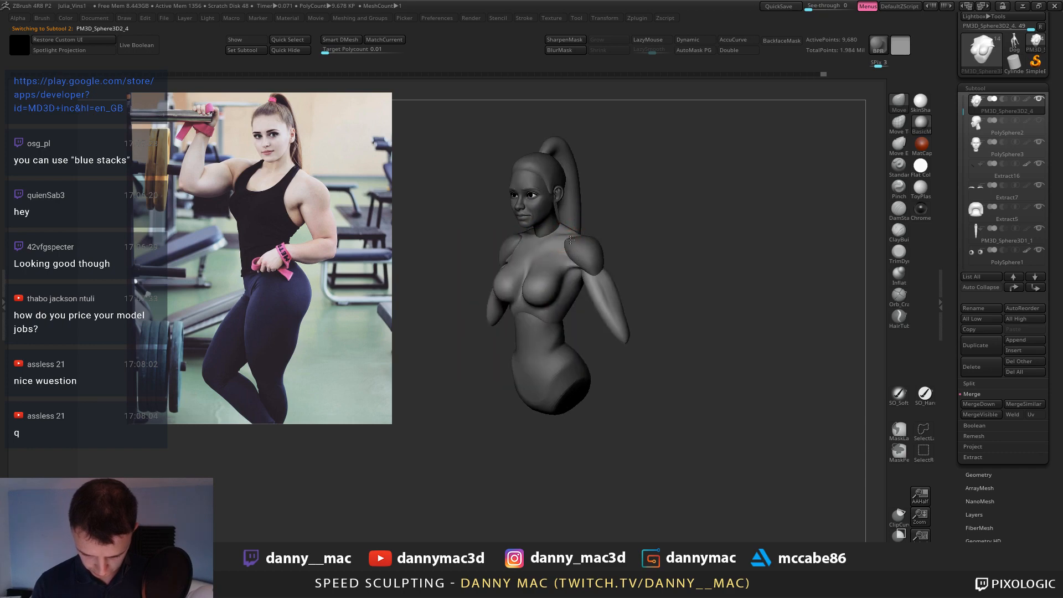
Build up the upper chest between the collarbone, breast and shoulder with the ClayBuildup brush.
right_click_drag(570, 240, 606, 233)
mouse_move(540, 242)
right_mouse_down()
mouse_move(610, 234)
mouse_move(586, 299)
right_mouse_up()
key("b")
key("c")
key("b")
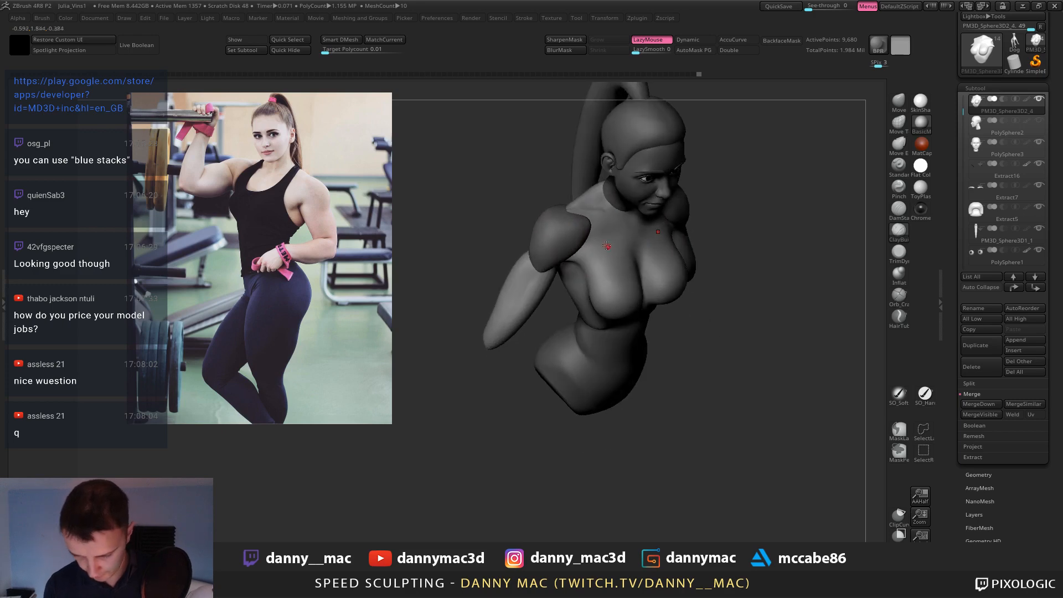
right_click(573, 299)
mouse_move(600, 254)
right_mouse_down()
mouse_move(613, 247)
mouse_move(591, 225)
mouse_move(661, 216)
mouse_move(608, 209)
mouse_move(619, 205)
mouse_move(589, 213)
mouse_move(653, 181)
mouse_move(612, 204)
right_mouse_up()
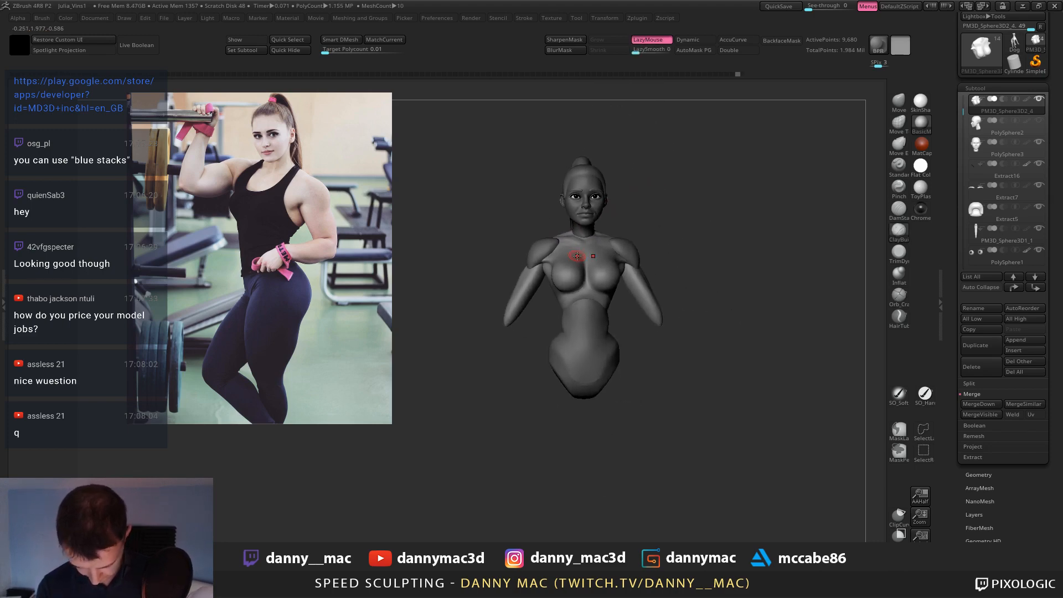
Adjust the contour of the upper chest beside the breast with the Move brush.
key("b")
key("m")
key("v")
key("space")
left_click_drag(570, 268, 557, 268)
right_click_drag(557, 269, 571, 266)
right_click_drag(570, 266, 620, 262, "ctrl")
Try much larger draw sizes for the Move brush and the Smooth brush.
key("space")
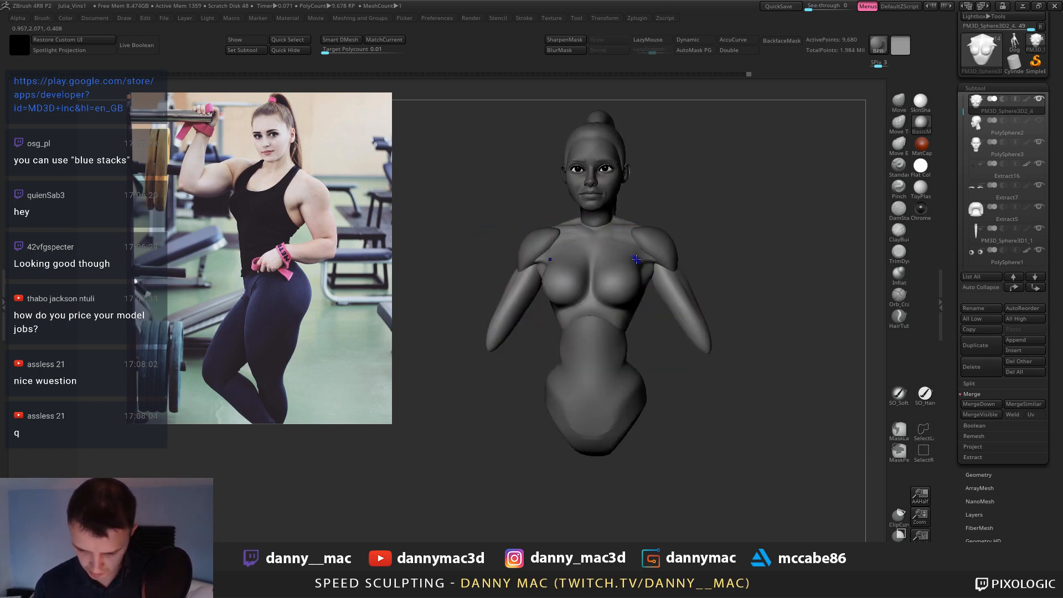
key("space")
key("space")
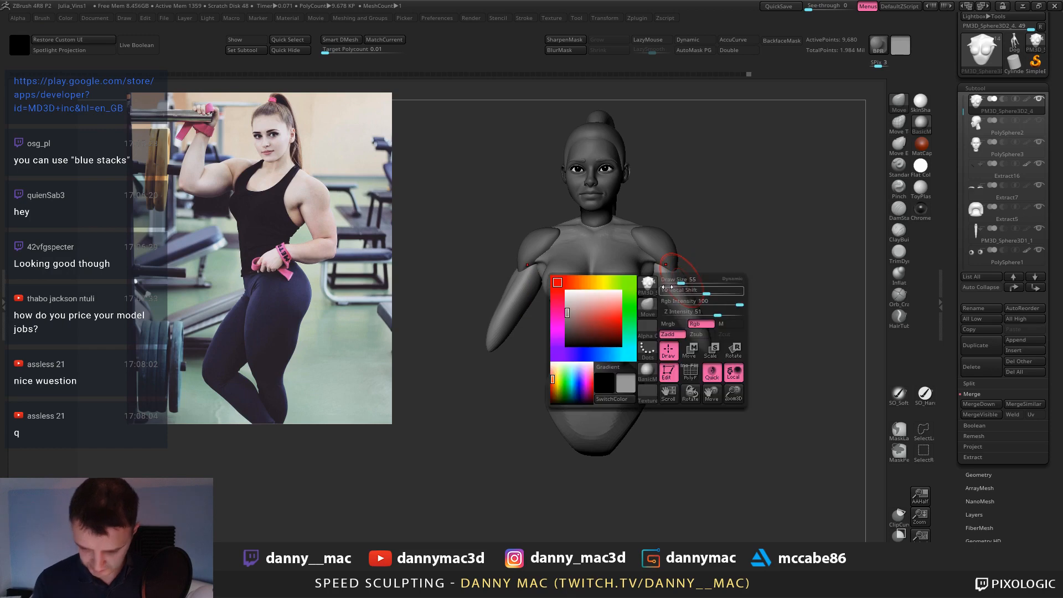
left_click_drag(683, 280, 720, 283)
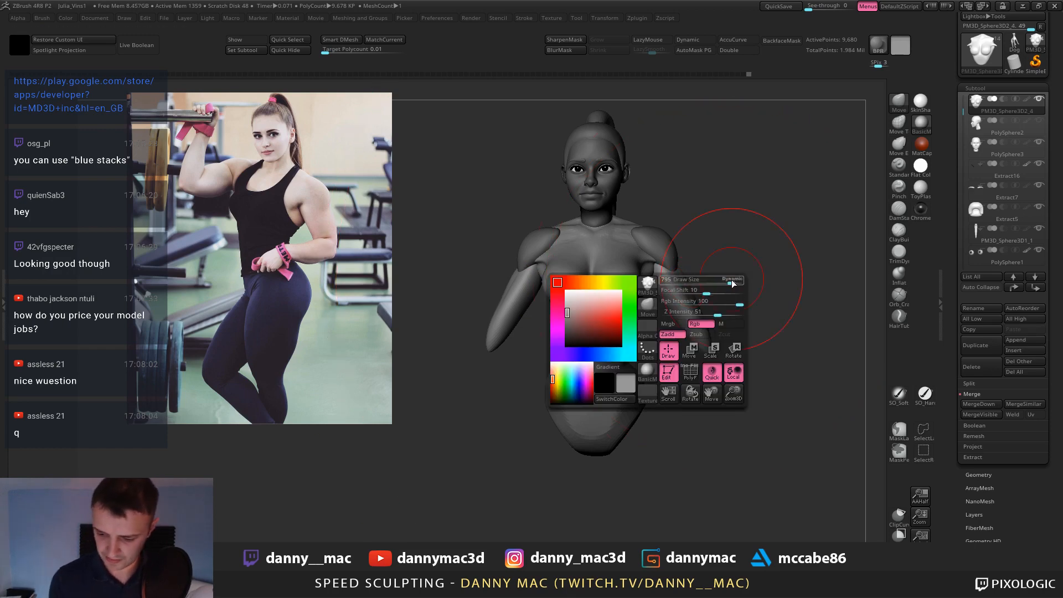
key("space")
key("shift+space")
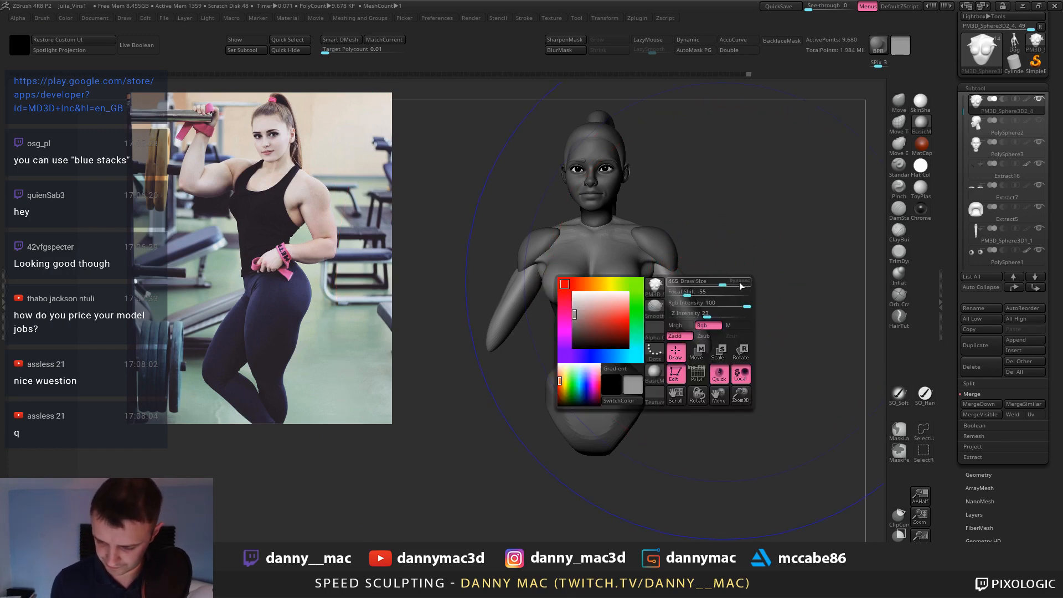
key("space")
left_click_drag(732, 286, 698, 286)
Reduce the draw sizes of the Smooth brush and the Move brush.
right_click_drag(662, 279, 684, 306, "alt")
key("space")
left_click_drag(615, 237, 603, 236)
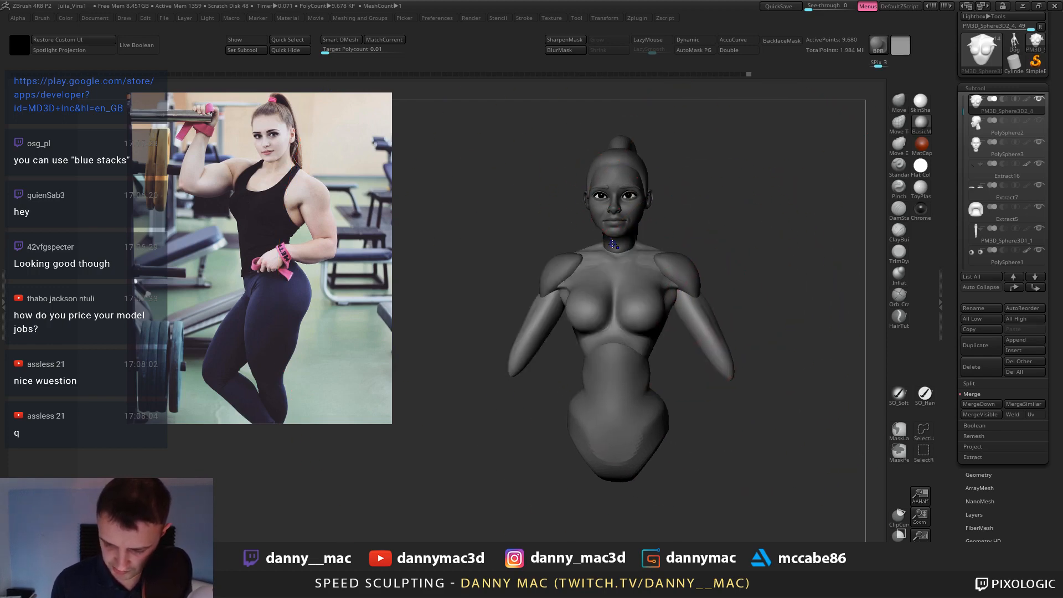
key("space")
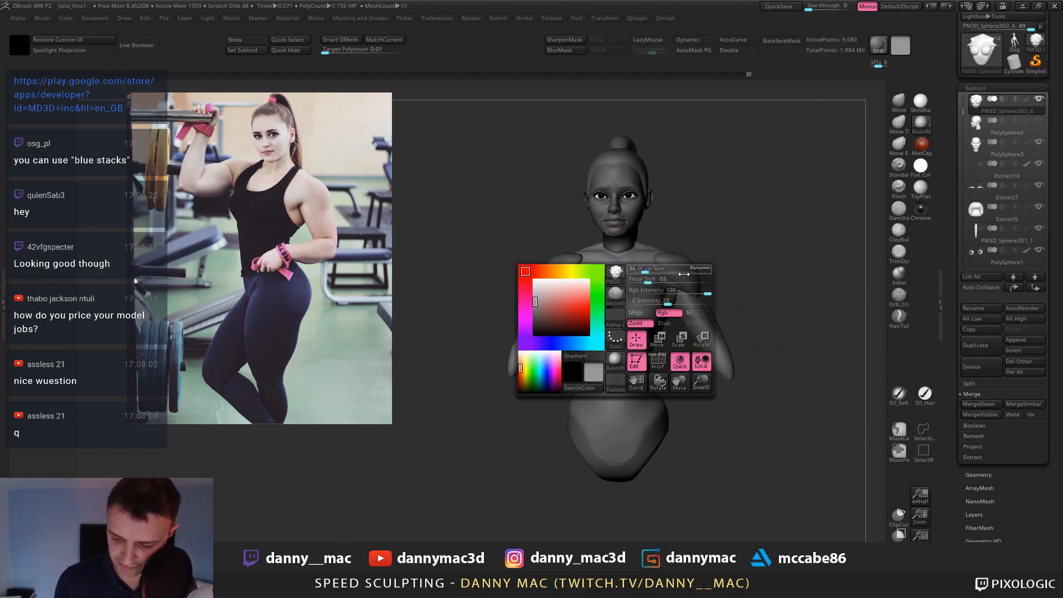
key("space")
left_click_drag(740, 275, 732, 275)
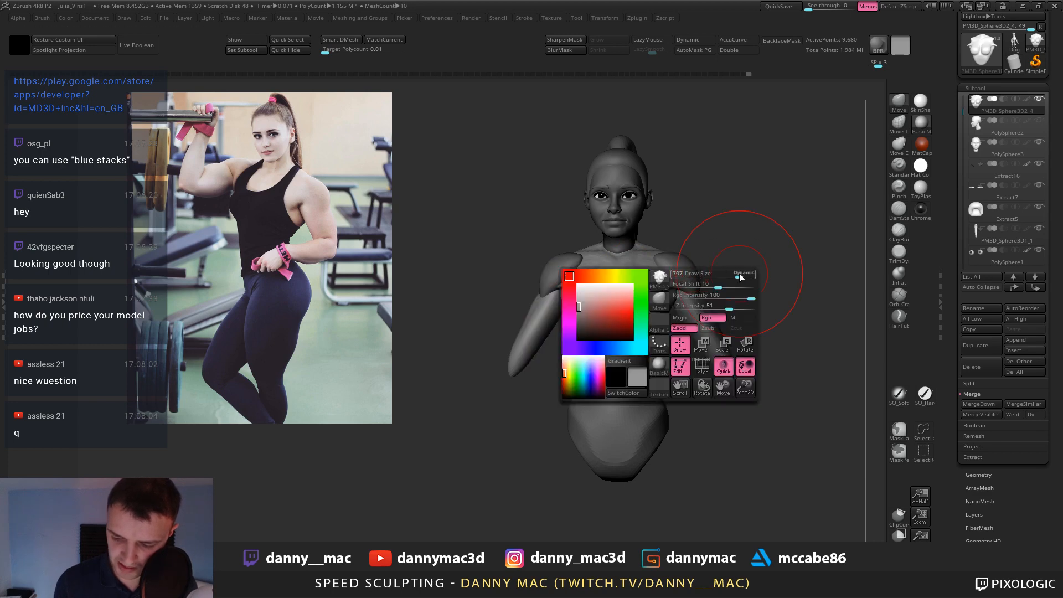
key("space")
key("space")
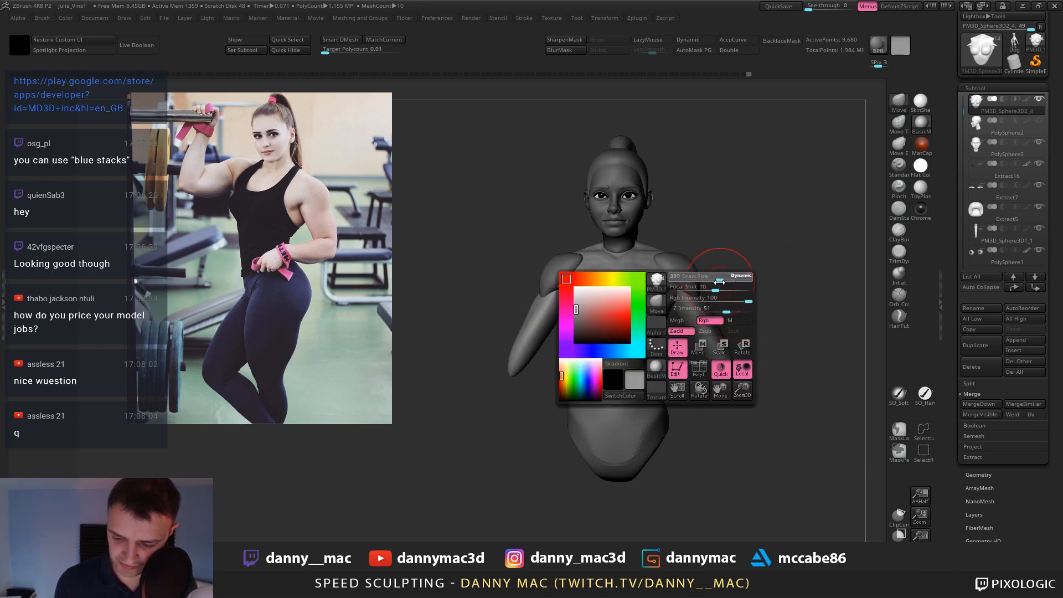
Reshape the upper chest where the breast meets the shoulder and smooth the surface there.
mouse_move(618, 269)
right_mouse_down("ctrl")
mouse_move(664, 270)
mouse_move(607, 272)
mouse_move(674, 241)
mouse_move(592, 237)
mouse_move(579, 263)
right_mouse_up("ctrl")
key("space")
key("space")
key("space")
left_click_drag(576, 273, 581, 277)
right_click_drag(588, 277, 601, 268, "shift")
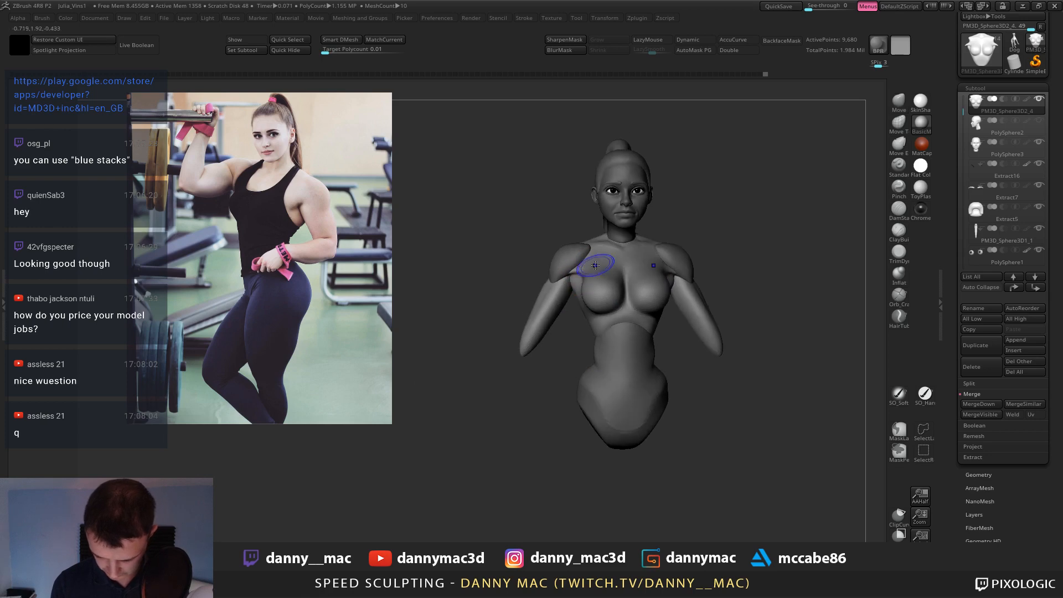
left_click_drag(629, 263, 655, 260, "shift")
Adjust the side profile of the breast with the Move brush.
right_click_drag(652, 272, 569, 281, "ctrl")
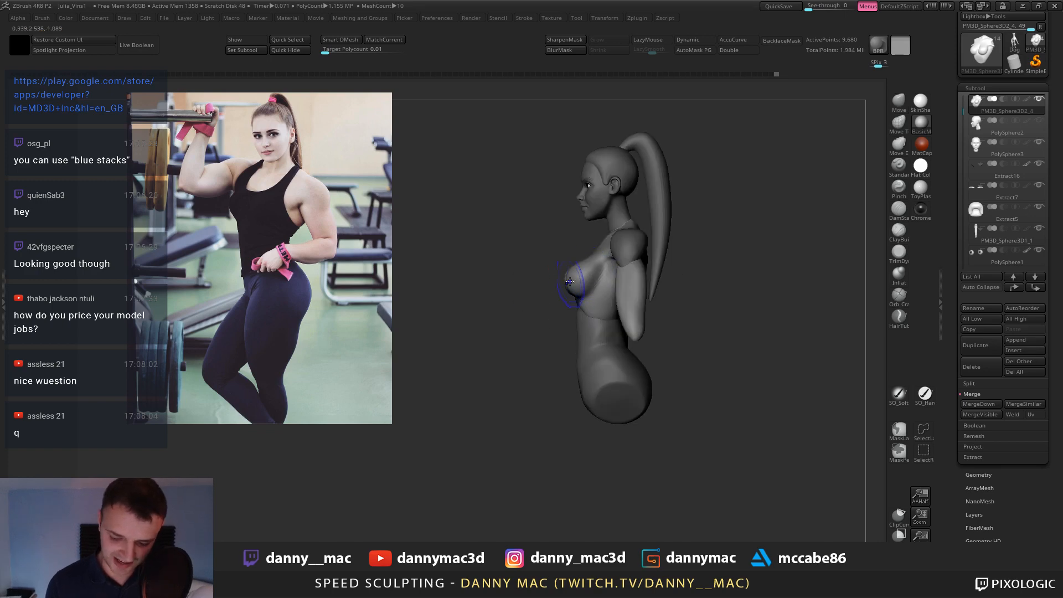
left_click_drag(576, 267, 573, 272)
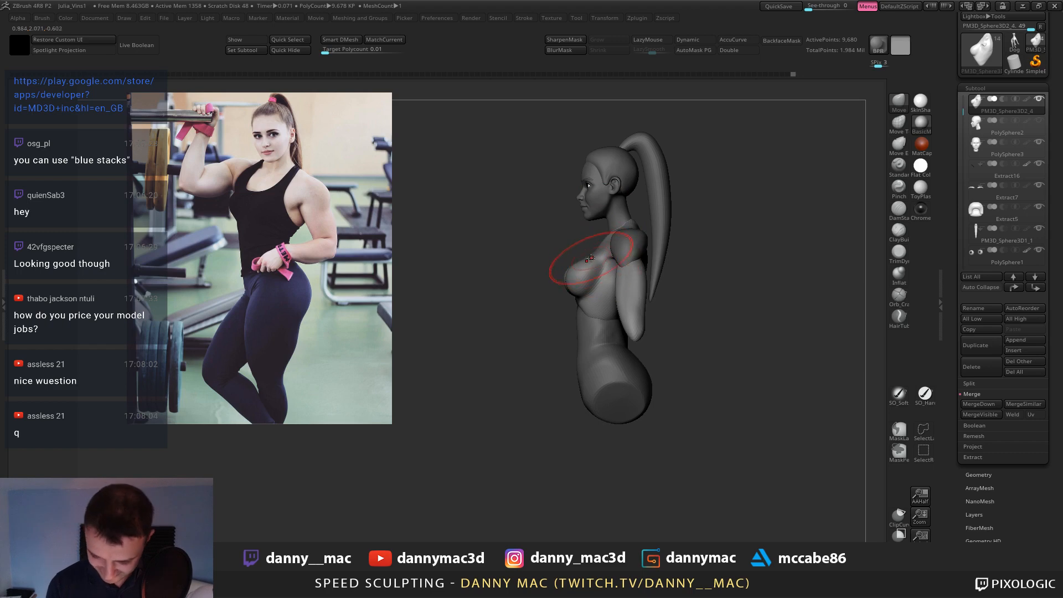
right_click_drag(586, 258, 609, 284, "alt")
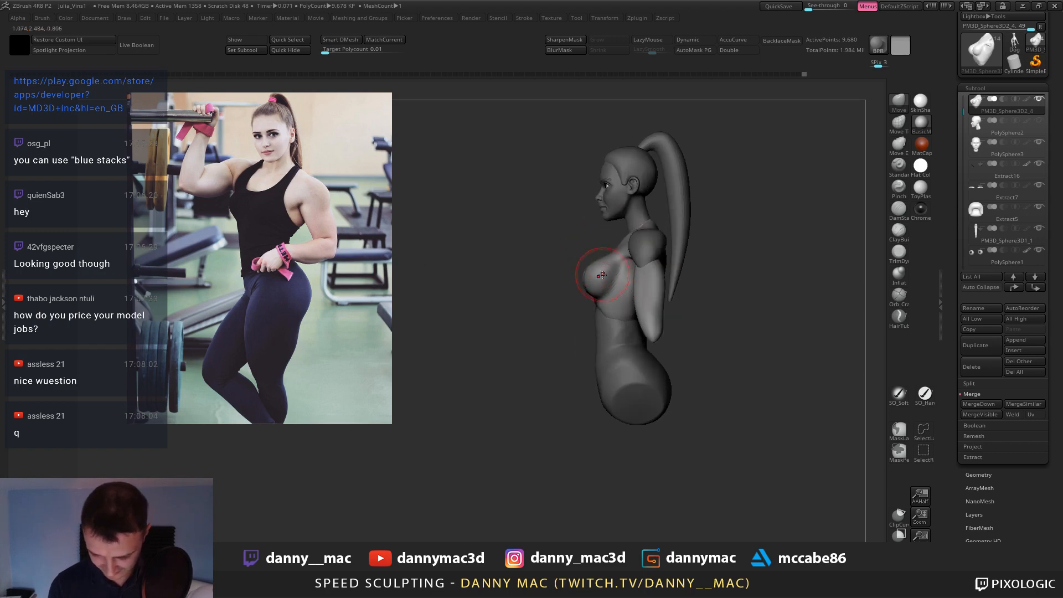
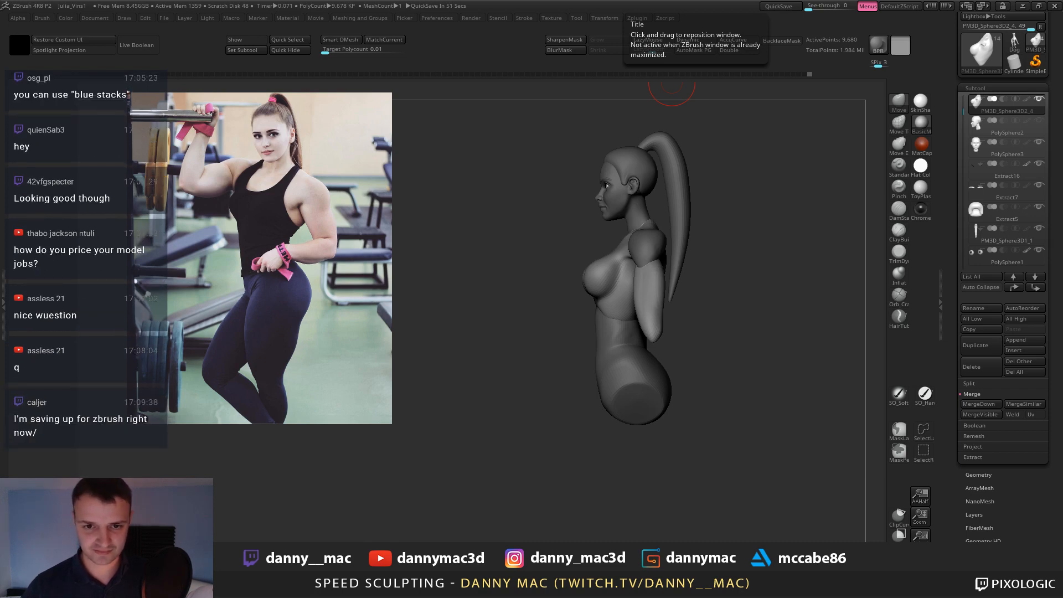
mouse_move(535, 243)
left_mouse_down()
mouse_move(553, 246)
mouse_move(533, 250)
left_mouse_up()
key("space")
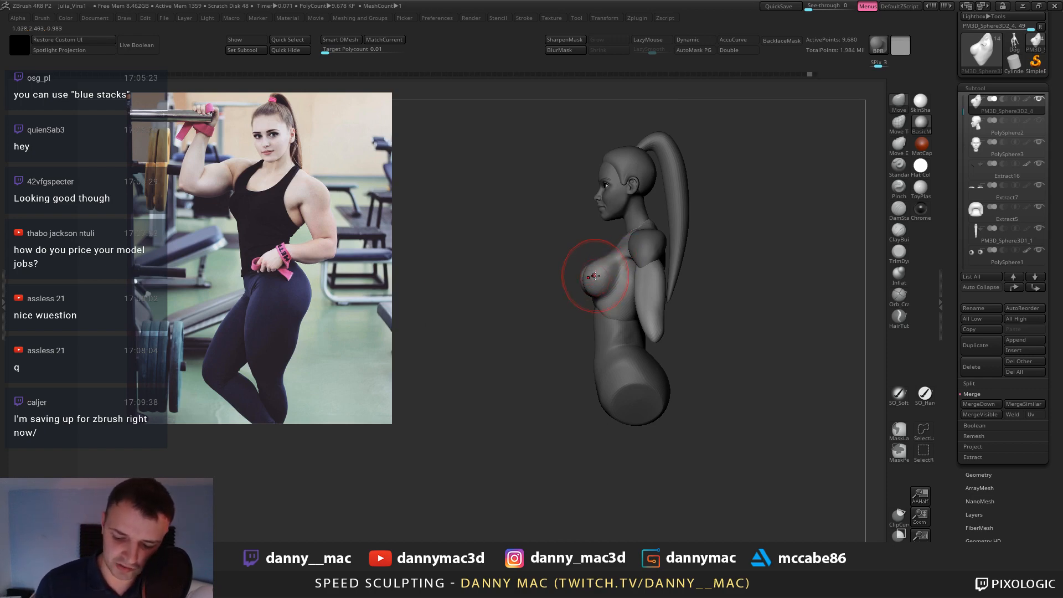
left_click_drag(593, 261, 600, 265)
Refine the upper slope of the breast further with Move strokes in side view.
mouse_move(601, 266)
right_mouse_down()
mouse_move(604, 250)
mouse_move(590, 301)
mouse_move(568, 274)
mouse_move(563, 313)
mouse_move(547, 256)
mouse_move(569, 260)
mouse_move(549, 275)
mouse_move(554, 256)
mouse_move(556, 271)
right_mouse_up()
left_click(592, 258)
key("l")
key("l")
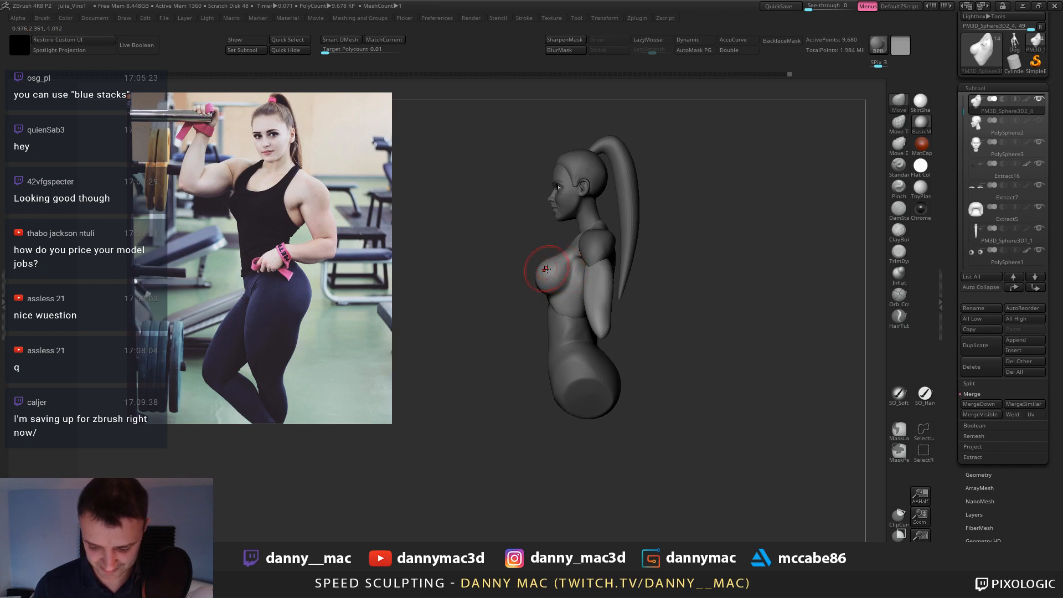
left_click_drag(546, 269, 557, 255)
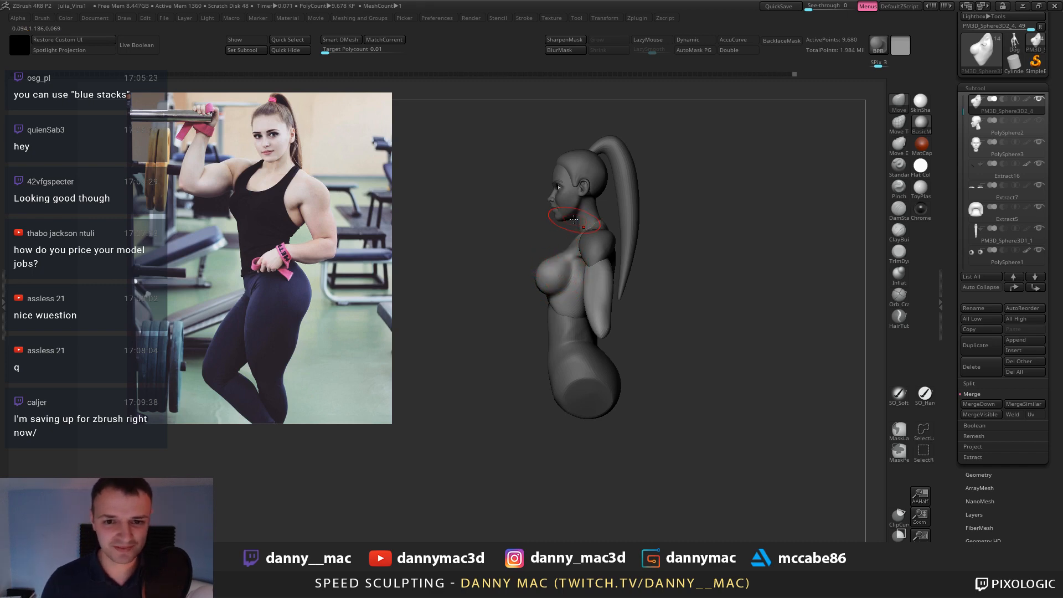
mouse_move(576, 246)
right_mouse_down("ctrl")
mouse_move(551, 256)
mouse_move(569, 248)
right_mouse_up("ctrl")
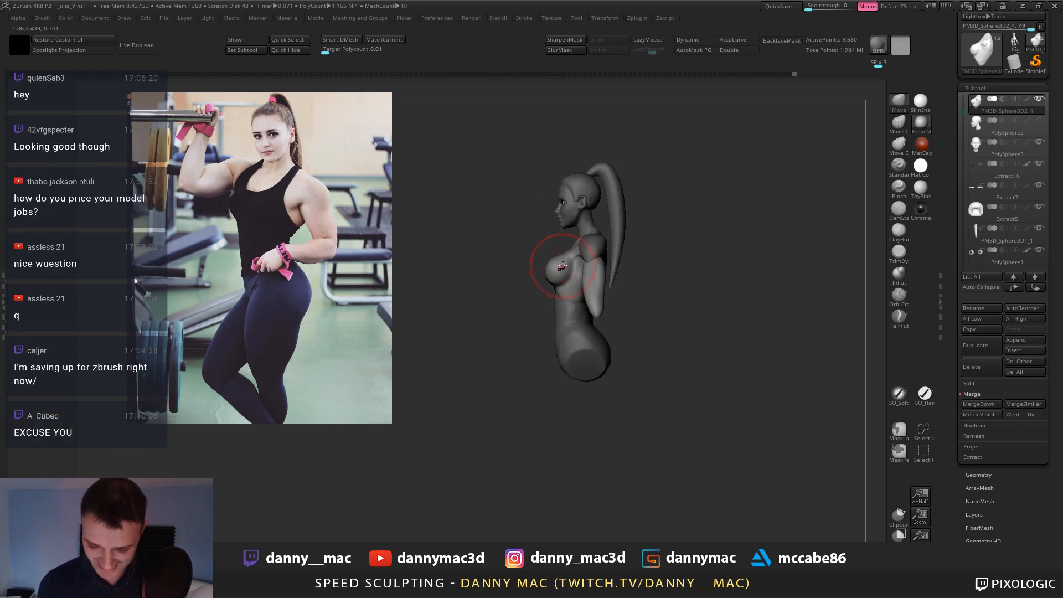
Switch to the Dam Standard brush and select the ribcage subtool for work below the neck.
right_click(564, 260)
mouse_move(565, 260)
right_mouse_down("ctrl")
mouse_move(589, 227)
mouse_move(614, 246)
mouse_move(609, 233)
mouse_move(622, 218)
right_mouse_up("ctrl")
key("b")
key("d")
key("s")
left_click(595, 238, "alt")
left_click(591, 242, "alt")
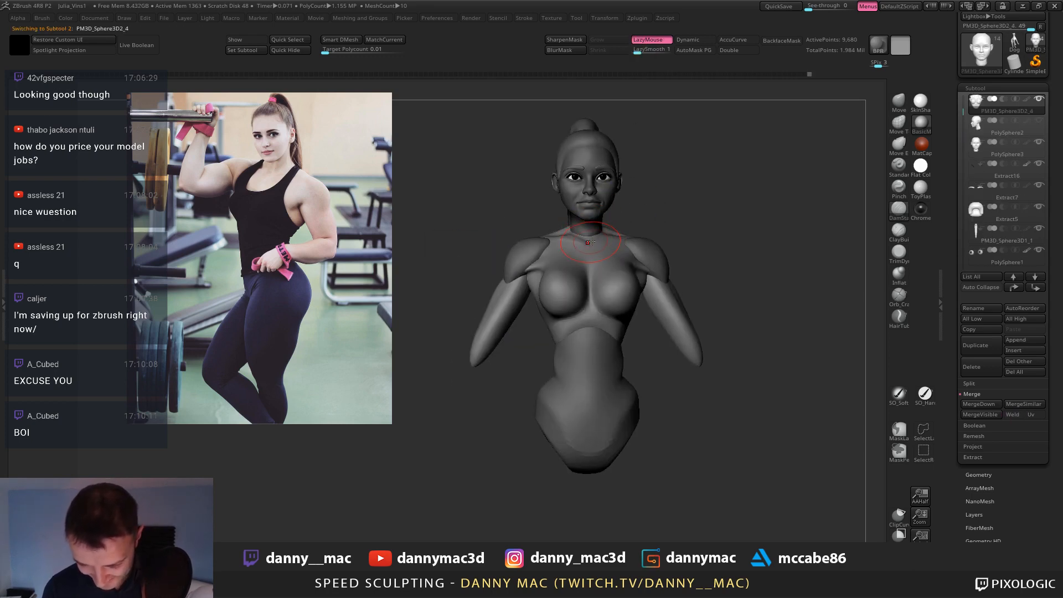
mouse_move(604, 209)
right_mouse_down("alt")
mouse_move(566, 248)
mouse_move(569, 172)
mouse_move(564, 204)
mouse_move(577, 195)
mouse_move(550, 192)
mouse_move(563, 203)
mouse_move(549, 205)
right_mouse_up("alt")
left_click(564, 238, "alt")
Select the scalp hair subtool and reshape its hairline and crown with the Move brush.
left_click(576, 184, "alt")
key("b")
key("m")
key("v")
right_click(547, 195)
right_click(558, 201)
left_click_drag(587, 202, 581, 201)
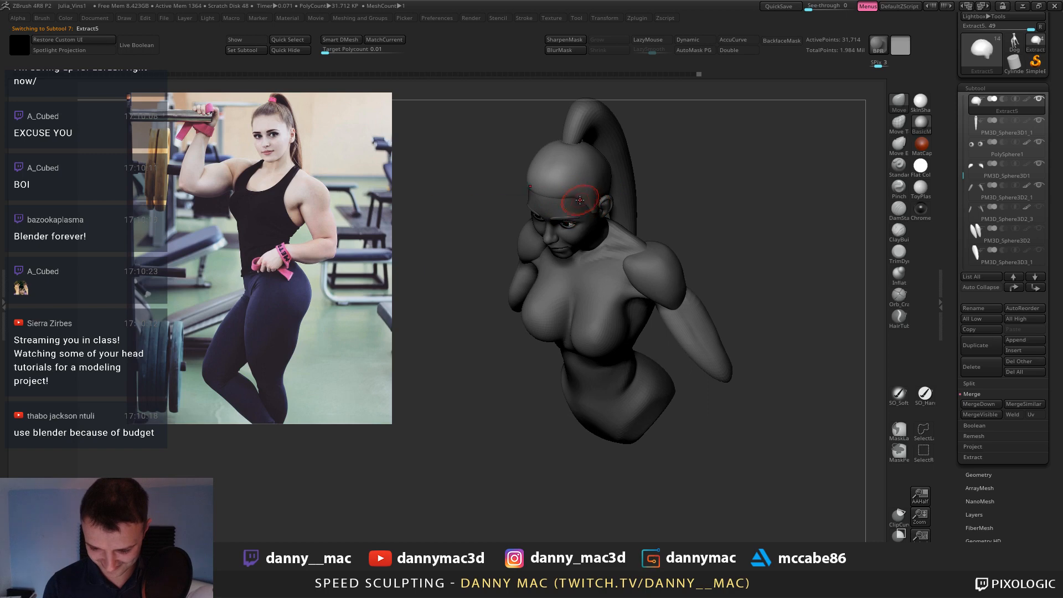
mouse_move(571, 206)
right_mouse_down()
mouse_move(550, 209)
mouse_move(569, 177)
right_mouse_up()
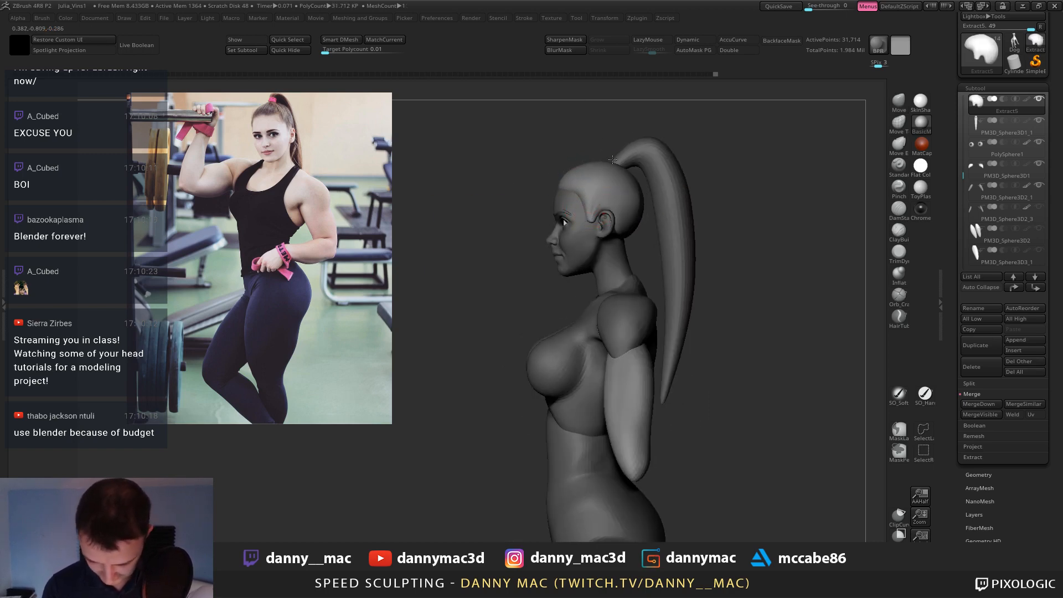
Select the ponytail subtool, thicken its upper part with the Inflate brush and smooth it.
left_click(639, 154, "alt")
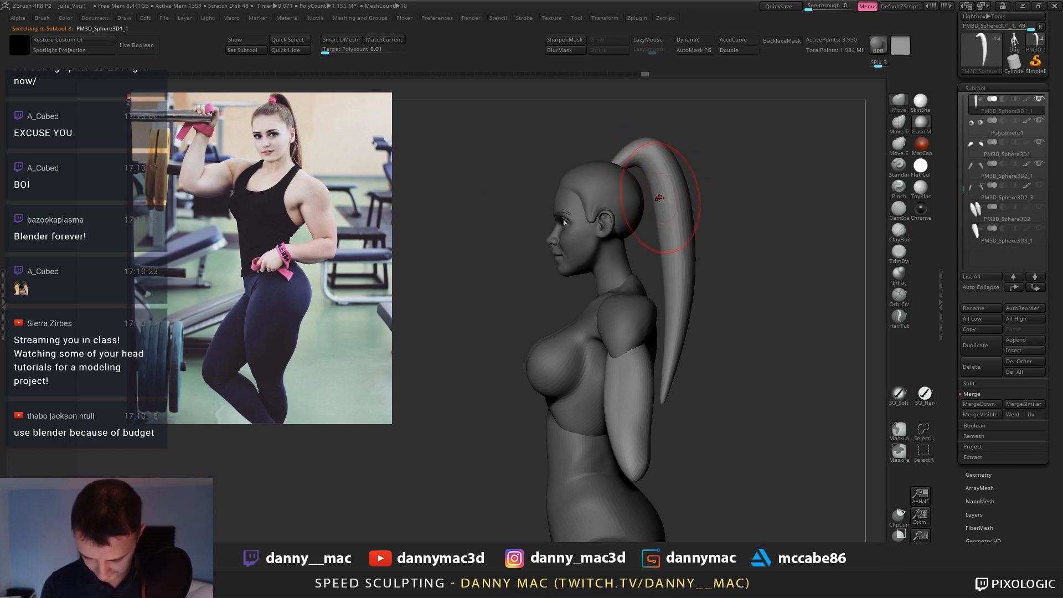
mouse_move(660, 198)
right_mouse_down()
mouse_move(650, 205)
mouse_move(667, 225)
mouse_move(688, 225)
right_mouse_up()
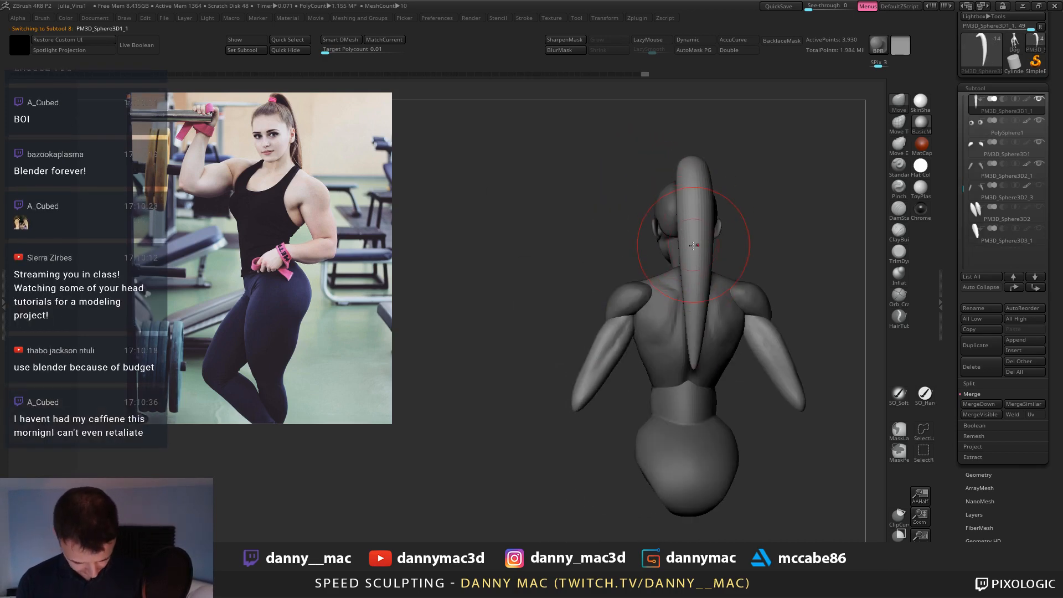
key("b")
key("i")
key("n")
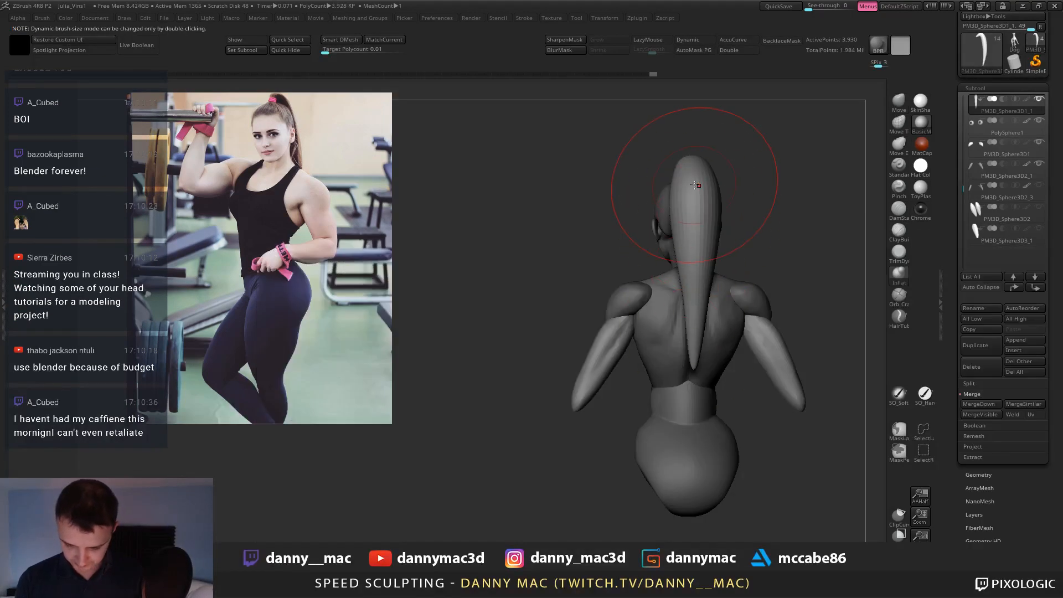
right_click_drag(692, 421, 648, 416, "shift")
left_click_drag(692, 211, 691, 199, "shift")
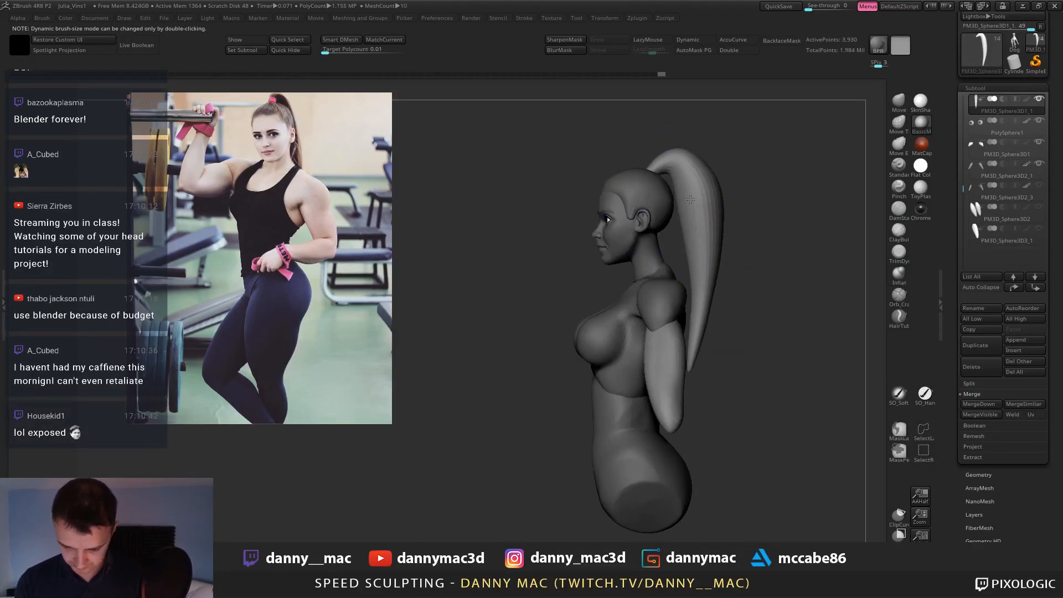
Return to the front view of the figure and save the project.
mouse_move(691, 199)
right_mouse_down()
mouse_move(622, 272)
mouse_move(638, 248)
right_mouse_up()
key("ctrl+s")
key("Return")
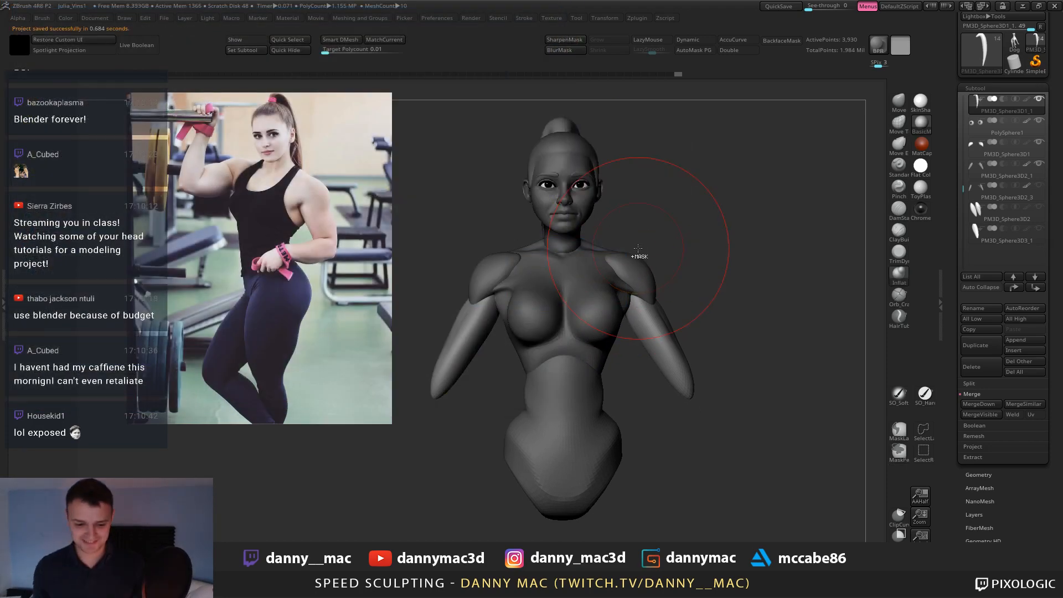
Select the ribcage subtool and build up the area between the breast and armpit with the ClayBuildup brush.
right_click_drag(649, 228, 646, 189, "alt")
left_click(656, 300, "alt")
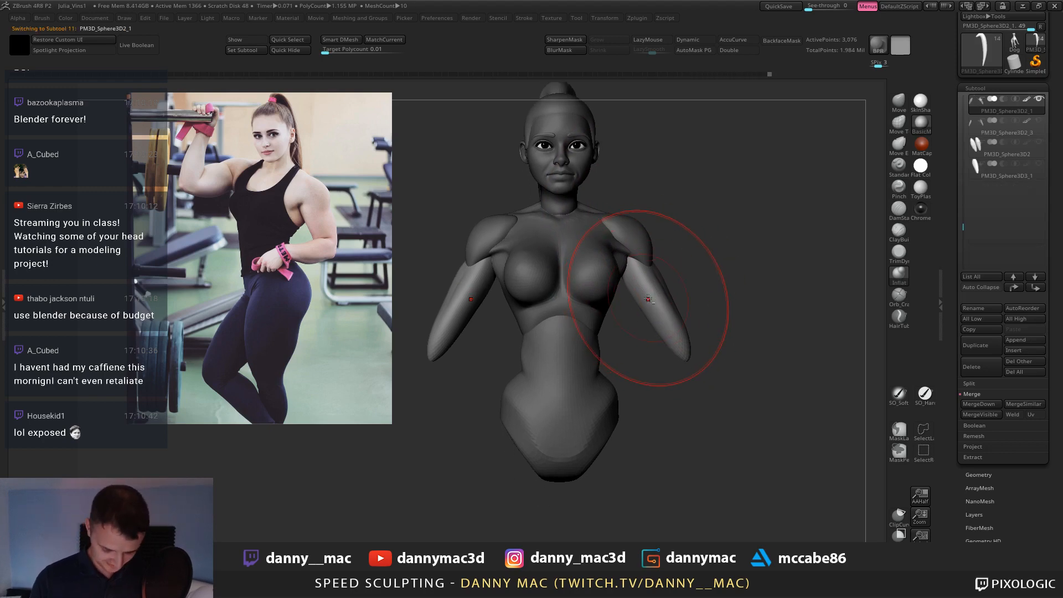
mouse_move(648, 299)
right_mouse_down()
mouse_move(619, 269)
mouse_move(633, 262)
right_mouse_up()
key("b")
key("c")
key("b")
left_click(611, 290, "alt")
right_click(611, 291)
mouse_move(620, 257)
left_mouse_down()
mouse_move(624, 270)
mouse_move(626, 258)
left_mouse_up()
right_click_drag(628, 263, 616, 260)
left_click_drag(619, 260, 623, 267)
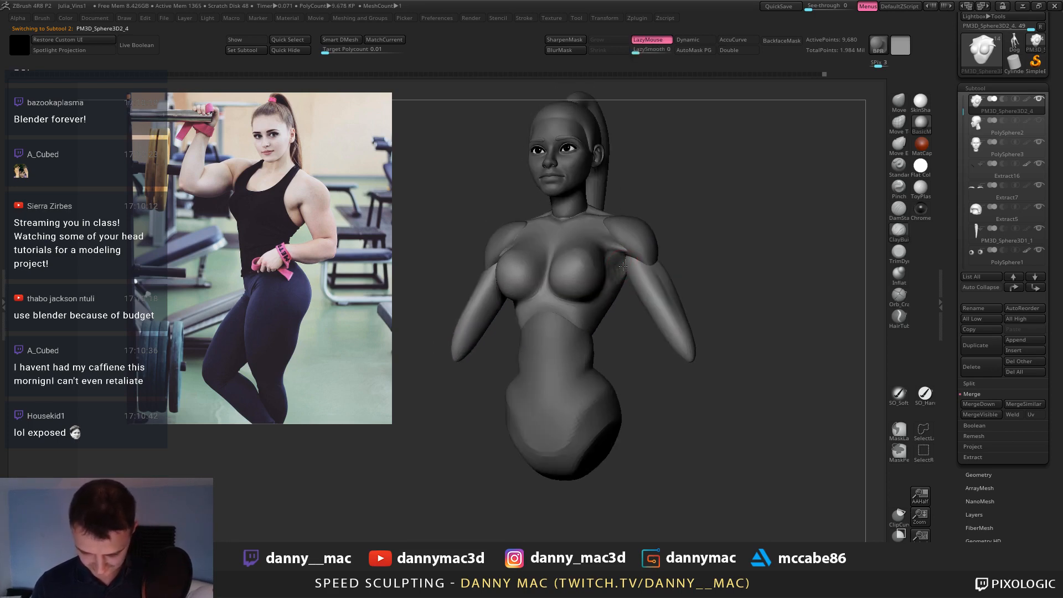
Add further volume beside the breast under the armpit on the ribcage with the ClayBuildup brush.
right_click_drag(610, 261, 617, 263)
left_click_drag(612, 265, 613, 278)
right_click_drag(617, 272, 602, 266)
left_click_drag(611, 263, 616, 272)
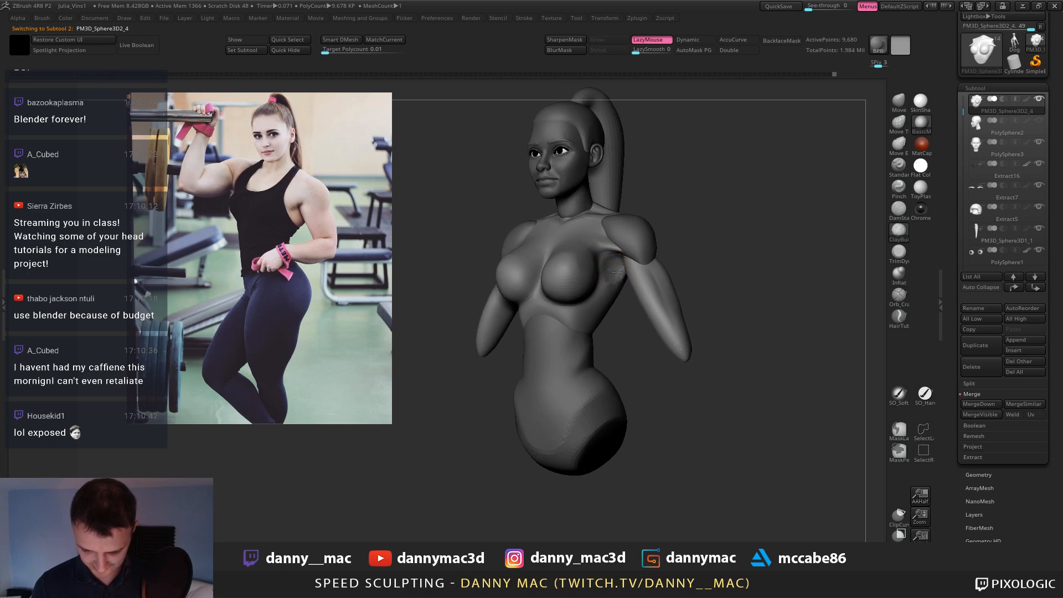
mouse_move(598, 293)
right_mouse_down()
mouse_move(613, 264)
mouse_move(632, 283)
mouse_move(598, 287)
right_mouse_up()
Reshape the side of the ribcage and the waist with the Move brush.
key("l")
right_click_drag(509, 284, 538, 287)
key("b")
key("m")
key("v")
left_click_drag(506, 291, 510, 290)
right_click_drag(510, 292, 535, 299)
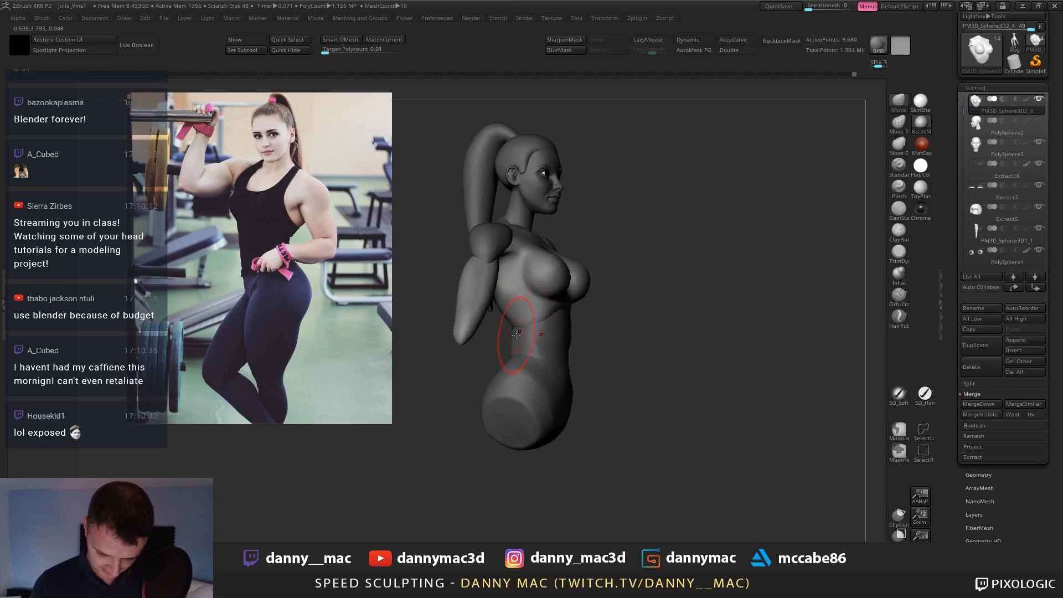
left_click_drag(509, 330, 516, 331)
mouse_move(534, 337)
right_mouse_down()
mouse_move(515, 302)
mouse_move(506, 311)
mouse_move(580, 289)
mouse_move(638, 240)
mouse_move(506, 225)
mouse_move(546, 261)
right_mouse_up()
Select the head subtool and reshape the cheek with the Move brush, previewing it in the SkinShade material before restoring BasicMaterial.
left_click(920, 102)
mouse_move(578, 212)
right_mouse_down("alt")
mouse_move(589, 202)
mouse_move(553, 263)
mouse_move(577, 273)
right_mouse_up("alt")
left_click(573, 227, "alt")
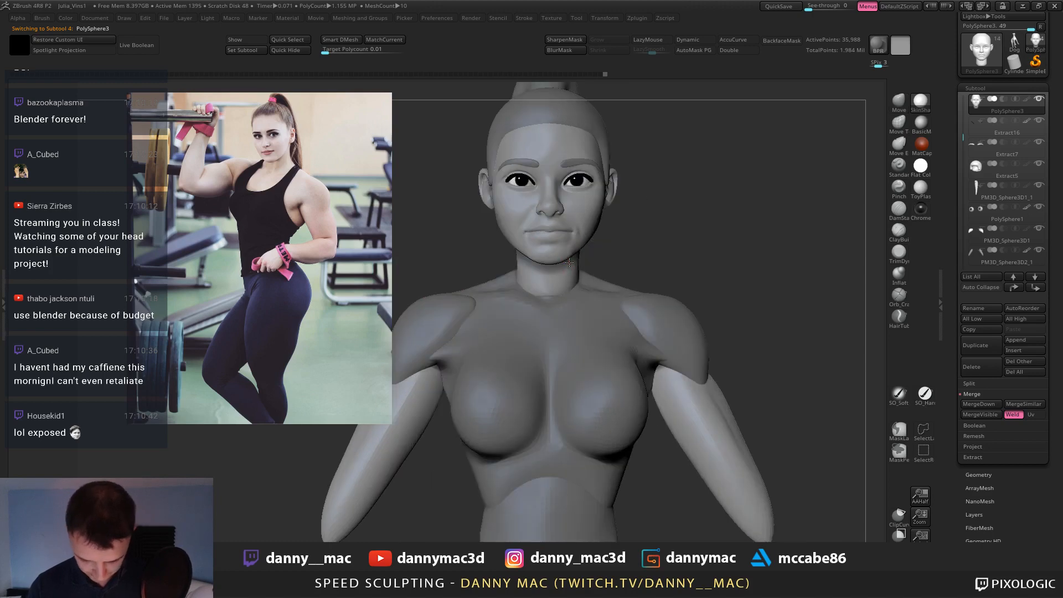
key("shift+z")
key("z")
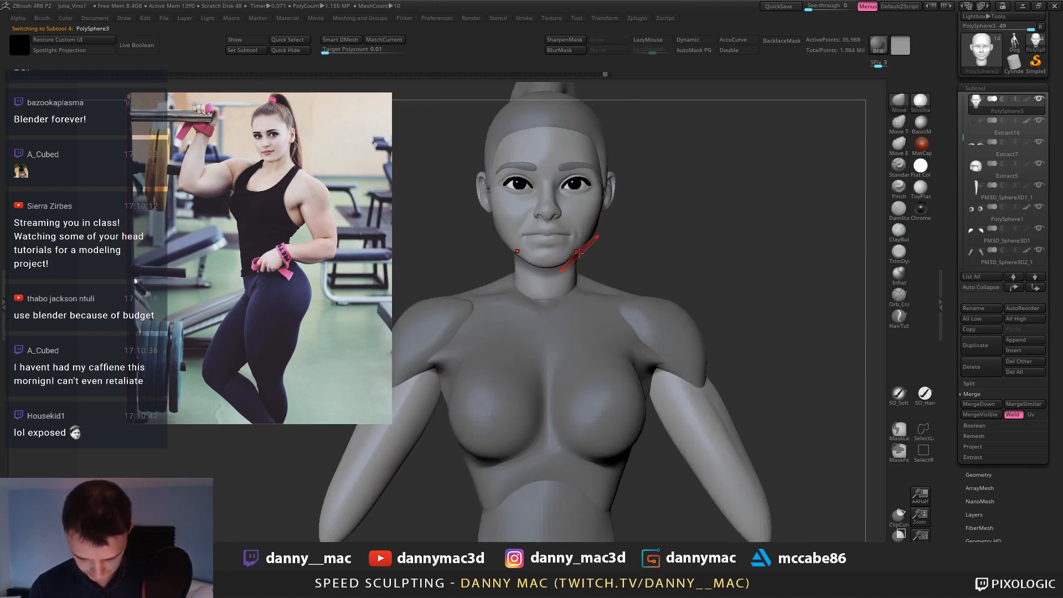
right_click_drag(565, 249, 529, 260)
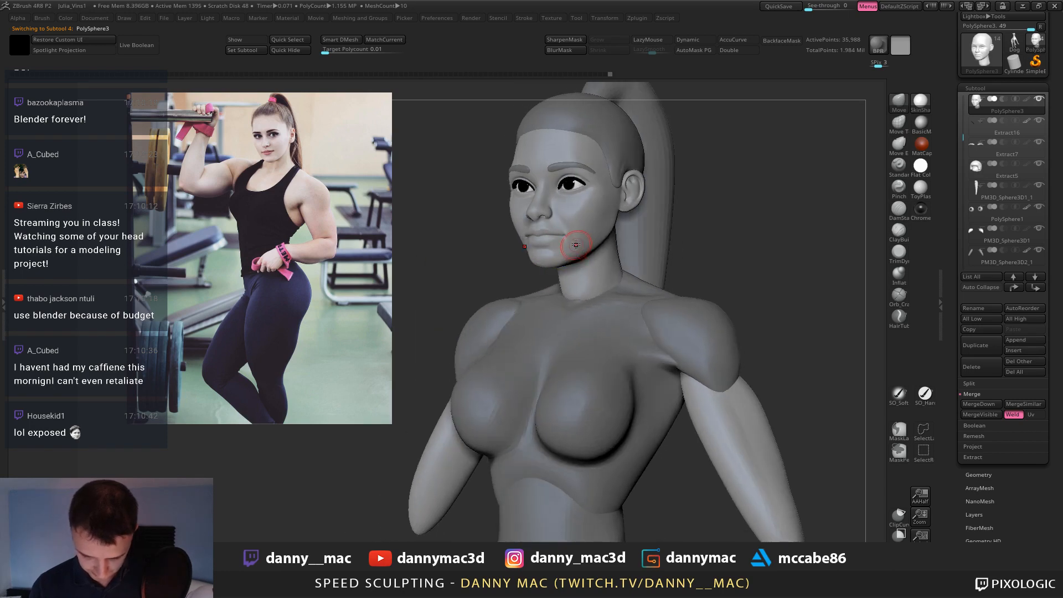
left_click_drag(581, 196, 586, 195)
right_click_drag(602, 179, 583, 210, "alt")
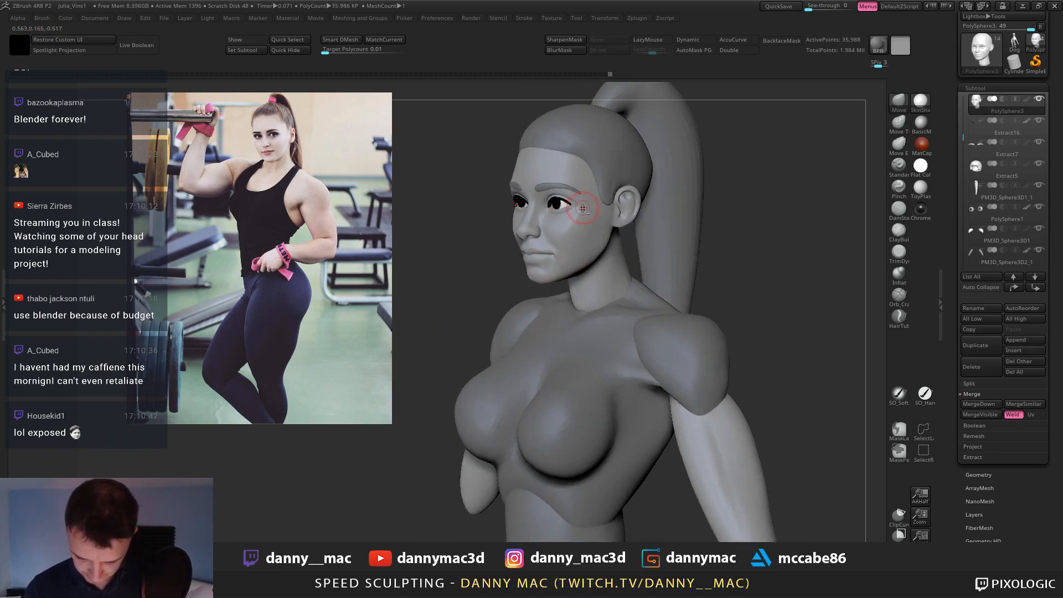
left_click_drag(583, 210, 587, 206)
left_click(921, 126)
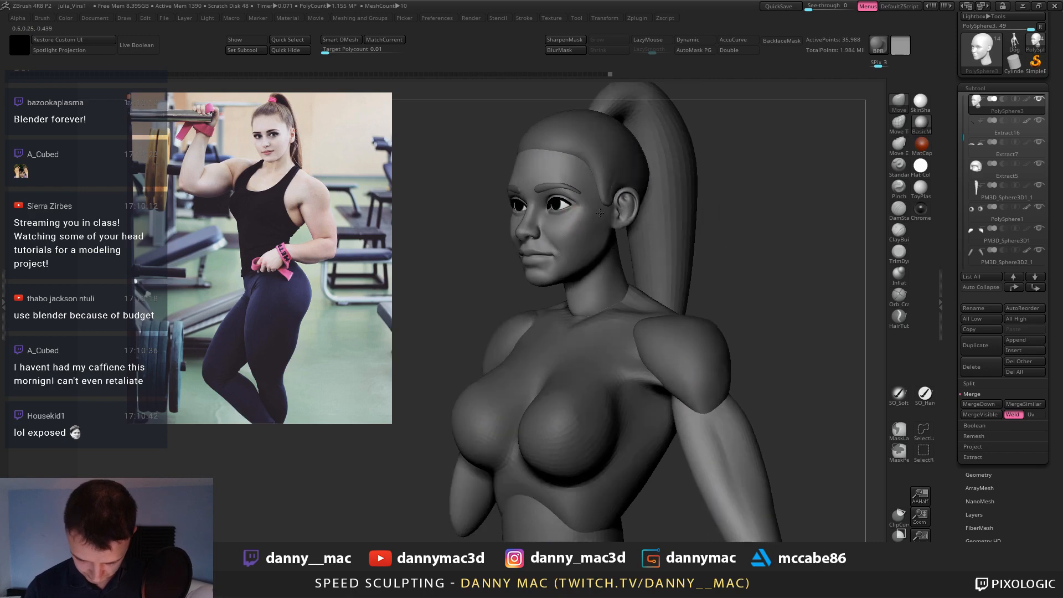
Sculpt the cheek below the eye and smooth the surface.
key("l")
mouse_move(561, 240)
right_mouse_down()
mouse_move(585, 205)
mouse_move(580, 220)
right_mouse_up()
left_click_drag(571, 218, 577, 216)
right_click_drag(577, 216, 563, 219)
key("l")
left_click_drag(585, 207, 577, 230, "shift")
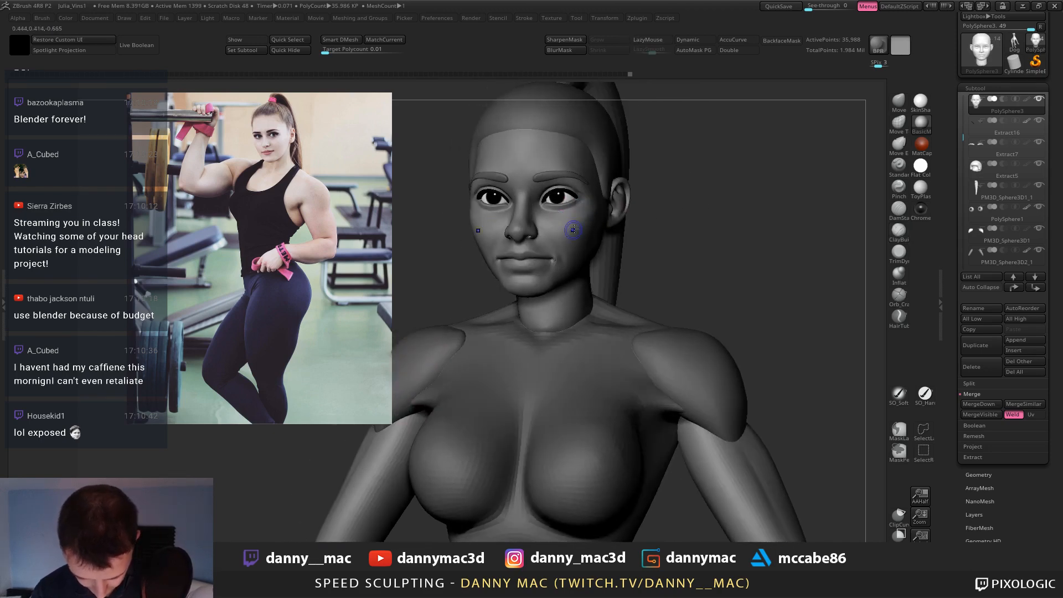
right_click_drag(576, 229, 566, 252, "shift")
right_click(556, 271)
left_click_drag(576, 238, 581, 224, "shift")
Raise the head to its higher subdivision level and save the project.
mouse_move(582, 223)
right_mouse_down("ctrl")
mouse_move(567, 271)
mouse_move(508, 289)
mouse_move(579, 266)
mouse_move(588, 250)
mouse_move(572, 250)
mouse_move(593, 244)
mouse_move(584, 260)
right_mouse_up("ctrl")
key("l")
mouse_move(481, 218)
right_mouse_down("ctrl")
mouse_move(457, 215)
mouse_move(469, 211)
right_mouse_up("ctrl")
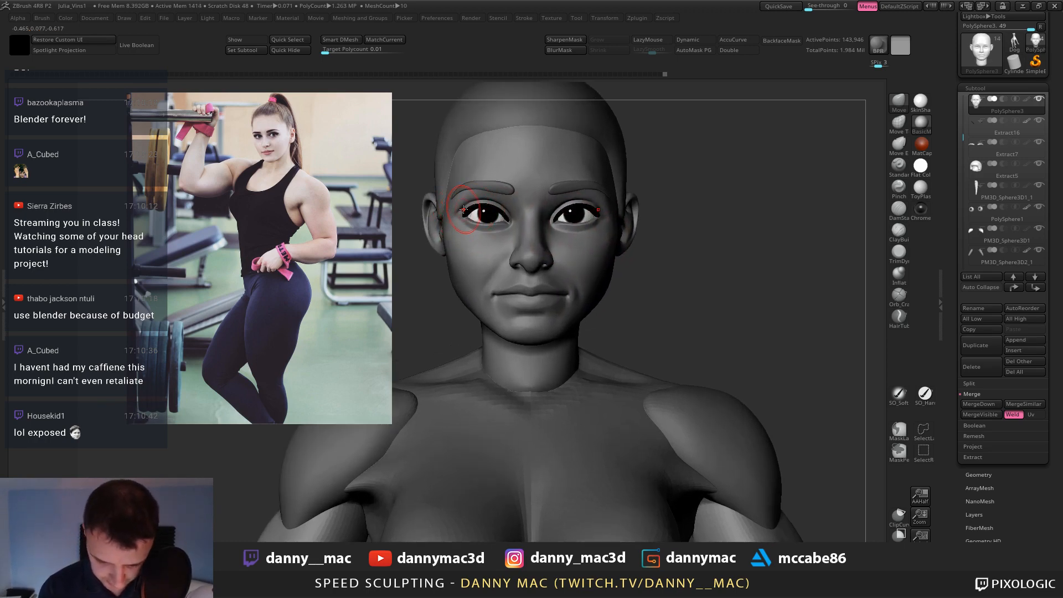
key("ctrl+s")
key("Return")
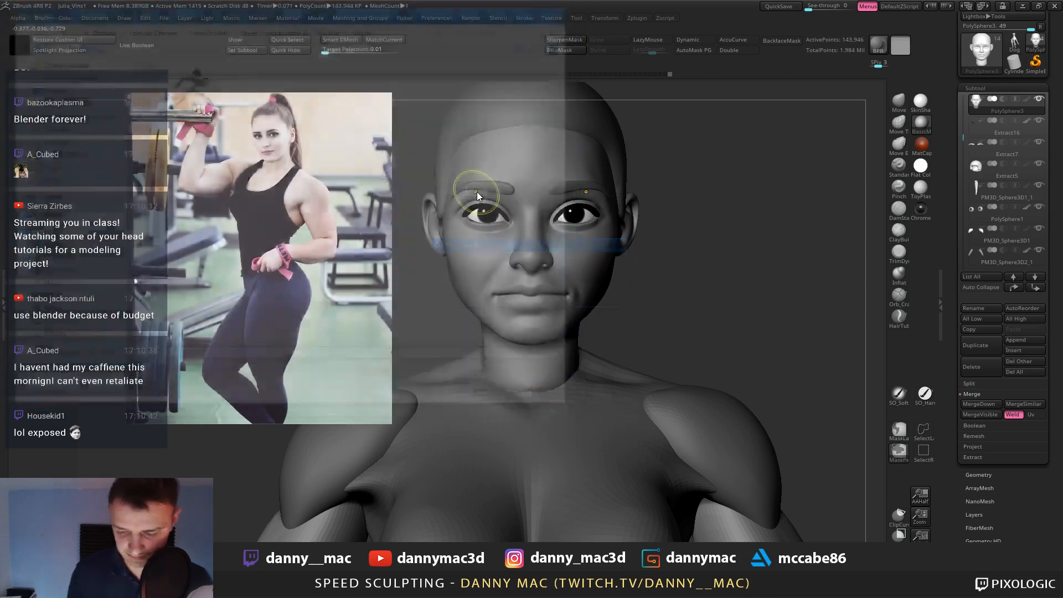
Select the eyelash subtool and adjust the lashes at the outer eye corner with the Move brush.
right_click_drag(478, 193, 736, 178, "ctrl")
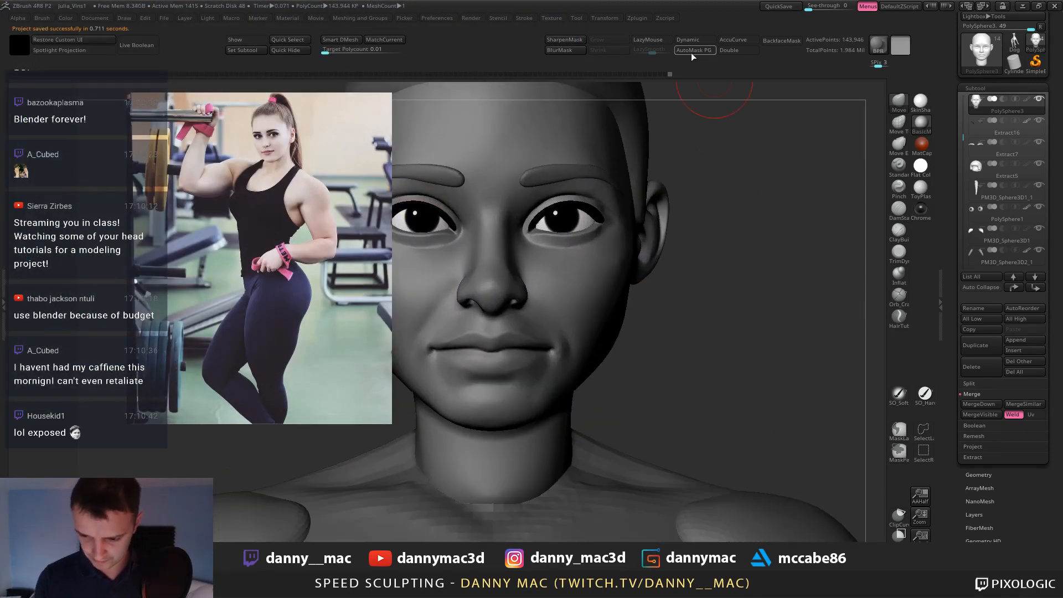
left_click(742, 40)
mouse_move(637, 332)
right_mouse_down()
mouse_move(587, 216)
mouse_move(598, 200)
mouse_move(584, 221)
mouse_move(586, 210)
mouse_move(594, 232)
right_mouse_up()
left_click(584, 209, "alt")
left_click_drag(576, 208, 578, 211)
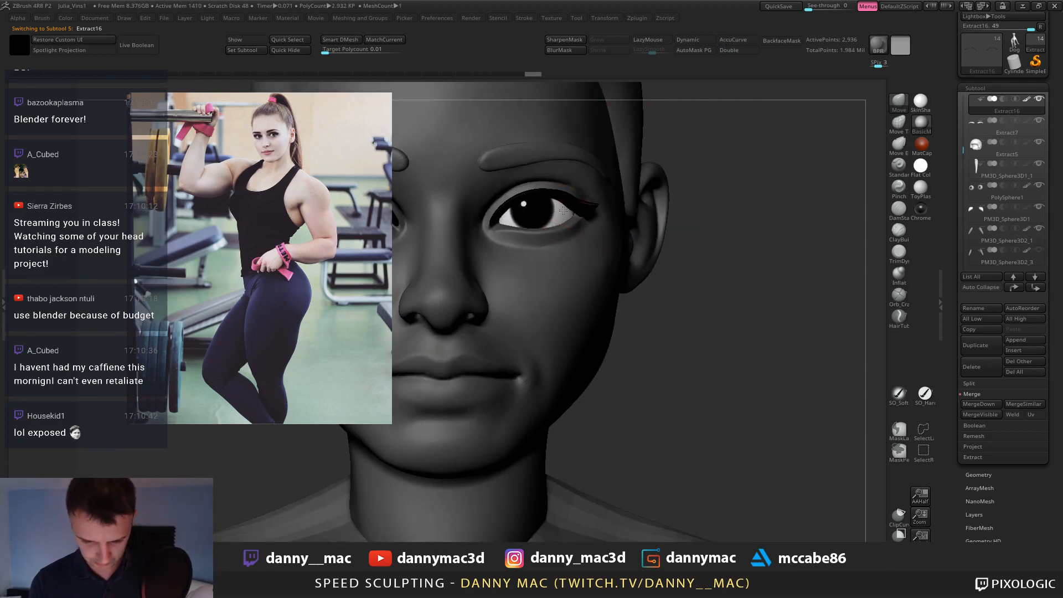
mouse_move(578, 210)
right_mouse_down("ctrl")
mouse_move(580, 220)
mouse_move(490, 188)
mouse_move(497, 183)
mouse_move(474, 263)
right_mouse_up("ctrl")
key("space")
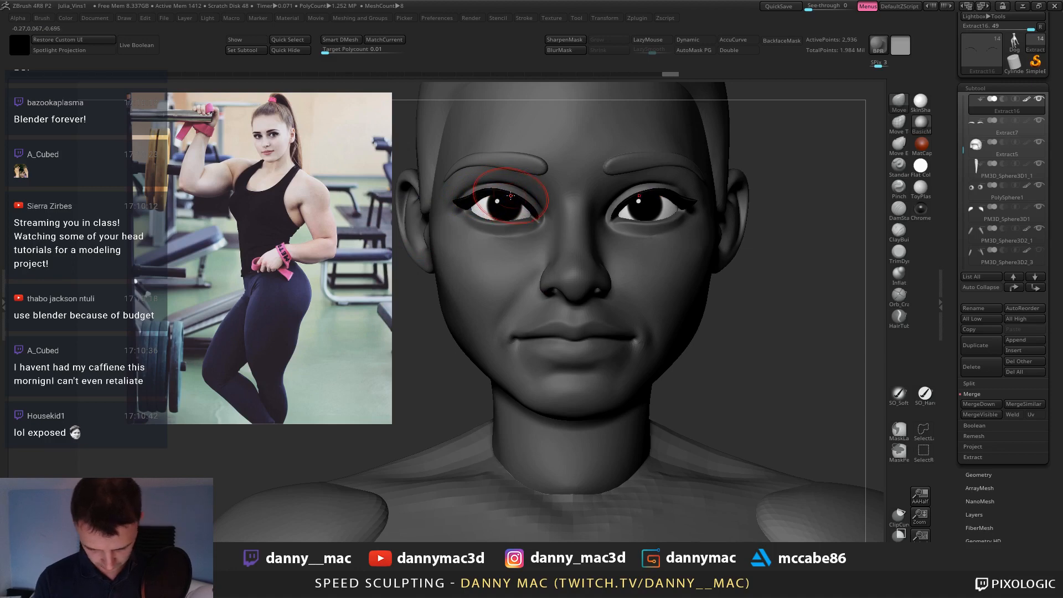
key("space")
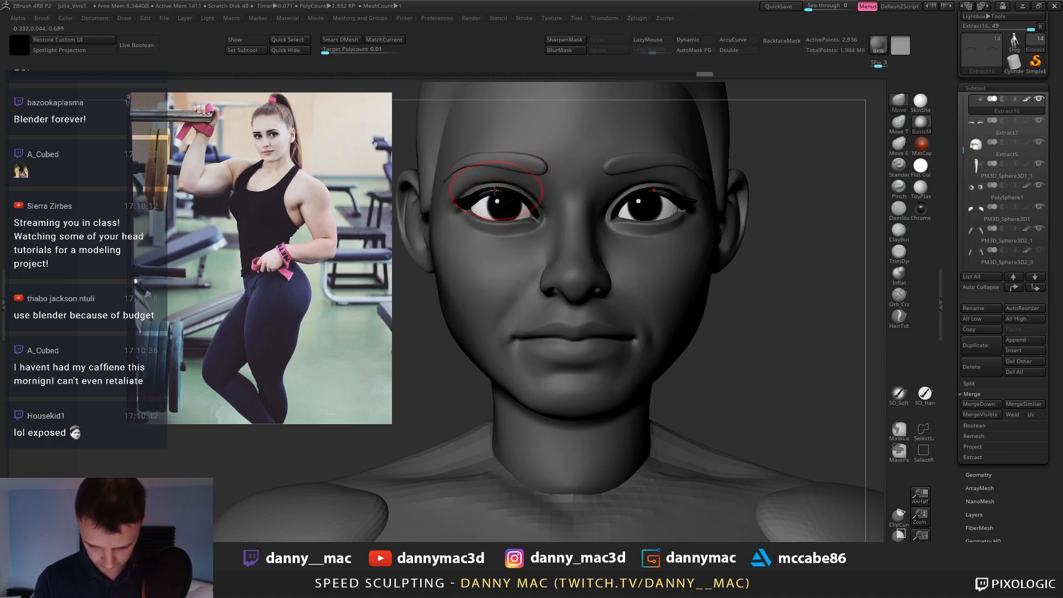
Isolate the head subtool and define the crease between eye and brow with the Dam Standard brush, undoing unwanted strokes.
left_click(468, 221, "alt")
mouse_move(467, 222)
right_mouse_down()
mouse_move(521, 227)
mouse_move(443, 210)
mouse_move(483, 193)
mouse_move(451, 200)
mouse_move(447, 187)
right_mouse_up()
key("l")
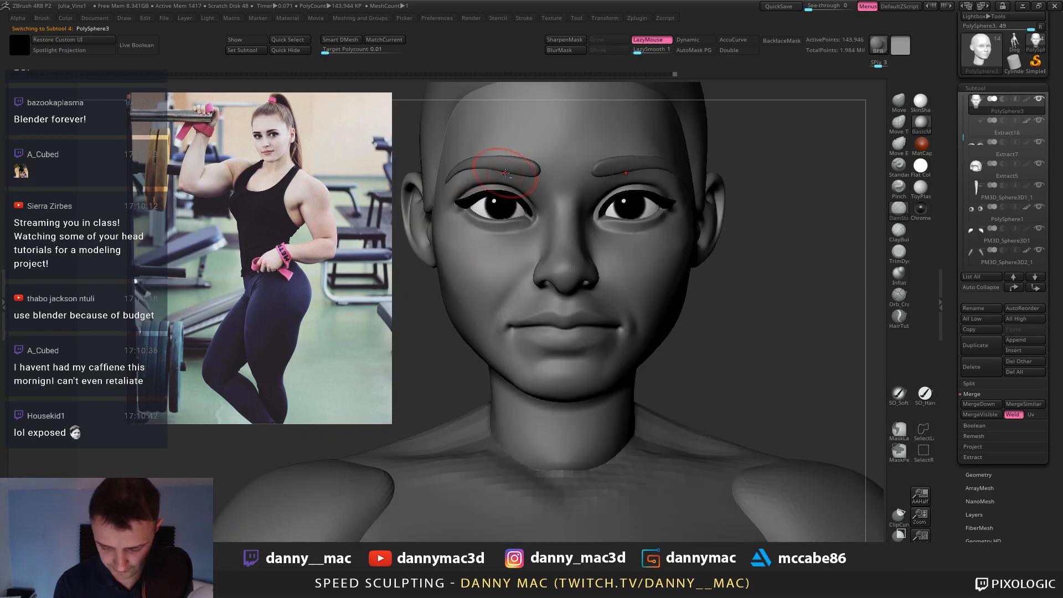
key("alt+s")
mouse_move(503, 169)
right_mouse_down()
mouse_move(540, 173)
mouse_move(523, 171)
mouse_move(514, 190)
right_mouse_up()
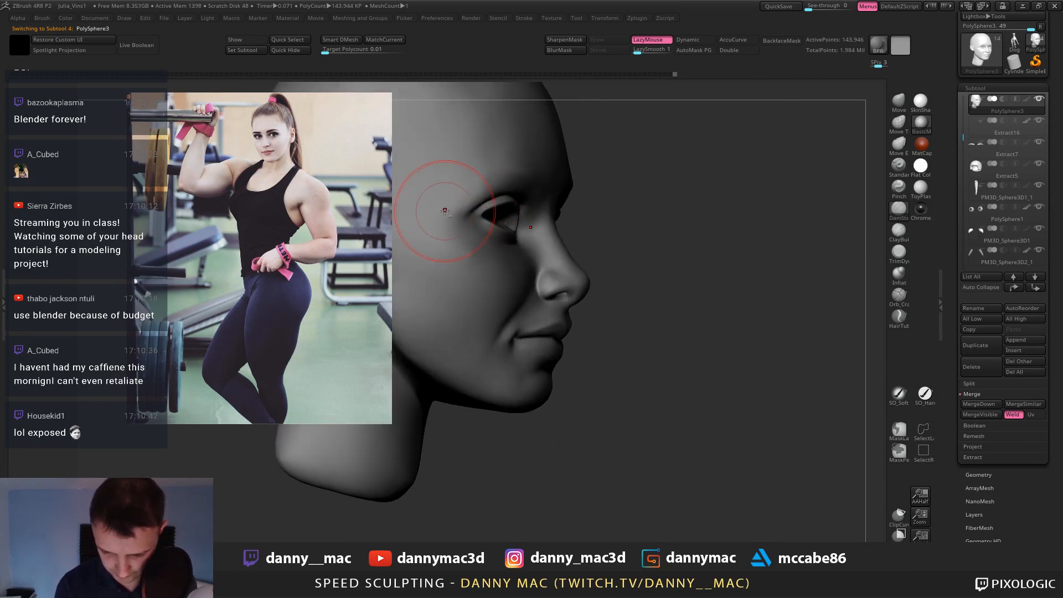
mouse_move(446, 209)
left_mouse_down()
mouse_move(467, 204)
mouse_move(509, 161)
left_mouse_up()
key("ctrl+z")
key("ctrl+z")
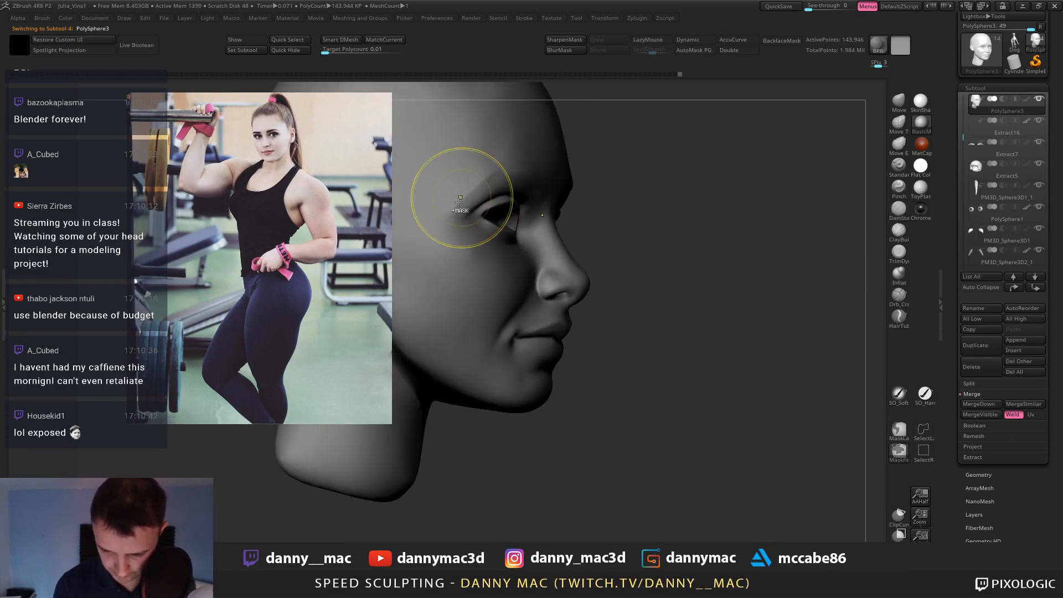
mouse_move(454, 208)
left_mouse_down()
mouse_move(514, 161)
mouse_move(502, 166)
left_mouse_up()
right_click_drag(505, 166, 521, 172, "shift")
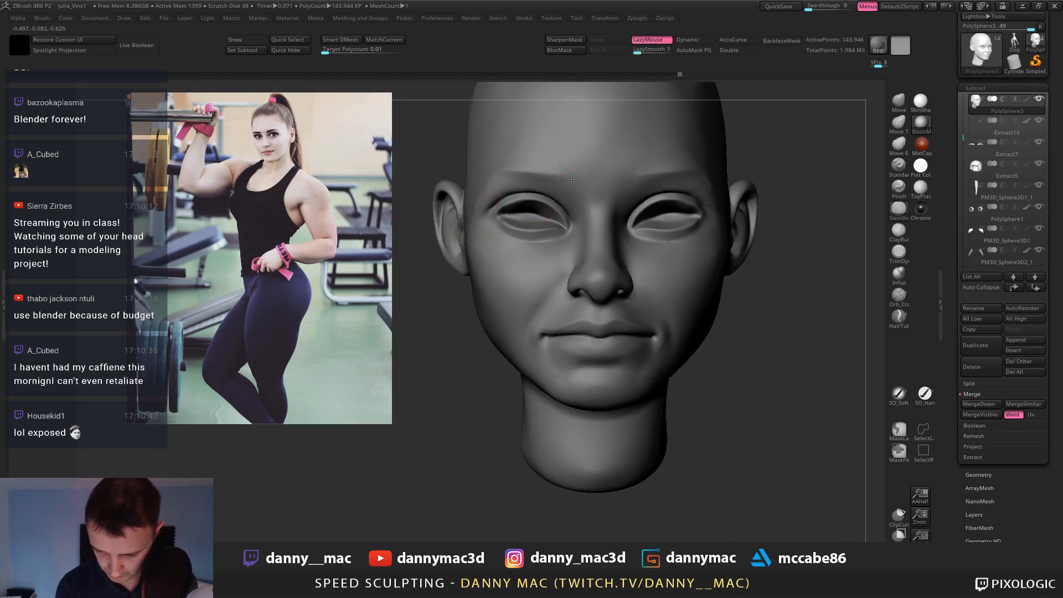
left_click_drag(563, 178, 566, 180)
key("ctrl+z")
Refine the crease around the nostril wing with the Dam Standard brush.
right_click_drag(661, 181, 626, 188)
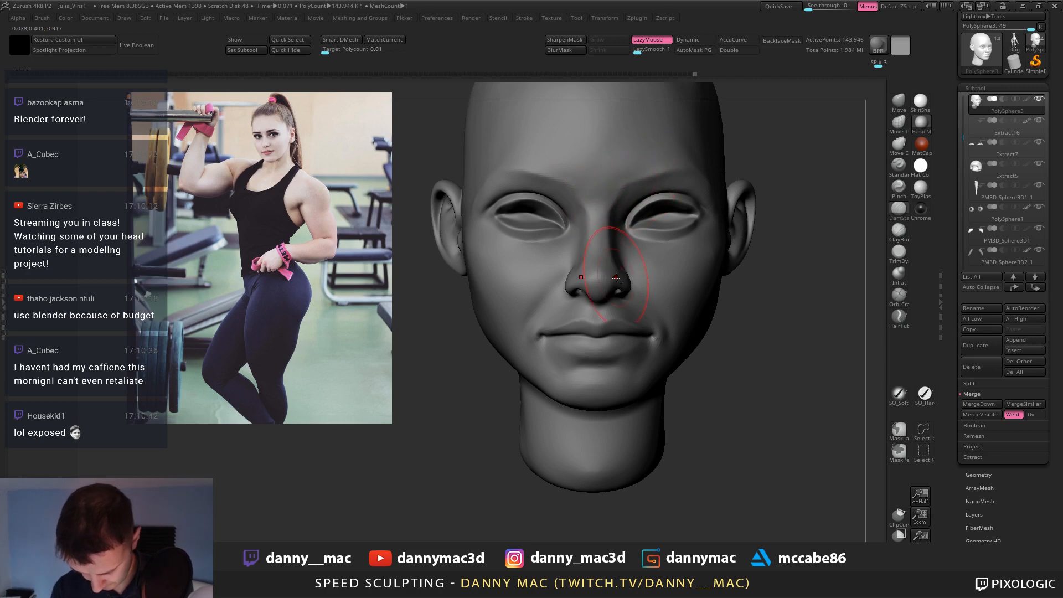
right_click(589, 280)
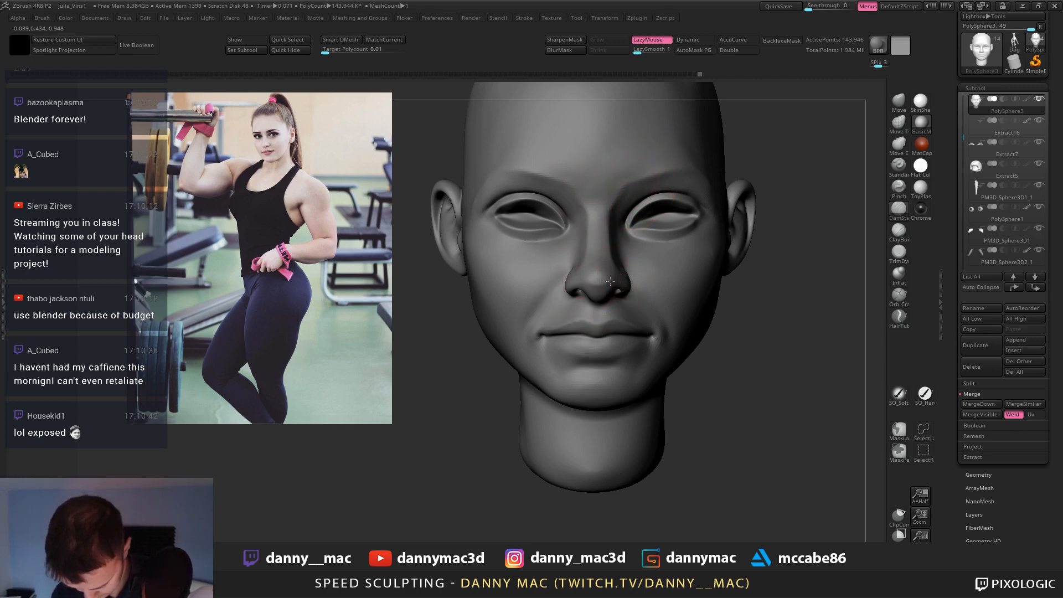
right_click_drag(611, 282, 640, 285)
right_click(641, 285)
left_click_drag(659, 276, 658, 300)
mouse_move(654, 293)
right_mouse_down("shift")
mouse_move(632, 283)
mouse_move(570, 290)
mouse_move(545, 238)
mouse_move(554, 234)
right_mouse_up("shift")
Switch to the Move brush and save the project.
key("b")
key("m")
key("v")
right_click(619, 279)
key("ctrl+s")
key("Return")
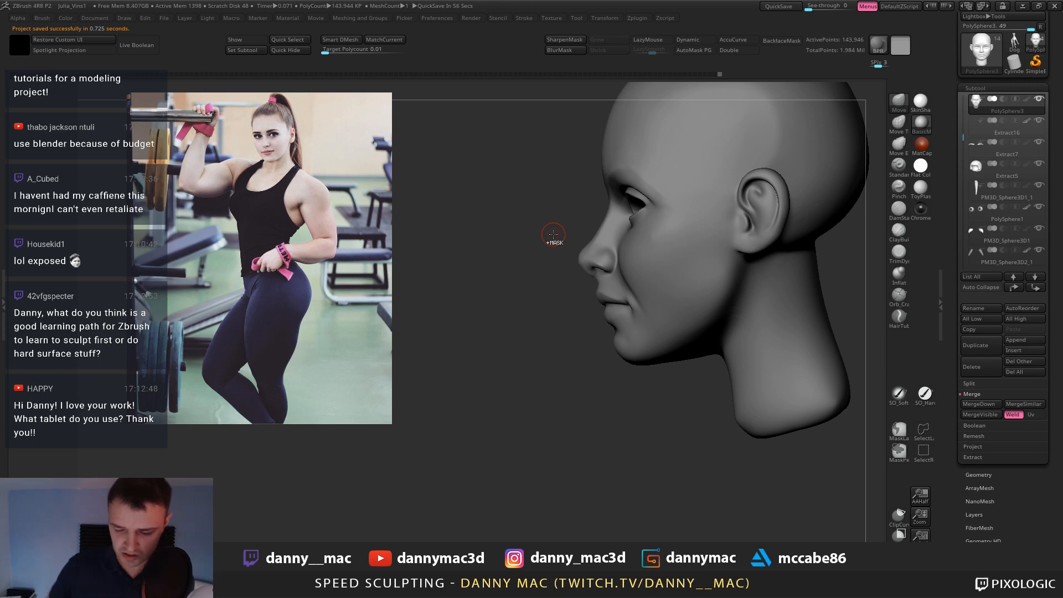
Reshape the underside of the nostril at the lower subdivision level with the Move brush and save the project.
right_click_drag(587, 248, 573, 253)
key("space")
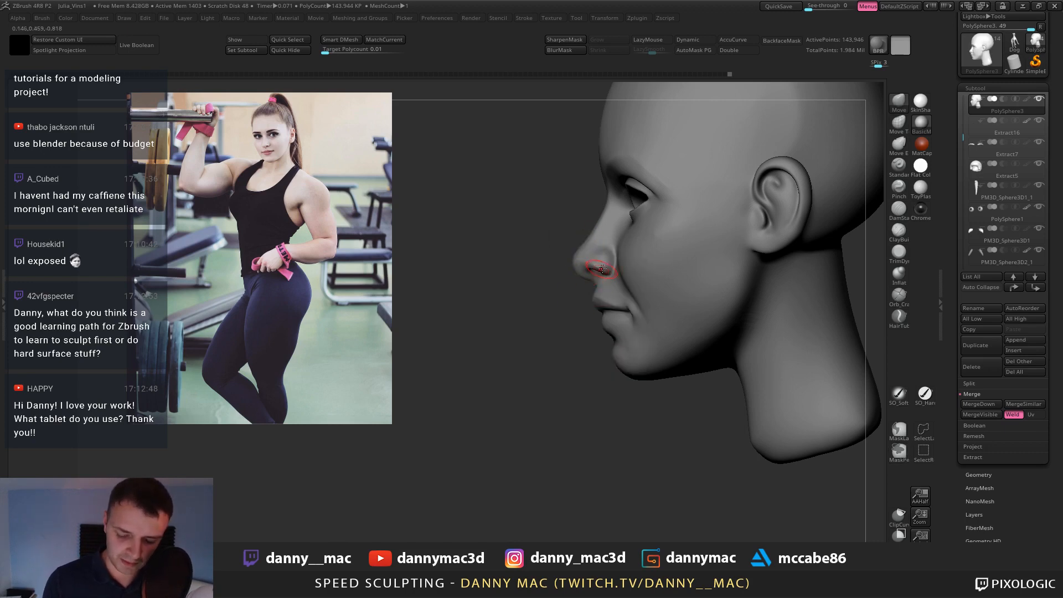
right_click_drag(602, 269, 606, 279, "alt")
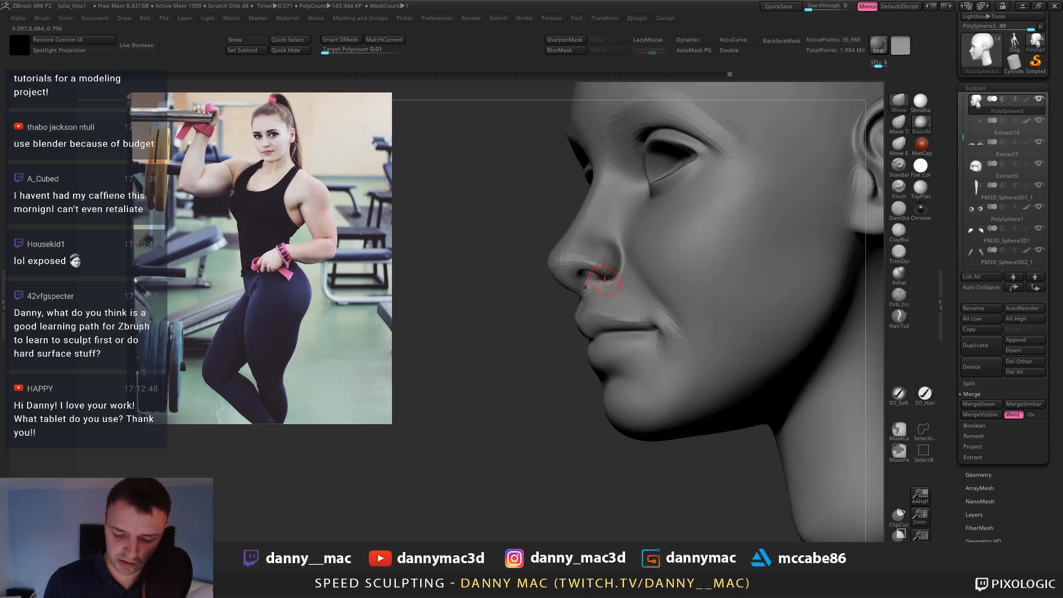
left_click_drag(600, 286, 602, 283)
mouse_move(602, 283)
right_mouse_down()
mouse_move(552, 283)
mouse_move(574, 256)
right_mouse_up()
key("ctrl+s")
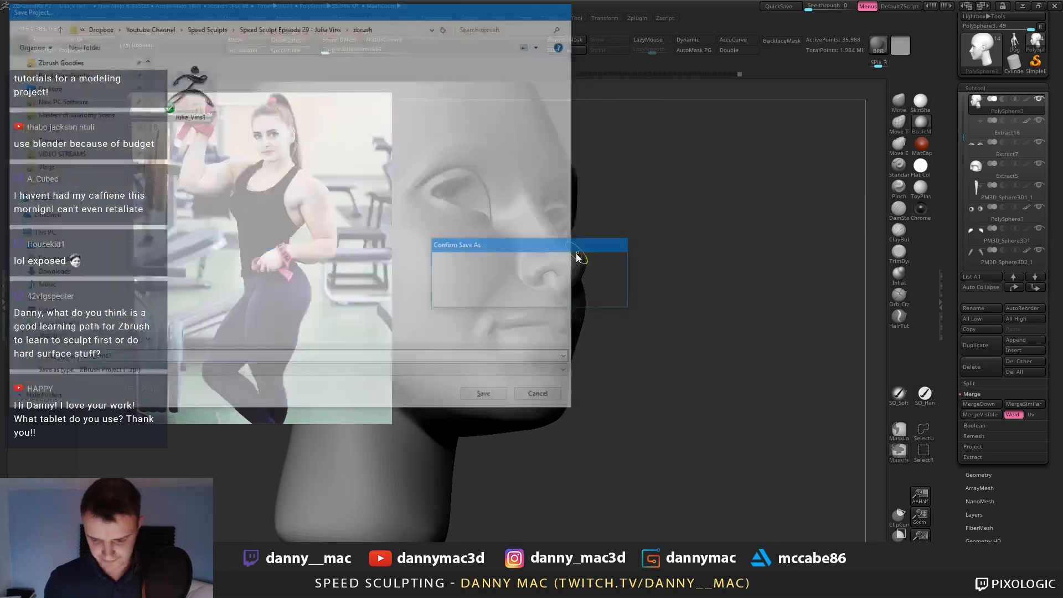
key("Return")
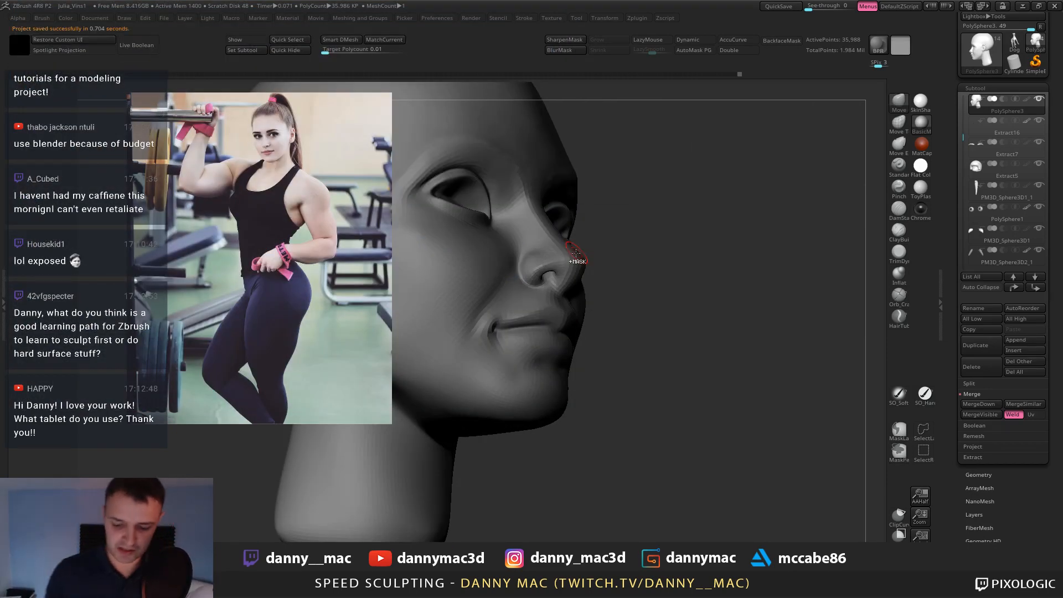
Check the head from the front and adjust the mouth area with short strokes.
mouse_move(576, 253)
right_mouse_down()
mouse_move(551, 237)
mouse_move(540, 283)
mouse_move(613, 277)
mouse_move(580, 268)
mouse_move(614, 267)
mouse_move(585, 217)
right_mouse_up()
key("l")
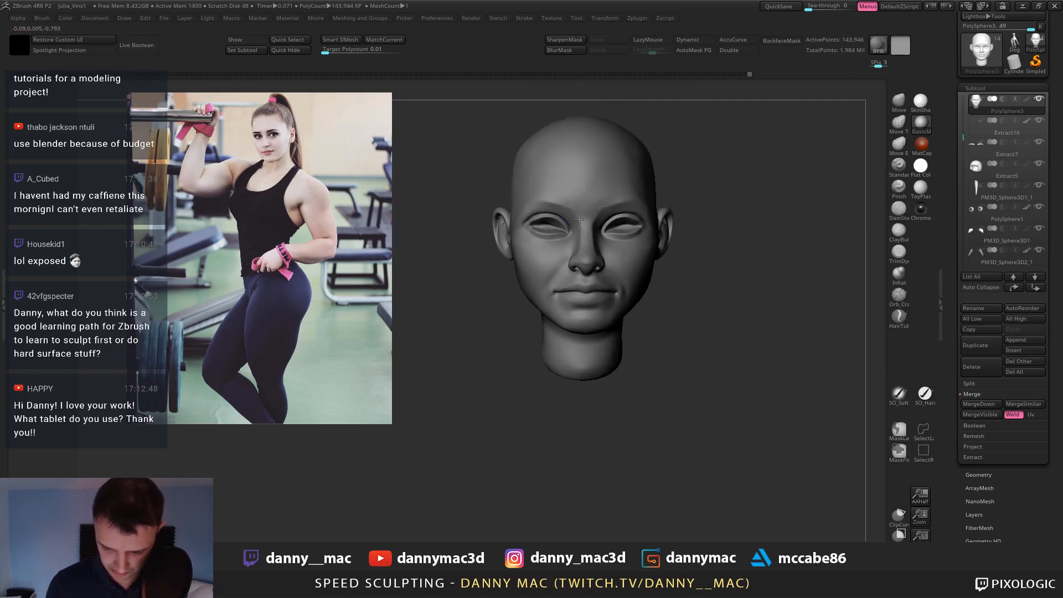
right_click_drag(587, 225, 586, 236, "alt")
key("s")
right_click_drag(640, 281, 601, 247, "alt")
key("1")
mouse_move(578, 290)
right_mouse_down()
mouse_move(561, 285)
mouse_move(583, 268)
mouse_move(602, 273)
right_mouse_up()
key("l")
left_click_drag(547, 279, 538, 279)
mouse_move(576, 286)
right_mouse_down()
mouse_move(556, 287)
mouse_move(573, 289)
right_mouse_up()
left_click_drag(547, 279, 538, 278)
mouse_move(578, 263)
right_mouse_down("alt")
mouse_move(565, 285)
mouse_move(534, 275)
mouse_move(609, 261)
mouse_move(587, 288)
mouse_move(582, 260)
mouse_move(554, 239)
mouse_move(570, 252)
mouse_move(615, 230)
right_mouse_up("alt")
Build up the lower lip with the ClayBuildup brush, smooth it and undo the last stroke.
key("b")
key("c")
key("b")
left_click_drag(501, 271, 554, 266)
mouse_move(589, 252)
right_mouse_down("shift")
mouse_move(621, 249)
mouse_move(565, 244)
mouse_move(552, 257)
right_mouse_up("shift")
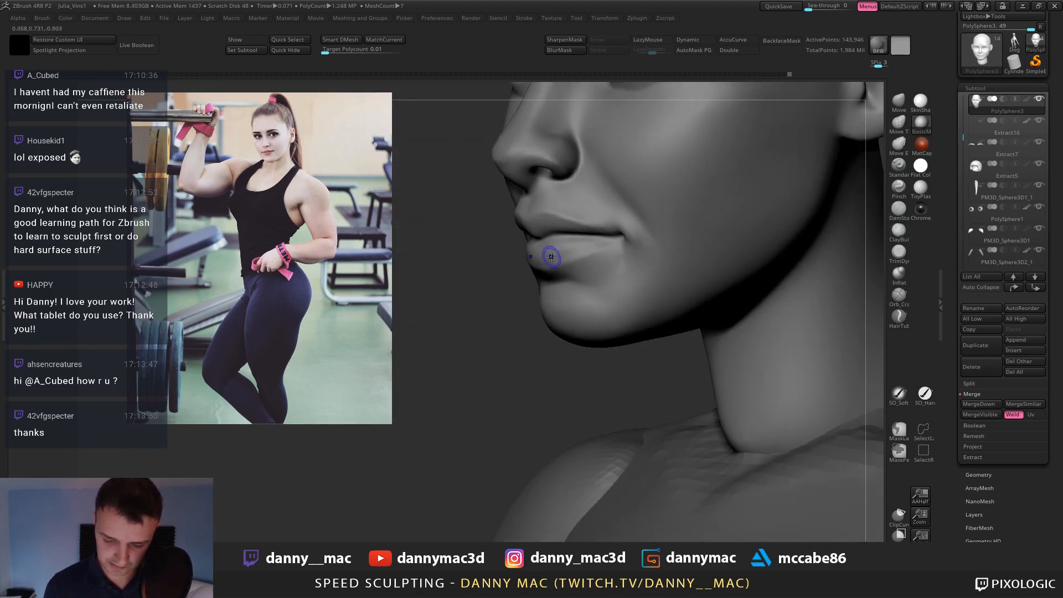
left_click_drag(552, 256, 587, 245, "shift")
right_click_drag(564, 243, 534, 244)
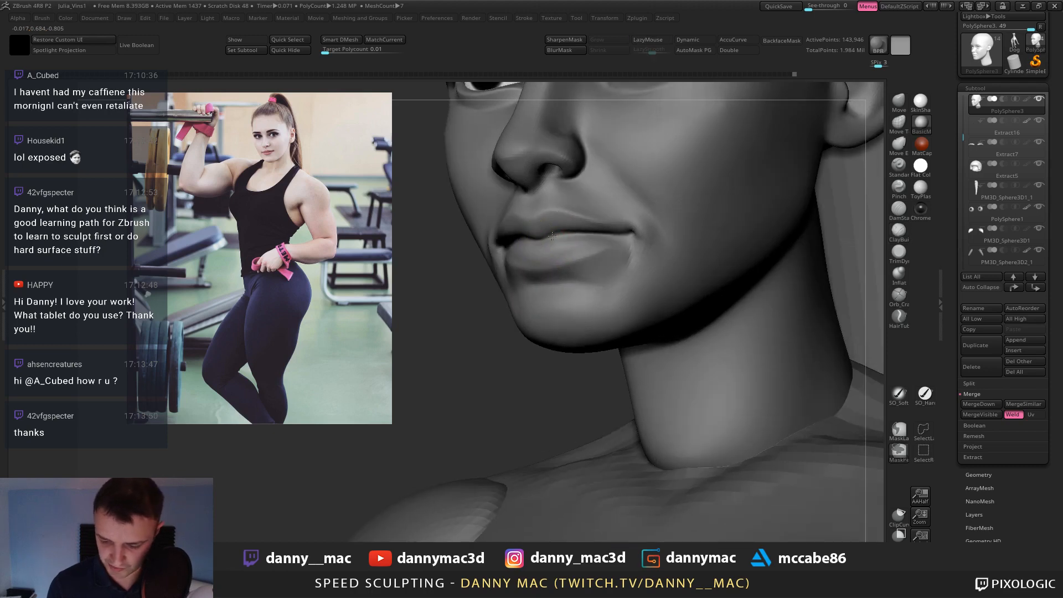
key("ctrl+z")
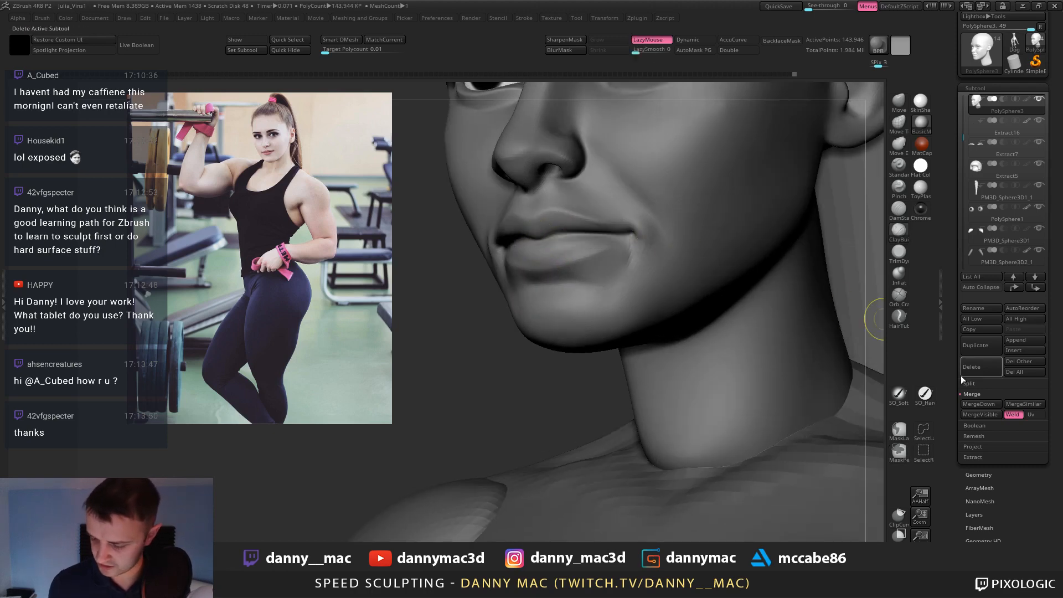
Mask the upper lip area with MaskLasso and drop the head to the lower subdivision level.
left_click(899, 432)
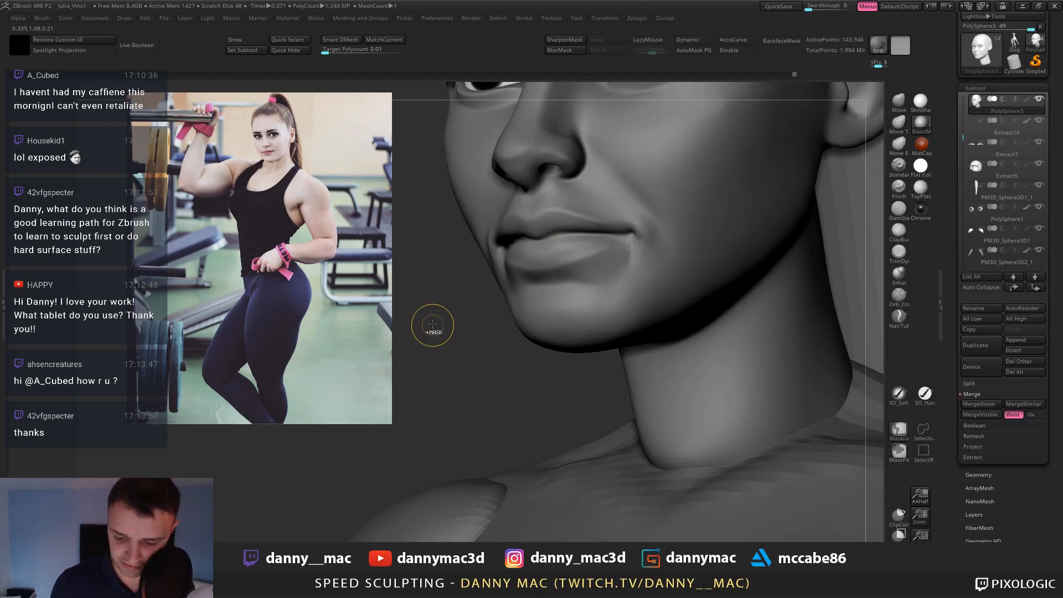
mouse_move(432, 324)
left_mouse_down()
mouse_move(481, 252)
mouse_move(534, 239)
mouse_move(388, 244)
left_mouse_up()
right_click_drag(570, 233, 580, 238)
mouse_move(544, 241)
left_mouse_down("ctrl")
mouse_move(673, 205)
mouse_move(512, 177)
left_mouse_up("ctrl")
mouse_move(562, 244)
right_mouse_down()
mouse_move(551, 247)
mouse_move(564, 227)
right_mouse_up()
key("shift+d")
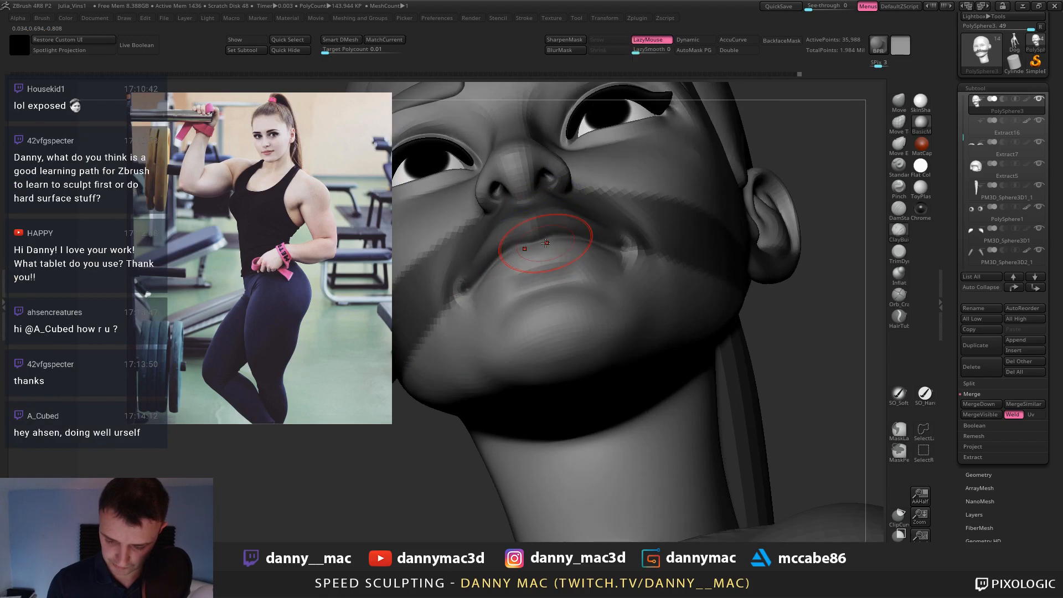
Reshape the unmasked lower lip with the Move brush.
key("b")
key("m")
key("v")
left_click_drag(544, 243, 542, 238)
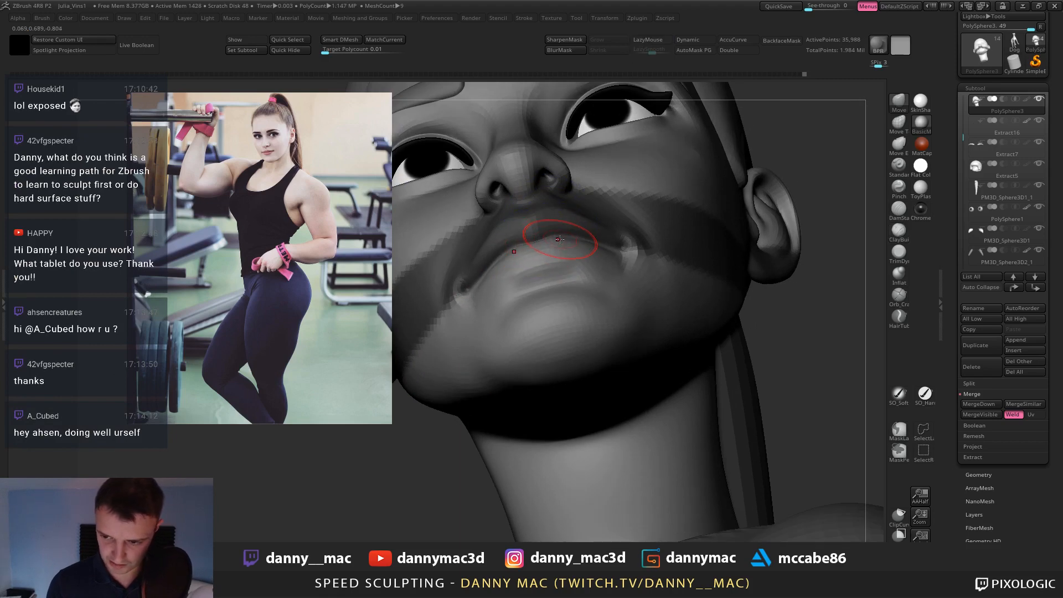
right_click_drag(559, 240, 525, 294)
right_click_drag(564, 241, 526, 275, "shift")
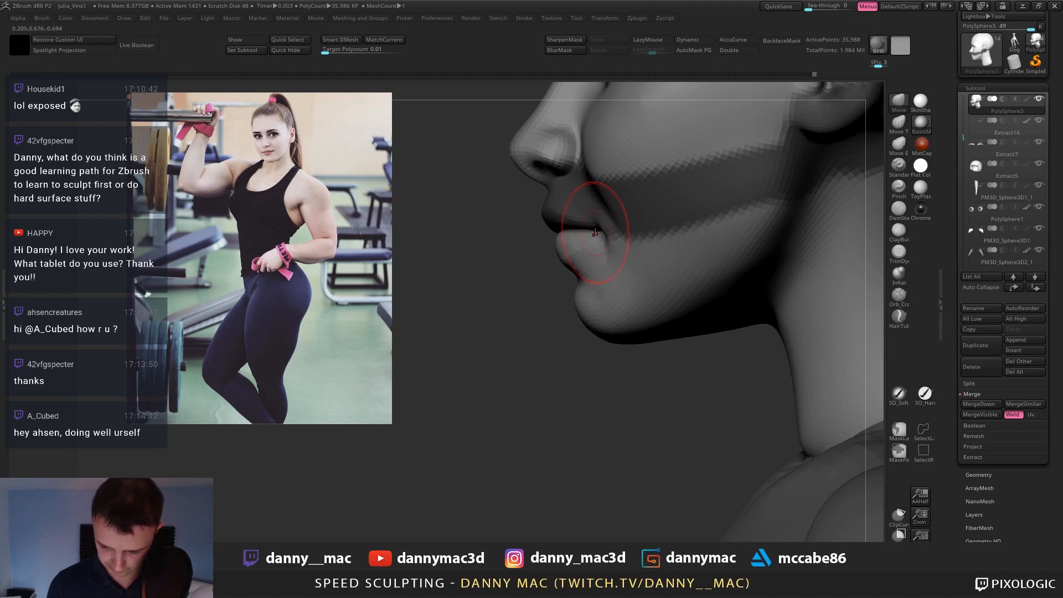
right_click_drag(595, 233, 534, 283)
Invert the mask and adjust the upper lip against the lower one.
left_click(539, 277, "ctrl")
key("space")
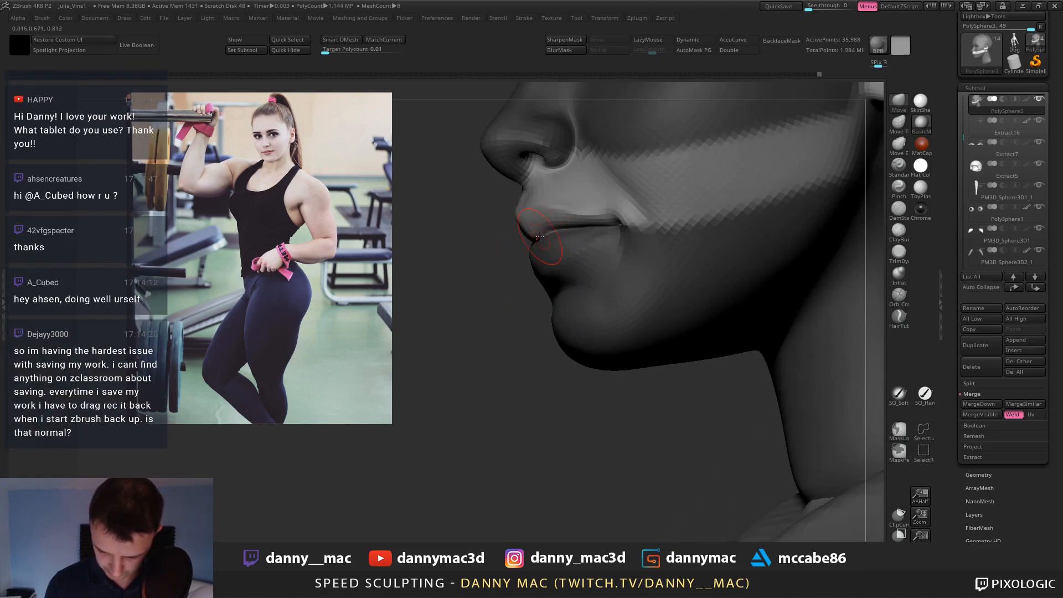
mouse_move(535, 237)
right_mouse_down()
mouse_move(590, 228)
mouse_move(602, 209)
mouse_move(574, 218)
mouse_move(586, 218)
right_mouse_up()
mouse_move(586, 209)
right_mouse_down("alt")
mouse_move(562, 249)
mouse_move(577, 217)
mouse_move(511, 204)
mouse_move(483, 224)
mouse_move(504, 210)
mouse_move(467, 193)
right_mouse_up("alt")
Switch to the Dam Standard brush and bring the tool's load and save options into view.
key("l")
right_click(507, 211)
key("l")
key("l")
scroll(981, 183, "up", 4)
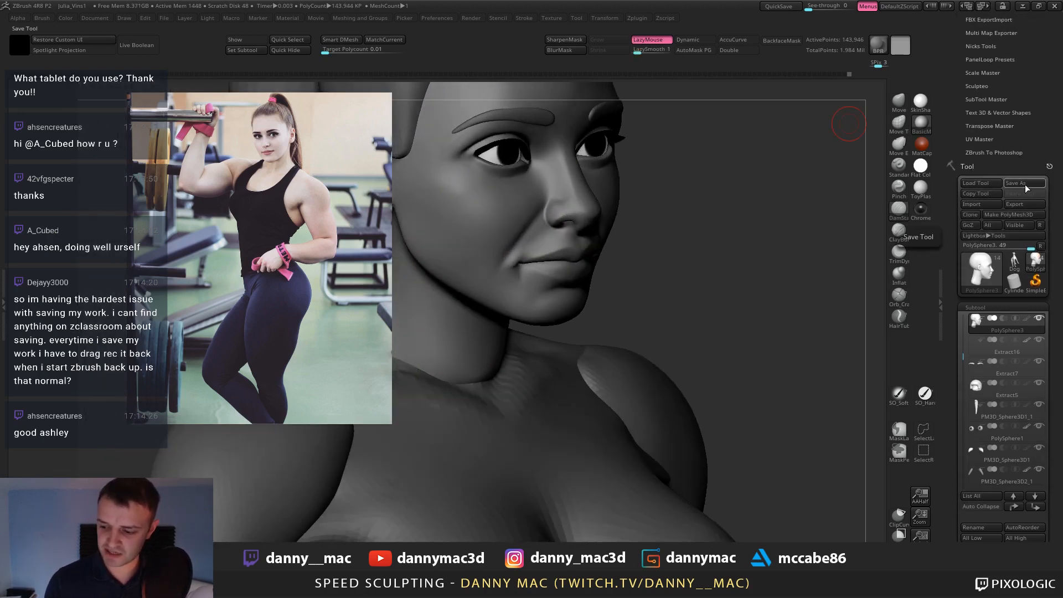
Reshape the area around the eyes on the head with the Move brush, working from the front.
right_click_drag(707, 147, 590, 175)
key("l")
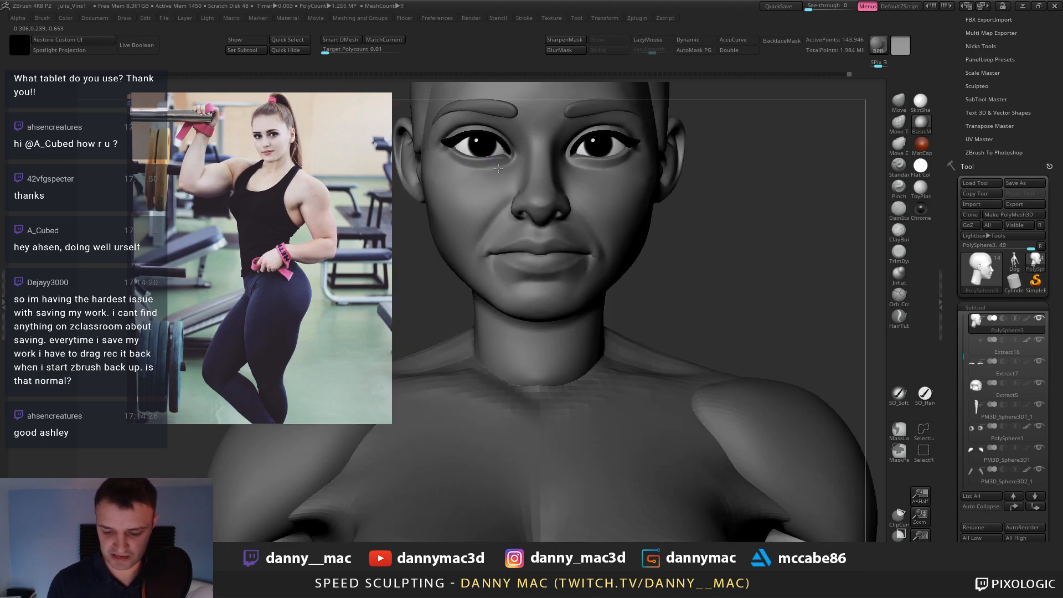
key("b")
key("m")
key("v")
left_click_drag(490, 162, 493, 156)
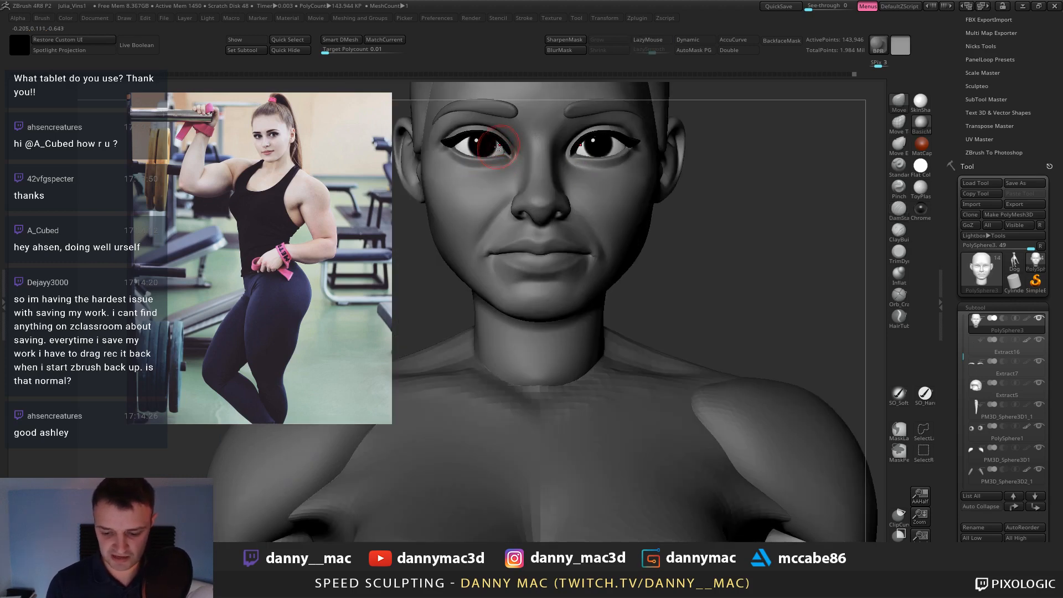
right_click(482, 121)
right_click(474, 116)
mouse_move(479, 124)
right_mouse_down()
mouse_move(493, 111)
mouse_move(468, 118)
mouse_move(478, 139)
mouse_move(507, 102)
mouse_move(583, 131)
right_mouse_up()
right_click(469, 118)
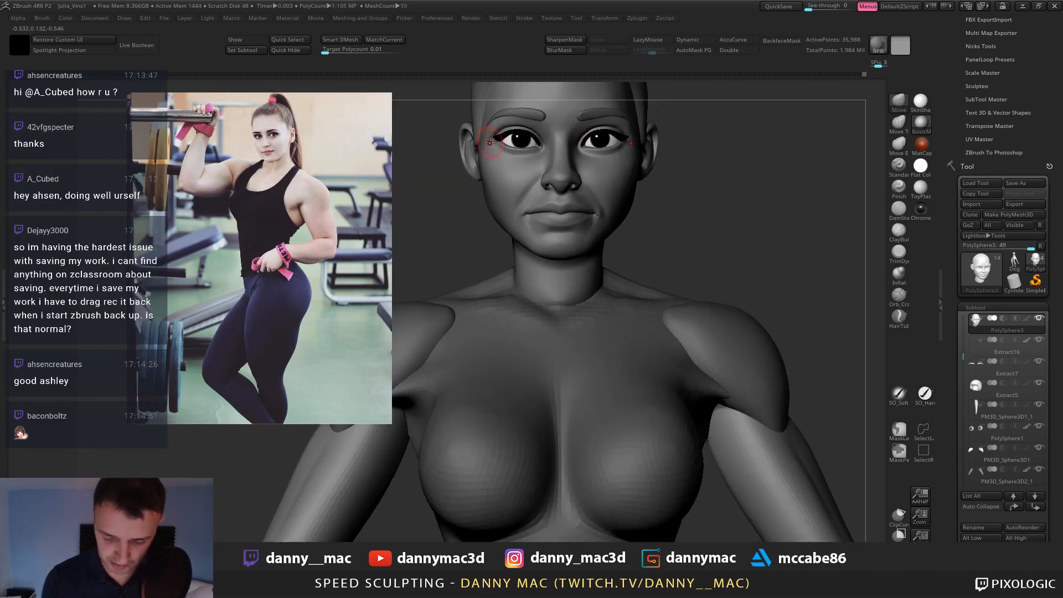
mouse_move(490, 143)
right_mouse_down()
mouse_move(632, 110)
mouse_move(642, 133)
mouse_move(642, 117)
mouse_move(643, 157)
mouse_move(602, 206)
mouse_move(546, 232)
mouse_move(568, 208)
mouse_move(588, 222)
mouse_move(546, 242)
mouse_move(536, 235)
mouse_move(559, 242)
mouse_move(550, 180)
mouse_move(537, 171)
mouse_move(572, 156)
mouse_move(505, 190)
mouse_move(480, 189)
right_mouse_up()
right_click(509, 180)
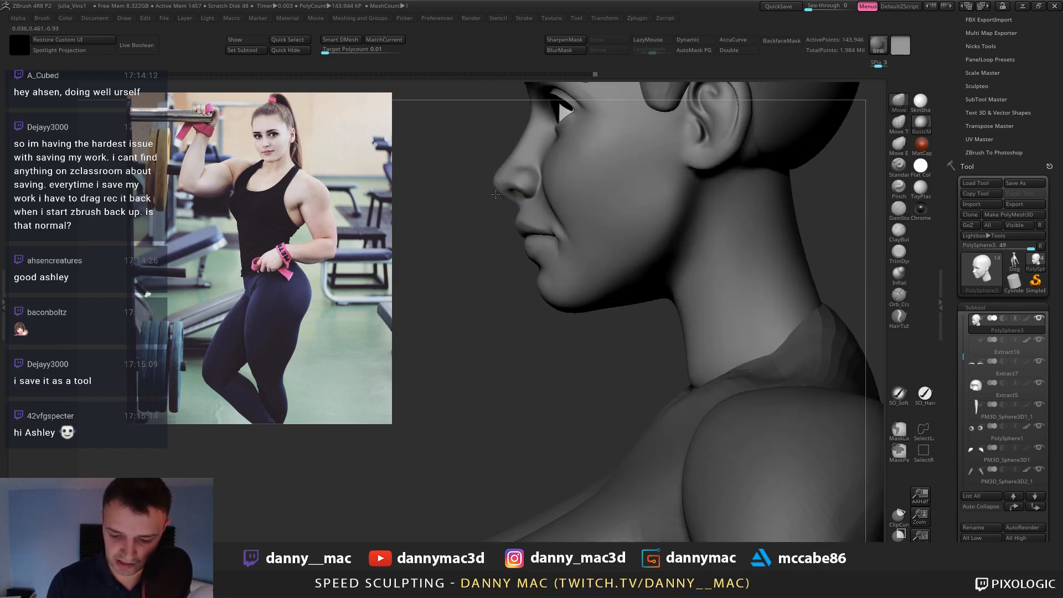
right_click_drag(518, 144, 406, 122)
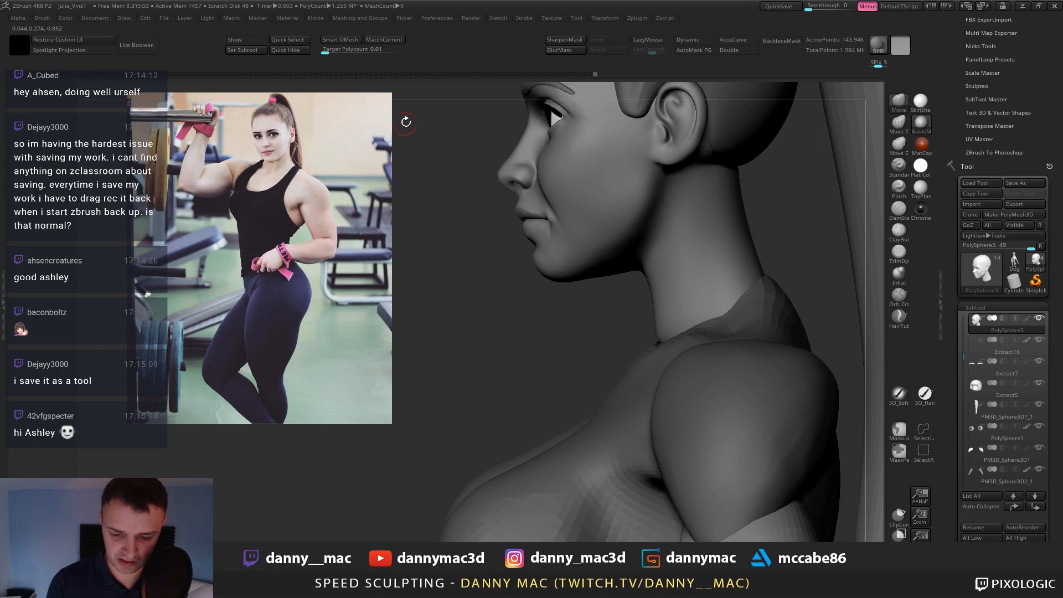
left_click(247, 40)
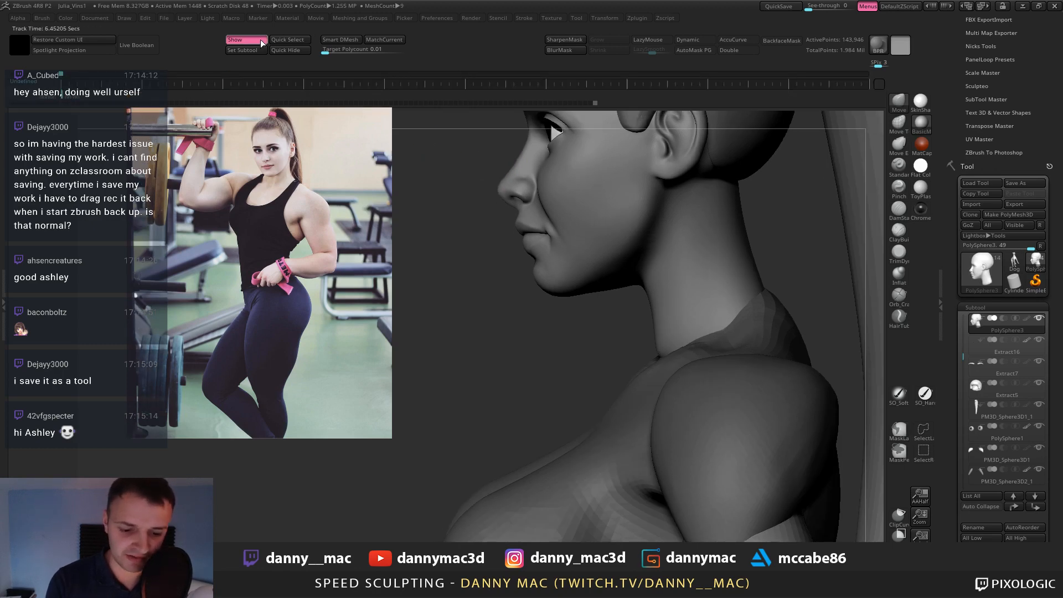
left_click(257, 40)
right_click_drag(516, 157, 502, 195)
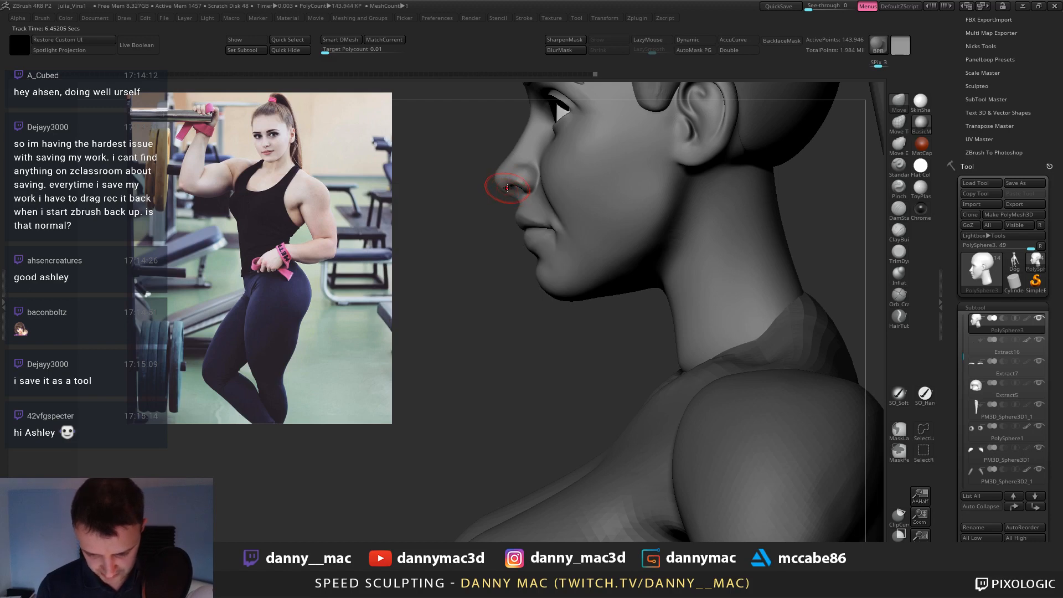
Select the eyelash mesh and adjust its shape around the eyes from below, checking it with the polyframe display.
mouse_move(423, 238)
right_mouse_down("ctrl")
mouse_move(451, 122)
mouse_move(443, 177)
mouse_move(588, 197)
mouse_move(624, 244)
mouse_move(577, 159)
right_mouse_up("ctrl")
left_click(532, 202, "alt")
right_click(579, 159)
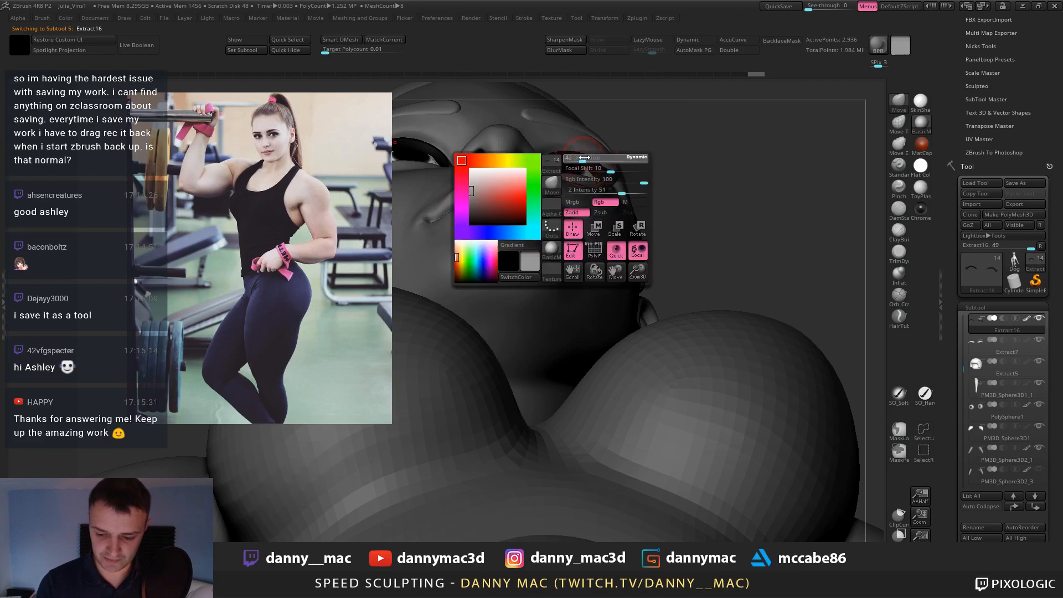
key("shift+f")
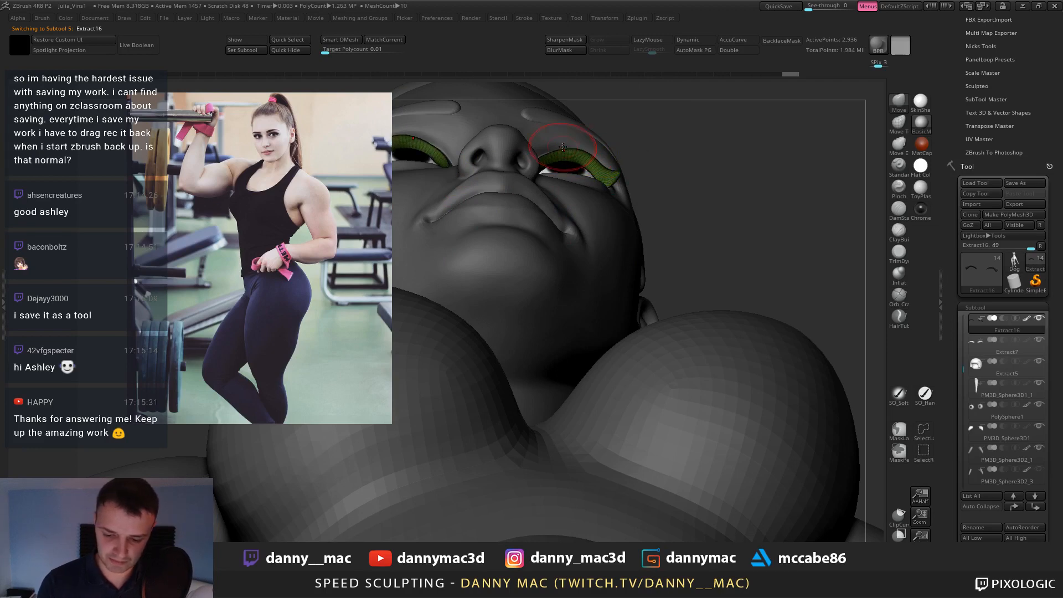
mouse_move(545, 159)
right_mouse_down()
mouse_move(591, 191)
mouse_move(549, 172)
mouse_move(589, 169)
mouse_move(573, 144)
right_mouse_up()
right_click(592, 170)
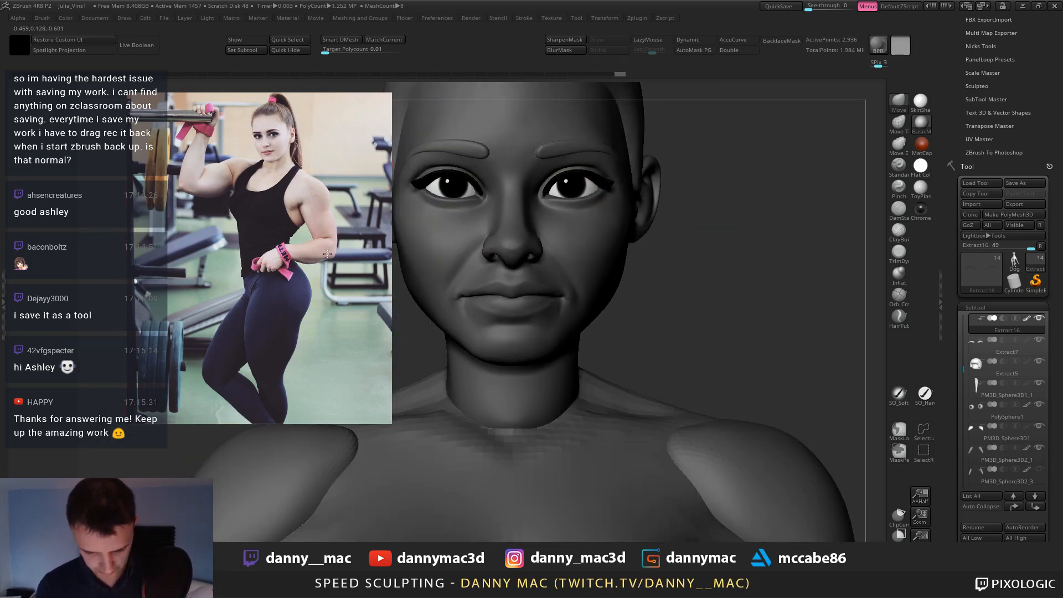
Move the Spotlight reference photo away from the model, scale it down, and reduce the document view to half size.
key("z")
left_click_drag(316, 255, 233, 240)
left_click_drag(258, 175, 219, 173)
left_click(220, 224)
key("z")
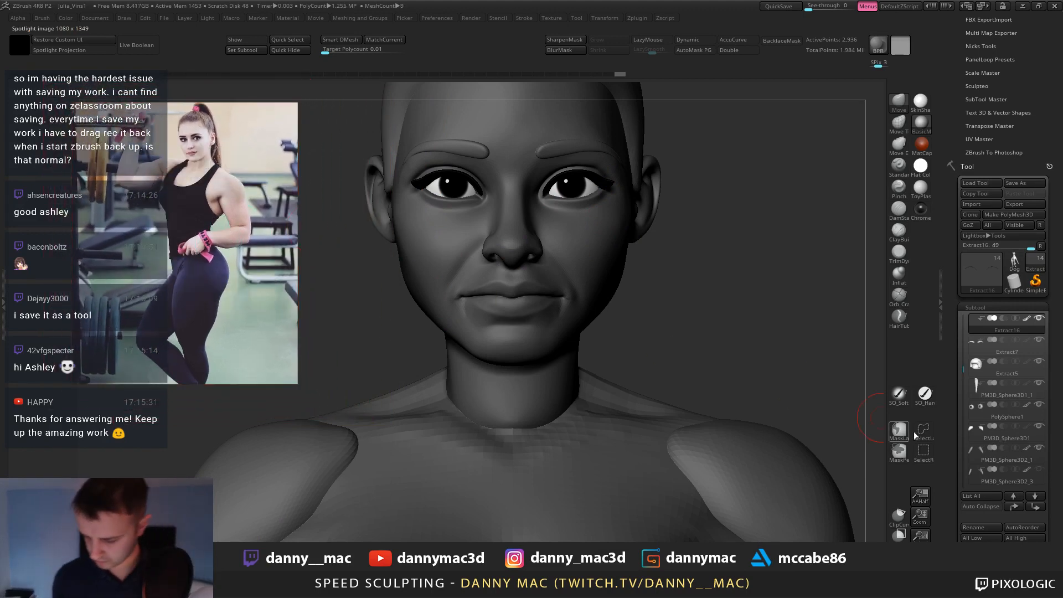
left_click(925, 503)
right_click_drag(597, 320, 523, 304, "alt")
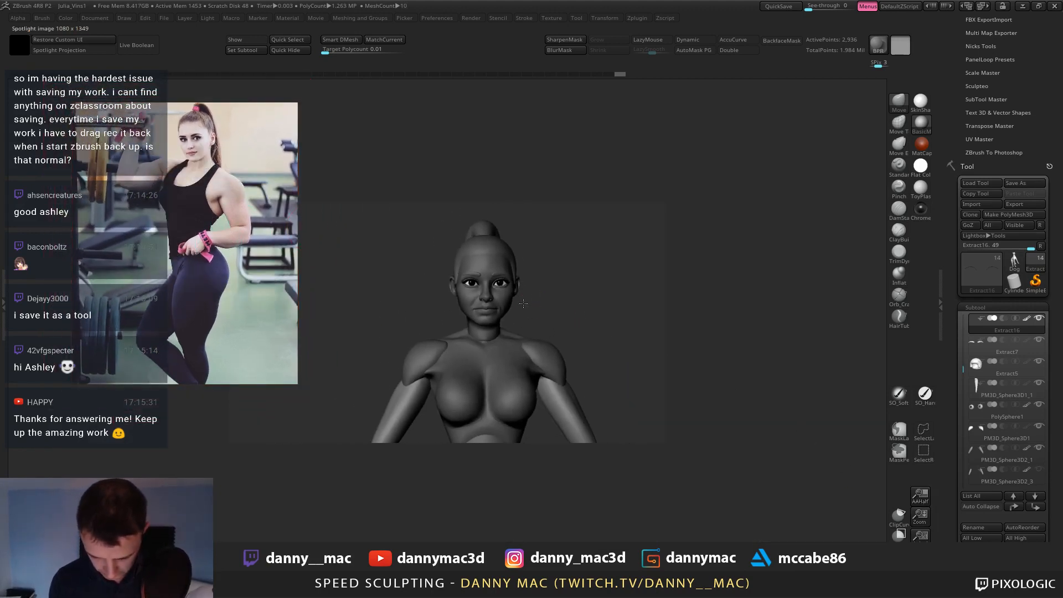
Select the hair cap mesh and adjust its outline around the head, checking it with the polyframe display.
left_click(500, 246, "alt")
right_click_drag(508, 251, 561, 239)
right_click(536, 267)
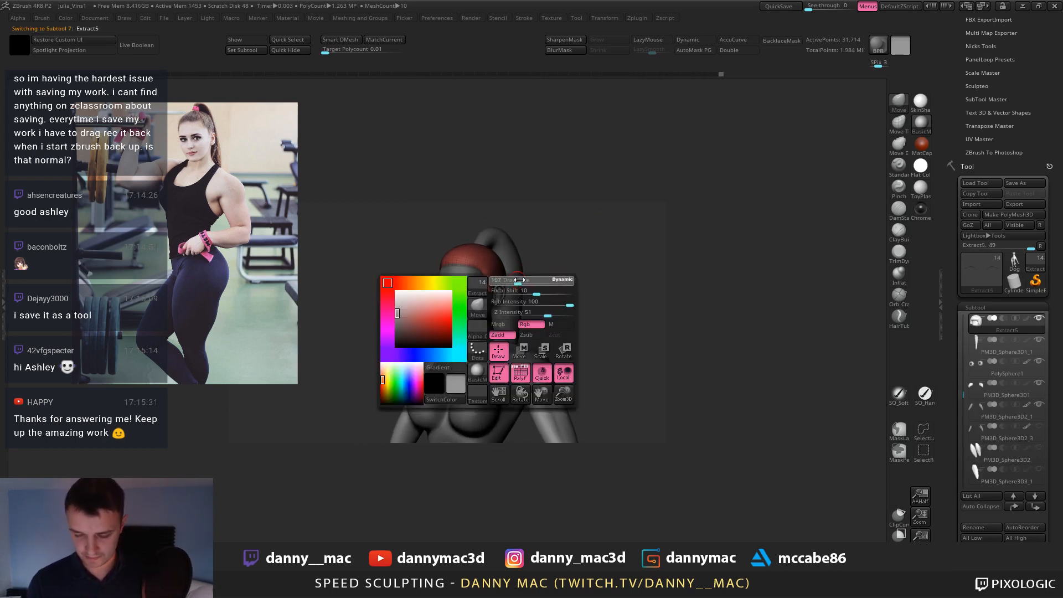
key("shift+f")
mouse_move(509, 267)
right_mouse_down()
mouse_move(494, 279)
mouse_move(487, 262)
mouse_move(504, 258)
mouse_move(504, 293)
mouse_move(488, 308)
right_mouse_up()
Select the head mesh, refine the neck and jaw from the side, and save the project.
left_click(487, 309, "alt")
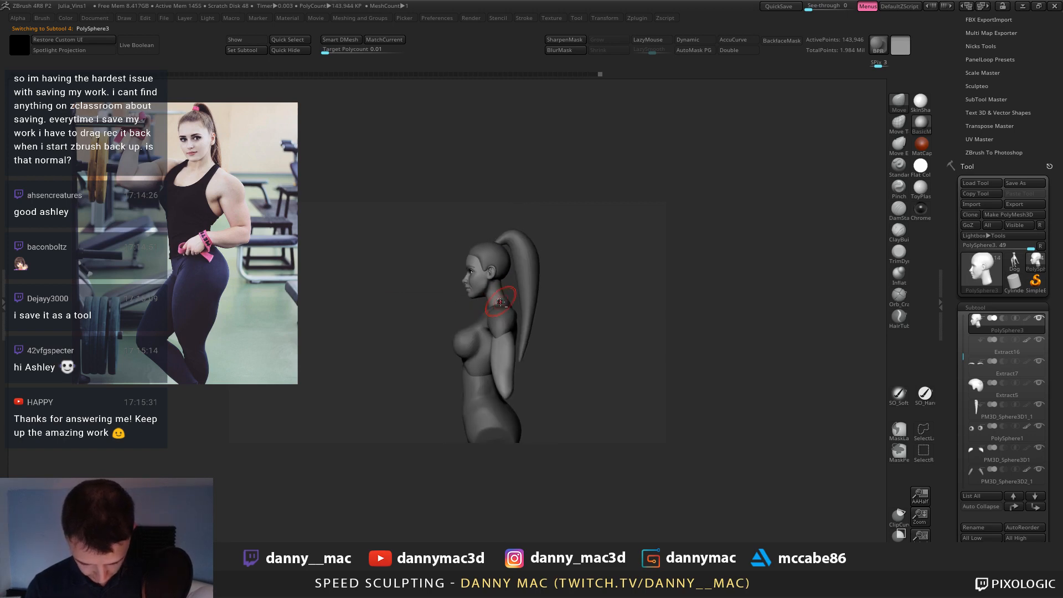
right_click_drag(500, 304, 524, 298)
left_click(505, 305, "alt")
left_click(521, 296, "alt")
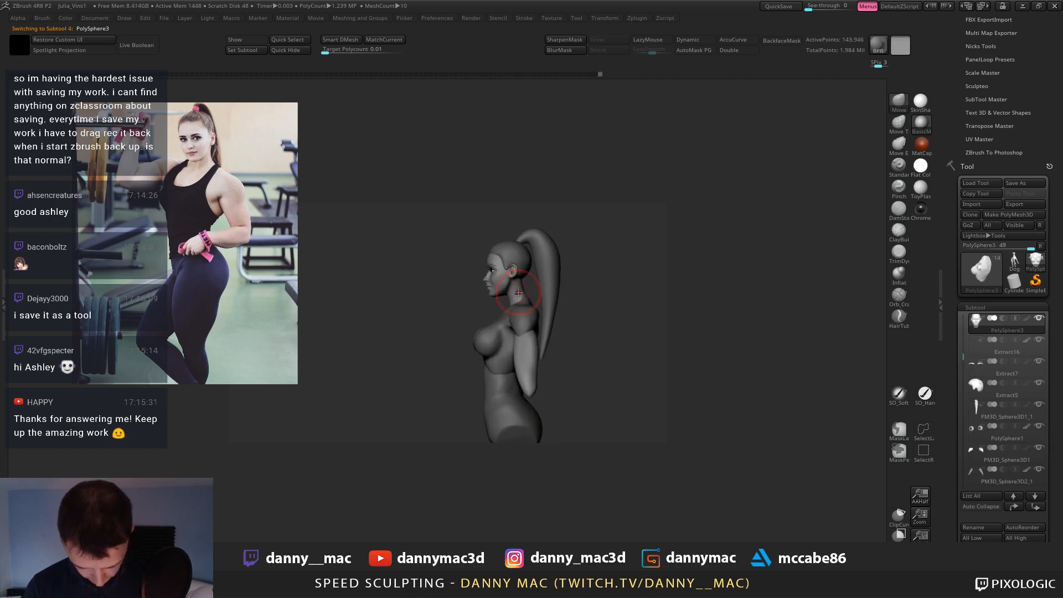
right_click_drag(523, 300, 575, 354)
key("ctrl+s")
key("Return")
Select the waist and hip mesh and build up the lower back with ClayBuildup at a smaller draw size.
left_click(526, 260, "alt")
key("space")
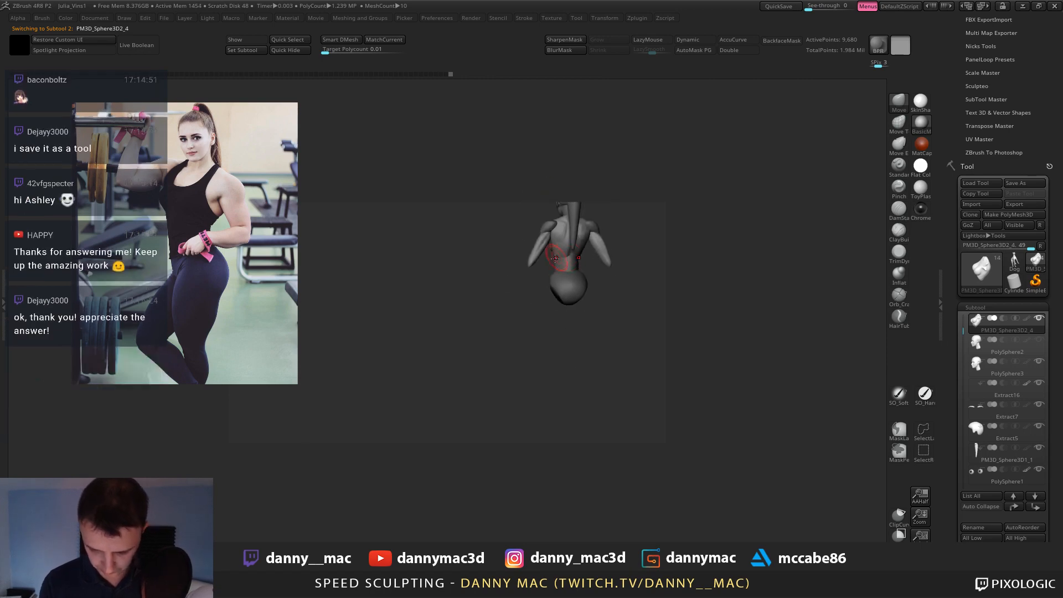
left_click(568, 264, "alt")
right_click_drag(570, 264, 566, 288)
key("b")
key("c")
key("b")
key("space")
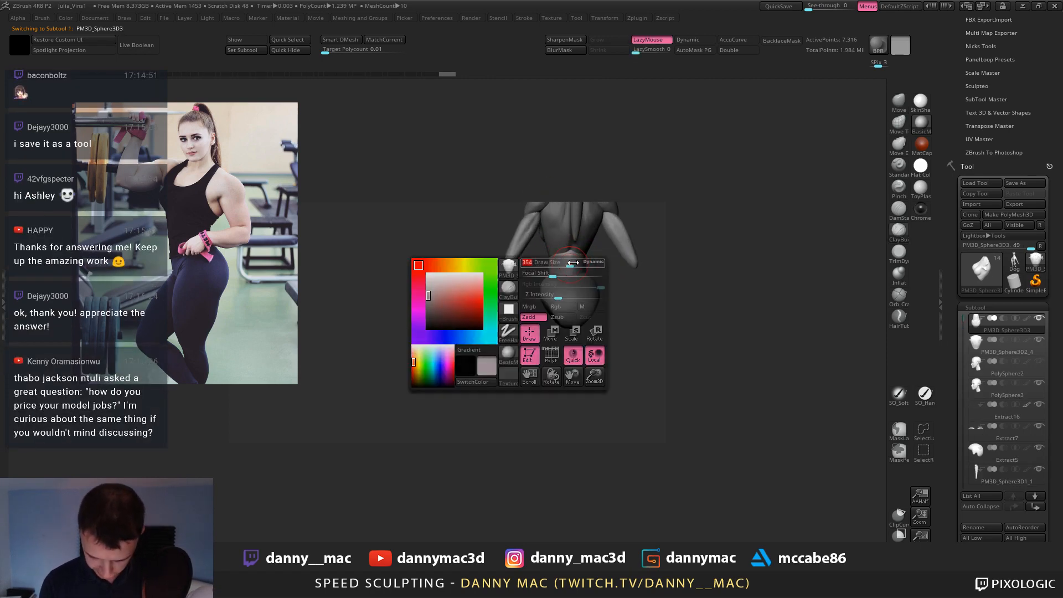
left_click_drag(575, 261, 566, 260)
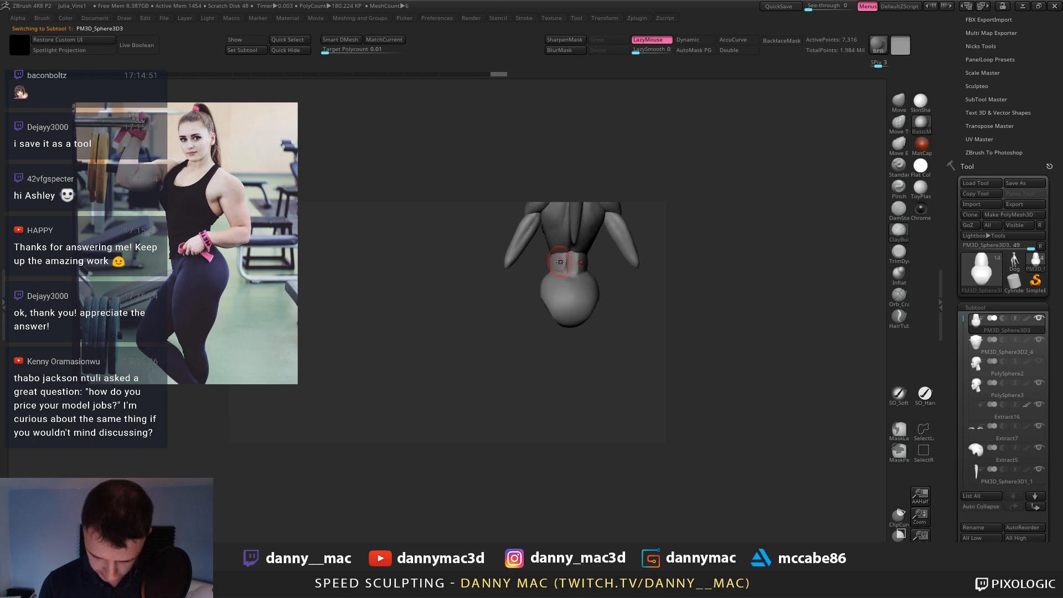
key("l")
right_click_drag(553, 262, 617, 271)
key("l")
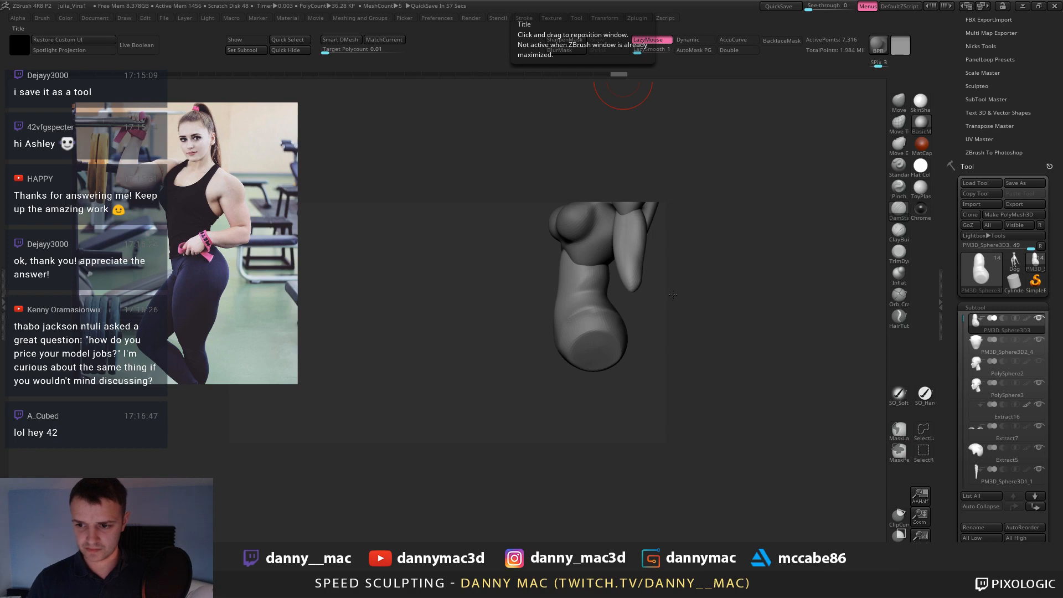
Save the project over its existing file.
right_click_drag(673, 295, 659, 249)
key("ctrl+s")
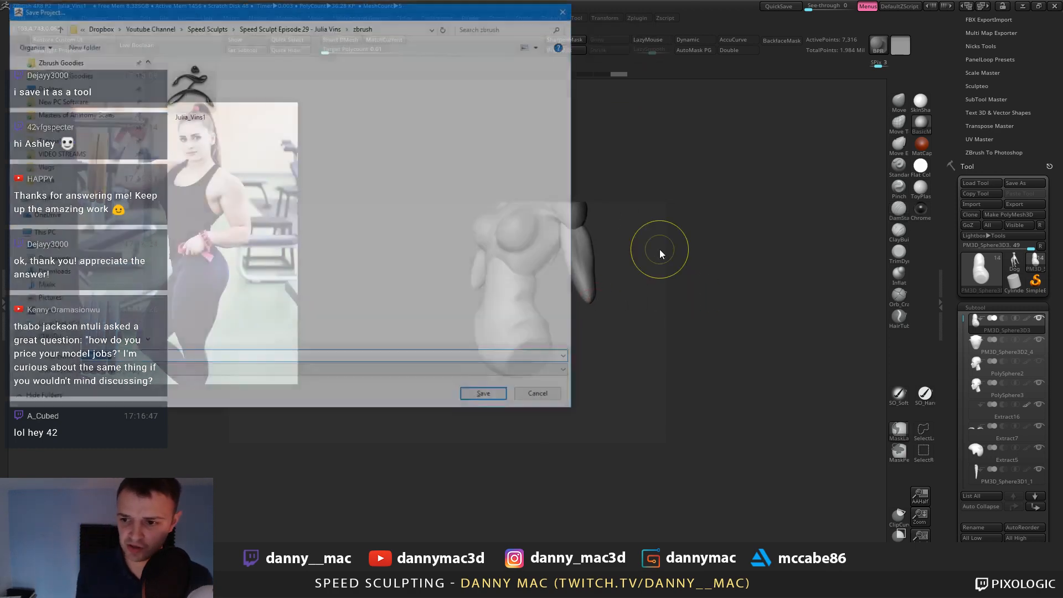
key("Return")
right_click_drag(660, 249, 636, 252, "shift")
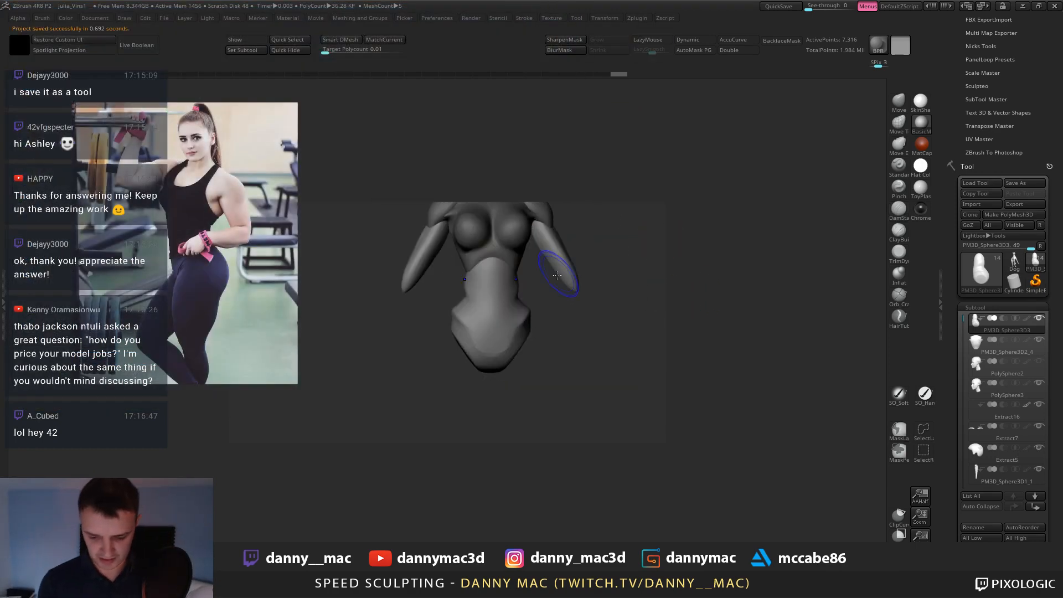
Flatten the sides of the waist and hips with the TrimDynamic brush and smooth the transition.
key("alt+s")
key("alt+s")
mouse_move(504, 304)
right_mouse_down("alt")
mouse_move(490, 316)
mouse_move(506, 357)
mouse_move(499, 347)
mouse_move(532, 324)
right_mouse_up("alt")
key("b")
key("t")
key("d")
left_click_drag(435, 283, 431, 302)
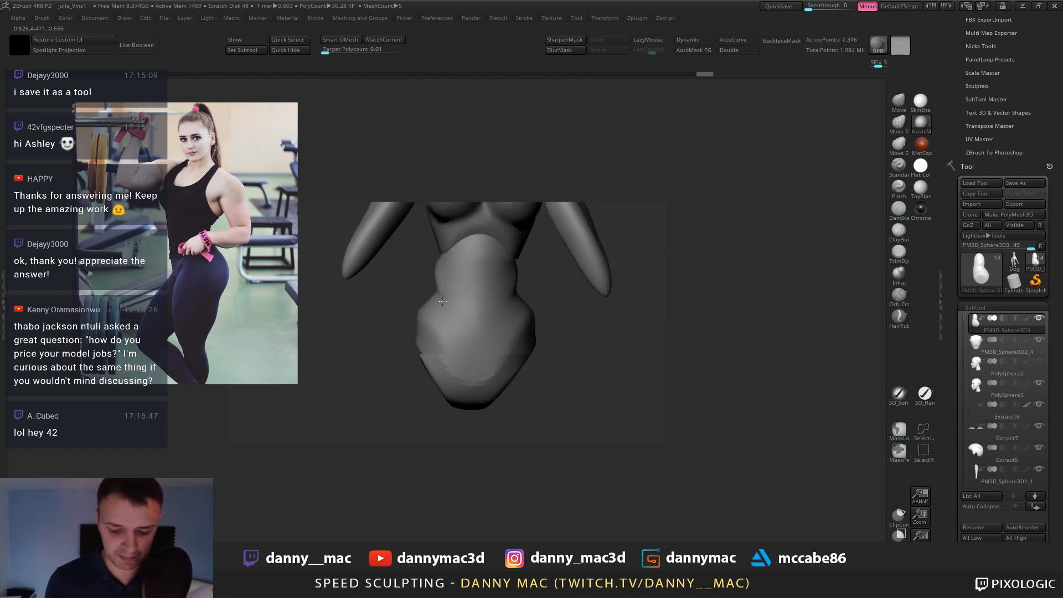
right_click_drag(432, 304, 434, 299)
left_click_drag(439, 281, 437, 271, "shift")
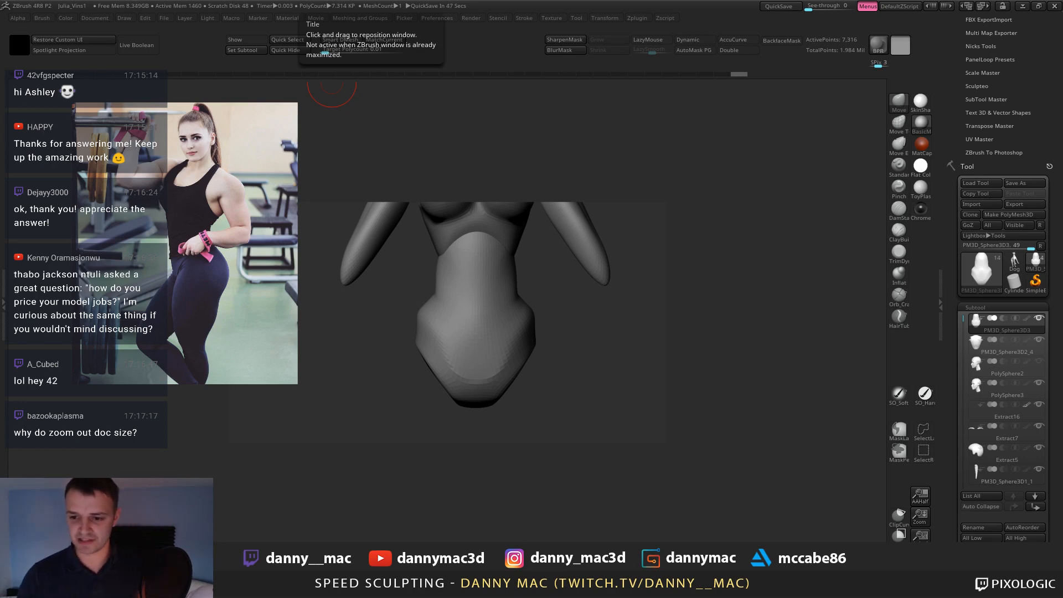
mouse_move(543, 355)
left_mouse_down()
mouse_move(481, 304)
mouse_move(507, 330)
mouse_move(481, 327)
mouse_move(511, 315)
mouse_move(501, 302)
mouse_move(510, 339)
mouse_move(559, 309)
left_mouse_up()
Make the head mesh active and examine the whole upper body from the front.
left_click(477, 249, "alt")
mouse_move(508, 247)
left_mouse_down("alt")
mouse_move(515, 288)
mouse_move(535, 261)
mouse_move(565, 256)
mouse_move(476, 246)
left_mouse_up("alt")
key("space")
left_click_drag(476, 246, 379, 258, "alt")
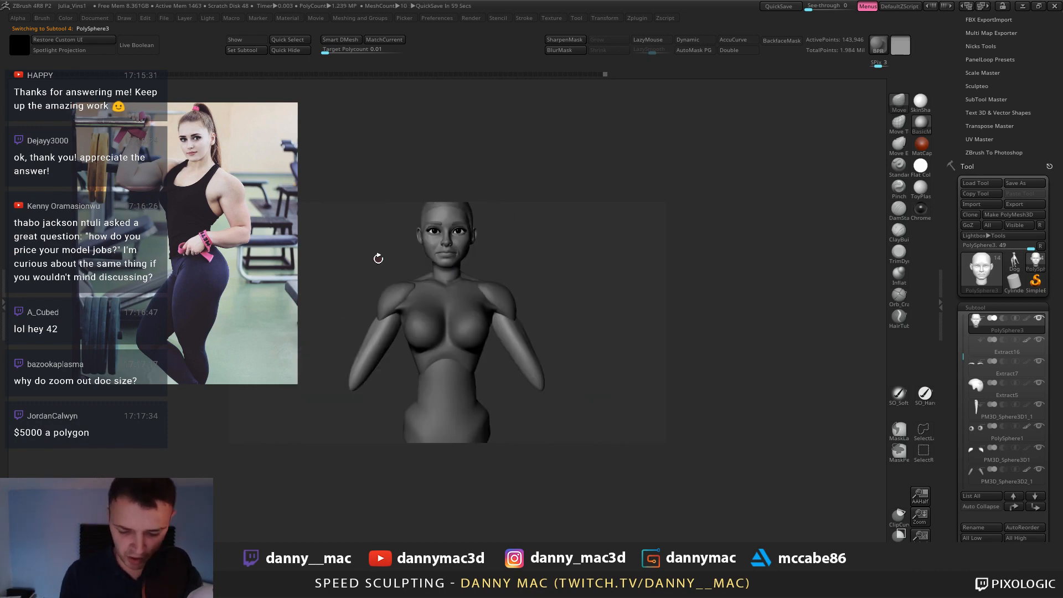
mouse_move(507, 296)
left_mouse_down("alt")
mouse_move(451, 323)
mouse_move(475, 275)
left_mouse_up("alt")
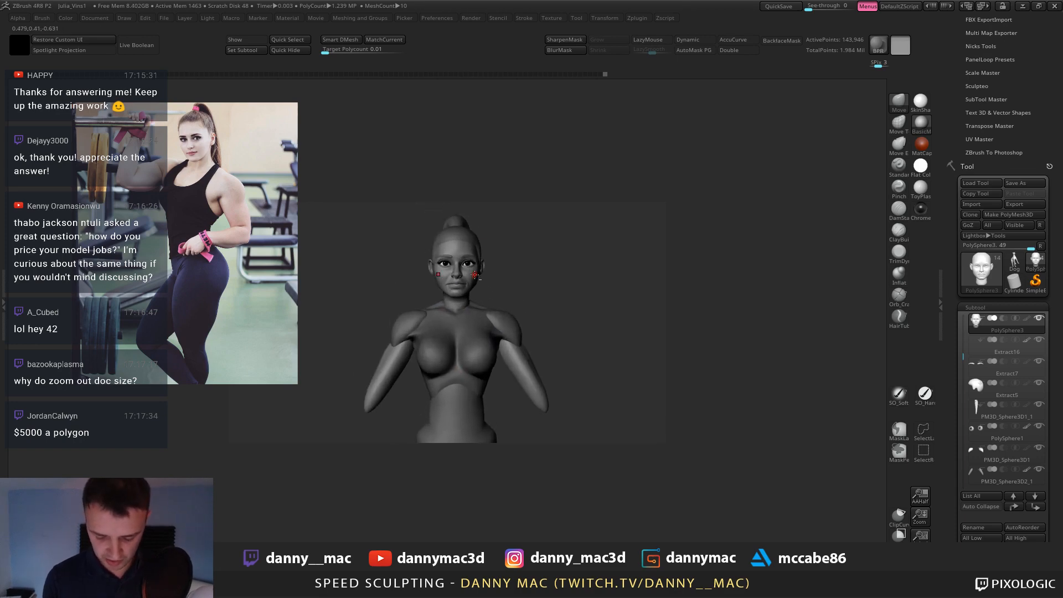
Select the hair cap, adjust its front hairline over the forehead, and make the head mesh active again.
left_click(465, 233, "alt")
left_click_drag(501, 233, 467, 249)
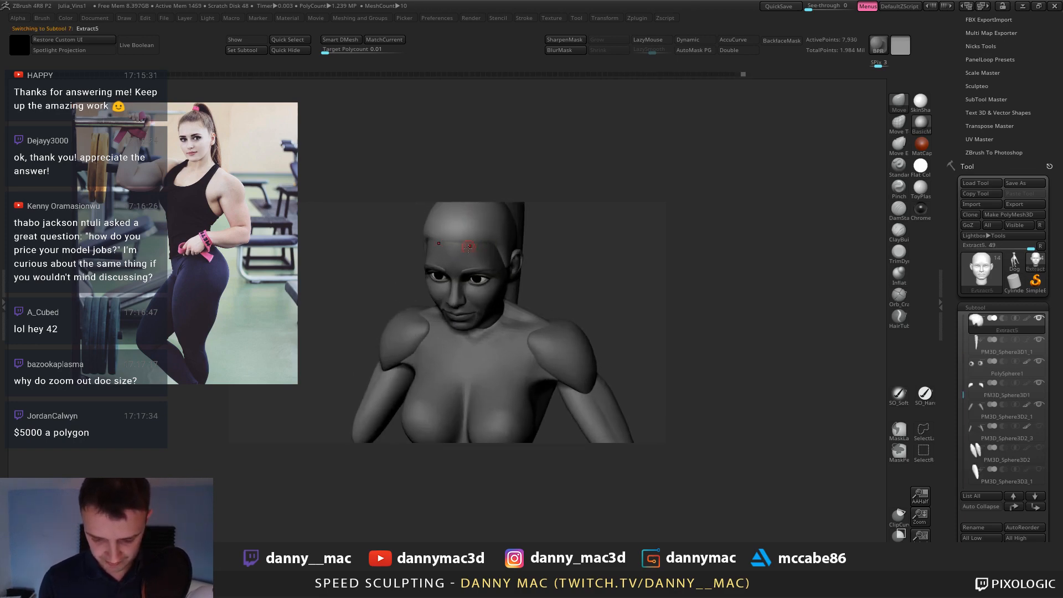
right_click(464, 260)
mouse_move(468, 248)
right_mouse_down()
mouse_move(464, 260)
mouse_move(463, 248)
right_mouse_up()
left_click(456, 248, "alt")
key("alt+s")
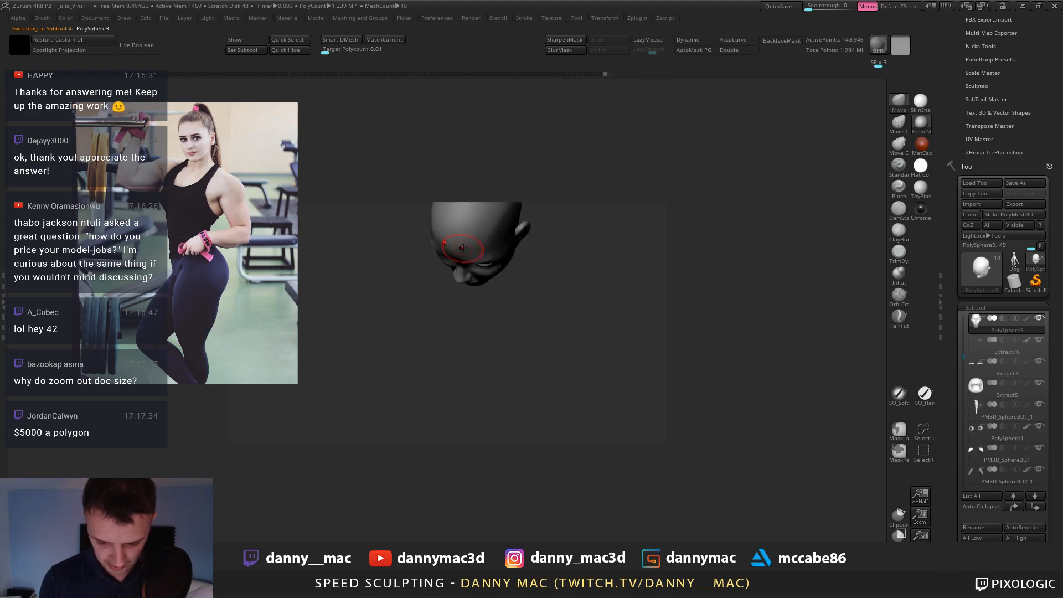
Preview the figure in the SkinShade material and restore the basic material.
left_click(918, 111)
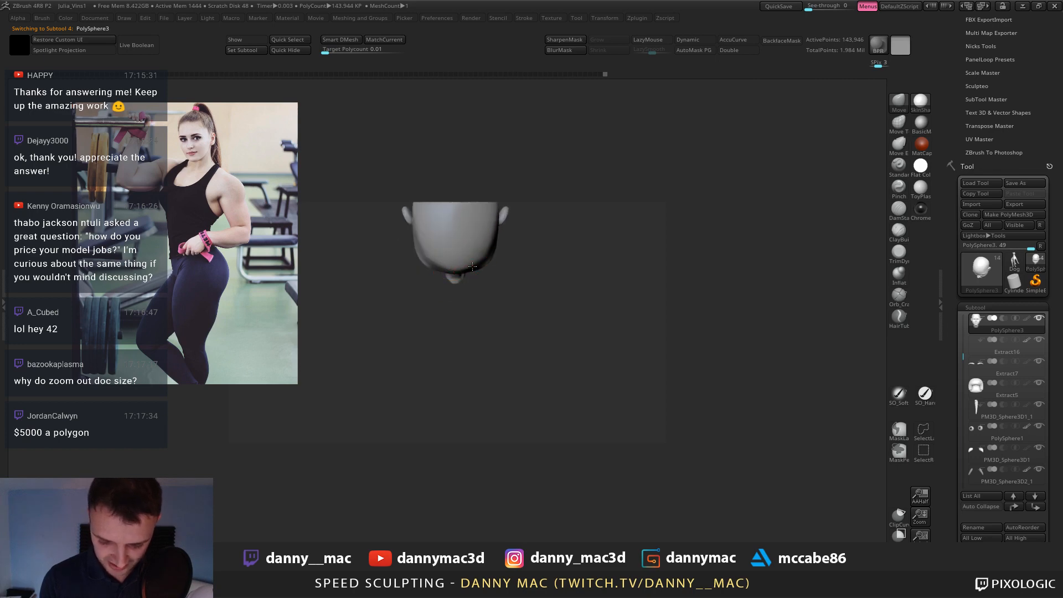
left_click_drag(488, 222, 621, 229)
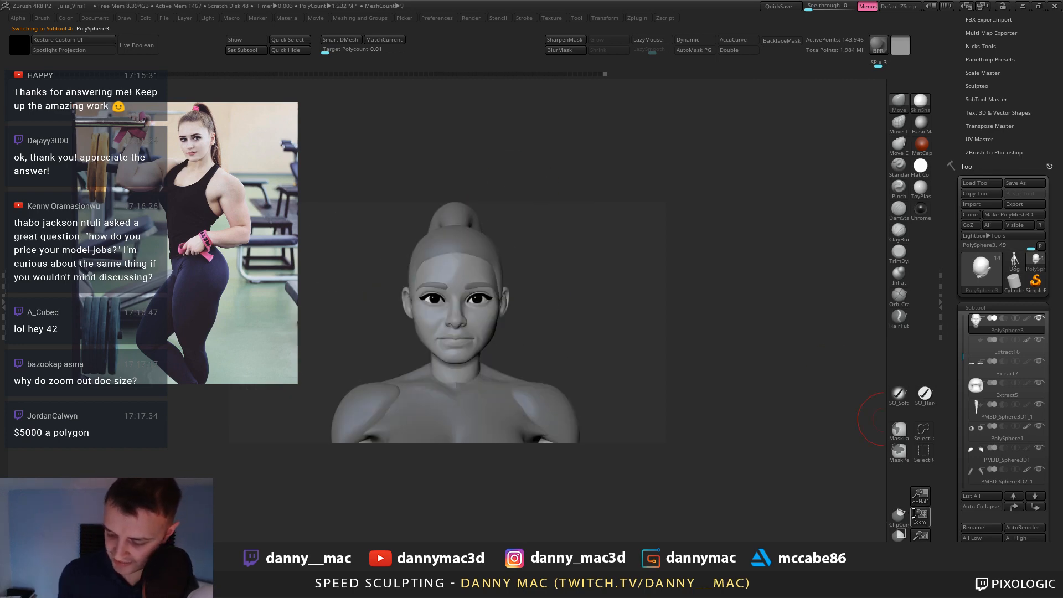
left_click_drag(656, 266, 532, 252)
left_click(921, 123)
Return the document view to full size and select the hair cap mesh for close-up shaping.
left_click_drag(920, 514, 586, 282)
left_click_drag(534, 230, 577, 209)
right_click_drag(574, 210, 531, 239)
right_click_drag(532, 238, 629, 171, "alt")
left_click(501, 229, "alt")
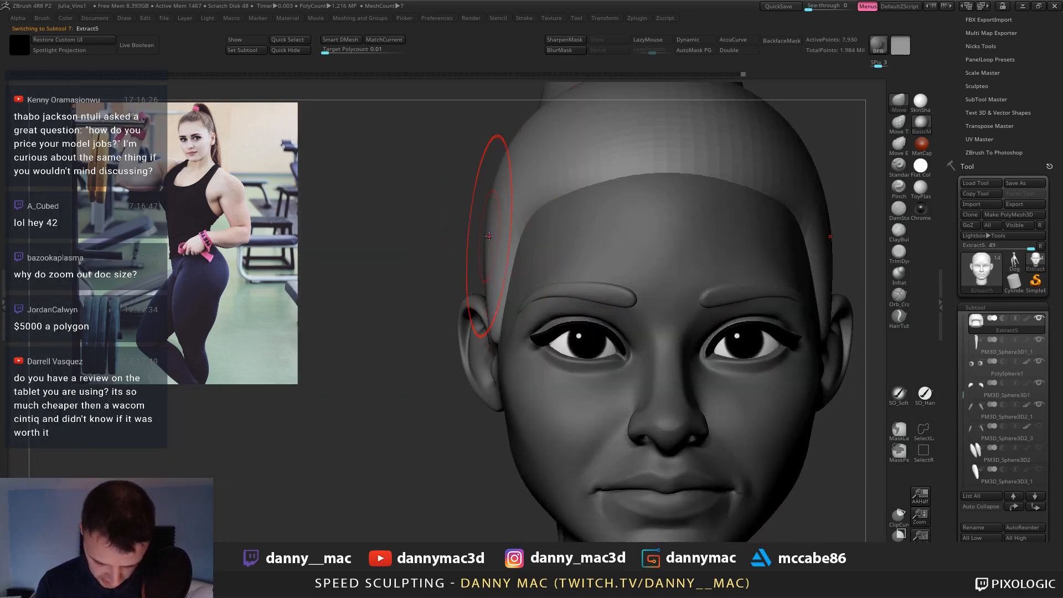
right_click_drag(489, 236, 562, 229, "alt")
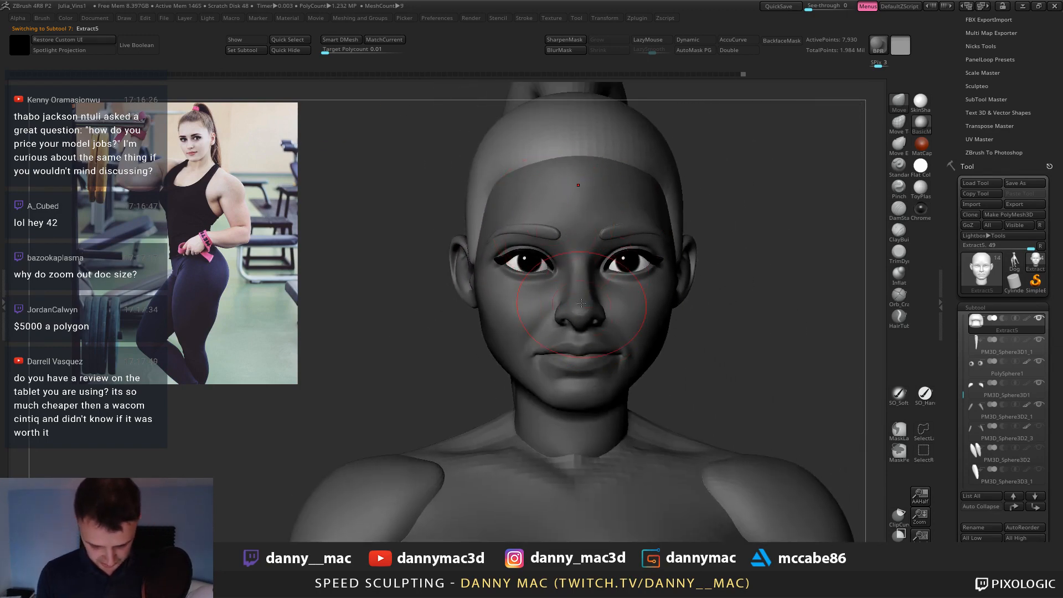
Choose a curve brush and try to draw a strand curve outward from the side of the hair cap.
key("b")
left_click(490, 508)
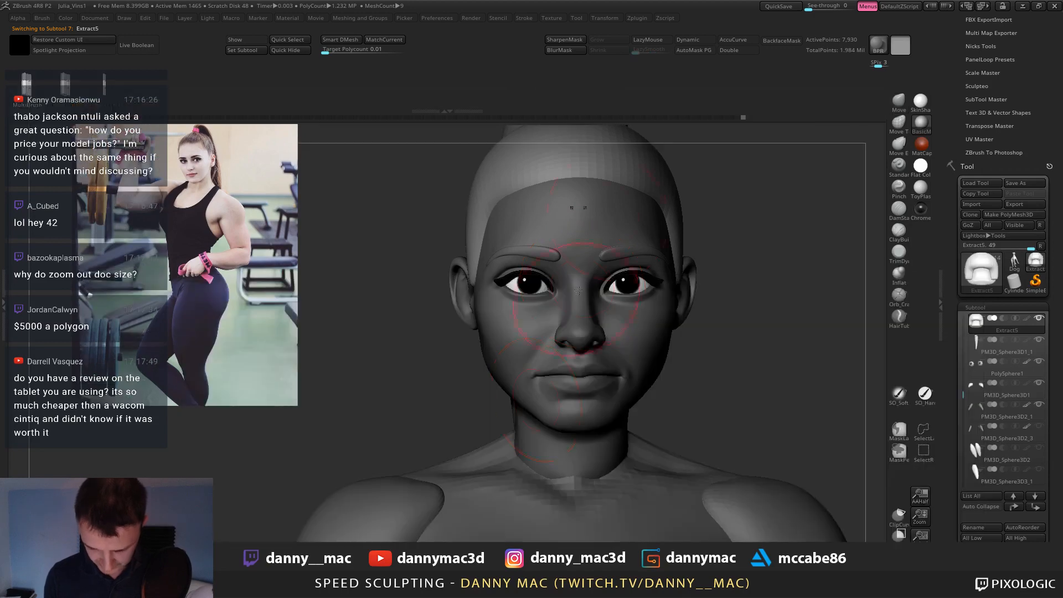
mouse_move(655, 174)
right_mouse_down("alt")
mouse_move(562, 239)
mouse_move(491, 234)
right_mouse_up("alt")
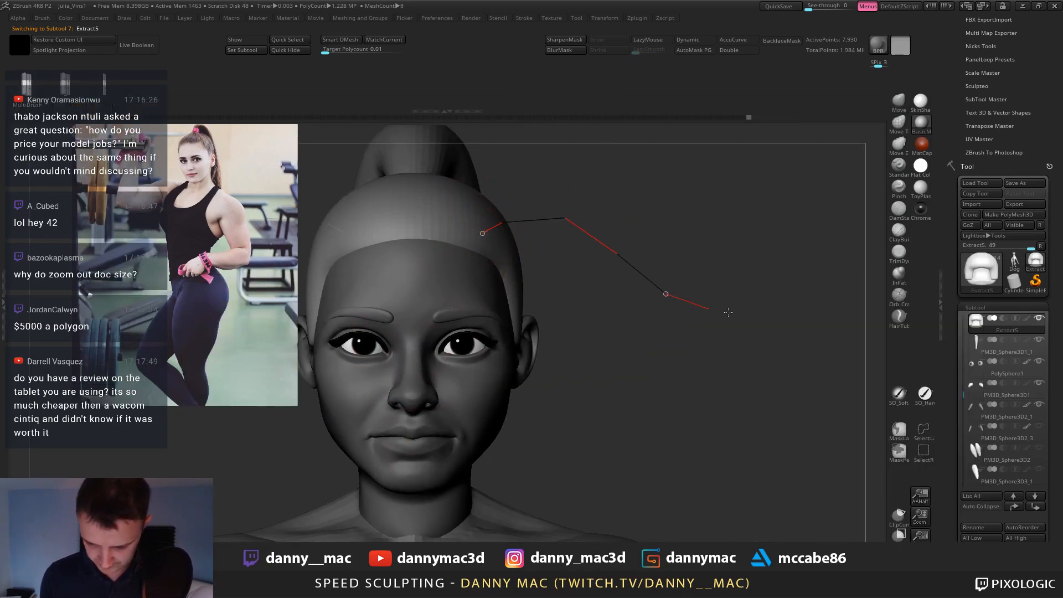
left_click_drag(728, 312, 792, 304)
key("ctrl+z")
Delete the unused subdivision levels of the hair cap mesh.
key("m")
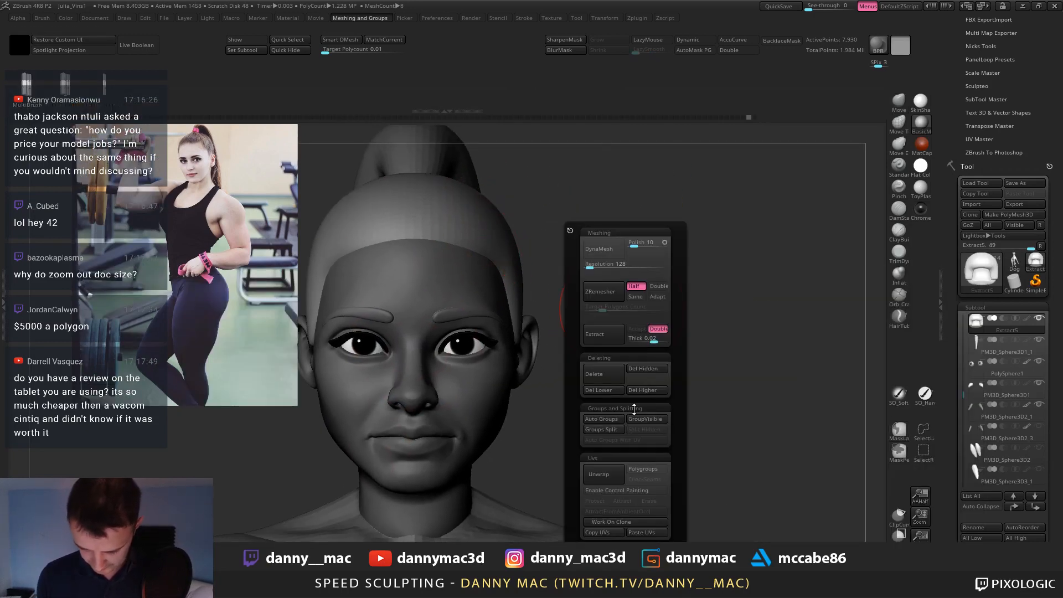
left_click(602, 389)
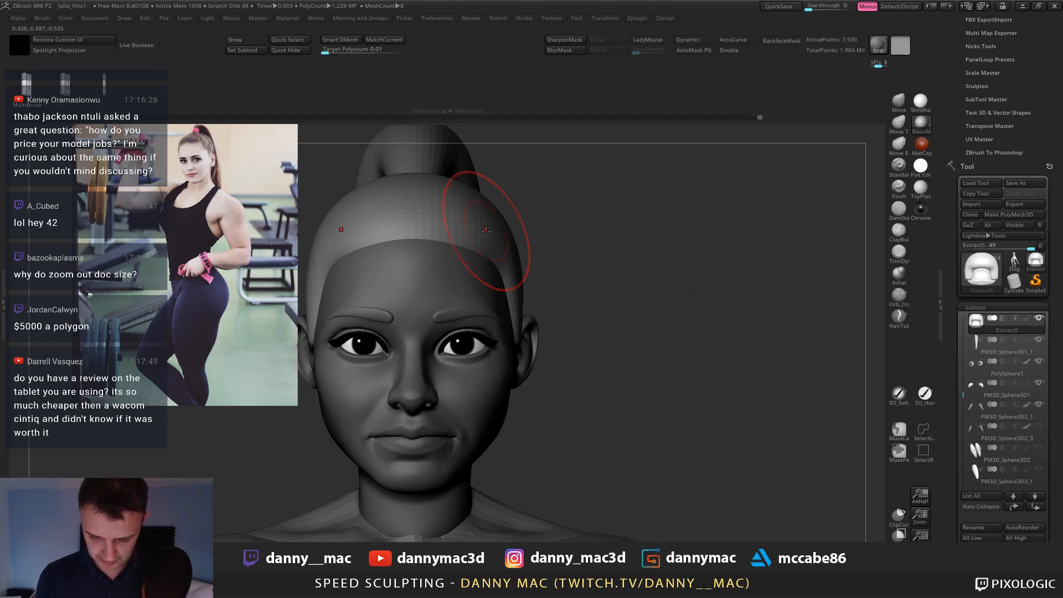
Try strand curves from the side of the hair cap, undo them, and reduce the curve brush's draw size.
left_click_drag(746, 307, 776, 311)
left_click_drag(600, 327, 565, 333)
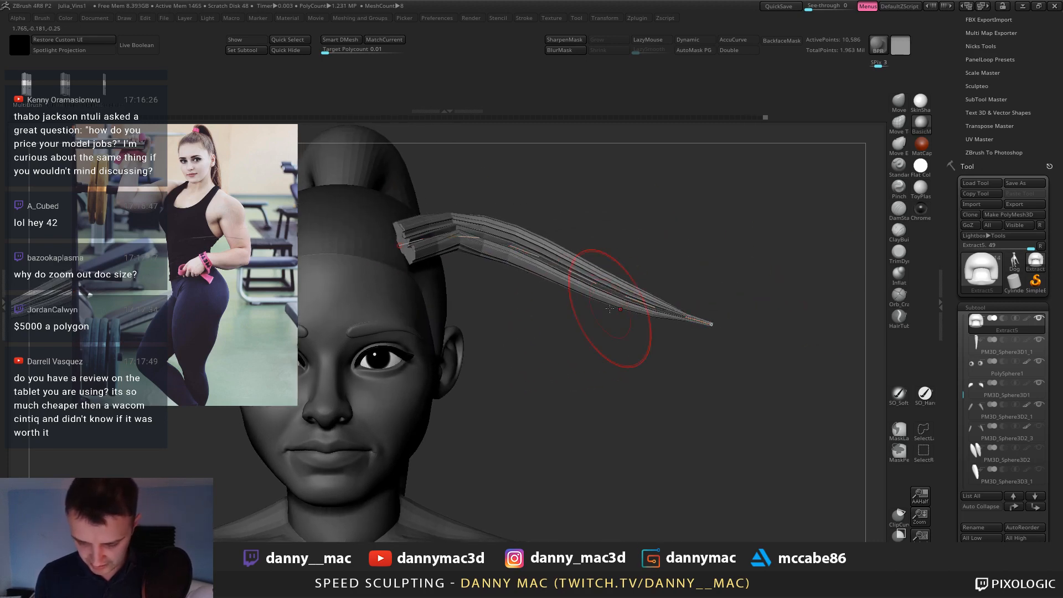
key("ctrl+z")
key("space")
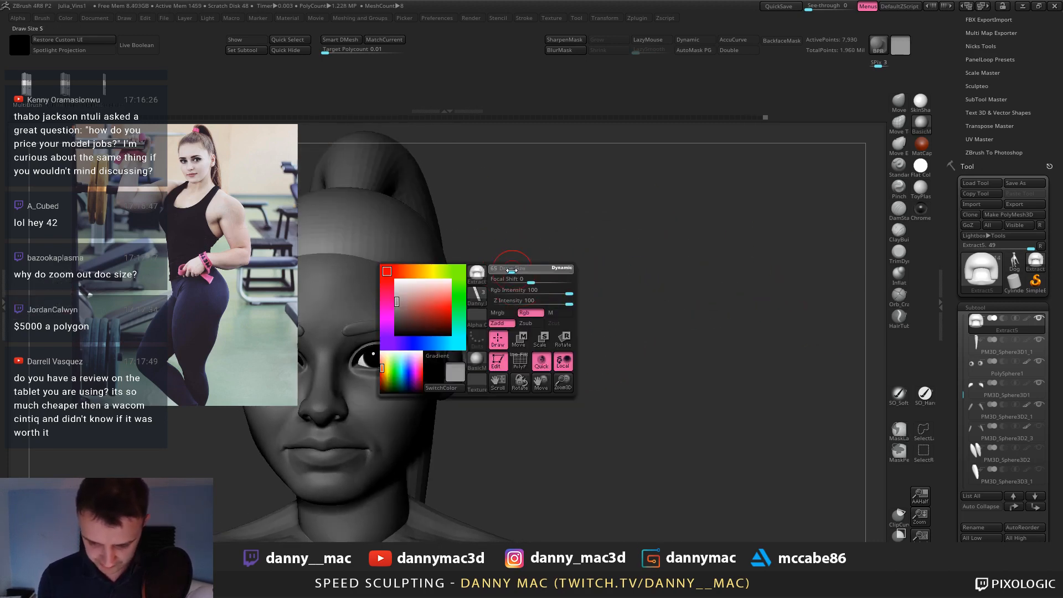
left_click(677, 204)
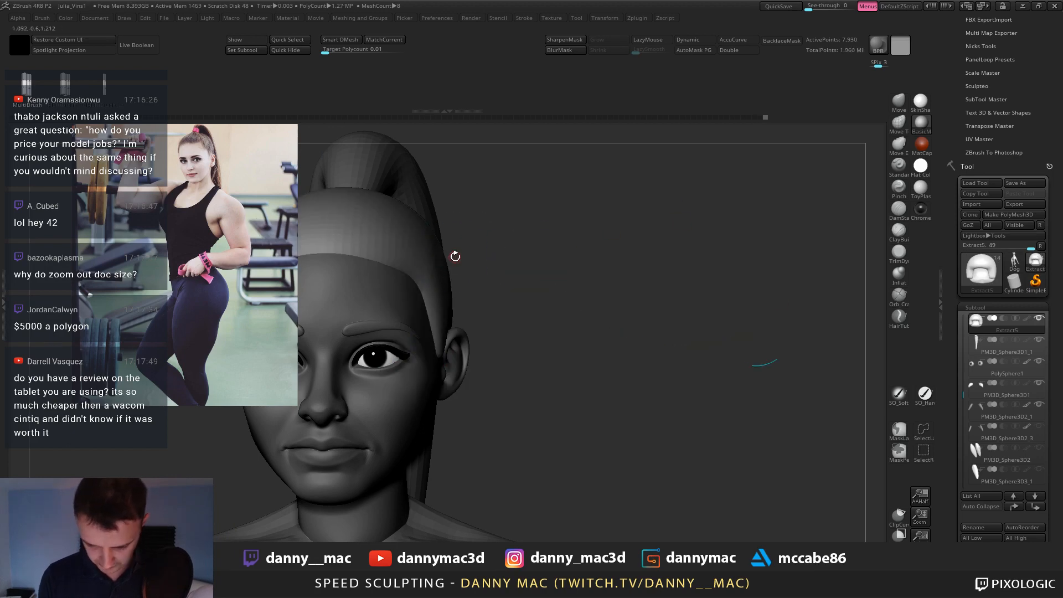
left_click_drag(699, 288, 705, 284)
key("ctrl+z")
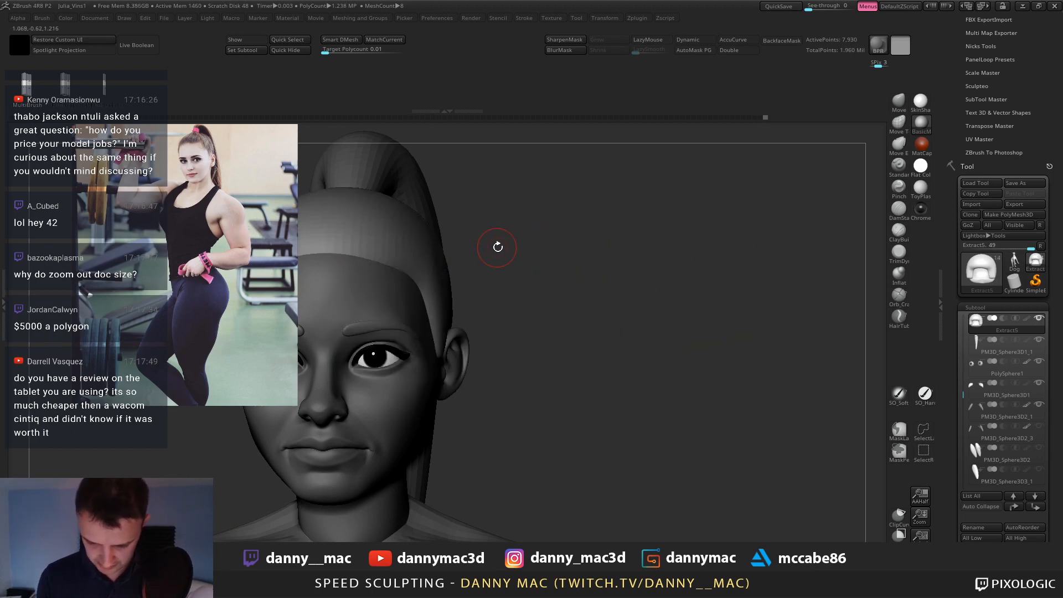
Draw a thinner, curved hair strand outward from the side of the hair cap.
right_click(461, 245)
left_click_drag(476, 224, 757, 256)
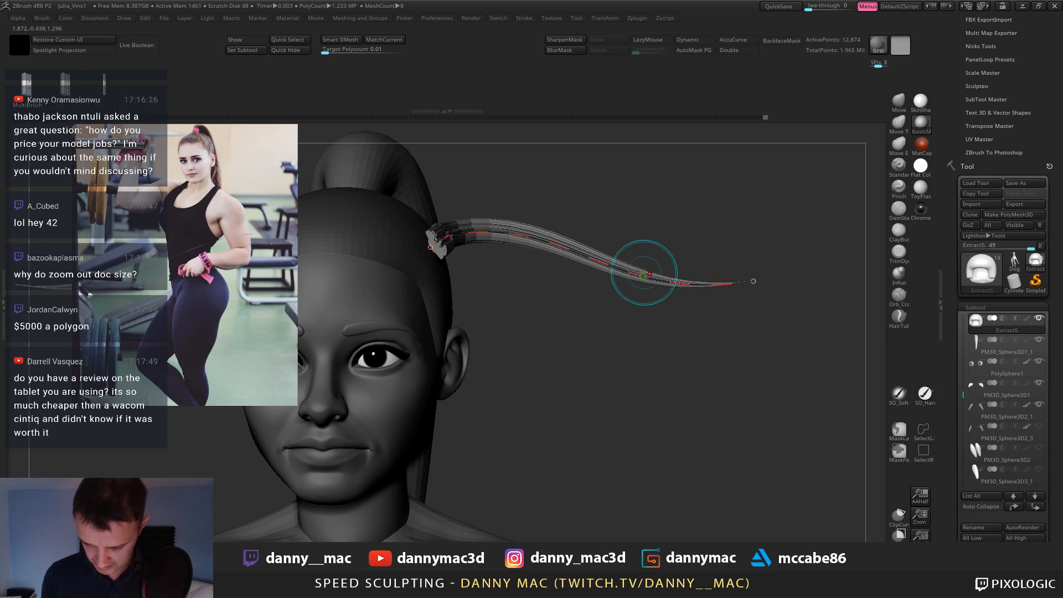
left_click_drag(552, 265, 549, 270, "alt")
key("2")
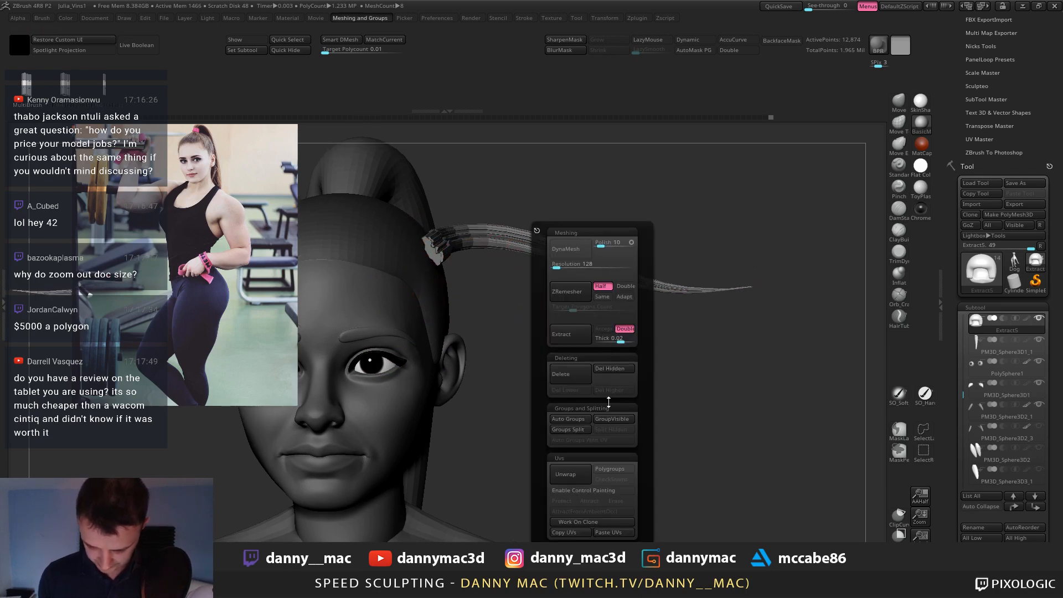
left_click(610, 370)
key("space")
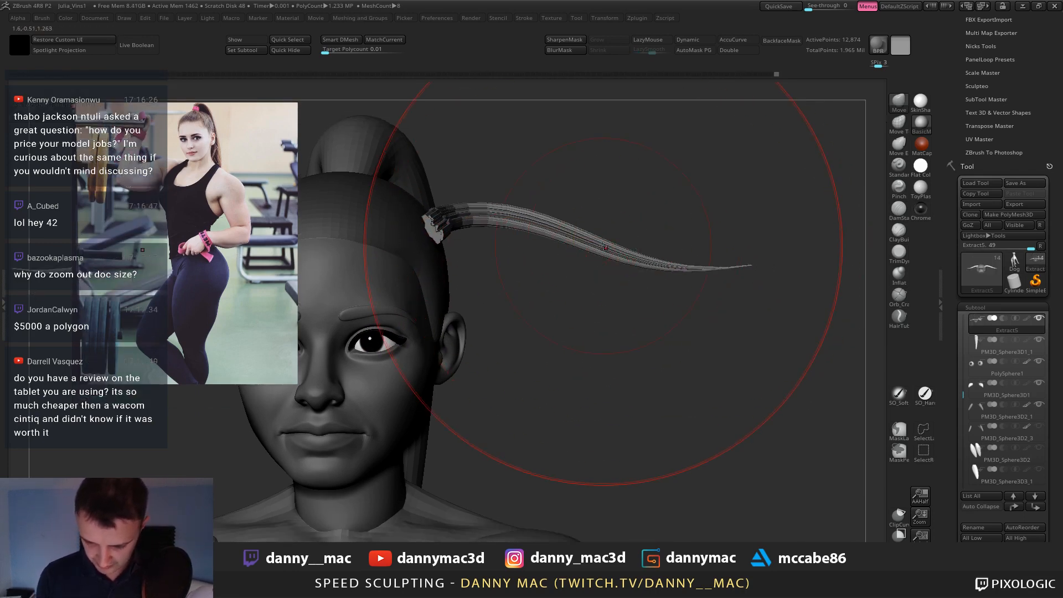
Enable automatic masking by polygroups and pull a single lock away from the drawn strand with the Move brush.
left_click_drag(605, 247, 615, 208)
key("ctrl+z")
left_click(692, 52)
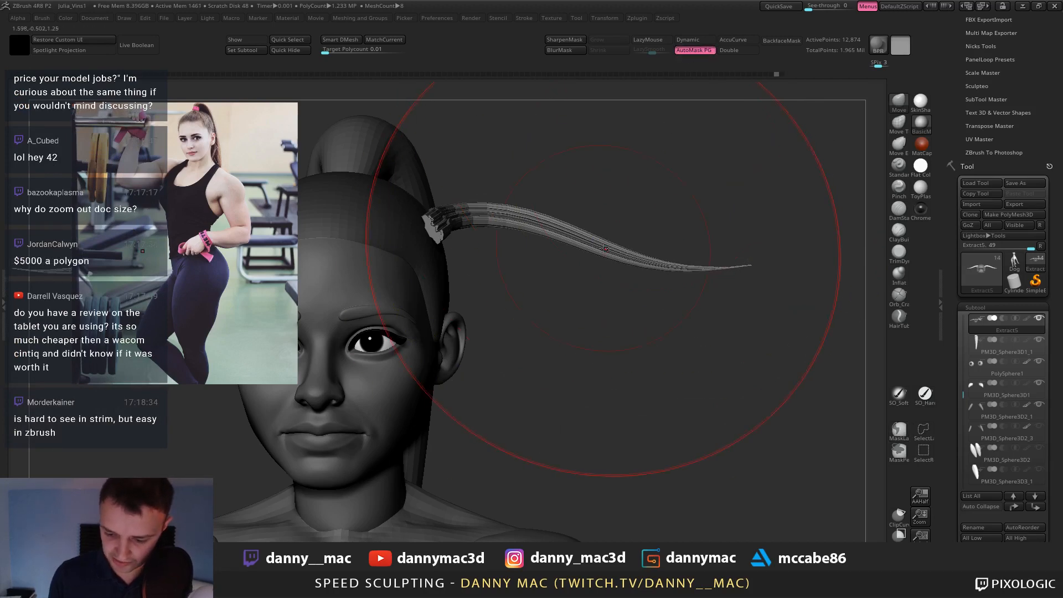
left_click_drag(605, 249, 594, 209)
right_click_drag(582, 228, 636, 216, "ctrl")
right_click_drag(830, 424, 823, 382, "alt")
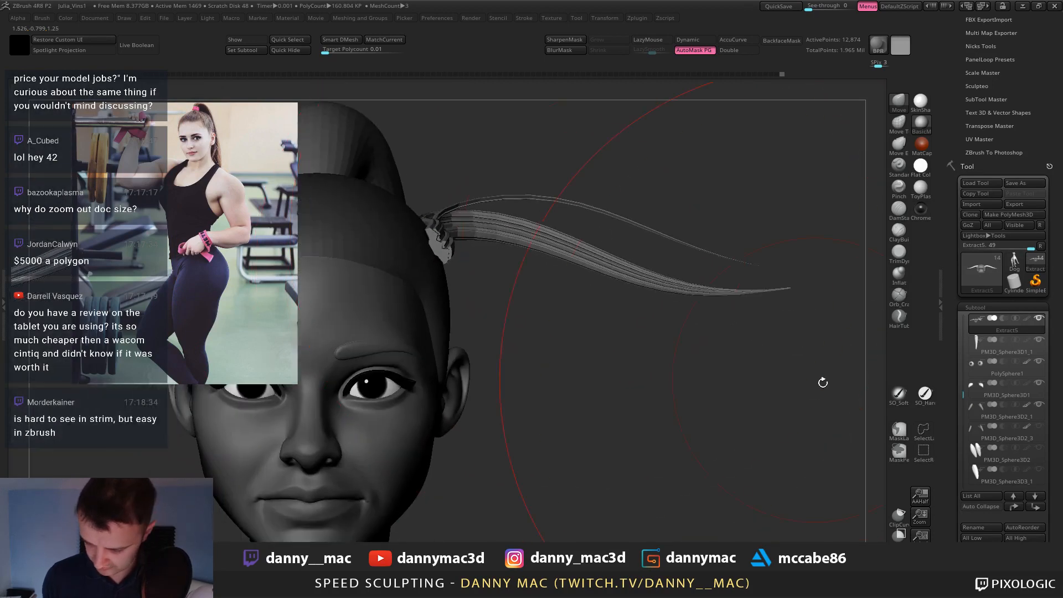
Display the polygroups, isolate the hair cap's group, split the strand into its own subtool and select it.
left_click(917, 497)
right_click_drag(625, 310, 636, 418, "ctrl")
left_click(921, 536)
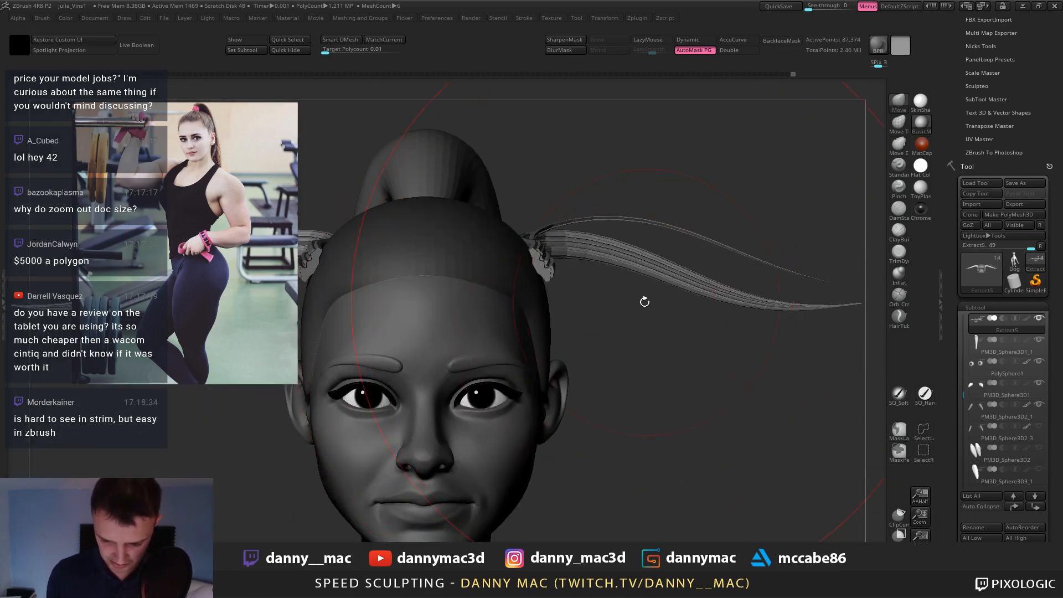
right_click_drag(646, 301, 598, 308)
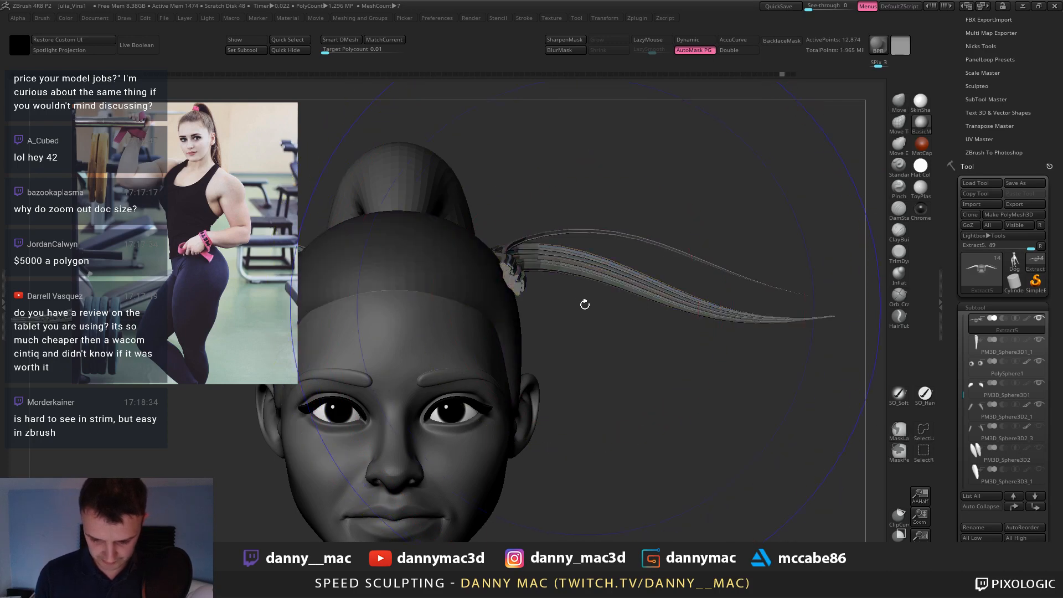
key("shift+f")
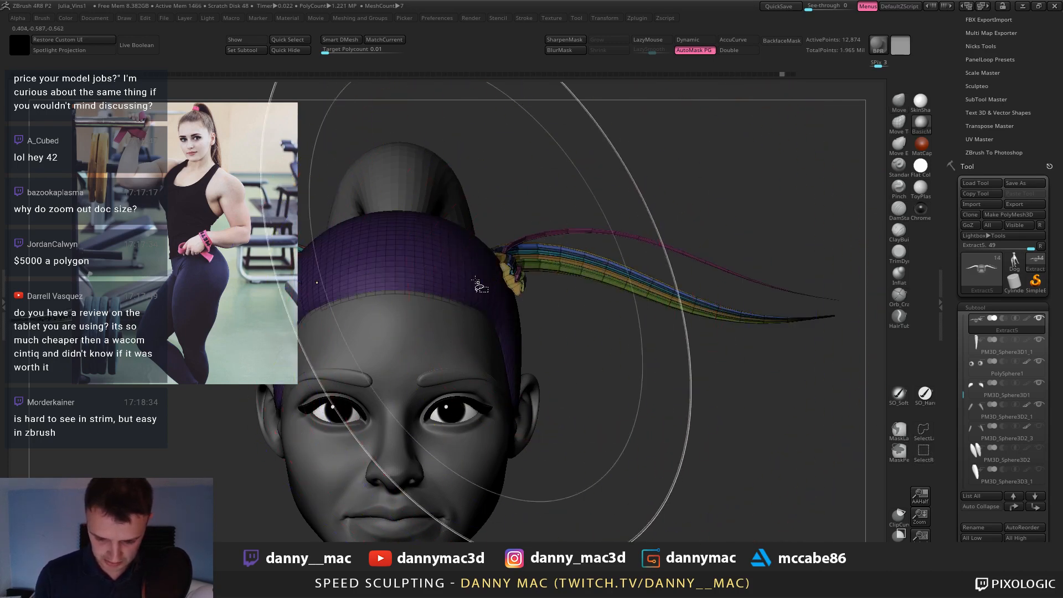
left_click(482, 286, "ctrl+shift")
key("2")
left_click(607, 429)
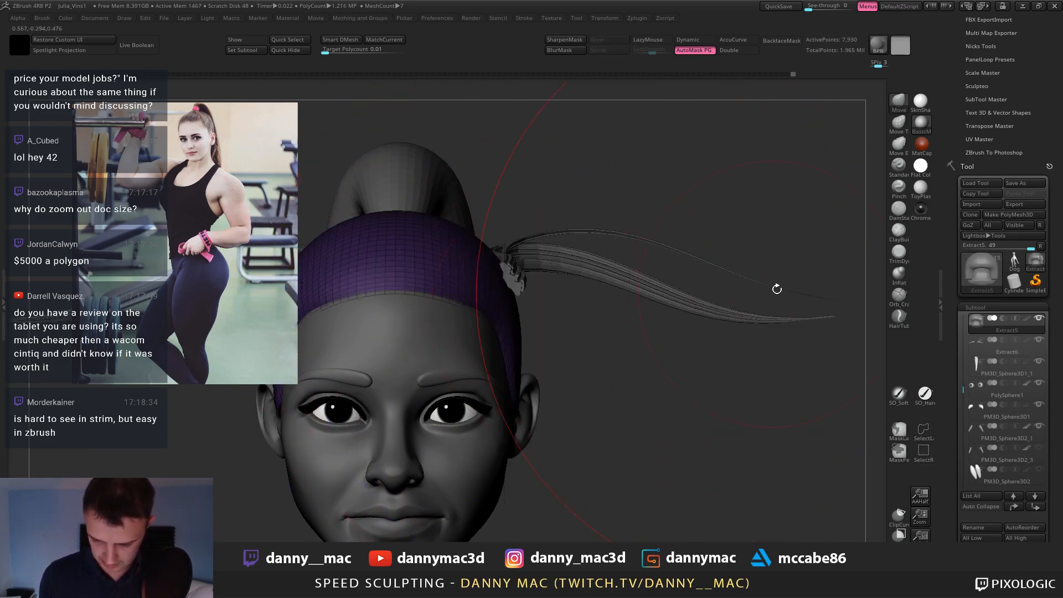
left_click(626, 280, "alt")
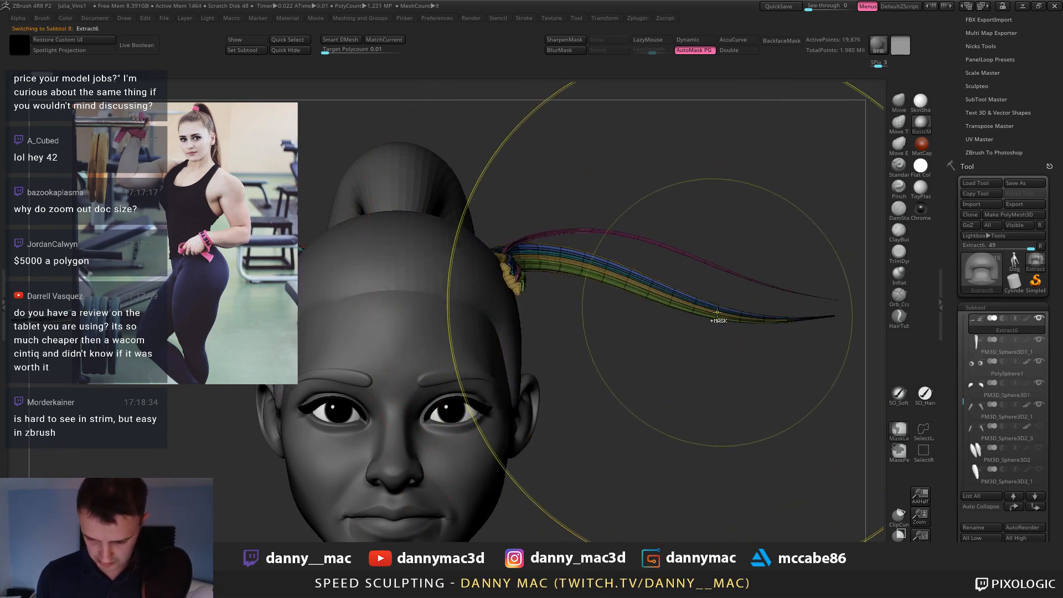
key("shift+f")
Reduce the document view to half size and delete the hair strand subtool.
left_click_drag(716, 275, 500, 221, "alt")
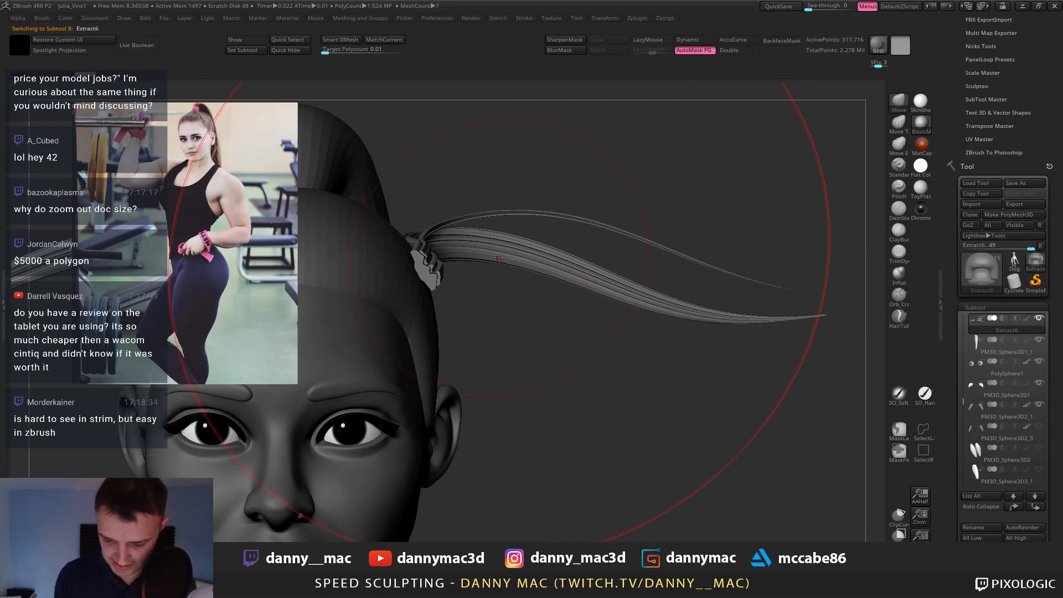
left_click(920, 495)
left_click_drag(626, 362, 451, 344)
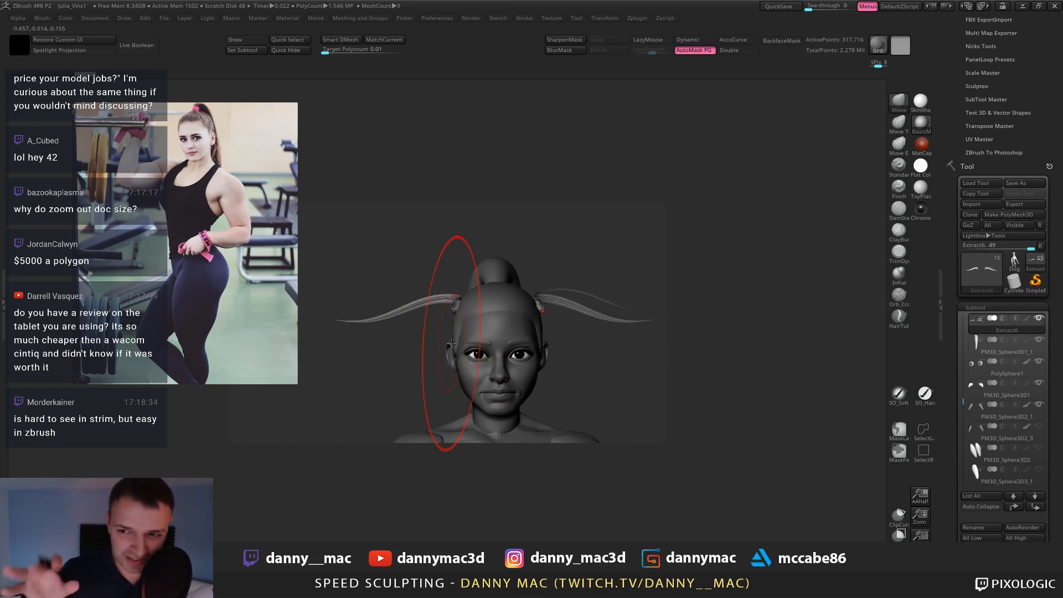
key("shift+d")
mouse_move(548, 318)
left_mouse_down("alt")
mouse_move(536, 320)
mouse_move(545, 325)
left_mouse_up("alt")
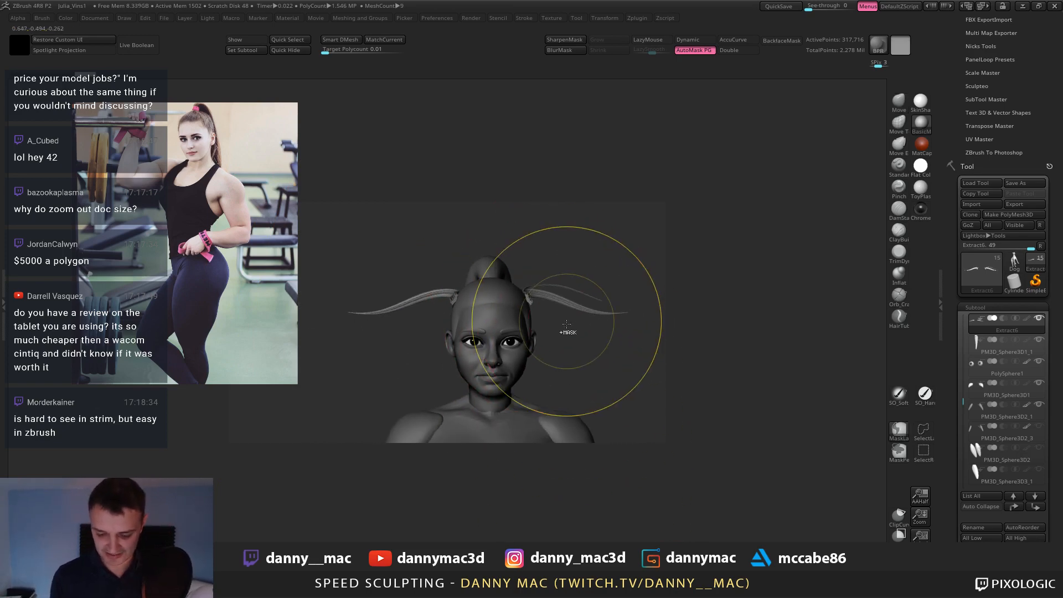
left_click(570, 310, "alt")
key("space")
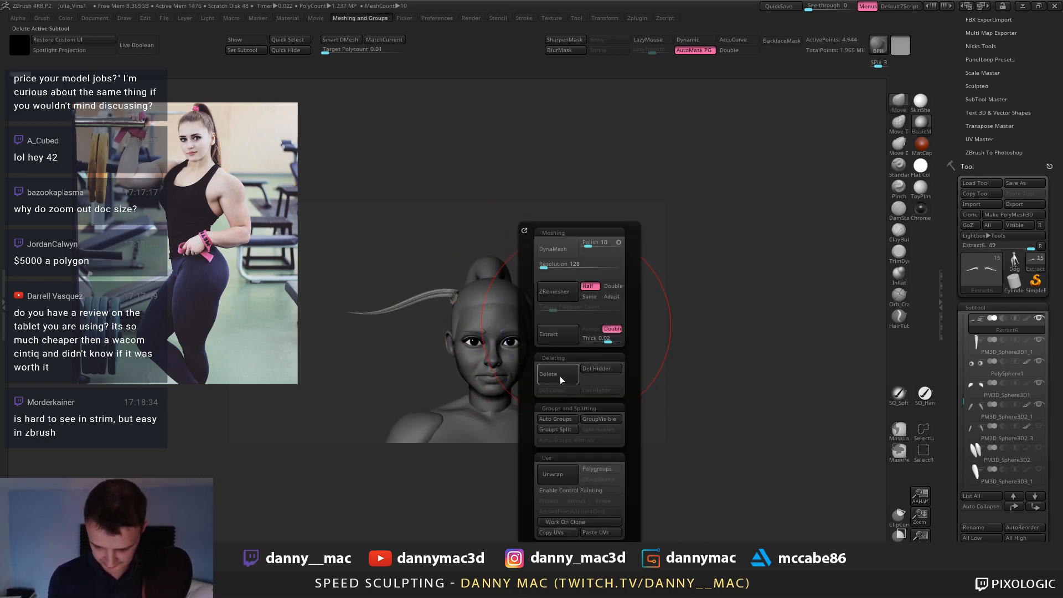
left_click(559, 375)
left_click(532, 399)
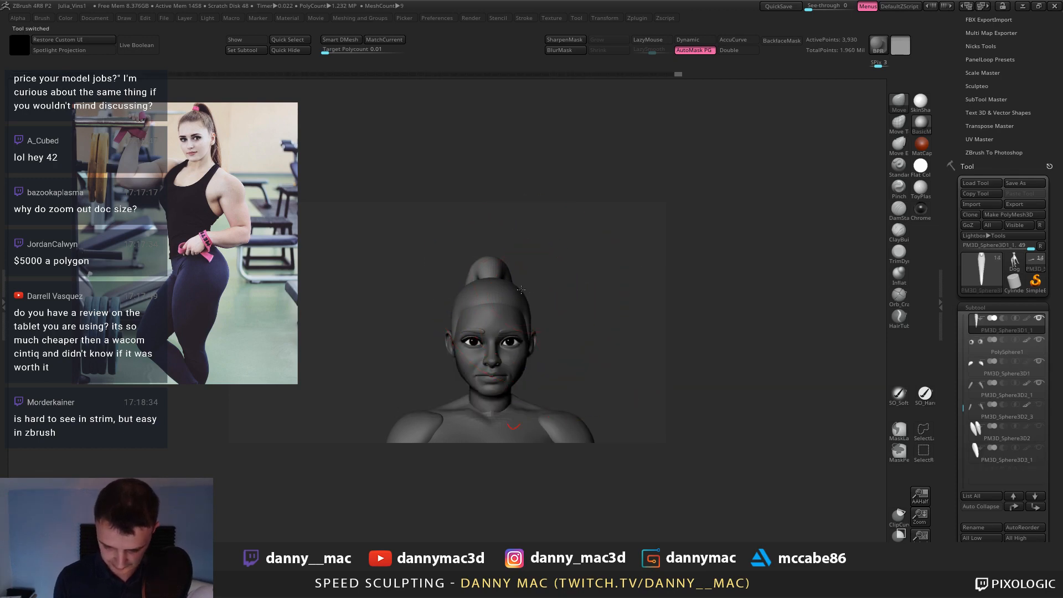
Select the head mesh, apply the SkinShade material and step down one subdivision level.
mouse_move(521, 290)
left_mouse_down()
mouse_move(511, 301)
mouse_move(485, 282)
left_mouse_up()
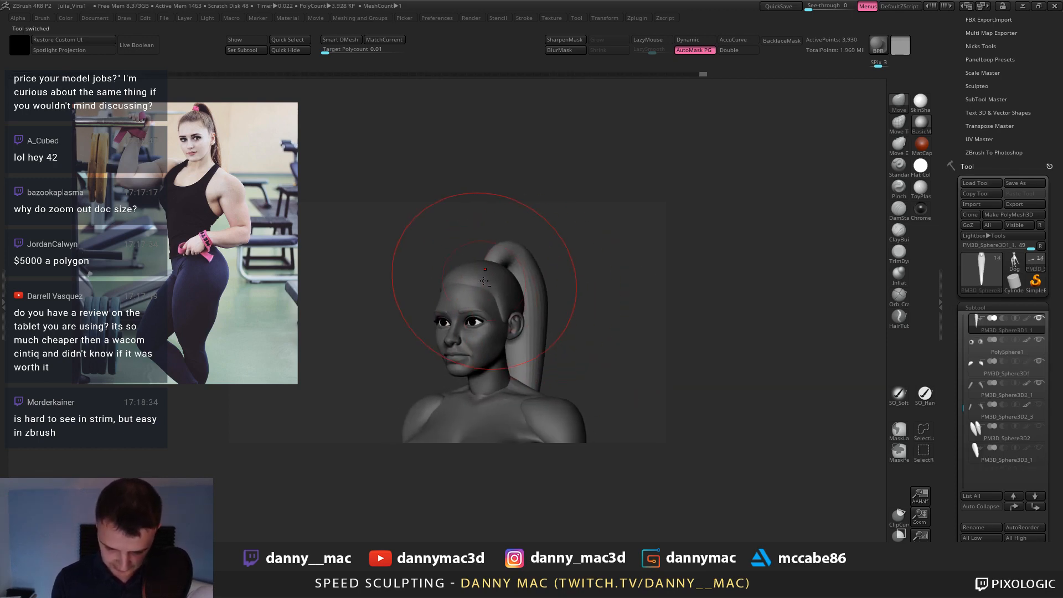
left_click(466, 295, "alt")
right_click(457, 278)
mouse_move(457, 278)
right_mouse_down()
mouse_move(482, 293)
mouse_move(409, 402)
mouse_move(514, 274)
mouse_move(547, 266)
mouse_move(560, 203)
mouse_move(573, 280)
mouse_move(504, 291)
mouse_move(519, 293)
mouse_move(520, 283)
right_mouse_up()
left_click(920, 106)
key("shift+d")
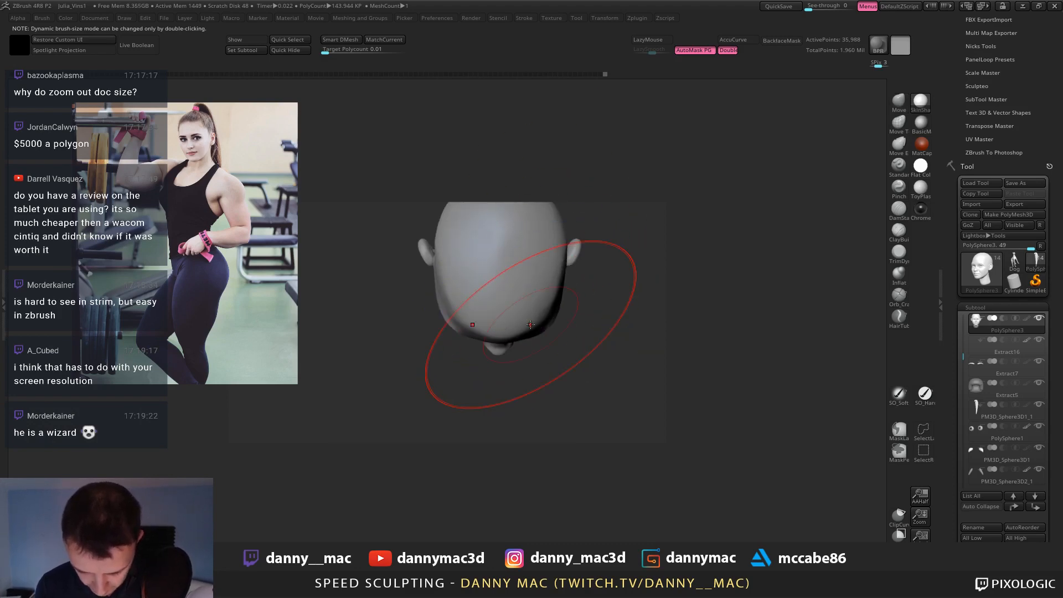
Reduce the Move brush's draw size while viewing the skull from above.
right_click_drag(531, 324, 540, 255)
key("space")
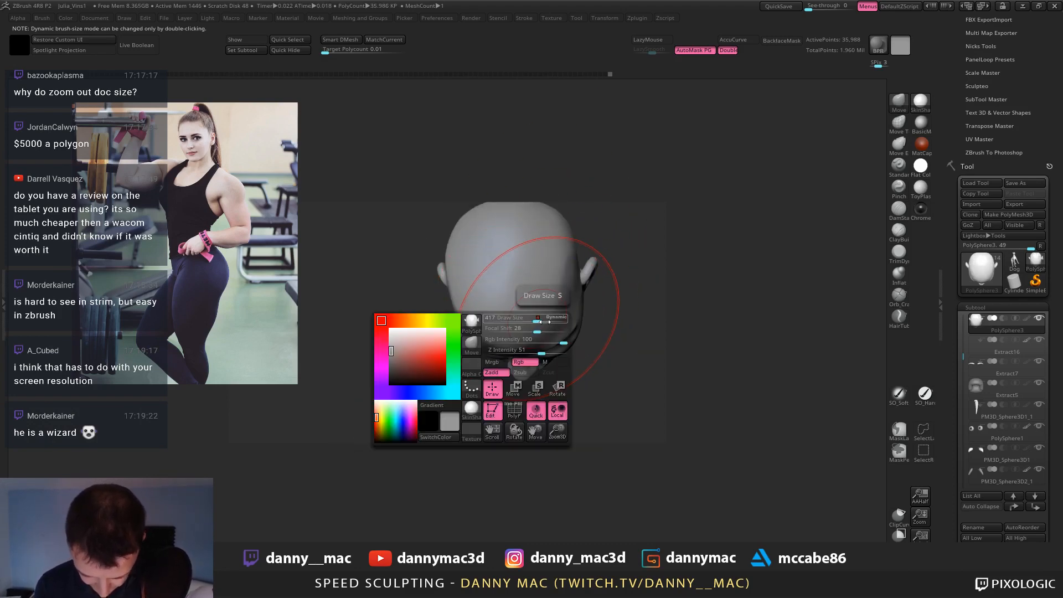
key("shift+f")
key("space")
left_click_drag(544, 323, 541, 323)
key("shift+f")
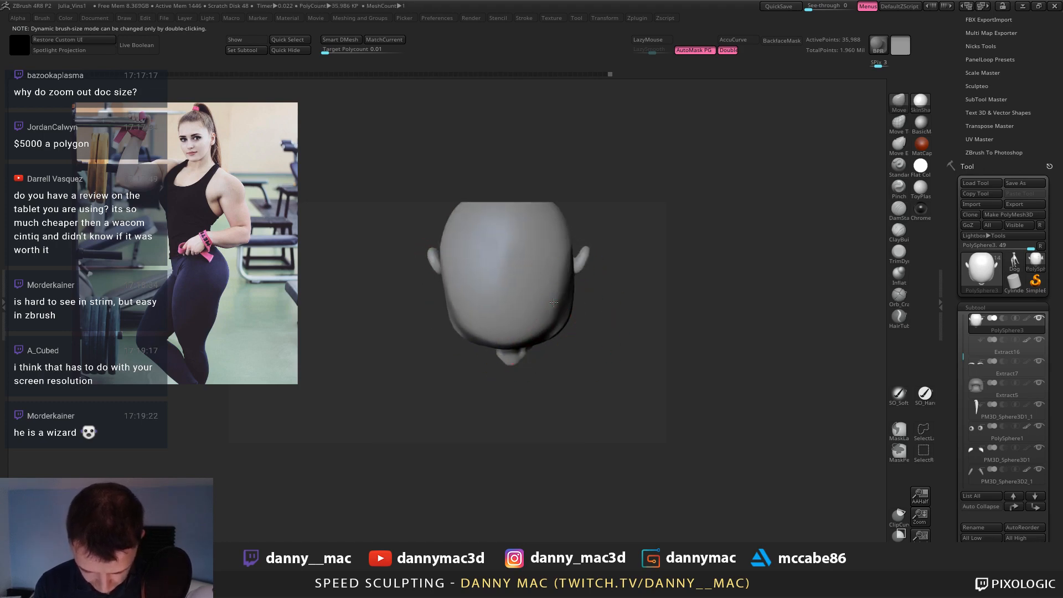
Check the head from above and below, and restore the basic material.
right_click_drag(554, 302, 542, 278, "ctrl")
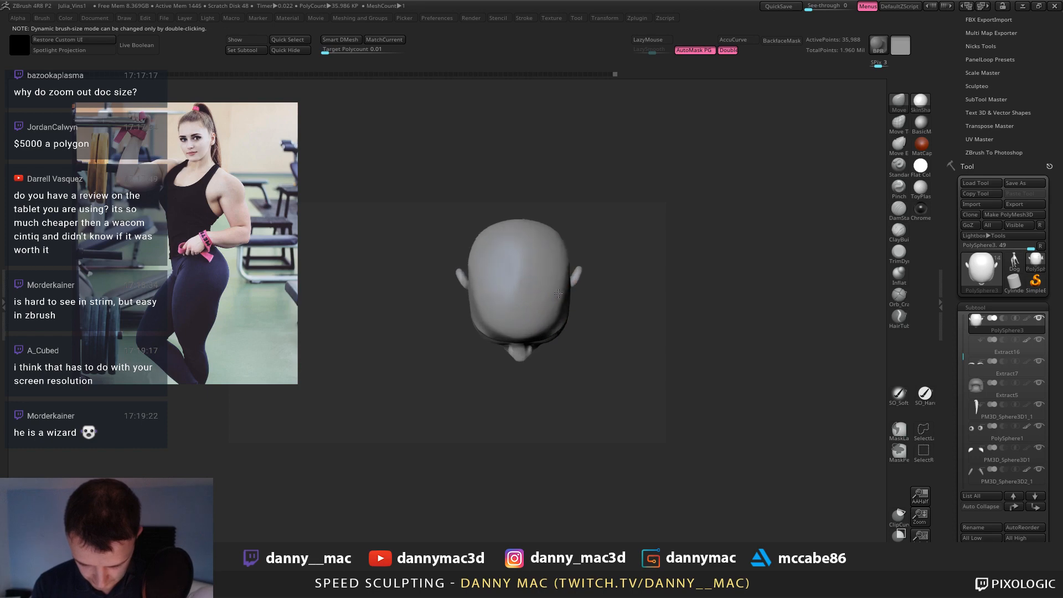
right_click_drag(566, 286, 557, 254)
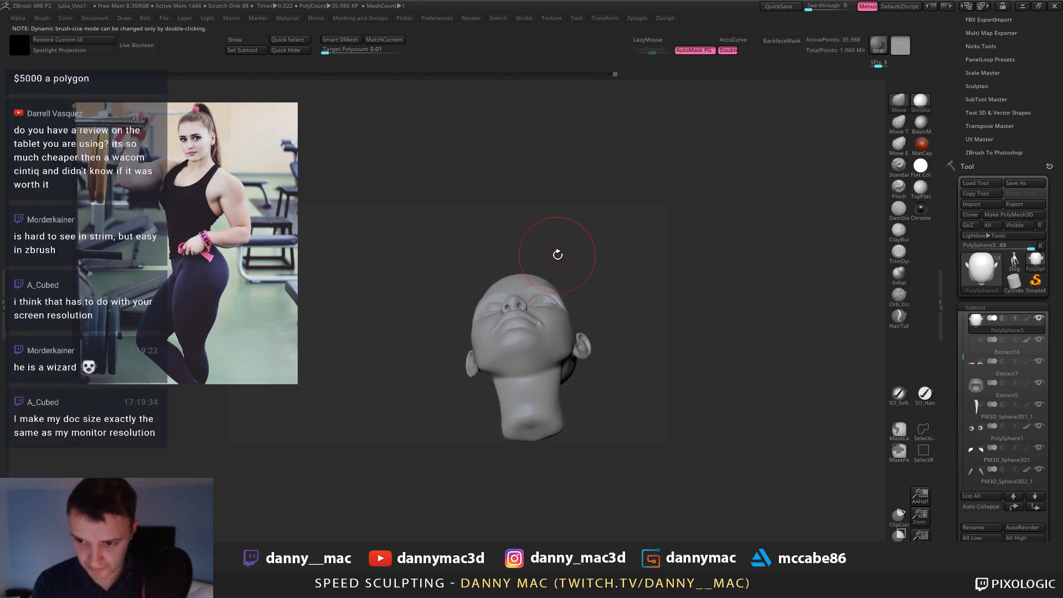
right_click_drag(584, 316, 537, 278, "alt")
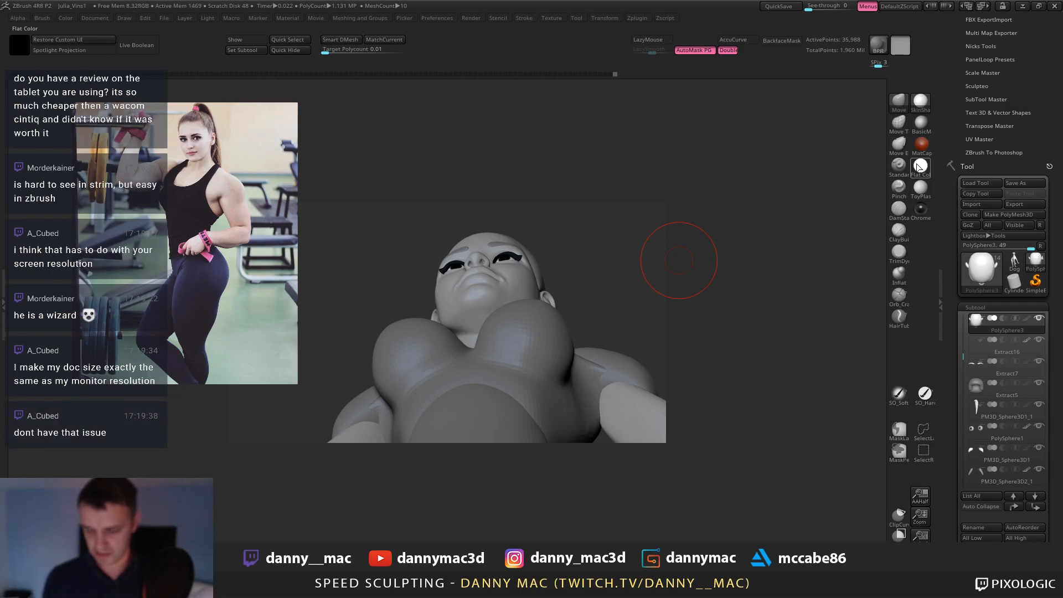
left_click(923, 129)
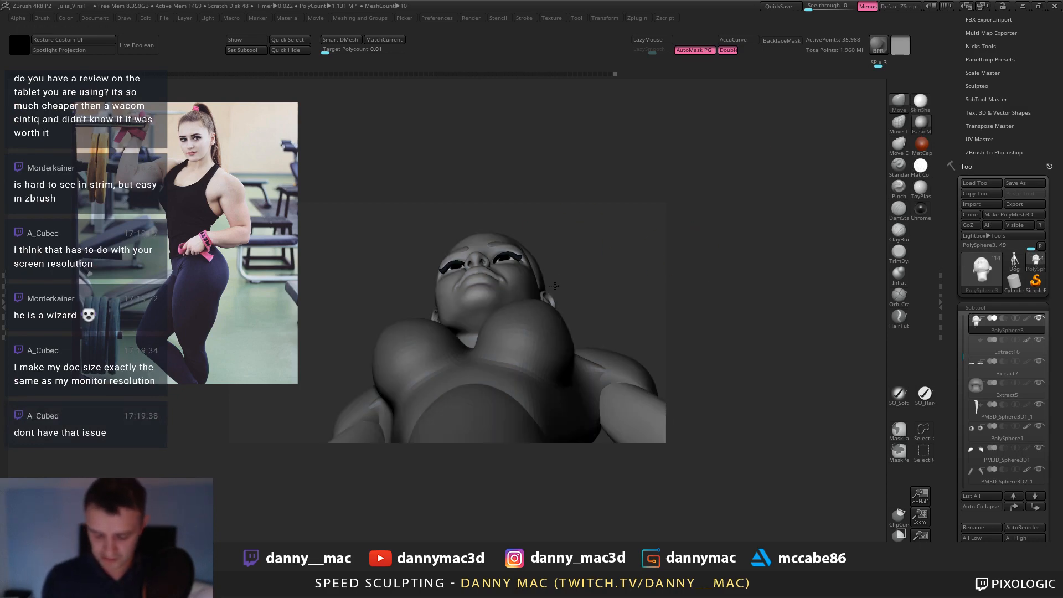
right_click_drag(576, 221, 554, 227)
Return the document view to full size and select the head mesh in side profile.
left_click(524, 221, "alt")
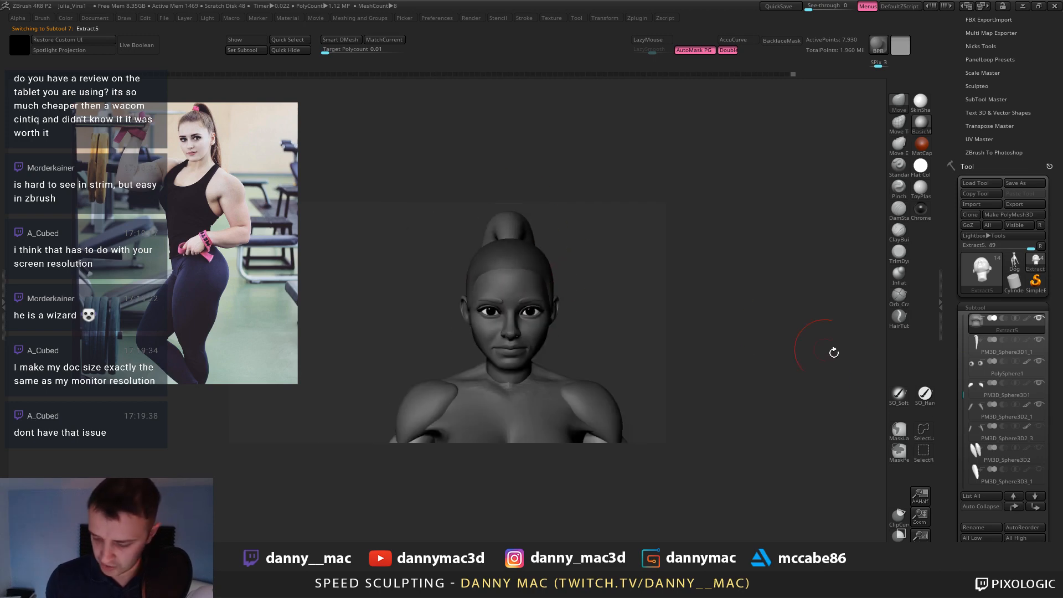
left_click(921, 538)
right_click_drag(699, 321, 556, 249, "ctrl")
mouse_move(562, 185)
right_mouse_down()
mouse_move(523, 209)
mouse_move(550, 308)
mouse_move(516, 312)
mouse_move(521, 332)
mouse_move(503, 323)
right_mouse_up()
left_click(538, 209, "alt")
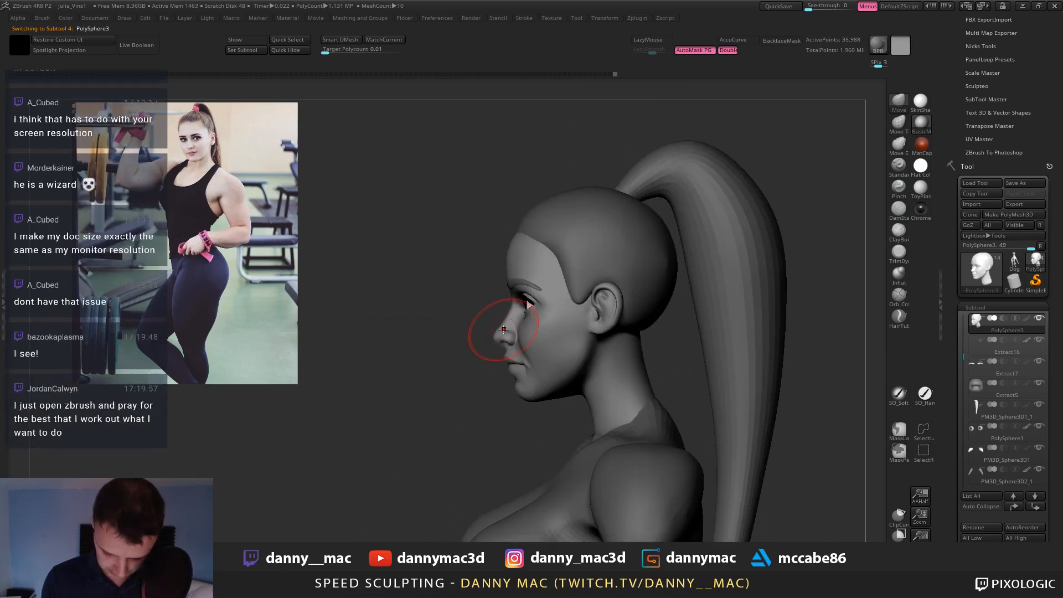
Nudge the underside of the chin slightly with the Move brush in profile.
key("space")
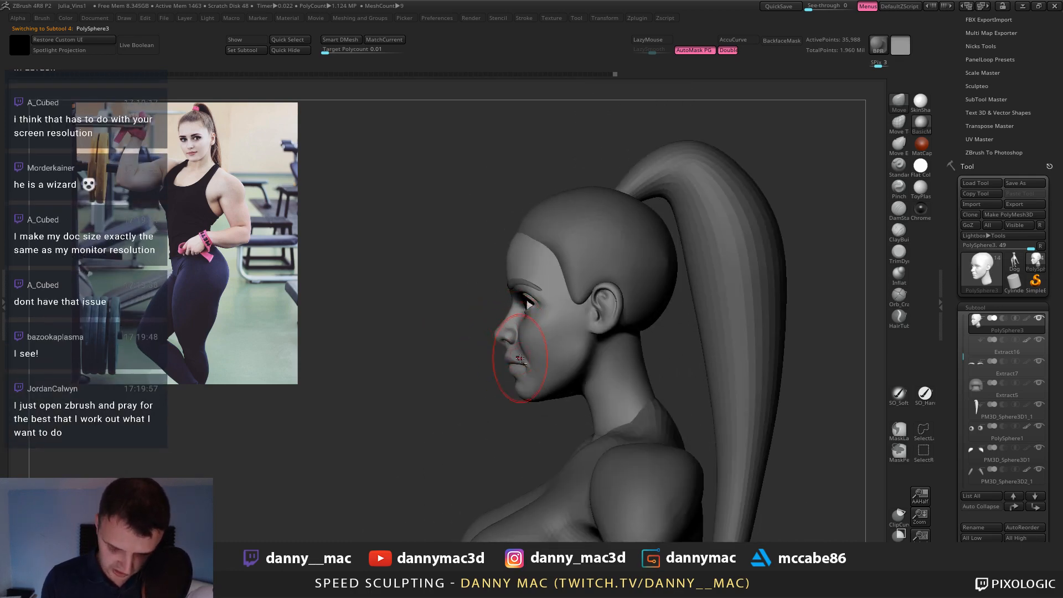
left_click_drag(528, 394, 532, 399)
right_click_drag(551, 397, 558, 360)
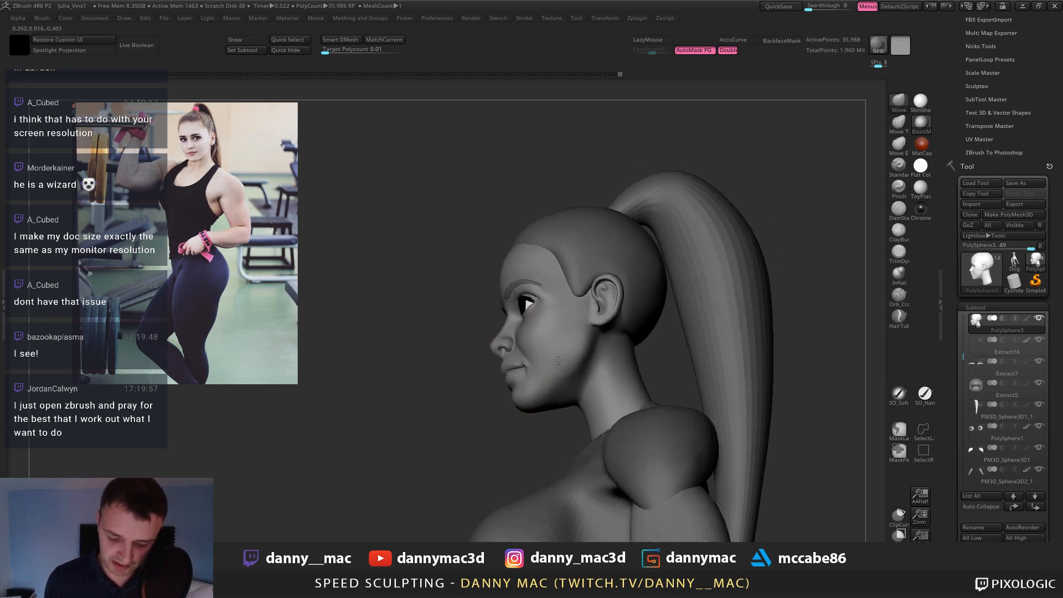
mouse_move(546, 407)
right_mouse_down()
mouse_move(568, 392)
mouse_move(635, 406)
right_mouse_up()
Save the project, overwriting the existing file.
key("ctrl+s")
key("Return")
key("Return")
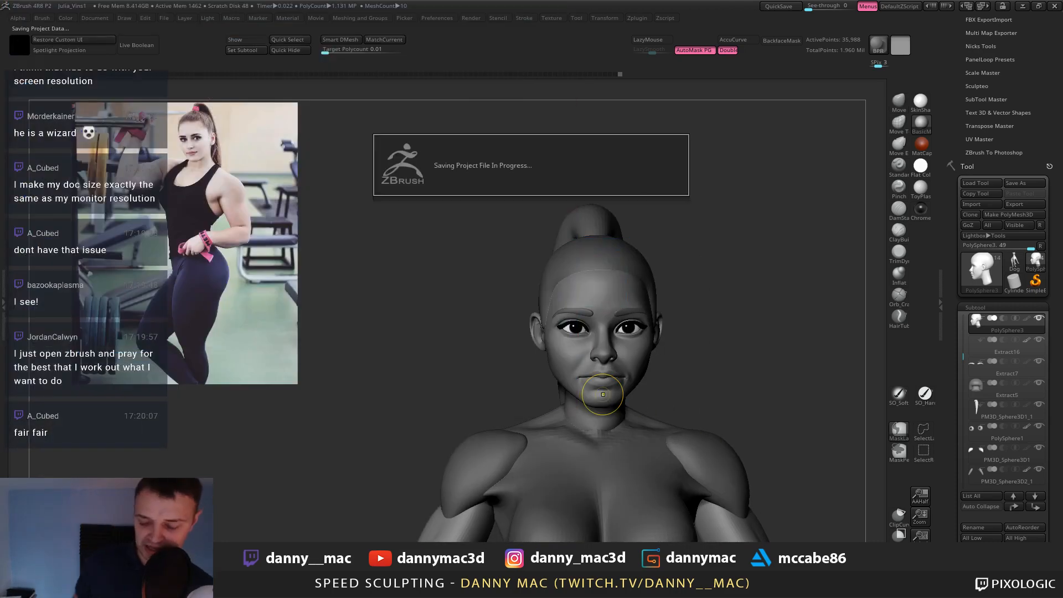
Raise the head mesh by one subdivision level and check the mouth and jaw from below.
mouse_move(679, 266)
right_mouse_down()
mouse_move(601, 285)
mouse_move(637, 282)
mouse_move(615, 279)
mouse_move(656, 223)
mouse_move(628, 230)
mouse_move(645, 327)
mouse_move(584, 291)
mouse_move(515, 355)
mouse_move(487, 355)
right_mouse_up()
right_click(515, 358)
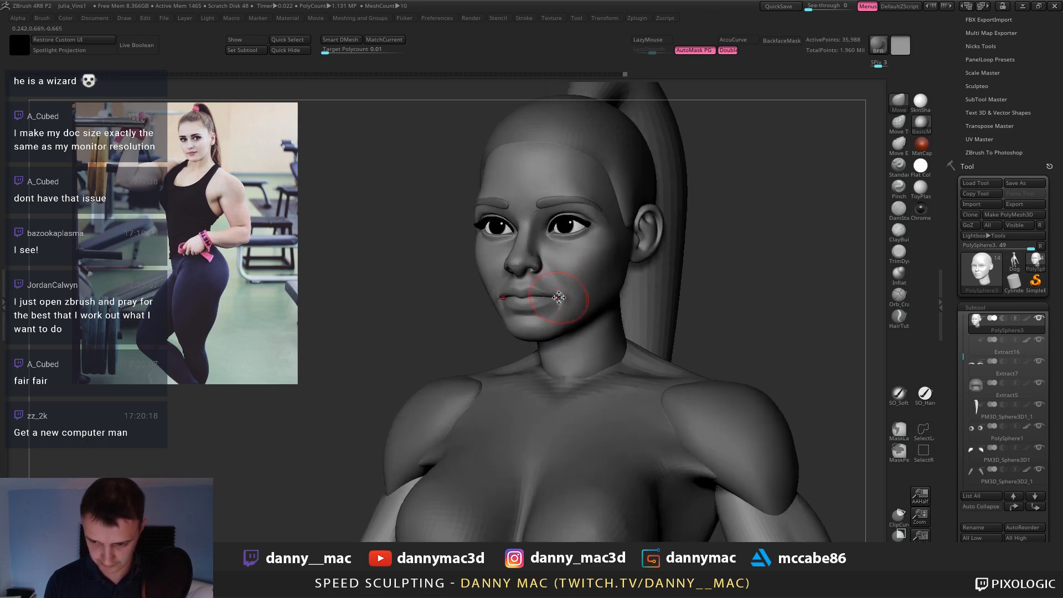
right_click_drag(571, 304, 571, 215)
key("d")
key("space")
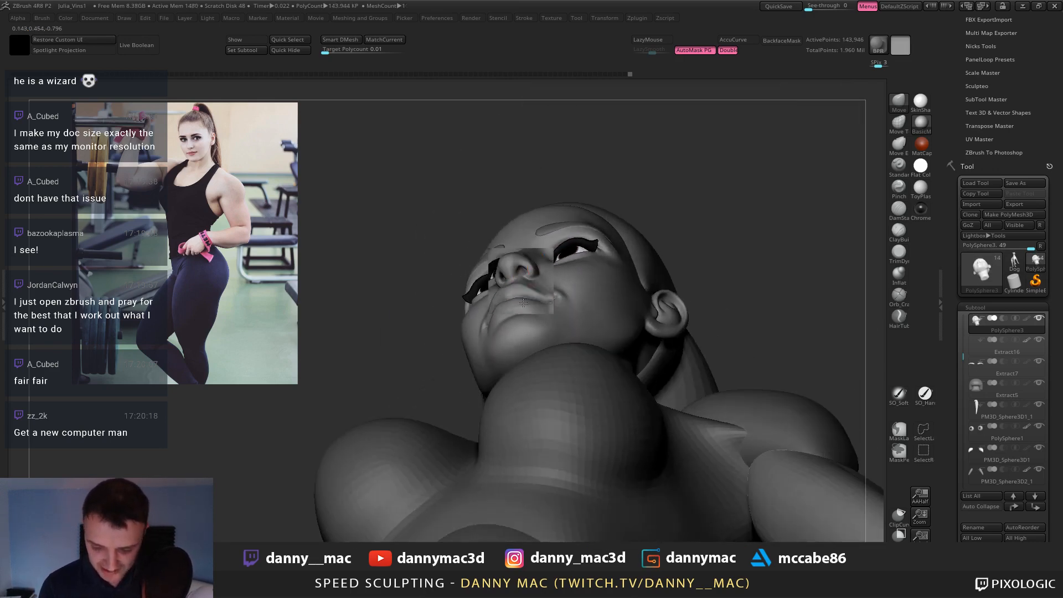
mouse_move(521, 283)
right_mouse_down()
mouse_move(553, 285)
mouse_move(526, 294)
mouse_move(515, 326)
mouse_move(500, 329)
mouse_move(515, 327)
right_mouse_up()
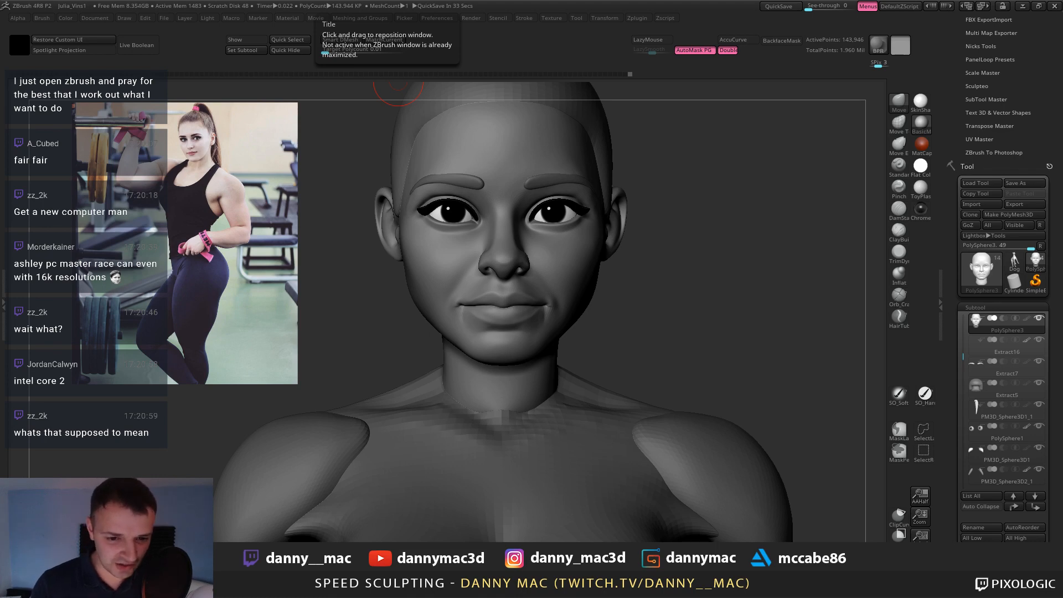
Switch from the head mesh to the lower torso mesh on the full figure.
left_click_drag(772, 230, 785, 222)
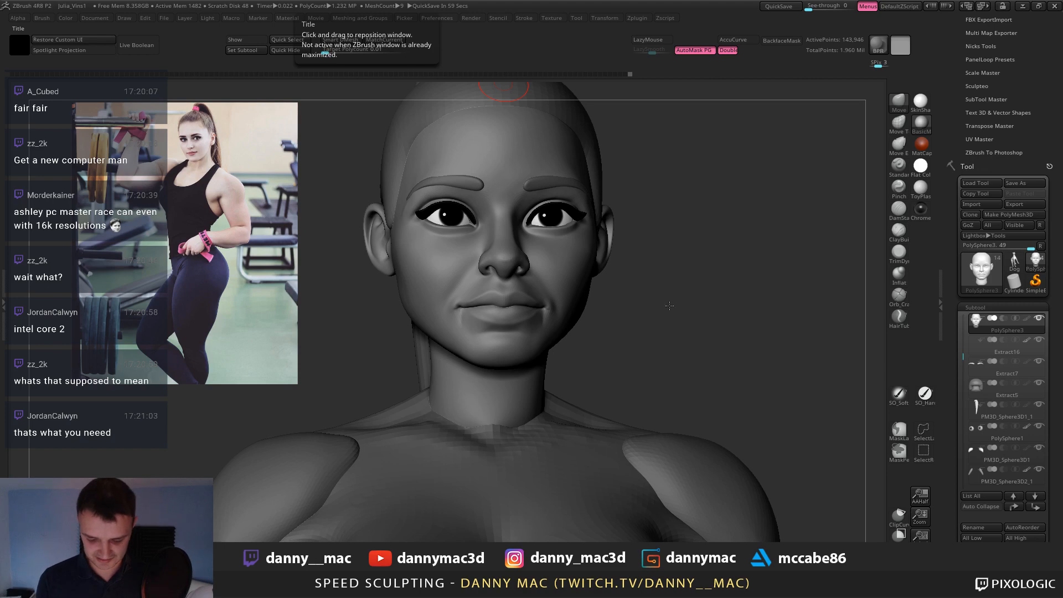
left_click_drag(670, 306, 529, 277)
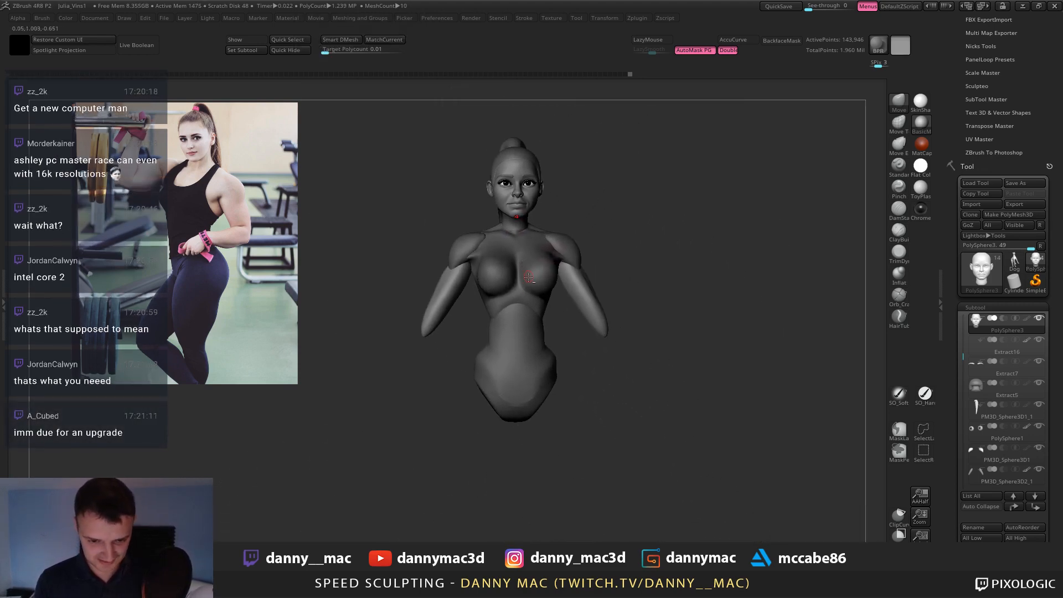
left_click(519, 313, "alt")
left_click_drag(559, 310, 577, 428)
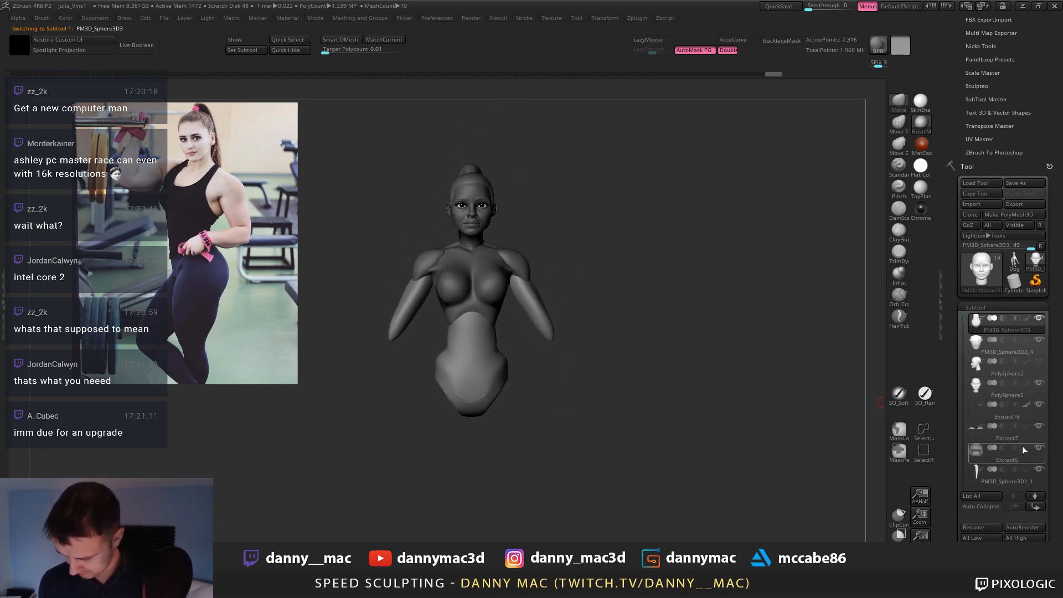
left_click_drag(964, 318, 963, 361)
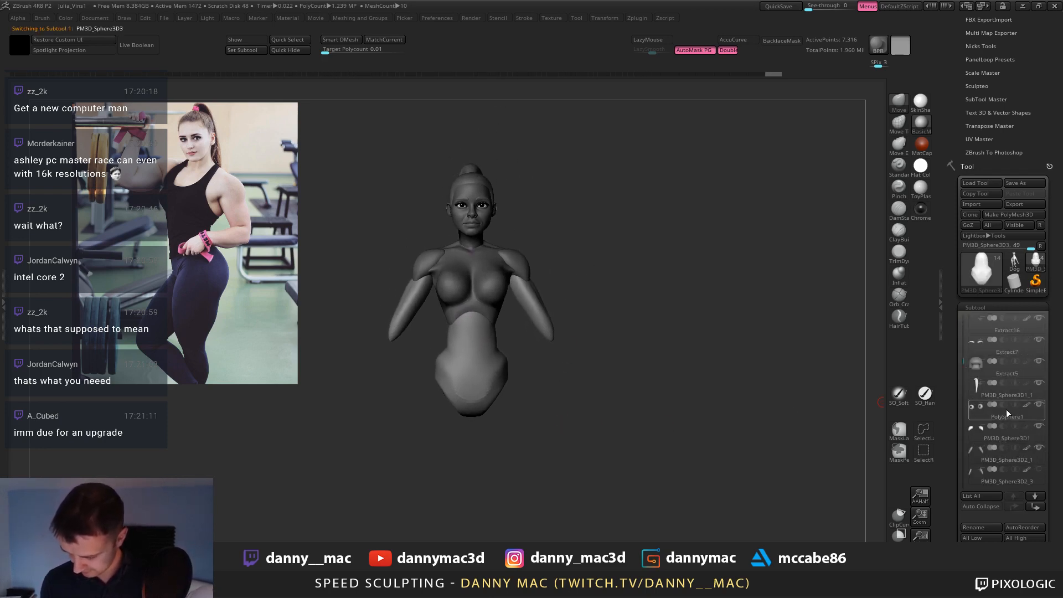
left_click(1038, 472)
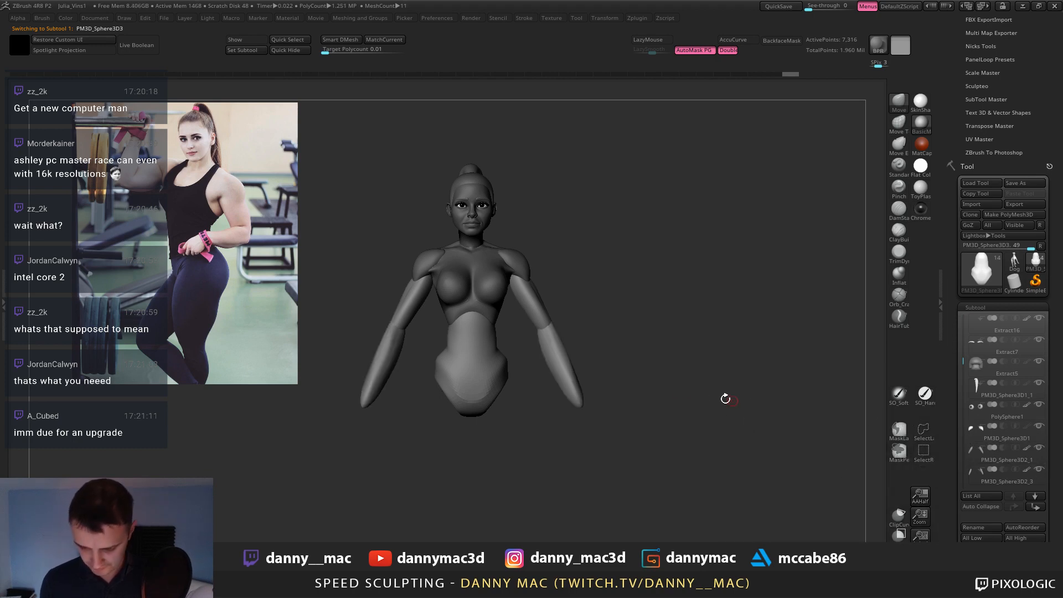
left_click(1005, 477)
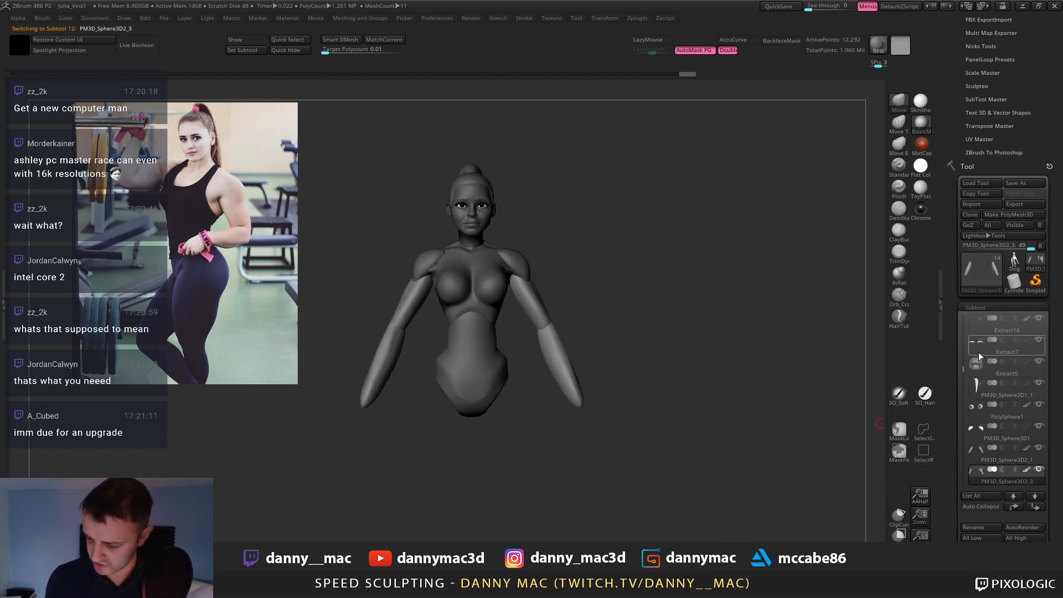
Show the thigh subtool PM3D_Sphere3D2 with the forearms hidden and make it active.
scroll(1005, 377, "down", 5)
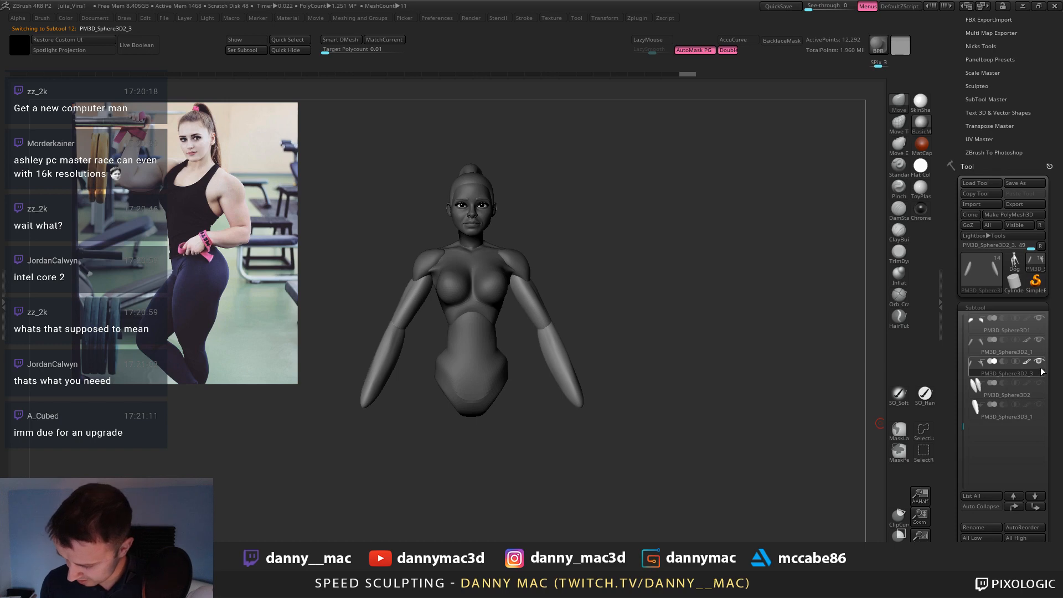
left_click(1039, 383)
left_click(970, 394)
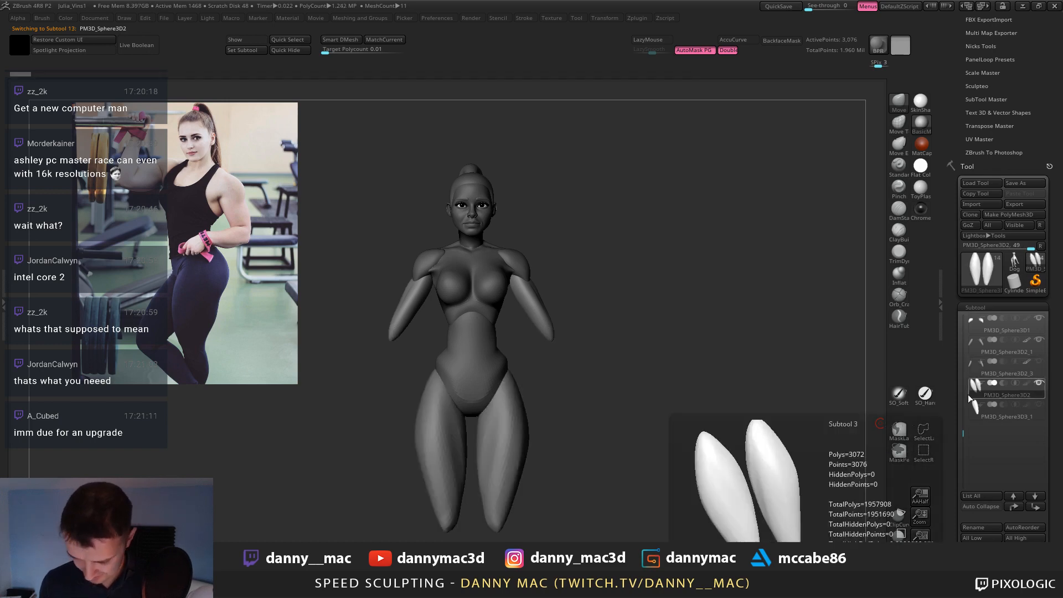
Select the lower torso mesh and adjust its waist and hip contour with the Move brush.
left_click_drag(603, 323, 548, 299)
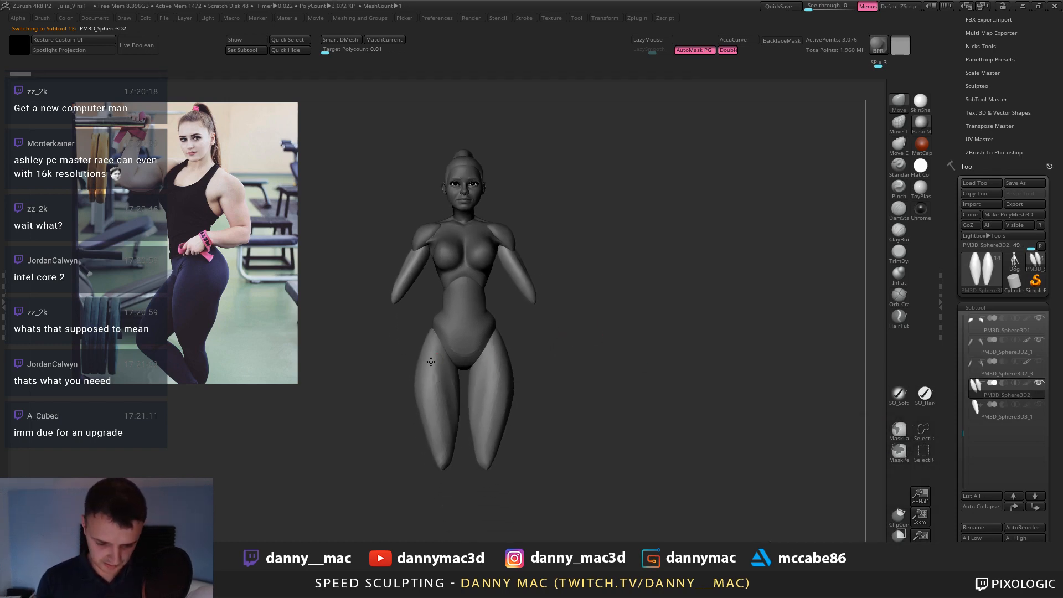
left_click_drag(430, 361, 432, 308, "alt")
key("space")
left_click(460, 292, "alt")
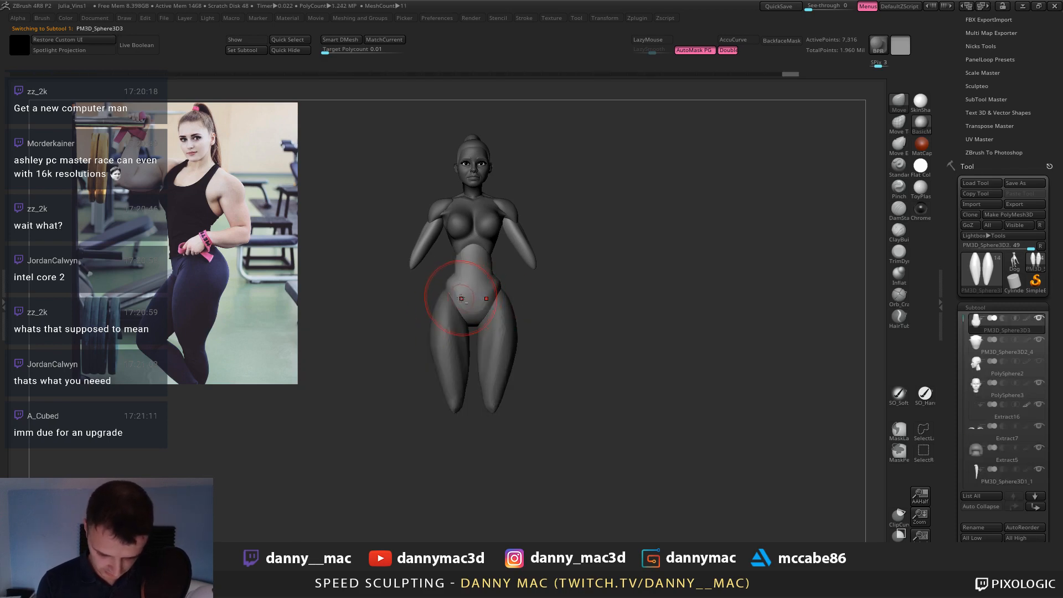
right_click_drag(488, 273, 489, 287, "alt")
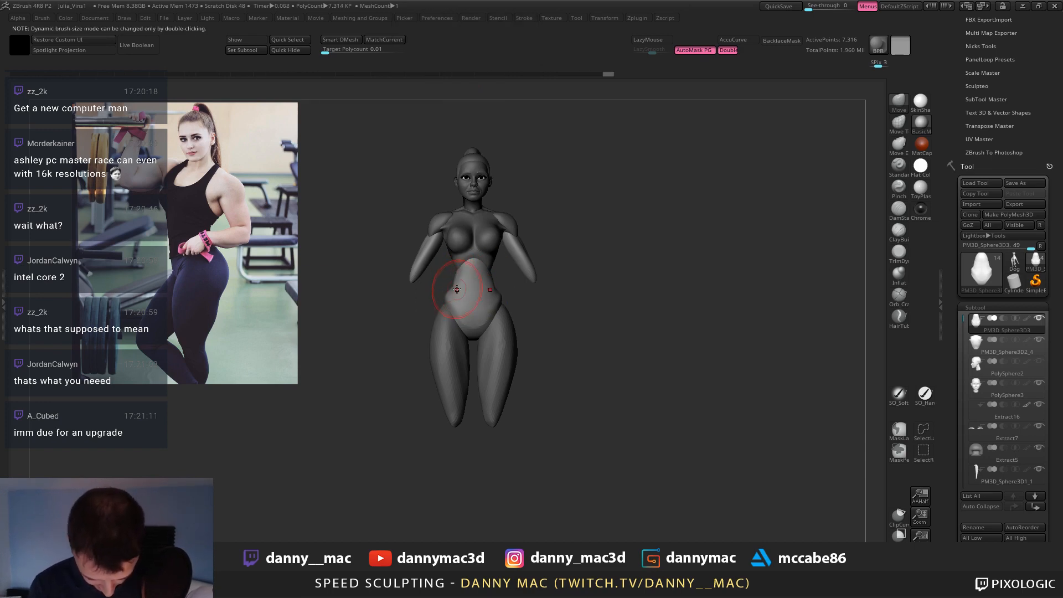
mouse_move(470, 285)
left_mouse_down()
mouse_move(493, 301)
mouse_move(487, 309)
mouse_move(475, 263)
left_mouse_up()
mouse_move(475, 265)
right_mouse_down()
mouse_move(402, 271)
mouse_move(473, 271)
mouse_move(497, 317)
right_mouse_up()
Try to carve a crease from the hip toward the pelvis with the DamStandard brush and LazyMouse.
key("l")
left_click_drag(513, 285, 482, 325)
right_click_drag(490, 313, 481, 320)
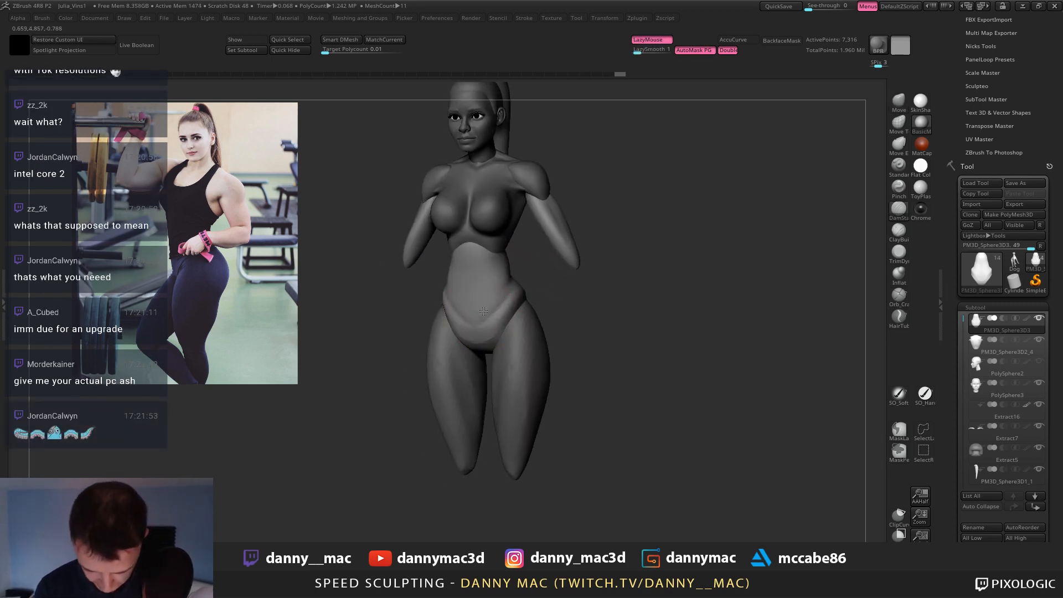
left_click_drag(509, 281, 492, 310)
mouse_move(487, 285)
right_mouse_down()
mouse_move(501, 281)
mouse_move(493, 261)
right_mouse_up()
key("ctrl+z")
key("ctrl+z")
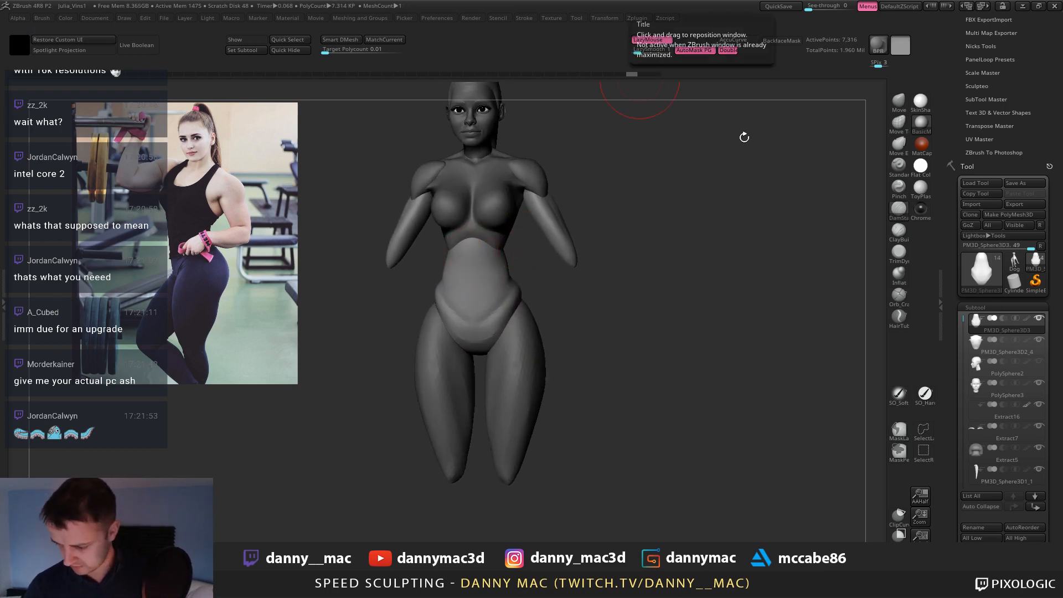
Merge the lower torso subtool PM3D_Sphere3D3 with the chest subtool PM3D_Sphere3D2_4 below it.
left_click(978, 349)
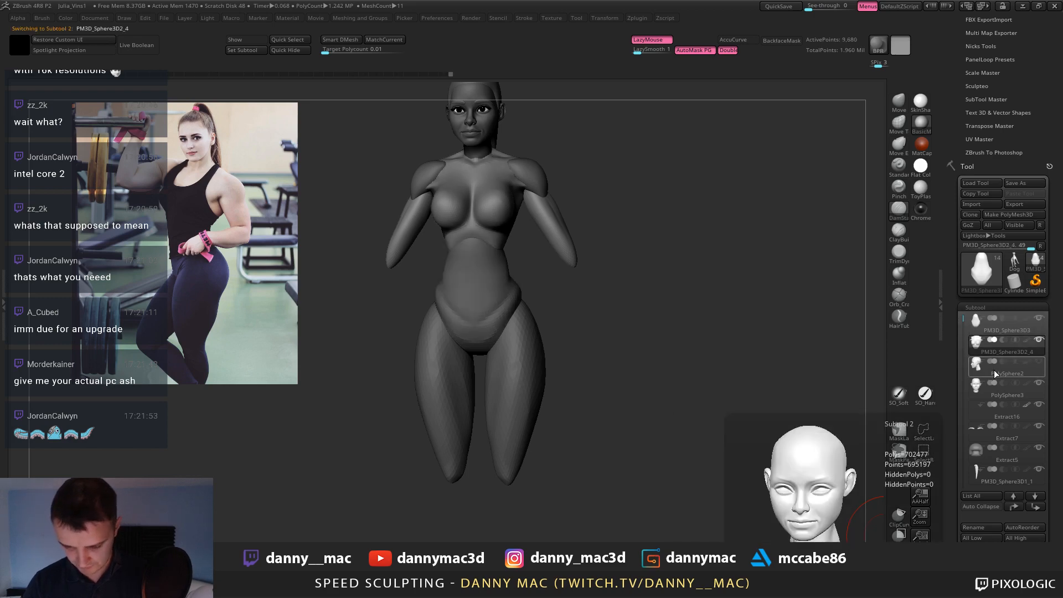
key("Up")
scroll(948, 537, "down", 3)
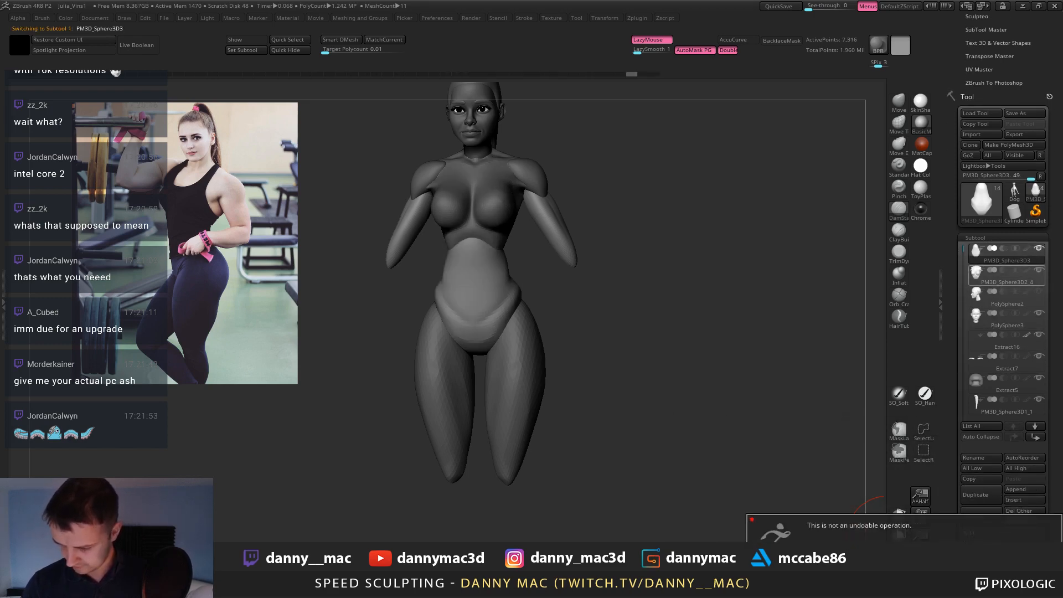
left_click(971, 516)
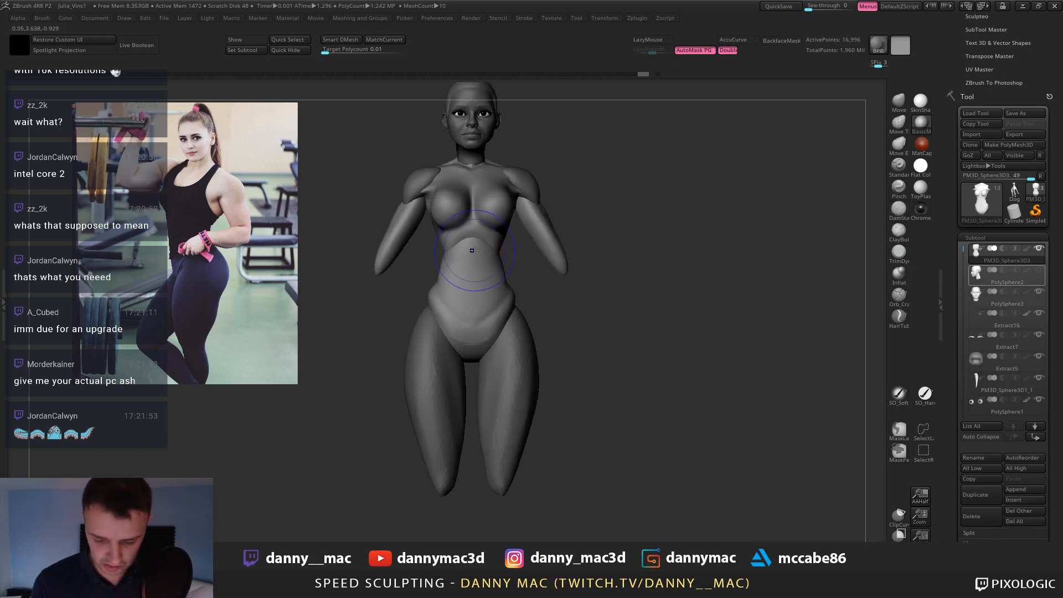
Remesh the merged chest and lower torso with DynaMesh and check its polygroups.
key("shift+f")
key("space")
key("l")
right_click_drag(517, 223, 483, 225)
key("shift+f")
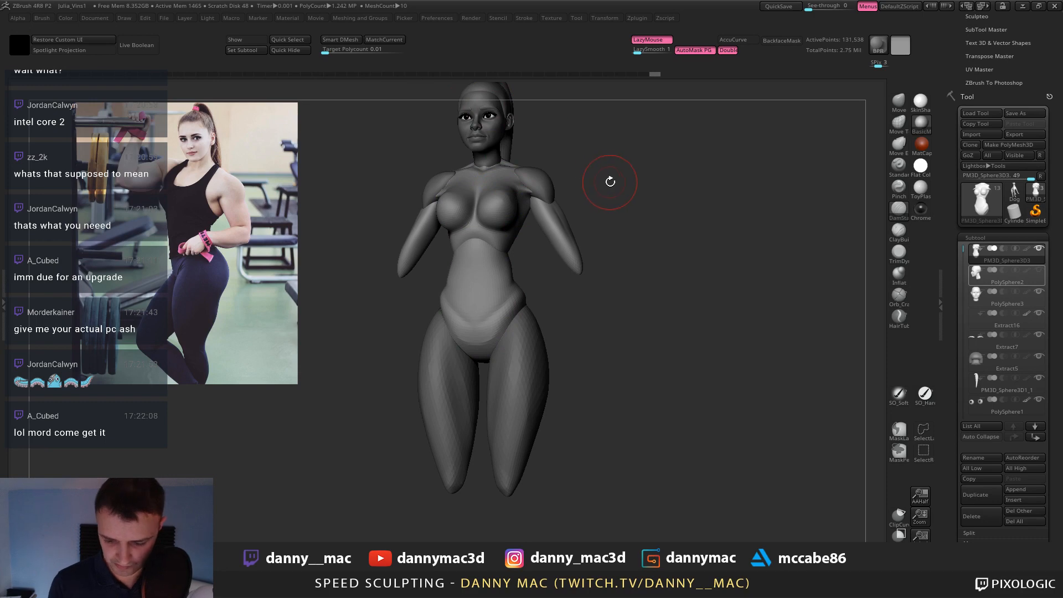
key("shift+f")
key("shift+f")
Turn off polygroup auto-masking and smooth the seam between chest and abdomen and the pelvis area.
left_click_drag(470, 254, 502, 257, "shift")
mouse_move(509, 255)
right_mouse_down()
mouse_move(487, 251)
mouse_move(482, 261)
right_mouse_up()
key("ctrl+z")
left_click(693, 51)
left_click_drag(483, 260, 479, 247, "shift")
mouse_move(480, 248)
right_mouse_down()
mouse_move(498, 279)
mouse_move(520, 263)
mouse_move(496, 288)
mouse_move(528, 293)
mouse_move(485, 347)
right_mouse_up()
key("space")
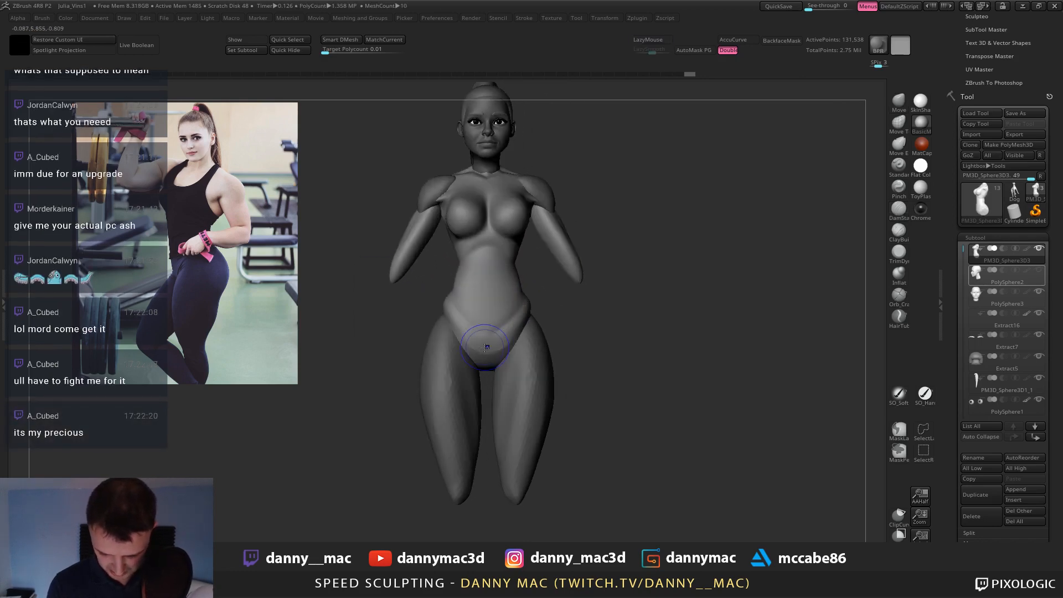
left_click_drag(517, 335, 517, 339, "shift")
mouse_move(547, 259)
right_mouse_down("ctrl")
mouse_move(531, 264)
mouse_move(532, 299)
right_mouse_up("ctrl")
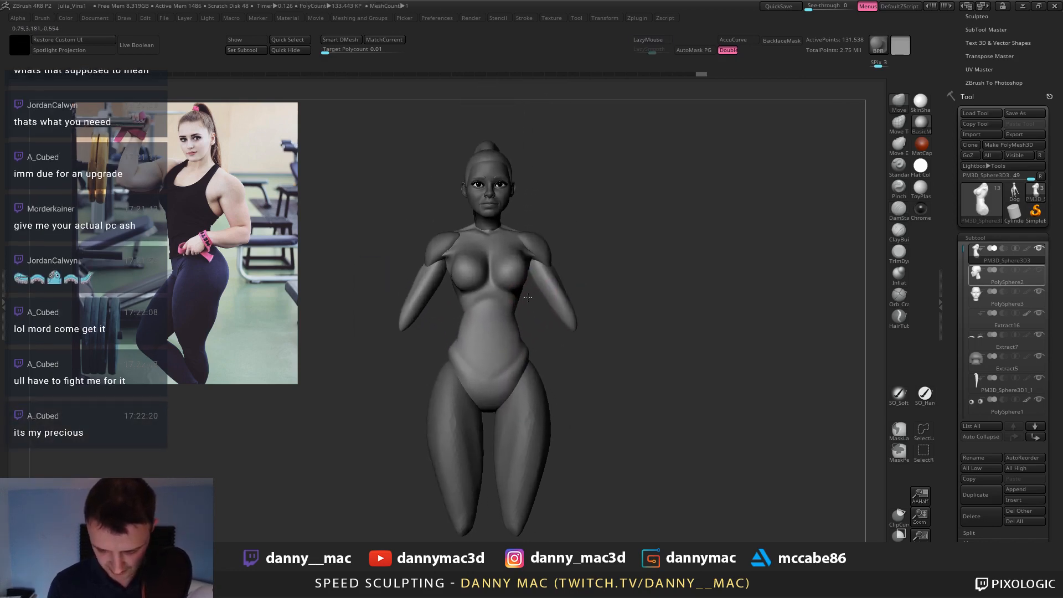
Restore the custom UI layout and leave Spotlight Projection switched off.
key("2")
left_click(99, 50)
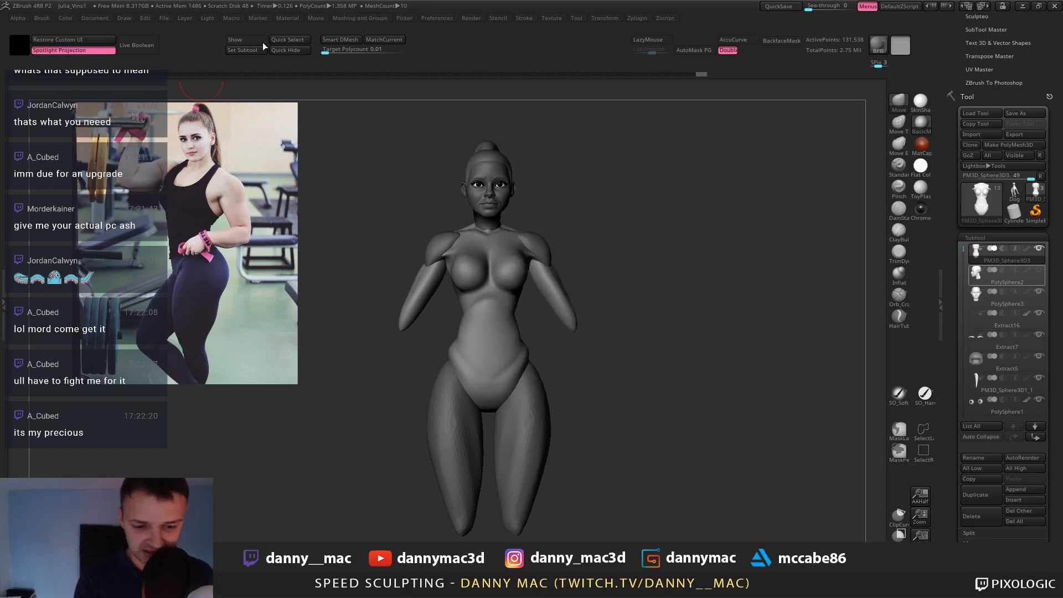
key("2")
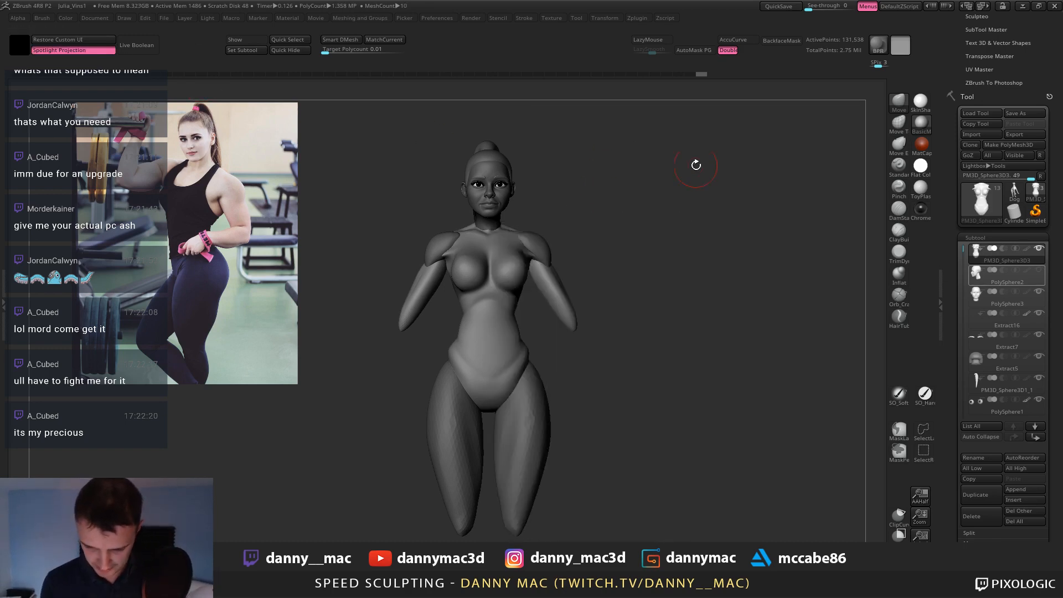
left_click(107, 50)
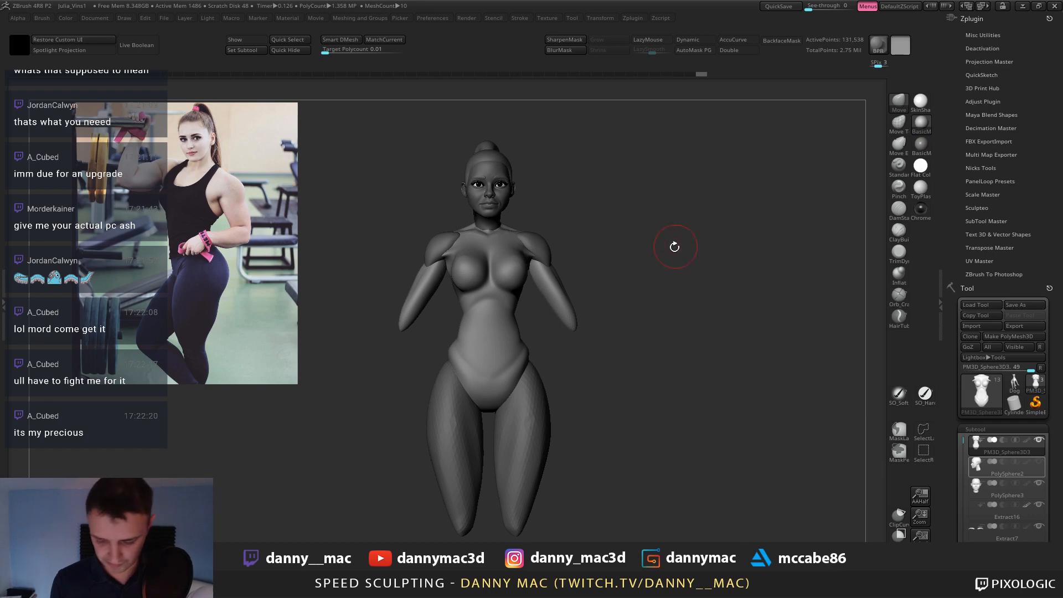
Toggle the Adapt option and ZRemesh the torso into a low-polygon mesh.
key("2")
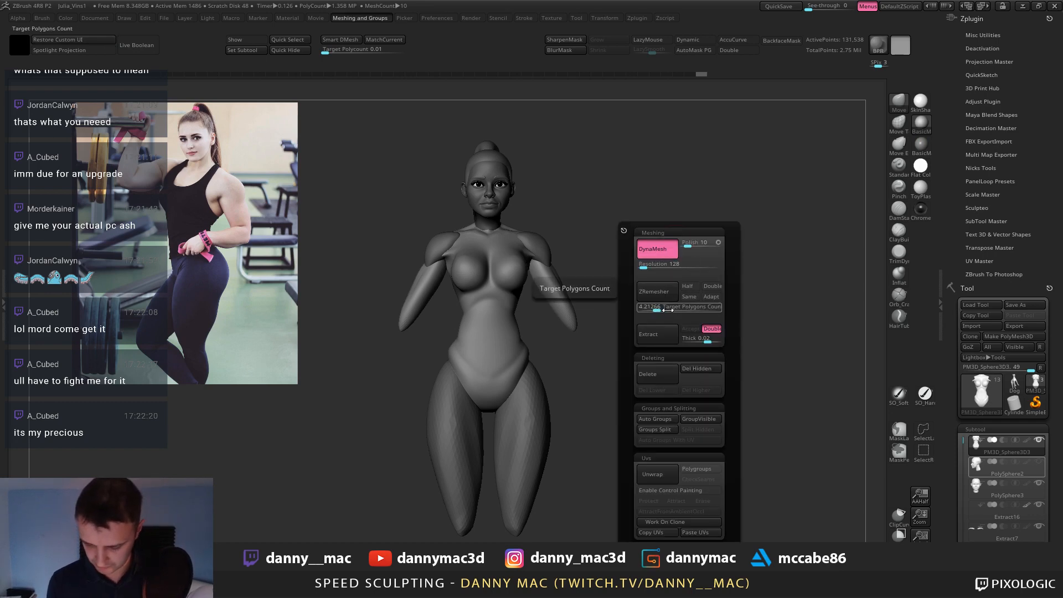
left_click_drag(657, 310, 657, 308)
left_click(711, 299)
left_click(675, 292)
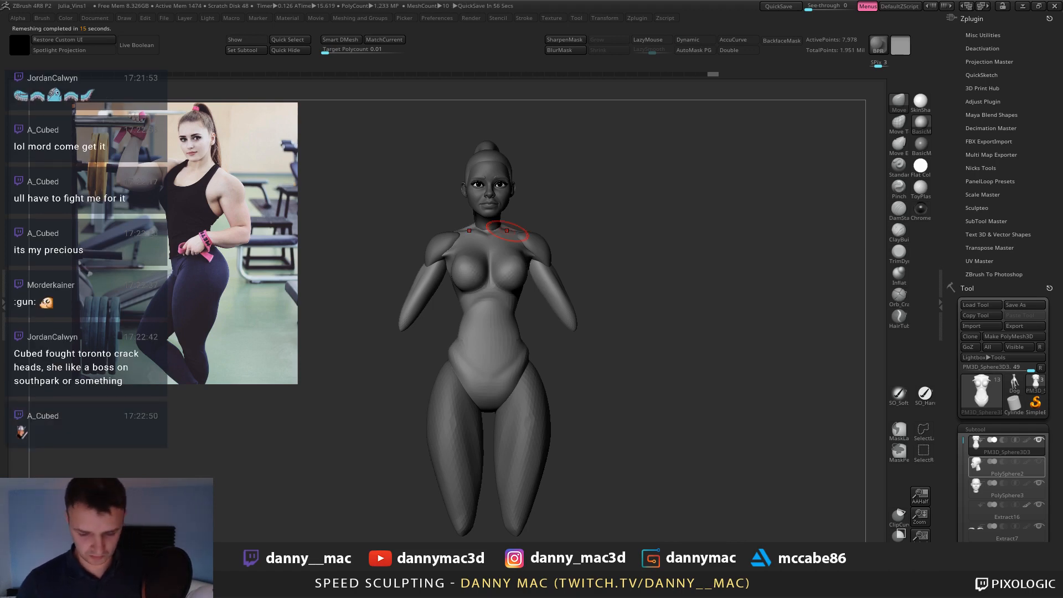
Reshape the sides of the ribcage below the armpits with the Move brush and smooth them.
key("d")
mouse_move(518, 295)
right_mouse_down()
mouse_move(532, 272)
mouse_move(538, 283)
mouse_move(544, 258)
mouse_move(486, 257)
mouse_move(485, 238)
right_mouse_up()
key("space")
key("space")
key("space")
left_click_drag(493, 256, 482, 264)
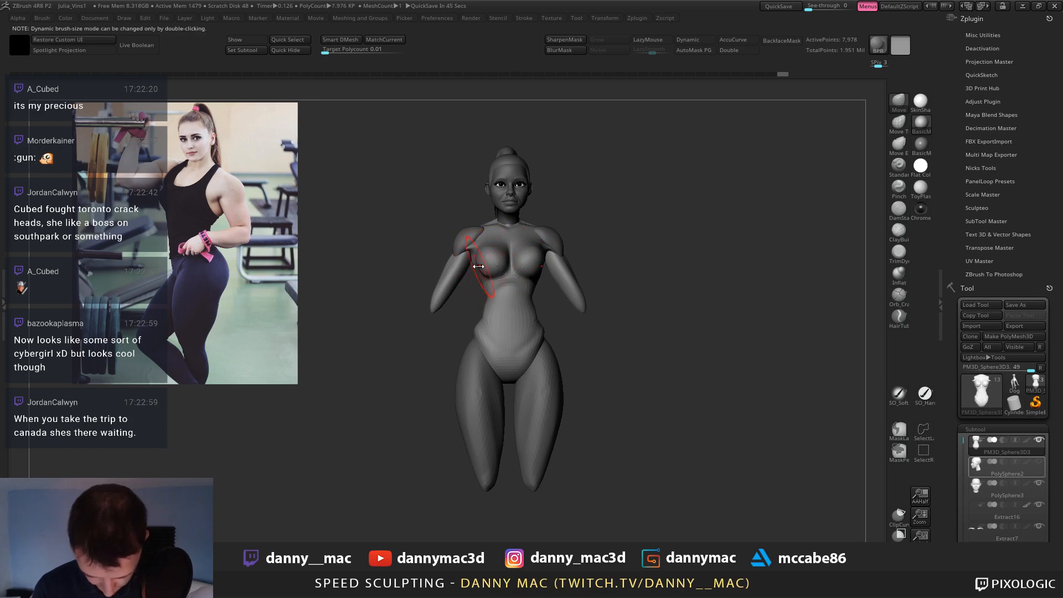
right_click_drag(483, 264, 493, 266)
left_click_drag(477, 259, 473, 265, "shift")
mouse_move(473, 265)
right_mouse_down()
mouse_move(474, 286)
mouse_move(478, 277)
right_mouse_up()
left_click_drag(482, 288, 479, 289)
right_click_drag(479, 289, 479, 277, "ctrl")
key("space")
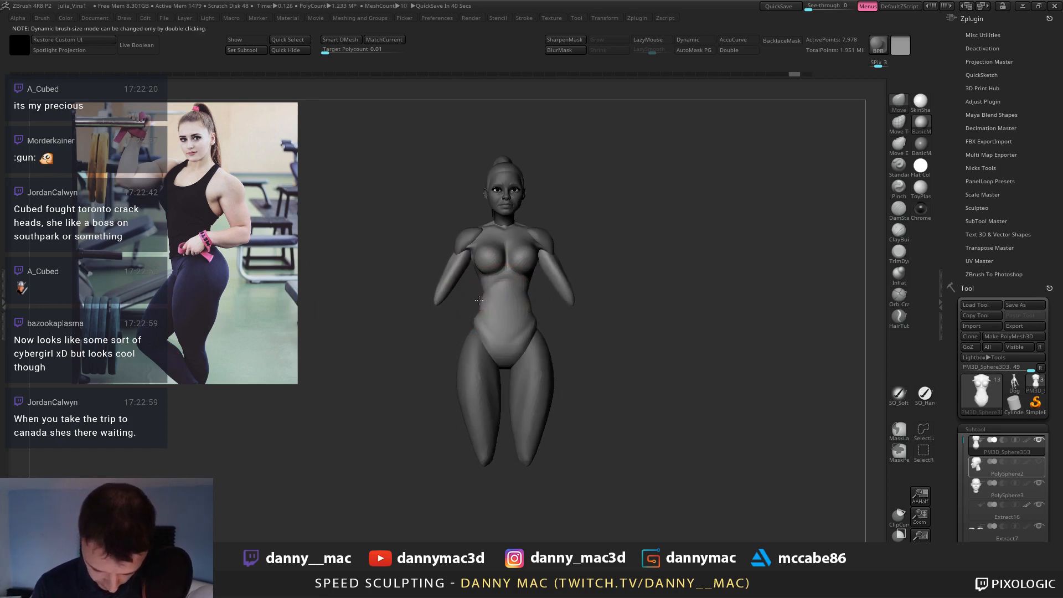
Refine the waist and hip silhouette of the torso with small Move brush strokes.
left_click_drag(479, 300, 483, 301)
mouse_move(483, 301)
right_mouse_down()
mouse_move(498, 278)
mouse_move(539, 288)
mouse_move(547, 313)
right_mouse_up()
left_click_drag(538, 308, 535, 308)
right_click_drag(535, 308, 527, 294, "ctrl")
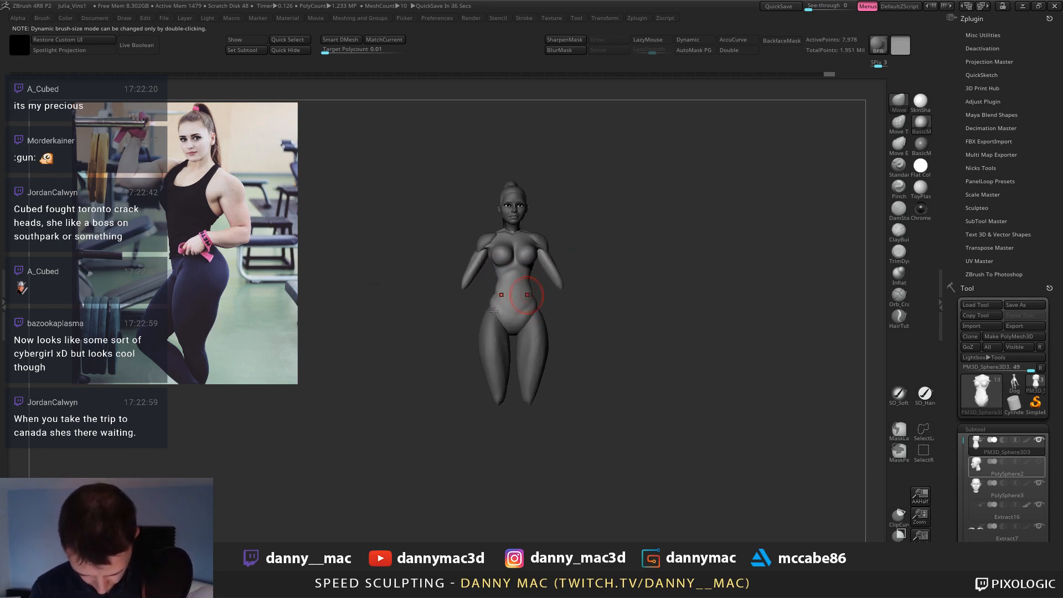
left_click_drag(512, 329, 494, 308)
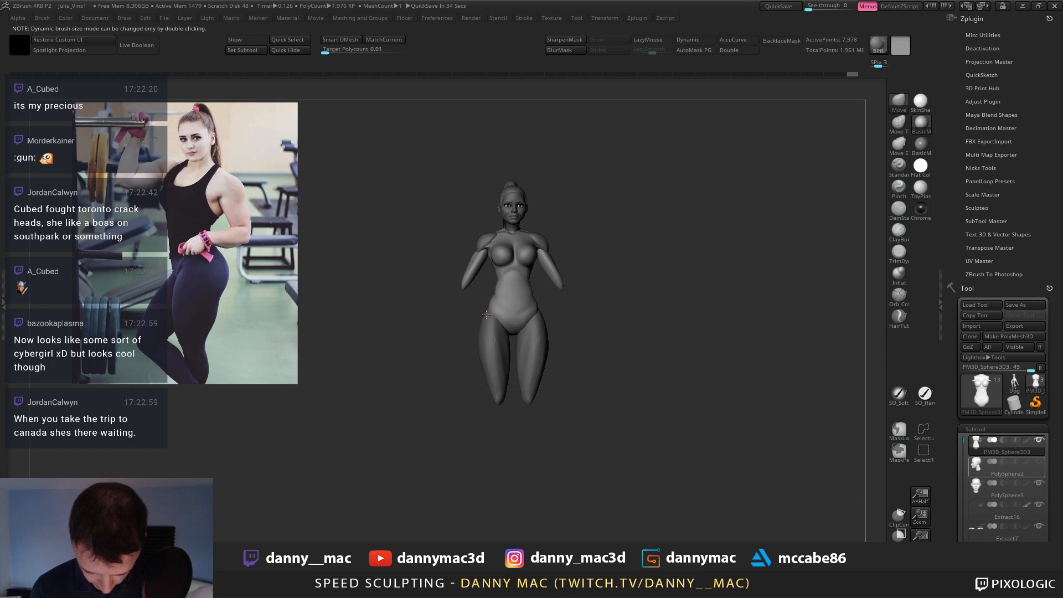
right_click_drag(507, 302, 523, 303)
left_click_drag(521, 293, 524, 294)
mouse_move(523, 295)
right_mouse_down()
mouse_move(580, 307)
mouse_move(540, 299)
mouse_move(544, 290)
right_mouse_up()
Raise the torso by one subdivision level and build up the abdominal muscles with the ClayBuildup brush.
key("b")
key("c")
key("b")
key("d")
mouse_move(544, 290)
right_mouse_down("ctrl")
mouse_move(595, 295)
mouse_move(542, 284)
right_mouse_up("ctrl")
key("space")
left_click_drag(520, 299, 514, 299)
mouse_move(544, 282)
right_mouse_down()
mouse_move(496, 254)
mouse_move(531, 273)
mouse_move(522, 275)
mouse_move(540, 263)
right_mouse_up()
left_click_drag(540, 263, 543, 289)
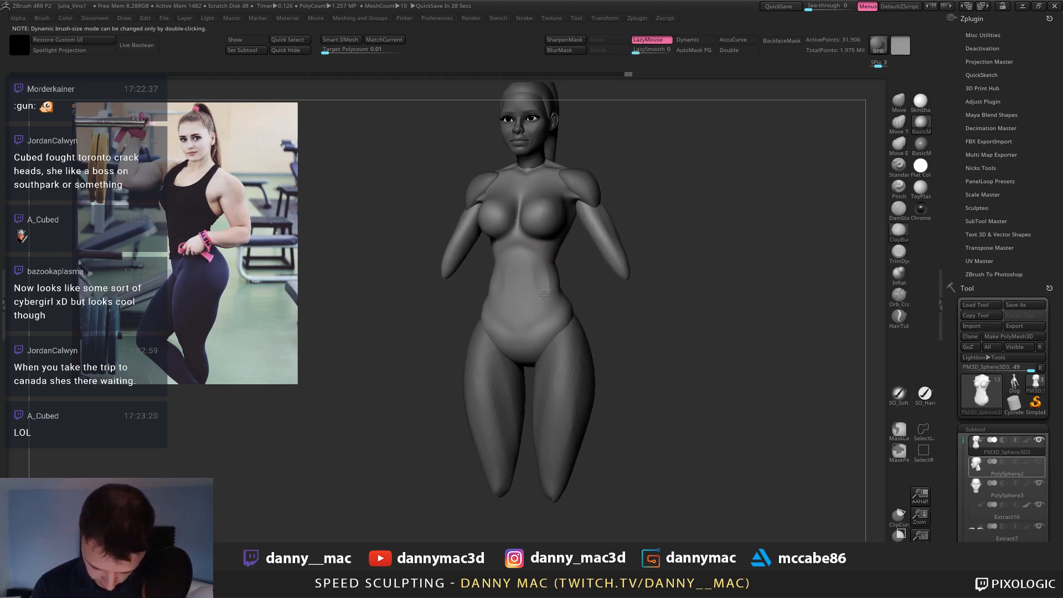
right_click_drag(542, 283, 541, 273)
left_click_drag(541, 272, 544, 294)
right_click_drag(548, 266, 547, 283)
key("space")
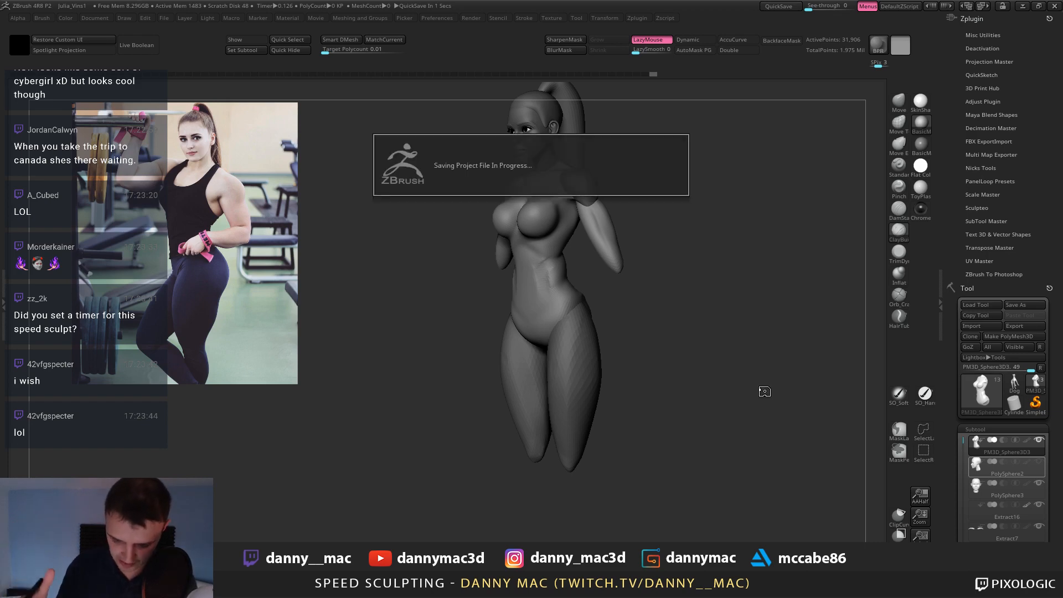
Clear the canvas and close ZBrush, saving the project changes, and dismiss the Pen Tablet settings window.
key("ctrl+n")
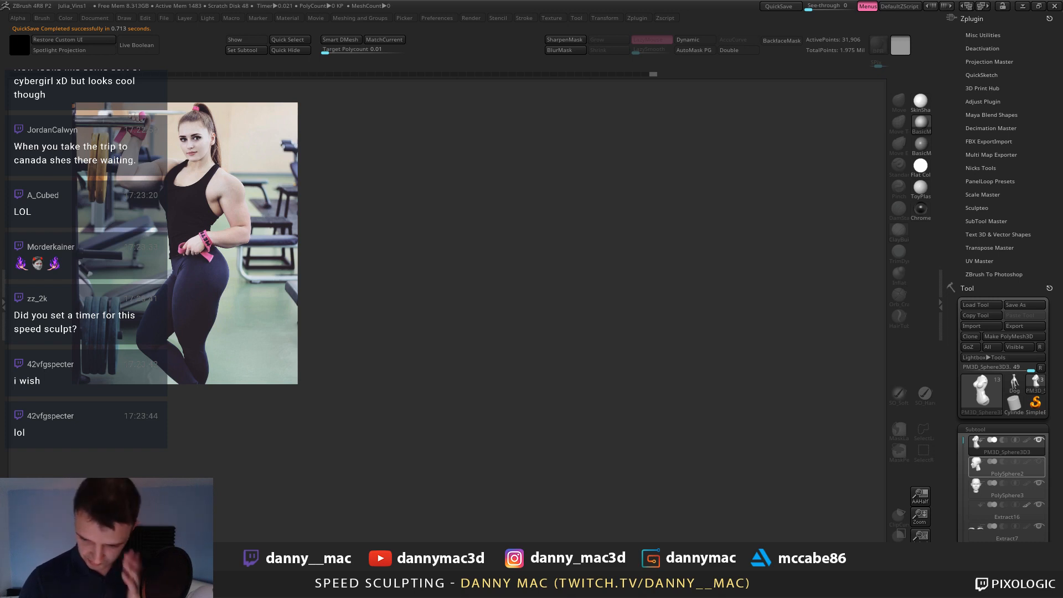
key("alt+F4")
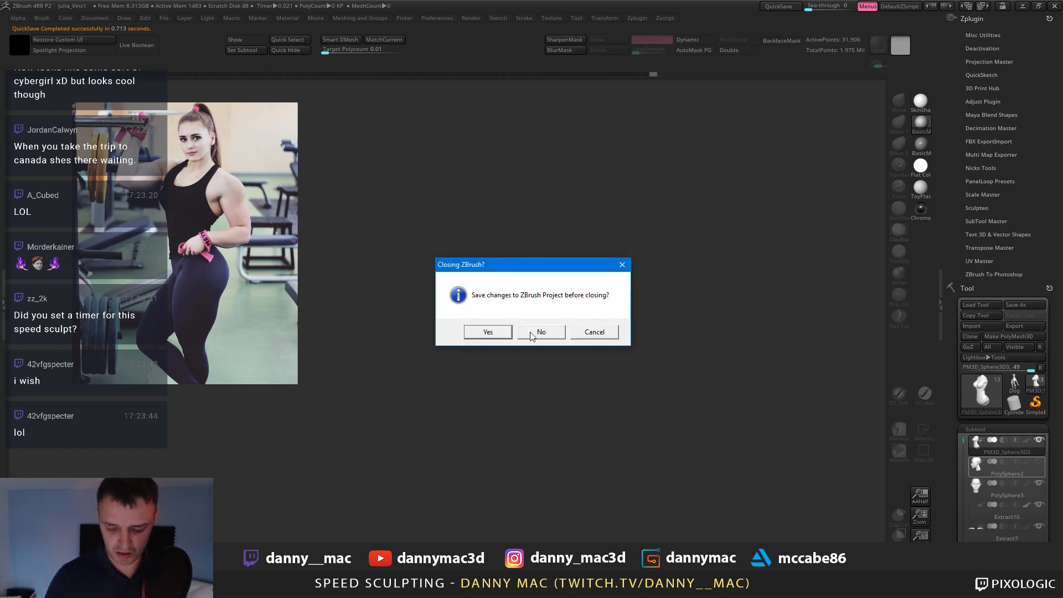
left_click(487, 334)
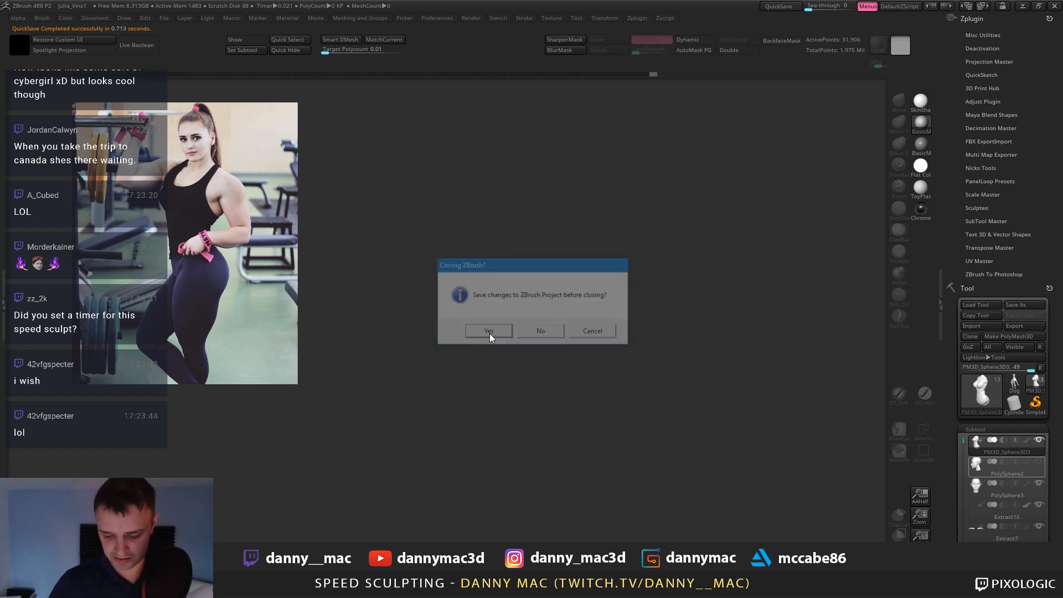
key("Return")
key("Return")
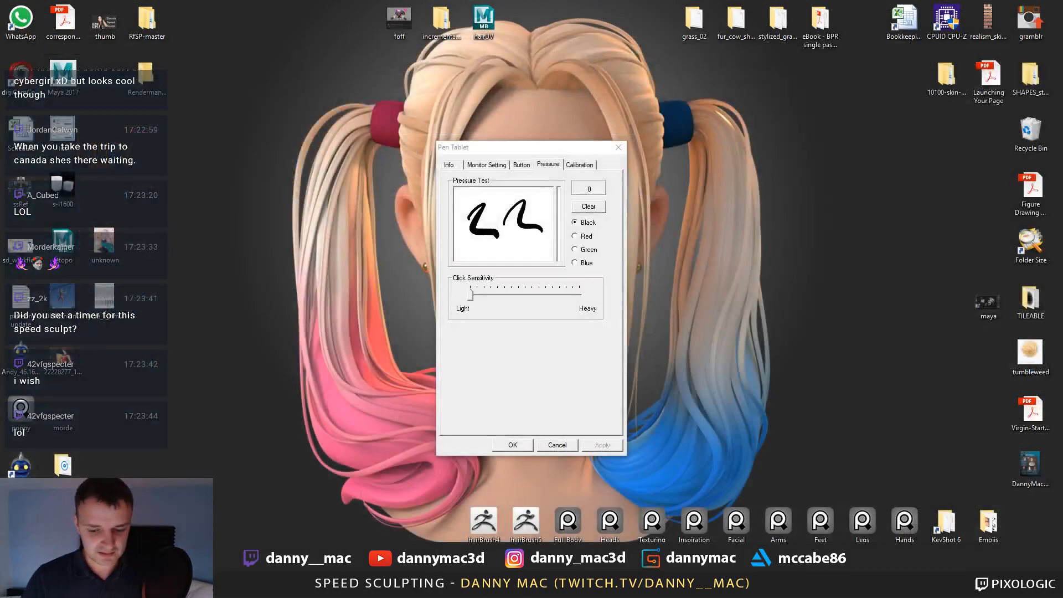
left_click(618, 147)
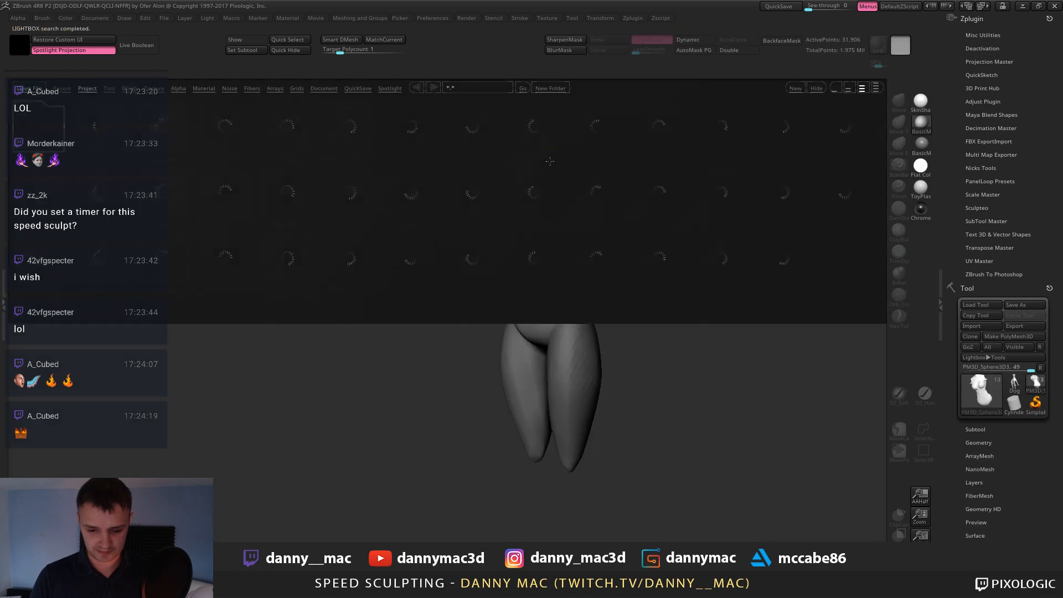
Hide the arms subtool and make the torso the active subtool.
mouse_move(581, 230)
left_mouse_down()
mouse_move(655, 286)
mouse_move(549, 302)
left_mouse_up()
left_click(550, 303, "alt")
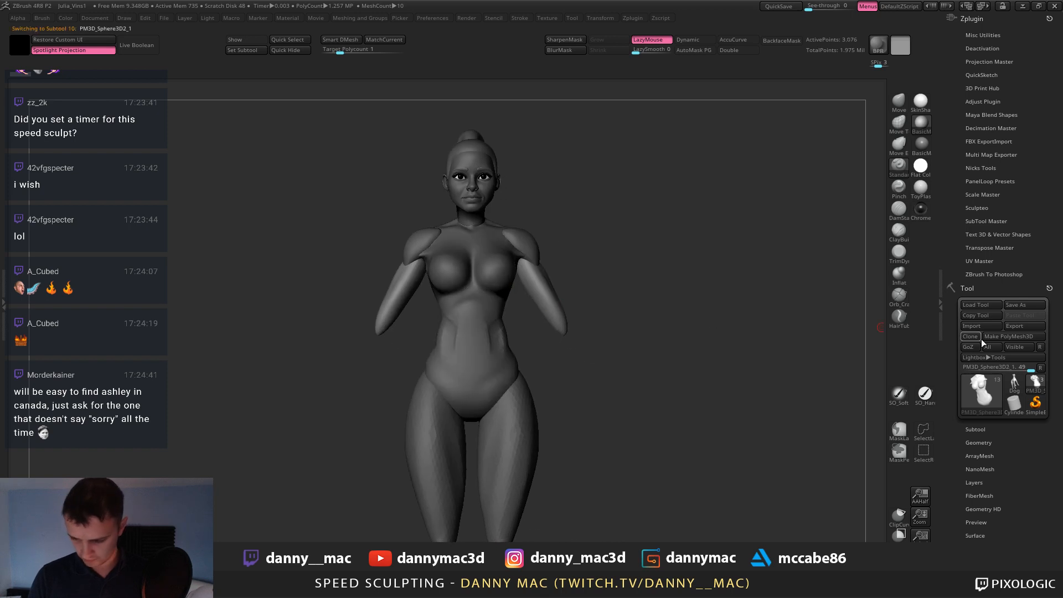
left_click(994, 429)
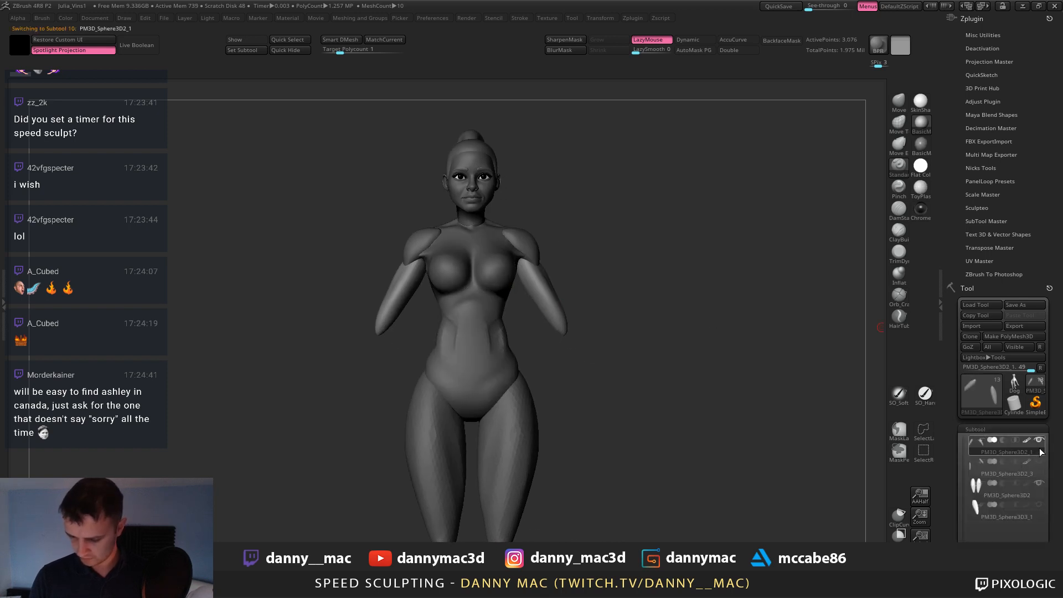
left_click_drag(495, 336, 363, 307)
left_click(493, 338, "alt")
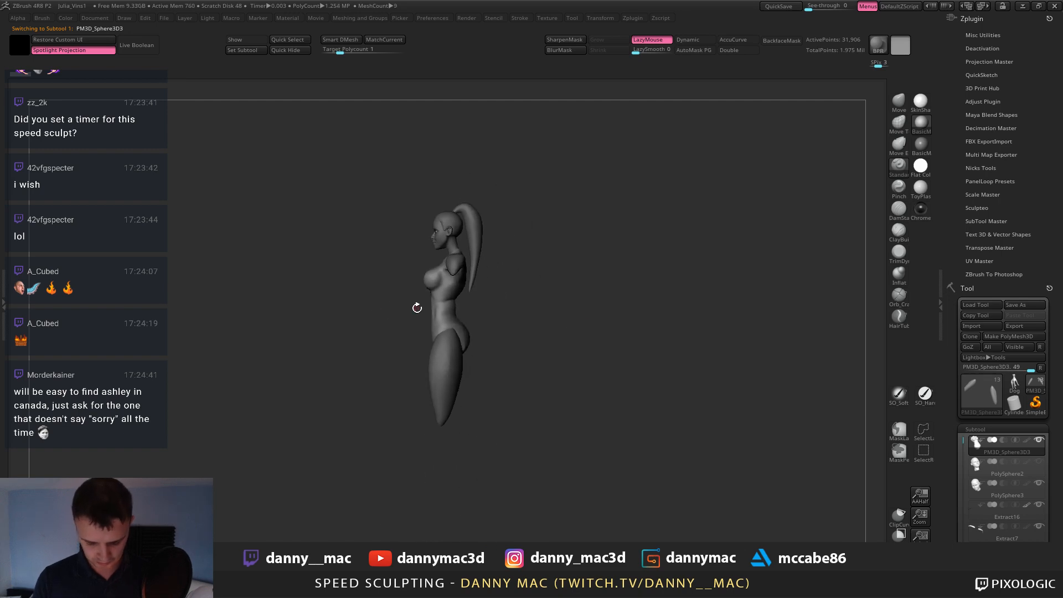
Reshape the lower back of the torso in side view with the Move brush, adjusting the brush size.
left_click_drag(491, 271, 490, 325, "alt")
key("b")
key("m")
key("v")
key("space")
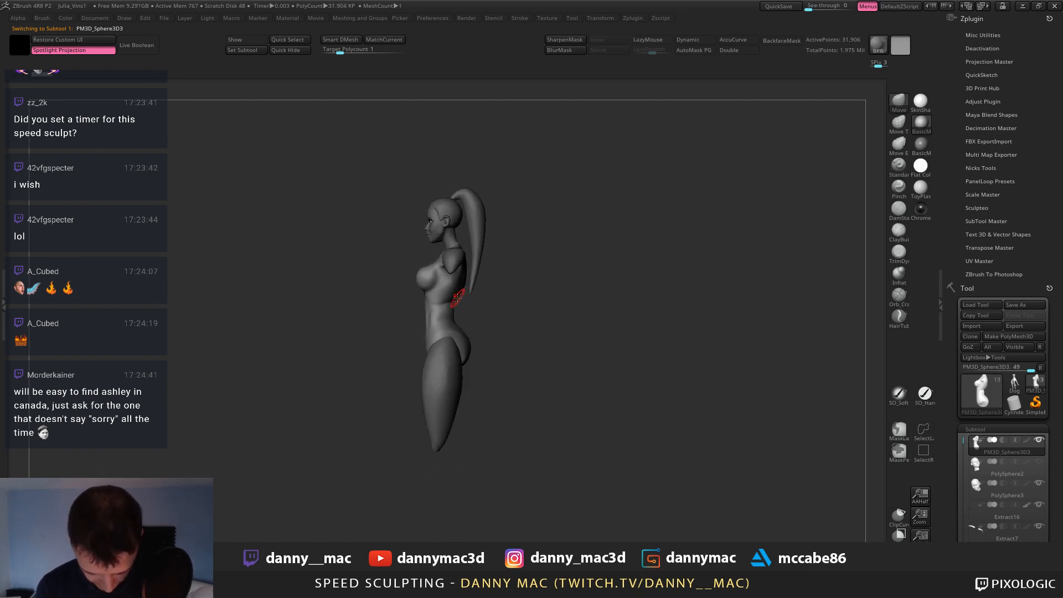
key("space")
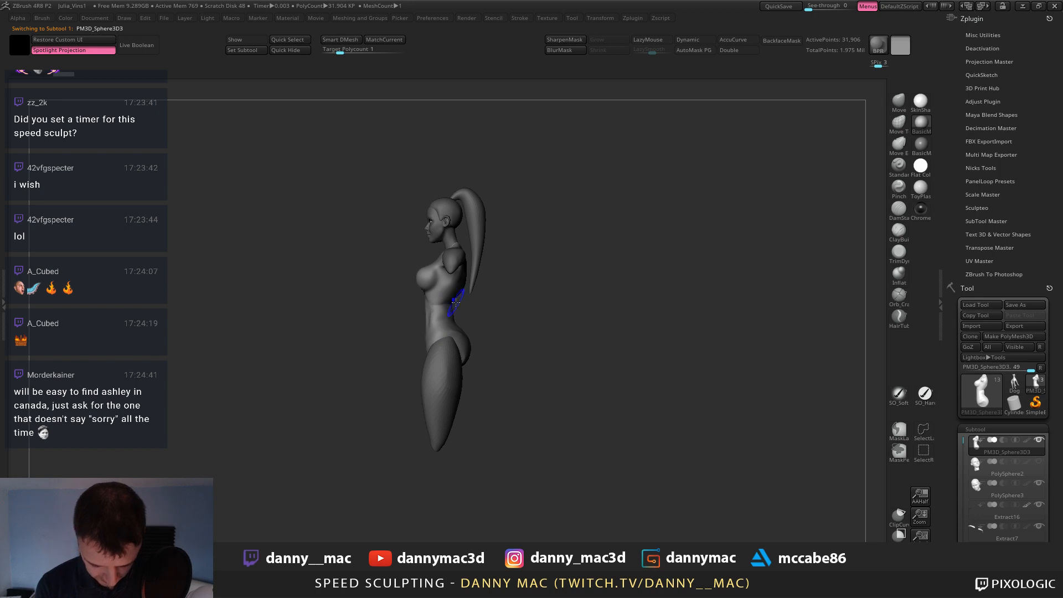
mouse_move(471, 302)
left_mouse_down()
mouse_move(452, 283)
mouse_move(468, 273)
mouse_move(482, 286)
mouse_move(468, 263)
mouse_move(478, 285)
mouse_move(428, 382)
left_mouse_up()
key("space")
Select the thighs and tilt them slightly backward beneath the hips with the transform gizmo.
left_click(458, 329, "alt")
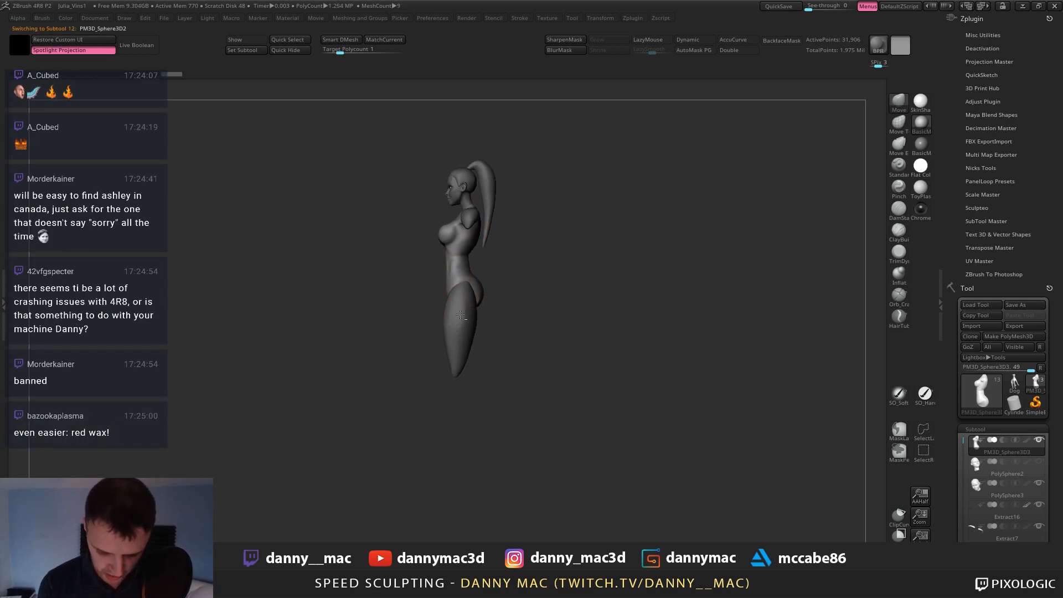
key("w")
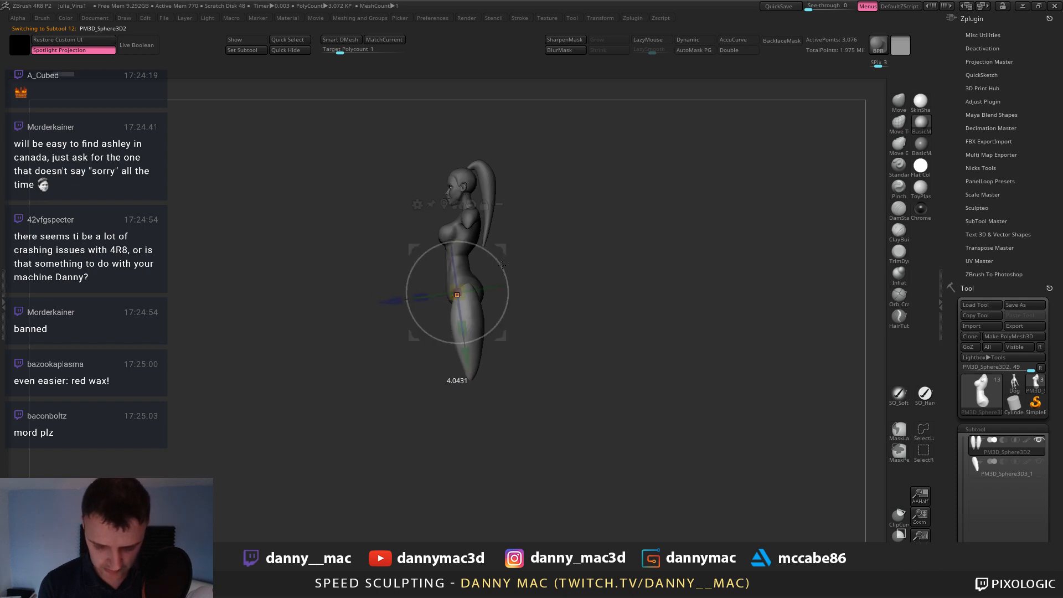
key("q")
Make the torso active again and adjust its side profile around the lower back with a larger Move brush.
left_click(475, 280, "alt")
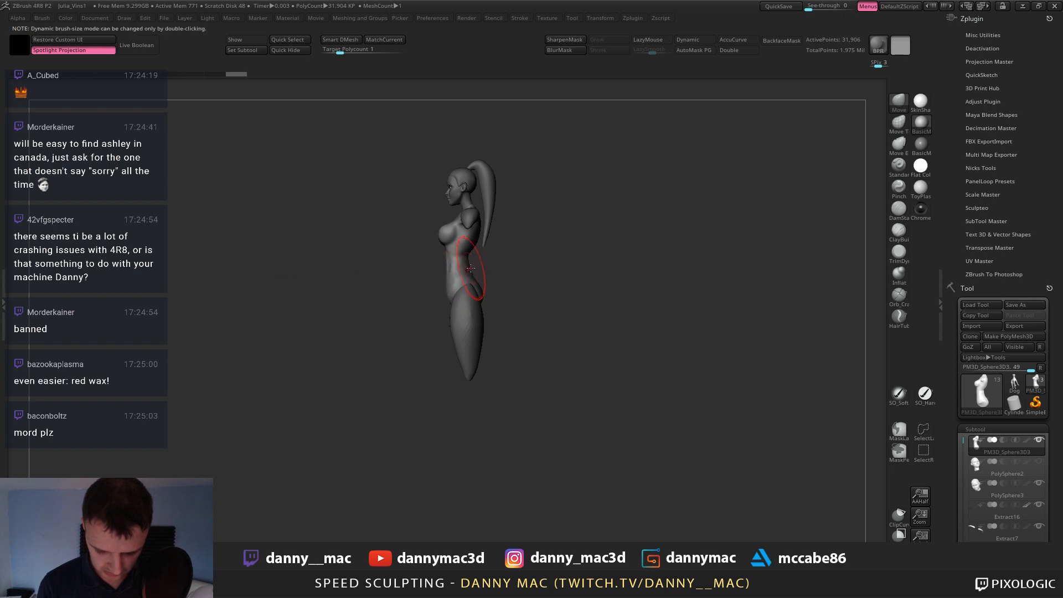
key("space")
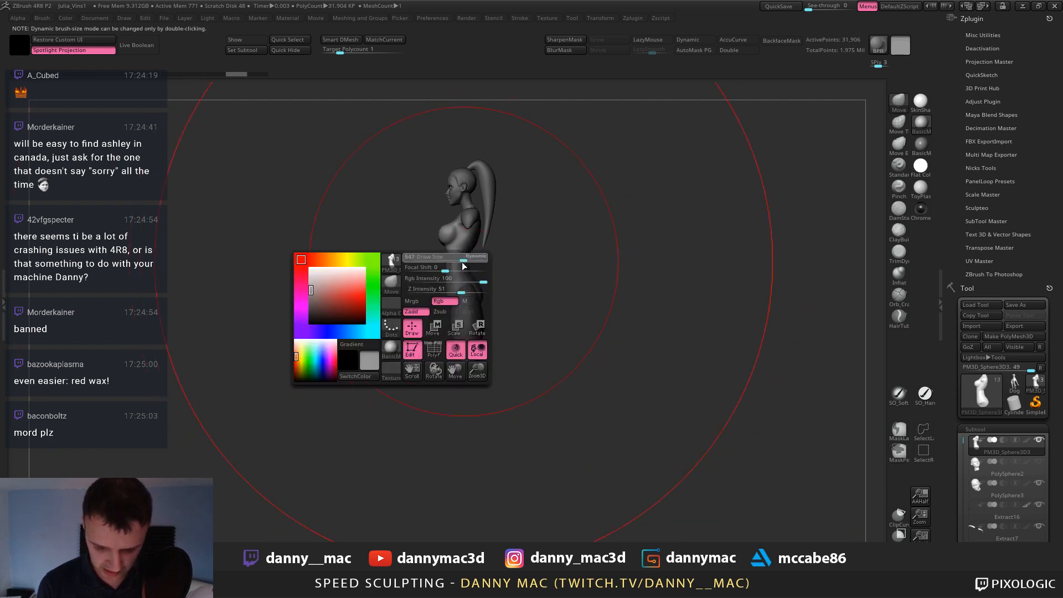
left_click_drag(480, 258, 466, 266)
mouse_move(475, 263)
right_mouse_down()
mouse_move(464, 269)
mouse_move(476, 234)
right_mouse_up()
key("space")
left_click(464, 270)
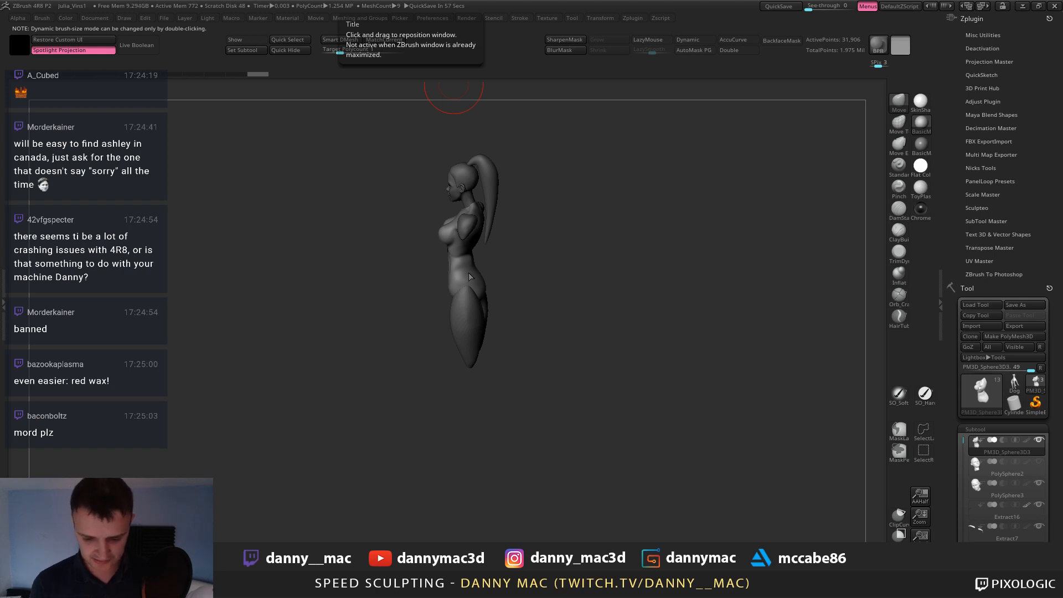
right_click_drag(469, 277, 480, 312)
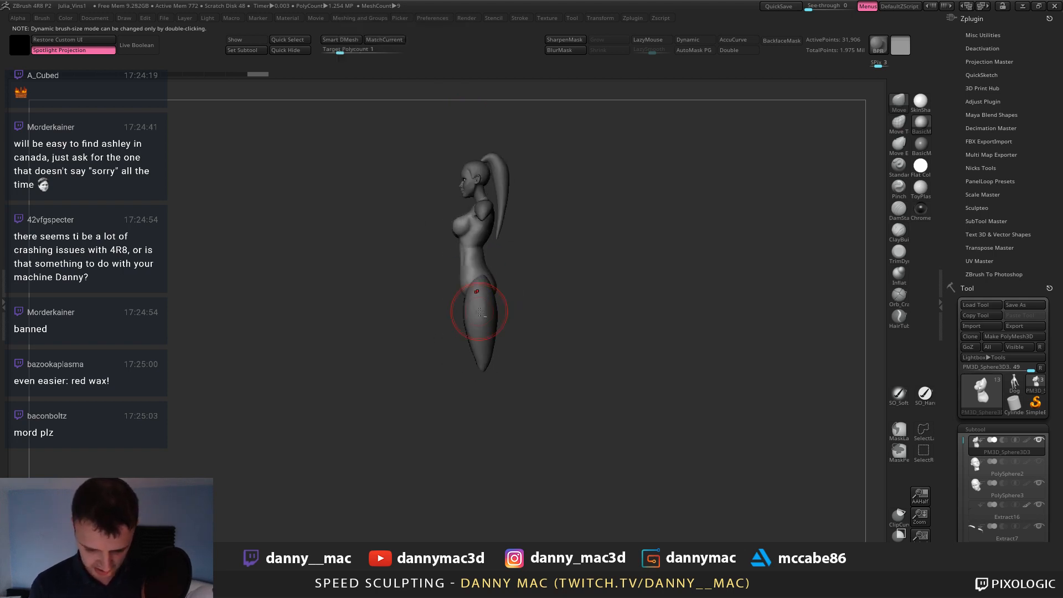
Reshape the side profile of the thighs with the Move brush and refine the torso's waist to match.
left_click(479, 312, "alt")
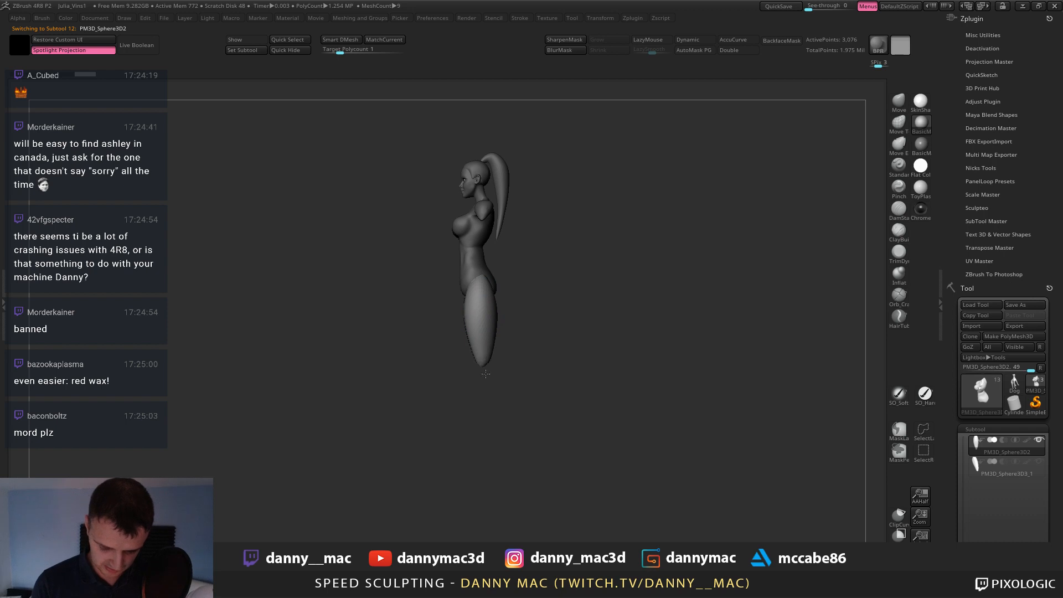
key("space")
left_click(483, 350)
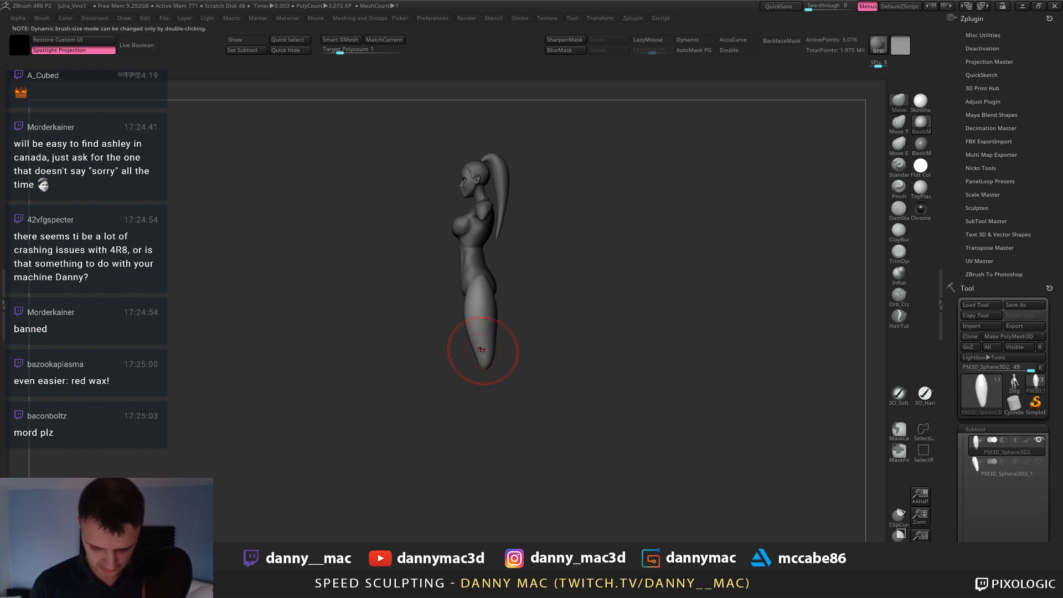
right_click_drag(483, 350, 501, 304)
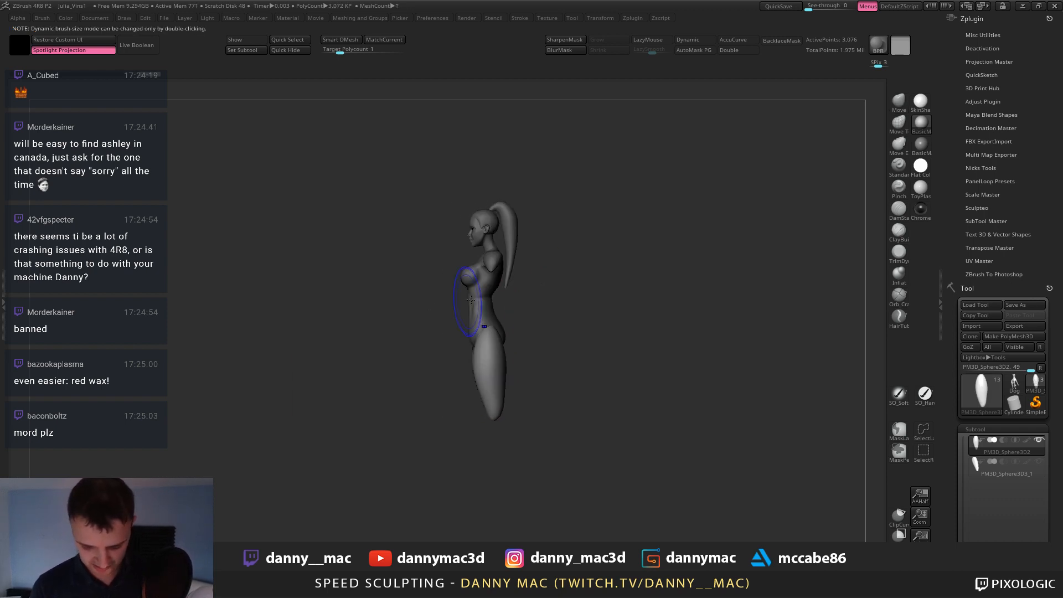
left_click(503, 301, "alt")
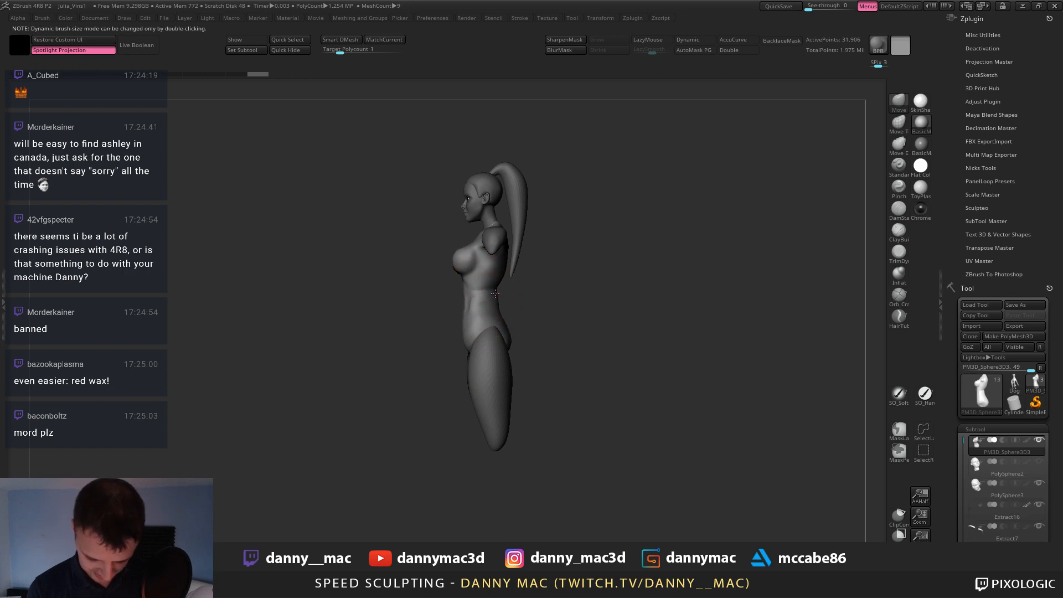
right_click(490, 294)
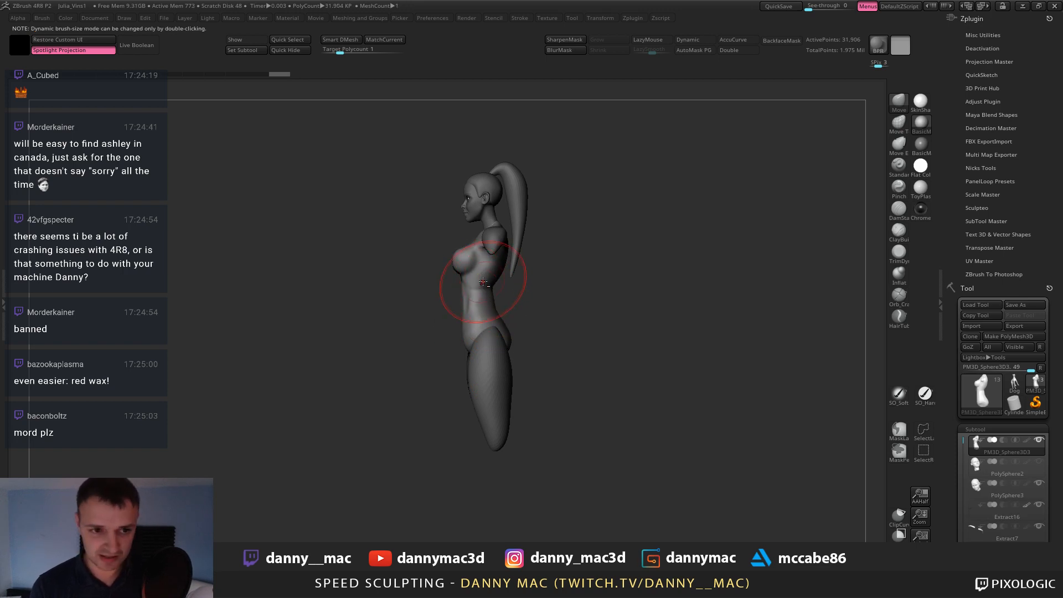
Import the gym reference photo as a texture from the zbrush folder of Speed Sculpt Episode 29.
left_click(552, 19)
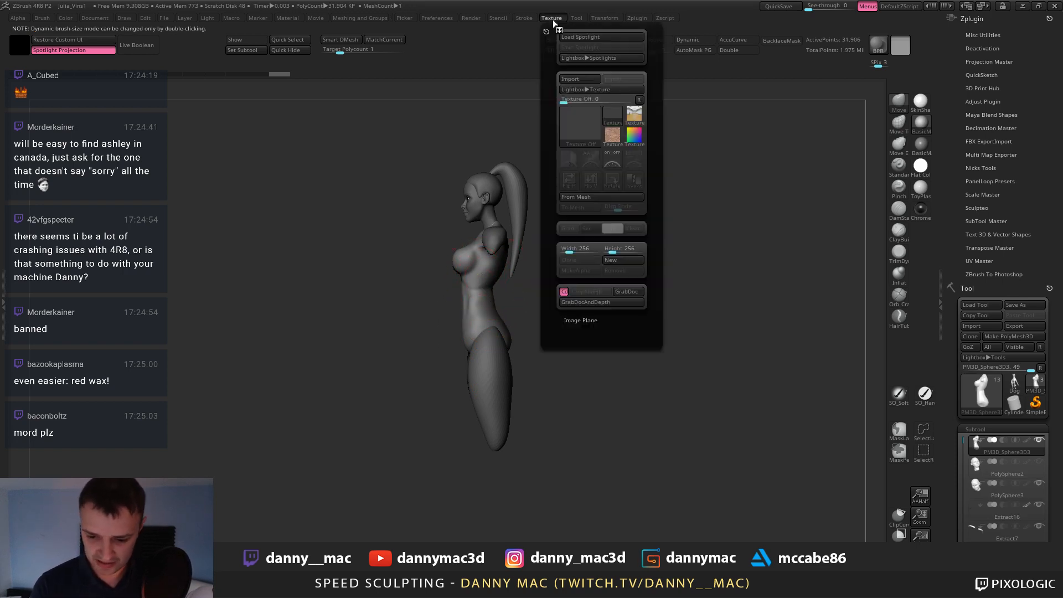
left_click(580, 78)
scroll(123, 177, "up", 3)
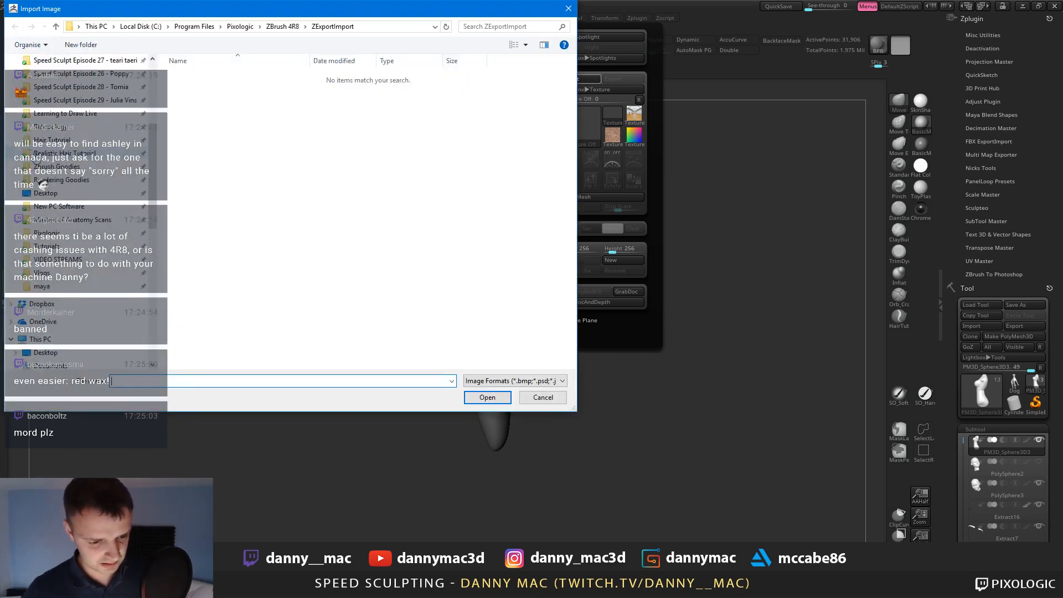
left_click(83, 166)
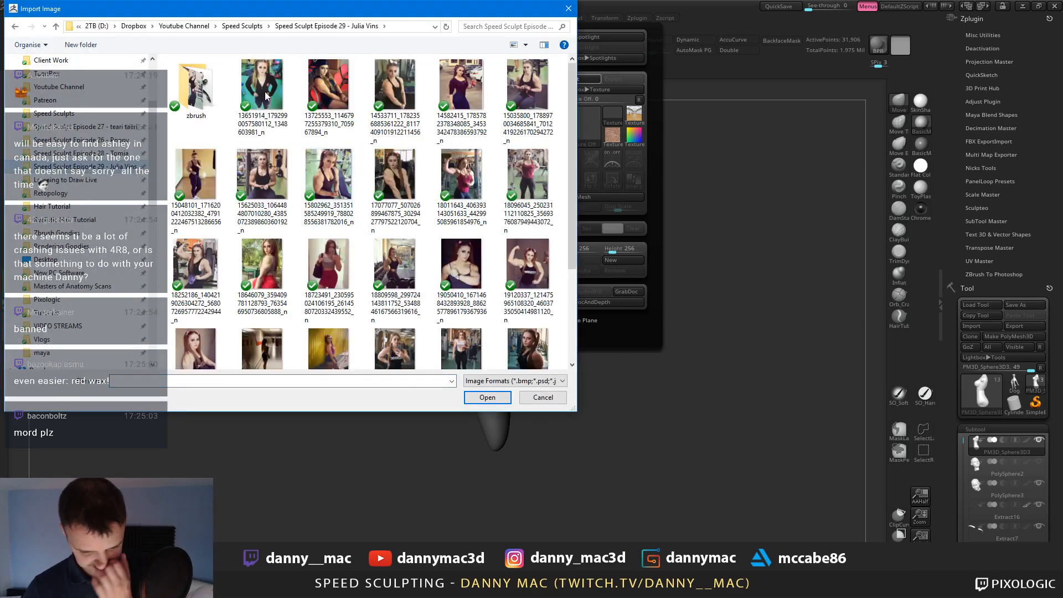
double_click(195, 88)
double_click(197, 88)
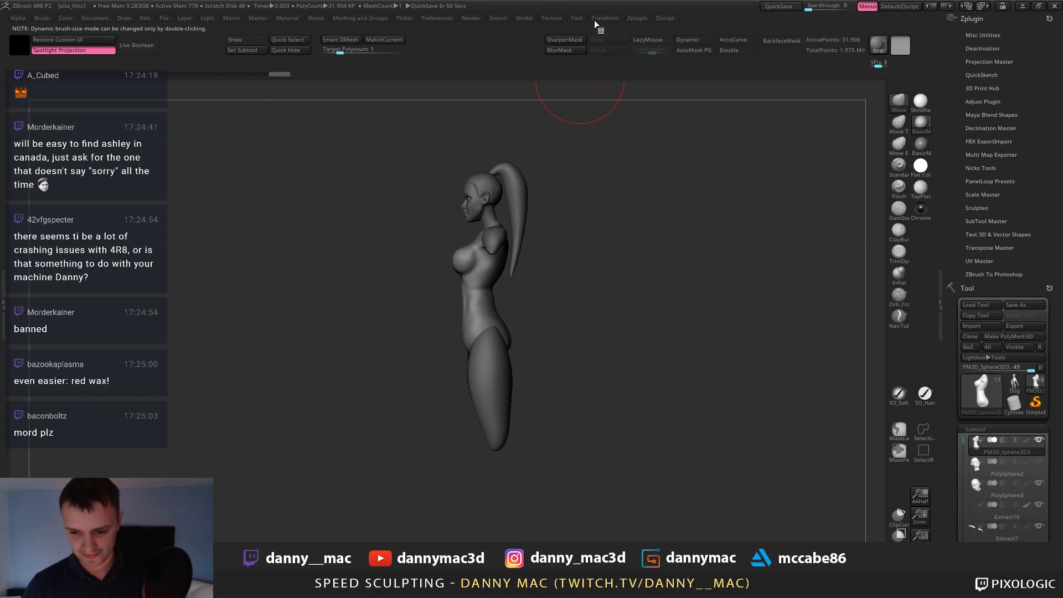
Add the imported photo to Spotlight, hide LightBox, and scale and place the photo beside the figure.
left_click(551, 20)
left_click(569, 154)
left_click(634, 180)
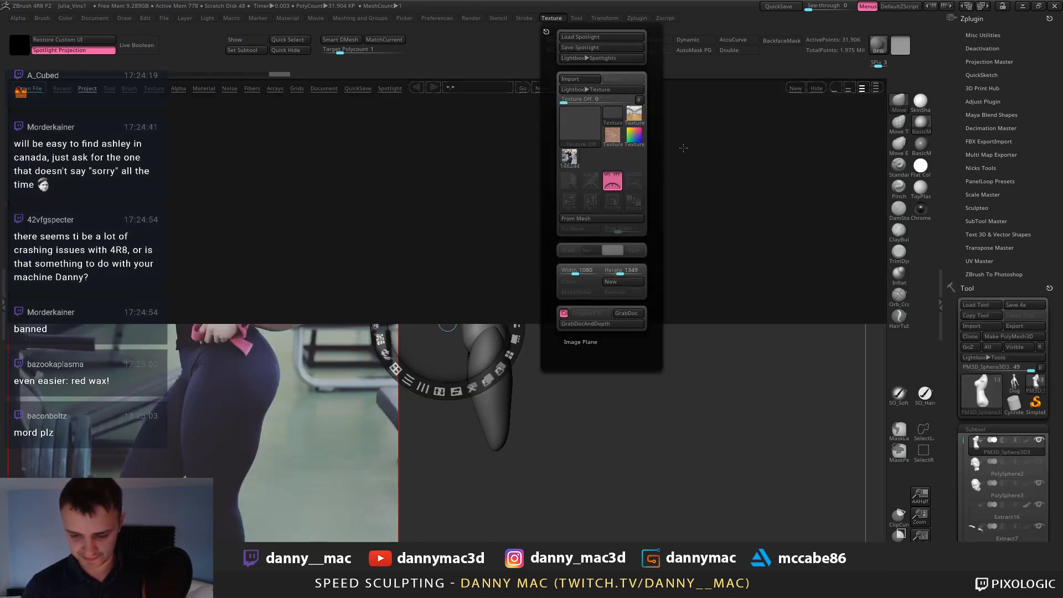
left_click(827, 90)
left_click(290, 209)
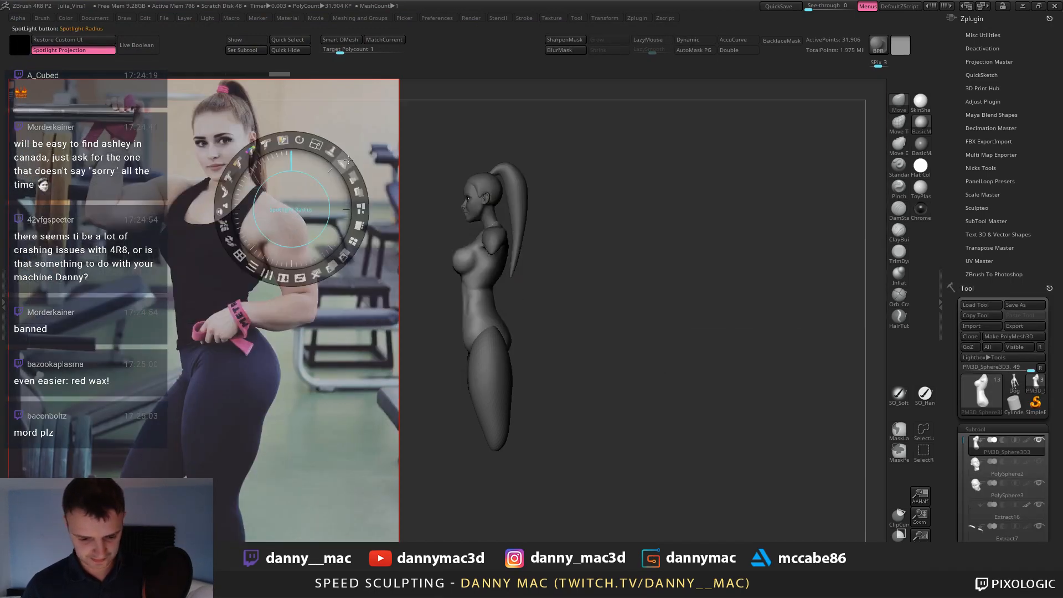
left_click_drag(327, 149, 308, 144)
left_click_drag(256, 192, 227, 178)
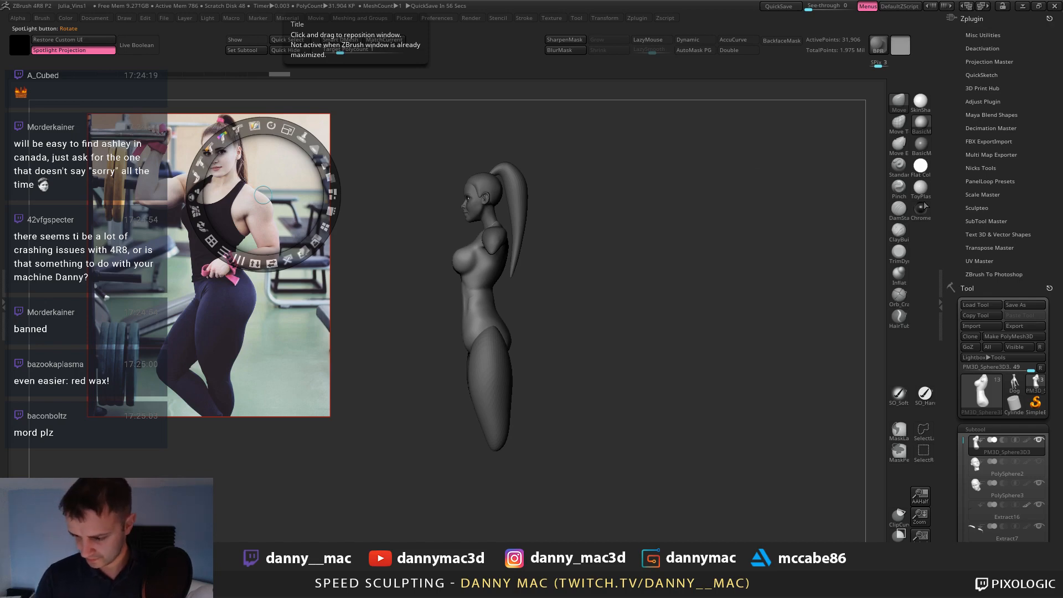
Apply the MatCap Red Wax material to the figure and leave Spotlight editing with the photo still displayed.
left_click(922, 126)
double_click(922, 145)
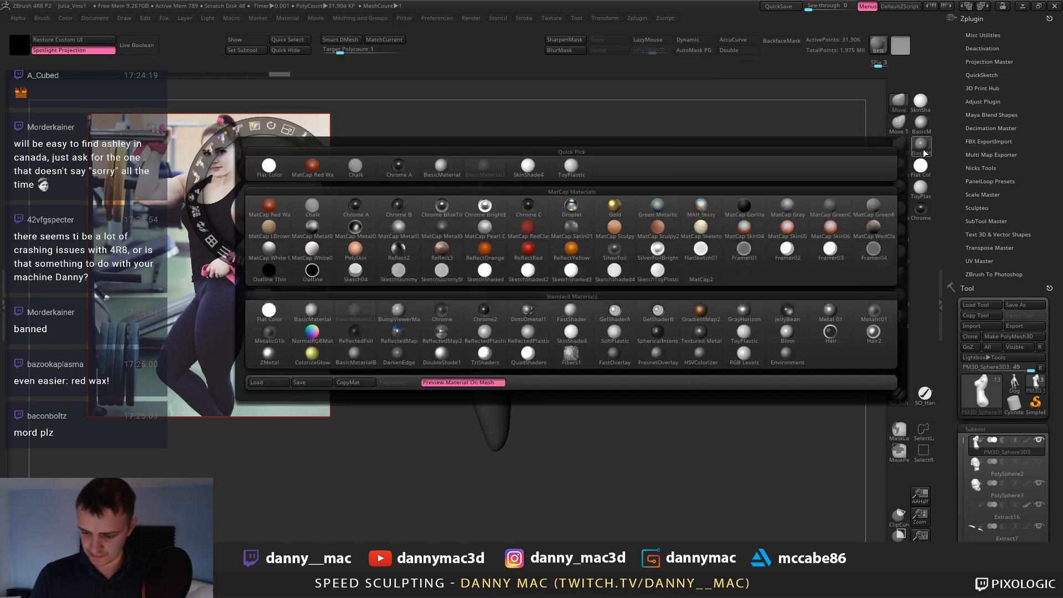
left_click(272, 208)
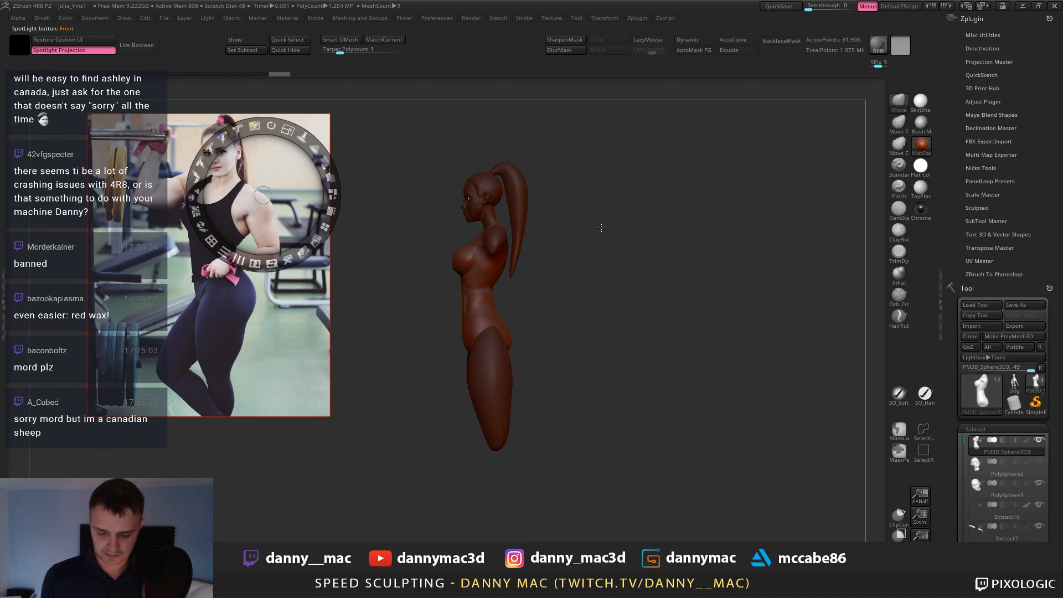
key("z")
Switch to the ClayBuildup brush for the torso's hip area and turn off Spotlight Projection.
mouse_move(525, 228)
right_mouse_down("shift")
mouse_move(587, 232)
mouse_move(576, 277)
mouse_move(554, 292)
mouse_move(563, 309)
mouse_move(554, 284)
mouse_move(574, 266)
right_mouse_up("shift")
key("b")
key("c")
key("b")
right_click(562, 308)
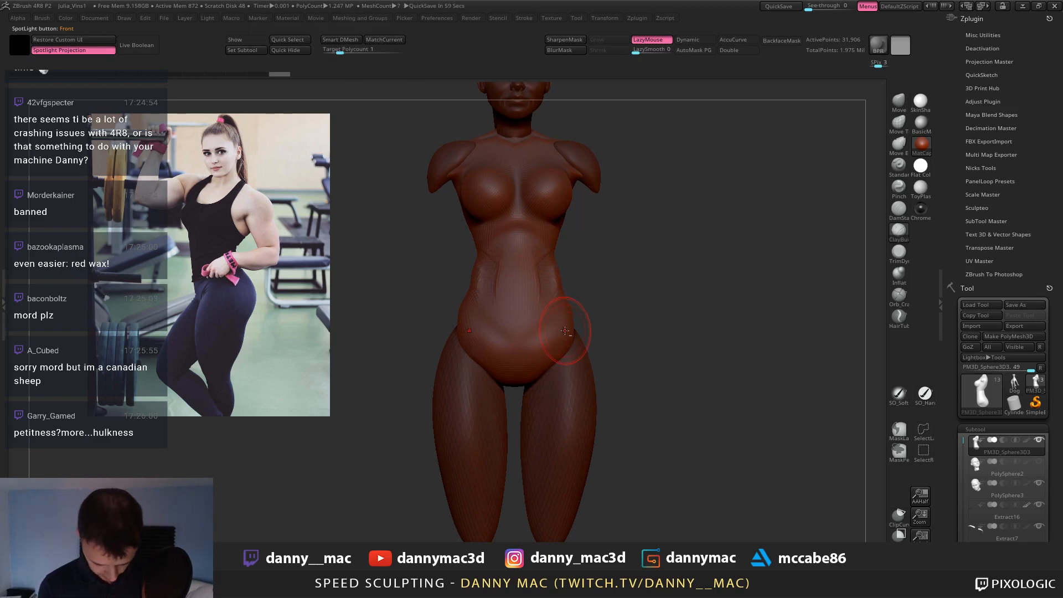
right_click_drag(565, 330, 570, 330)
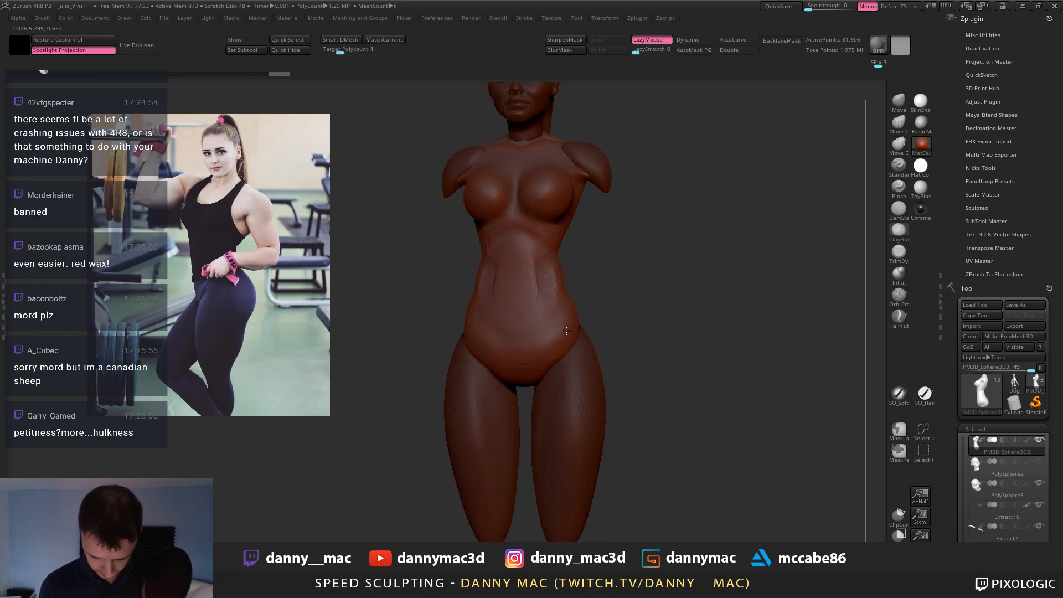
left_click(91, 50)
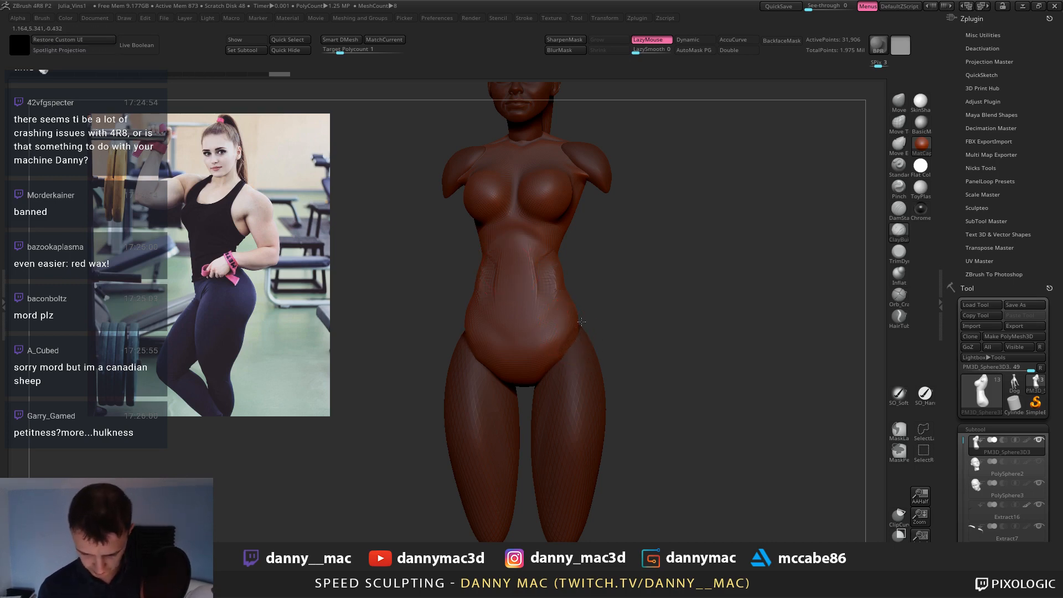
Sculpt the lower abdomen and the groin lines between the pelvis and thighs with the ClayBuildup brush.
key("ctrl+shift+z")
key("ctrl+shift+z")
key("space")
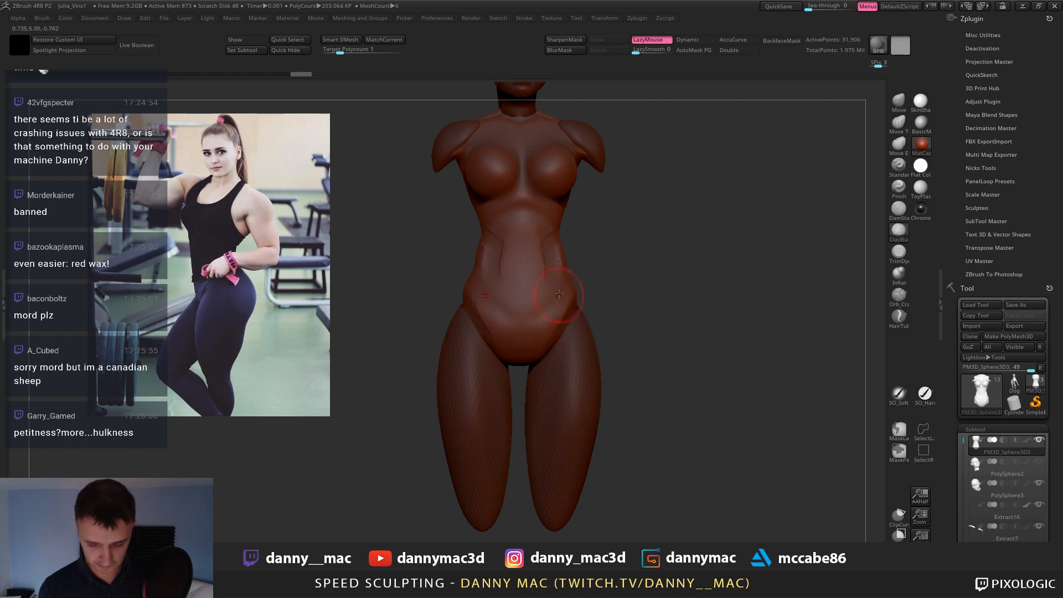
right_click_drag(559, 294, 571, 311)
key("ctrl+shift+z")
key("ctrl+shift+z")
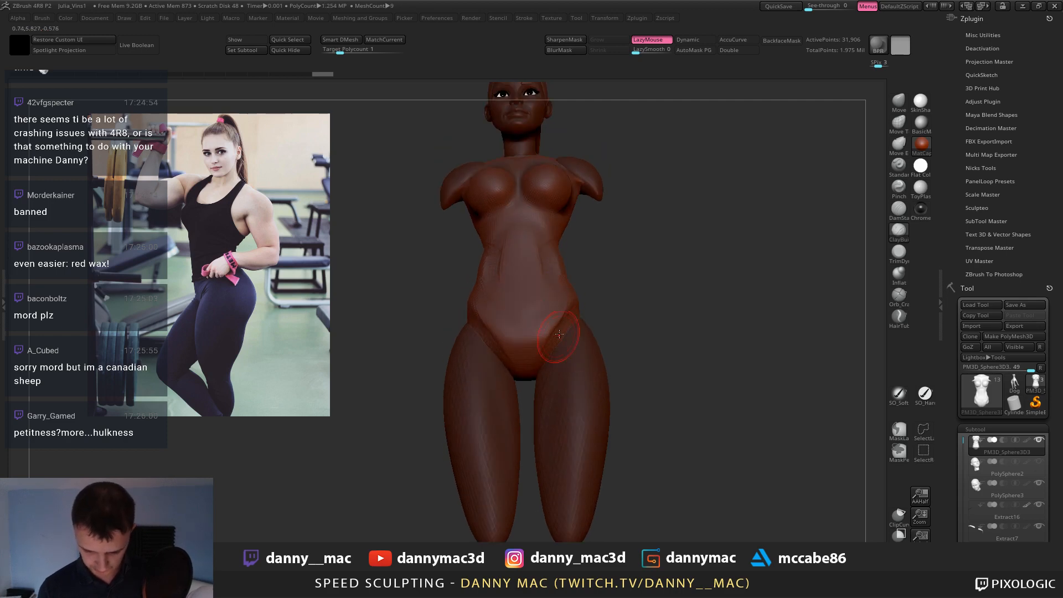
key("ctrl+shift+z")
key("ctrl+shift+z")
key("ctrl+shift+z")
key("ctrl+shift+z")
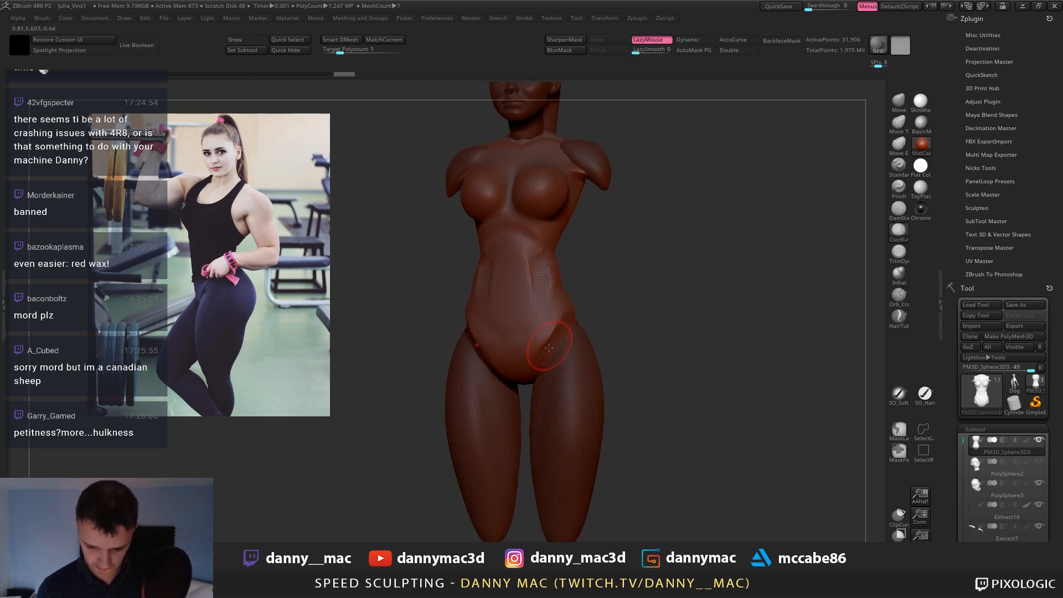
Build up the hip bones and outer hips where the torso meets the thighs with ClayBuildup strokes.
key("ctrl+shift+z")
key("ctrl+shift+z")
key("ctrl+shift+z")
key("ctrl+shift+z")
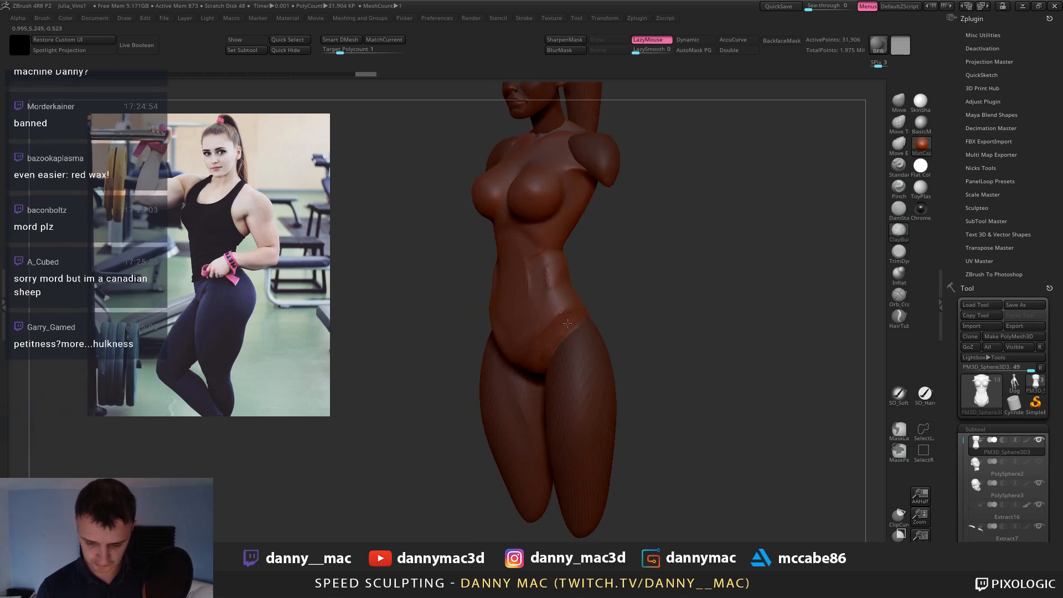
key("ctrl+shift+z")
key("ctrl+shift+z")
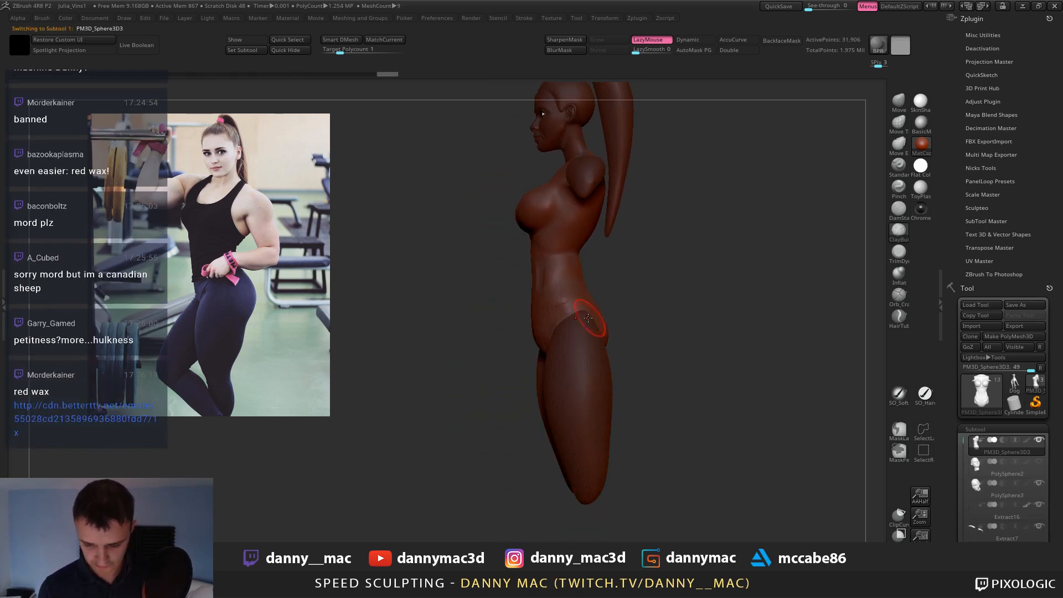
key("ctrl+shift+z")
key("ctrl+shift+z")
key("ctrl+shift+z")
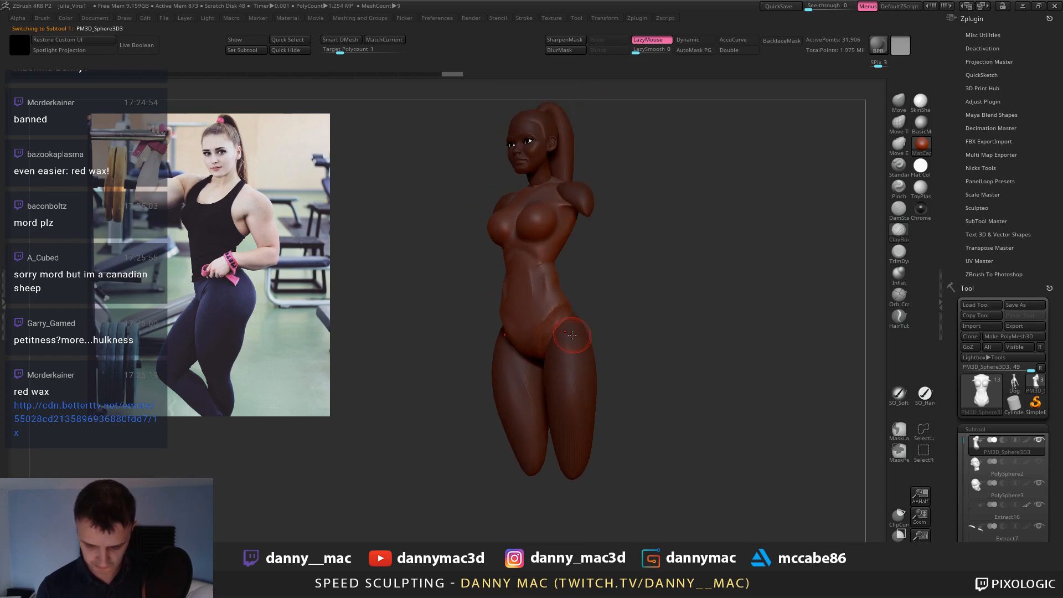
left_click(612, 301, "ctrl")
left_click(611, 305, "ctrl")
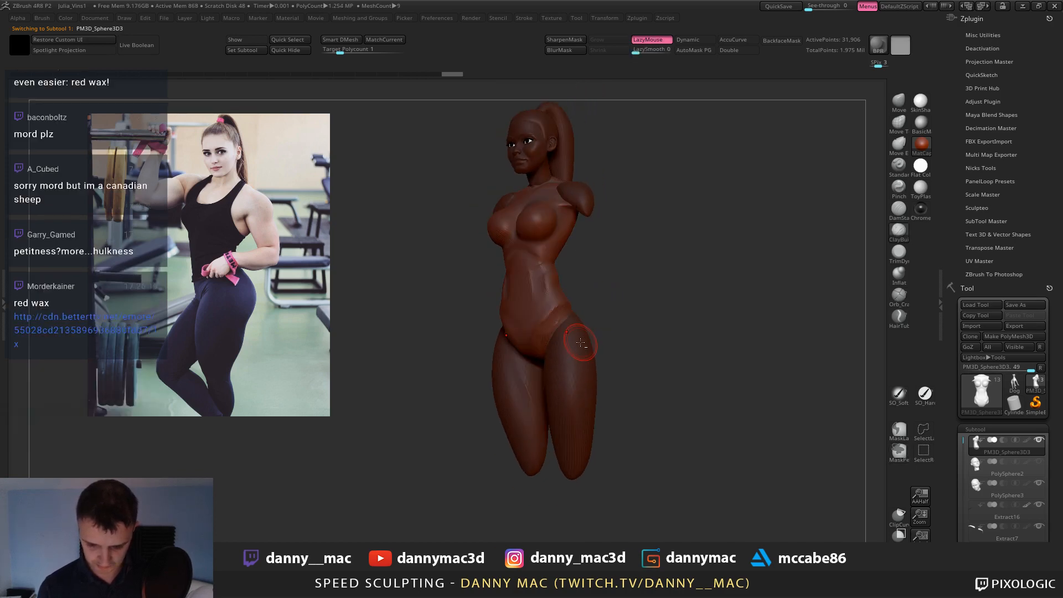
Undo the latest sculpting changes and switch to the Move brush for the thighs.
key("ctrl+z")
key("ctrl+z")
key("ctrl+z")
key("ctrl+z")
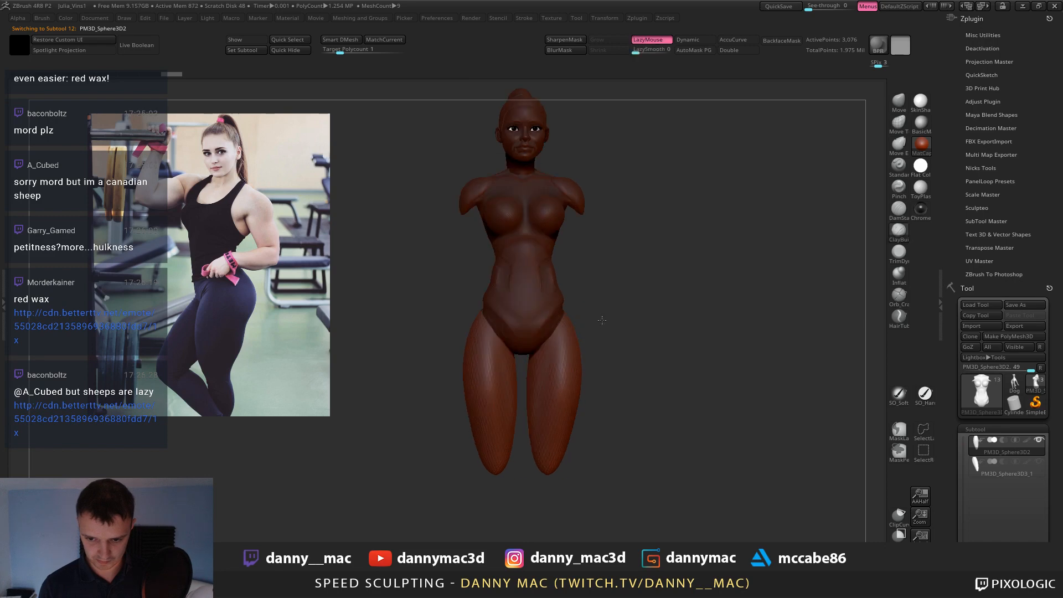
mouse_move(601, 320)
left_mouse_down("alt")
mouse_move(576, 309)
mouse_move(579, 272)
left_mouse_up("alt")
key("b")
key("m")
key("v")
key("space")
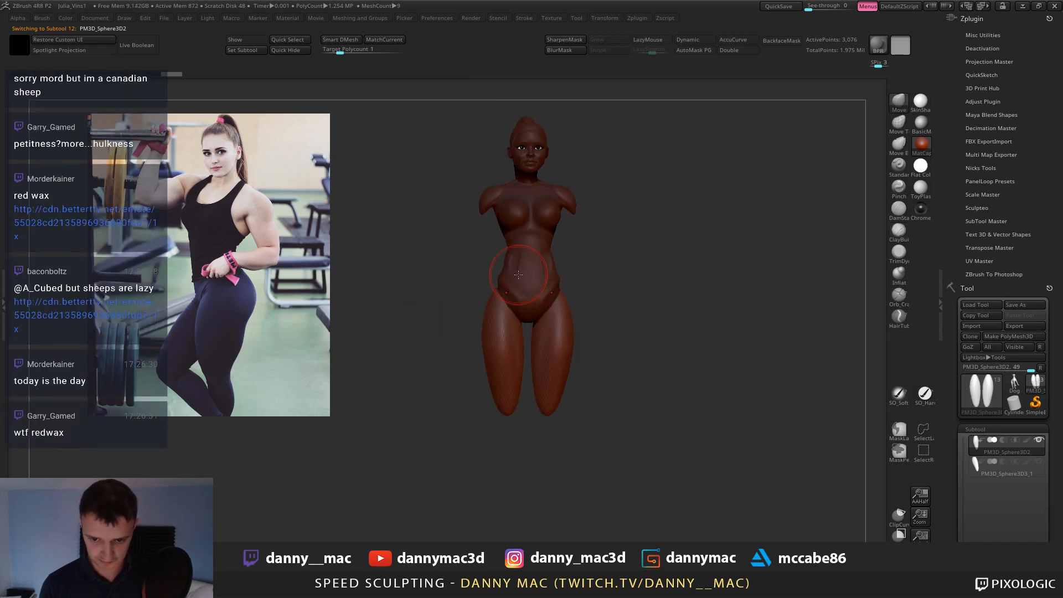
Redo the undone sculpting changes and return to the torso subtool.
right_click_drag(518, 275, 511, 258, "alt")
key("ctrl+shift+z")
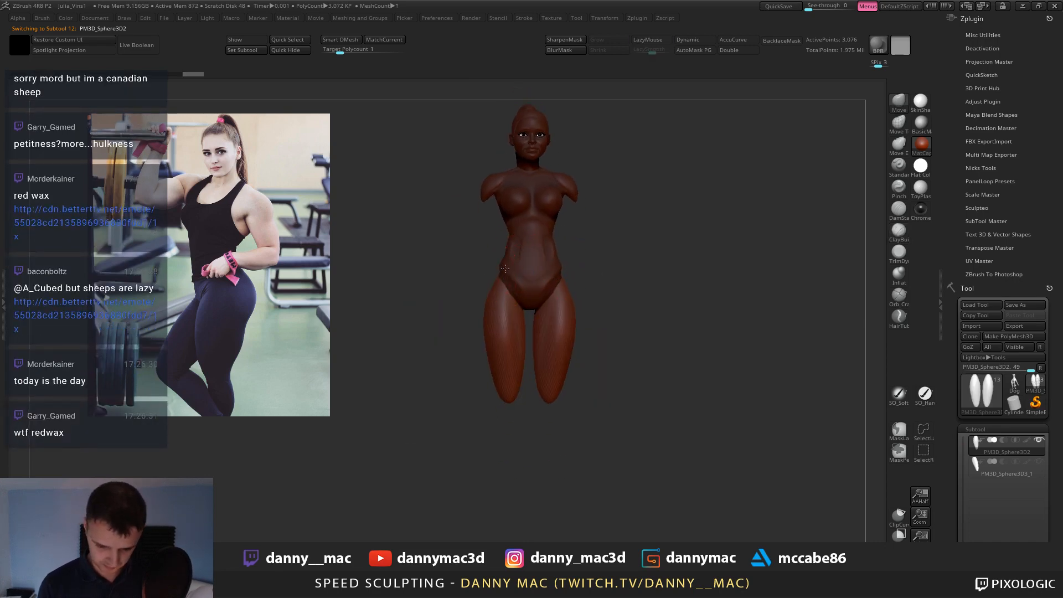
key("ctrl+shift+z")
key("ctrl+shift+z")
key("ctrl+shift+z")
key("ctrl+shift+z")
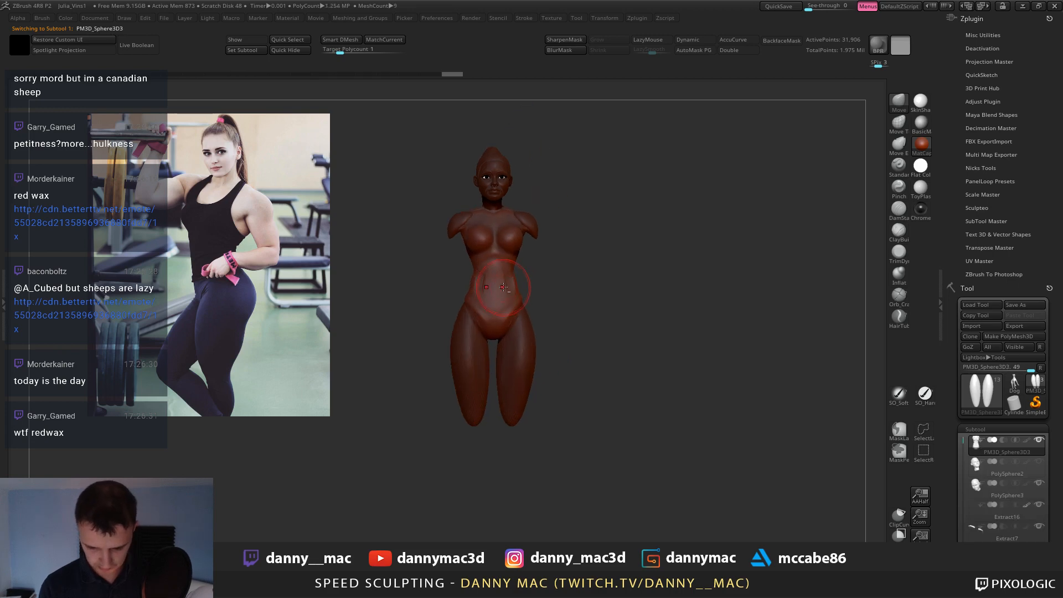
Adjust the ClayBuildup brush size and build up the abdominal muscles along the torso's midline.
key("b")
key("c")
key("b")
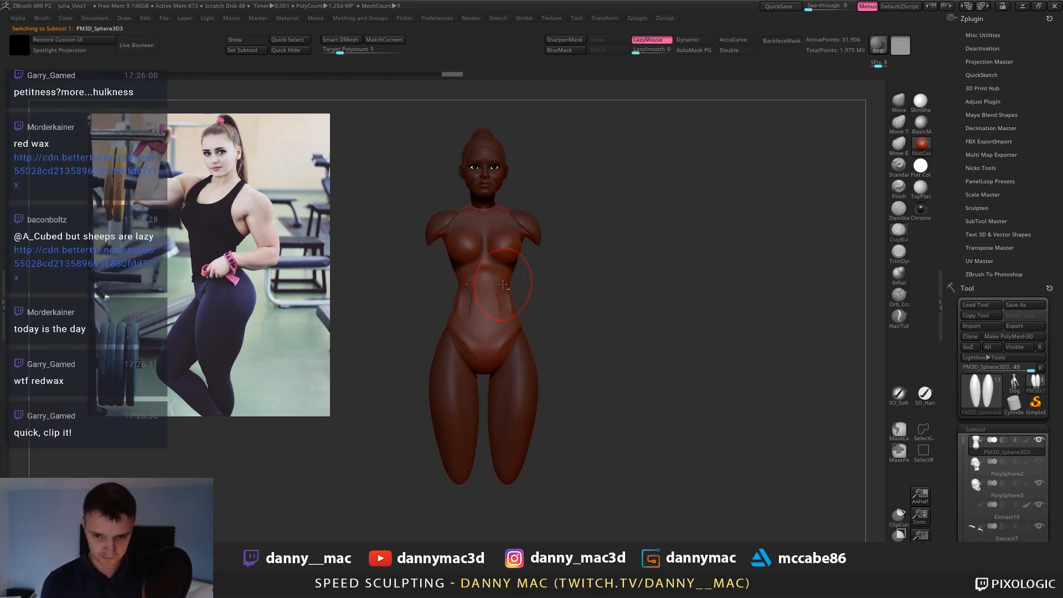
right_click_drag(518, 287, 464, 344, "ctrl")
key("s")
left_click_drag(495, 286, 488, 286)
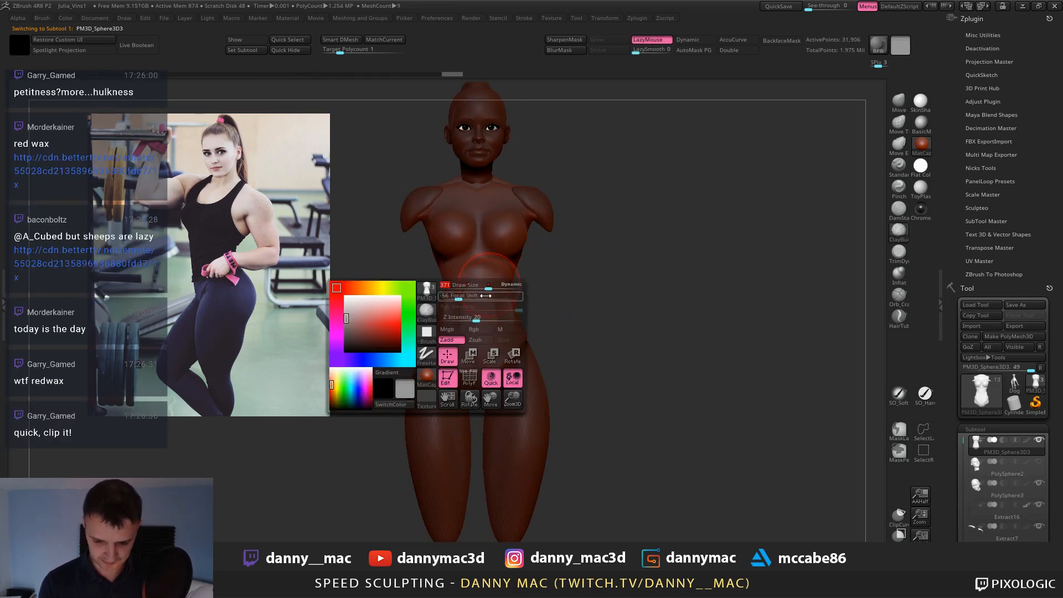
right_click_drag(515, 288, 490, 288)
key("space")
left_click_drag(498, 322, 495, 287)
mouse_move(494, 280)
right_mouse_down()
mouse_move(518, 292)
mouse_move(497, 284)
right_mouse_up()
left_click_drag(499, 293, 498, 318)
right_click_drag(501, 310, 496, 305)
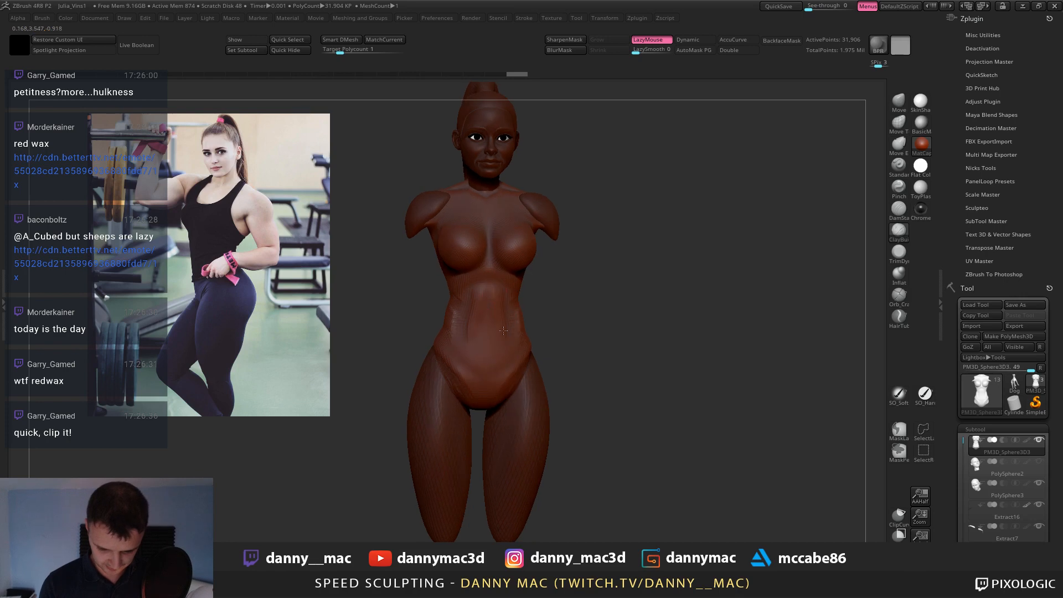
Refine the lower abdomen with ClayBuildup strokes, undoing the stroke that does not fit.
left_click_drag(497, 297, 495, 328)
right_click_drag(491, 318, 496, 298)
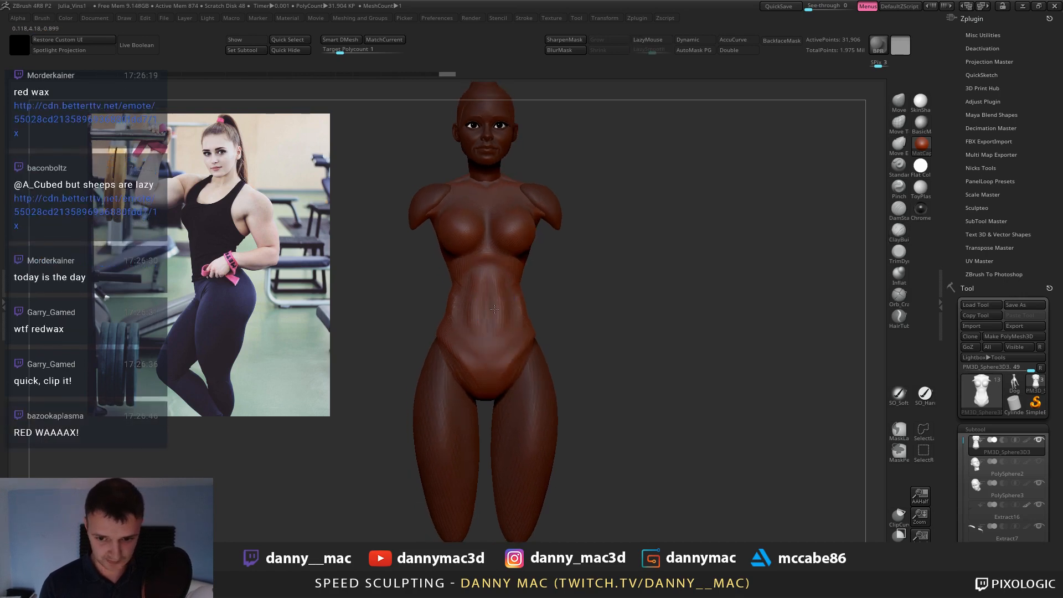
key("ctrl+z")
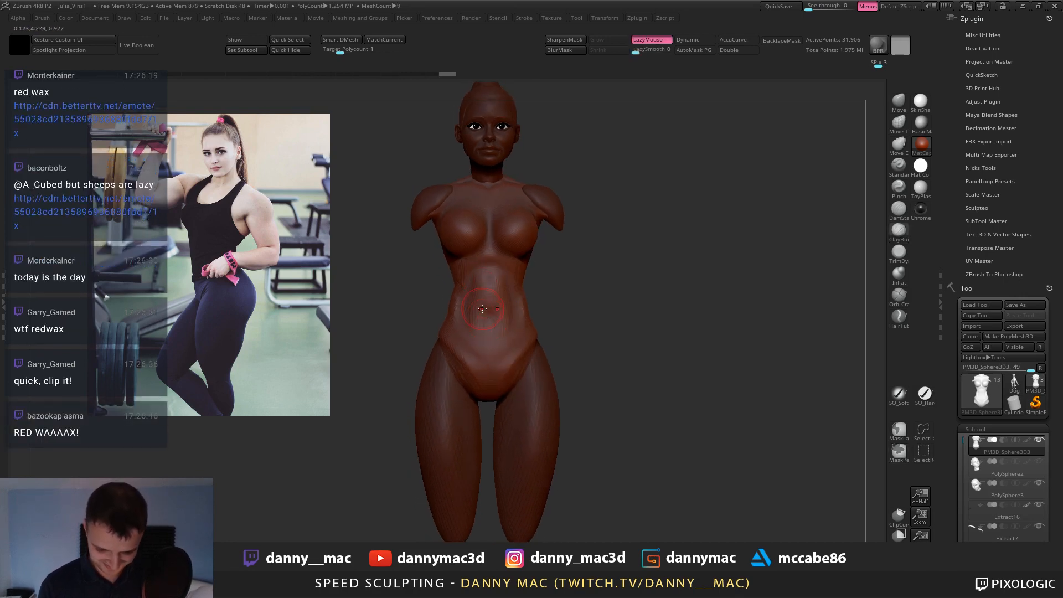
left_click_drag(483, 315, 502, 316)
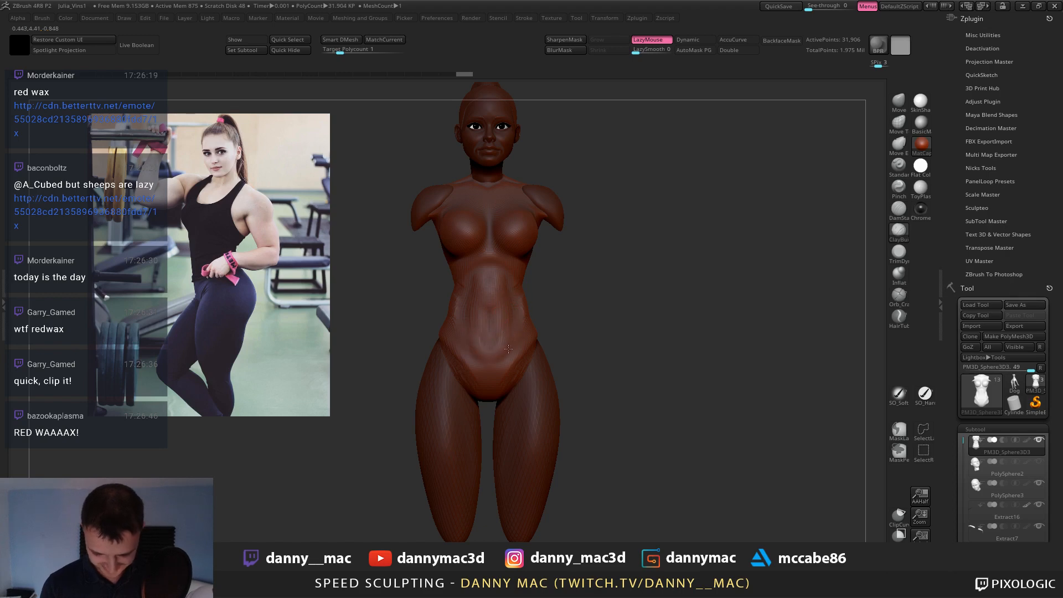
mouse_move(502, 320)
right_mouse_down()
mouse_move(532, 321)
mouse_move(493, 319)
mouse_move(495, 330)
mouse_move(508, 290)
mouse_move(510, 308)
right_mouse_up()
Switch to the Move brush and adjust its size for the waist and hips.
key("b")
key("m")
key("v")
key("space")
key("space")
key("space")
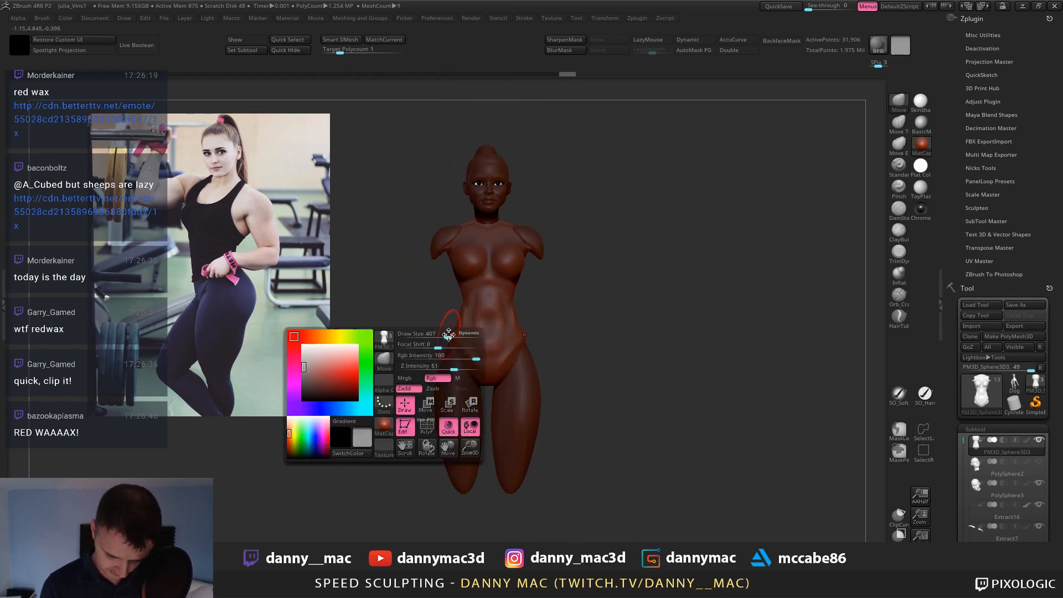
Sculpt the outer hip above the thigh from three-quarter and side views.
right_click_drag(517, 325, 522, 343)
key("l")
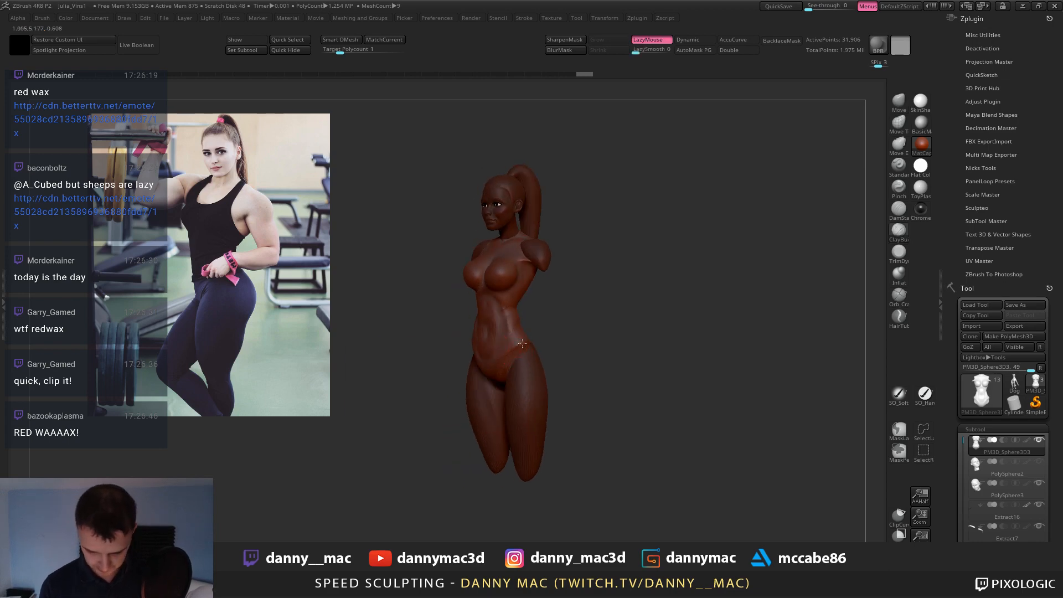
left_click_drag(521, 352, 523, 339)
right_click_drag(524, 339, 518, 342)
left_click_drag(518, 342, 520, 354)
right_click_drag(520, 354, 512, 357)
right_click(512, 358)
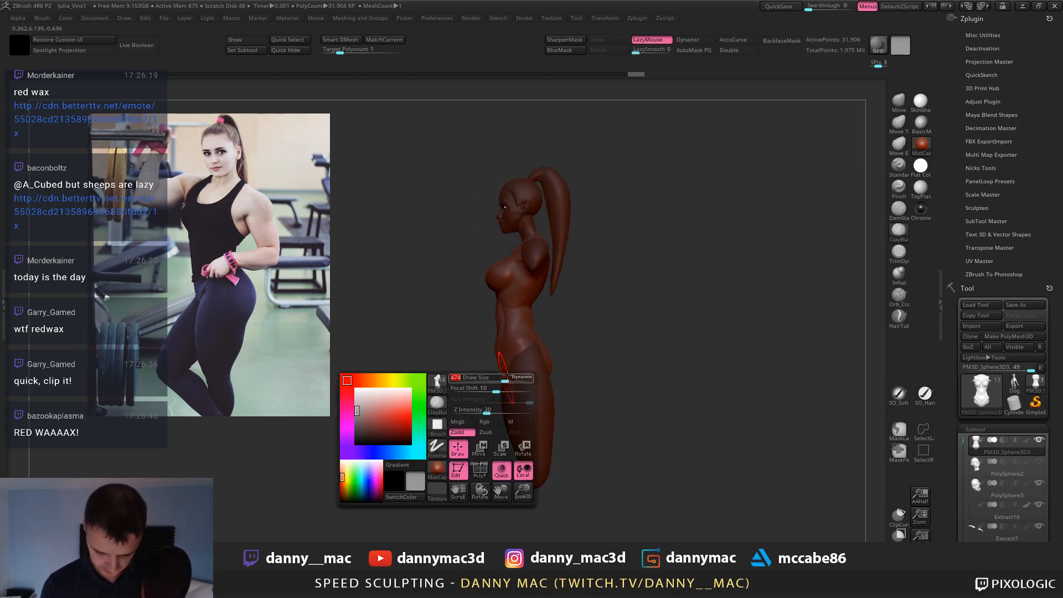
Shape the side of the hip, then select the thighs and refine their upper edge.
left_click_drag(534, 357, 546, 347)
mouse_move(545, 347)
right_mouse_down()
mouse_move(537, 345)
mouse_move(544, 332)
right_mouse_up()
left_click_drag(540, 345, 534, 360)
left_click(530, 372, "alt")
right_click_drag(529, 360, 513, 349)
left_click_drag(530, 361, 535, 354, "shift")
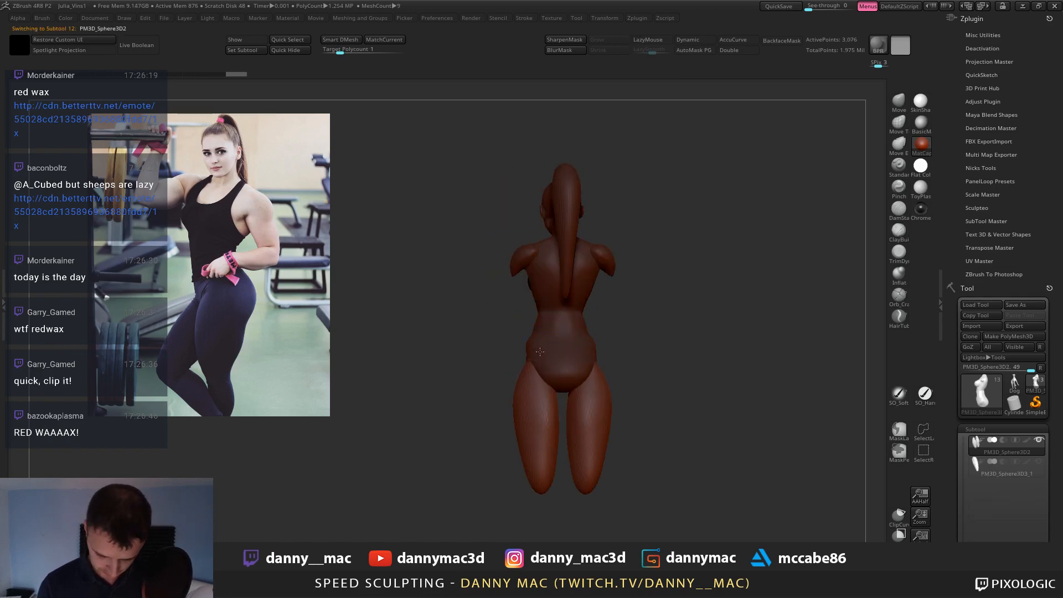
Select the torso subtool and reshape the buttocks and rear hips with the Move brush.
left_click(537, 375, "alt")
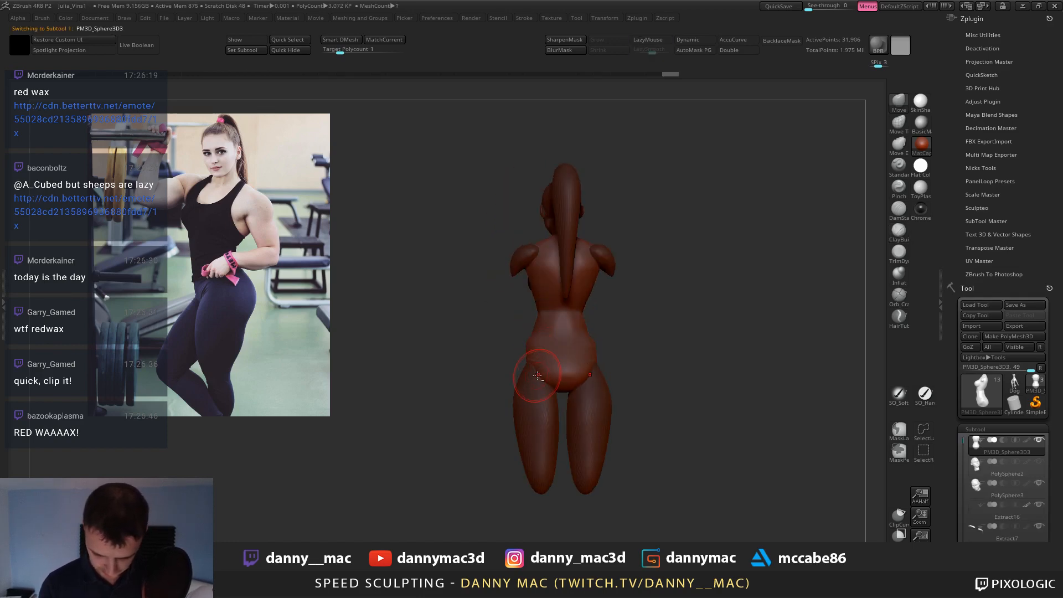
left_click_drag(547, 379, 541, 372)
right_click_drag(538, 365, 534, 360)
left_click_drag(534, 361, 536, 353, "shift")
right_click_drag(536, 353, 542, 352)
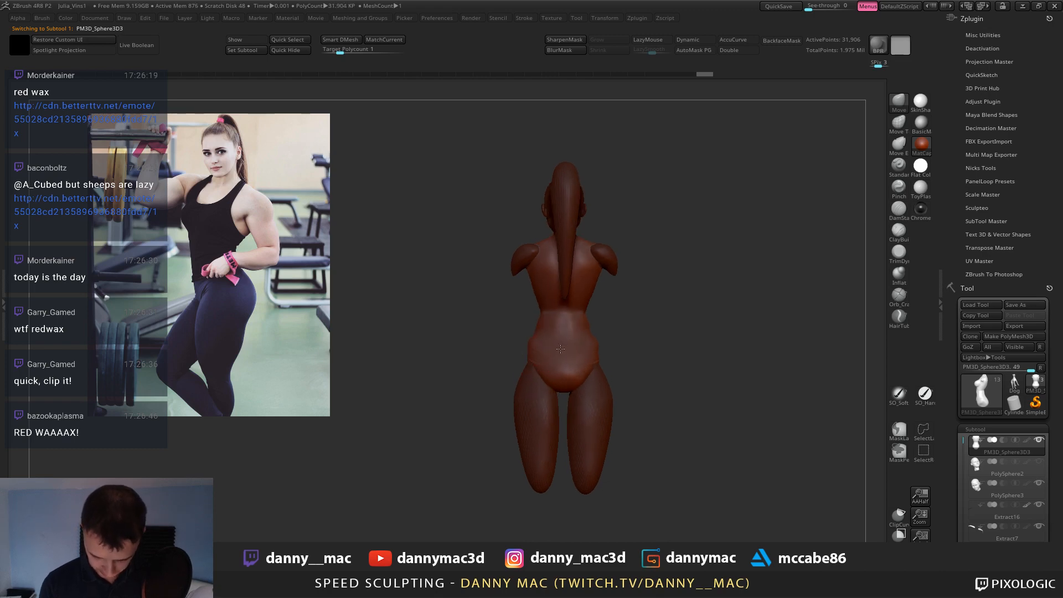
left_click_drag(541, 348, 546, 351)
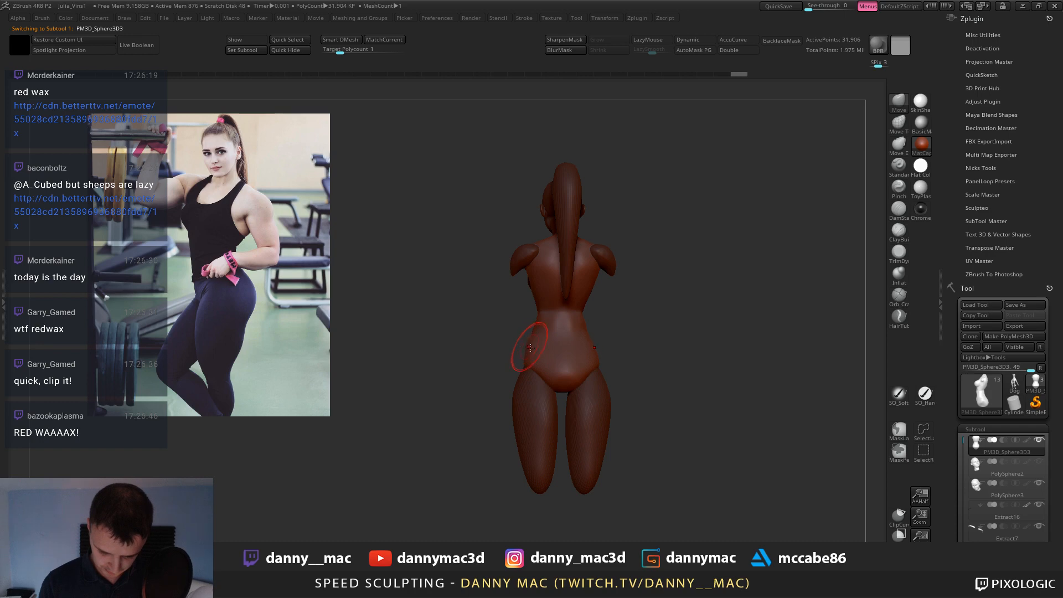
right_click_drag(530, 348, 520, 394)
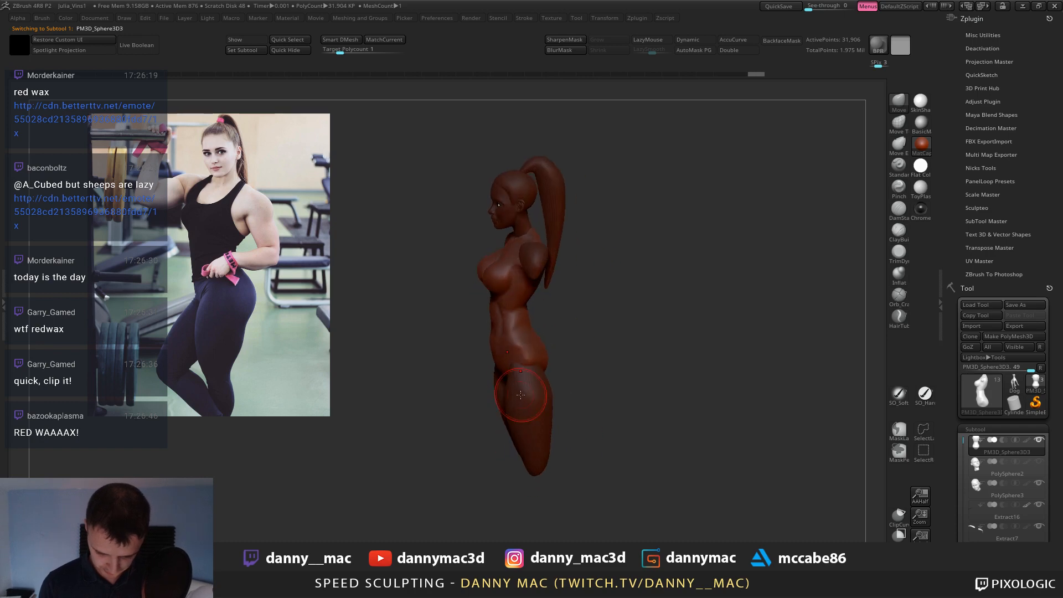
Switch to the DamStandard brush and adjust its draw size for the torso.
right_click_drag(524, 358, 519, 360)
key("l")
left_click(518, 359, "alt")
key("space")
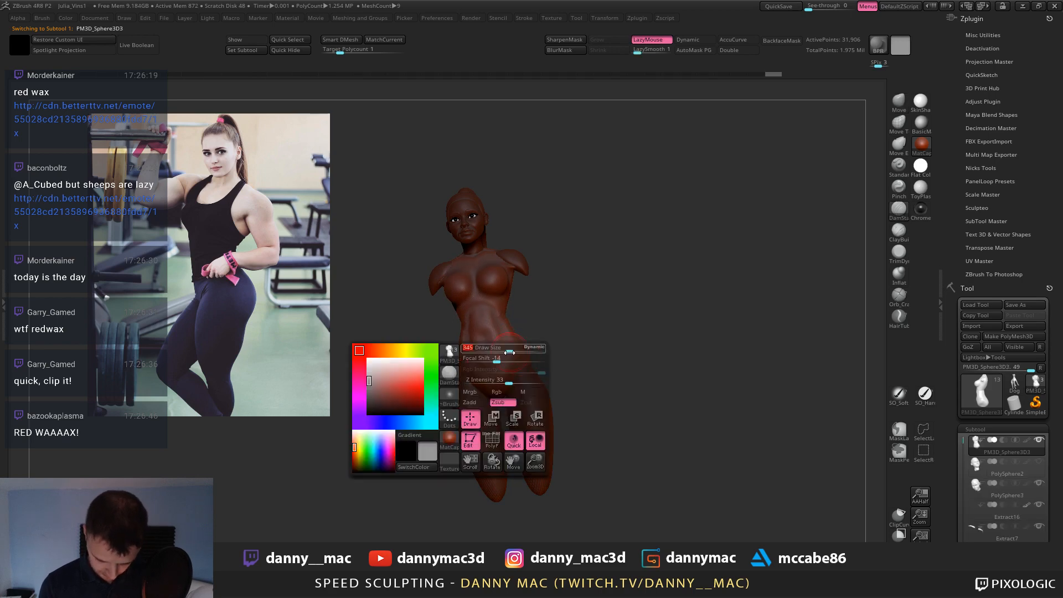
mouse_move(516, 347)
right_mouse_down()
mouse_move(481, 365)
mouse_move(505, 355)
right_mouse_up()
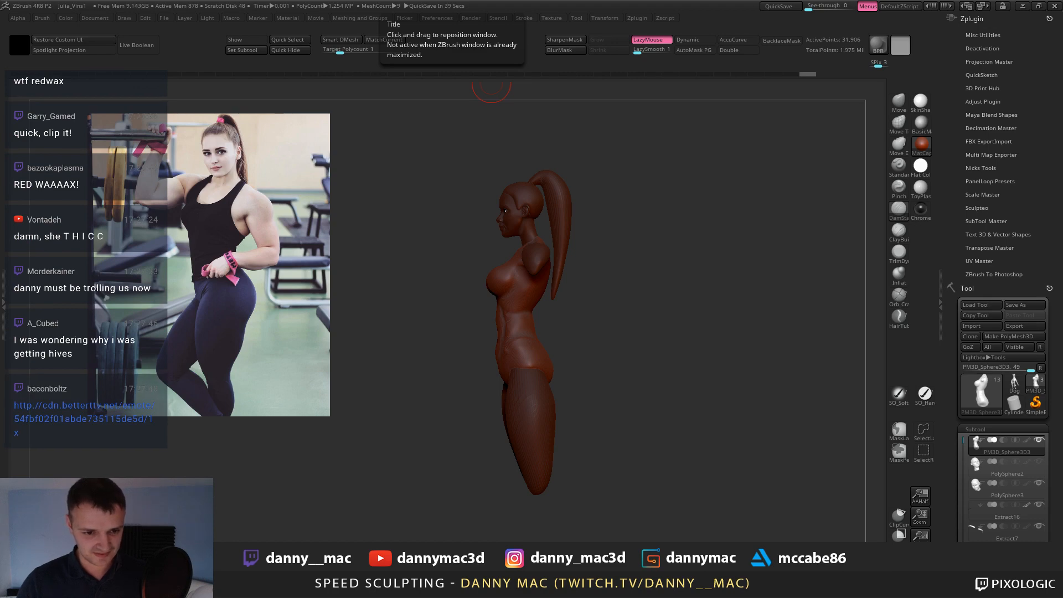
Reshape the side of the pelvis with the Move brush.
mouse_move(491, 83)
left_mouse_down()
mouse_move(443, 221)
mouse_move(443, 201)
mouse_move(476, 205)
left_mouse_up()
key("b")
key("m")
key("v")
left_click_drag(518, 344, 521, 346)
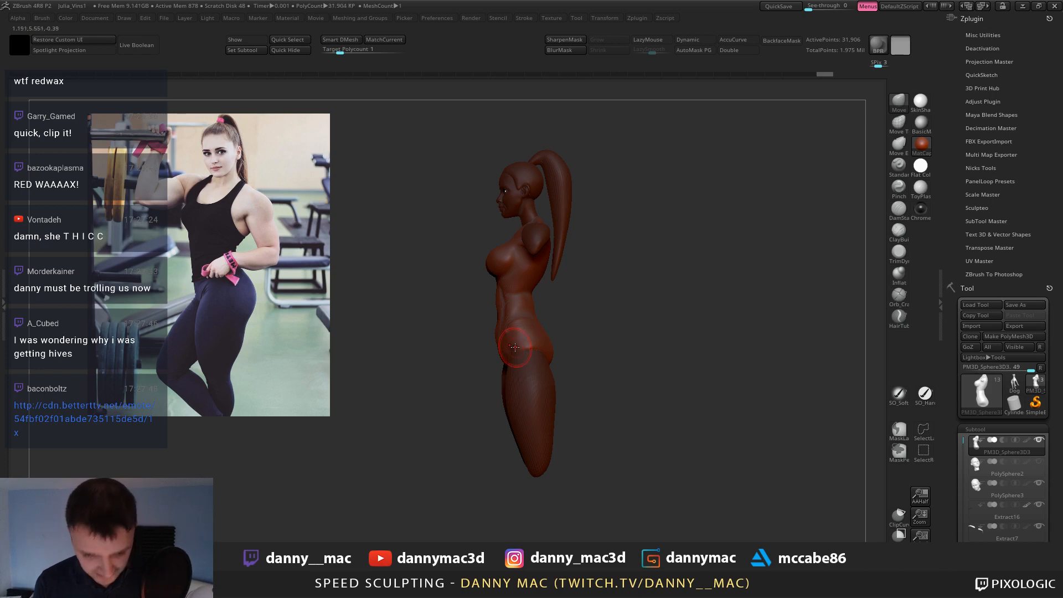
right_click_drag(517, 341, 521, 331, "alt")
left_click_drag(675, 415, 741, 408)
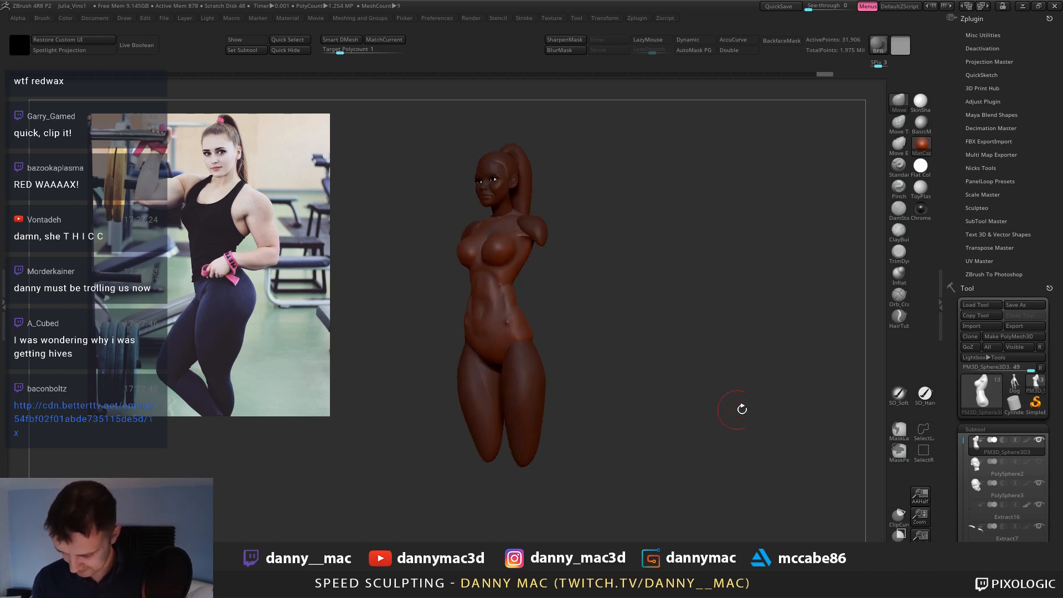
Select the thigh subtool and try to merge it down into the torso.
left_click(531, 380, "alt")
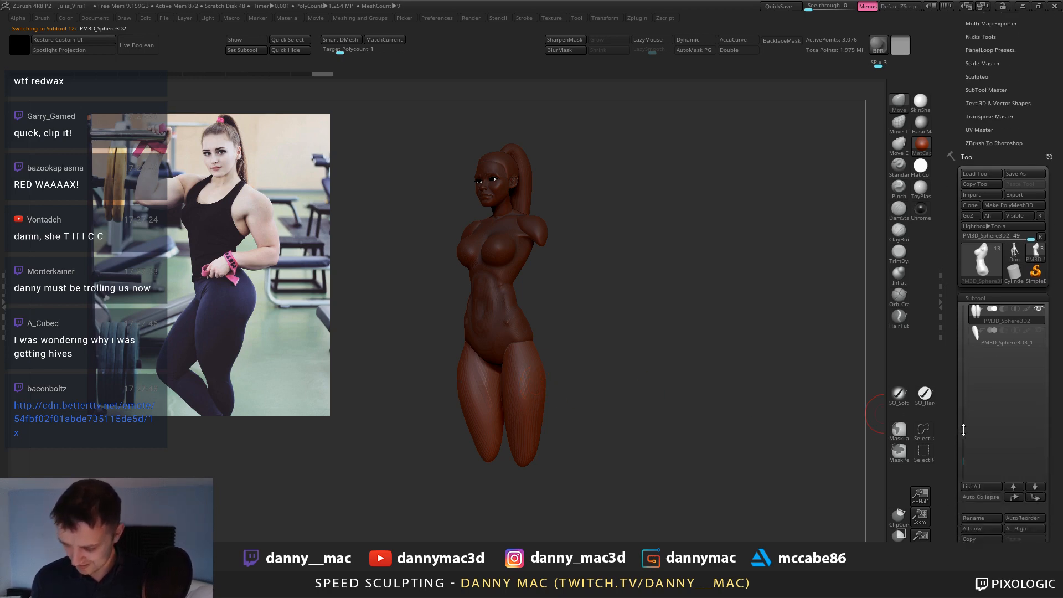
left_click_drag(952, 504, 938, 324)
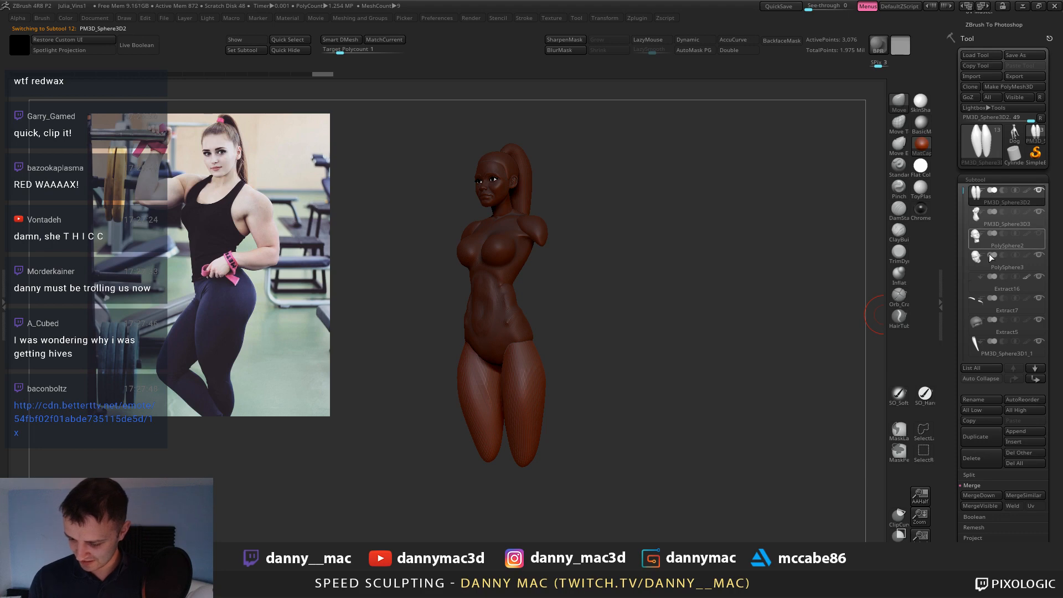
left_click(979, 496)
left_click(879, 519)
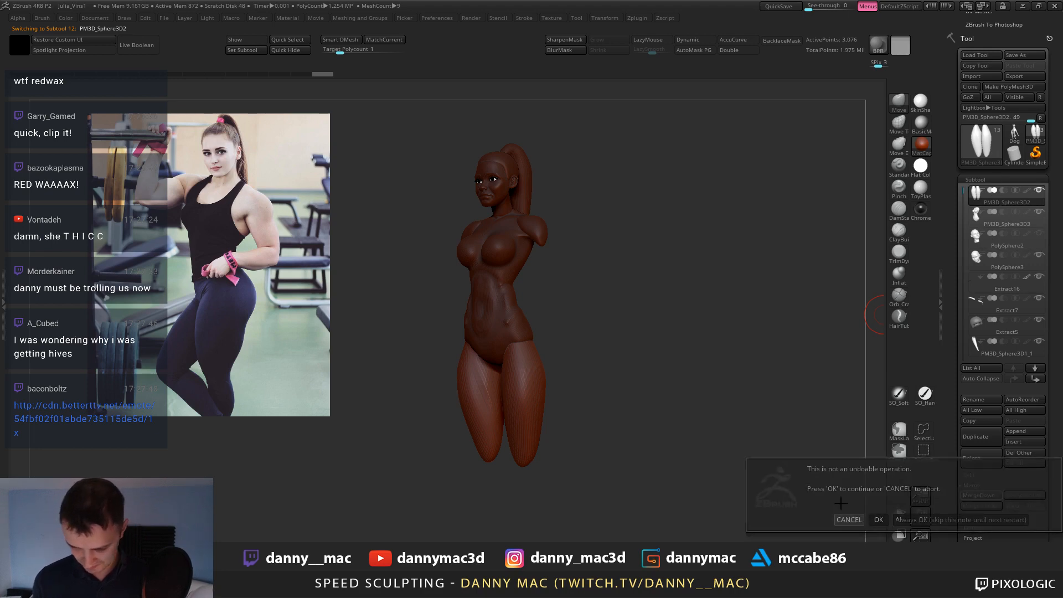
Reshape the lower back and the curve of the buttocks with the Move brush.
left_click_drag(523, 283, 518, 290)
right_click(517, 290)
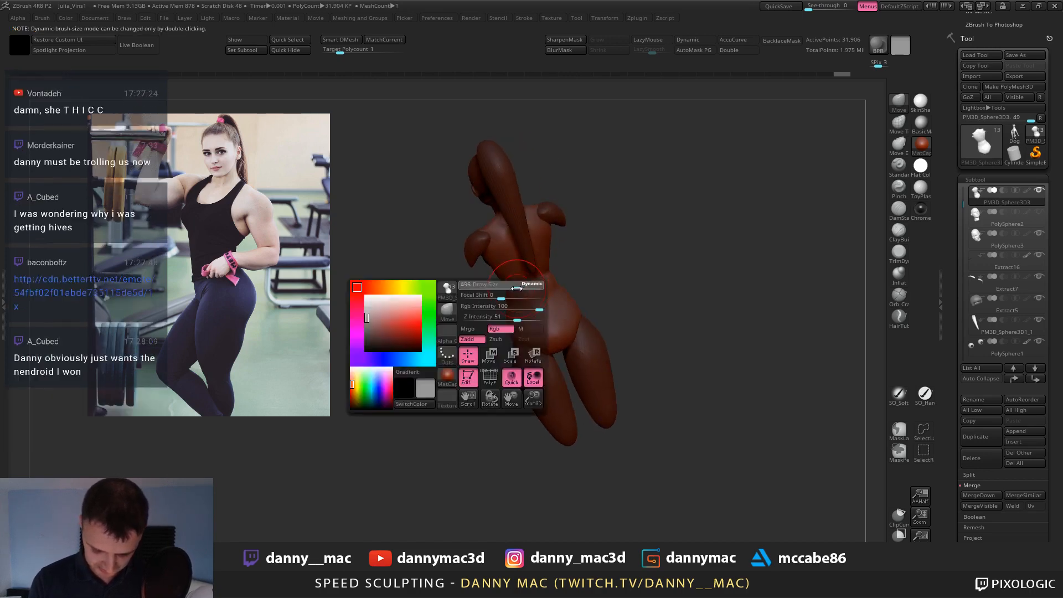
left_click(518, 299)
mouse_move(518, 299)
right_mouse_down("shift")
mouse_move(595, 261)
mouse_move(522, 291)
mouse_move(542, 250)
right_mouse_up("shift")
right_click(520, 284)
right_click(525, 292)
left_click_drag(545, 242, 539, 256, "shift")
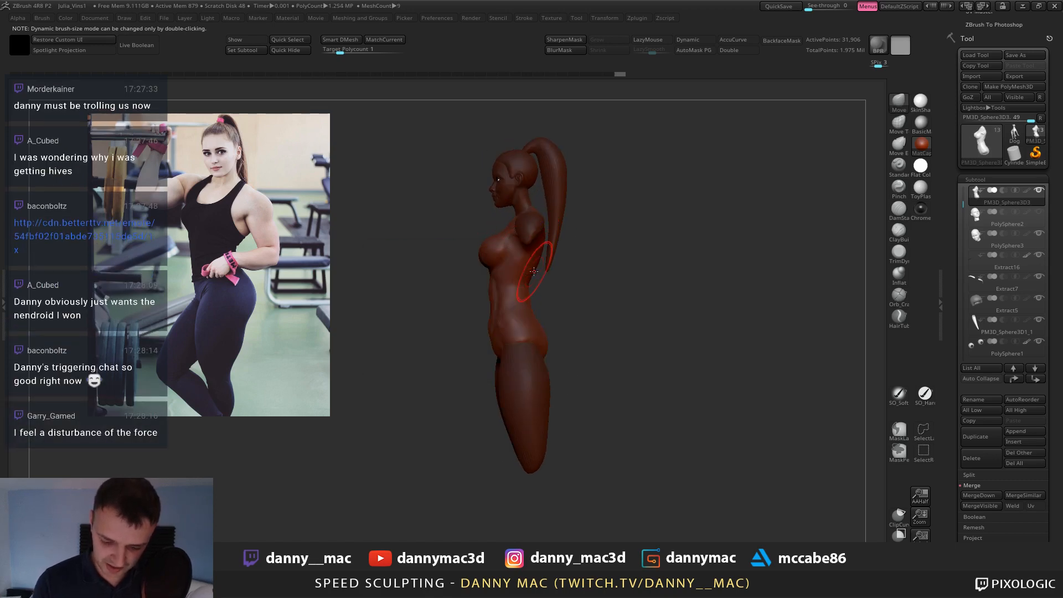
right_click_drag(545, 255, 539, 255)
left_click_drag(534, 277, 532, 320)
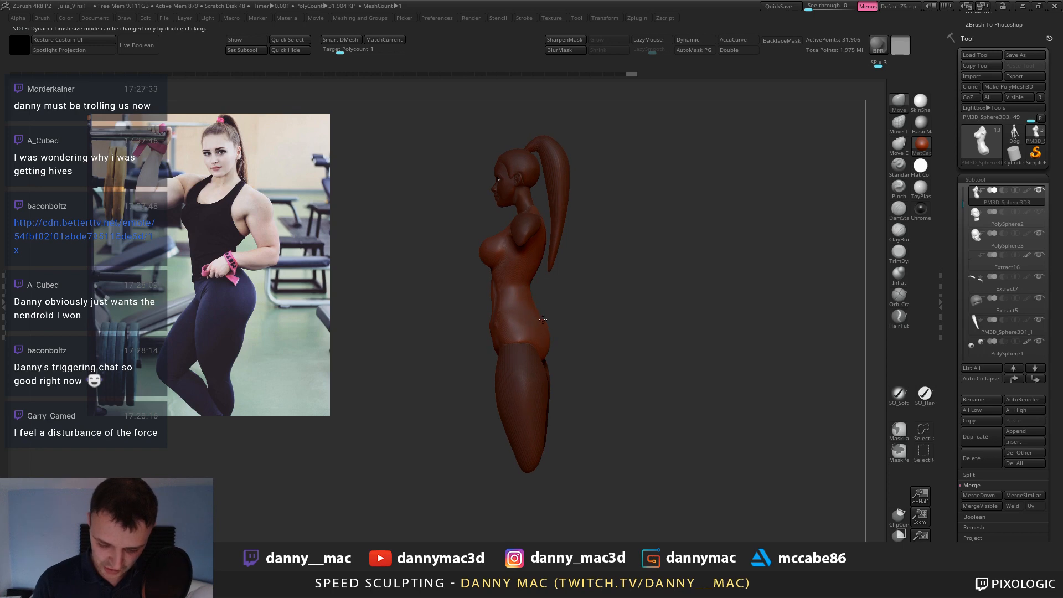
Switch to the TrimDynamic brush for the torso's hip and side area.
mouse_move(543, 319)
right_mouse_down()
mouse_move(582, 314)
mouse_move(541, 309)
mouse_move(500, 347)
mouse_move(579, 311)
right_mouse_up()
key("b")
key("t")
key("d")
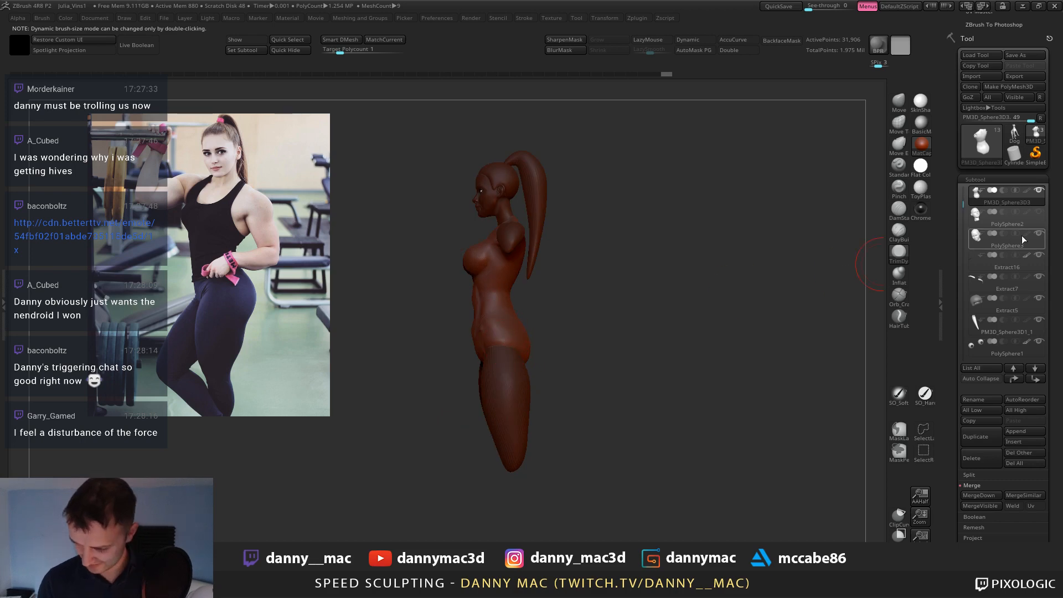
Merge the thigh subtool down into the torso and remesh the combined body with MatchCurrent.
key("Up")
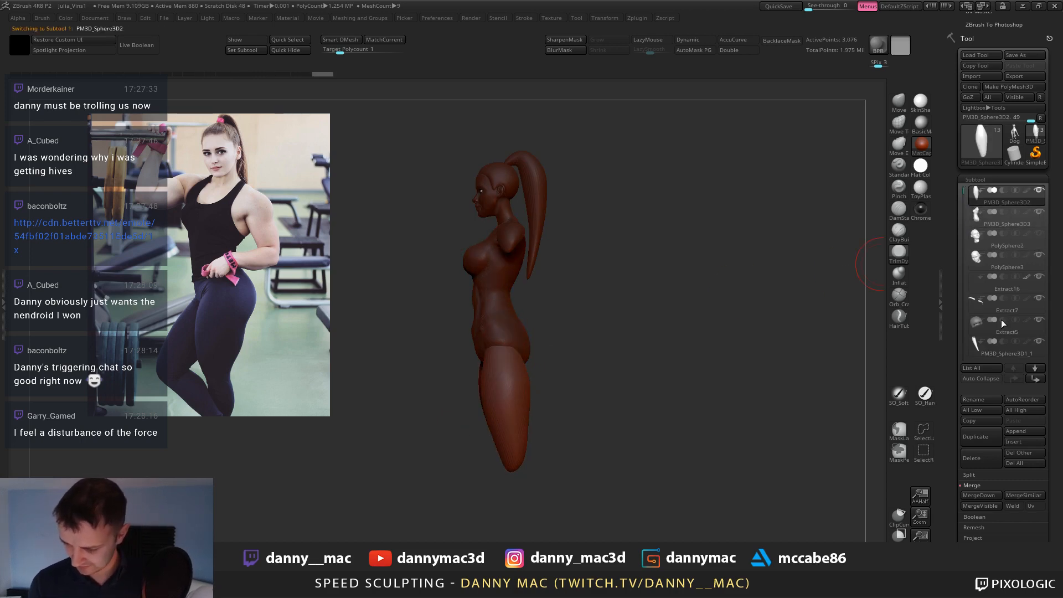
left_click(976, 495)
left_click(879, 521)
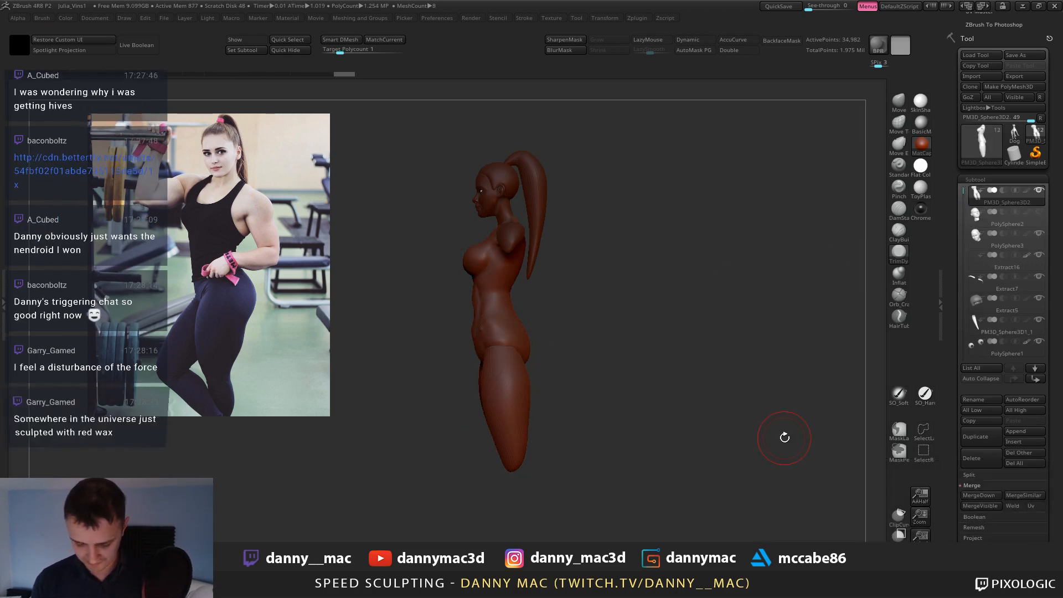
right_click_drag(785, 437, 539, 304)
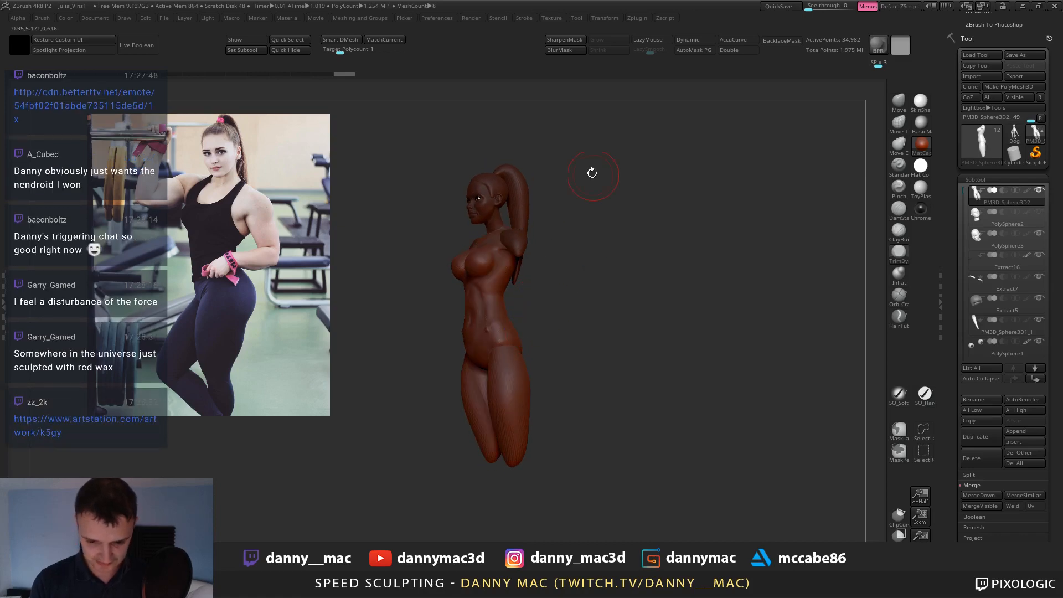
left_click(386, 41)
left_click_drag(560, 260, 600, 271)
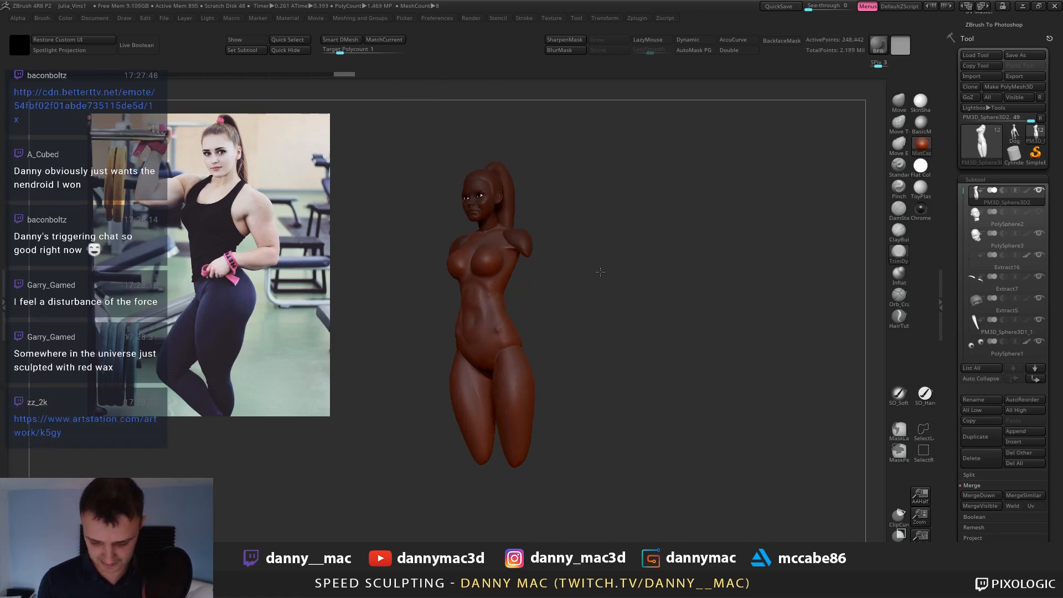
Remesh the combined body with ZRemesher, using Adapt and a target polygon count of about 8.
key("m")
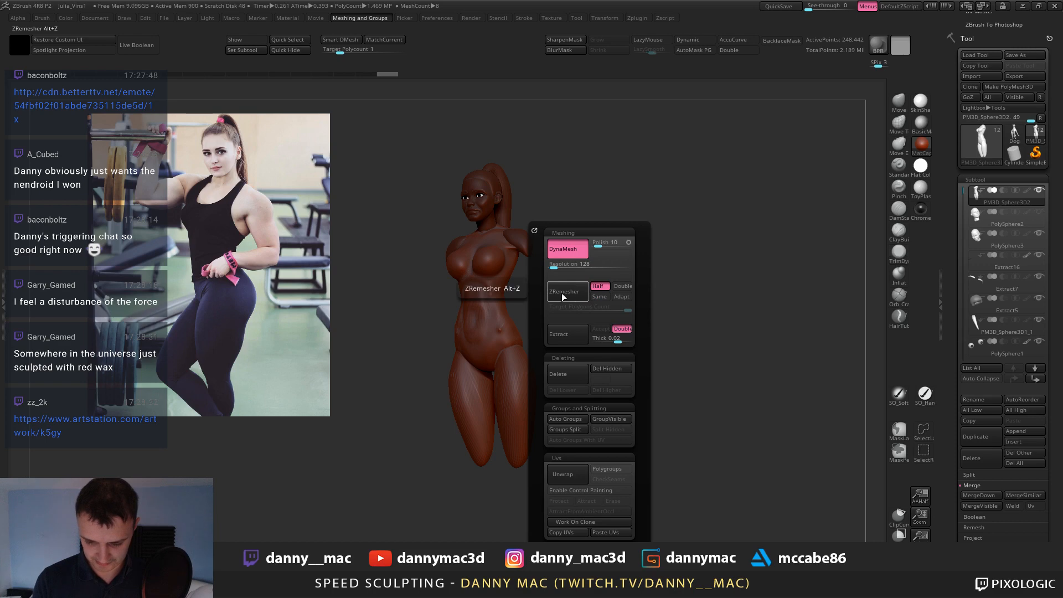
left_click(575, 299)
left_click(598, 287)
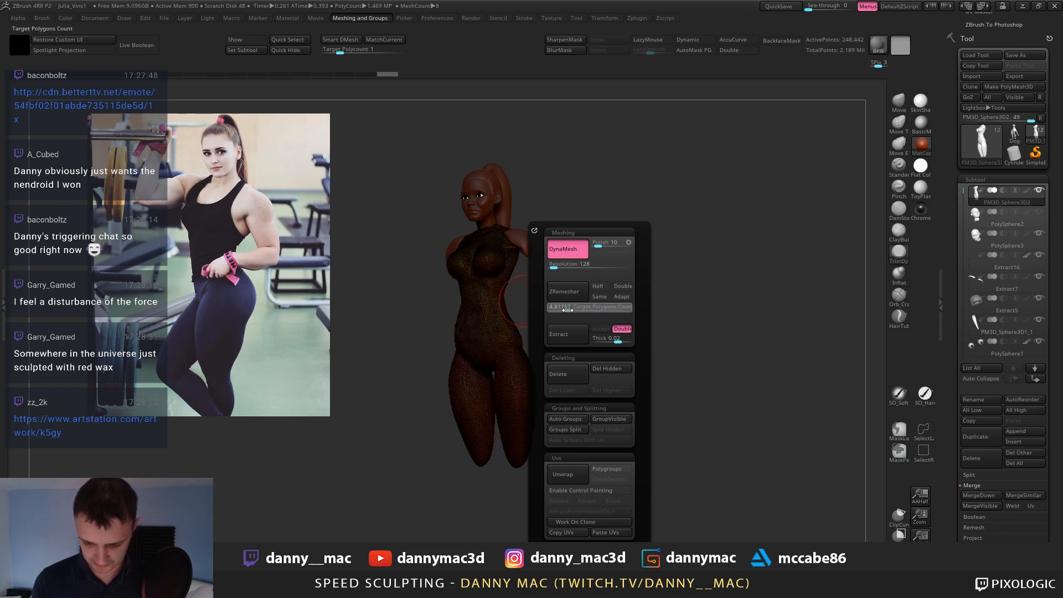
left_click(569, 309)
left_click(620, 298)
left_click(574, 309)
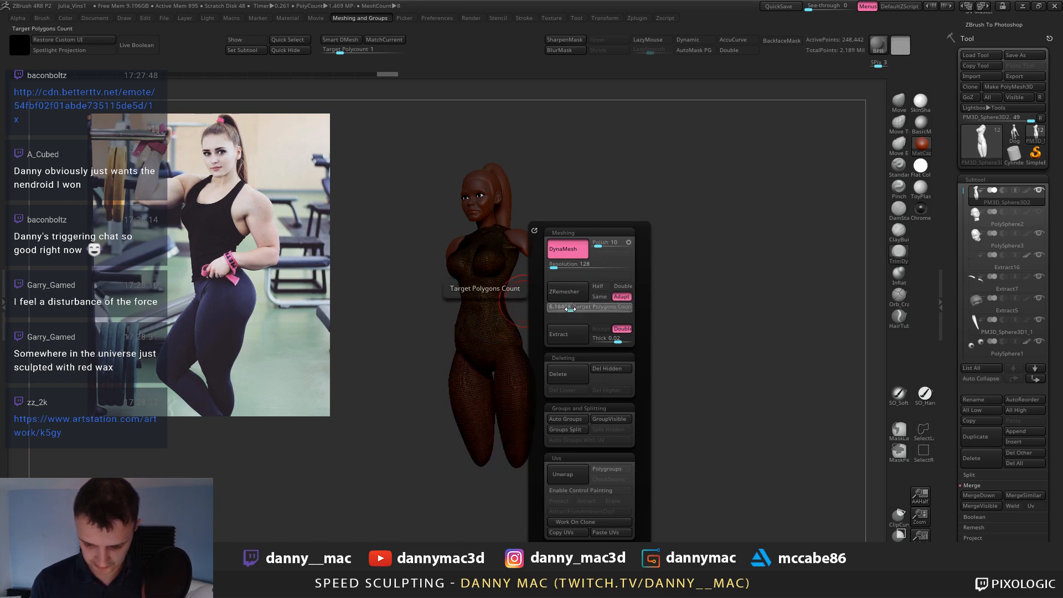
left_click(564, 292)
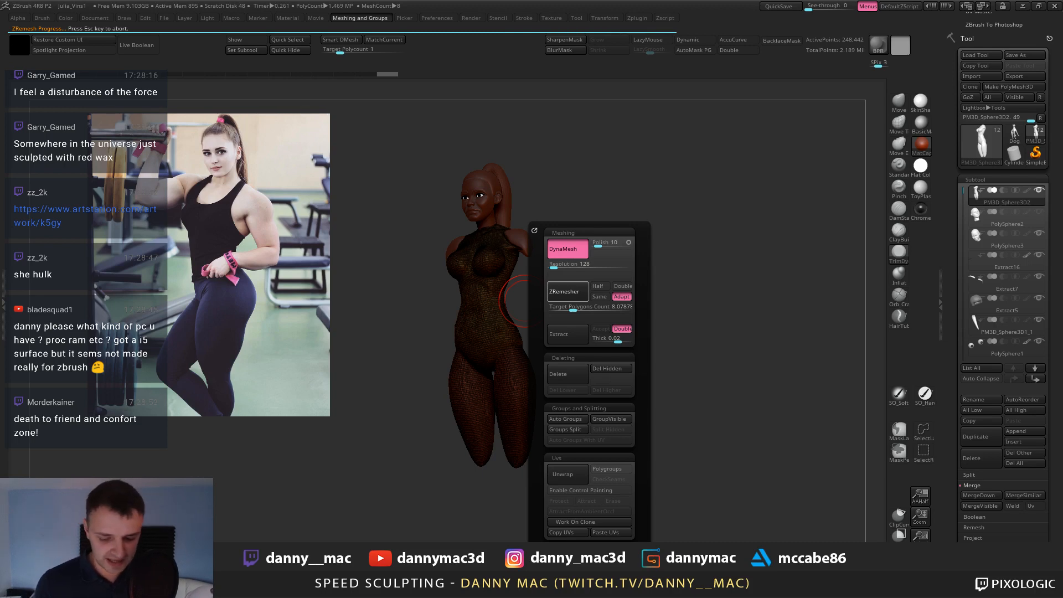
Touch up the hip contours of the remeshed body and hide its wireframe display.
left_click_drag(527, 331, 542, 284)
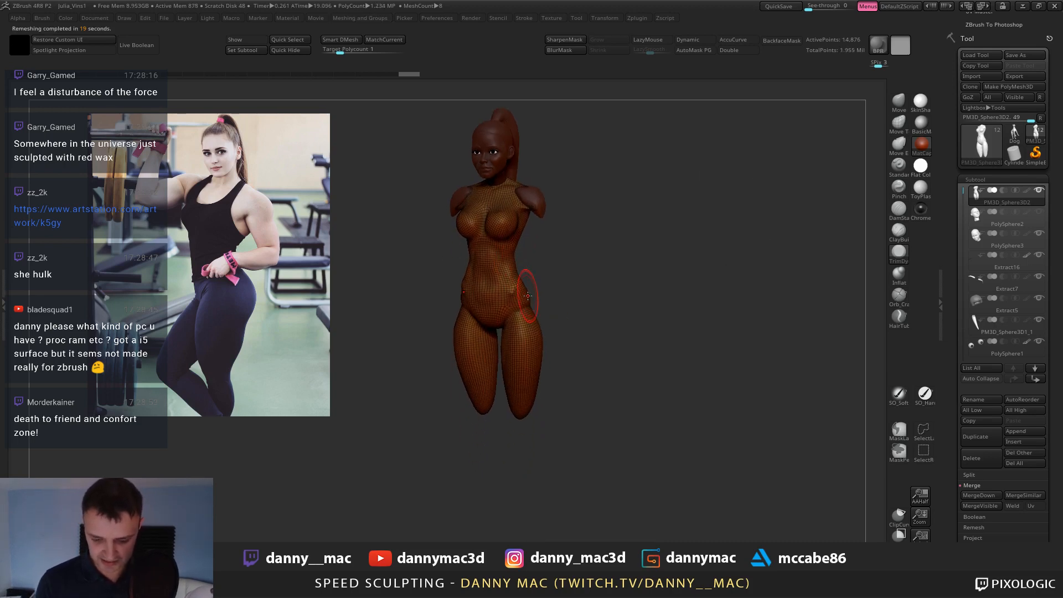
mouse_move(528, 296)
right_mouse_down()
mouse_move(541, 294)
mouse_move(529, 285)
mouse_move(523, 297)
right_mouse_up()
left_click_drag(526, 299, 527, 295, "shift")
right_click_drag(527, 293, 551, 289)
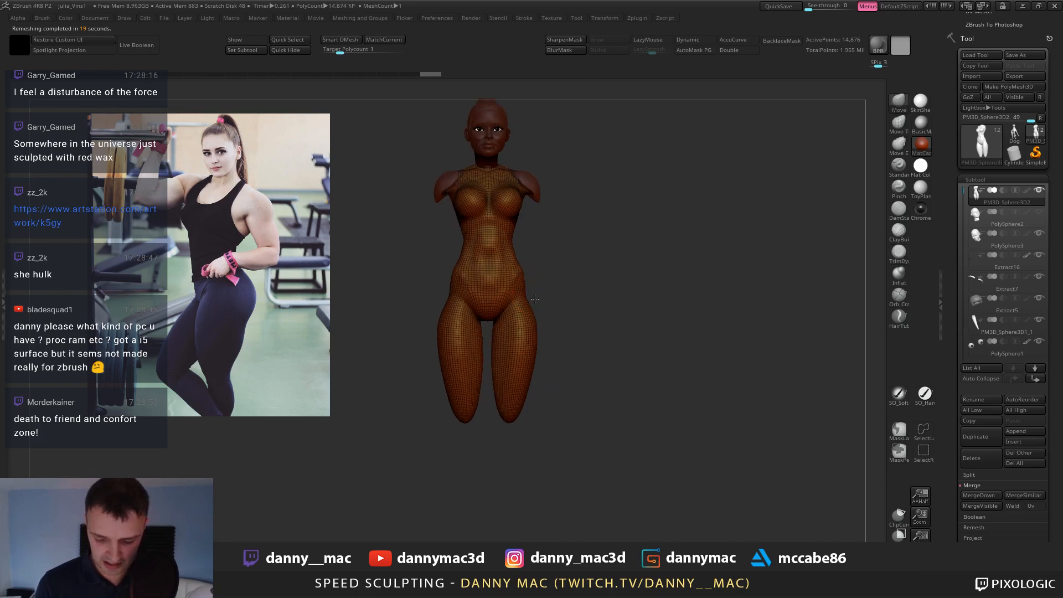
left_click_drag(534, 300, 529, 299)
right_click_drag(530, 299, 507, 308, "shift")
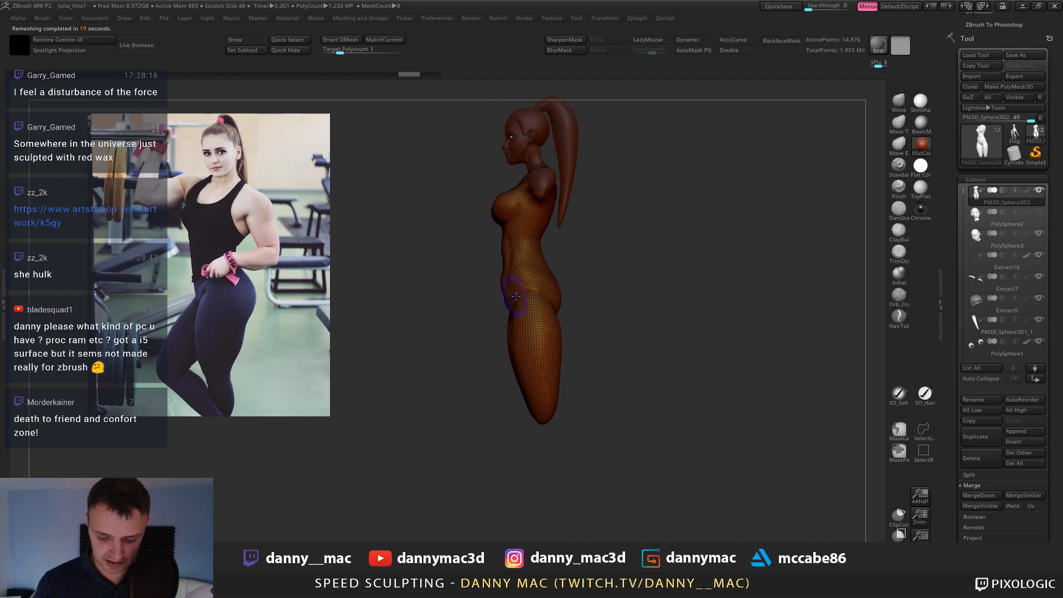
key("shift+f")
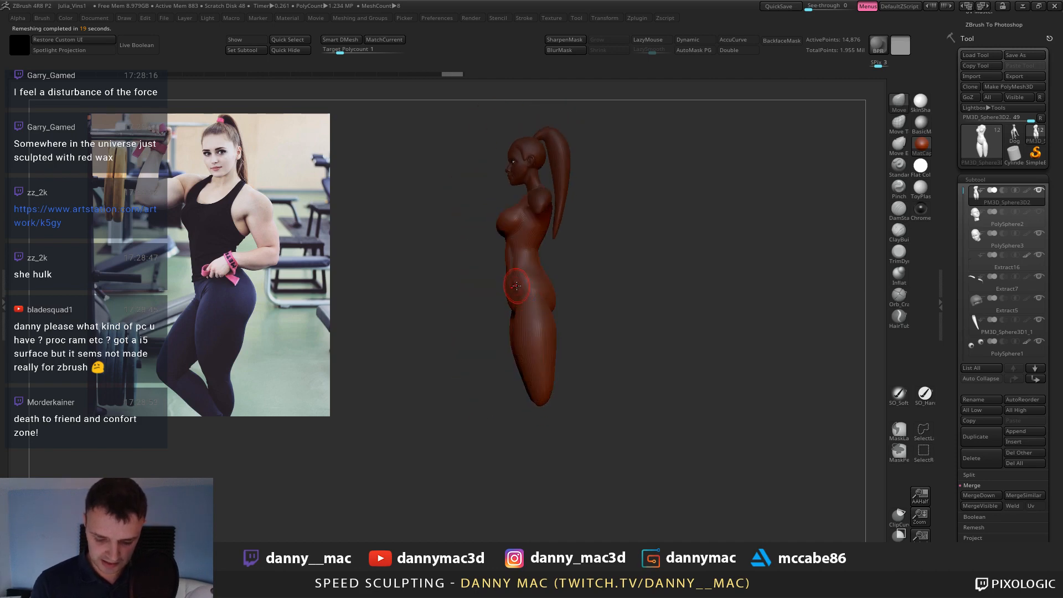
Reshape the pelvis and upper thigh in profile with the Move brush, undoing the last stroke.
left_click_drag(516, 287, 514, 288)
right_click_drag(527, 322, 520, 287, "alt")
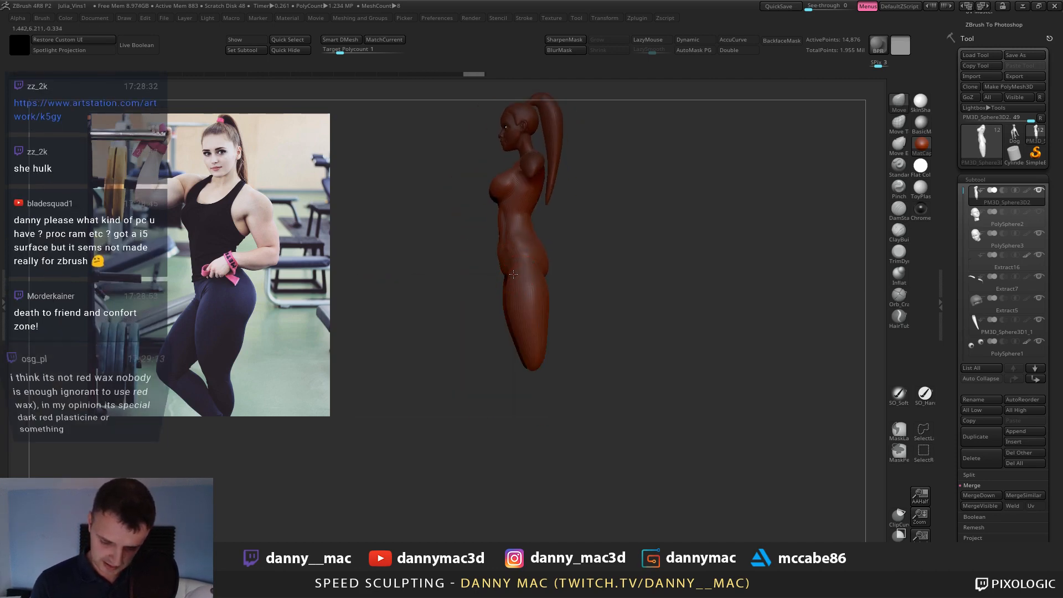
left_click_drag(518, 278, 520, 284)
right_click_drag(526, 310, 515, 292, "ctrl")
key("space")
left_click_drag(515, 292, 526, 294)
right_click_drag(526, 307, 517, 311)
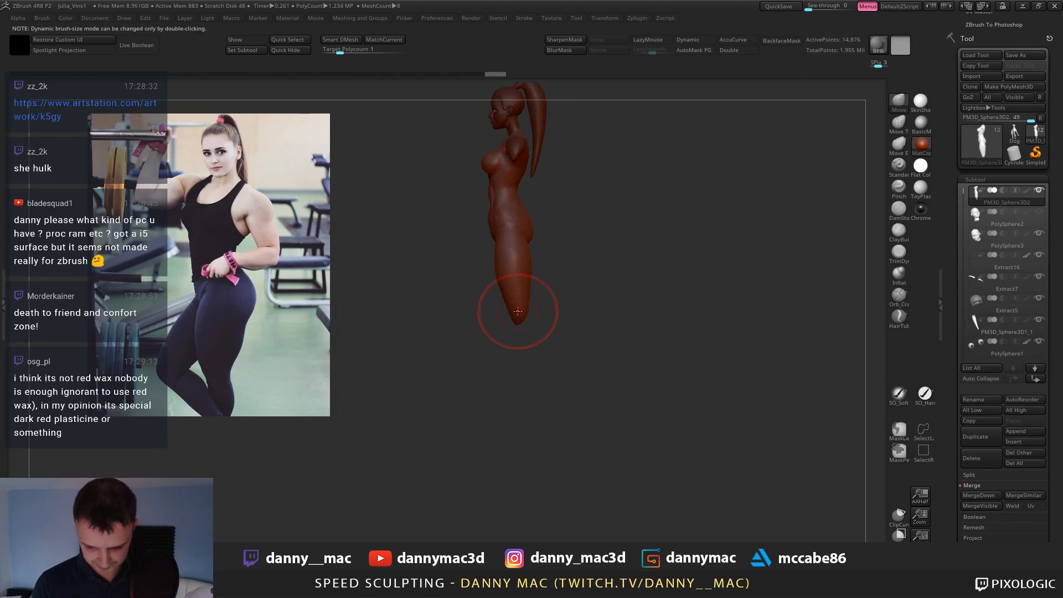
left_click_drag(525, 285, 517, 231)
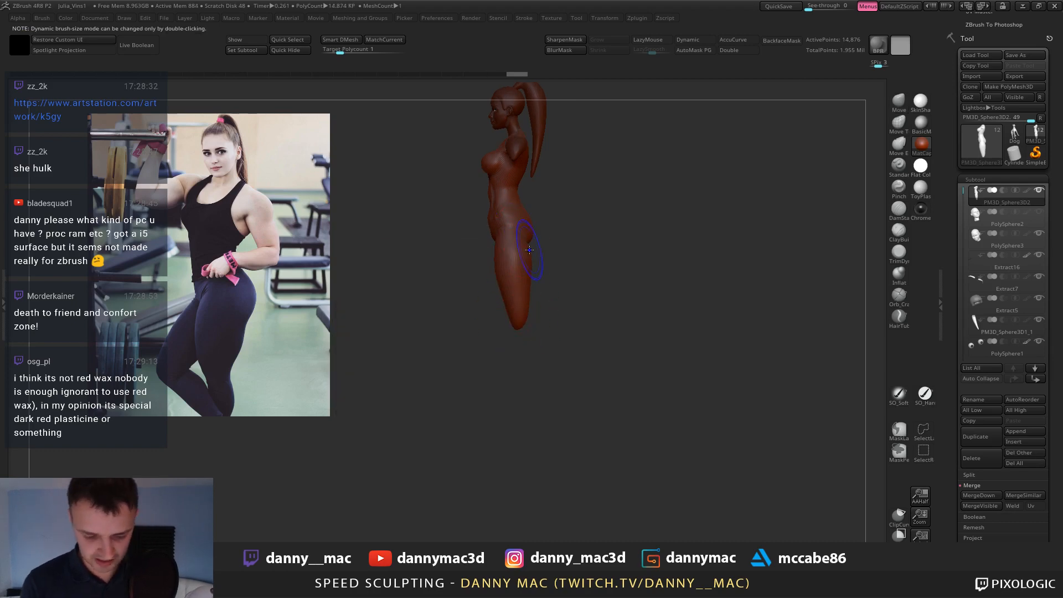
key("ctrl+z")
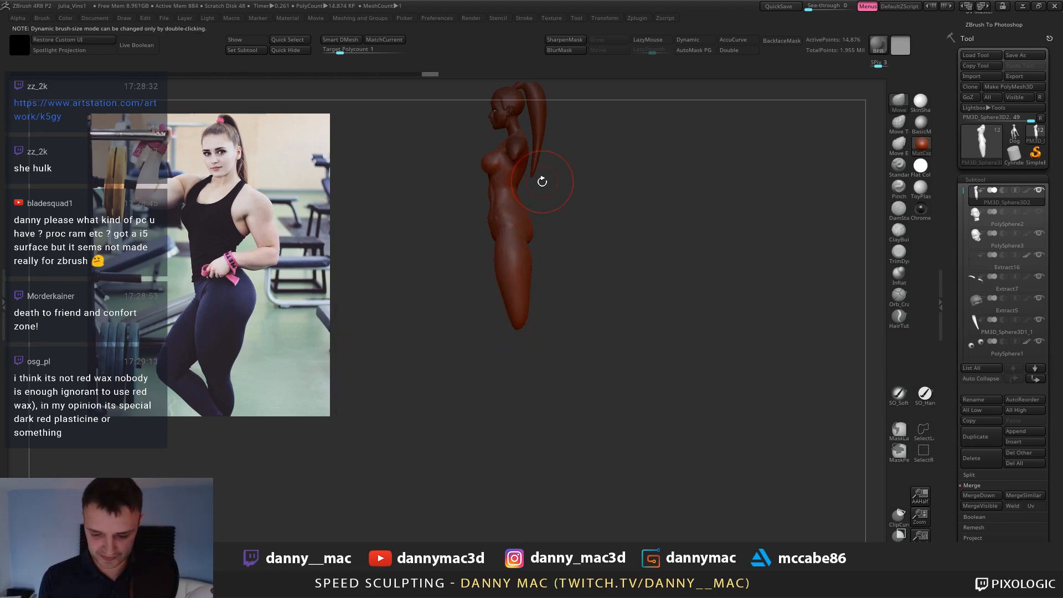
Refine and smooth the profile of the thighs and buttocks.
right_click_drag(537, 220, 487, 268)
left_click_drag(527, 261, 517, 271, "shift")
right_click_drag(482, 268, 510, 268)
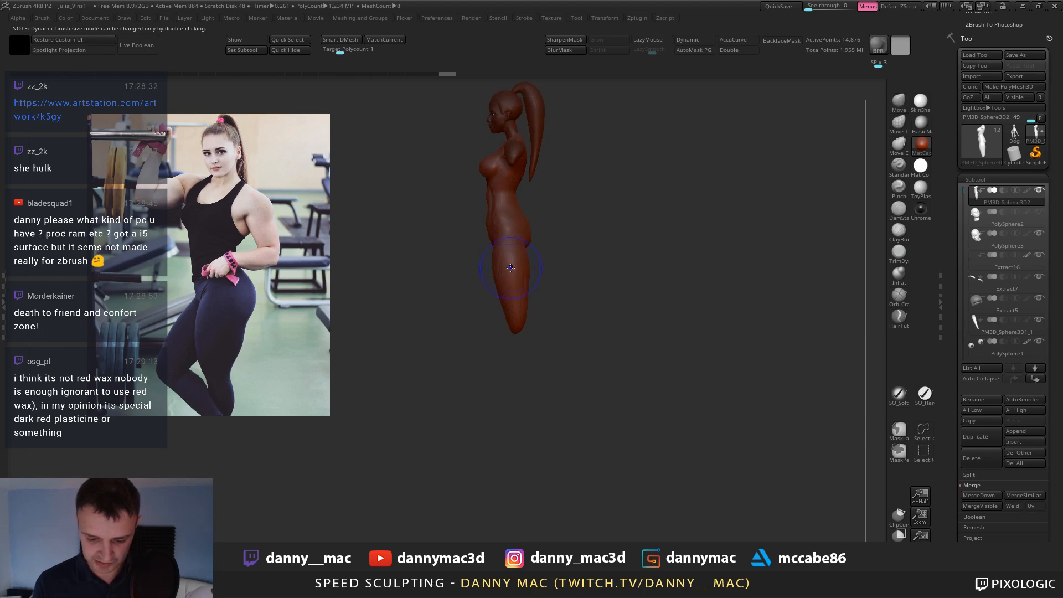
left_click_drag(530, 281, 523, 321, "shift")
mouse_move(521, 312)
right_mouse_down("alt")
mouse_move(519, 297)
mouse_move(695, 196)
right_mouse_up("alt")
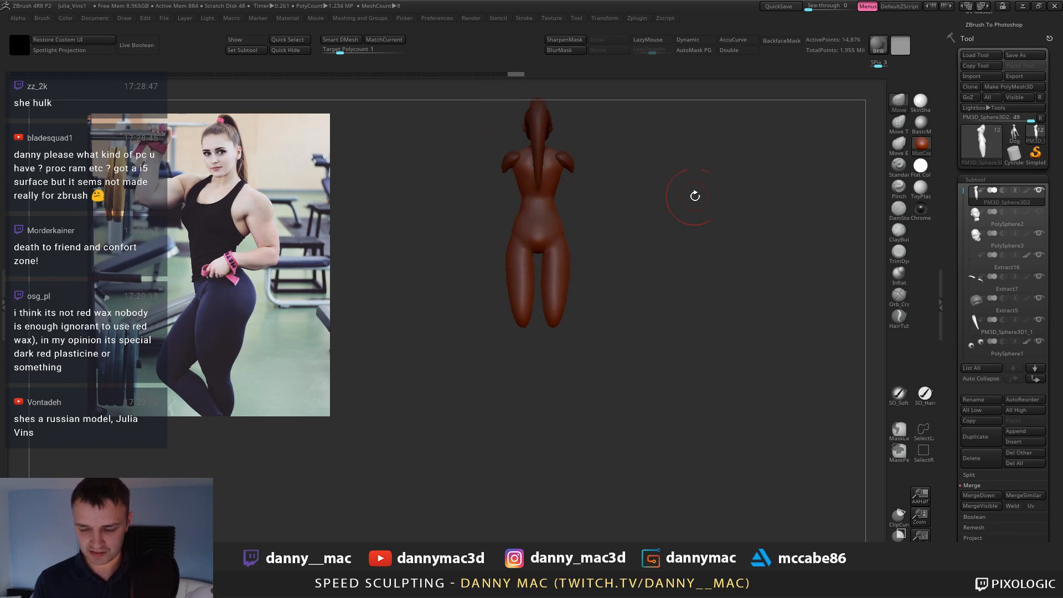
Switch the material to BasicMaterial and save the project over the existing Julia_Vins1 file.
left_click(921, 121)
key("ctrl+s")
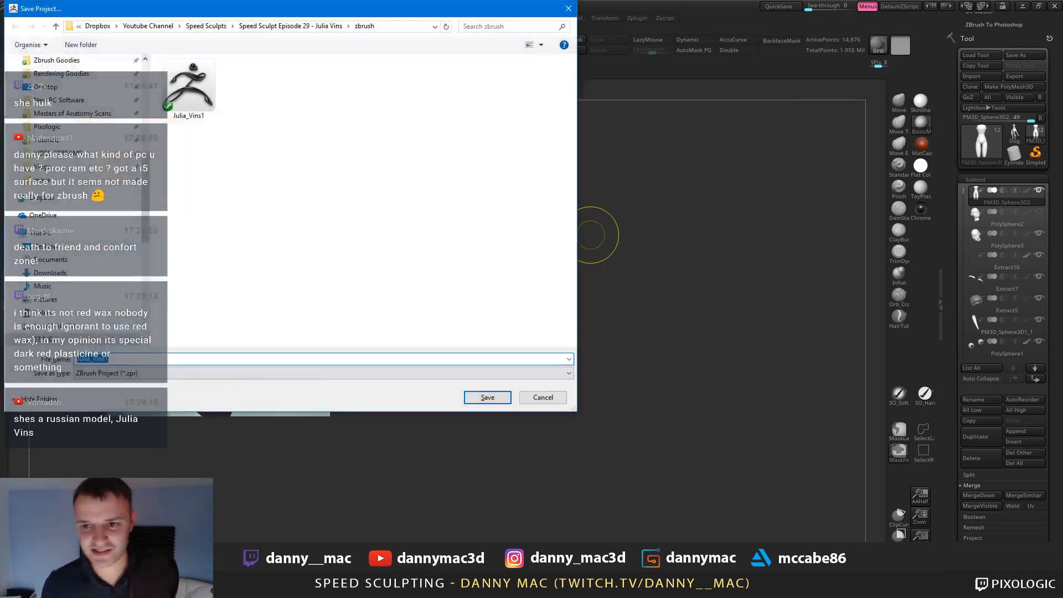
key("Return")
key("y")
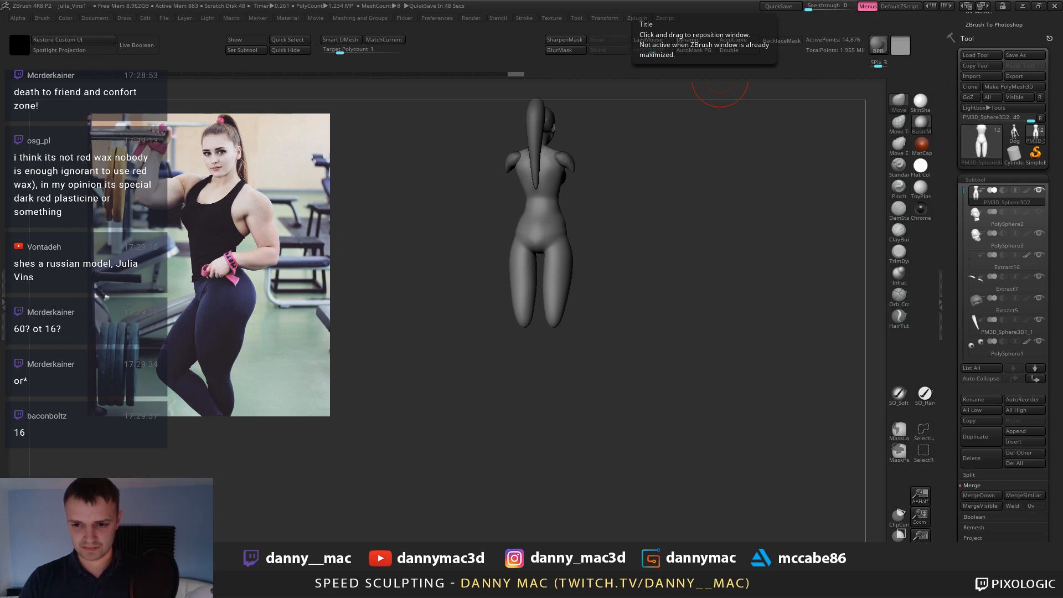
Adjust the outer hip contour from the back view with the Move brush.
left_click_drag(648, 274, 655, 286, "shift")
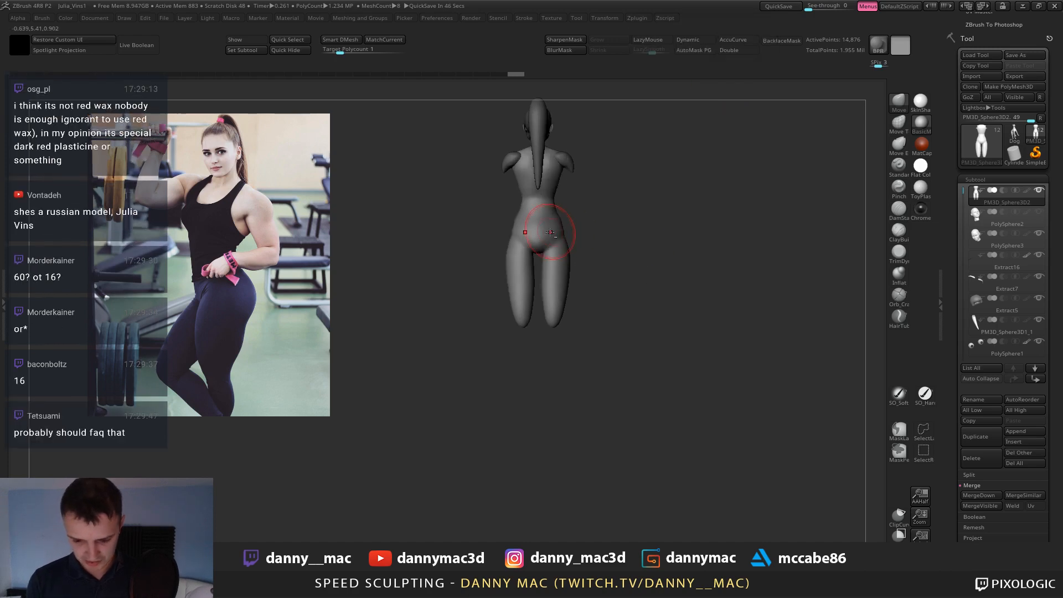
right_click_drag(558, 232, 558, 249, "ctrl")
left_click_drag(503, 232, 494, 235)
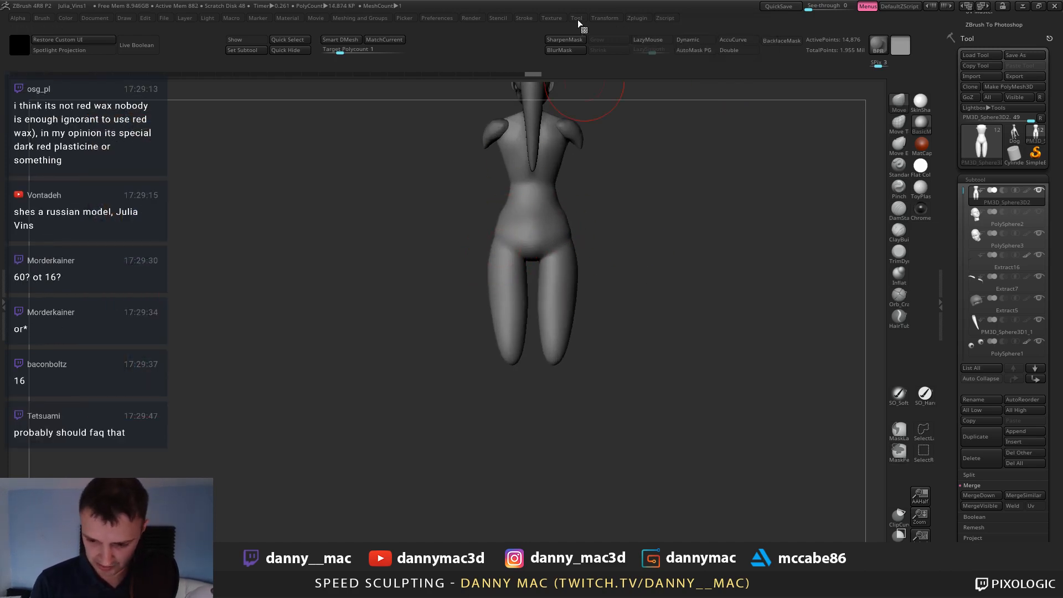
Reposition the reference photo beside the figure with Spotlight and leave Spotlight editing.
left_click(552, 18)
left_click(634, 181)
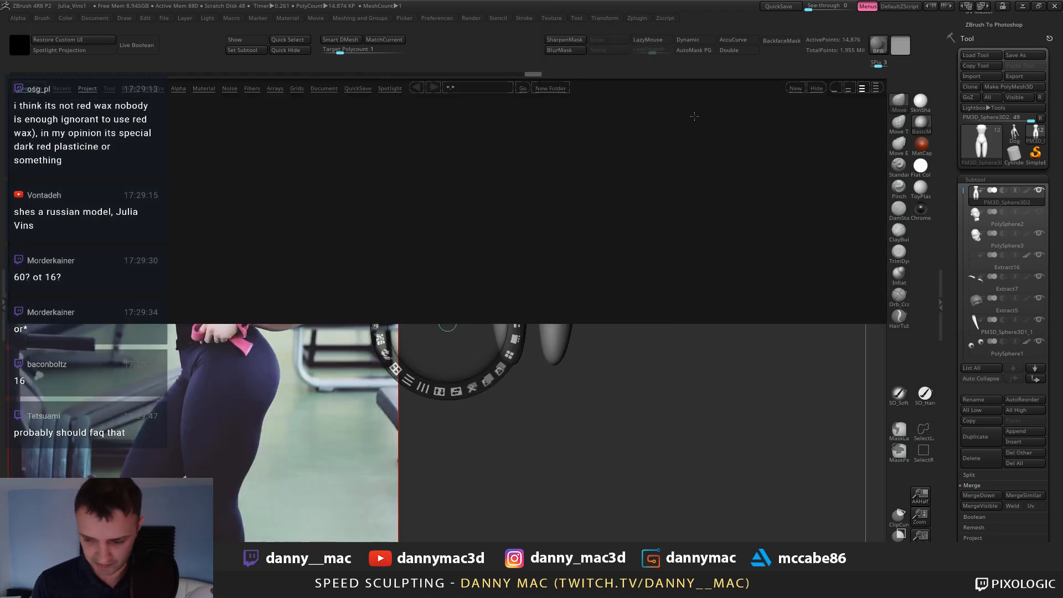
key("comma")
left_click(284, 253)
left_click_drag(307, 189, 249, 195)
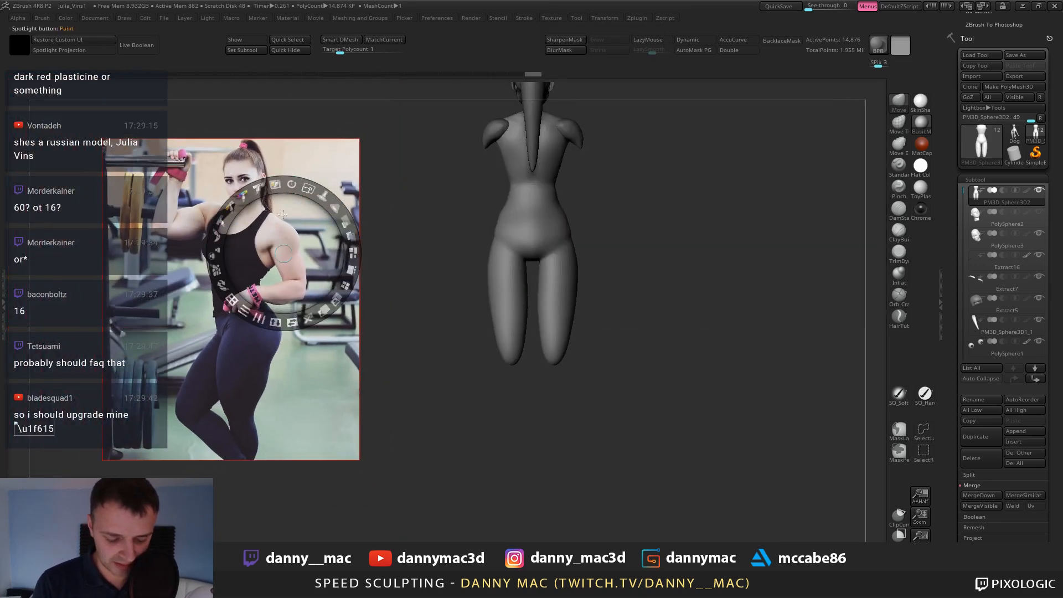
left_click_drag(288, 243, 257, 235)
key("z")
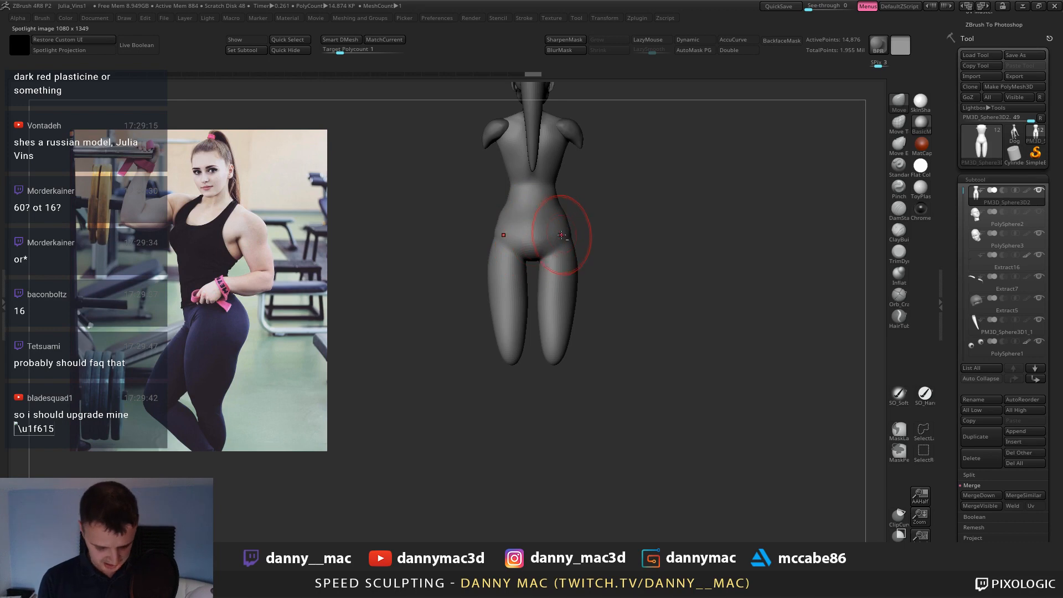
Subdivide the body once and build up the buttocks with the ClayBuildup brush.
key("b")
key("c")
key("b")
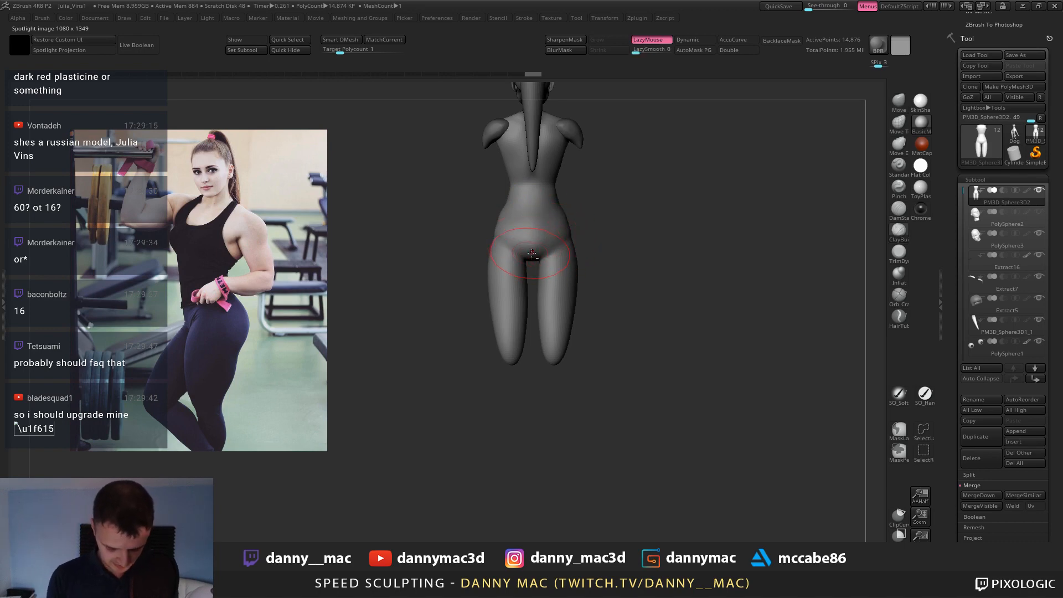
key("ctrl+d")
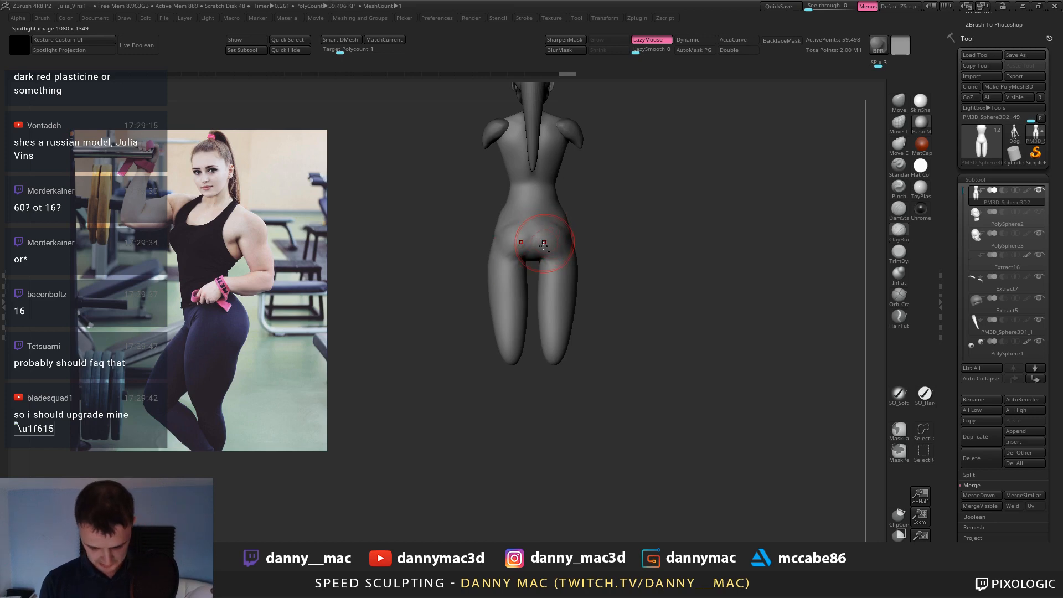
Carve the cleft between the buttocks and the creases of the lower back with the DamStandard brush, smoothing the result.
key("b")
key("d")
key("s")
left_click_drag(533, 227, 532, 248)
right_click_drag(538, 258, 540, 280)
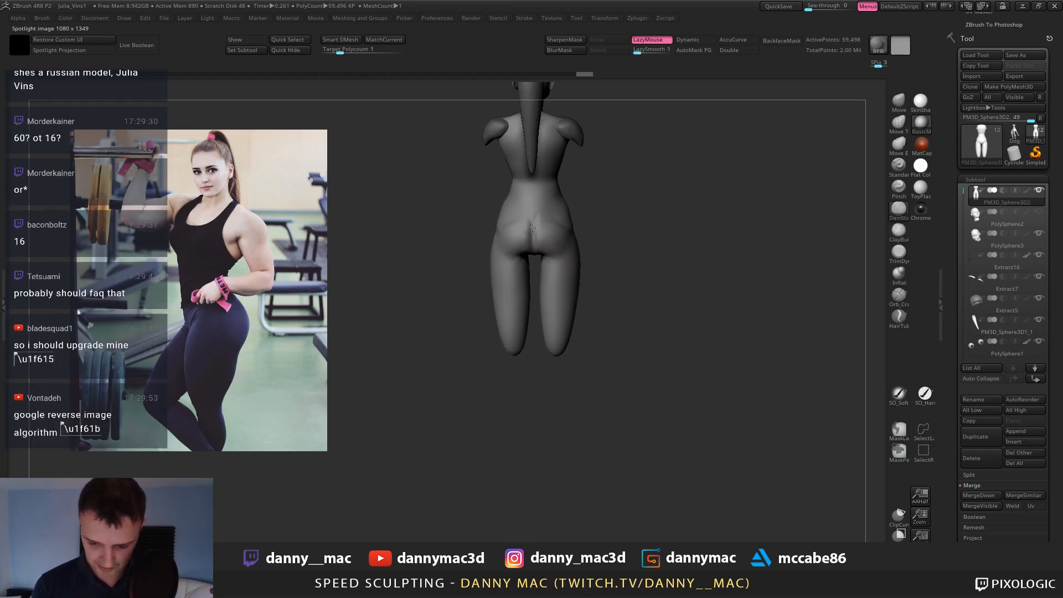
mouse_move(520, 212)
left_mouse_down()
mouse_move(531, 225)
mouse_move(545, 211)
mouse_move(541, 225)
mouse_move(548, 213)
left_mouse_up()
right_click_drag(547, 212, 552, 223)
left_click_drag(548, 219, 552, 234, "shift")
mouse_move(545, 233)
right_mouse_down()
mouse_move(574, 213)
mouse_move(581, 242)
mouse_move(554, 243)
right_mouse_up()
Carve a hollow into the outer side of the buttocks with the ClayBuildup brush.
key("b")
key("c")
key("b")
key("space")
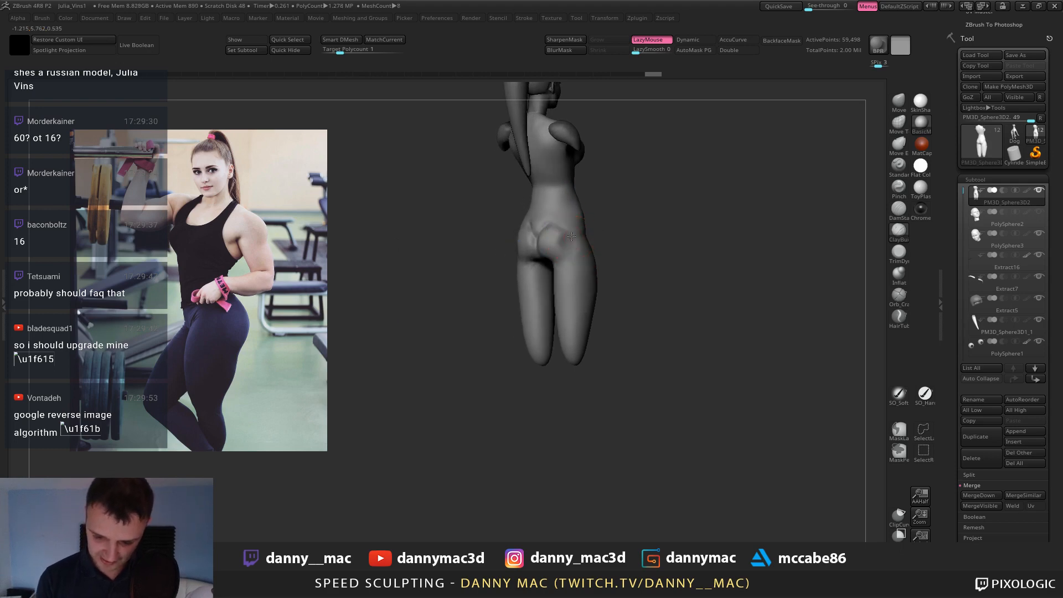
left_click_drag(571, 232, 573, 247, "alt")
right_click_drag(576, 248, 548, 220)
Build up the lower back above the cleft and round out the buttocks.
key("l")
left_click_drag(546, 218, 548, 219)
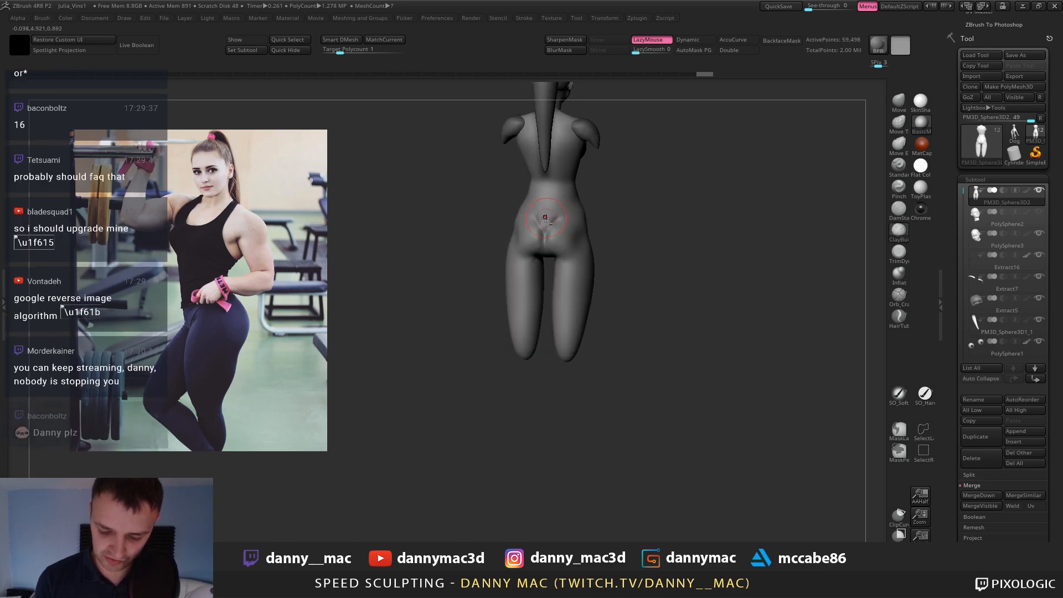
key("l")
right_click_drag(548, 218, 570, 250)
left_click_drag(571, 251, 574, 241)
mouse_move(573, 241)
right_mouse_down()
mouse_move(562, 206)
mouse_move(557, 214)
right_mouse_up()
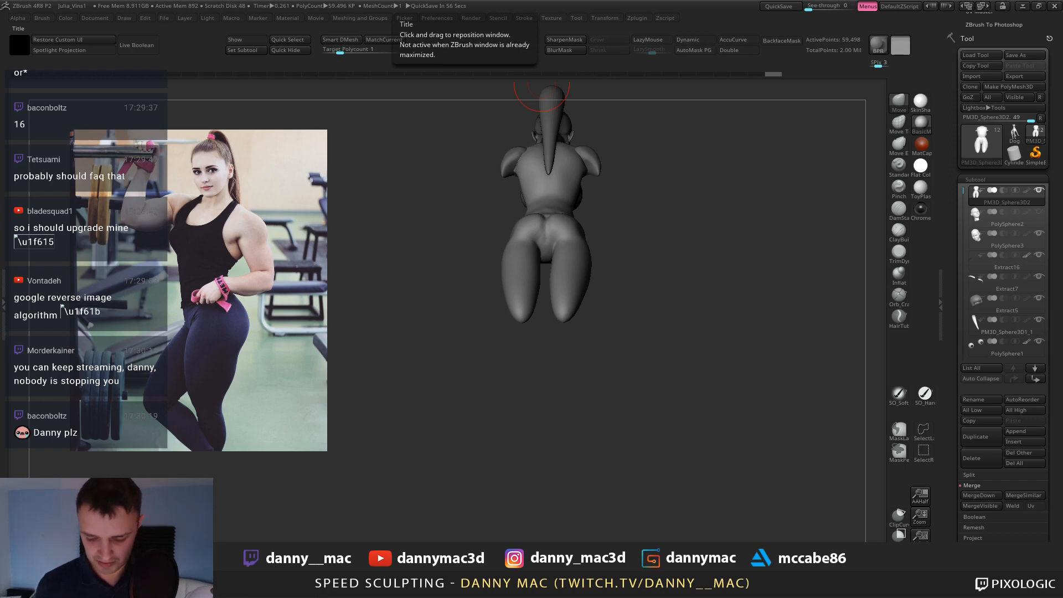
Reshape the lower back, waist and hips in profile with the Move brush at varying sizes.
mouse_move(521, 229)
right_mouse_down()
mouse_move(522, 253)
mouse_move(552, 191)
mouse_move(529, 218)
right_mouse_up()
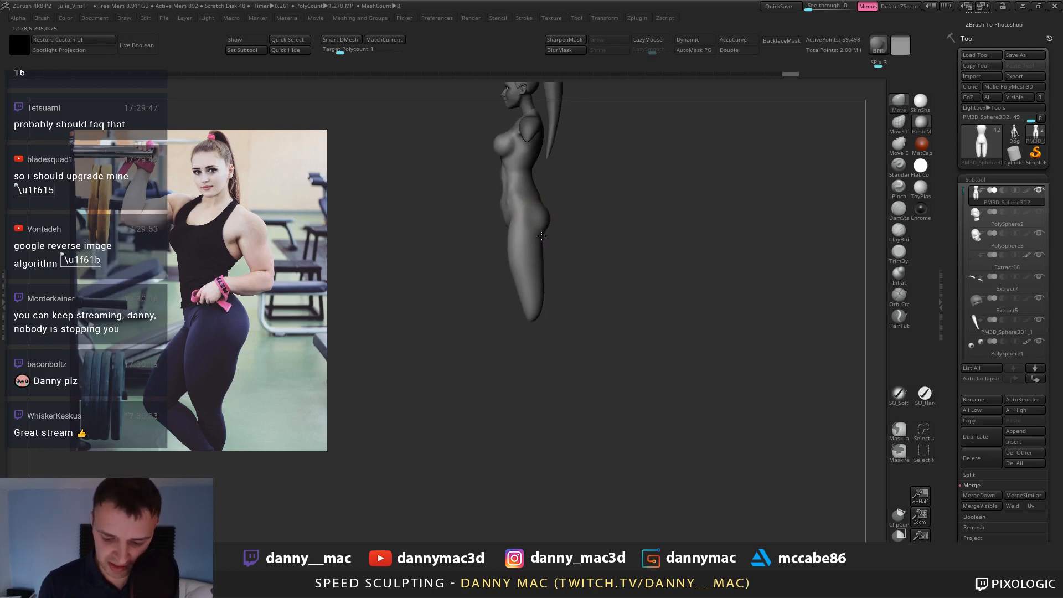
mouse_move(528, 183)
right_mouse_down()
mouse_move(517, 180)
mouse_move(534, 207)
right_mouse_up()
key("space")
mouse_move(533, 206)
left_mouse_down()
mouse_move(522, 215)
mouse_move(516, 205)
left_mouse_up()
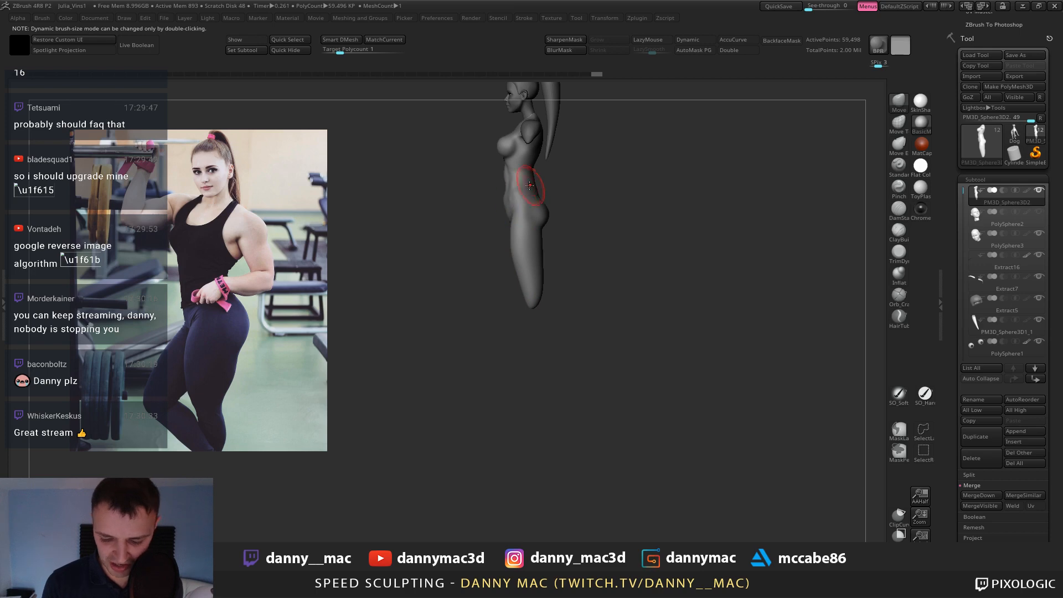
key("space")
right_click_drag(508, 199, 530, 202)
mouse_move(510, 220)
left_mouse_down()
mouse_move(503, 214)
mouse_move(515, 205)
left_mouse_up()
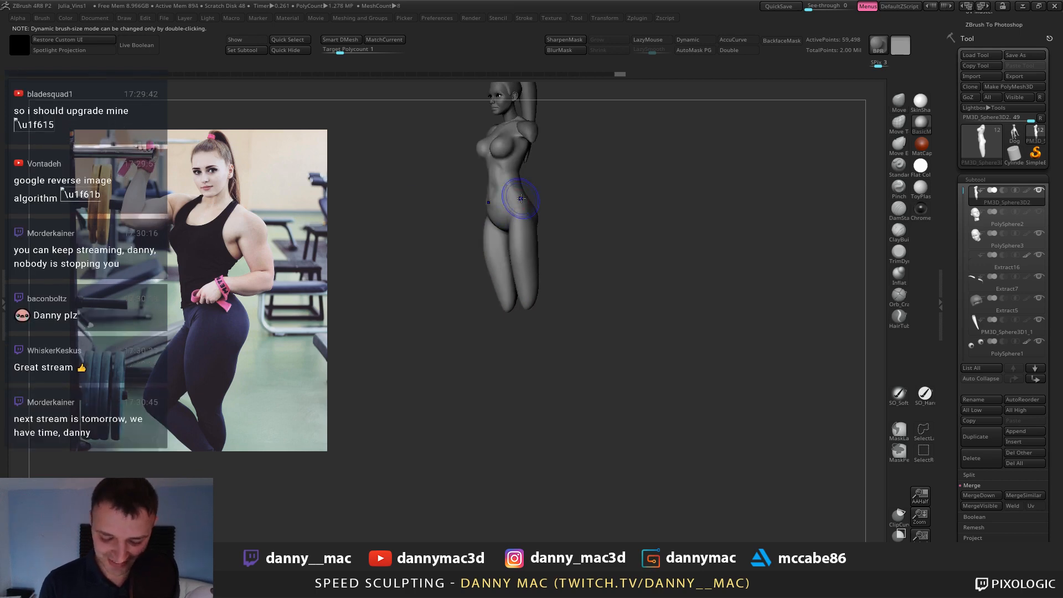
Hide the body subtool, then select the head subtool and frame the face from the front.
right_click_drag(579, 194, 564, 191)
right_click_drag(564, 192, 550, 250, "alt")
left_click(1032, 196)
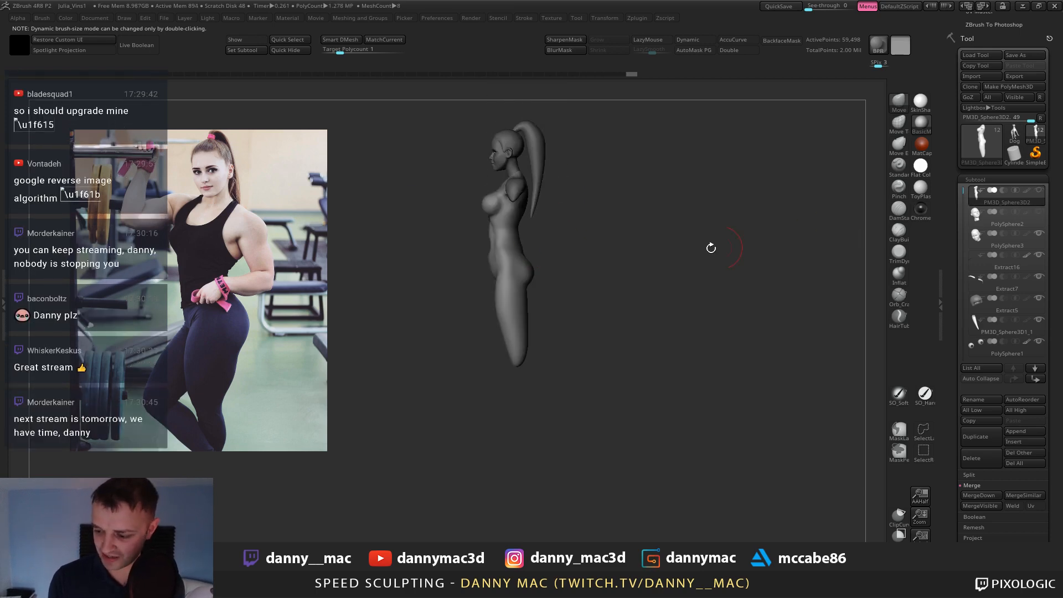
left_click(508, 170, "alt")
right_click_drag(520, 171, 564, 171)
mouse_move(546, 167)
right_mouse_down("alt")
mouse_move(532, 211)
mouse_move(660, 209)
mouse_move(617, 248)
mouse_move(656, 246)
right_mouse_up("alt")
mouse_move(656, 246)
right_mouse_down("alt")
mouse_move(681, 261)
mouse_move(661, 261)
right_mouse_up("alt")
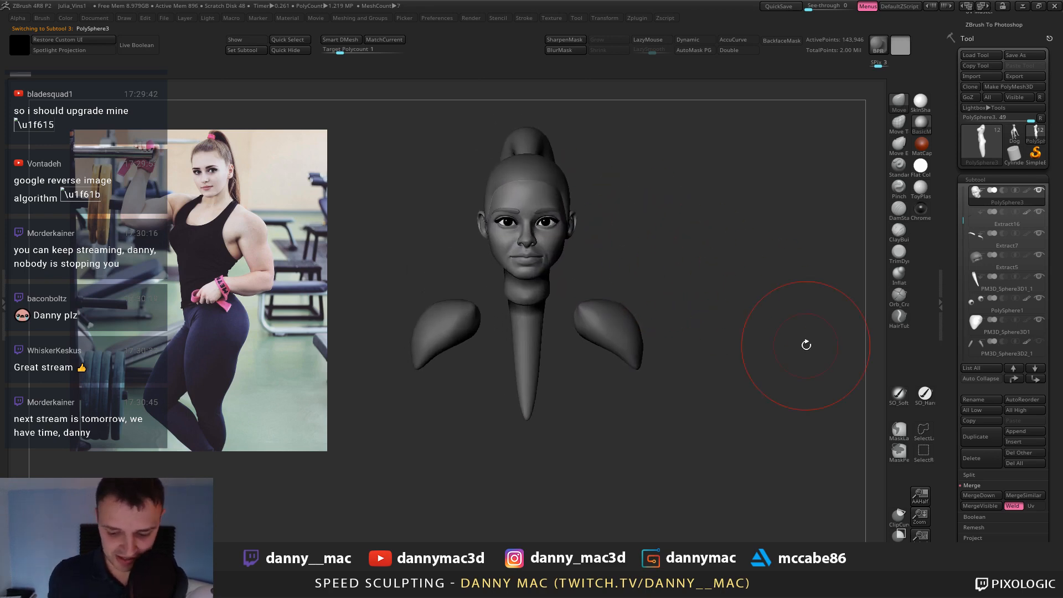
Fill the eyebrow subtool with black and switch the model's material to SkinShade.
right_click_drag(805, 346, 806, 345)
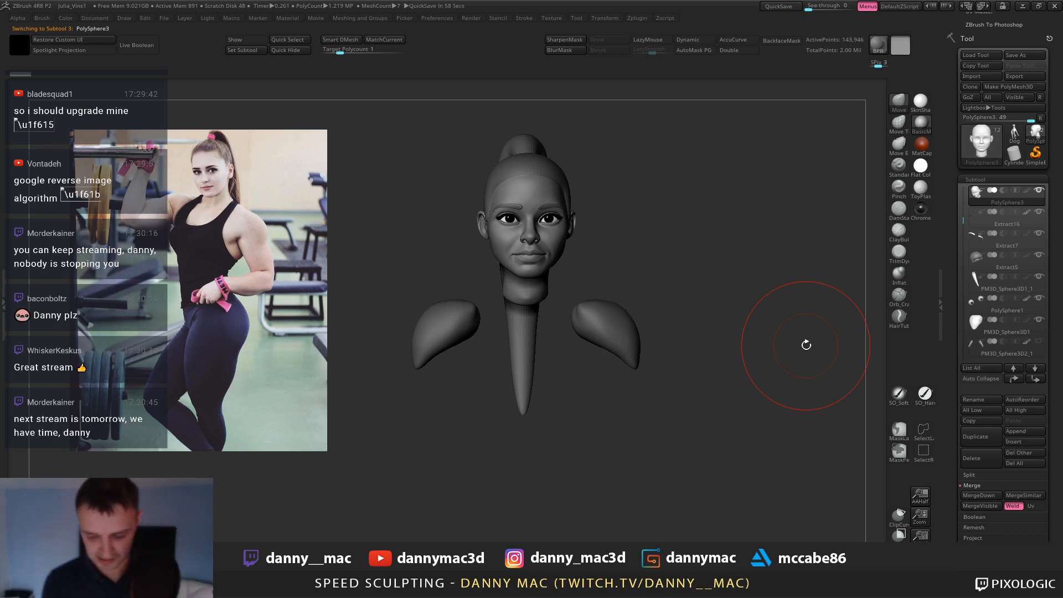
right_click_drag(806, 345, 565, 190)
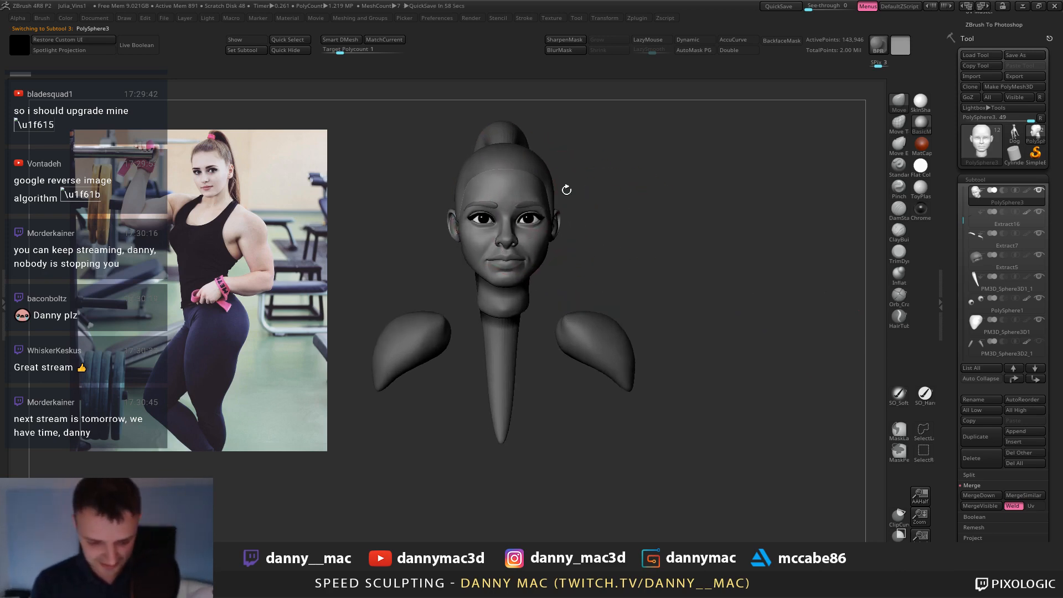
left_click(528, 203, "alt")
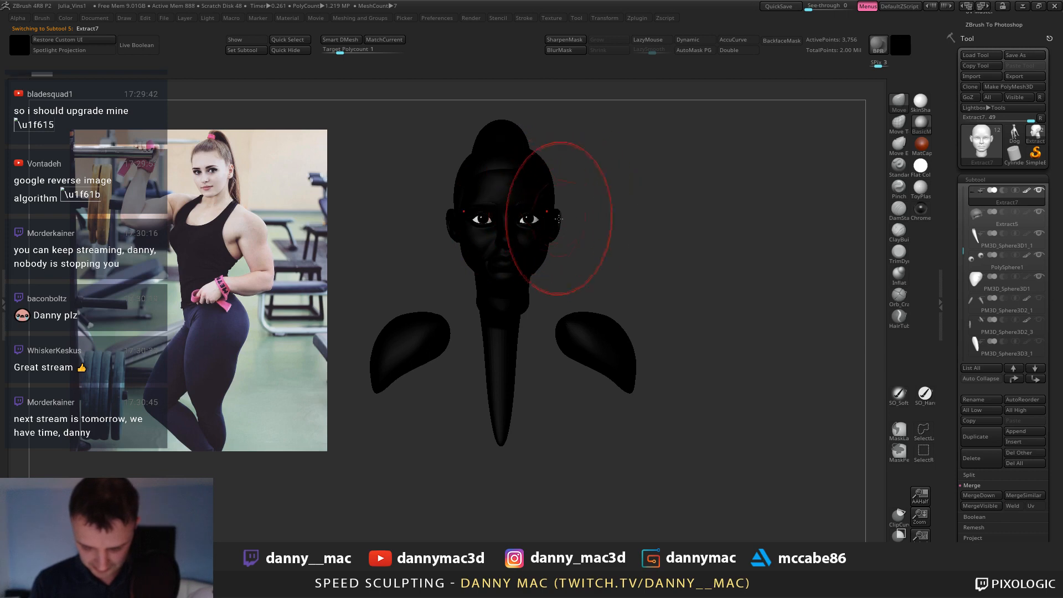
key("space")
left_click_drag(411, 257, 395, 253)
left_click(920, 103)
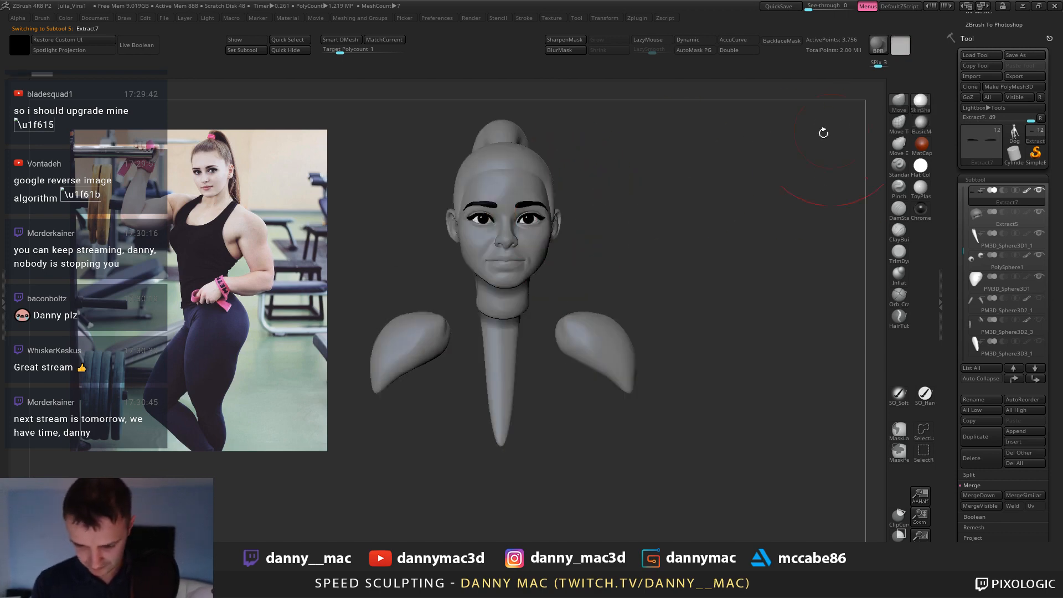
right_click_drag(602, 185, 573, 179, "alt")
Select the head subtool again with a smaller brush size and save the project over the existing file.
left_click(506, 241, "alt")
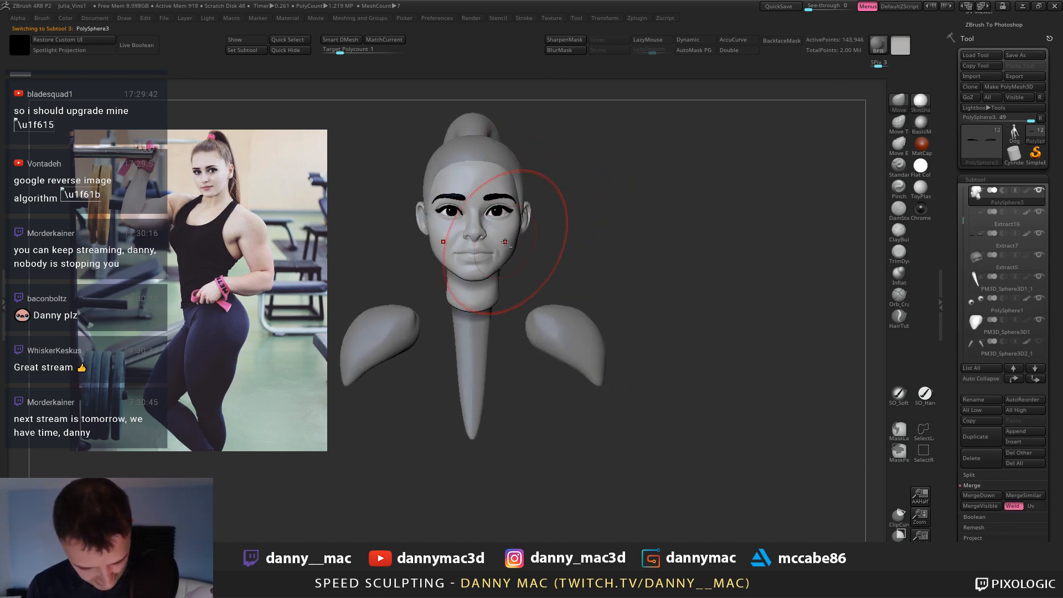
right_click_drag(504, 240, 515, 245, "alt")
key("space")
left_click_drag(513, 251, 492, 256)
mouse_move(493, 258)
right_mouse_down("alt")
mouse_move(499, 252)
mouse_move(497, 277)
right_mouse_up("alt")
right_click_drag(499, 276, 501, 277, "shift")
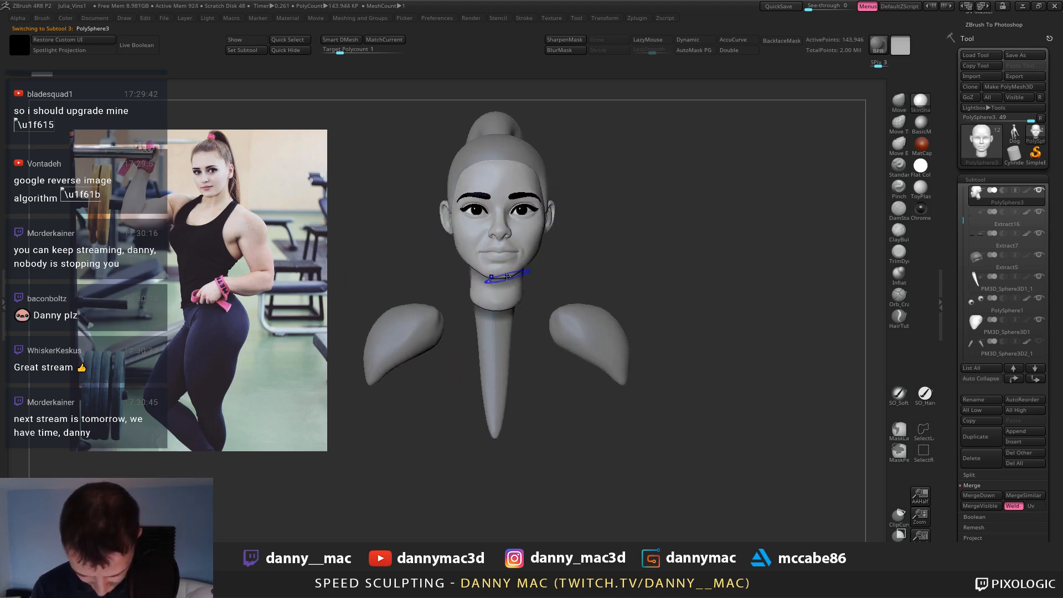
right_click(503, 278)
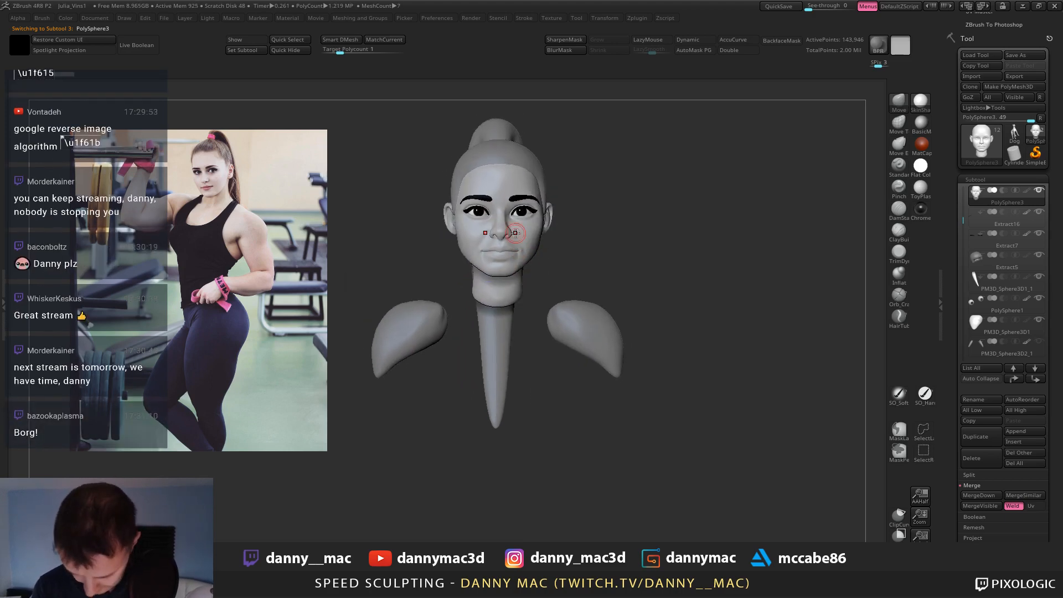
right_click(654, 241)
left_click(576, 206)
right_click_drag(628, 215, 627, 205, "ctrl")
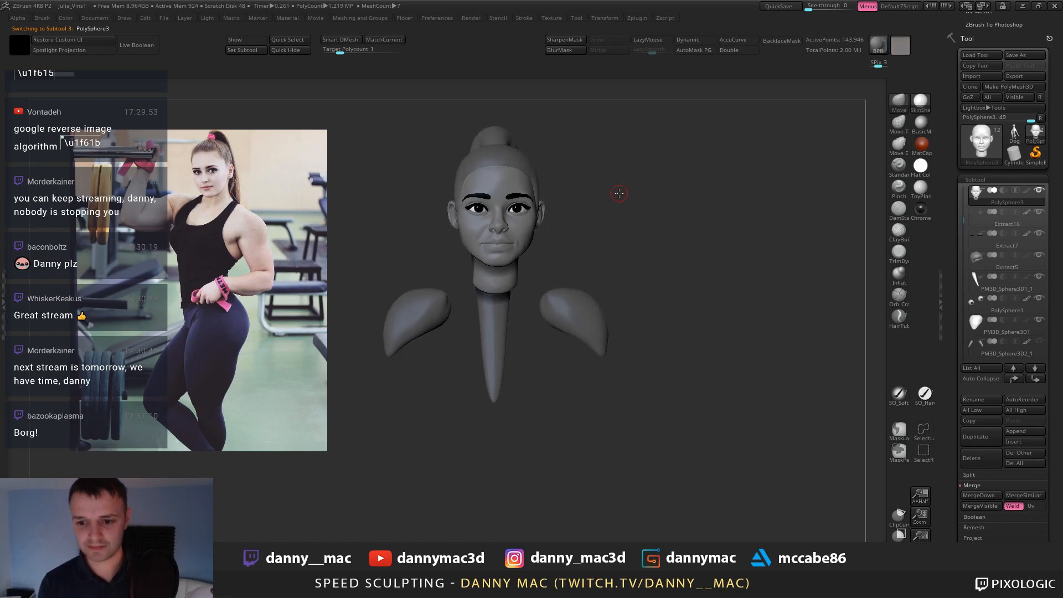
key("ctrl+s")
key("Return")
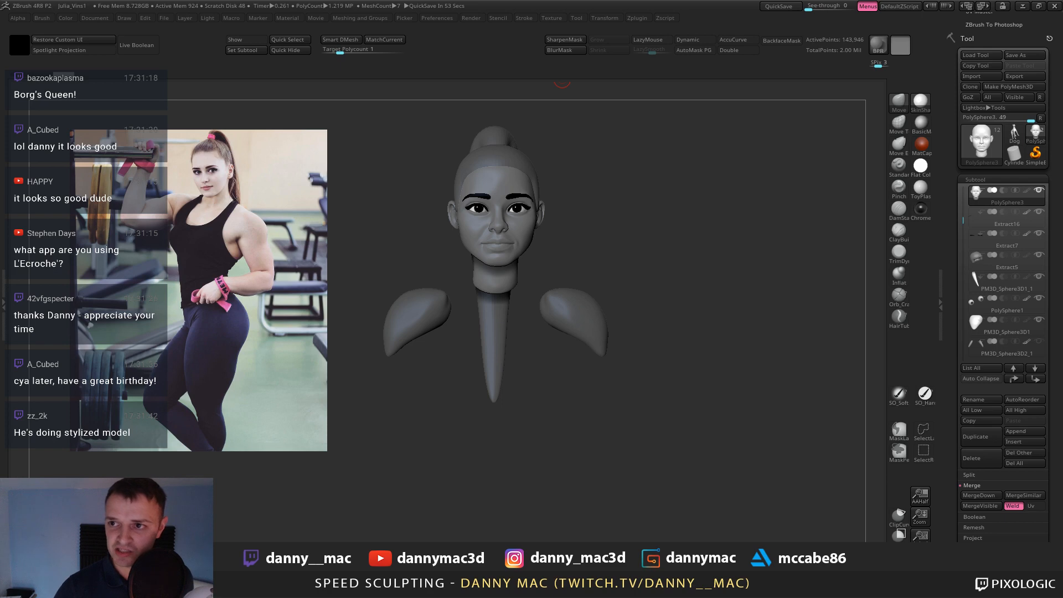
Switch to the browser to look at the stylised blonde character post on Instagram and return to ZBrush.
left_click_drag(562, 0, 609, 3)
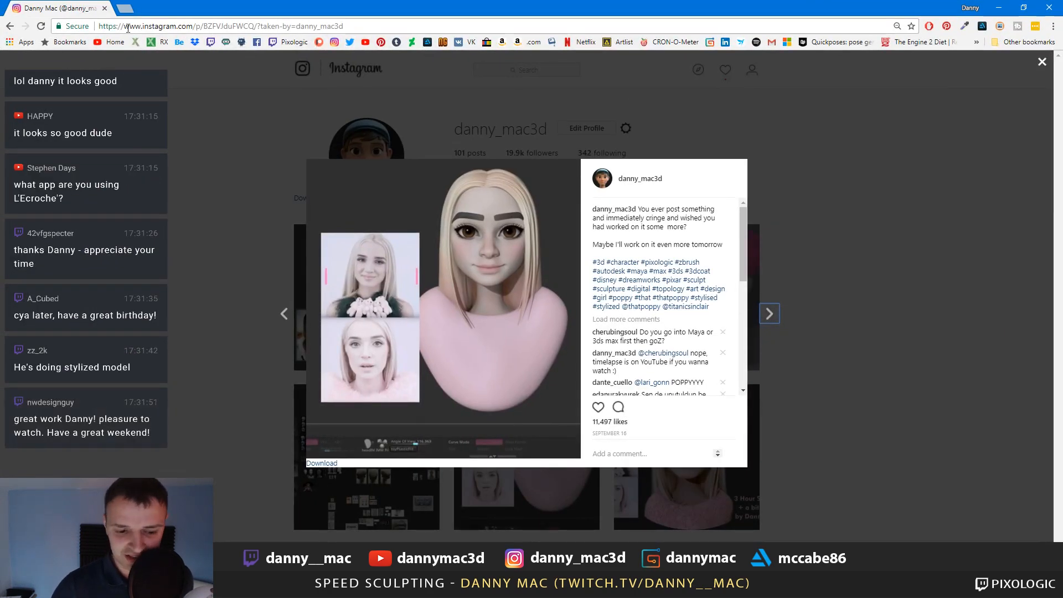
left_click_drag(66, 10, 69, 0)
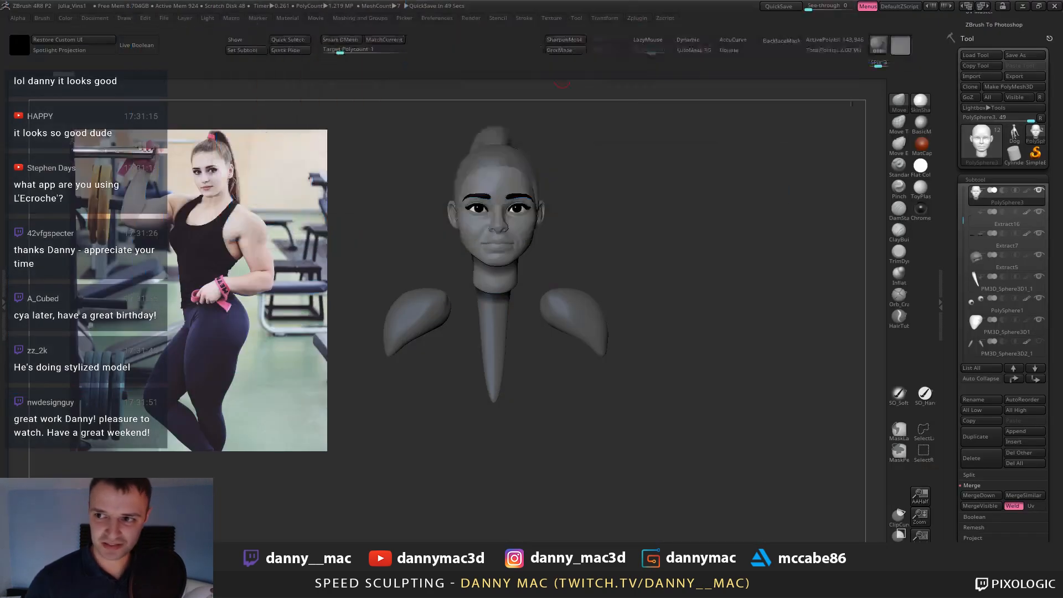